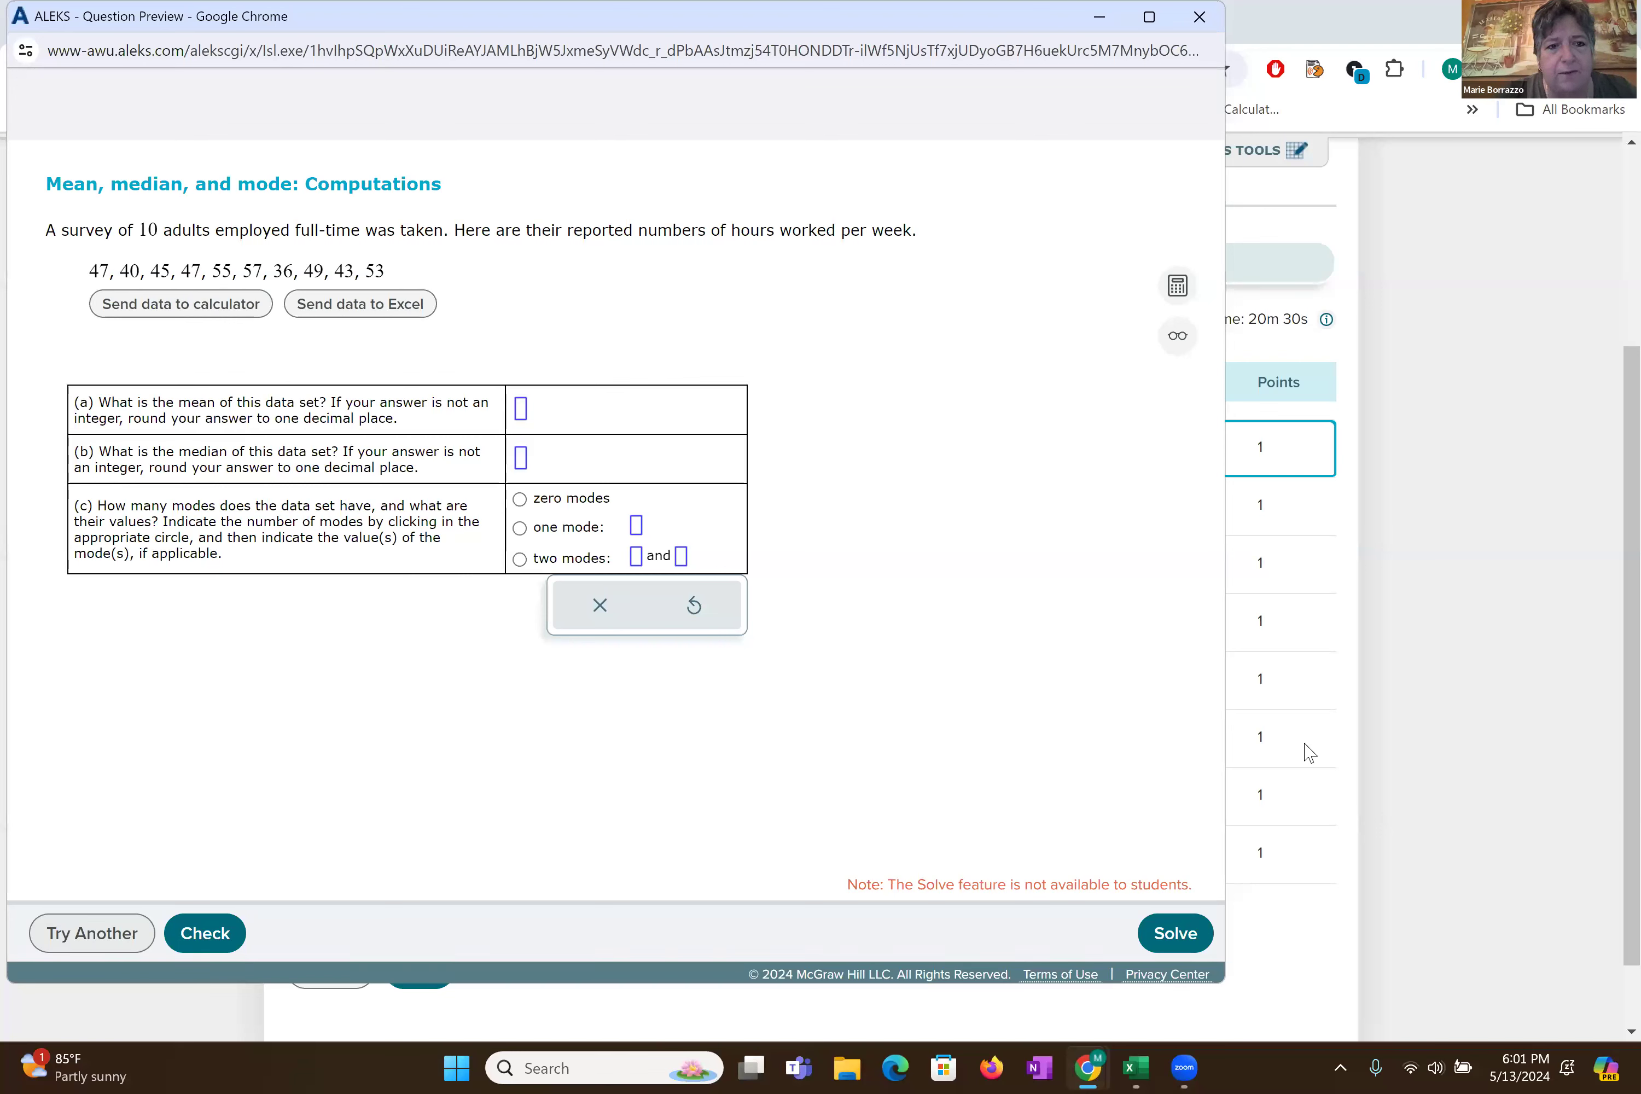
- Send the question's data set to Excel and restore the data workbook to a smaller window
key("shift+Tab")
key("Return")
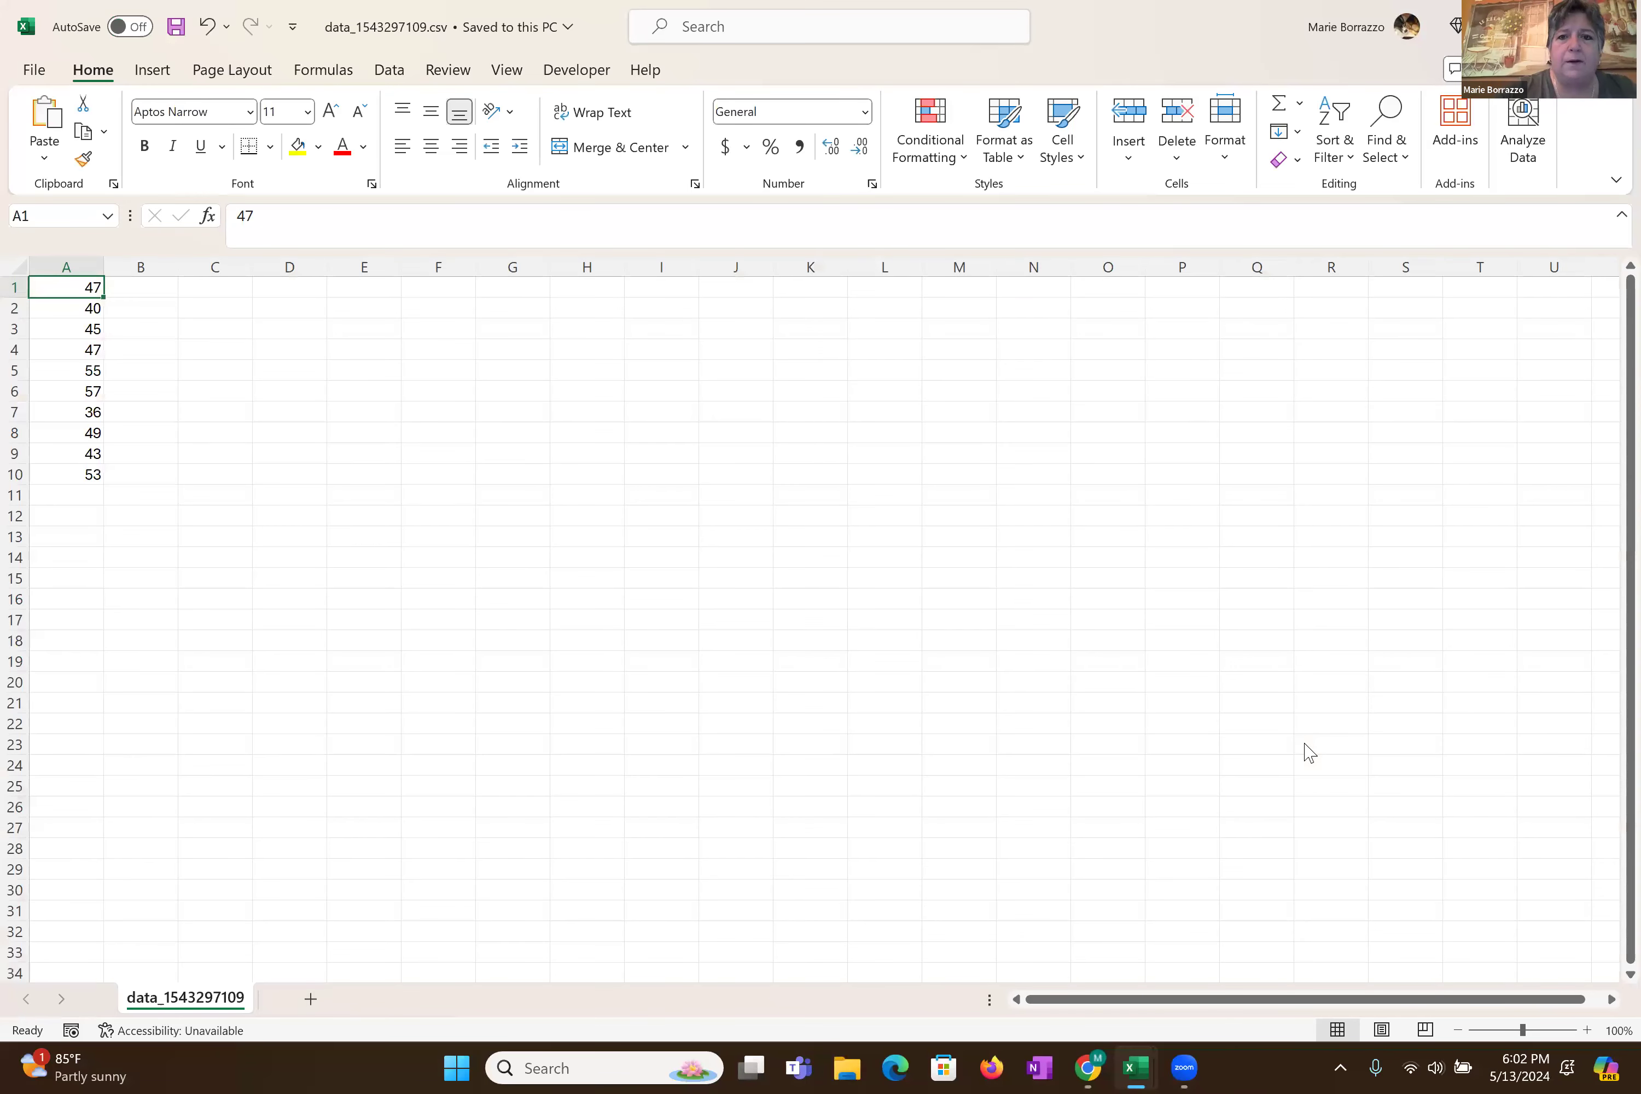
key("super+Down")
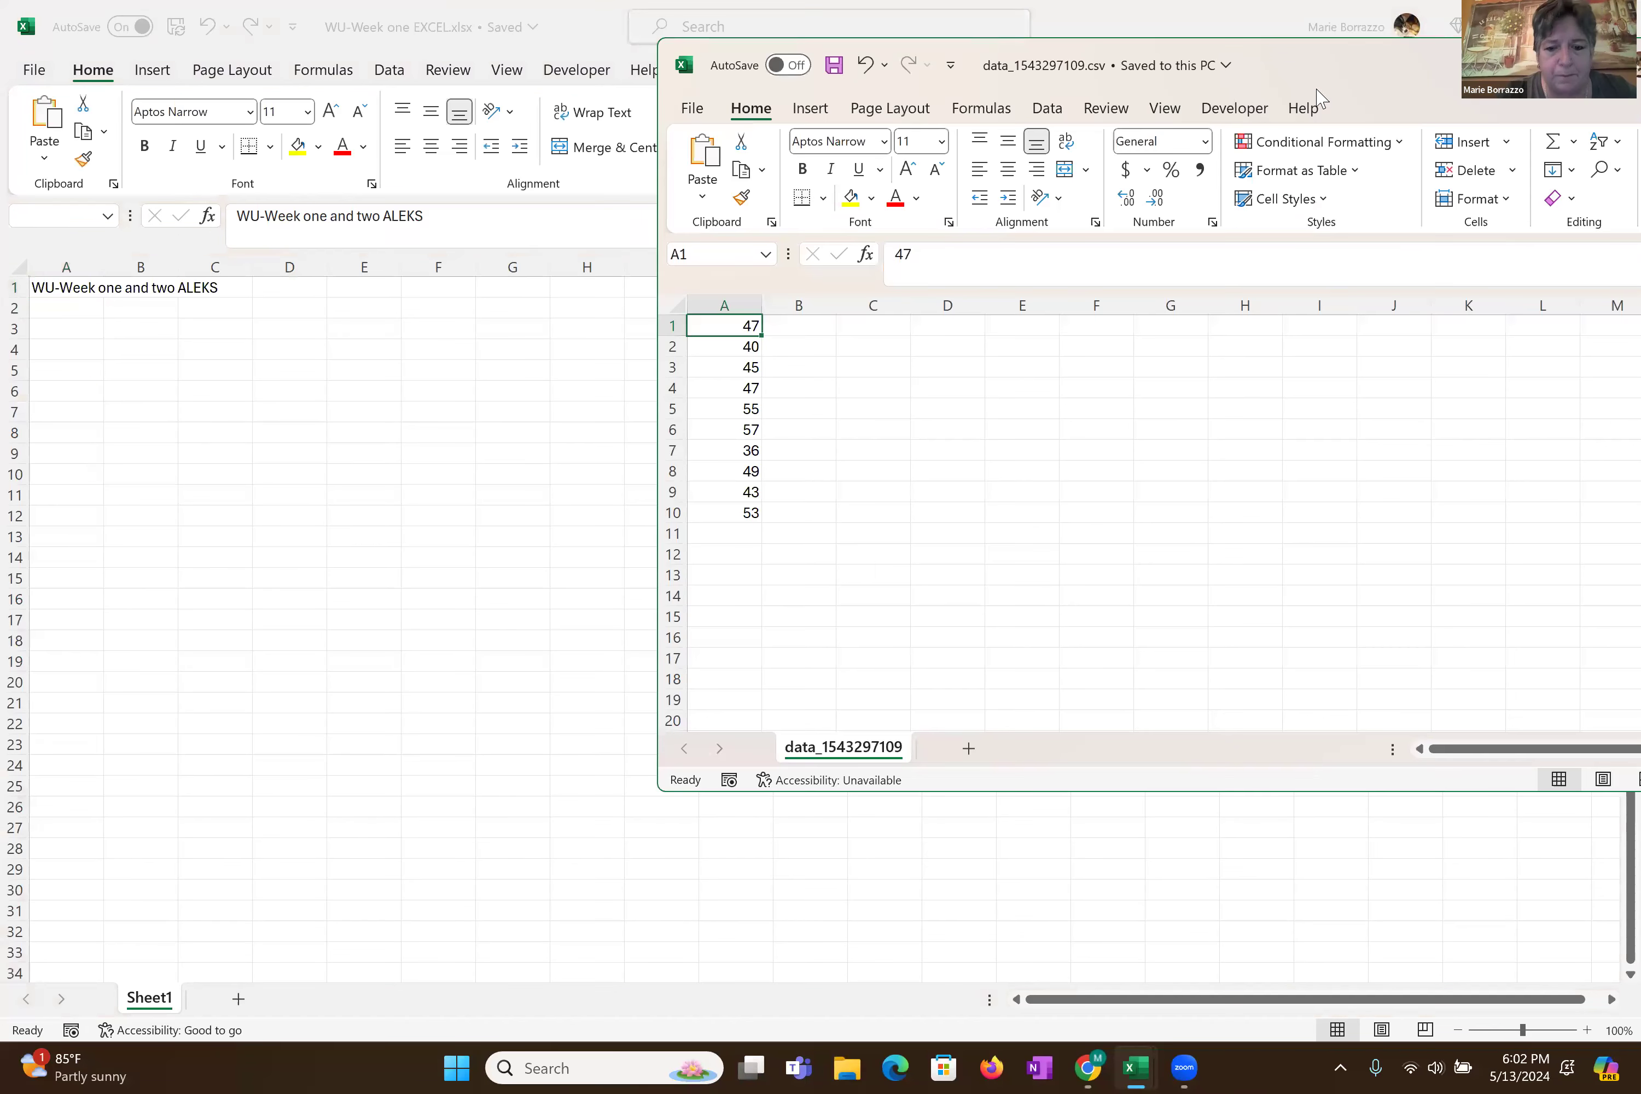
- Switch to the ALEKS question window and narrow it so that it sits beside the data workbook
key("super+7")
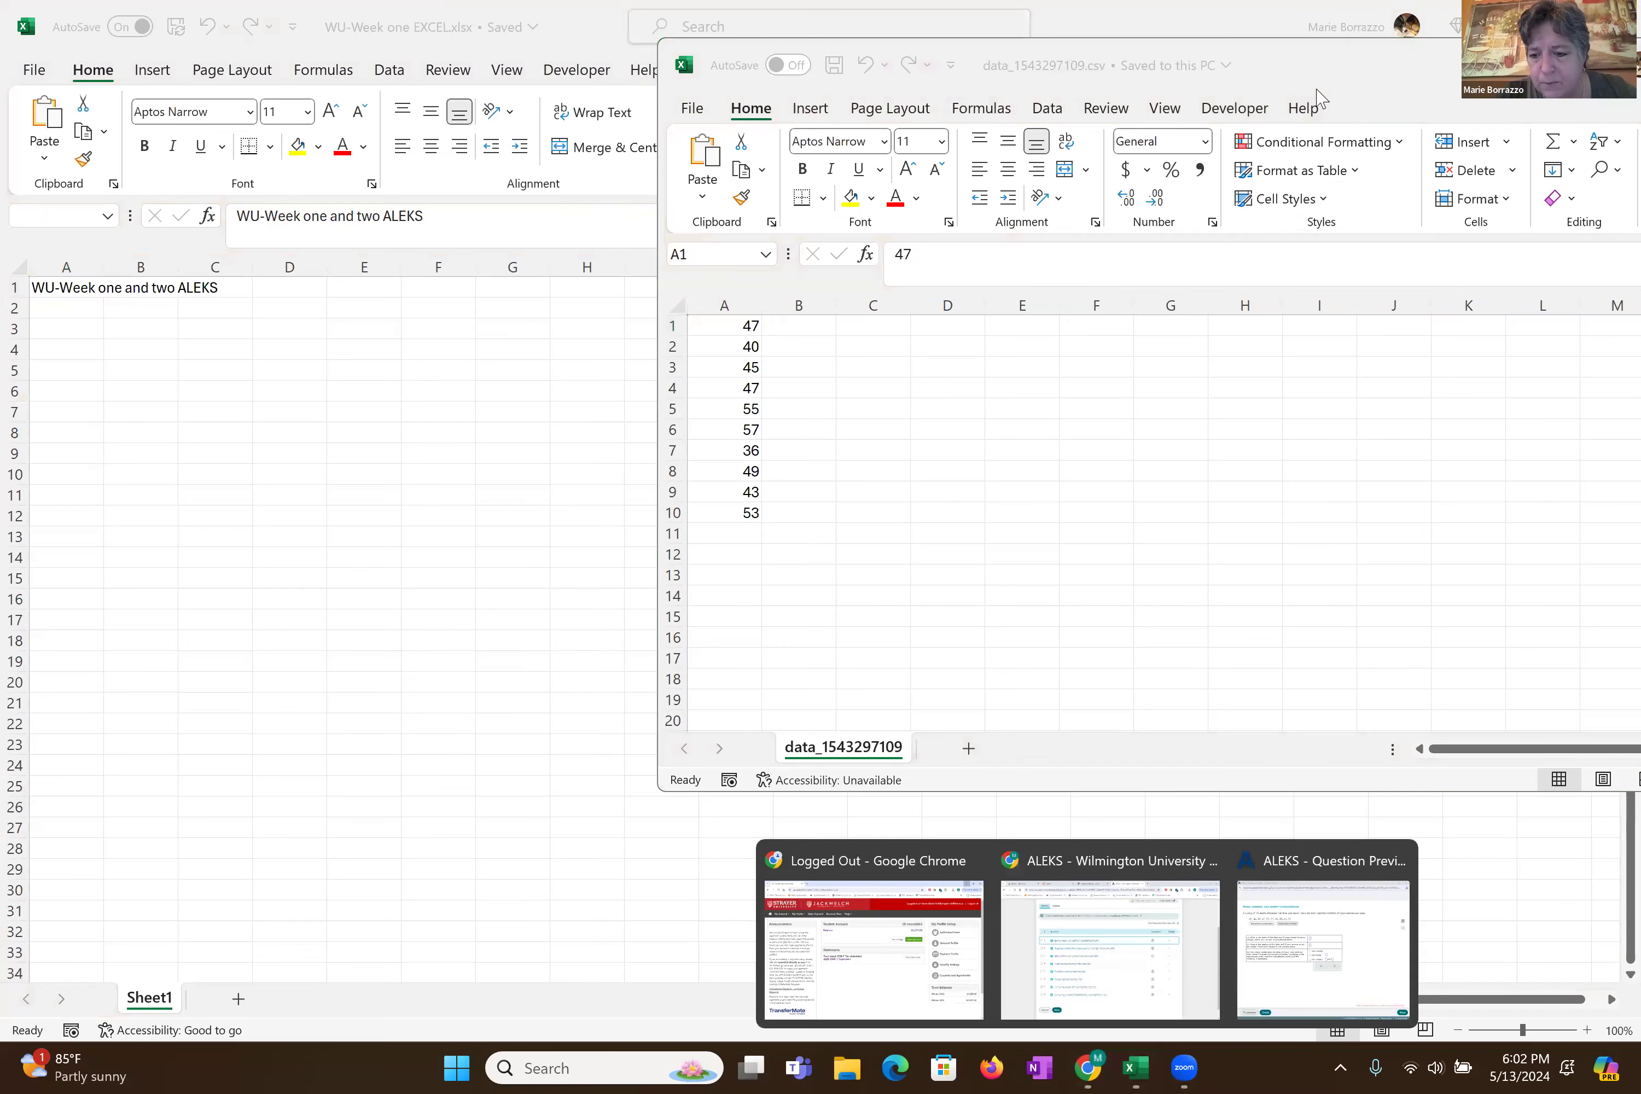
left_click(1254, 944)
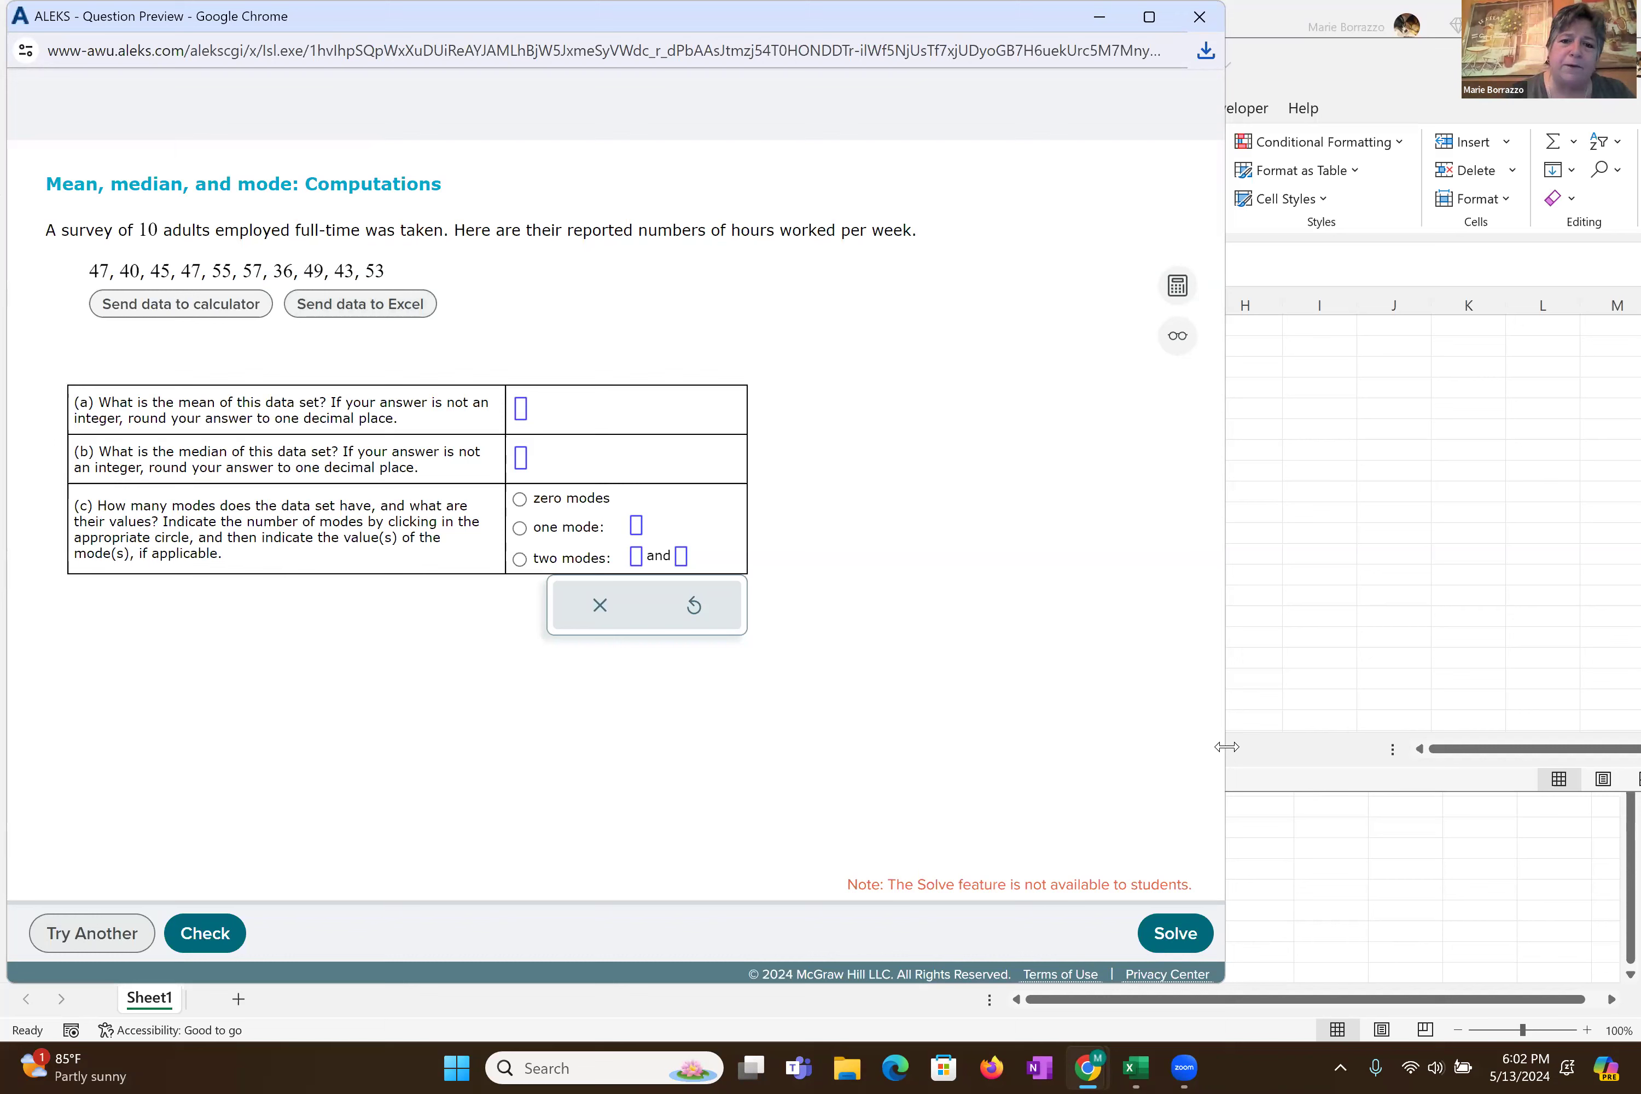
left_click_drag(1227, 746, 662, 657)
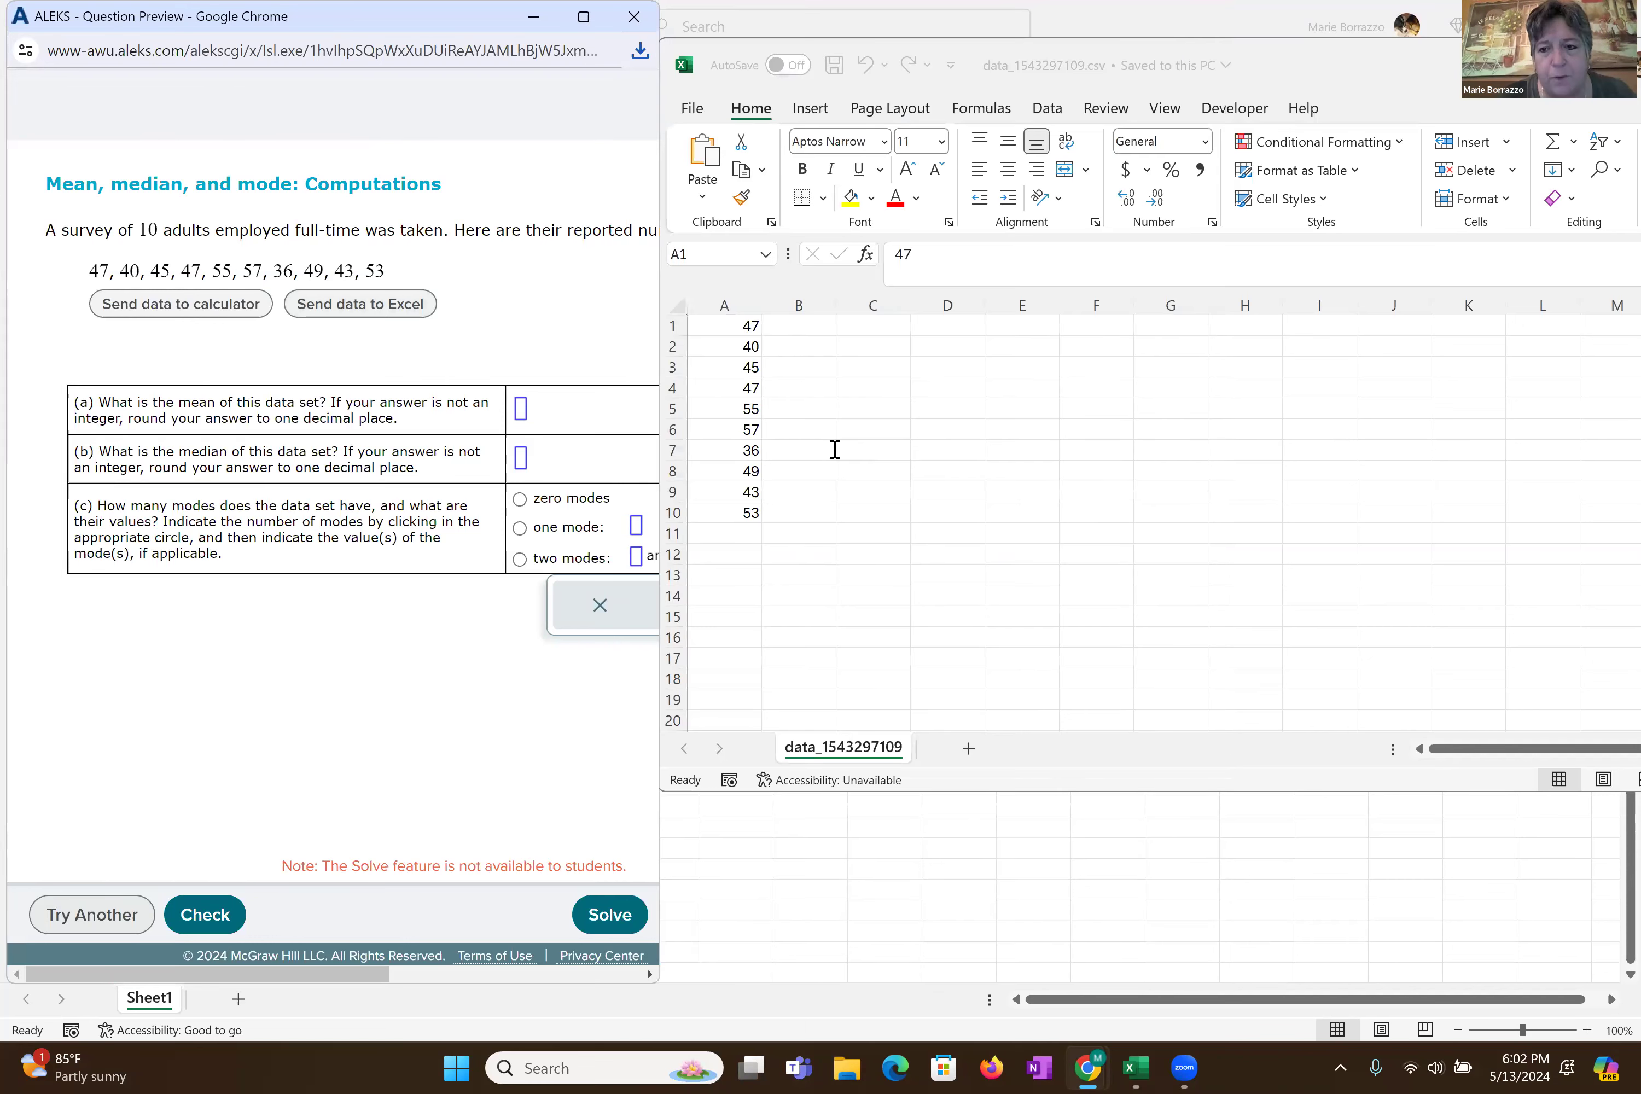
- Enter the label MEAN - AVERAGE in cell C2 of the data workbook
left_click(833, 450)
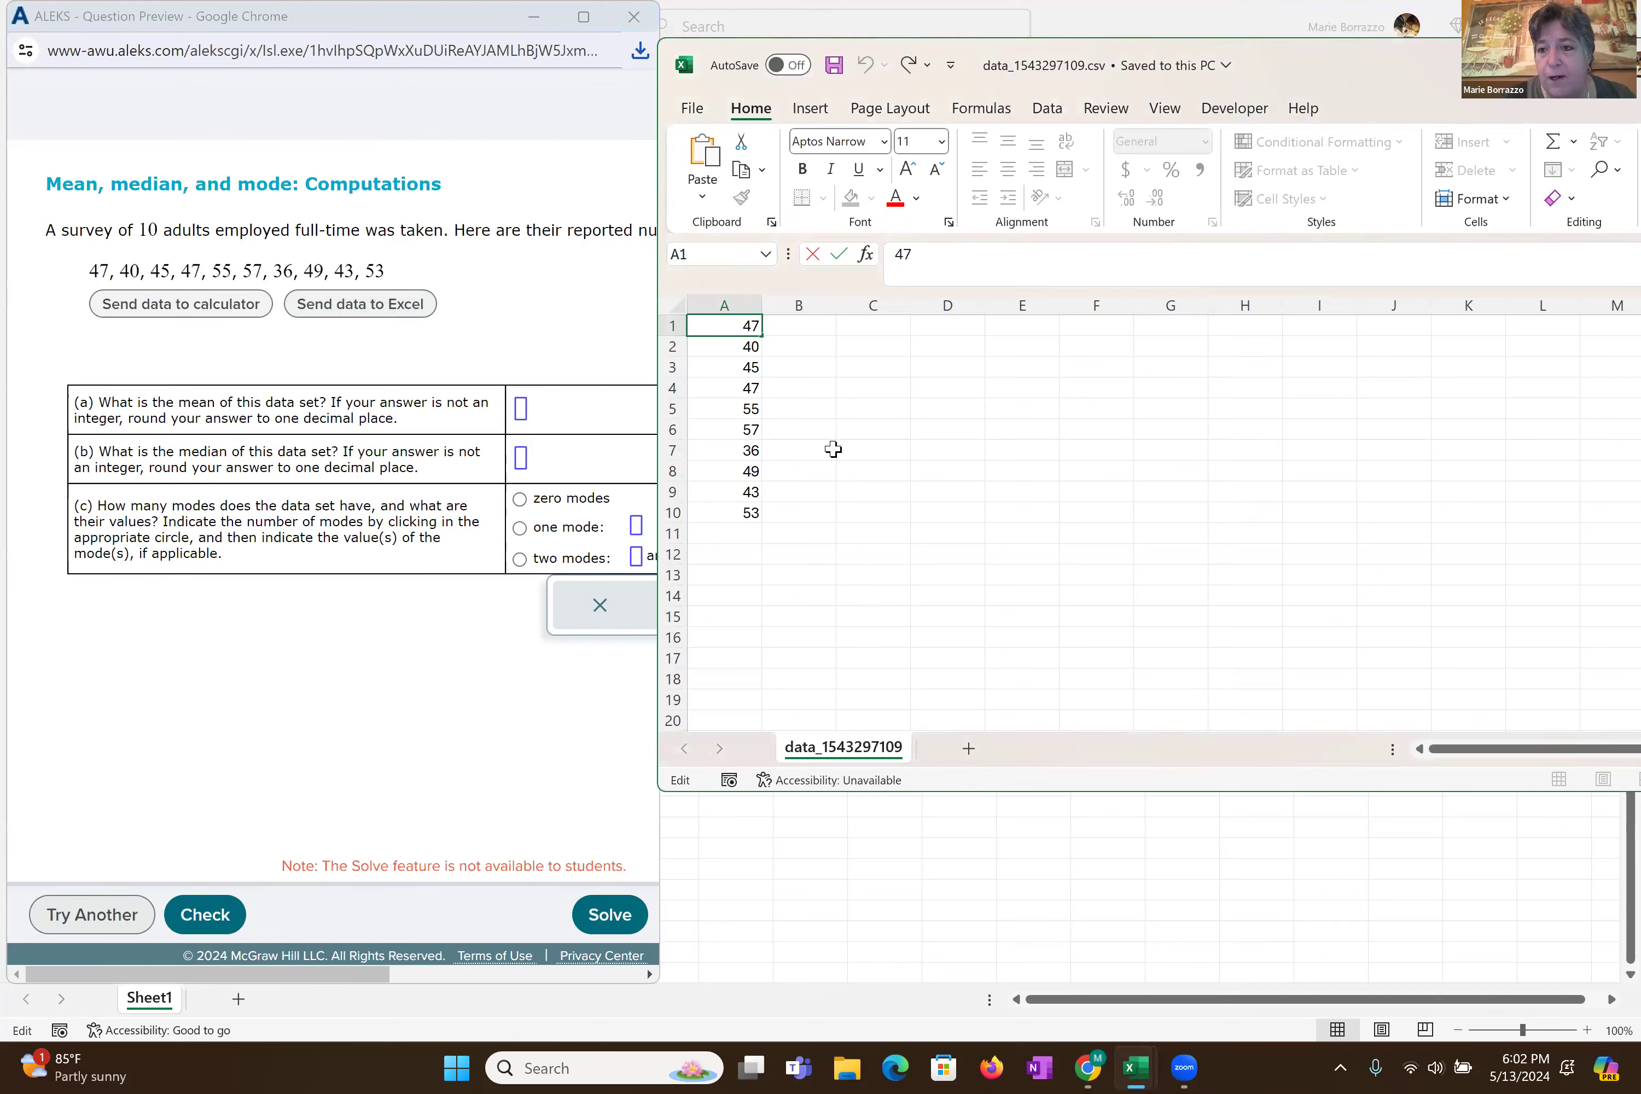
left_click(851, 350)
type("MEAN")
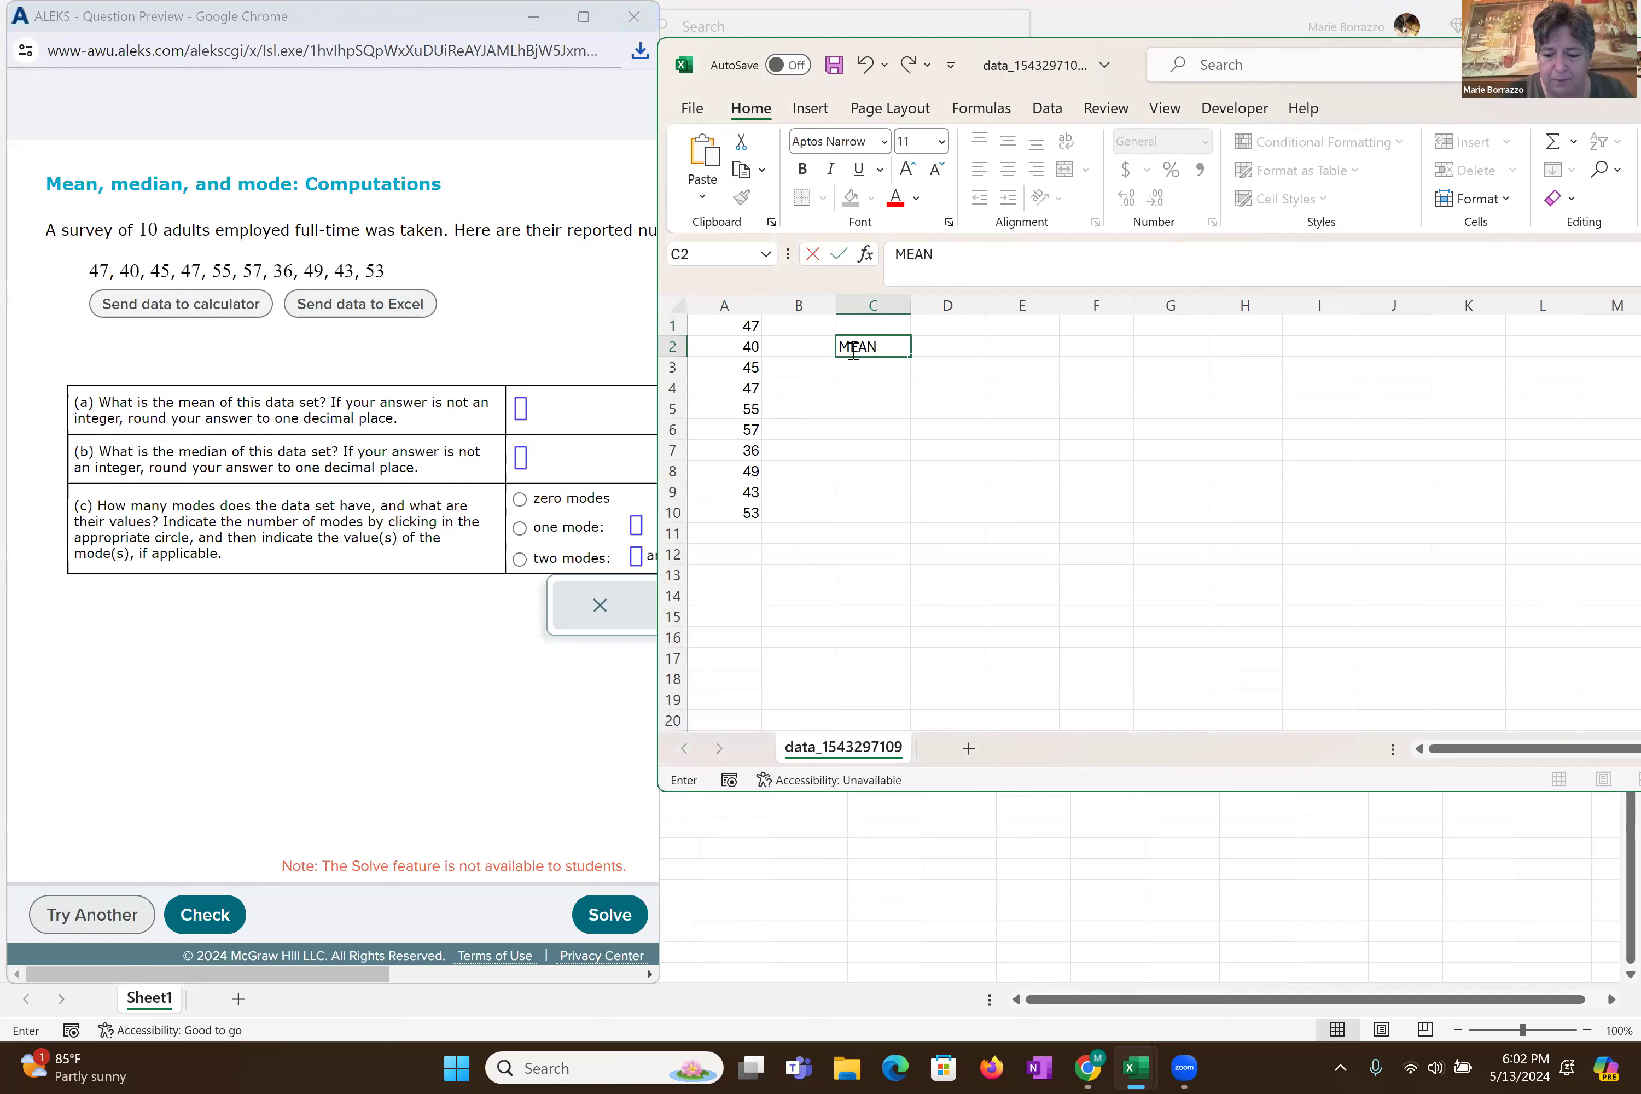
type(" - AVE")
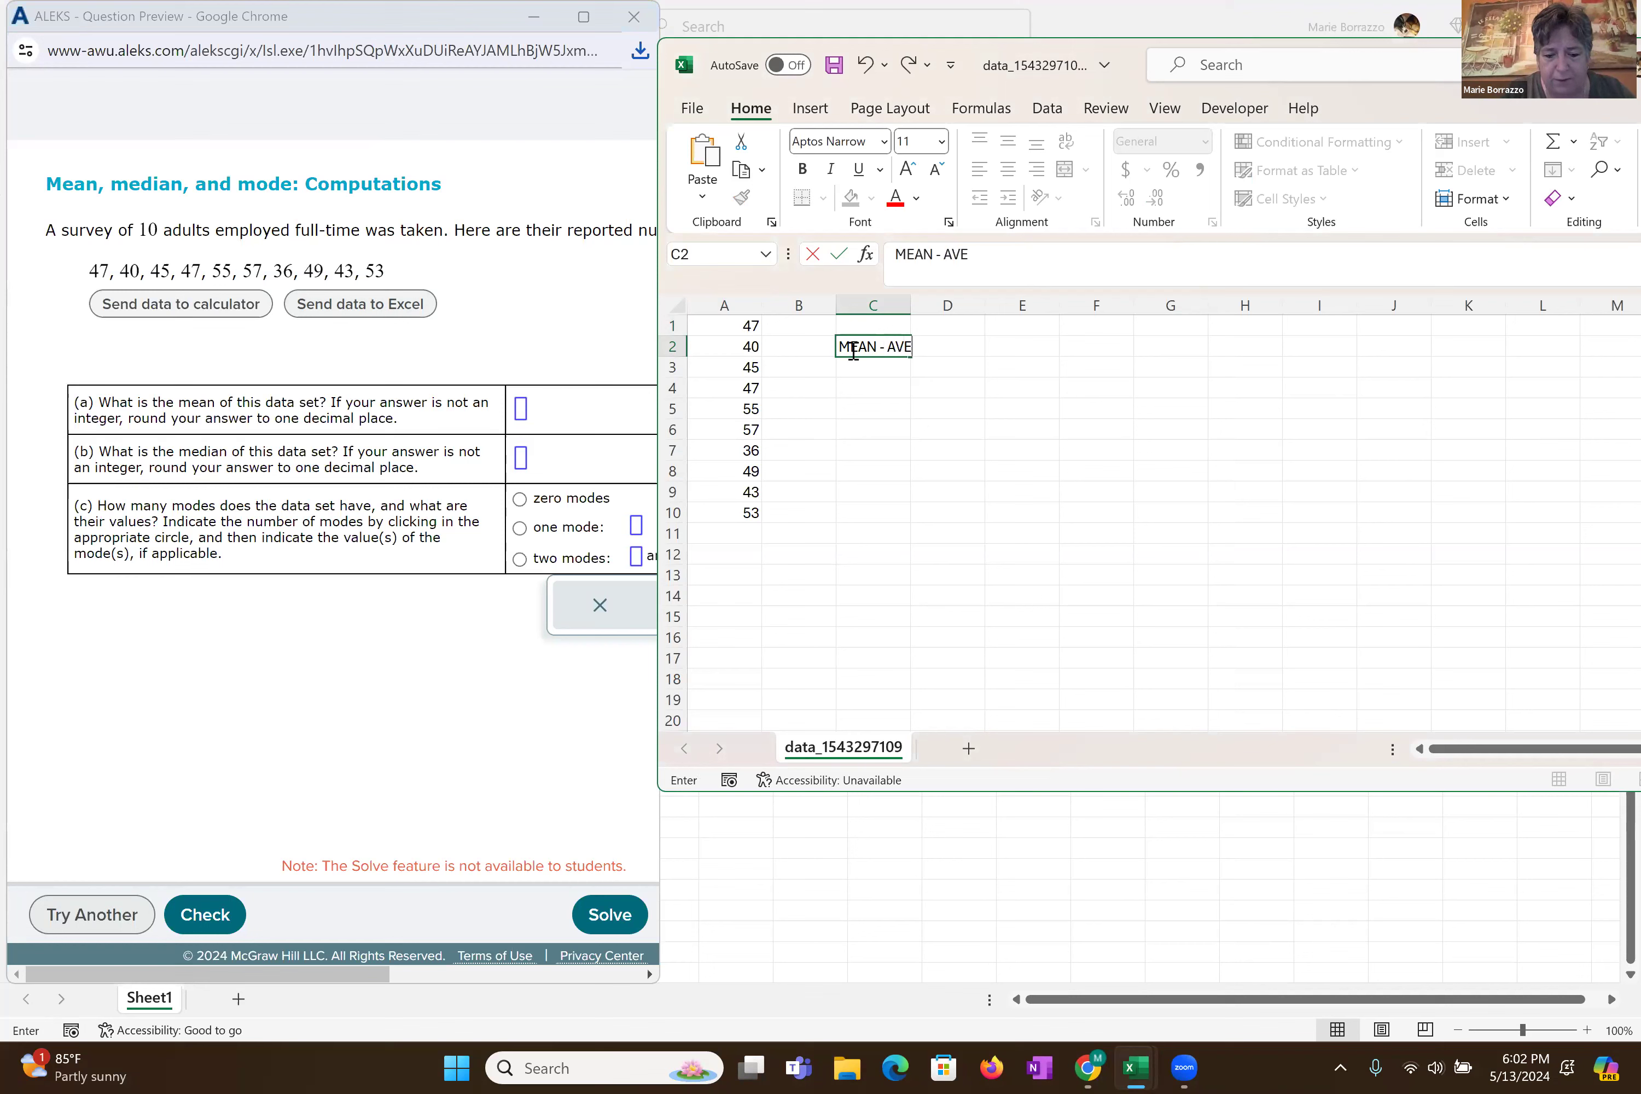
type("RAGE")
key("Return")
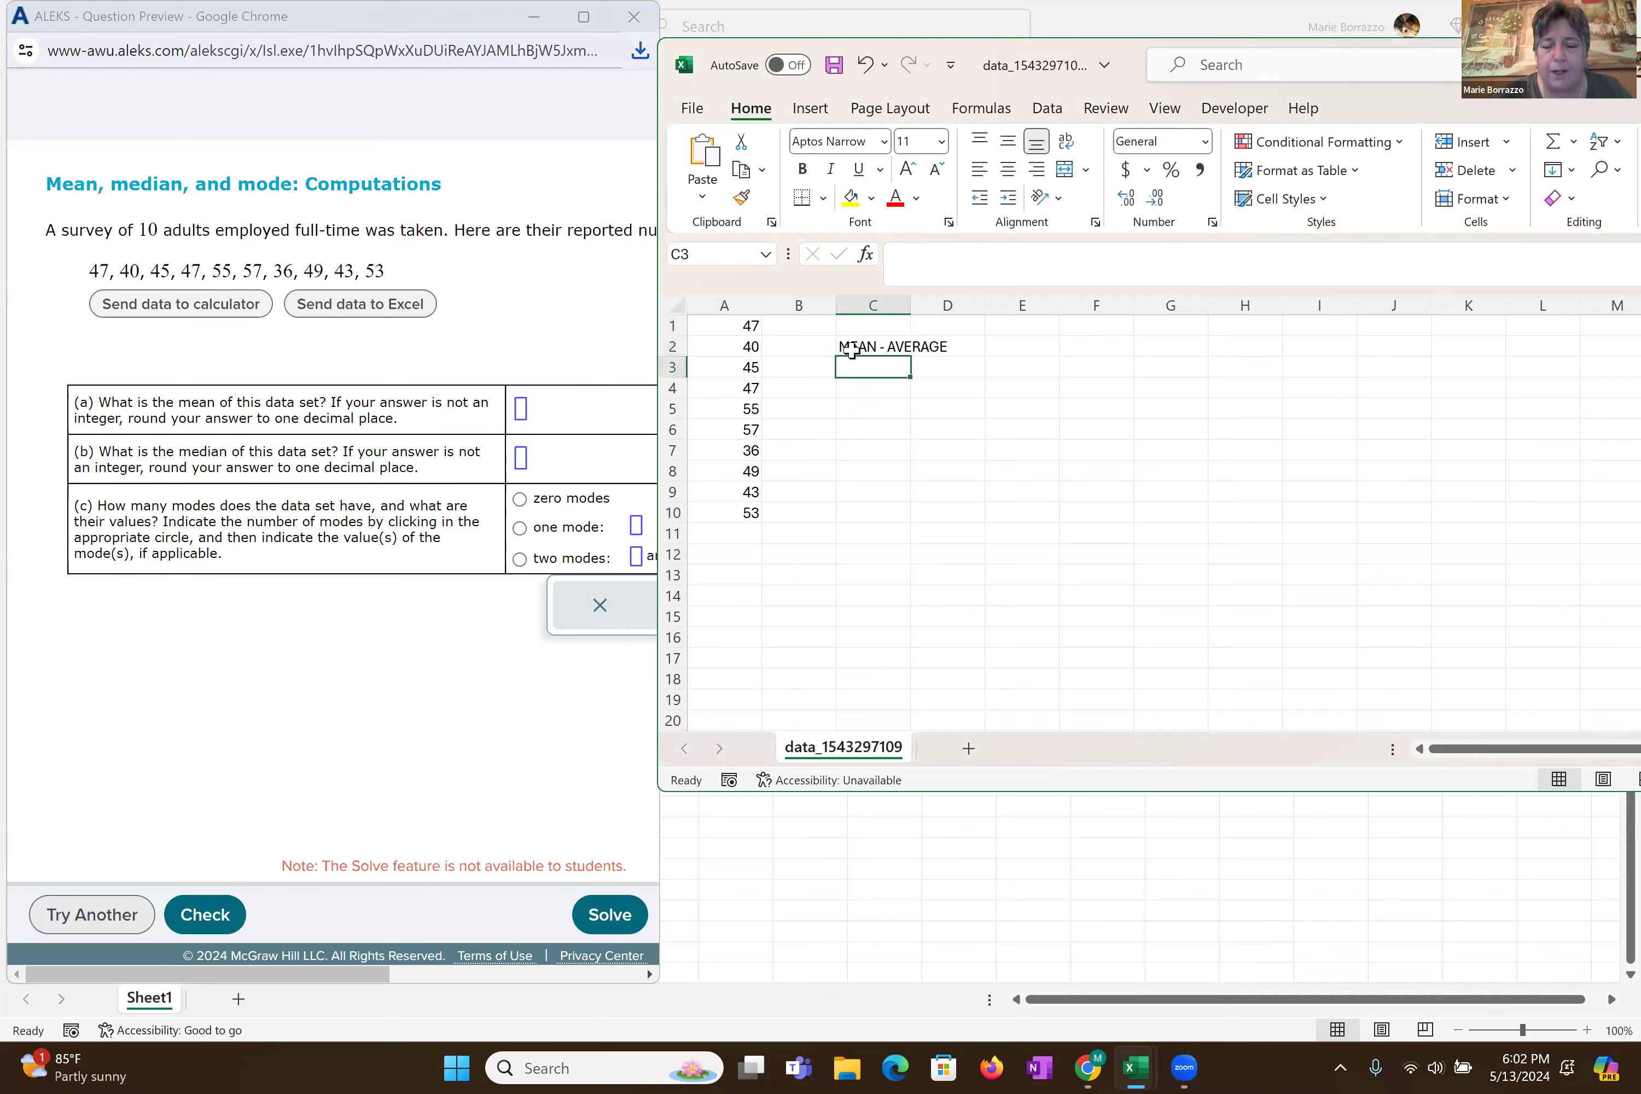
- Calculate the mean of A1:A10 in cell C3 with the AVERAGE function
type("=")
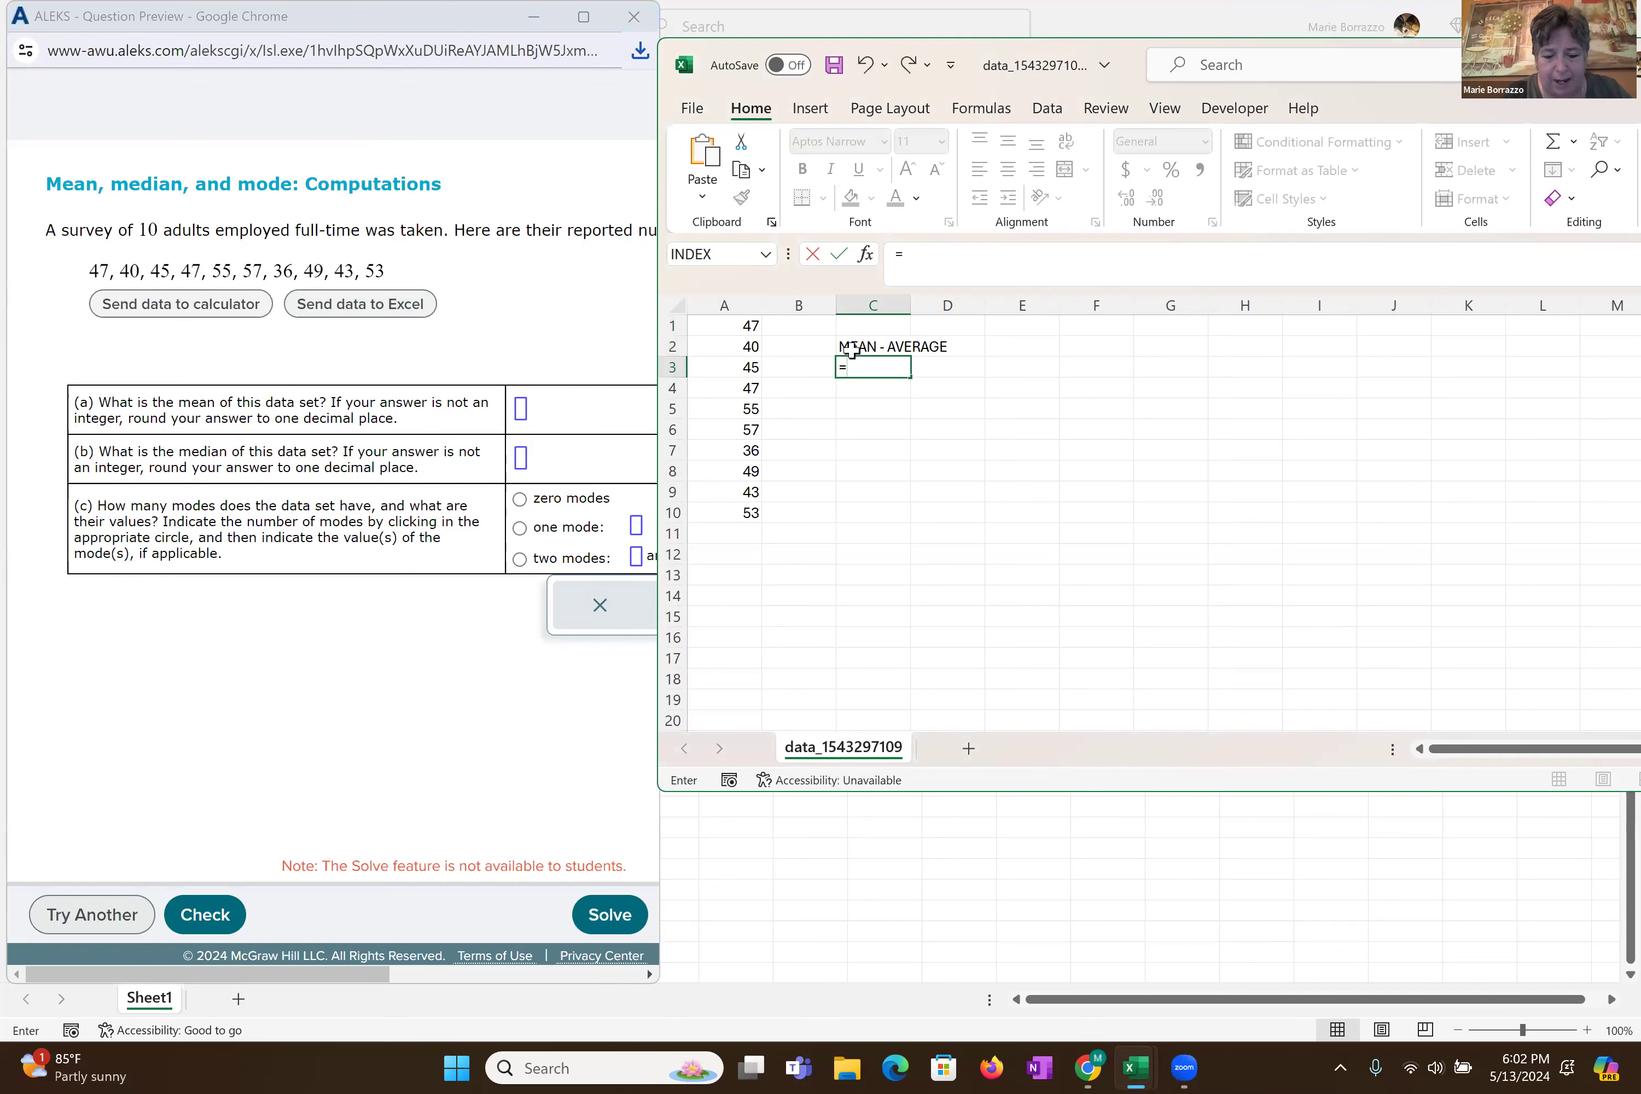
type("AVERAG")
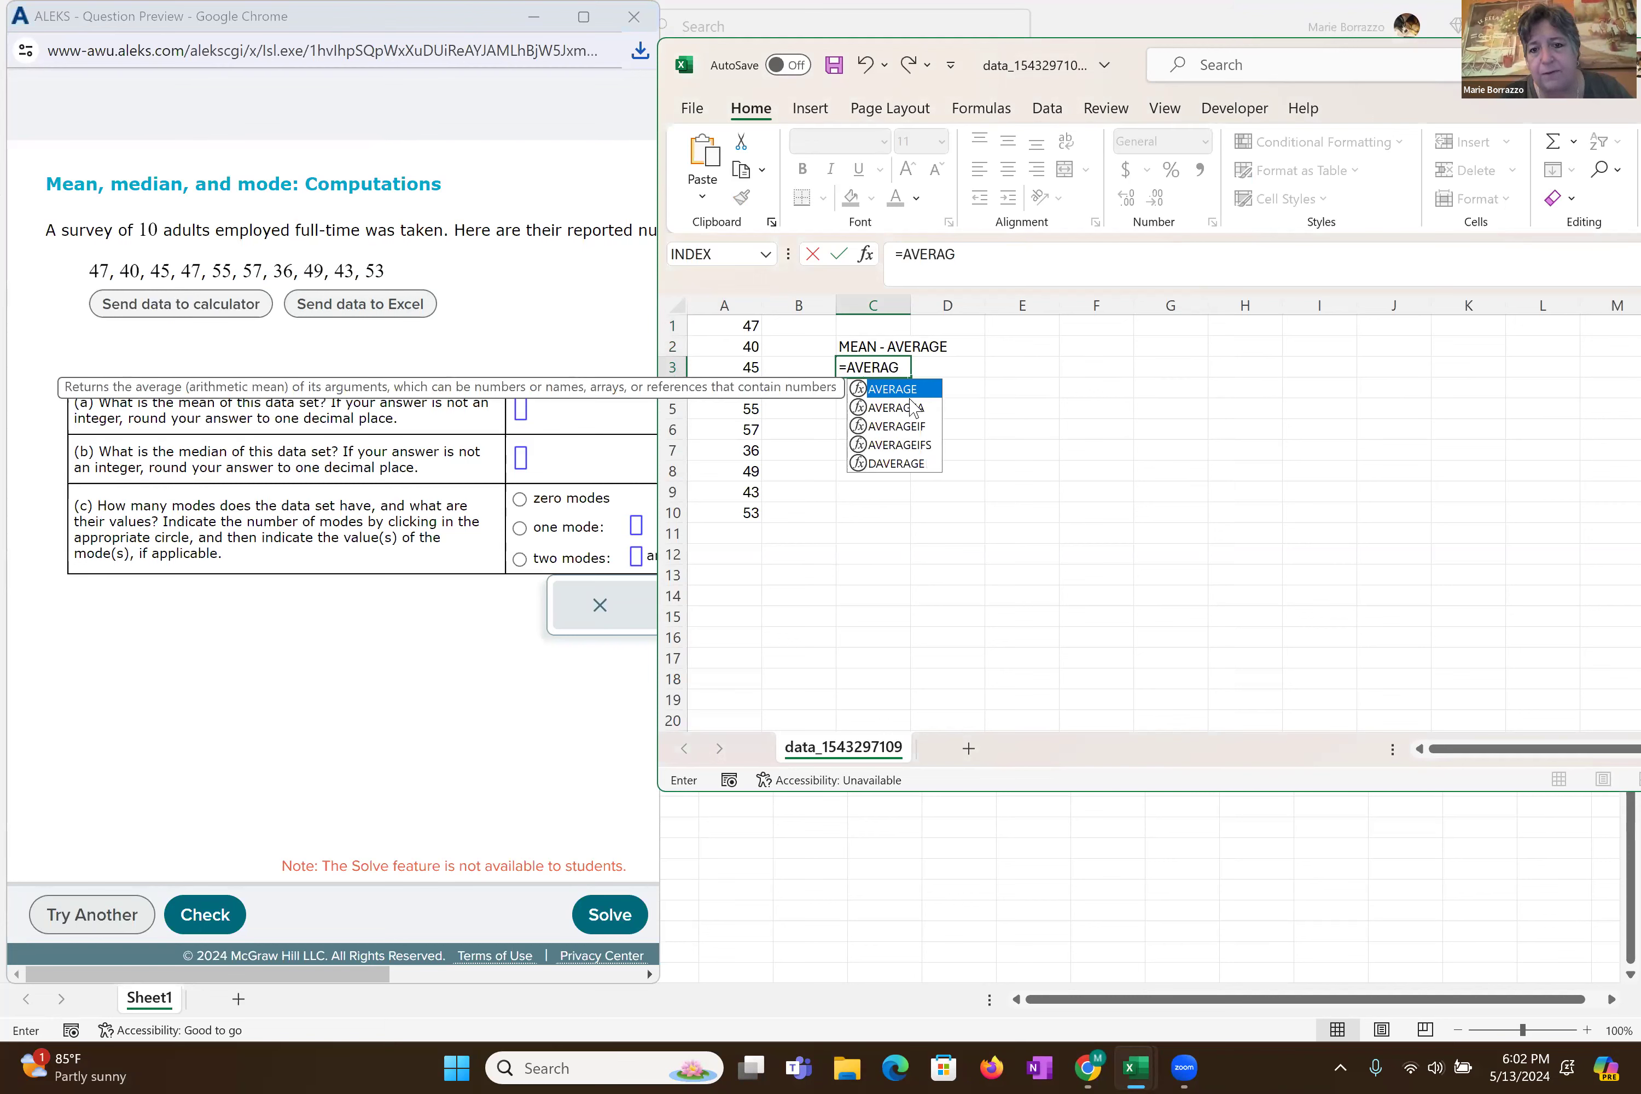
key("Tab")
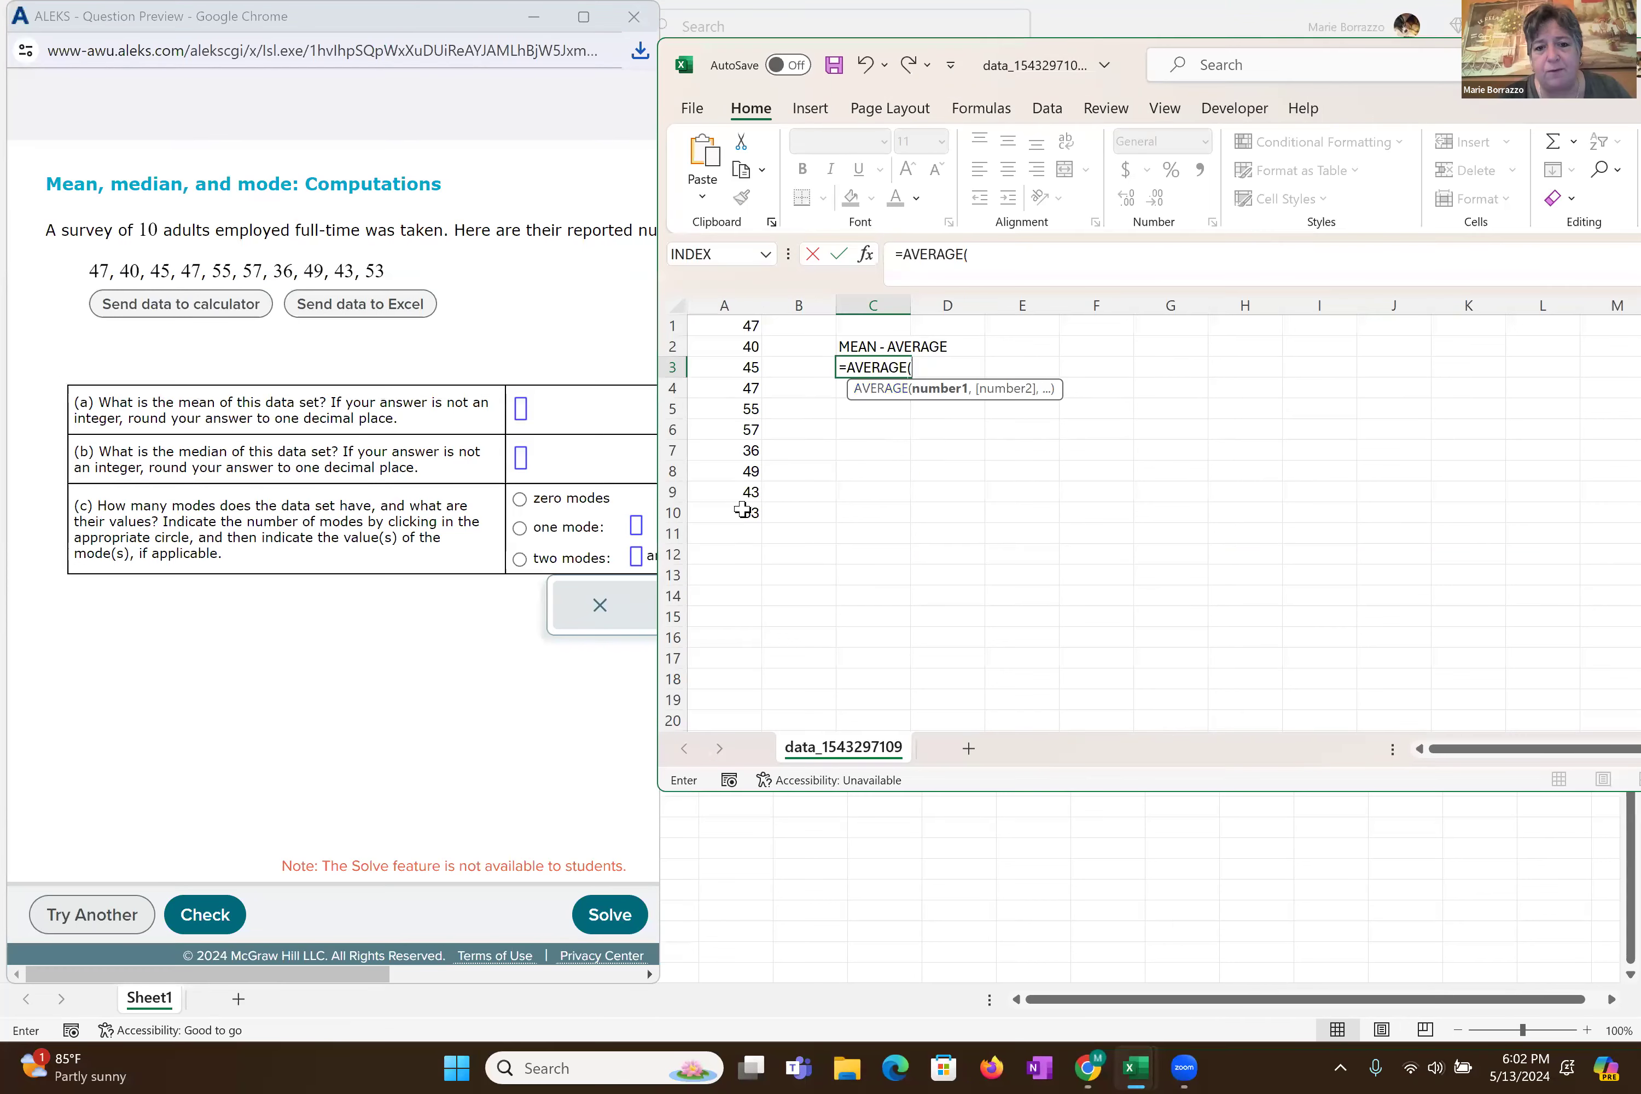
left_click_drag(743, 510, 738, 324)
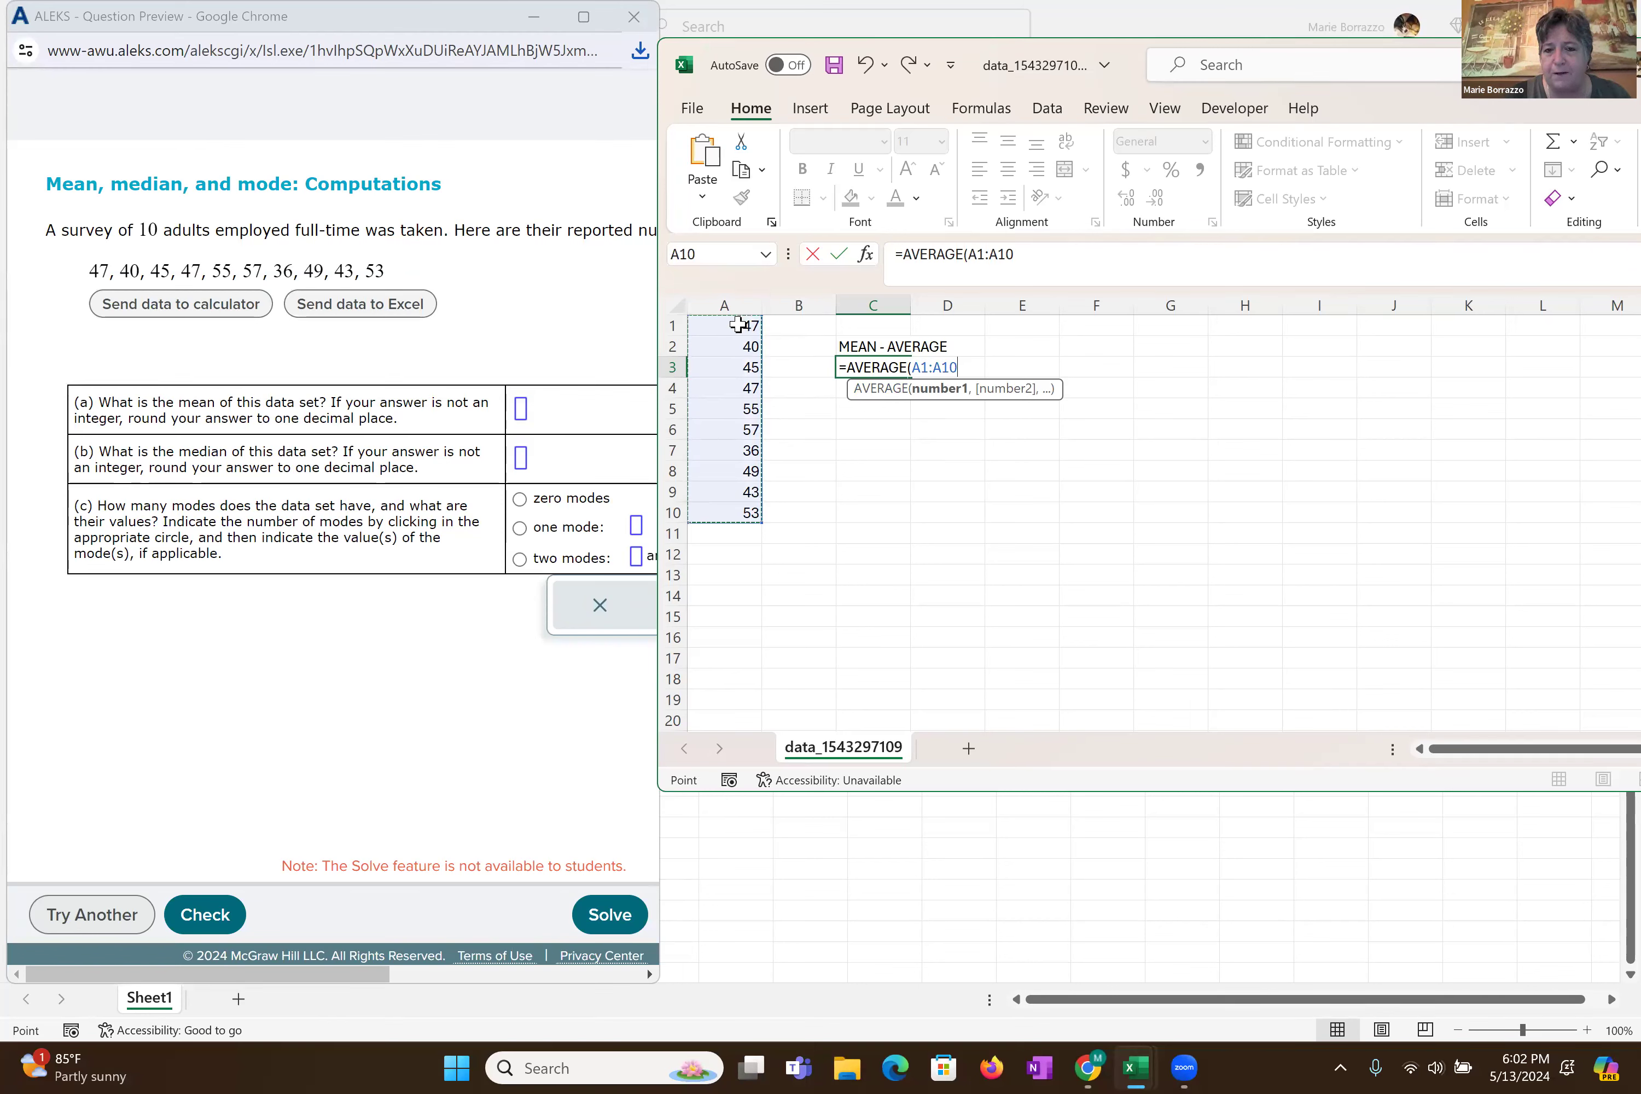
key("Return")
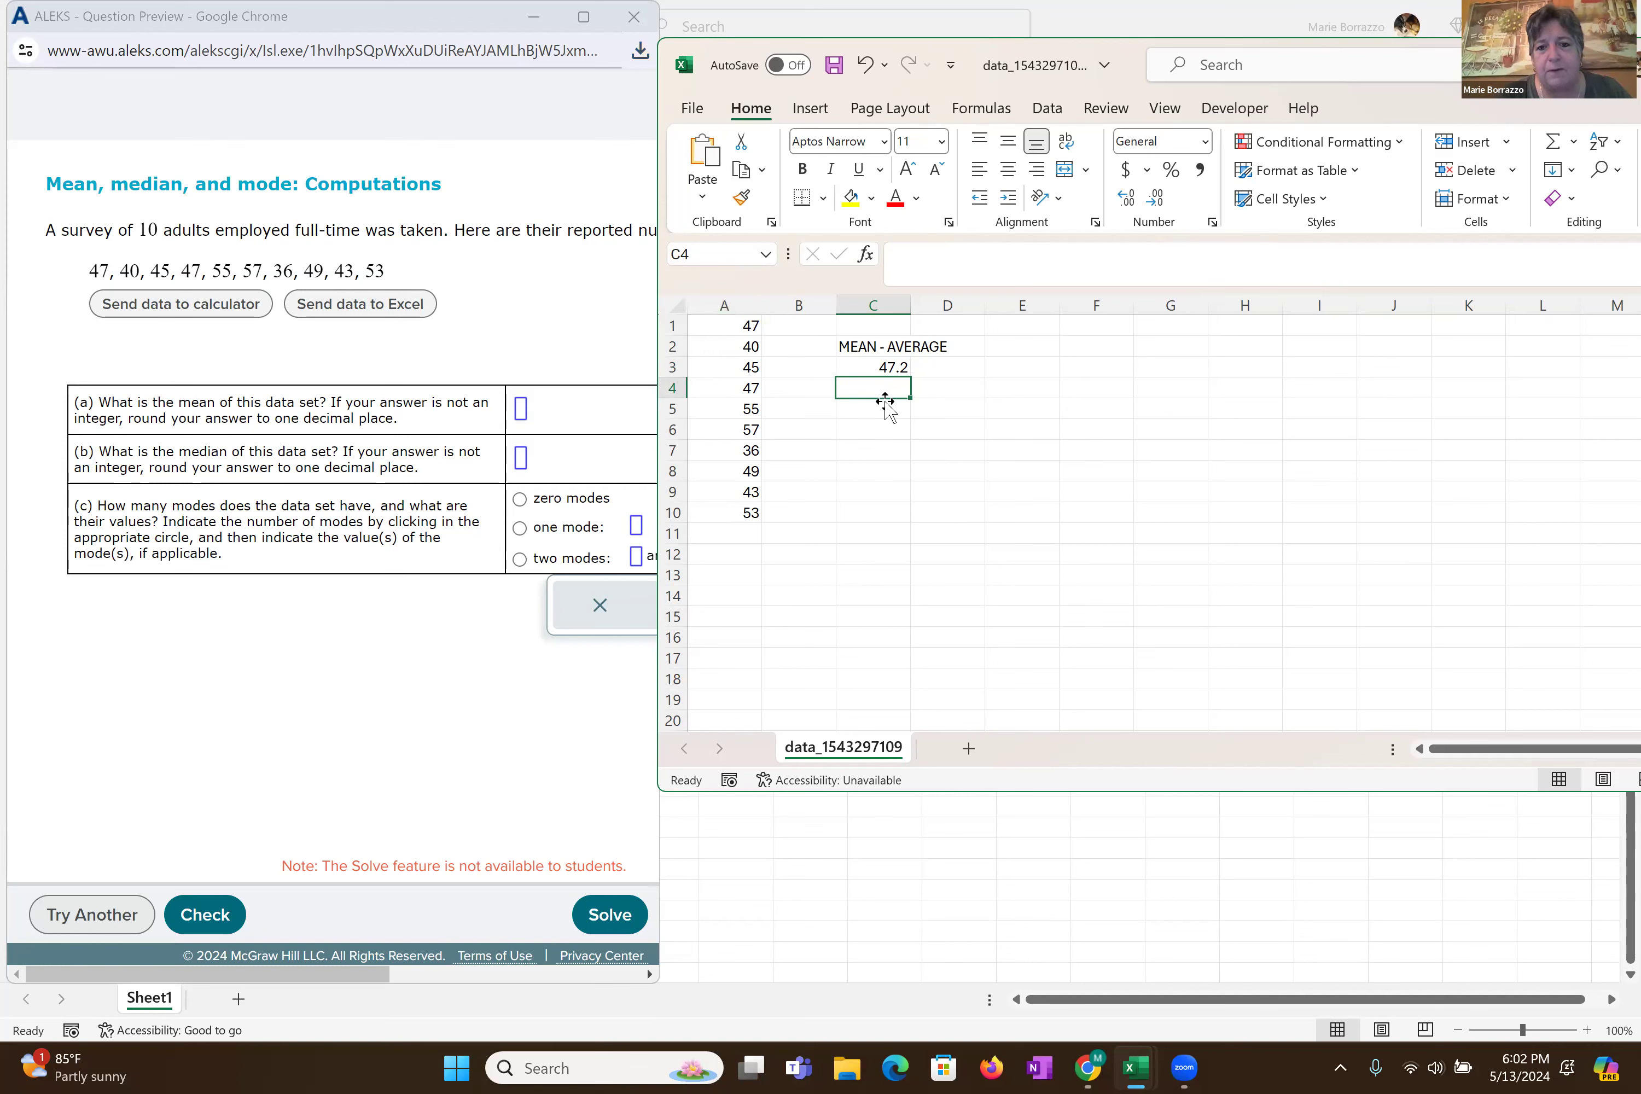
- Label cell C4 MEDIAN and calculate the median of A1:A10 in C5 with the MEDIAN function
type("MEDIAN")
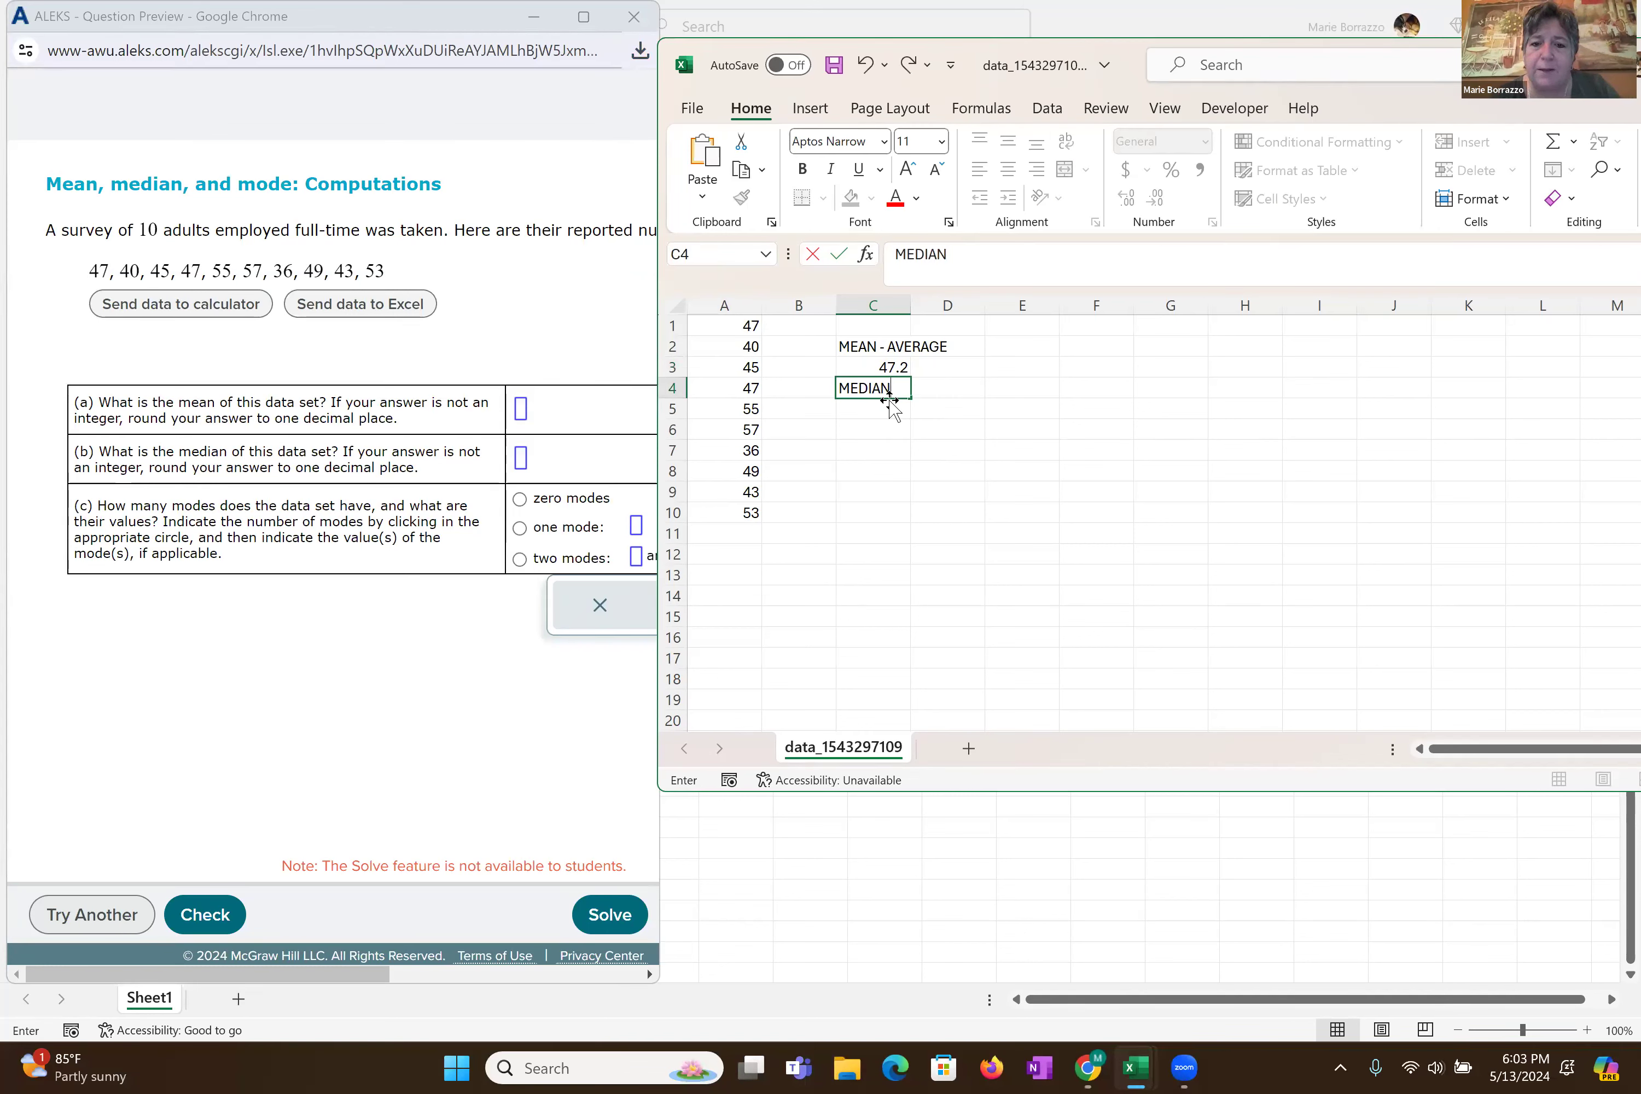
key("Return")
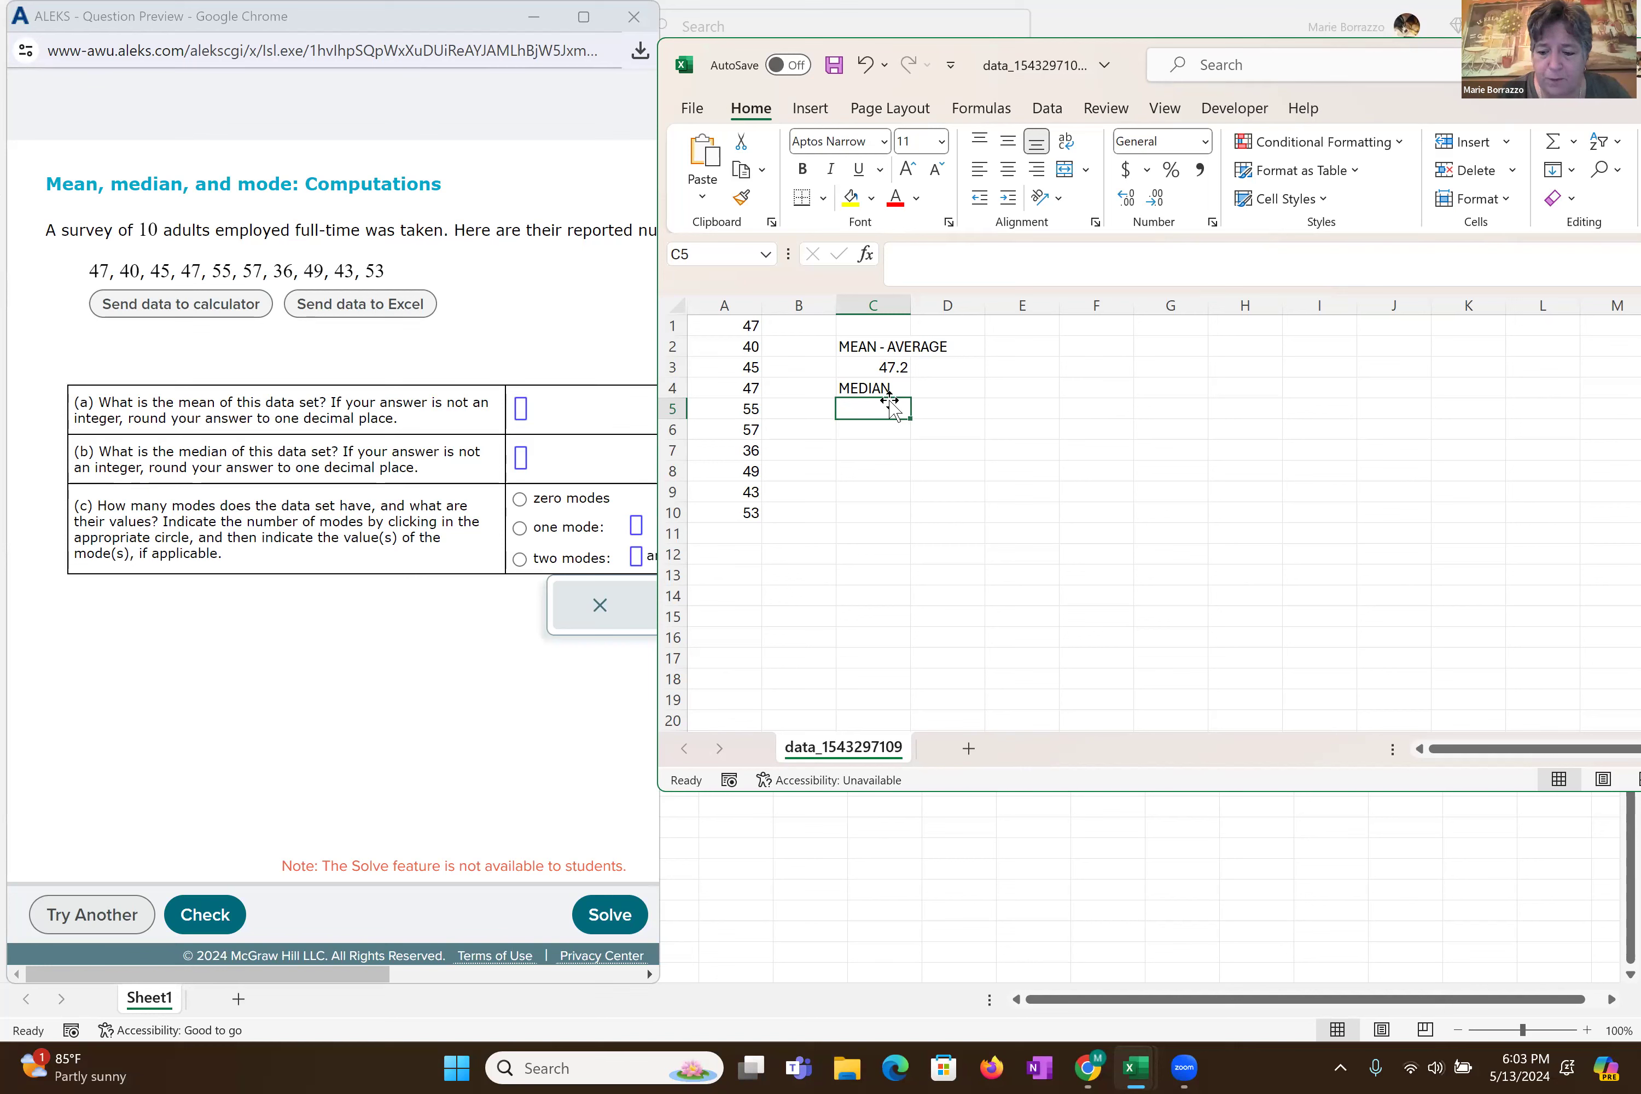
type("=MED")
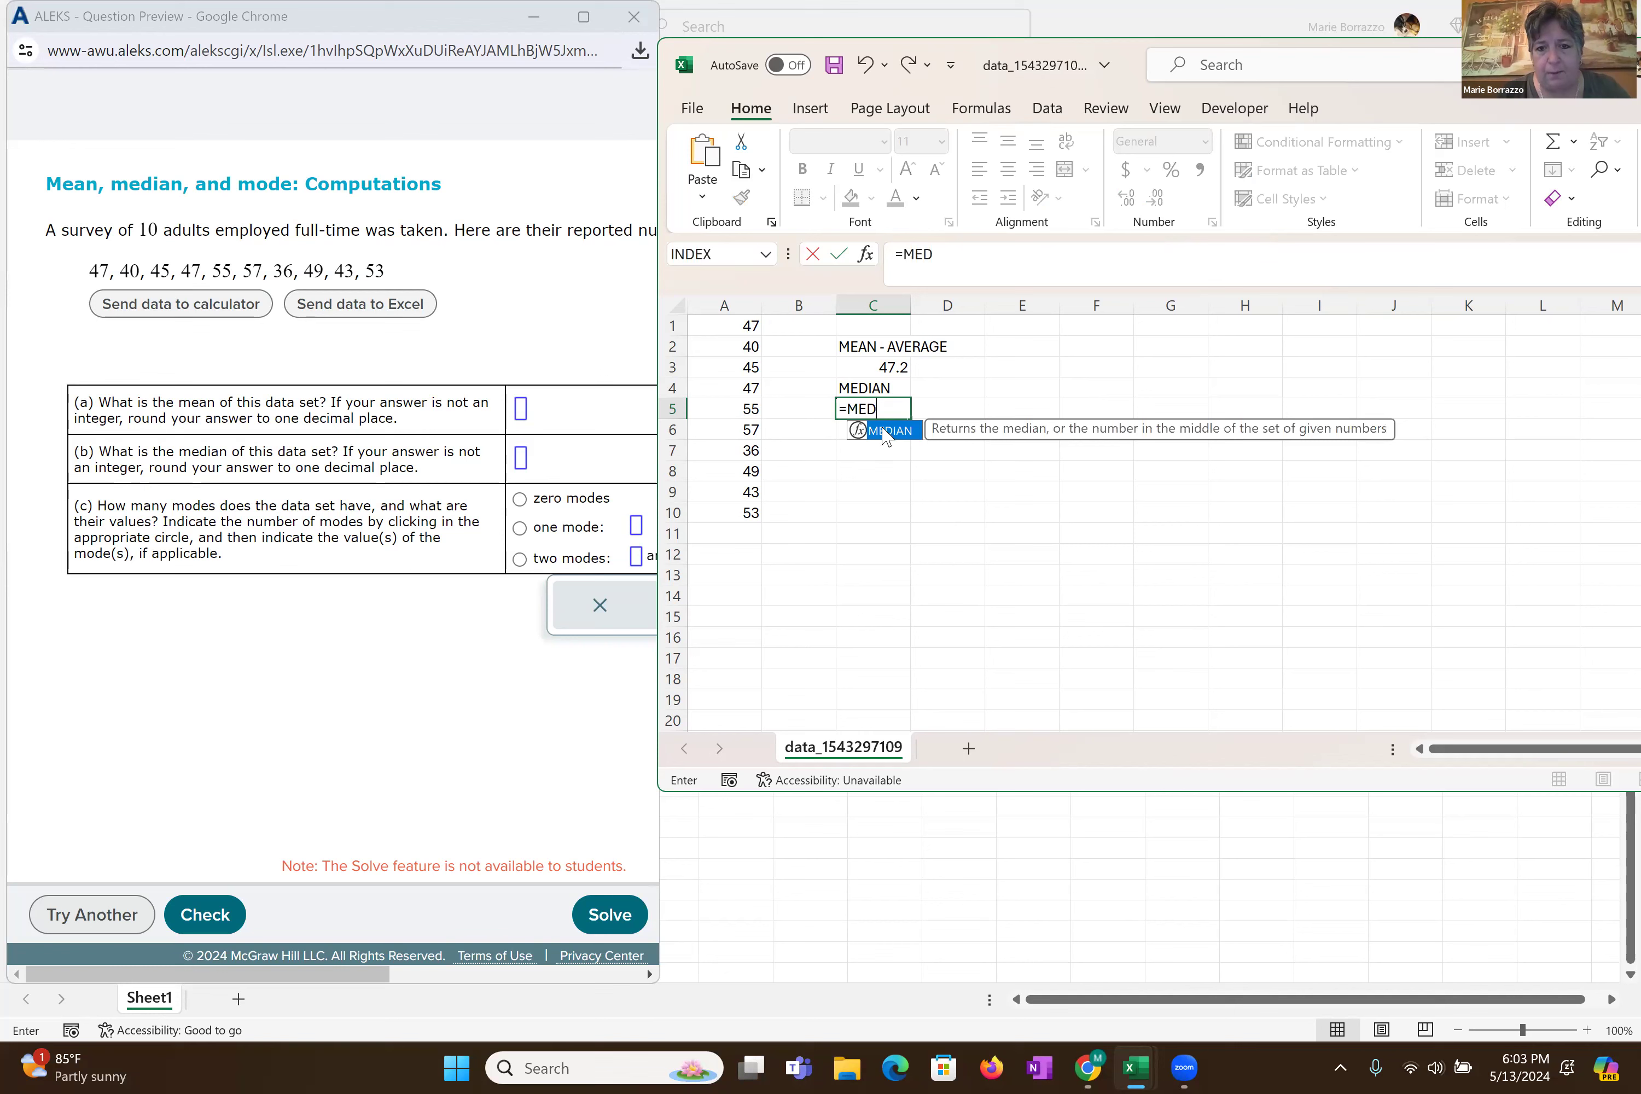
double_click(878, 433)
left_click_drag(747, 514, 731, 325)
key("Return")
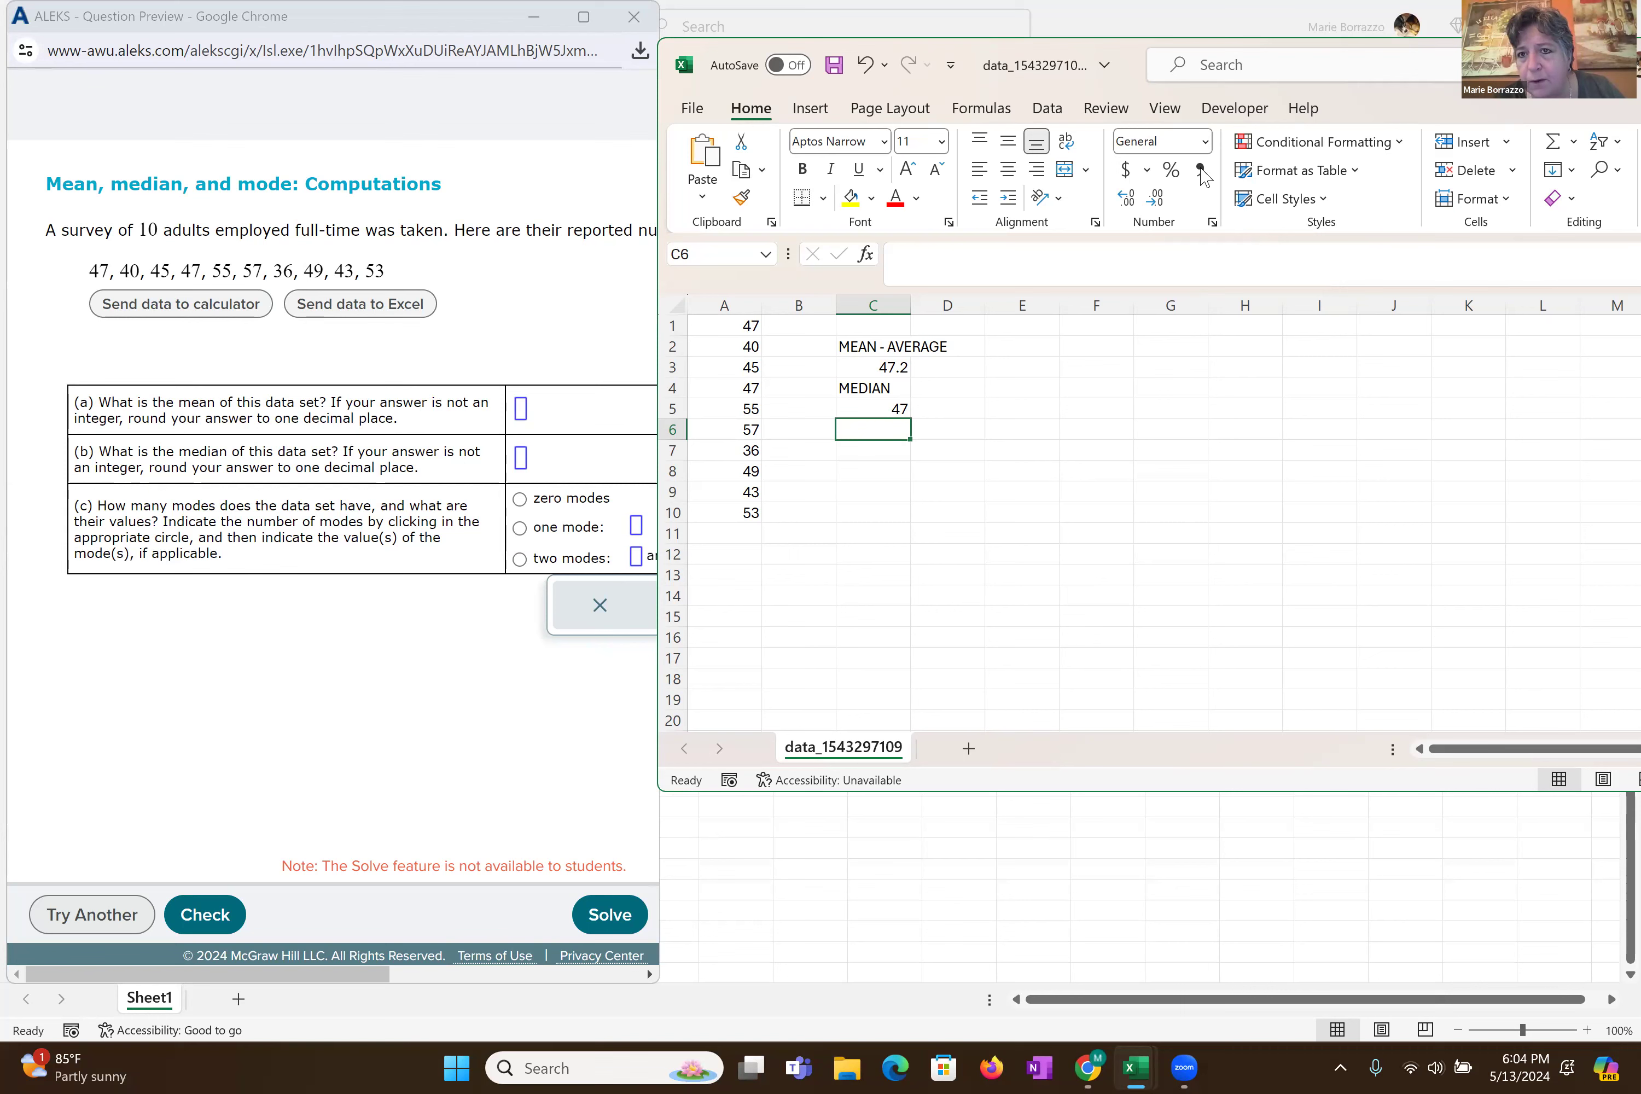
left_click(1165, 106)
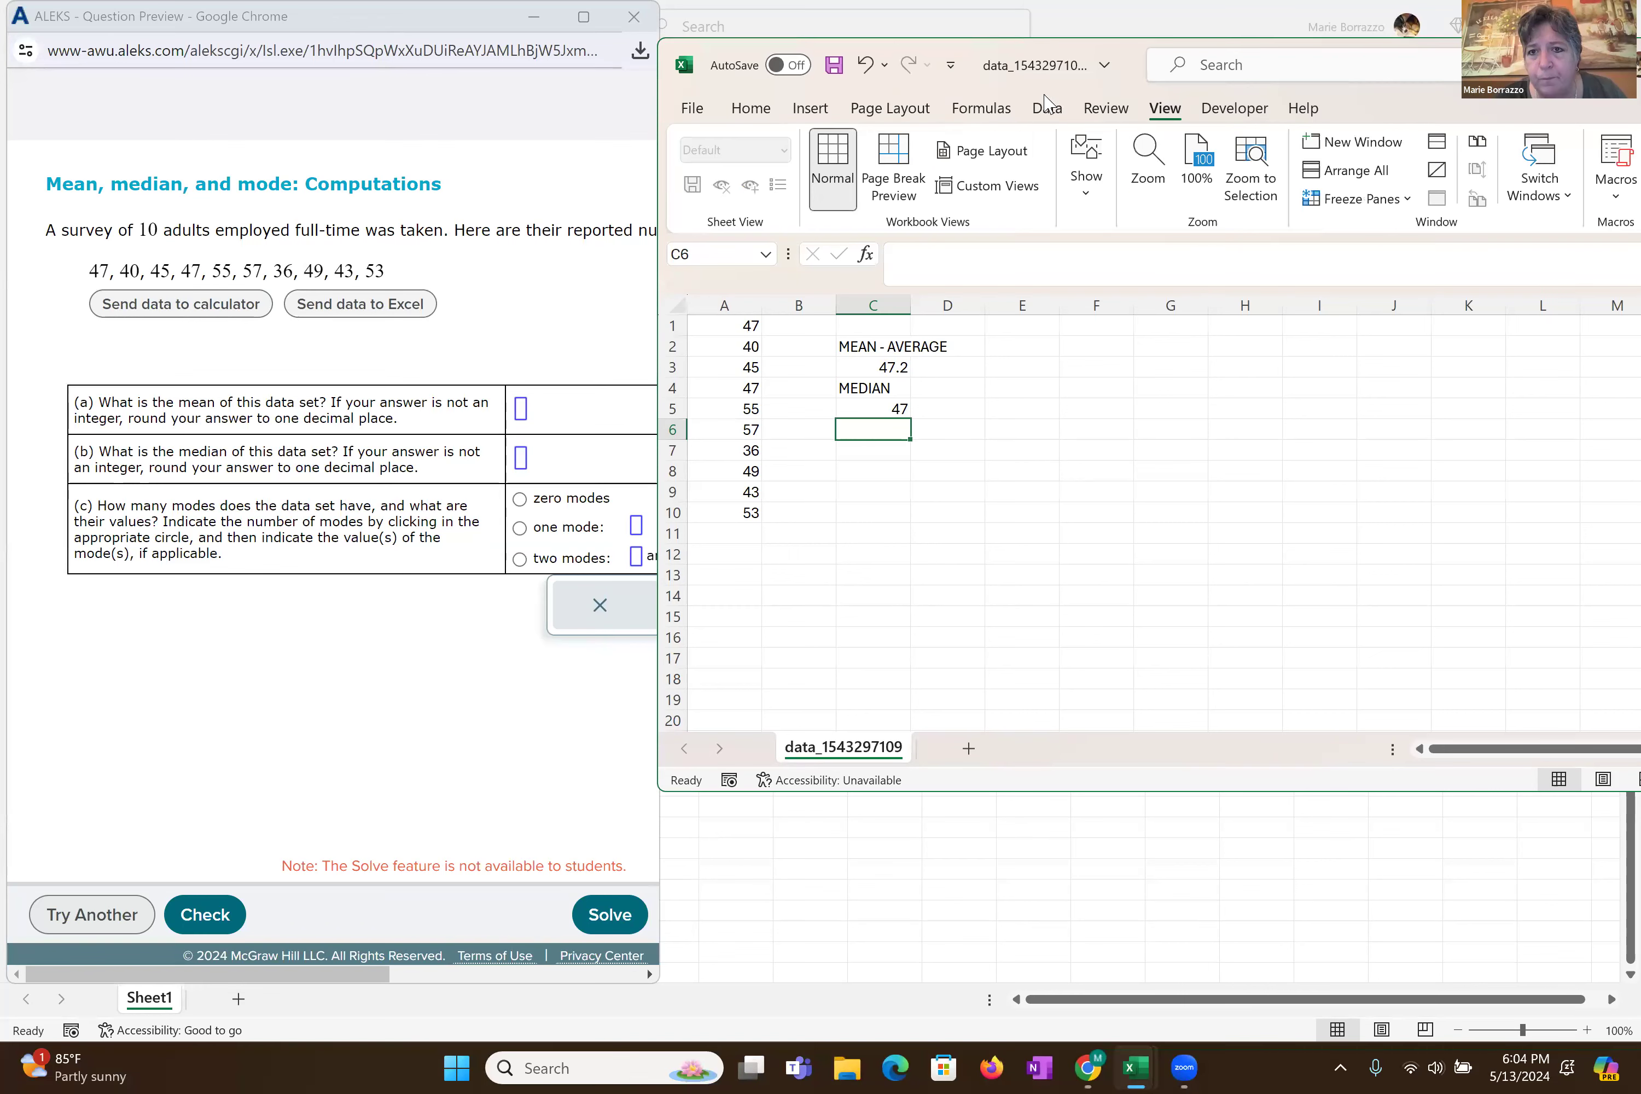
left_click(1046, 106)
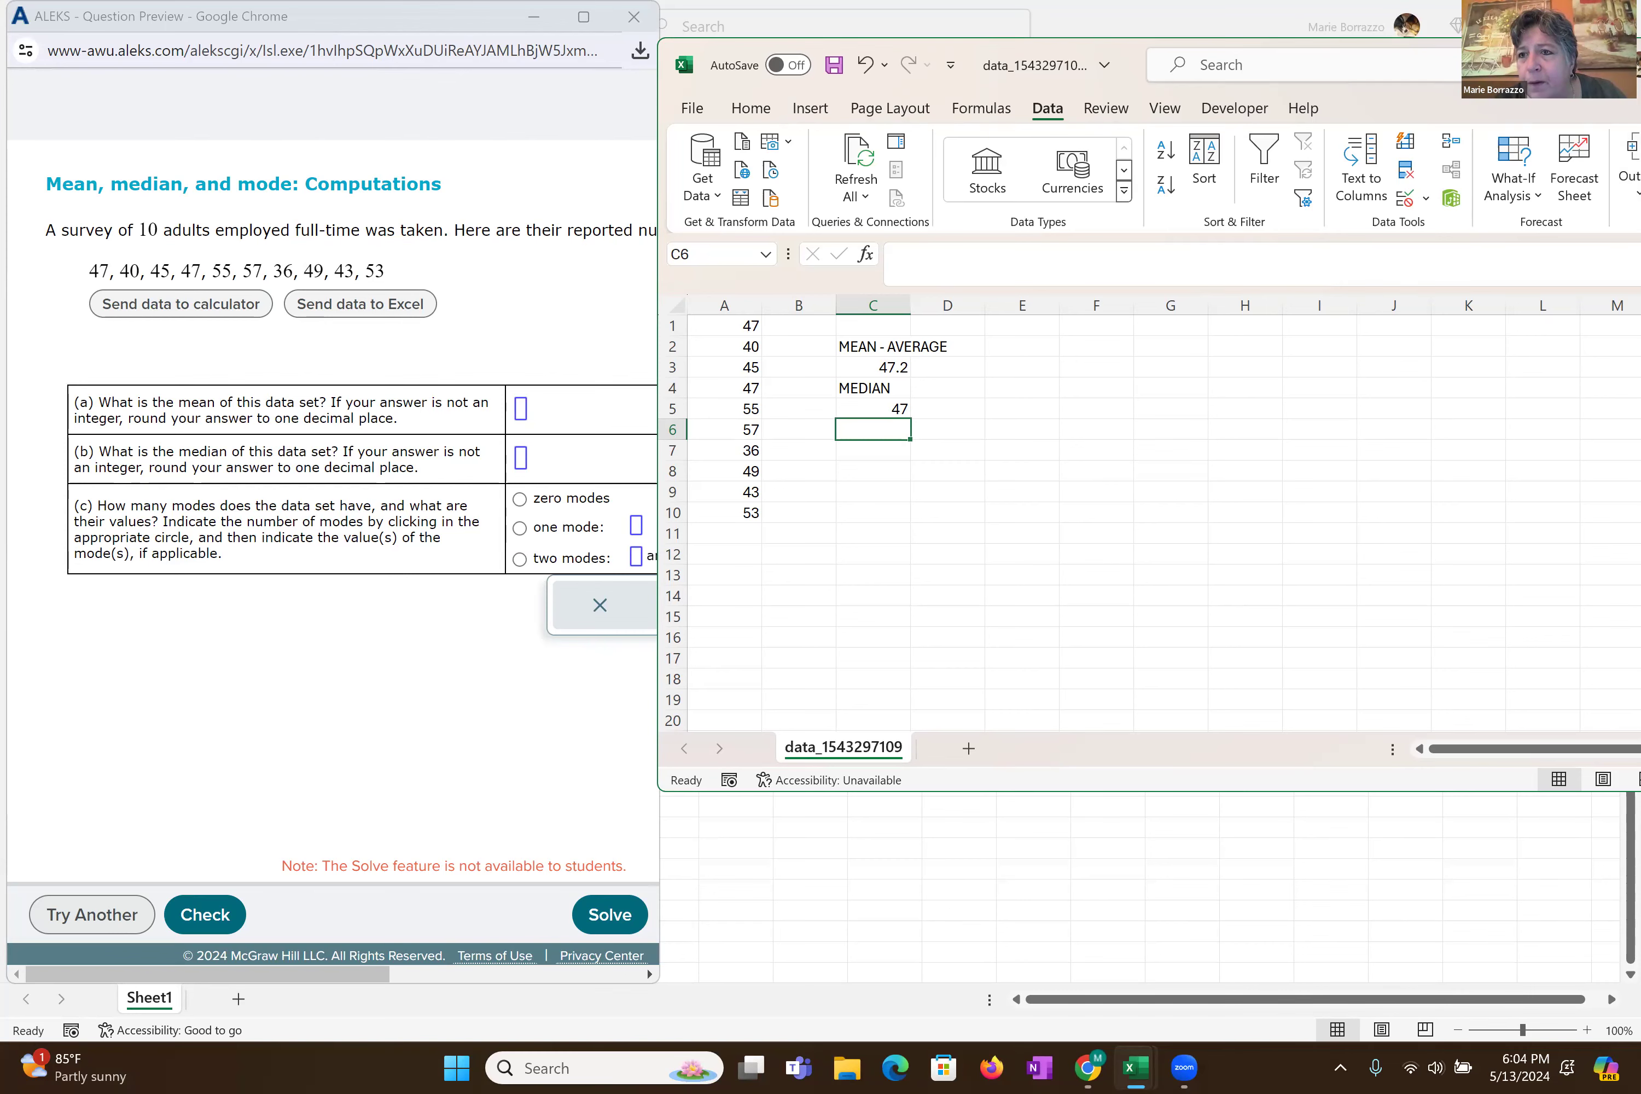
key("alt+Tab")
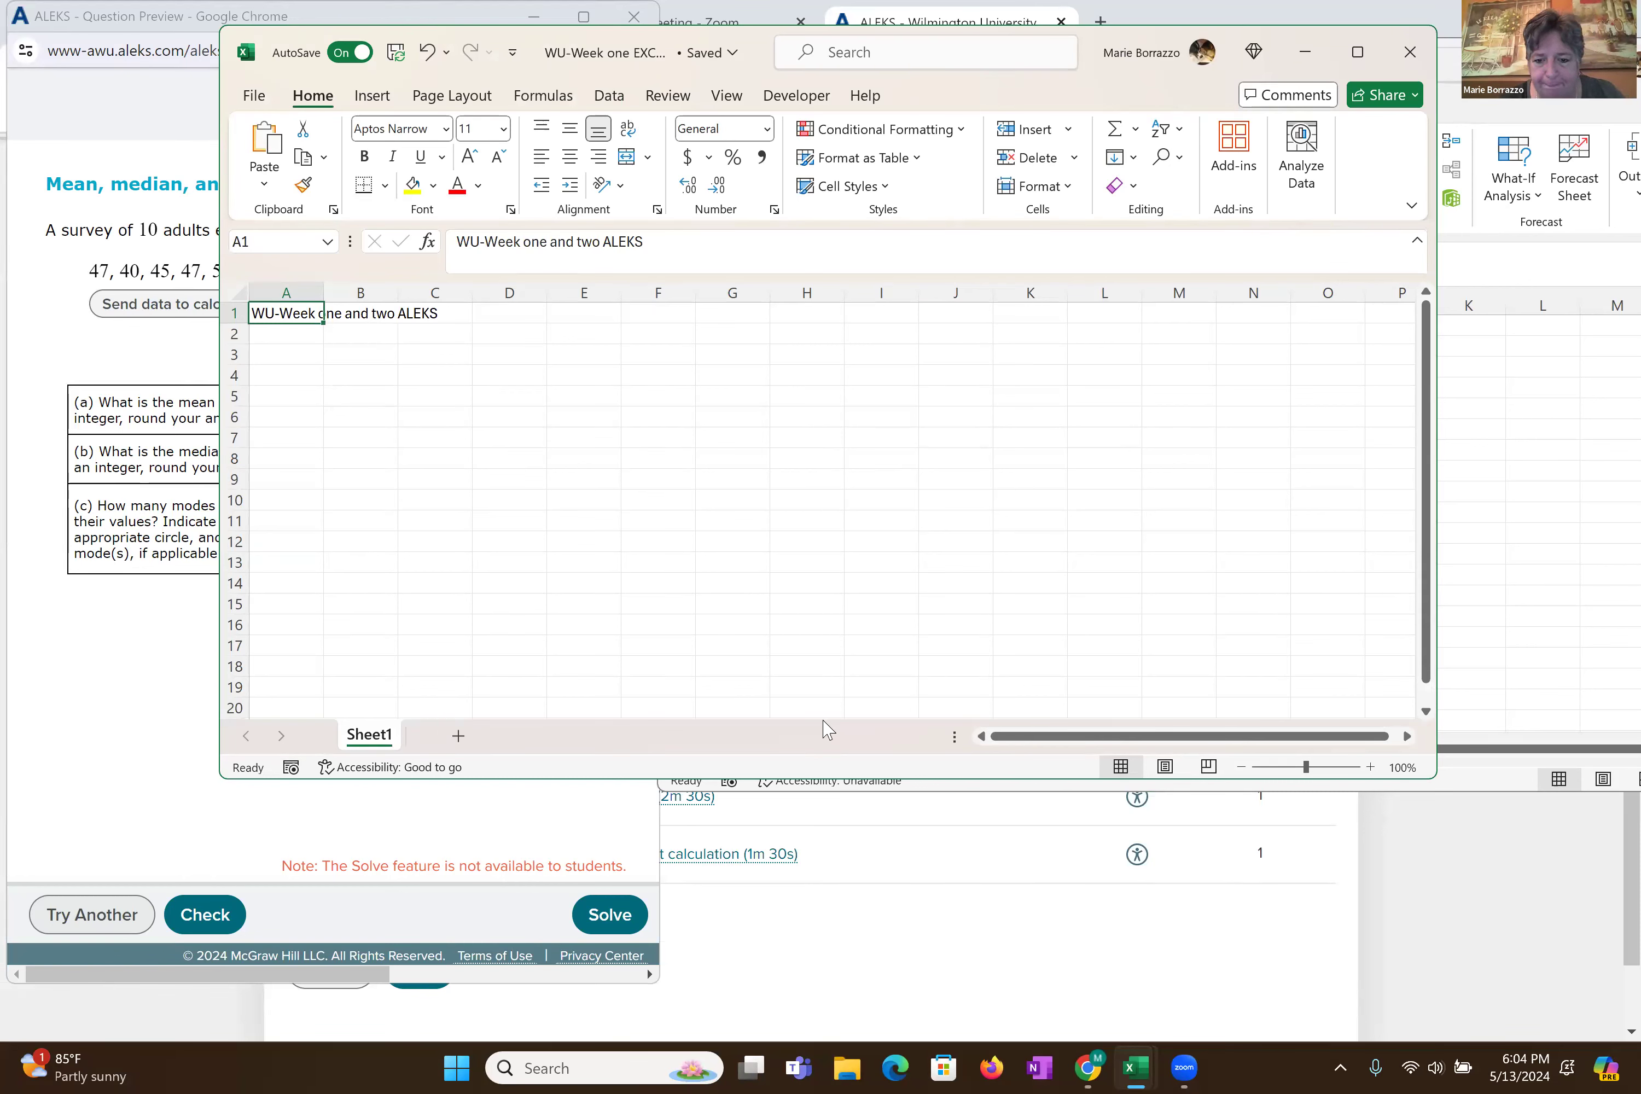
mouse_move(1136, 1068)
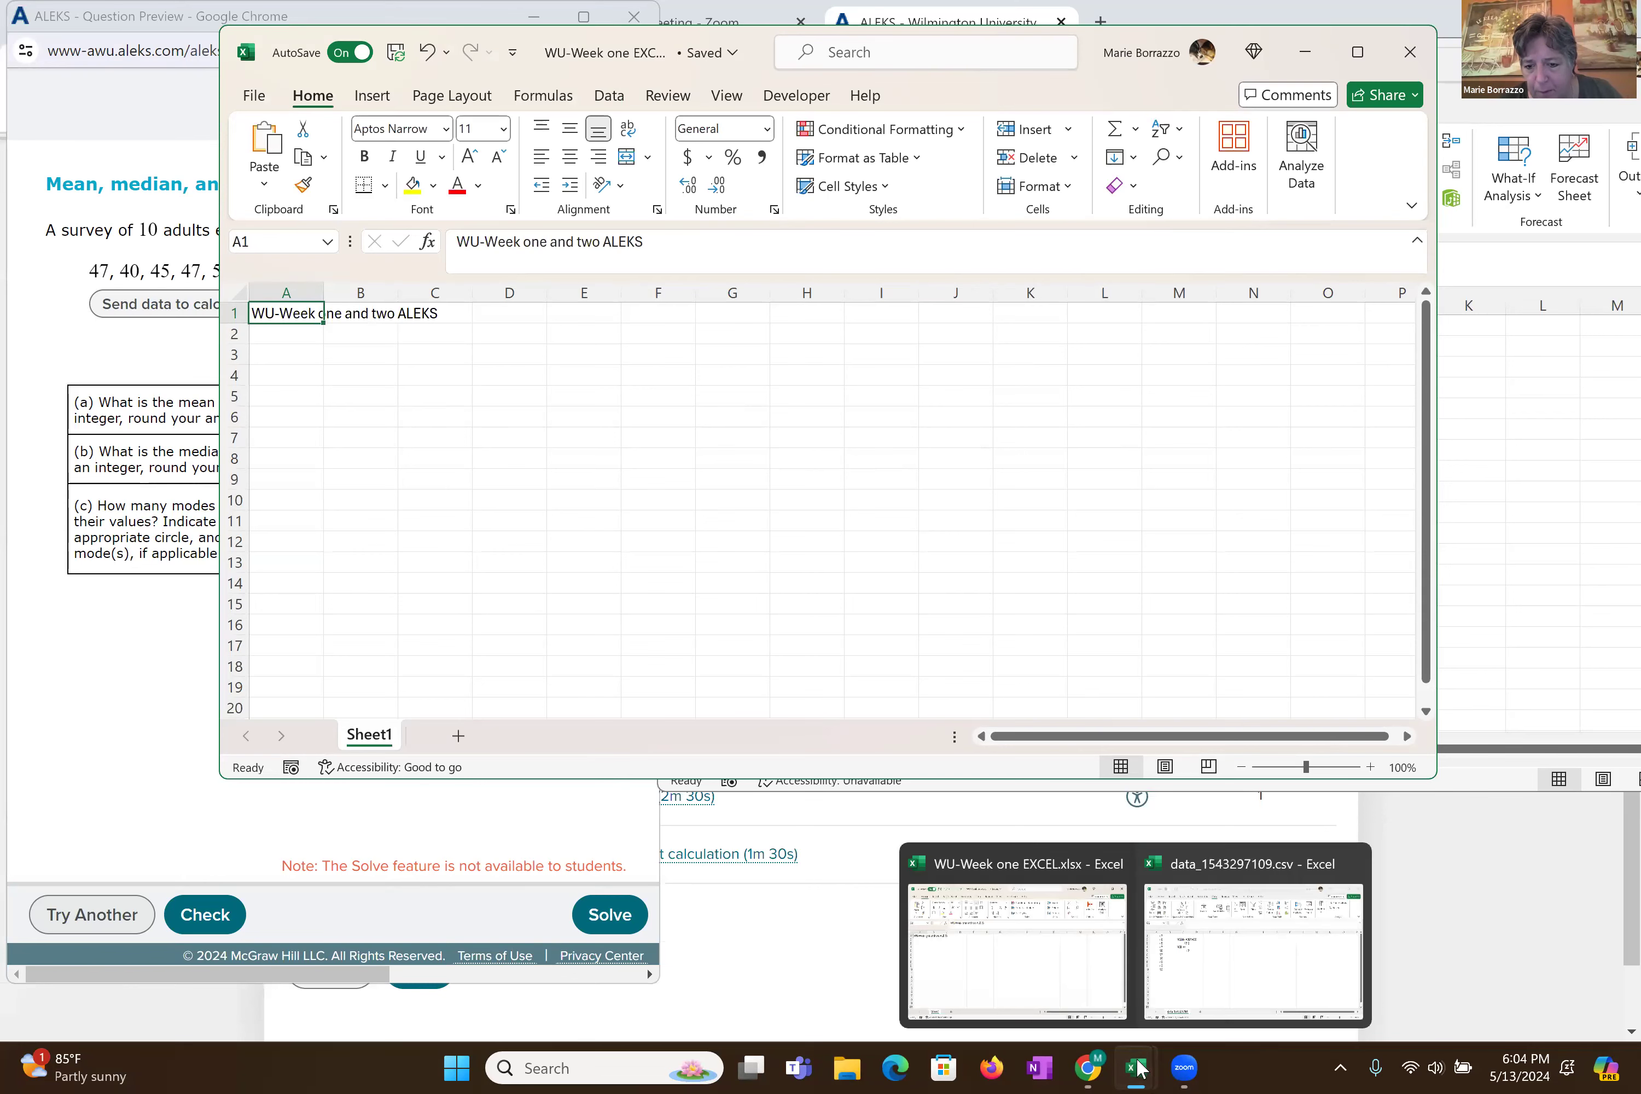
left_click(1193, 931)
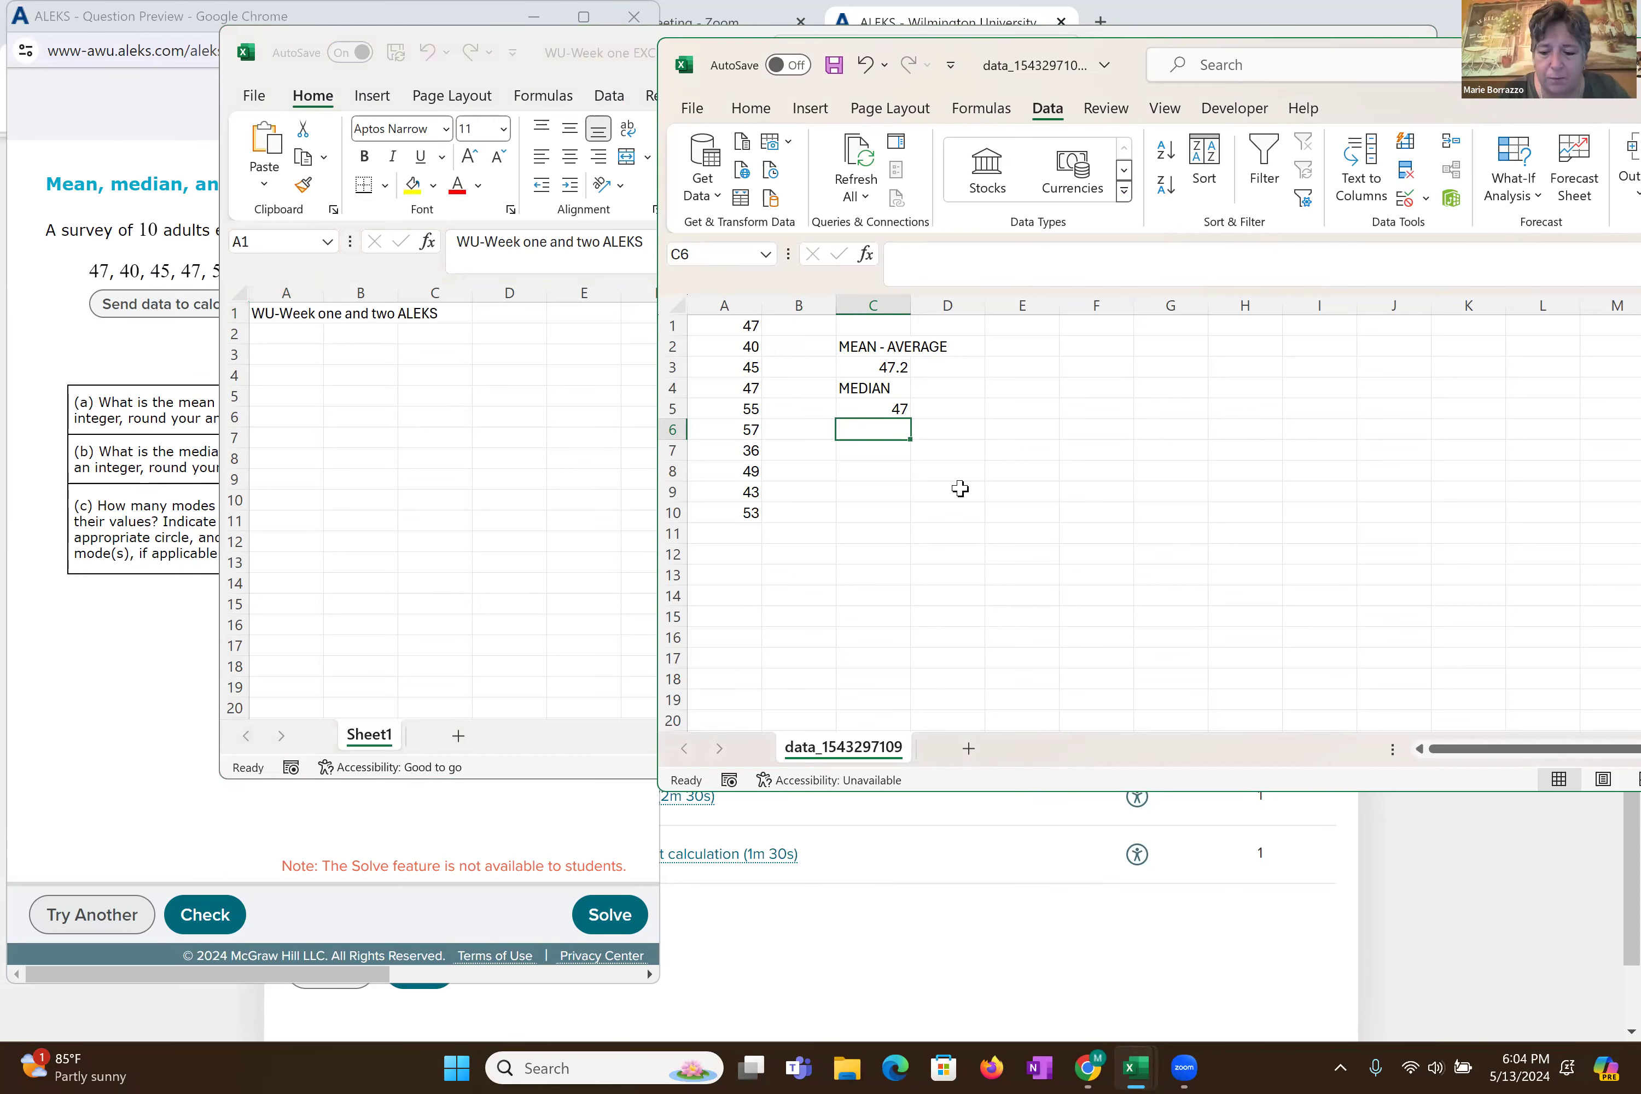
- Calculate the mode of A1:A10 in cell C6 with the MODE.MULT function
type("=ME")
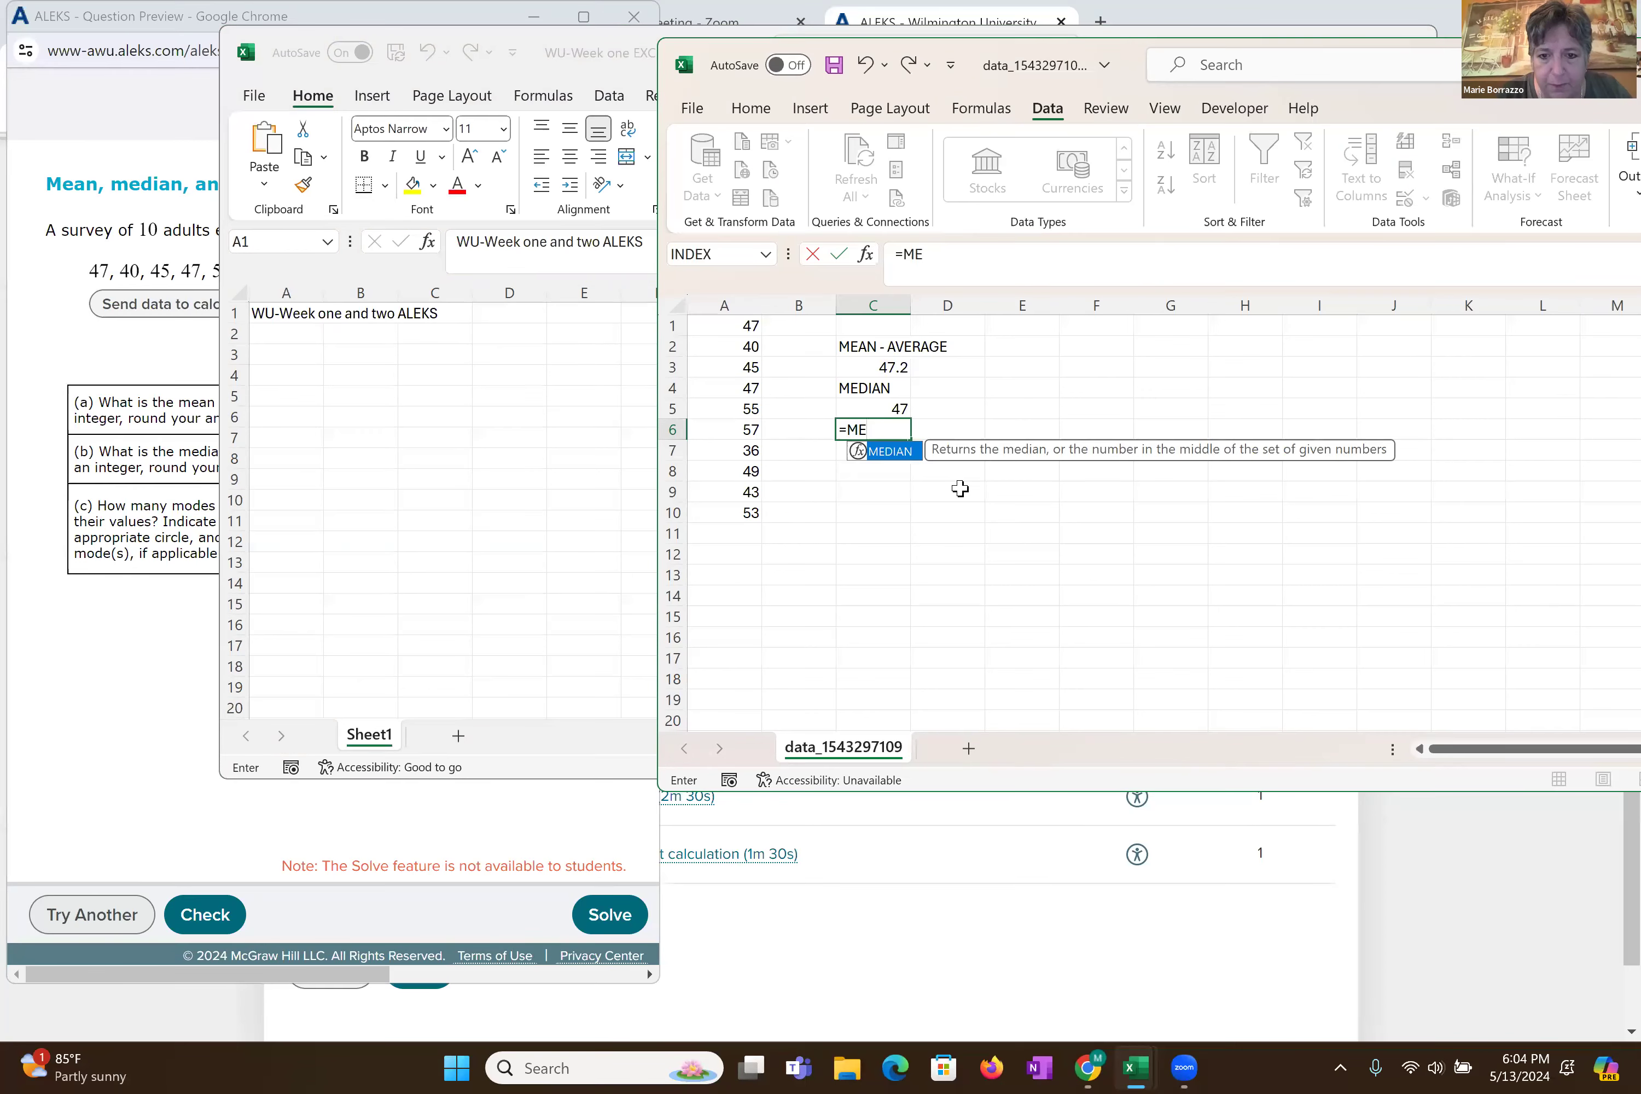
key("BackSpace")
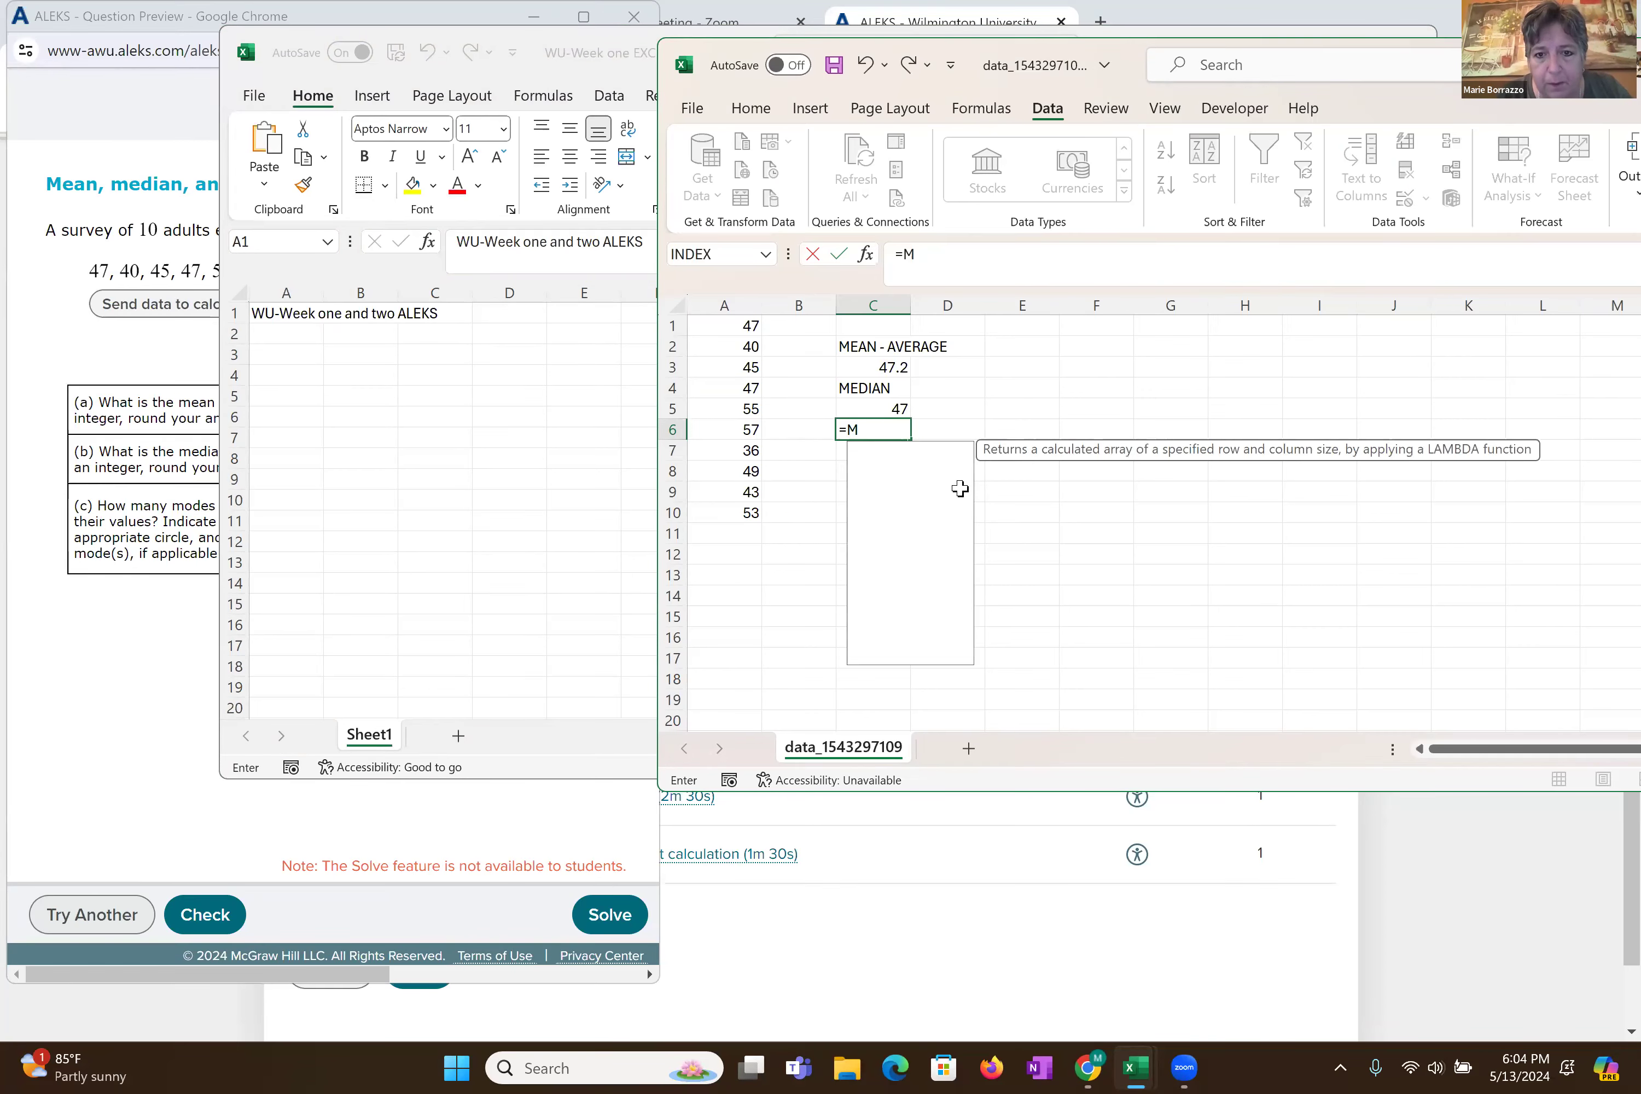
type("ODE")
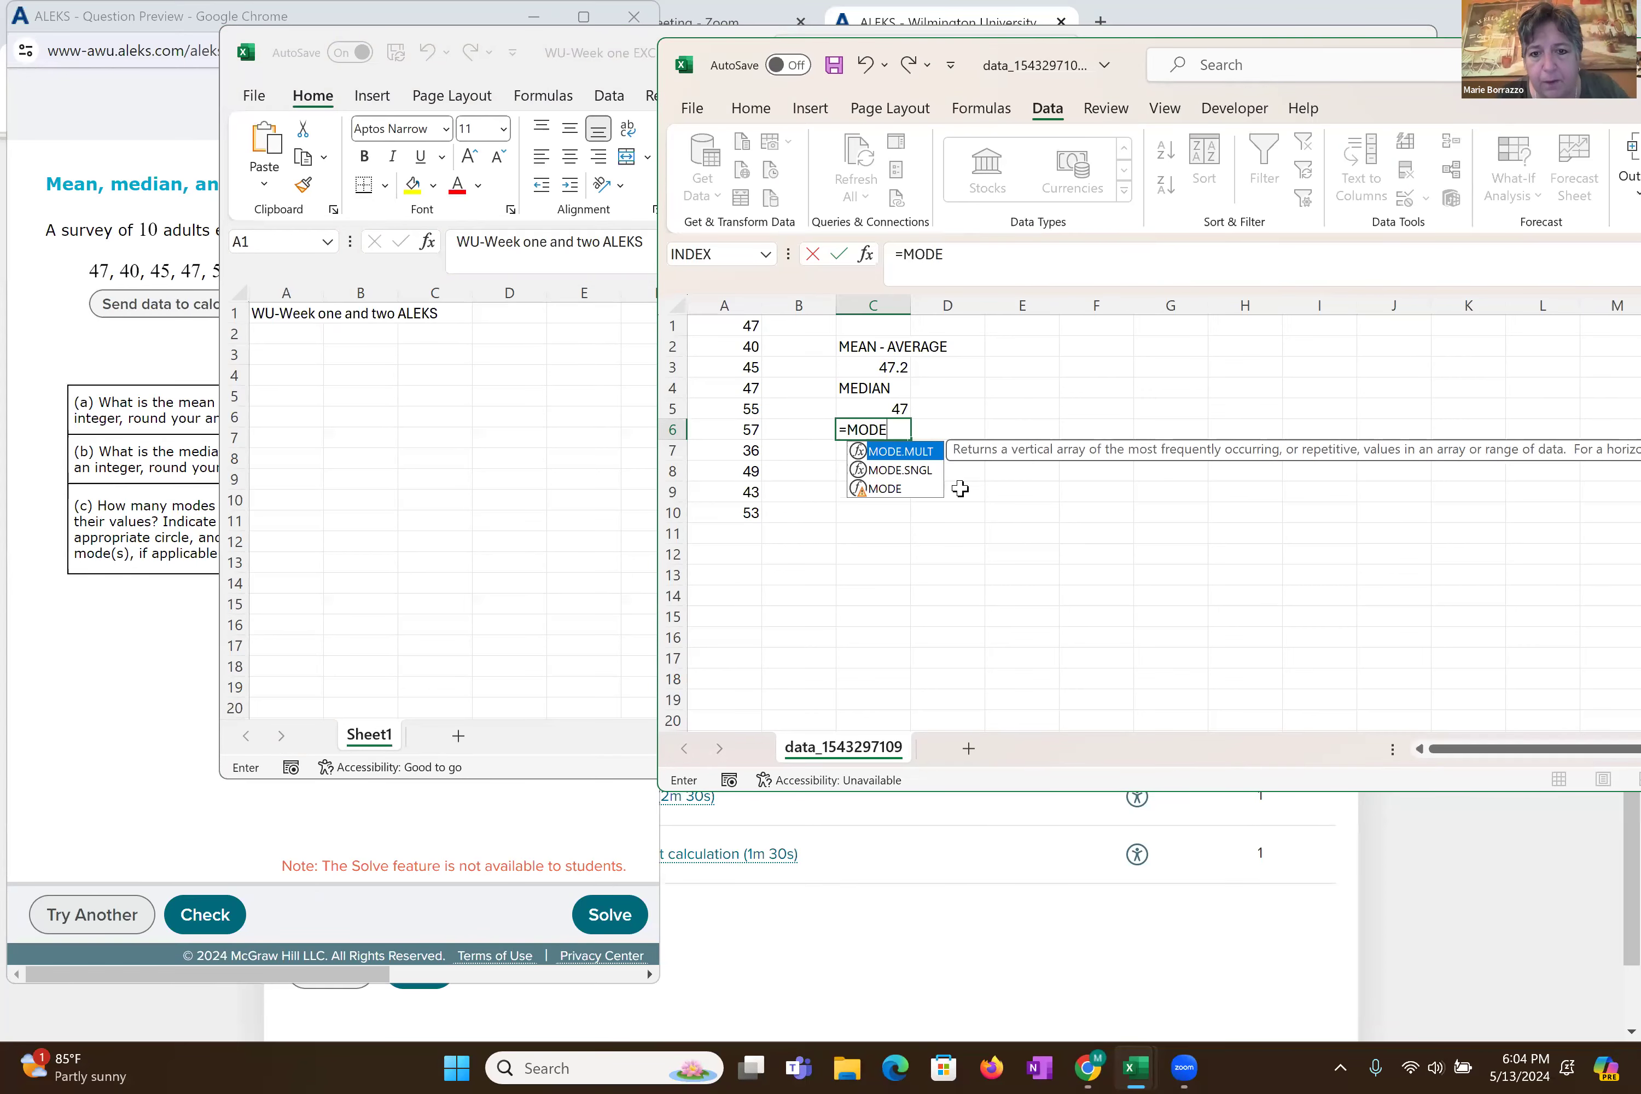
double_click(901, 452)
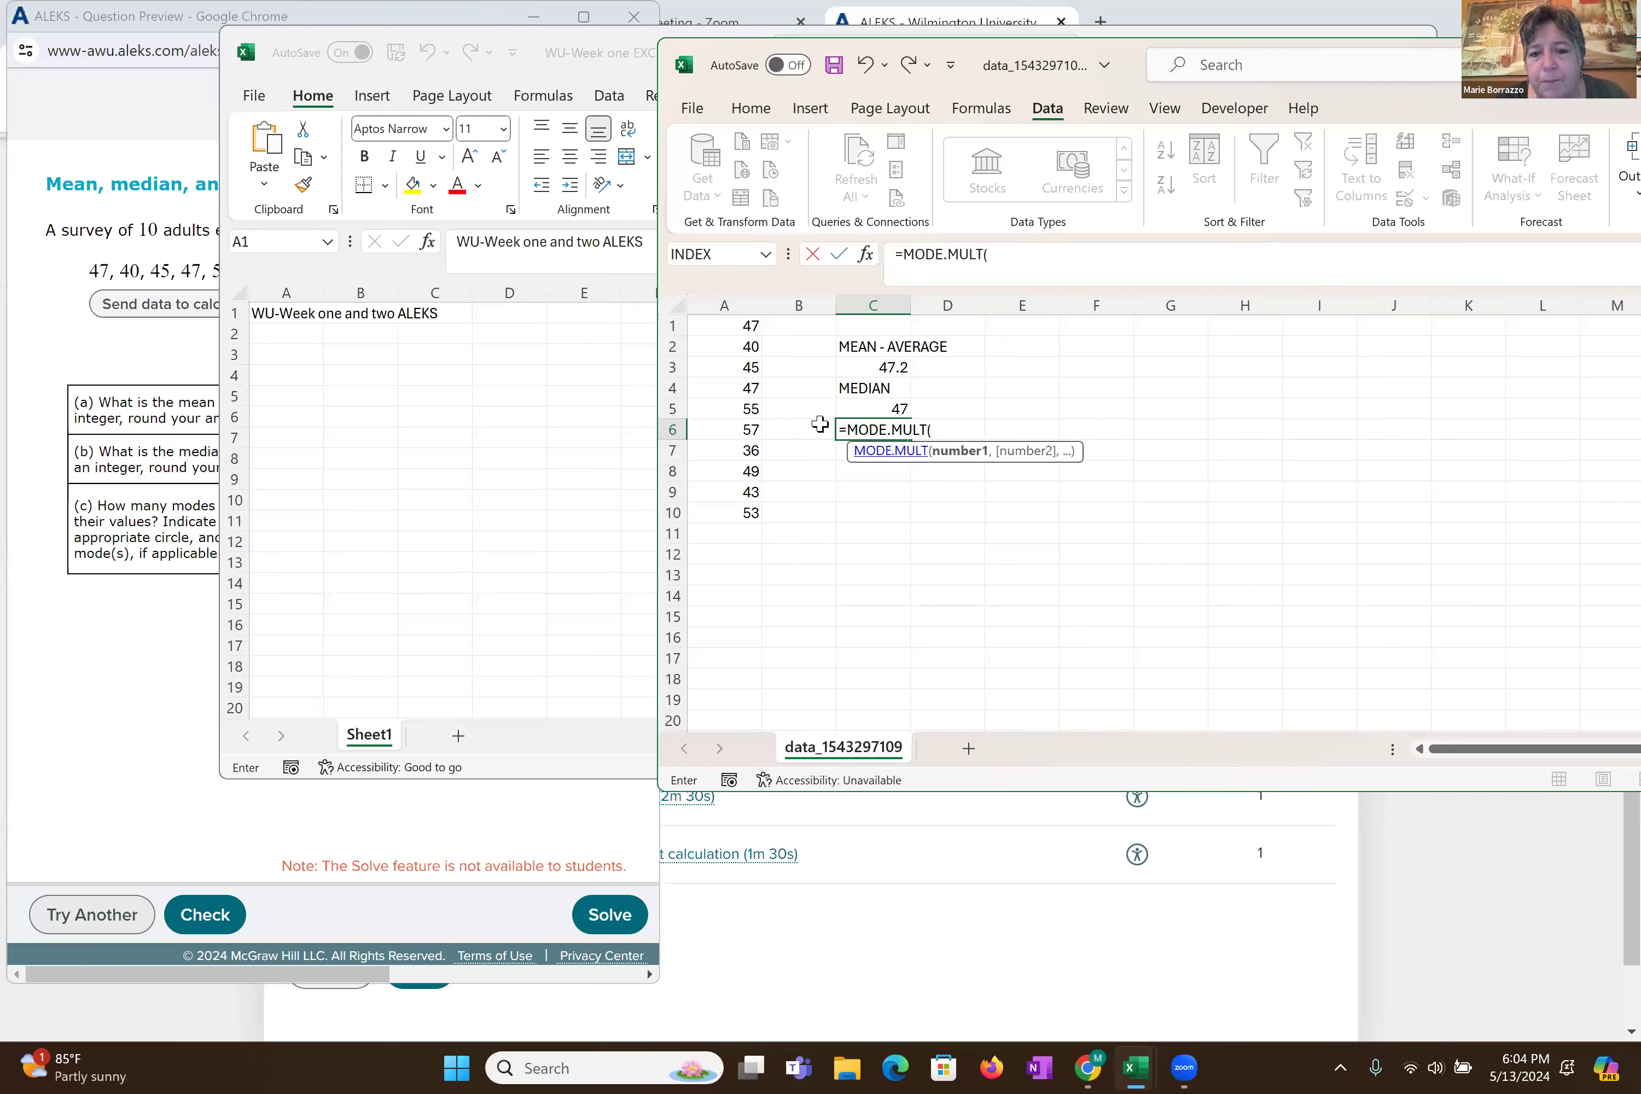
left_click_drag(735, 326, 750, 513)
key("Return")
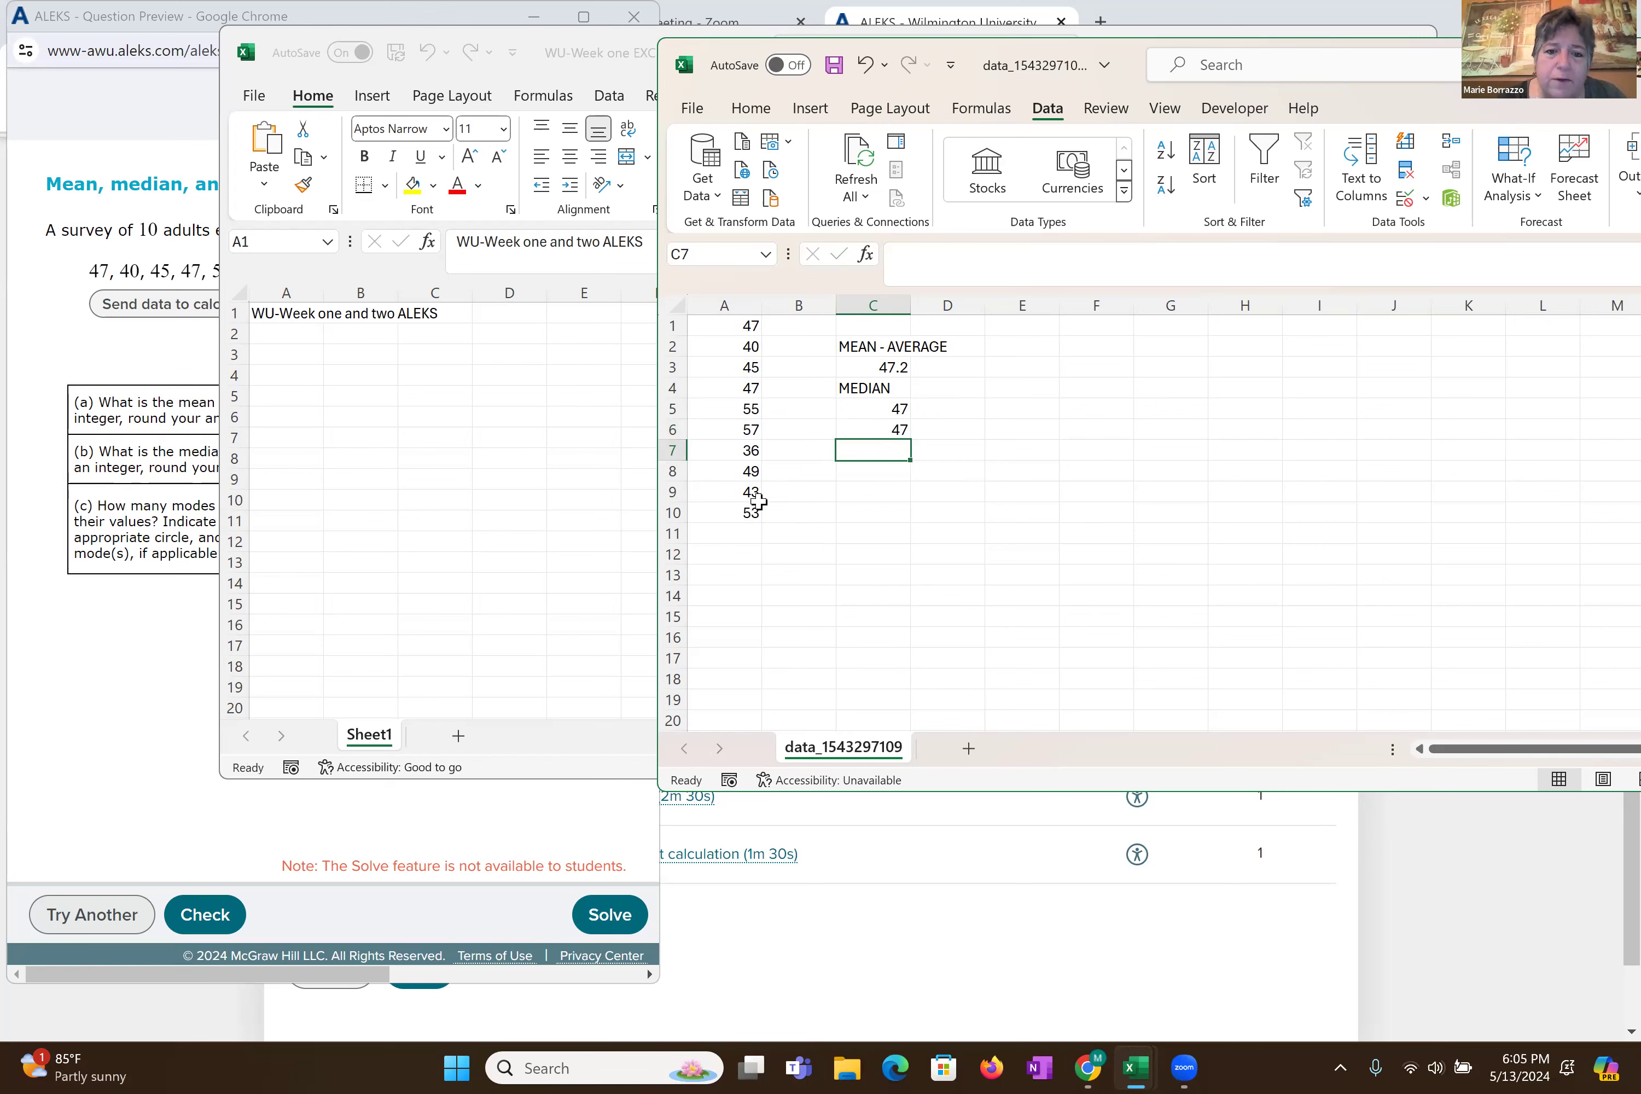
- Replace the formula in cell C6 with the label MODE
left_click(736, 331)
left_click(738, 388)
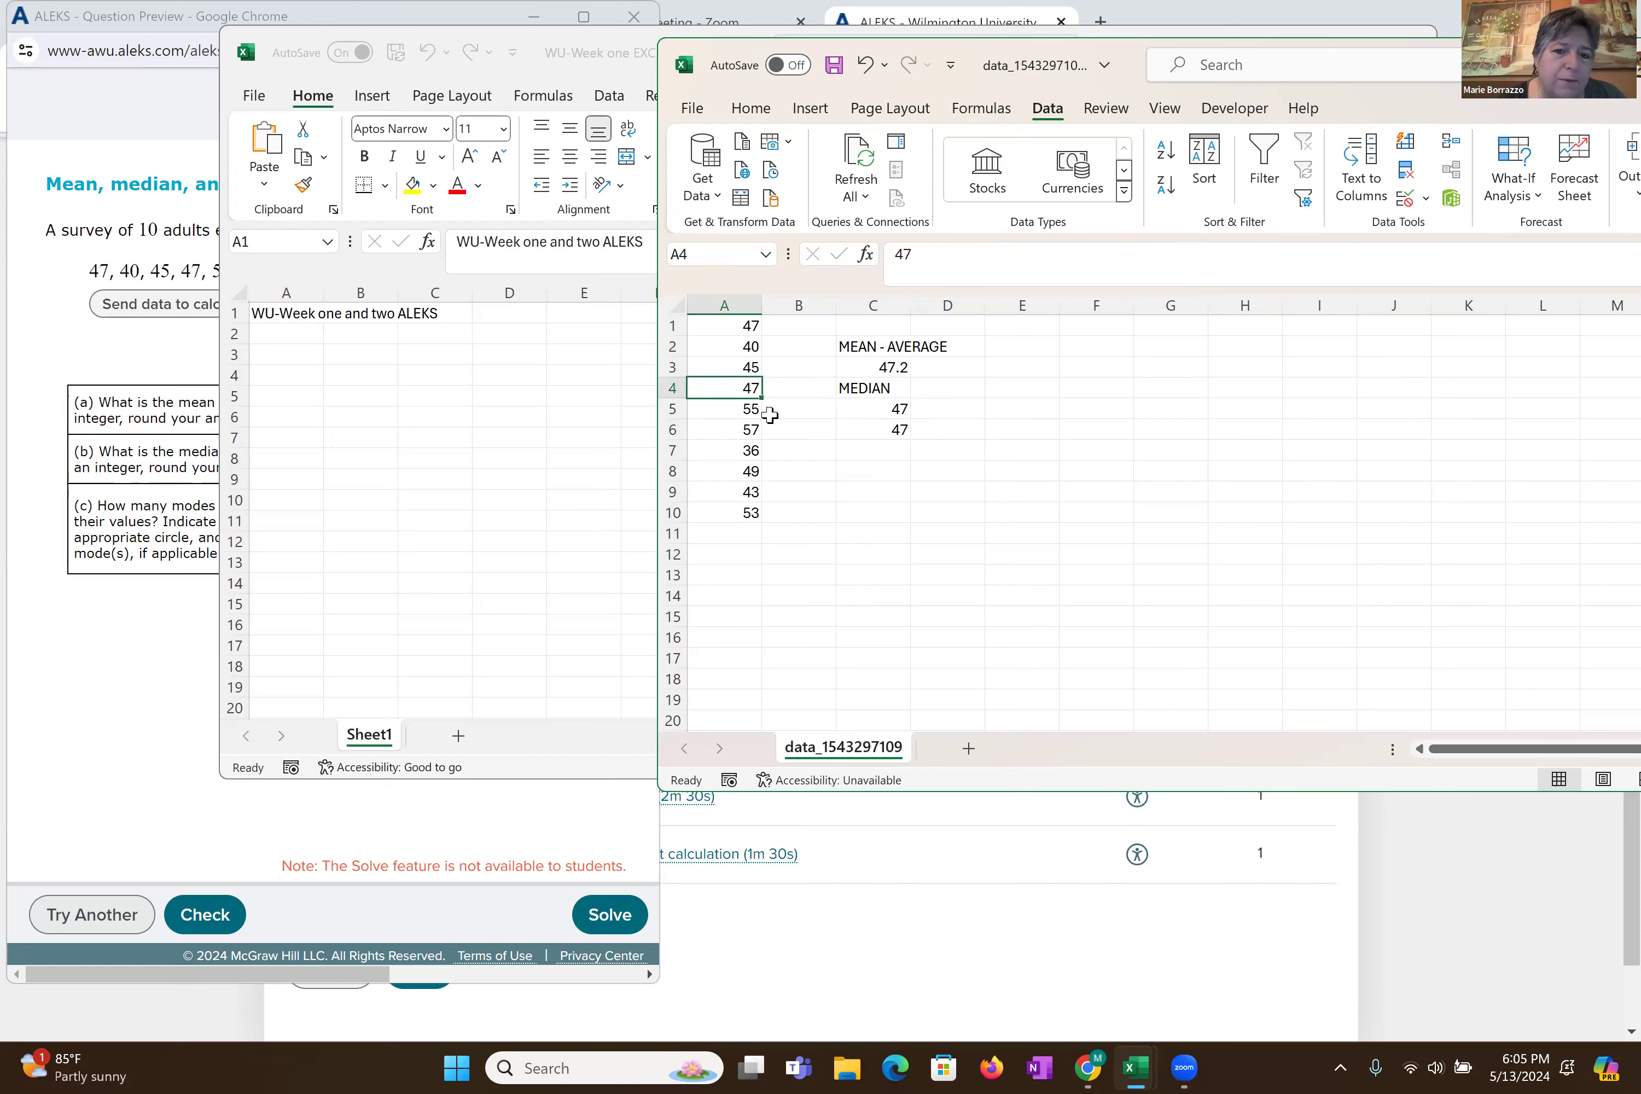
left_click(863, 430)
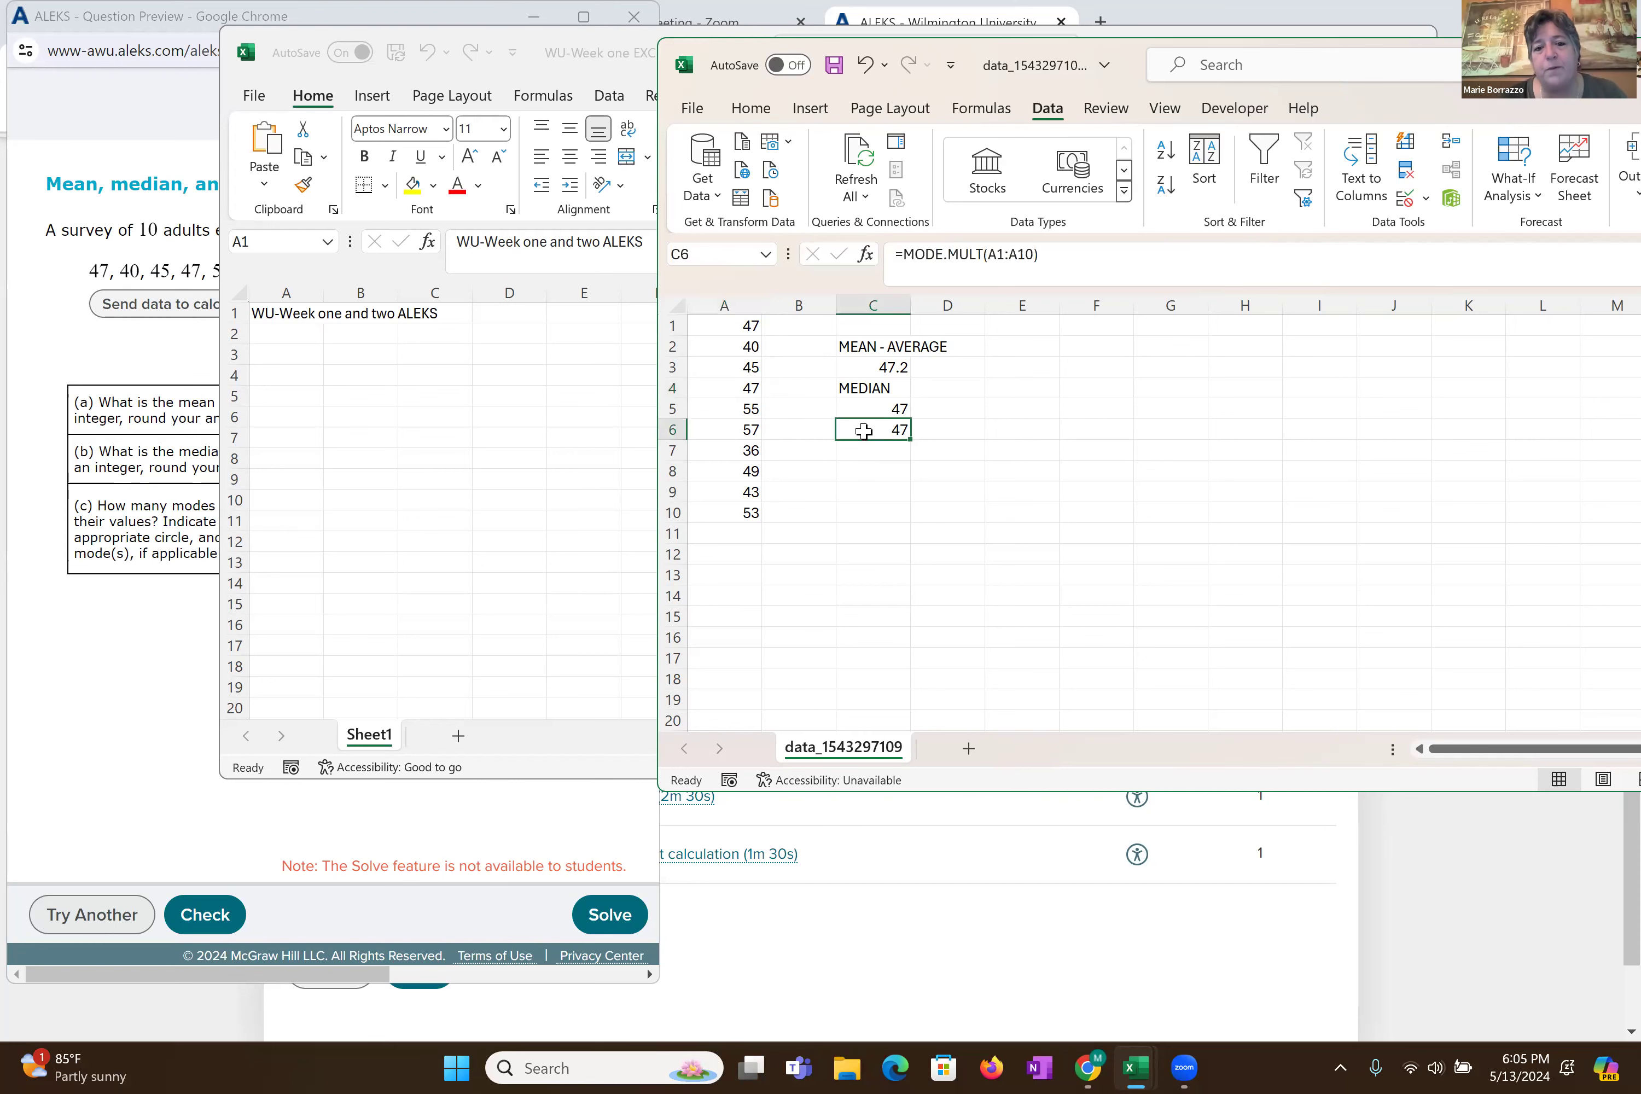
type("MODE")
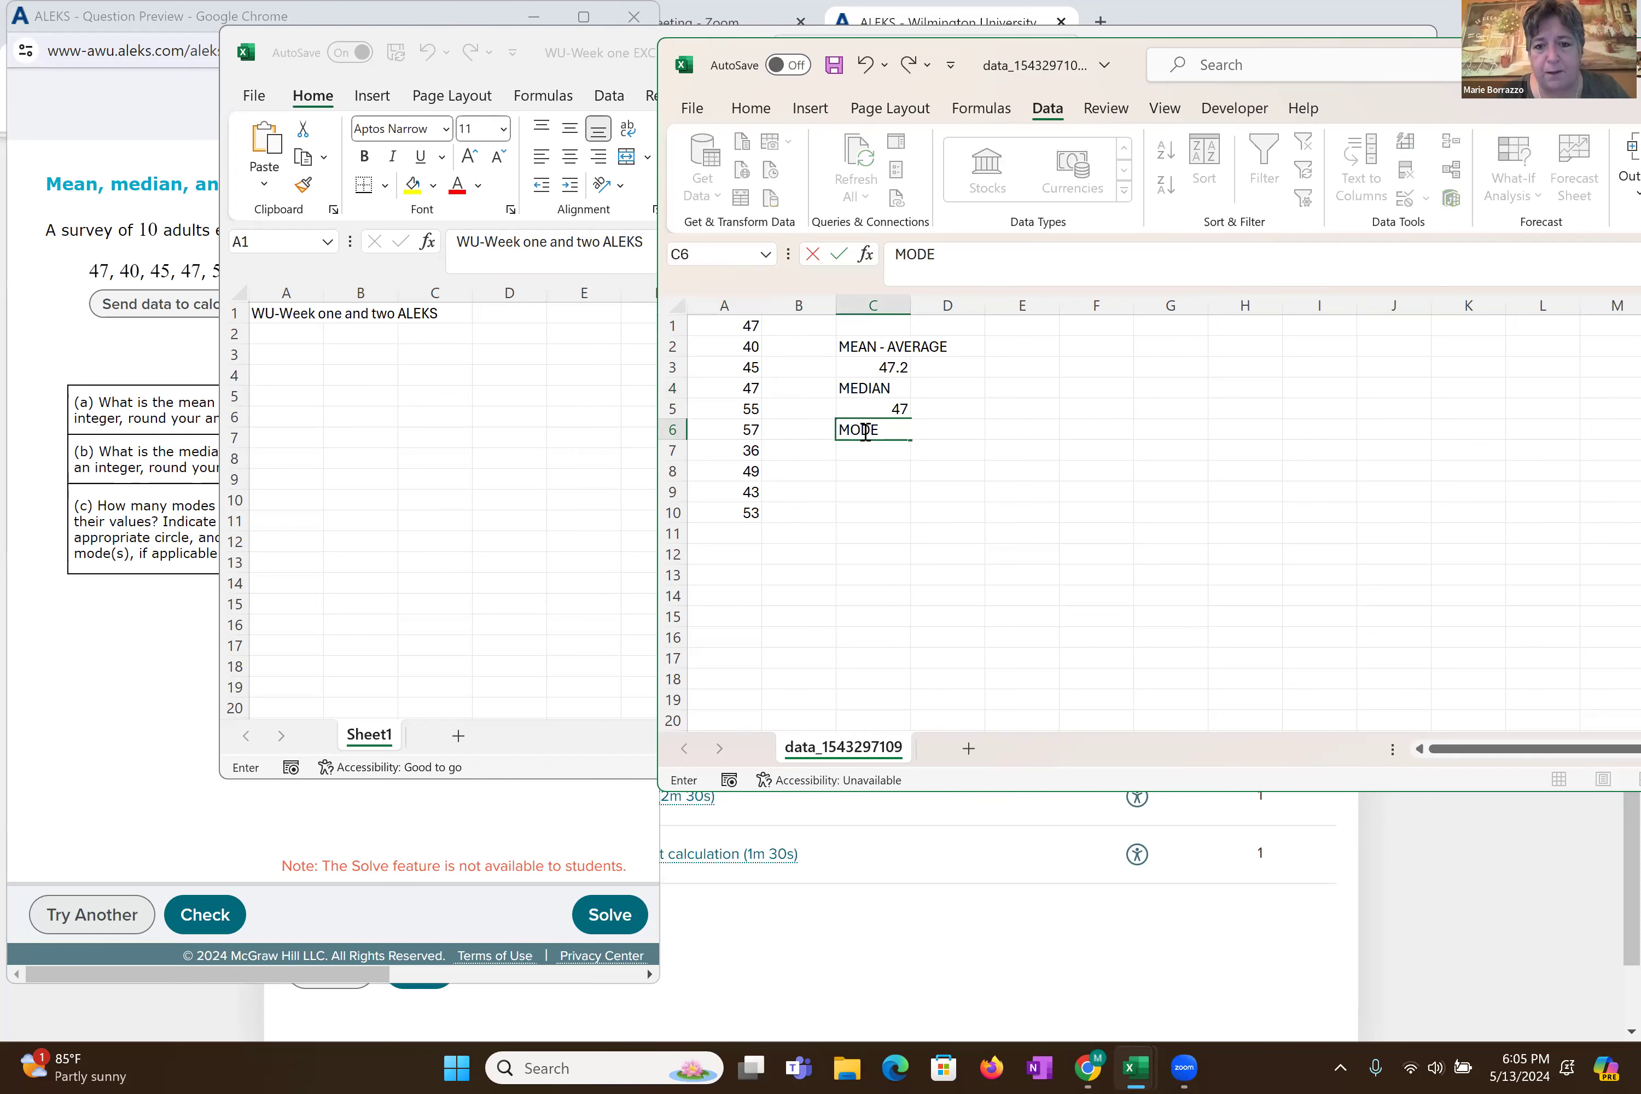
key("Return")
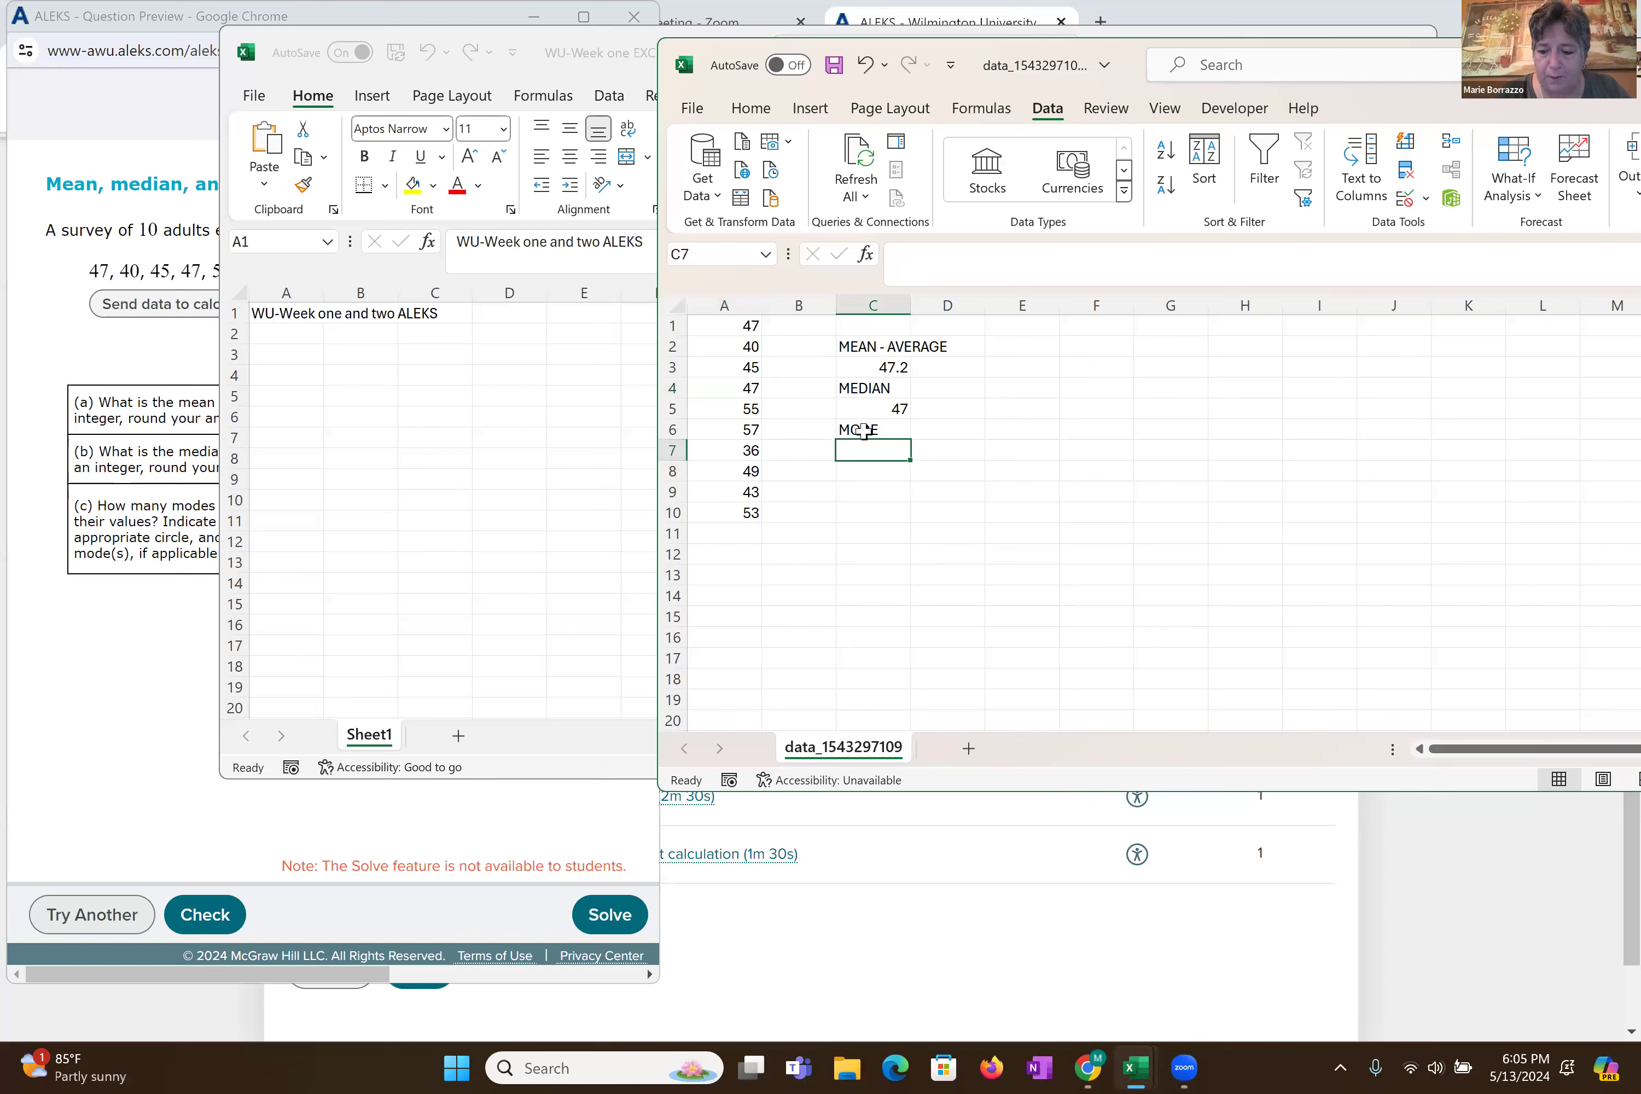
- Calculate the mode of A1:A10 in cell C7 with the MODE.MULT function
type("=0")
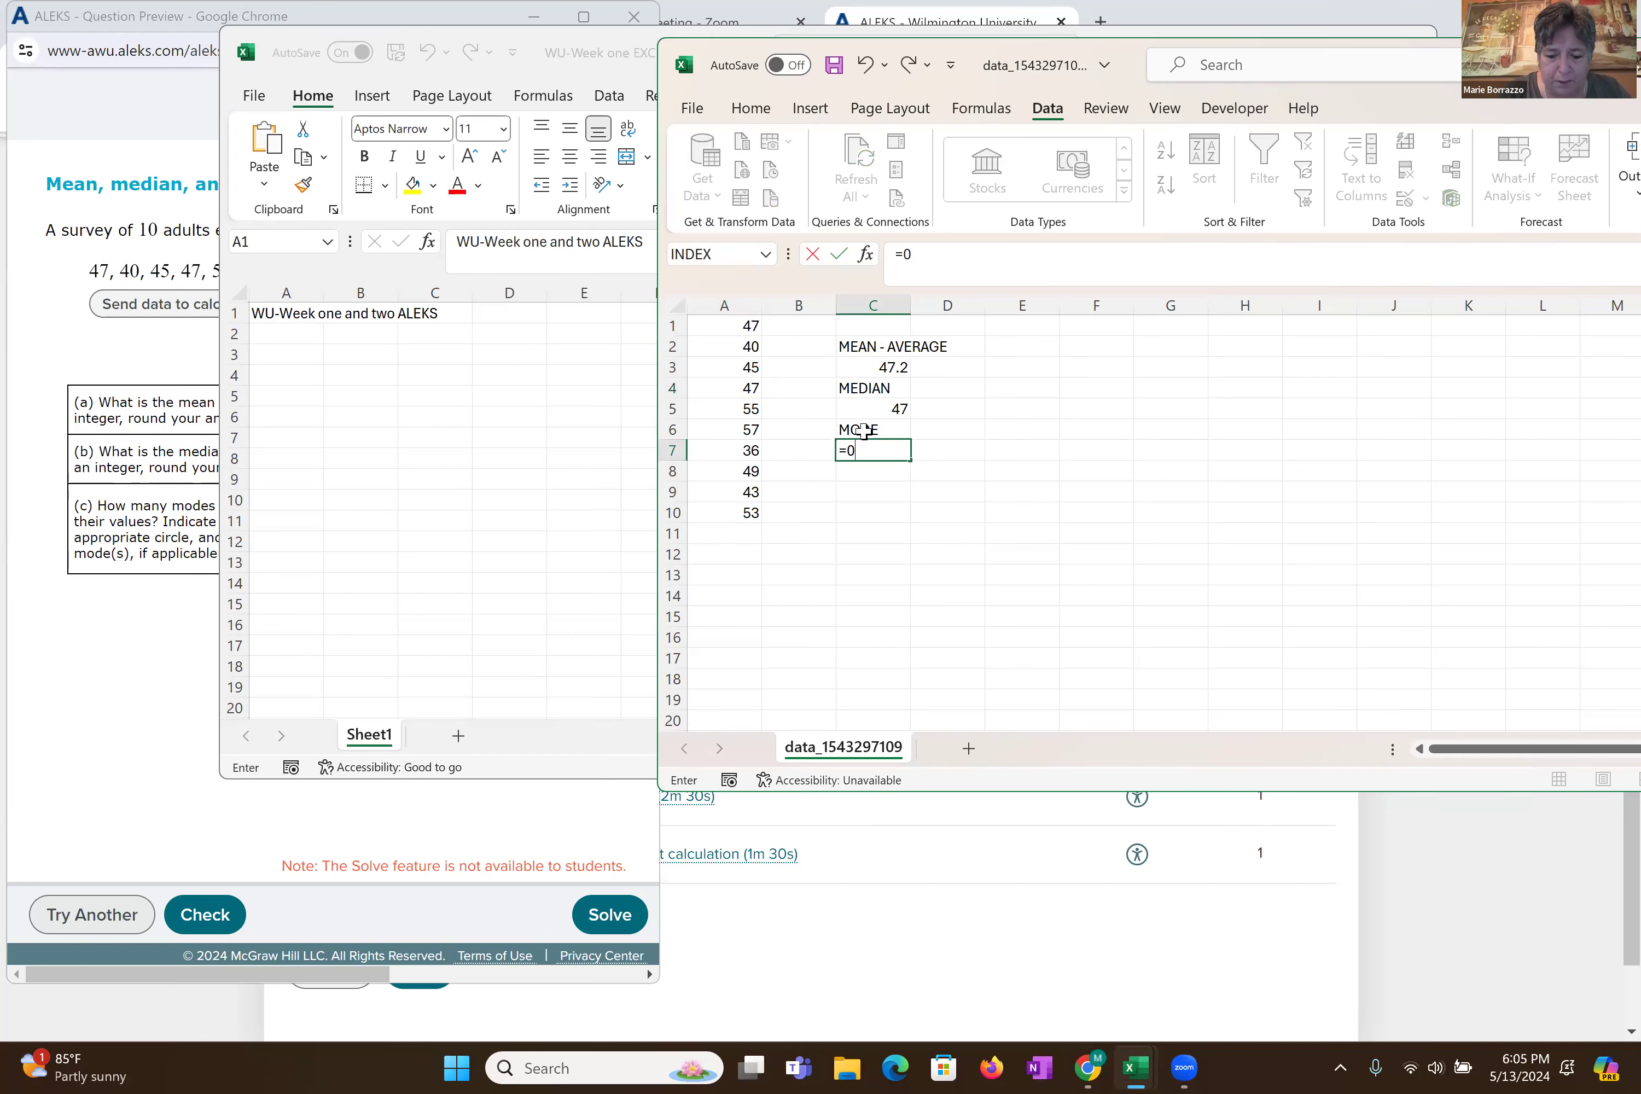
key("BackSpace")
type("=")
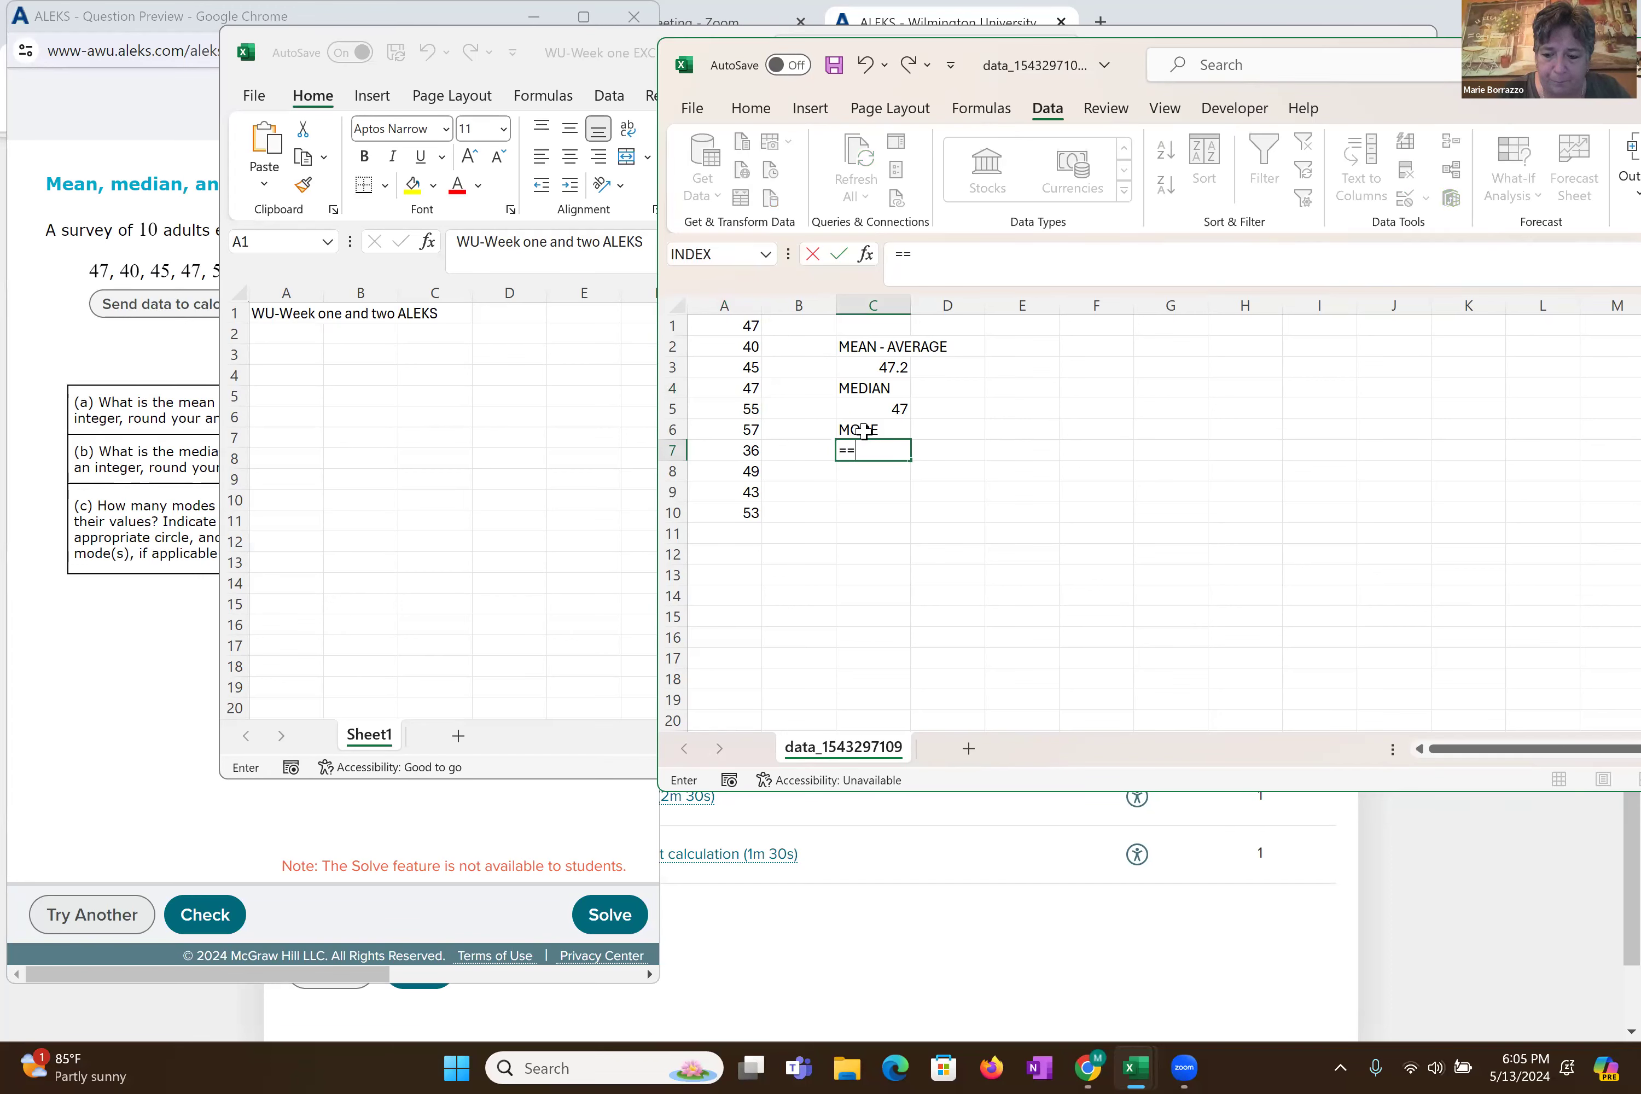
key("BackSpace")
key("BackSpace")
type("=")
key("BackSpace")
type("=")
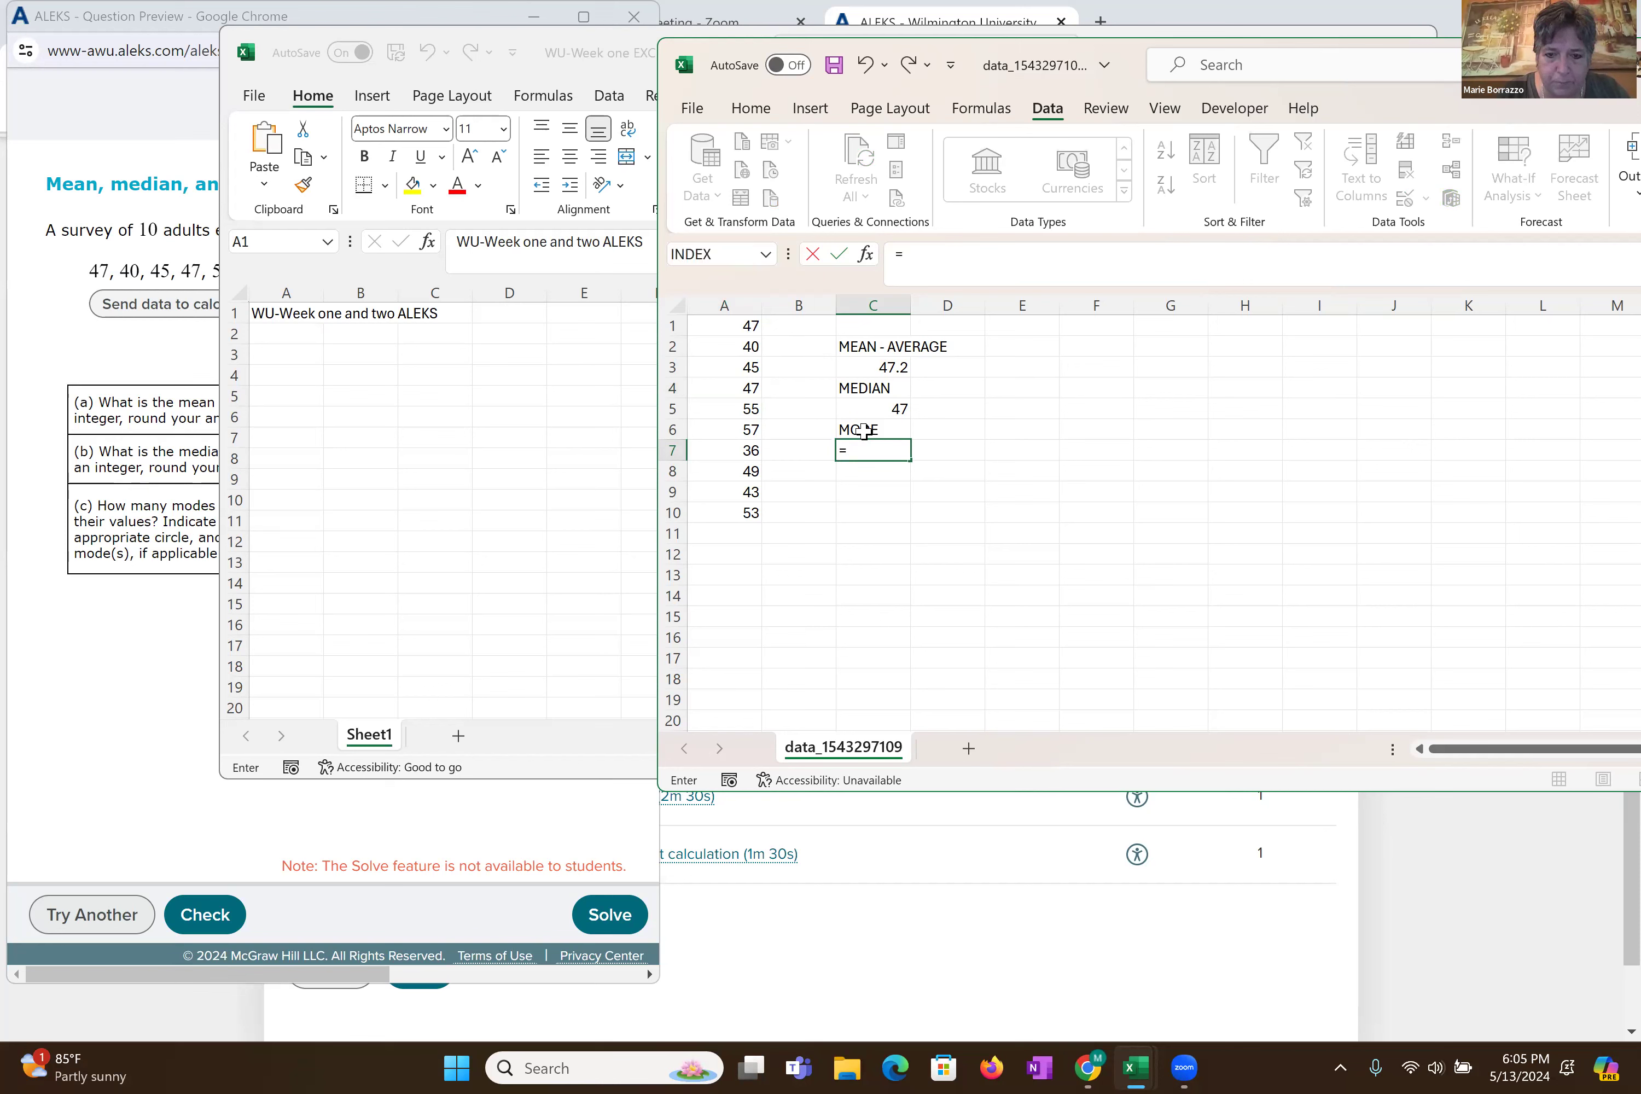
type("MODE")
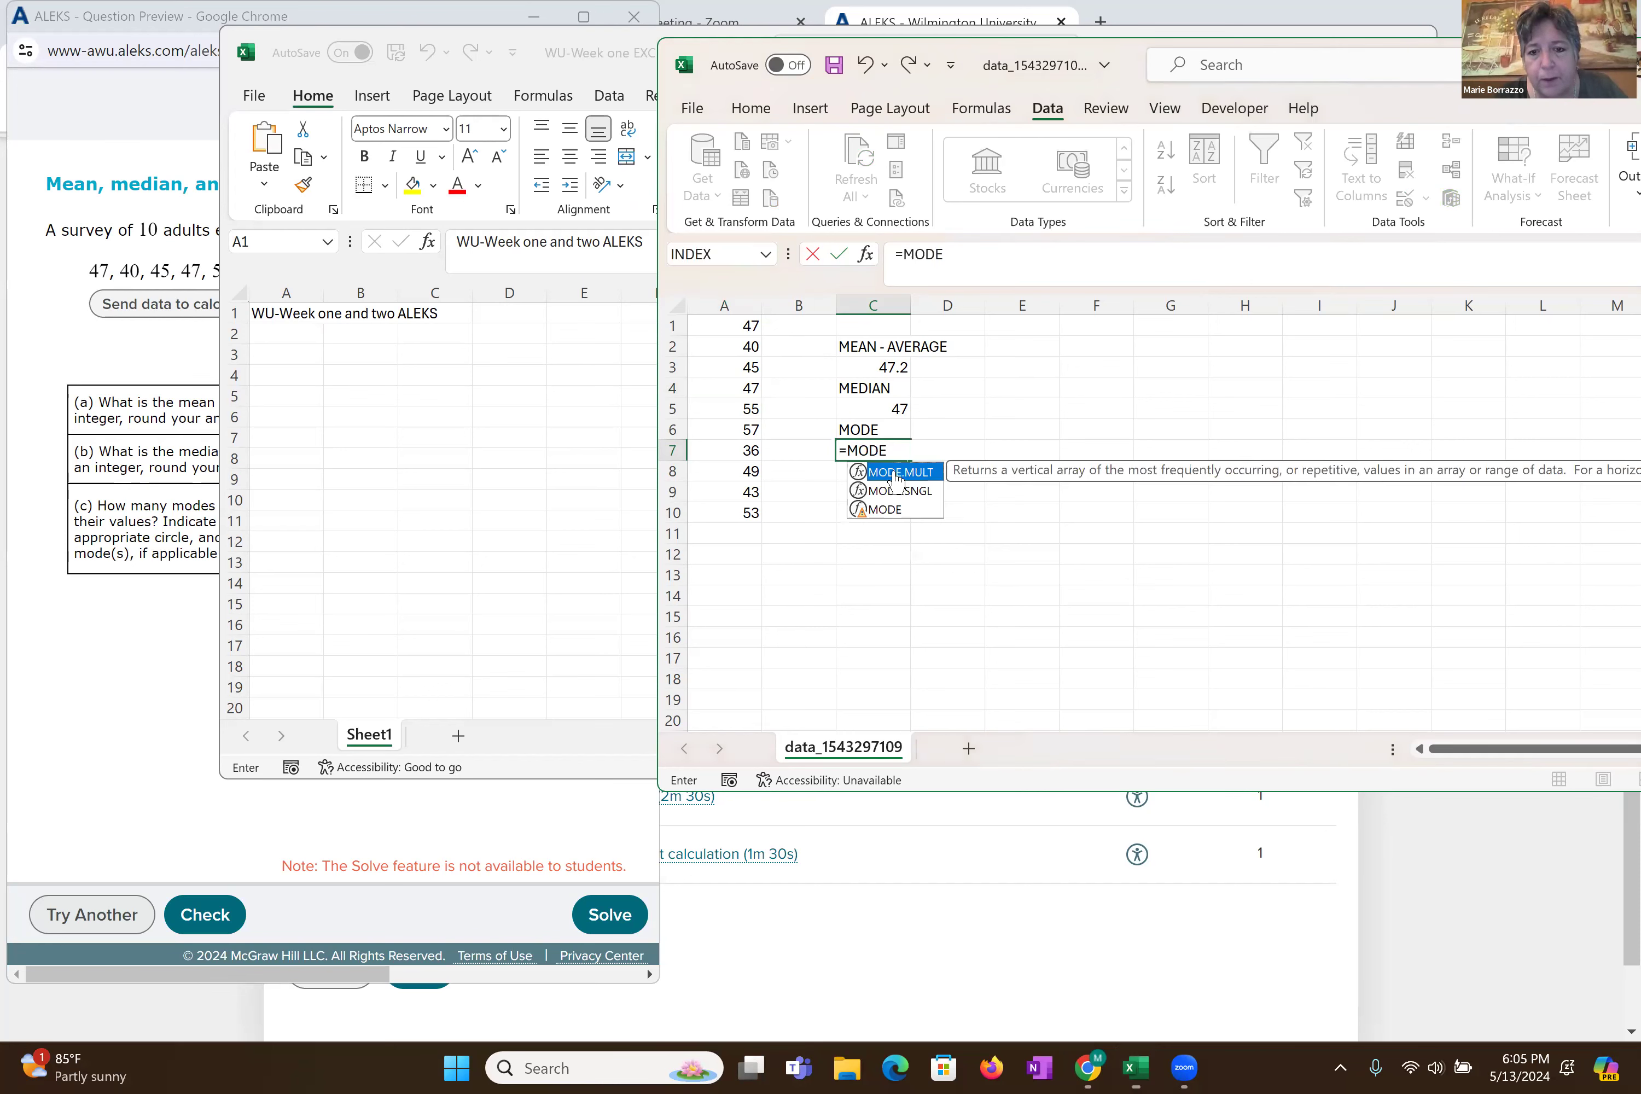
key("Tab")
left_click_drag(735, 513, 723, 306)
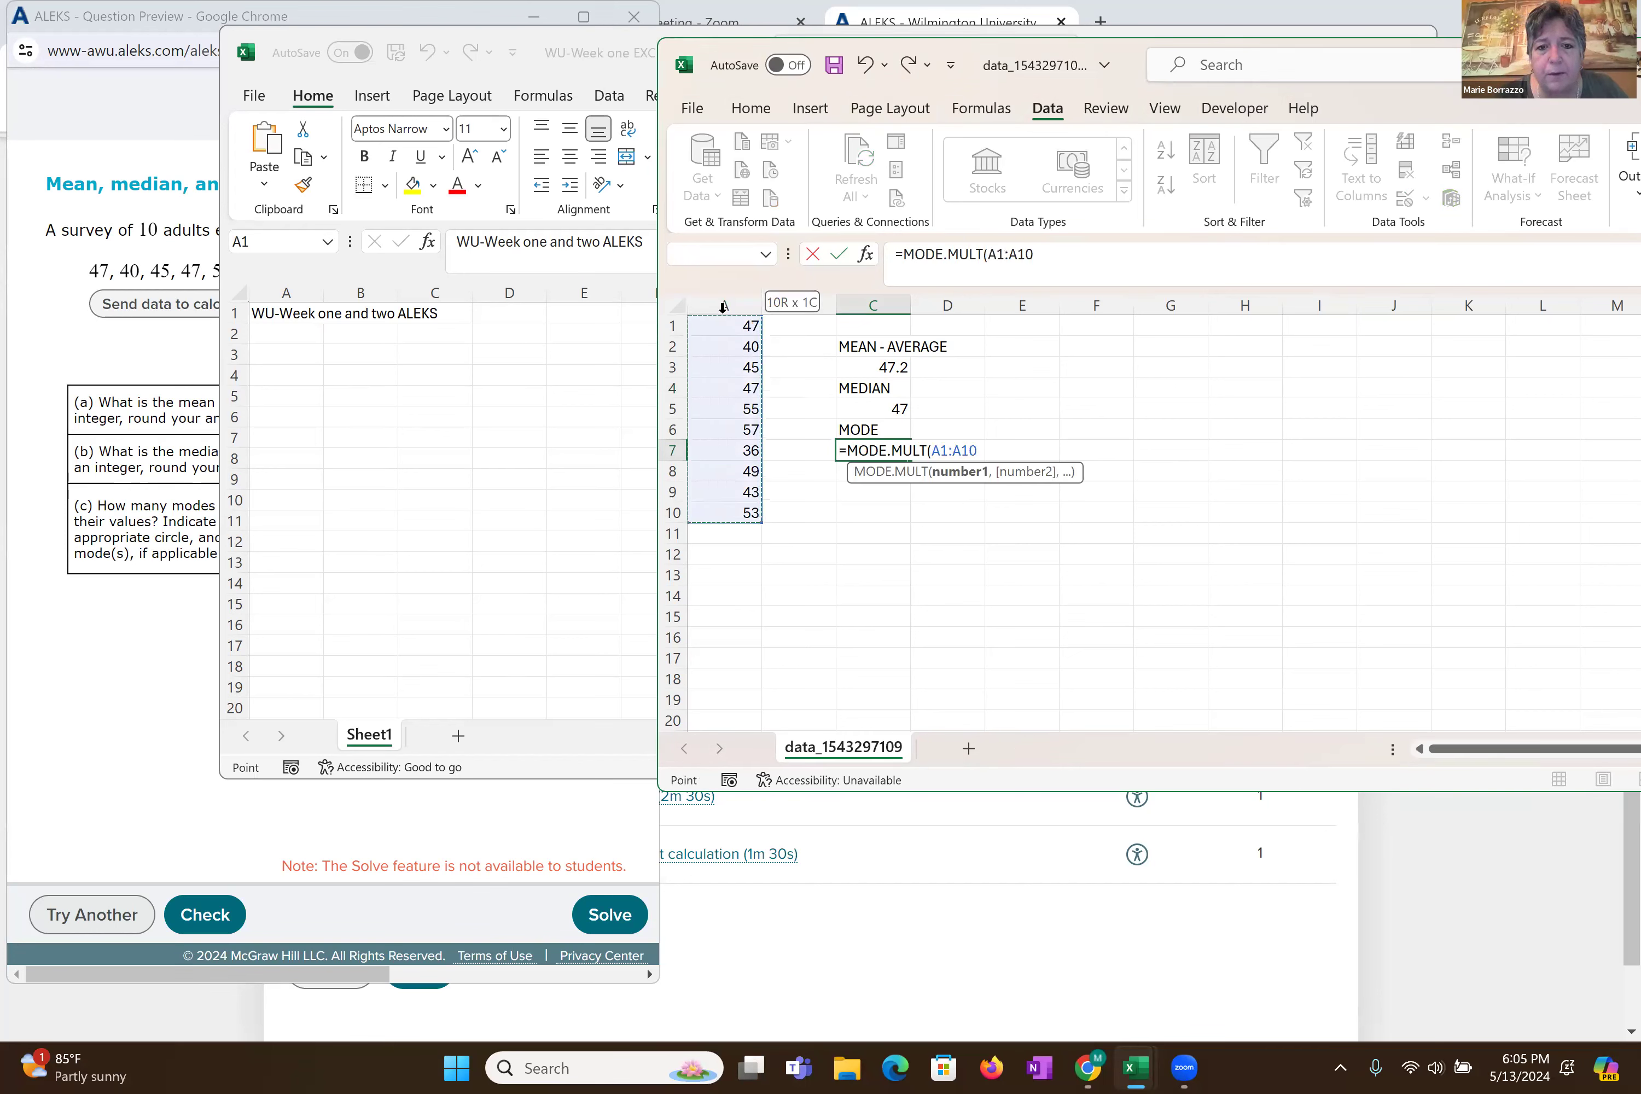
key("Return")
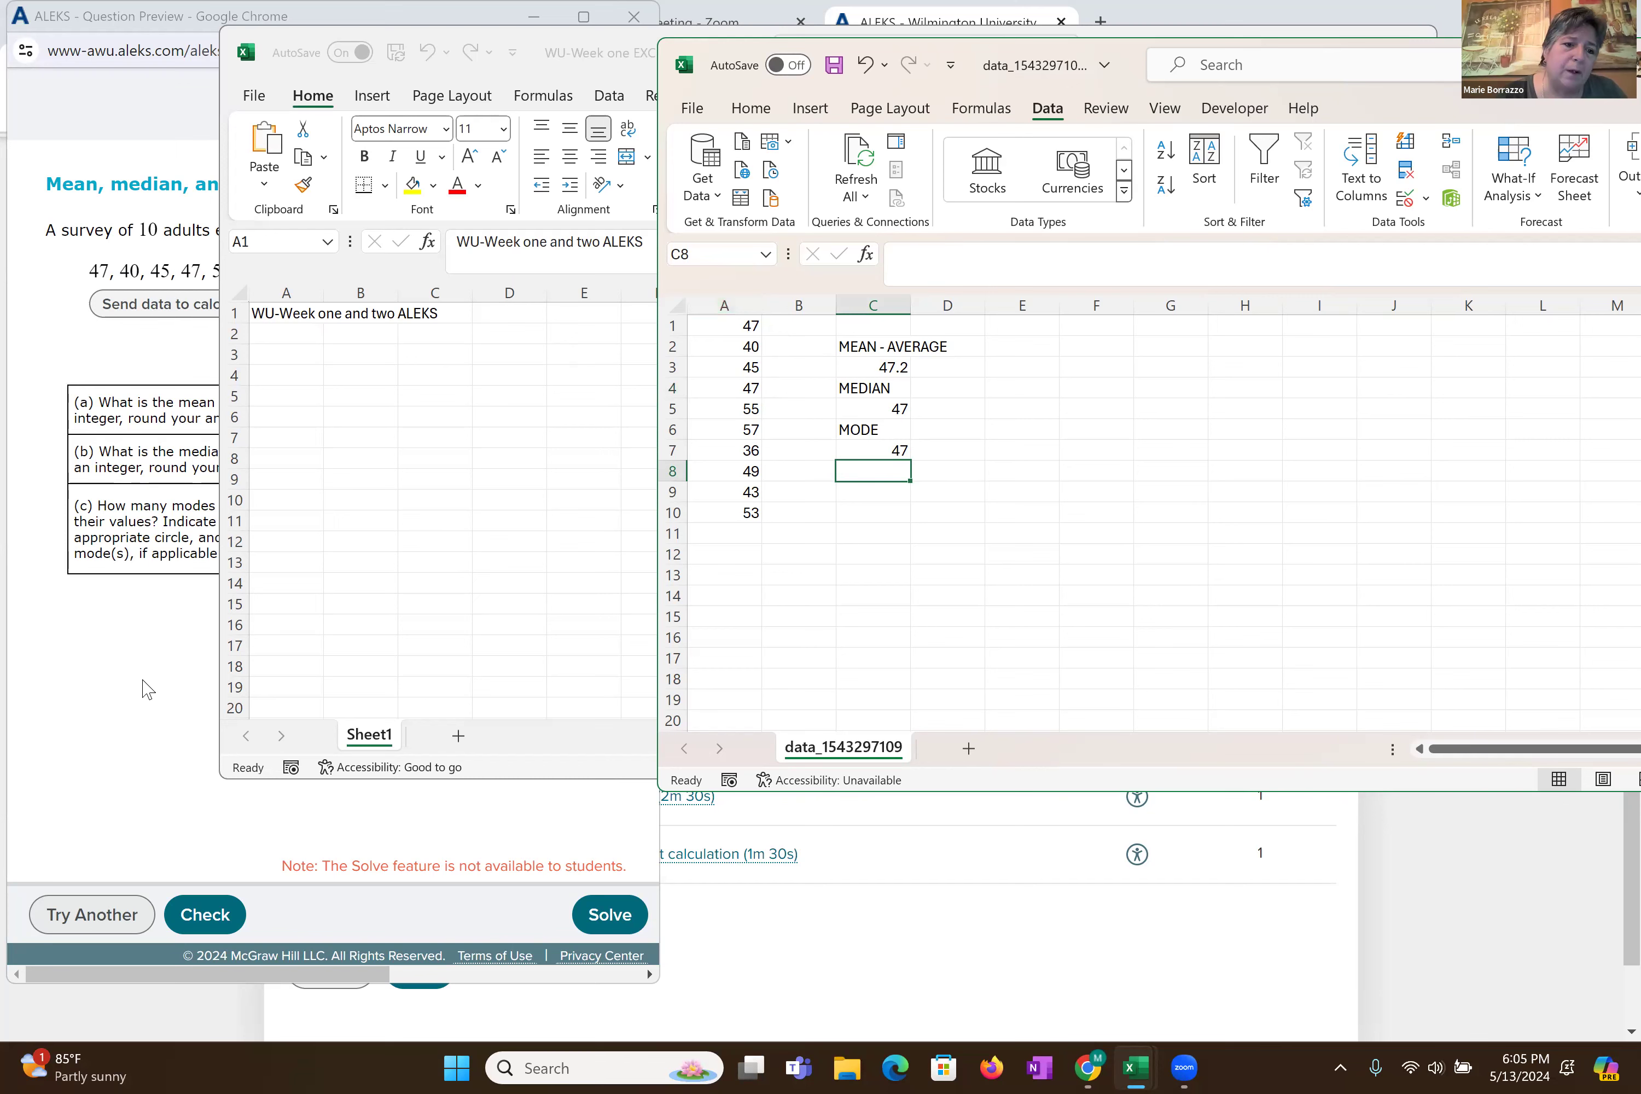
- Switch to the ALEKS question and enter 47.2 as the mean of the data set
left_click(169, 690)
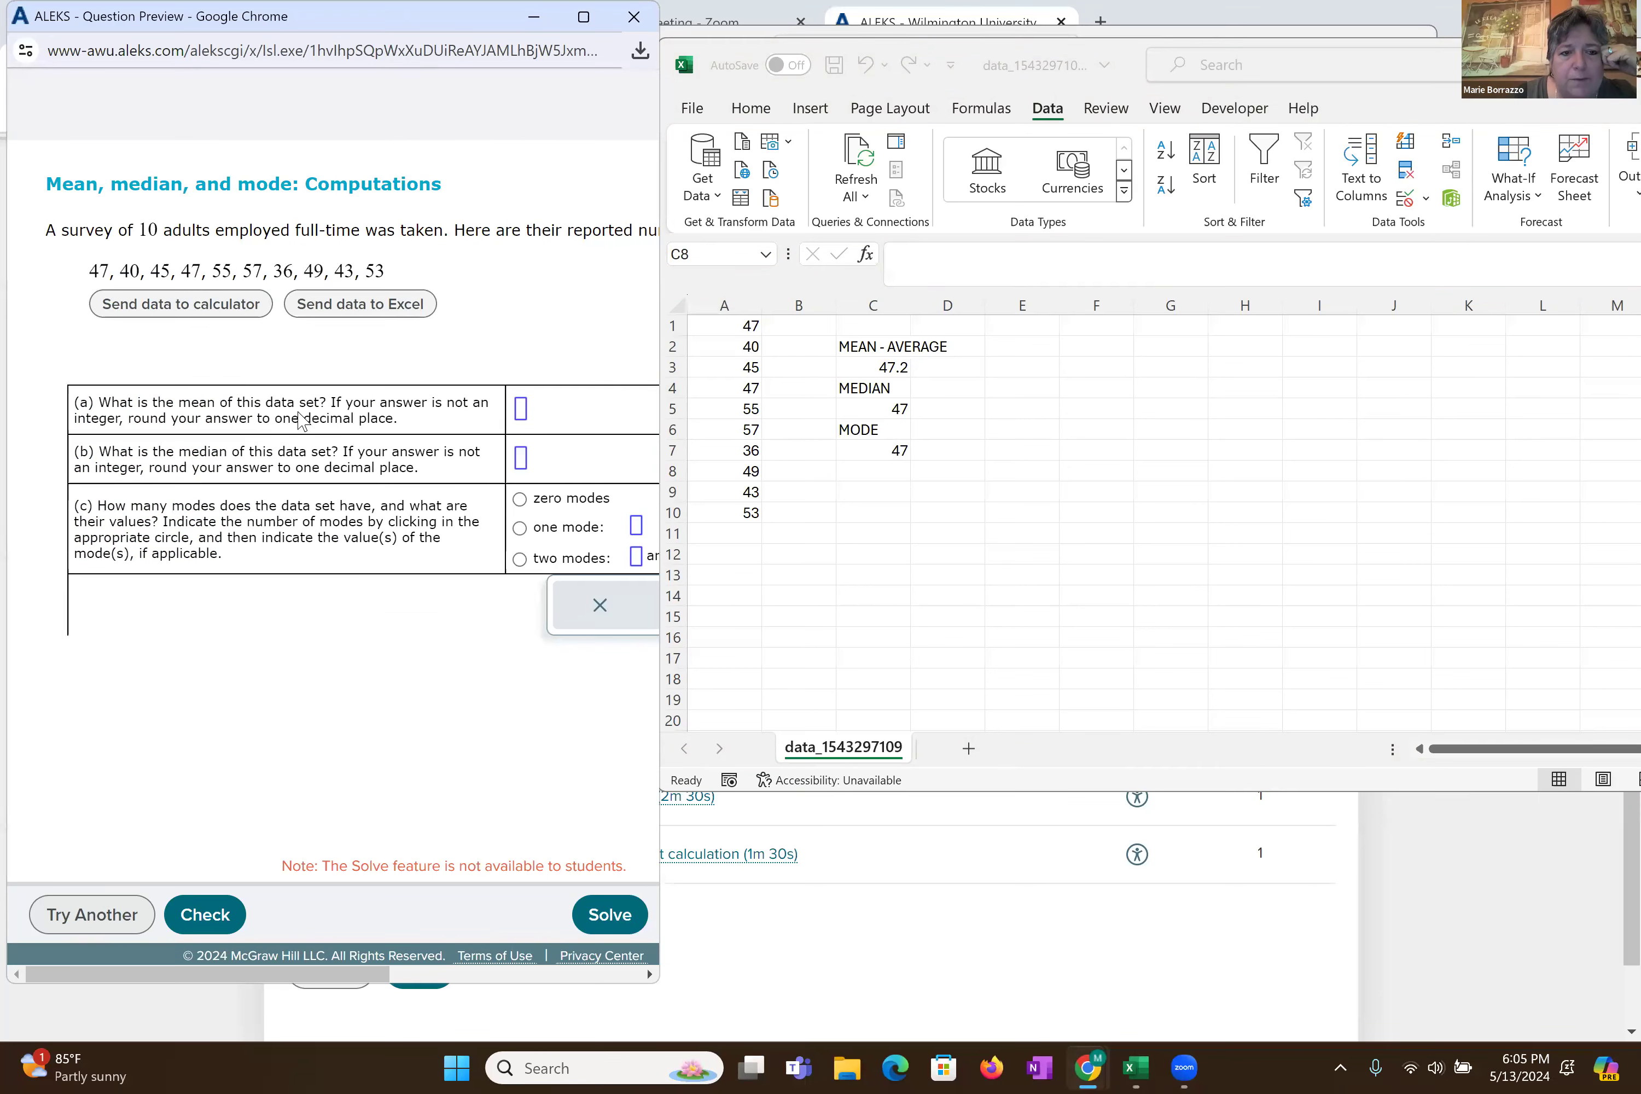
right_click(522, 411)
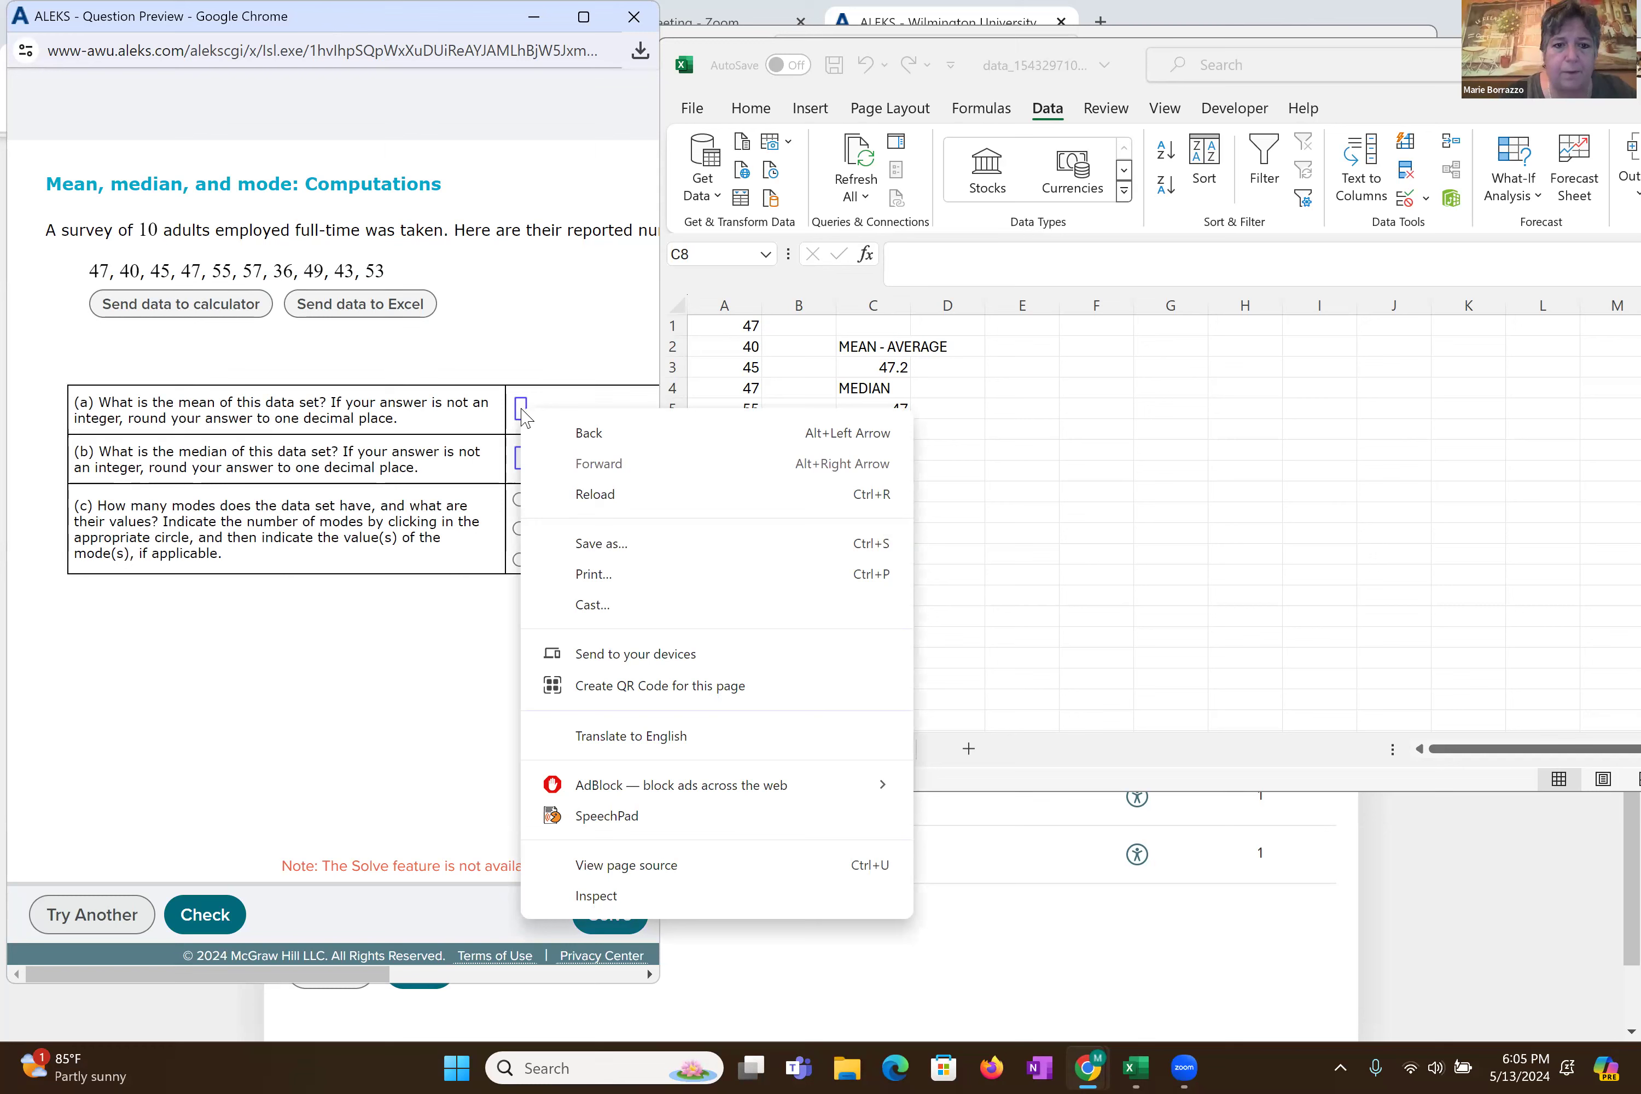
left_click(523, 411)
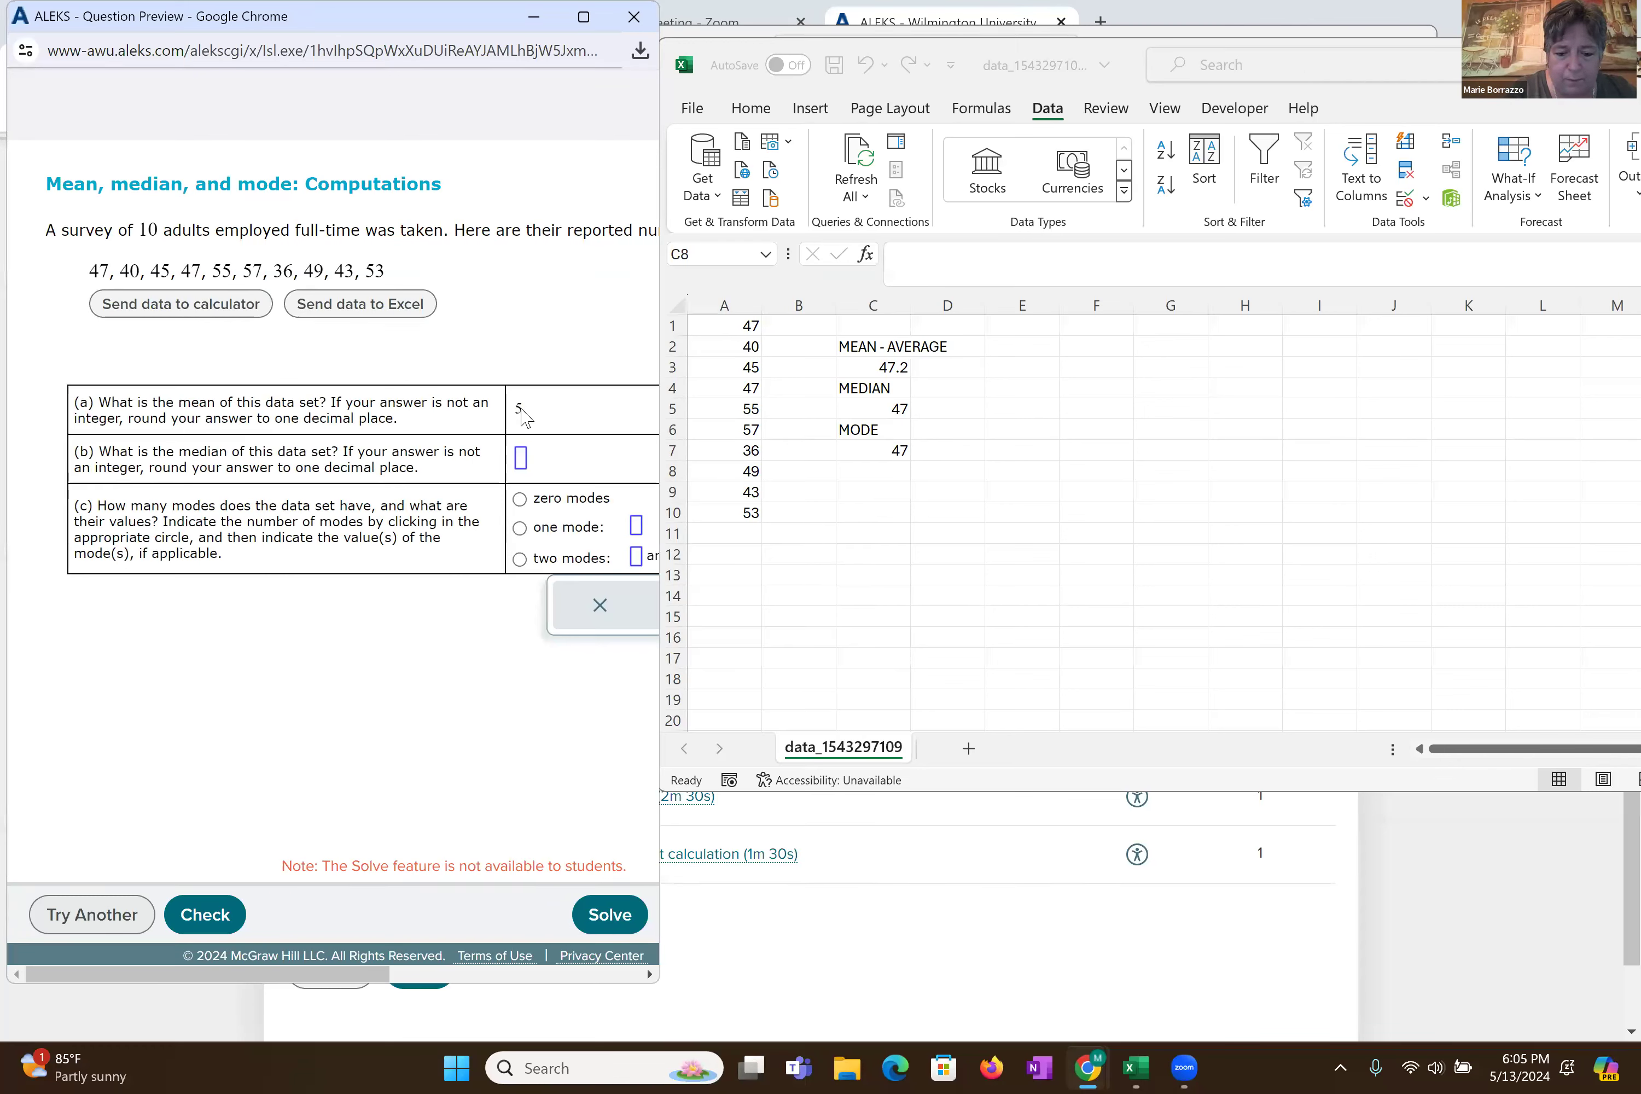
type("47")
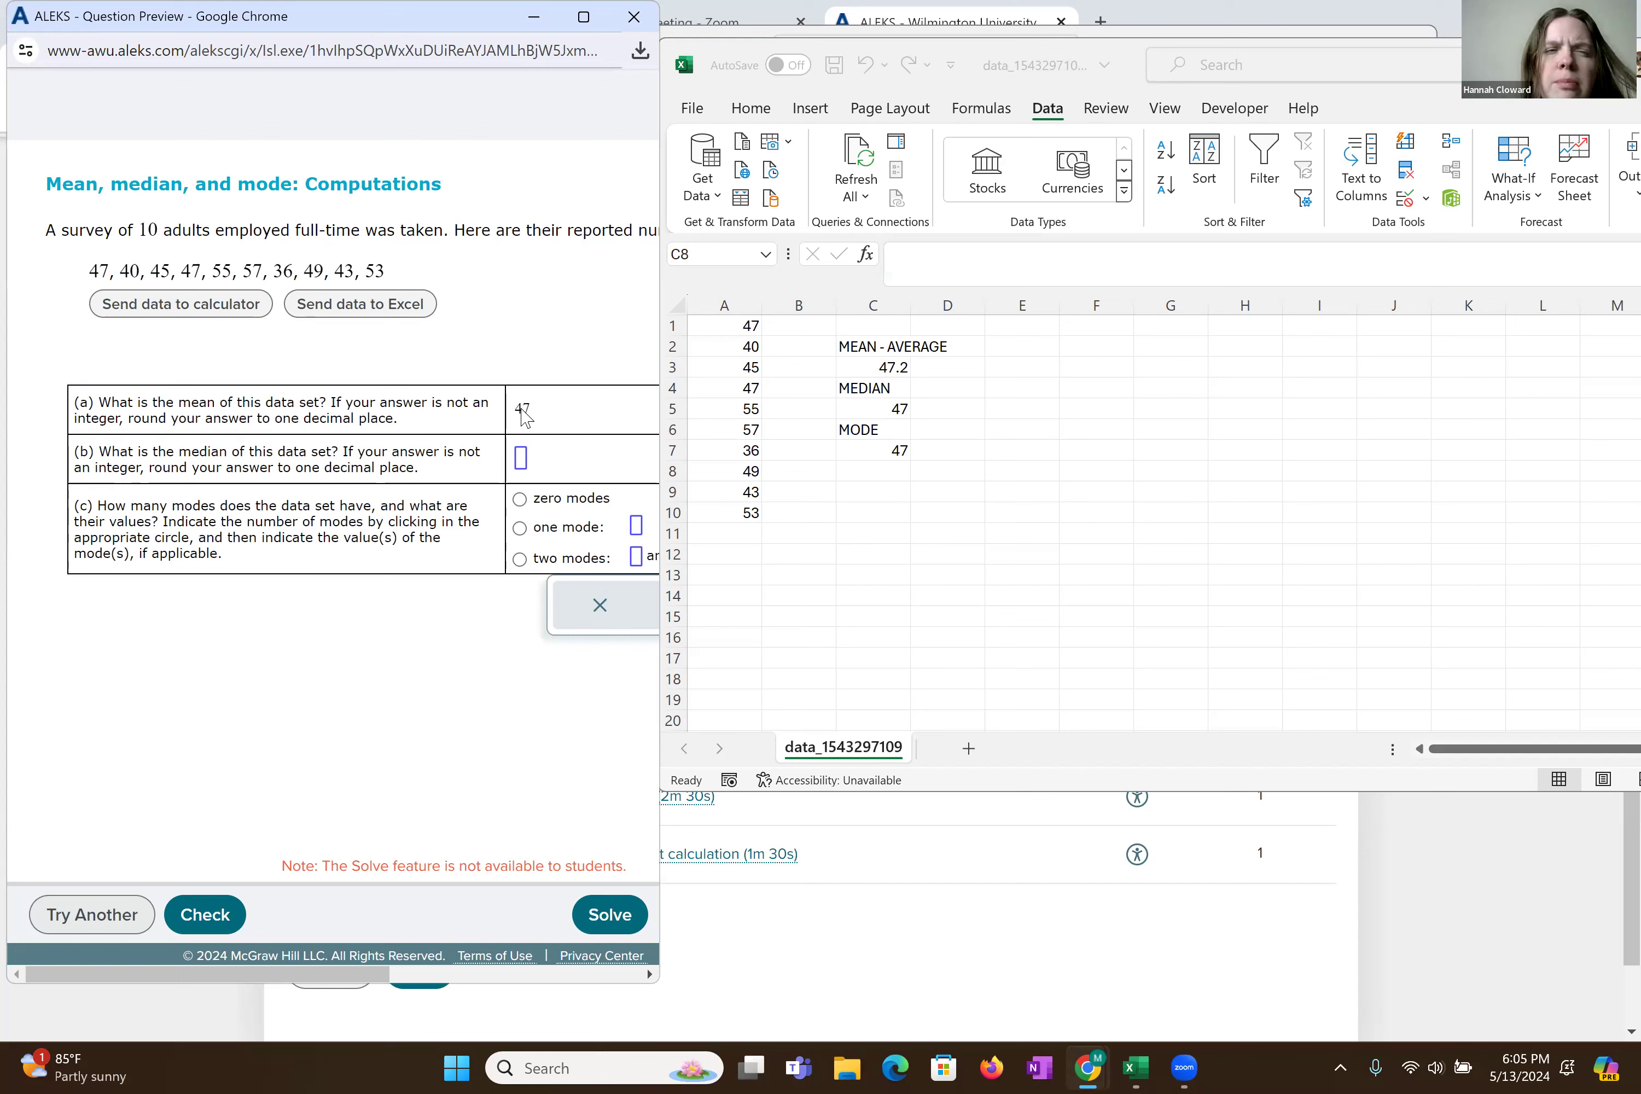
type(".2")
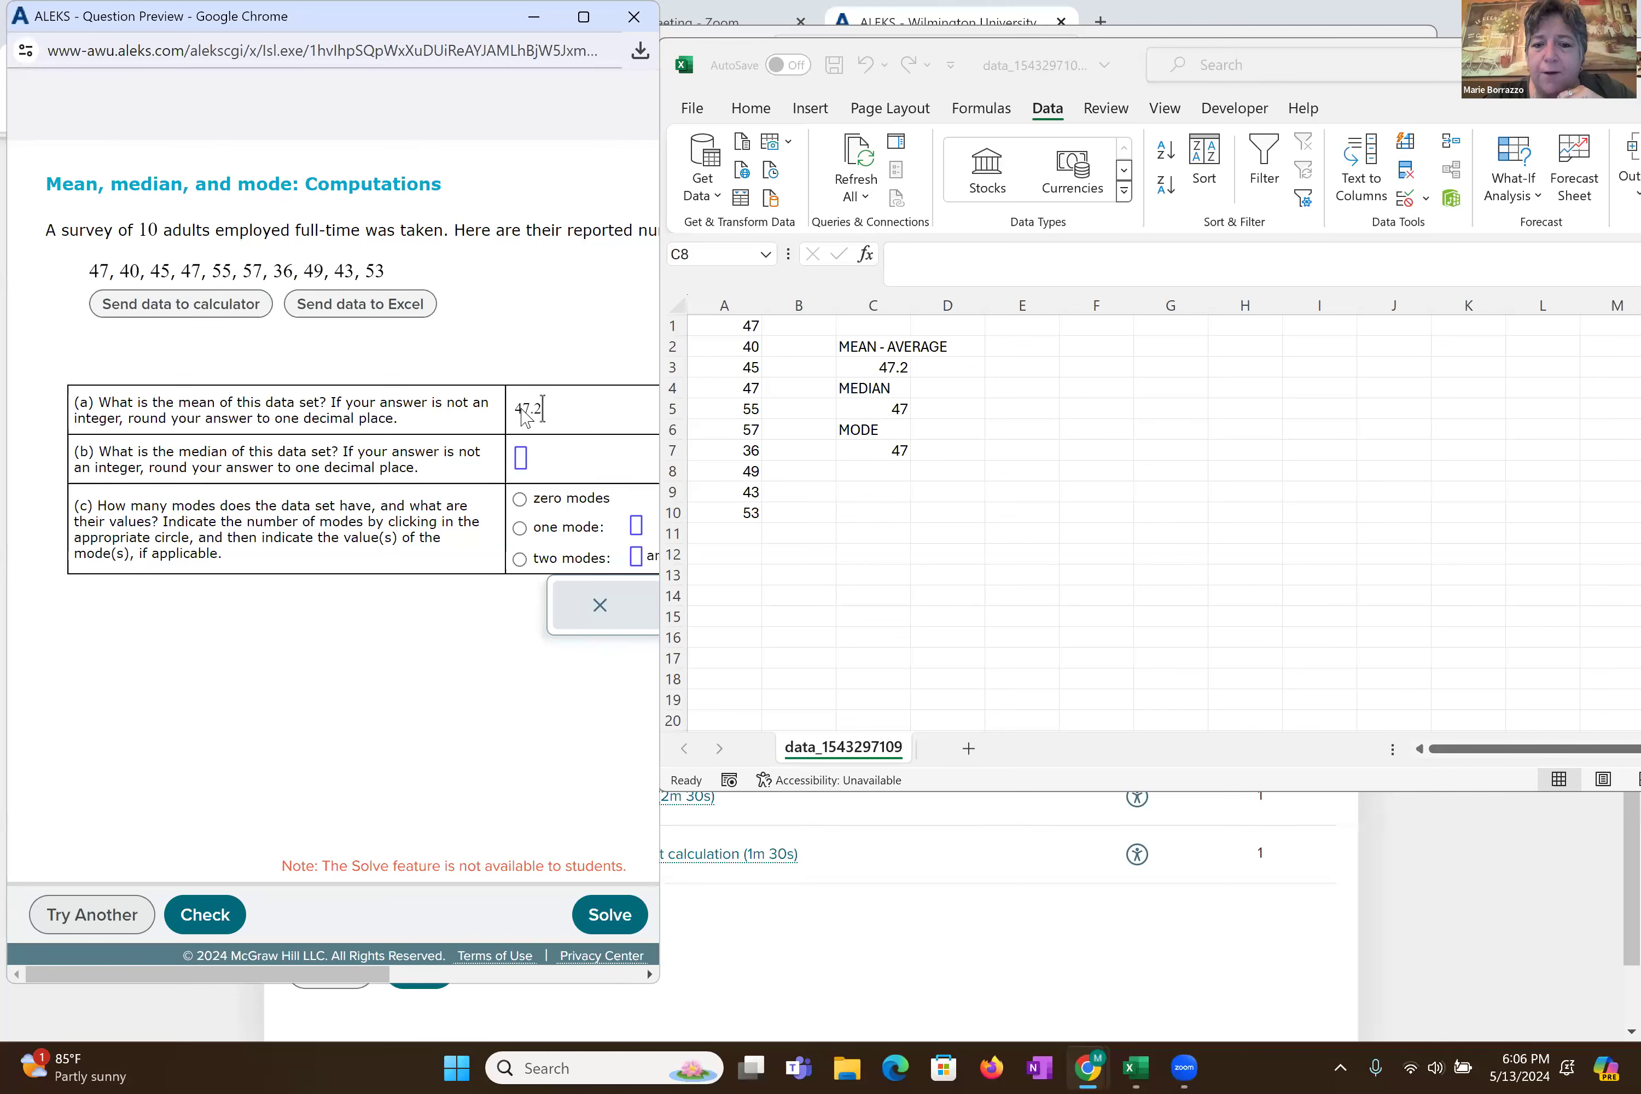
- Return to the Excel sheet and add the test value 53 in cell A11 below the data
left_click(724, 533)
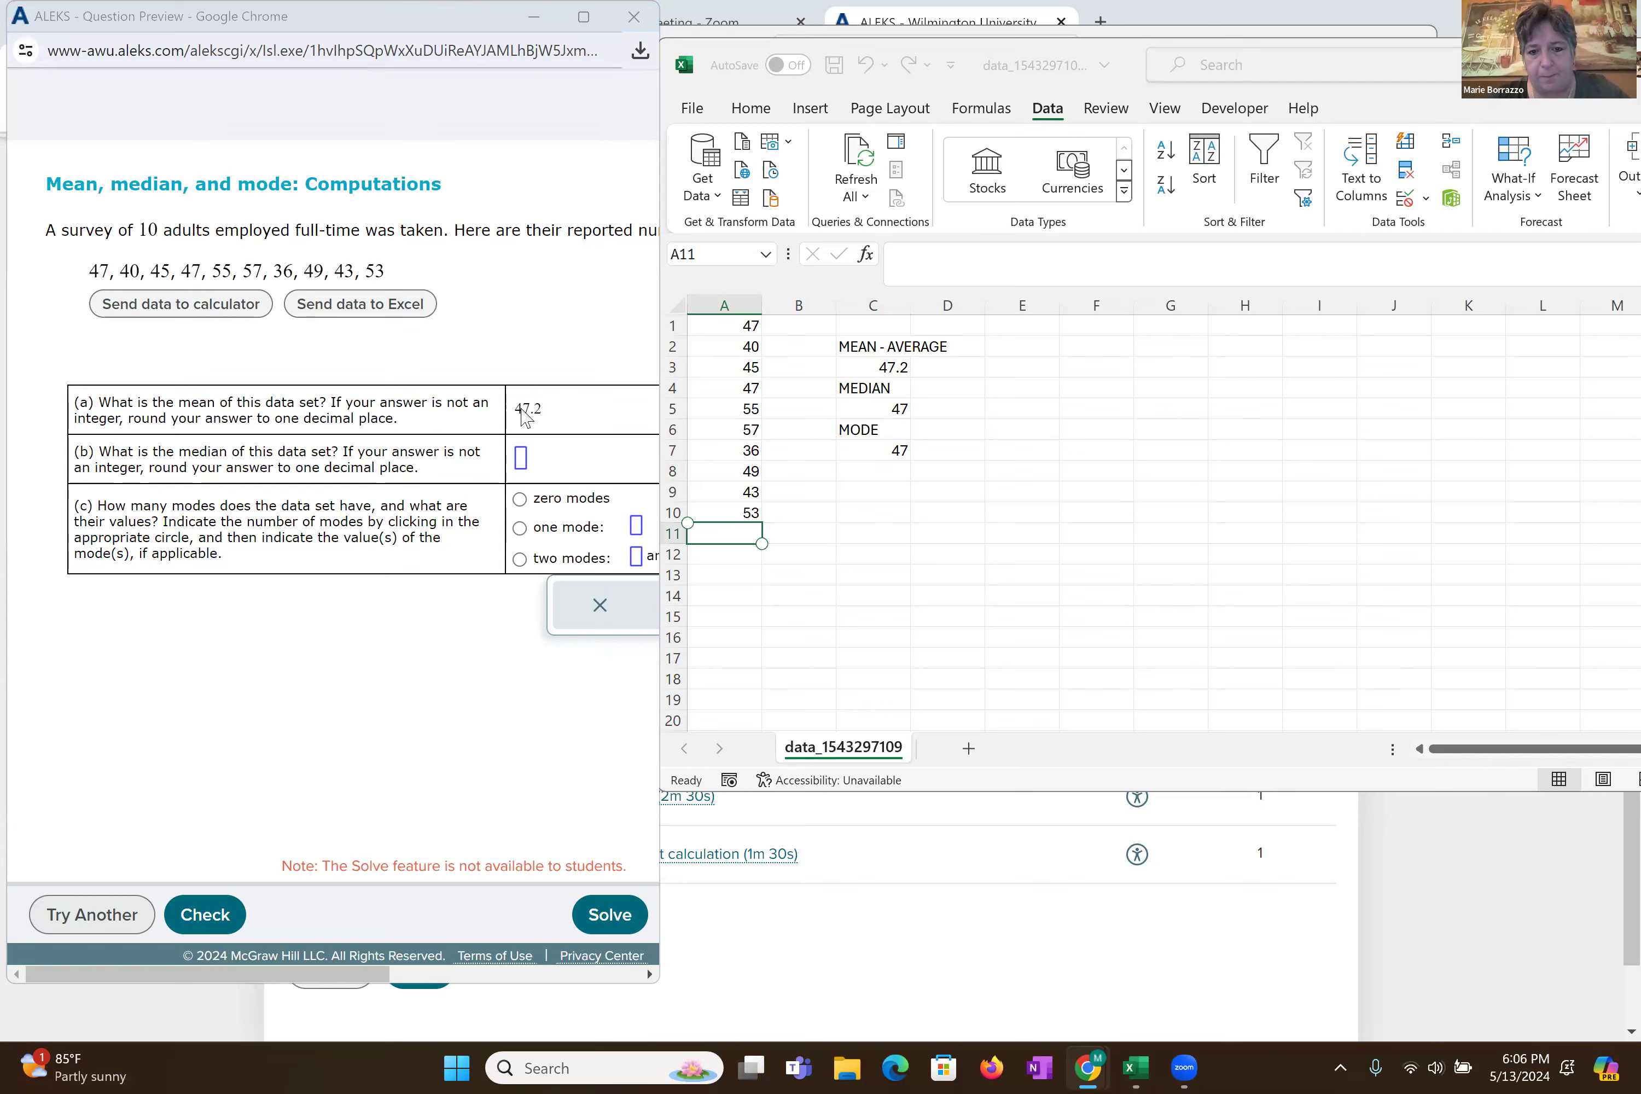
type("53")
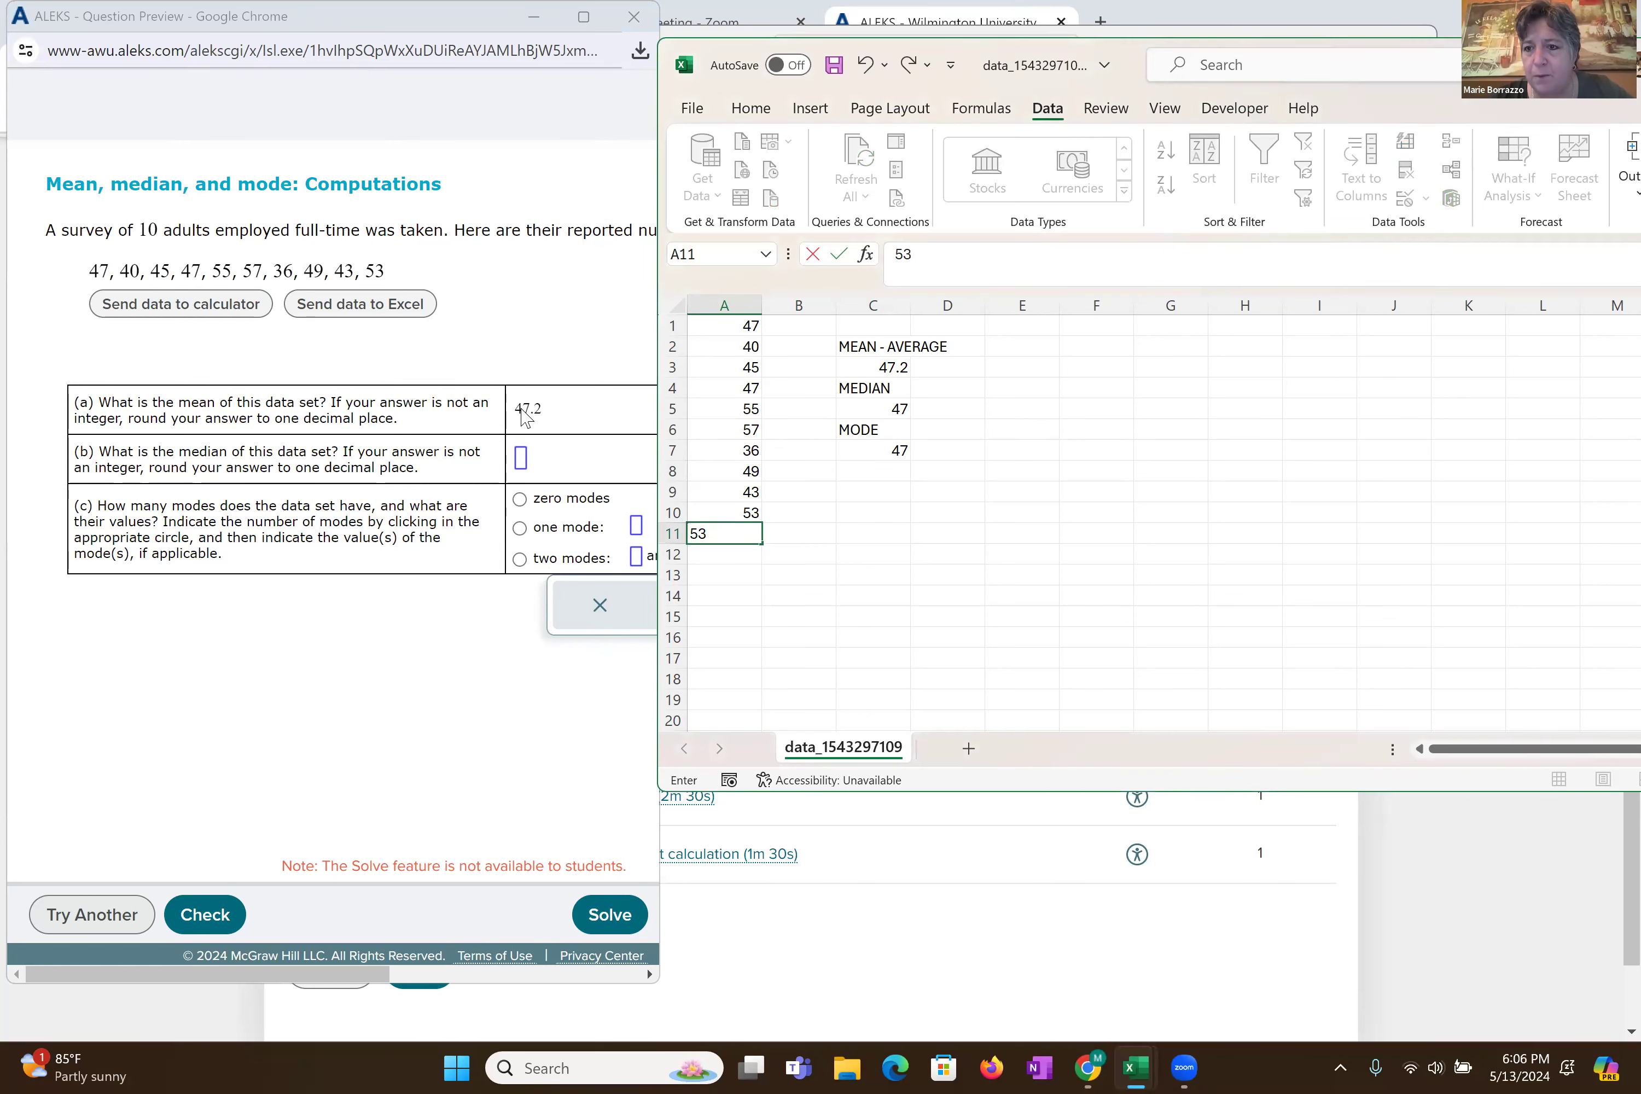
key("Return")
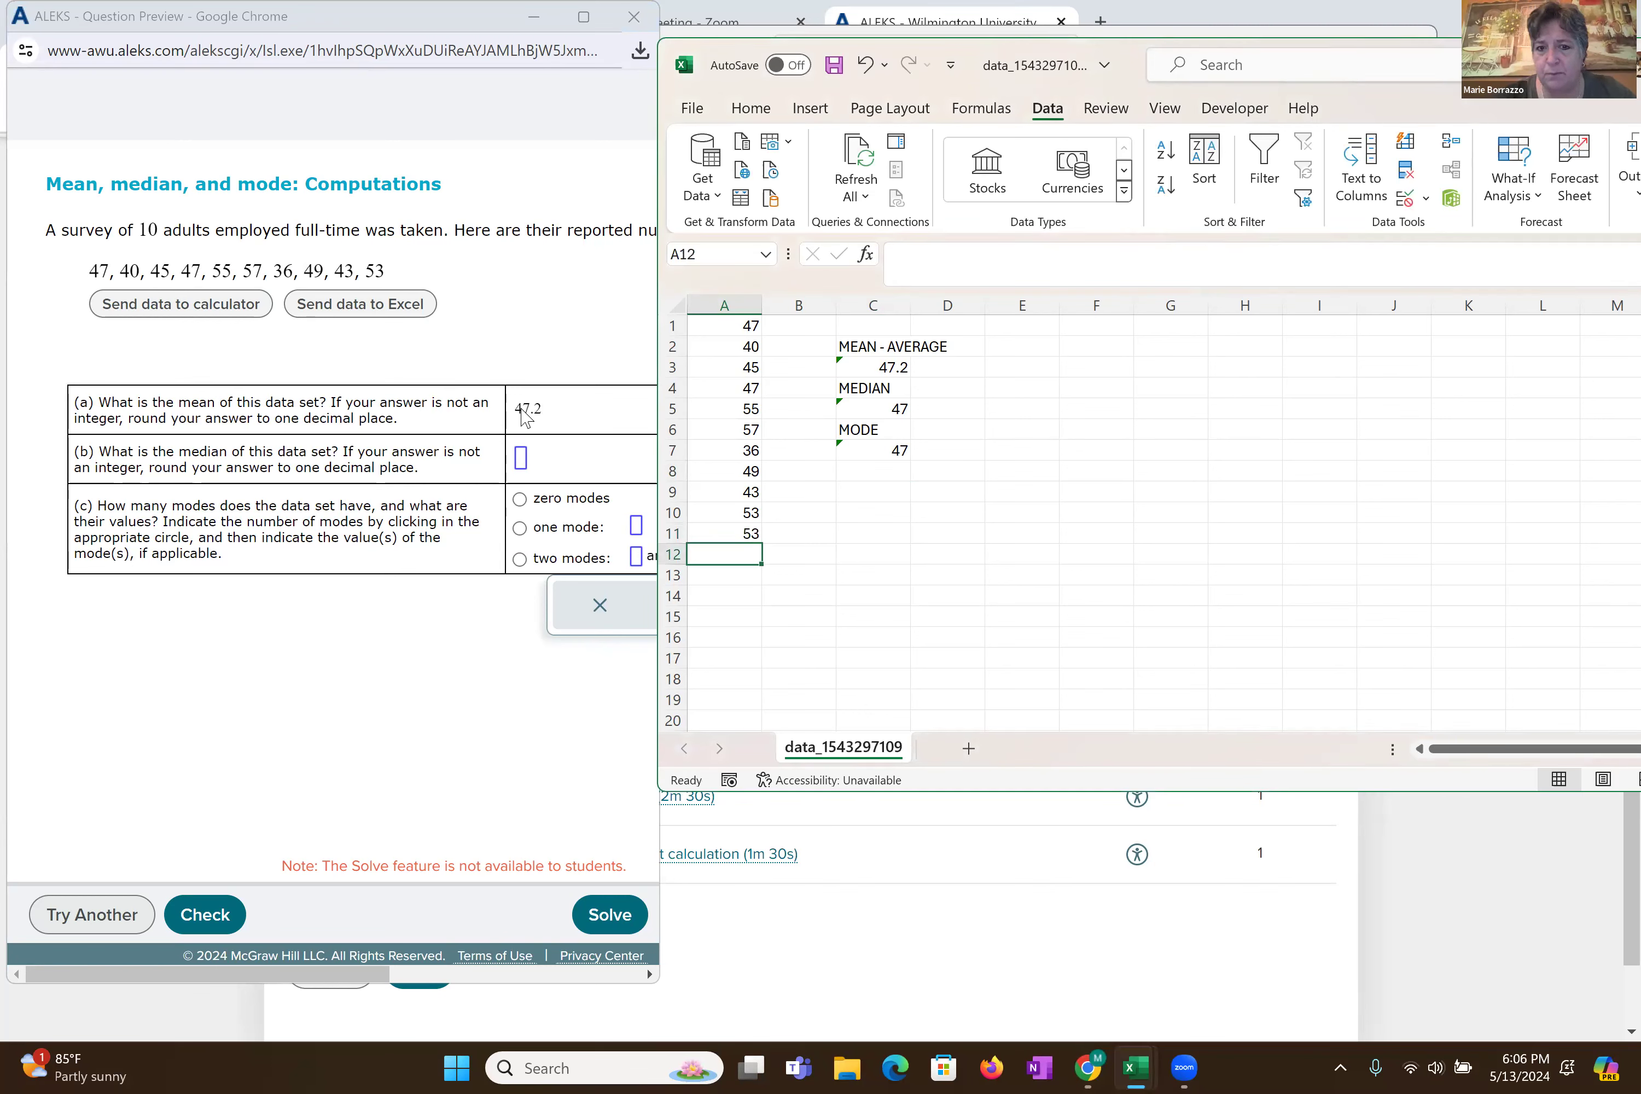
- Replace the mode formula in C7 with MODE.MULT over the extended range A1:A11
key("Right")
key("Right")
key("Up")
key("Up")
key("Up")
key("Up")
key("Up")
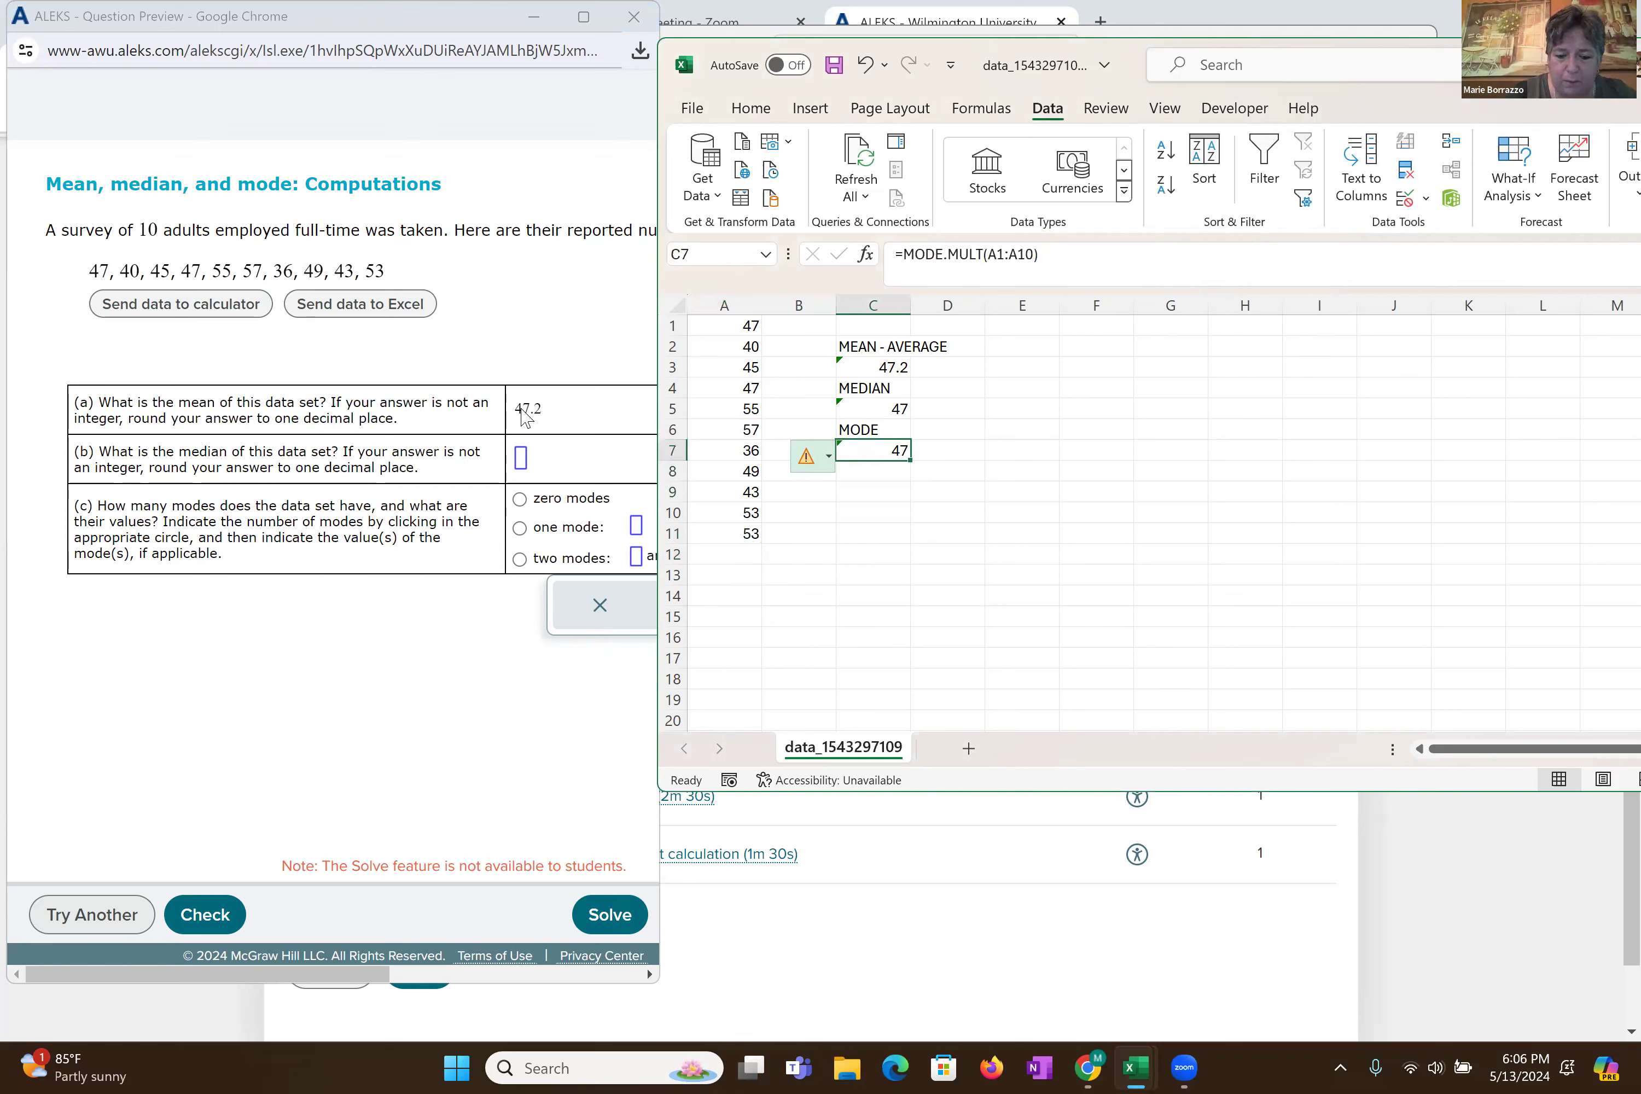
type("=MO")
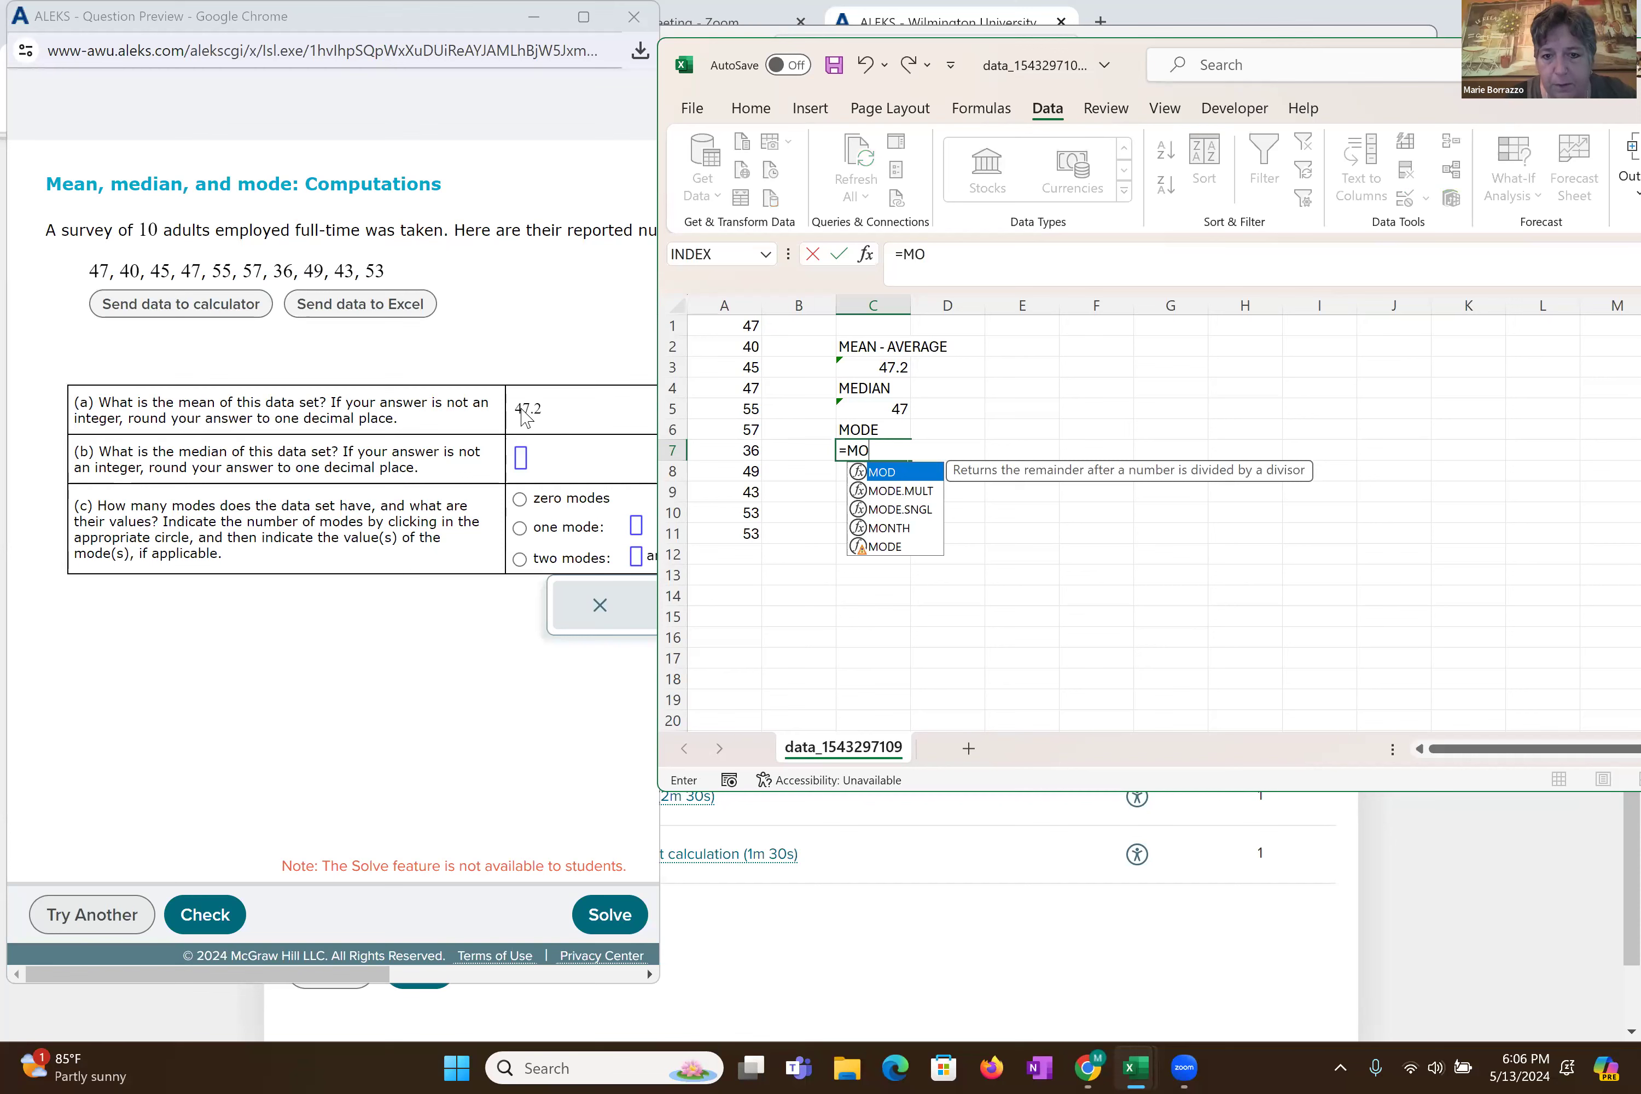
type("D")
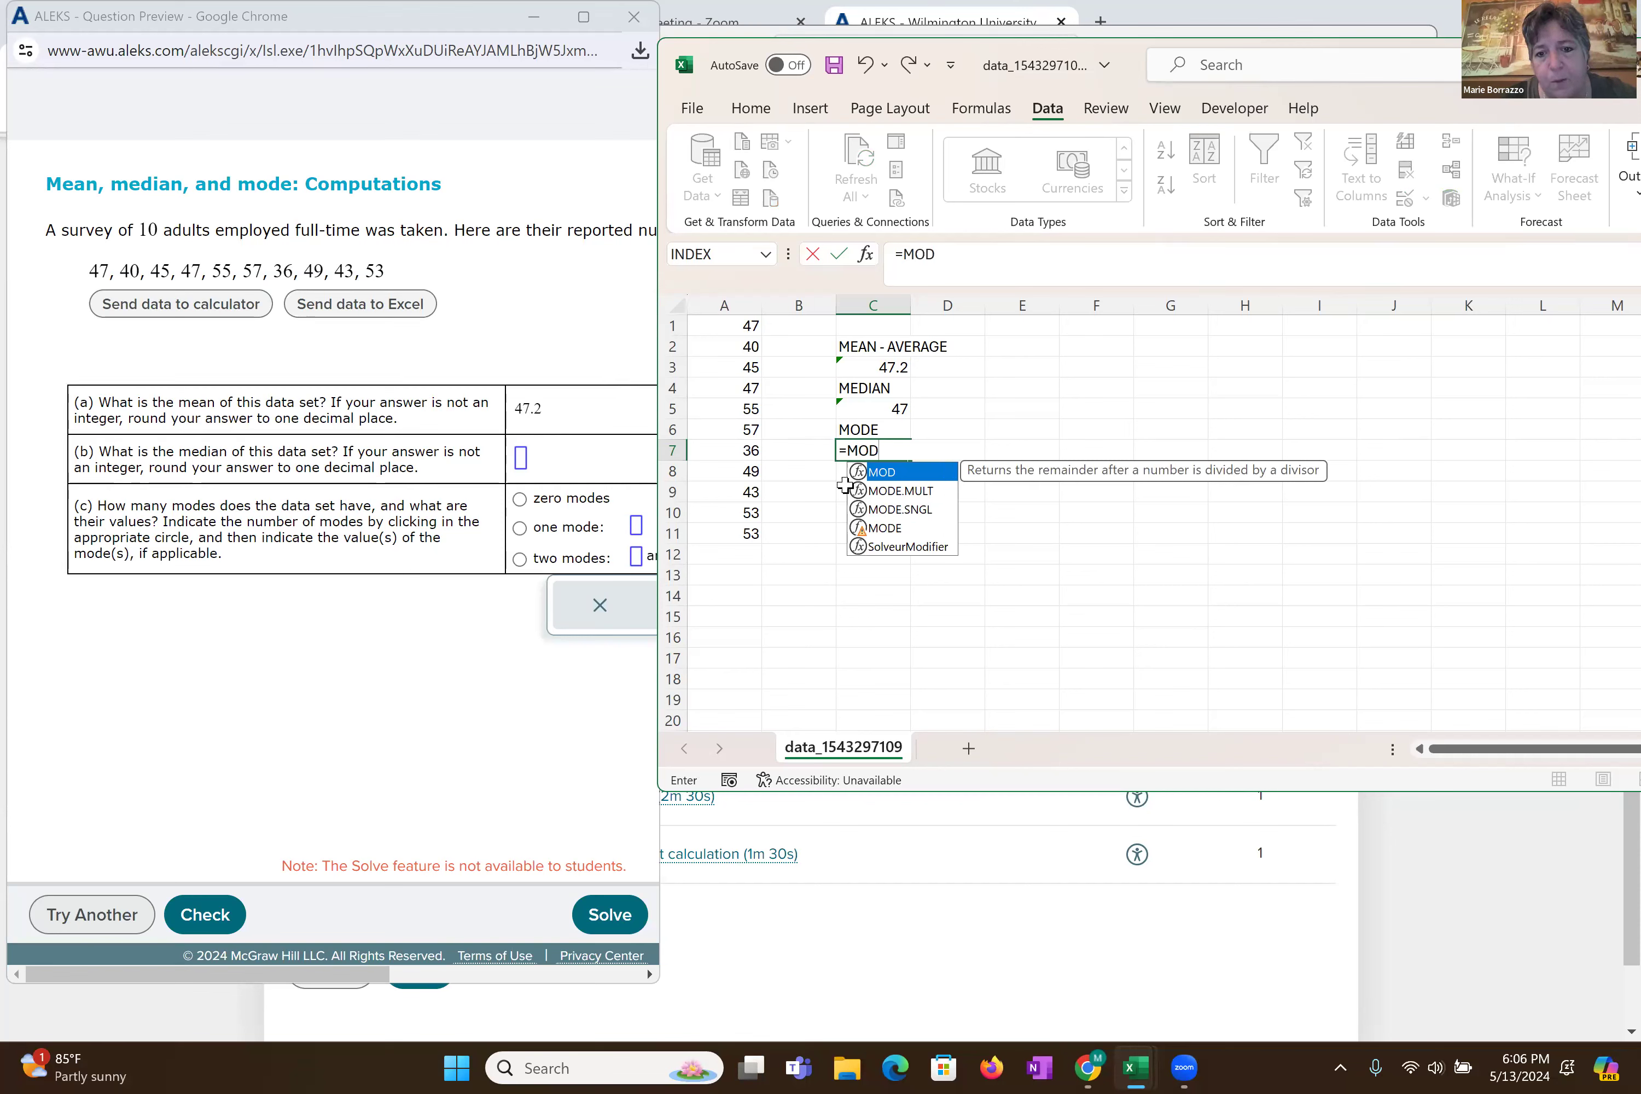
left_click(917, 493)
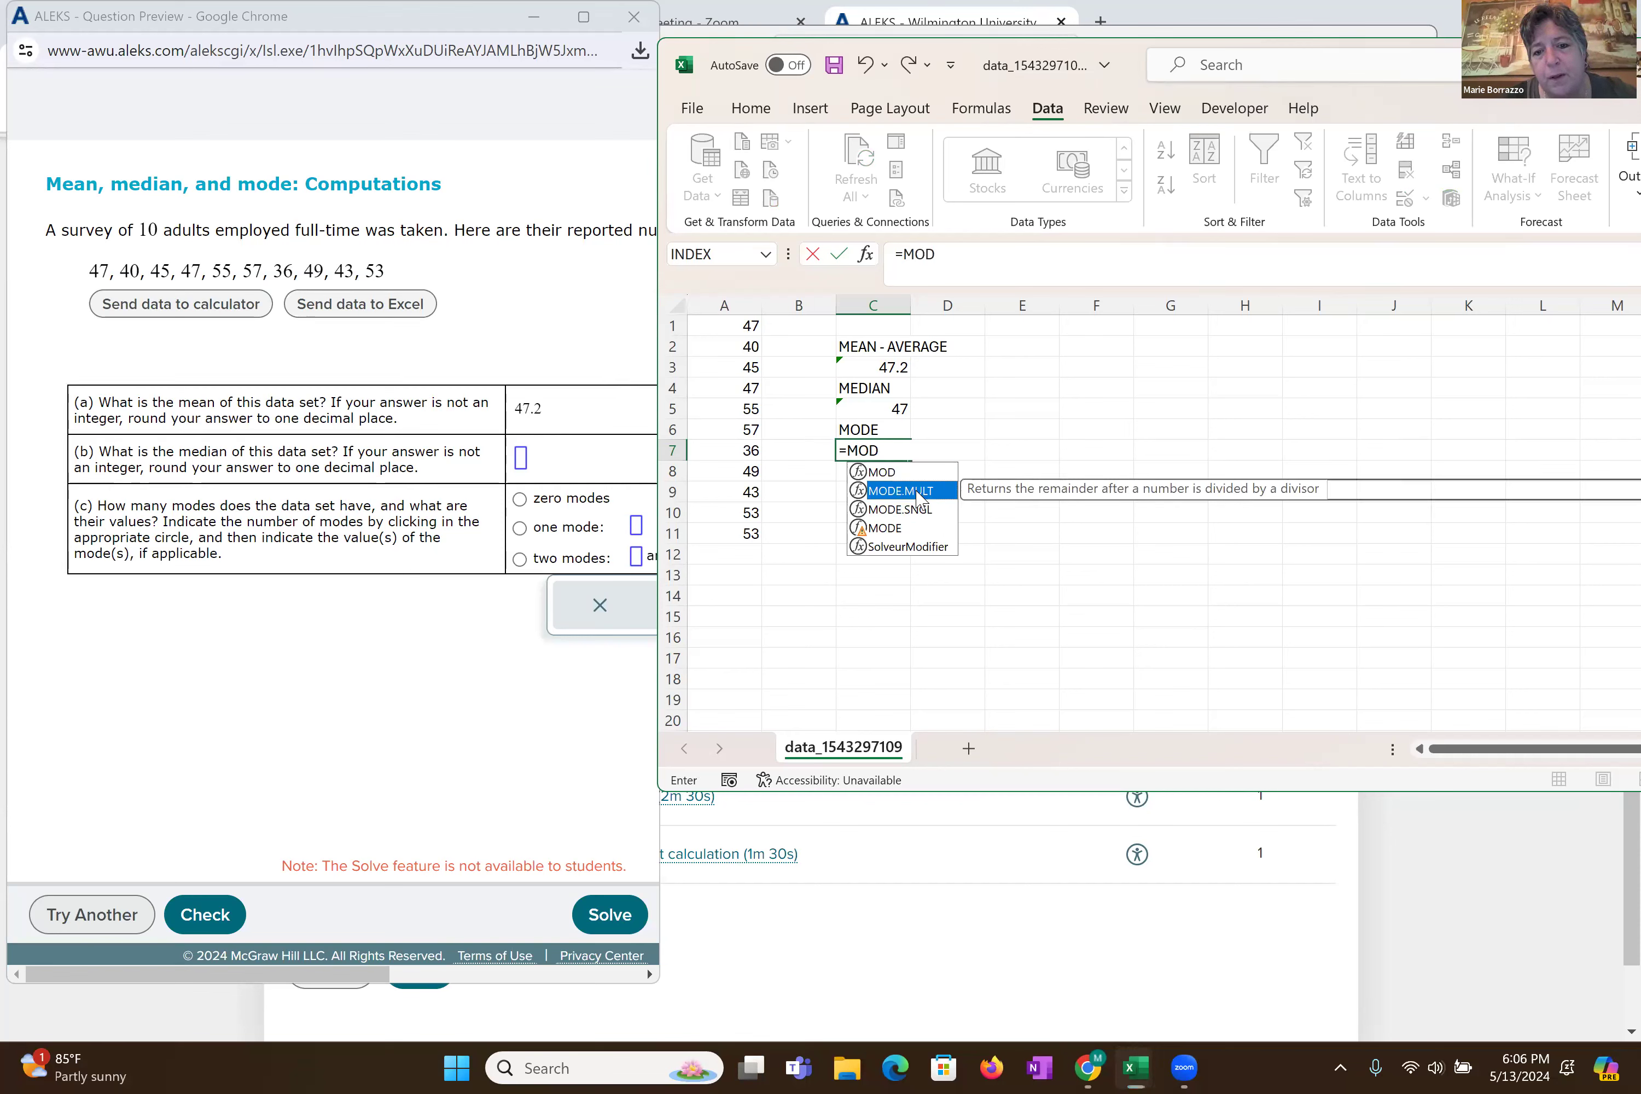
key("Tab")
left_click_drag(735, 534, 733, 321)
key("Return")
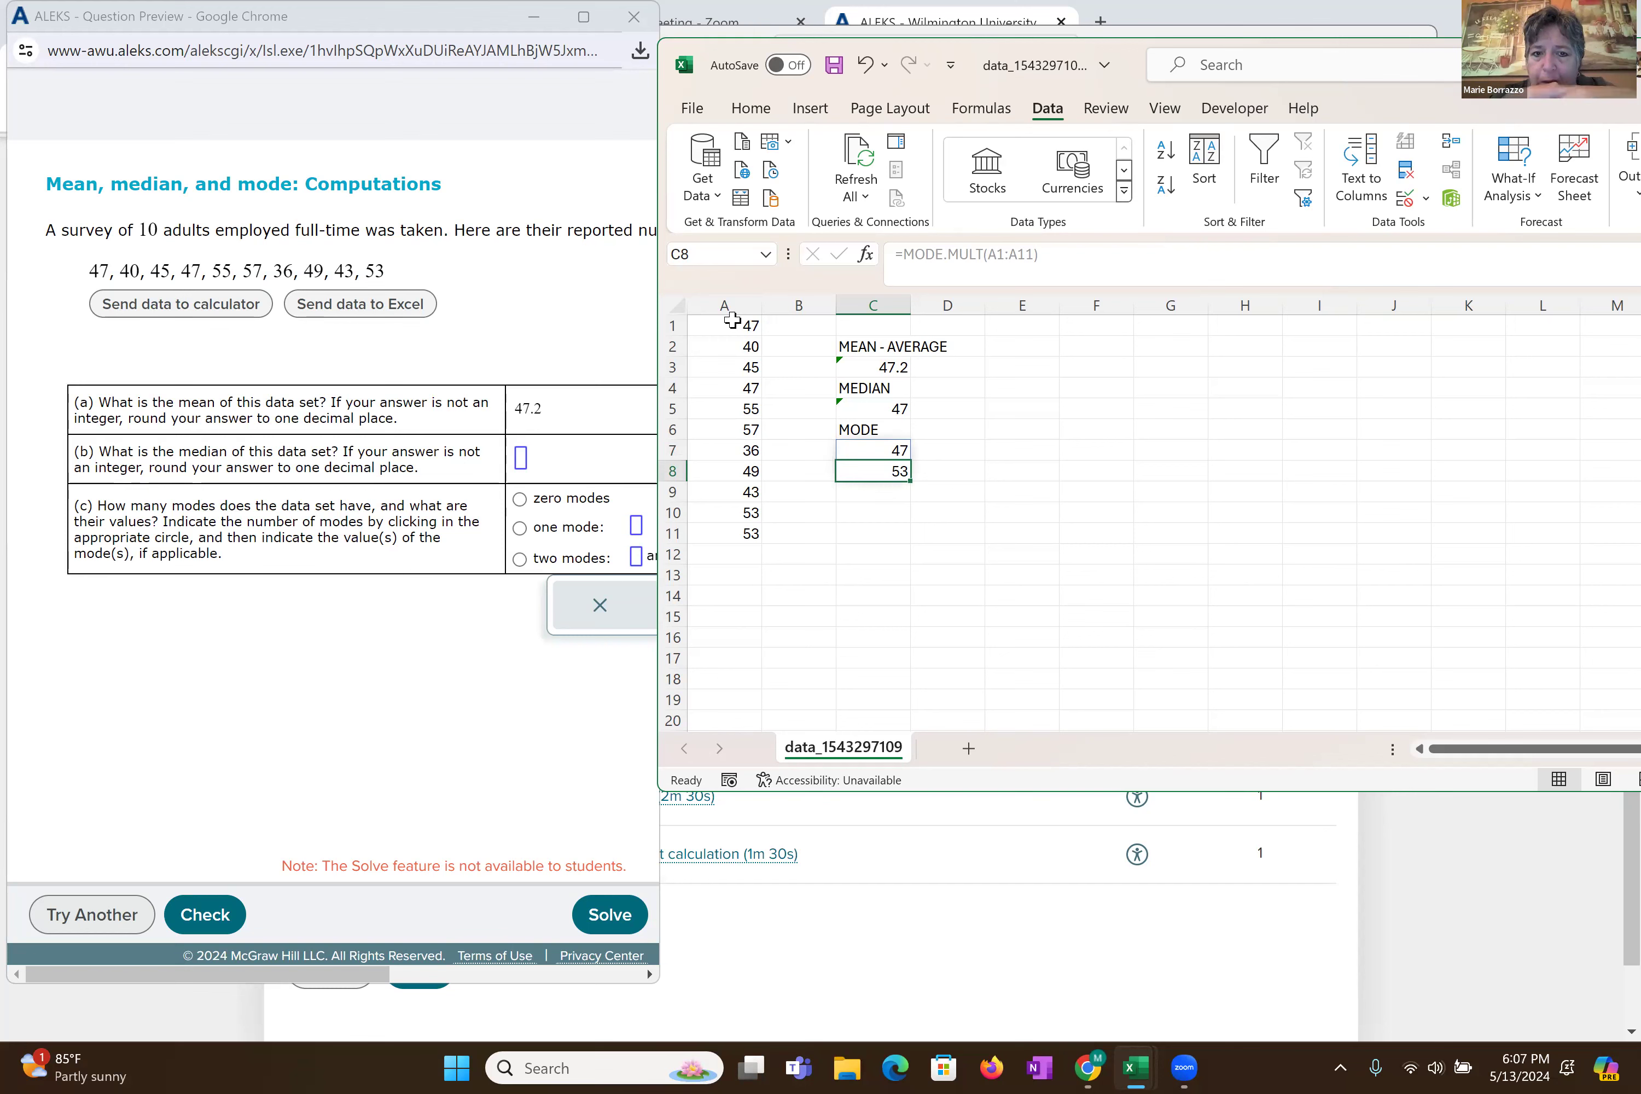
- Add another test value, 40, in cell A12 at the end of the data column
left_click(723, 554)
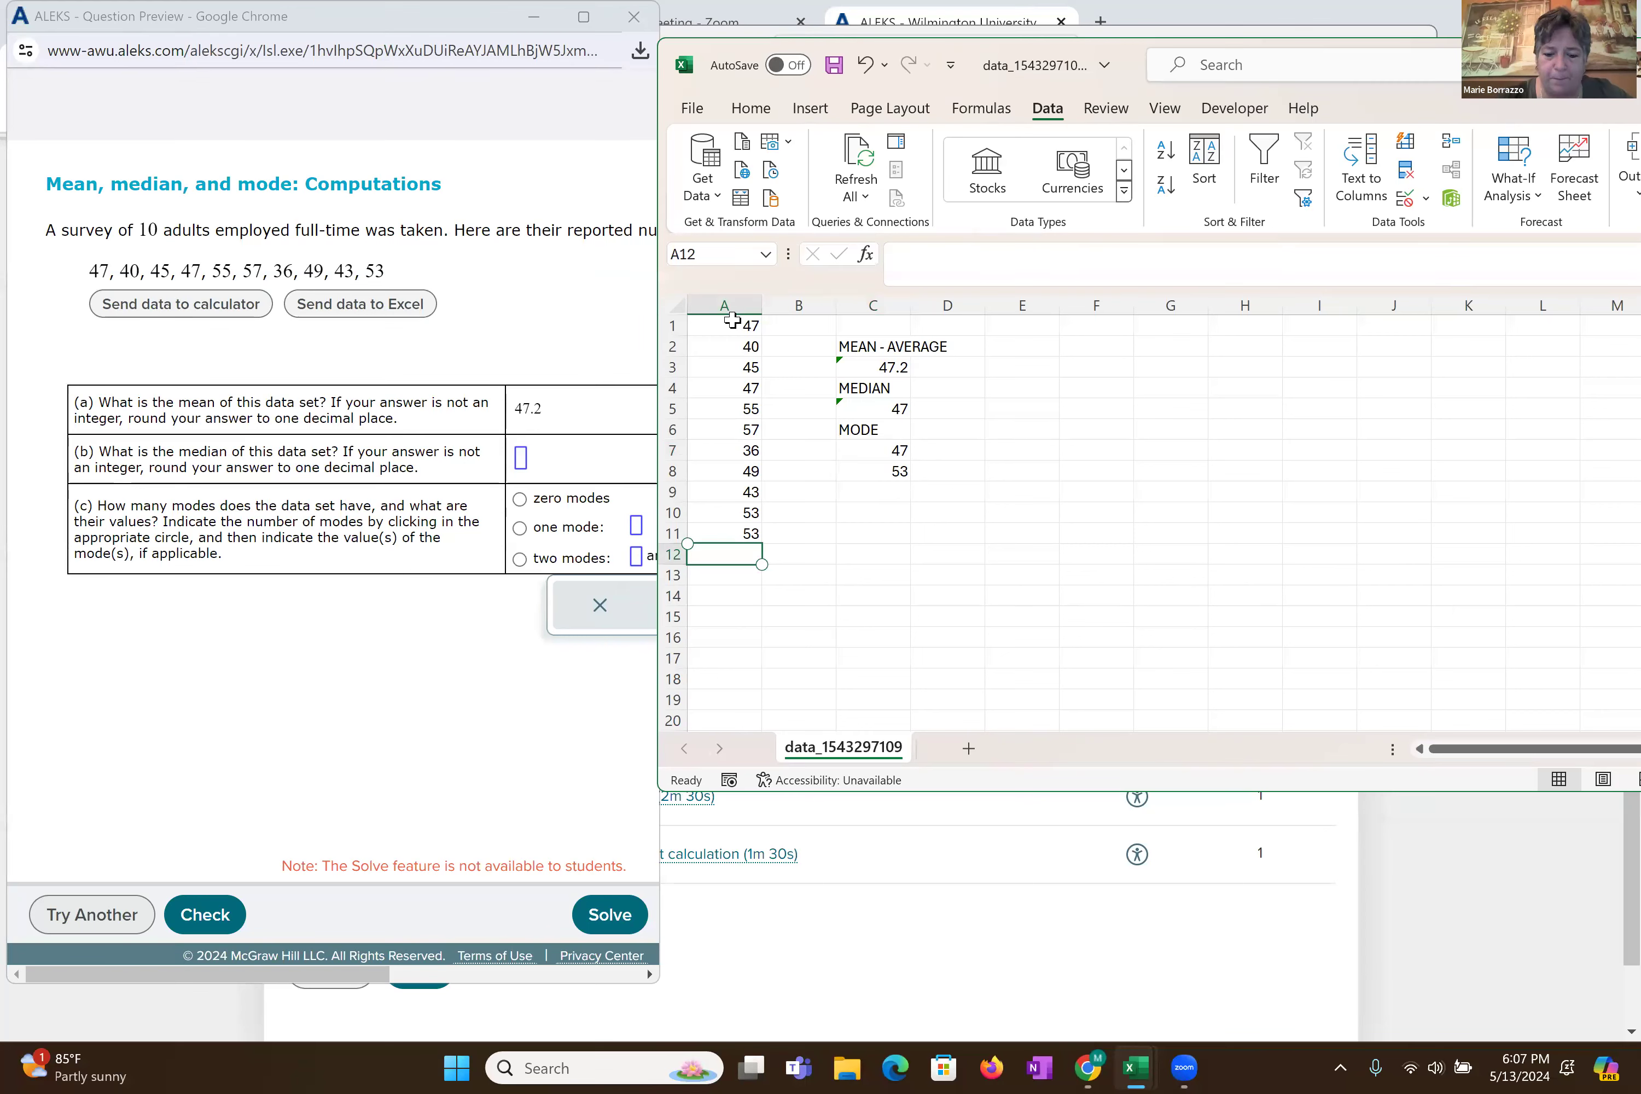
type("40")
key("Return")
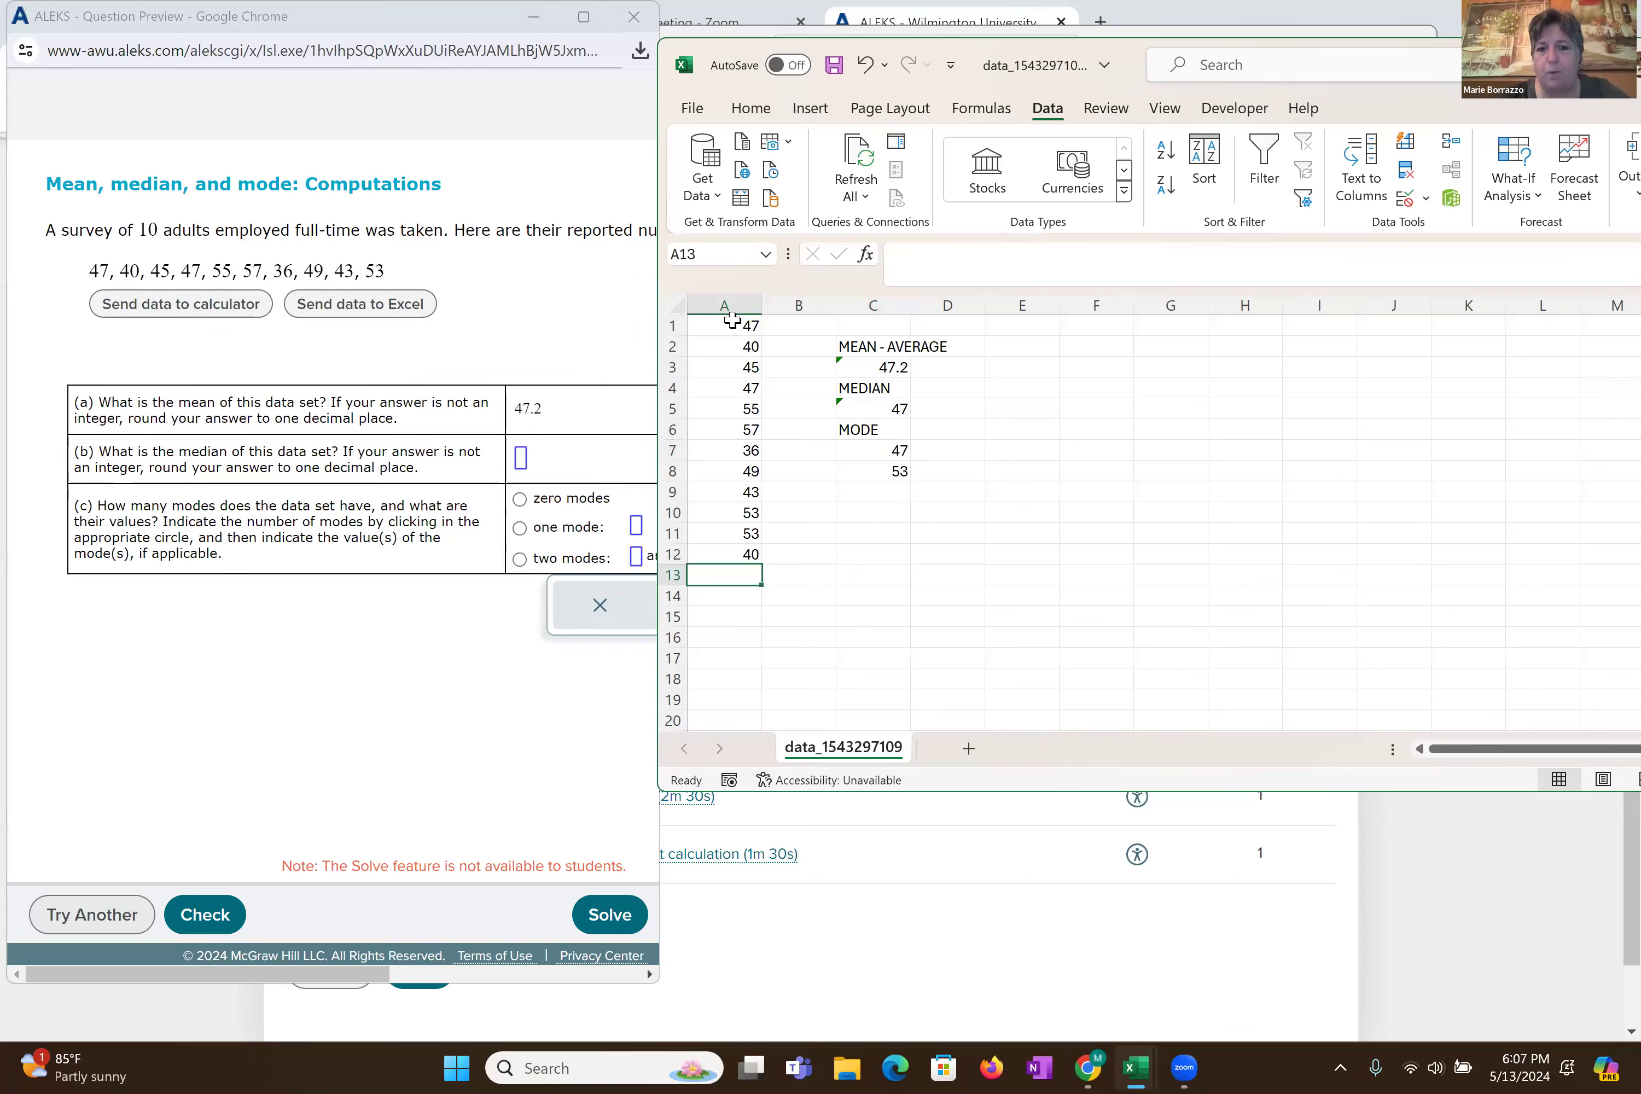
- Re-enter the MODE.MULT formula in C7 so that it covers the range A1:A12
left_click(865, 452)
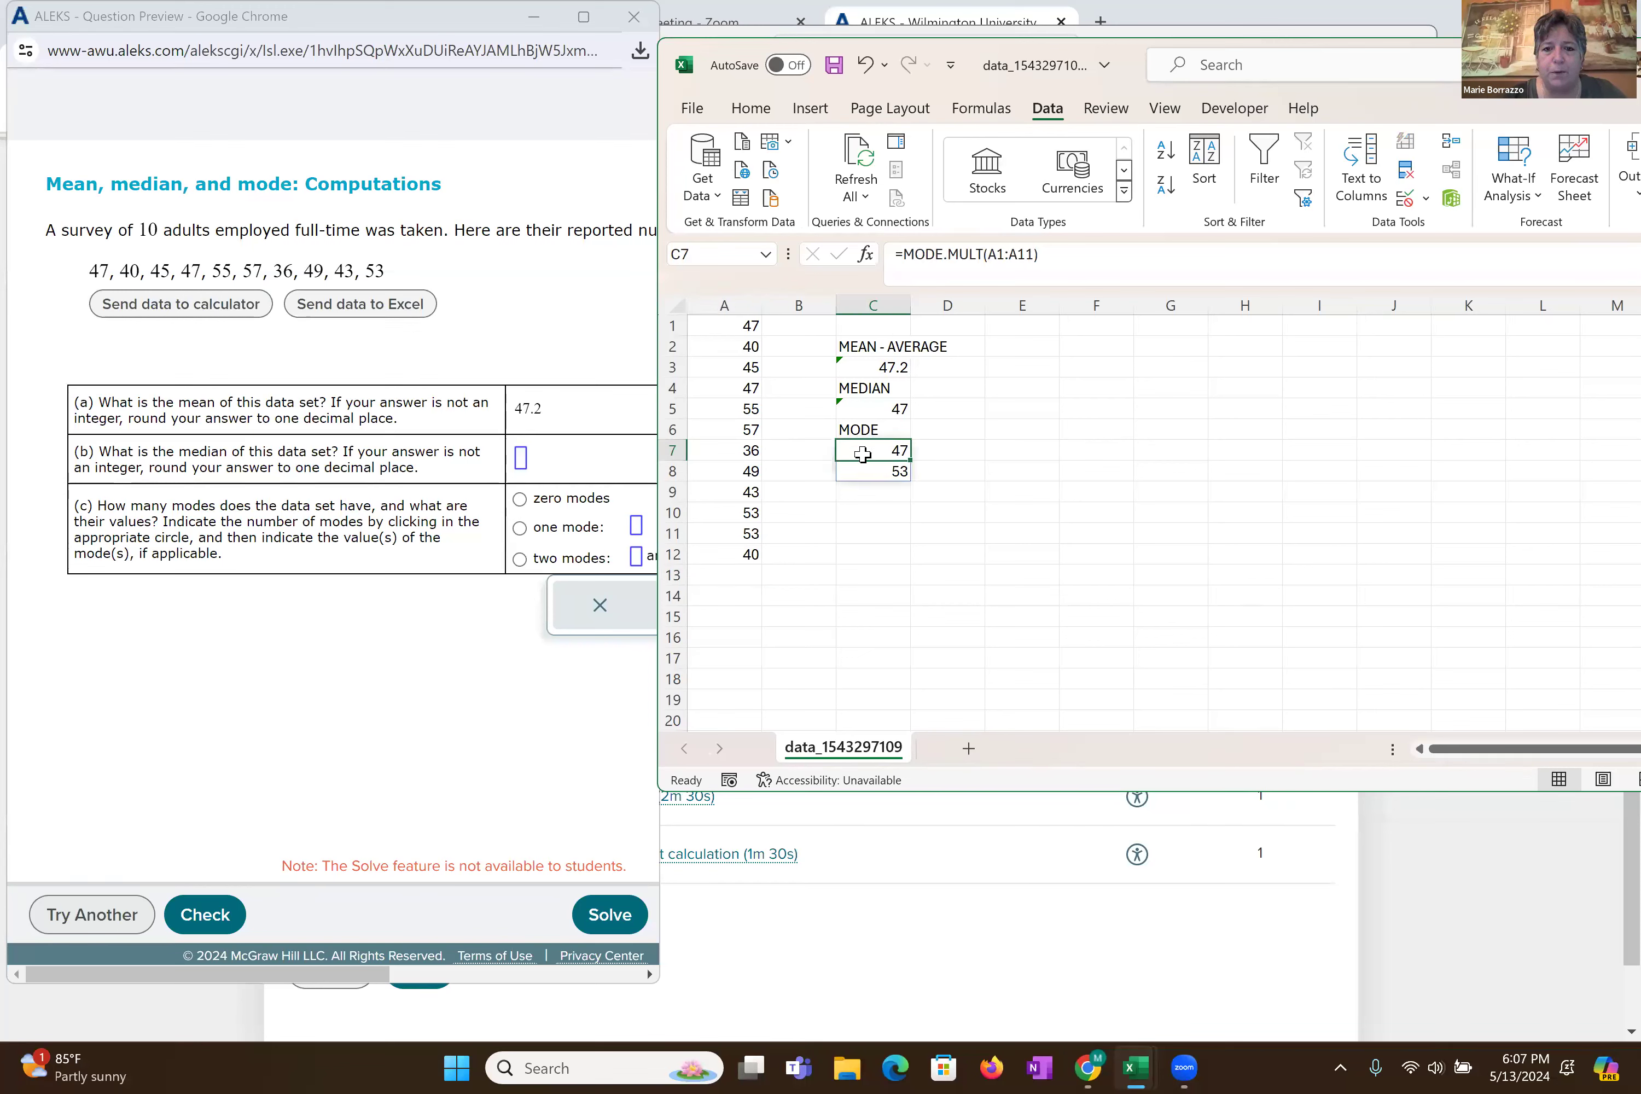
type("=")
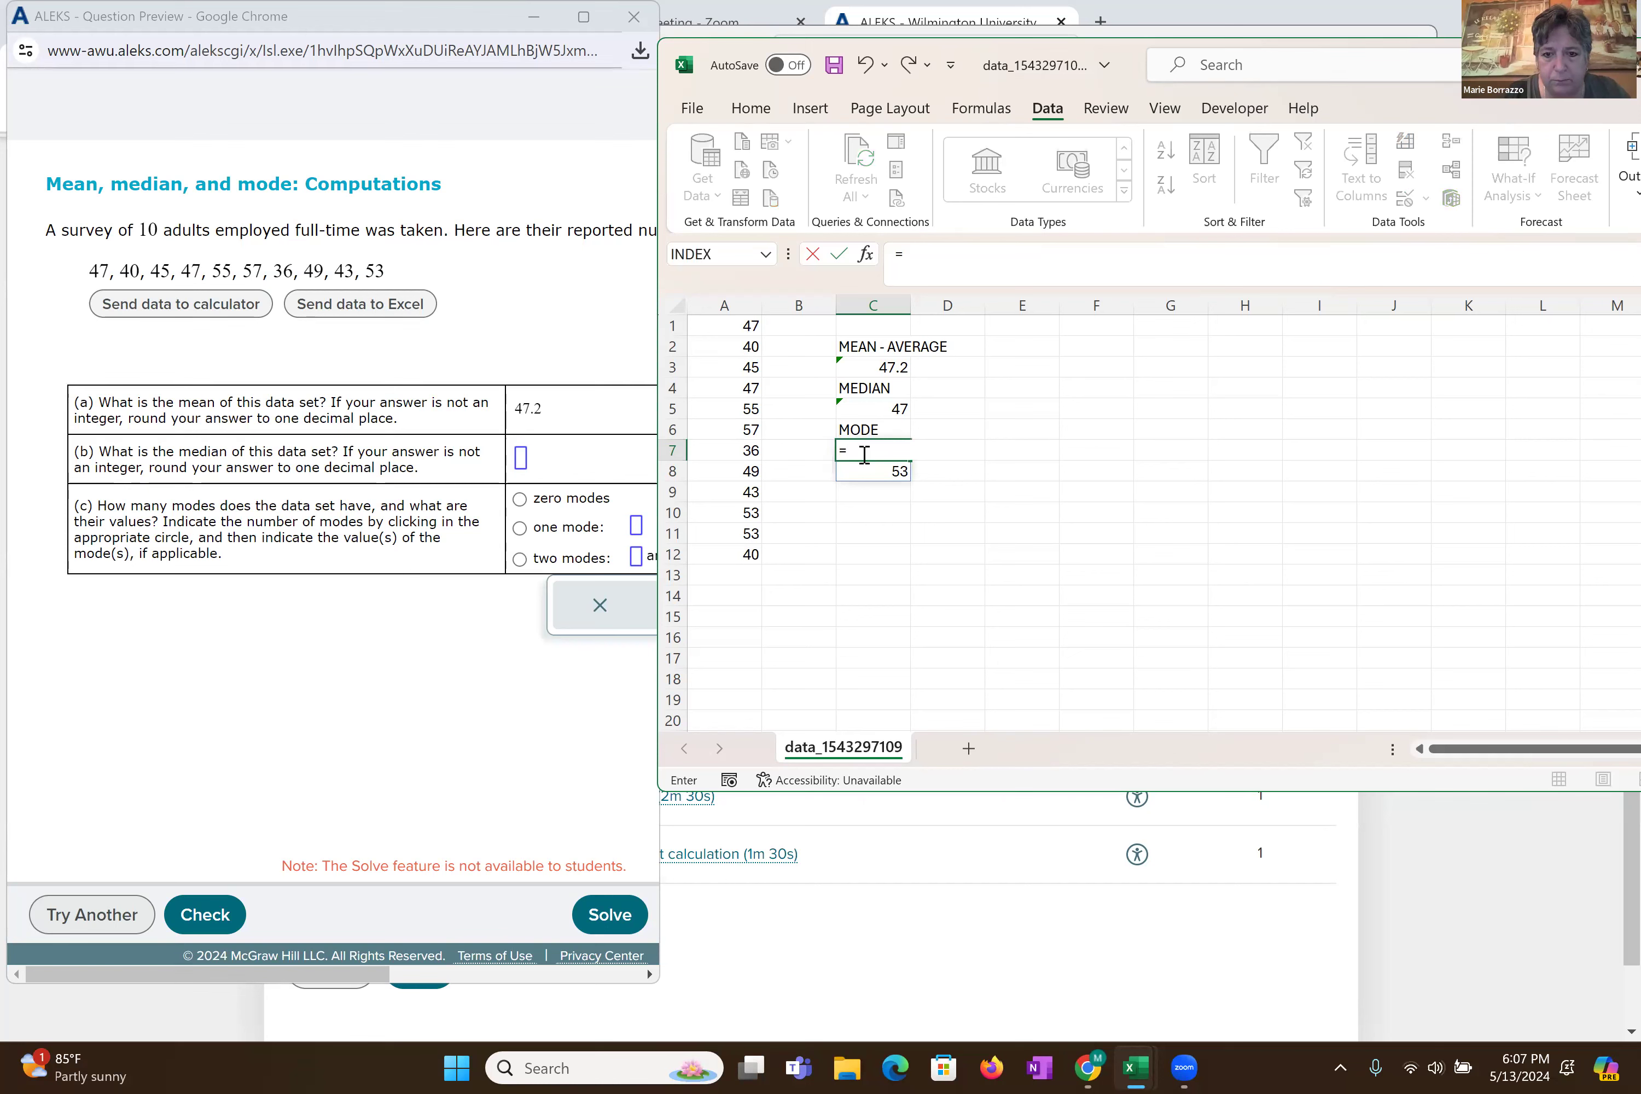
type("MODE")
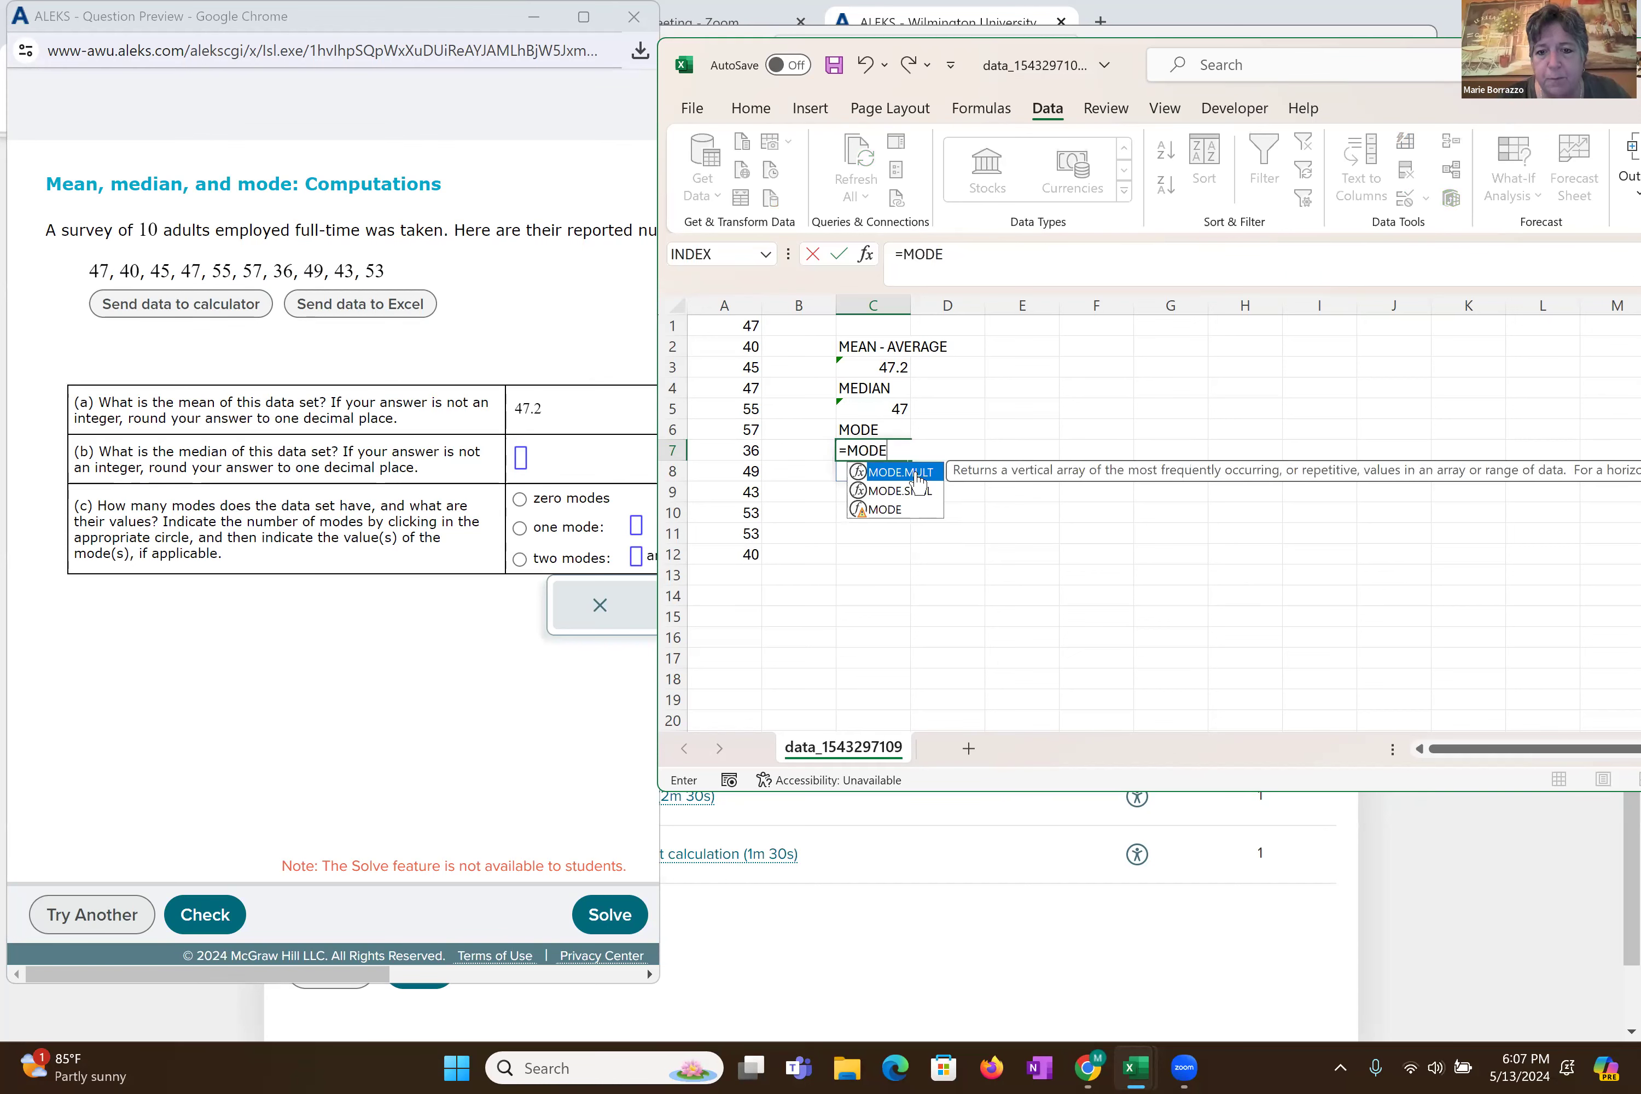
double_click(918, 472)
left_click_drag(738, 555, 738, 326)
key("Return")
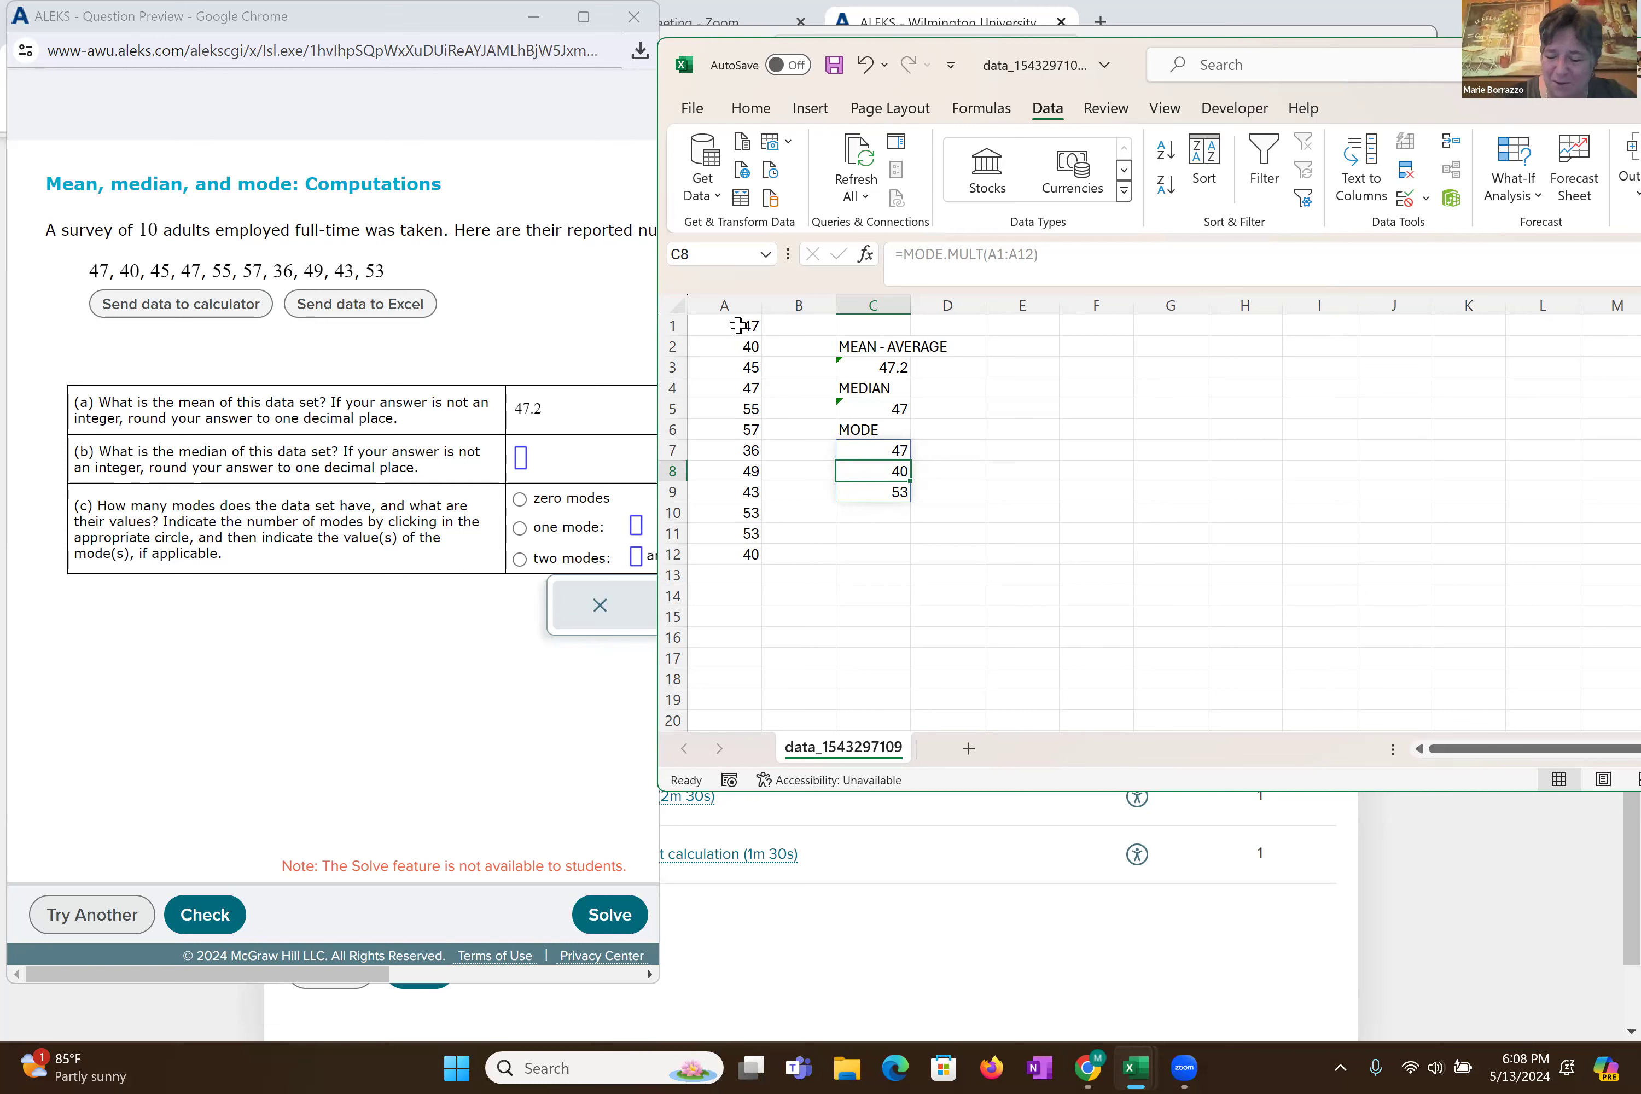
- Delete the added test values from cells A12 and A11
key("Down")
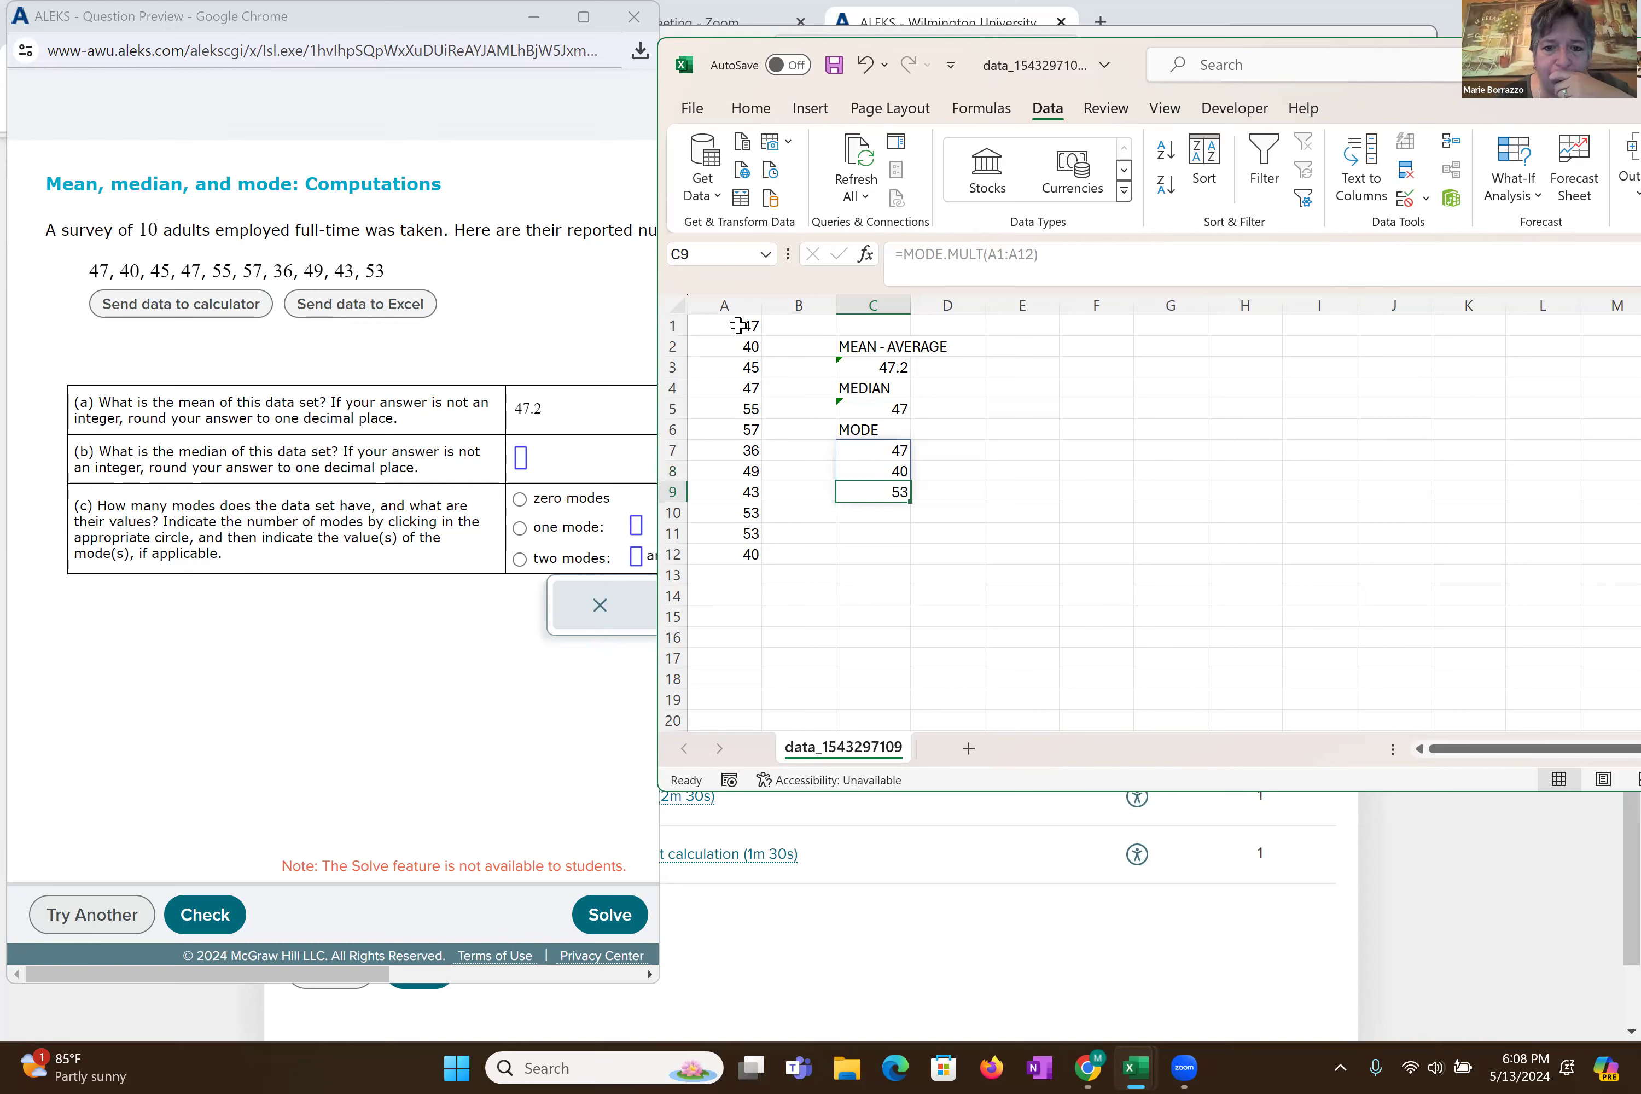
key("Left")
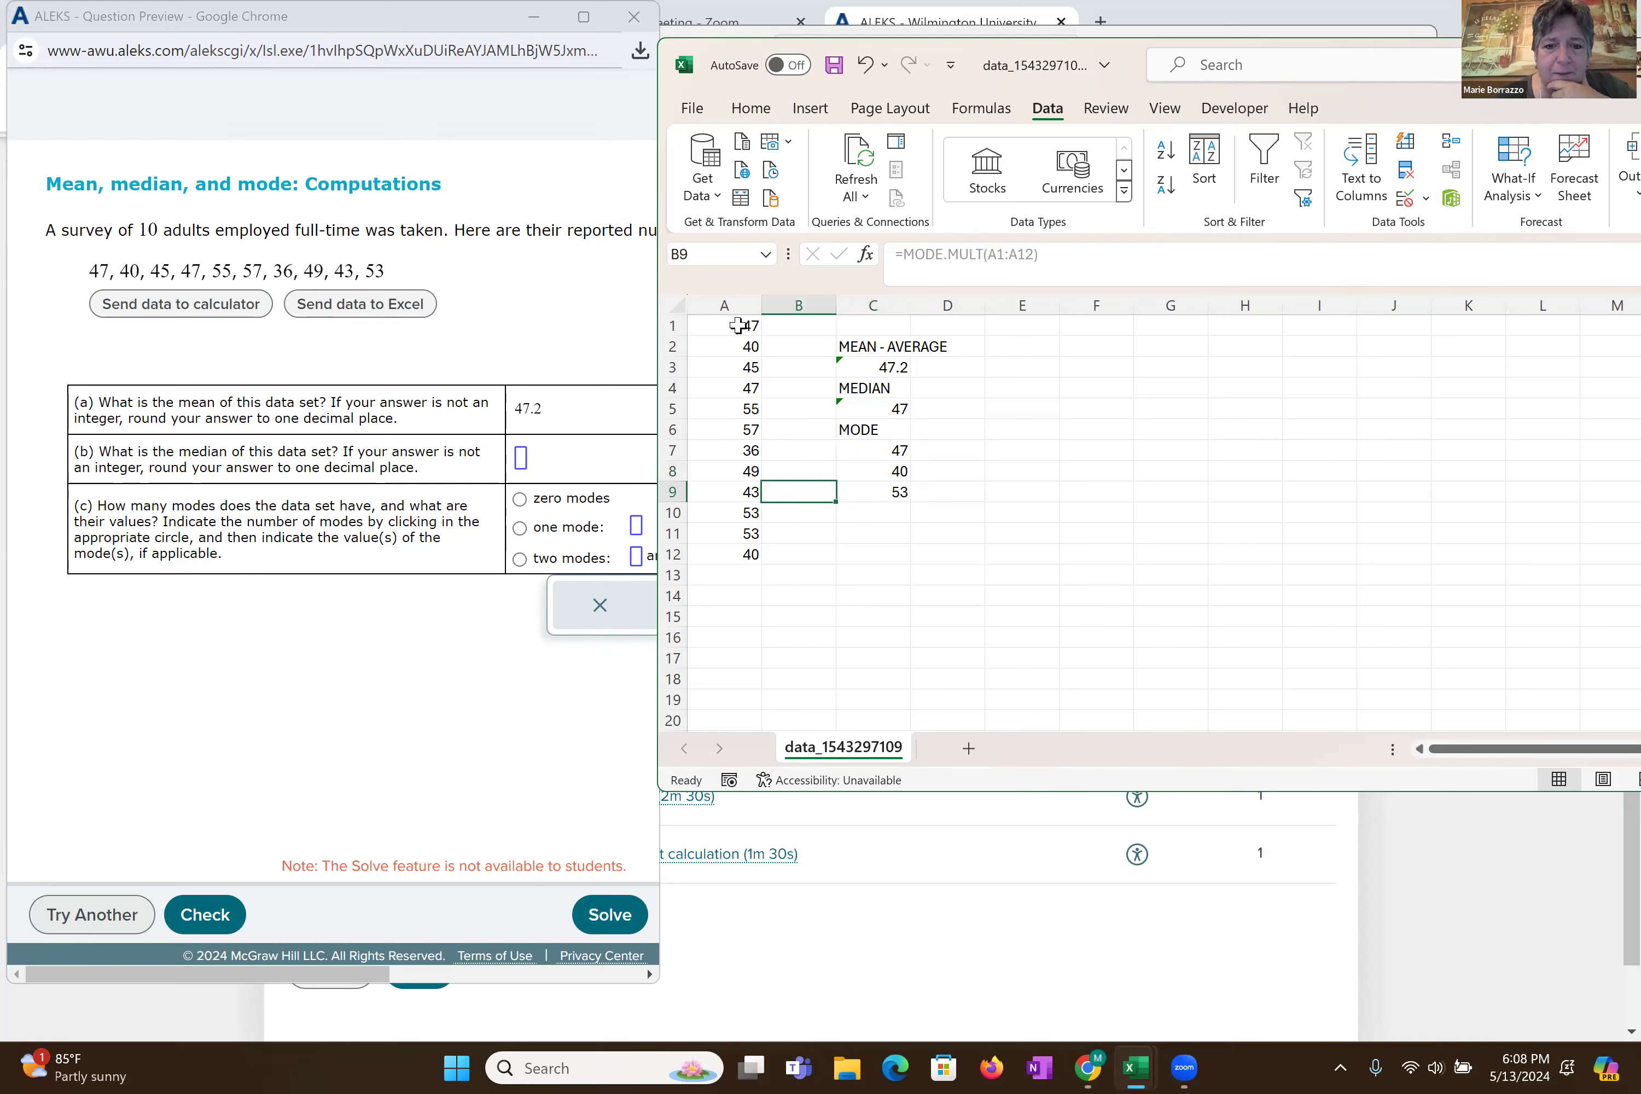
key("Left")
key("Down")
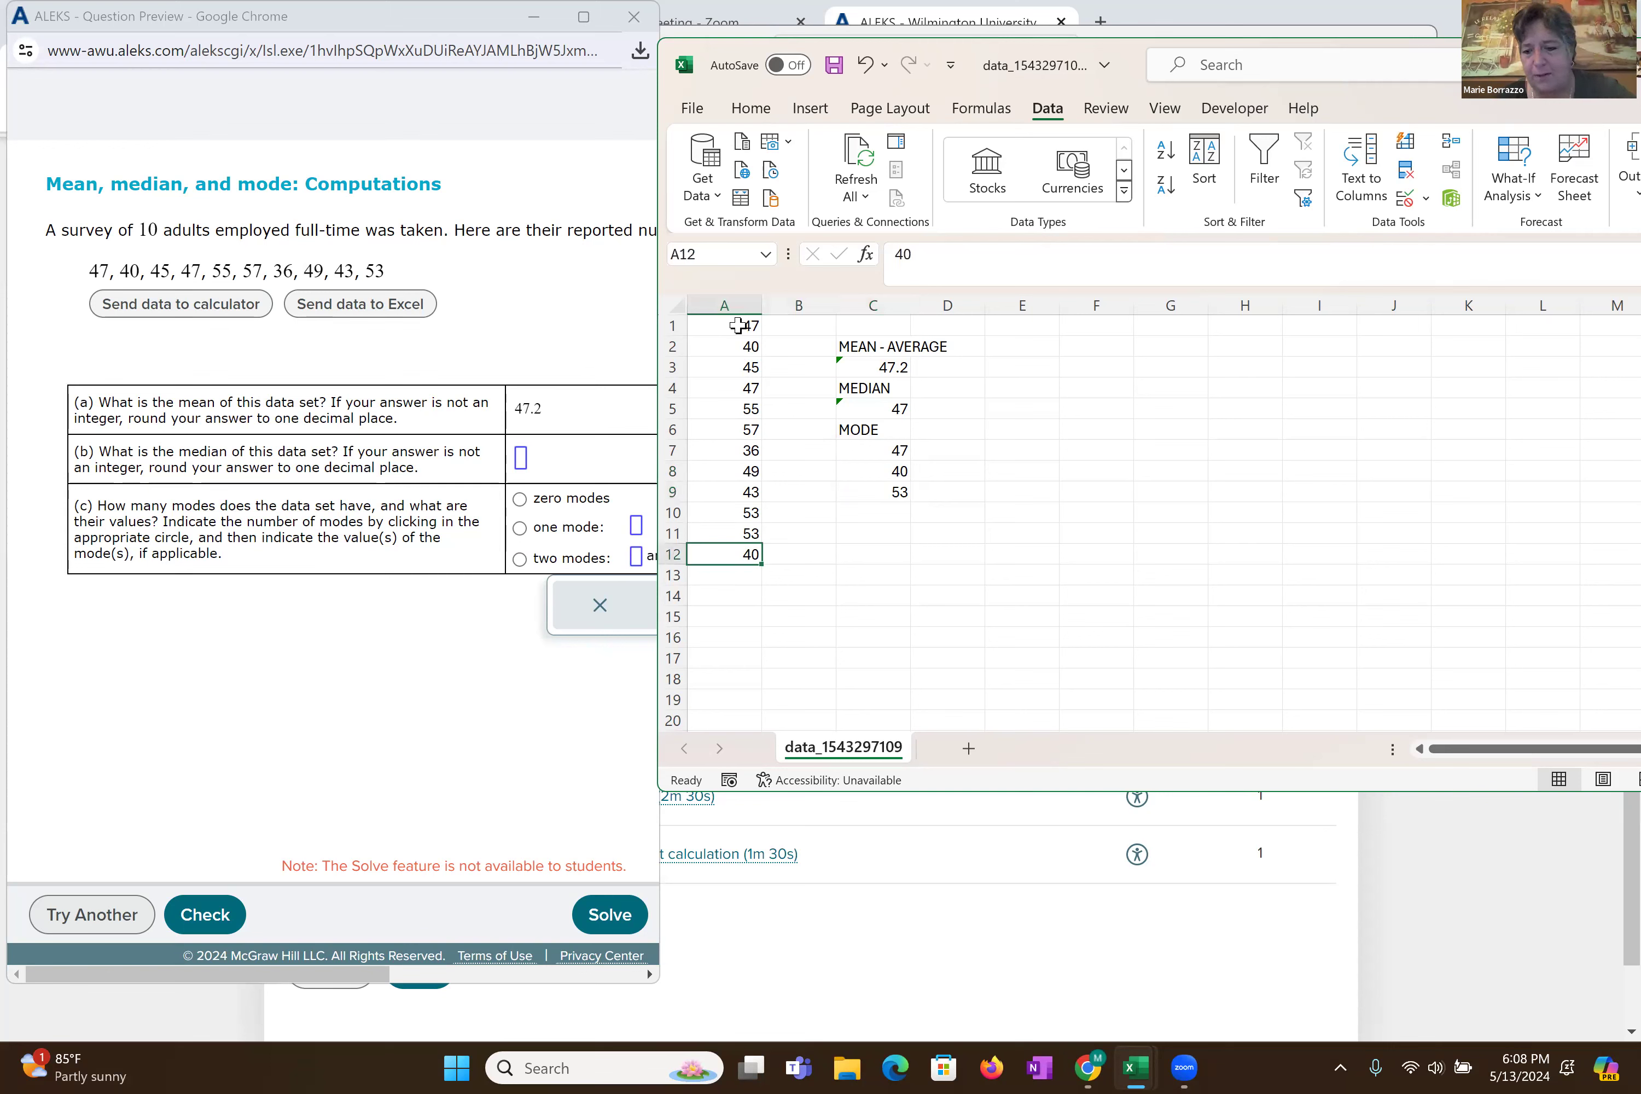
key("Delete")
key("Up")
key("Delete")
key("Up")
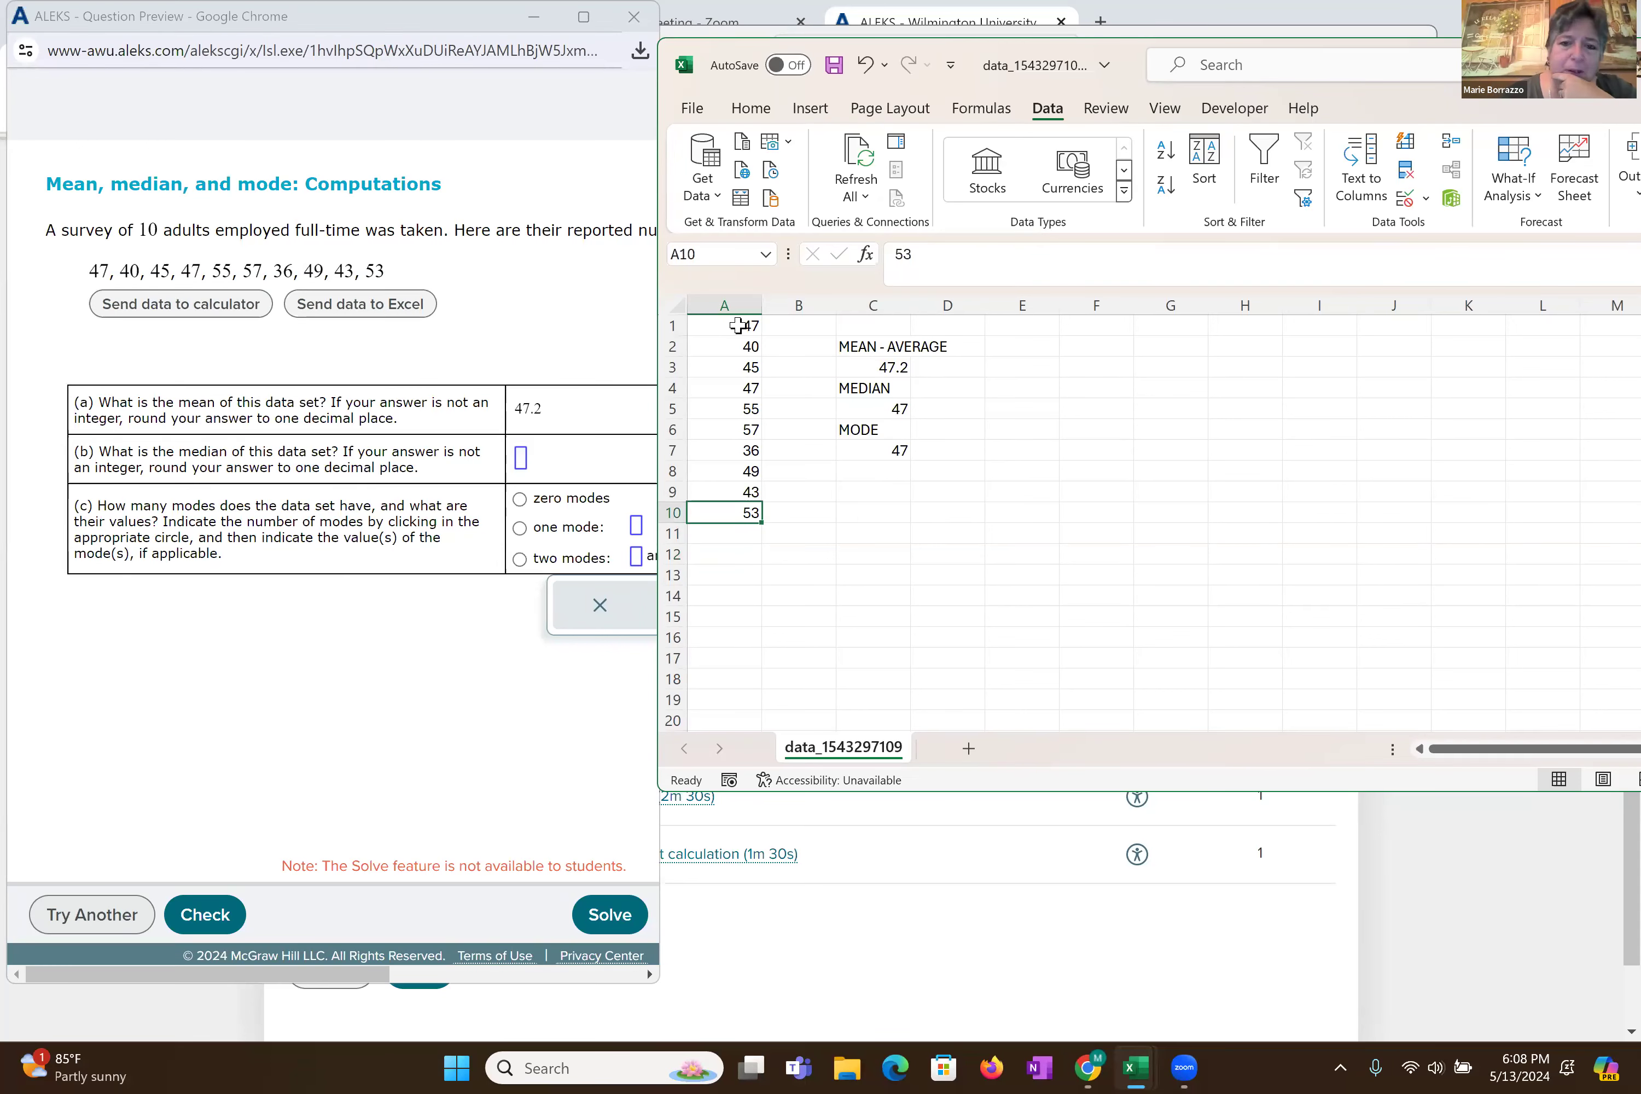
key("Right")
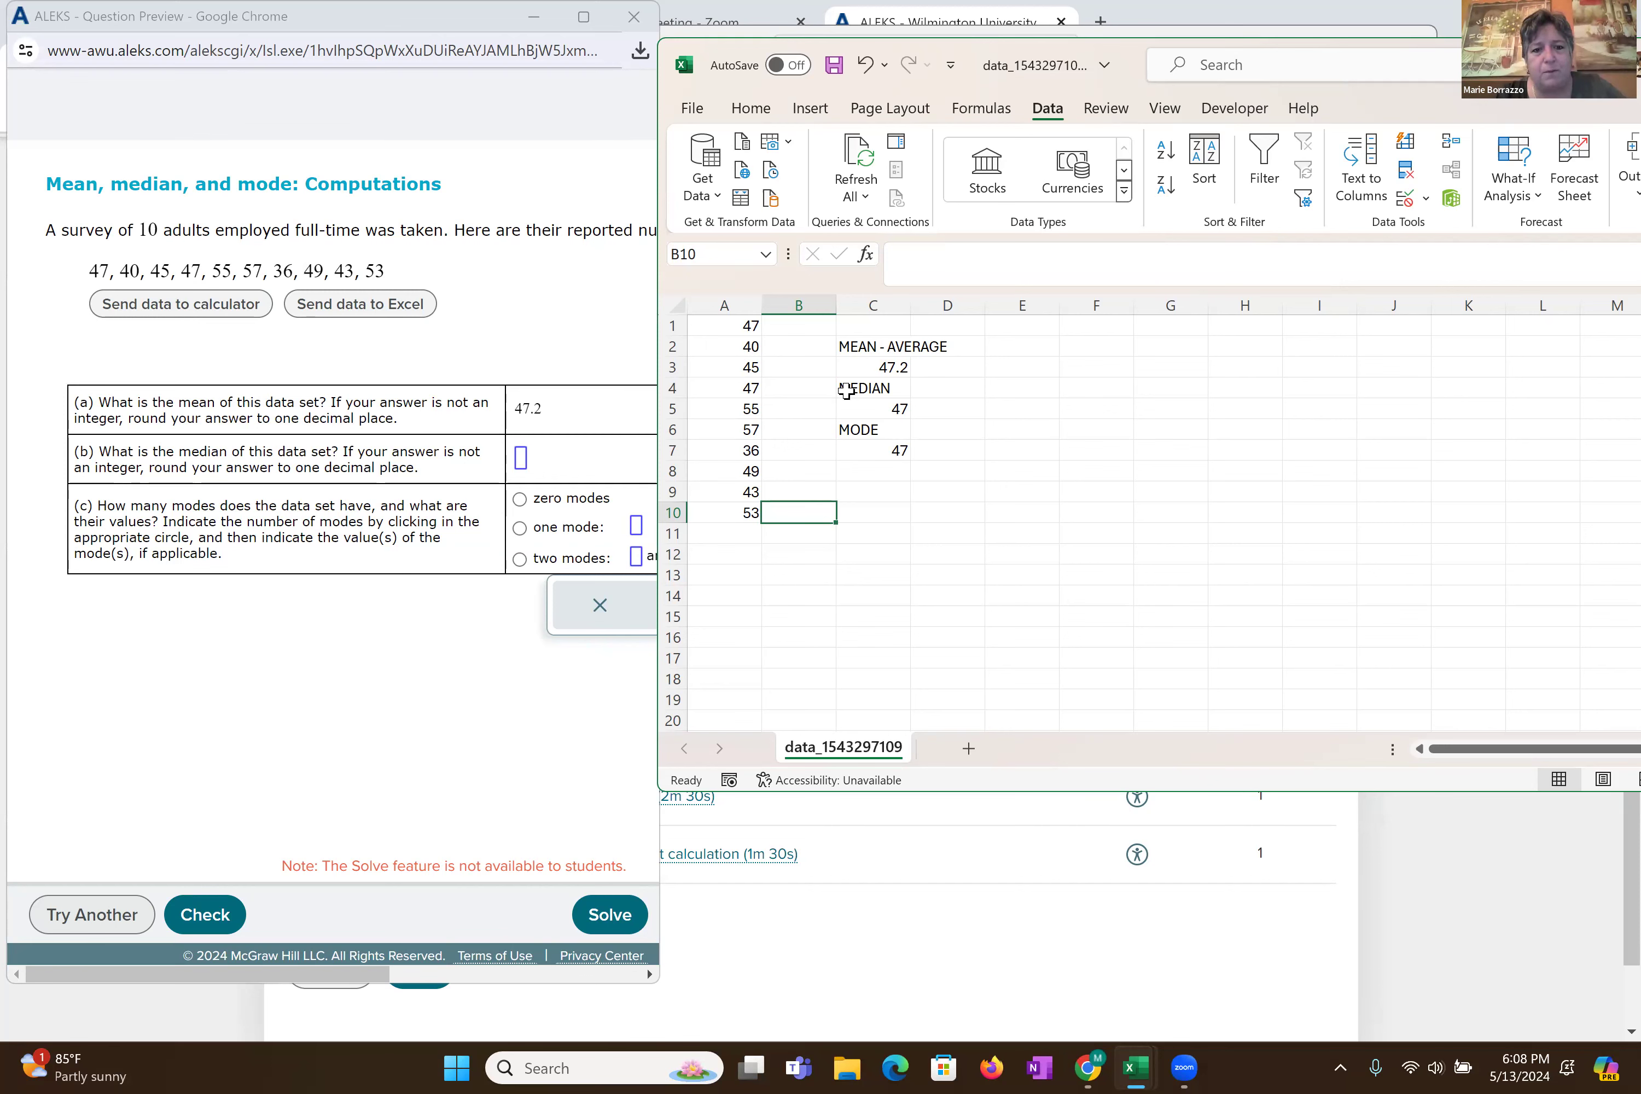
- Switch to the ALEKS question, enter 47 as the median, and answer one mode with the value 47
key("alt+Tab")
type("47")
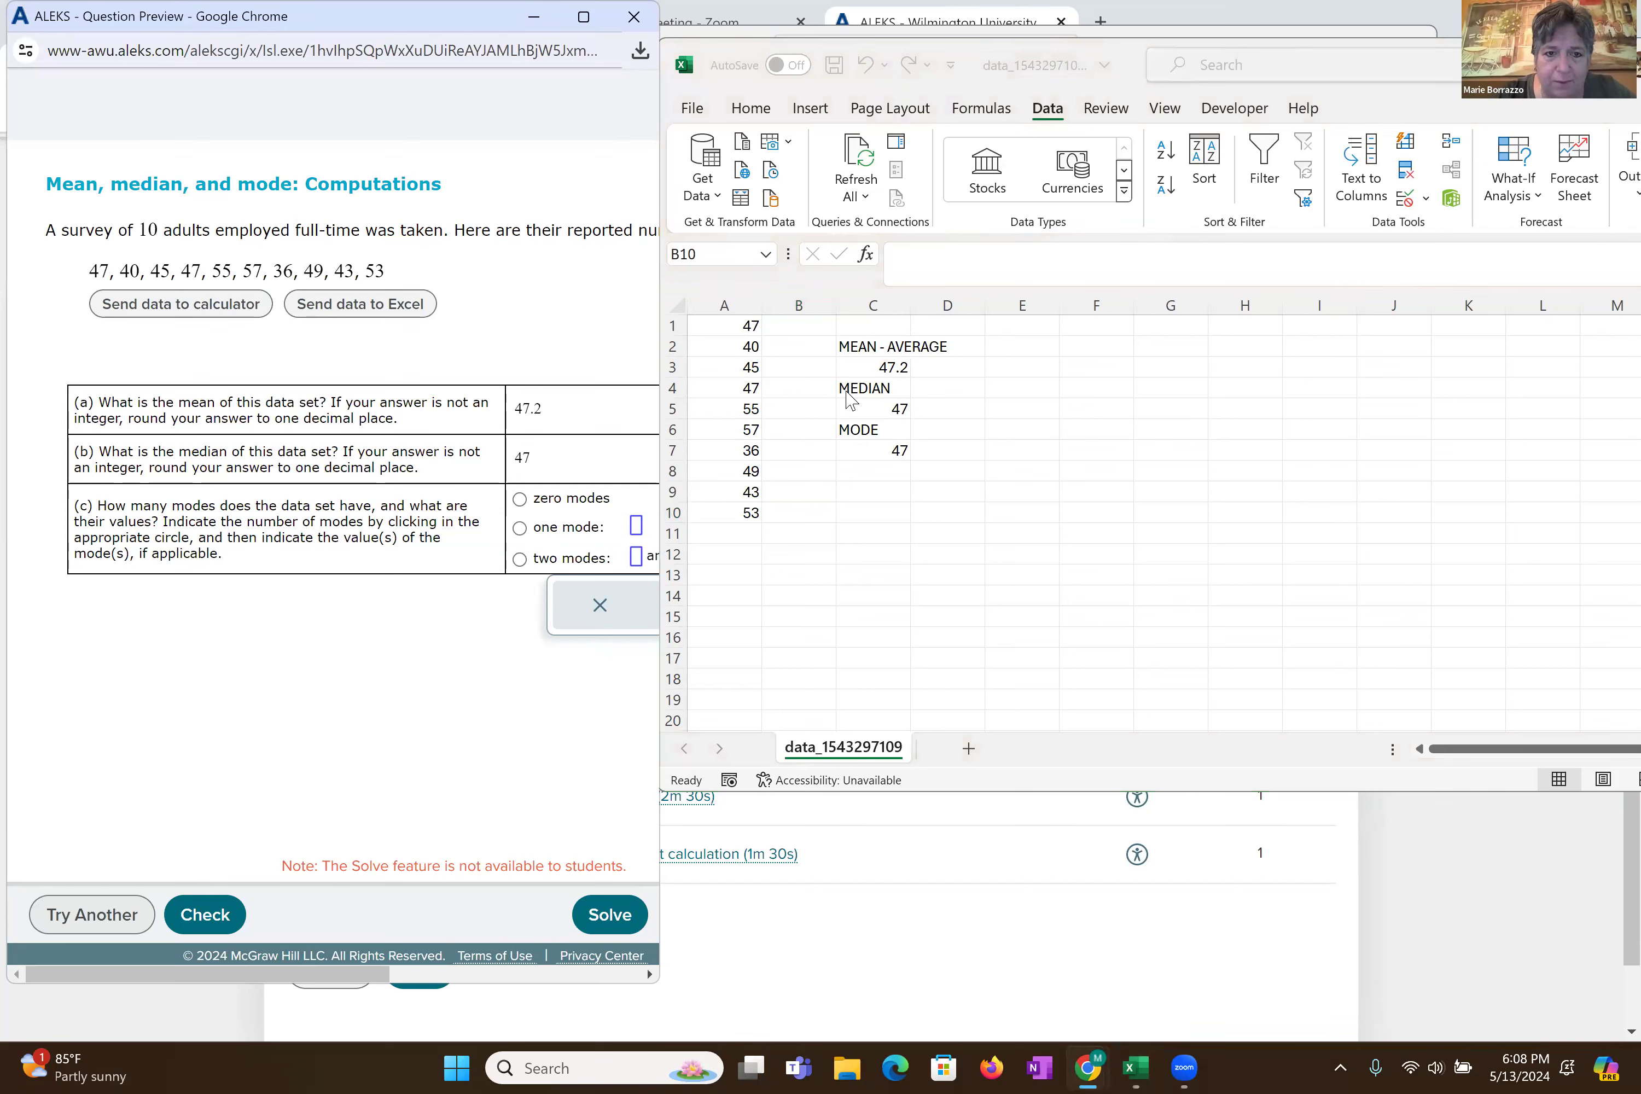
key("Tab")
key("Down")
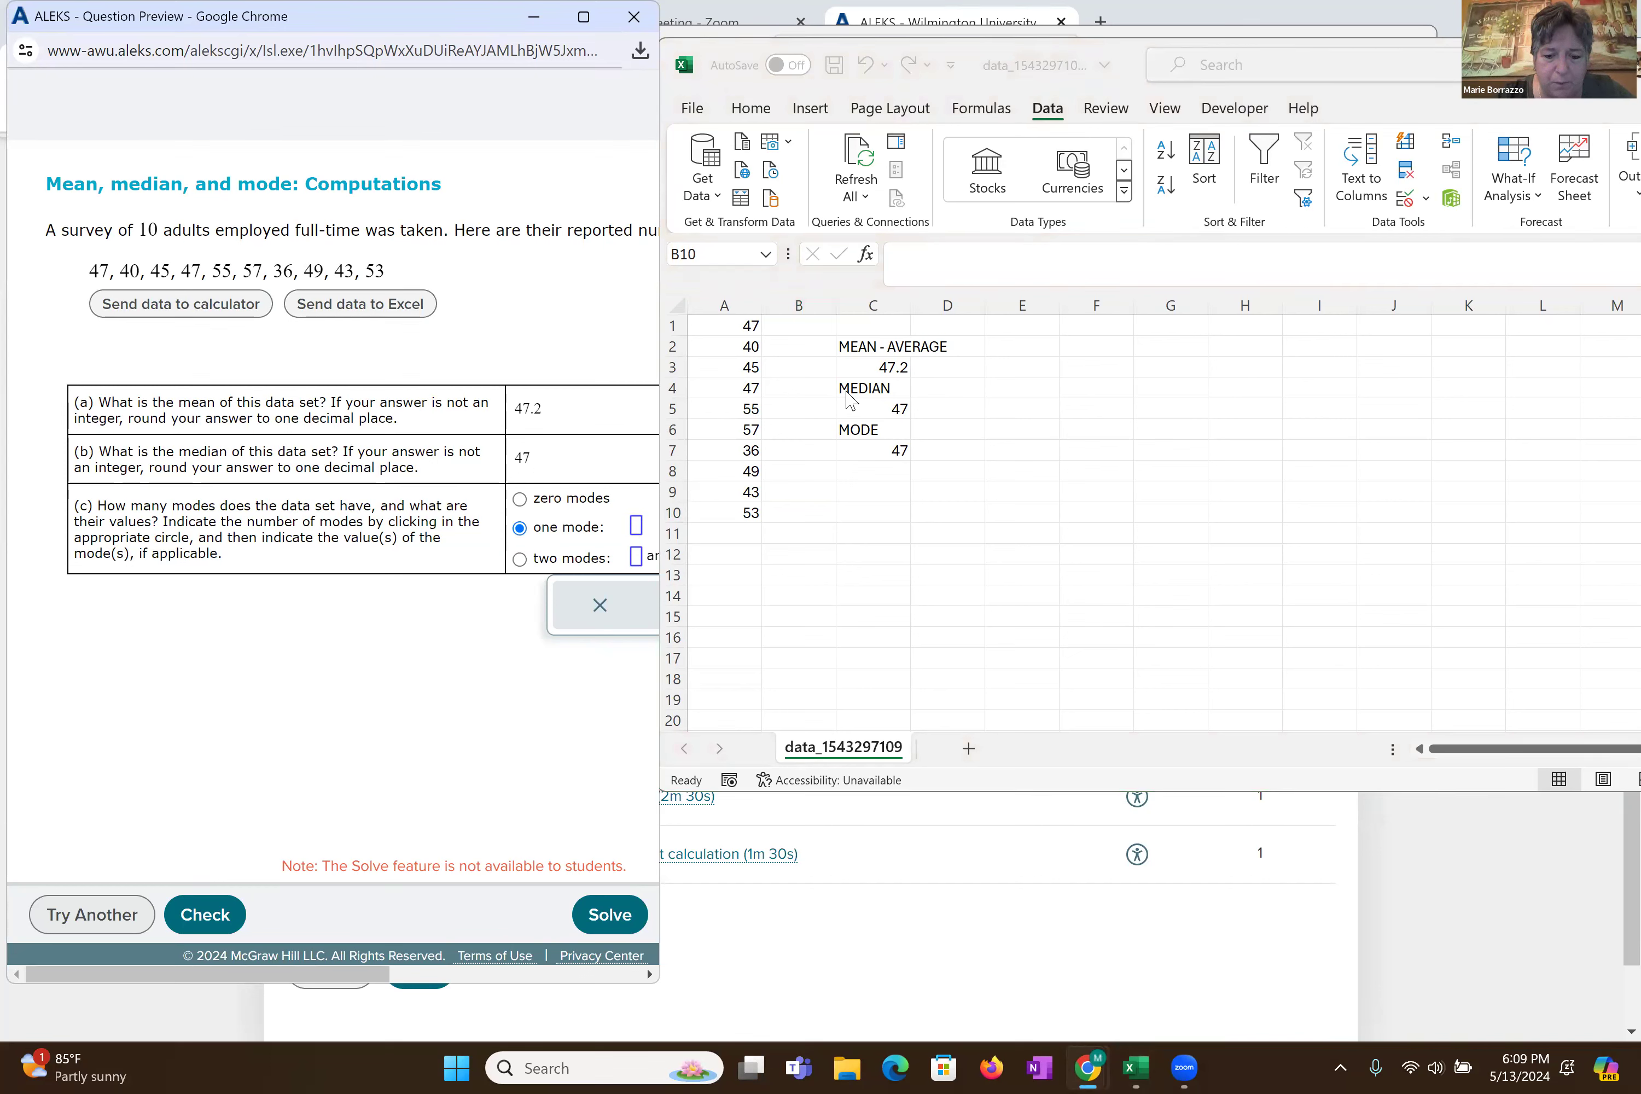
type("47")
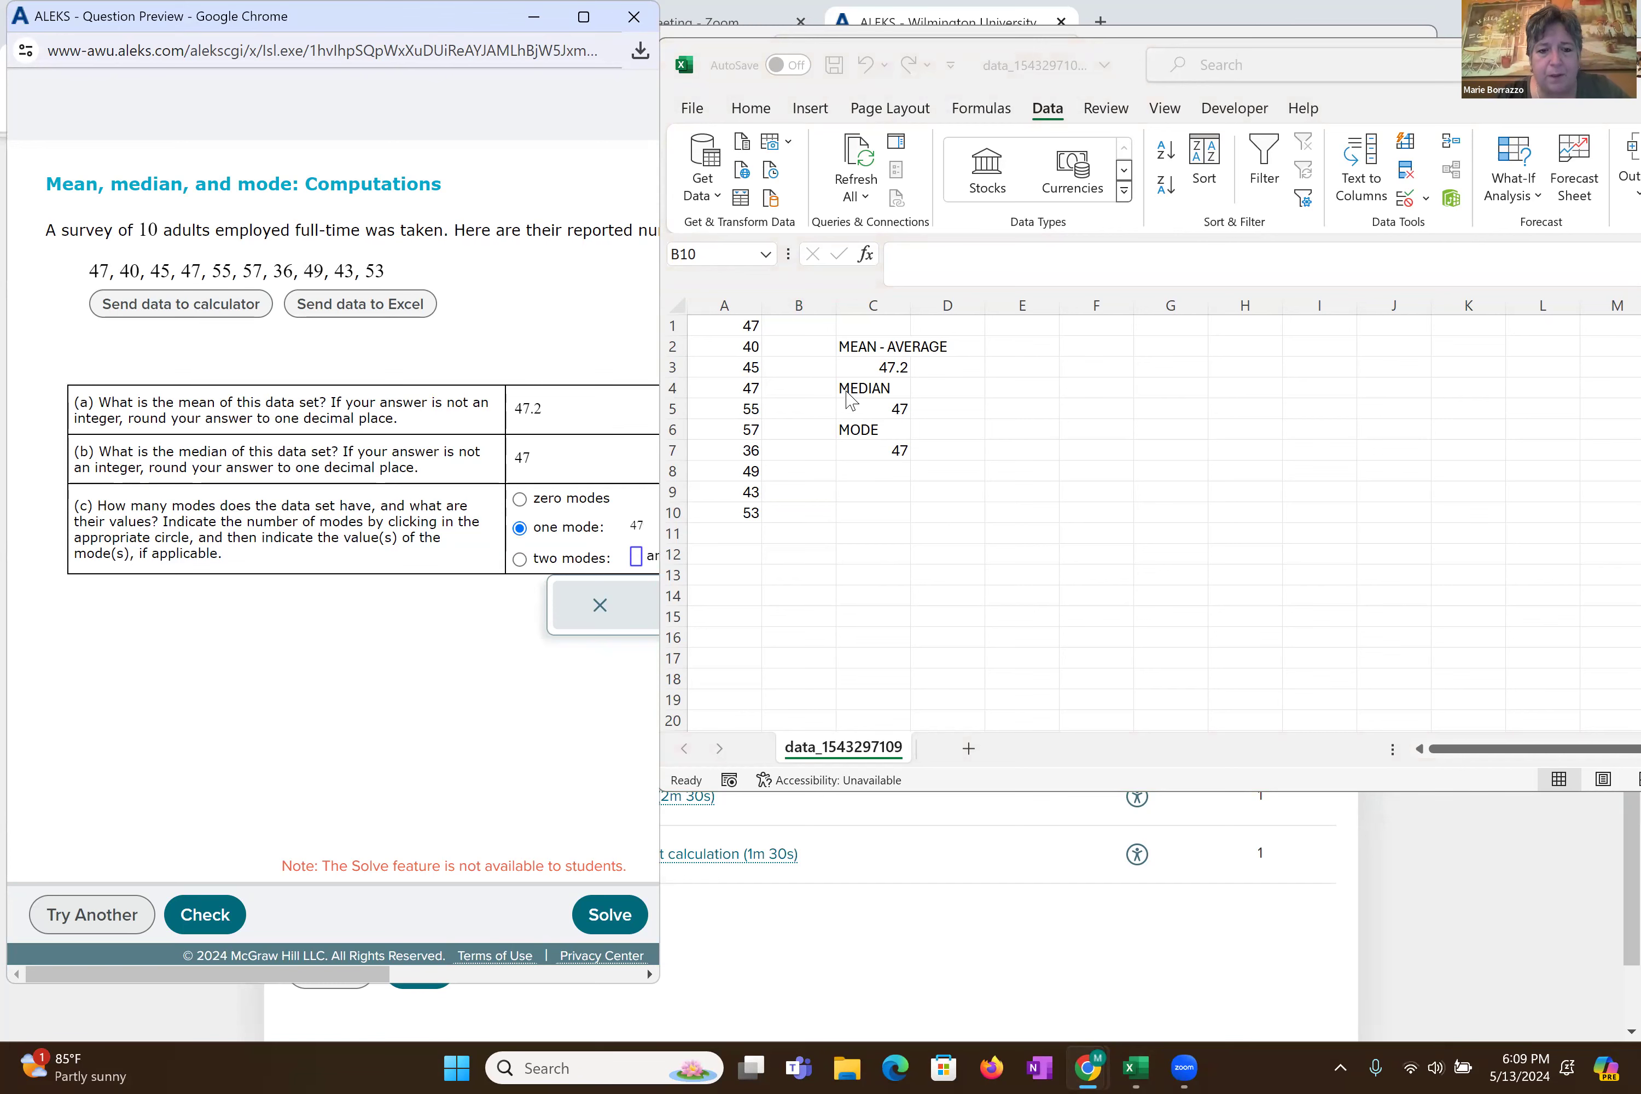
- Submit the current answers and load another version of the mean, median and mode question
key("Return")
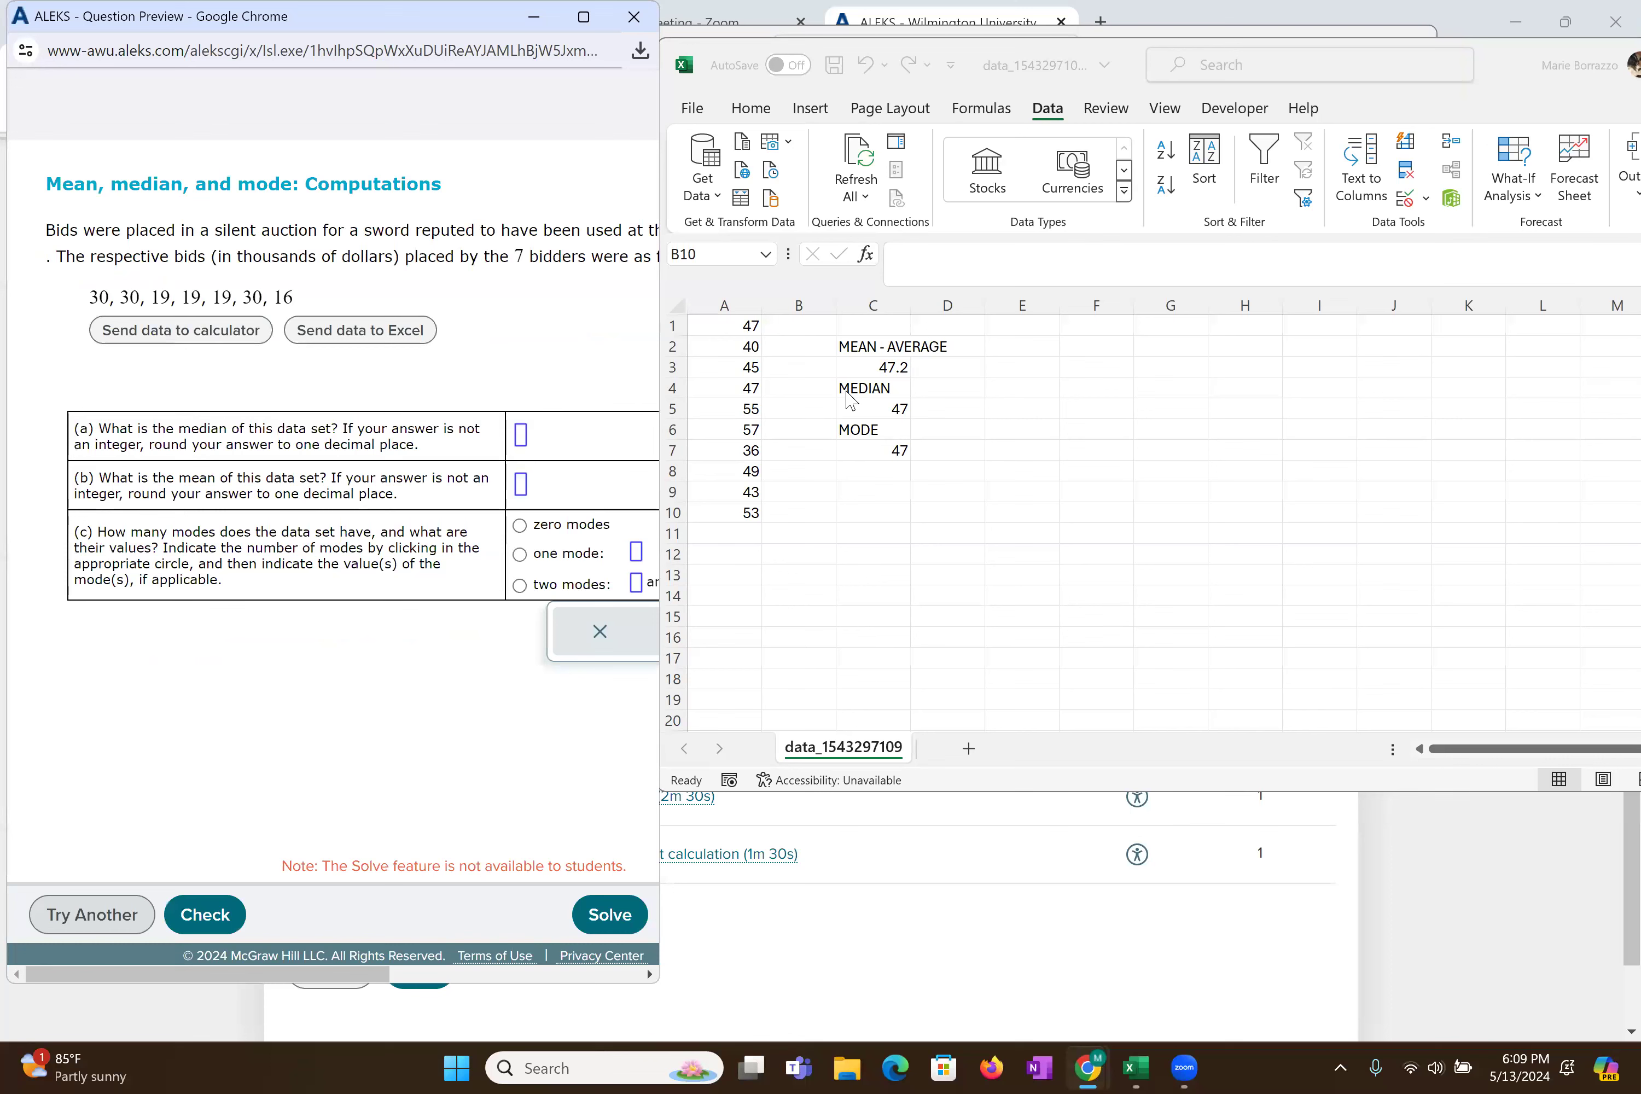
- Switch to the Excel workbook and clear the old data from cells A1 to A10
key("ctrl+Home")
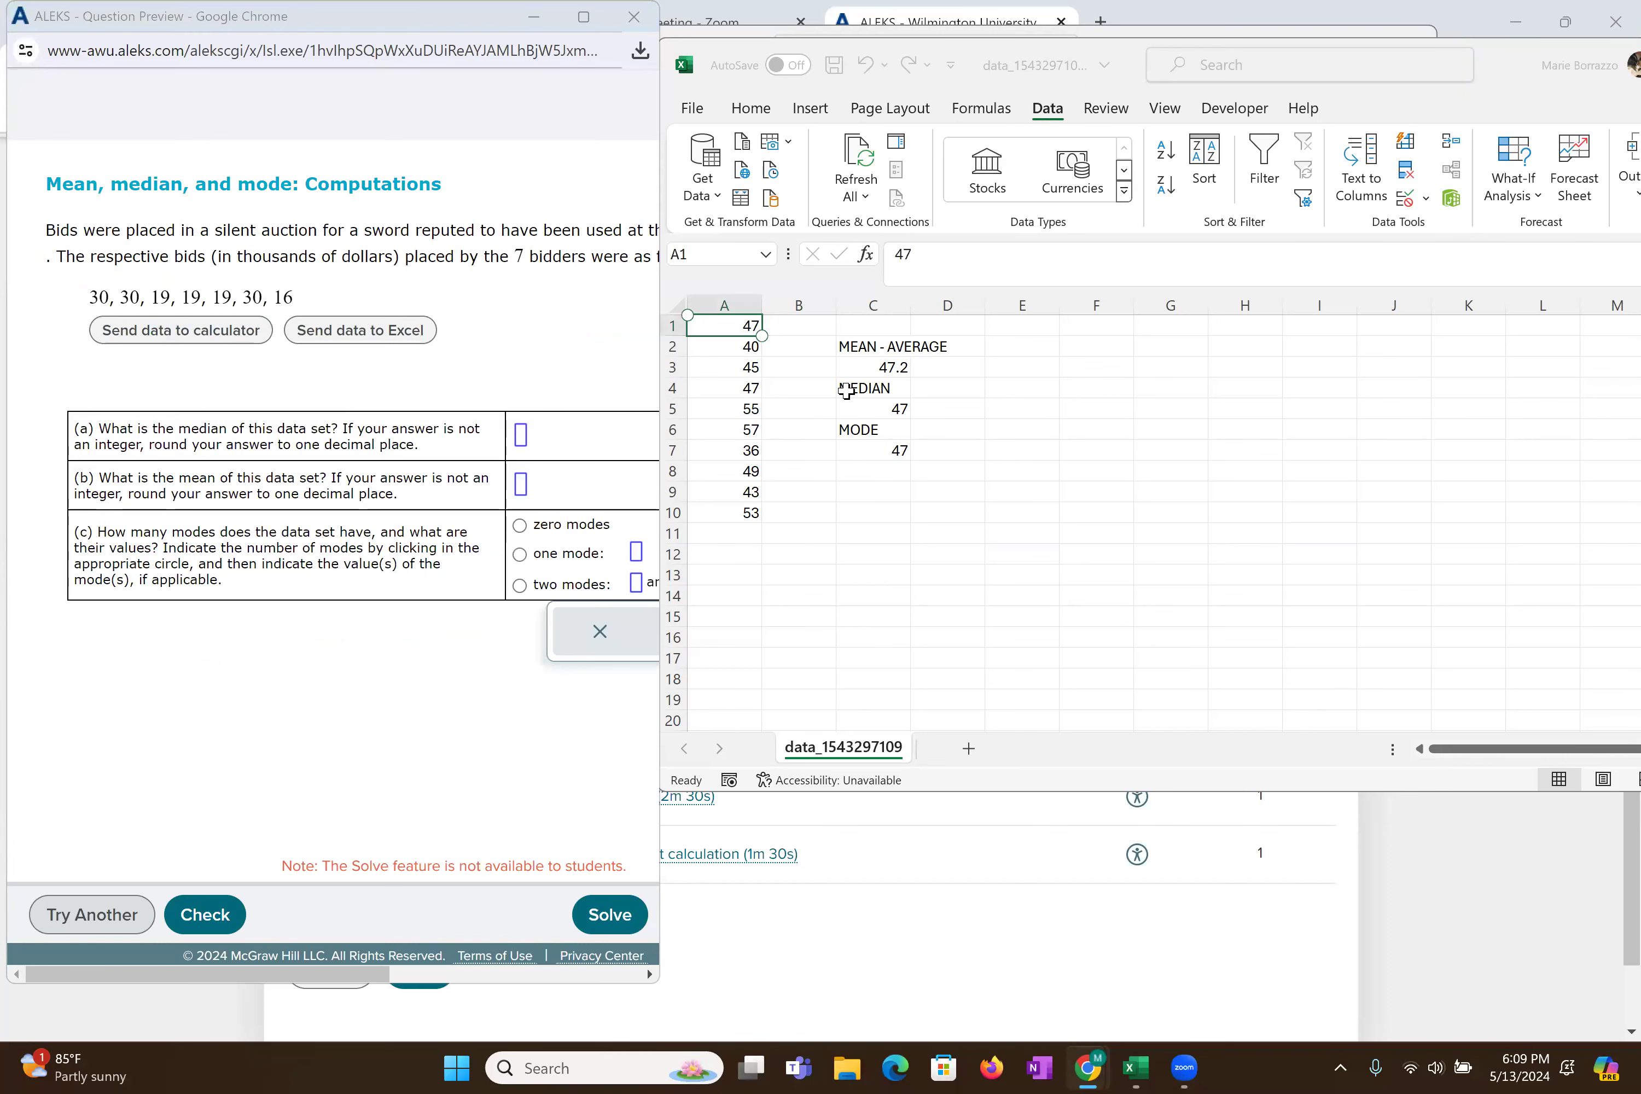
key("Delete")
key("Down")
key("Delete")
key("Down")
key("Delete")
key("Down")
key("Delete")
key("Down")
key("Delete")
key("Down")
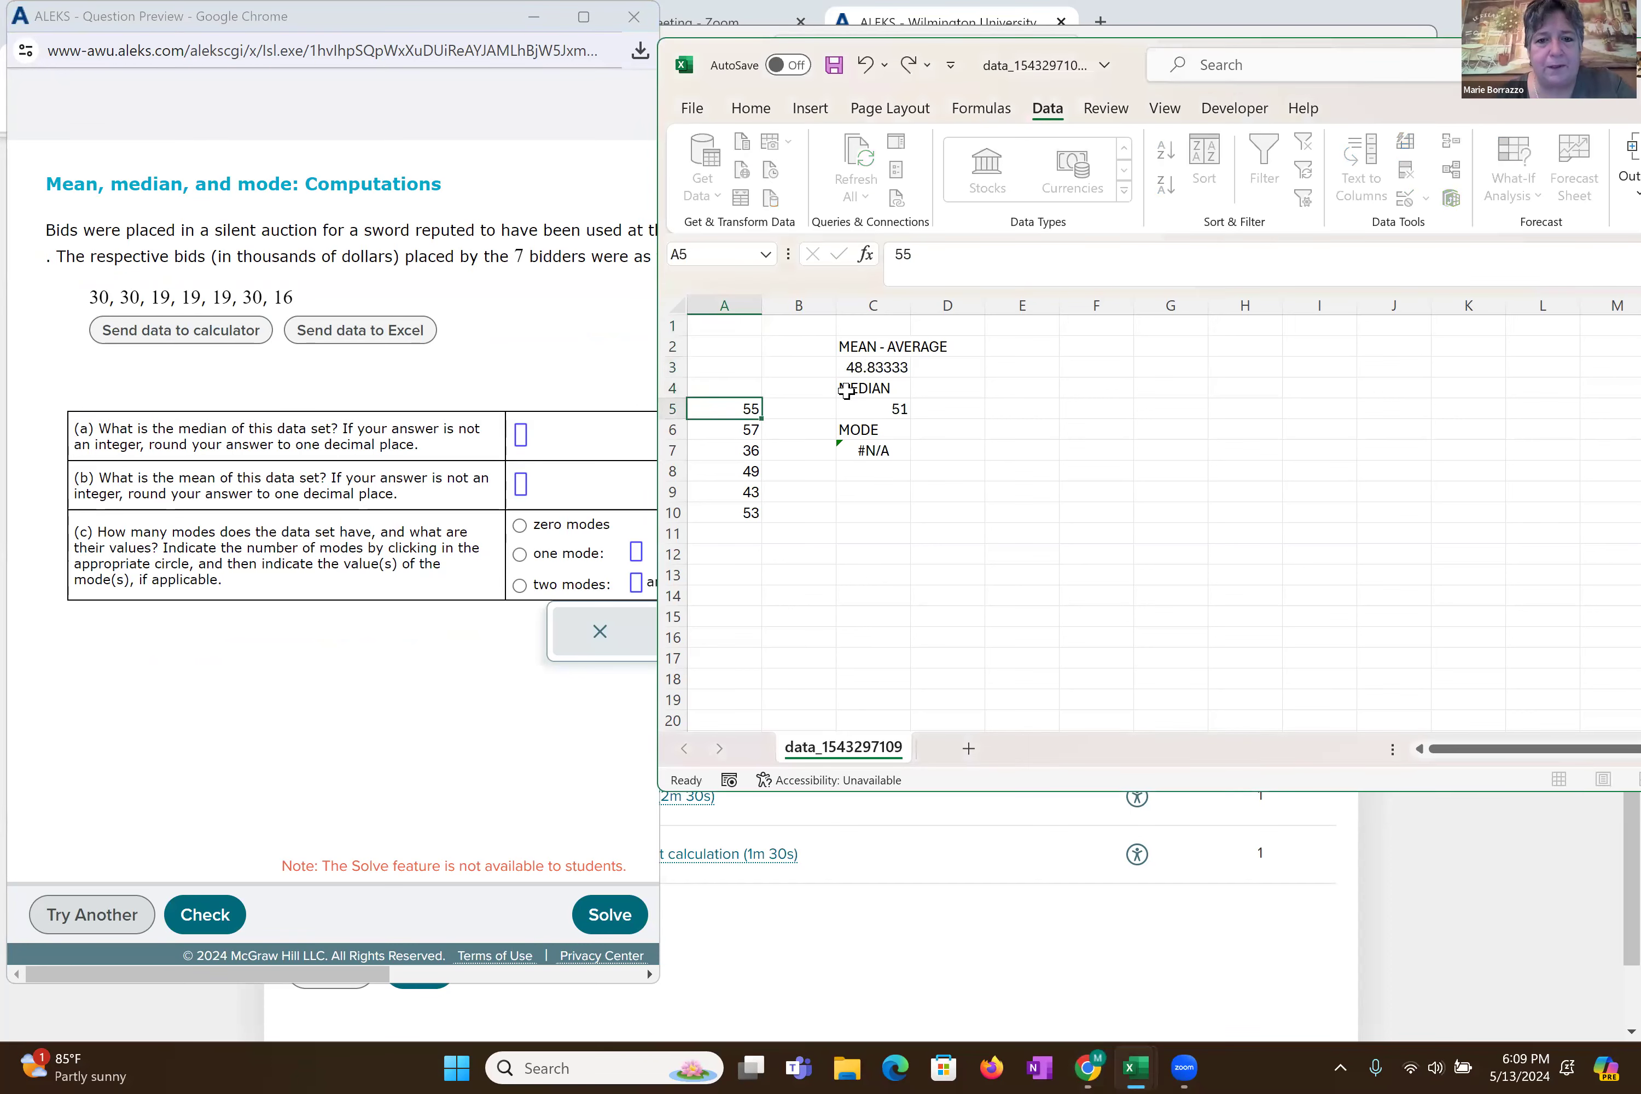
key("Delete")
key("Down")
key("Delete")
key("Down")
key("Delete")
key("Down")
key("Delete")
key("Down")
key("Delete")
- Enter the auction bids 30, 30, 19, 19, 19, 30 and 16 down column A, starting in A1
key("Up")
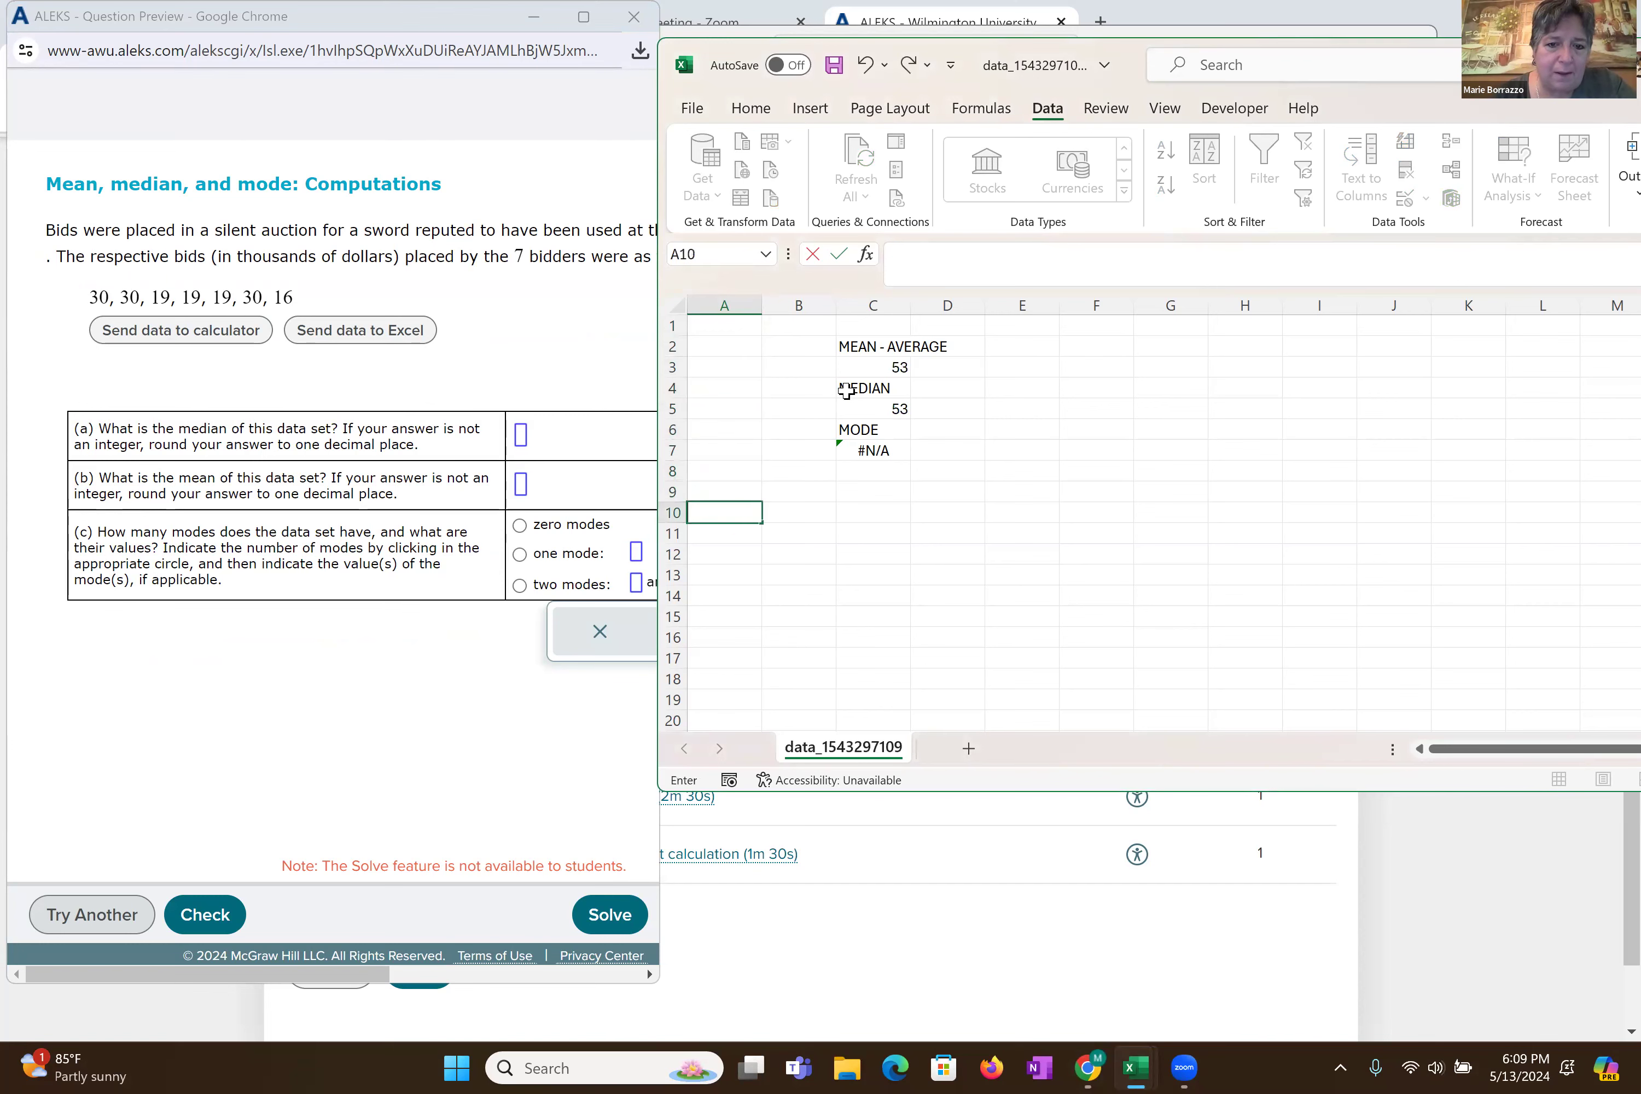
key("Up")
key("Up")
key("Up")
key("Up")
key("Up")
key("Up")
key("Up")
key("Up")
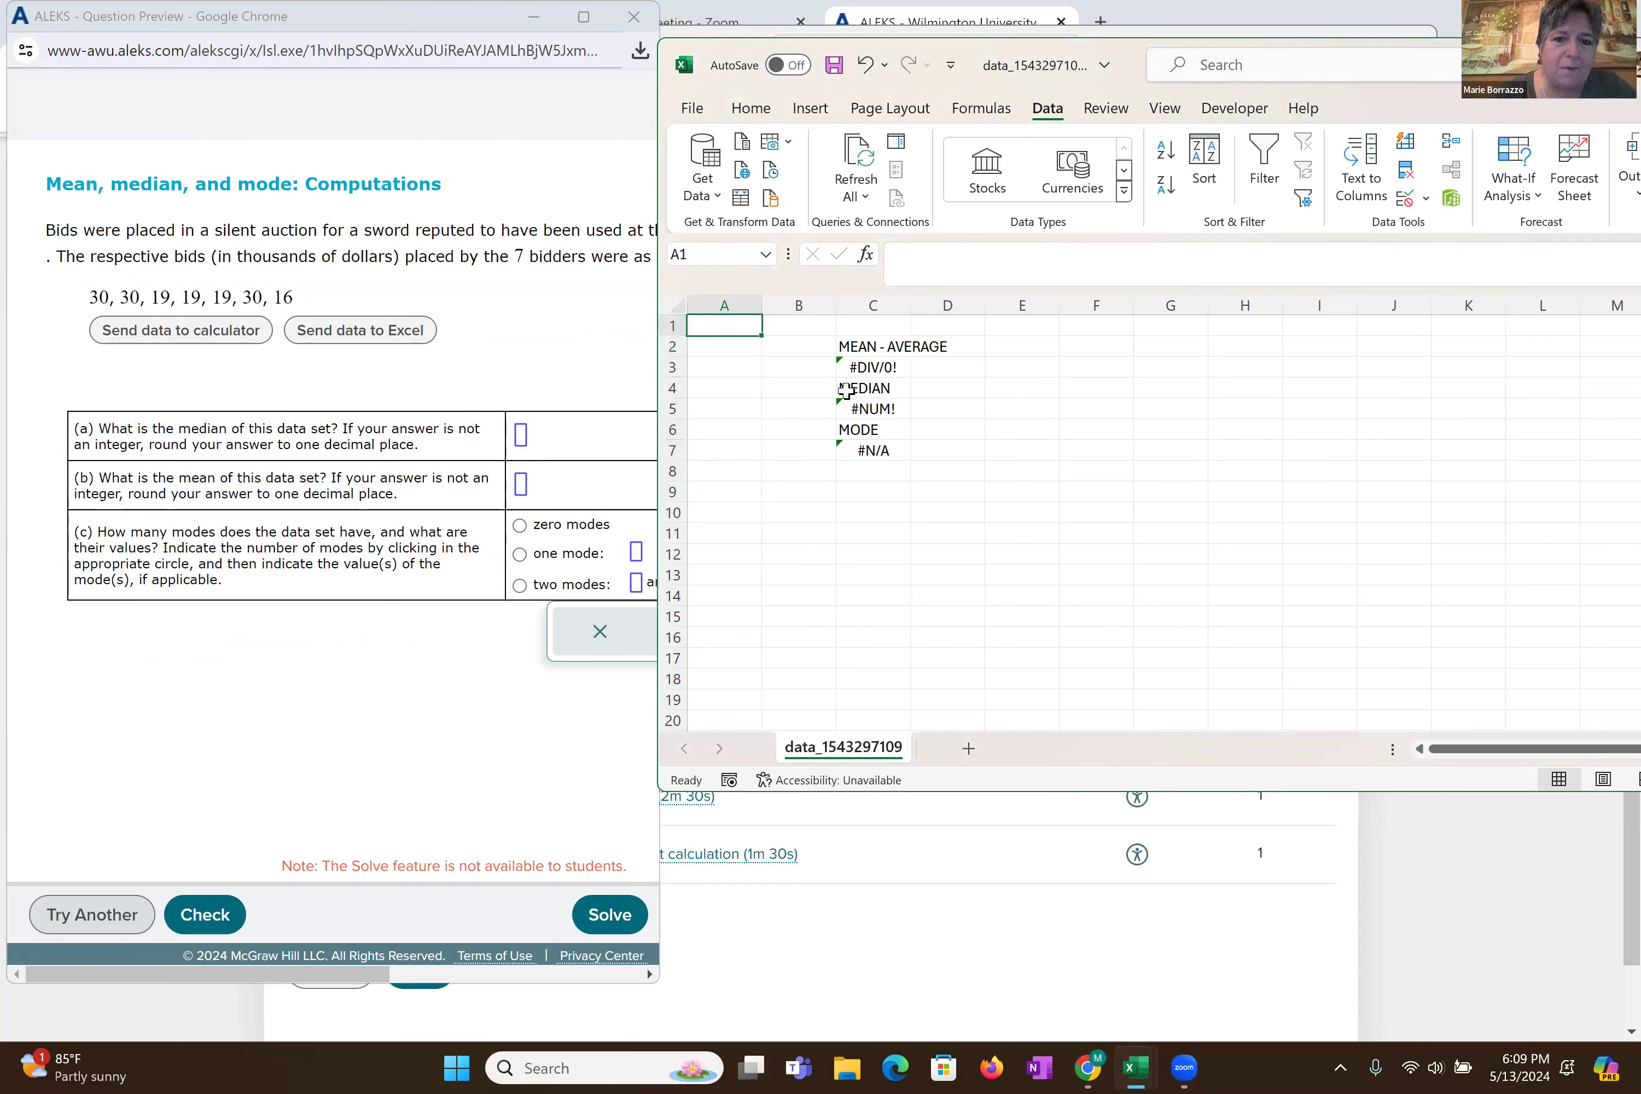
type("30")
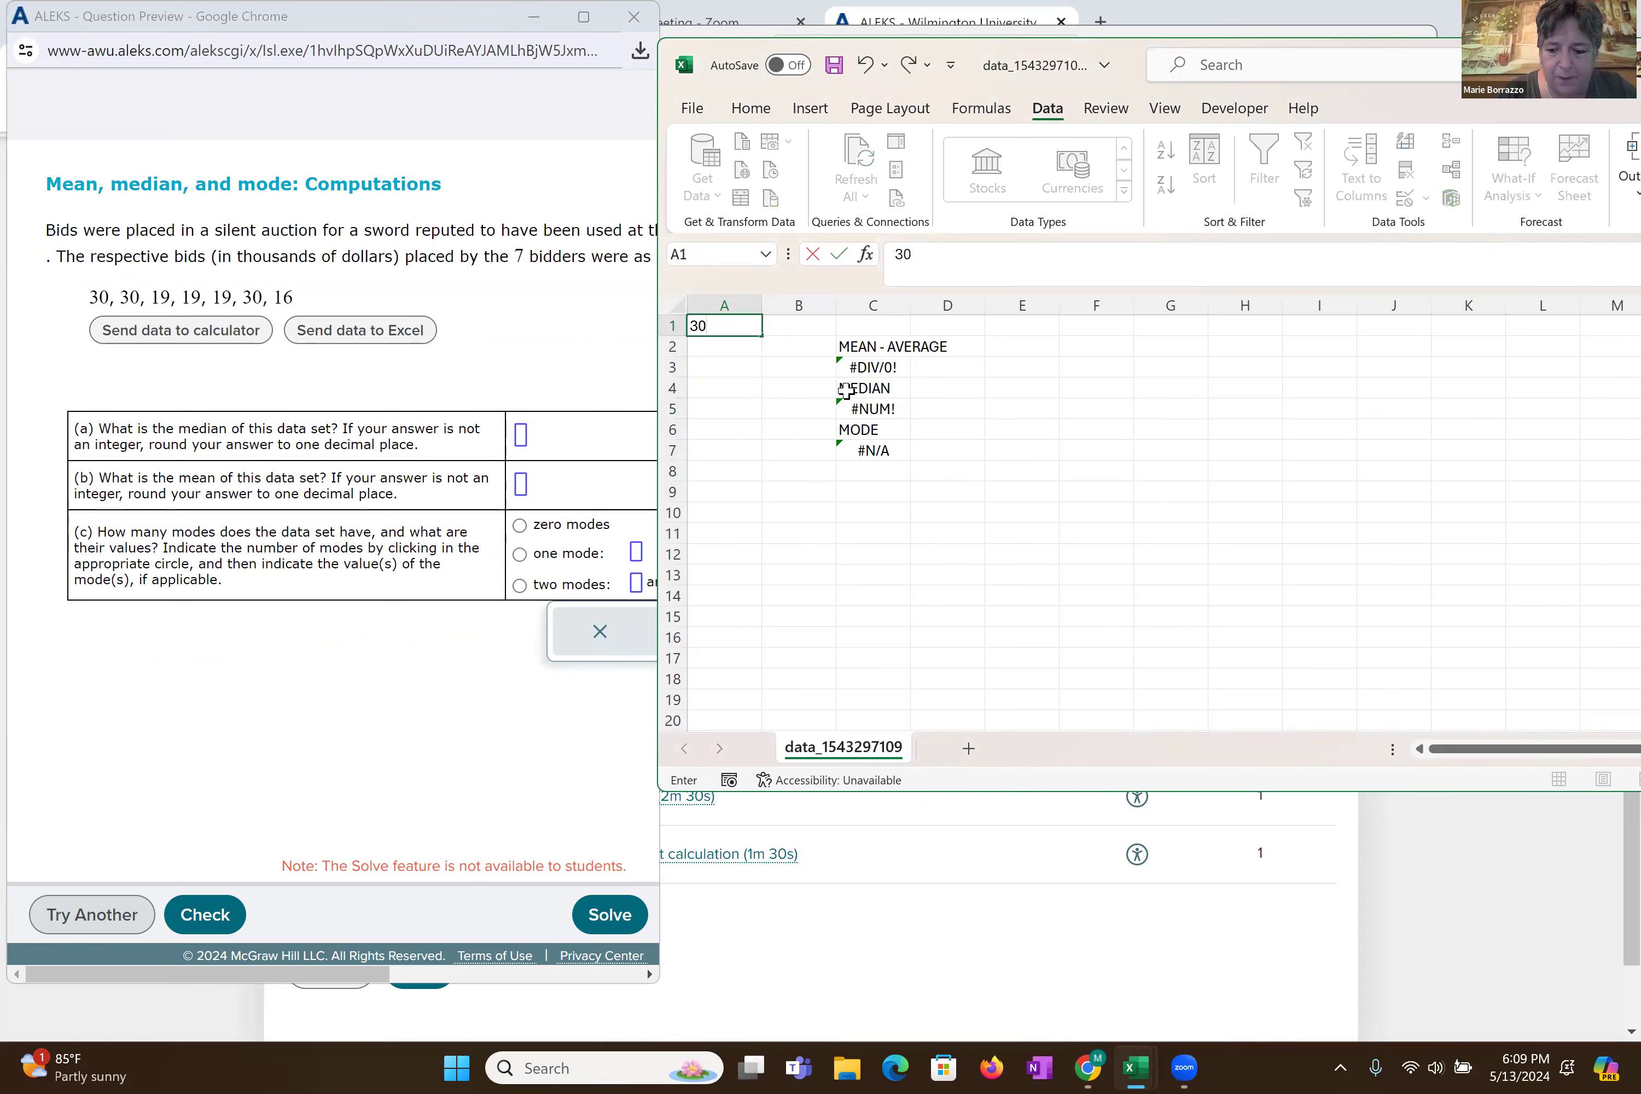
key("Return")
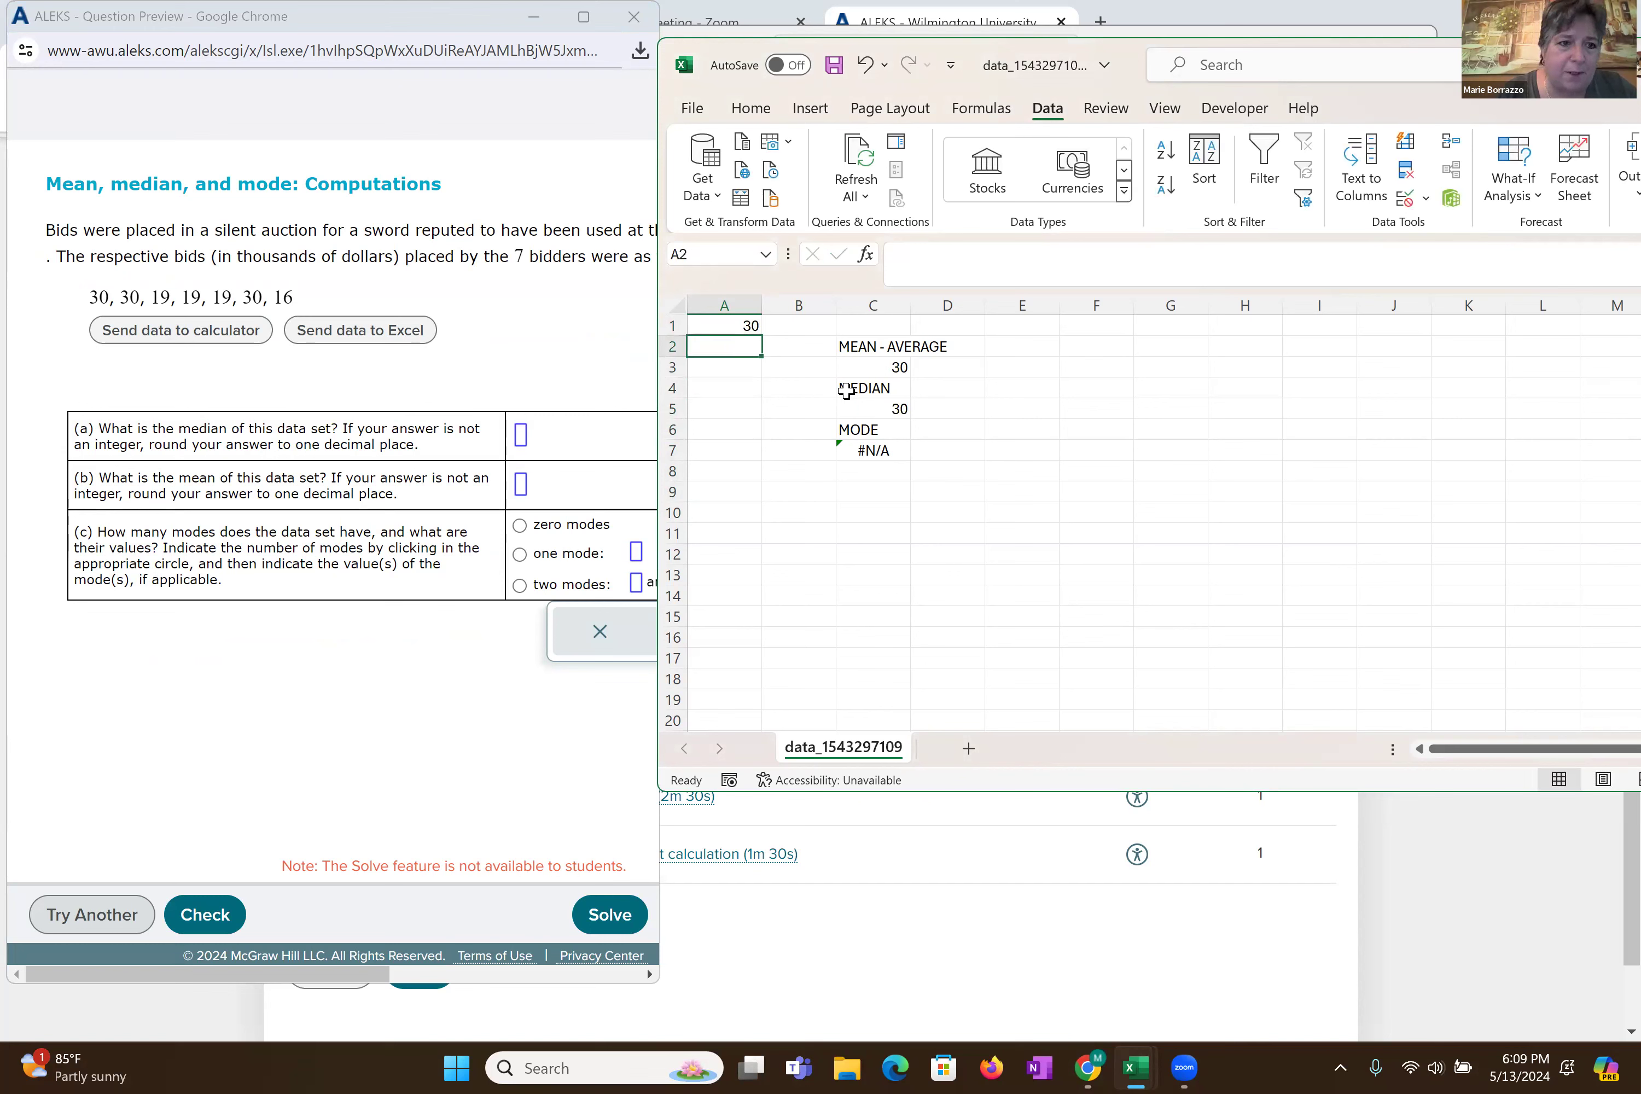
type("30")
key("Return")
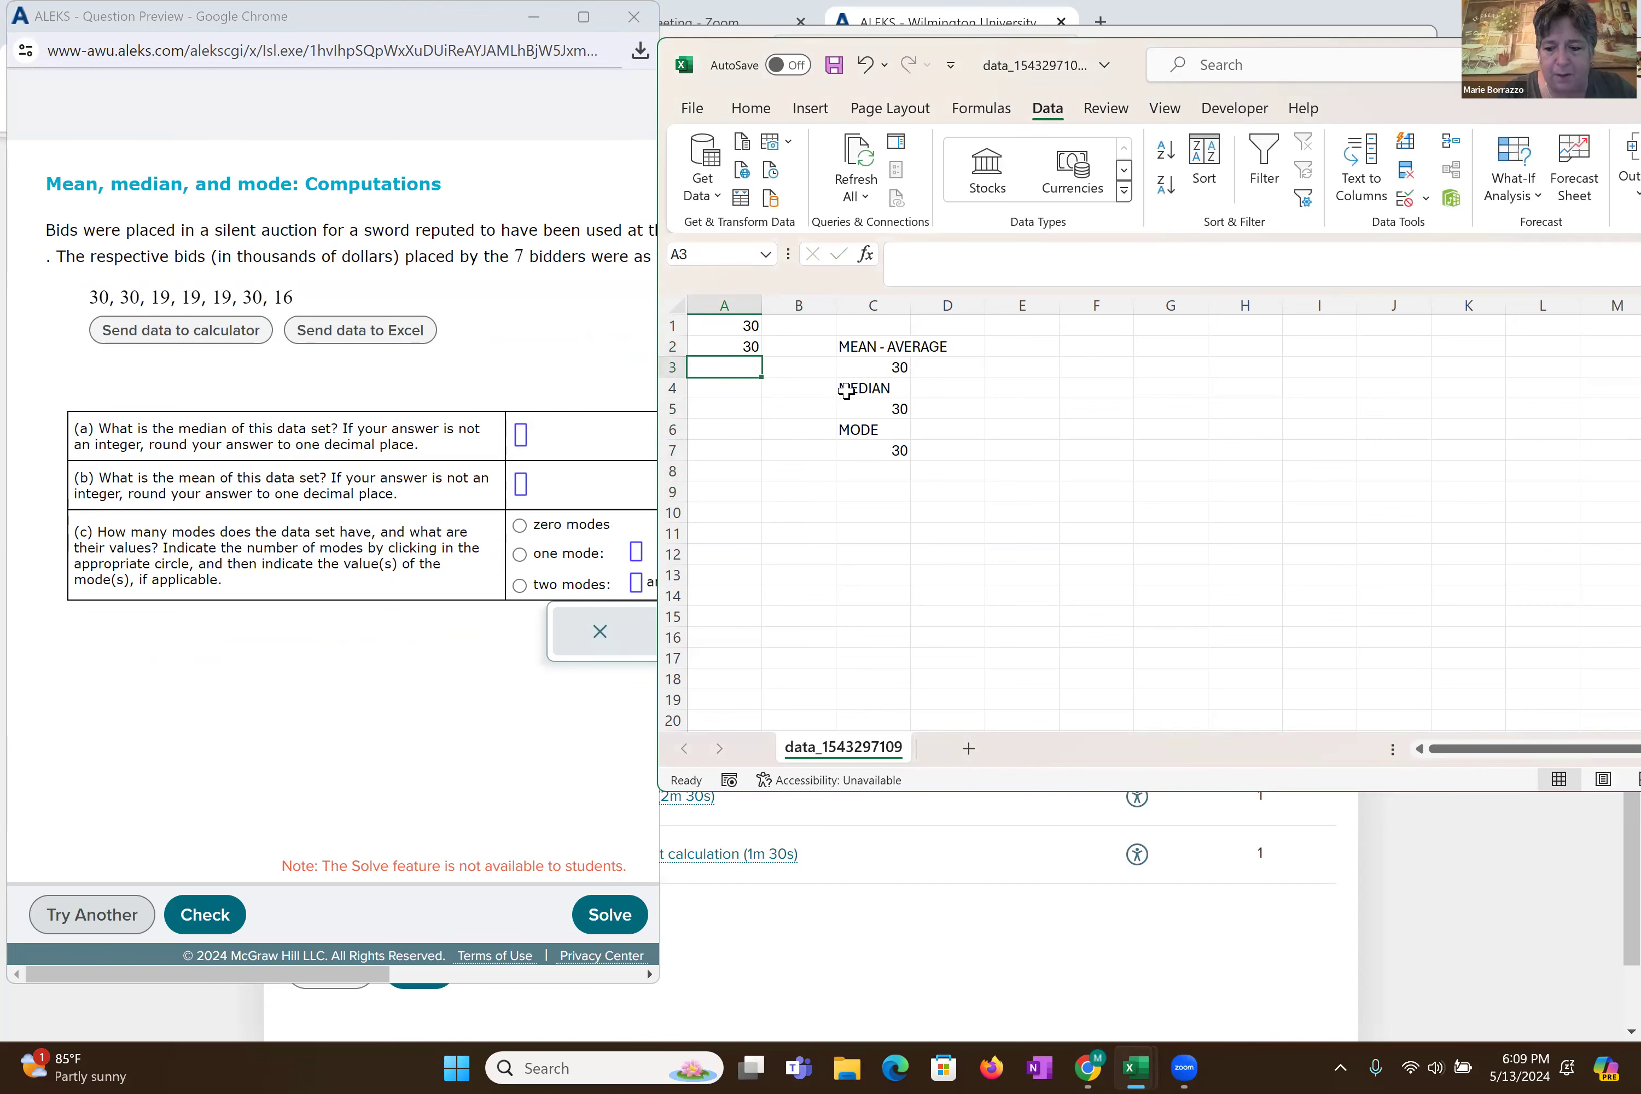
type("19")
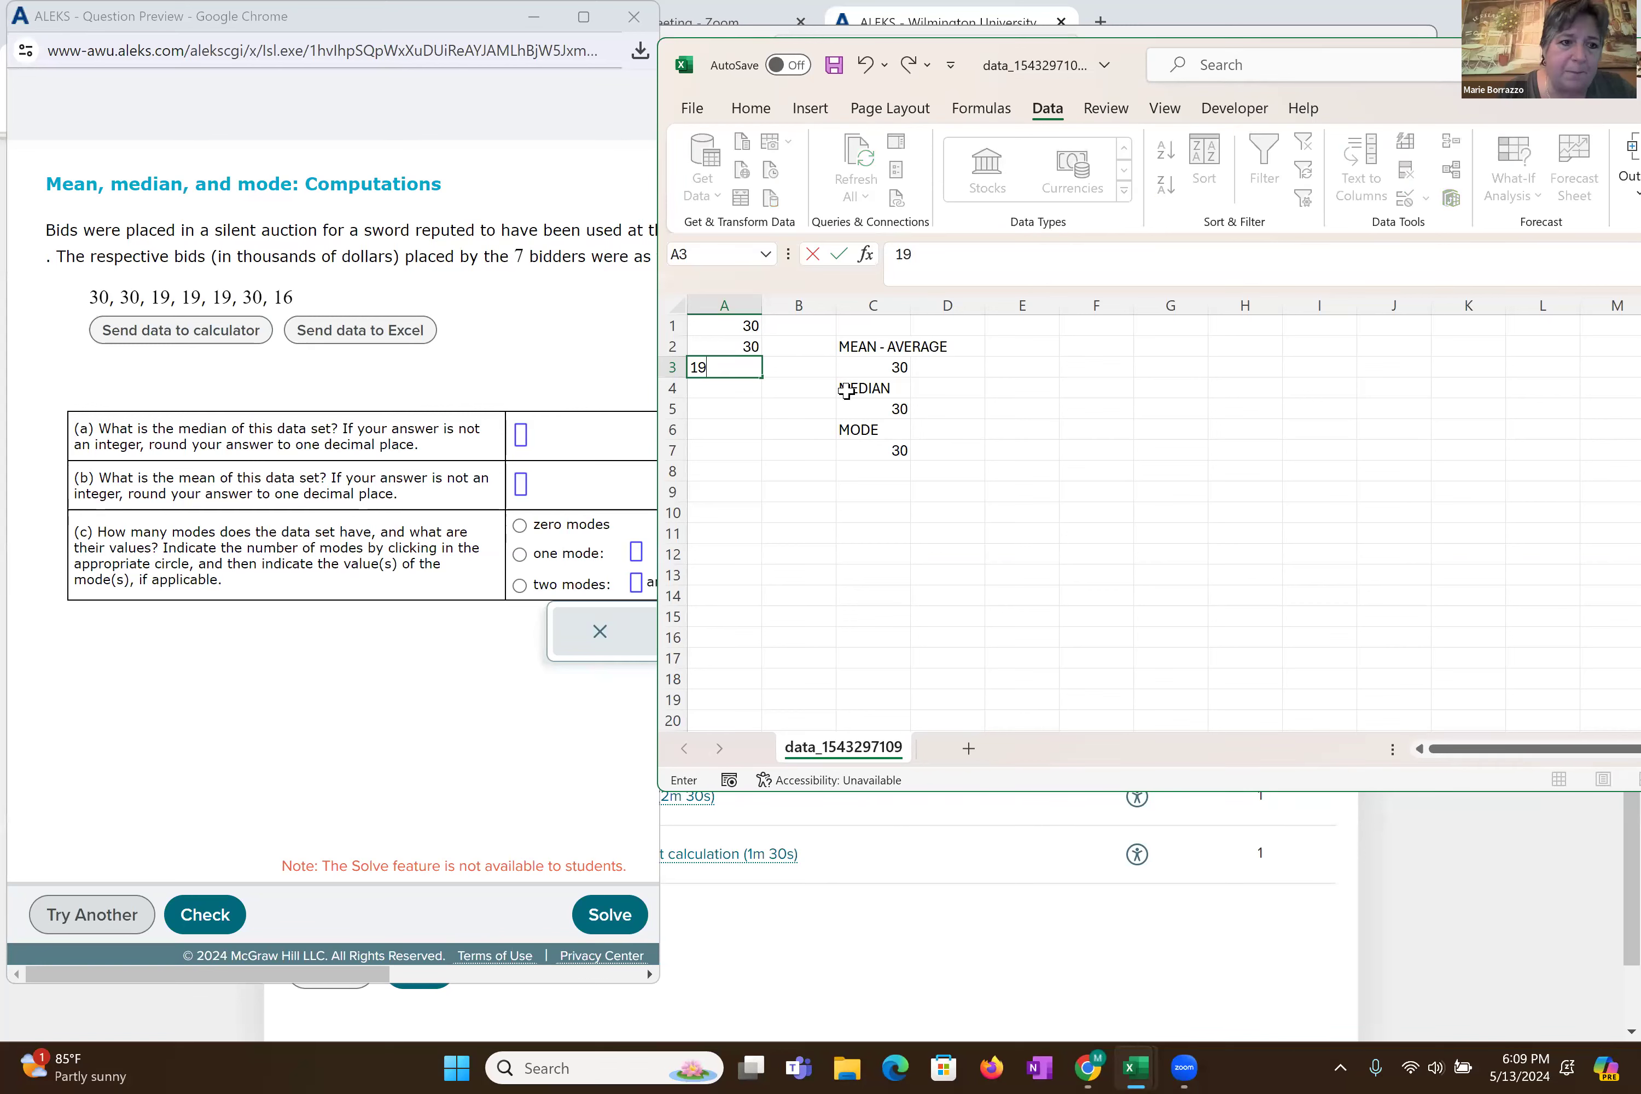
key("Return")
type("19")
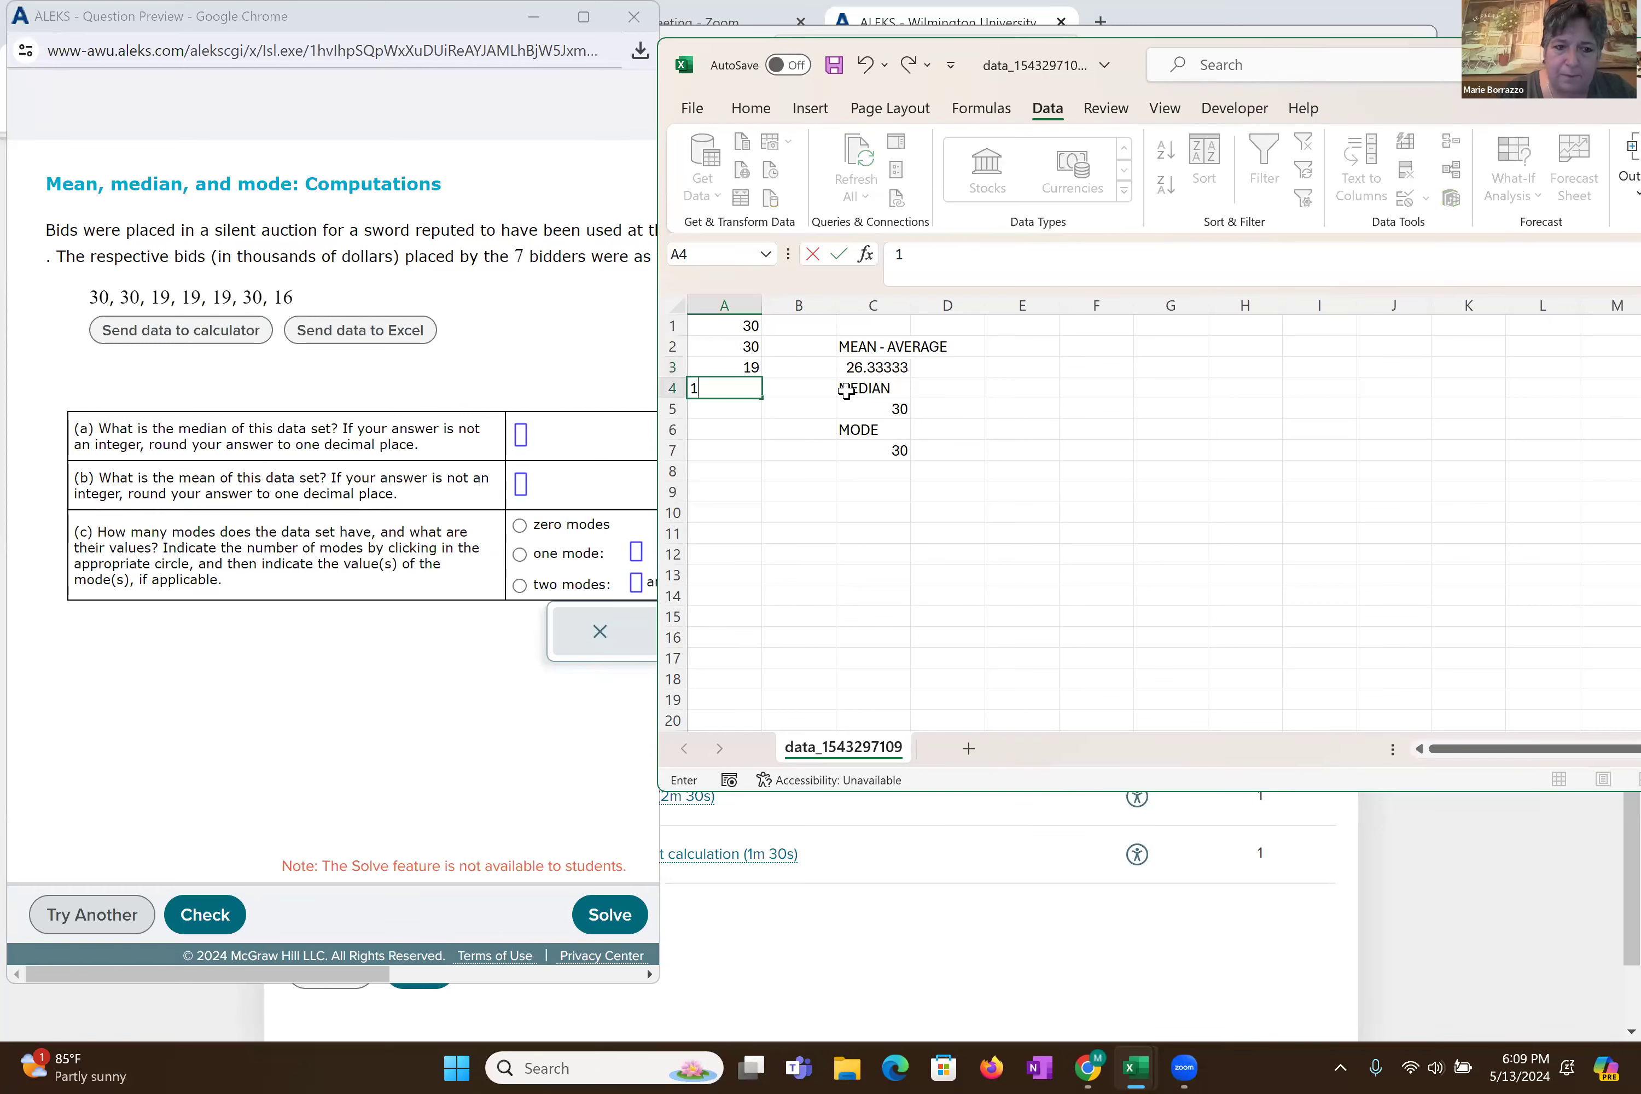
key("Return")
type("19")
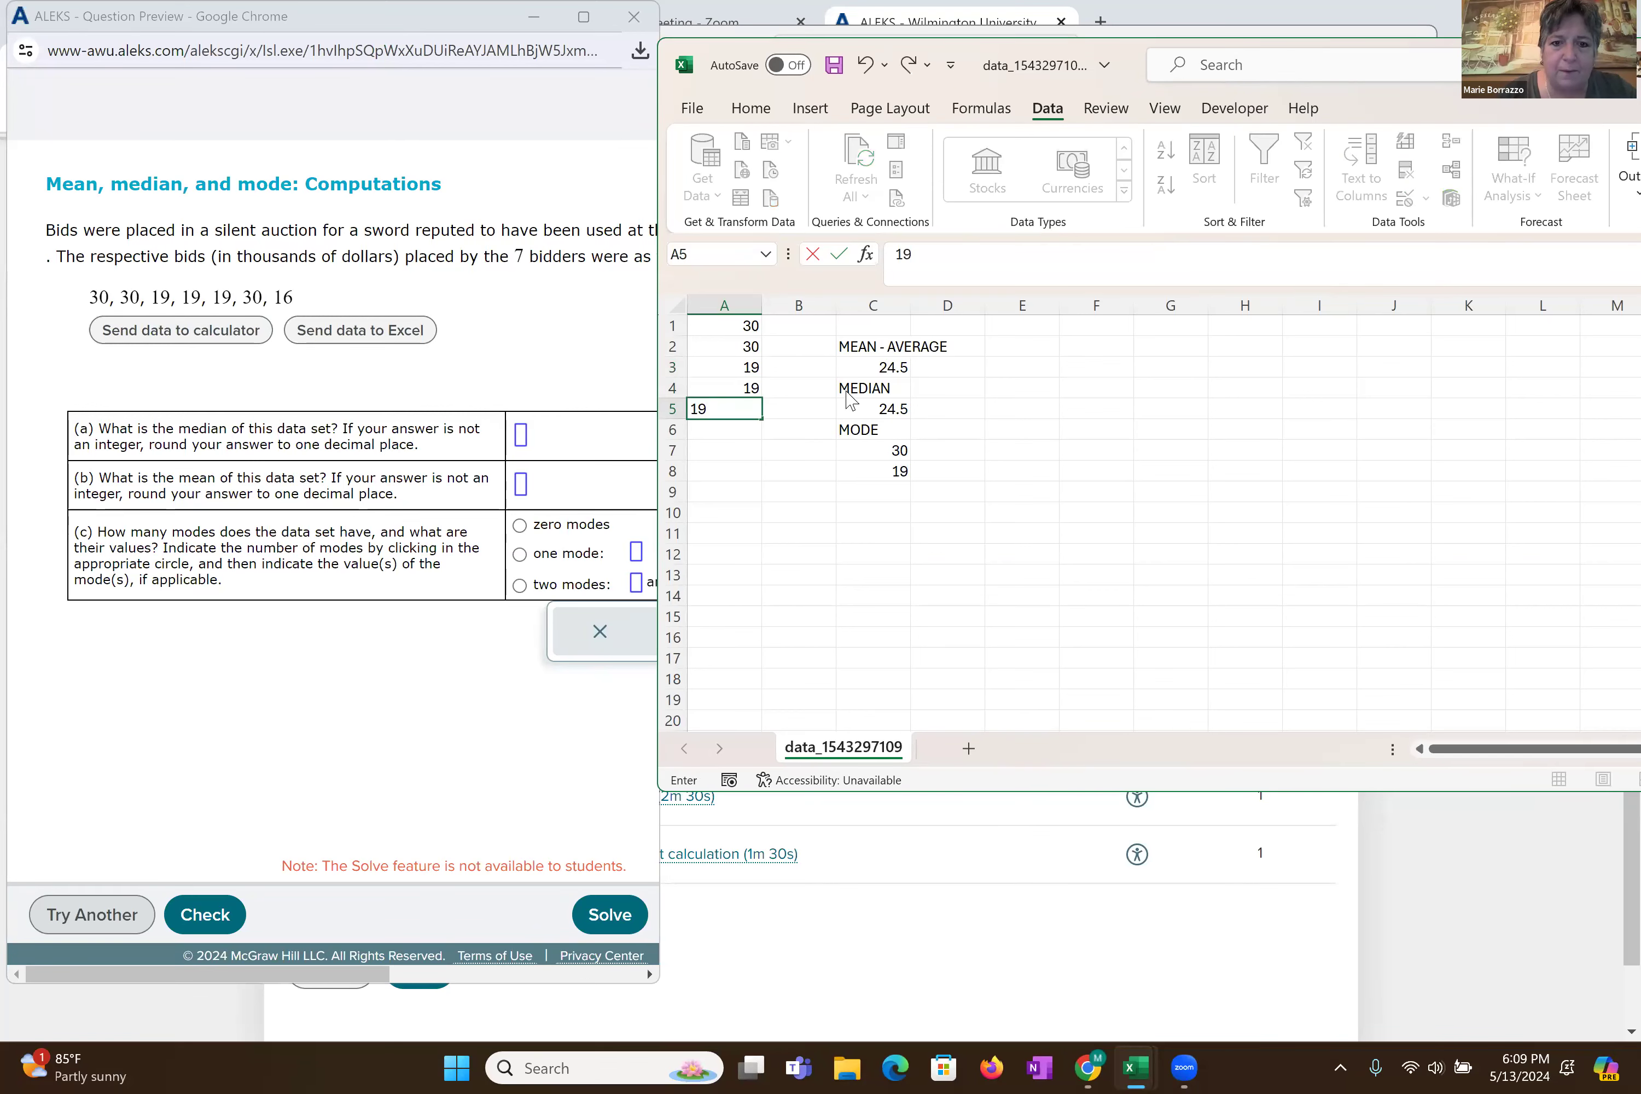
key("Return")
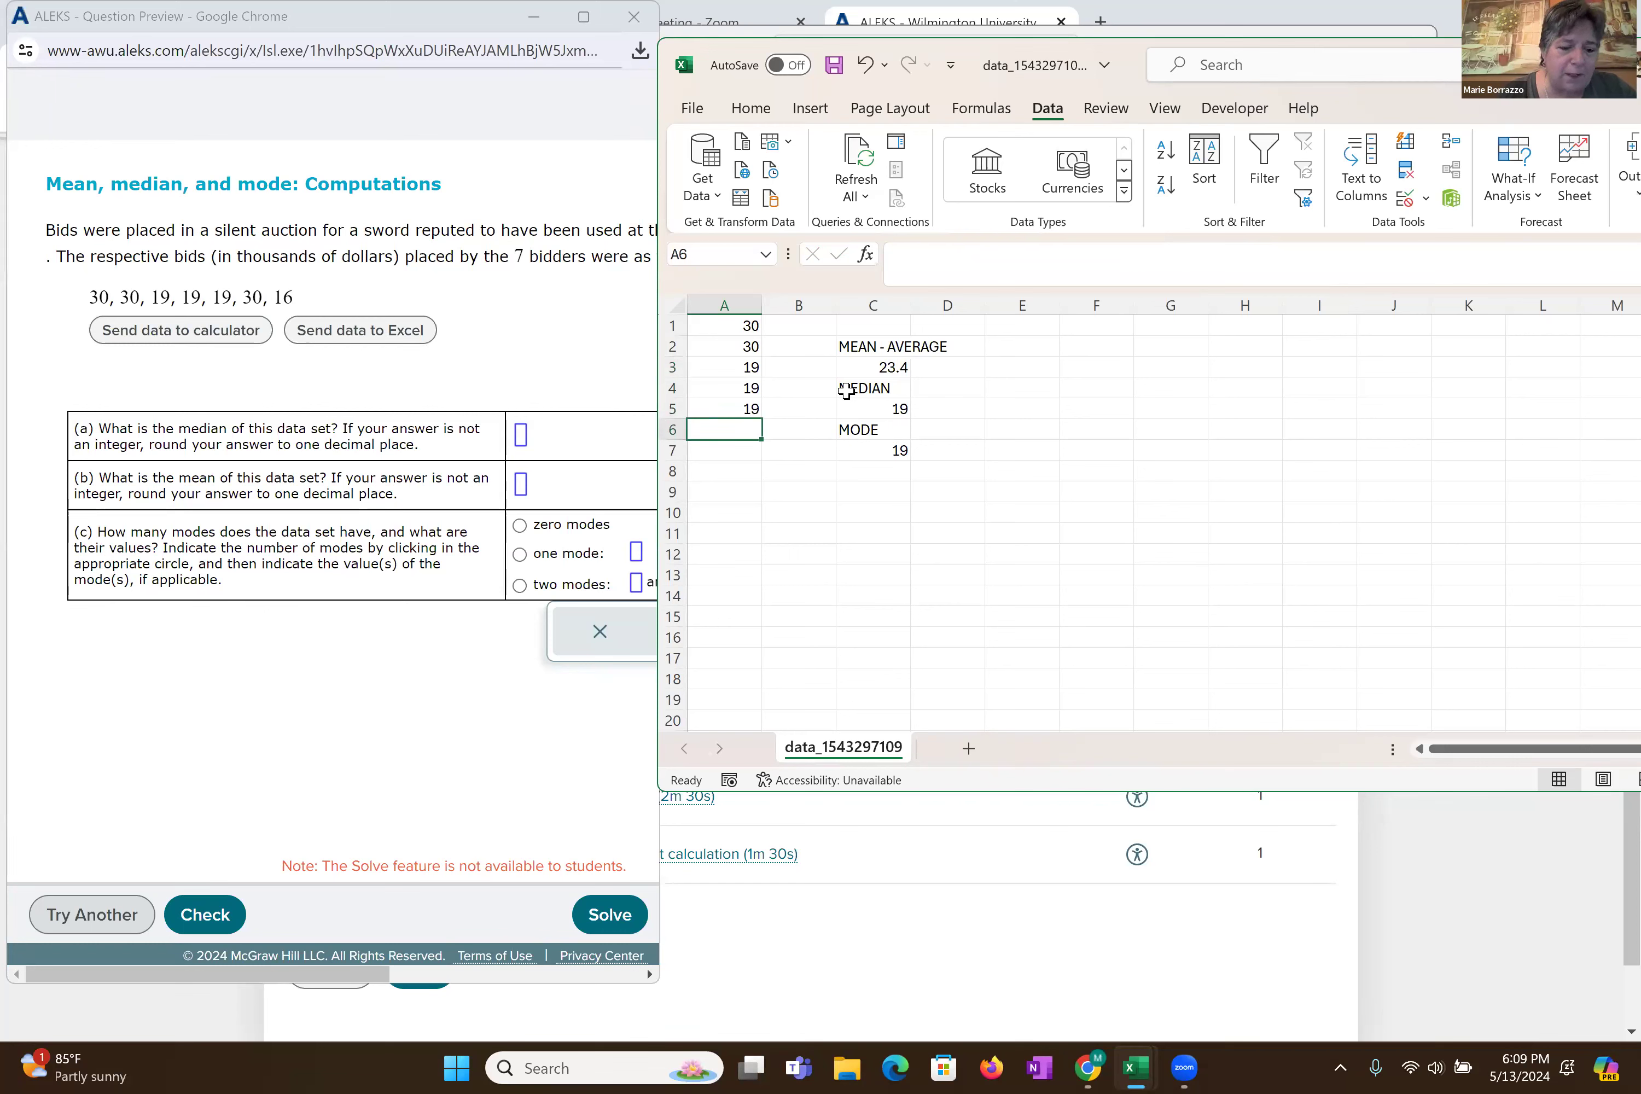
type("30")
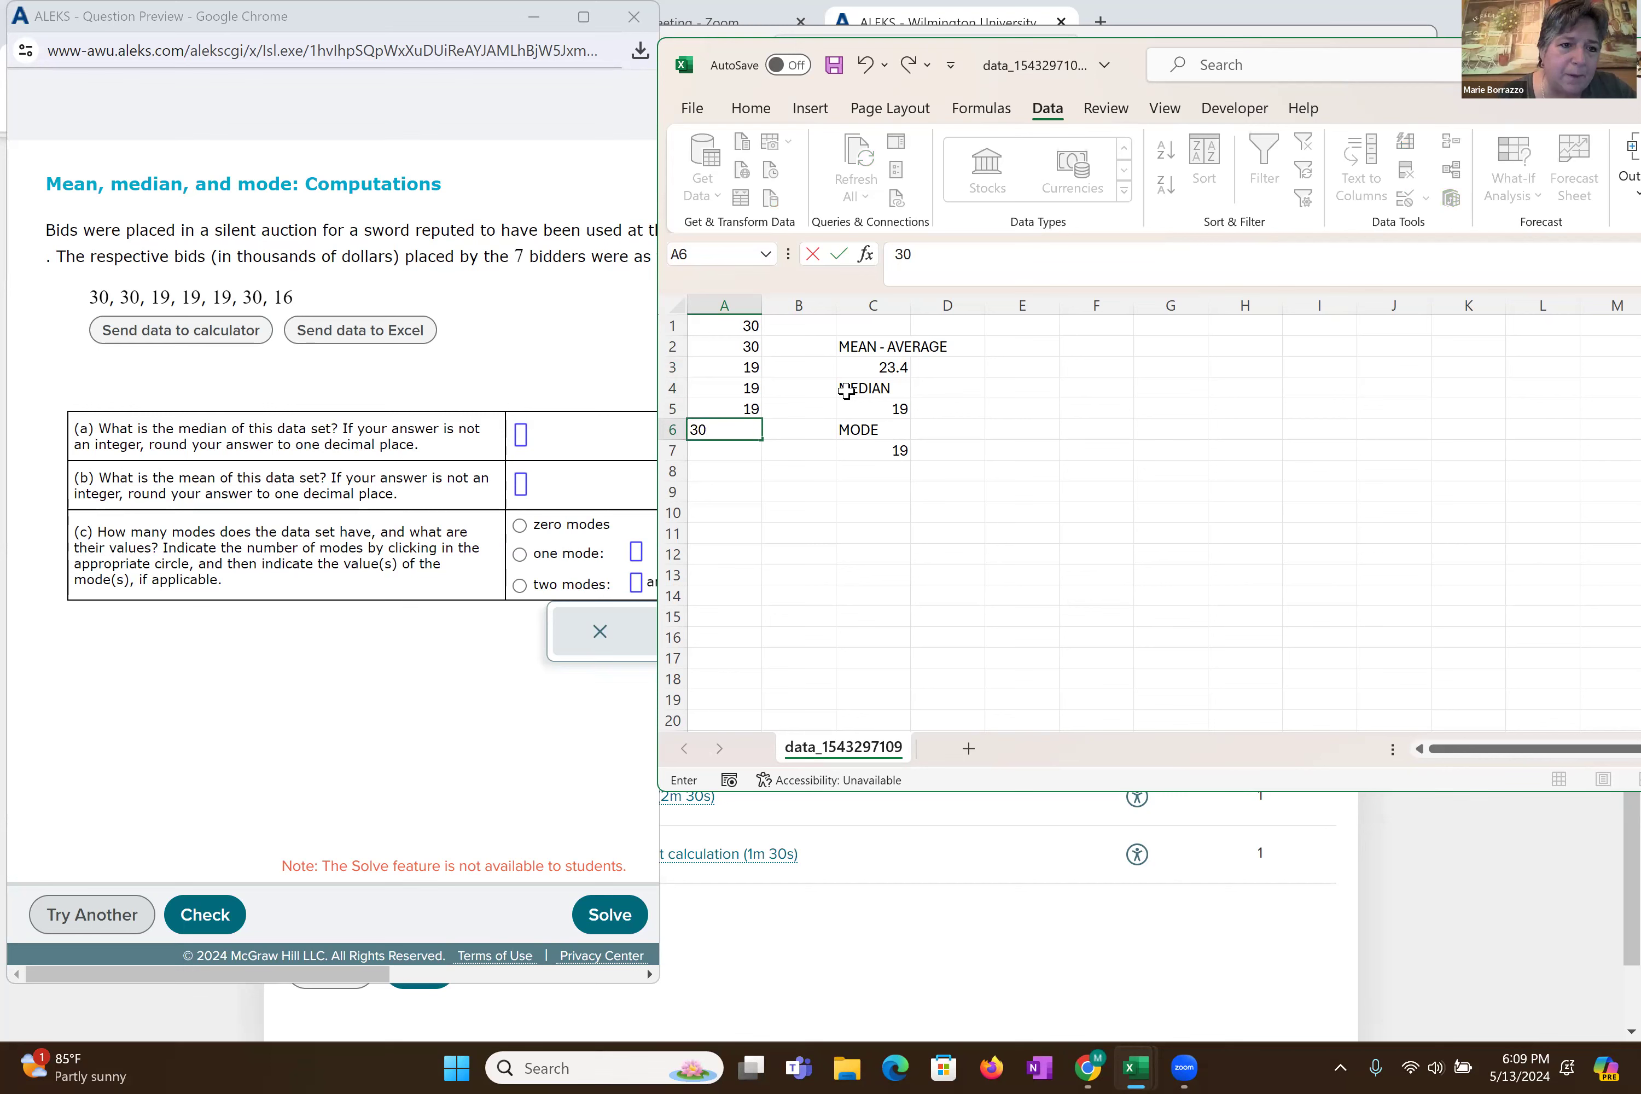
key("Return")
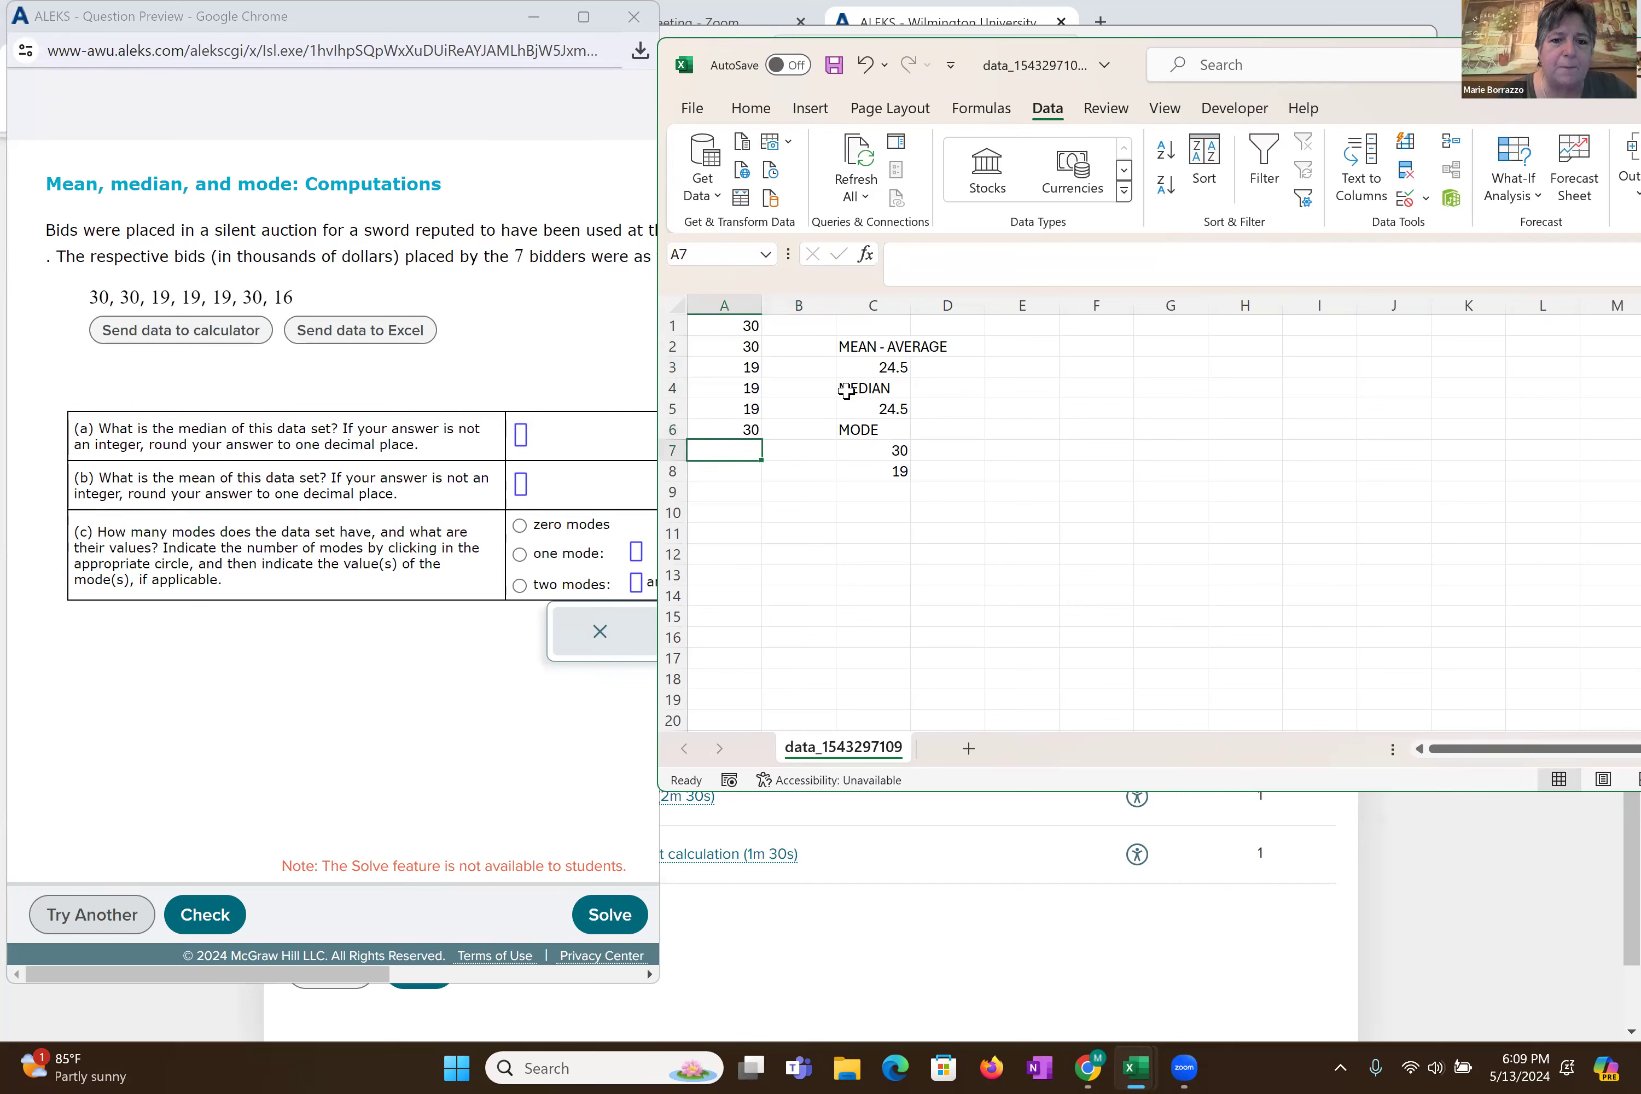
type("16")
key("Return")
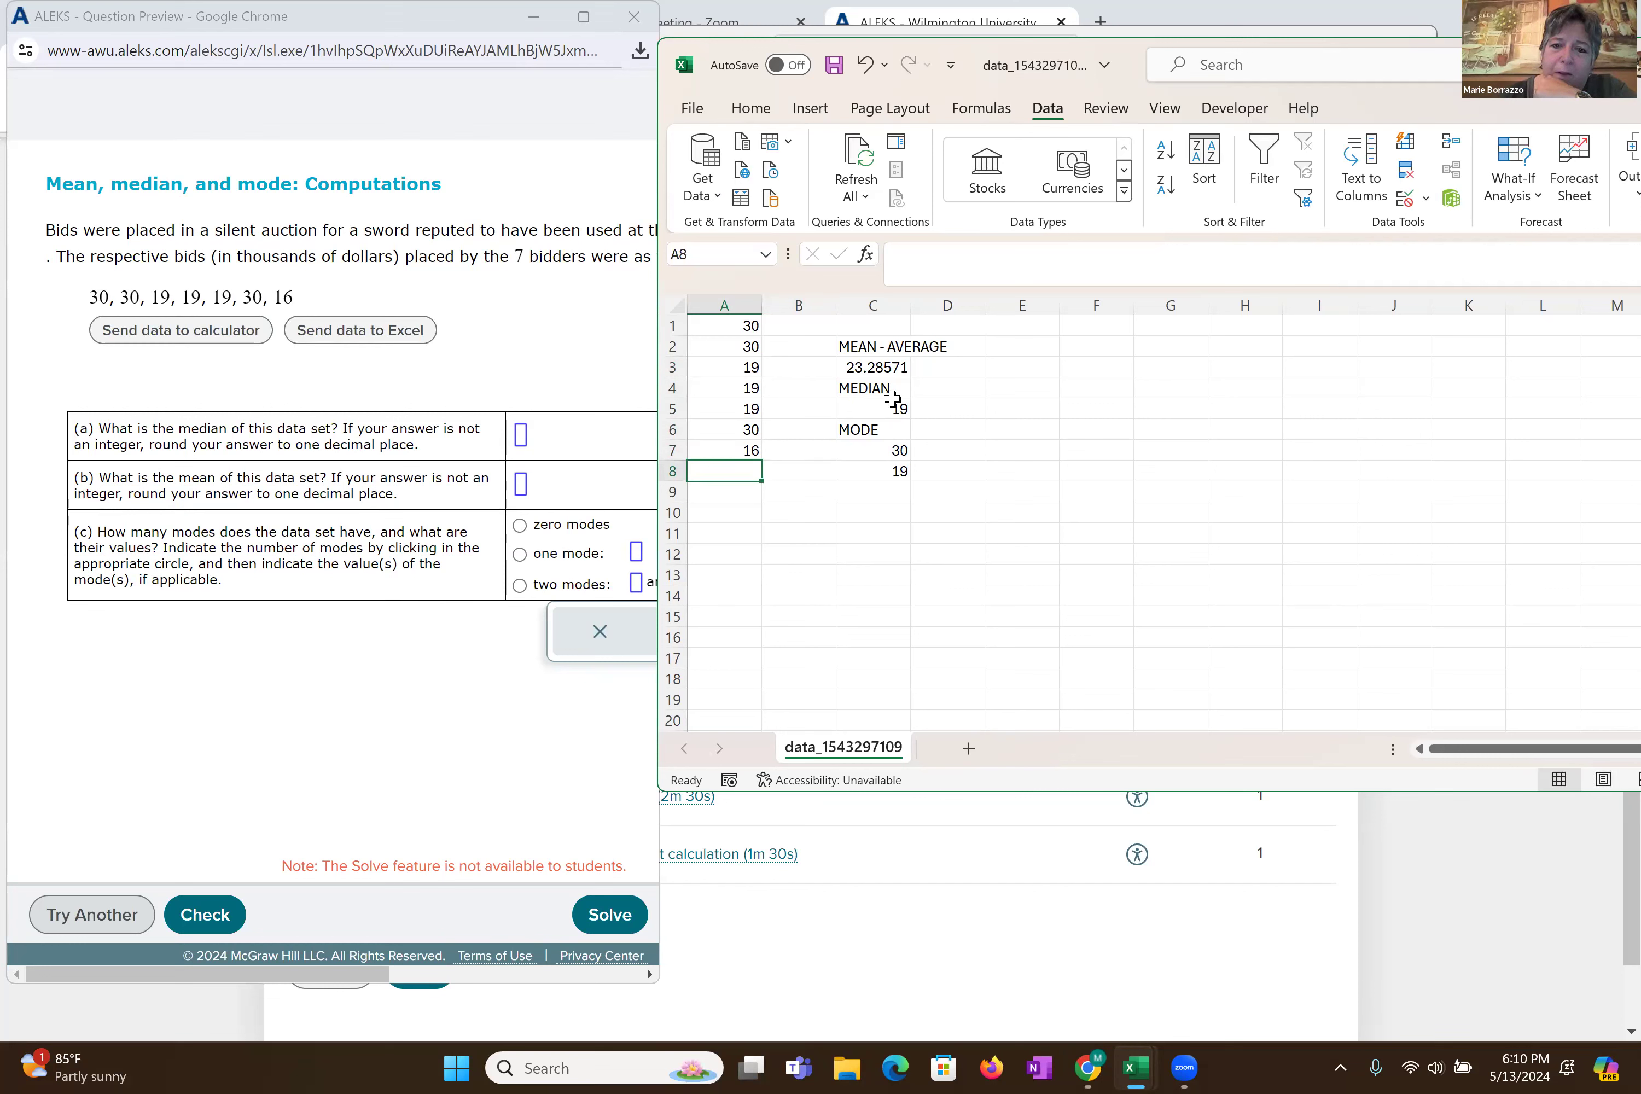
- Reduce the displayed decimals of the mean in C3 to one decimal place
left_click(873, 368)
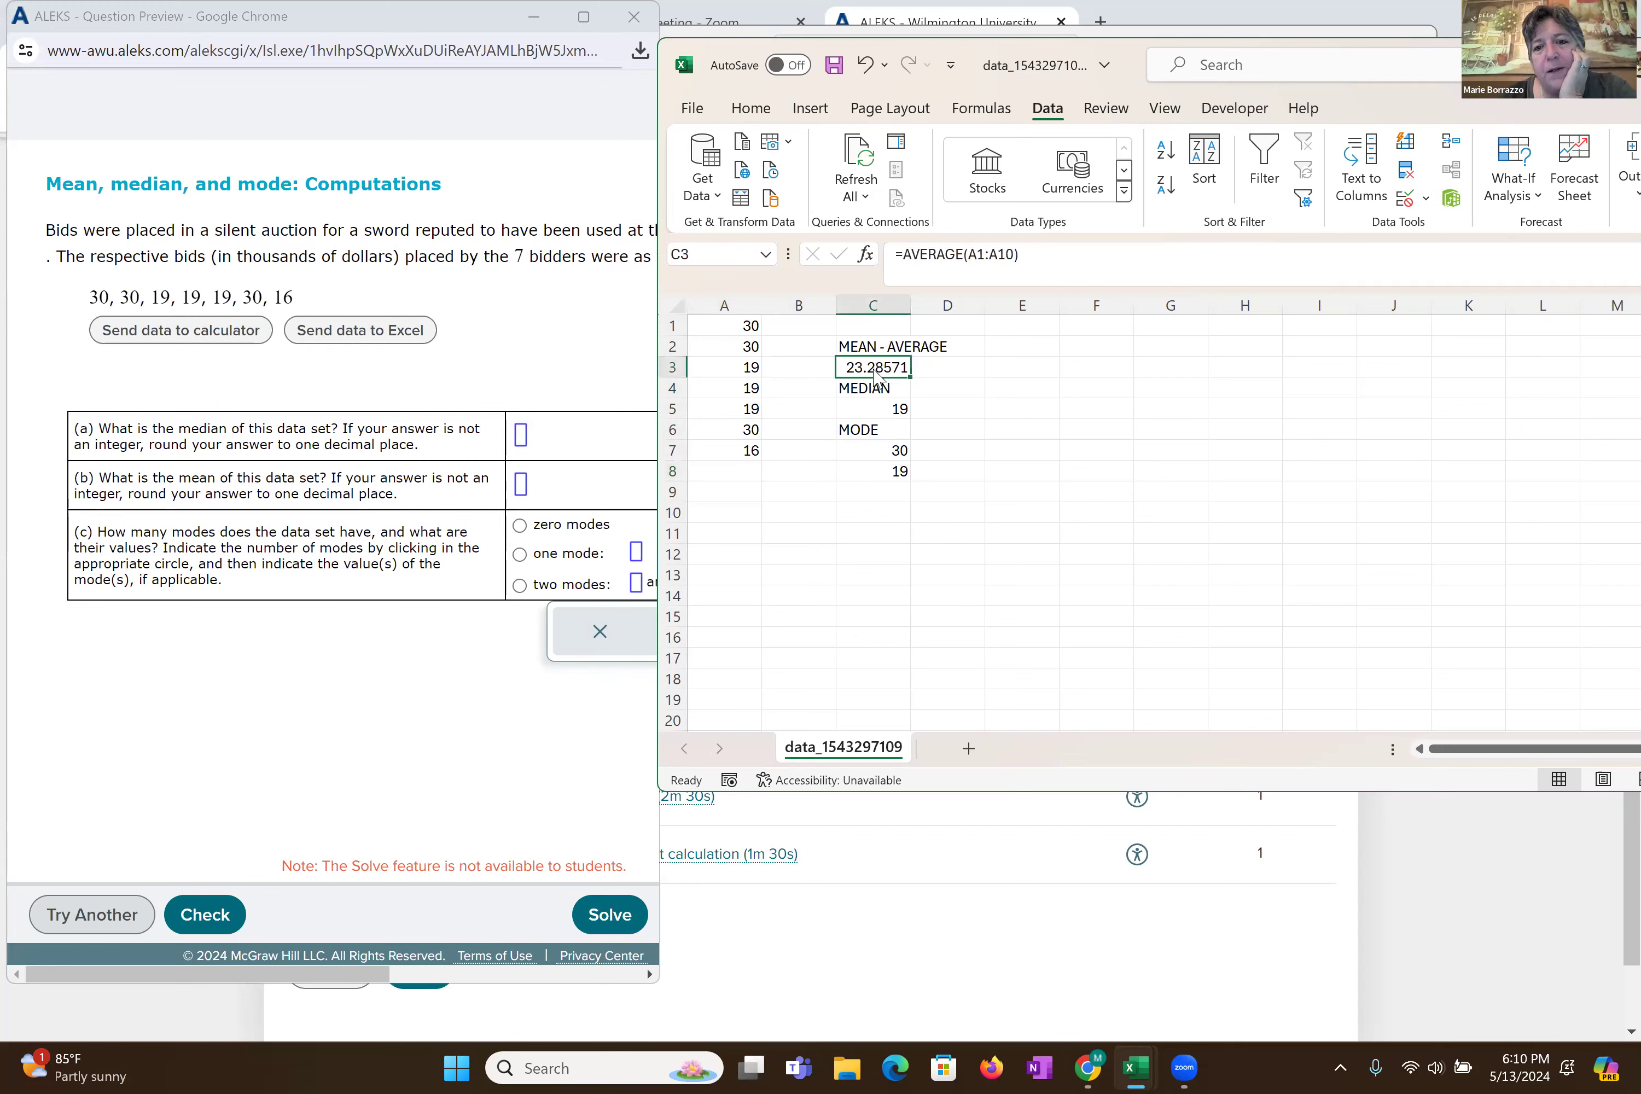
right_click(869, 370)
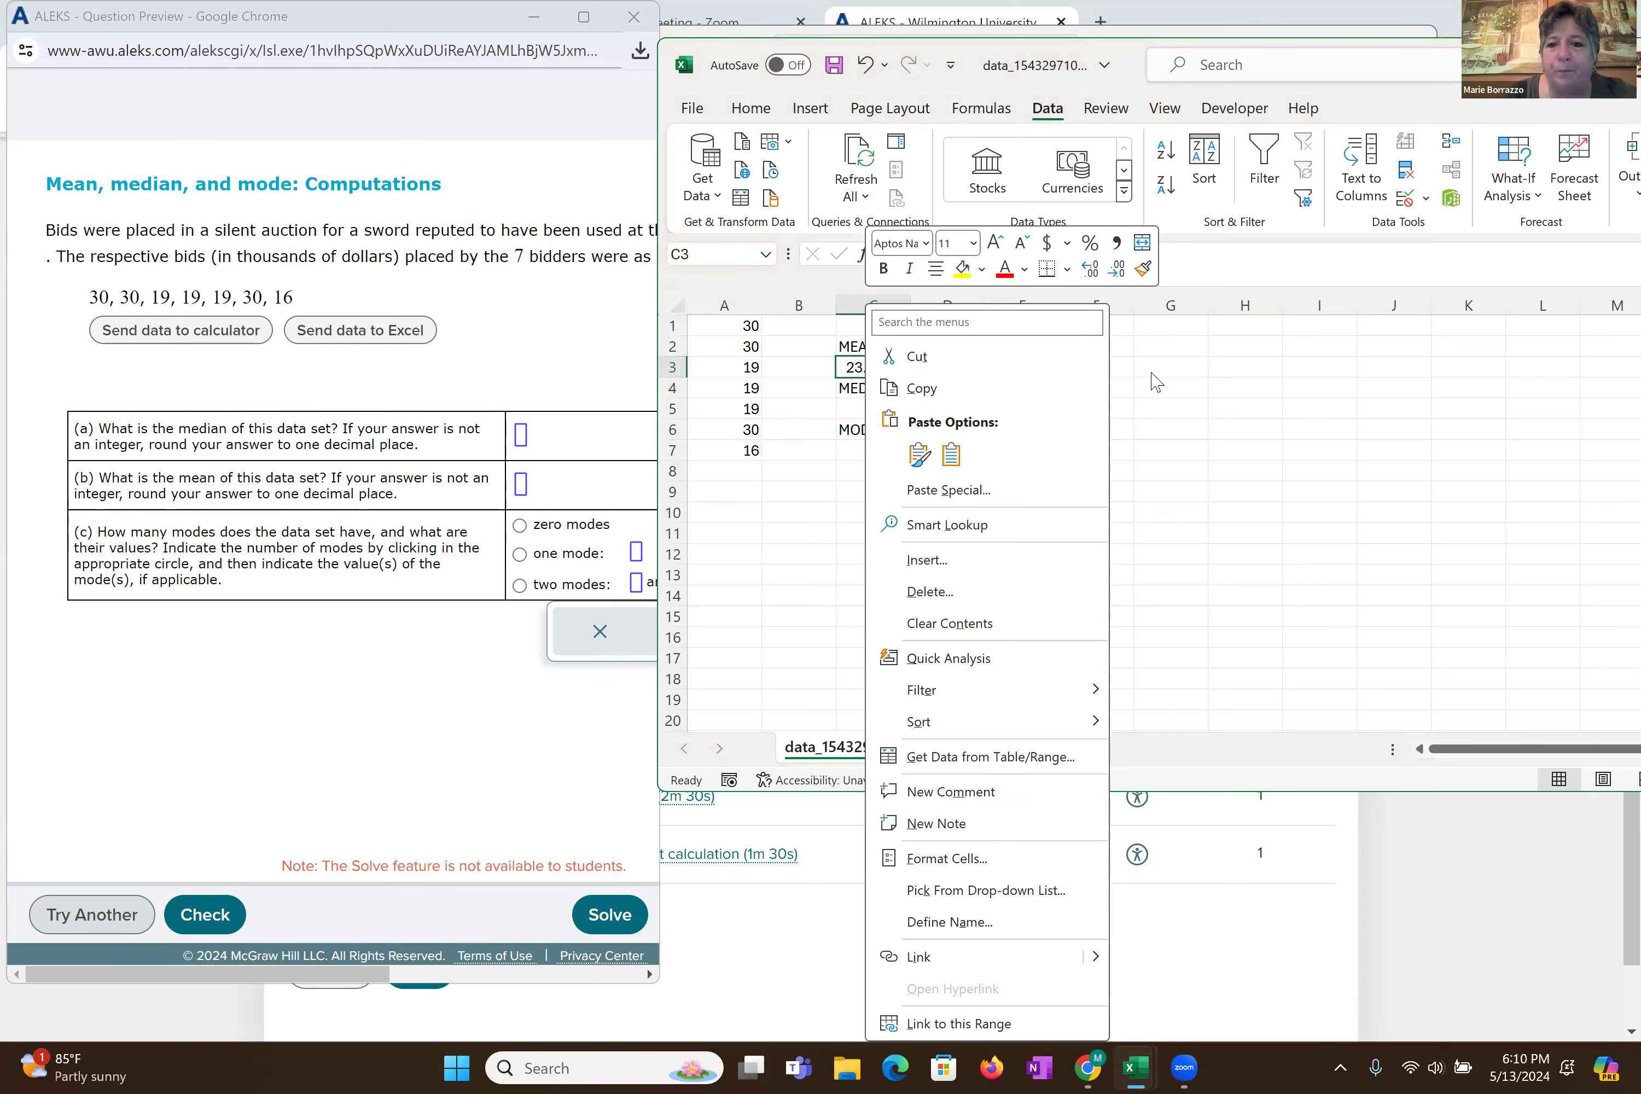
left_click(869, 293)
left_click(750, 111)
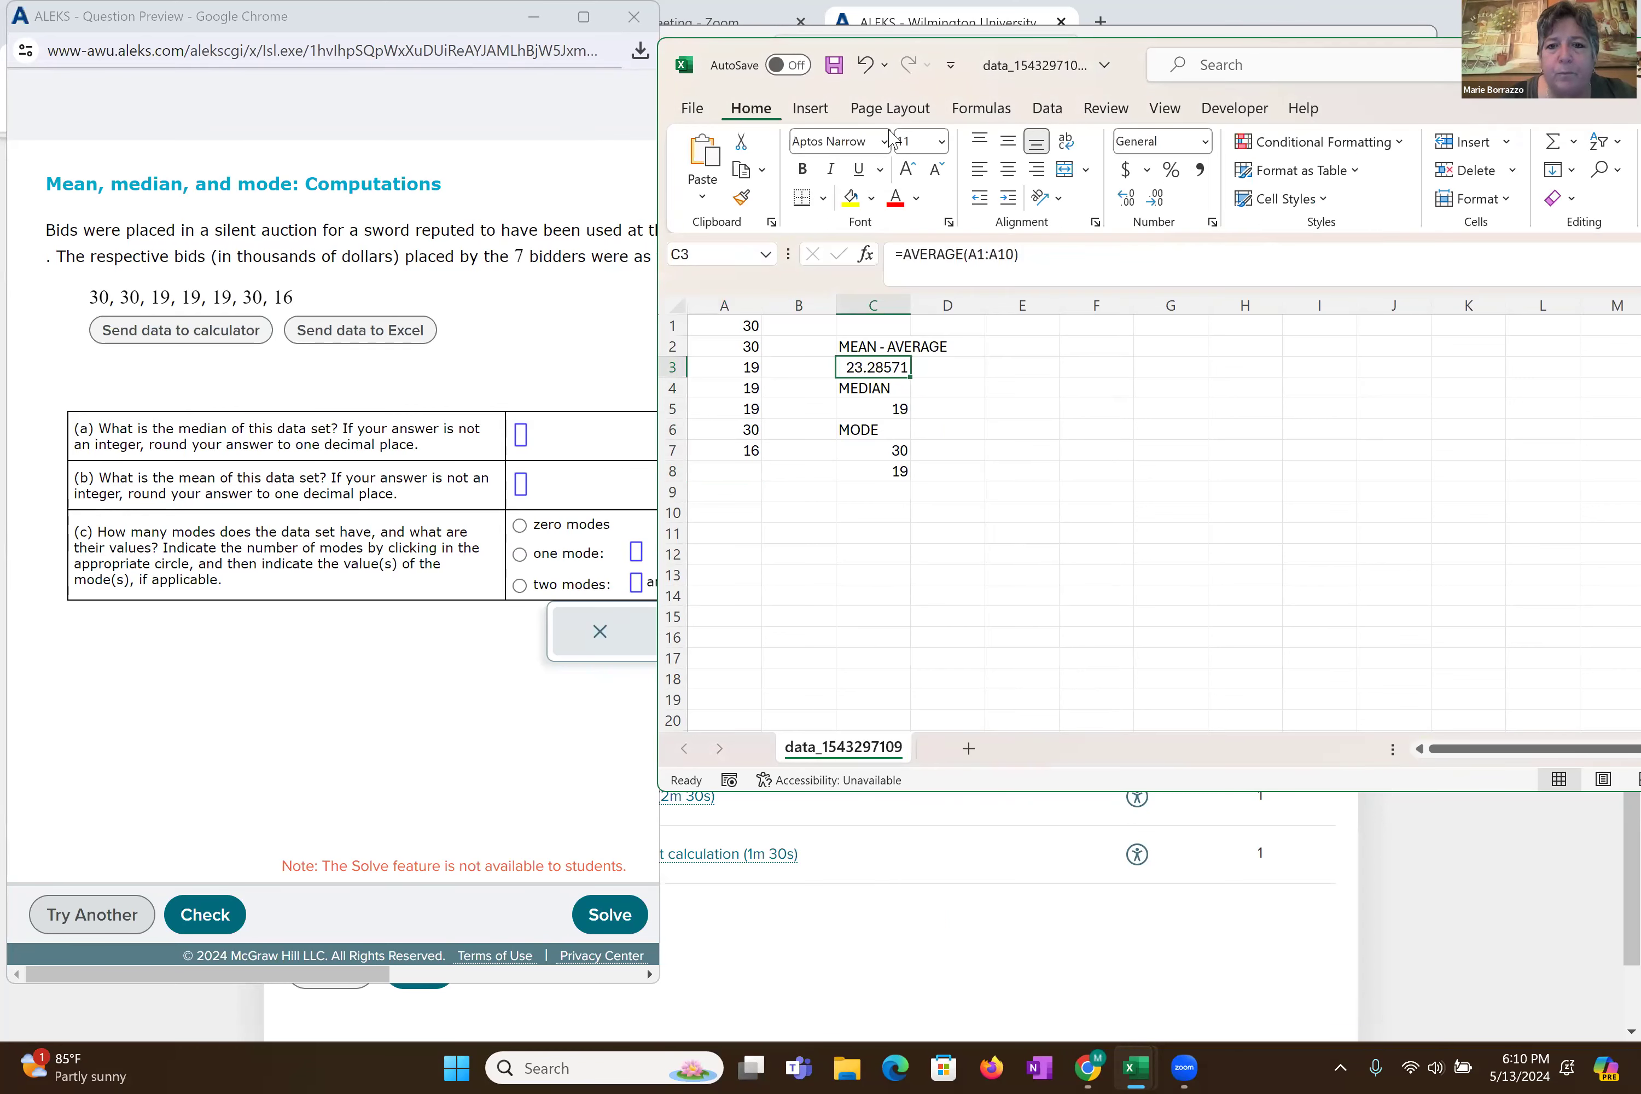
left_click(1157, 201)
left_click(1156, 202)
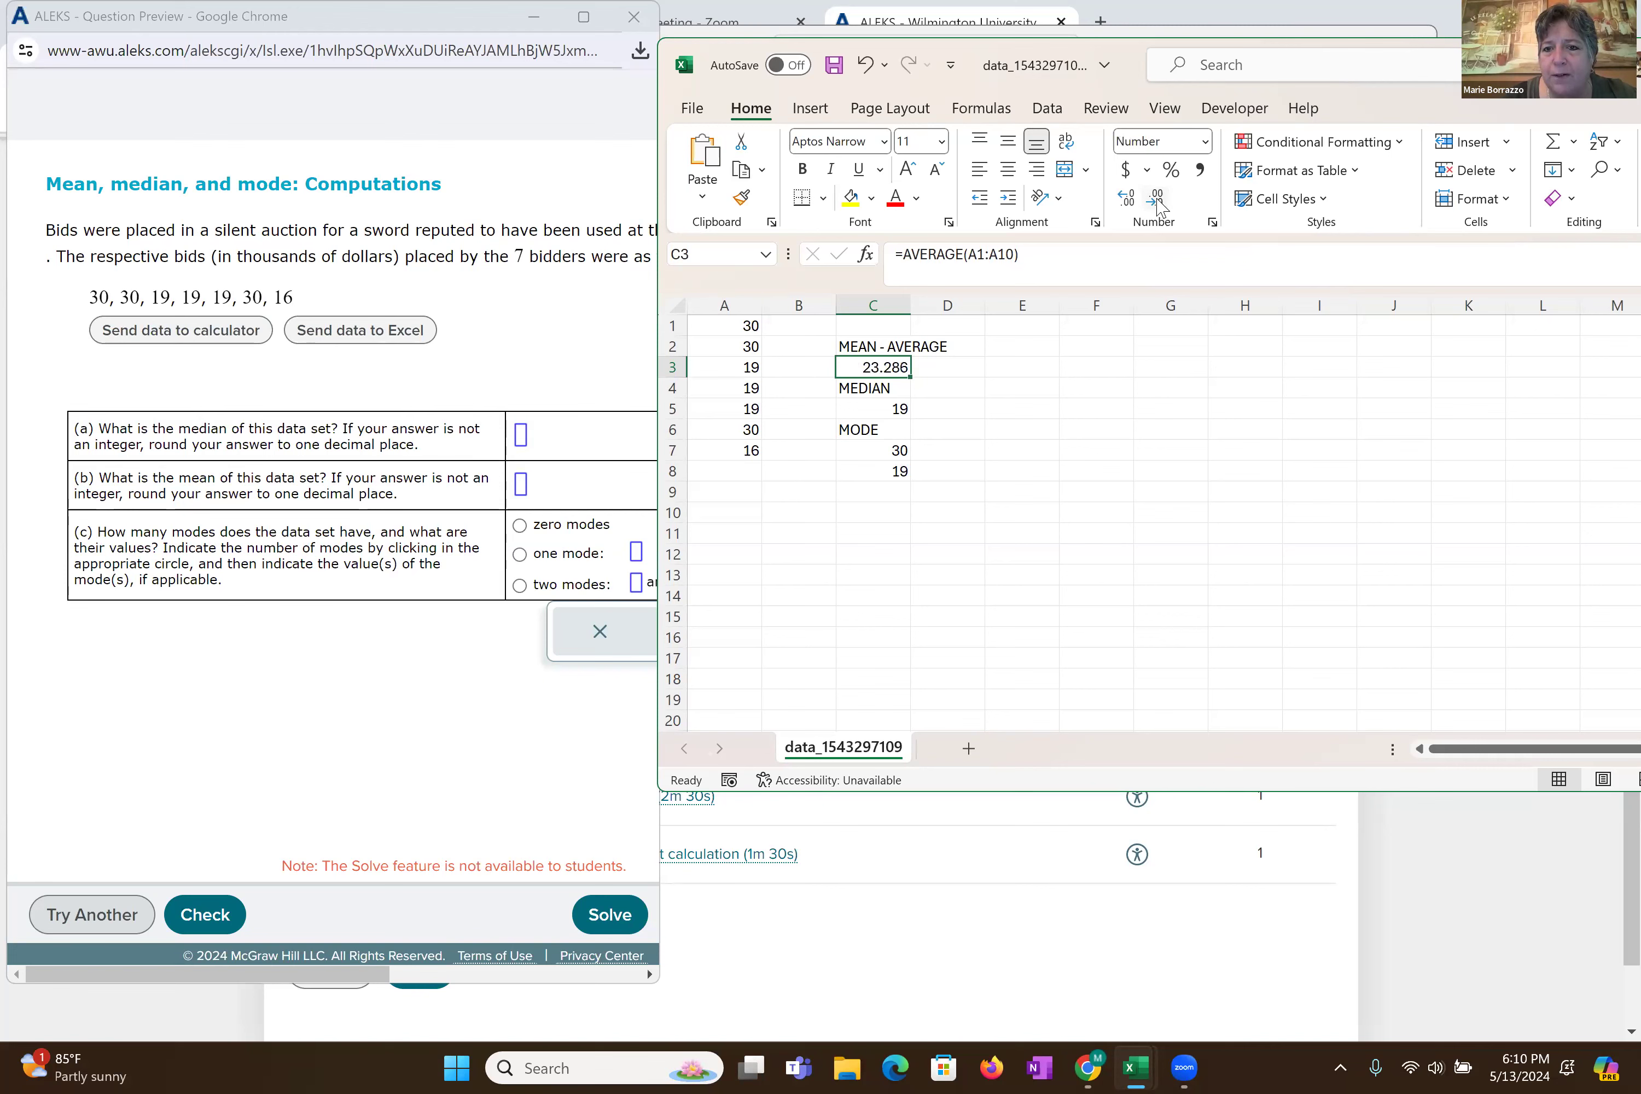
left_click(1156, 201)
left_click(1157, 201)
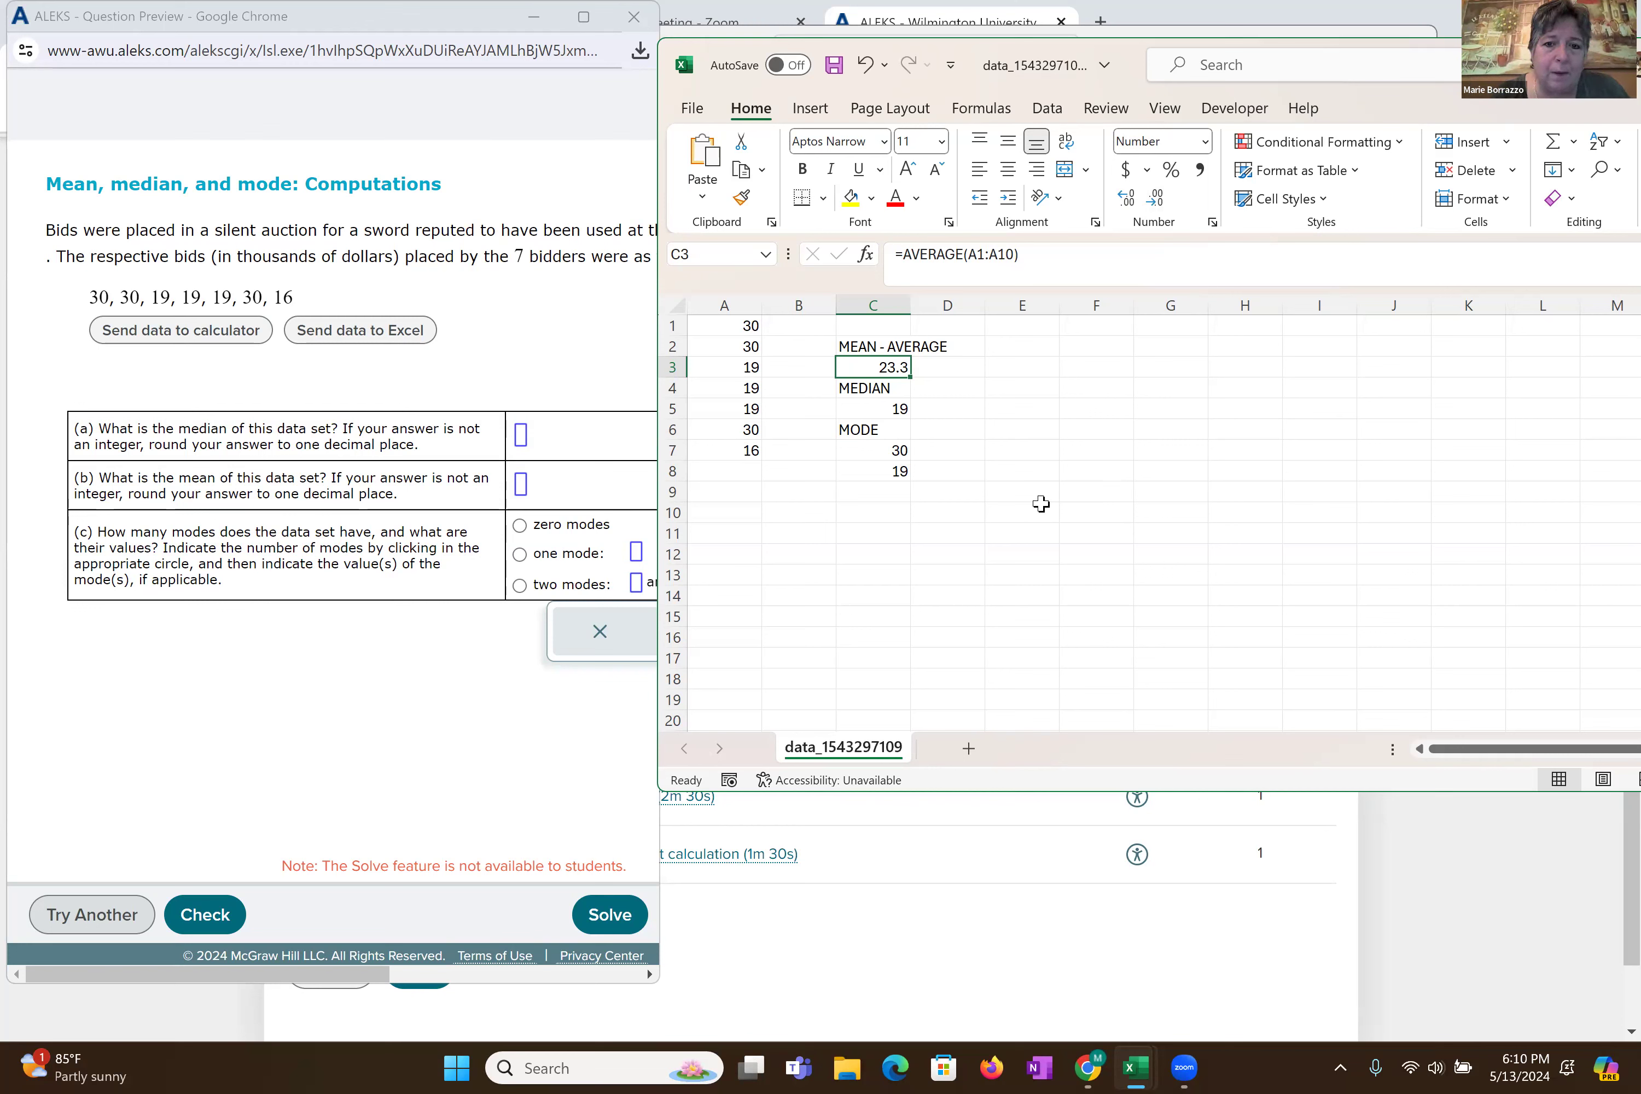
key("Down")
key("Down")
key("Down")
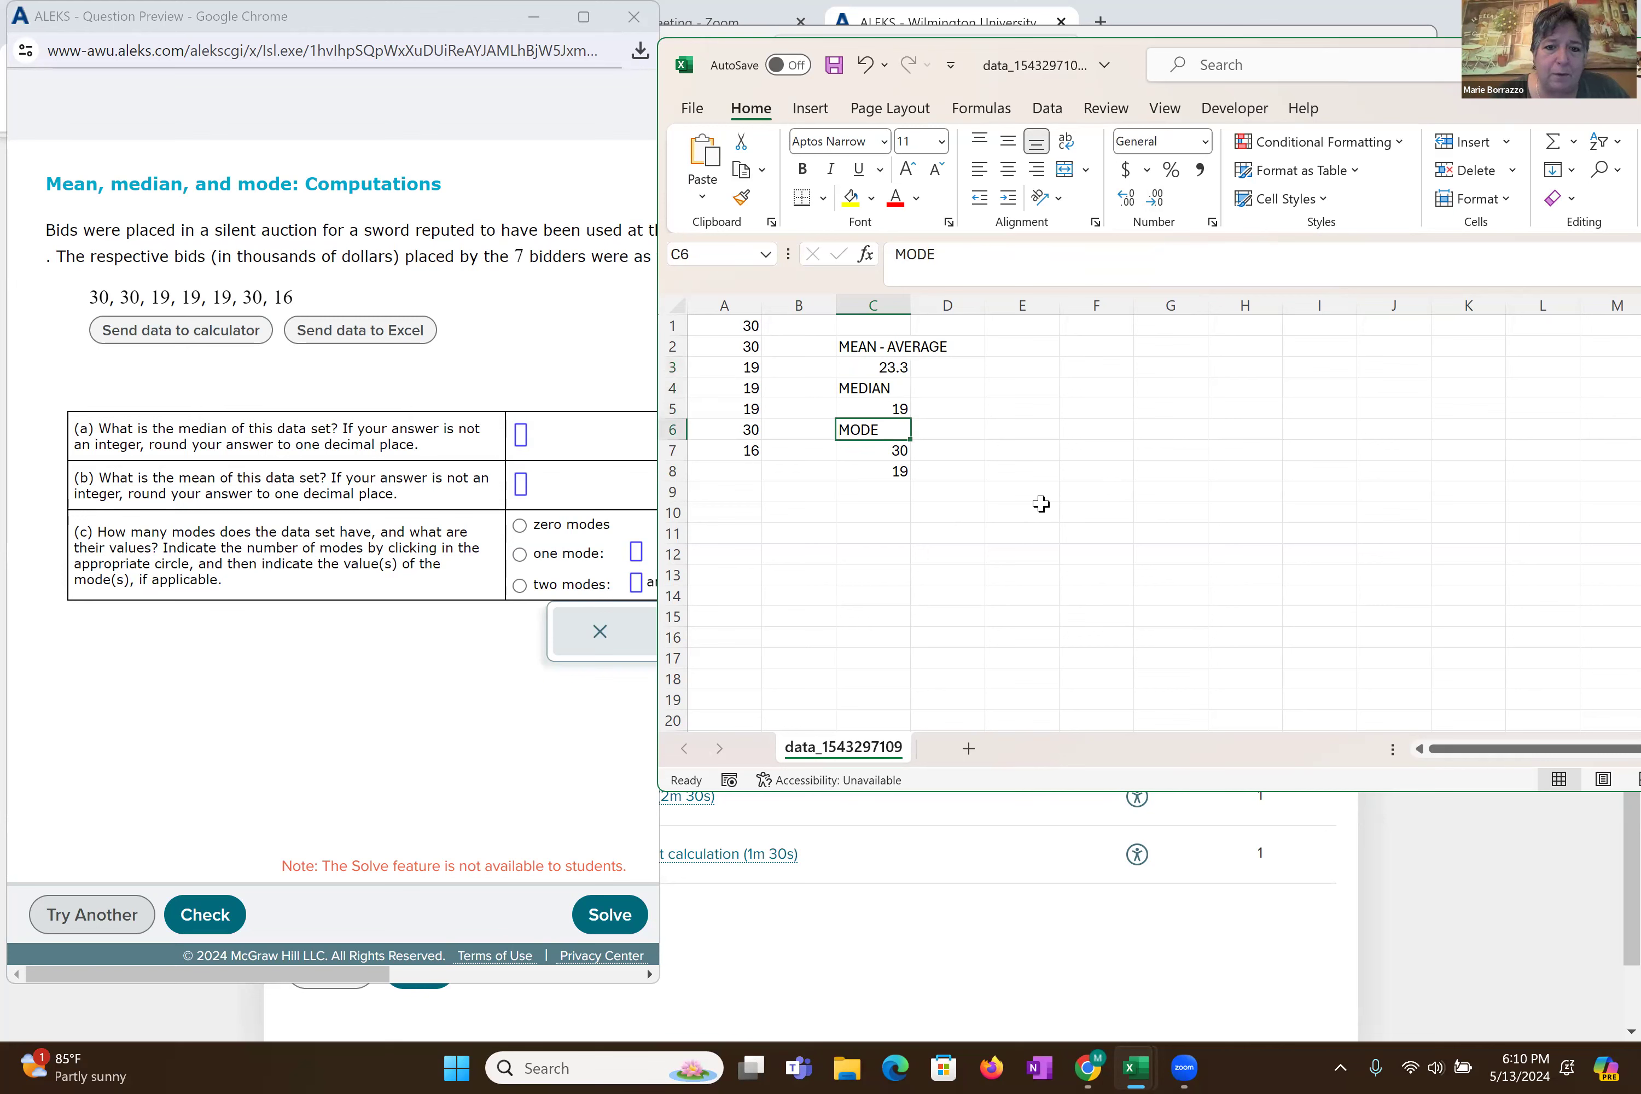
- Switch to the ALEKS question and enter 19 as the median and "23.3." as the mean
left_click(522, 442)
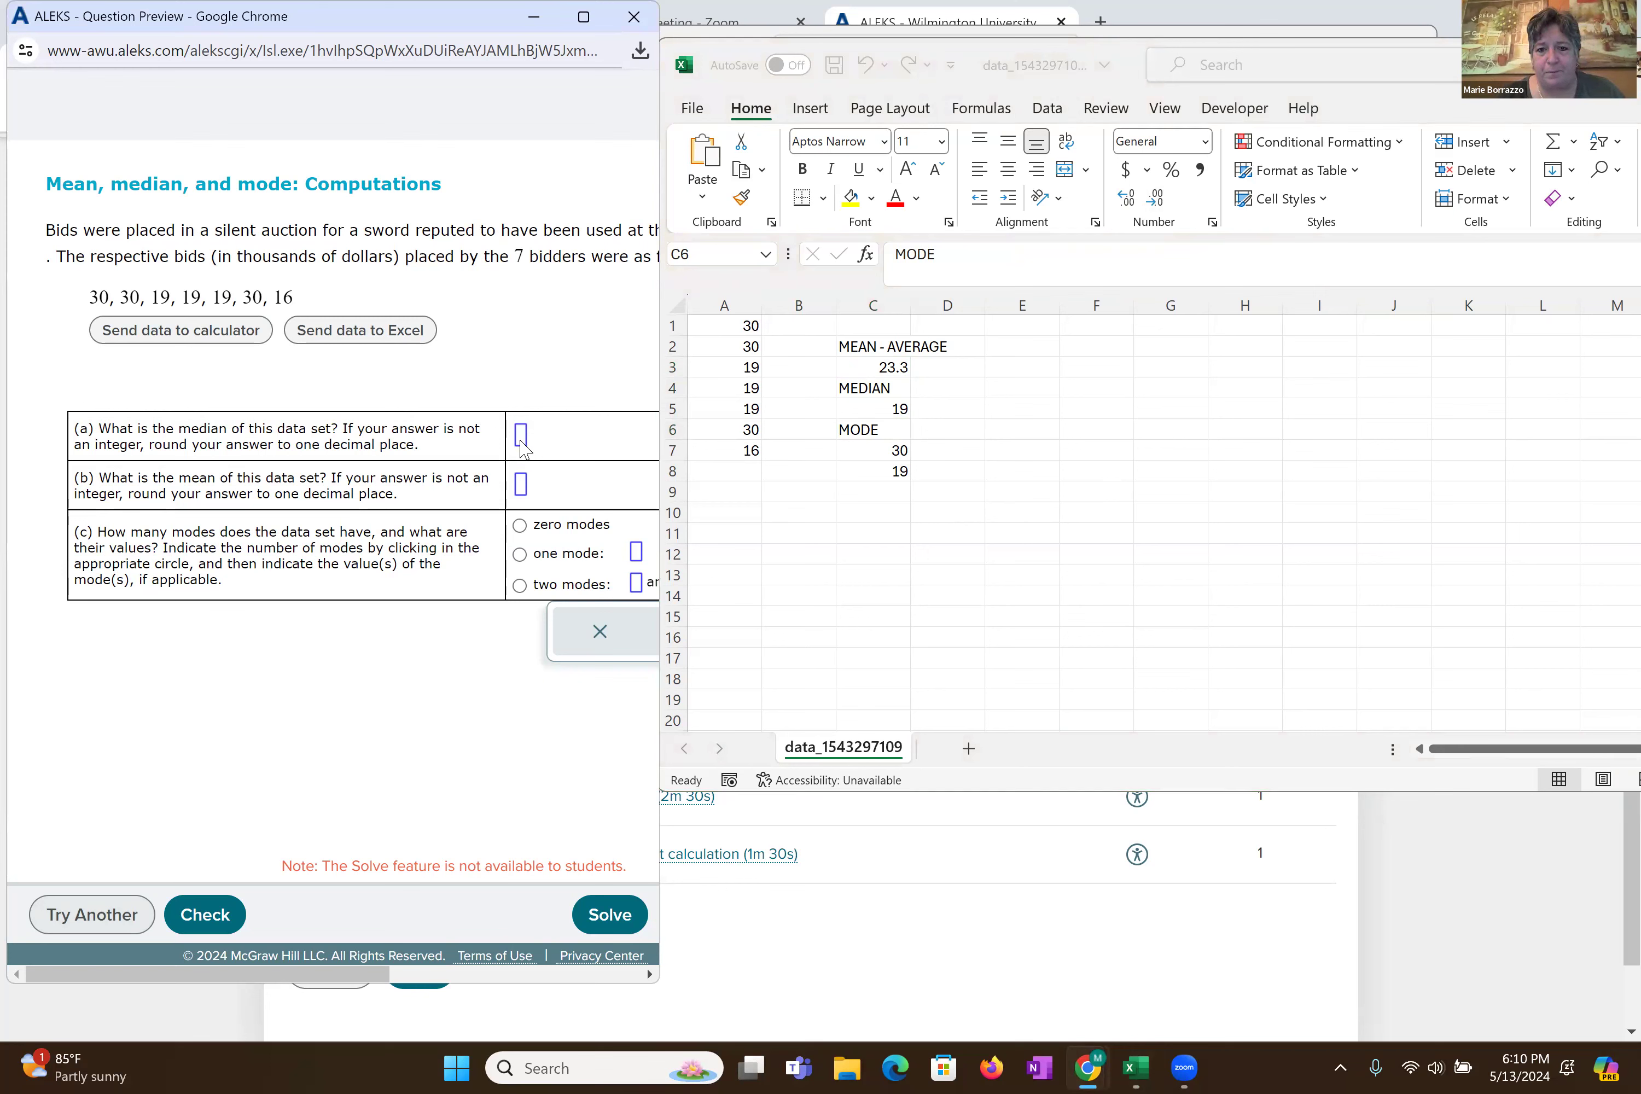
type("19")
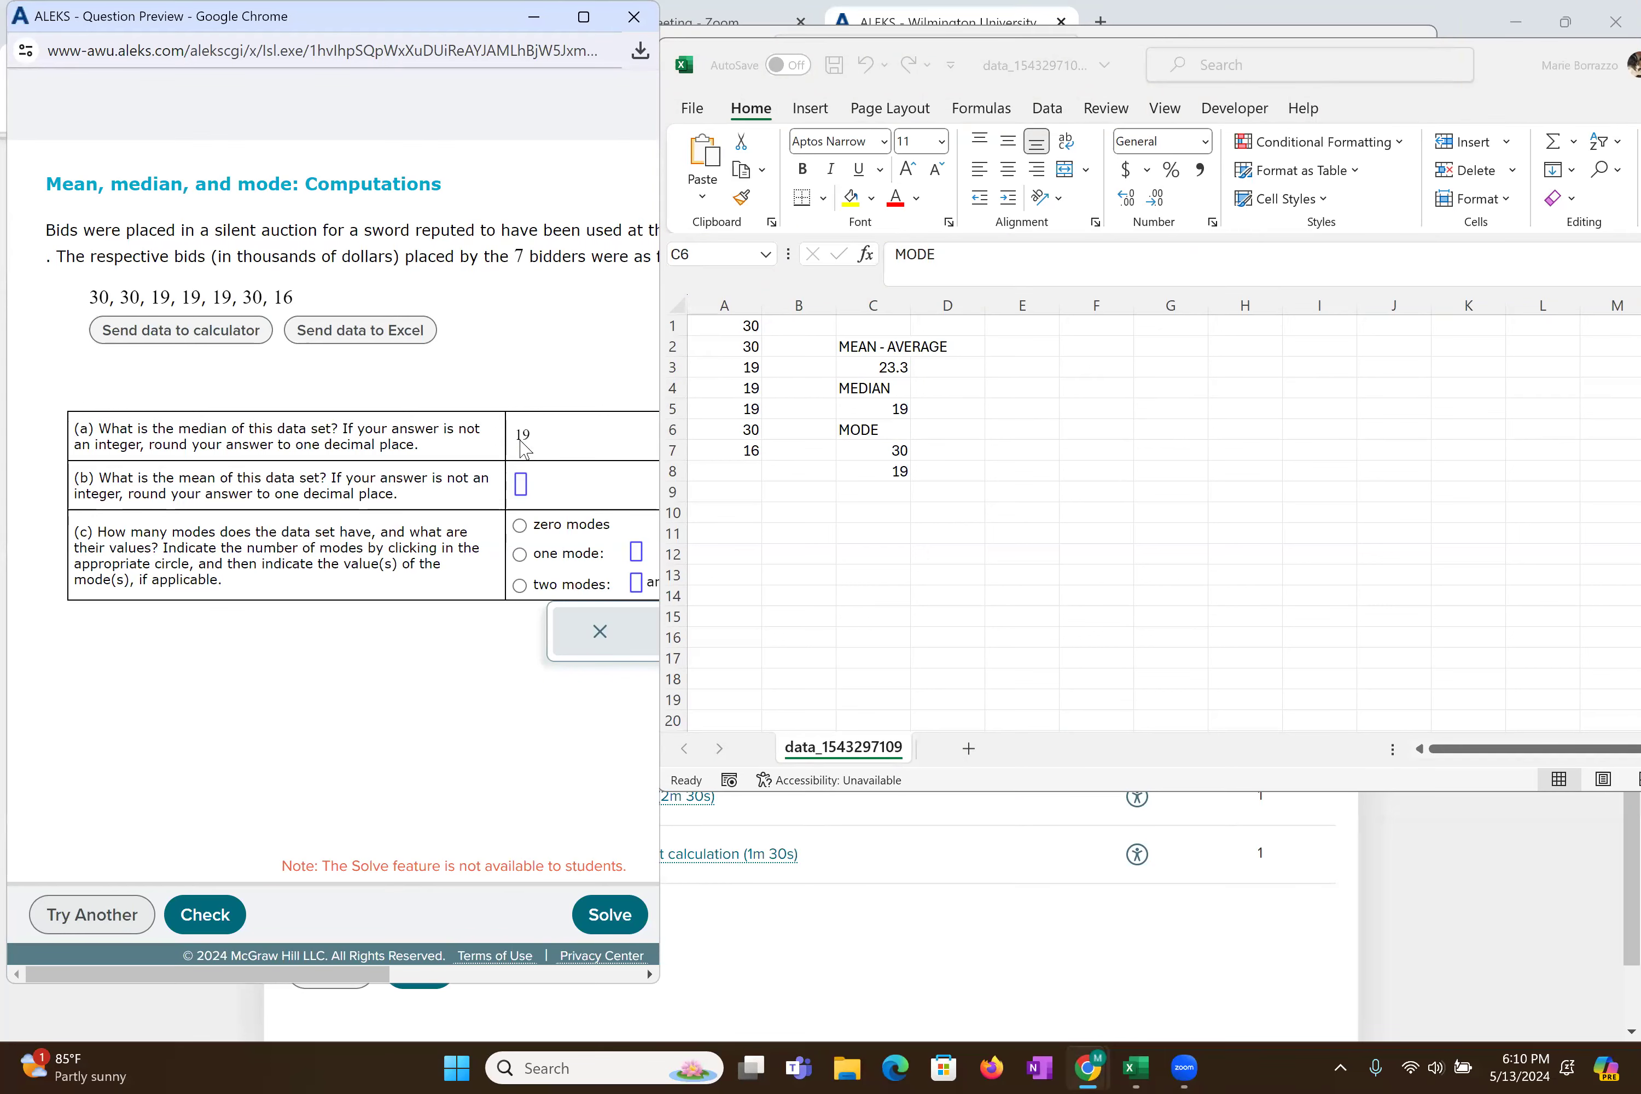
left_click(522, 484)
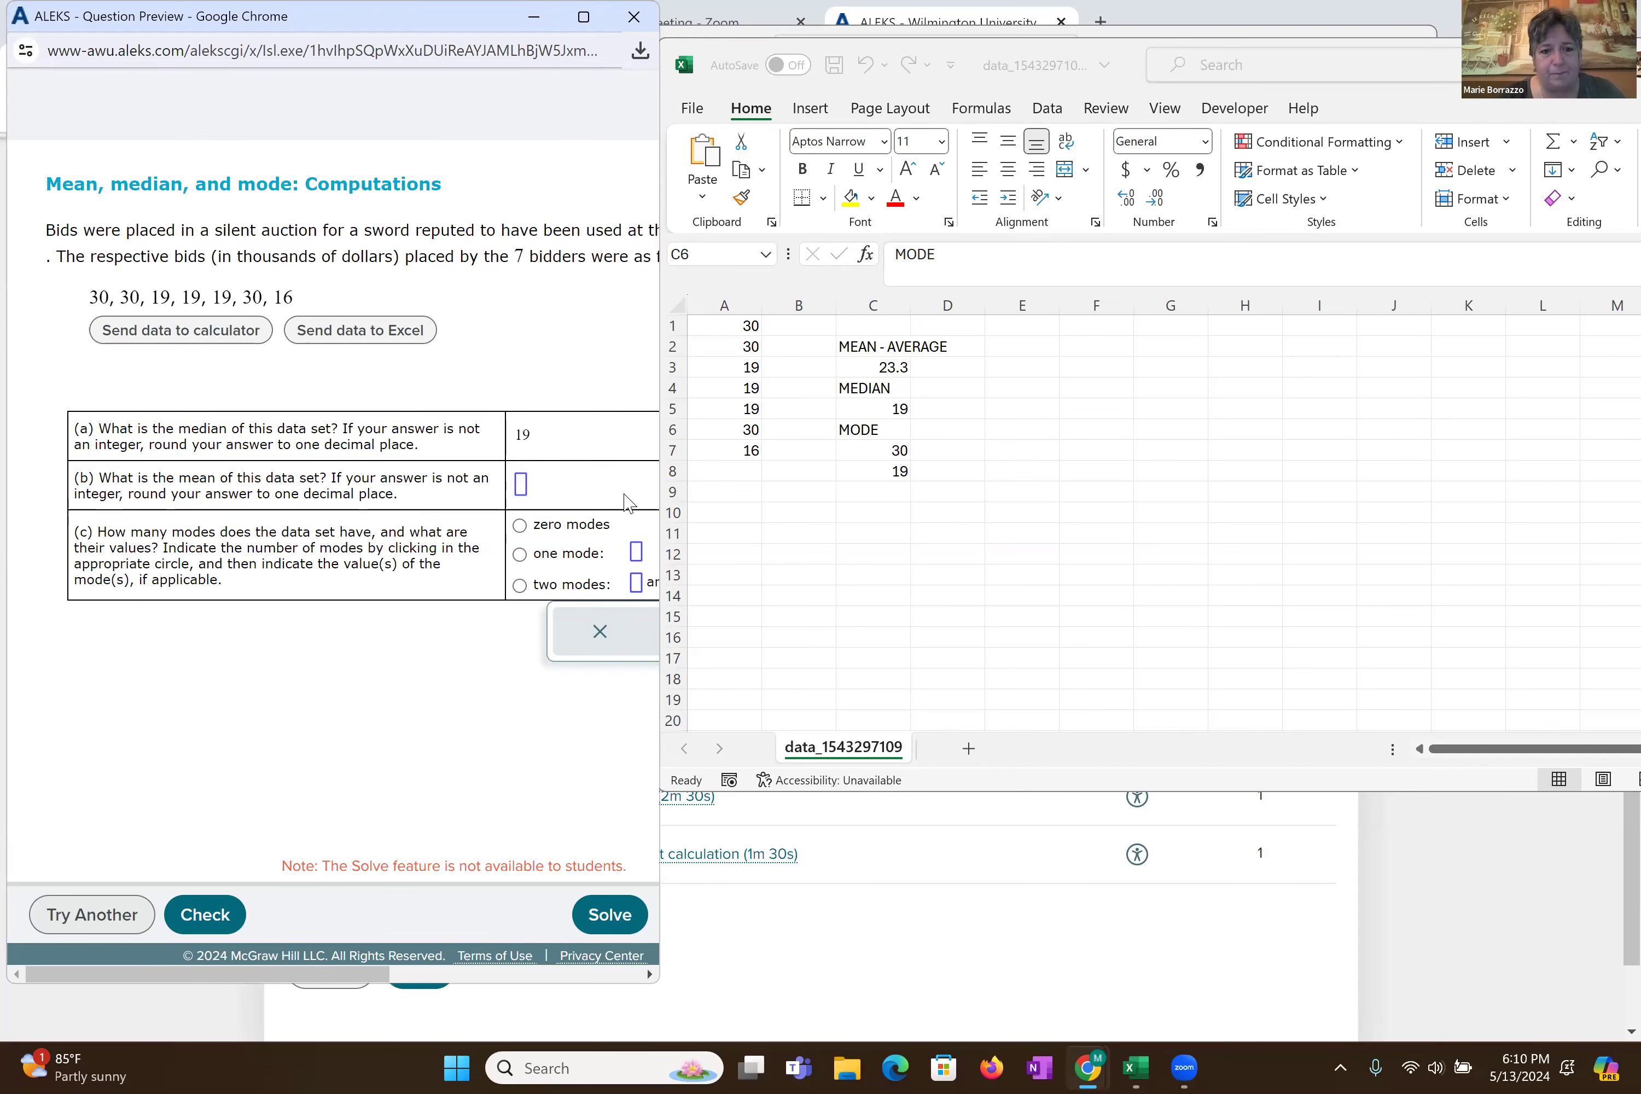
type("23.3.")
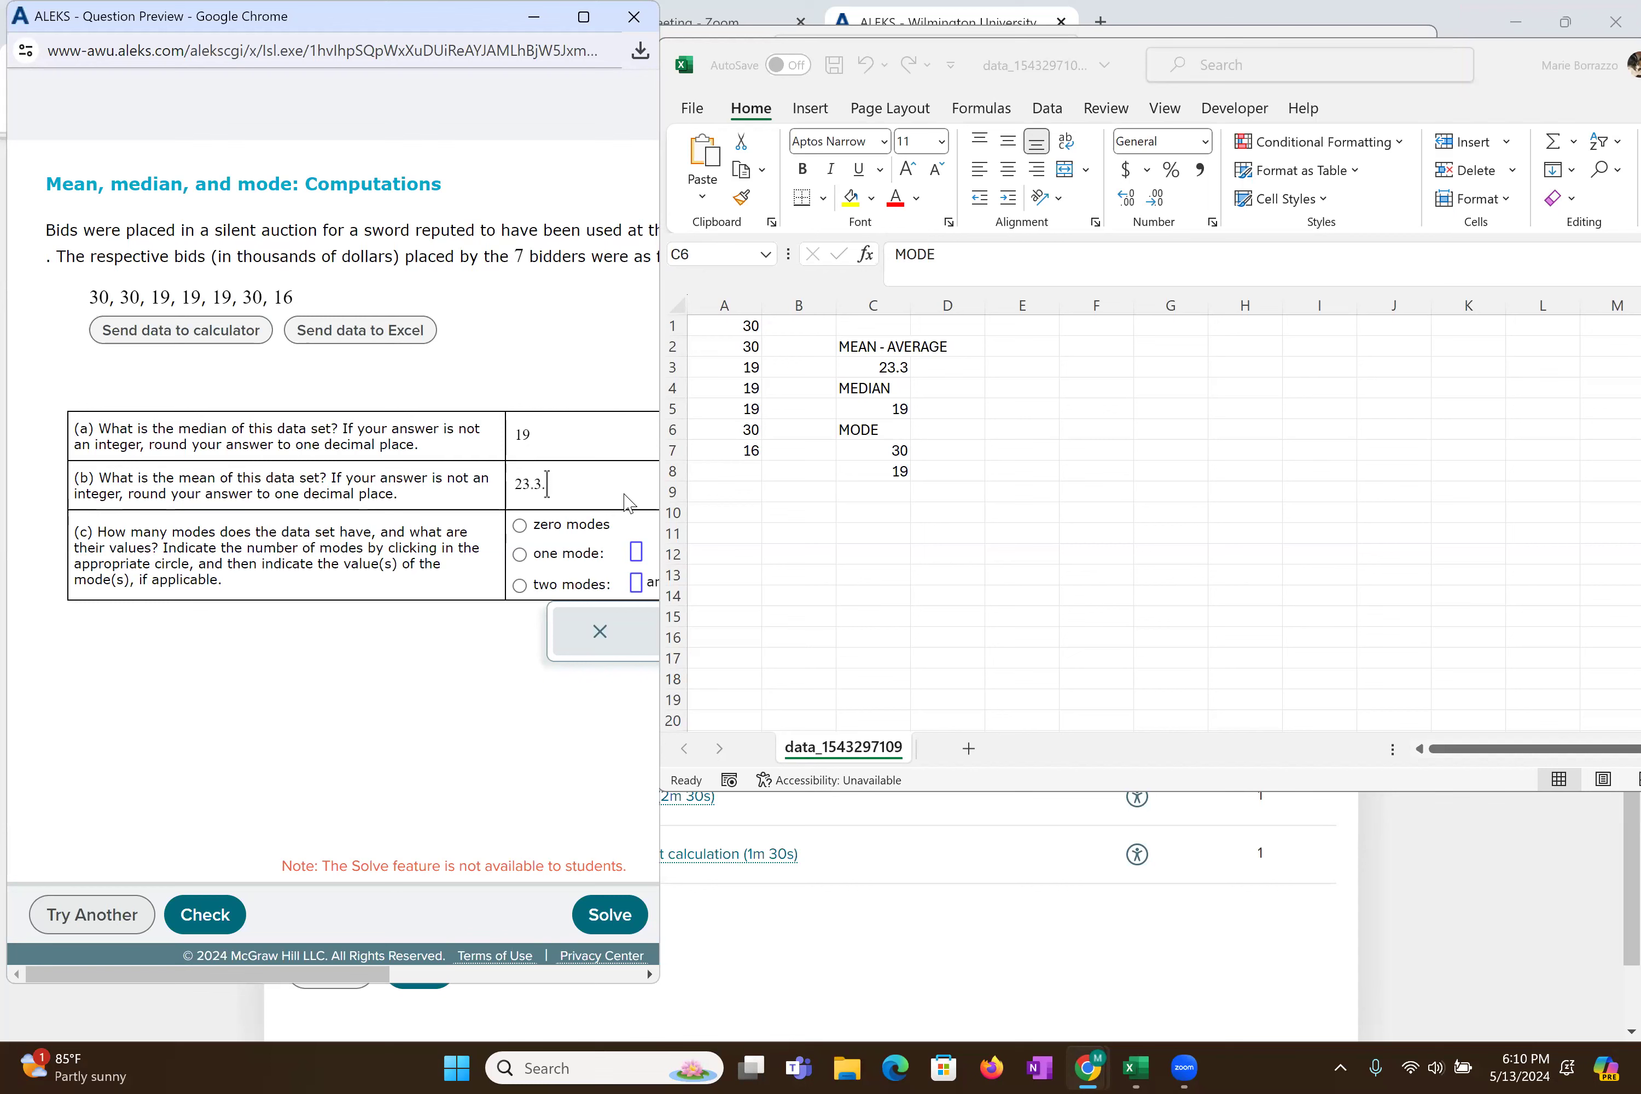
- Choose two modes and enter the values 19 and 30, widening the question window to reach the second box
left_click(520, 586)
left_click(638, 585)
type("19")
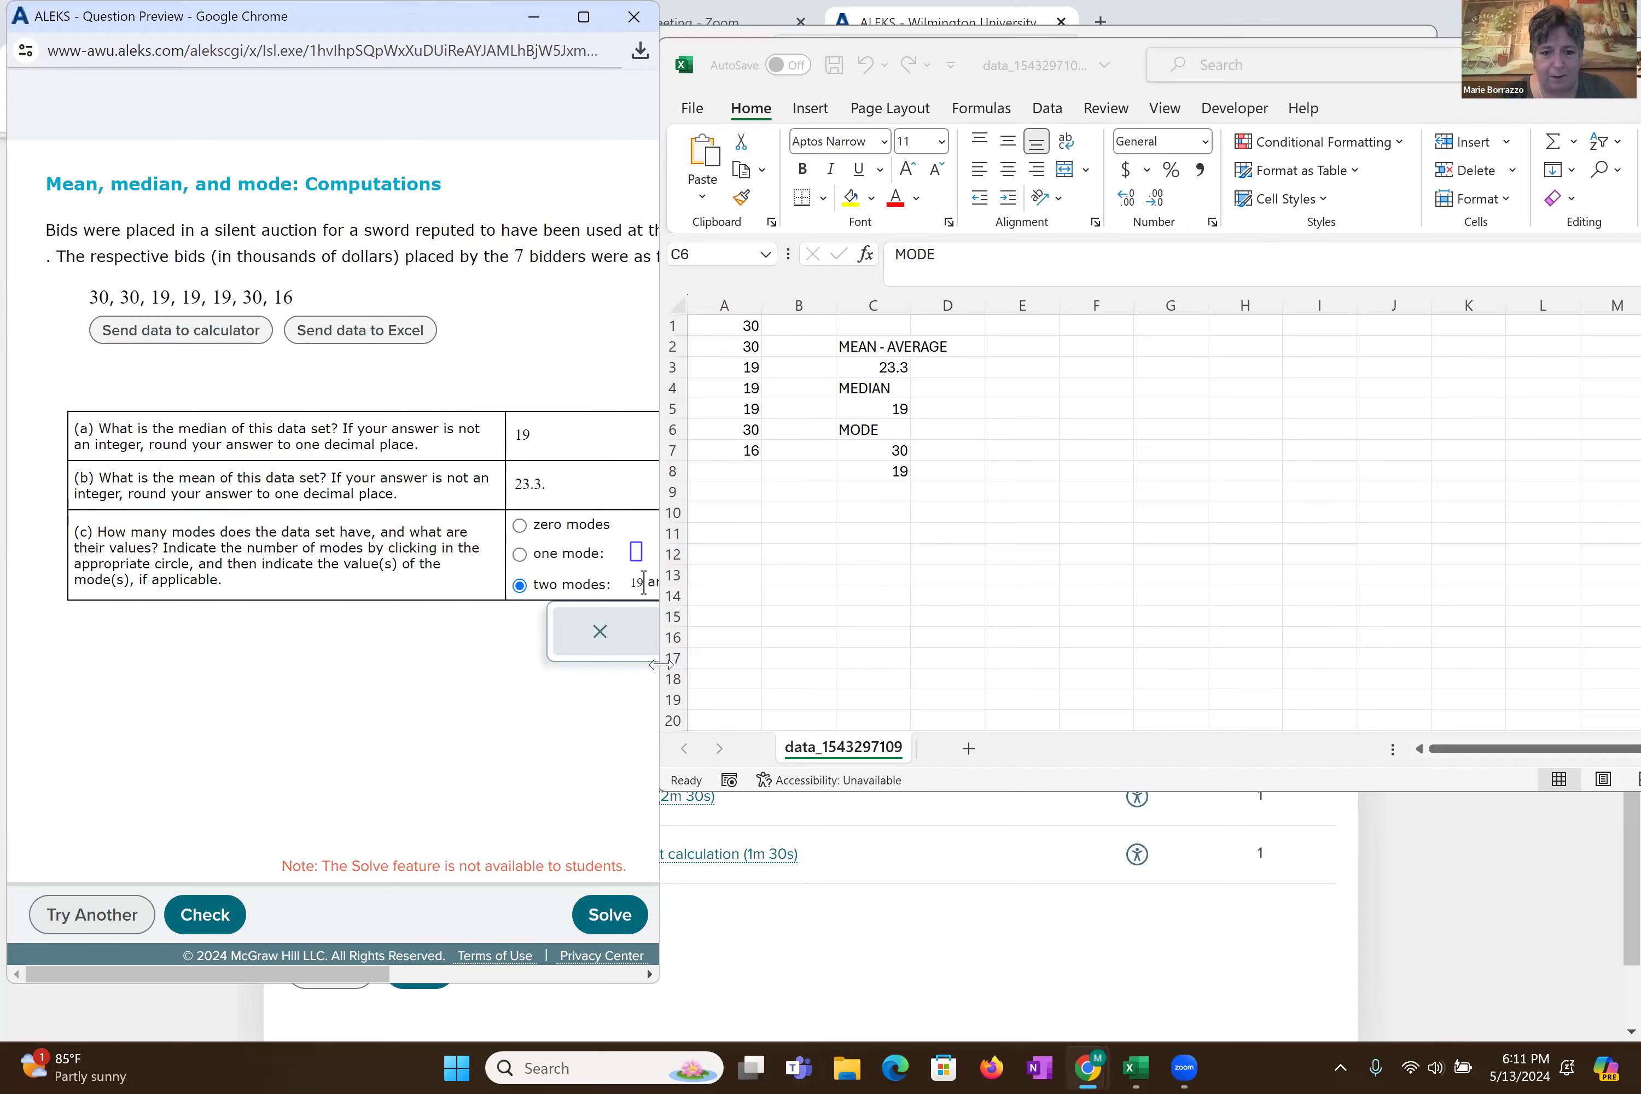
left_click_drag(658, 672, 741, 672)
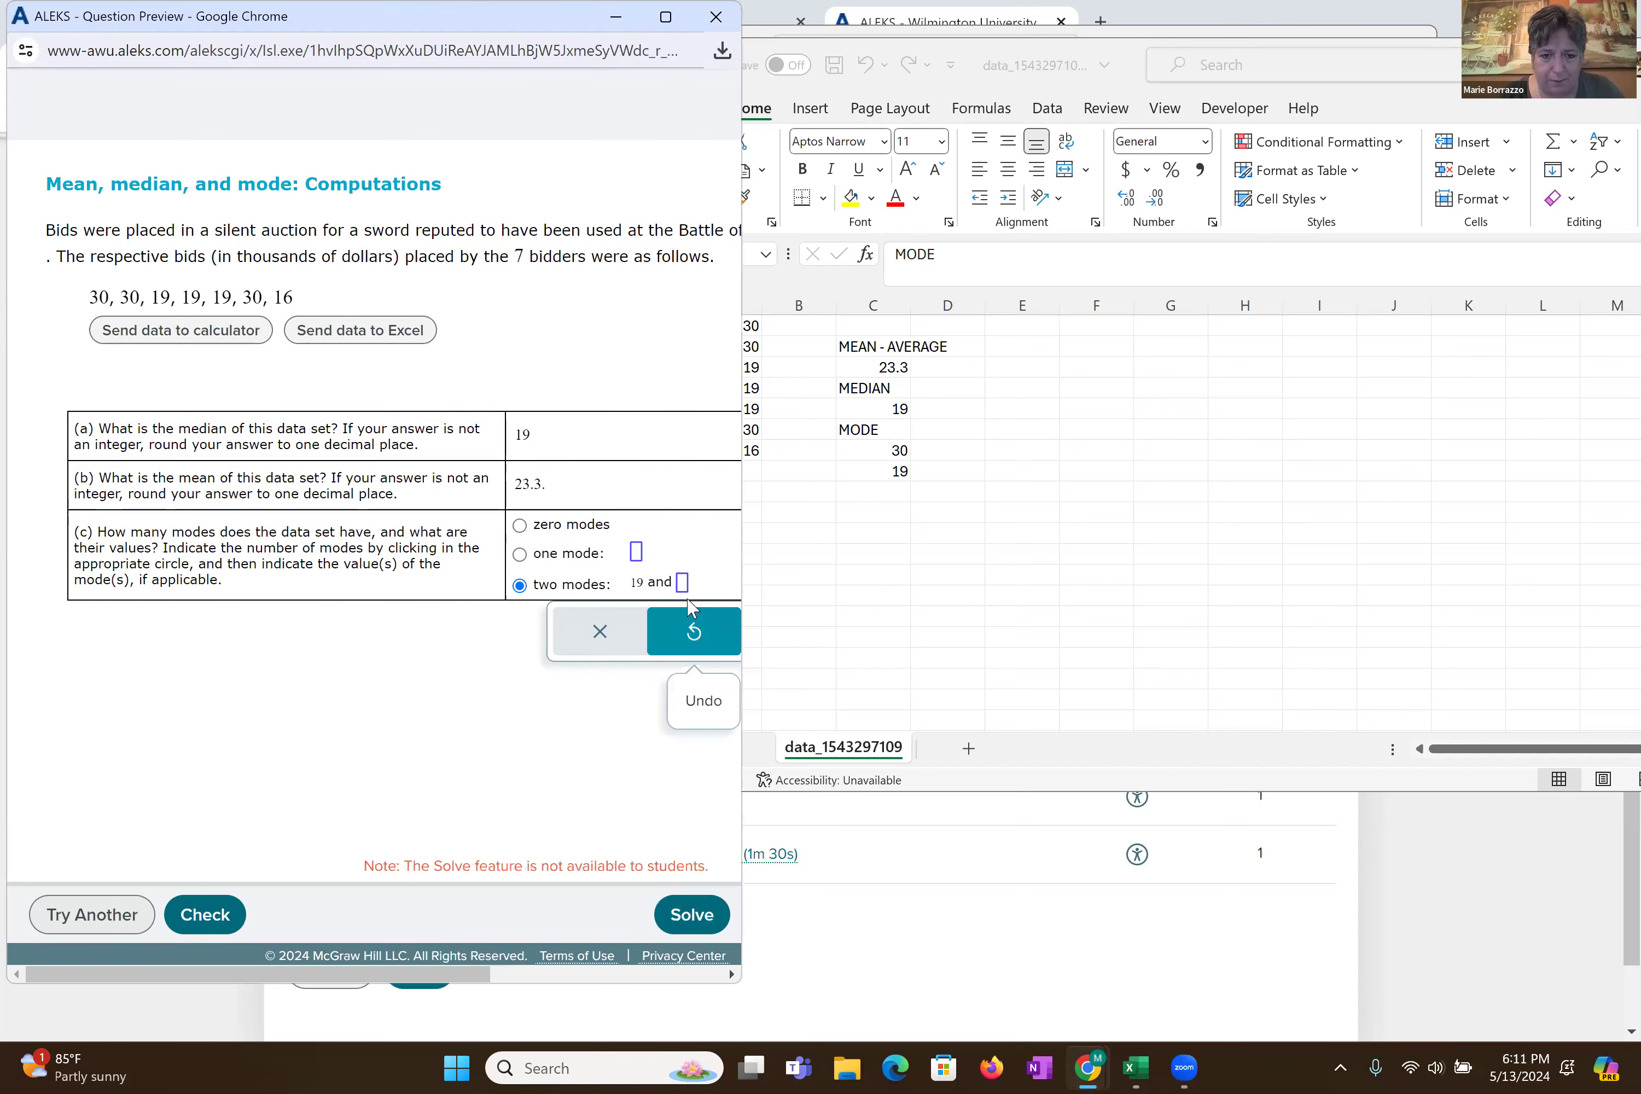
type("30")
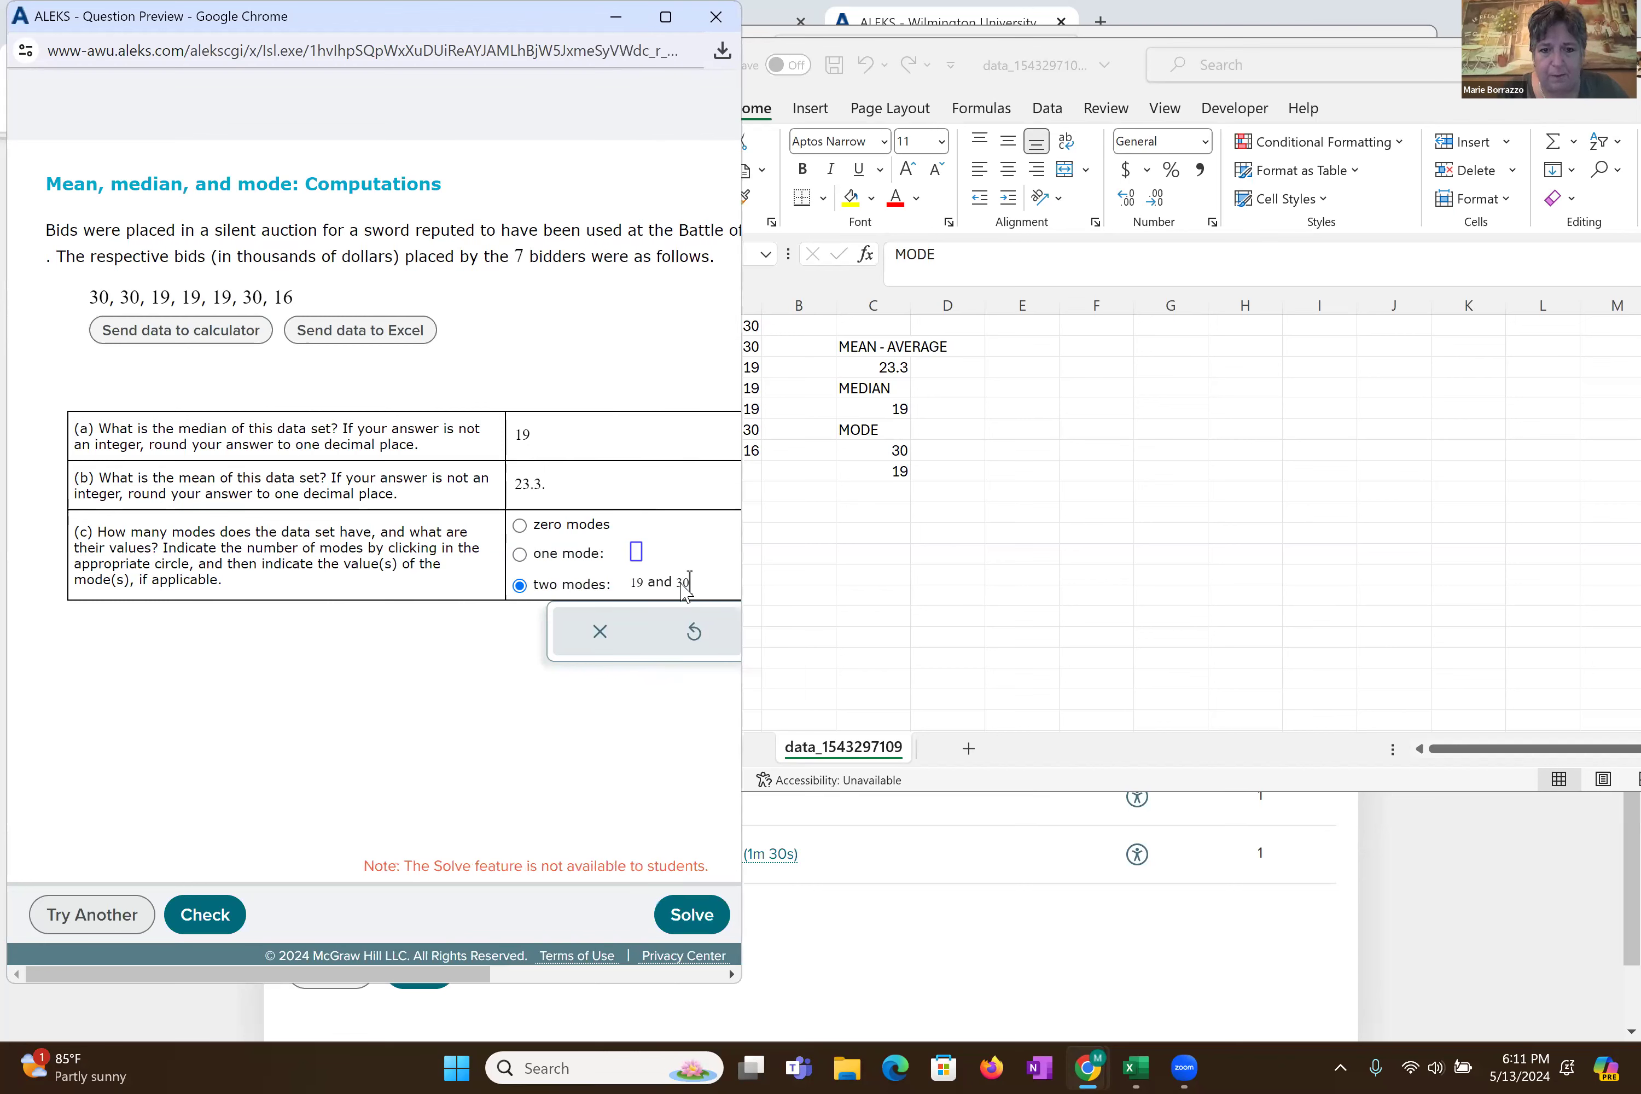
- Check the answers, correct the mean to 23.3 by removing the extra decimal point, and check them again
key("Return")
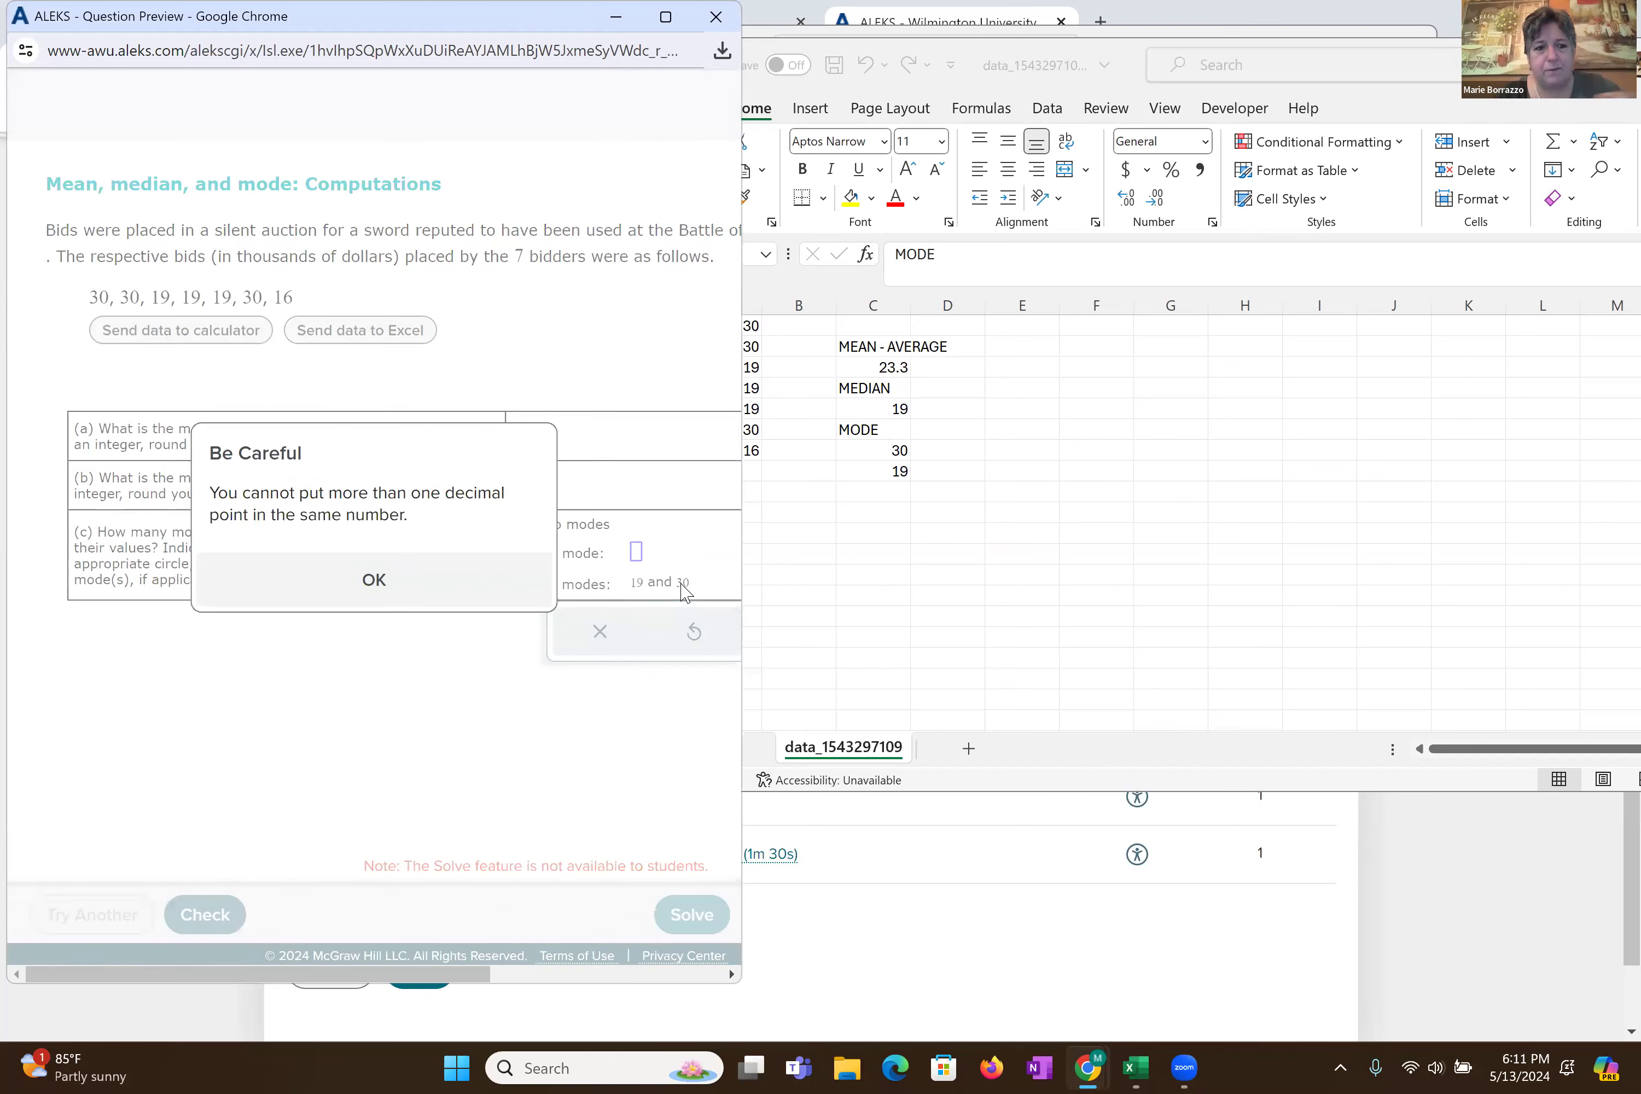
key("Return")
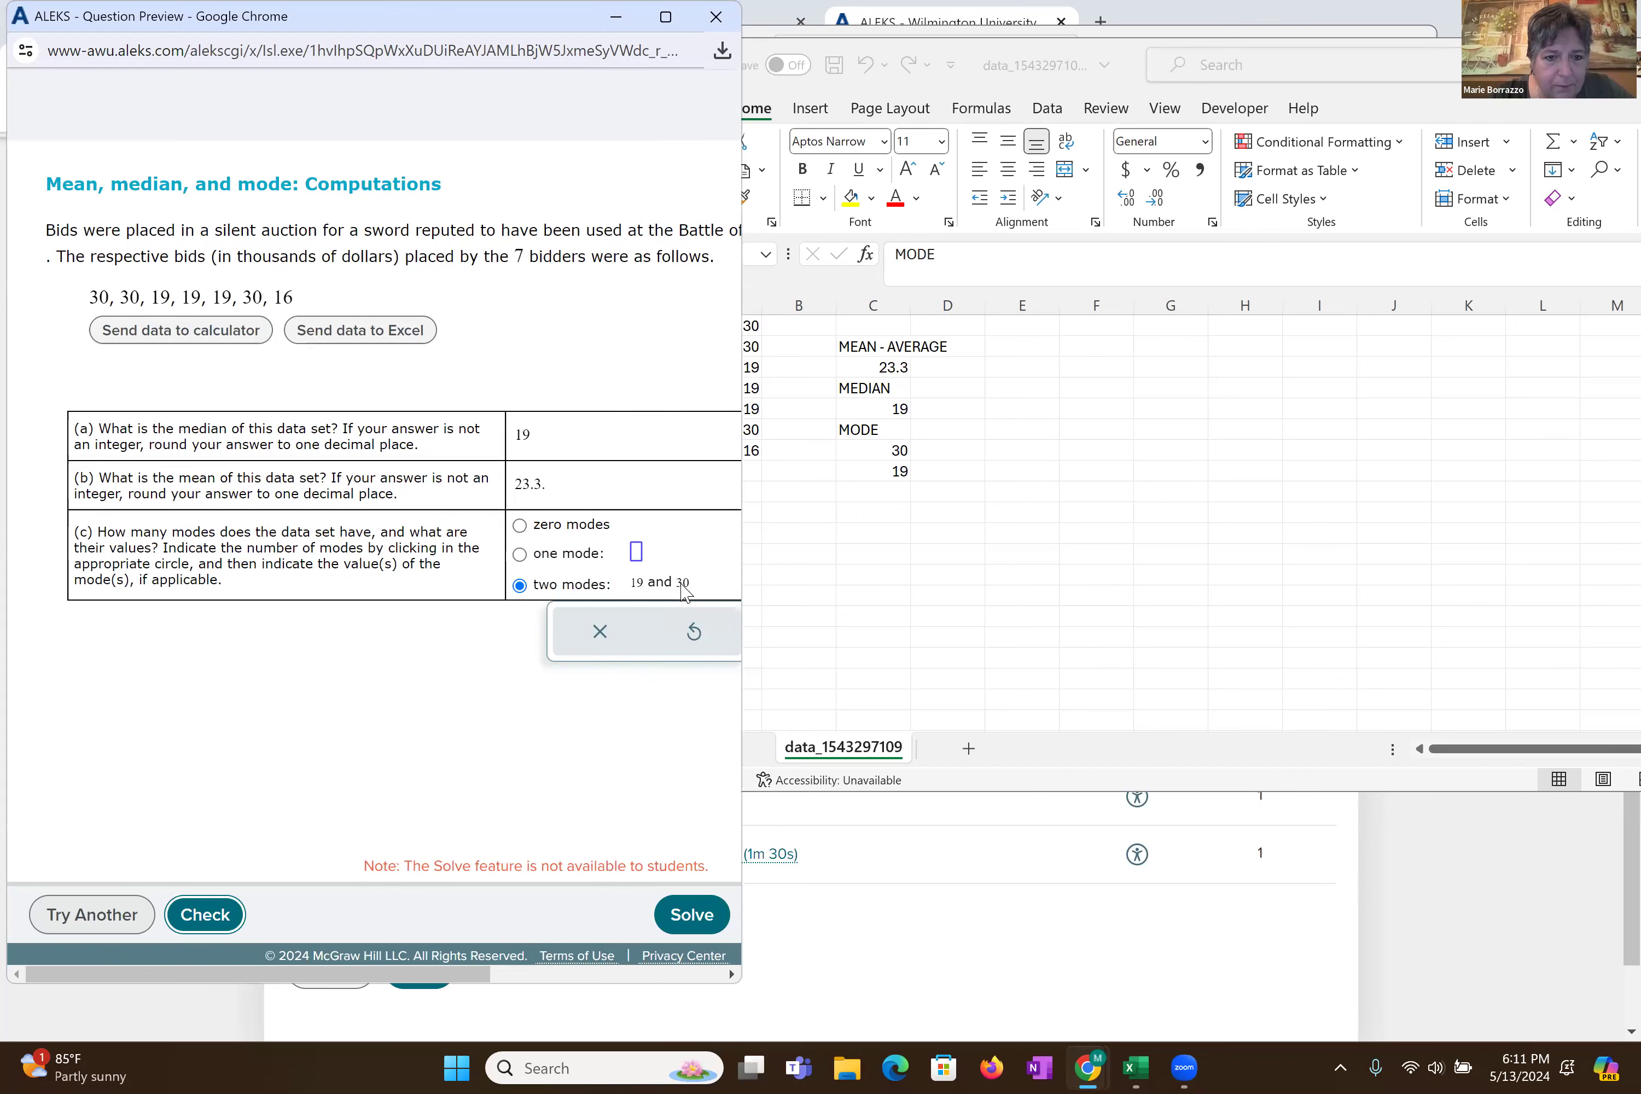
scroll(683, 592, "right", 3)
scroll(683, 591, "left", 2)
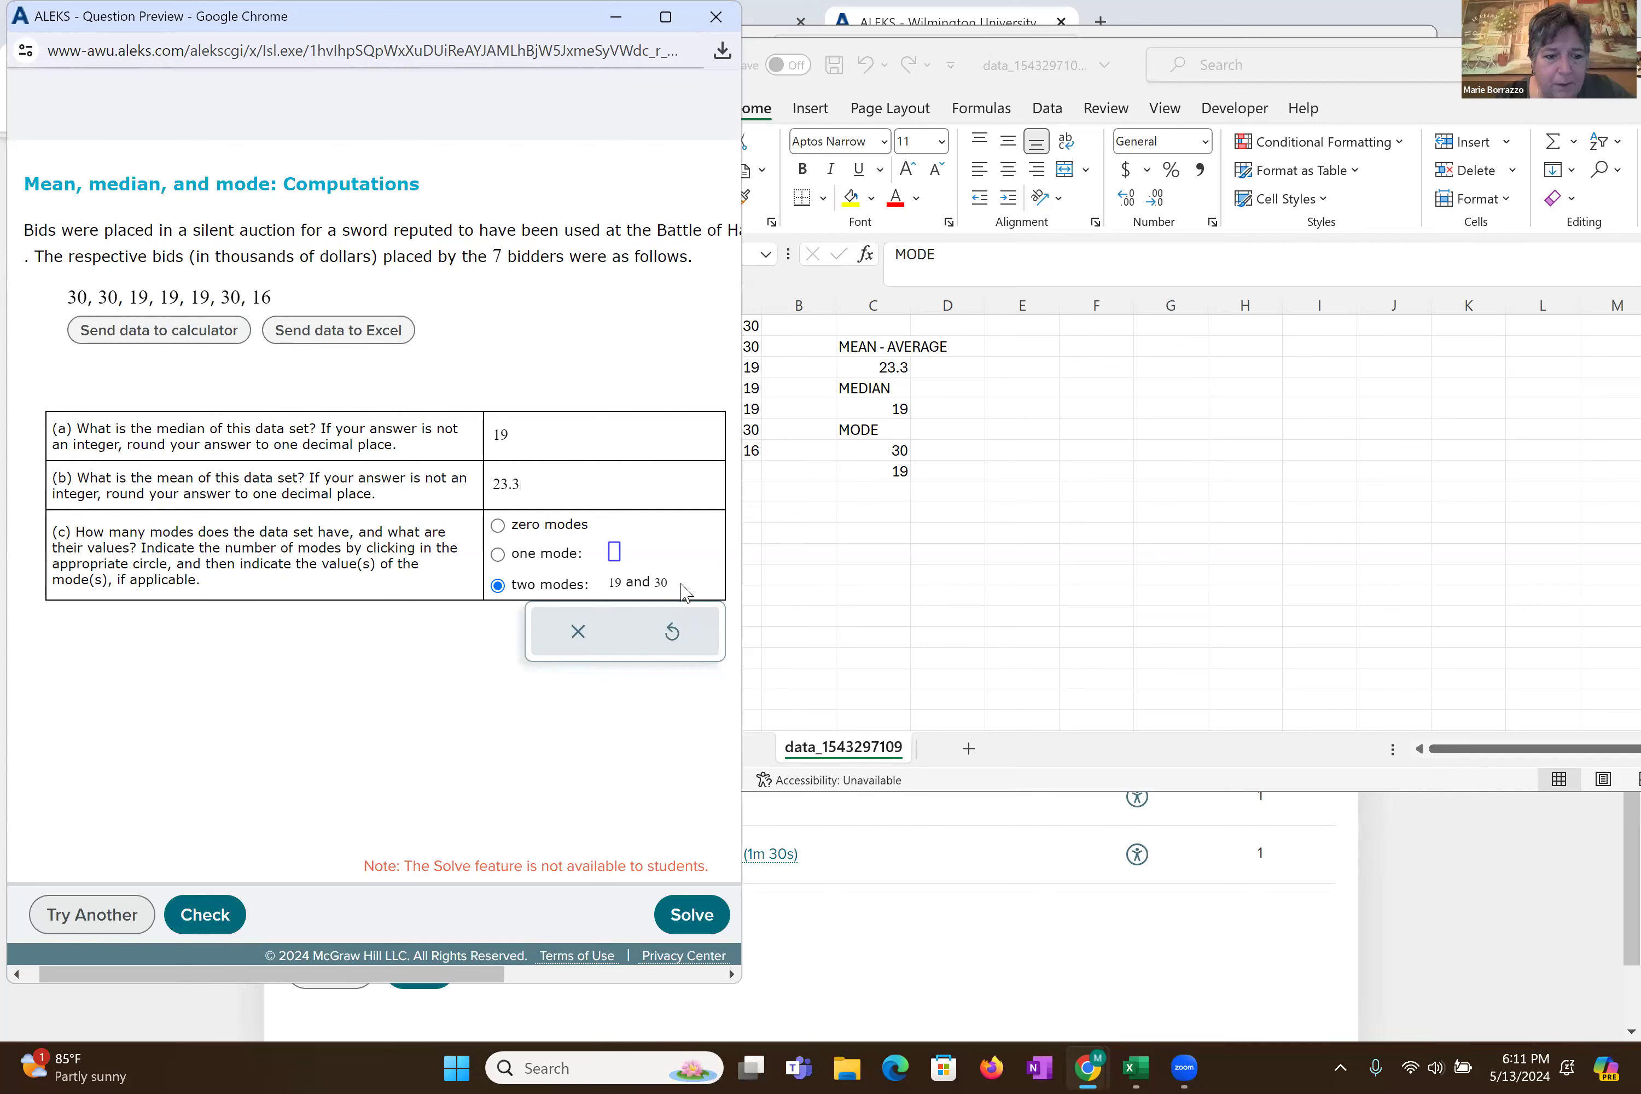
key("Return")
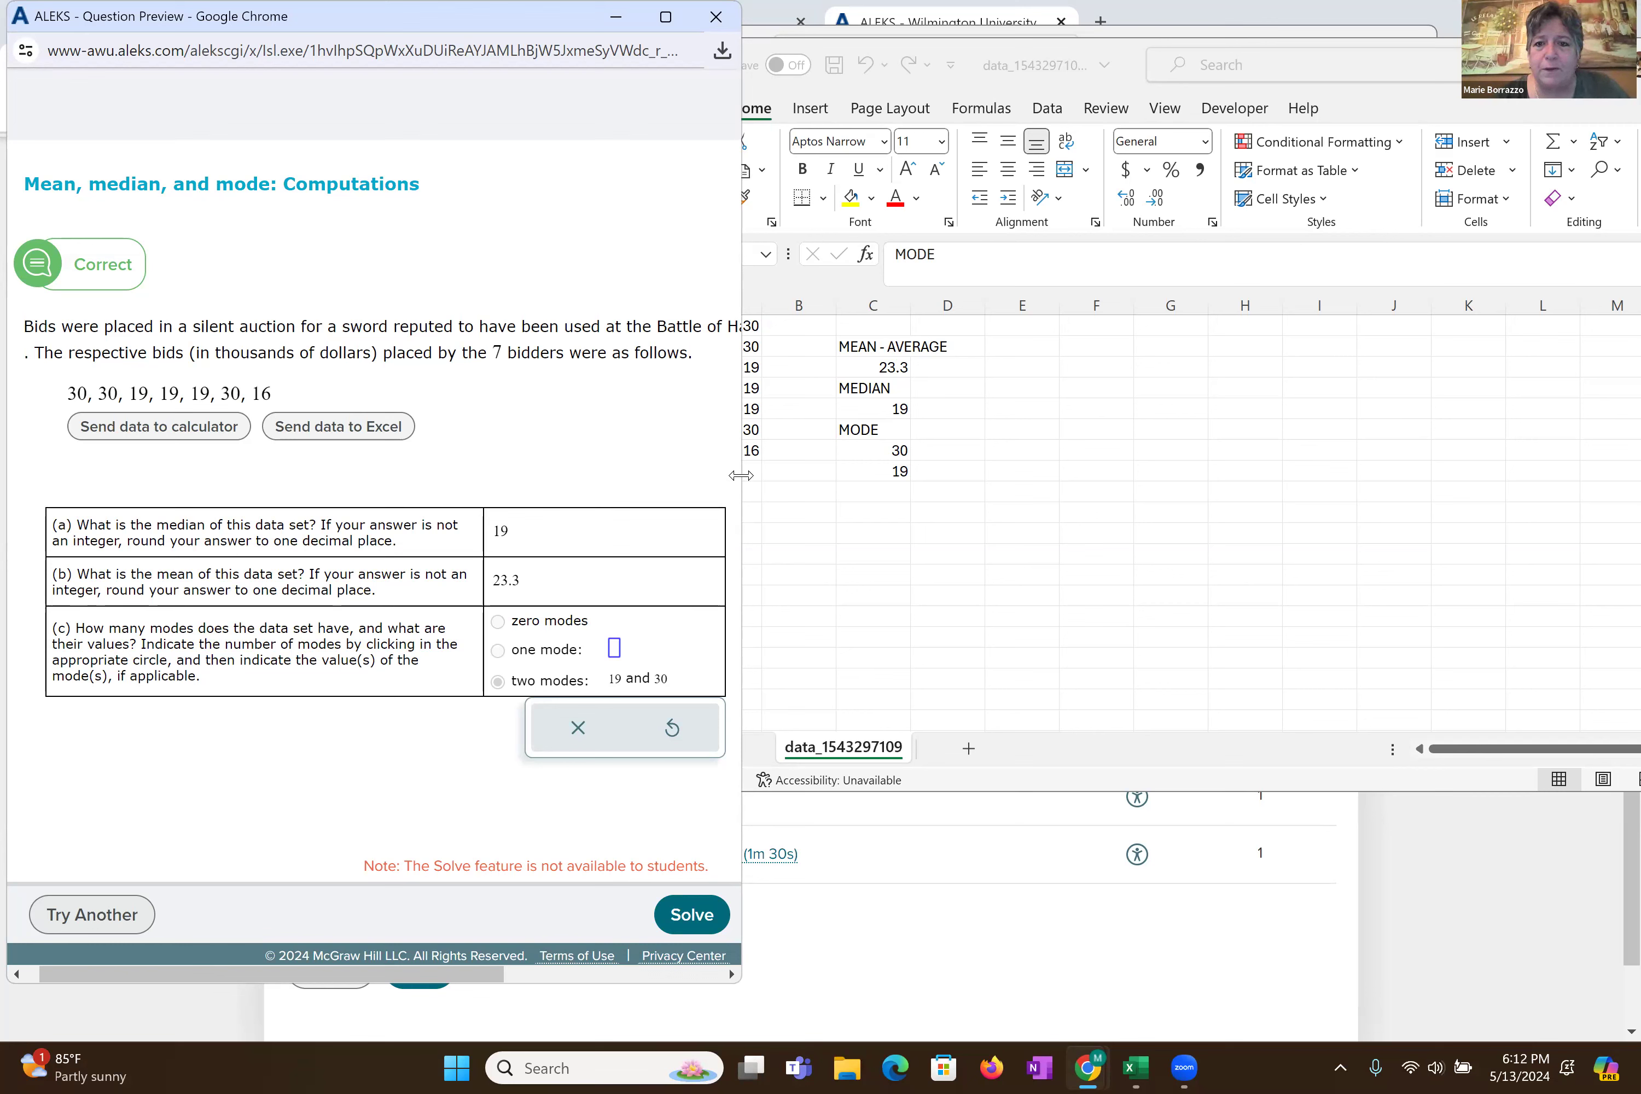
- Widen and close the question preview, and return to the assignment's question list in the browser
left_click_drag(741, 475, 1280, 532)
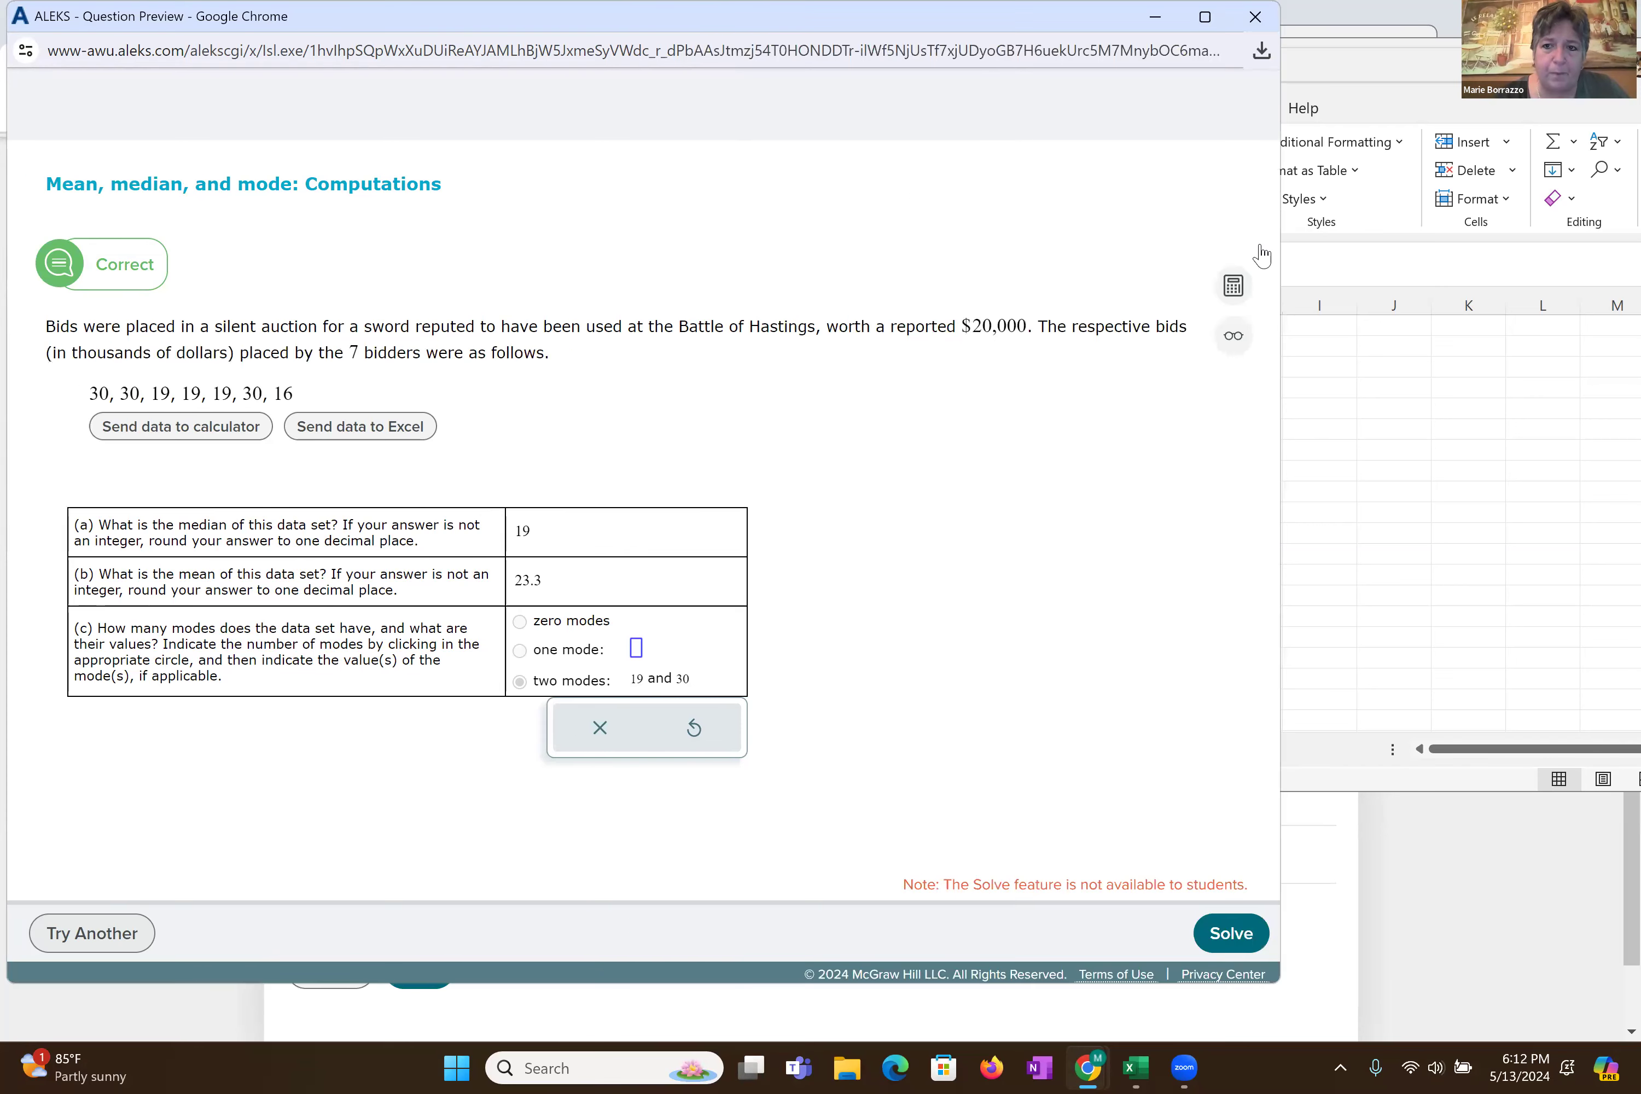
left_click(1255, 21)
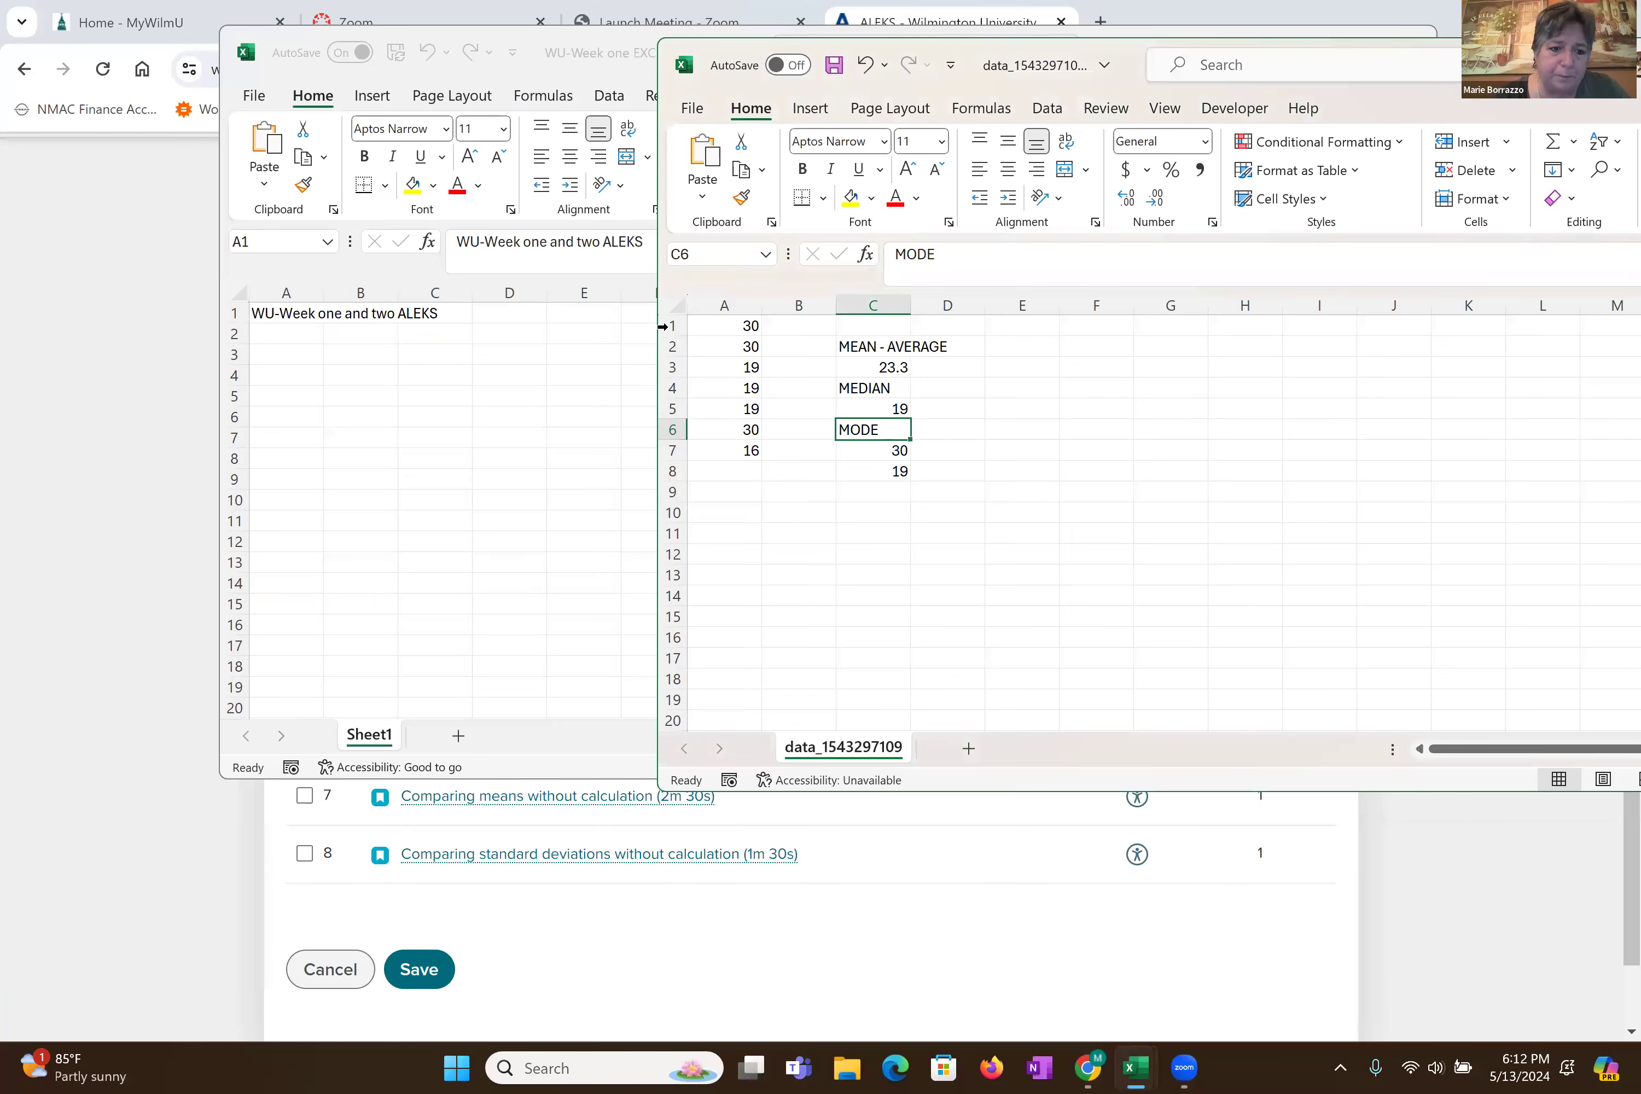
left_click(293, 909)
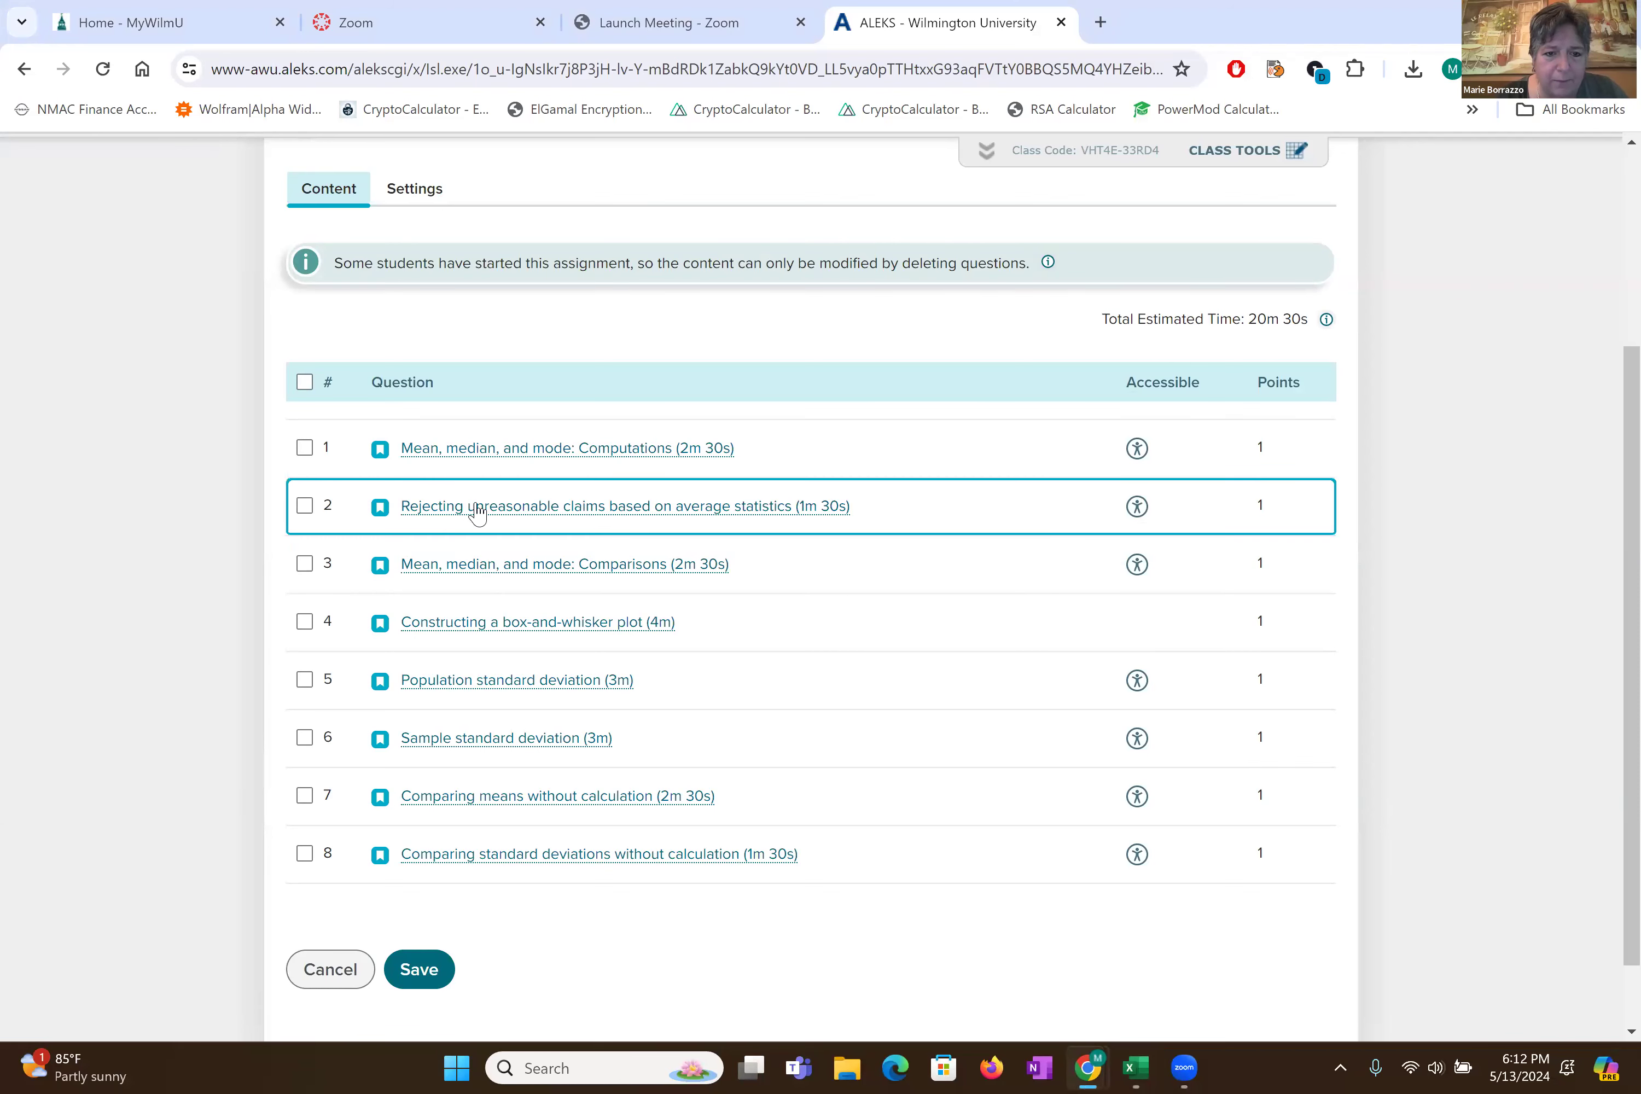
- Open the "Mean, median, and mode: Comparisons" question and paste its 26 reaction times into the Excel sheet from A12 down
left_click(461, 569)
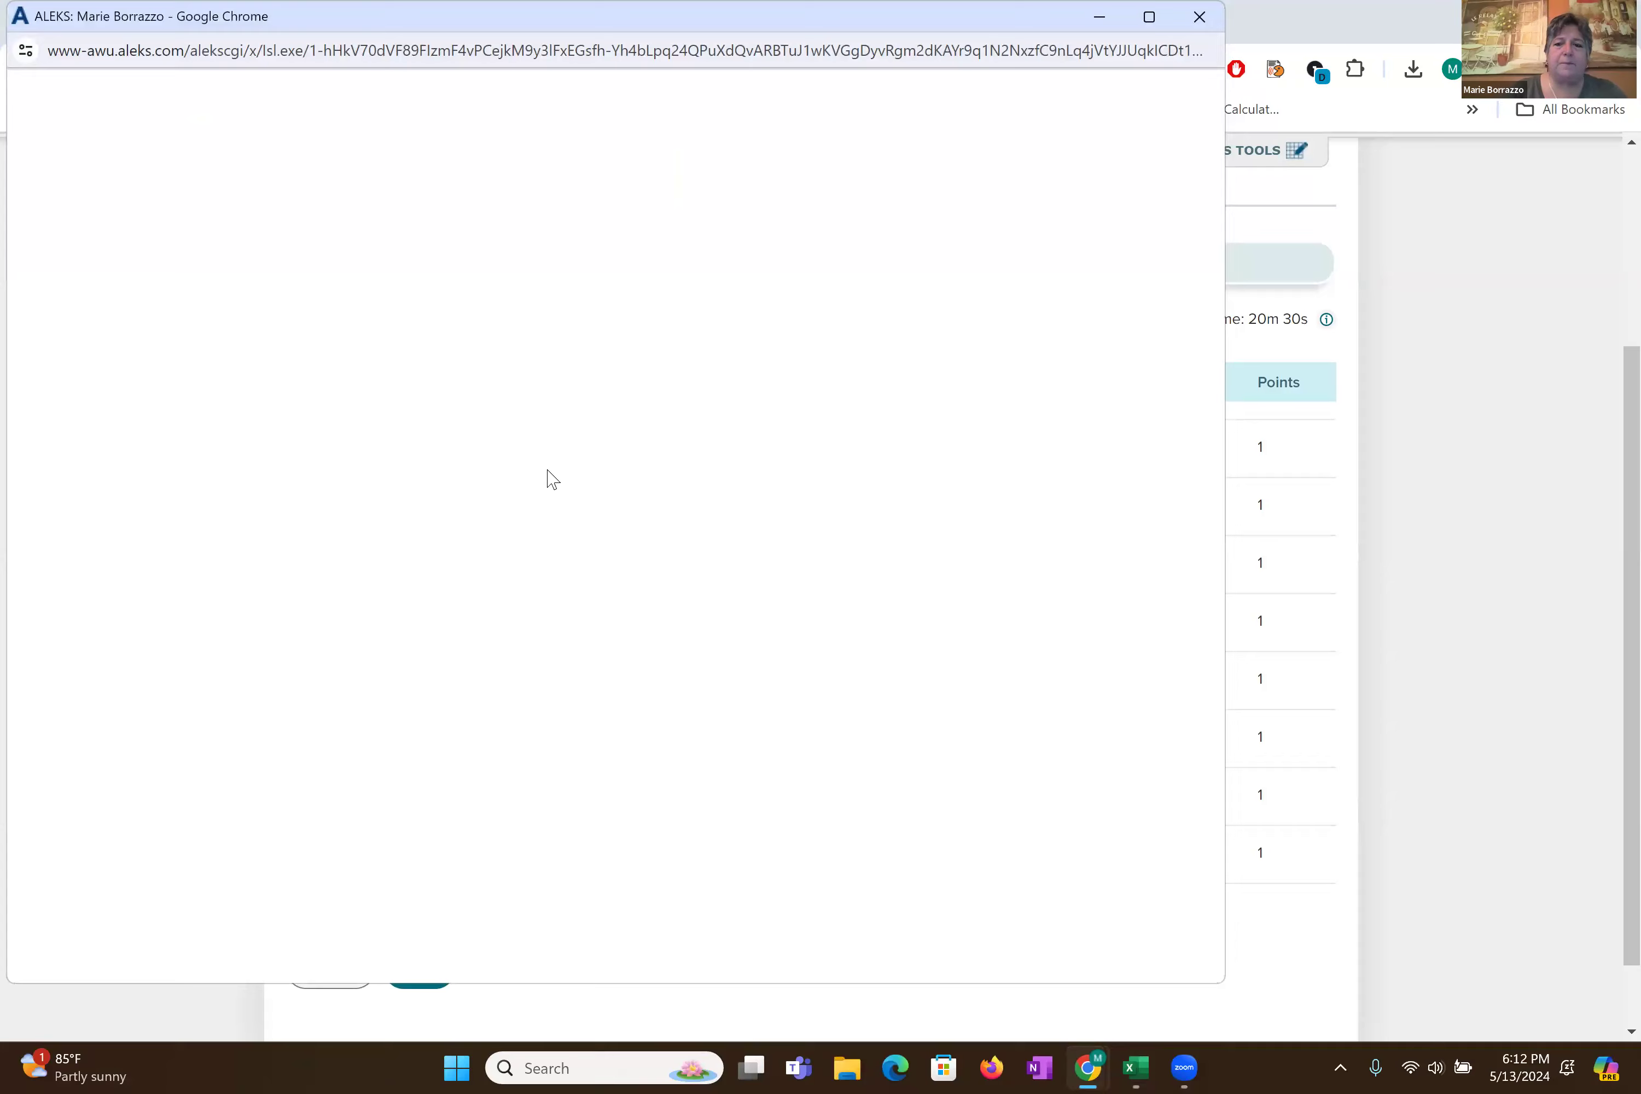
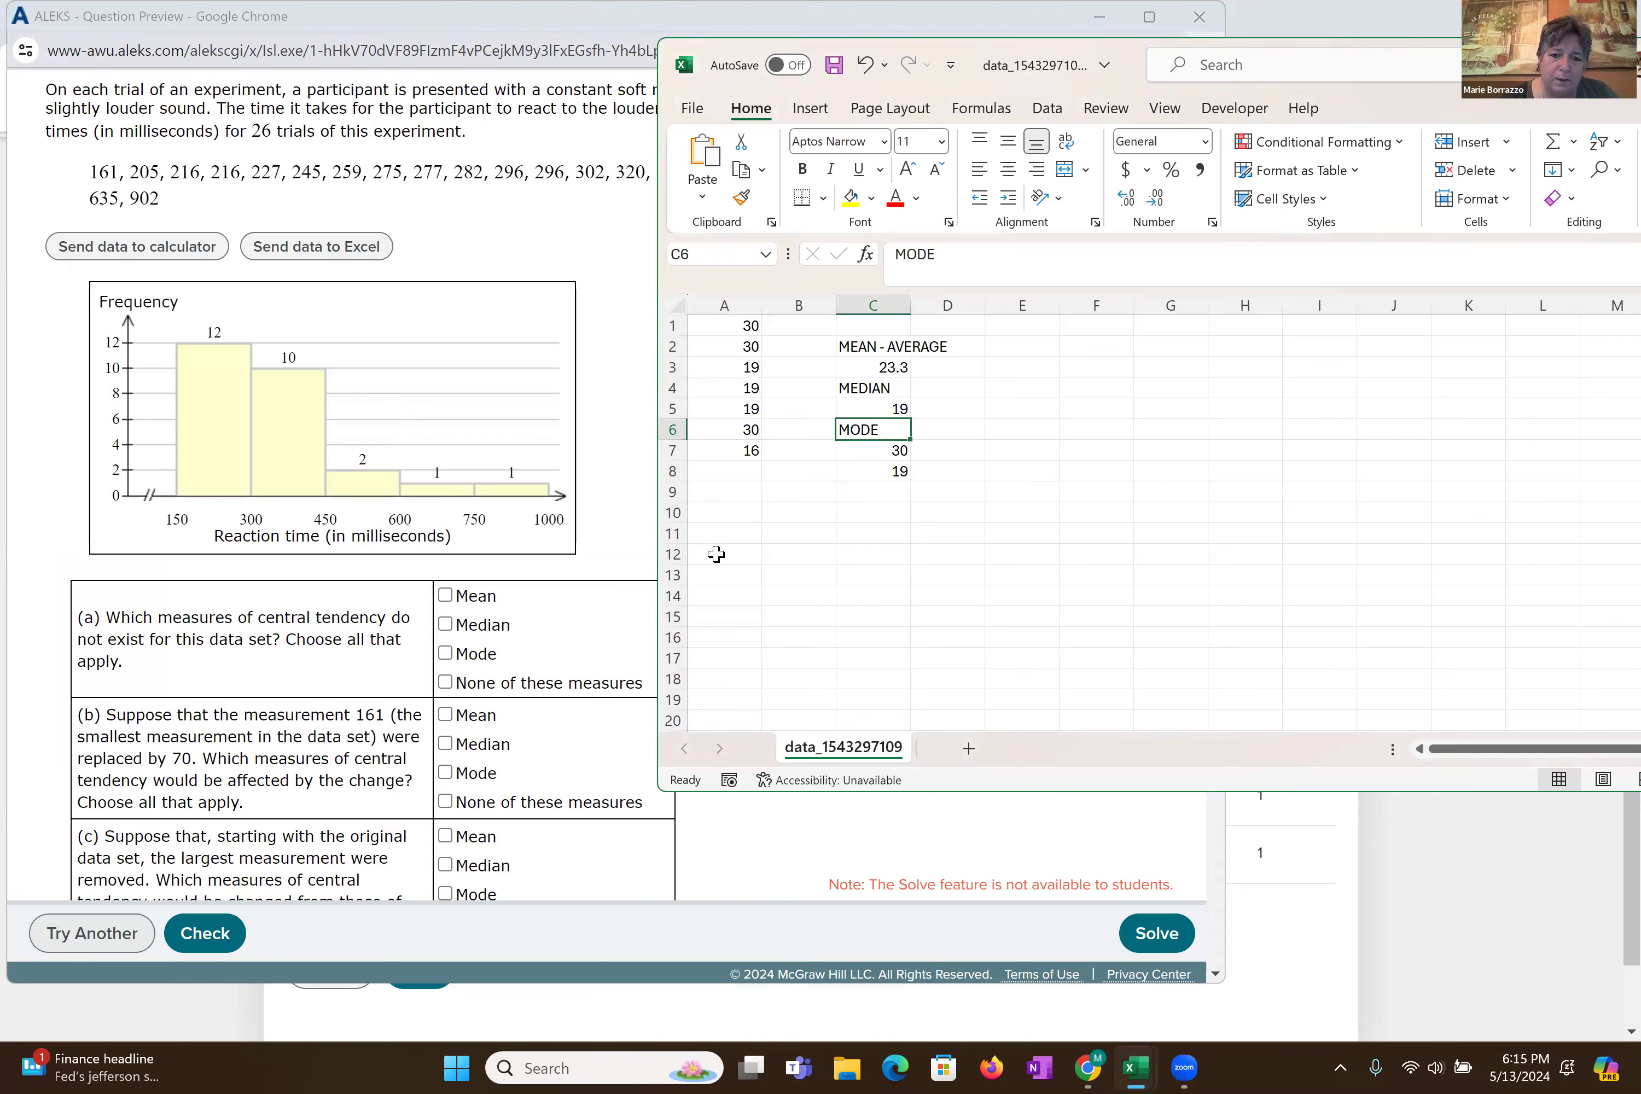
key("ctrl+v")
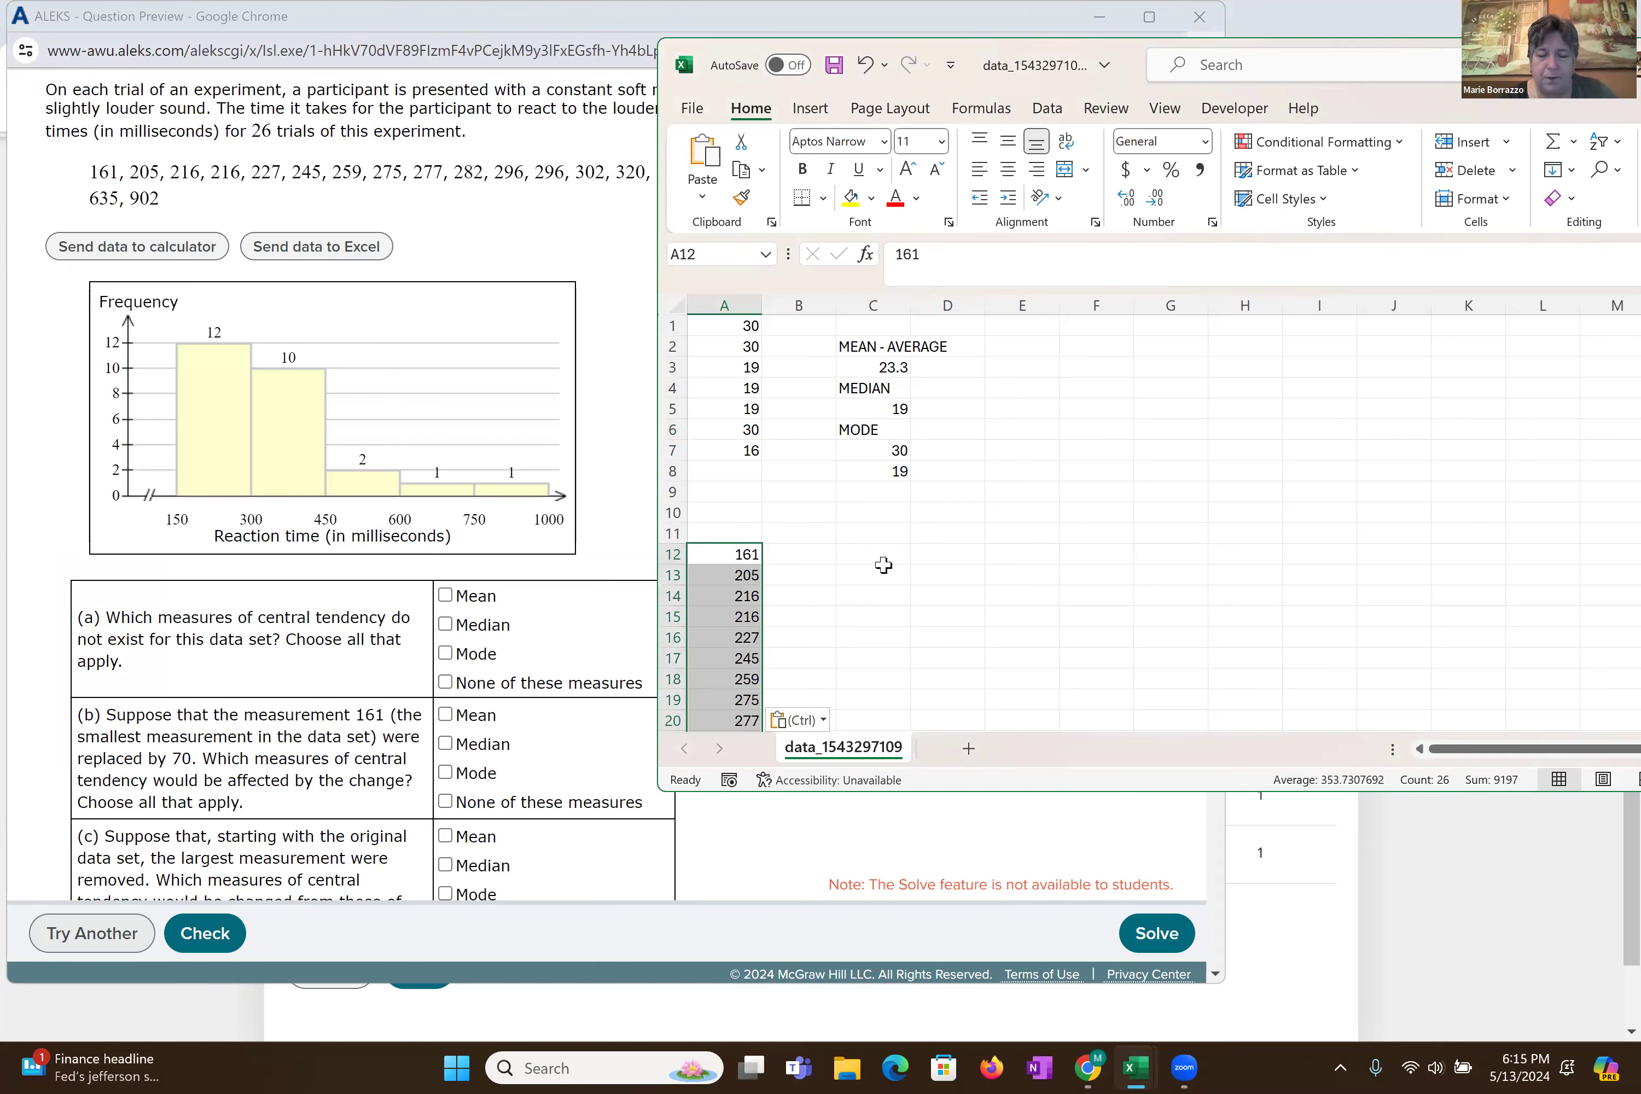
scroll(884, 565, "down", 4)
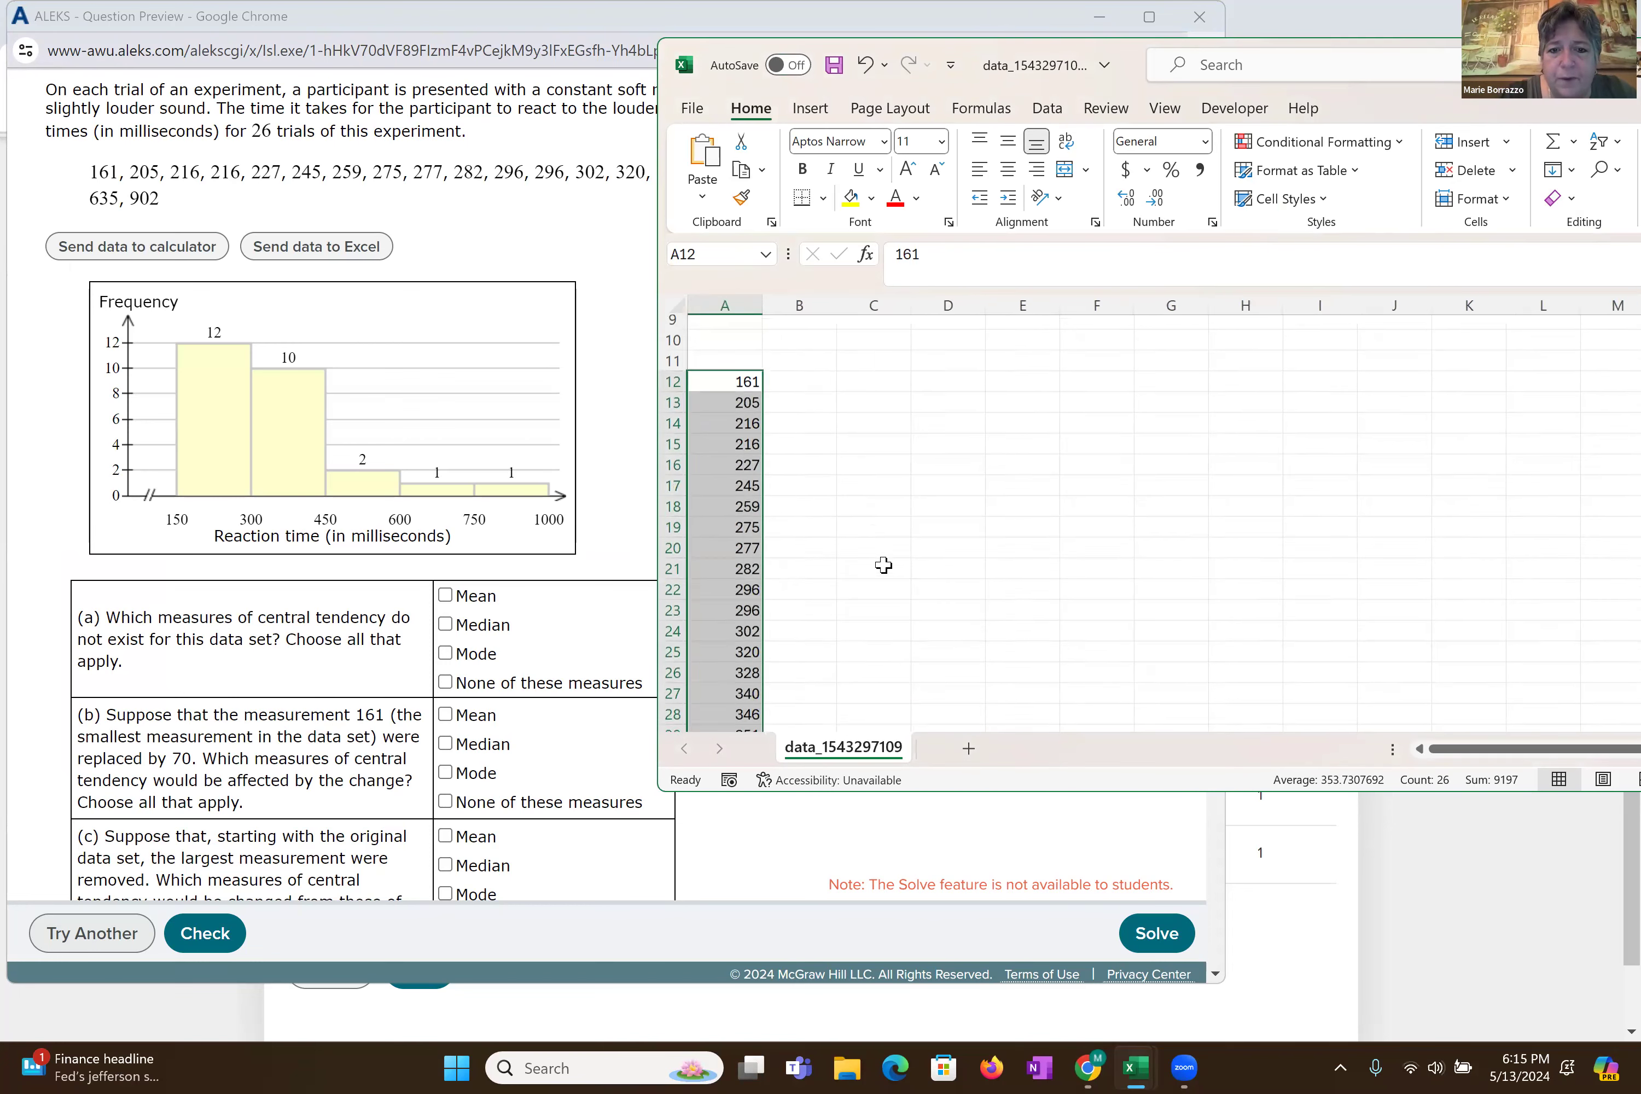
scroll(883, 564, "down", 1)
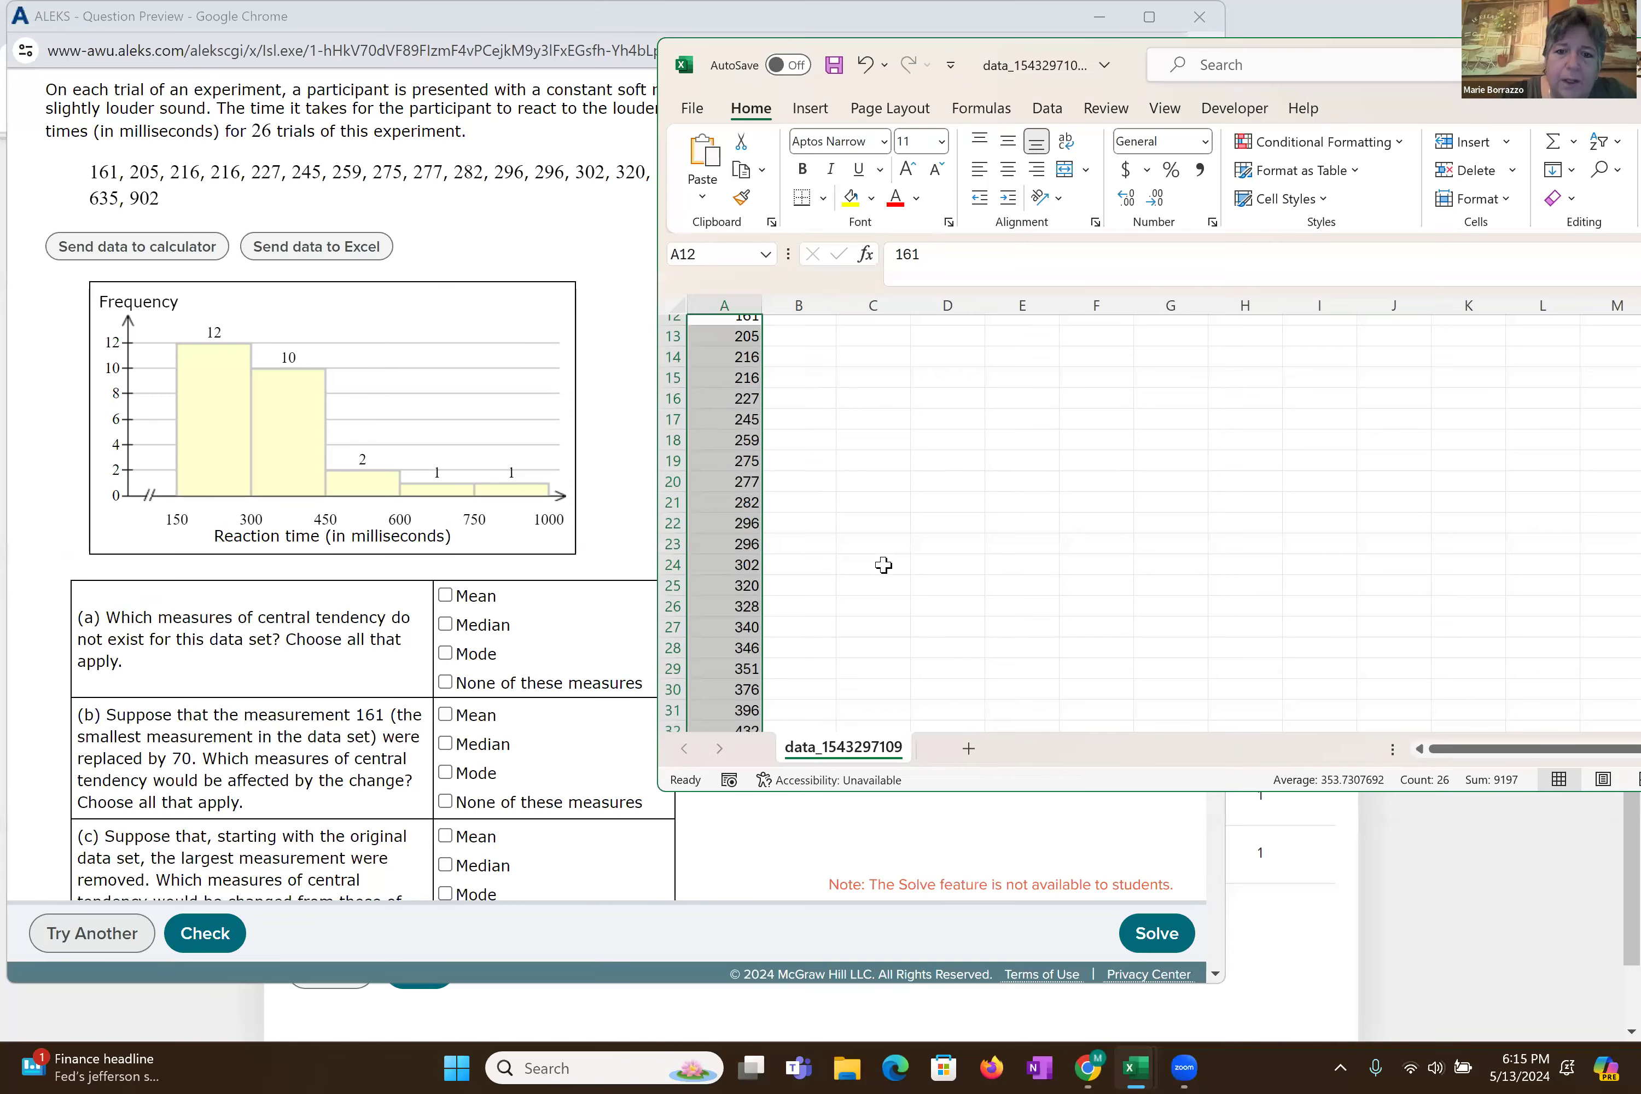
scroll(884, 564, "up", 1)
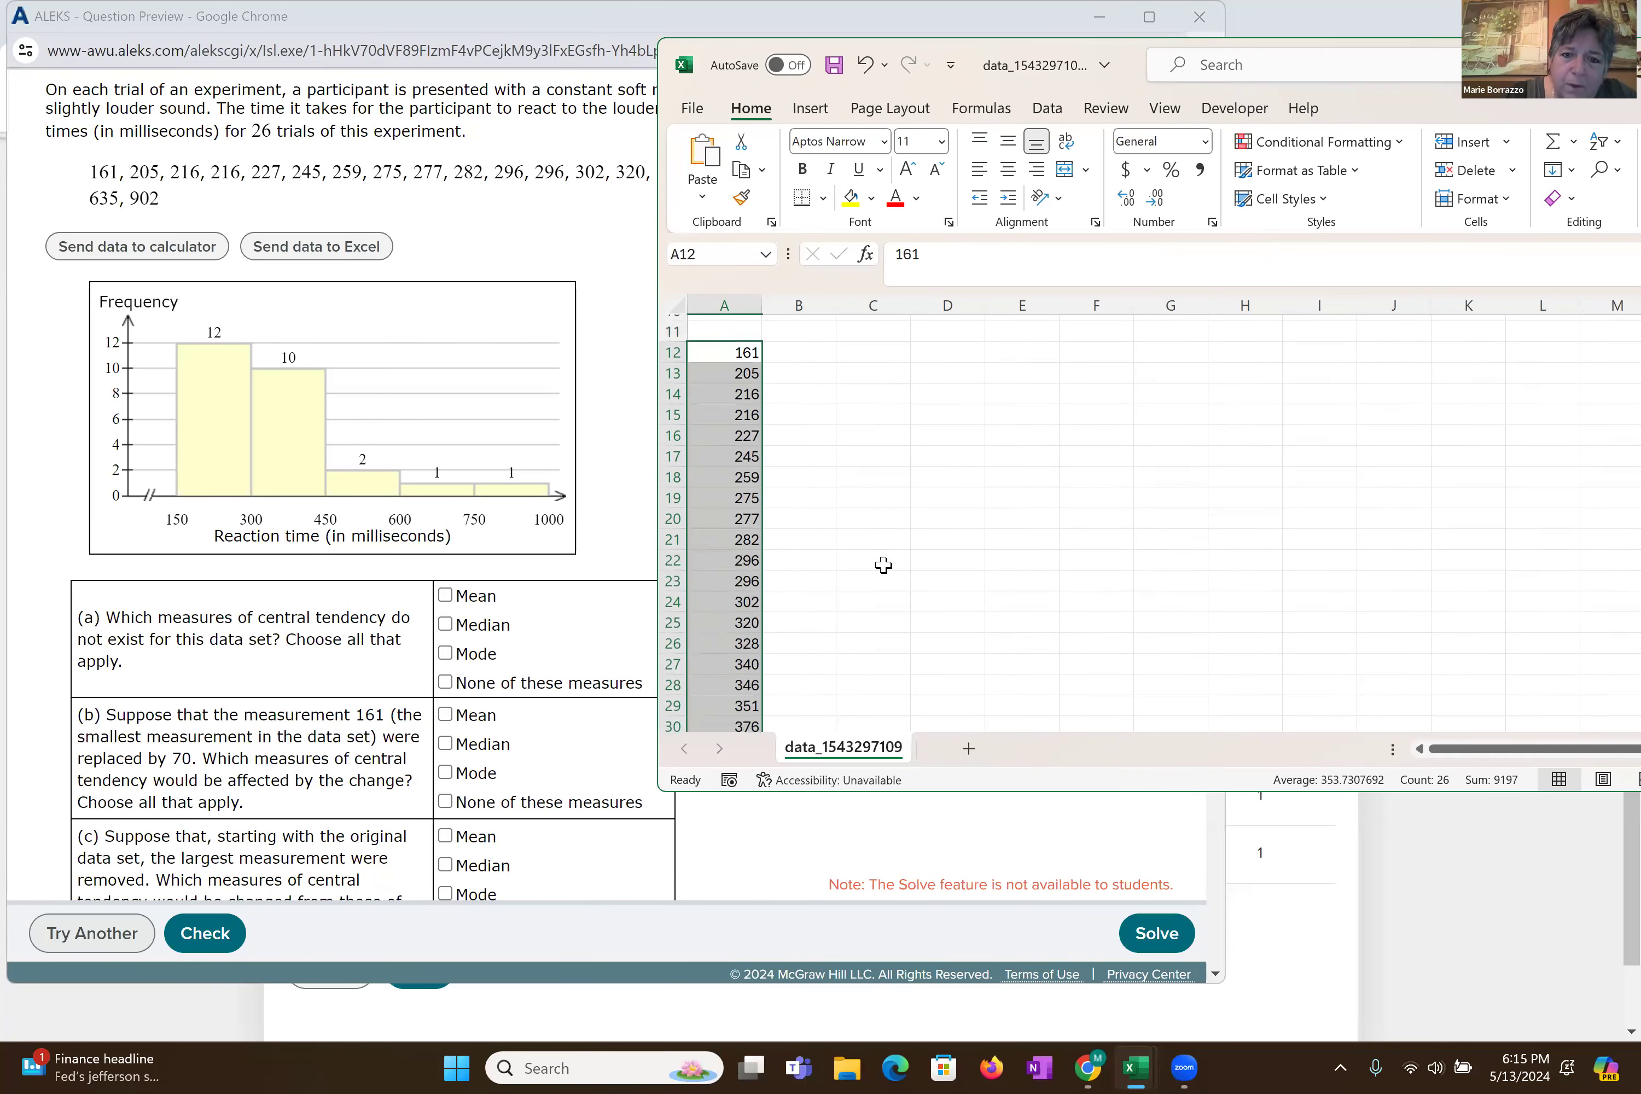
- Begin a formula in cell C12, beside the pasted reaction times
scroll(883, 565, "up", 1)
key("Right")
key("Right")
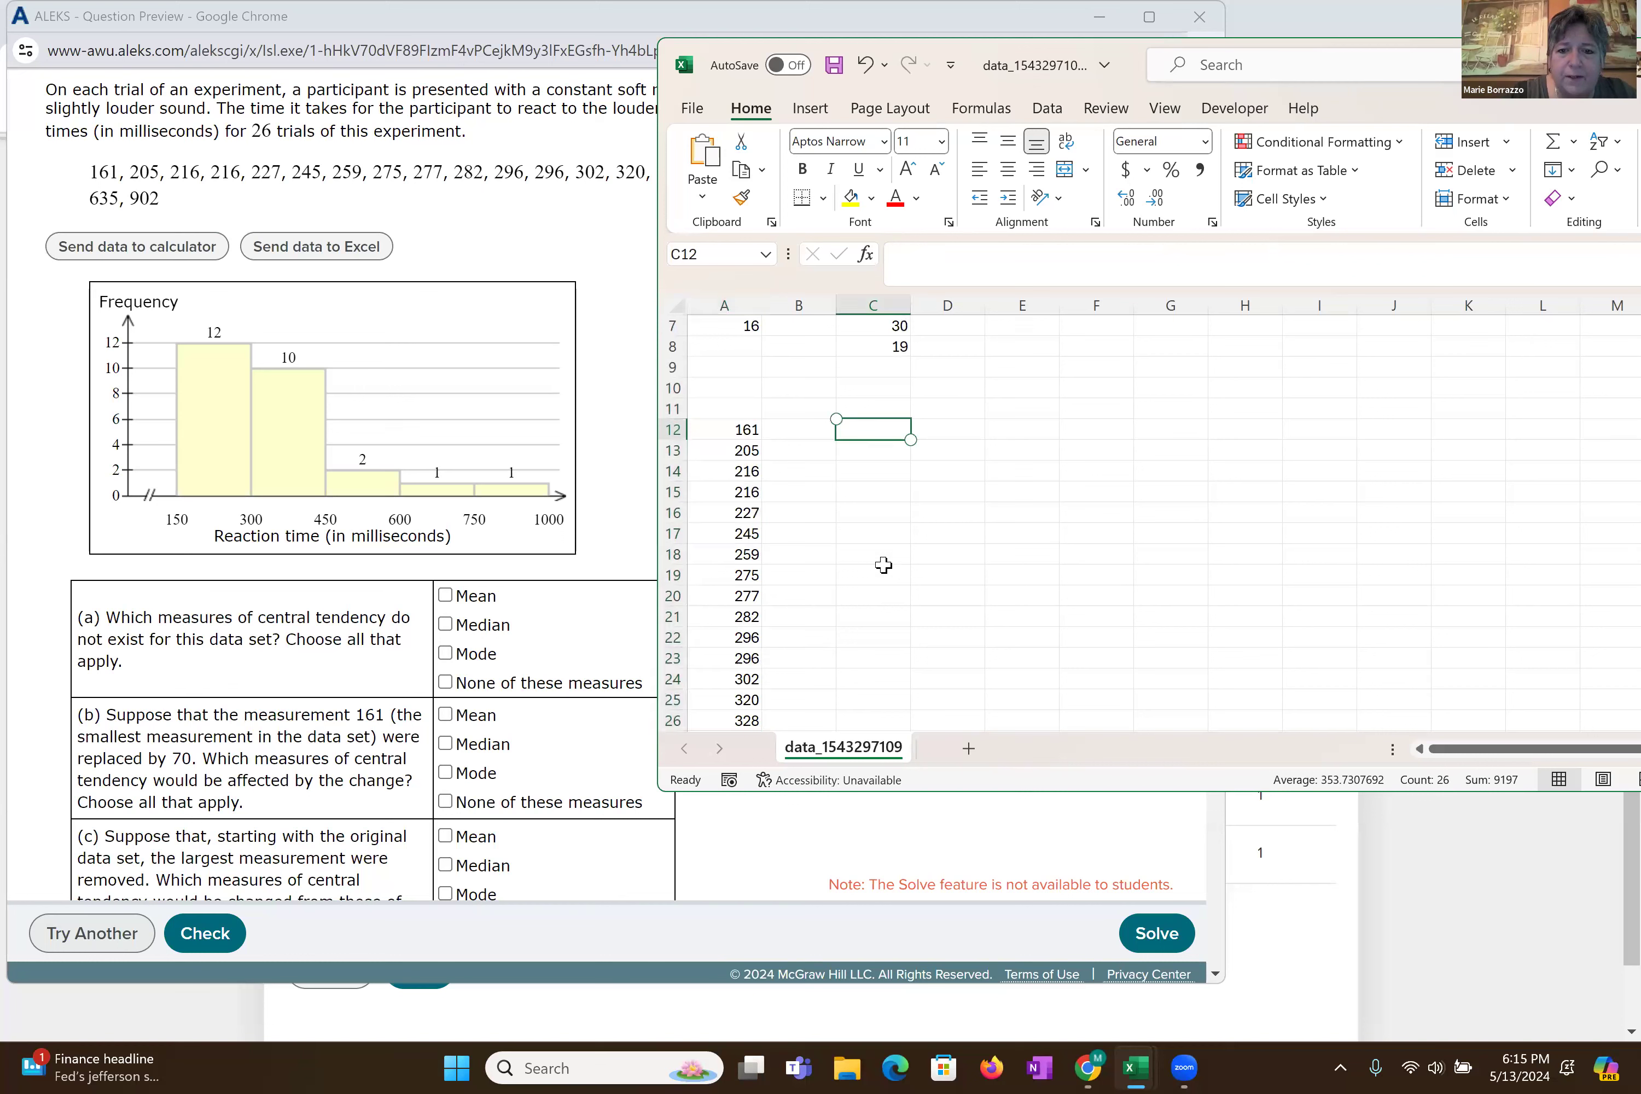
type("=")
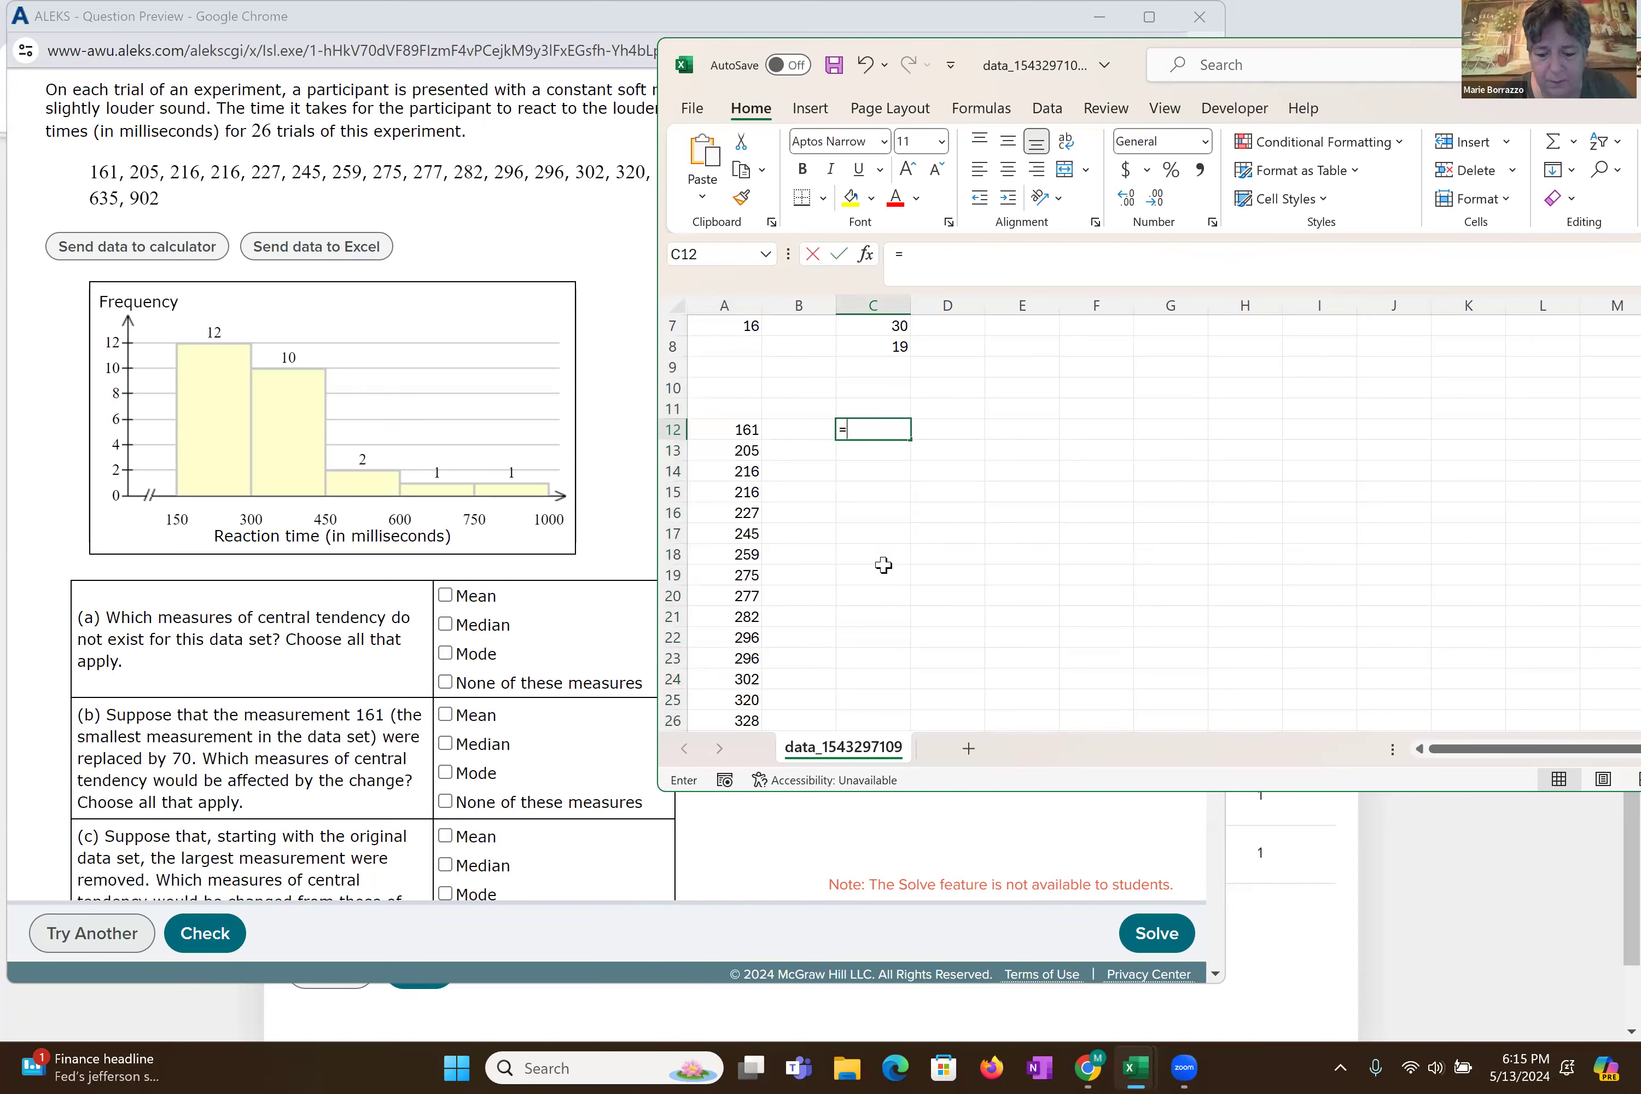
type("MEAN")
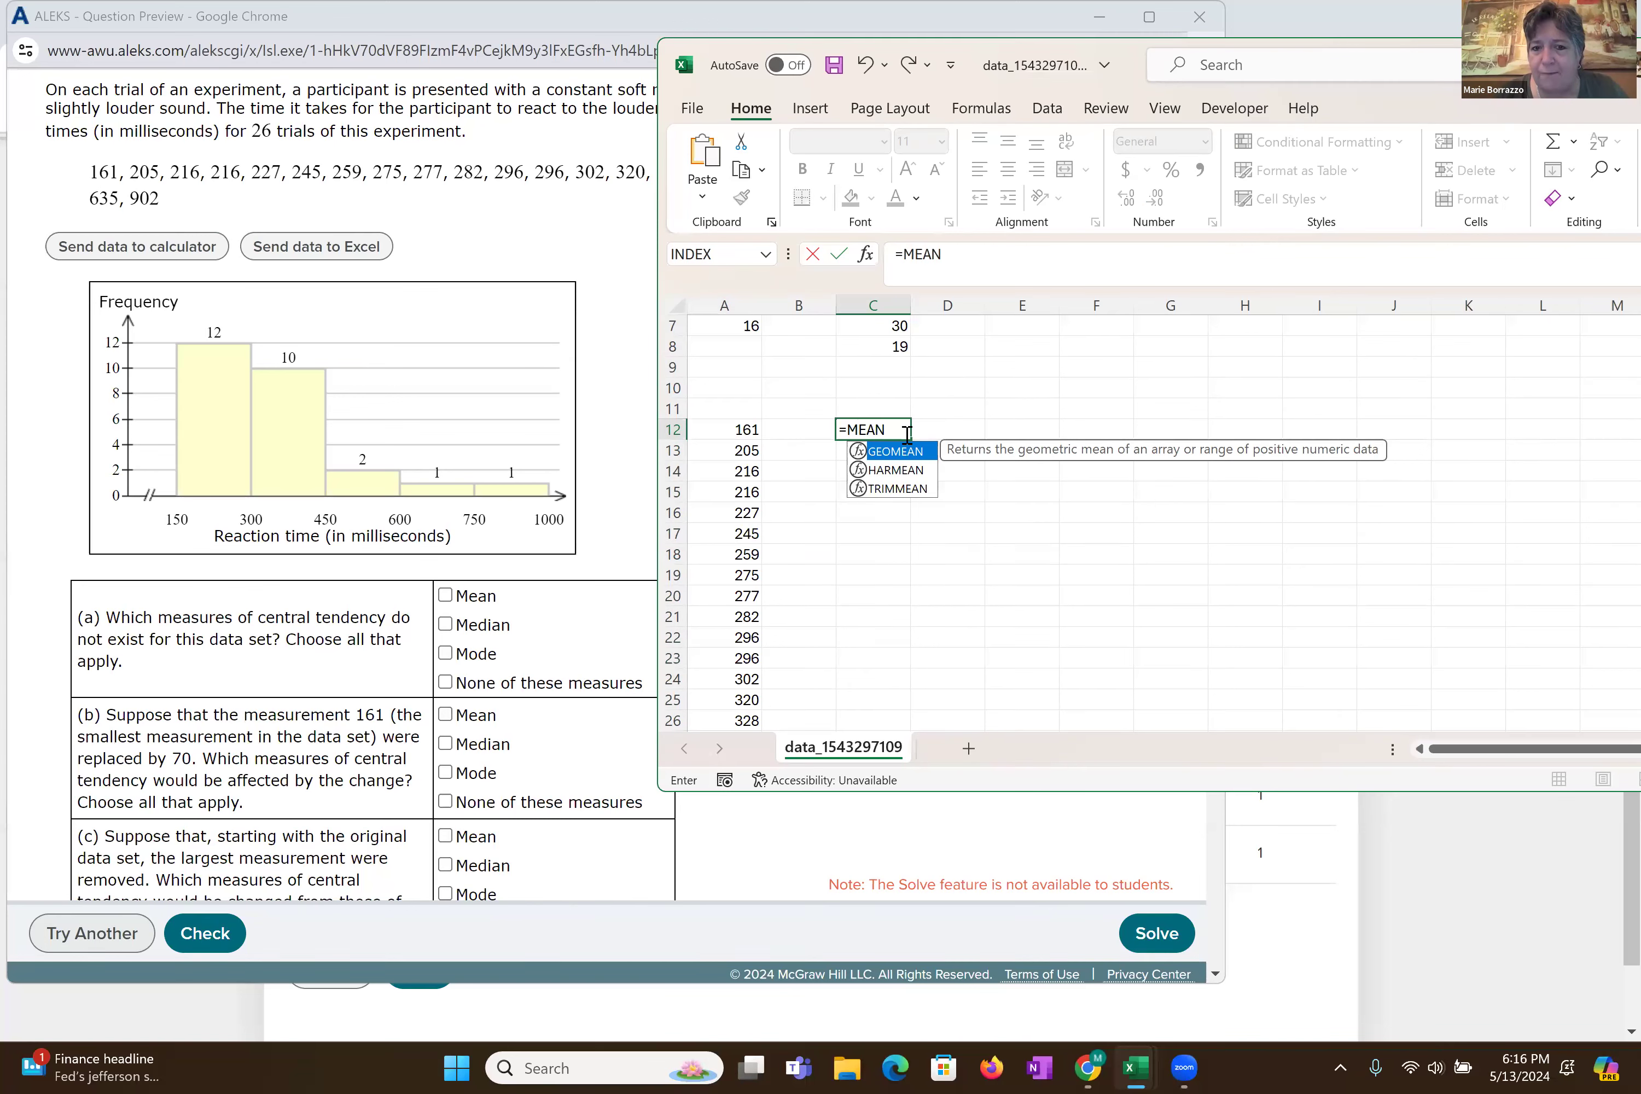
key("BackSpace")
key("BackSpace")
key("BackSpace")
key("BackSpace")
- Complete the formula in C12 with the AVERAGE function over the reaction times in A12:A37
type("AV")
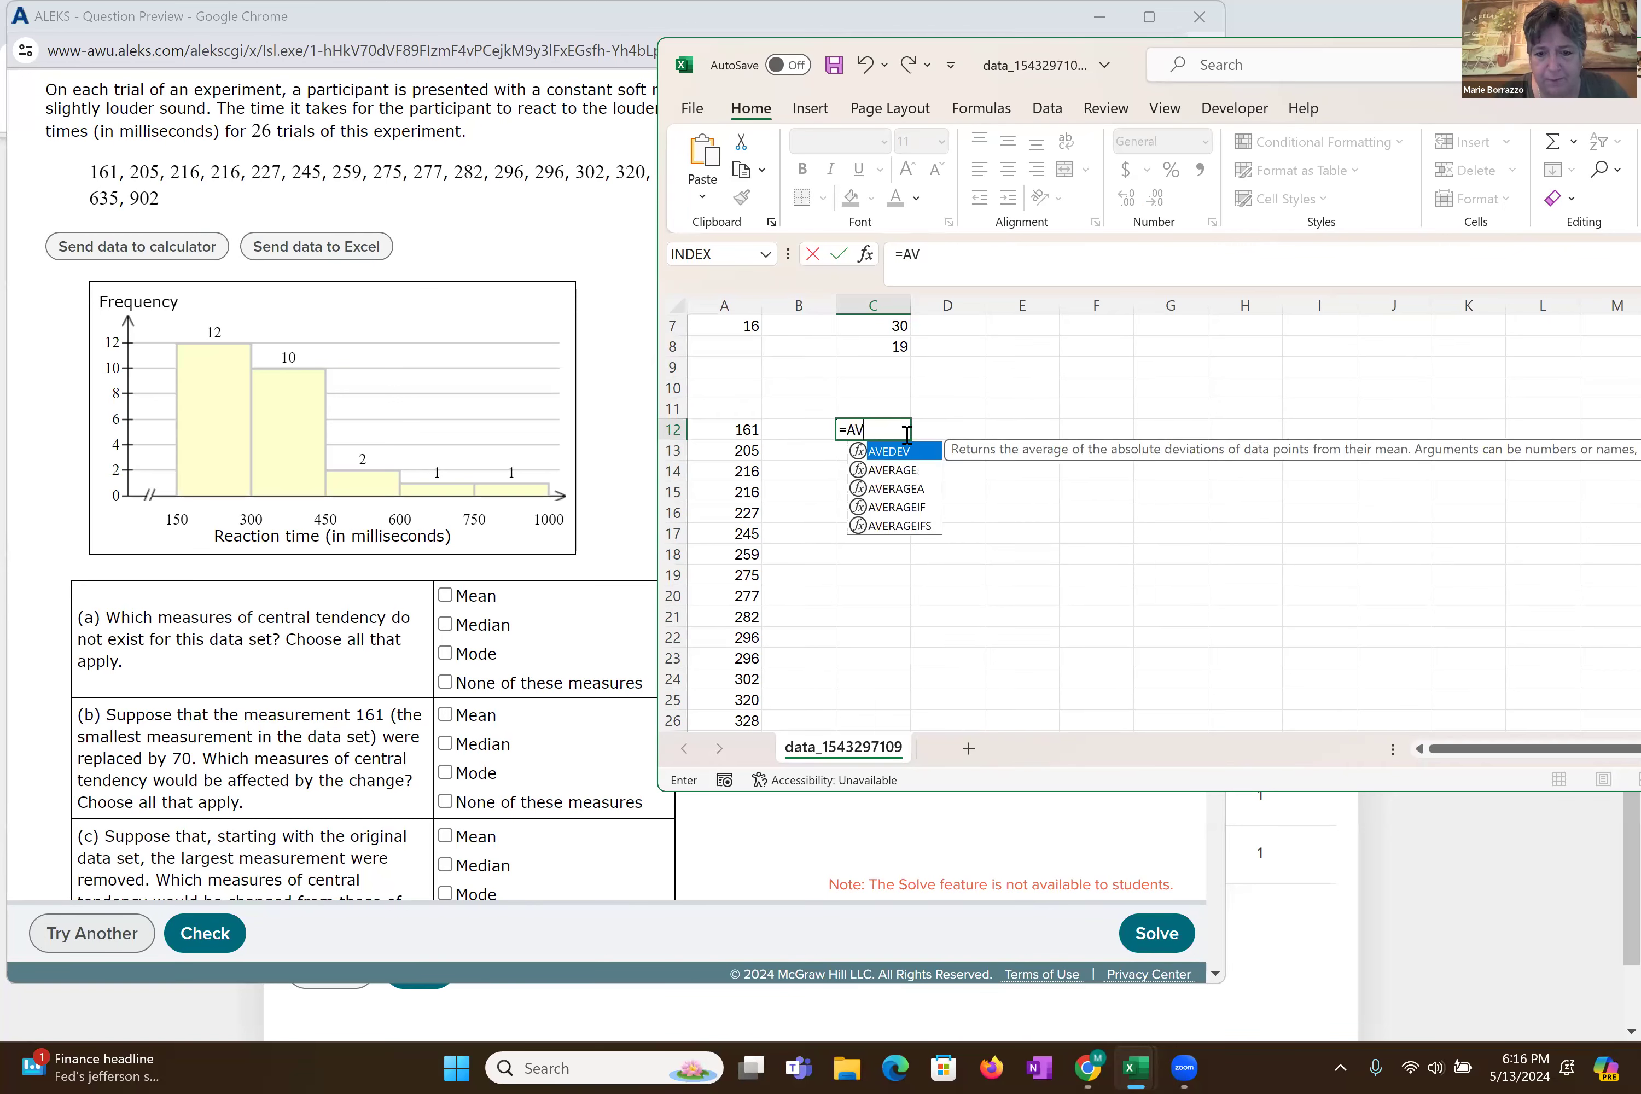
type("ERAGE")
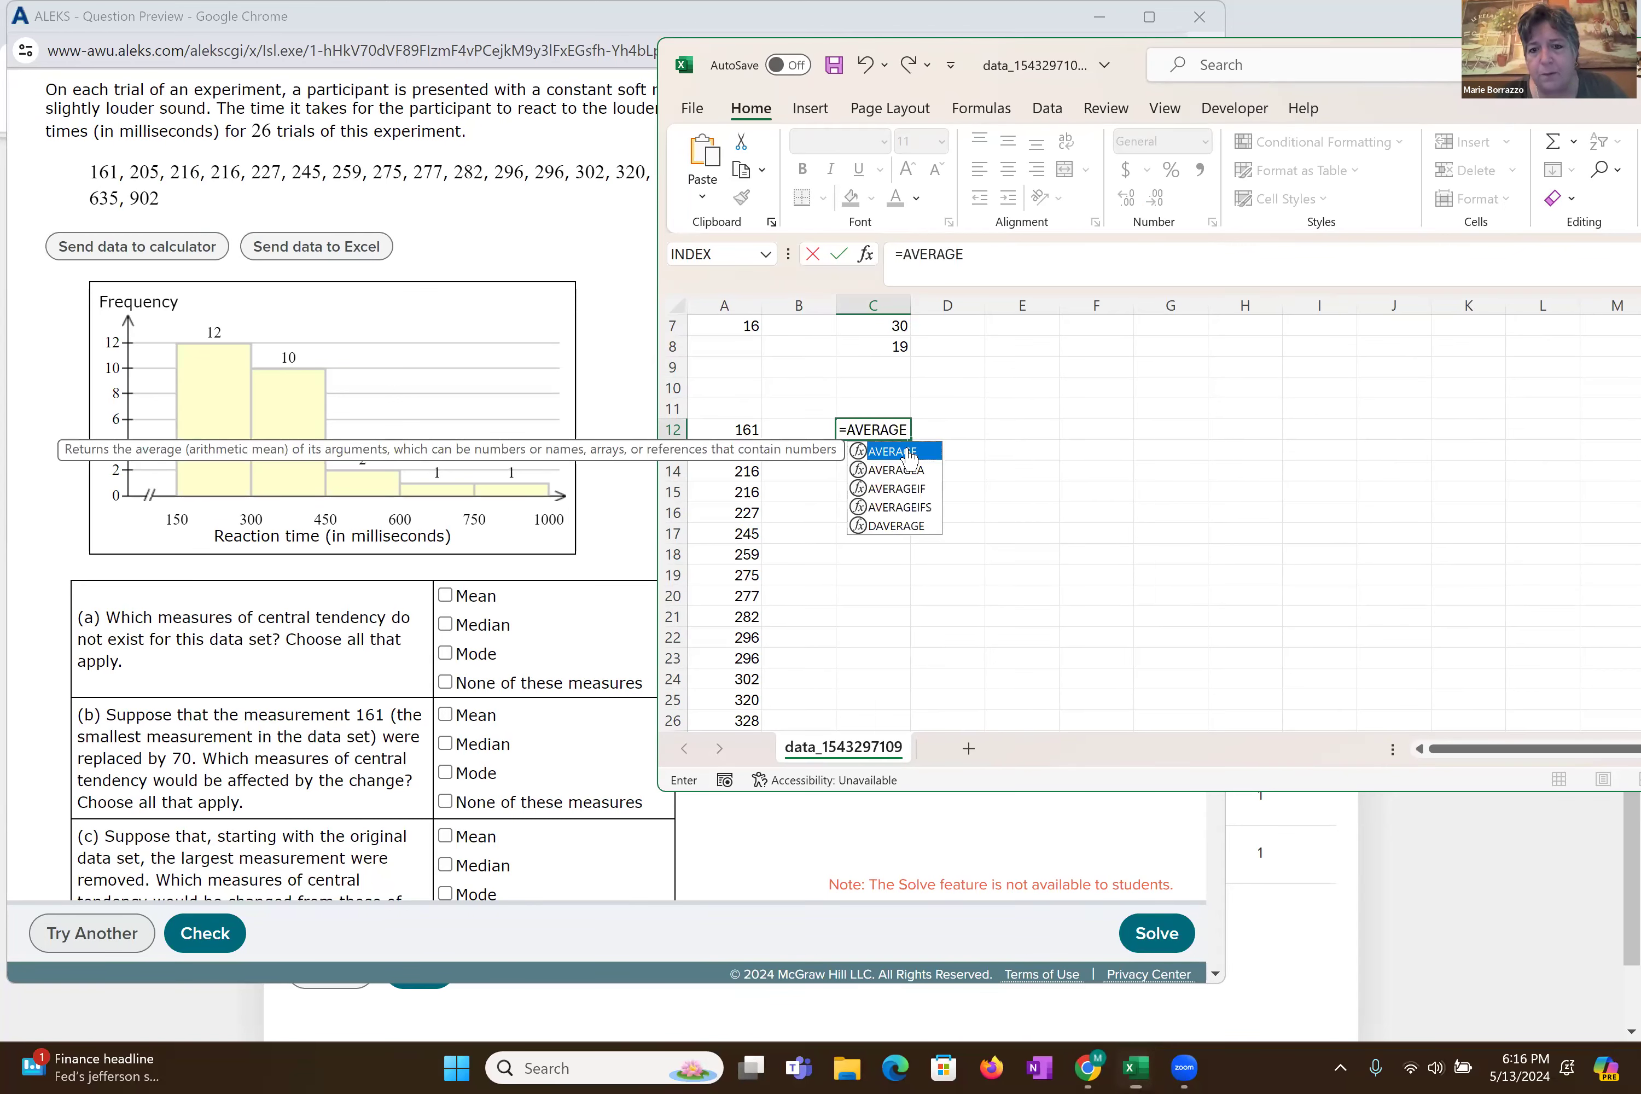
double_click(910, 457)
left_click(897, 450)
left_click_drag(747, 430, 741, 693)
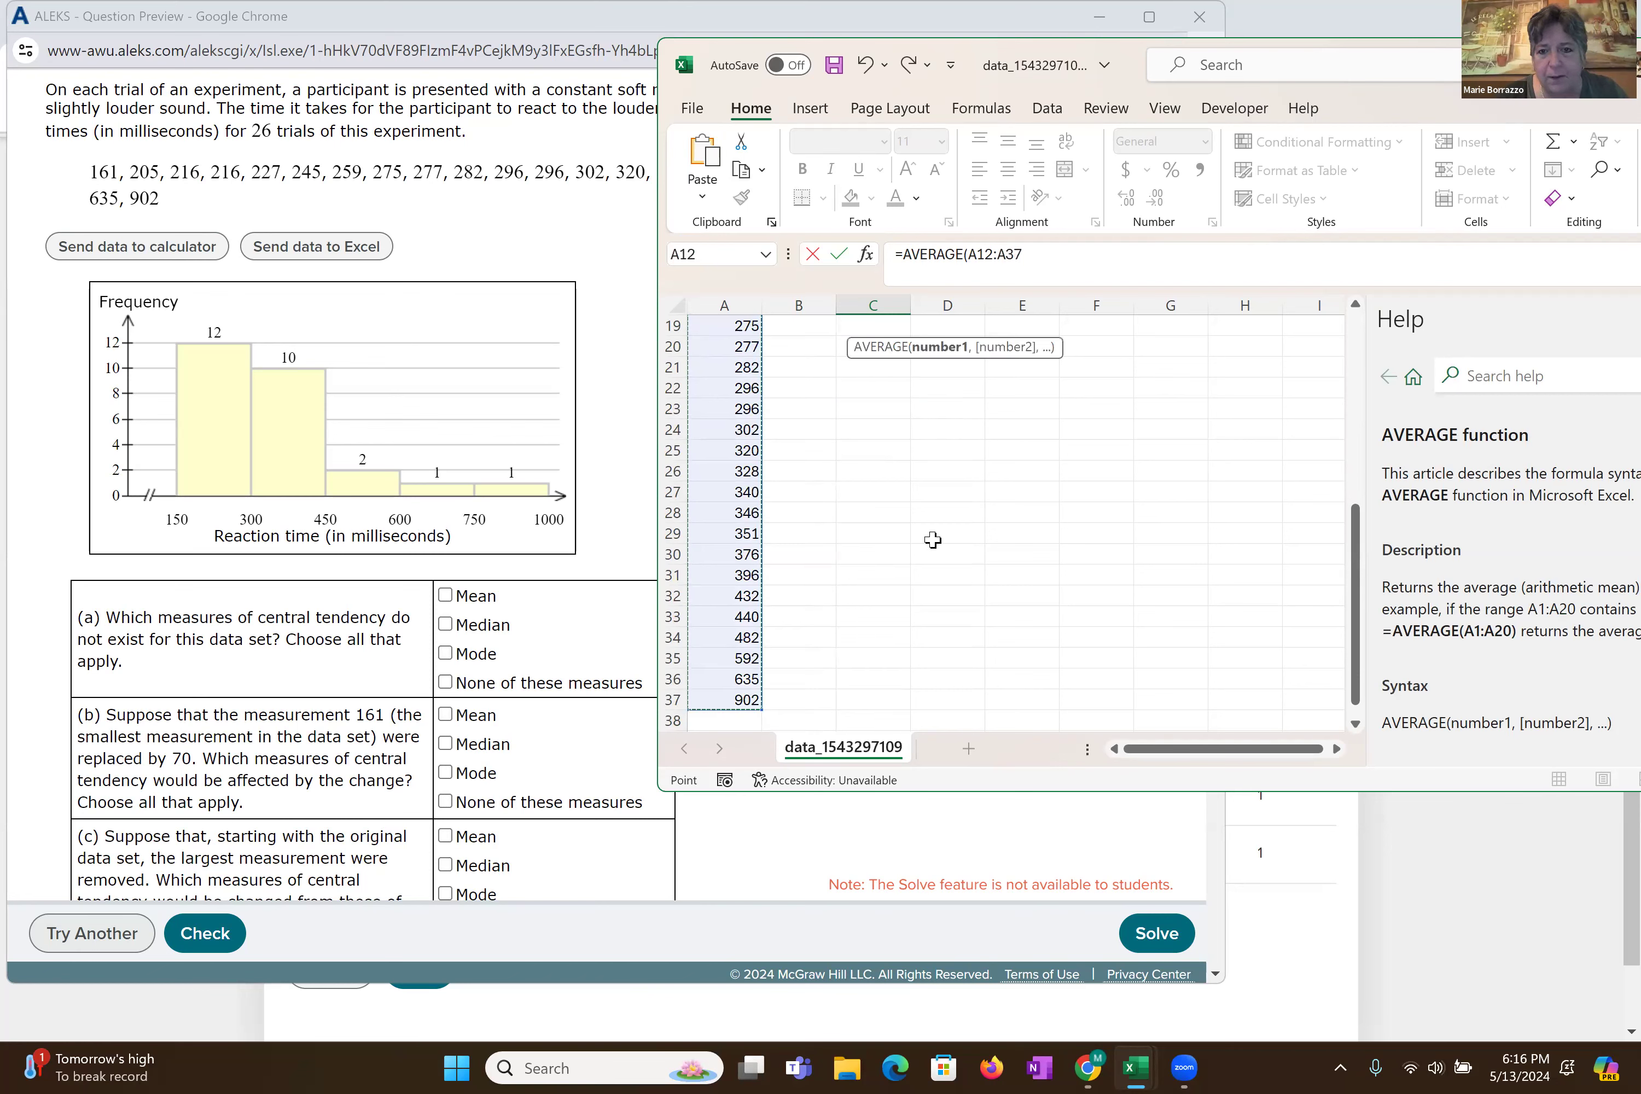
key("Return")
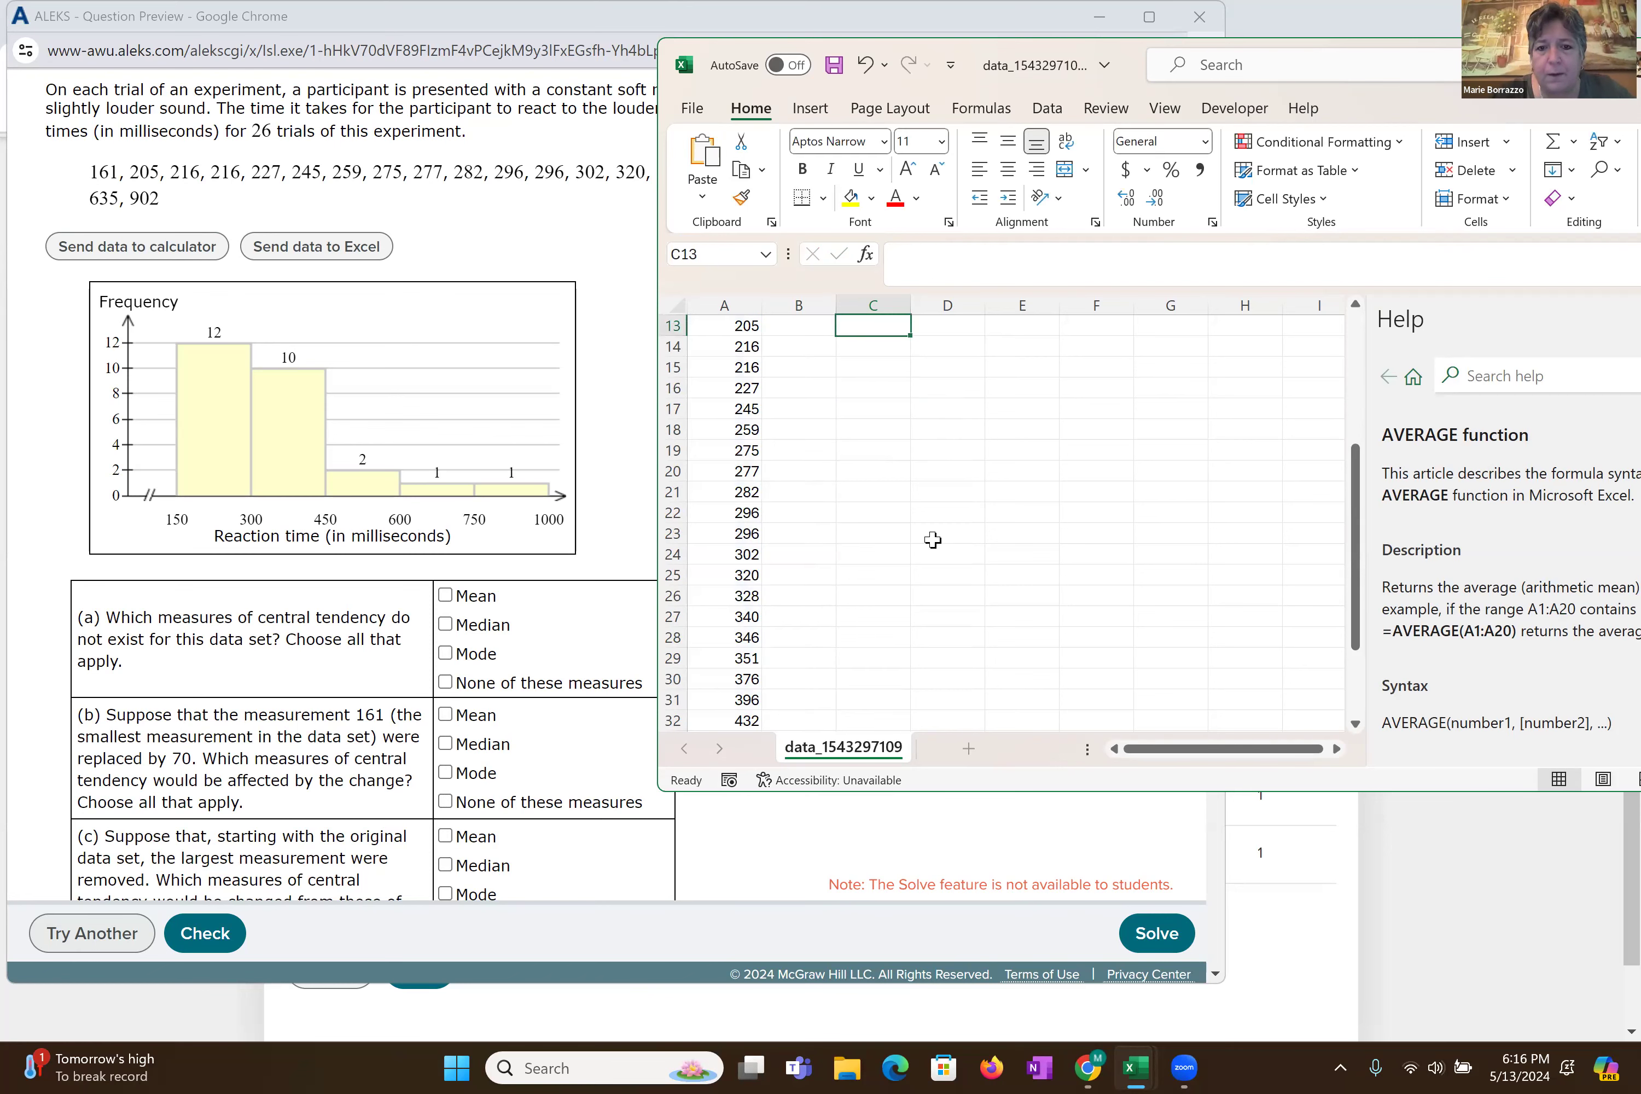
scroll(933, 540, "up", 2)
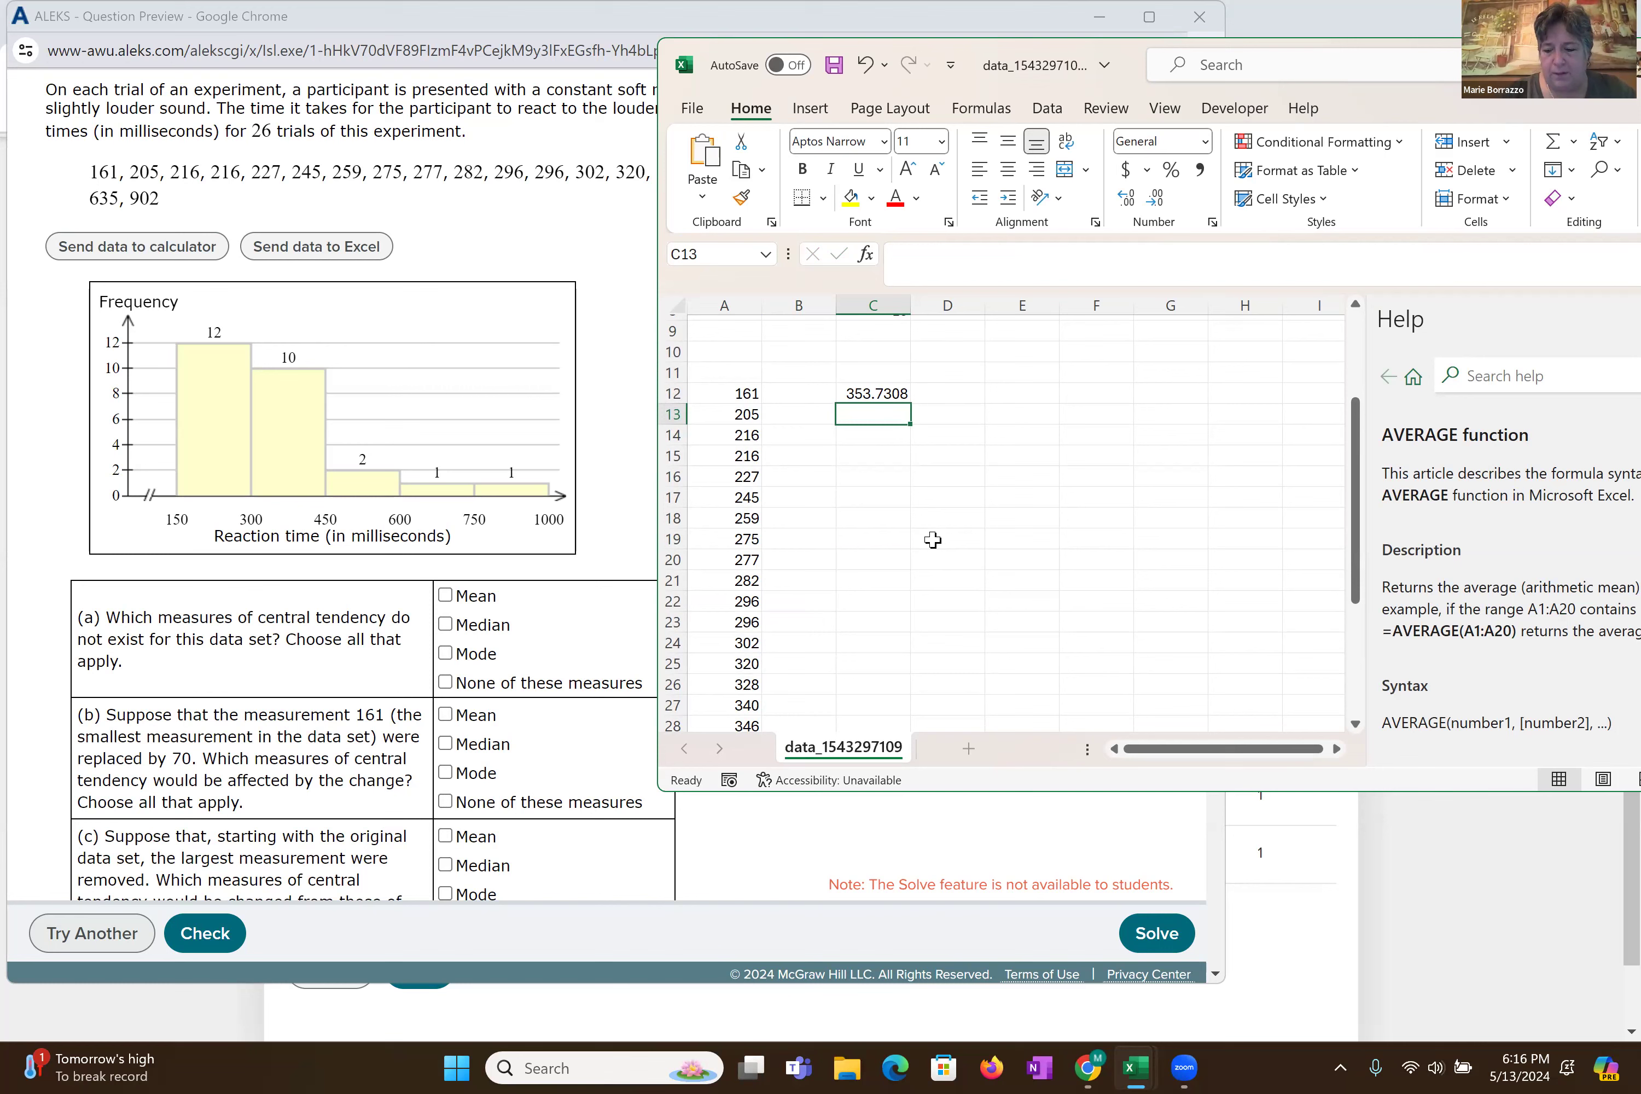
- Label cell B12 "Mean/average" and cell B13 "median"
key("Left")
key("Up")
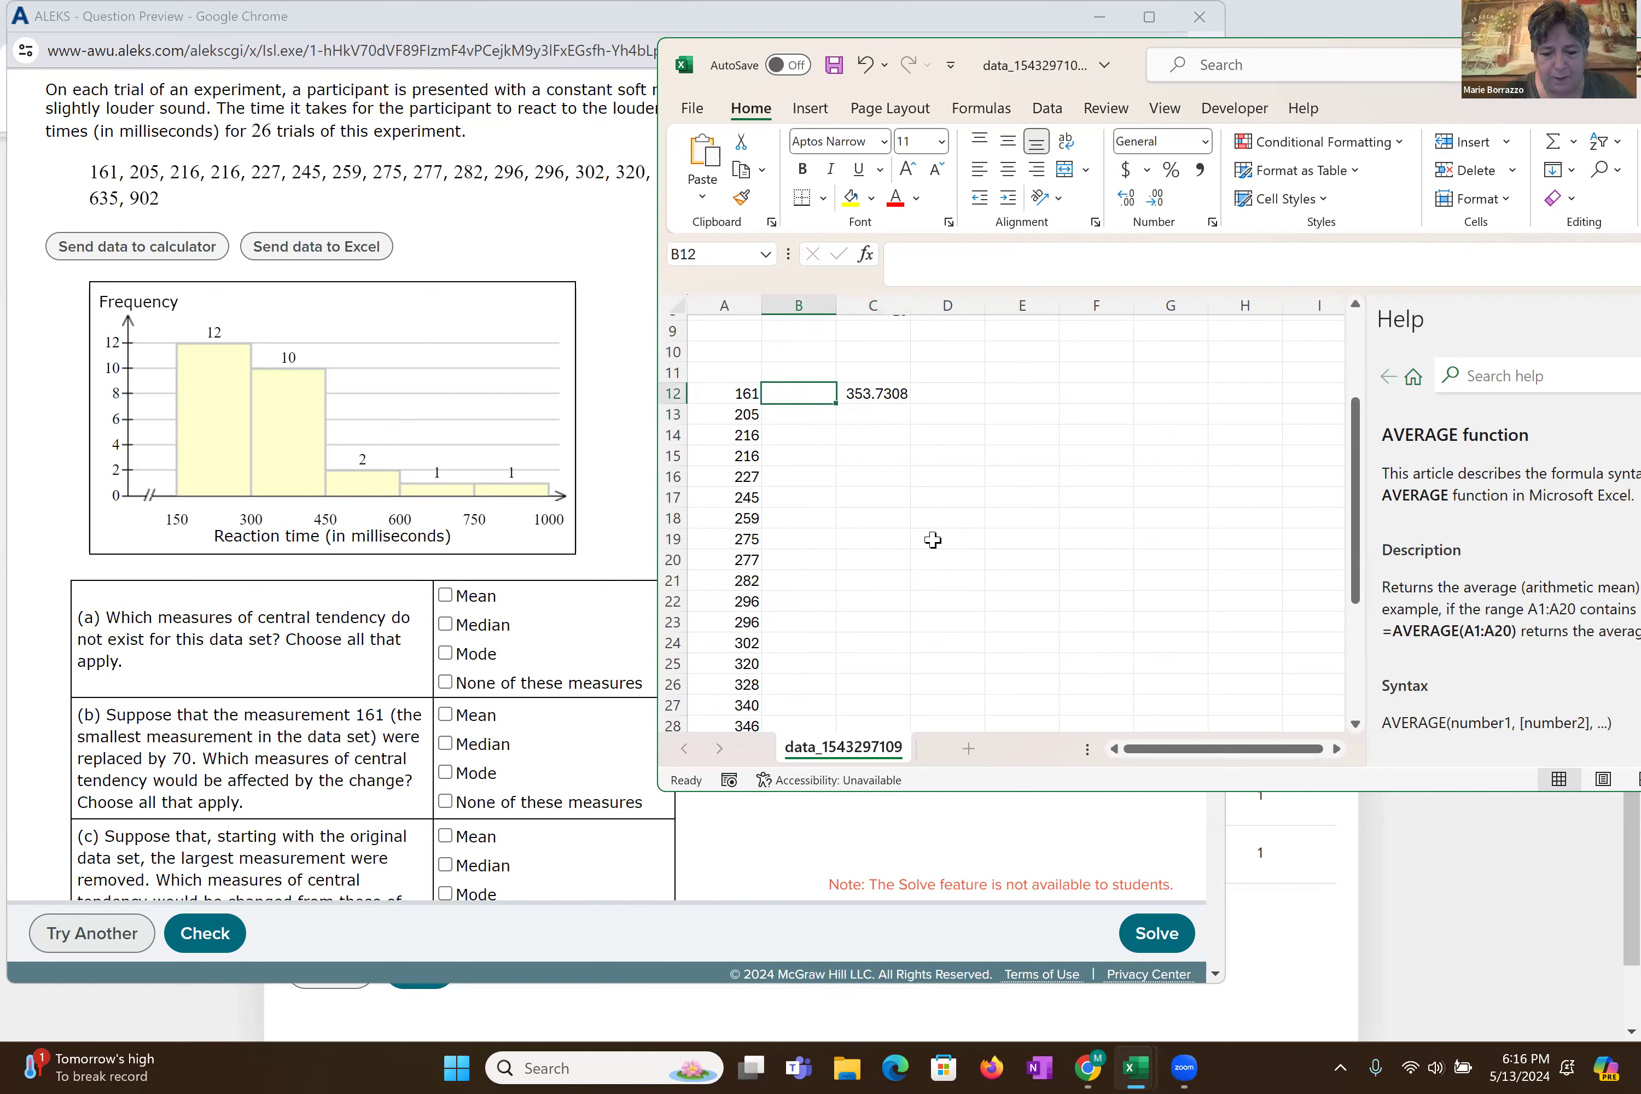
type("Mean")
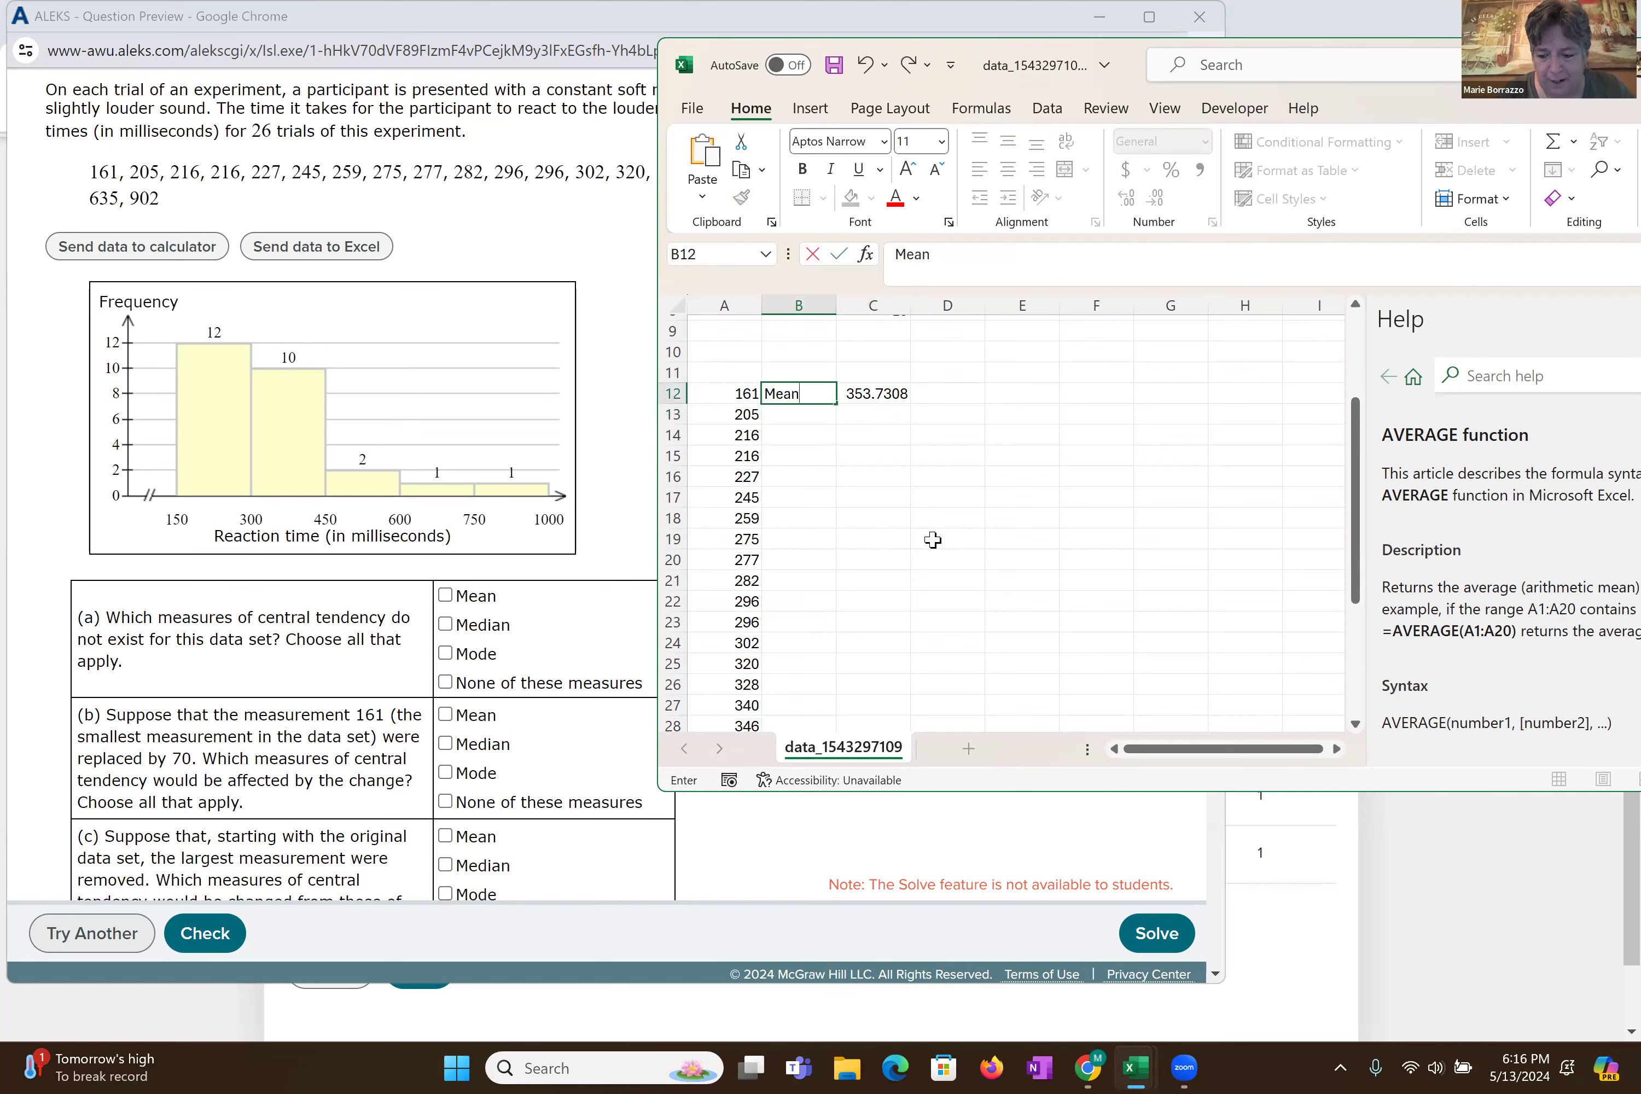
type("/average")
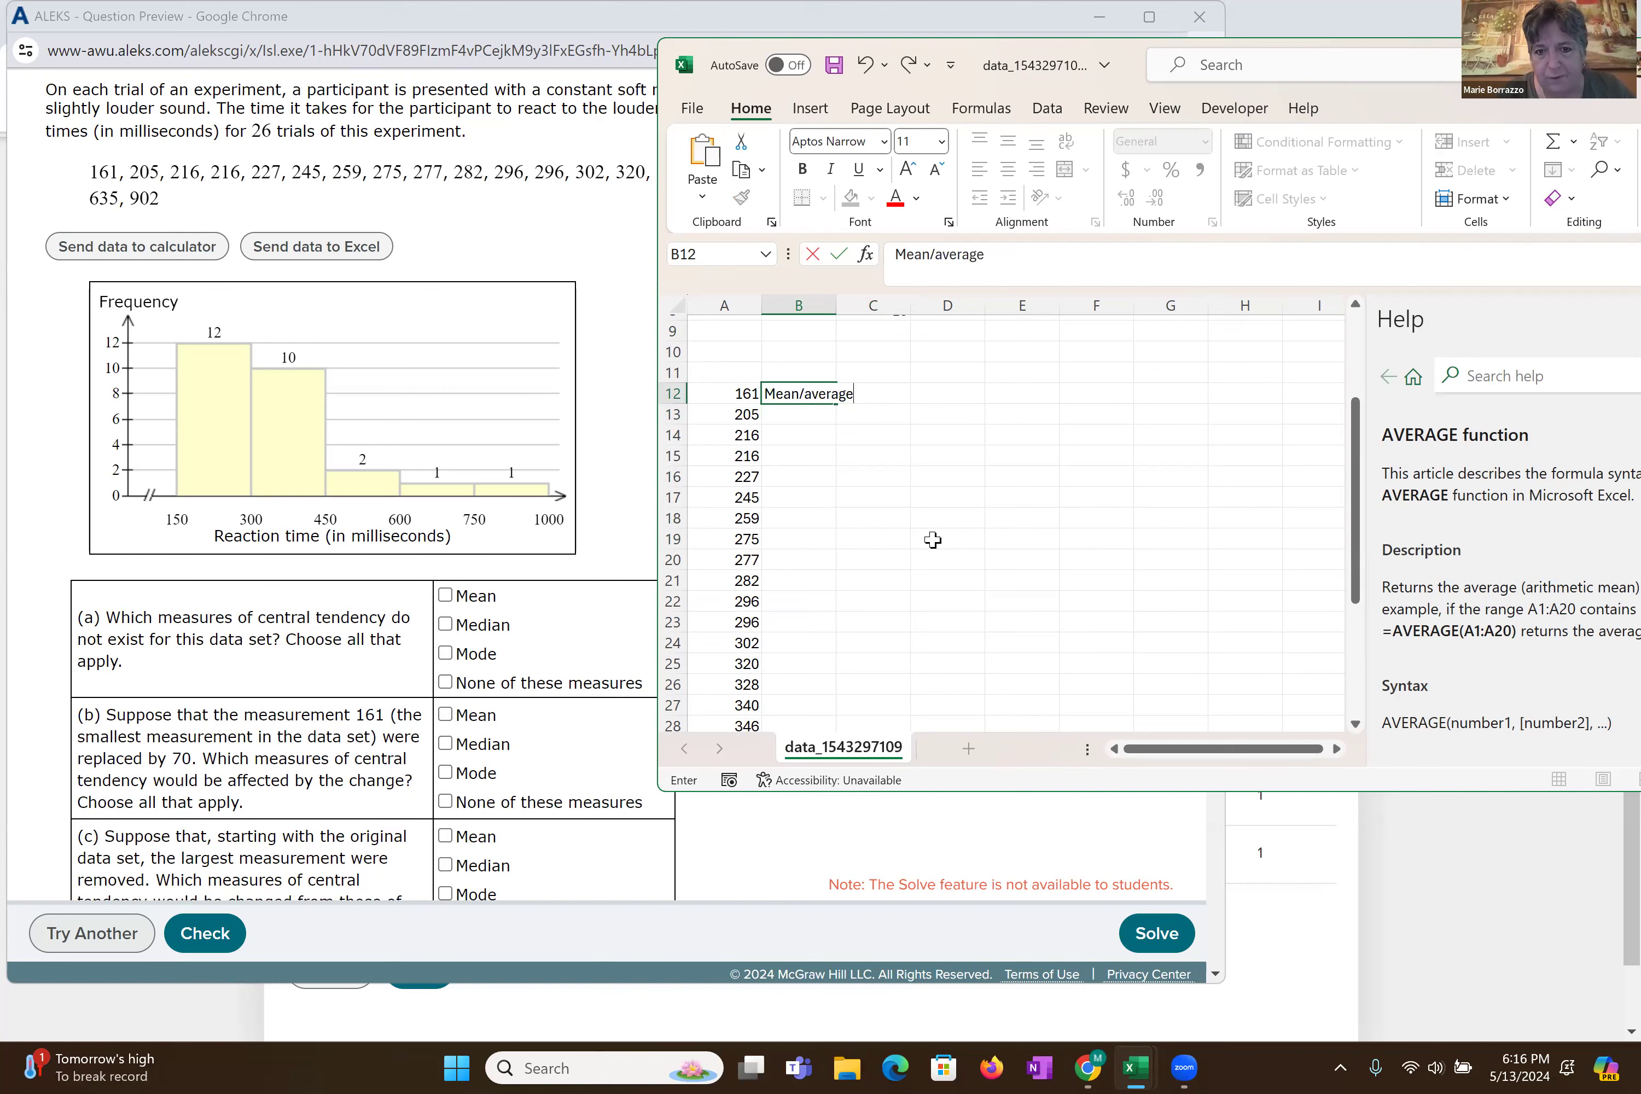
key("Return")
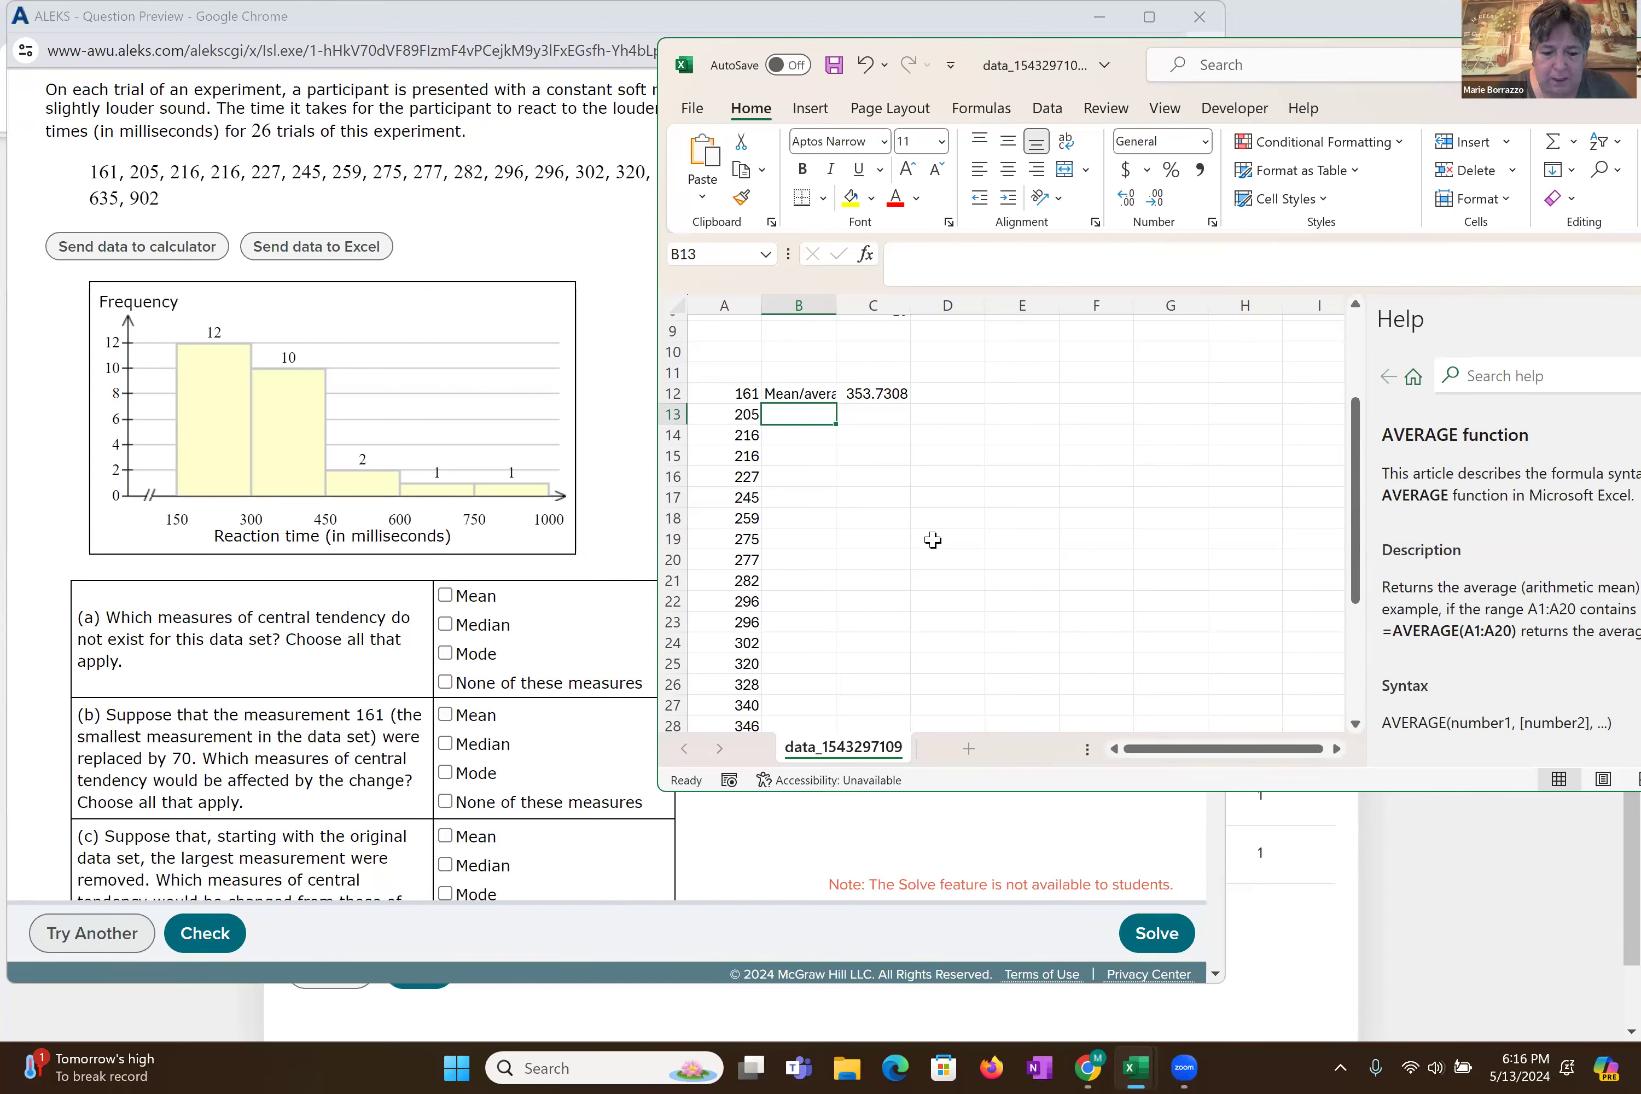
type("median")
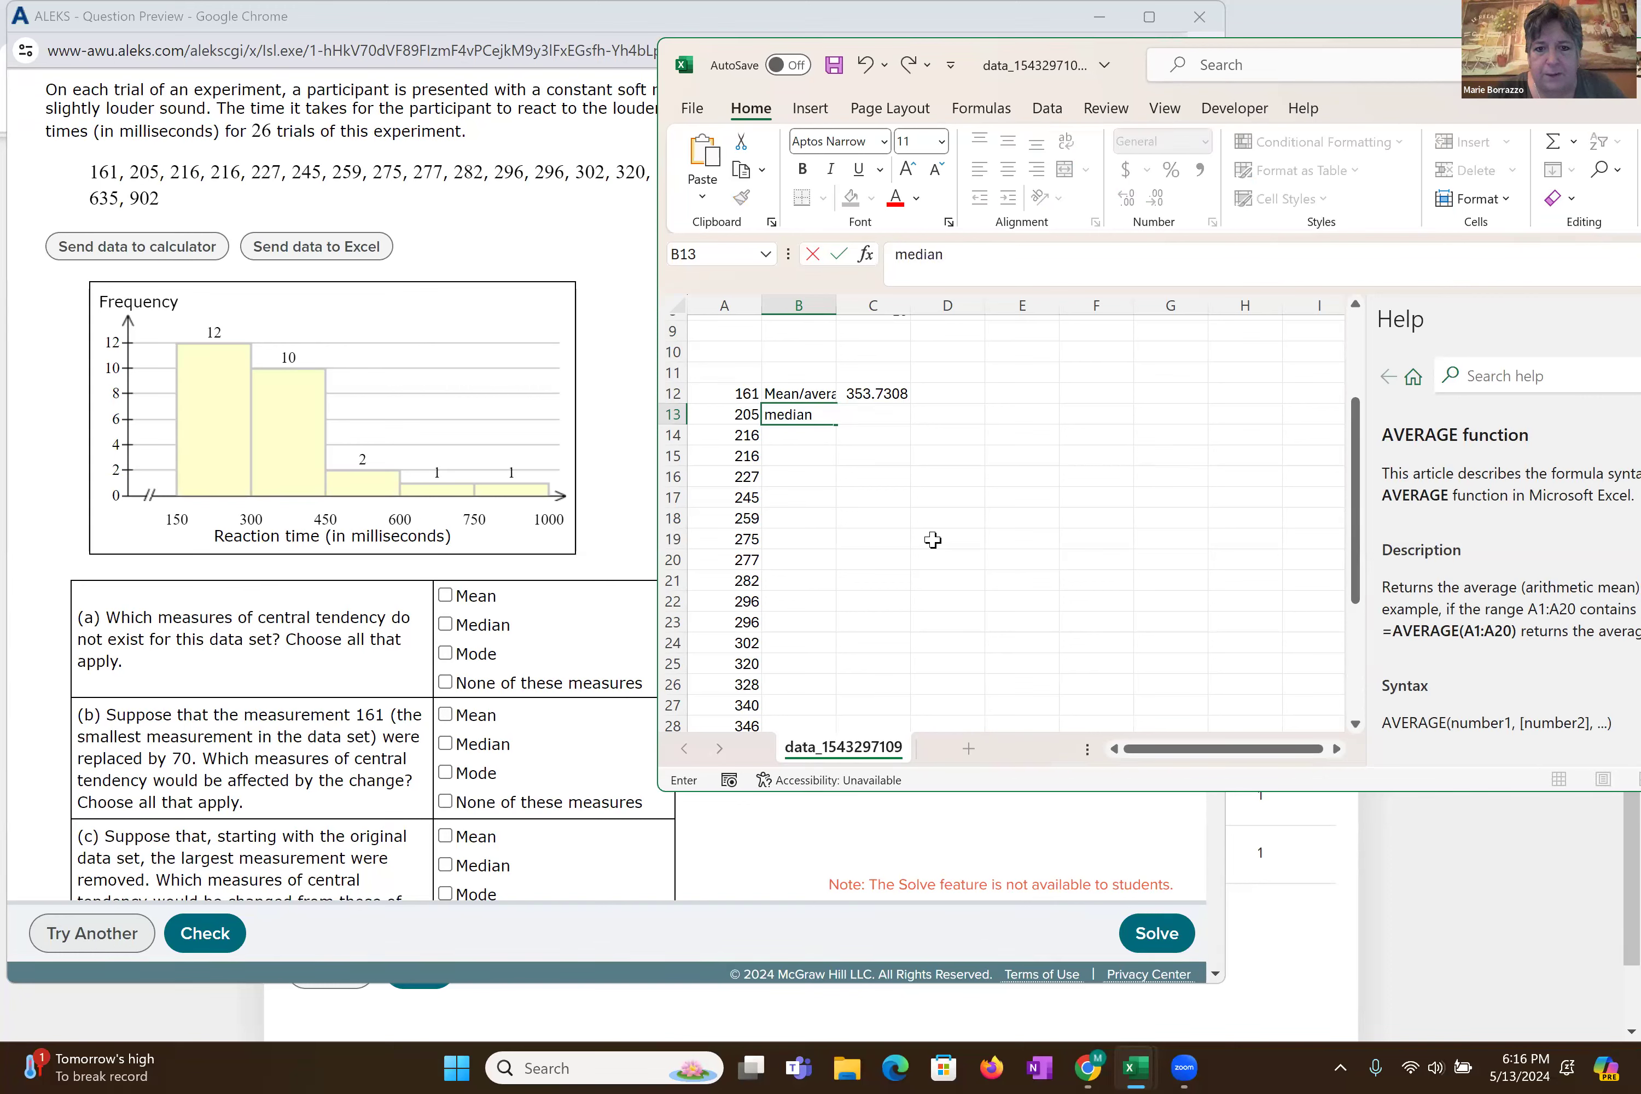
key("Return")
- Calculate the median of the reaction times A12:A37 in cell C13 with the MEDIAN function
left_click(890, 415)
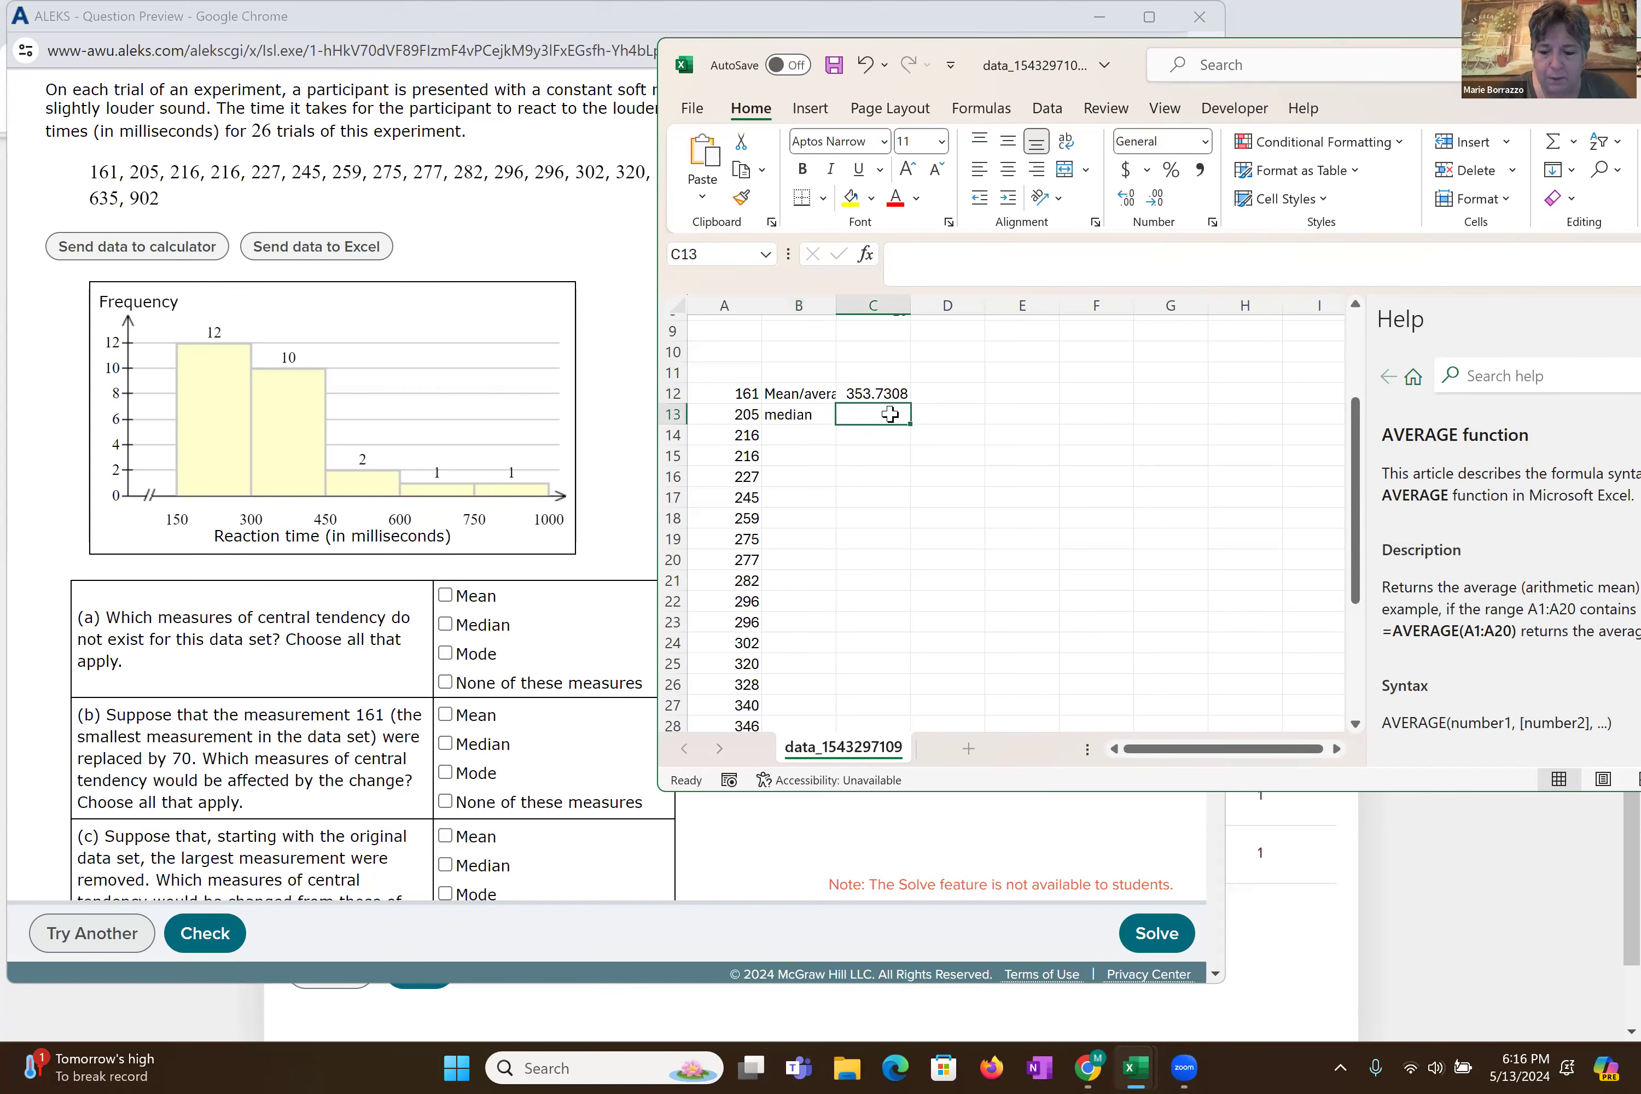
type("=")
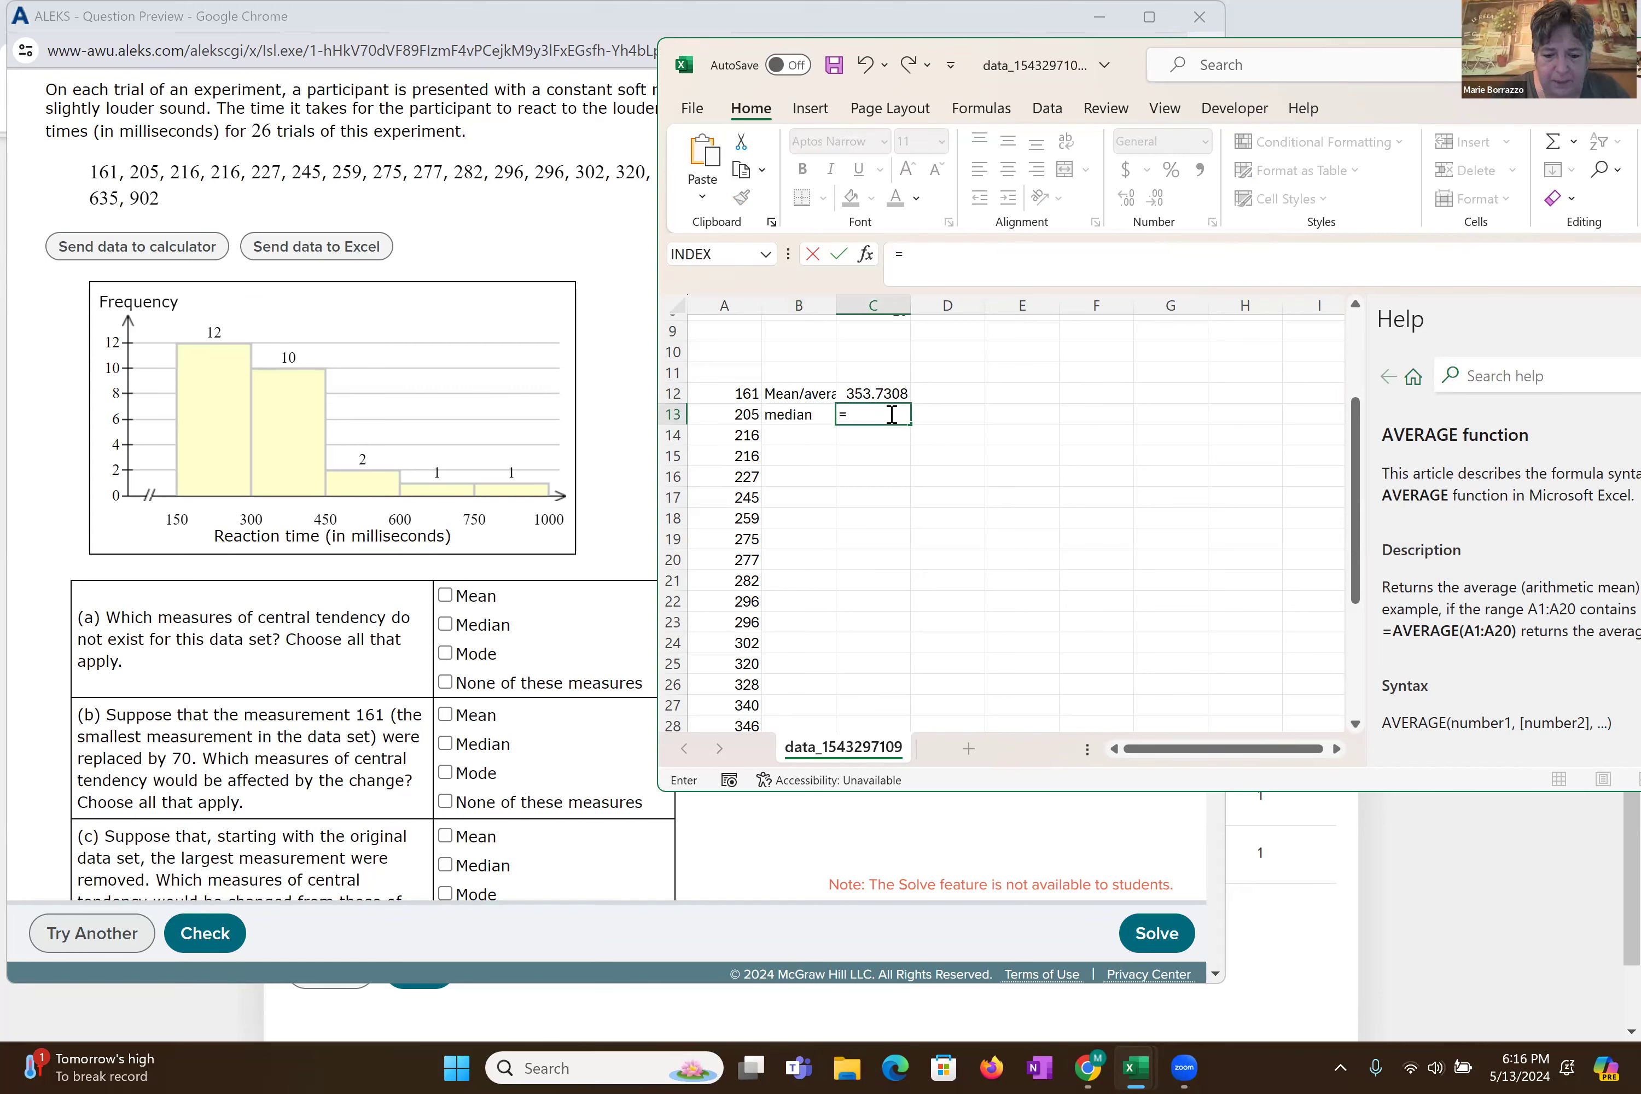
type("media")
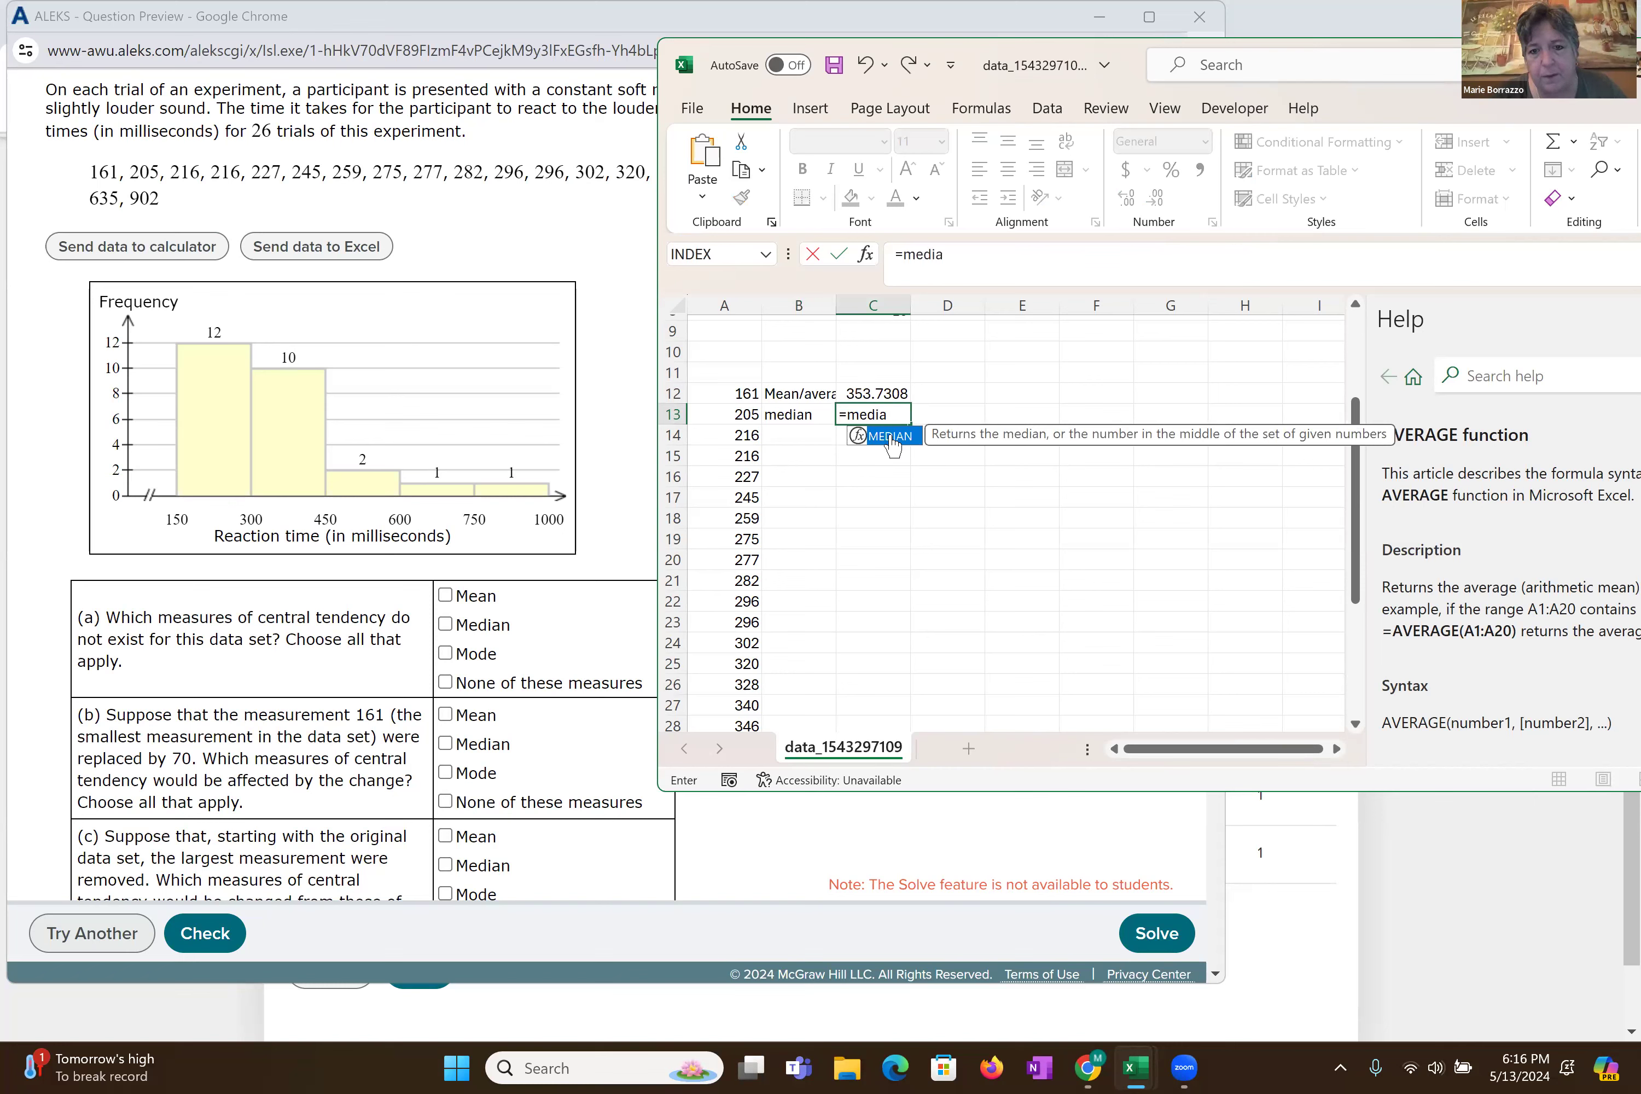
double_click(891, 436)
left_click_drag(741, 394, 733, 660)
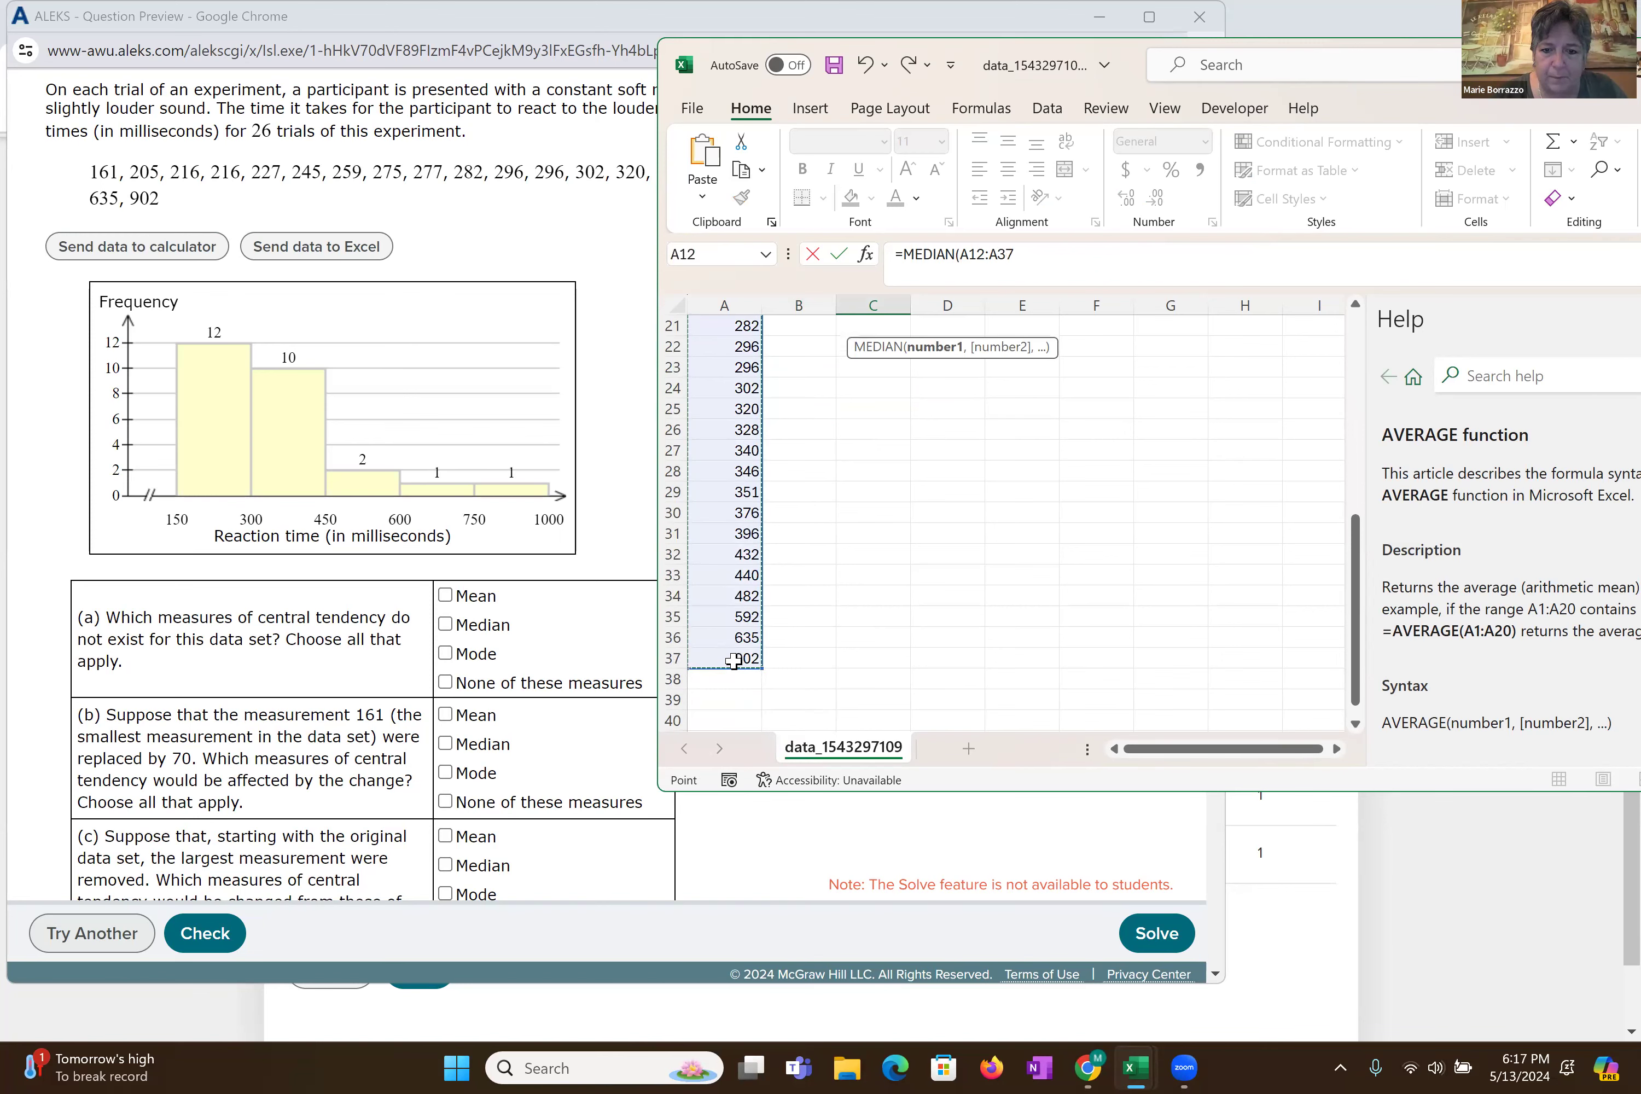
key("Return")
scroll(733, 660, "up", 3)
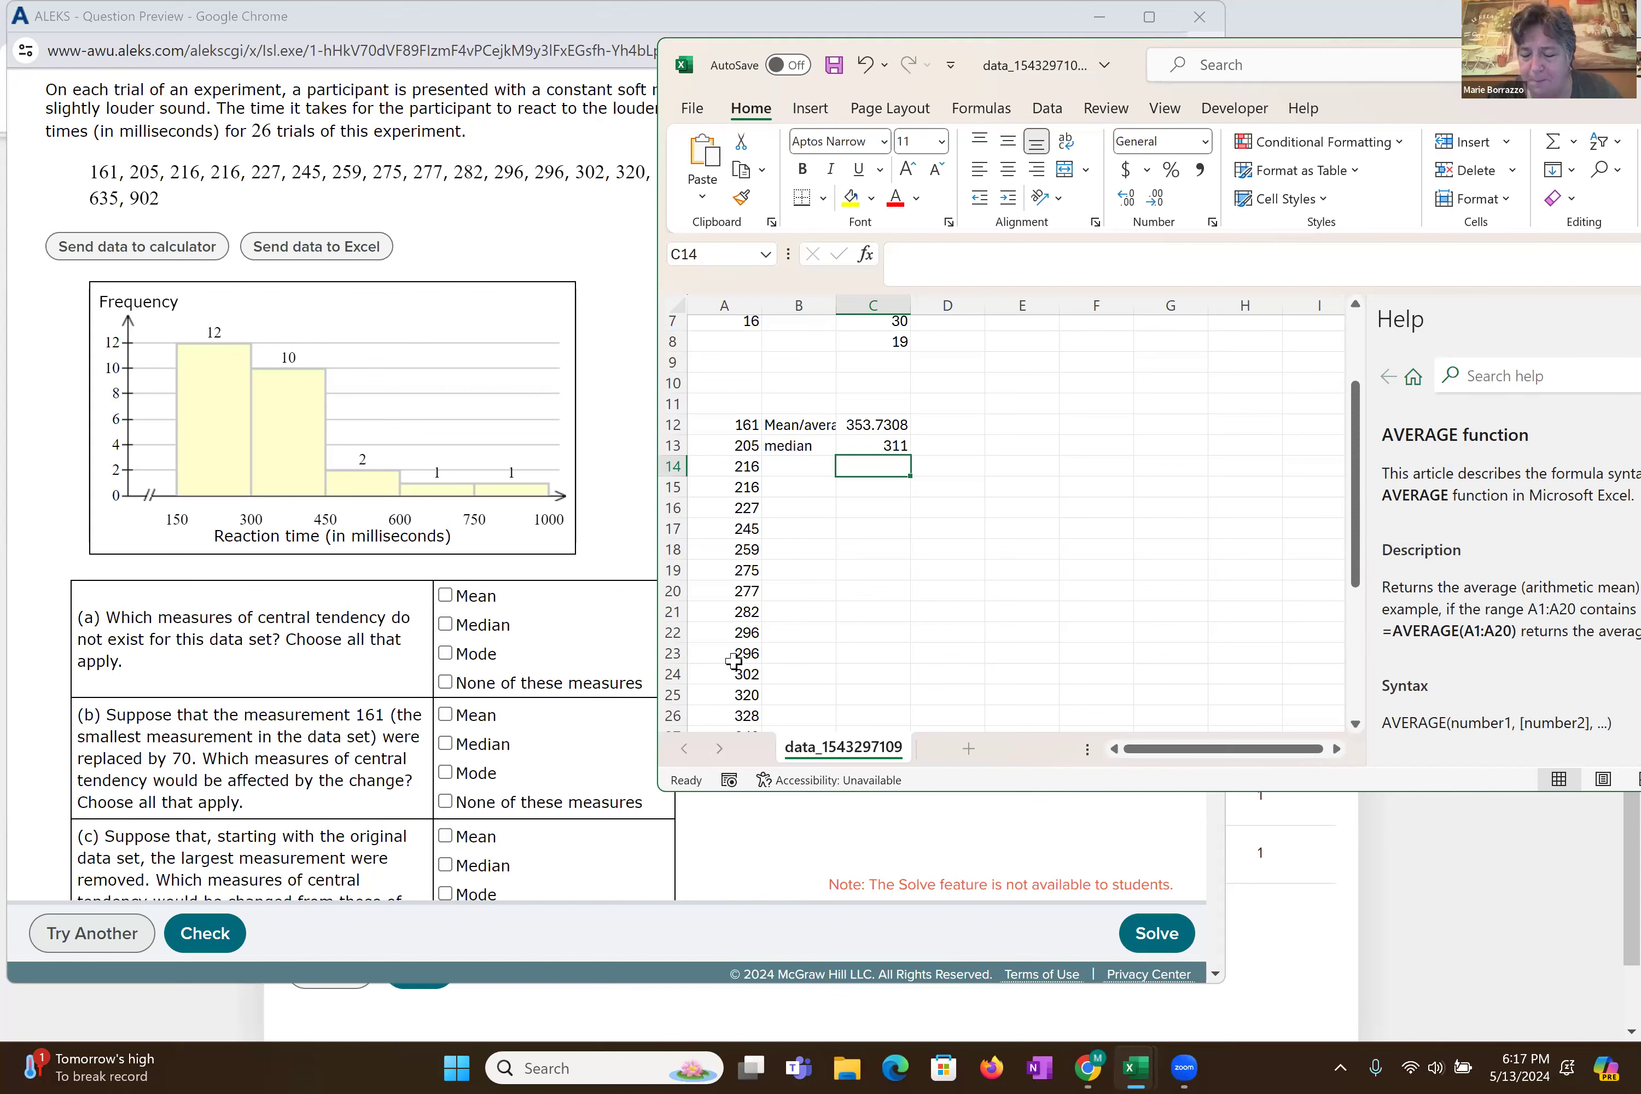
- Label cell B14 "mode", below the median label
key("Left")
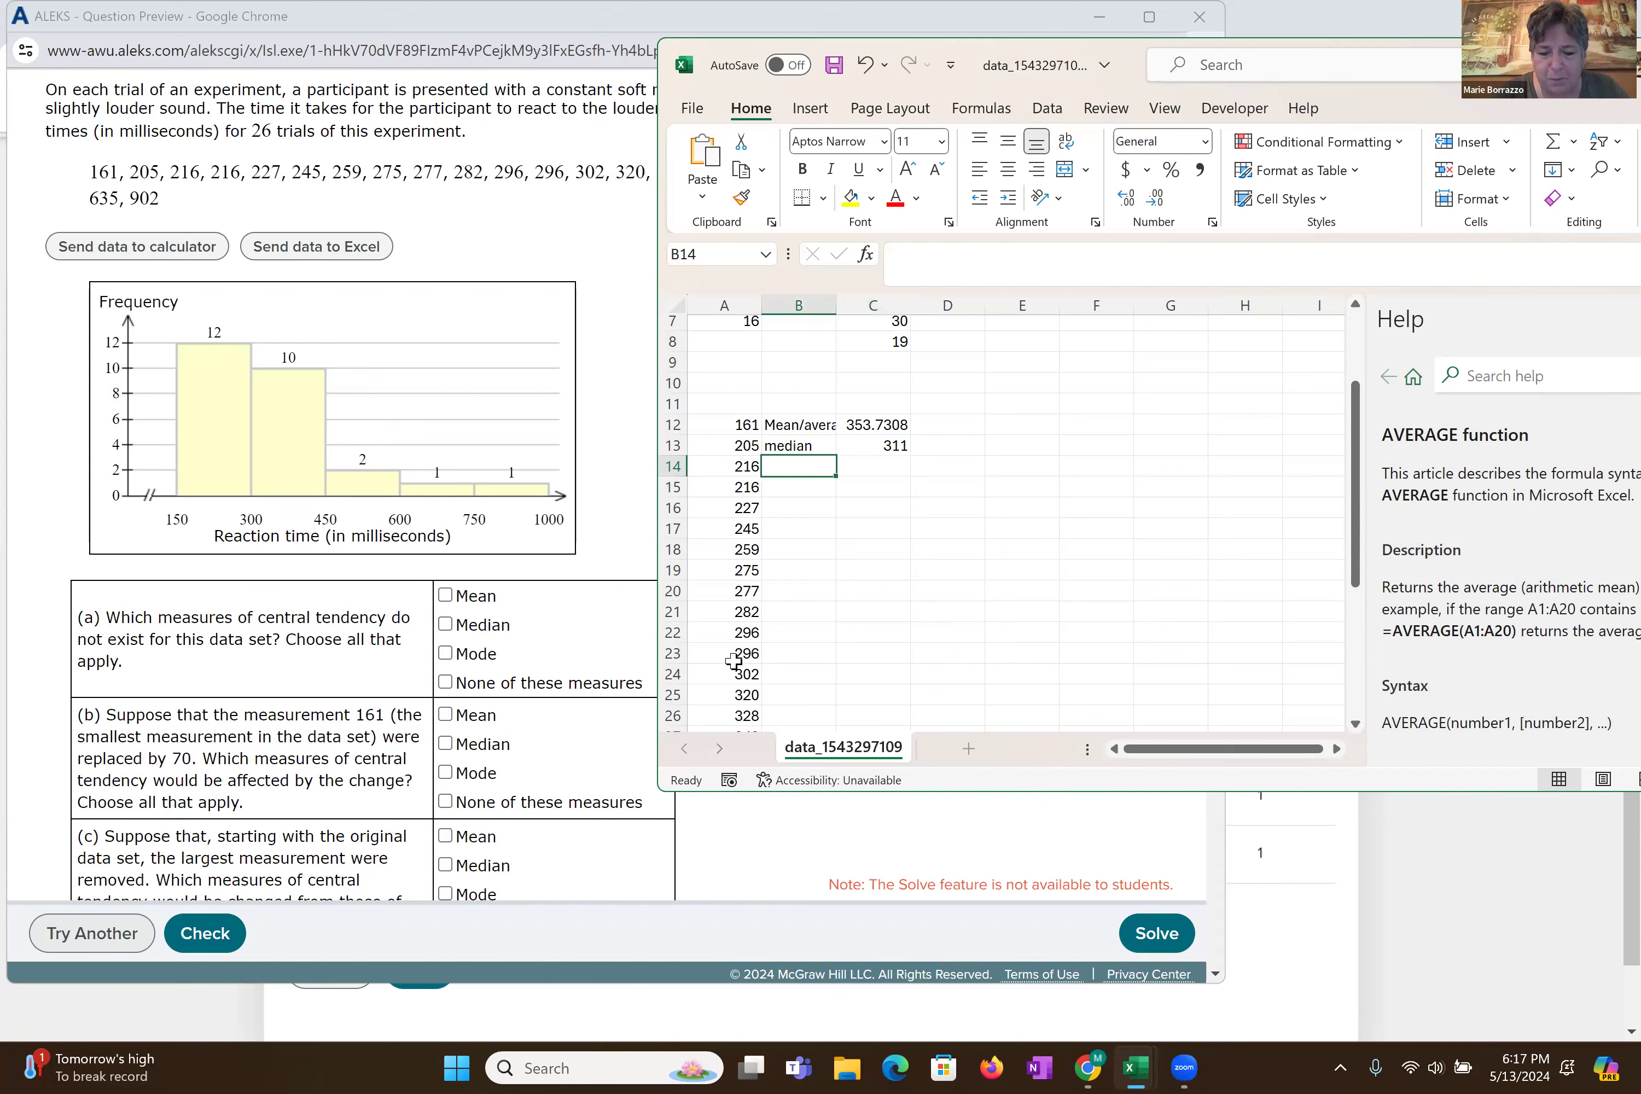
type("mode")
key("Tab")
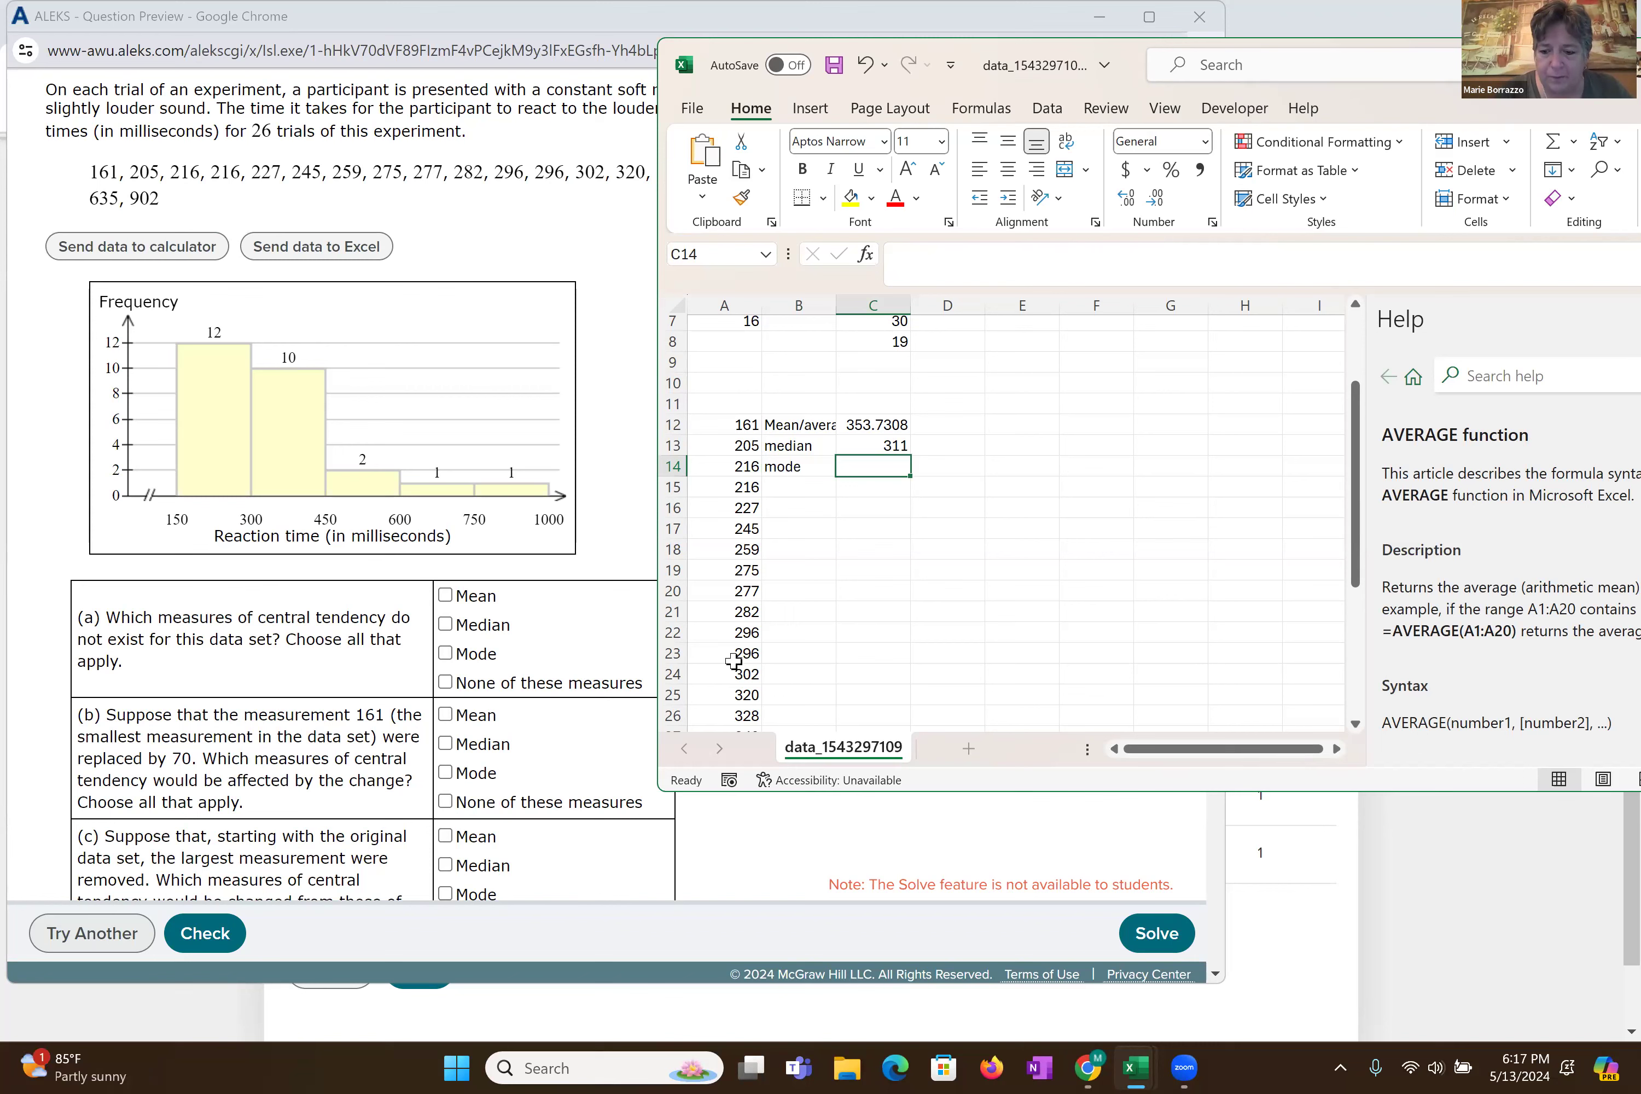
- Calculate all modes of the reaction times A12:A37 from cell C14 with the MODE.MULT function
type("=")
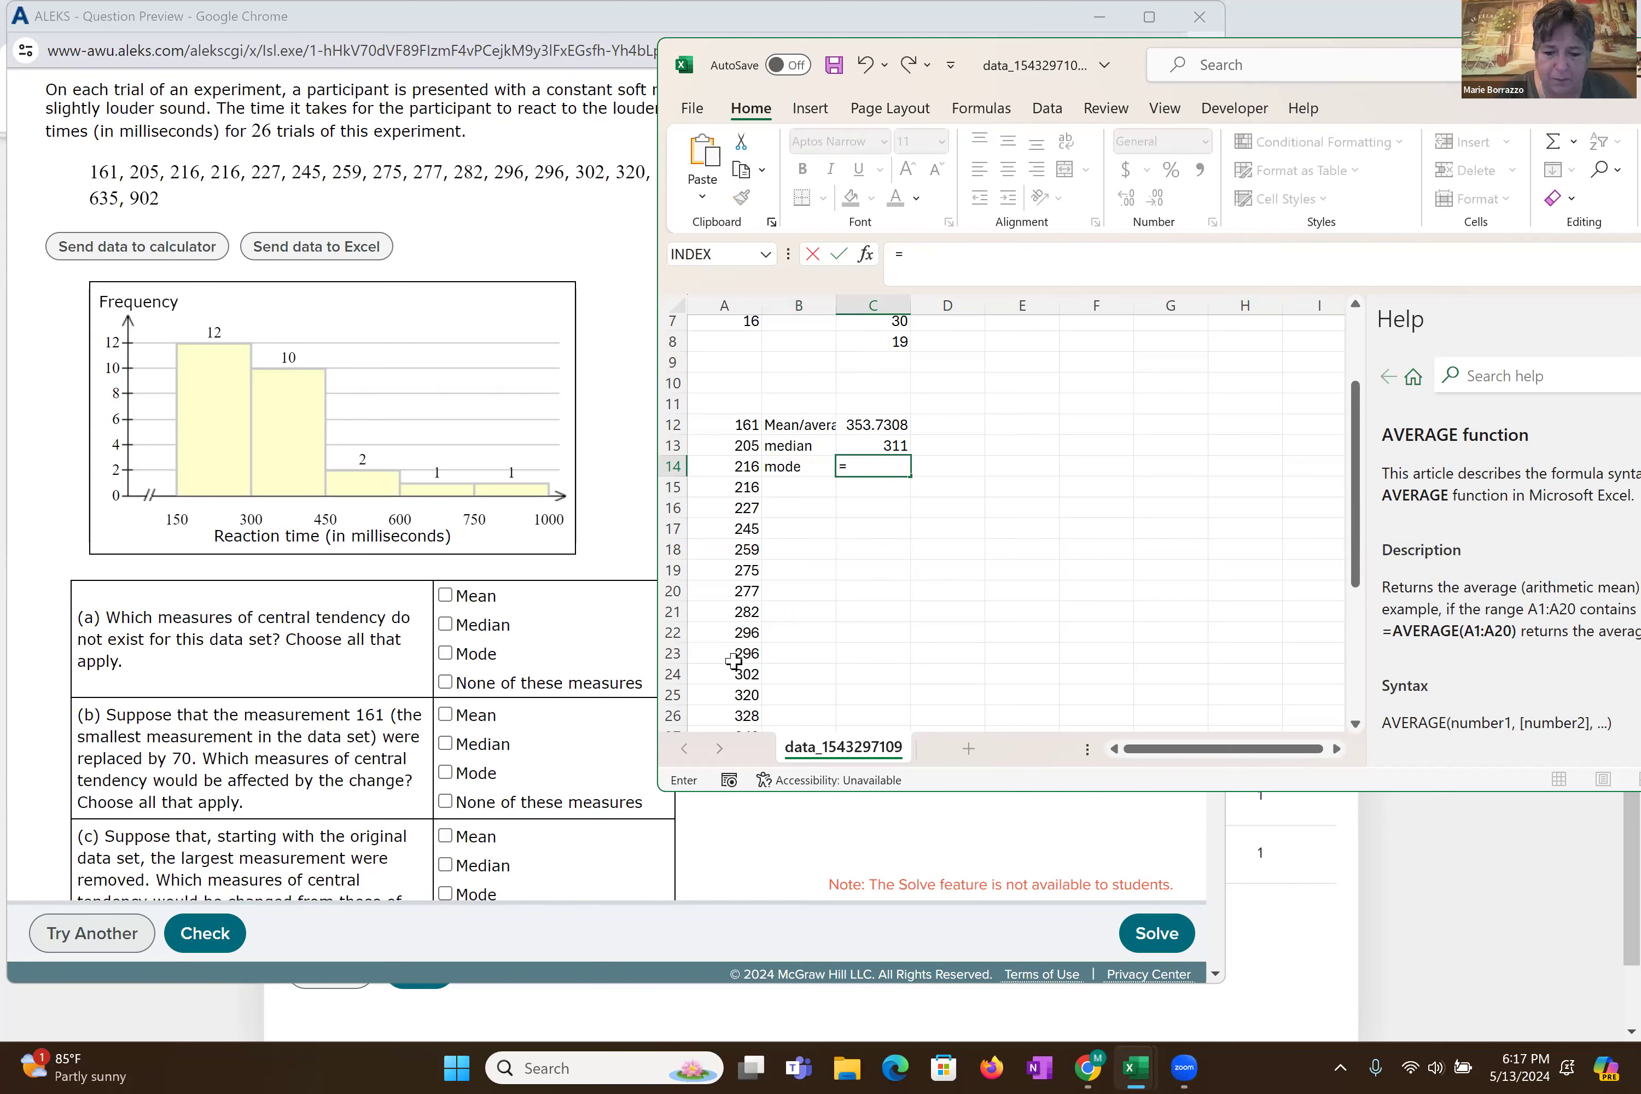
type("mul")
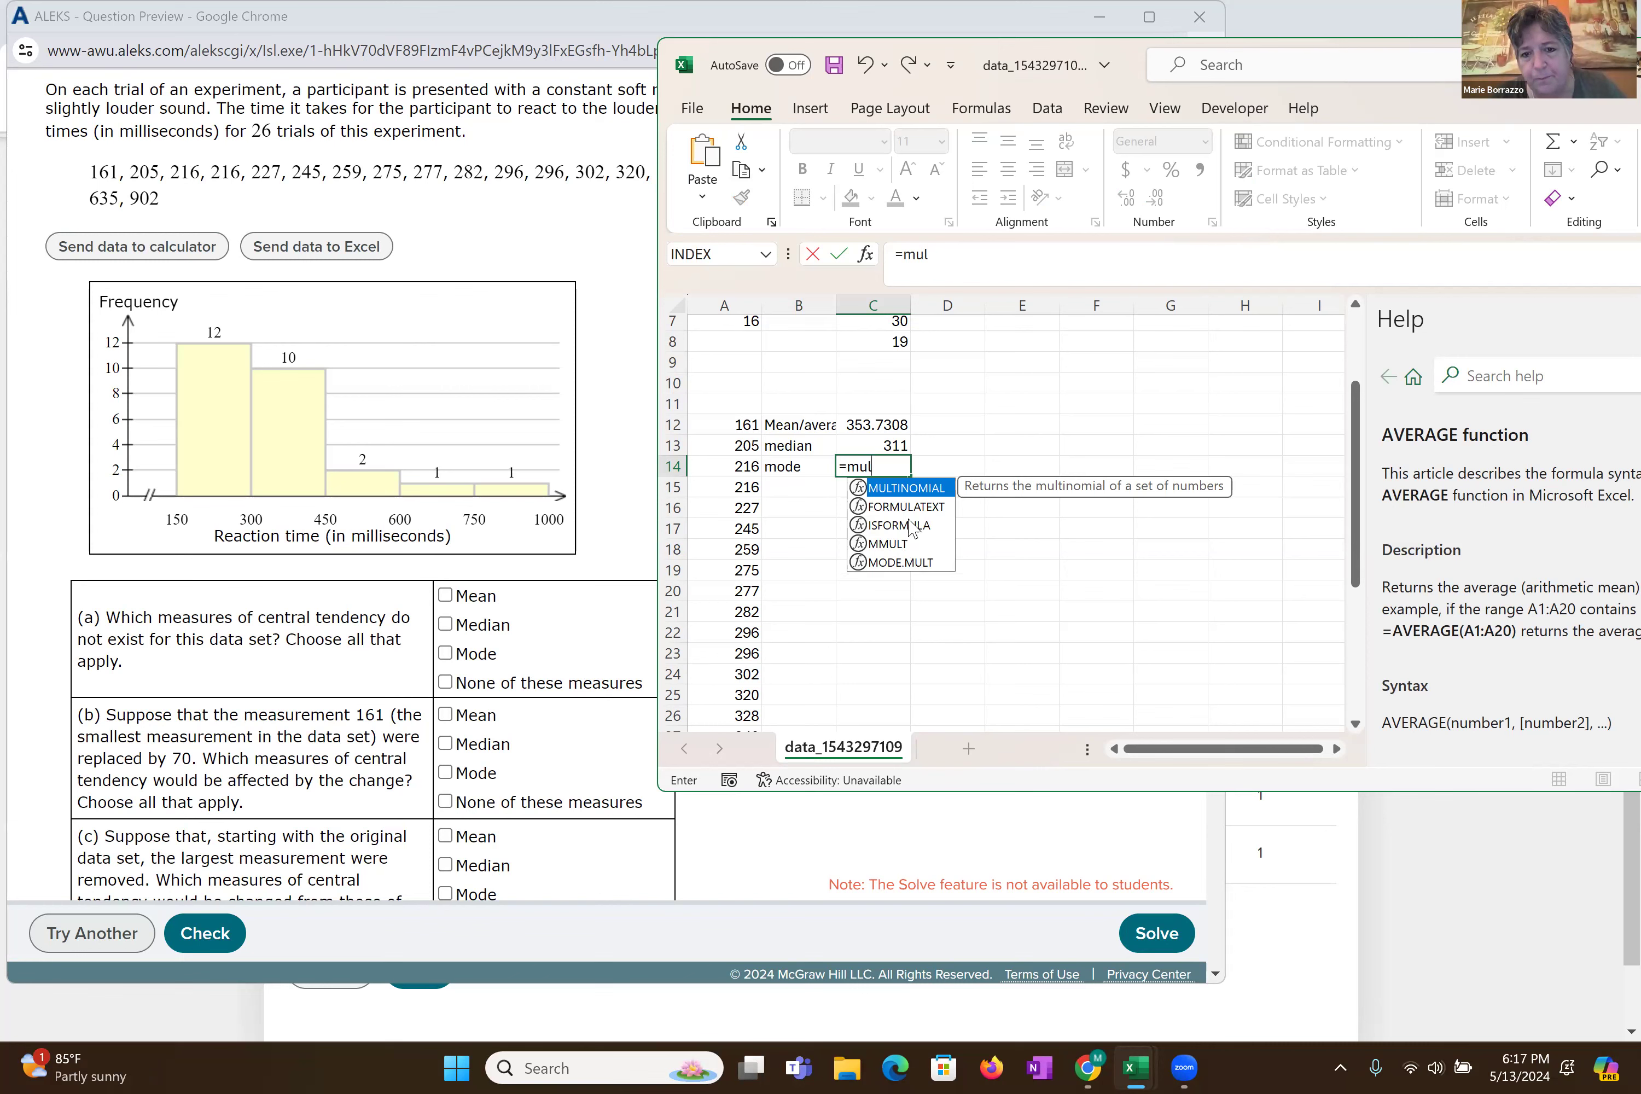
key("BackSpace")
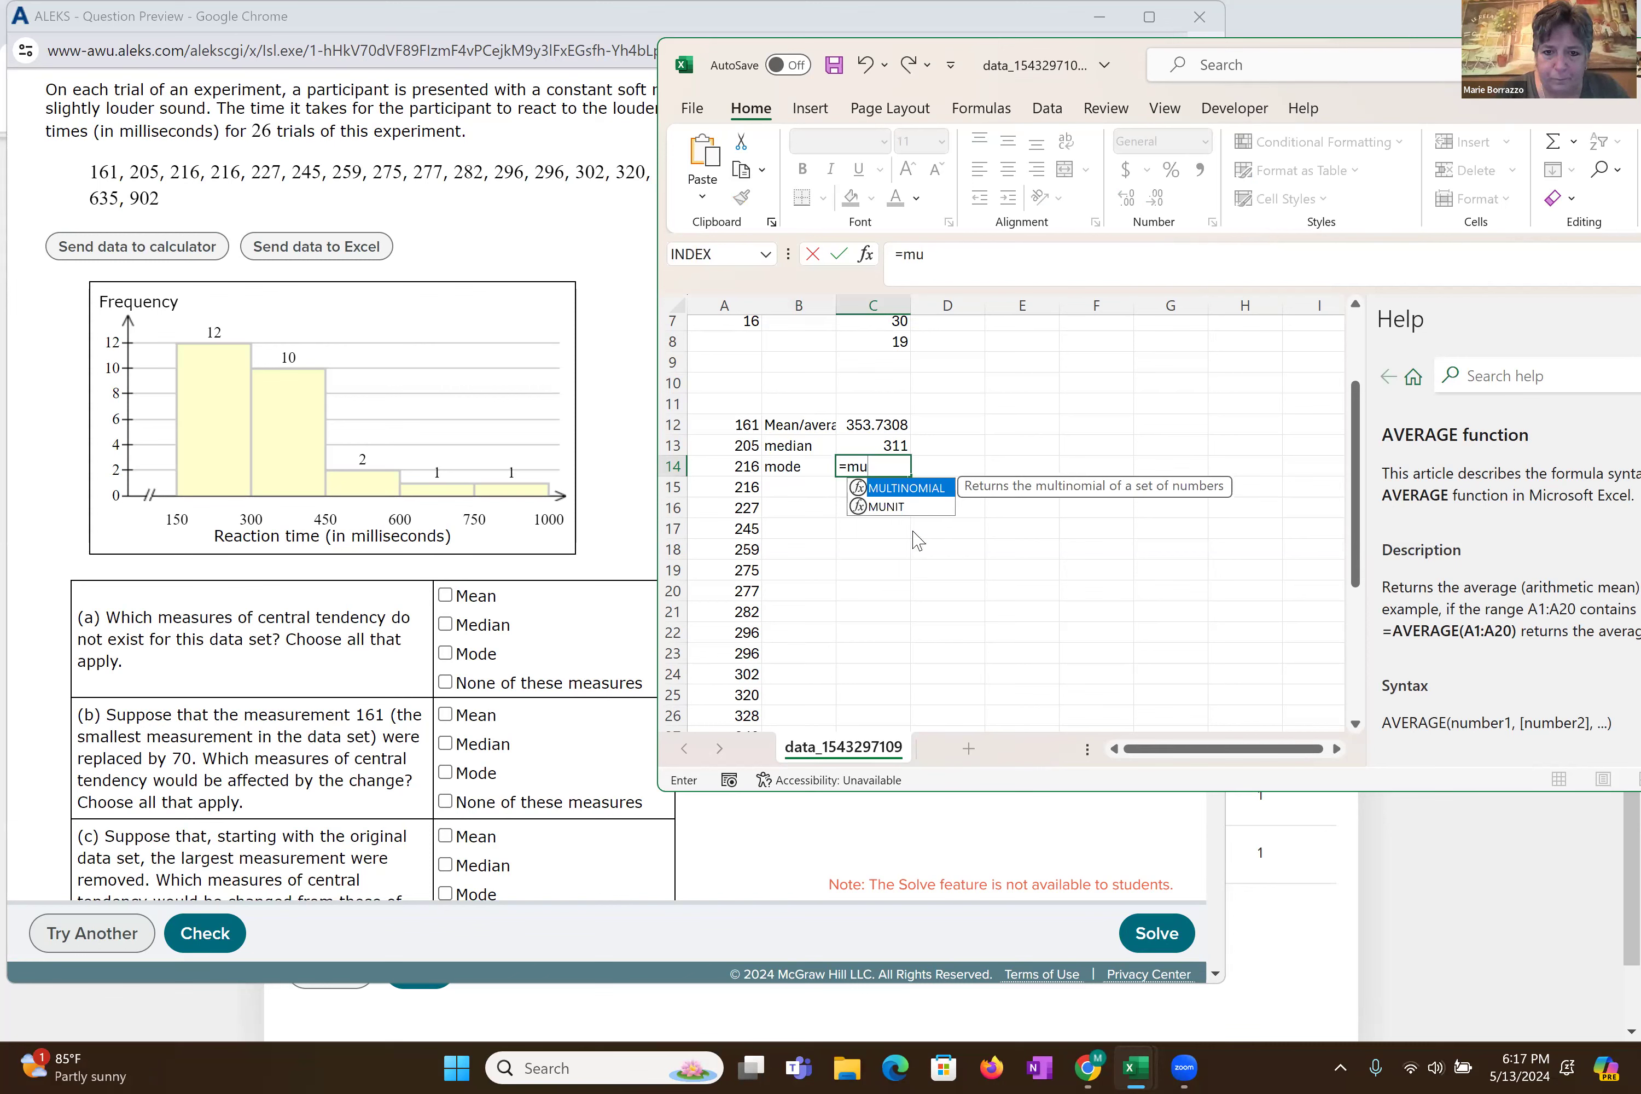
key("BackSpace")
type("ode")
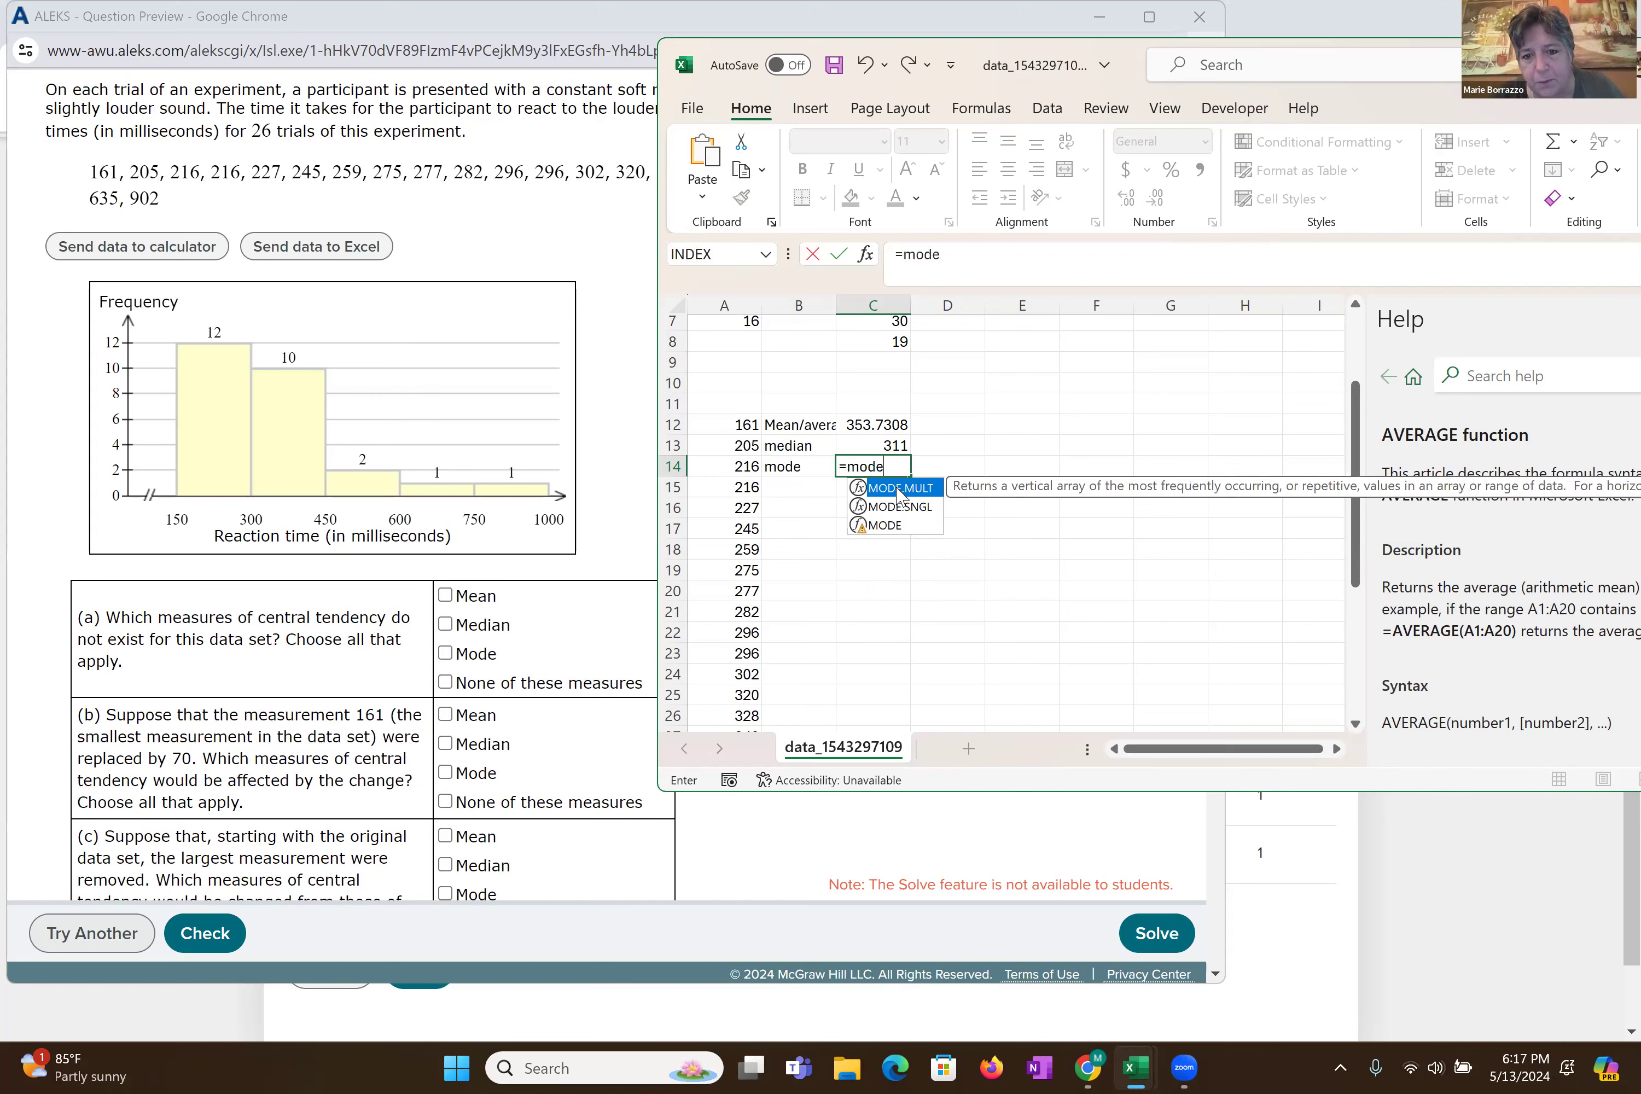
double_click(899, 489)
left_click(738, 424)
left_click_drag(725, 504, 726, 698)
key("Return")
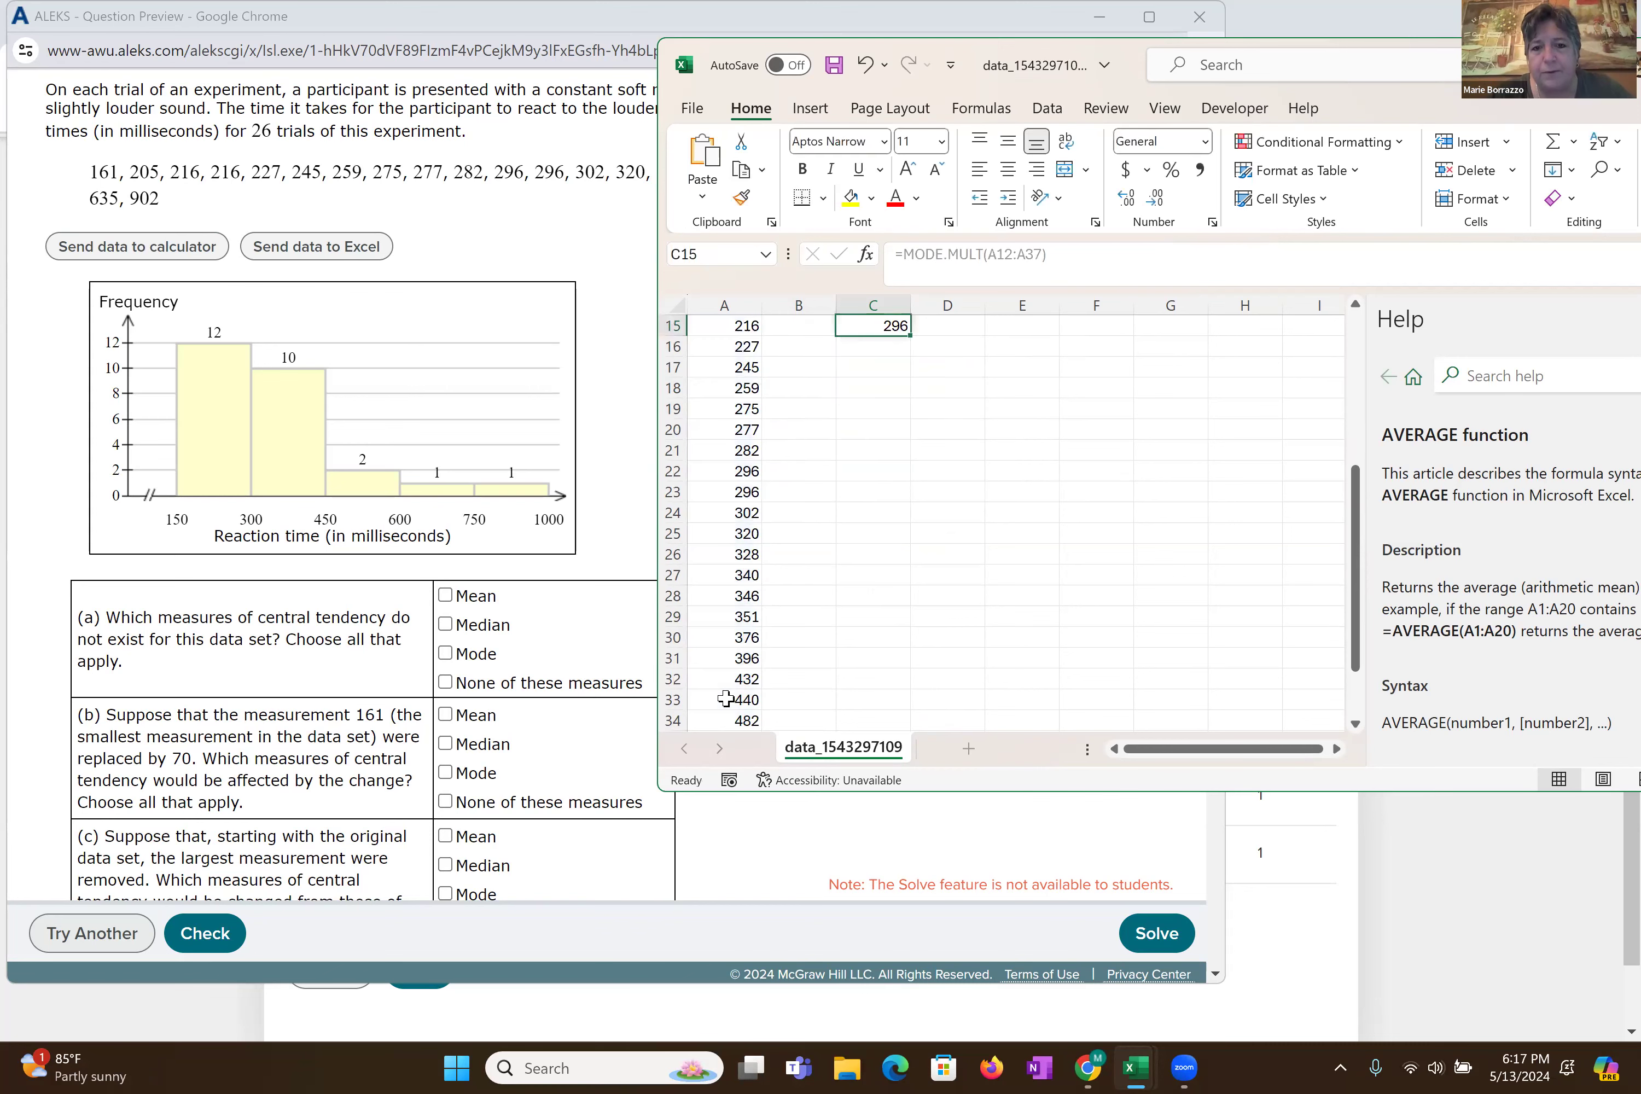
scroll(726, 698, "up", 3)
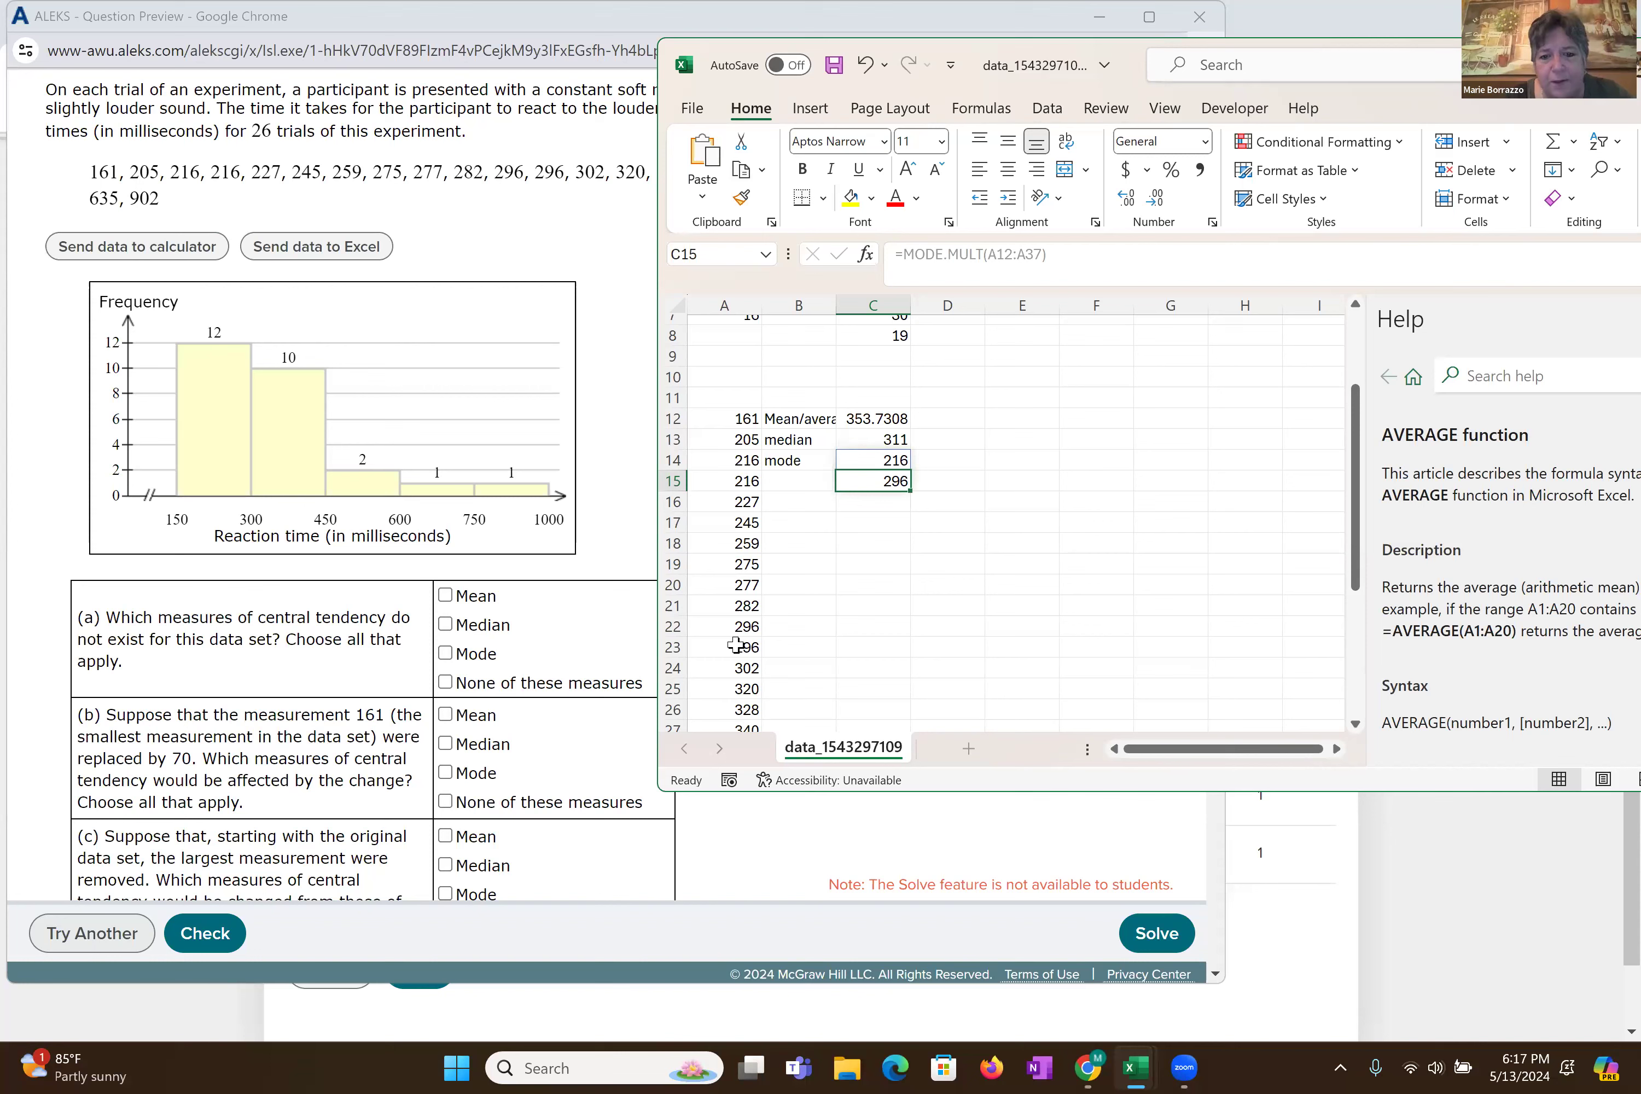
- Move the Excel window fully into view and display the data and analysis commands
left_click(730, 398)
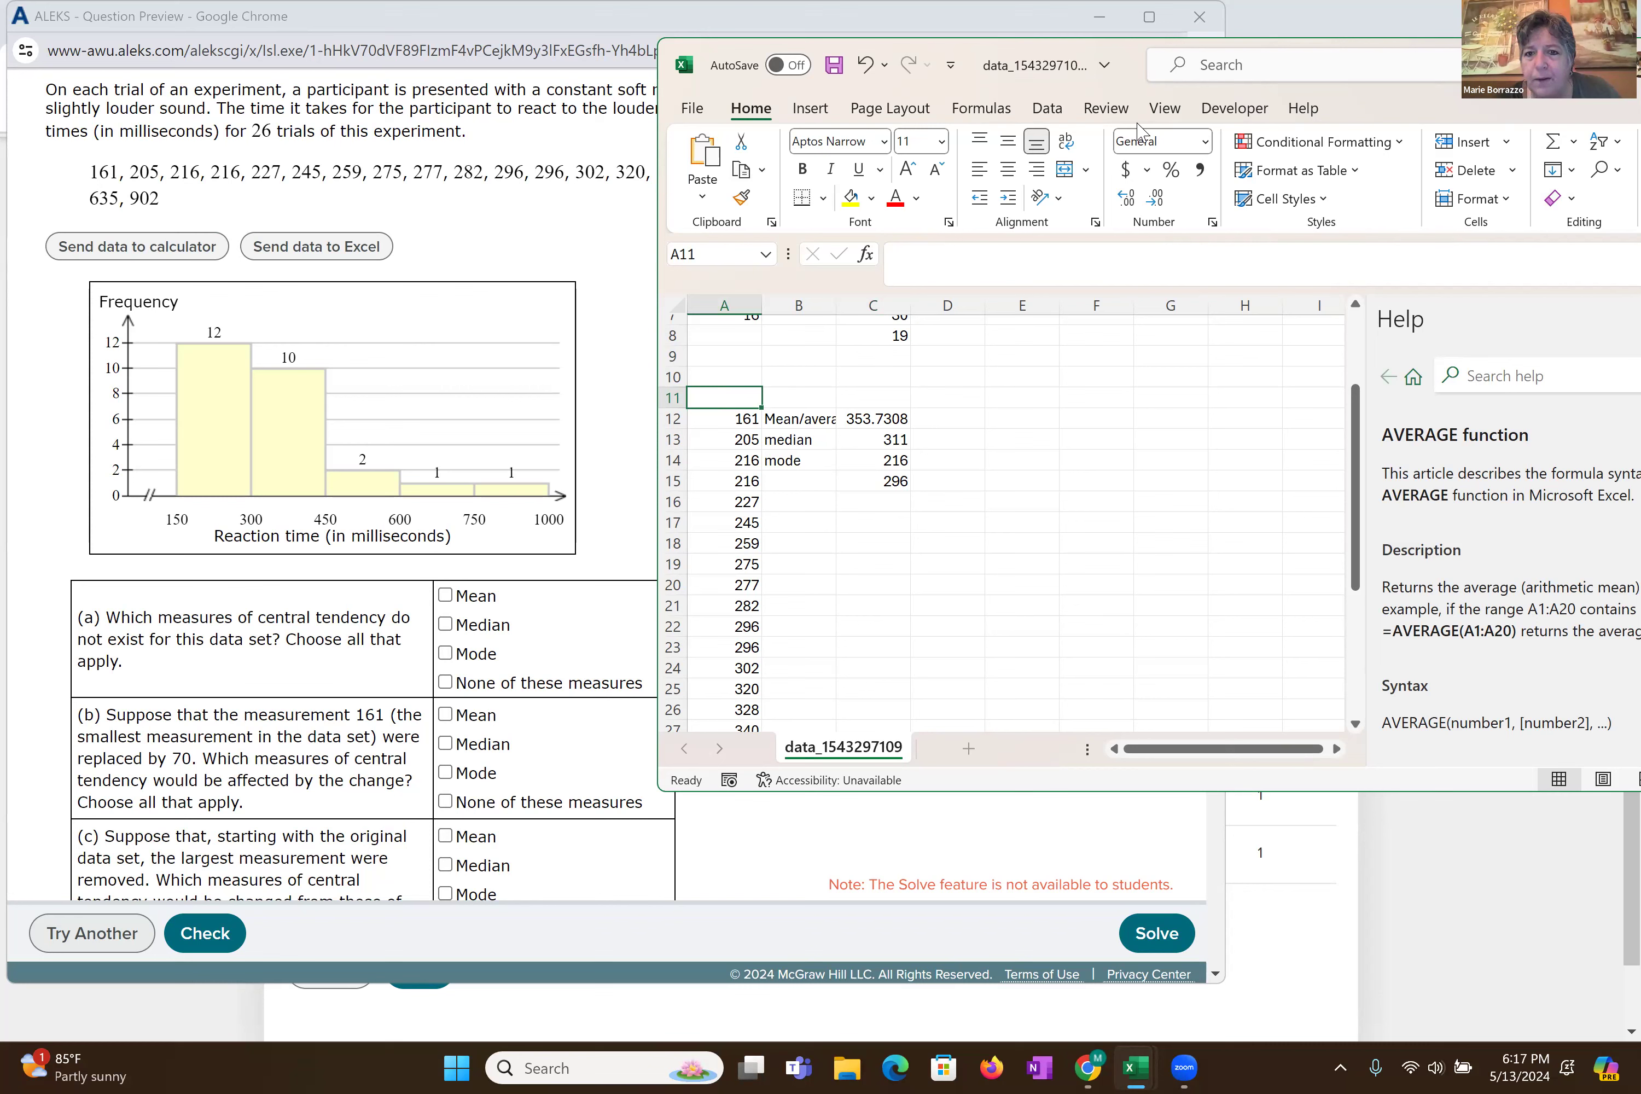
double_click(1093, 49)
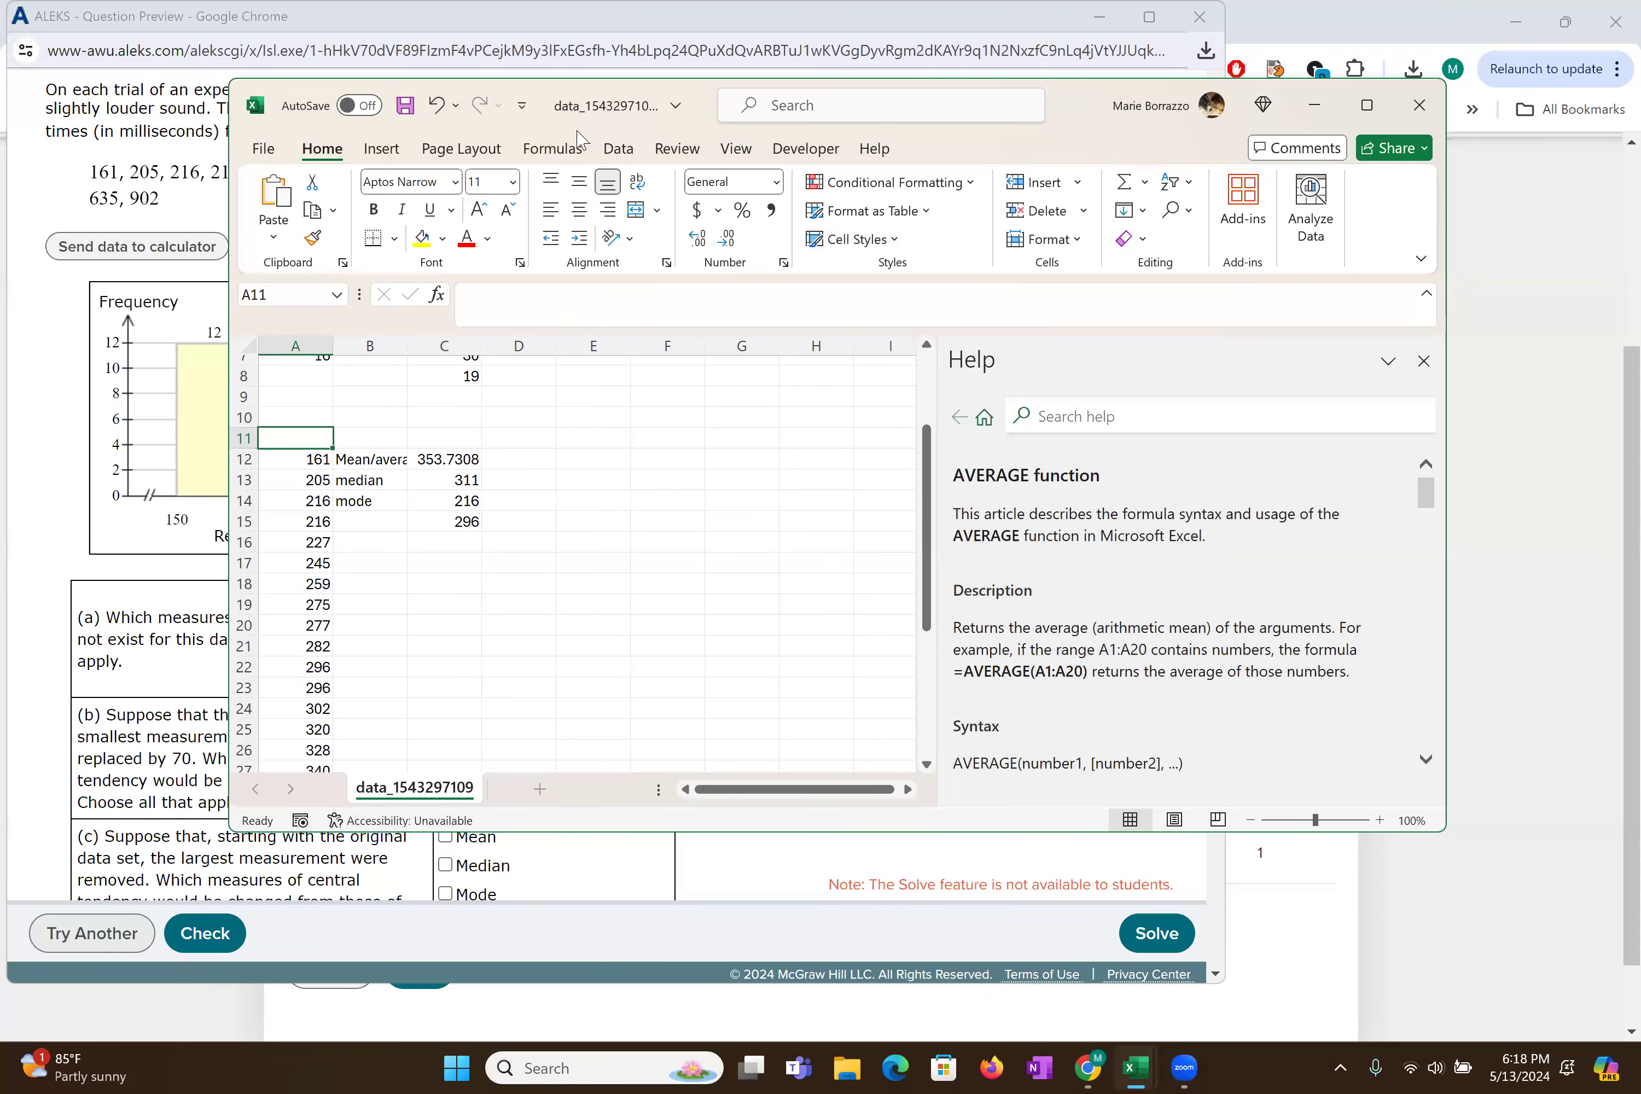
left_click(618, 148)
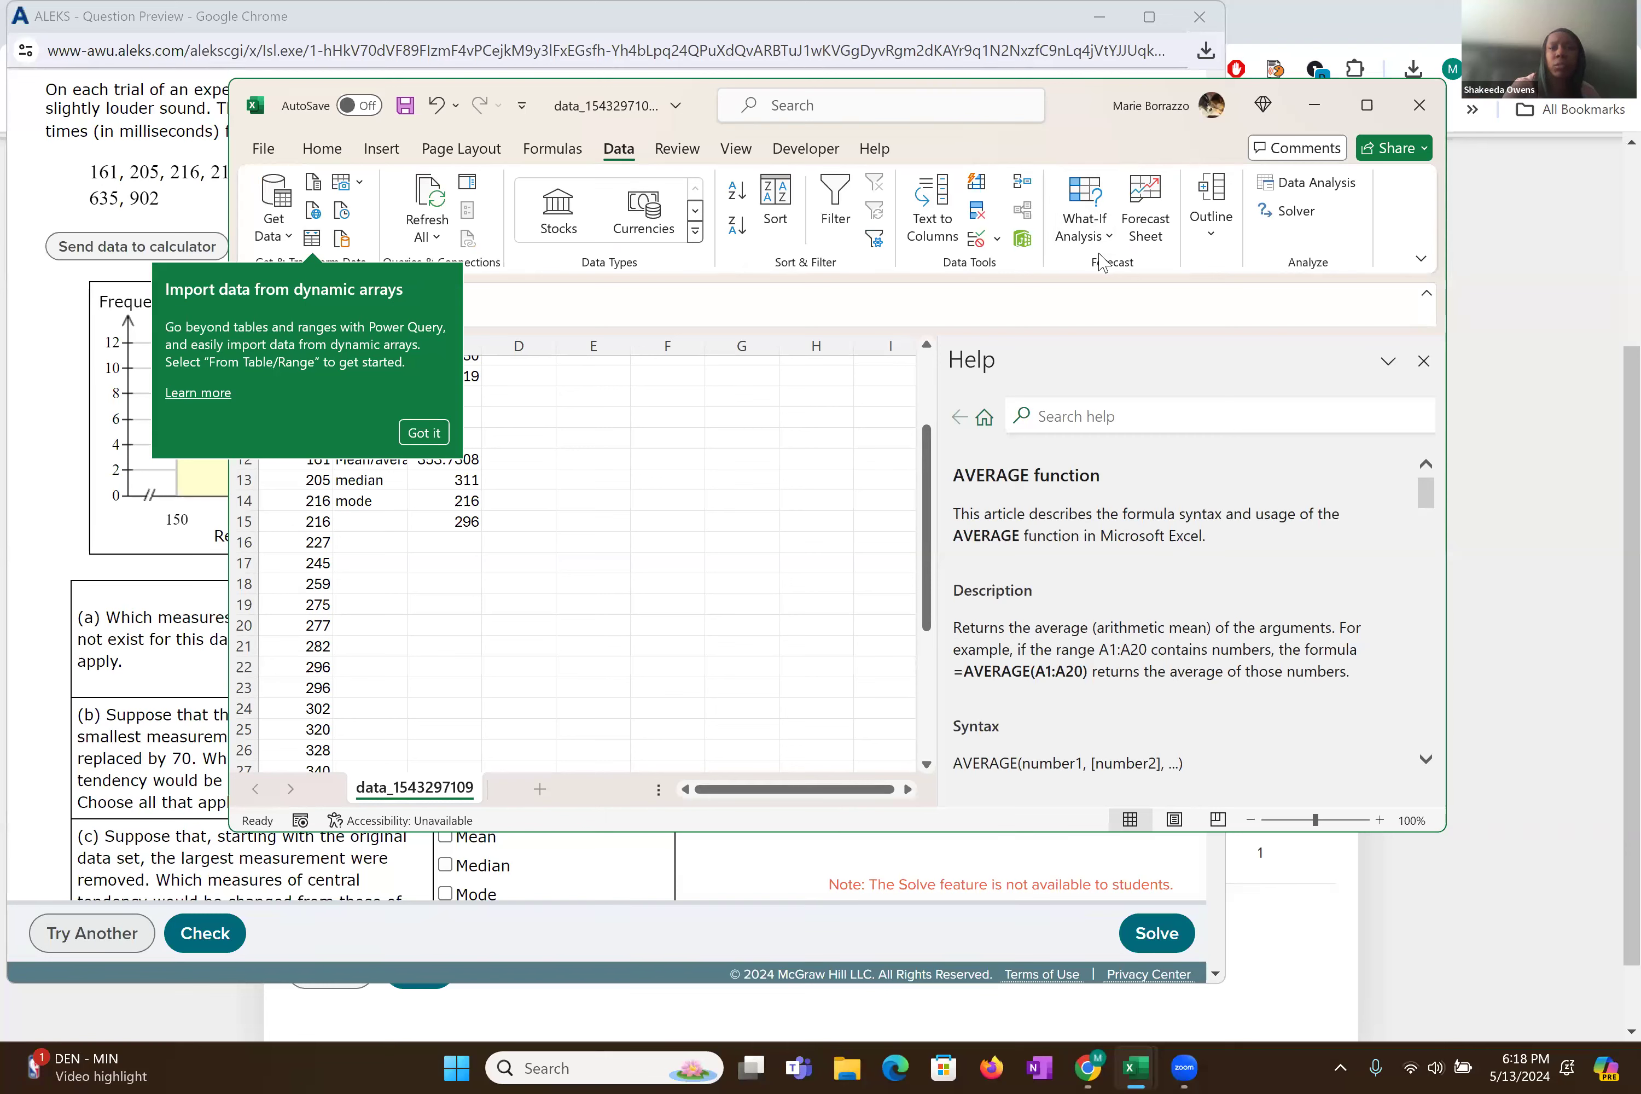
- Try to sort the reaction times in ascending order, then select only the data in cells A12:A37
left_click(738, 201)
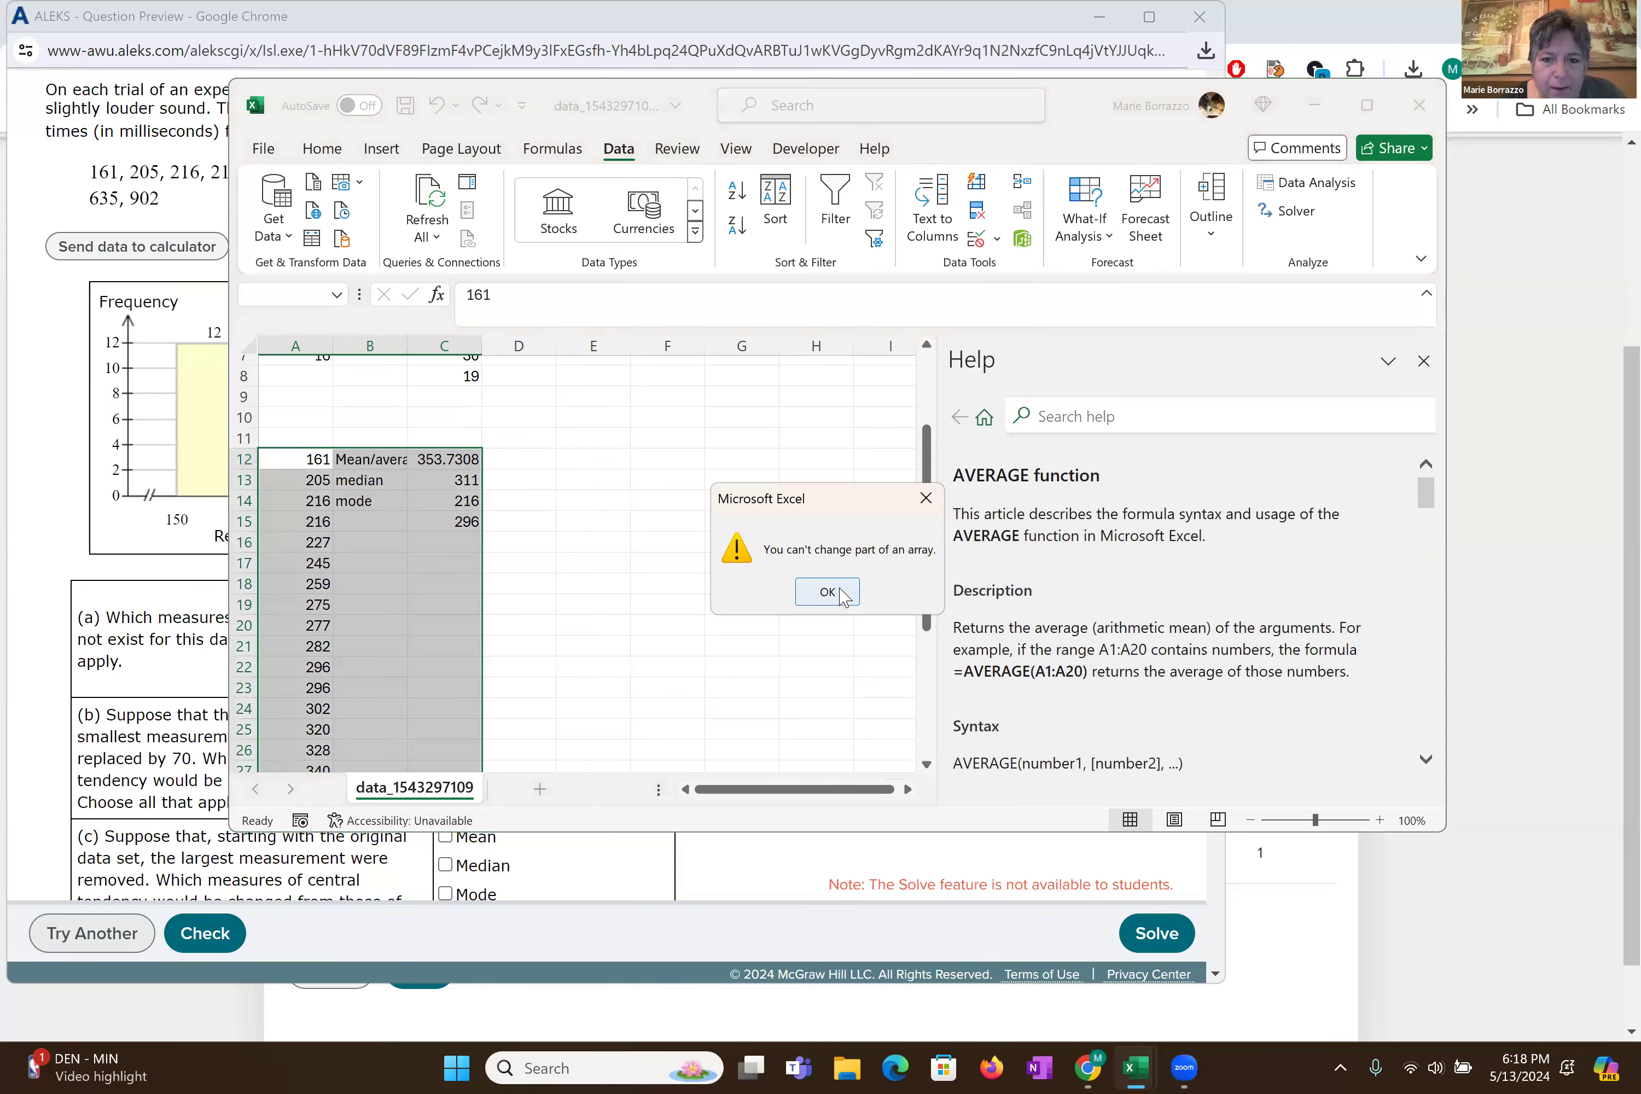
left_click(827, 591)
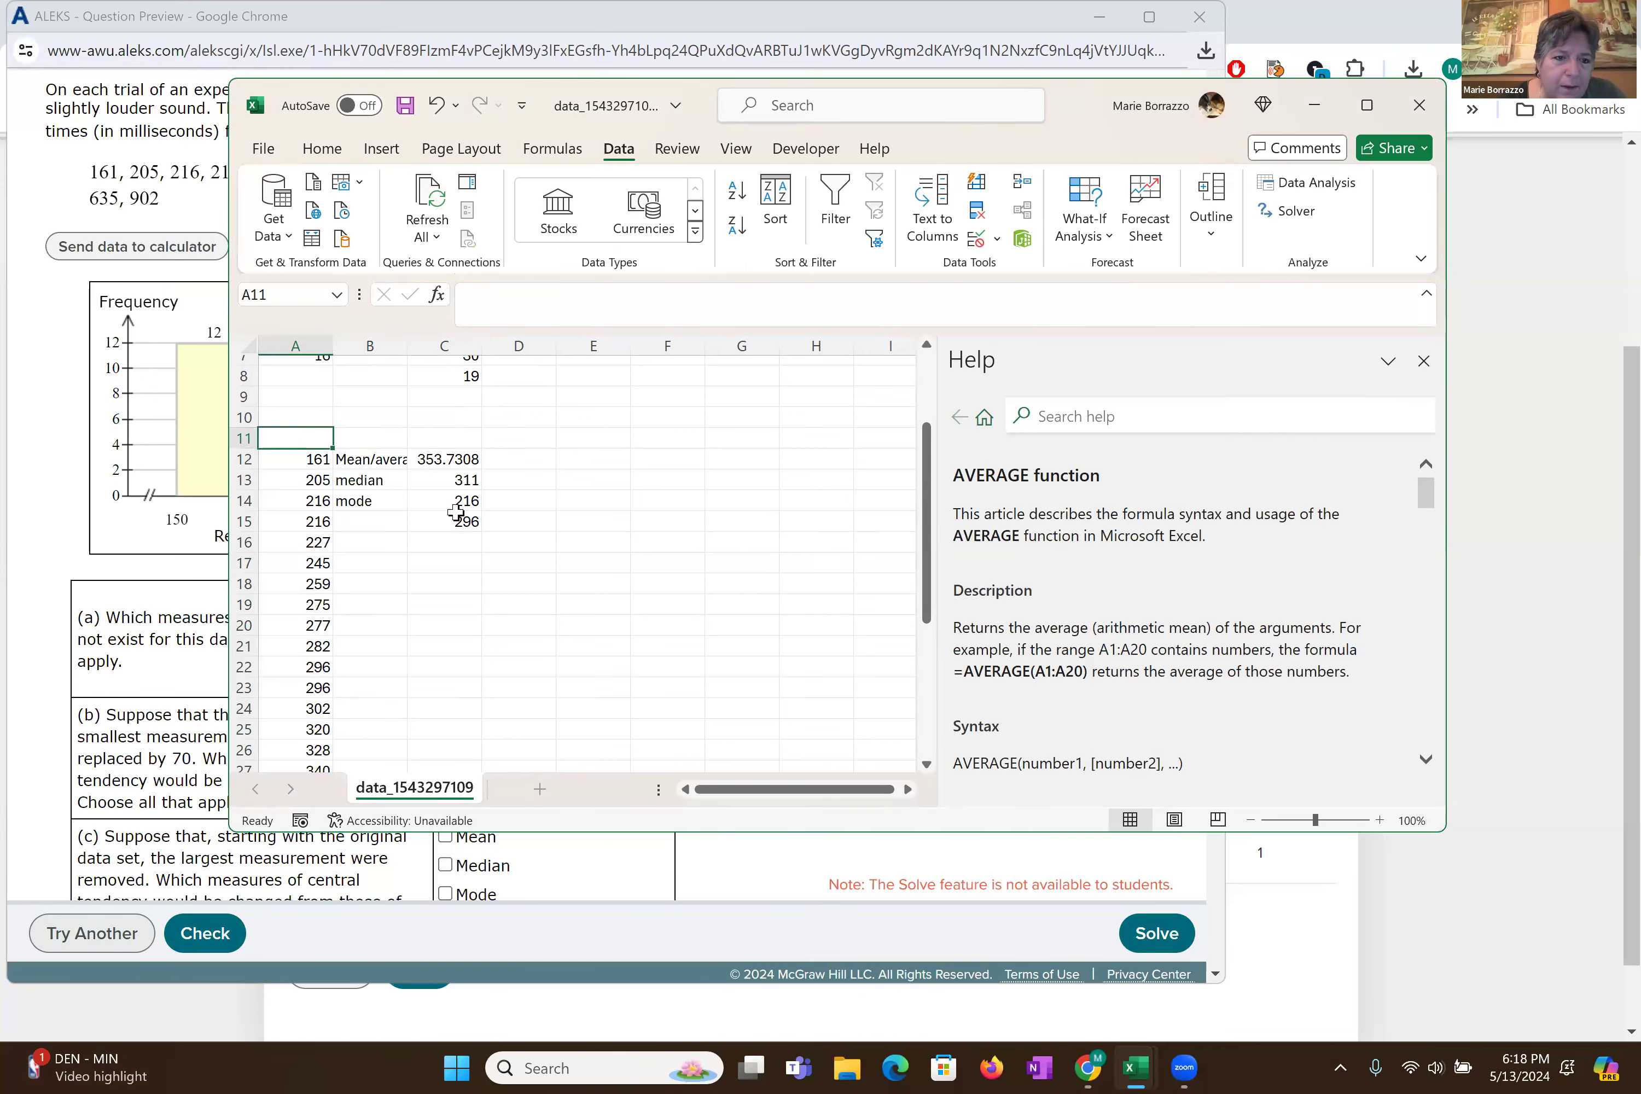
left_click_drag(296, 463, 291, 734)
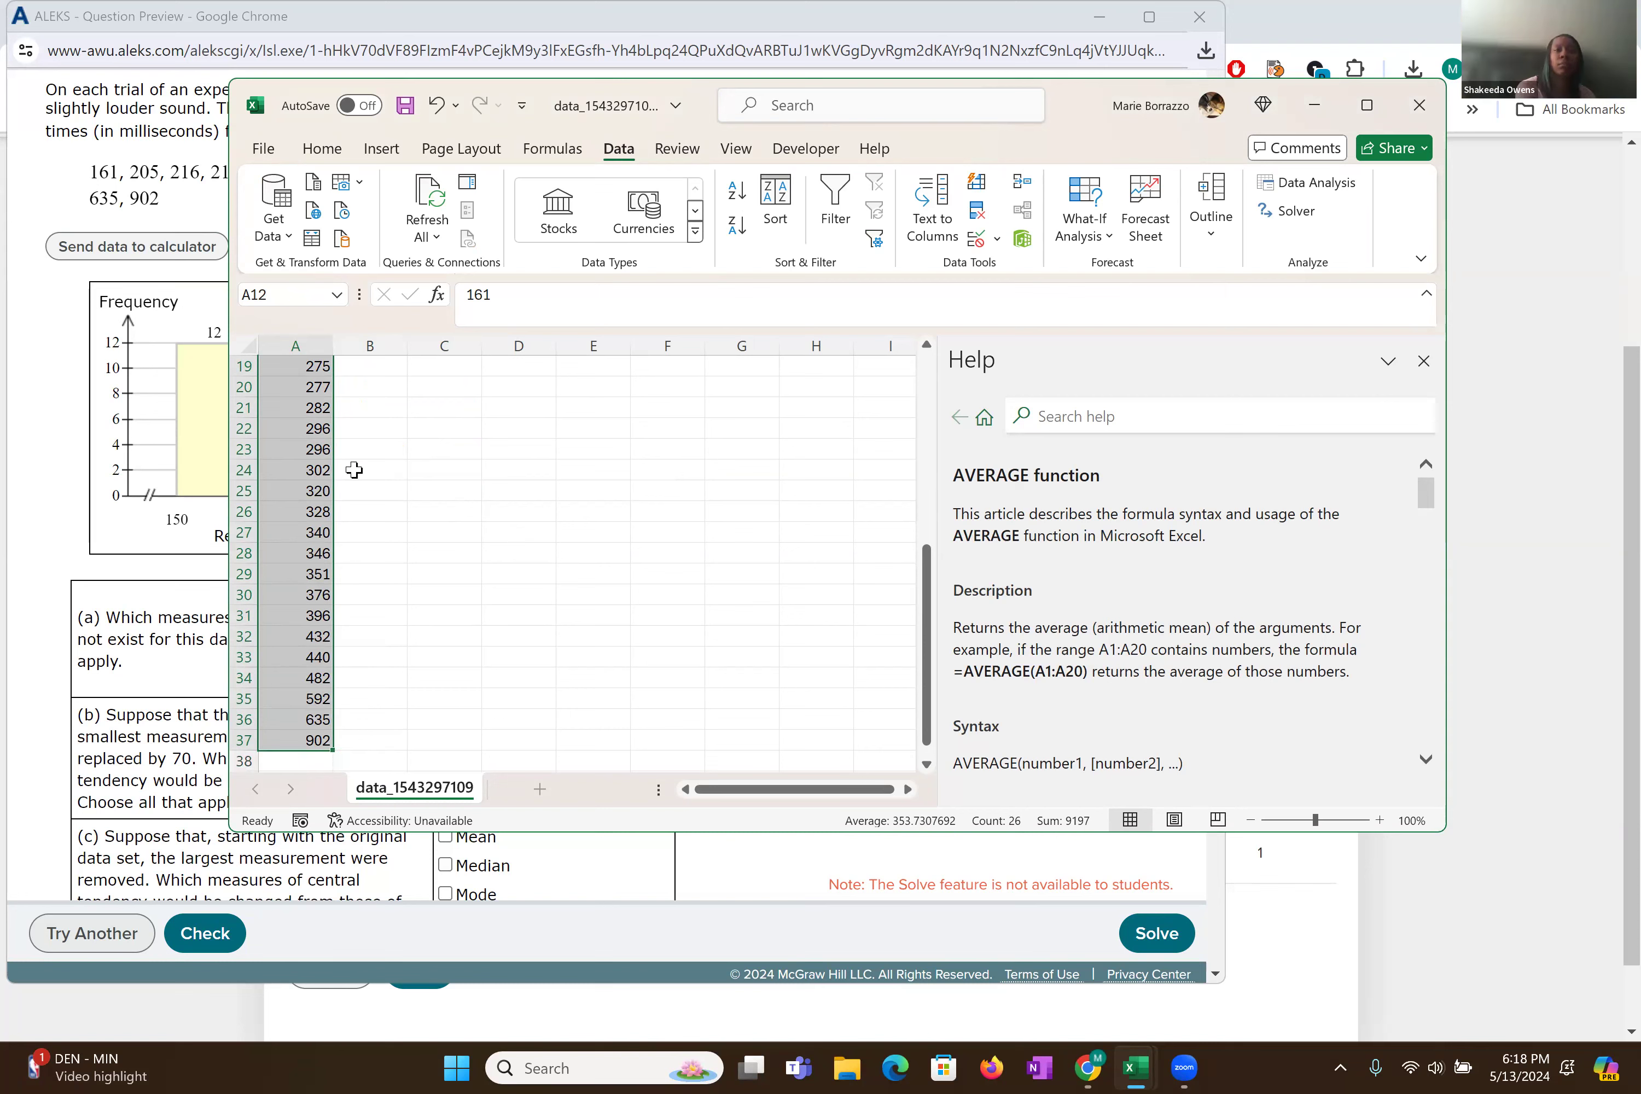
scroll(354, 469, "up", 2)
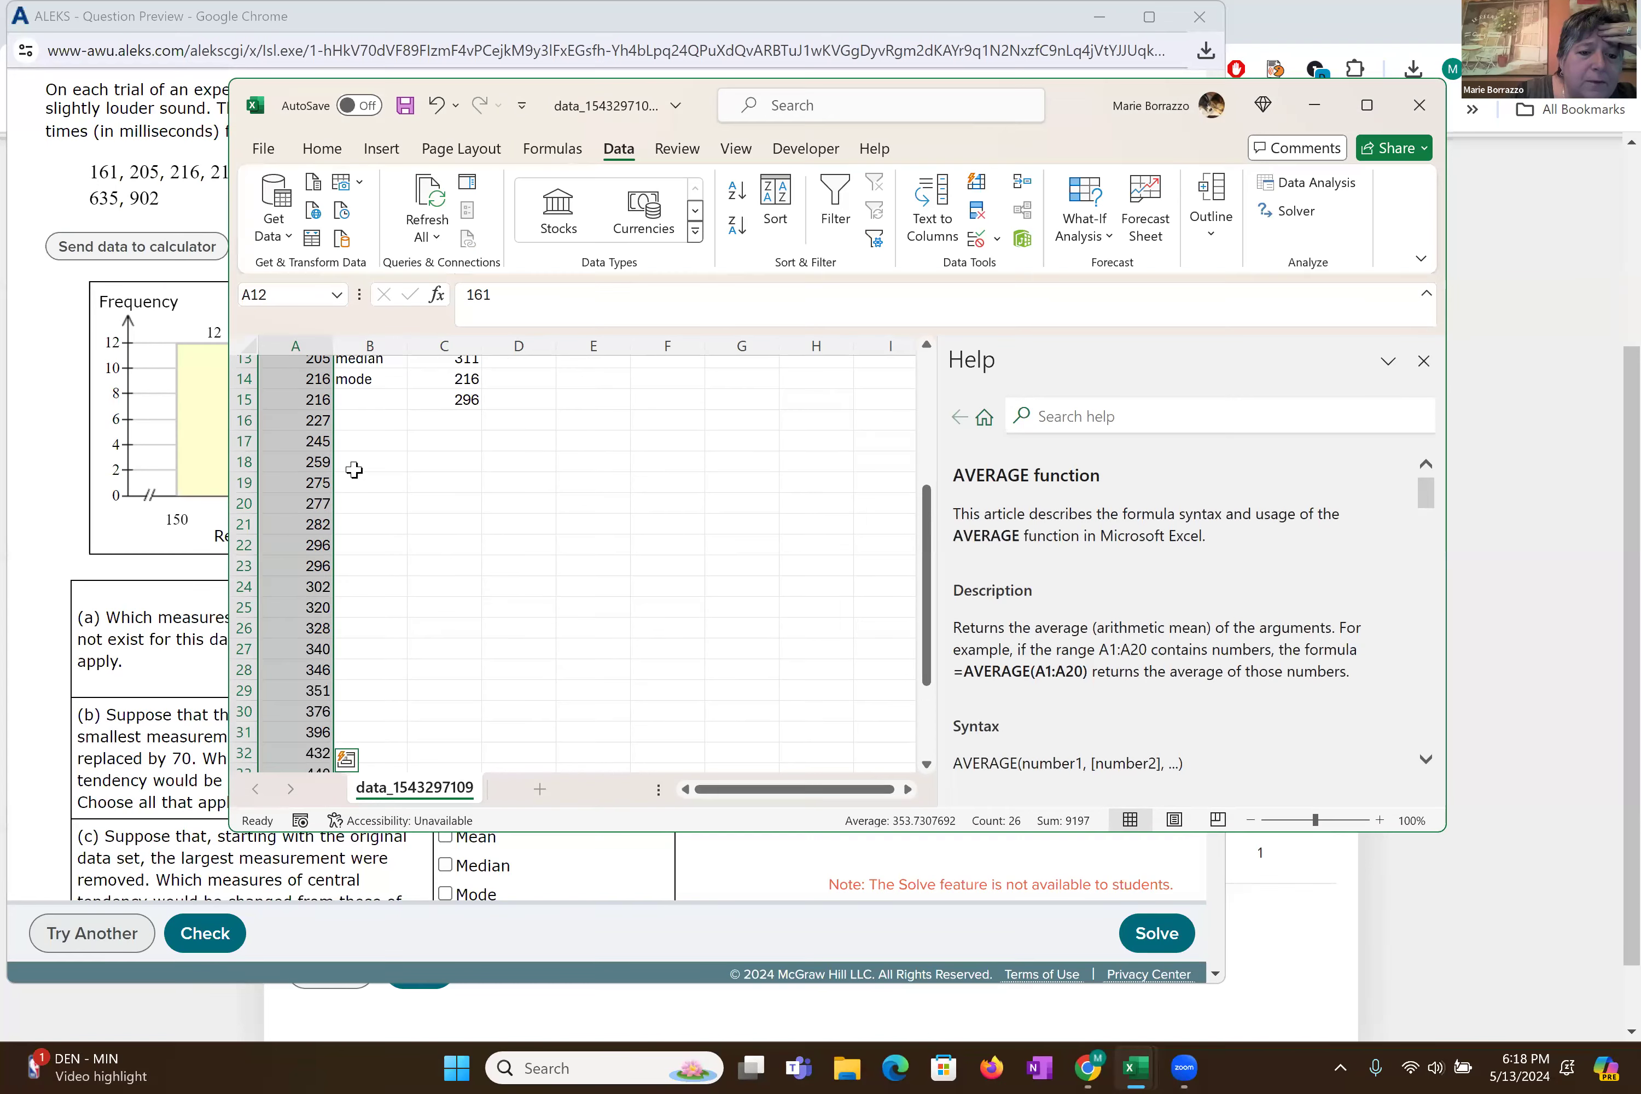
scroll(354, 469, "up", 1)
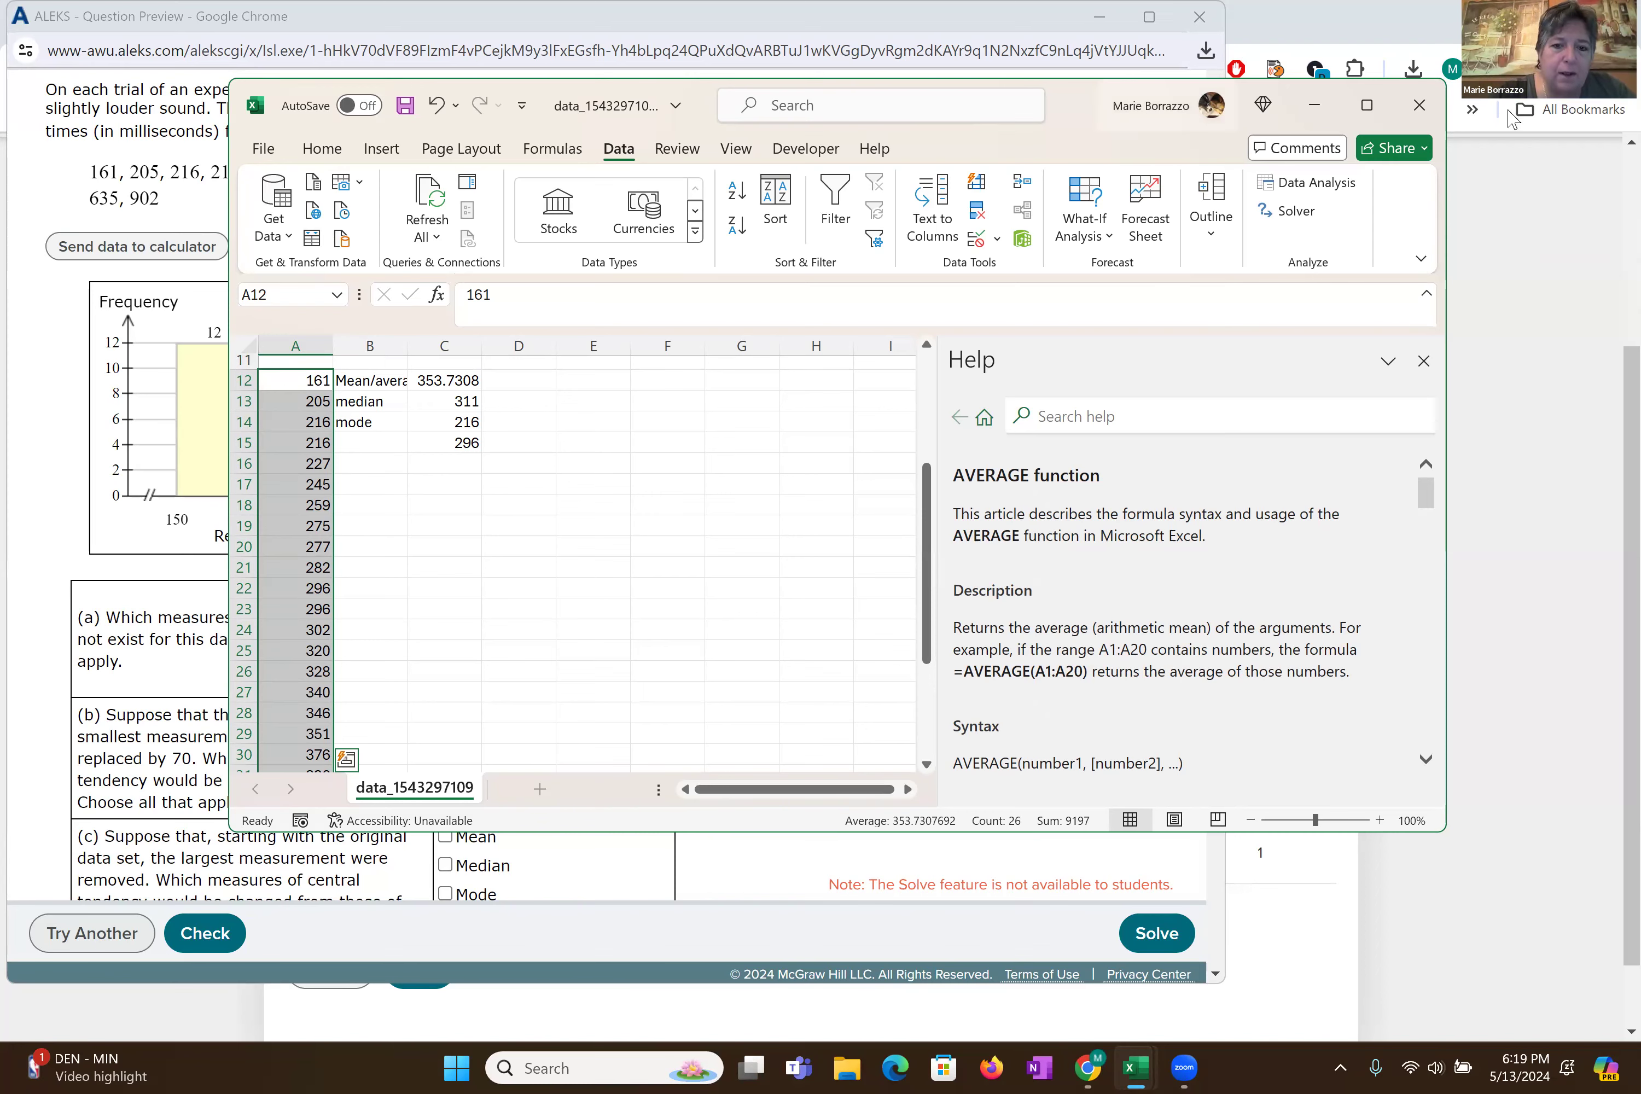
- Move the Excel window clear of the ALEKS question and answer part (a) with "None of these measures"
left_click_drag(1128, 138, 1511, 119)
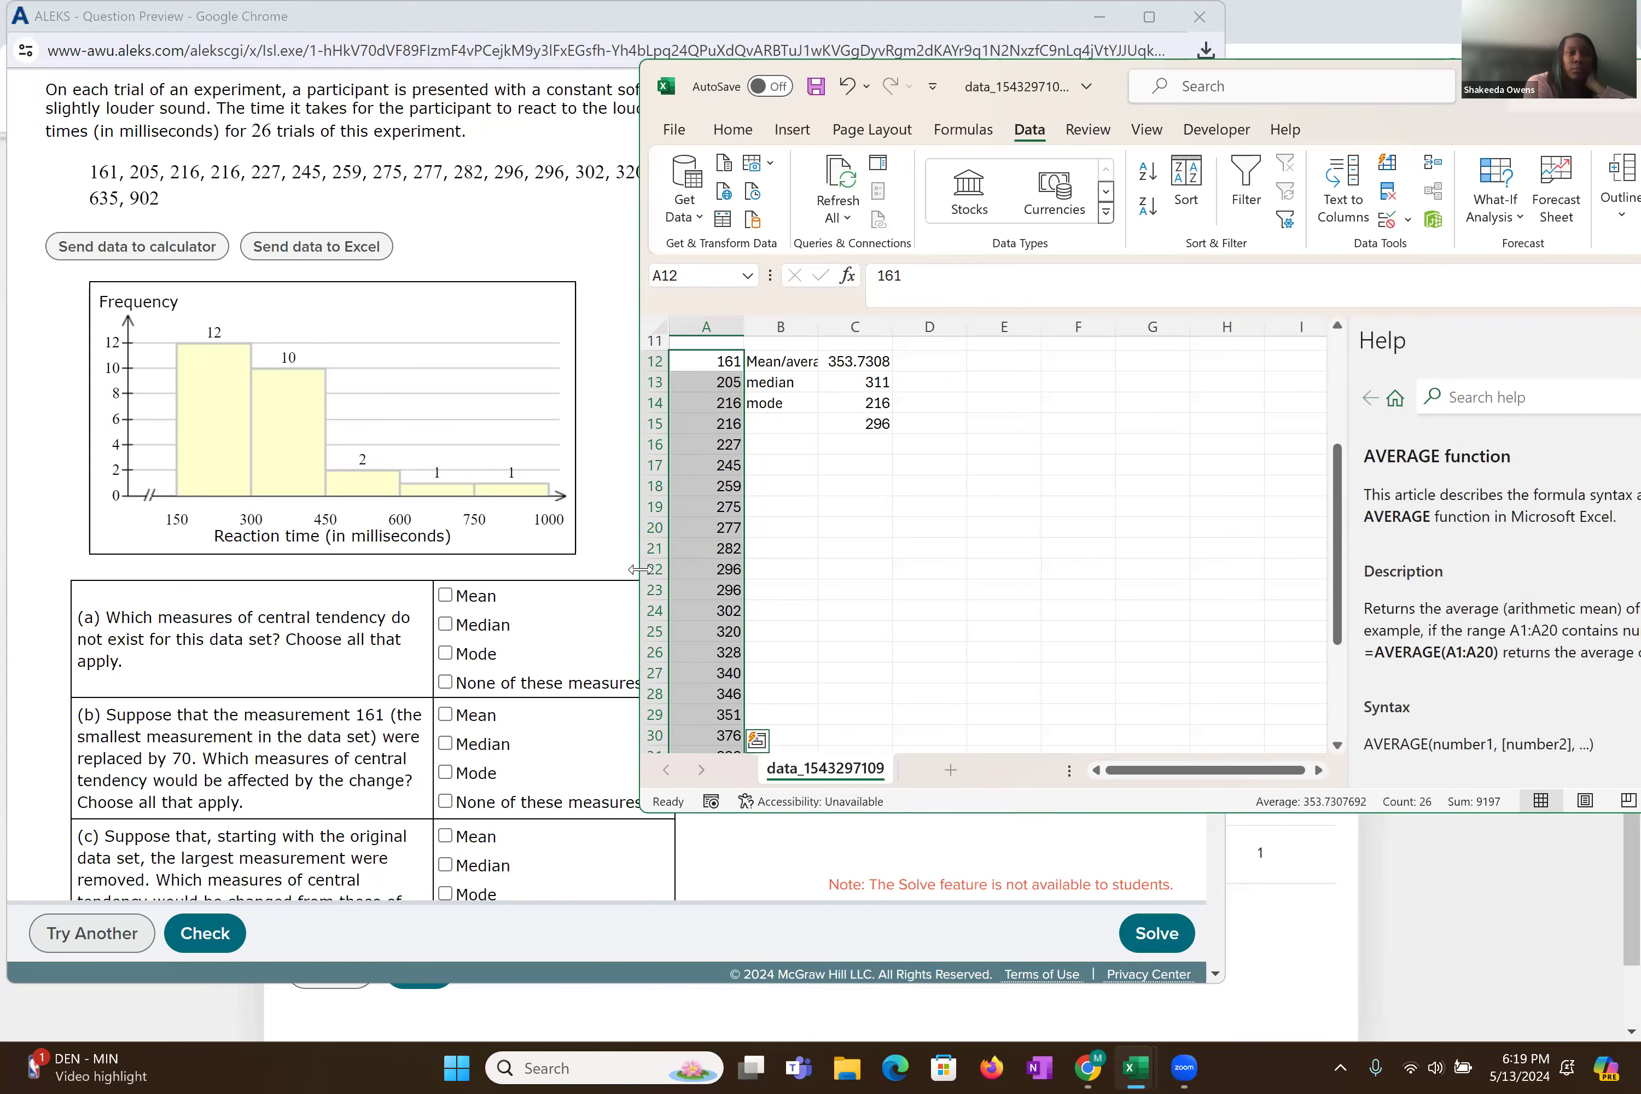
left_click(428, 667)
left_click(445, 683)
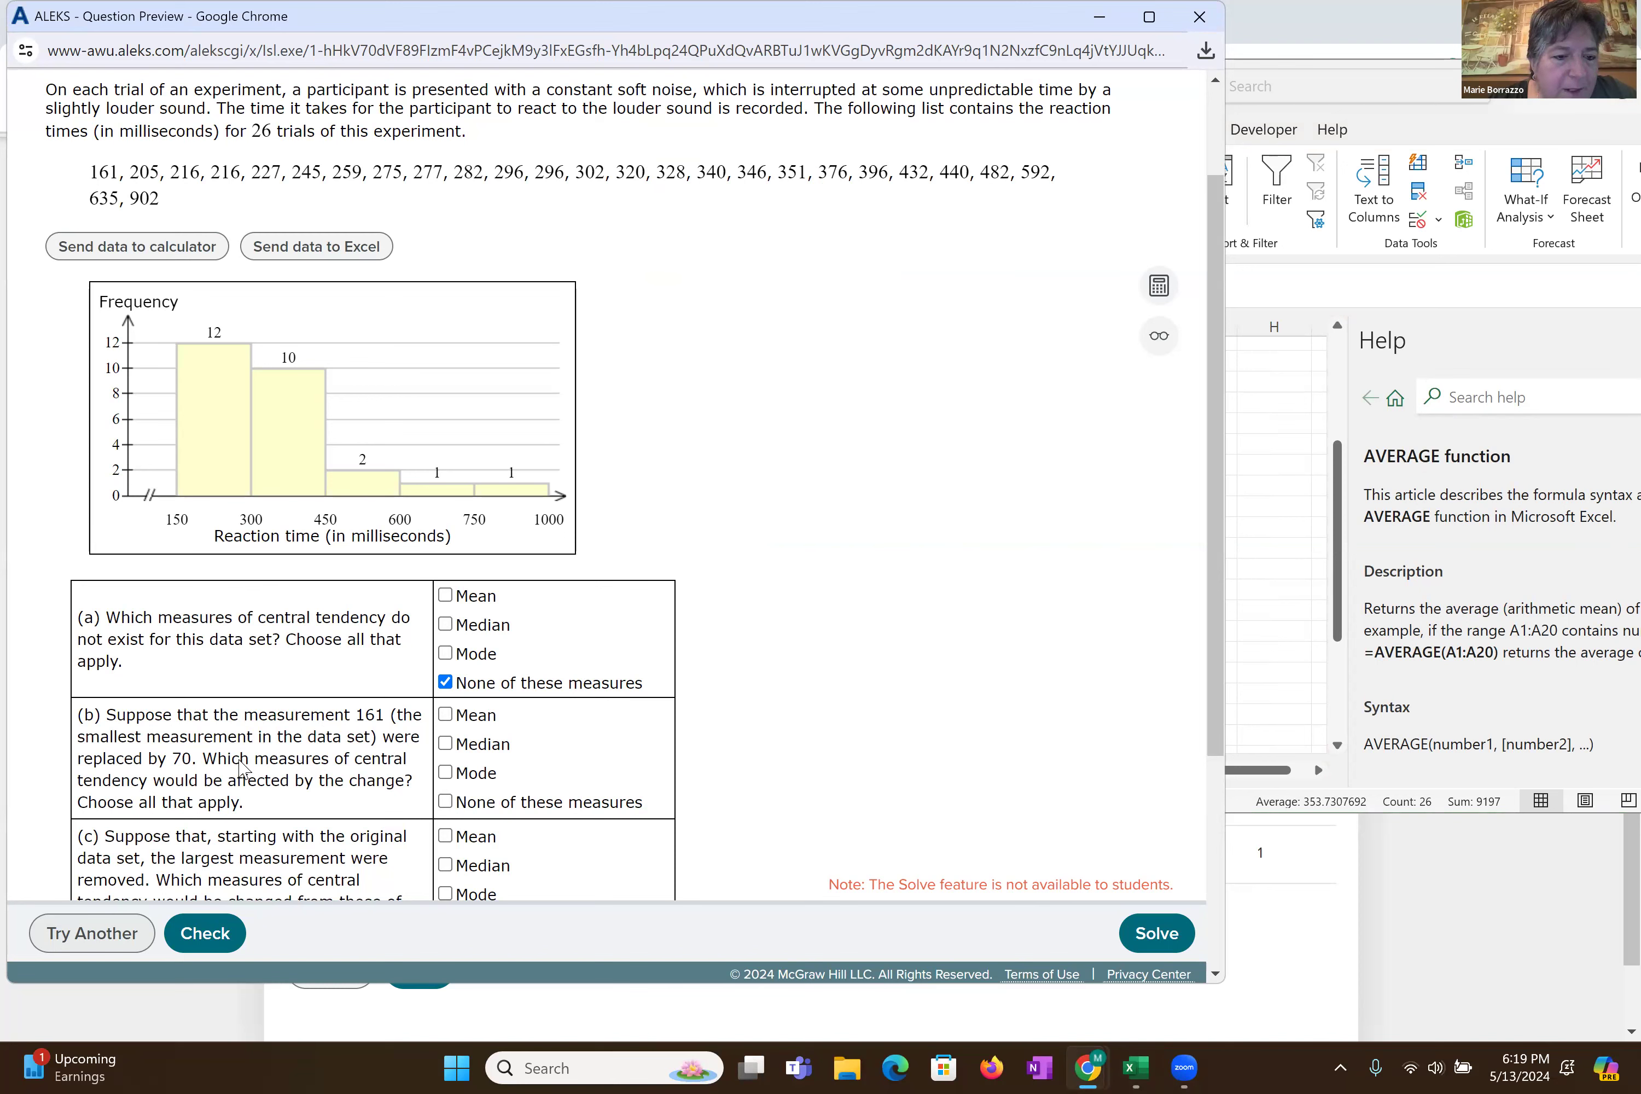
- In Excel, enter the fixed comparison values 353.7308, 311, 216 and 296 in cells D12:D15 beside the calculated measures
left_click(1138, 1068)
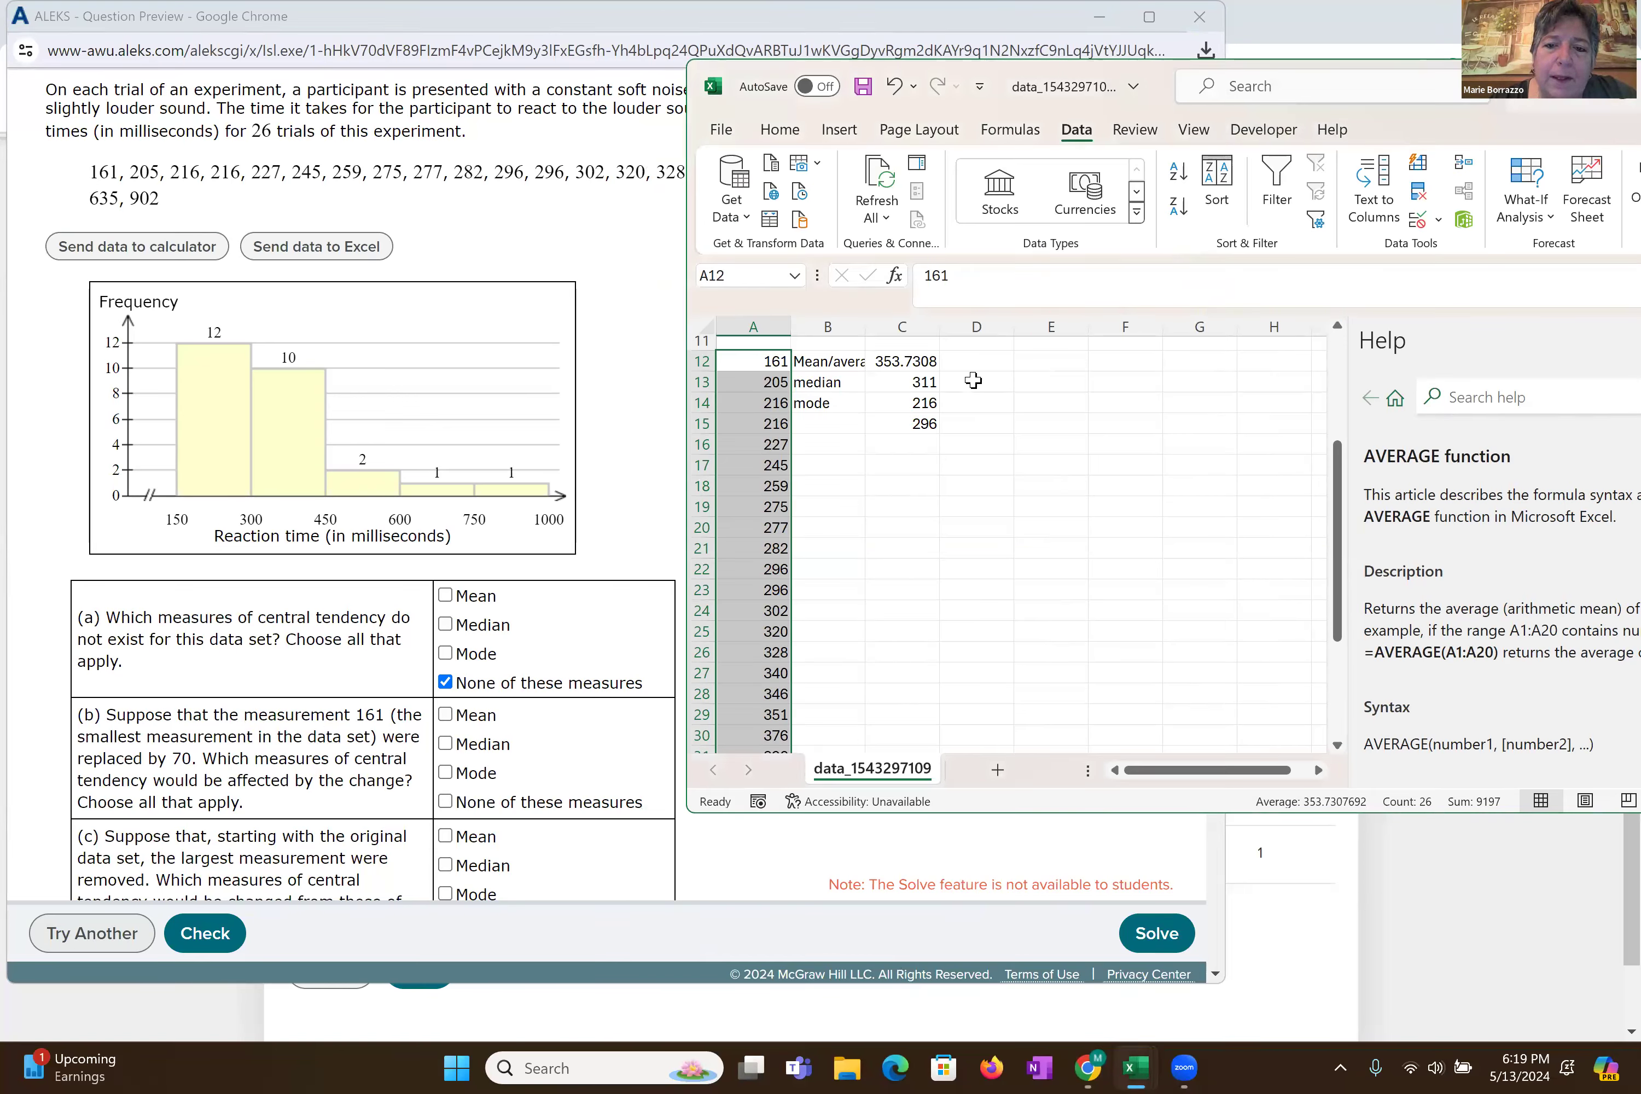
left_click(975, 363)
type("35")
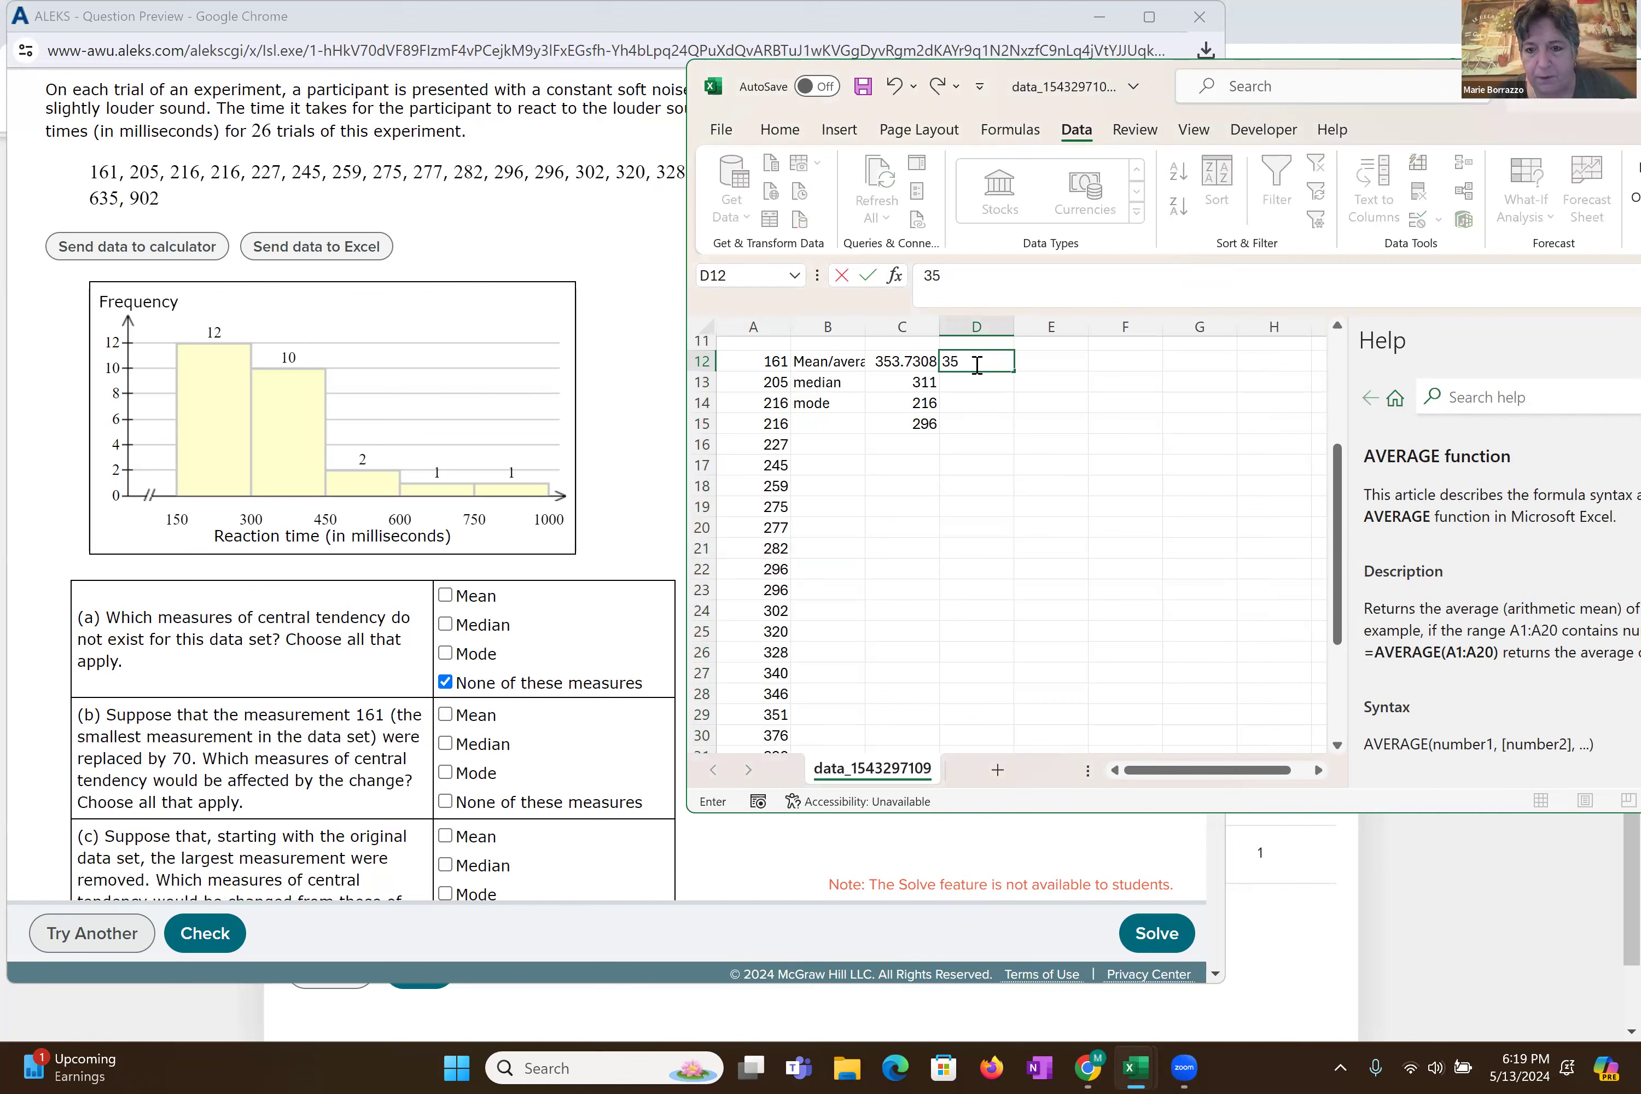
type("3.7308")
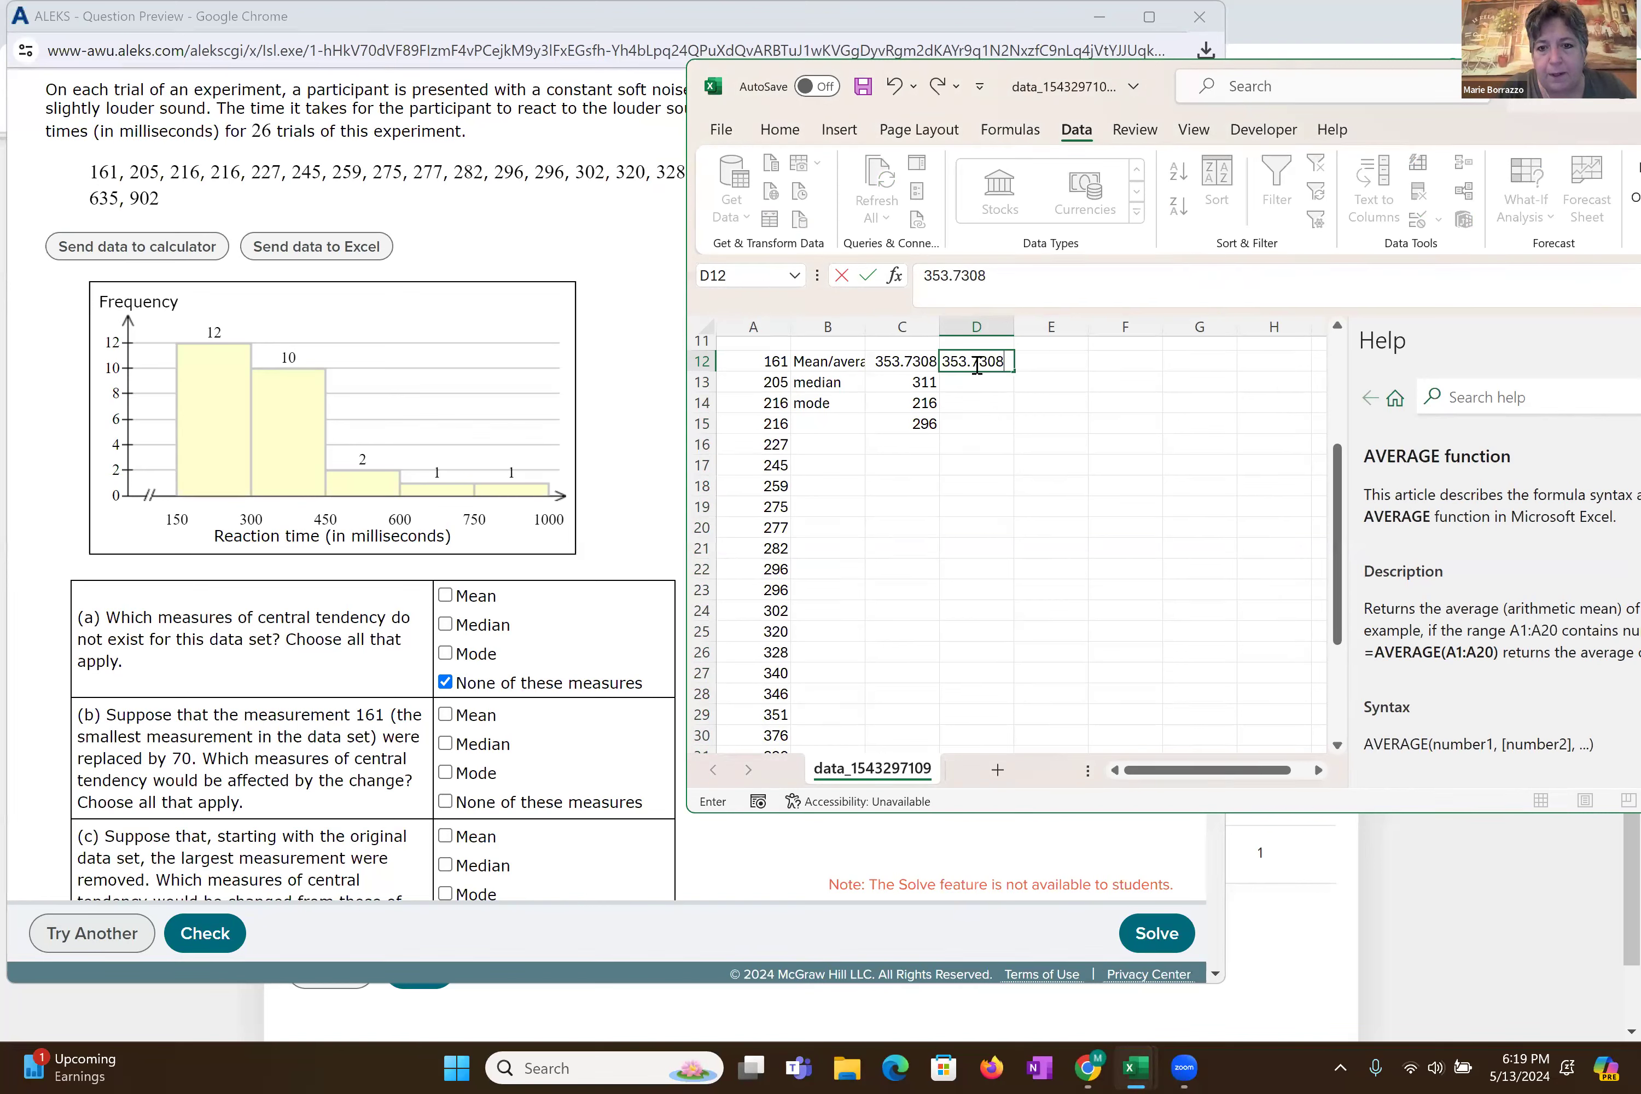
key("Return")
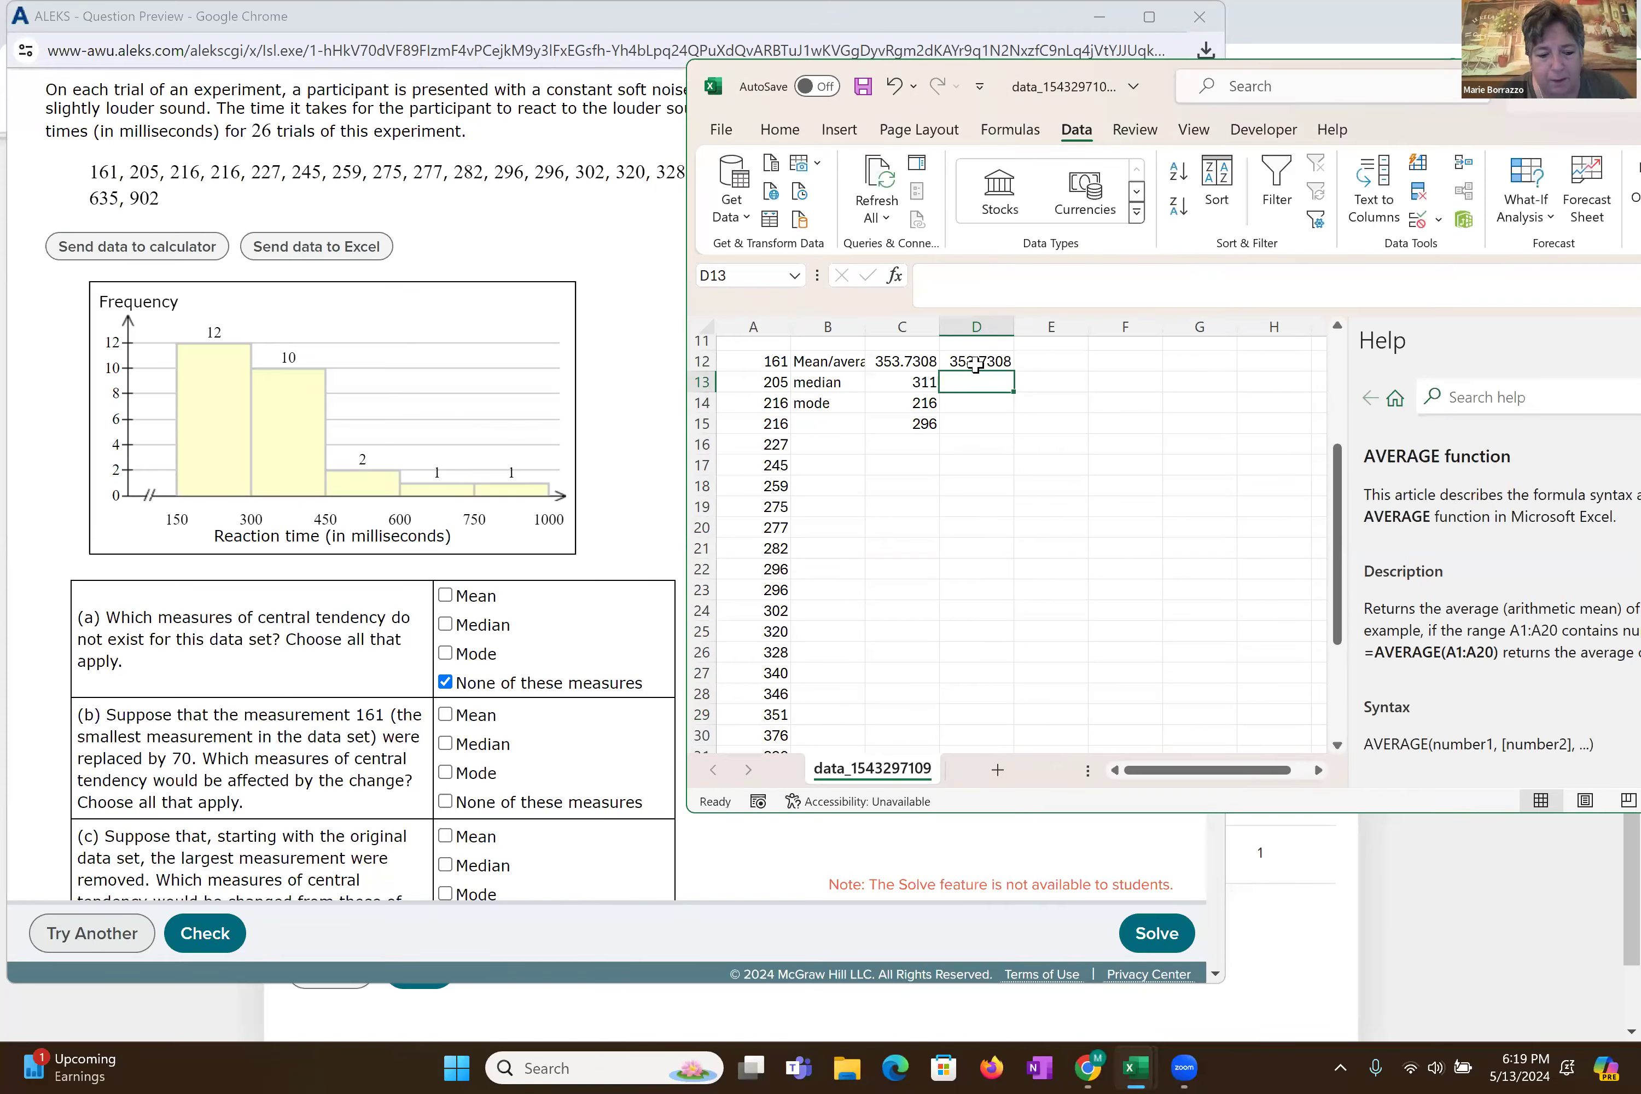
type("311")
key("Return")
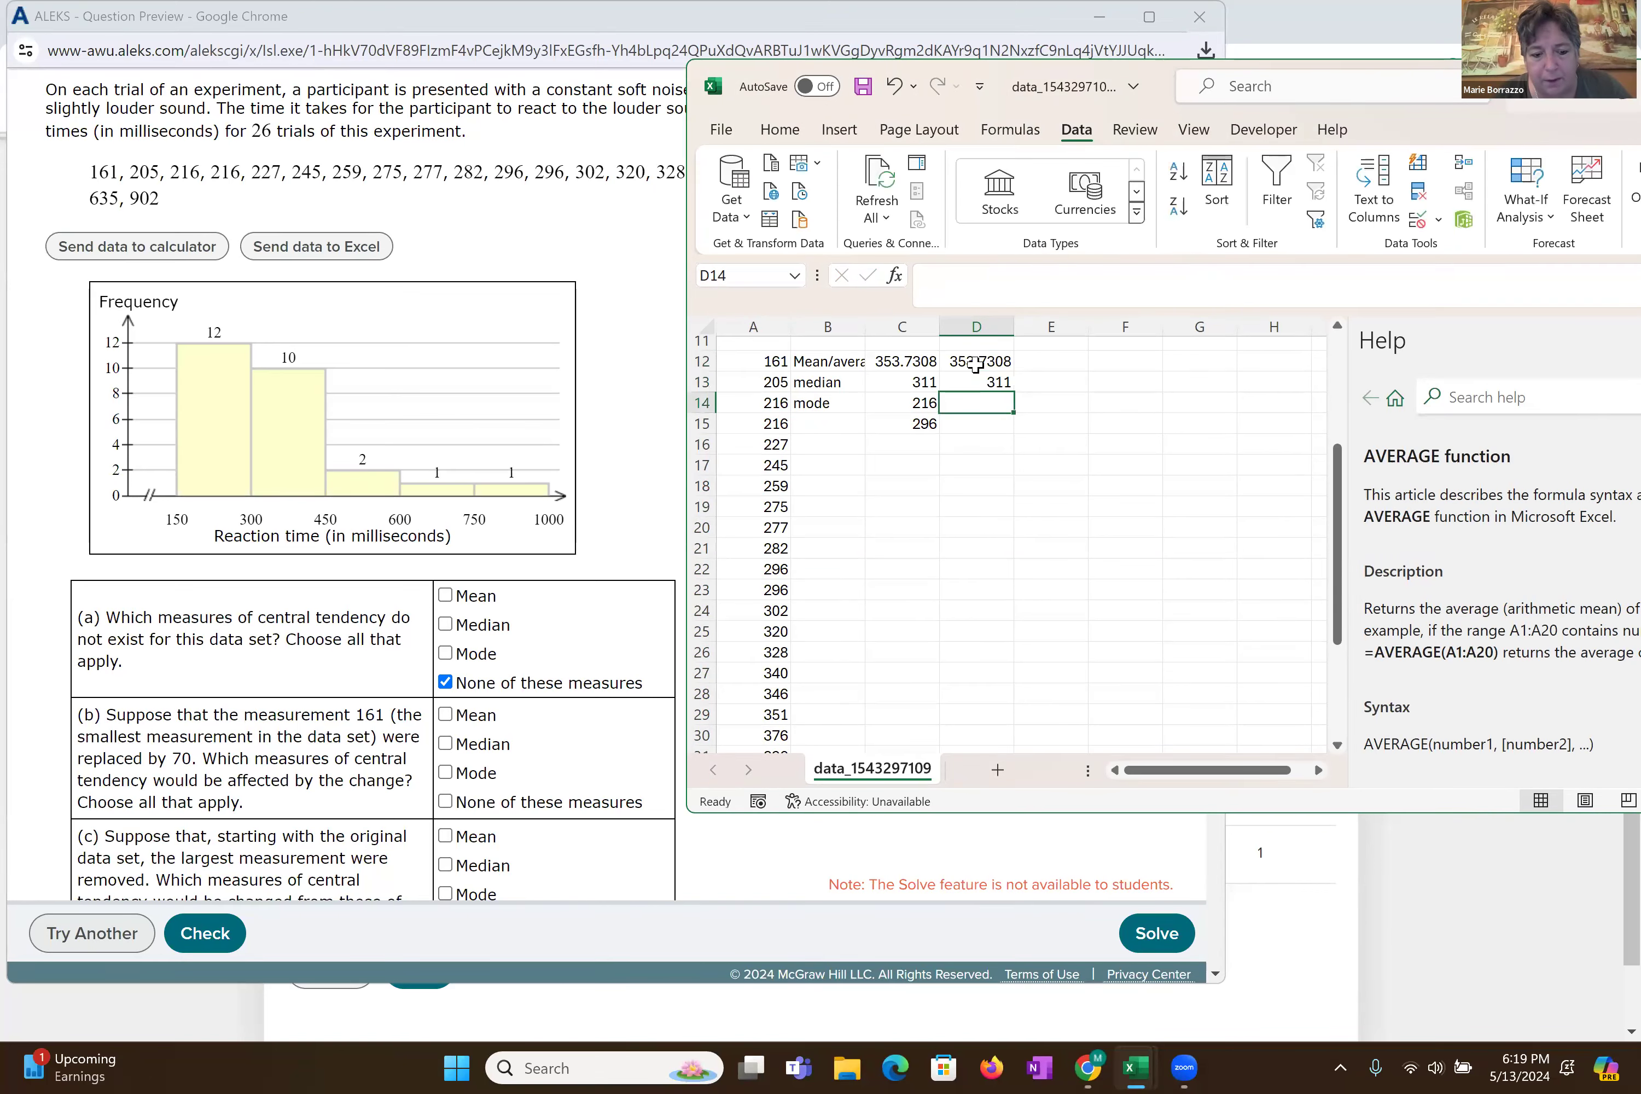
type("216")
key("Return")
type("296")
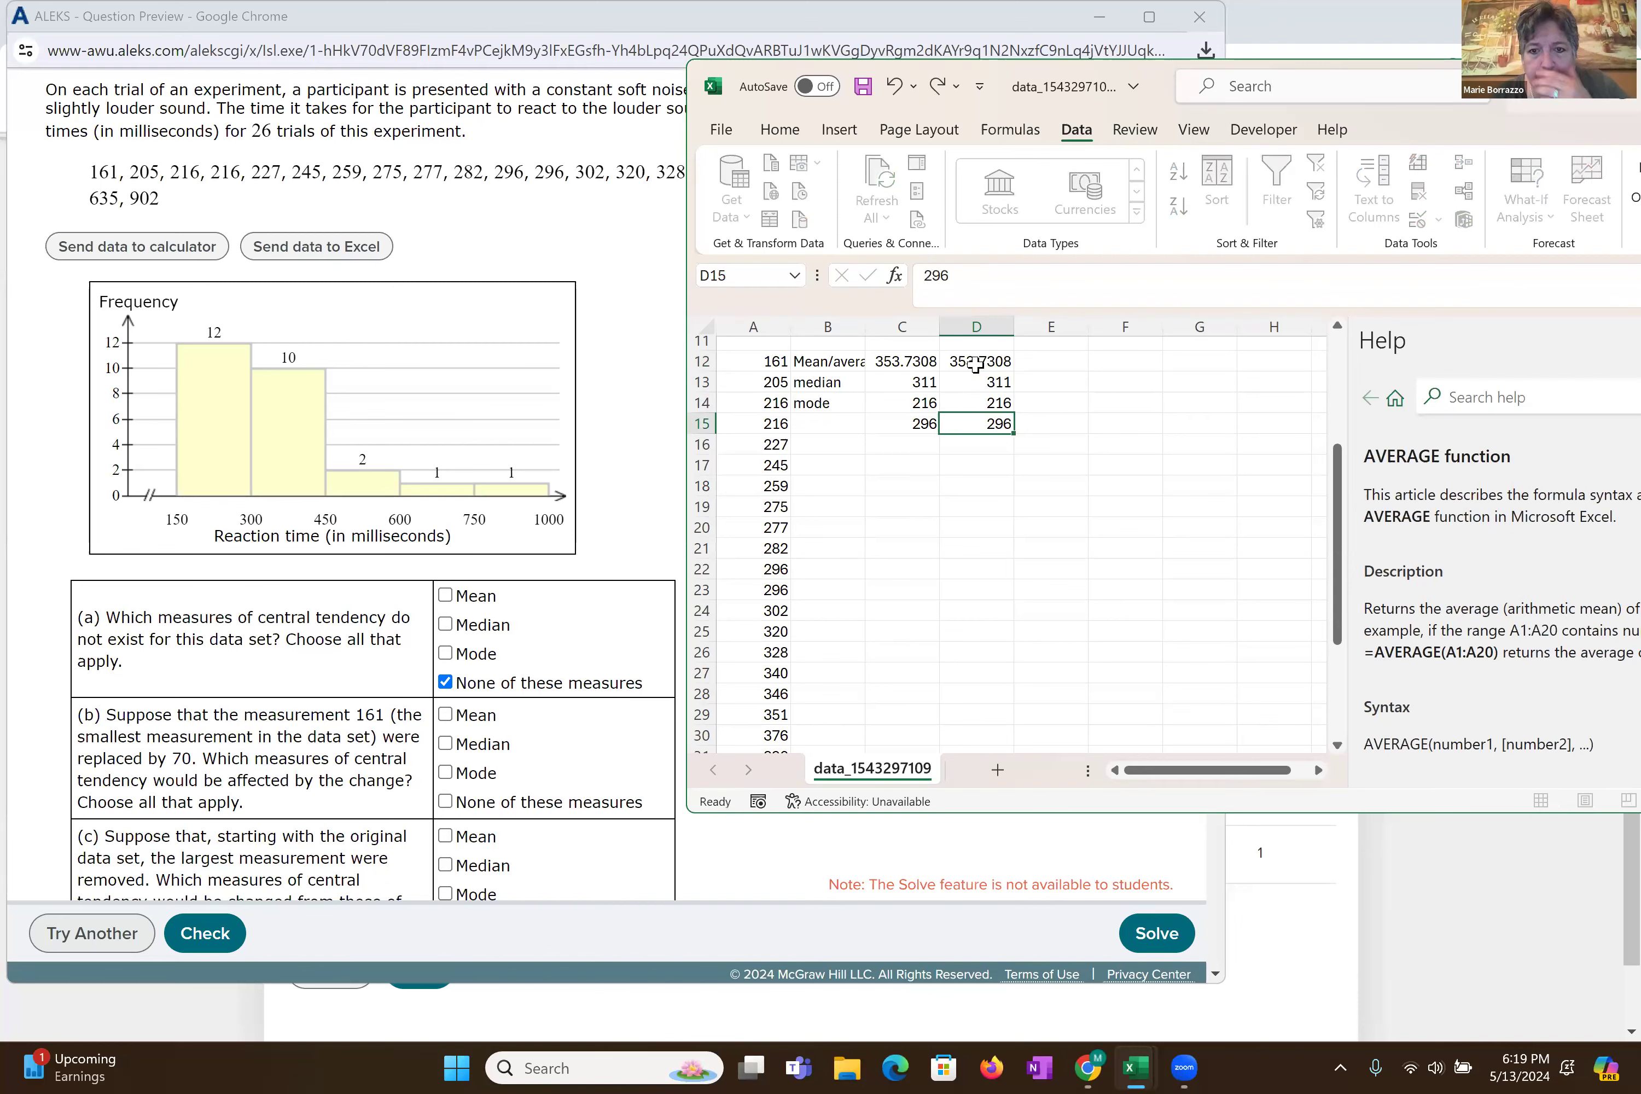
key("Return")
key("Left")
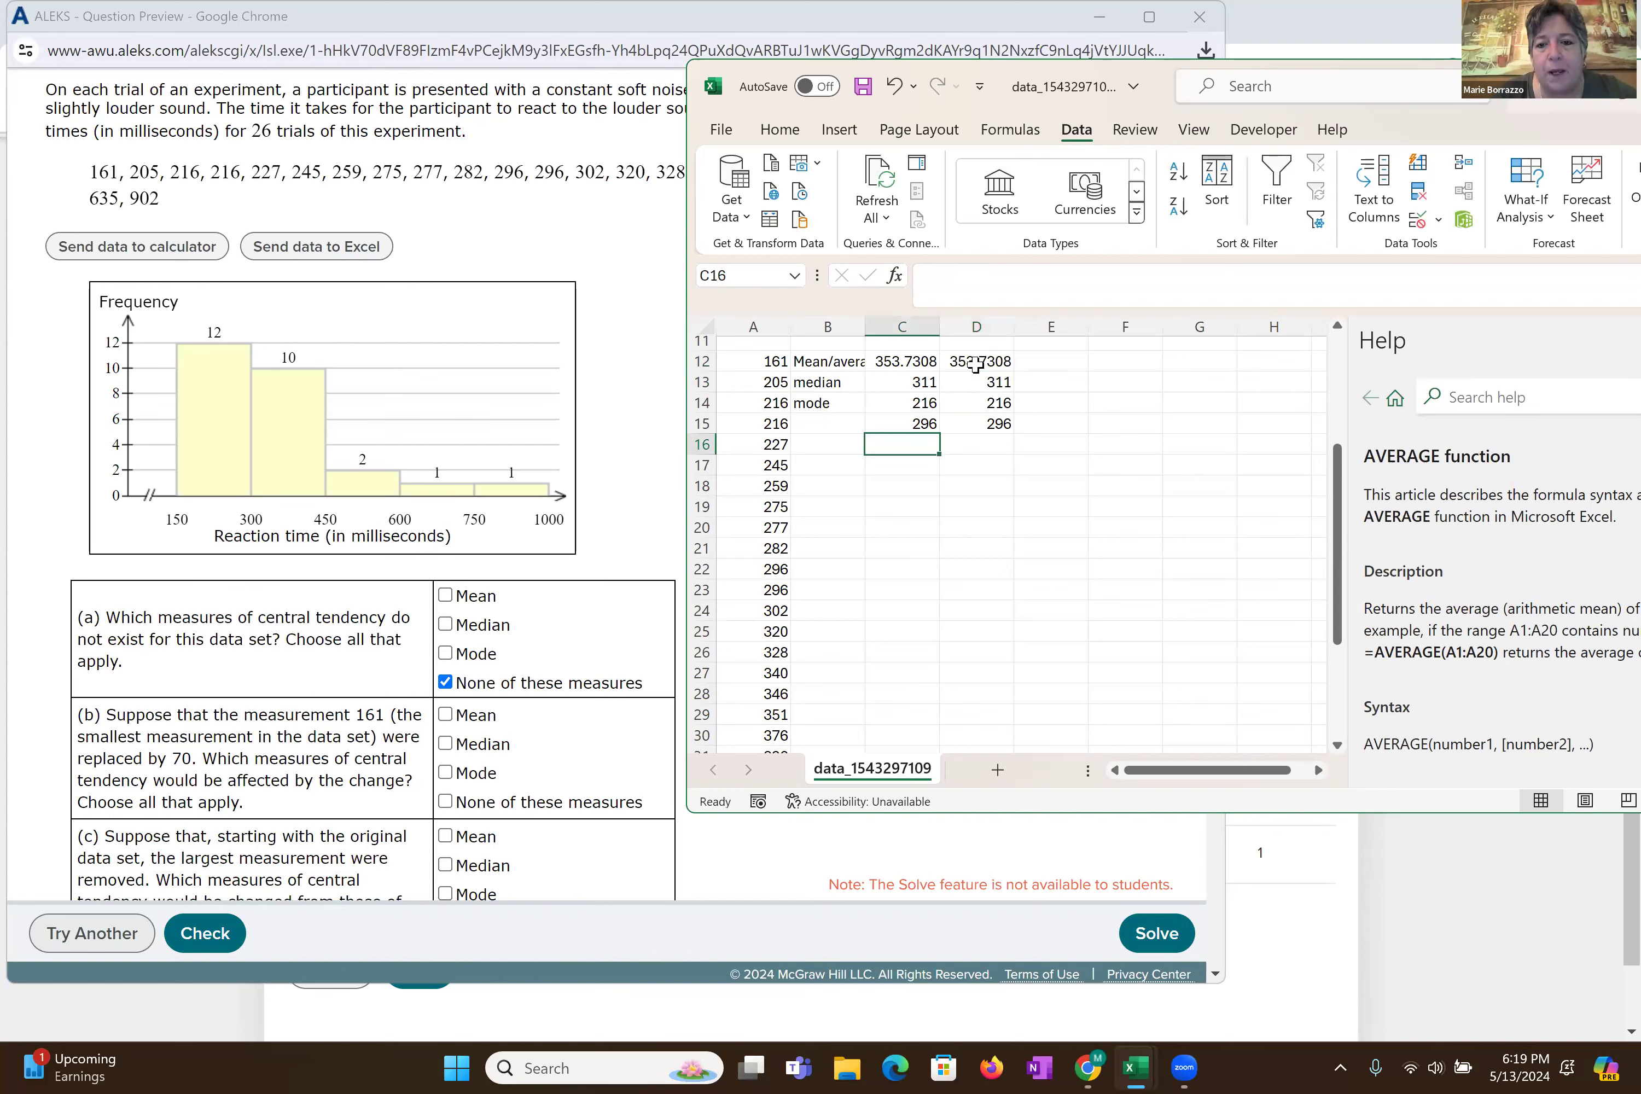
- Make the comparison values in cells D12:D15 bold
left_click_drag(976, 364, 988, 428)
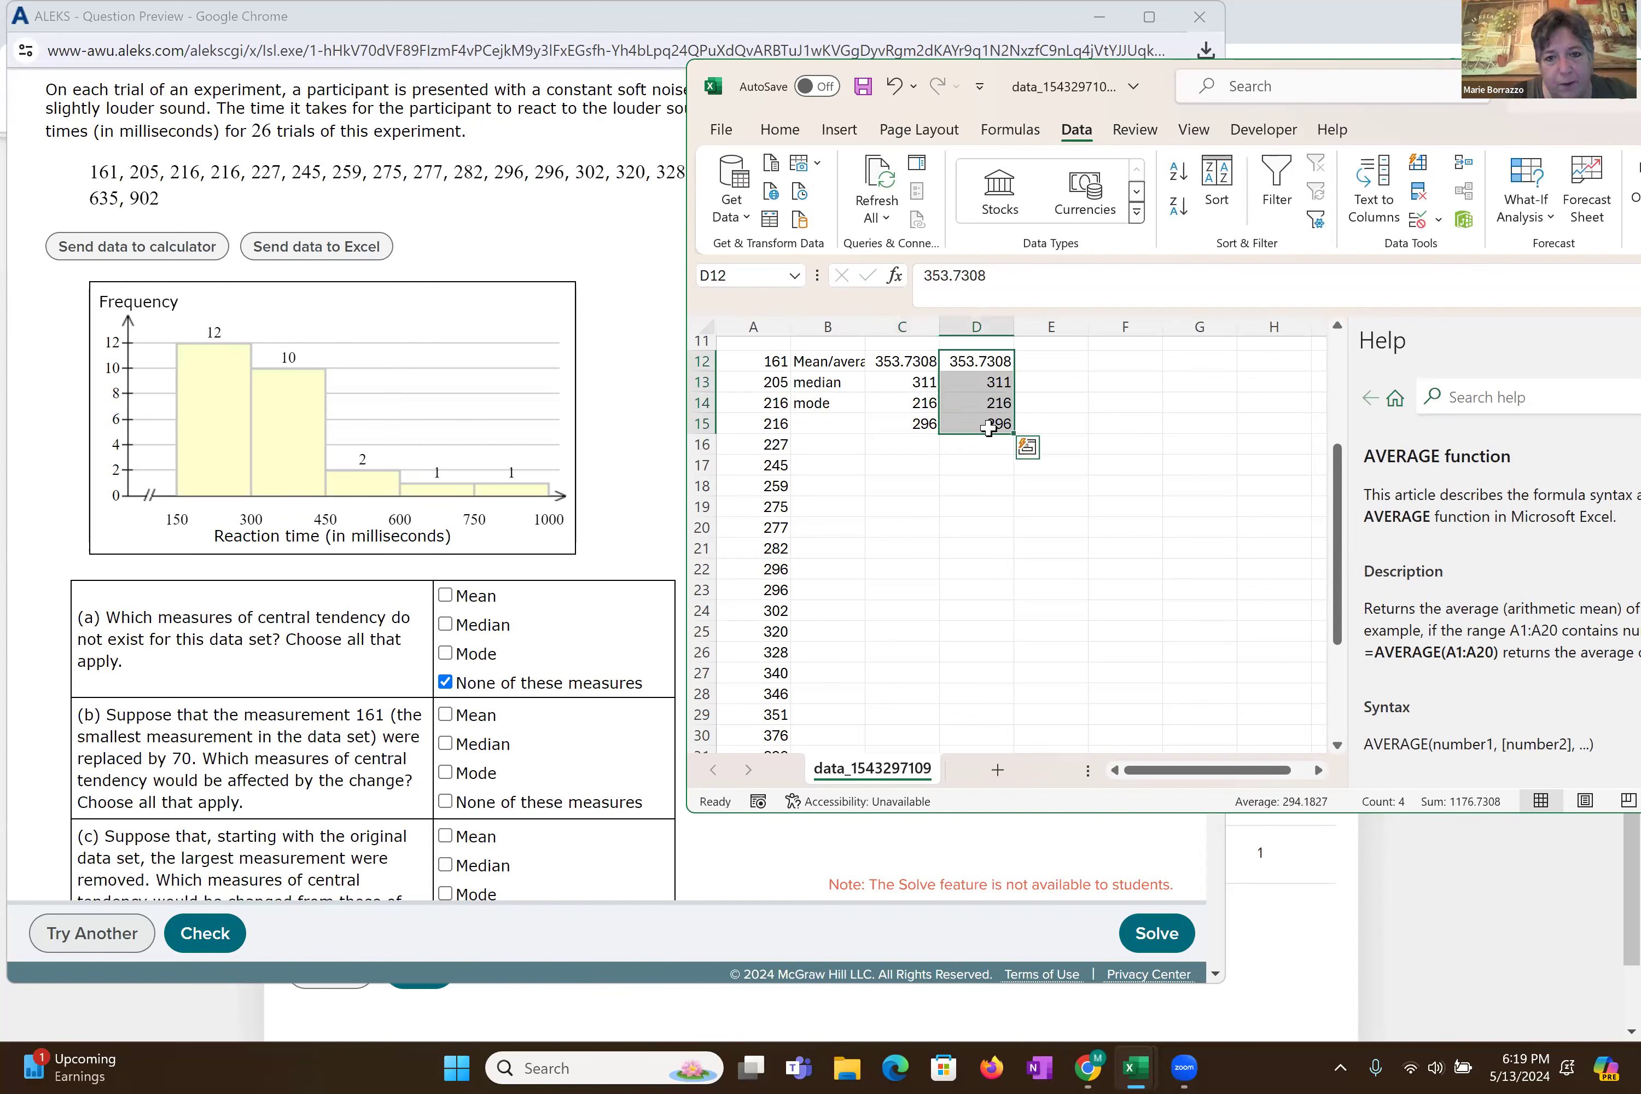
left_click(785, 130)
left_click(832, 191)
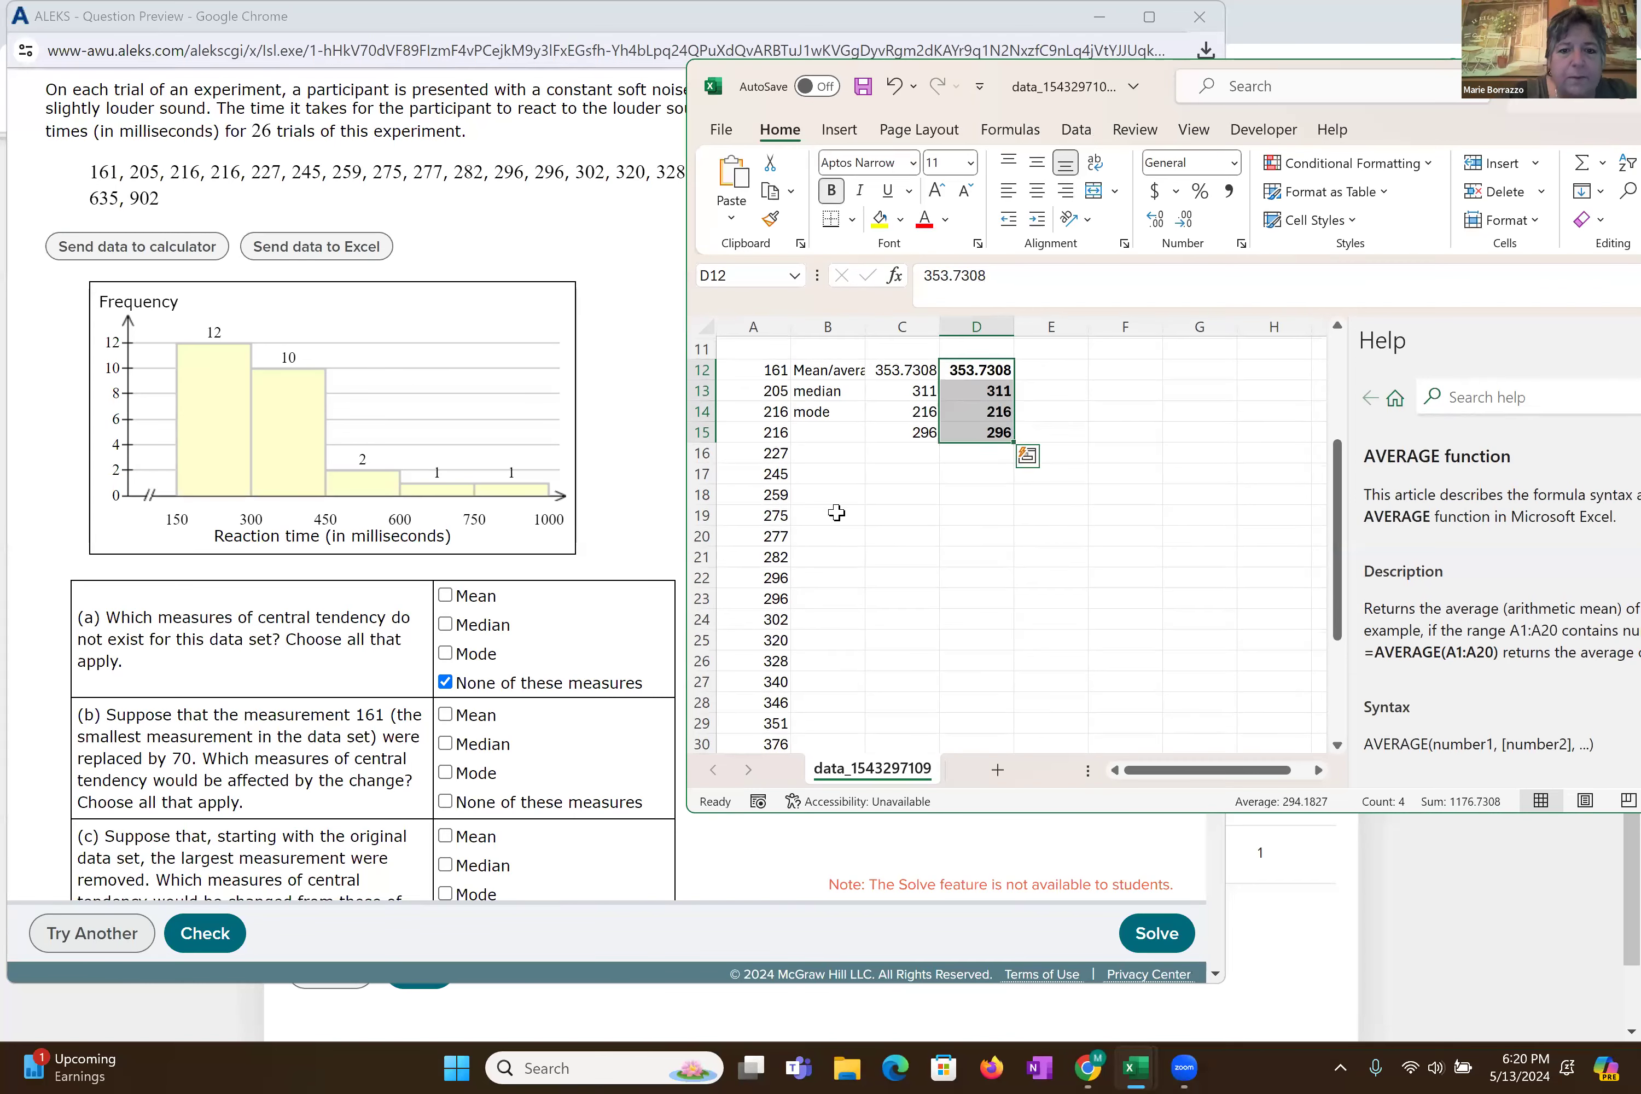
- Replace the smallest reaction time in cell A12 with 70, and mark Mean as the affected measure in ALEKS part (b)
key("Home")
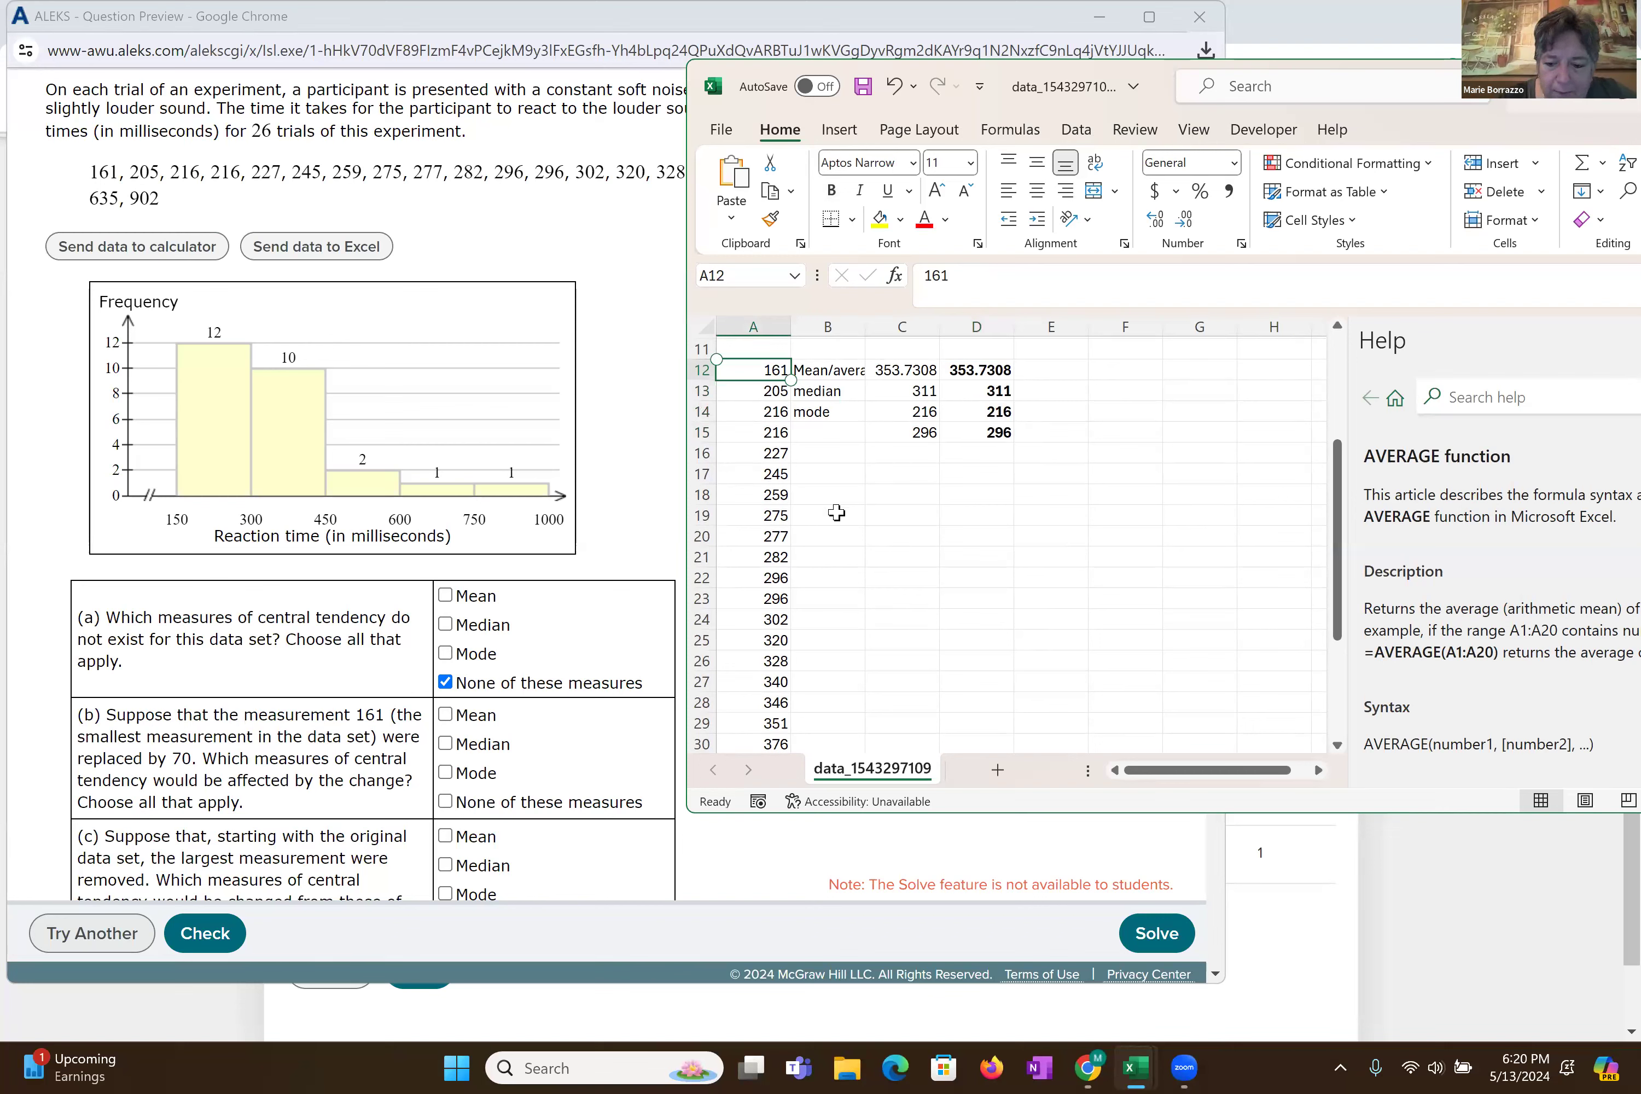
type("70")
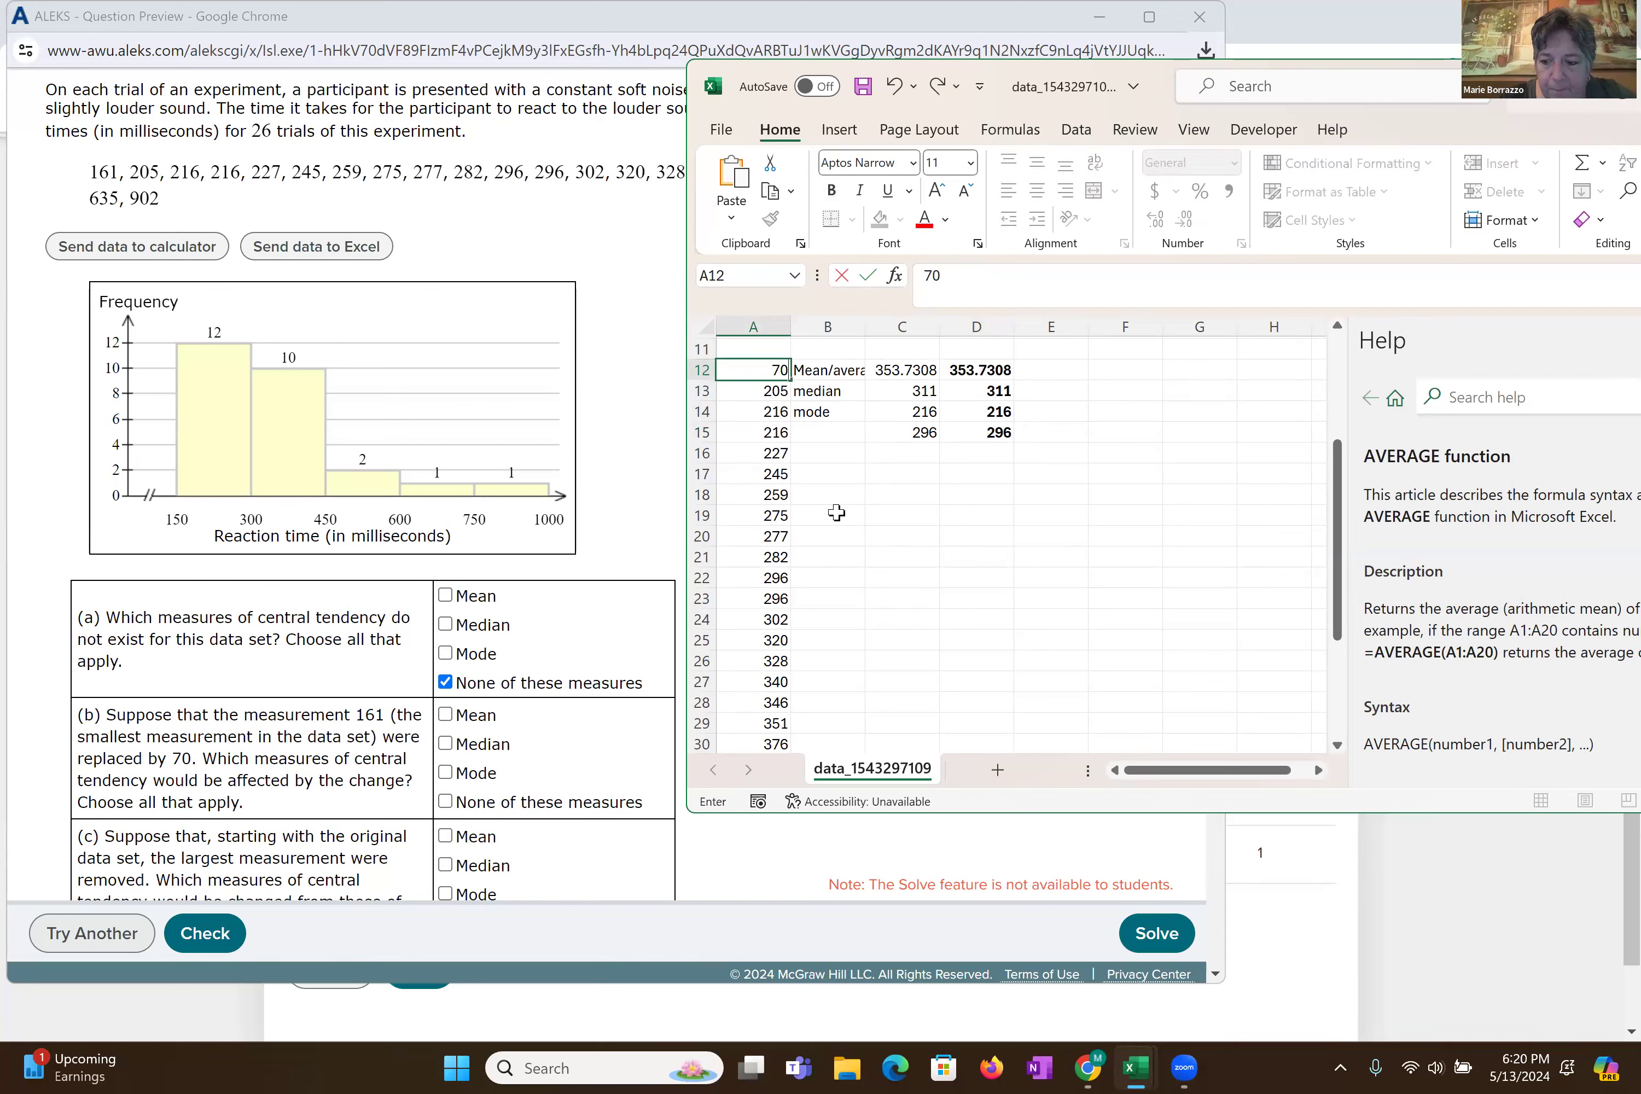
key("Return")
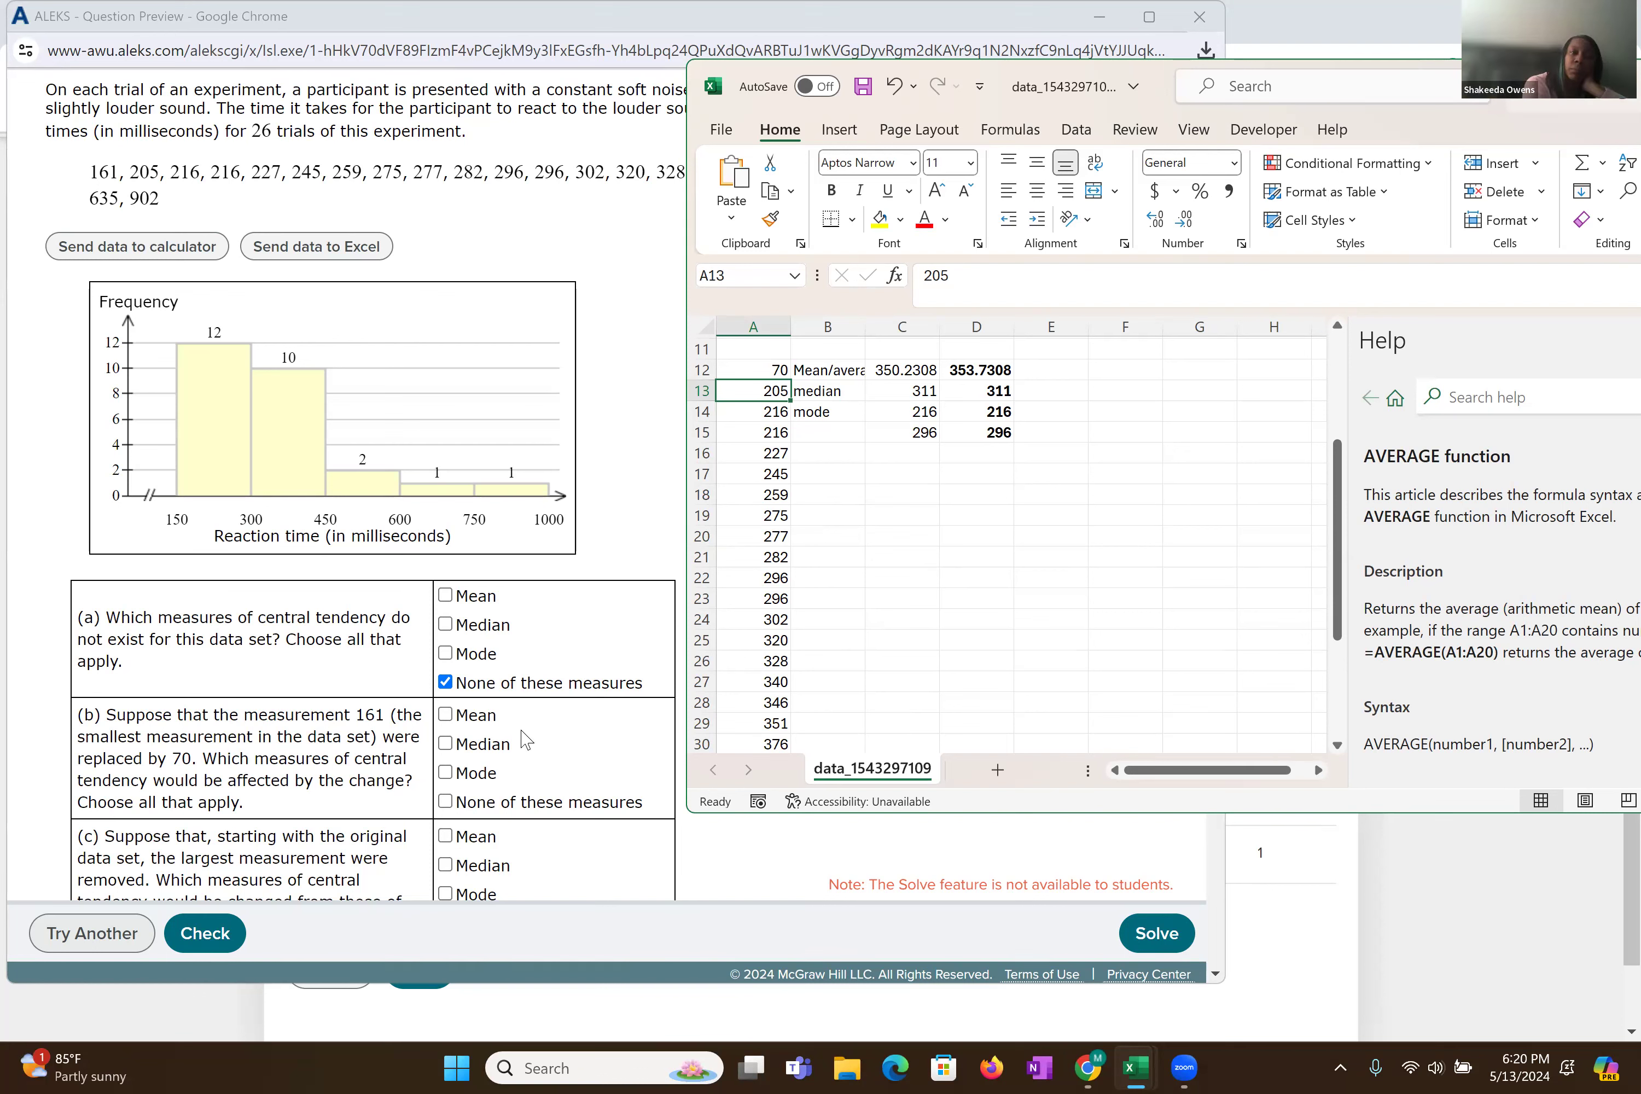
left_click(446, 714)
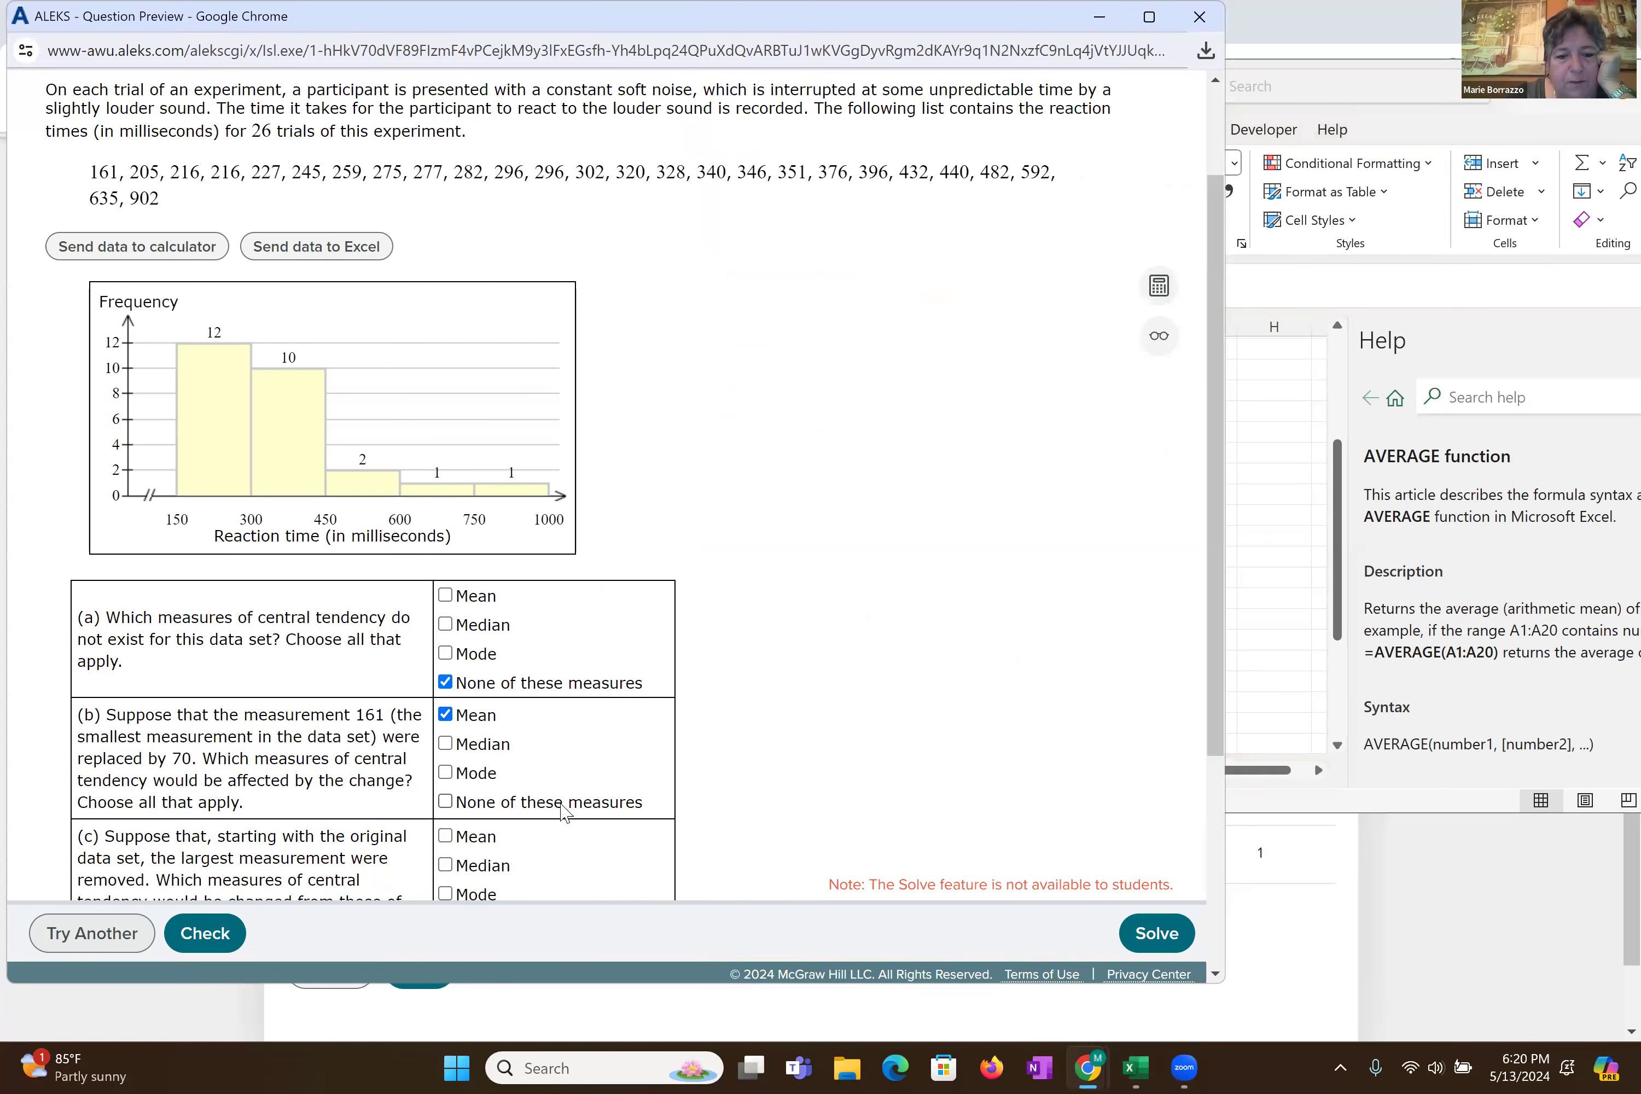
- Return to the Excel data and restore the first reaction time in cell A12 to 161
scroll(563, 812, "down", 3)
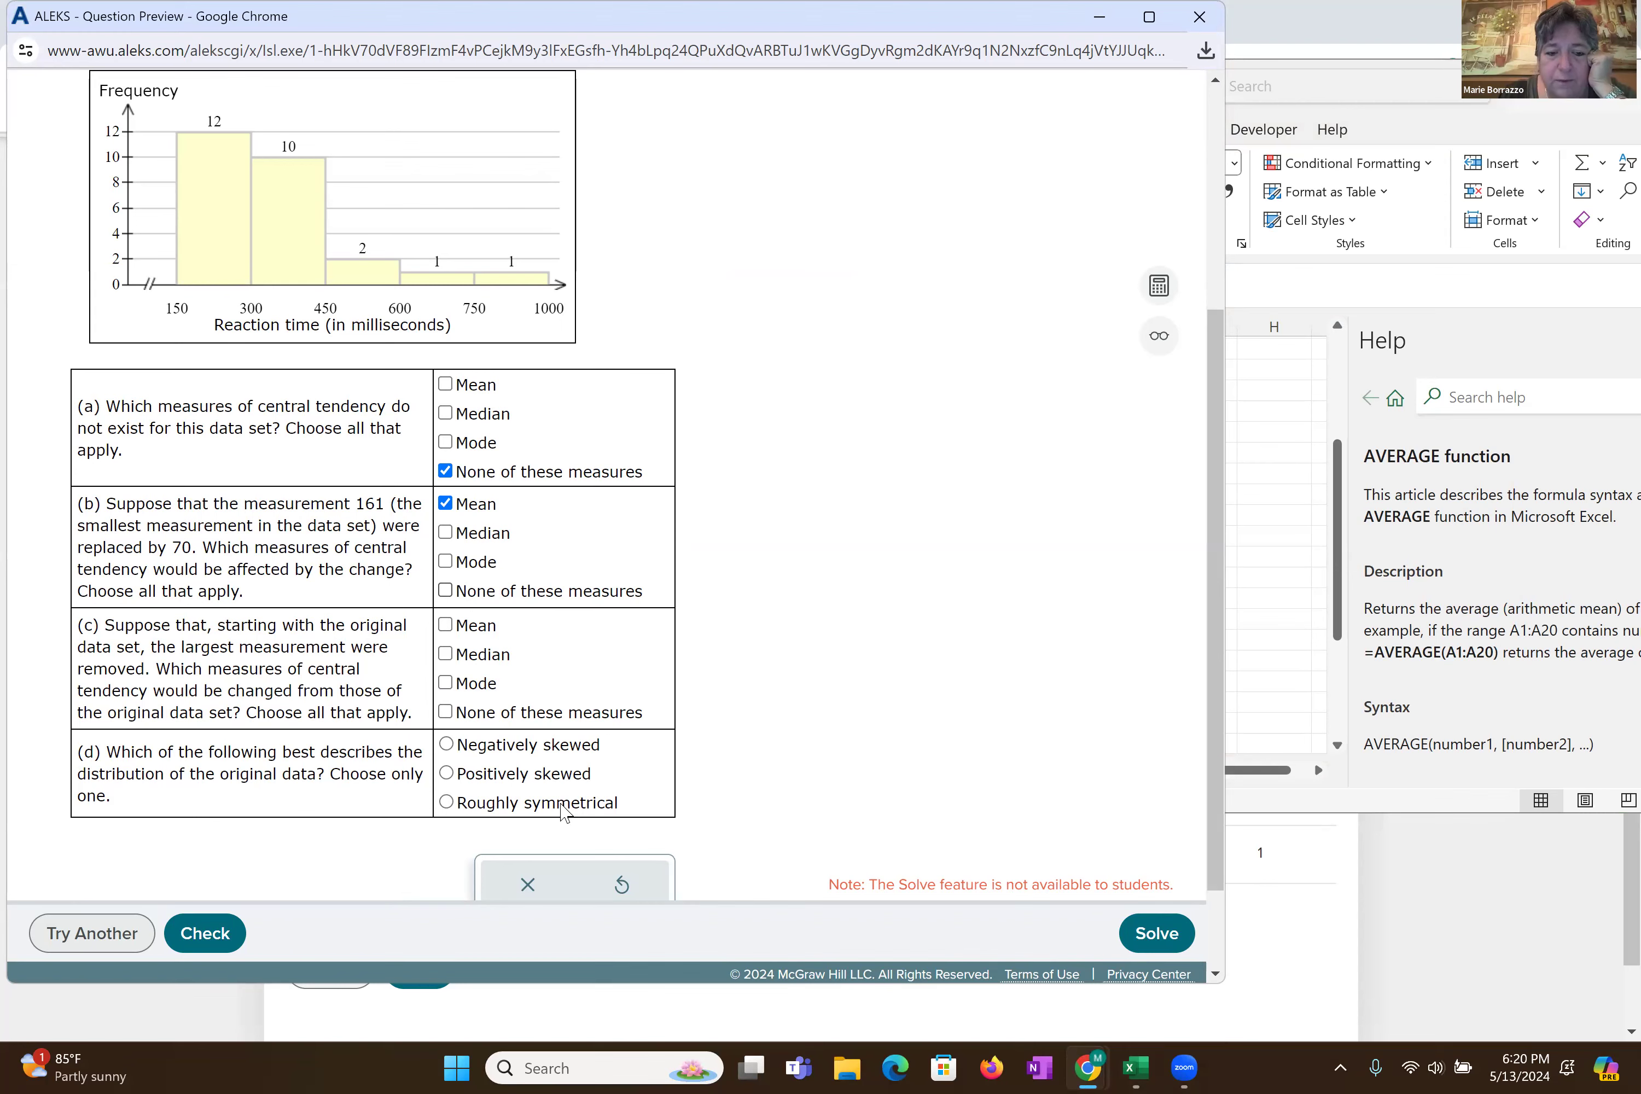
left_click(1136, 1068)
left_click(1253, 939)
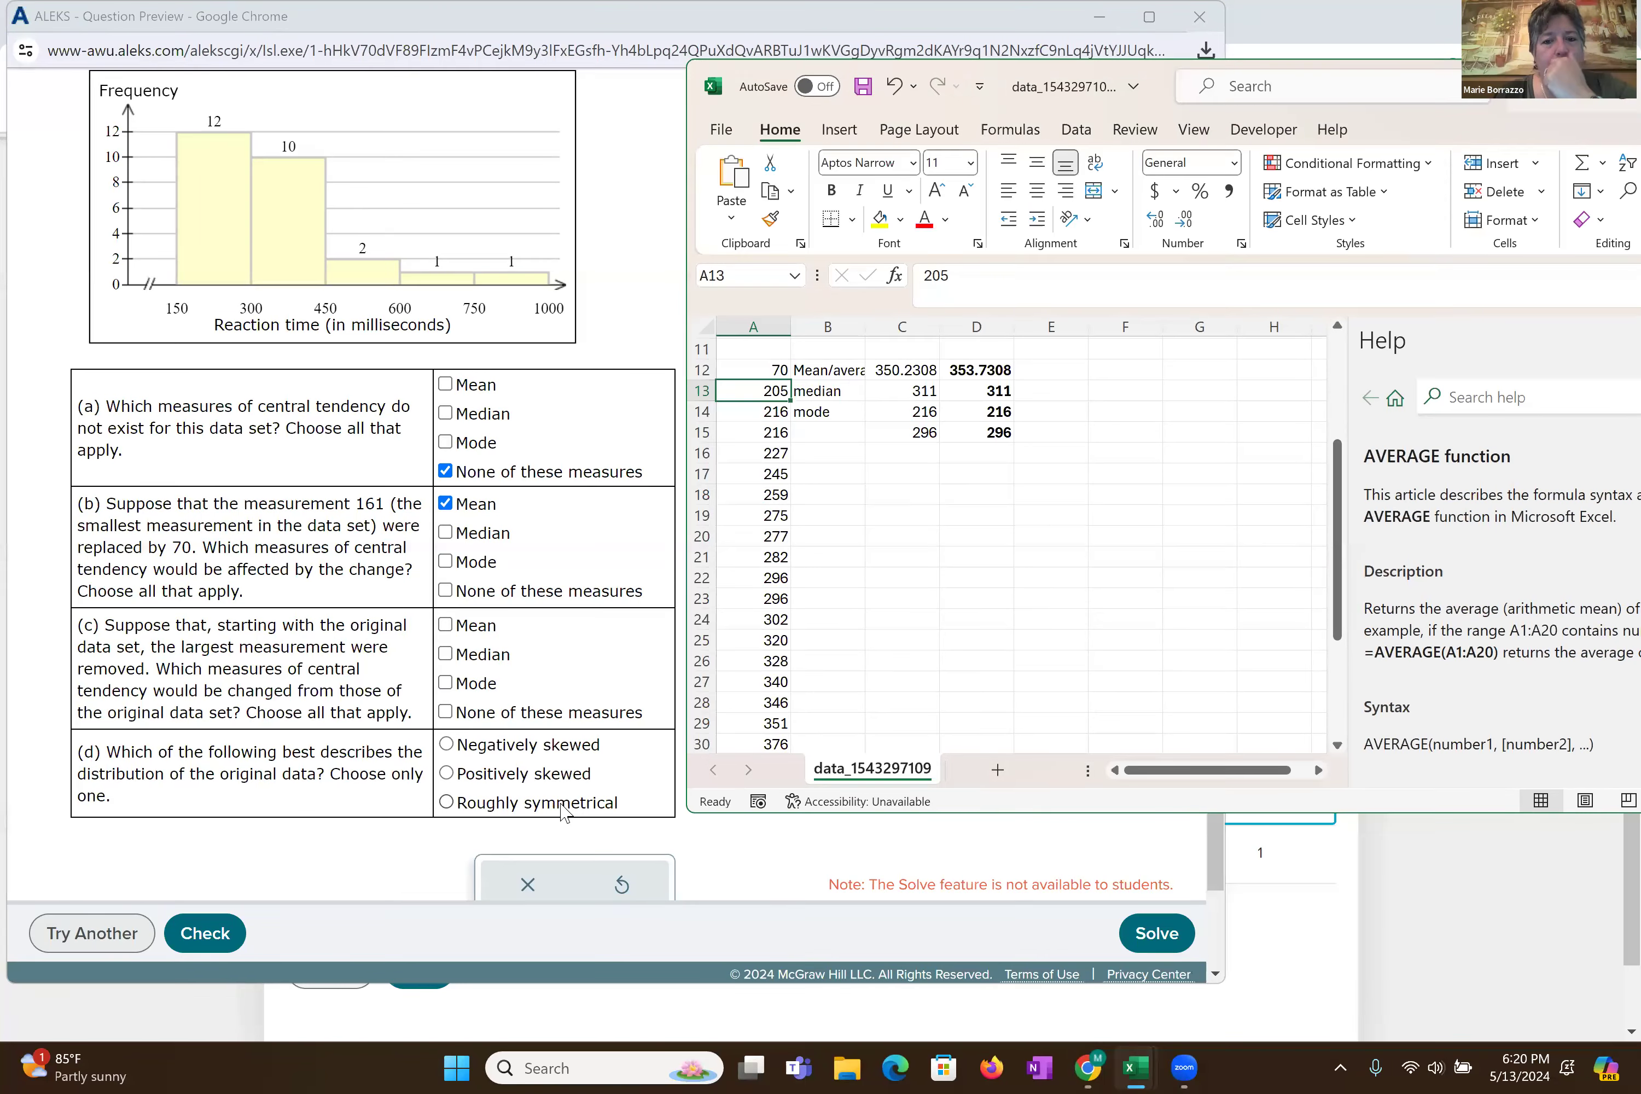
key("Up")
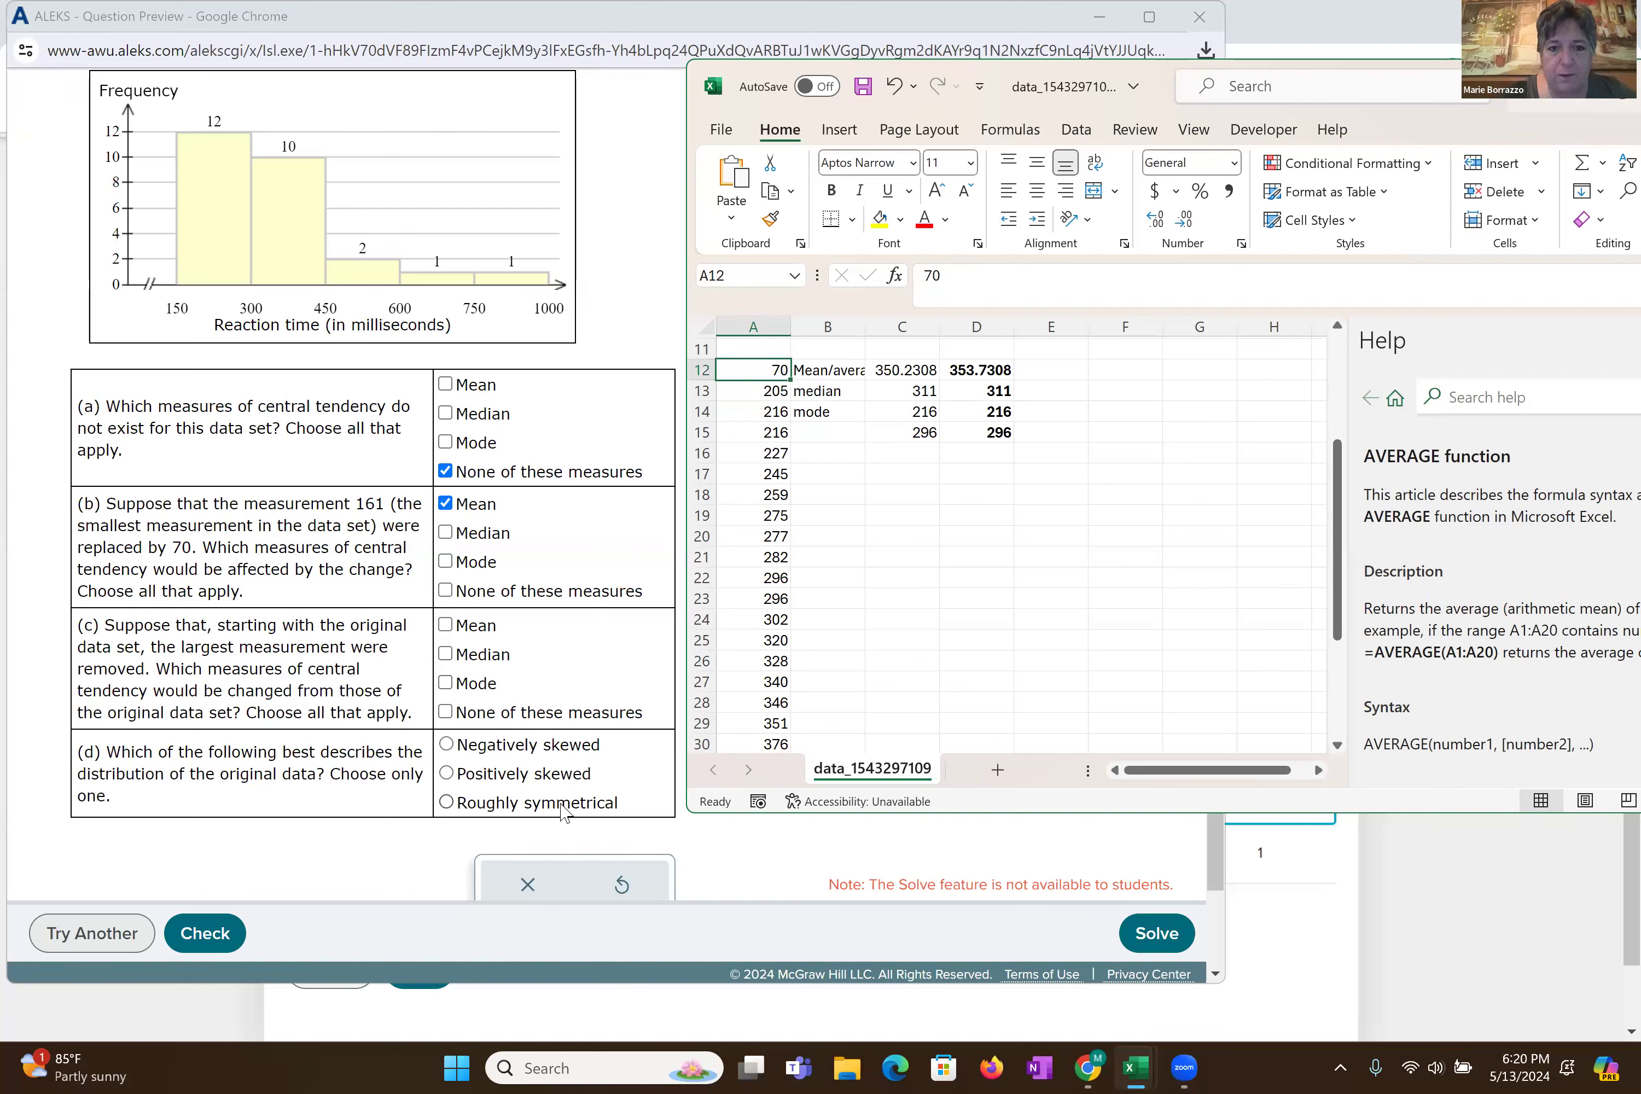
type("161")
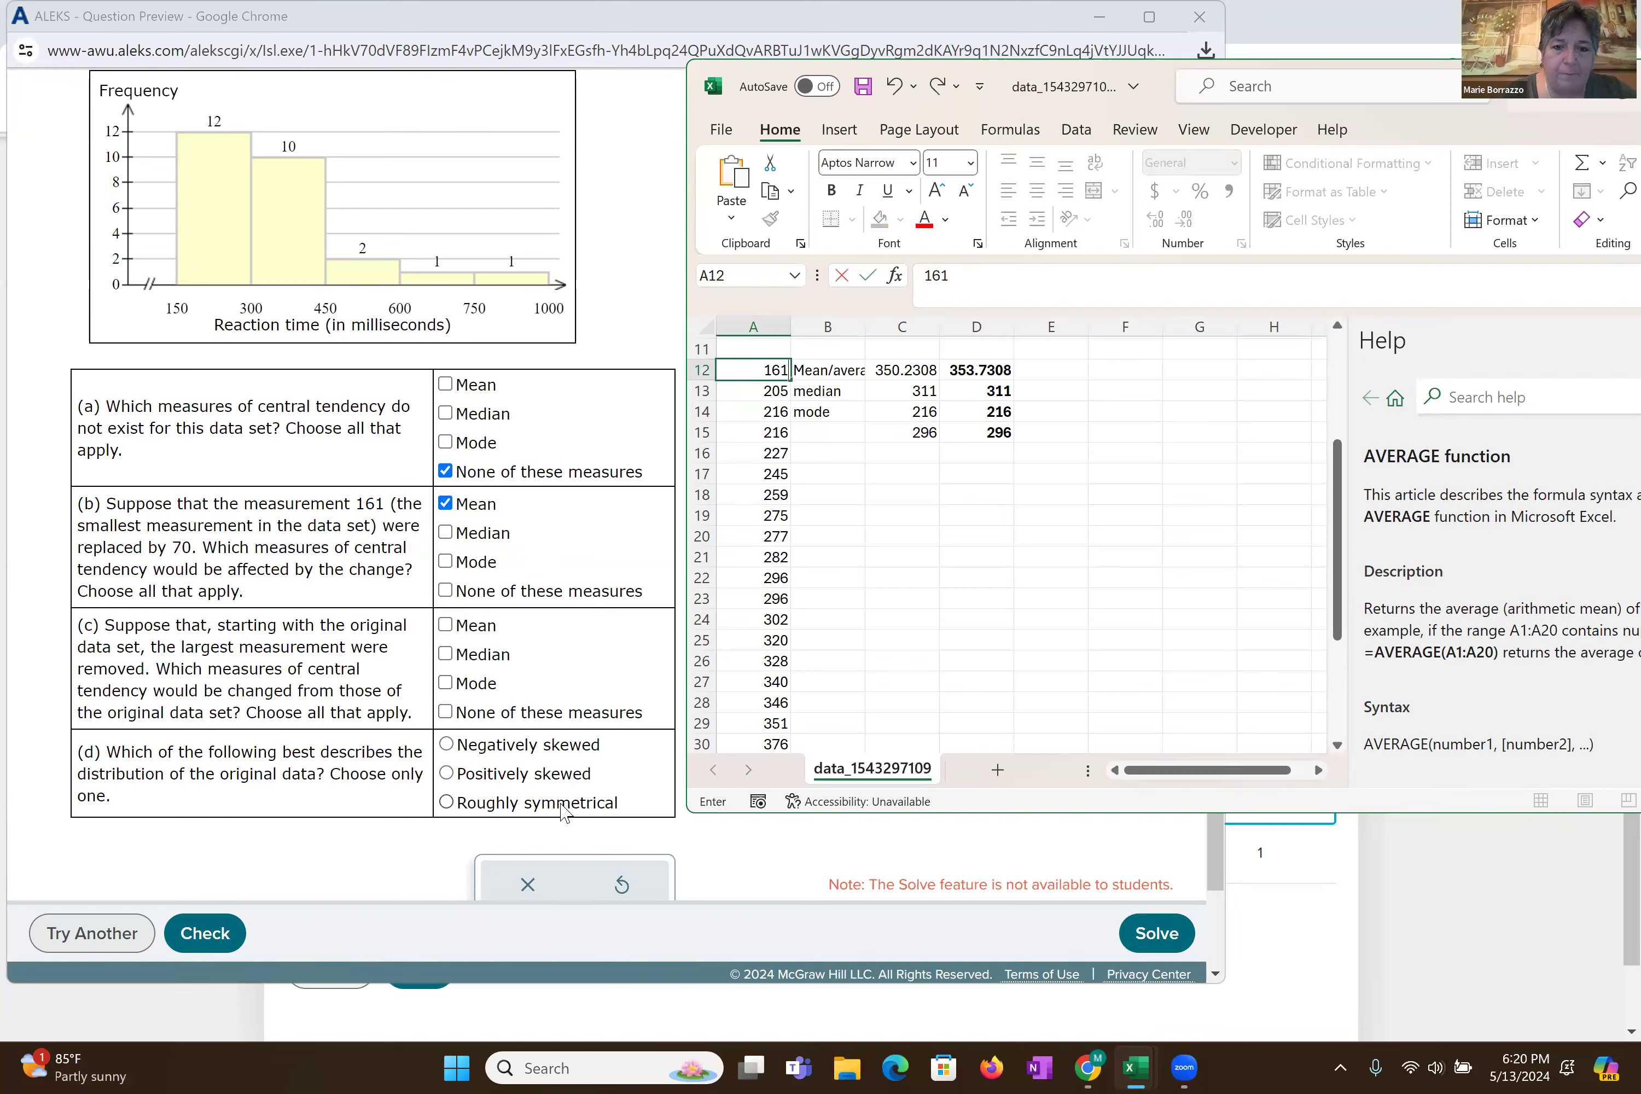
key("Return")
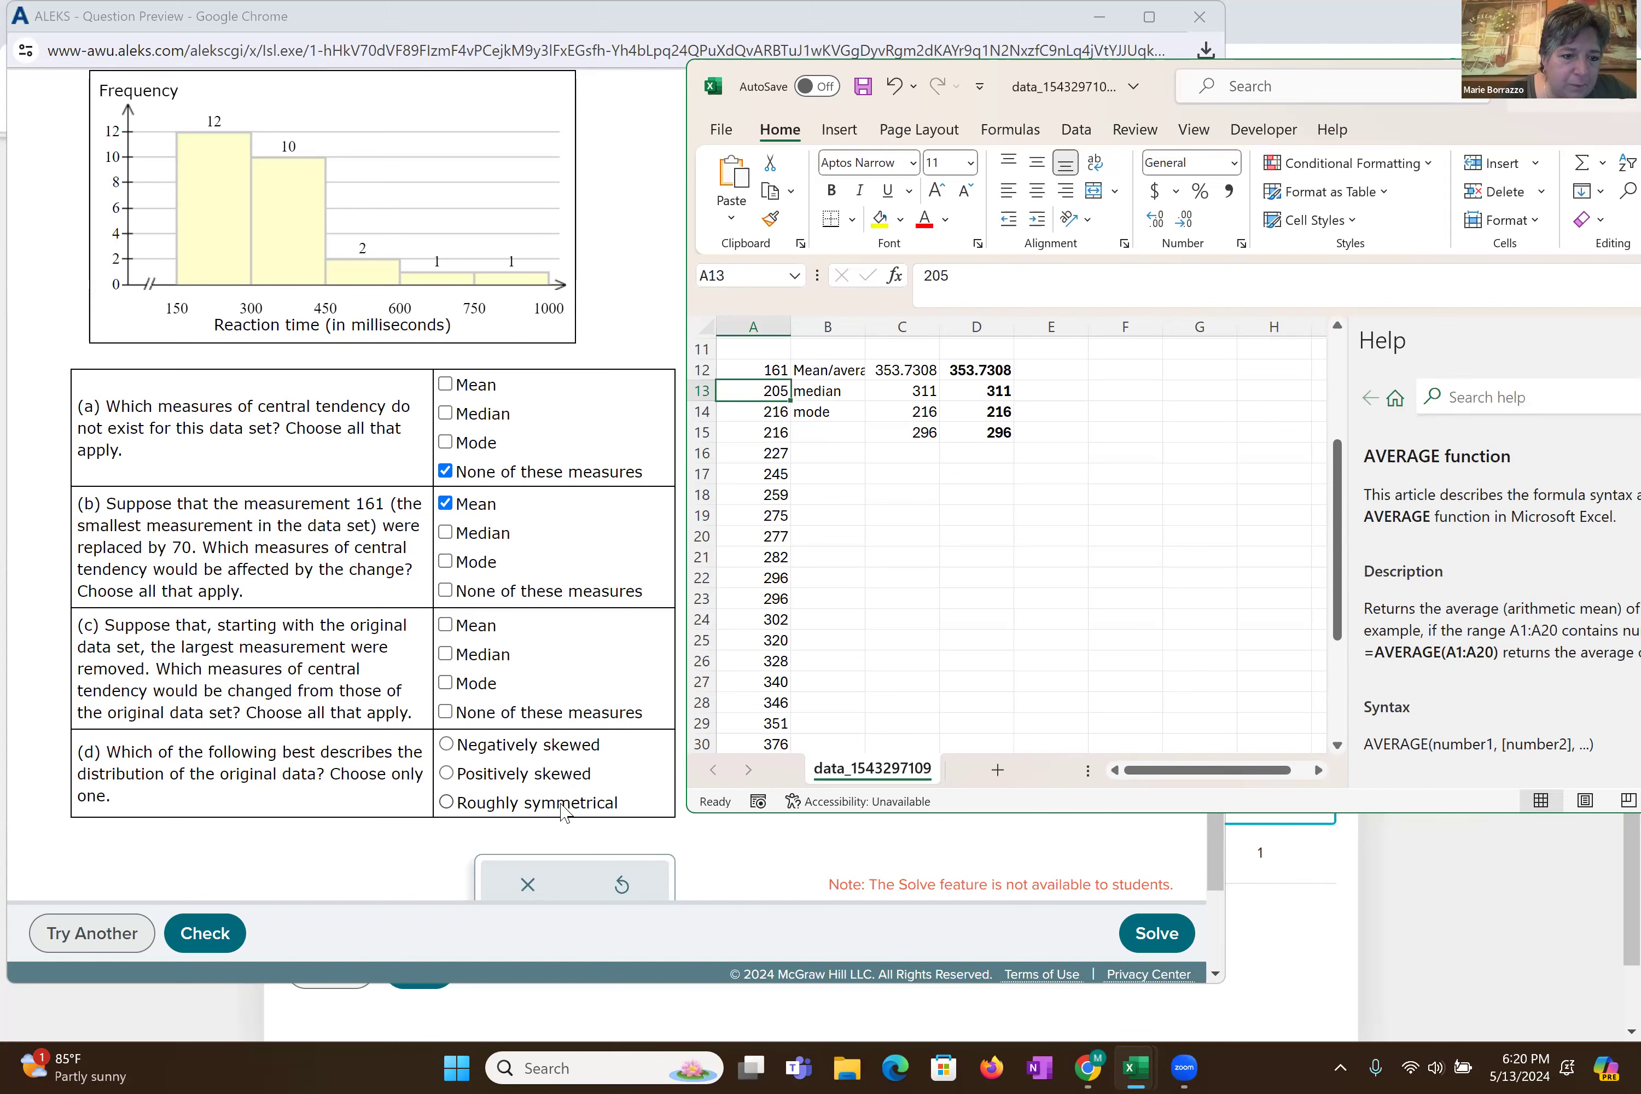
- Clear the largest reaction time, 902 in cell A37, and compare the recalculated measures with the fixed values in column D
key("Down")
key("Down")
key("Down")
key("Down")
key("Down")
key("Down")
key("Down")
key("Down")
key("Down")
key("Down")
key("Down")
key("Down")
key("Down")
key("Down")
key("Down")
key("Down")
key("Down")
key("Down")
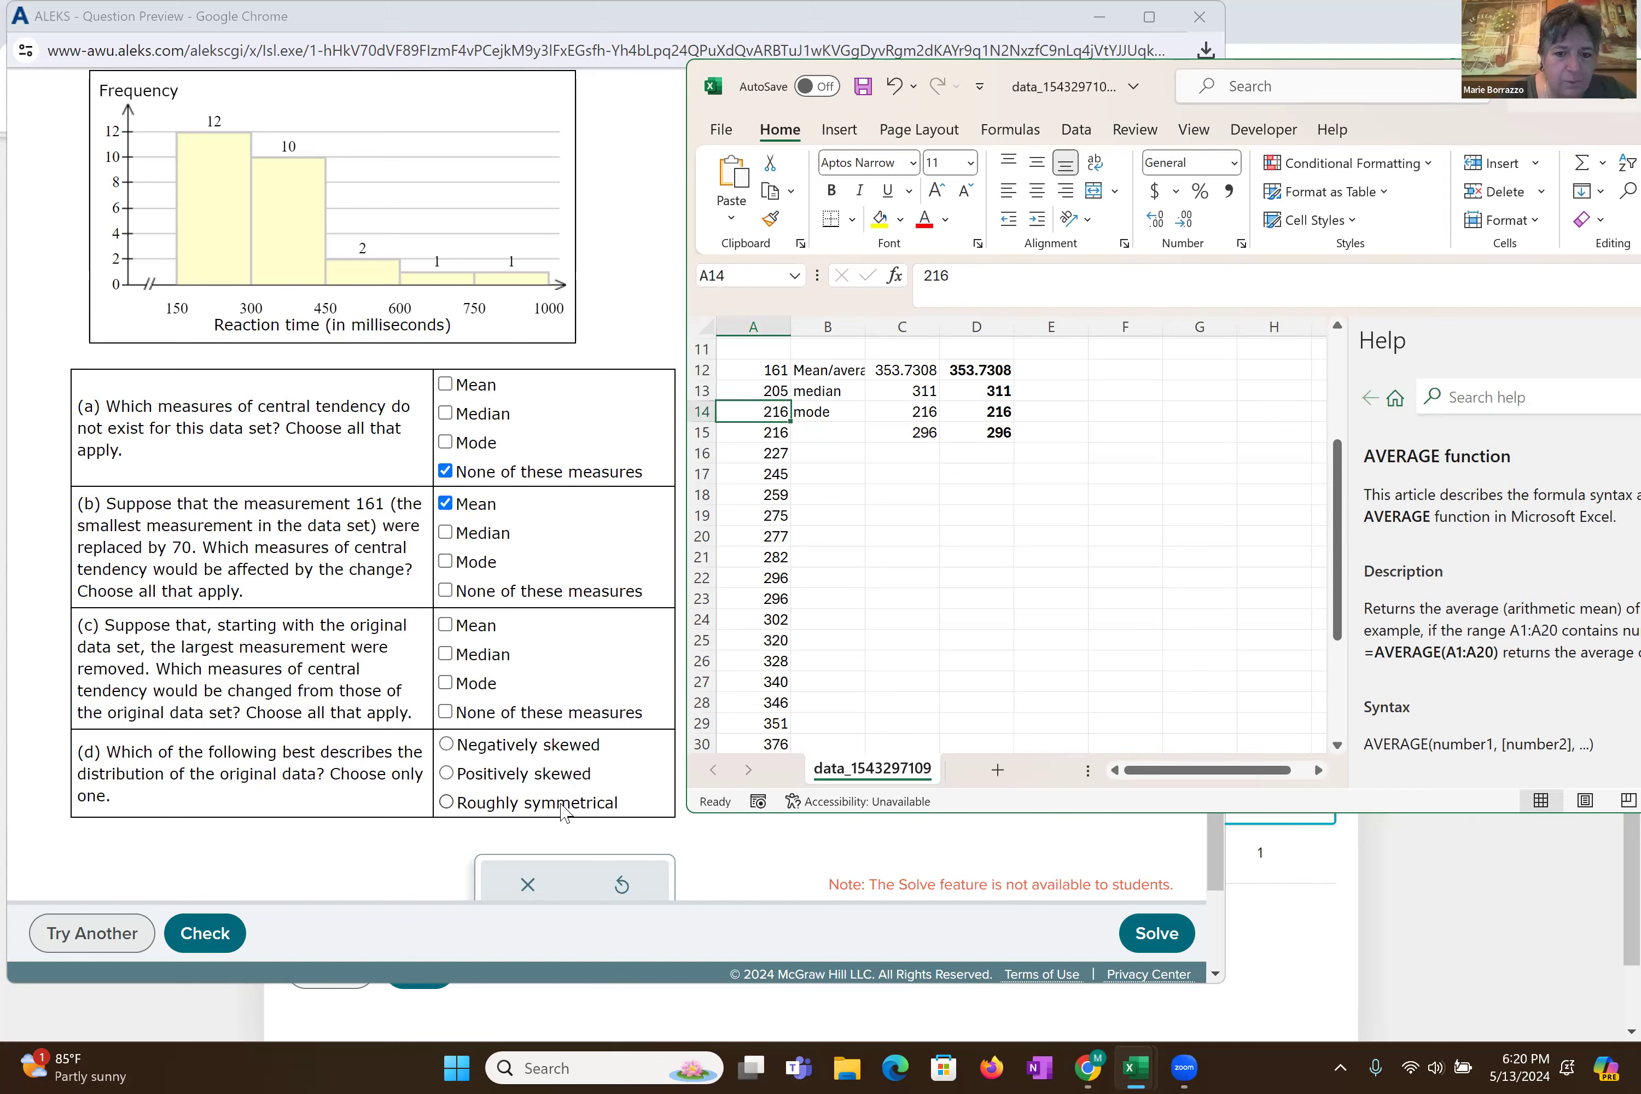
key("Down")
key("Down")
key("Down")
key("Down")
key("Down")
key("Down")
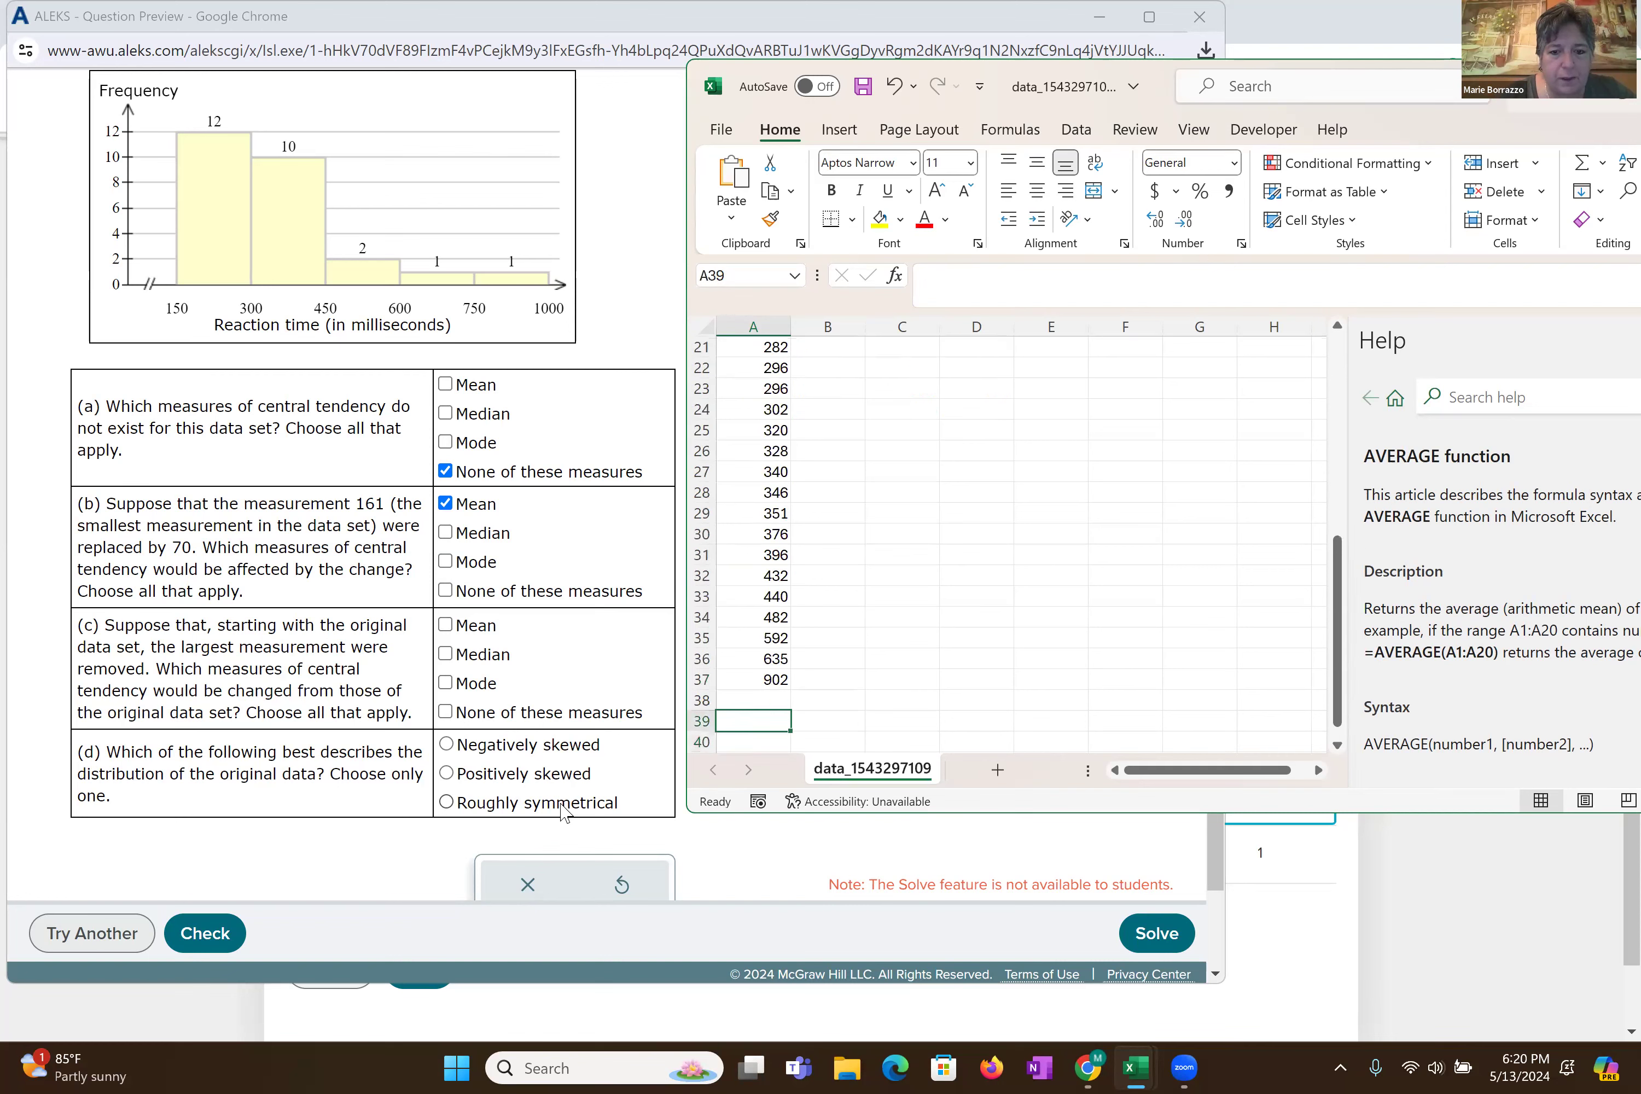
key("BackSpace")
scroll(1010, 544, "up", 4)
scroll(1010, 543, "up", 2)
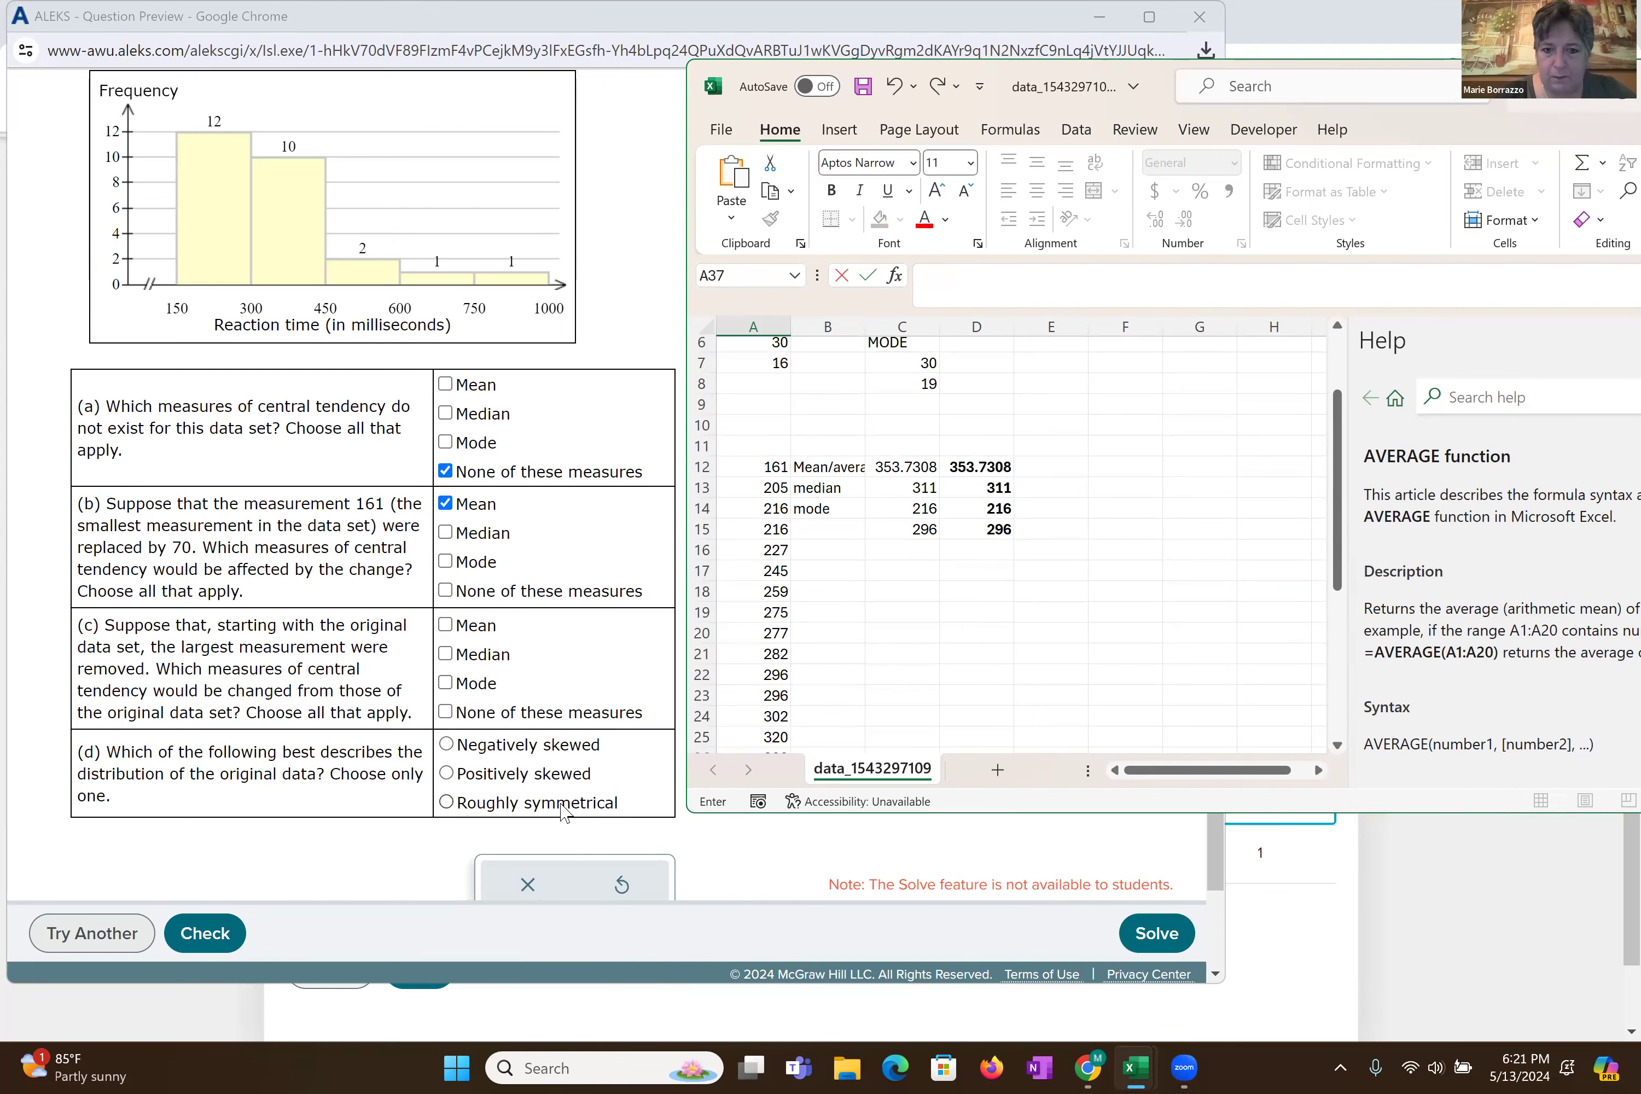
key("Return")
scroll(1010, 543, "up", 6)
scroll(1010, 543, "down", 1)
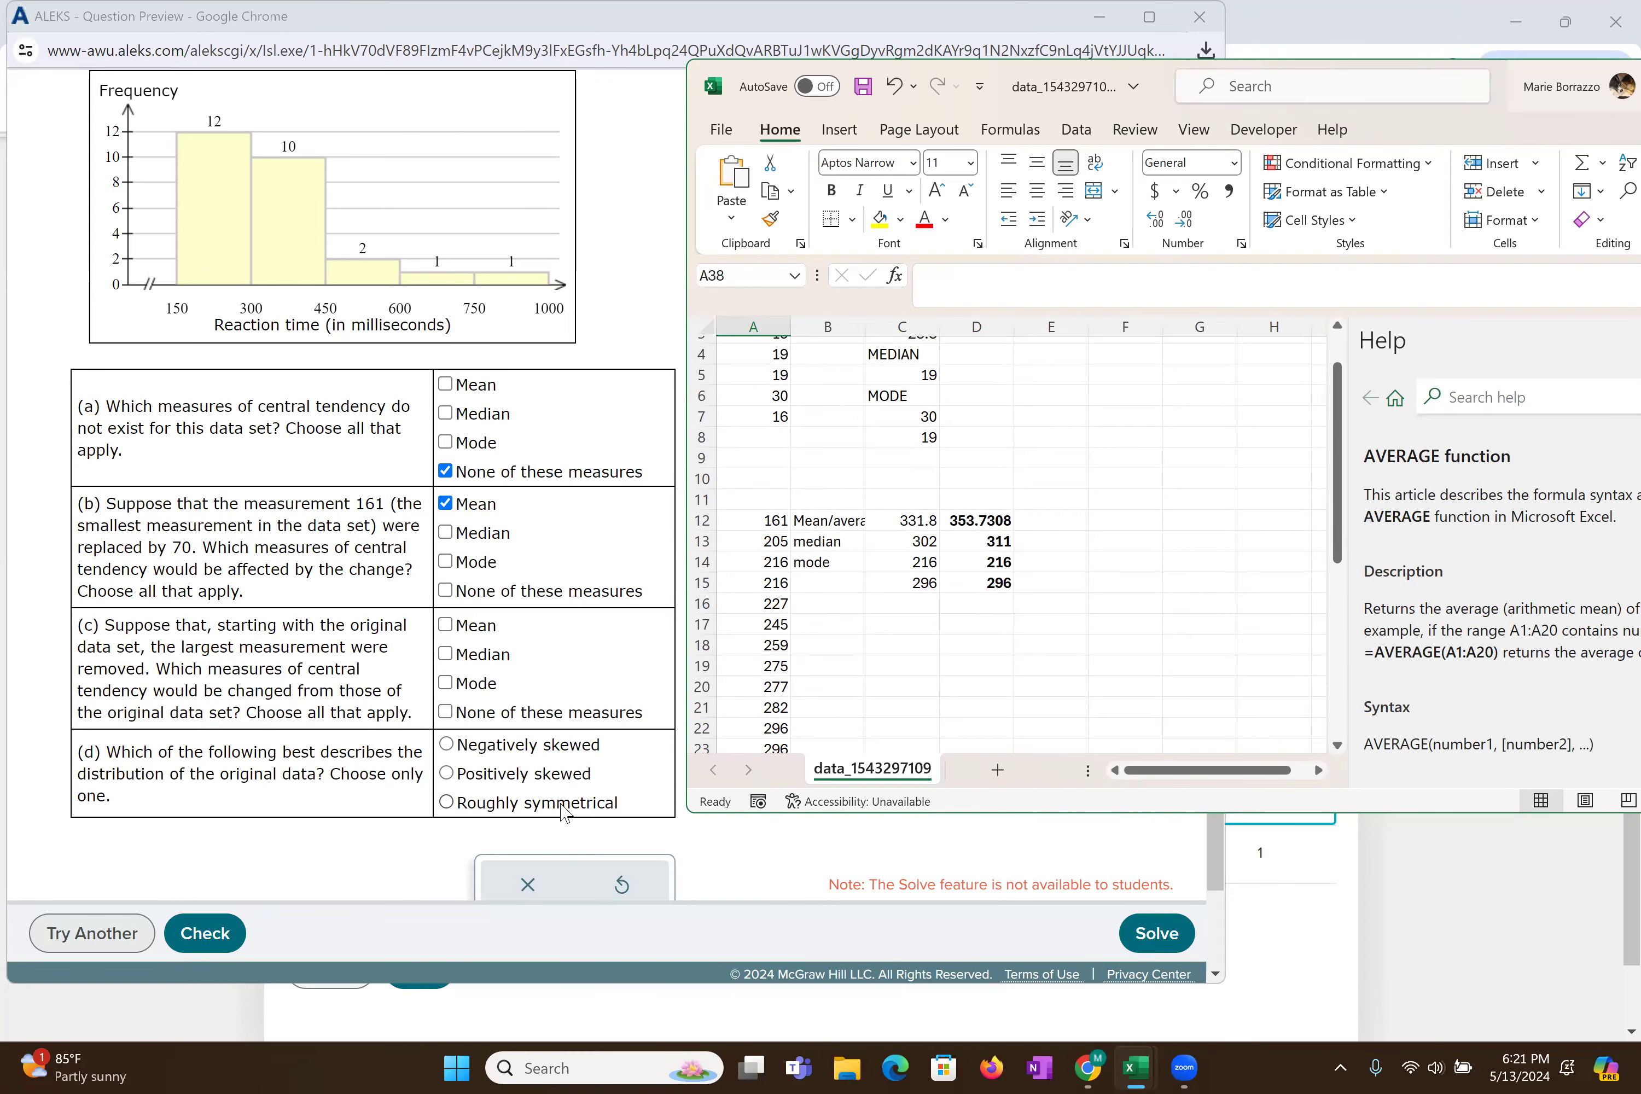
- In ALEKS, answer part (c) with Mean and Median and part (d) with "Positively skewed", and submit the answers for checking
left_click(563, 812)
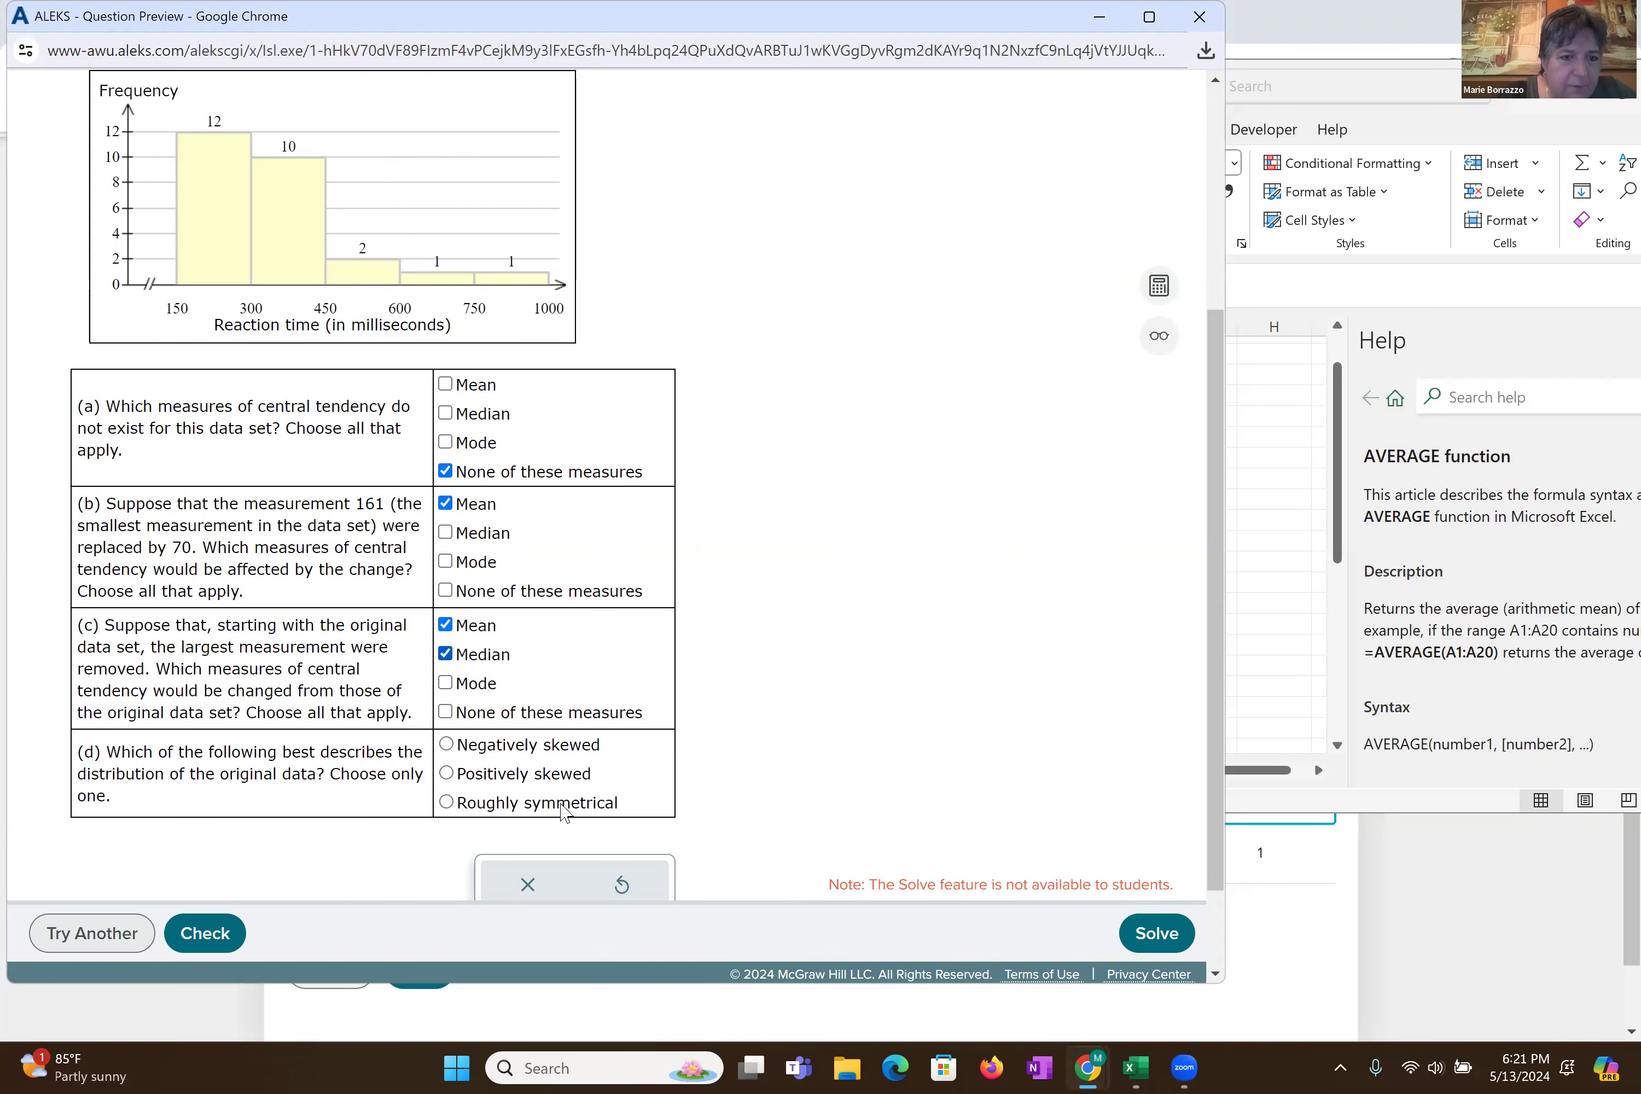
scroll(562, 811, "up", 1)
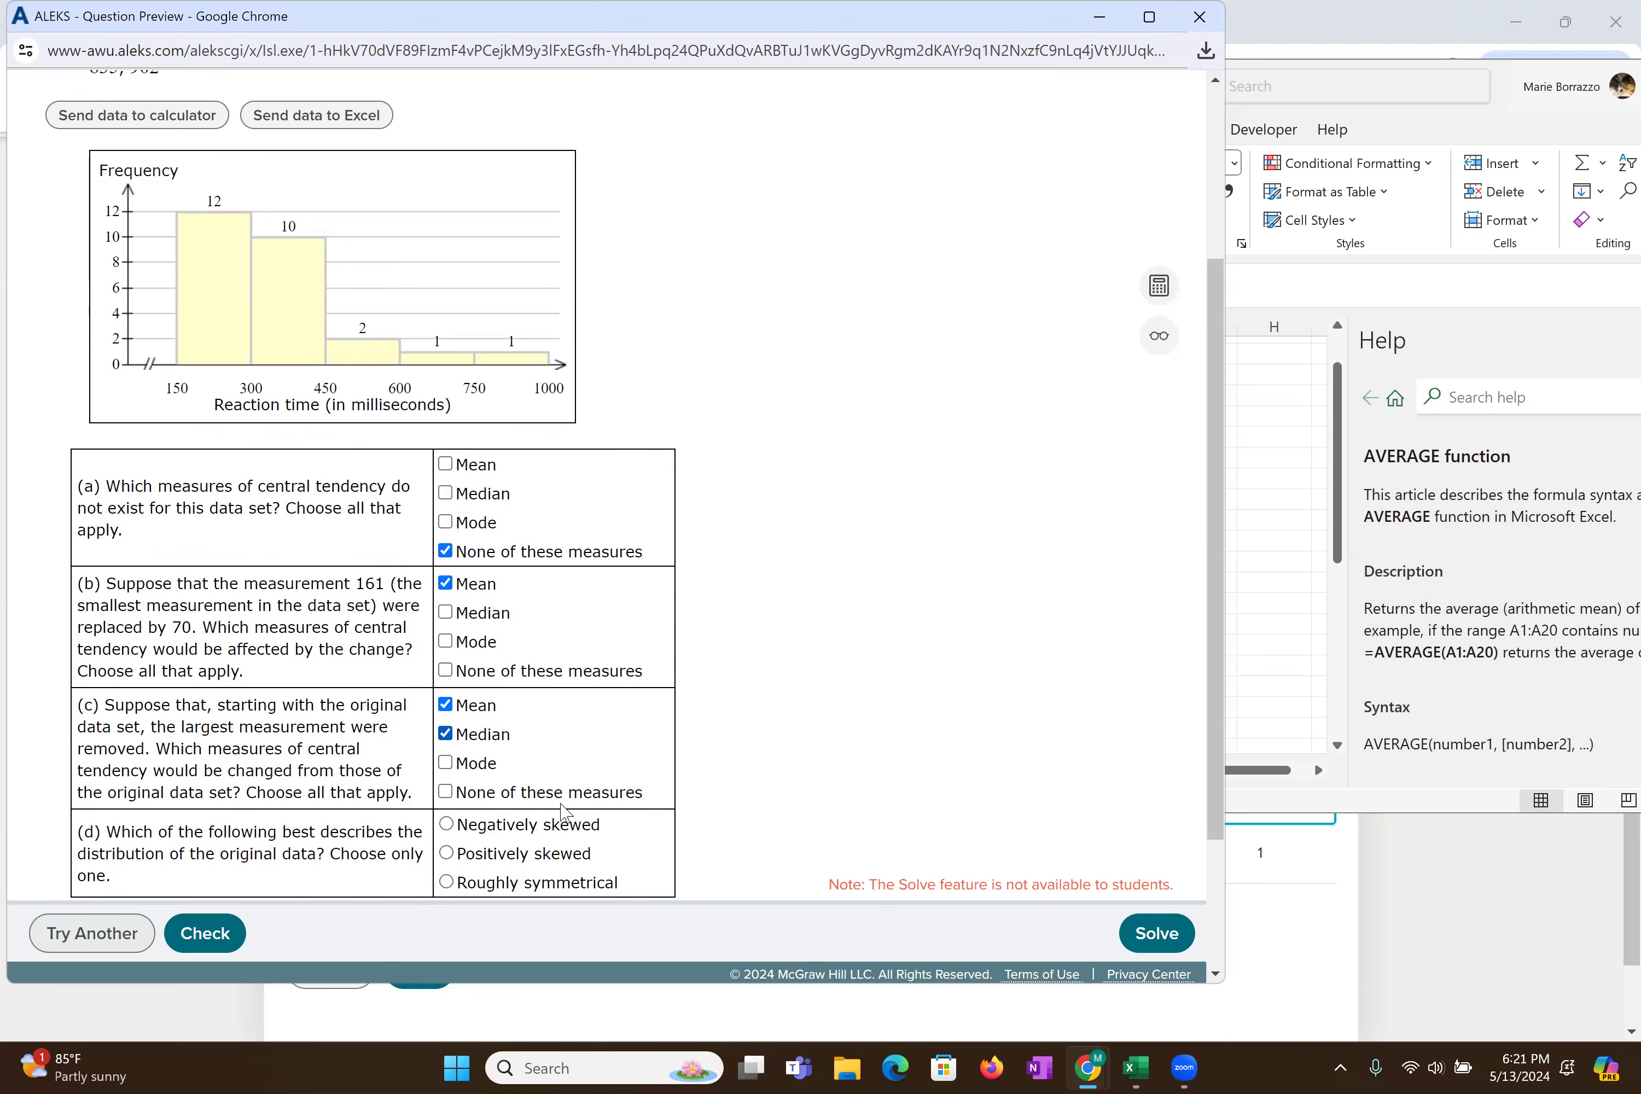
key("Down")
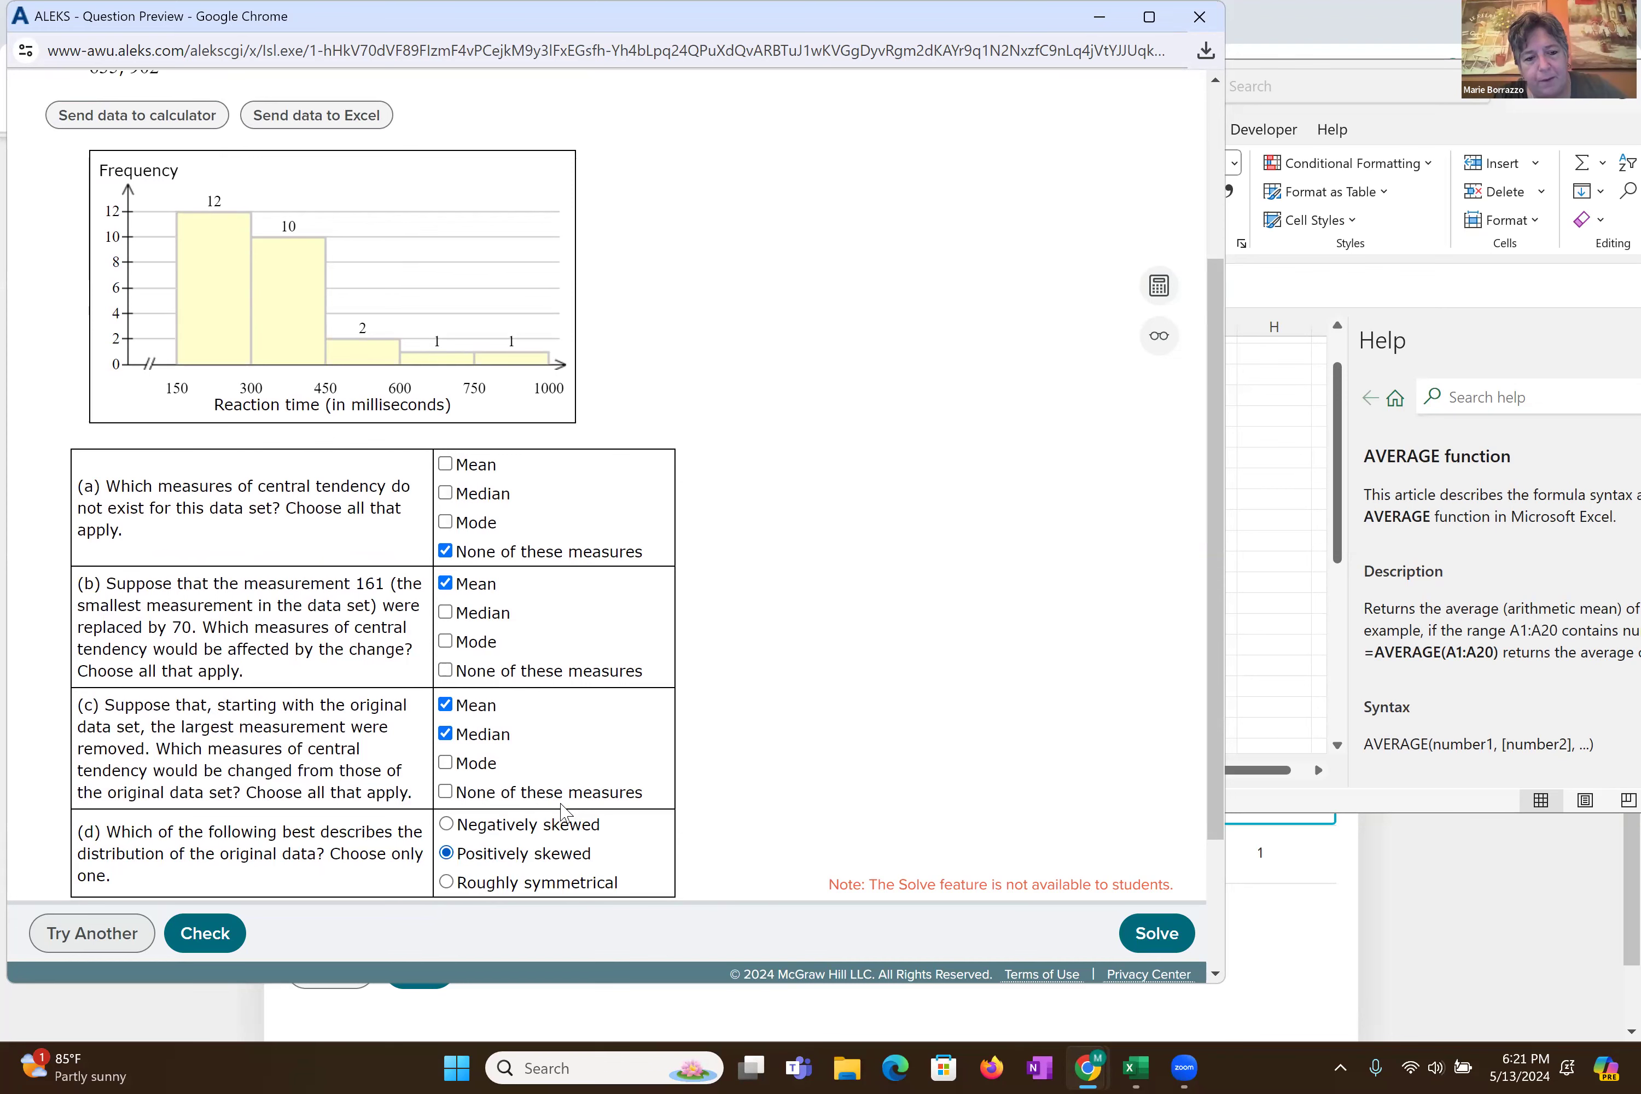
key("Return")
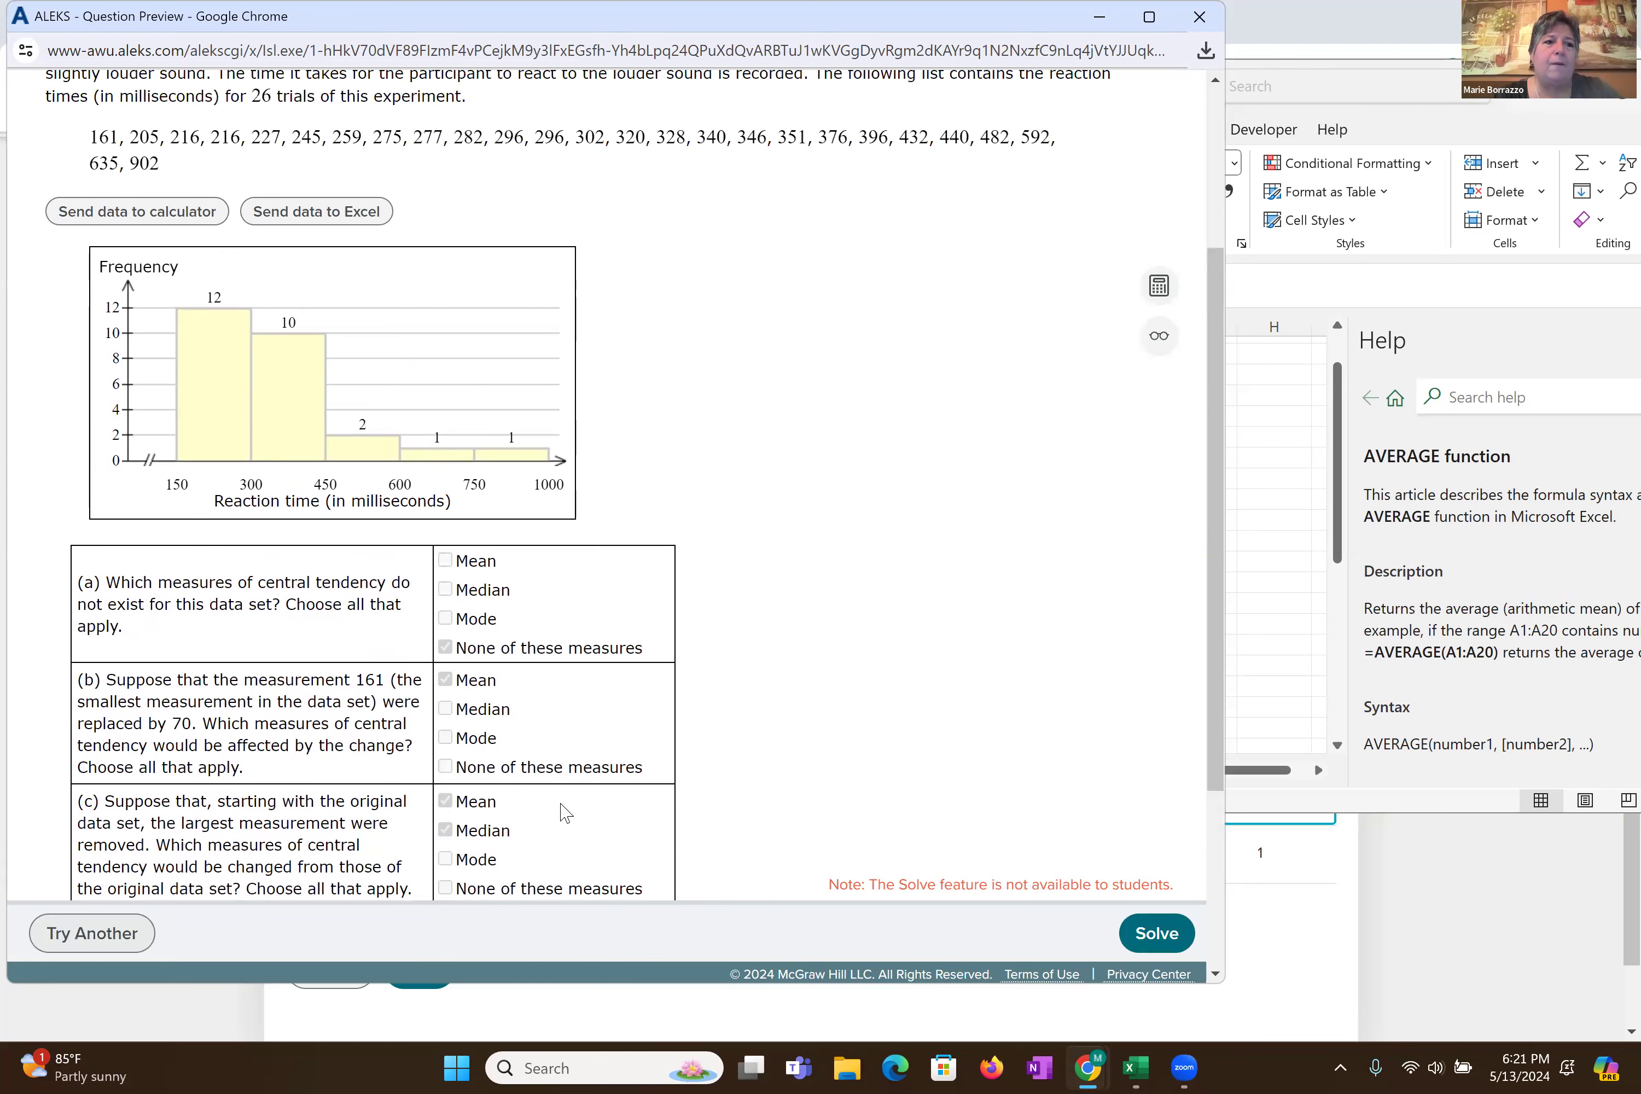
scroll(563, 812, "down", 4)
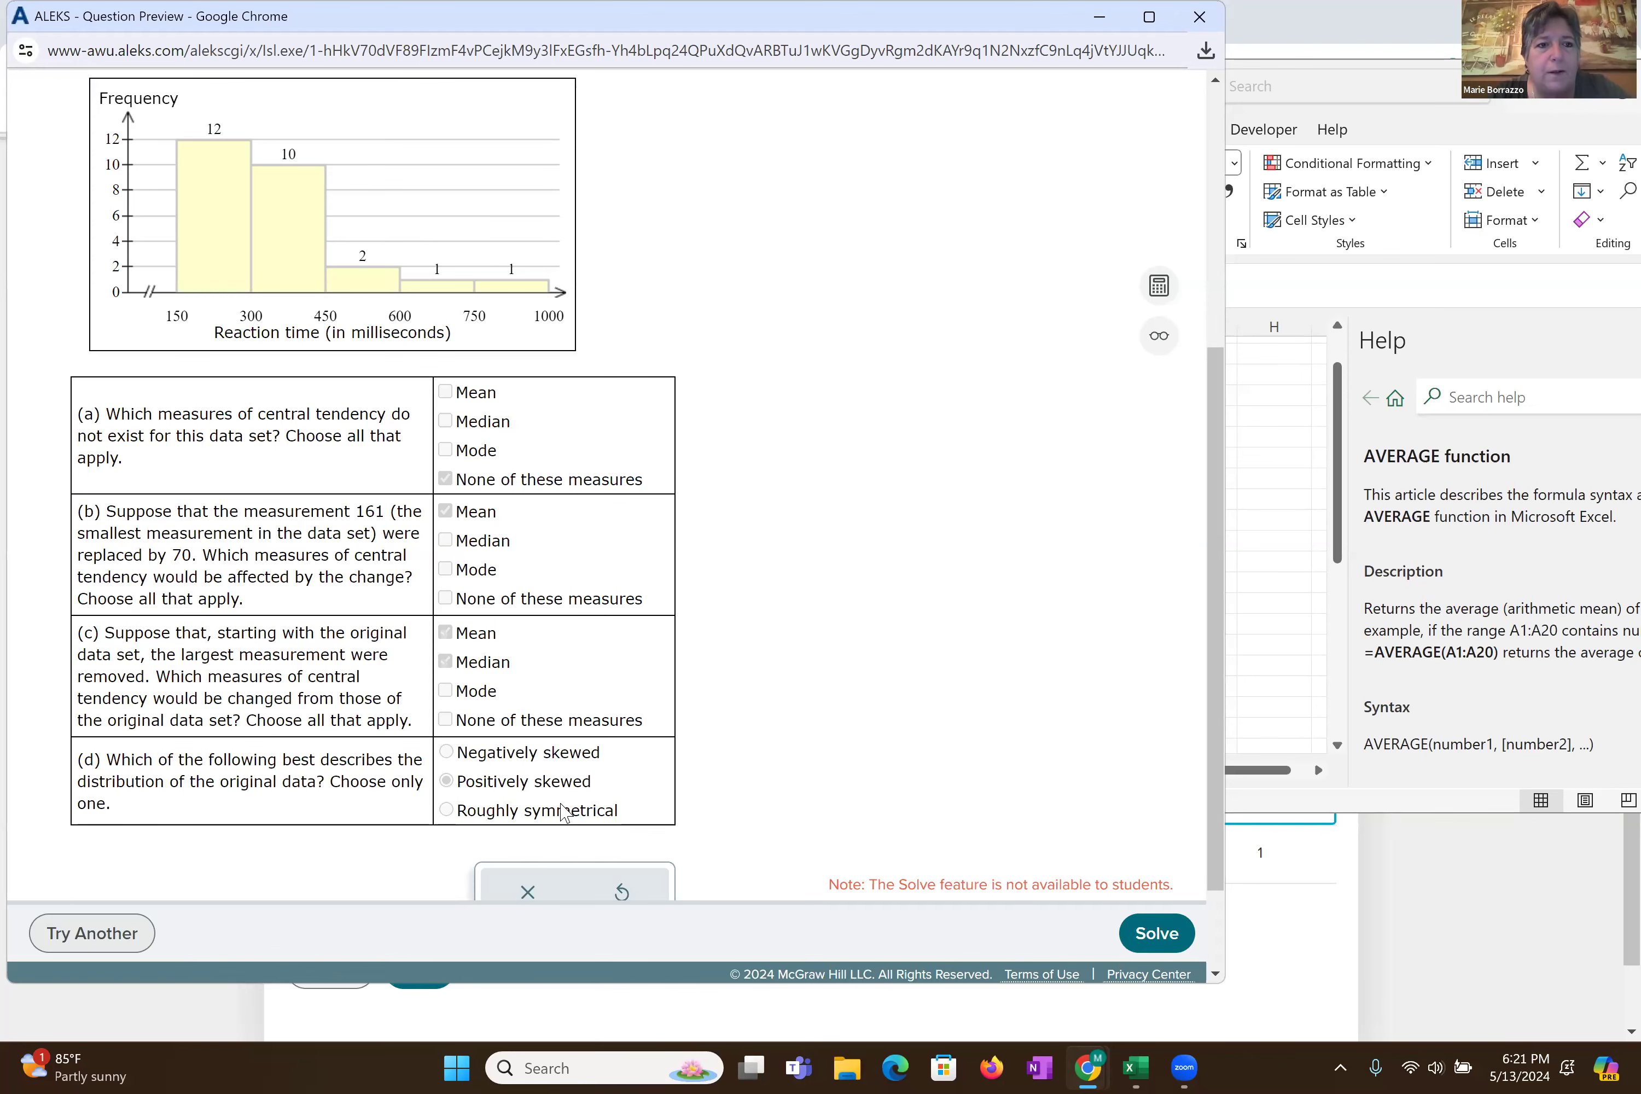
scroll(563, 812, "up", 2)
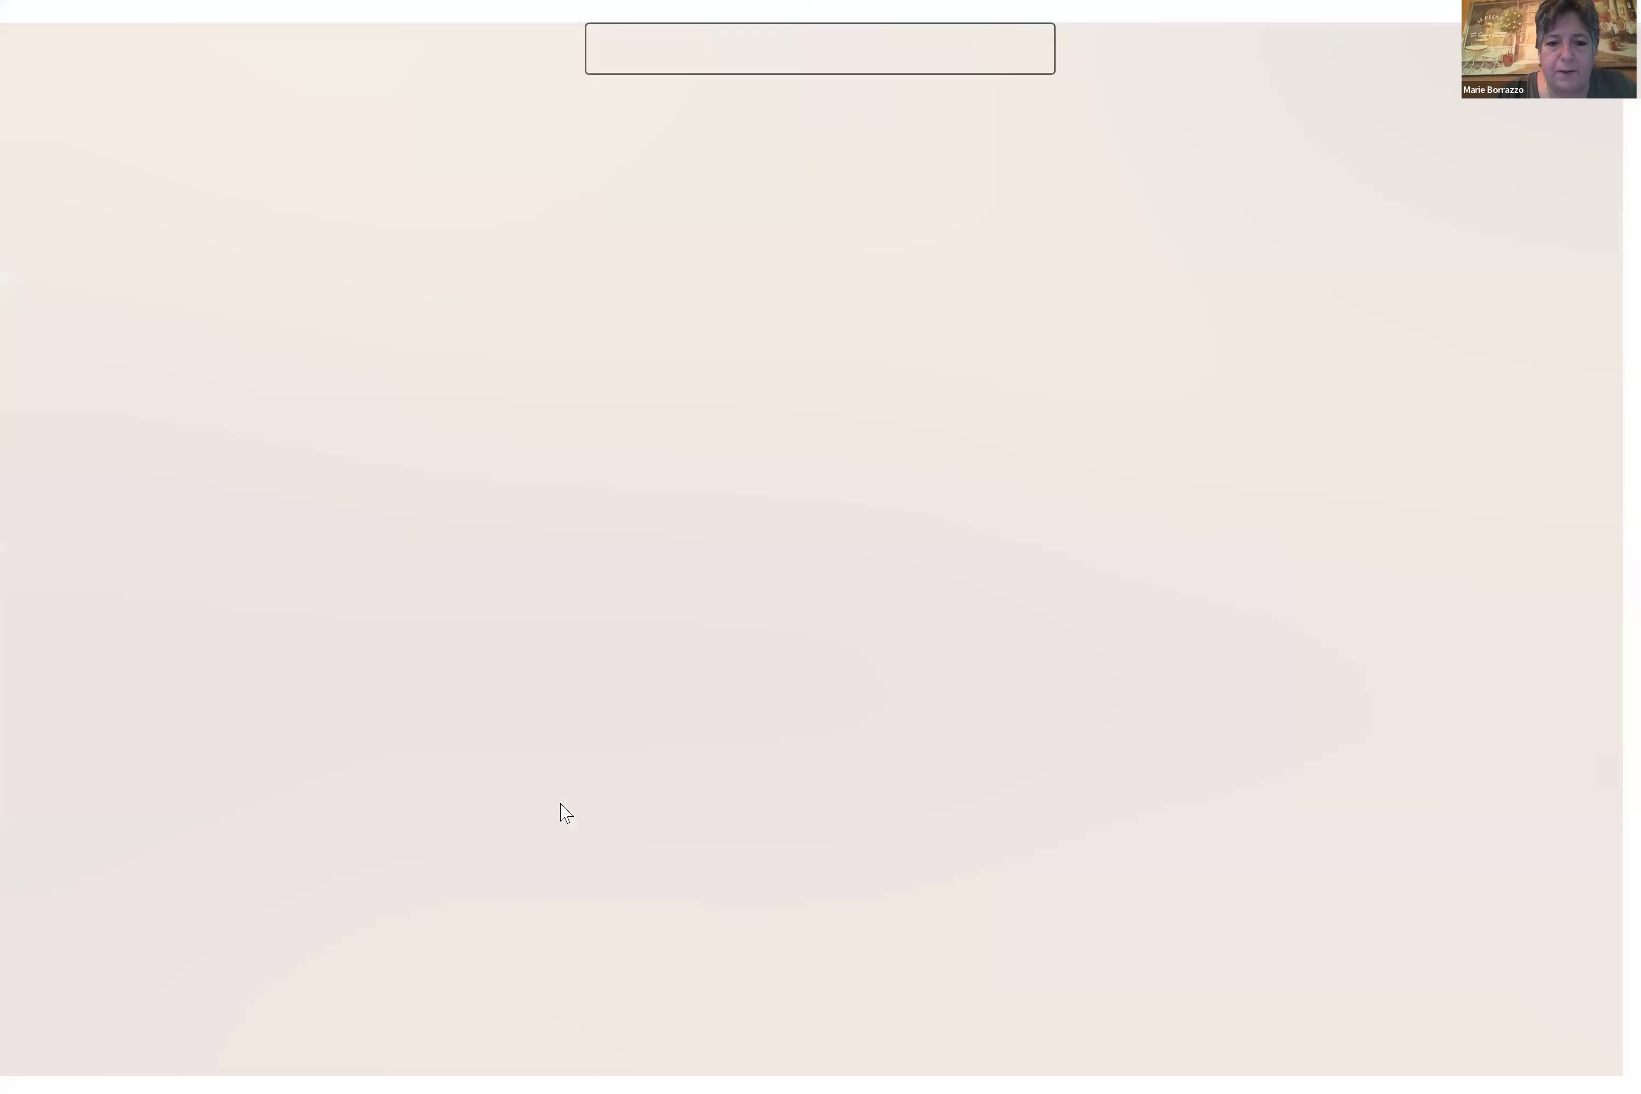
scroll(565, 811, "down", 10)
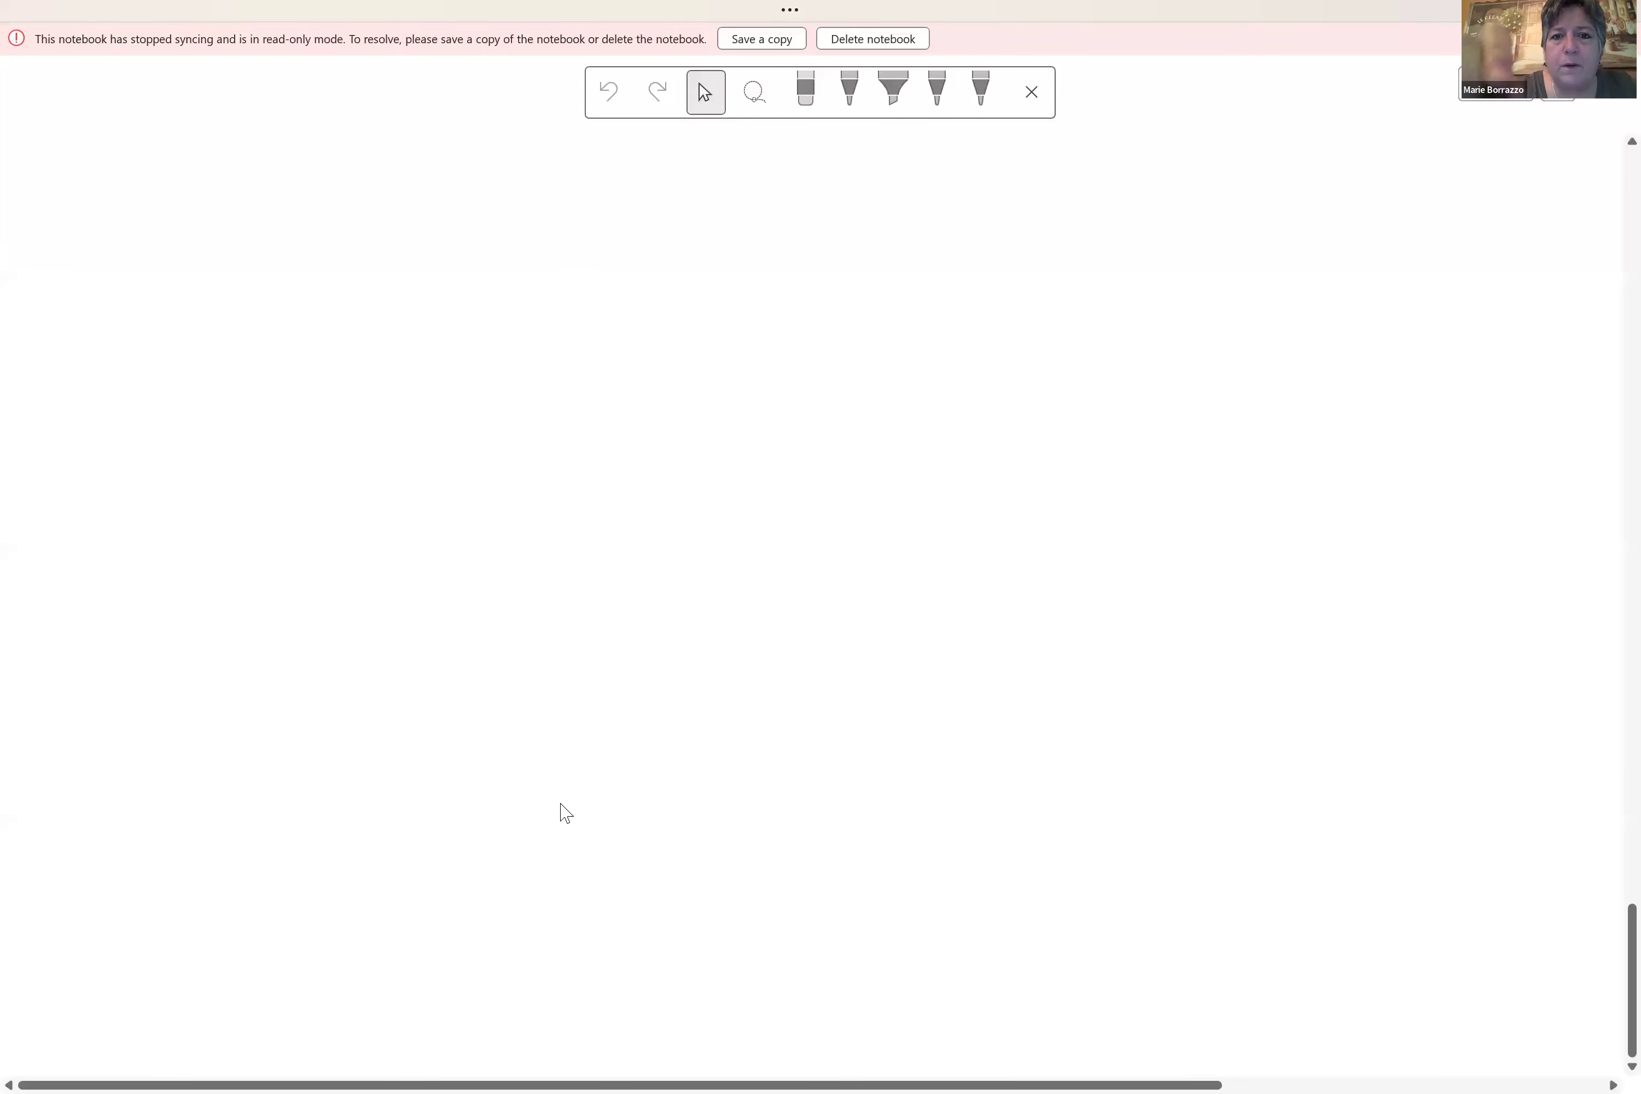
left_click(780, 38)
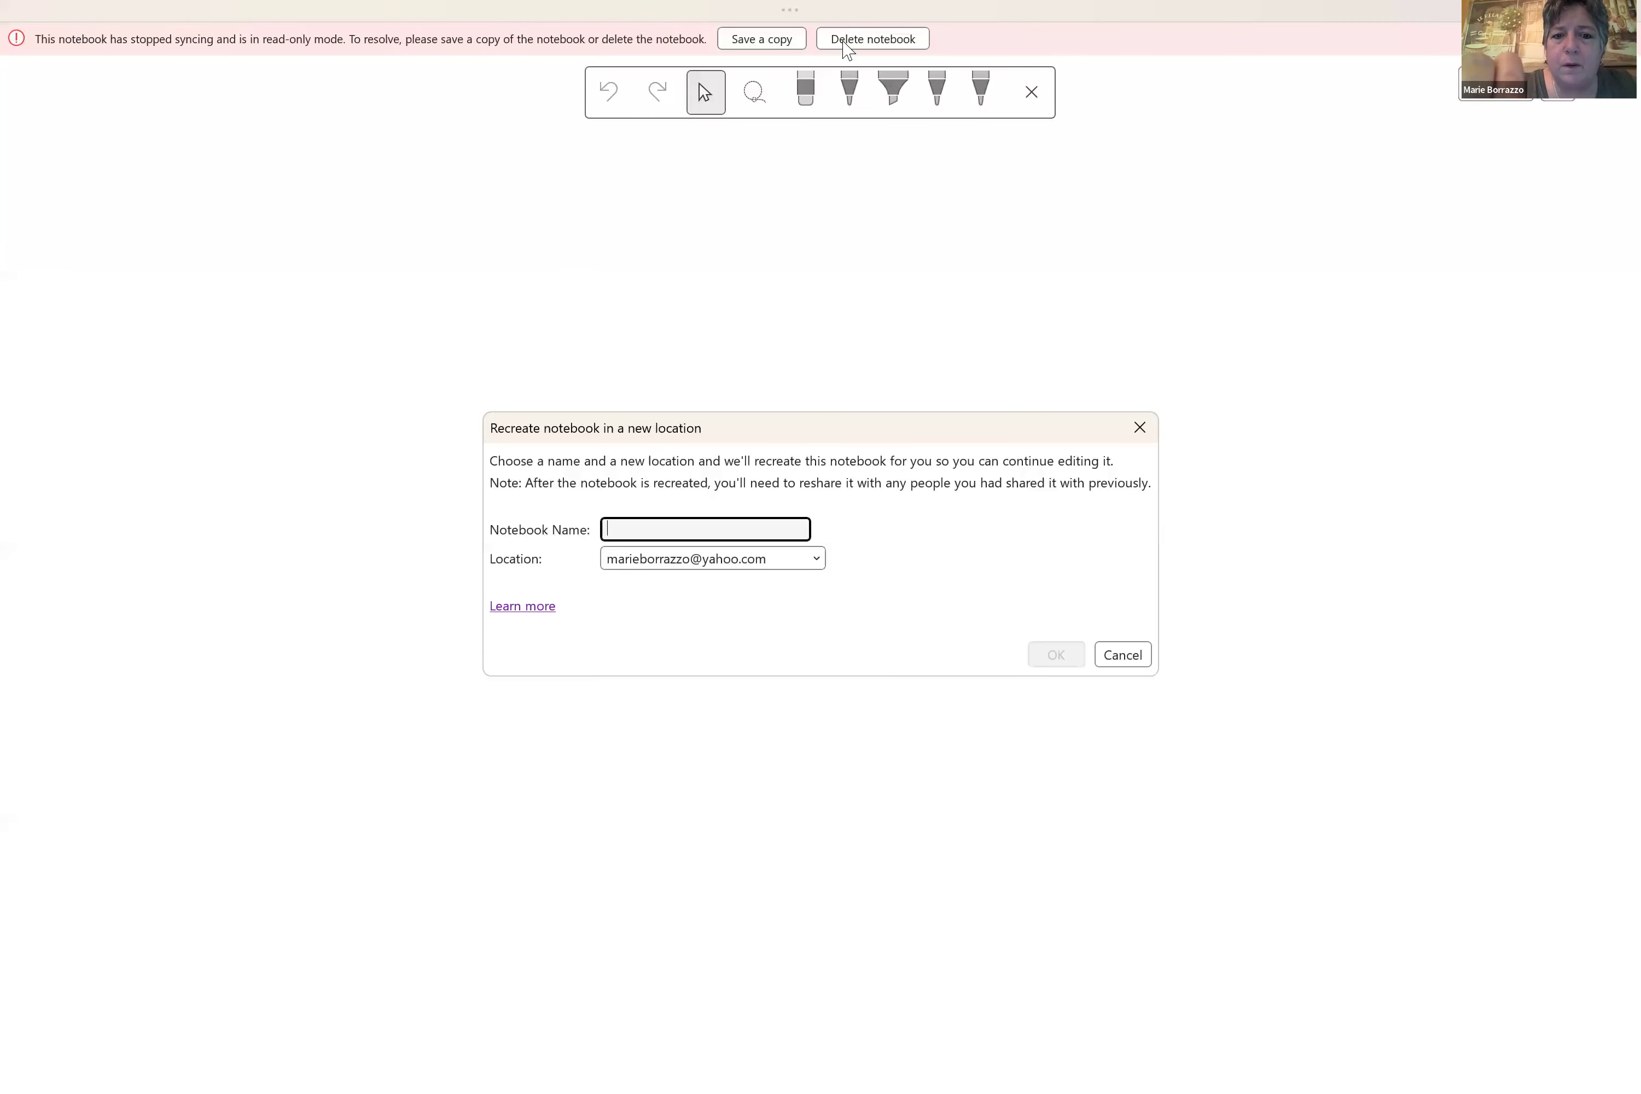
left_click(1122, 655)
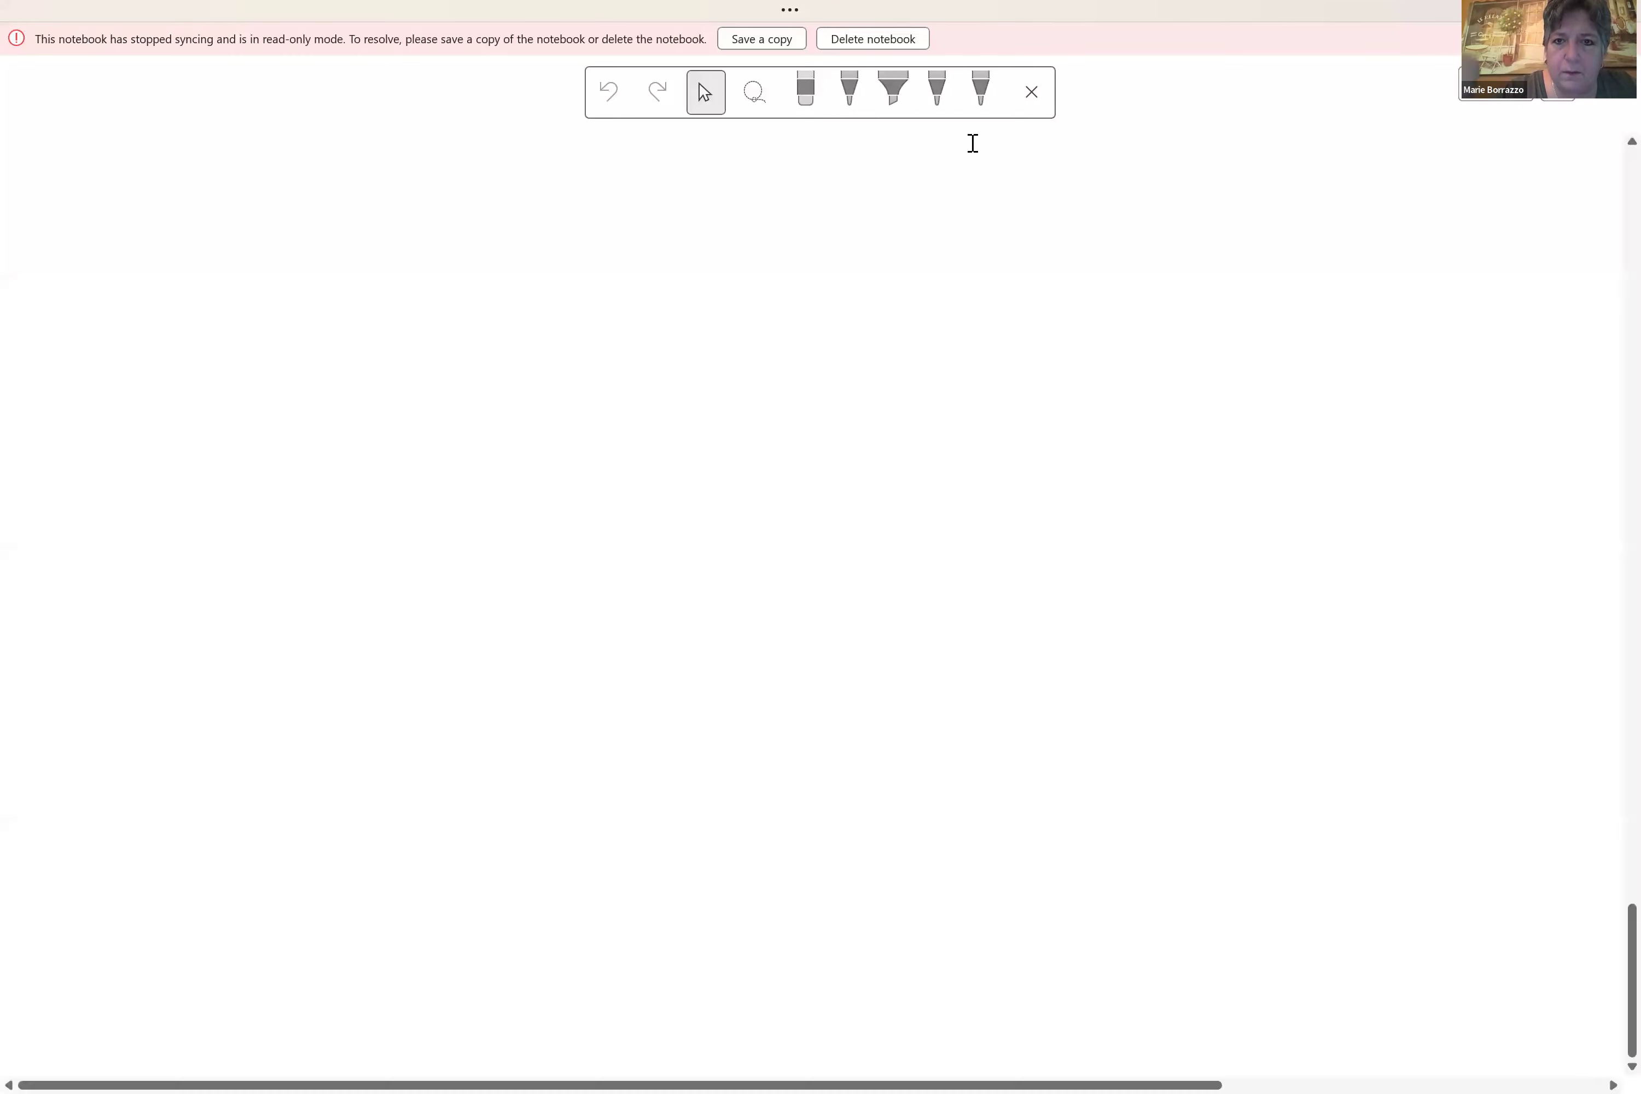
left_click(915, 36)
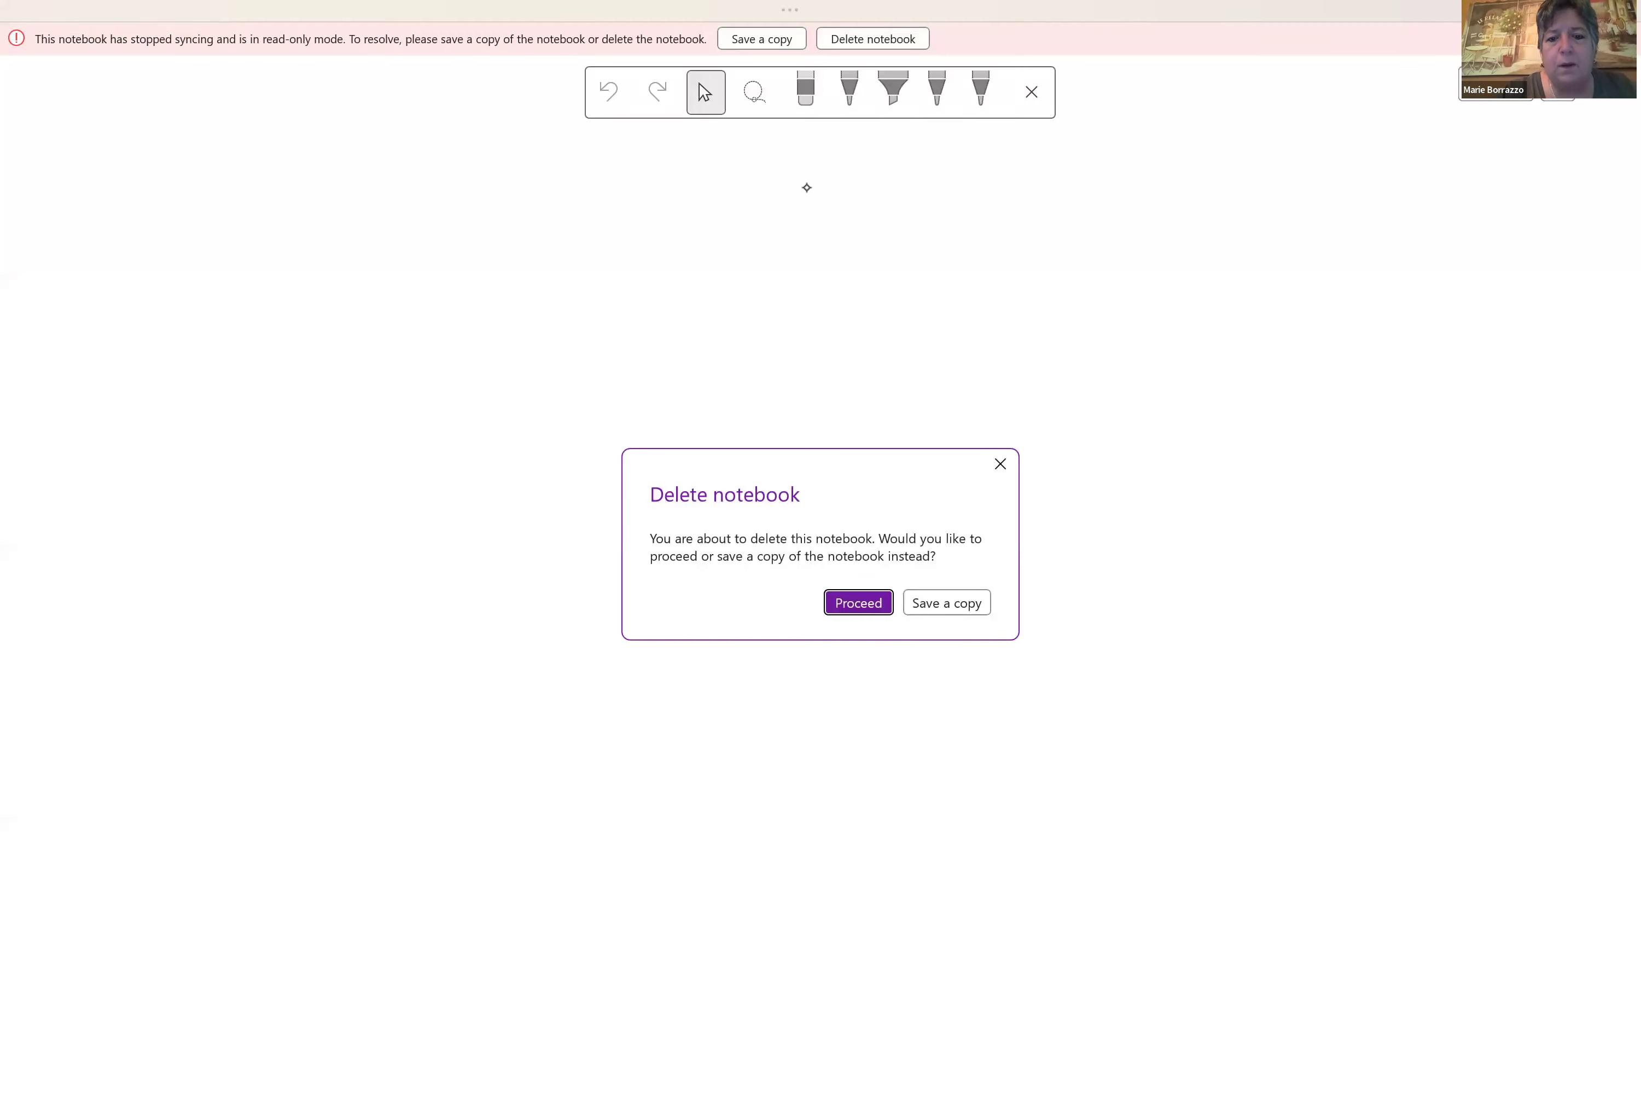
left_click(925, 603)
left_click(816, 559)
left_click(1117, 647)
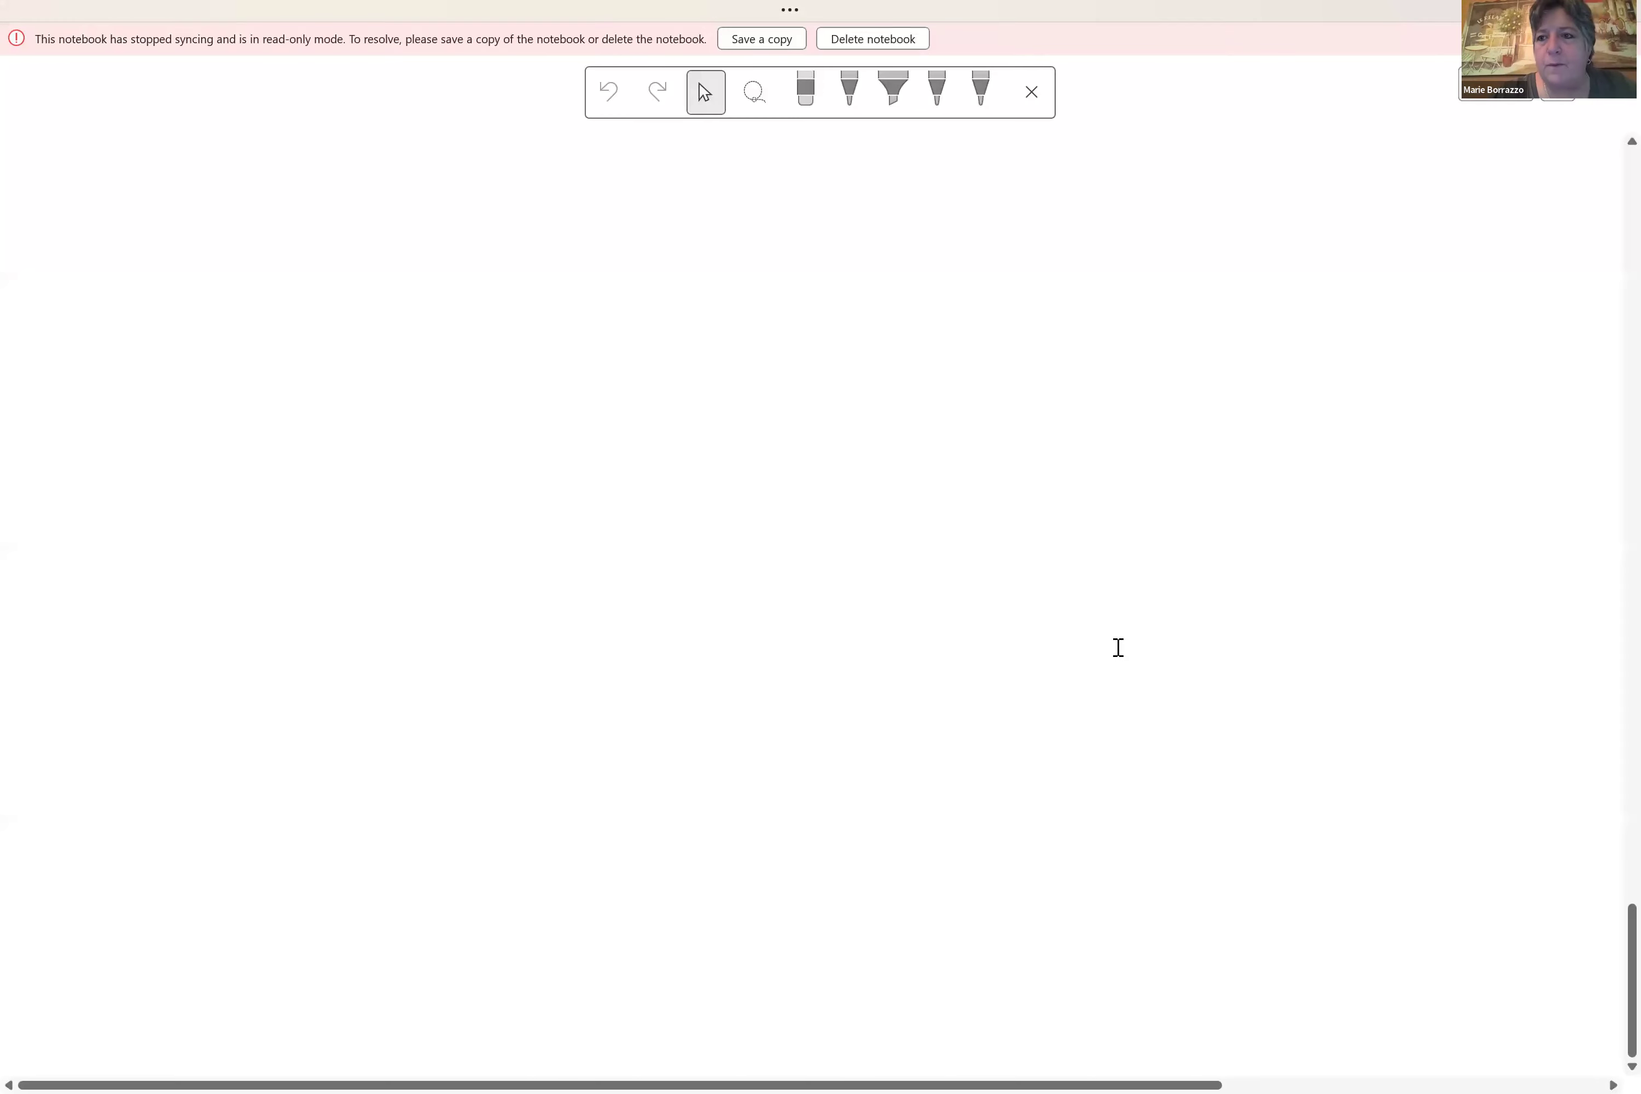
- Switch back to the ALEKS question and review the submitted answers for parts (a) through (d)
key("alt+Tab")
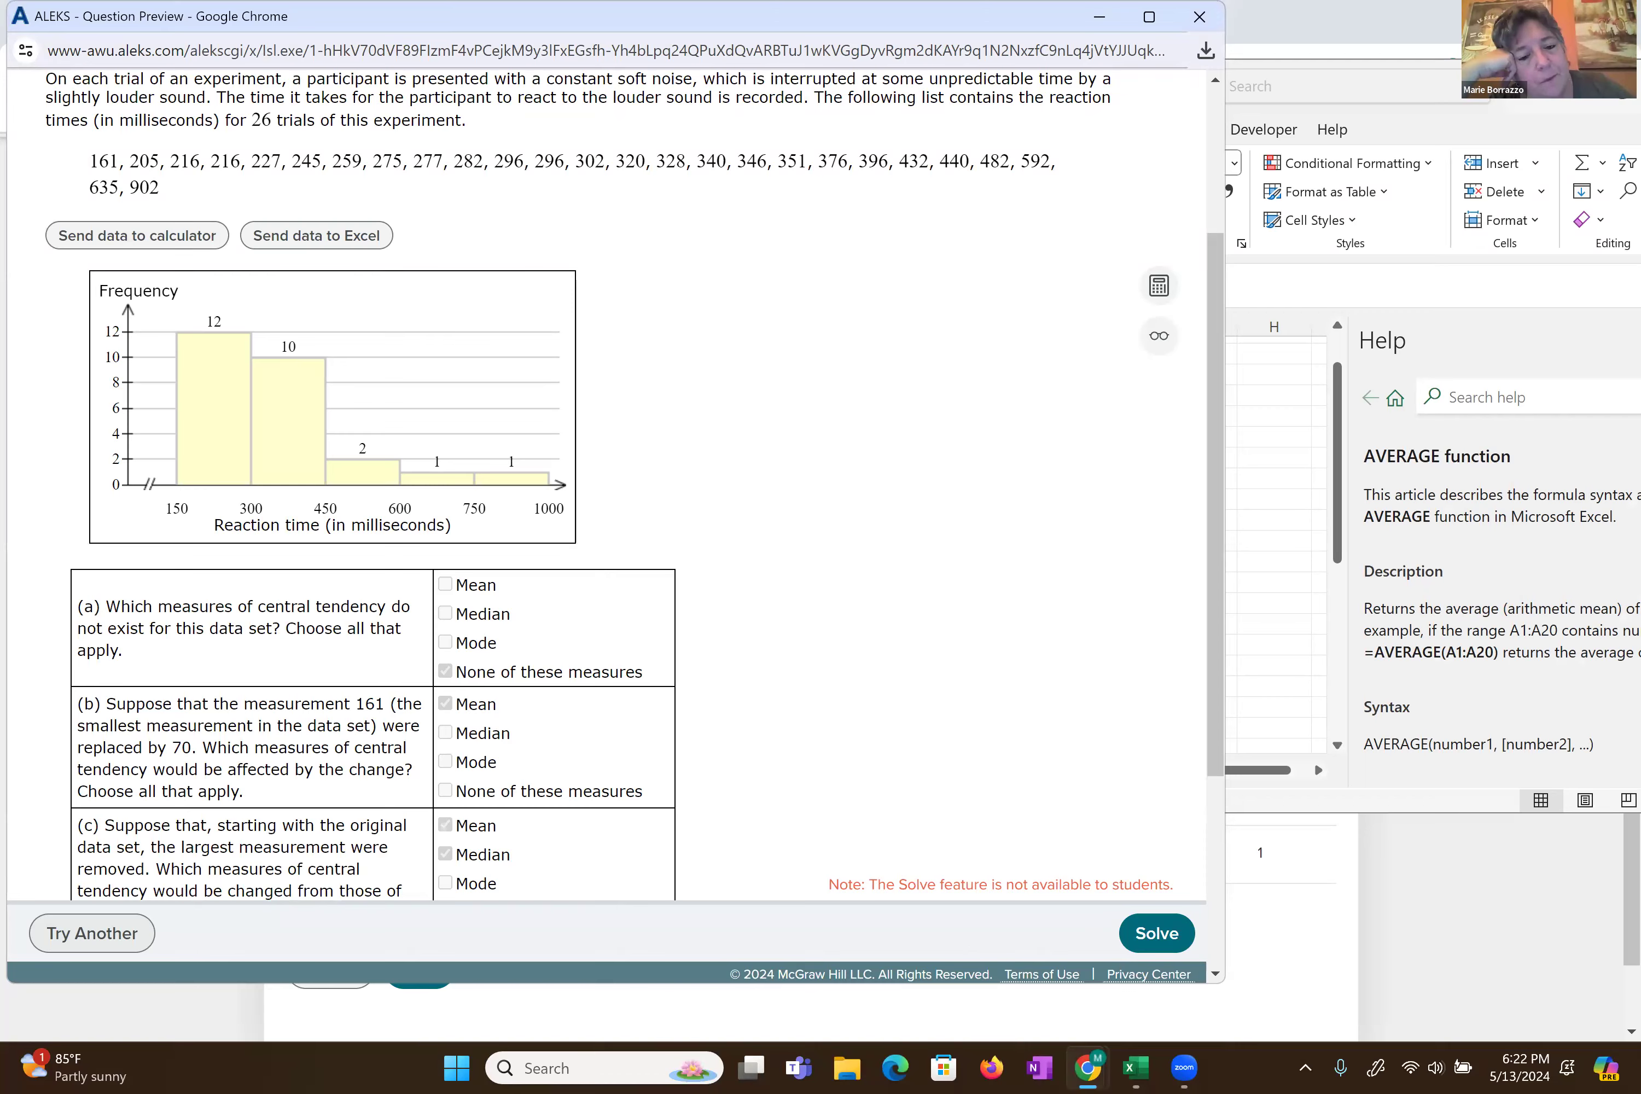
scroll(615, 487, "down", 1)
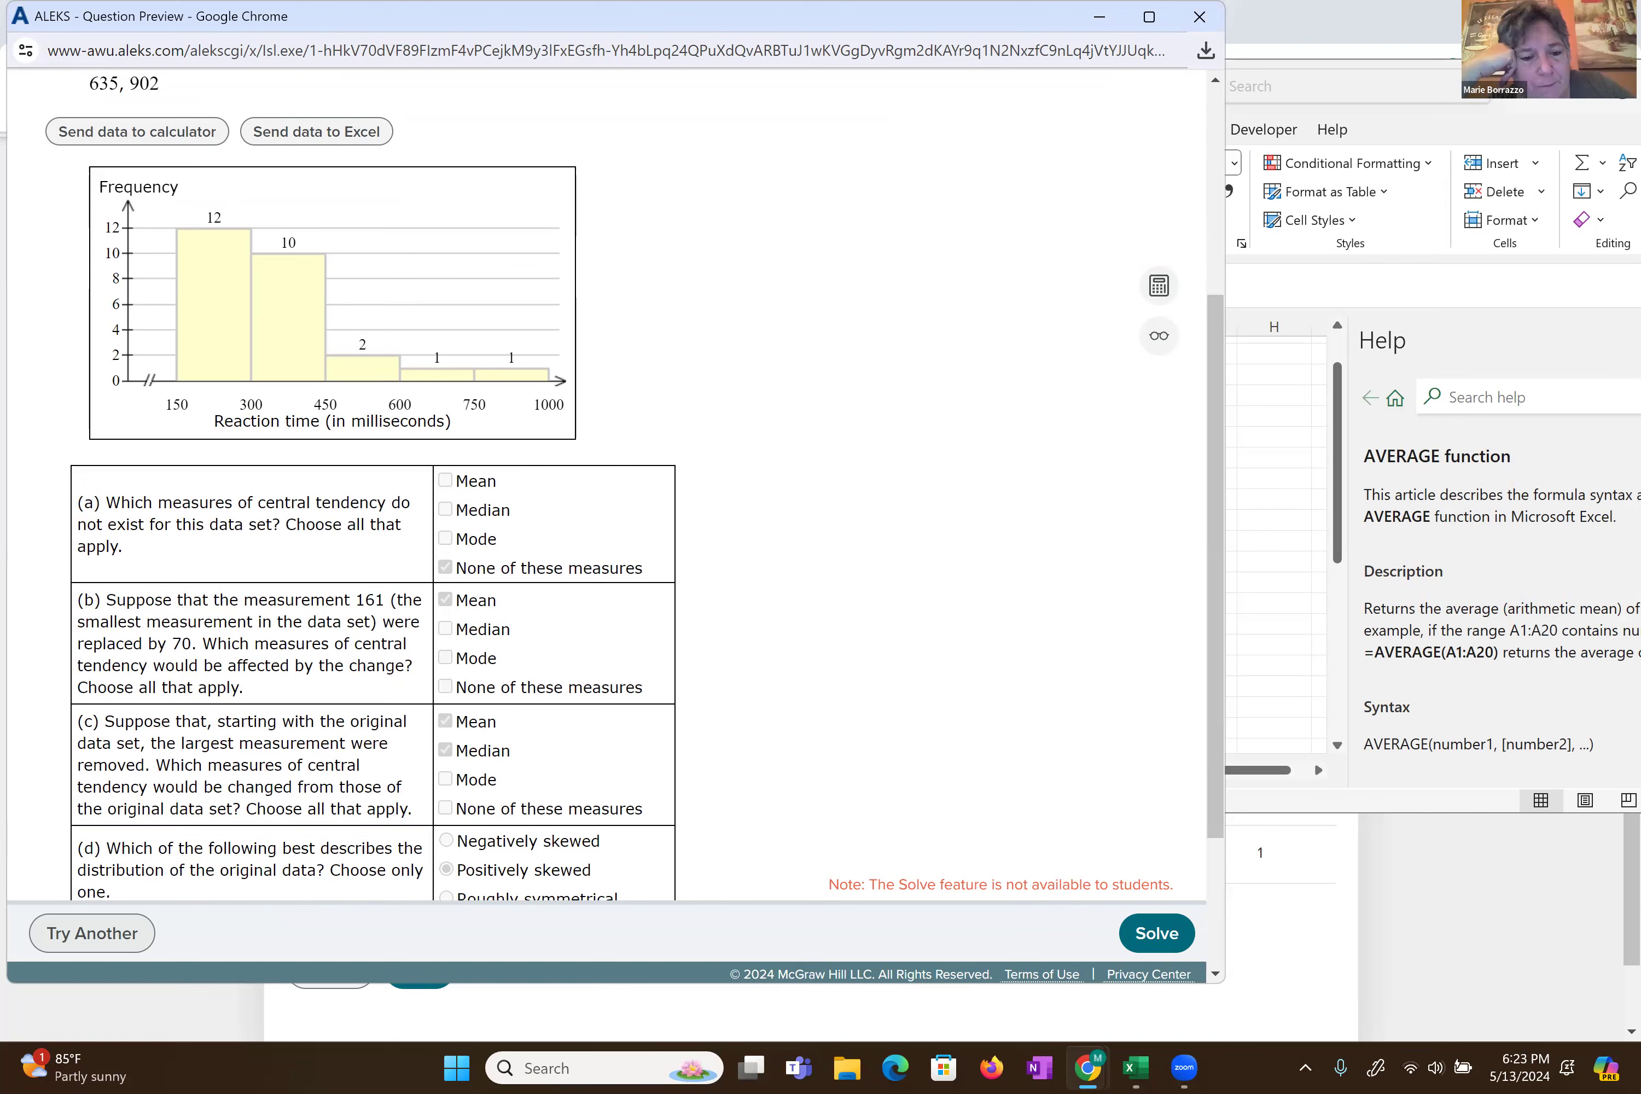
scroll(608, 487, "down", 1)
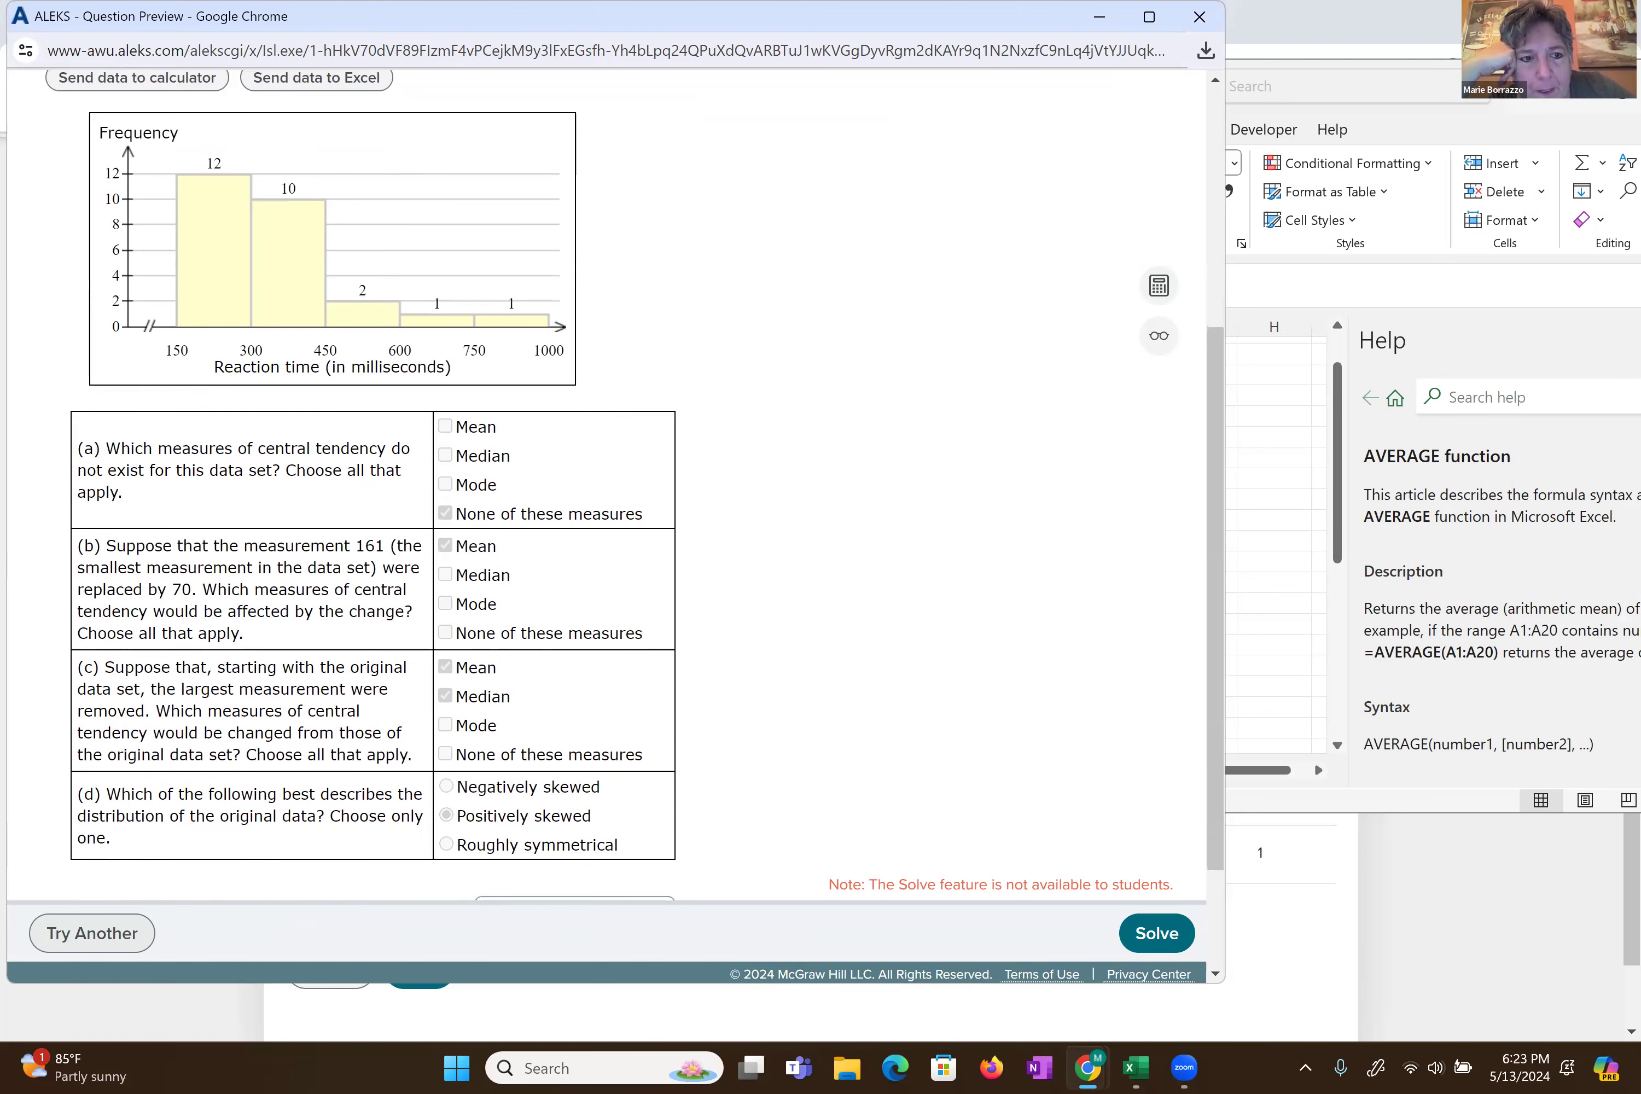
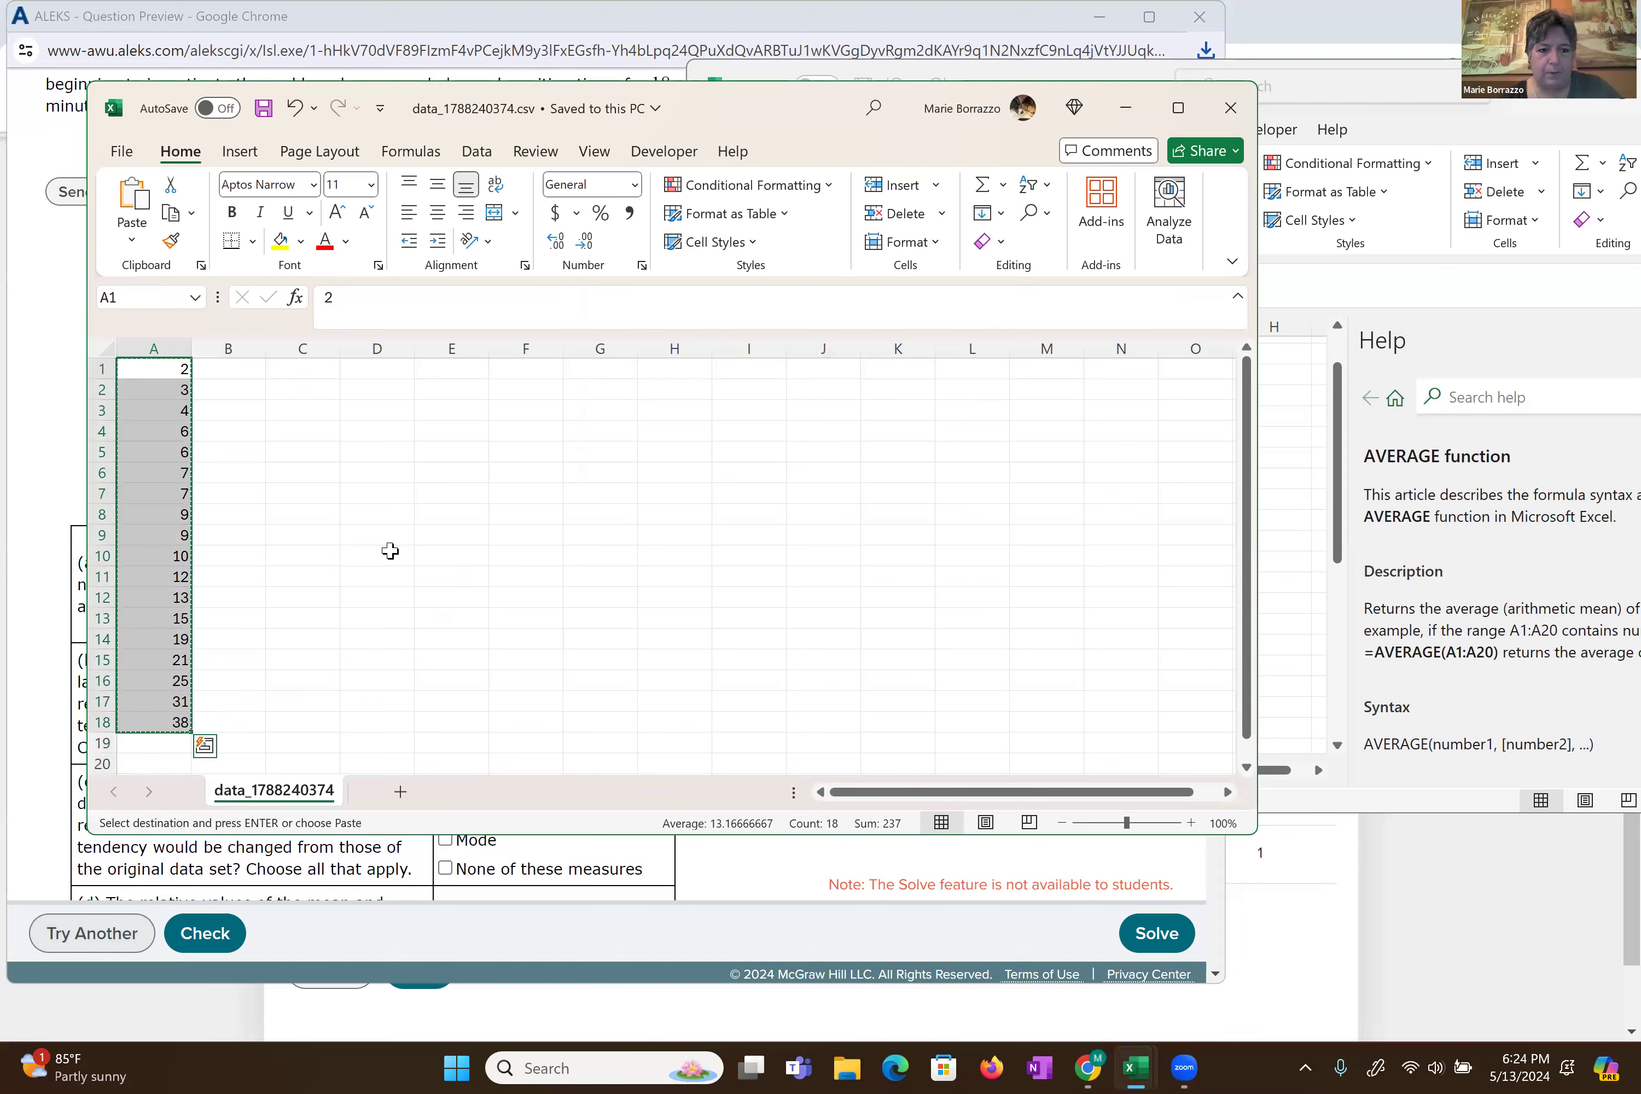
- Close the downloaded data workbook and paste its 18 copied waiting times into the reaction-time workbook starting at cell F12
left_click(1231, 108)
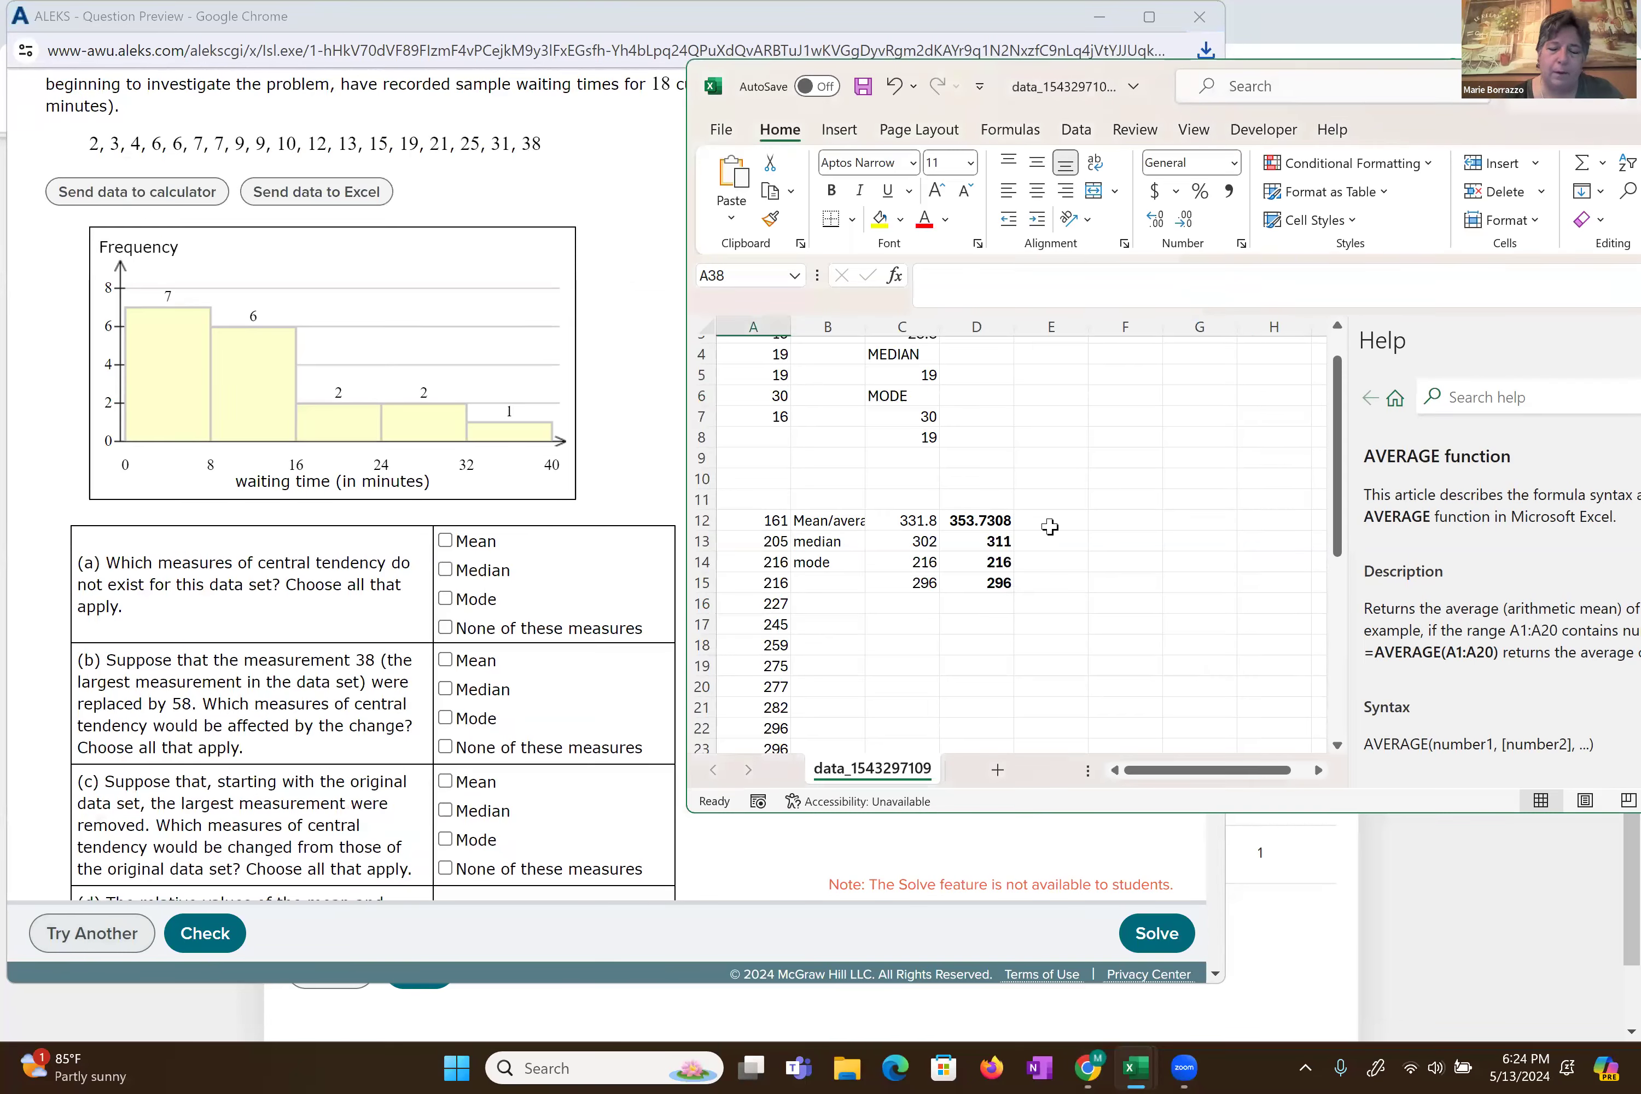
left_click(1127, 524)
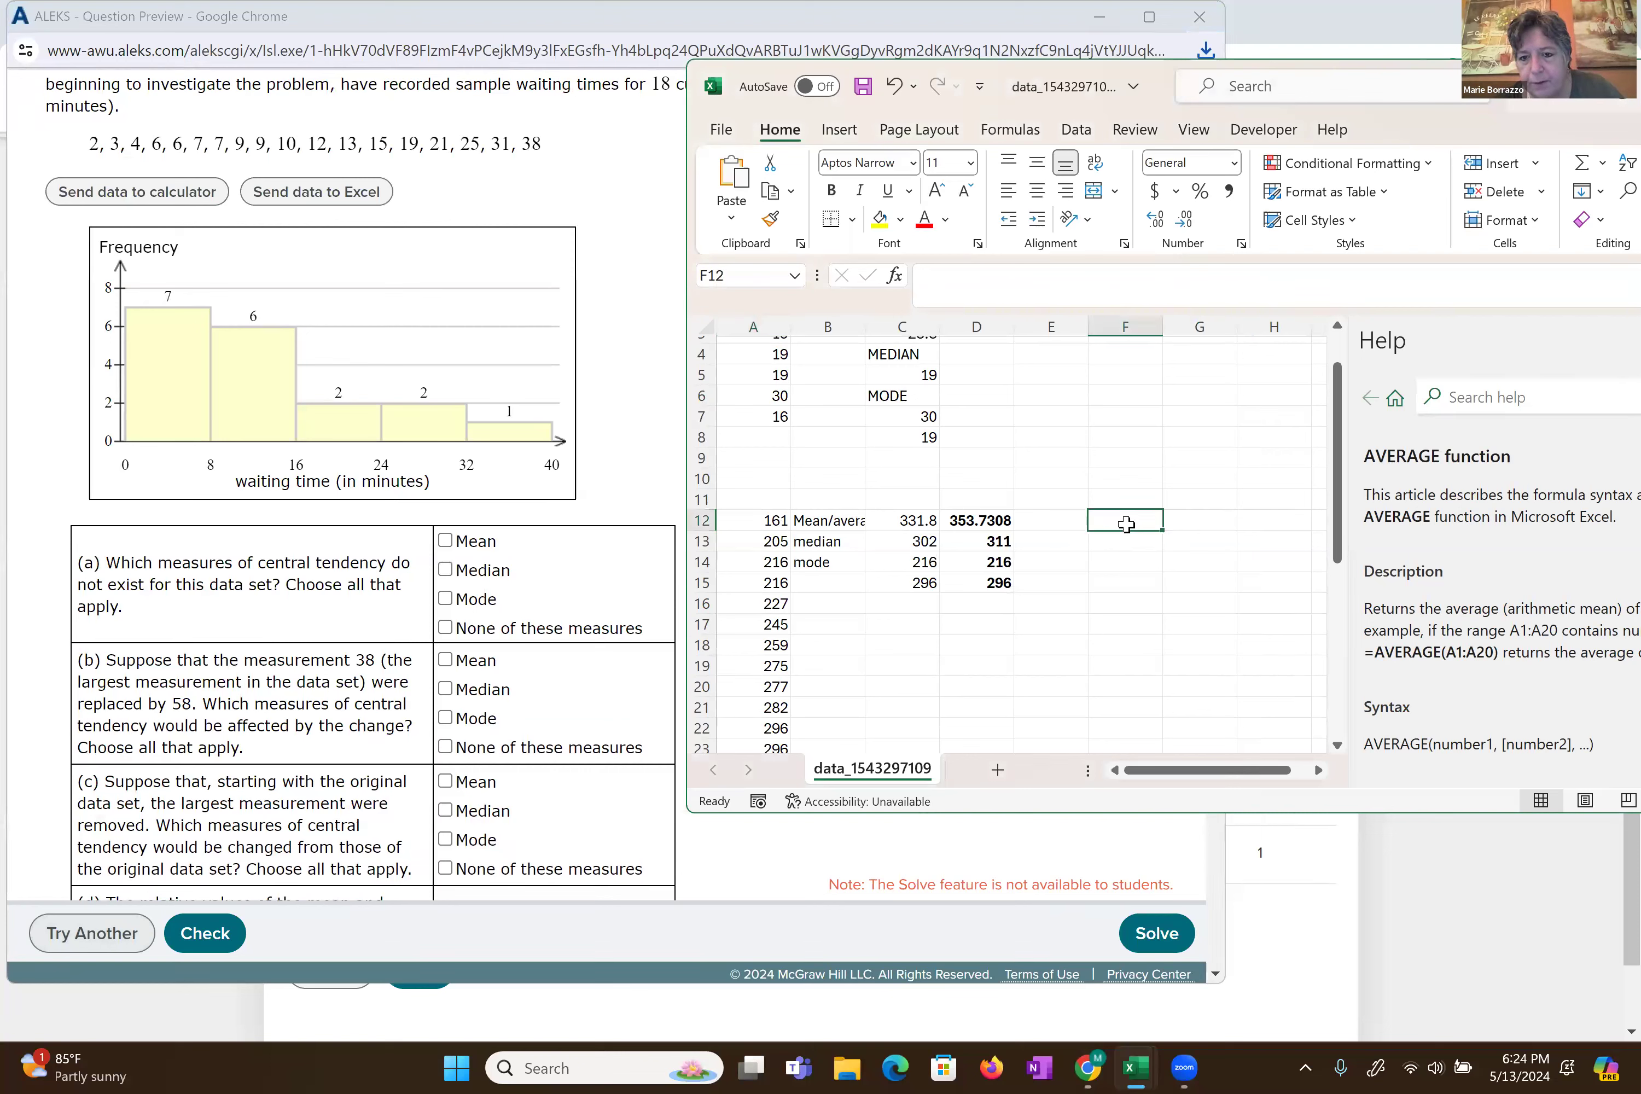
key("ctrl+v")
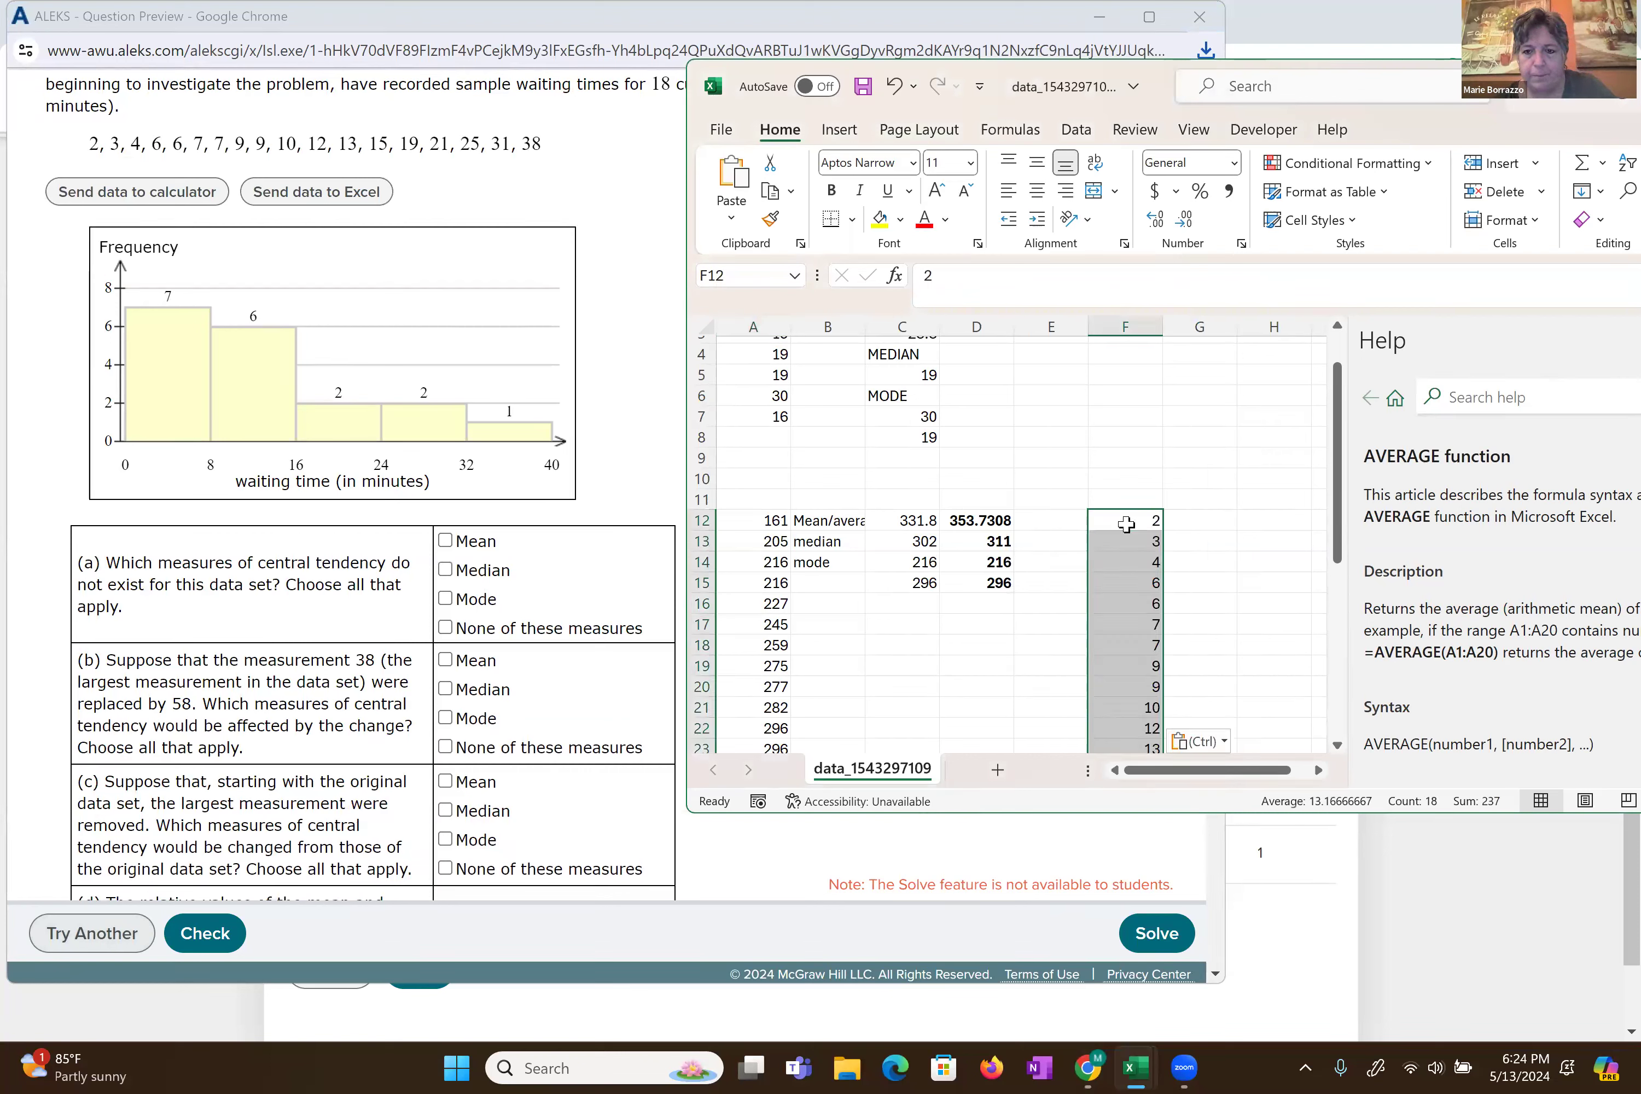
scroll(1127, 525, "down", 2)
scroll(1126, 524, "down", 1)
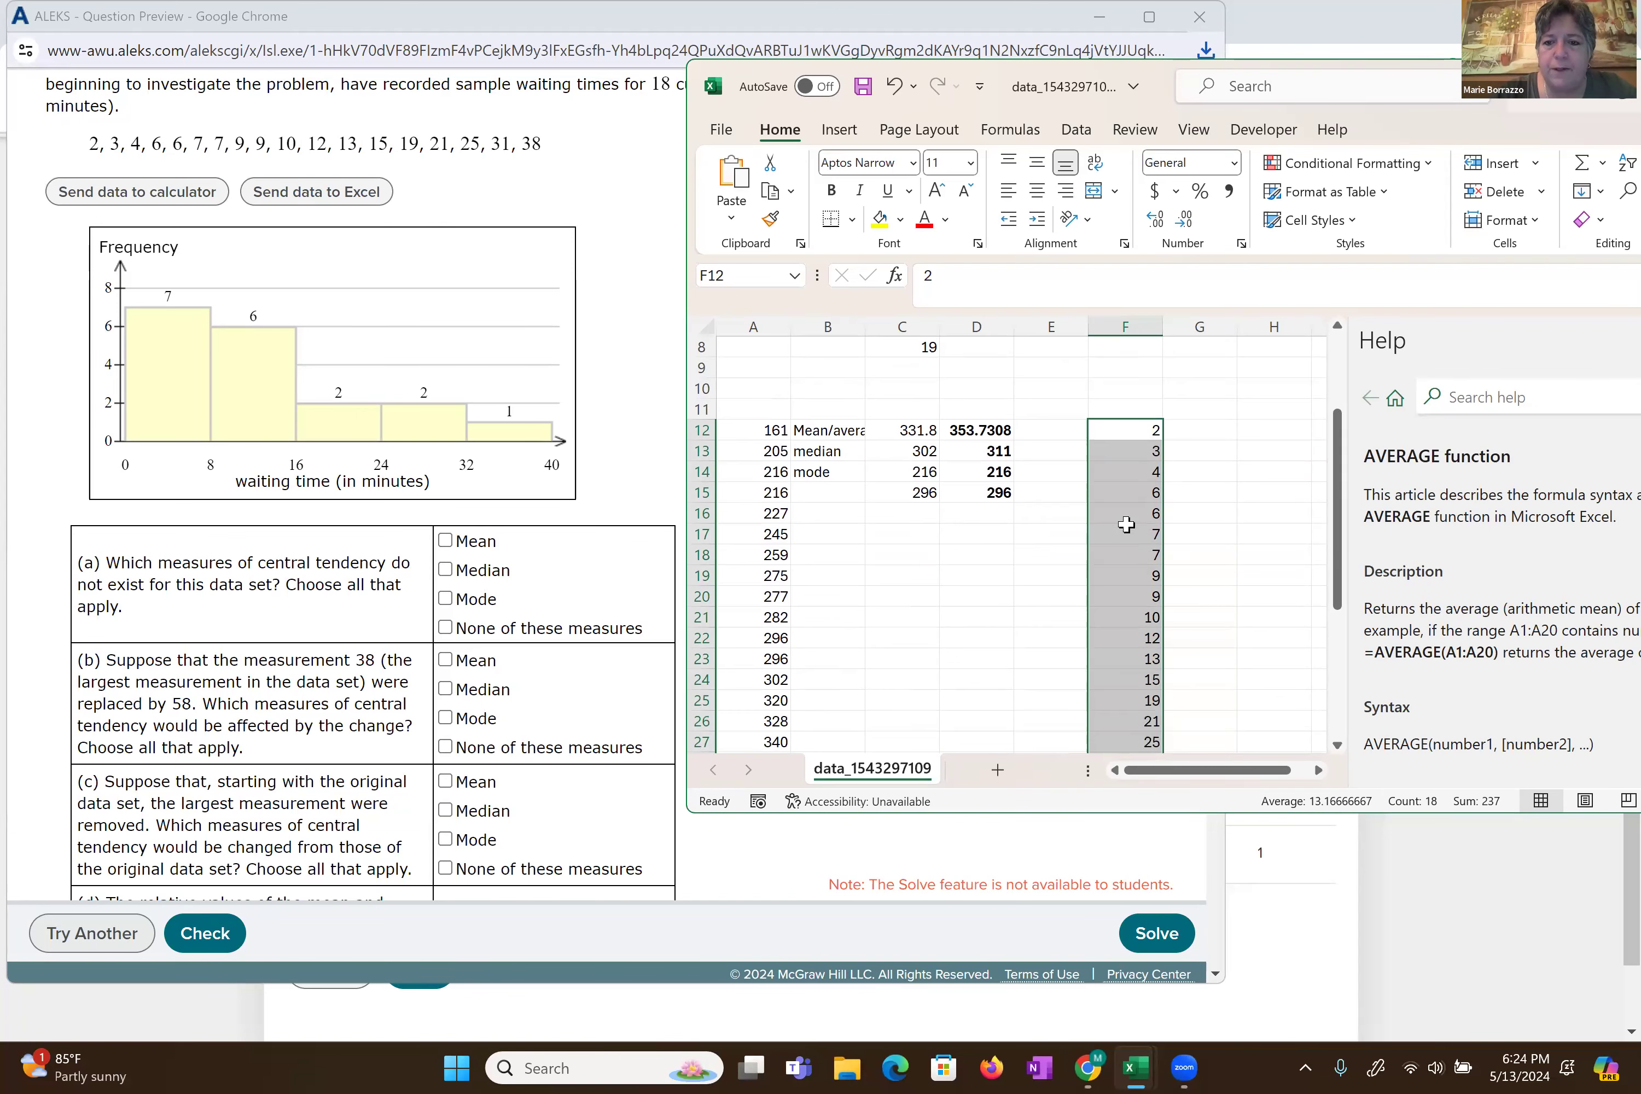
- Label cell G12 "mean" and calculate the average of the waiting times F12:F29 in cell H12
key("Right")
type("mean")
key("Right")
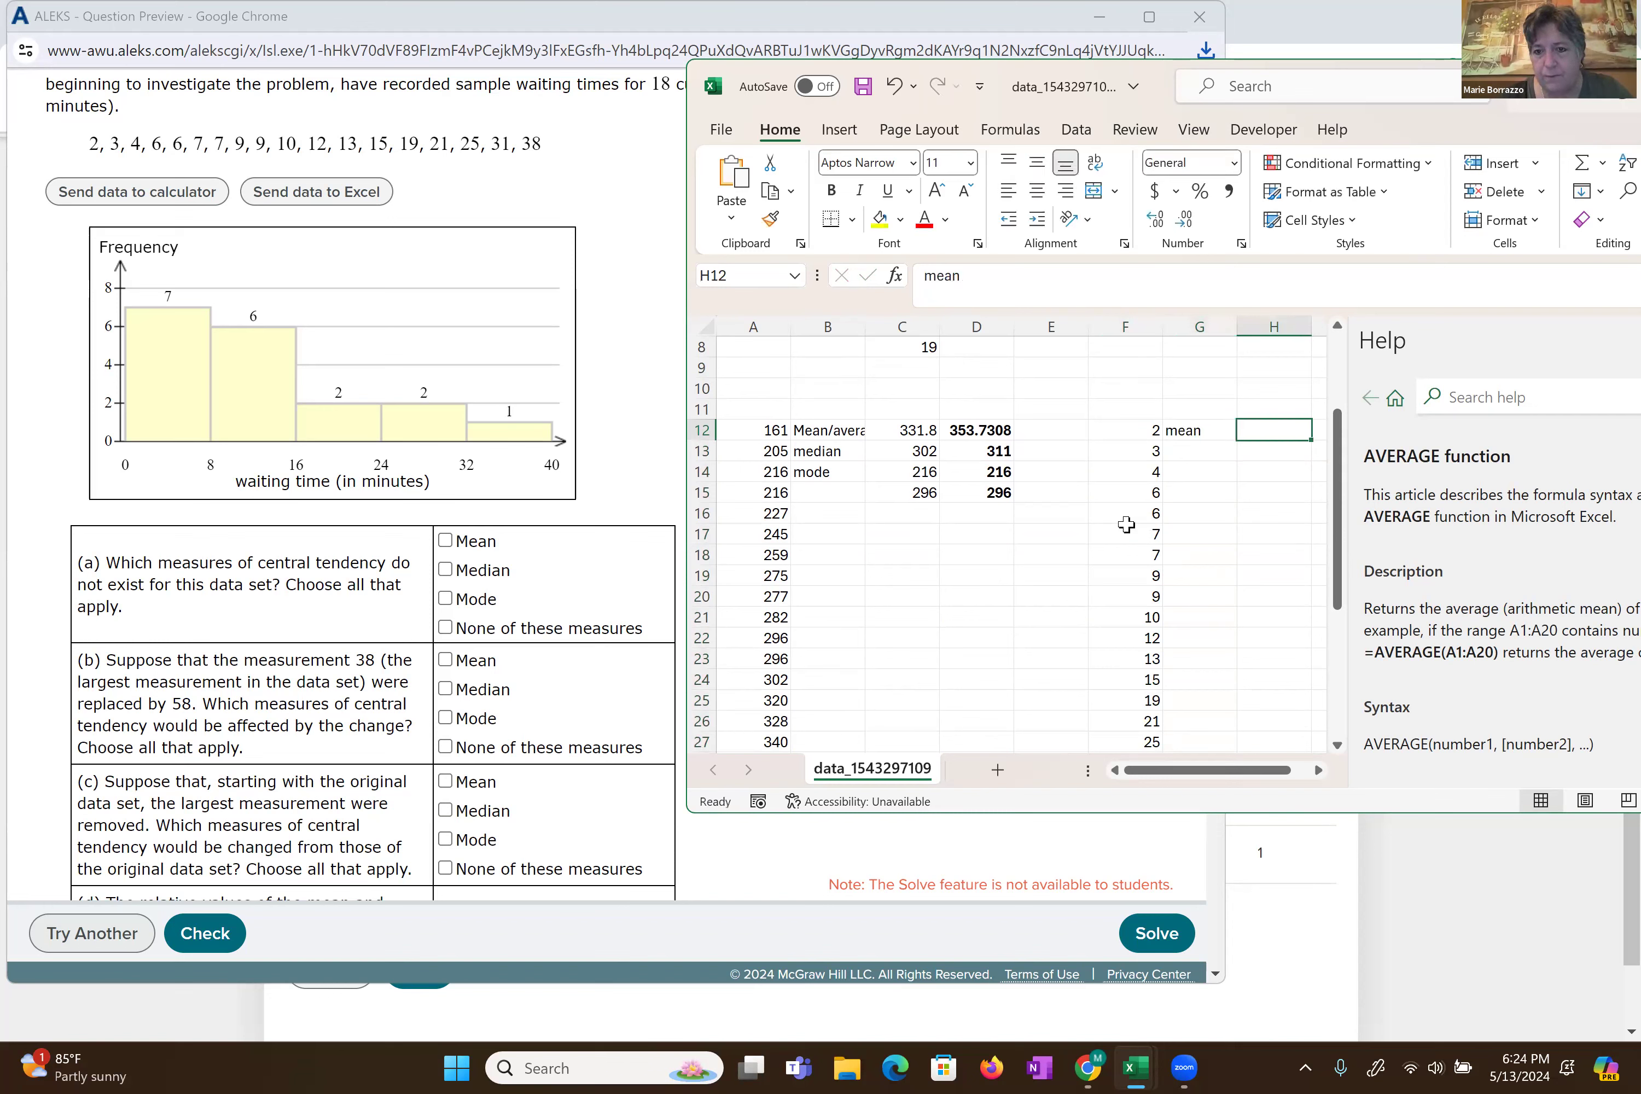
type("=avera")
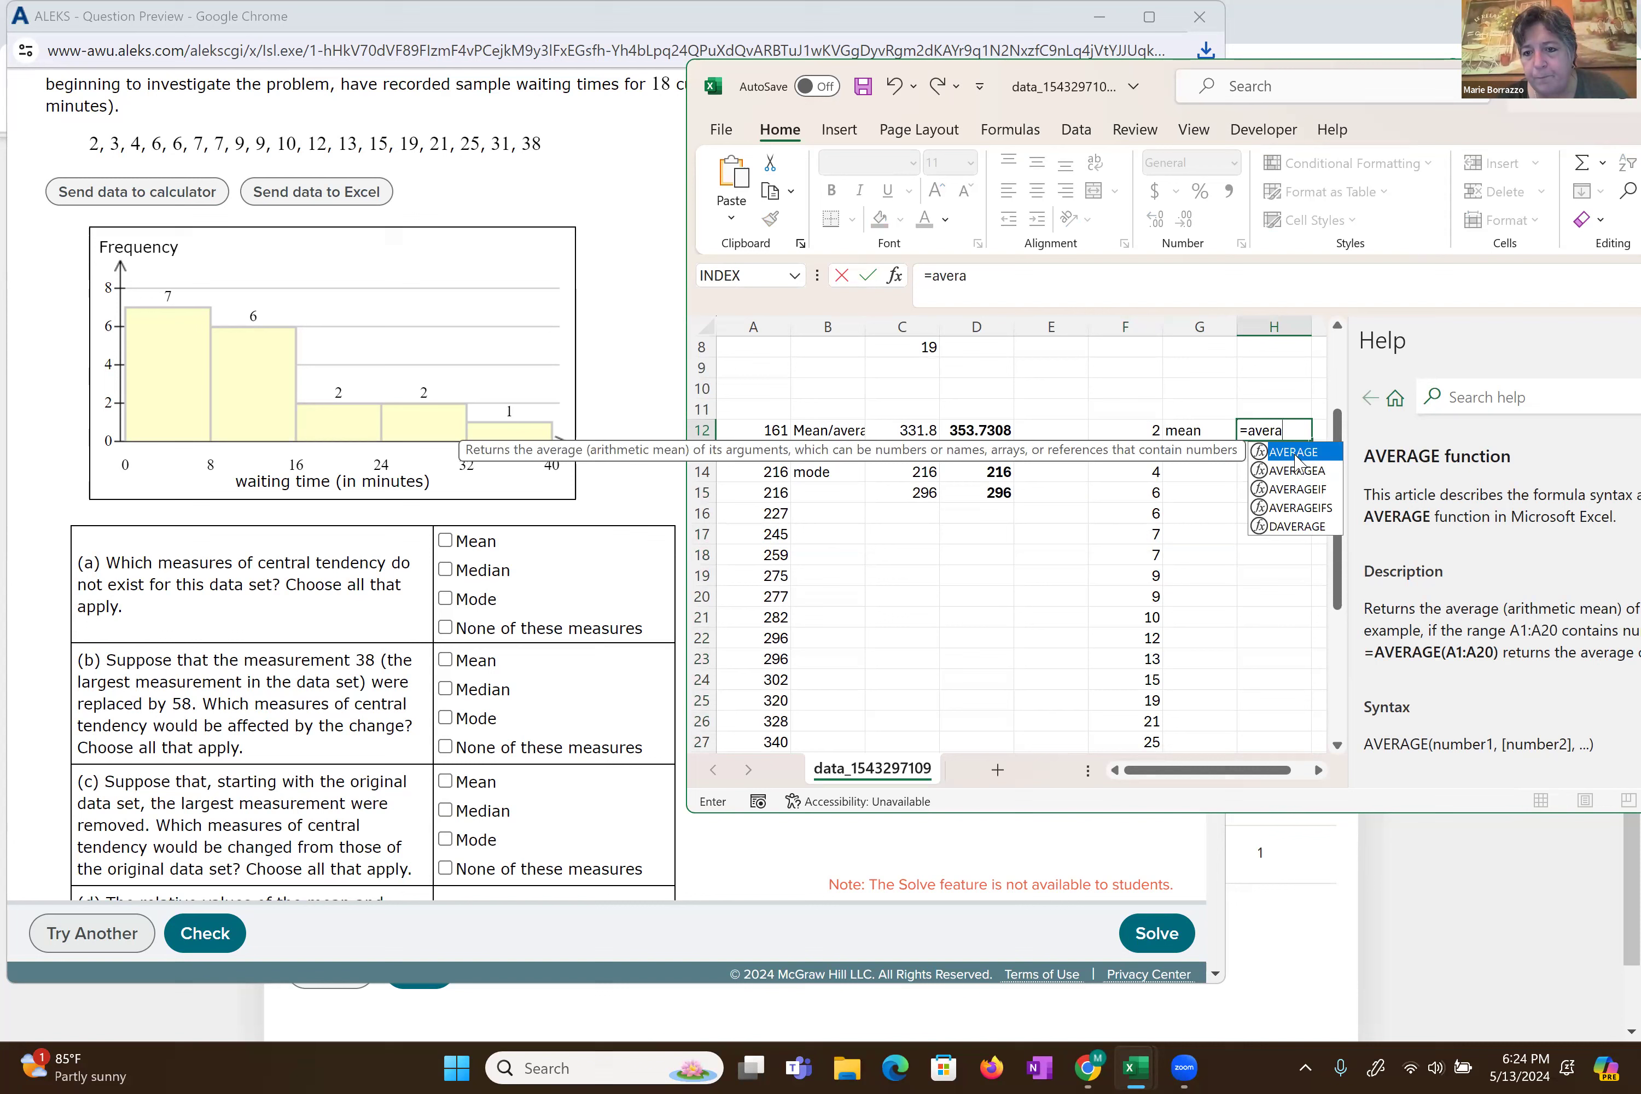
double_click(1294, 453)
left_click_drag(1148, 427, 1144, 709)
key("Return")
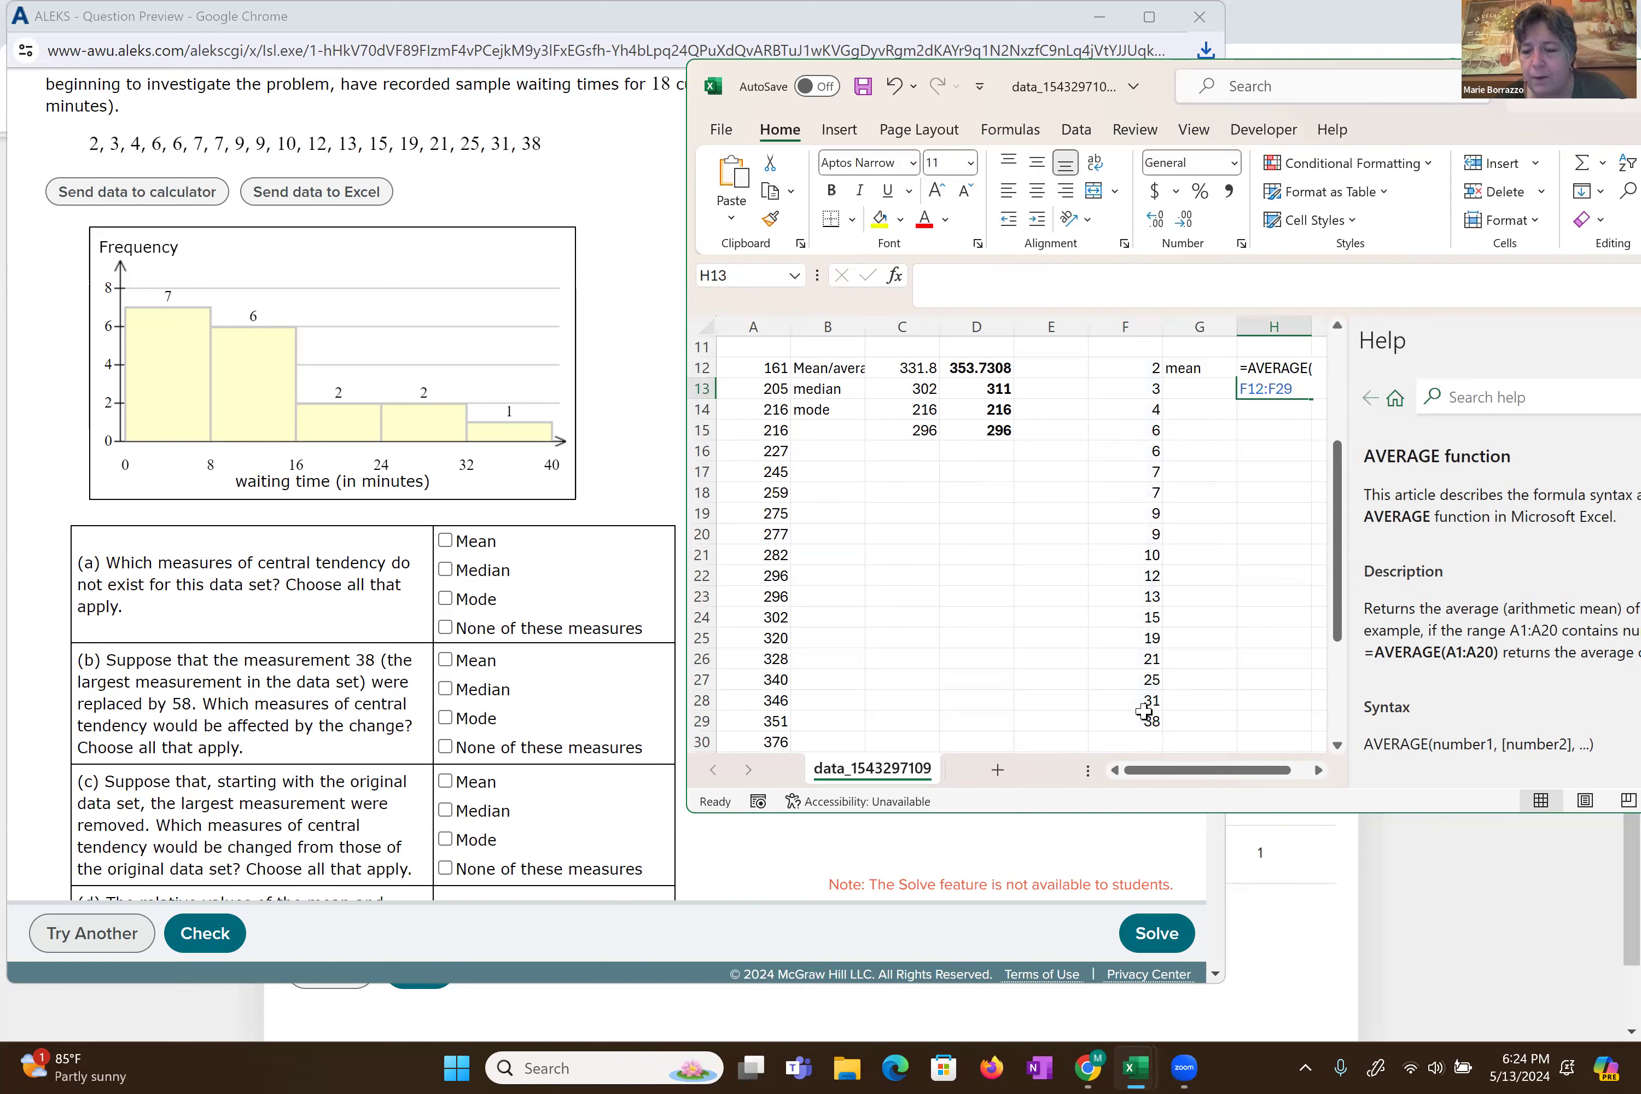
key("Return")
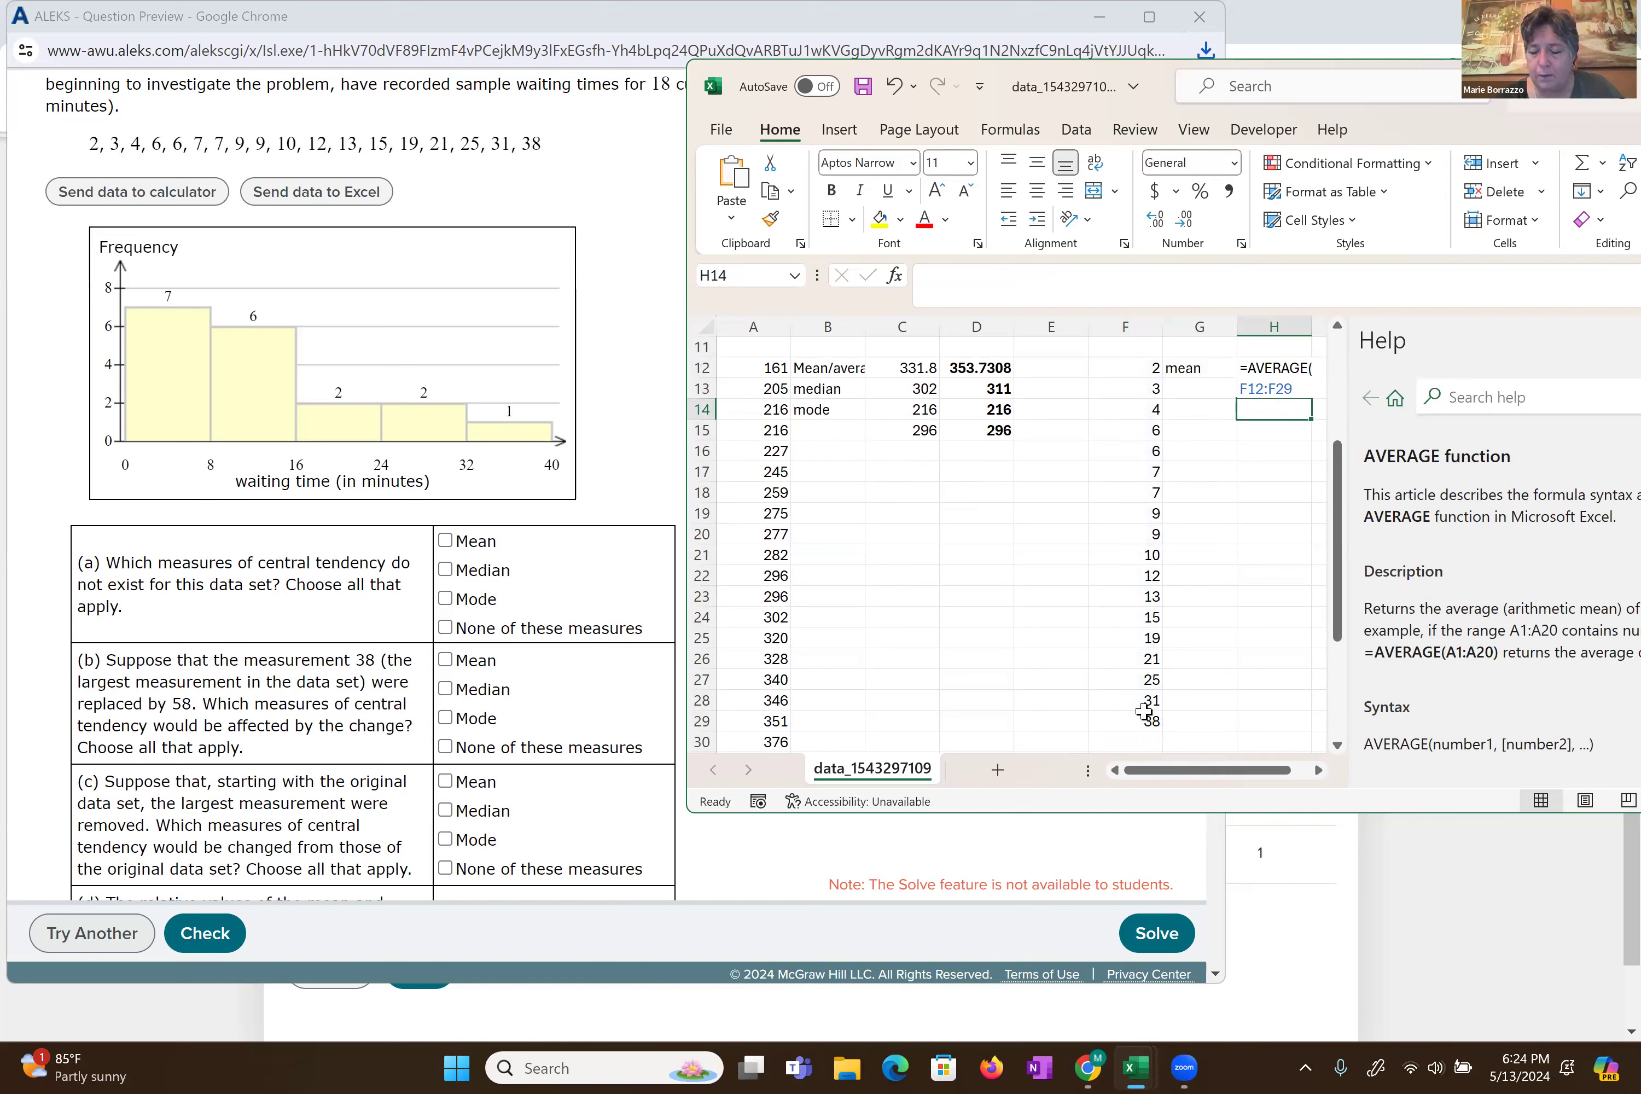
- Label cell G13 "median" and close the Help pane covering the worksheet area
left_click(1183, 392)
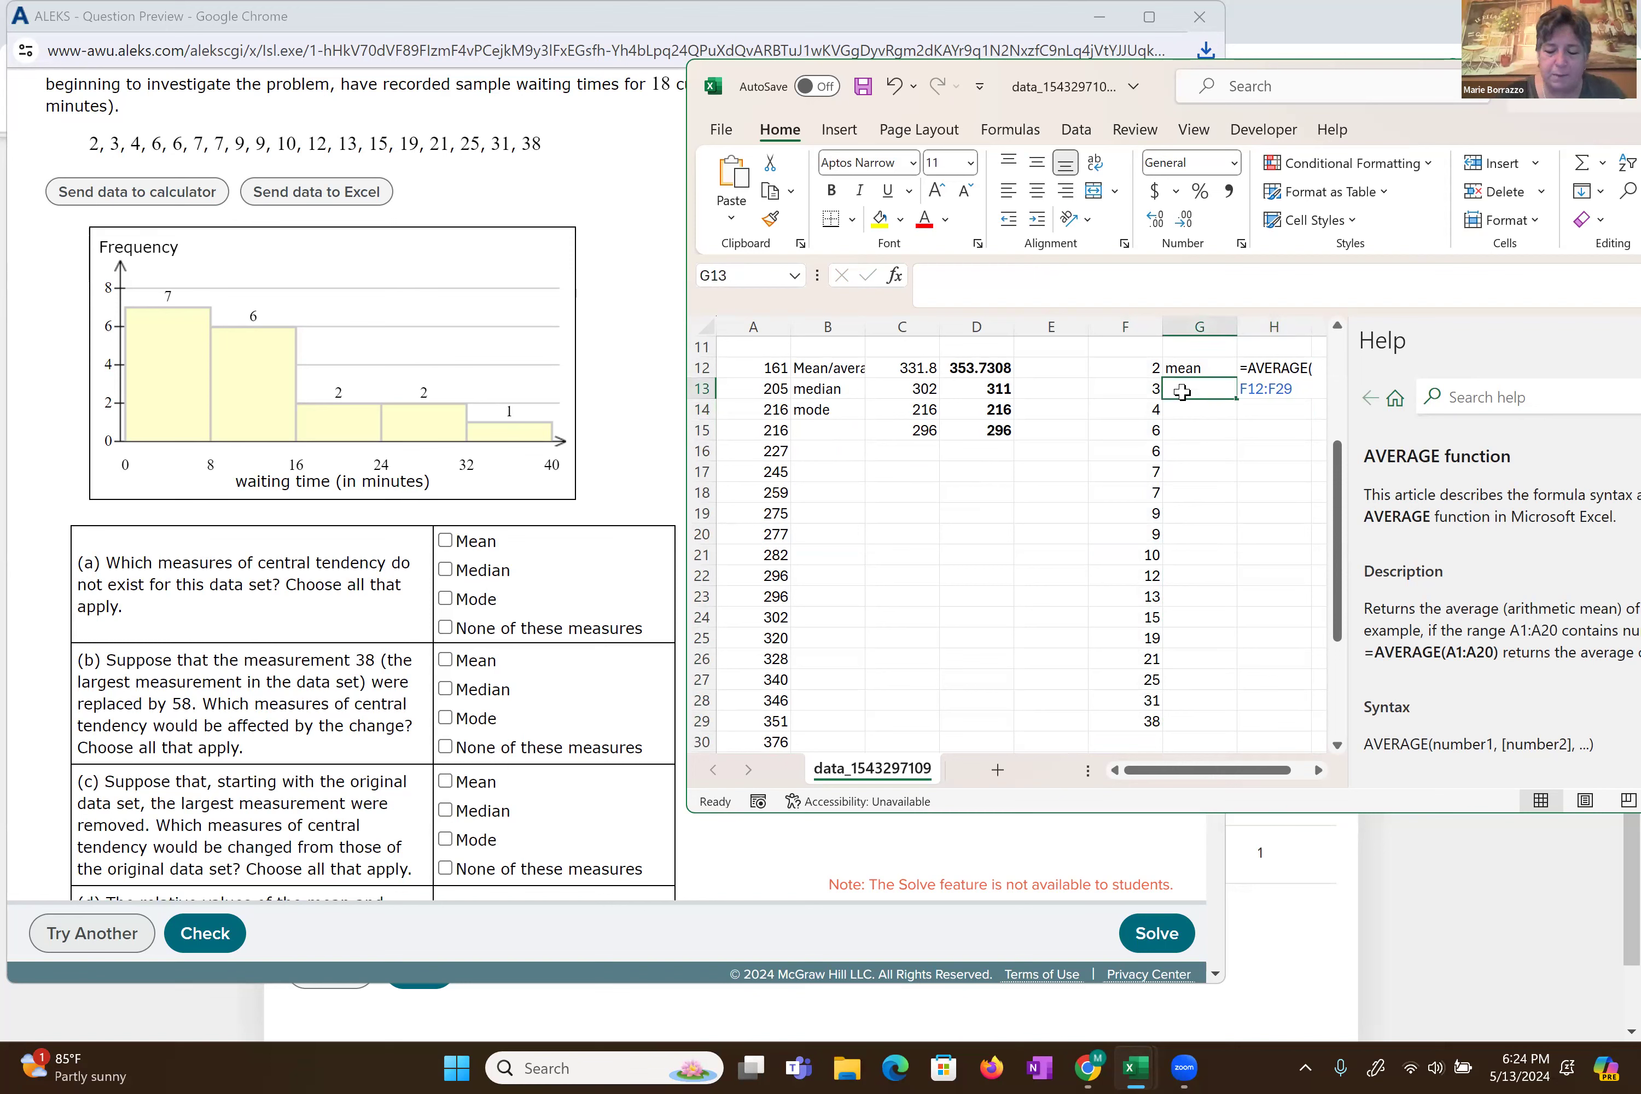
type("media")
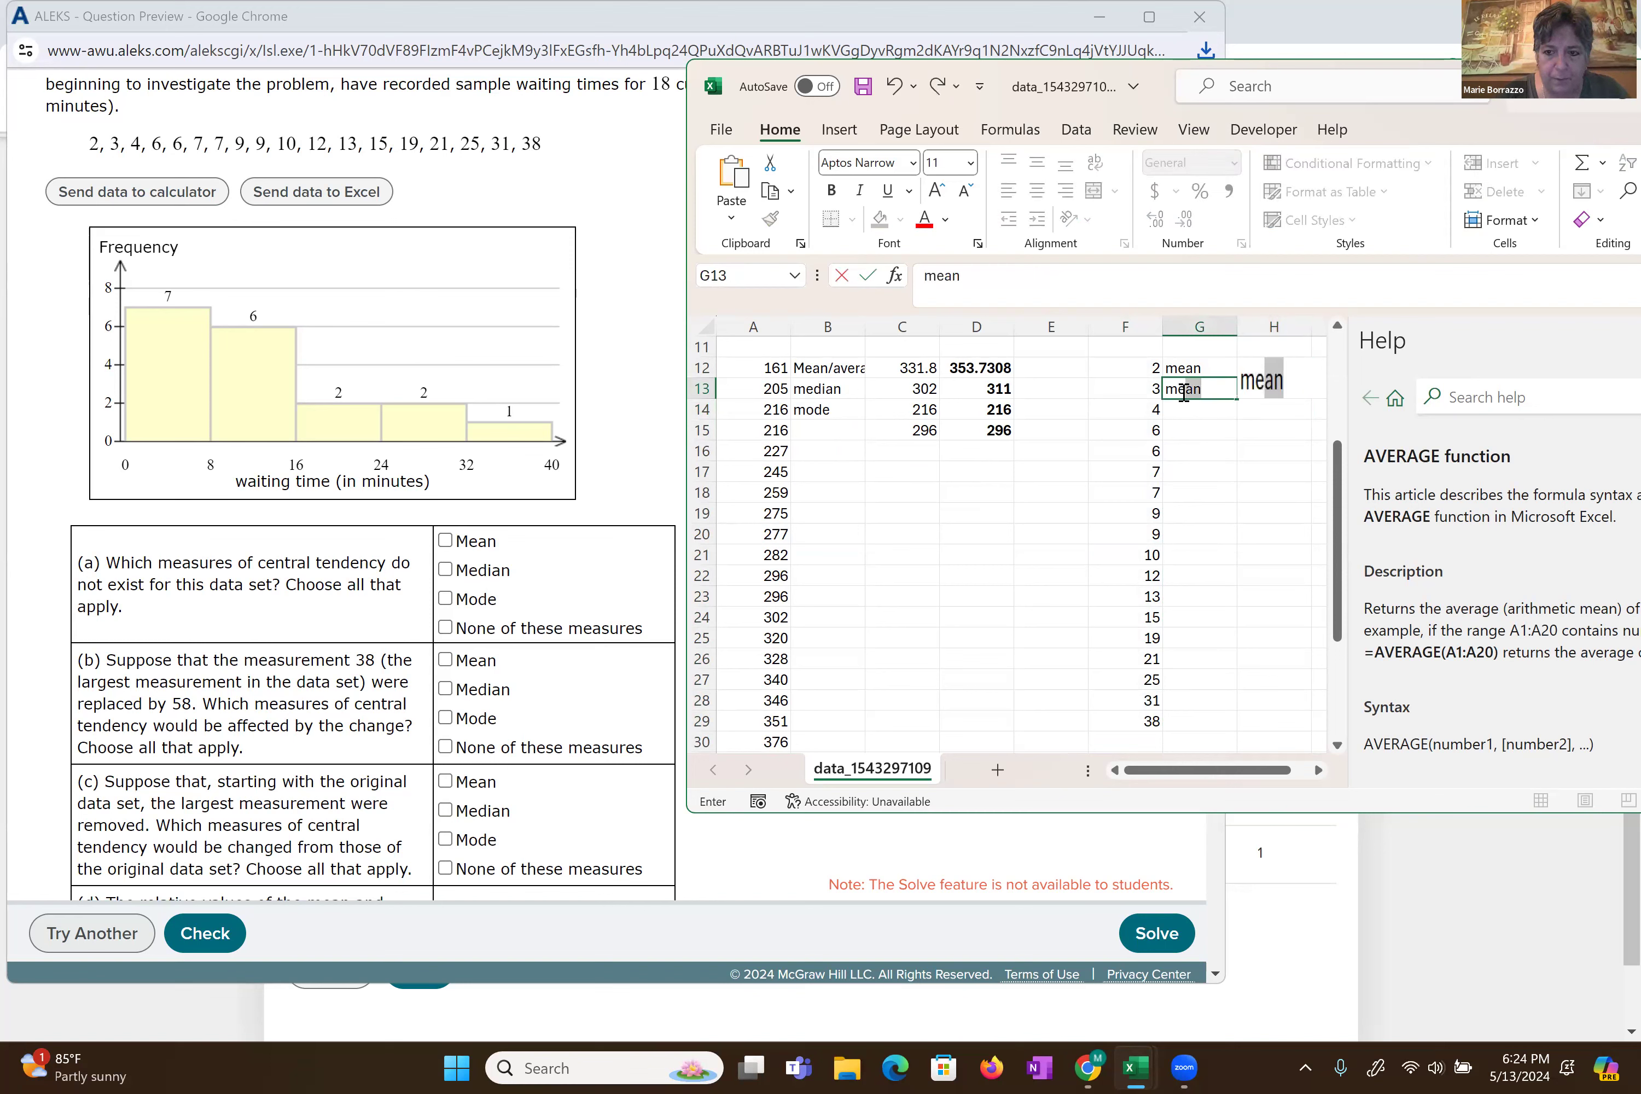
type("n")
key("Return")
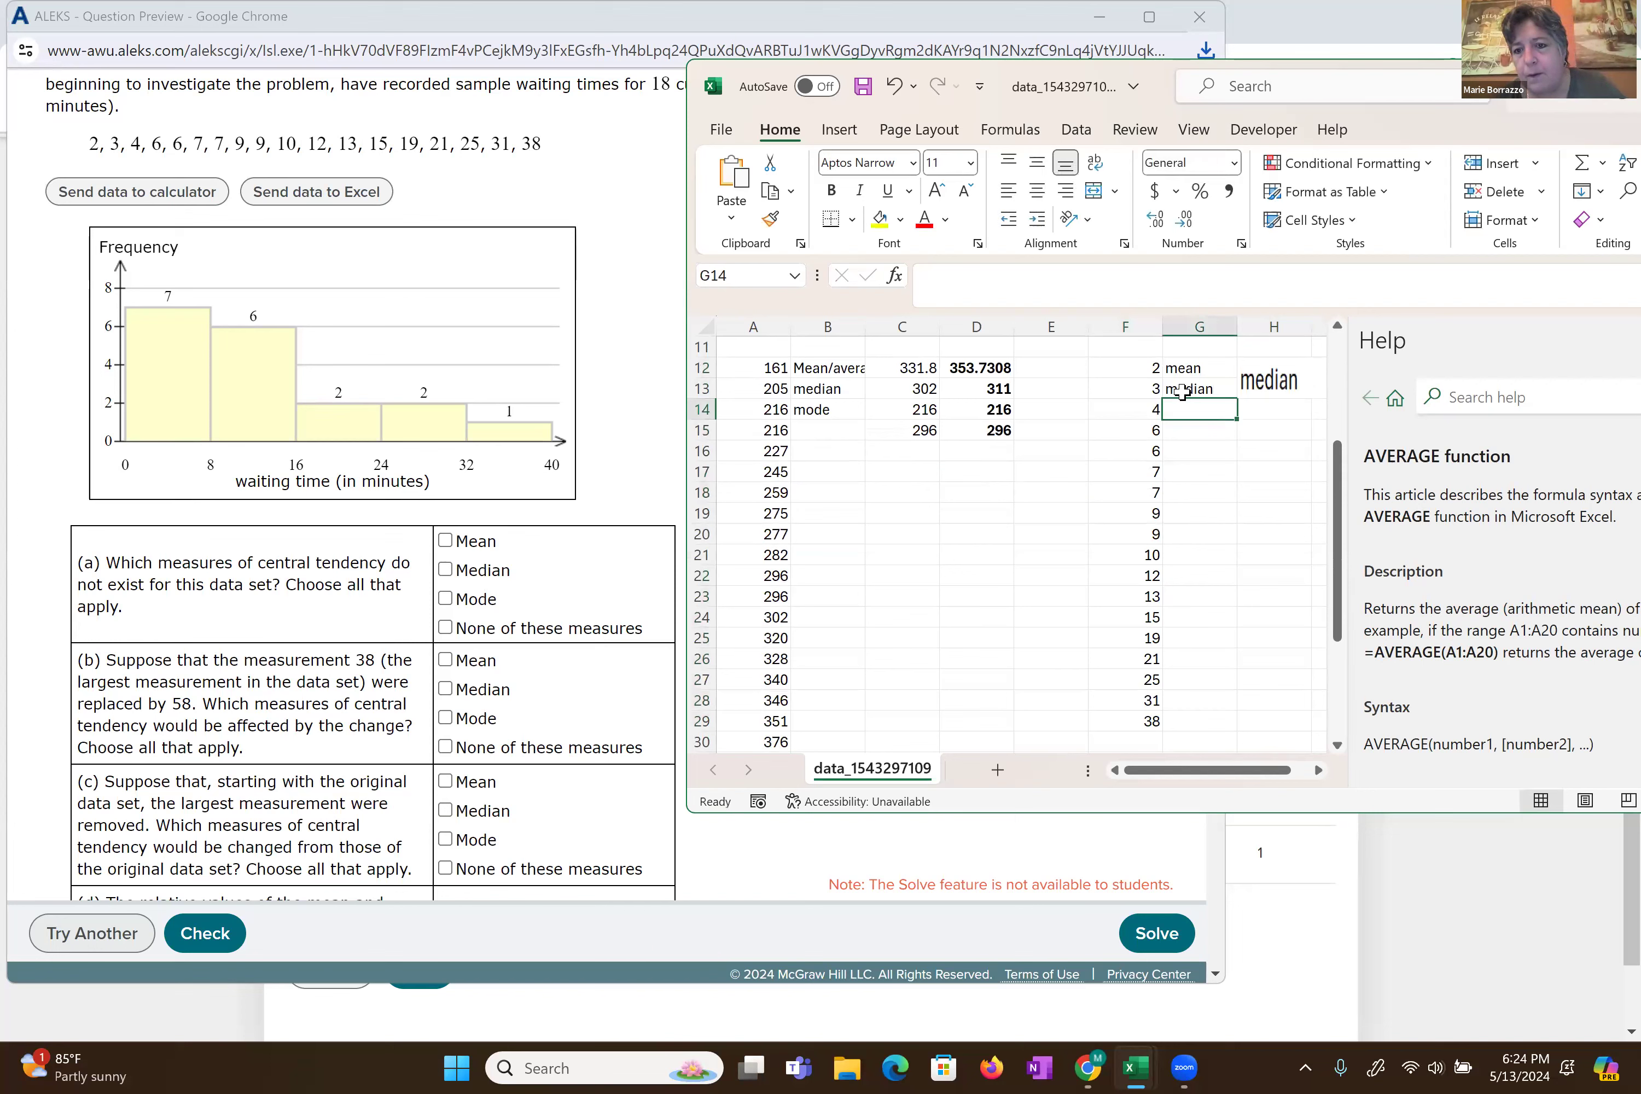
key("Right")
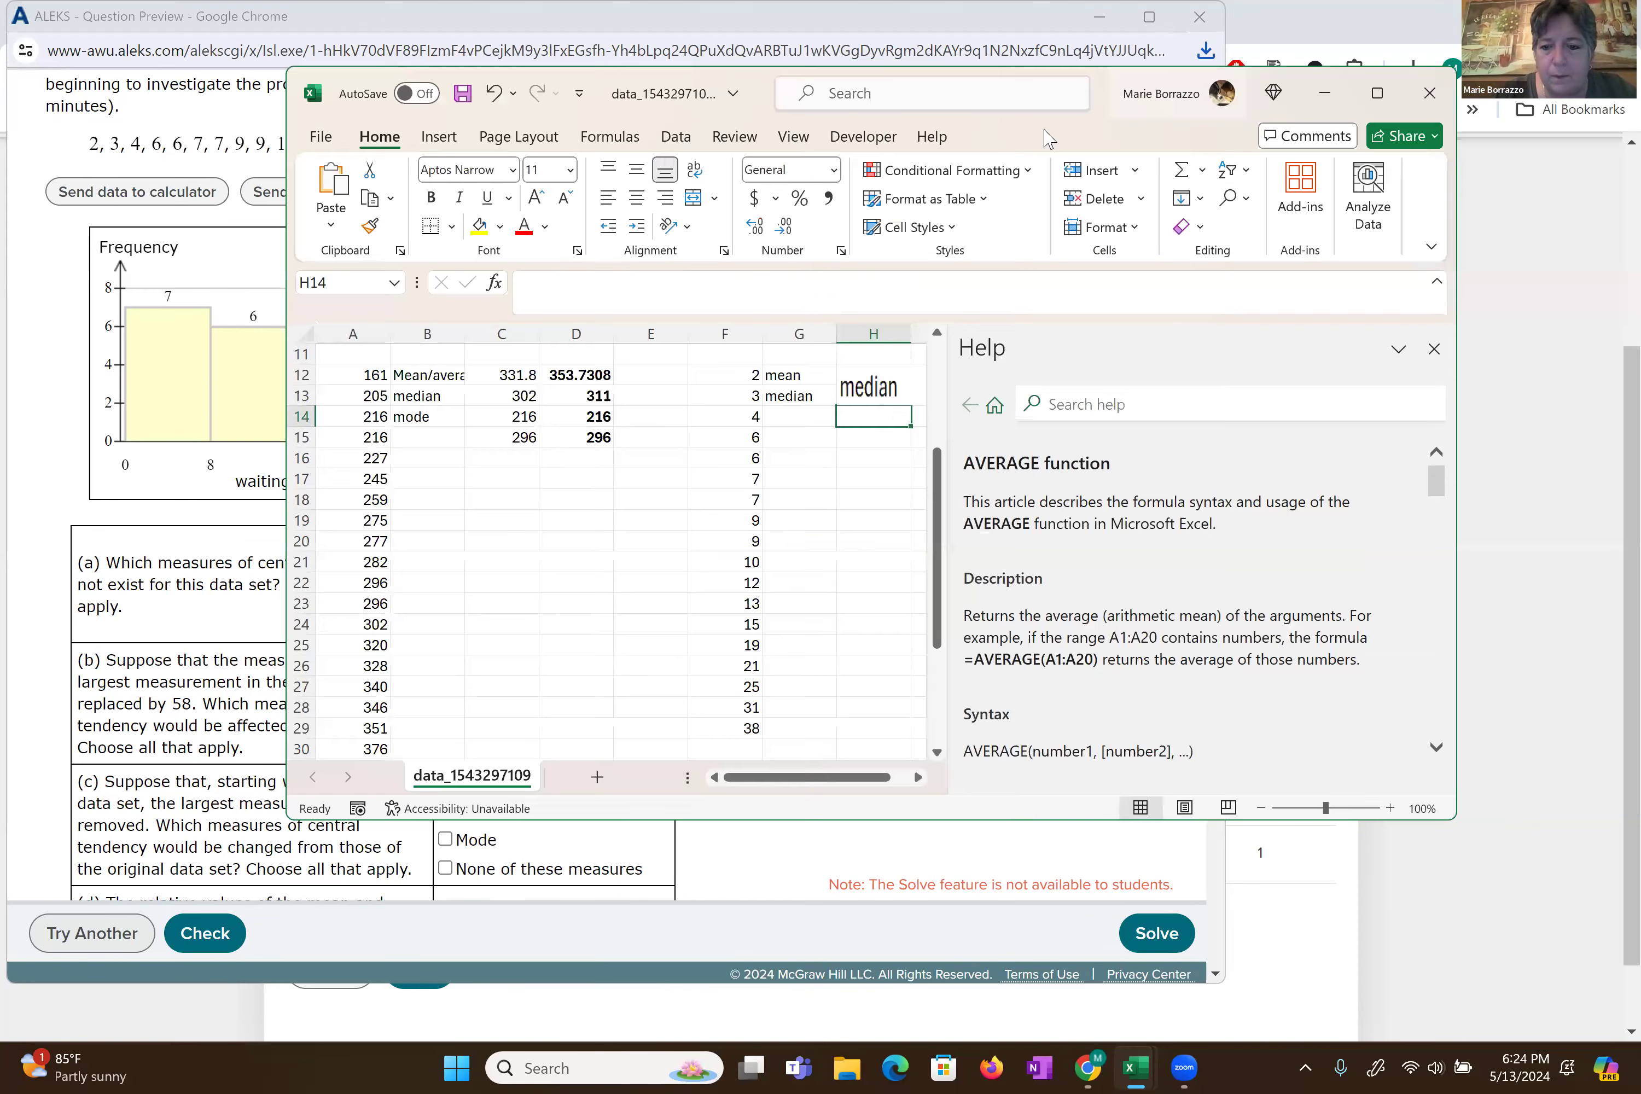
left_click(1435, 349)
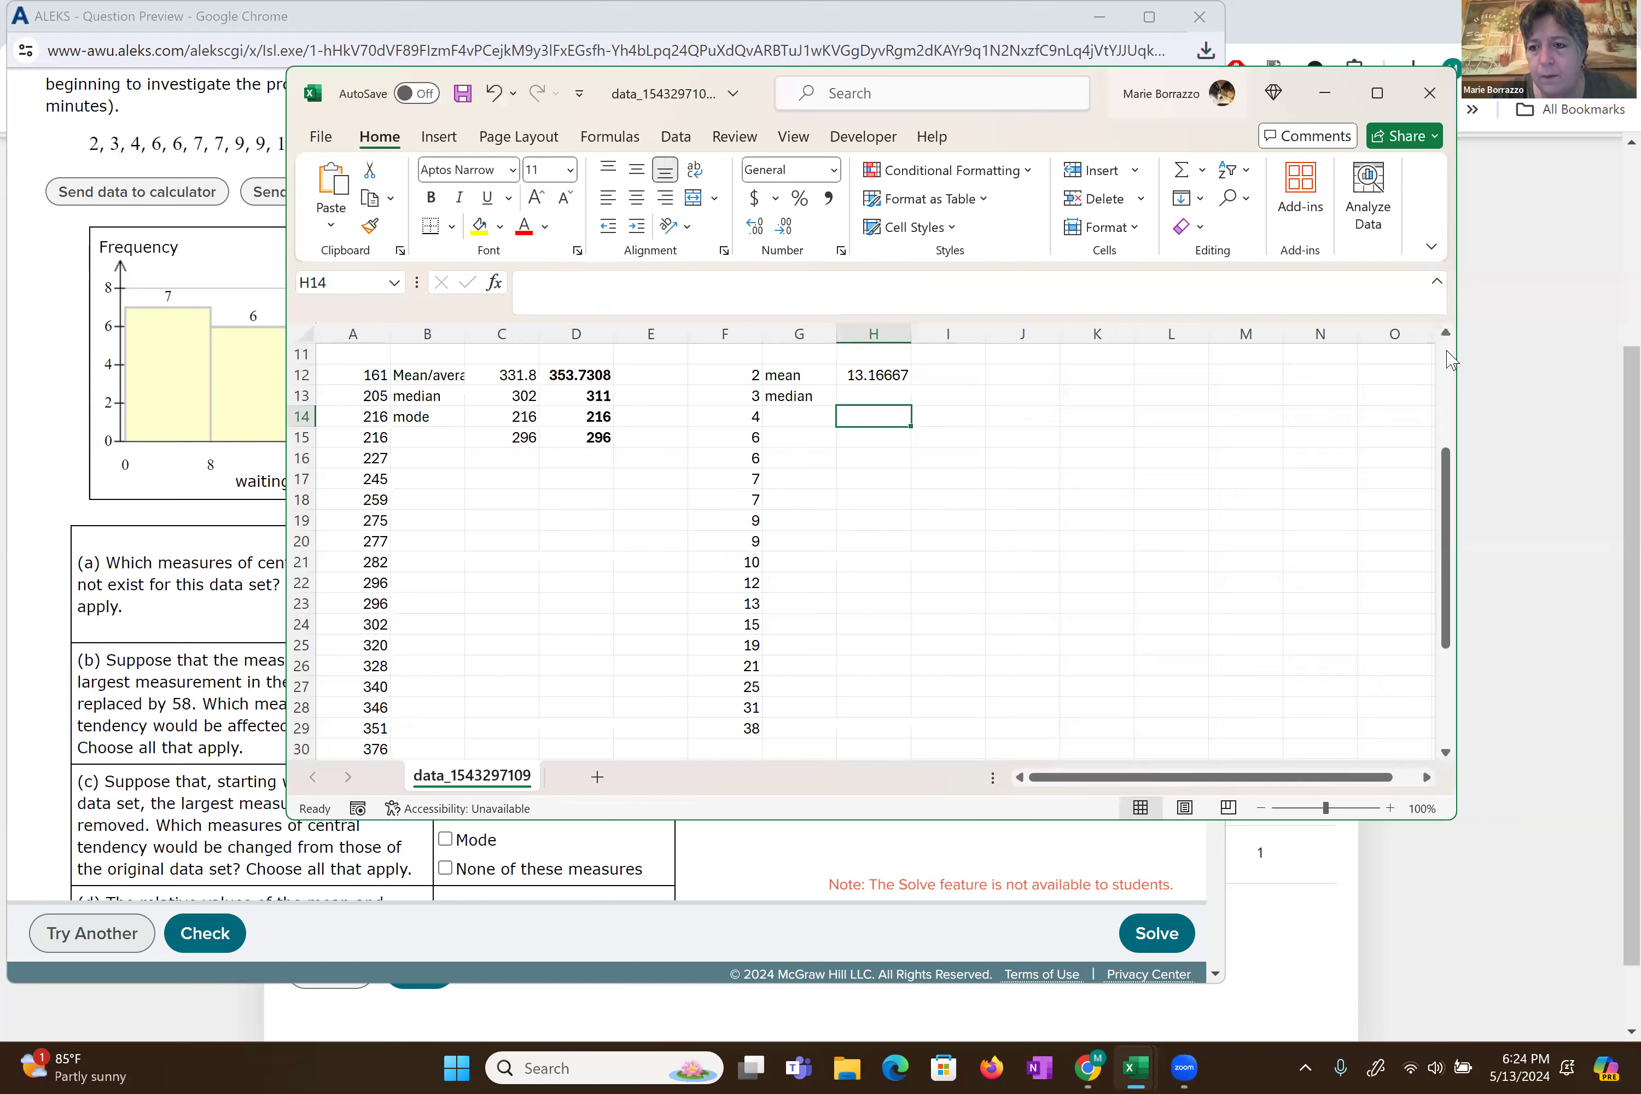
- Calculate the median of the waiting times F12:F29 in cell H13 with the MEDIAN function
key("Up")
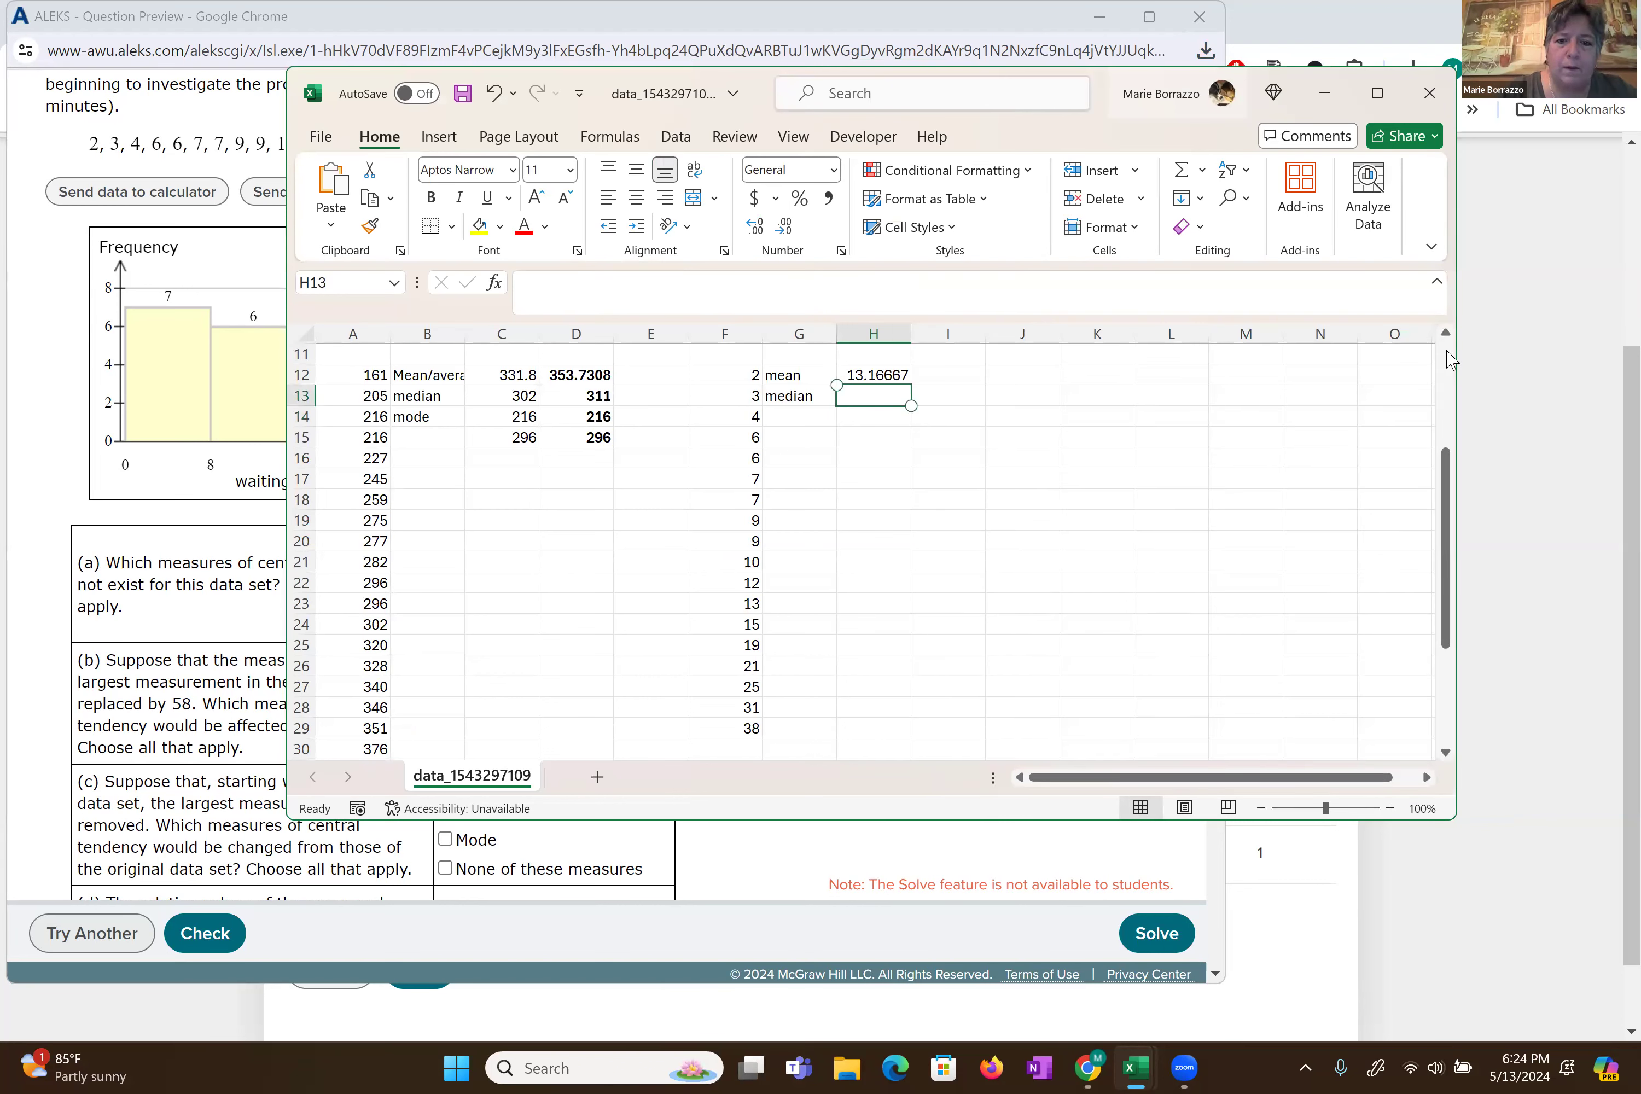
type("=")
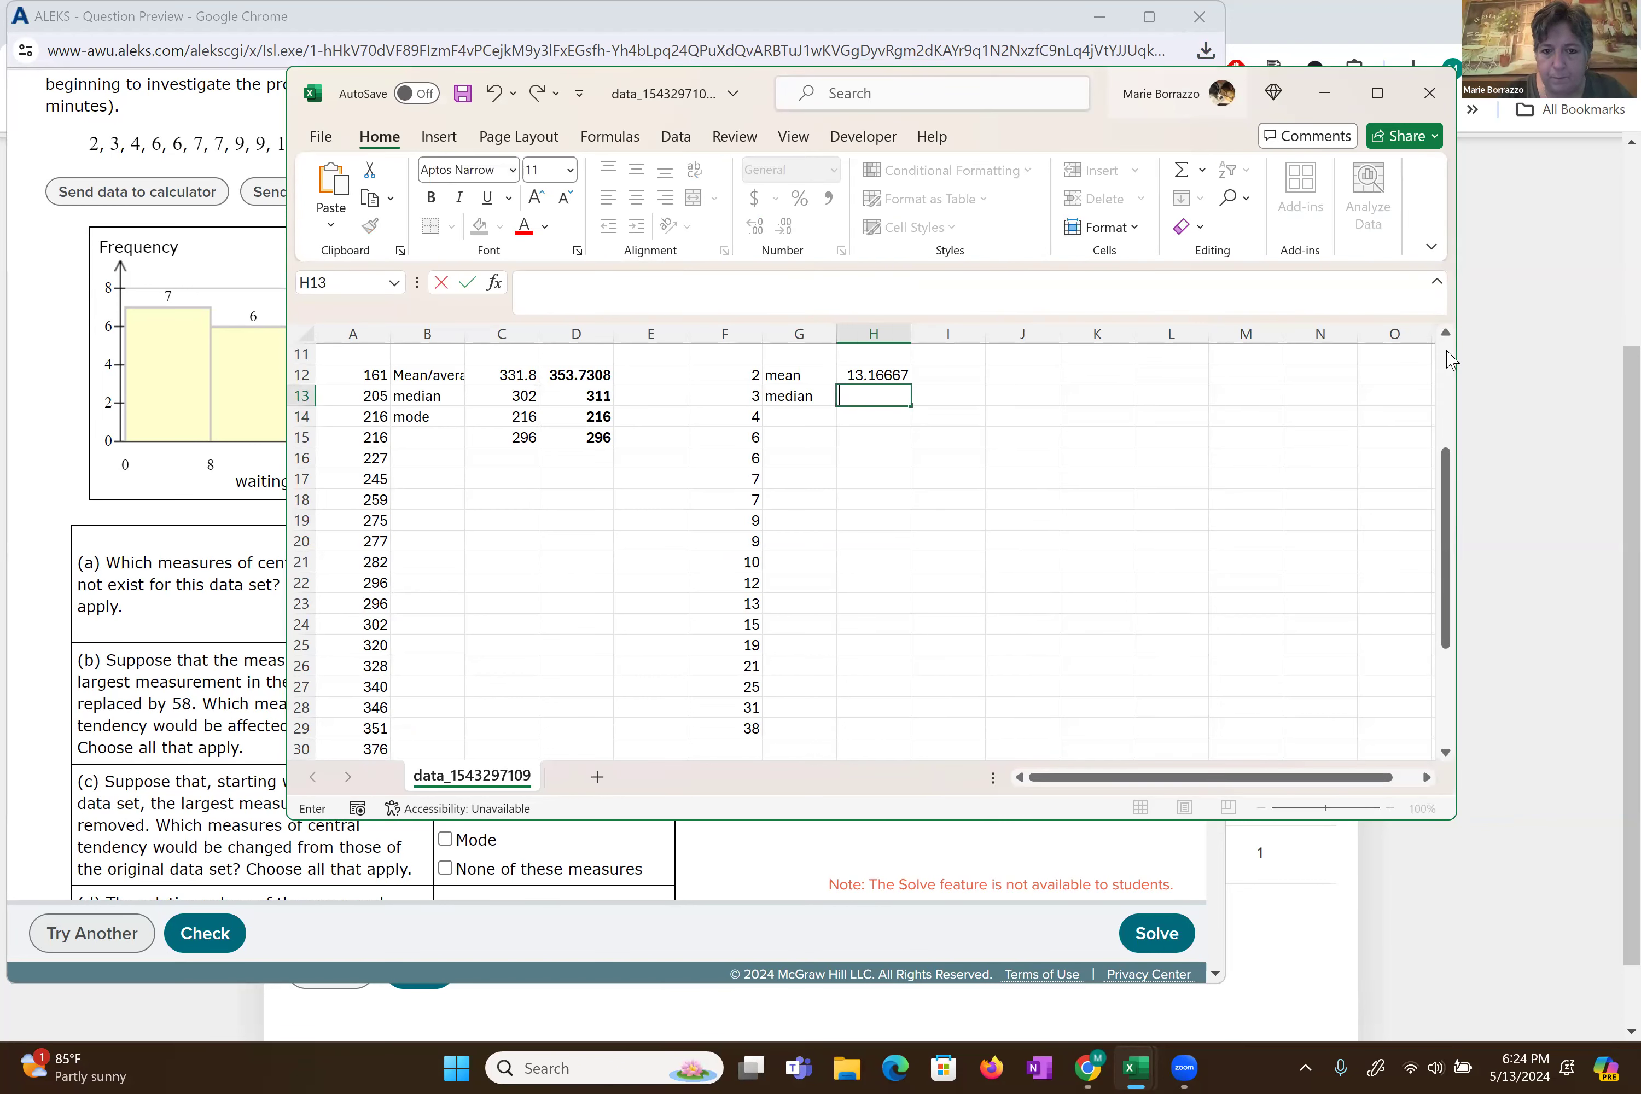
type("d")
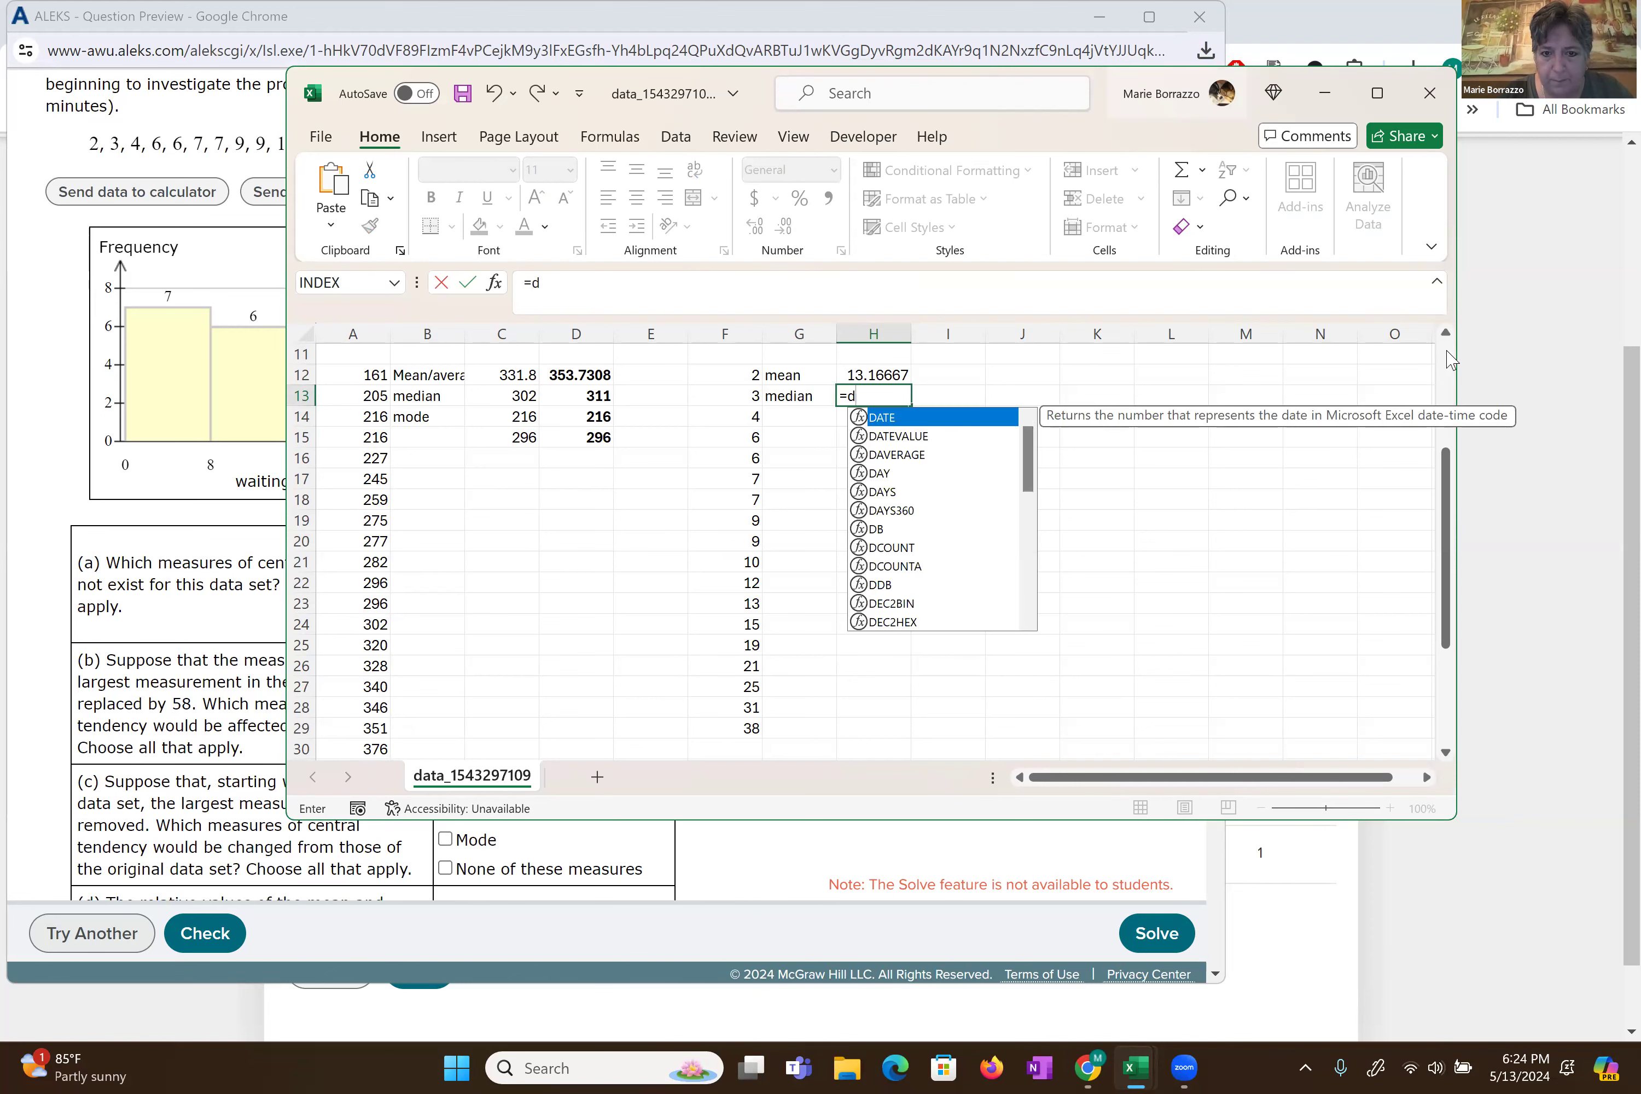
key("BackSpace")
type("medi")
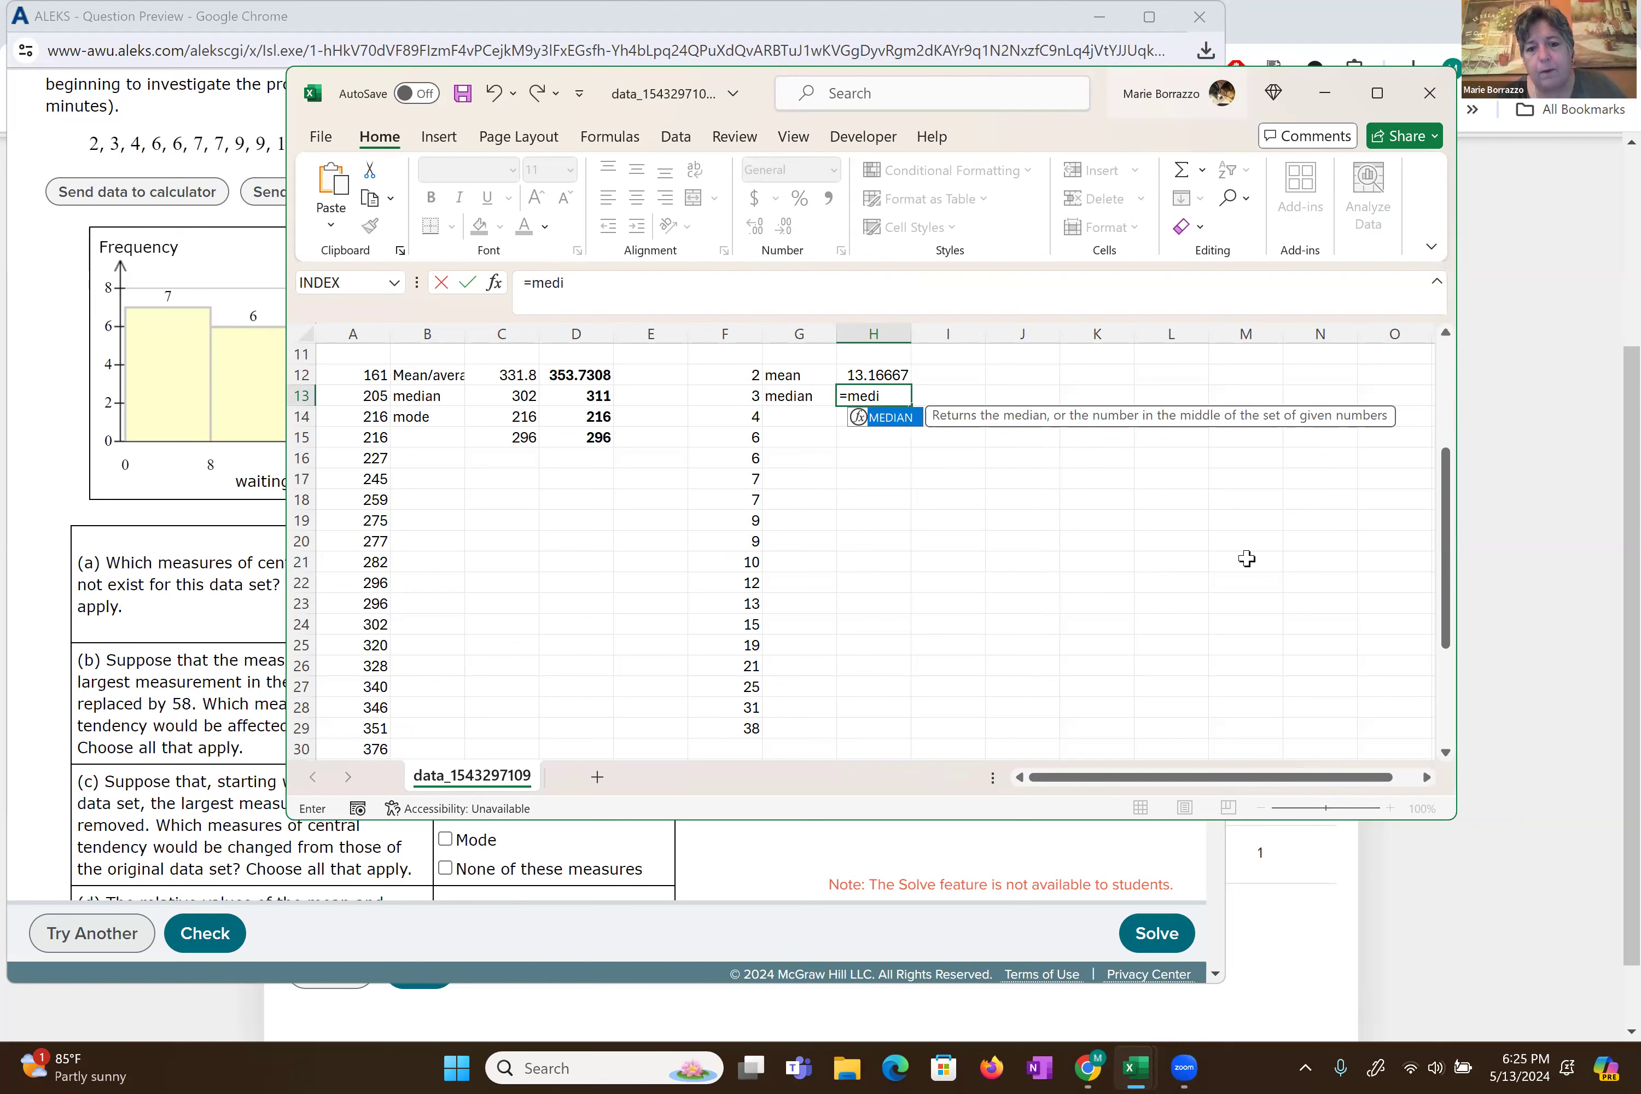
double_click(894, 418)
left_click_drag(748, 377, 763, 728)
key("Return")
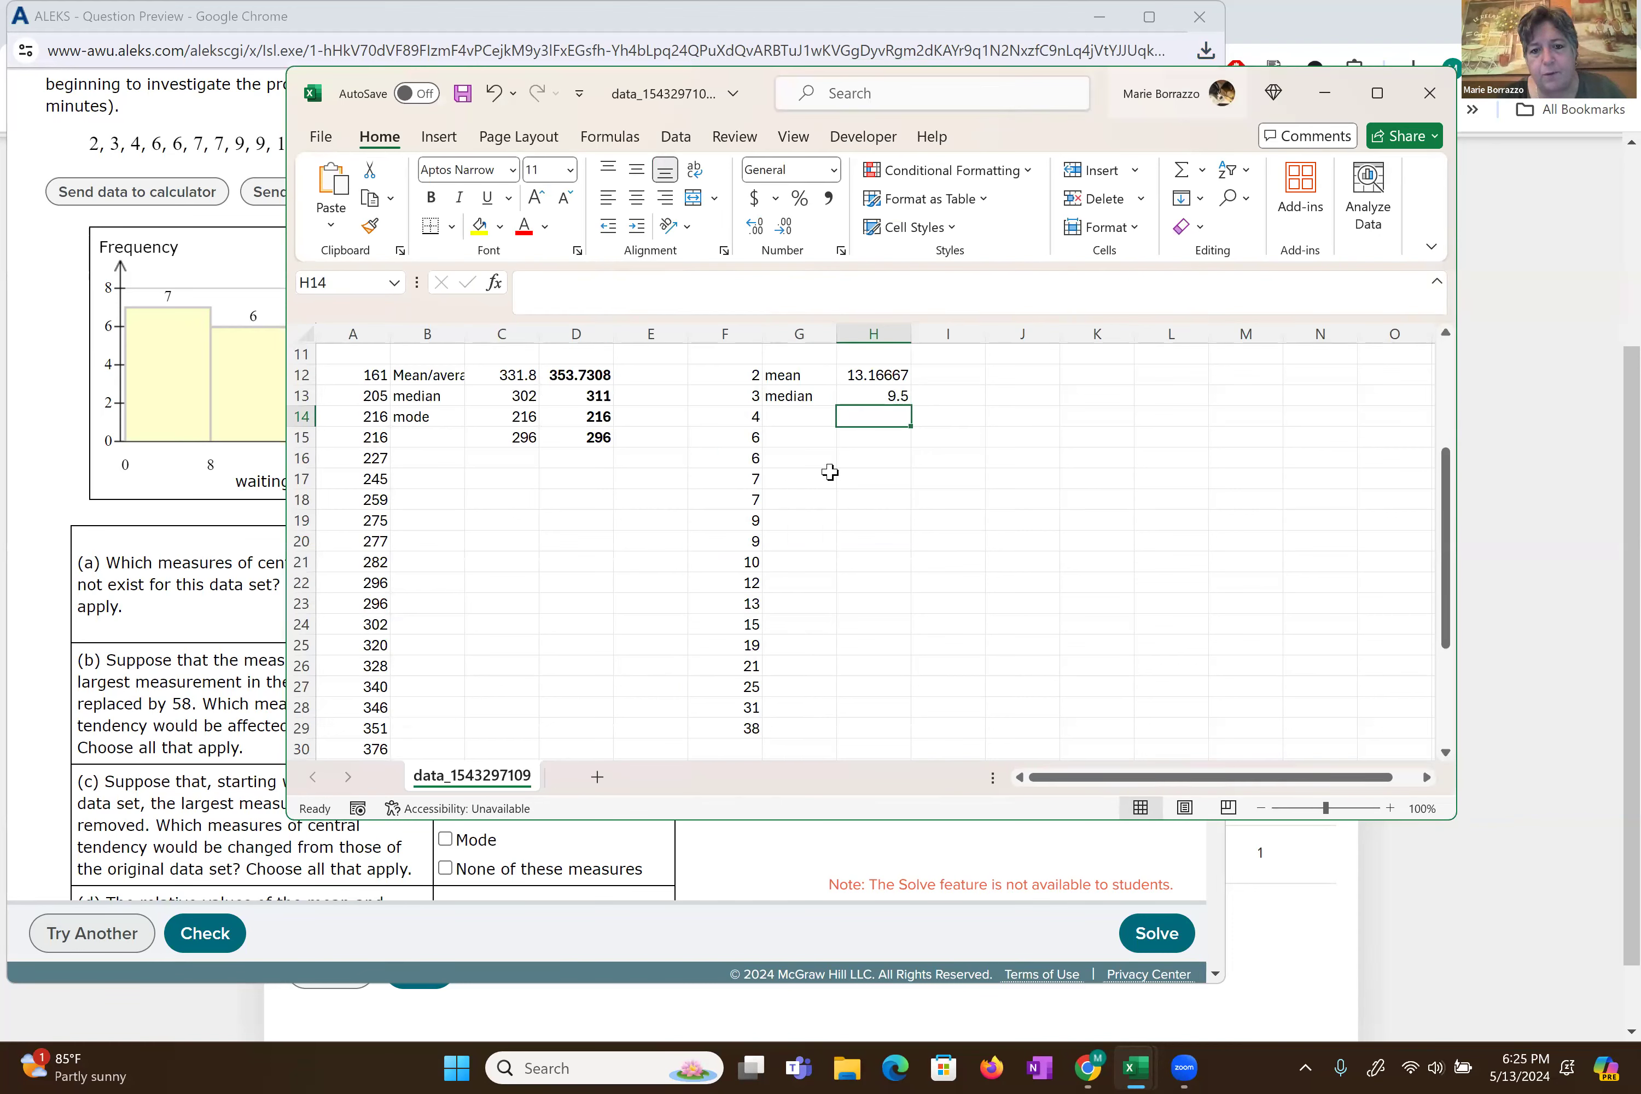
- Label cell G14 "mode" and calculate all modes of the column F waiting times from cell H14 with MODE.MULT
left_click(789, 416)
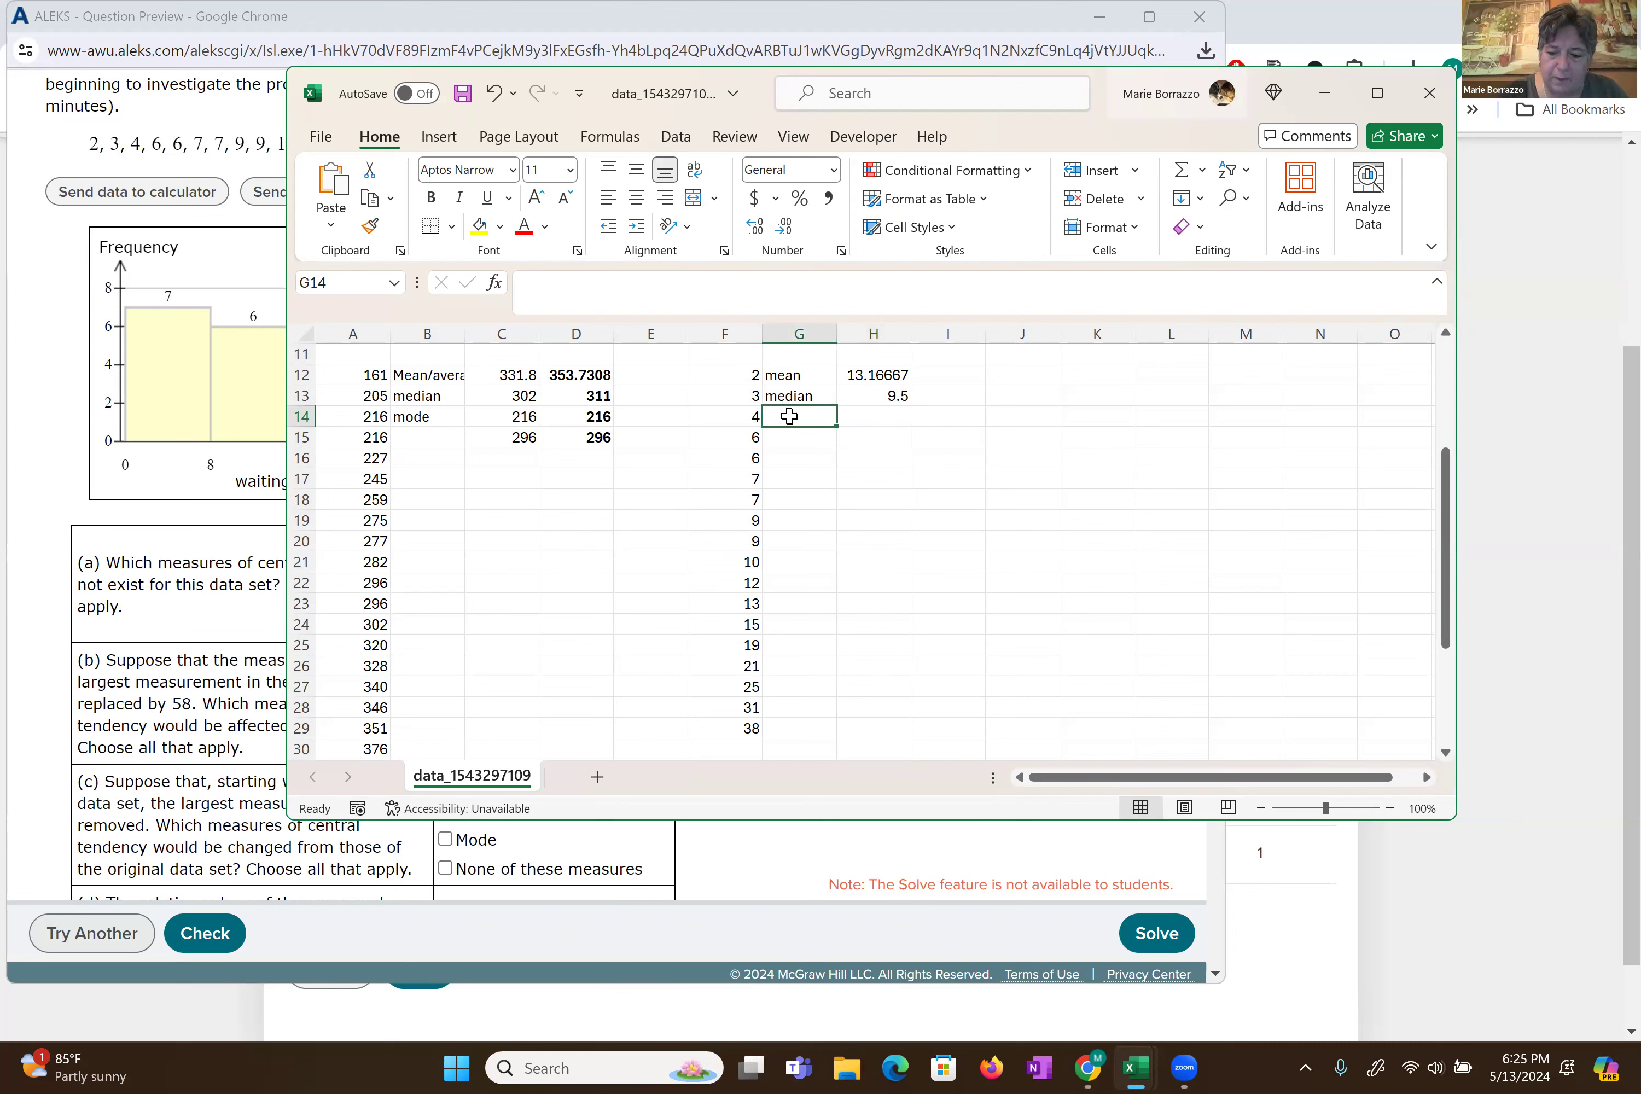
type("mode")
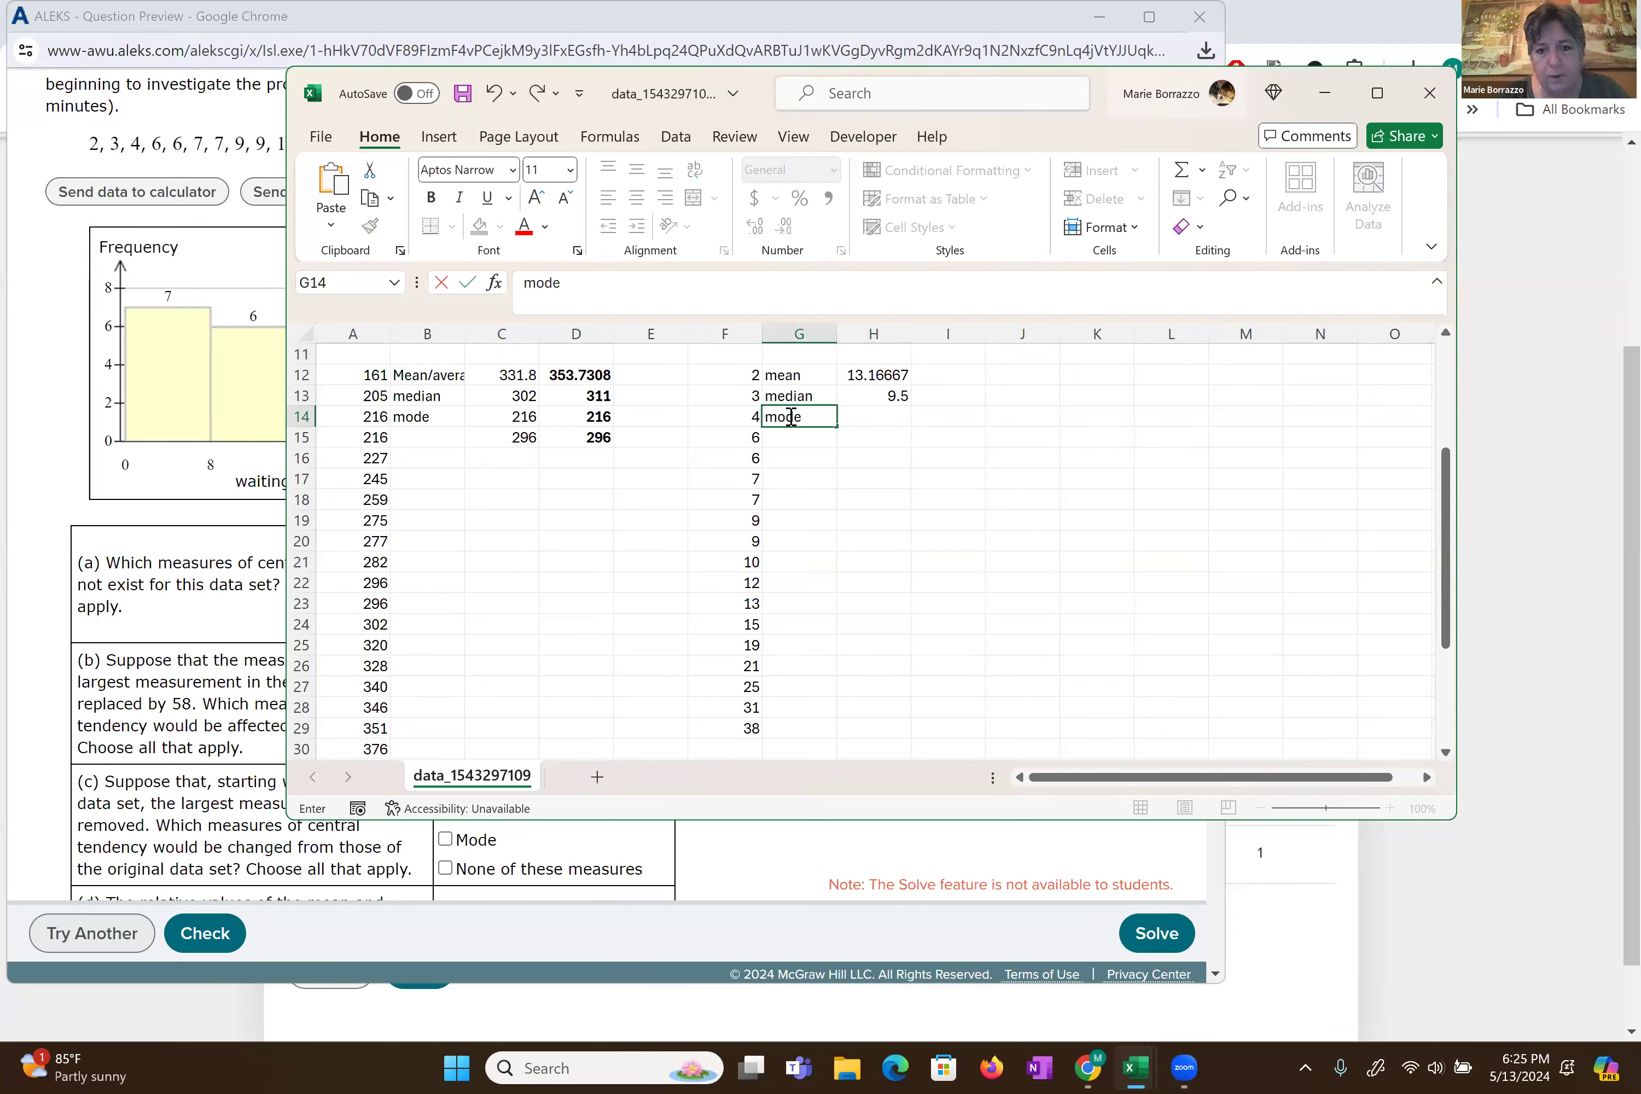
key("Tab")
type("=mode")
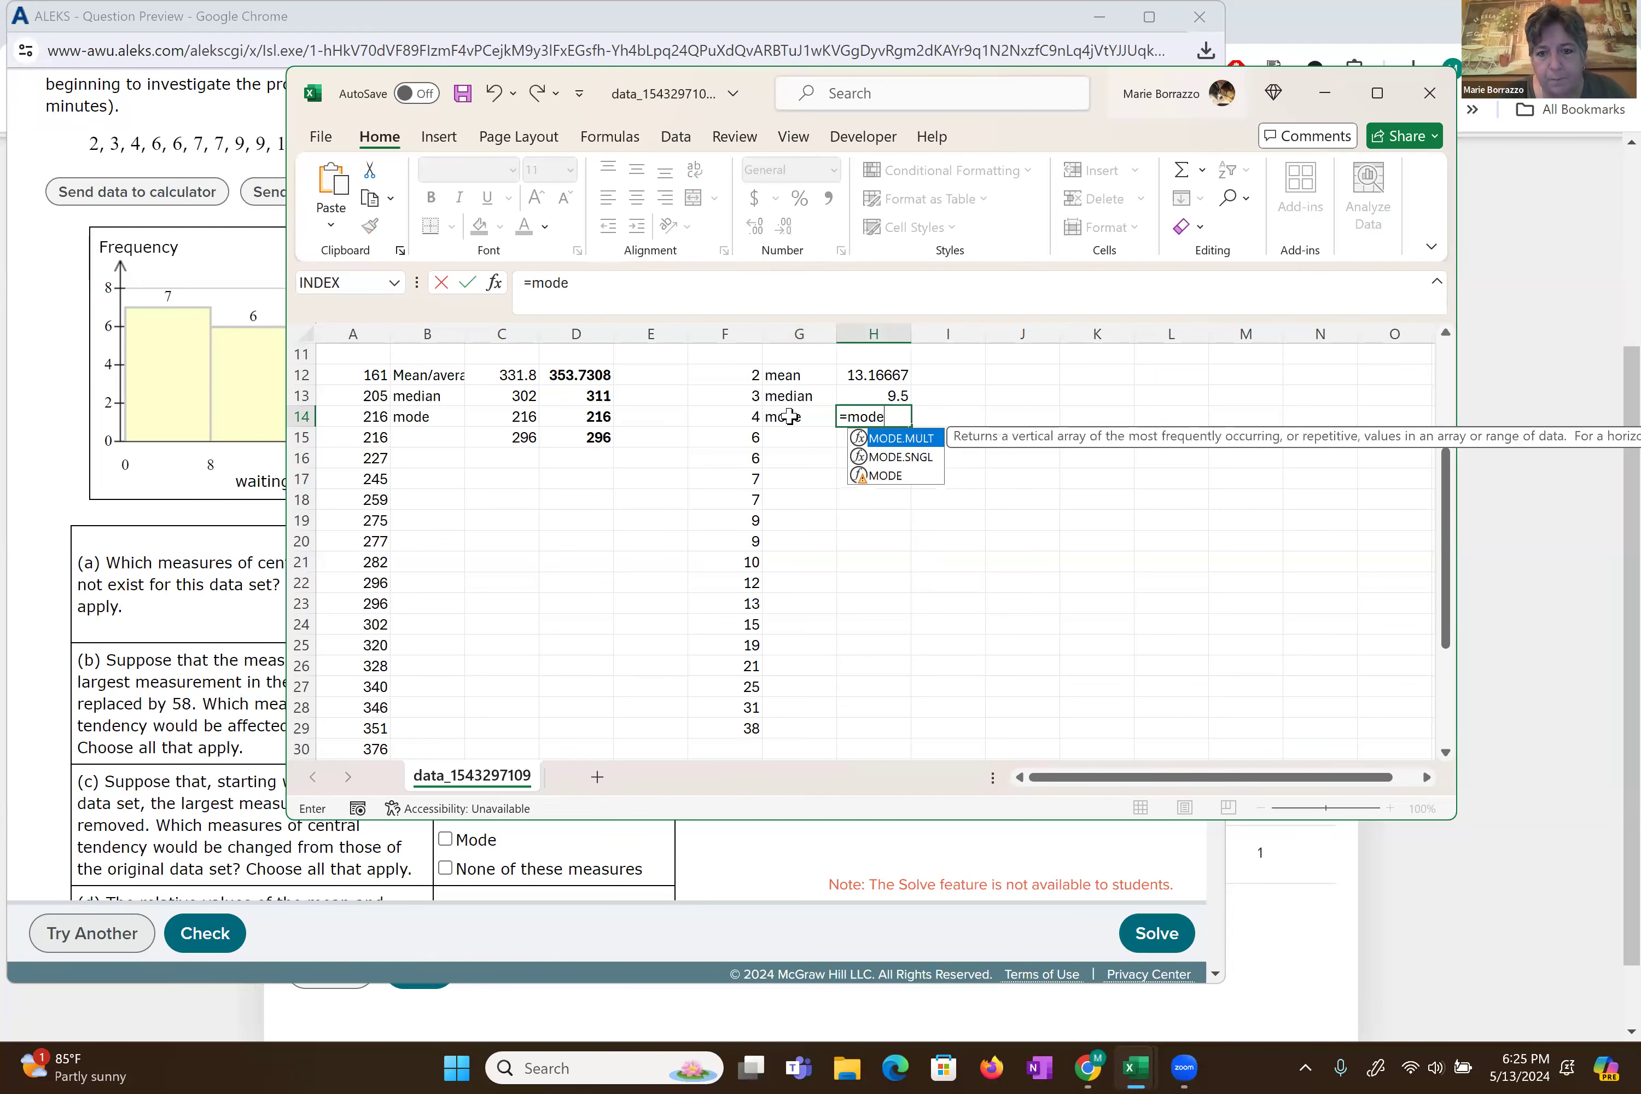
double_click(901, 438)
left_click_drag(731, 375, 720, 420)
key("Return")
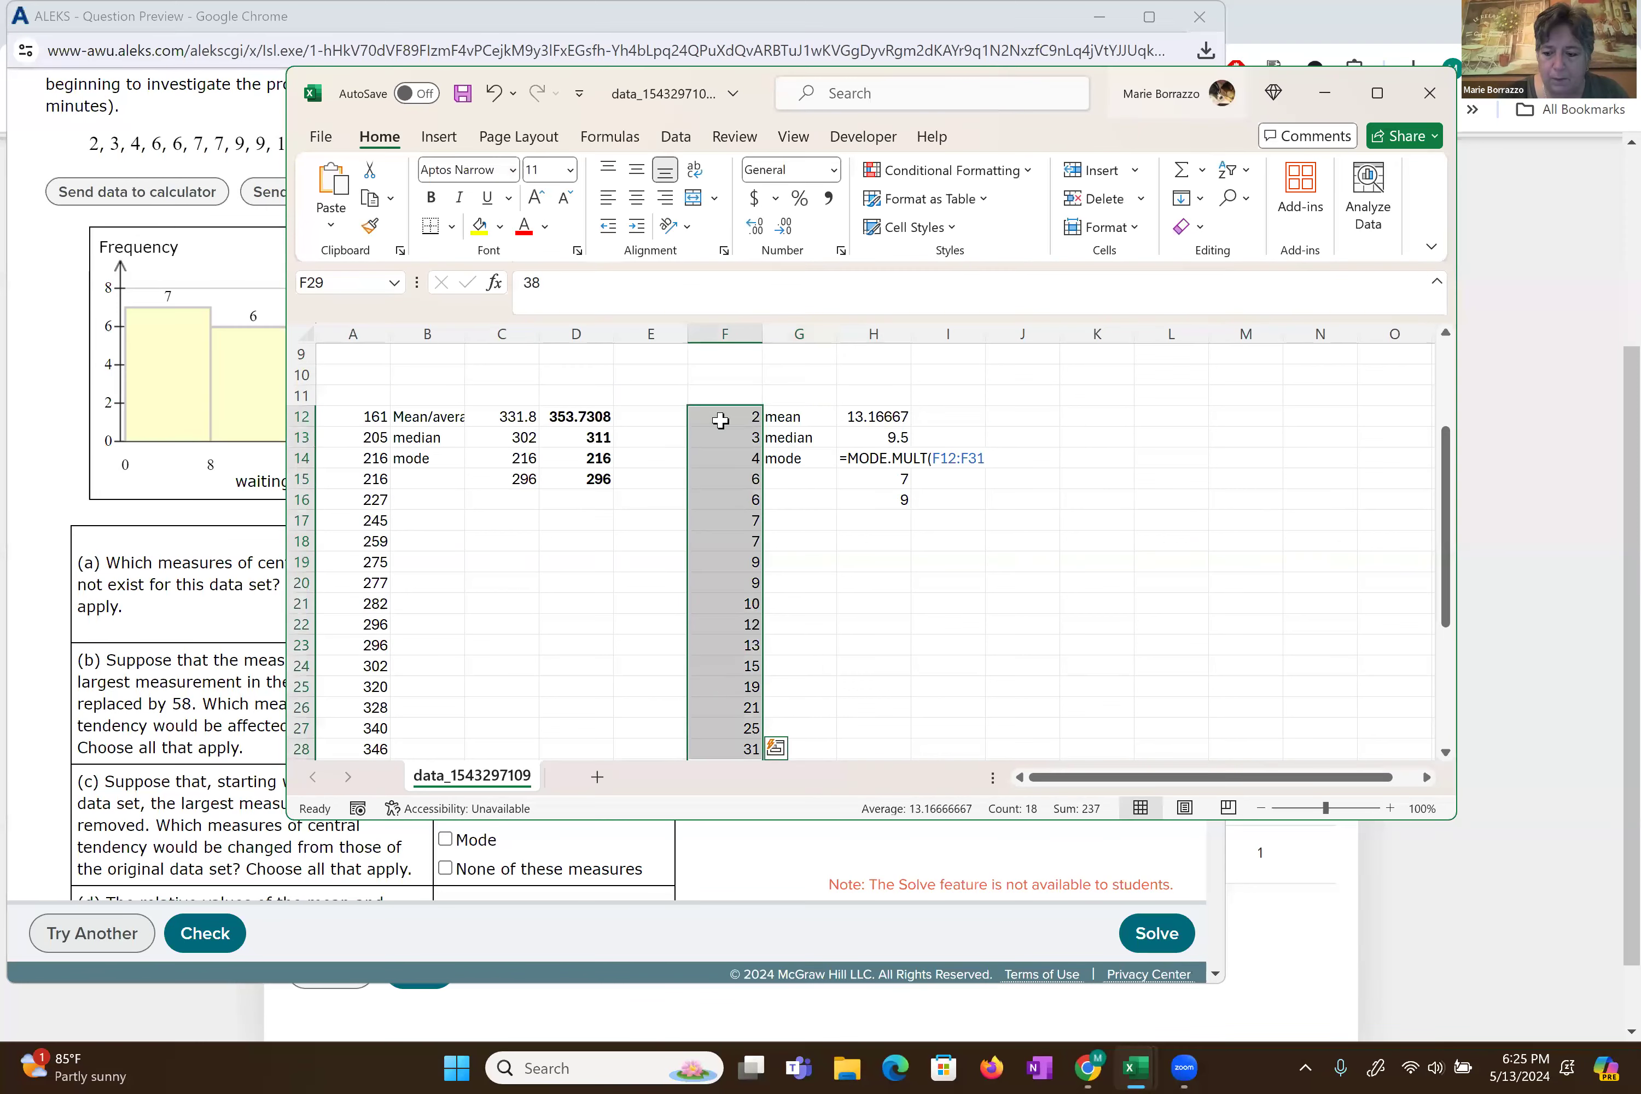
key("Return")
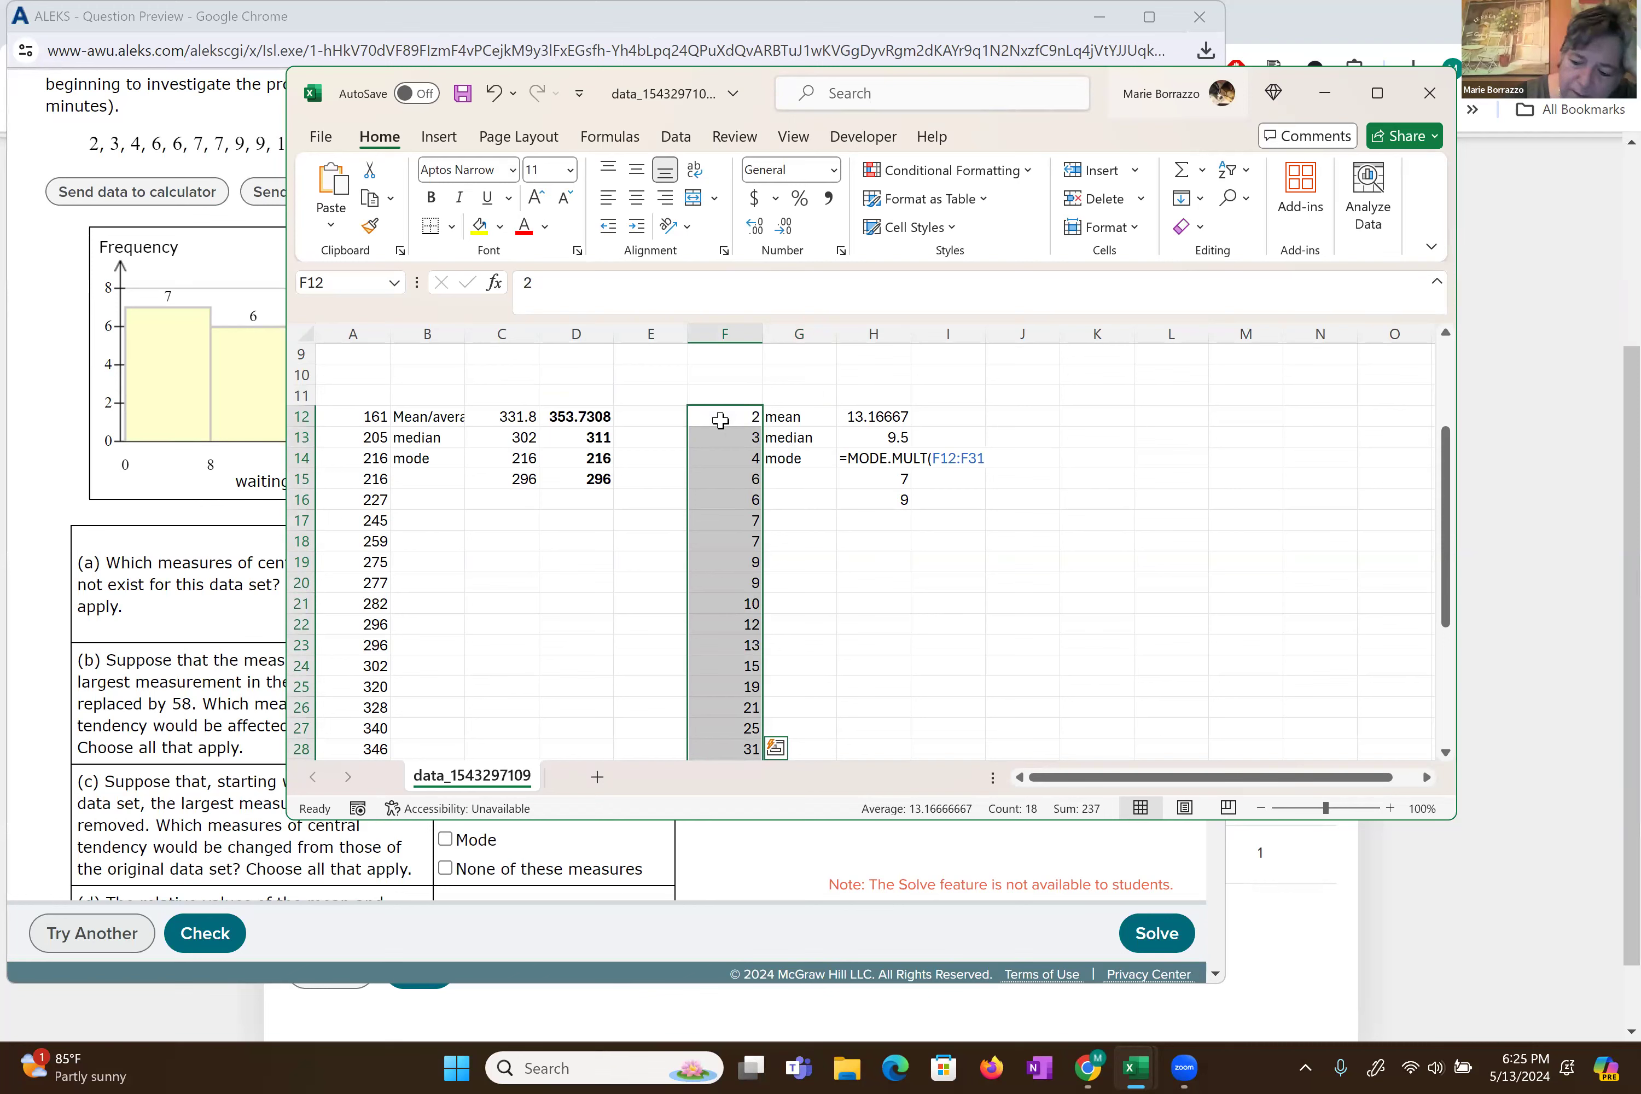
key("Return")
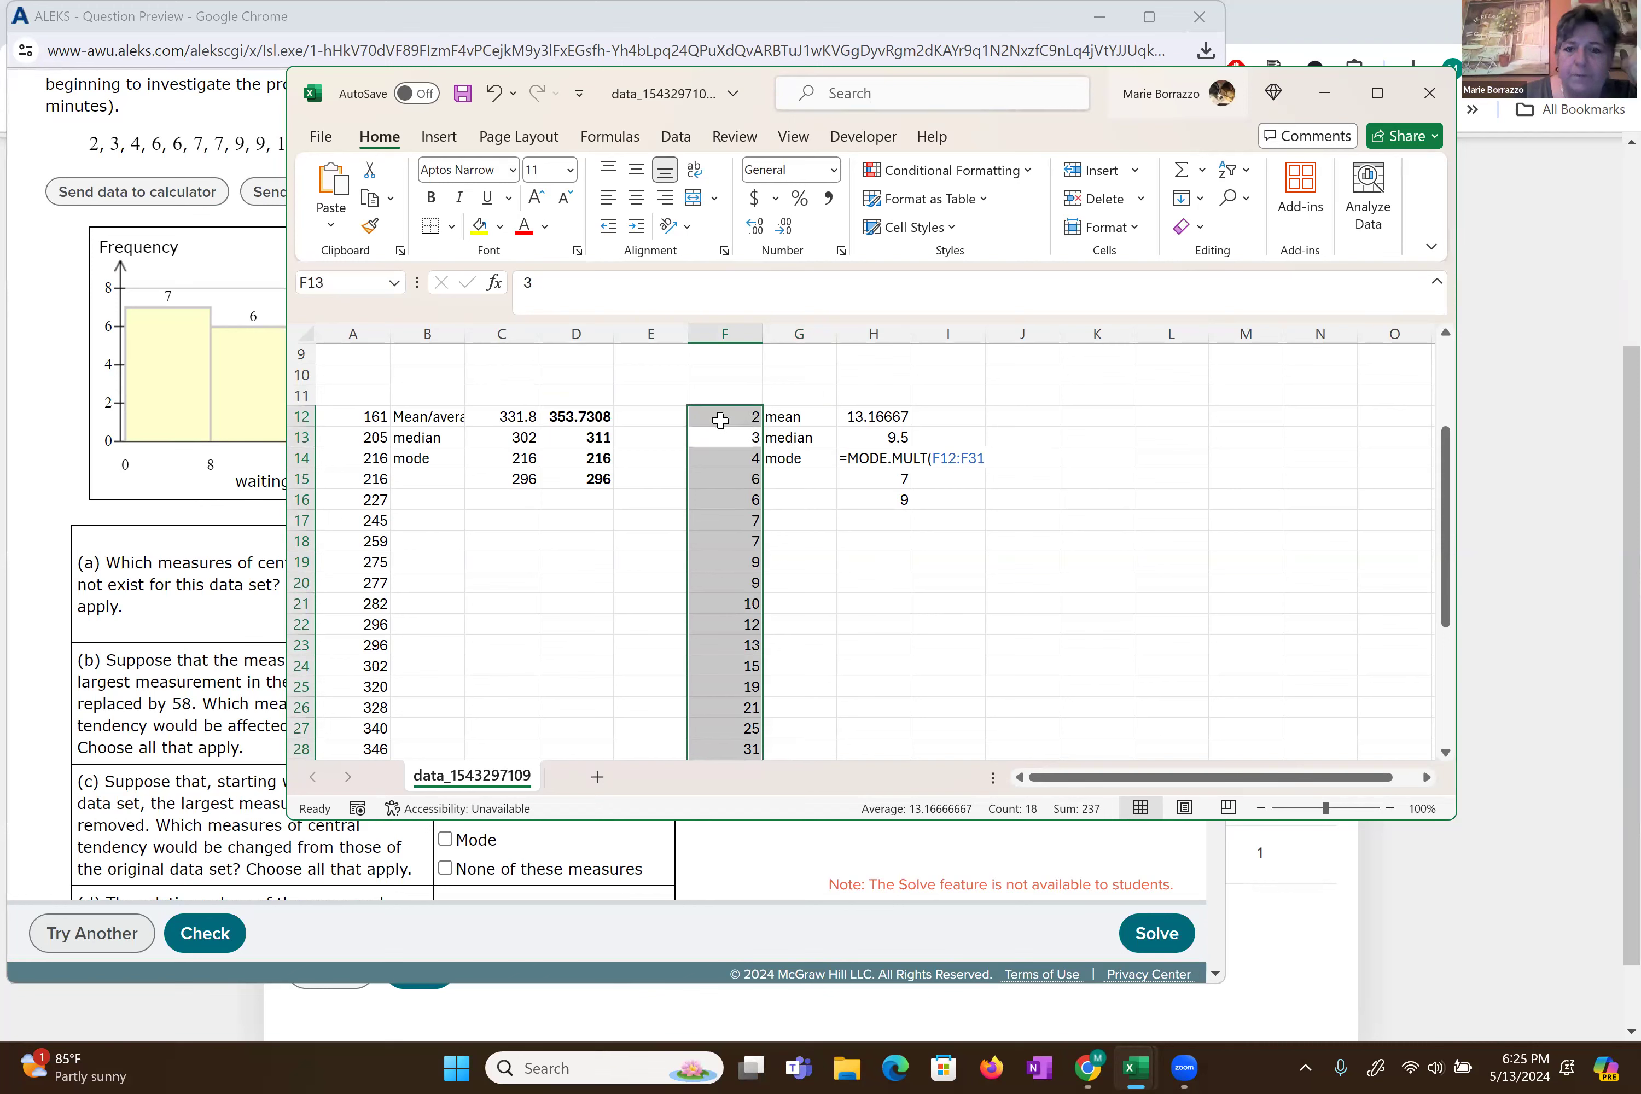
left_click(651, 499)
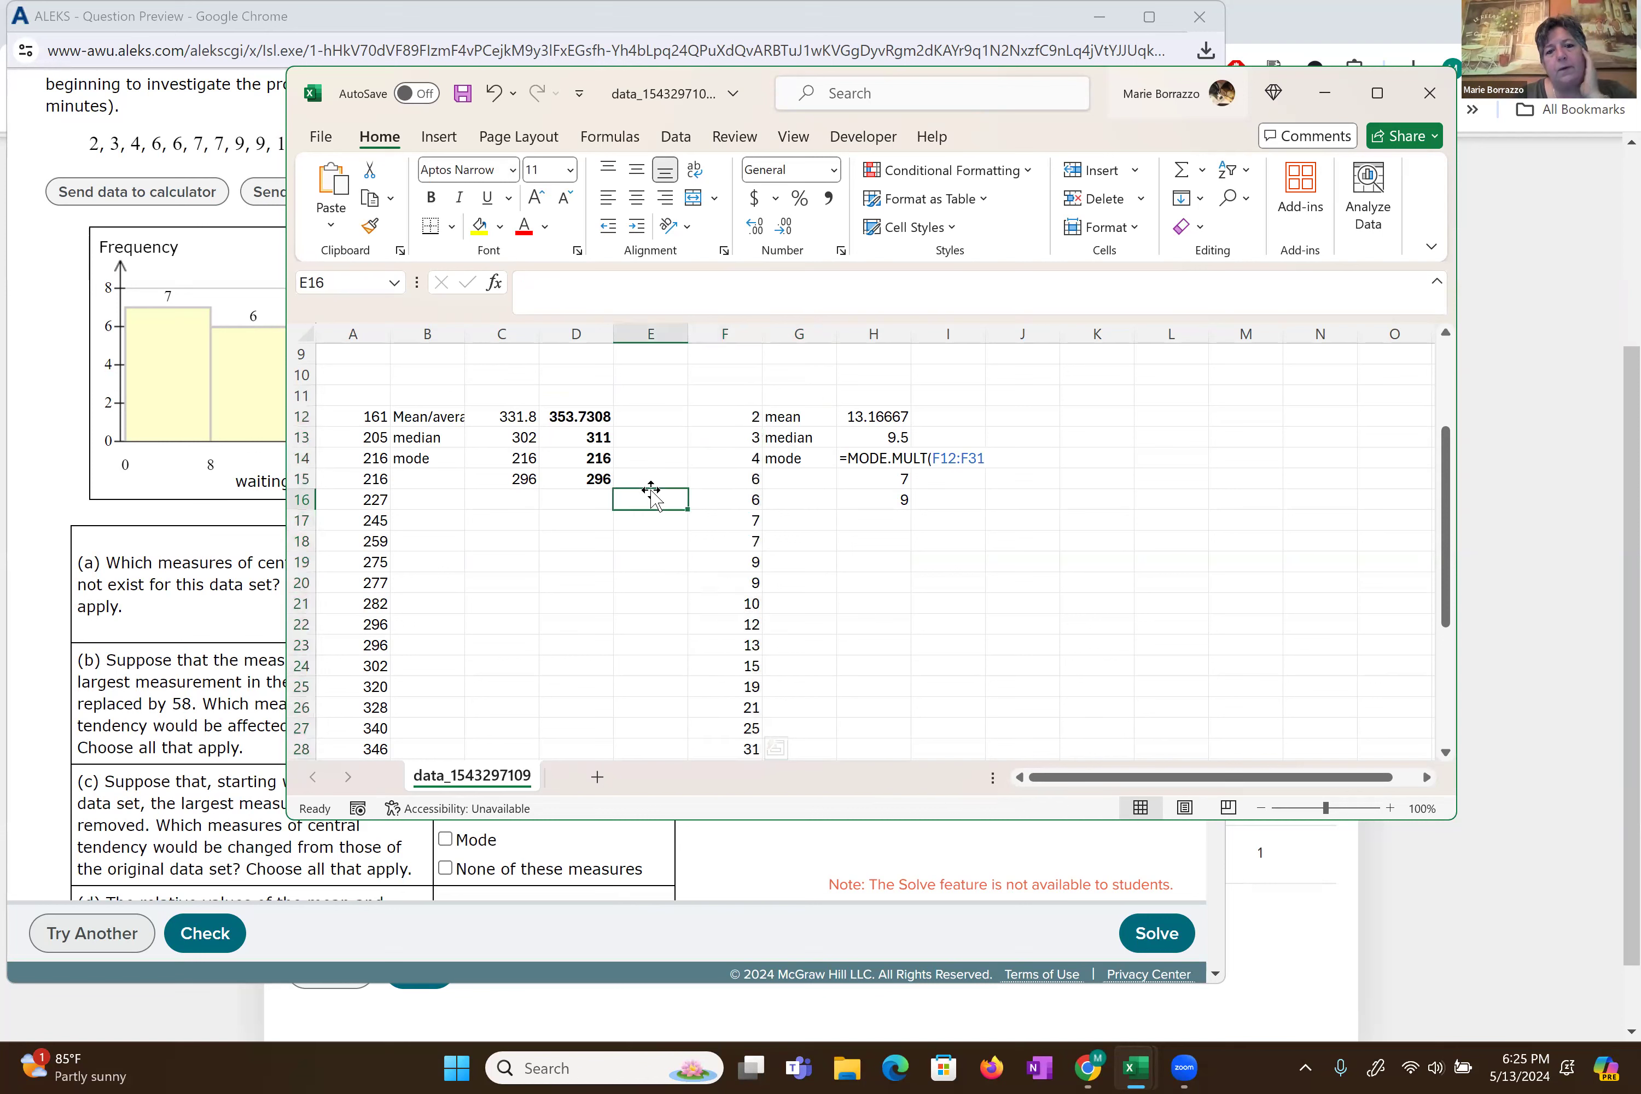
left_click(968, 607)
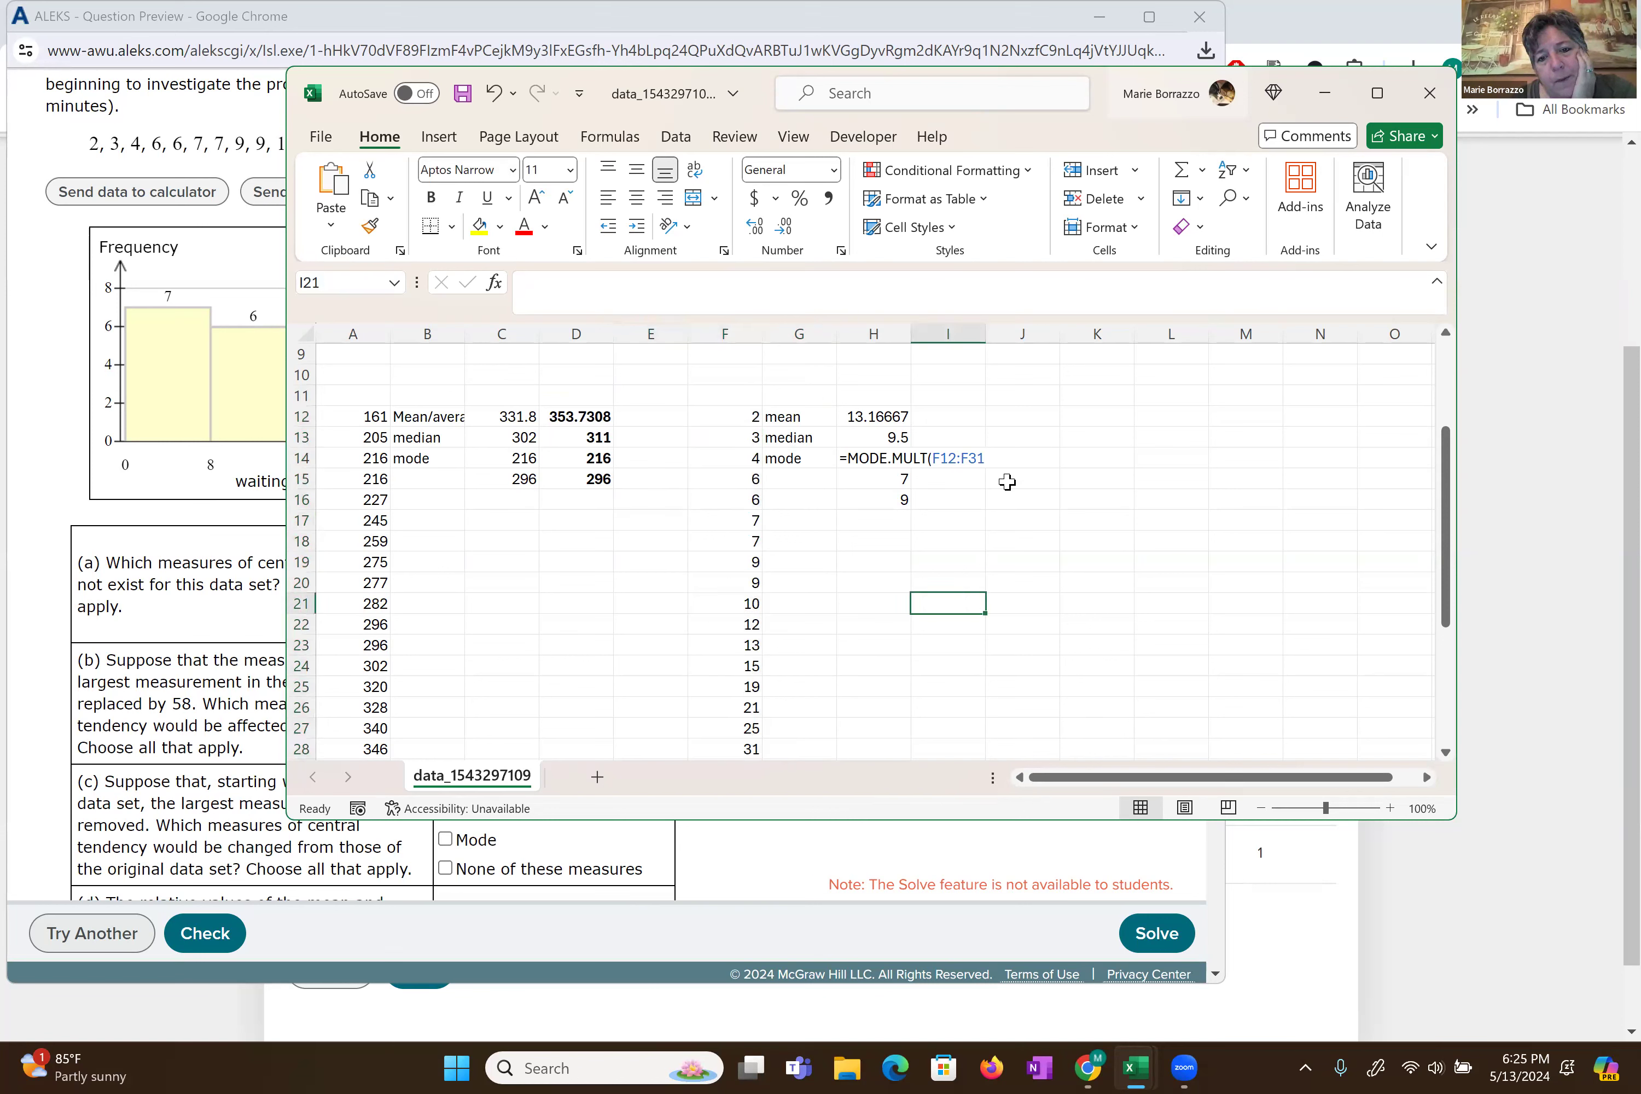
- Move the workbook window off the ALEKS question and answer part (a) with "None of these measures"
left_click(1022, 458)
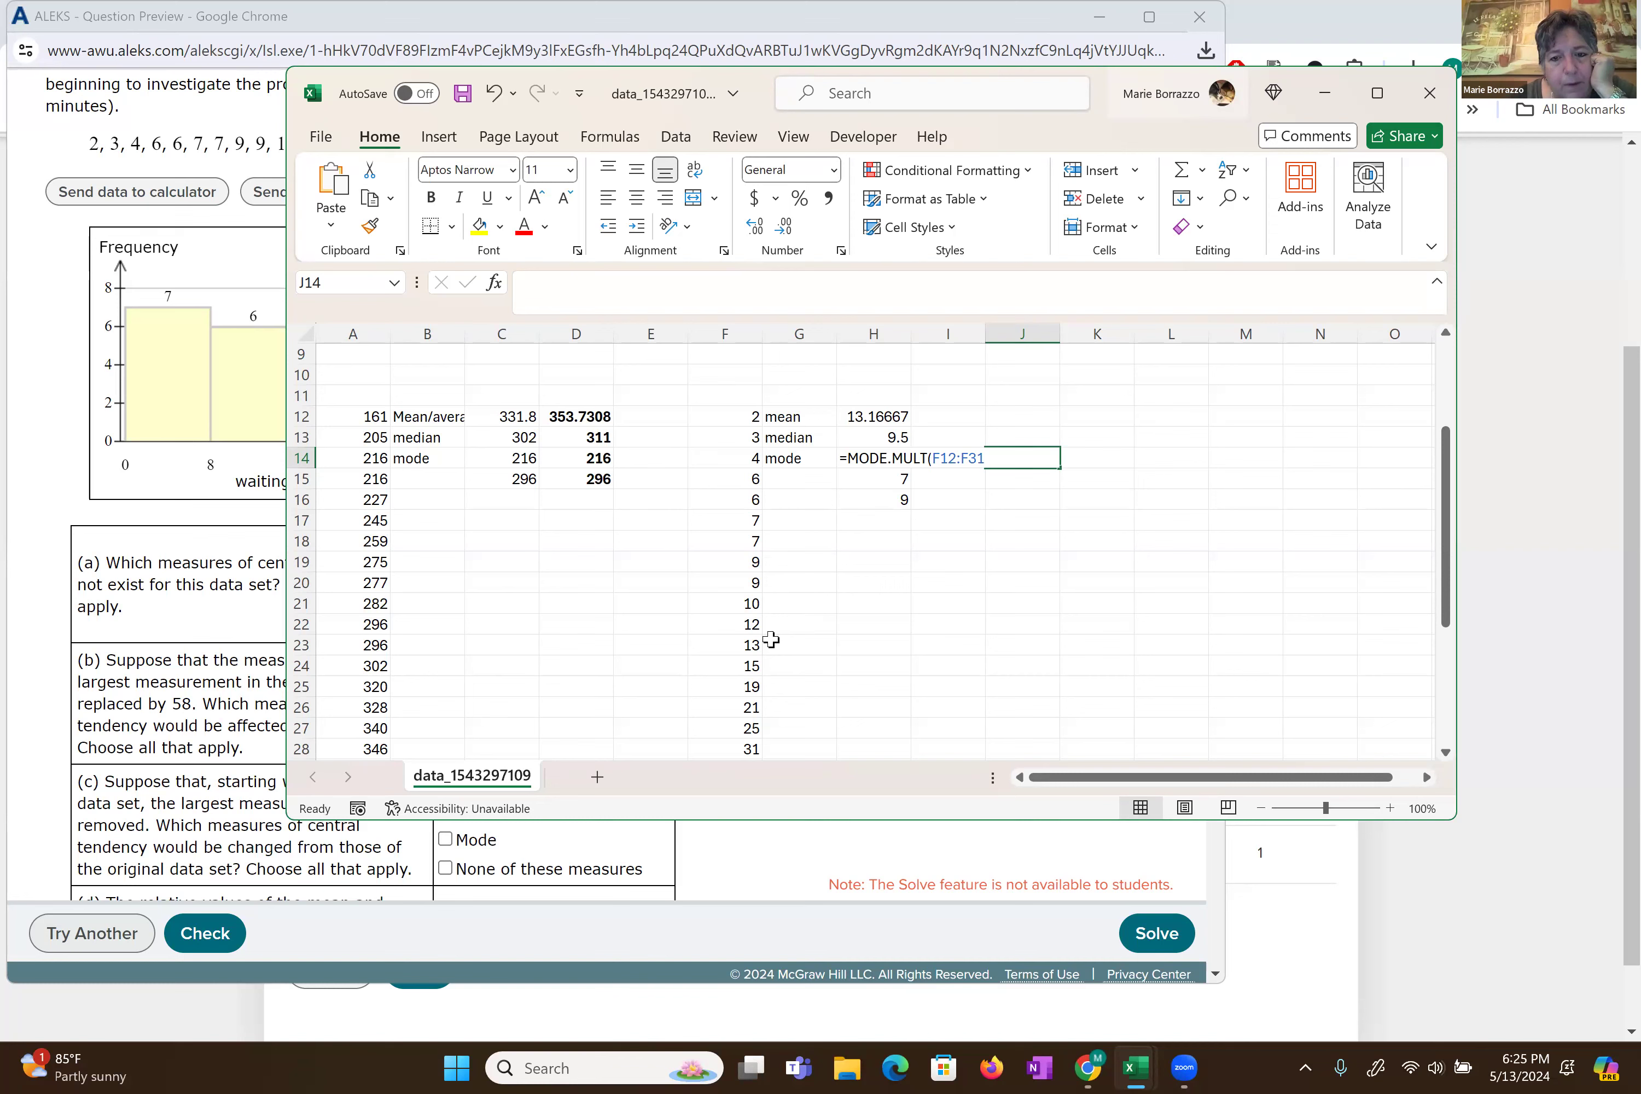
scroll(772, 639, "down", 2)
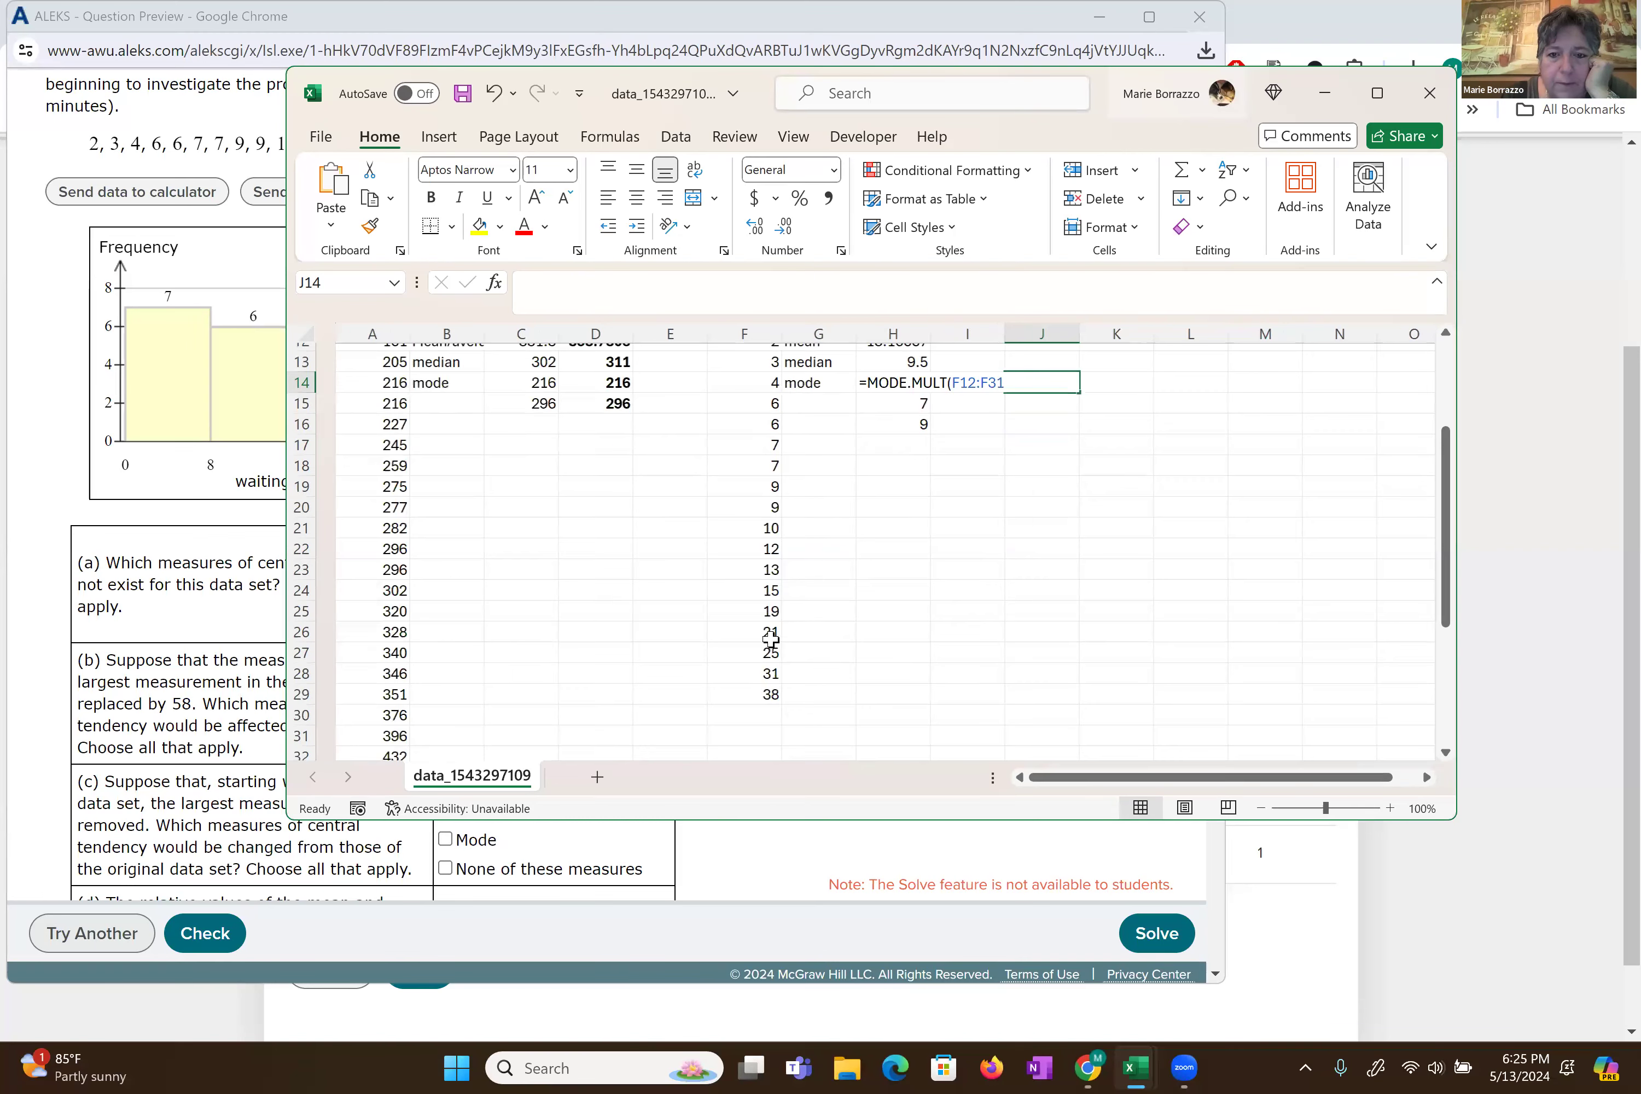
scroll(772, 639, "up", 2)
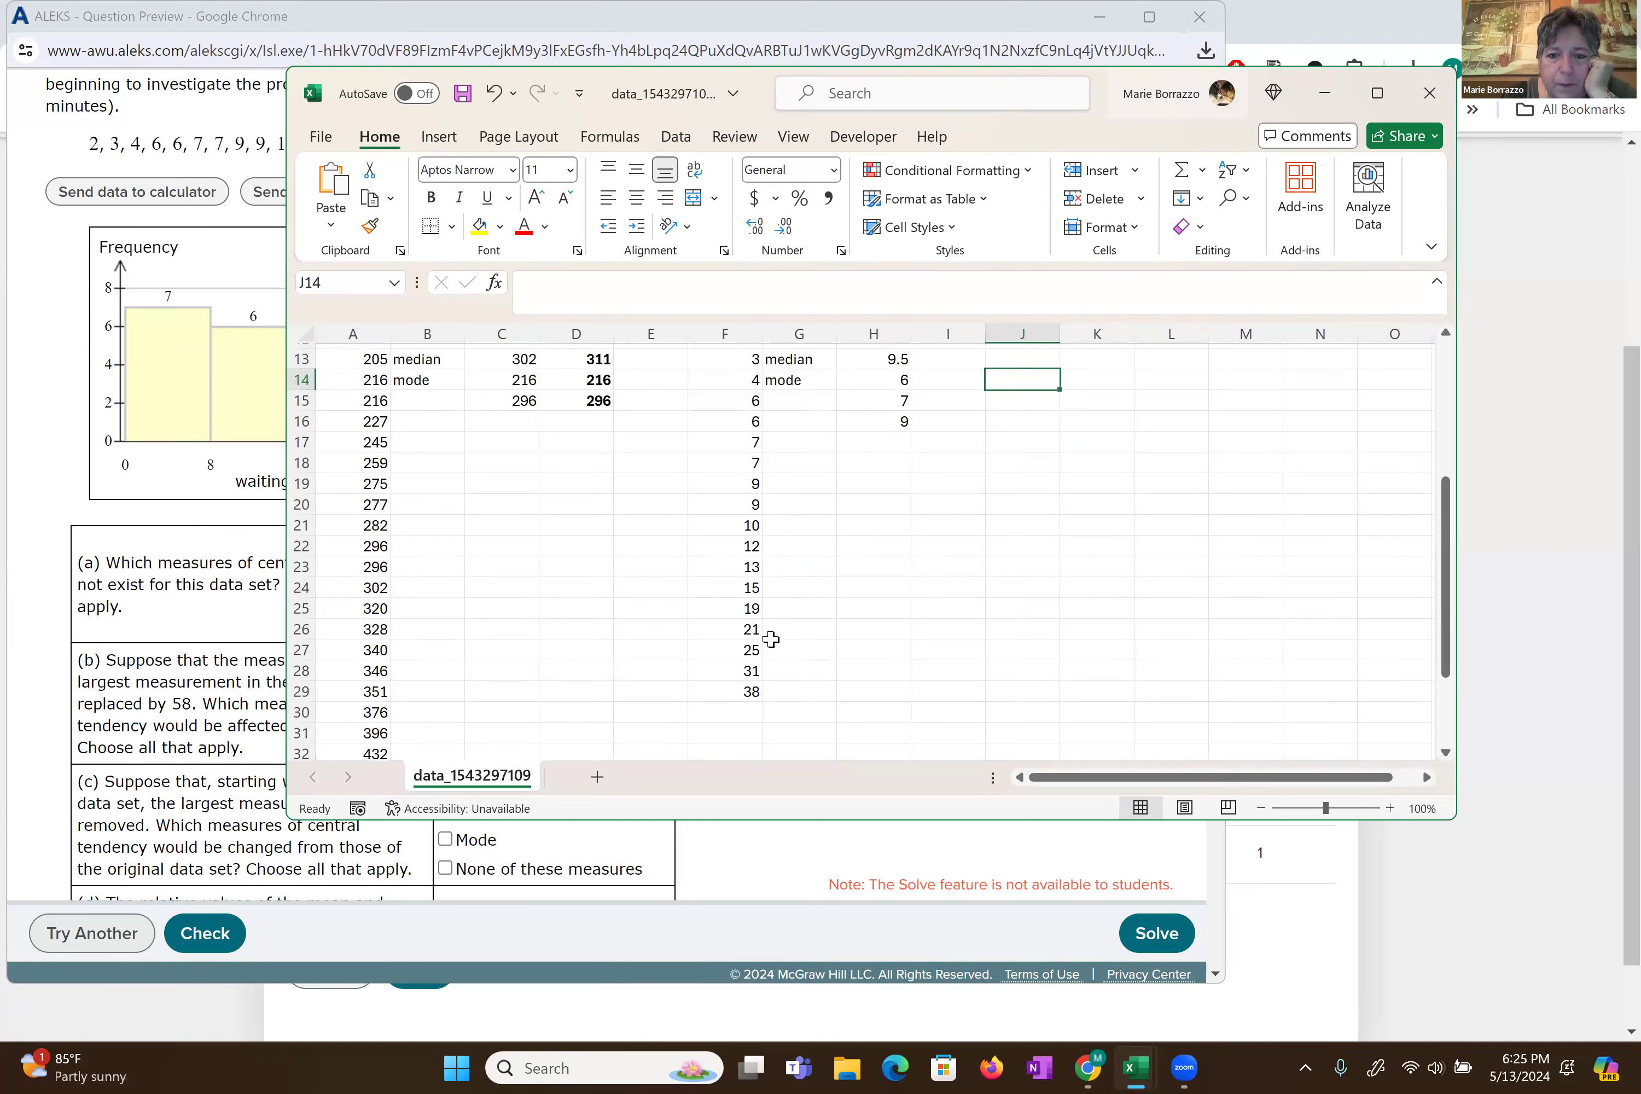
scroll(772, 639, "up", 1)
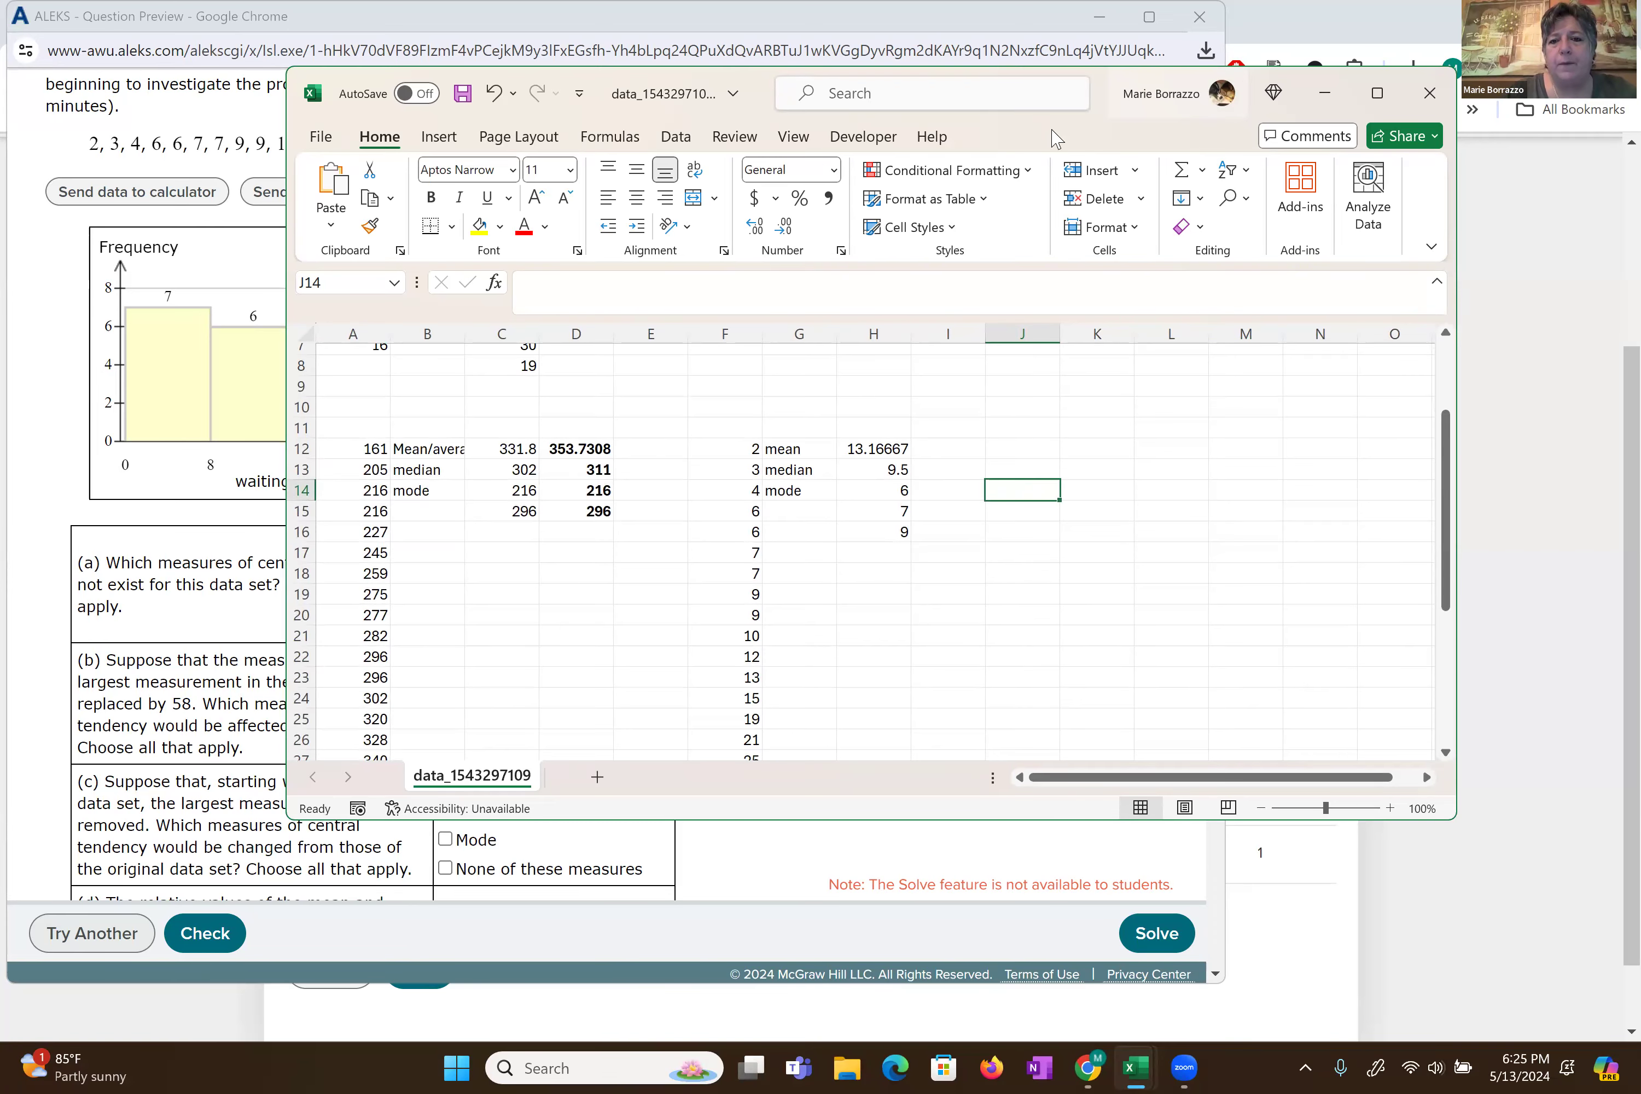
left_click_drag(1056, 139, 1384, 163)
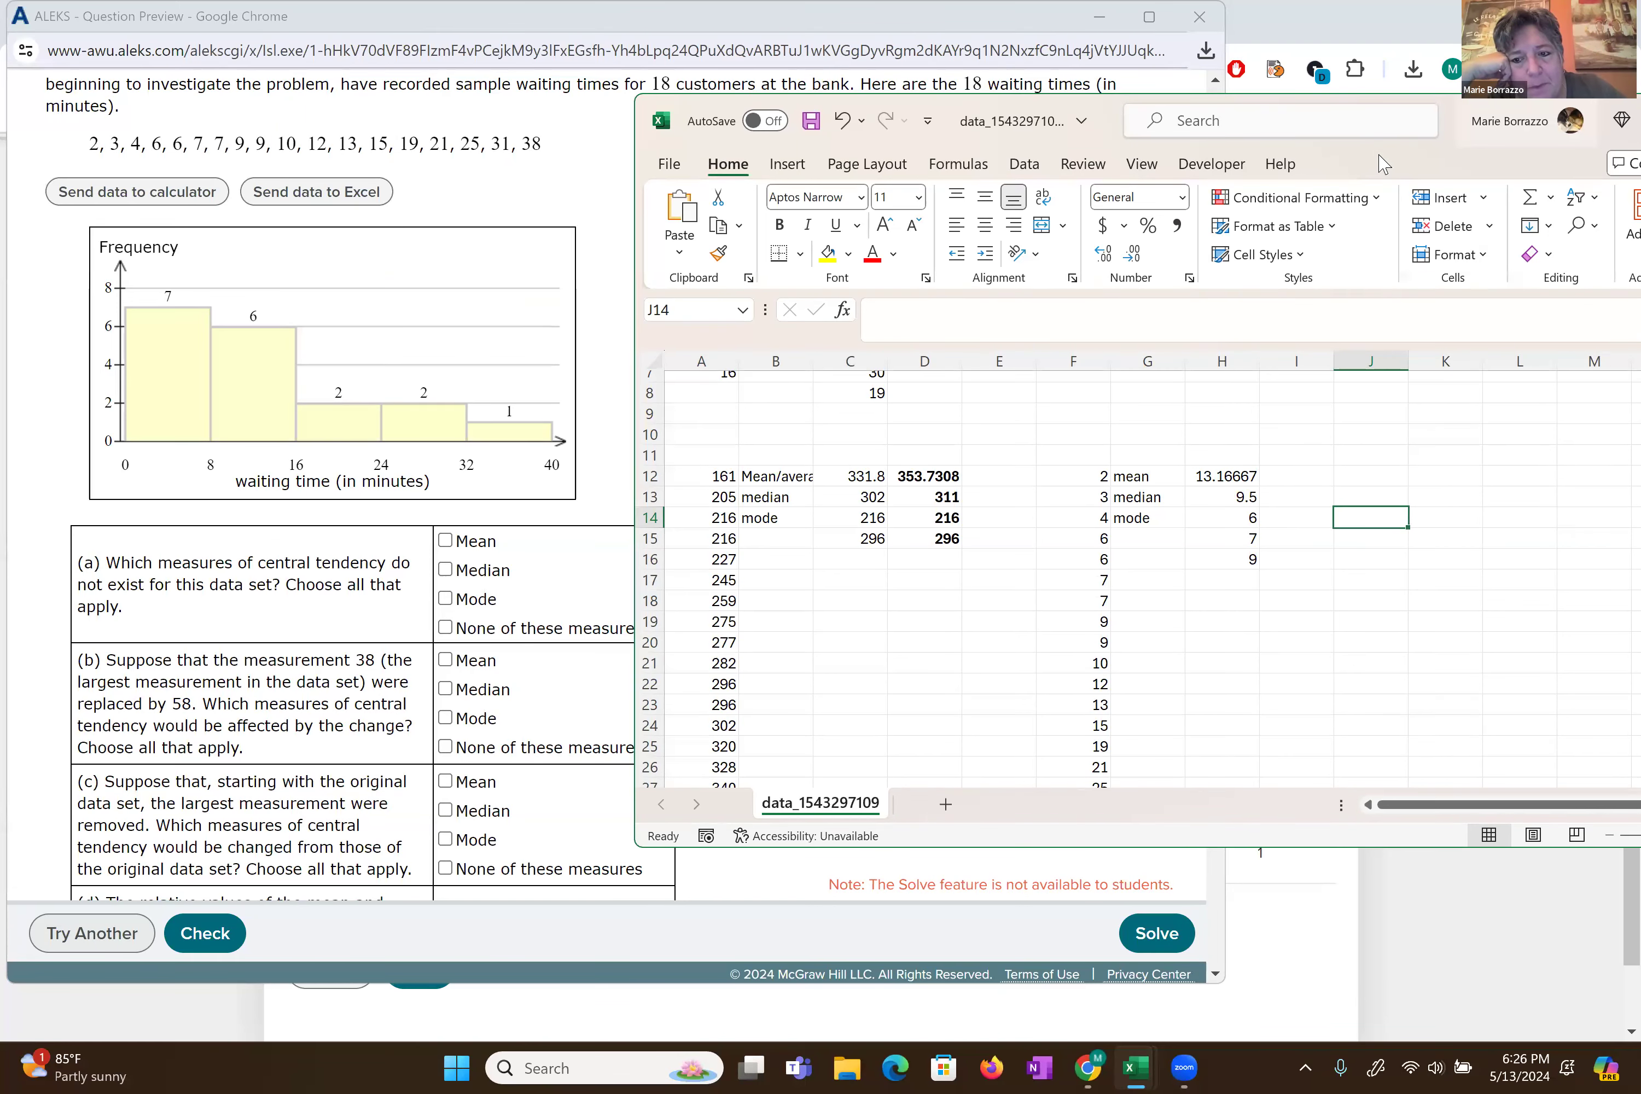
left_click(445, 627)
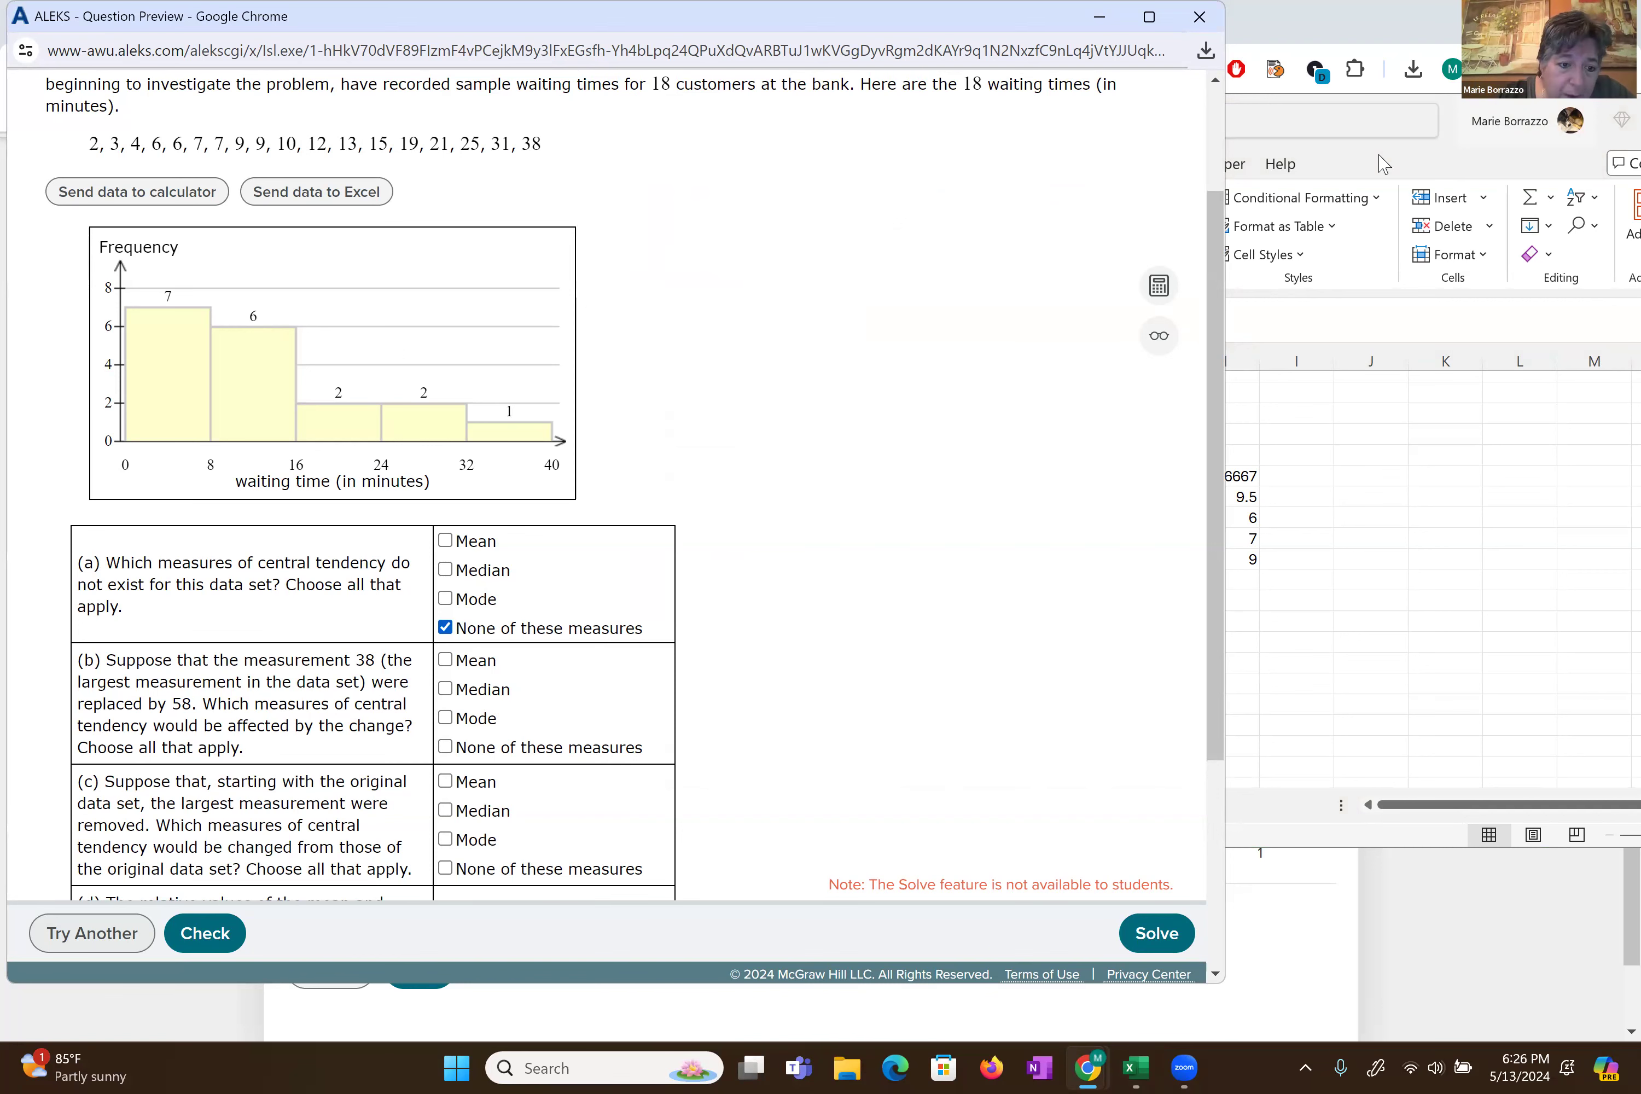
- Narrow the ALEKS window to uncover the worksheet, and change the largest waiting time in cell F29 to 58
left_click(1371, 579)
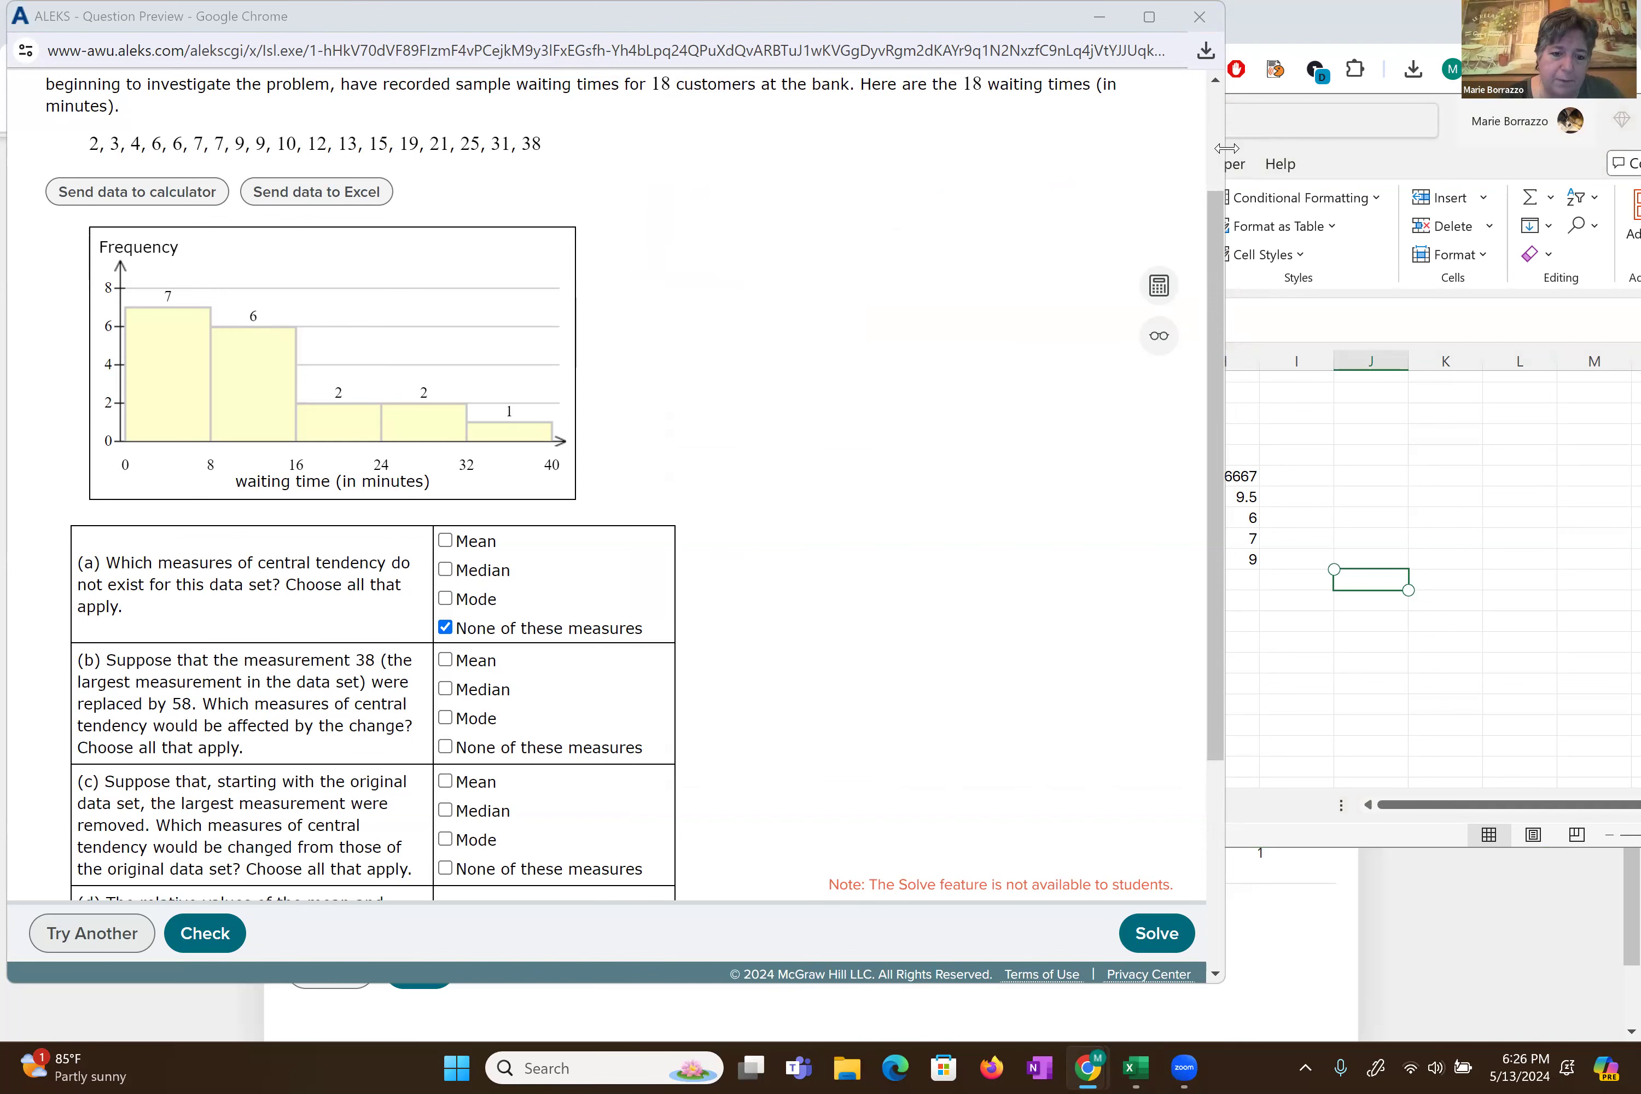
left_click_drag(1227, 148, 626, 148)
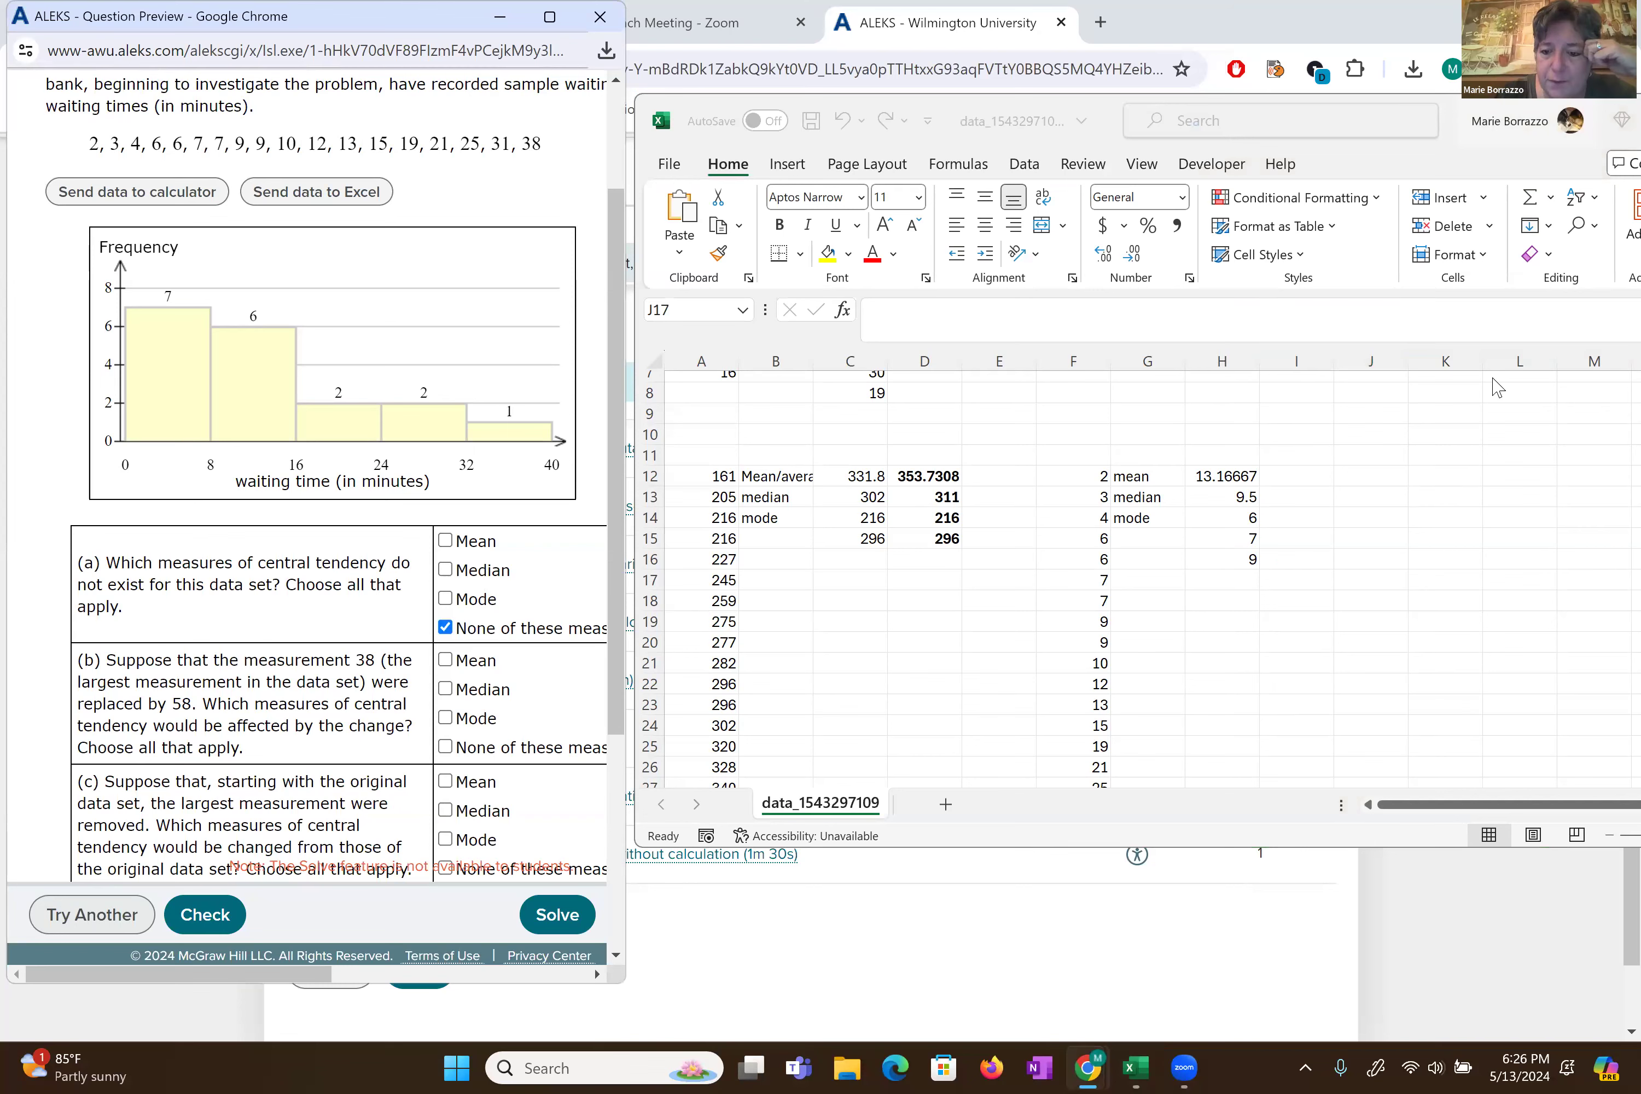
scroll(1493, 379, "down", 1)
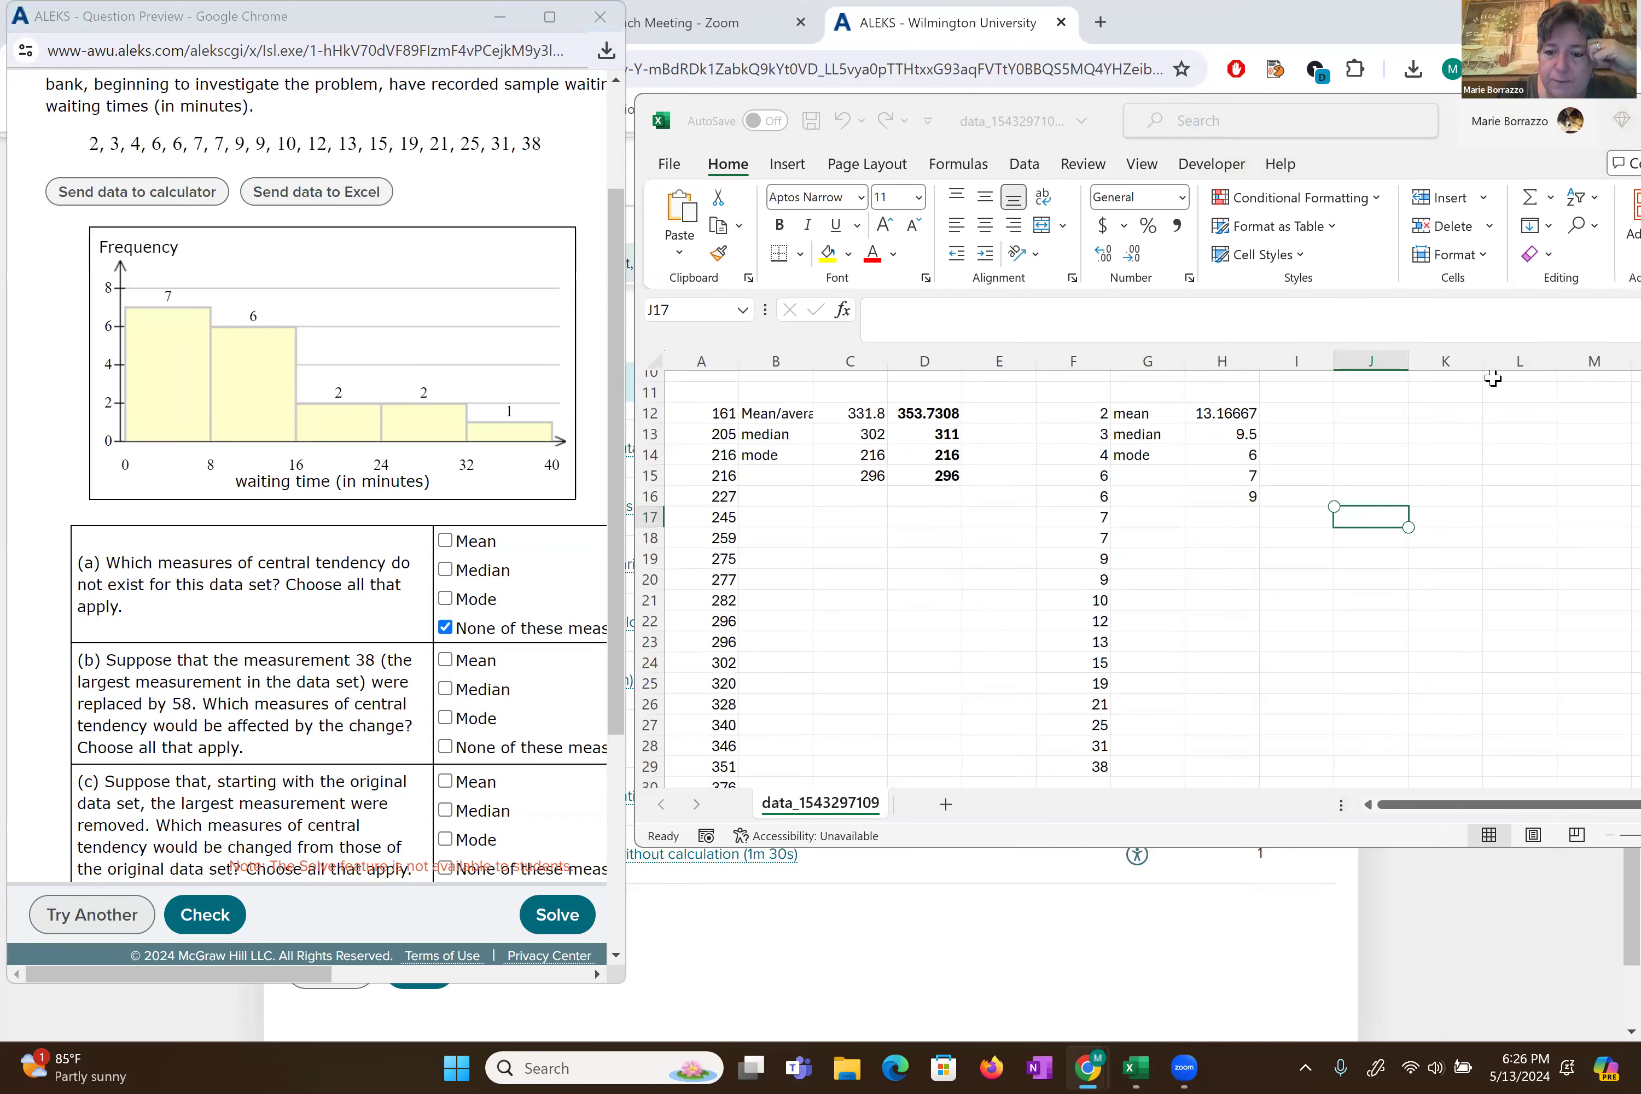
key("ctrl+Left")
key("ctrl+Down")
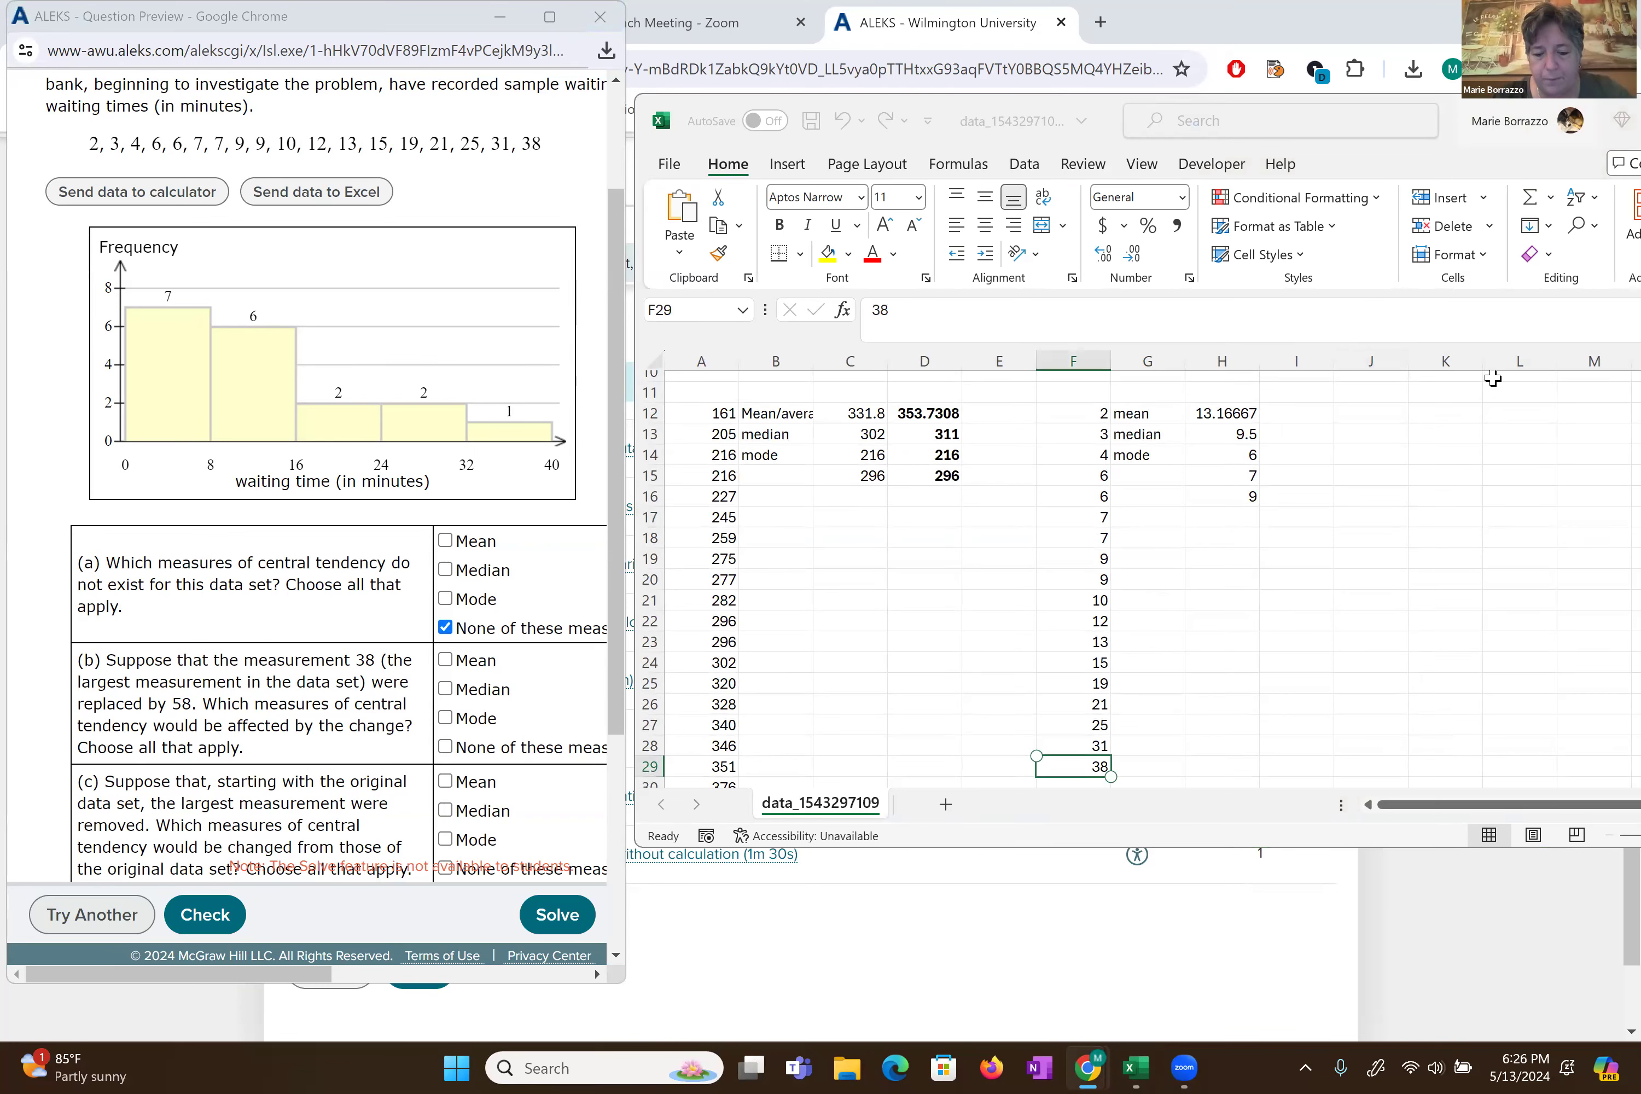
type("58")
key("Return")
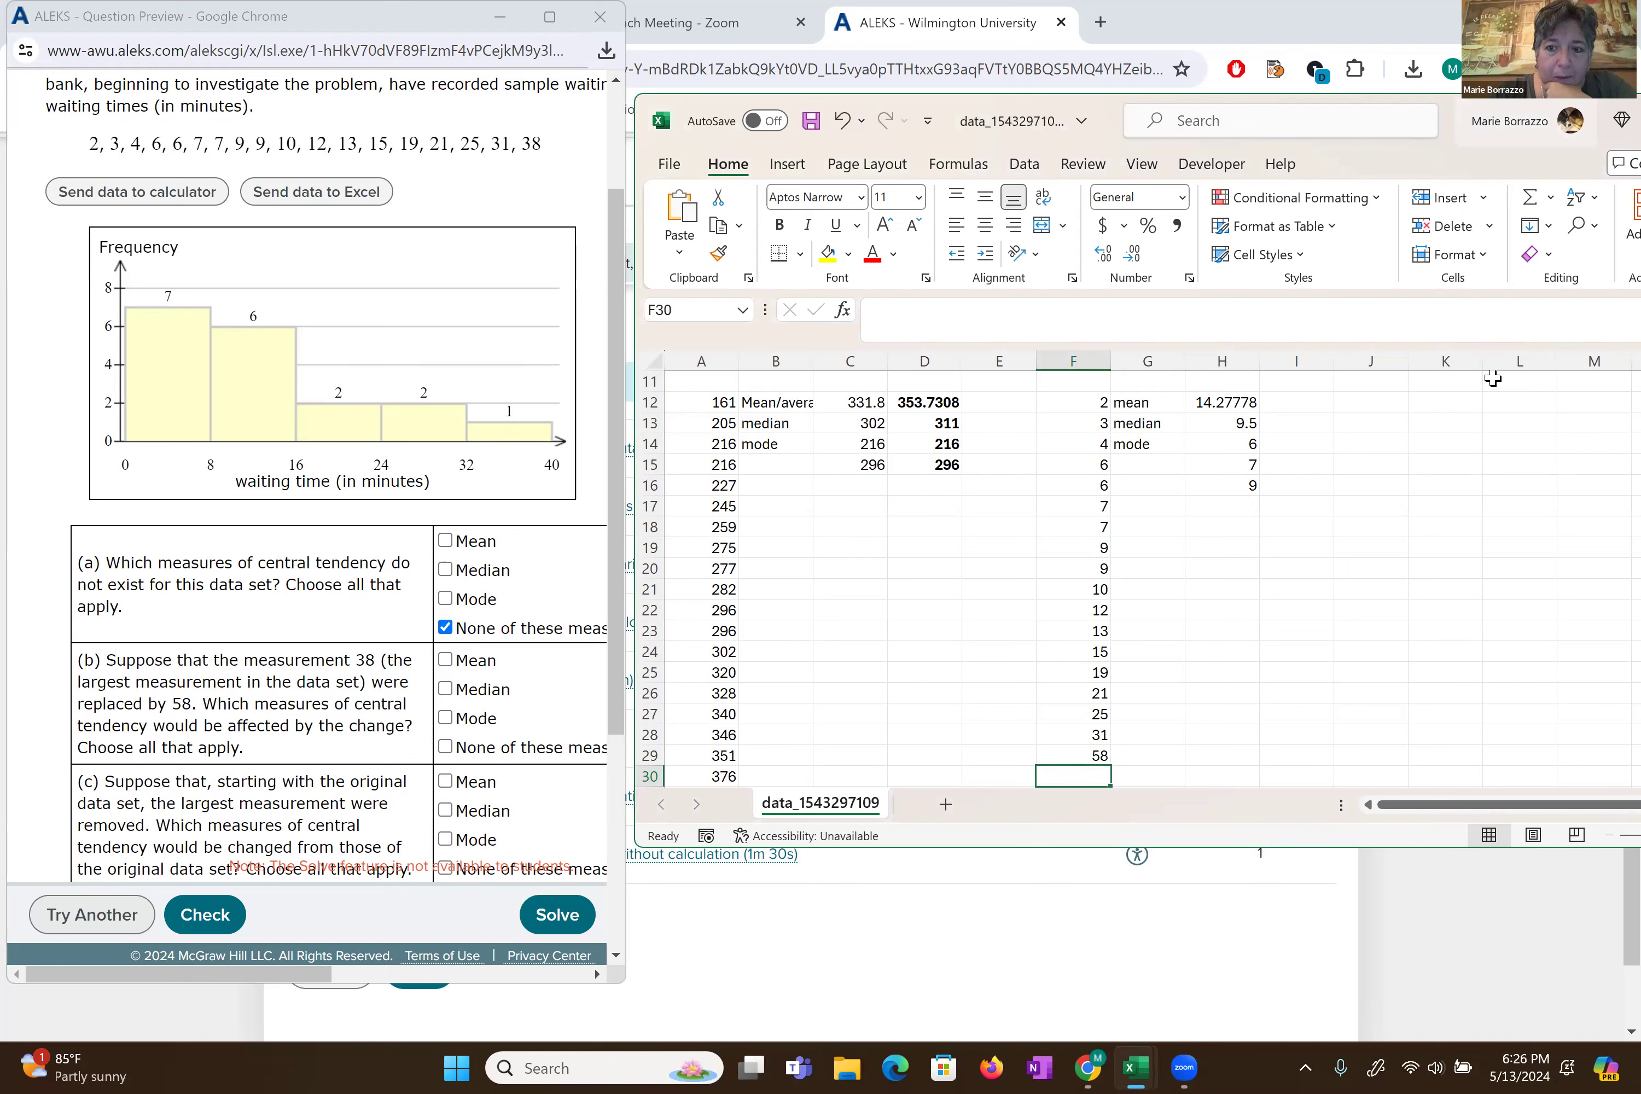
- Answer part (b) of the ALEKS question with Mean as the measure affected by the replacement
key("alt+Tab")
key("Tab")
key("space")
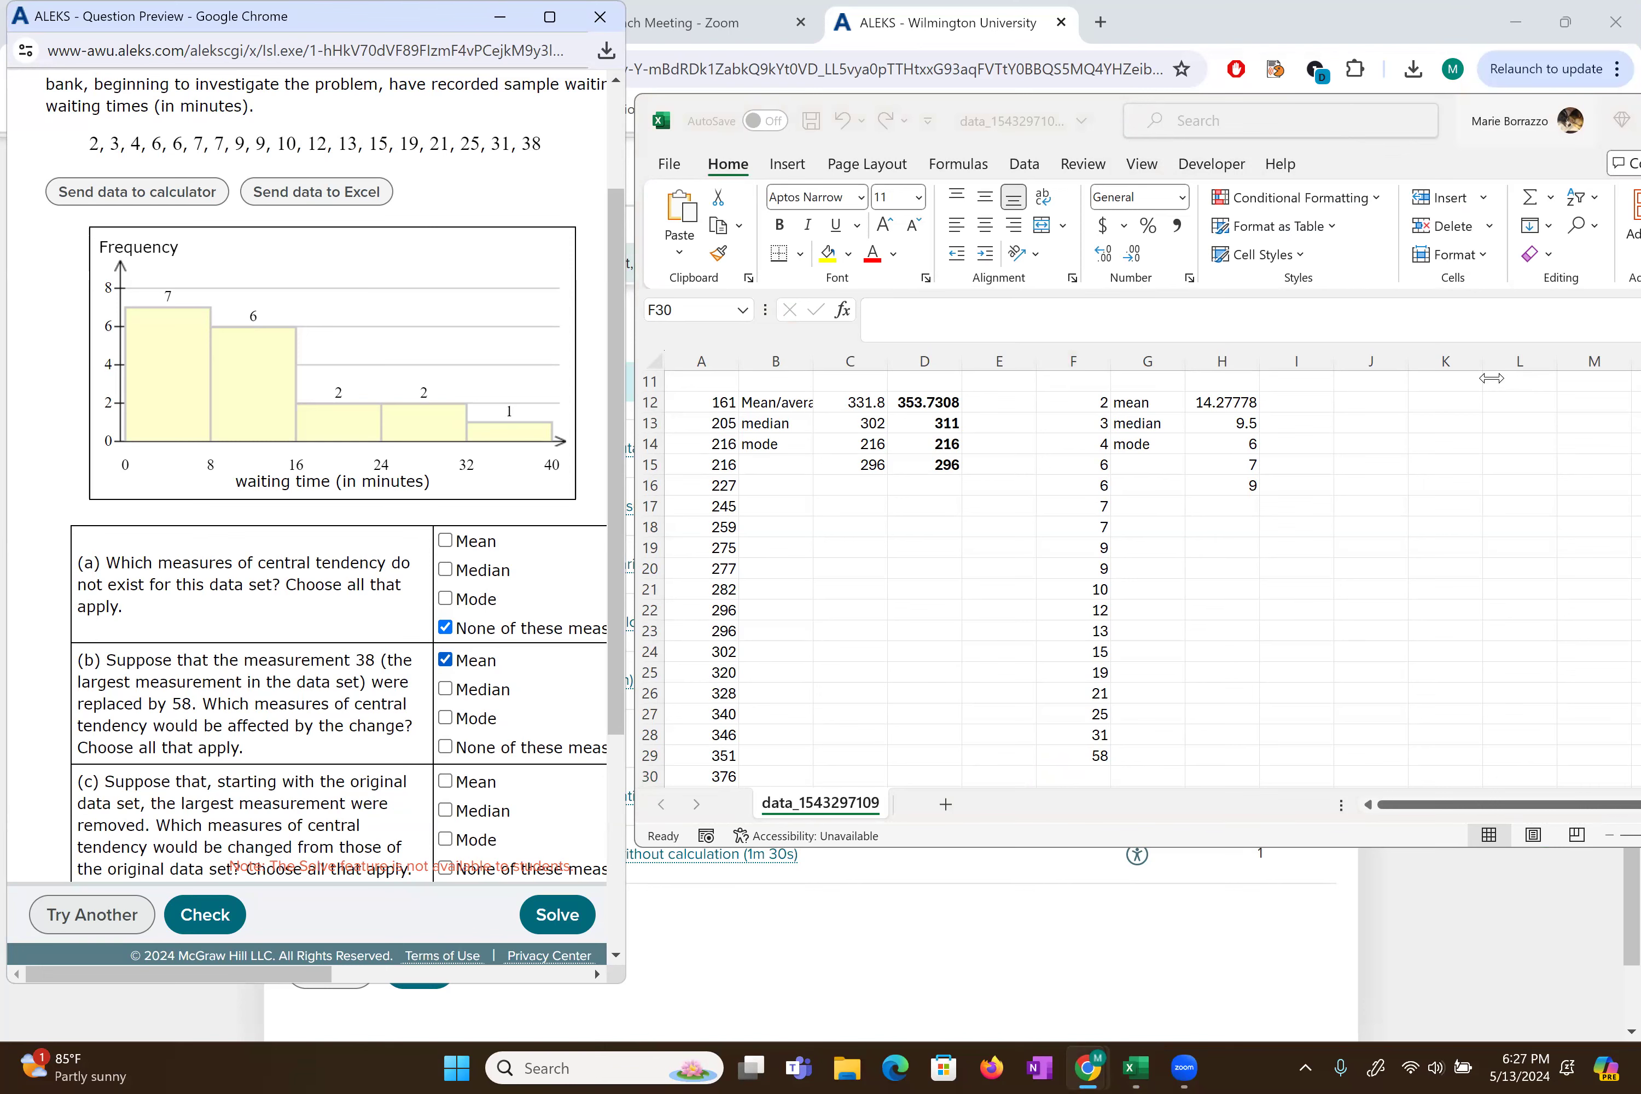
- Clear the largest waiting time from cell F29 in the worksheet to test part (c)
scroll(318, 494, "down", 2)
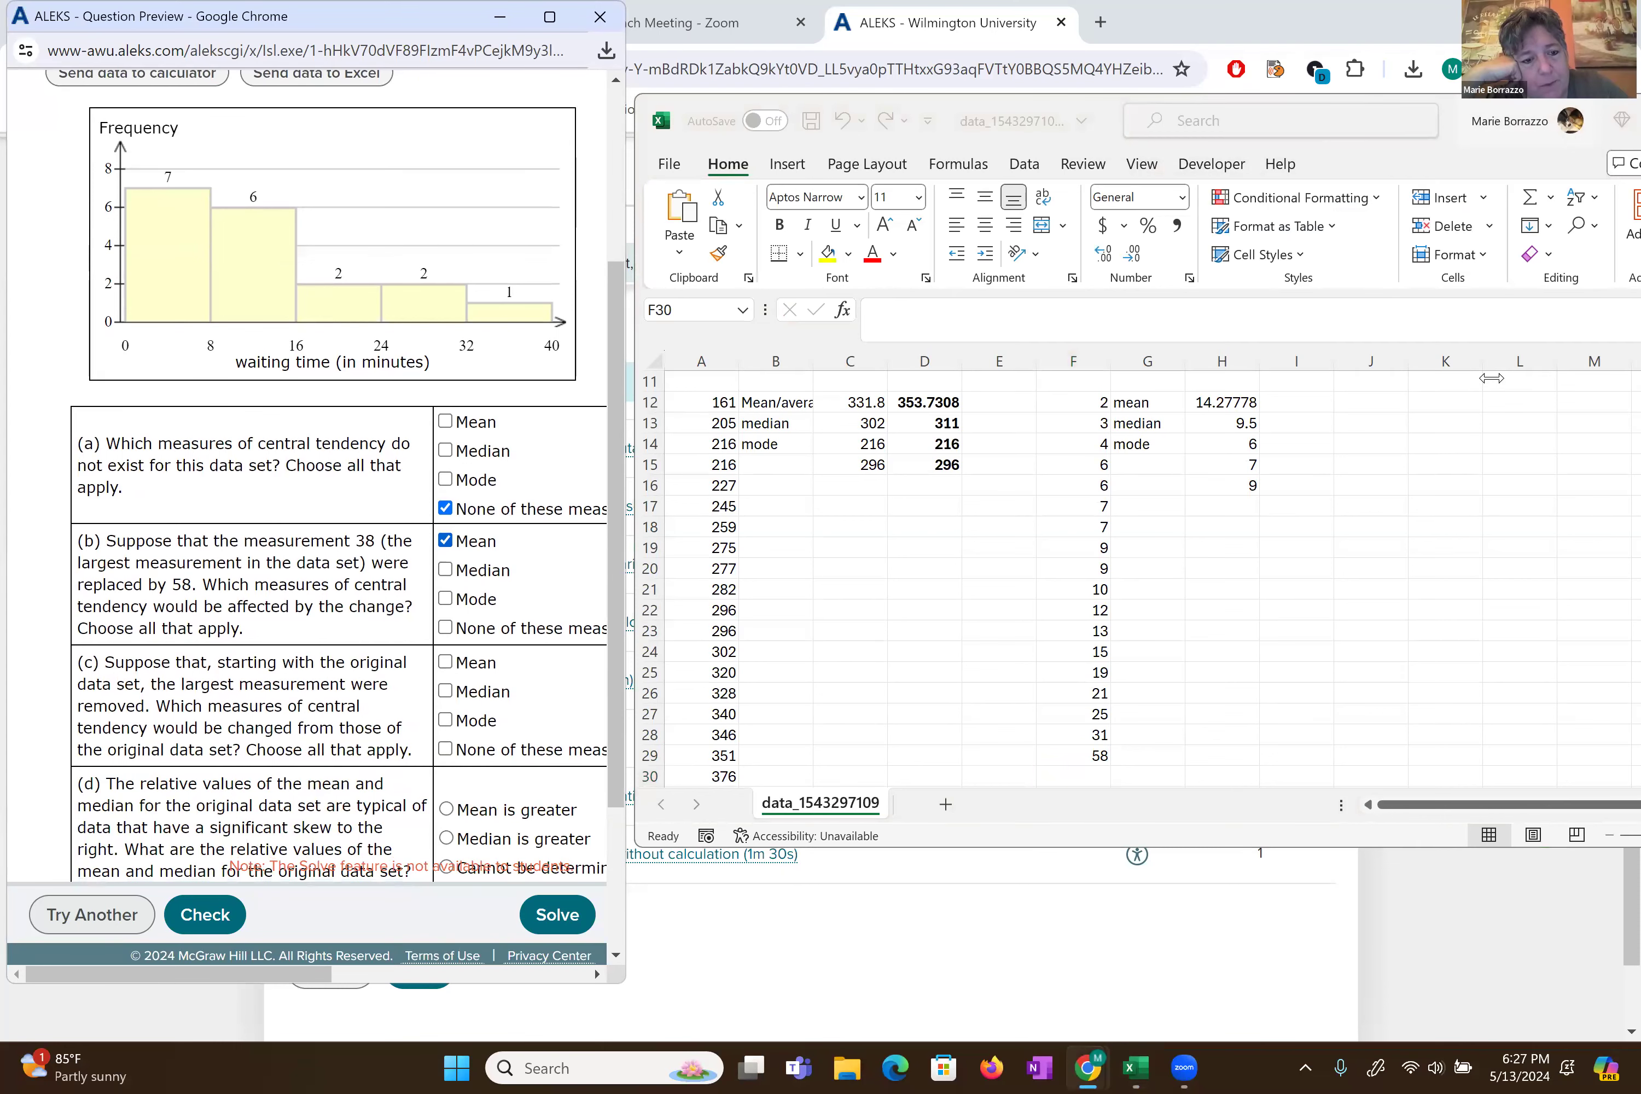
scroll(318, 494, "down", 1)
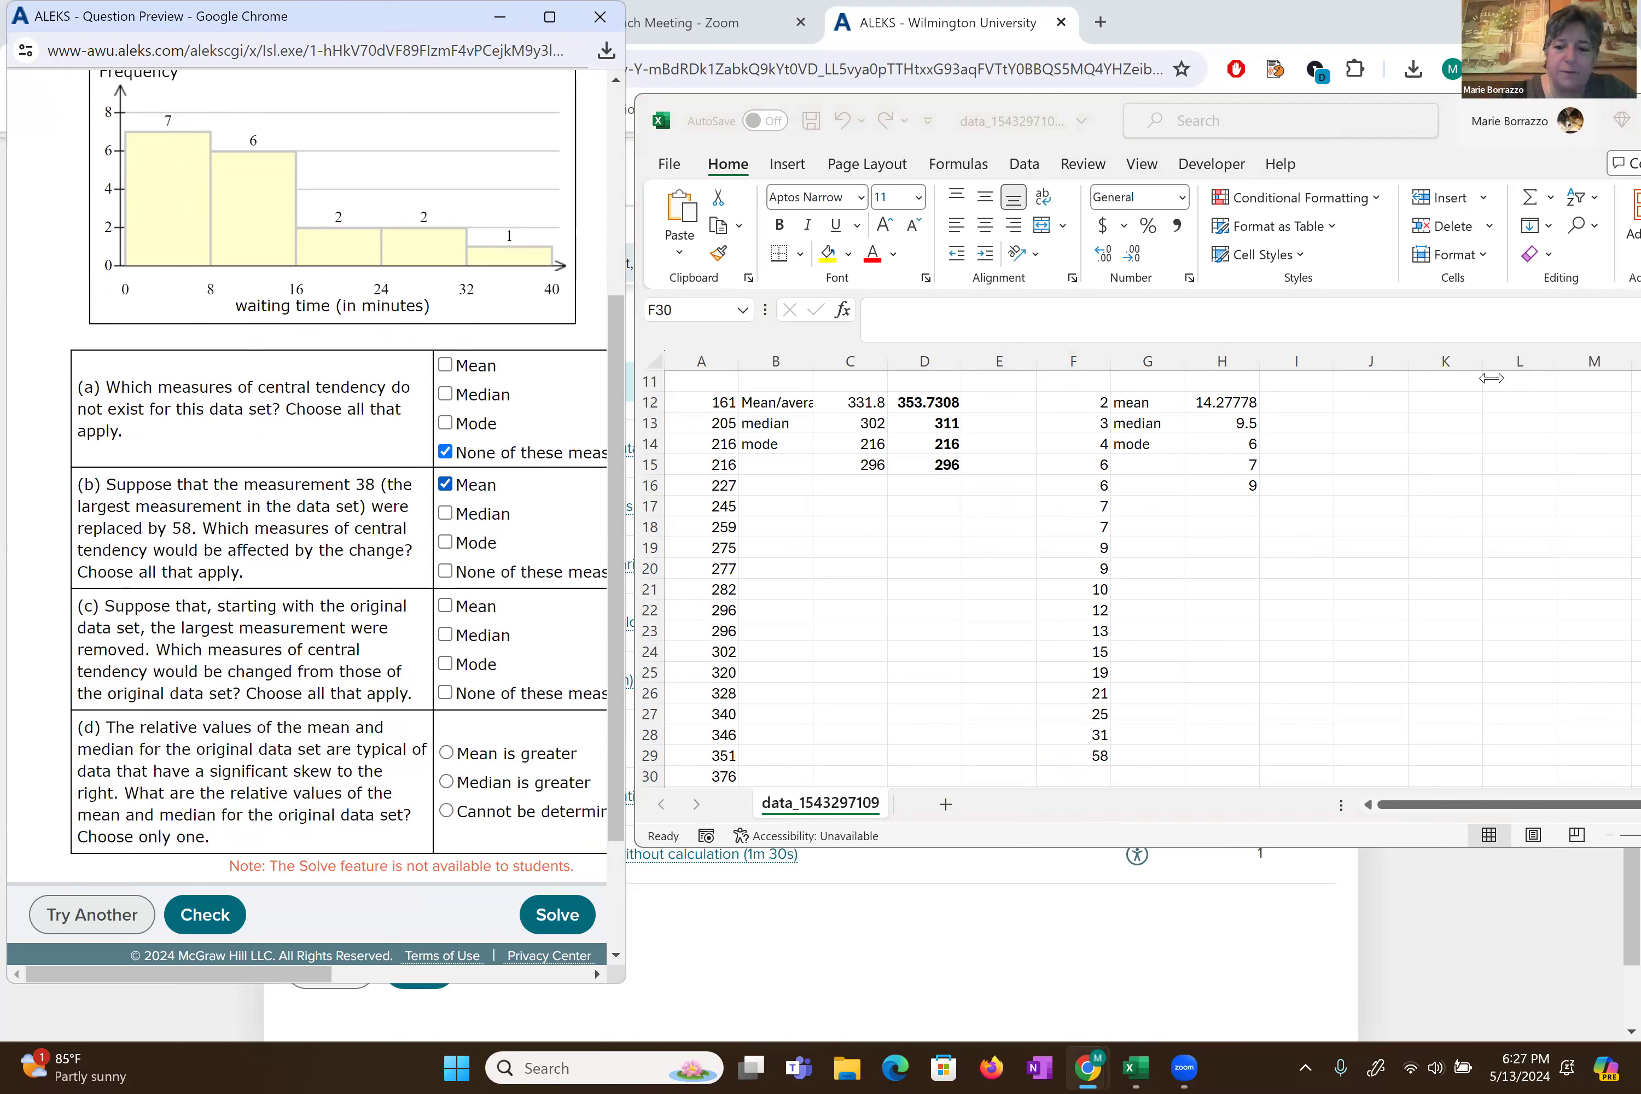
key("Up")
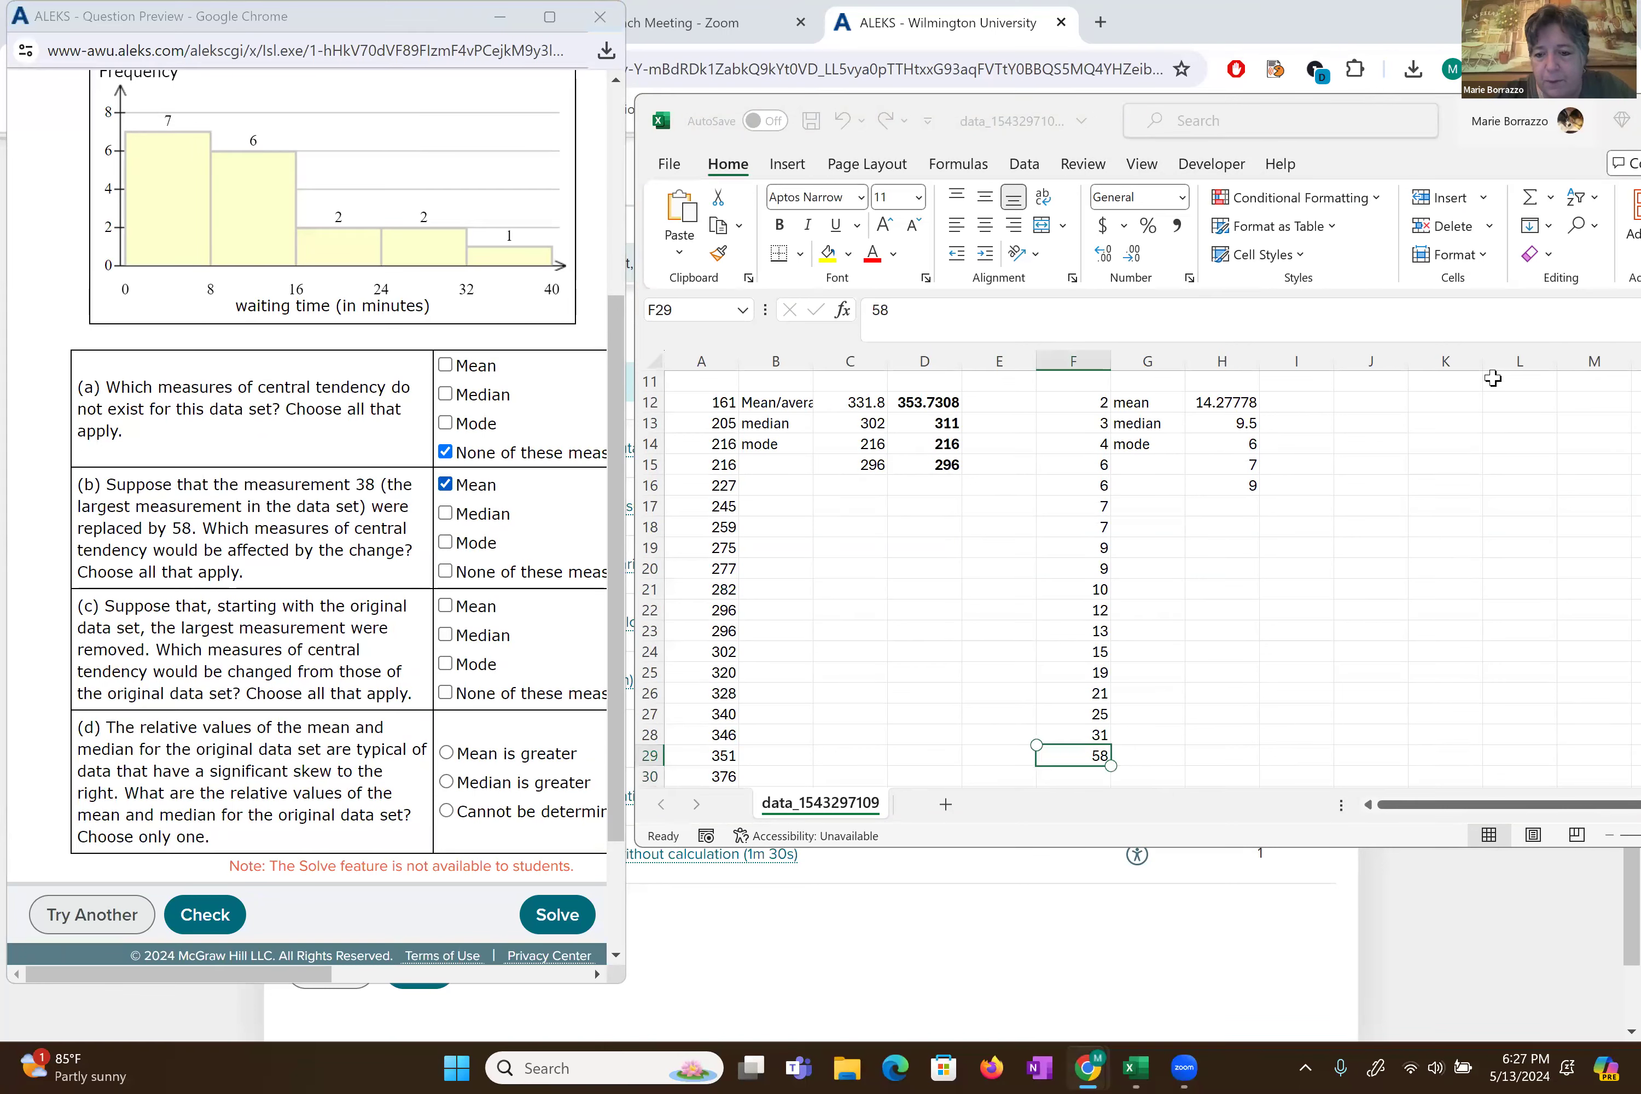
key("BackSpace")
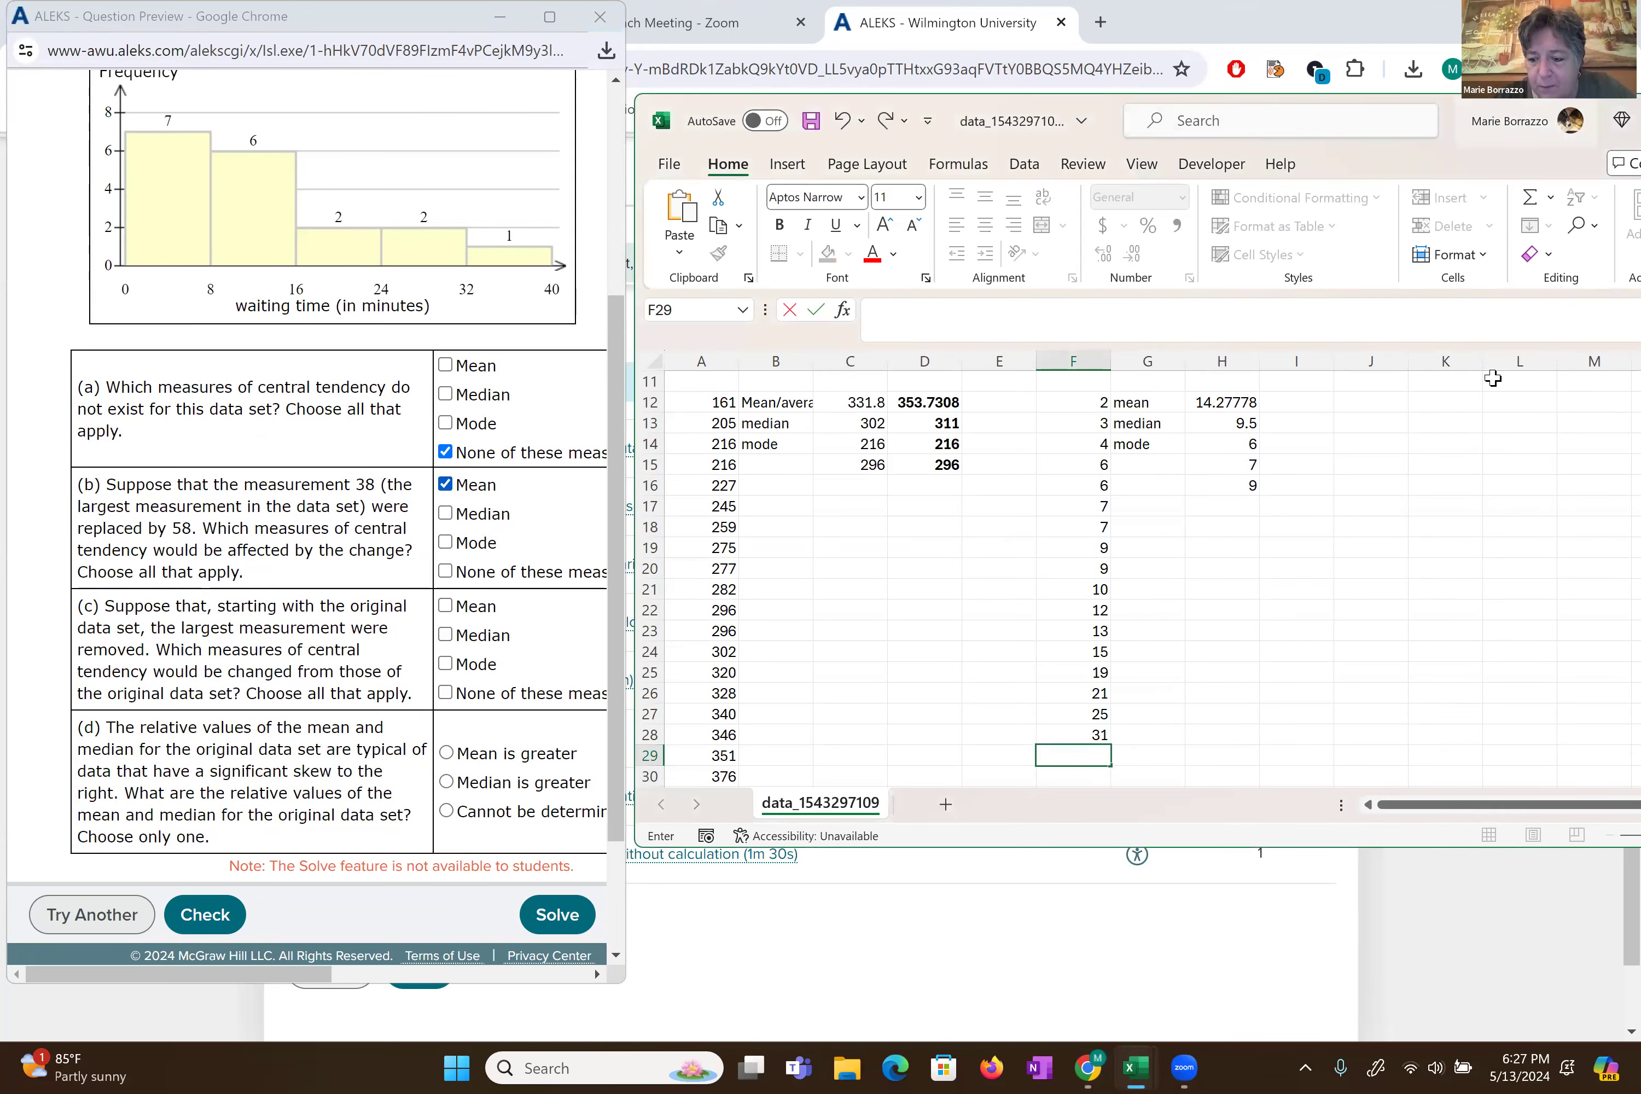
key("Return")
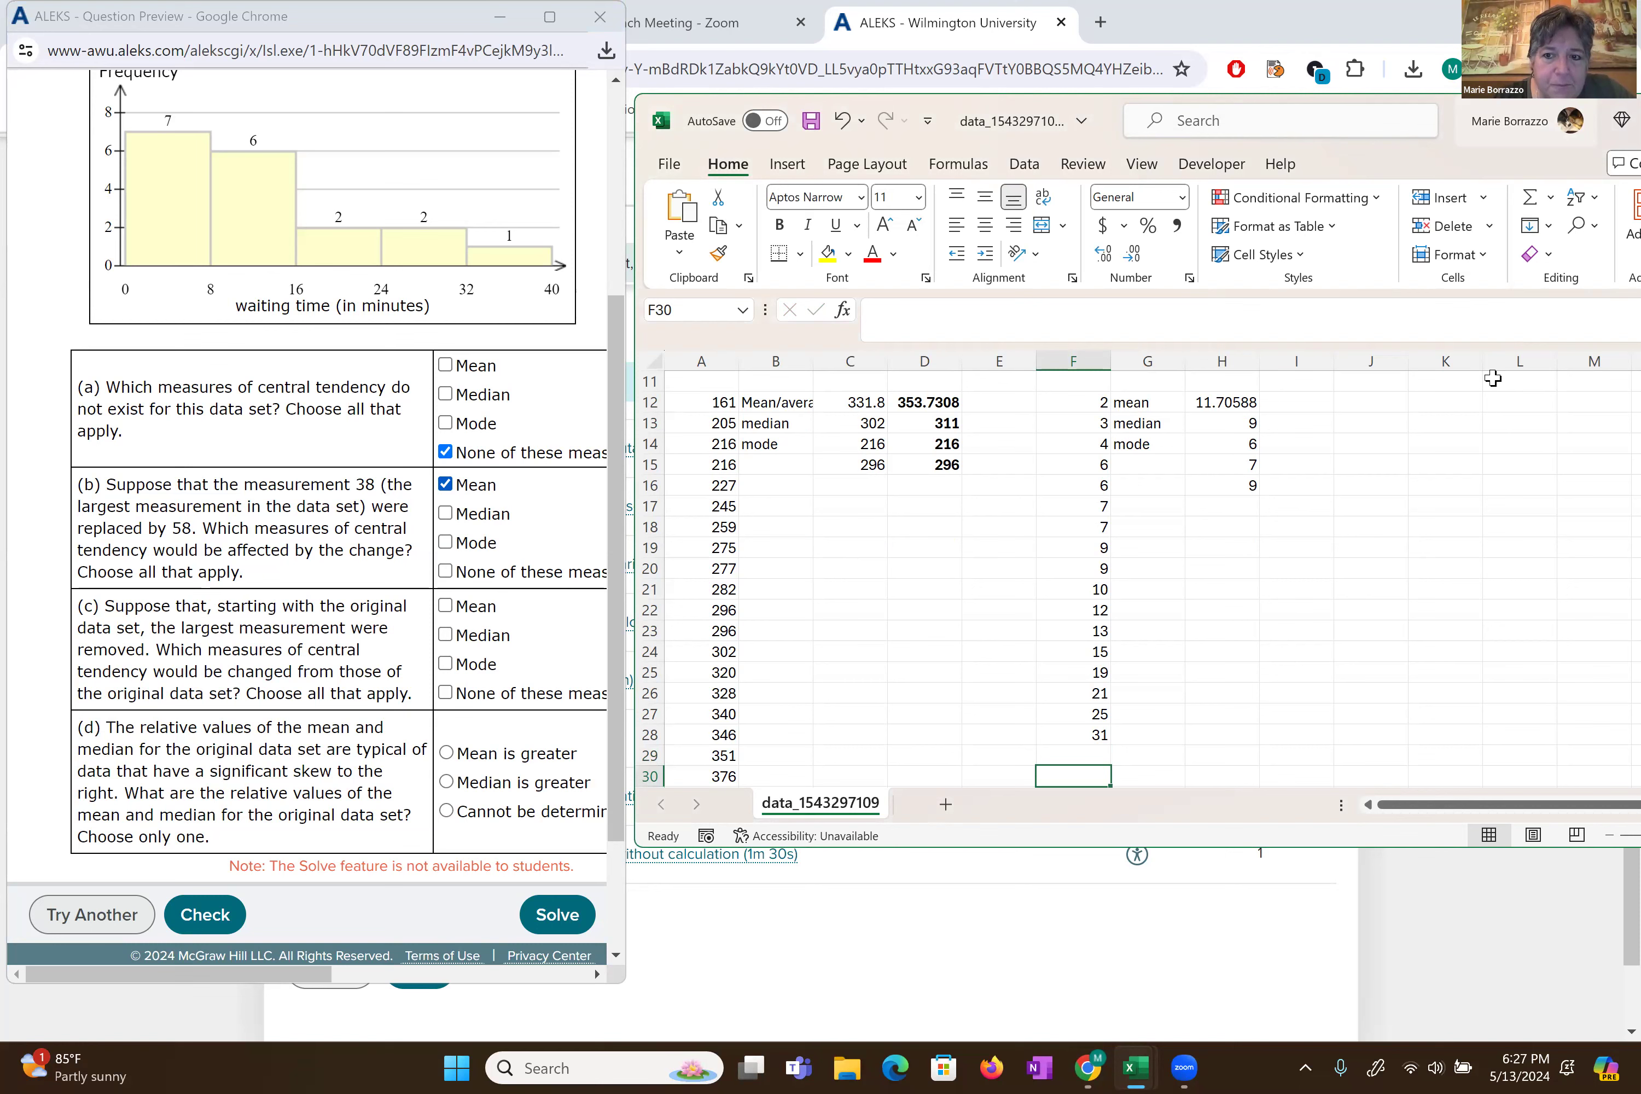
- Answer part (c) in ALEKS with Mean and Median, and part (d) with "Mean is greater"
left_click(445, 605)
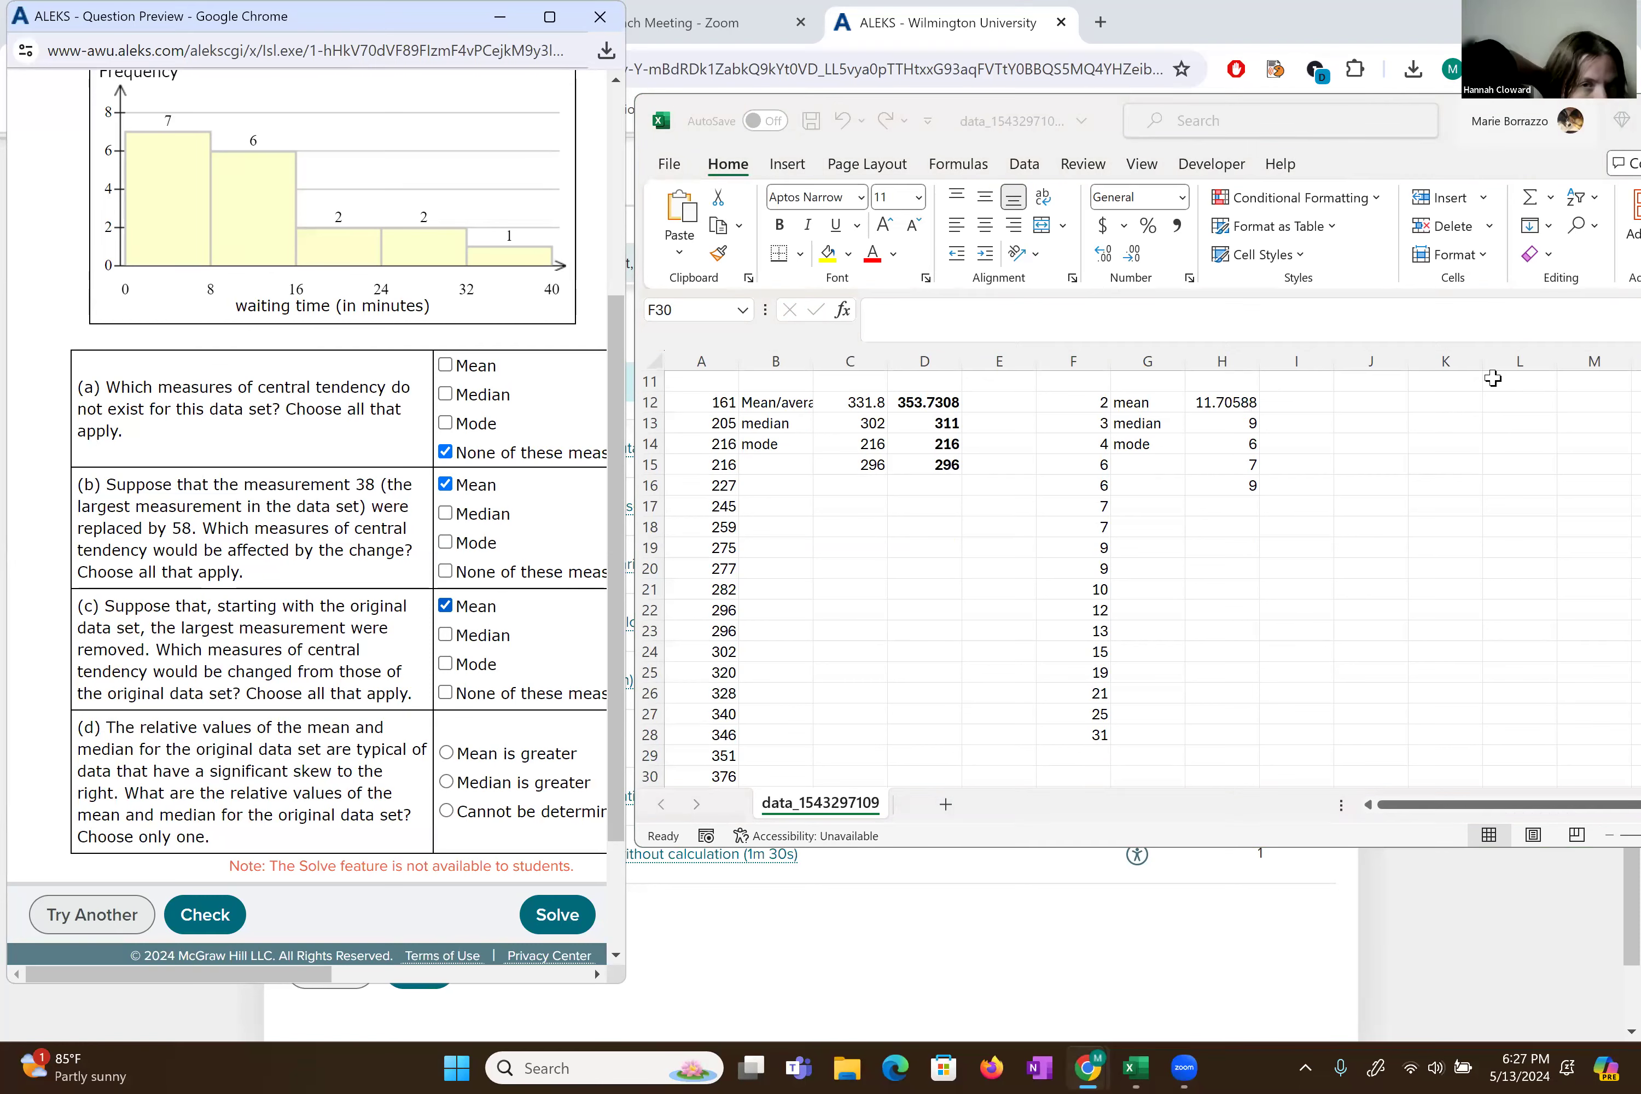
left_click(445, 635)
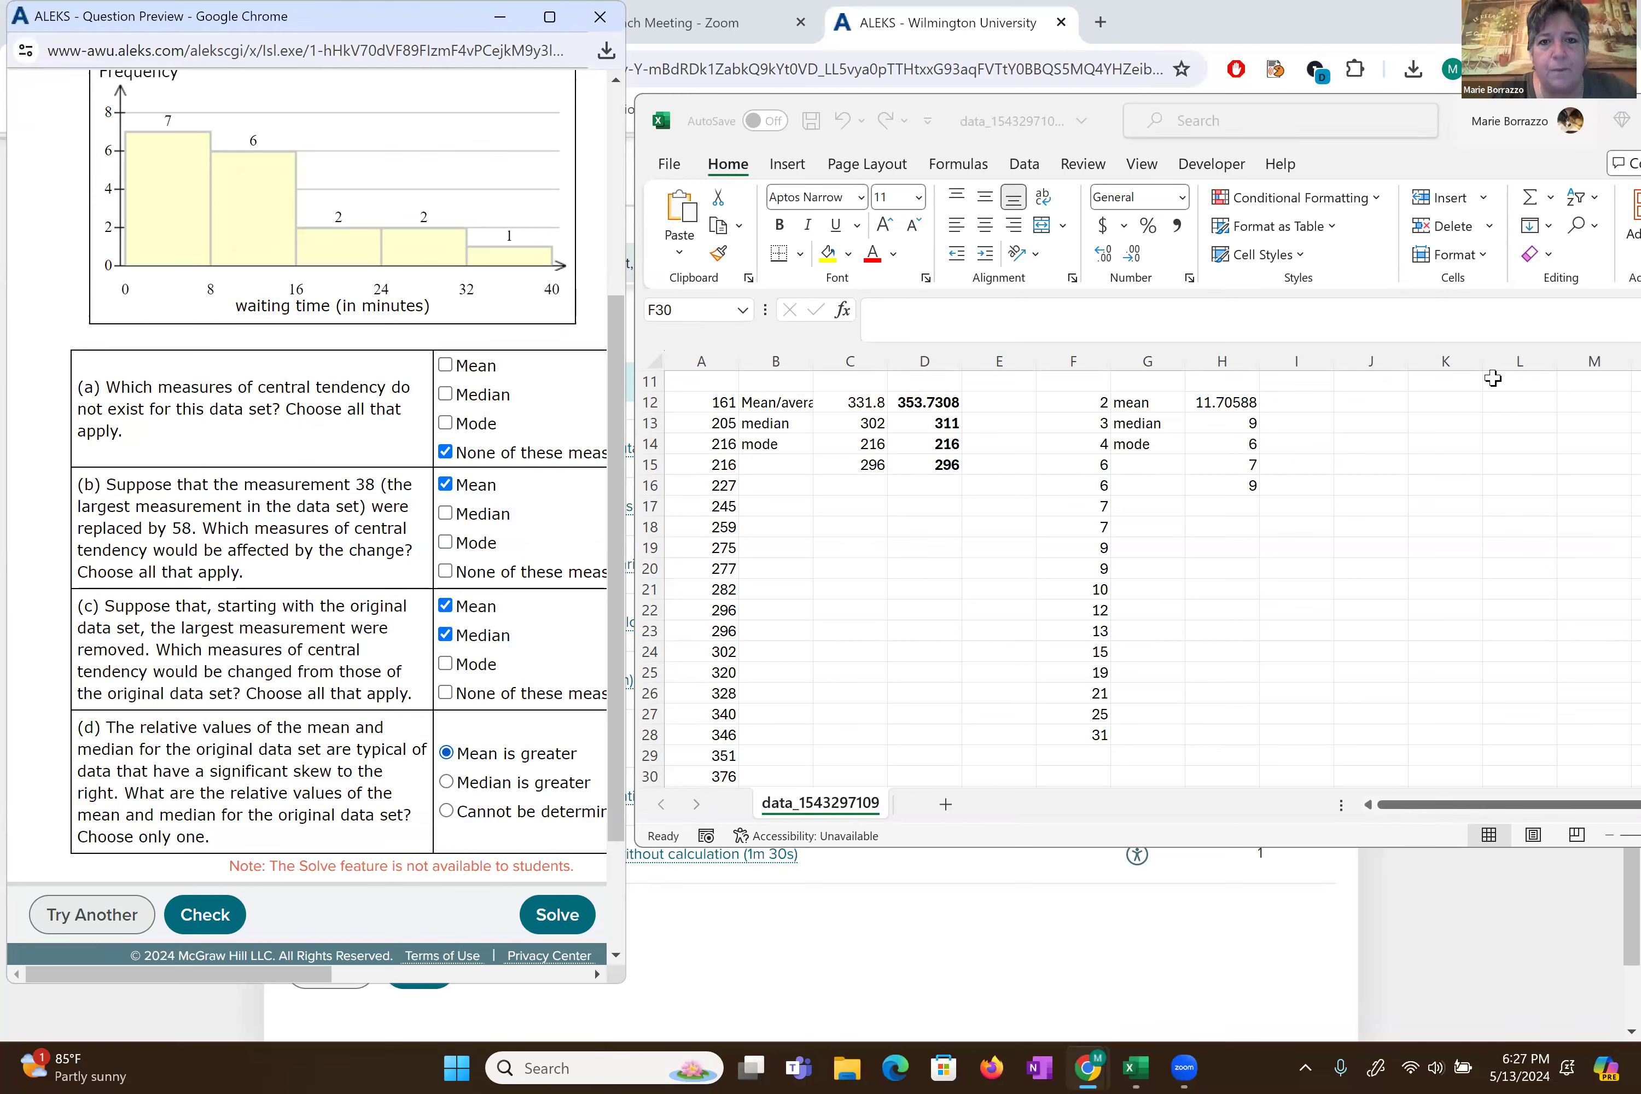
- Switch to OneNote and try to recreate the read-only notebook in a new location, entering a first name as the notebook name
left_click(1025, 163)
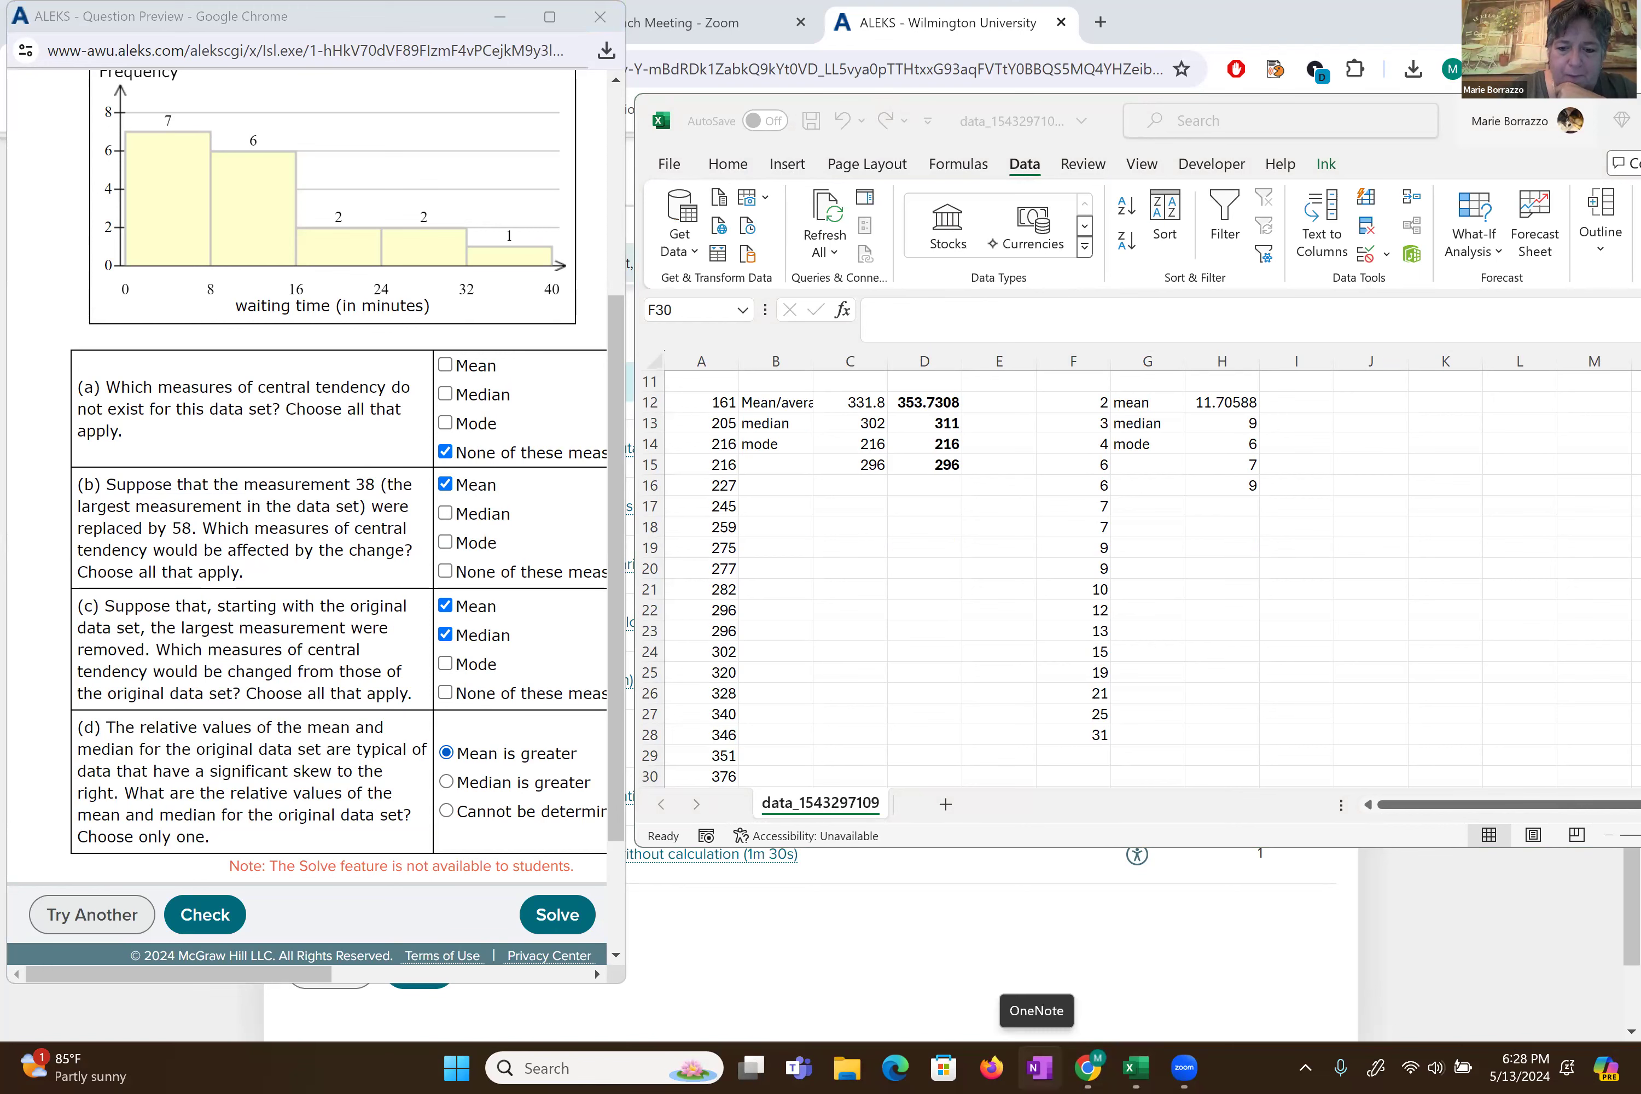
left_click(1038, 1067)
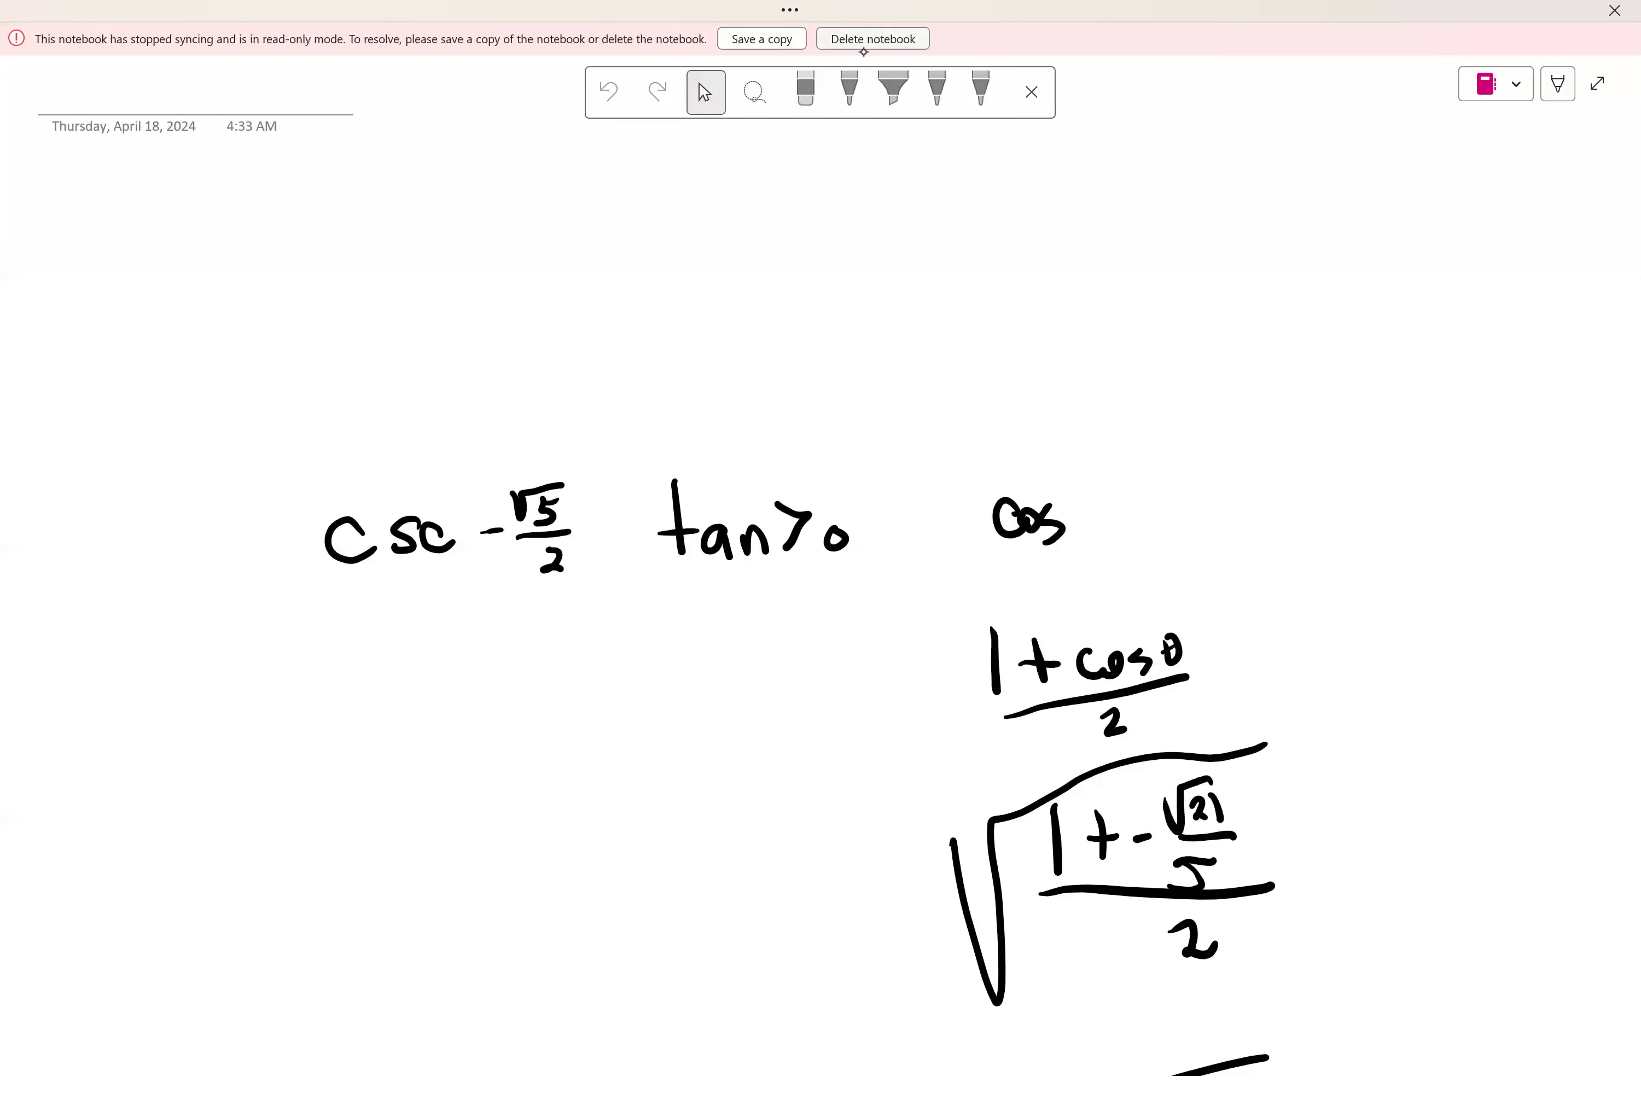
left_click(783, 39)
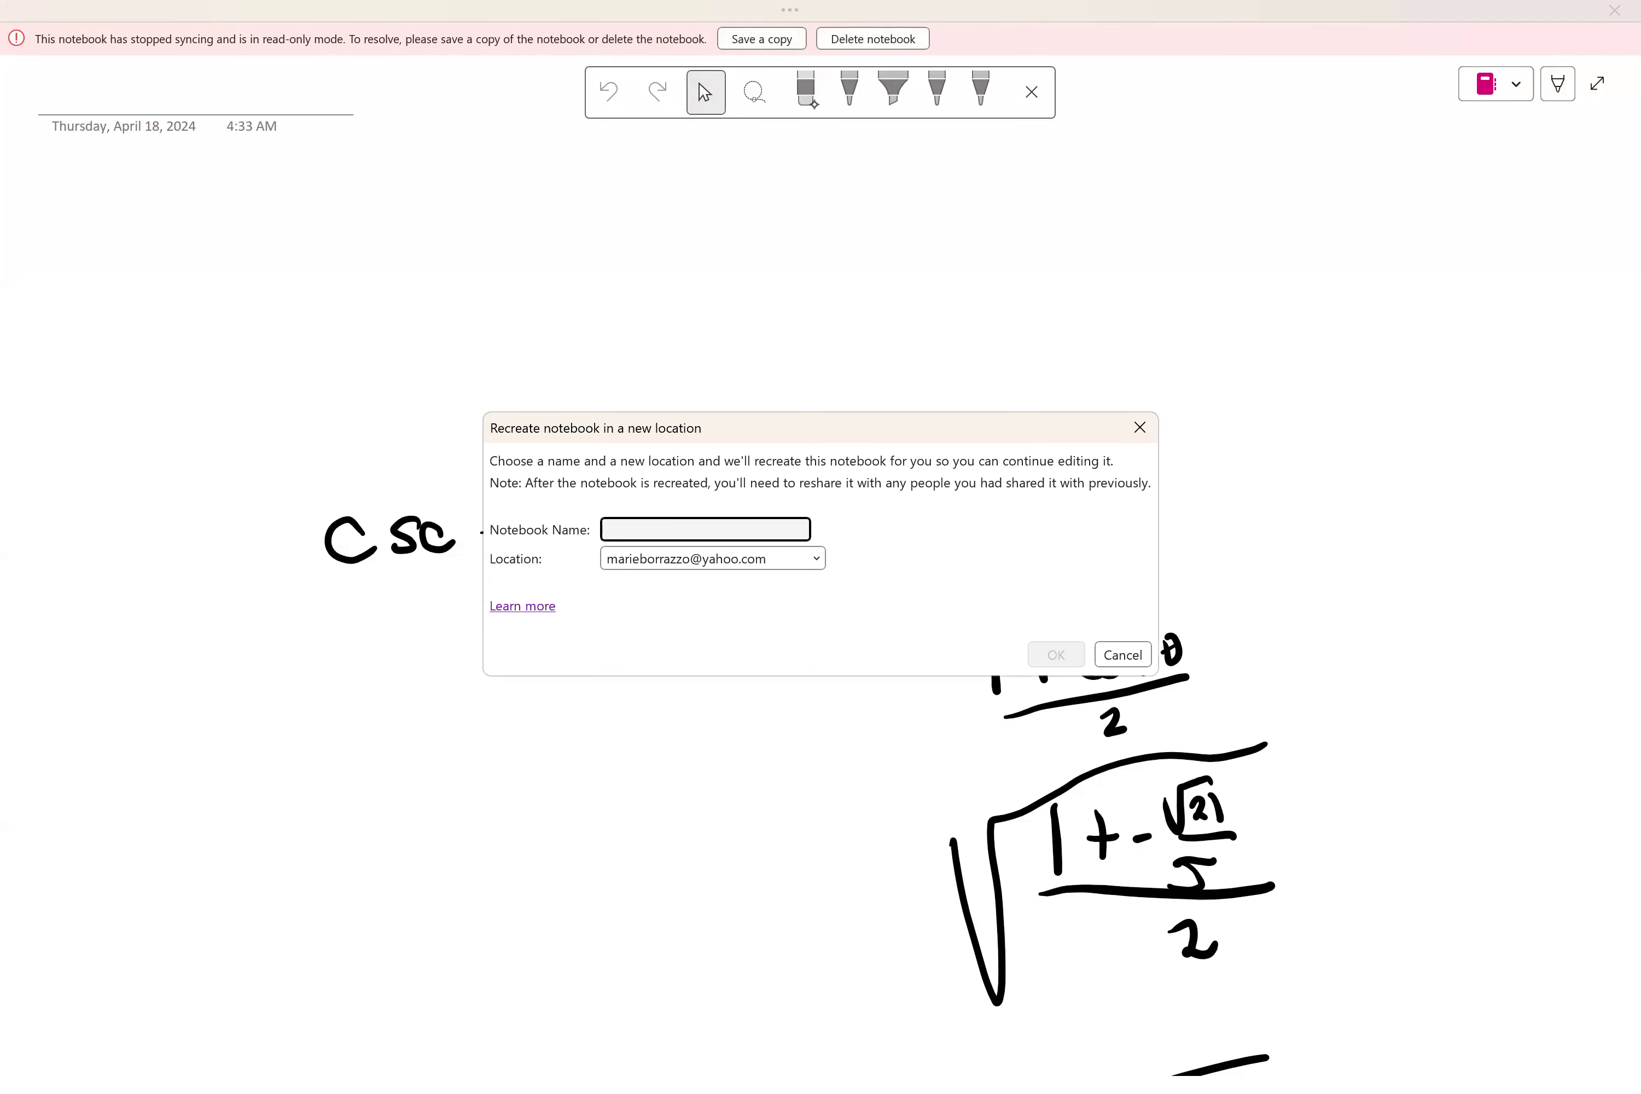
type("marie")
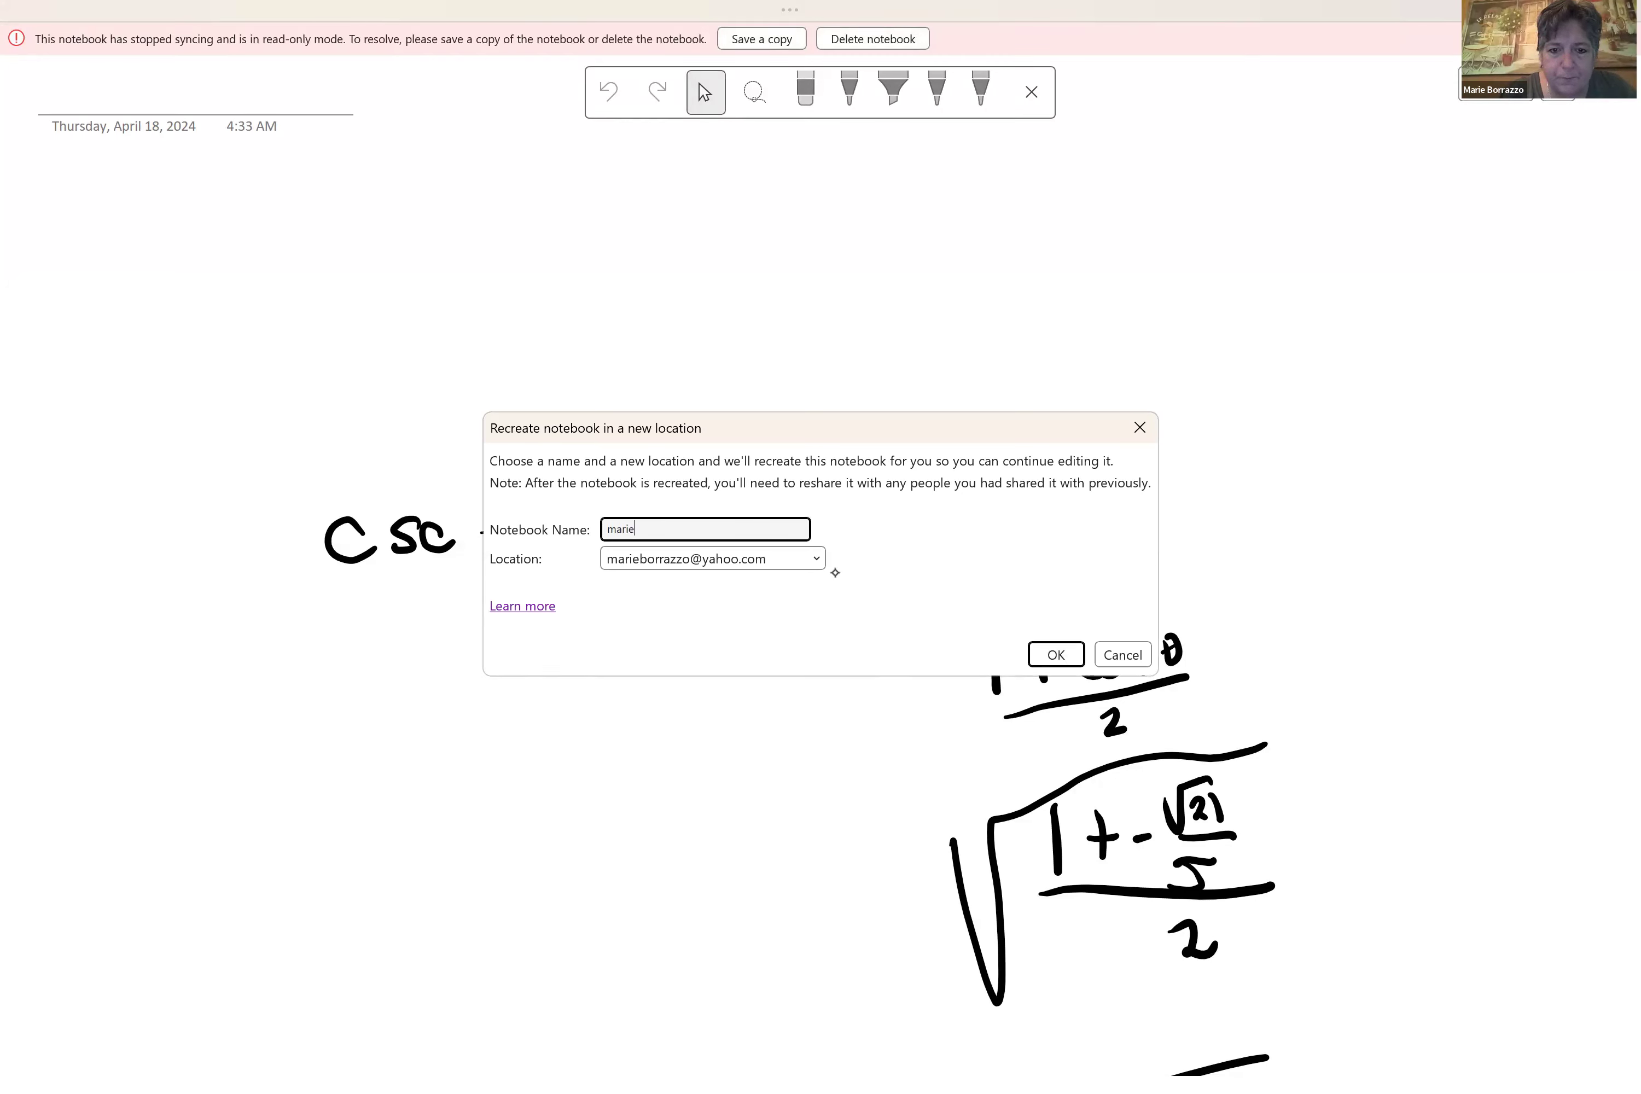
left_click(1055, 654)
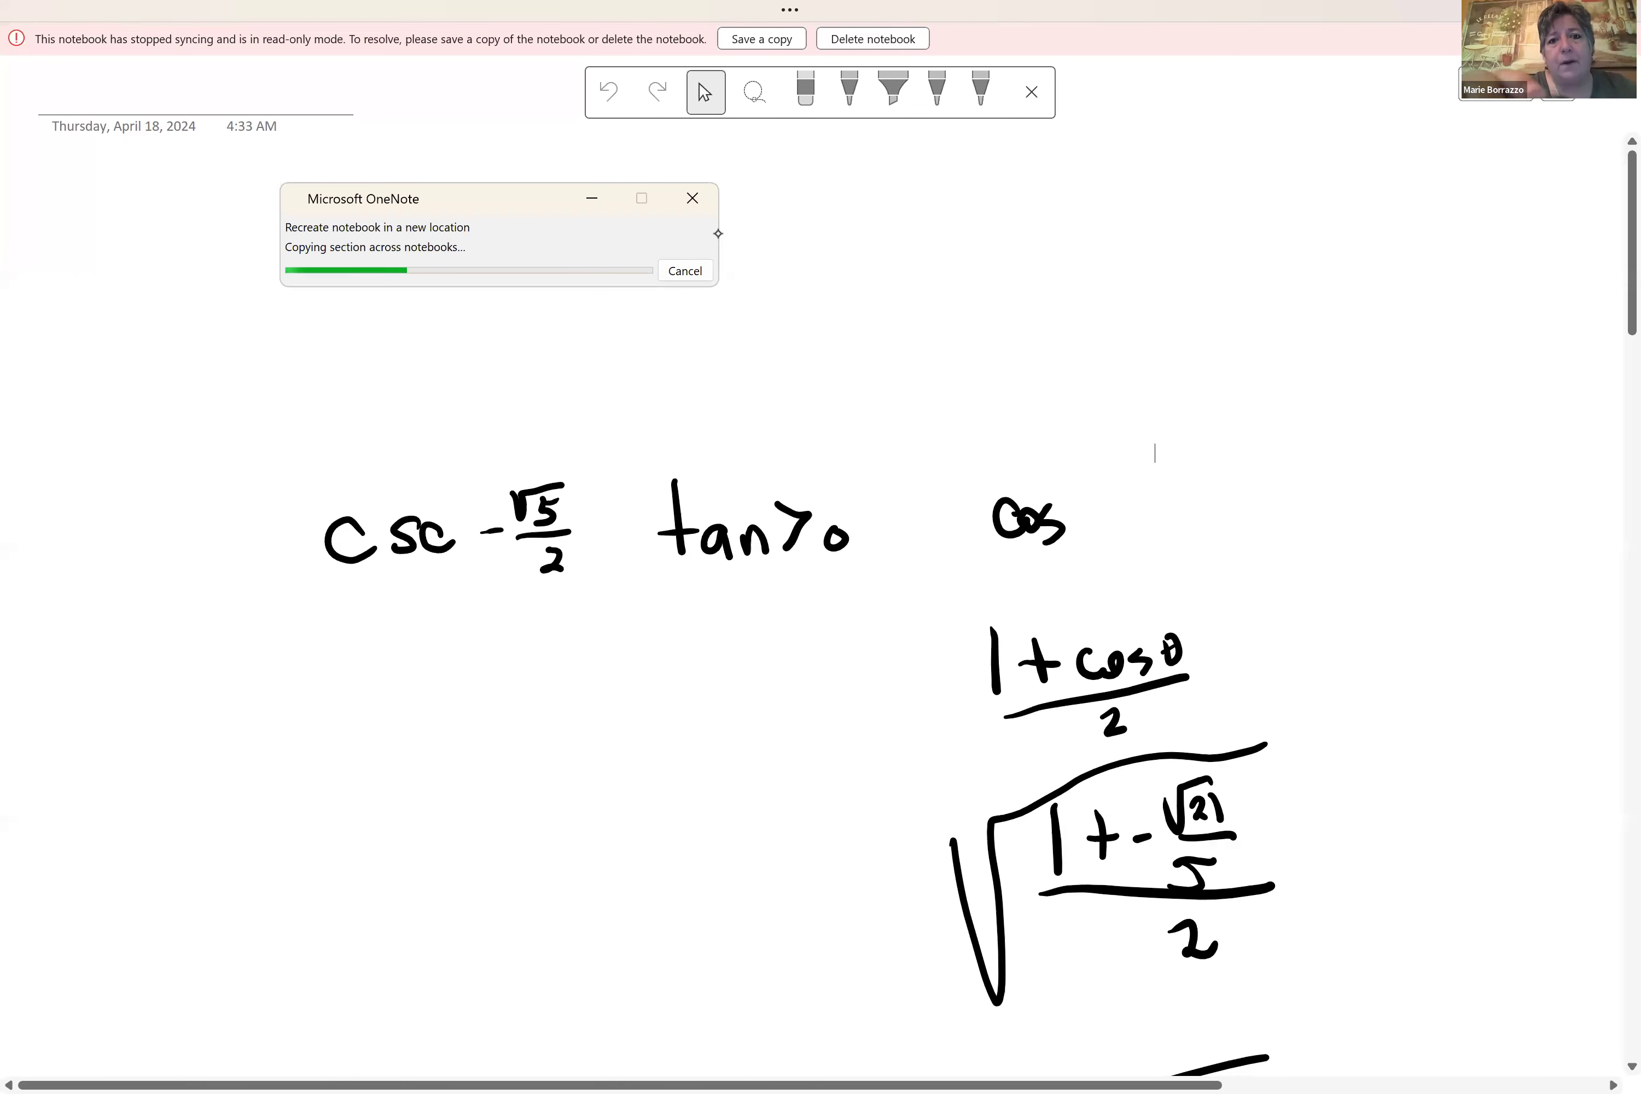
- Close the unresponsive OneNote program and dismiss its application error
left_click(792, 40)
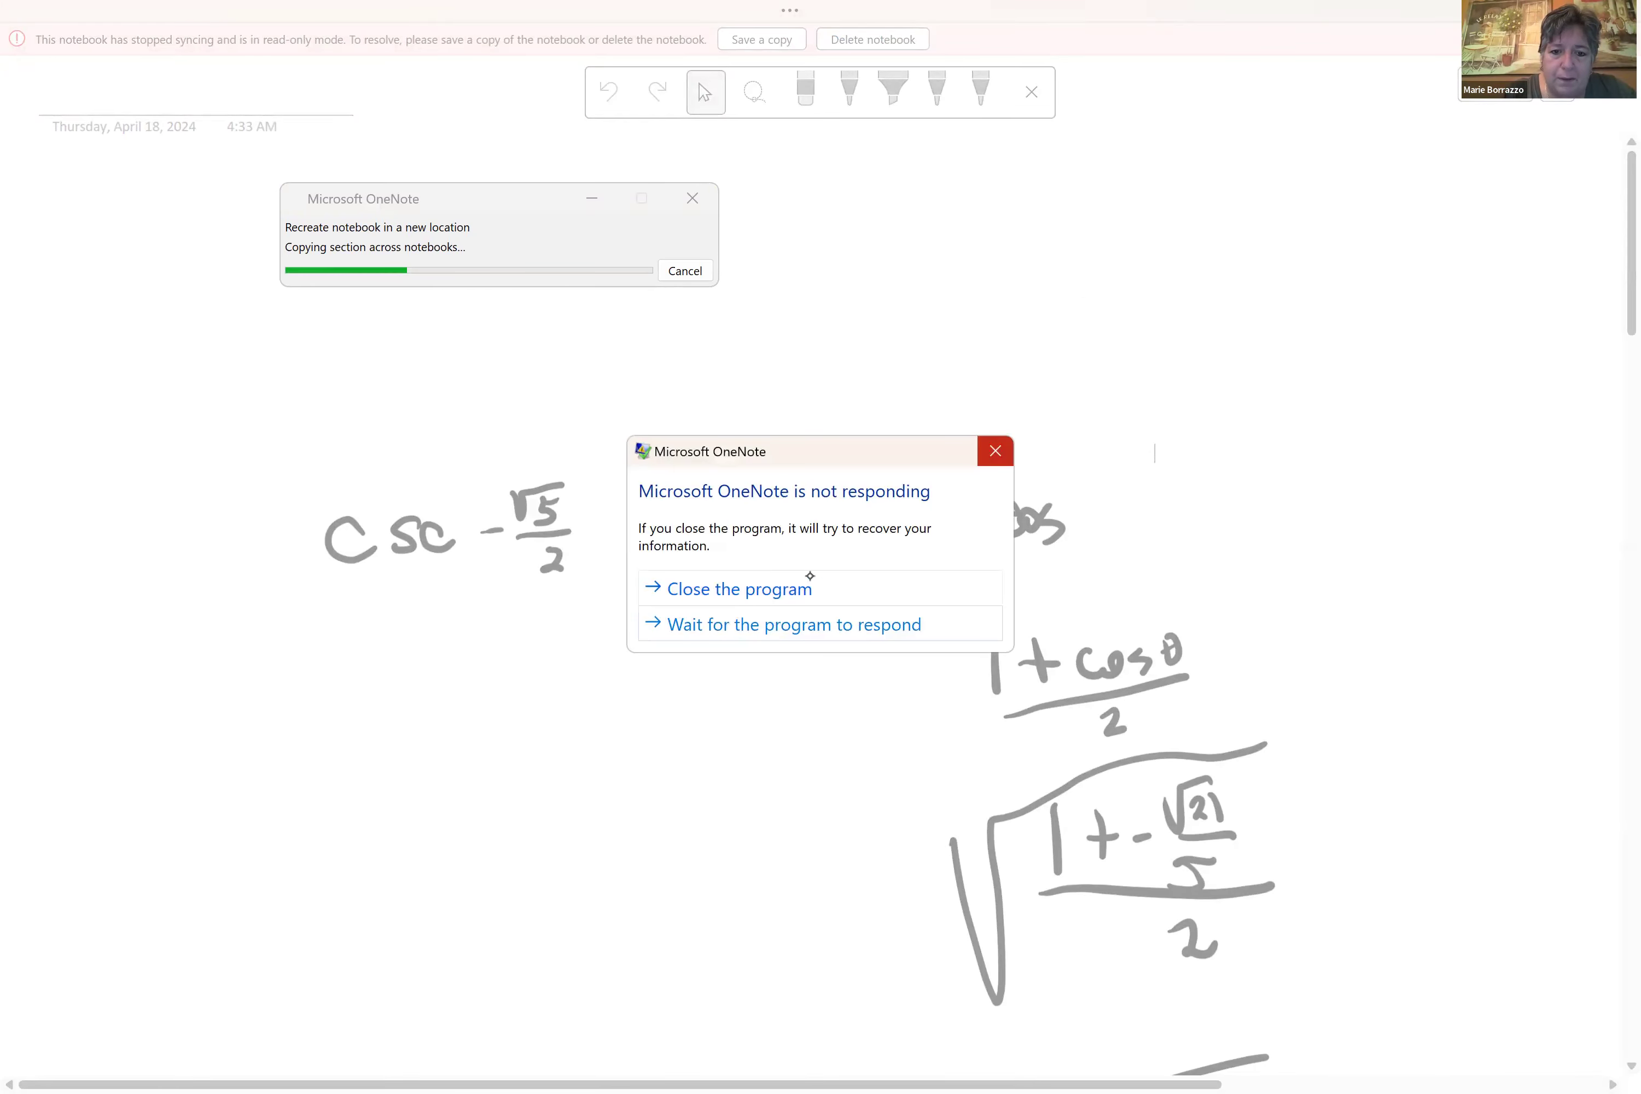
left_click(996, 450)
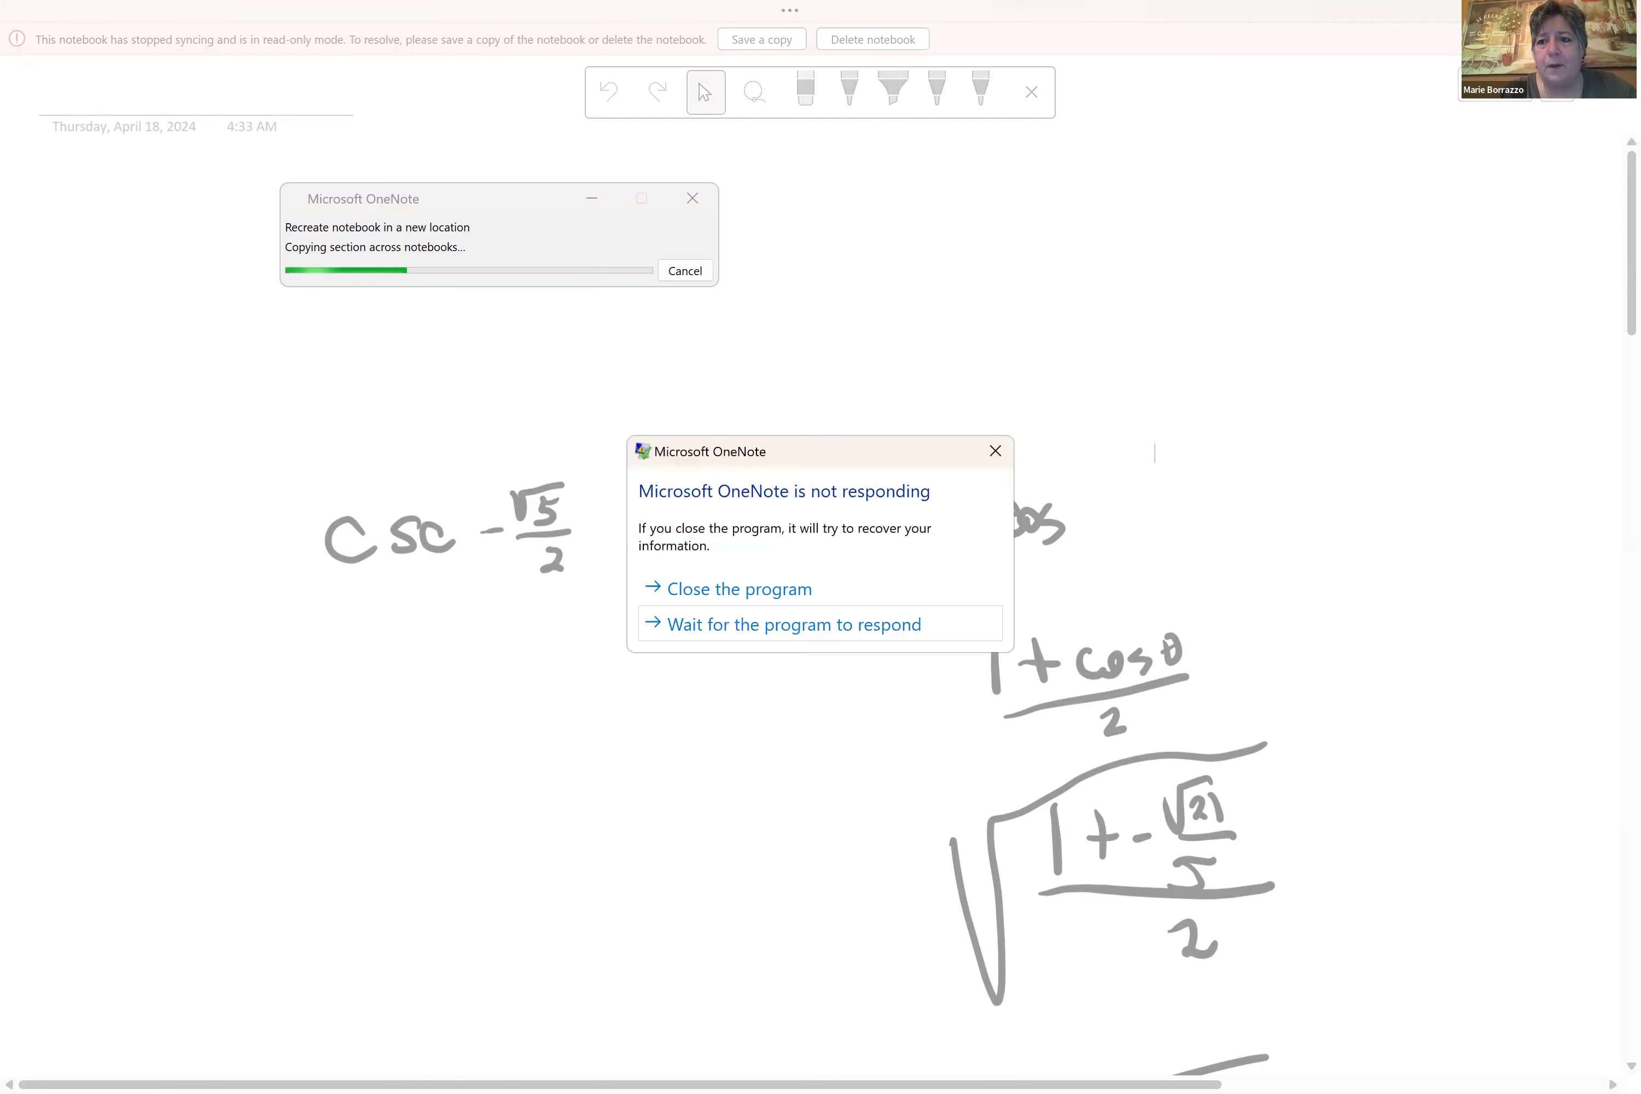
left_click(799, 586)
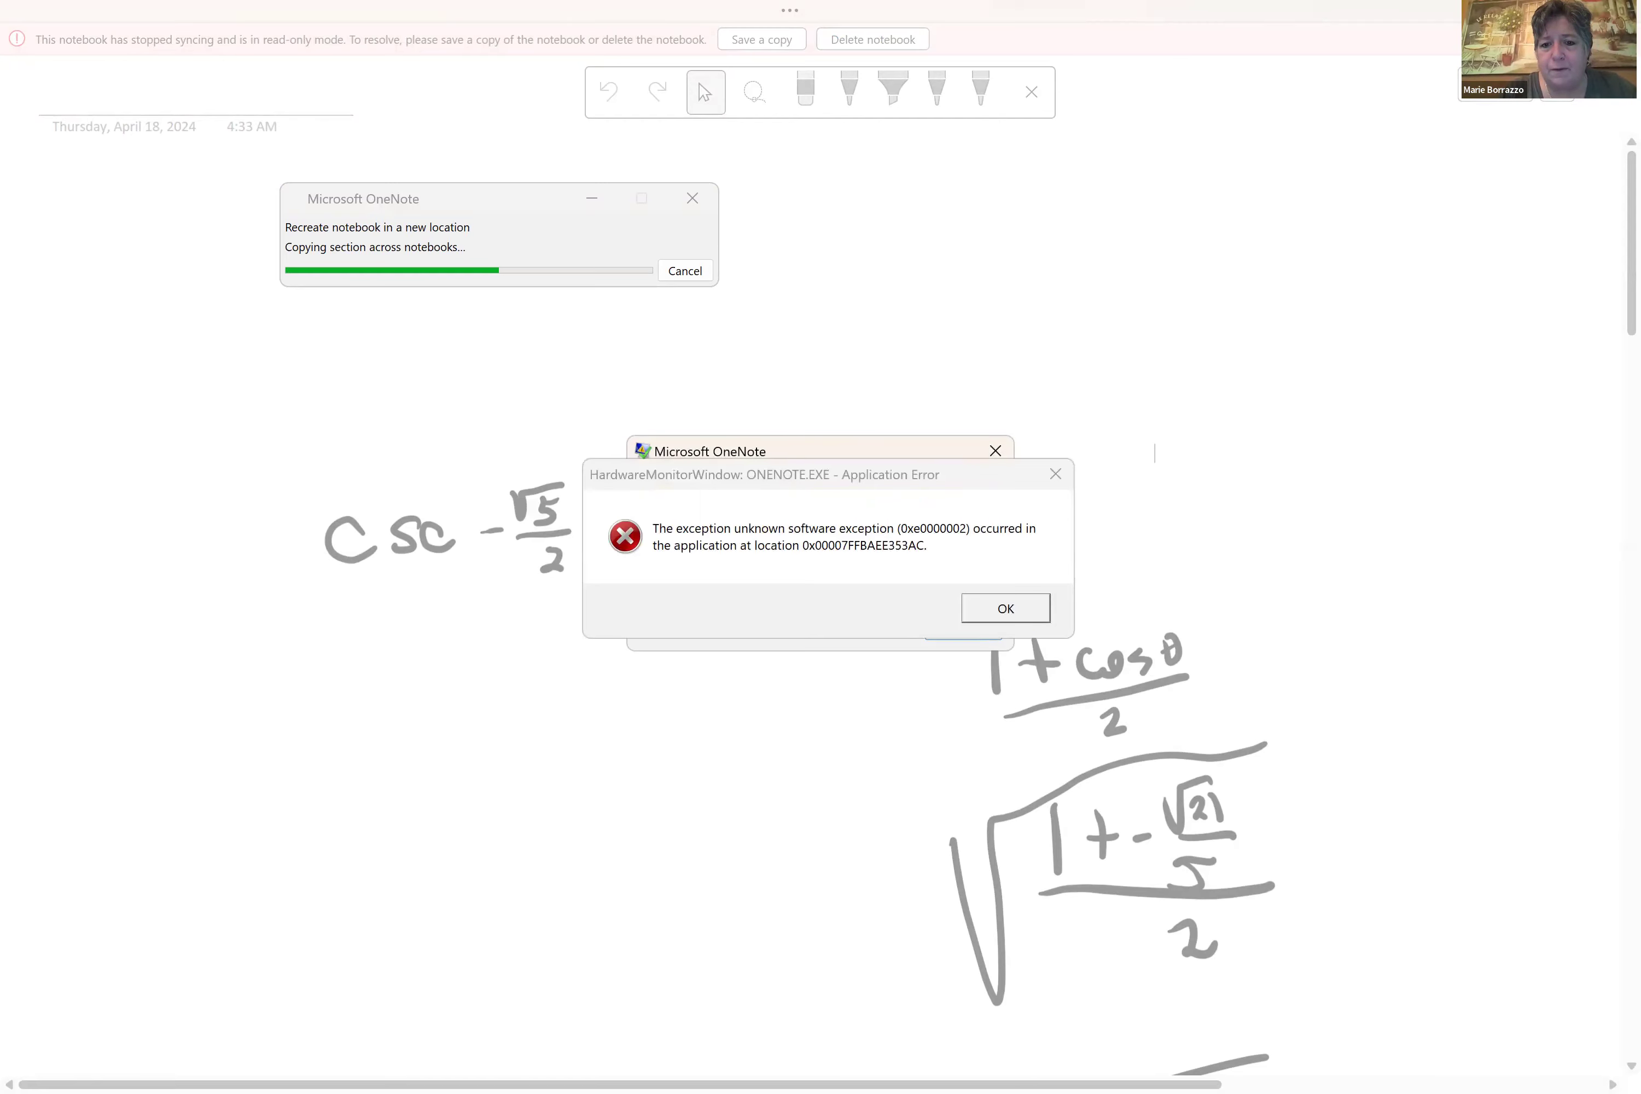
left_click(996, 608)
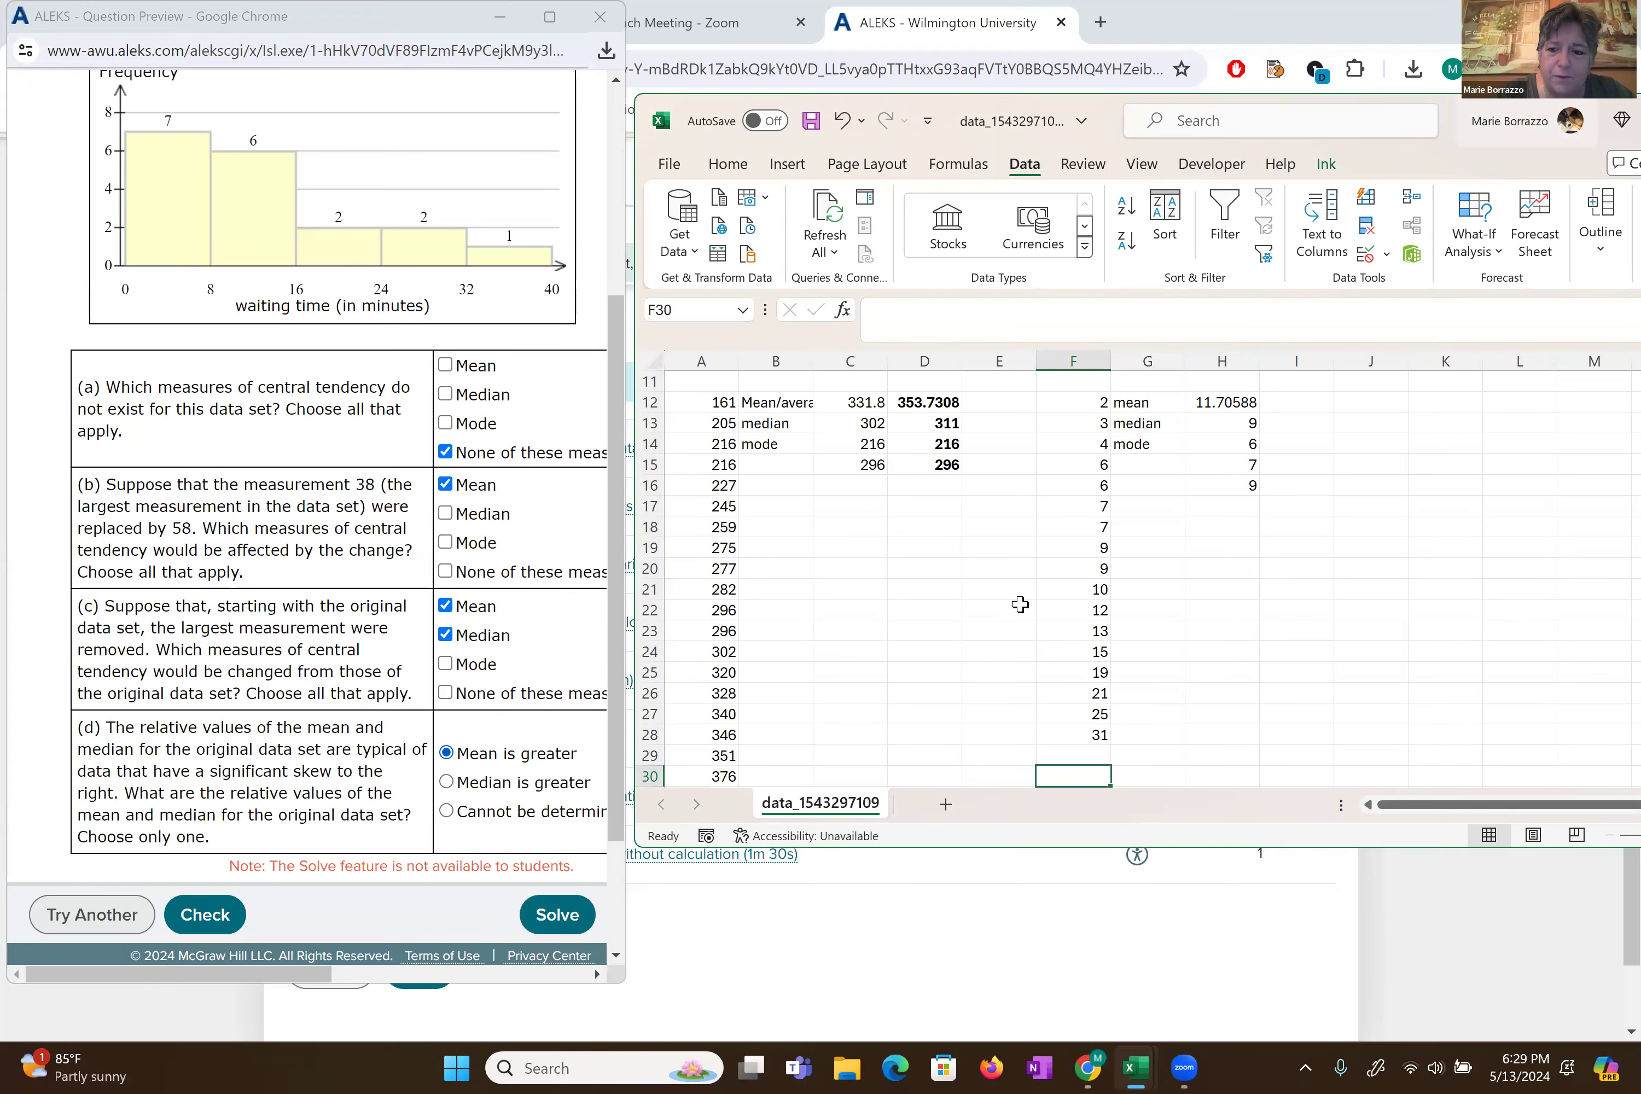
- Enter the labels "mode", "Median" and "mean" in worksheet cells H23, I23 and J23
left_click(1222, 630)
type("mode")
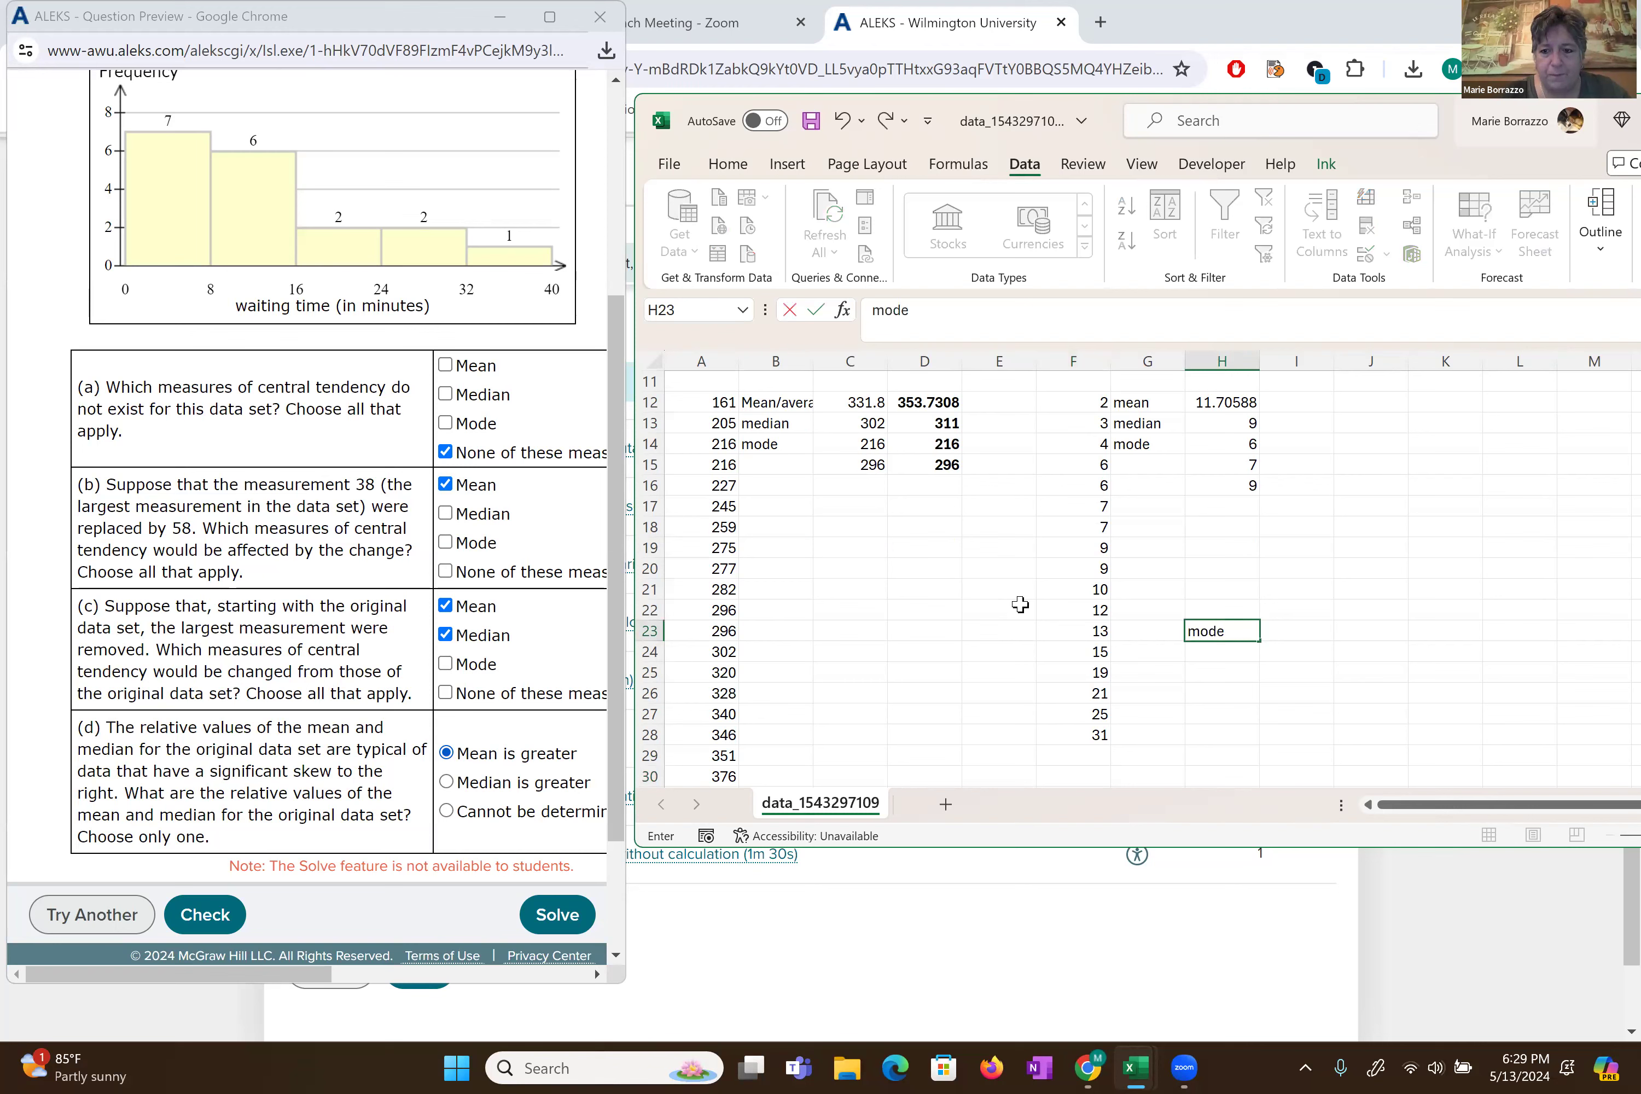
key("Tab")
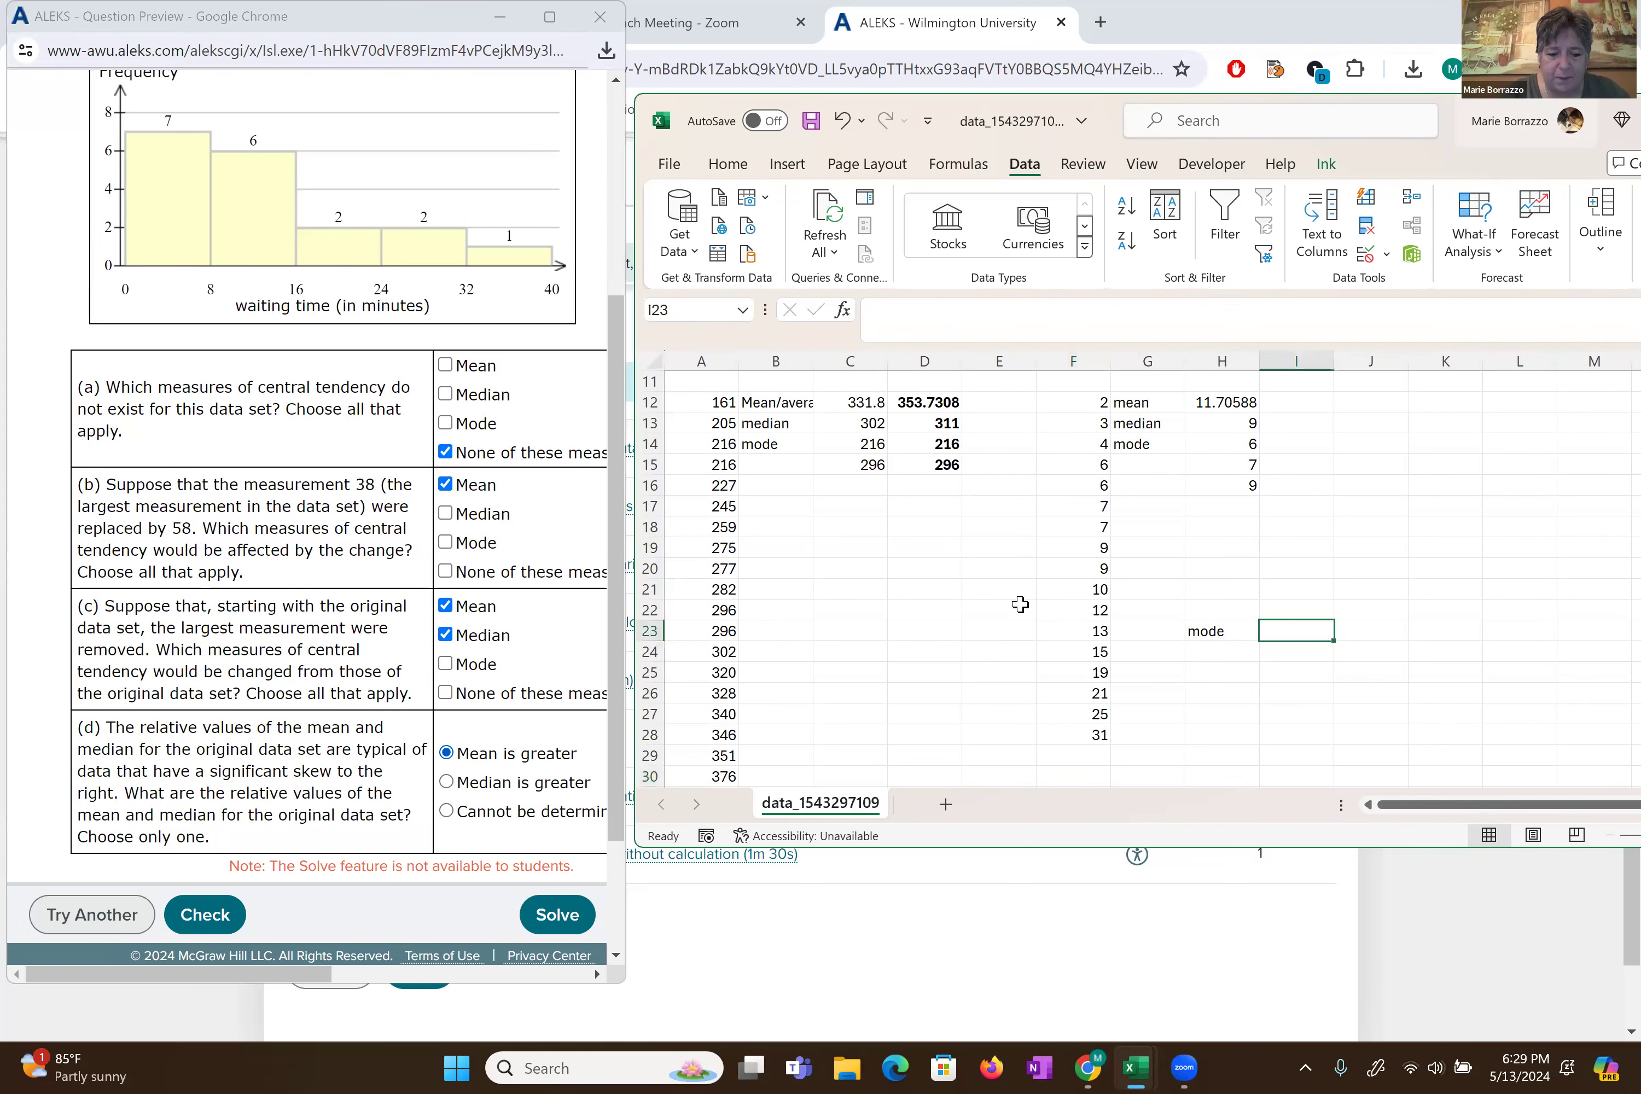
type("Median")
key("Tab")
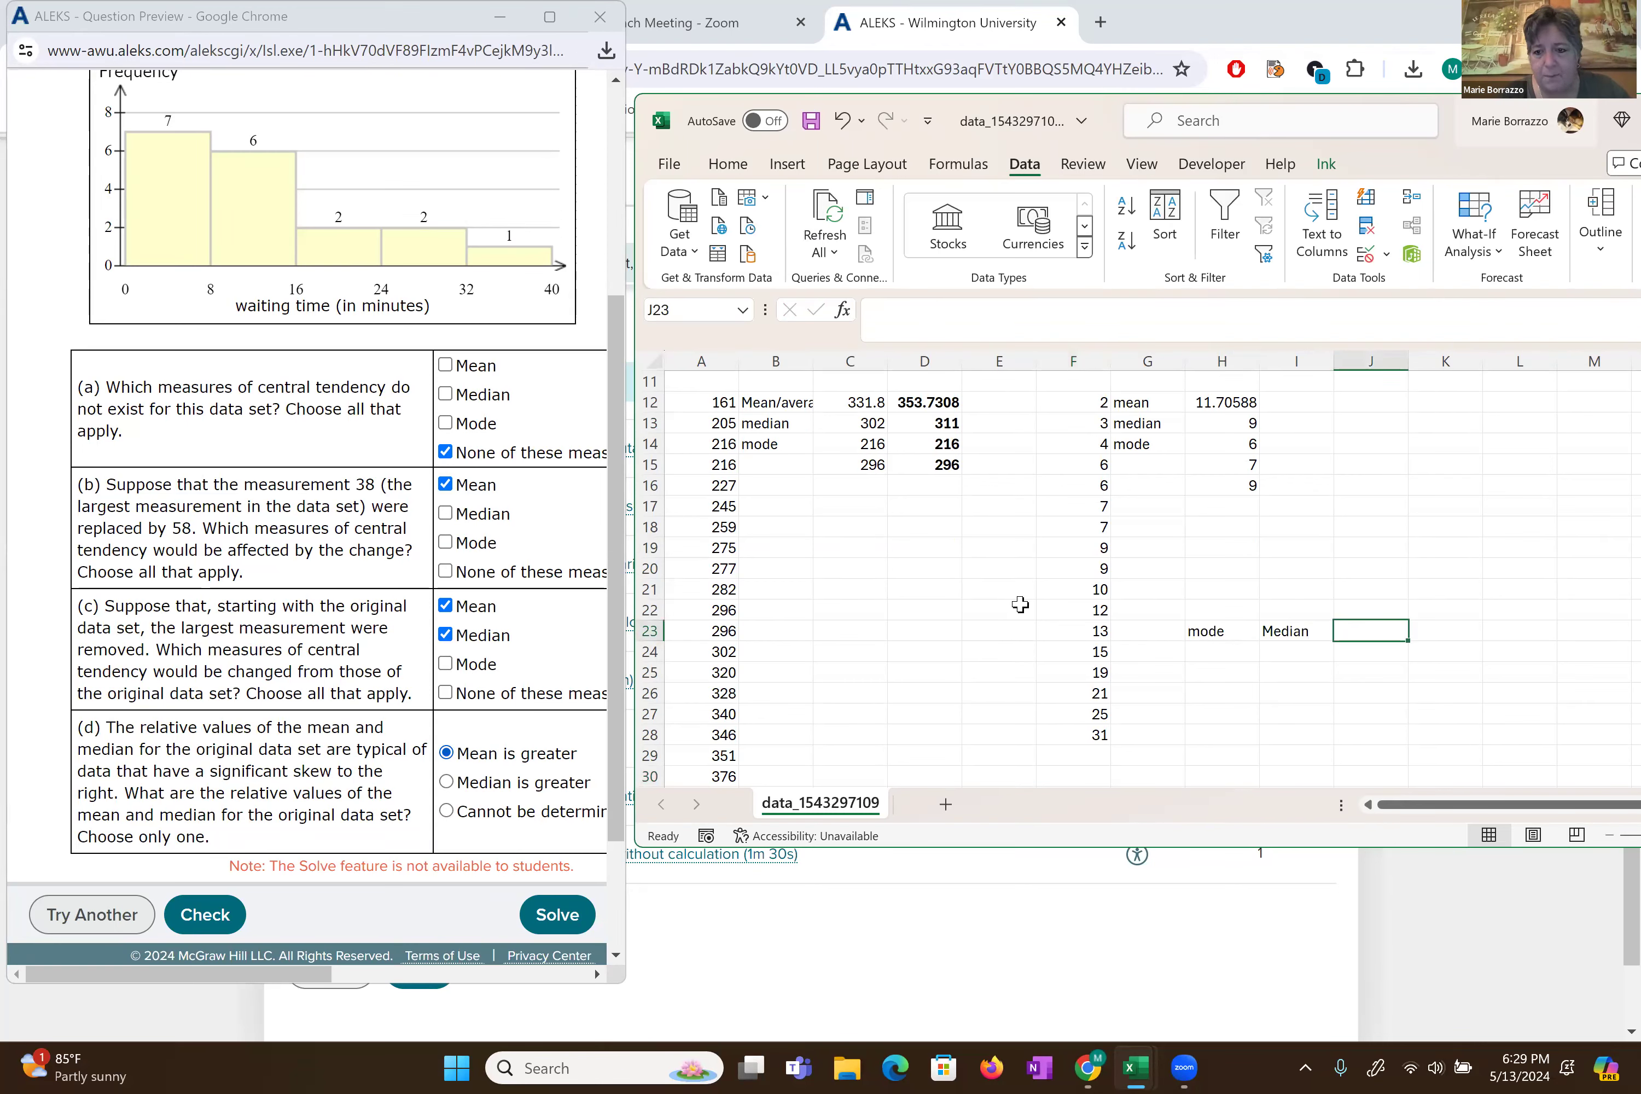
type("mean")
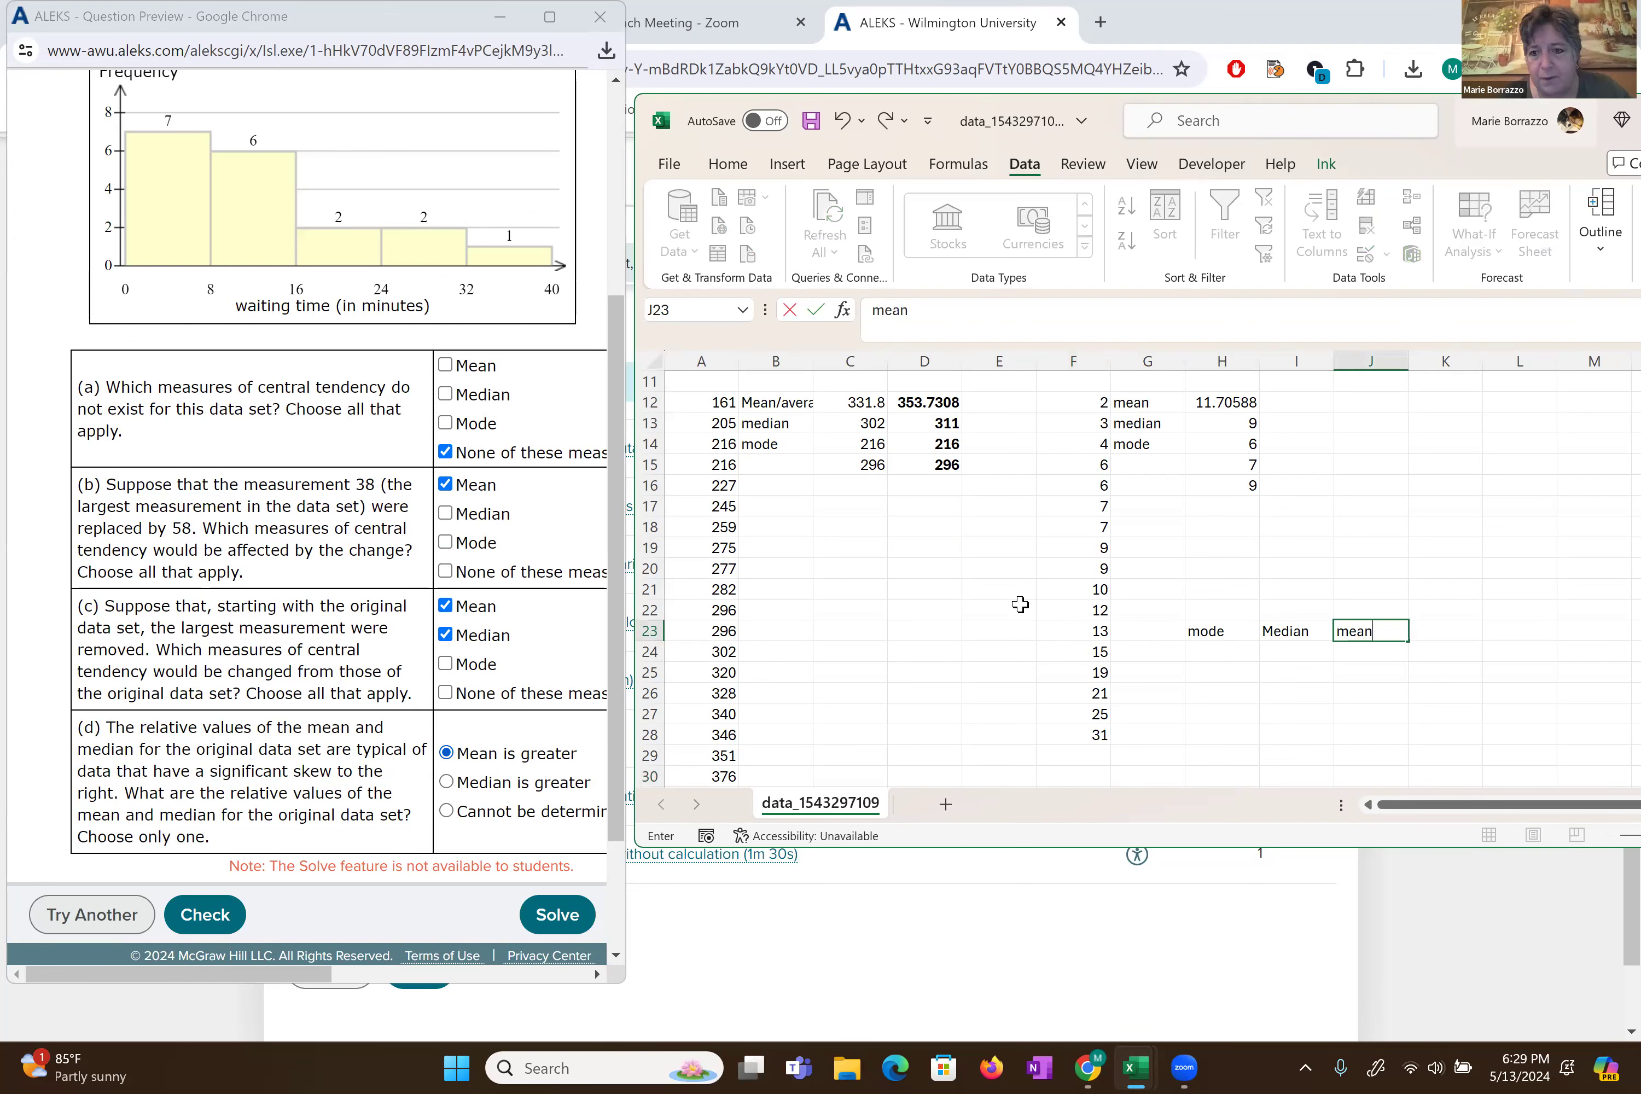
key("Tab")
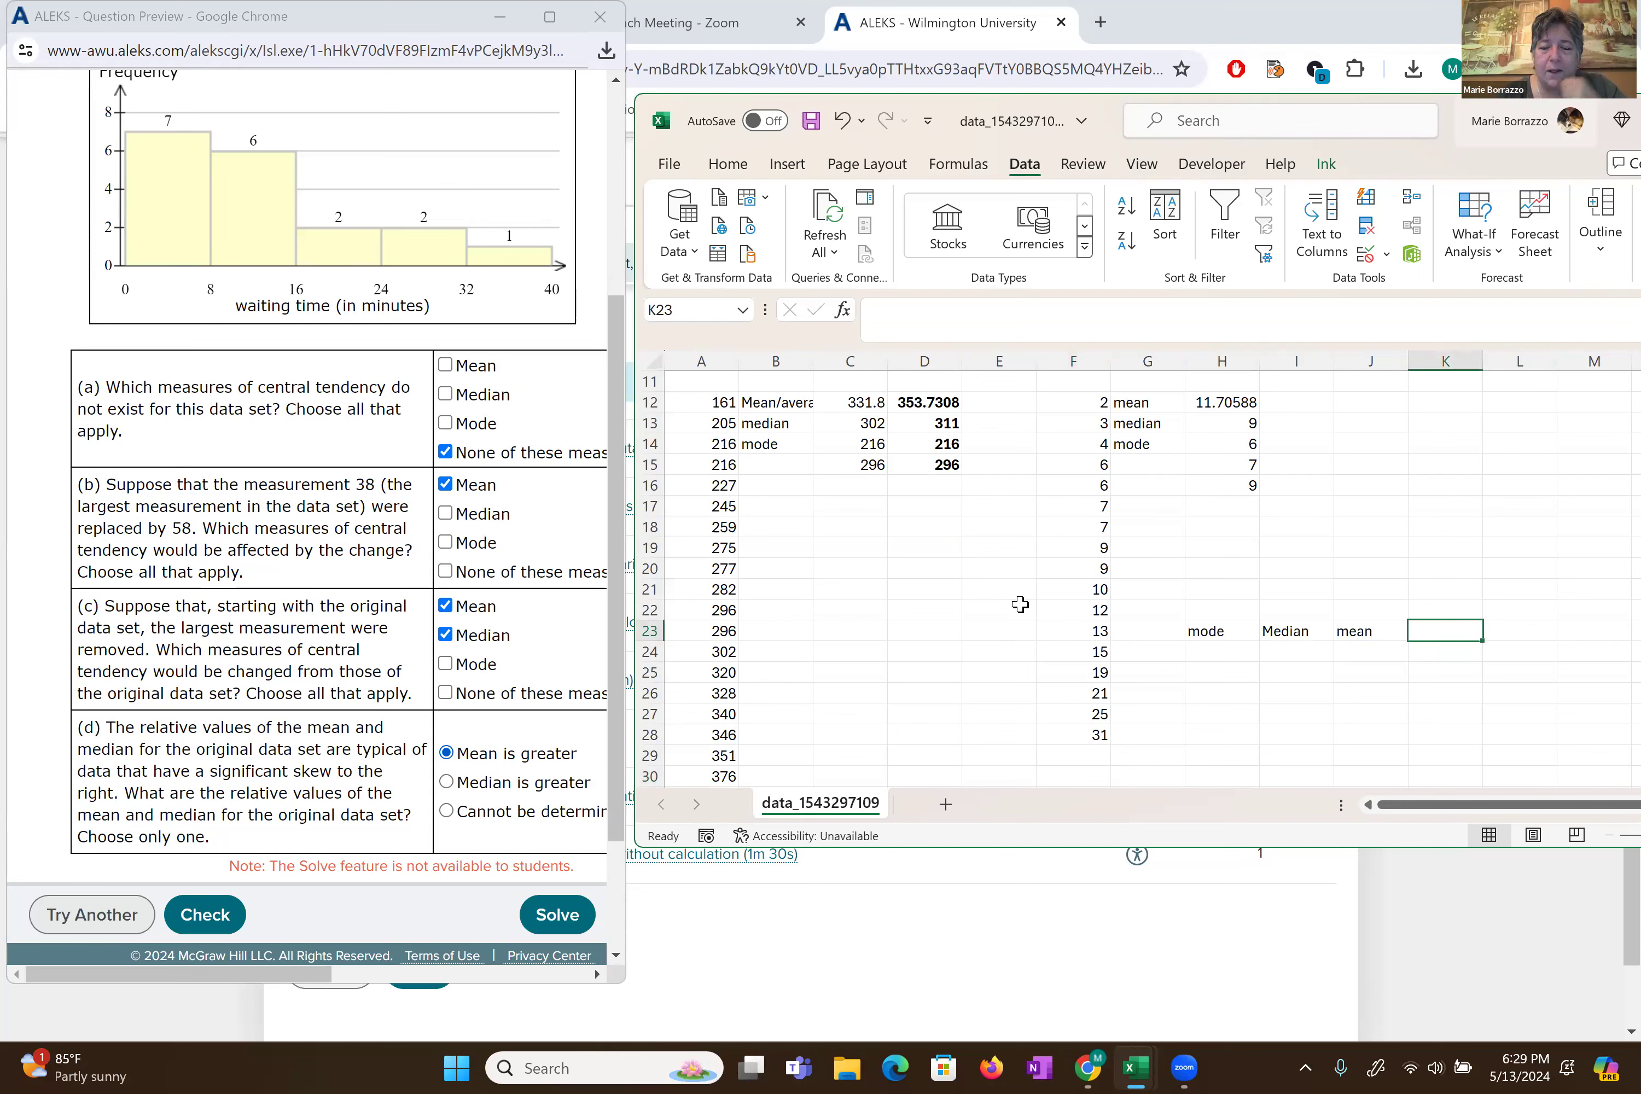
- Enter the labels "mode" in N23, "Median" in M23 and "mean" in L23 for the reversed order
key("Right")
scroll(1020, 604, "right", 2)
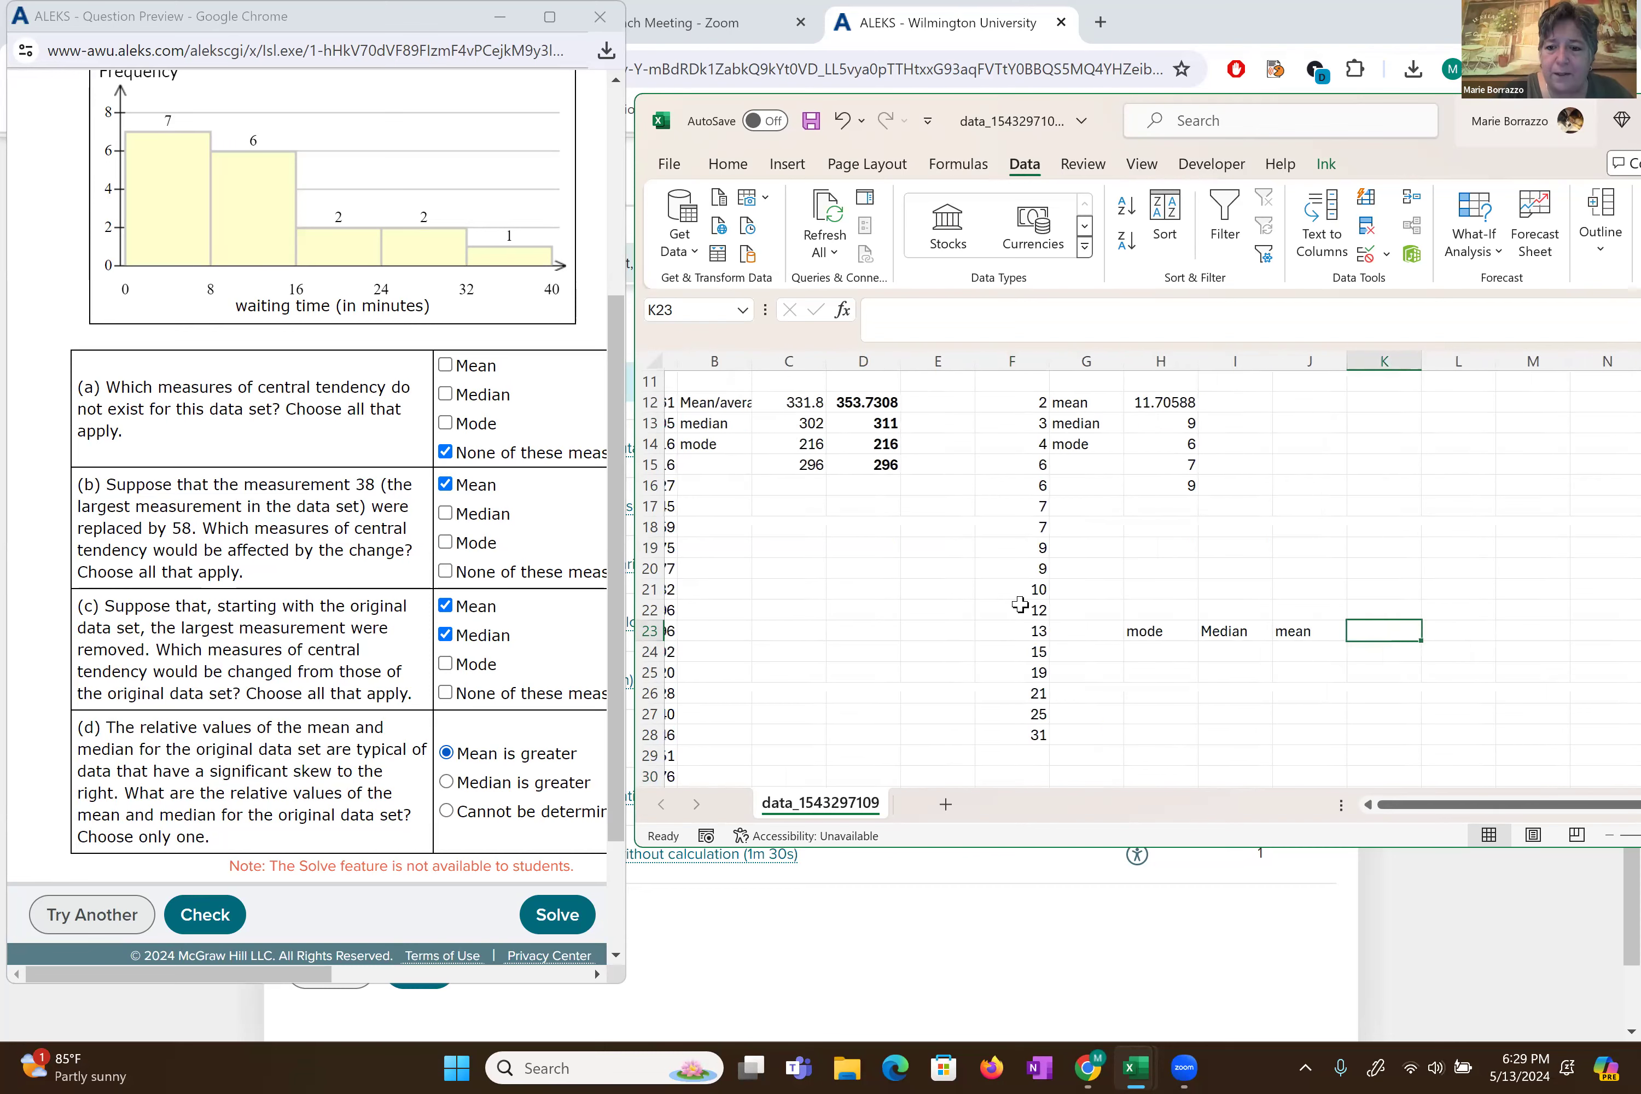
key("Right")
key("Right")
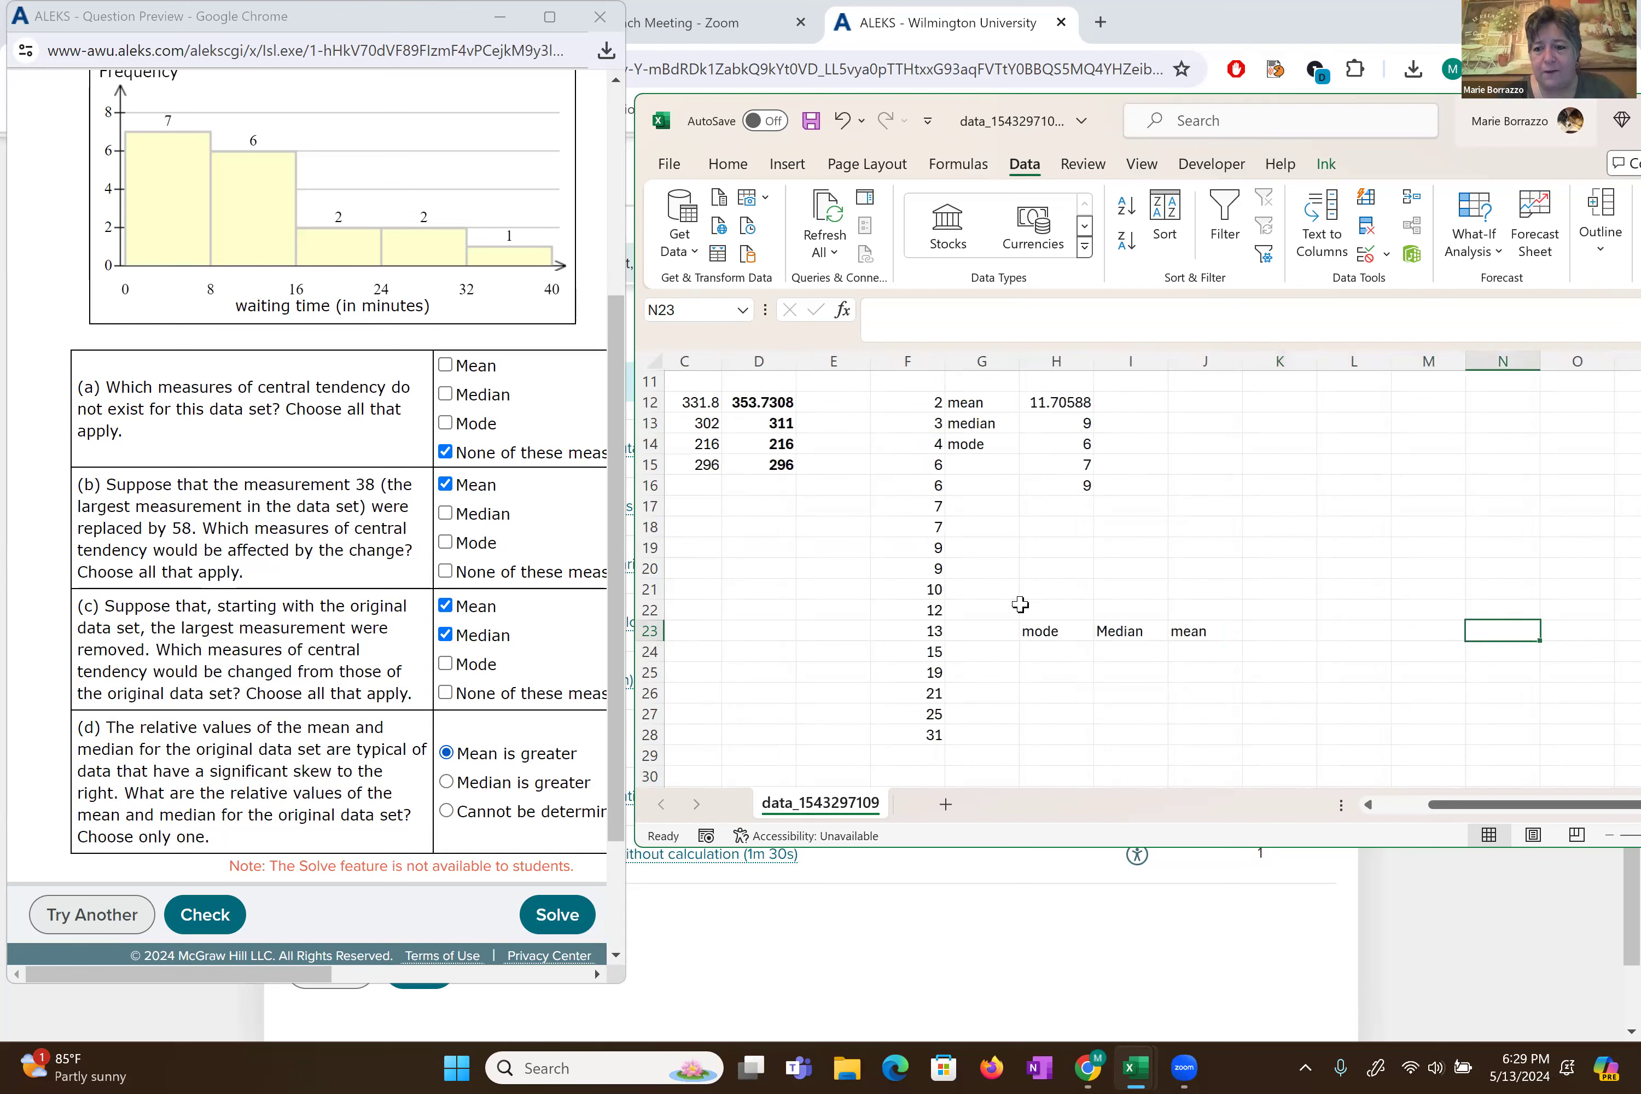
type("mode")
key("Left")
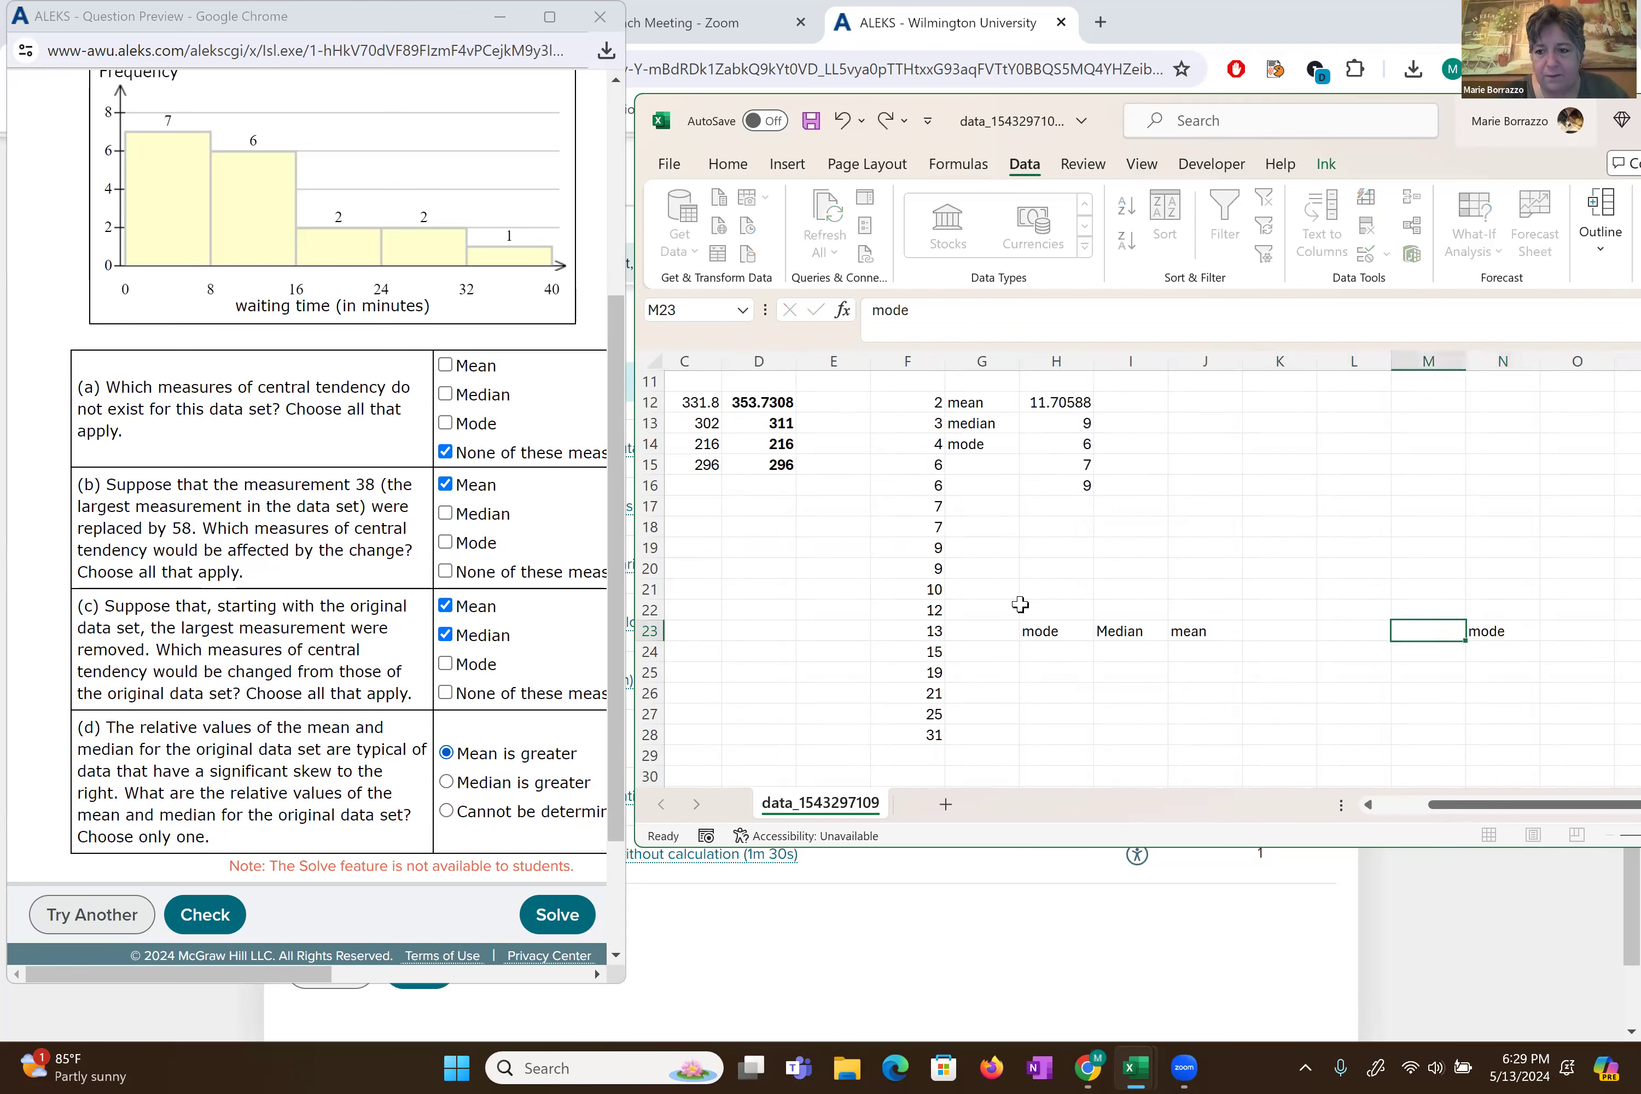
type("Median")
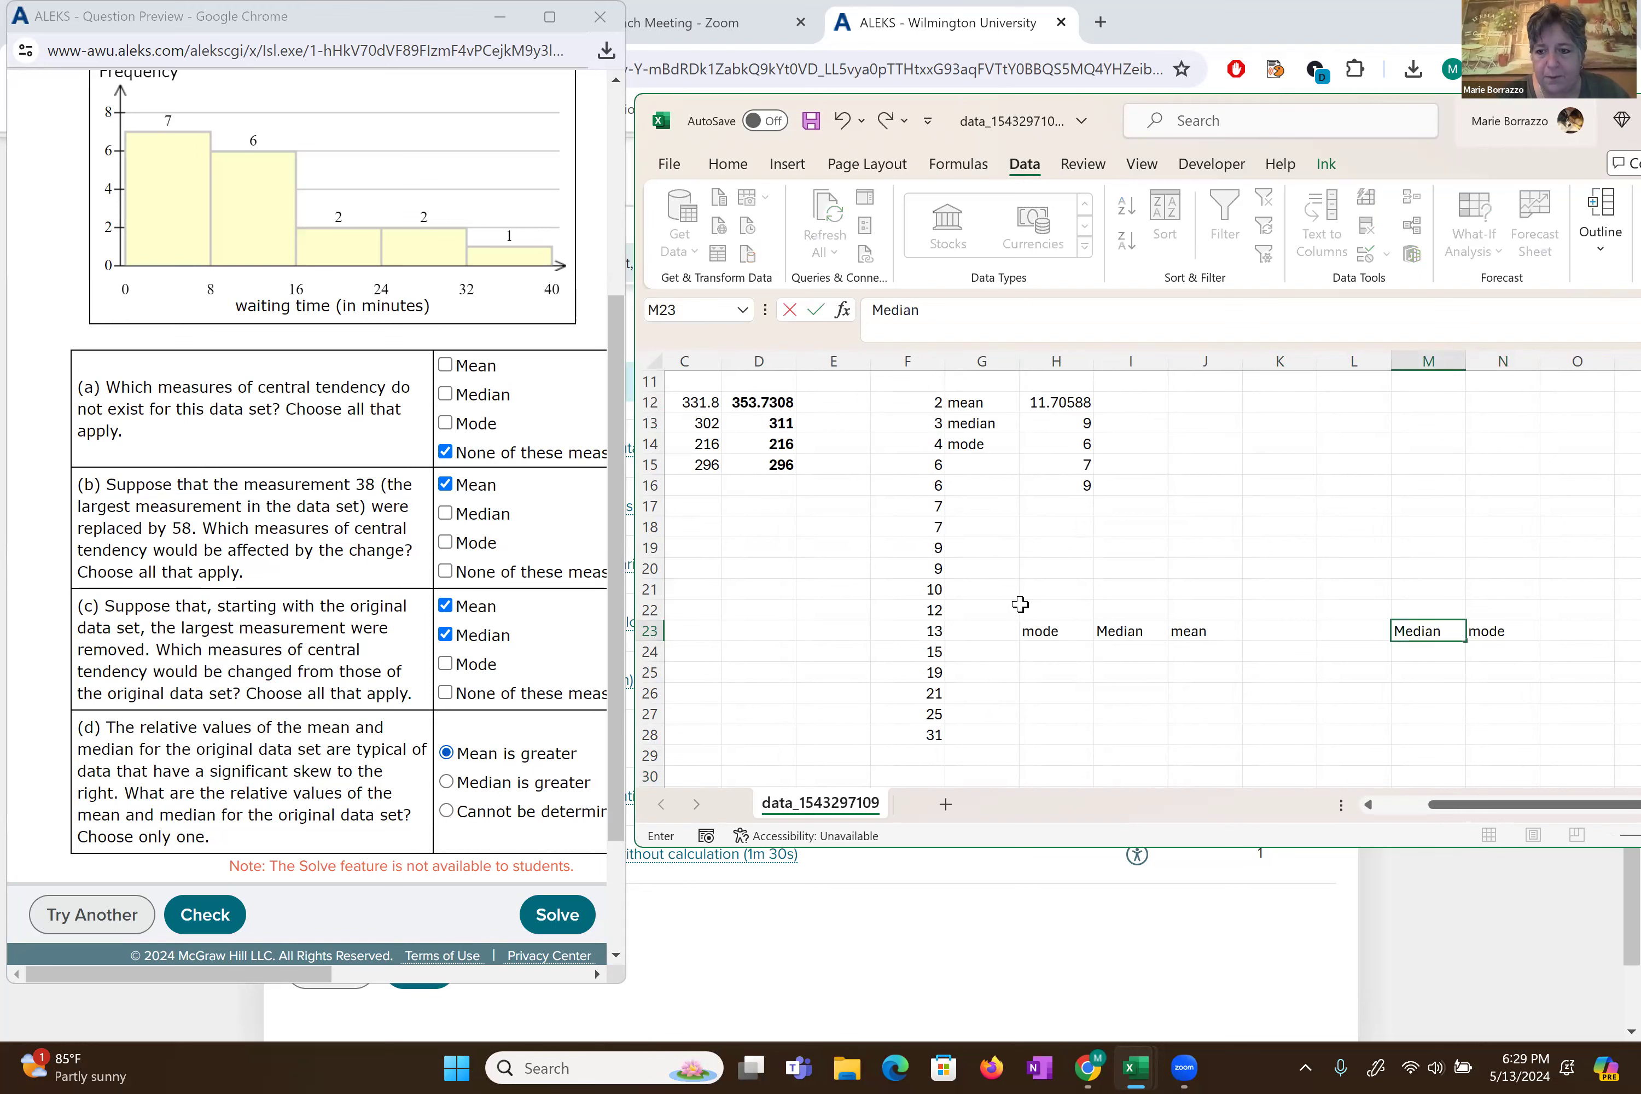
key("Left")
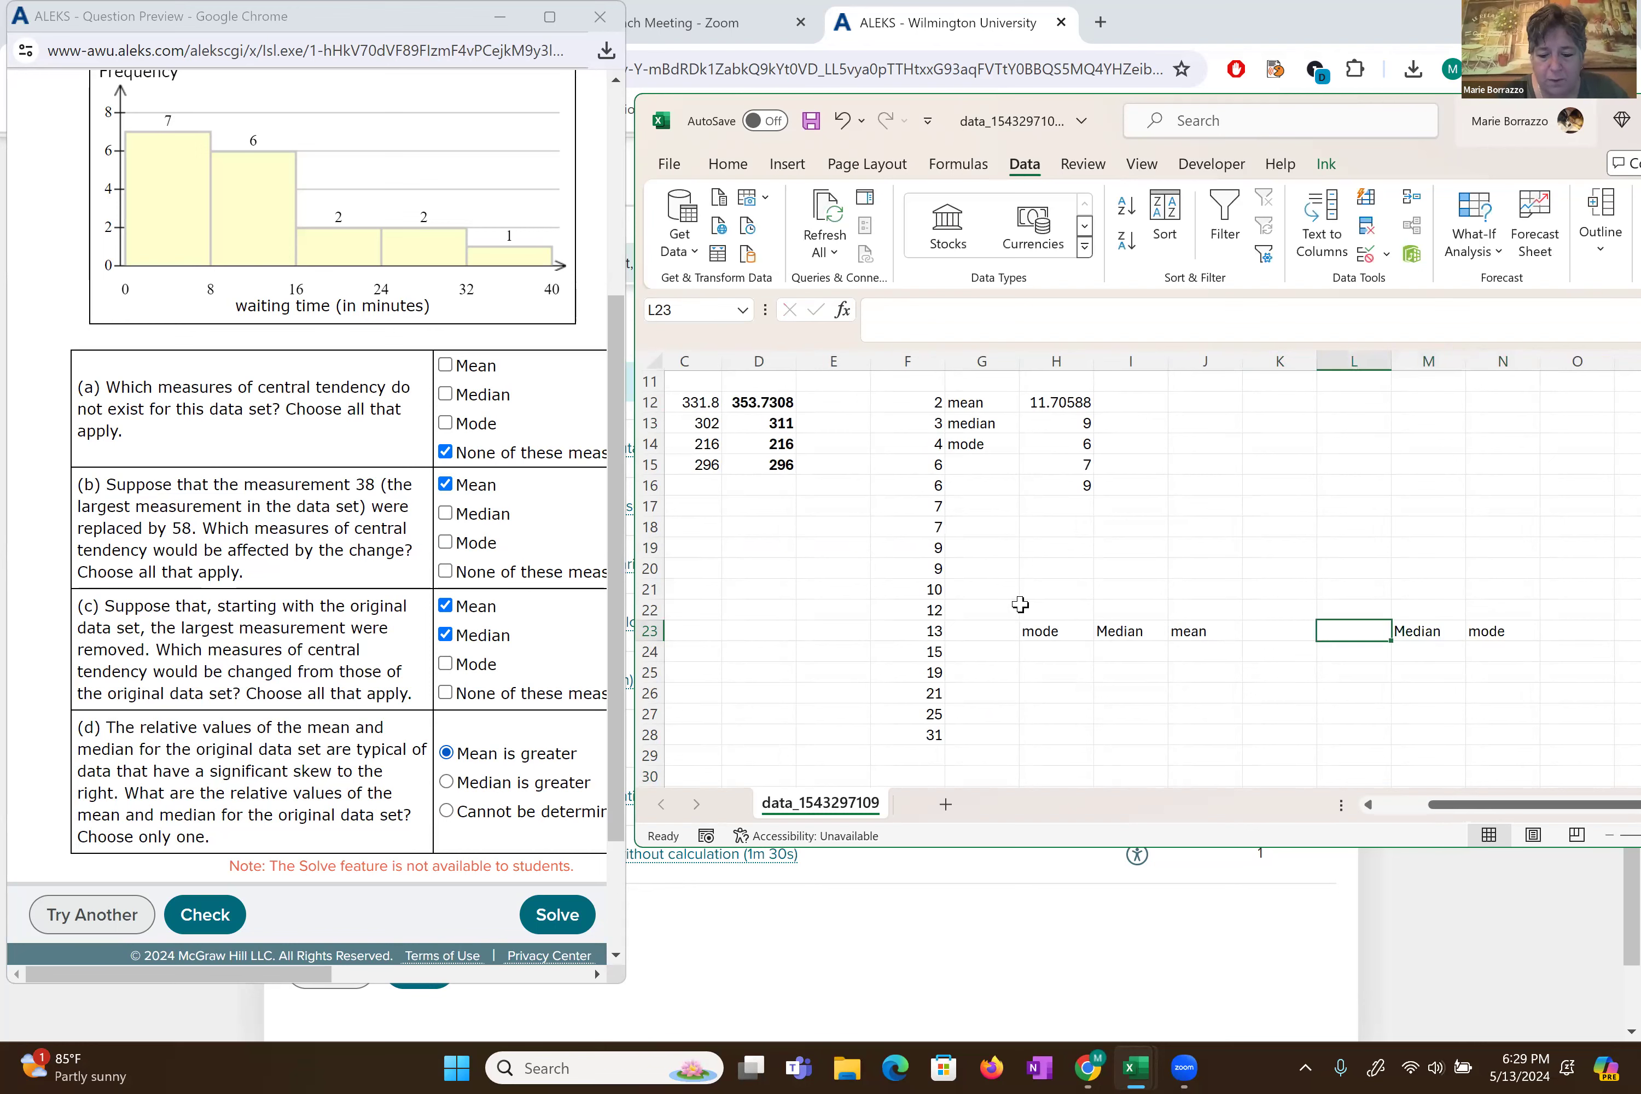
type("mean")
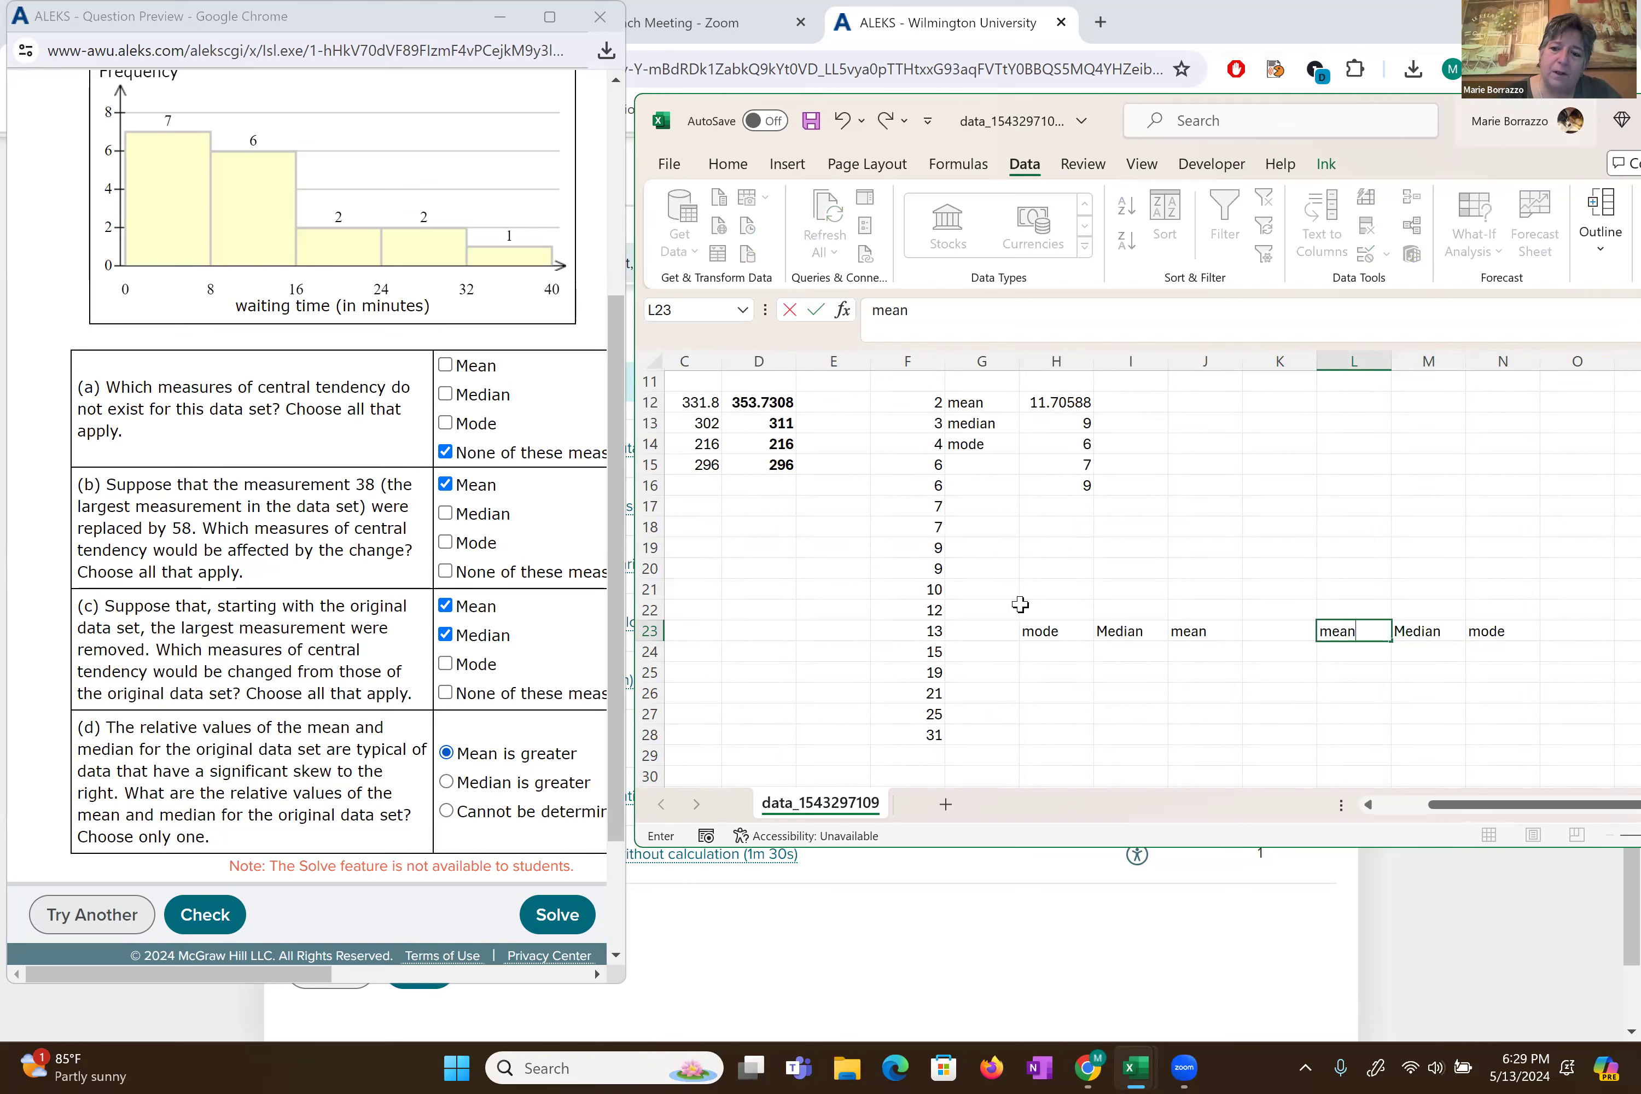
- List the labels "mean", "median" and "mode" down cells K19 to K21
key("Left")
key("Up")
key("Up")
key("Up")
key("Up")
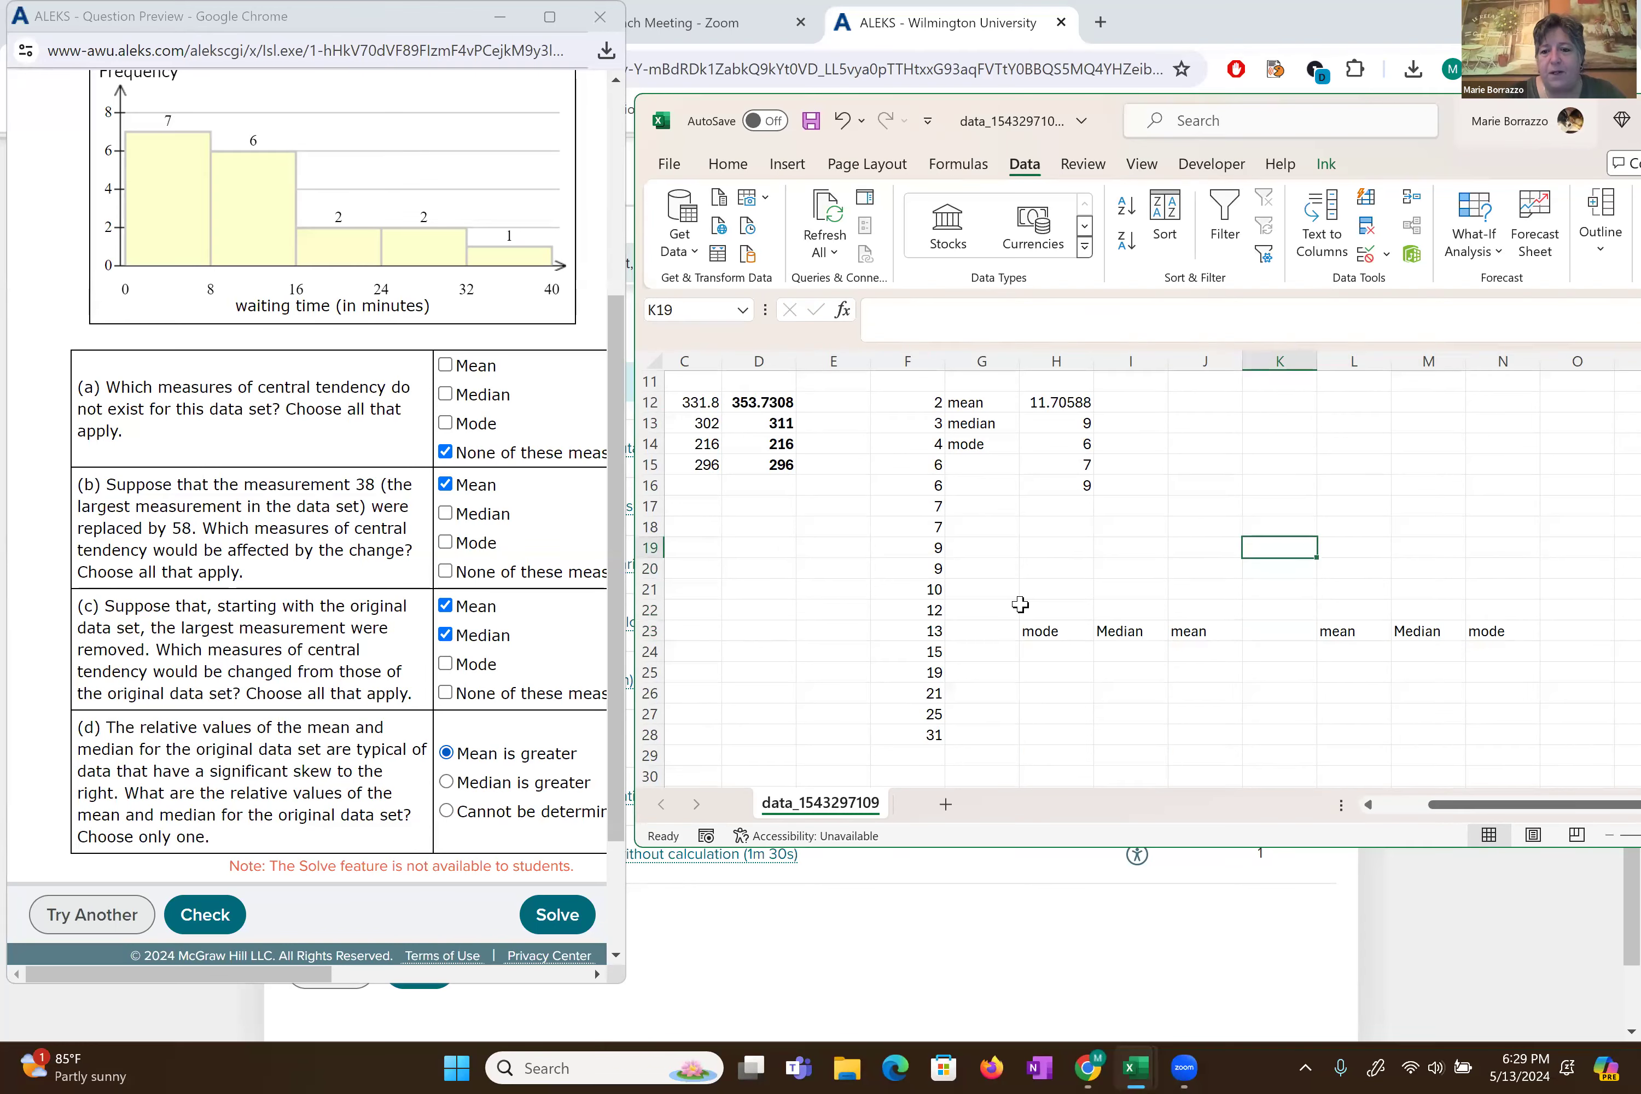
type("mean")
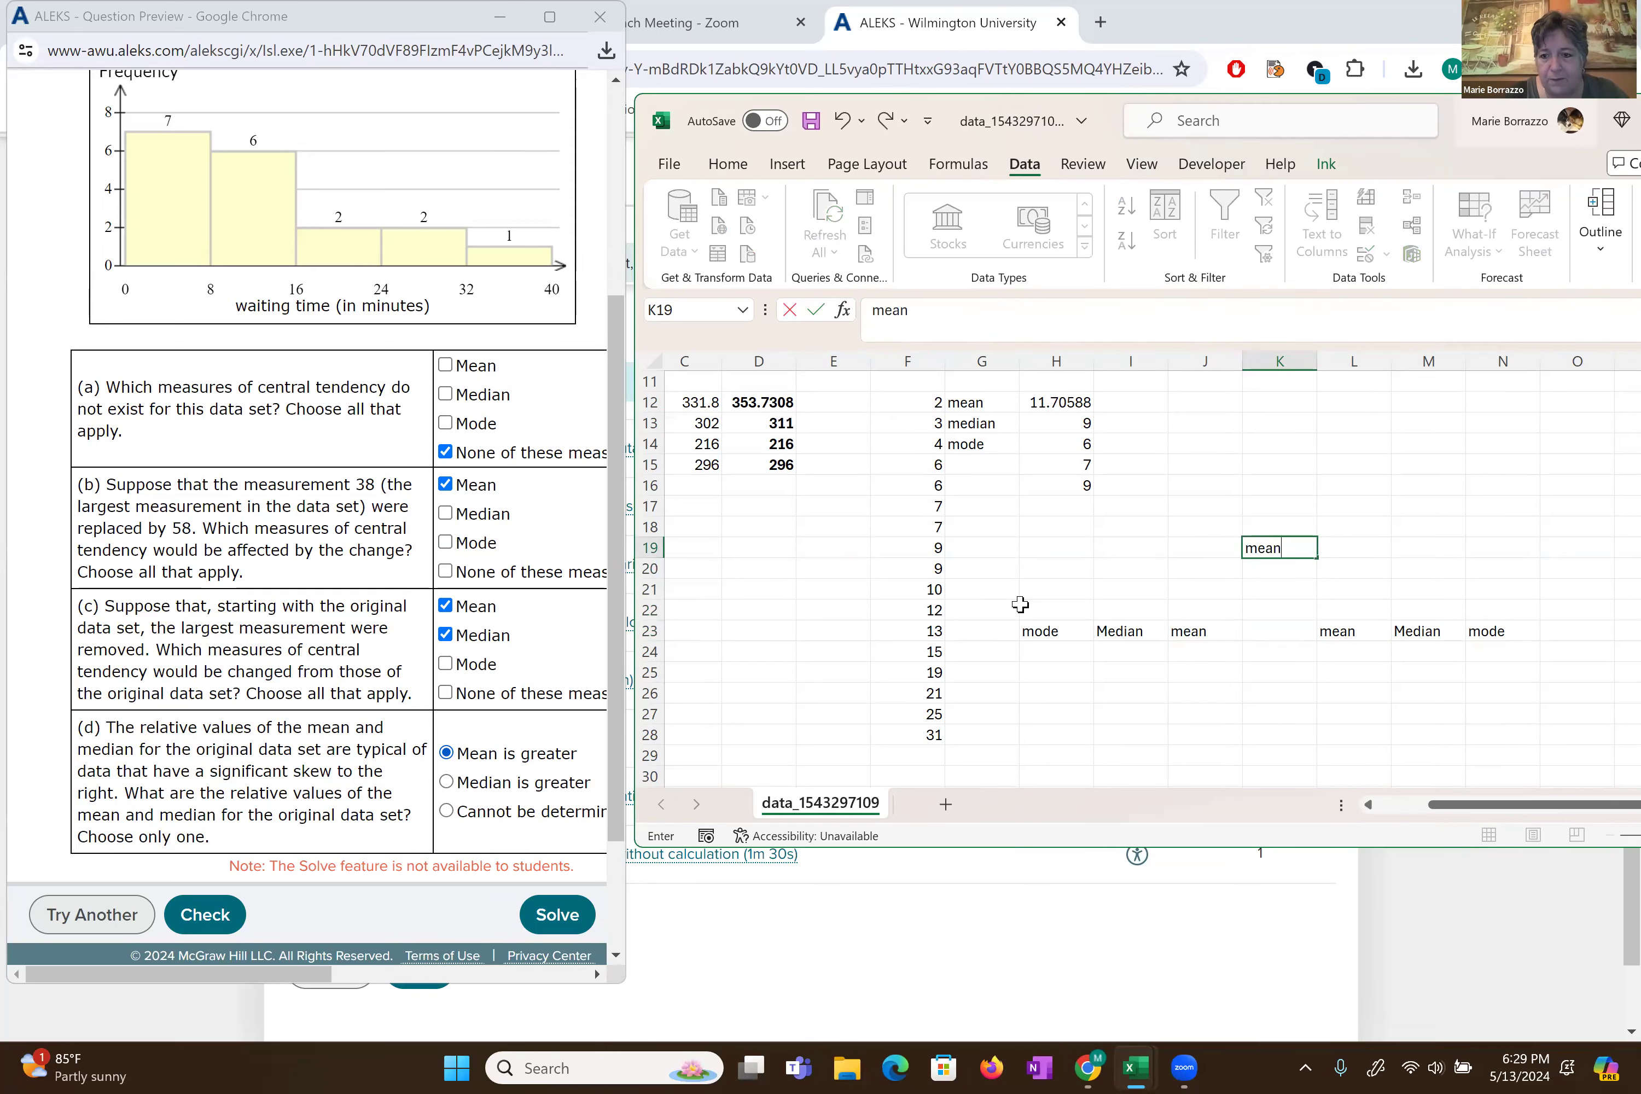
key("Return")
type("me")
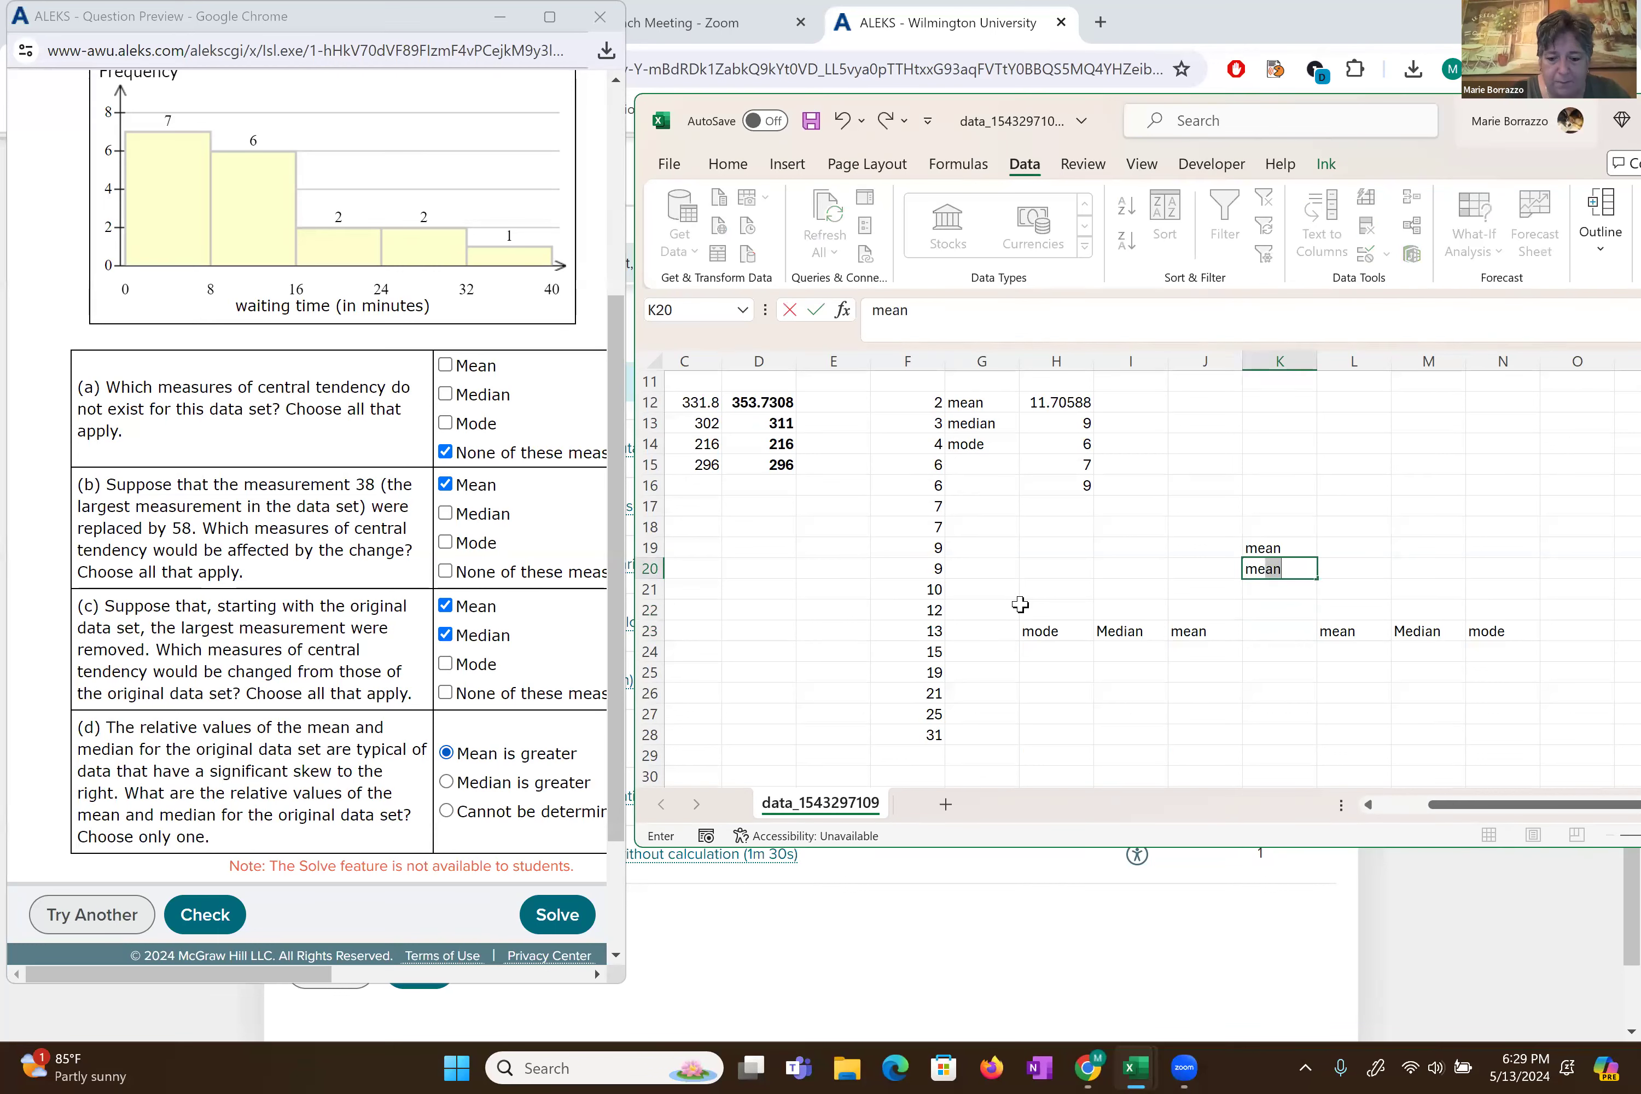
type("idan")
key("BackSpace")
key("BackSpace")
key("BackSpace")
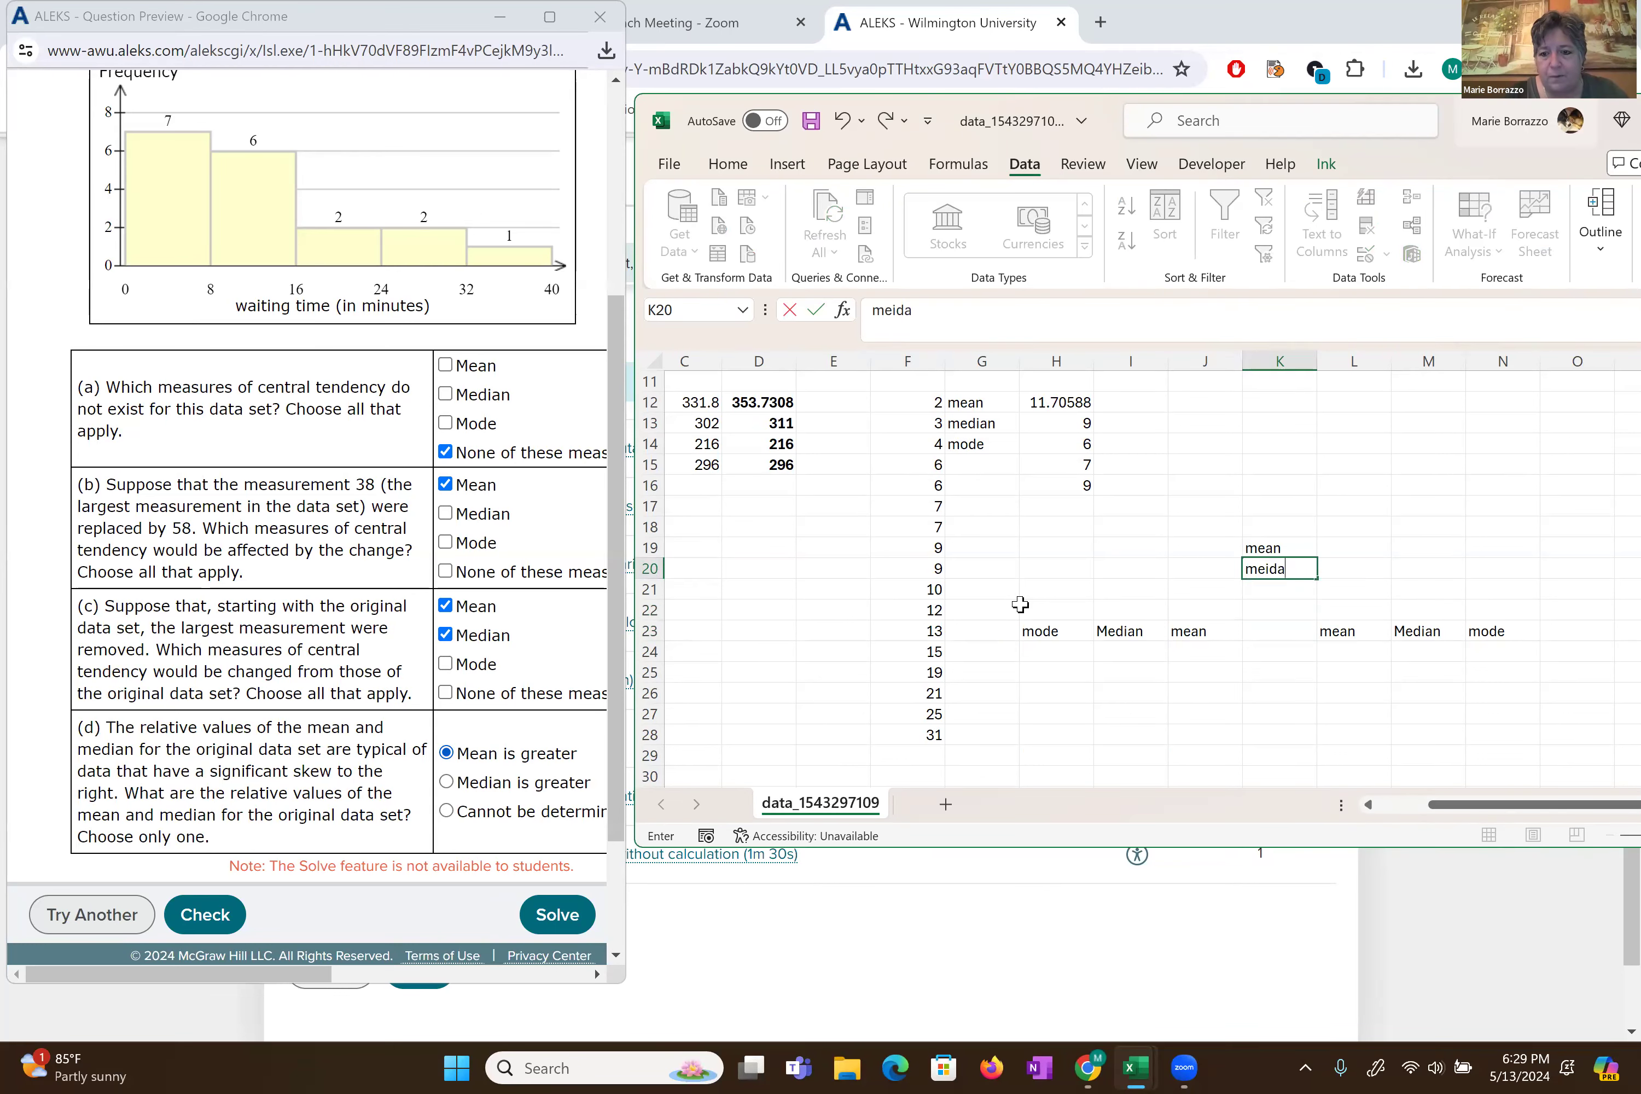
key("BackSpace")
key("BackSpace")
type("edian")
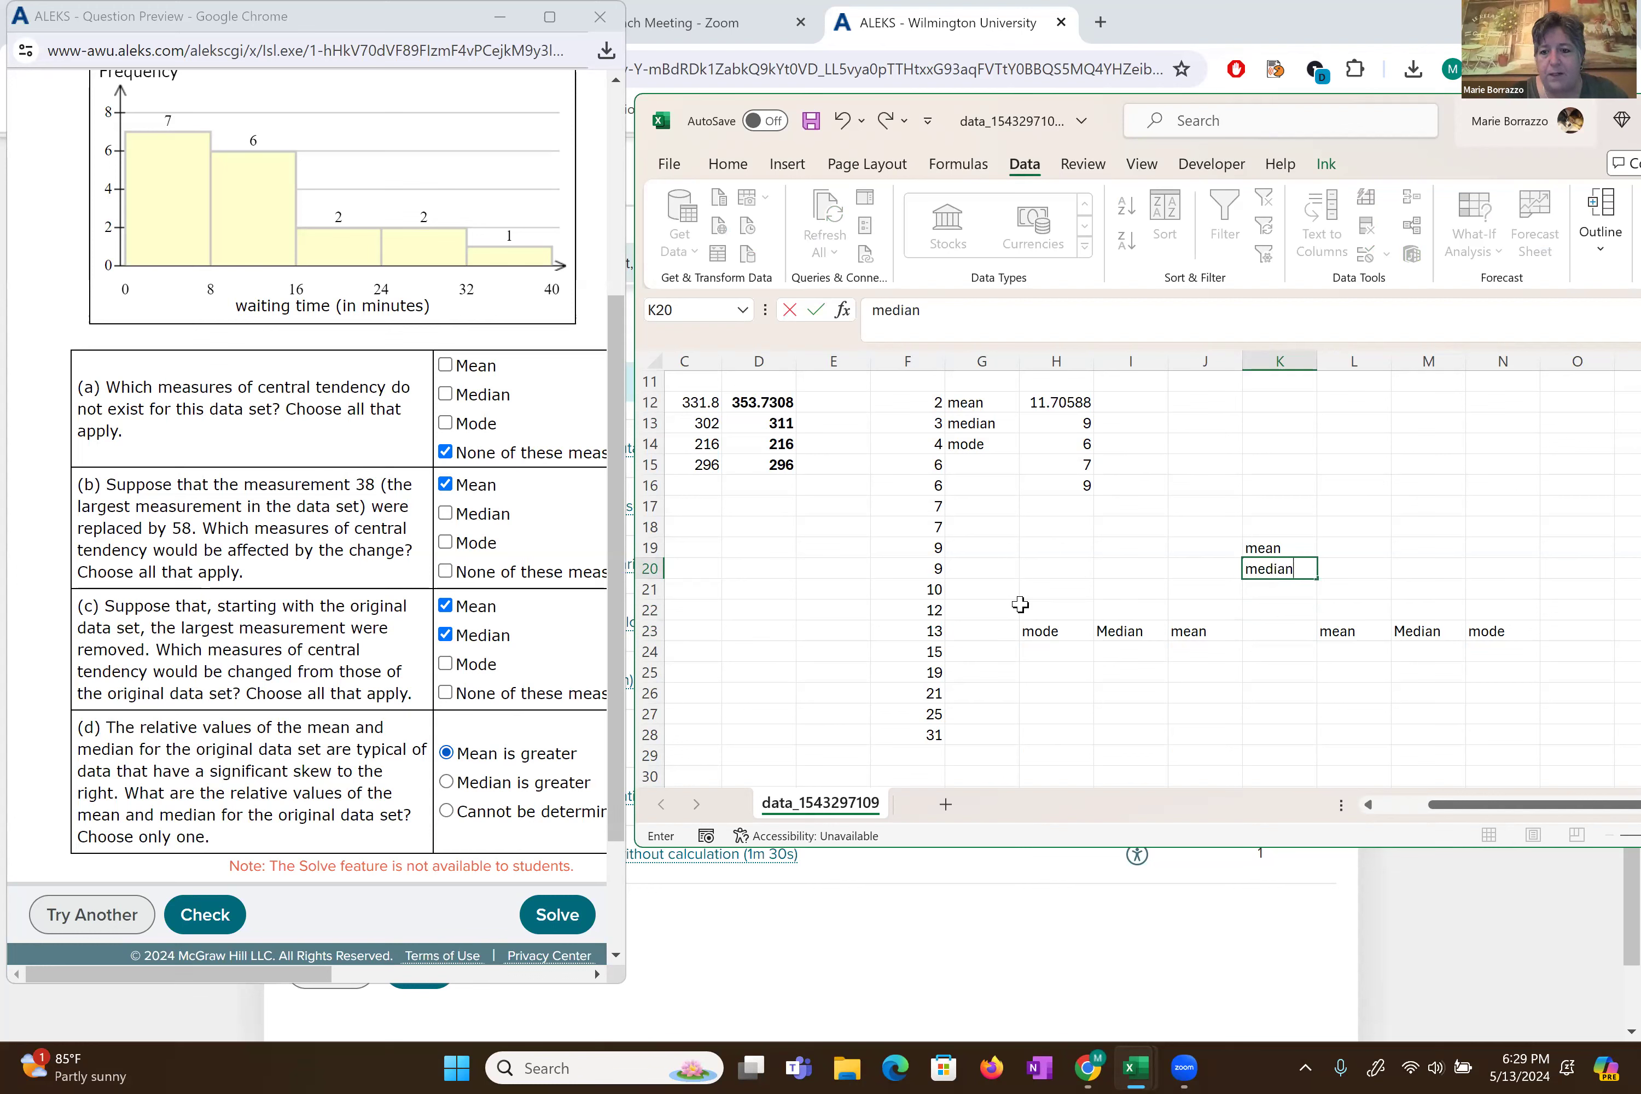
key("Return")
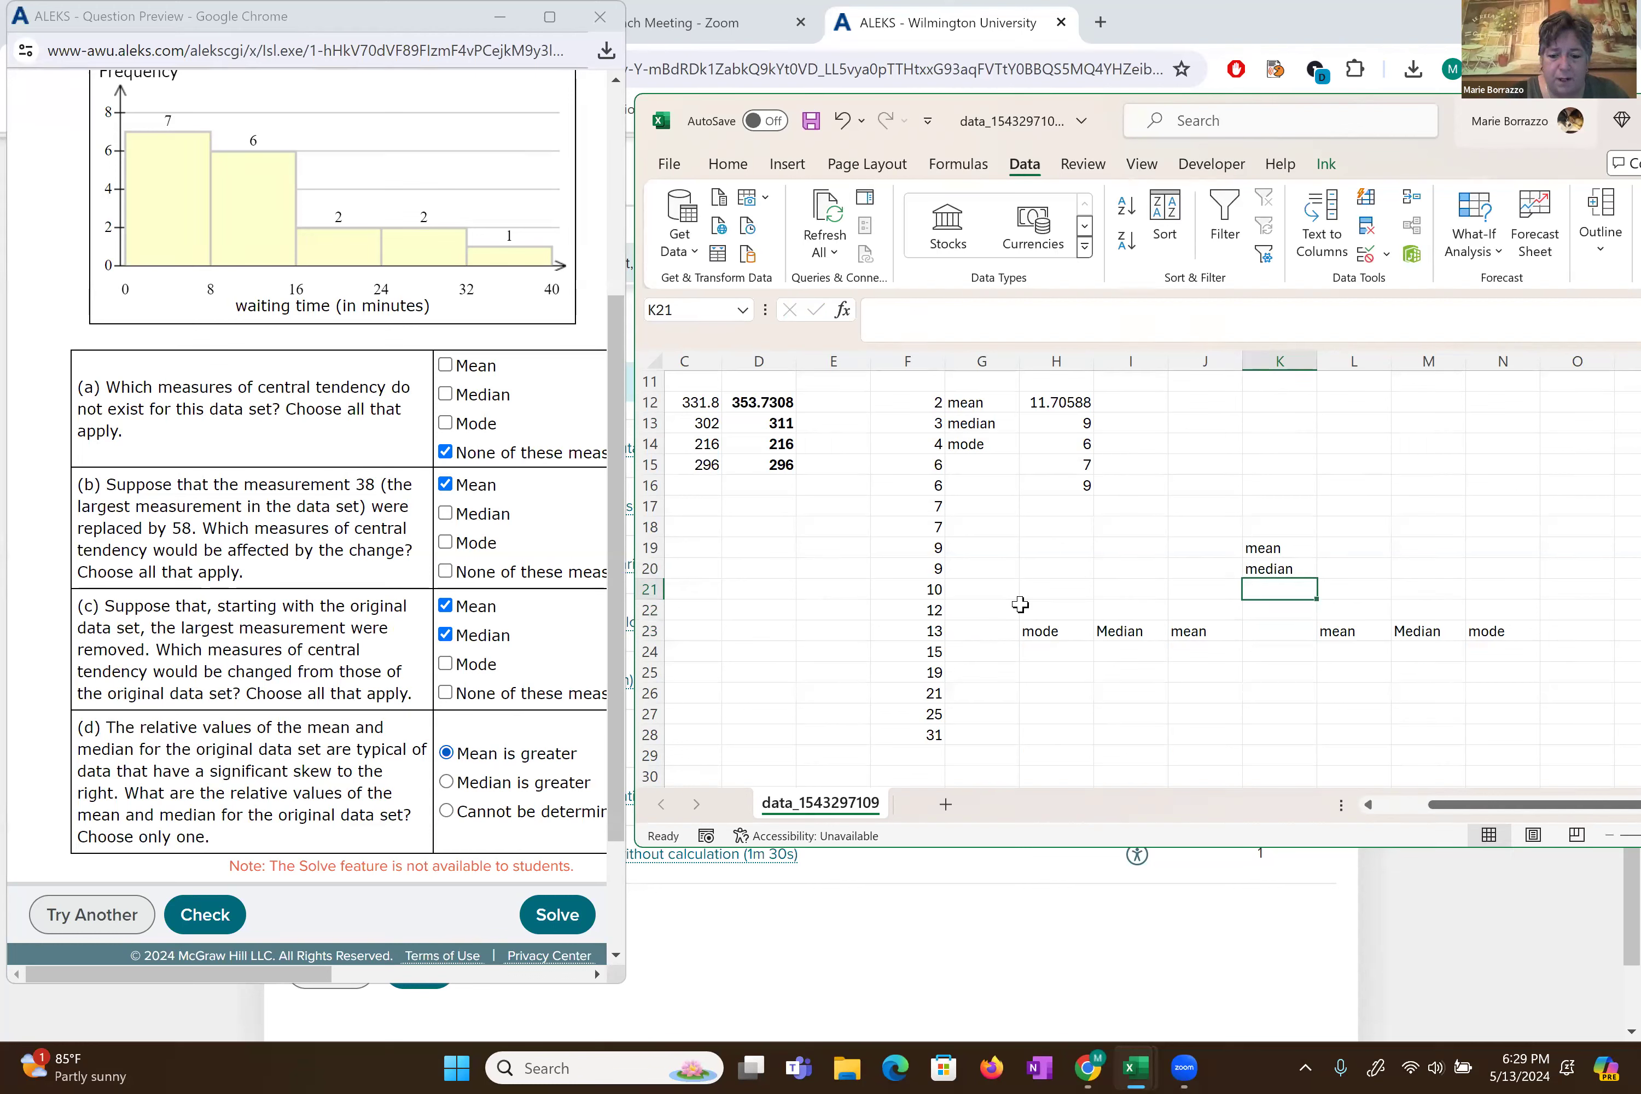
type("mode")
key("Return")
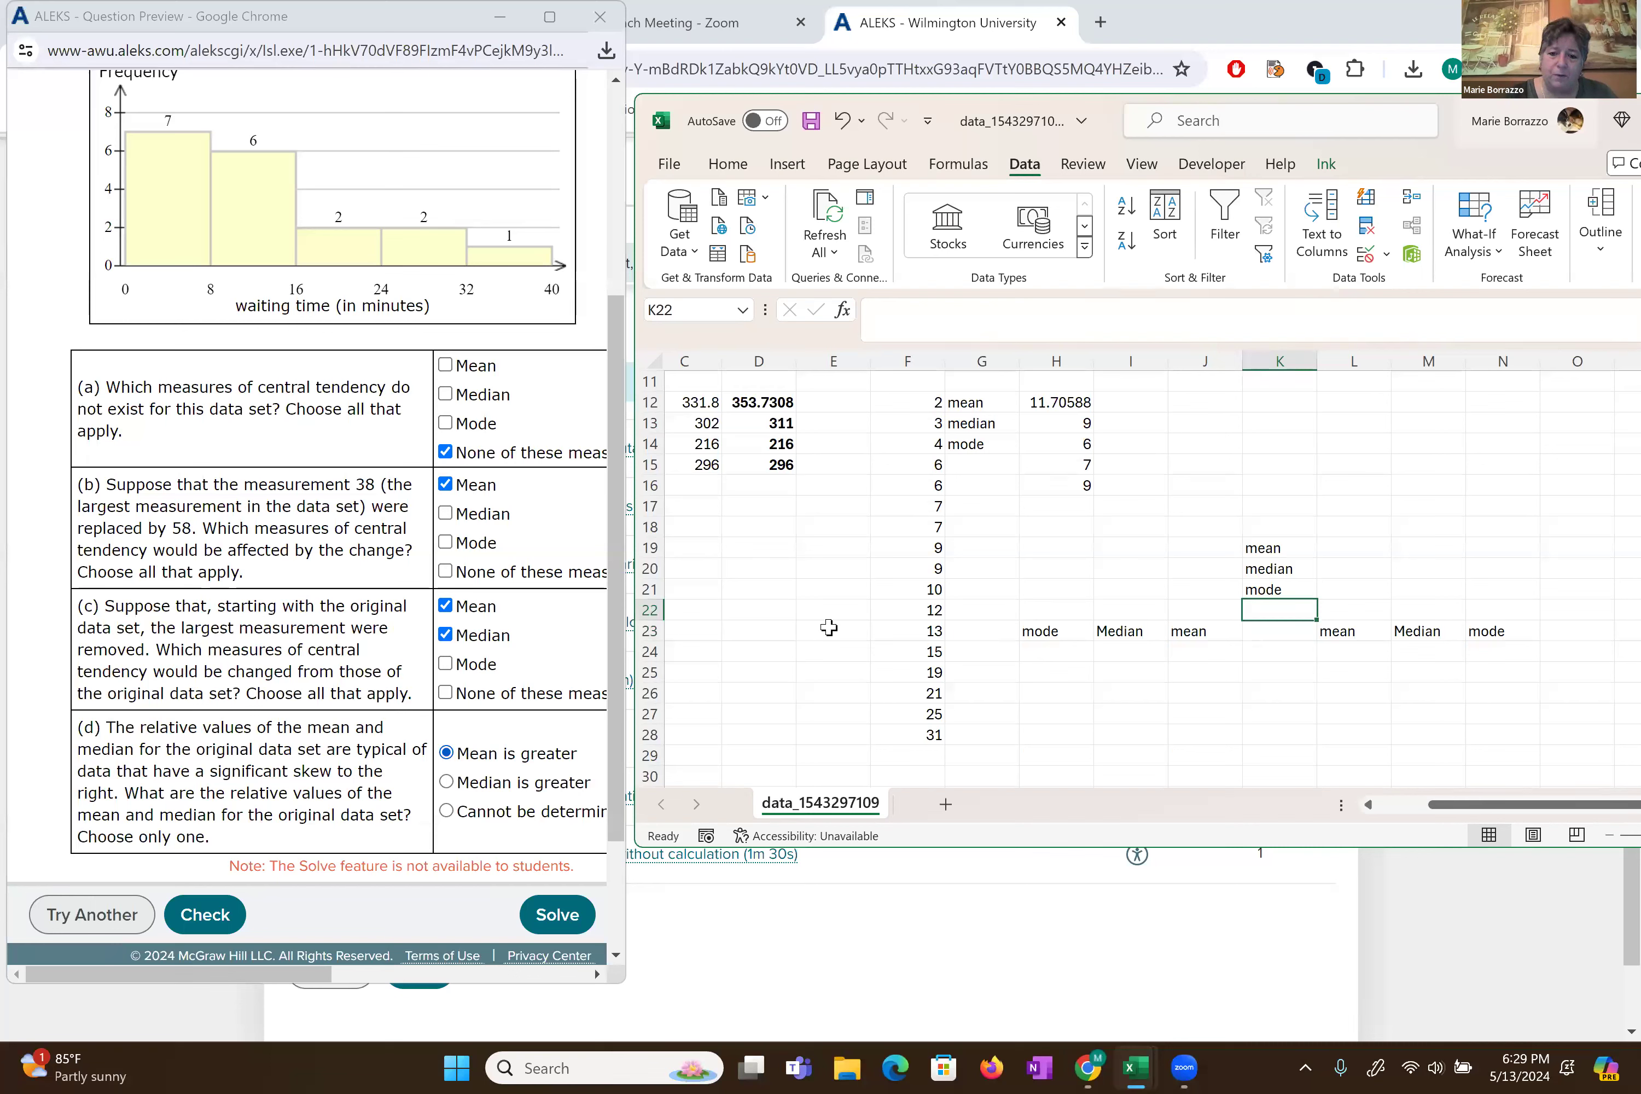
- Label the two orderings by entering "right" in H21 and "left" in N21
left_click(1062, 592)
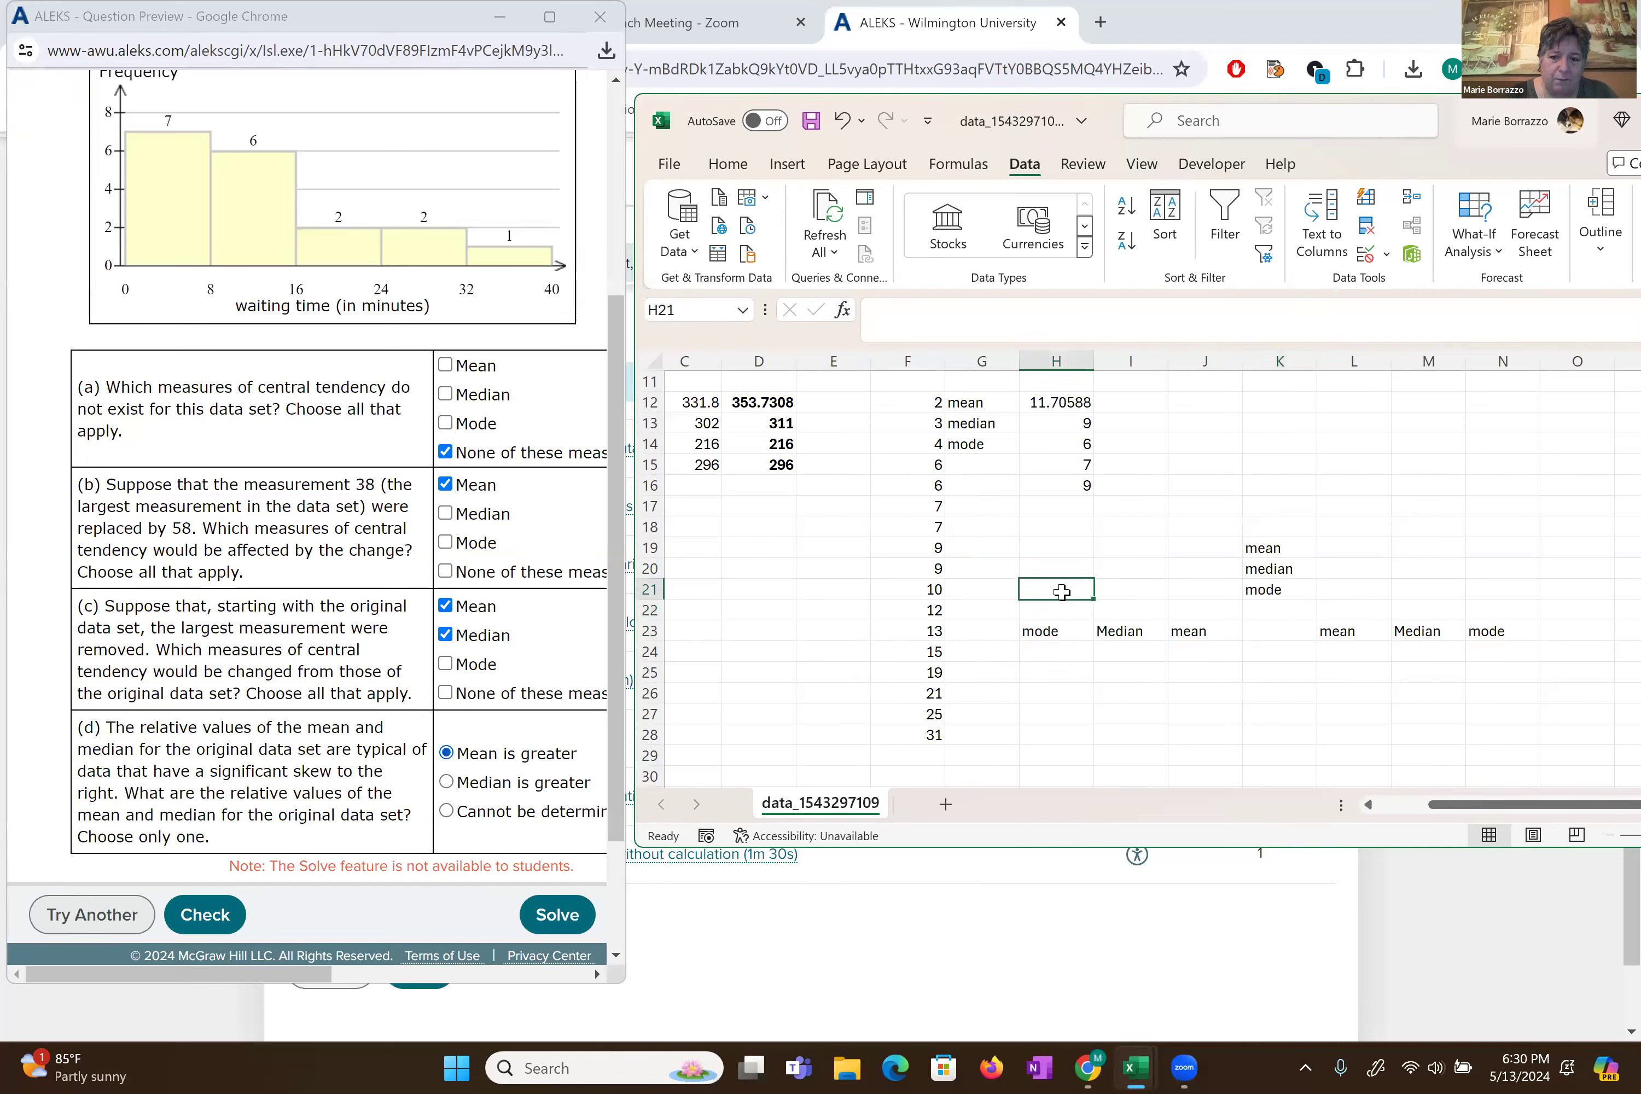
type("right")
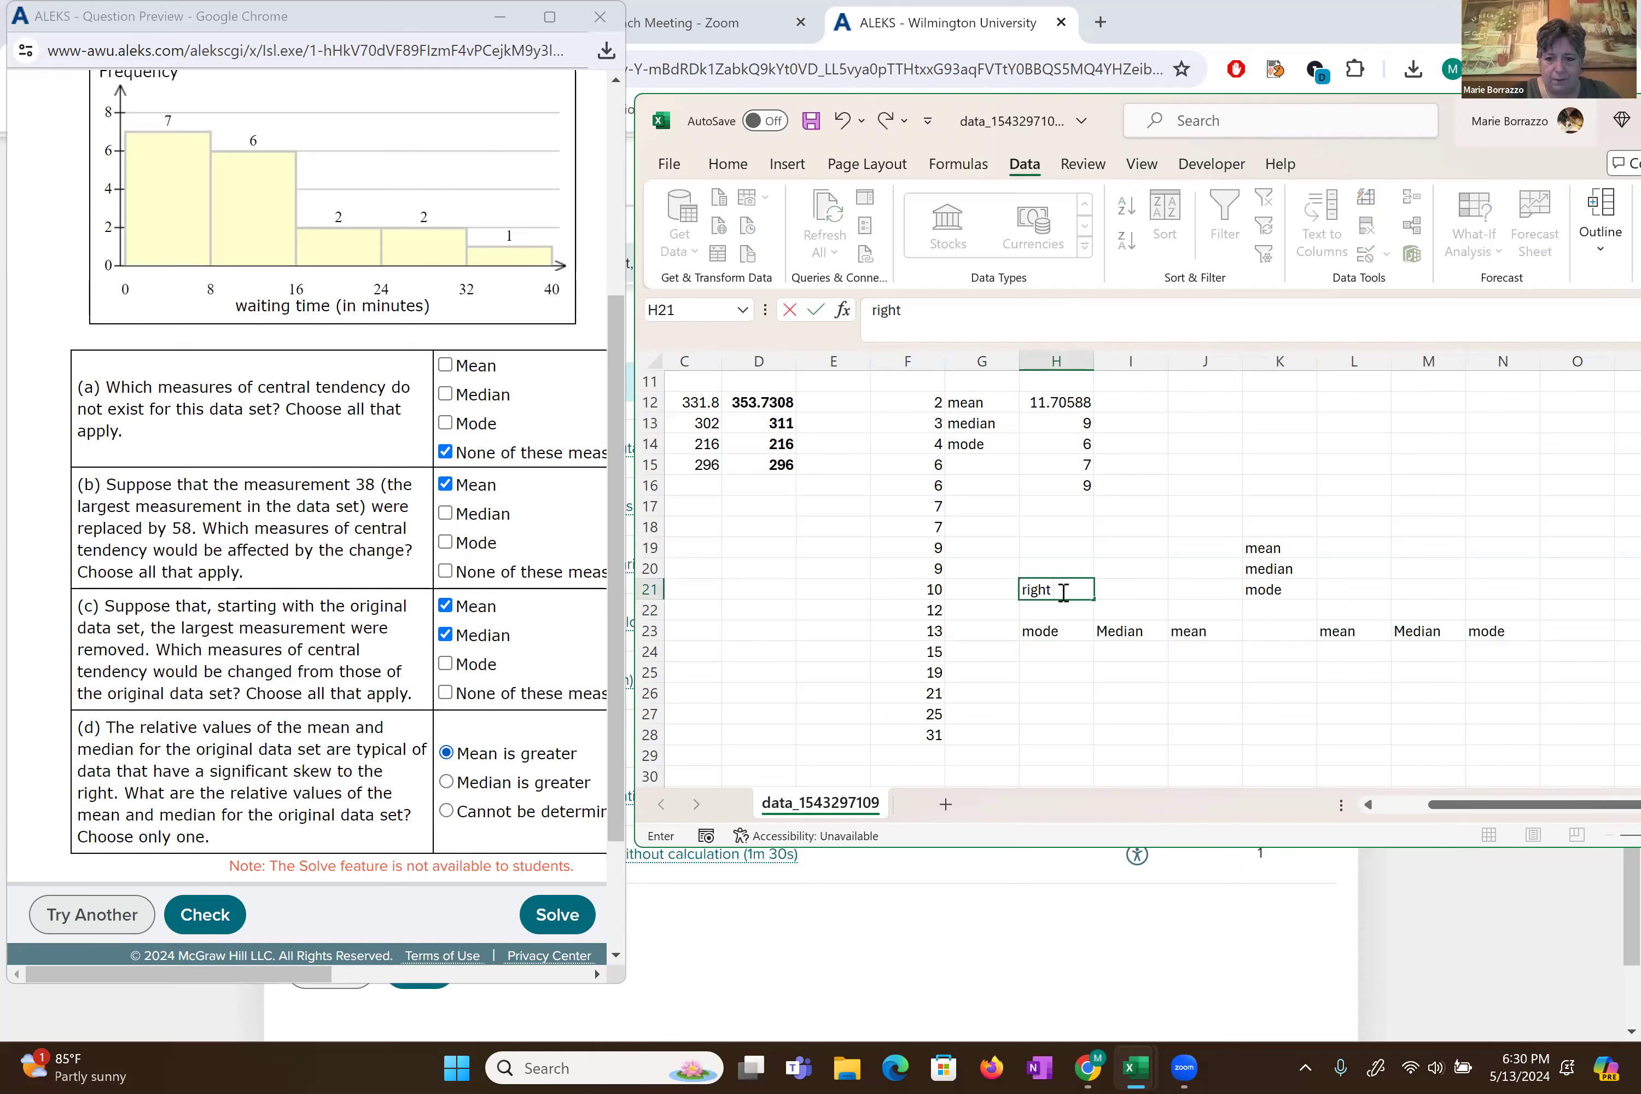
key("Right")
key("Right")
key("Right")
key("Right")
key("Right")
key("Right")
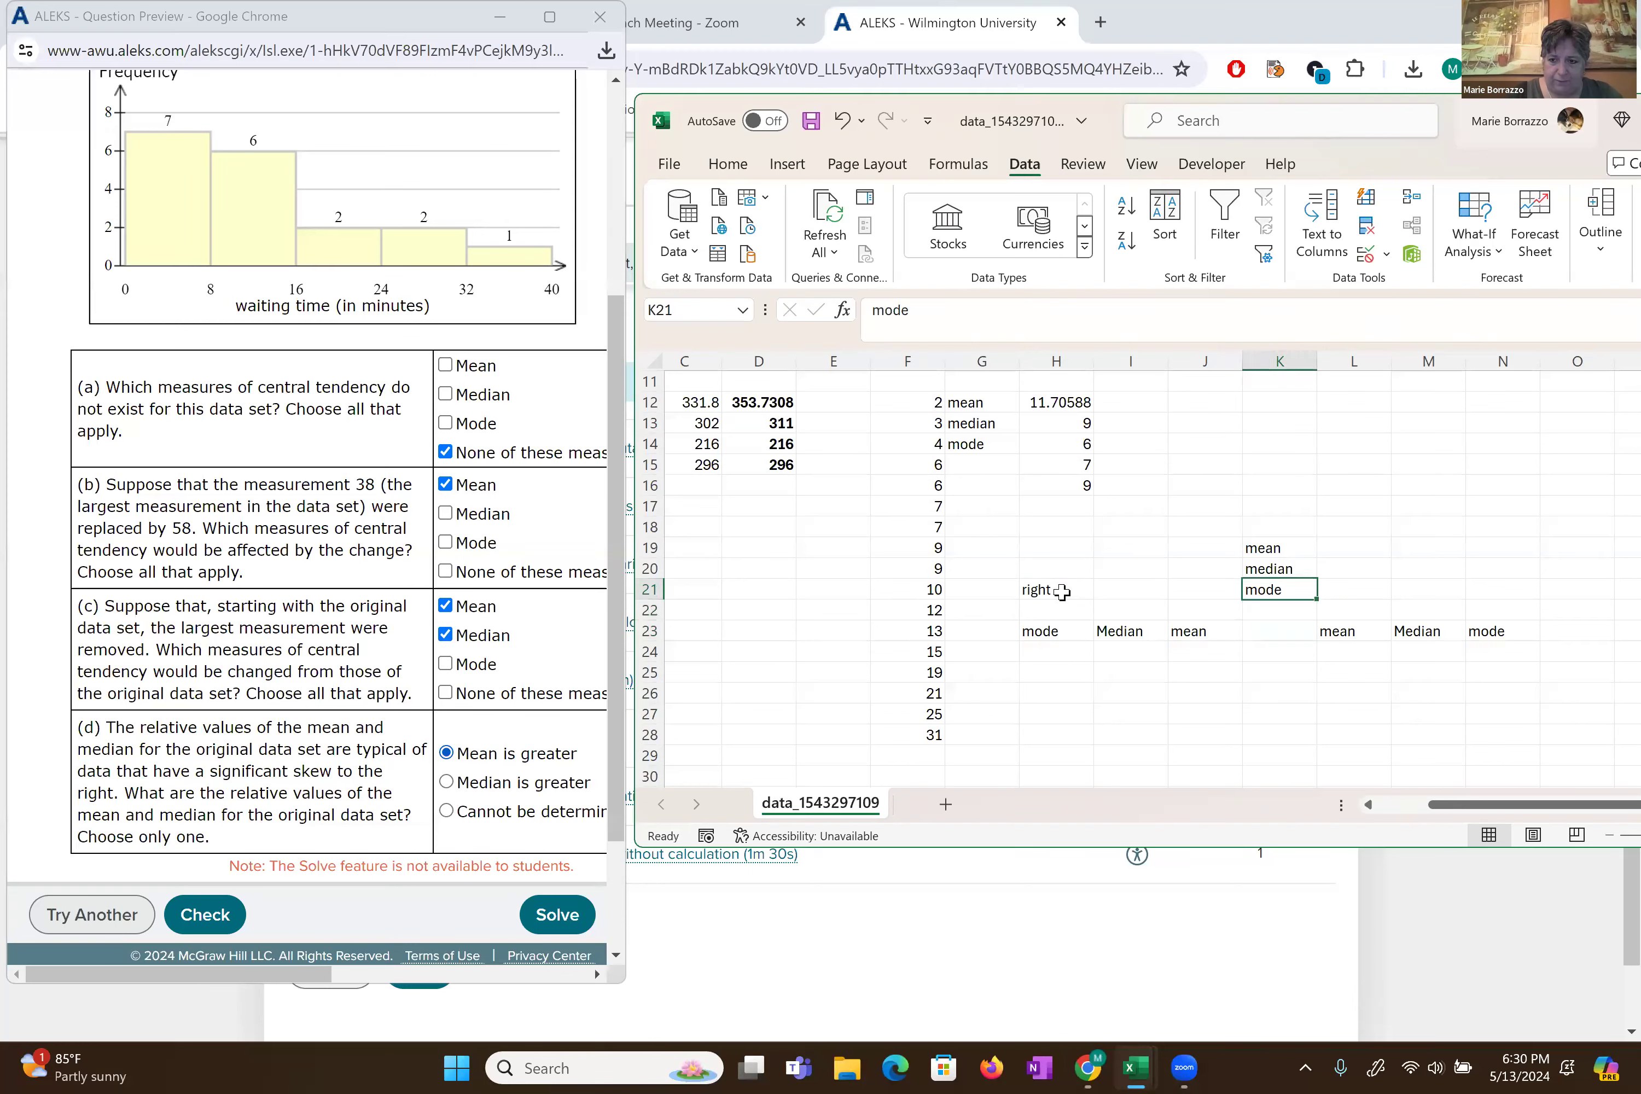
type("left")
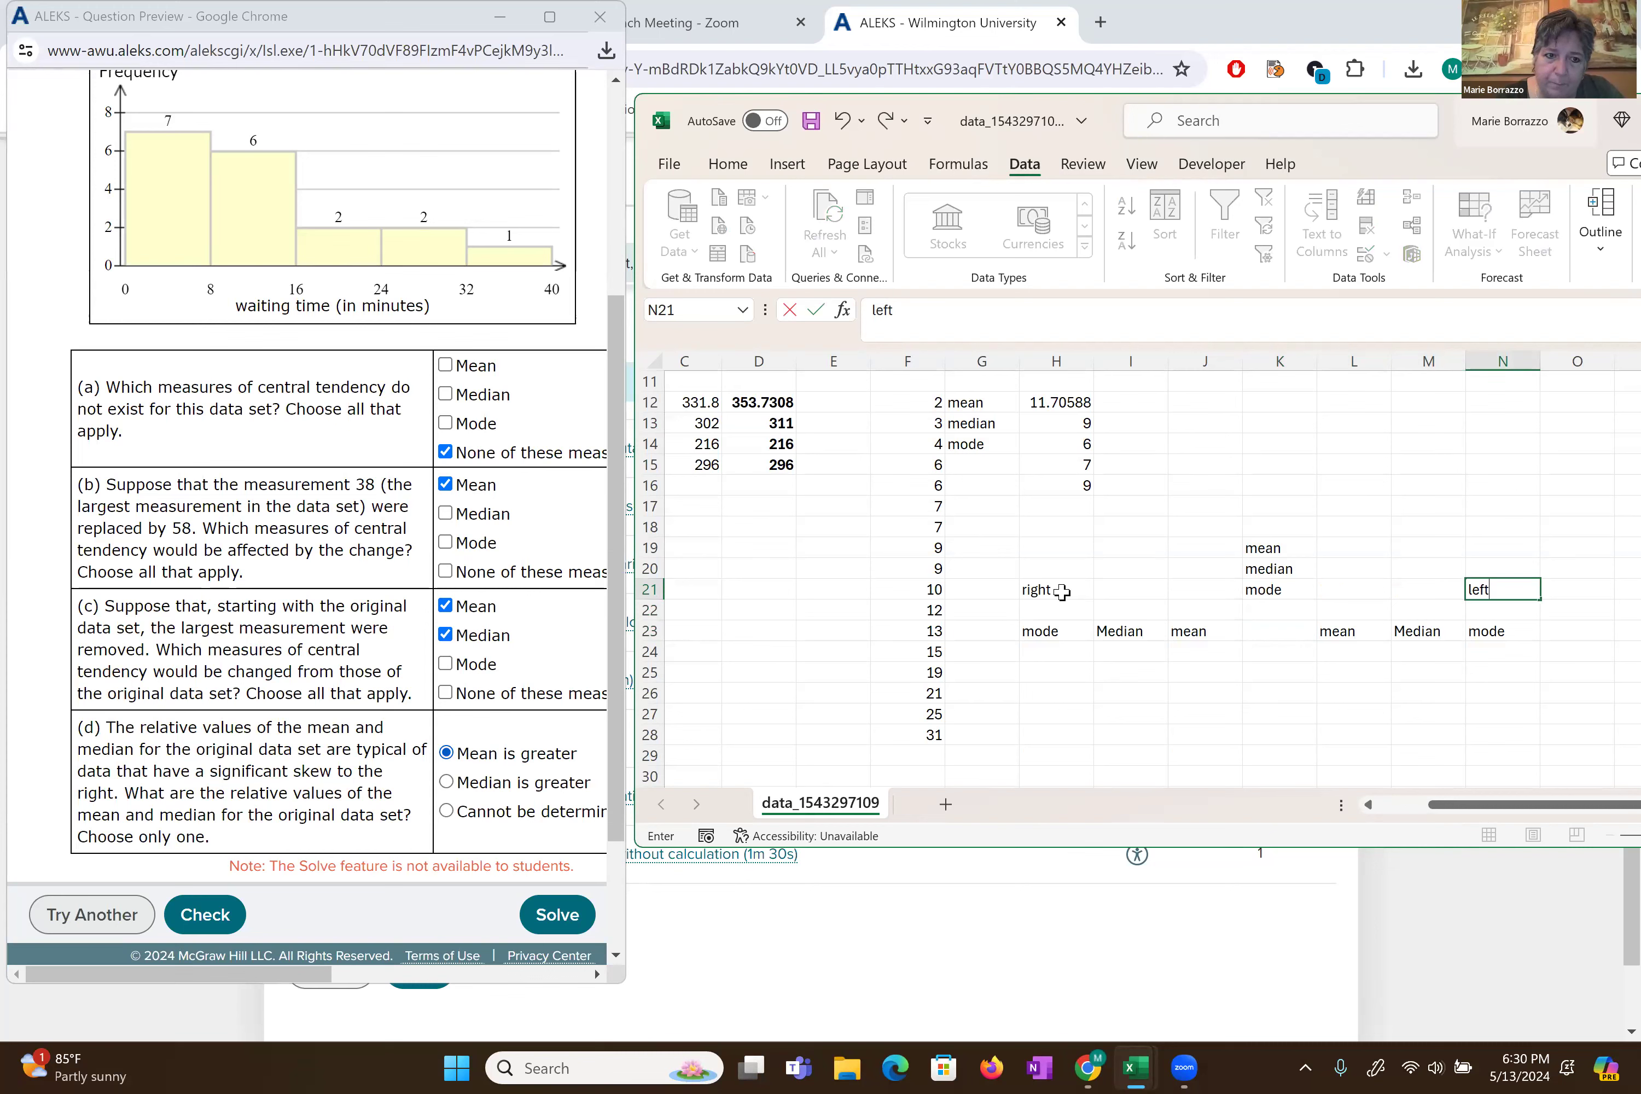
key("Left")
key("Left")
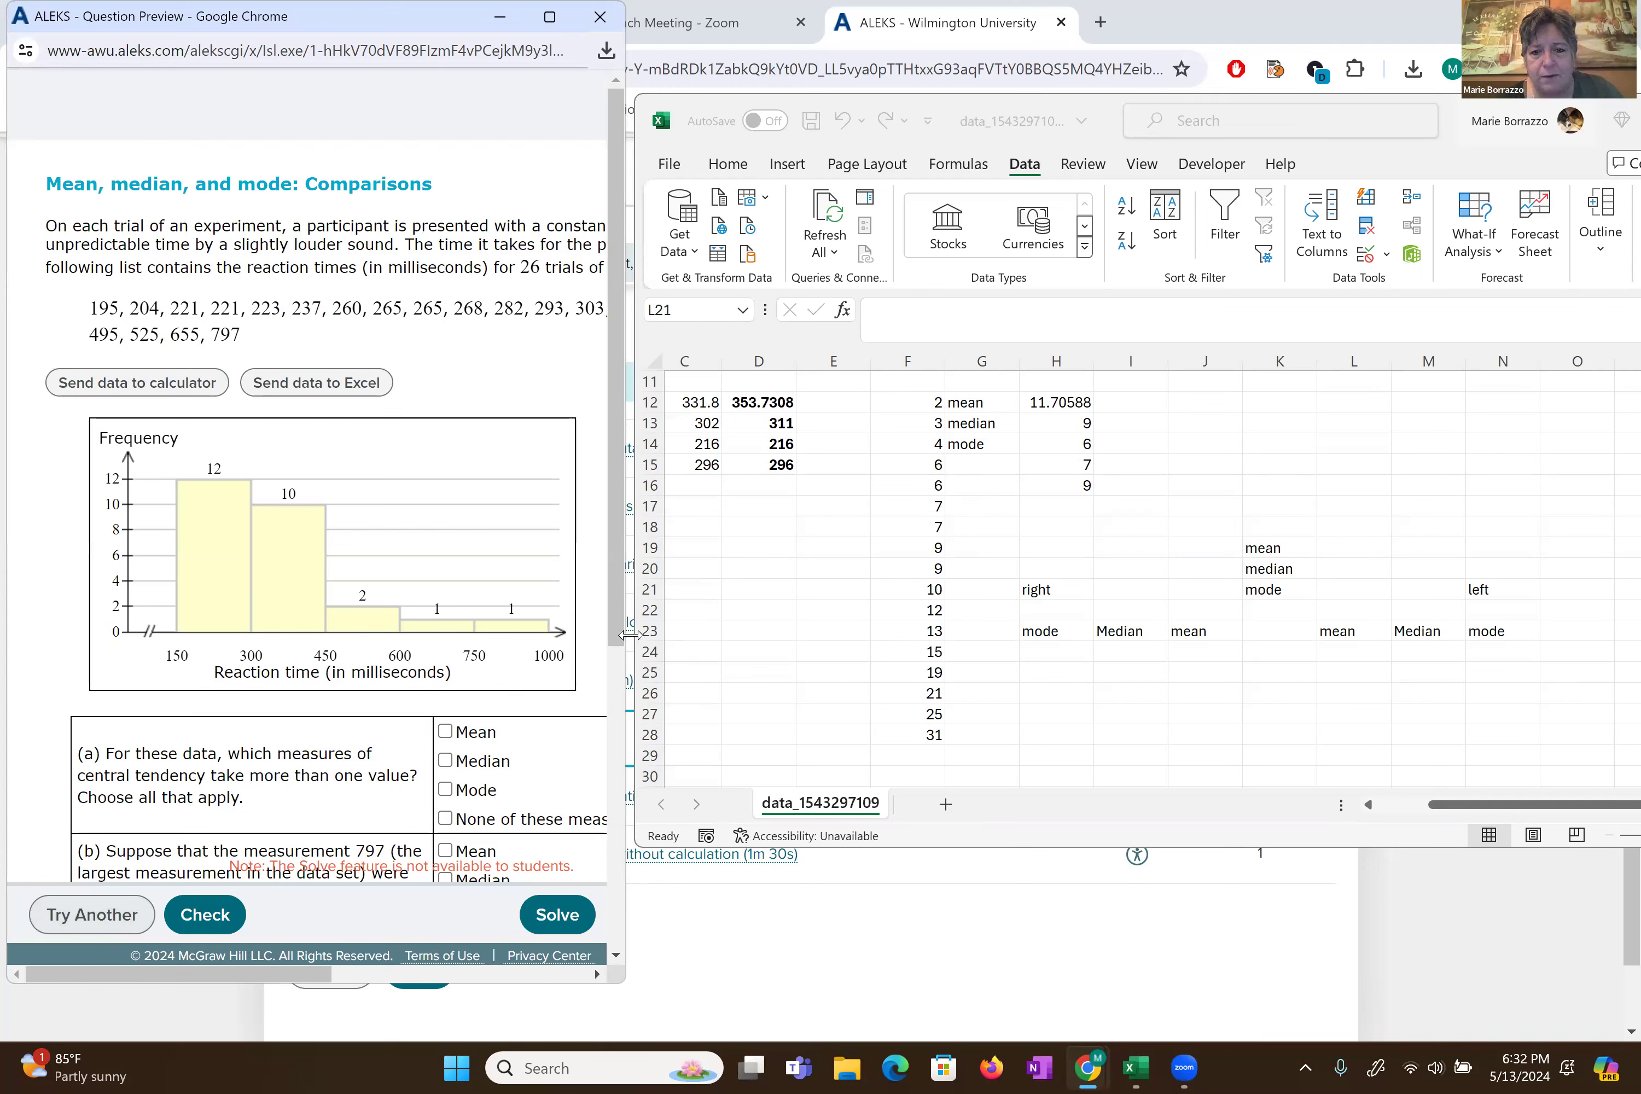
- Widen the ALEKS question window until the full width of the reaction-time problem and its data list fits
left_click_drag(630, 635, 877, 635)
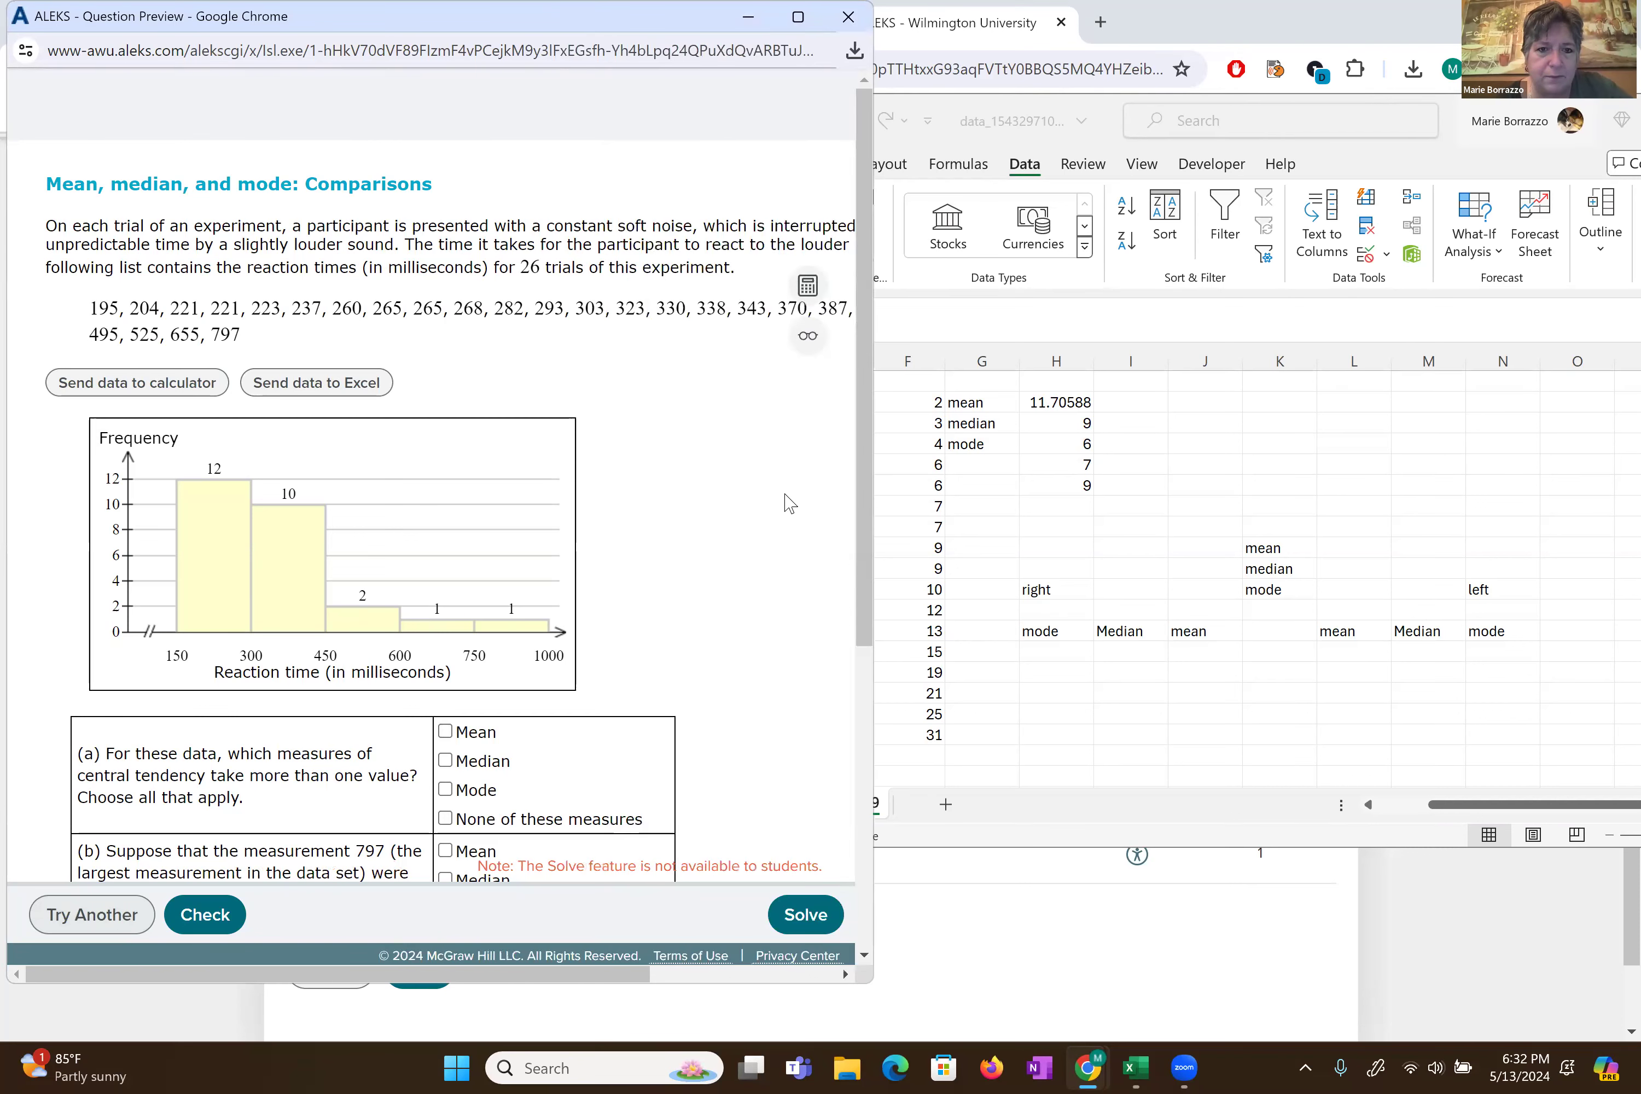
scroll(789, 503, "right", 5)
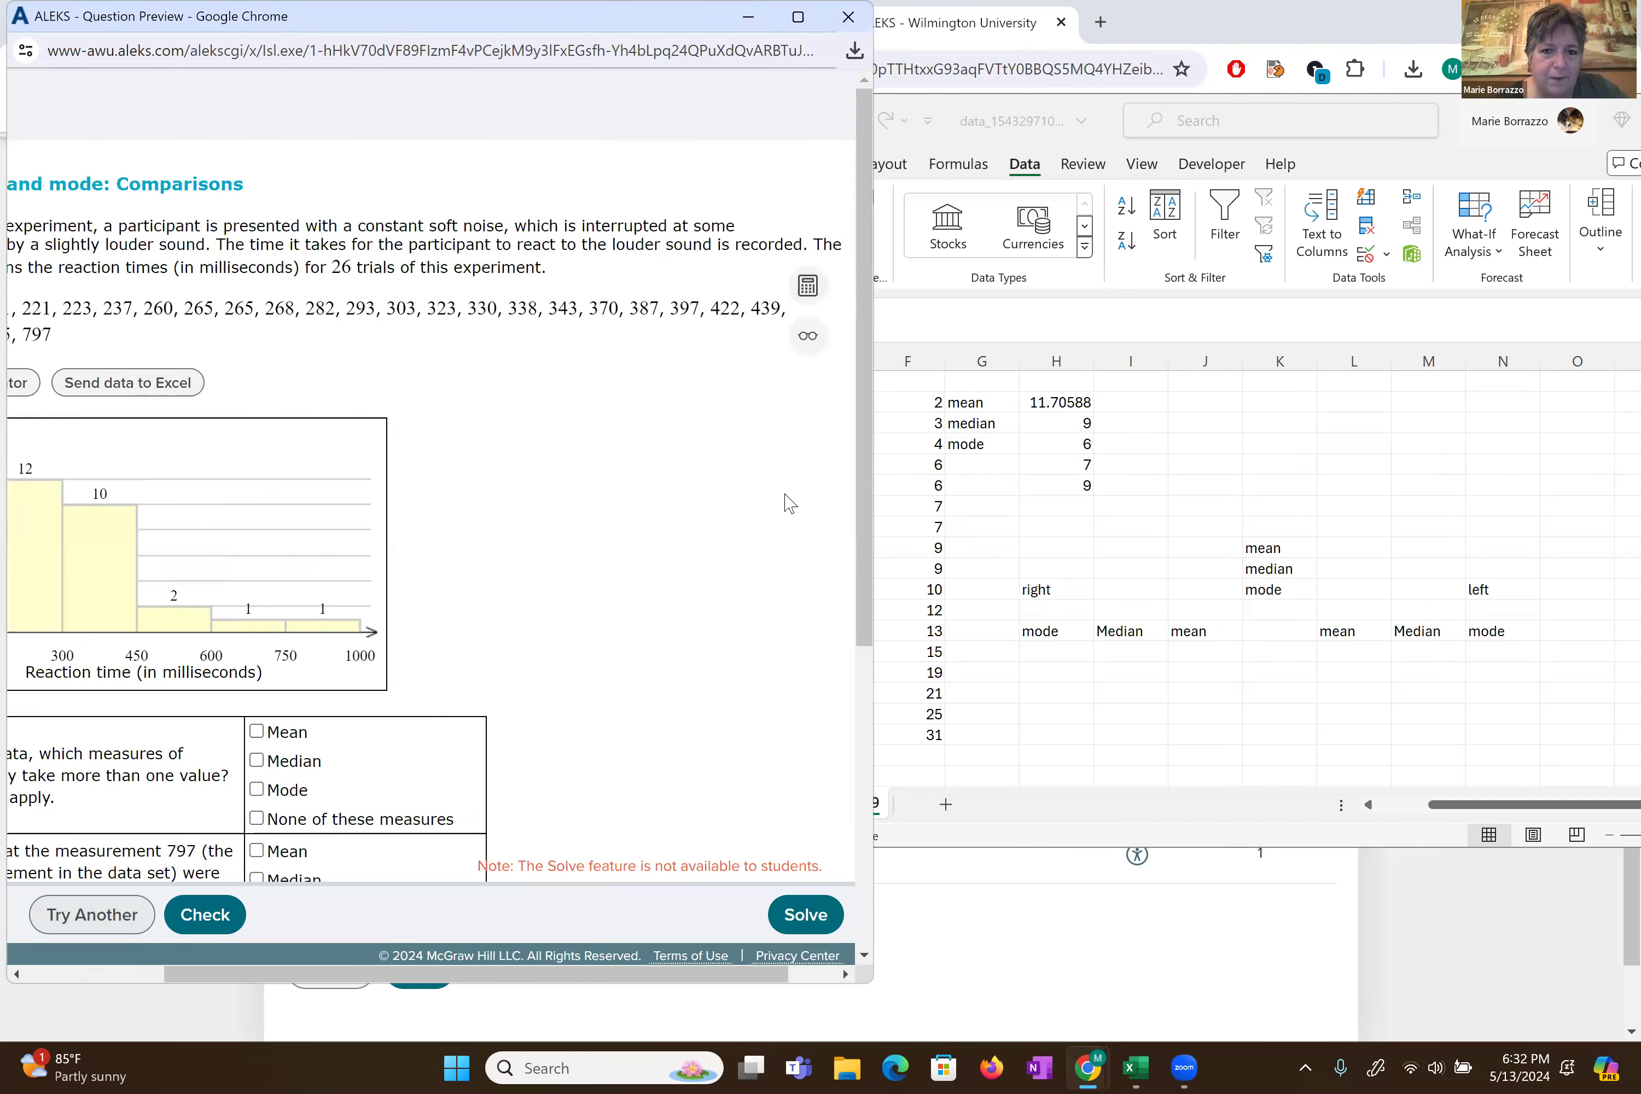
scroll(789, 503, "left", 3)
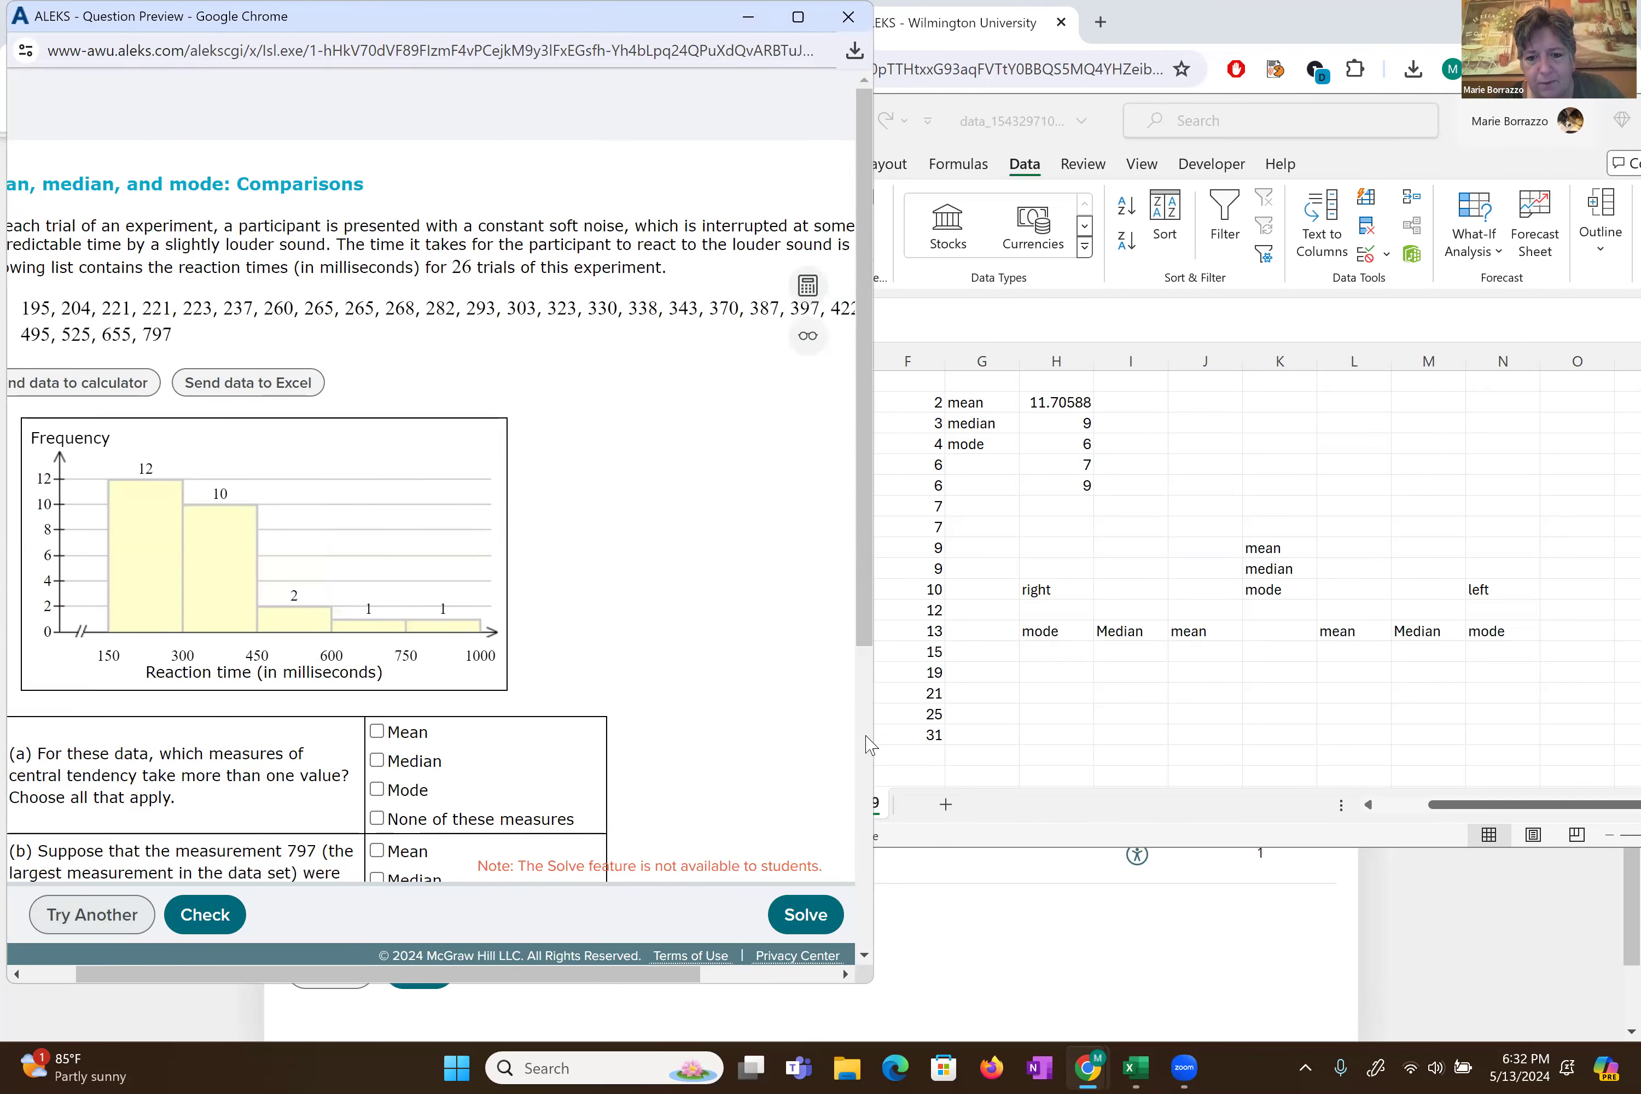
left_click_drag(874, 741, 1066, 741)
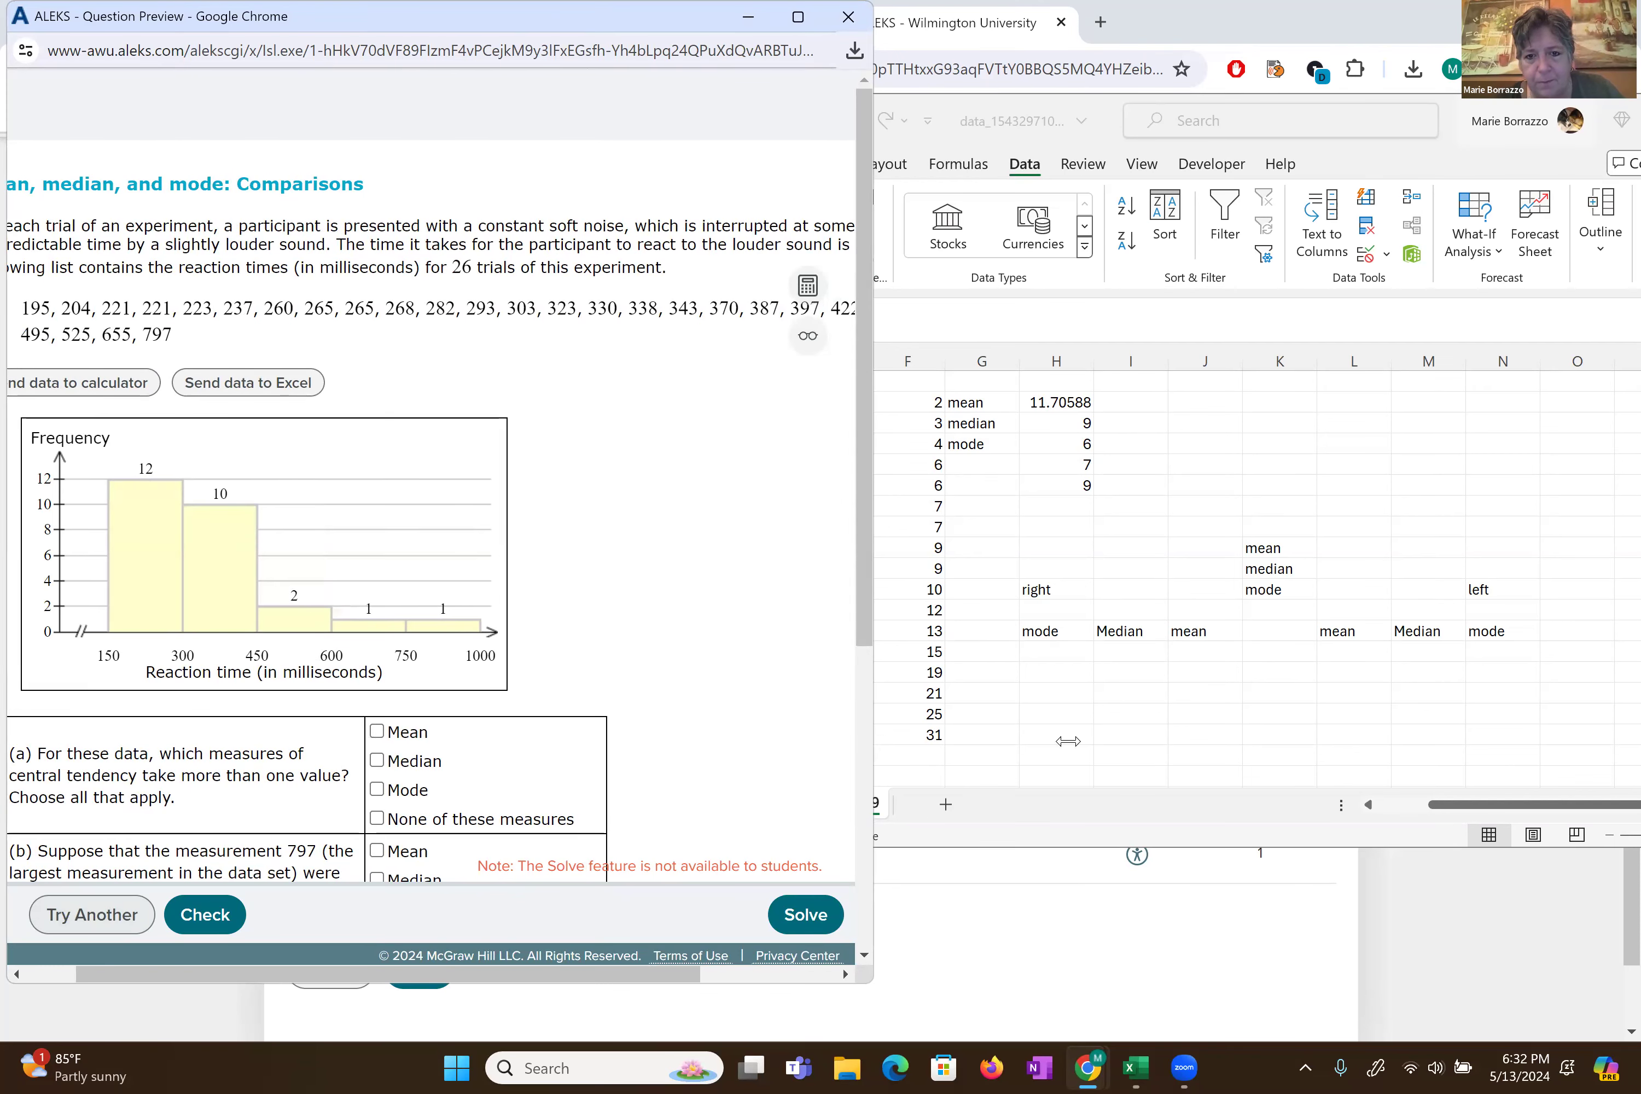
scroll(958, 737, "left", 2)
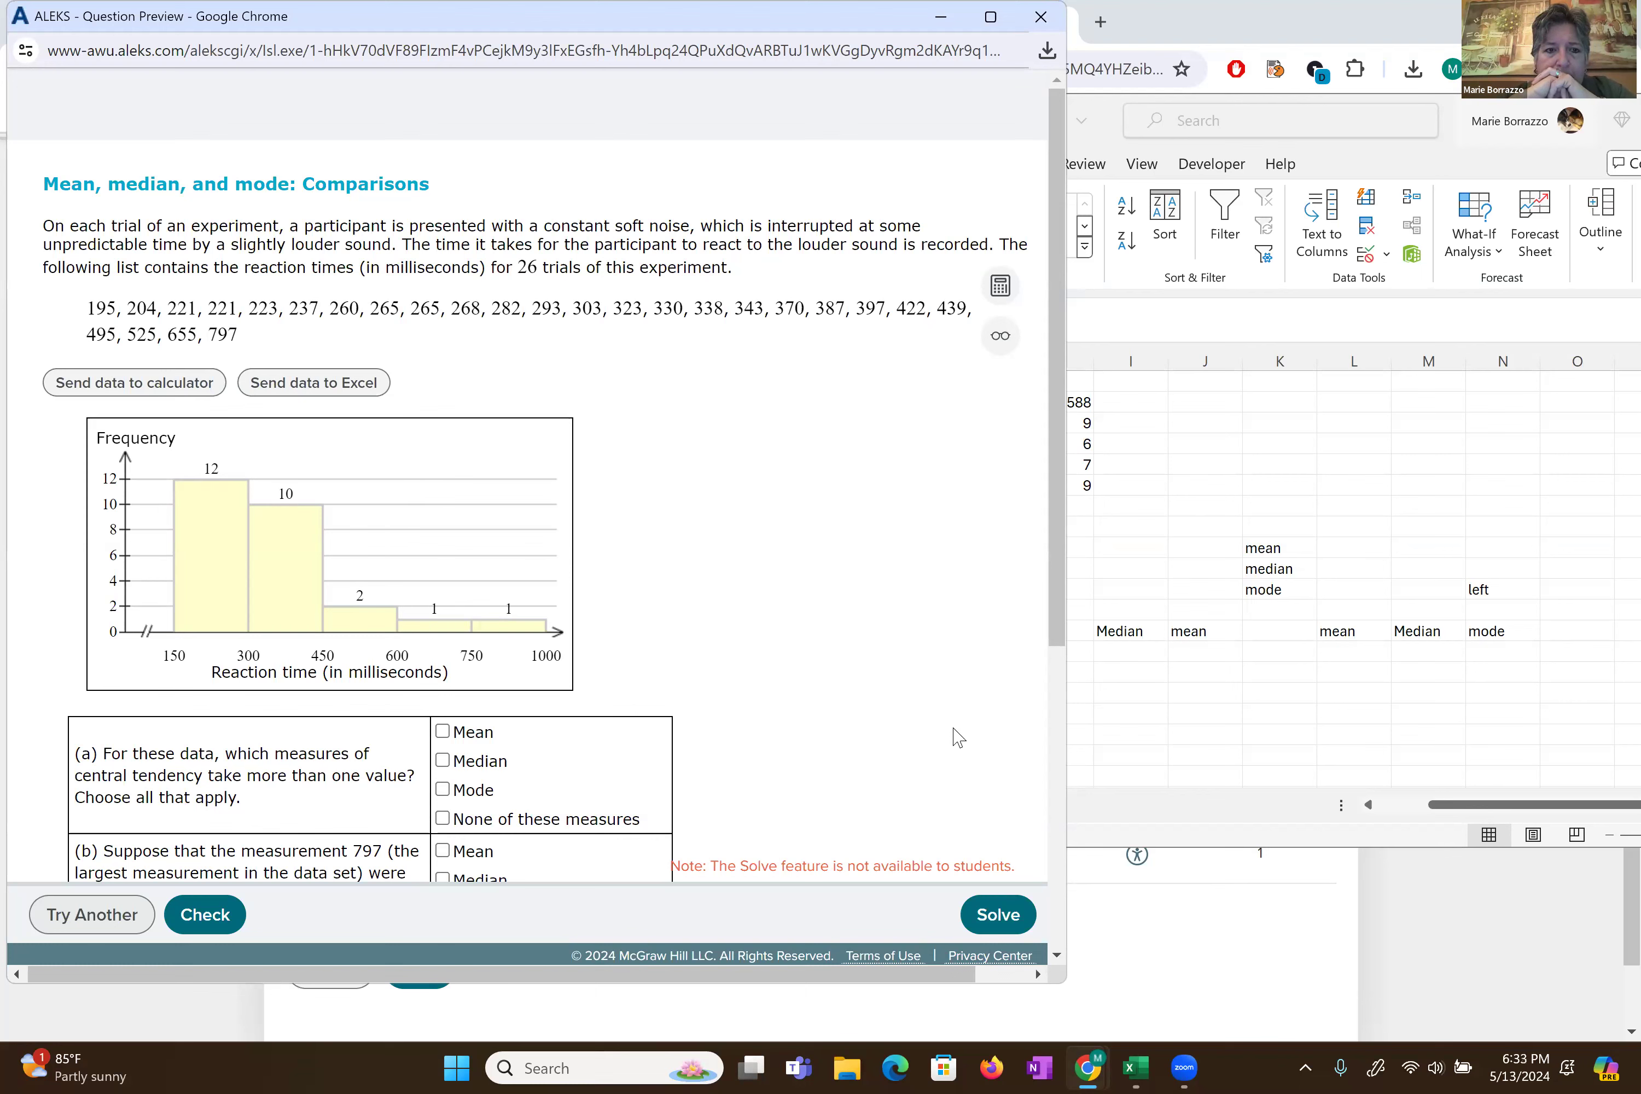
- Send the 26 reaction times from ALEKS to Excel and open the downloaded data_245067820.csv
key("Tab")
key("Return")
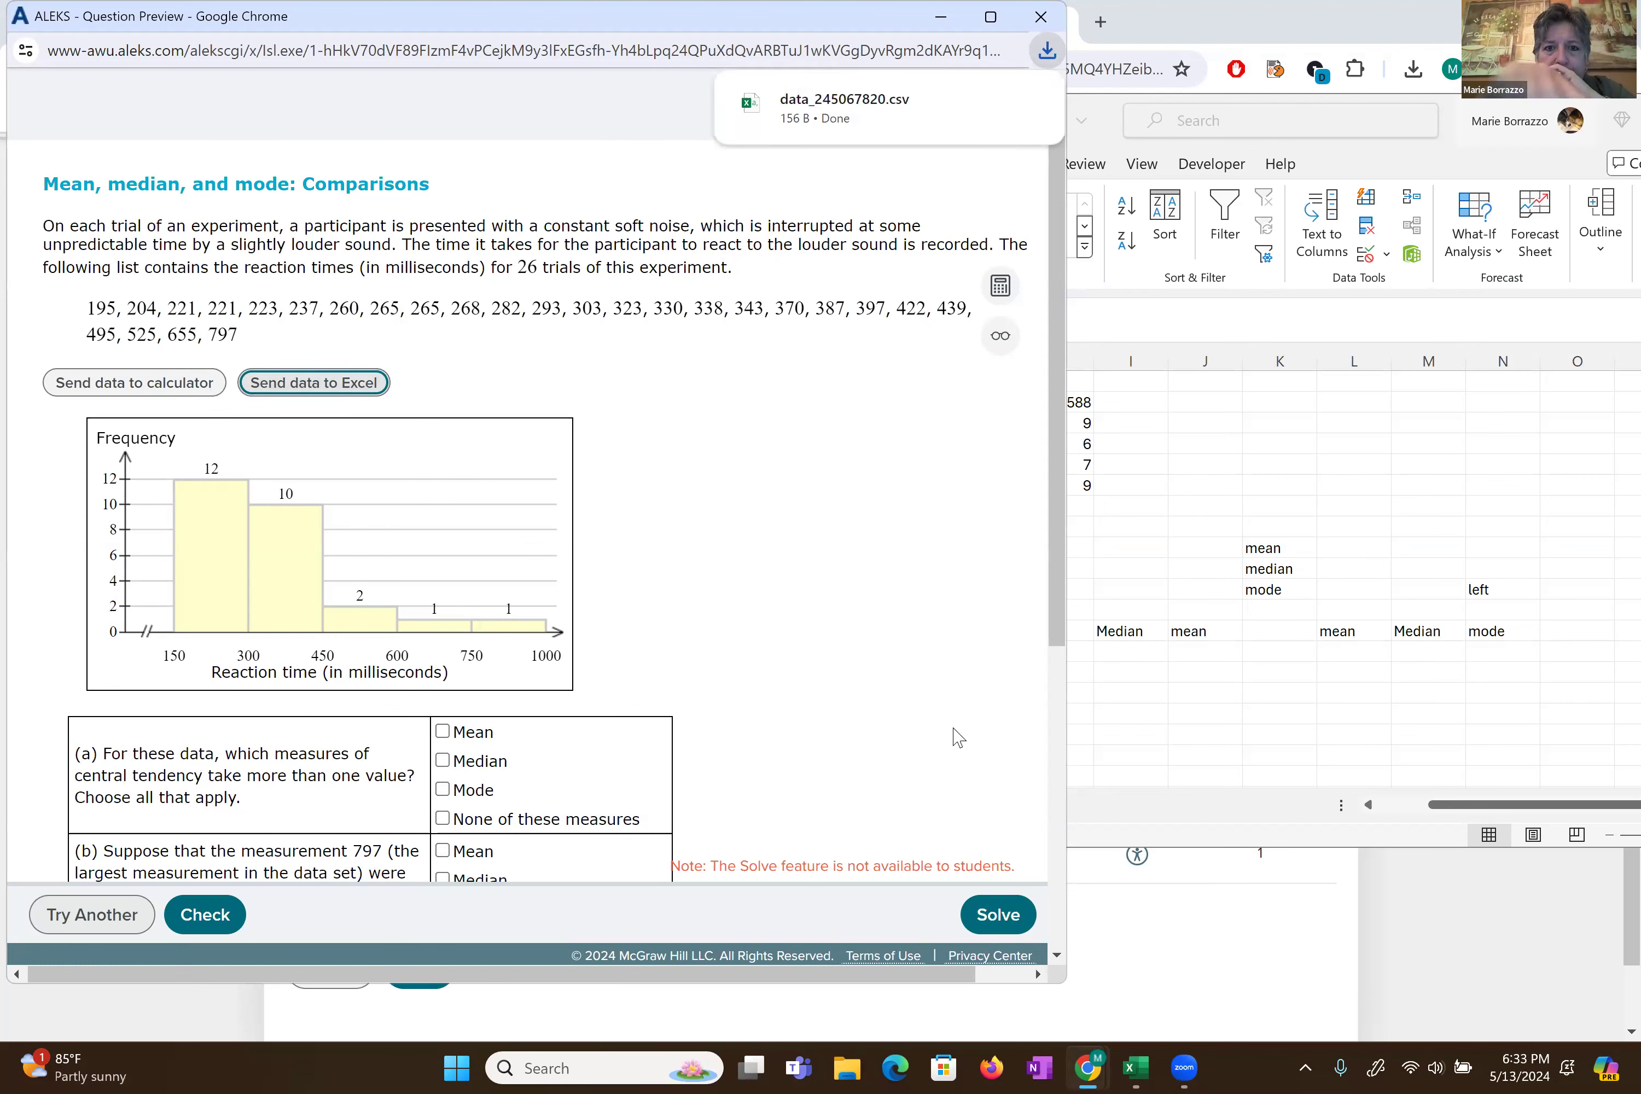
key("Tab")
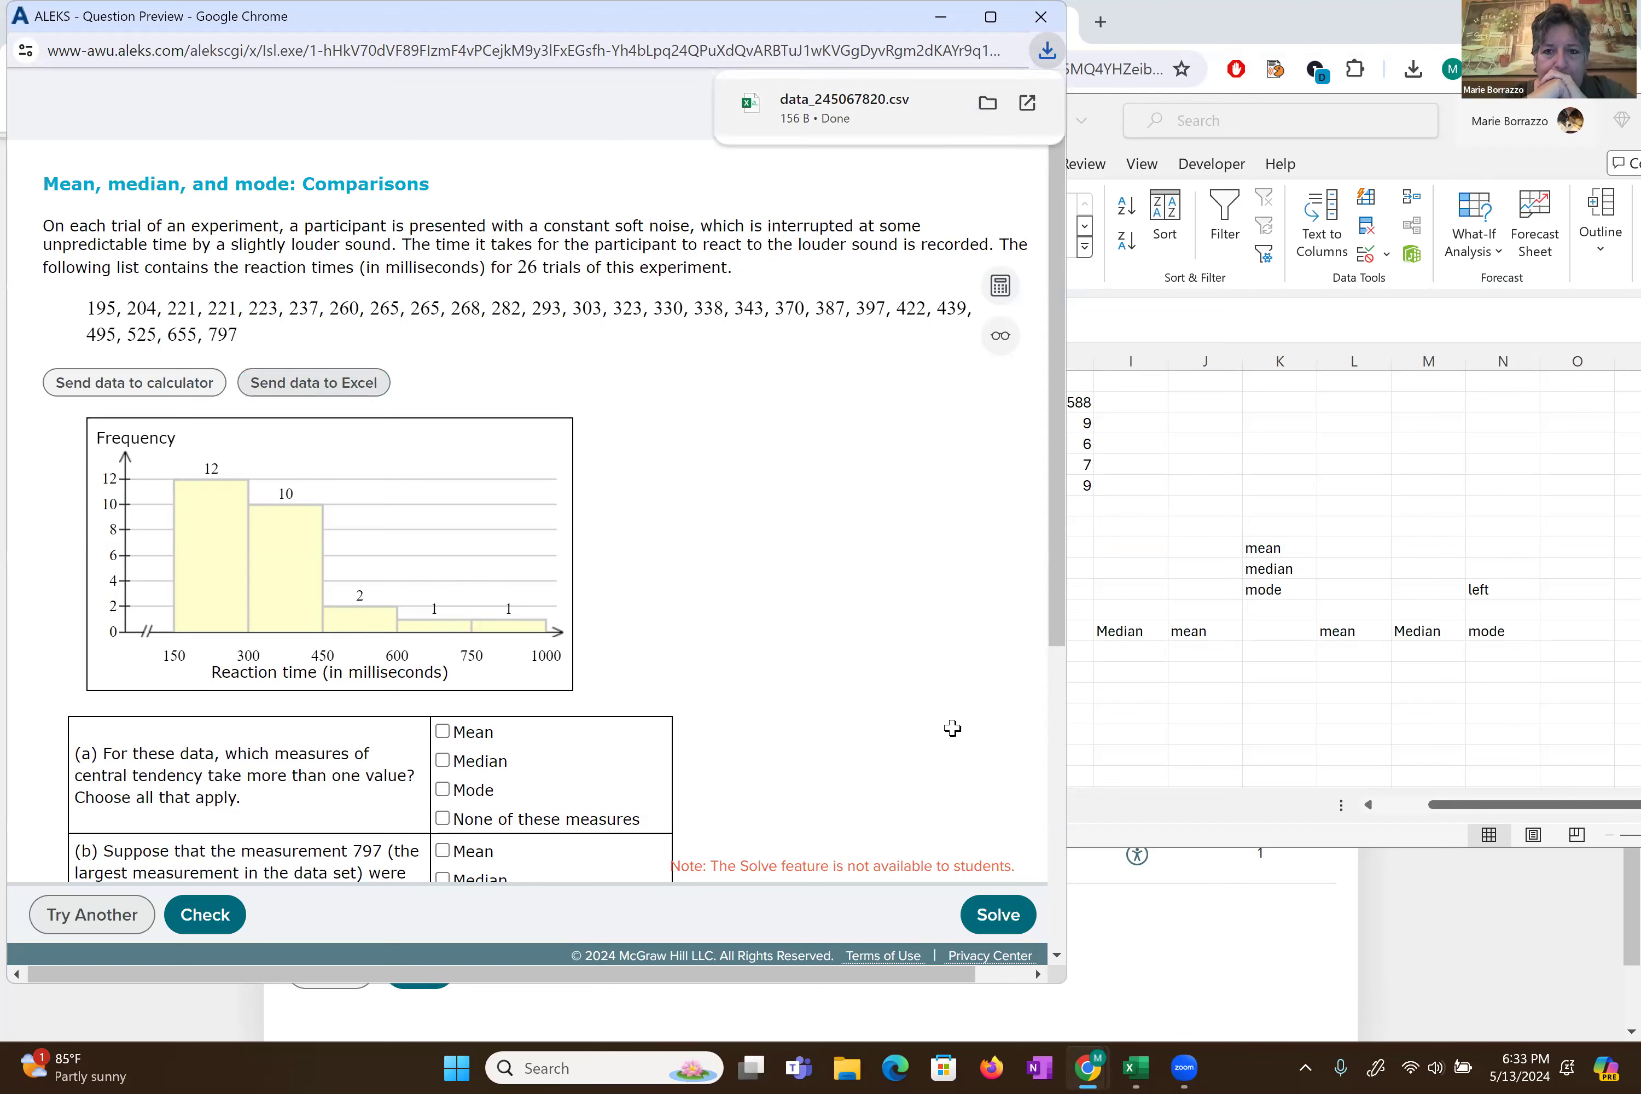
key("Return")
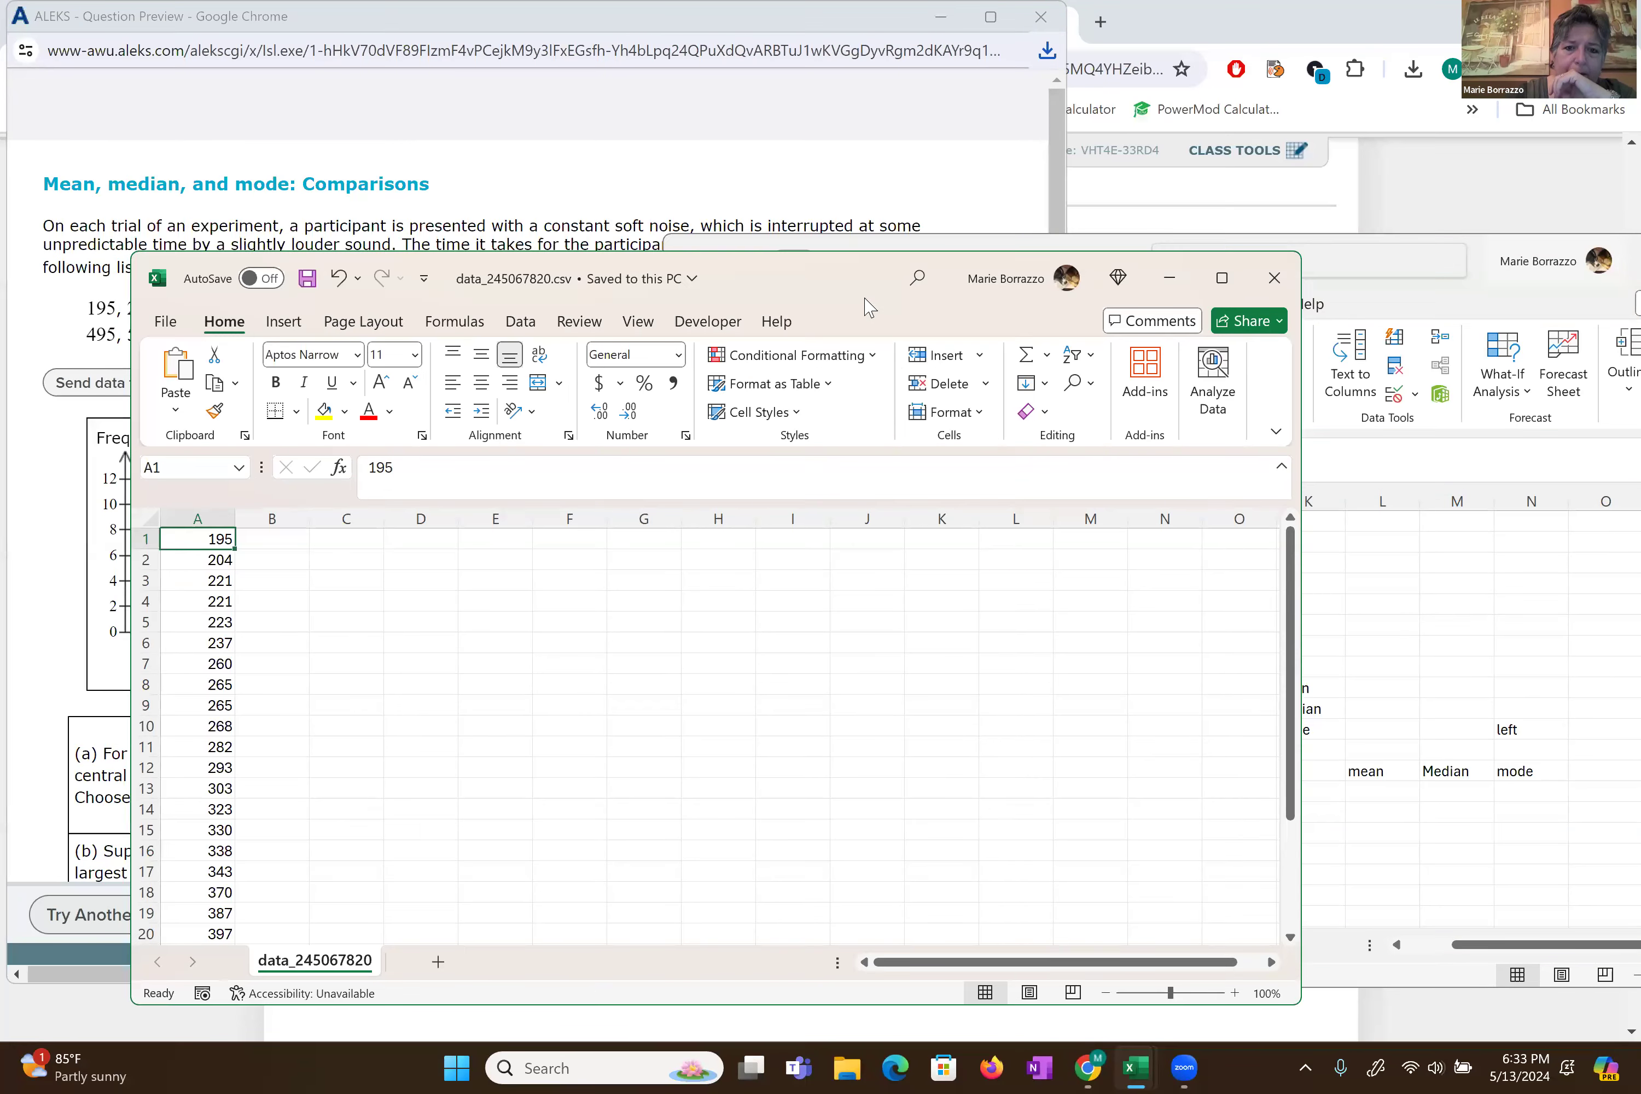
- Move both workbook windows below the ALEKS data list and remove the Automatically Save command from quick access
left_click_drag(870, 307, 862, 416)
left_click(923, 274)
left_click(957, 260)
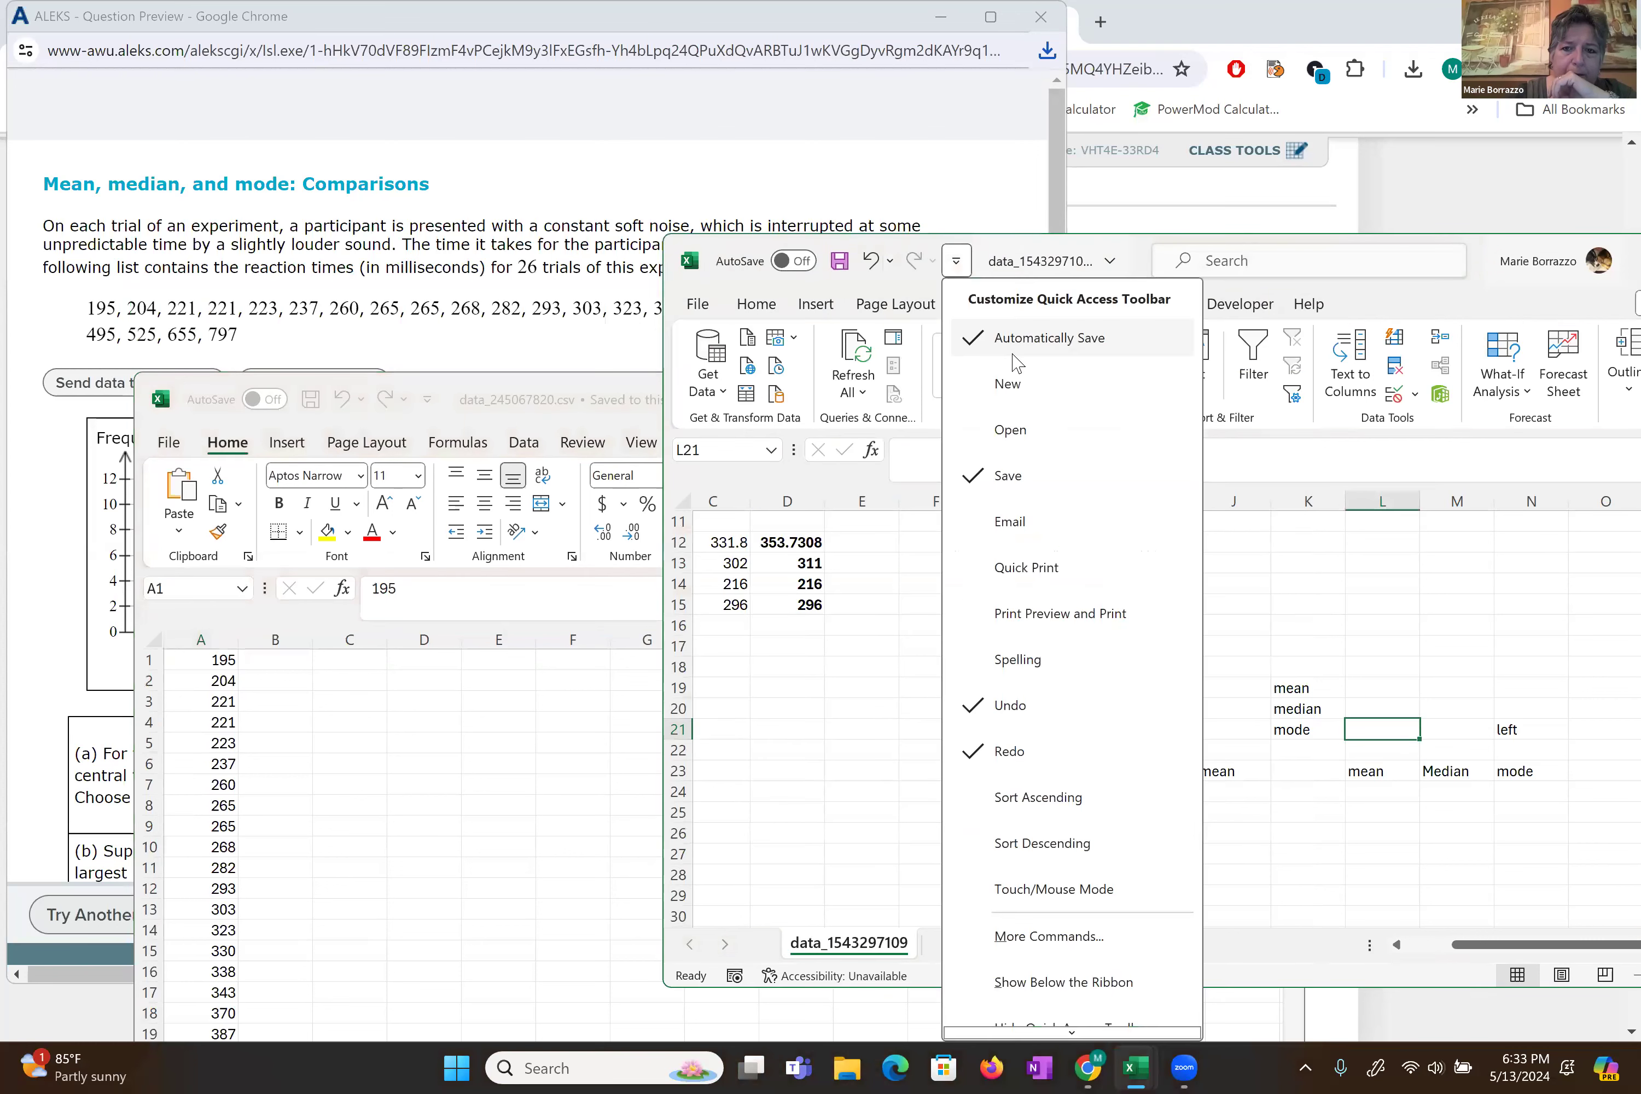
left_click(1024, 333)
left_click_drag(1032, 286, 1048, 447)
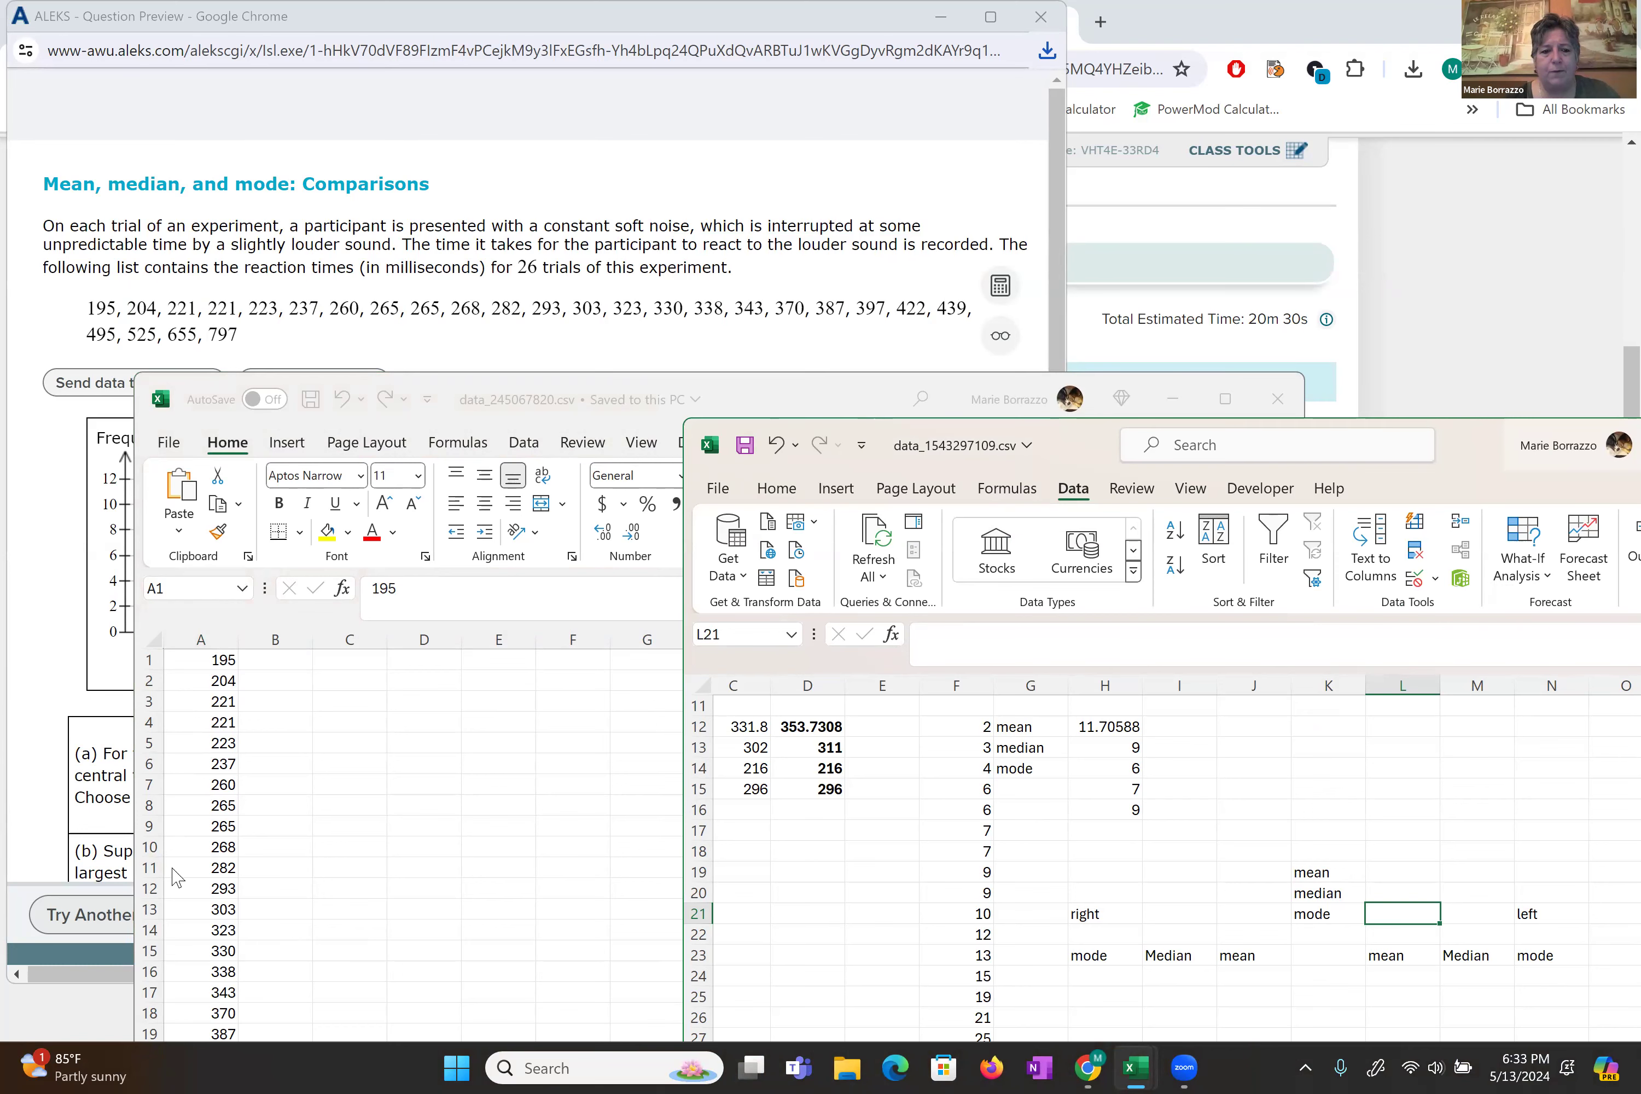
- Calculate the mean of the reaction times in column A with an AVERAGE formula in cell C1 of data_245067820.csv
left_click(340, 660)
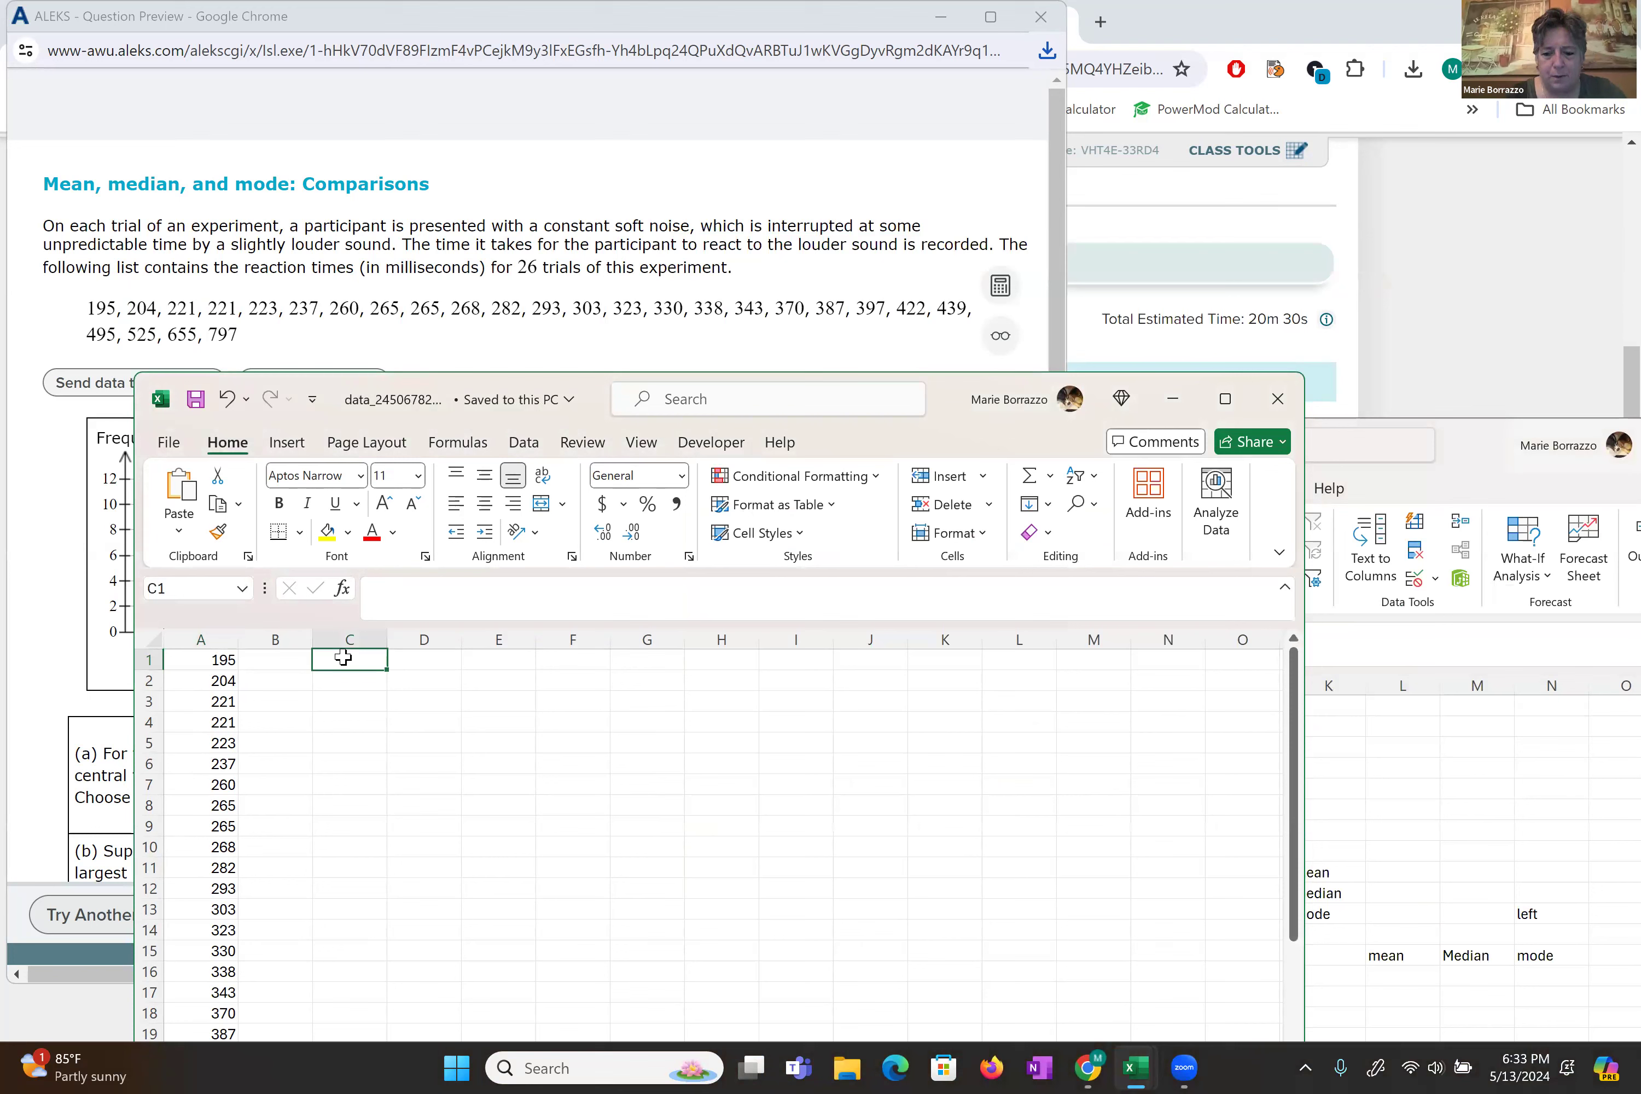
type("=aver")
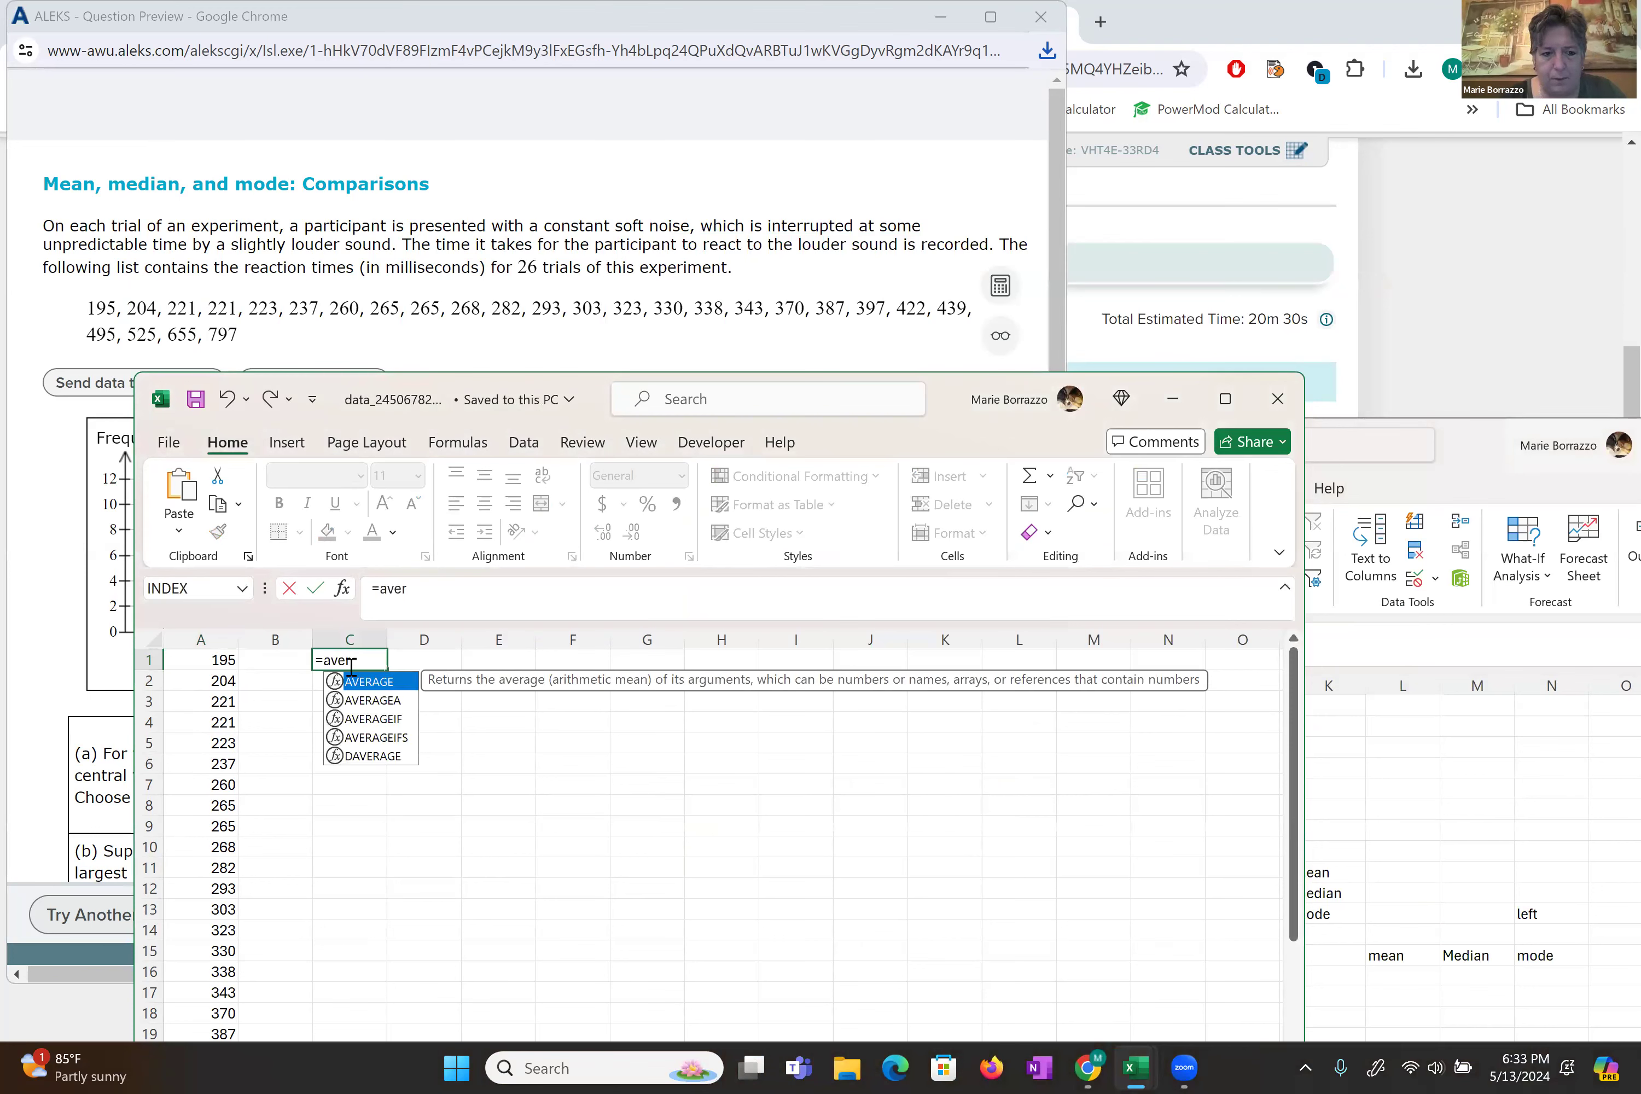
double_click(363, 681)
left_click_drag(225, 662, 212, 1034)
key("Return")
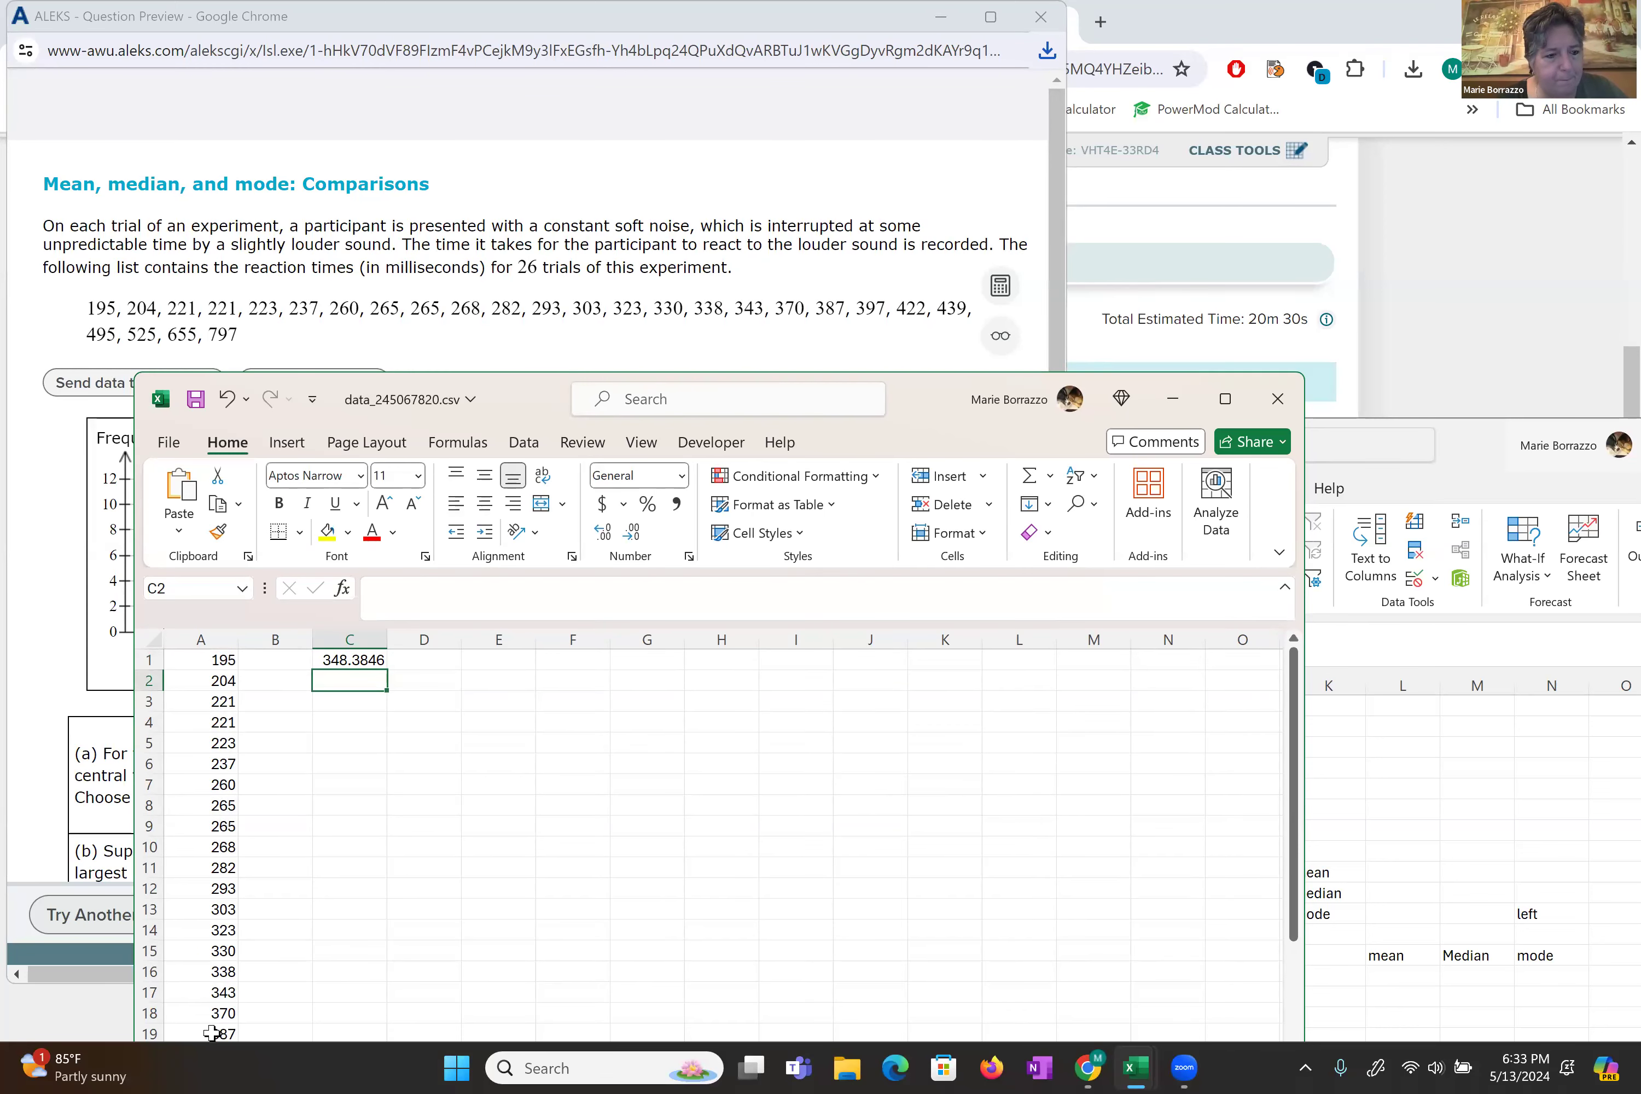
- Calculate the median of the reaction times in column A with a MEDIAN formula in cell C2
type("=media")
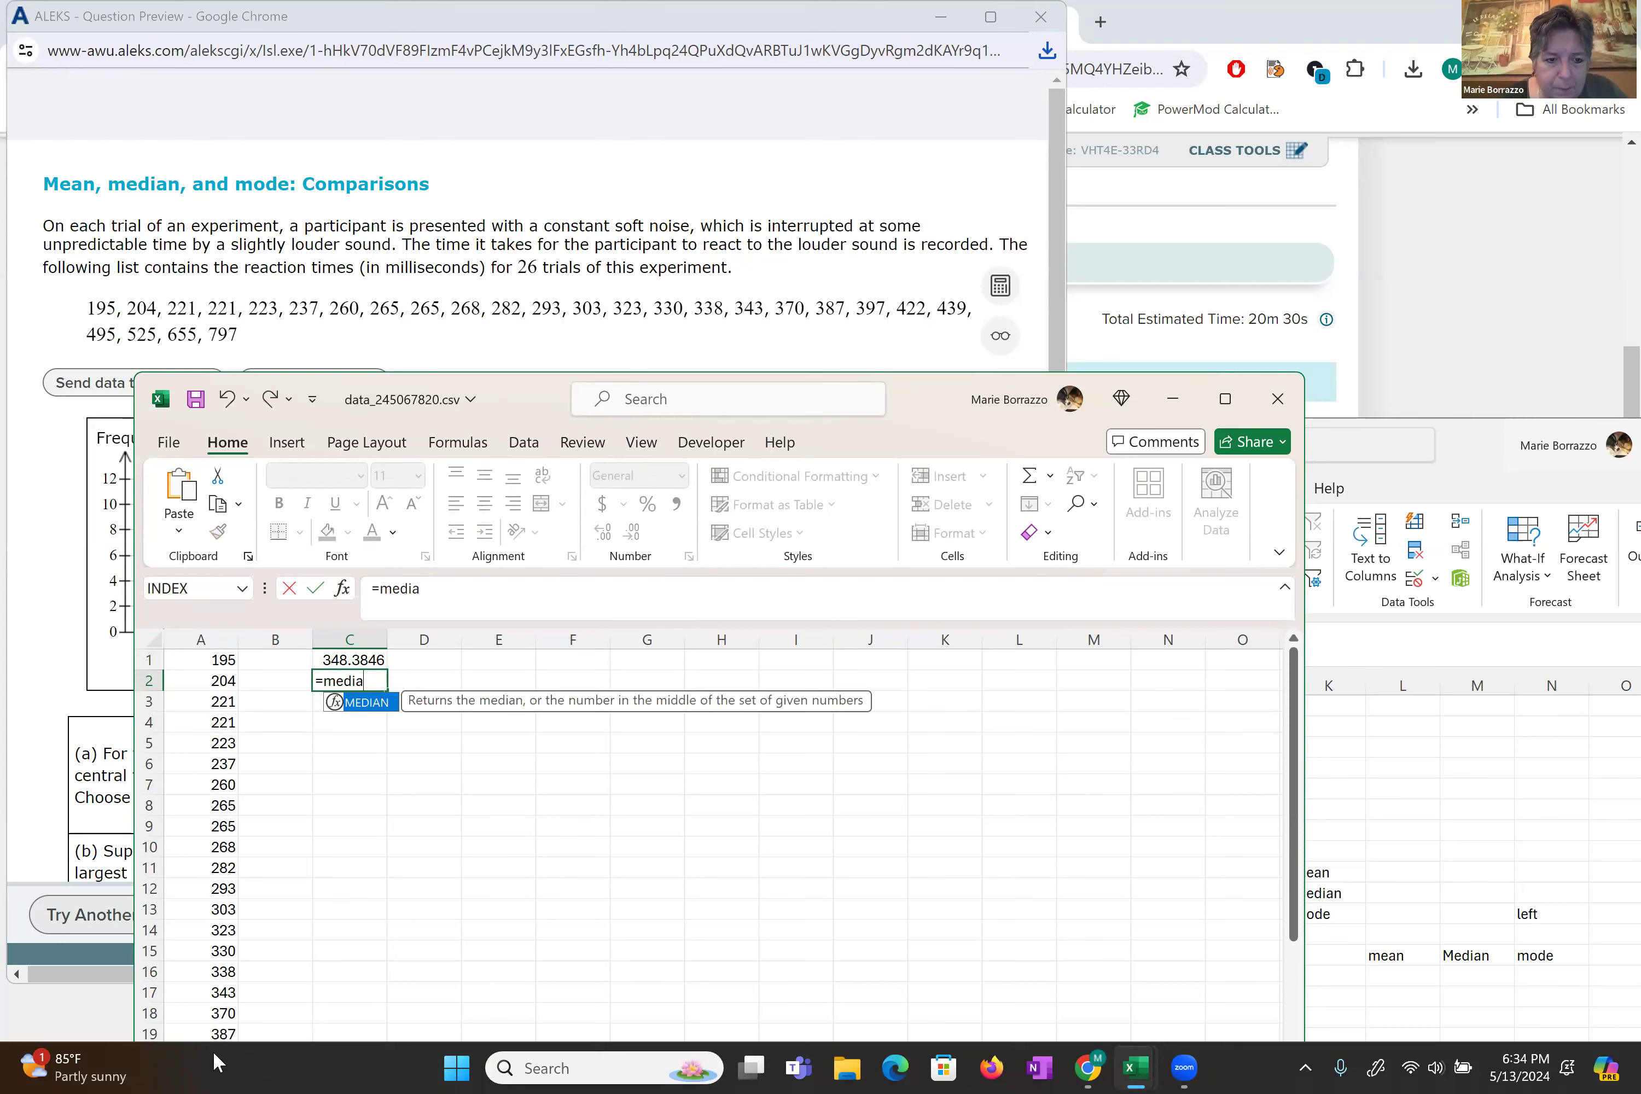
double_click(366, 702)
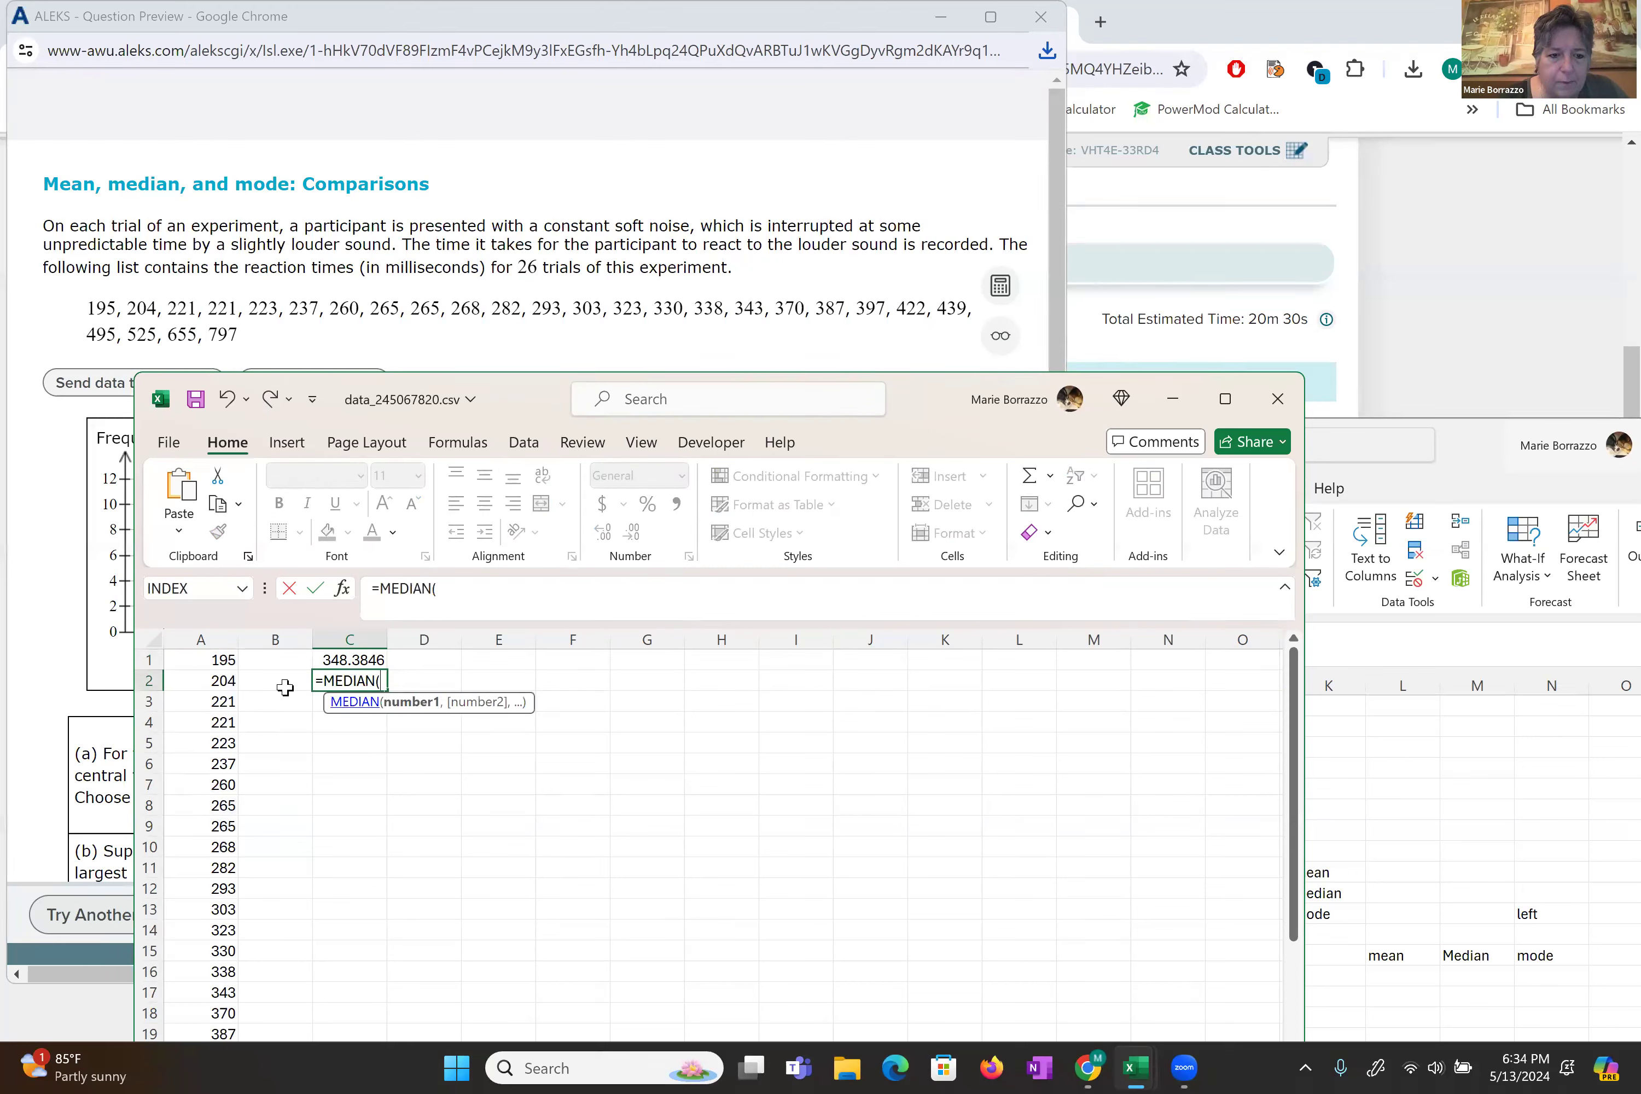
left_click(224, 660)
left_click_drag(243, 920, 195, 683)
key("Return")
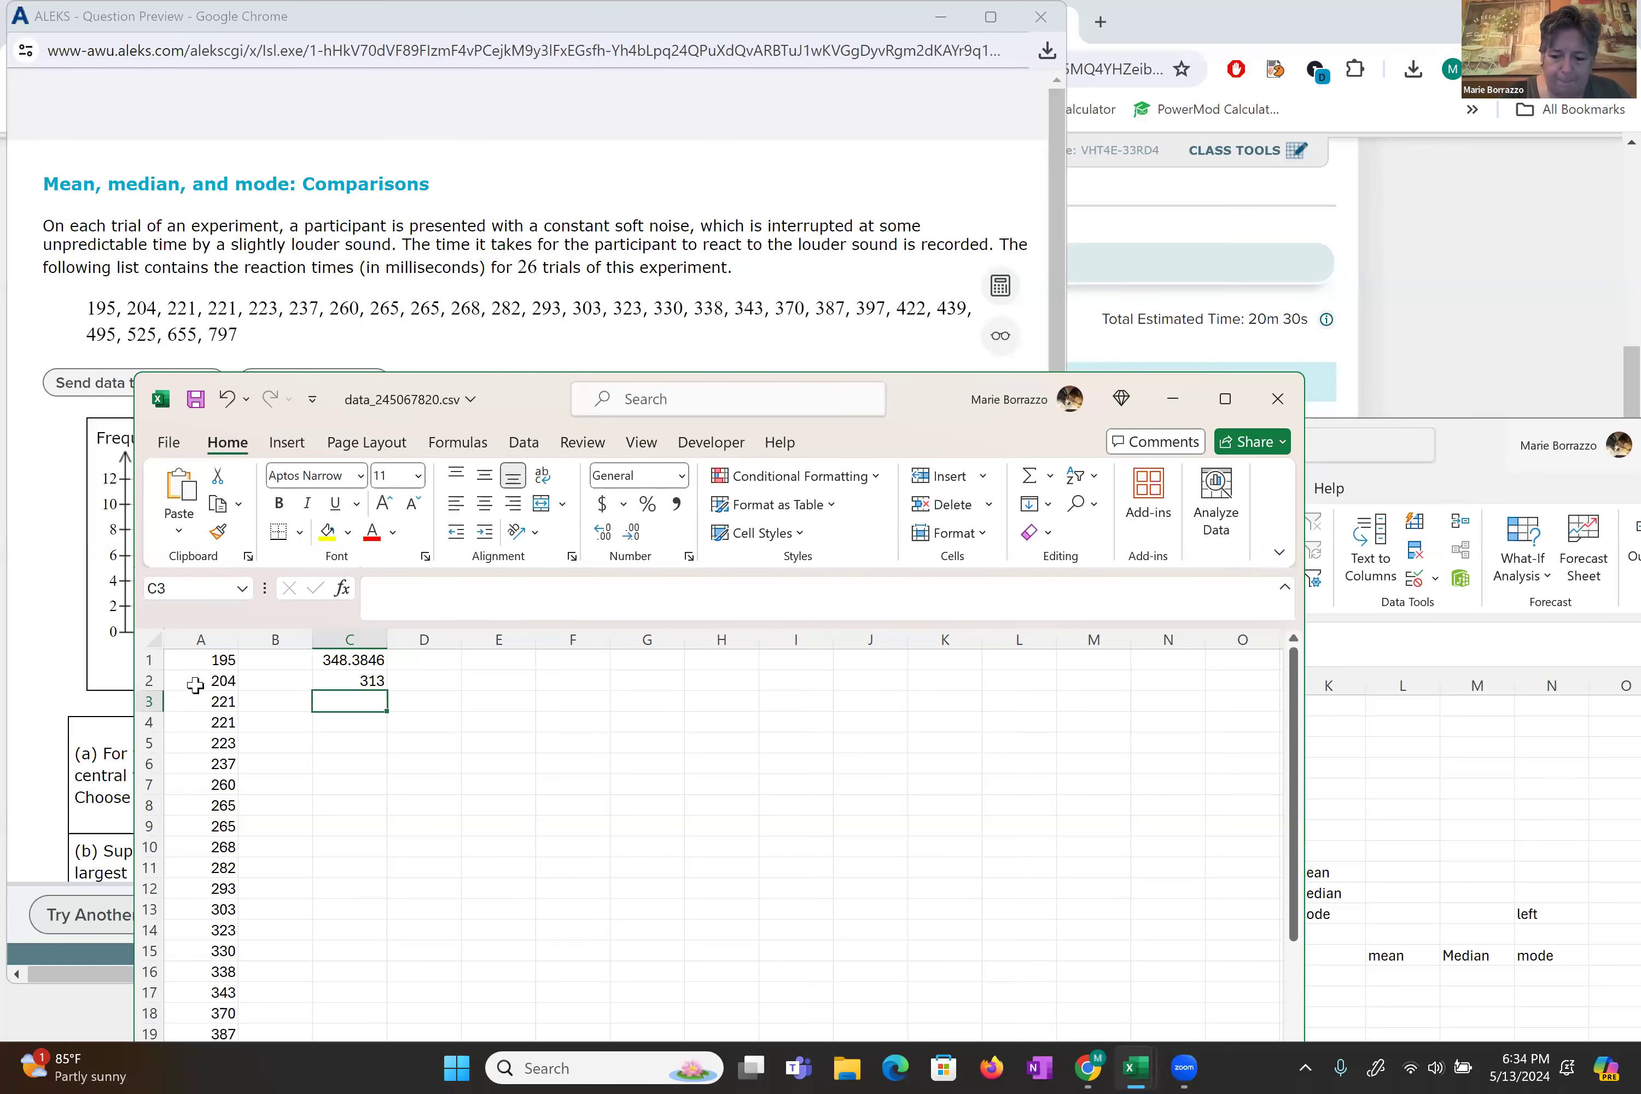
- Find all modes of the reaction times in A1:A26 with a MODE.MULT formula in cell C3
type("=mode")
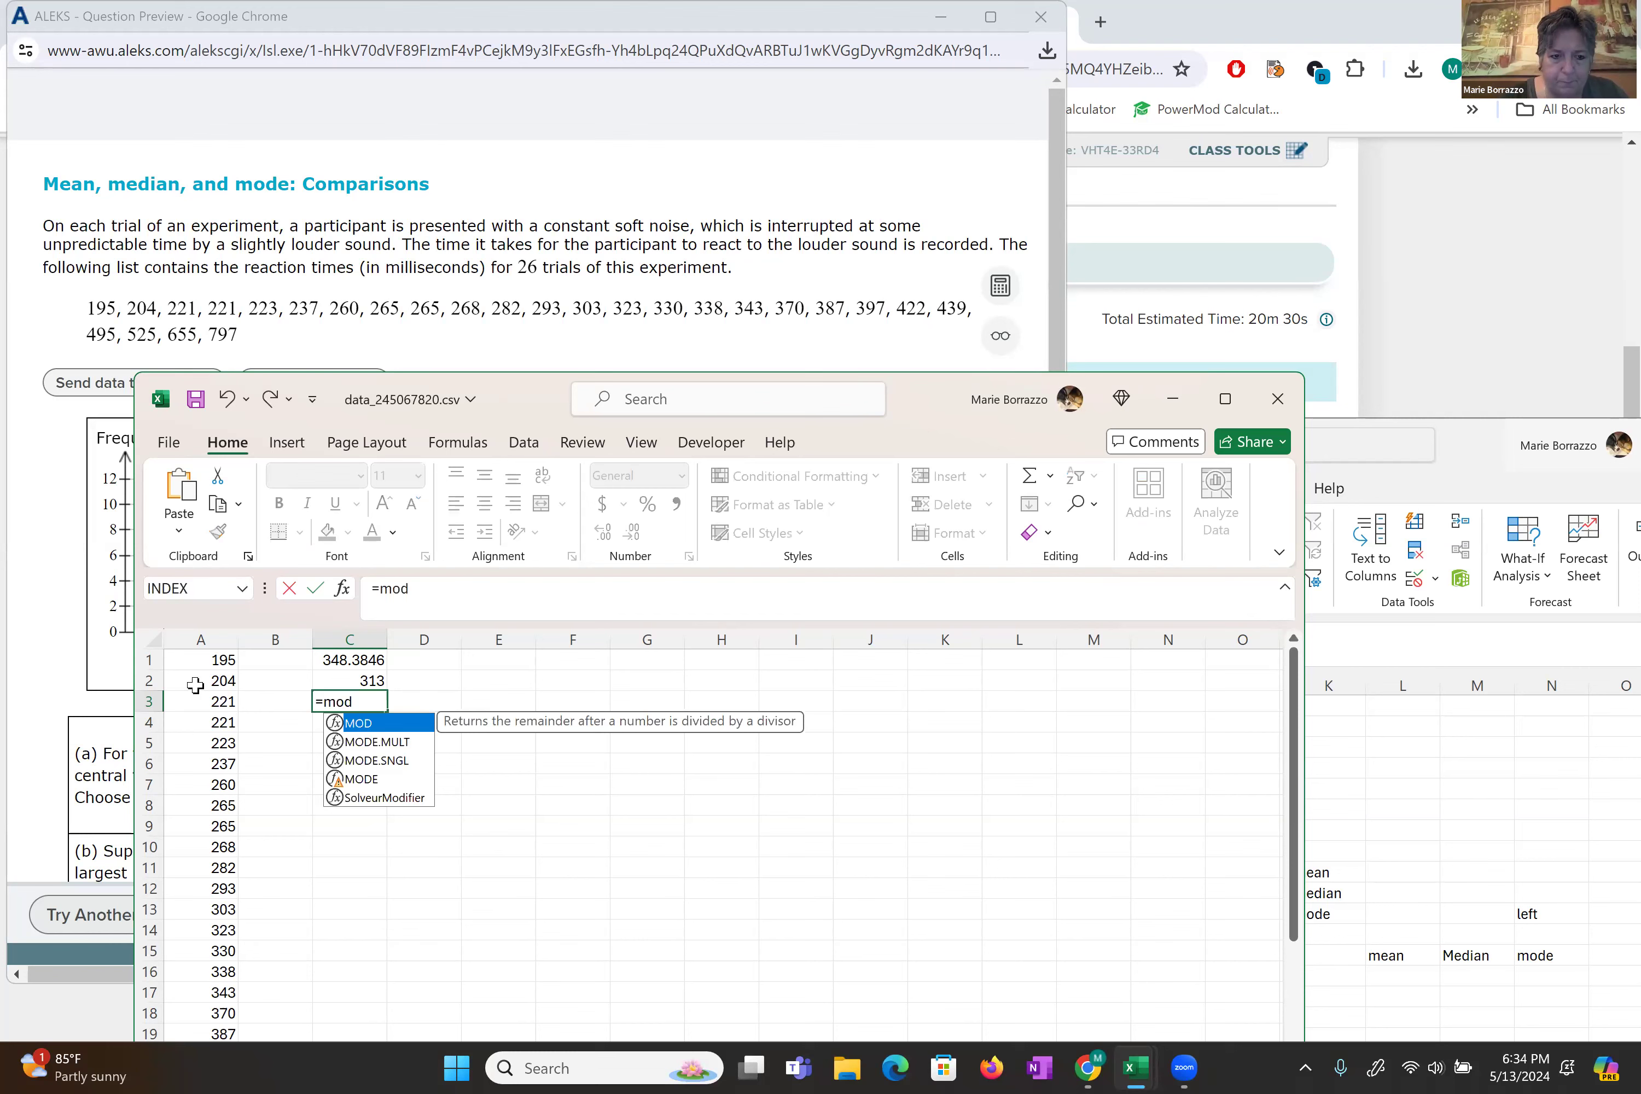
double_click(365, 723)
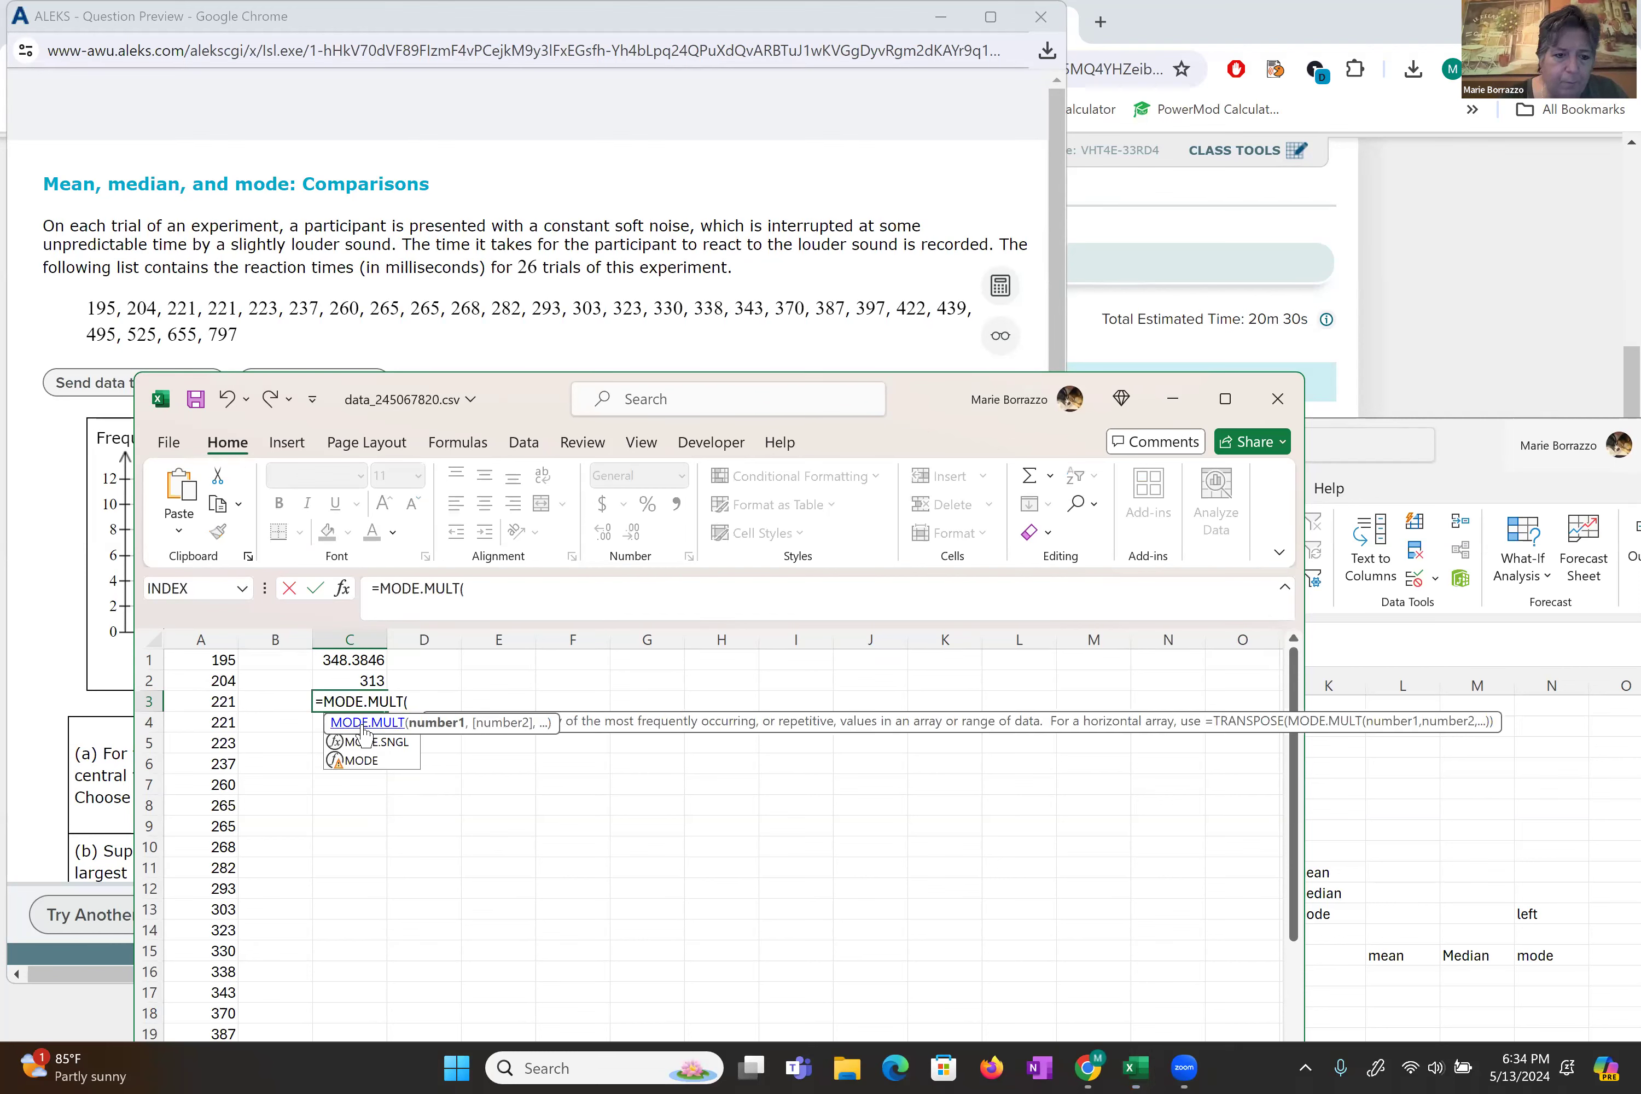
left_click(223, 659)
left_click_drag(224, 898, 204, 1030)
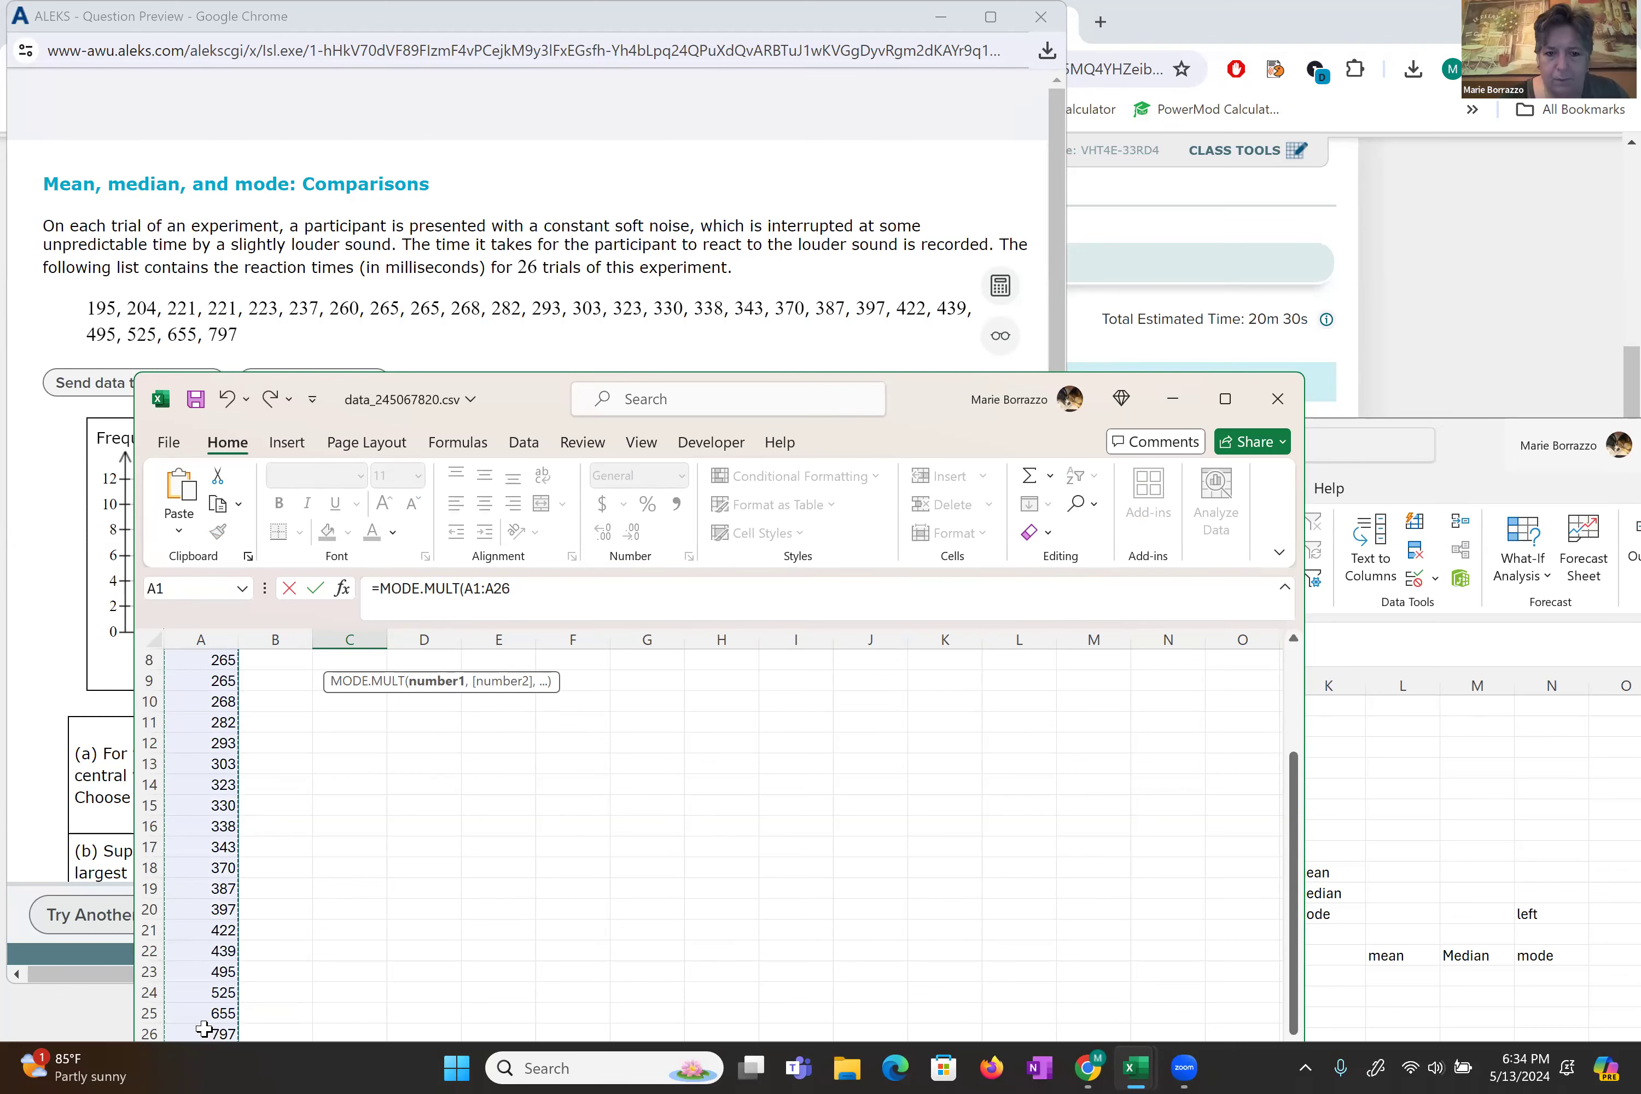
key("Return")
scroll(204, 1030, "up", 1)
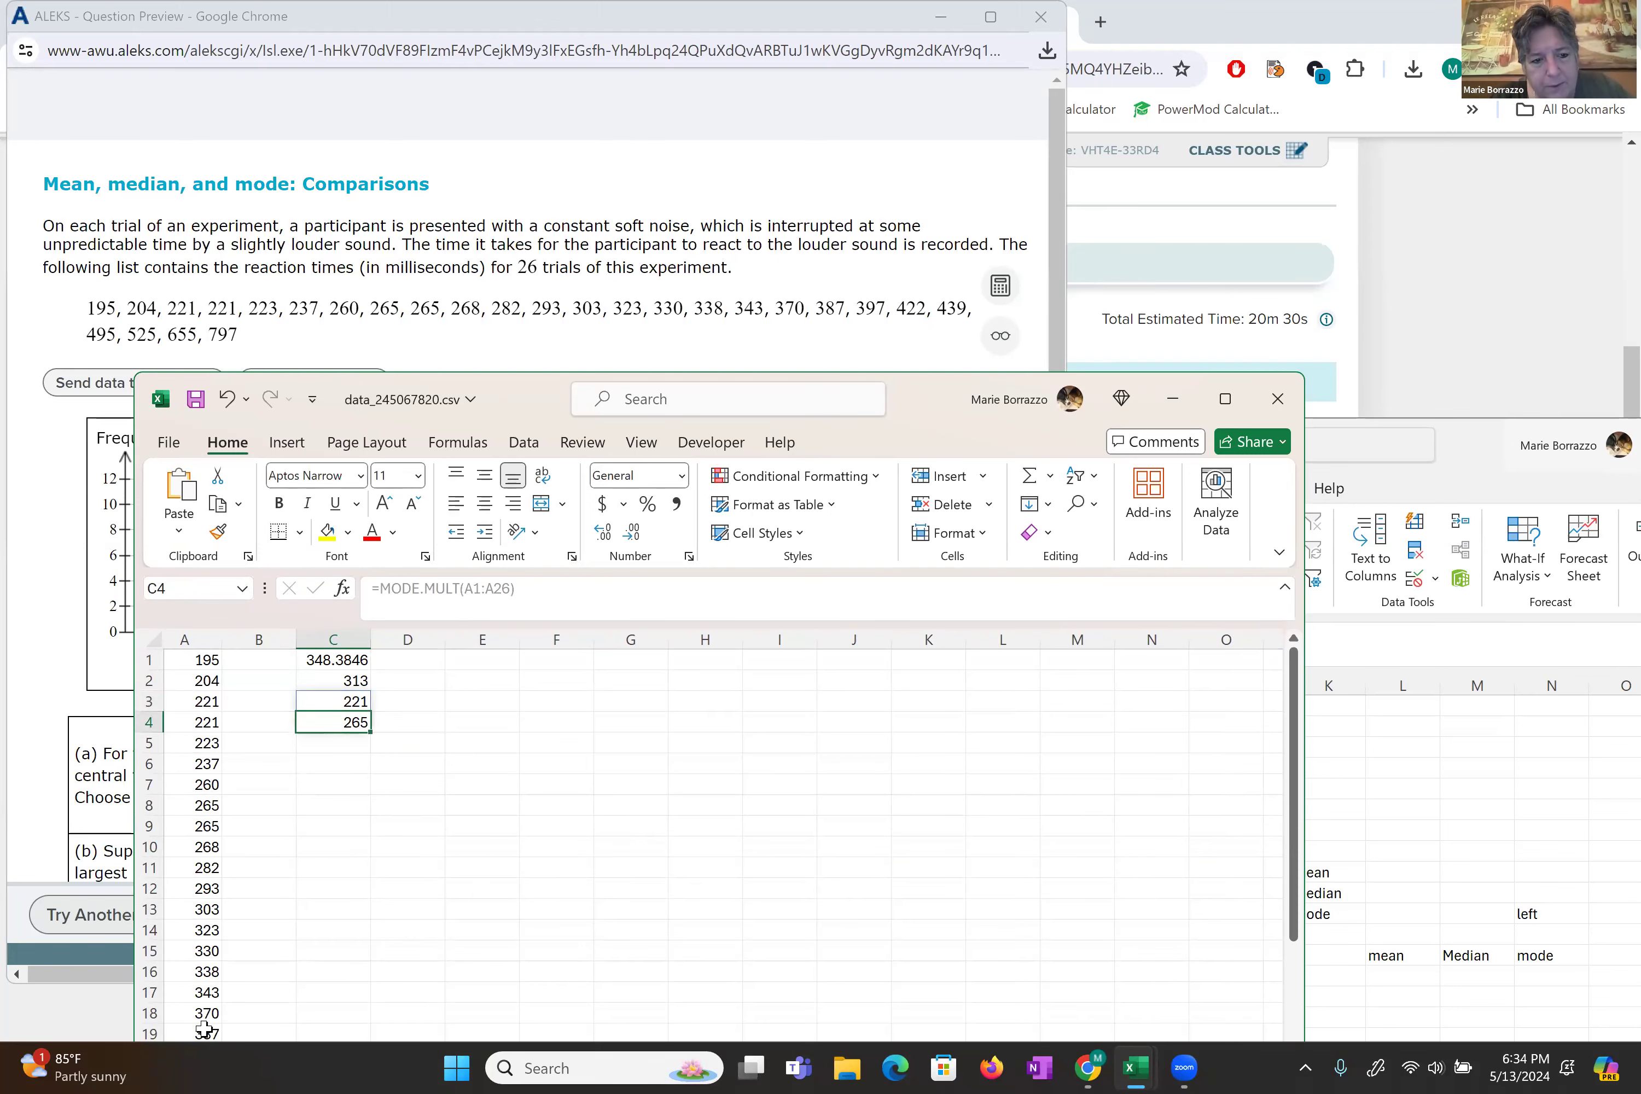
- Label the results by entering mean, median and mode in cells B1 to B3
left_click(258, 659)
type("mean")
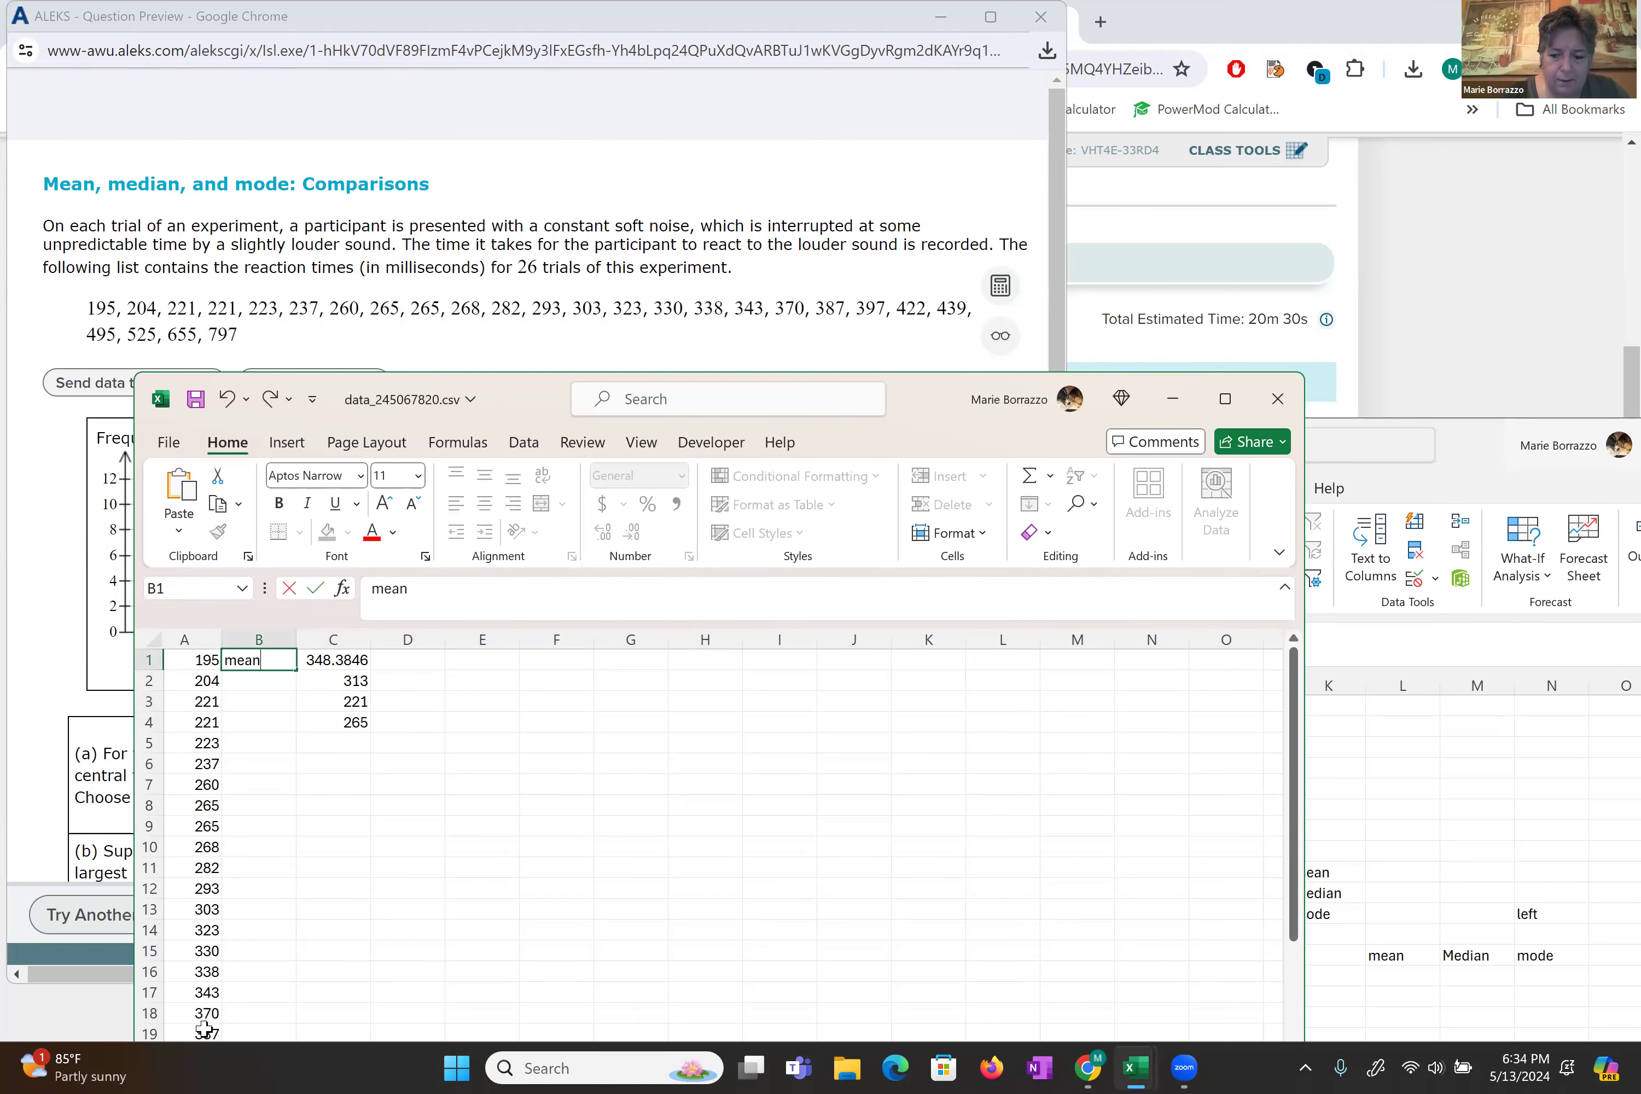
key("Return")
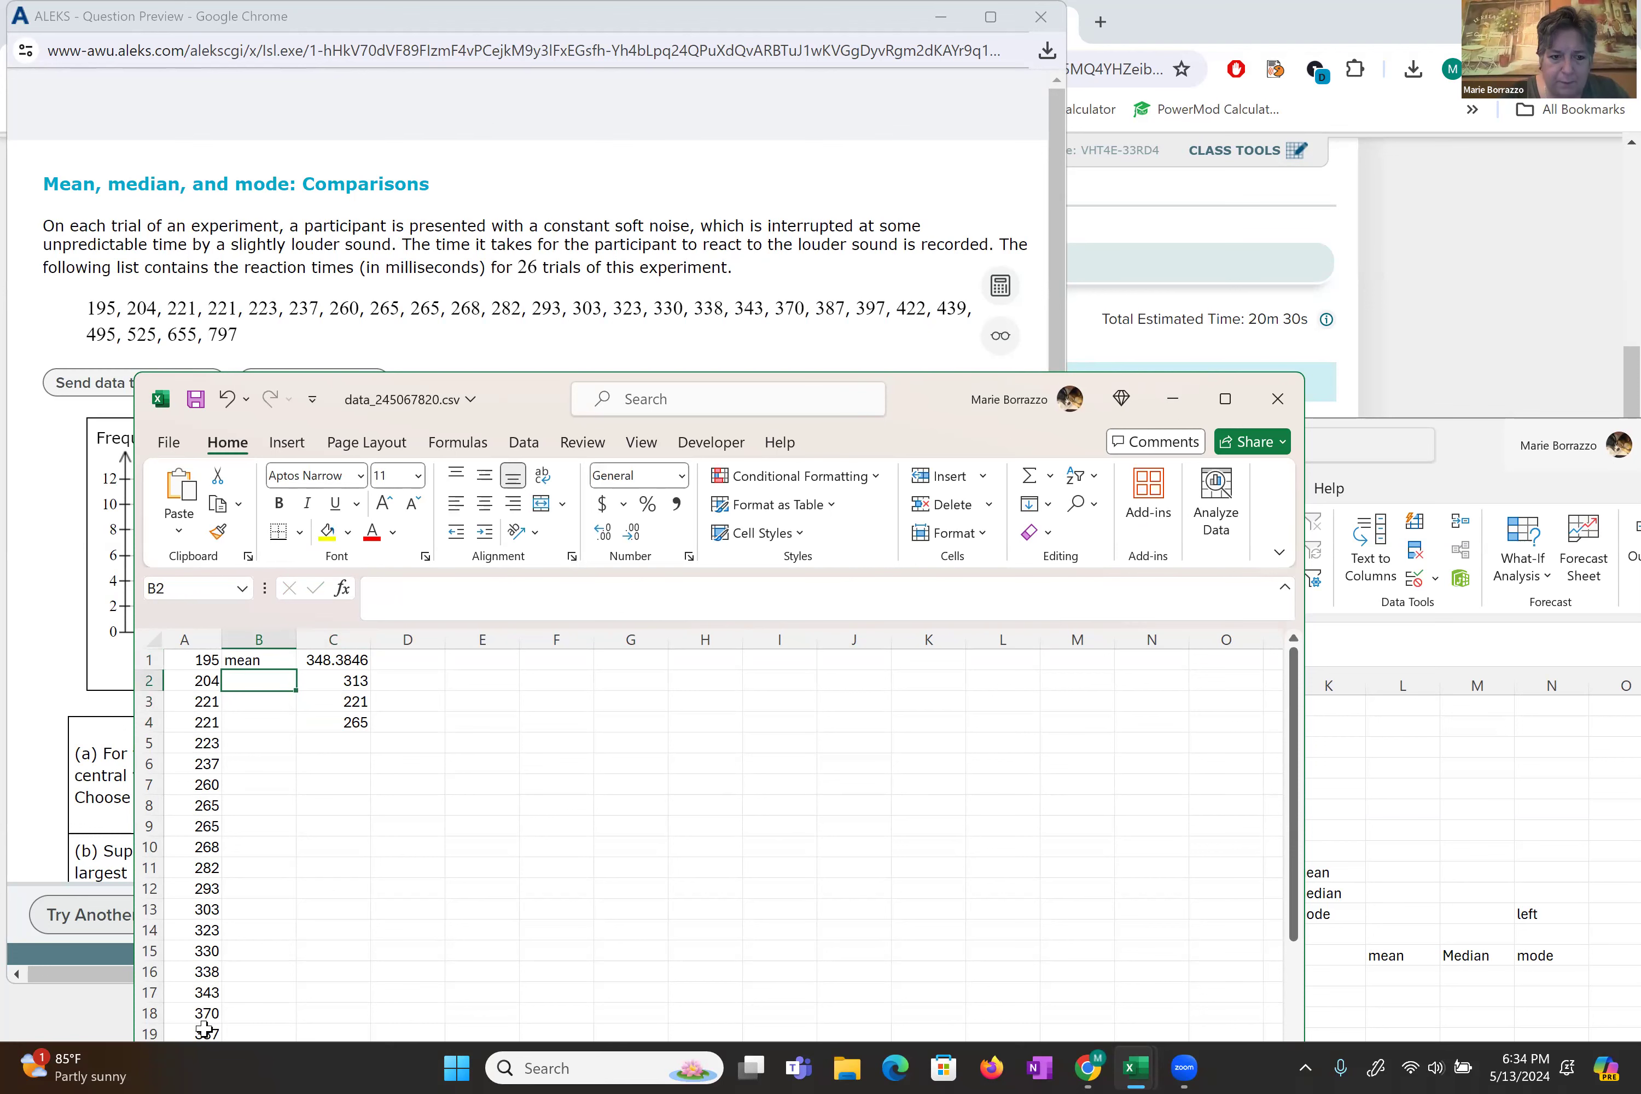
type("median")
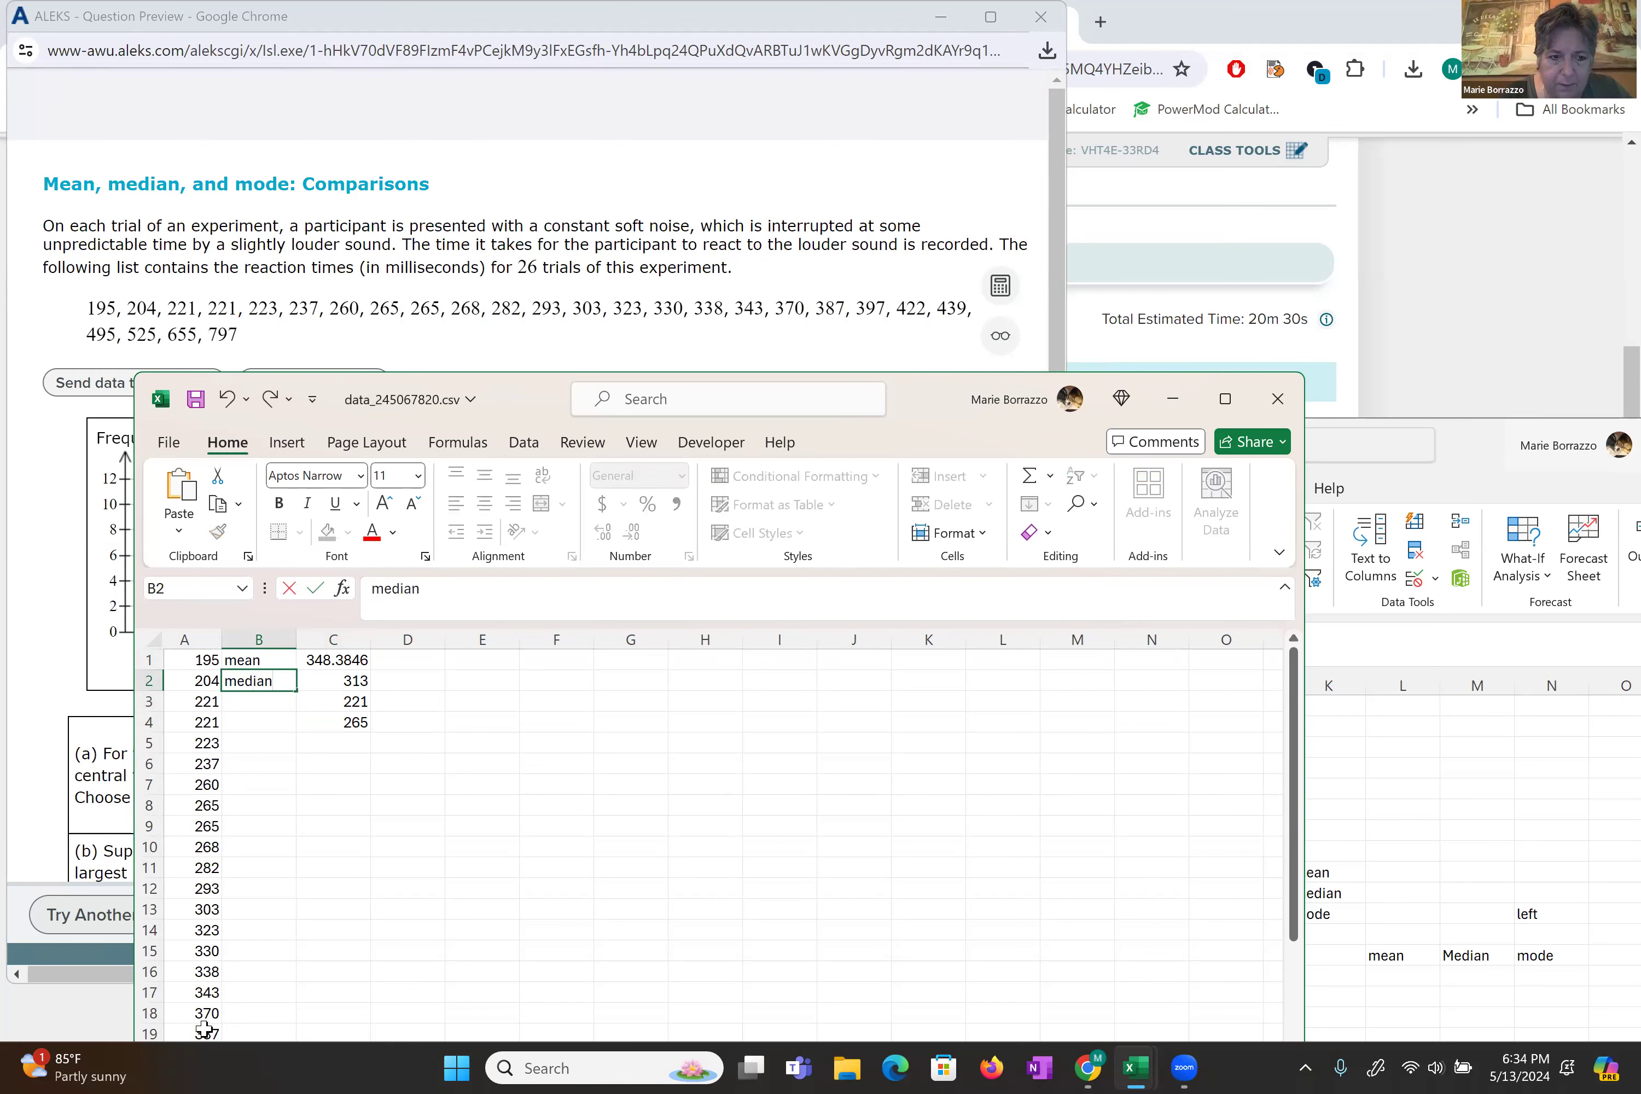
key("Return")
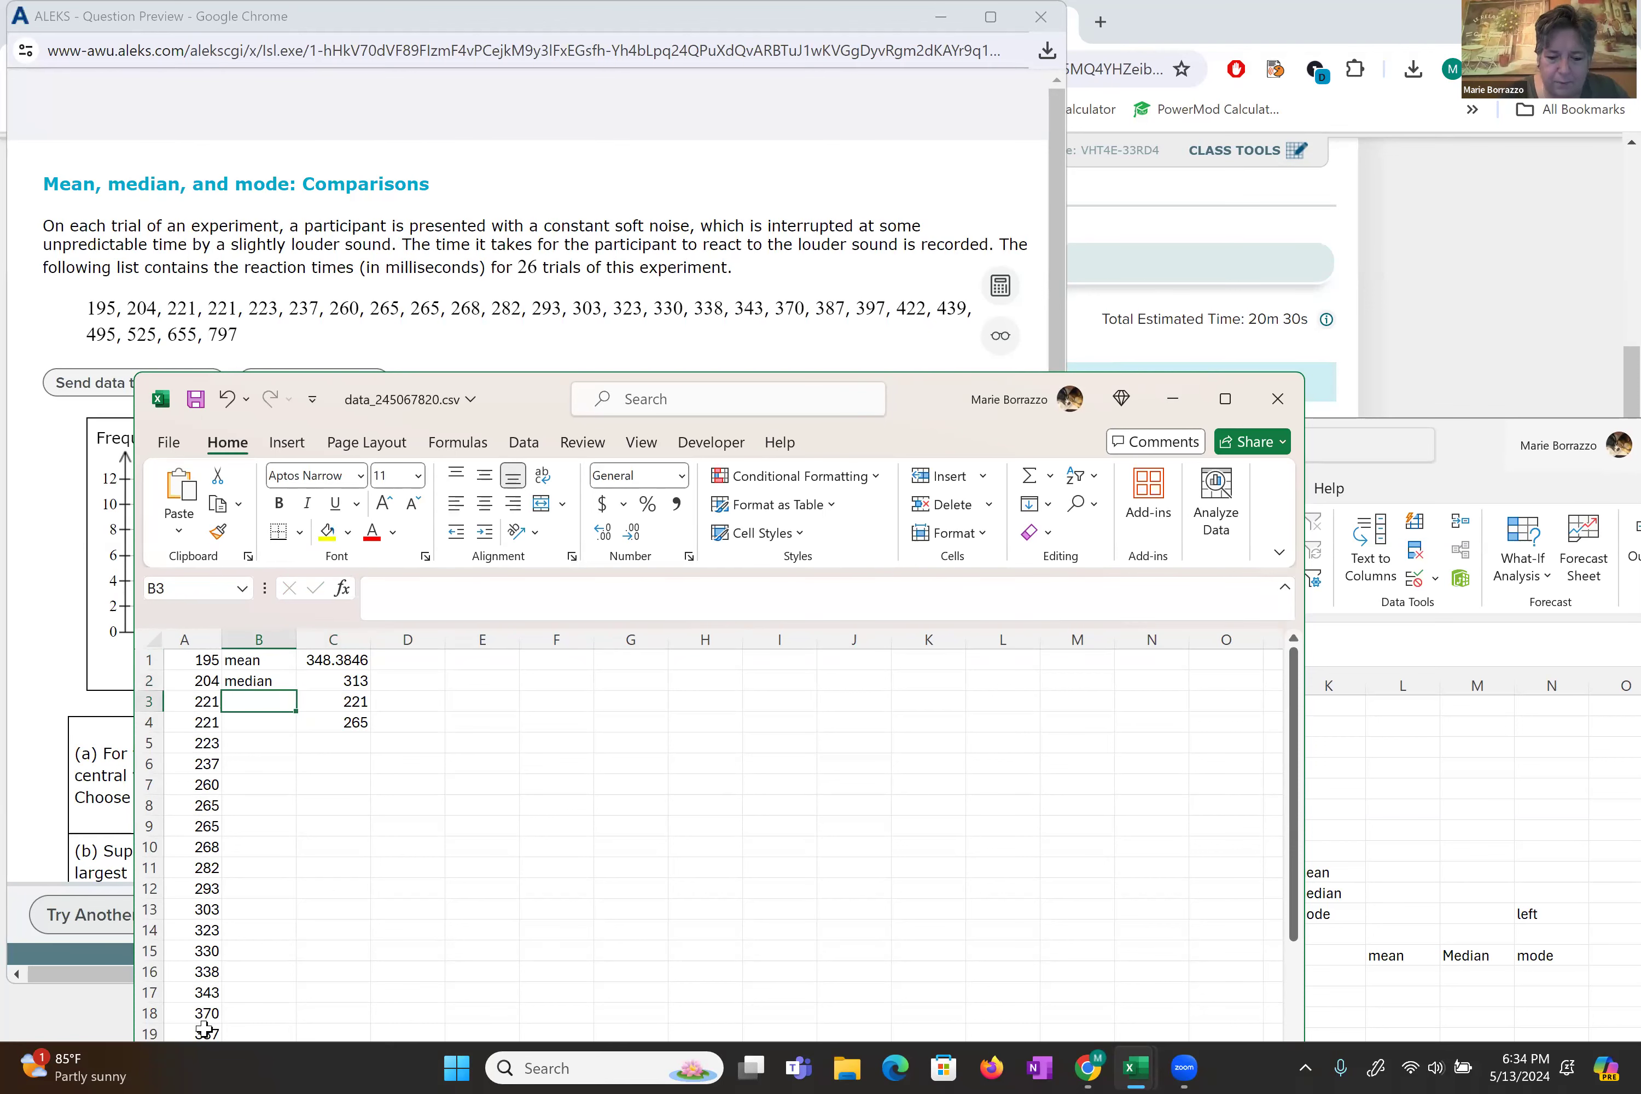
type("mode")
key("Return")
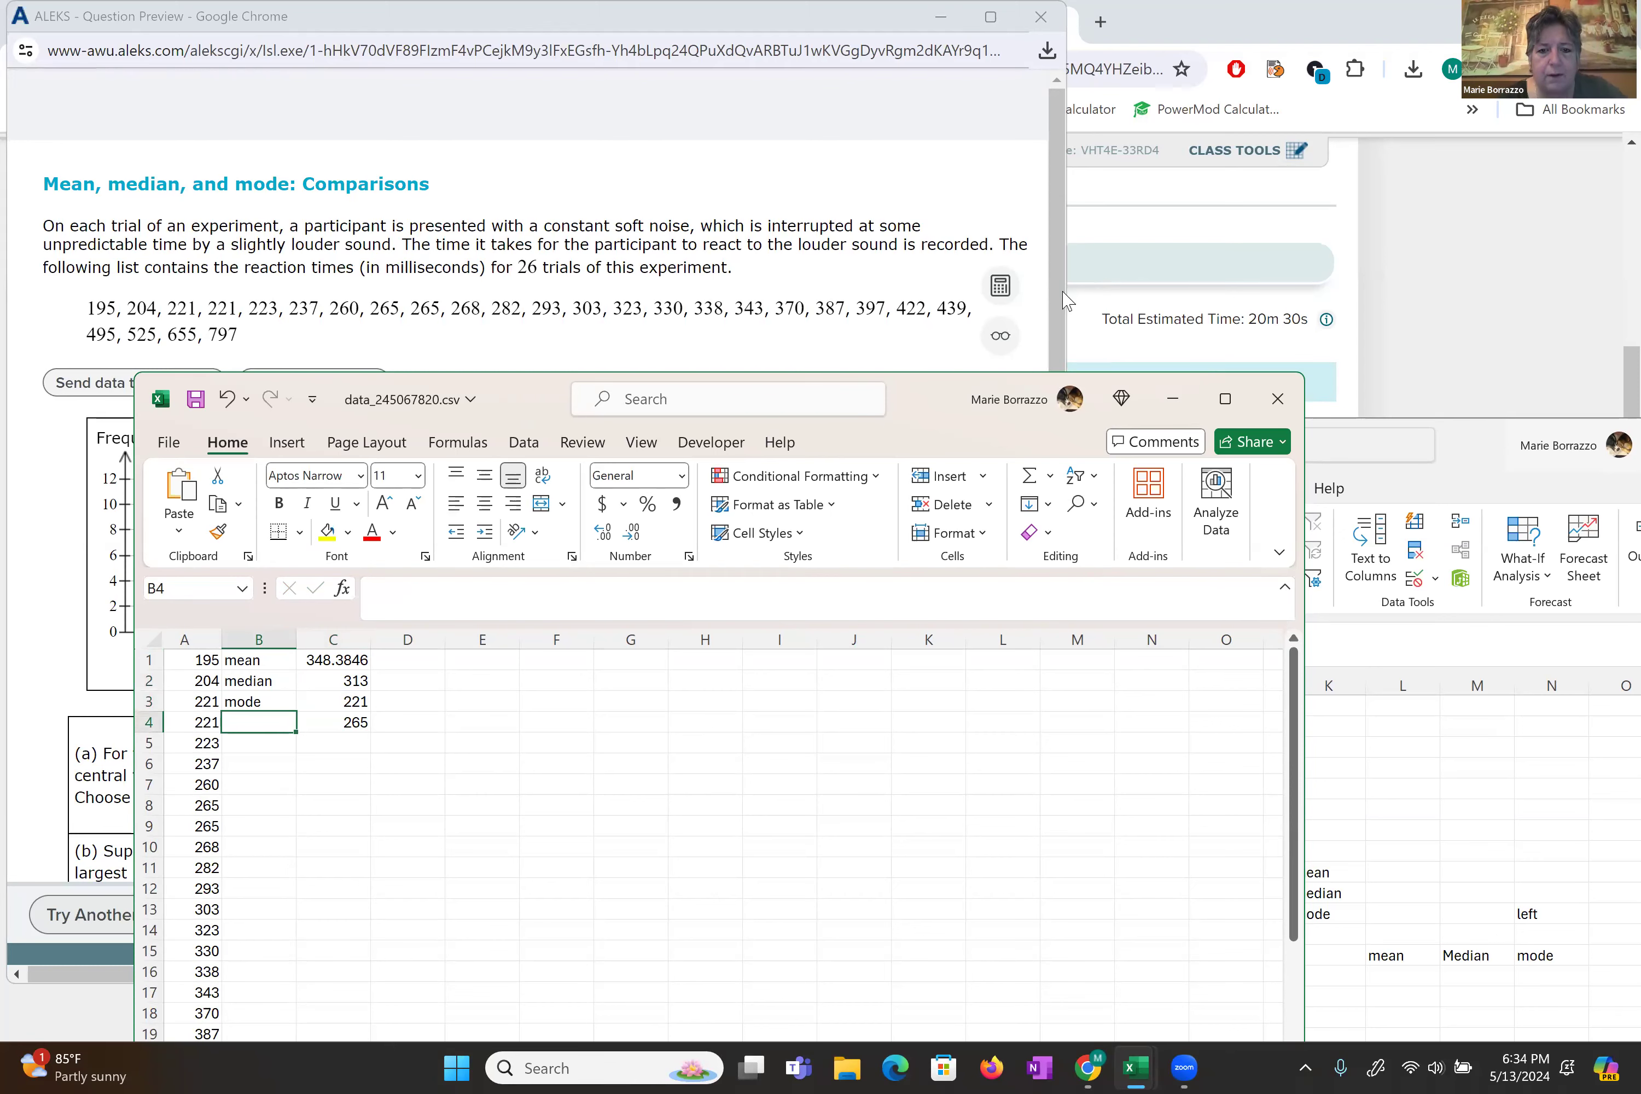
- Move the workbook window clear of the ALEKS questions and select Mode as the answer to part (a)
left_click_drag(671, 378, 1208, 282)
left_click_drag(1058, 170, 1068, 368)
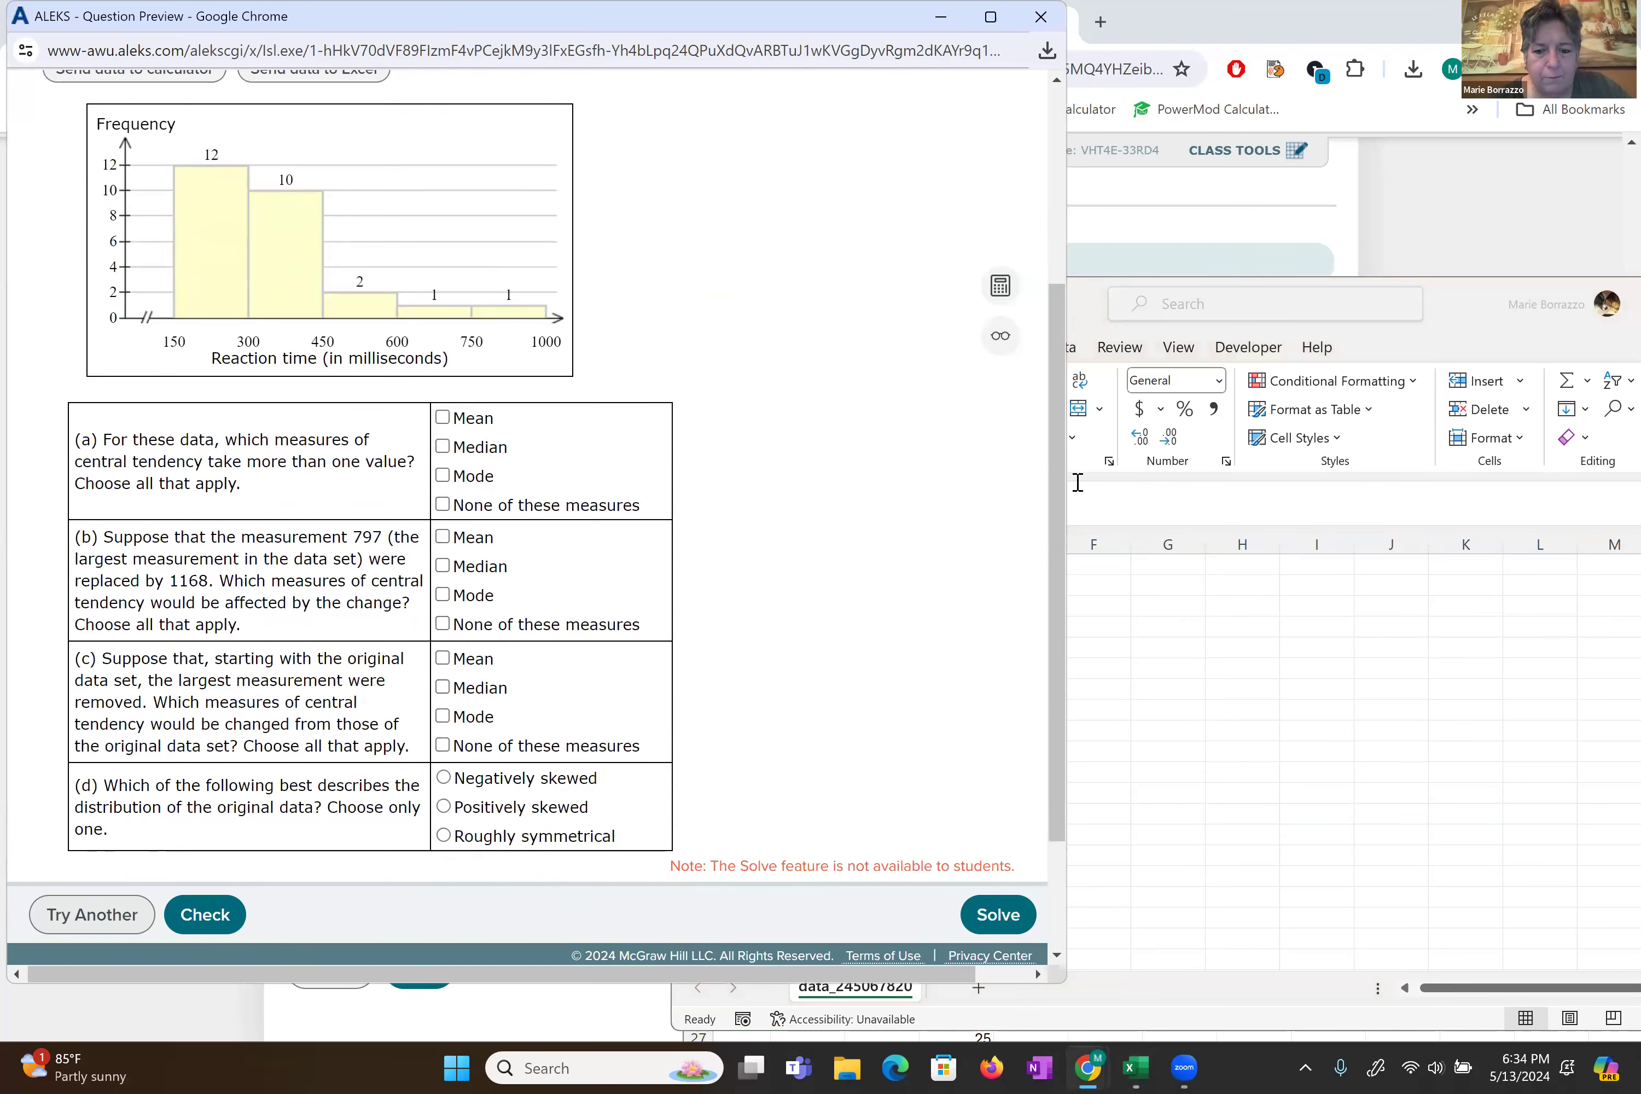
left_click(1137, 1066)
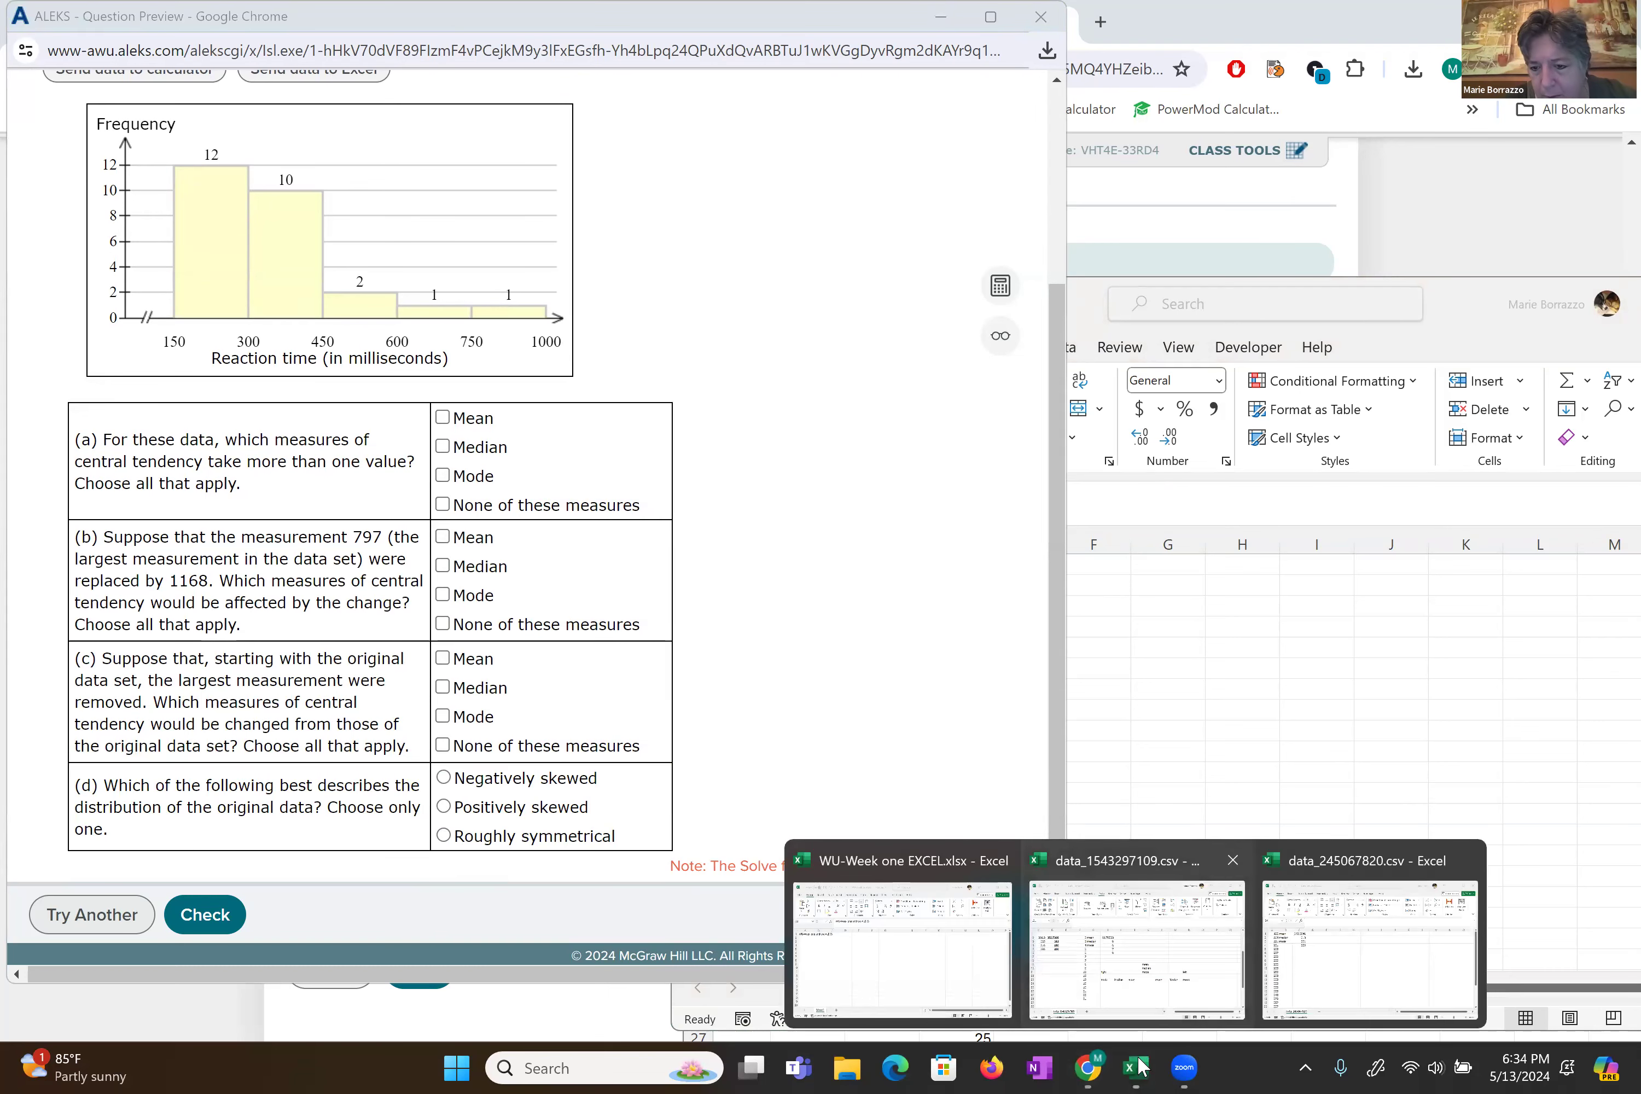
key("Return")
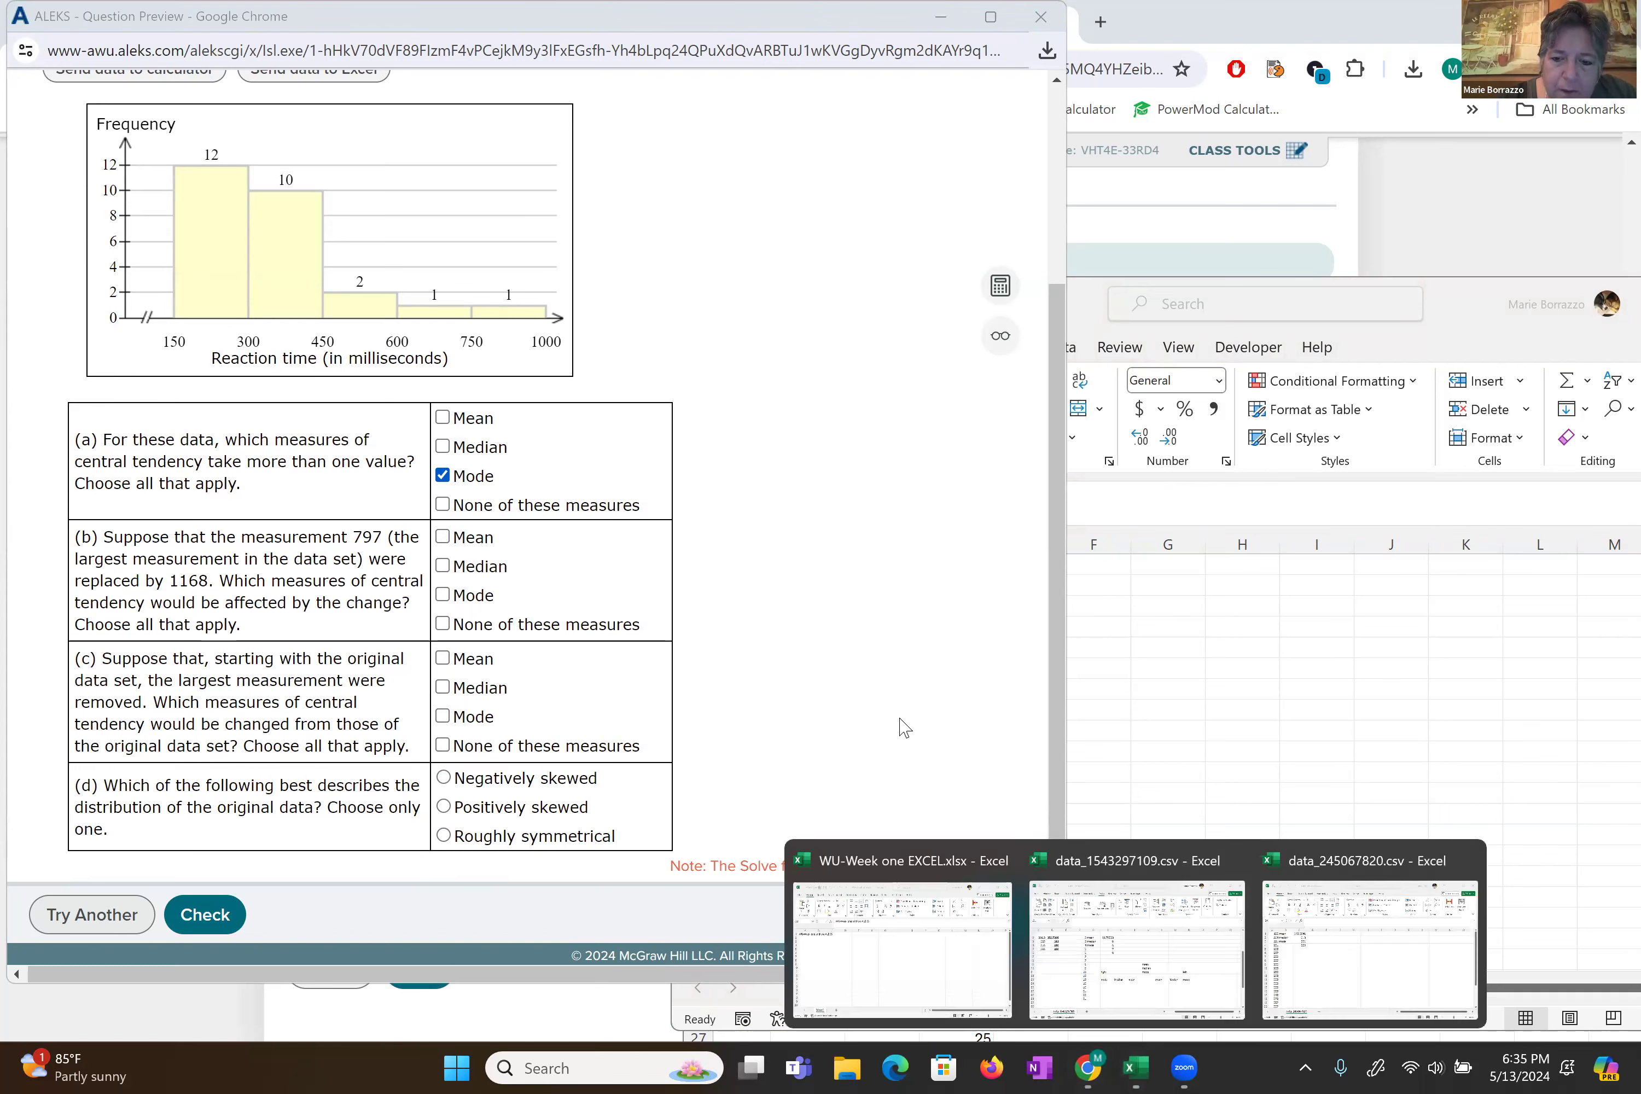
- Return to data_245067820.csv, enter the original results 348.3846, 313, 221 and 265 as fixed values in D1:D4, and make them bold
key("Return")
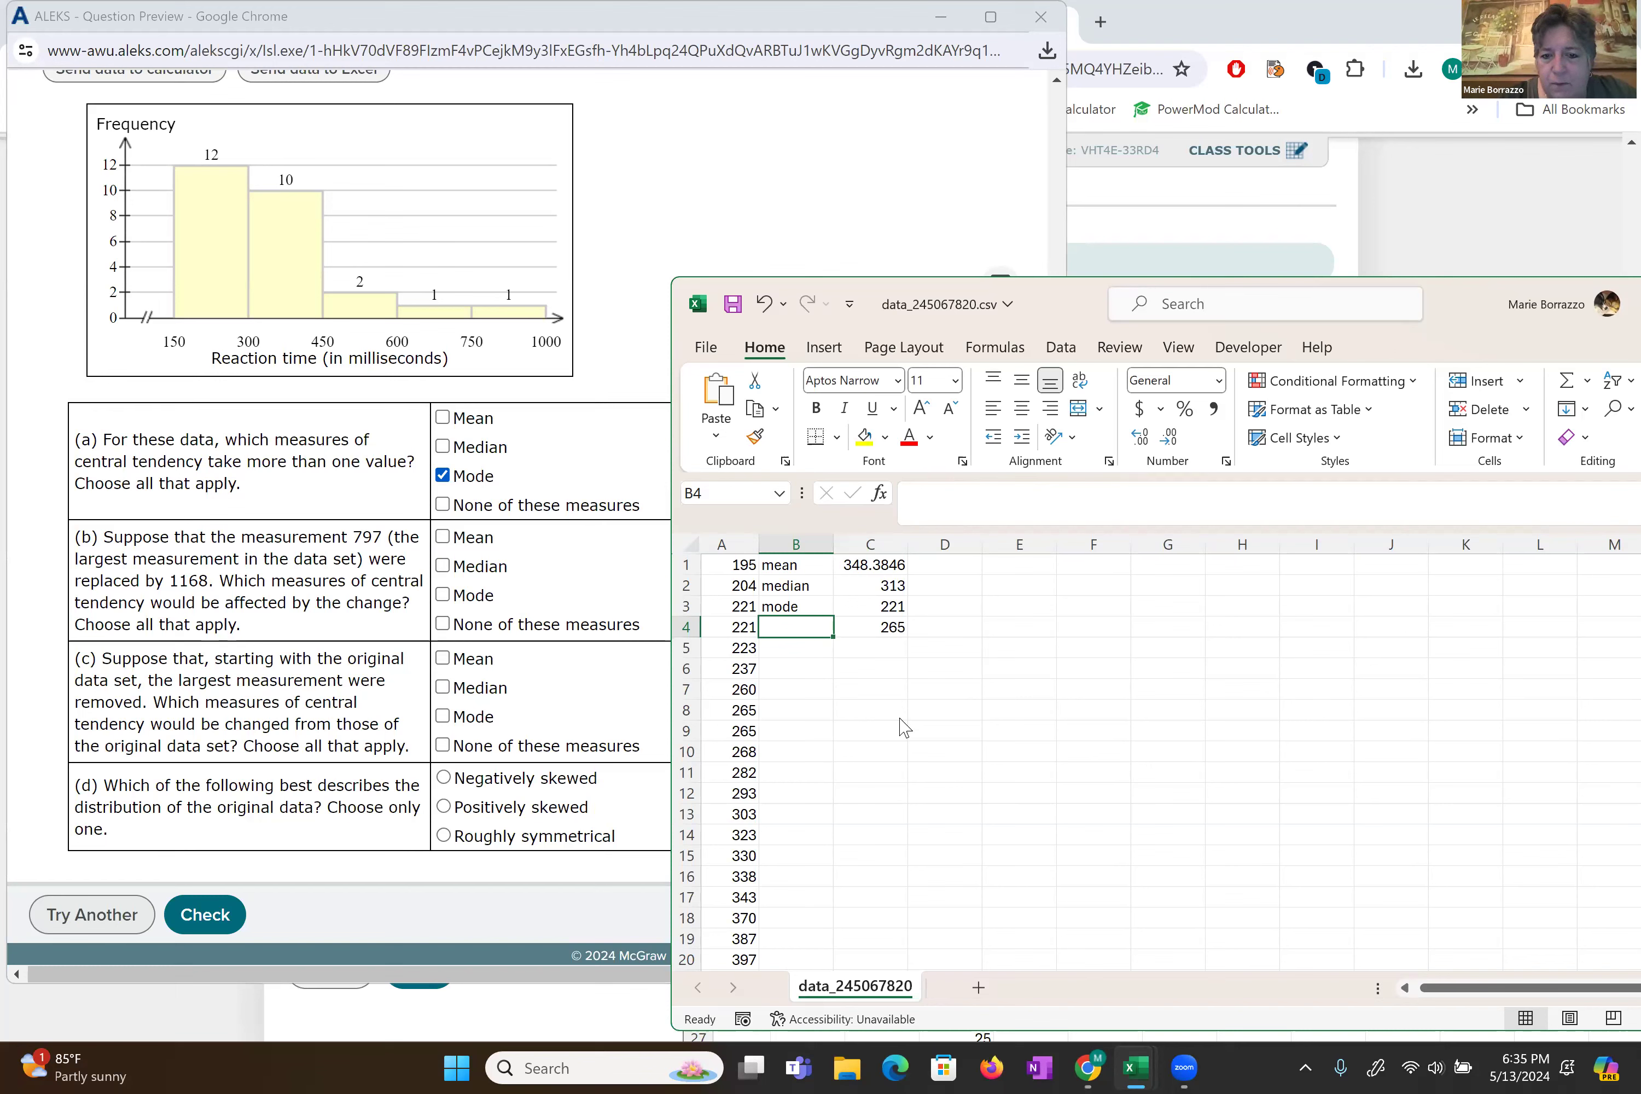
left_click(945, 564)
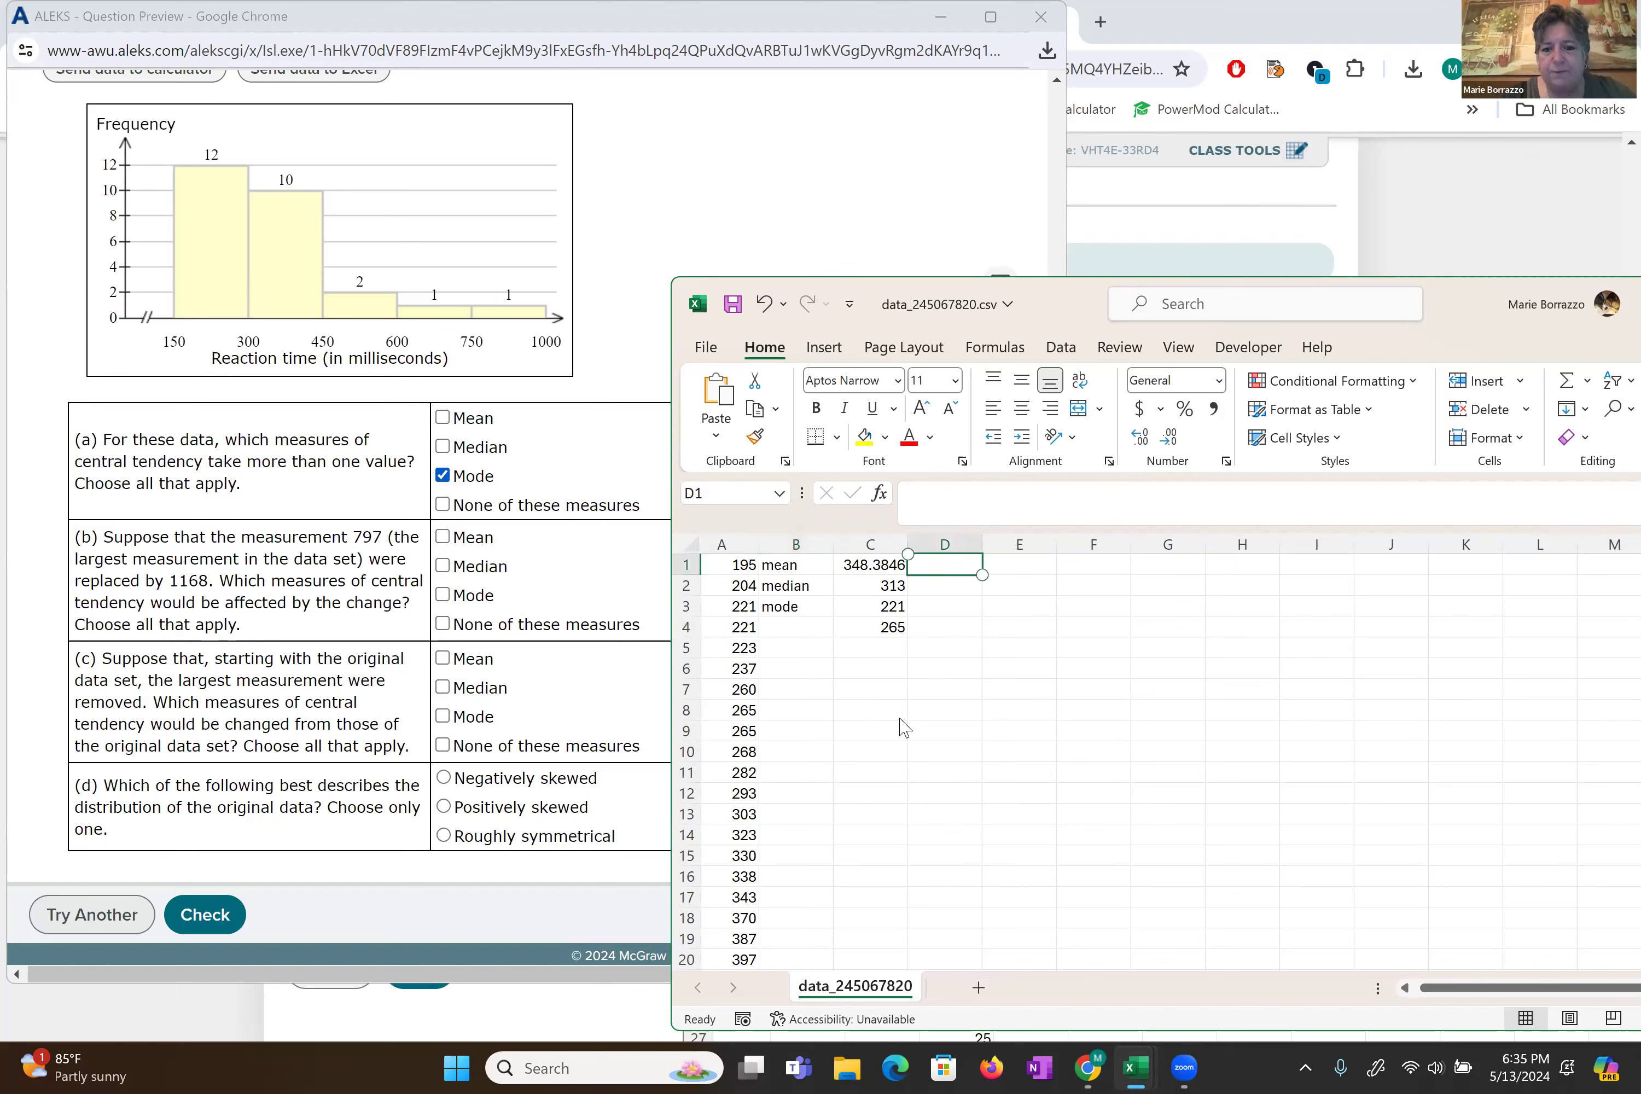
type("348")
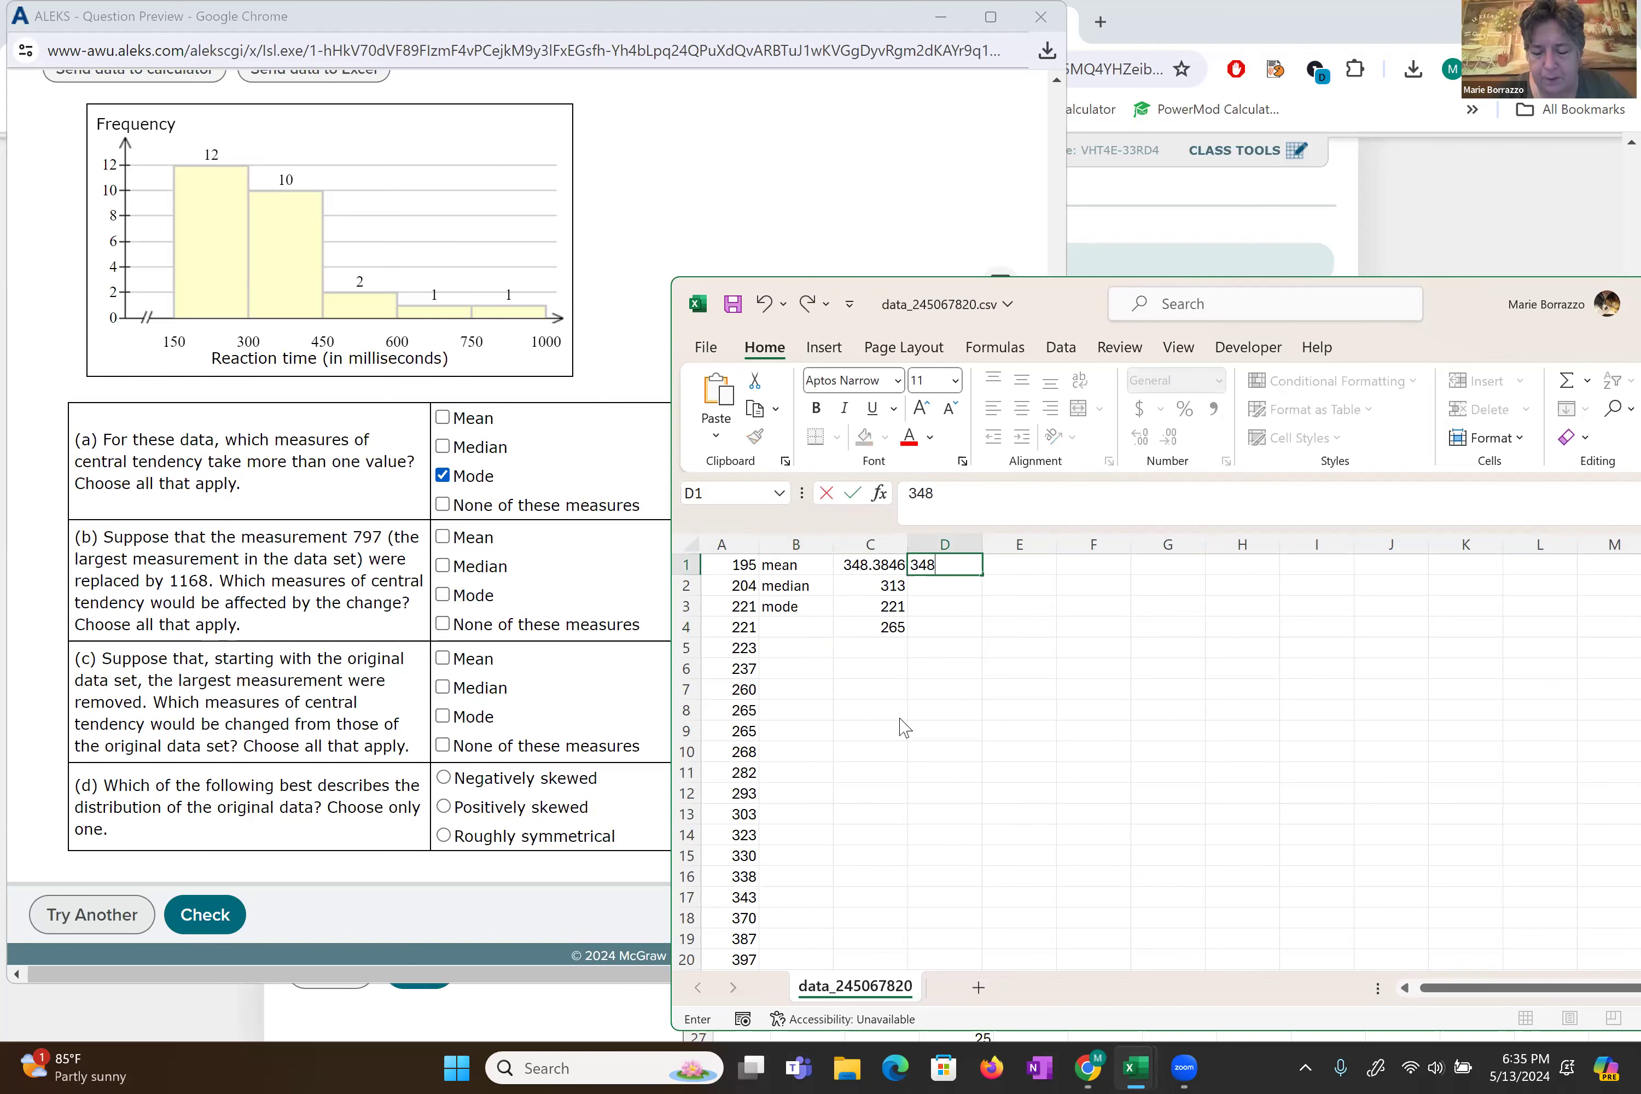
type(".38")
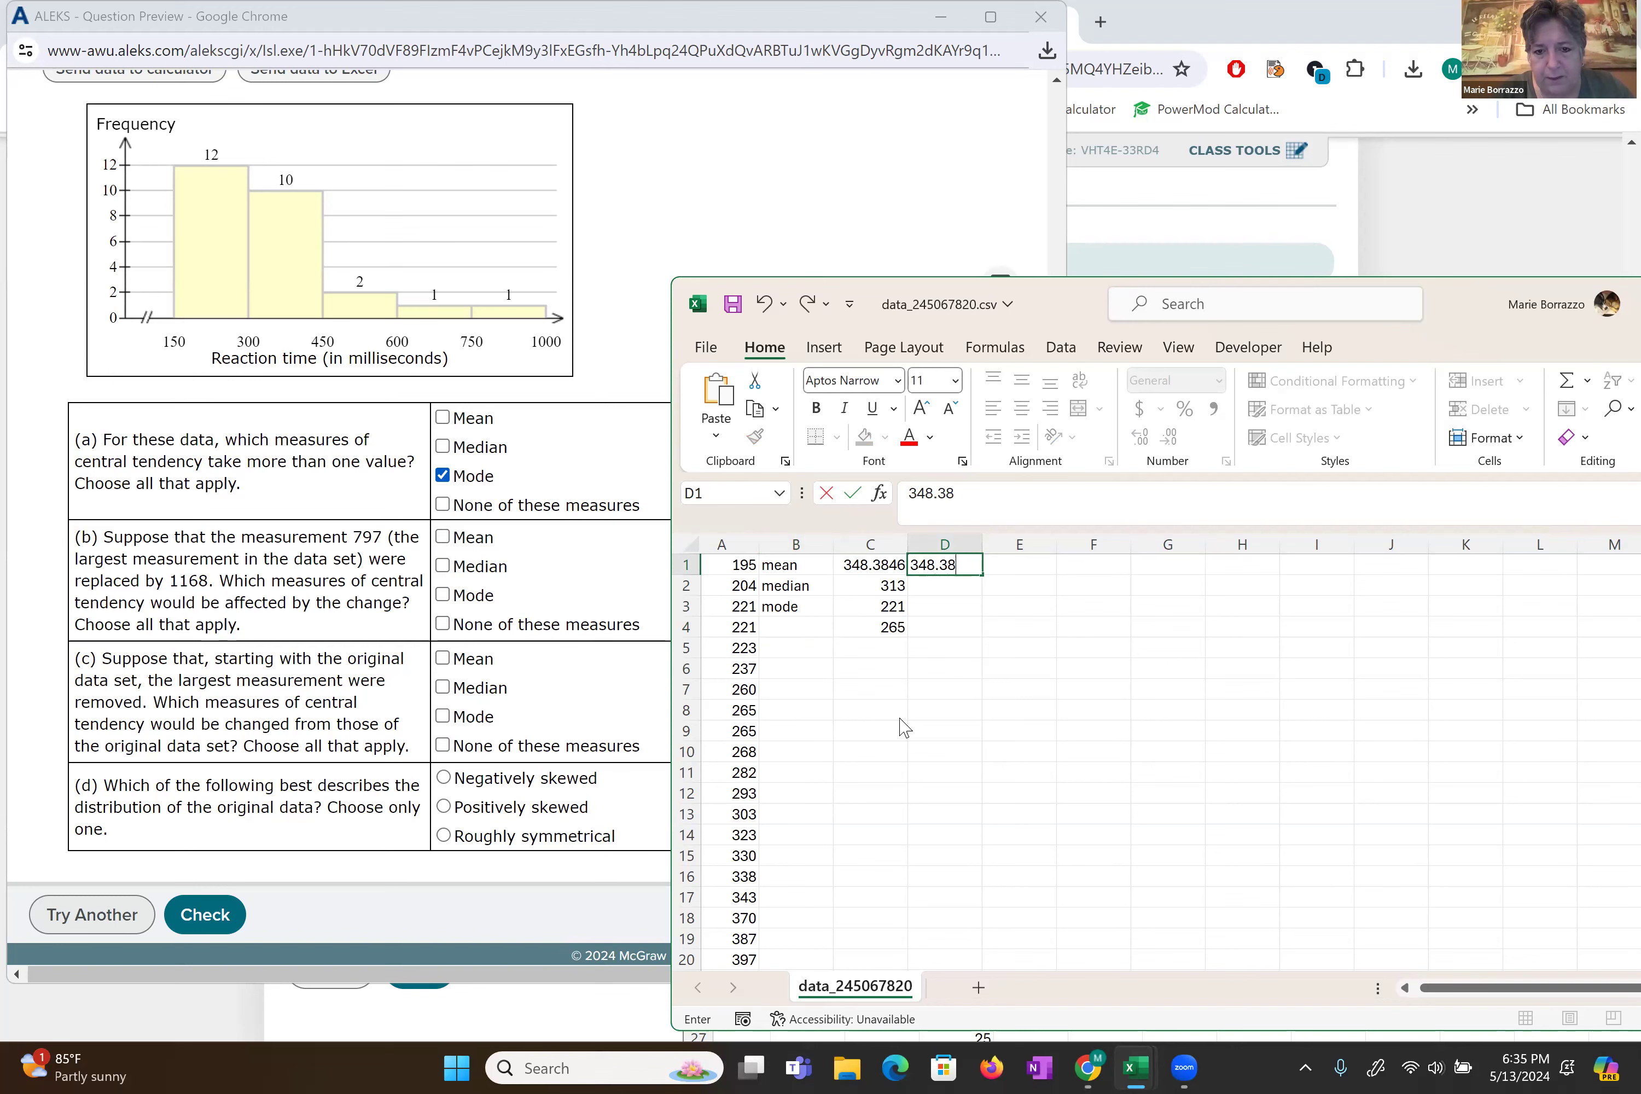
type("46")
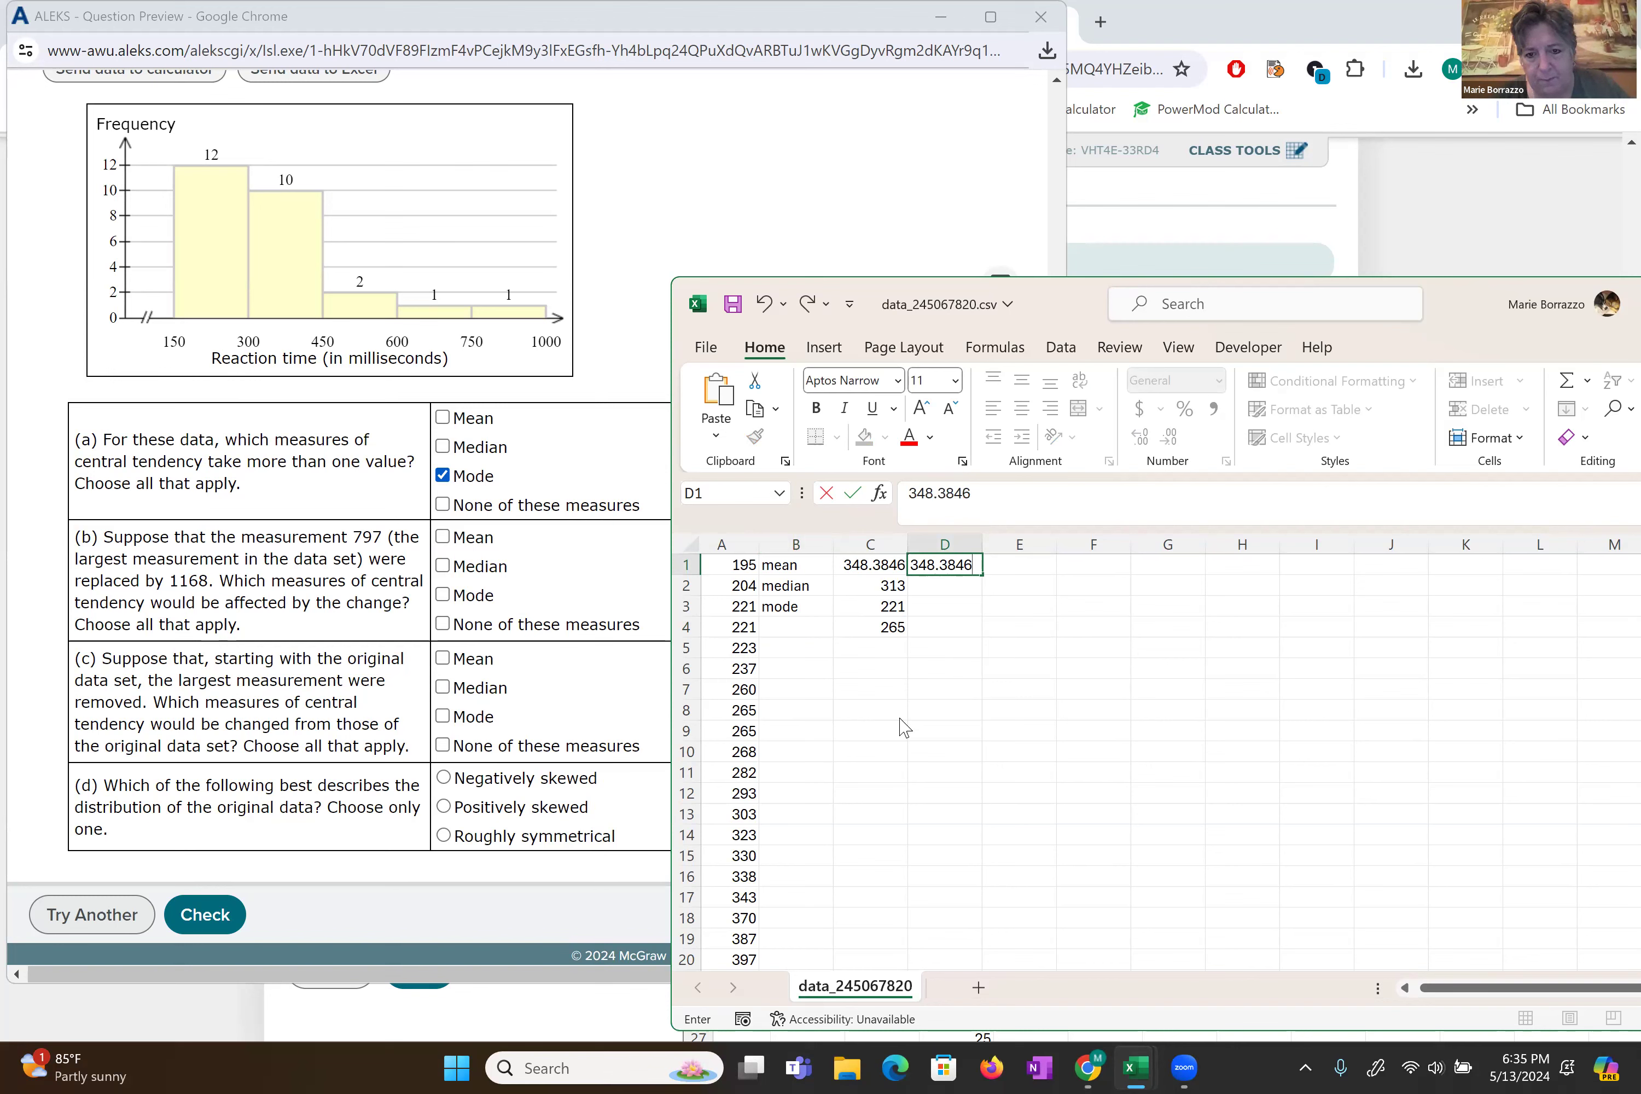
key("Return")
type("313")
key("Return")
type("221")
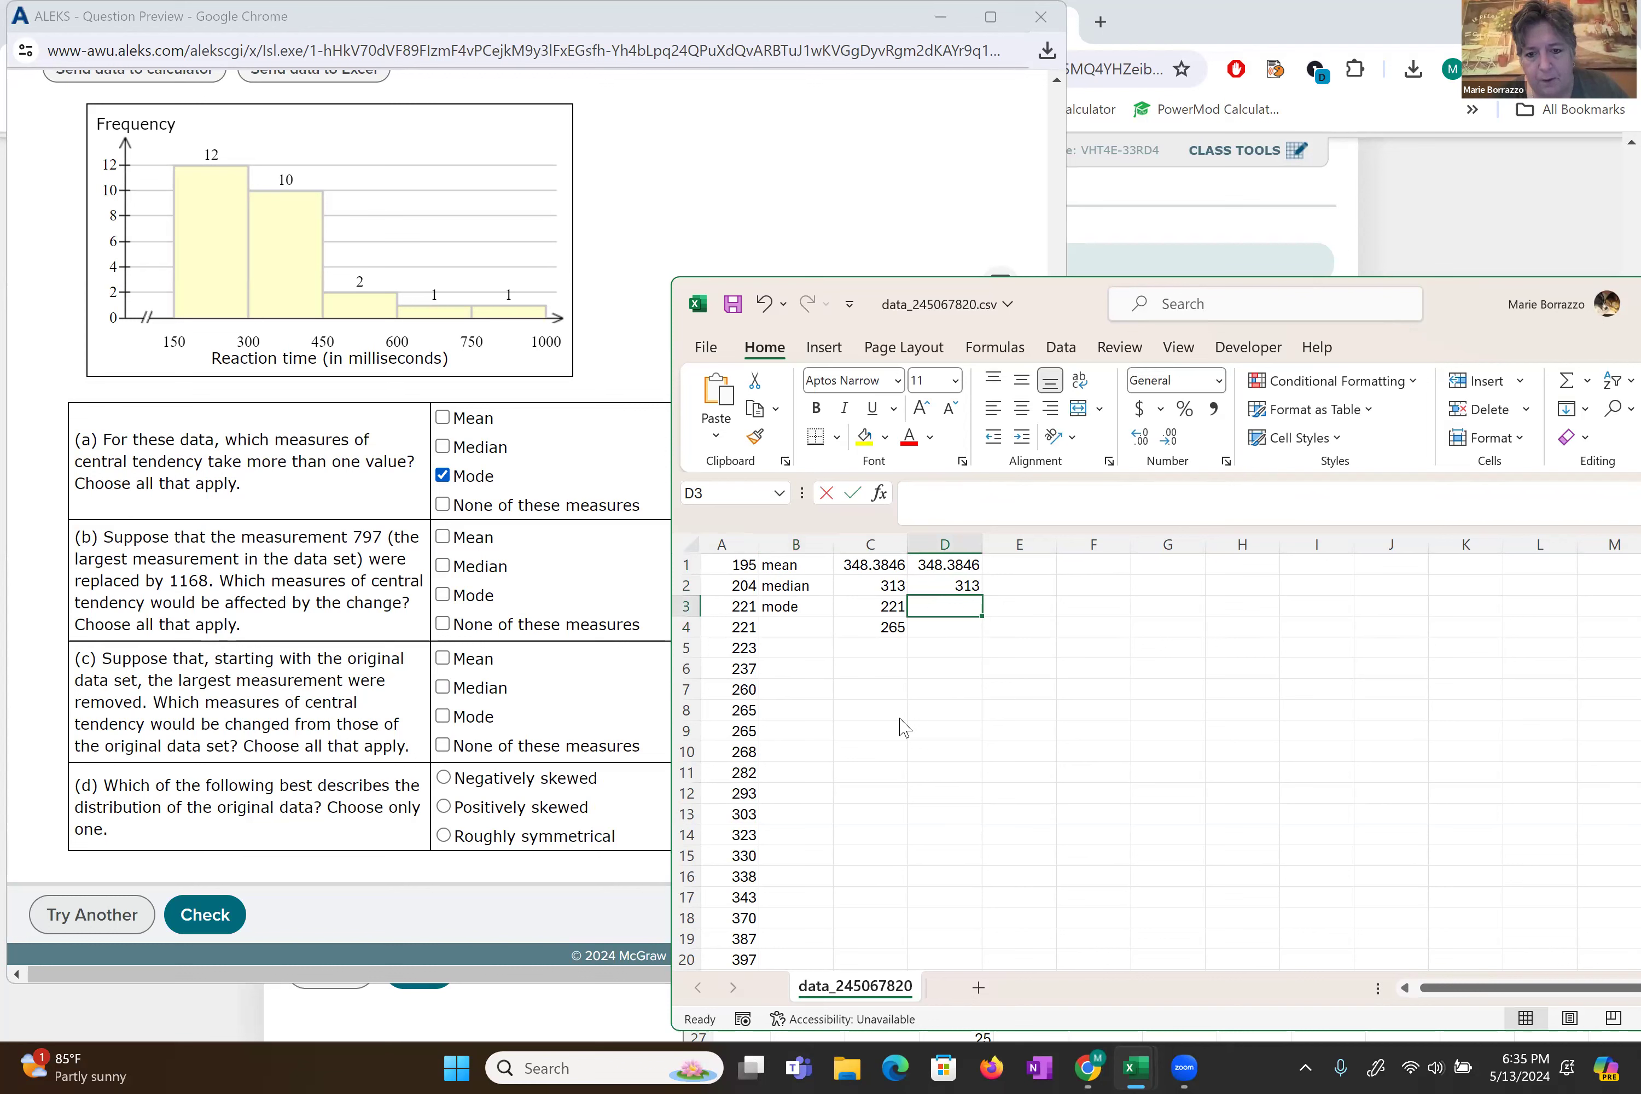
key("Return")
type("265")
key("Return")
key("Left")
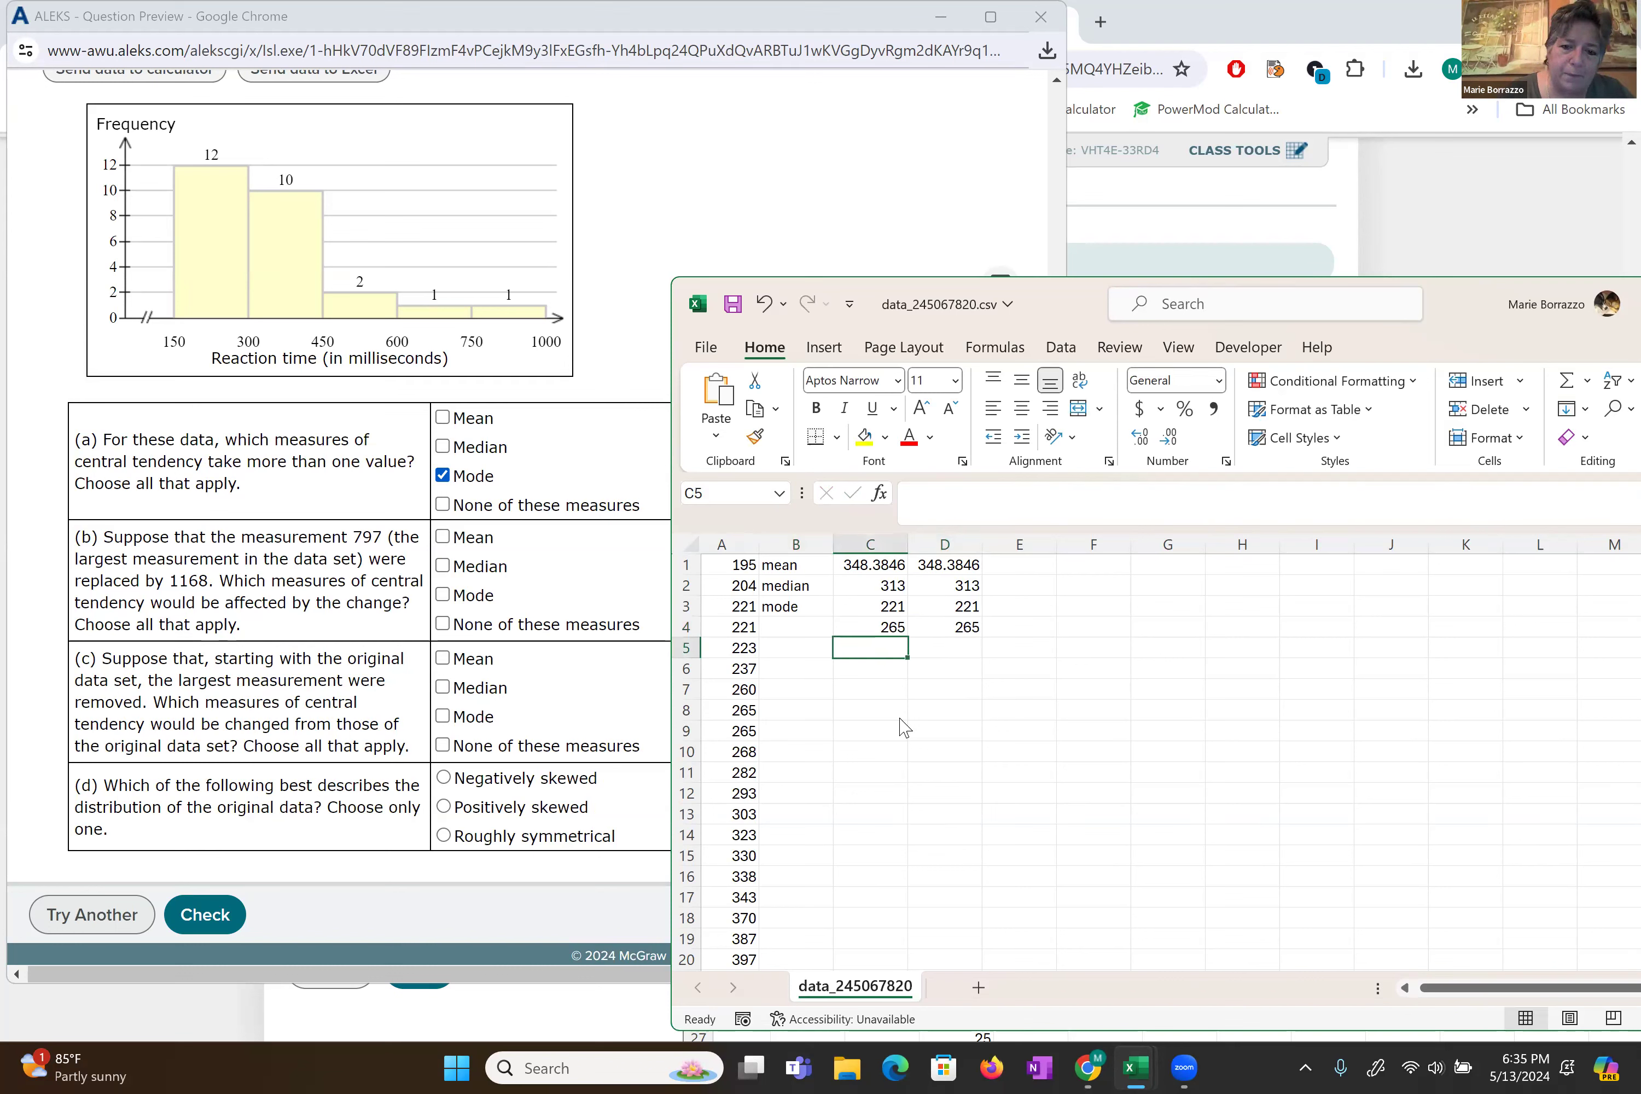
left_click_drag(937, 571, 946, 628)
left_click(818, 409)
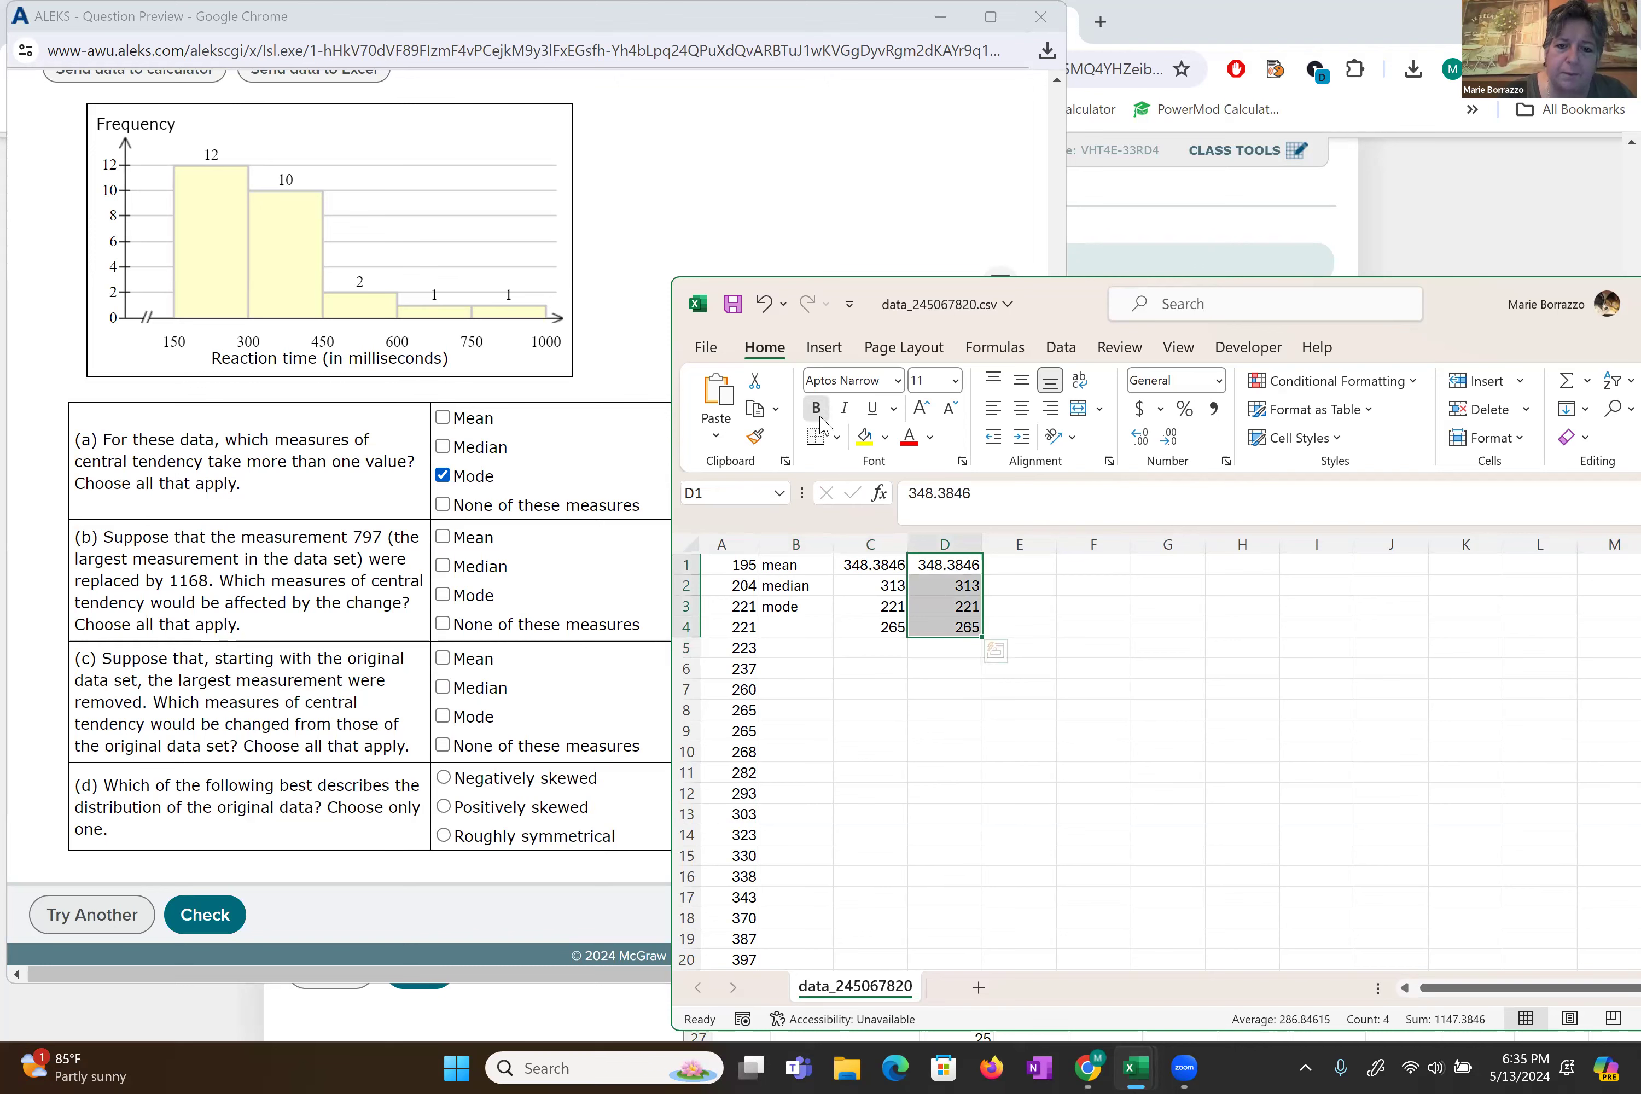
- Replace the largest reaction time in cell A26 with 1168, and select Mean as the answer to part (b) in ALEKS
left_click(738, 880)
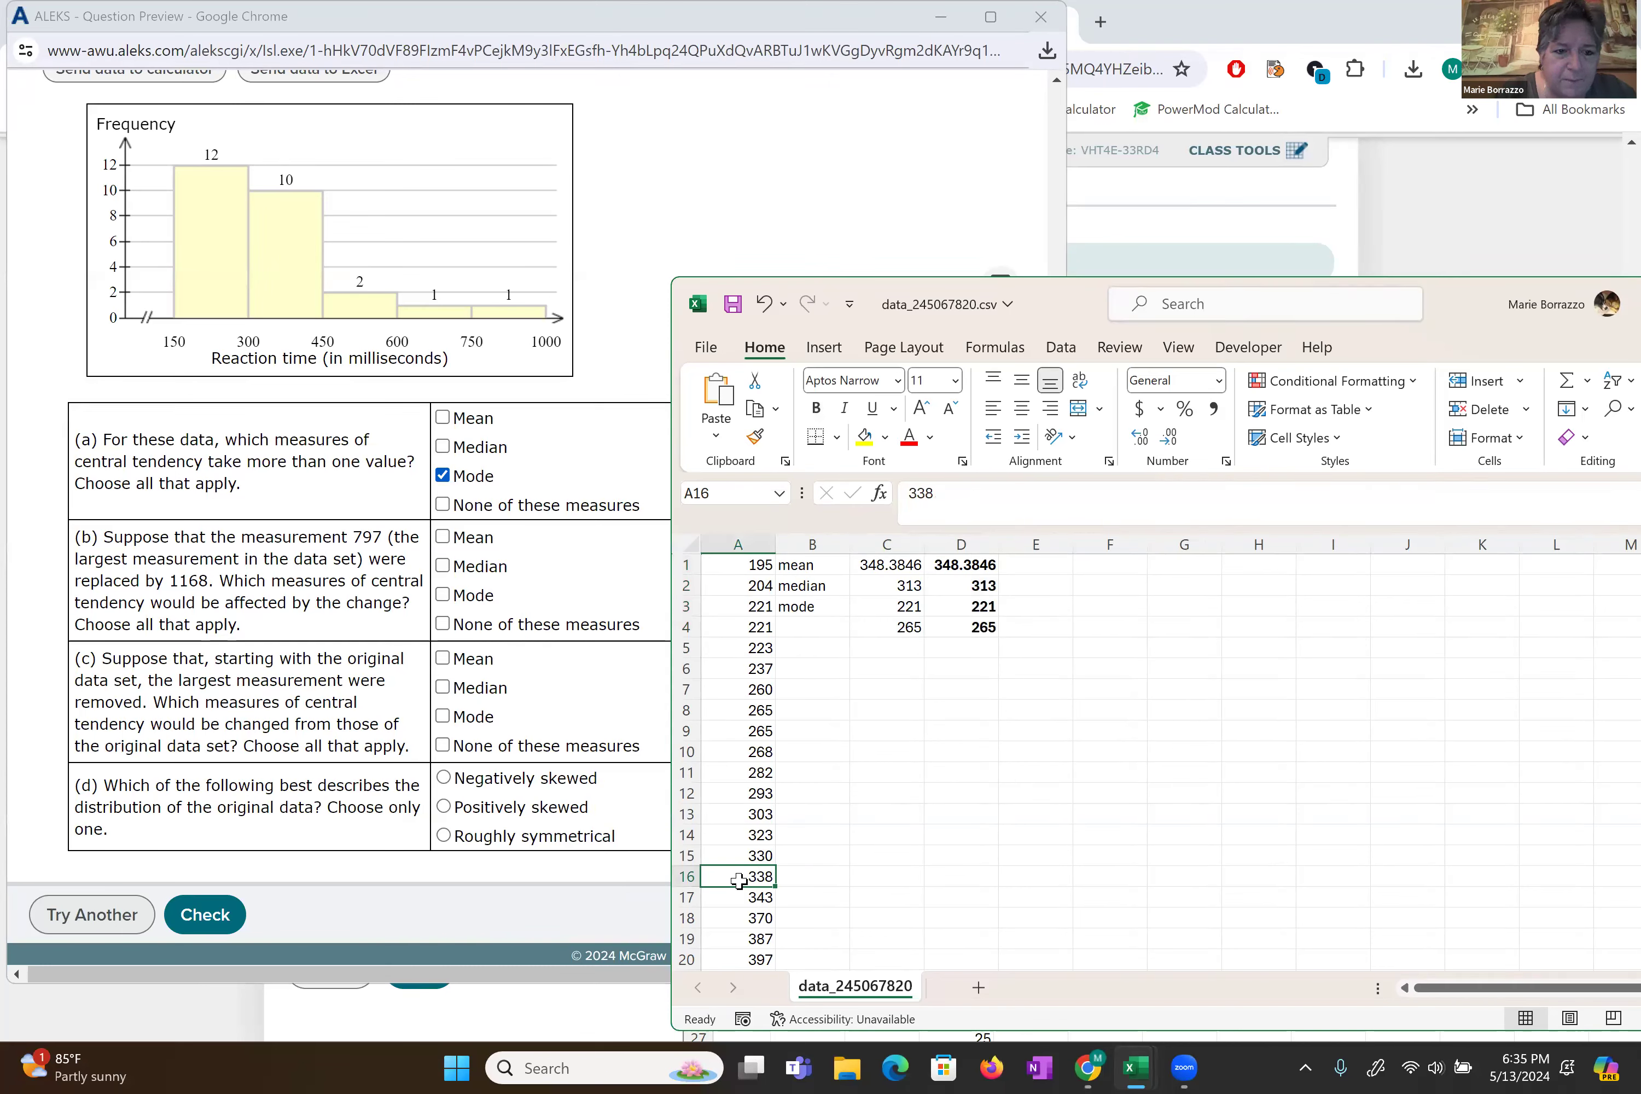
scroll(738, 880, "down", 3)
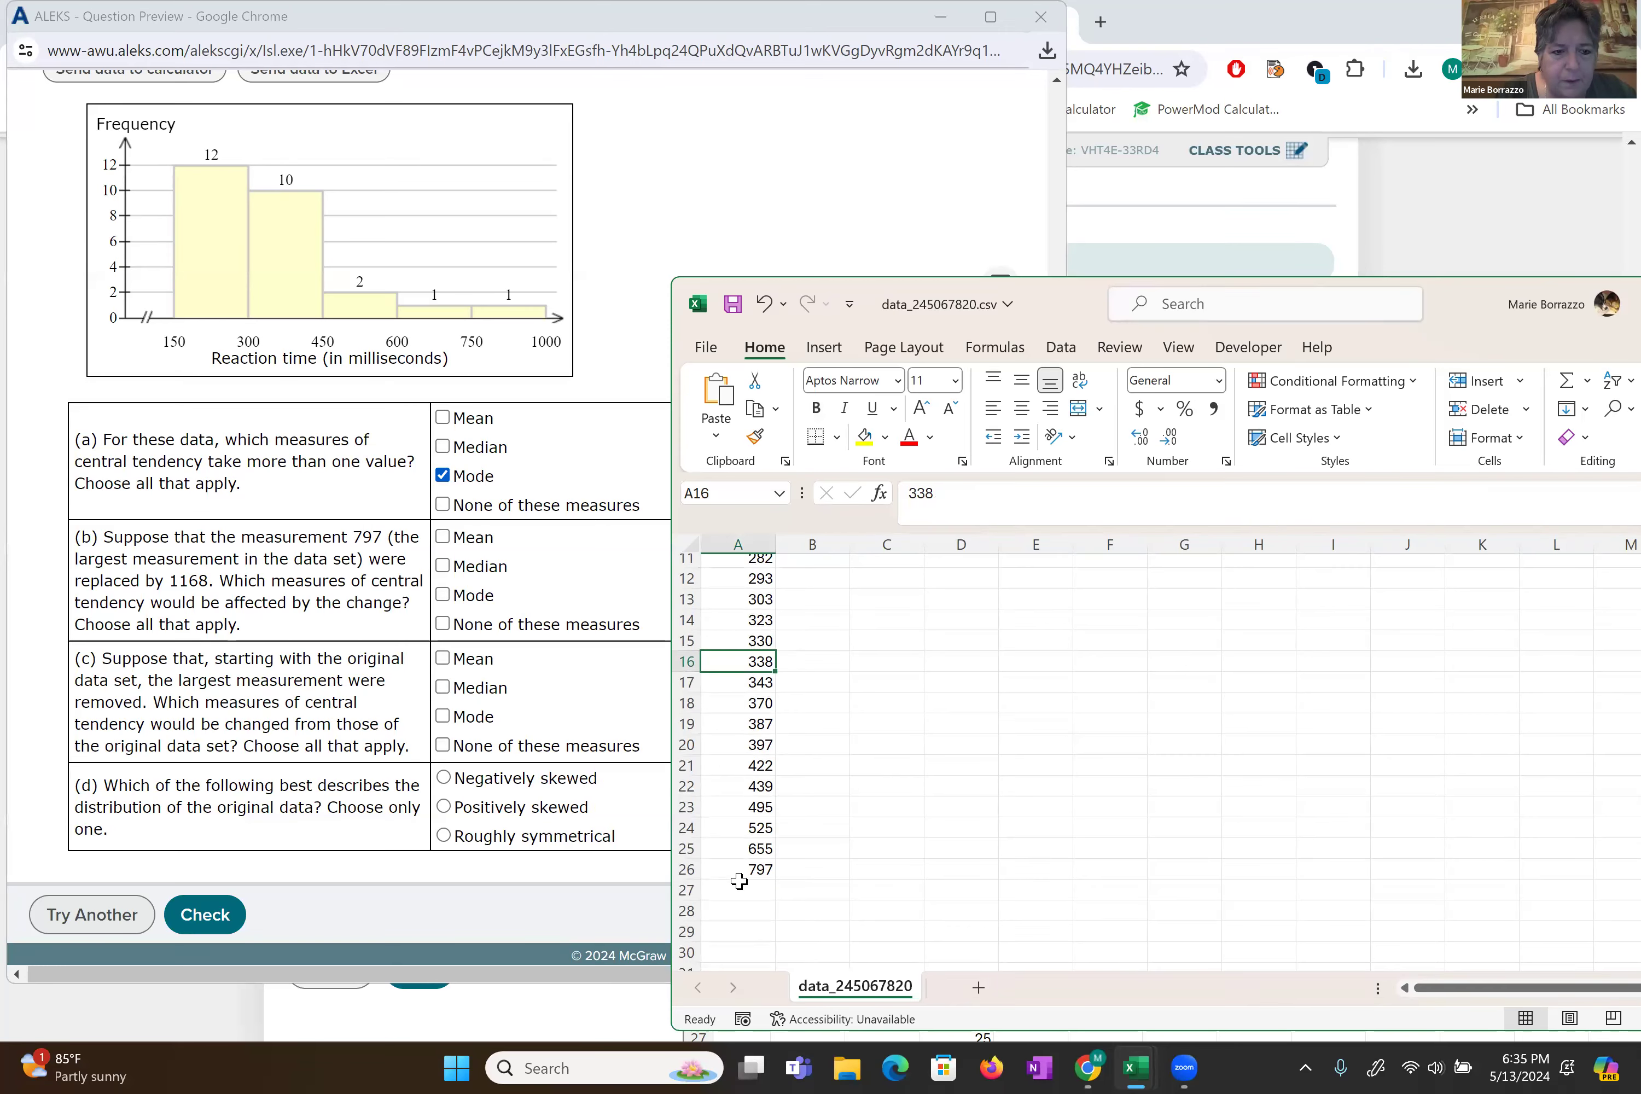
left_click(738, 880)
type("1168")
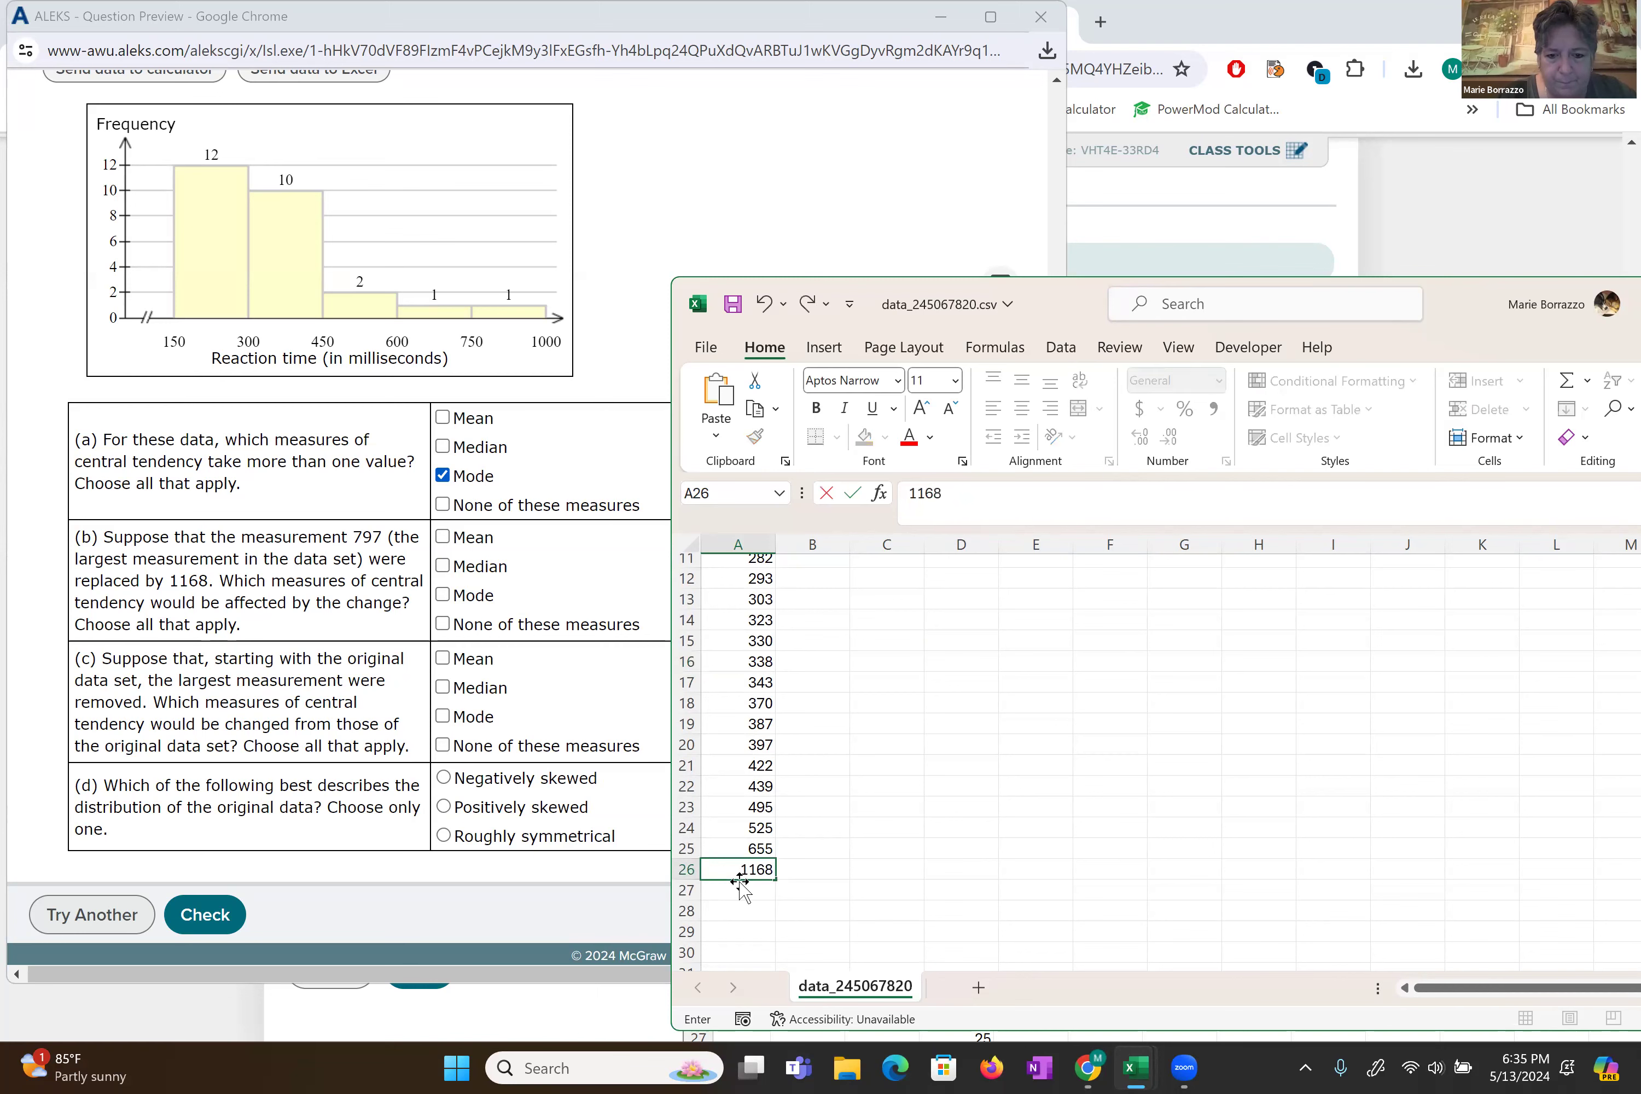
key("Return")
key("Return")
scroll(739, 888, "up", 4)
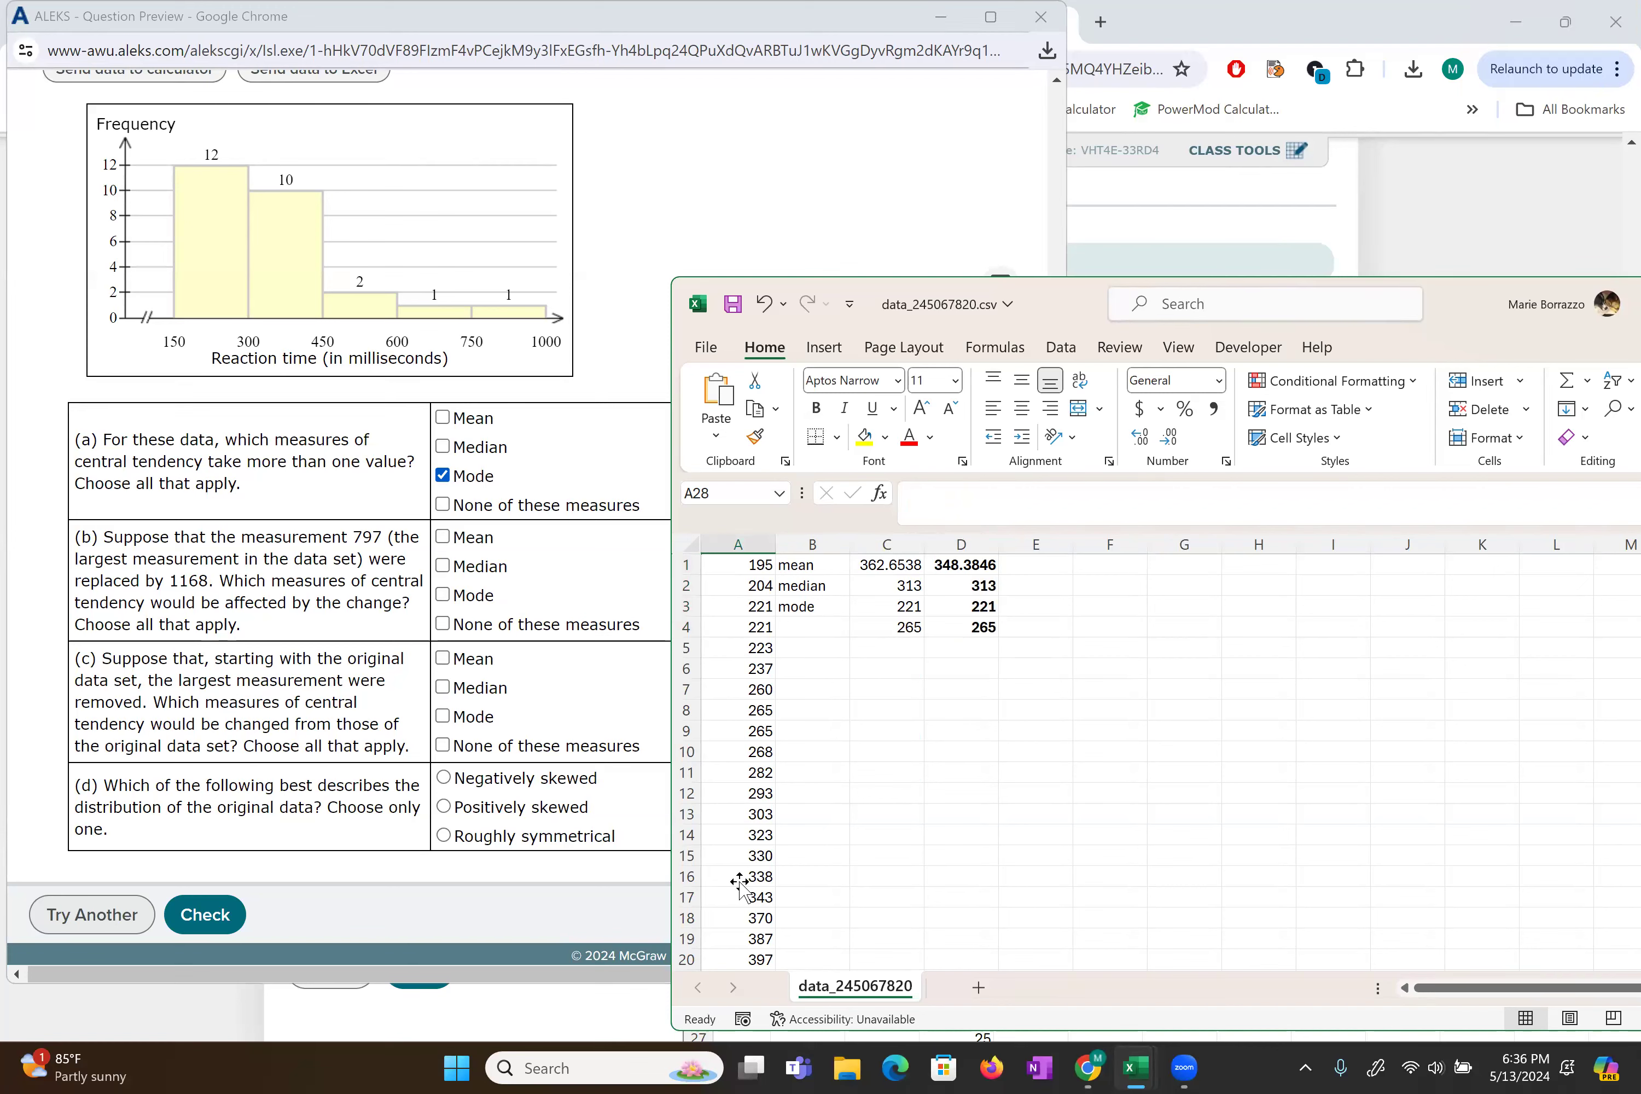
key("alt+Tab")
key("space")
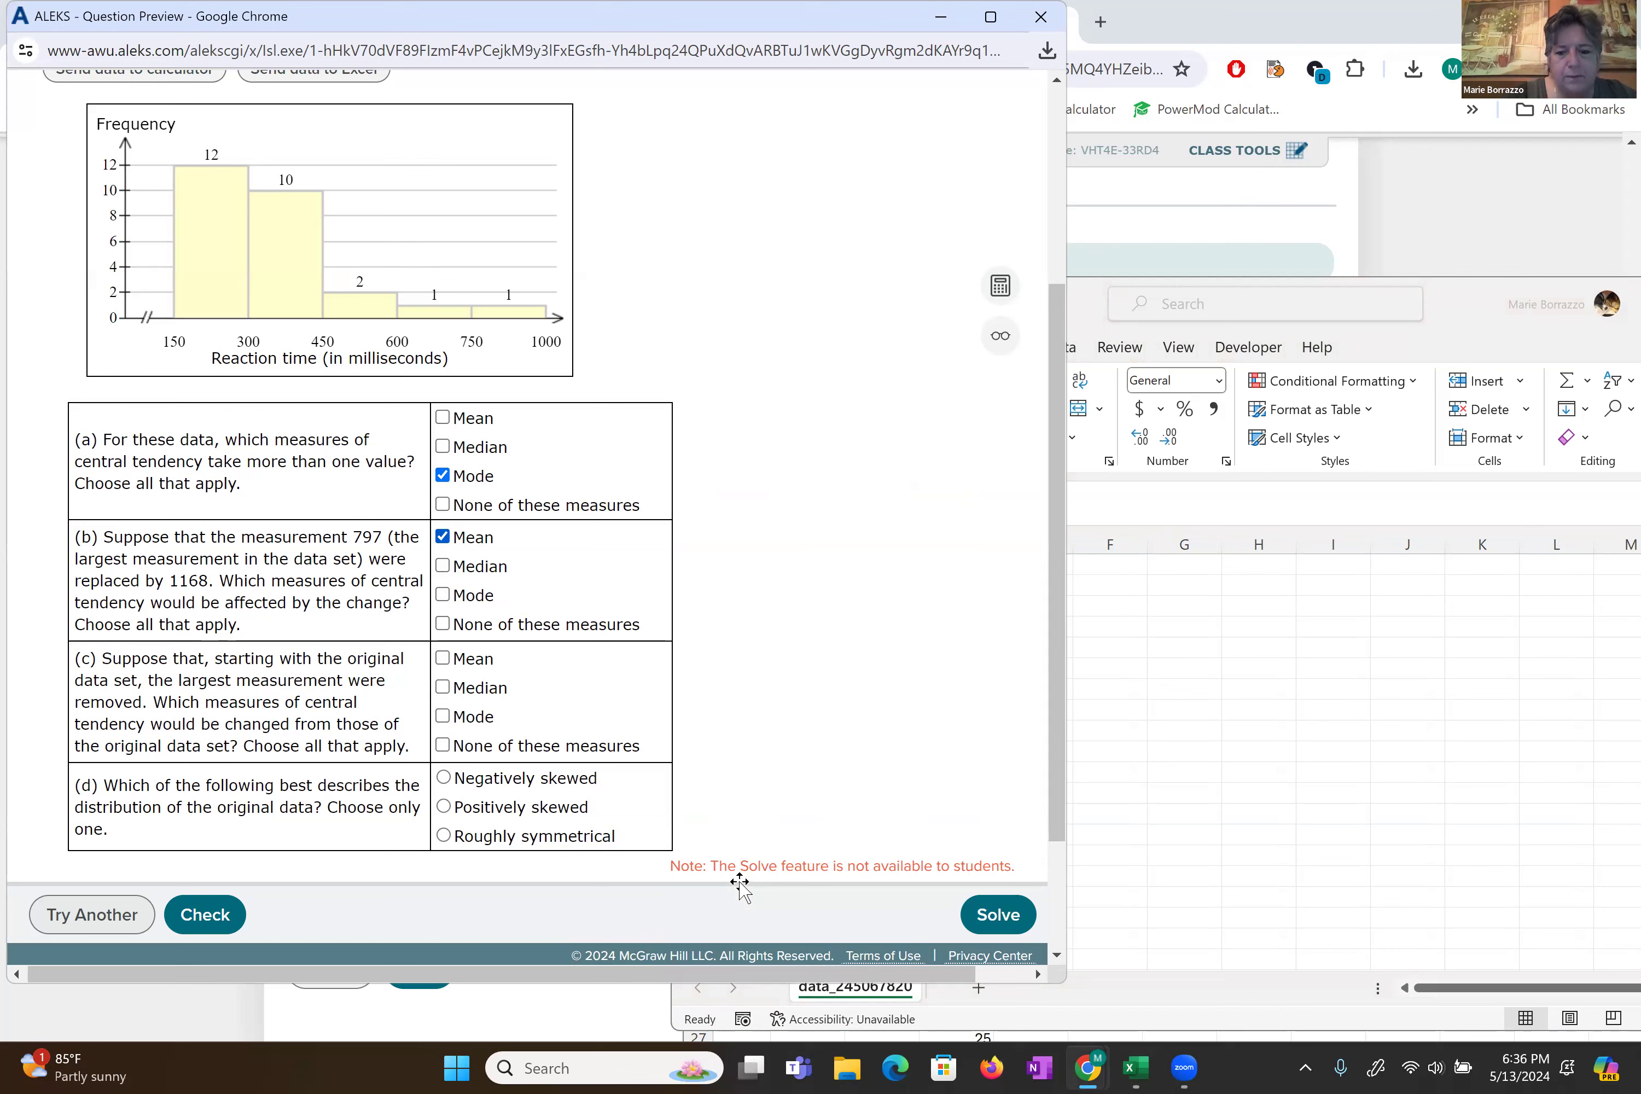
- Clear the largest reaction time from cell A26 in data_245067820.csv, and select Mean and Median for part (c) in ALEKS
key("super+8")
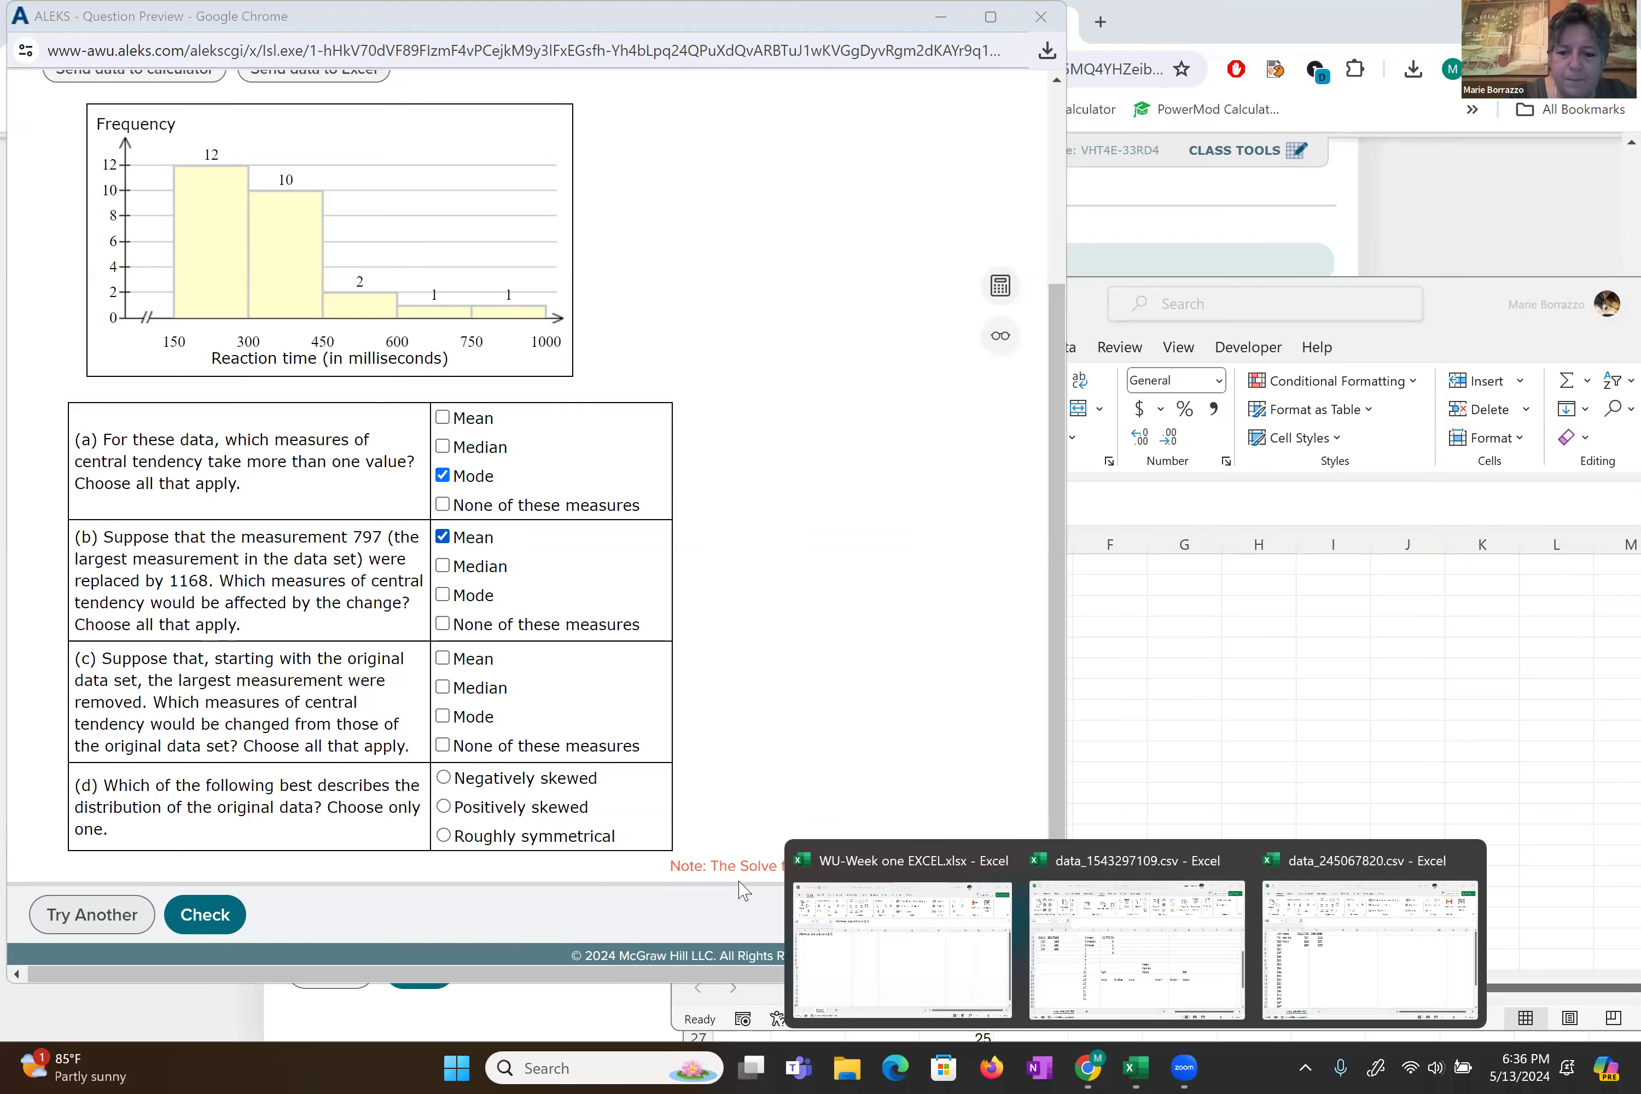
key("super+8")
scroll(743, 891, "down", 6)
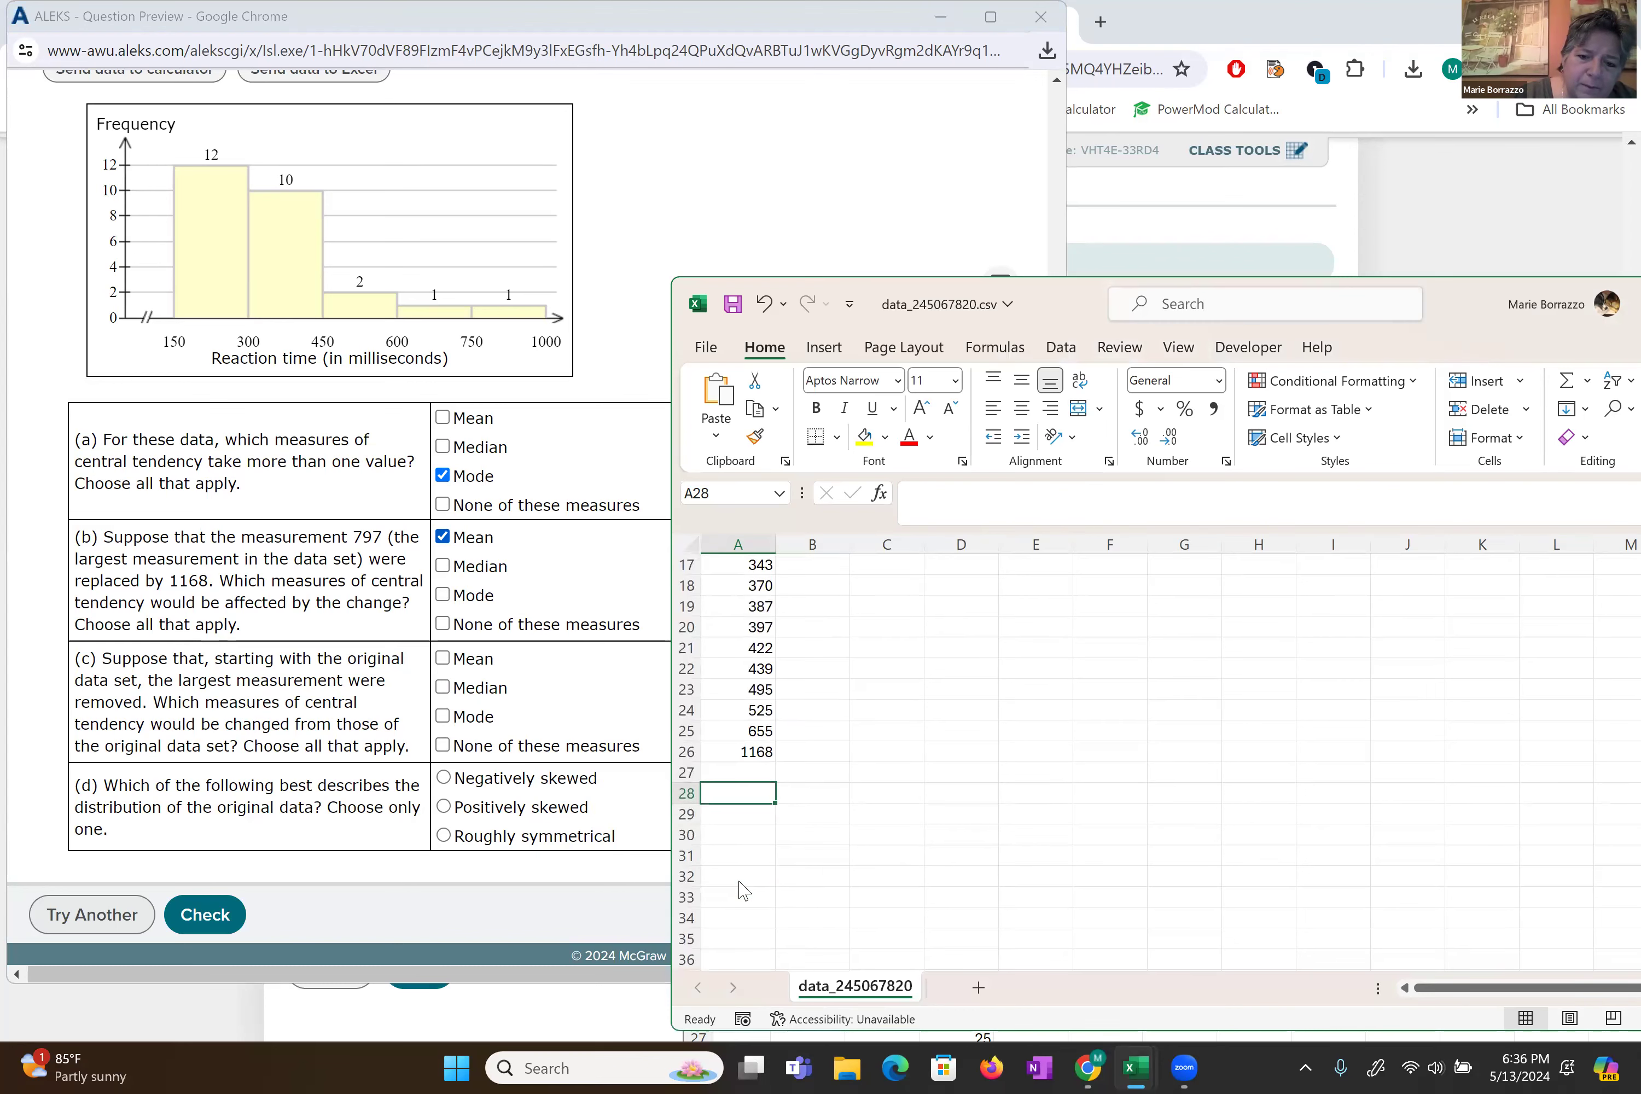
left_click(738, 773)
key("Up")
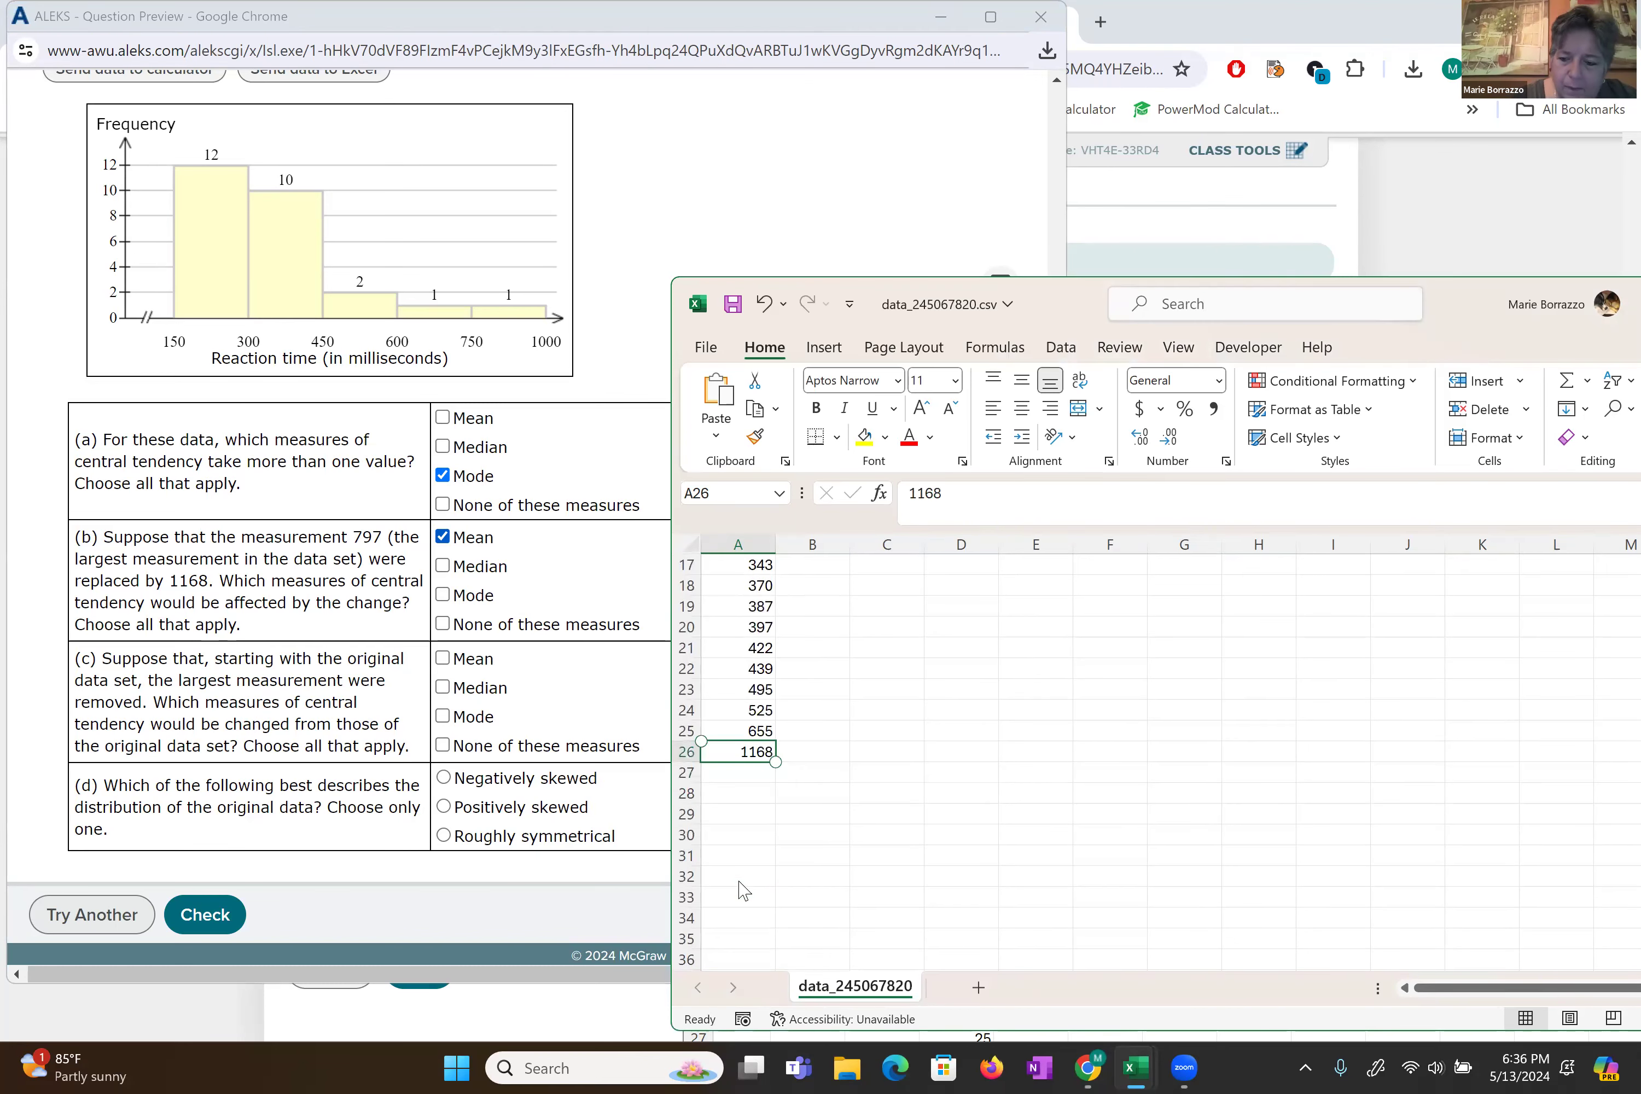
key("BackSpace")
key("Return")
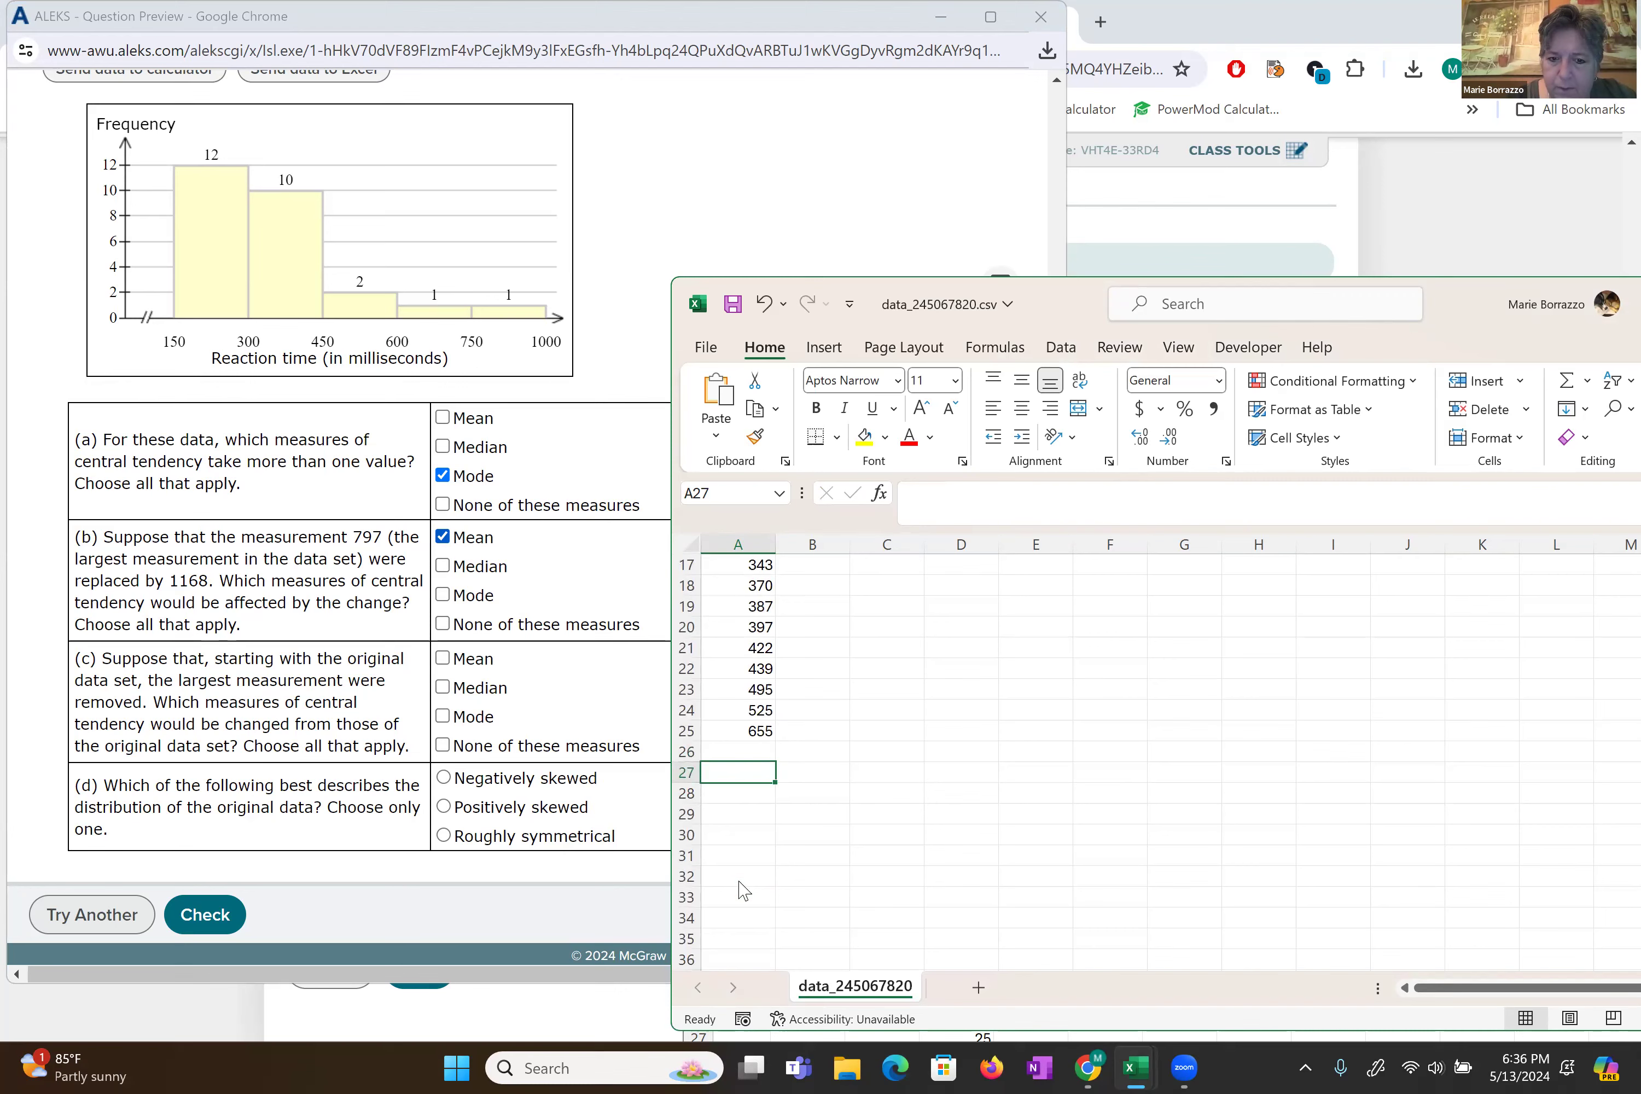
scroll(739, 890, "up", 5)
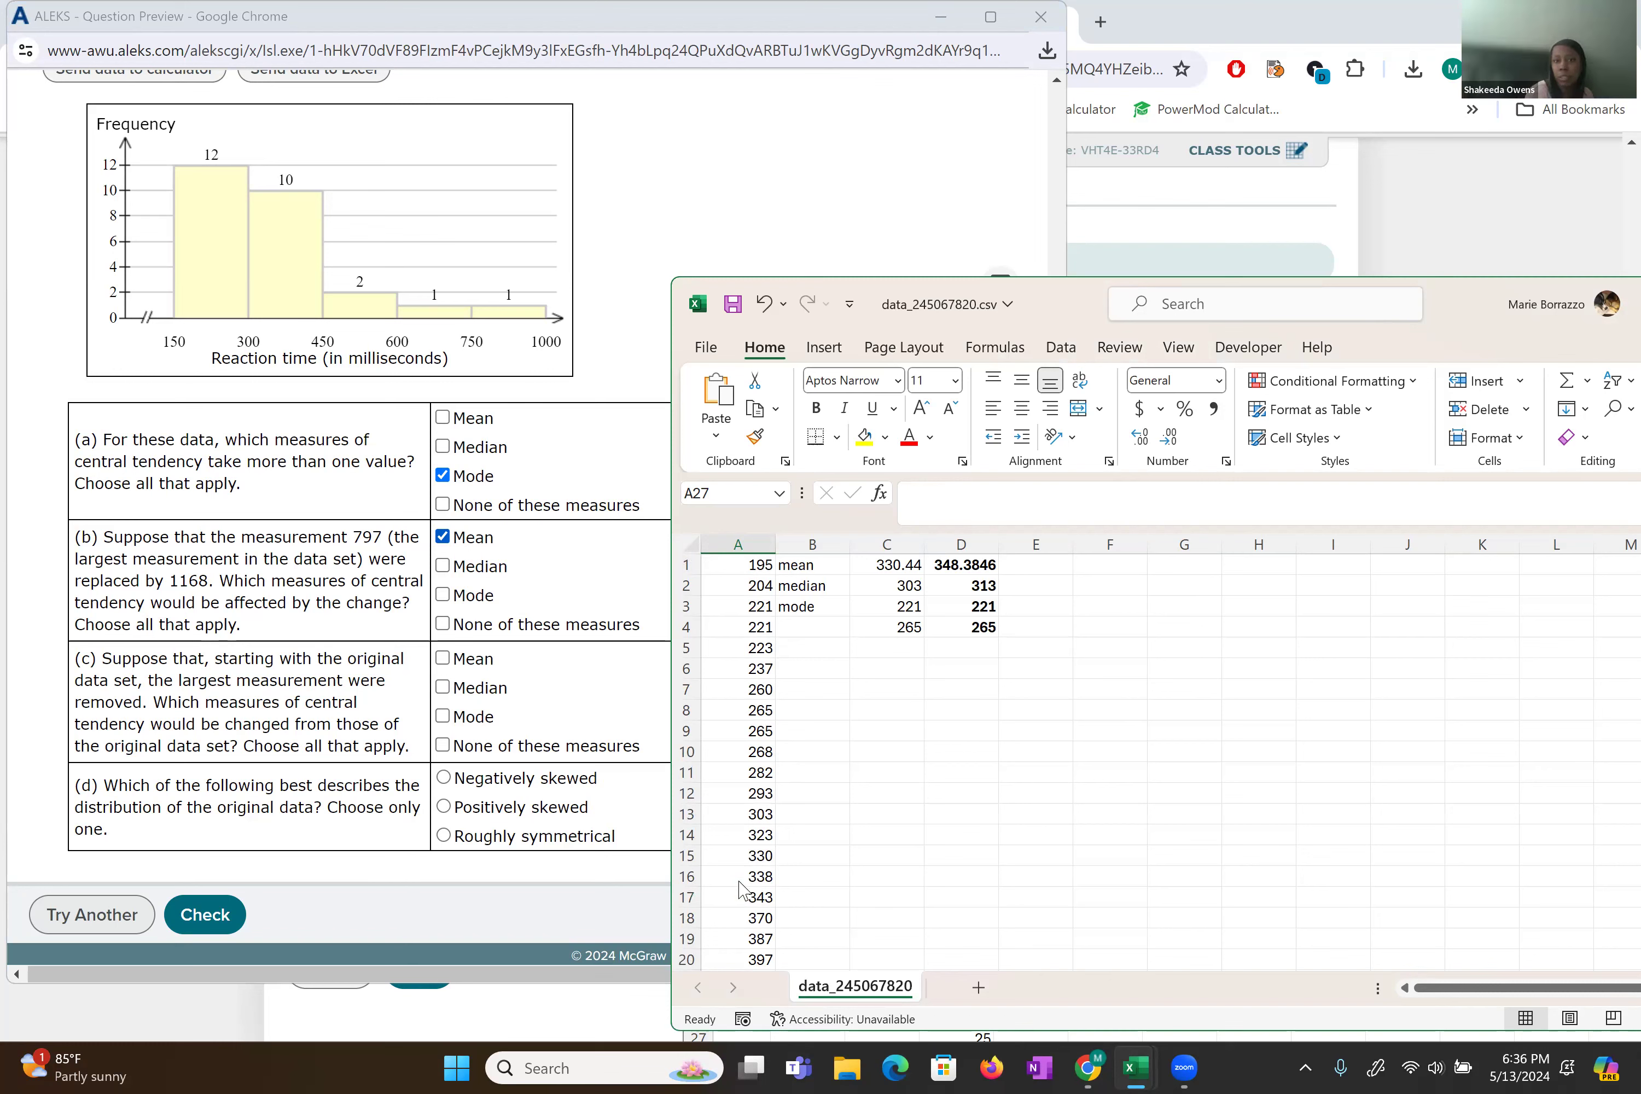
key("alt+Tab")
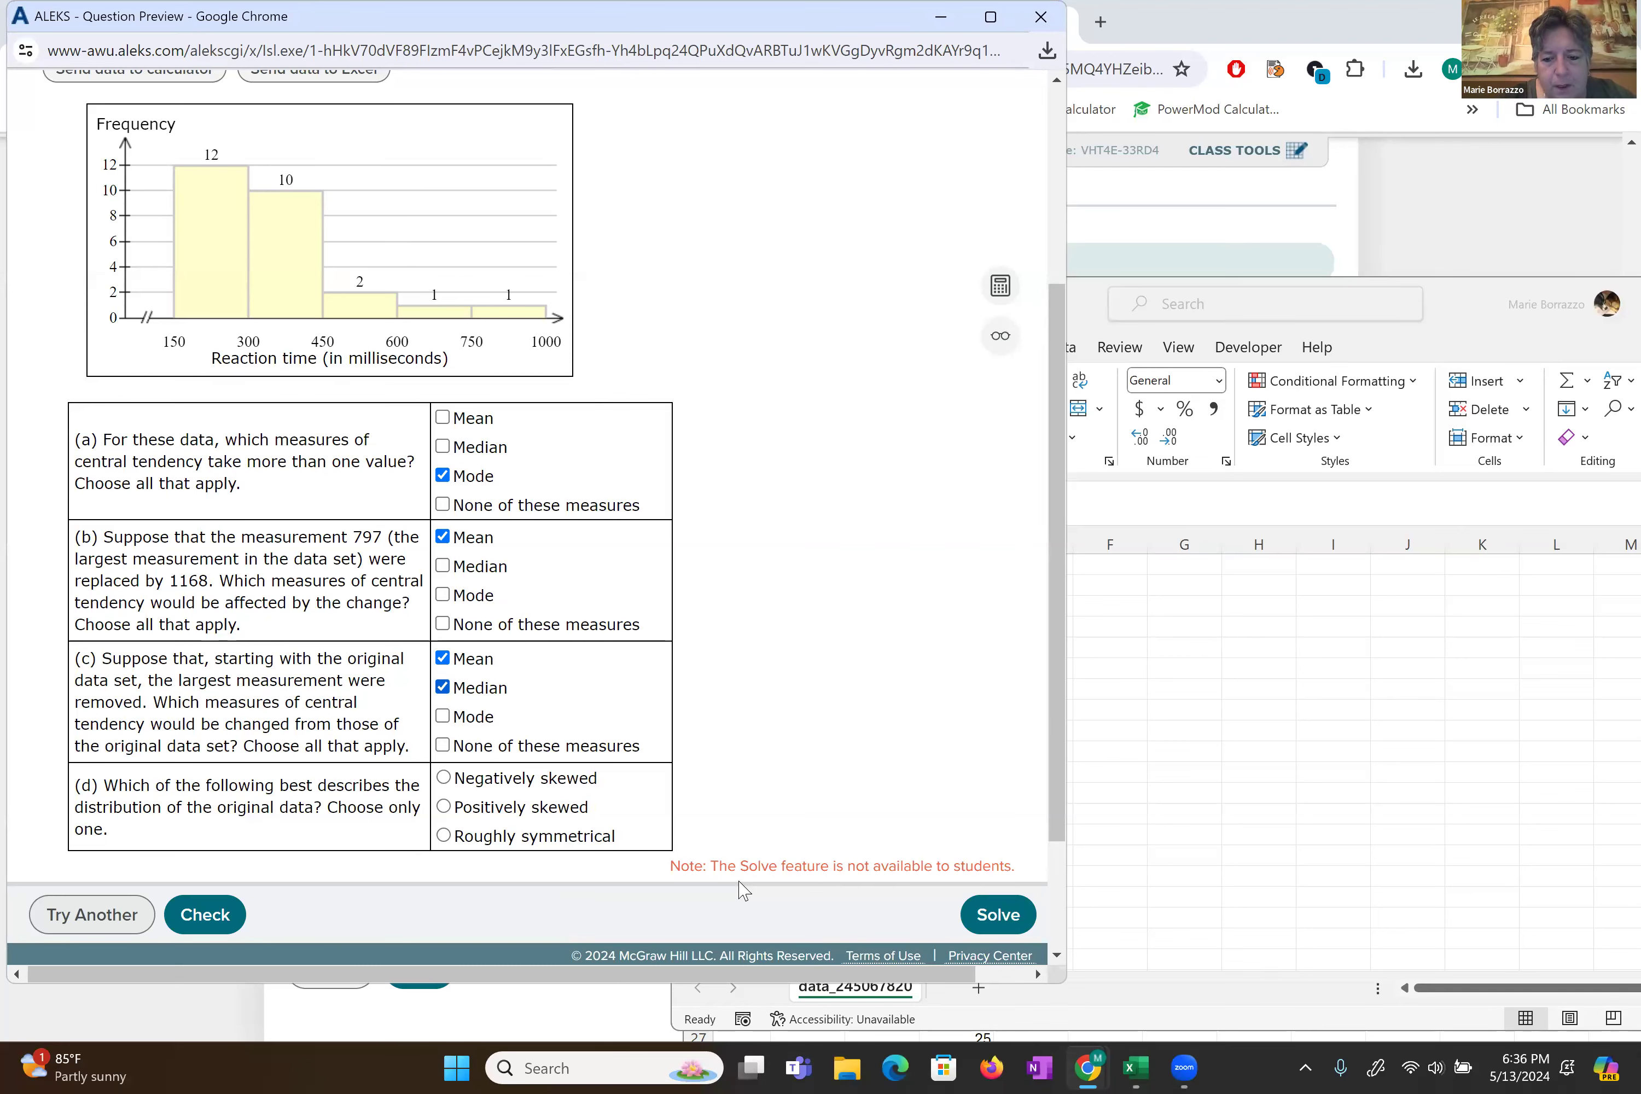
- Check the reaction-time answers in ALEKS and load another comparison question, on the annual returns of 23 mutual funds
key("super+8")
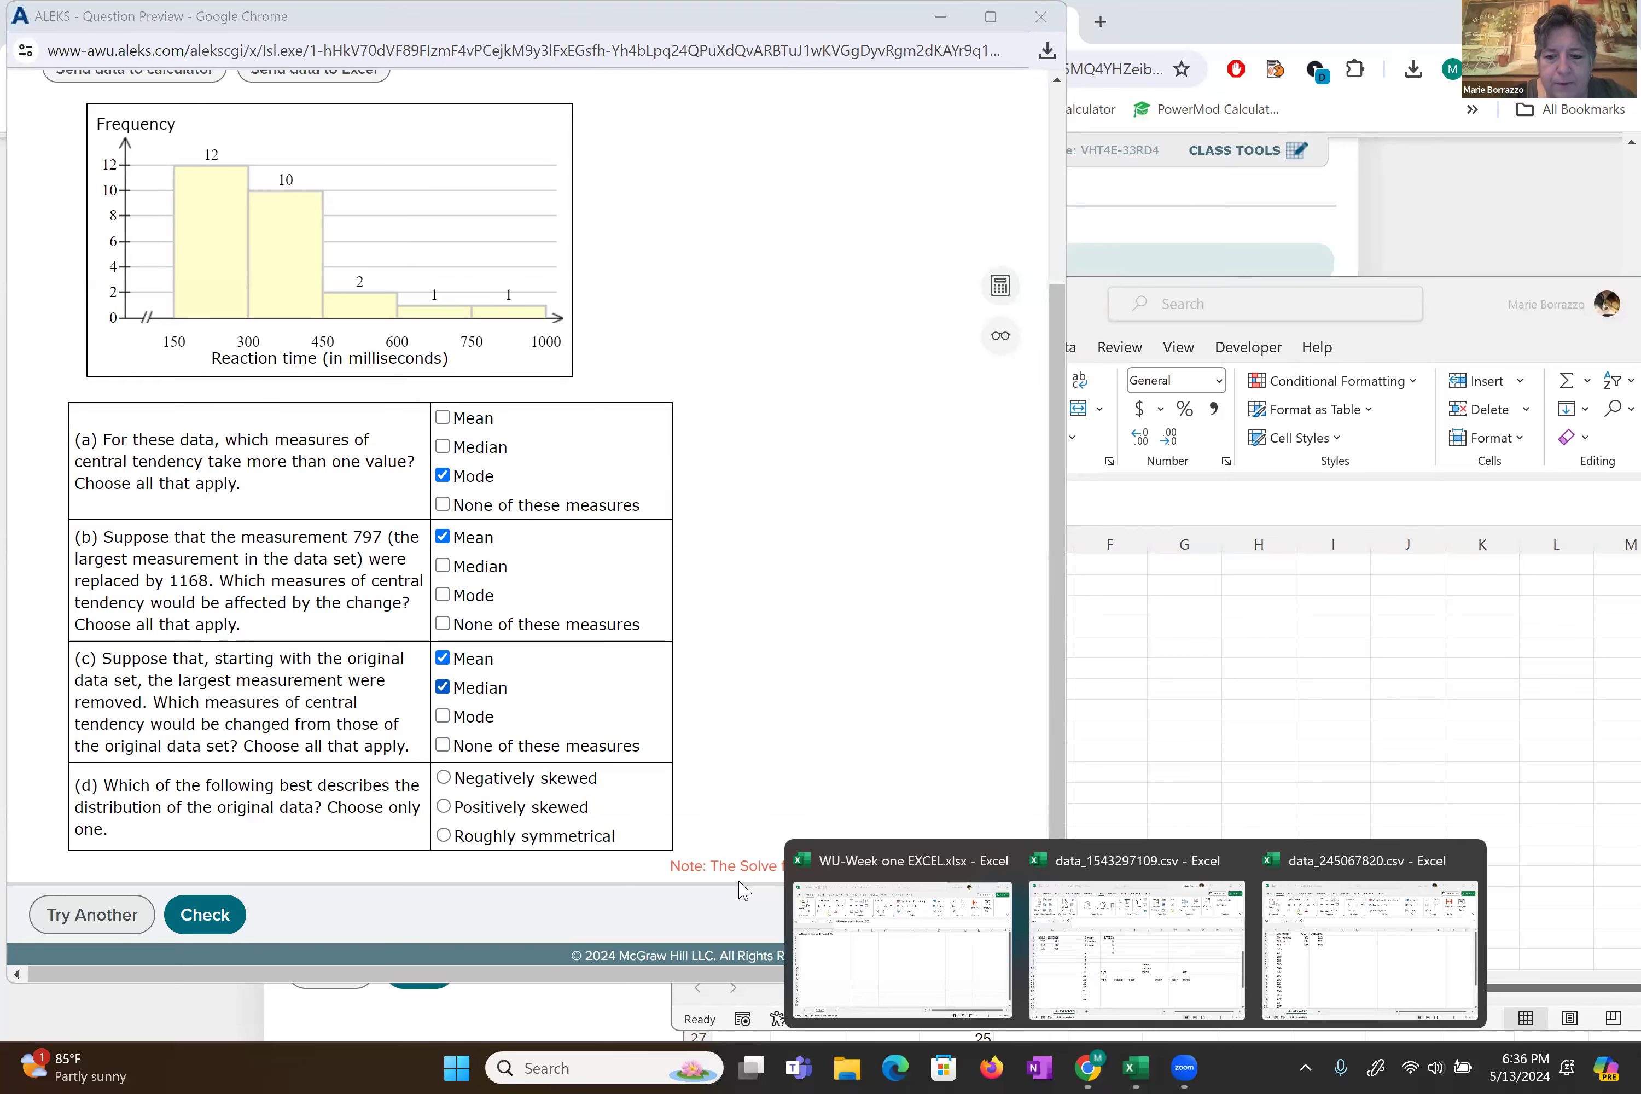
key("super+8")
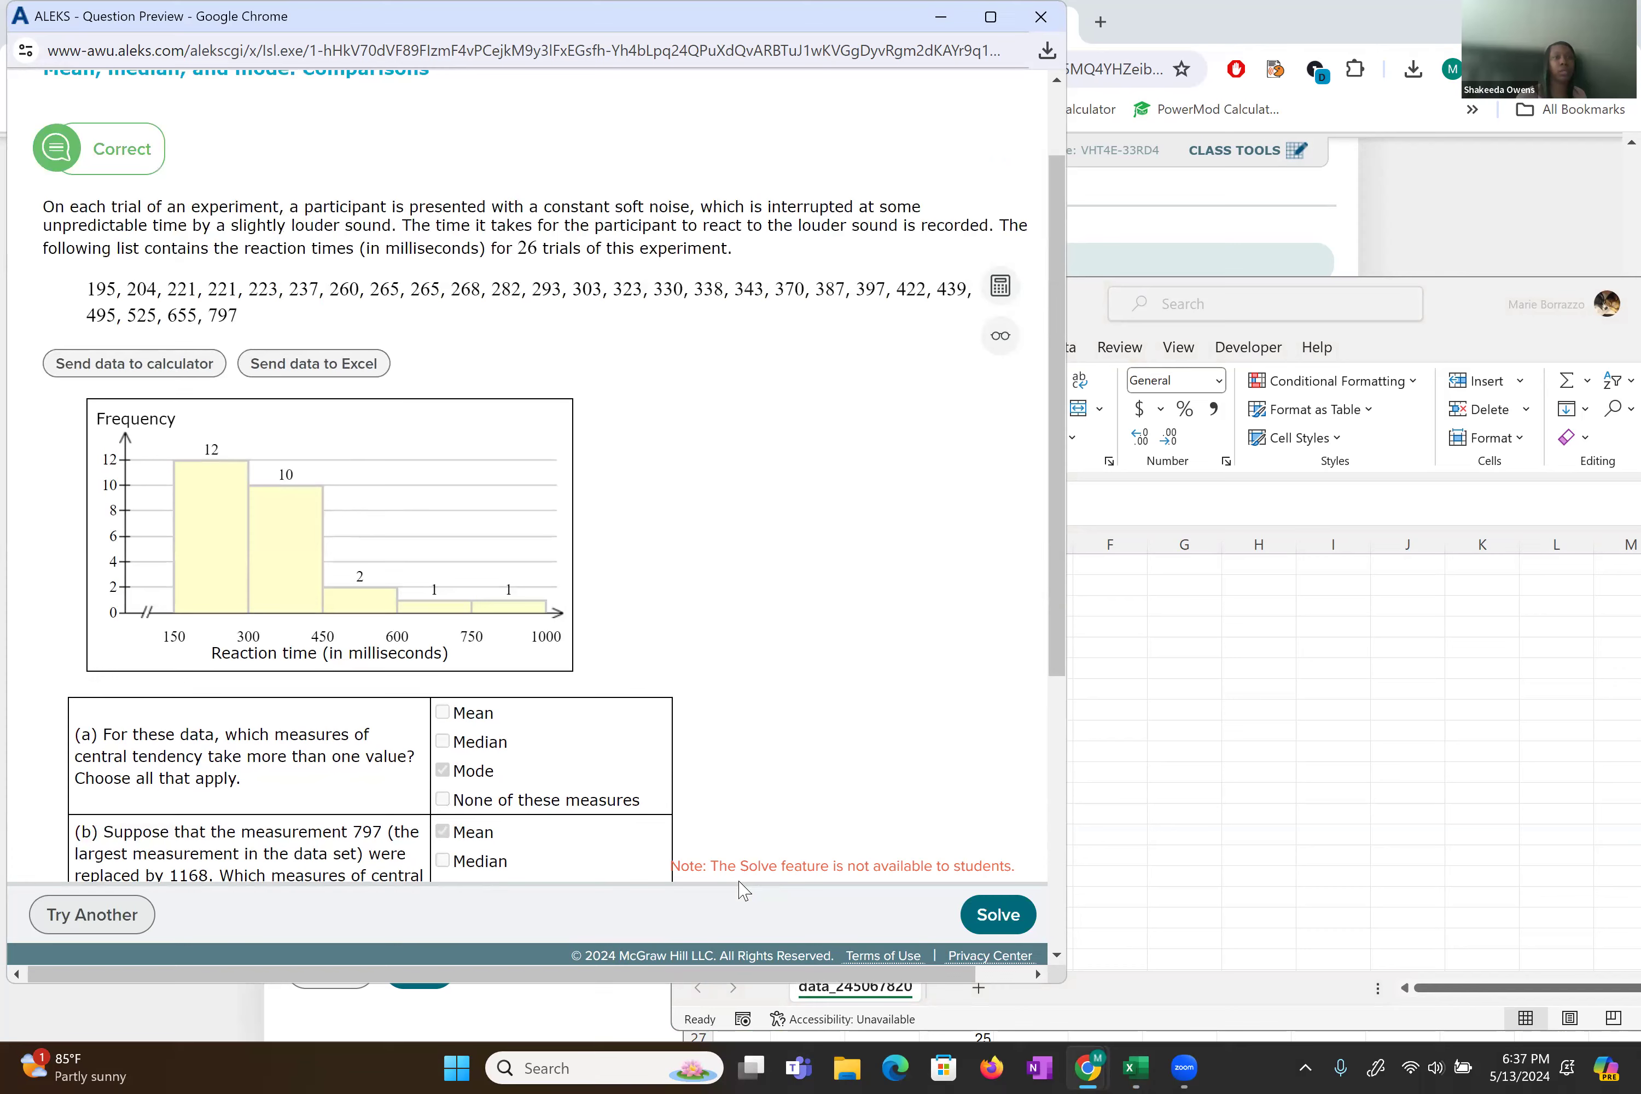
scroll(741, 885, "down", 1)
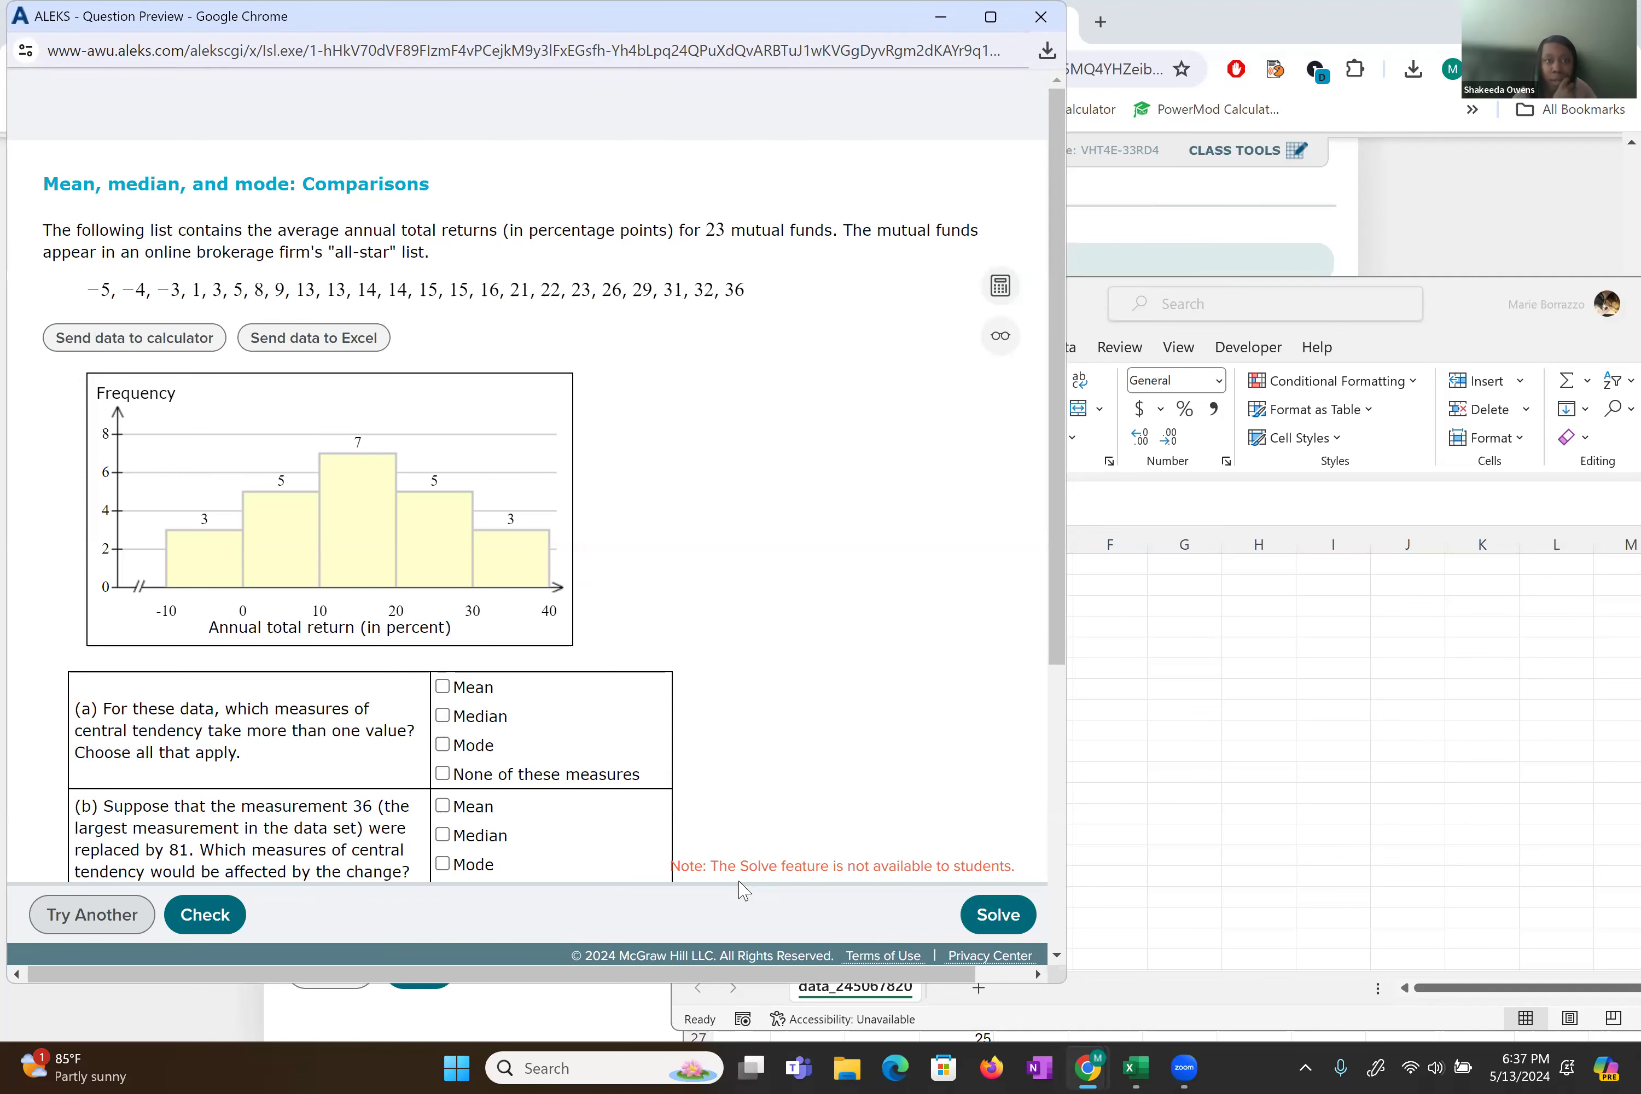
scroll(743, 891, "down", 1)
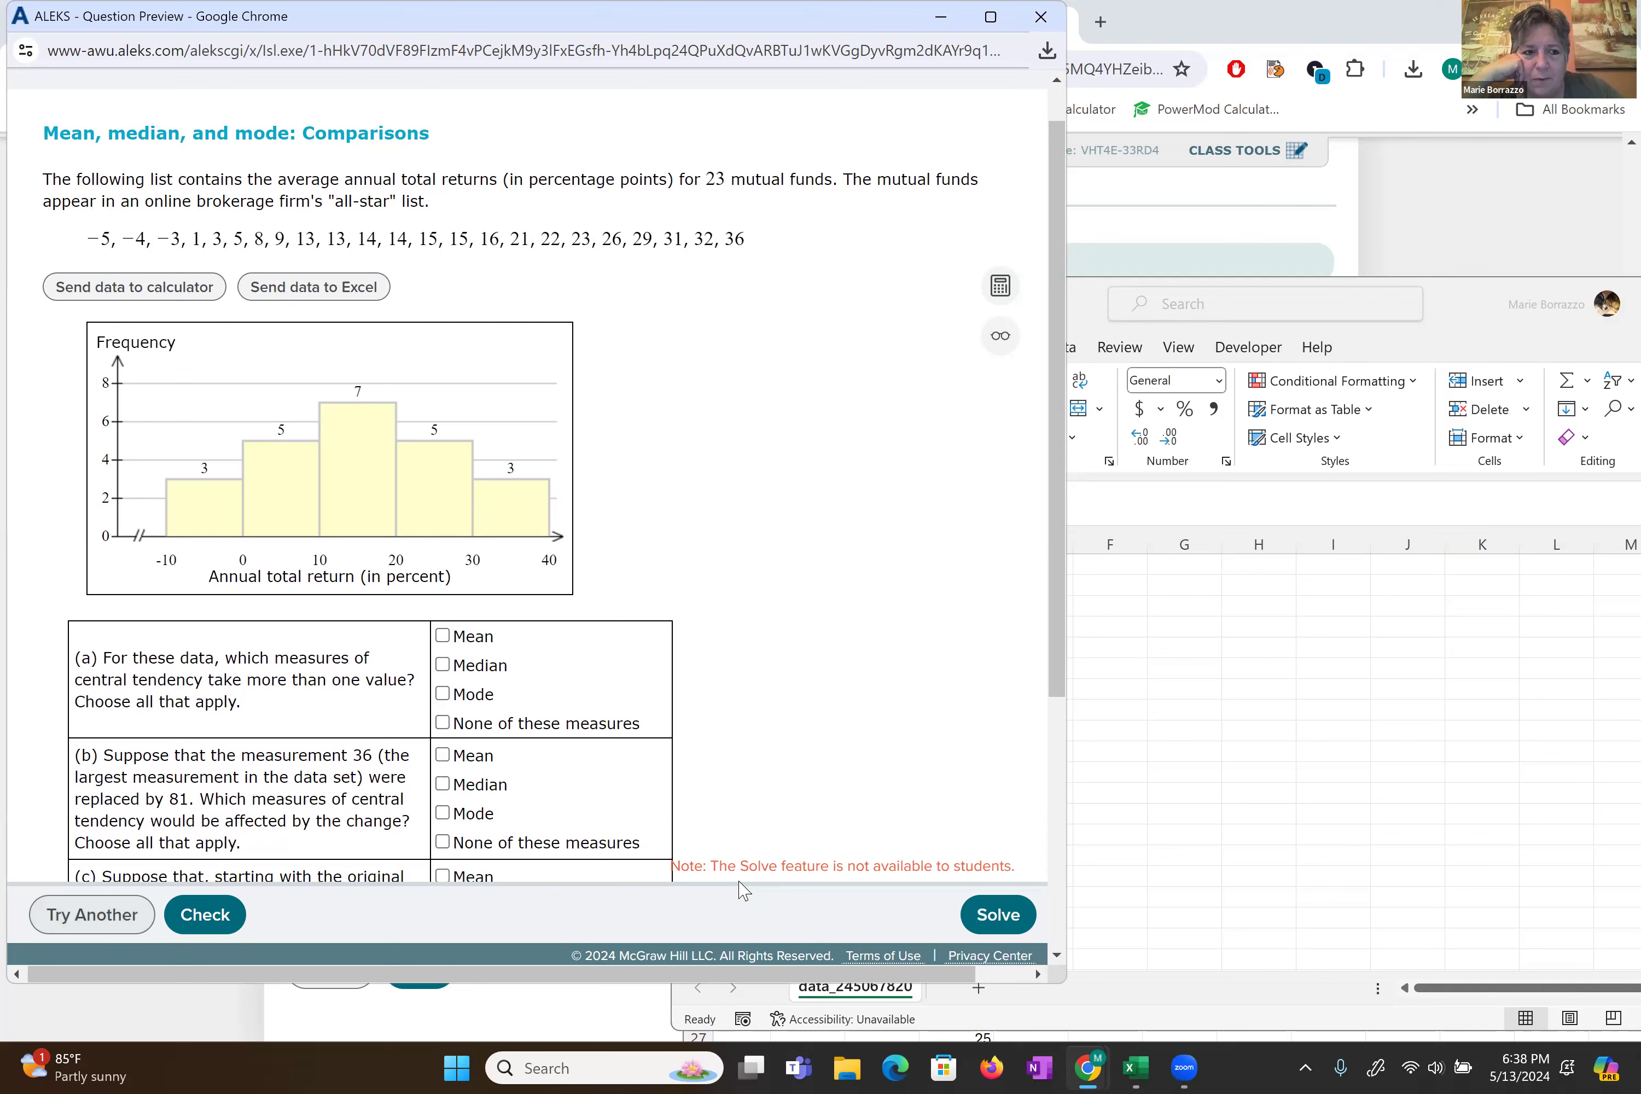
- Open the 23 mutual fund returns from ALEKS in Excel and calculate the average of A1:A23 in cell C1
key("Return")
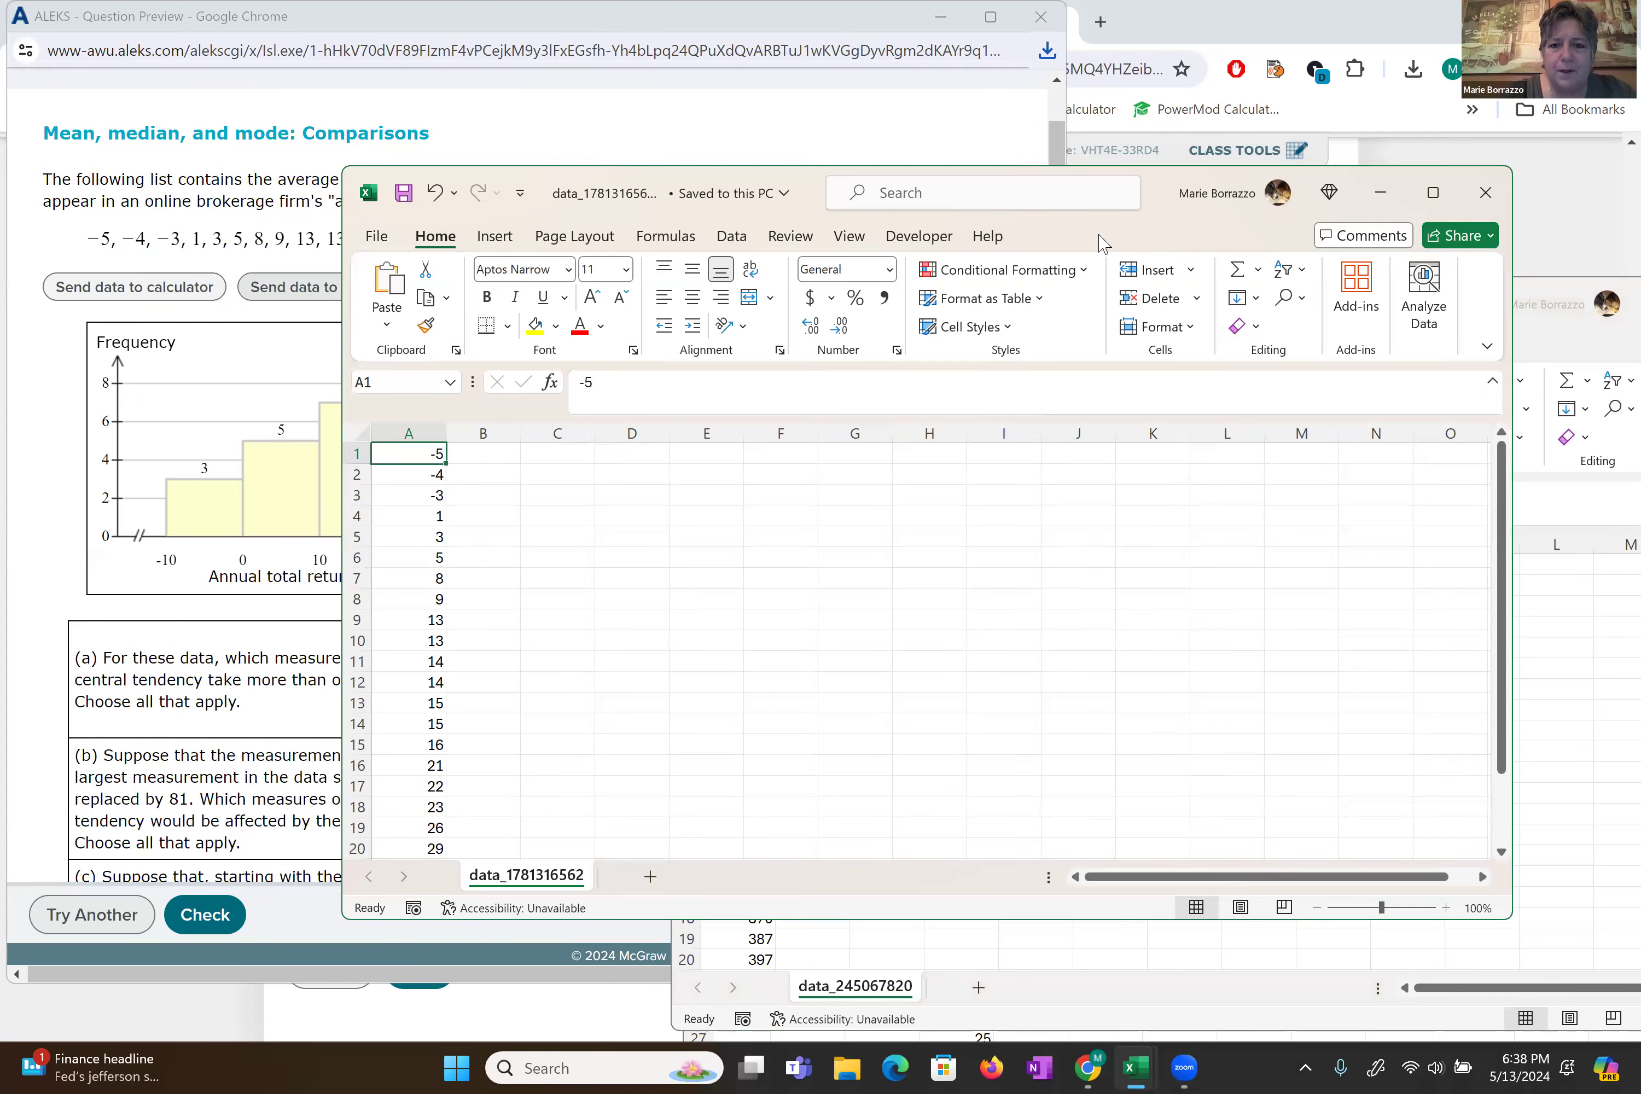
scroll(1053, 256, "down", 5)
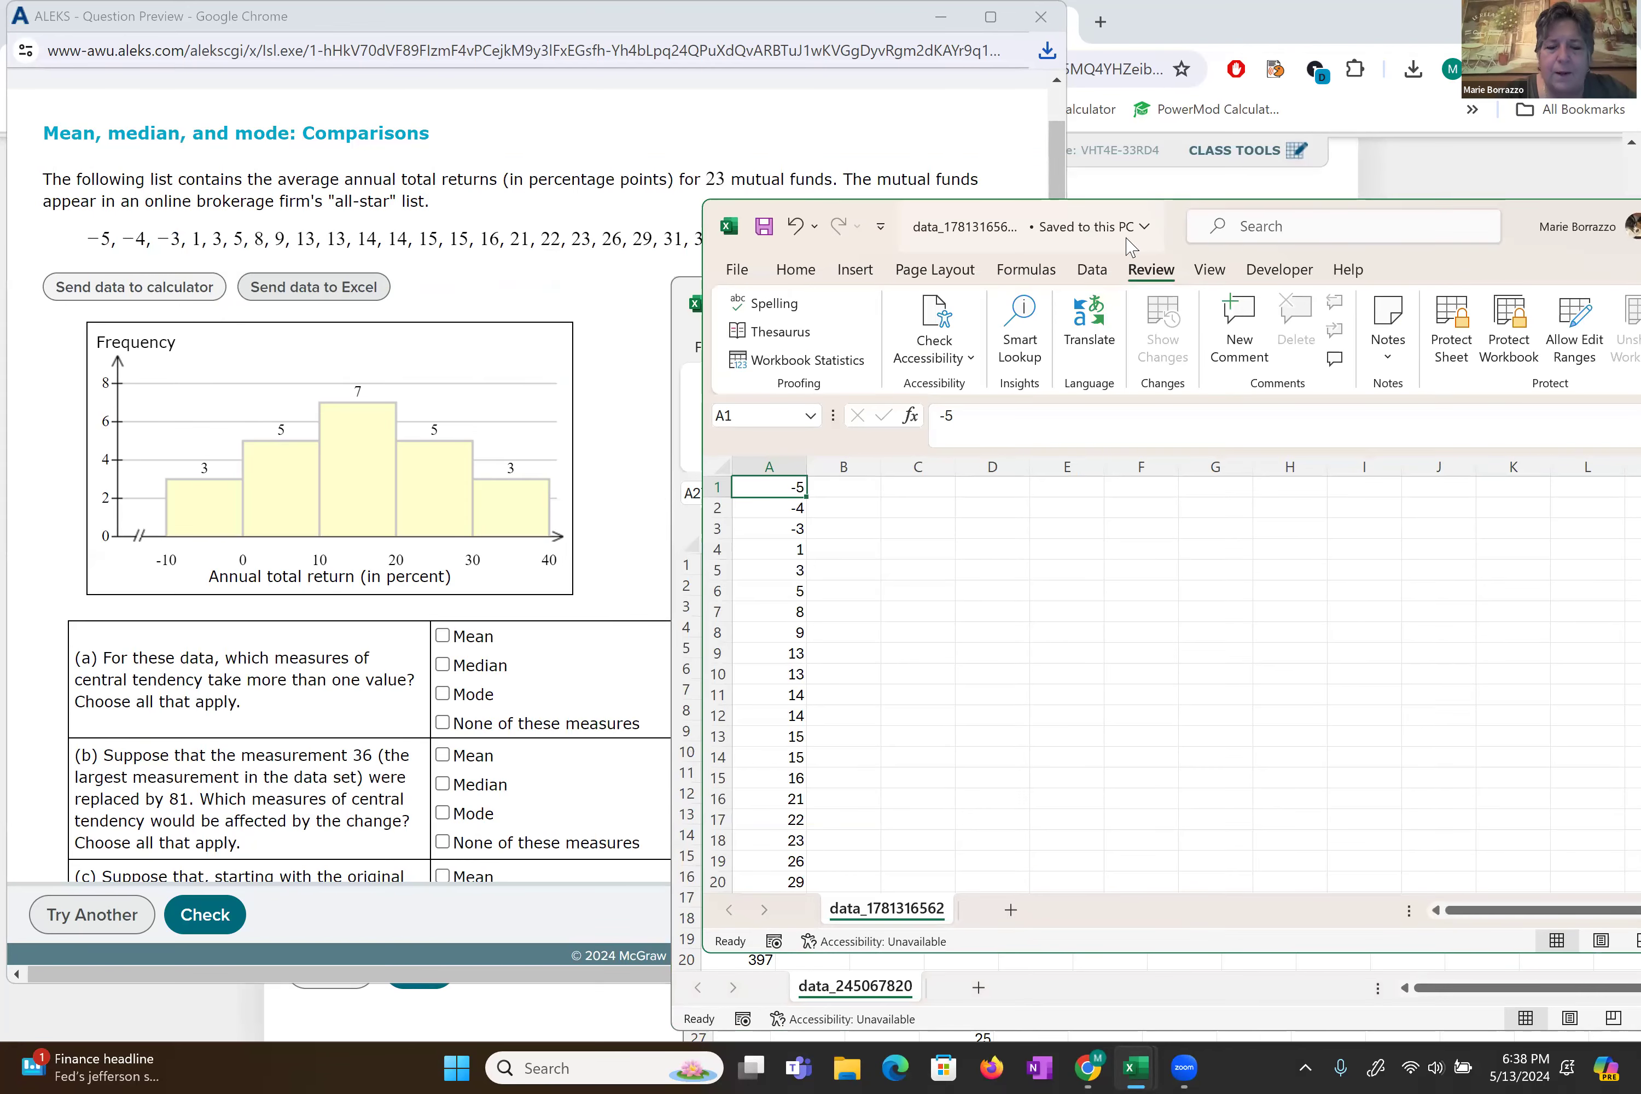
left_click(918, 487)
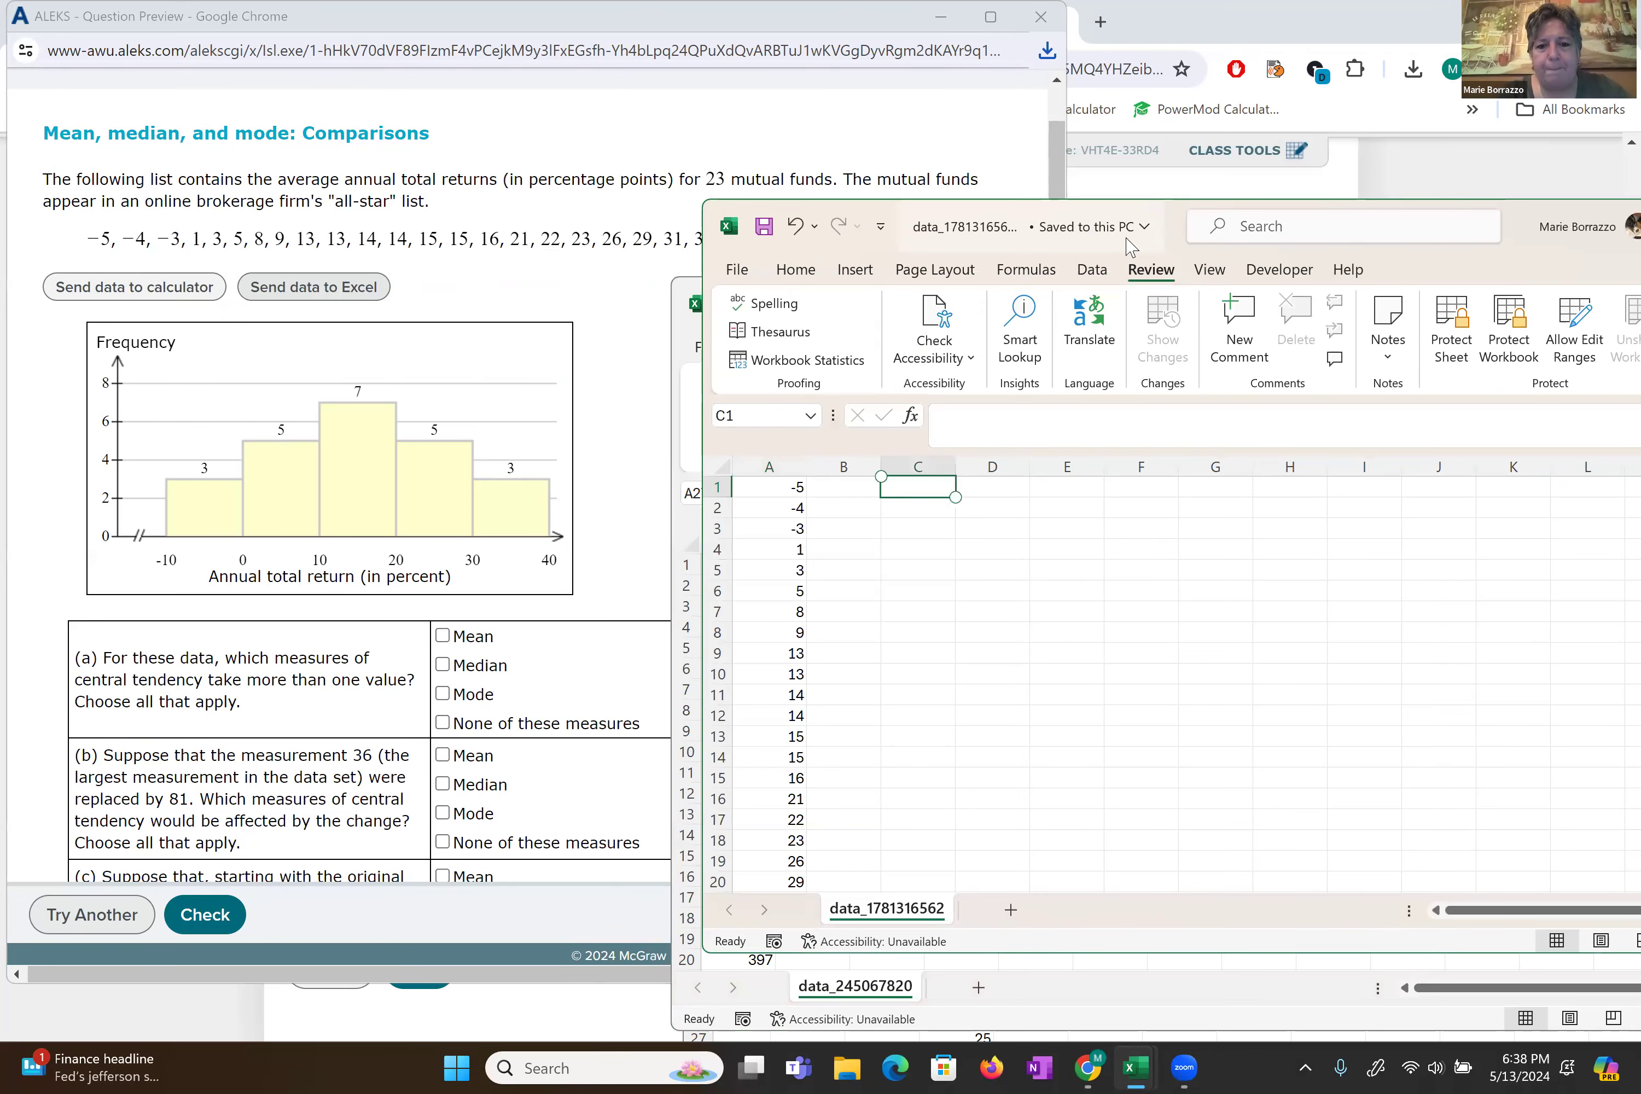
type("=")
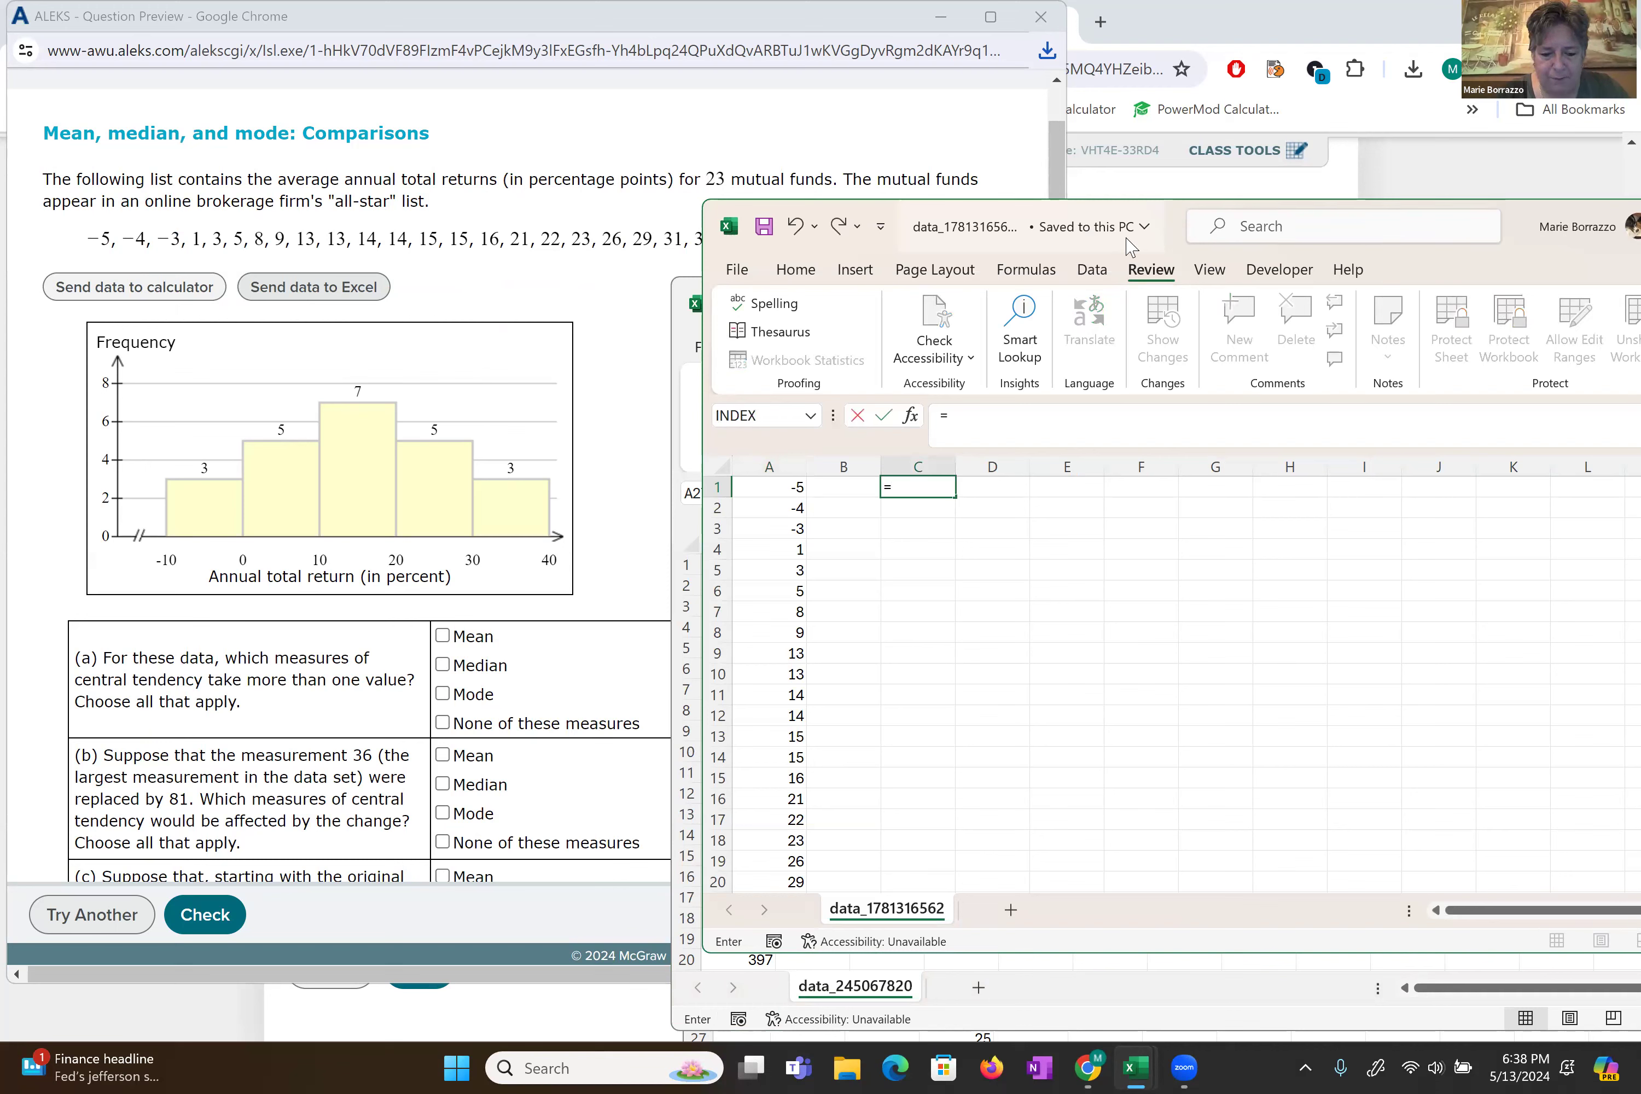
type("average")
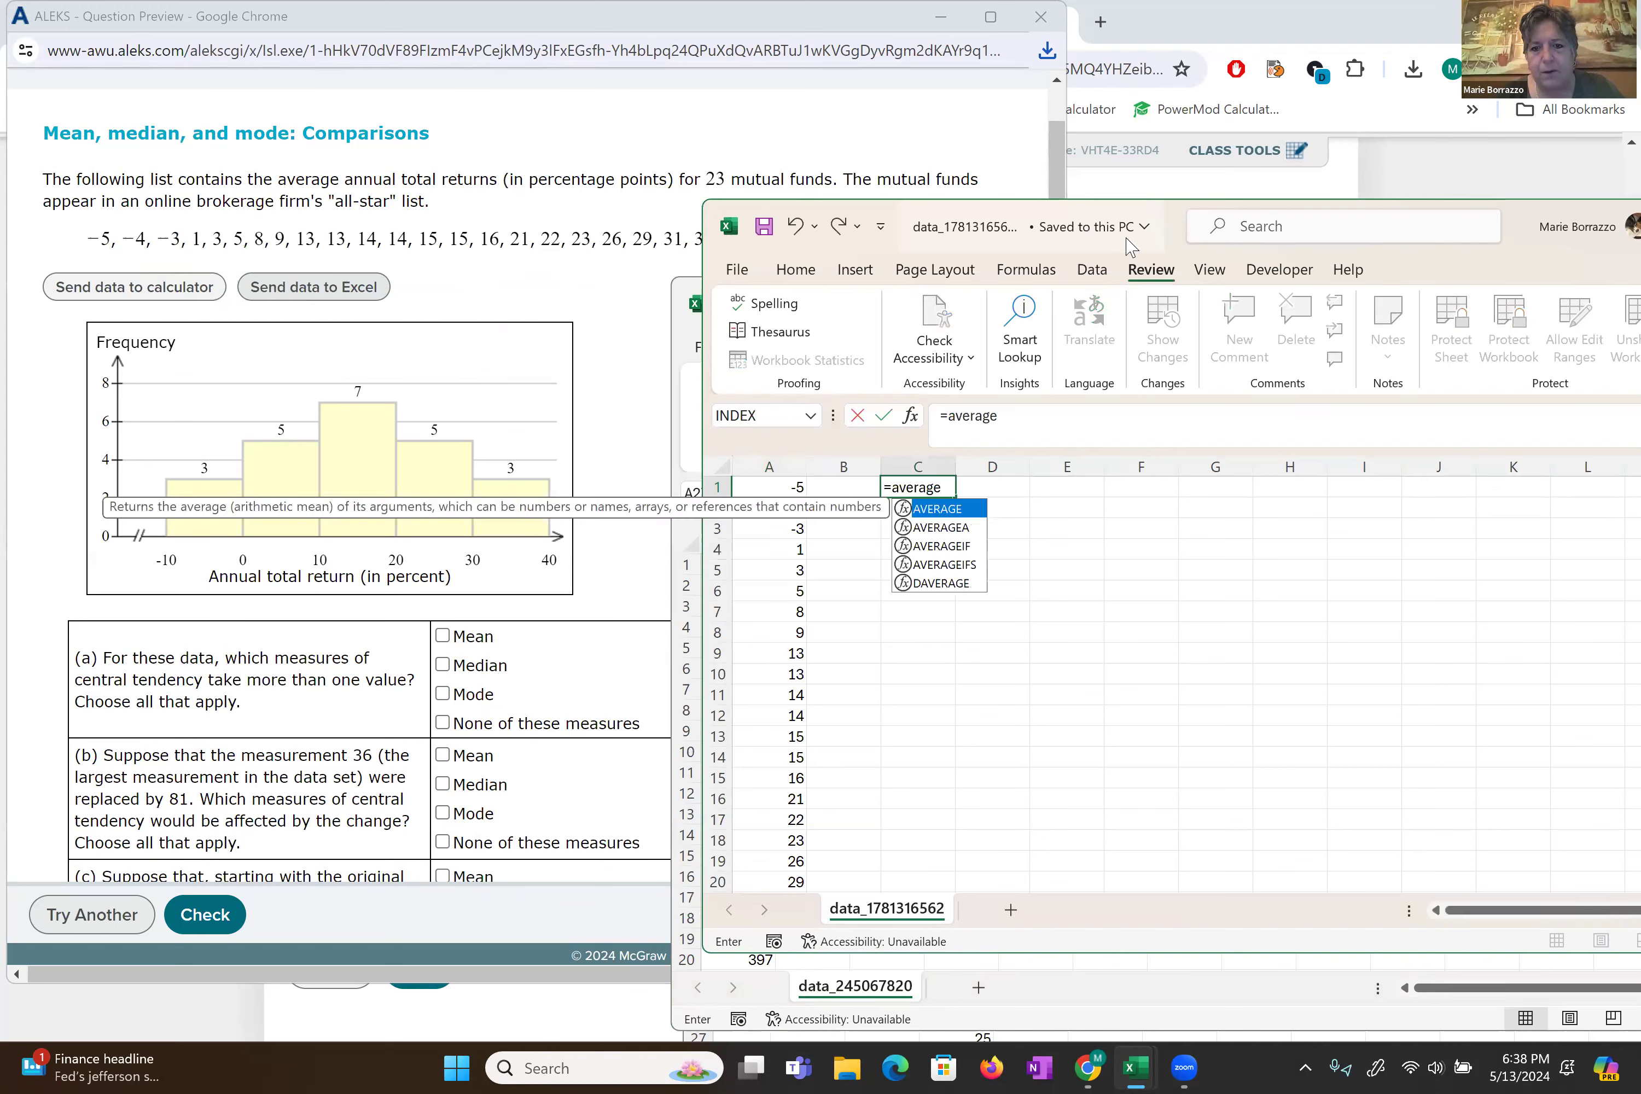
double_click(940, 509)
left_click_drag(773, 486, 774, 855)
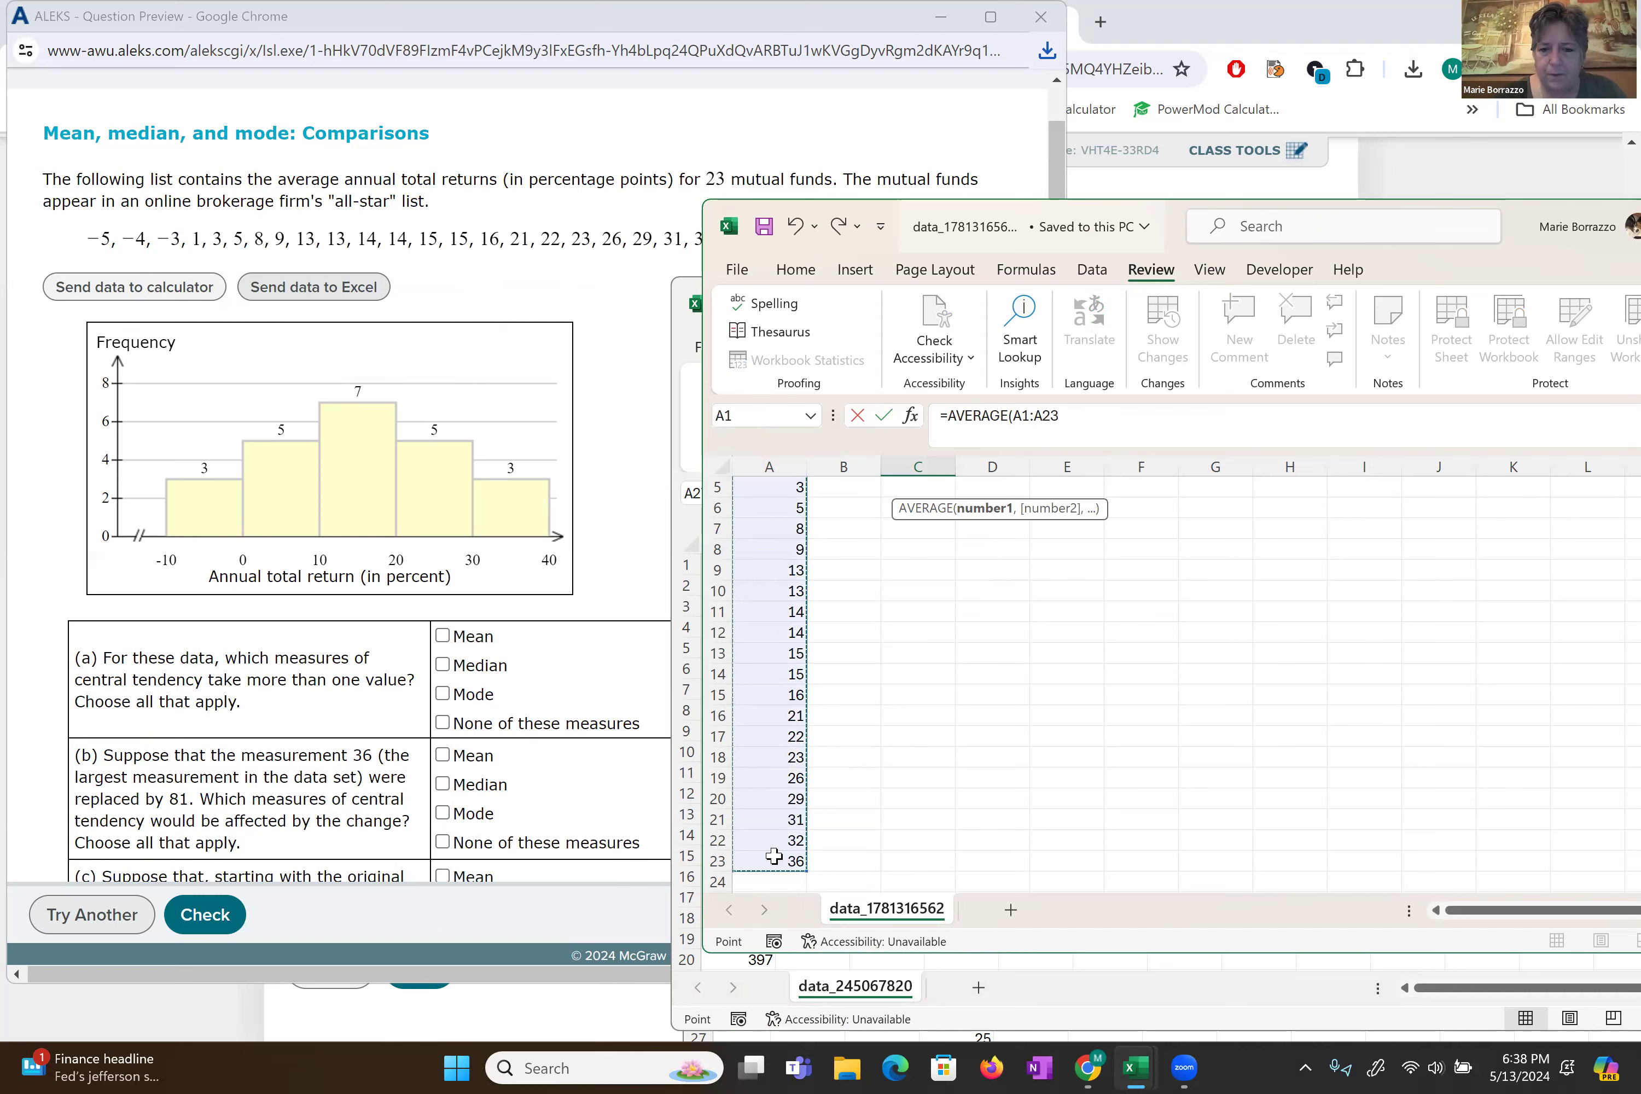
key("Return")
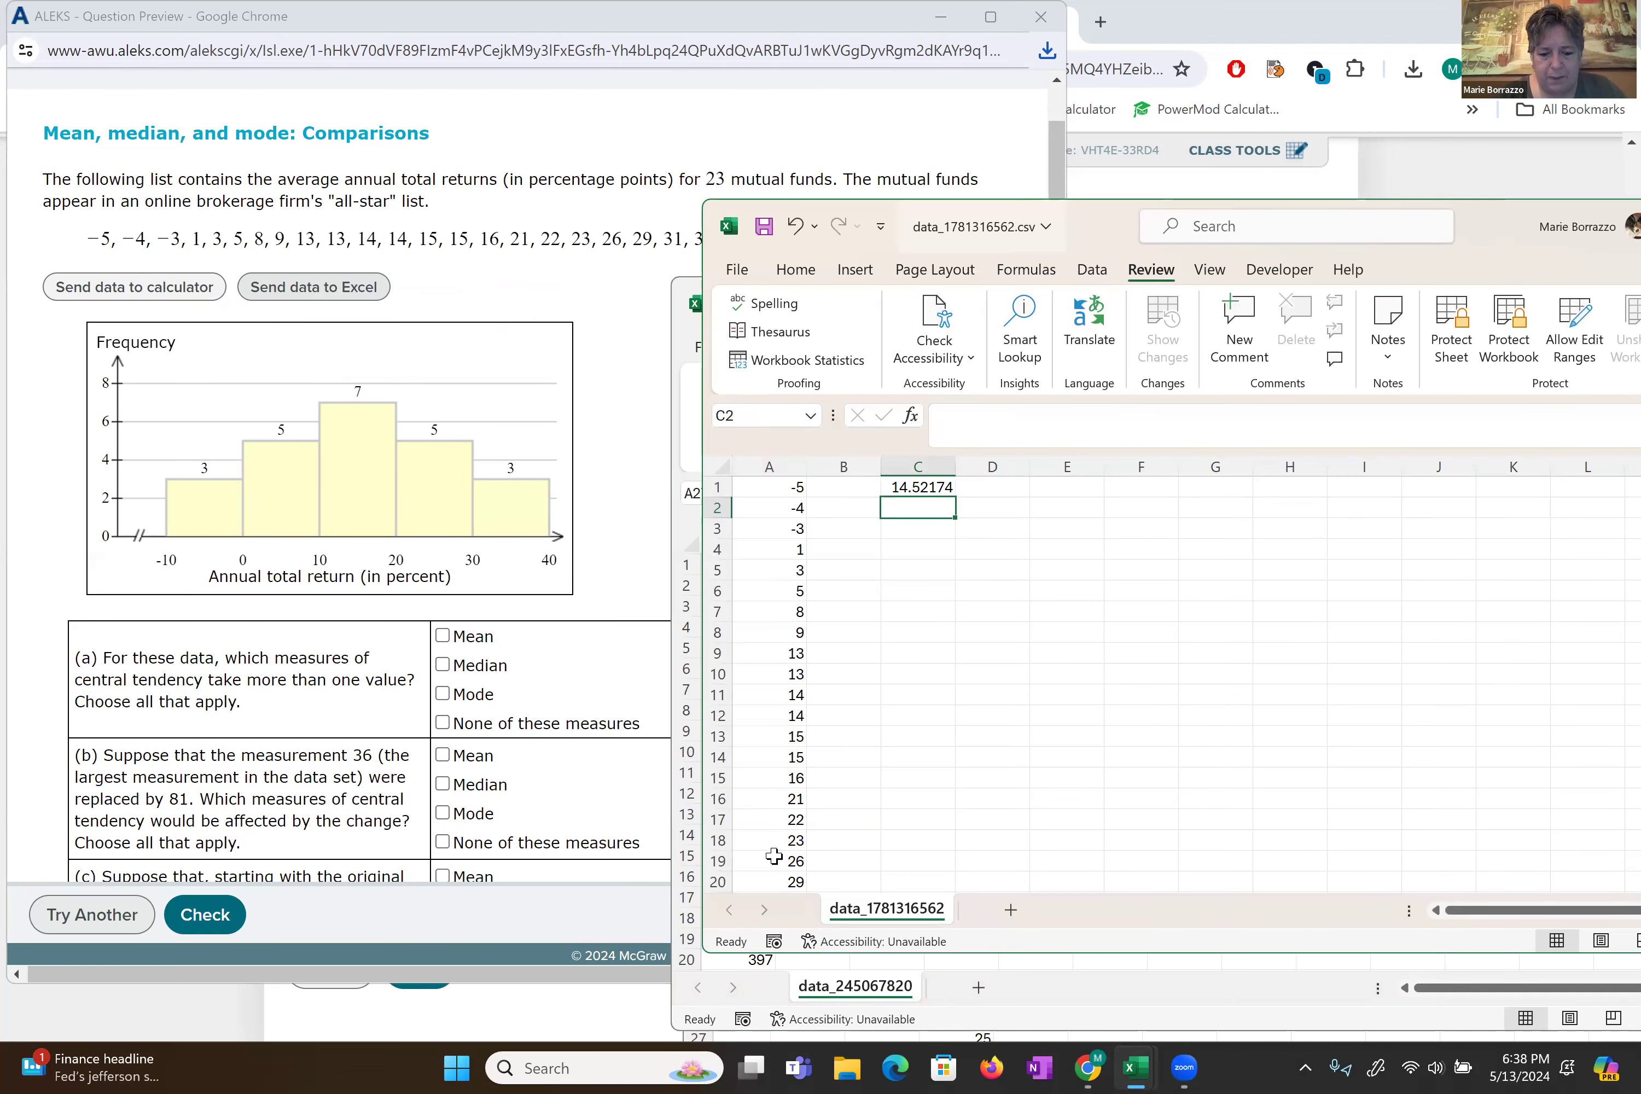
- Calculate the median of A1:A23 in cell C2 with the MEDIAN function
type("median")
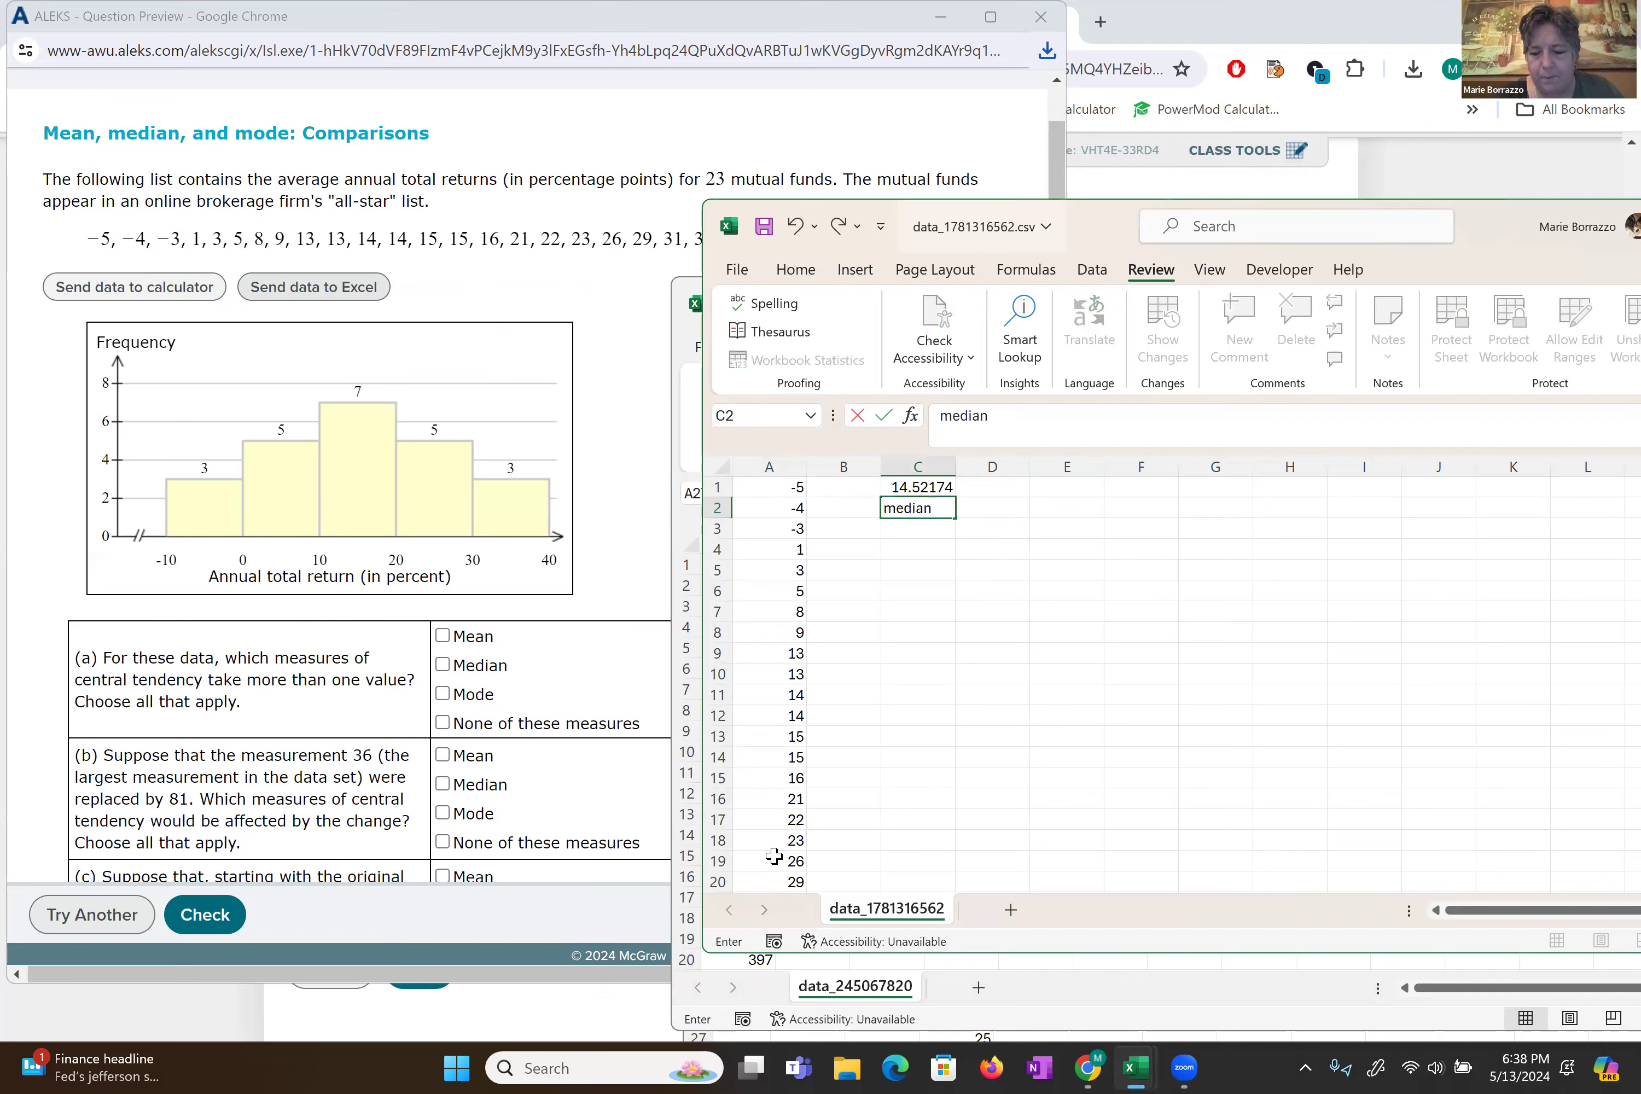
key("BackSpace")
key("BackSpace")
key("BackSpace")
key("BackSpace")
key("BackSpace")
key("BackSpace")
type("=")
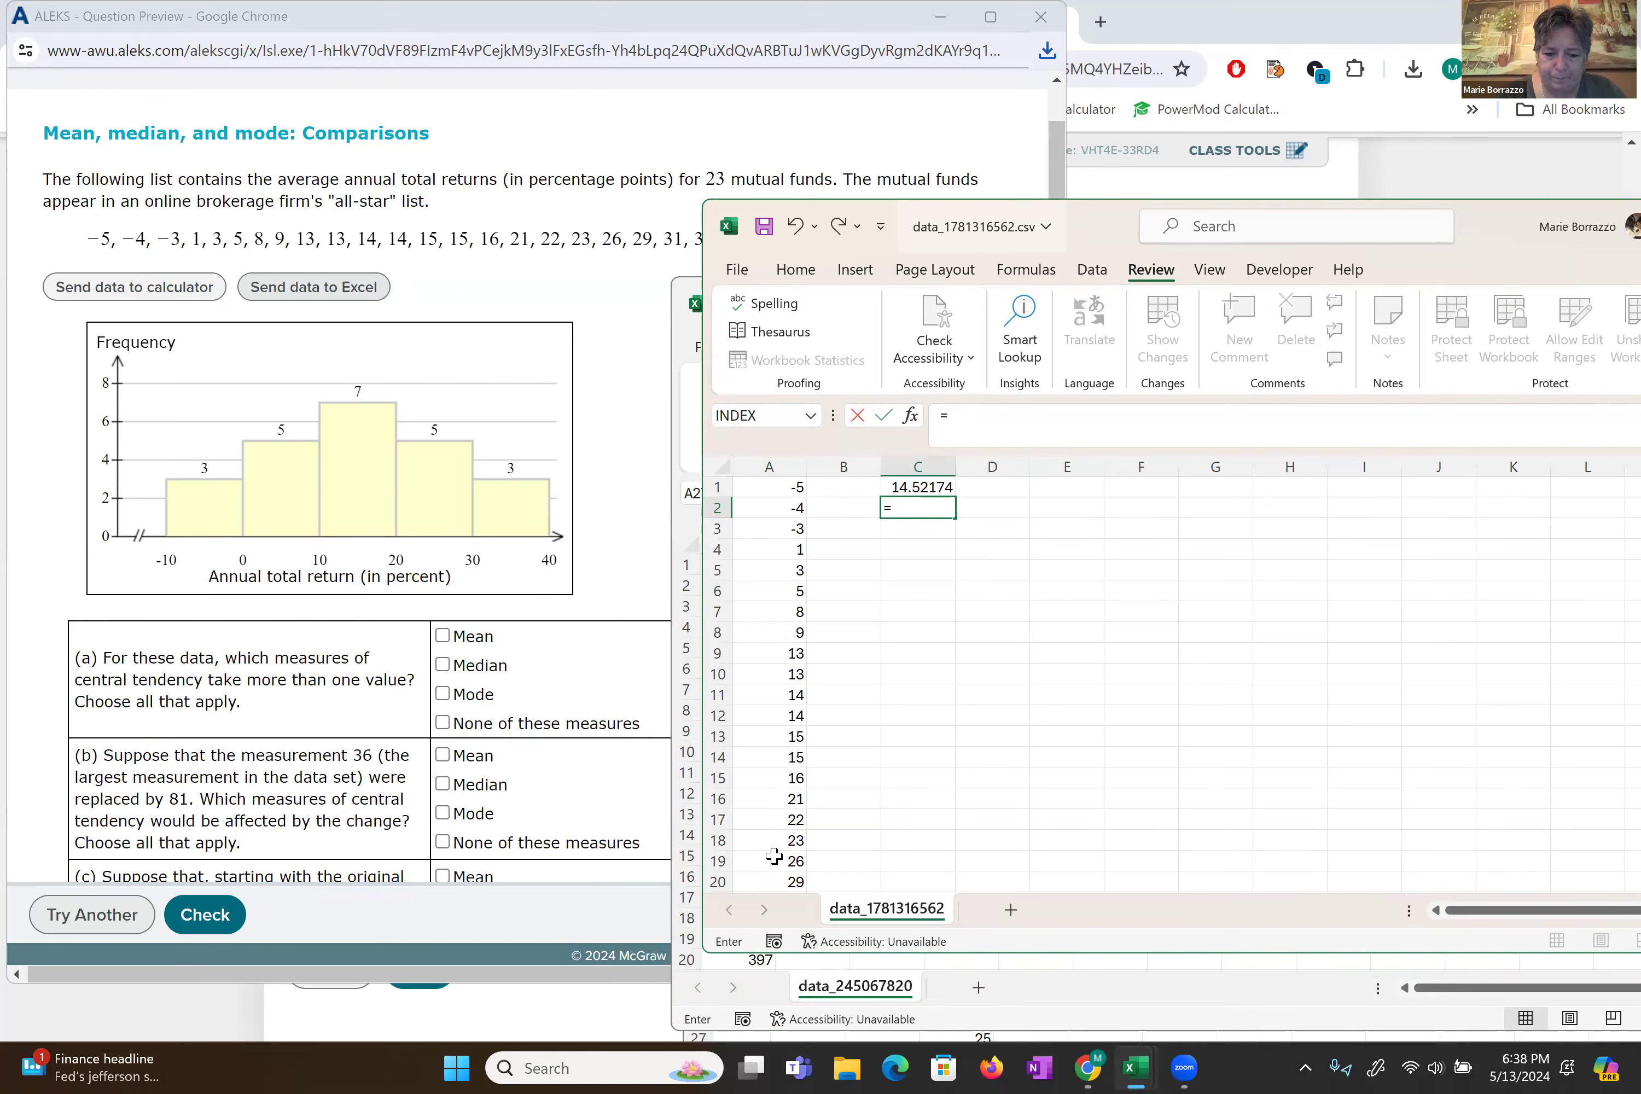
type("media")
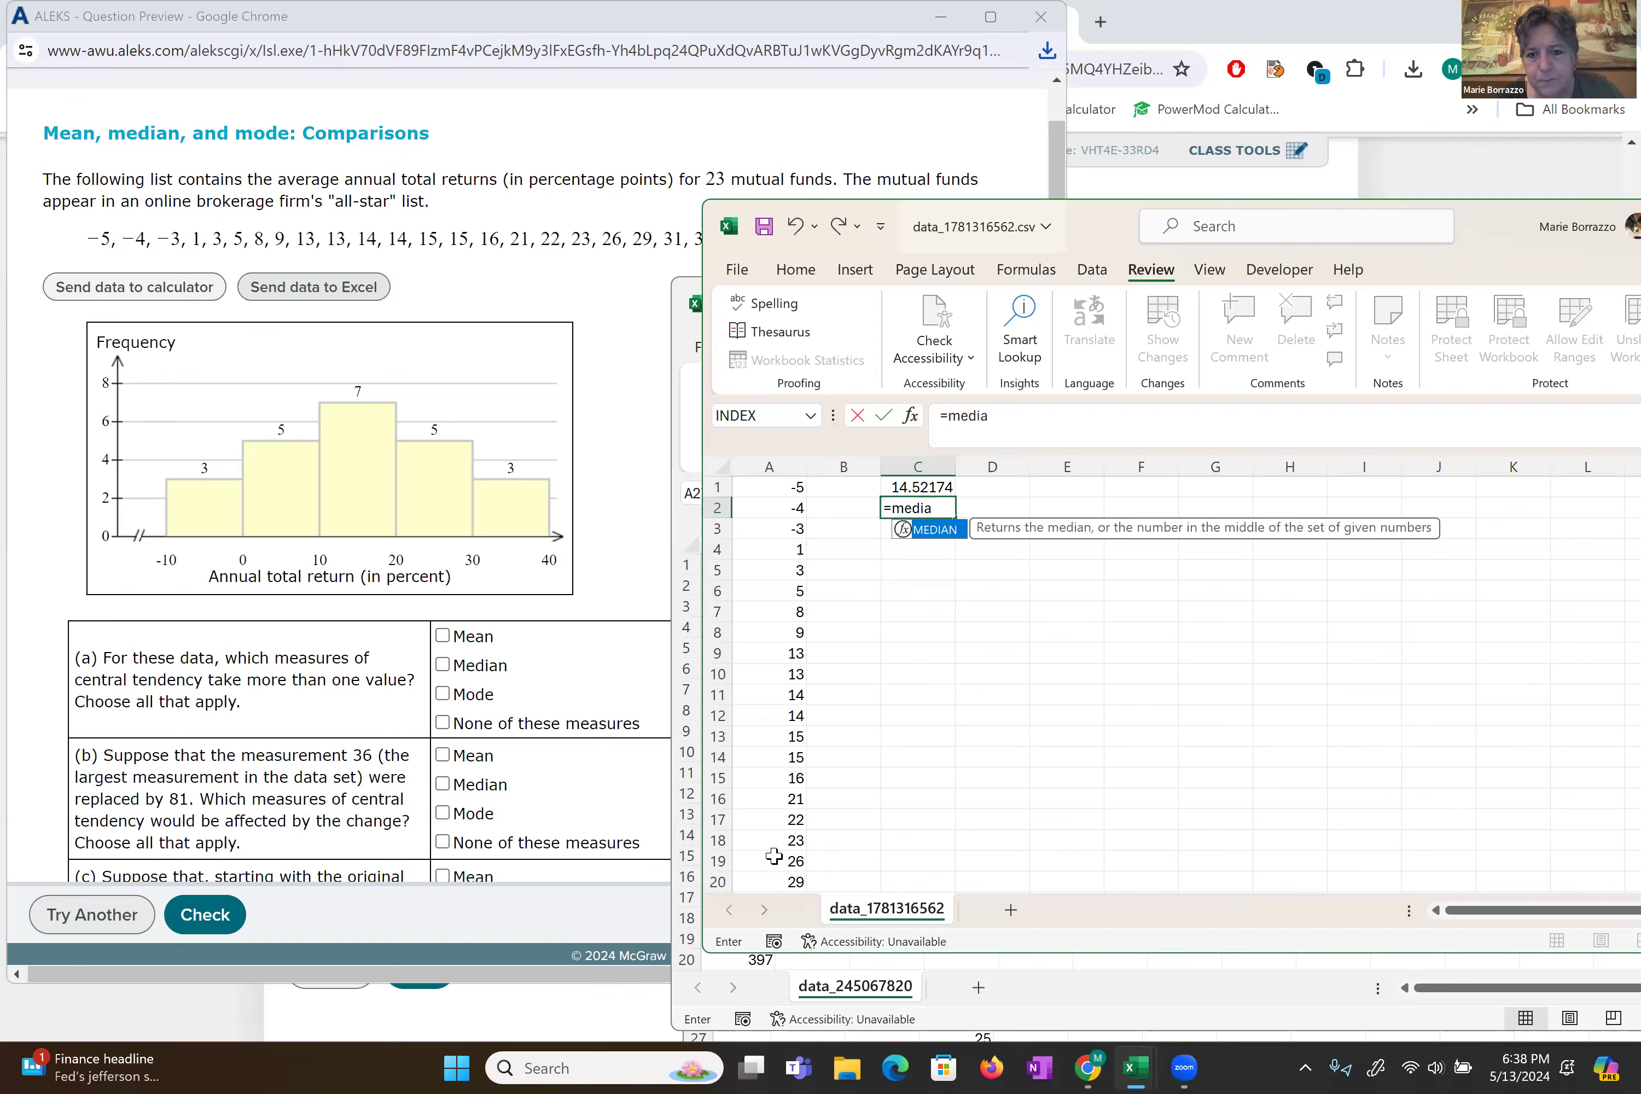
key("Tab")
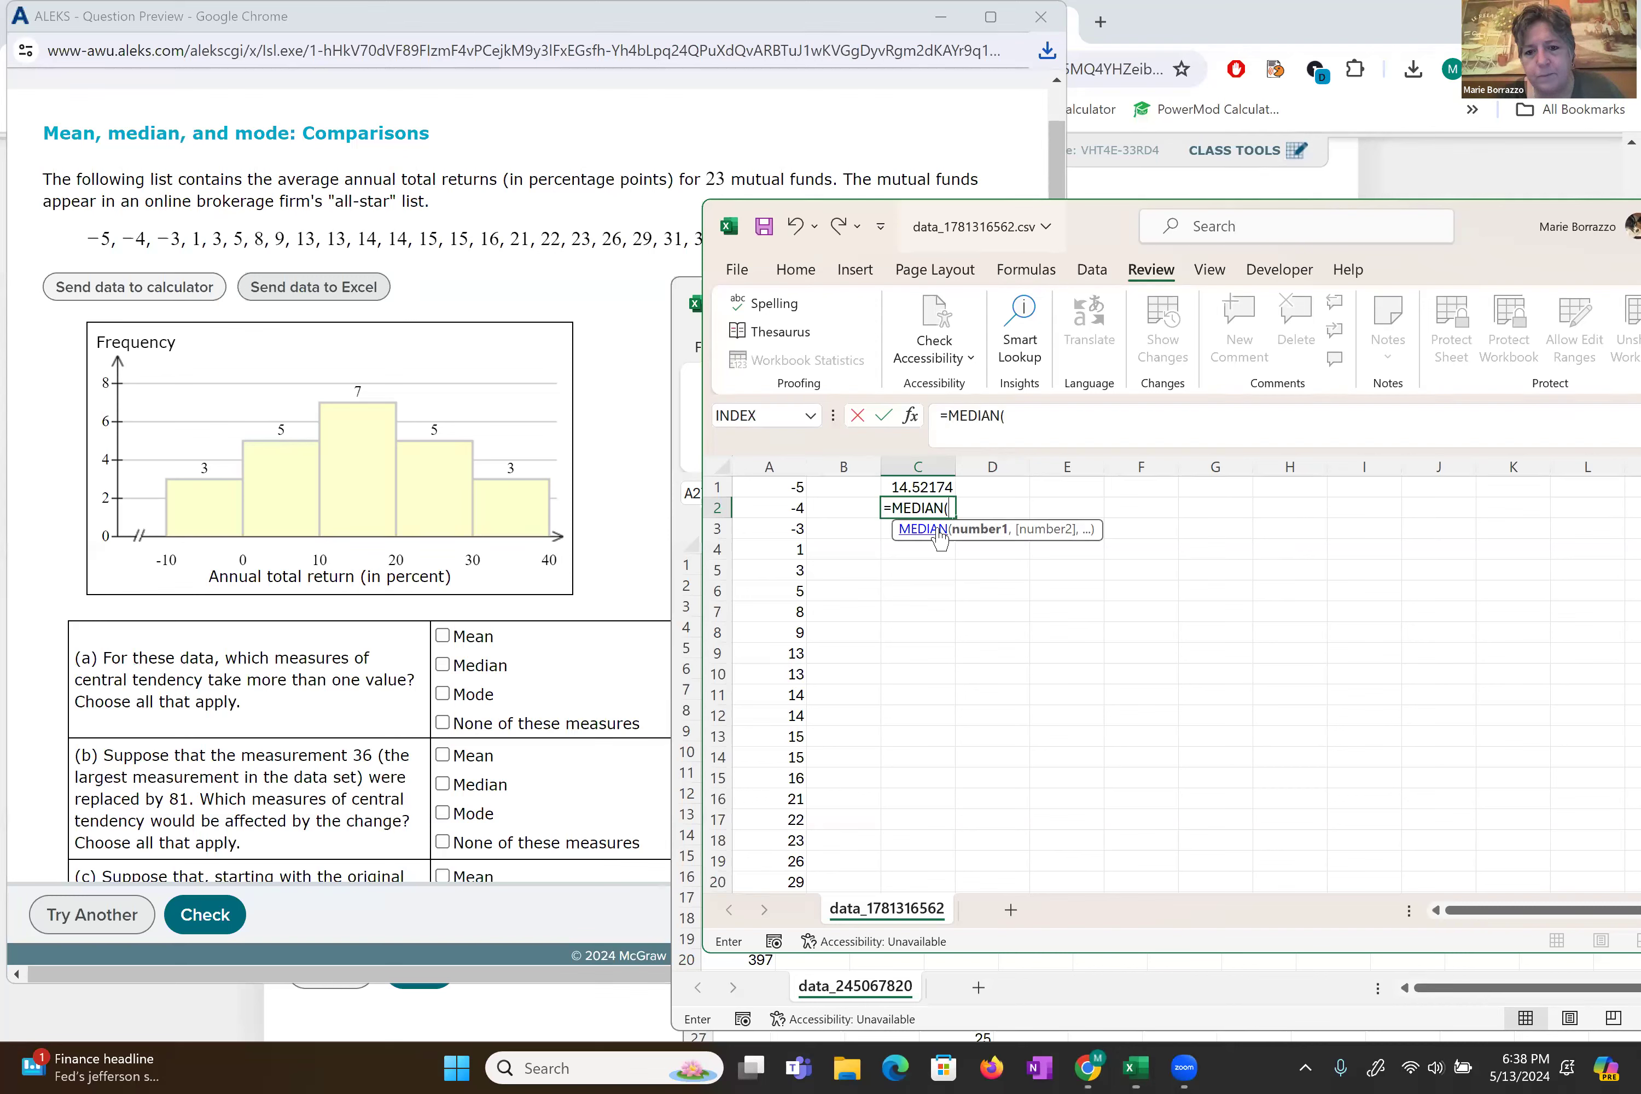
left_click_drag(786, 489, 768, 858)
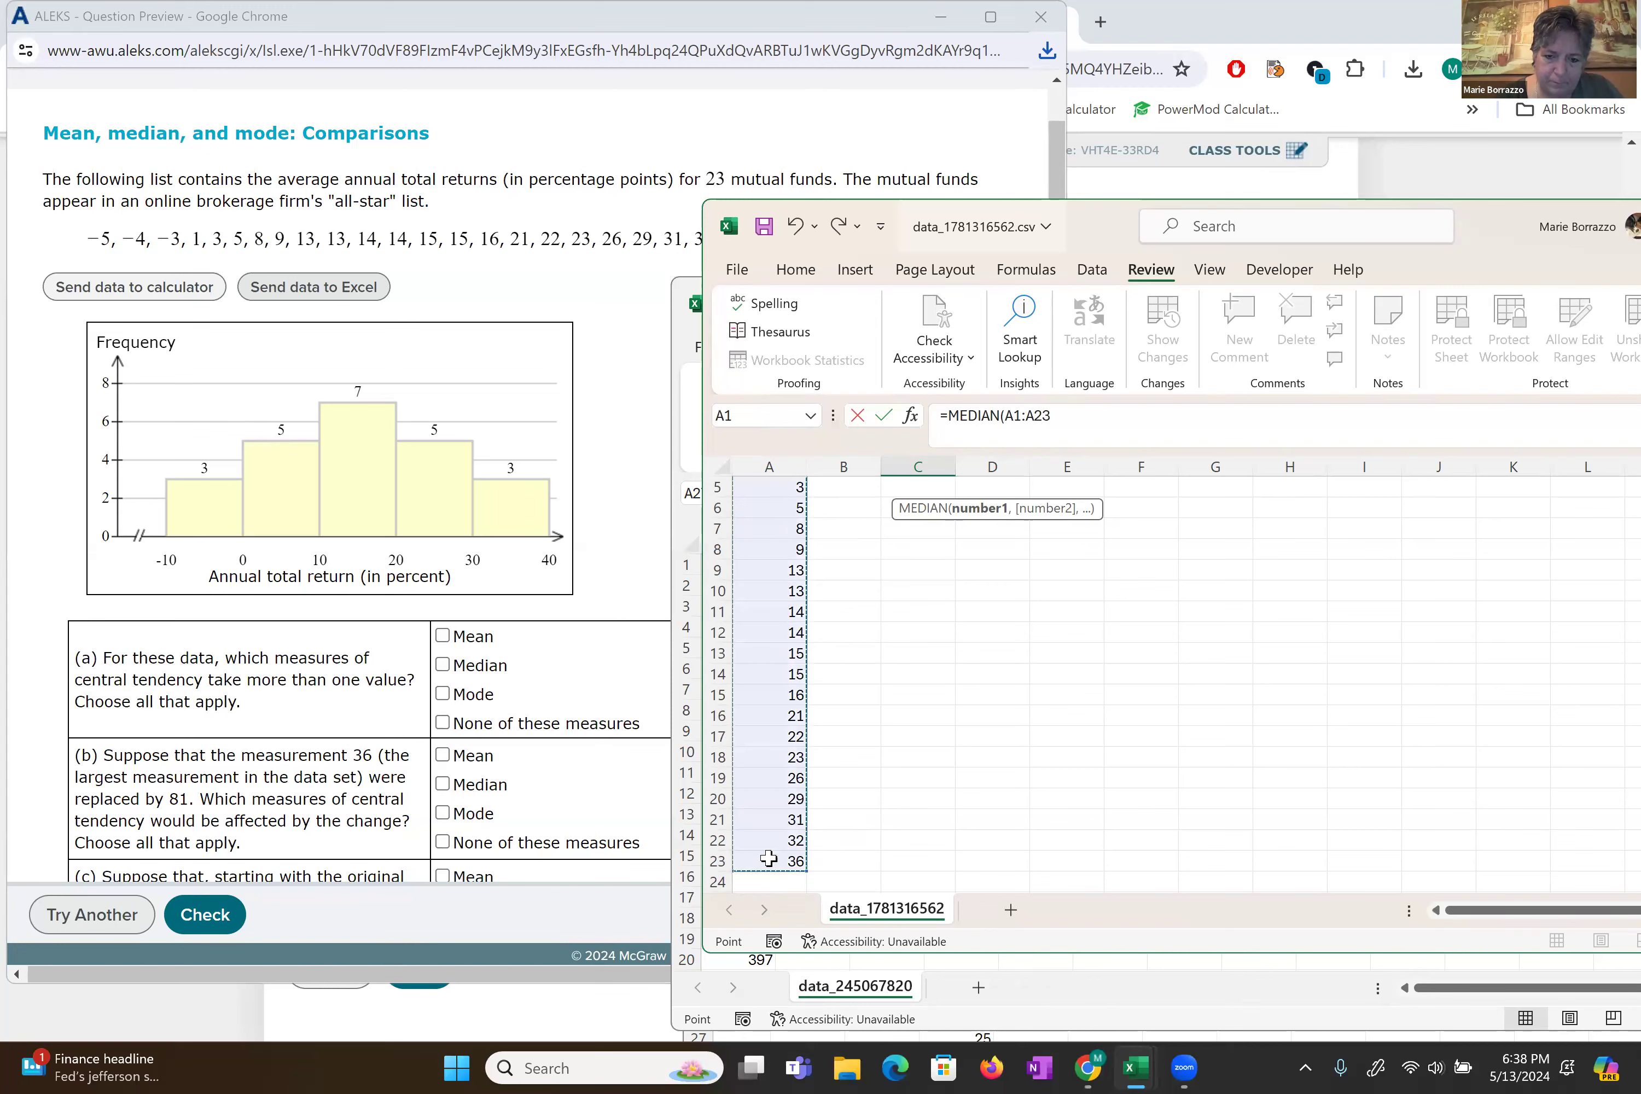
key("Return")
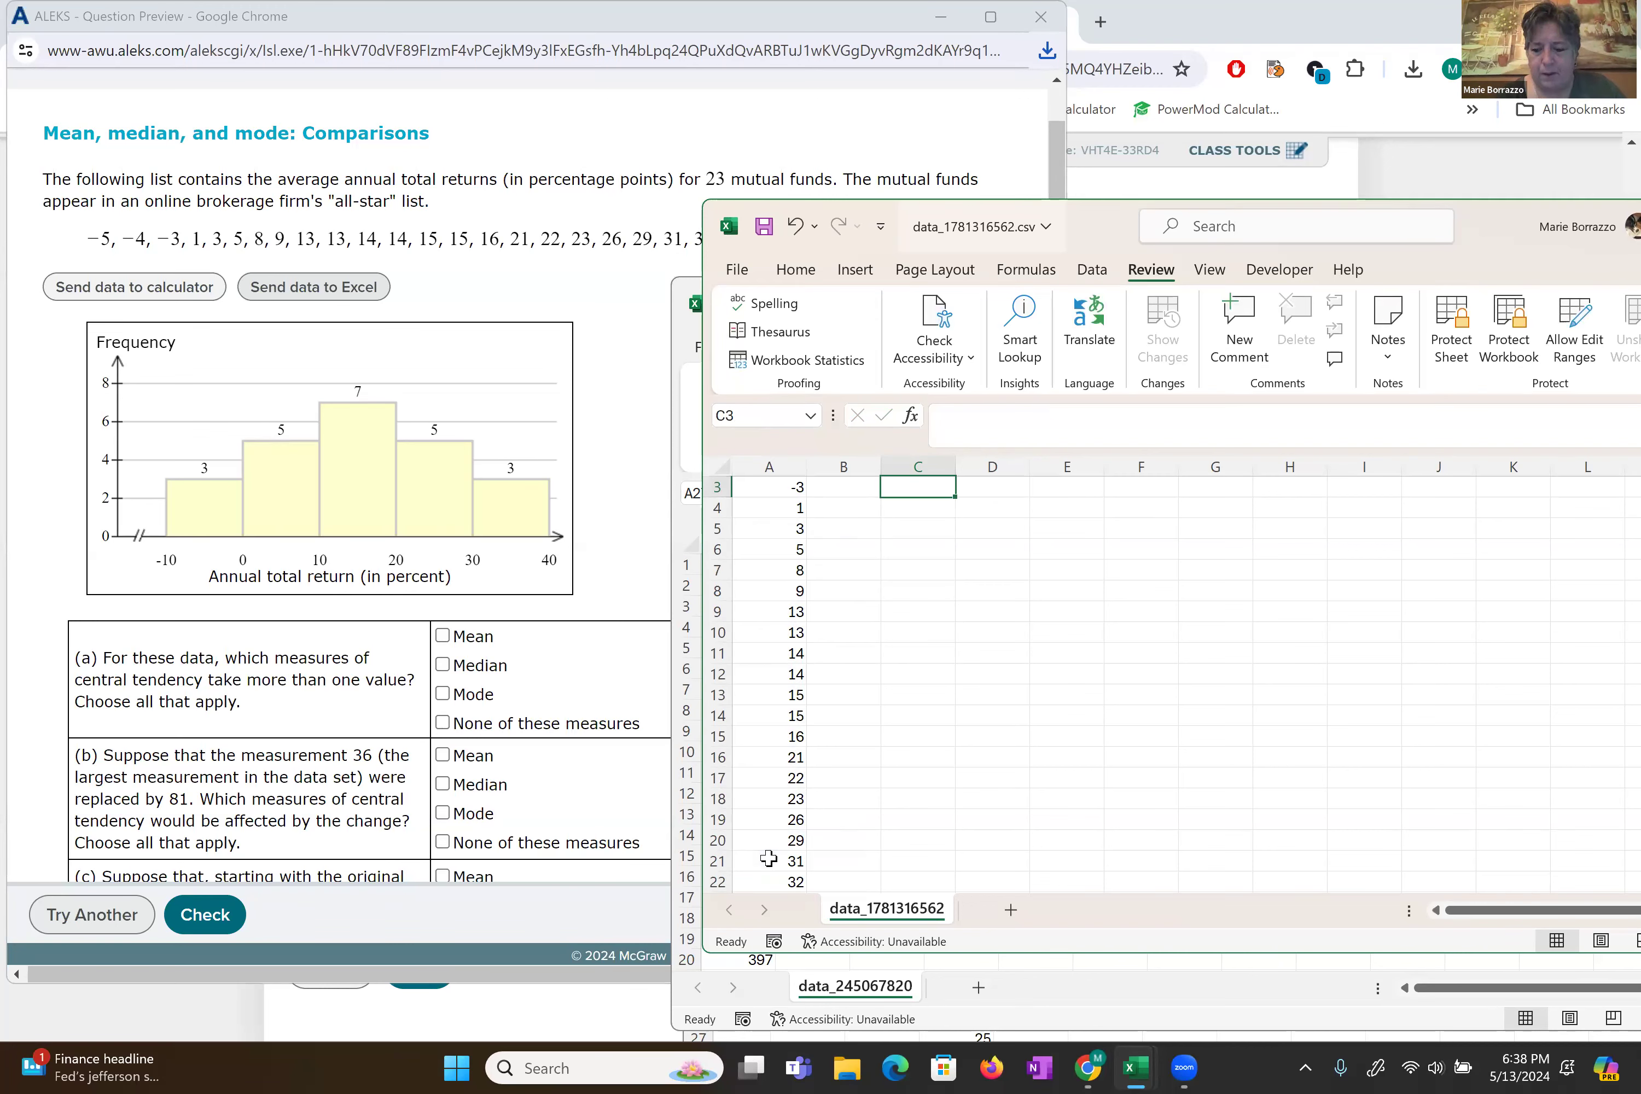
key("Up")
key("Up")
key("Down")
key("Down")
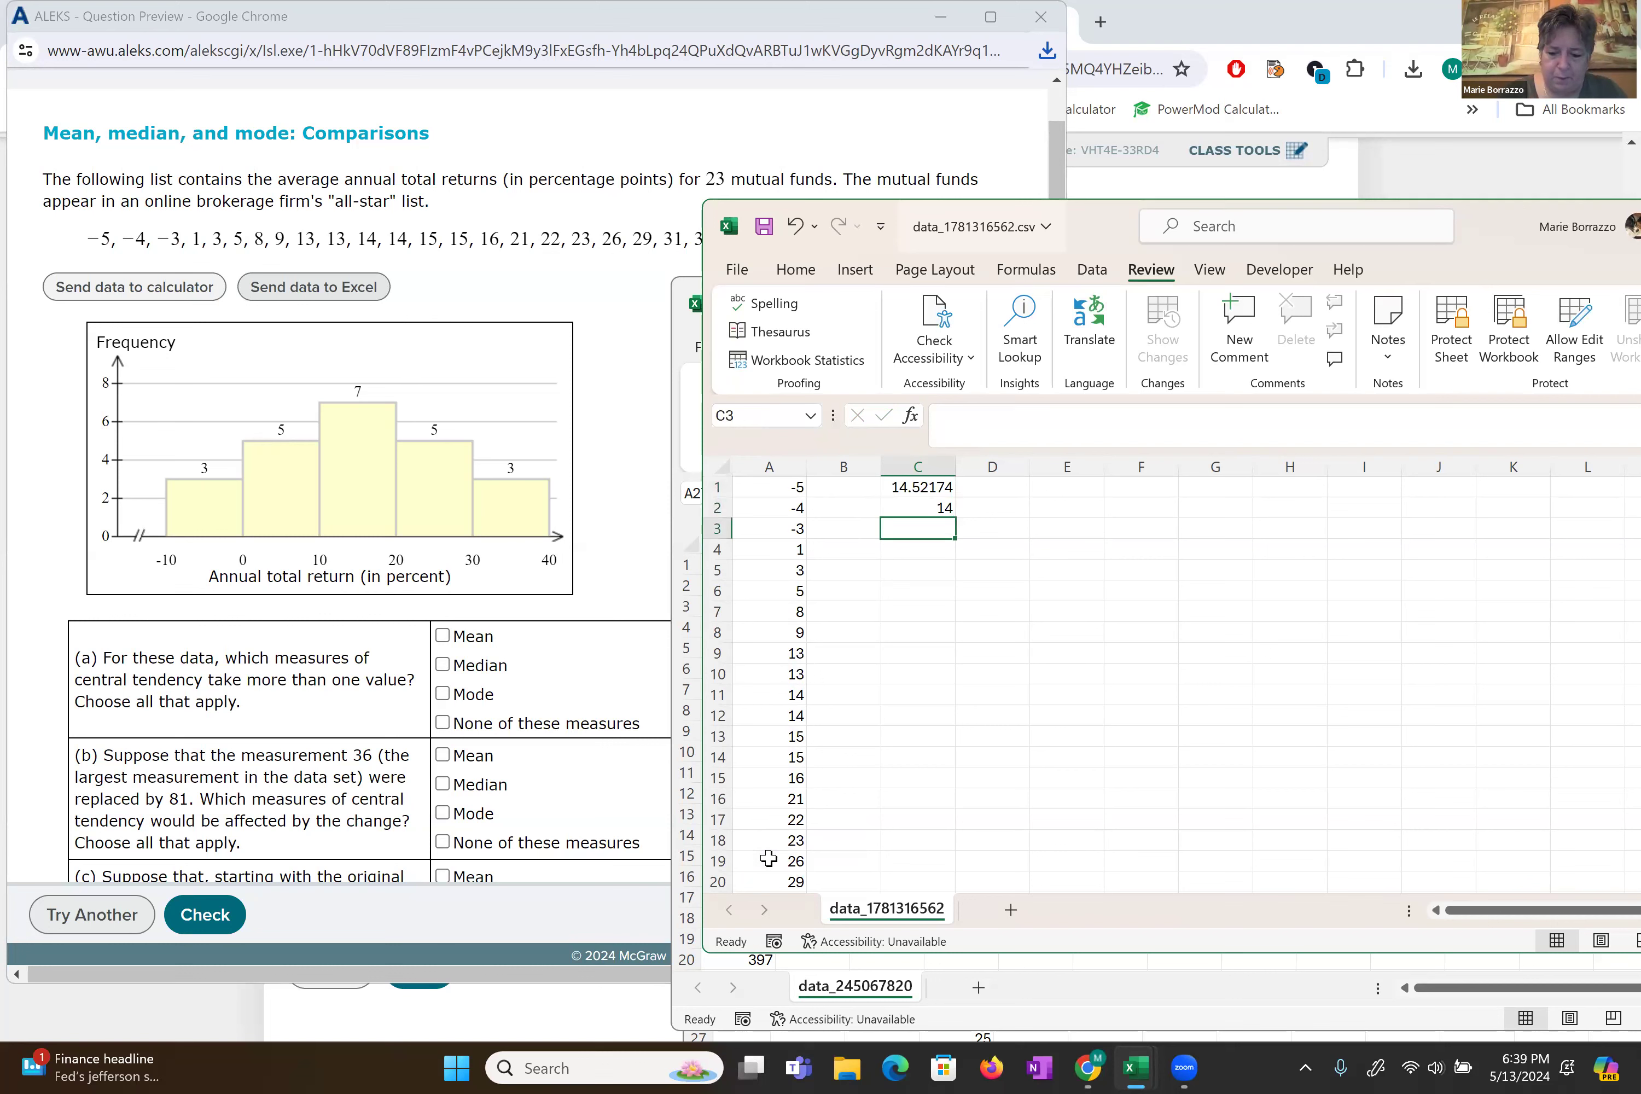
- Calculate all modes of A1:A23 with MODE.MULT, starting in cell C3
type("=mode")
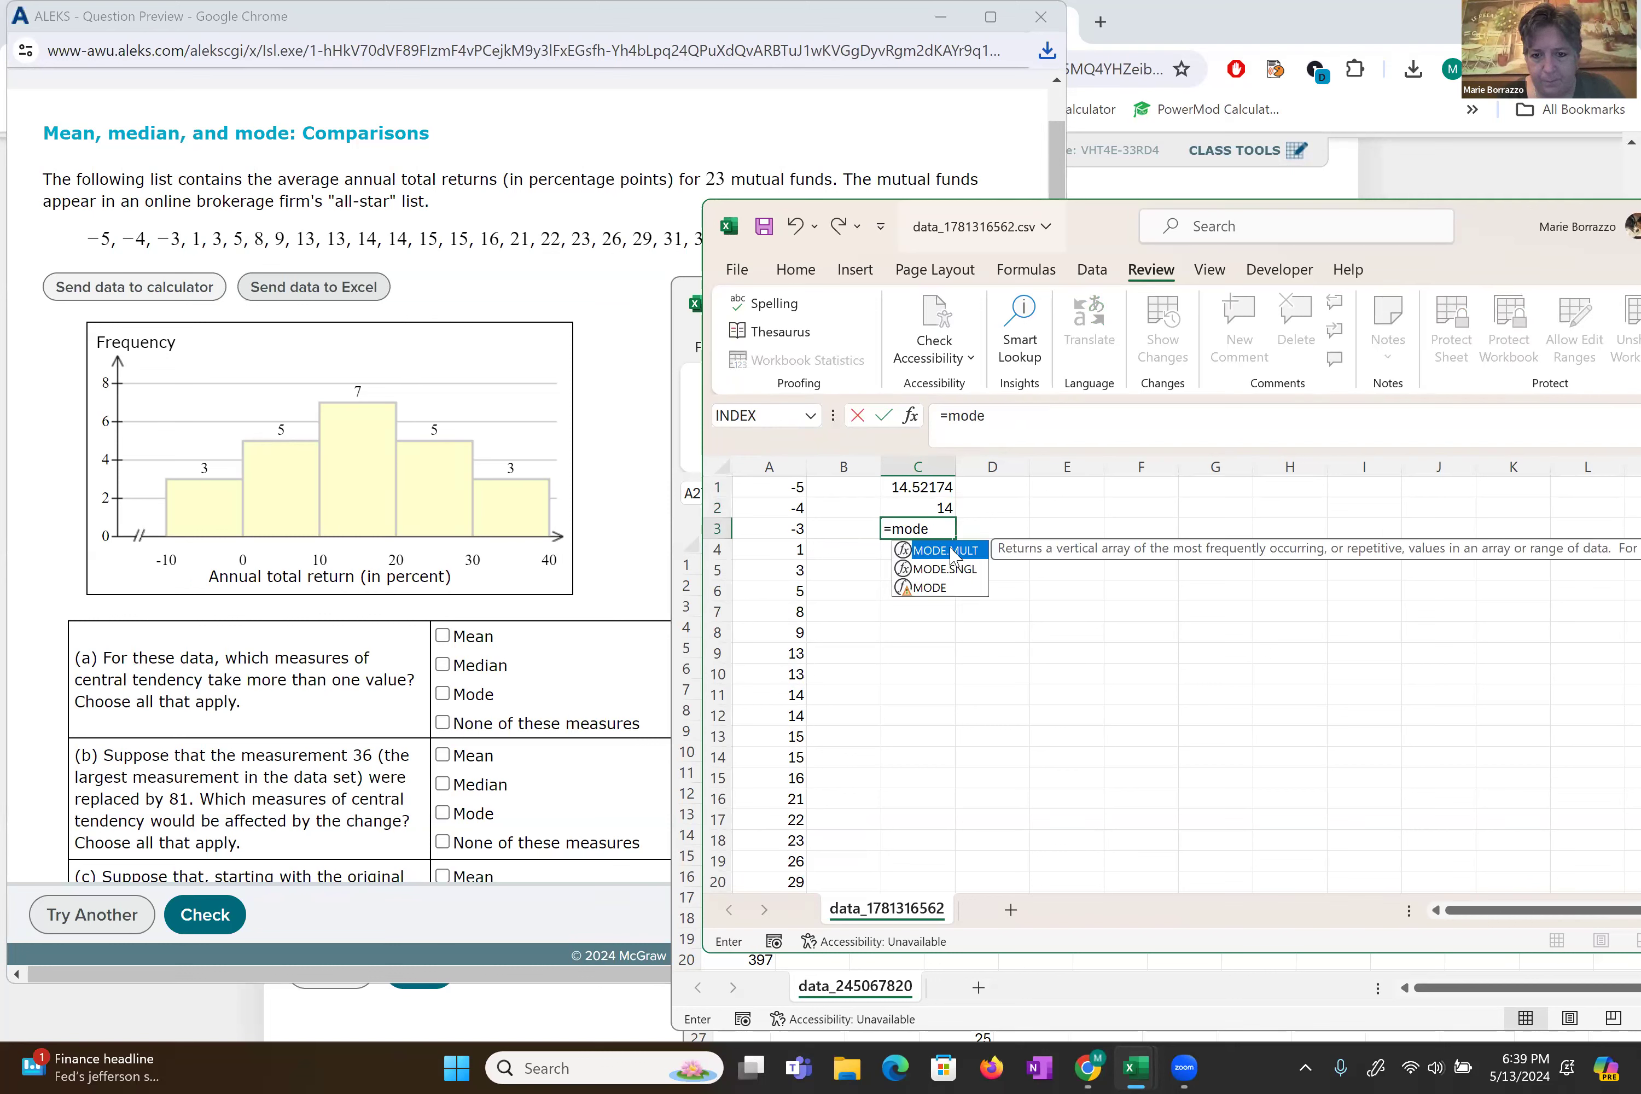
key("Tab")
left_click_drag(787, 484, 786, 861)
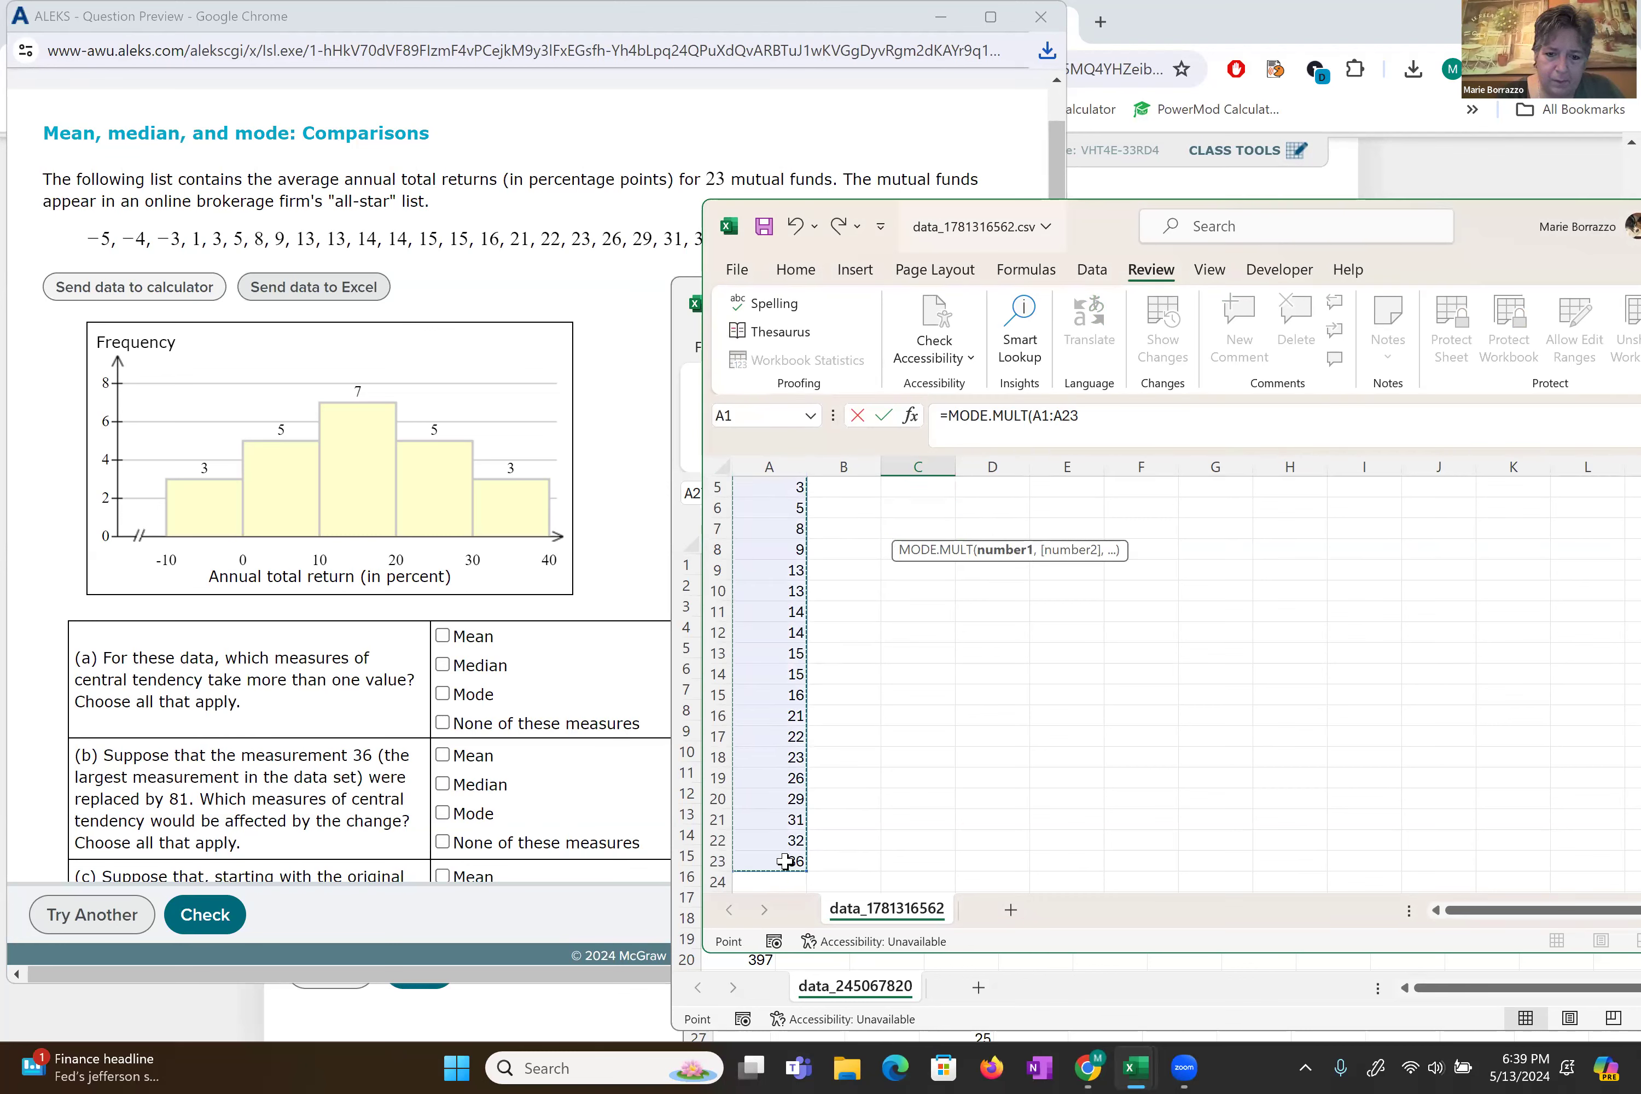
key("Return")
key("Up")
key("Up")
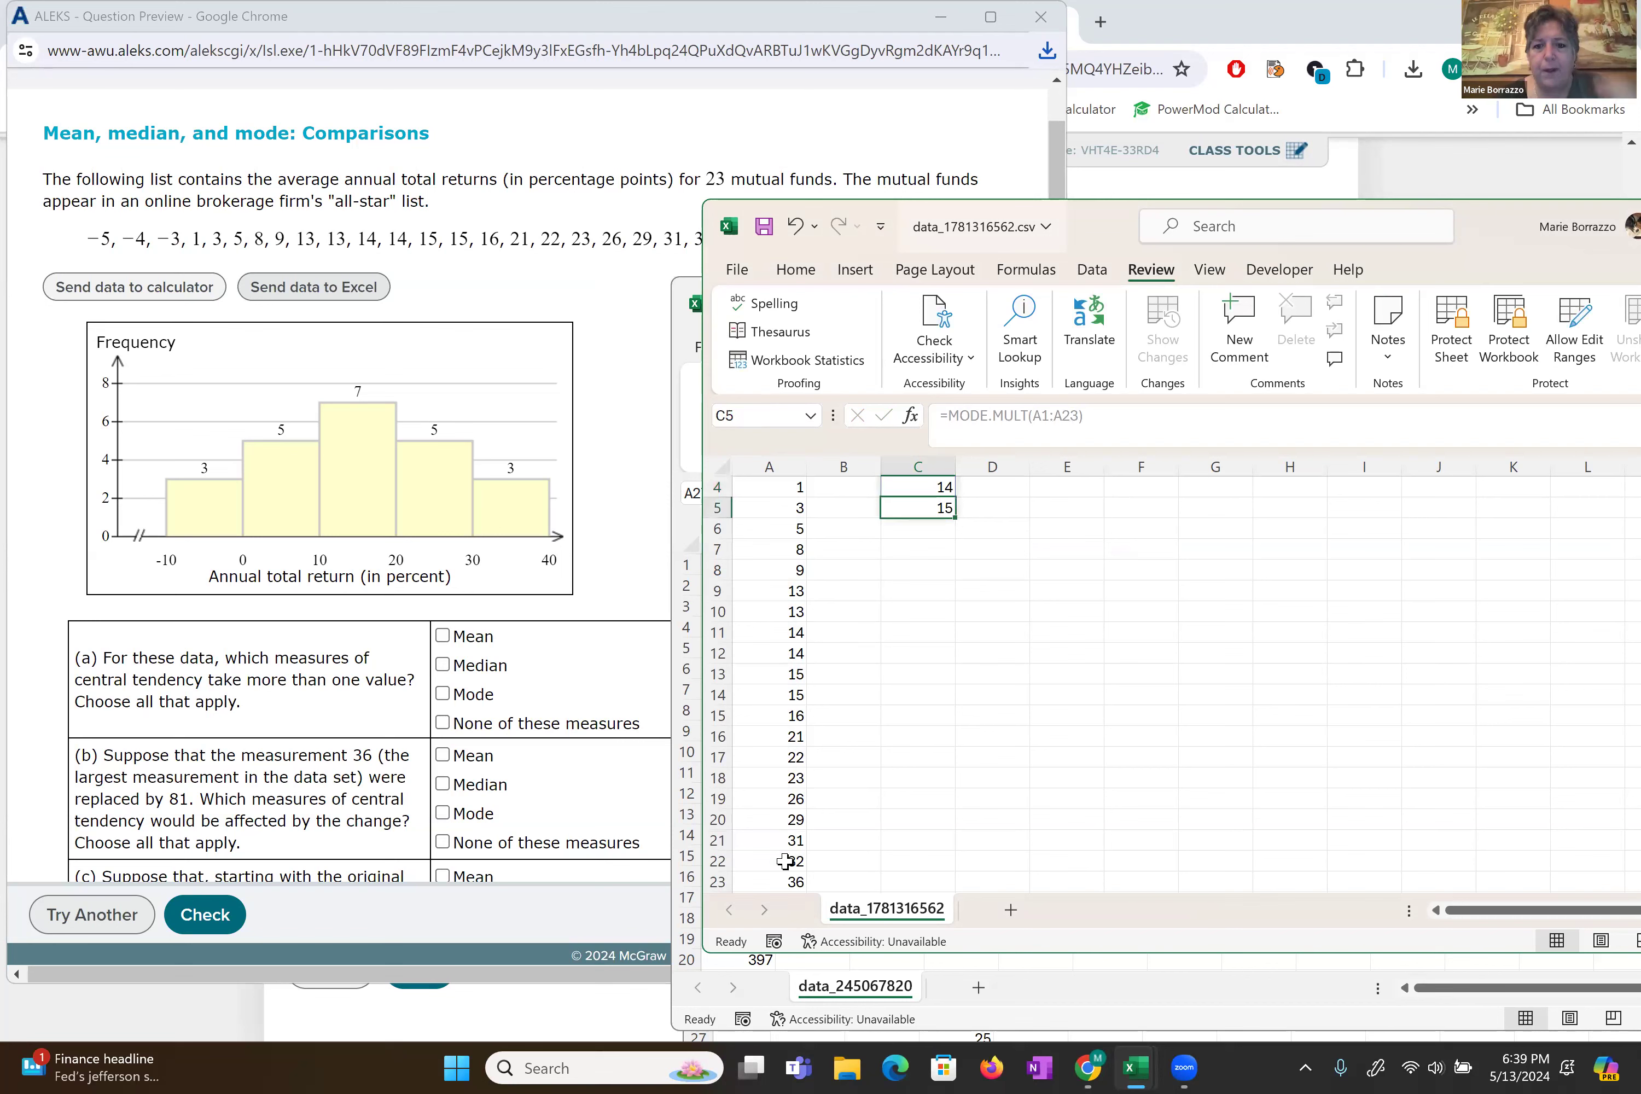
key("Up")
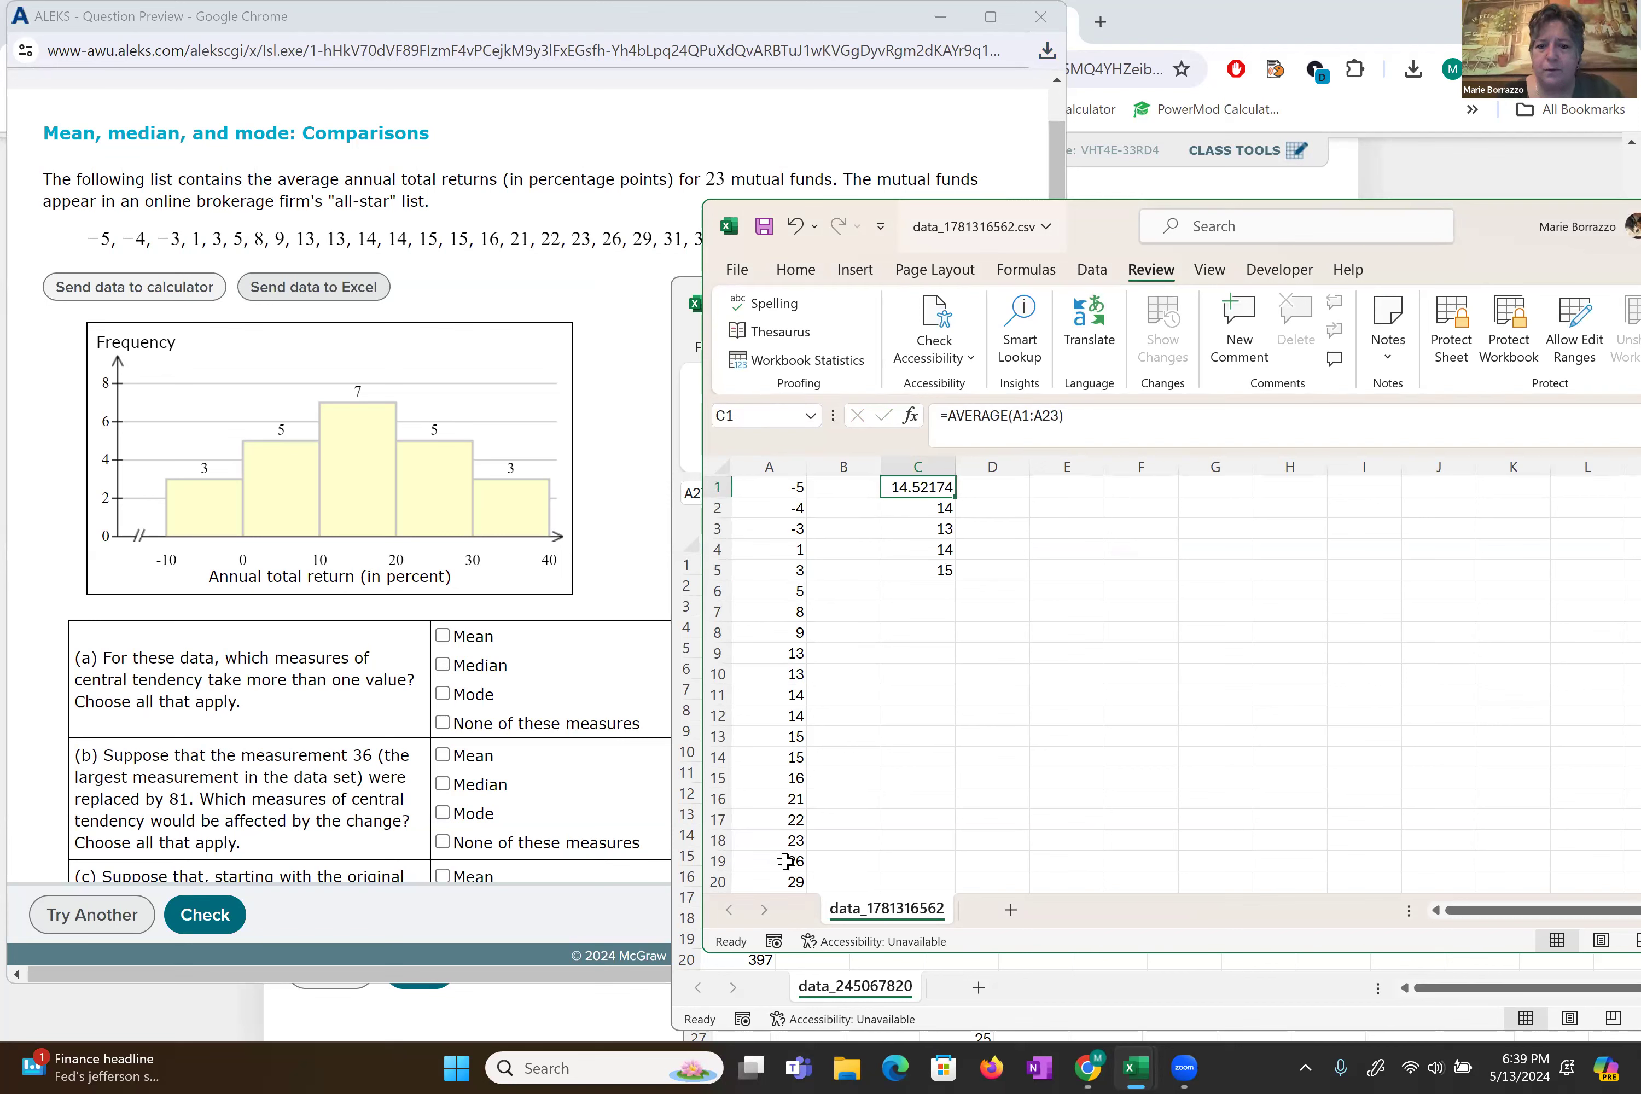
- Label the results in B1:B3 as Average, median and modes
key("Left")
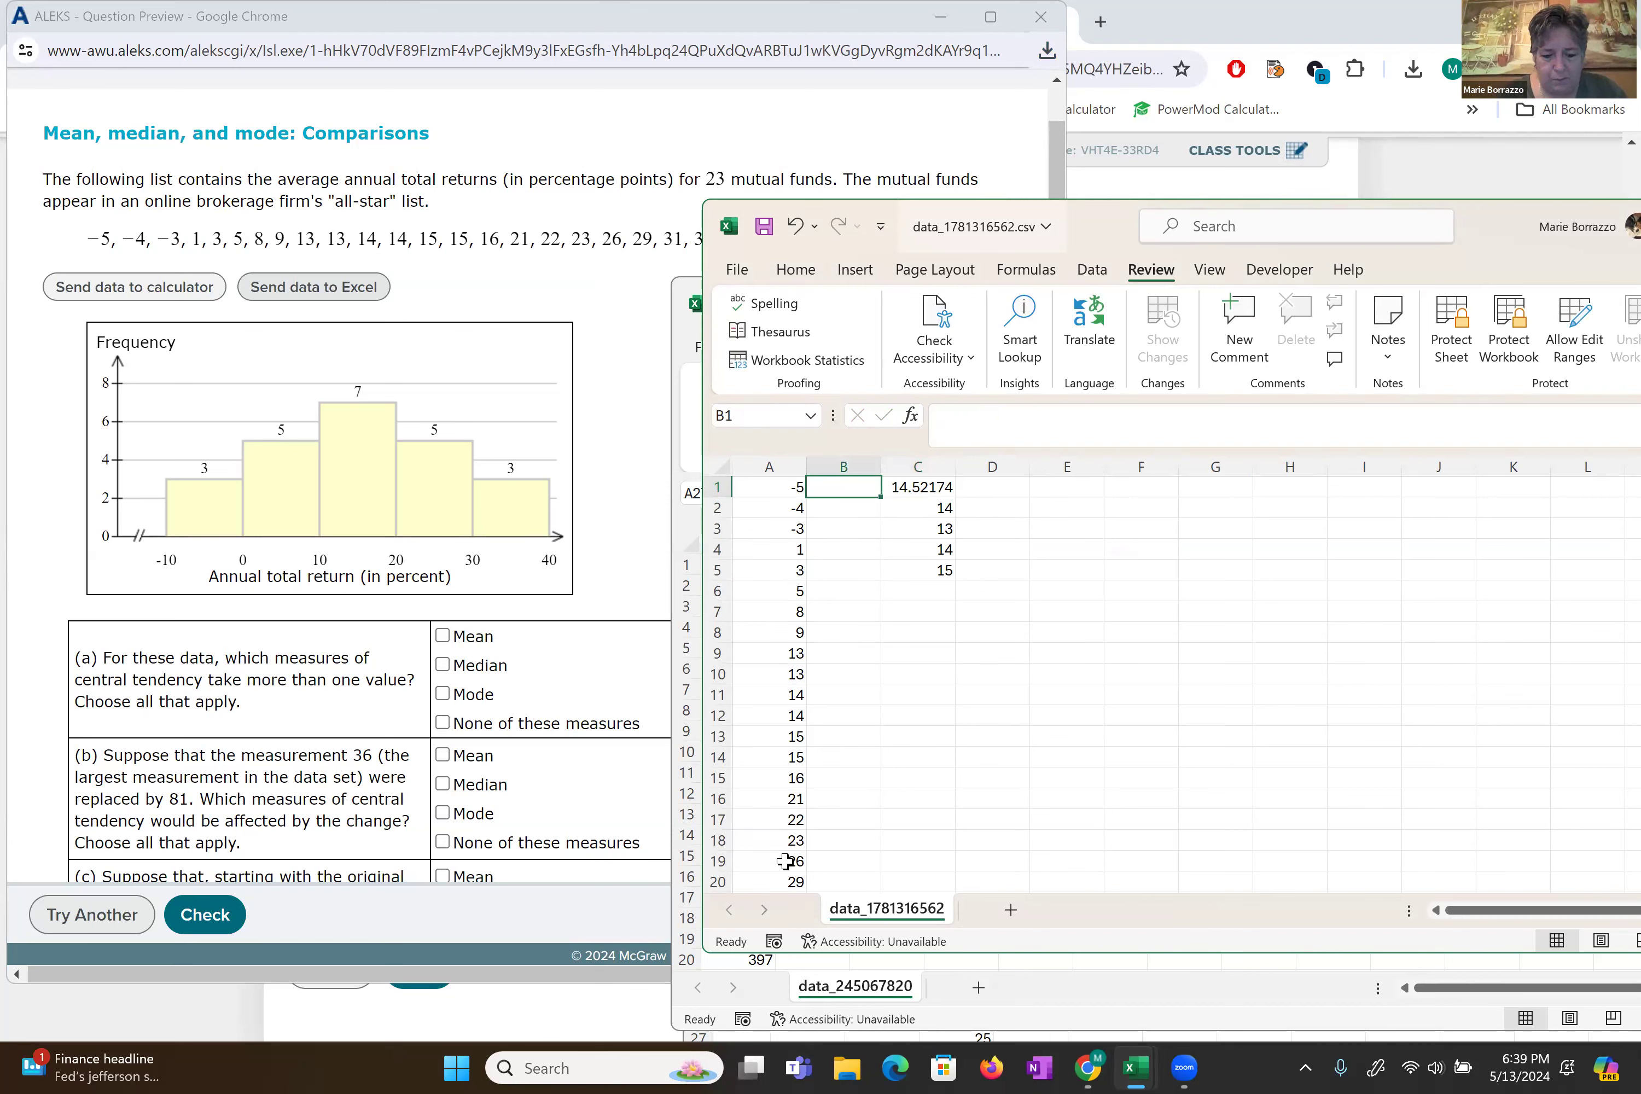
type("Average")
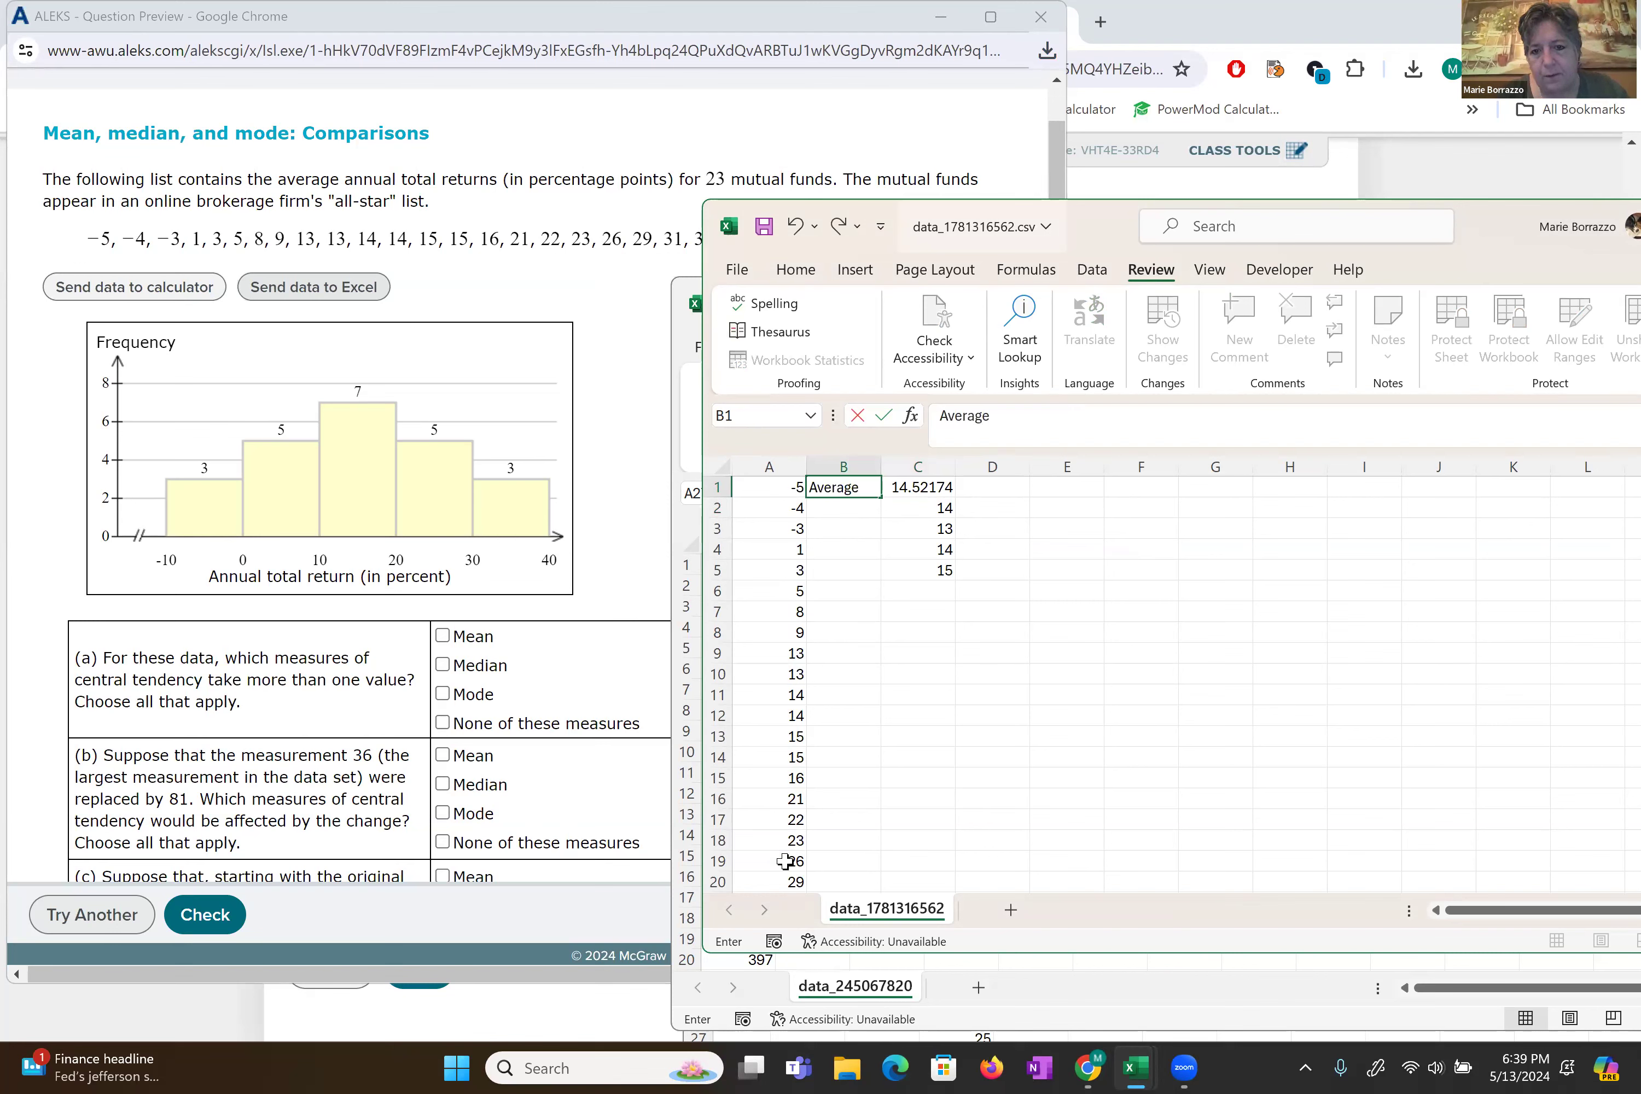
key("Return")
type("median")
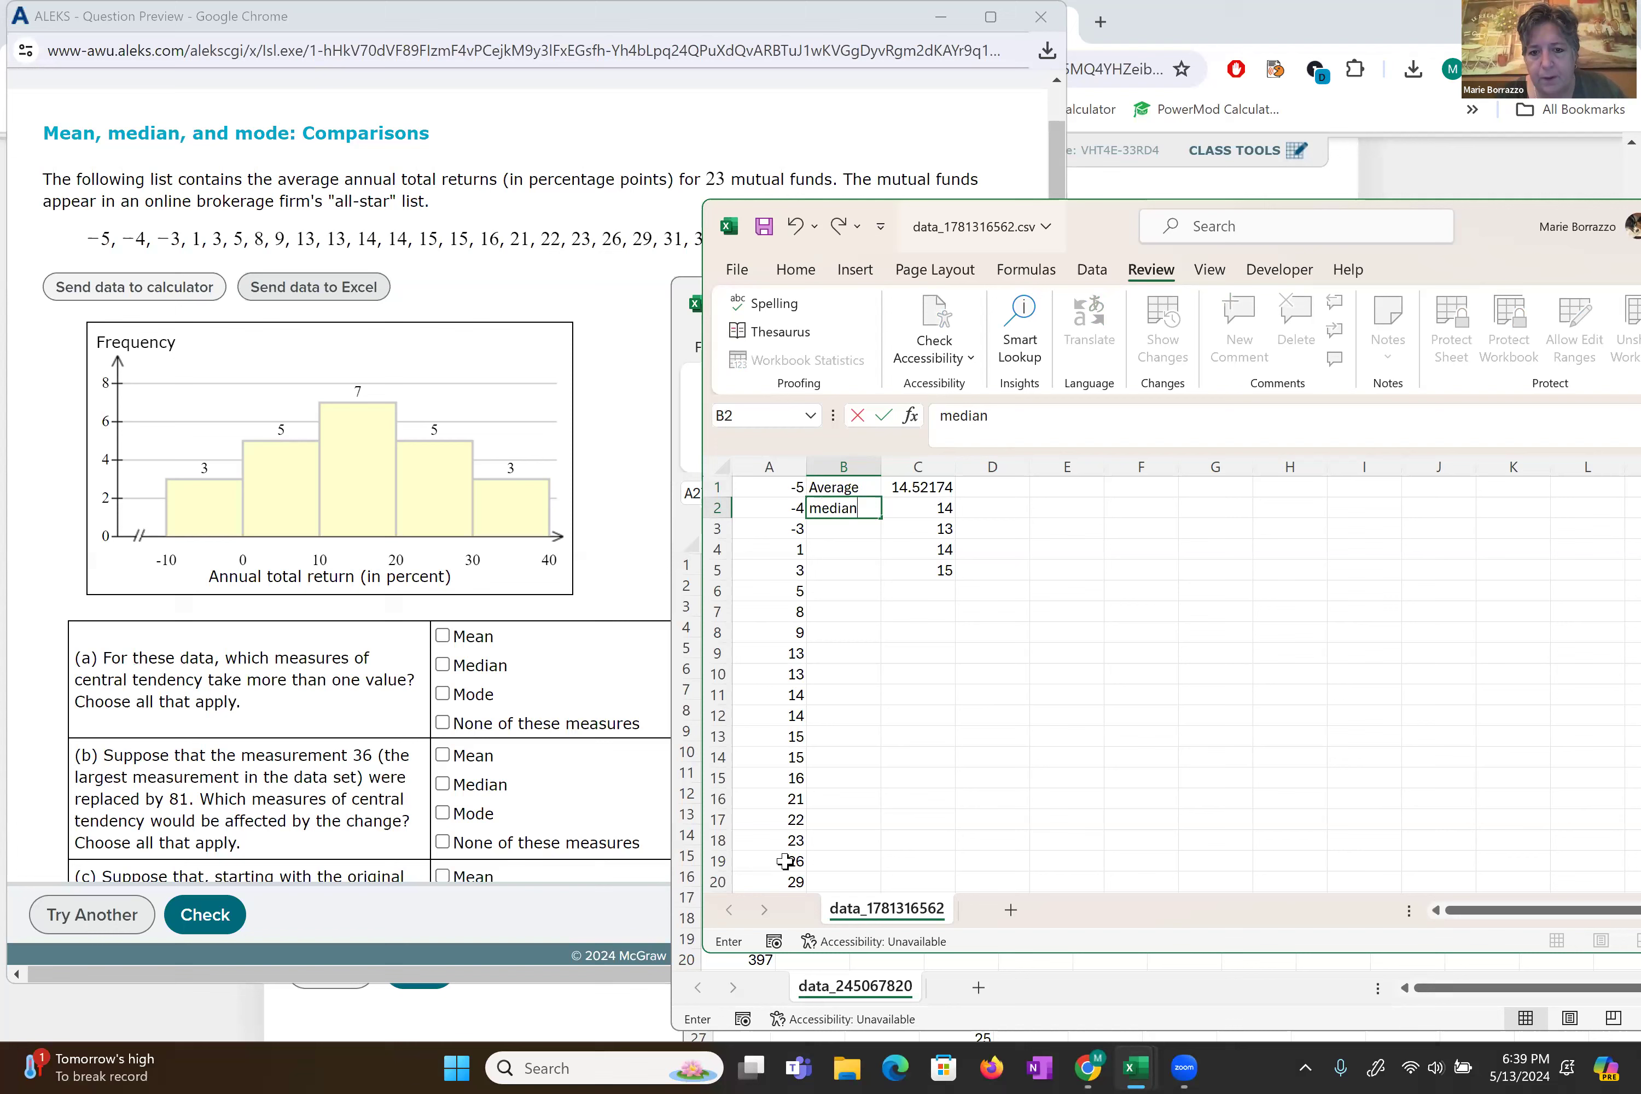
key("Return")
type("modes")
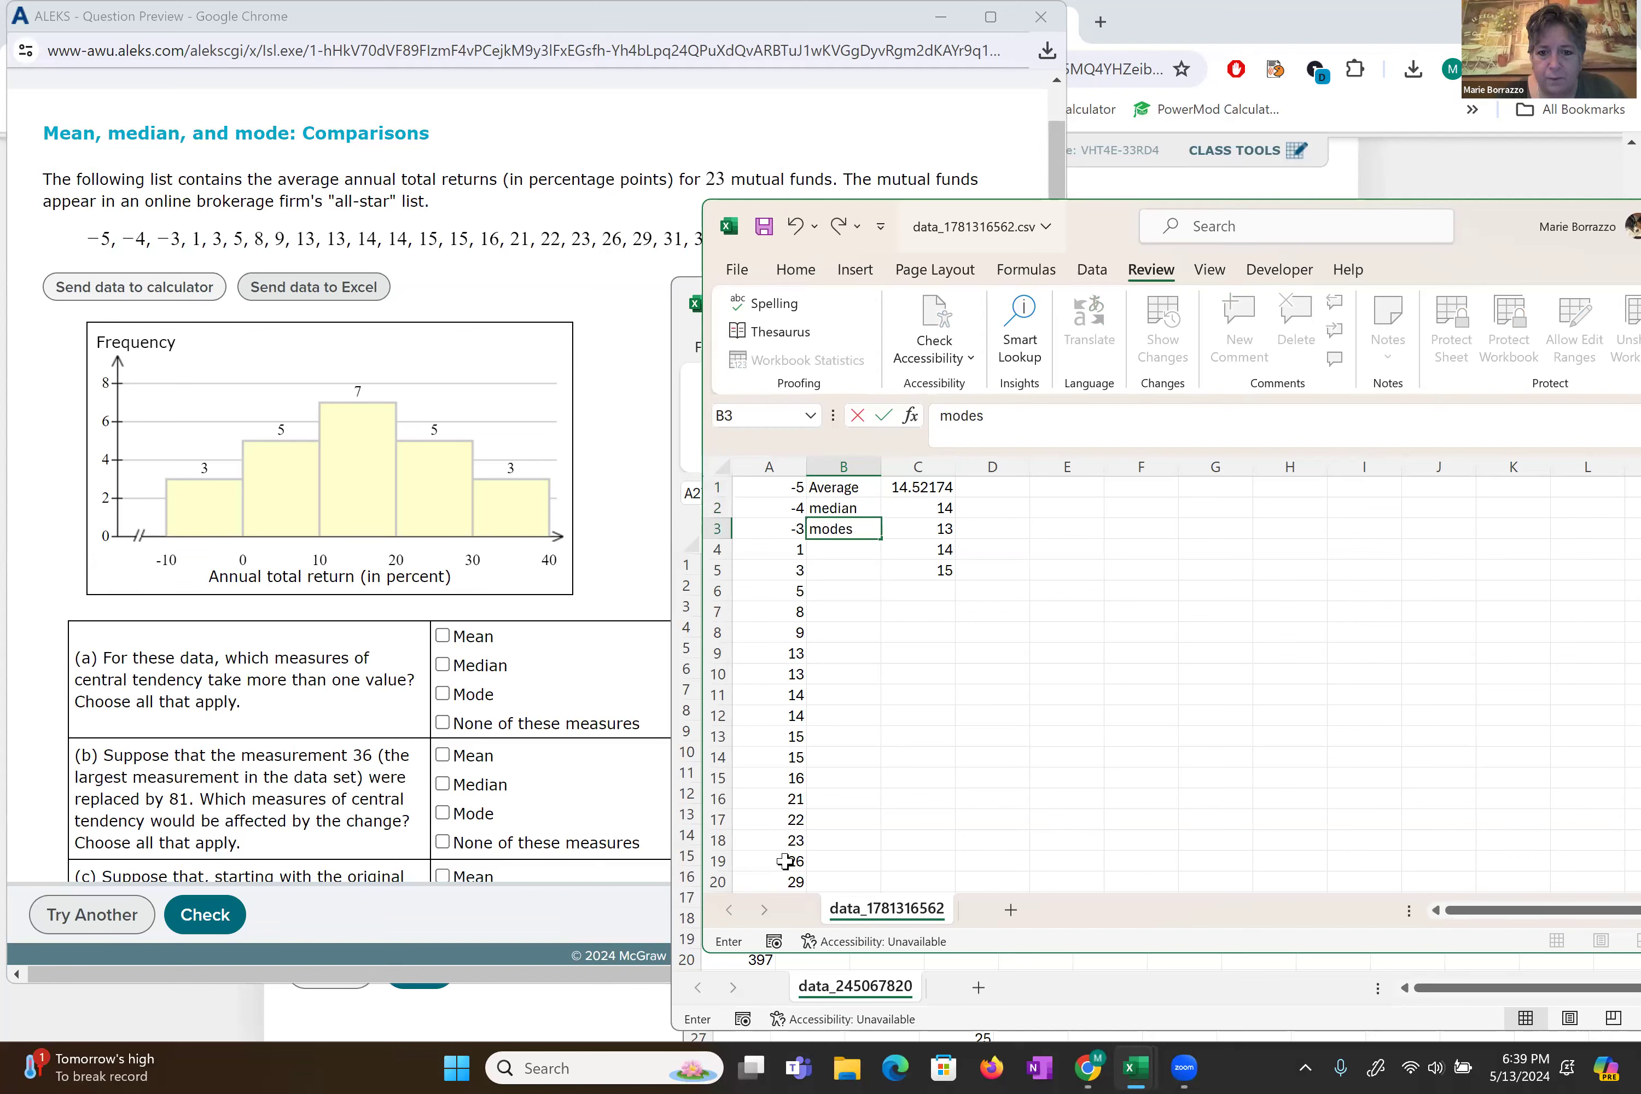
key("Return")
- Switch to ALEKS and select Mode as the answer to part (a) of the mutual fund question
key("Right")
key("Up")
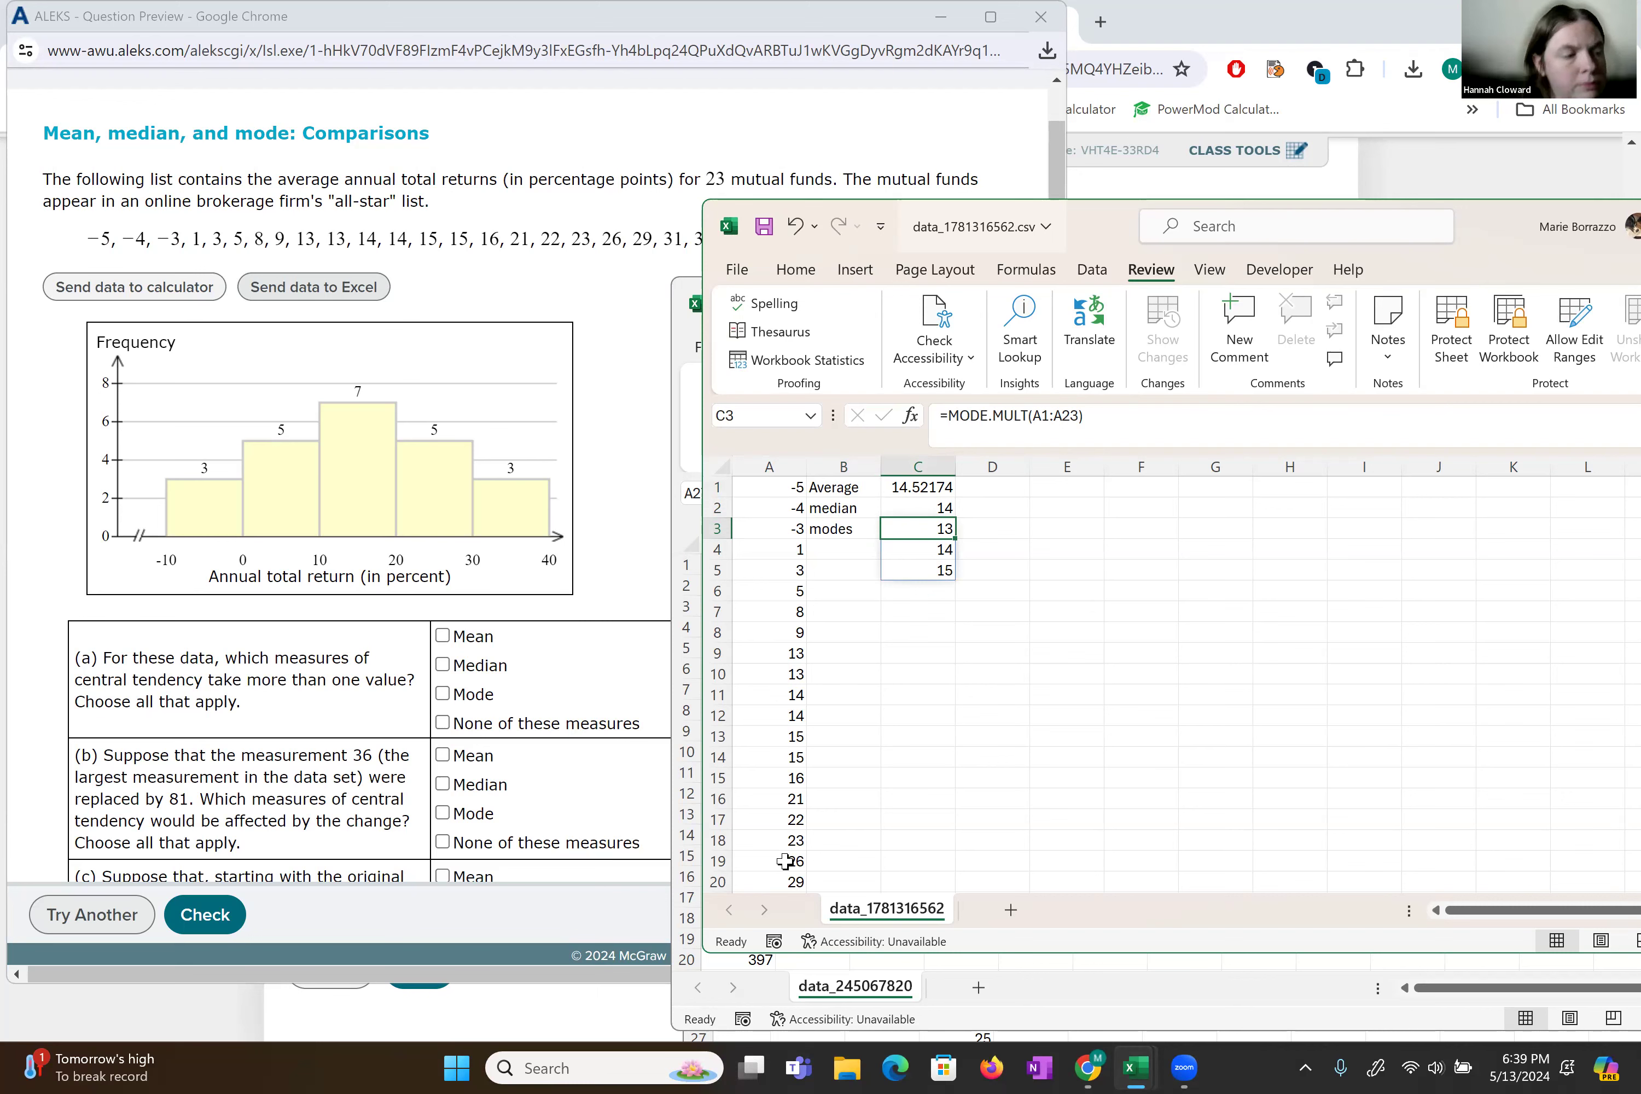
scroll(785, 861, "down", 5)
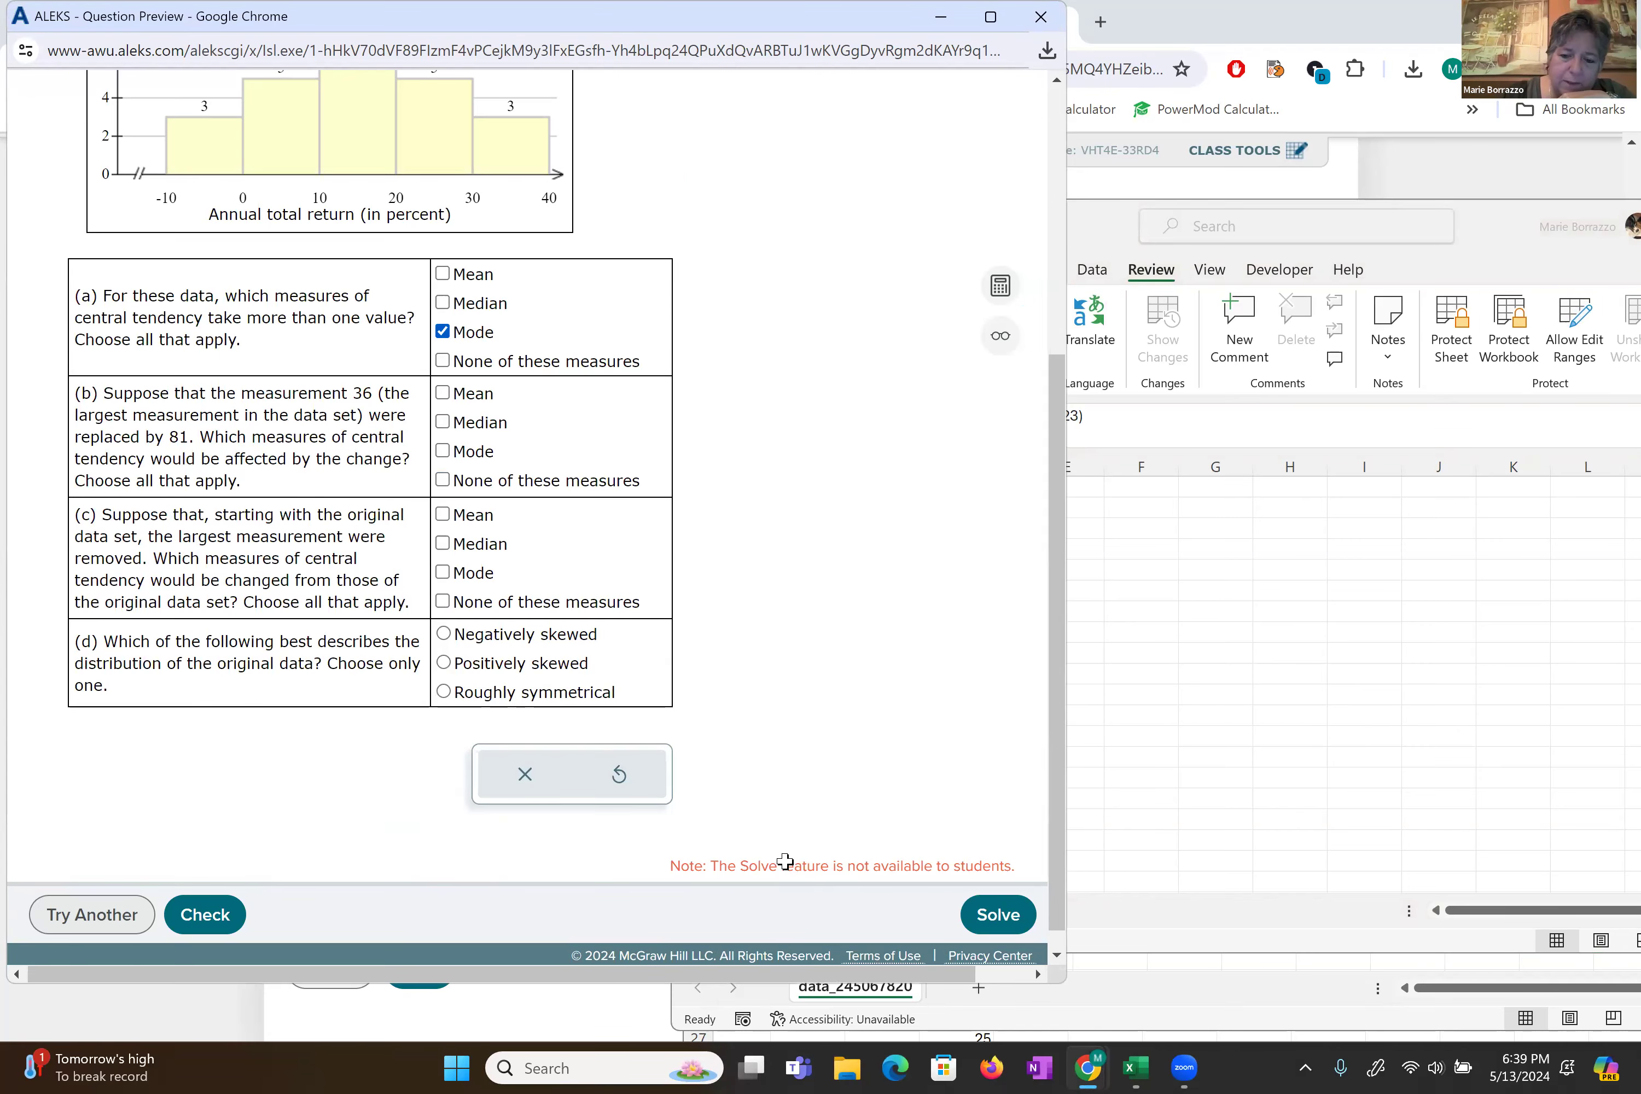
- Replace the largest return in cell A23 of data_1781316562.csv with 81, and select Mean as the answer to part (b) in ALEKS
mouse_move(789, 868)
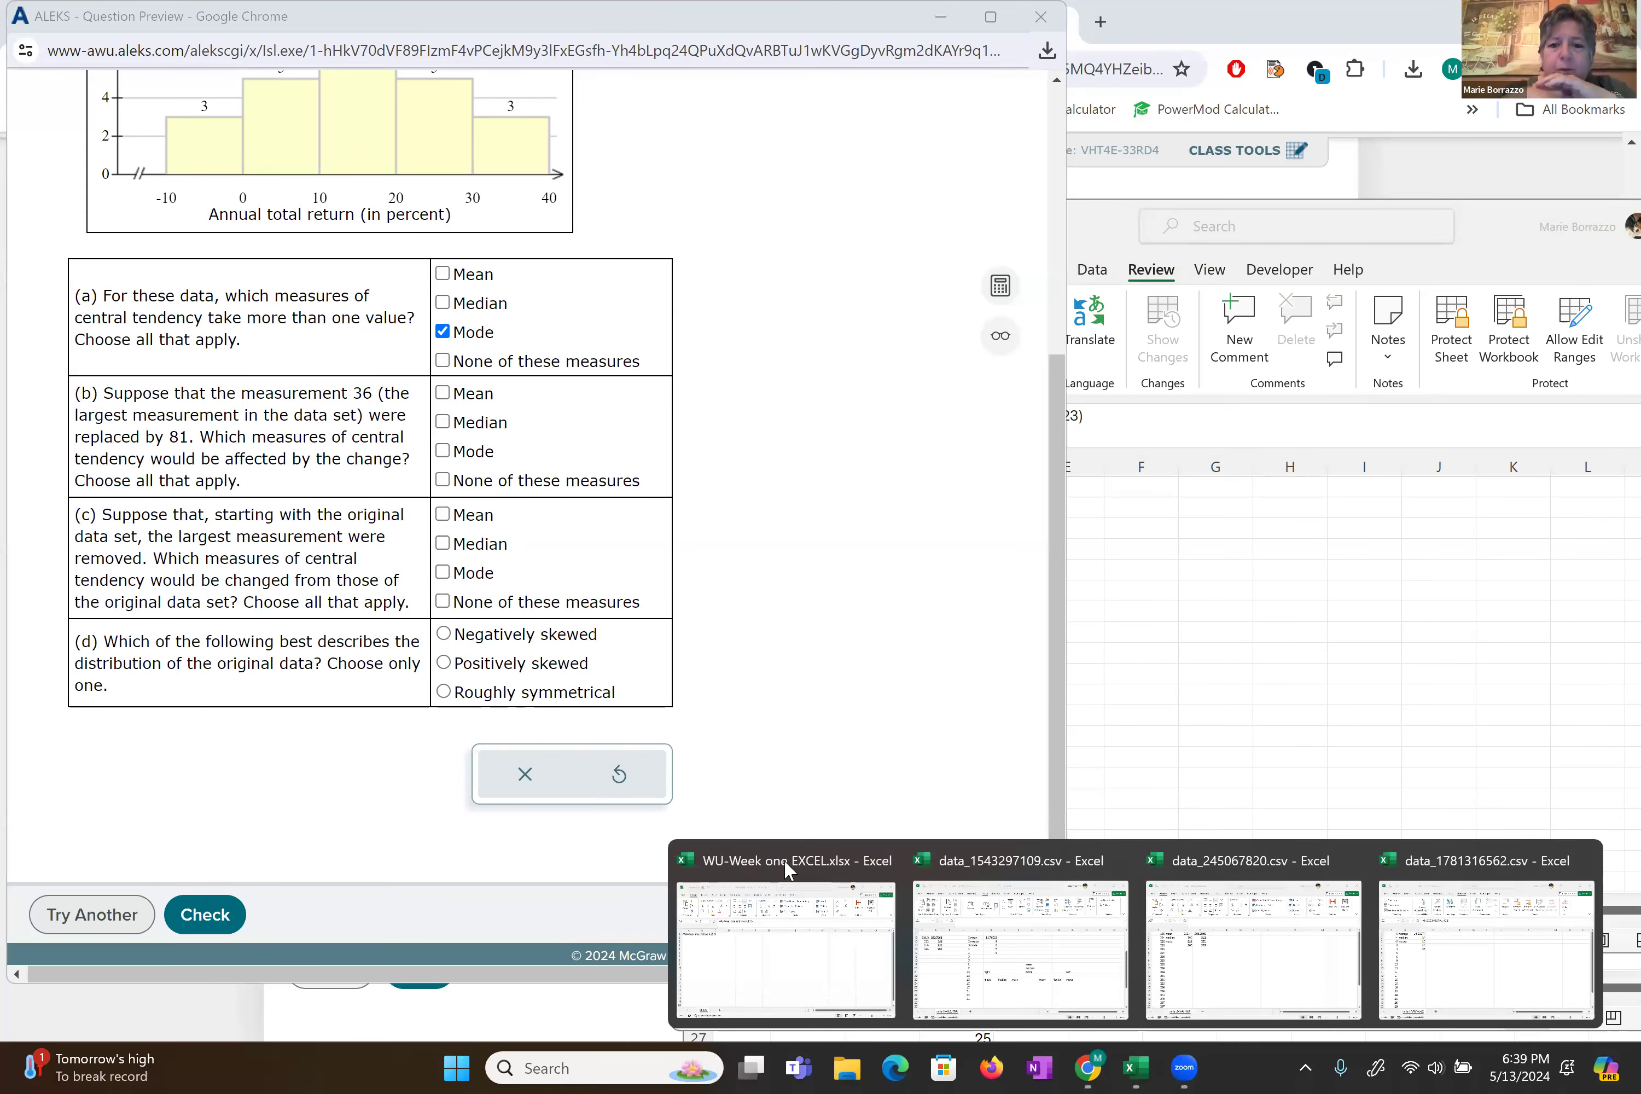
left_click(784, 860)
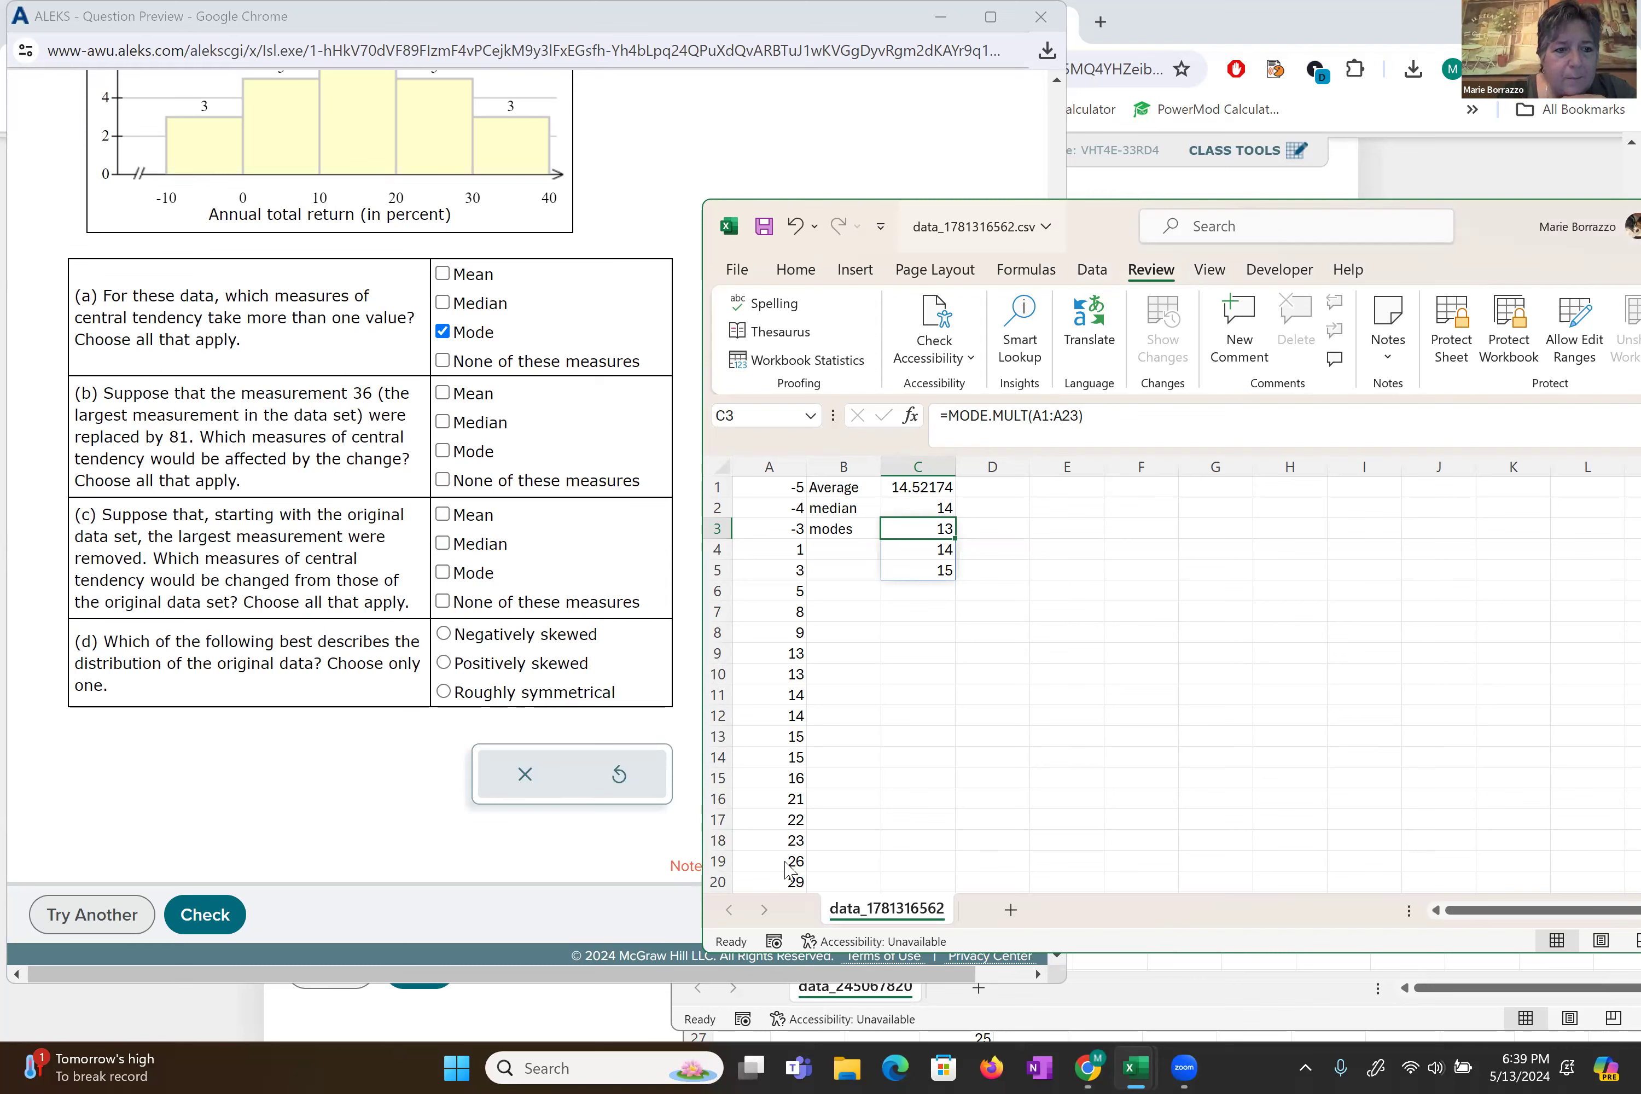
scroll(786, 868, "down", 3)
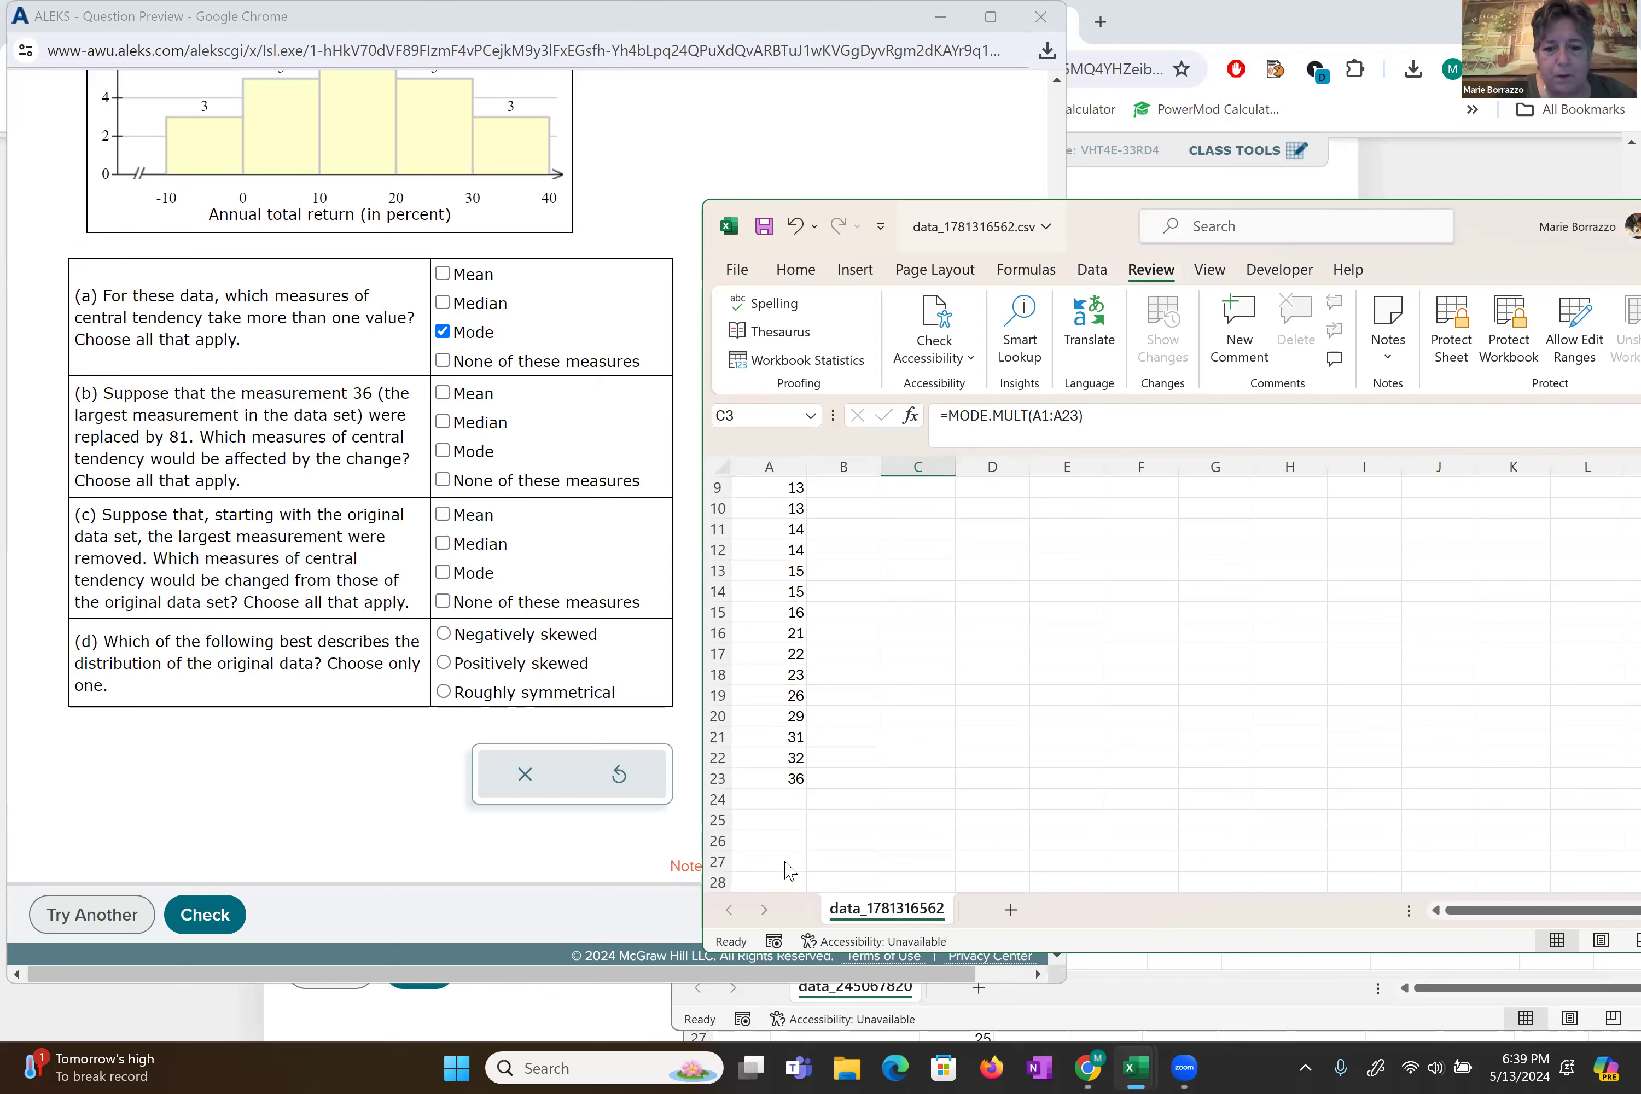
key("ctrl+Left")
key("ctrl+Down")
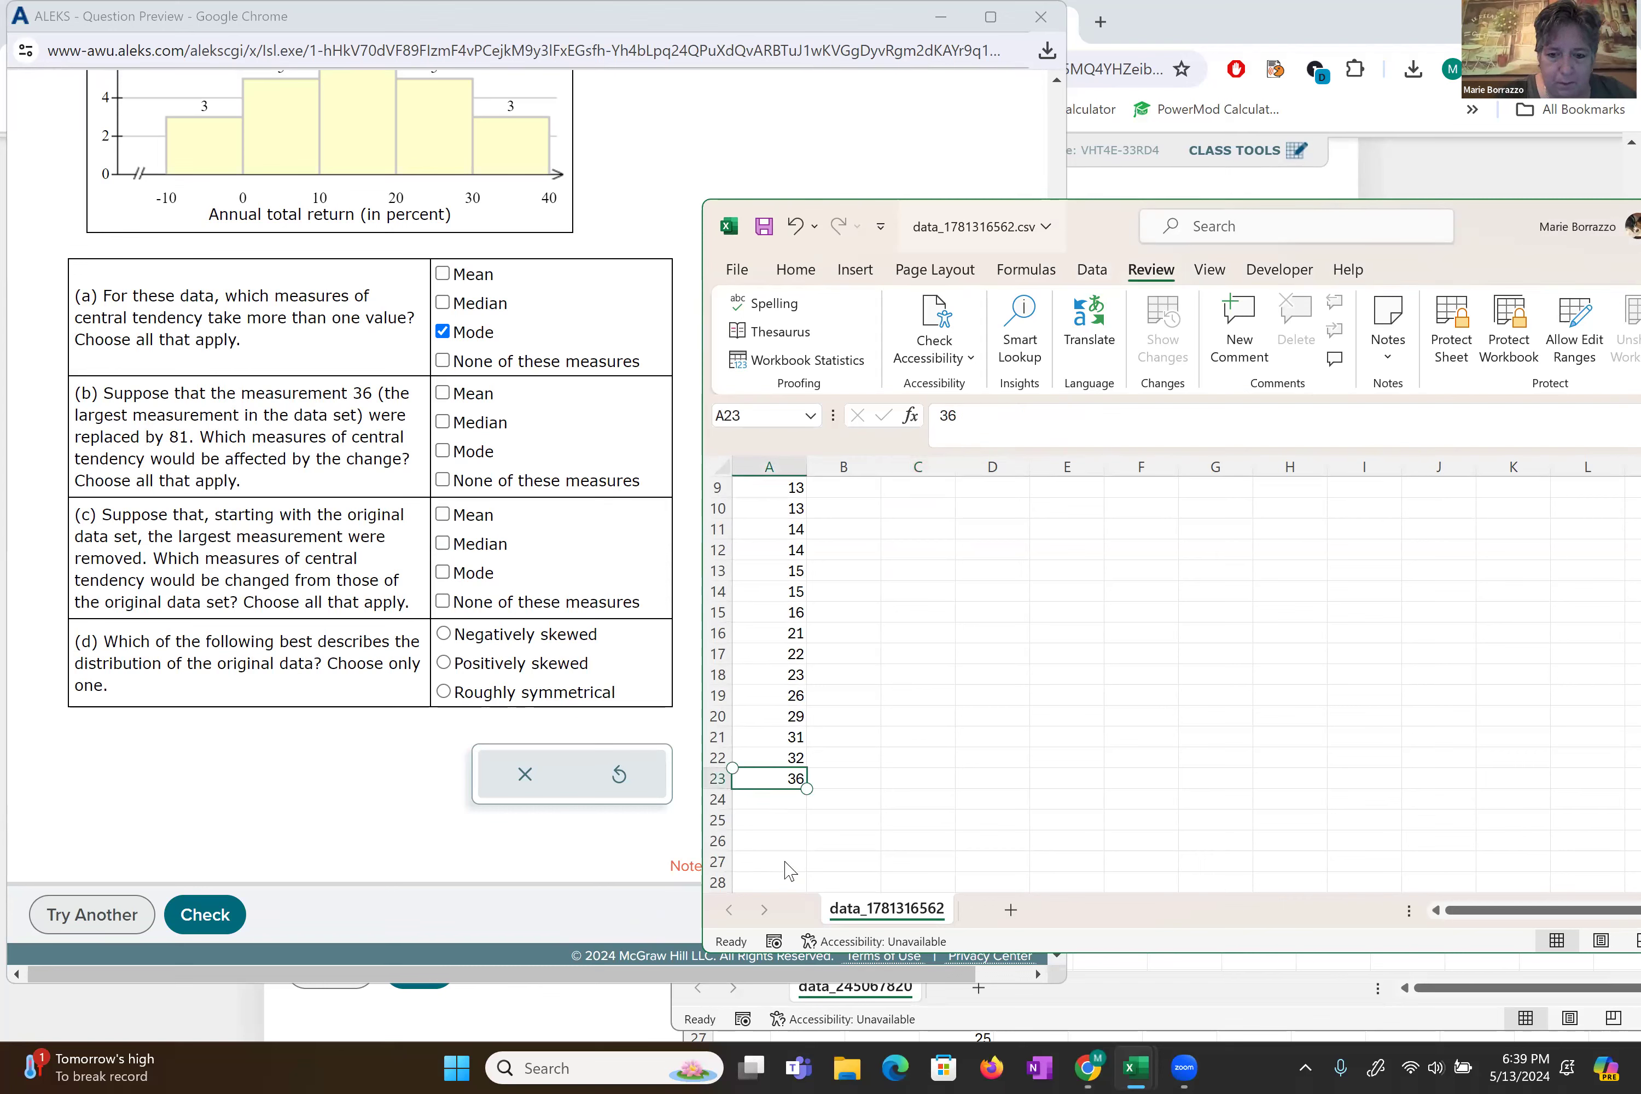
type("81")
key("Return")
key("Return")
scroll(789, 872, "up", 3)
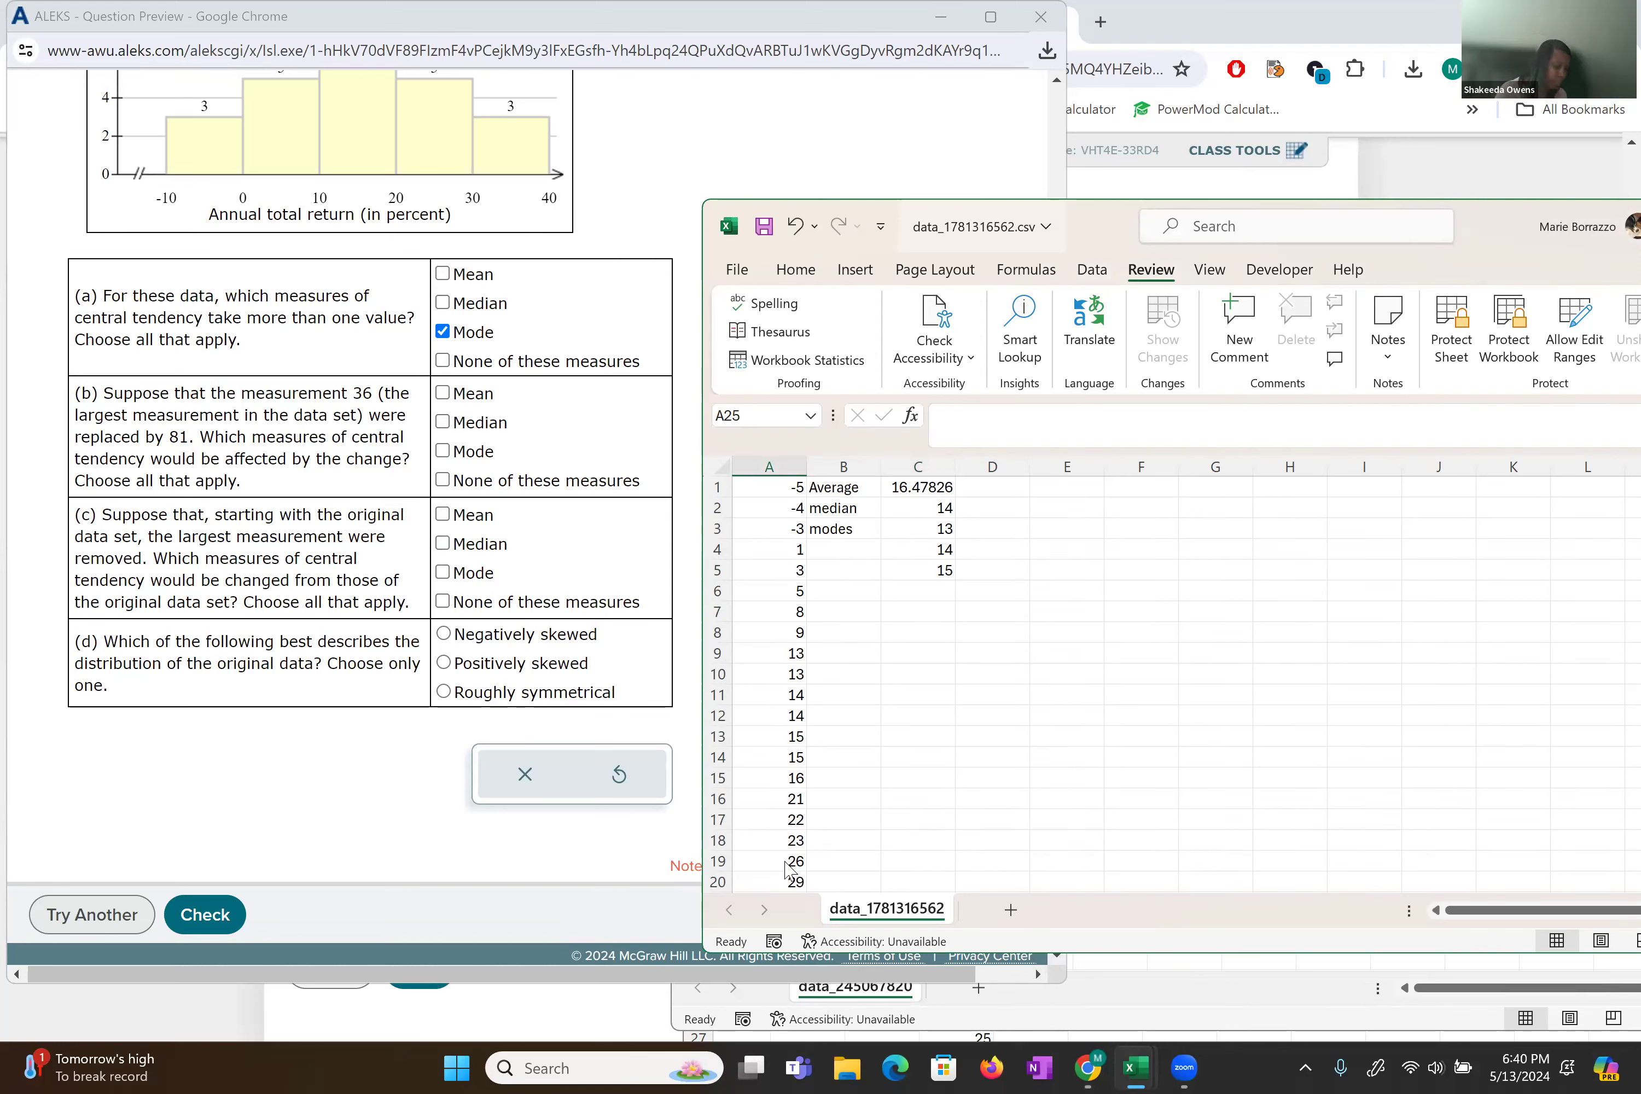
key("alt+Tab")
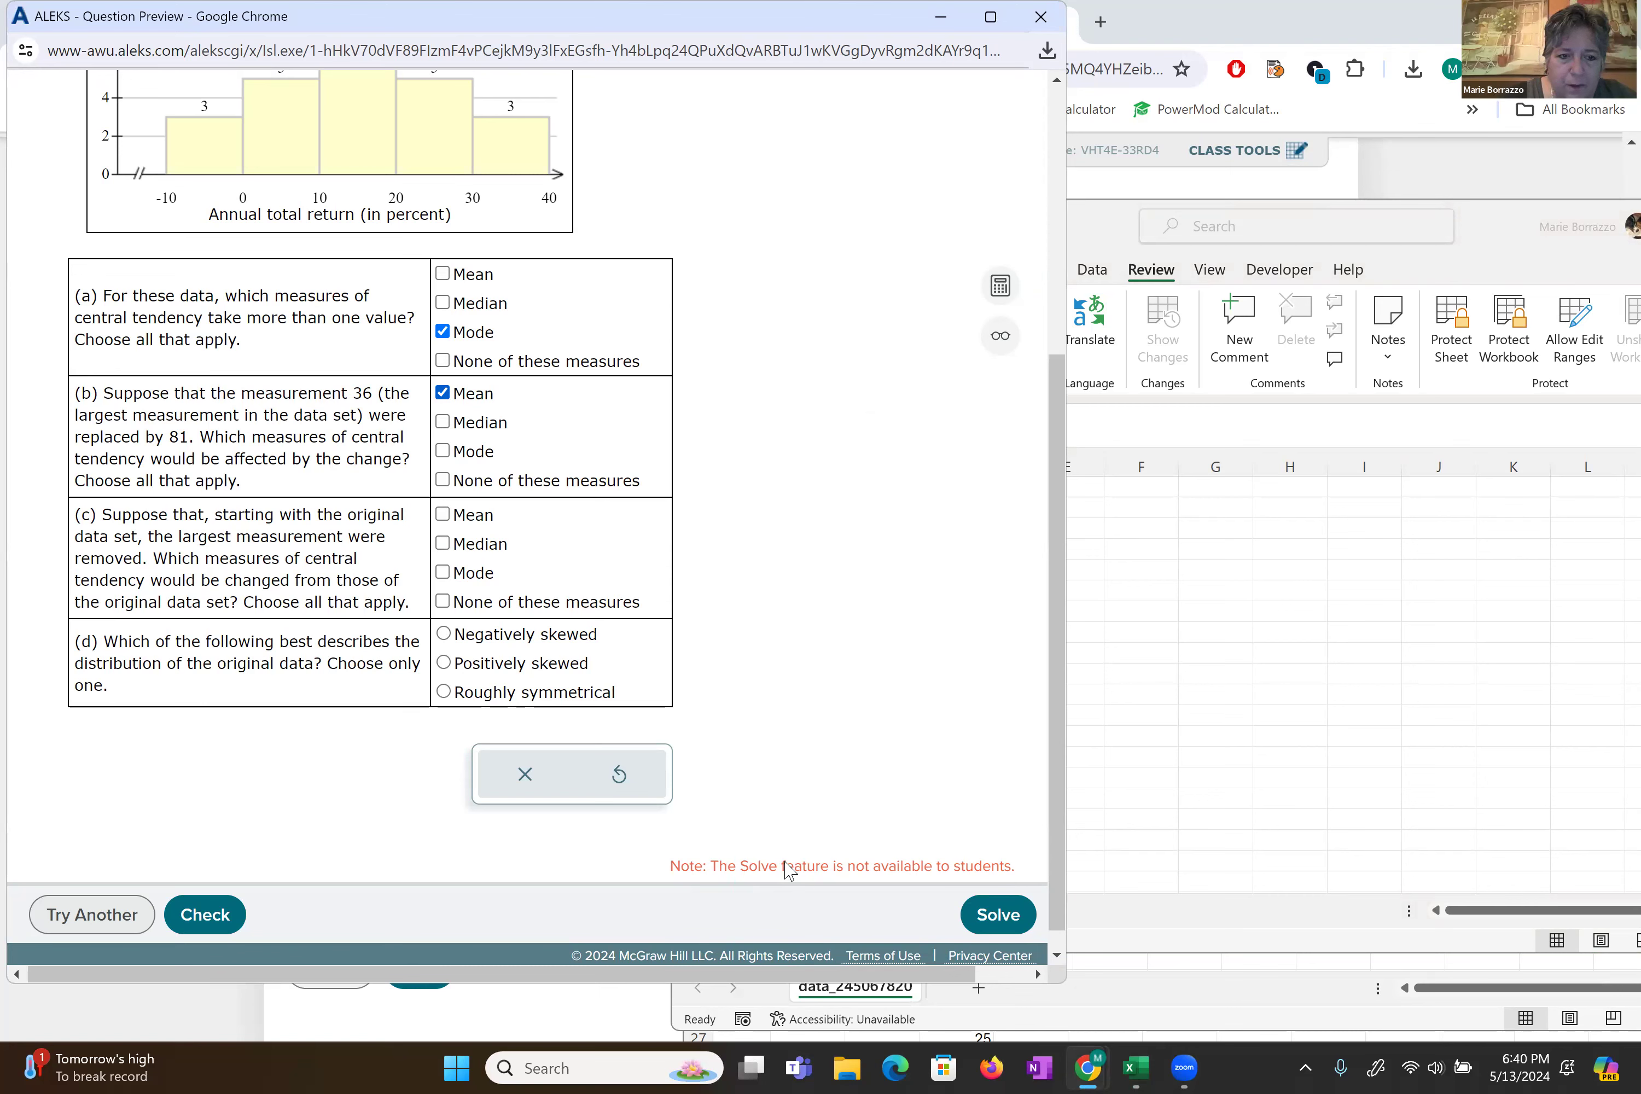
- Return to data_1781316562.csv in Excel and clear the largest return from cell A23
key("super+8")
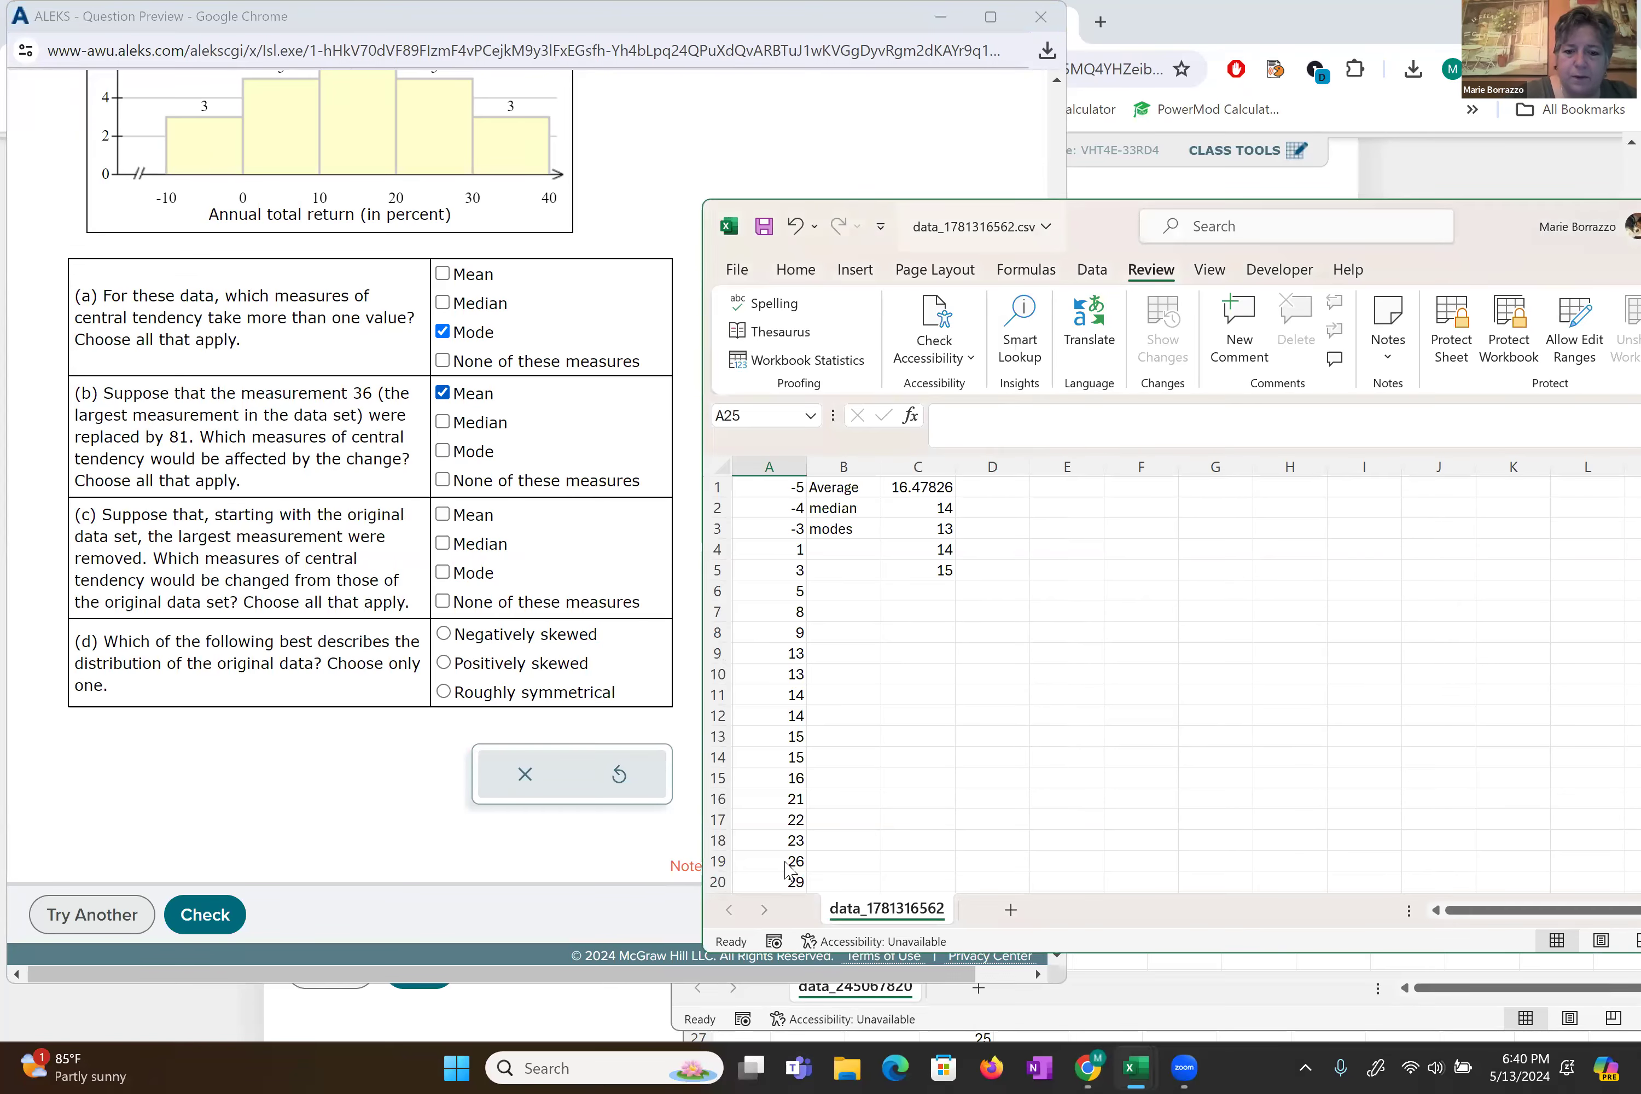
scroll(788, 870, "down", 3)
key("Up")
key("Up")
key("BackSpace")
key("Return")
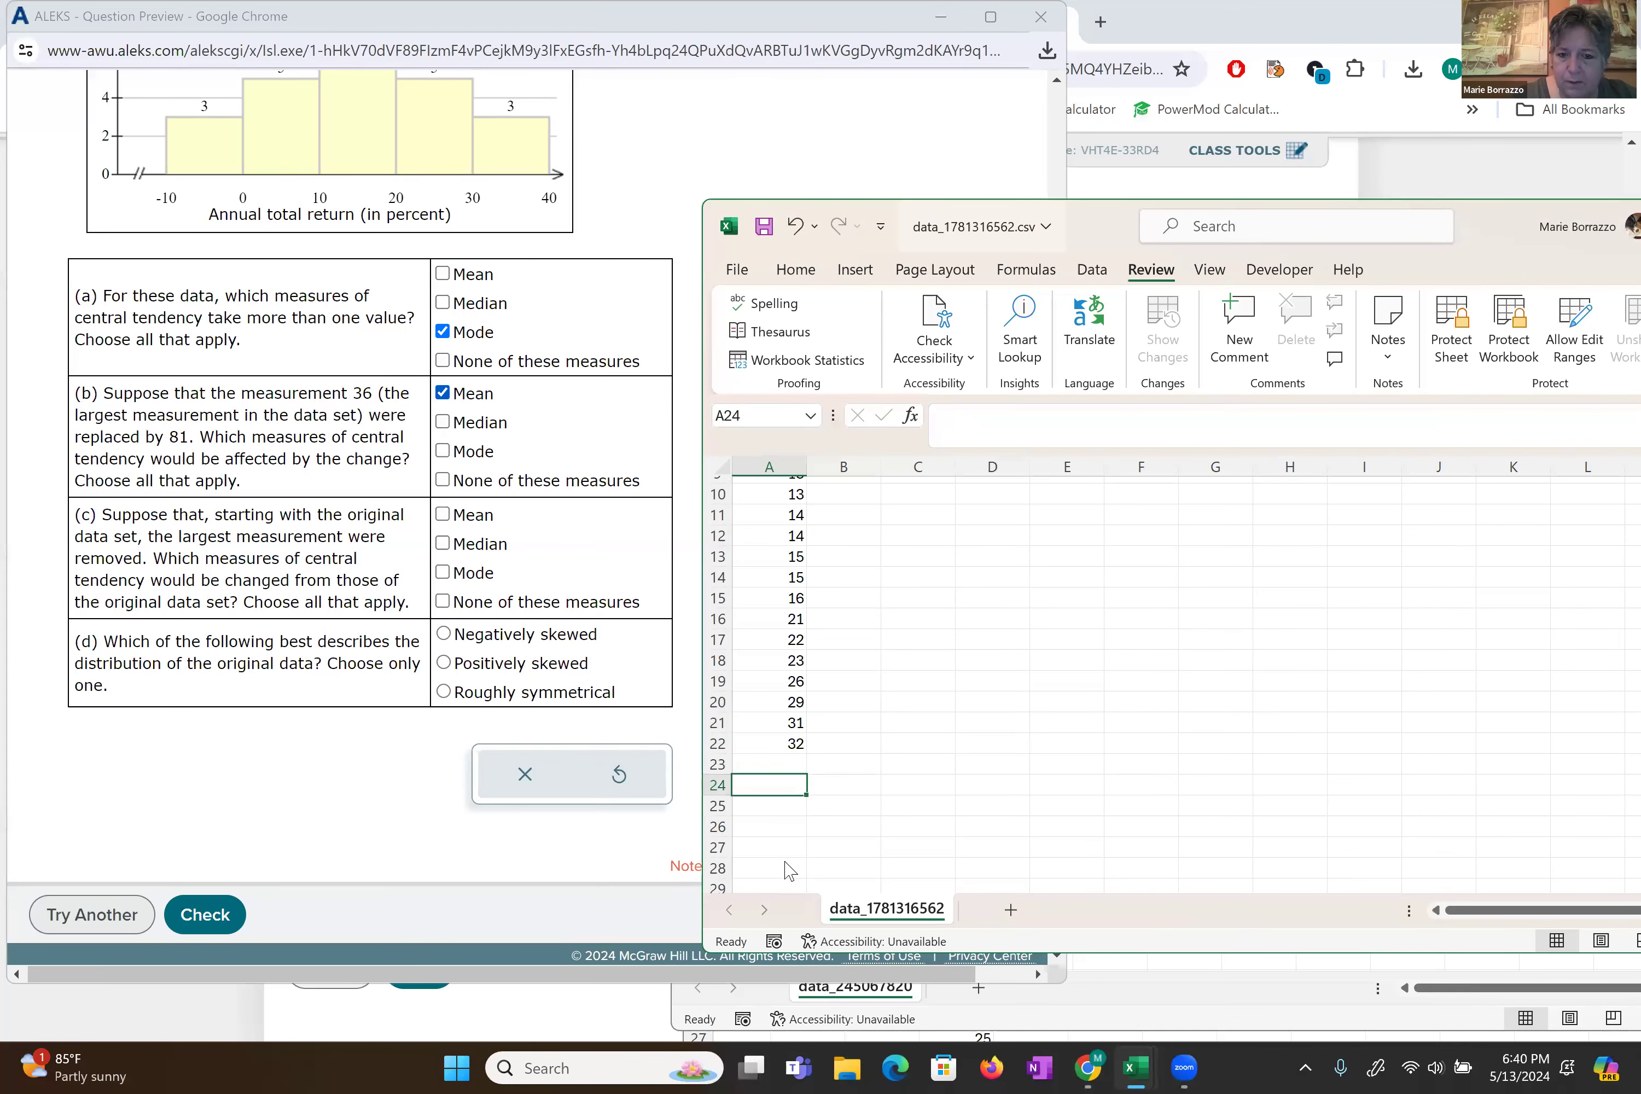
scroll(787, 869, "up", 3)
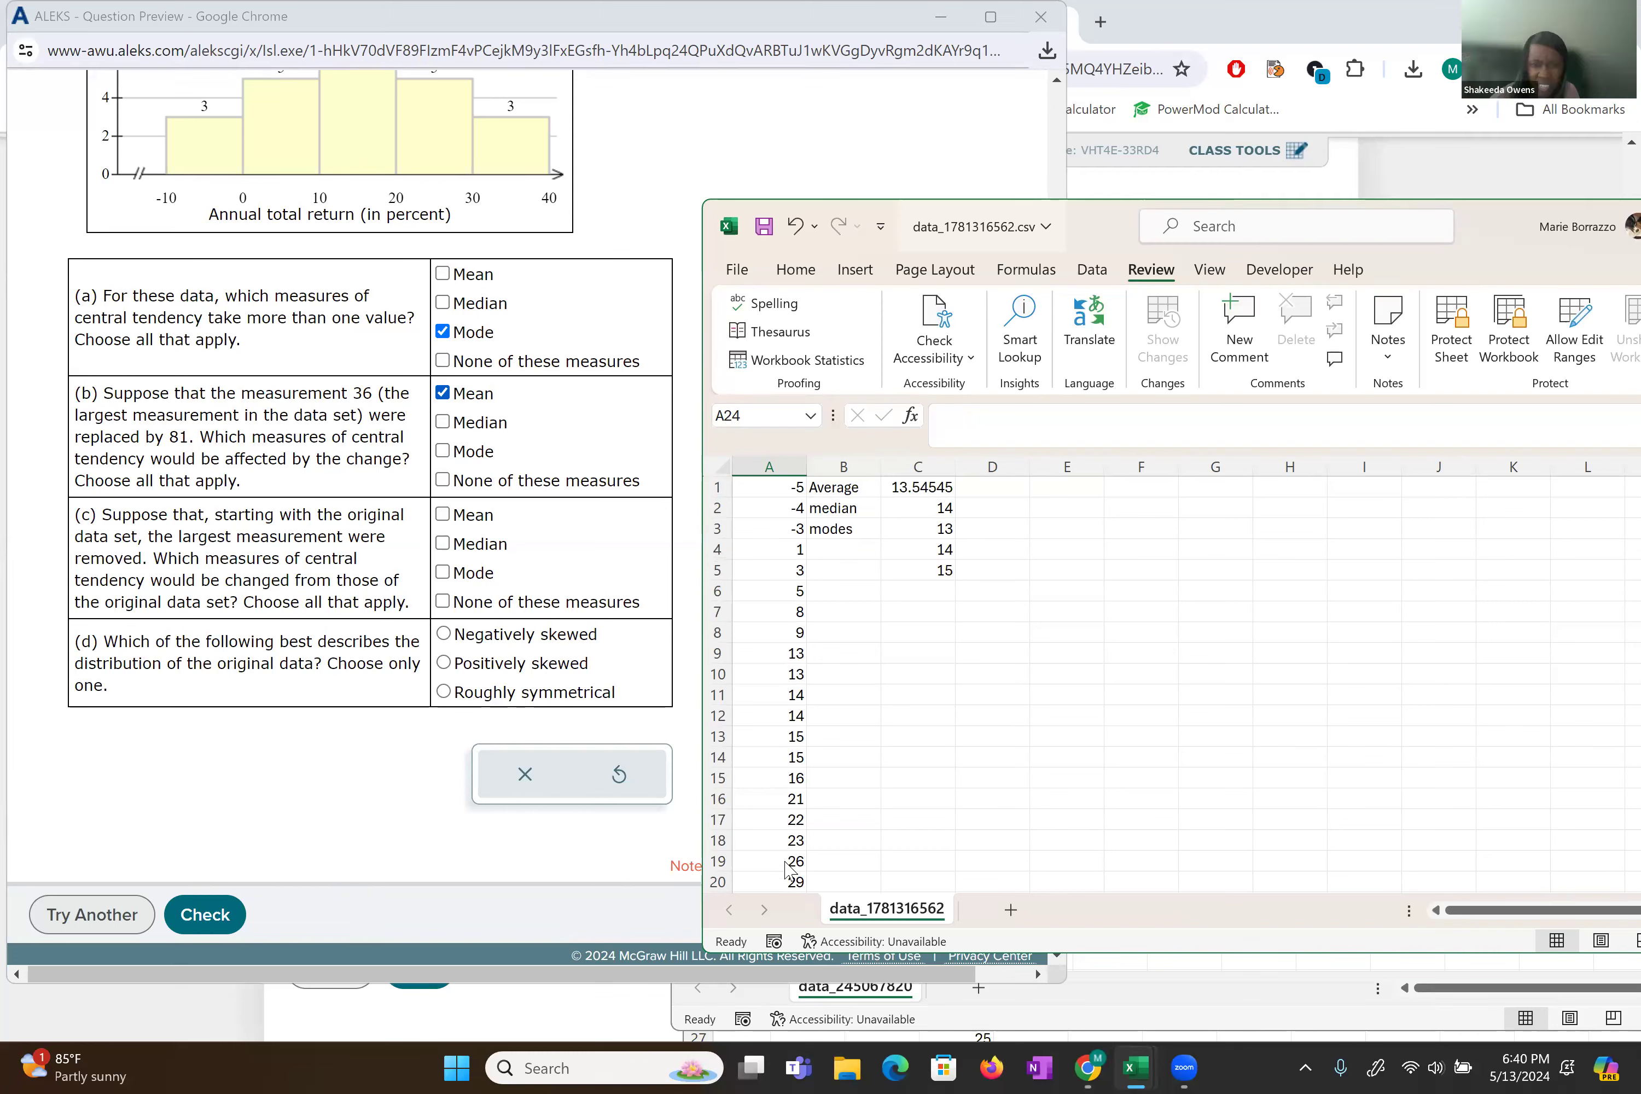
- Select Mean as the answer to part (c) in ALEKS, leaving only Mean selected for part (b)
key("alt+Tab")
key("space")
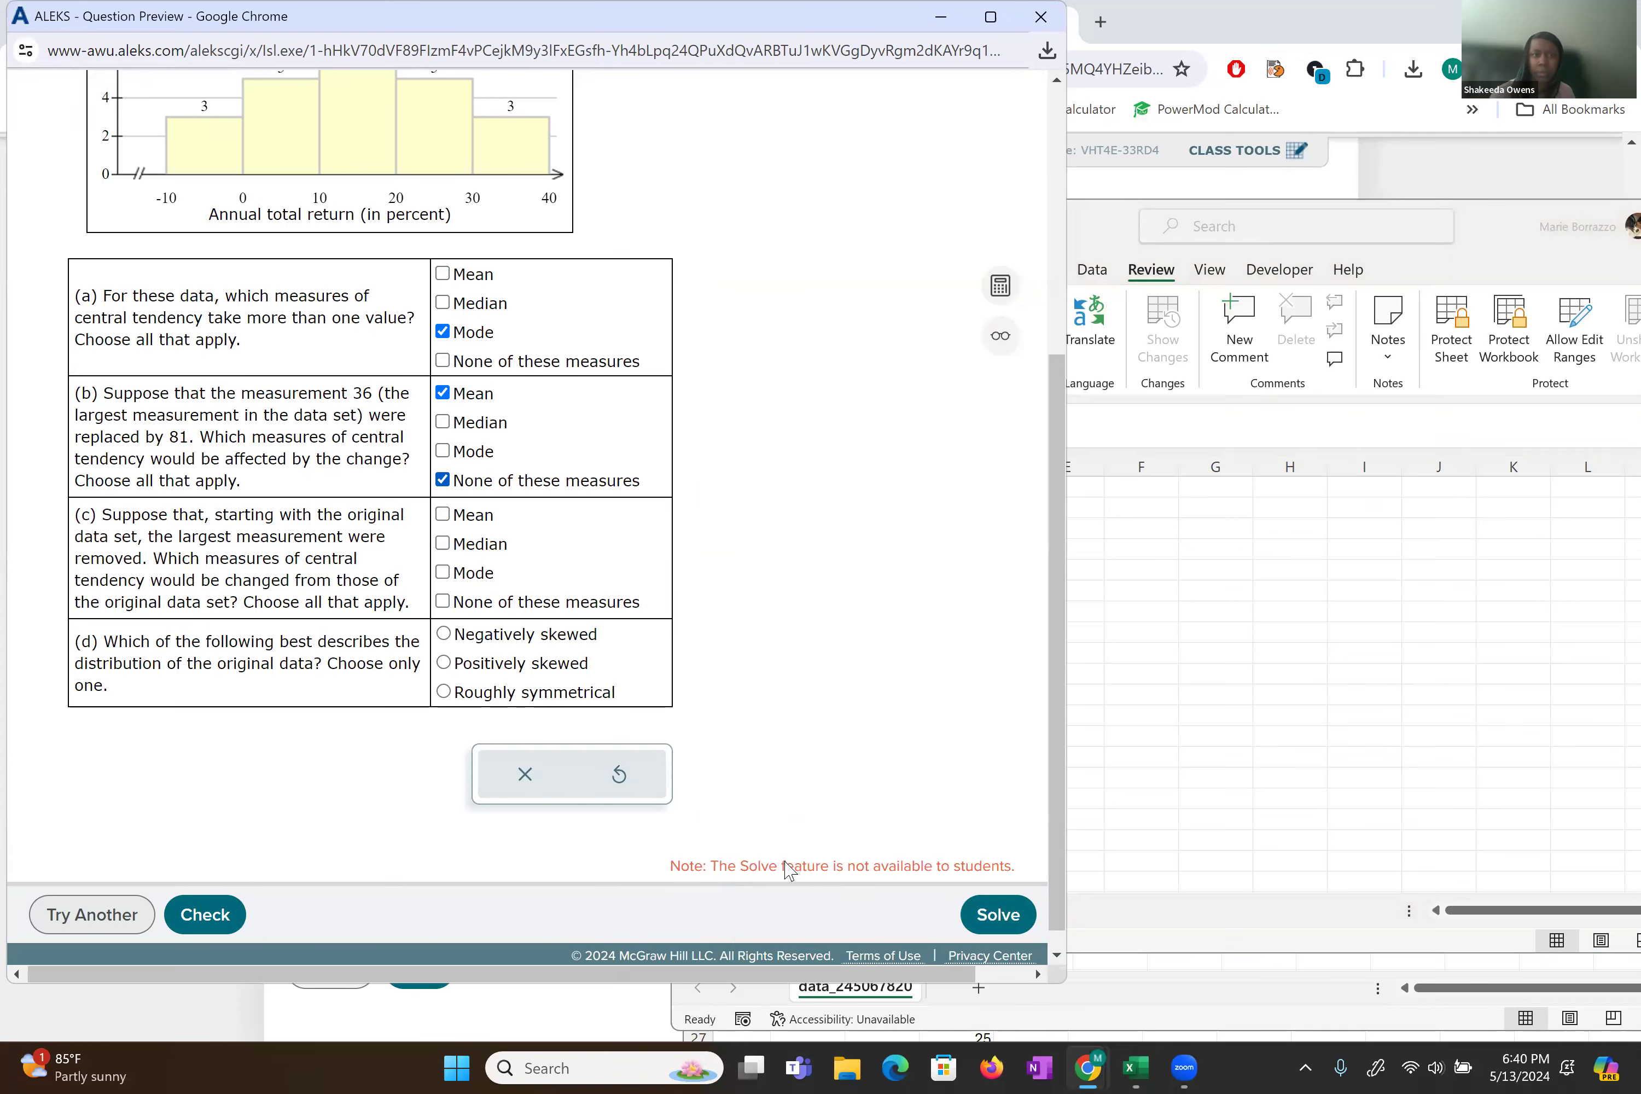
key("space")
key("Tab")
key("space")
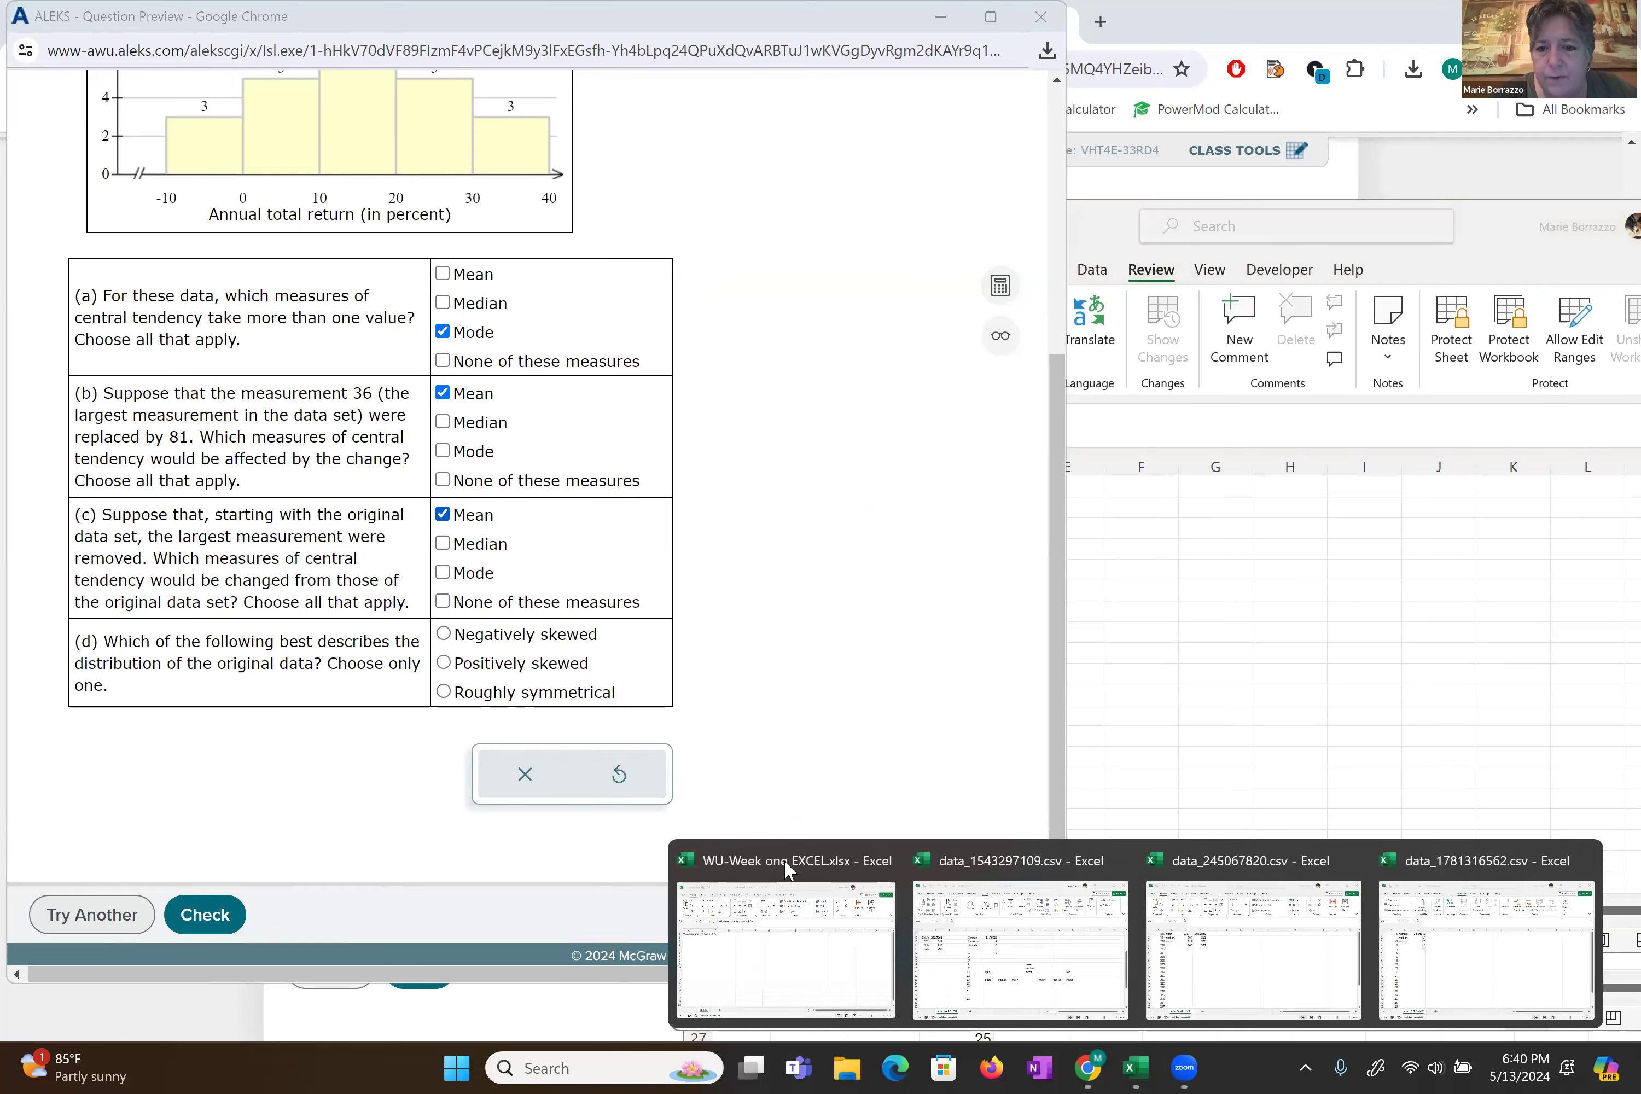
- Select Roughly symmetrical as the answer to part (d) and check the mutual fund answers in ALEKS
key("Return")
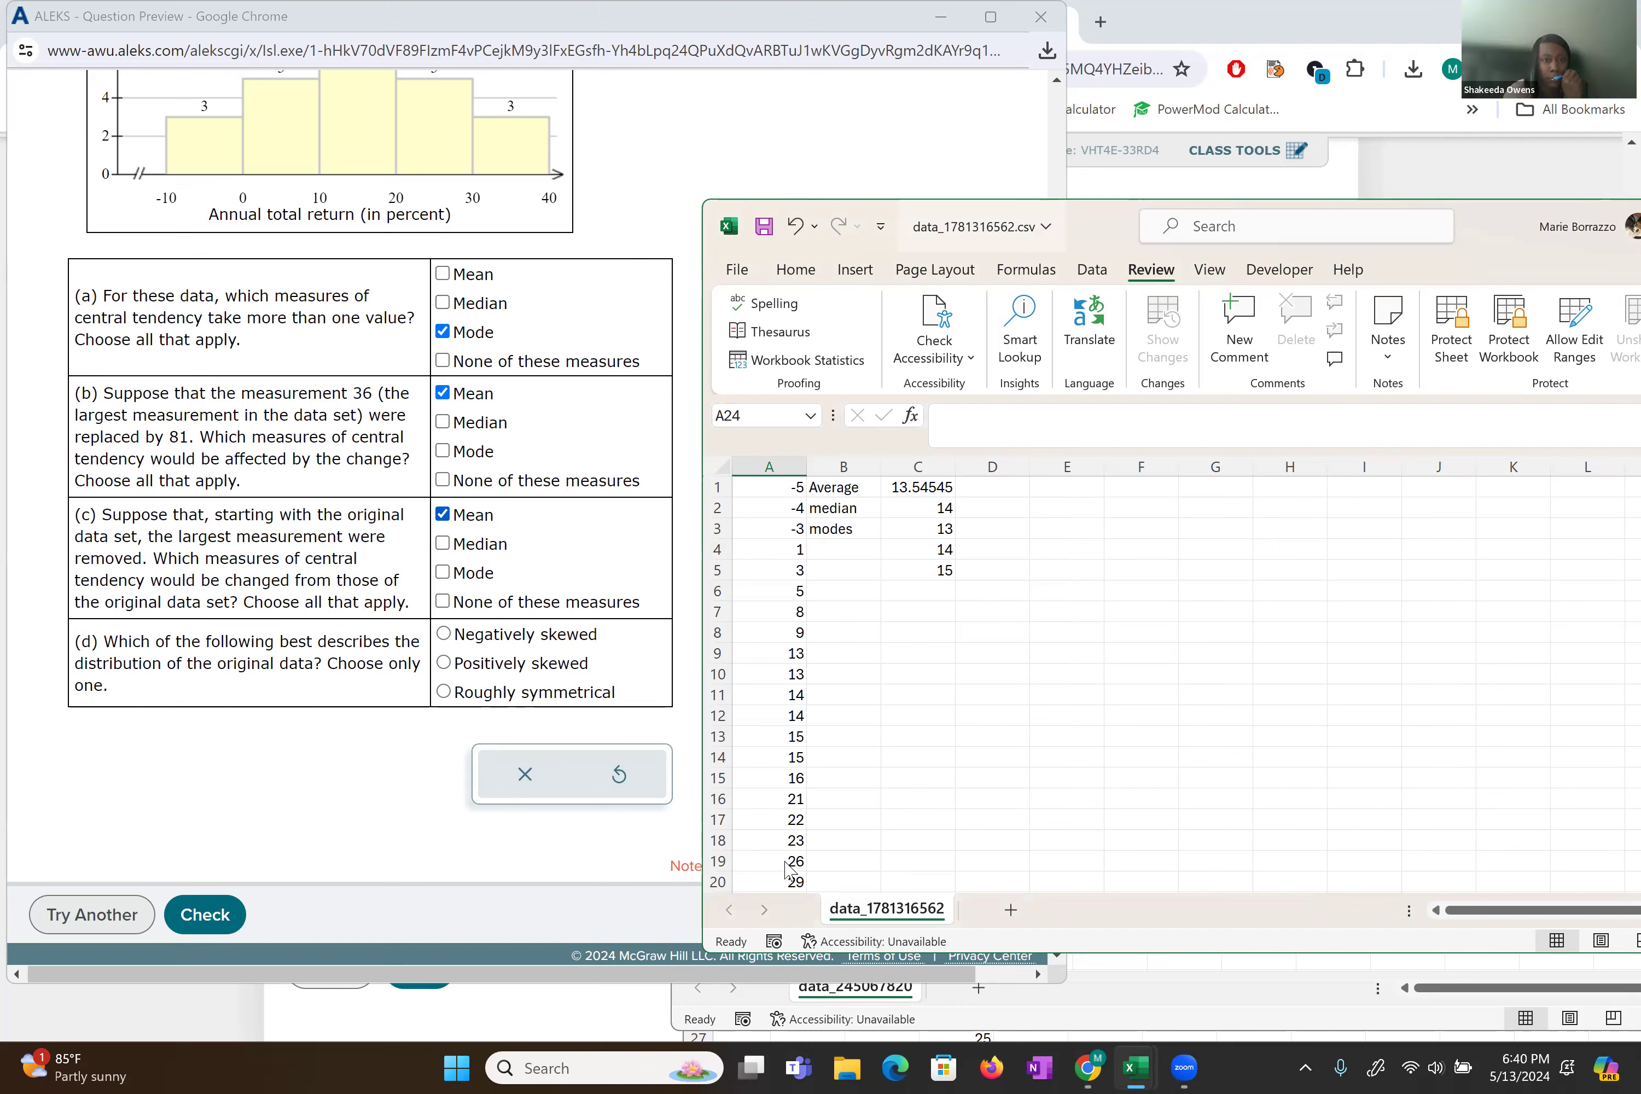
key("alt+Tab")
scroll(789, 870, "up", 4)
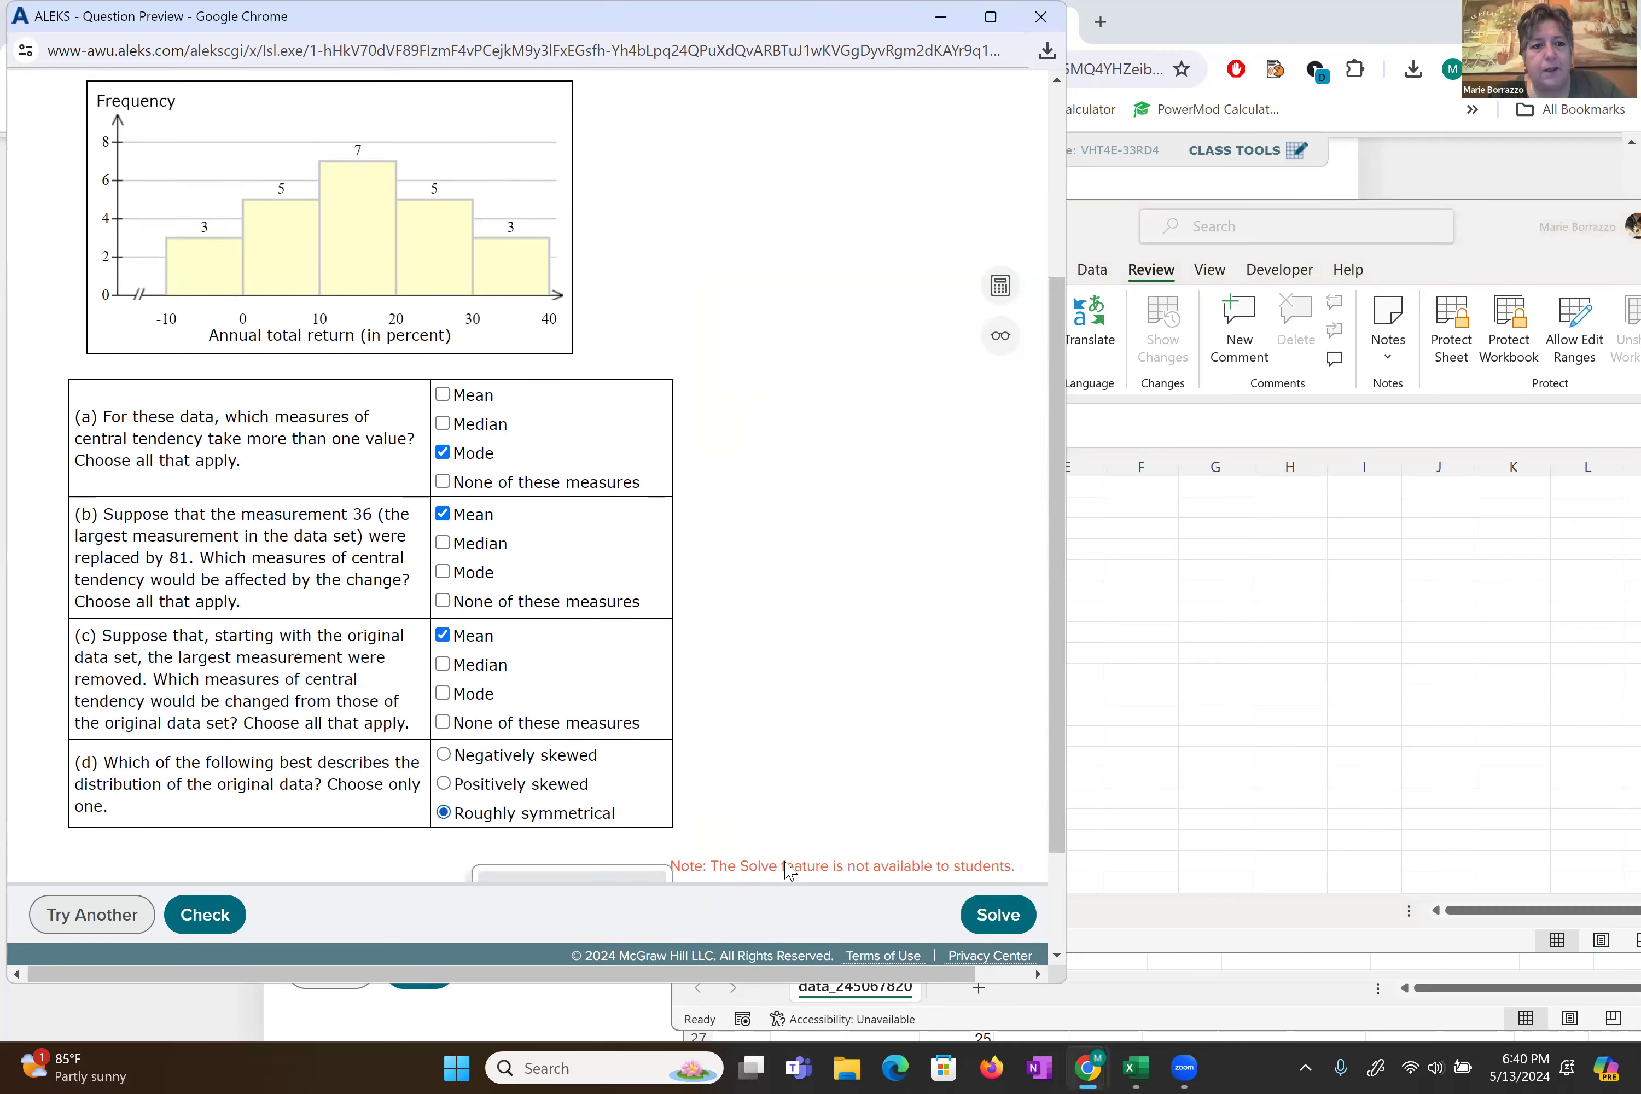
key("Return")
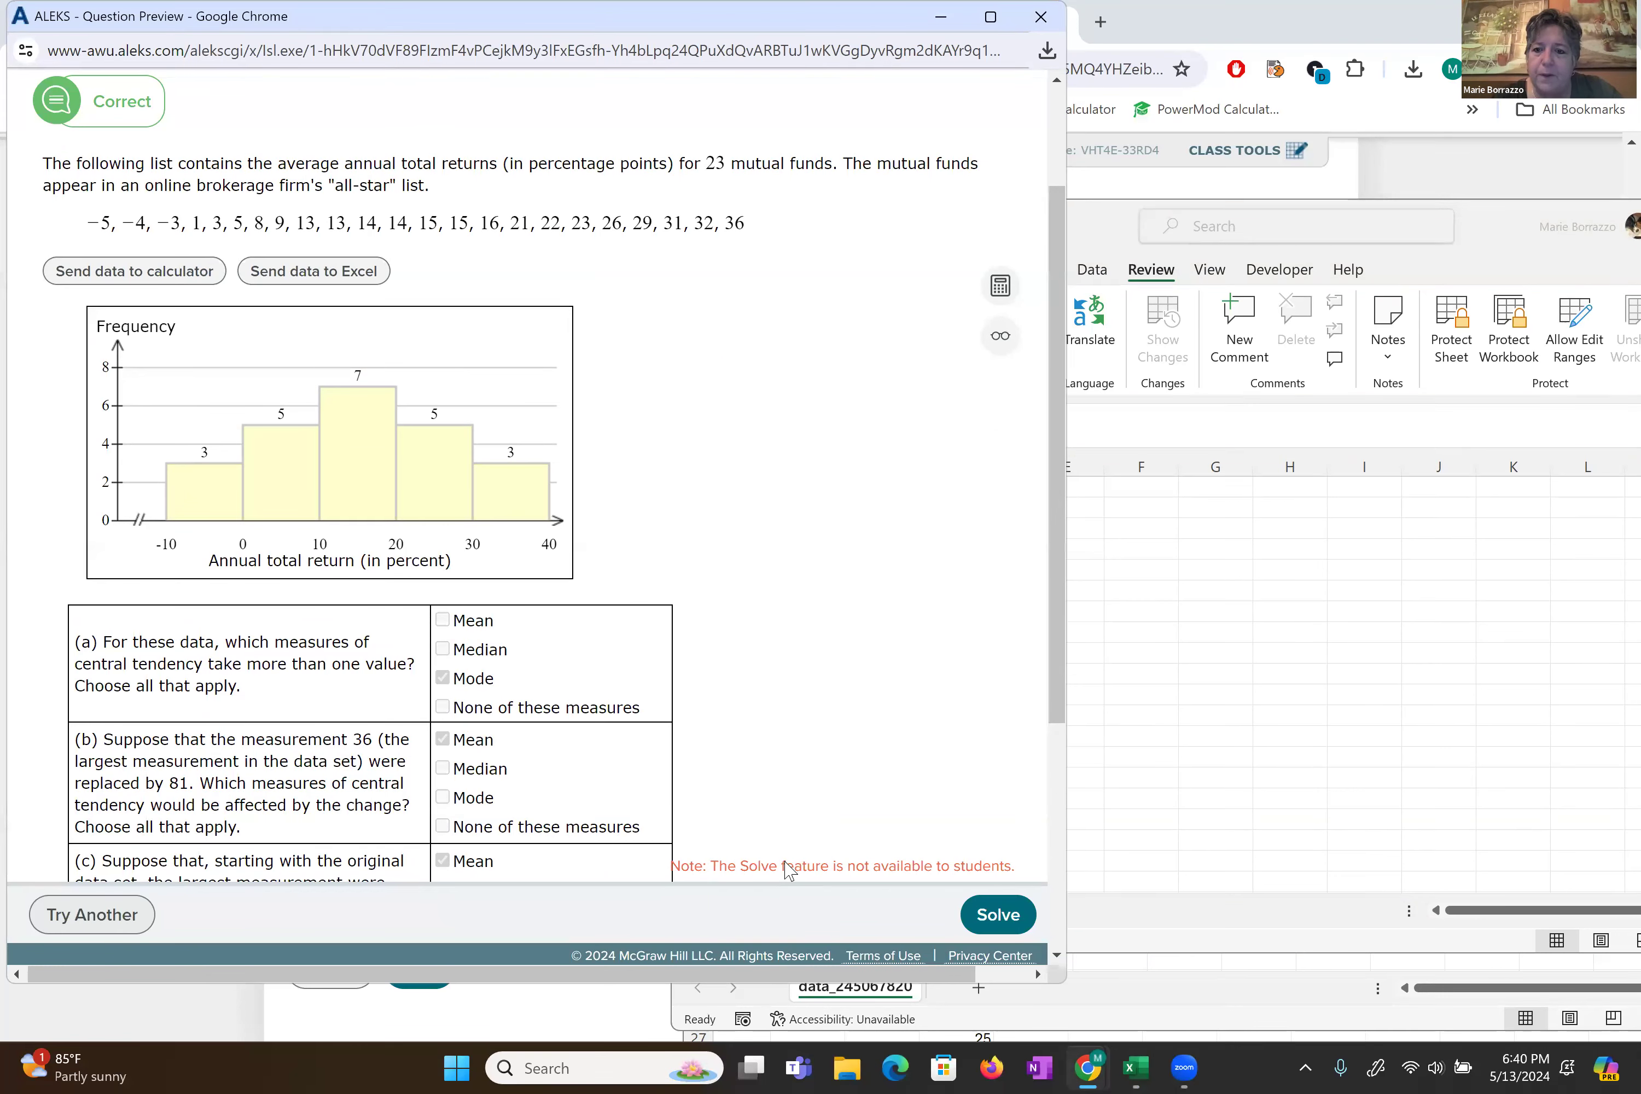
scroll(789, 870, "down", 1)
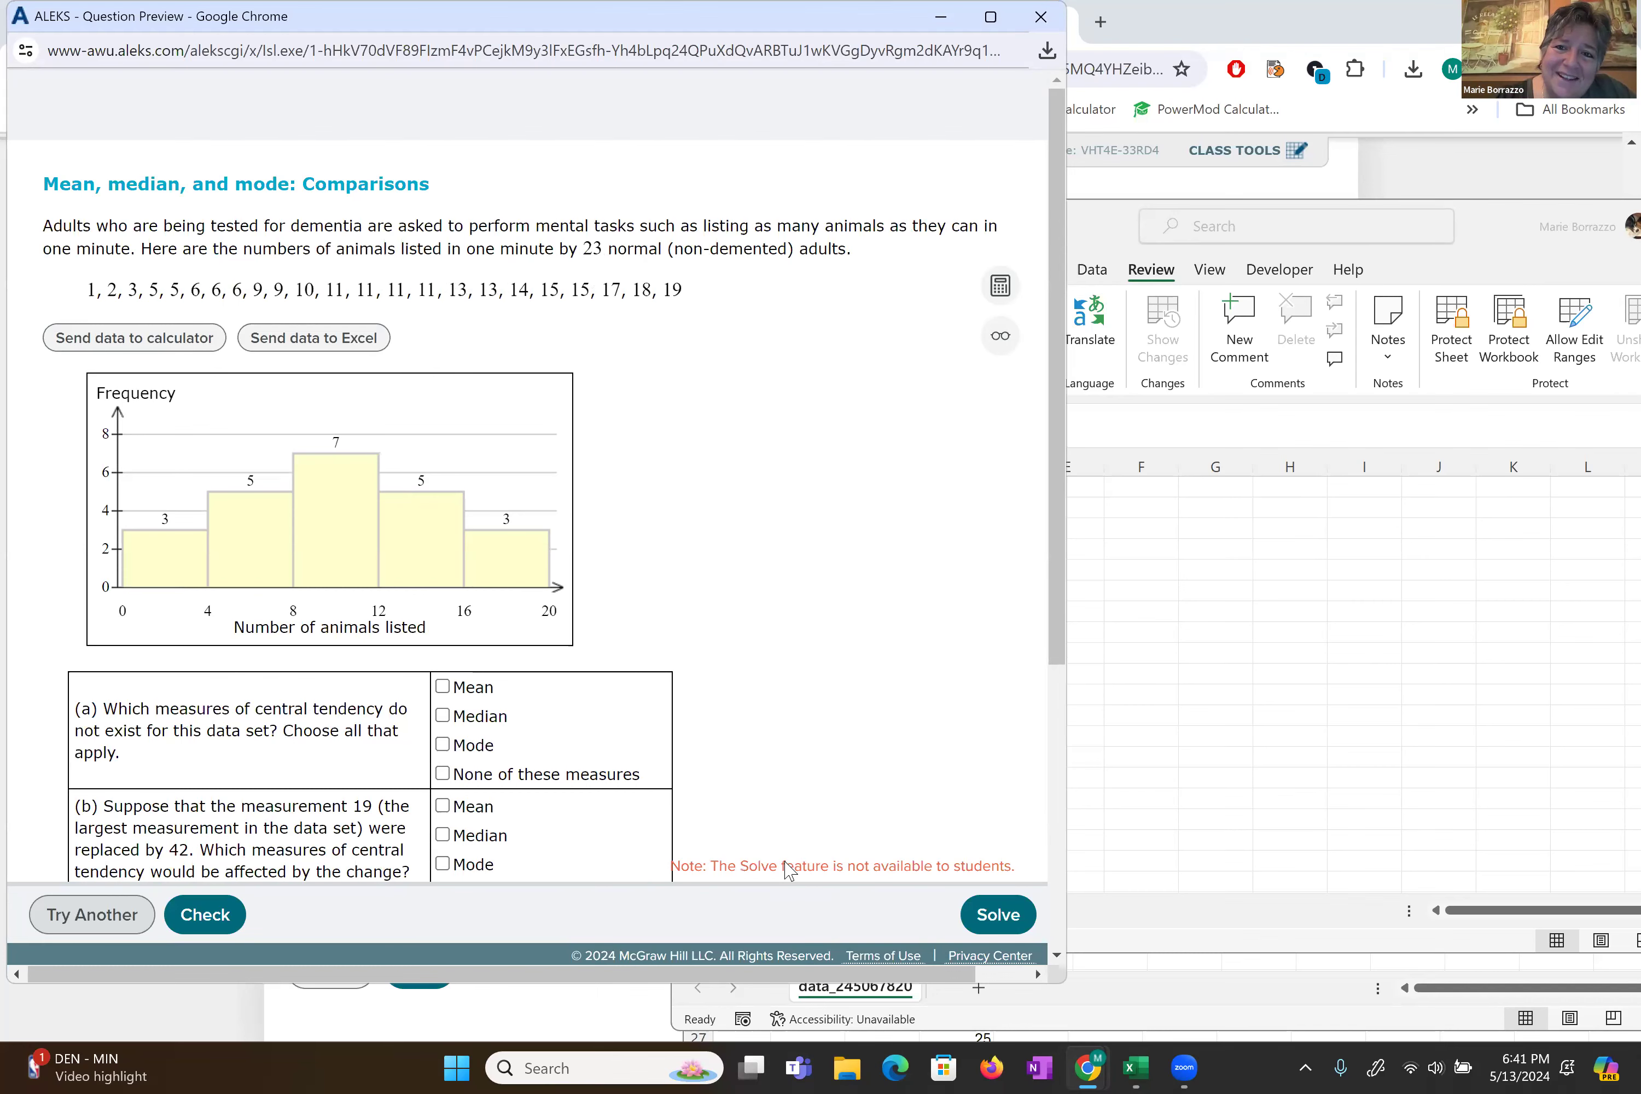
- Close the open question previews and open the "Constructing a box-and-whisker plot" question from the assignment list
left_click(1052, 19)
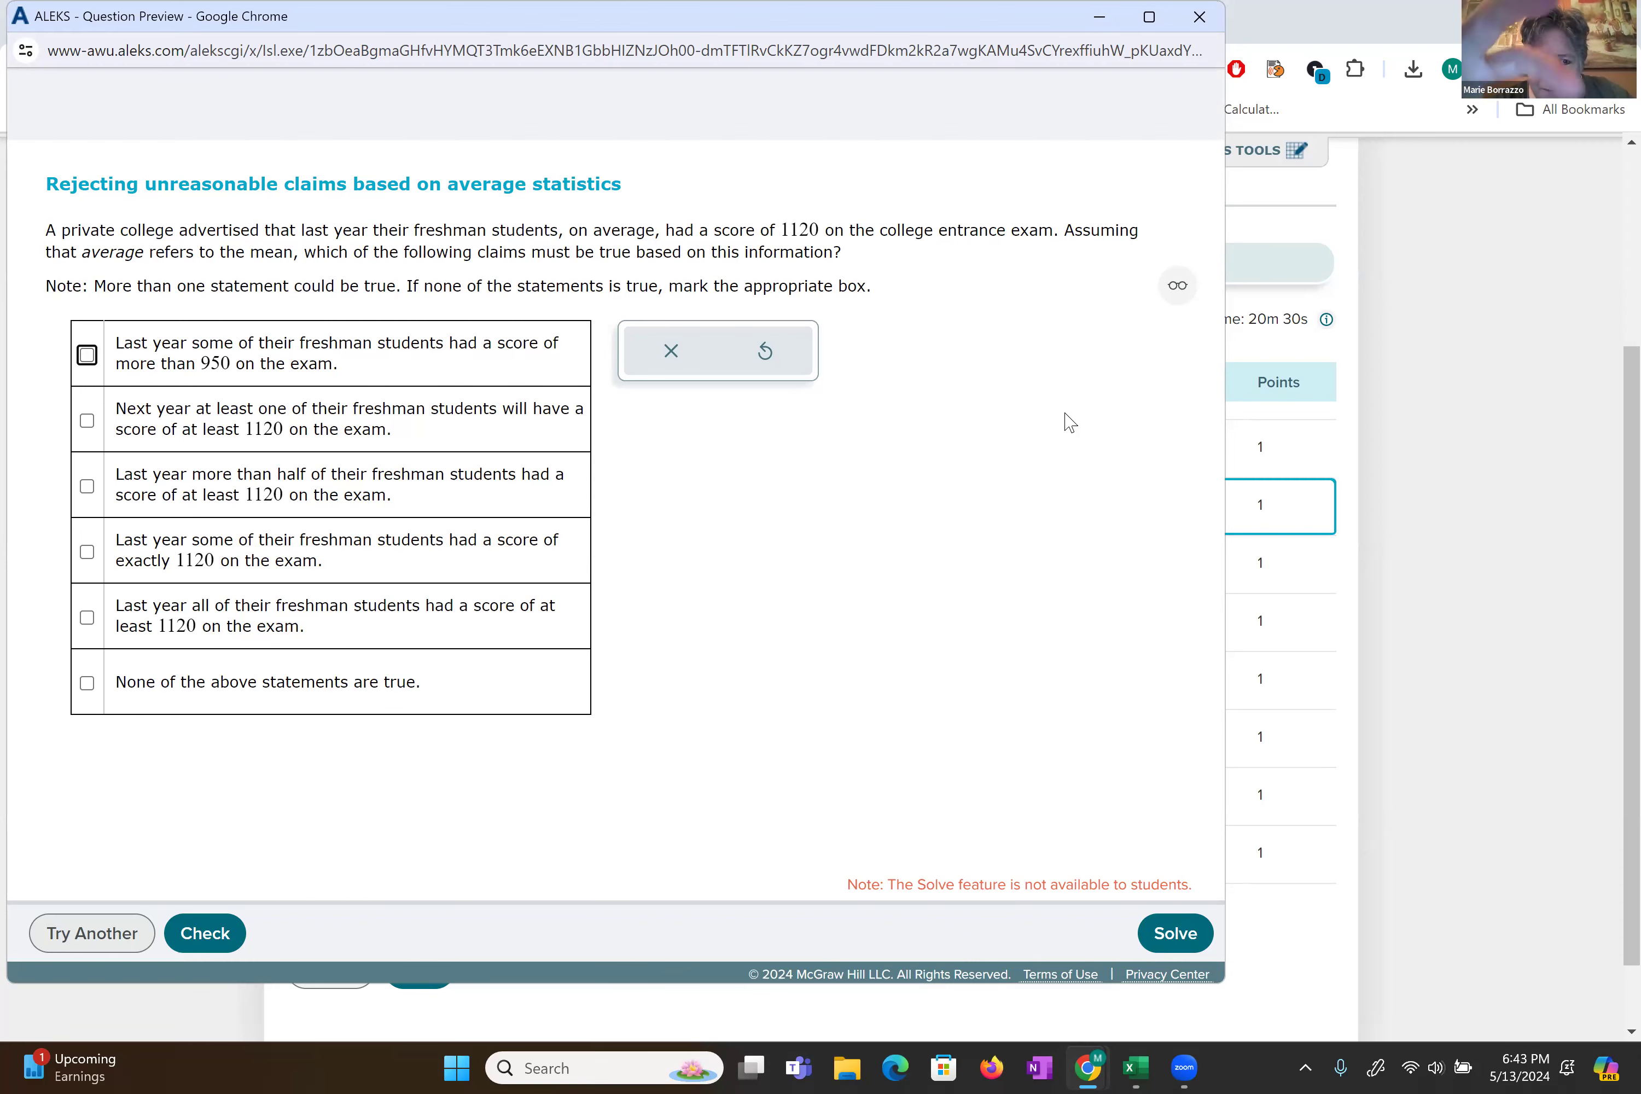
left_click(1200, 17)
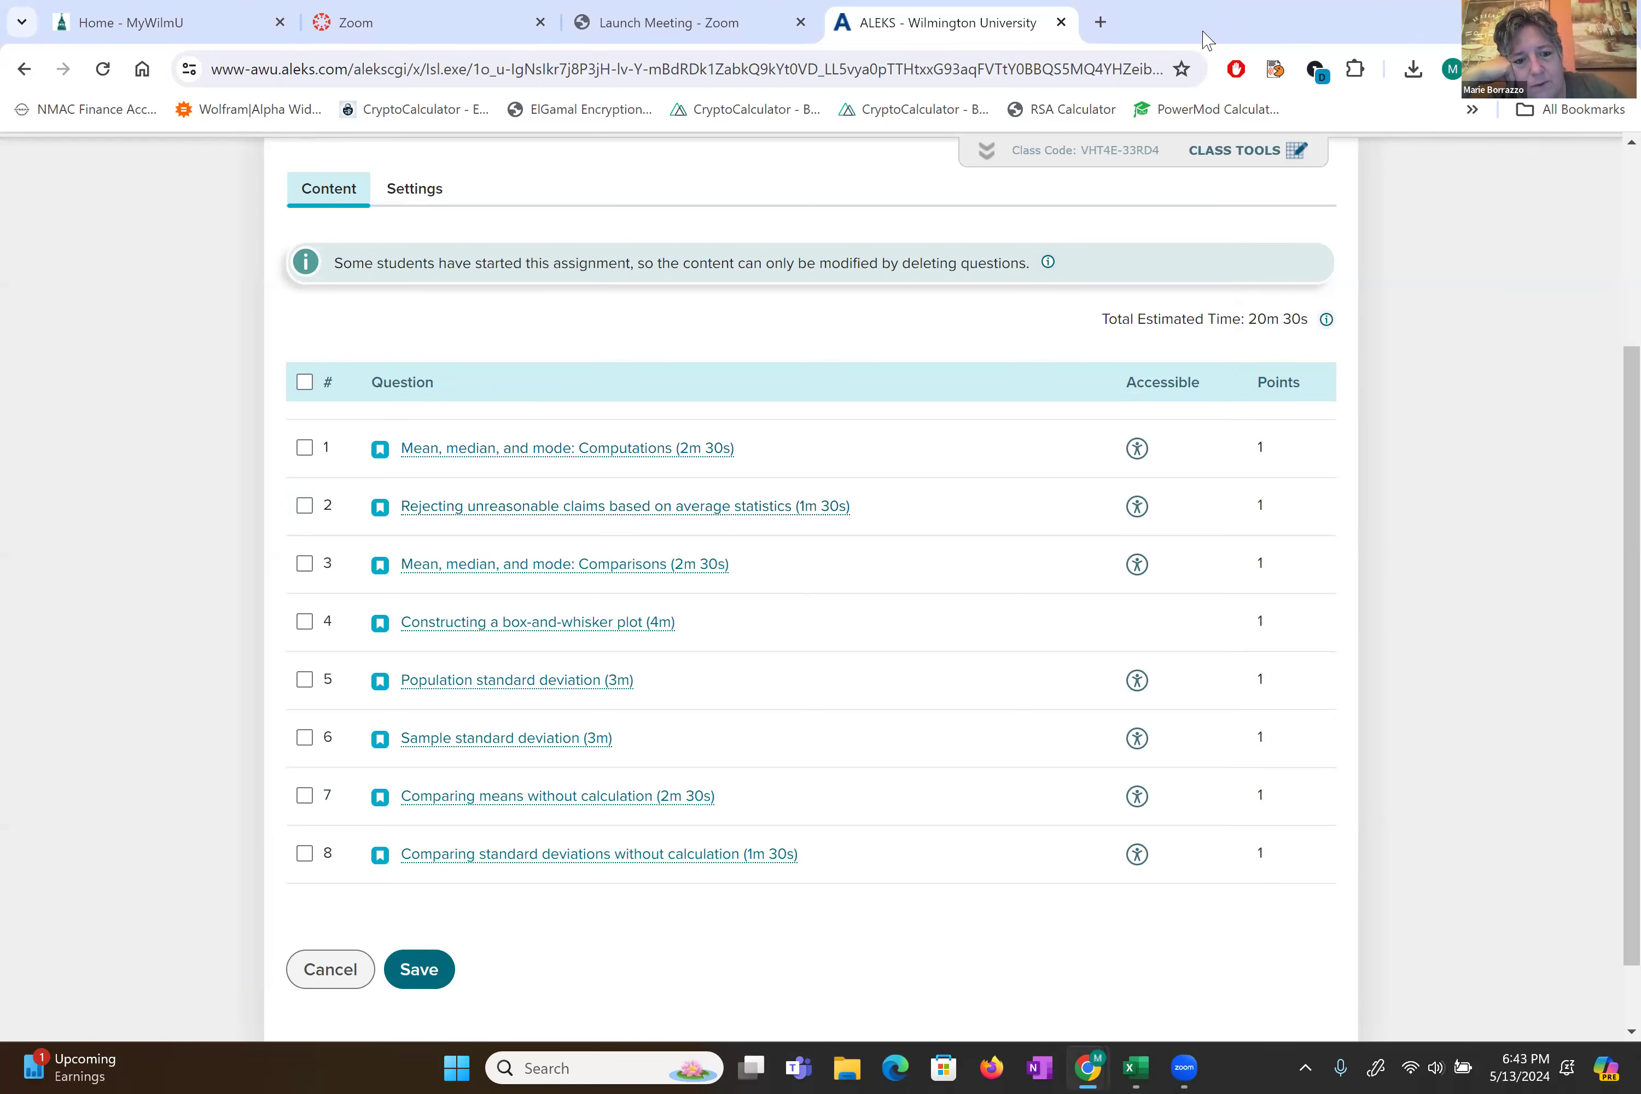
key("Down")
key("Down")
key("Return")
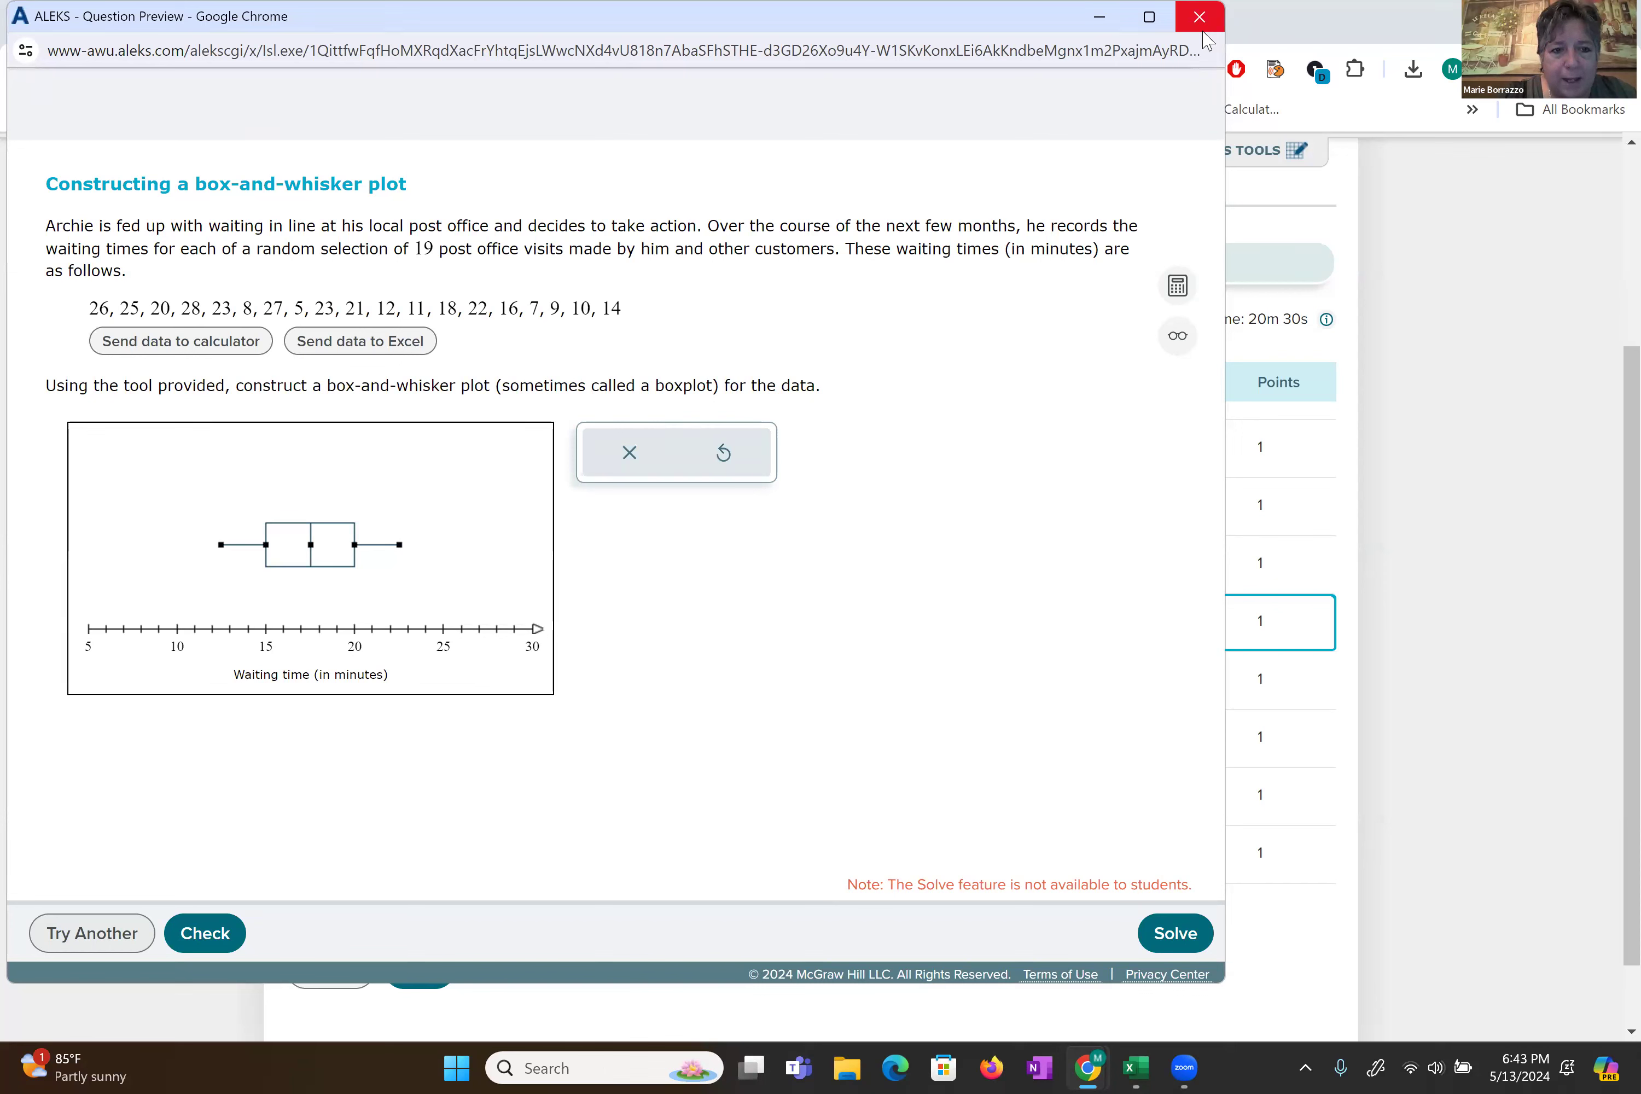
- Send the post office waiting times to Excel and copy them from cells A1:A19 of the new data file
key("Return")
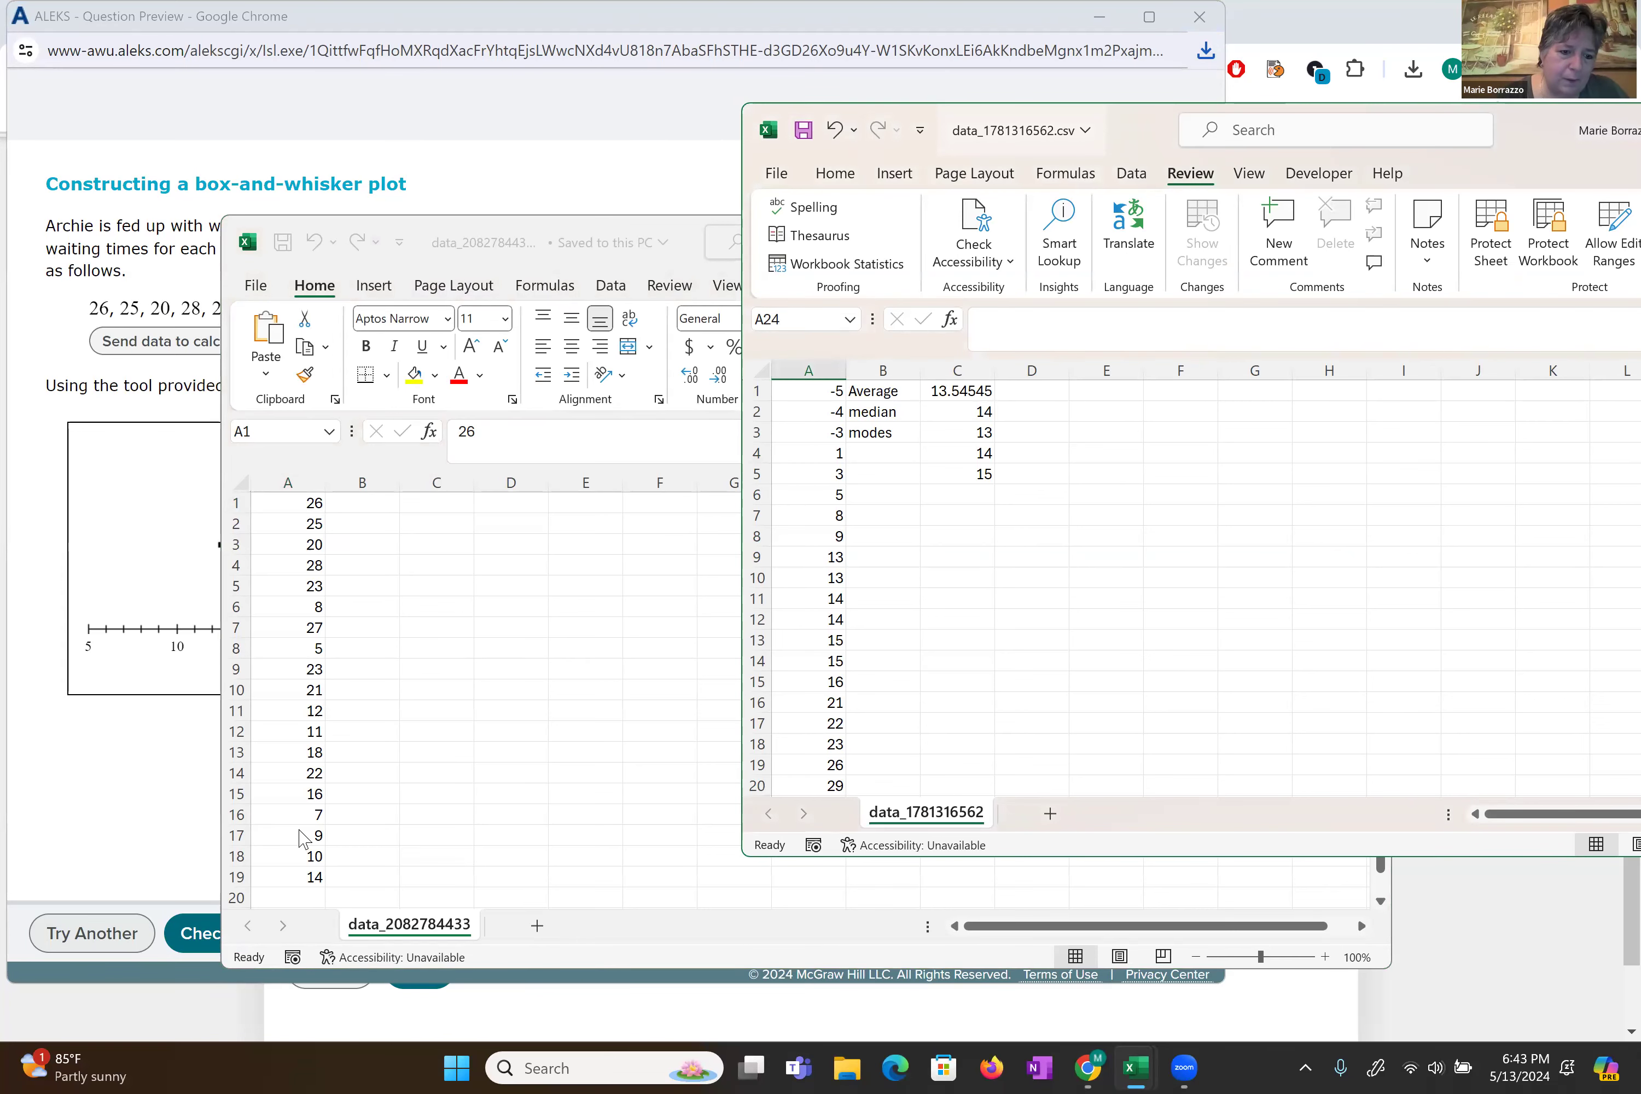
left_click(292, 876)
left_click_drag(292, 876, 298, 483)
key("ctrl+c")
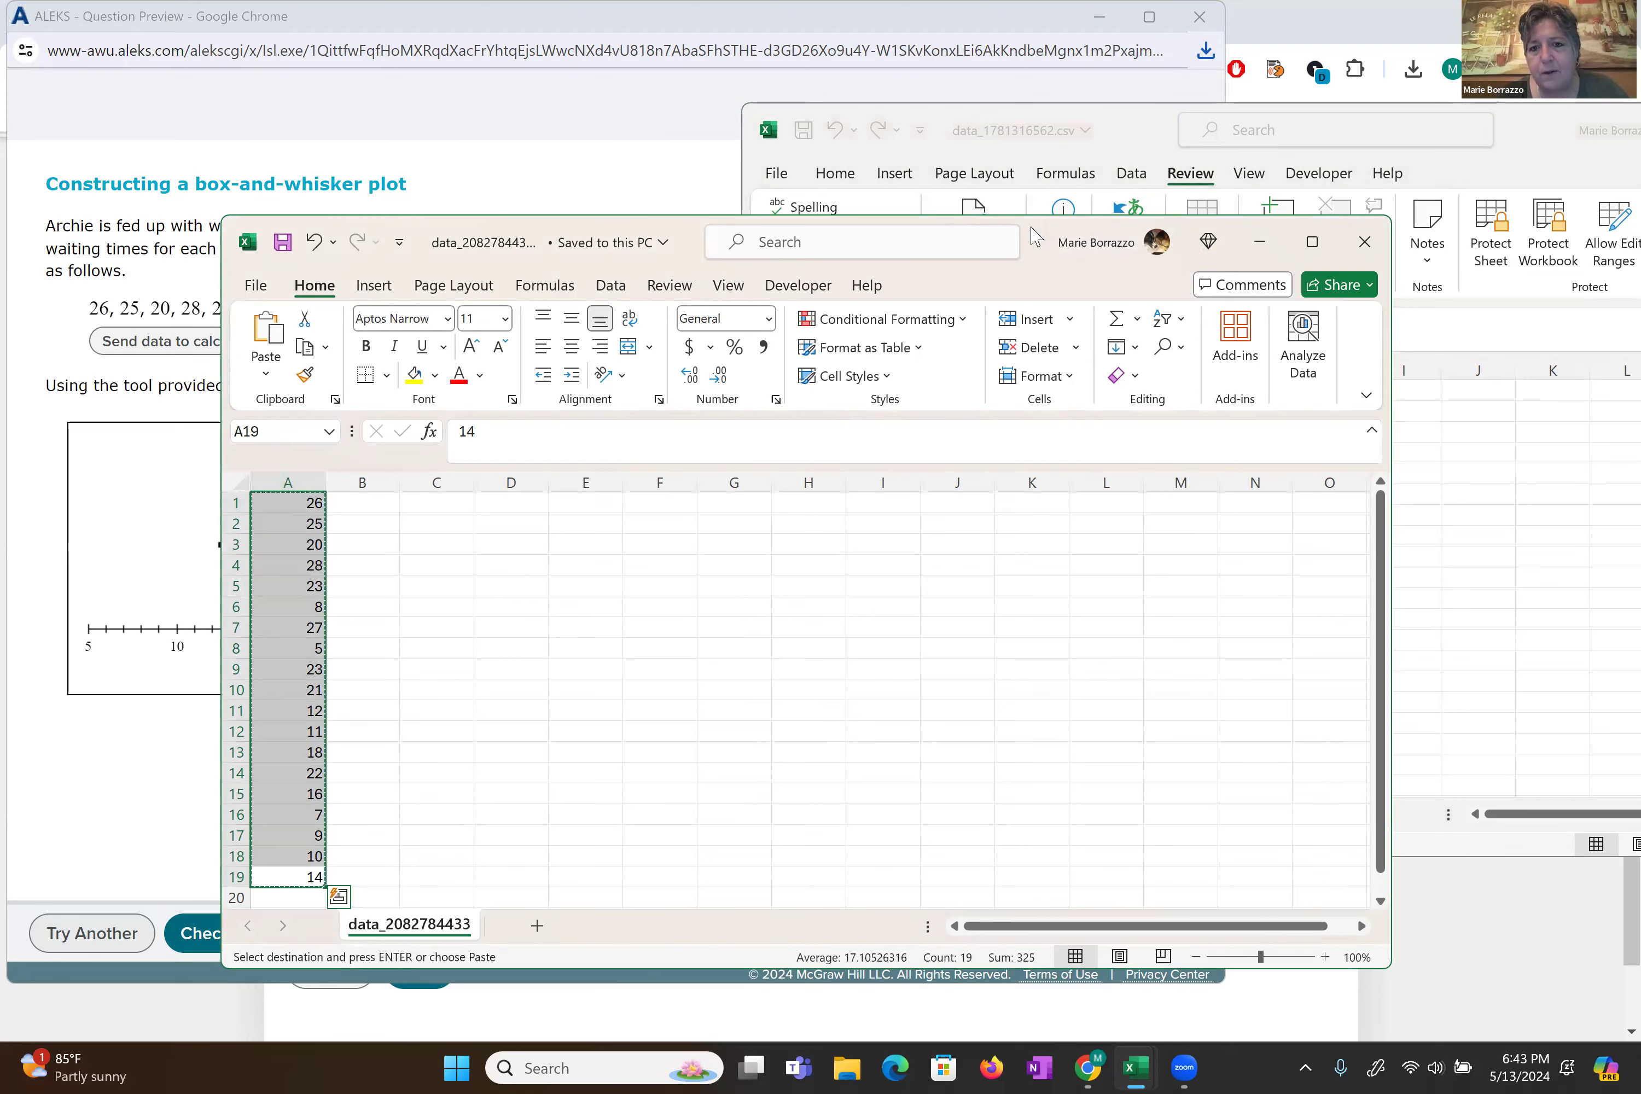
left_click_drag(961, 243, 607, 246)
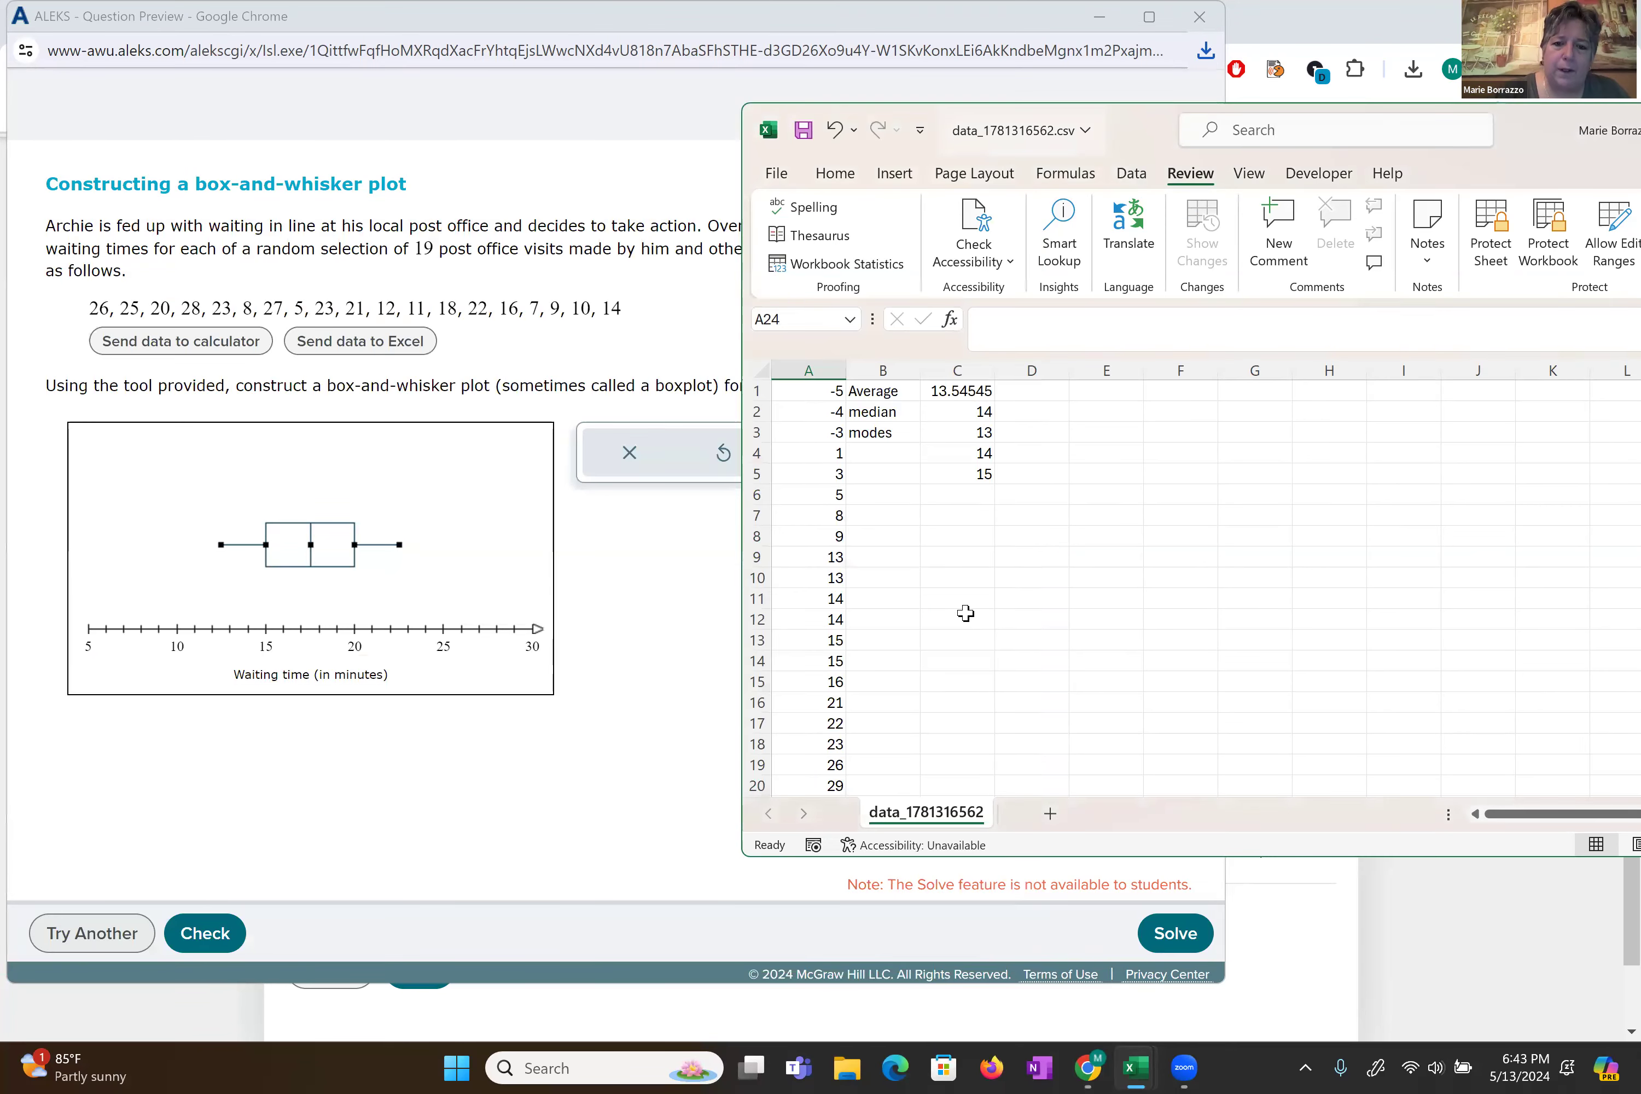
- Bring up data_1543297109.csv and close data_1781316562.csv without saving its changes
scroll(966, 613, "down", 5)
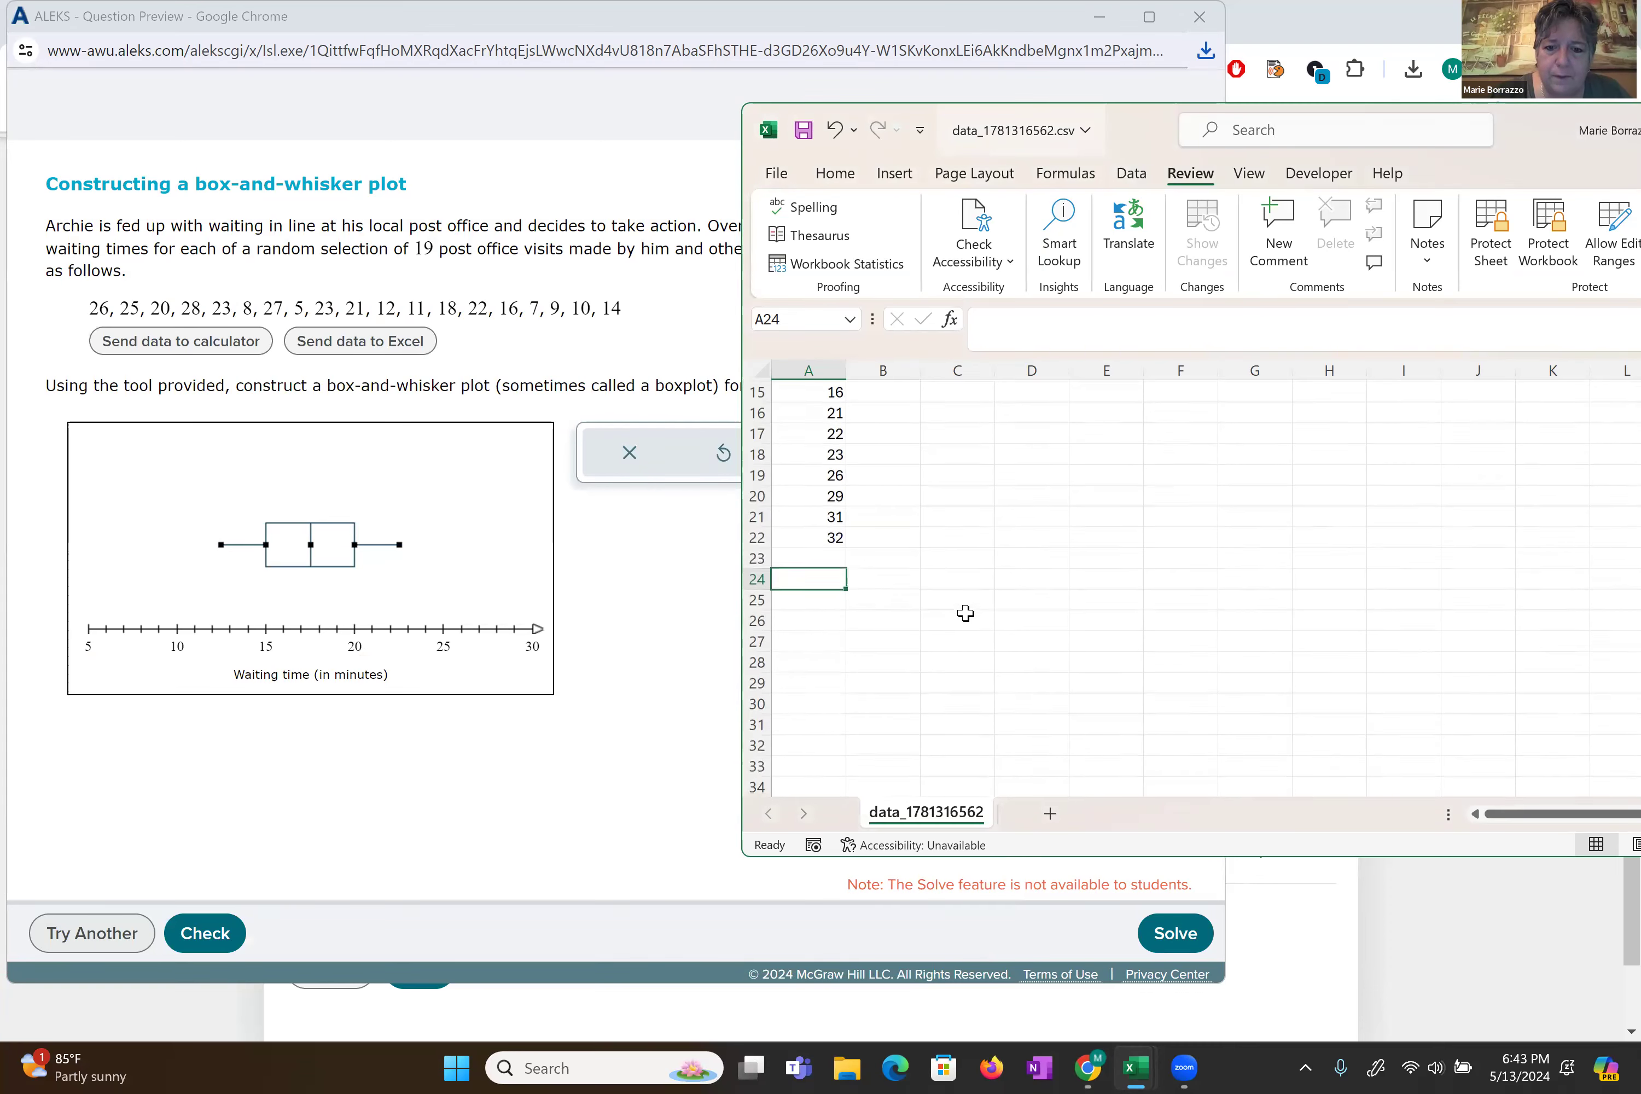
right_click(1135, 1067)
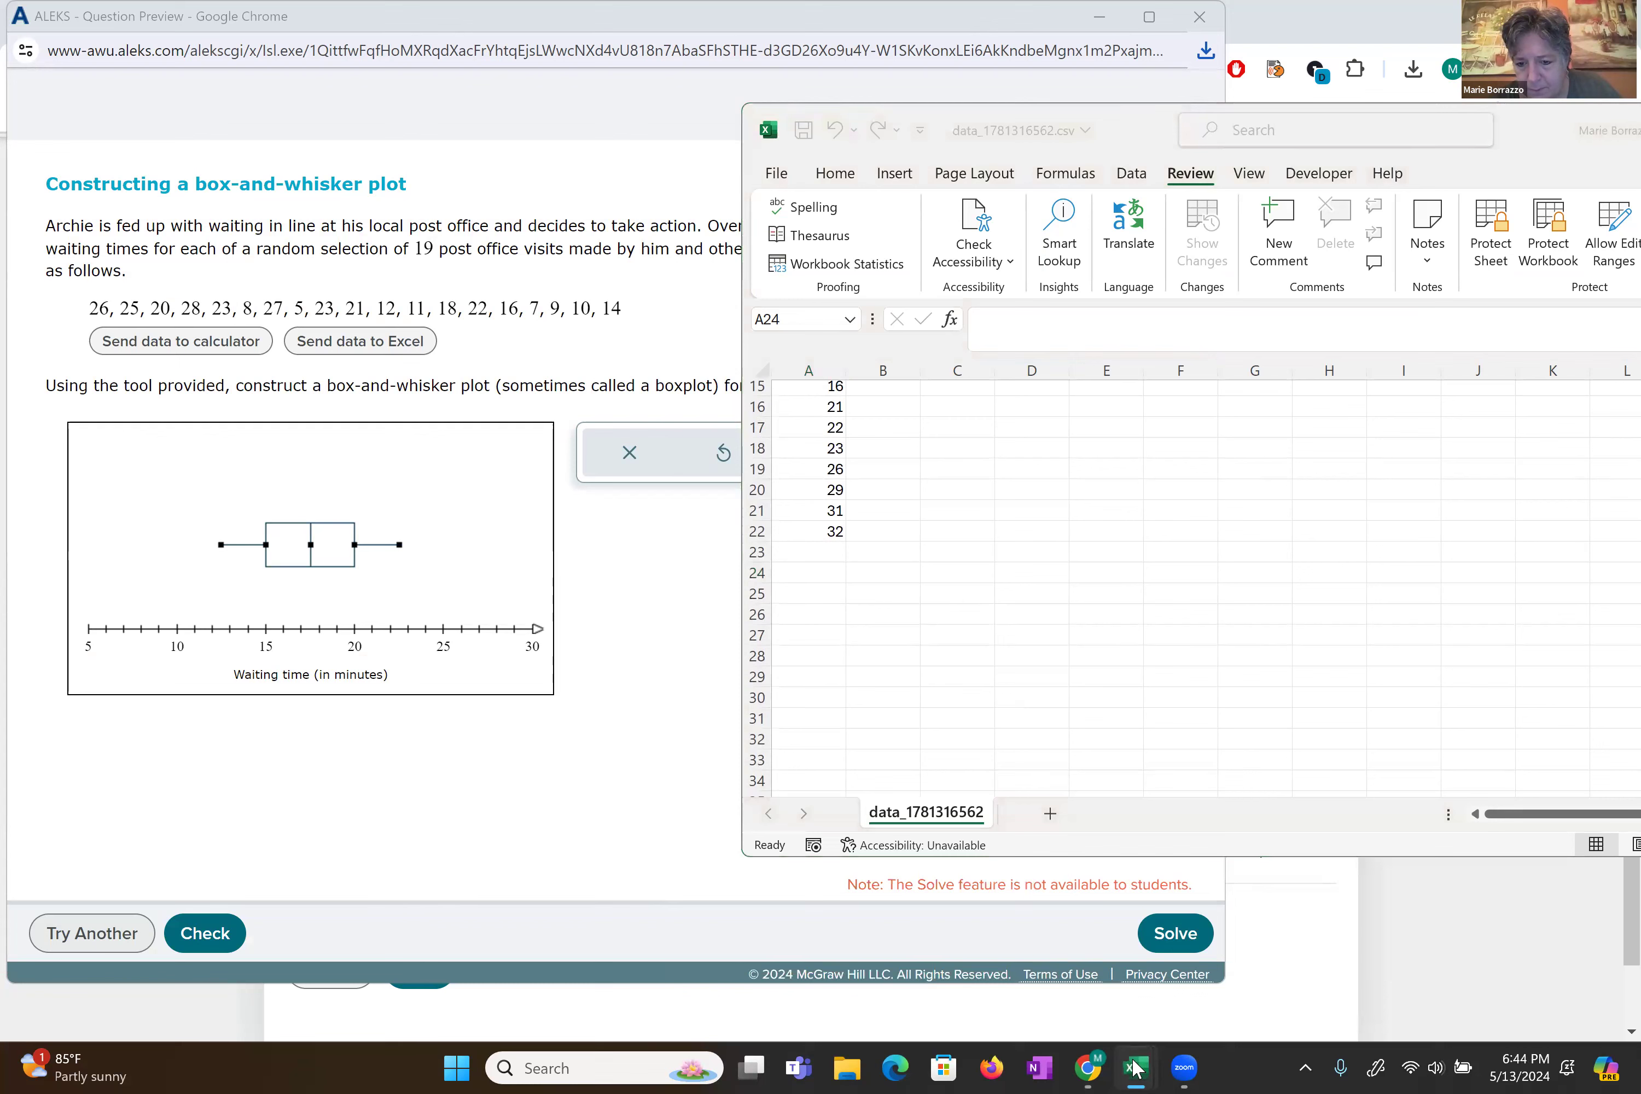
left_click(1135, 1068)
left_click(1134, 1068)
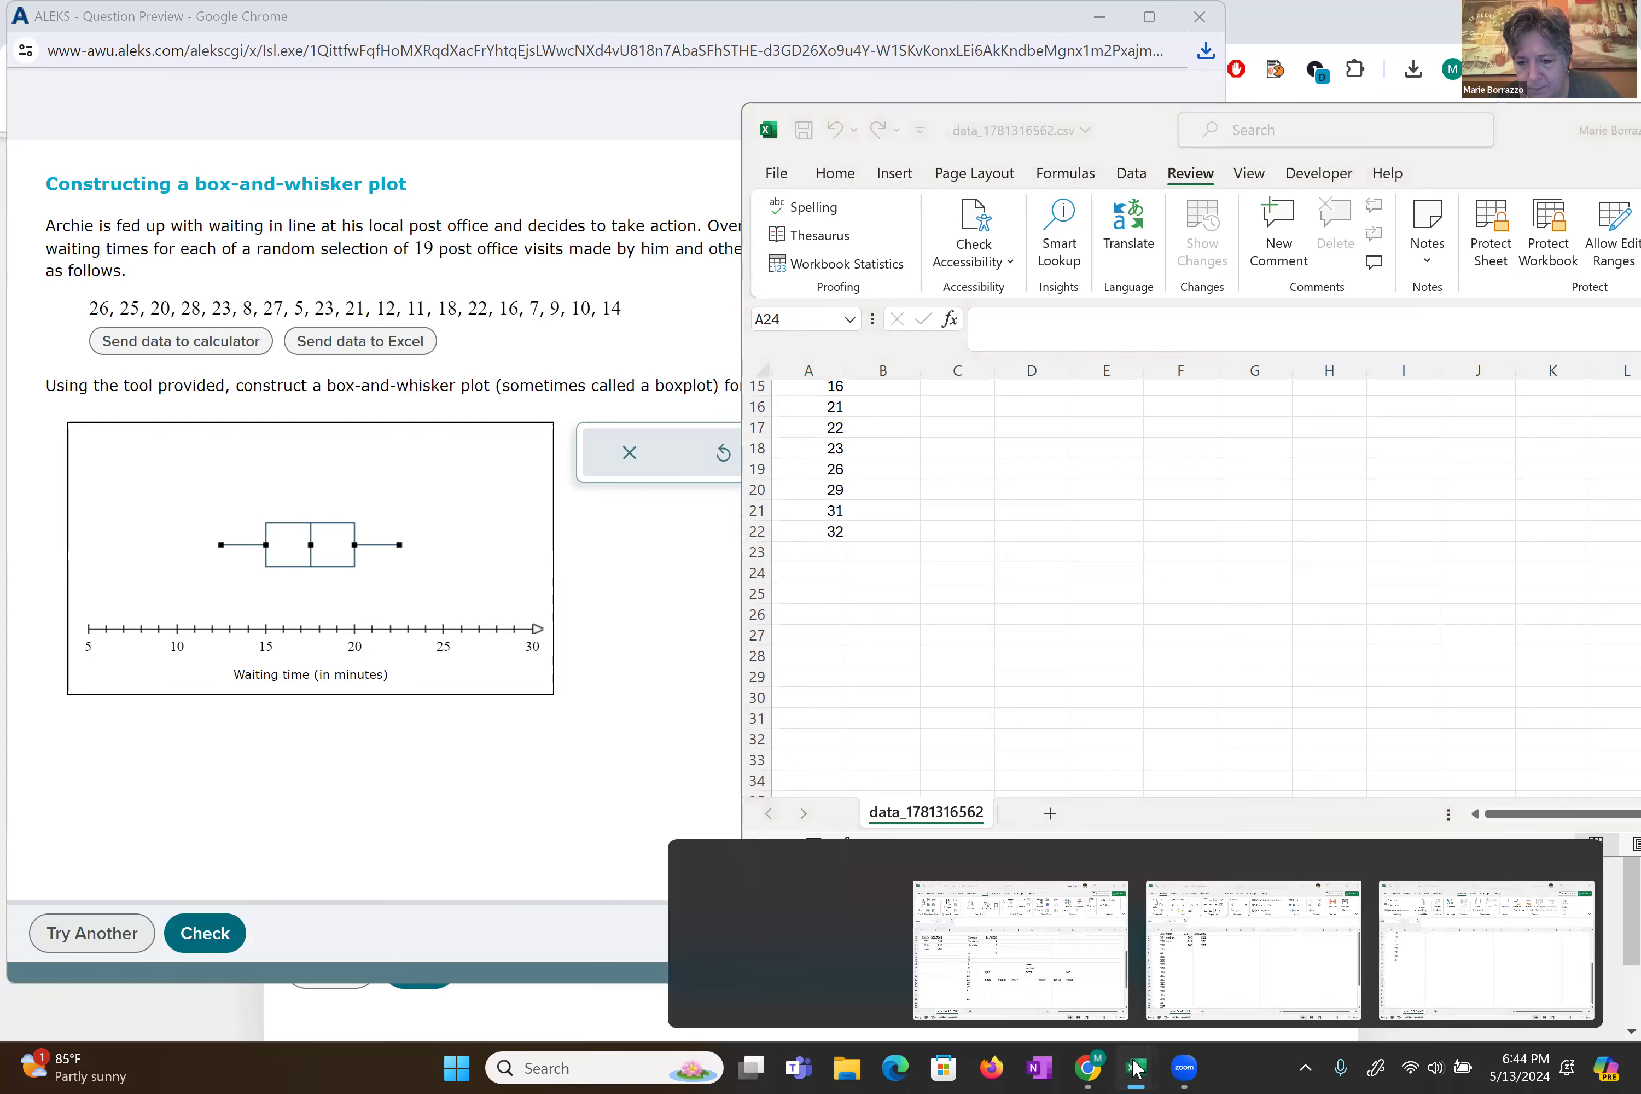
mouse_move(1143, 1067)
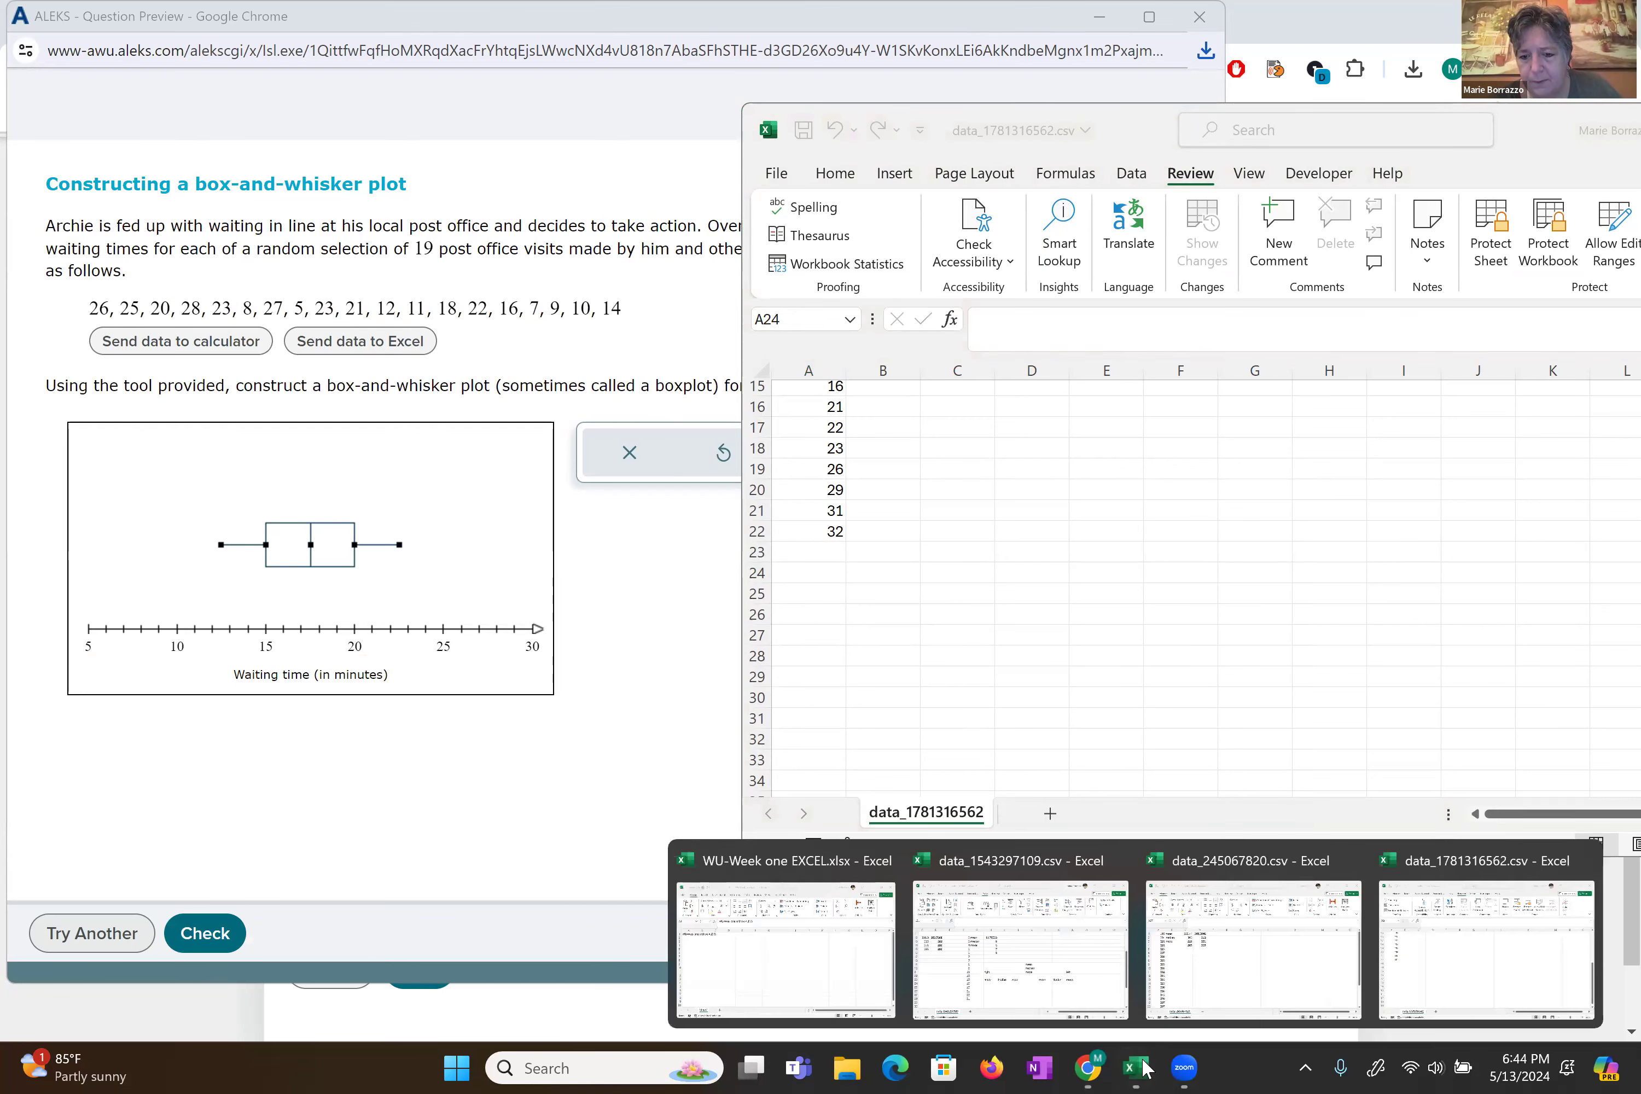
left_click(1024, 900)
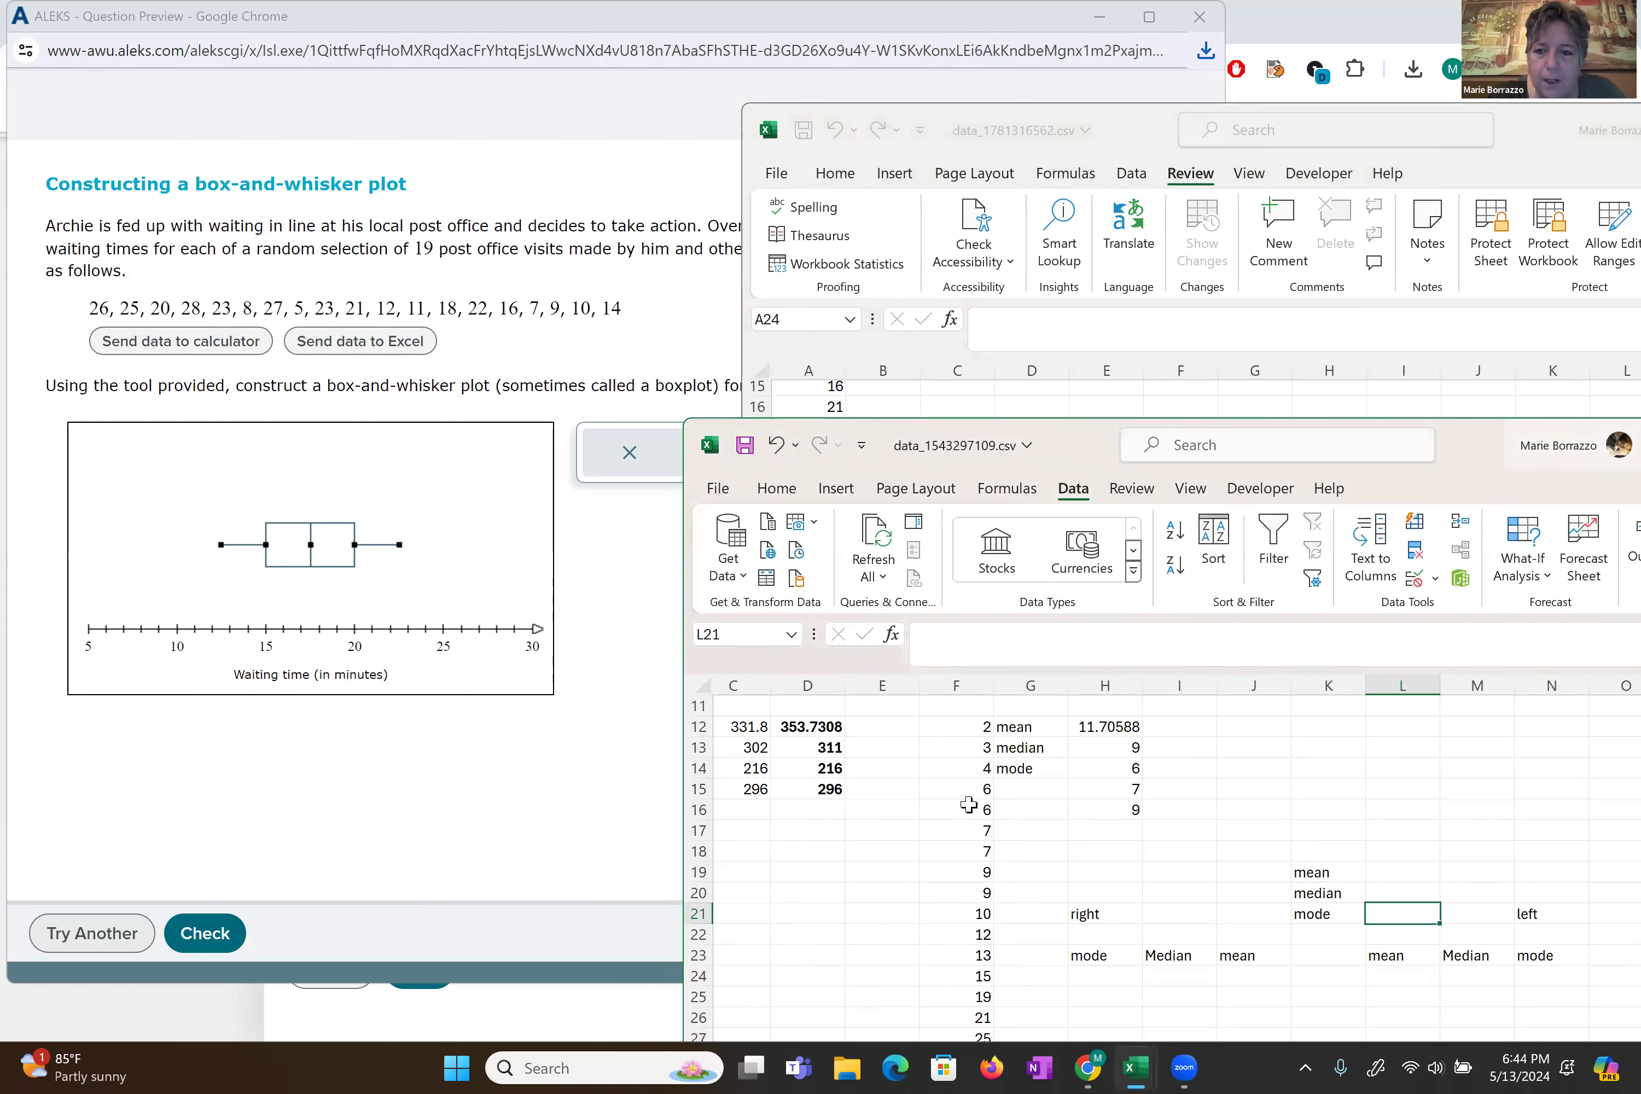
left_click_drag(1113, 134, 249, 212)
left_click(1025, 205)
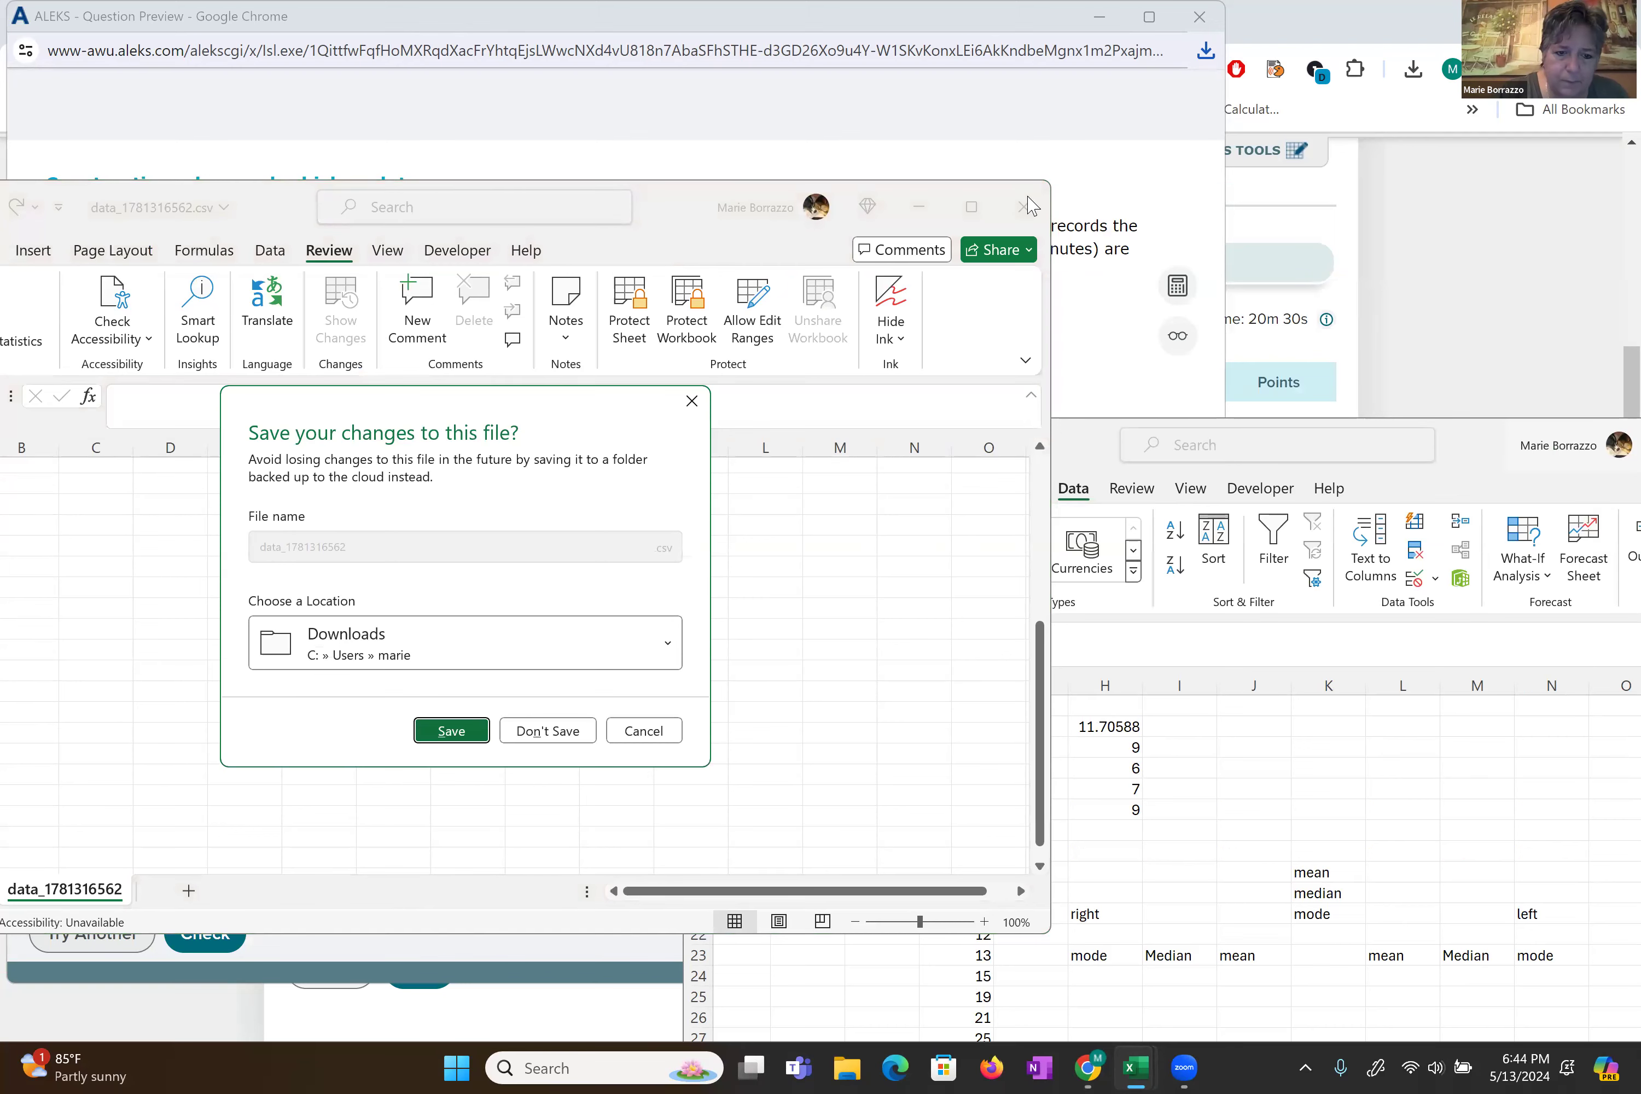
left_click(547, 731)
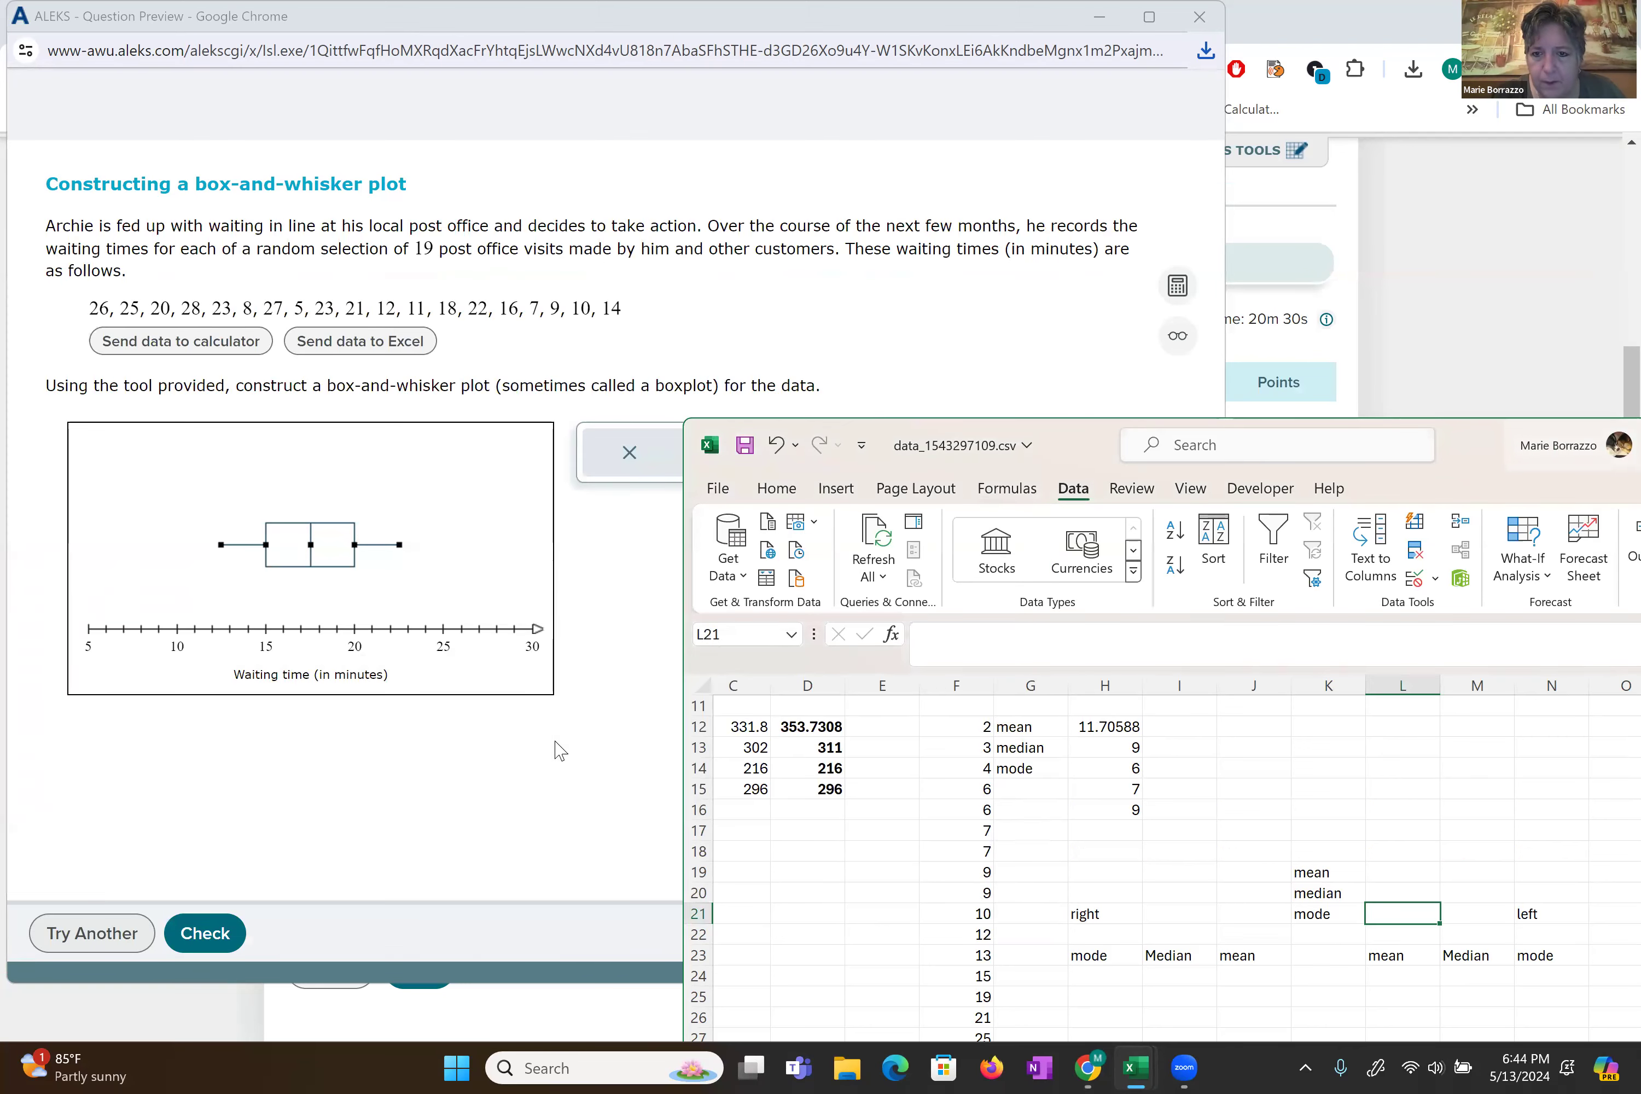
- Enter the heading "Box and Whisker" in cell B30 of data_1543297109.csv and paste the copied waiting times from B31 down
left_click_drag(1064, 439, 583, 204)
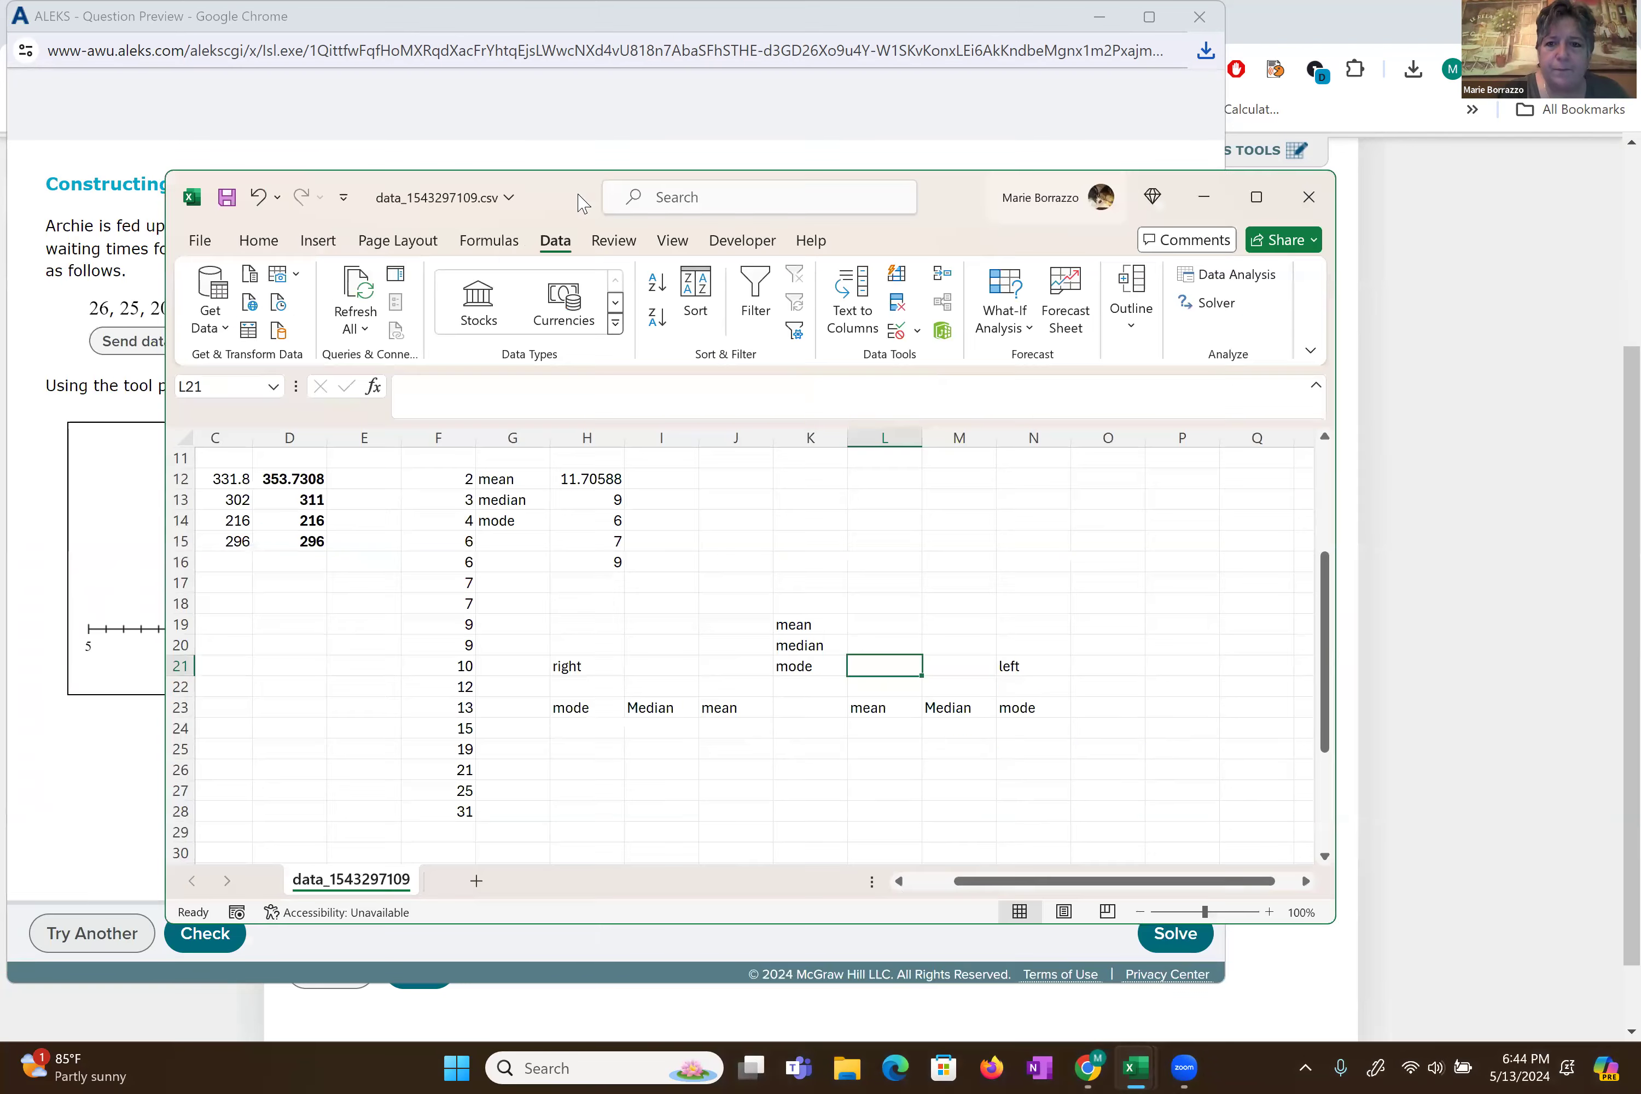
left_click_drag(973, 225, 925, 145)
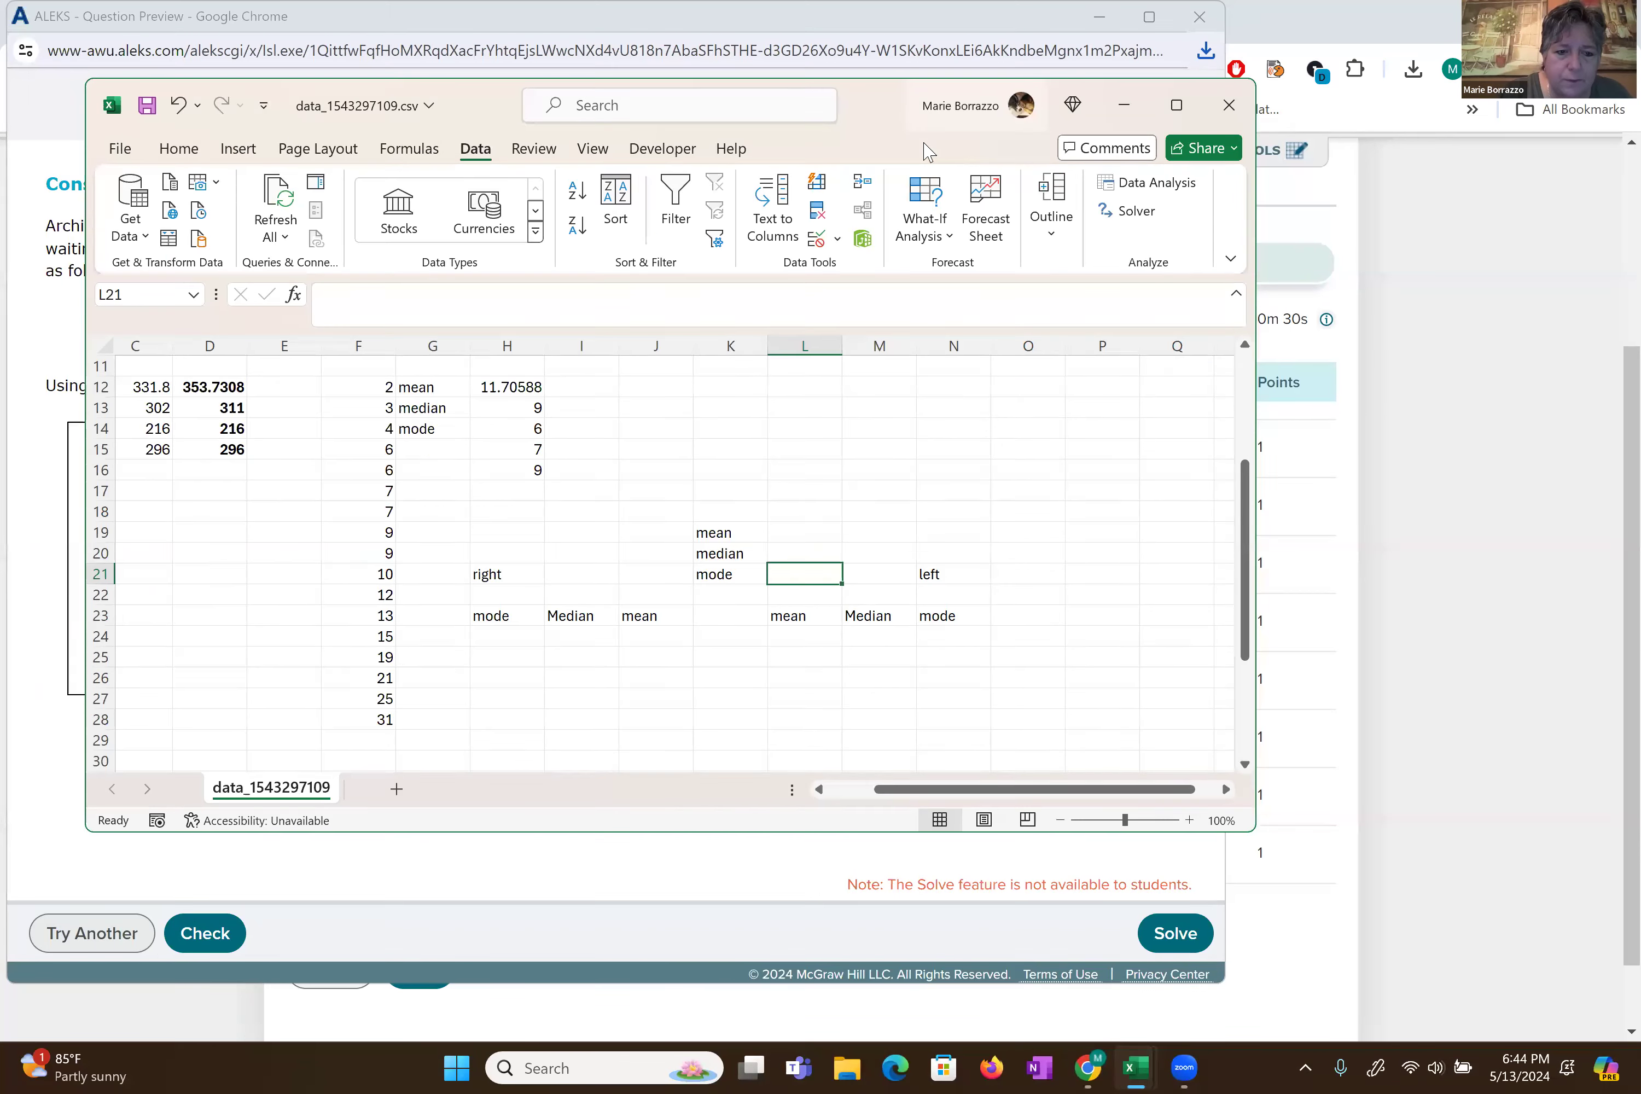
scroll(664, 557, "down", 4)
left_click(152, 509)
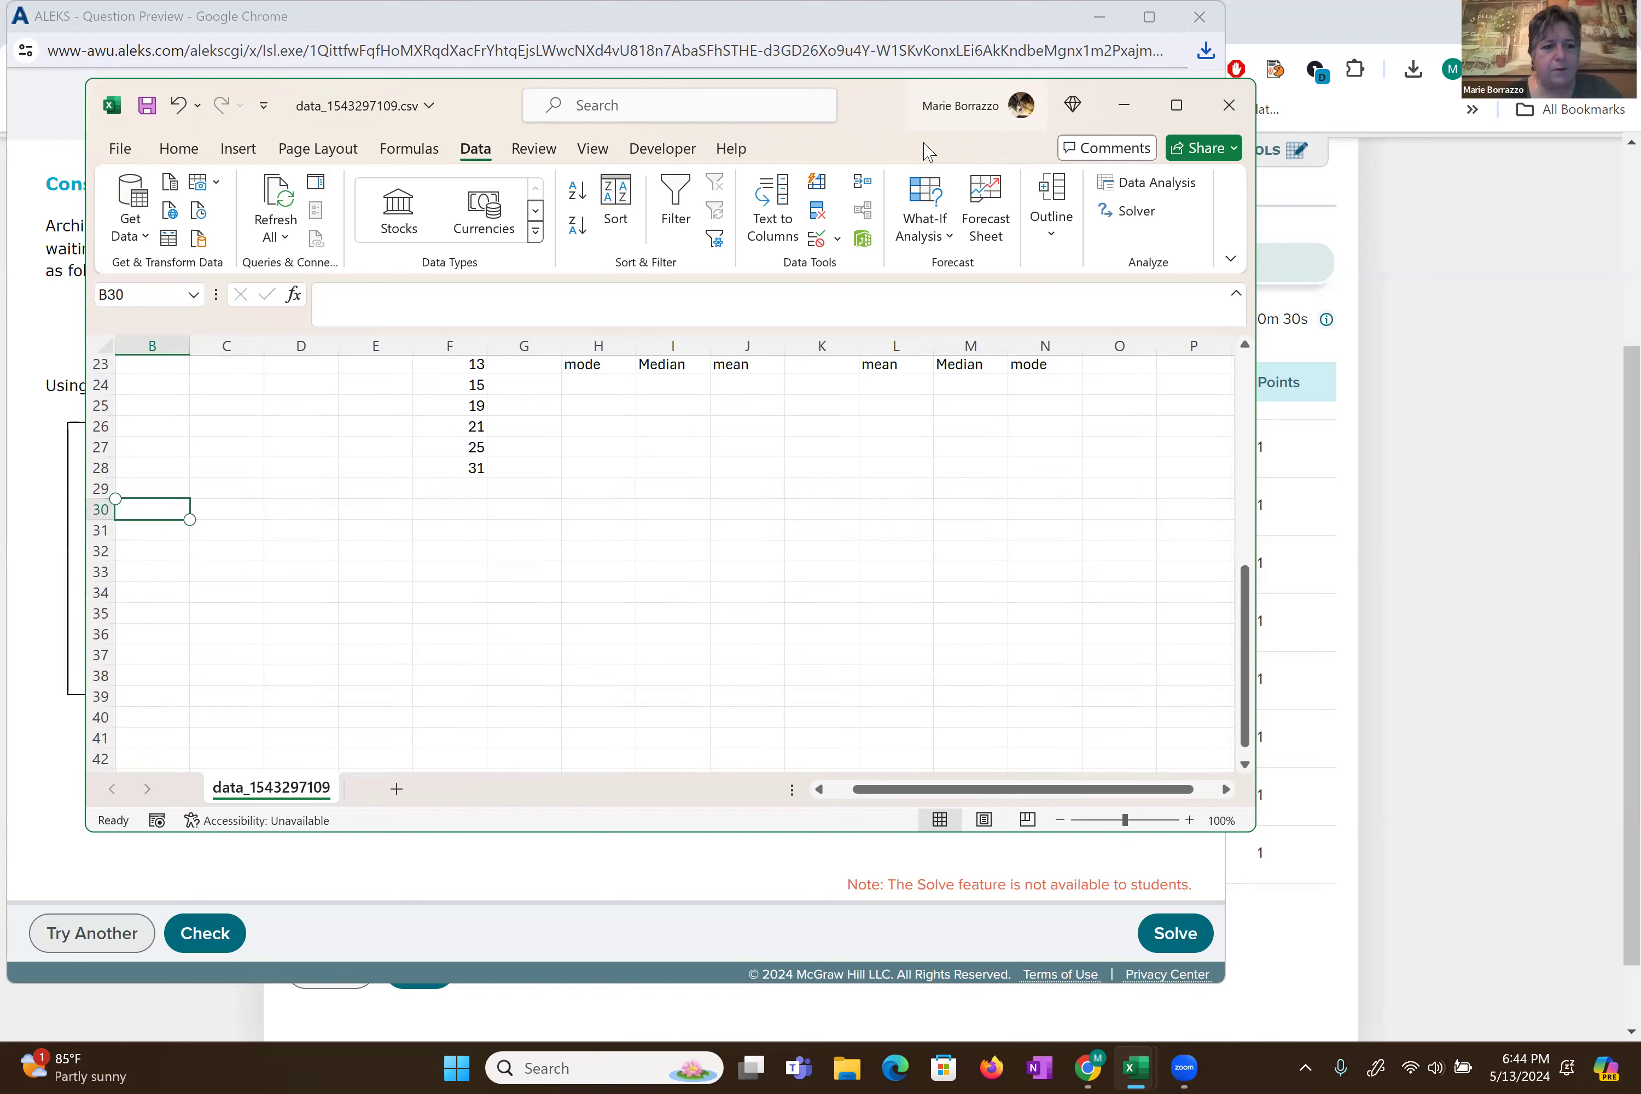
type("Box and Whisker")
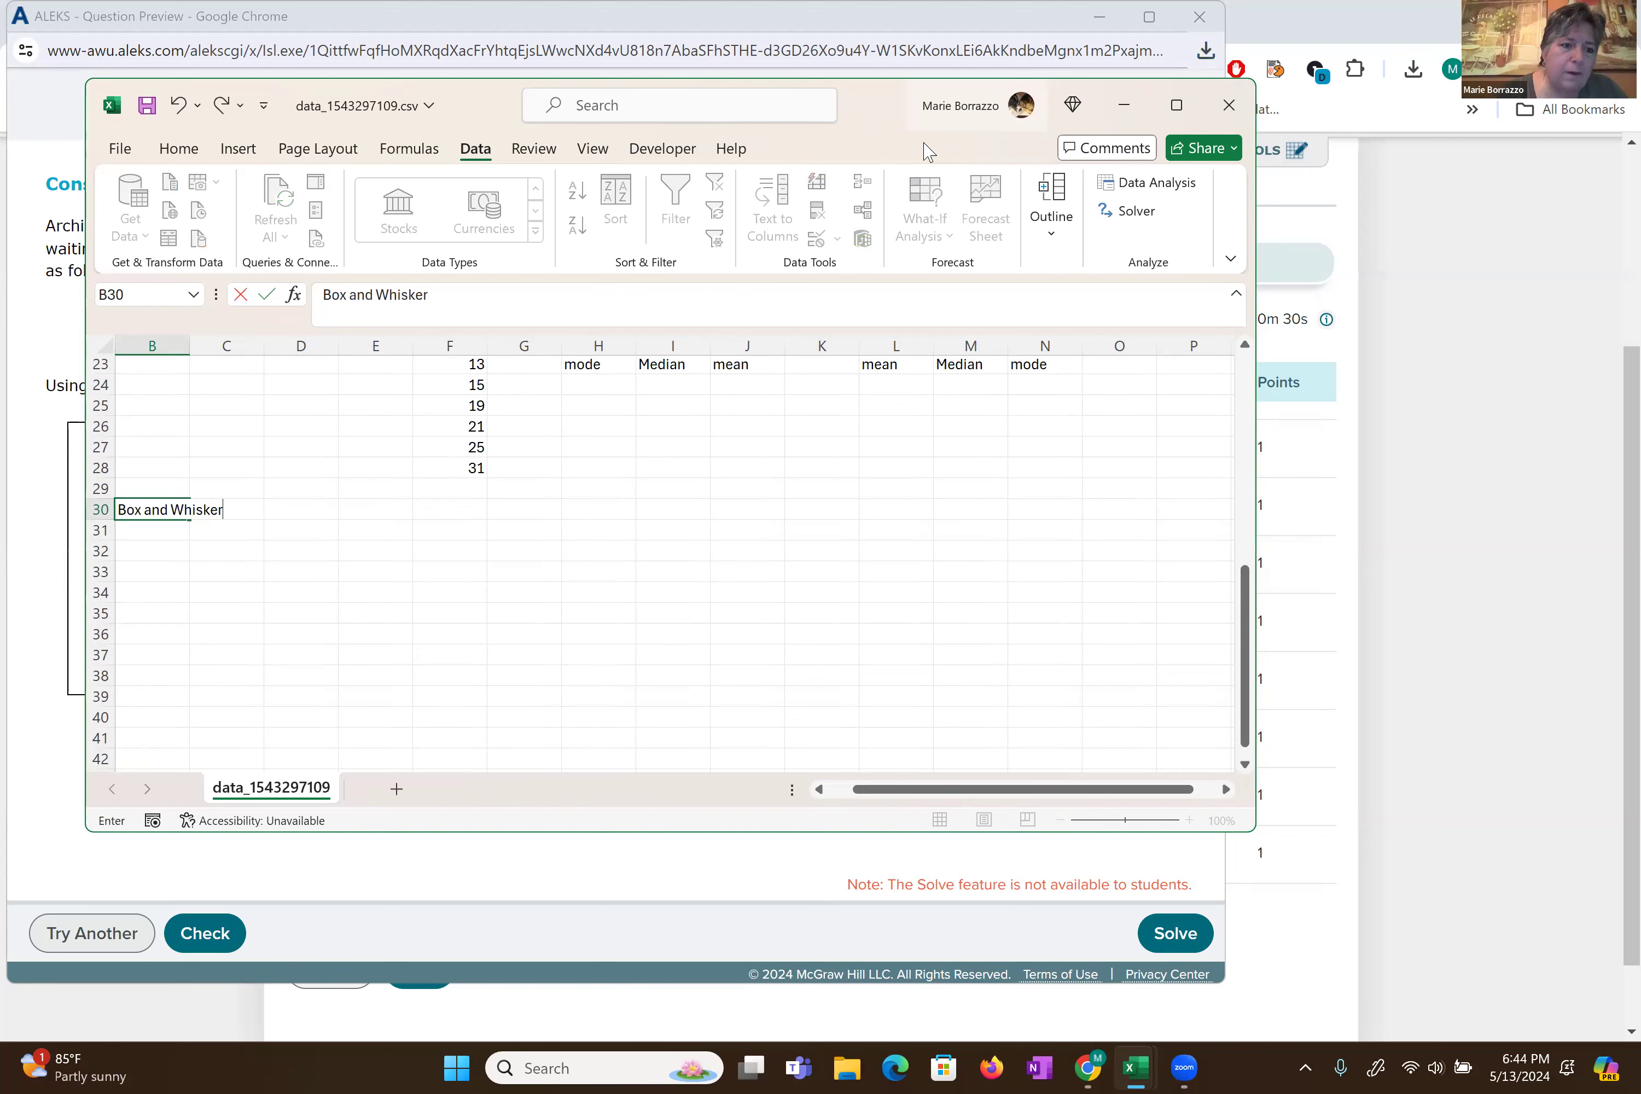
key("Return")
key("ctrl+v")
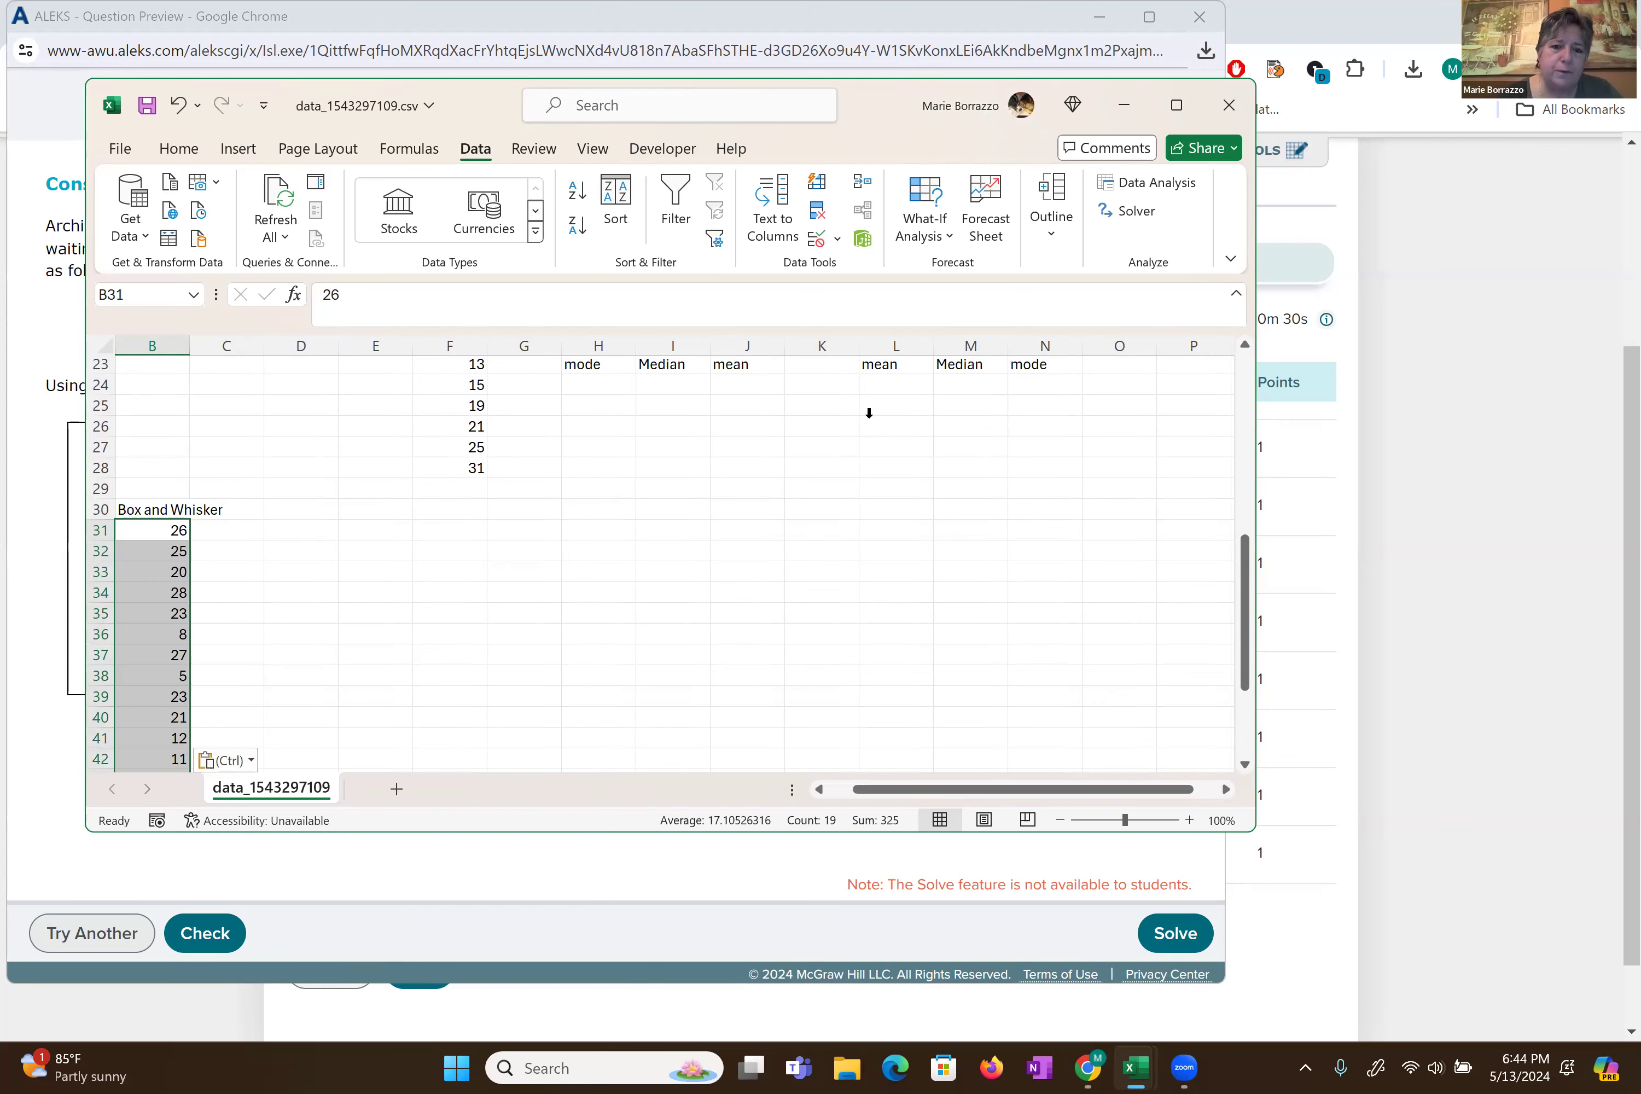
- Insert a Box and Whisker chart from the pasted waiting times
left_click_drag(869, 104, 1278, 161)
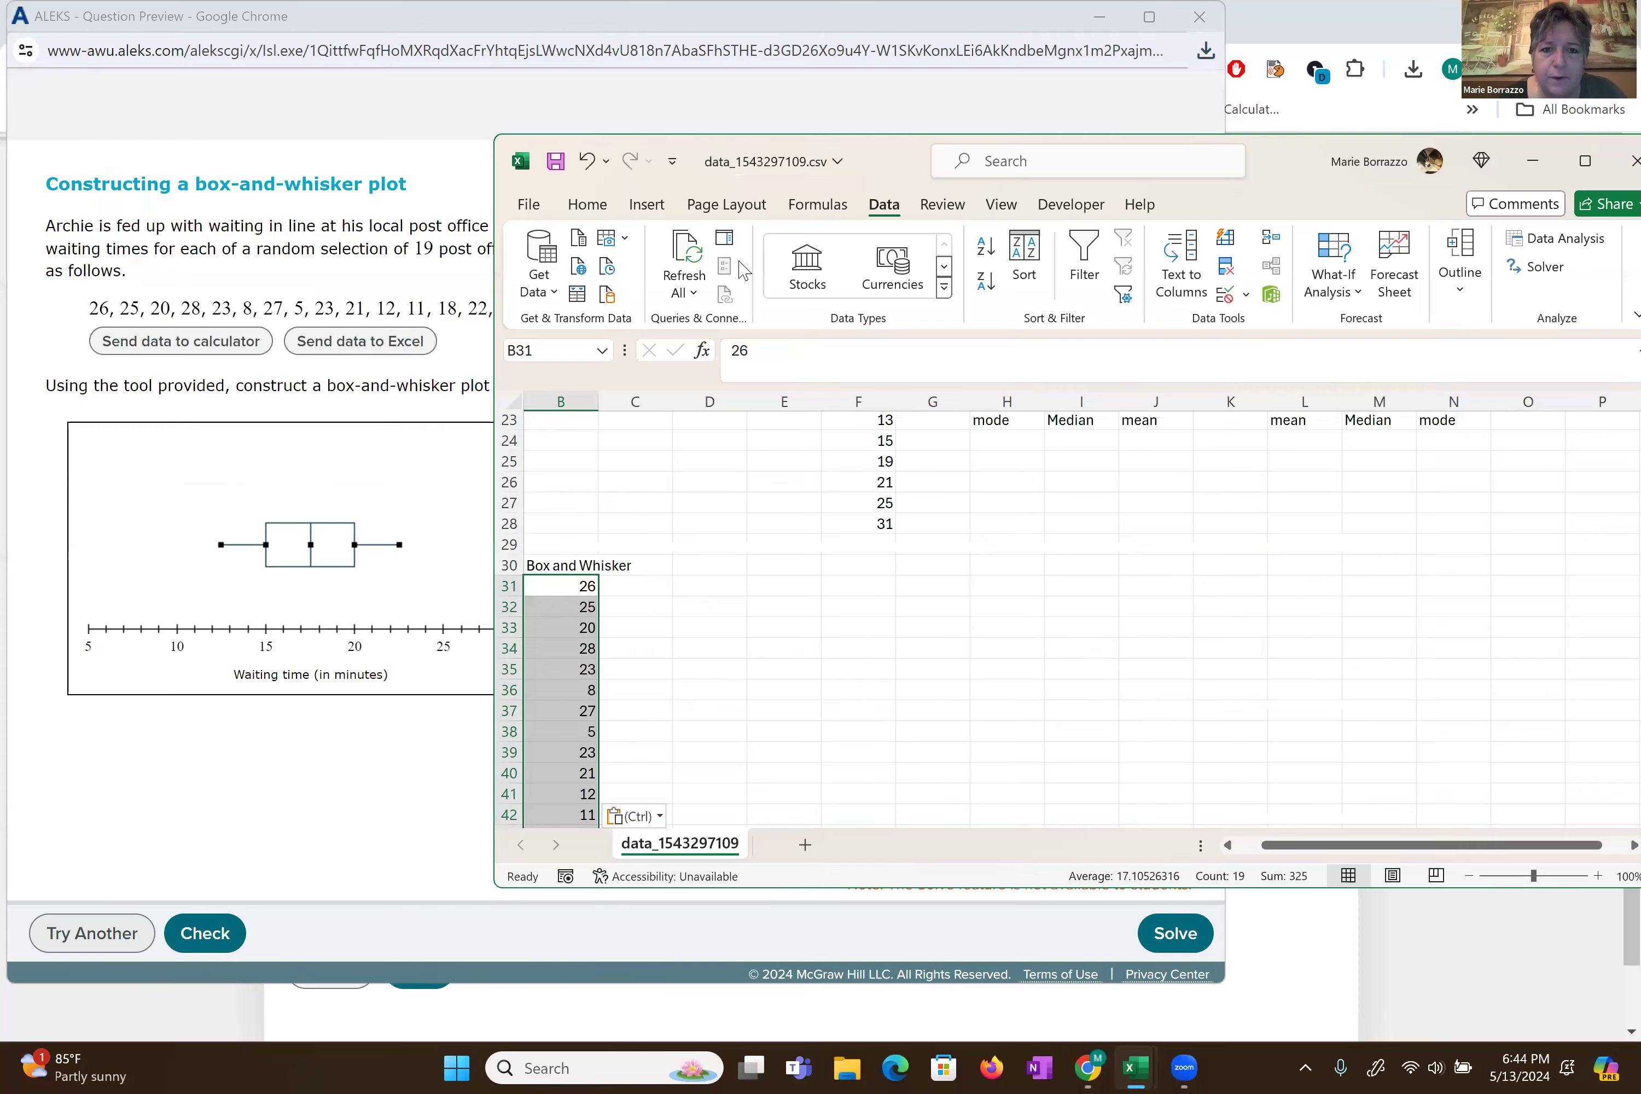
left_click(653, 212)
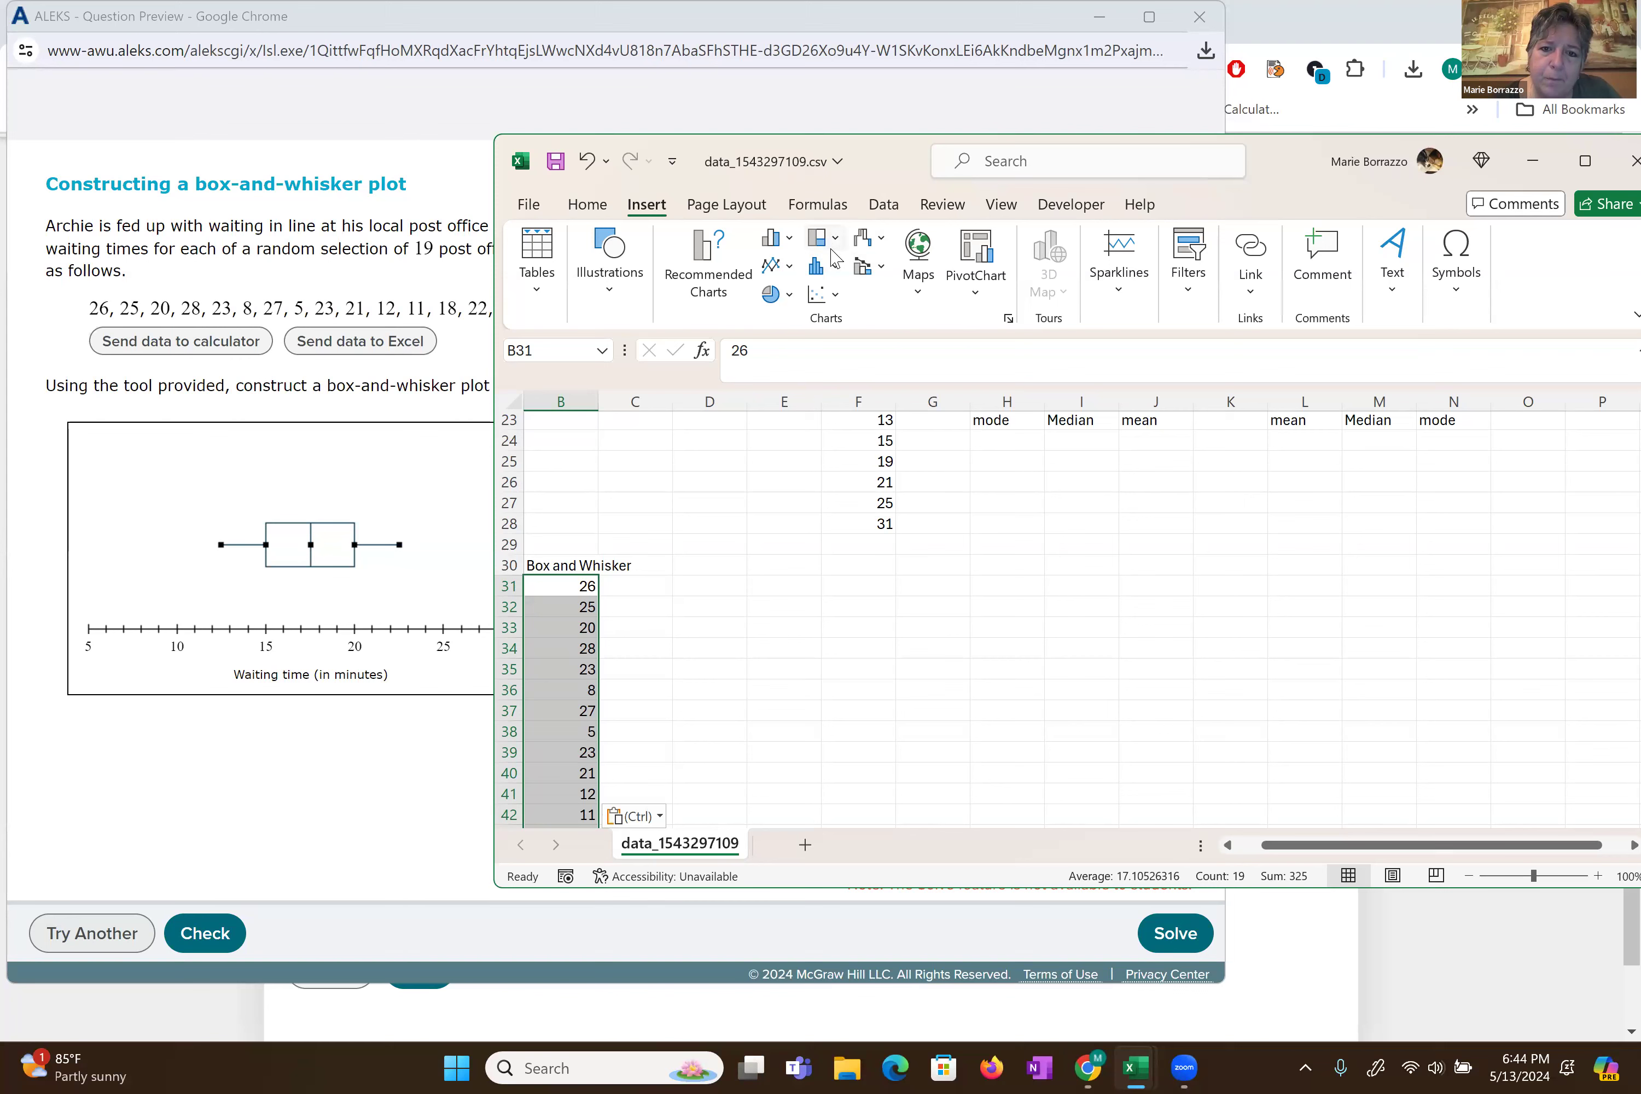
left_click(818, 271)
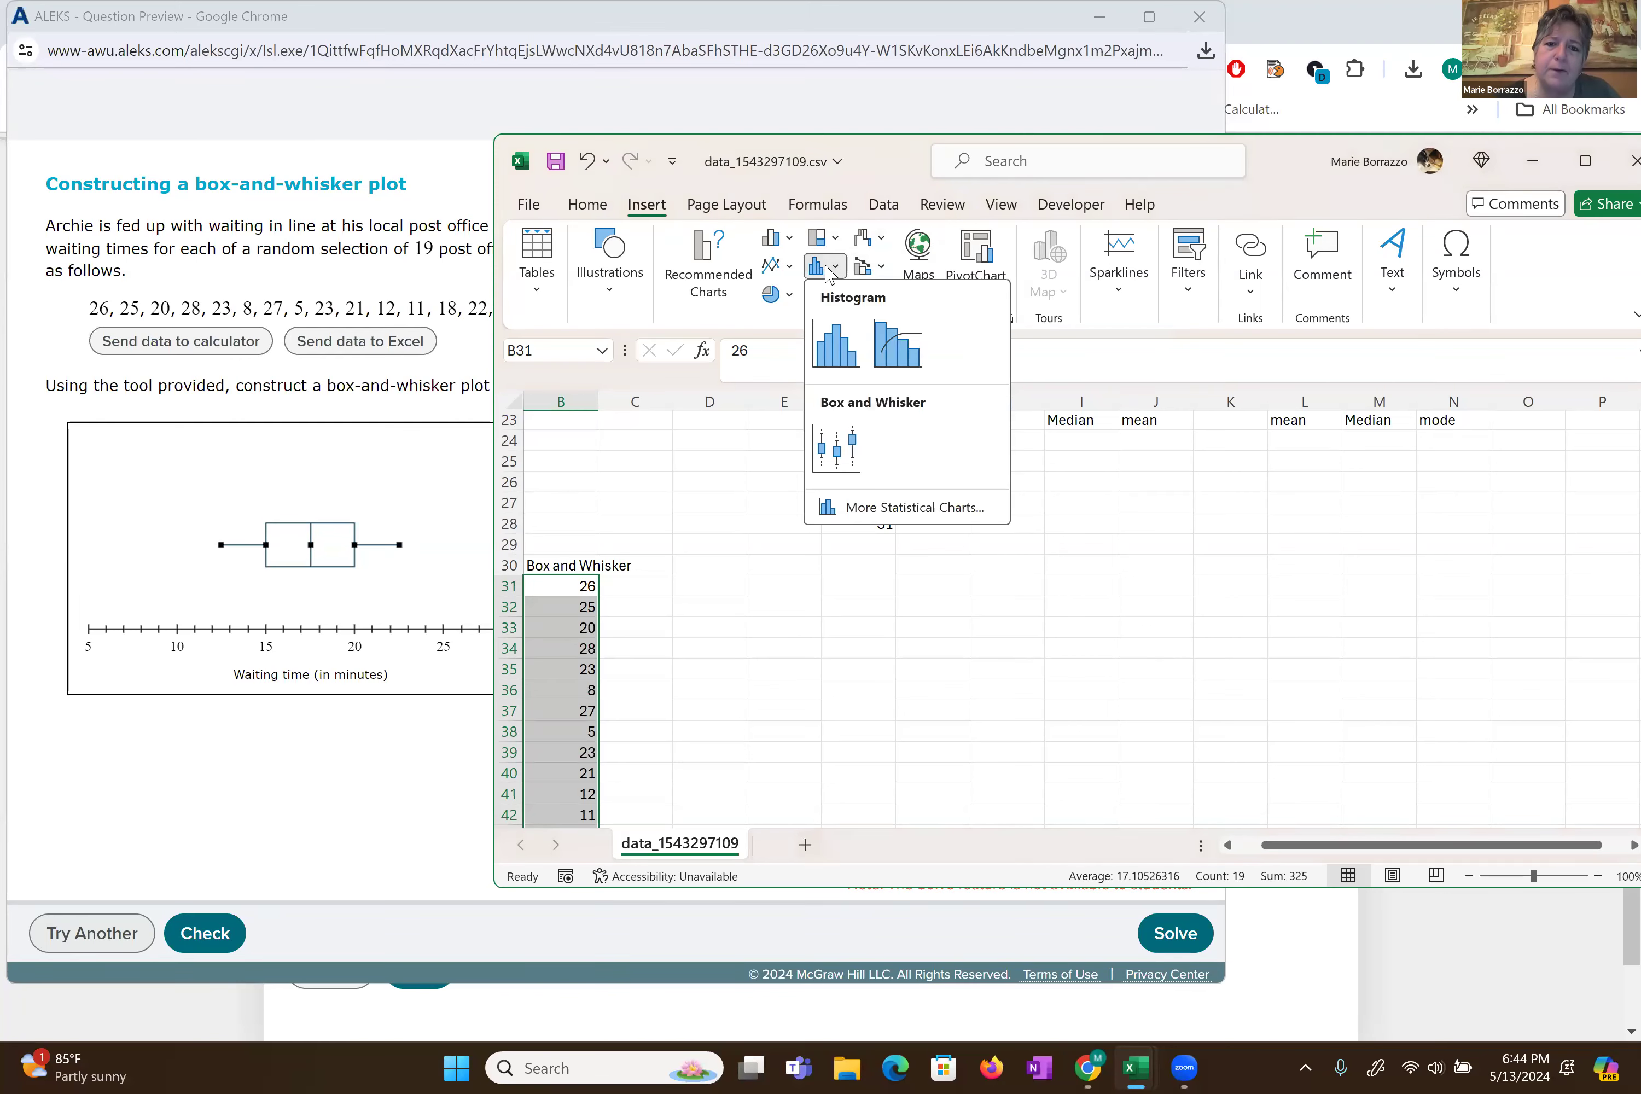
left_click(854, 443)
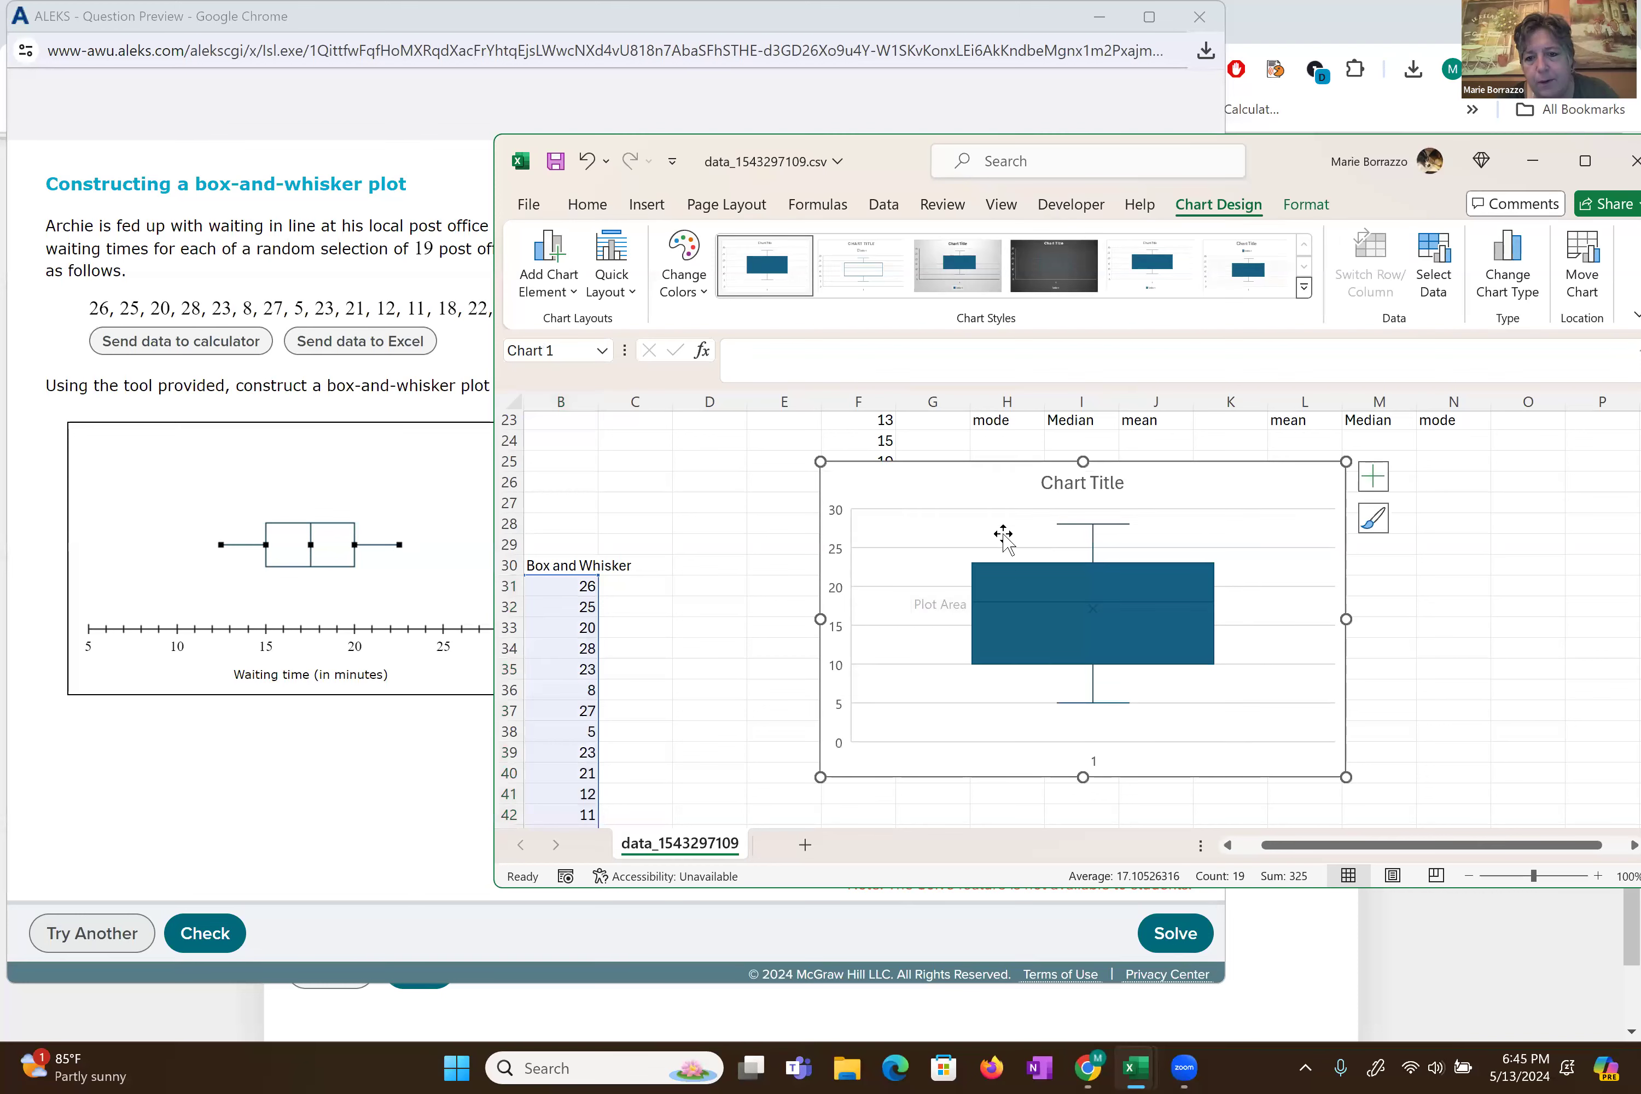
- Add data labels to the box-and-whisker chart and place it beside the waiting times, with columns C and D left free
left_click_drag(951, 482, 774, 592)
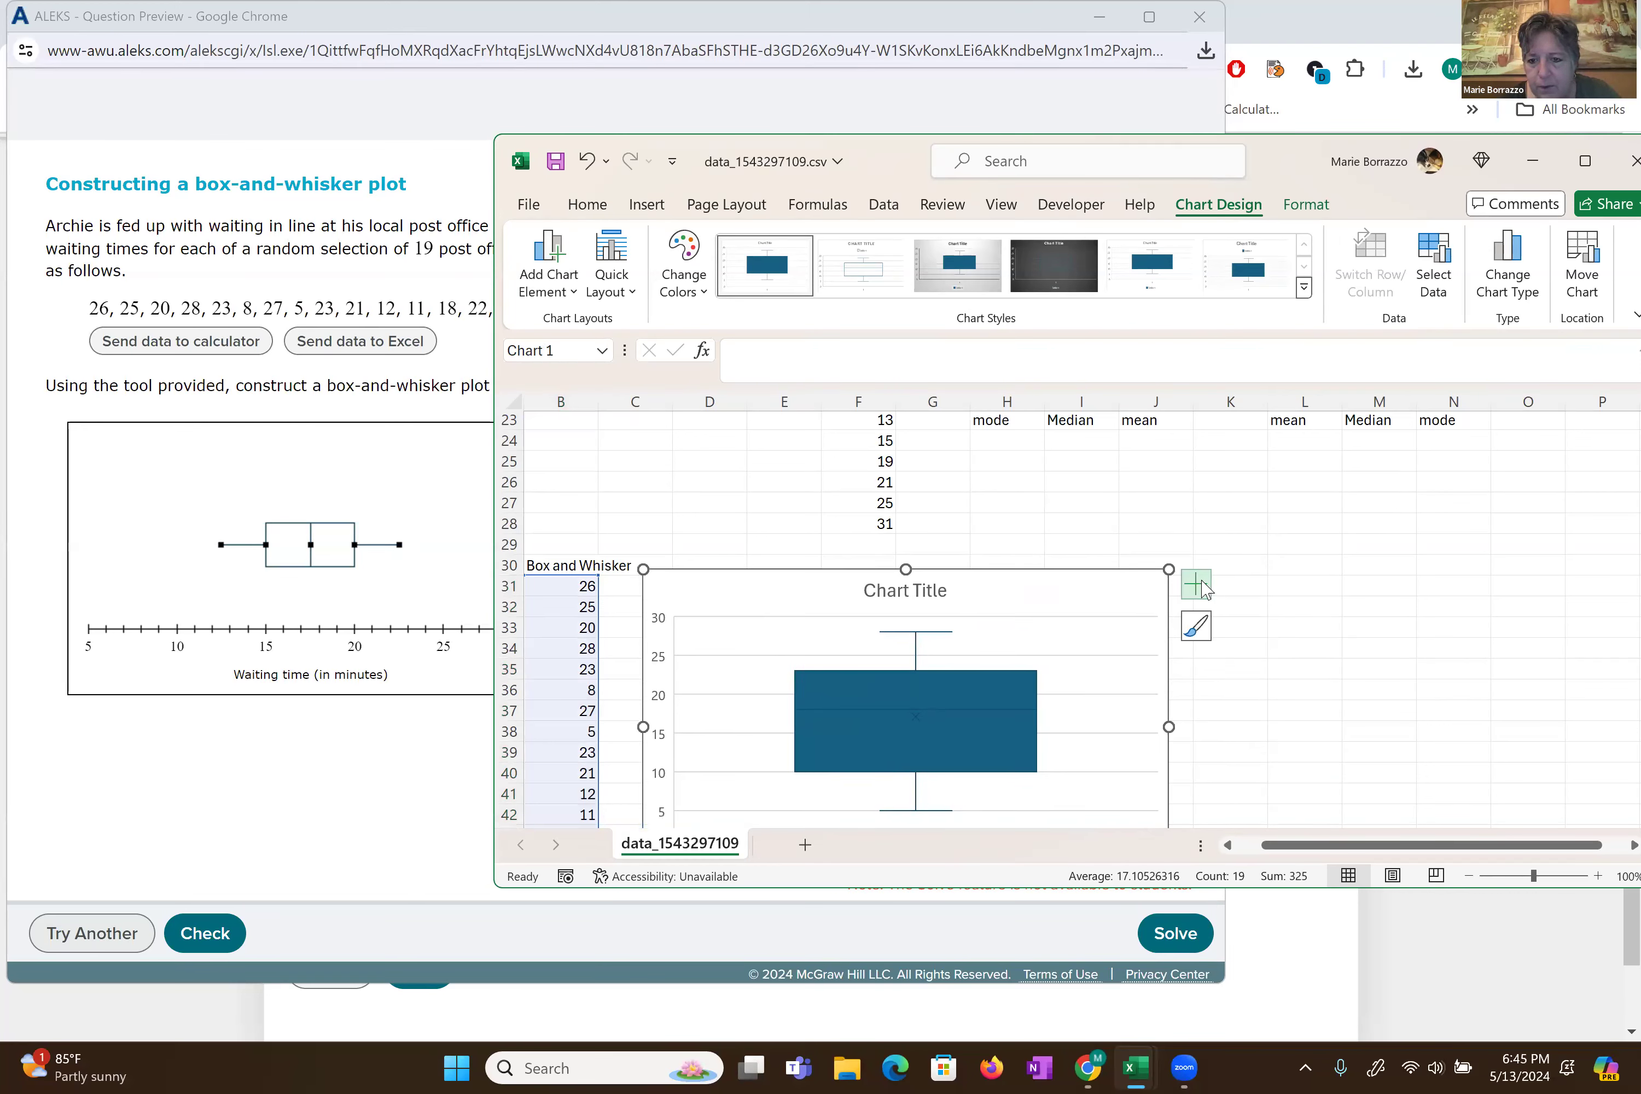
left_click(1203, 586)
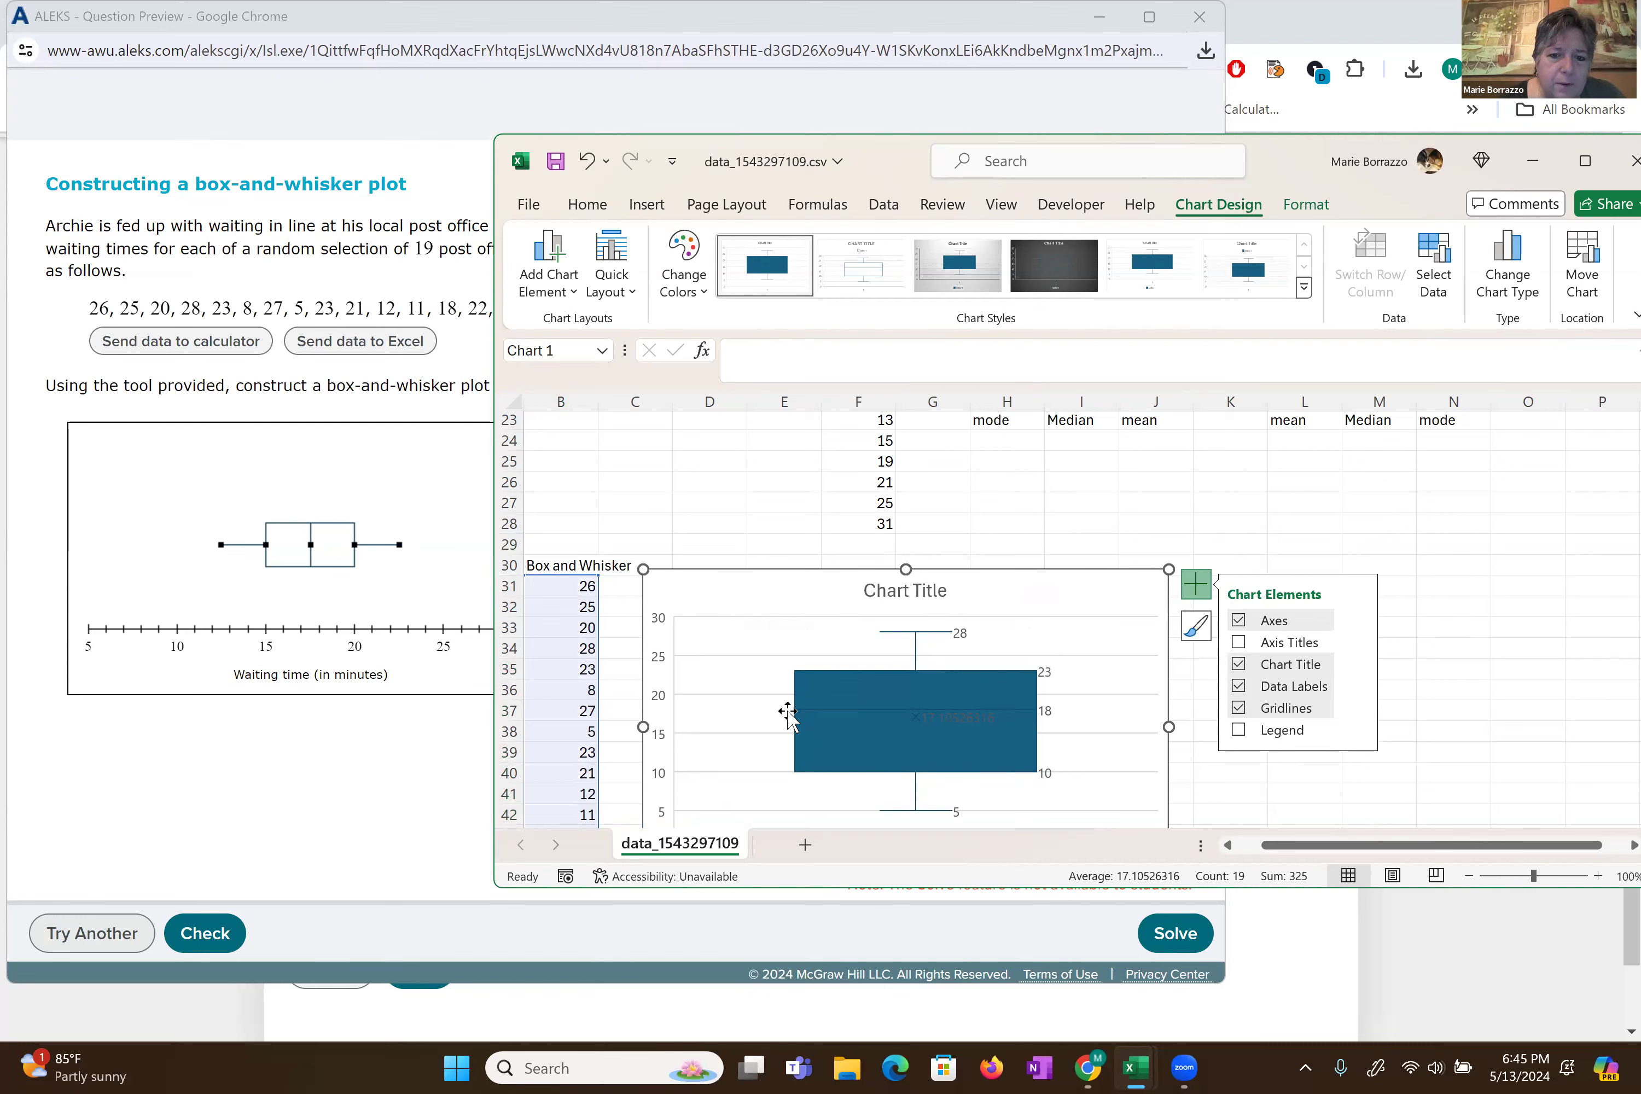
left_click_drag(860, 585, 986, 573)
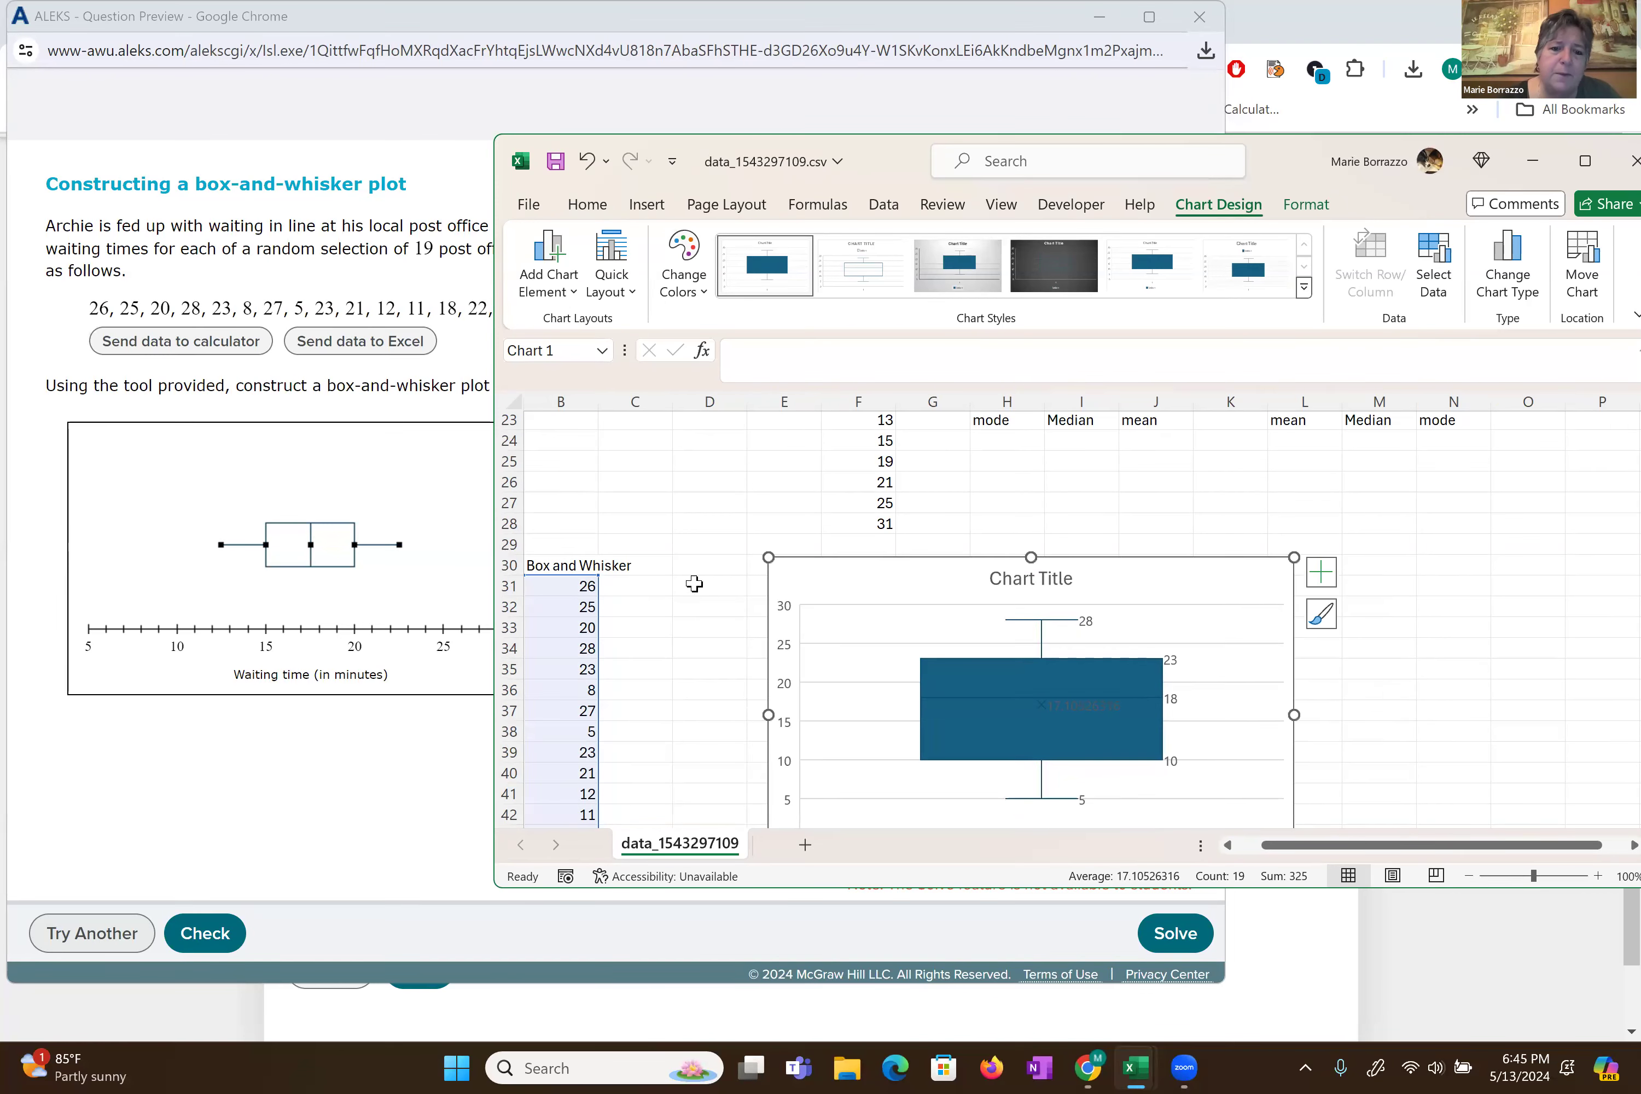
- Start a MIN formula in cell C31, next to the first waiting time
left_click(648, 591)
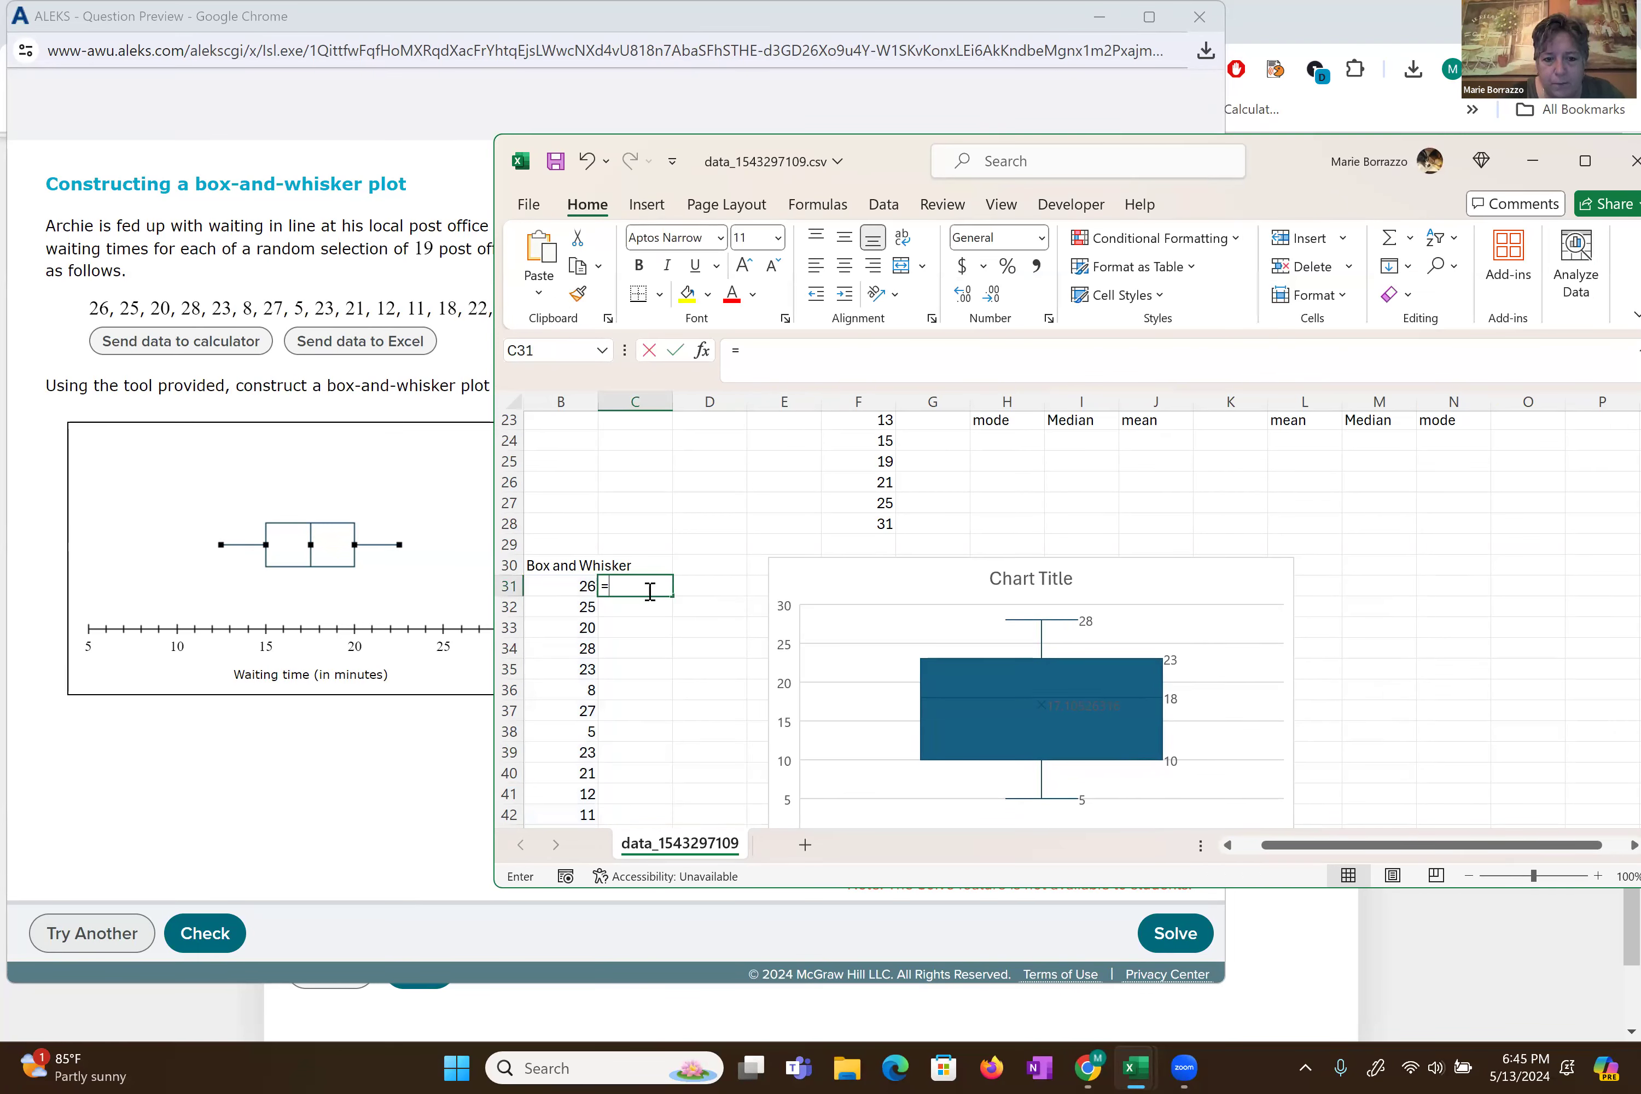
type("=min")
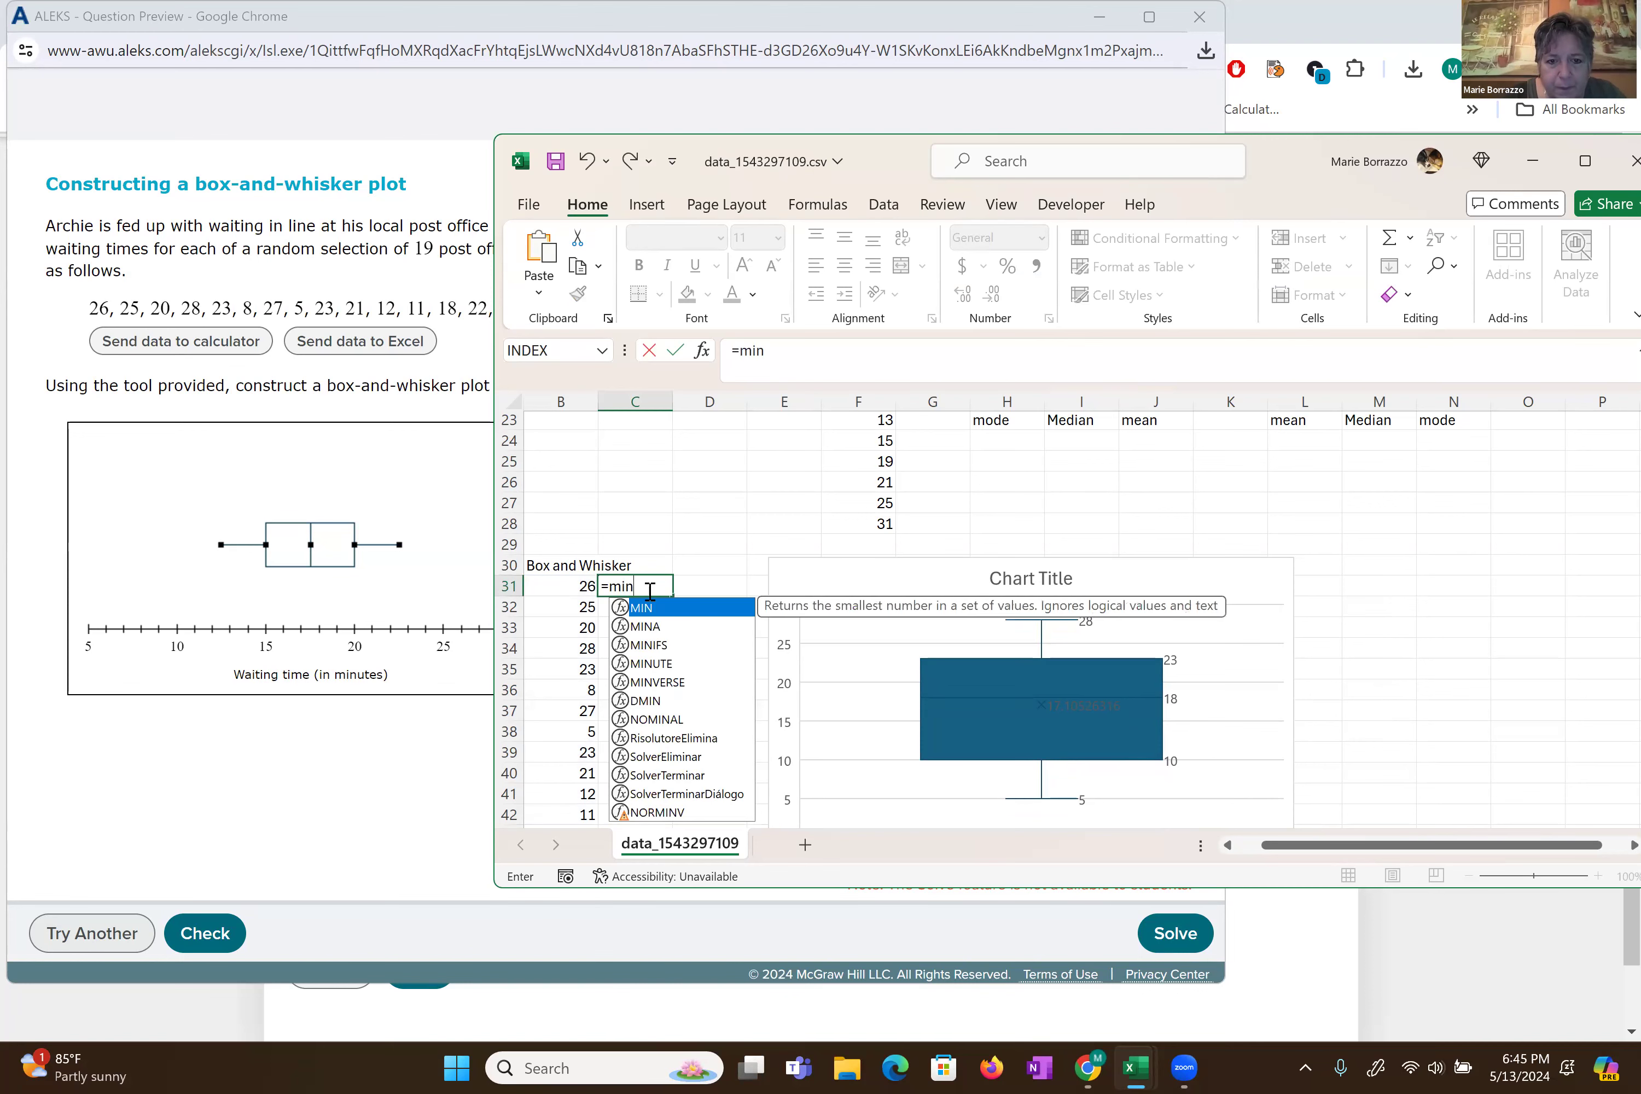
- Calculate the minimum of B31:B49 in cell C31 with the MIN function
double_click(636, 613)
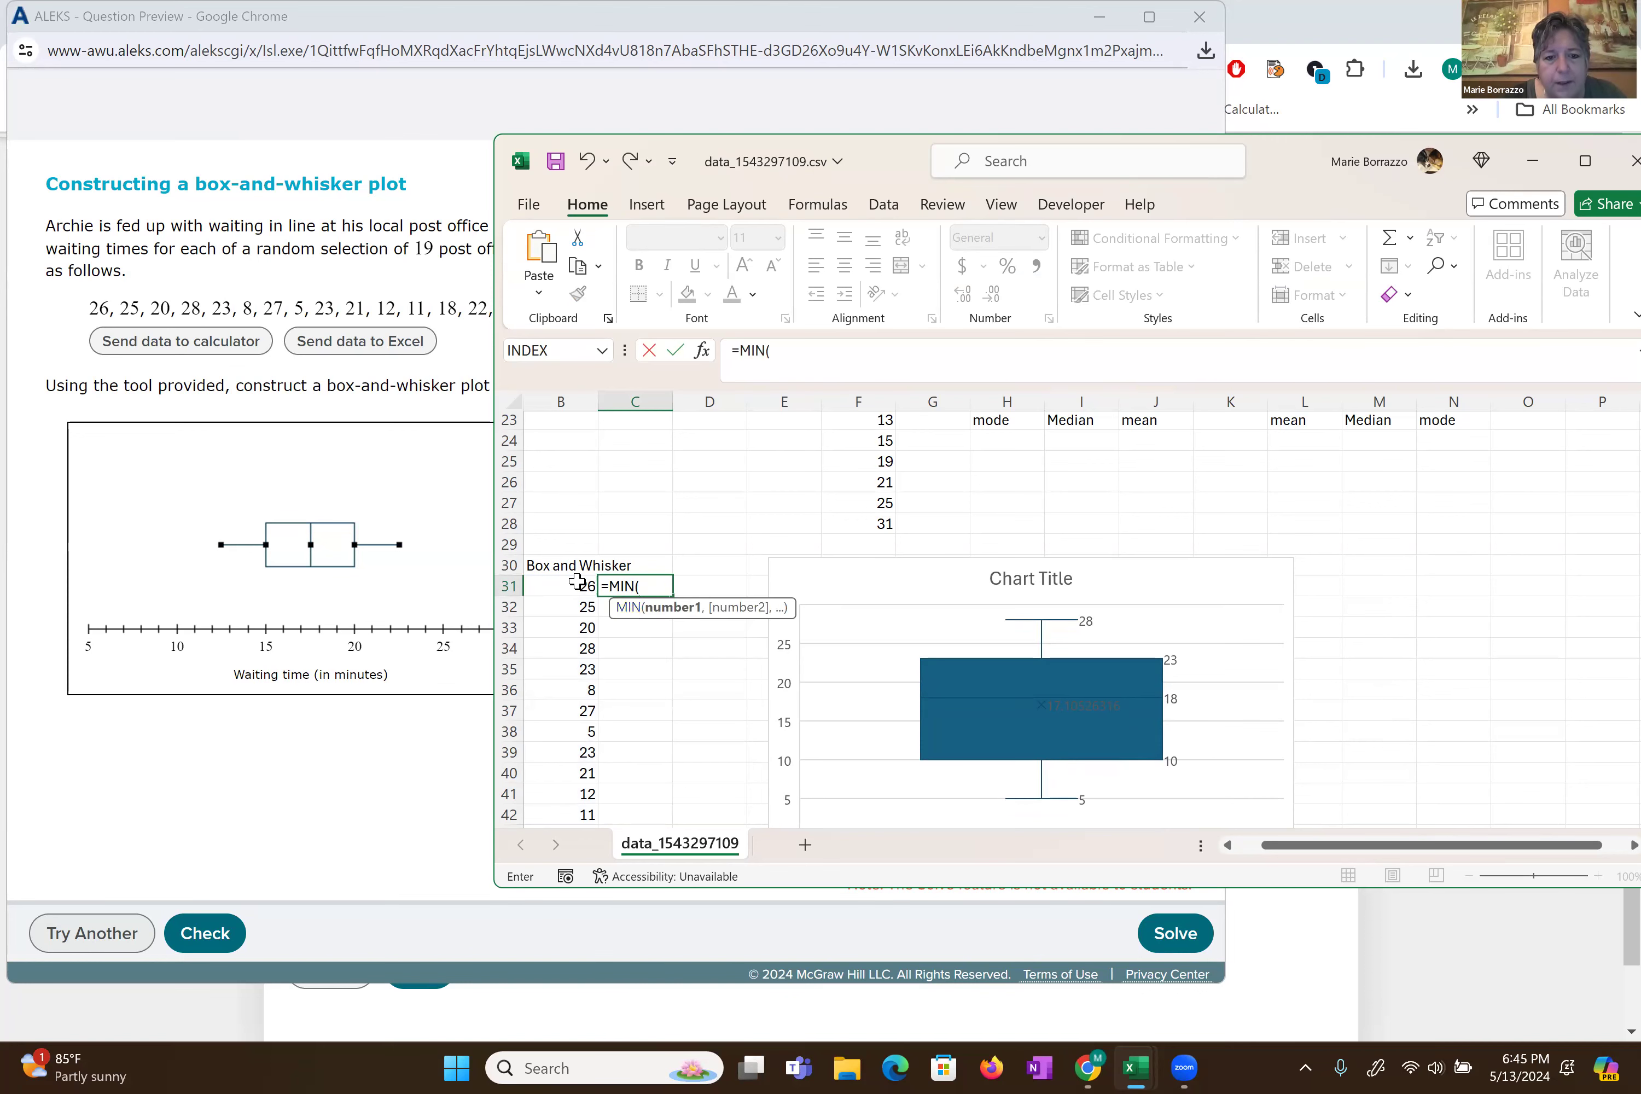
left_click_drag(583, 586, 563, 774)
key("Return")
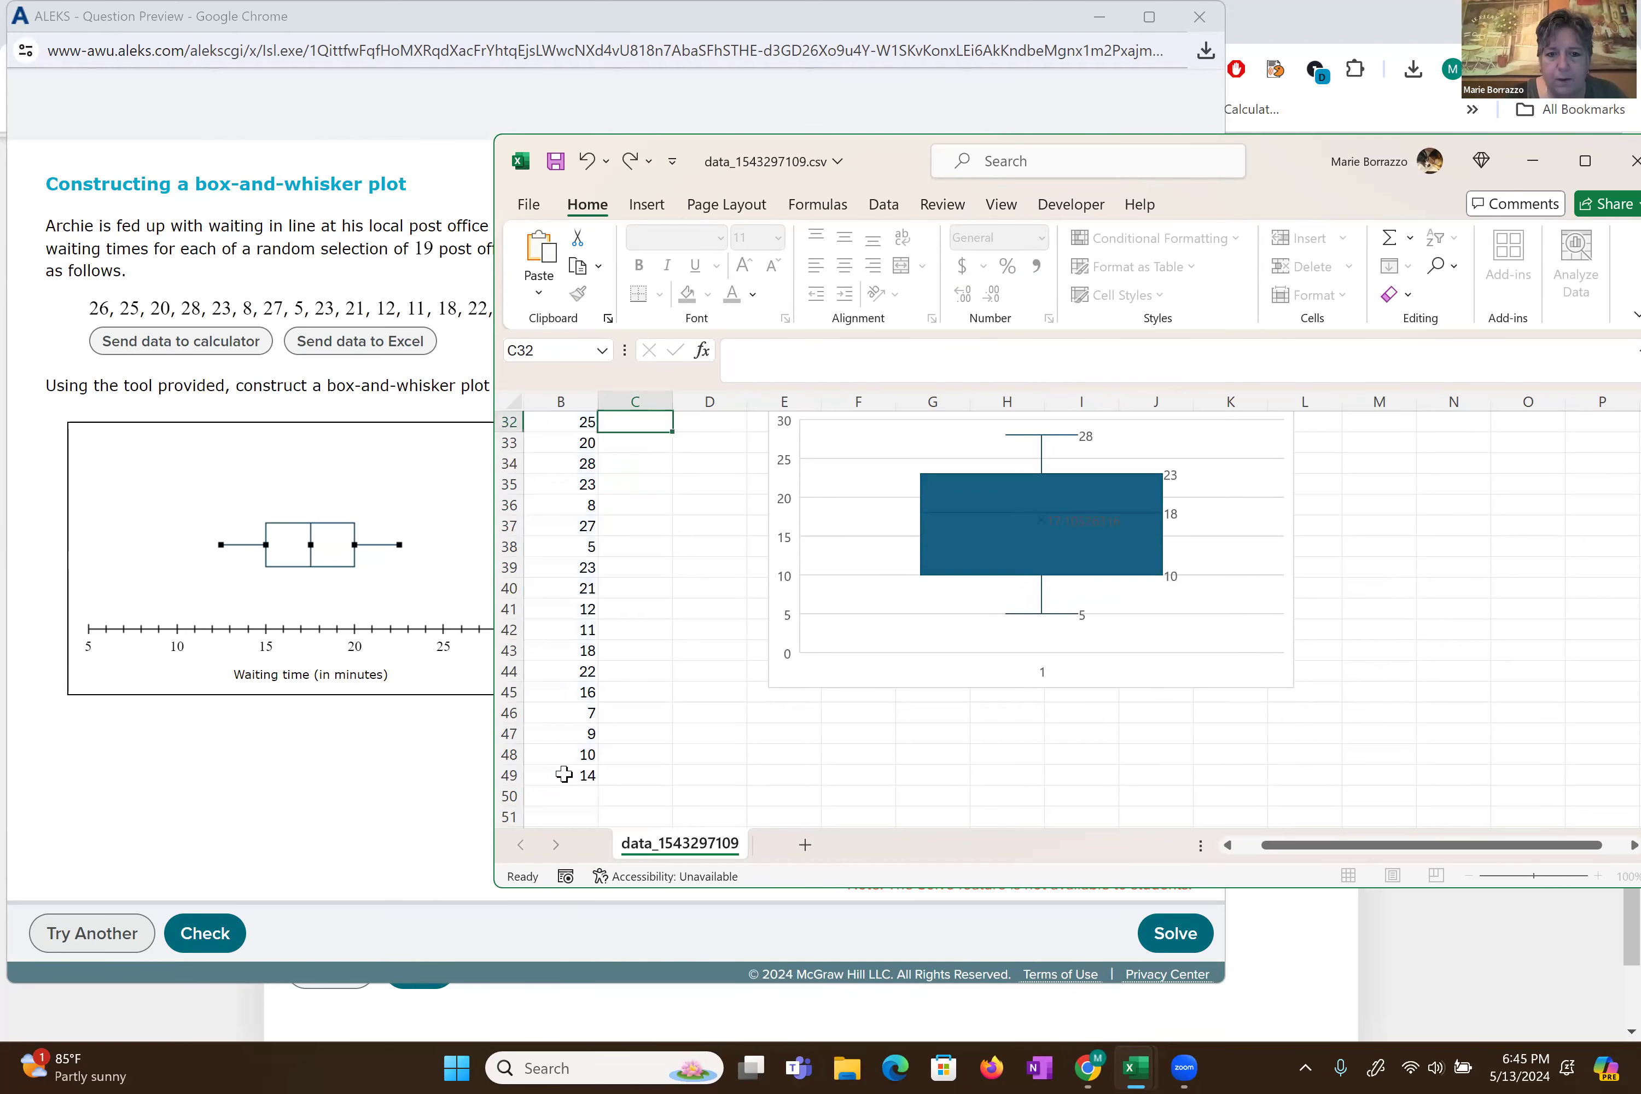
key("Up")
key("Up")
key("Up")
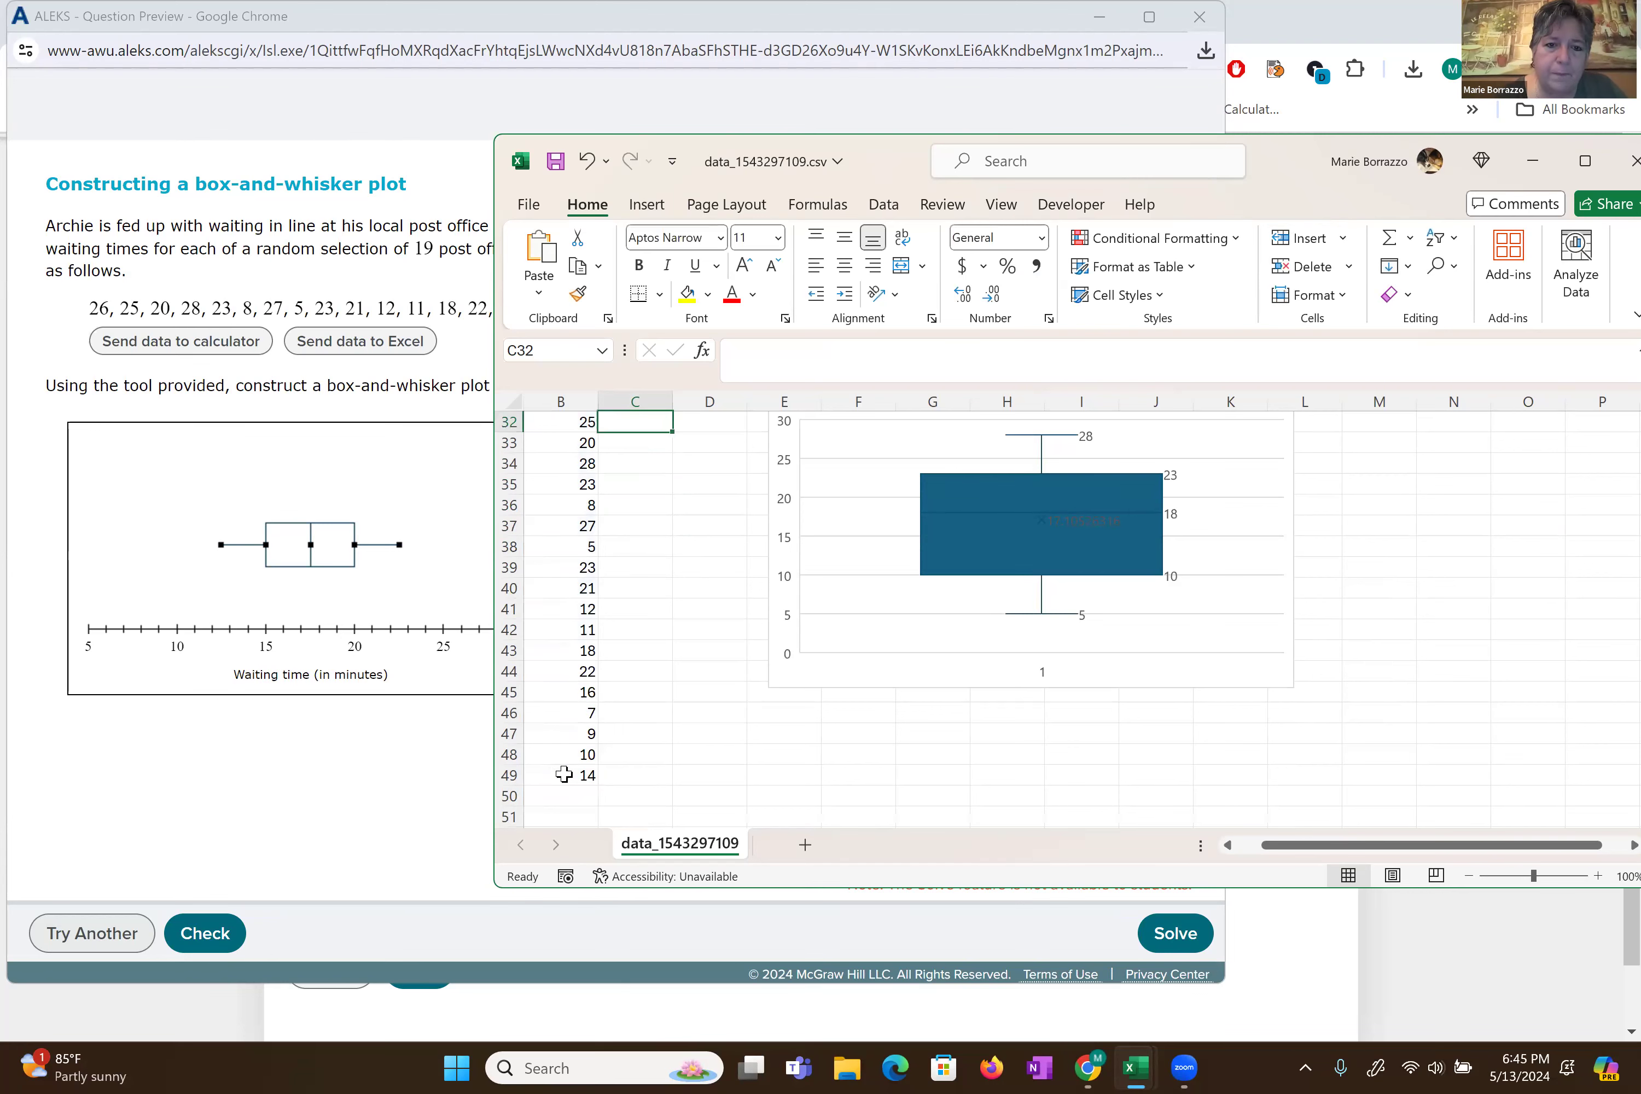
key("Down")
key("Down")
key("Down")
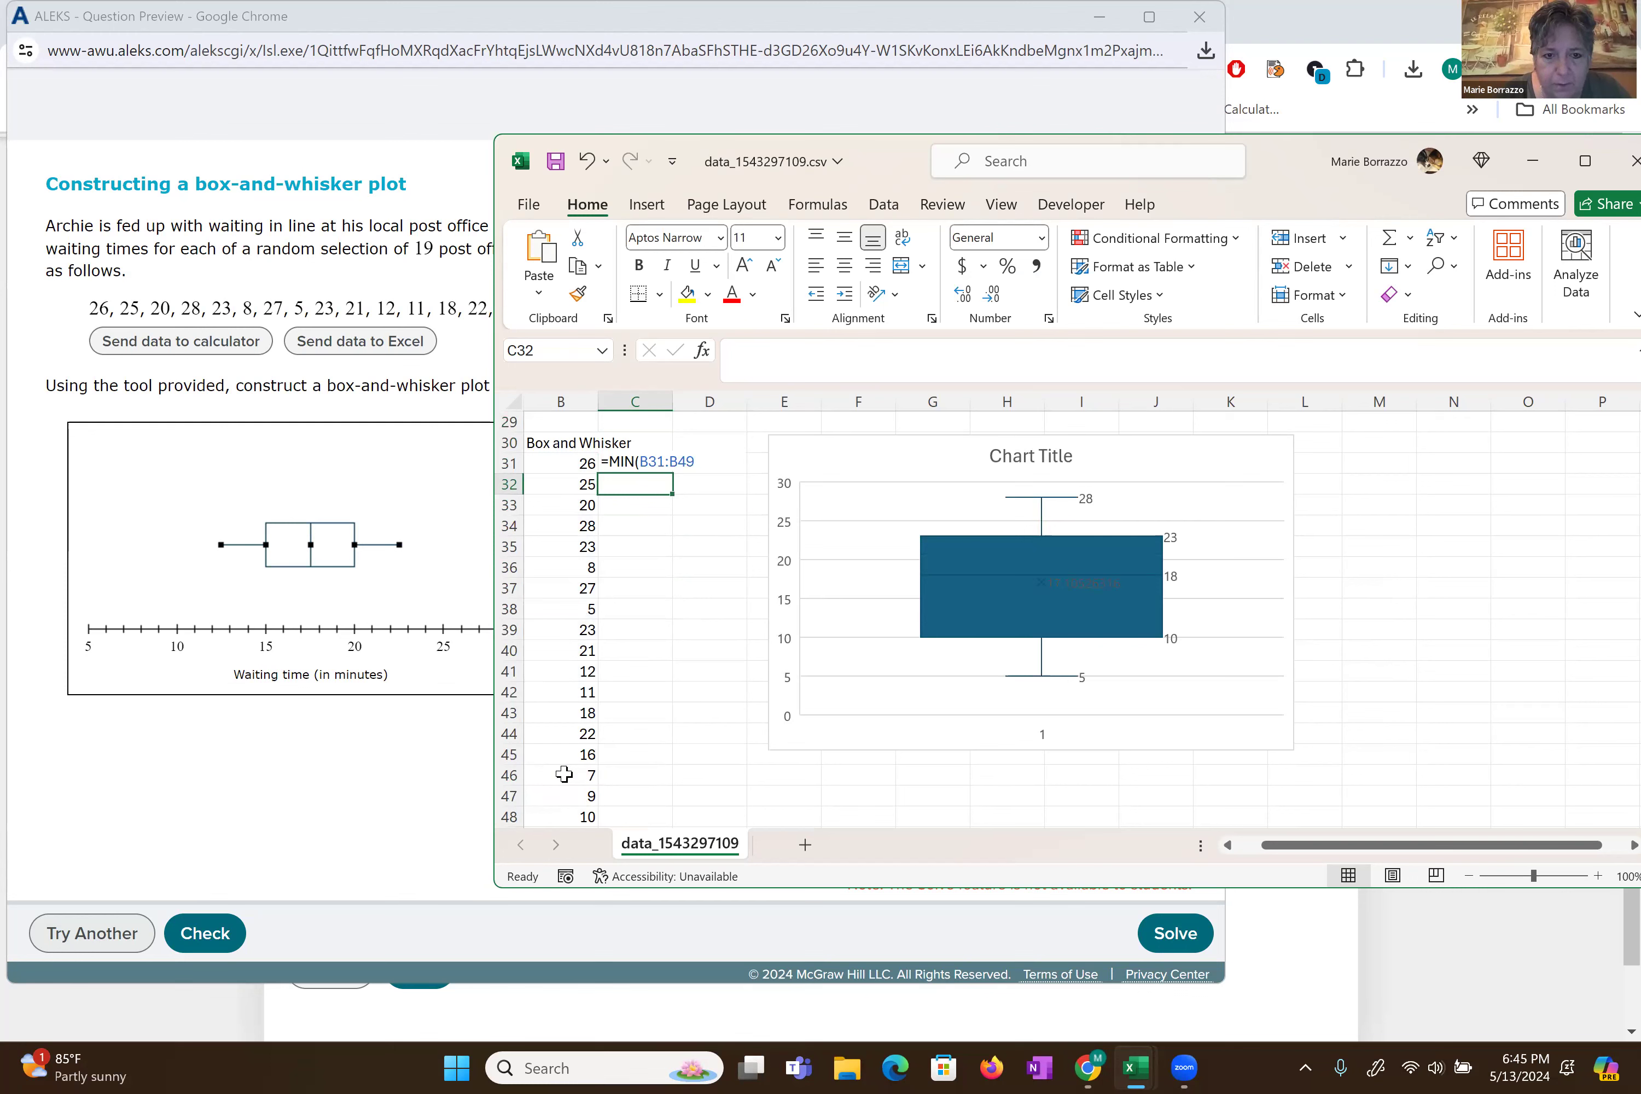
- Enter a QUARTILE formula in cell C32 with B31:B49 as its array
type("=qi")
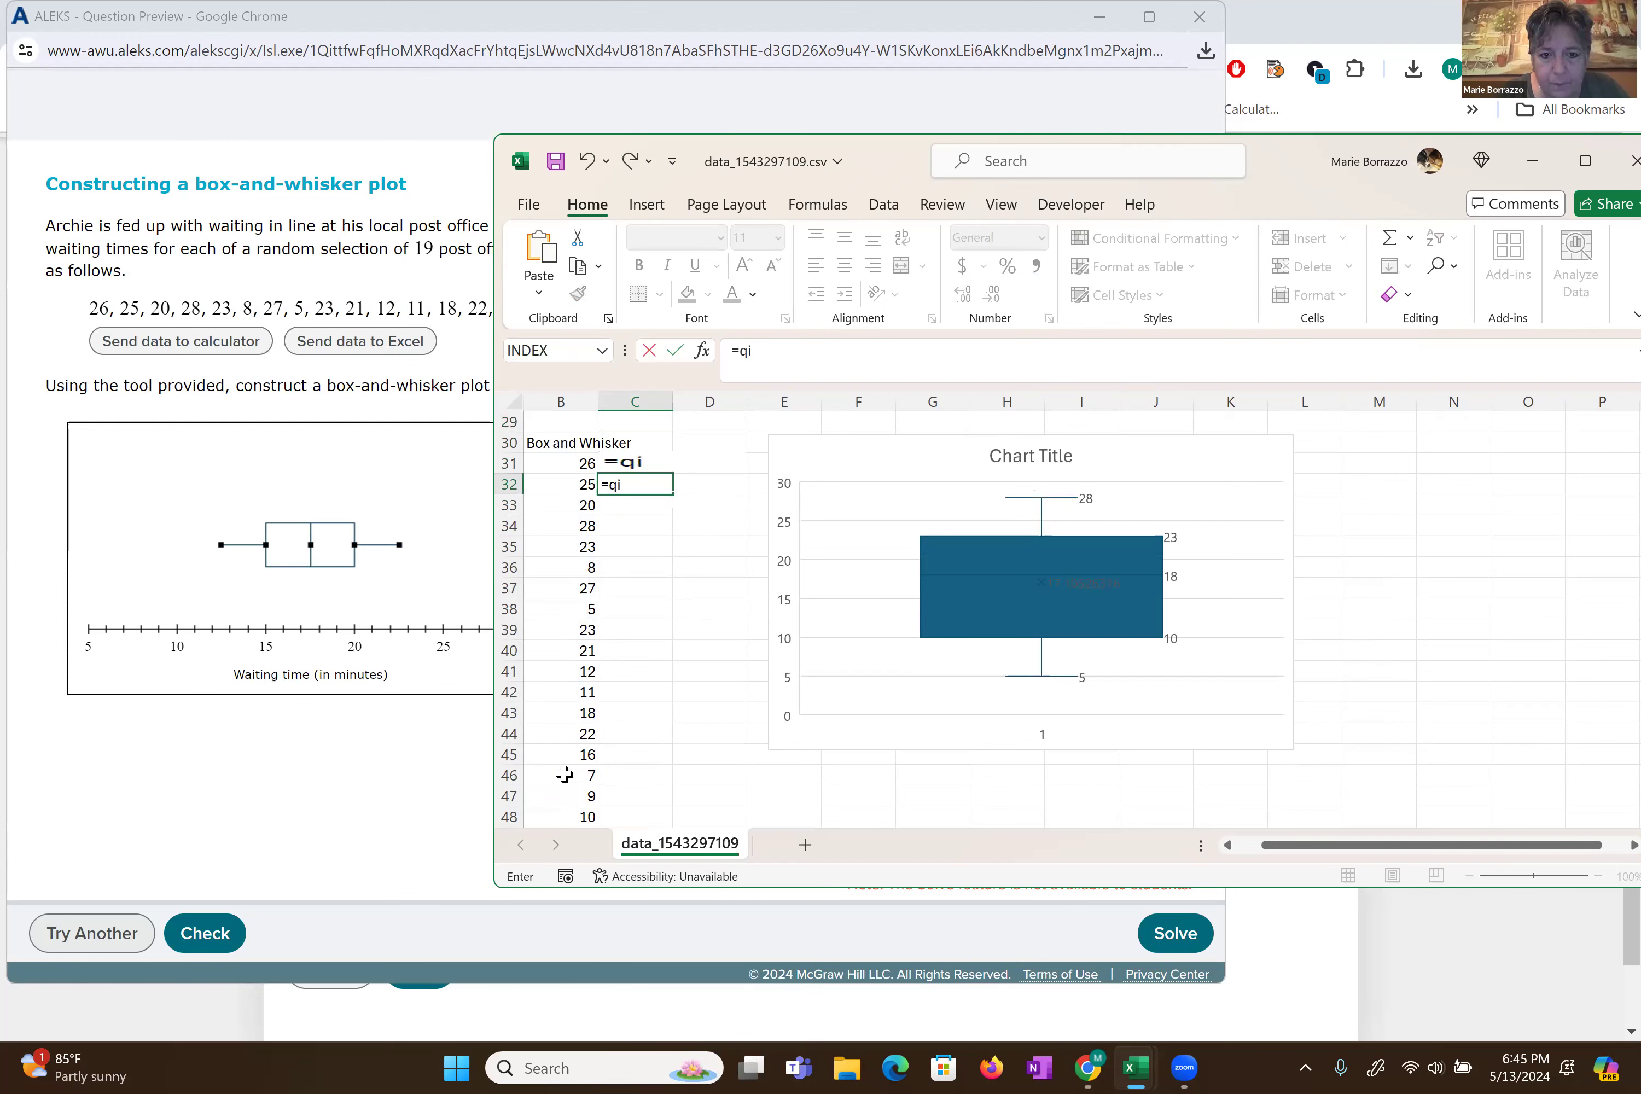
key("BackSpace")
type("a")
key("BackSpace")
type("uar")
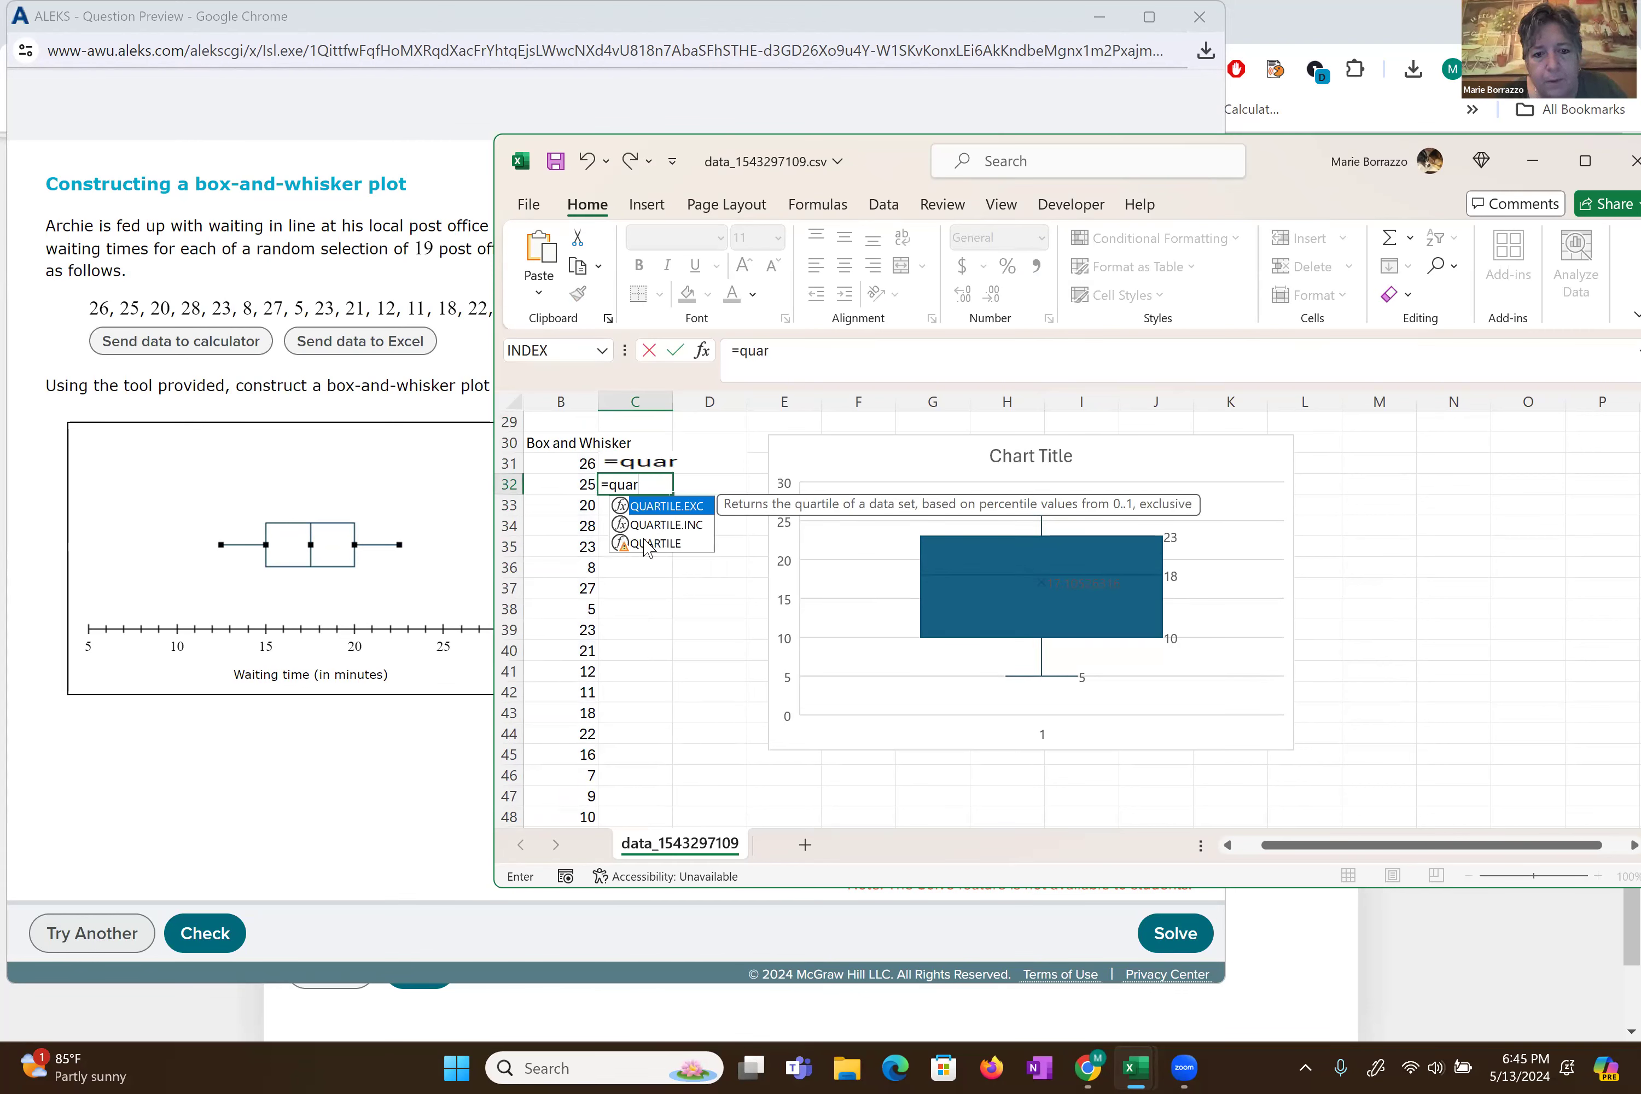
left_click(644, 544)
double_click(644, 544)
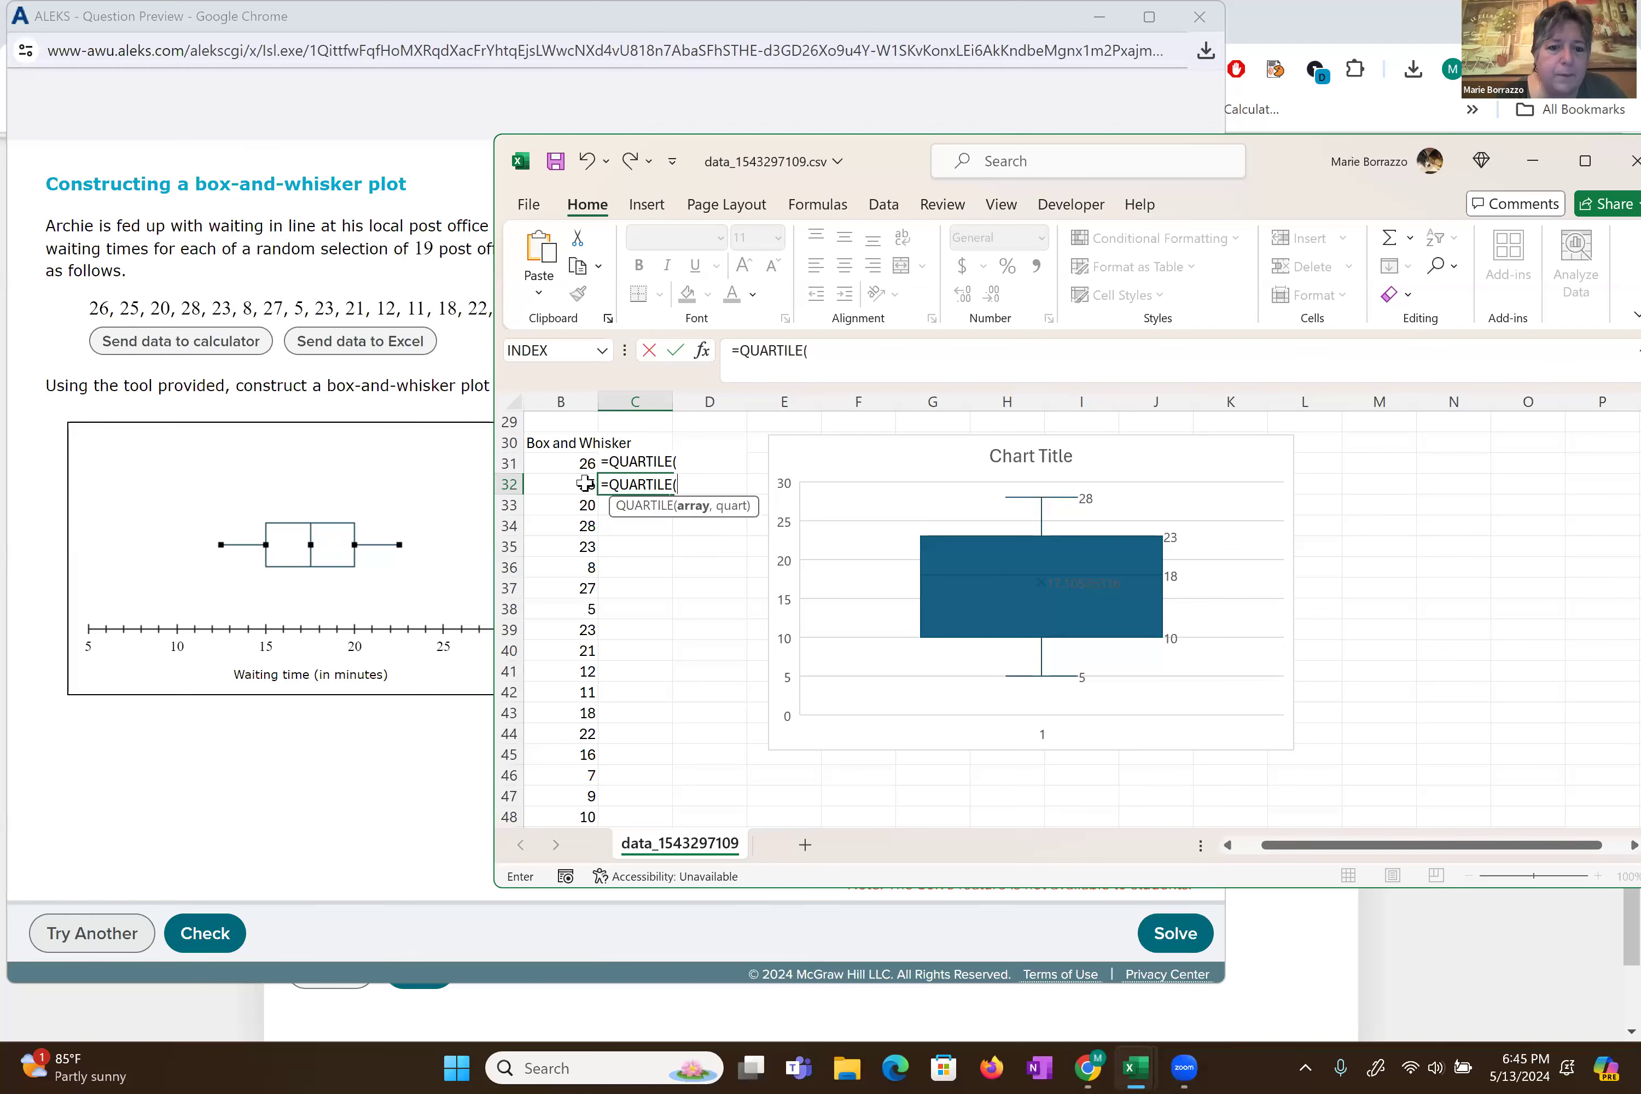
left_click(576, 462)
left_click_drag(569, 591, 561, 789)
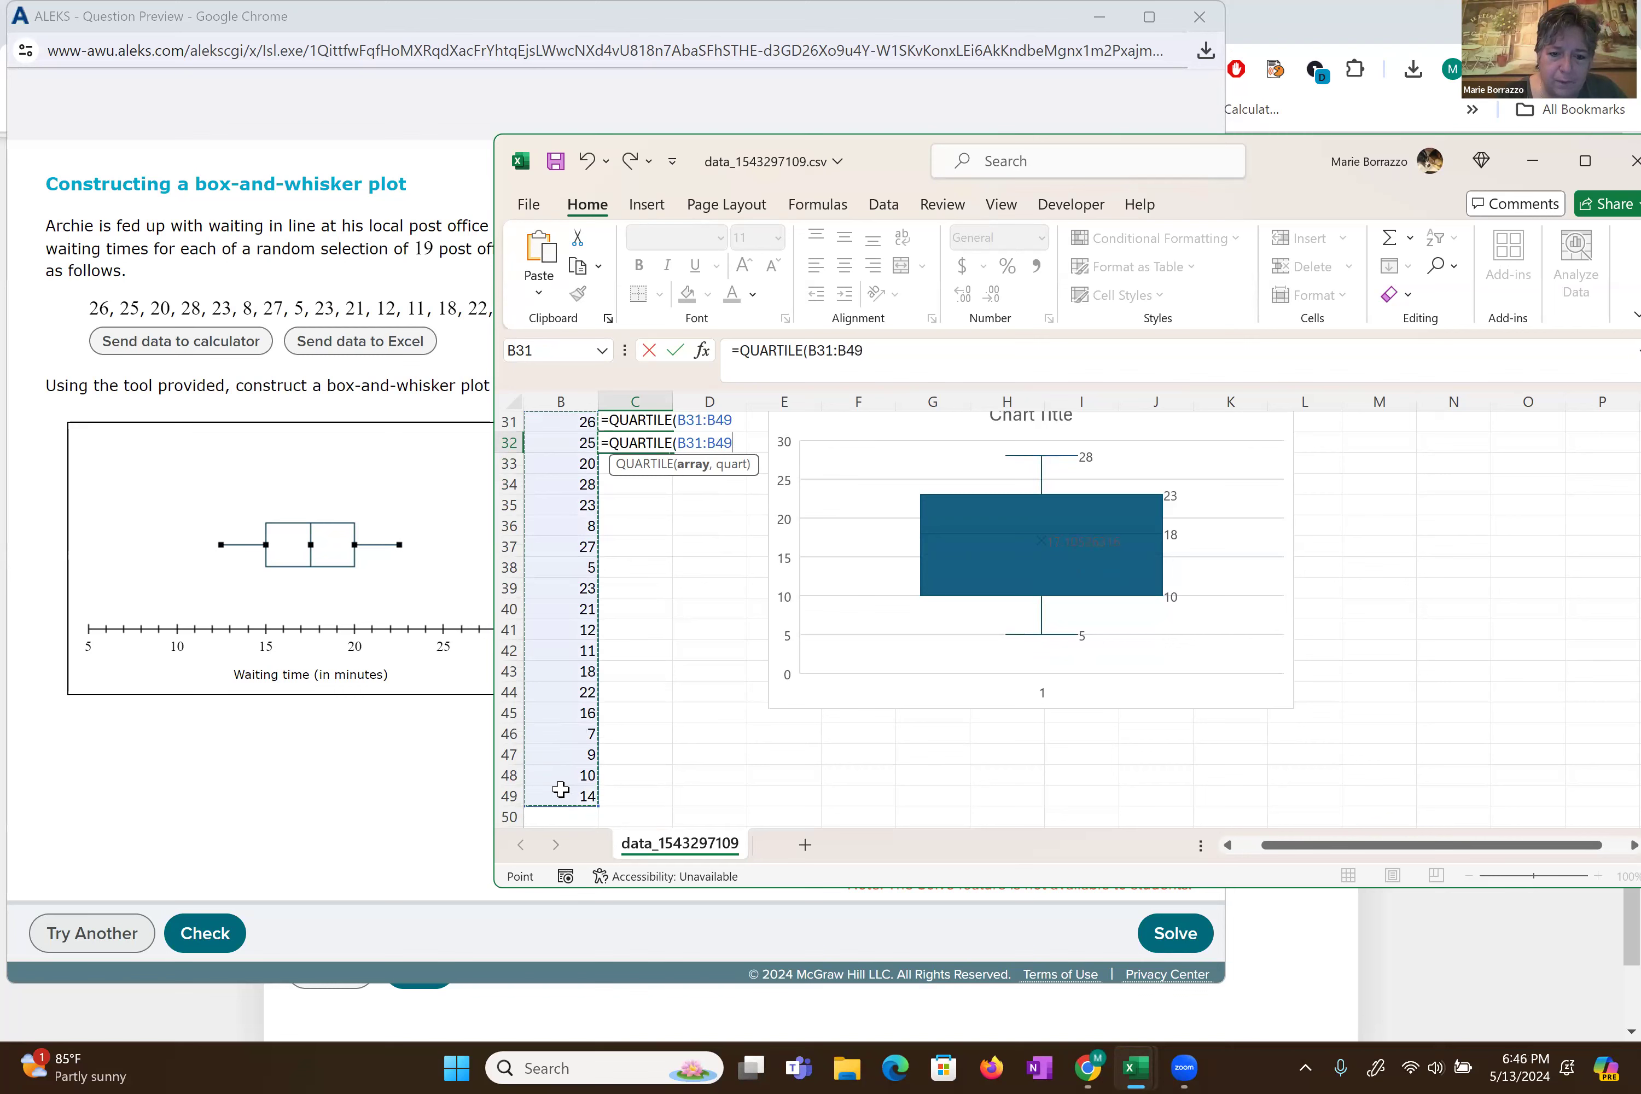
key("Return")
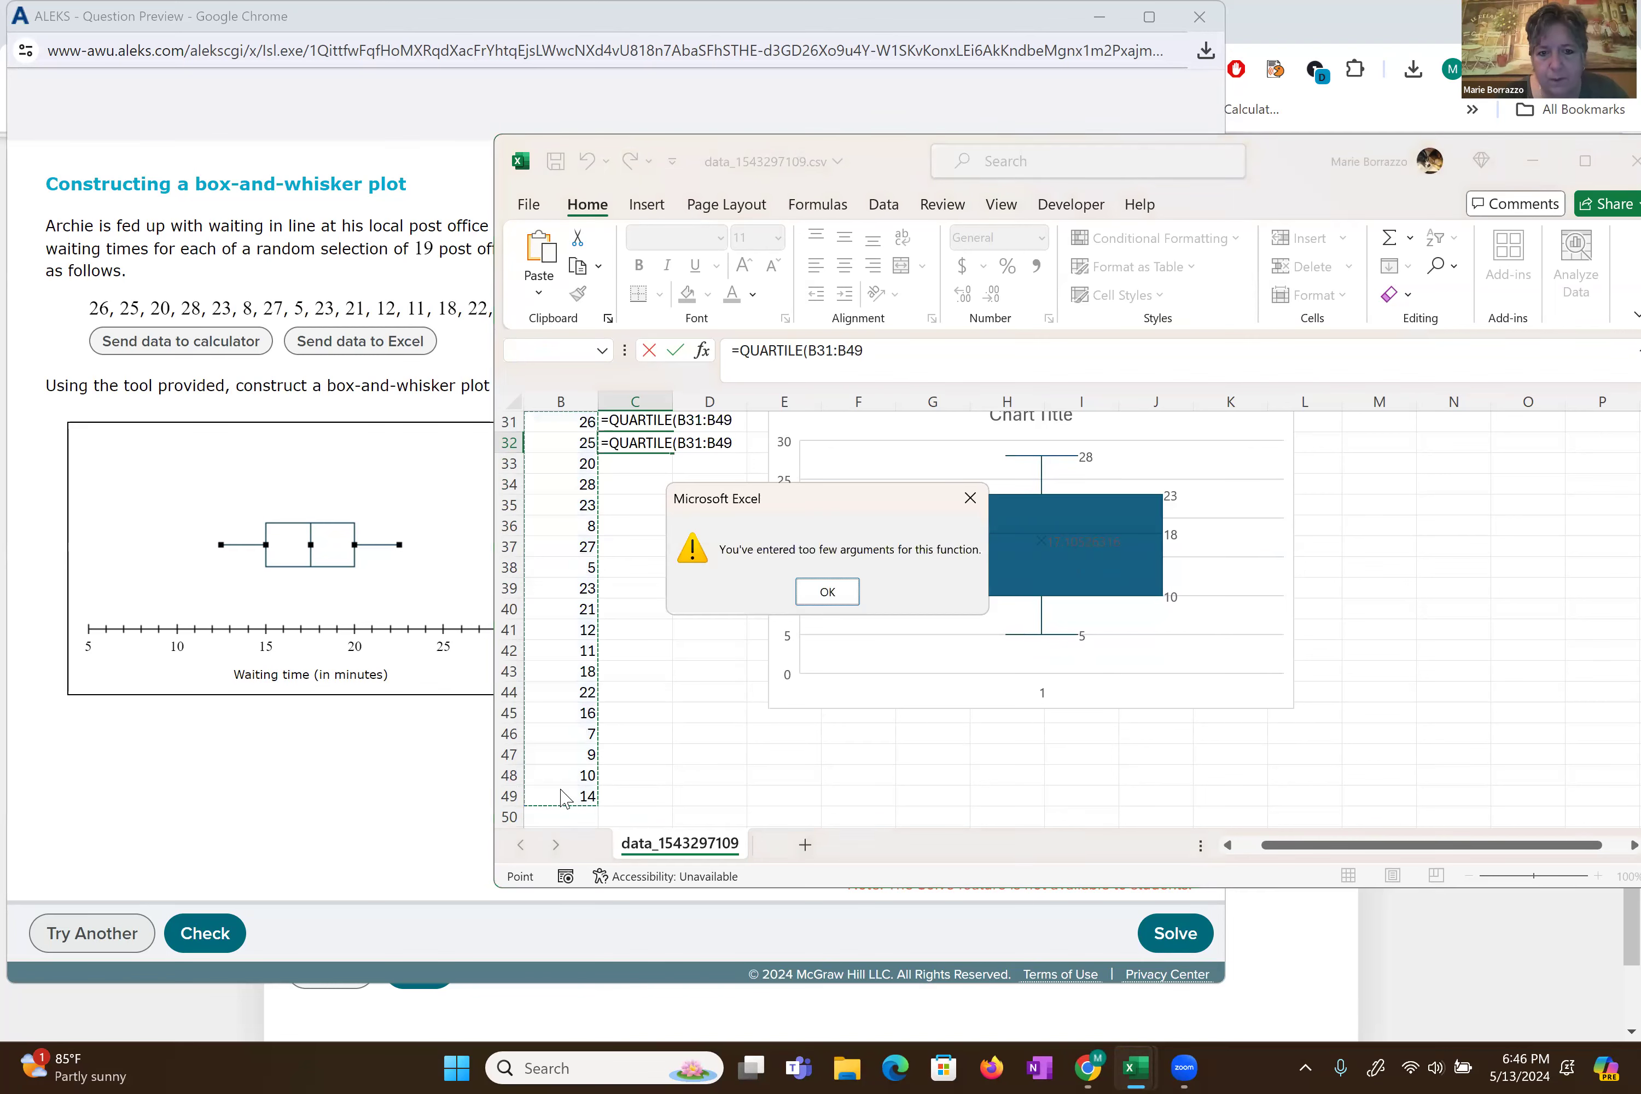
left_click(827, 593)
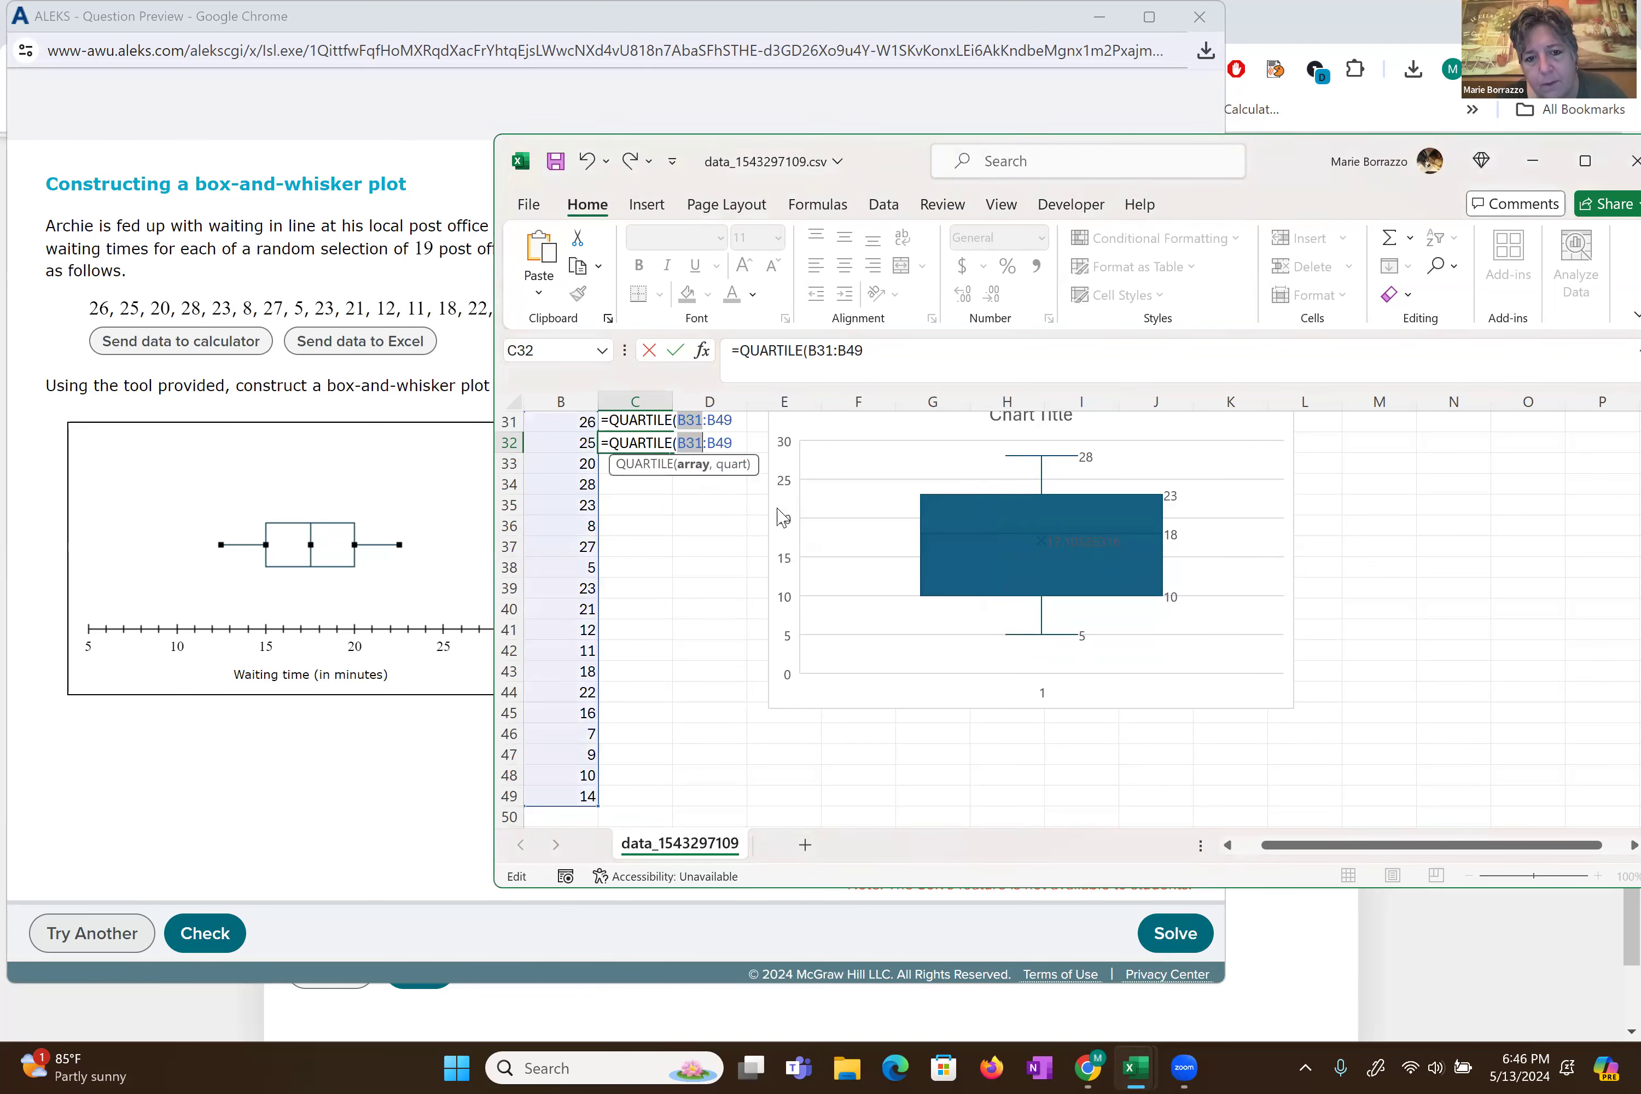
- Complete the QUARTILE formula in C32 with quart argument 1, the first quartile (25th percentile)
left_click(733, 443)
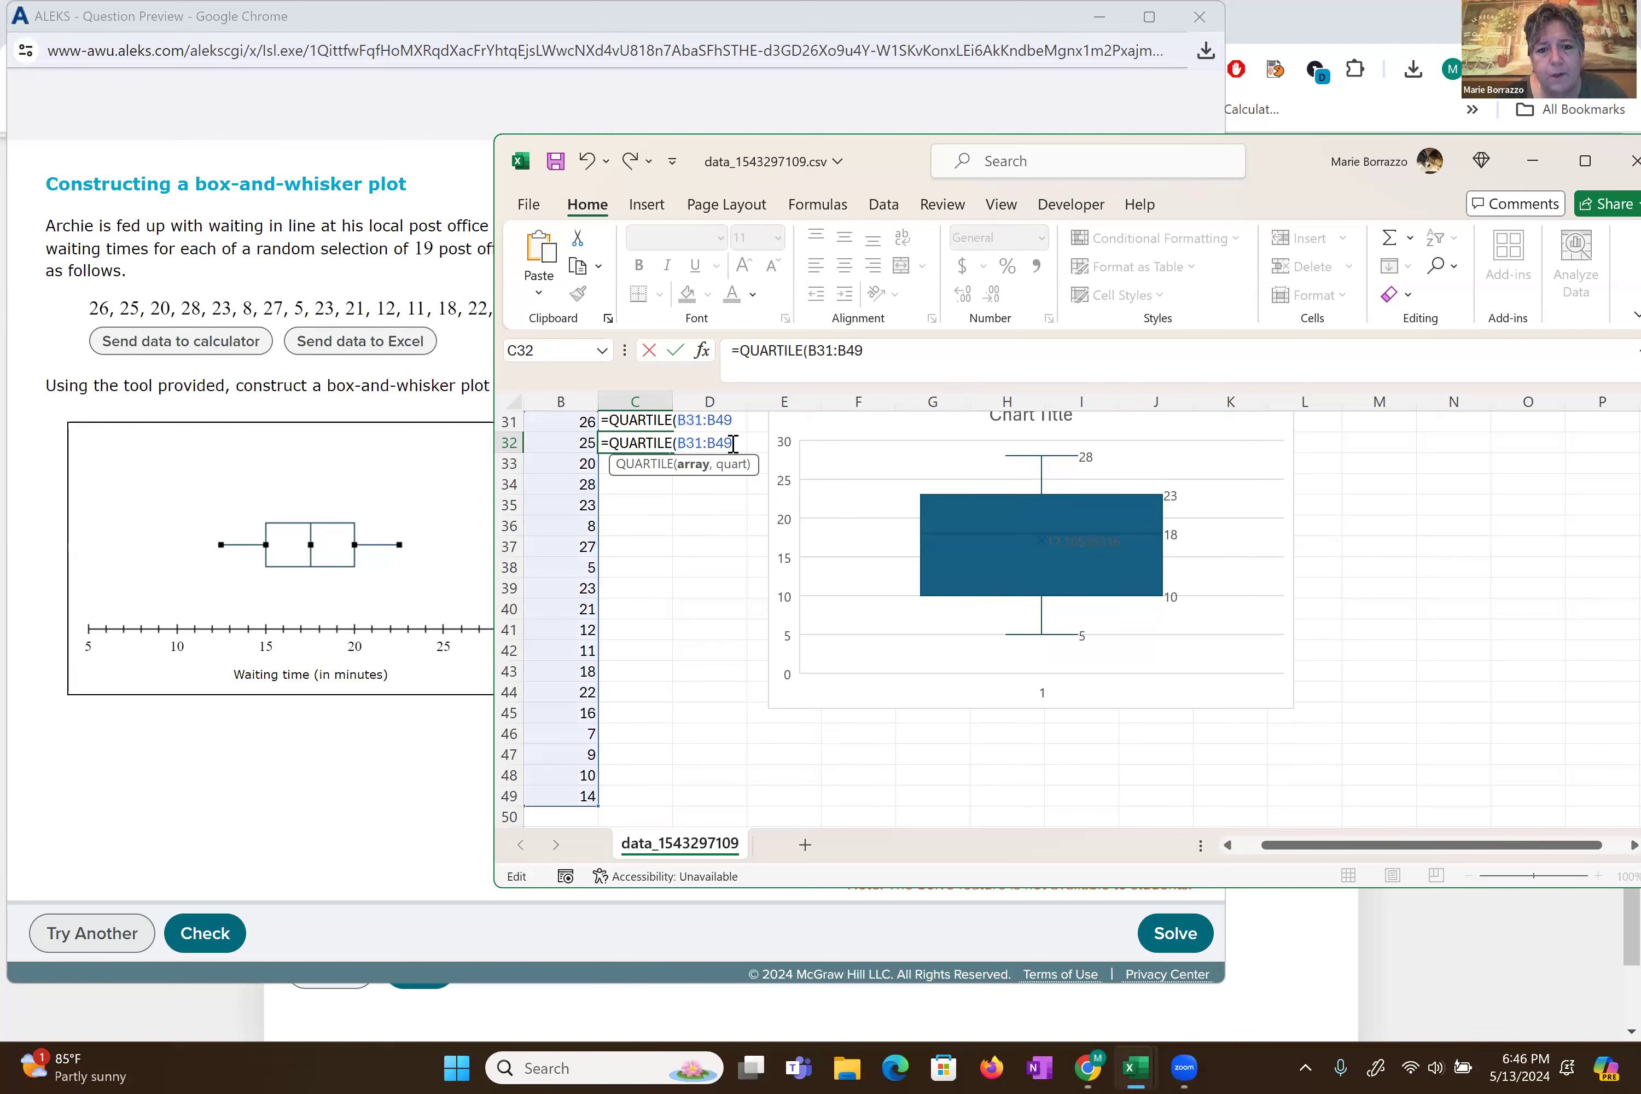
type(",")
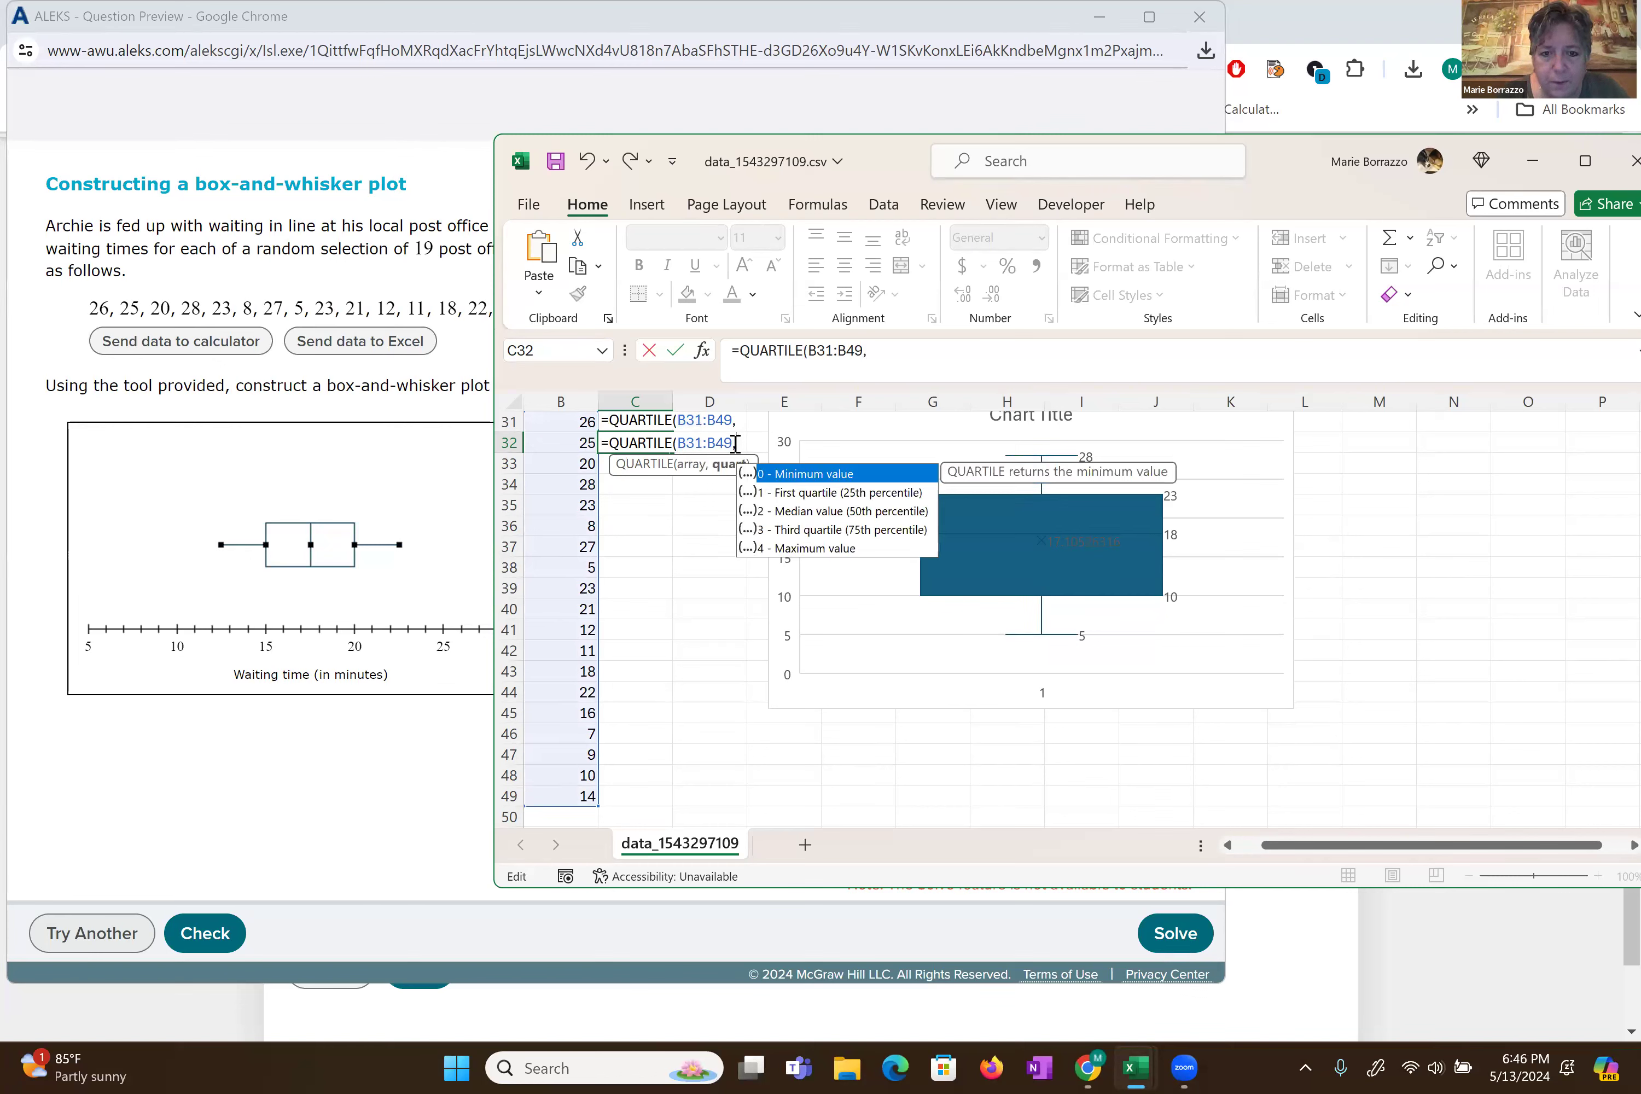
left_click(785, 494)
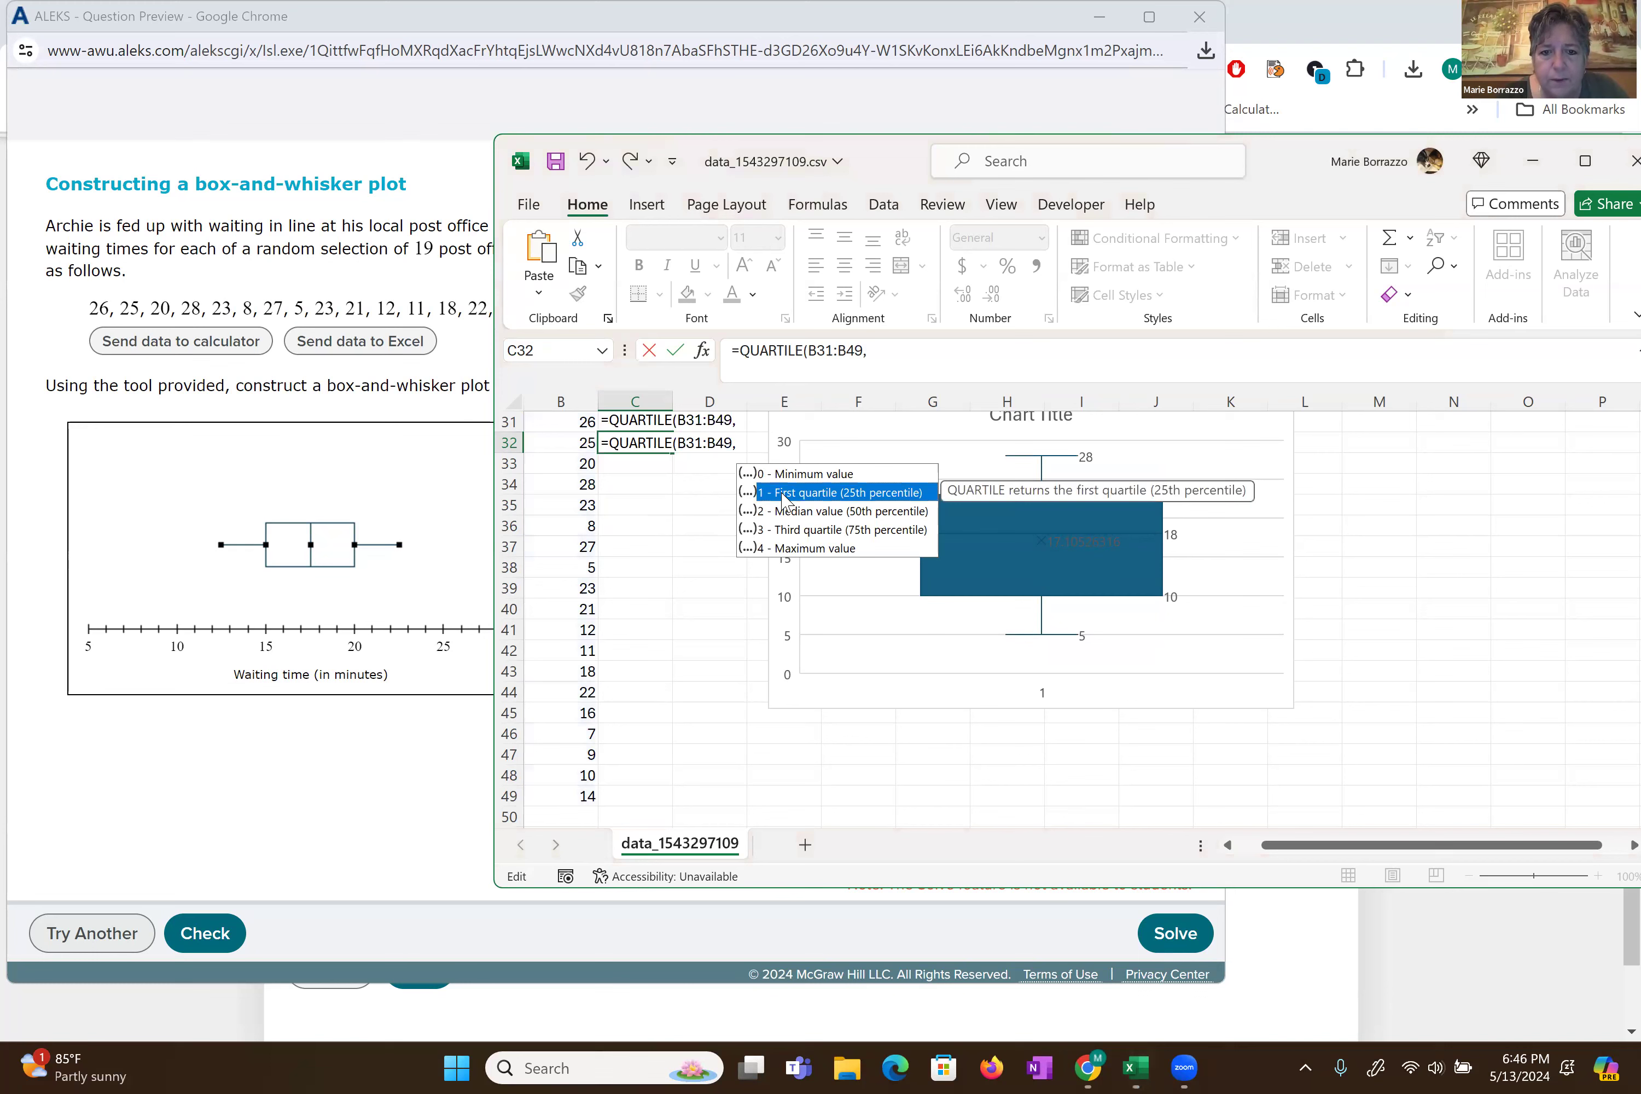
double_click(785, 493)
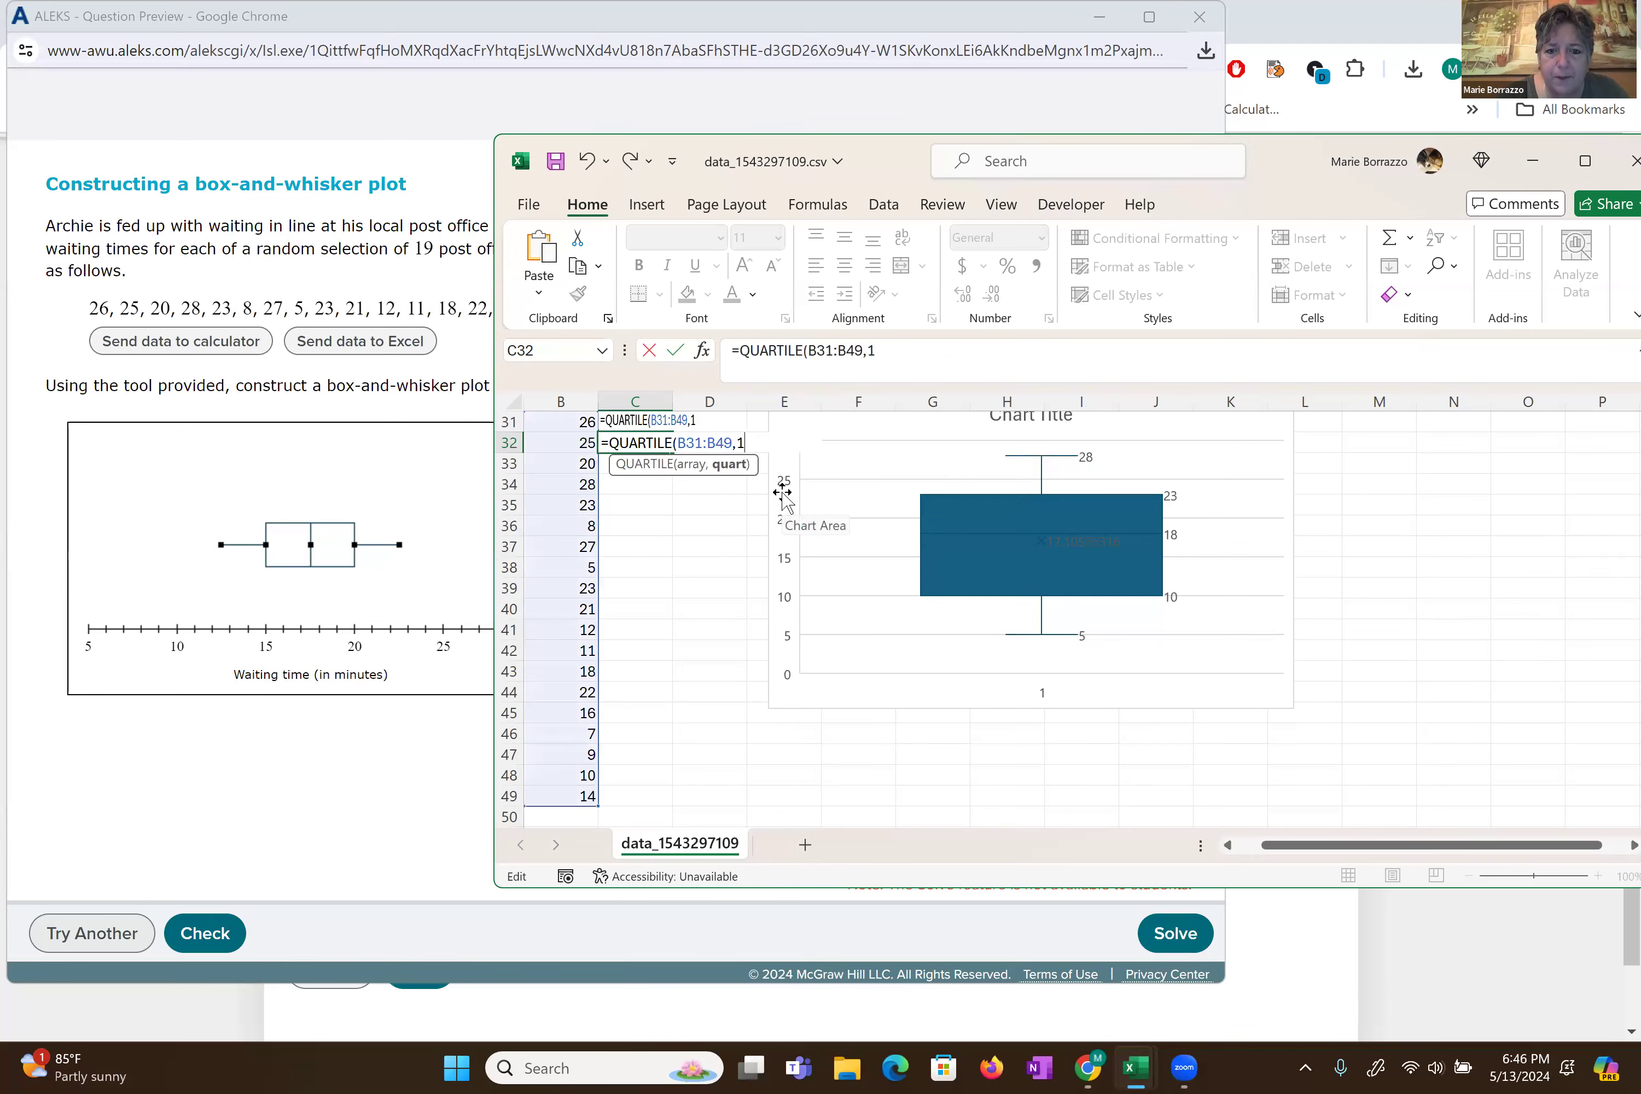
key("Return")
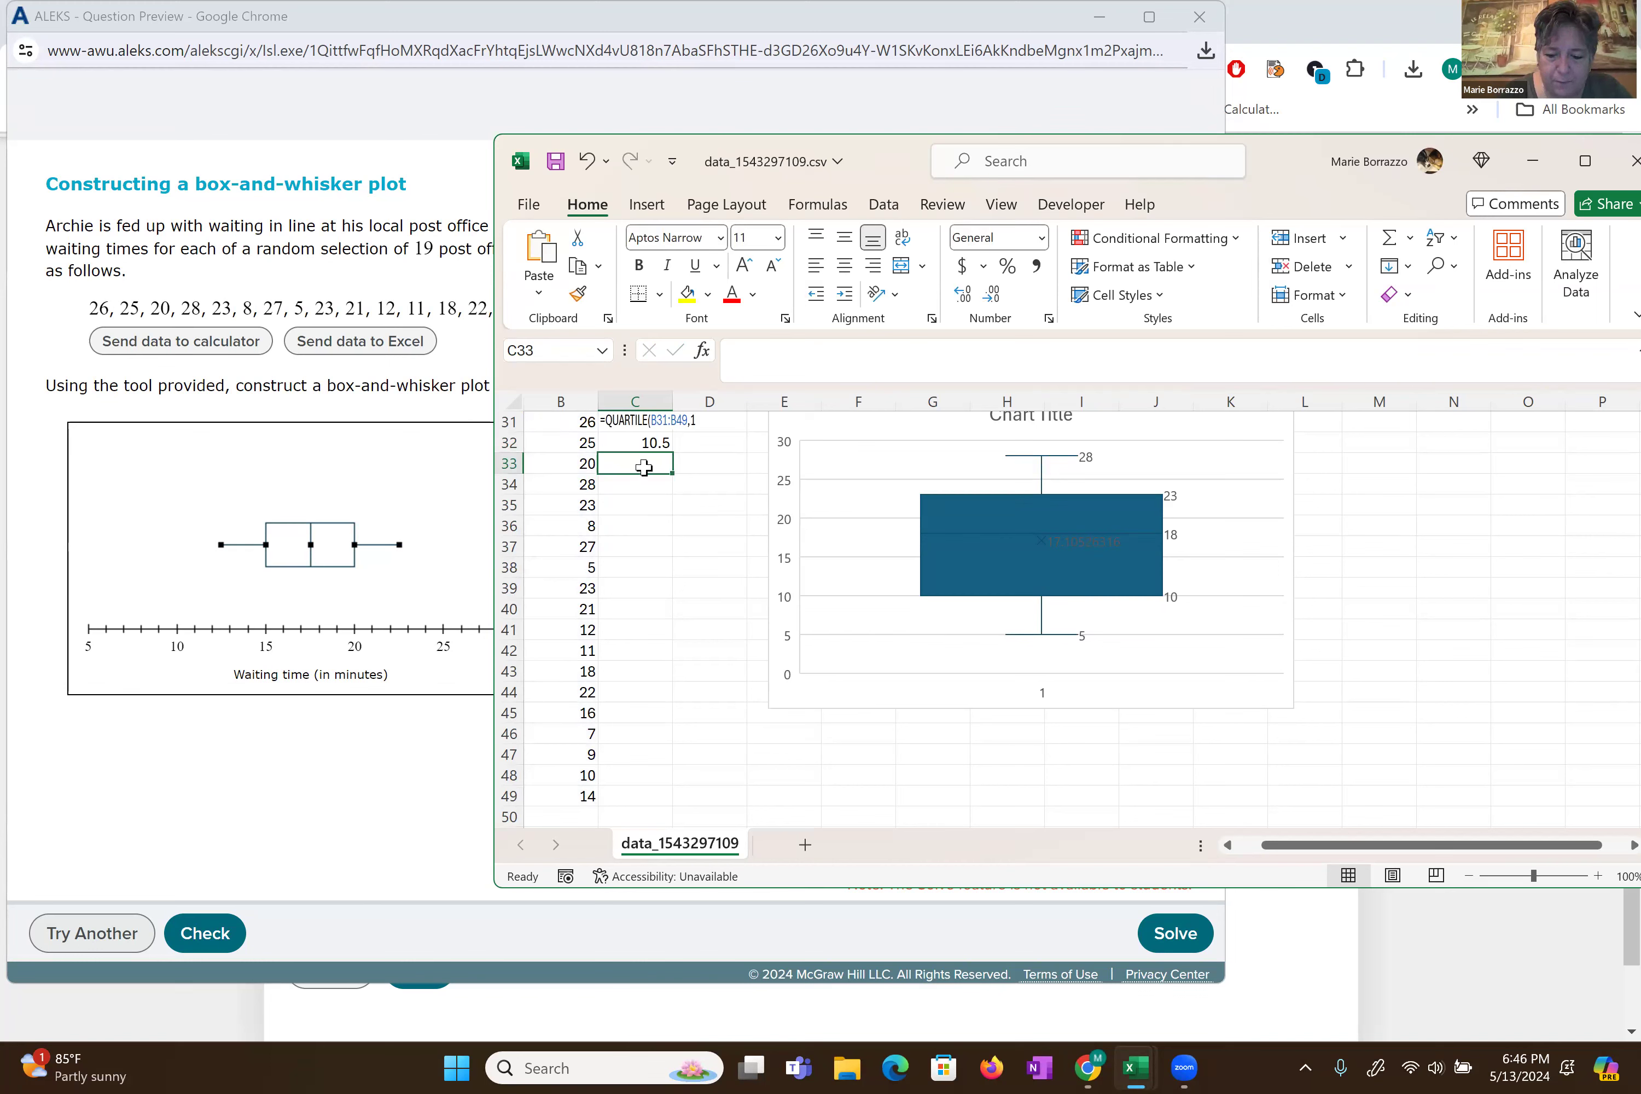
- Calculate the median of B31:B49 in cell C33 with the MEDIAN function
type("=medi")
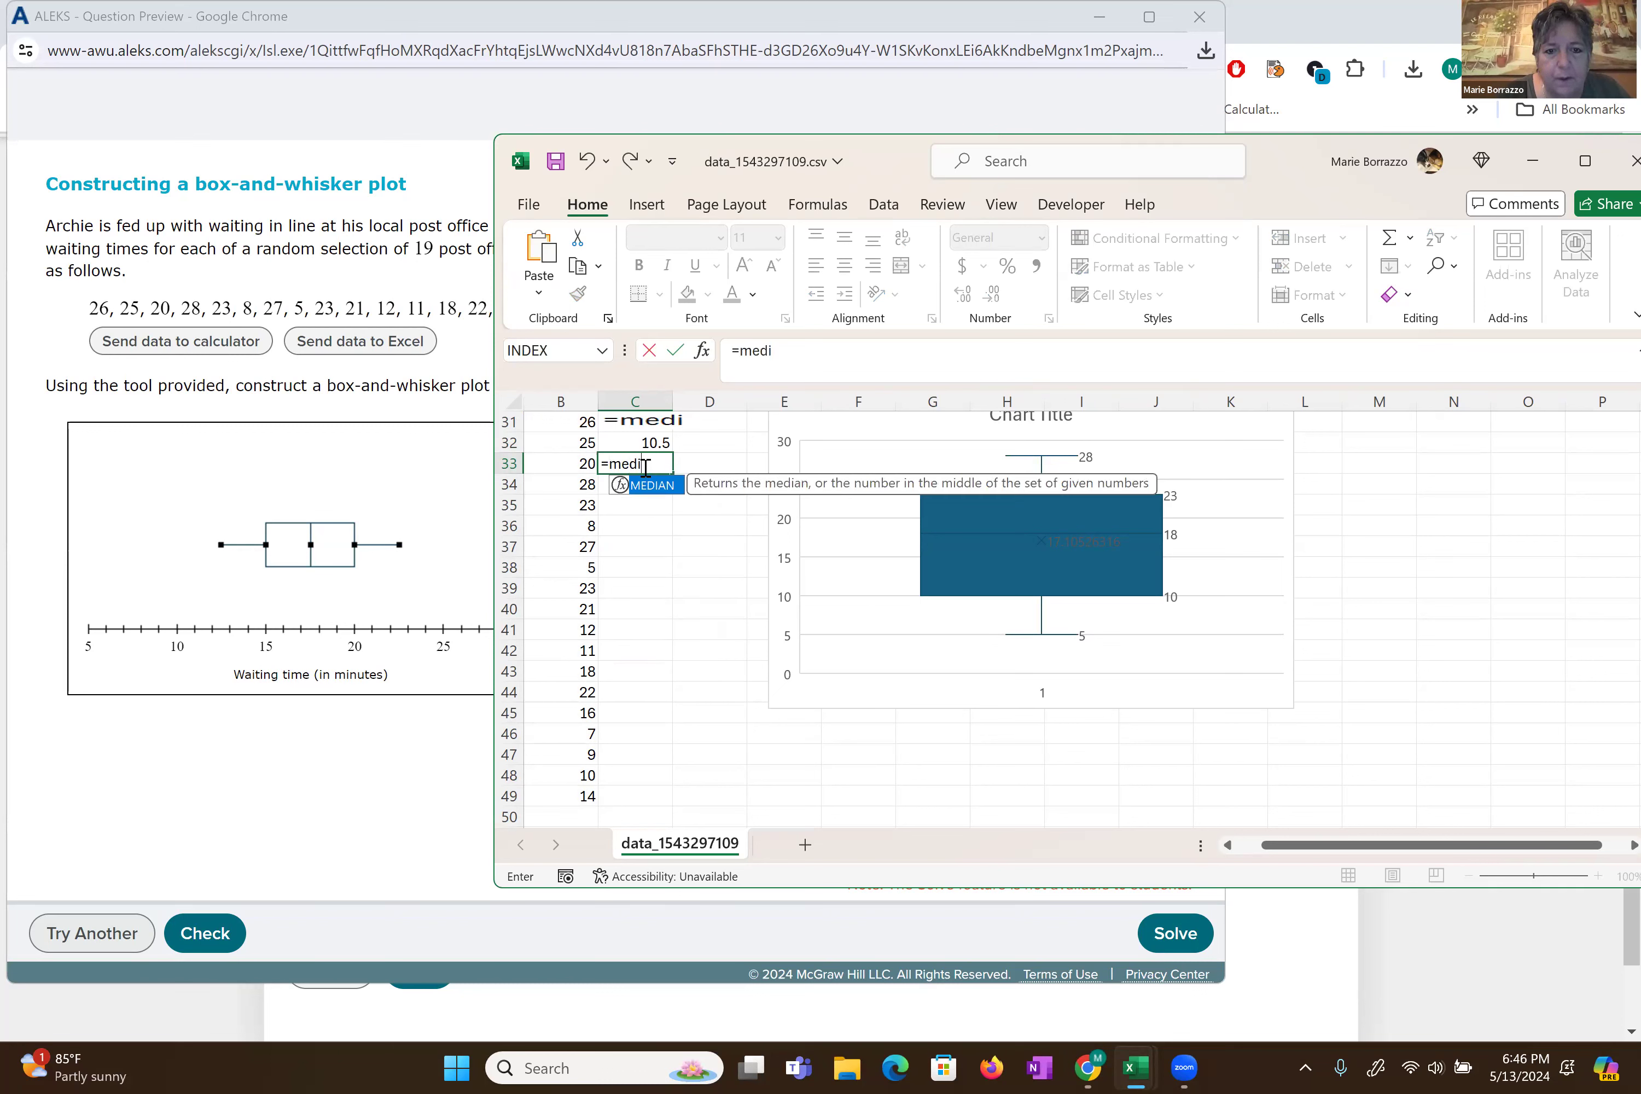
double_click(649, 487)
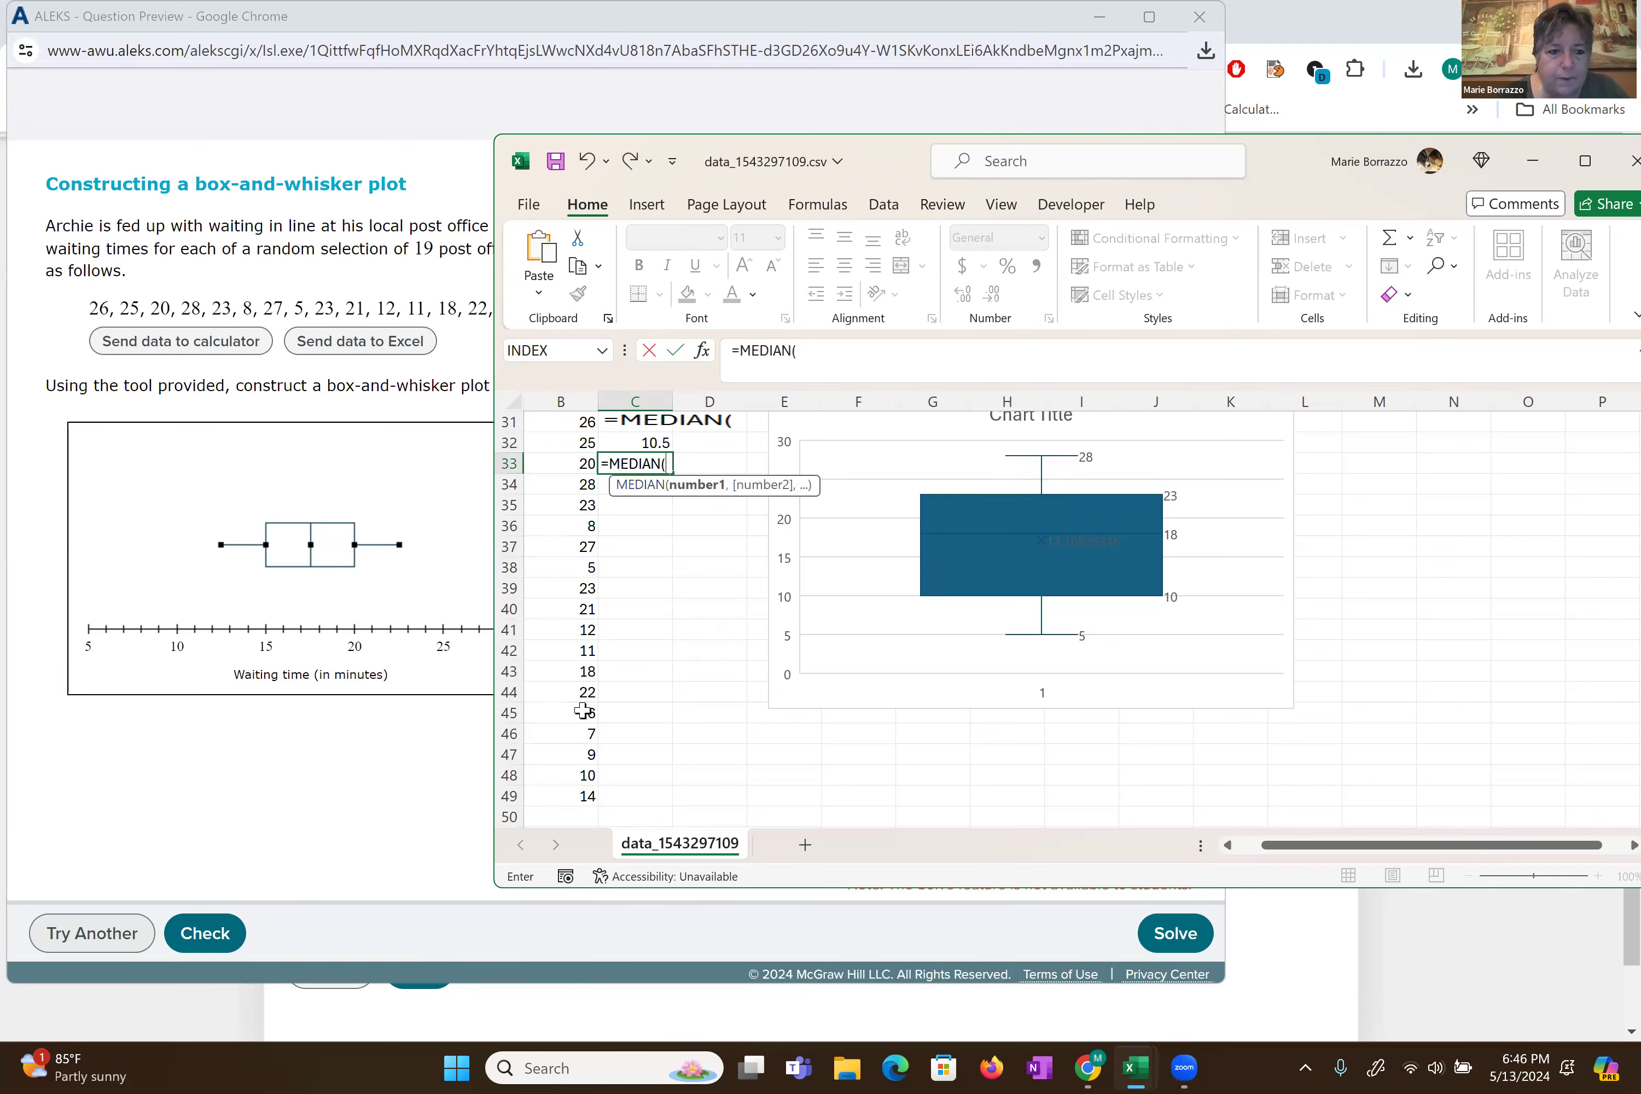
left_click_drag(563, 796, 546, 404)
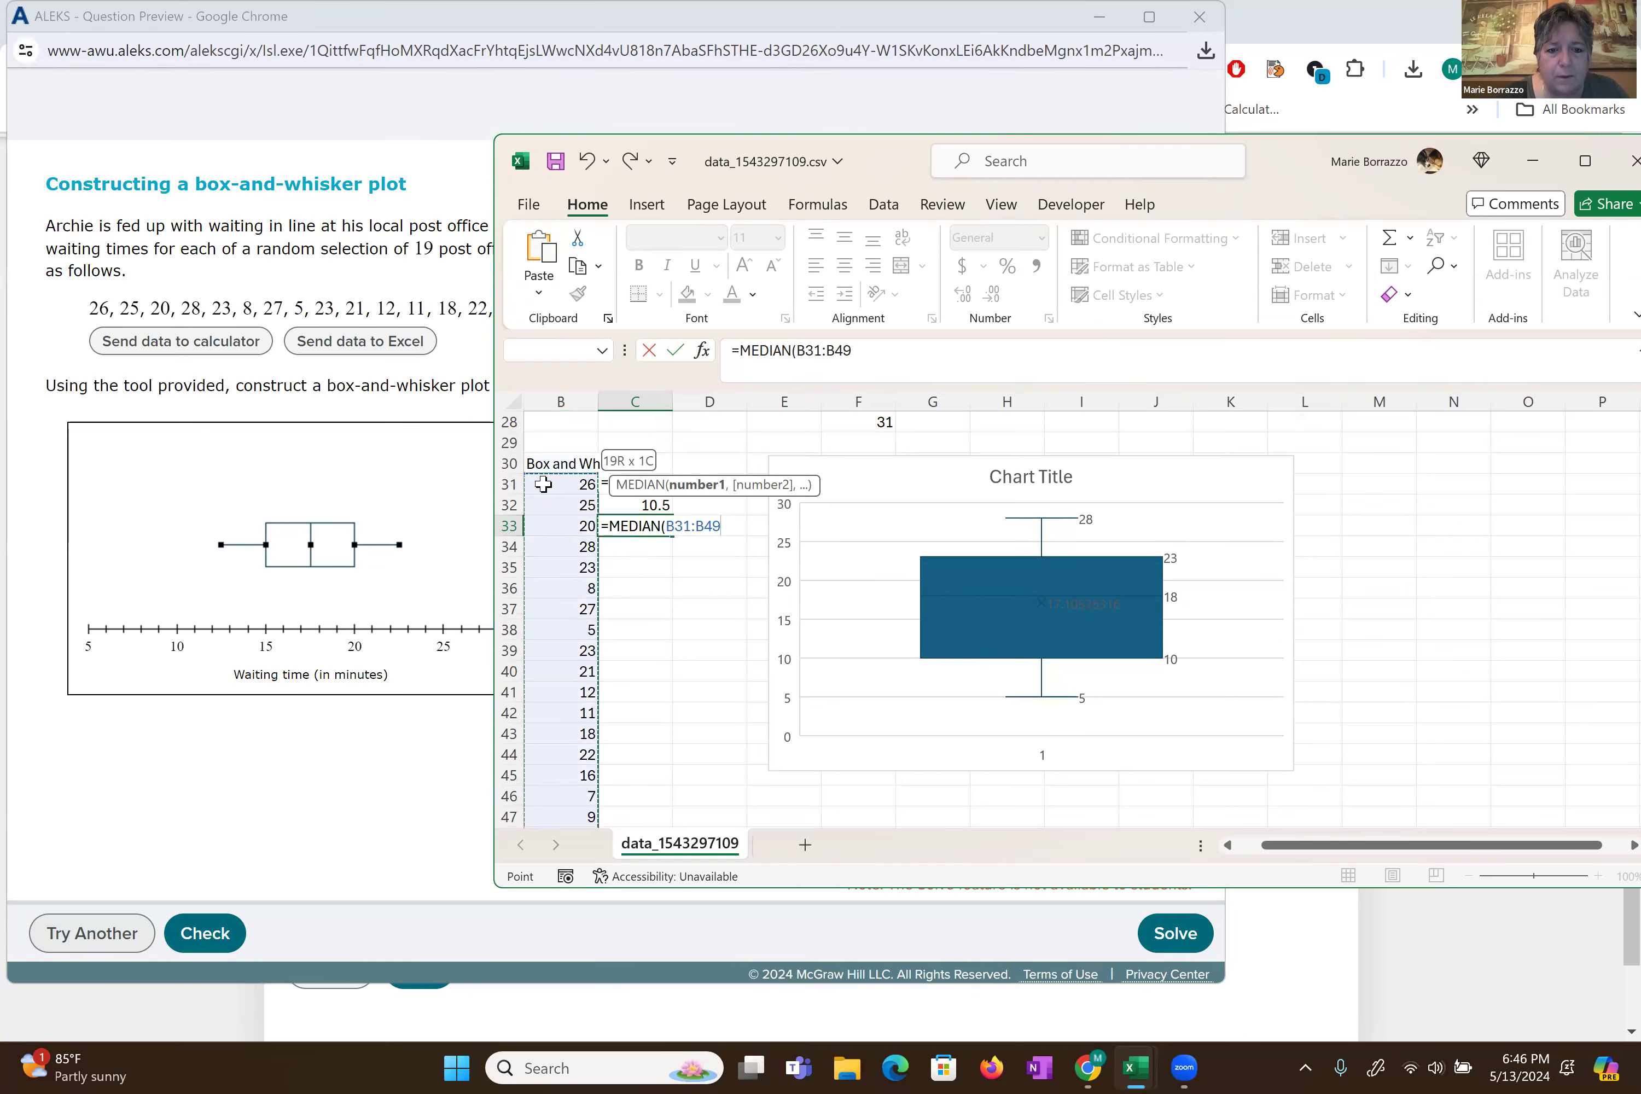
key("Return")
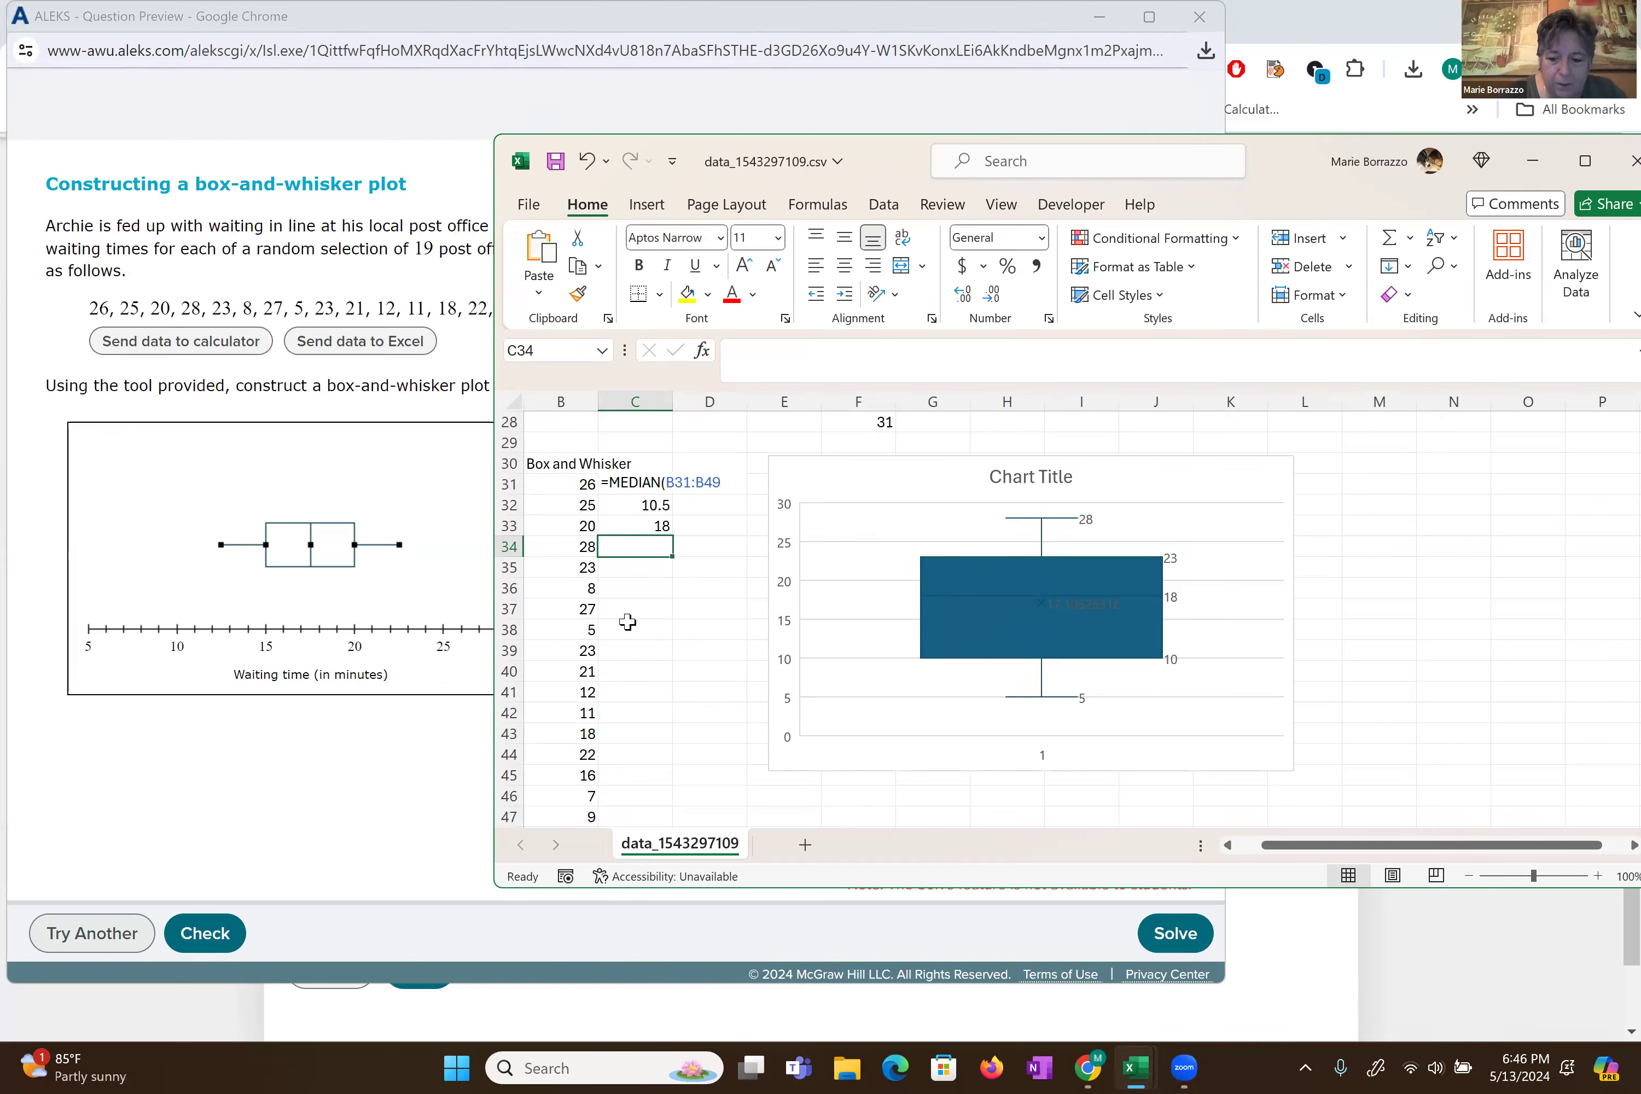
- Calculate the third quartile of B31:B49 in cell C34 with QUARTILE and quart argument 3
type("=q")
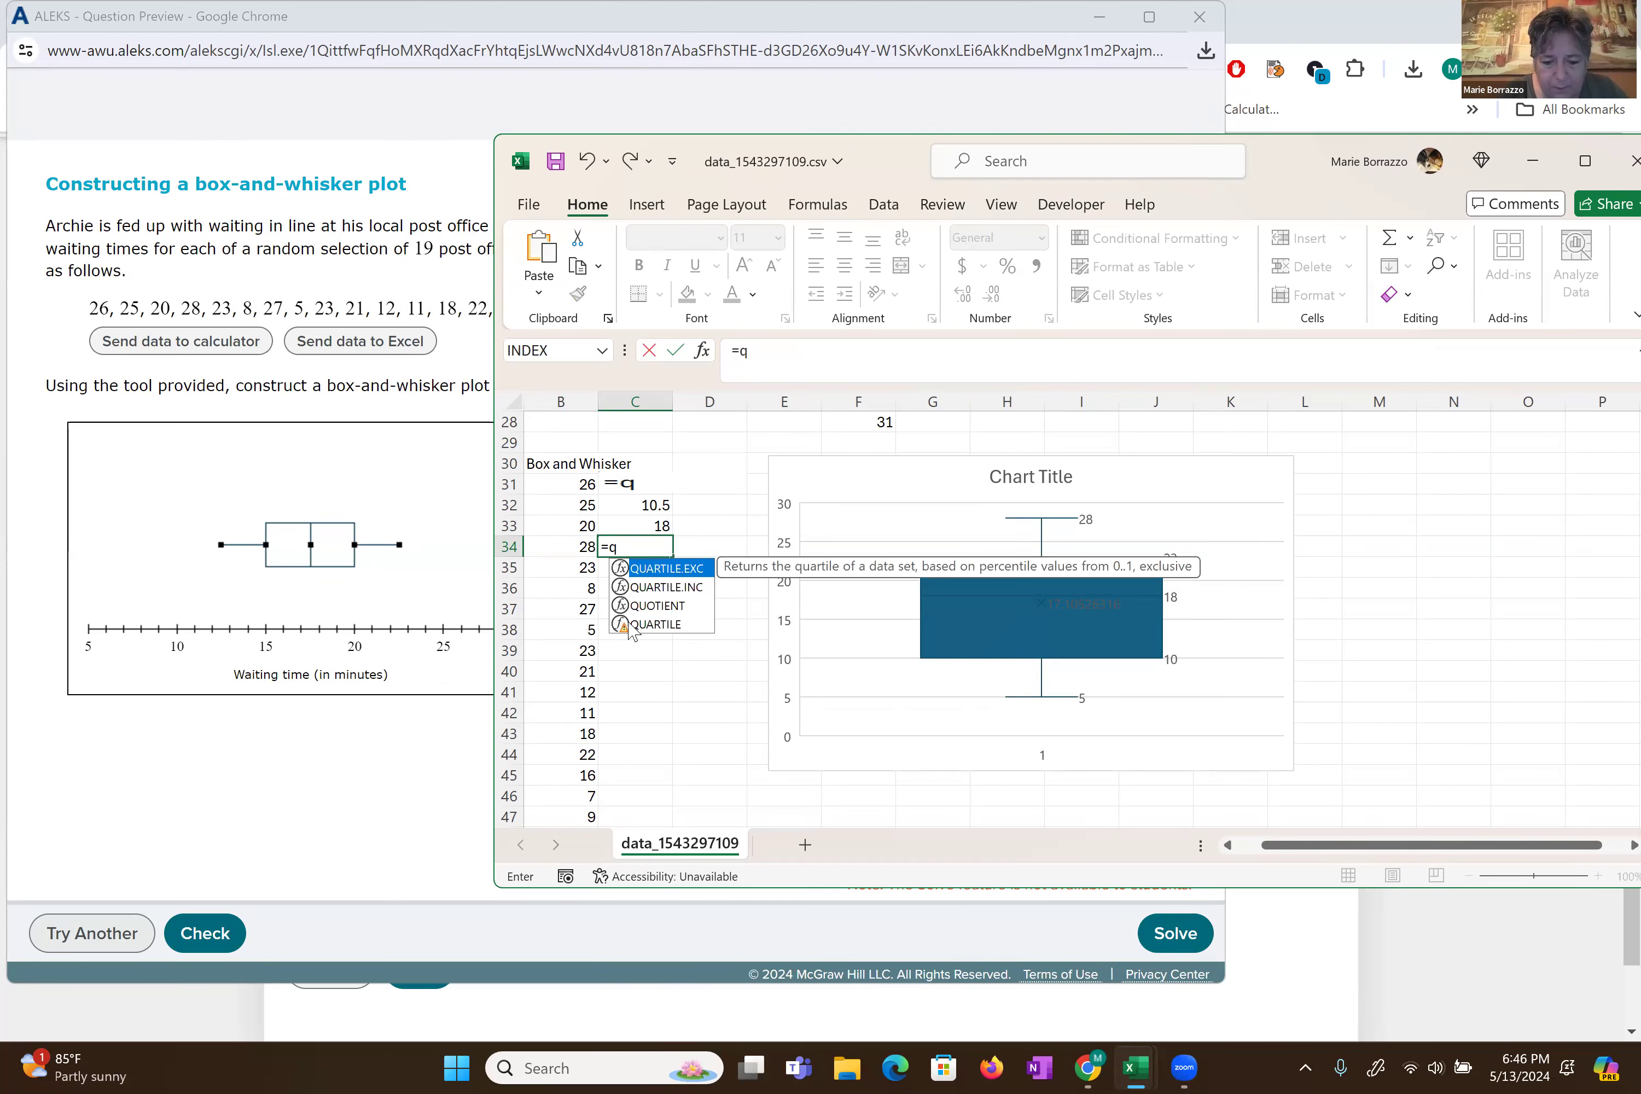
type("uartil")
left_click(655, 606)
key("Tab")
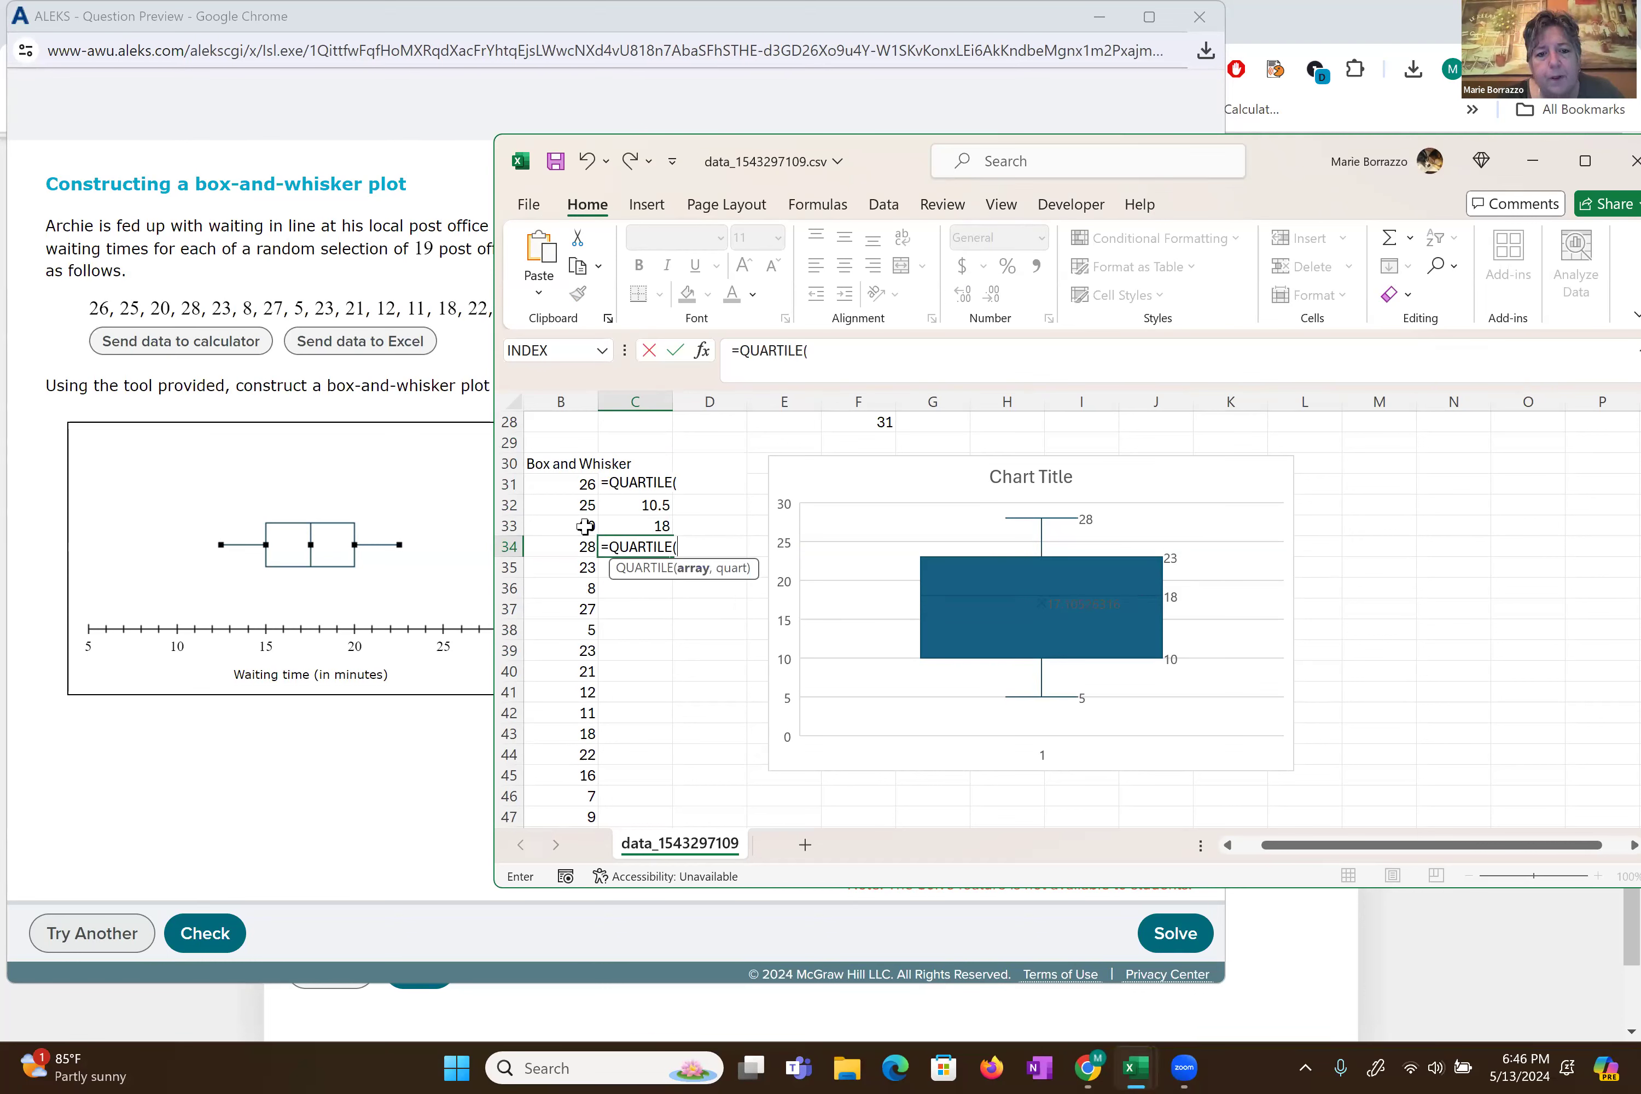
left_click_drag(566, 485, 569, 796)
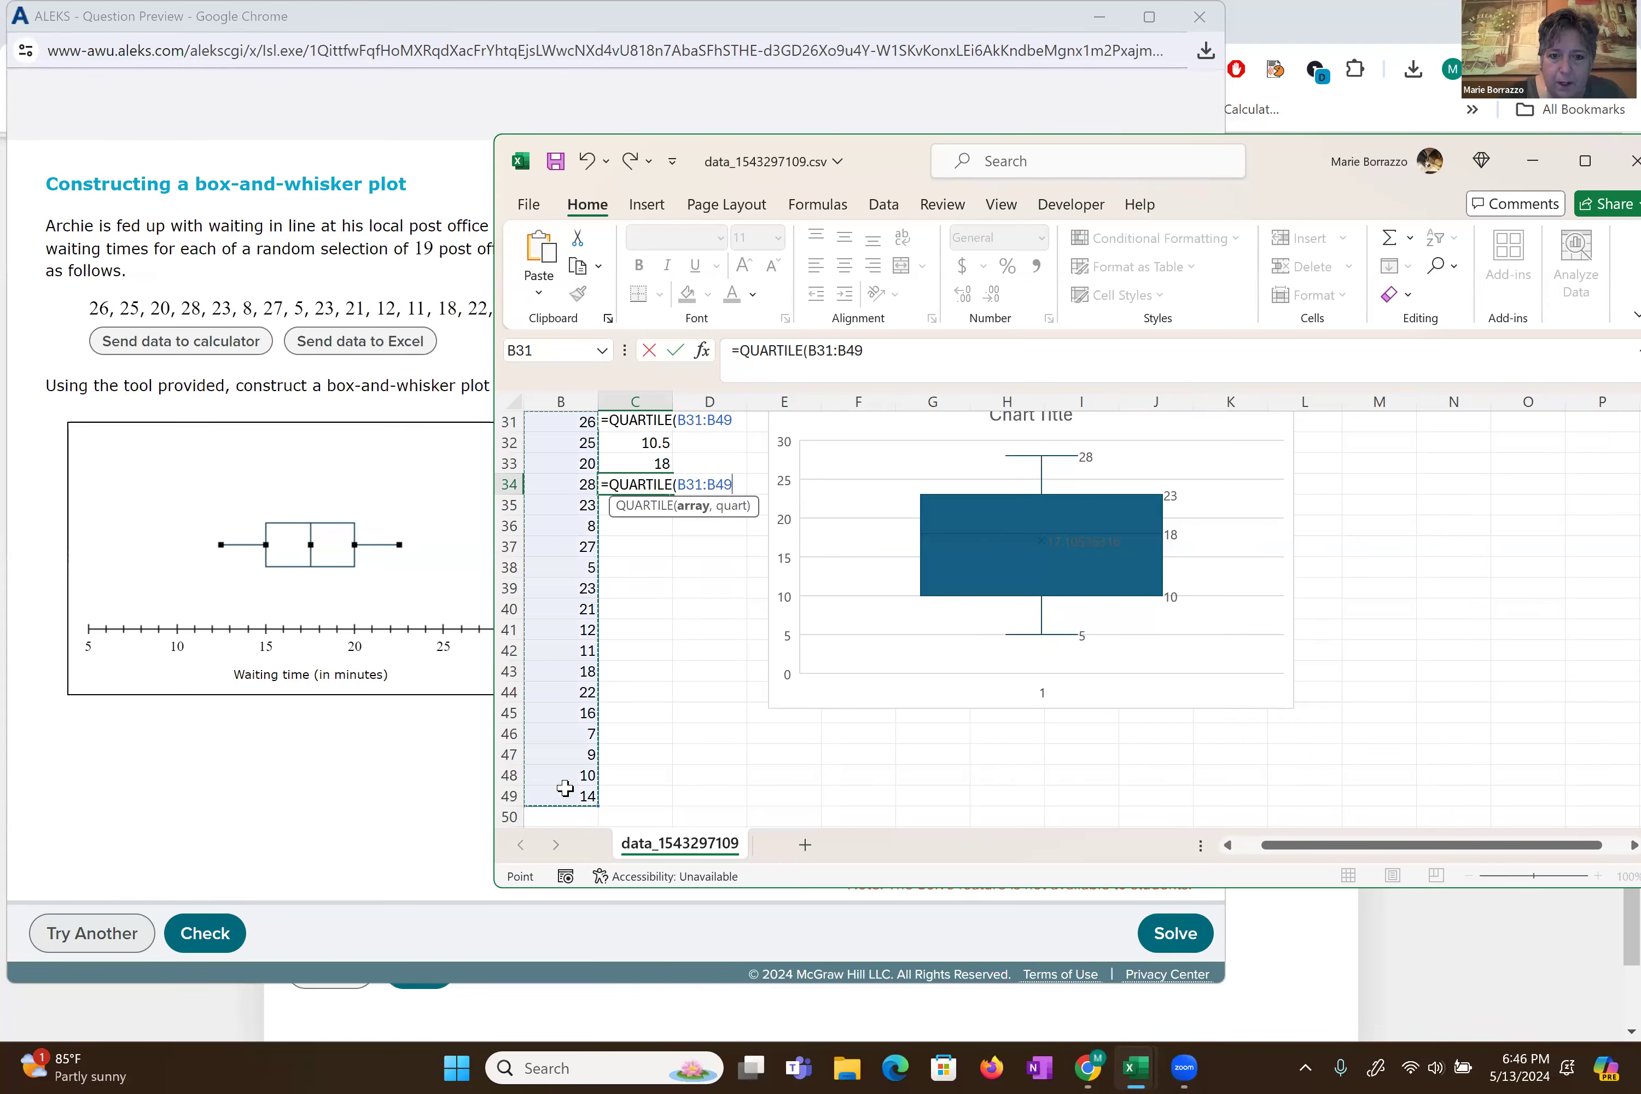
type(",")
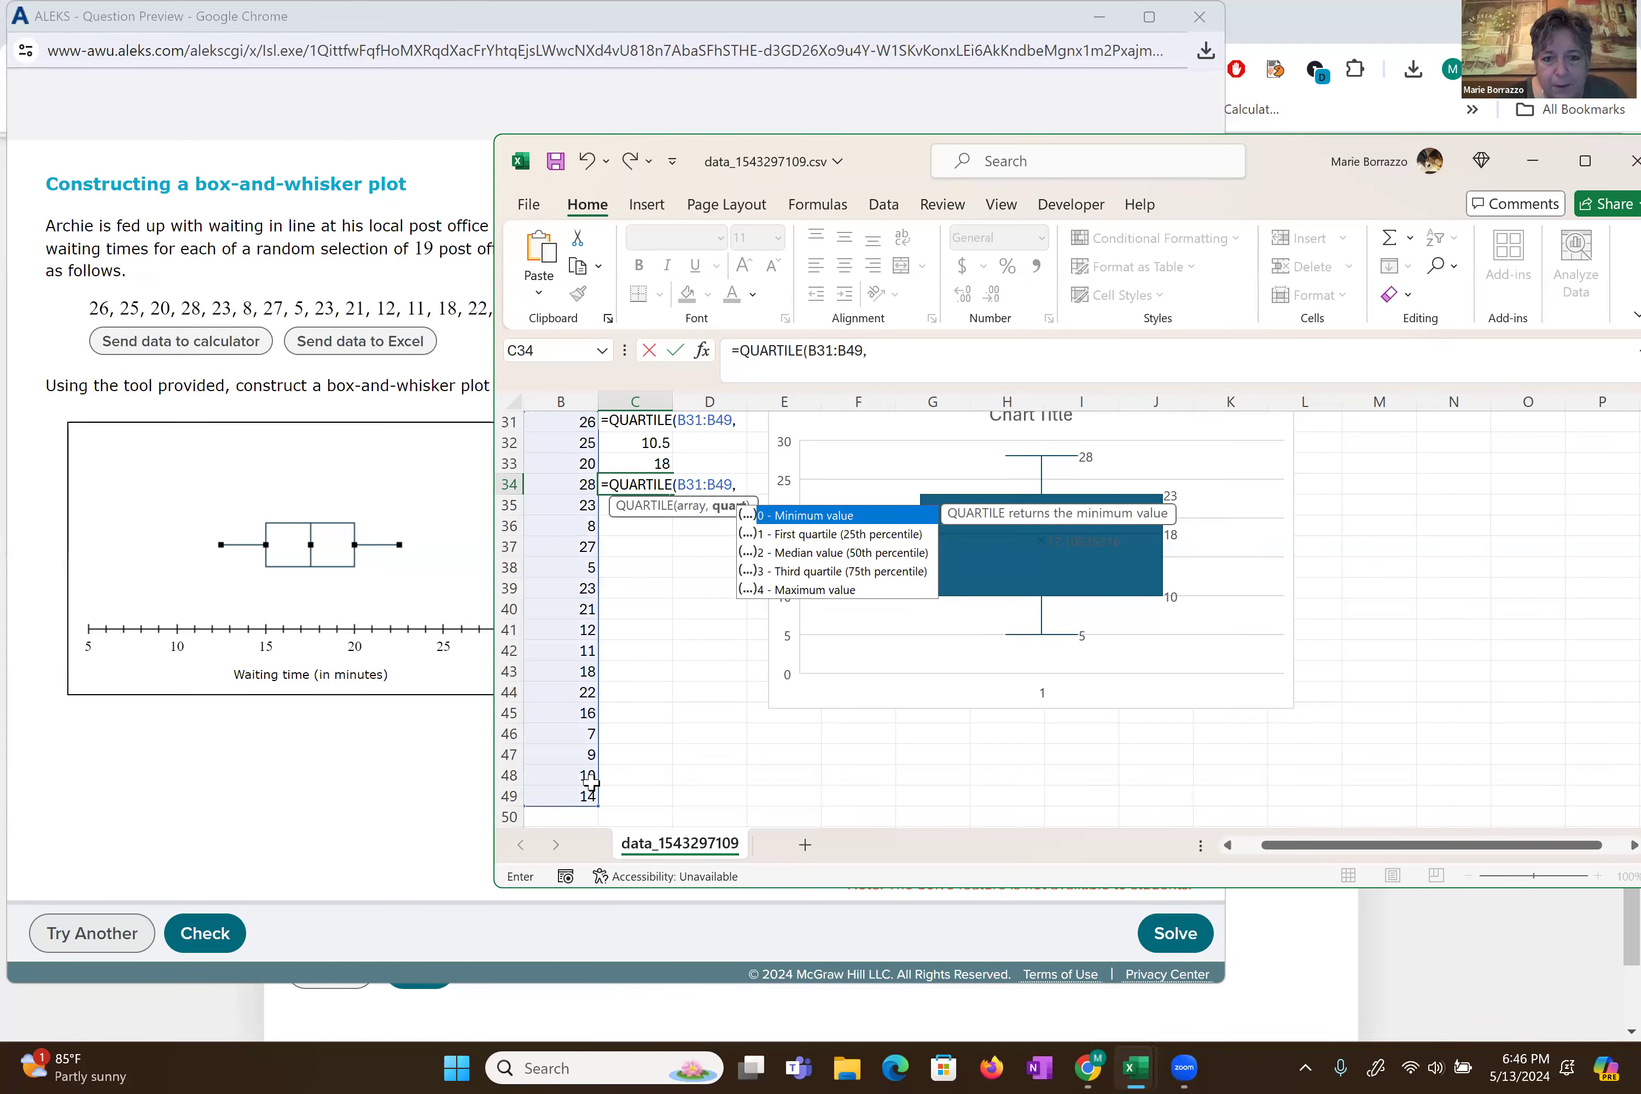
double_click(787, 572)
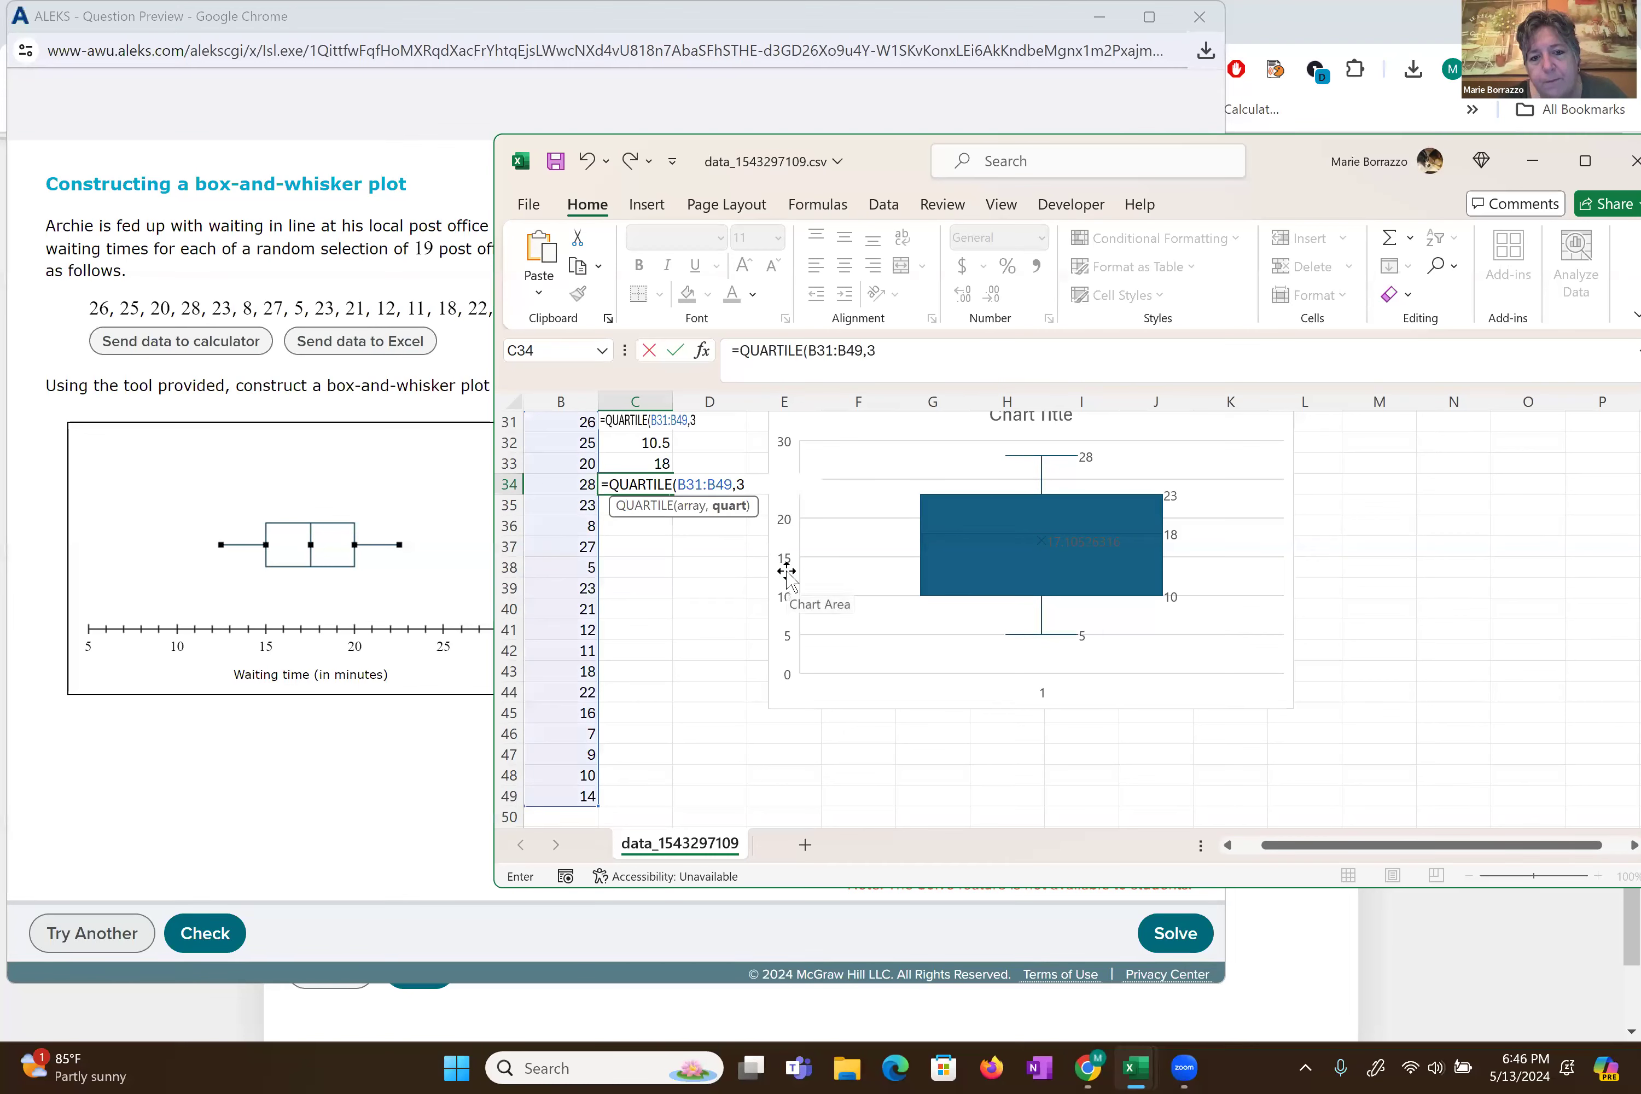
key("Return")
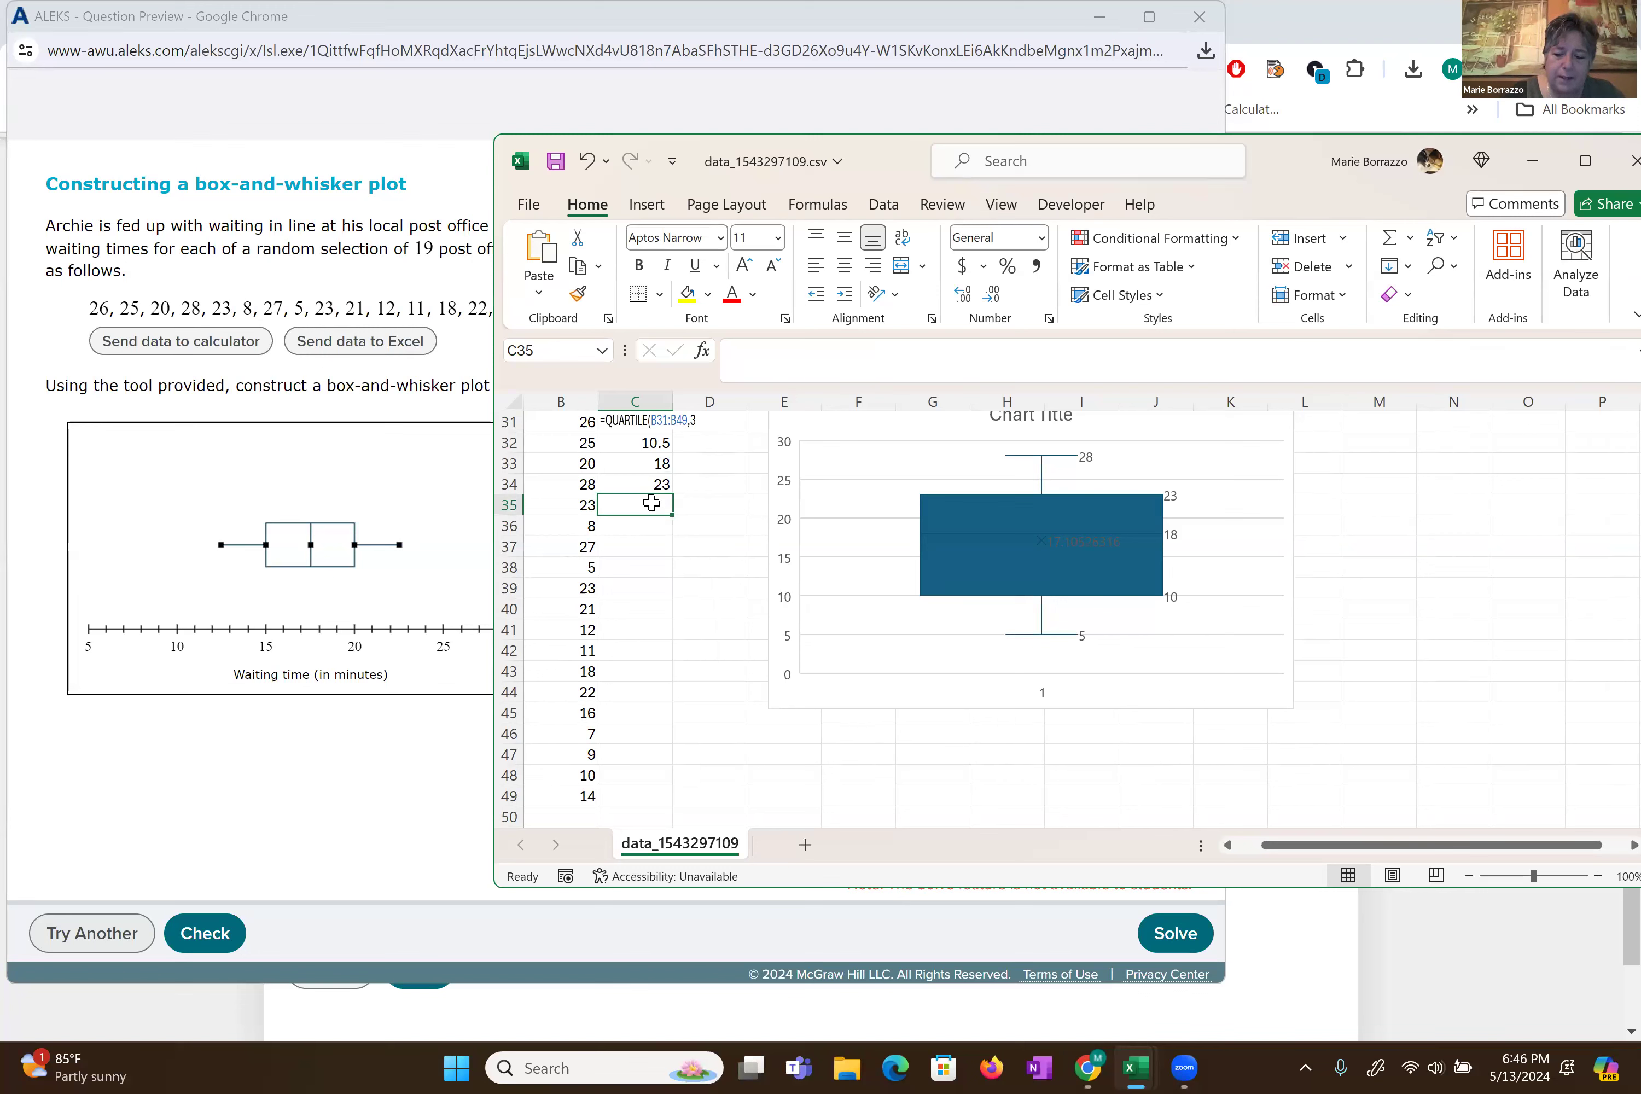
- Calculate the maximum of B31:B49 in cell C35 with the MAX function
type("ma")
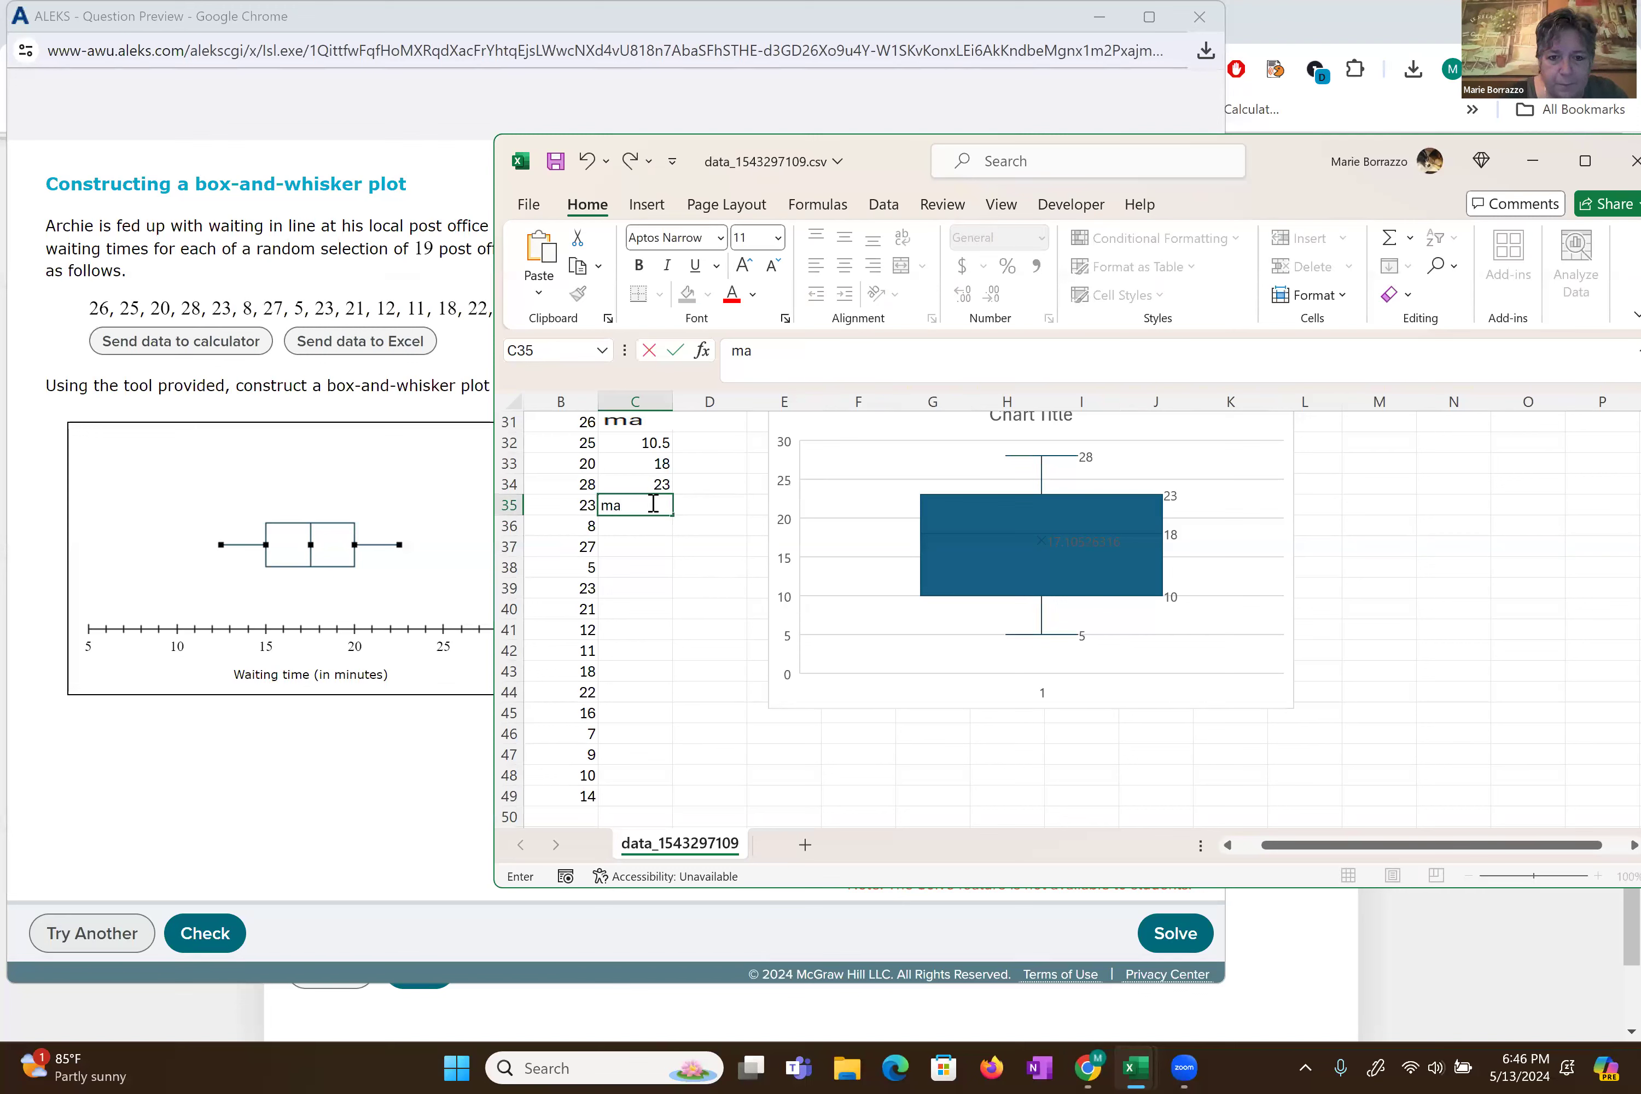
key("BackSpace")
key("BackSpace")
type("=")
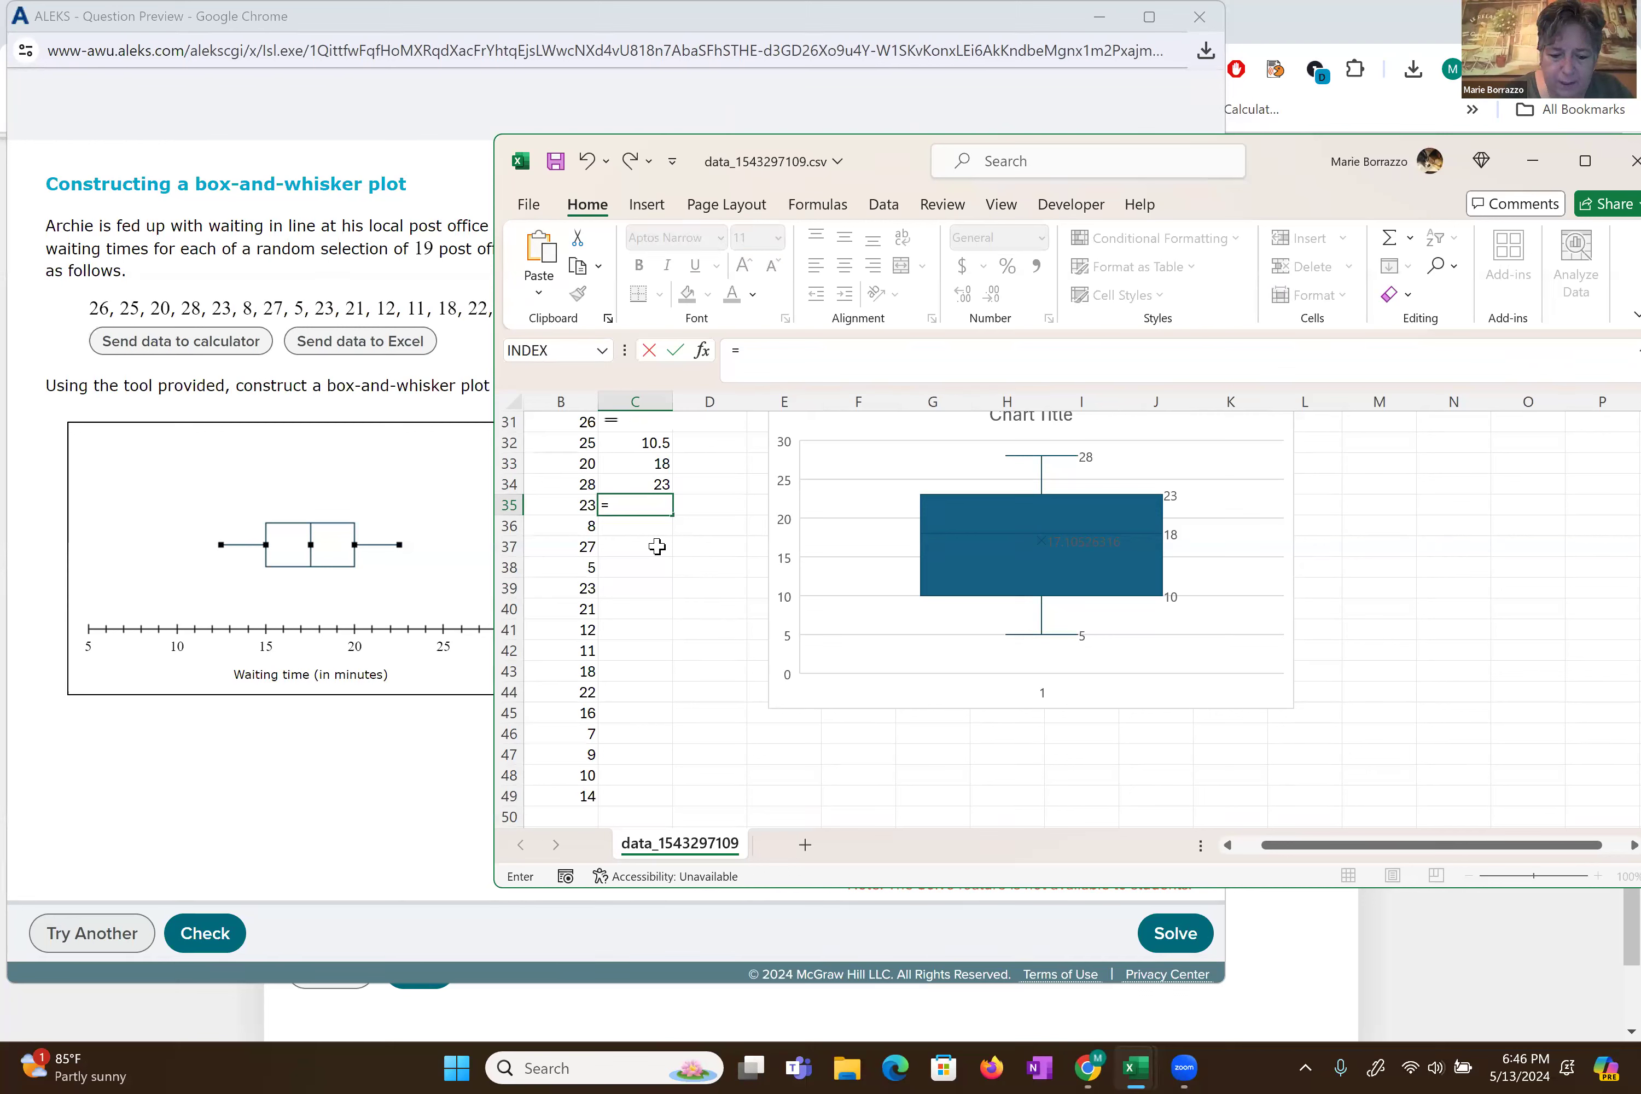
type("max")
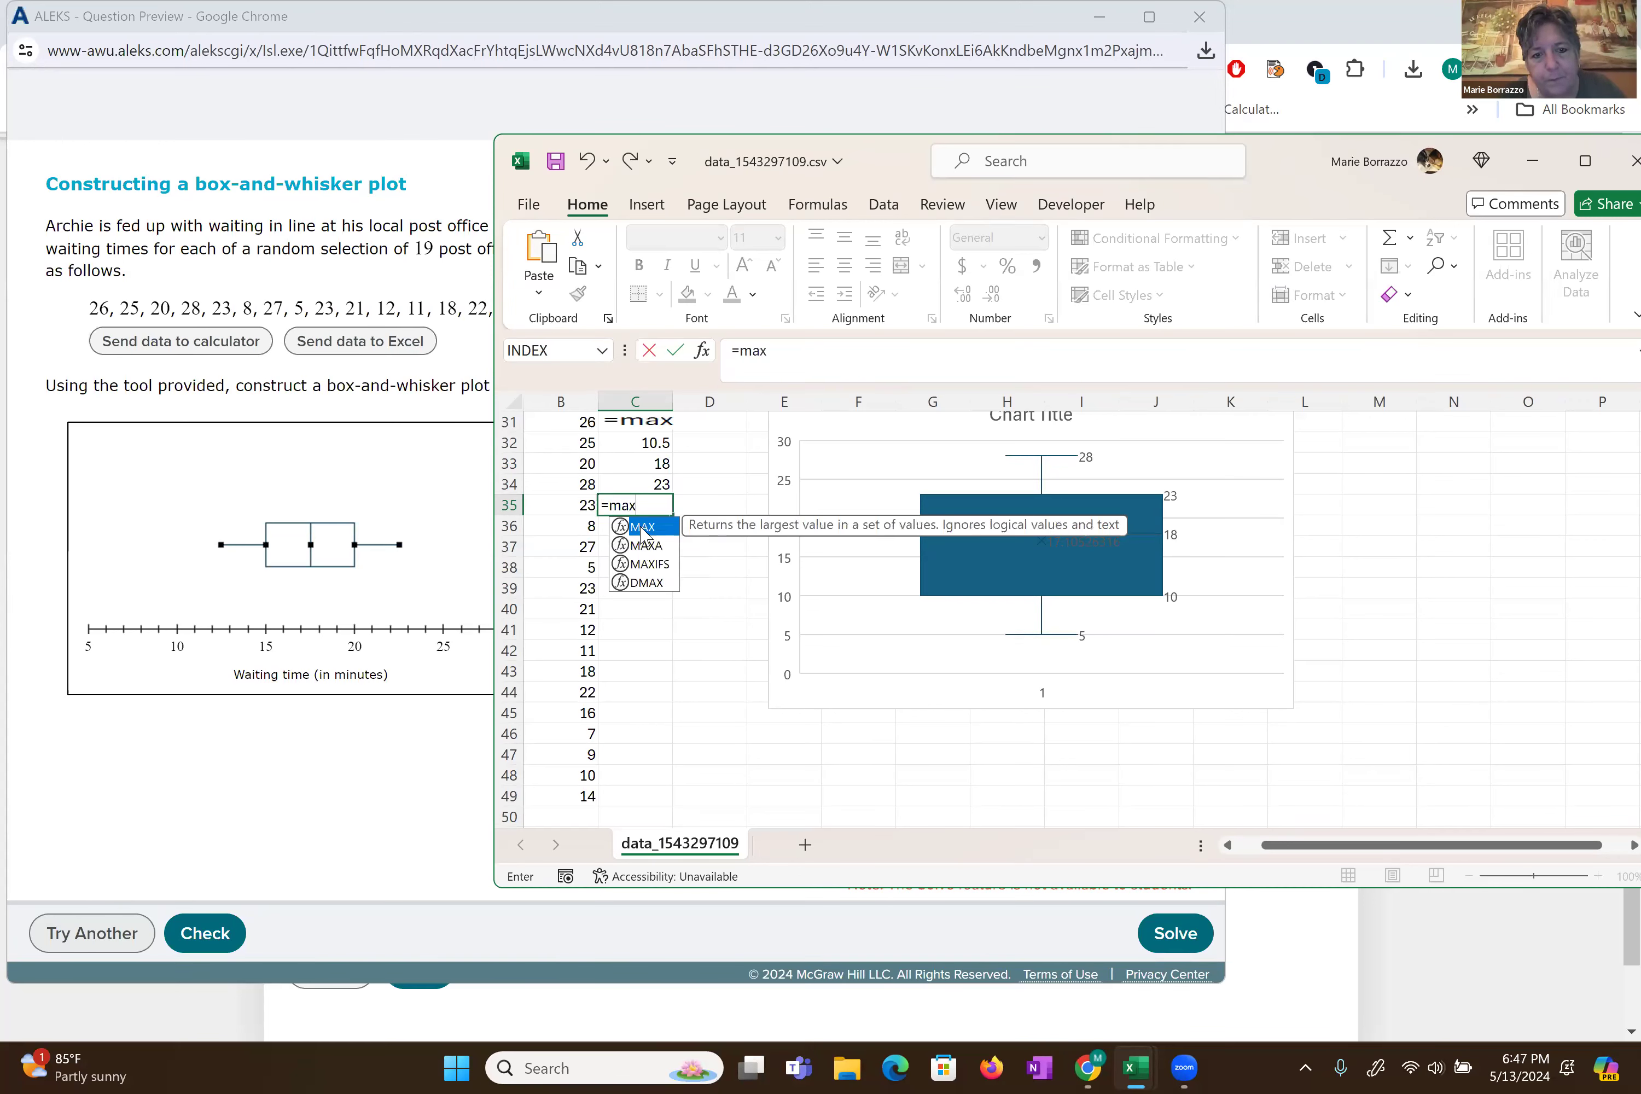
double_click(642, 527)
left_click_drag(586, 796, 569, 428)
key("Return")
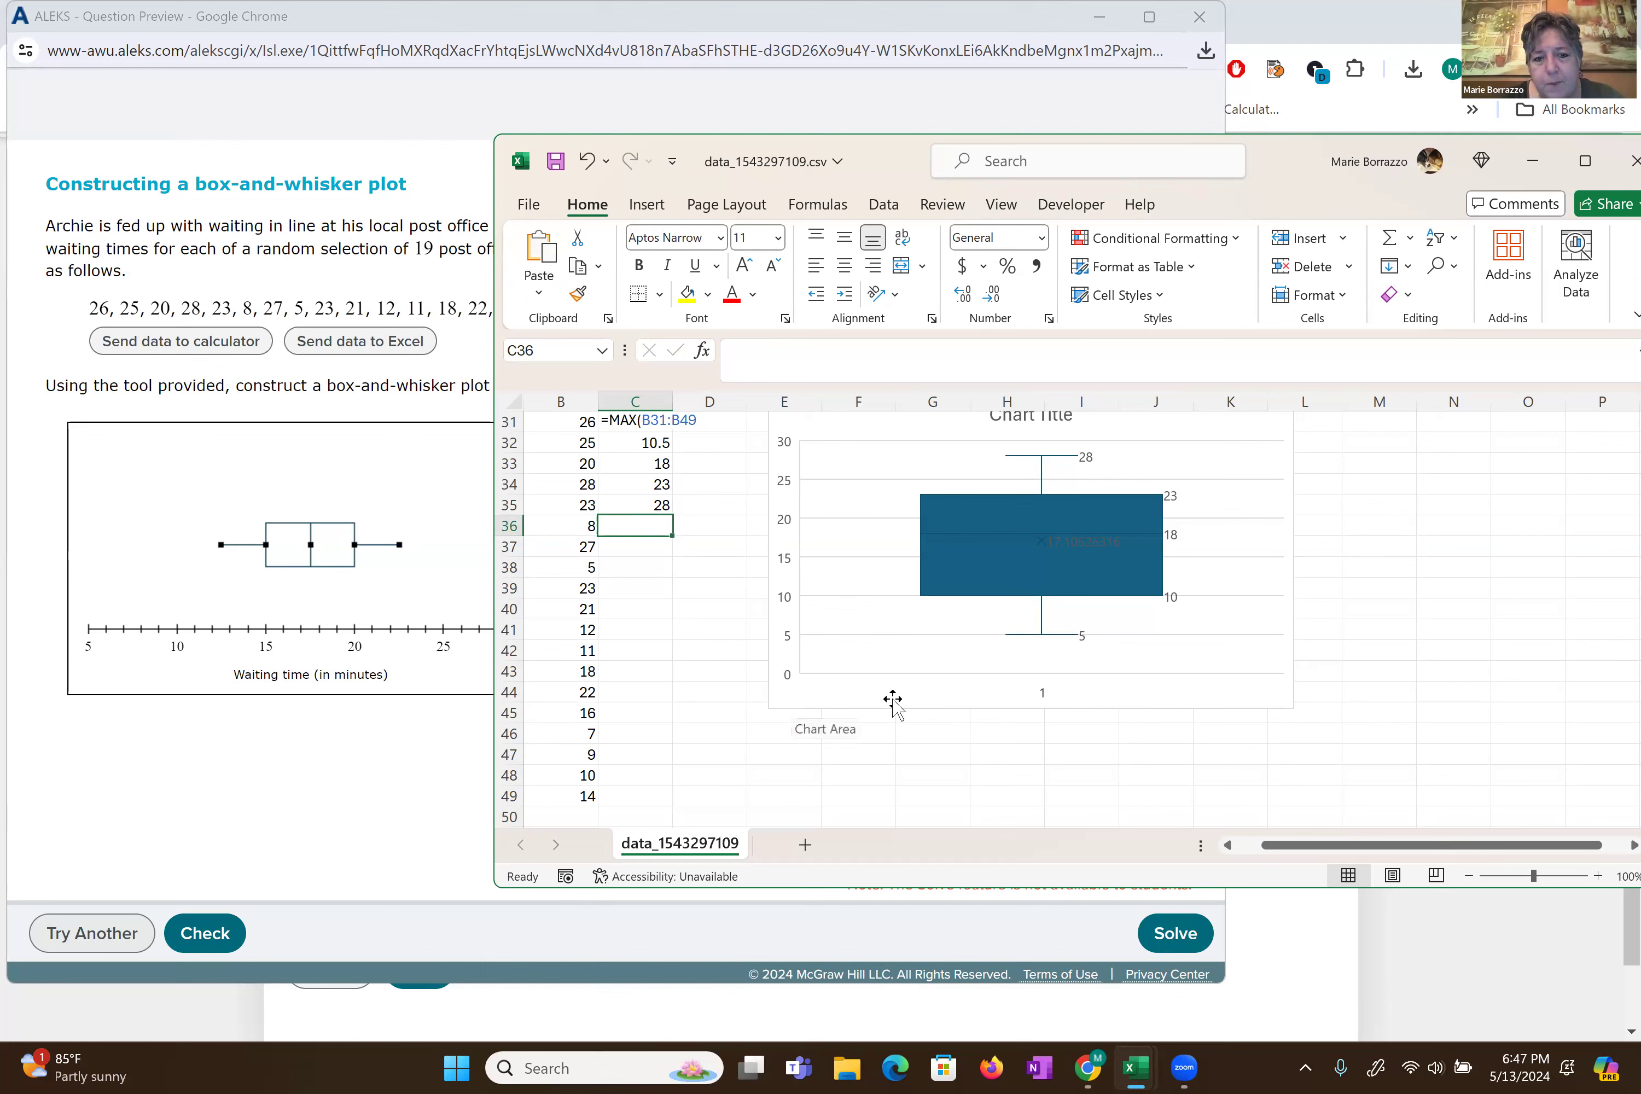
left_click(688, 550)
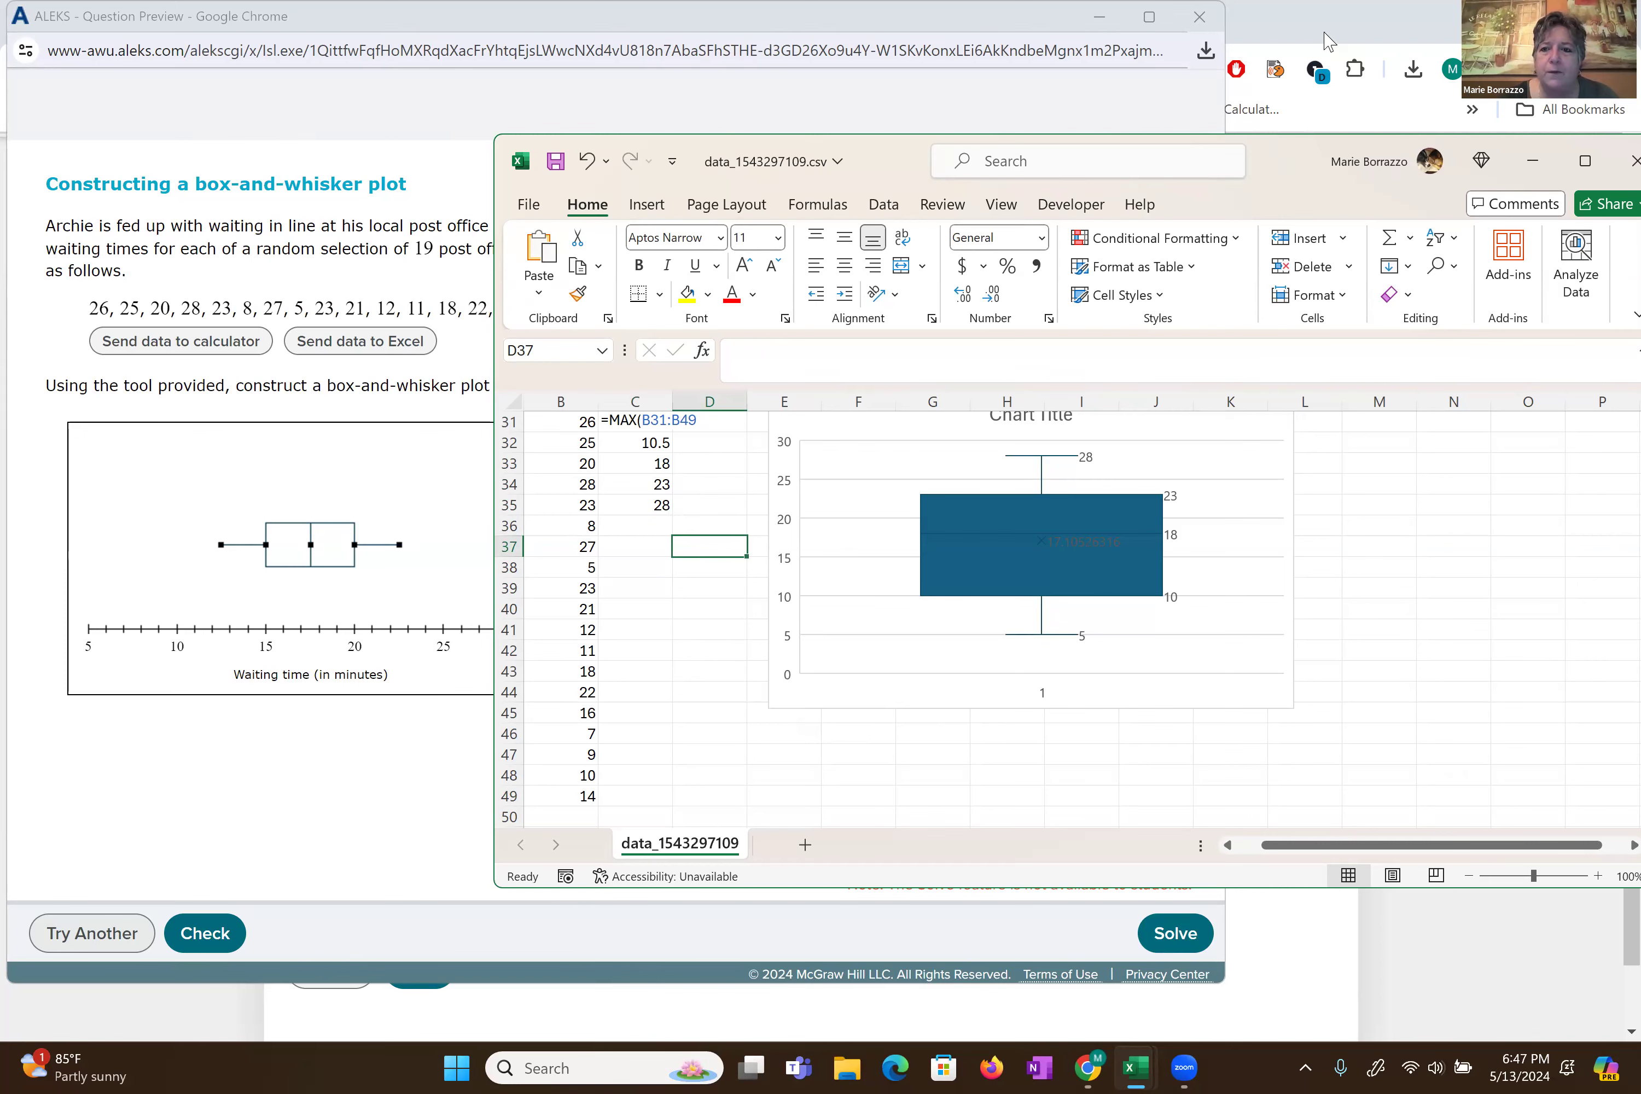
- Maximize the workbook window and restore it to its smaller size over the question page
left_click_drag(1277, 161, 1108, 64)
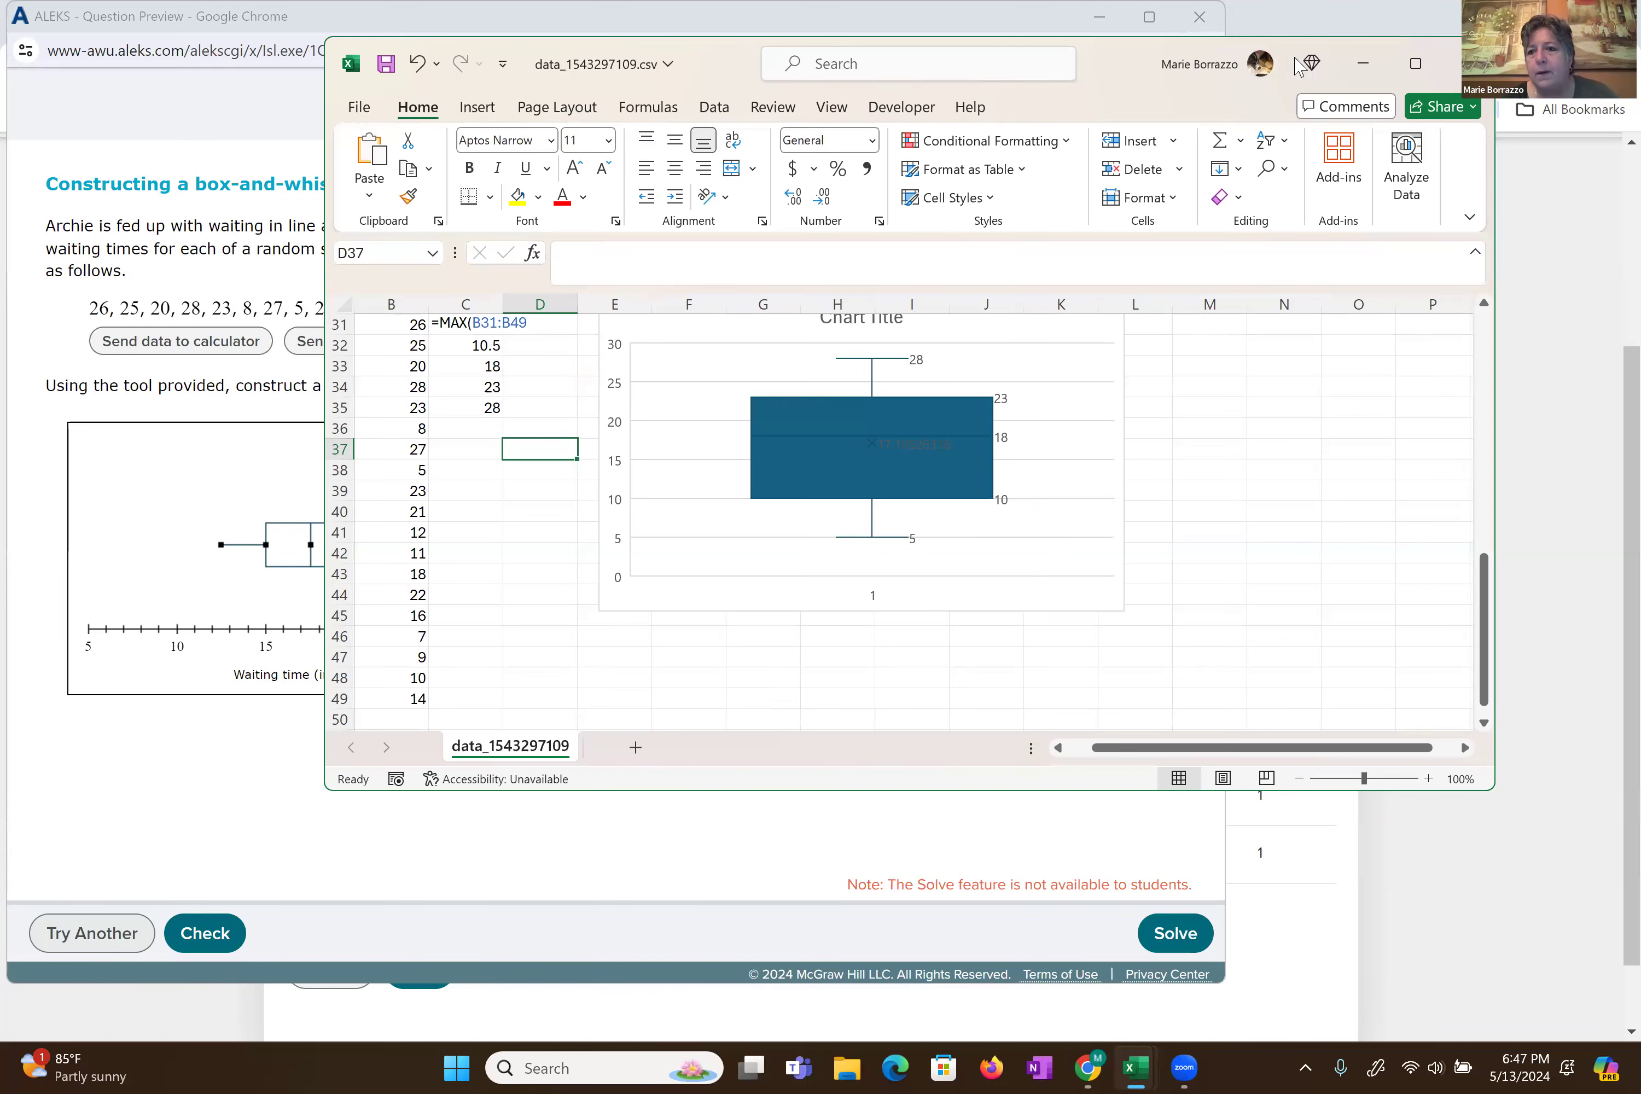
left_click(1417, 65)
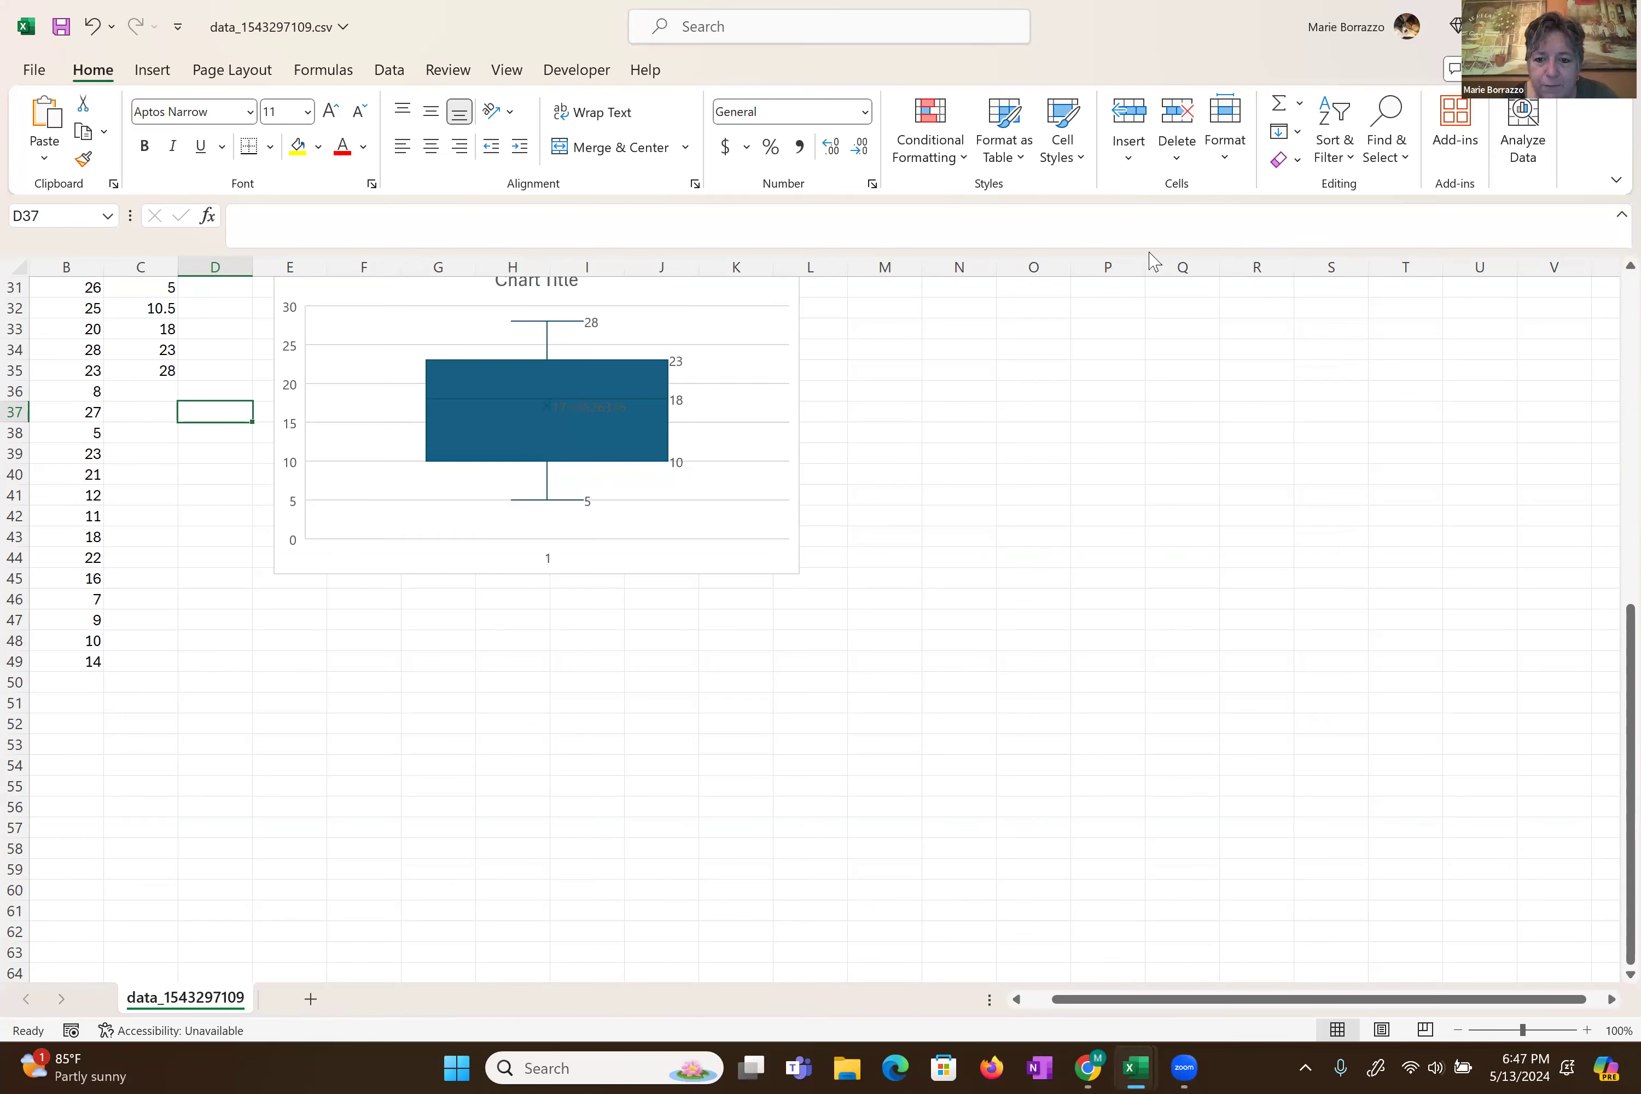
key("super+Down")
- Label the minimum and first-quartile values with MIN in cell D31 and QUARTILE 1 in cell D32
left_click(763, 424)
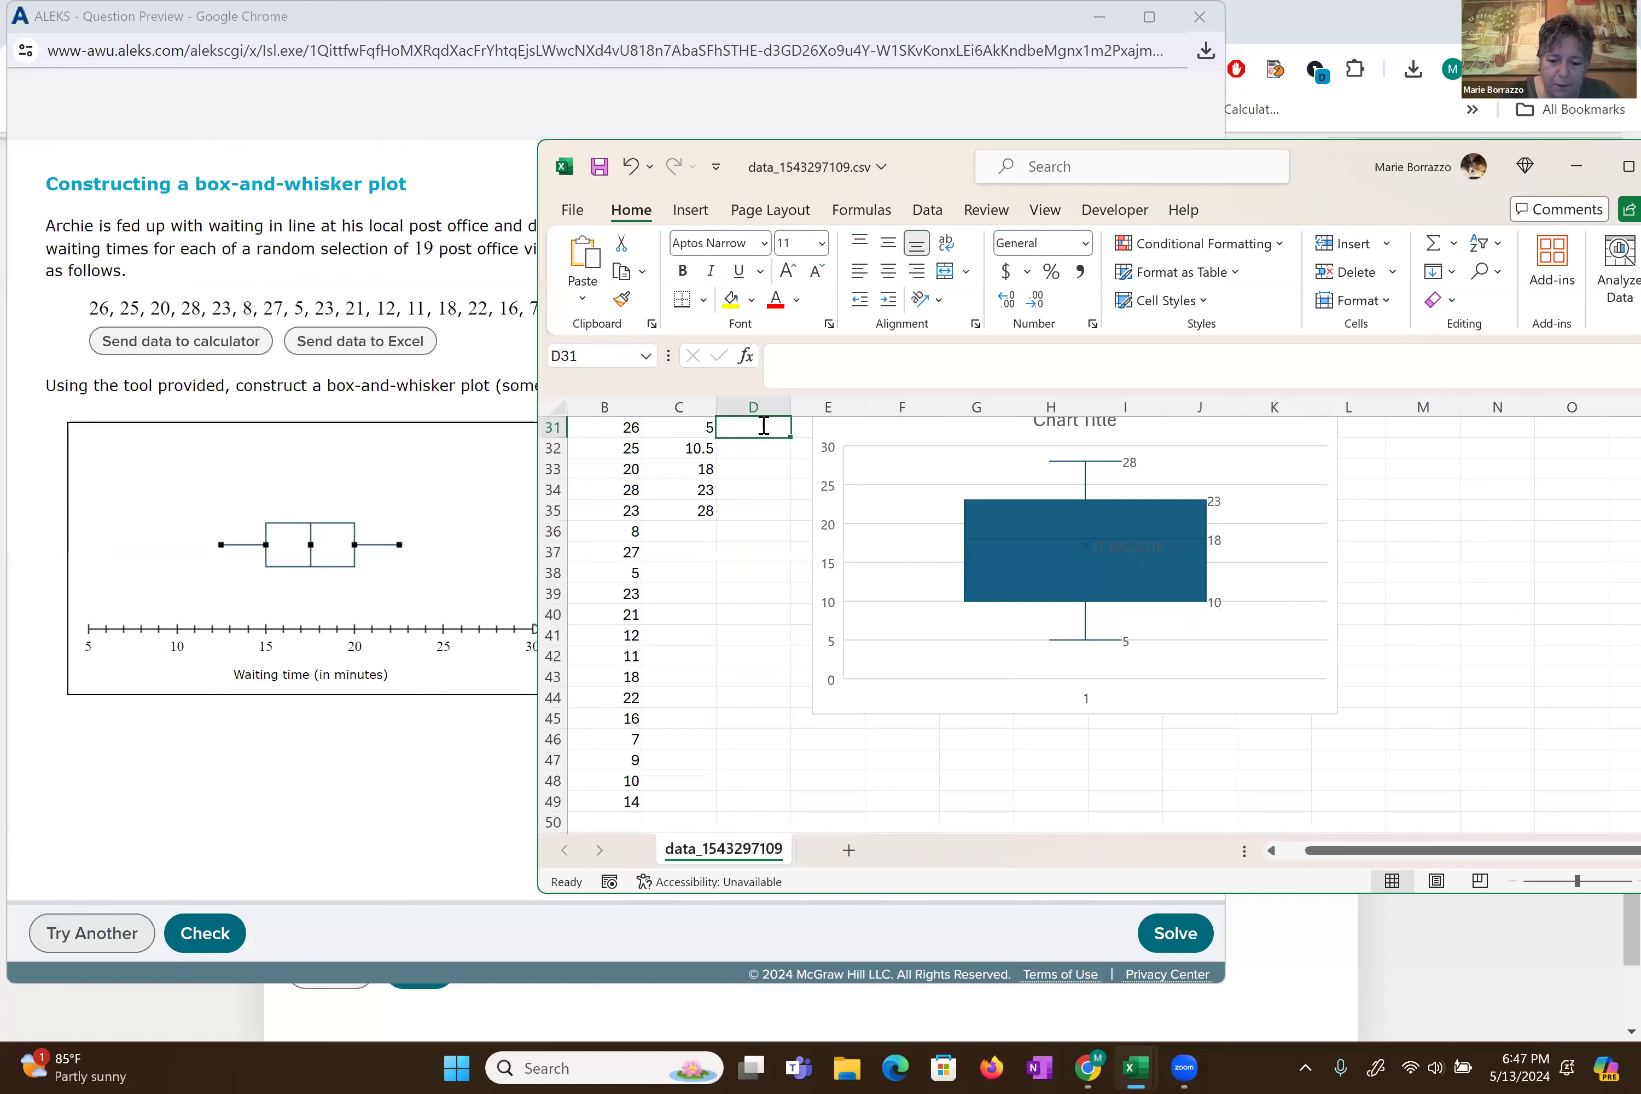
type("MIN")
key("Return")
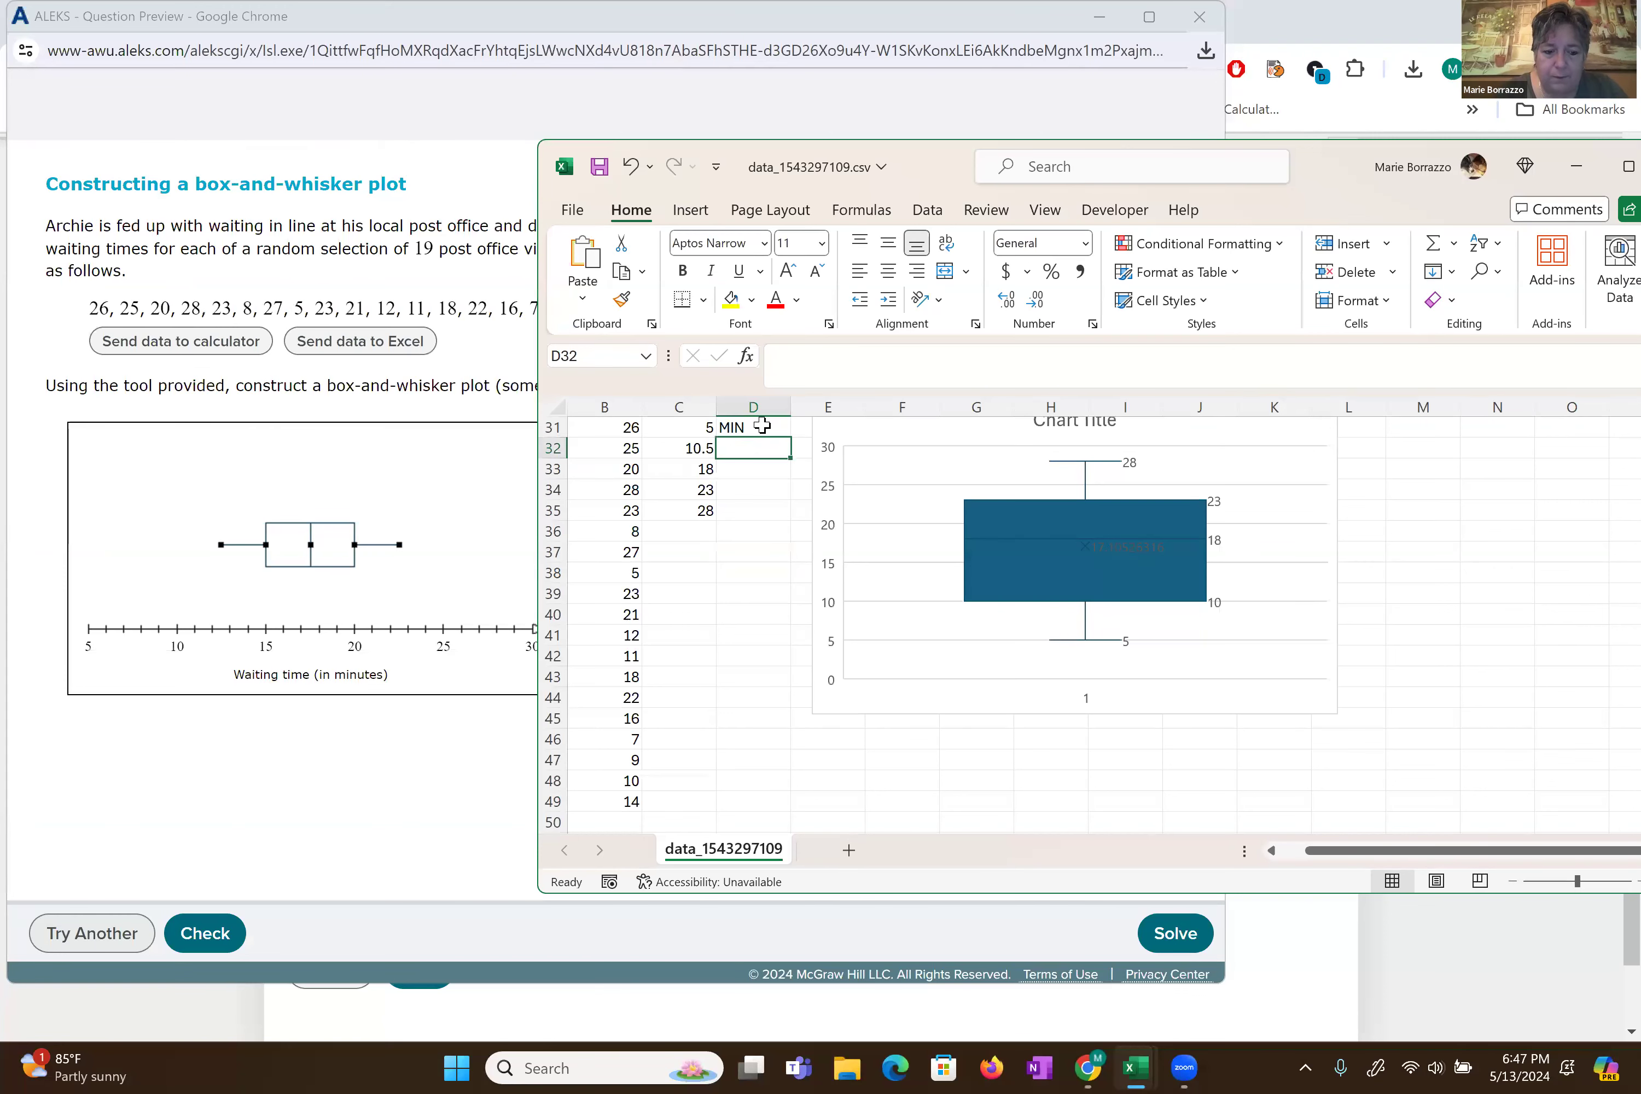
type("QUARTI")
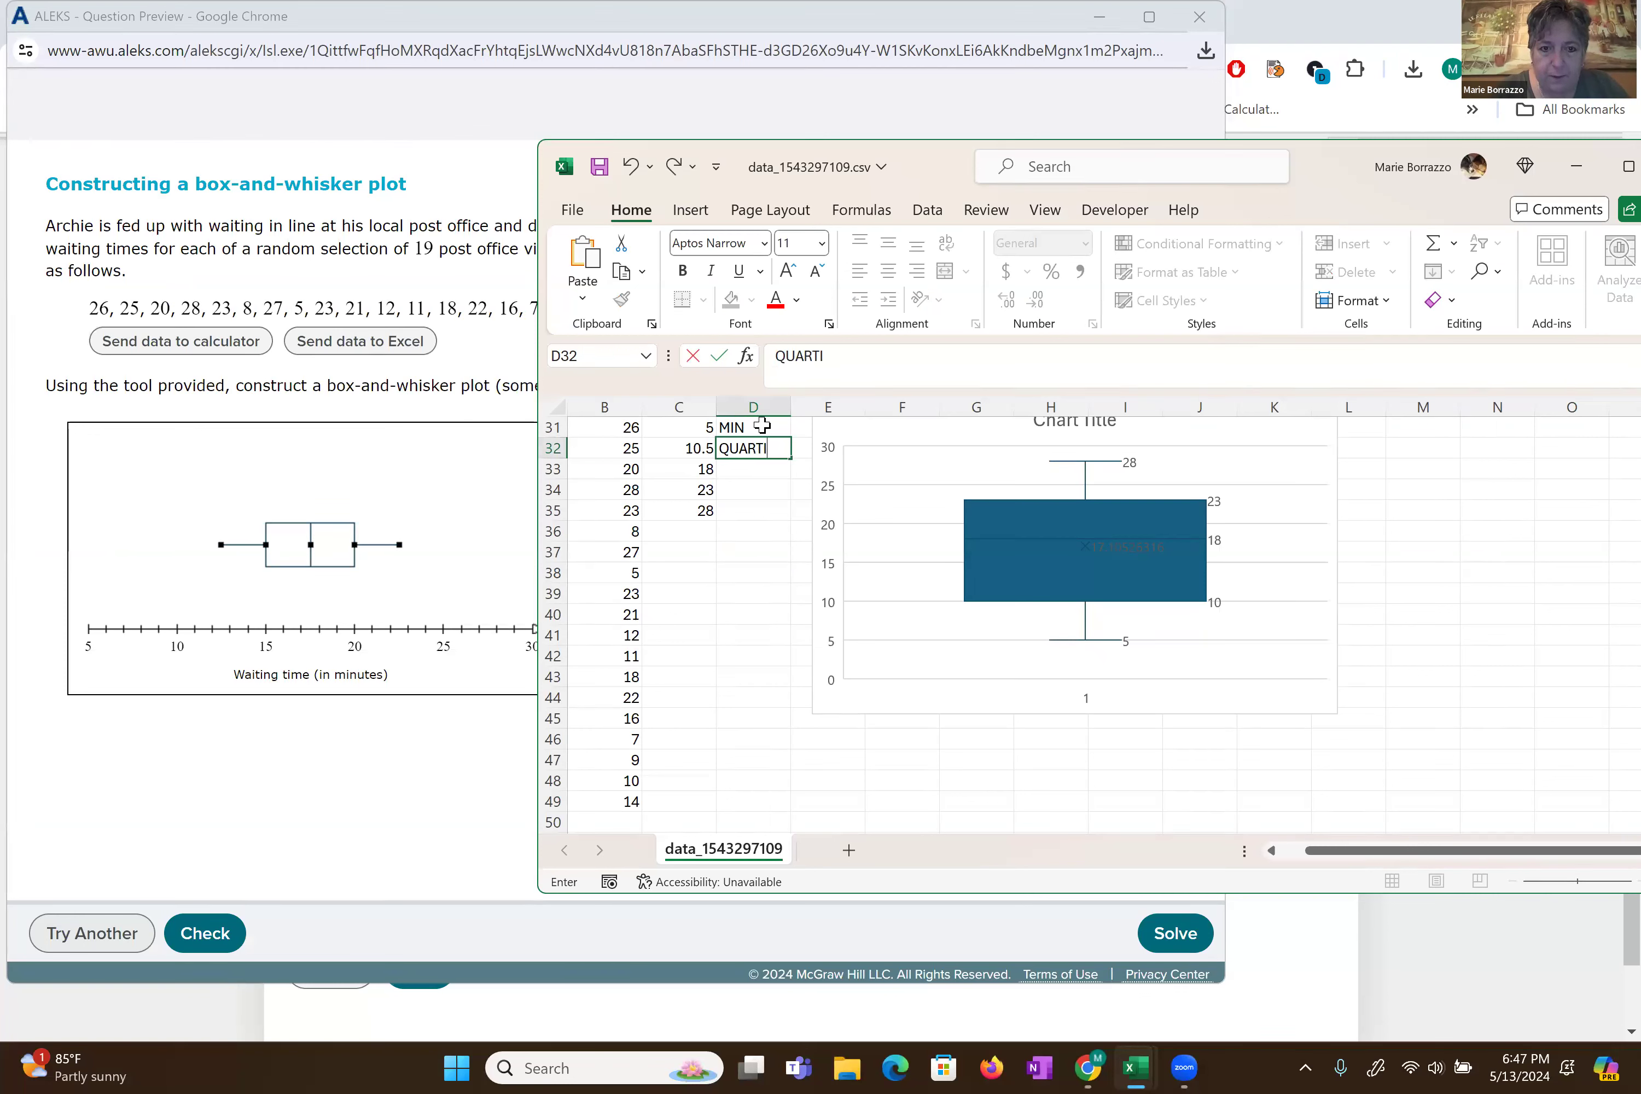
type("LE 1")
key("Return")
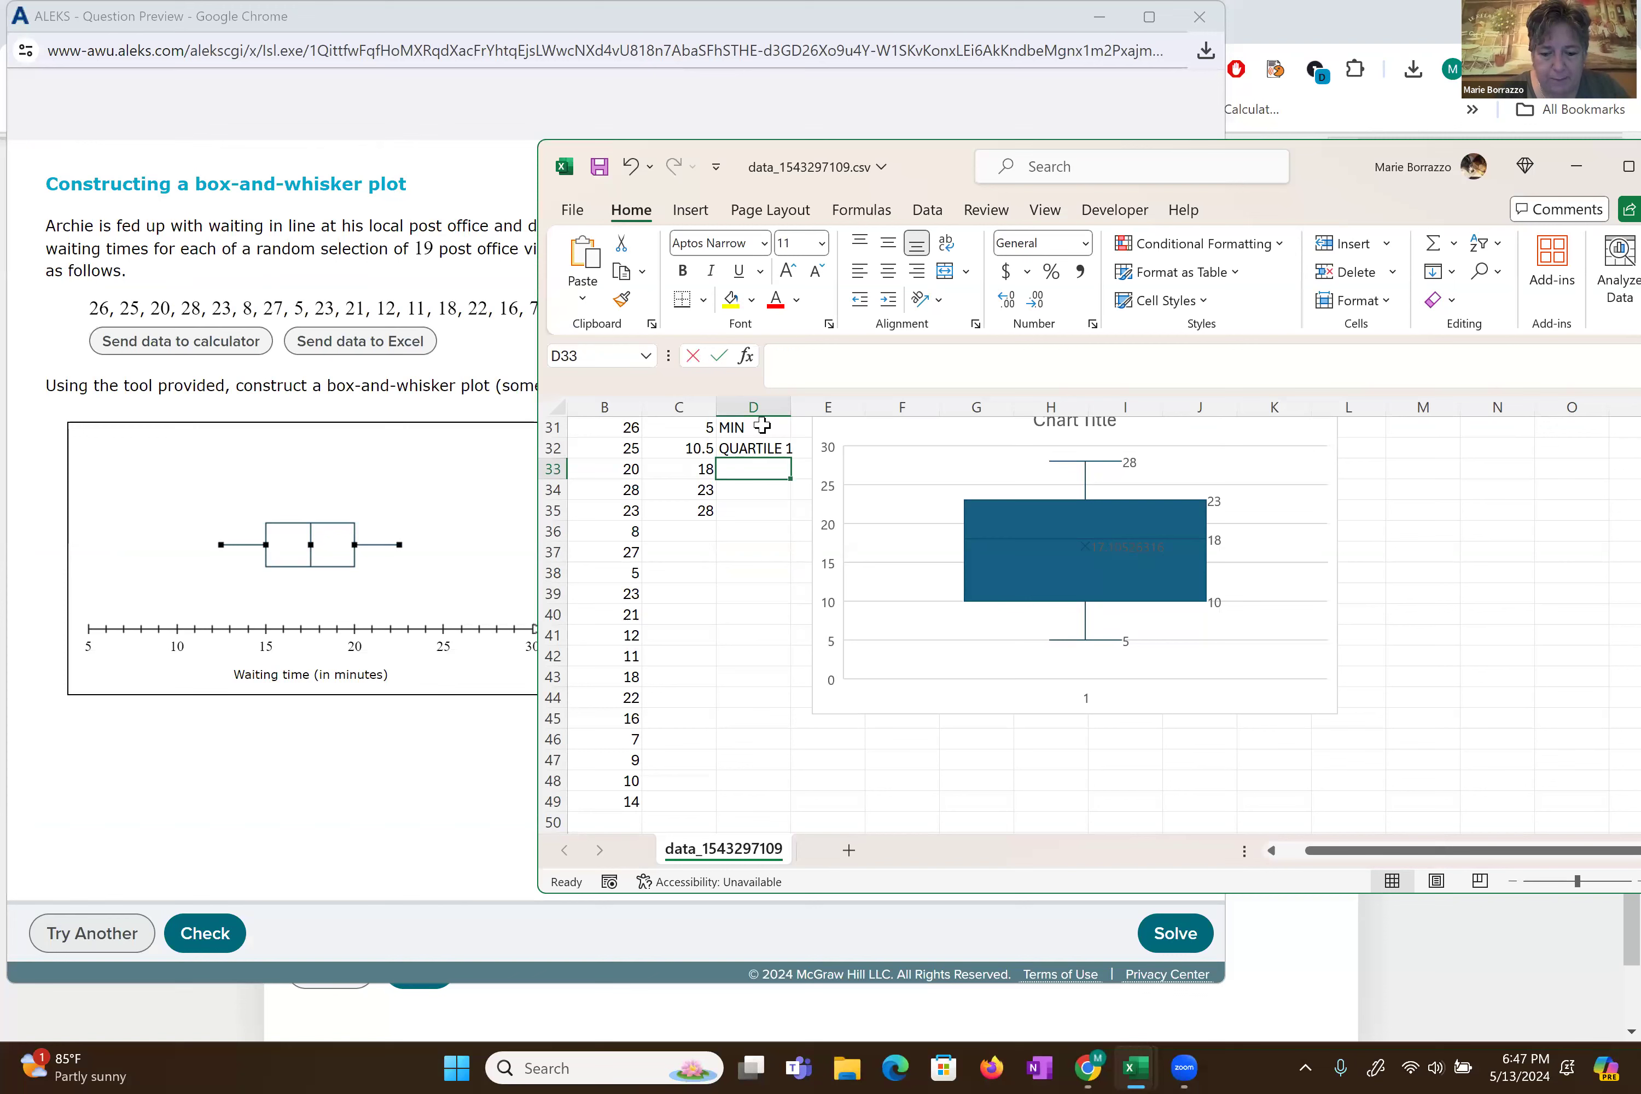
- Label the median, third-quartile and maximum values in D33:D35 as MEDIAN - Q2, QUARTILE 3 and MAX
type("ME")
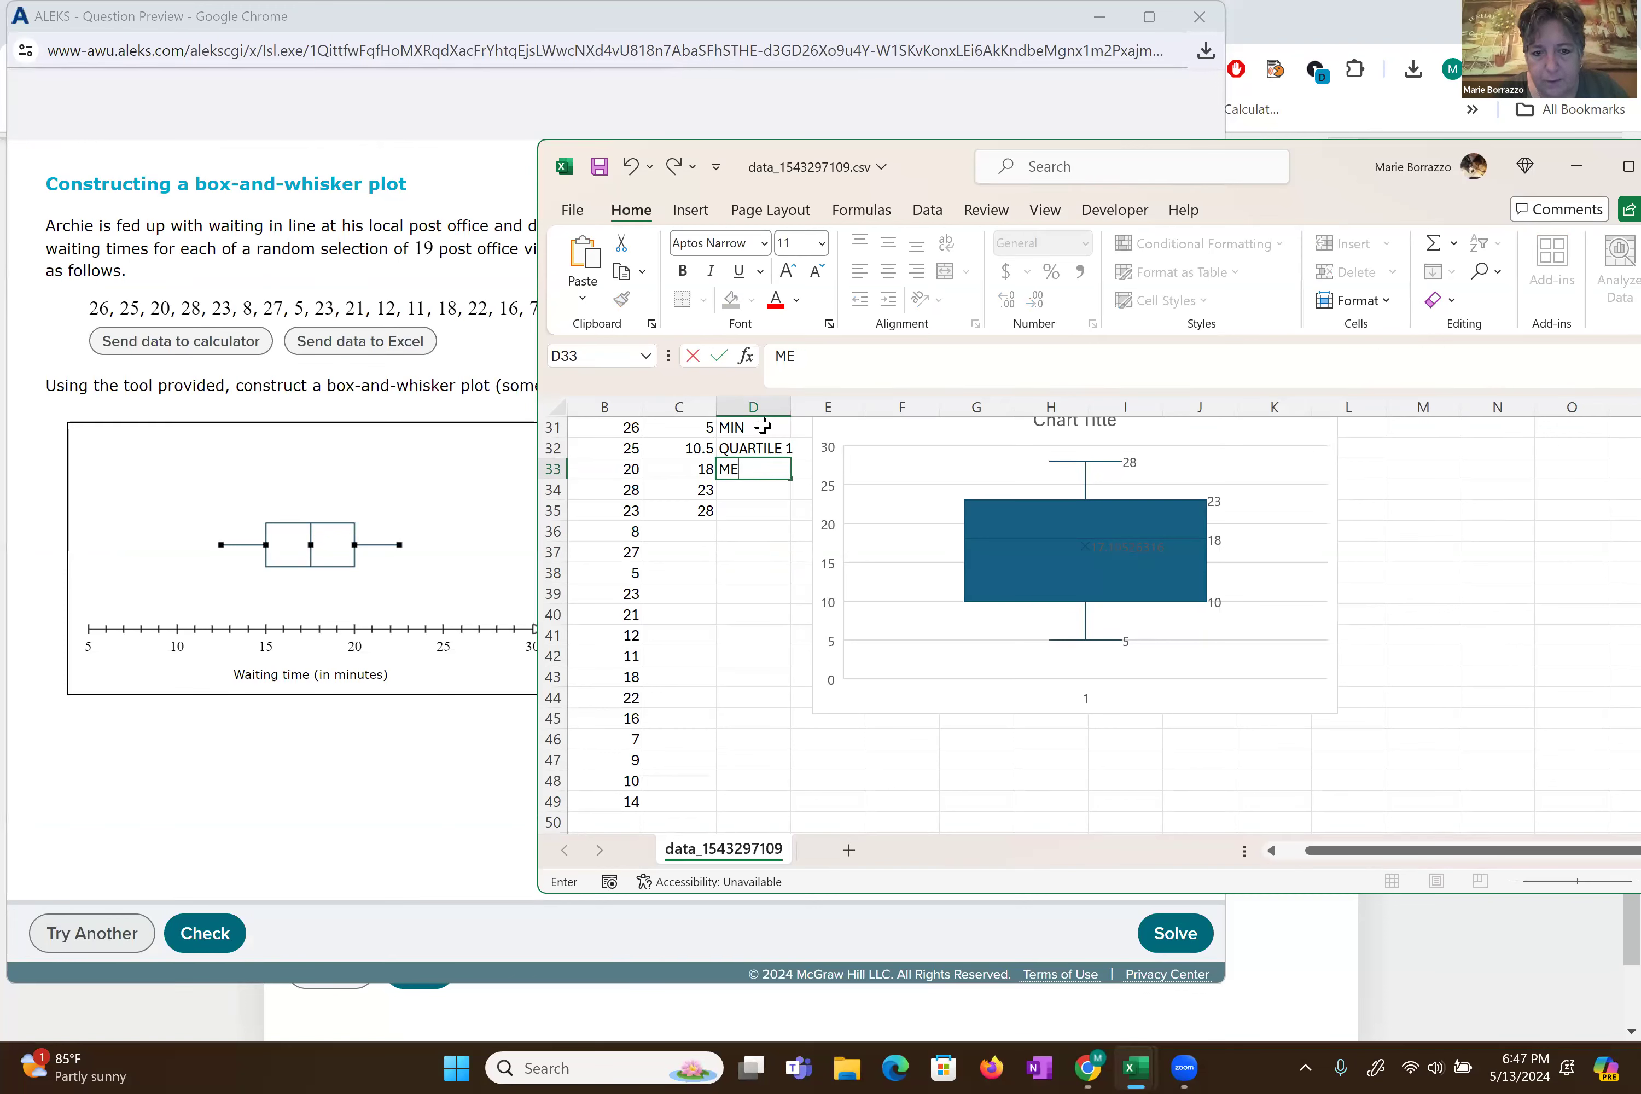
type("DIAN")
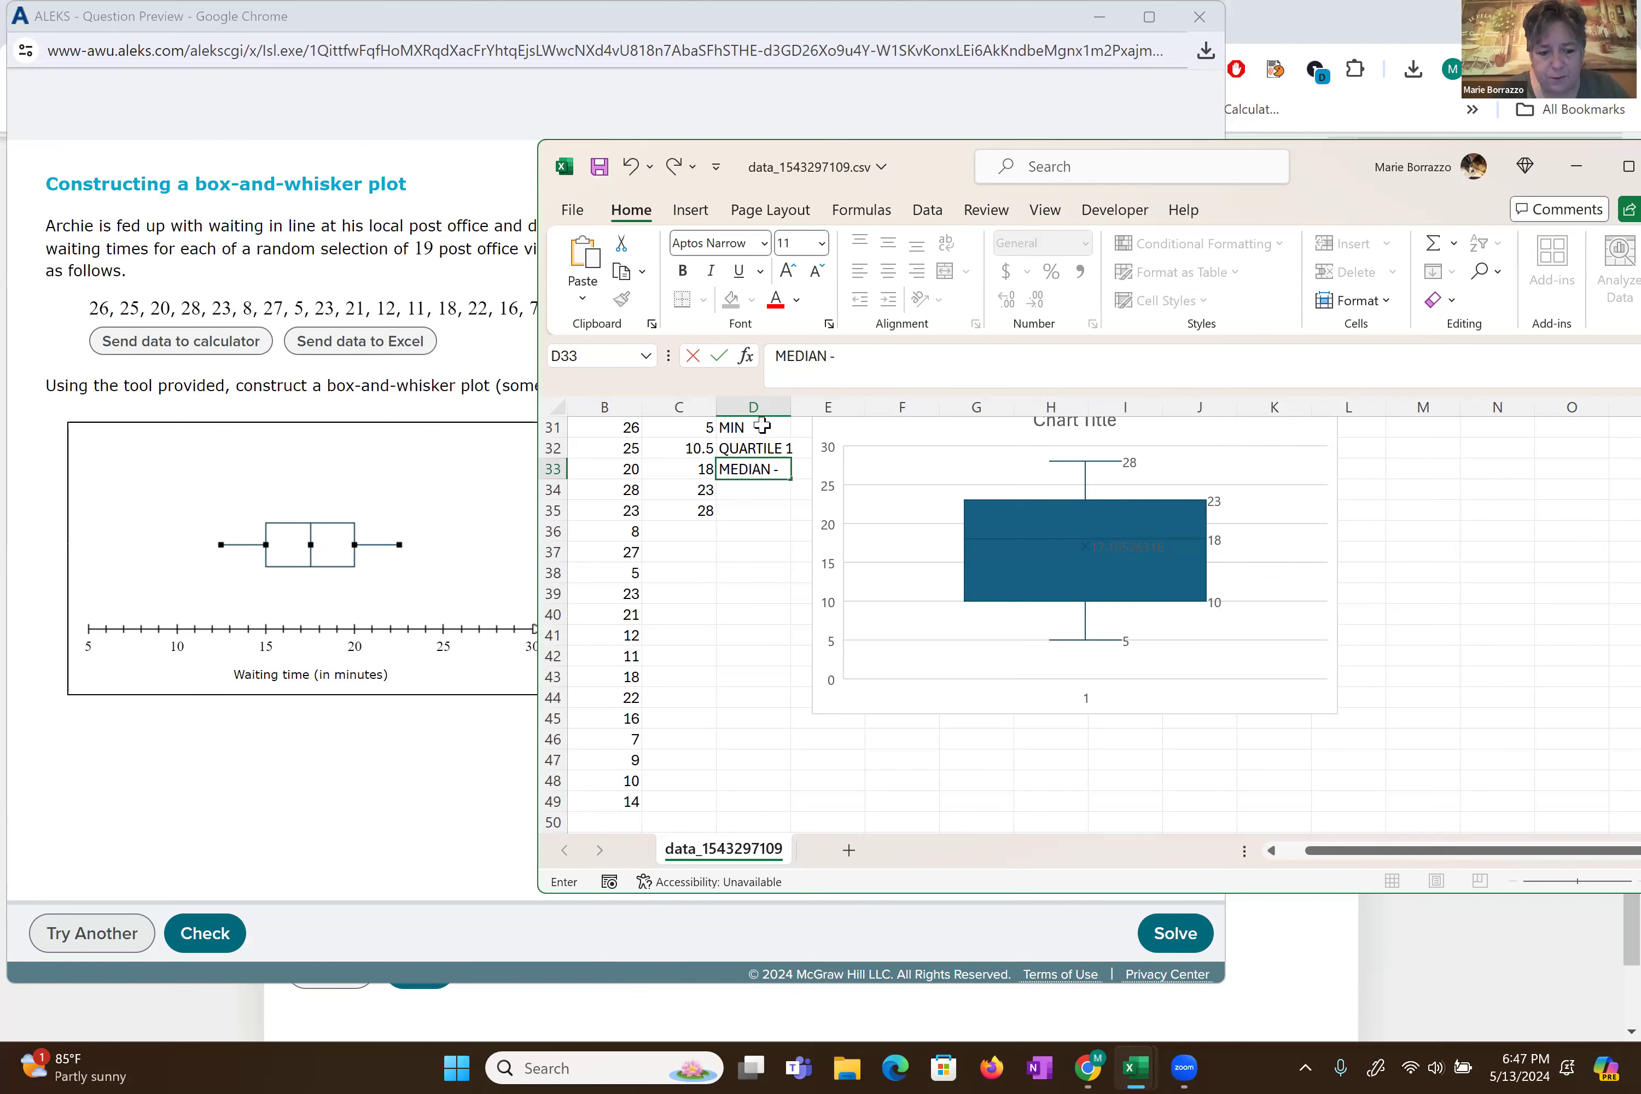
type(" - Q2")
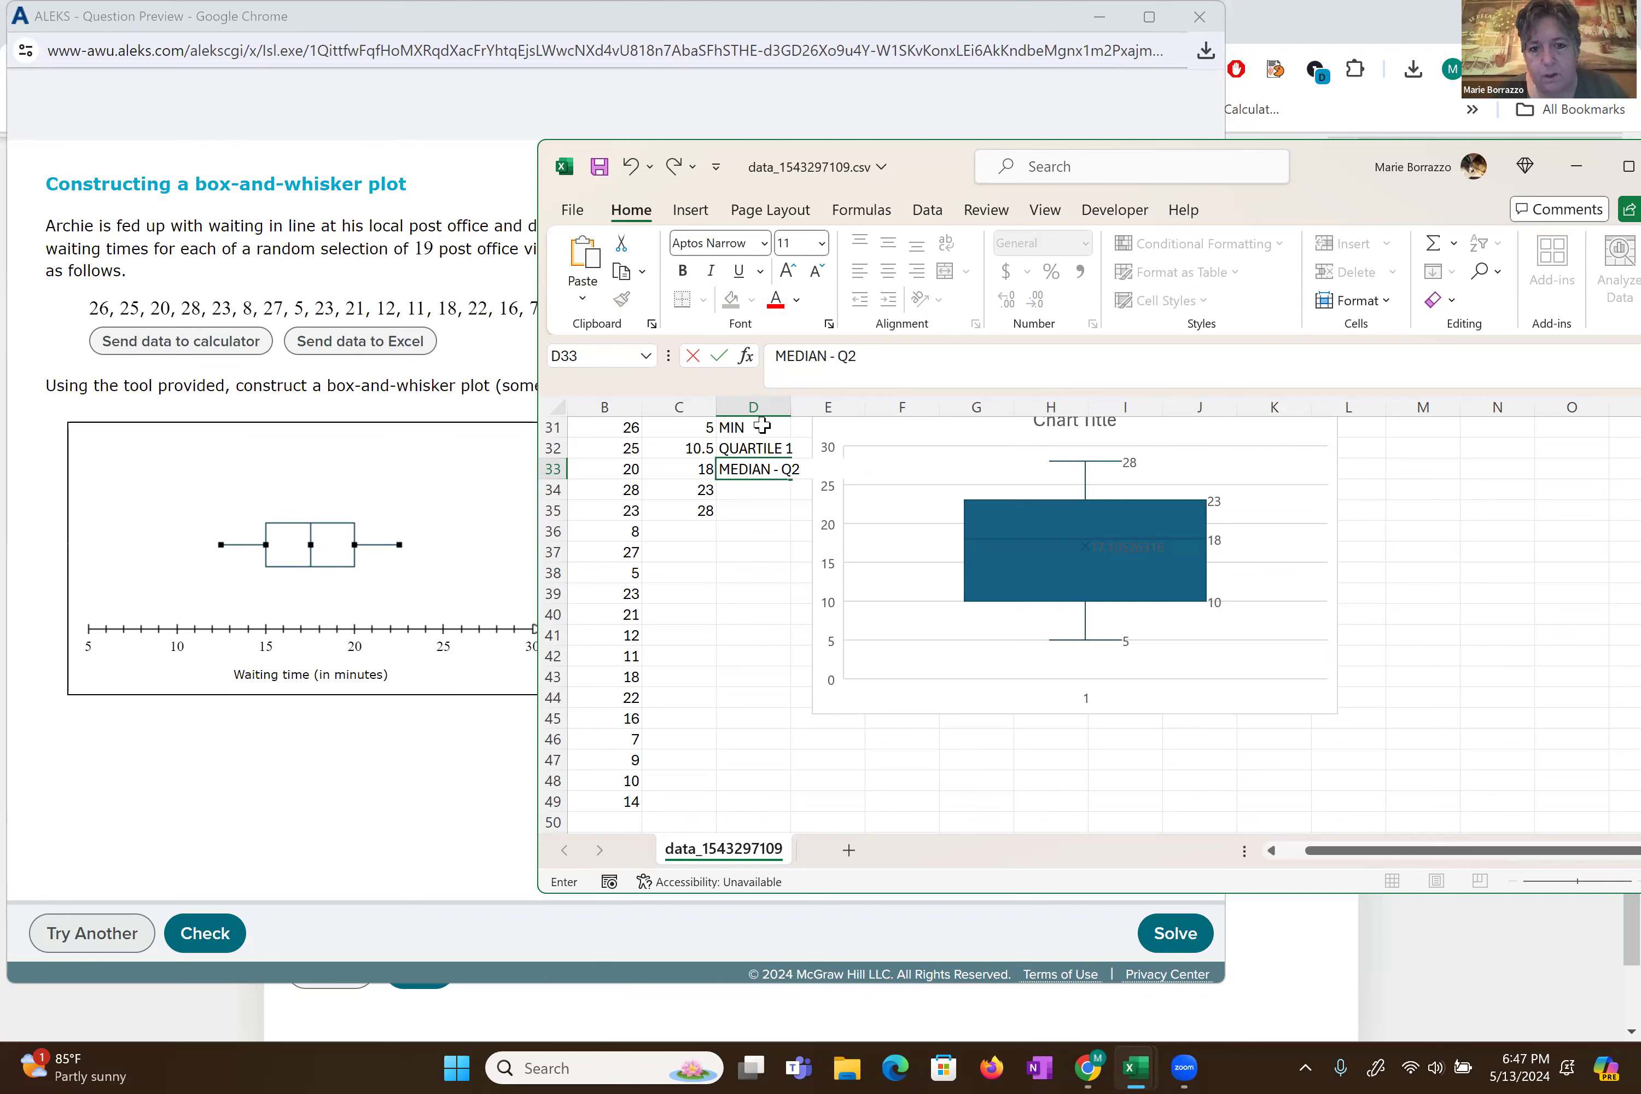
key("Return")
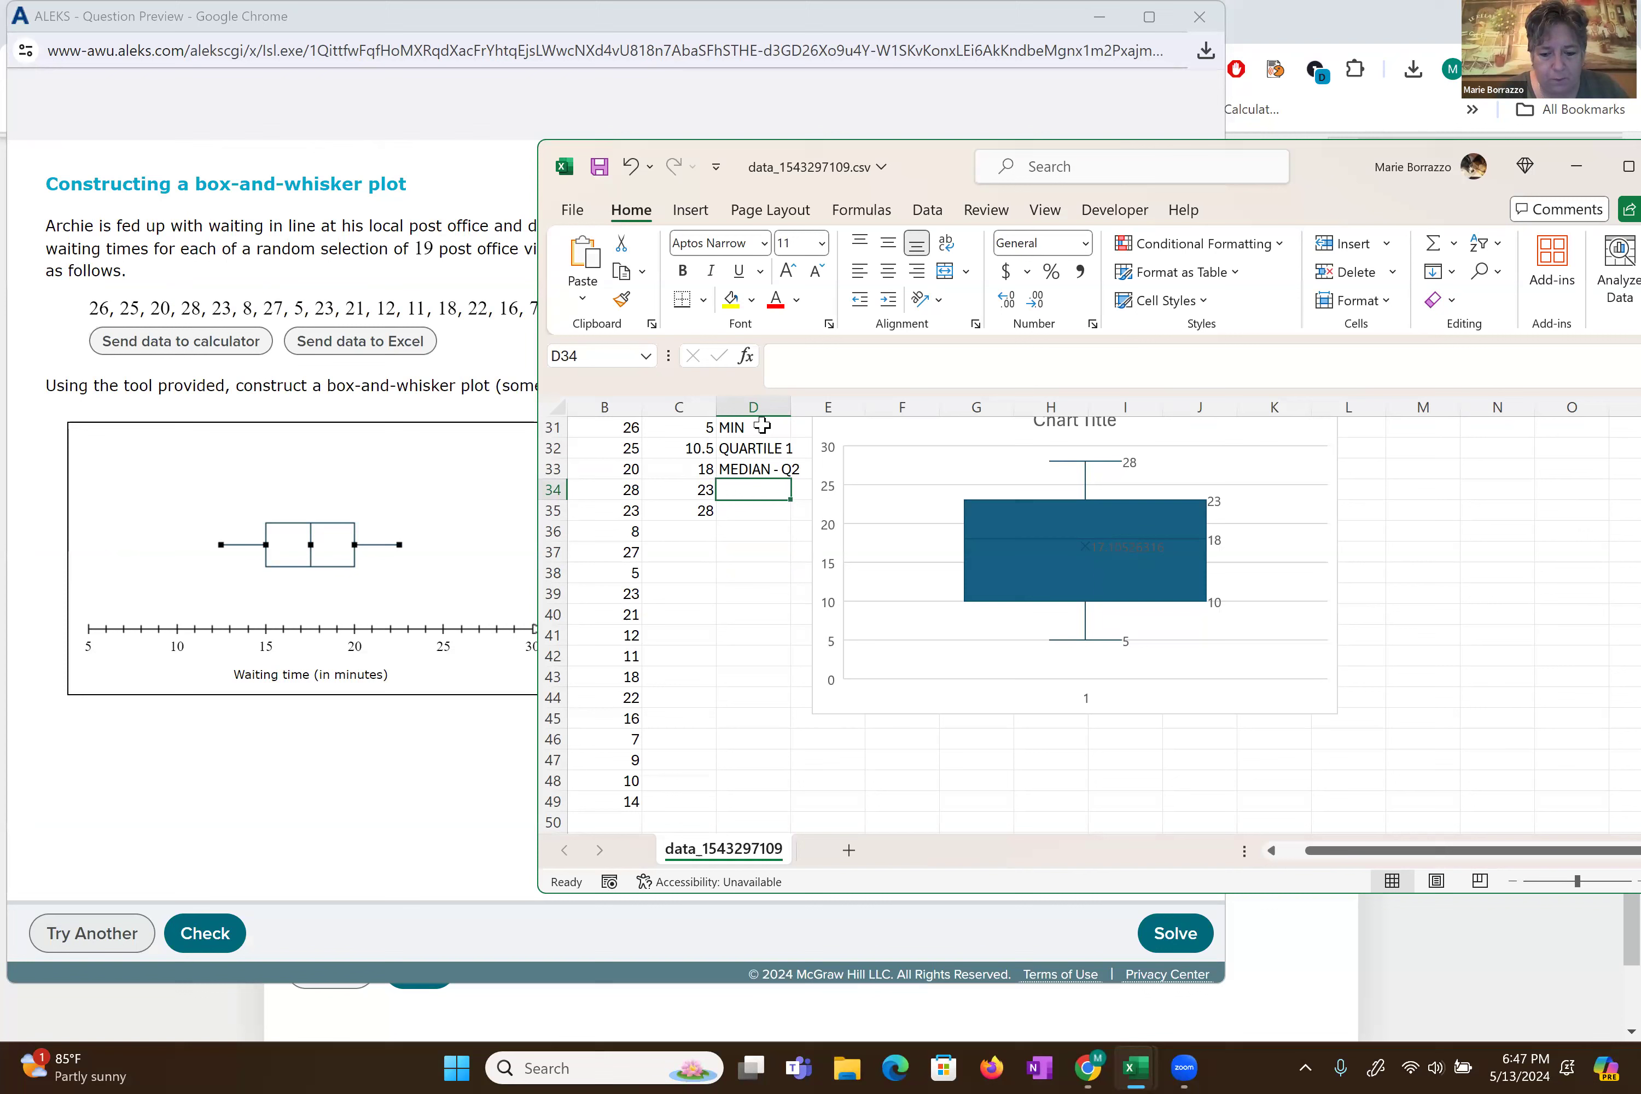
type("QUARTILE 3")
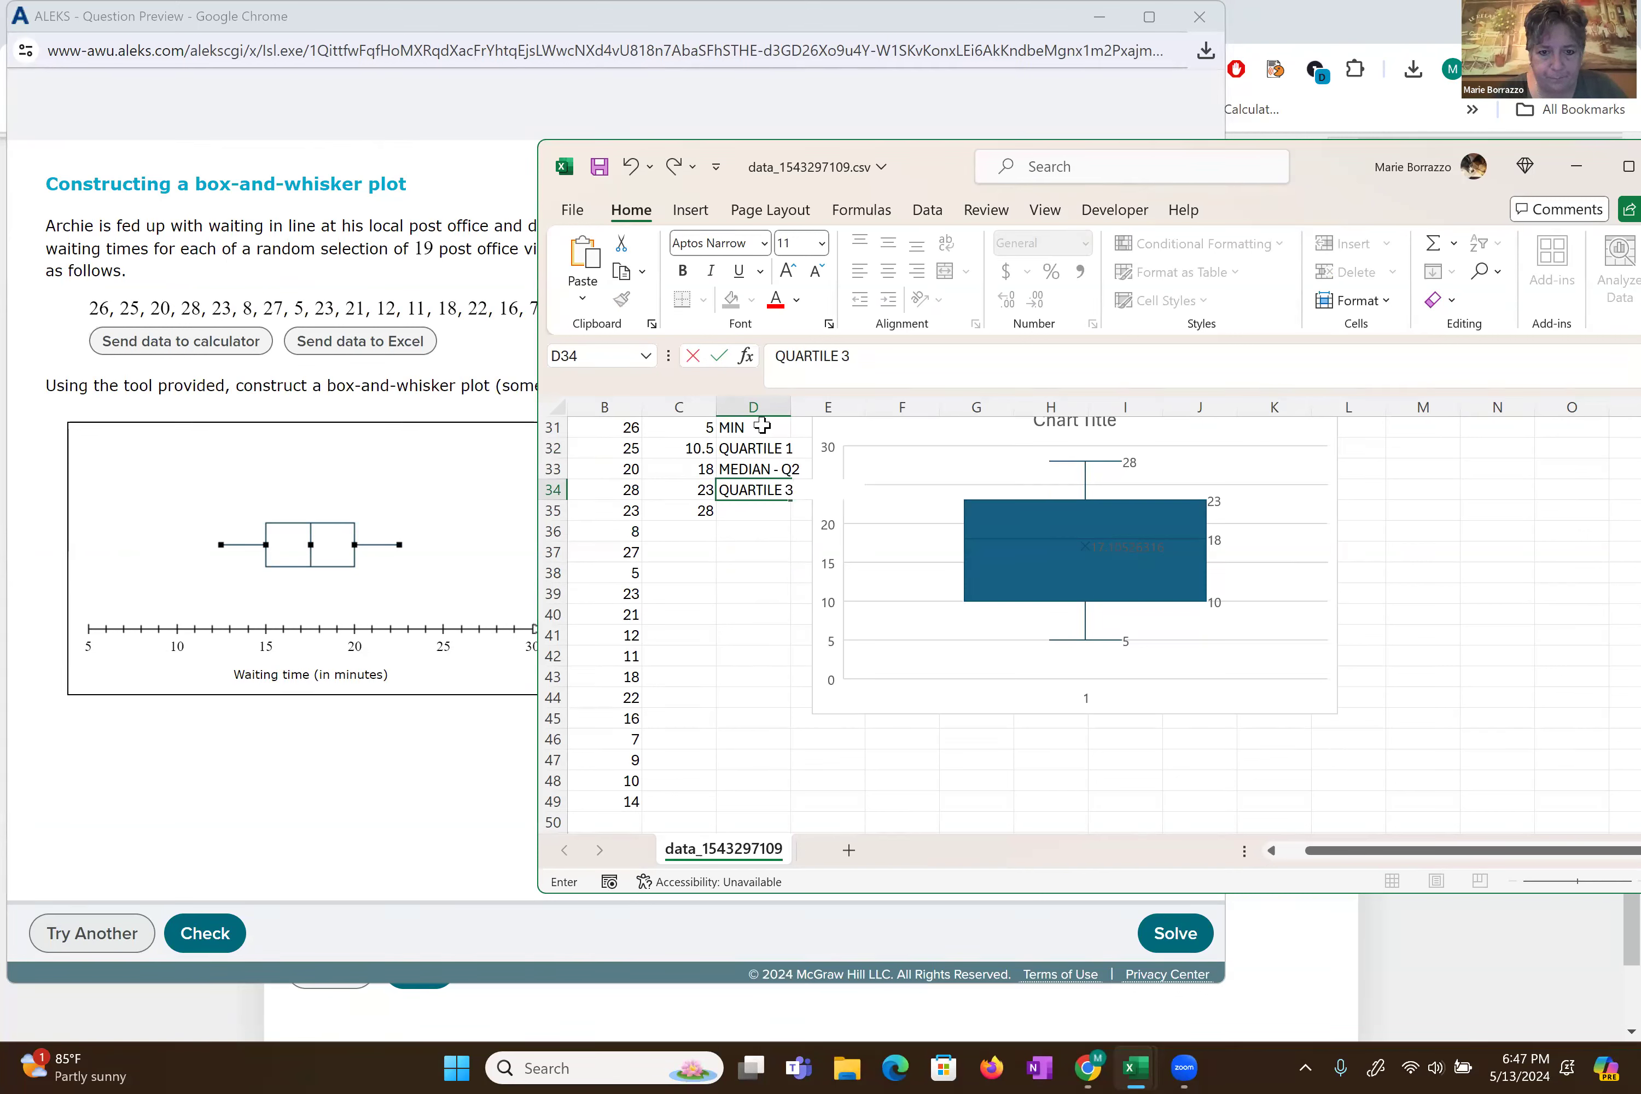
key("Return")
type("MA")
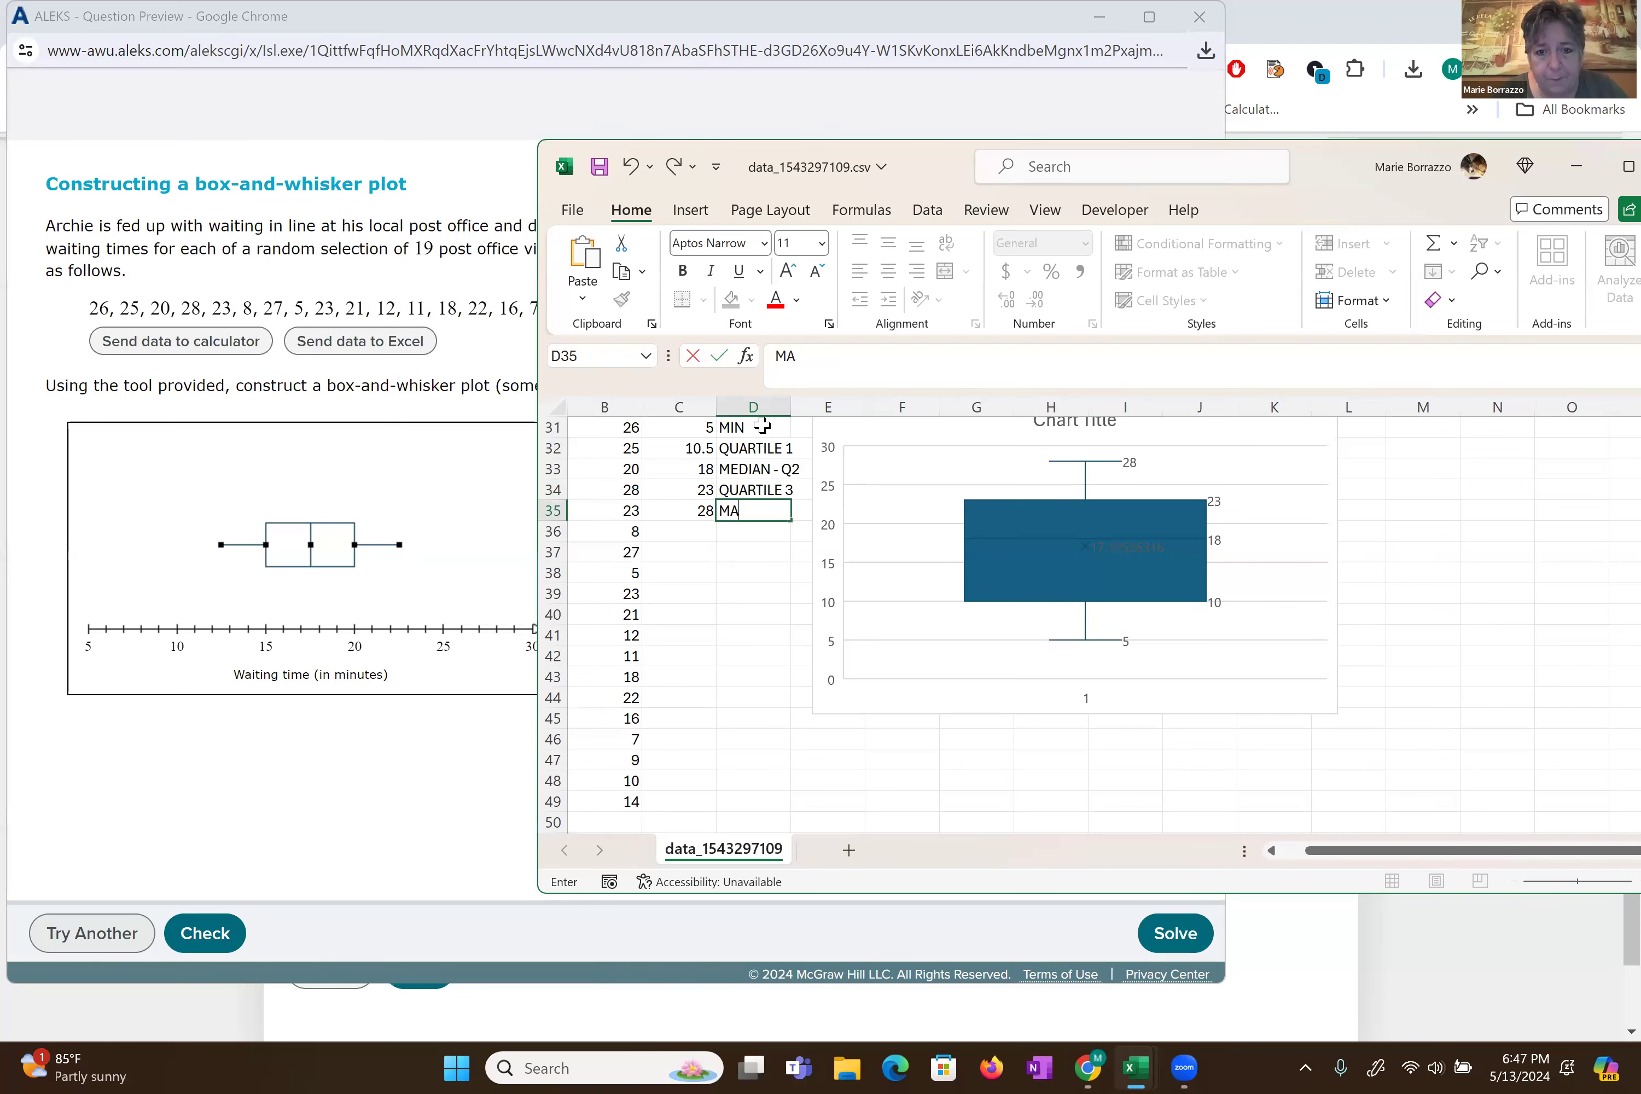
type("X")
key("Return")
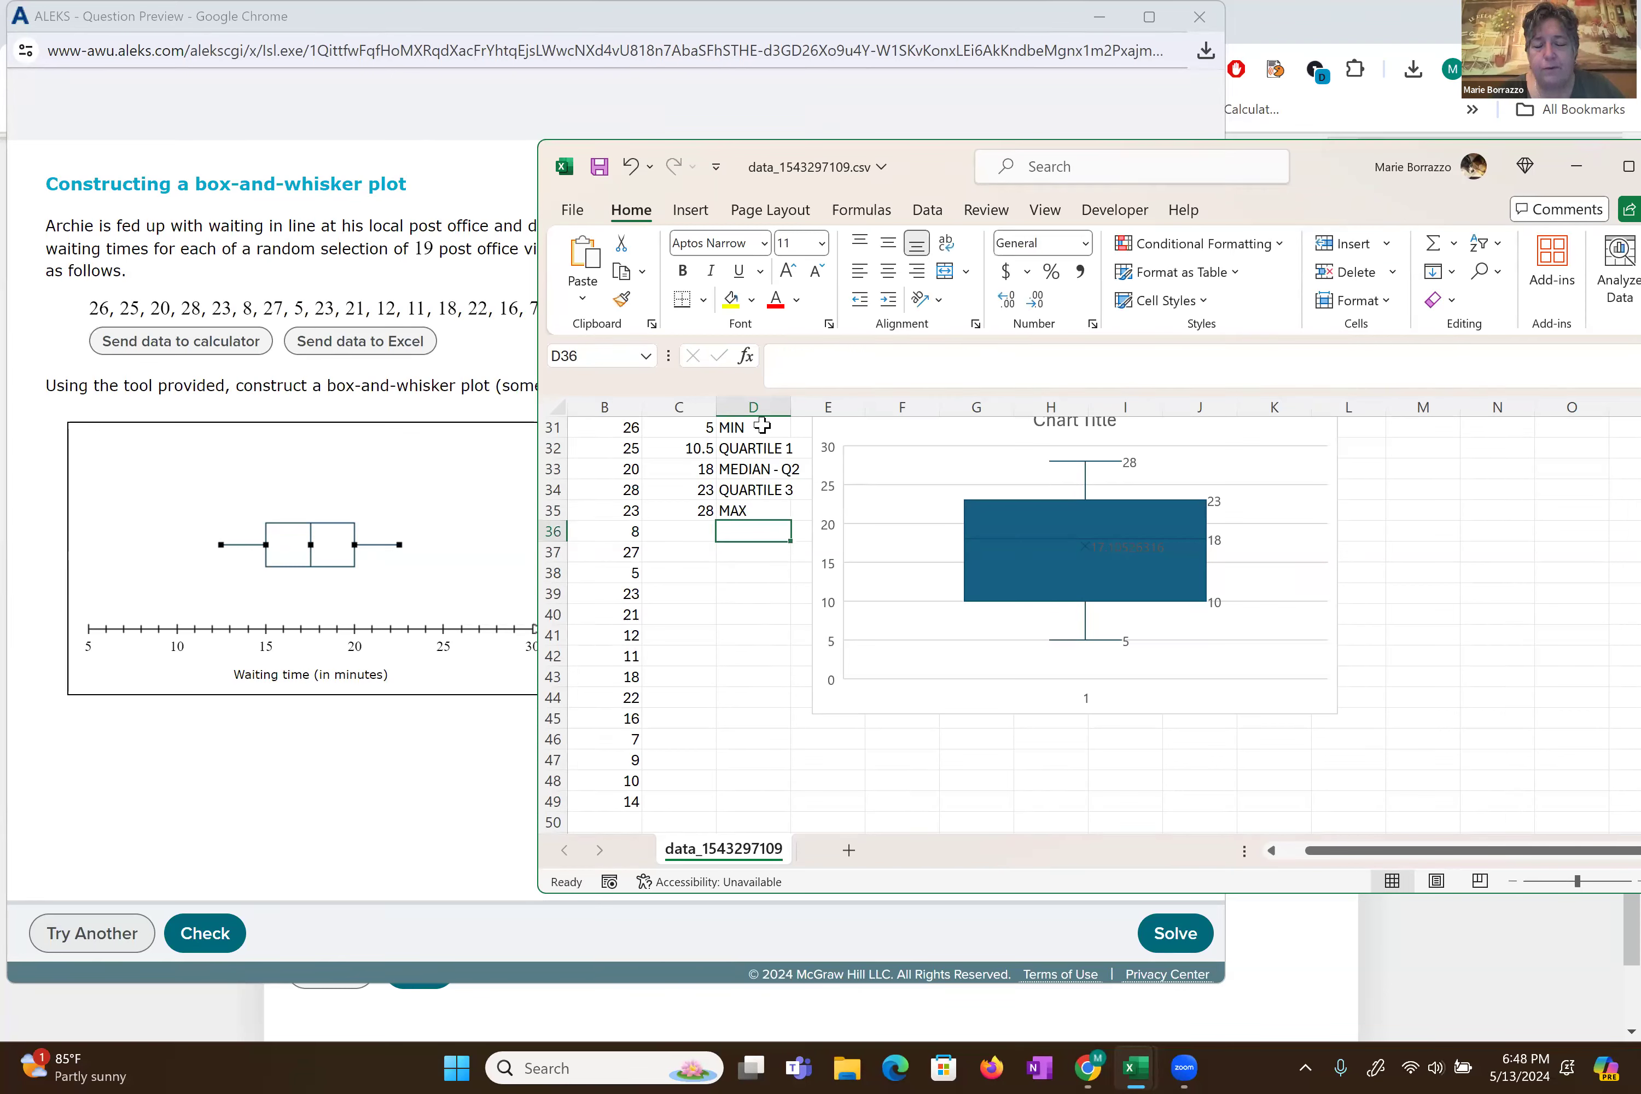
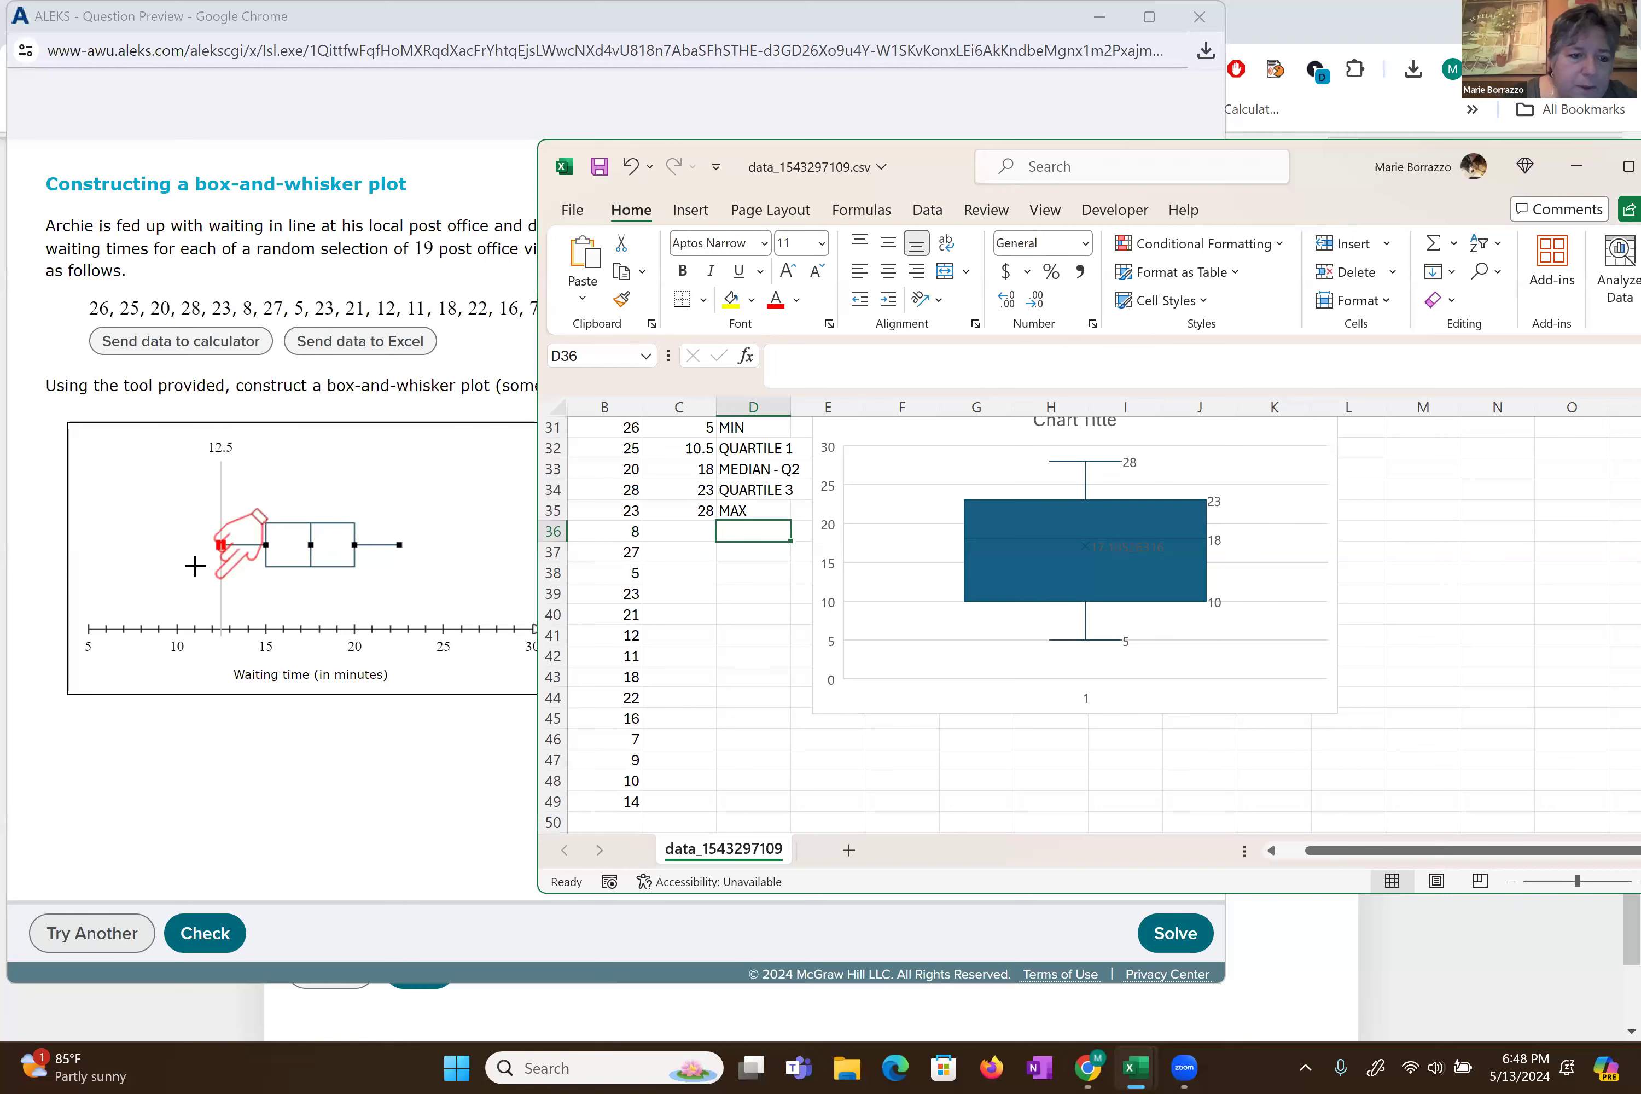
- In the ALEKS plot, place the lower whisker end at 5 and the upper whisker end at 28
left_click_drag(197, 563, 88, 570)
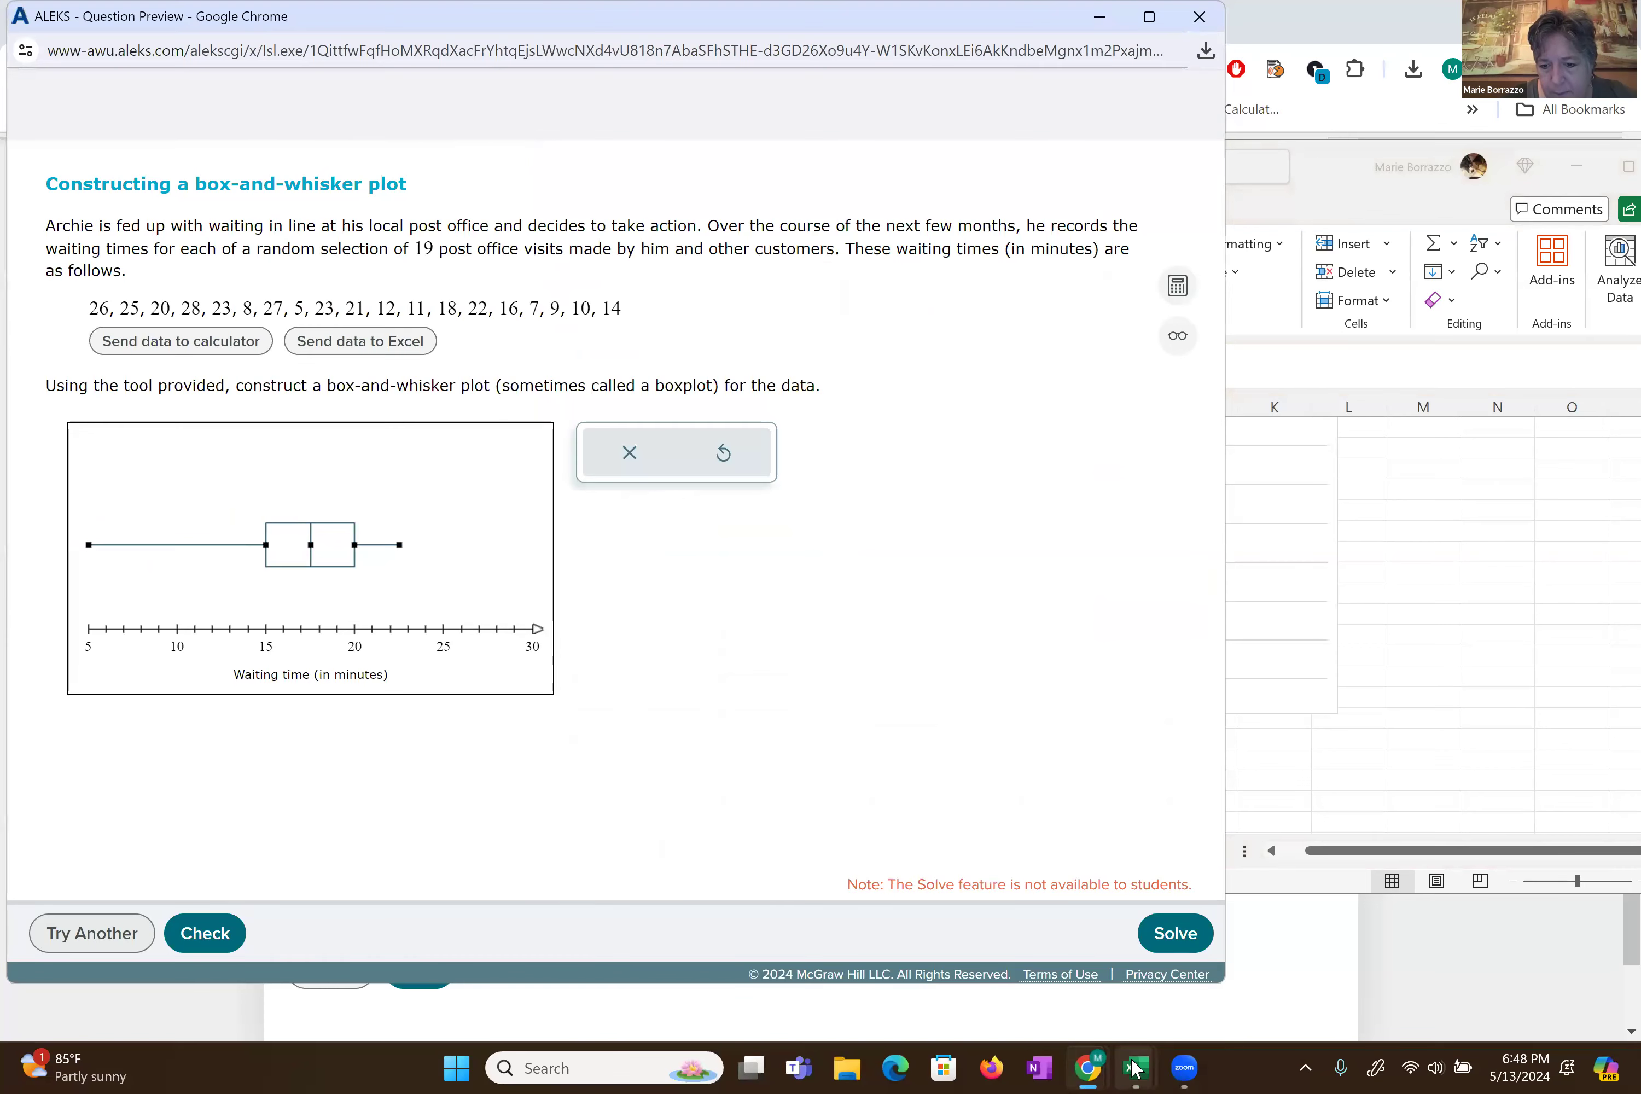
mouse_move(1135, 1067)
left_click(1136, 939)
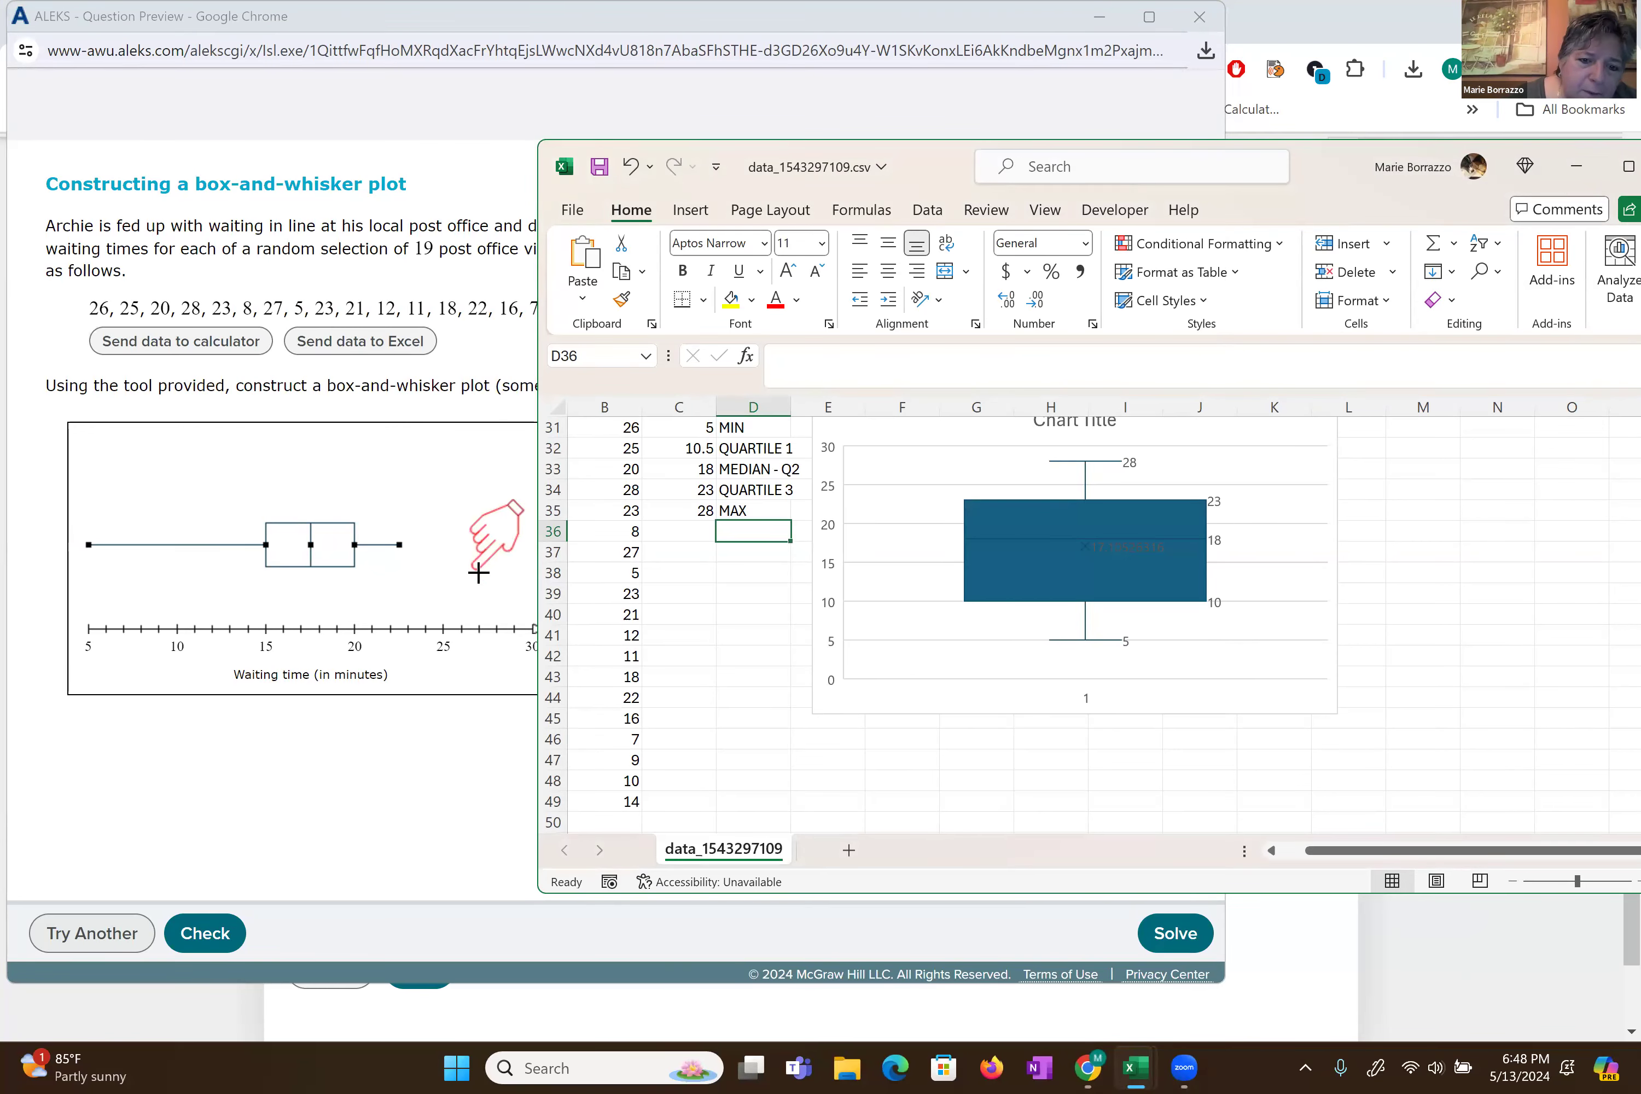
left_click_drag(408, 541, 498, 545)
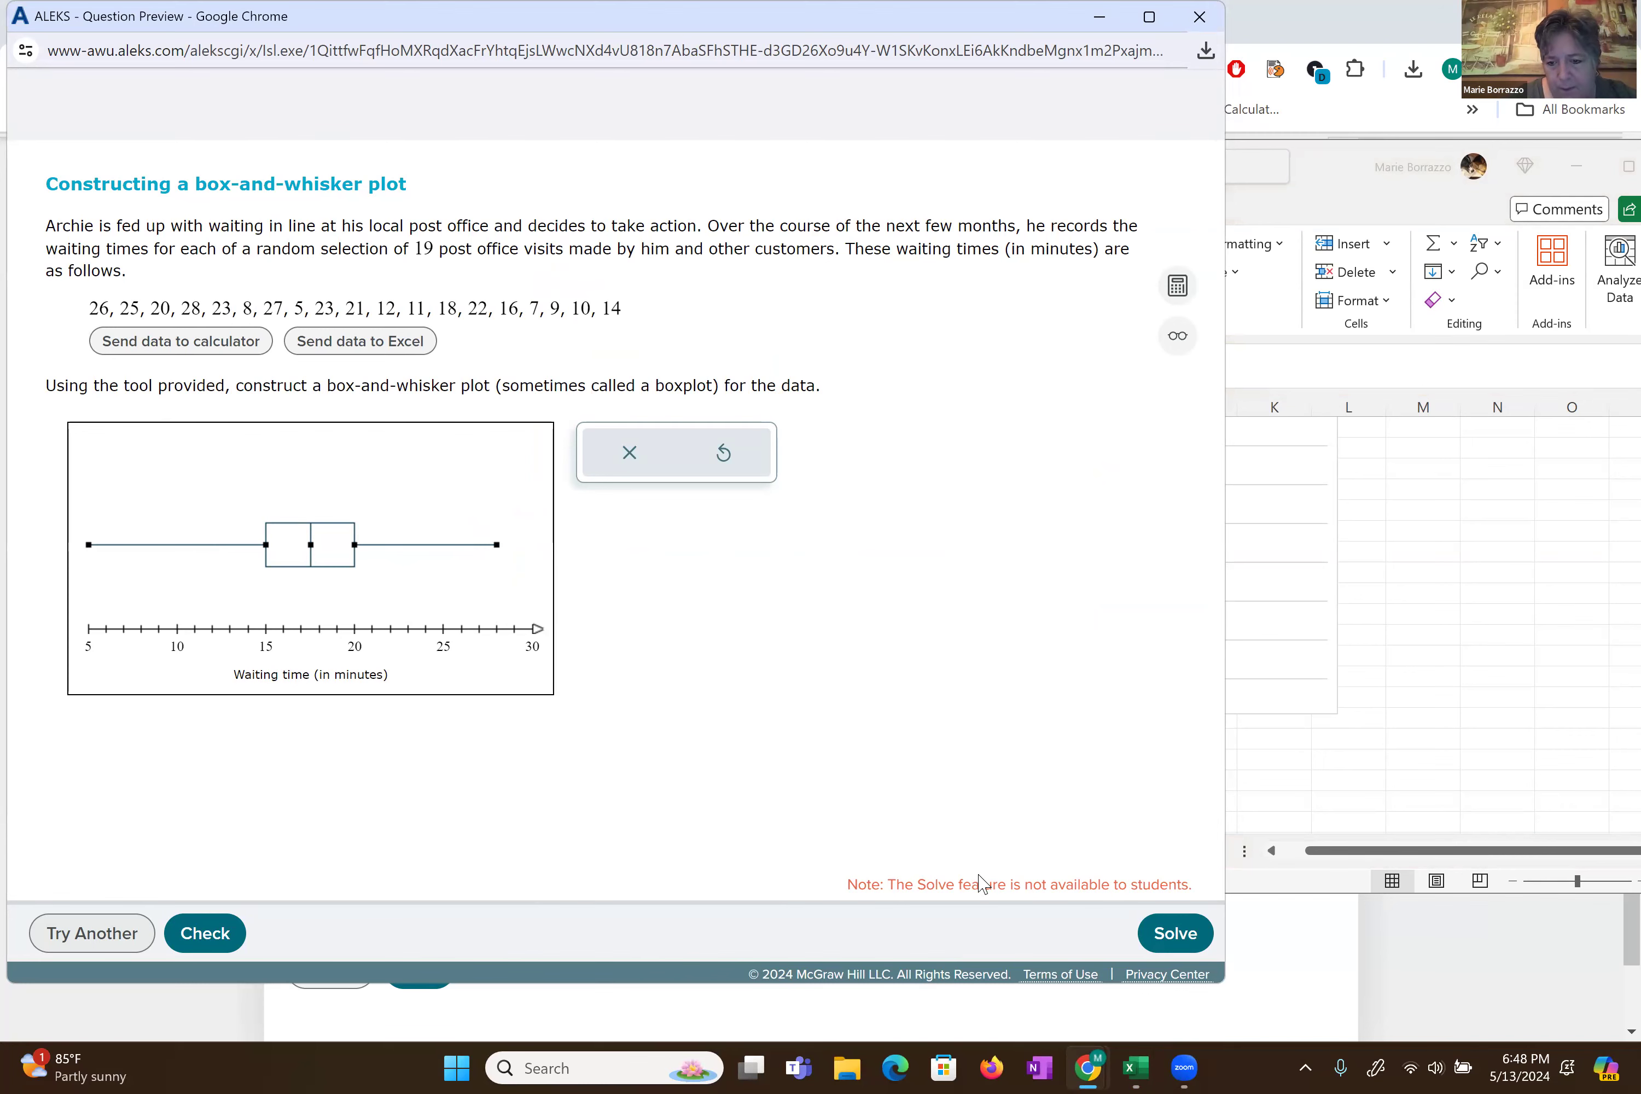
- Consult the workbook's quartiles and set the ALEKS plot's box edges to 10 and 23, with the median line at 18
mouse_move(1137, 1067)
left_click(1039, 854)
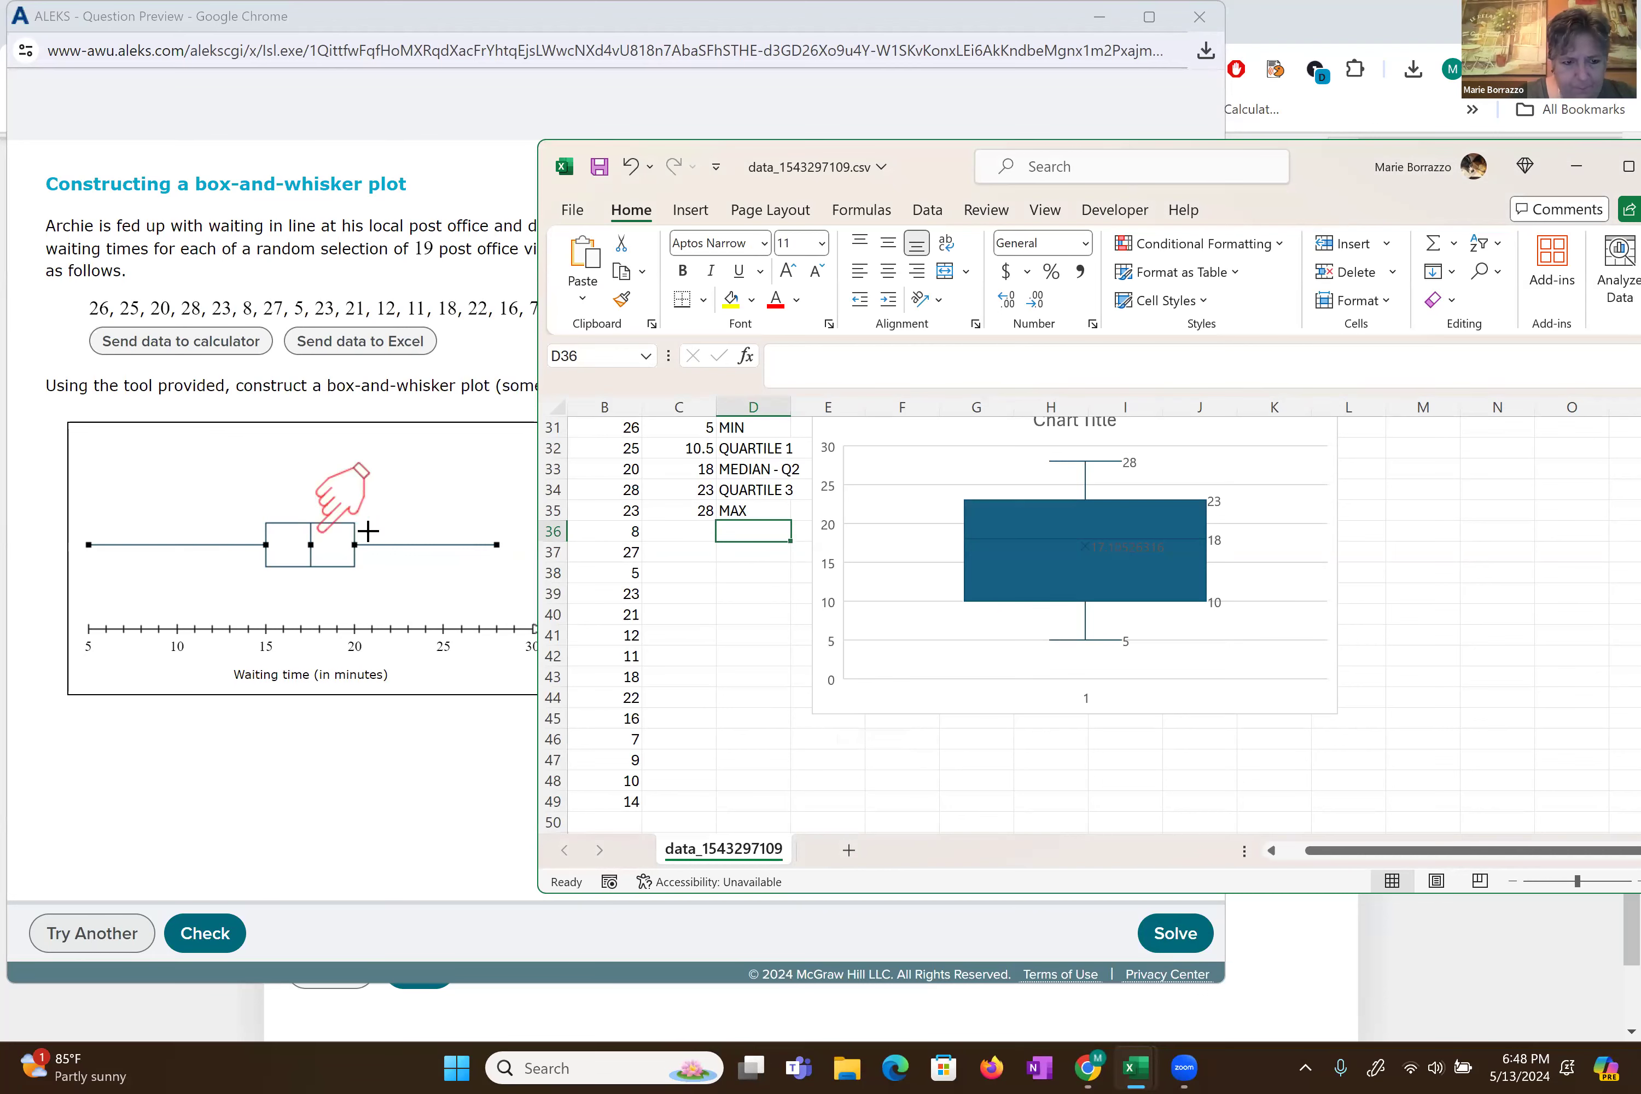
left_click_drag(268, 545, 177, 544)
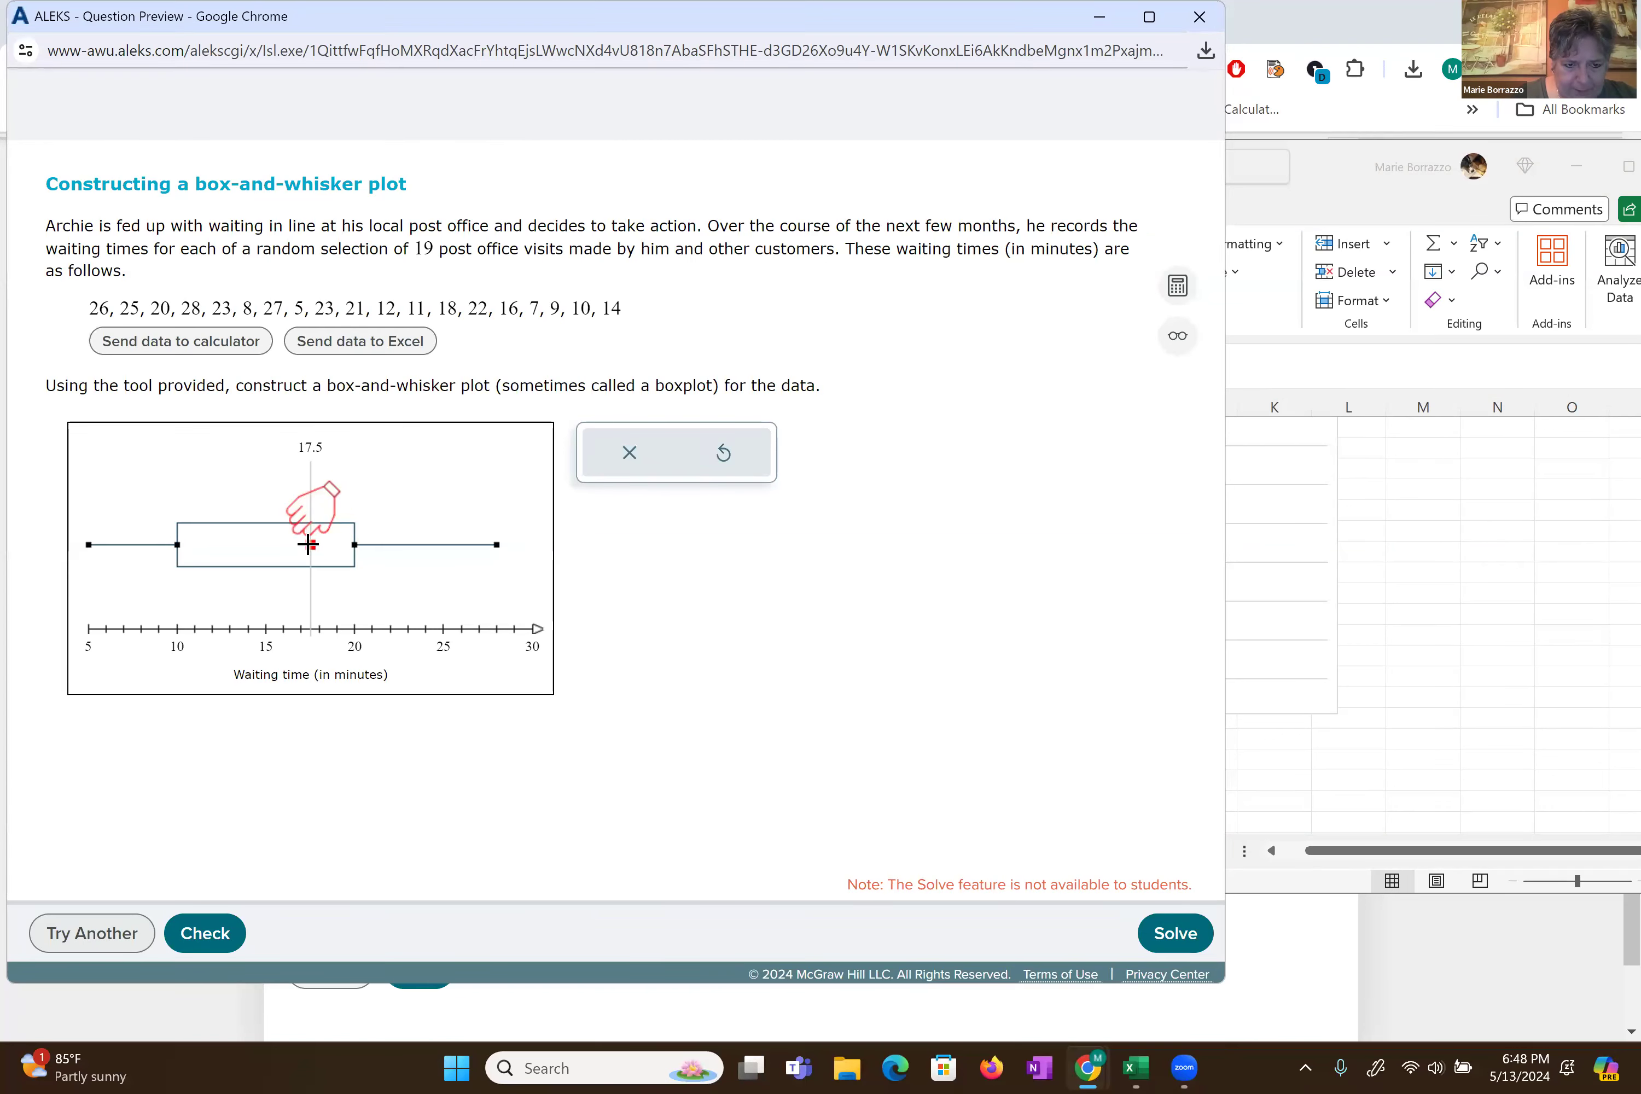
left_click_drag(308, 544, 320, 545)
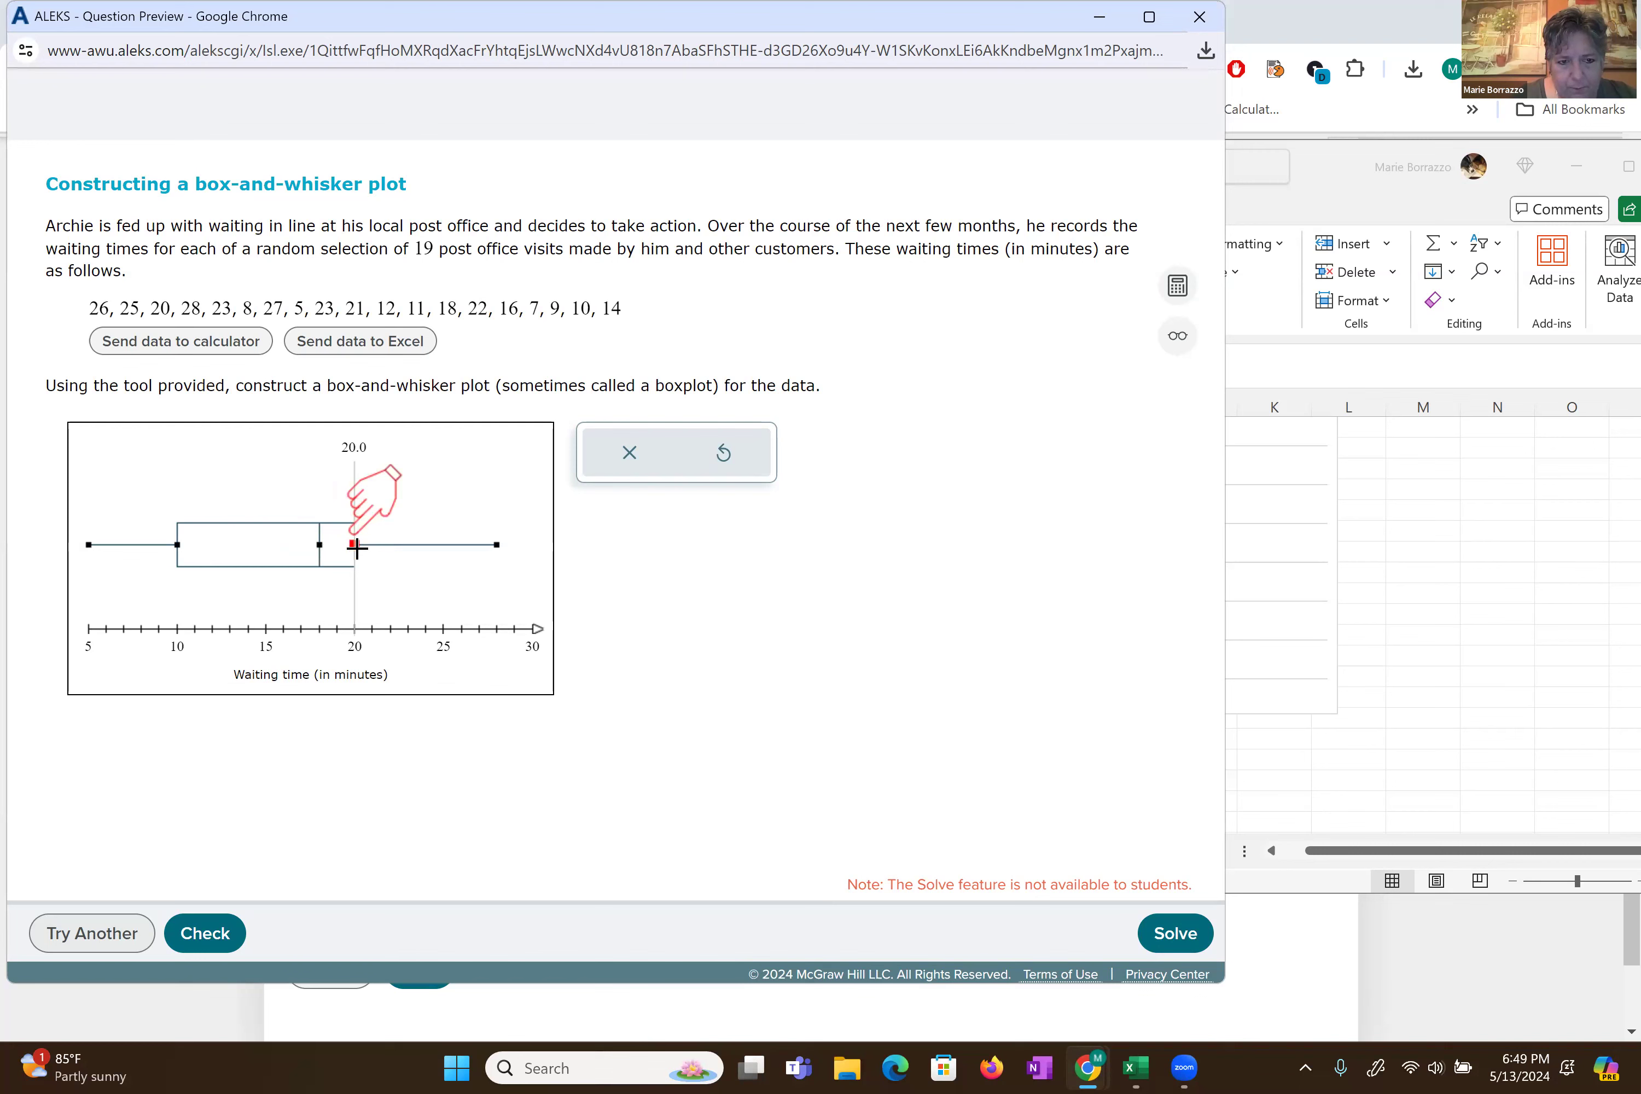
left_click_drag(354, 544, 408, 544)
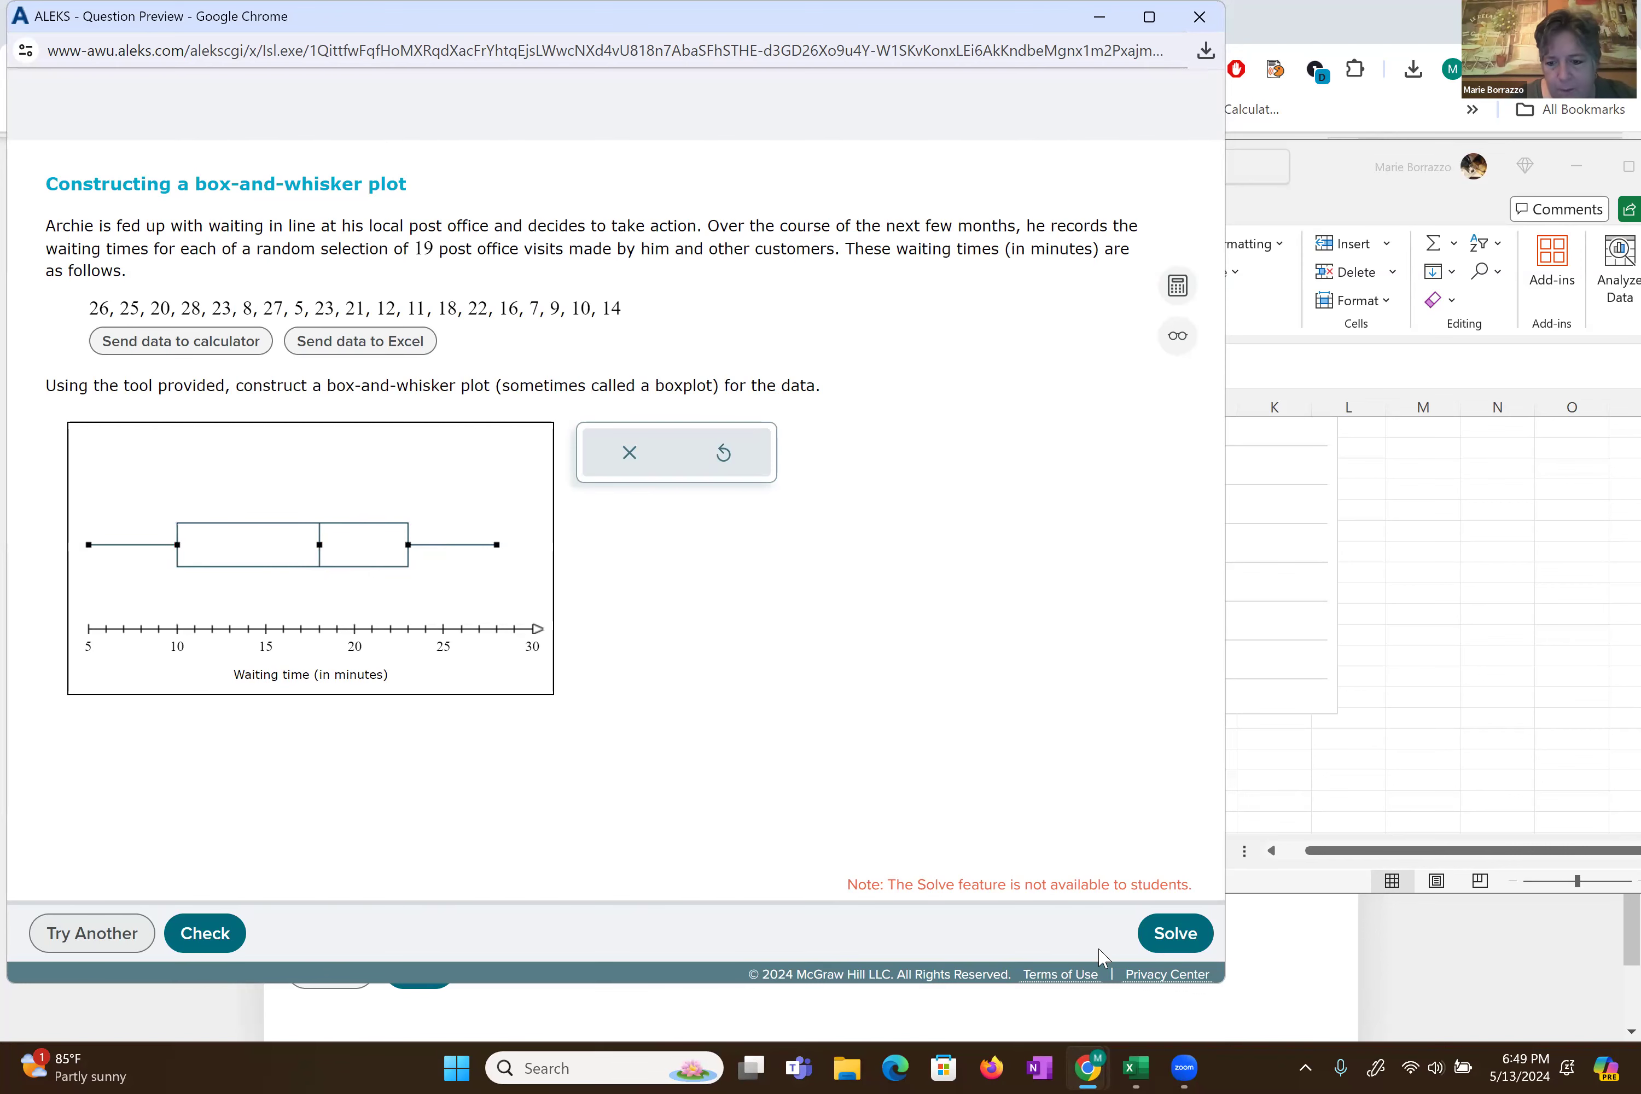
- Compare the finished plot with the five-number summary in the workbook and have ALEKS check the answer
mouse_move(1135, 1068)
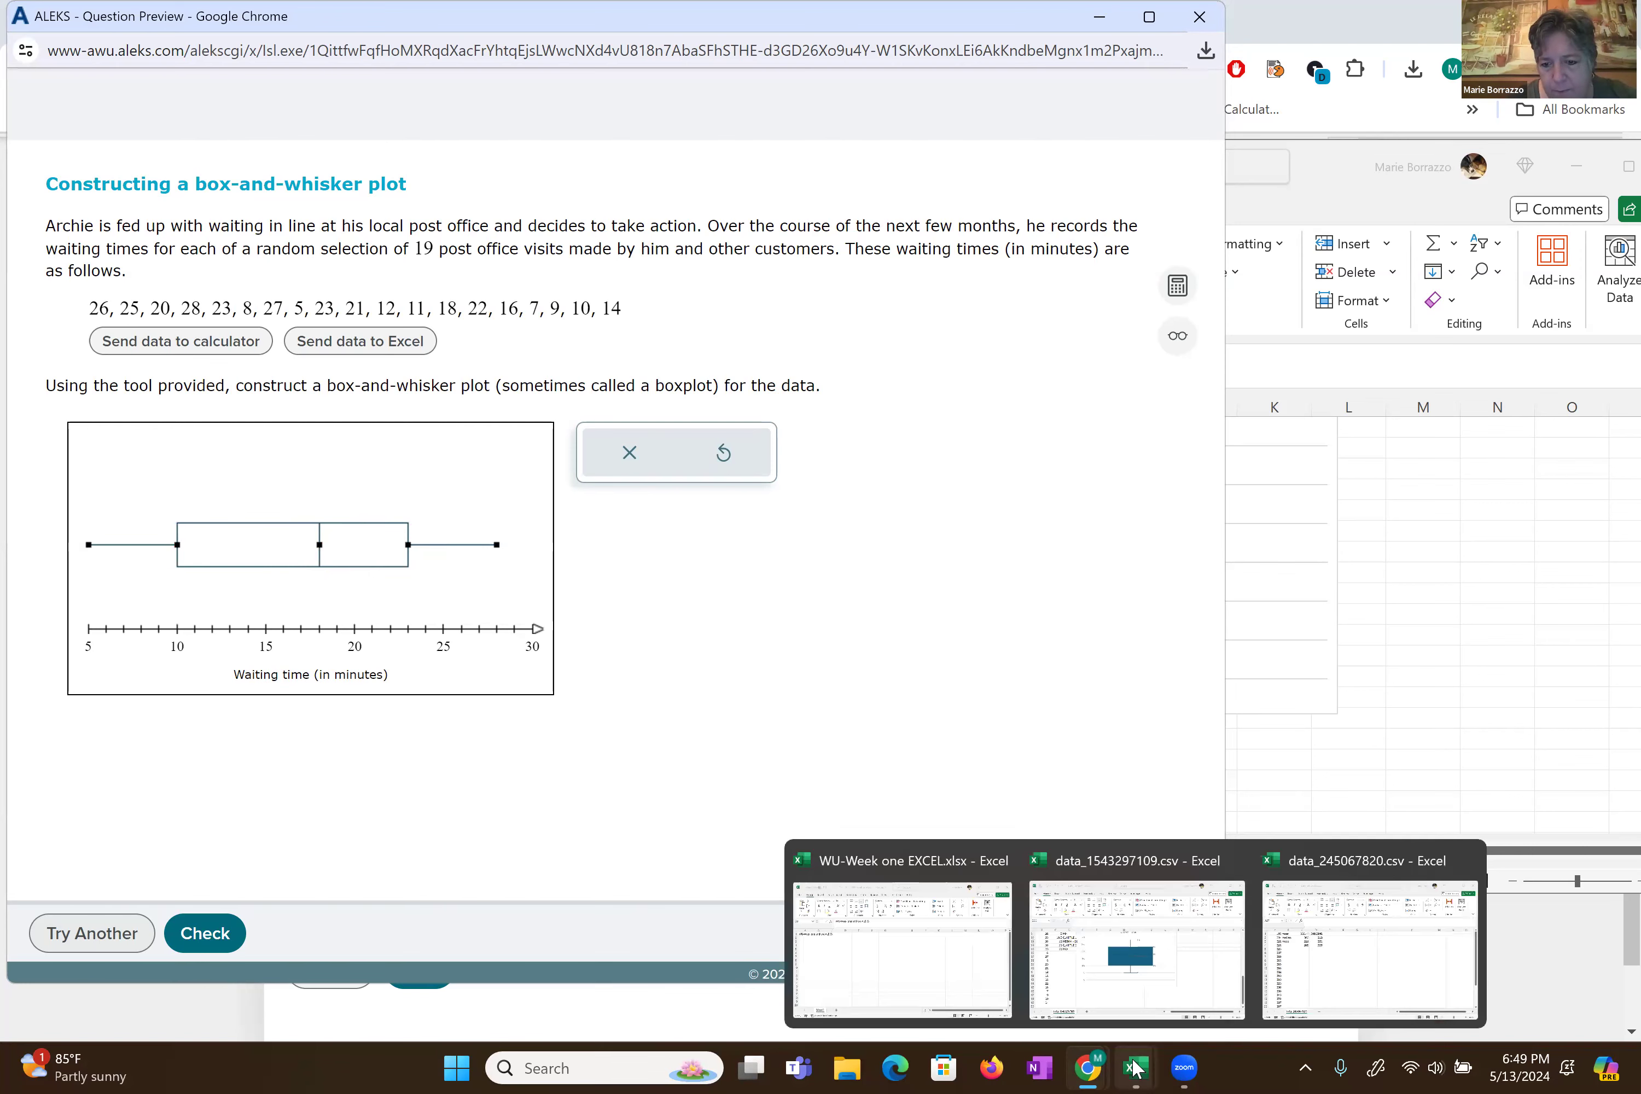
left_click(1137, 935)
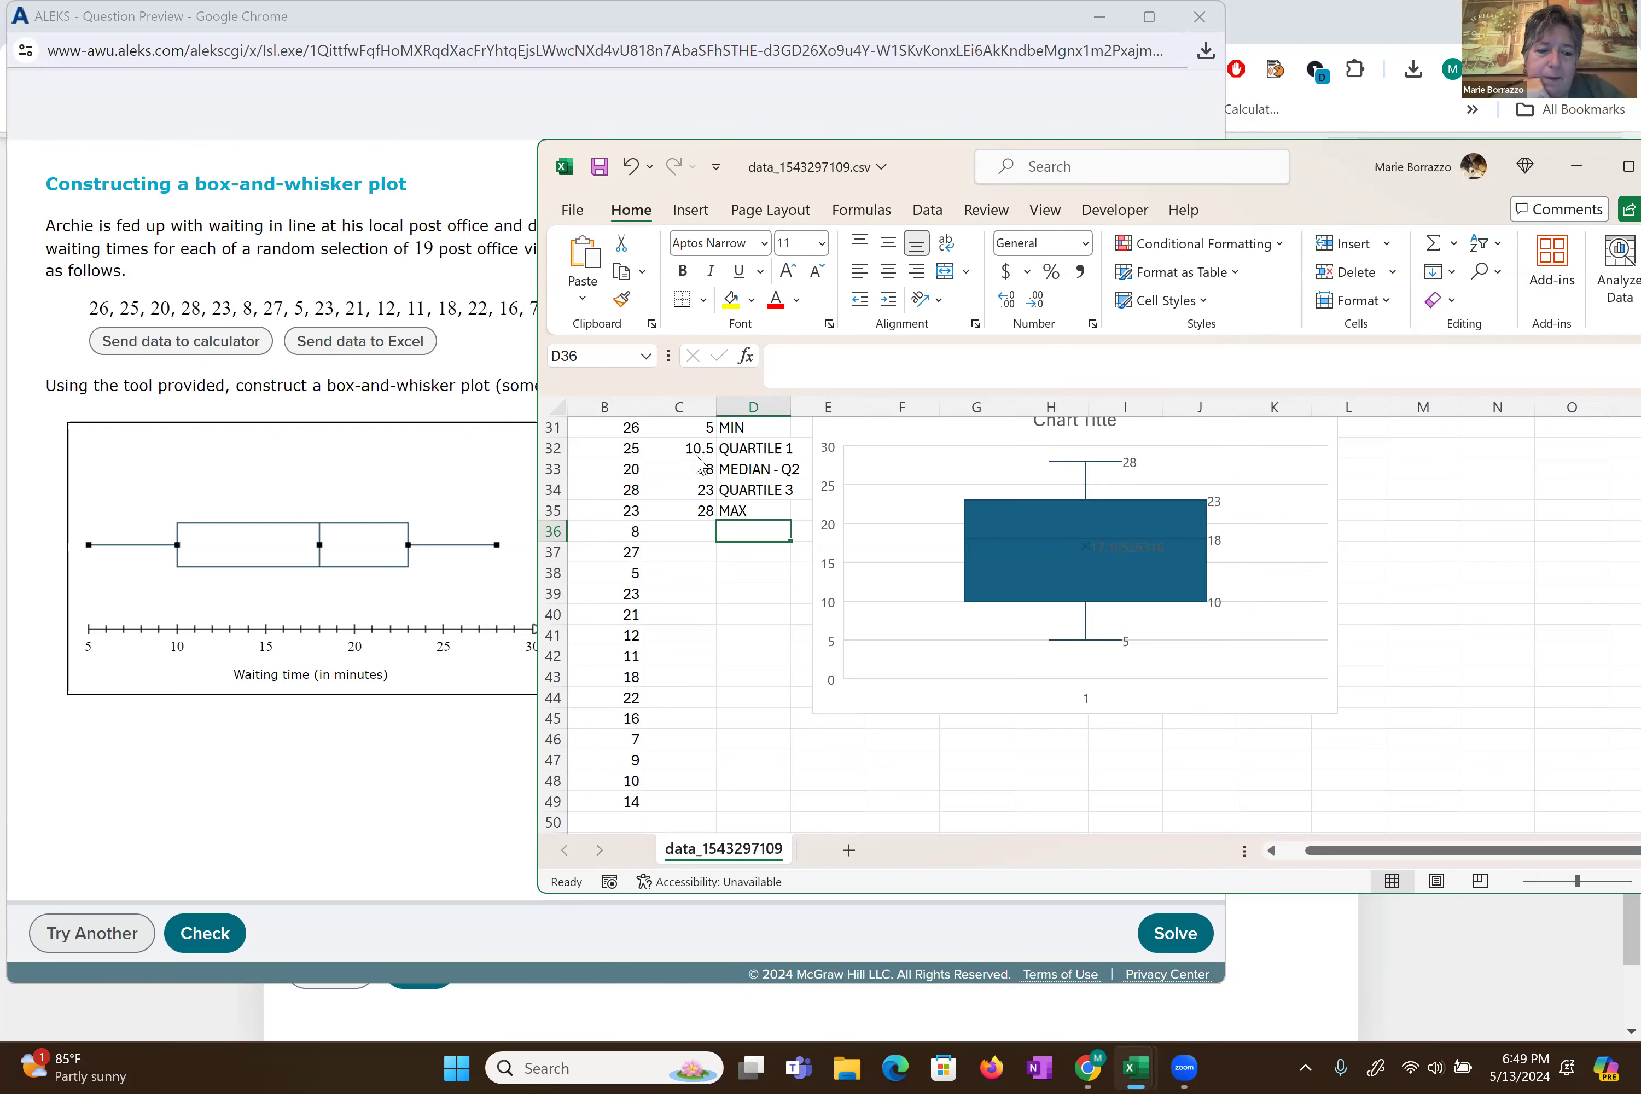
key("alt+Tab")
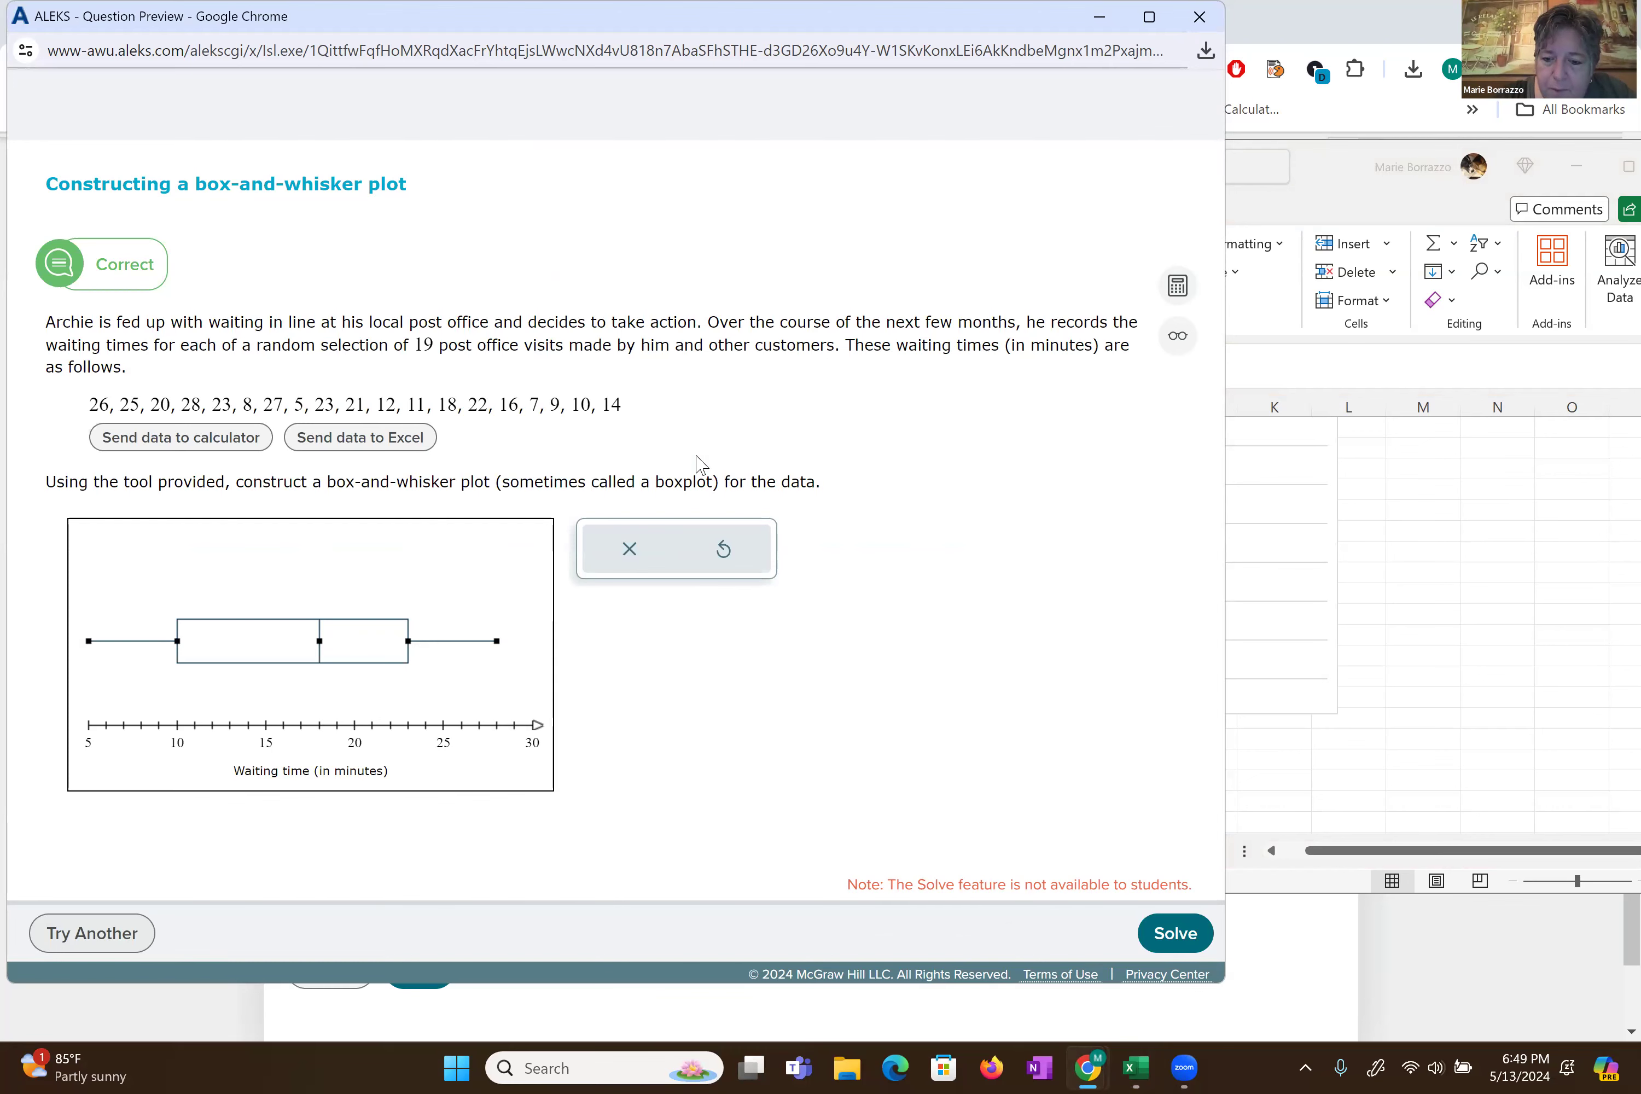
- Switch back to the data_1543297109.csv workbook in Excel at the Box and Whisker data
left_click(1135, 1067)
left_click(1136, 949)
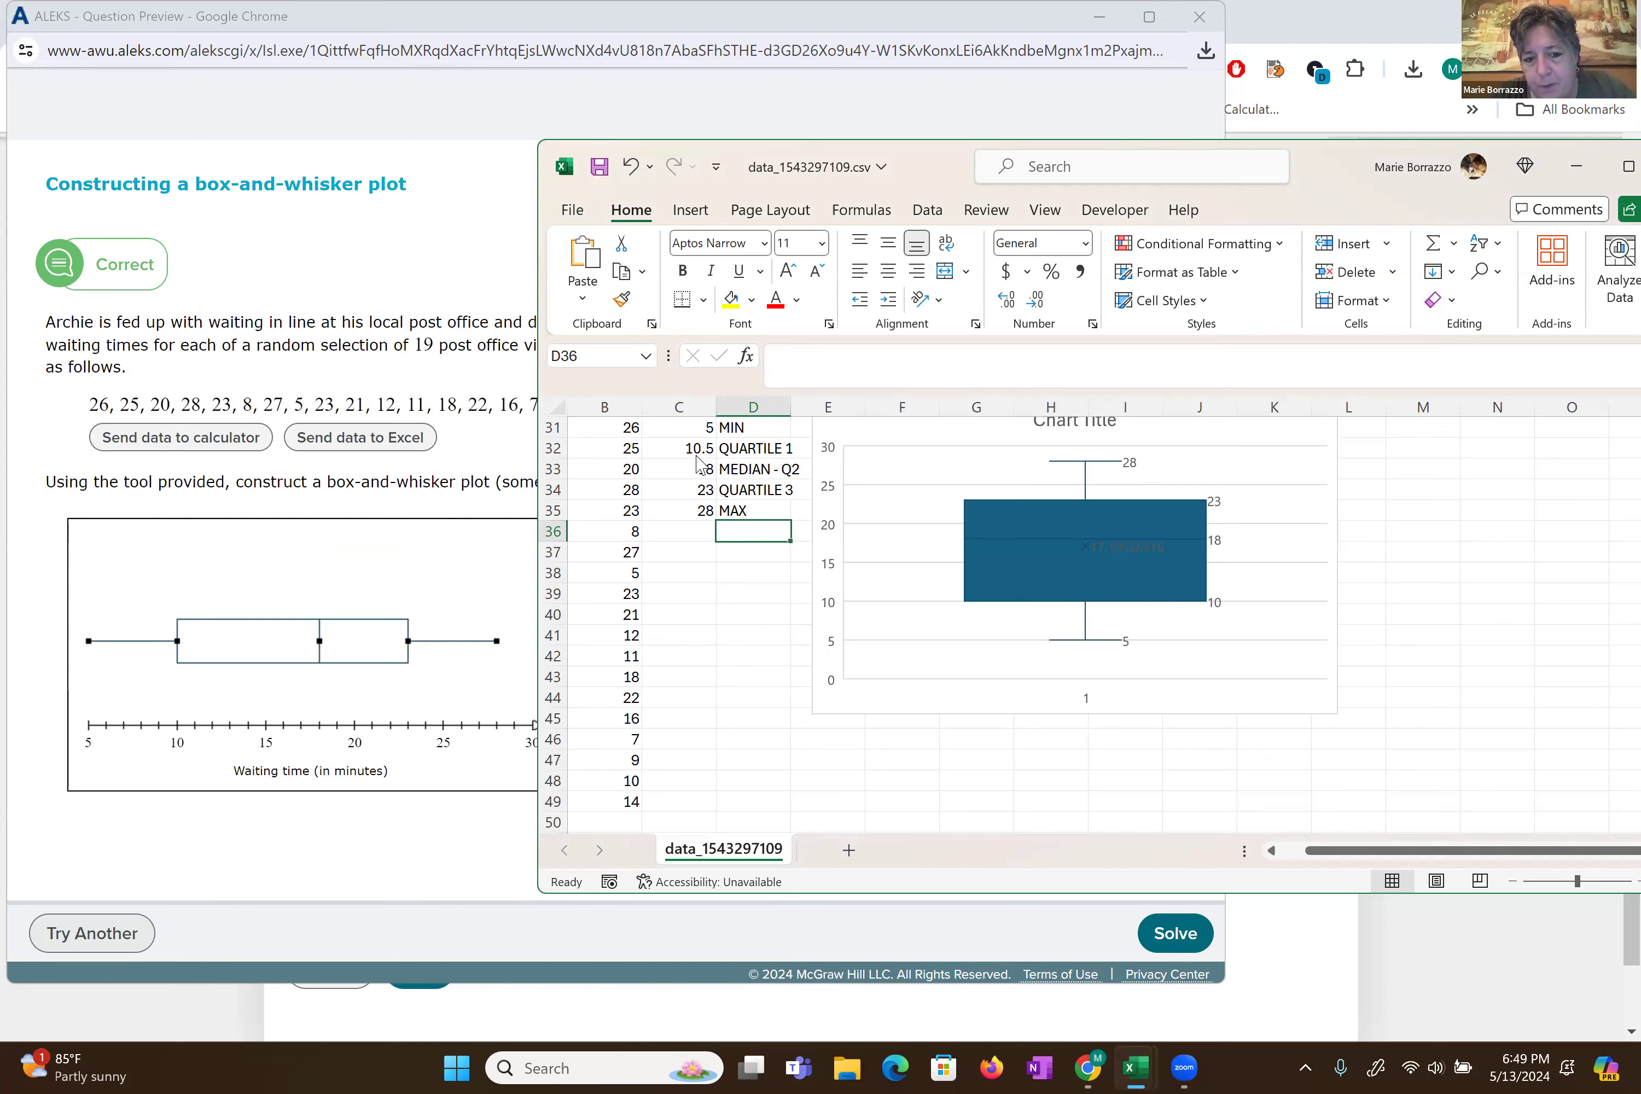
scroll(700, 466, "up", 2)
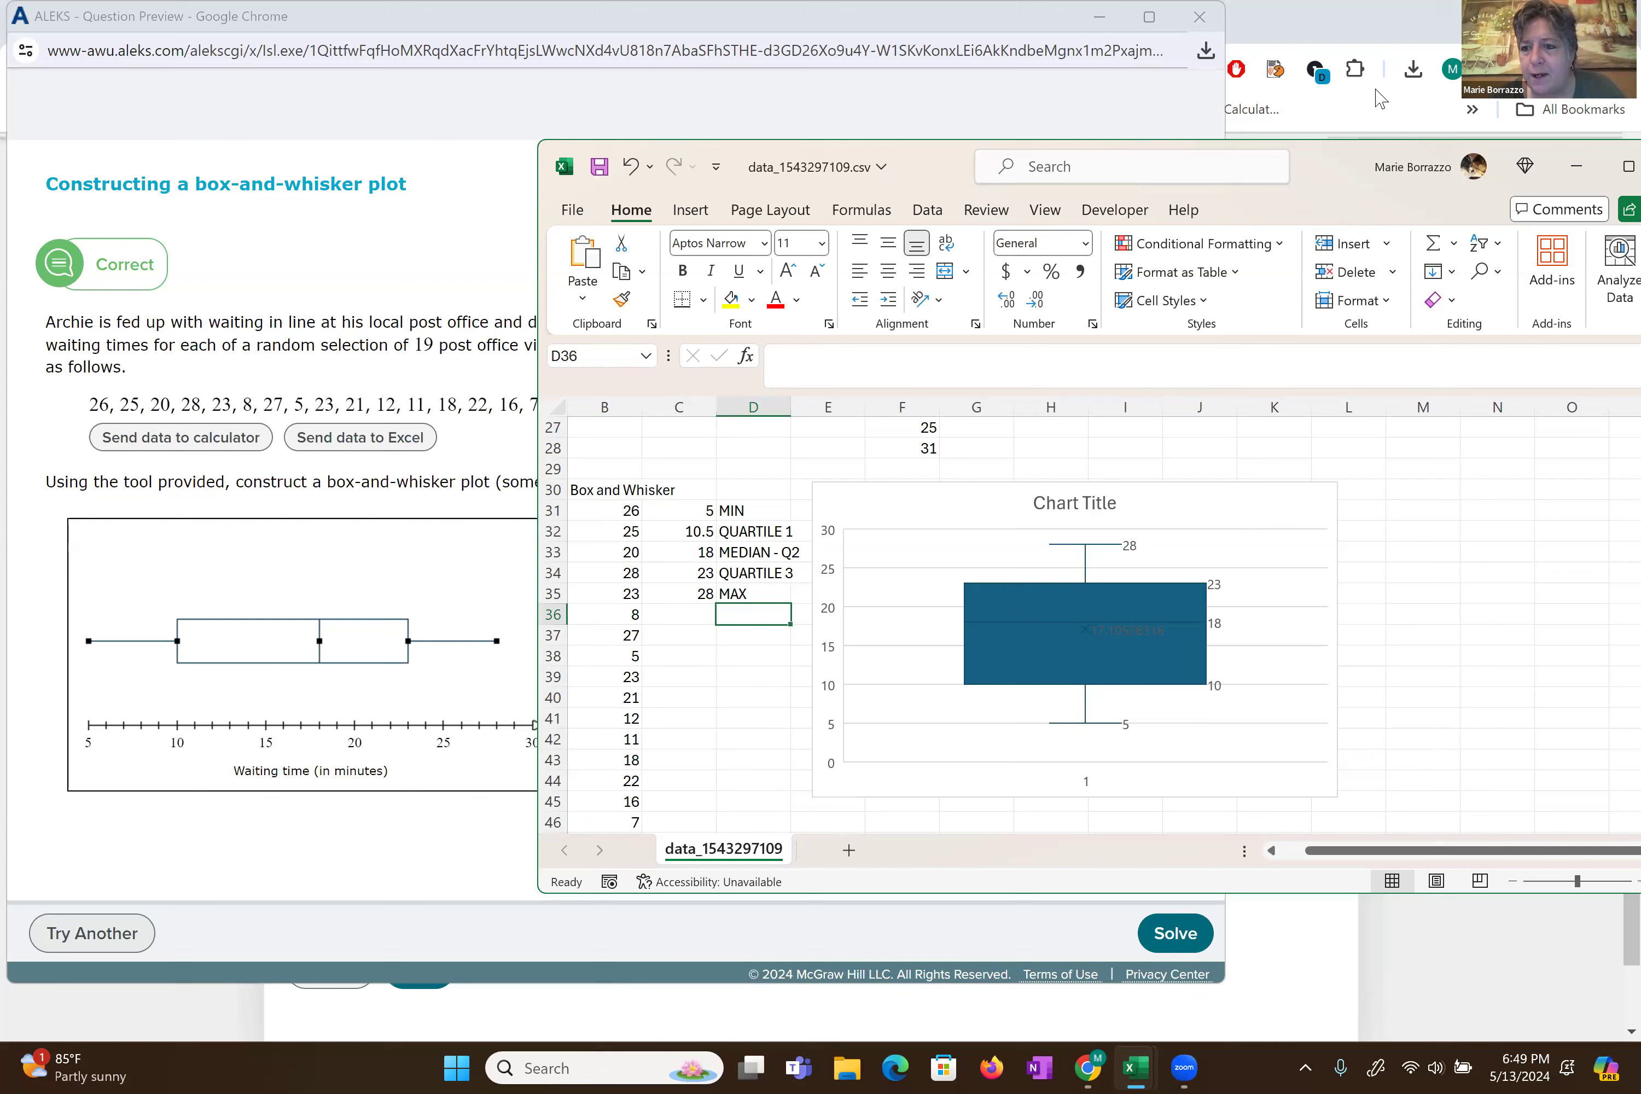
- Try to sort the Box and Whisker column in ascending order from its heading in cell B30
left_click(1481, 246)
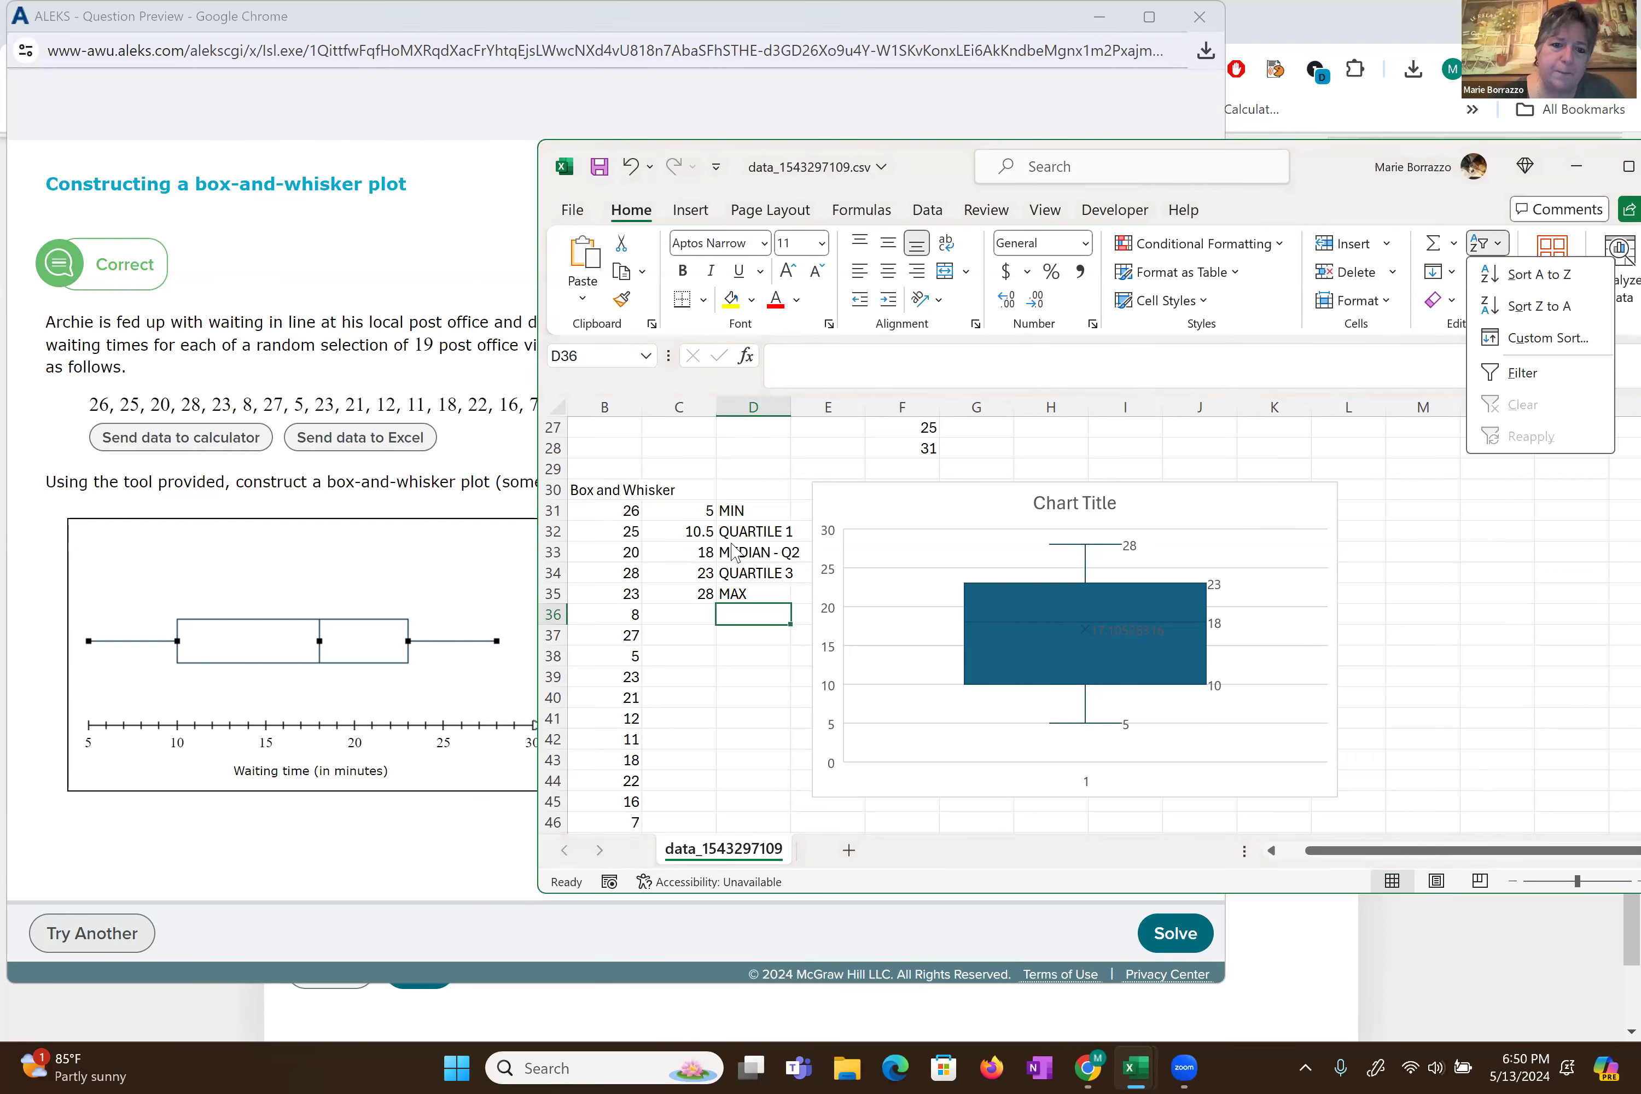
left_click(606, 486)
left_click(606, 485)
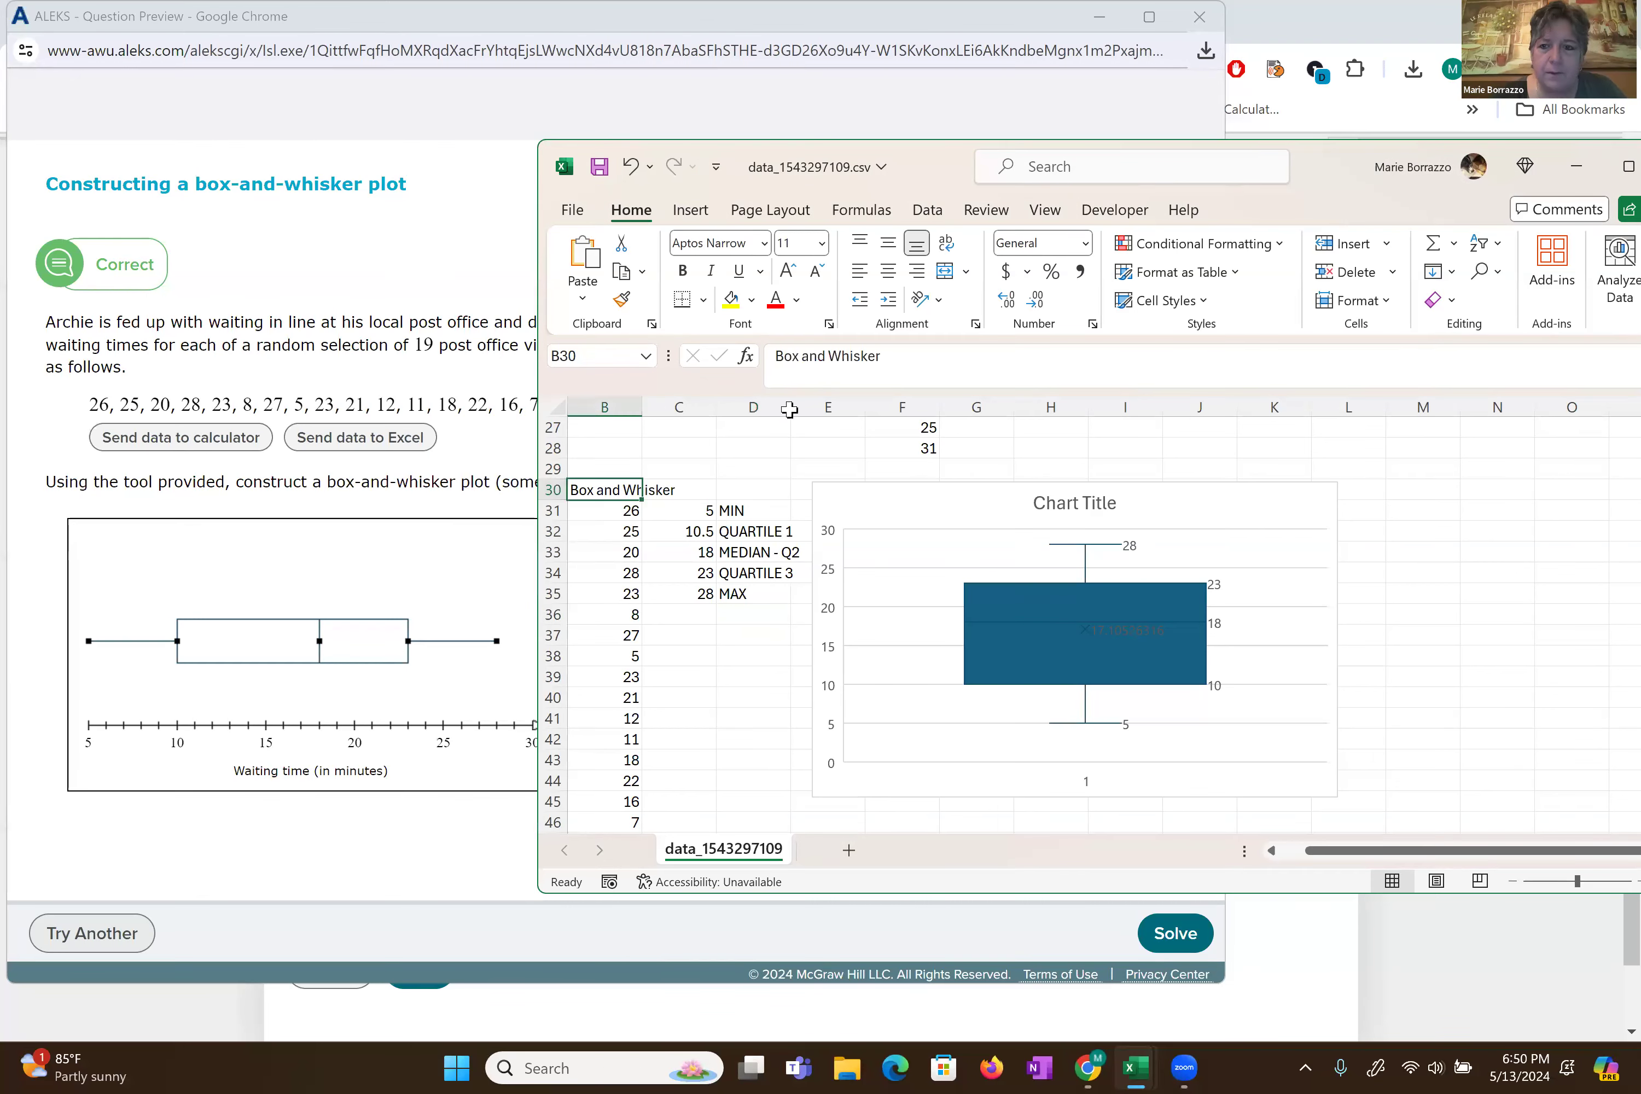
left_click(1483, 244)
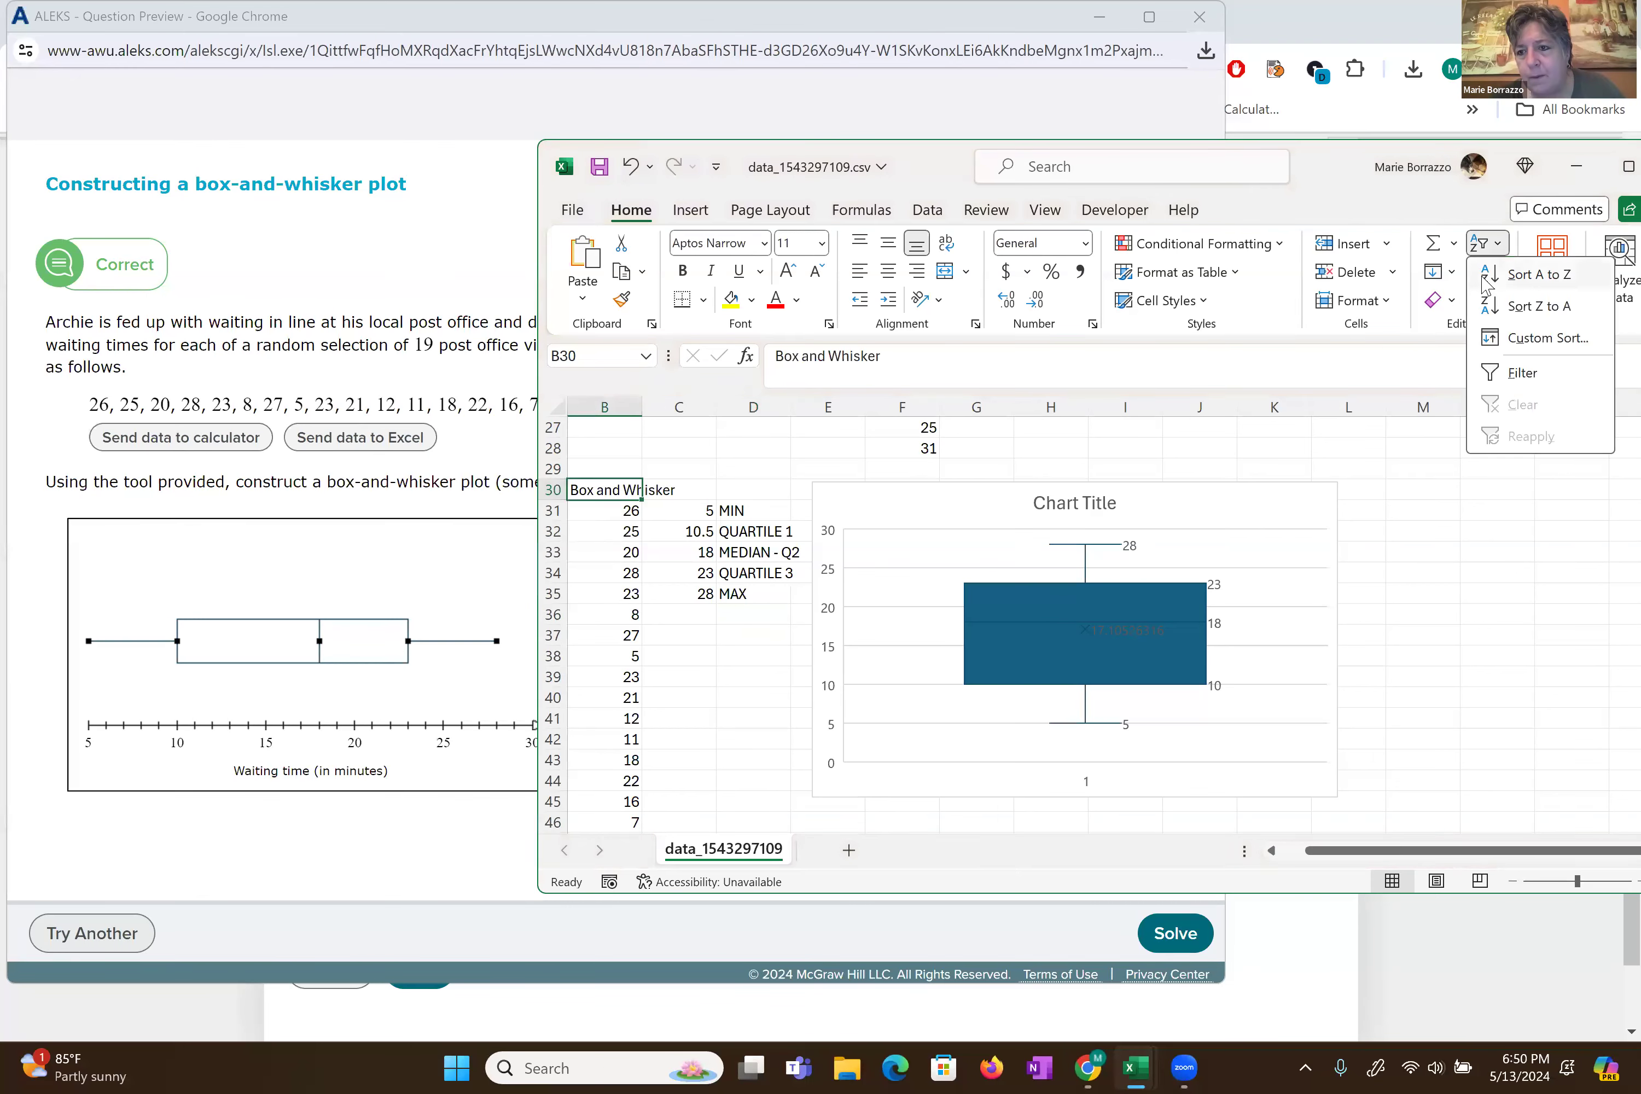
left_click(1497, 281)
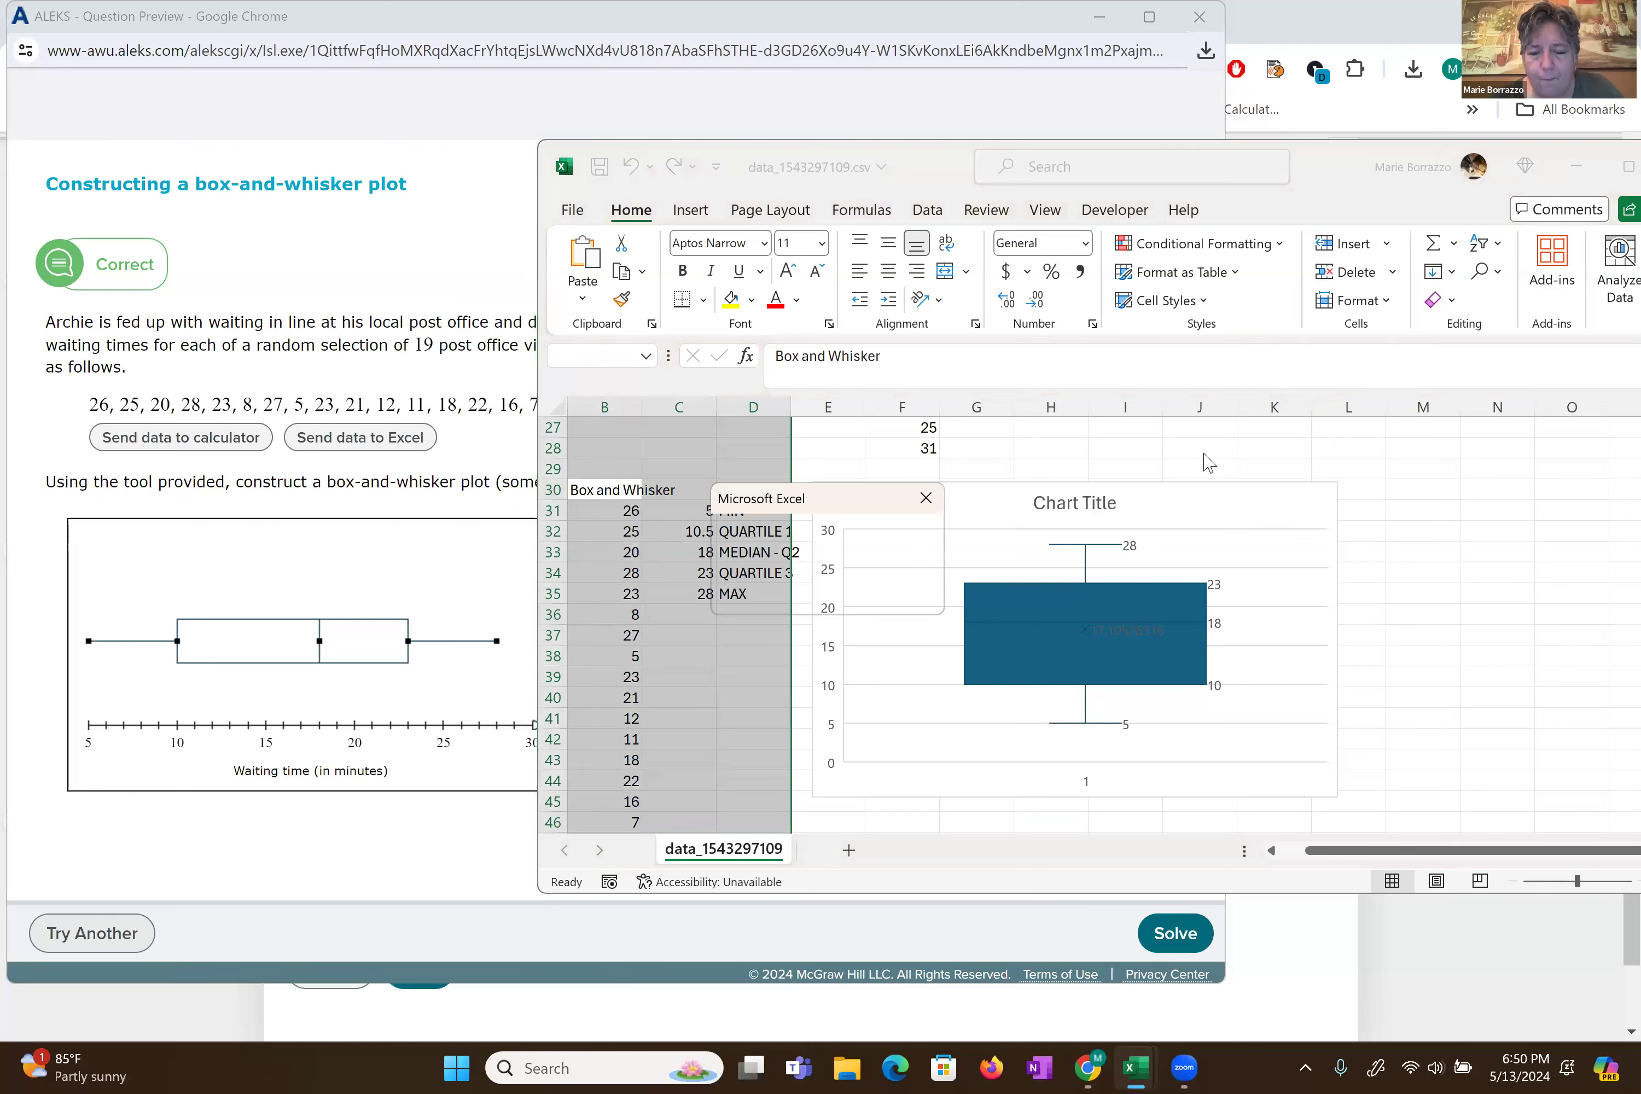
left_click(926, 498)
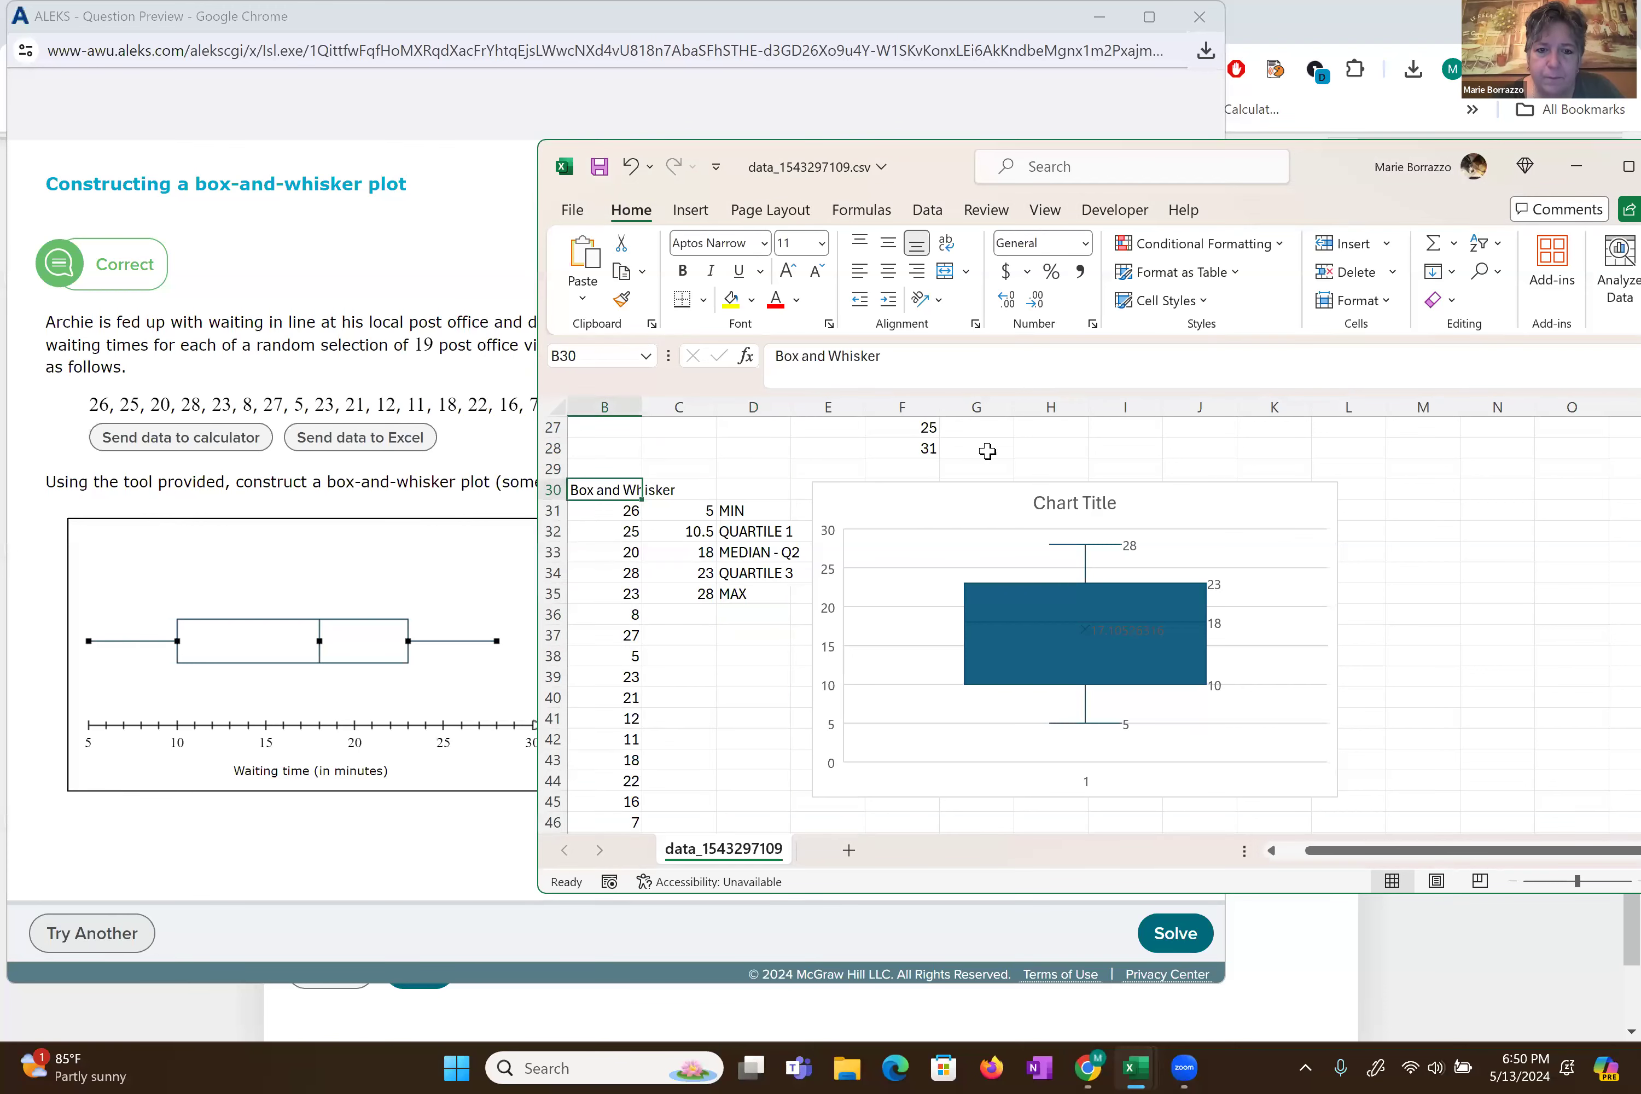
left_click(1483, 244)
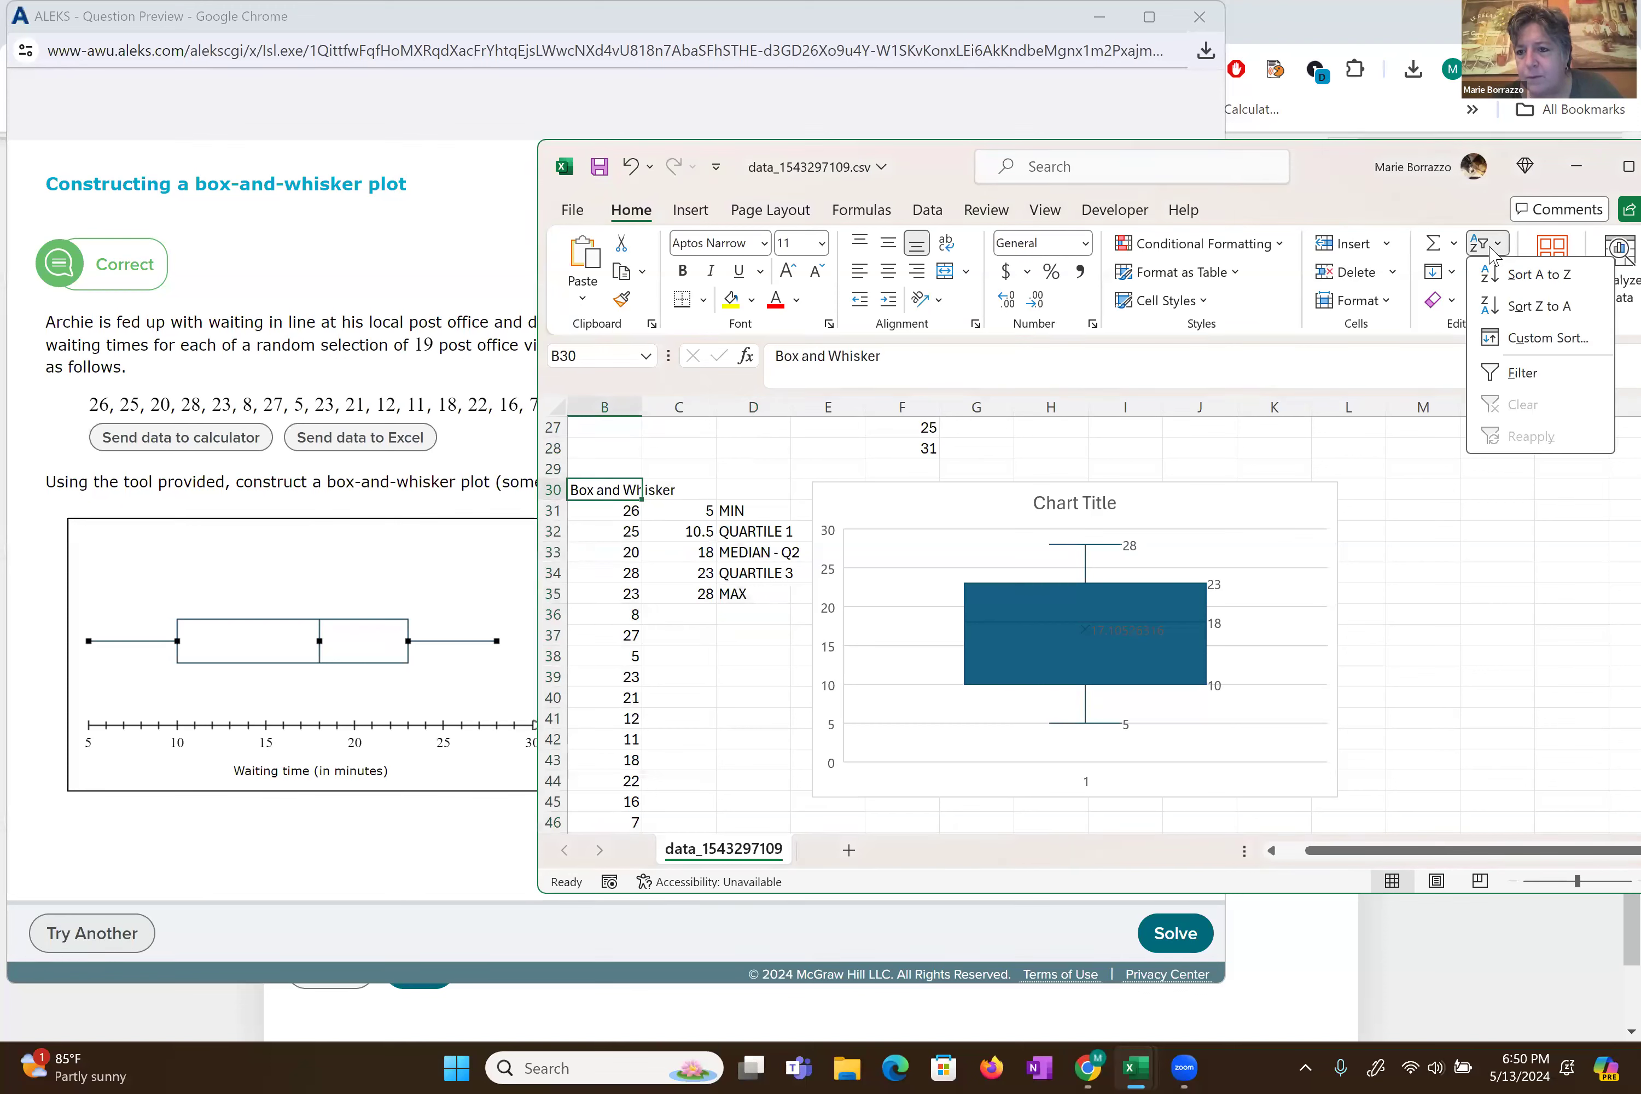
left_click(1507, 281)
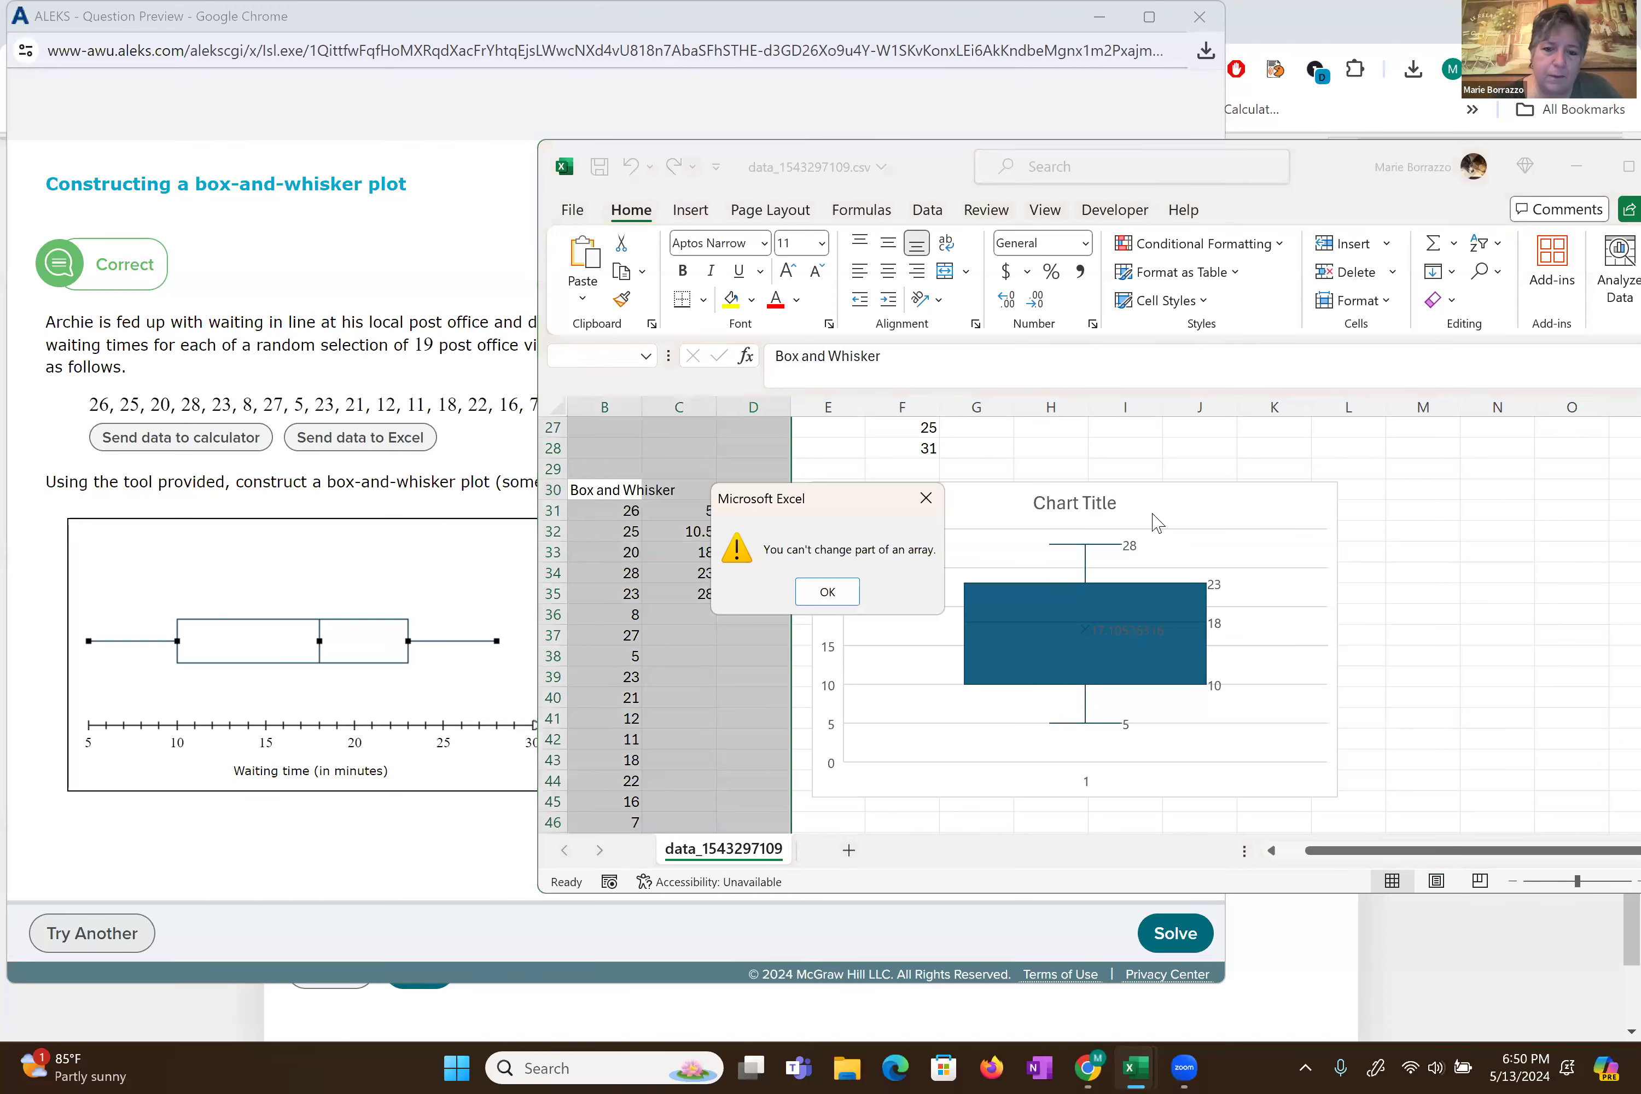
left_click(830, 594)
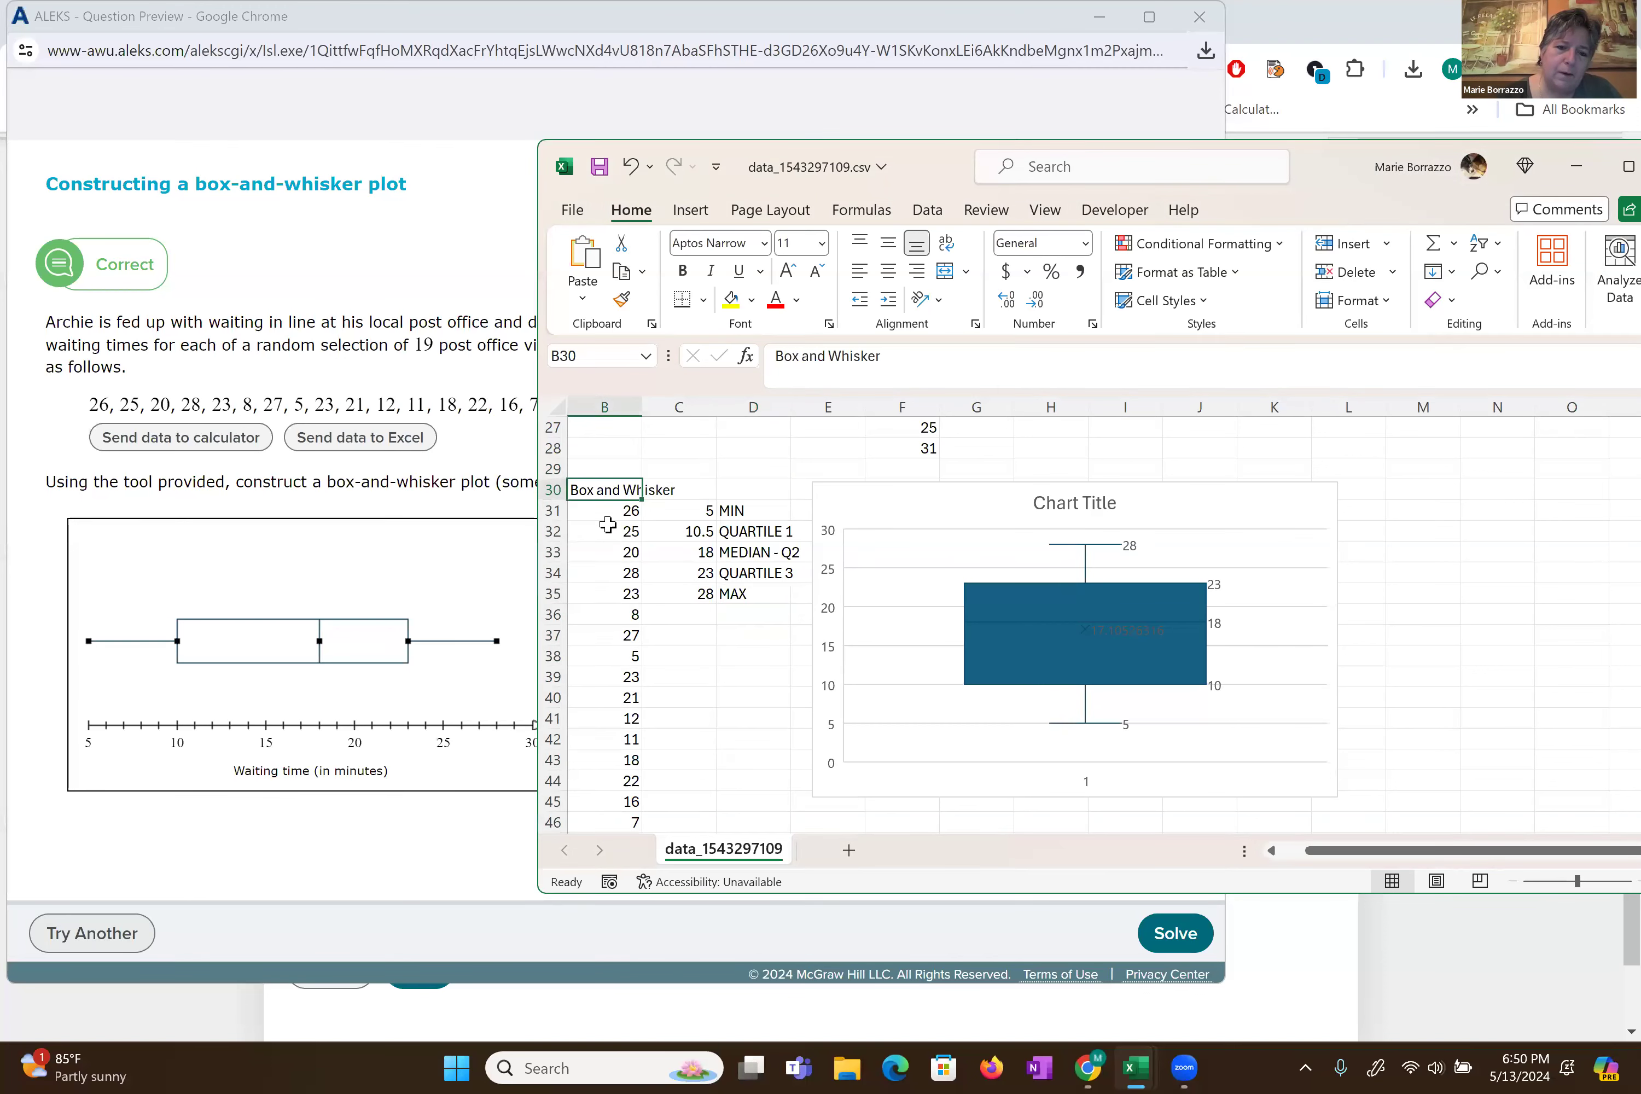
- Try to sort only the waiting times in B31:B49 in ascending order
left_click_drag(601, 507, 614, 801)
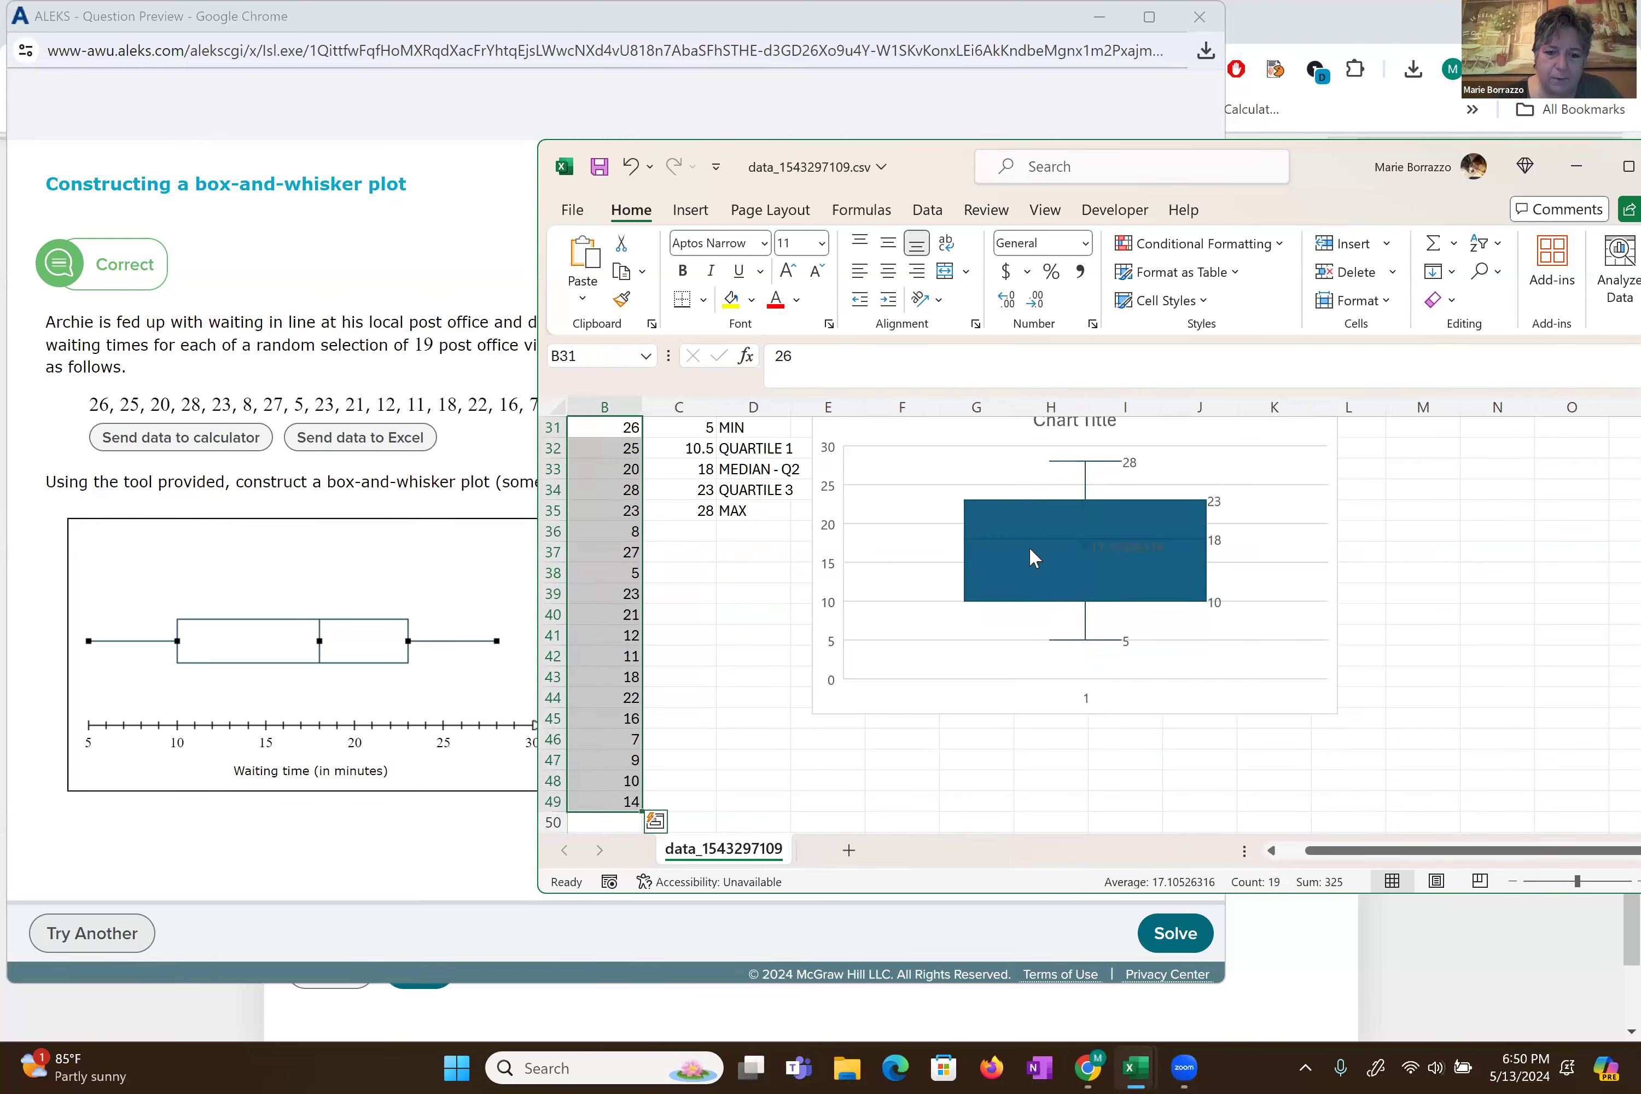
left_click(1481, 245)
left_click(1479, 277)
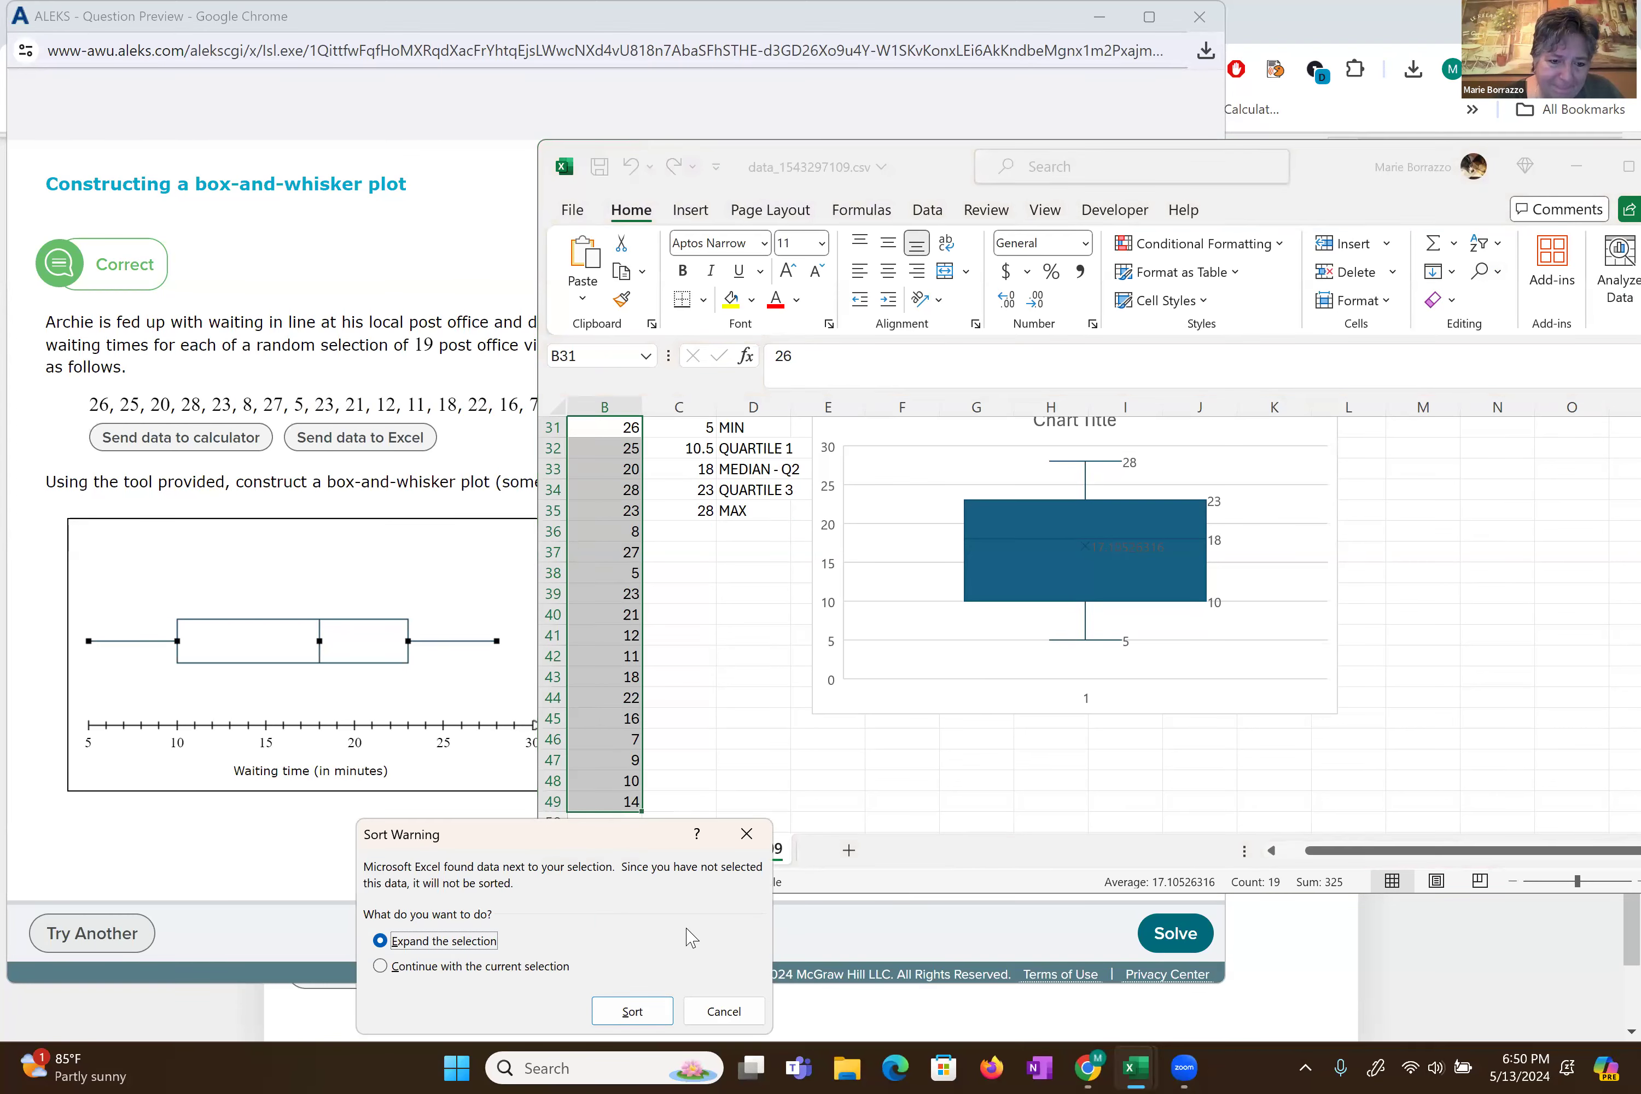
left_click(747, 835)
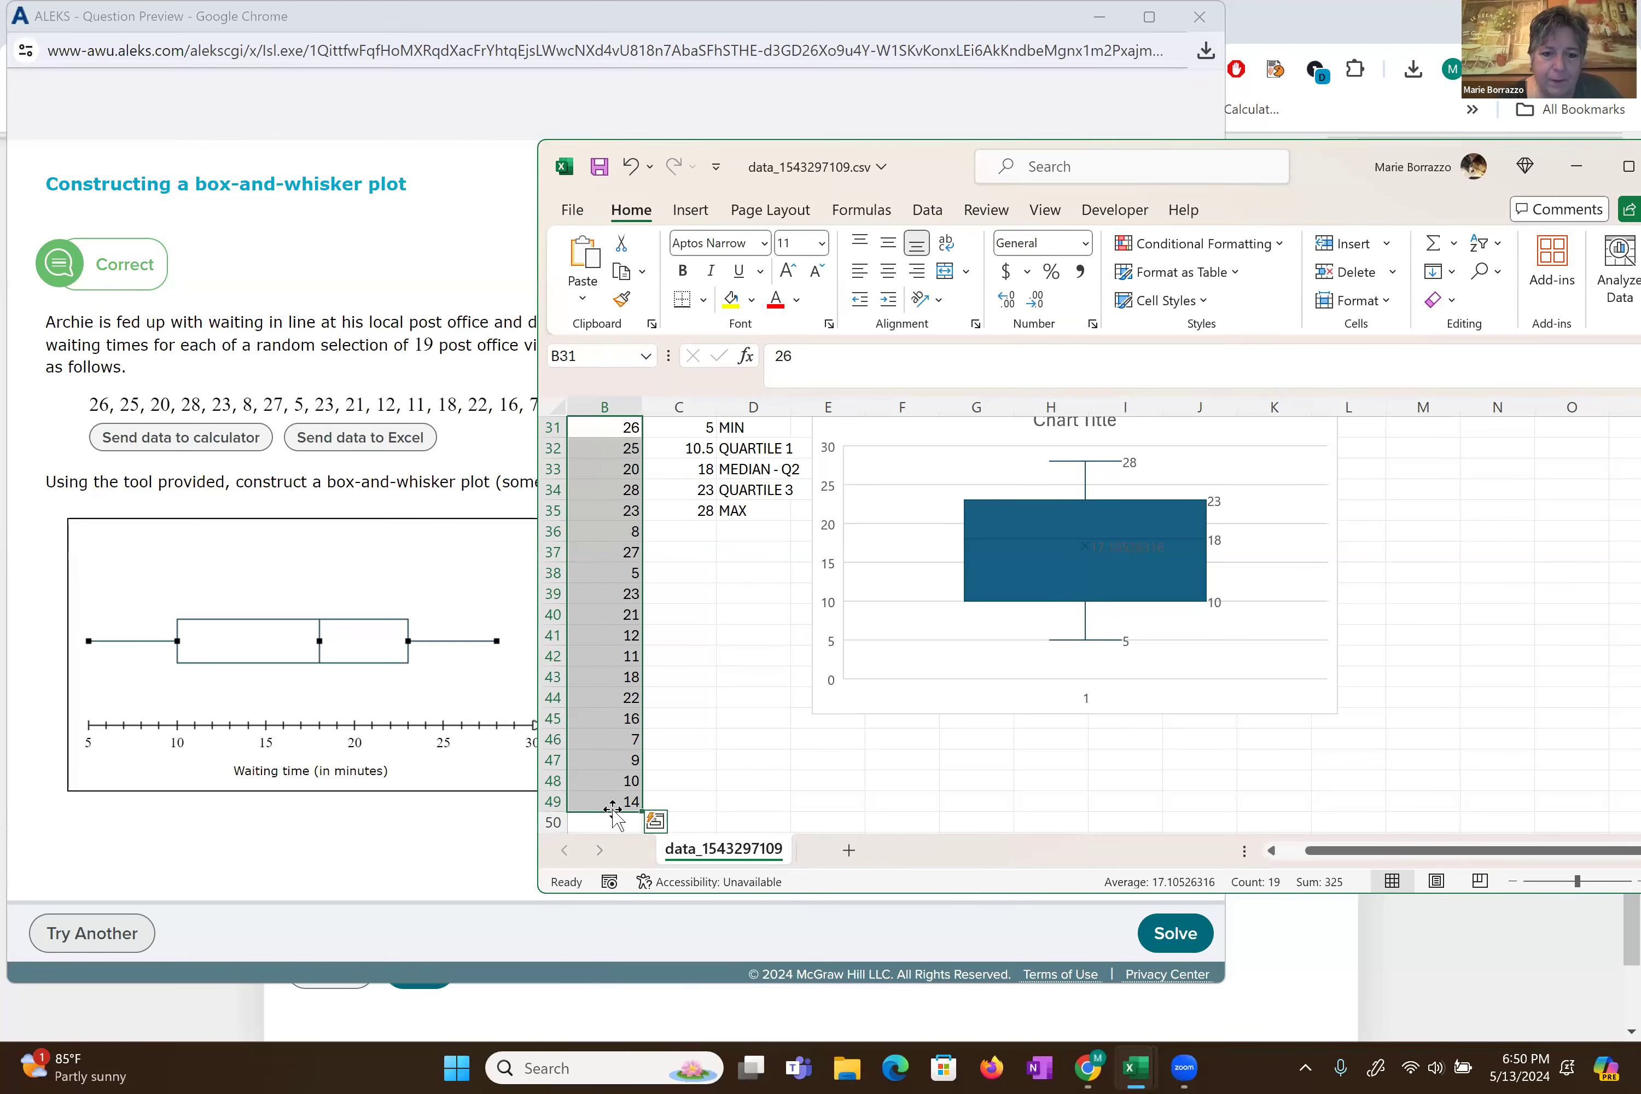
- Clear the heading from cell B30 and enter "Box and Whisker" in B29 instead, leaving a blank row above the waiting times
left_click_drag(614, 801, 609, 418)
scroll(609, 418, "up", 2)
left_click(609, 418)
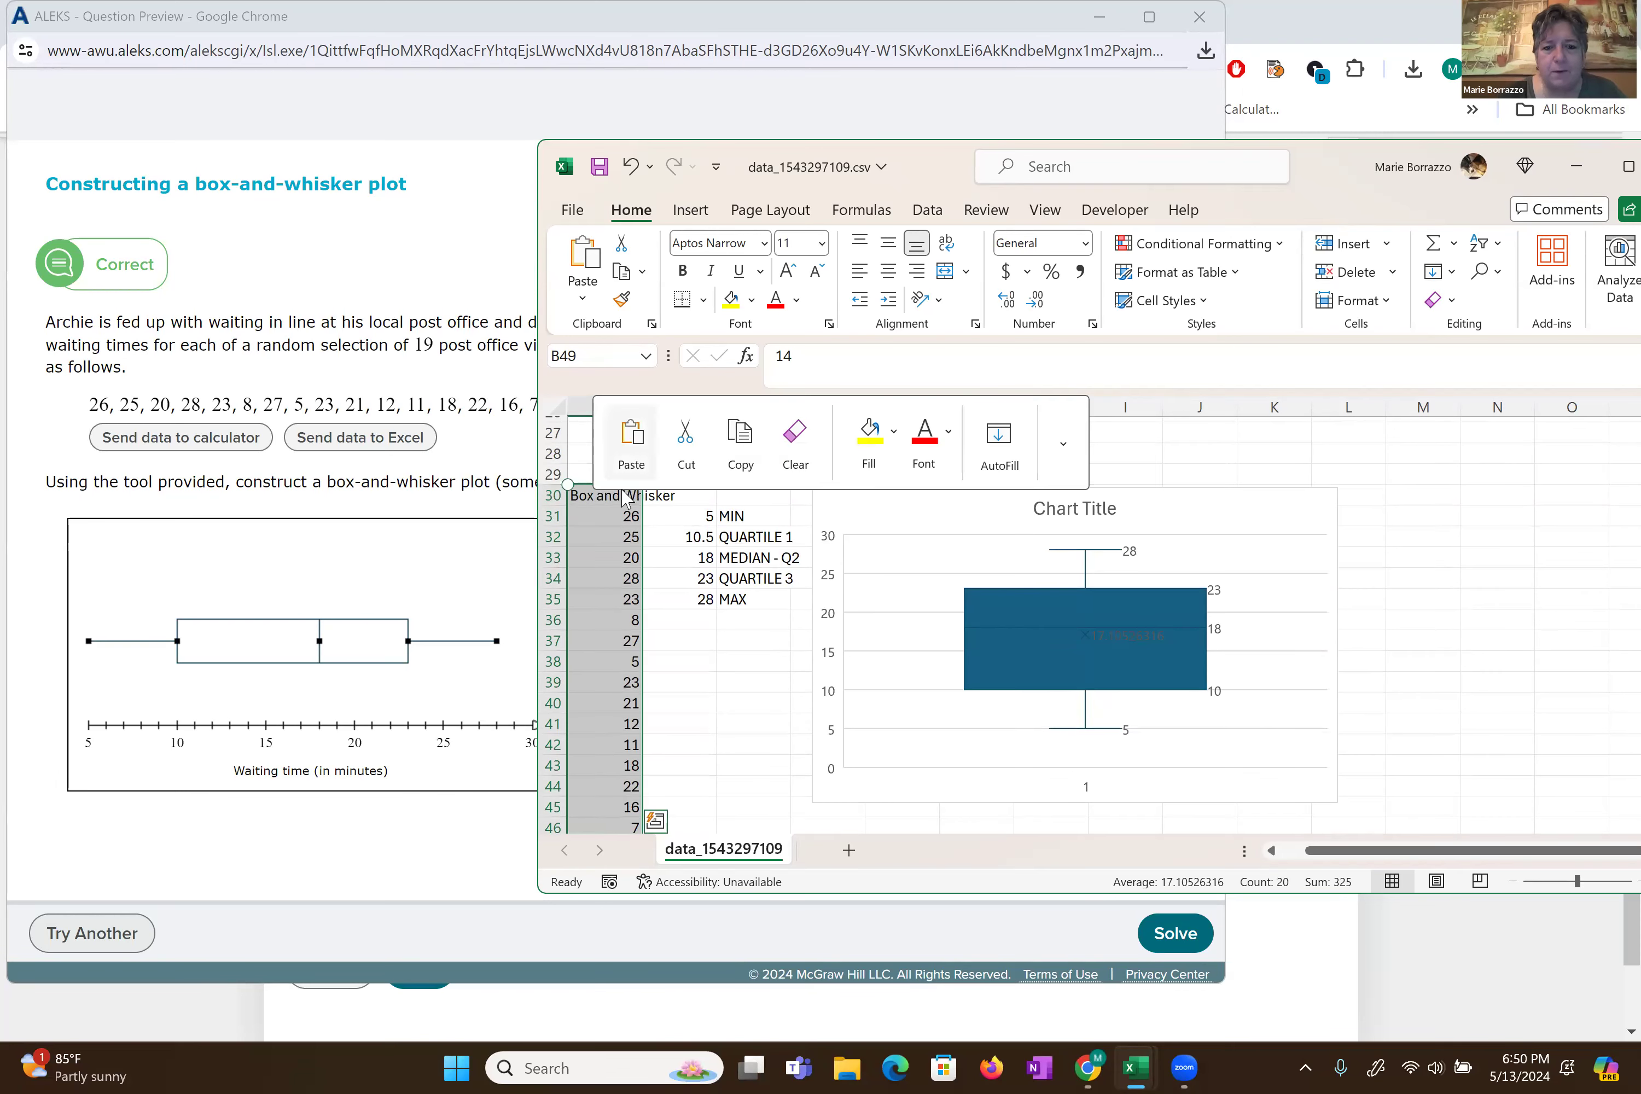
left_click(578, 496)
key("BackSpace")
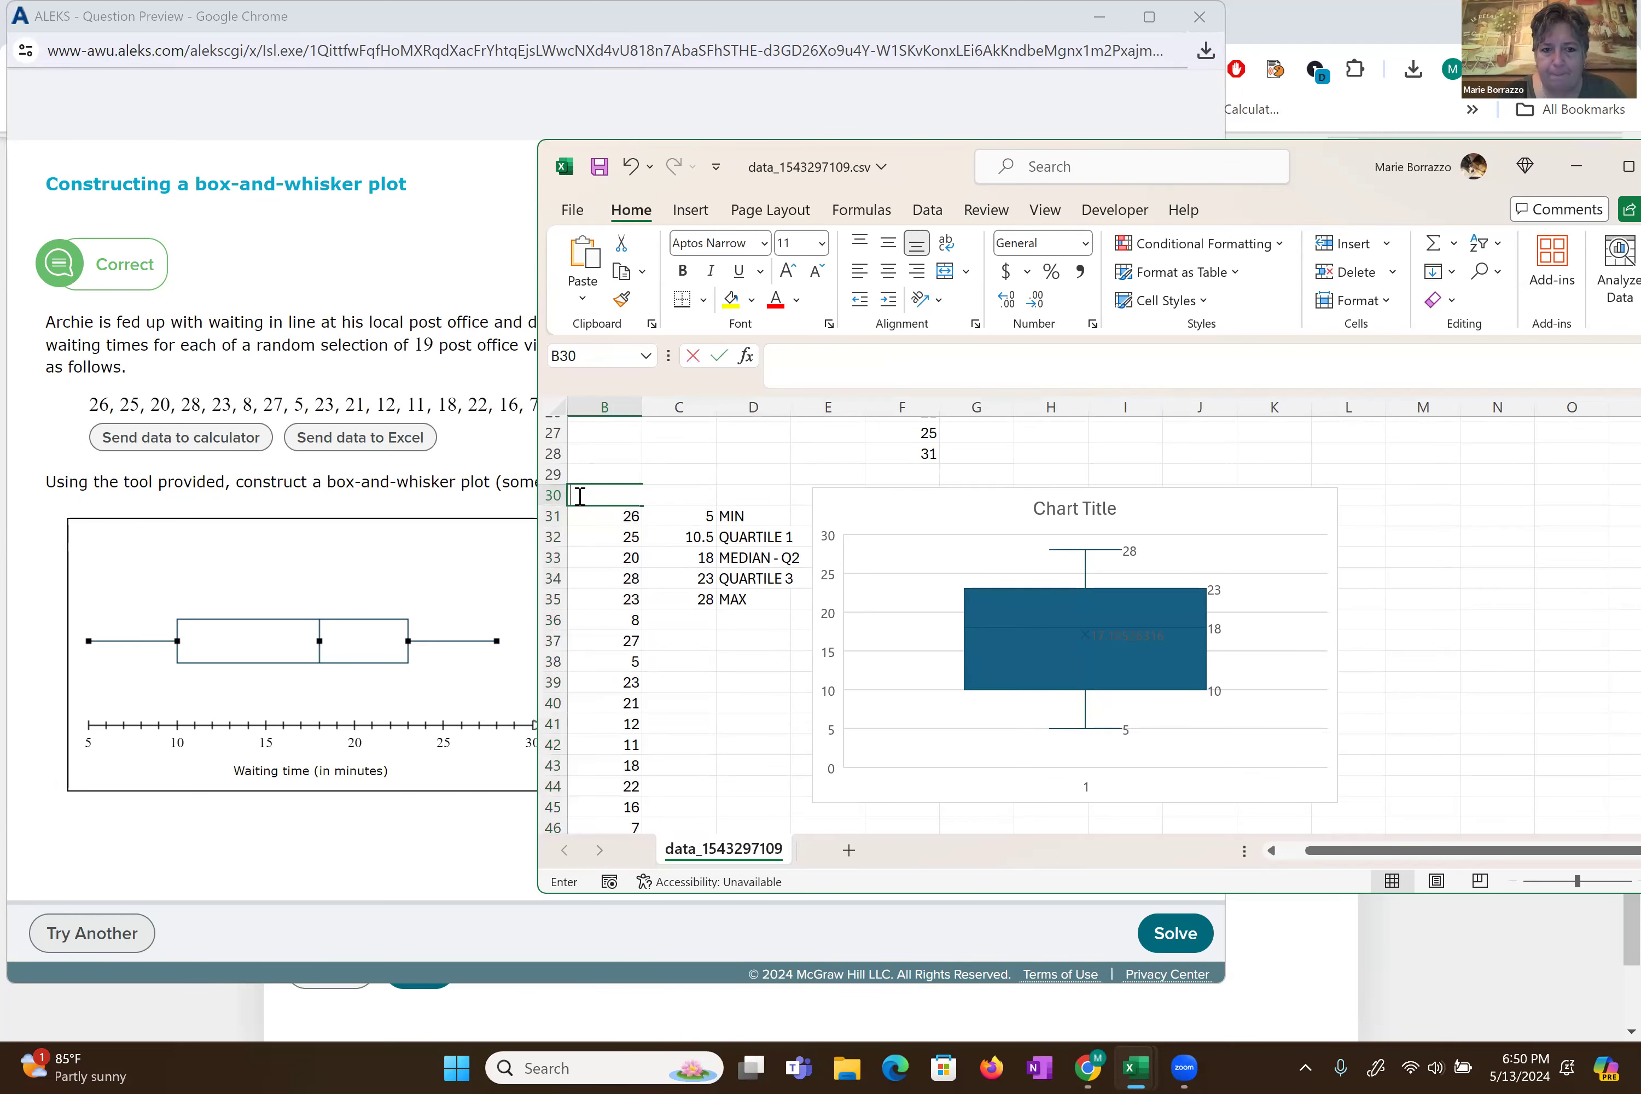
key("Up")
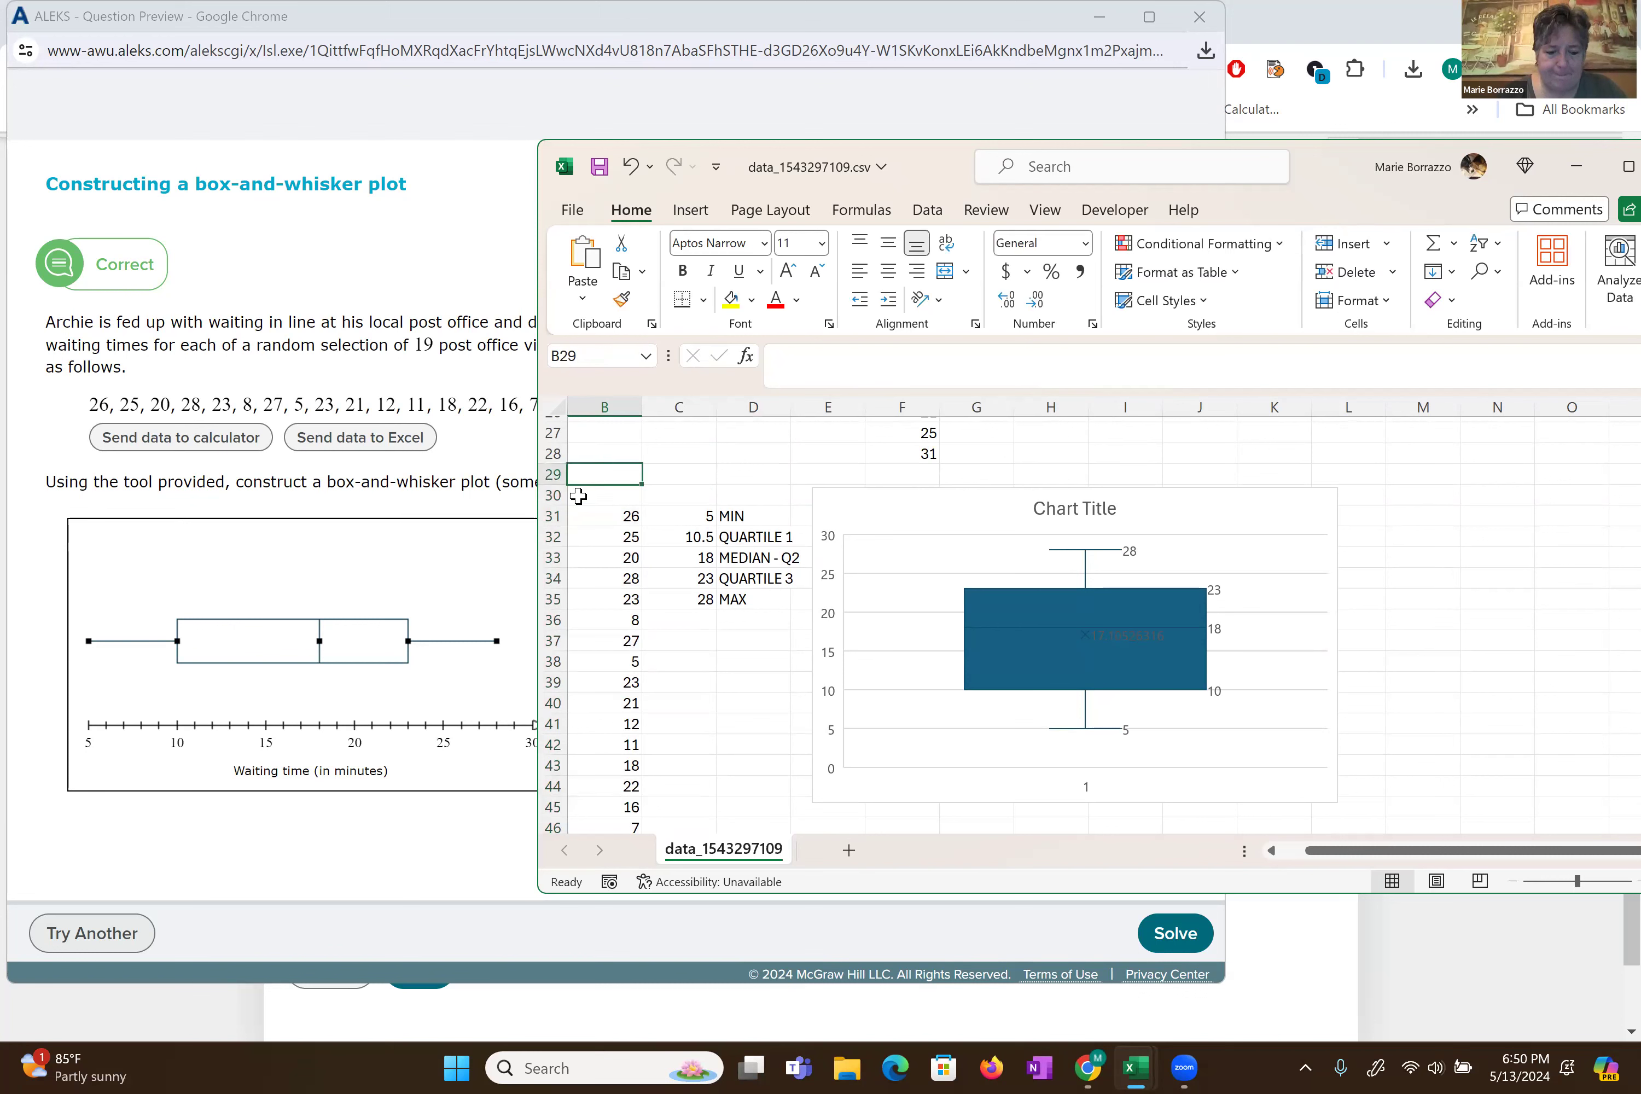
type("B")
type("and Whis")
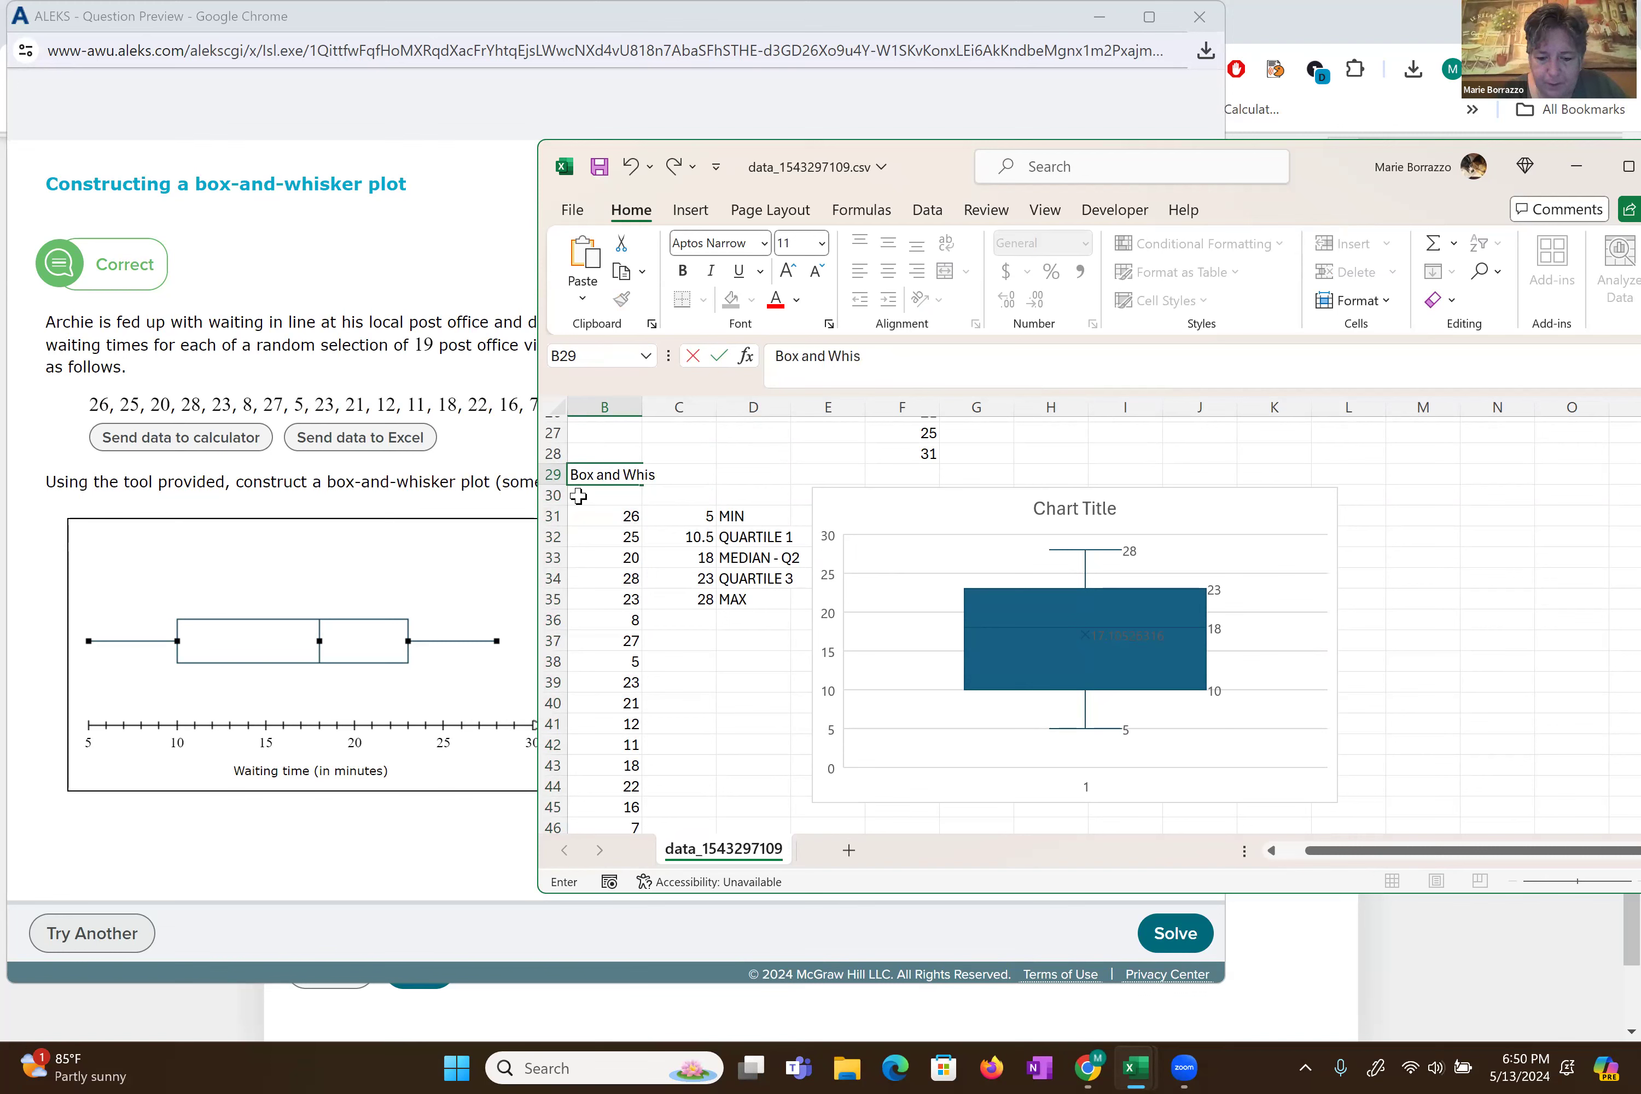
key("Return")
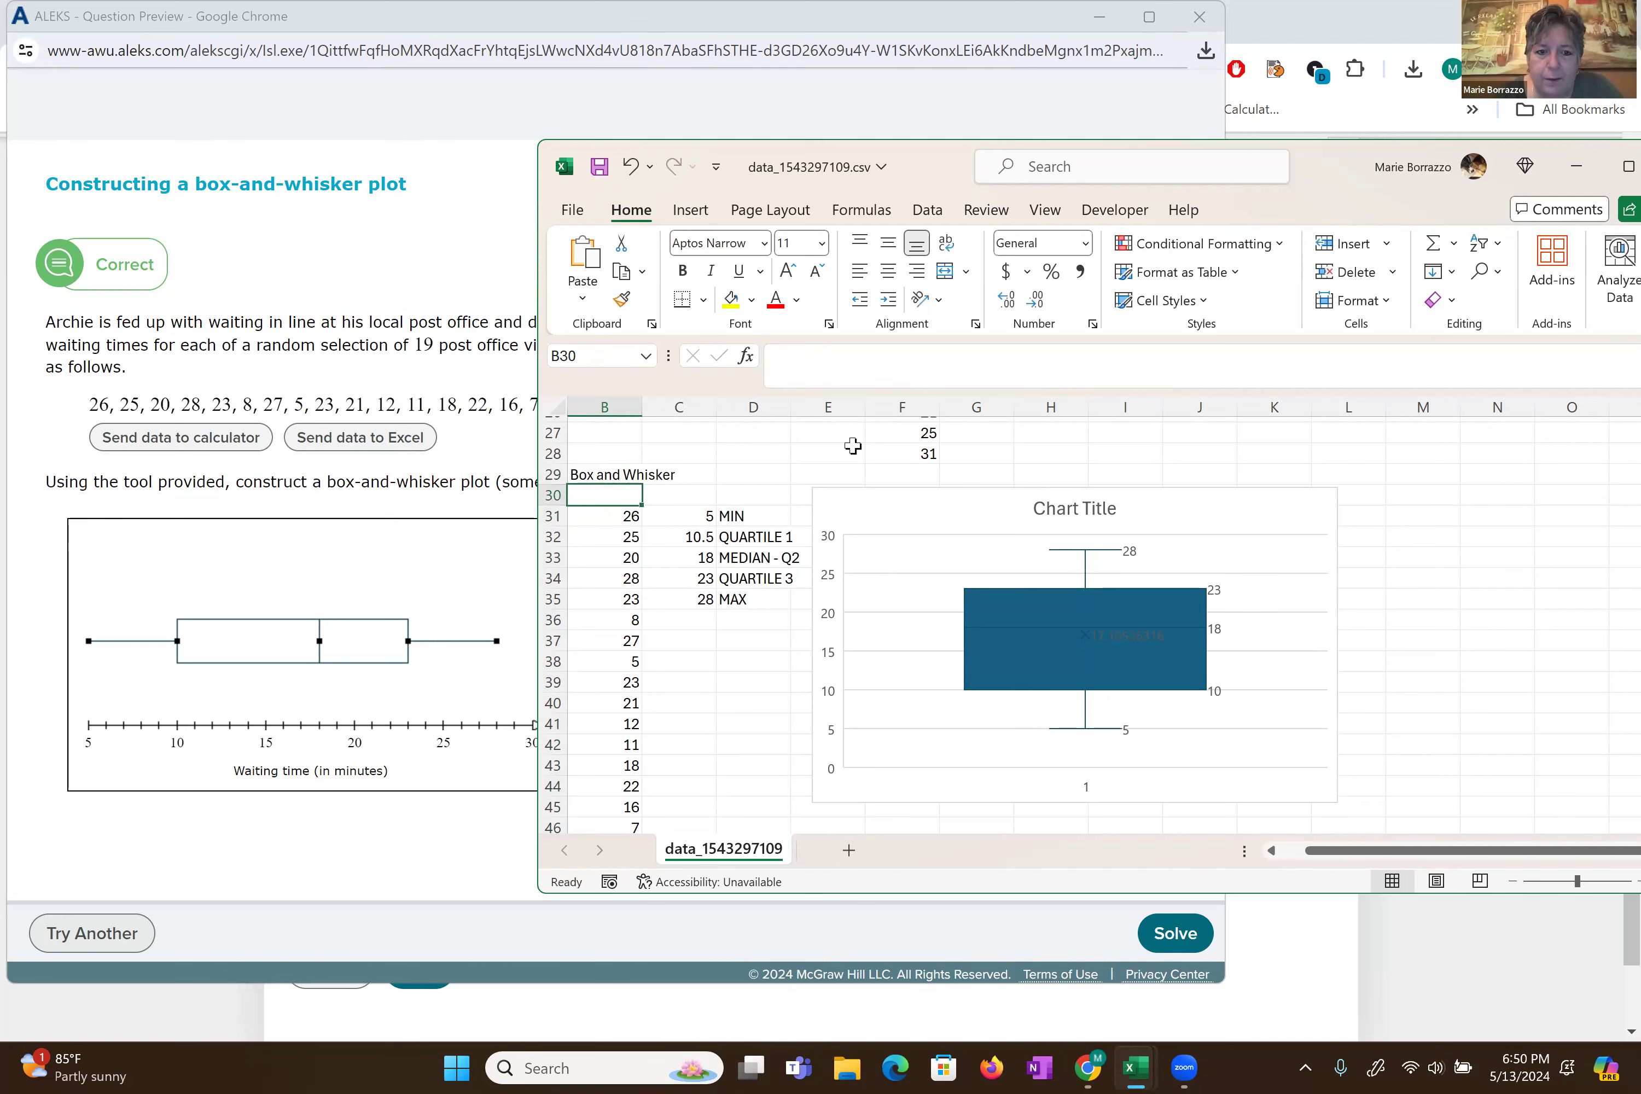
- Try to sort the data in ascending order from the empty cell B30
left_click(1481, 246)
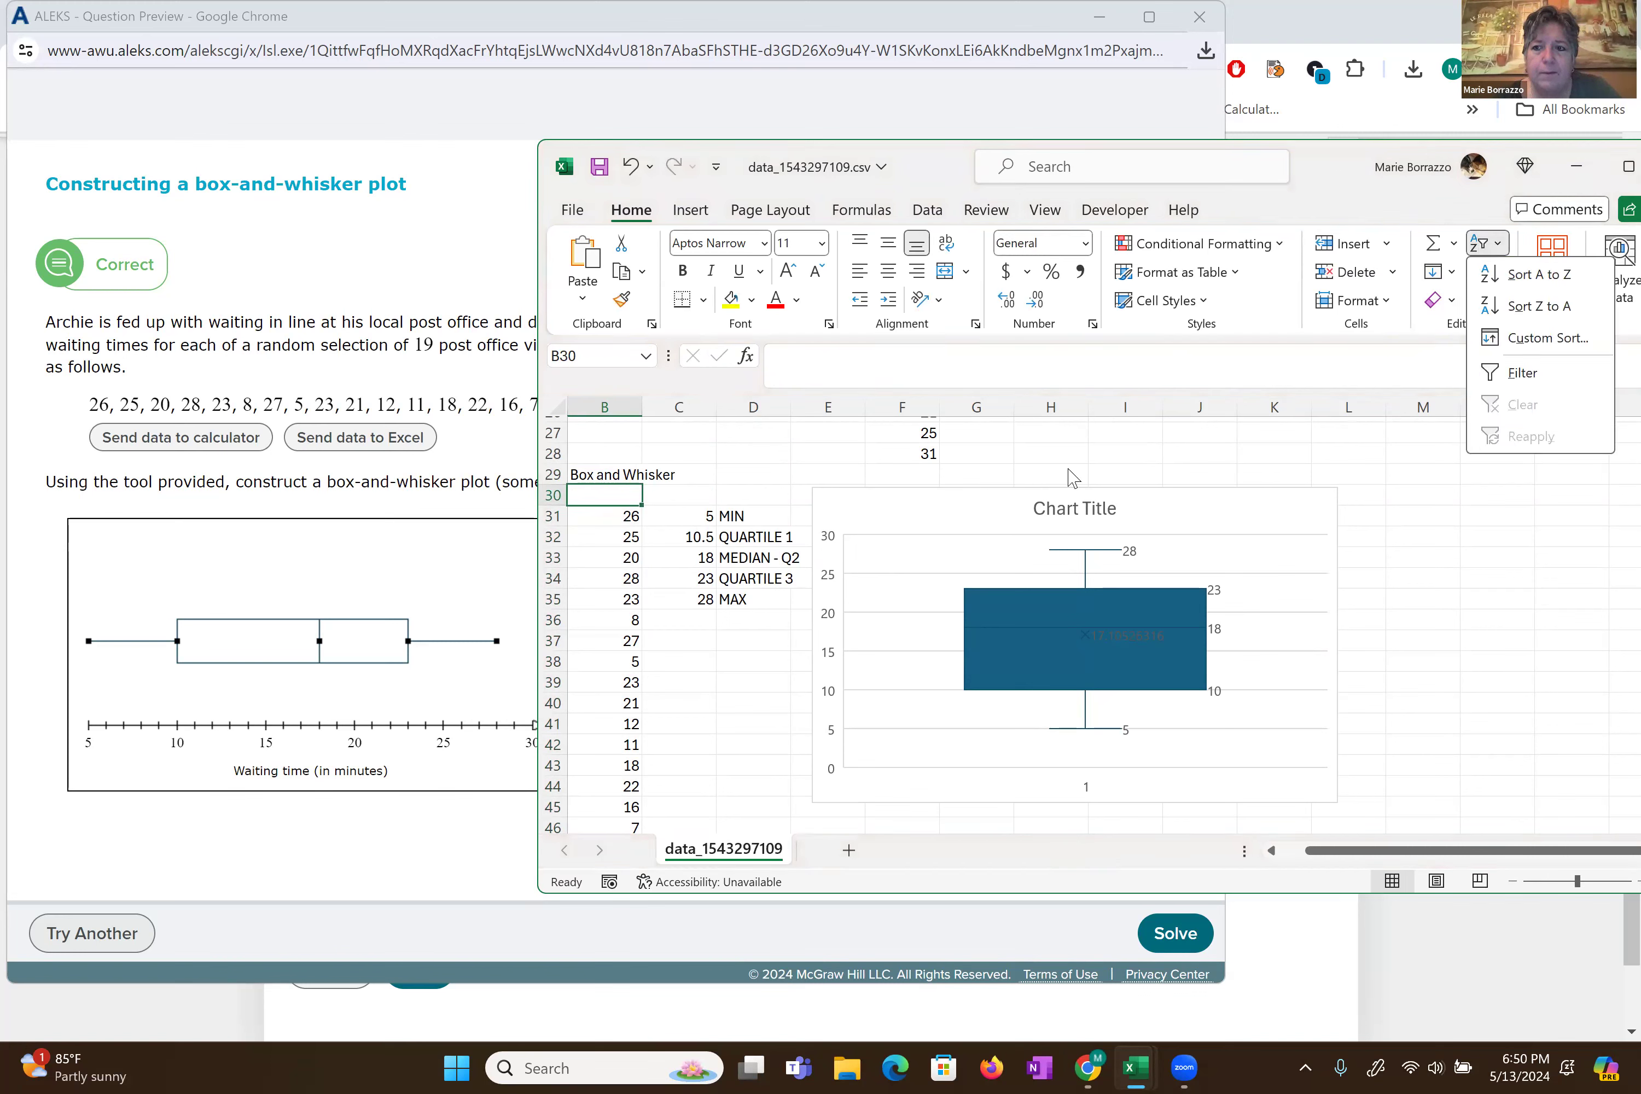
left_click(1532, 276)
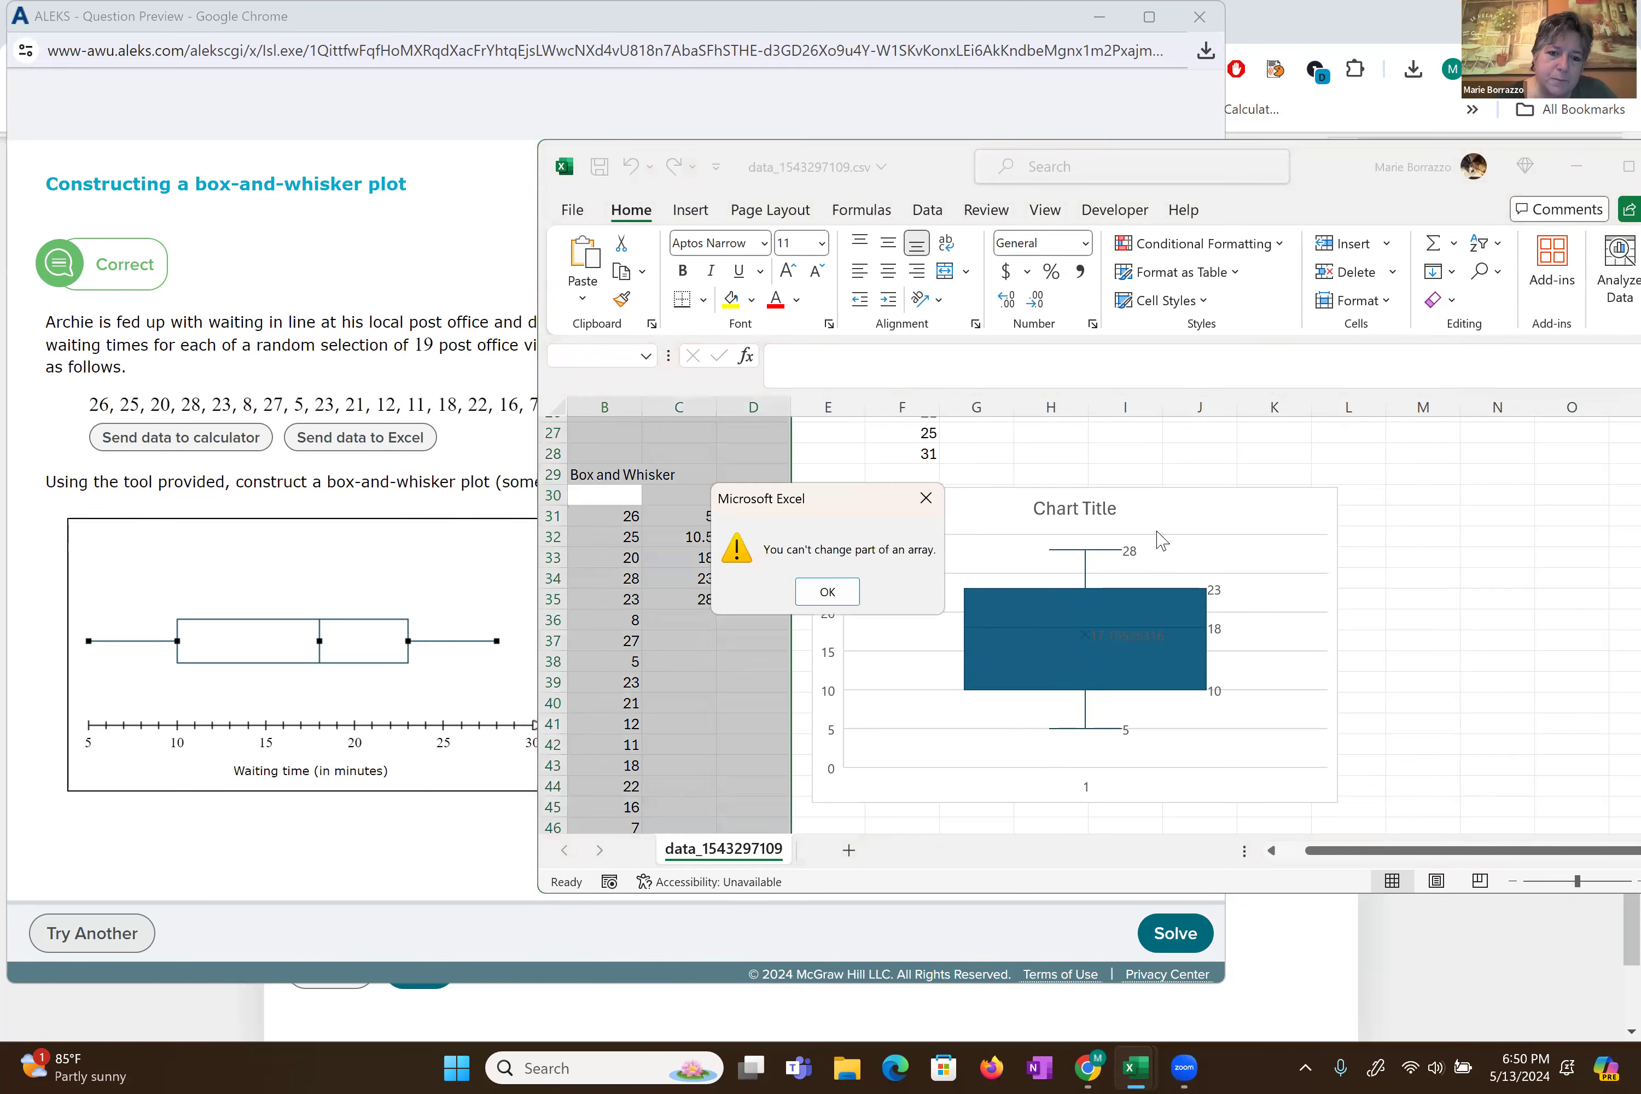
left_click(827, 593)
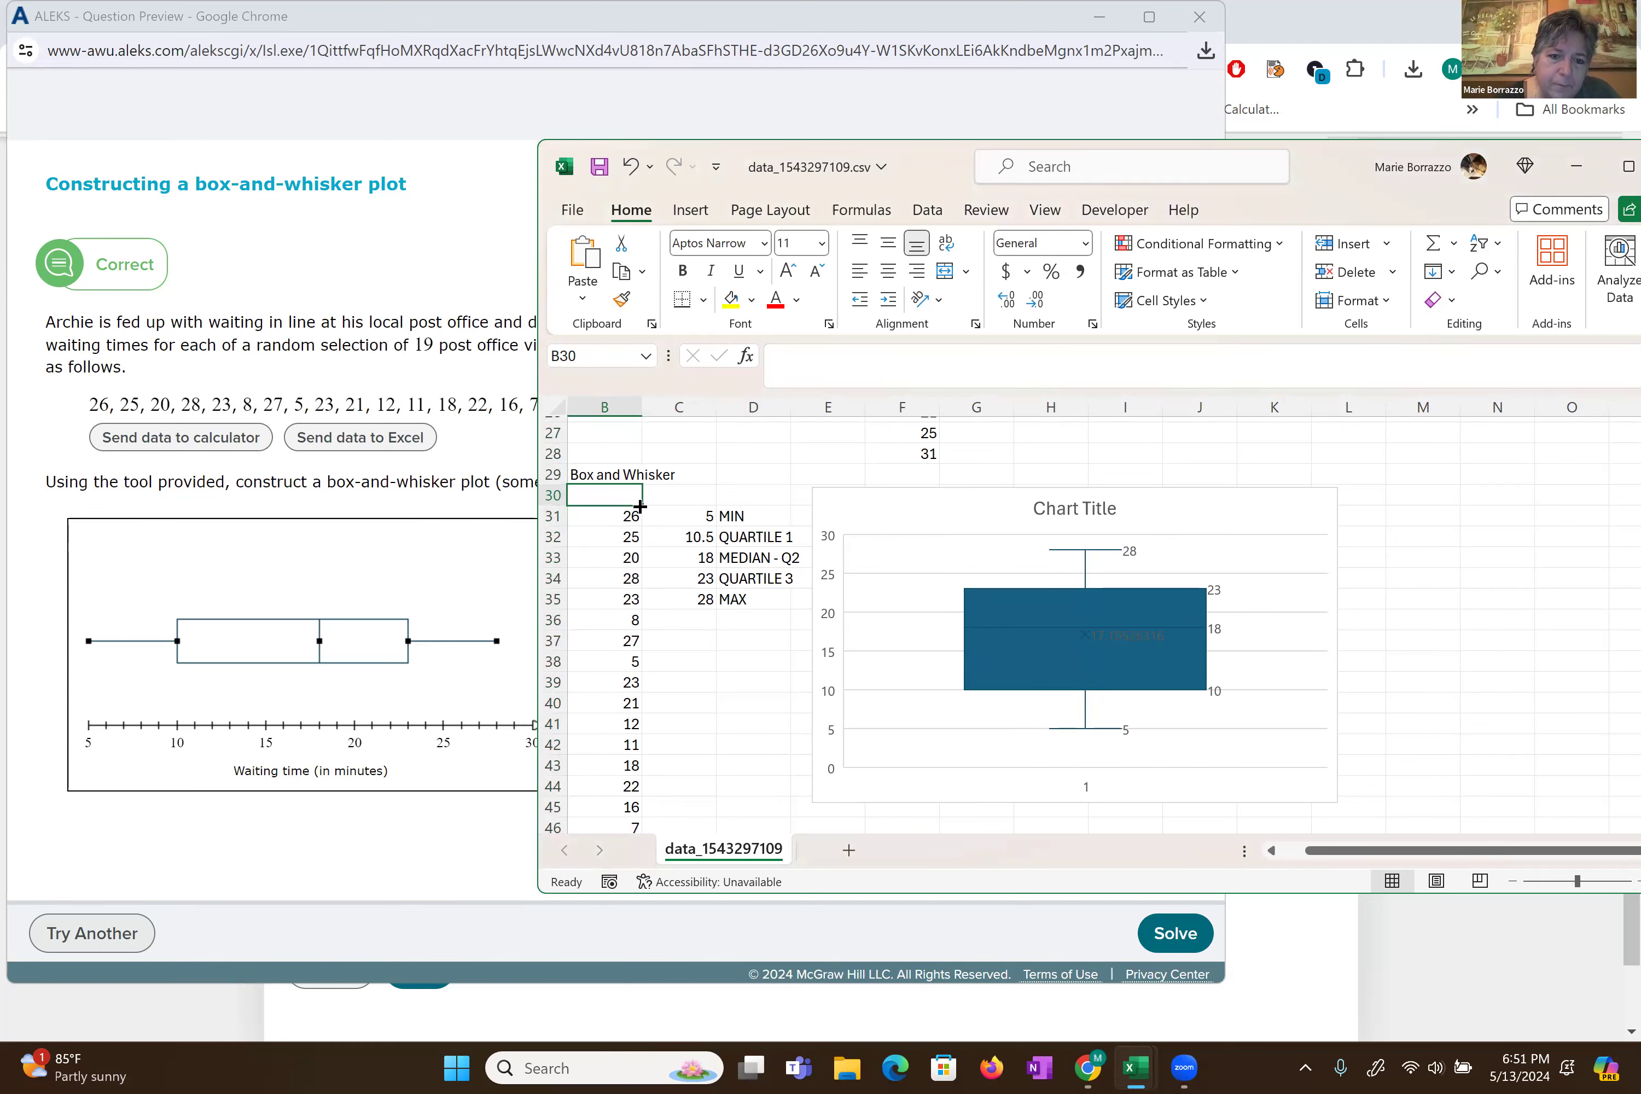
mouse_move(640, 506)
left_mouse_down()
mouse_move(620, 886)
mouse_move(629, 803)
left_mouse_up()
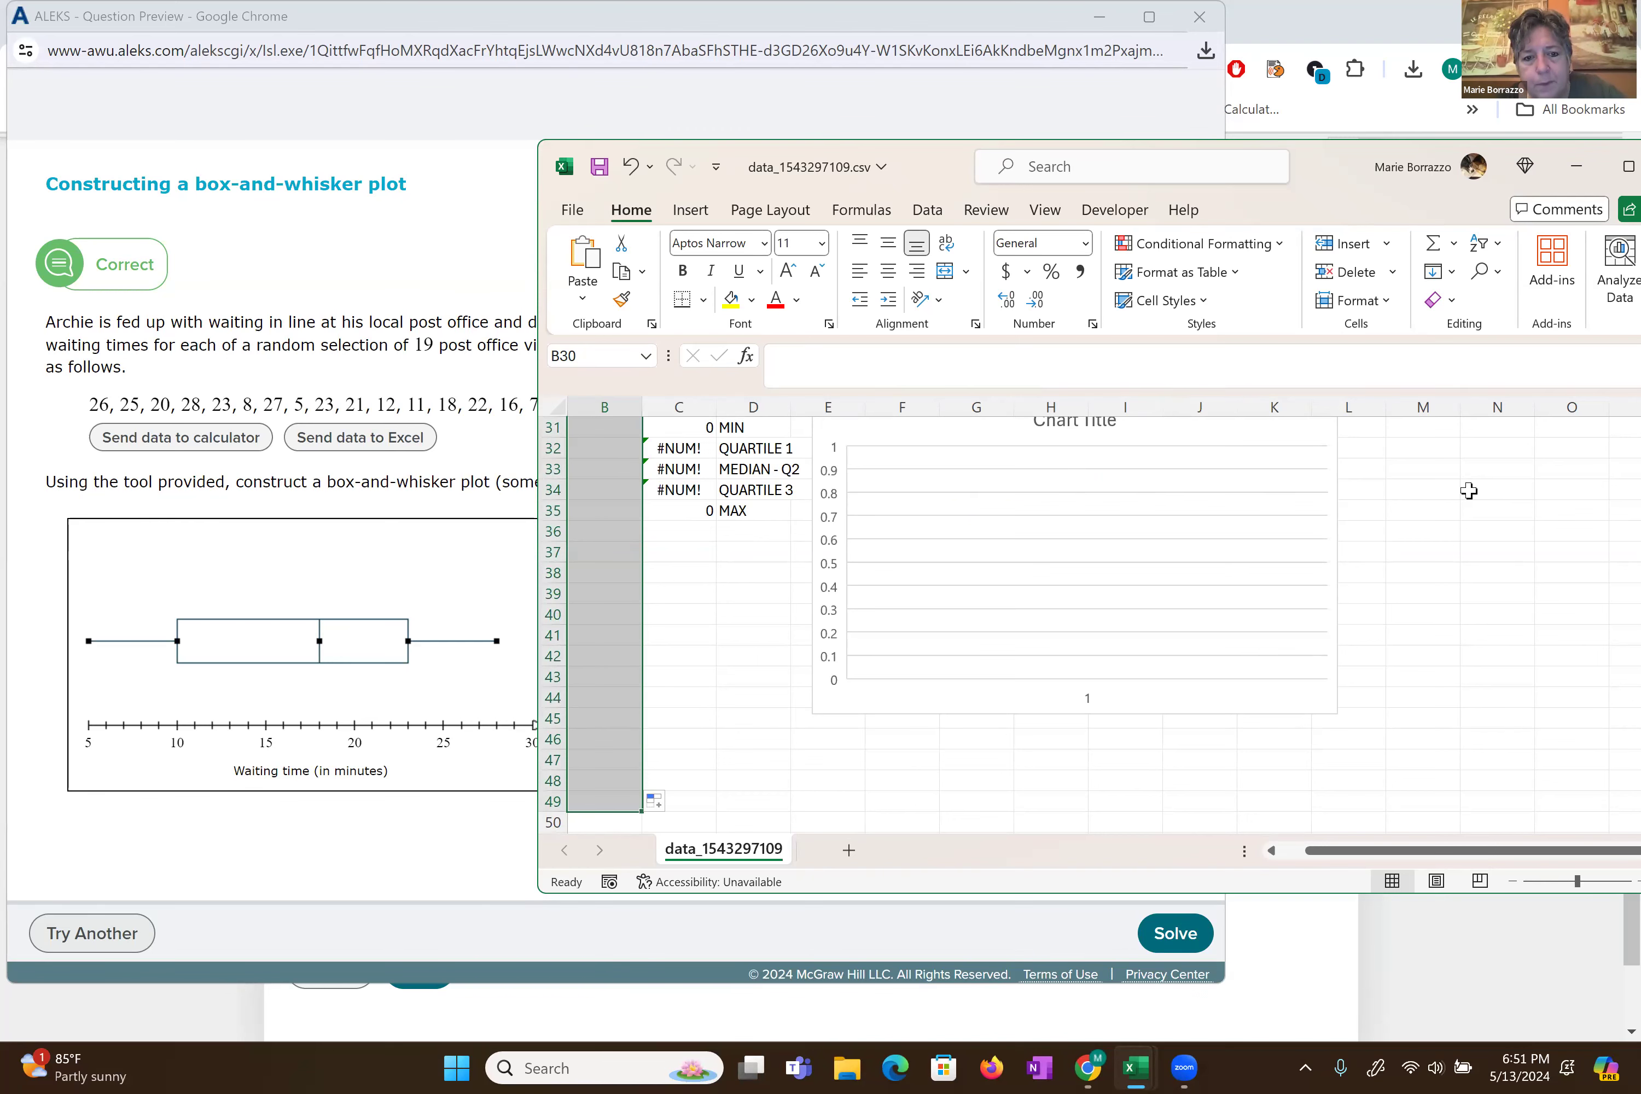
scroll(1366, 432, "up", 2)
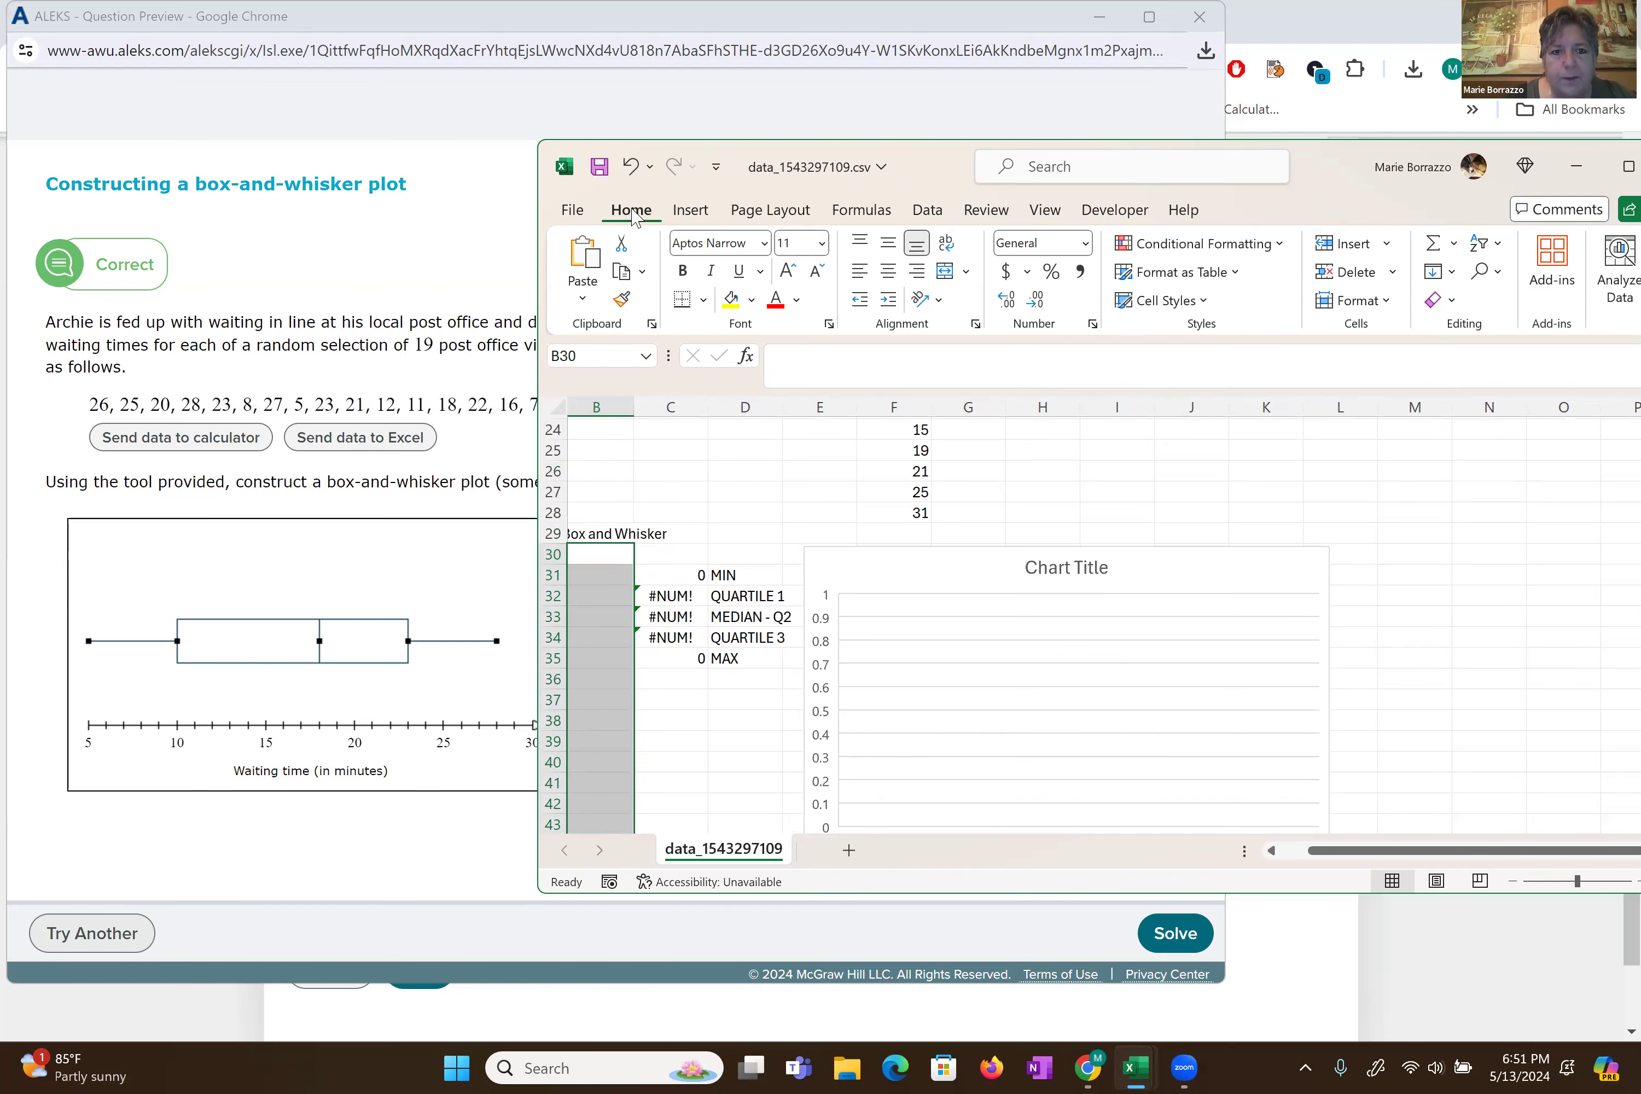
left_click(577, 211)
left_click(575, 215)
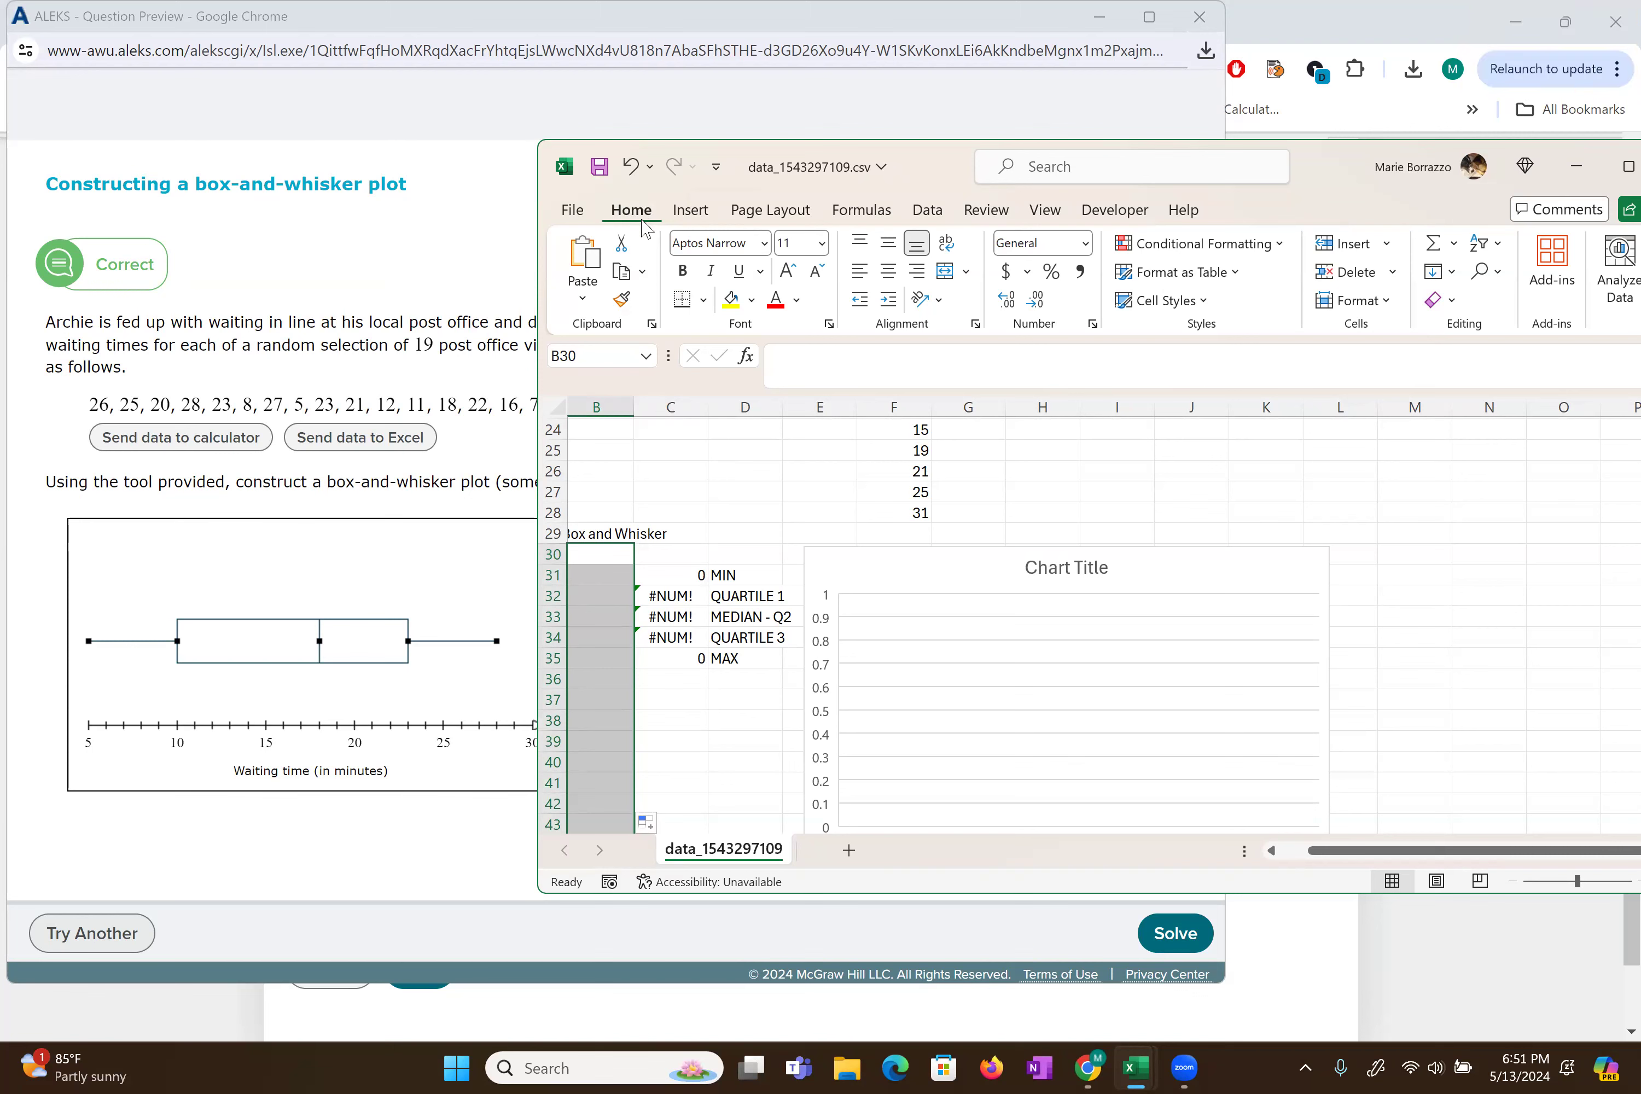
left_click(631, 167)
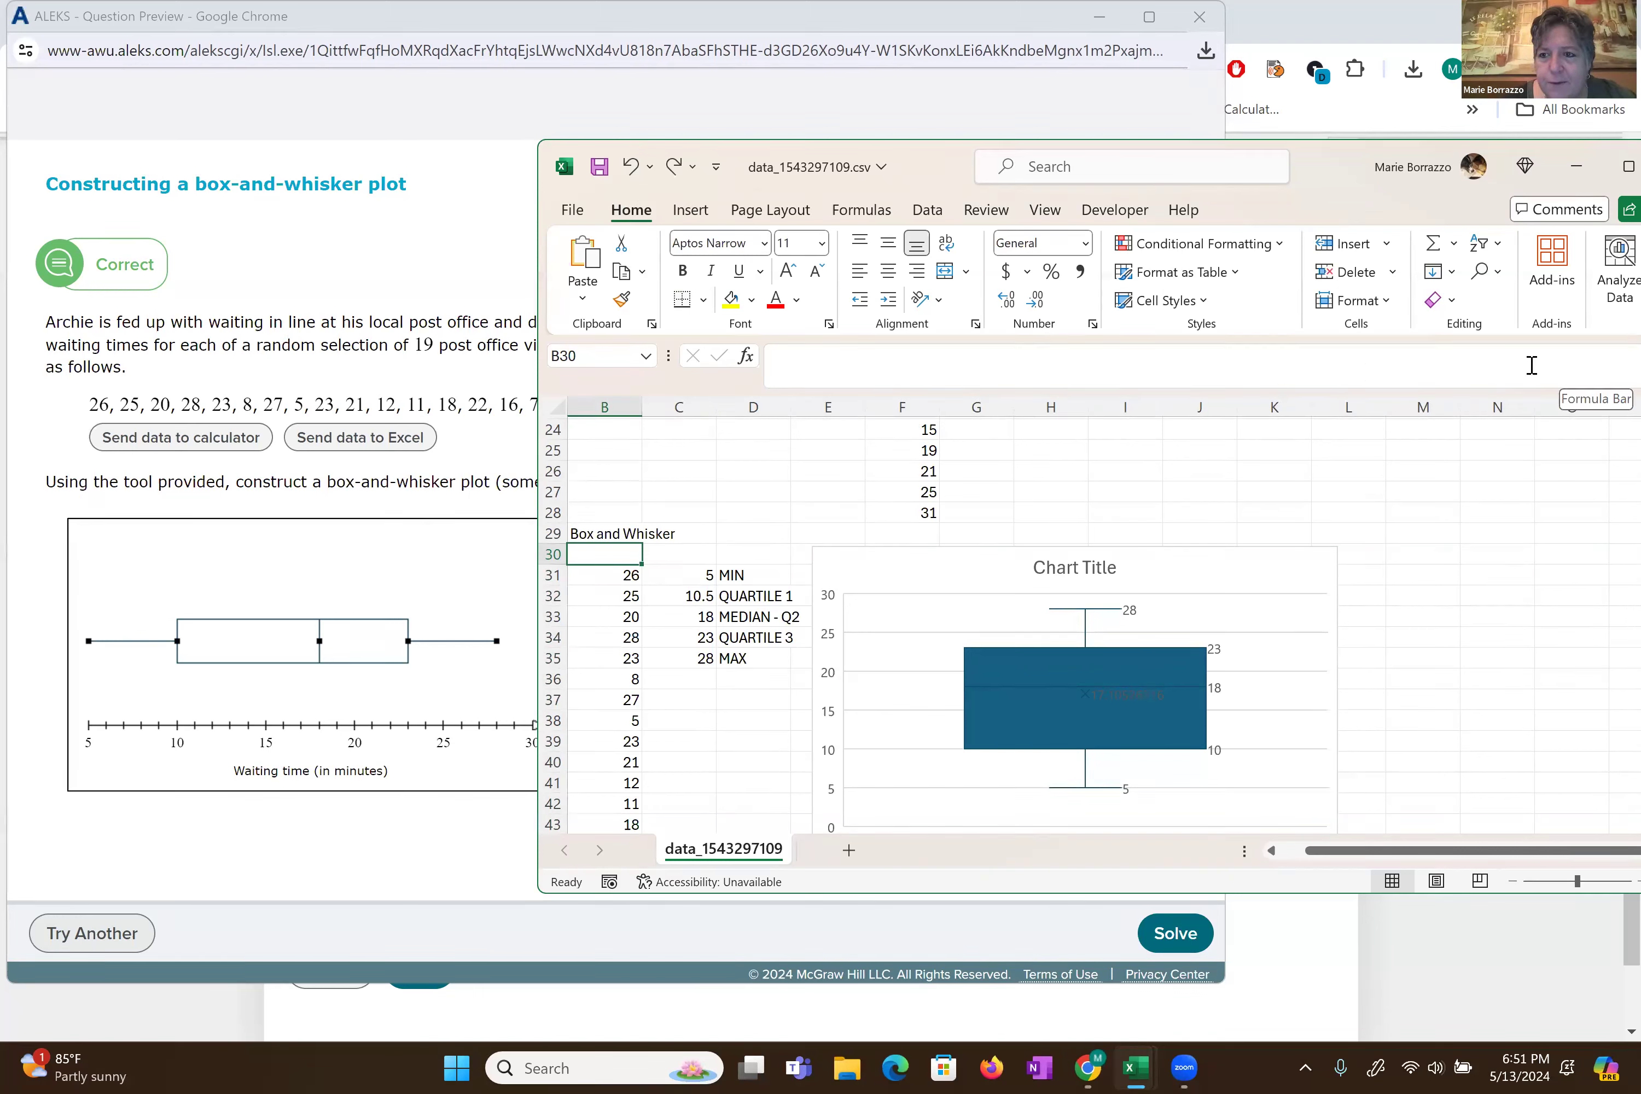
- Retry the A to Z sort with the blank cell B30 selected
left_click(1500, 246)
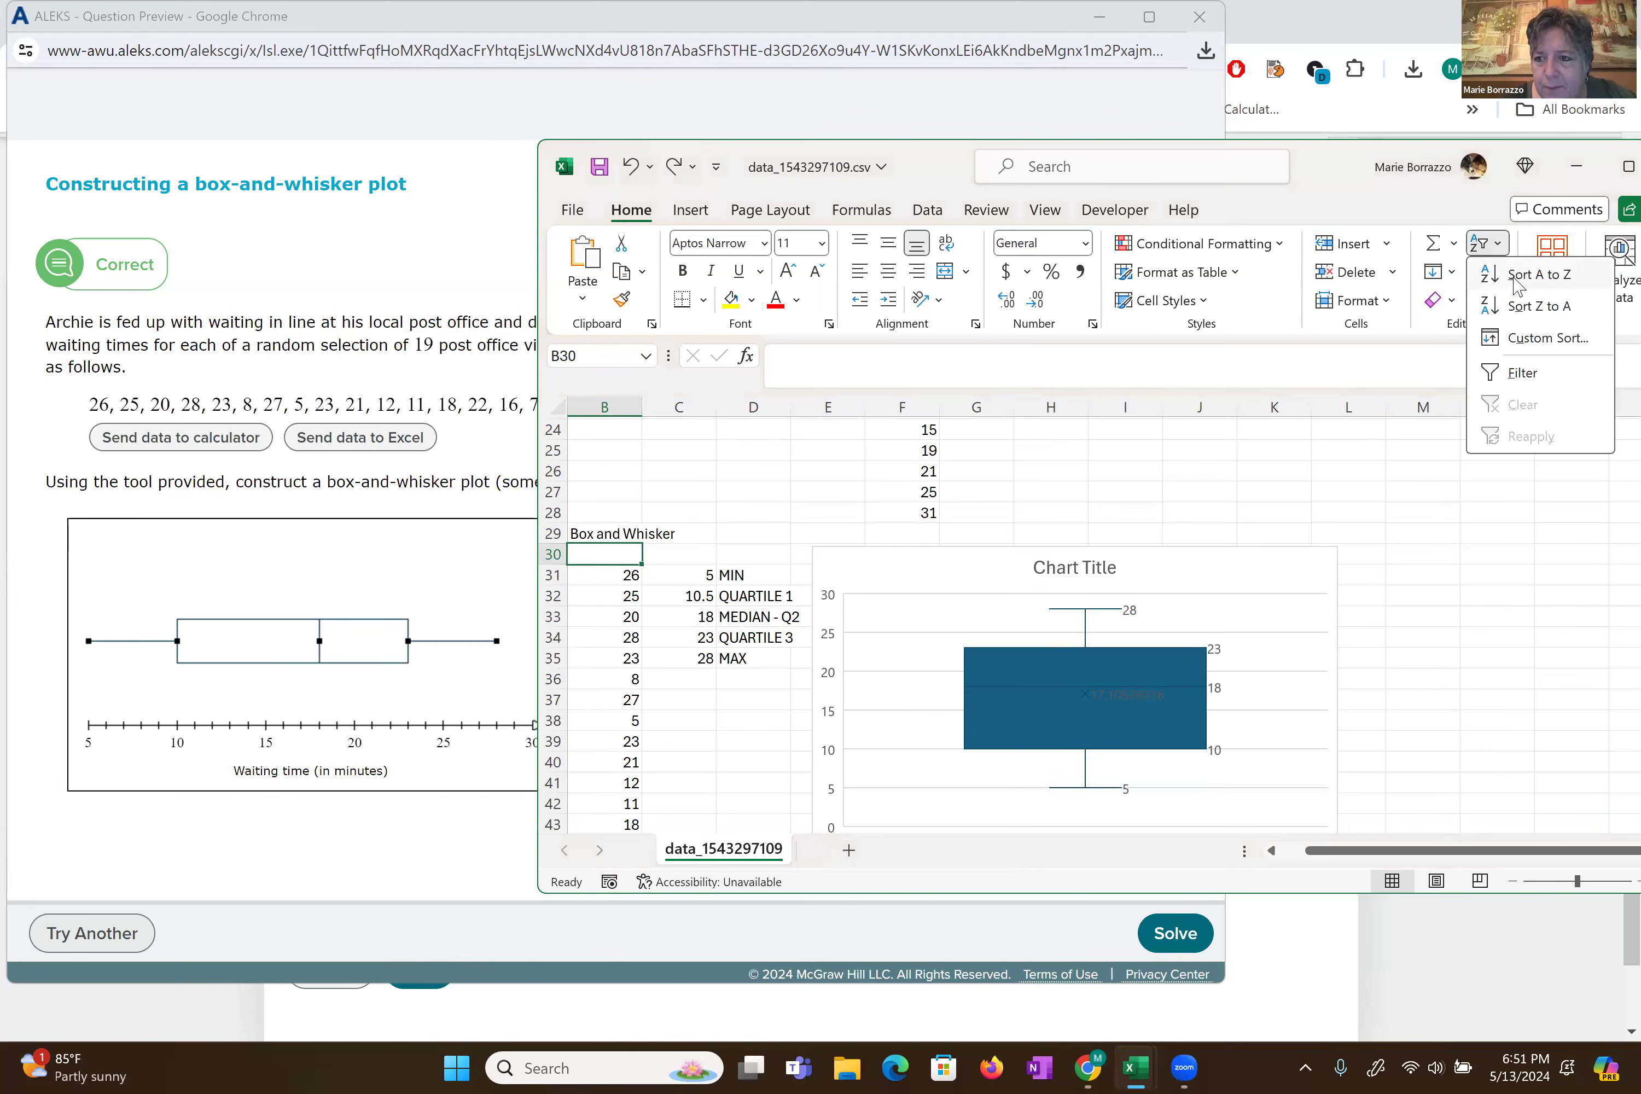
left_click(1498, 277)
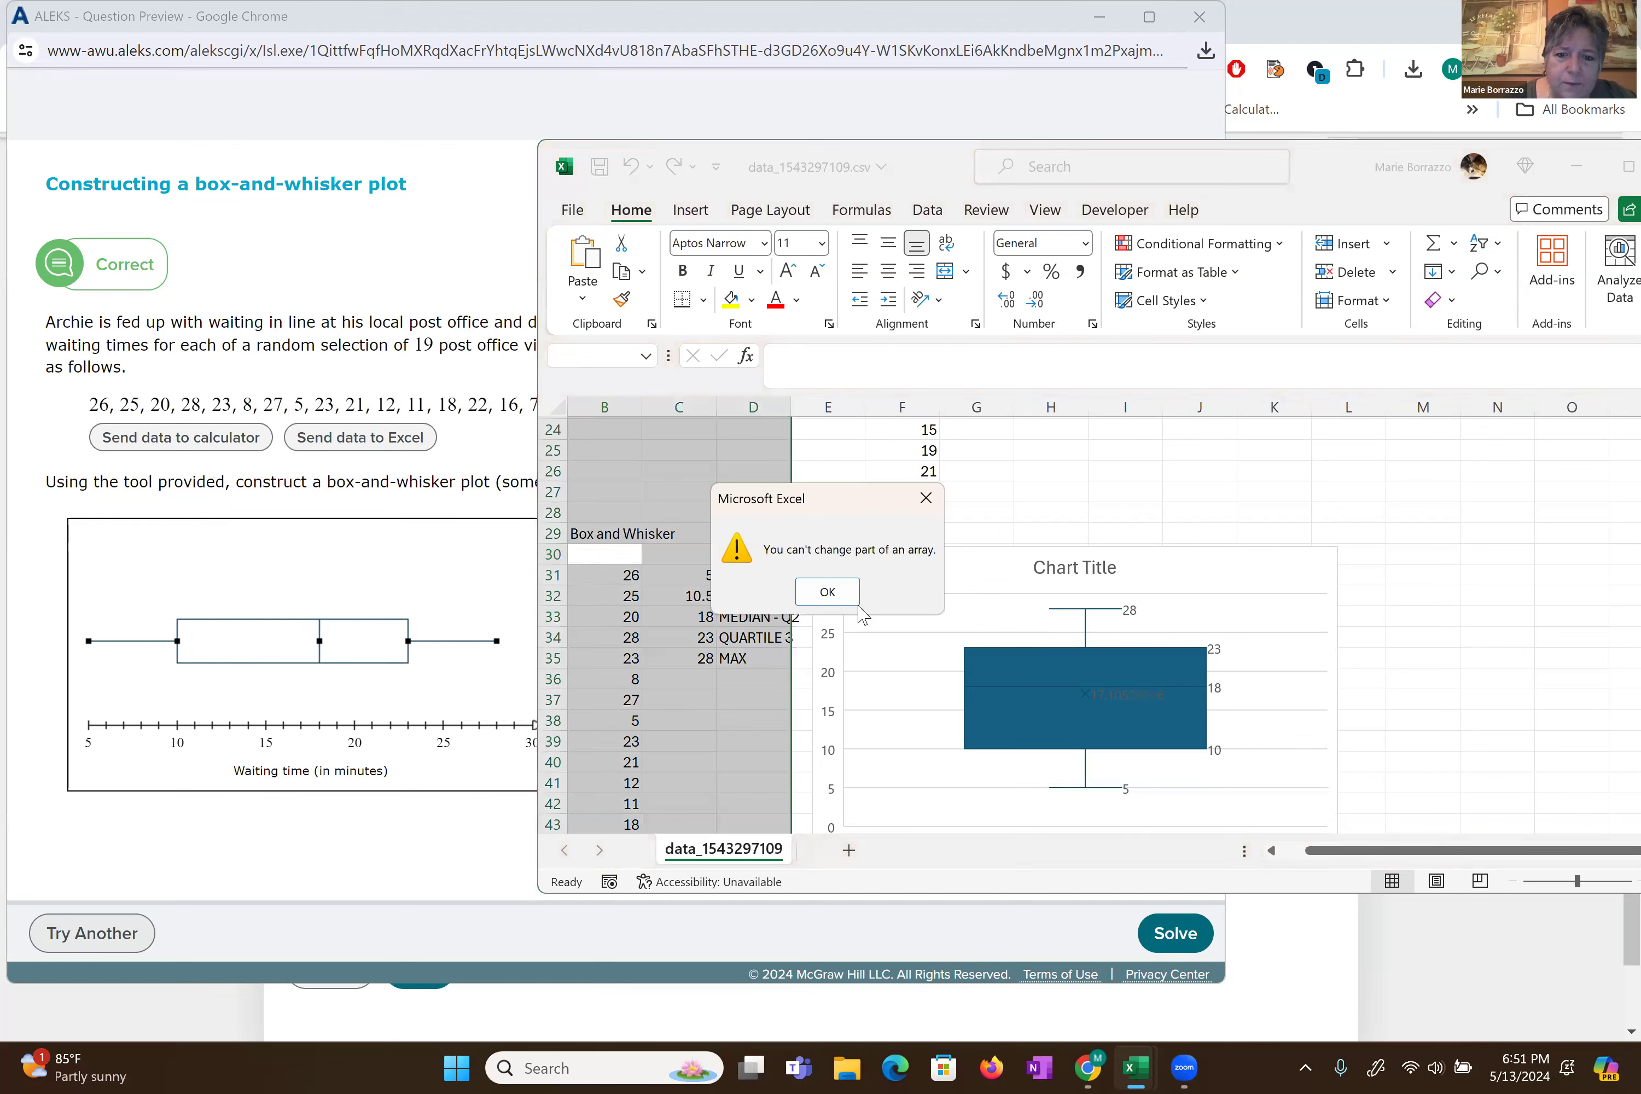
left_click(834, 592)
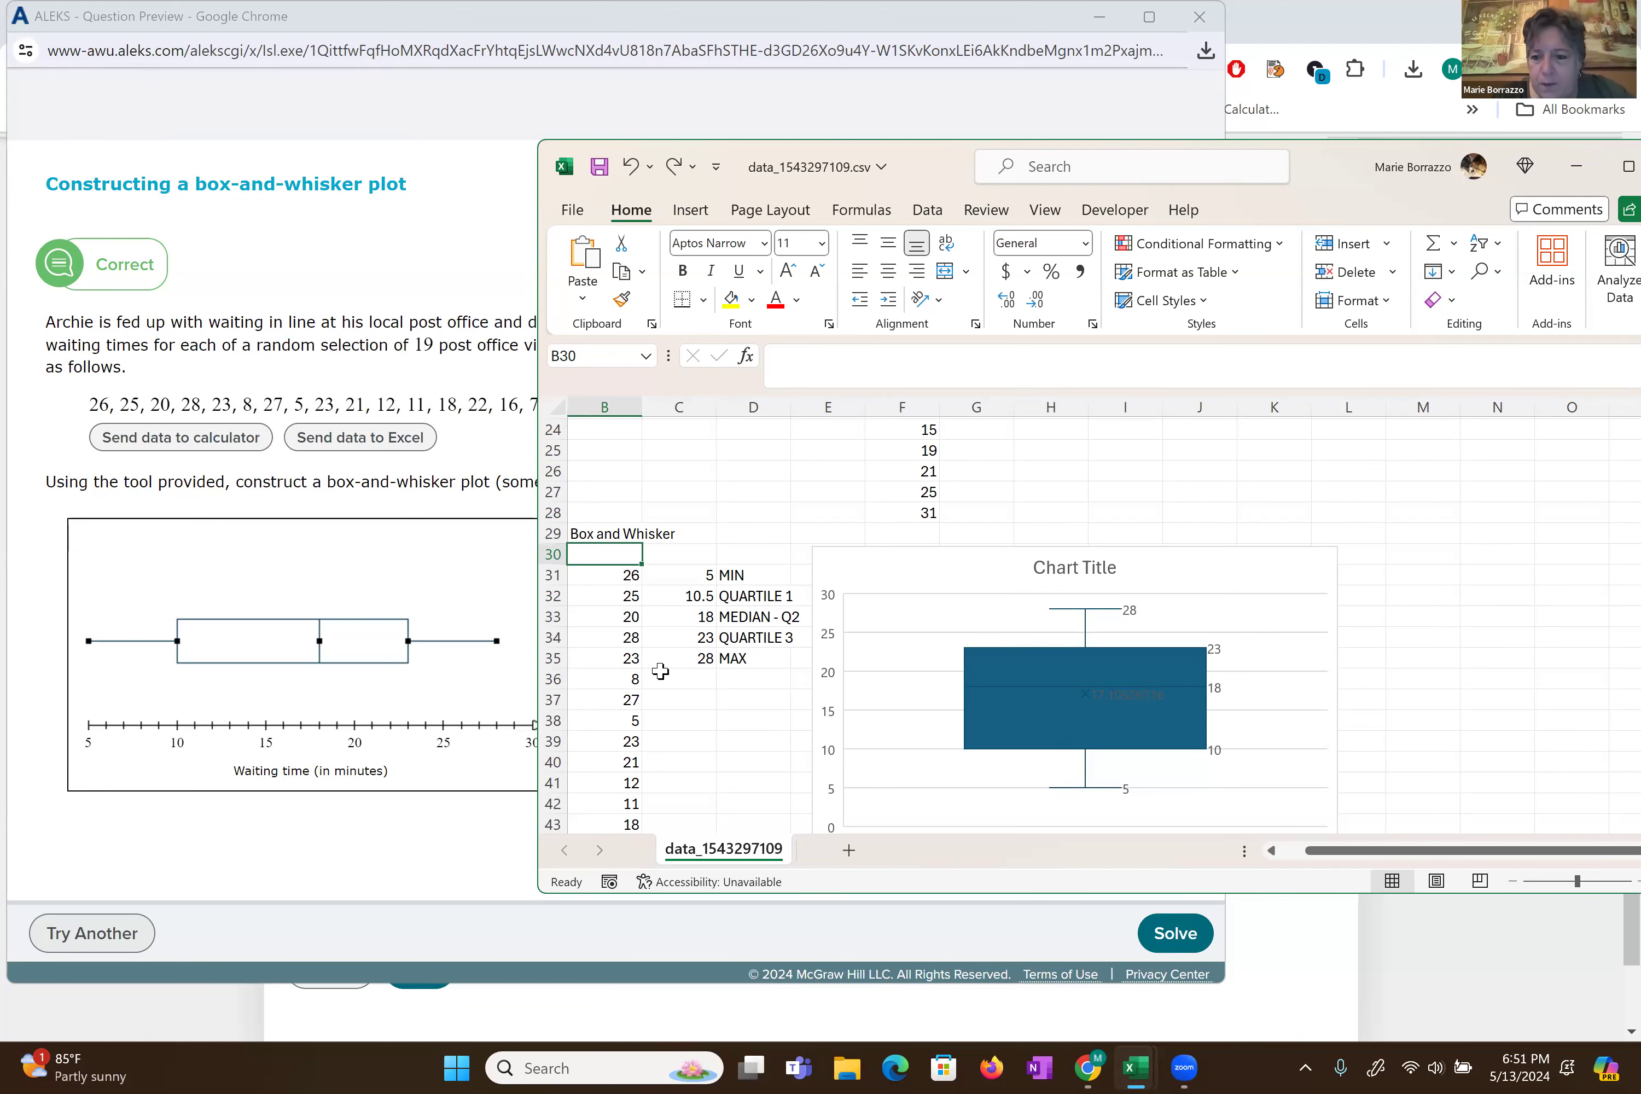
scroll(660, 671, "down", 2)
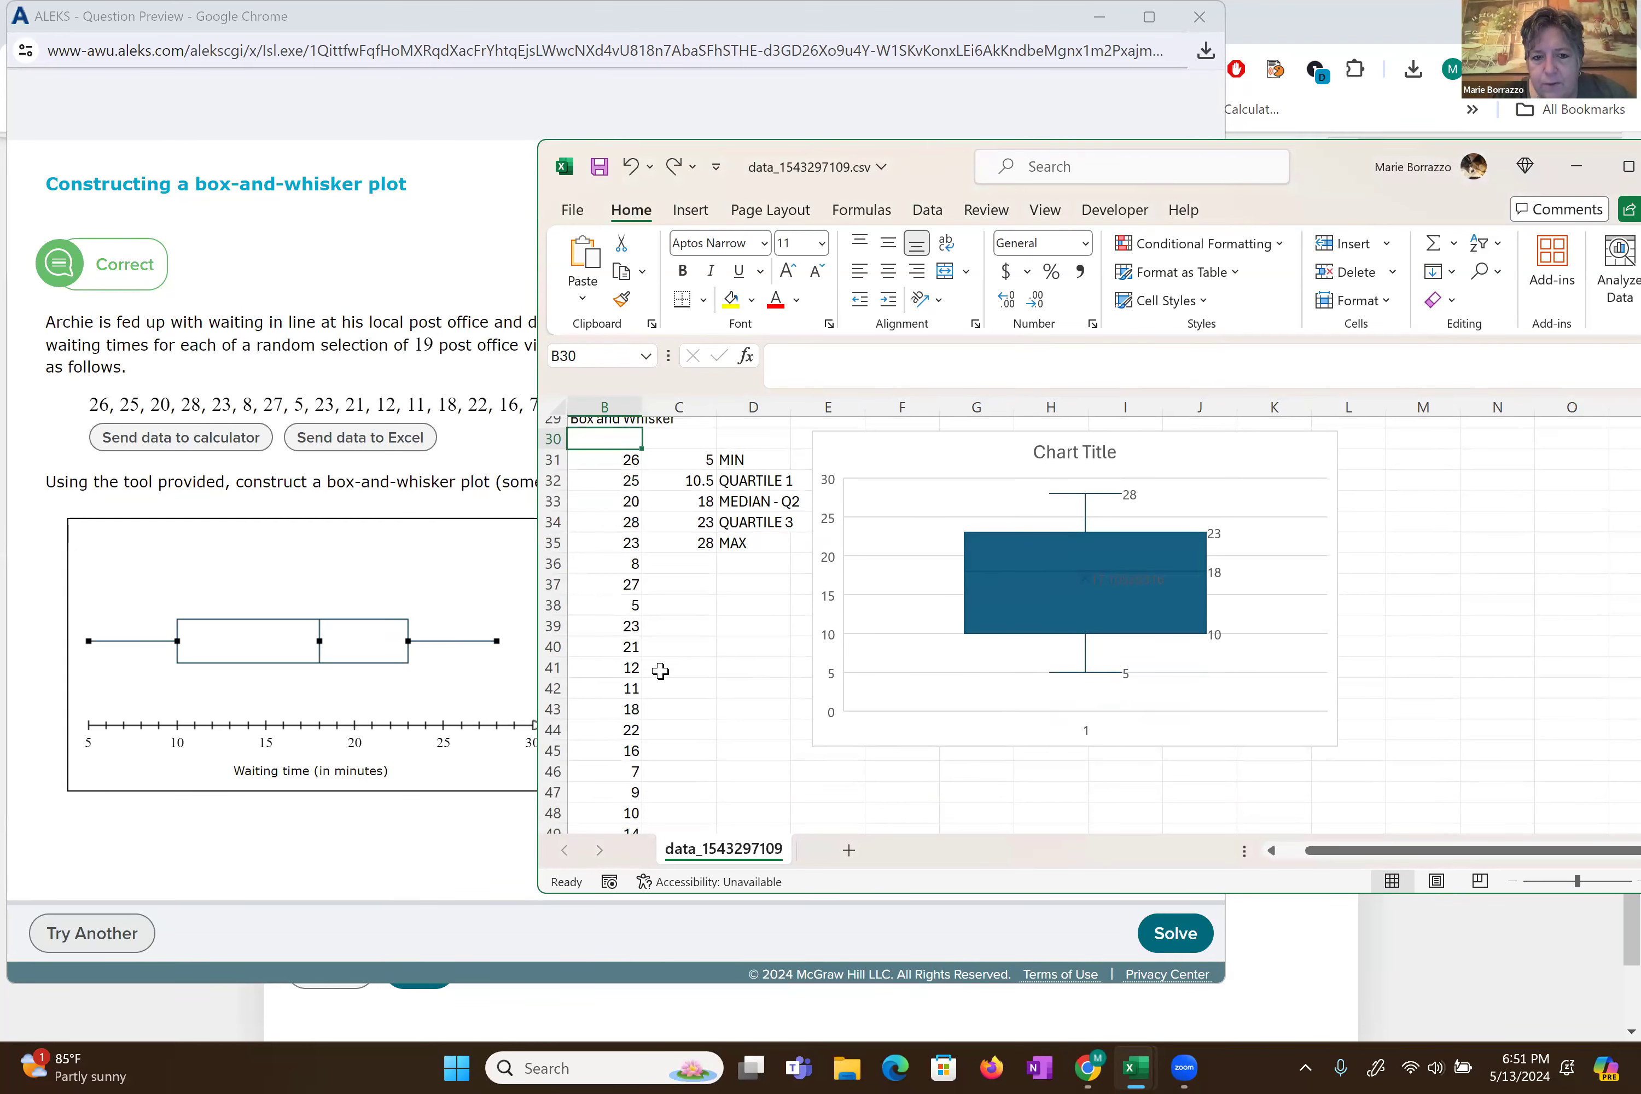
scroll(660, 672, "down", 1)
scroll(660, 671, "up", 1)
scroll(660, 671, "up", 1)
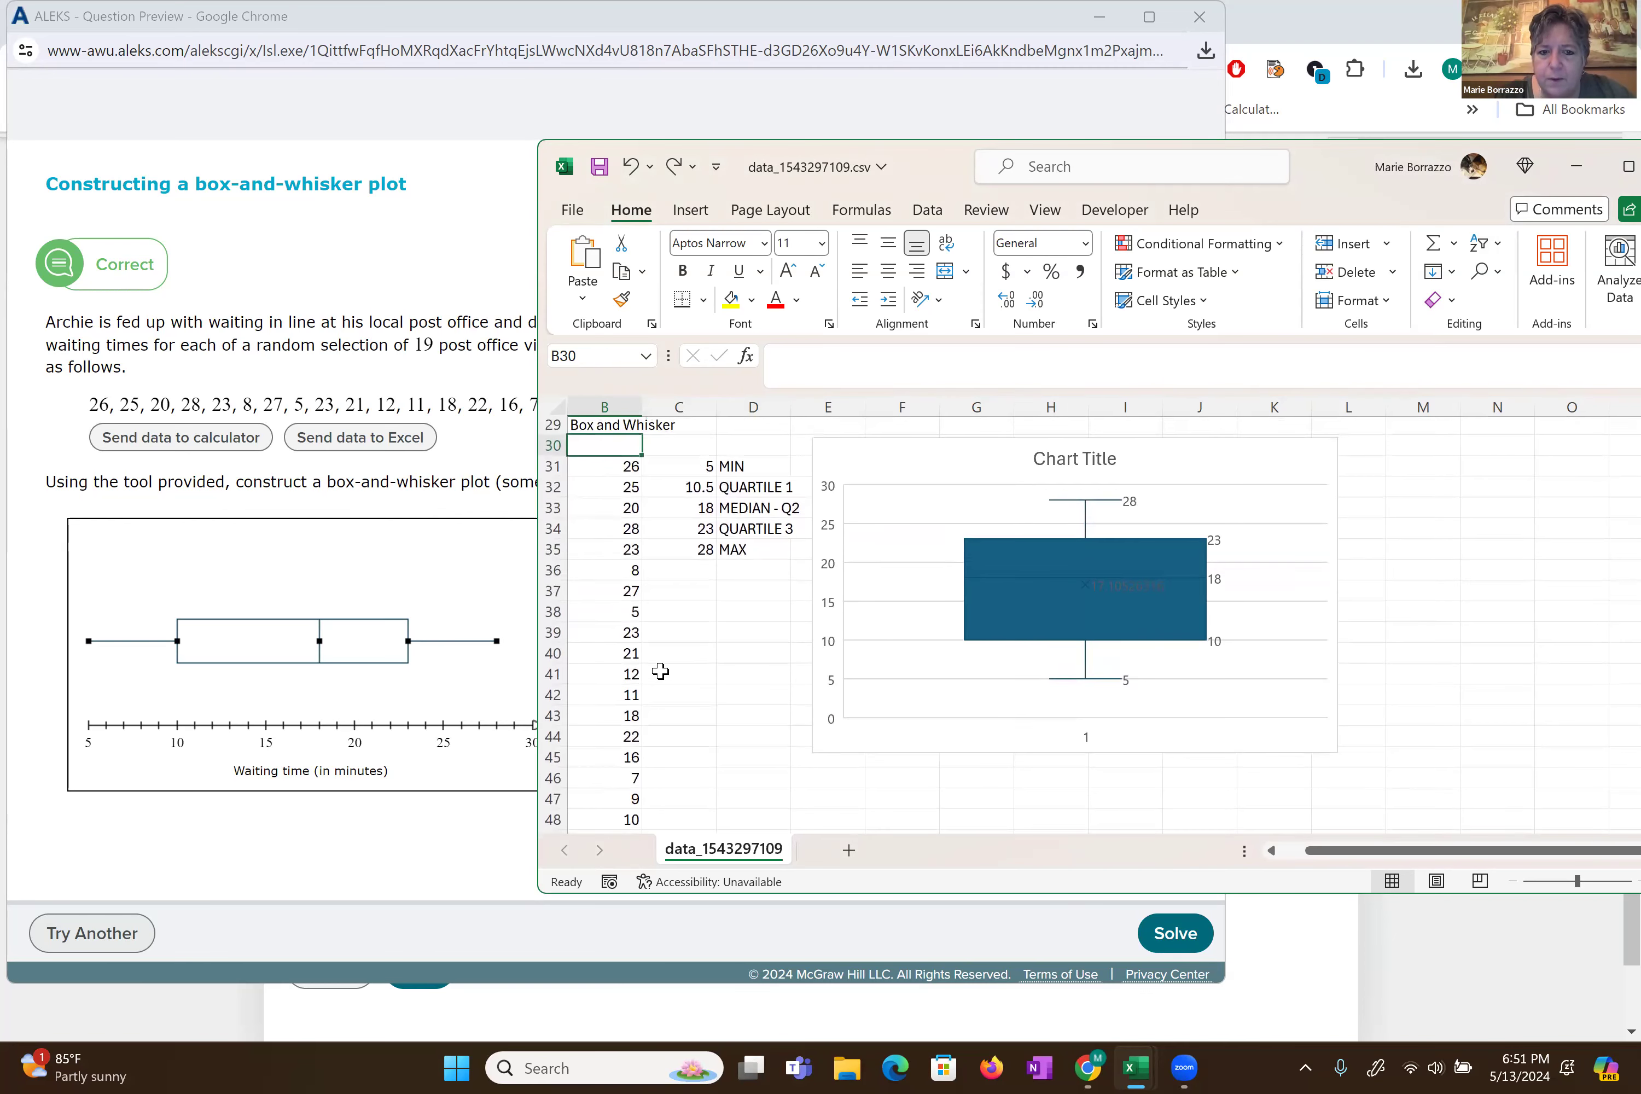
scroll(661, 672, "down", 1)
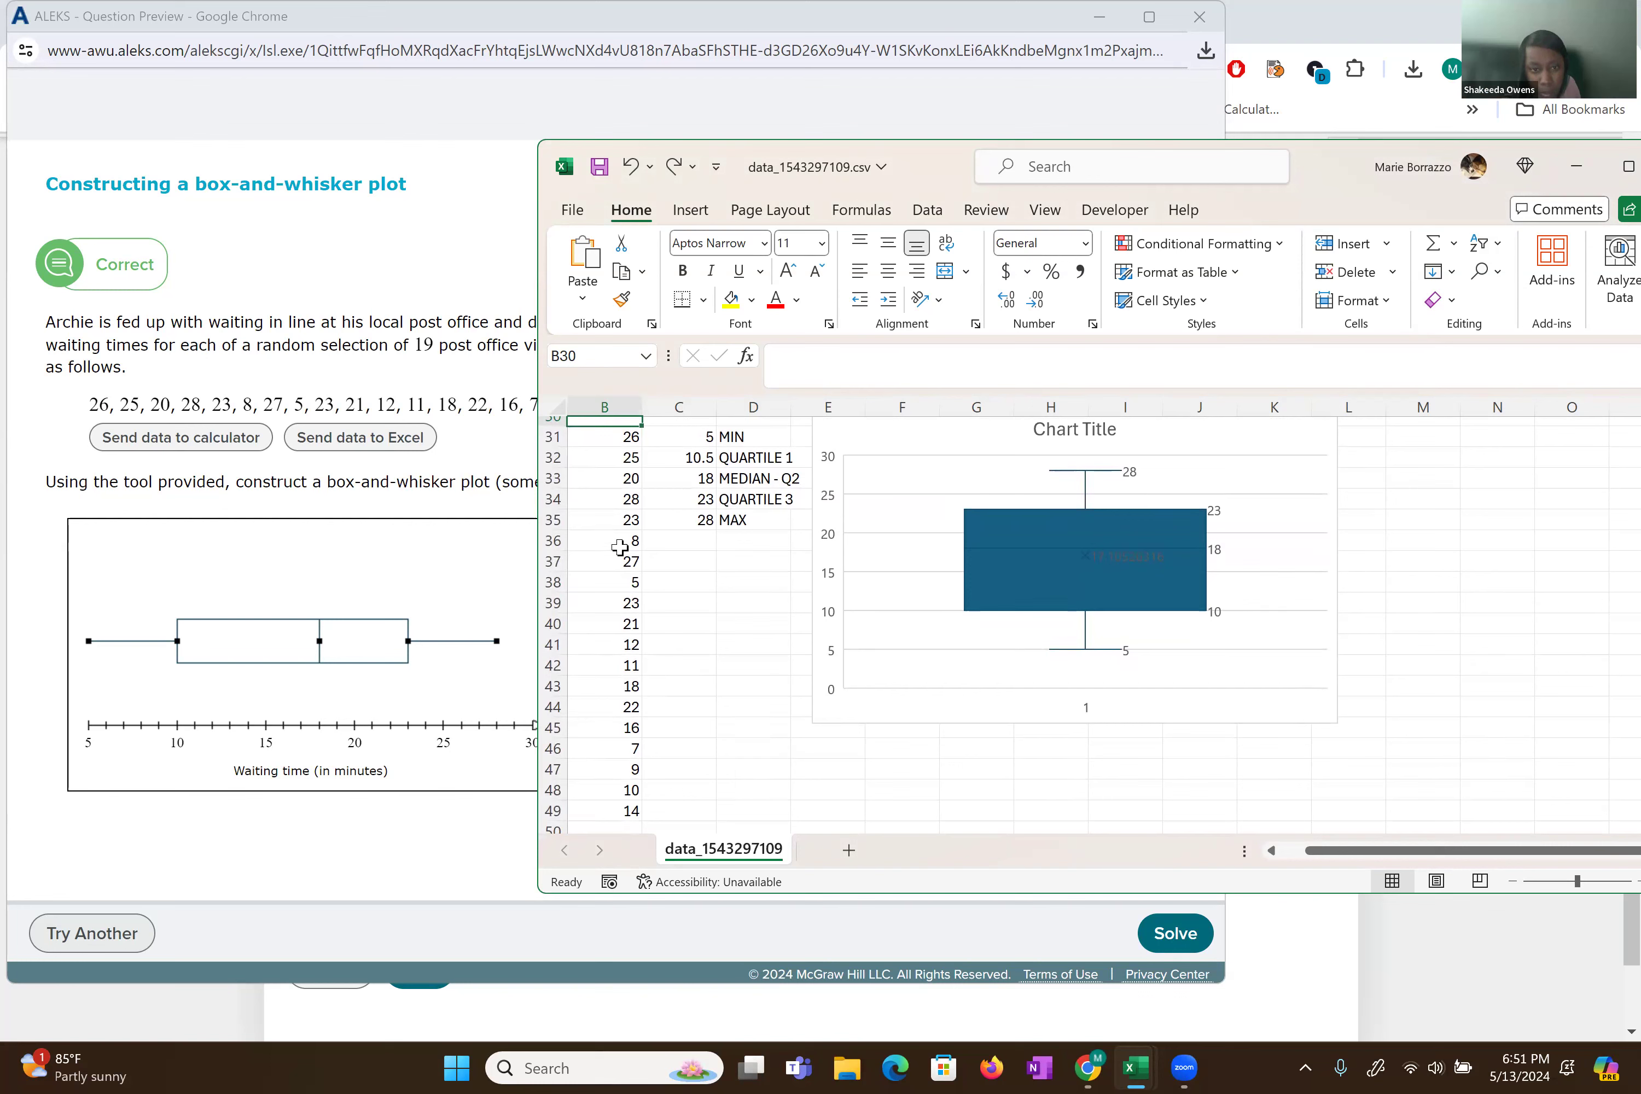
left_click(596, 441)
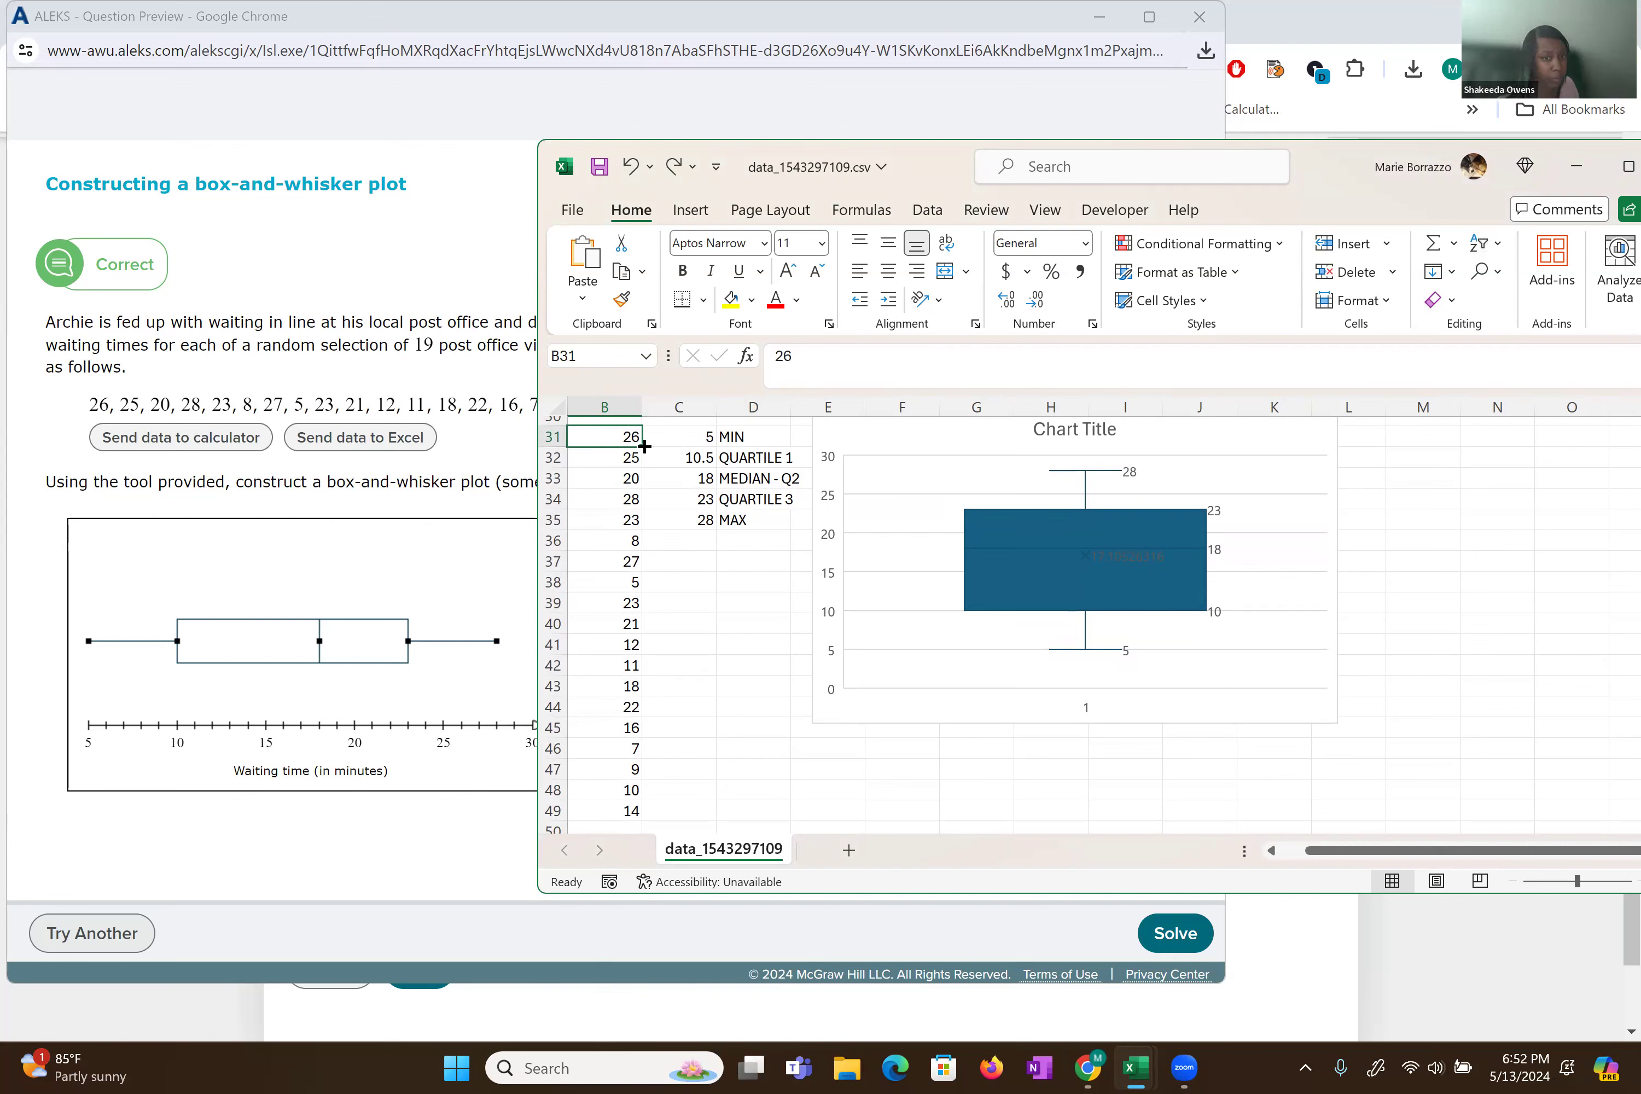
left_click_drag(644, 445, 641, 784)
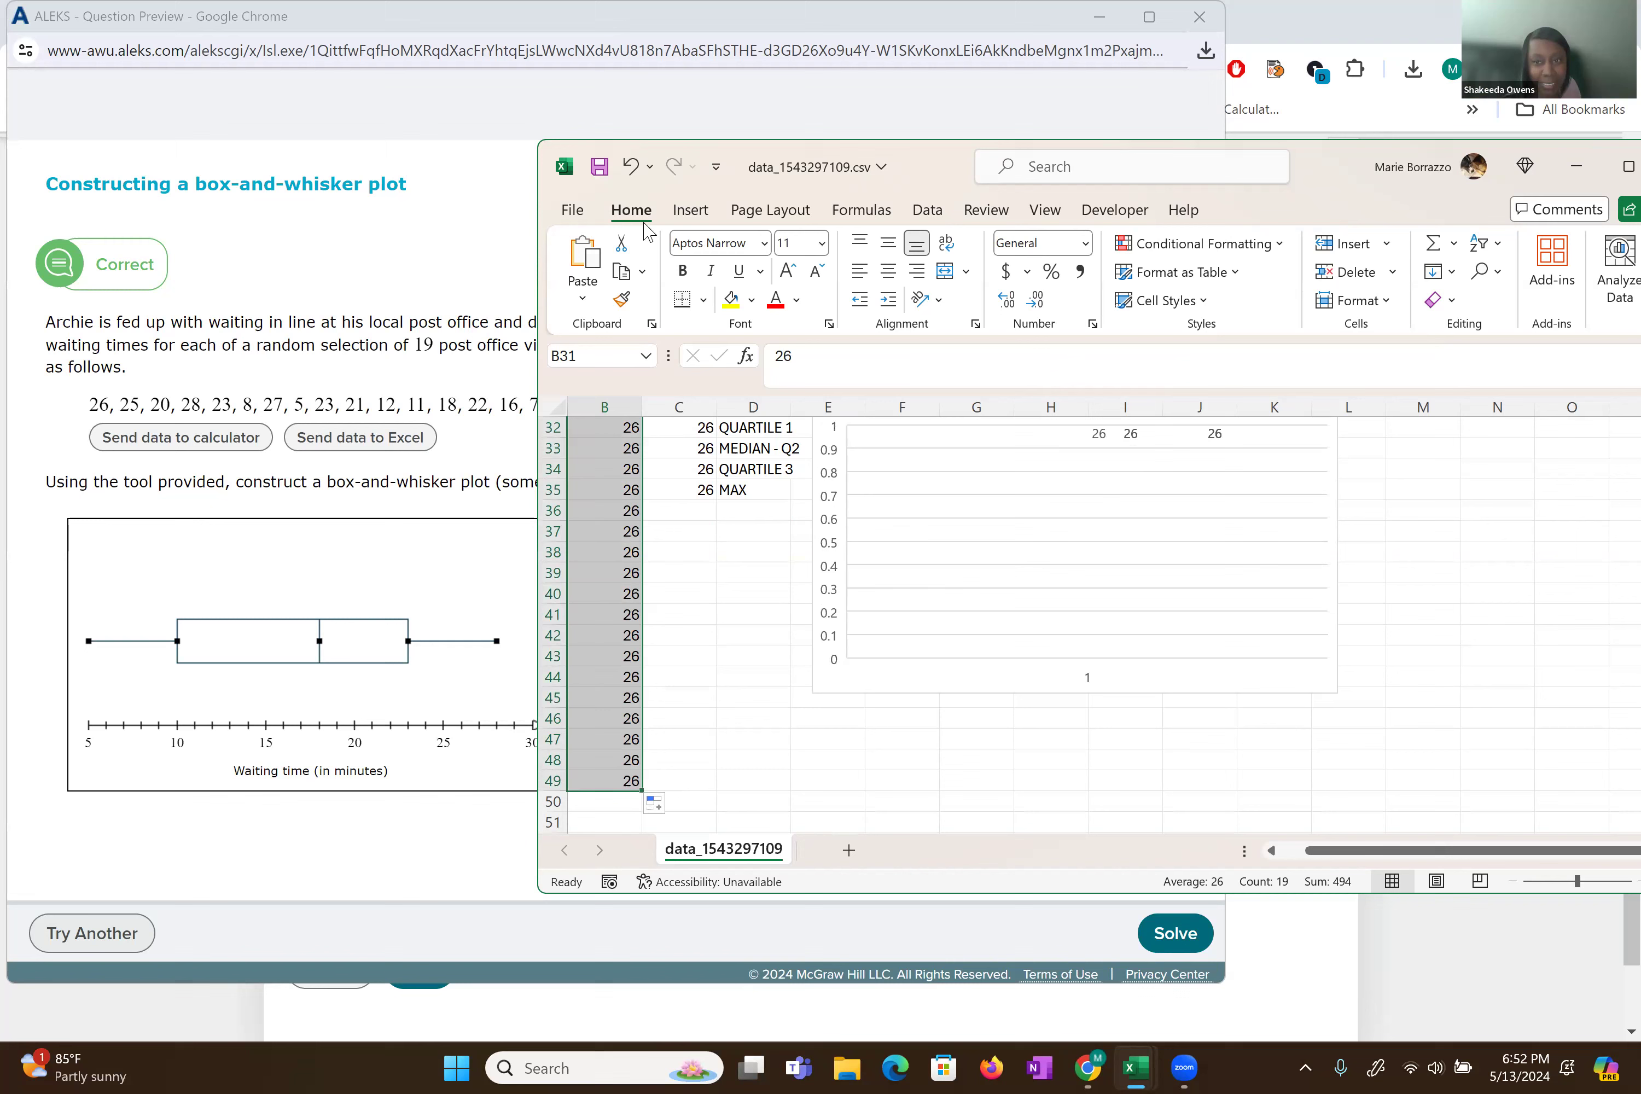
left_click(632, 167)
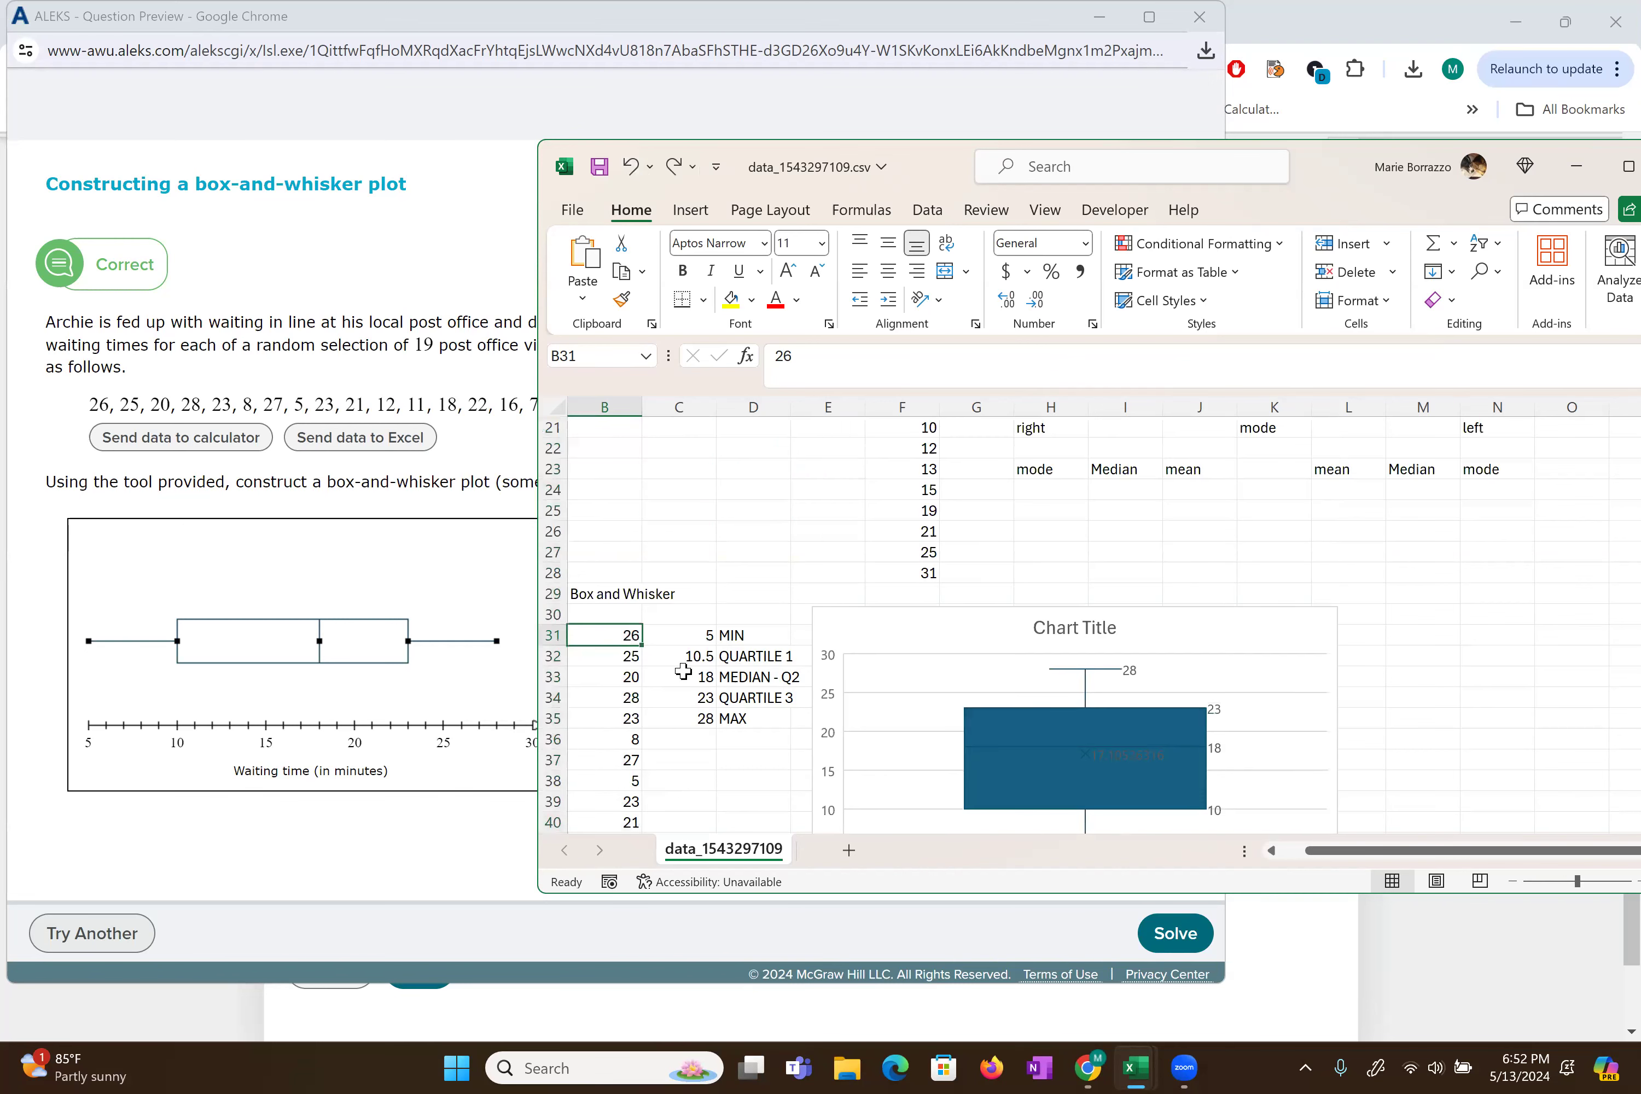
- Select the waiting times in B31:B49, try to sort them from smallest to largest, and dismiss the sort
scroll(653, 673, "down", 3)
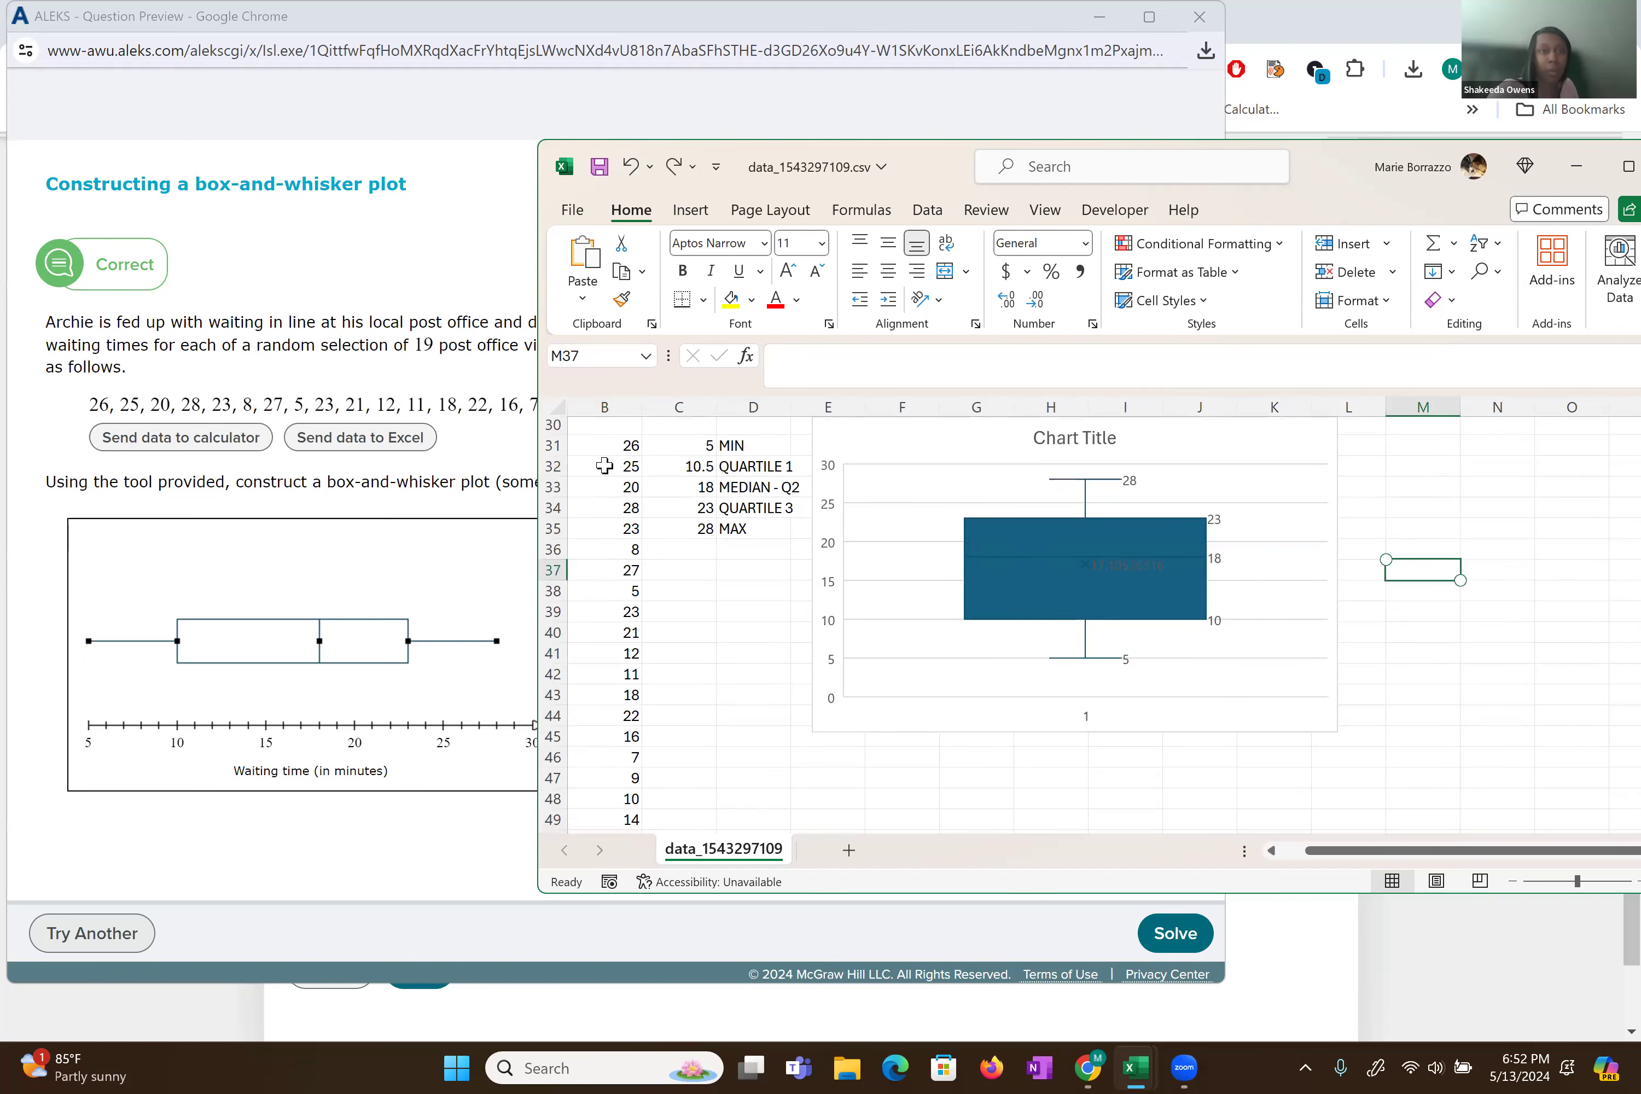
left_click_drag(605, 441, 639, 821)
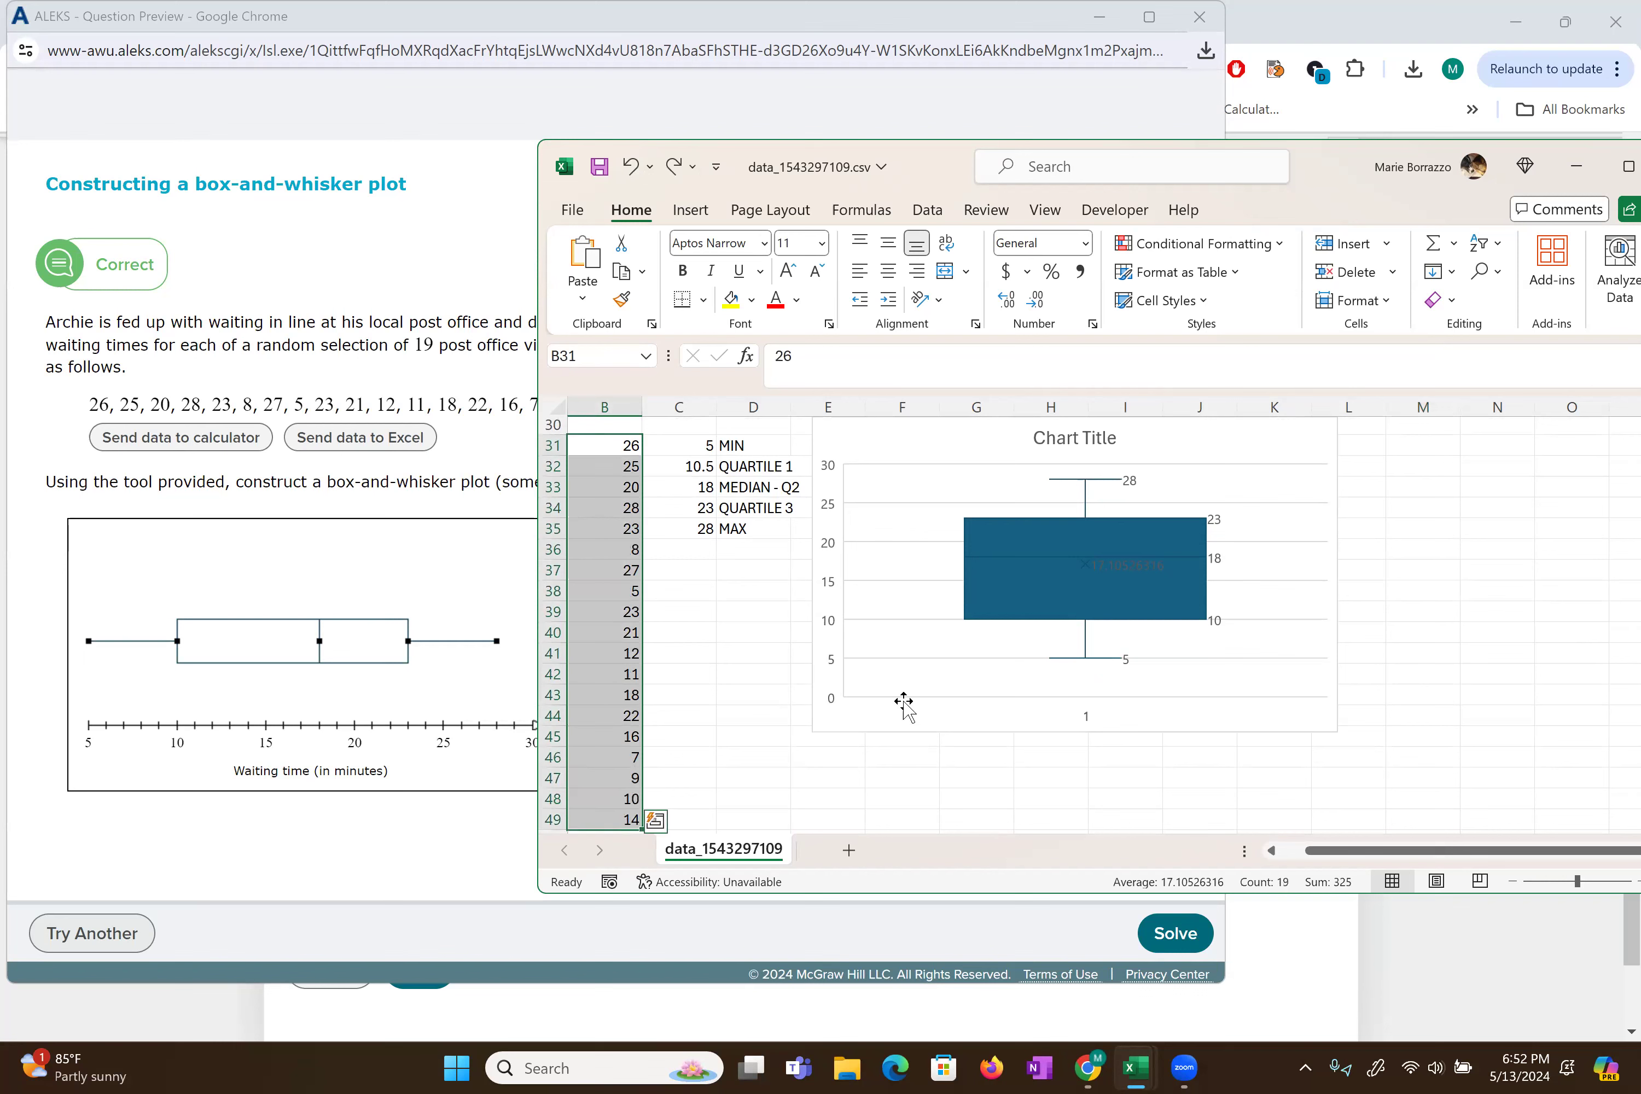
left_click(1473, 246)
left_click(1473, 249)
left_click(1473, 247)
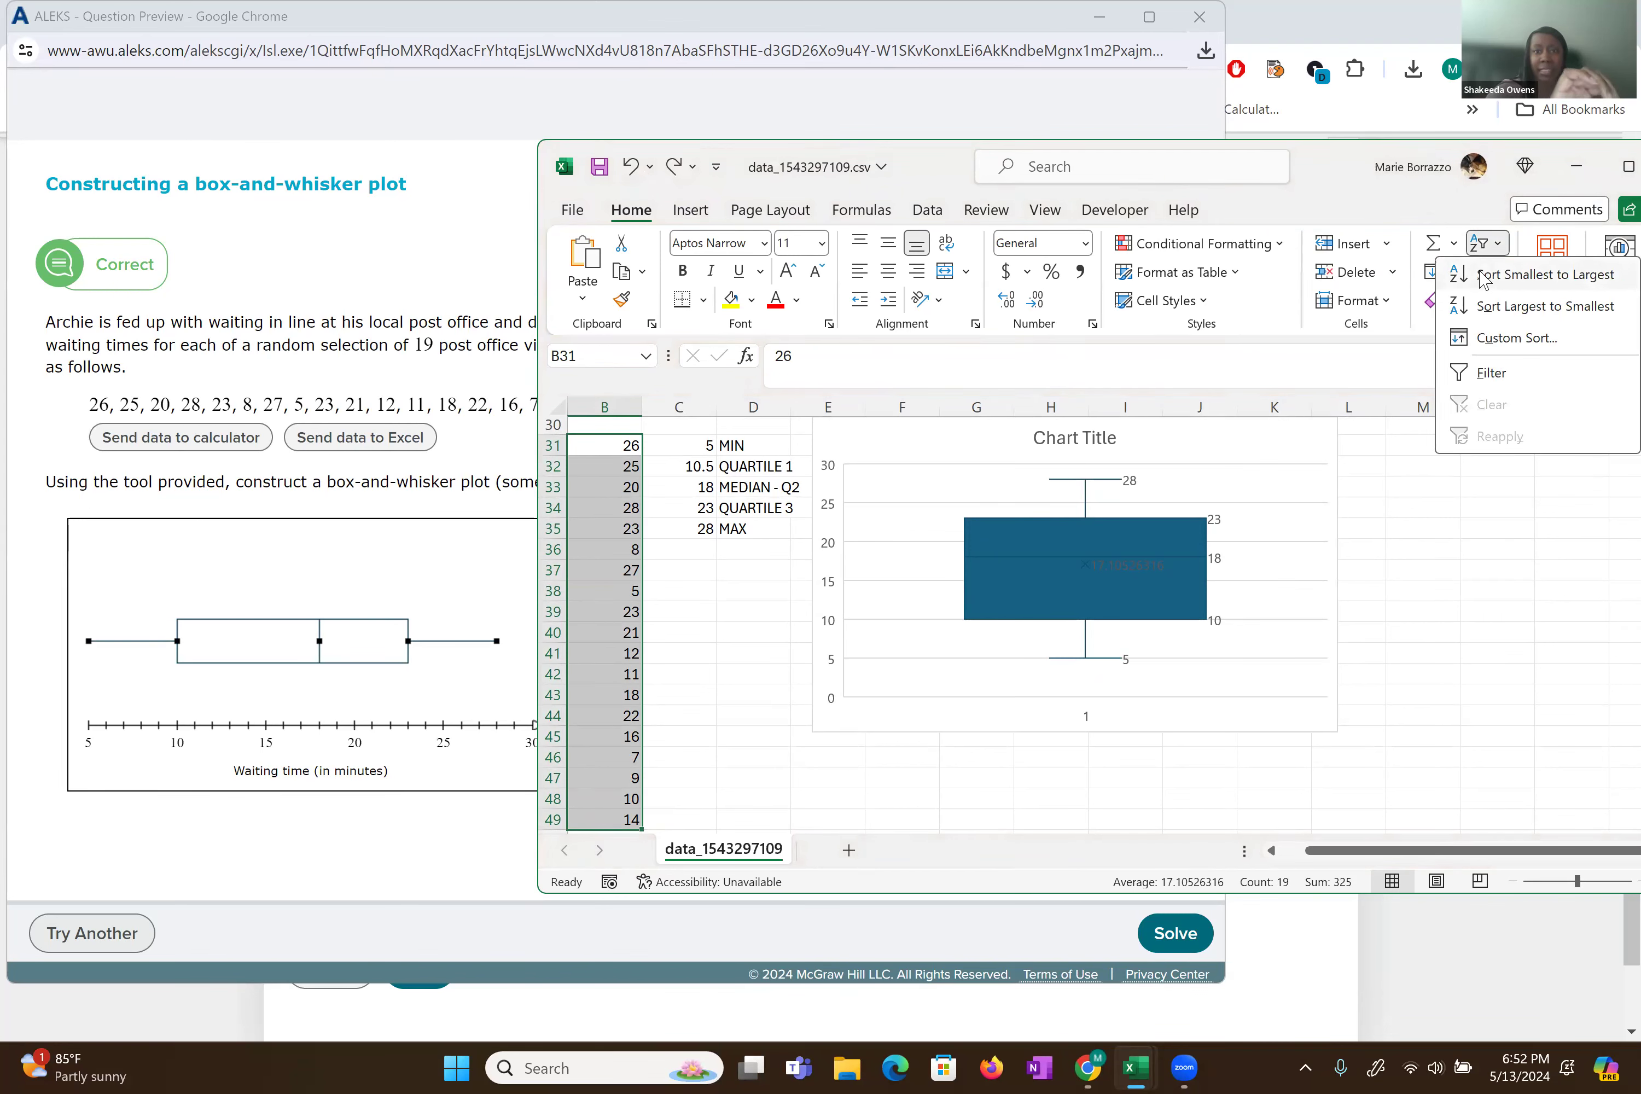
left_click(1484, 276)
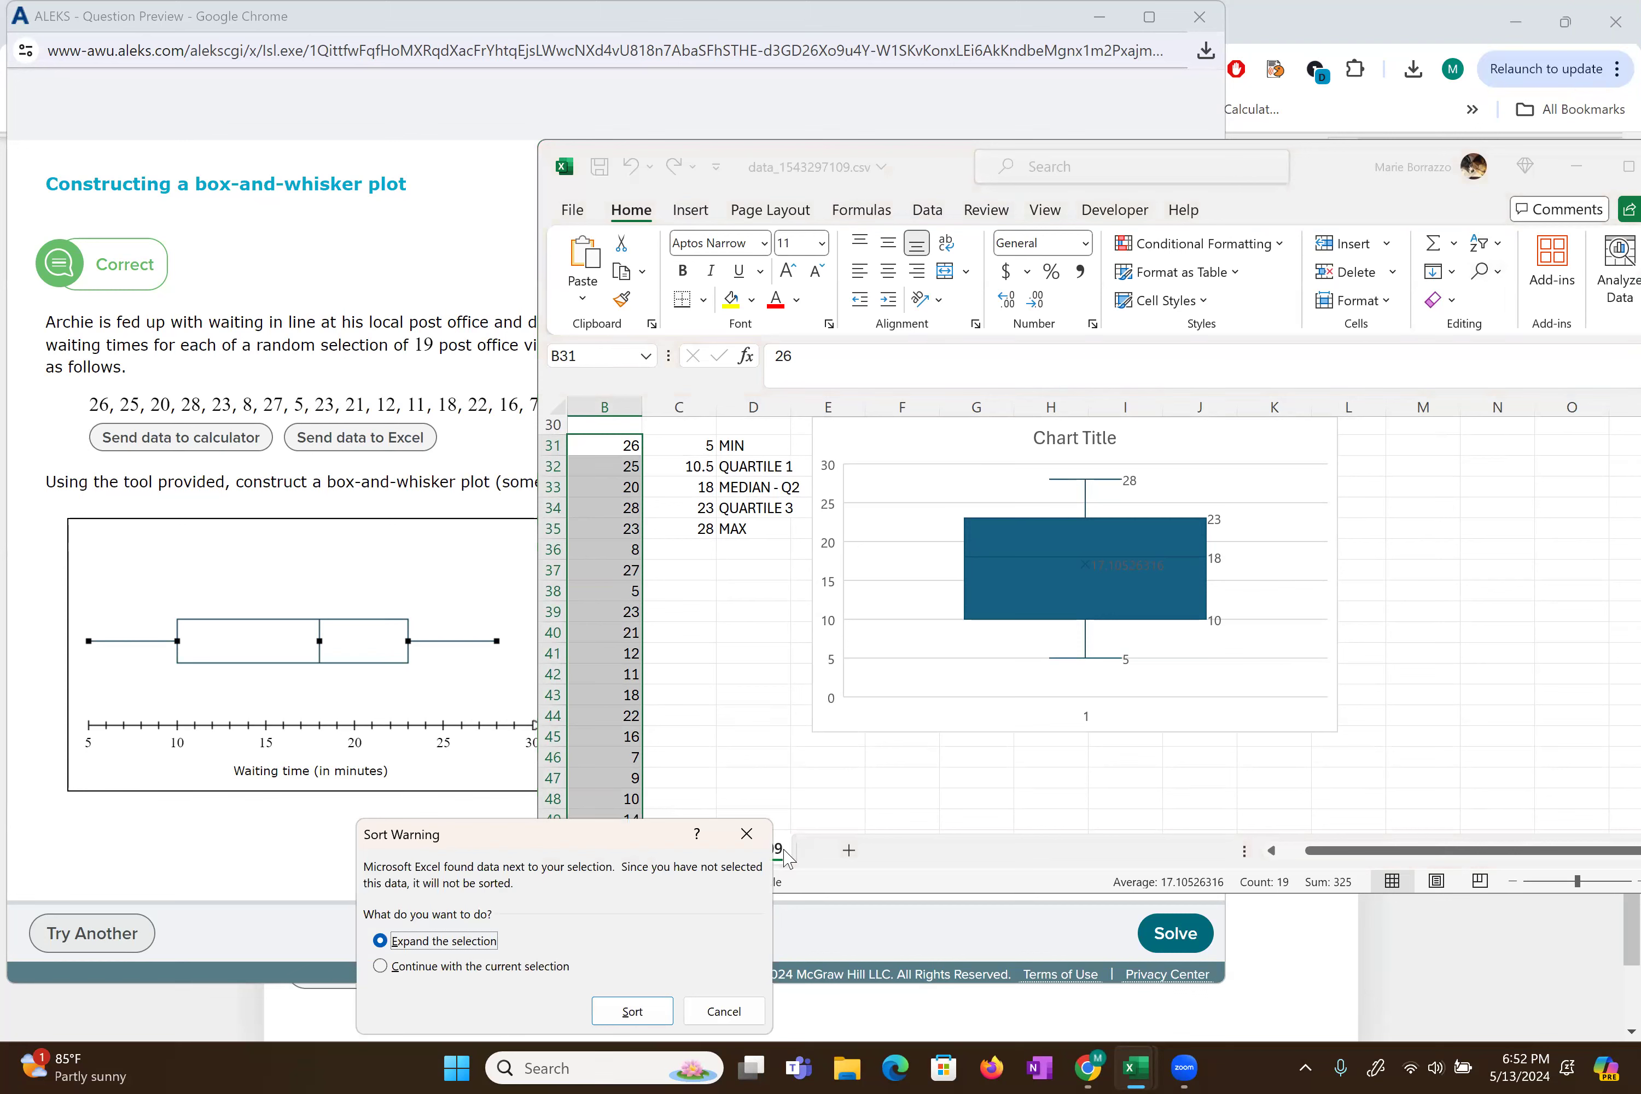
left_click(747, 833)
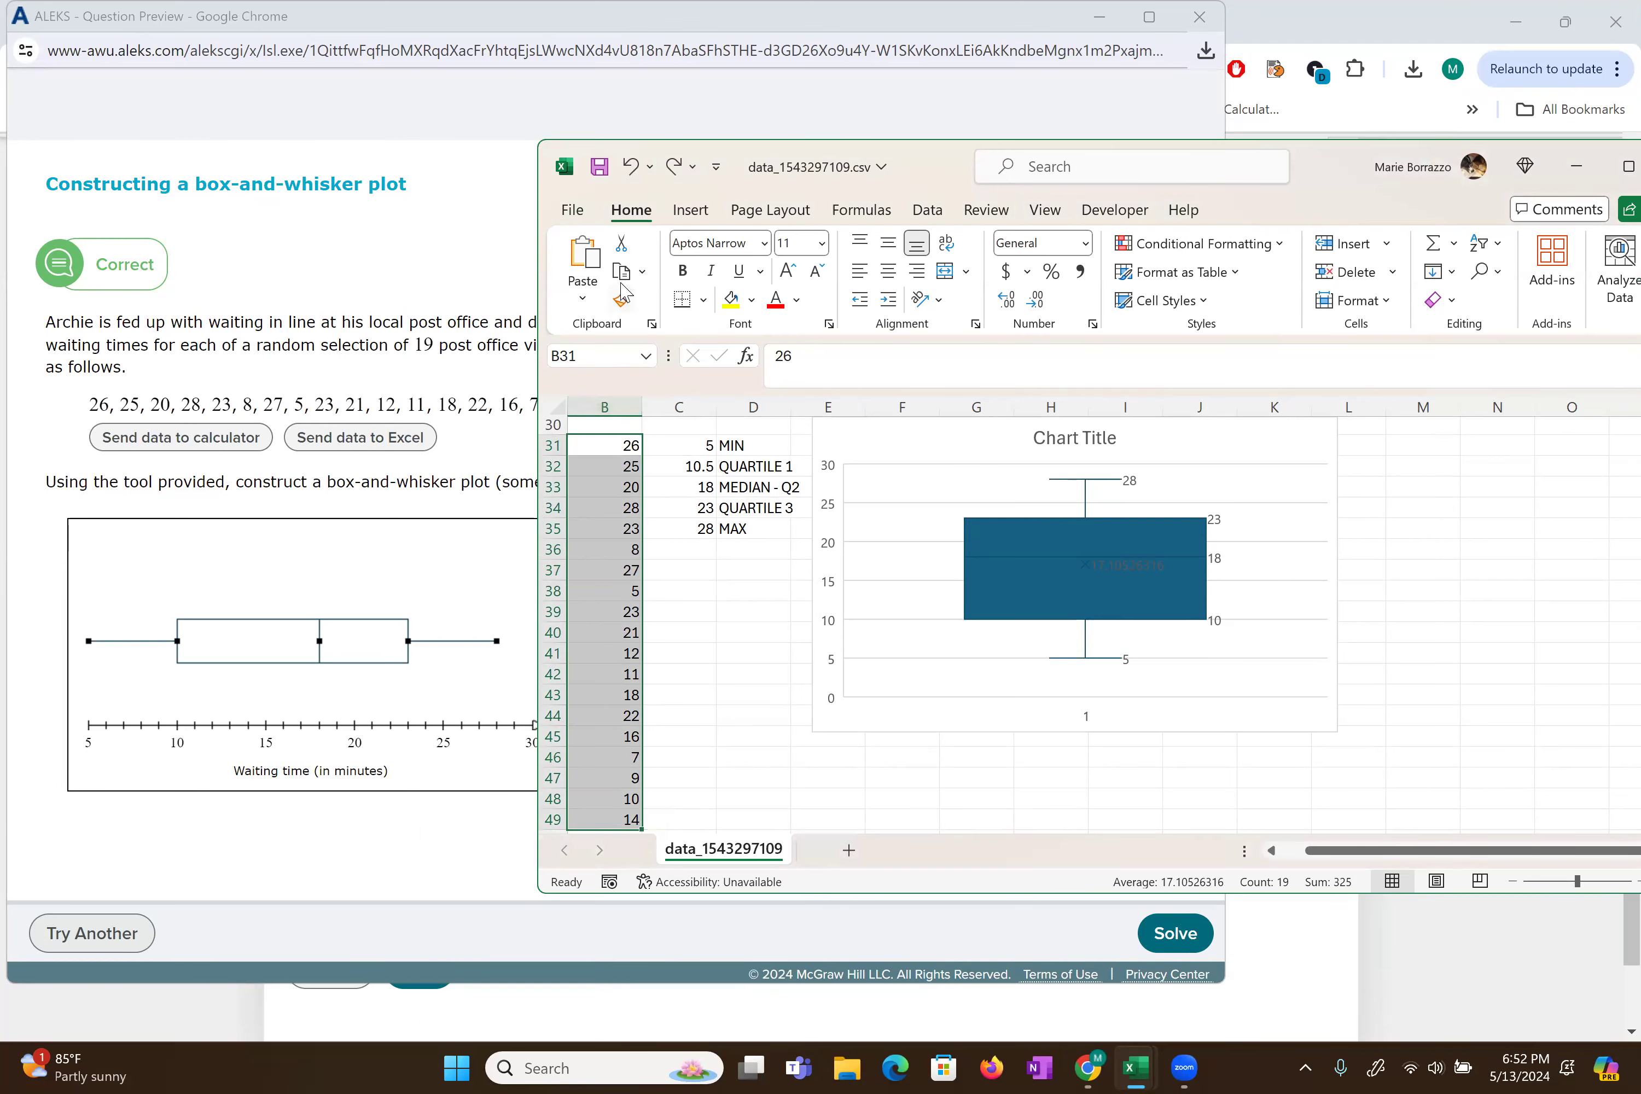
- Try the smallest-to-largest sort of B31:B49 again with the option to continue with the current selection, and cancel it
left_click(702, 210)
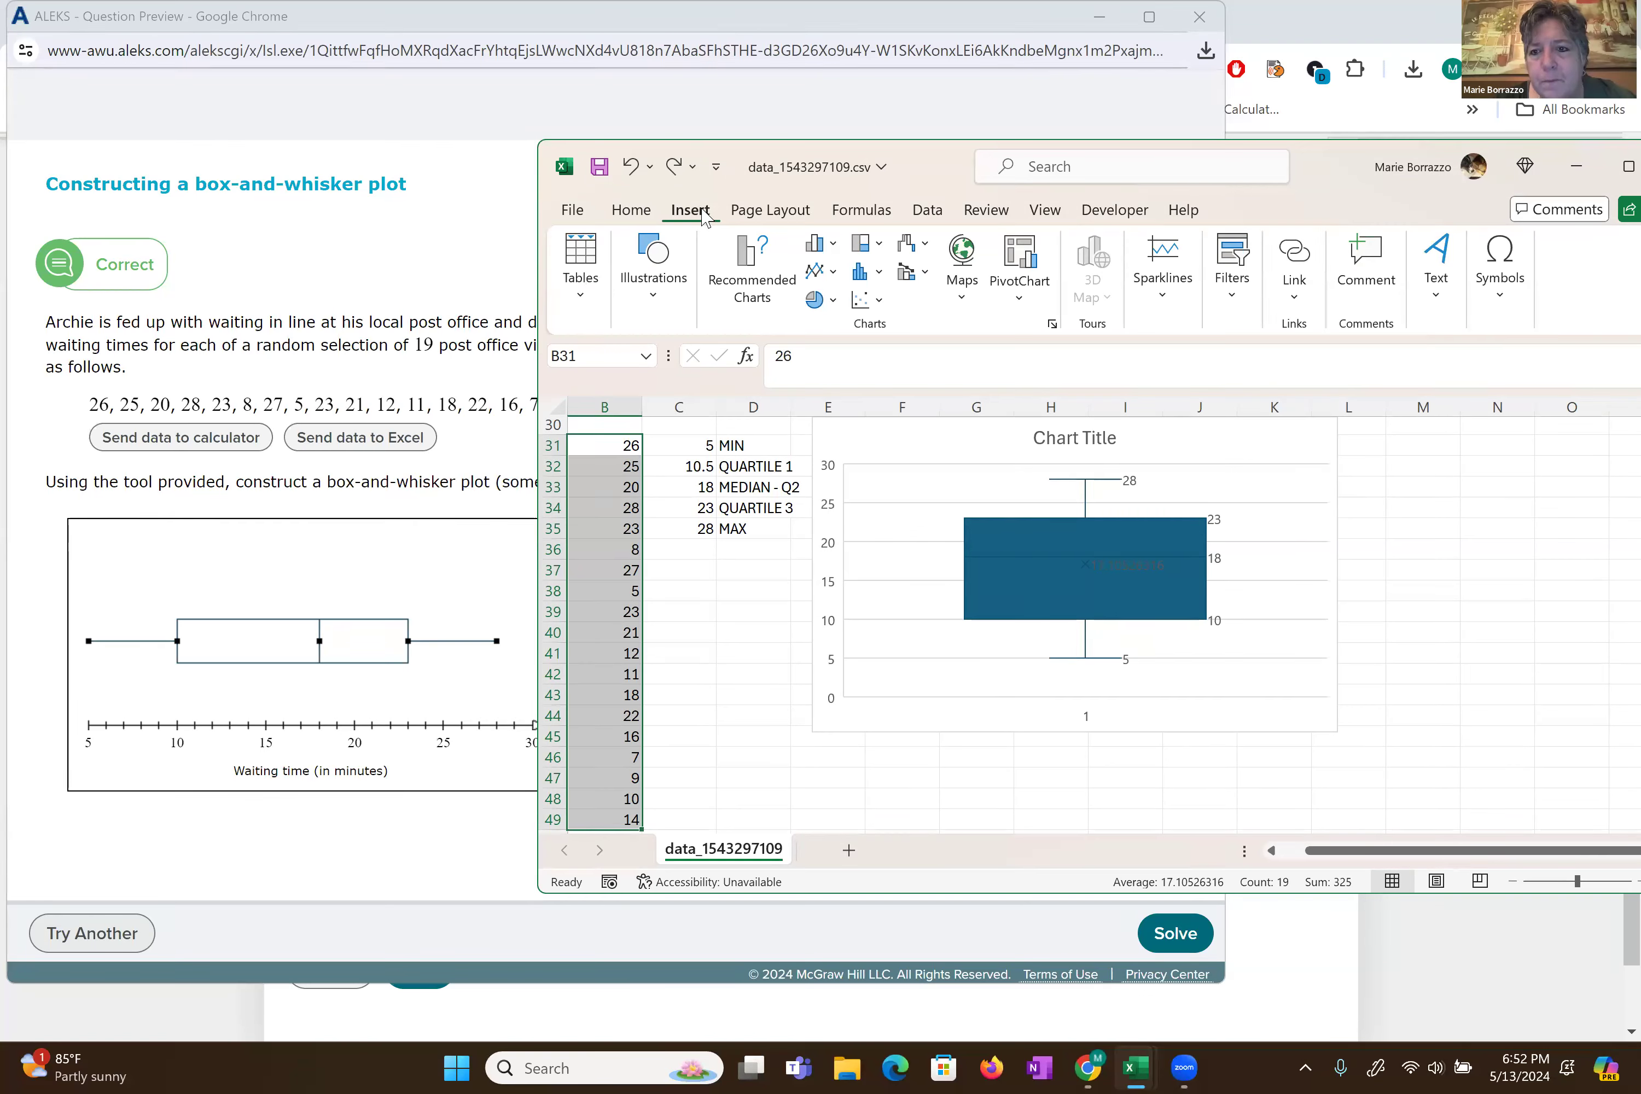
left_click(637, 212)
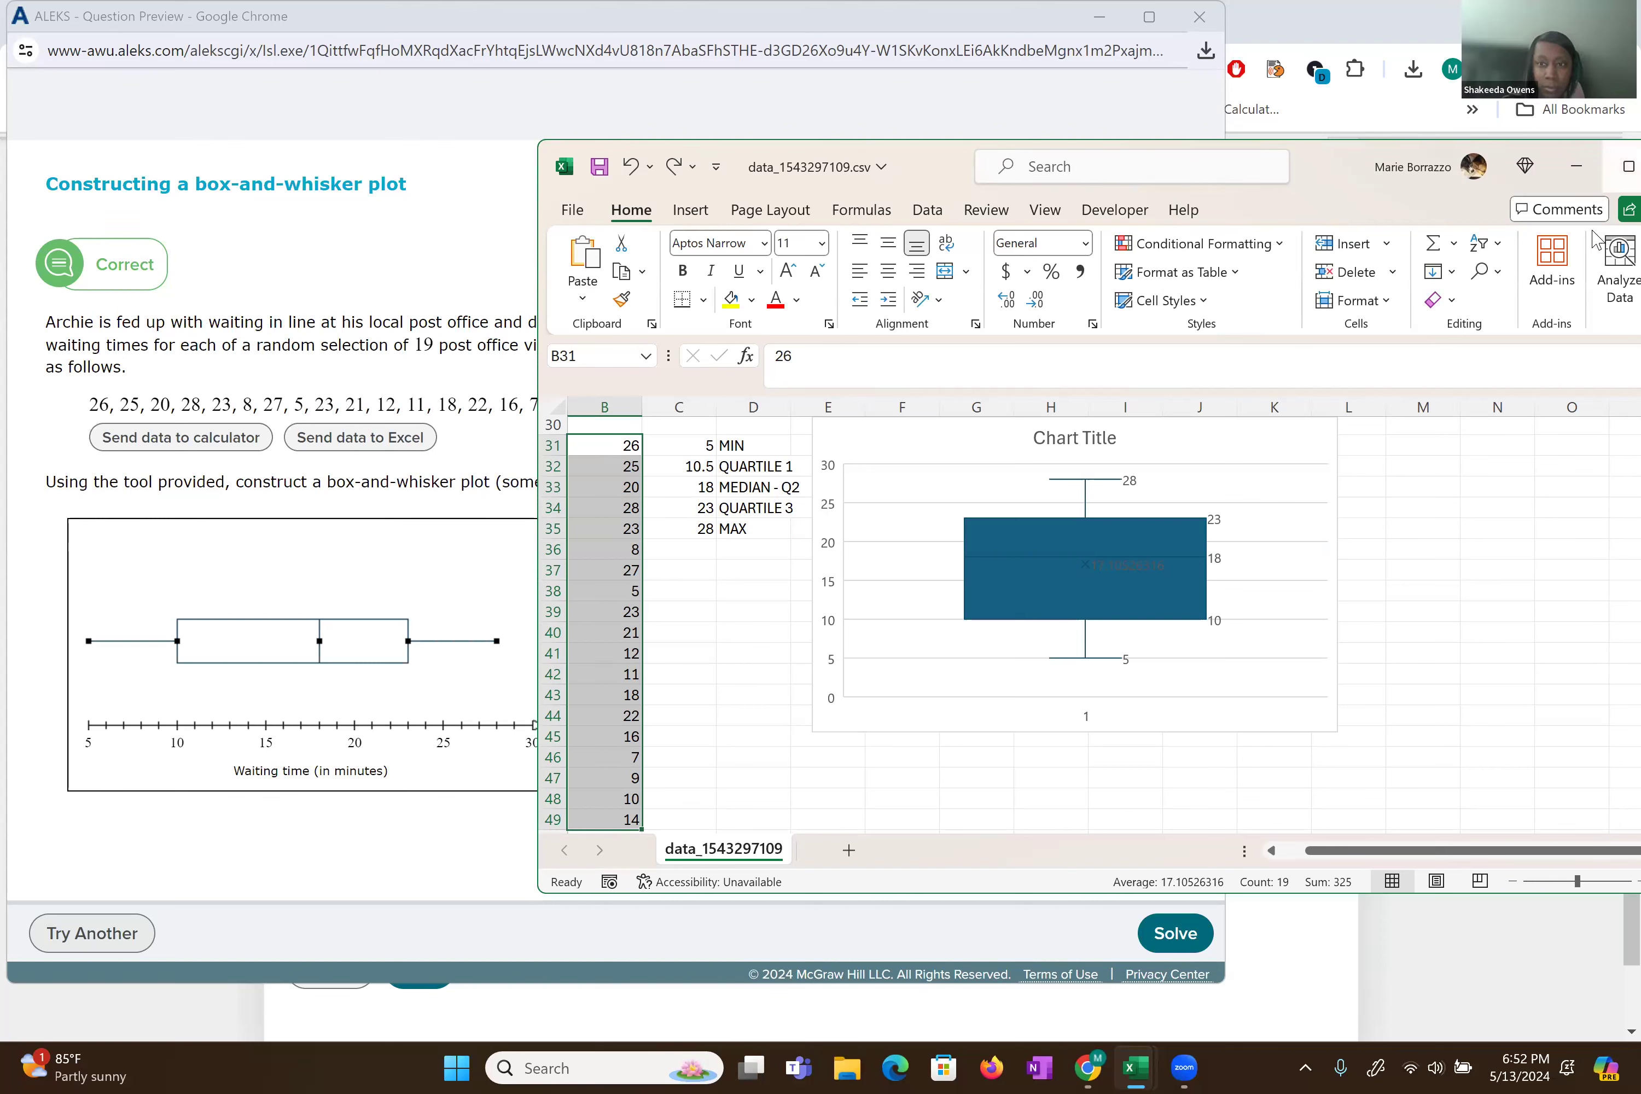
left_click(1494, 247)
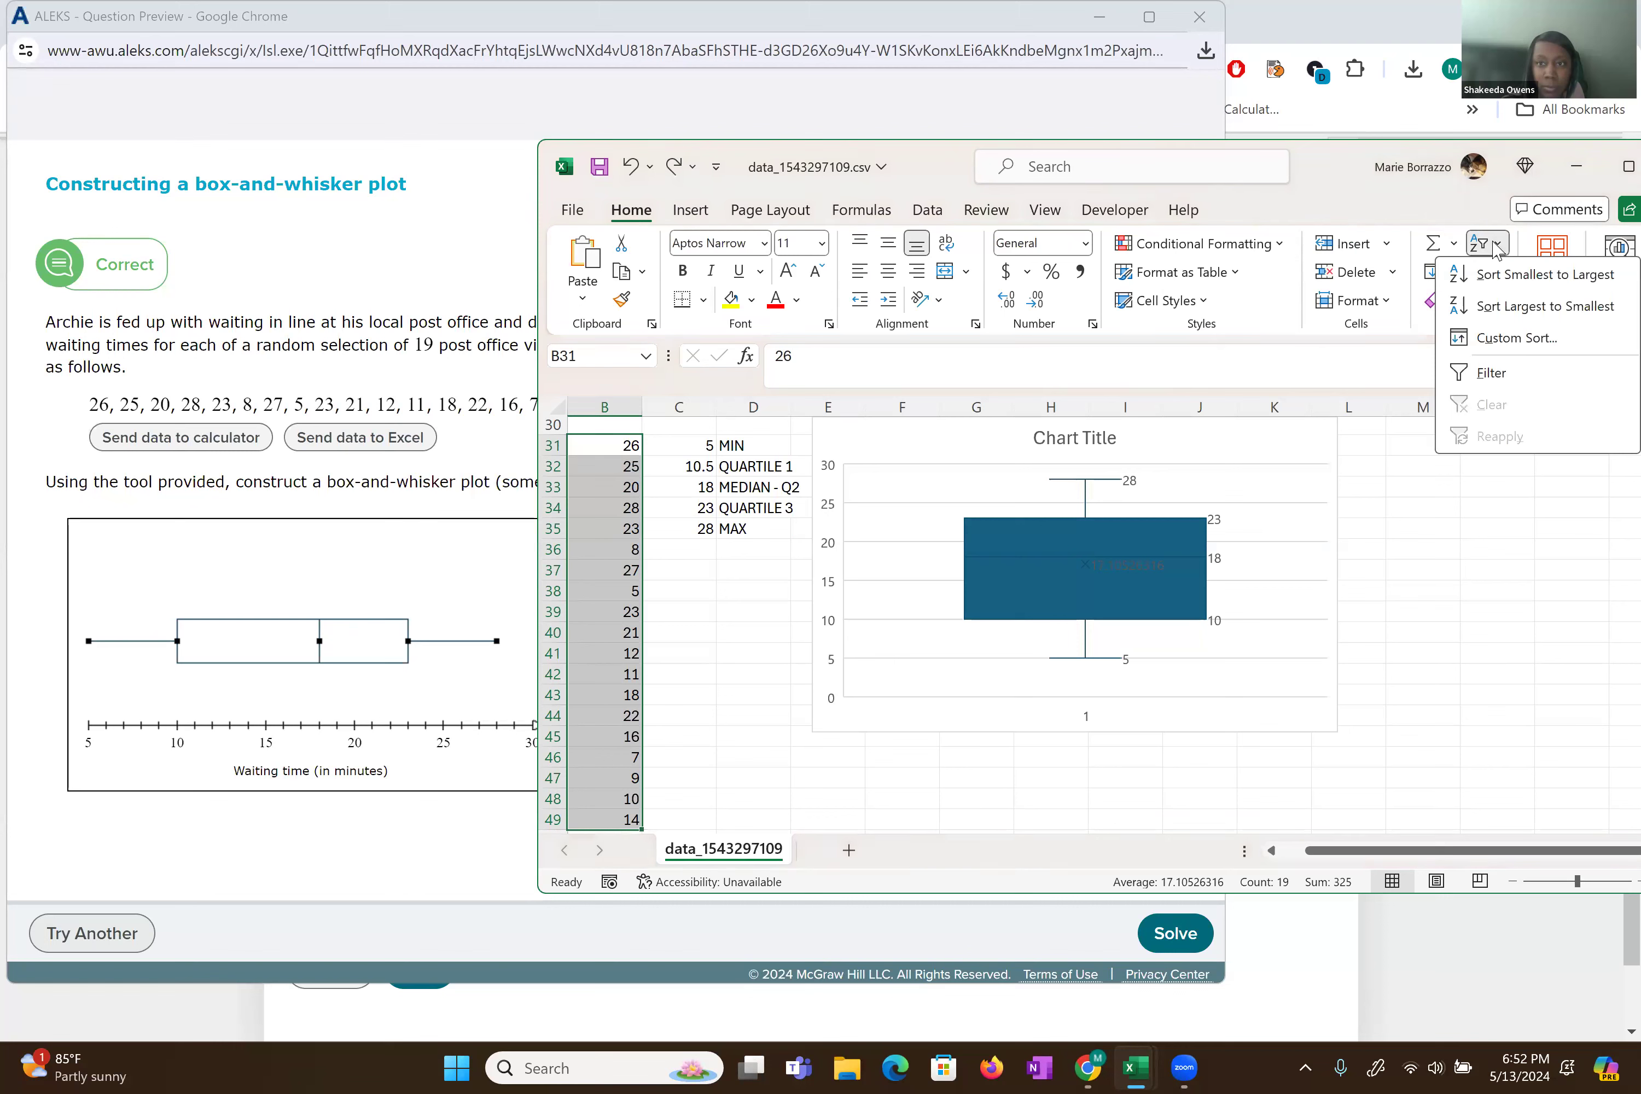
left_click(1498, 277)
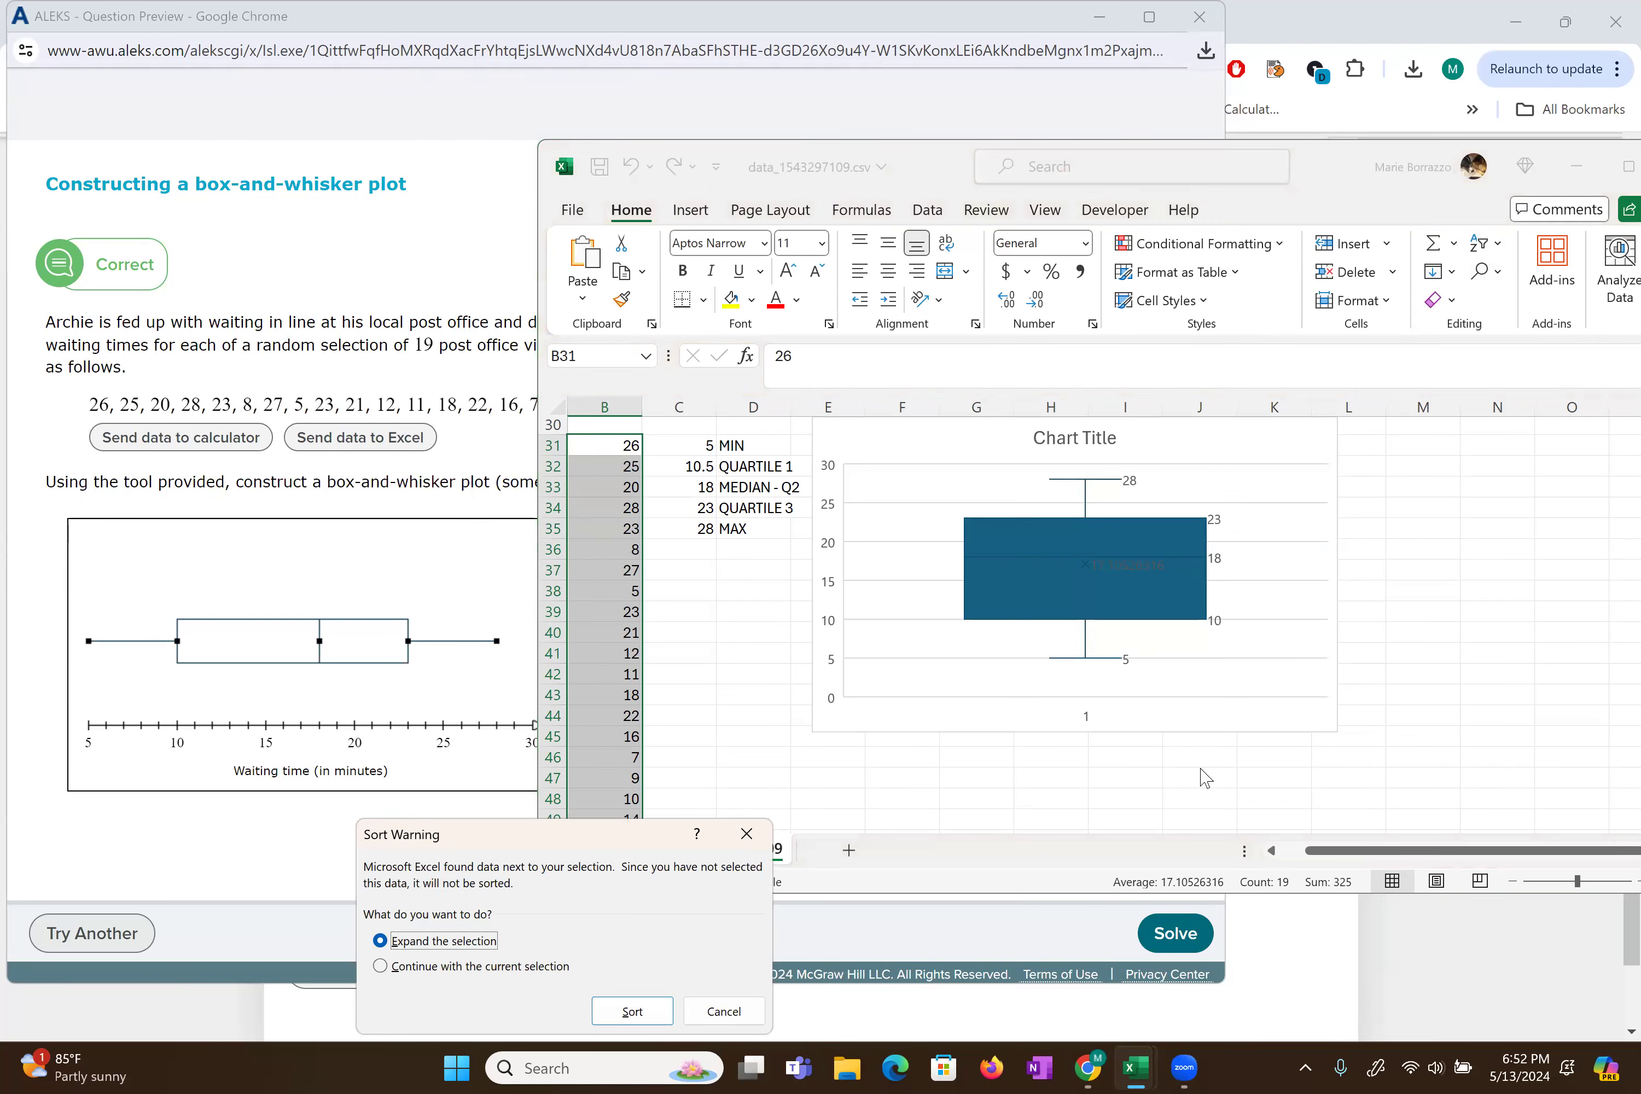
left_click(382, 966)
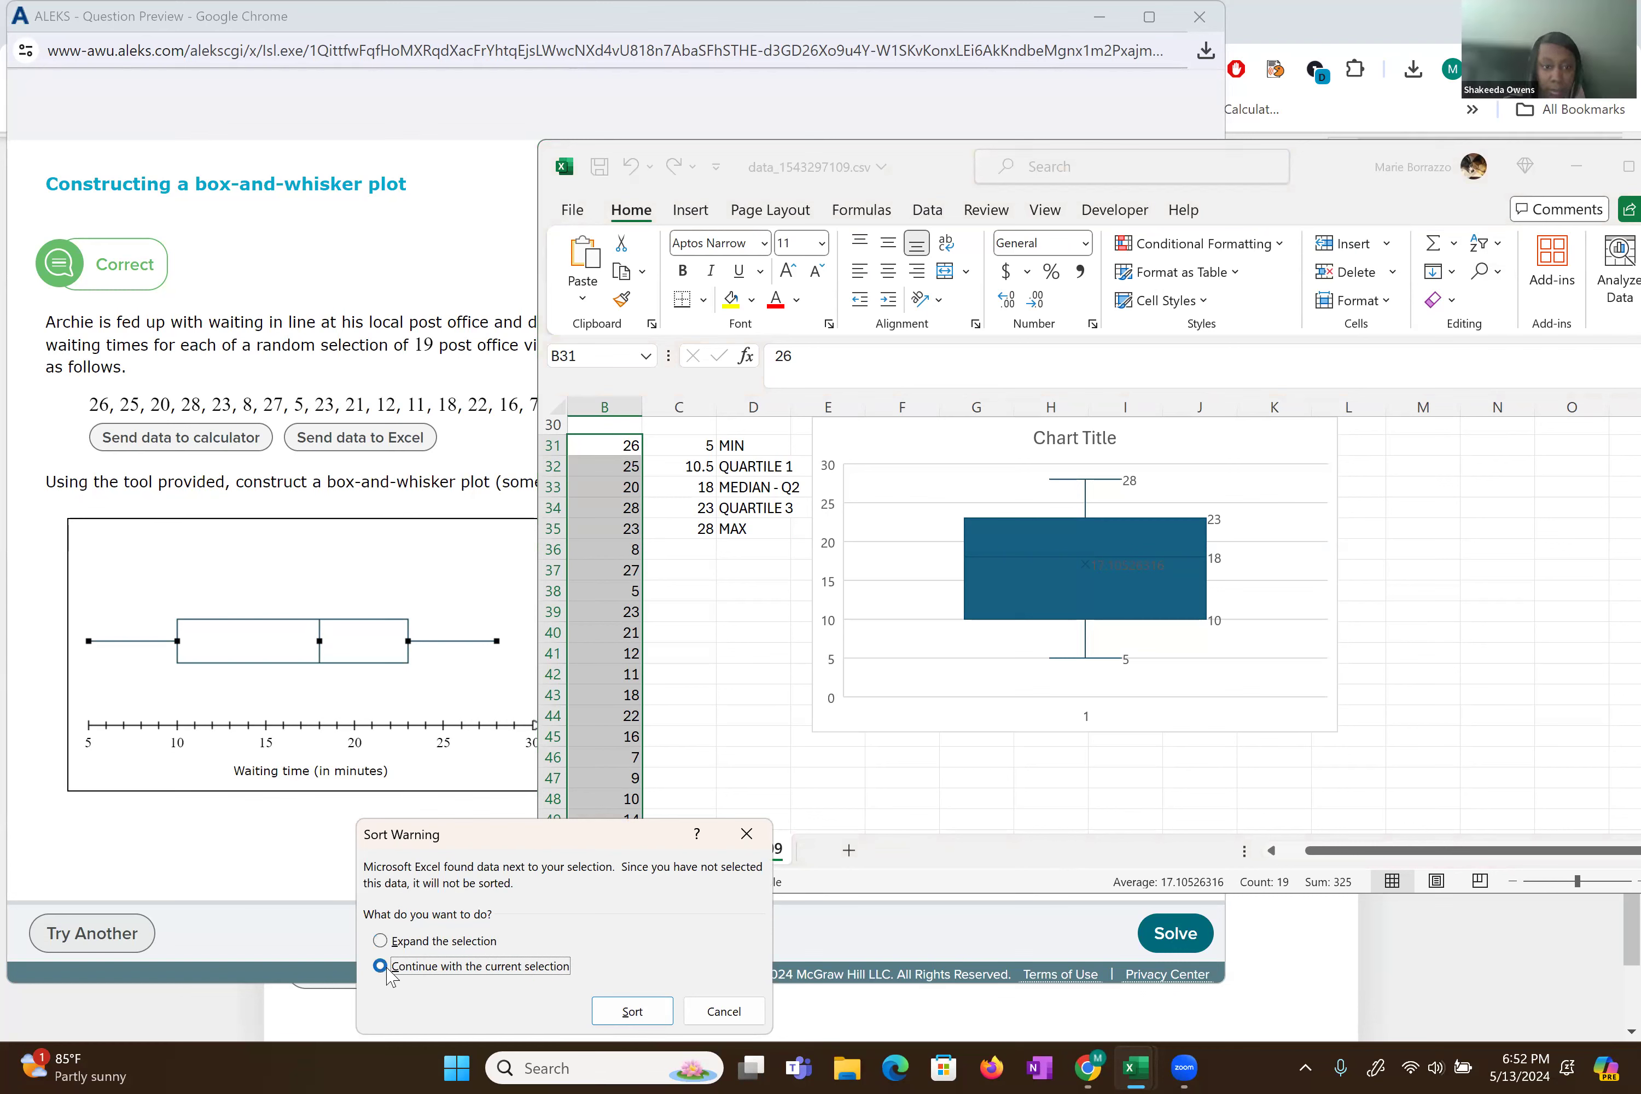
left_click(750, 833)
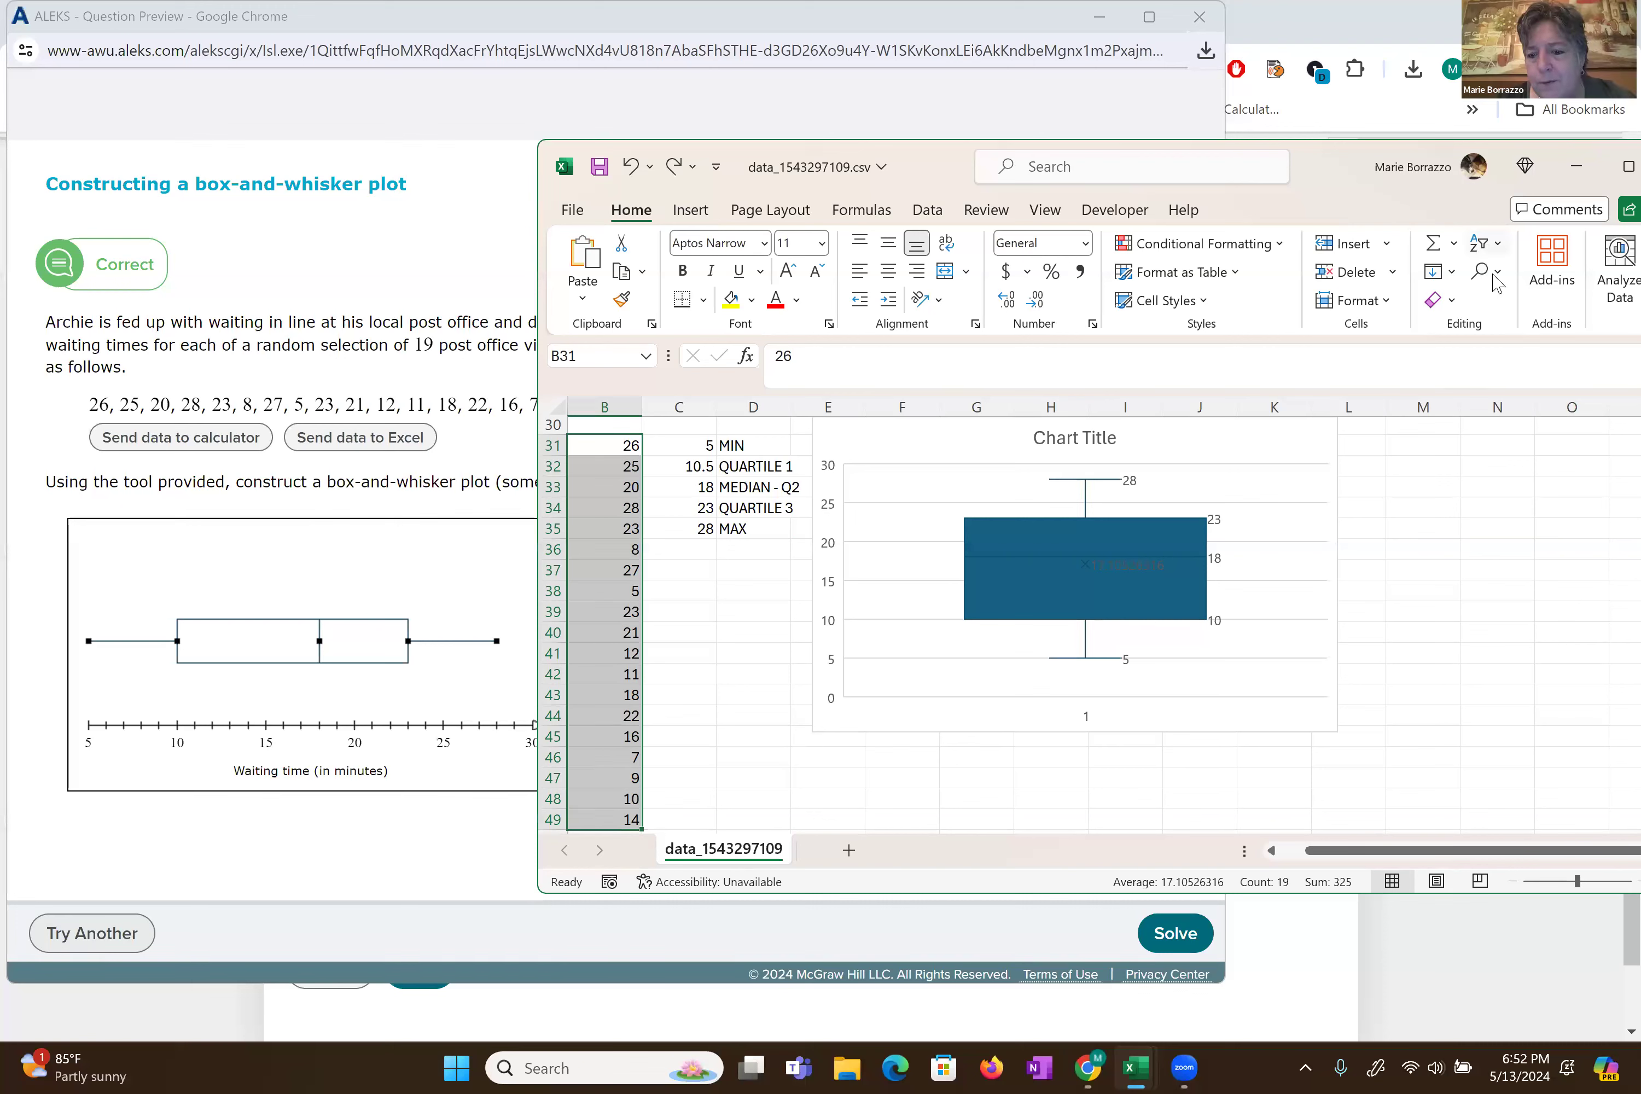
- Sort the waiting times in B31:B49 from smallest to largest, continuing with the current selection only
left_click(1492, 378)
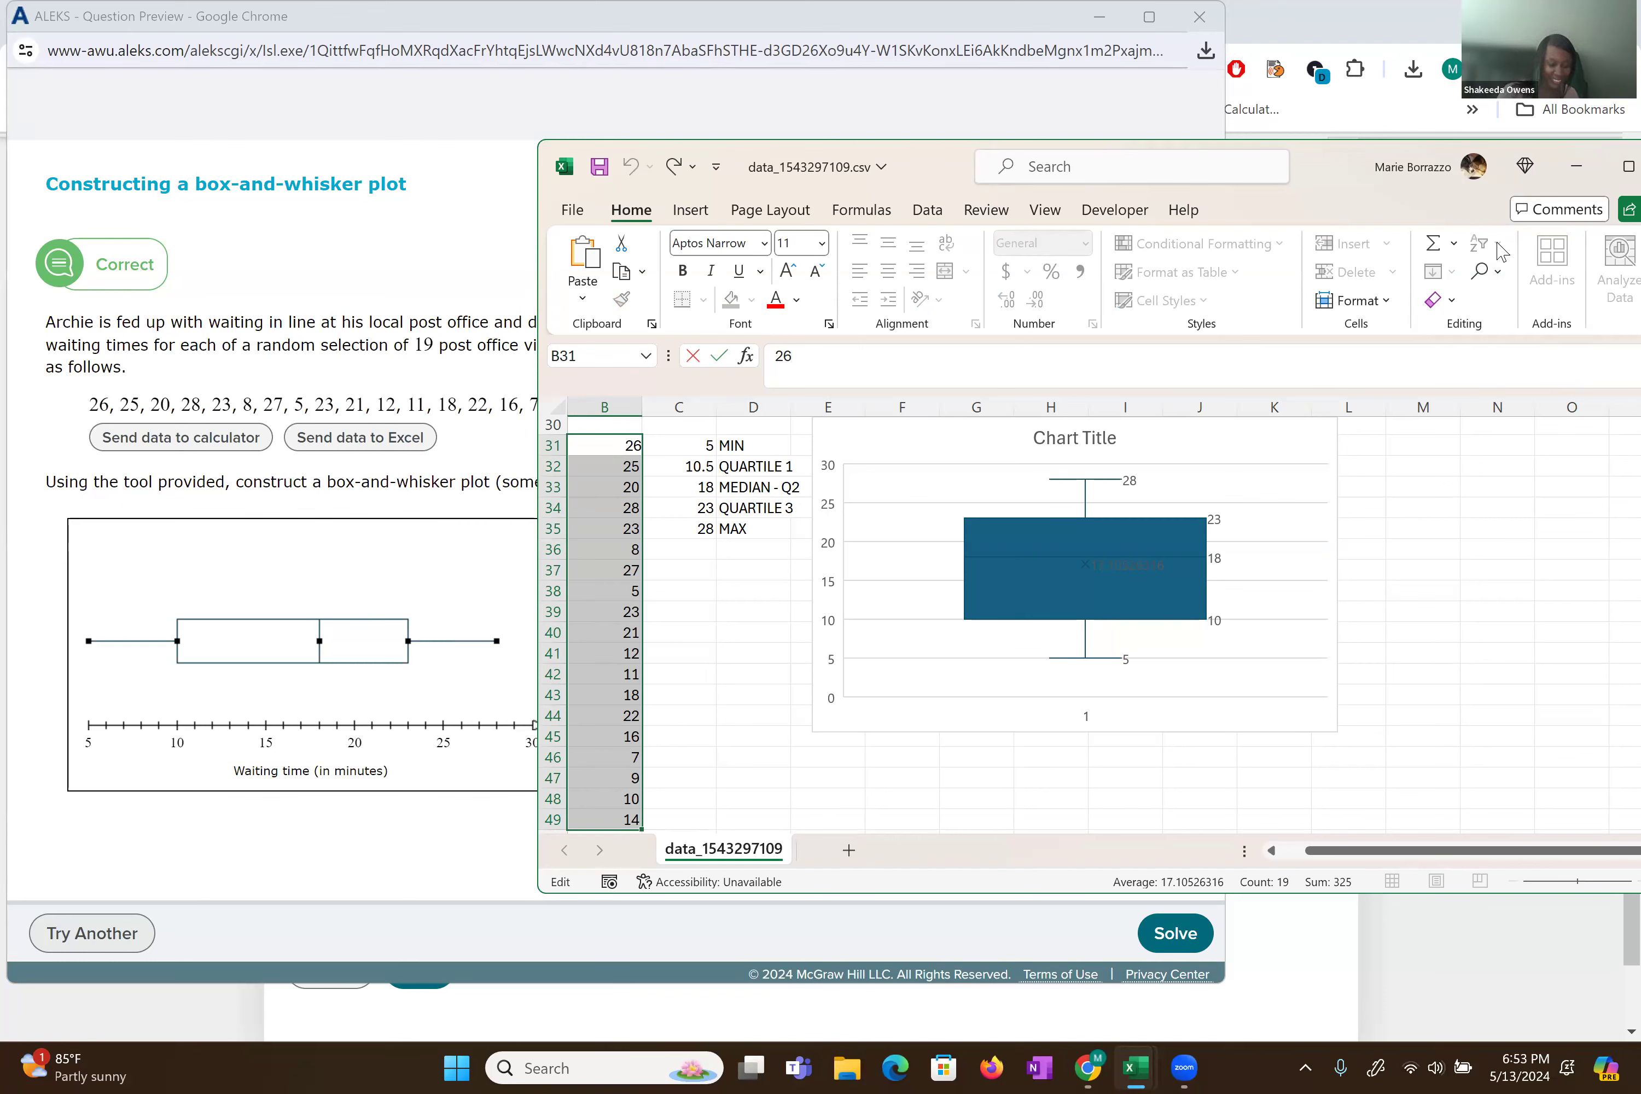
left_click(1229, 777)
left_click_drag(618, 444, 609, 817)
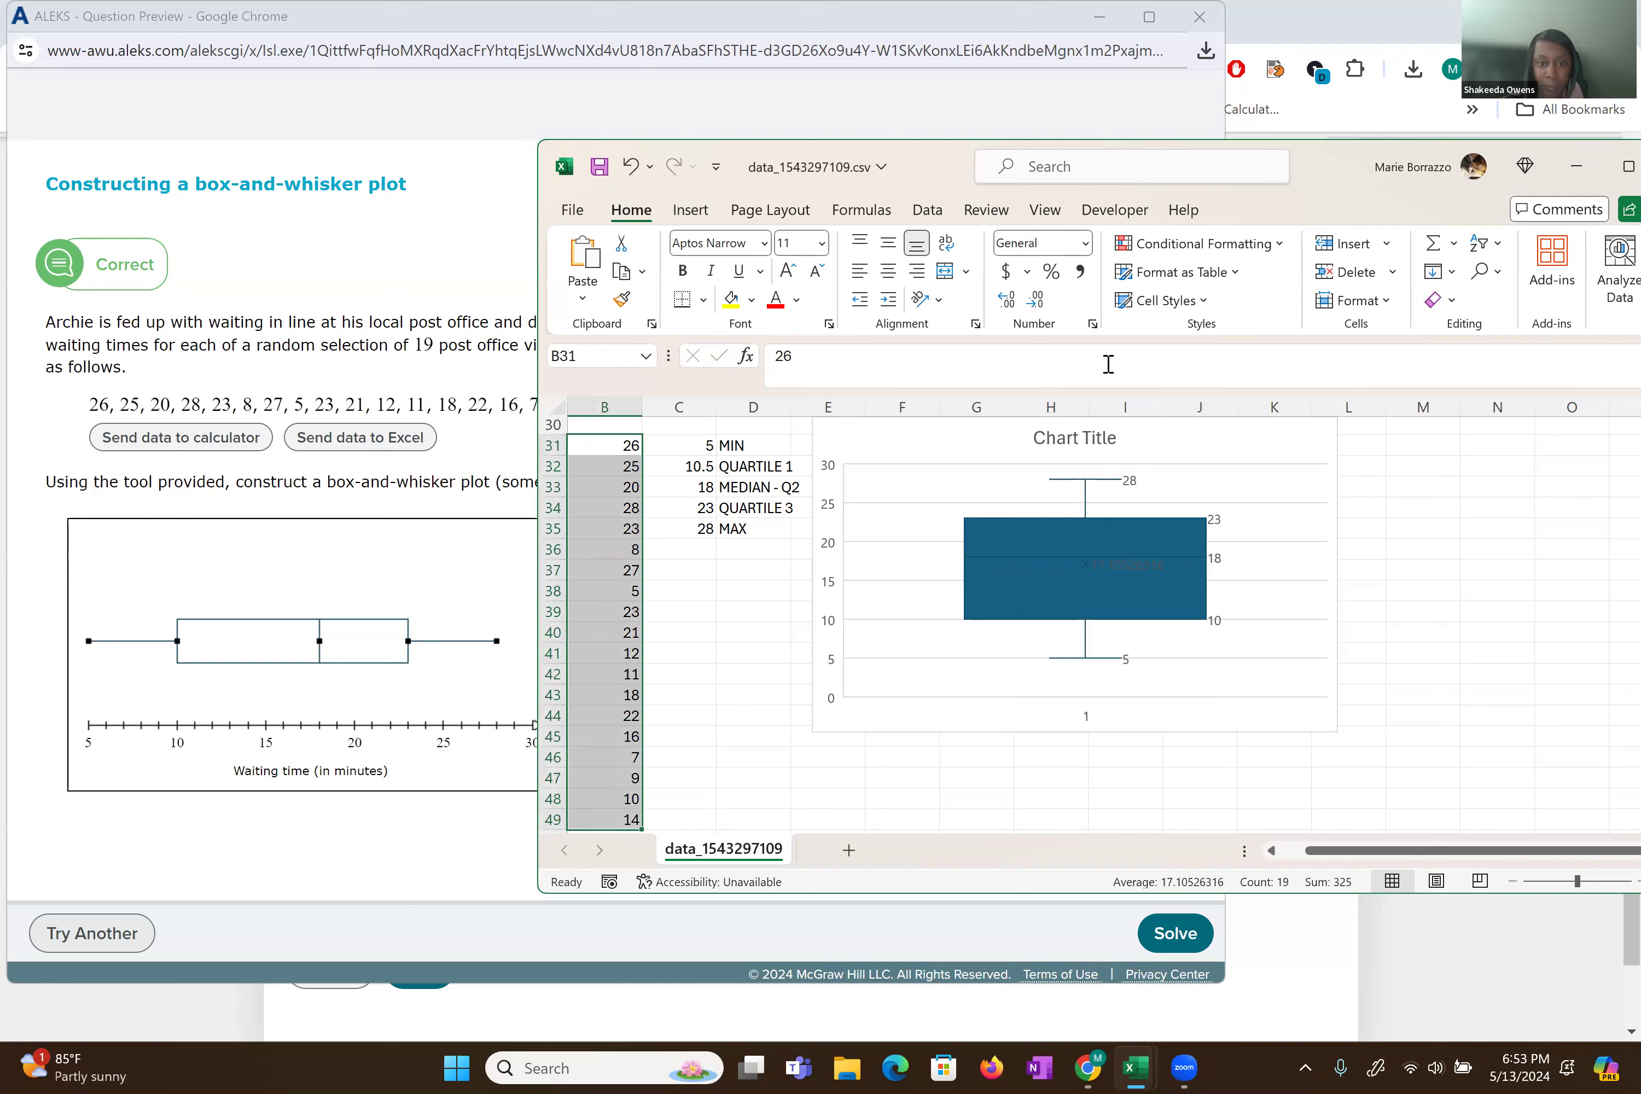
left_click(1481, 247)
right_click(1483, 276)
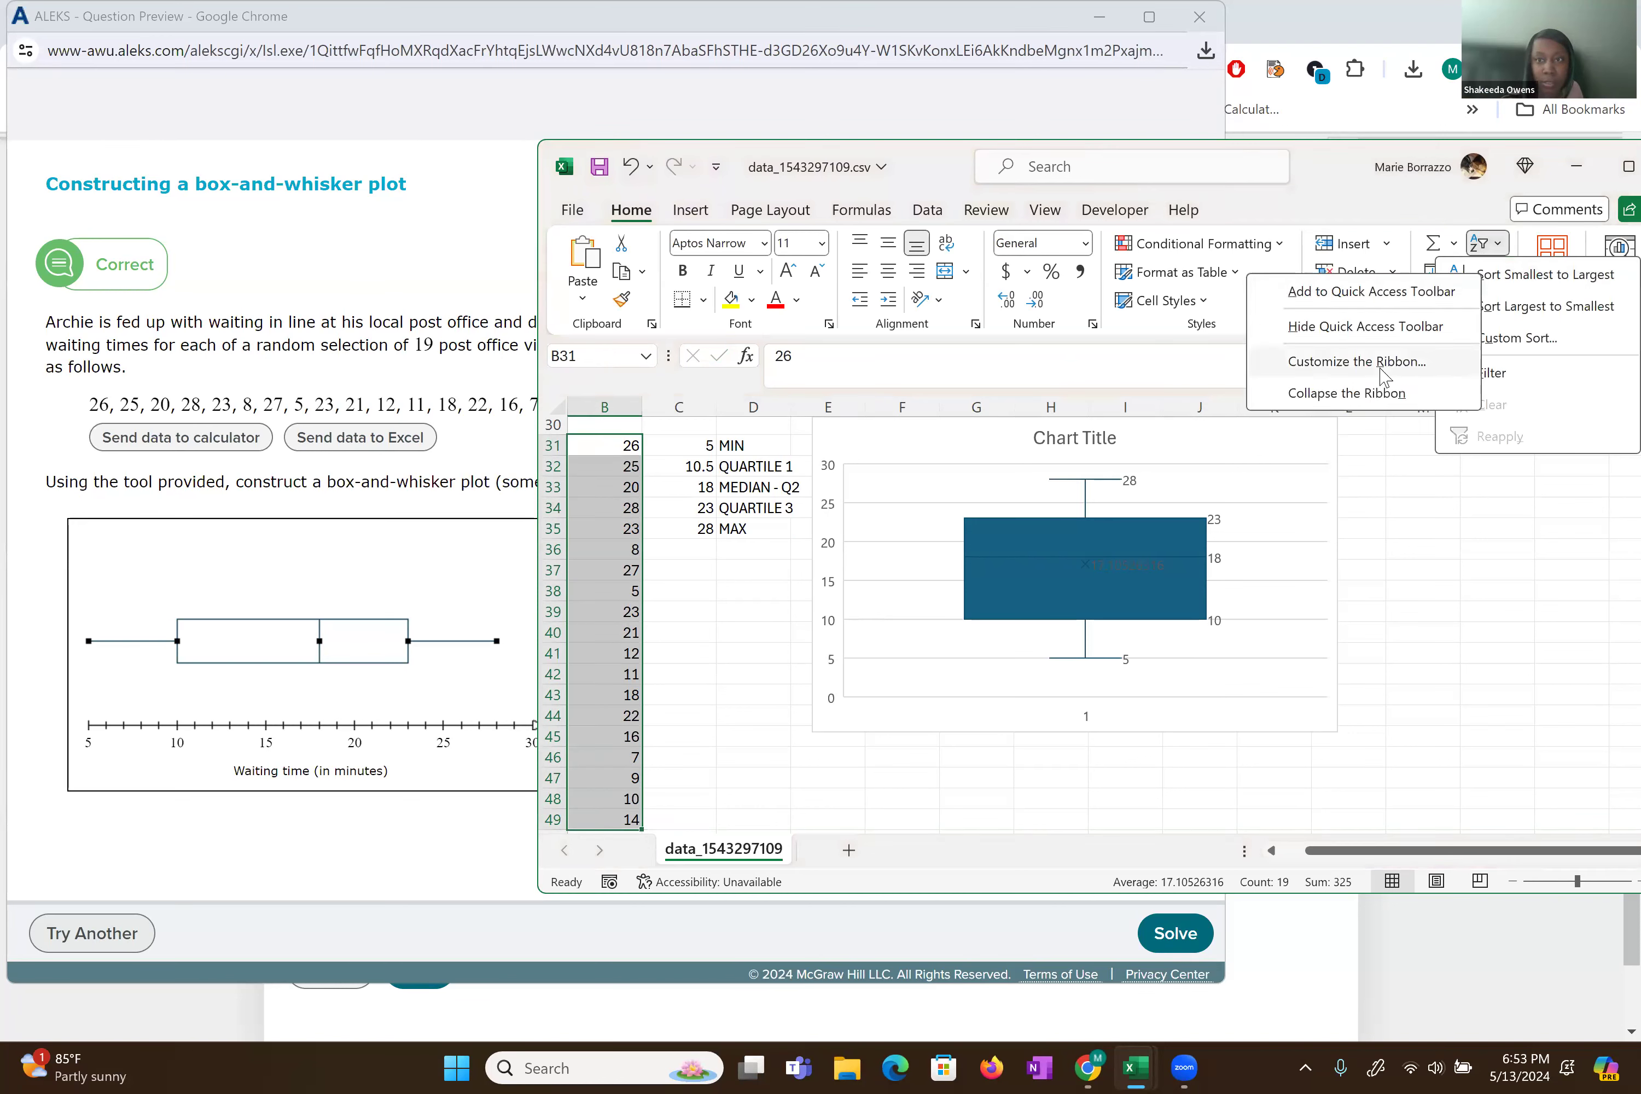
left_click(1500, 277)
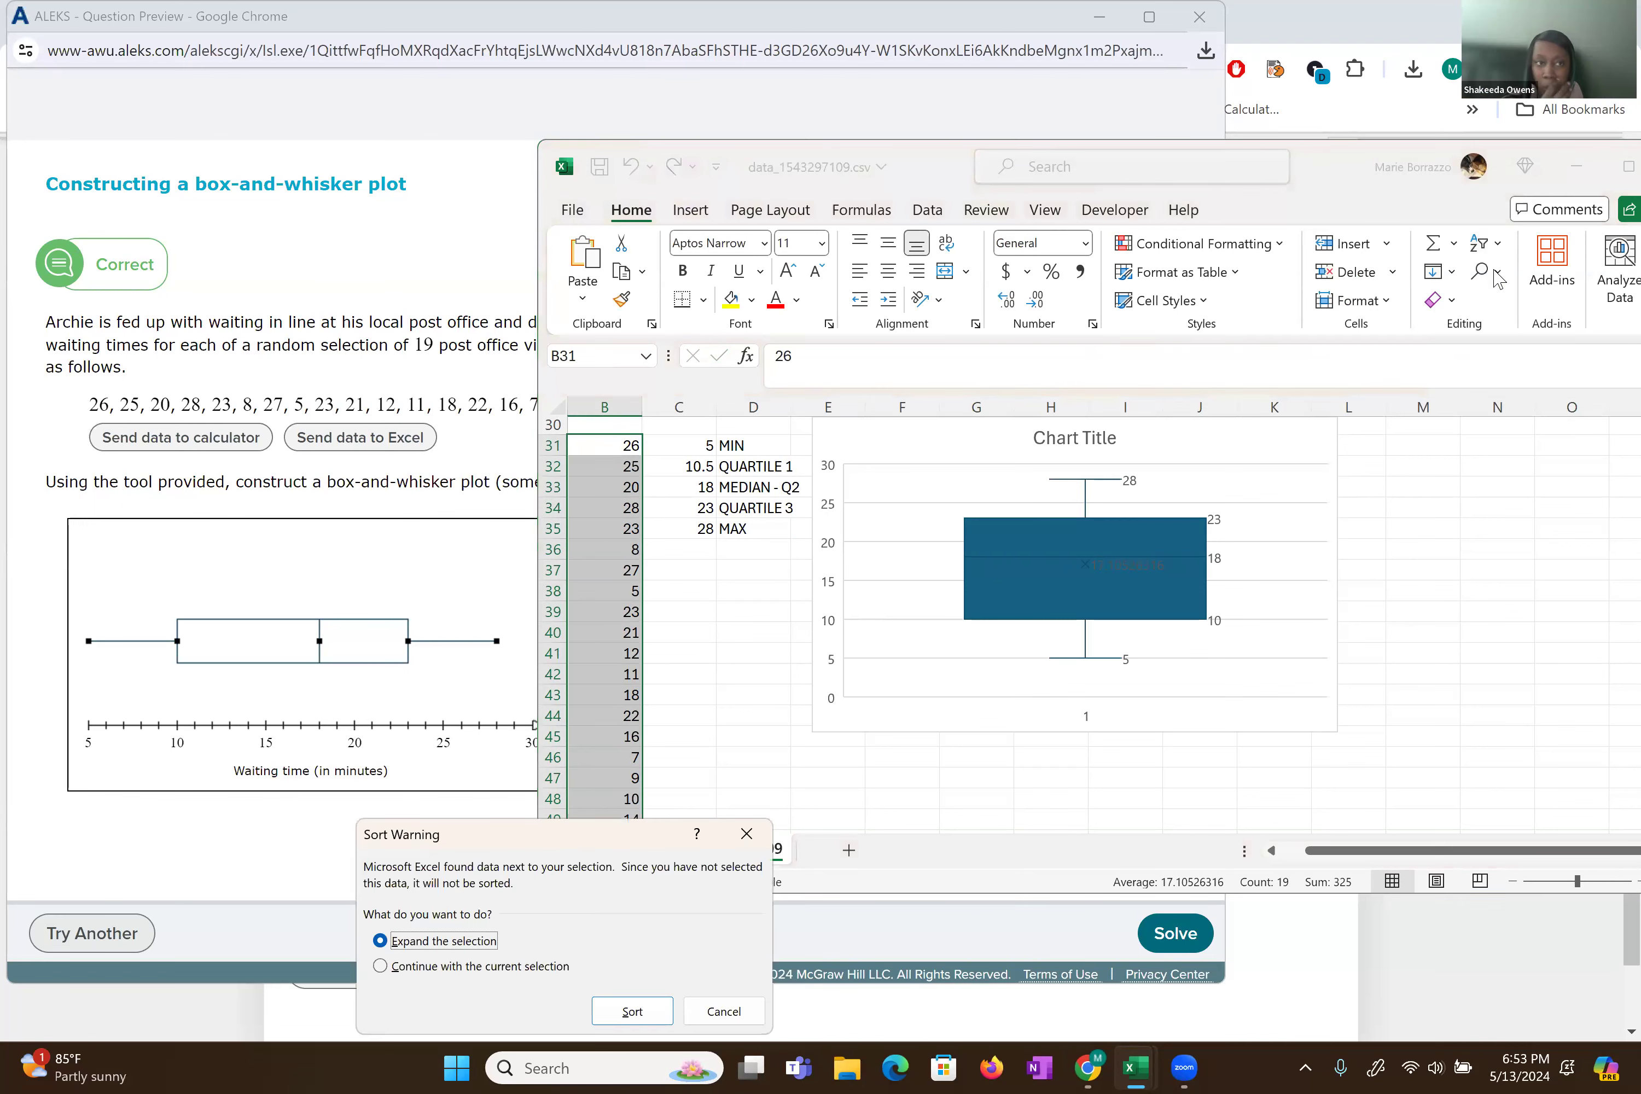
left_click(380, 965)
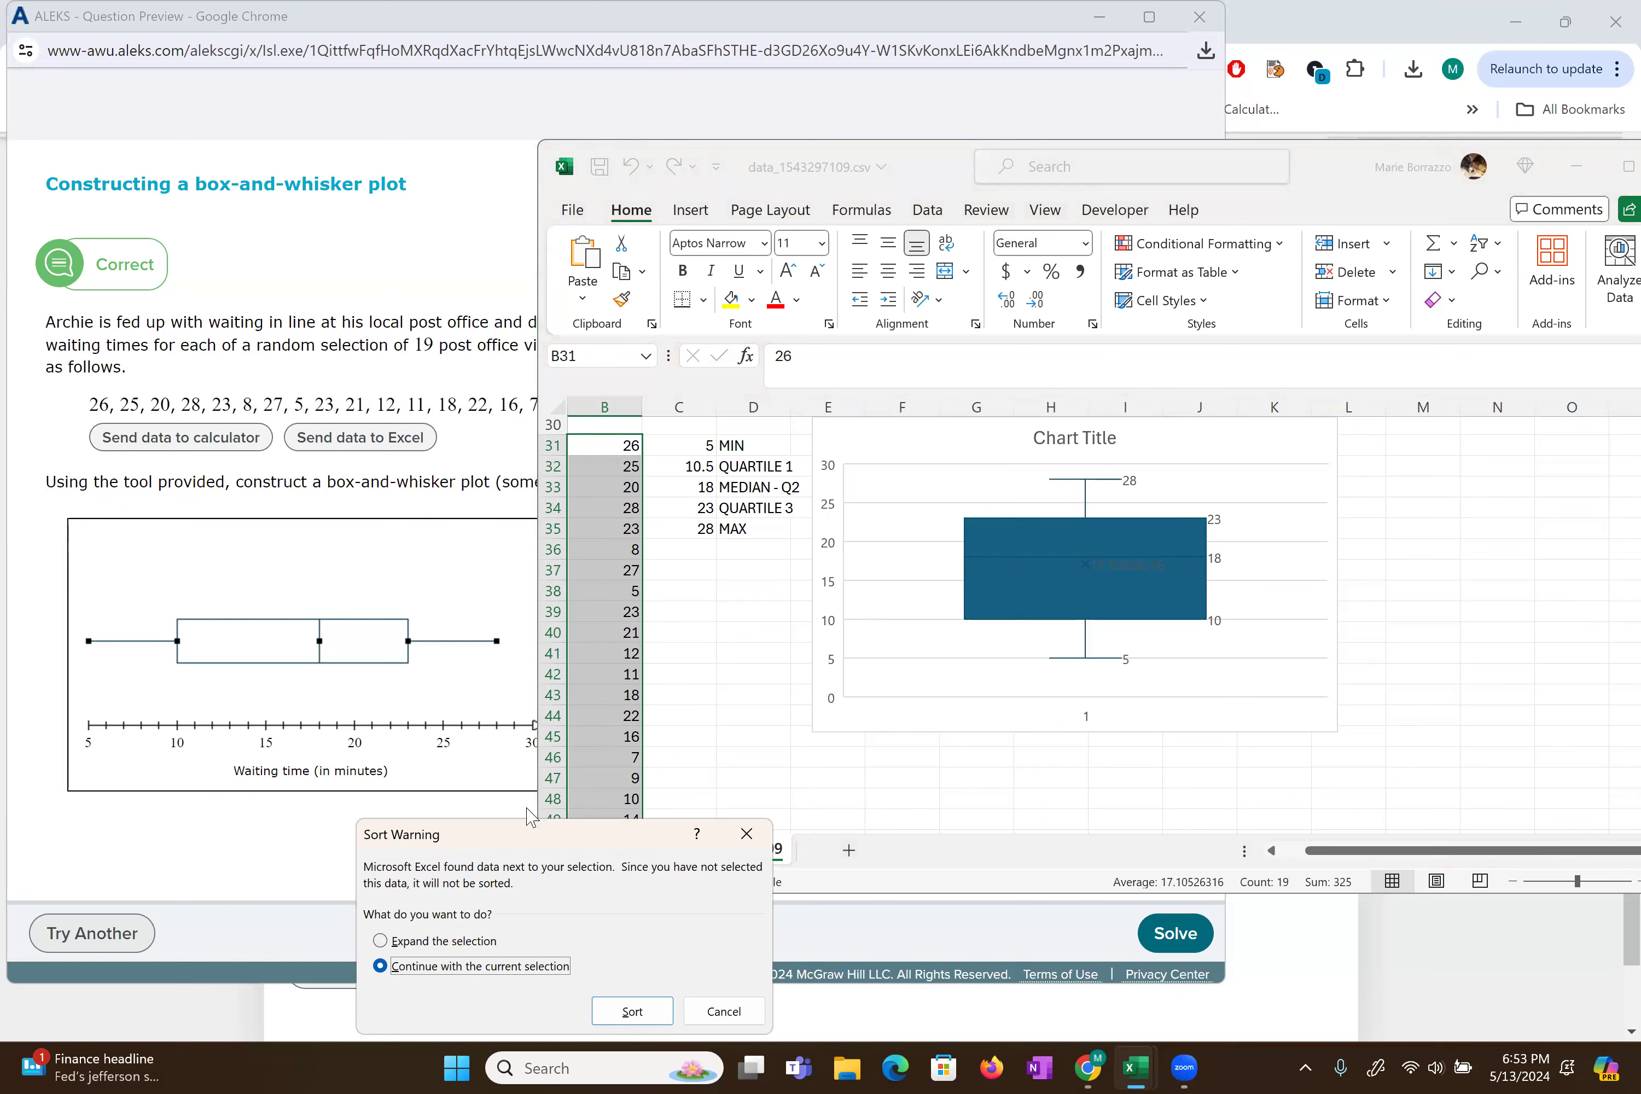
left_click(568, 881)
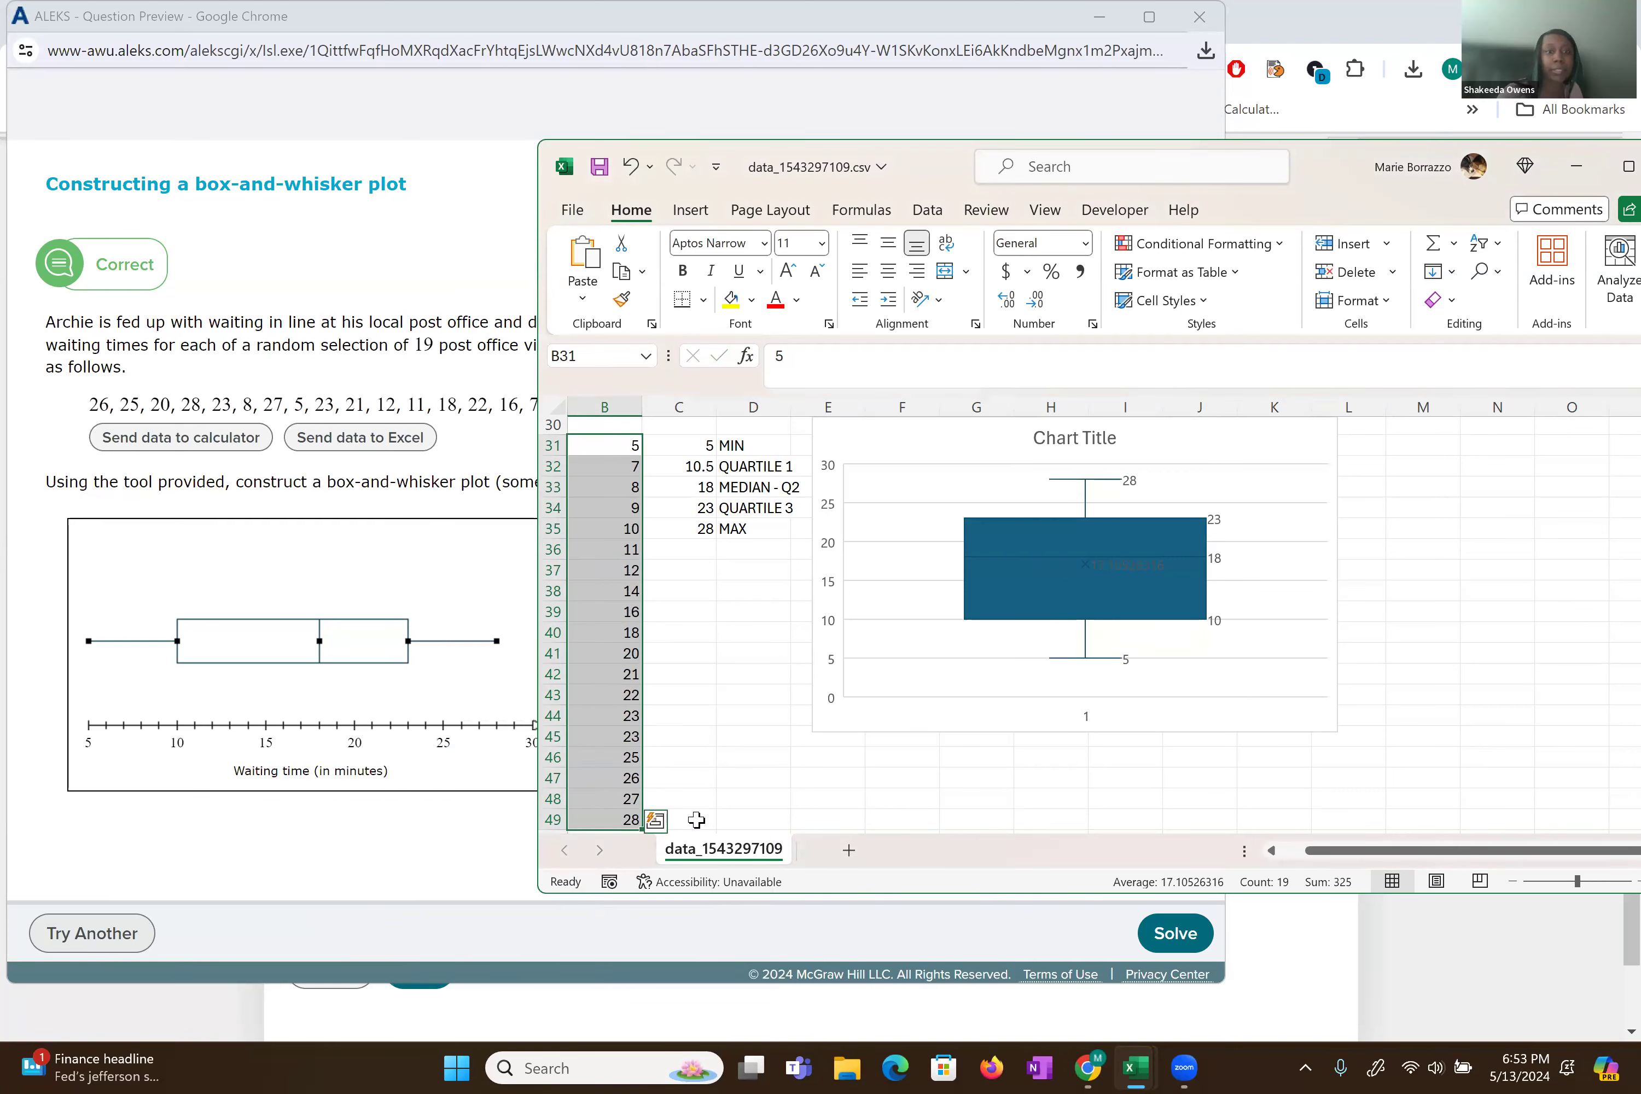
left_click(706, 721)
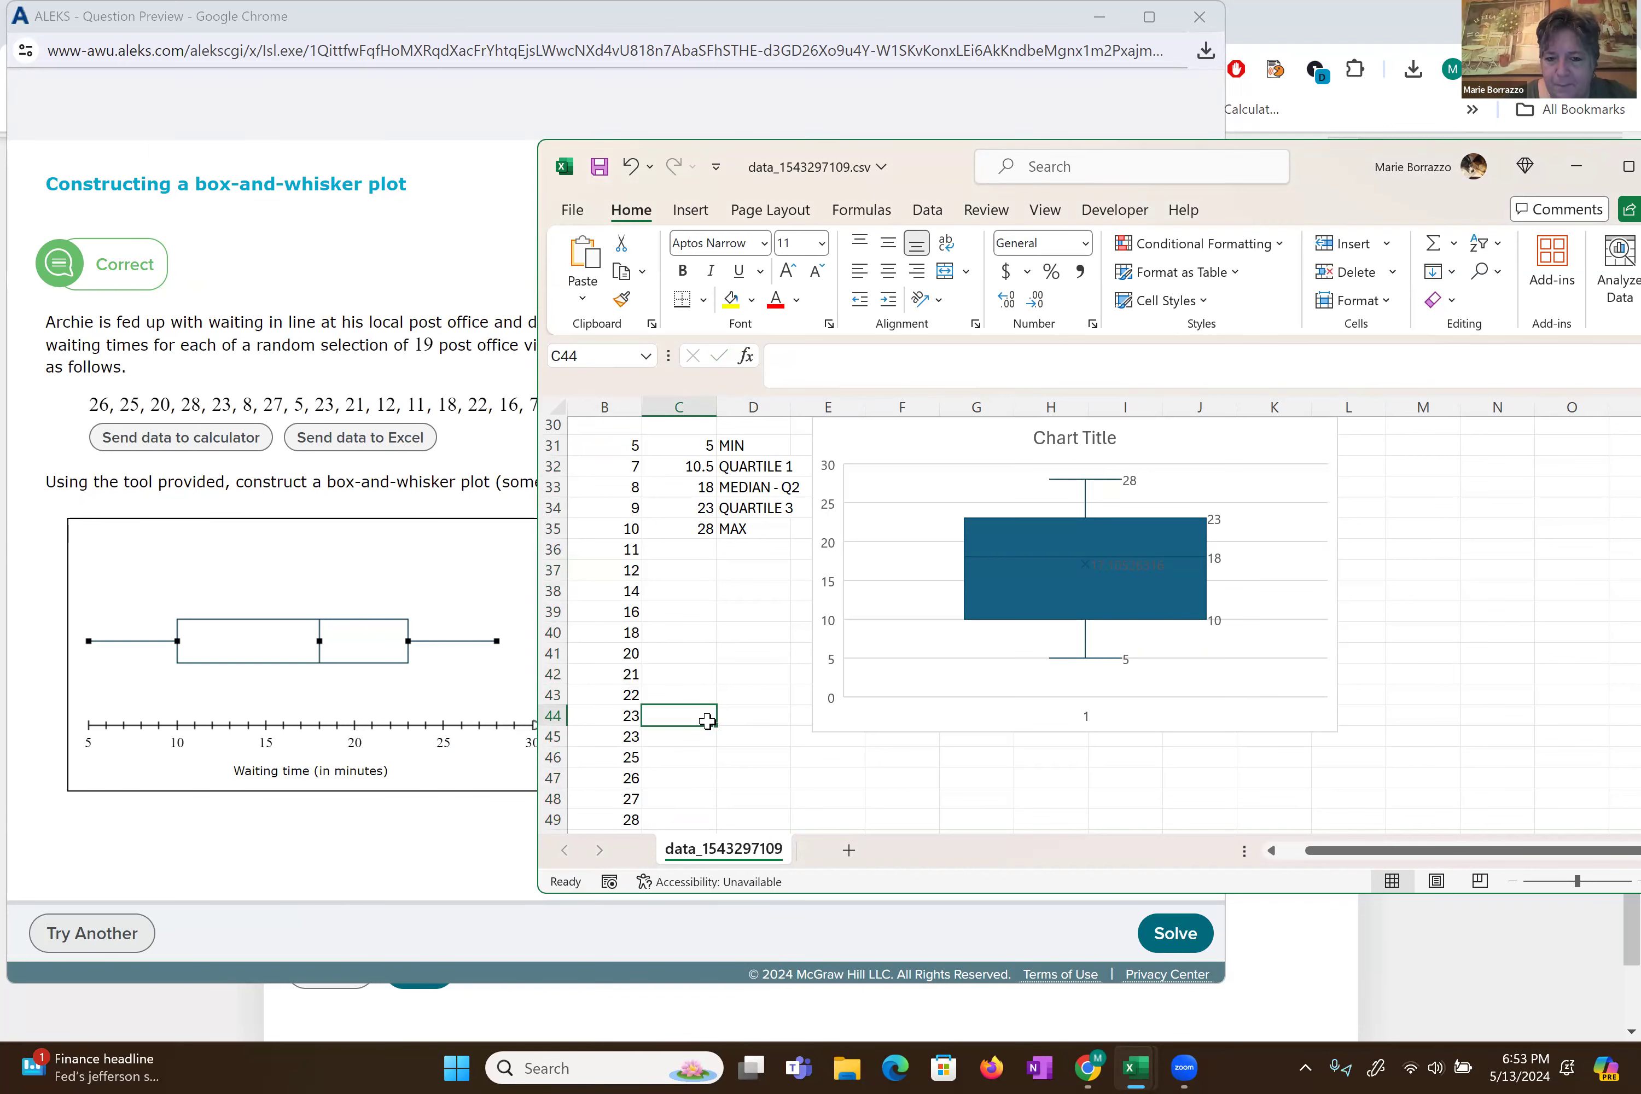
- Go through the sorted waiting times in column B one by one, from the minimum down to the maximum in B49
key("Home")
key("Right")
key("Up")
key("Up")
key("Up")
key("Up")
key("Up")
key("Up")
key("Up")
key("Up")
key("Up")
key("Up")
key("Up")
key("Up")
key("Up")
key("Up")
key("Down")
key("Down")
key("Down")
key("Down")
key("Down")
key("Down")
key("Down")
key("Down")
key("Down")
key("Down")
key("Down")
key("Down")
key("Down")
key("Down")
key("Down")
key("Down")
key("Down")
key("Down")
key("Down")
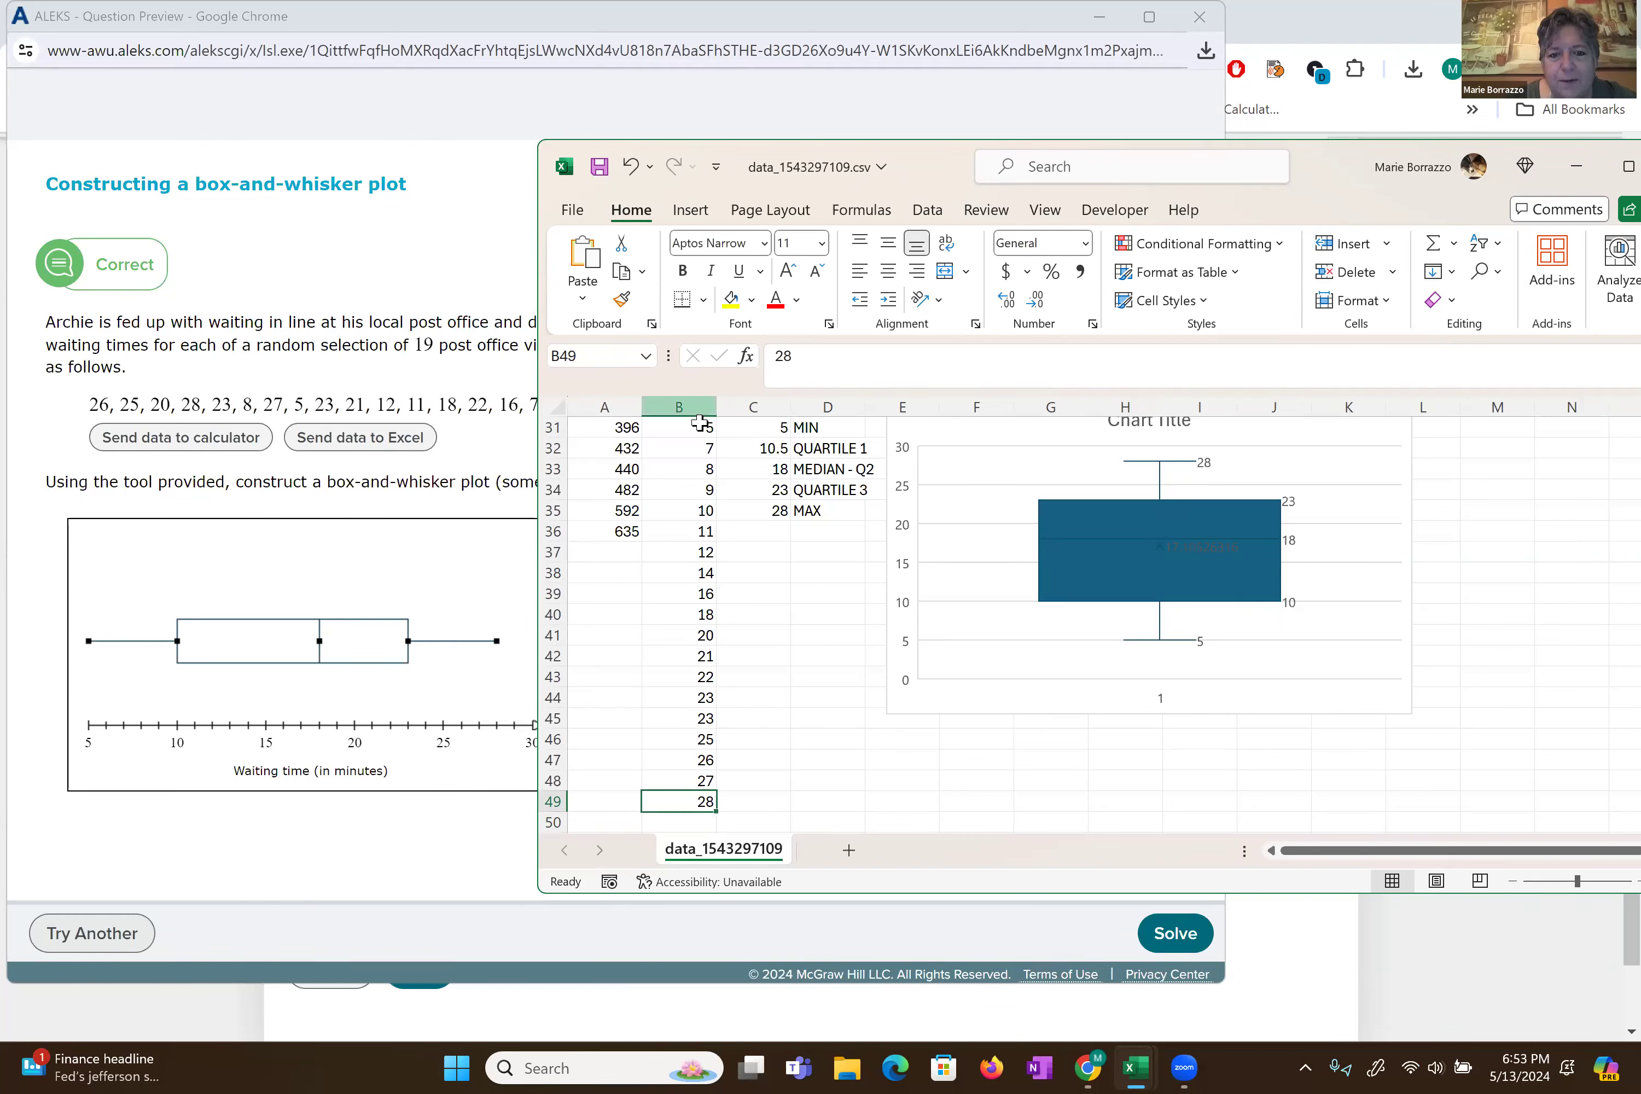
- Fill the lower half B31:B39 and the upper half B41:B49 with yellow, leaving the median cell B40 unfilled
left_click_drag(699, 423, 689, 593)
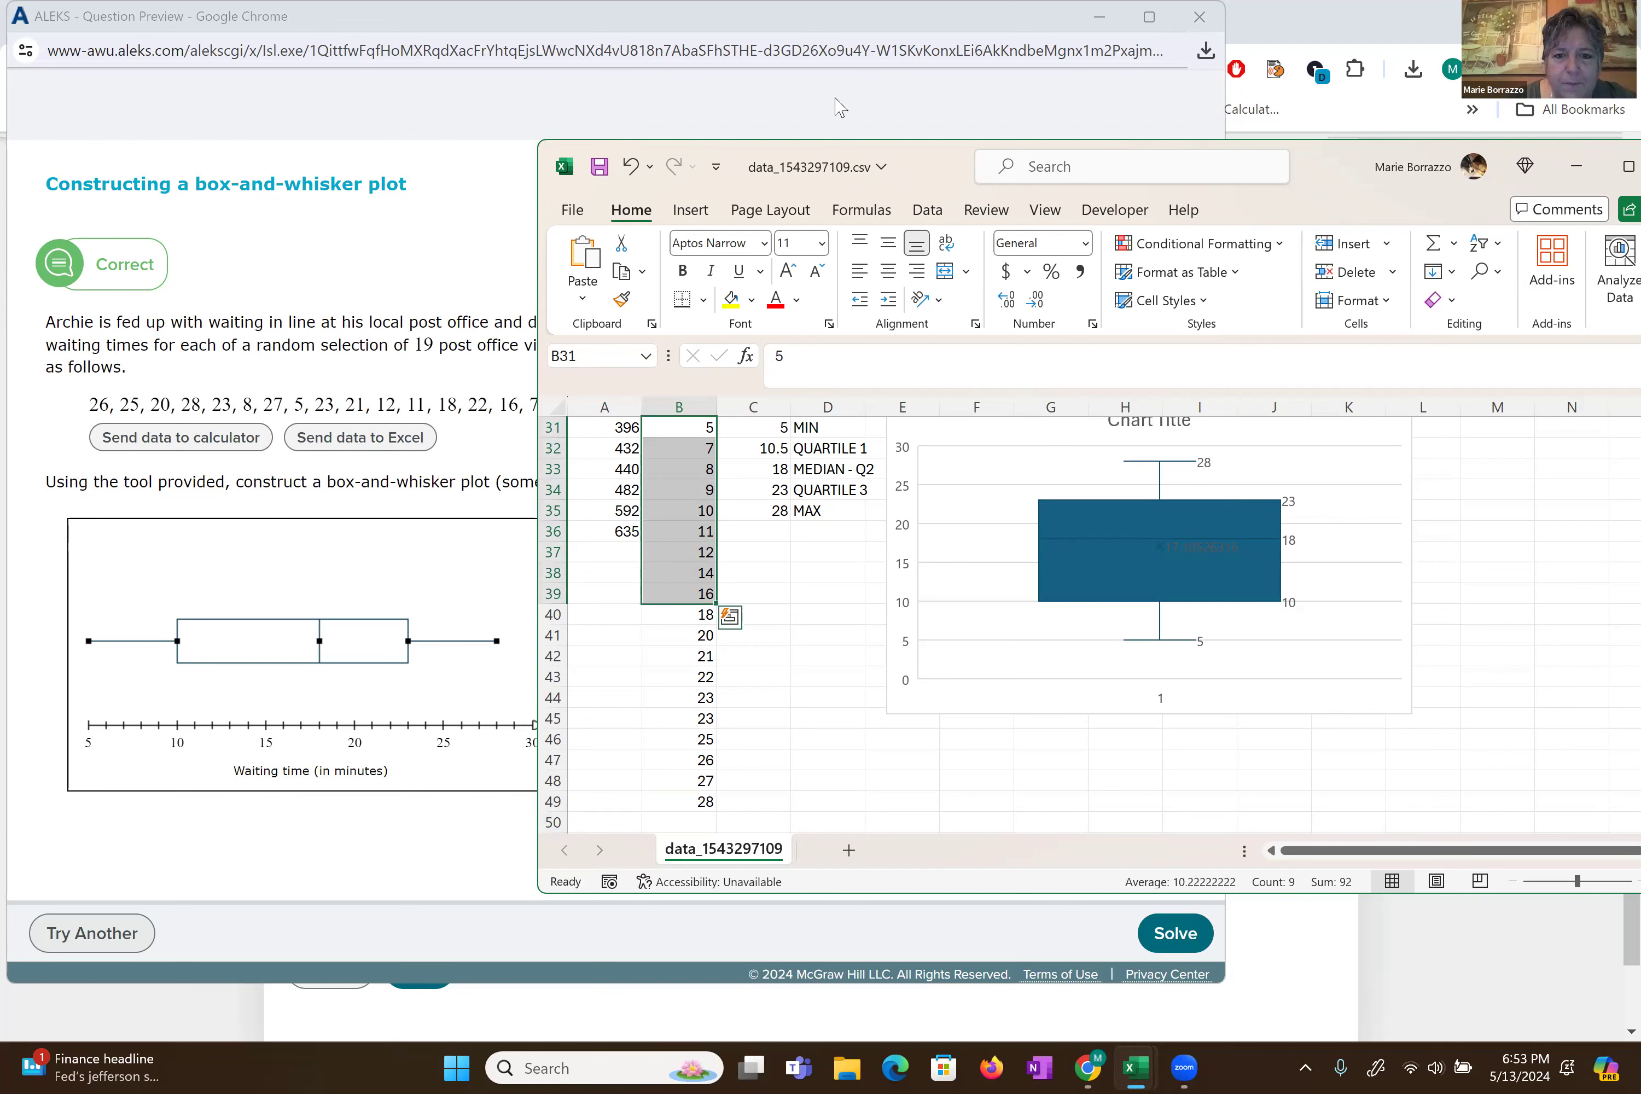
left_click(731, 298)
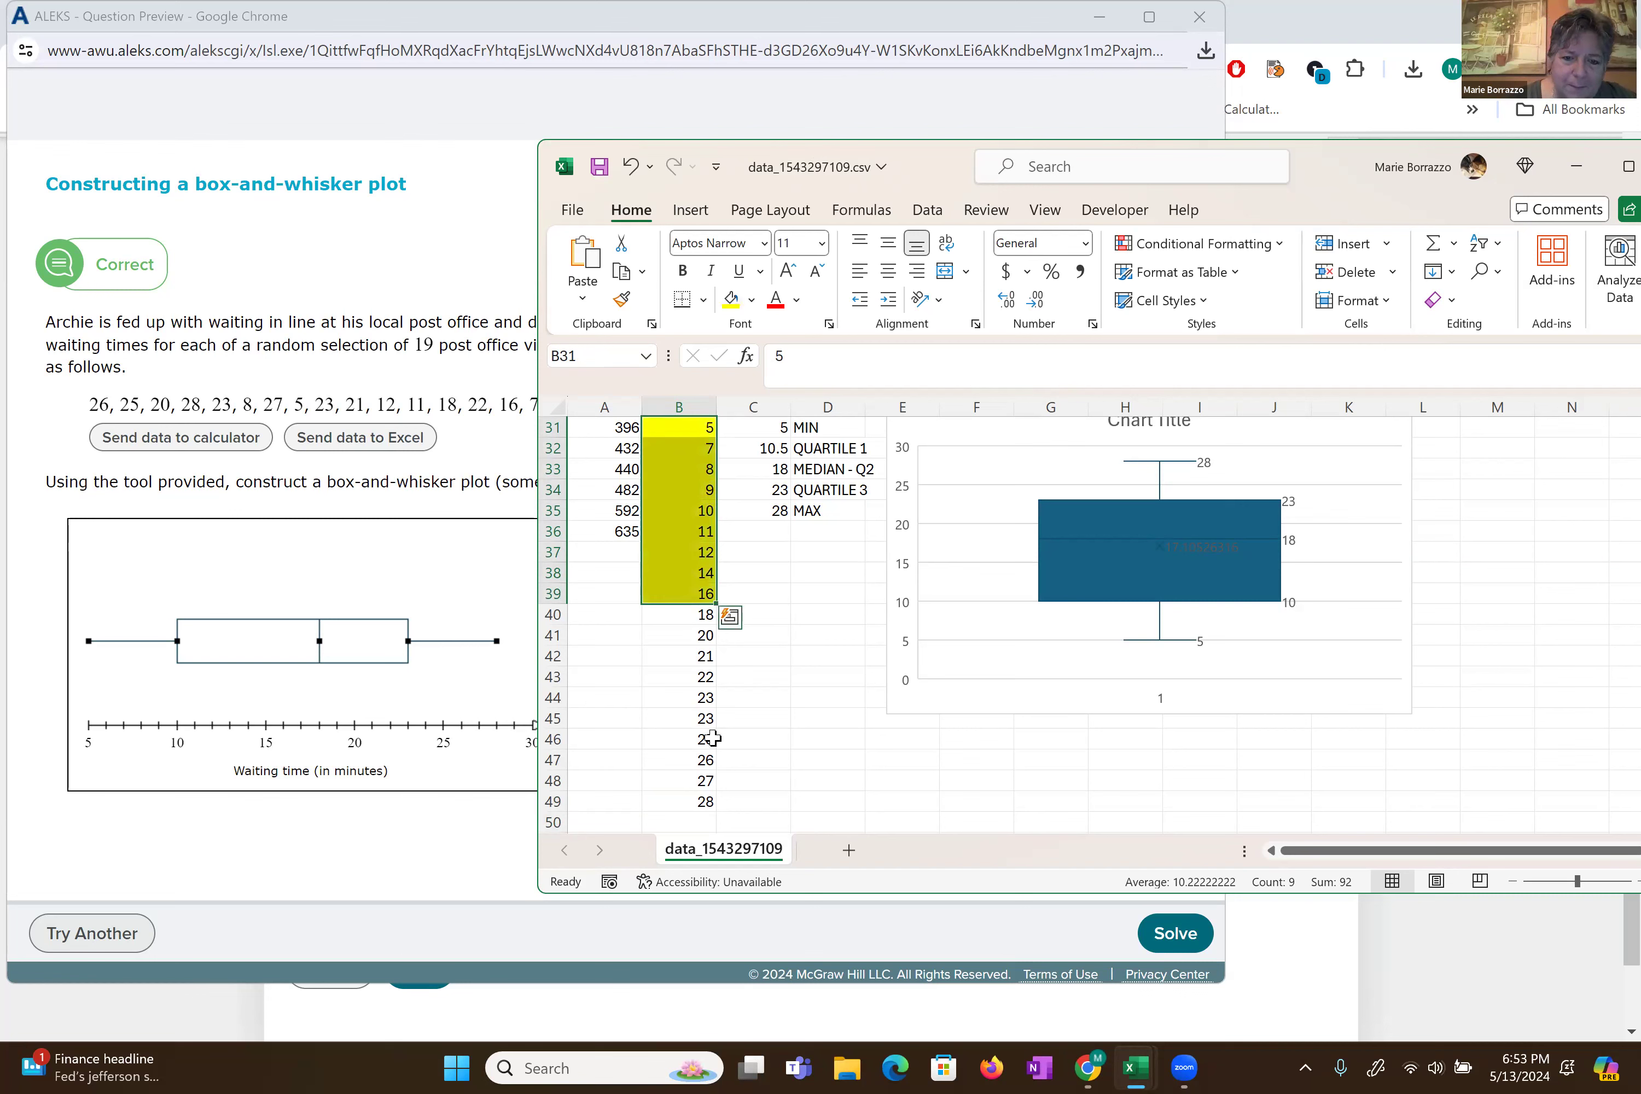
left_click_drag(703, 802, 702, 635)
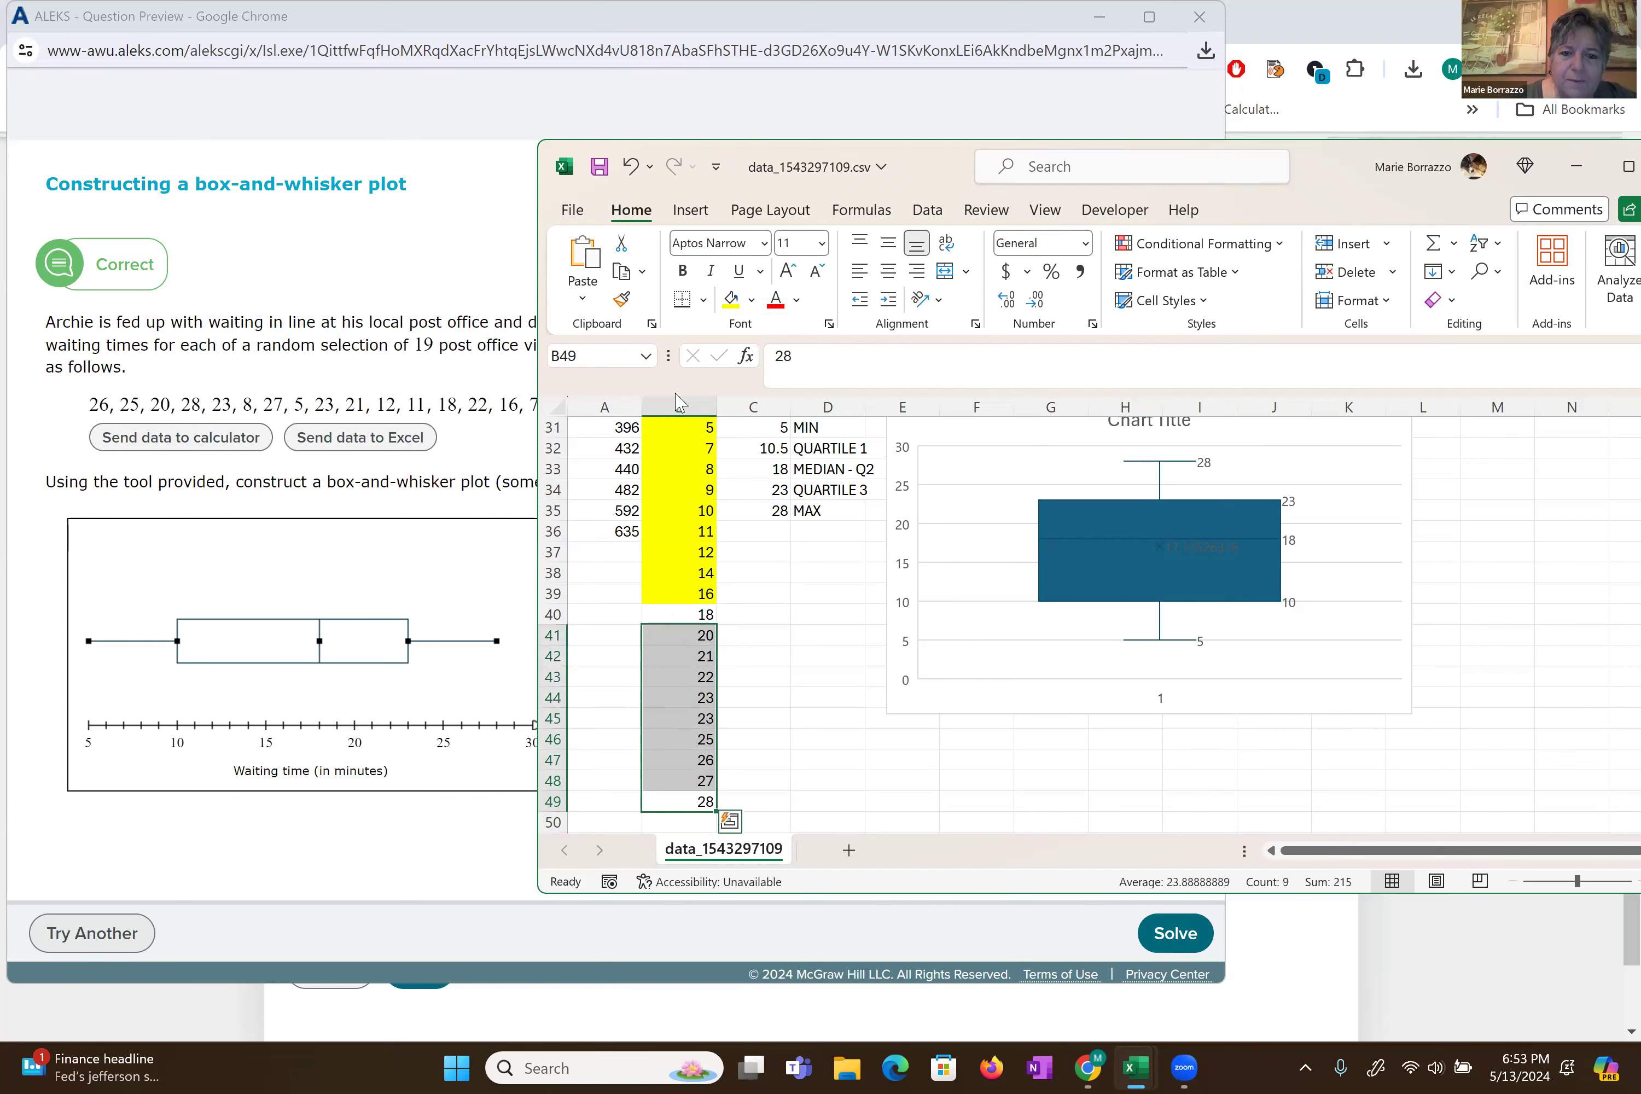
left_click(731, 298)
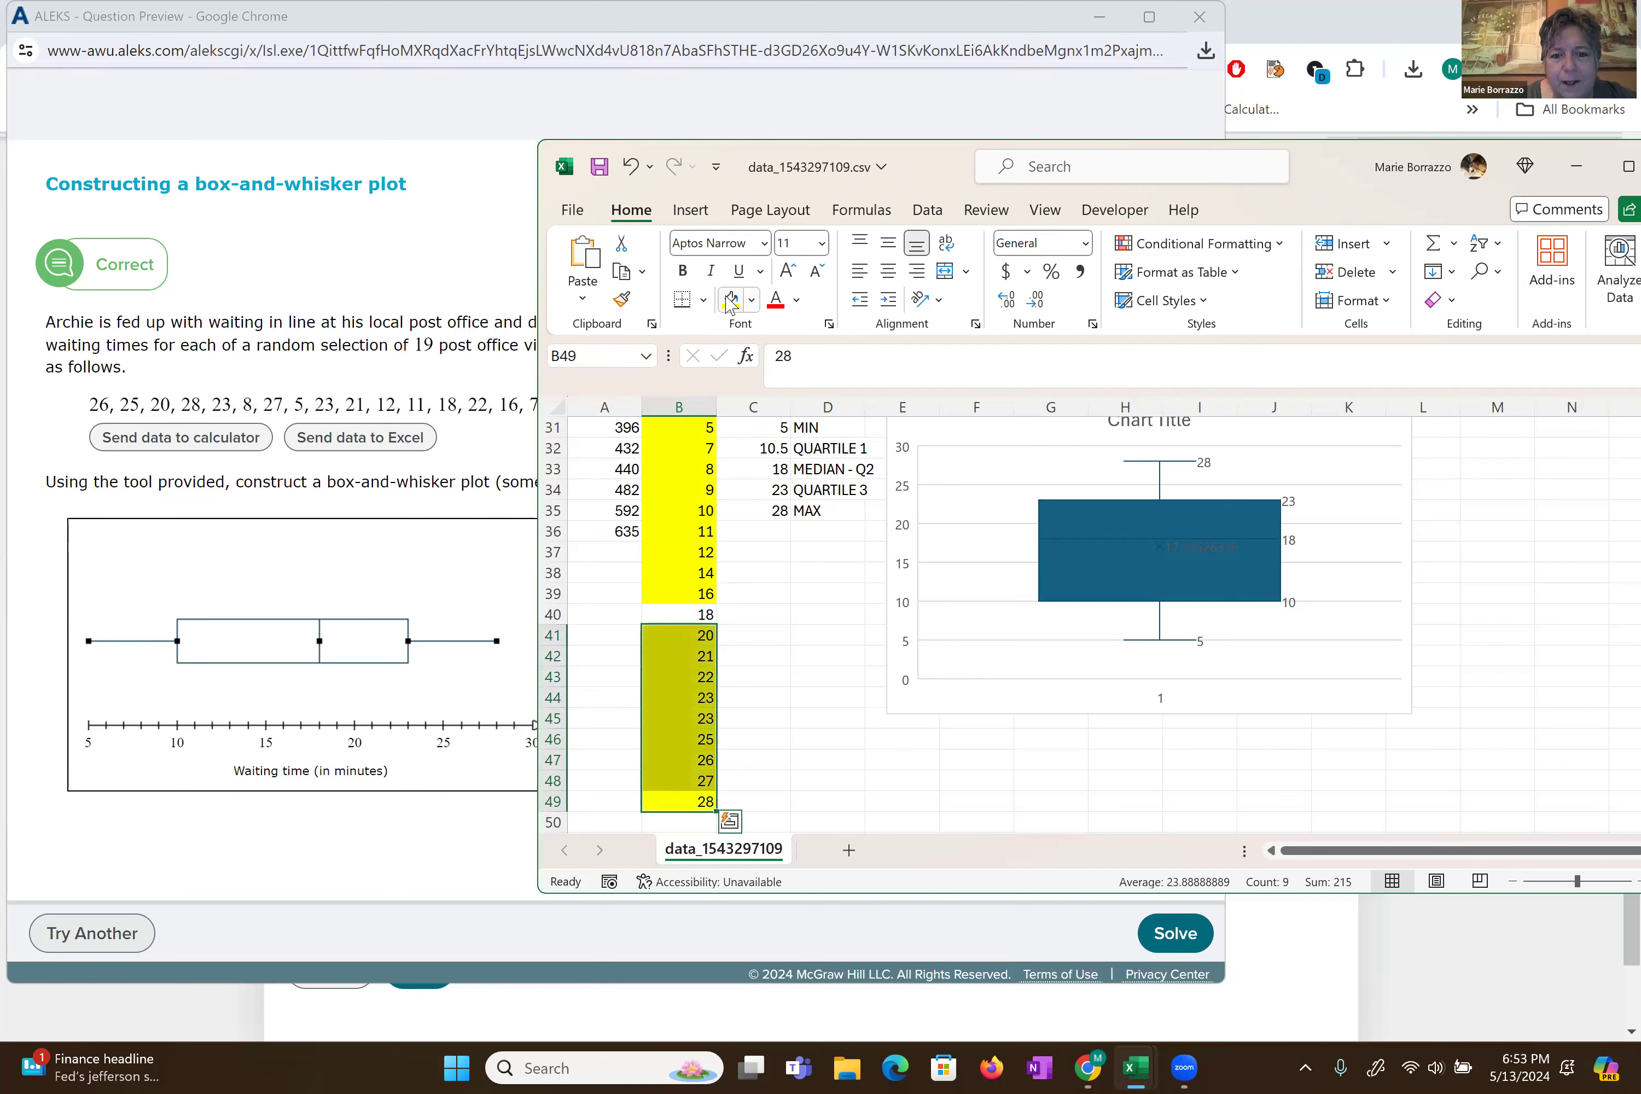
left_click(763, 616)
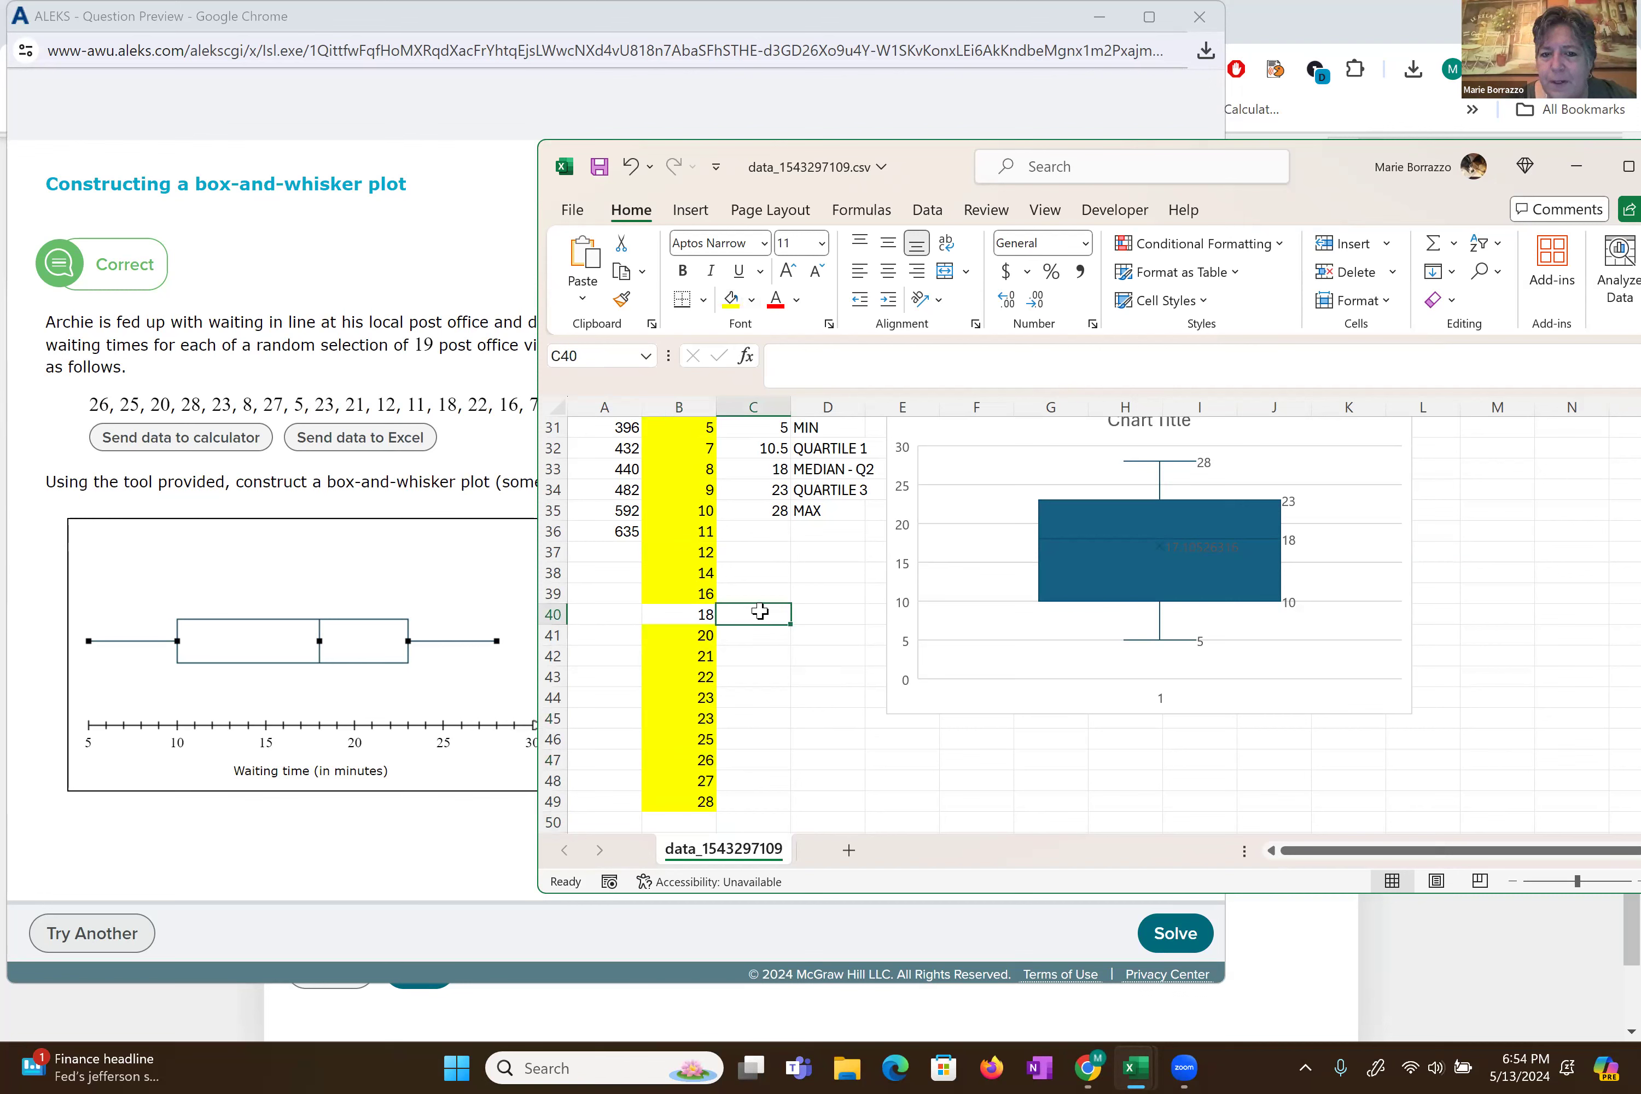
- Examine the cells around the first quartile in B35:B36 and the third quartile in B44:B45
left_click(707, 511)
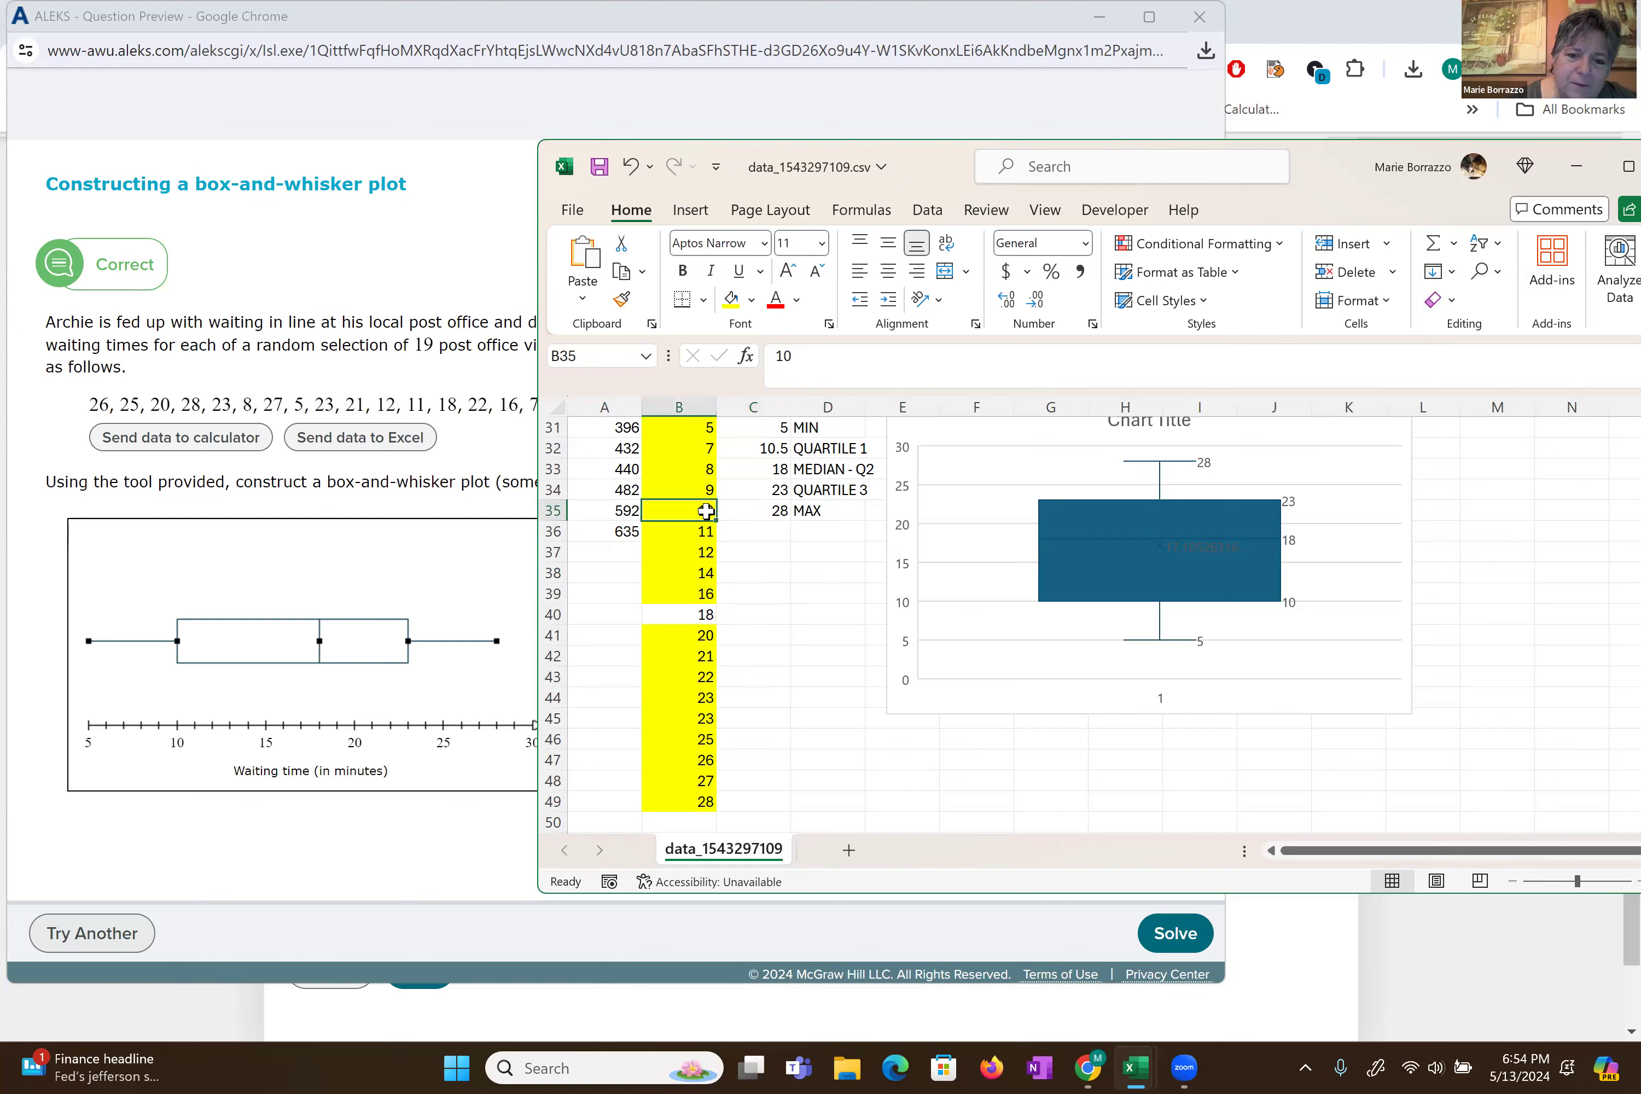
left_click(706, 529, "ctrl")
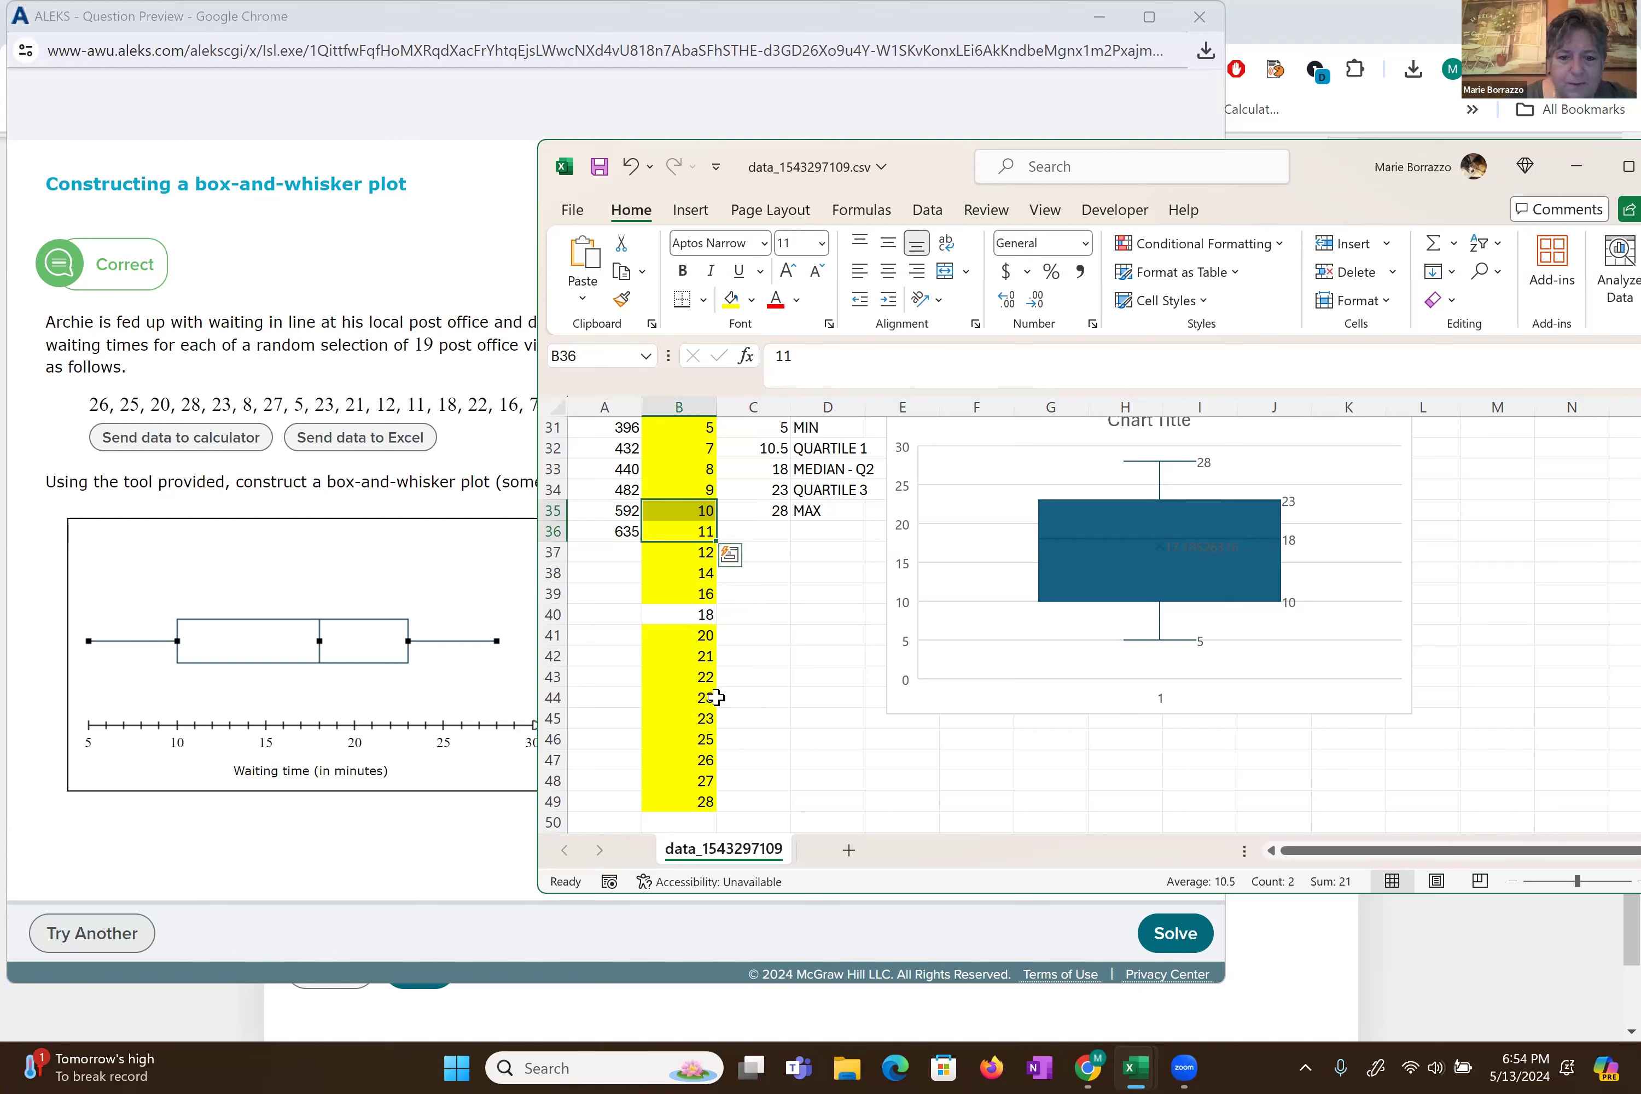
left_click_drag(697, 697, 697, 720)
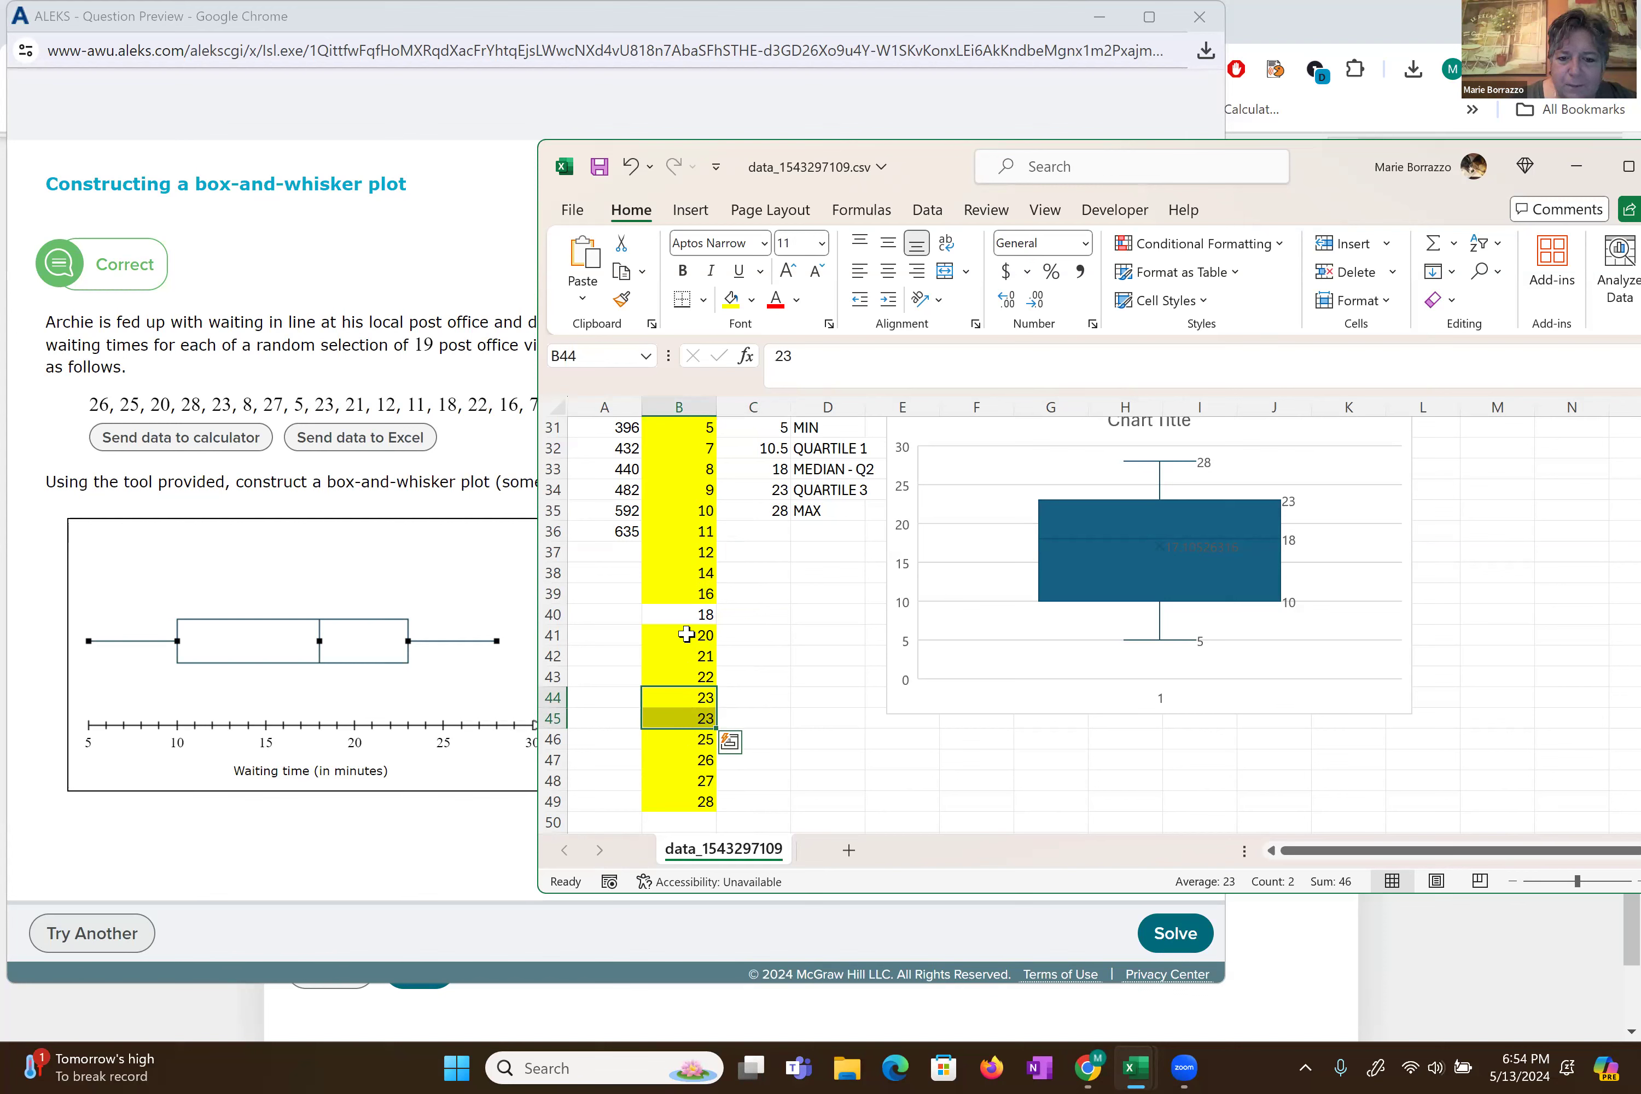
left_click(707, 717)
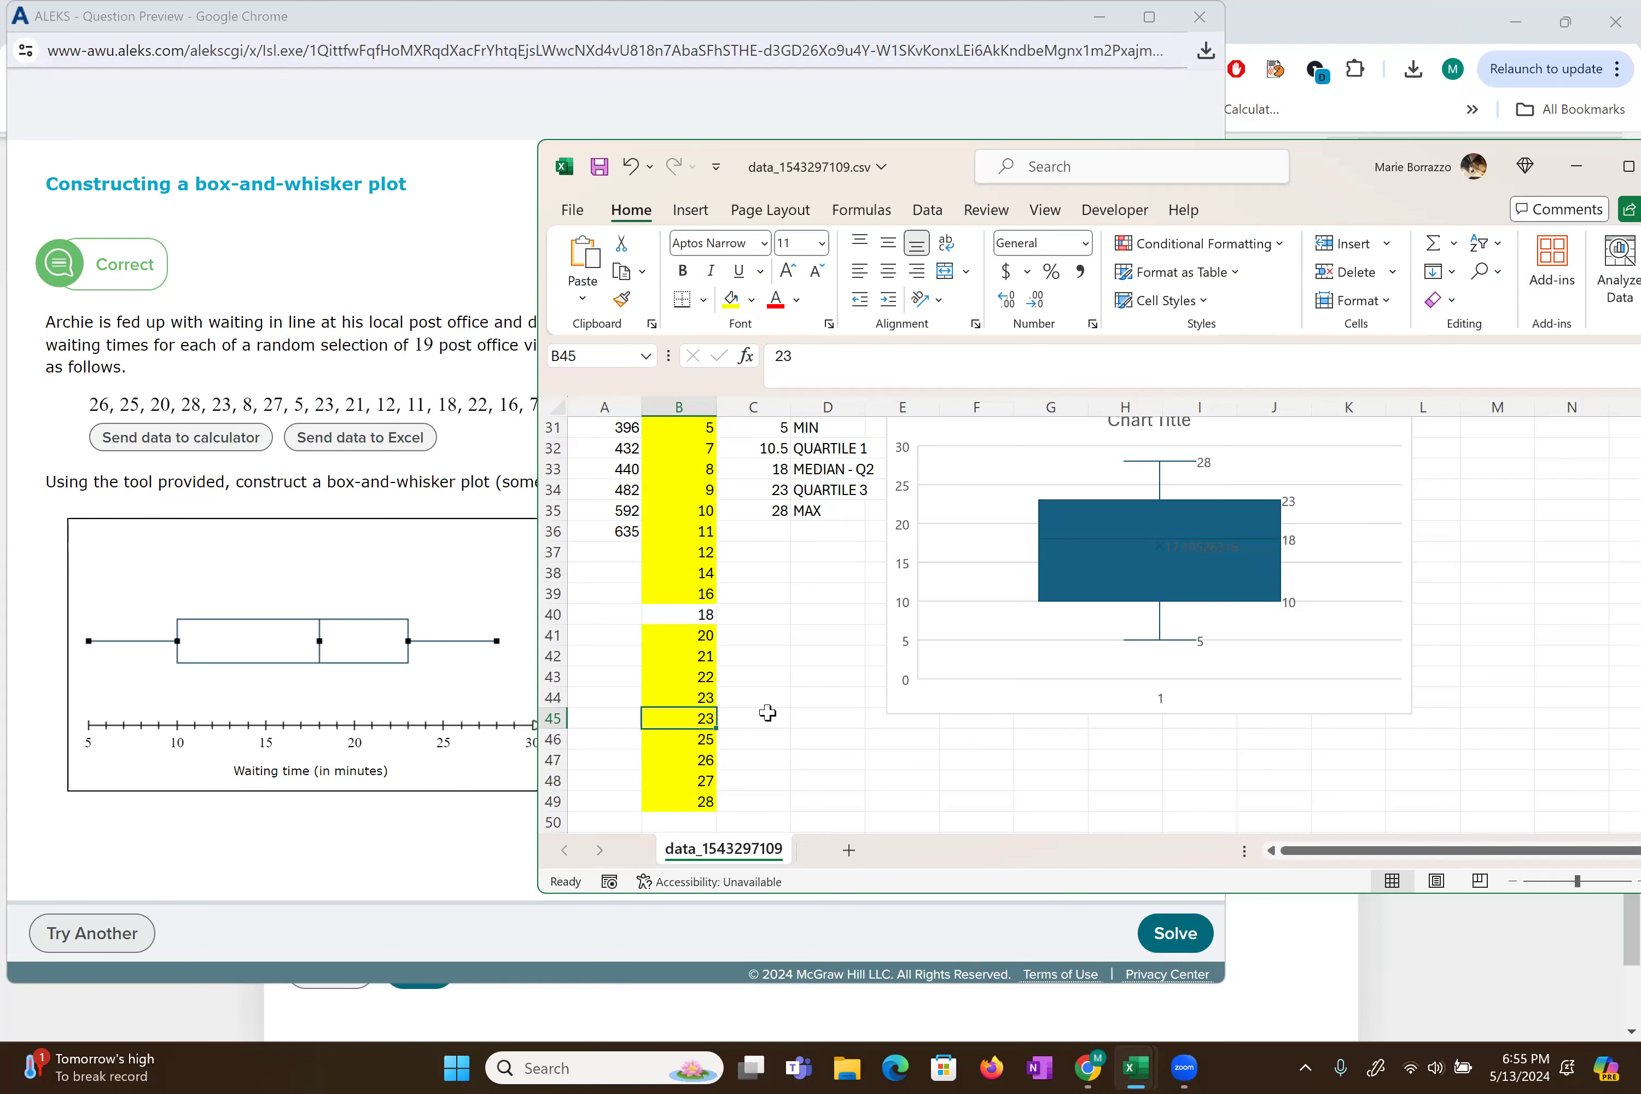
- Switch to ALEKS, load another box-and-whisker problem and send its 19 hours-worked values to Excel
key("alt+Tab")
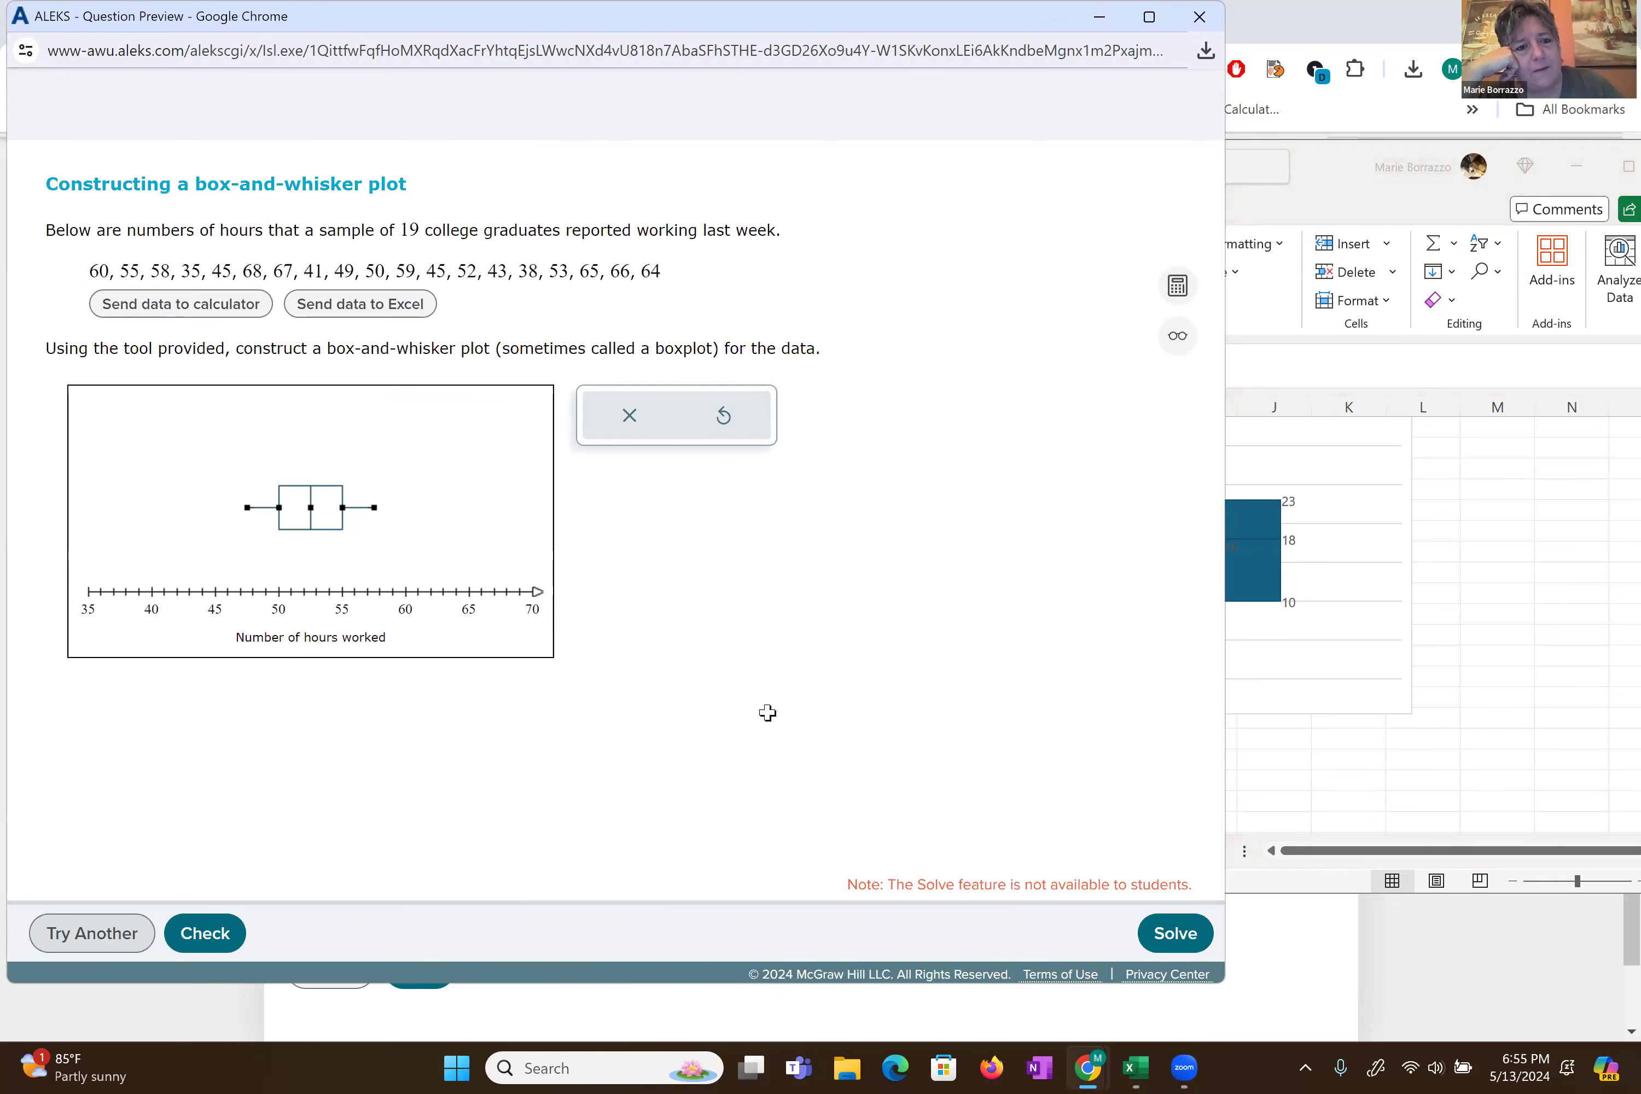
key("Return")
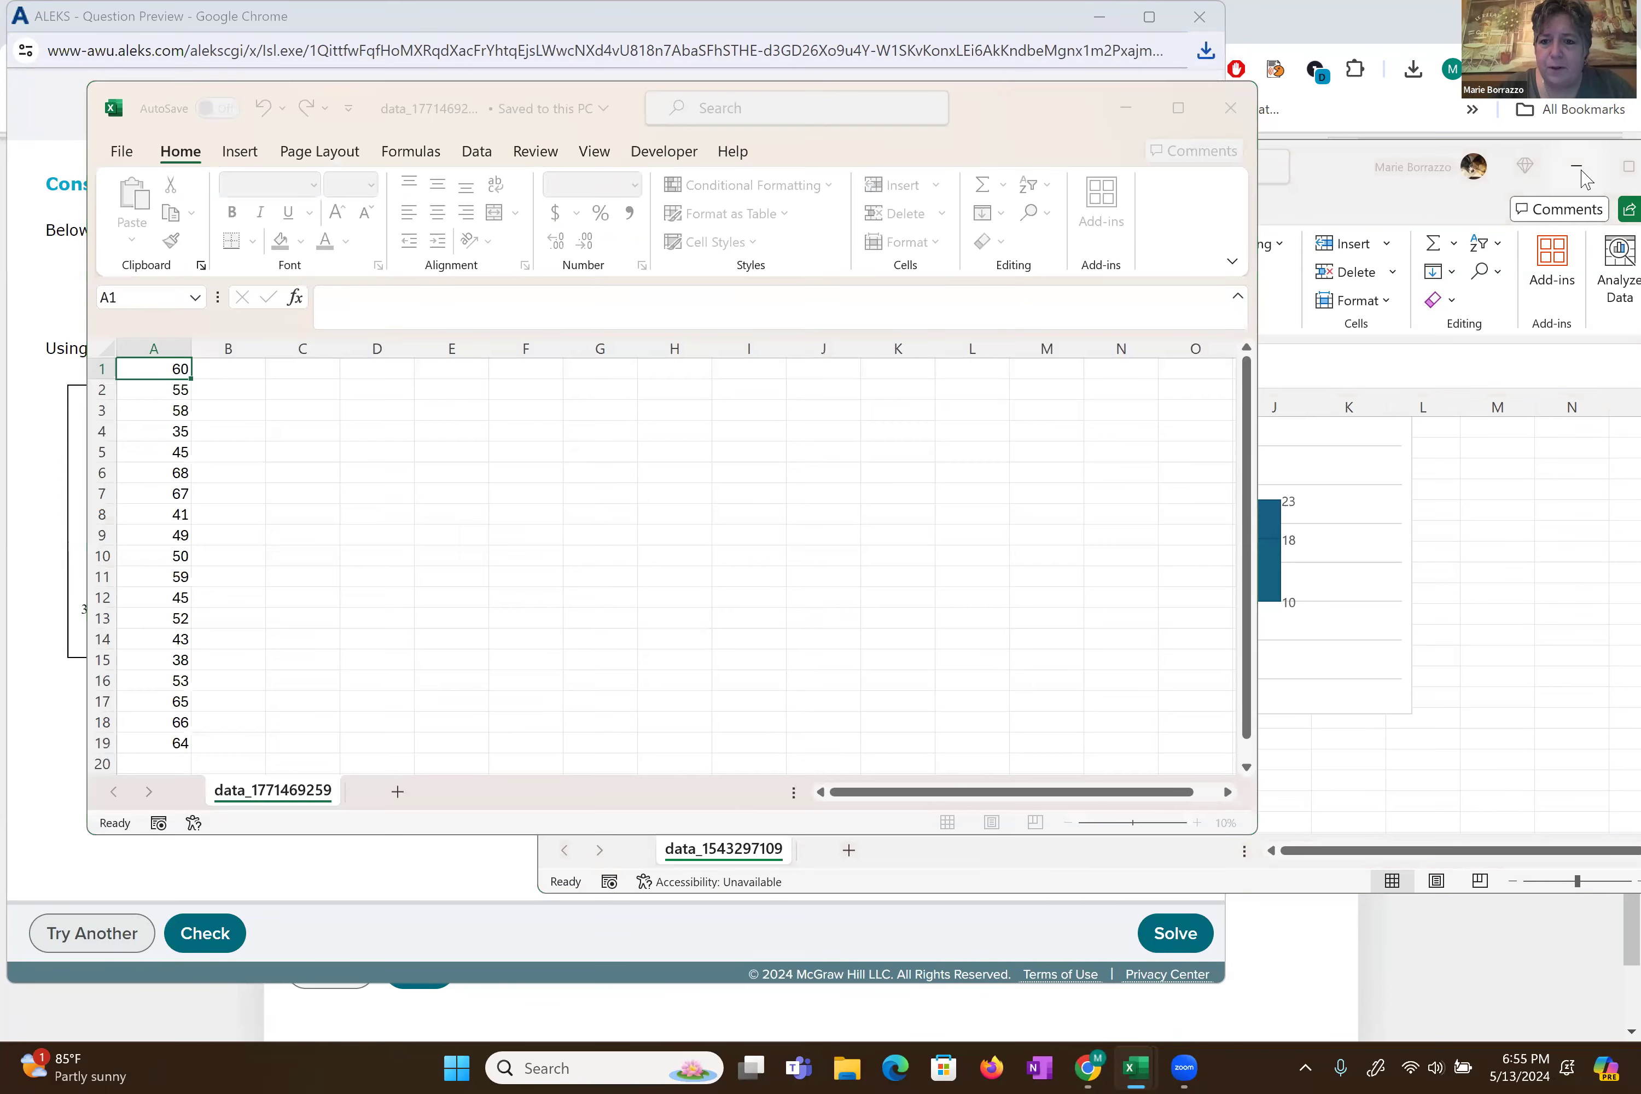
left_click(1452, 277)
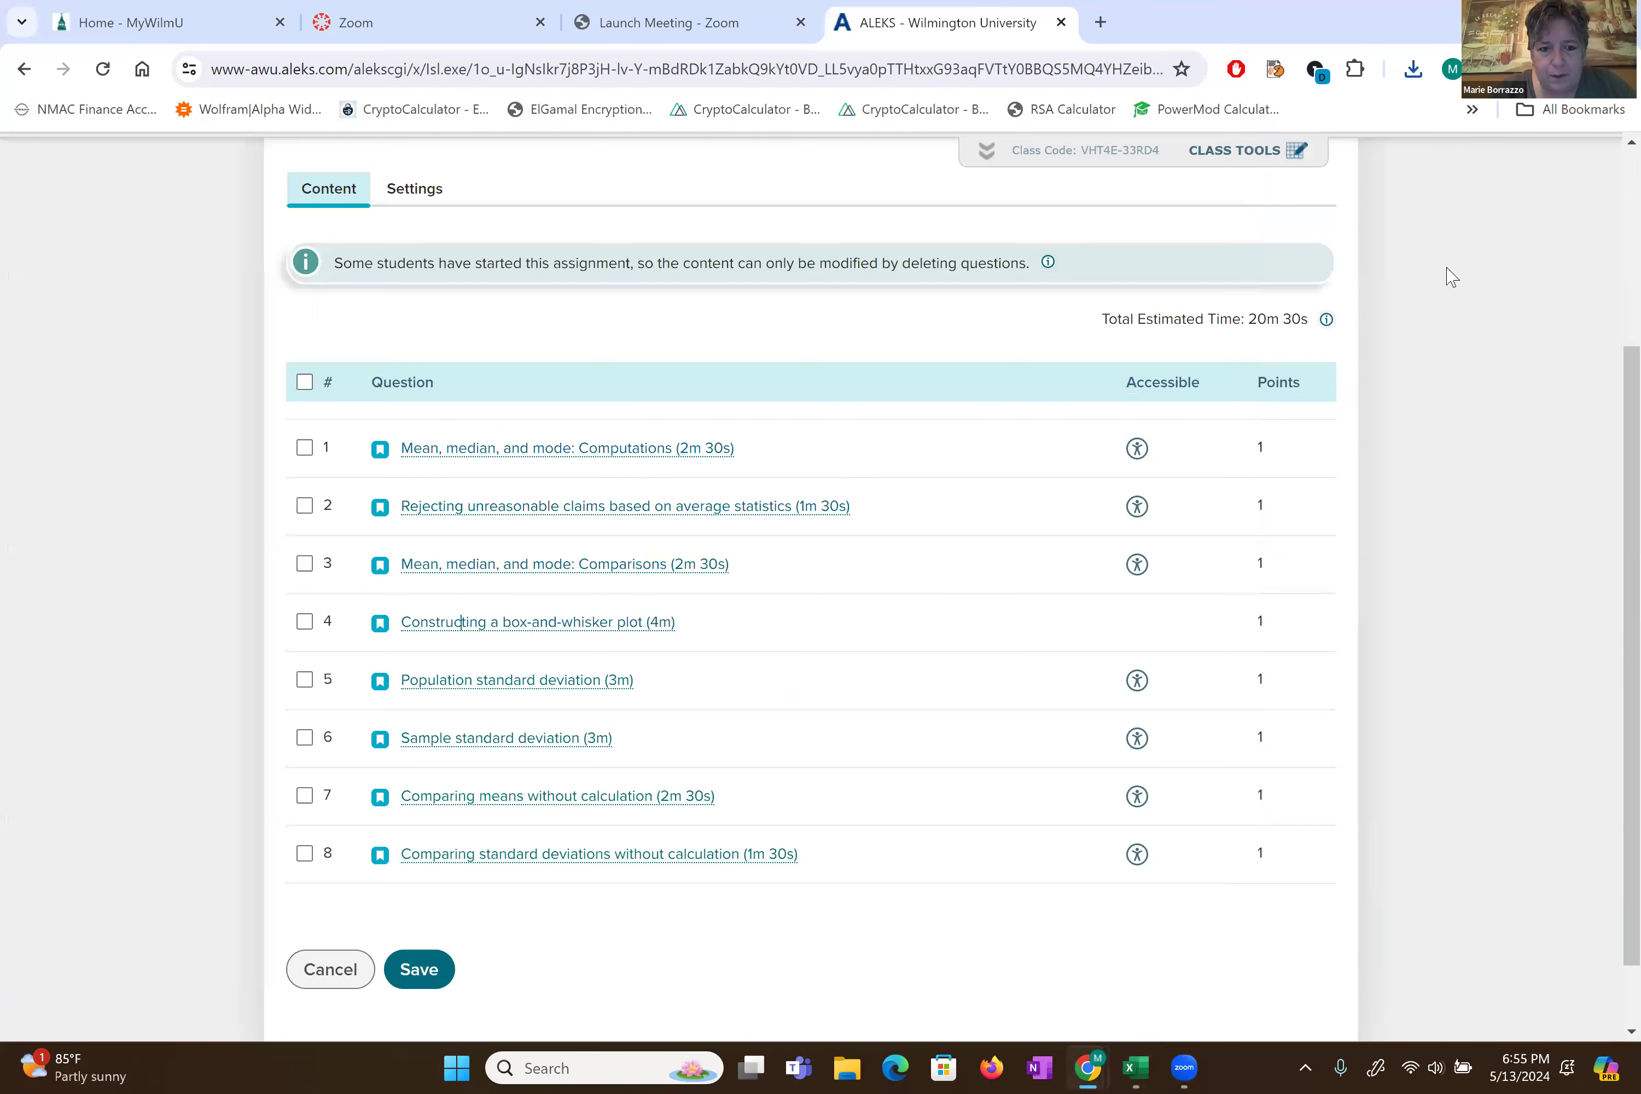
- Load the ALEKS problem on tennis courts in 17 cities and send its data to Excel, closing the hours-worked workbook
key("Return")
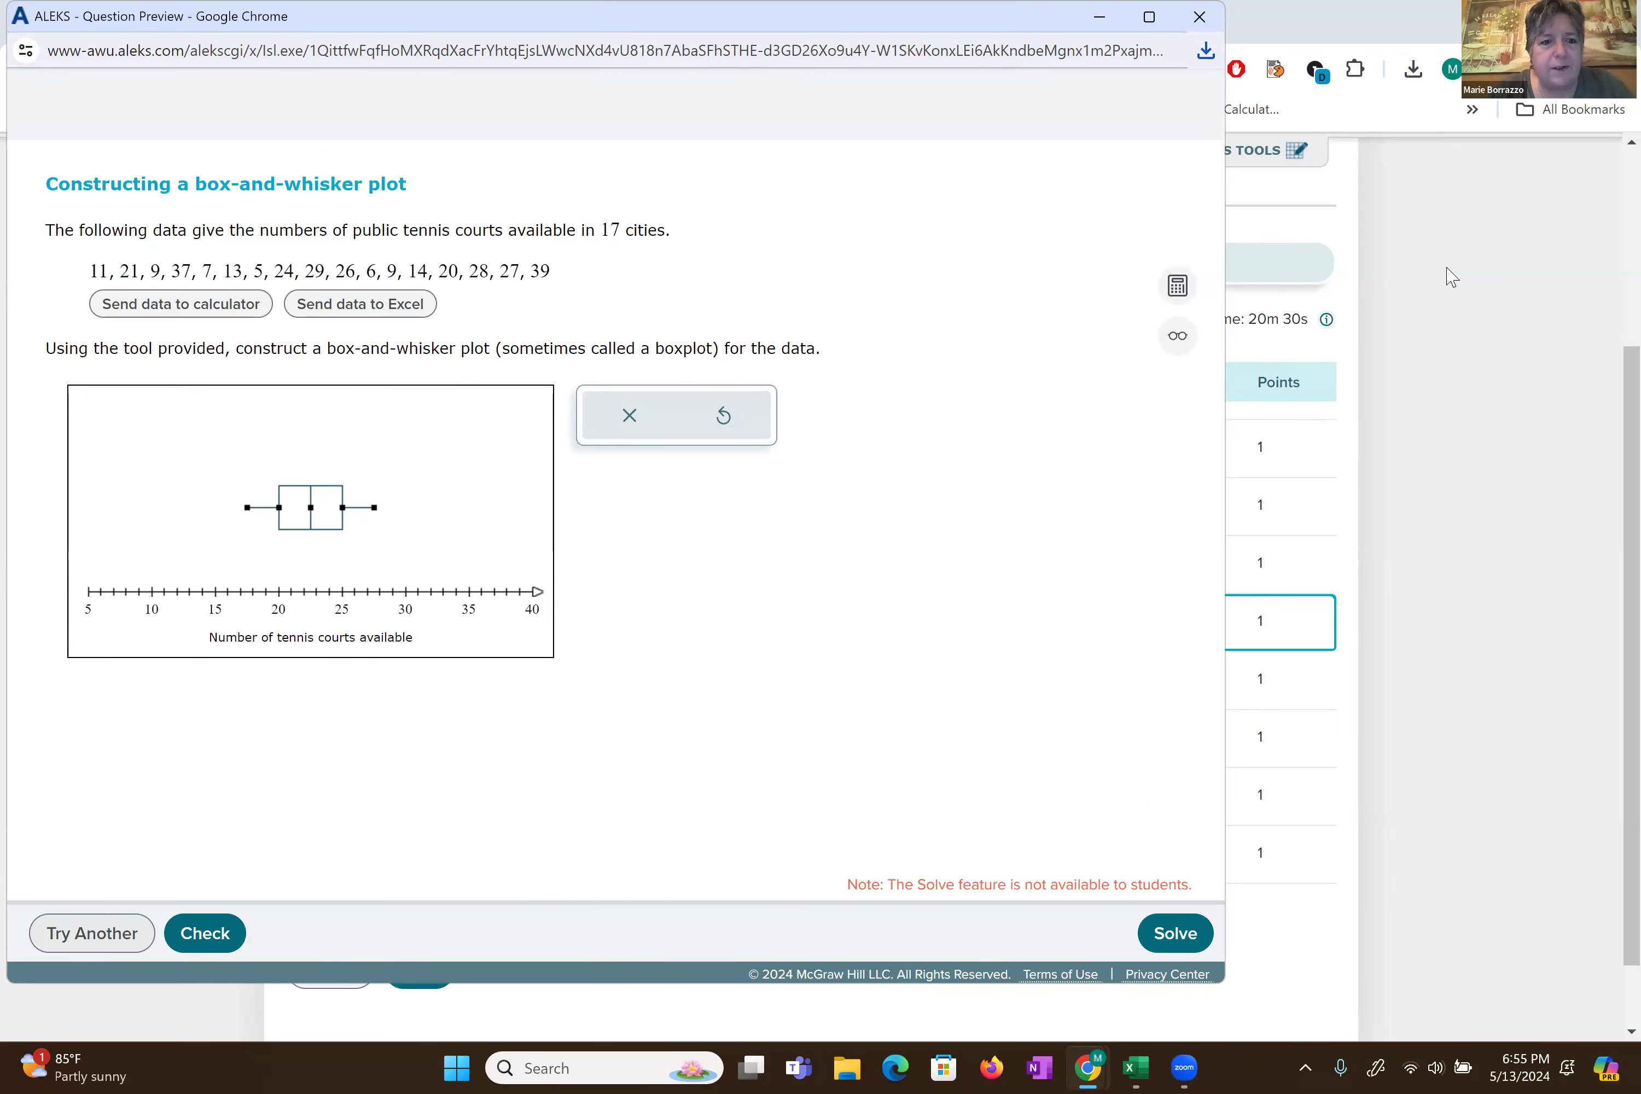
key("Return")
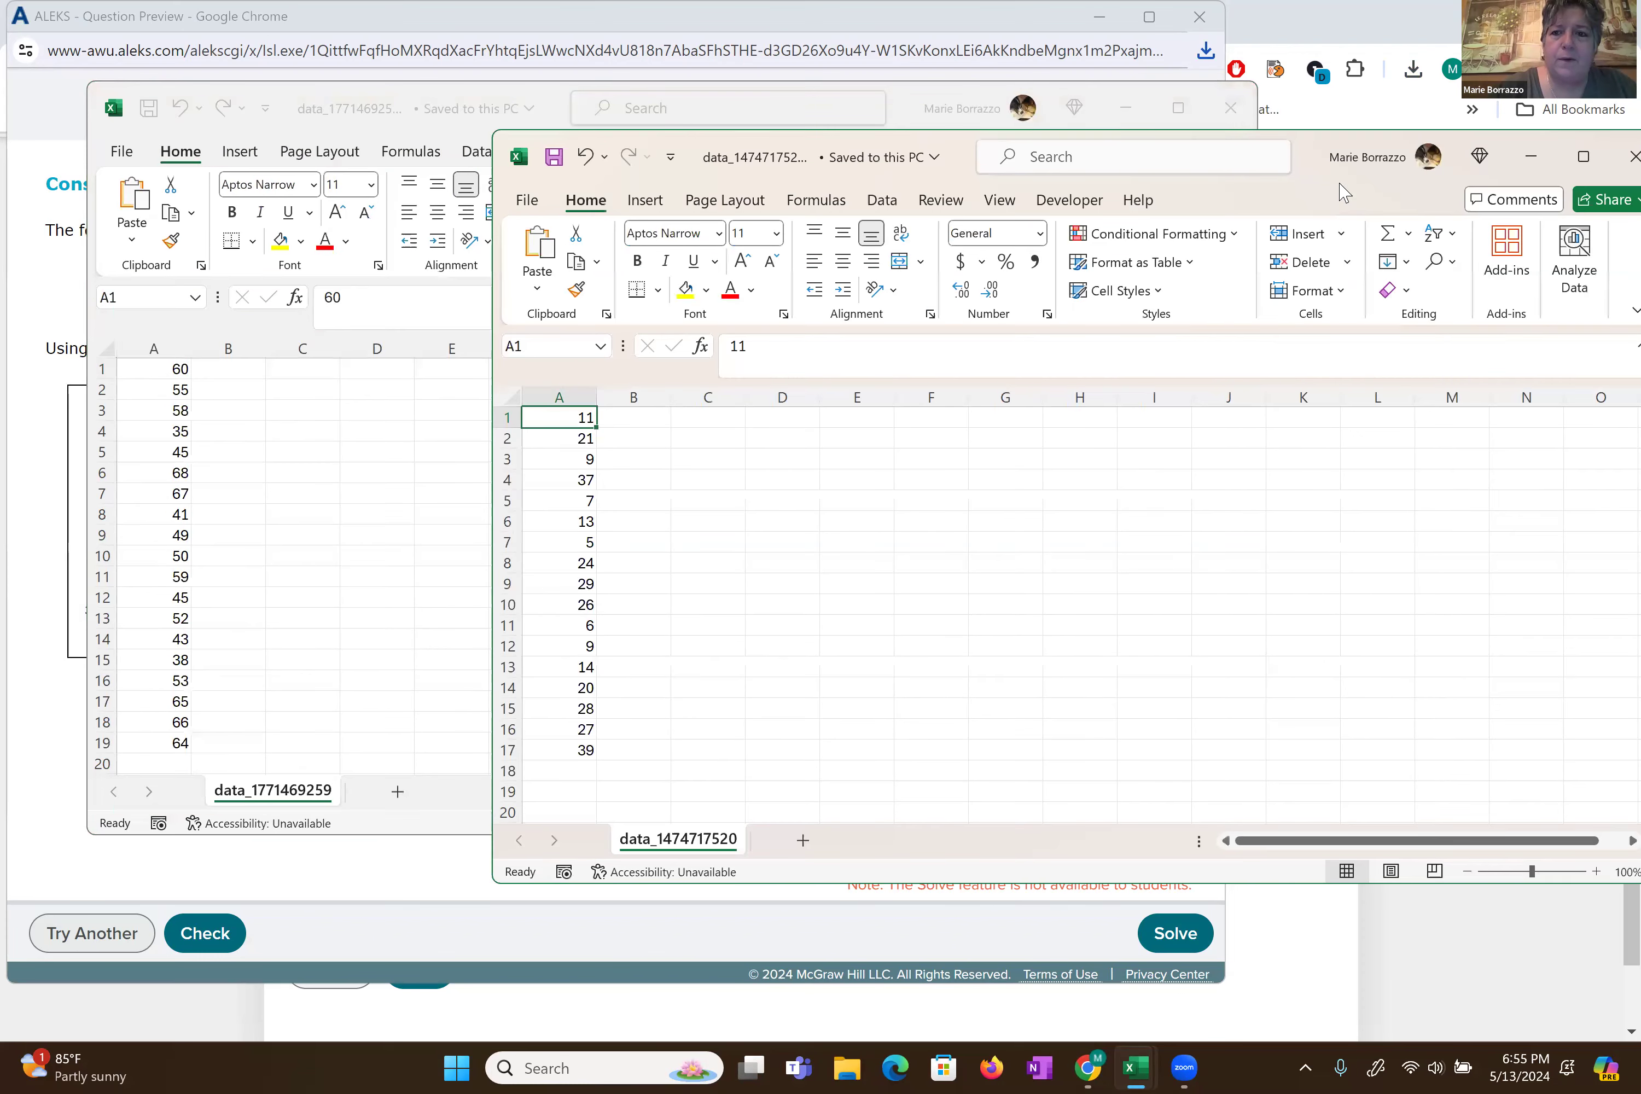
mouse_move(1235, 131)
left_mouse_down()
mouse_move(1235, 117)
mouse_move(1235, 131)
left_mouse_up()
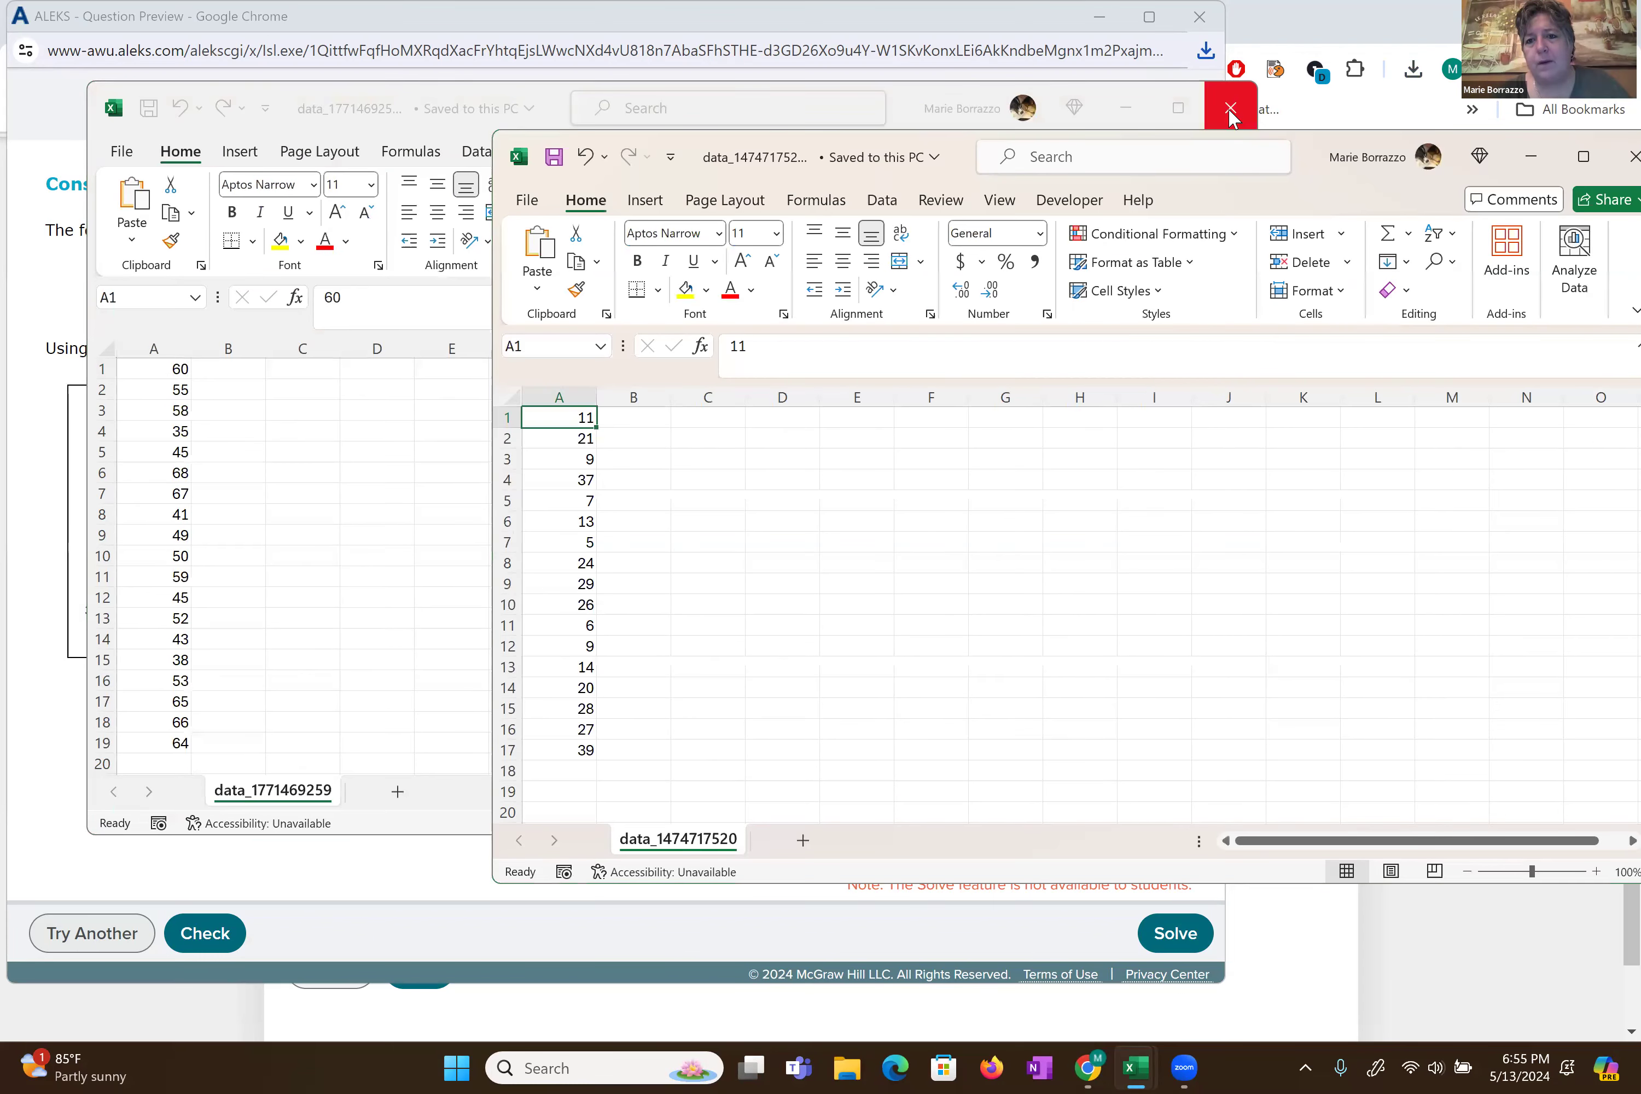
left_click(1228, 108)
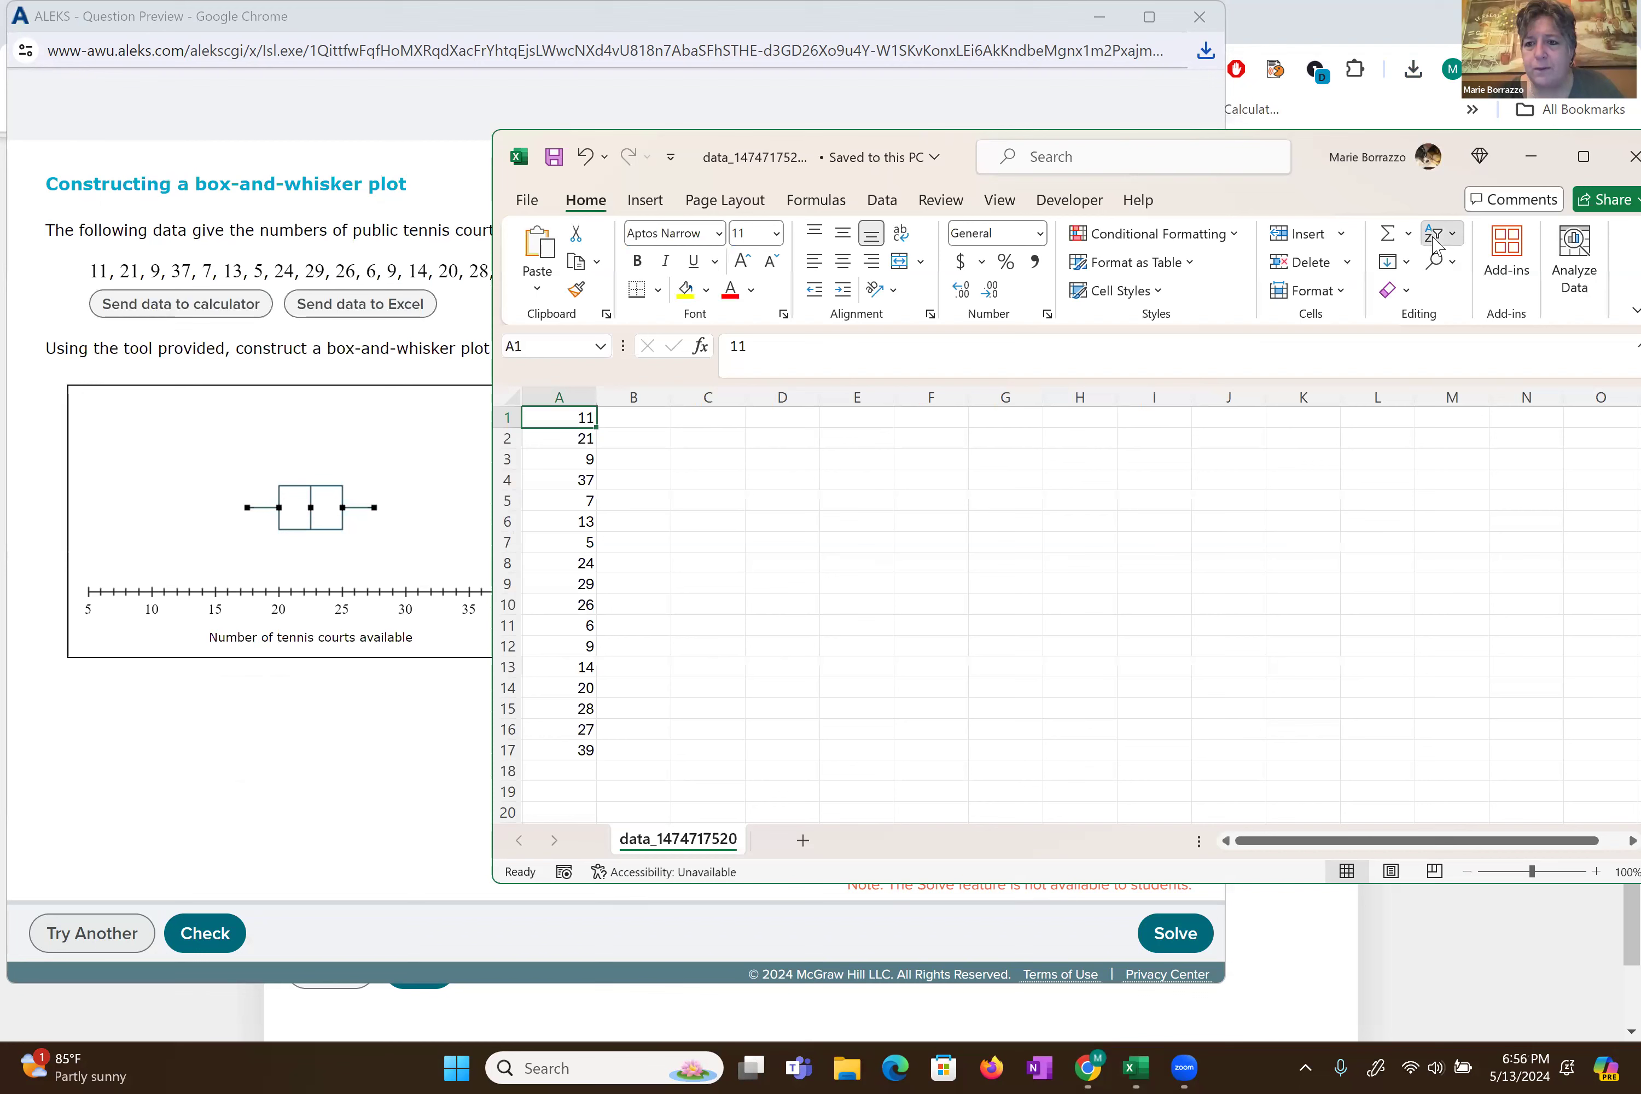
- Sort the tennis-court counts in column A from smallest to largest
left_click(1434, 240)
left_click(1469, 272)
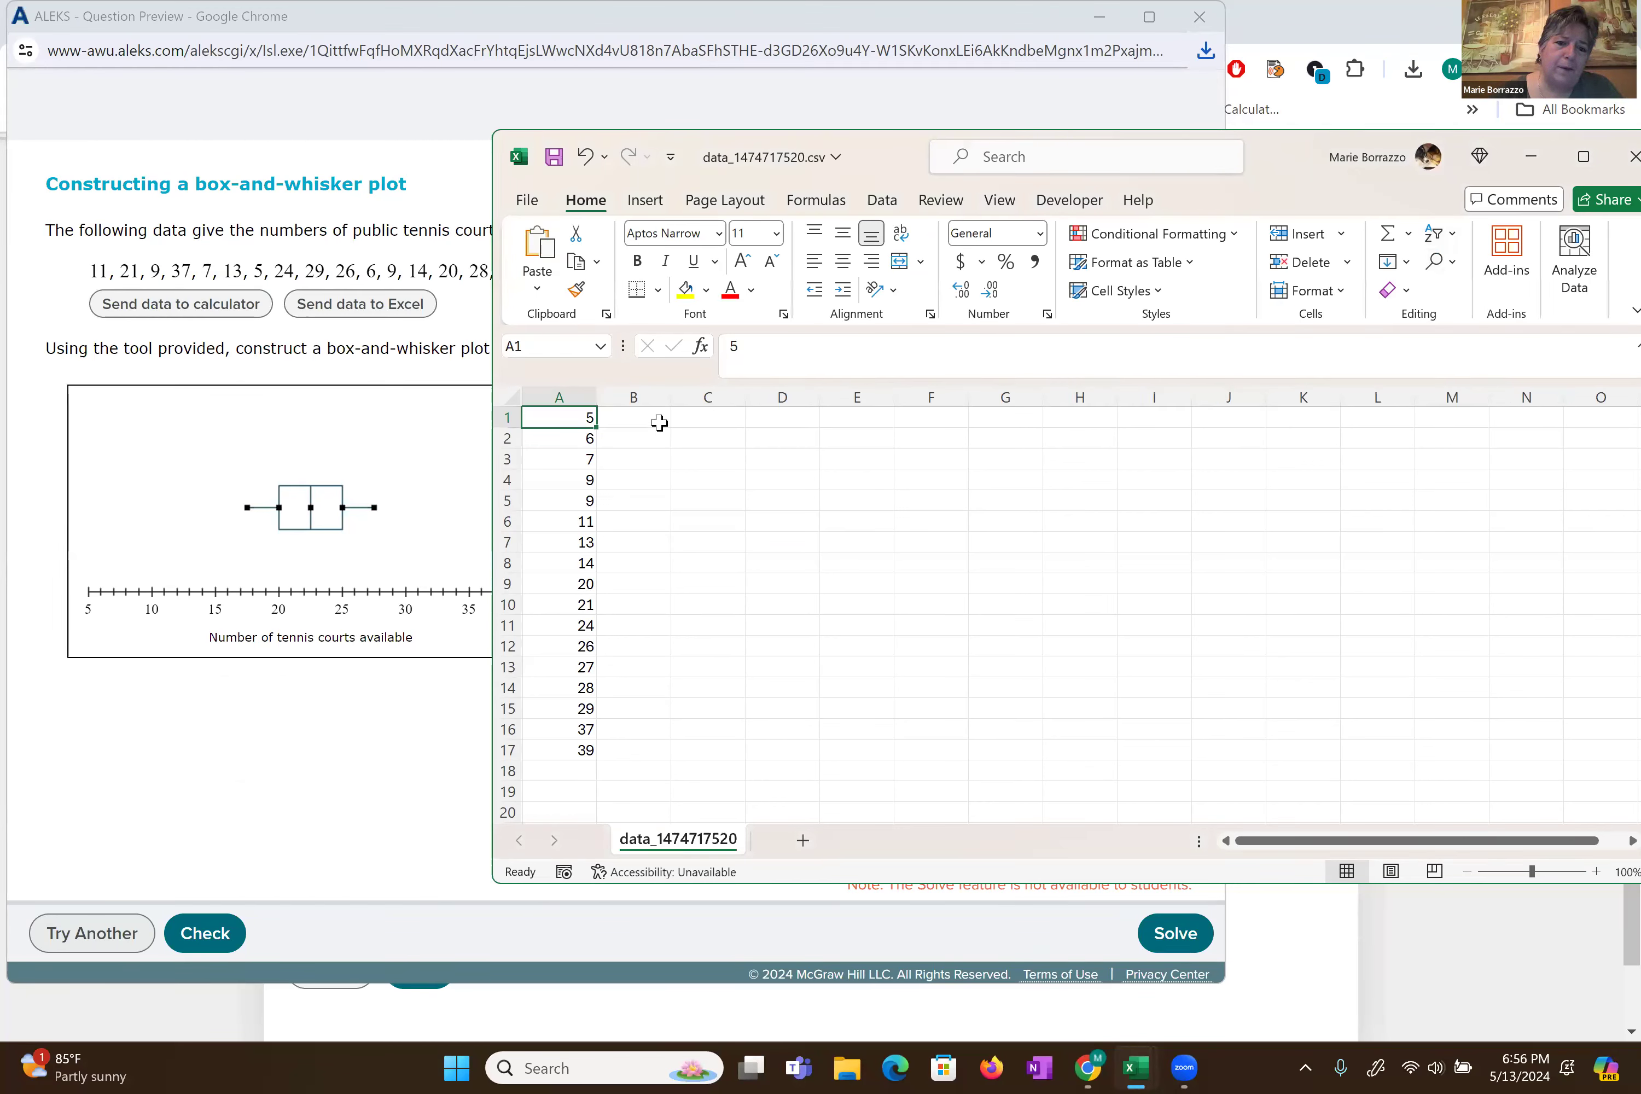
- Label the smallest value "min" in C1 and the largest value "max" in C17
left_click(698, 419)
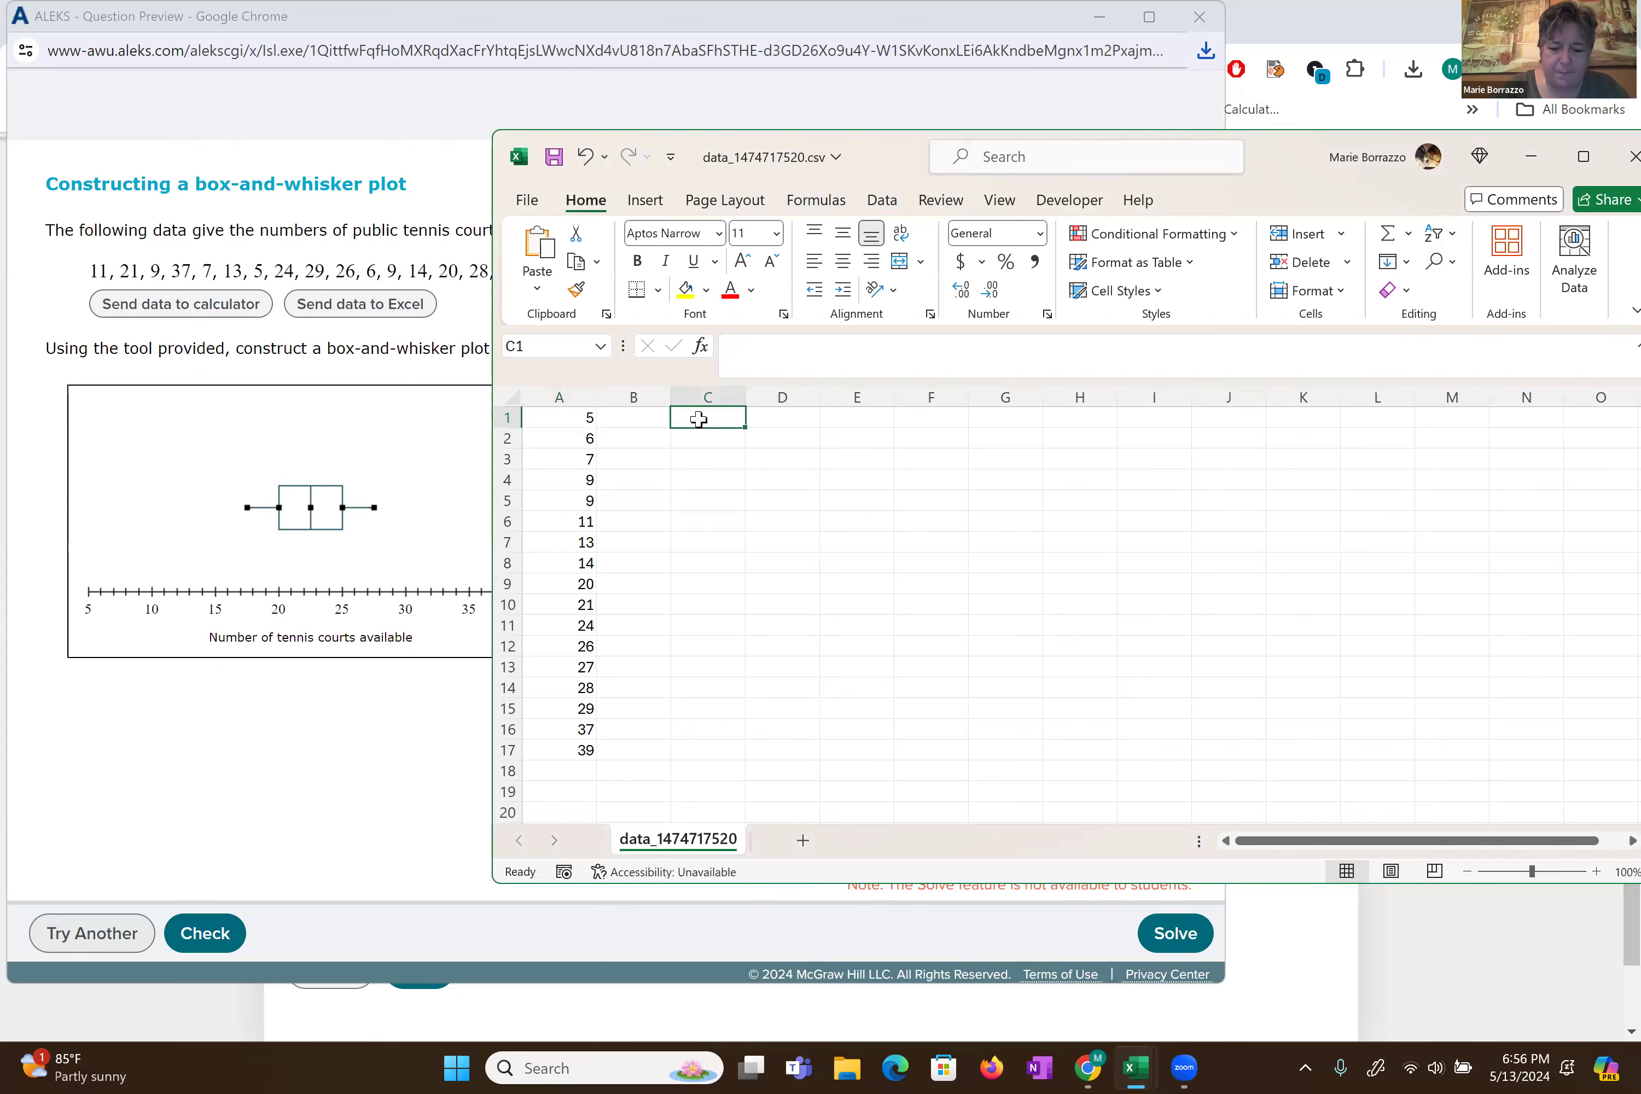
type("minx")
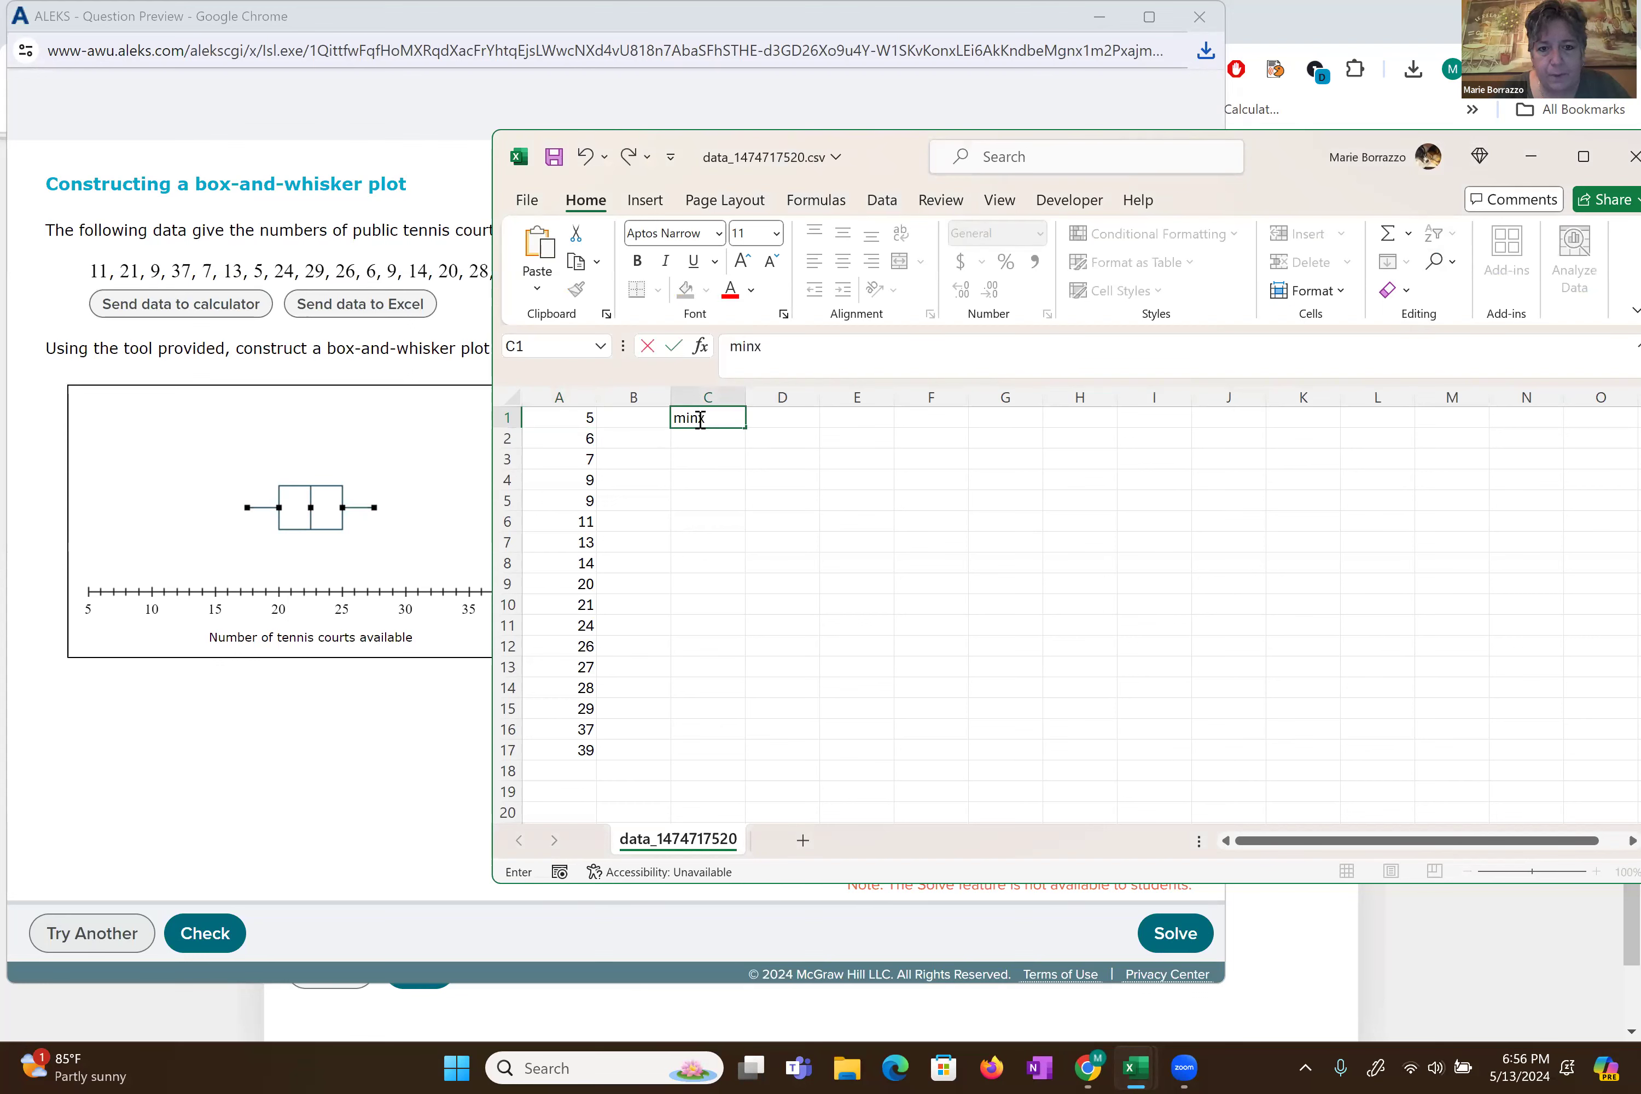
key("Return")
key("Return")
key("Return")
key("Return")
key("Return")
key("Return")
key("Return")
key("Return")
key("Return")
key("Return")
key("Return")
key("Return")
key("Return")
key("Return")
key("Return")
key("Return")
key("Return")
key("Return")
key("Return")
key("Return")
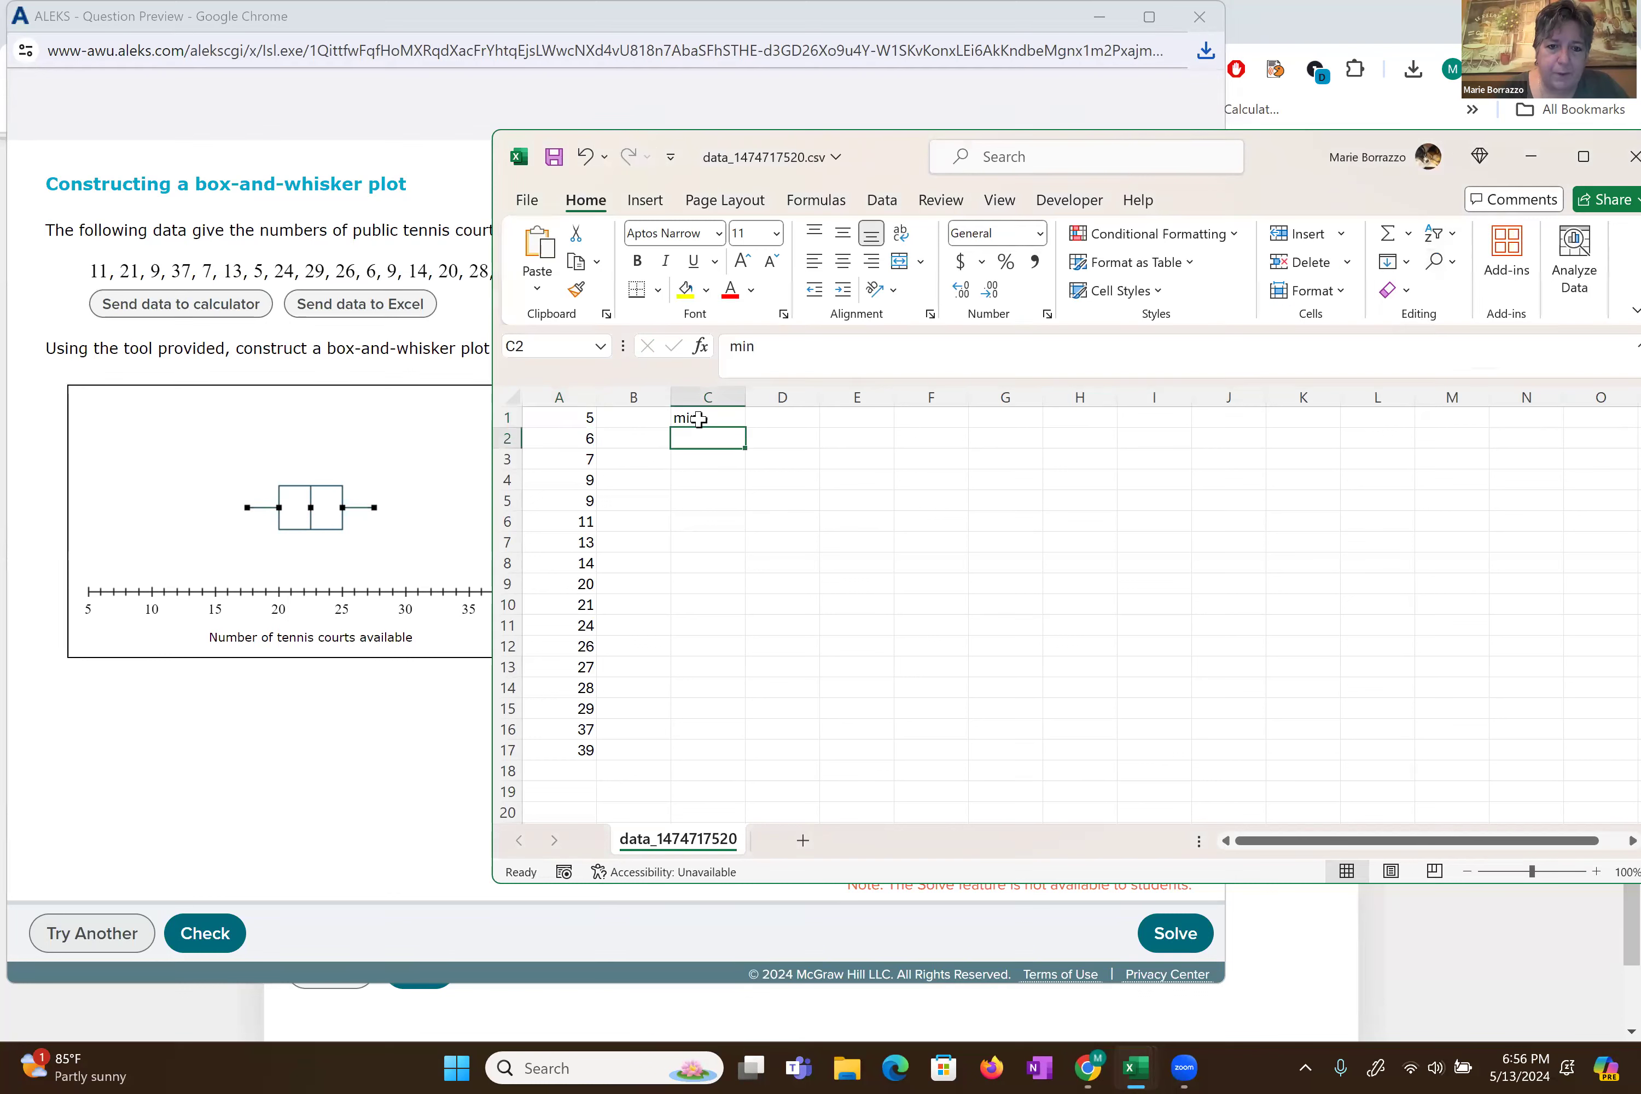
key("Up")
key("Up")
key("Up")
key("Up")
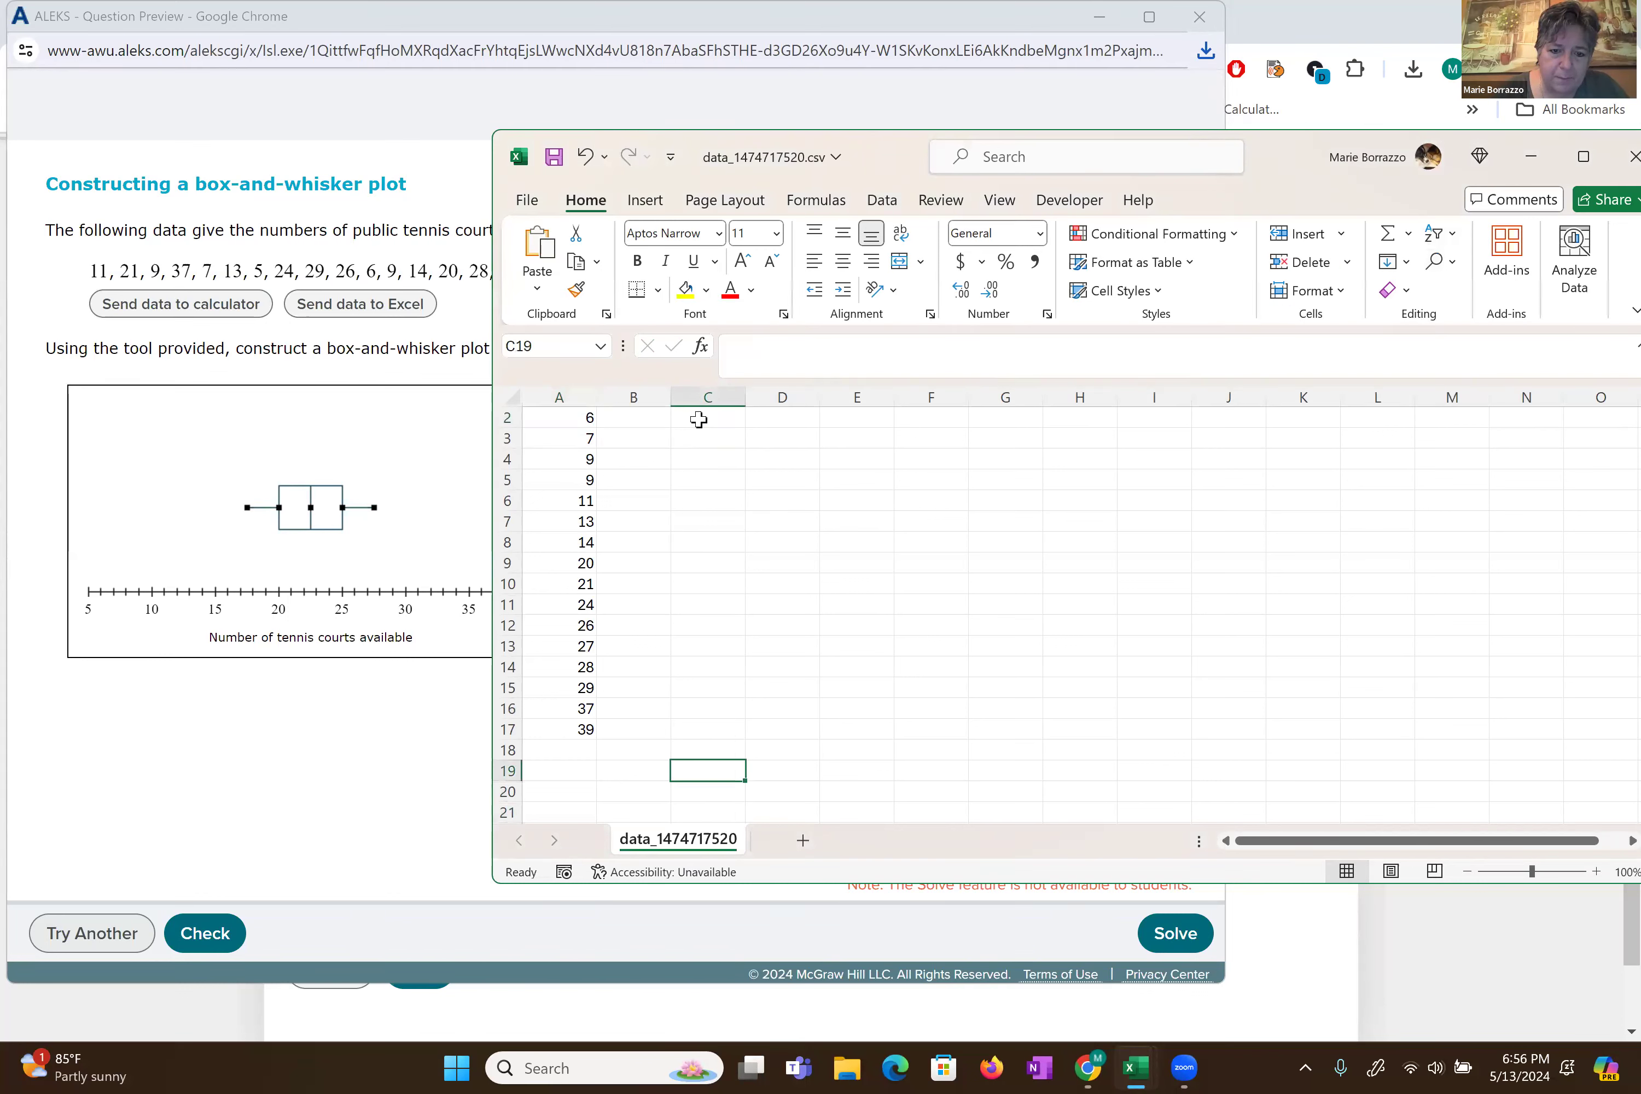
type("max")
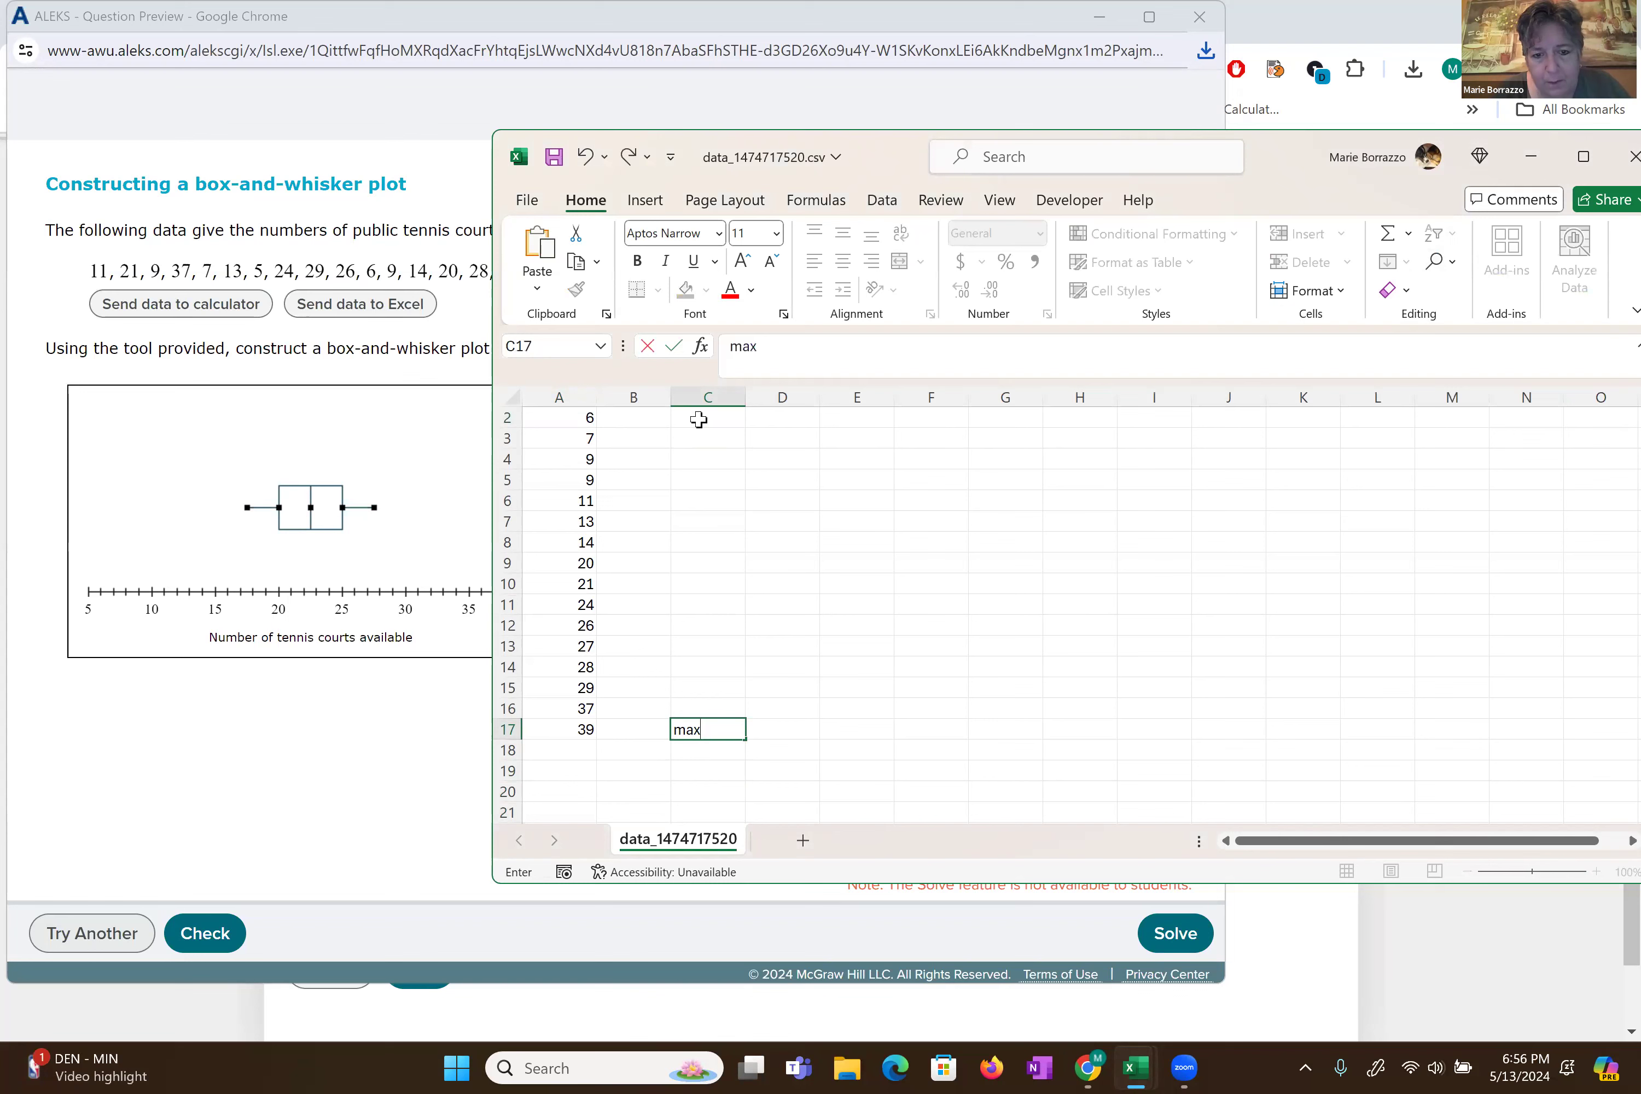
key("Return")
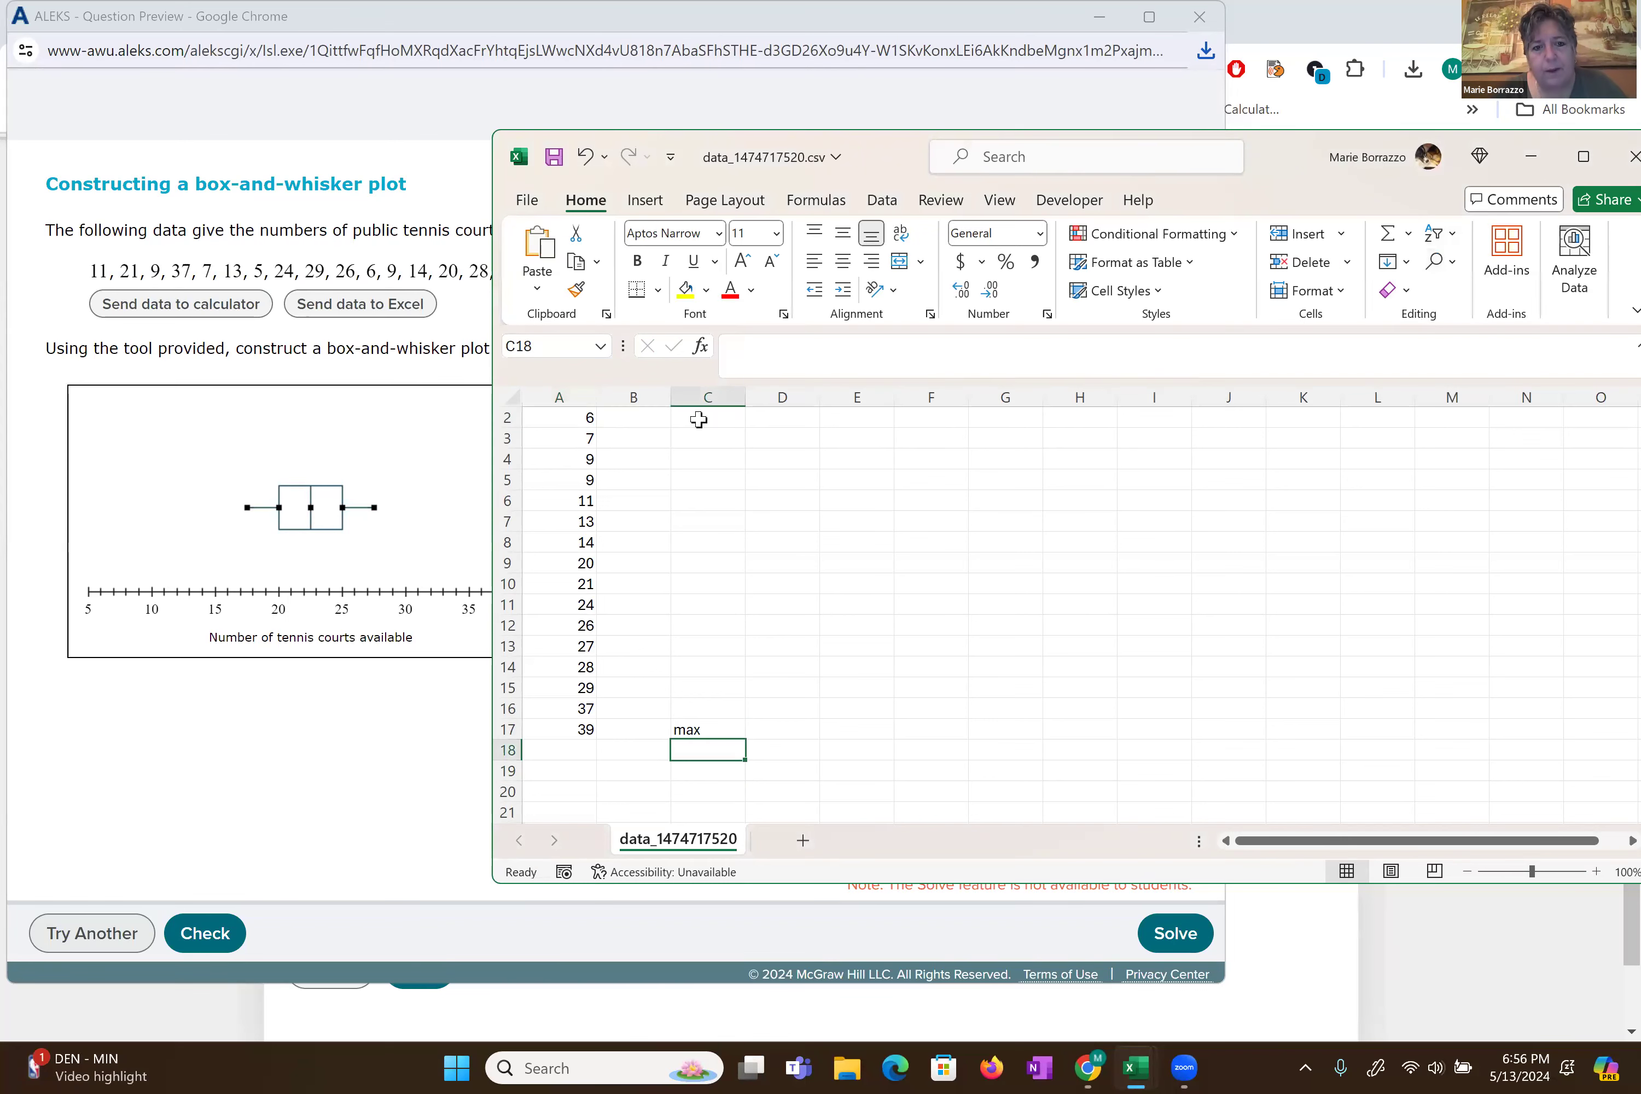
scroll(660, 506, "up", 1)
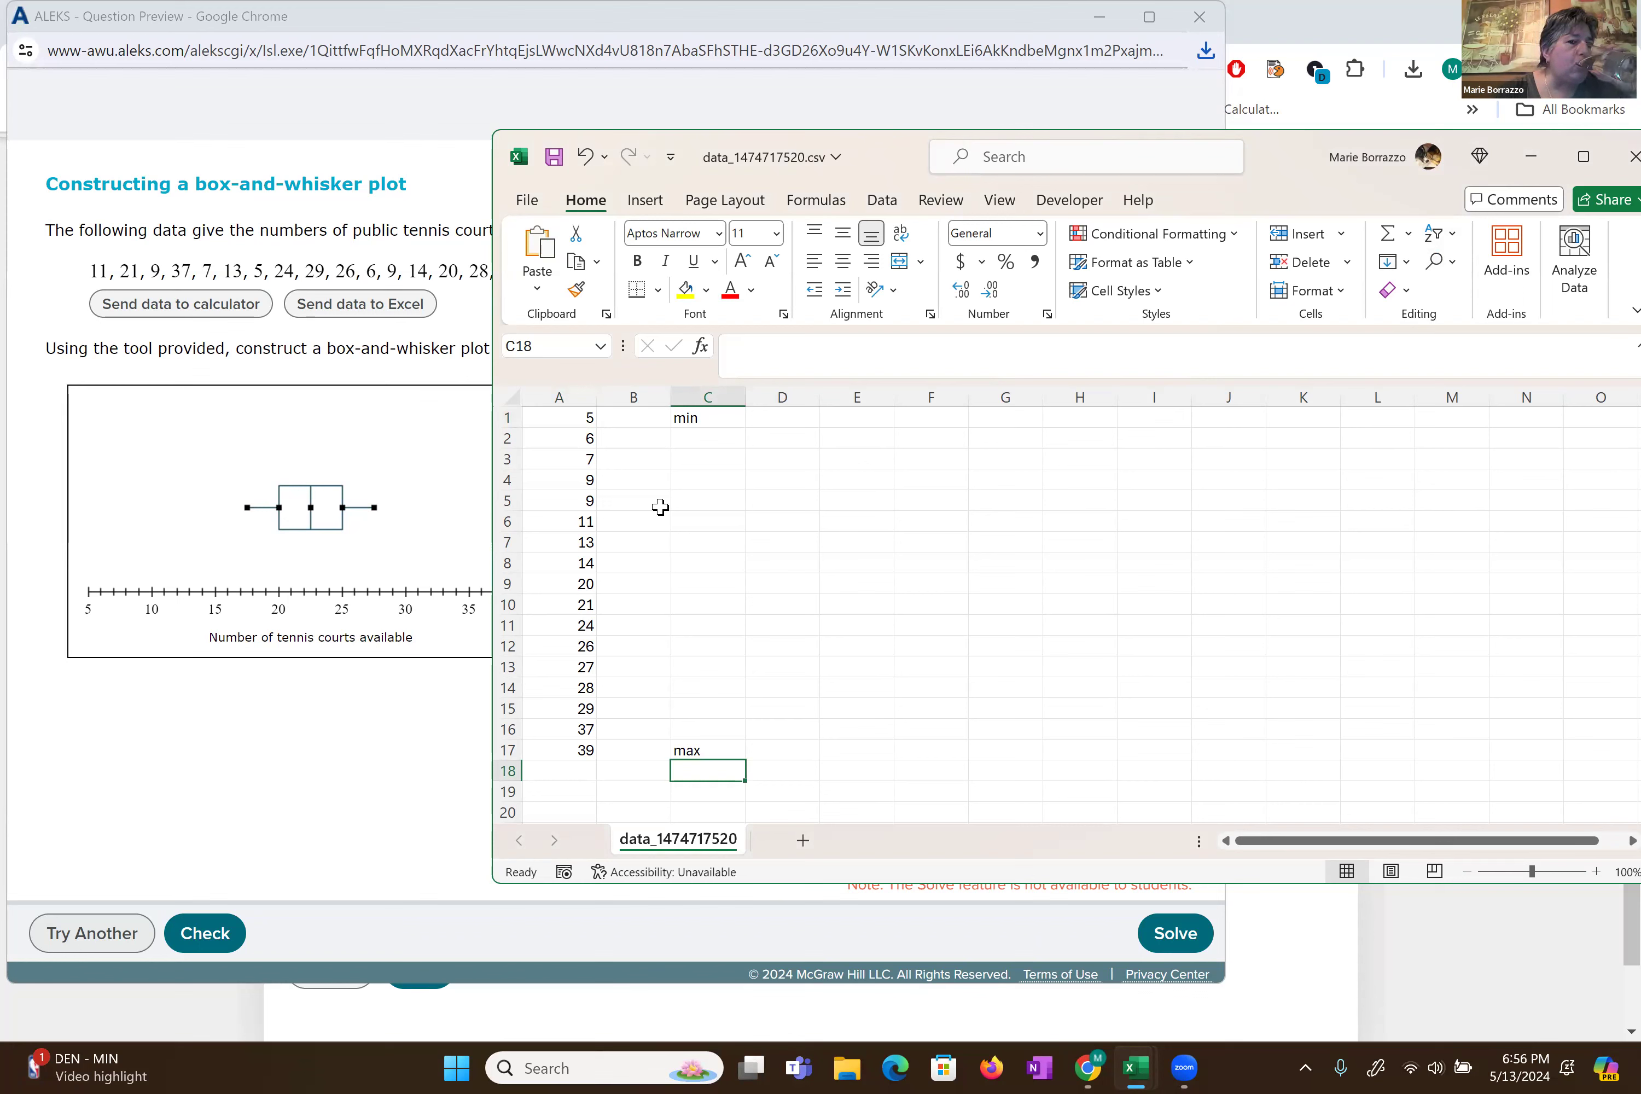
- Calculate the median of all the values in A1:A17 with the MEDIAN function in C9
left_click(559, 583)
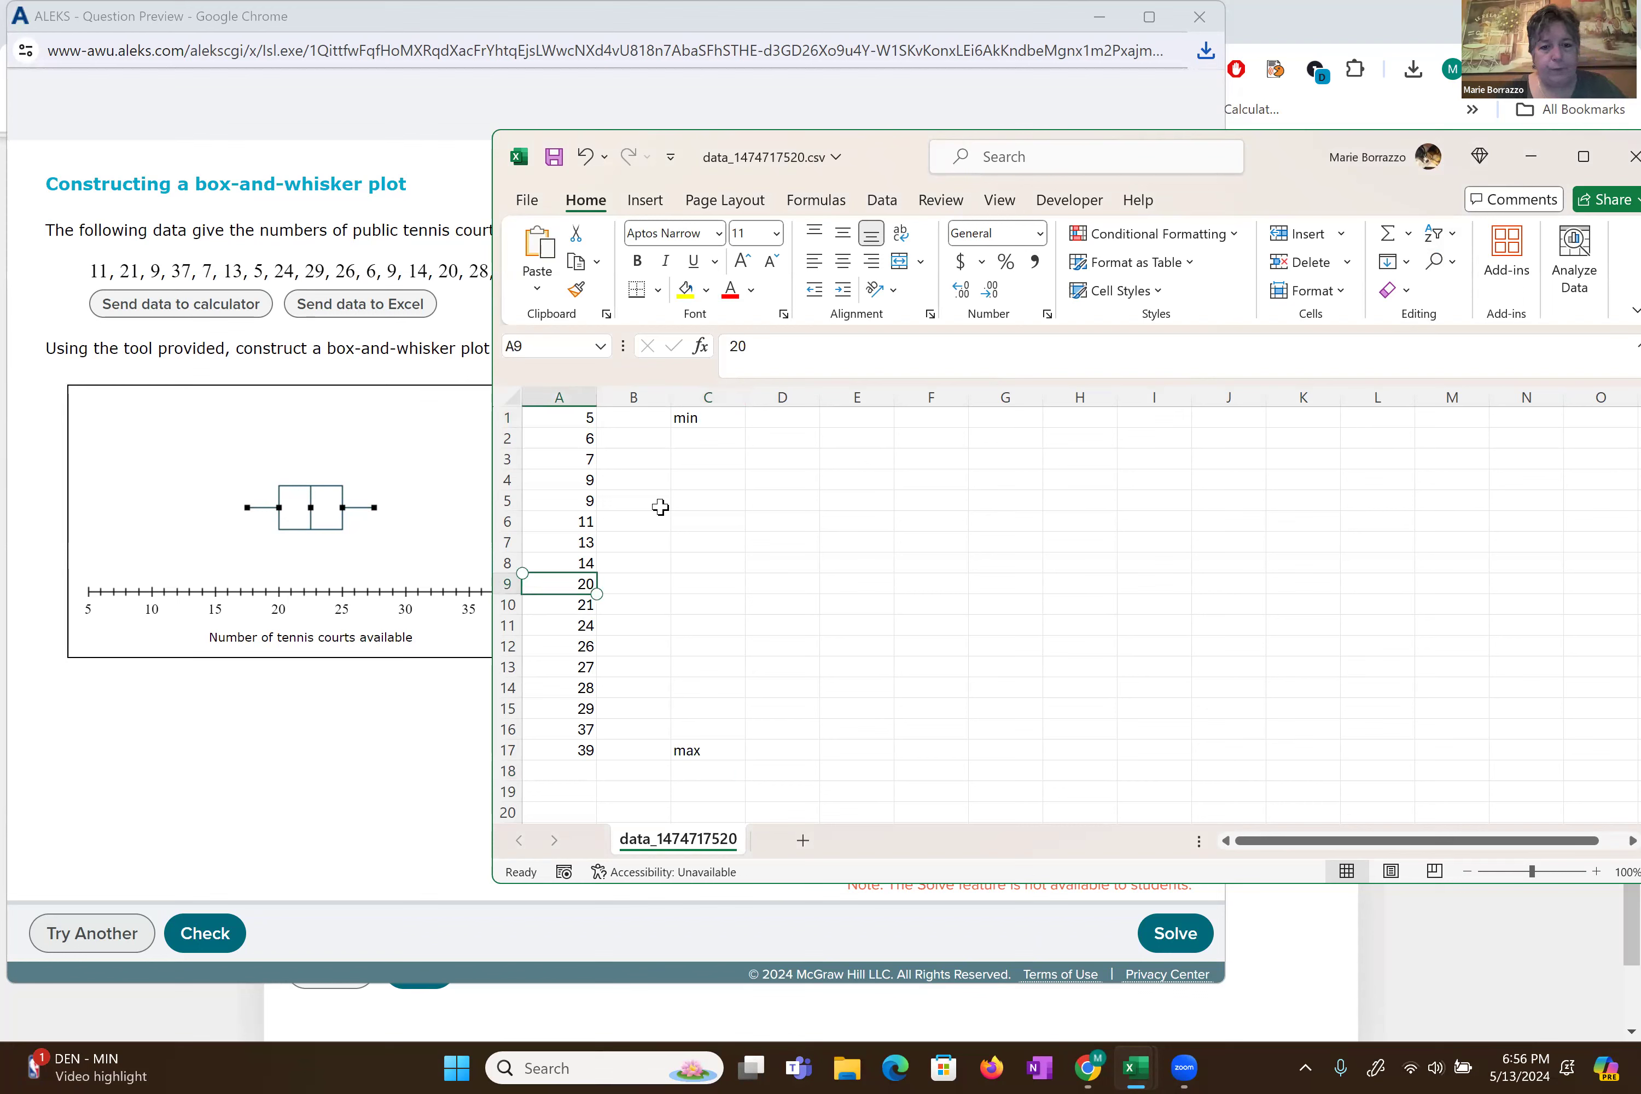
key("Right")
key("Right")
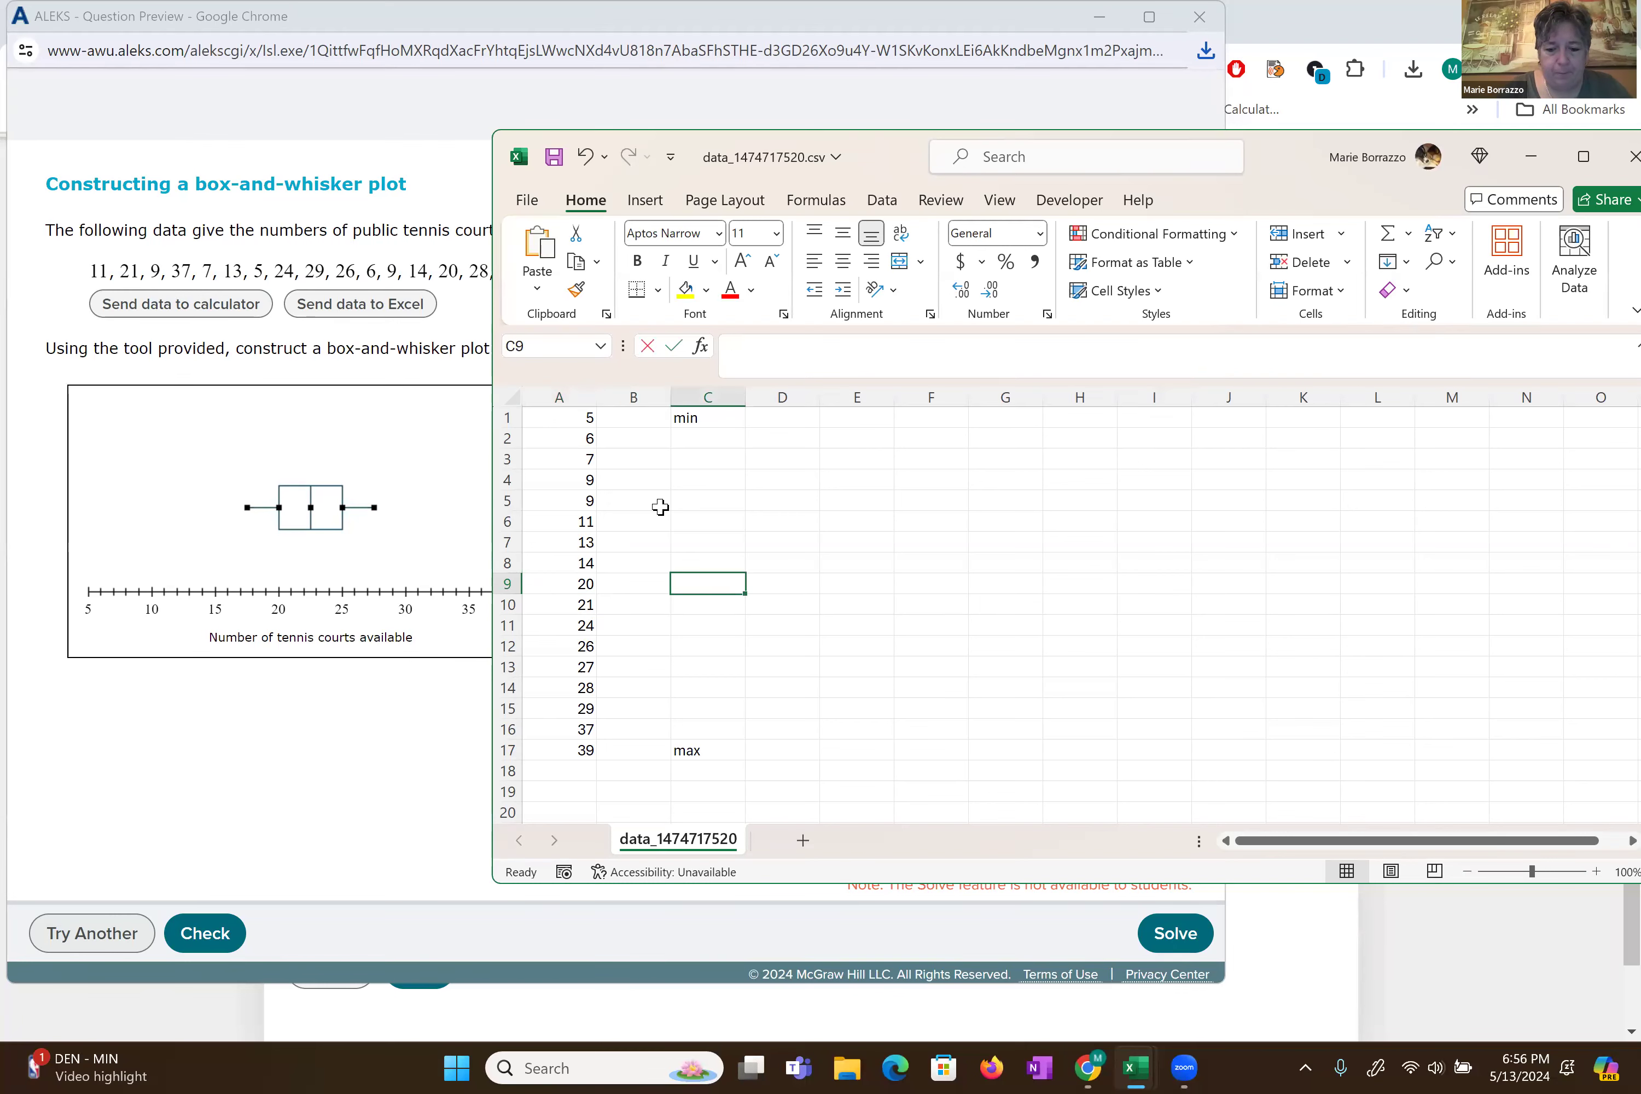
type("medi")
key("BackSpace")
key("BackSpace")
key("BackSpace")
key("BackSpace")
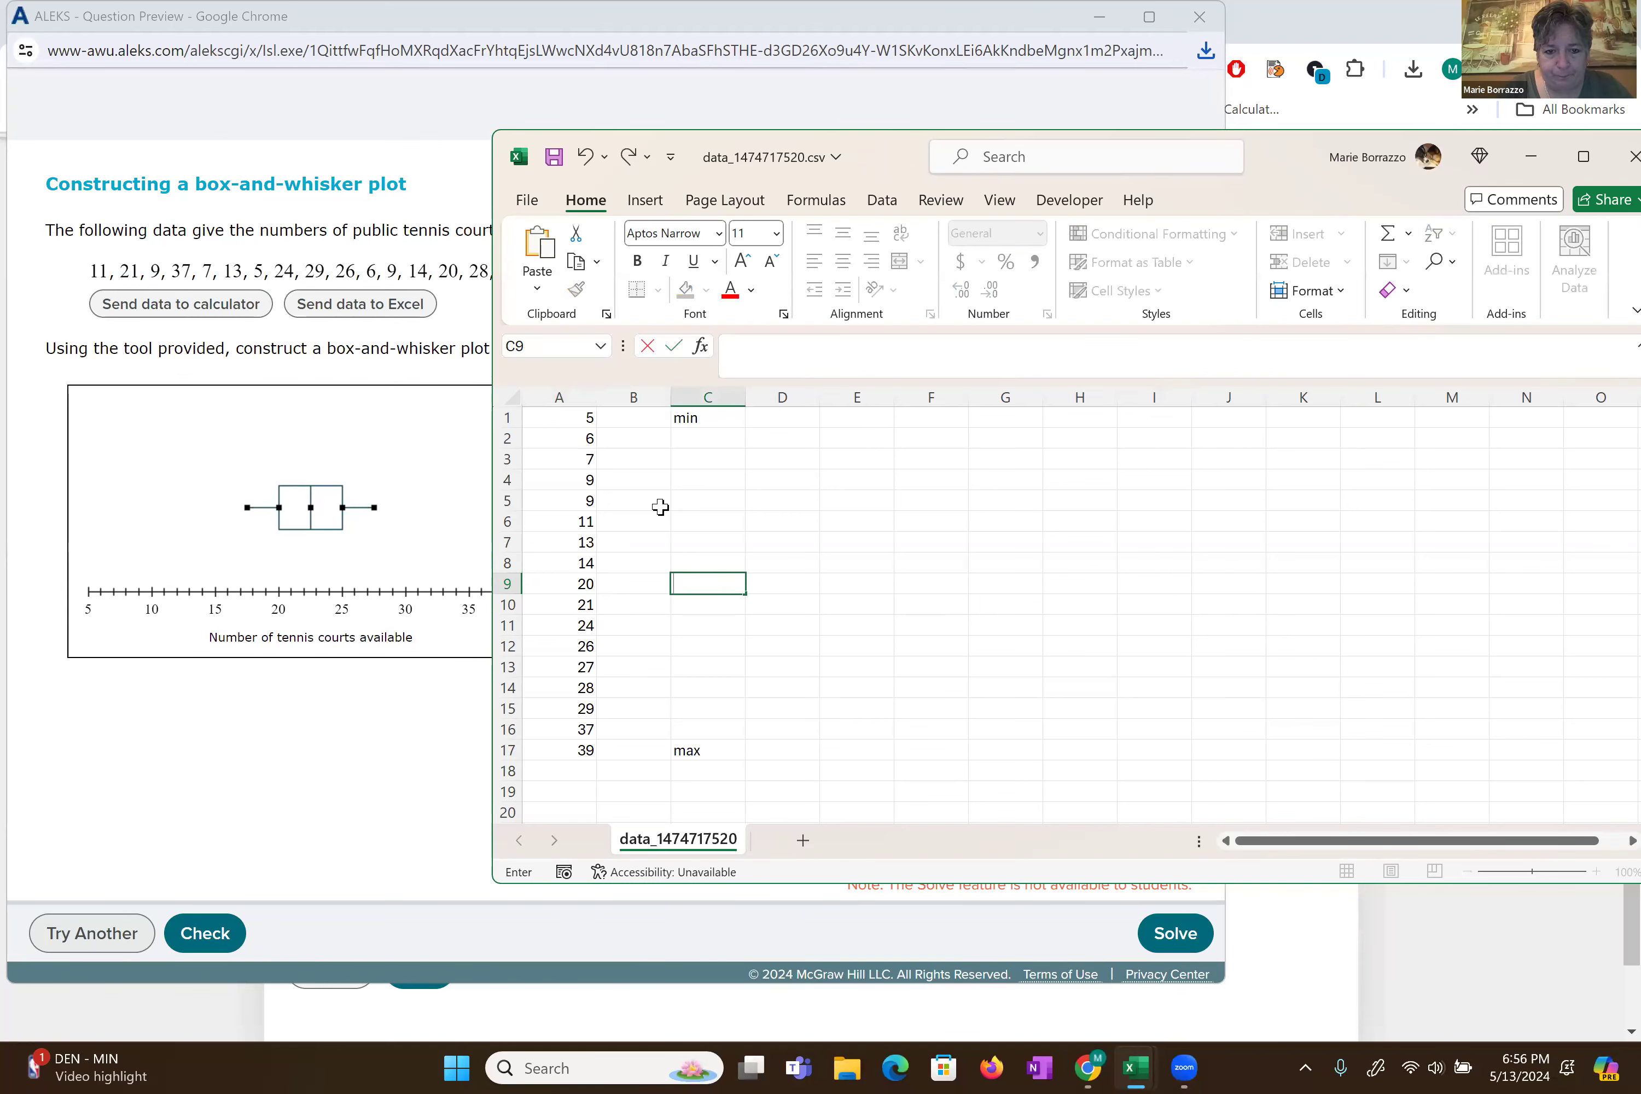
type("=medi")
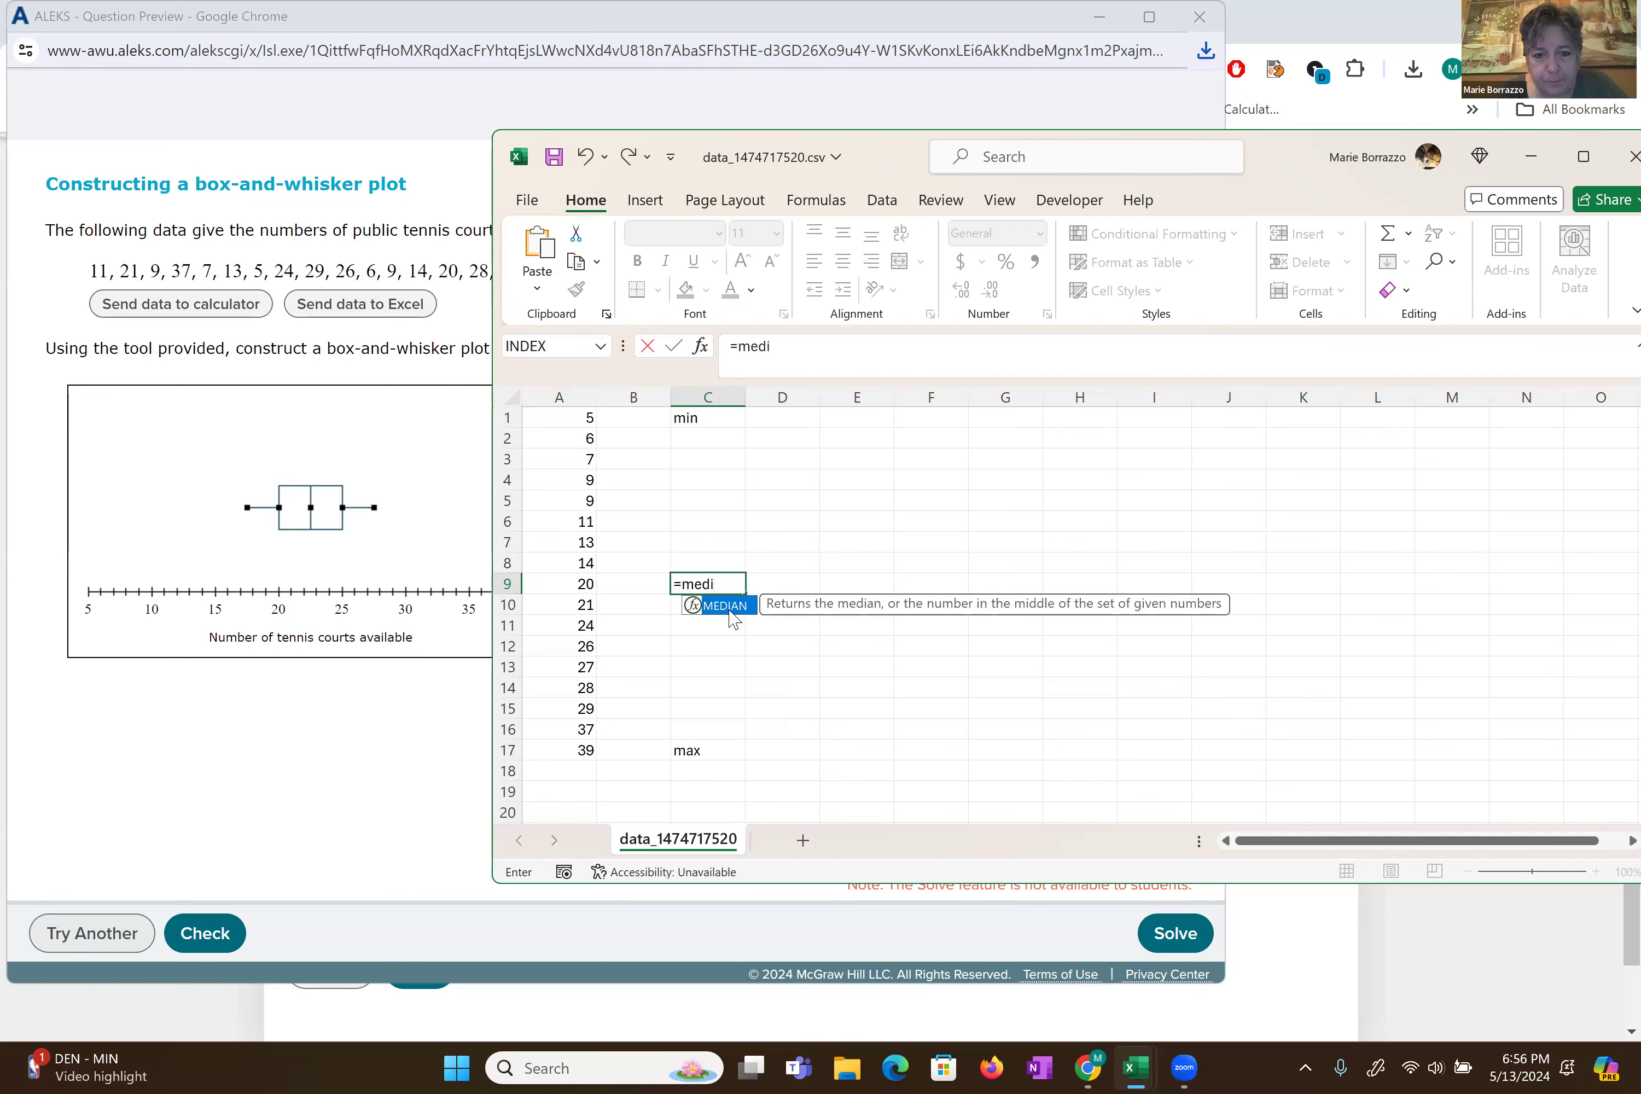
double_click(734, 612)
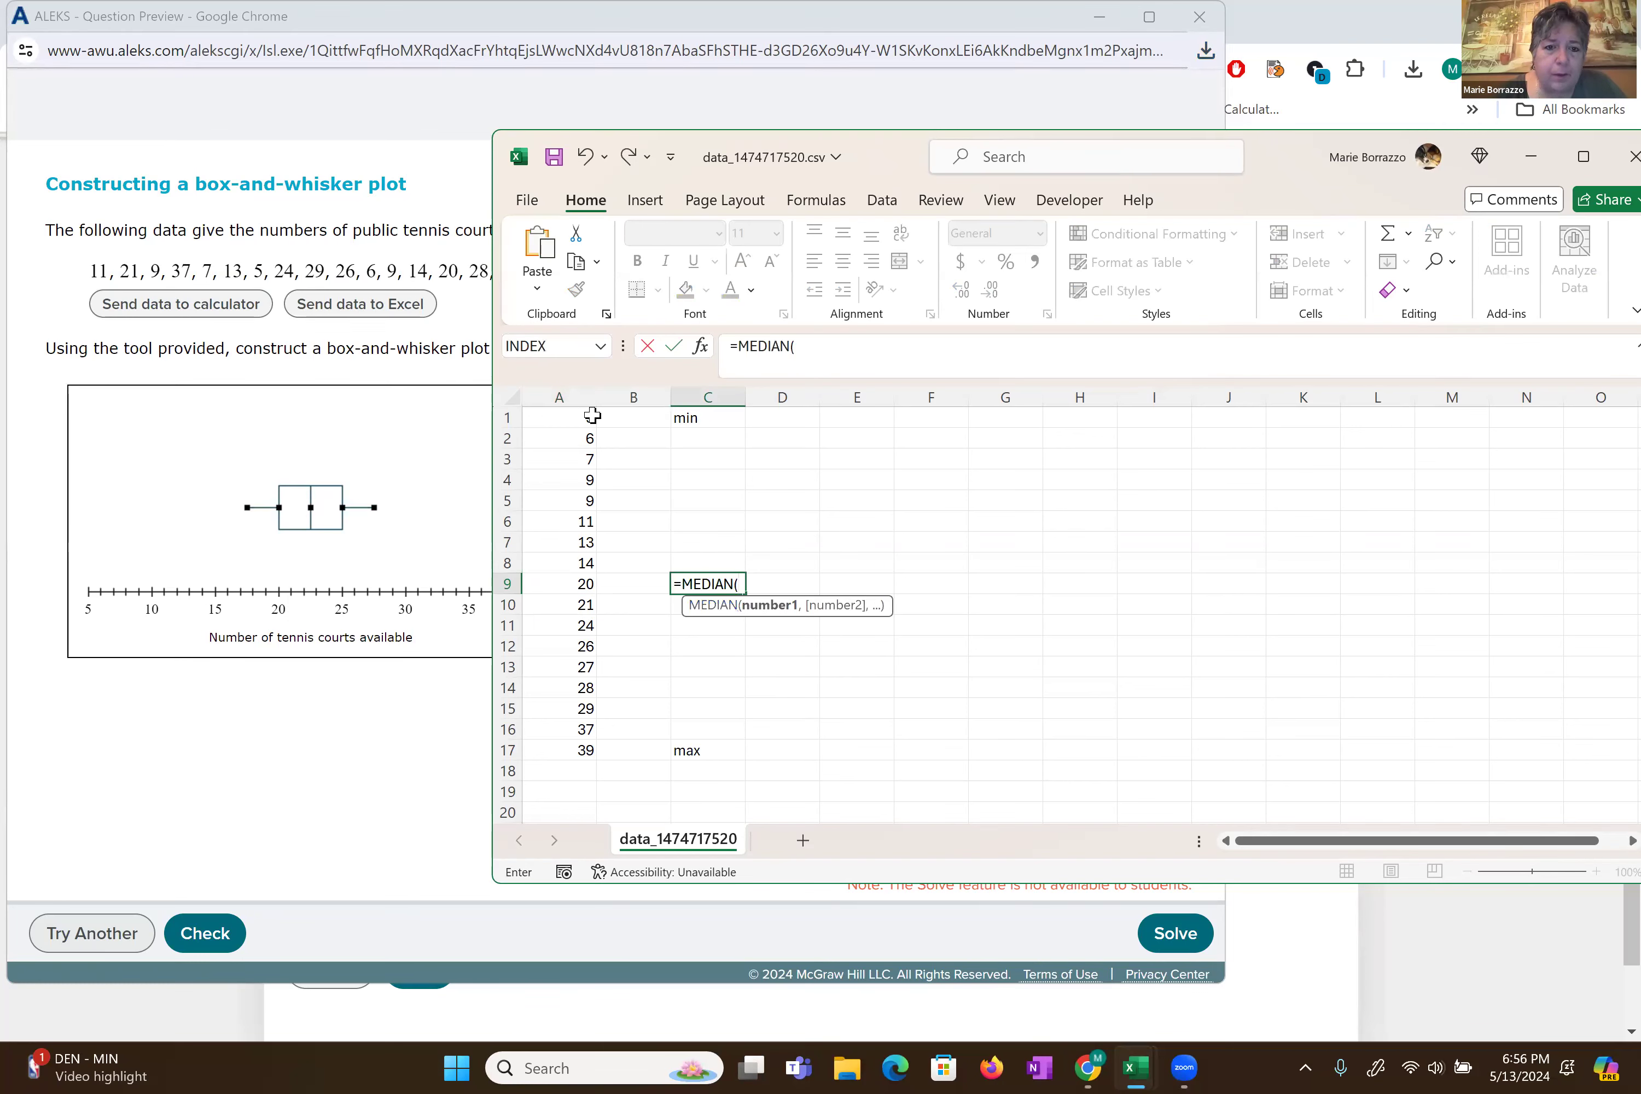
left_click_drag(580, 418, 583, 751)
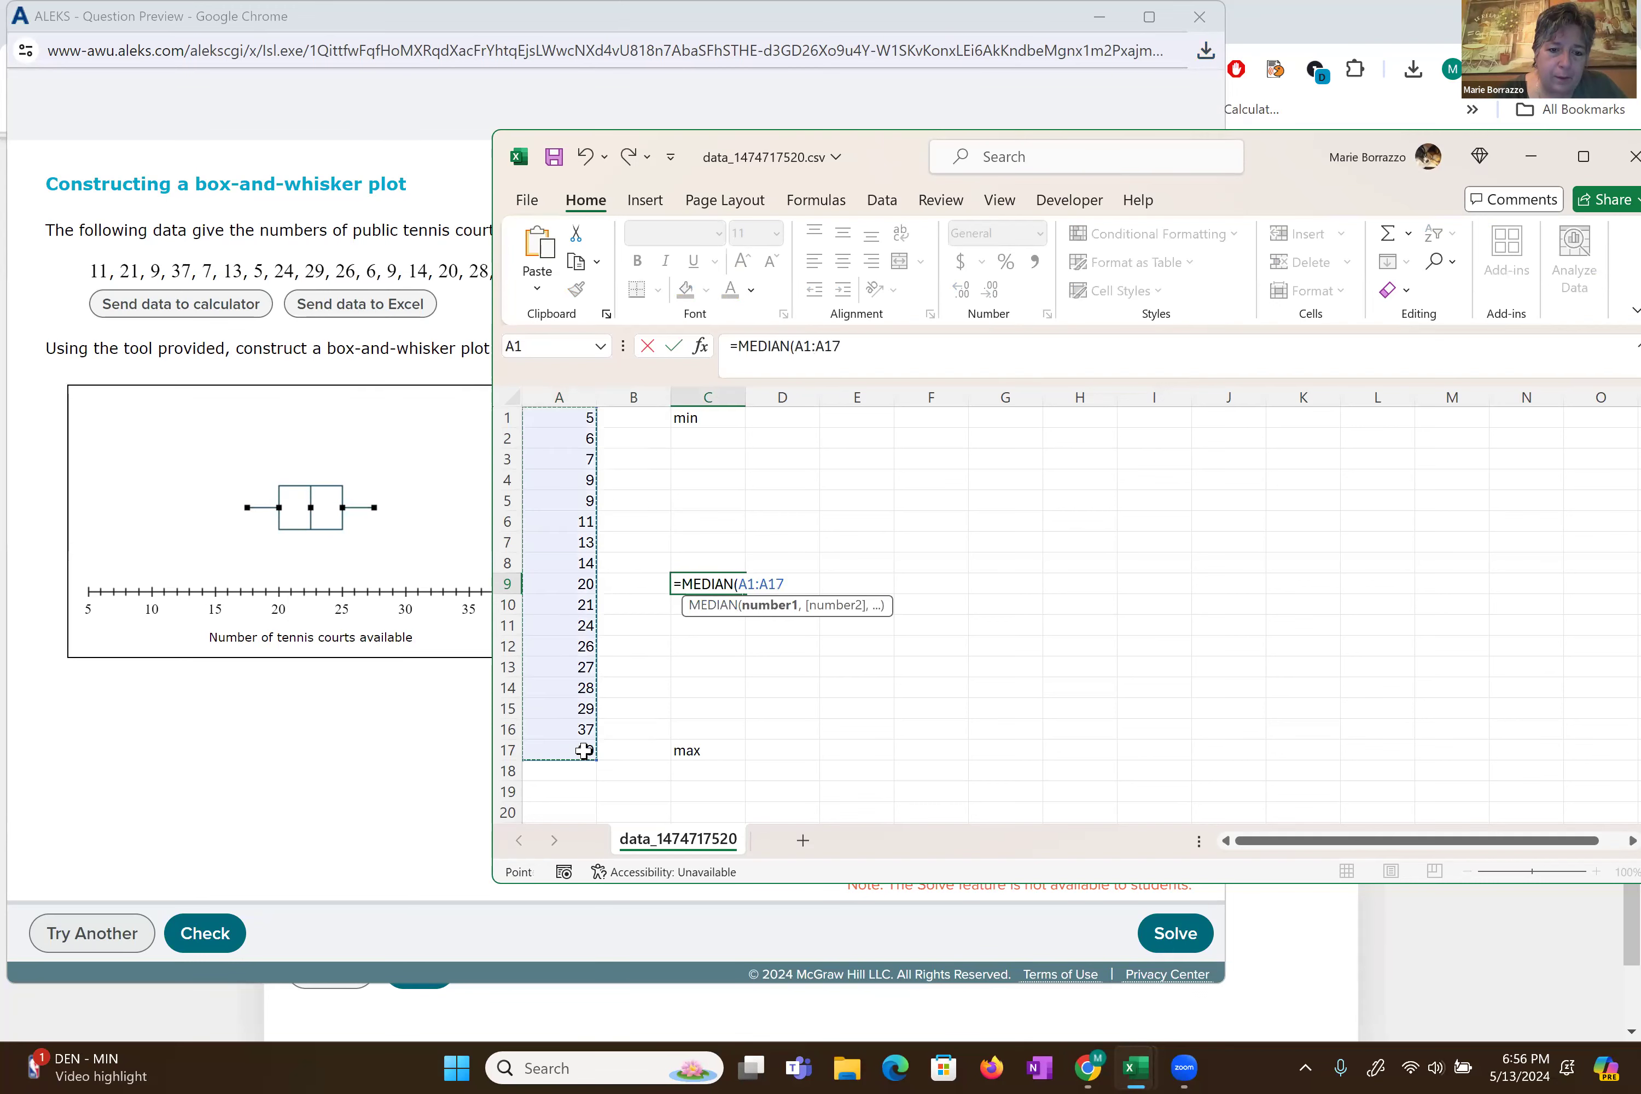
key("Return")
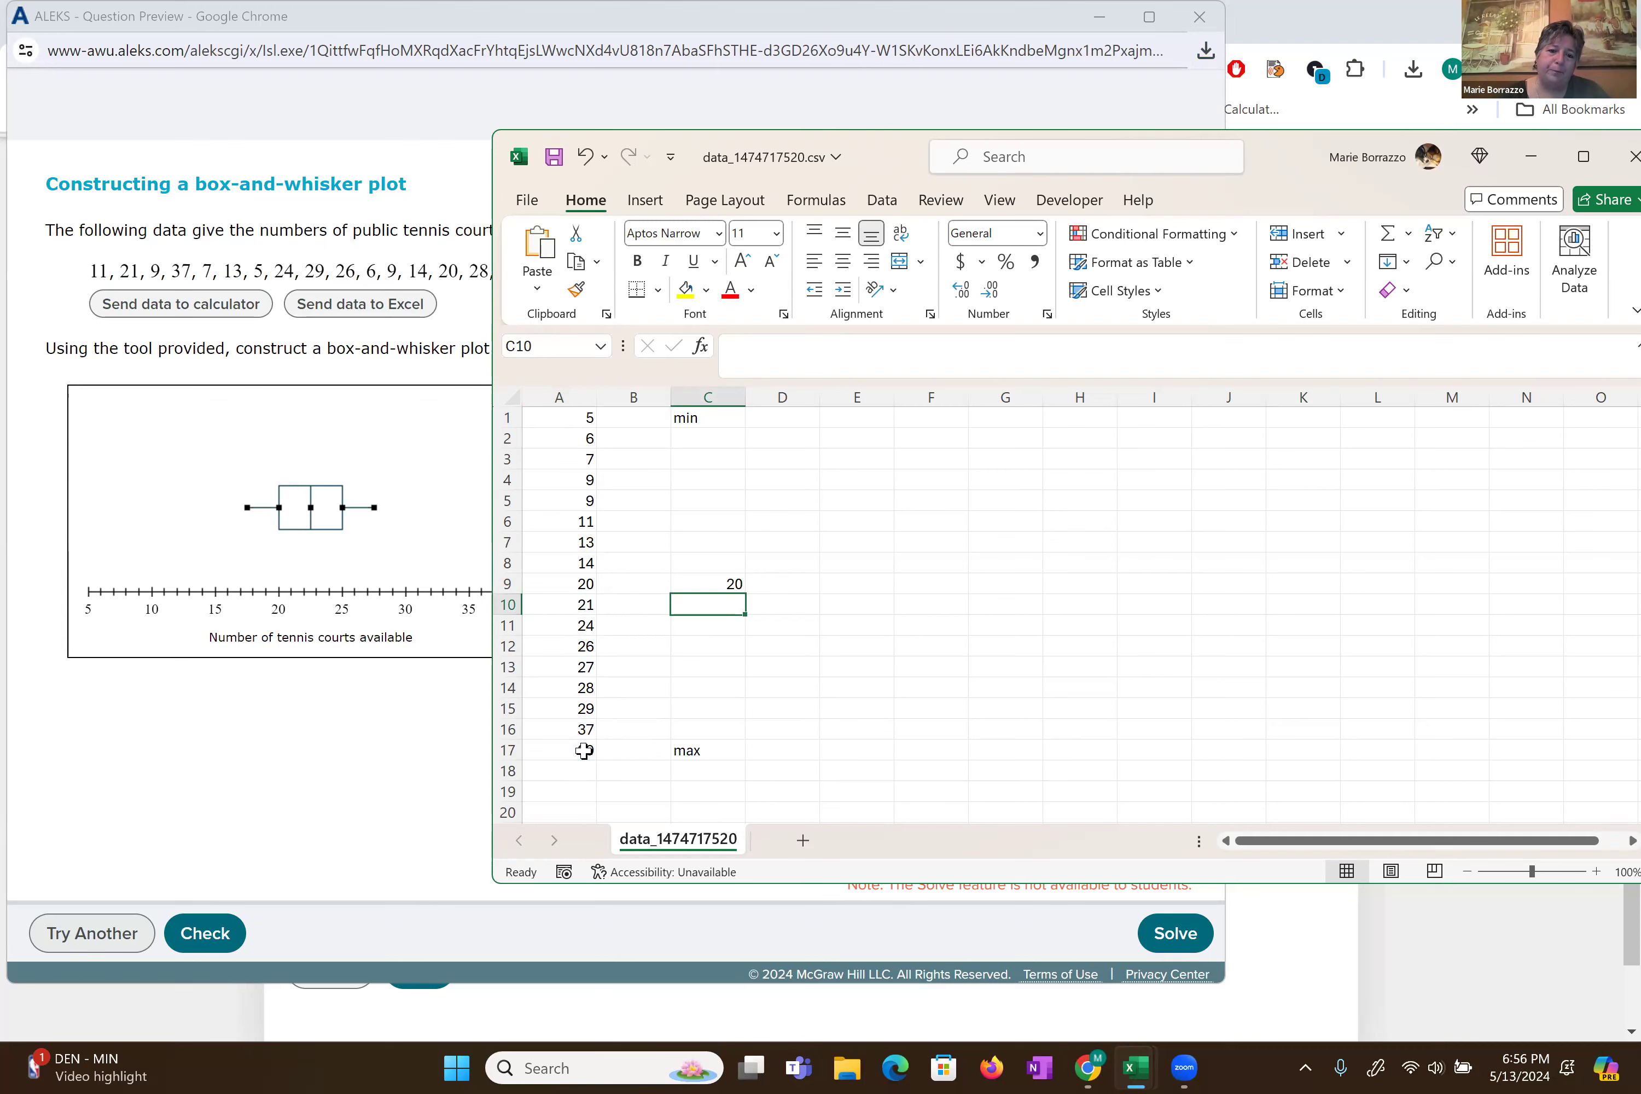
key("Left")
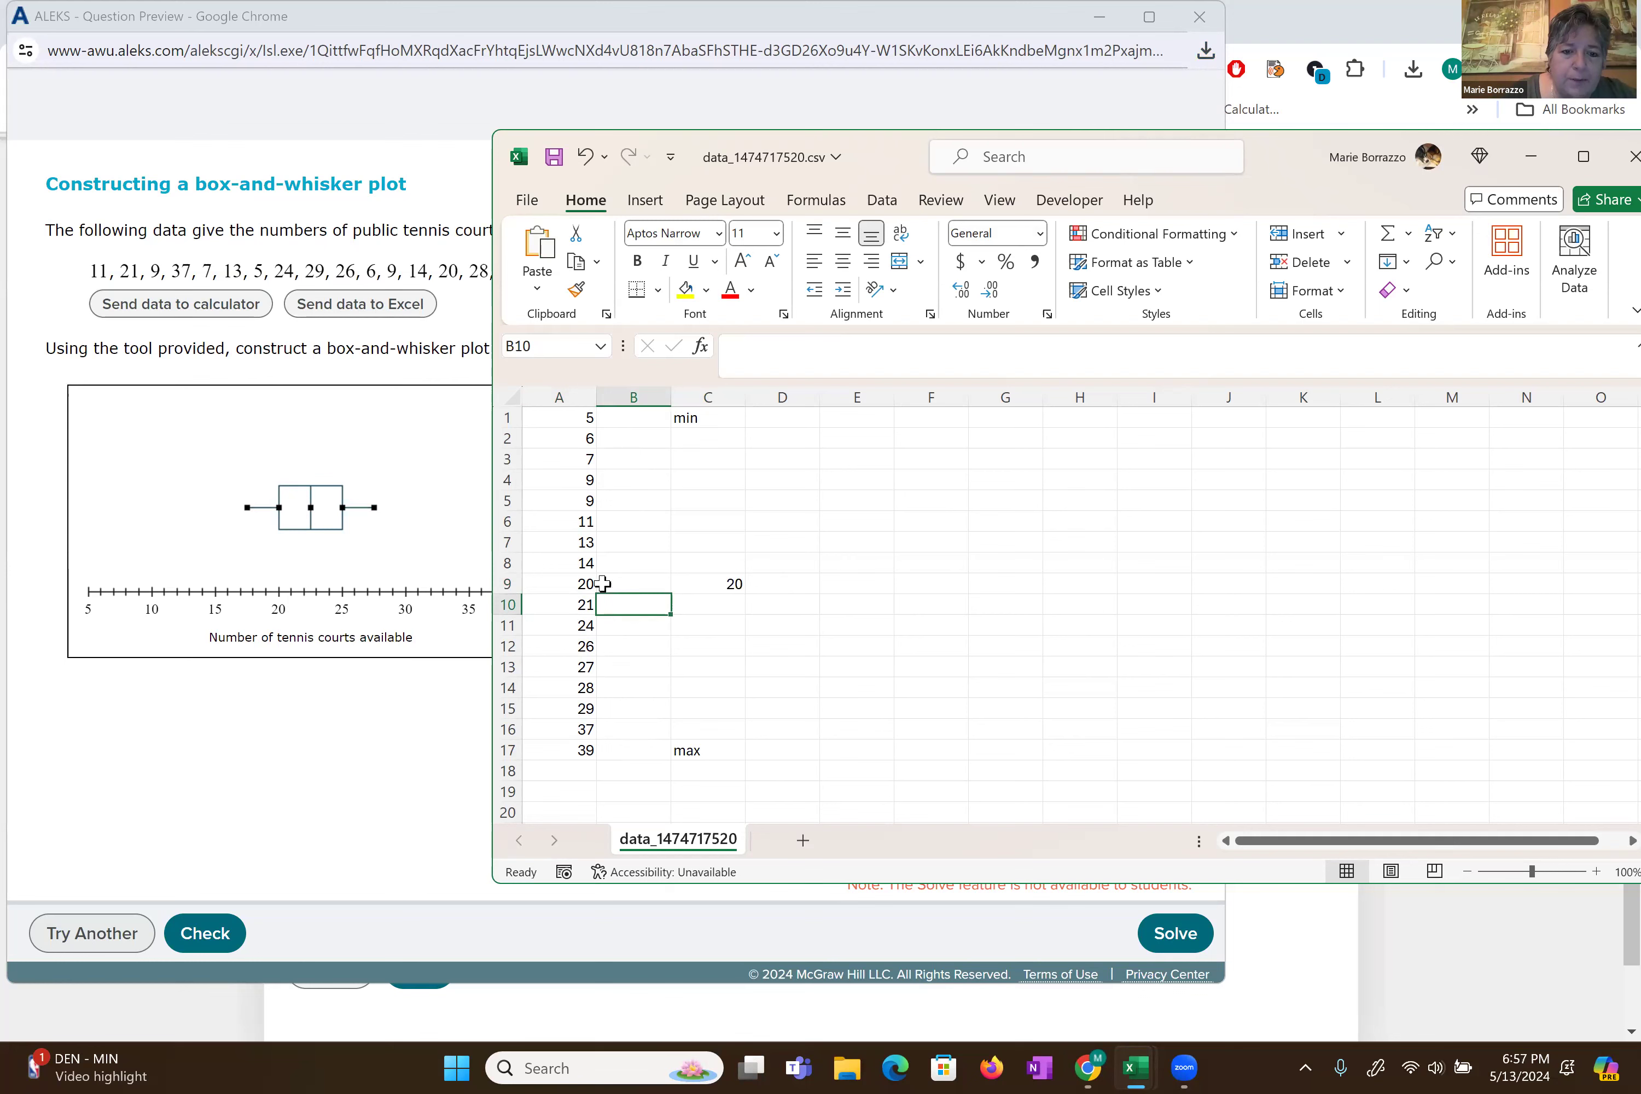
- Highlight the lower half A1:A8 and the upper half A10:A17 in yellow, leaving the middle value in A9 unfilled
left_click_drag(584, 561, 579, 416)
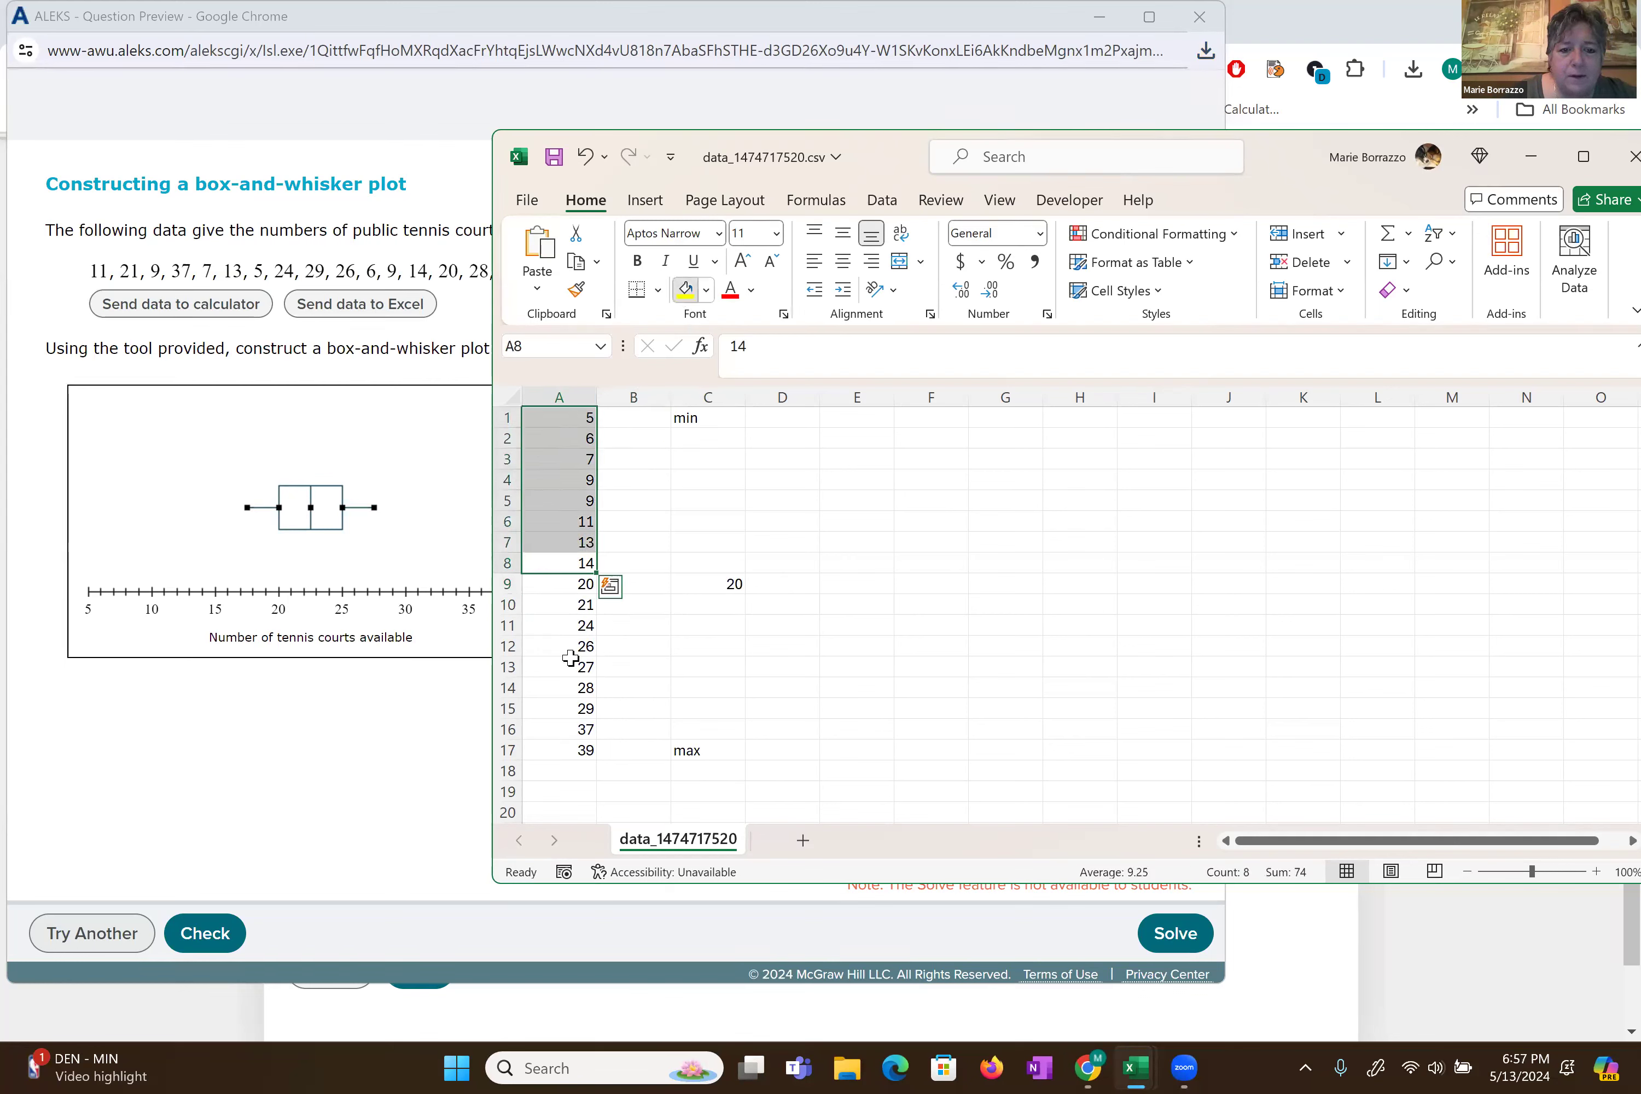
key("F4")
left_click_drag(561, 606, 558, 750)
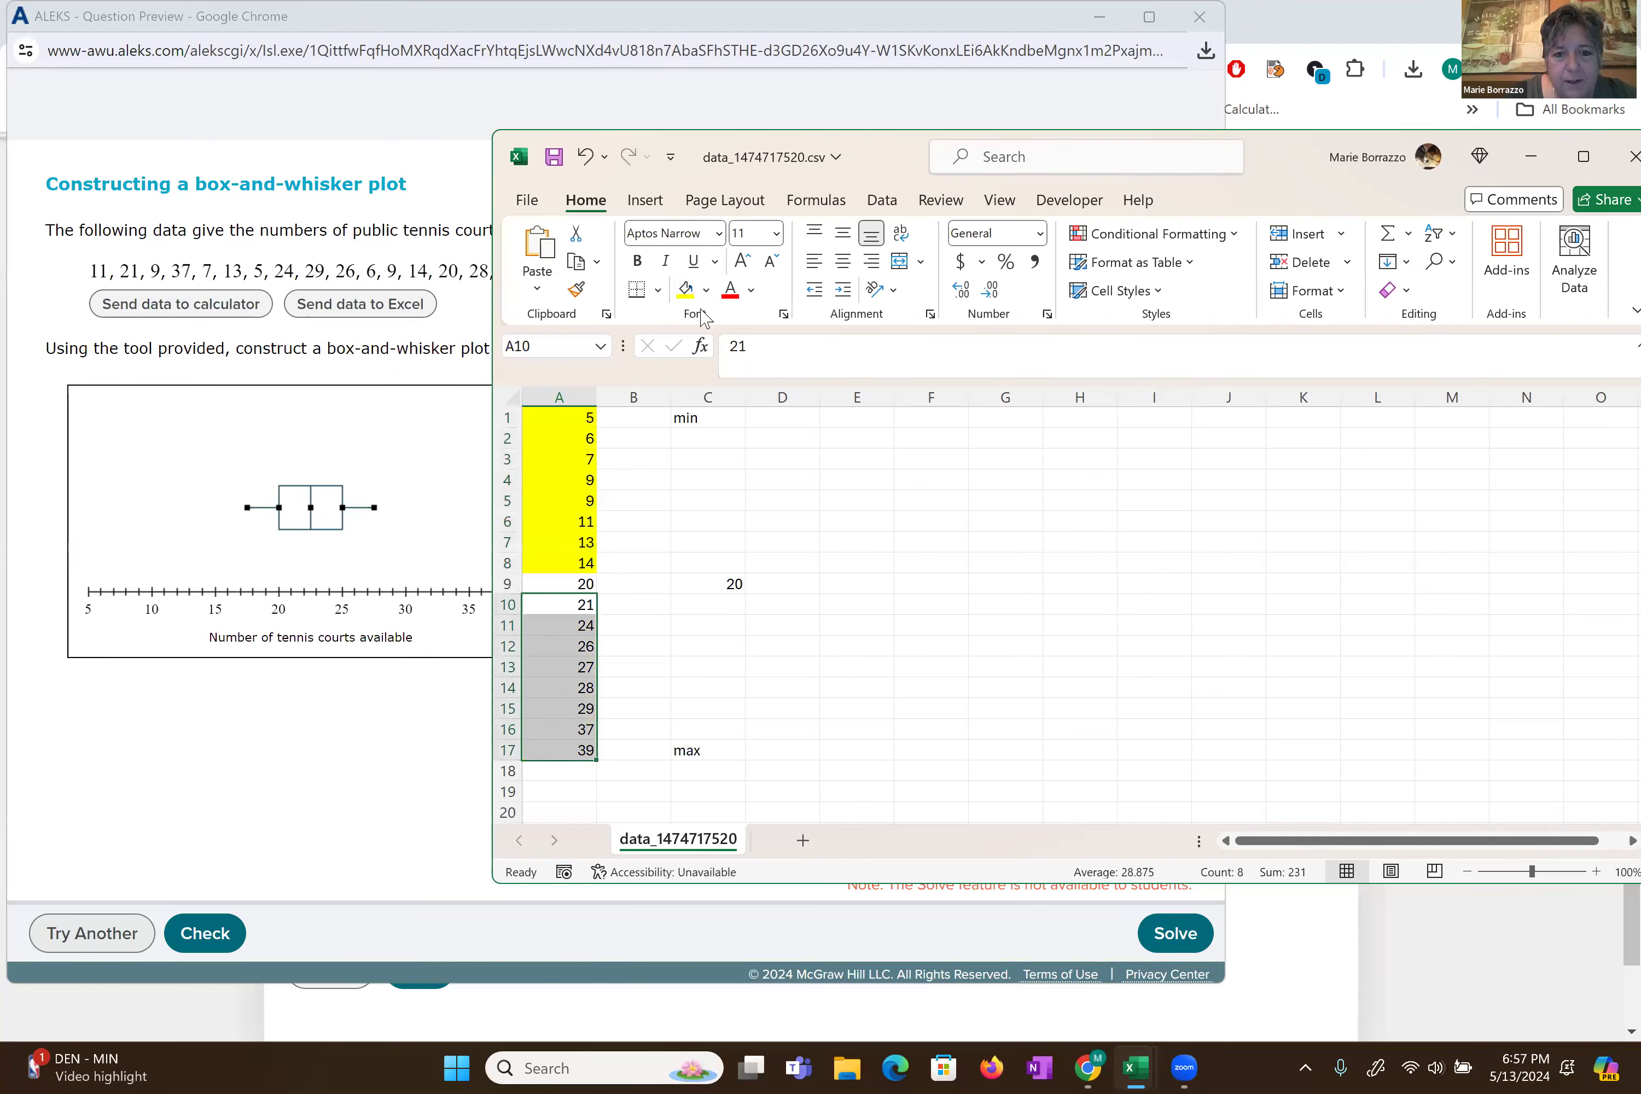
left_click(686, 296)
key("Return")
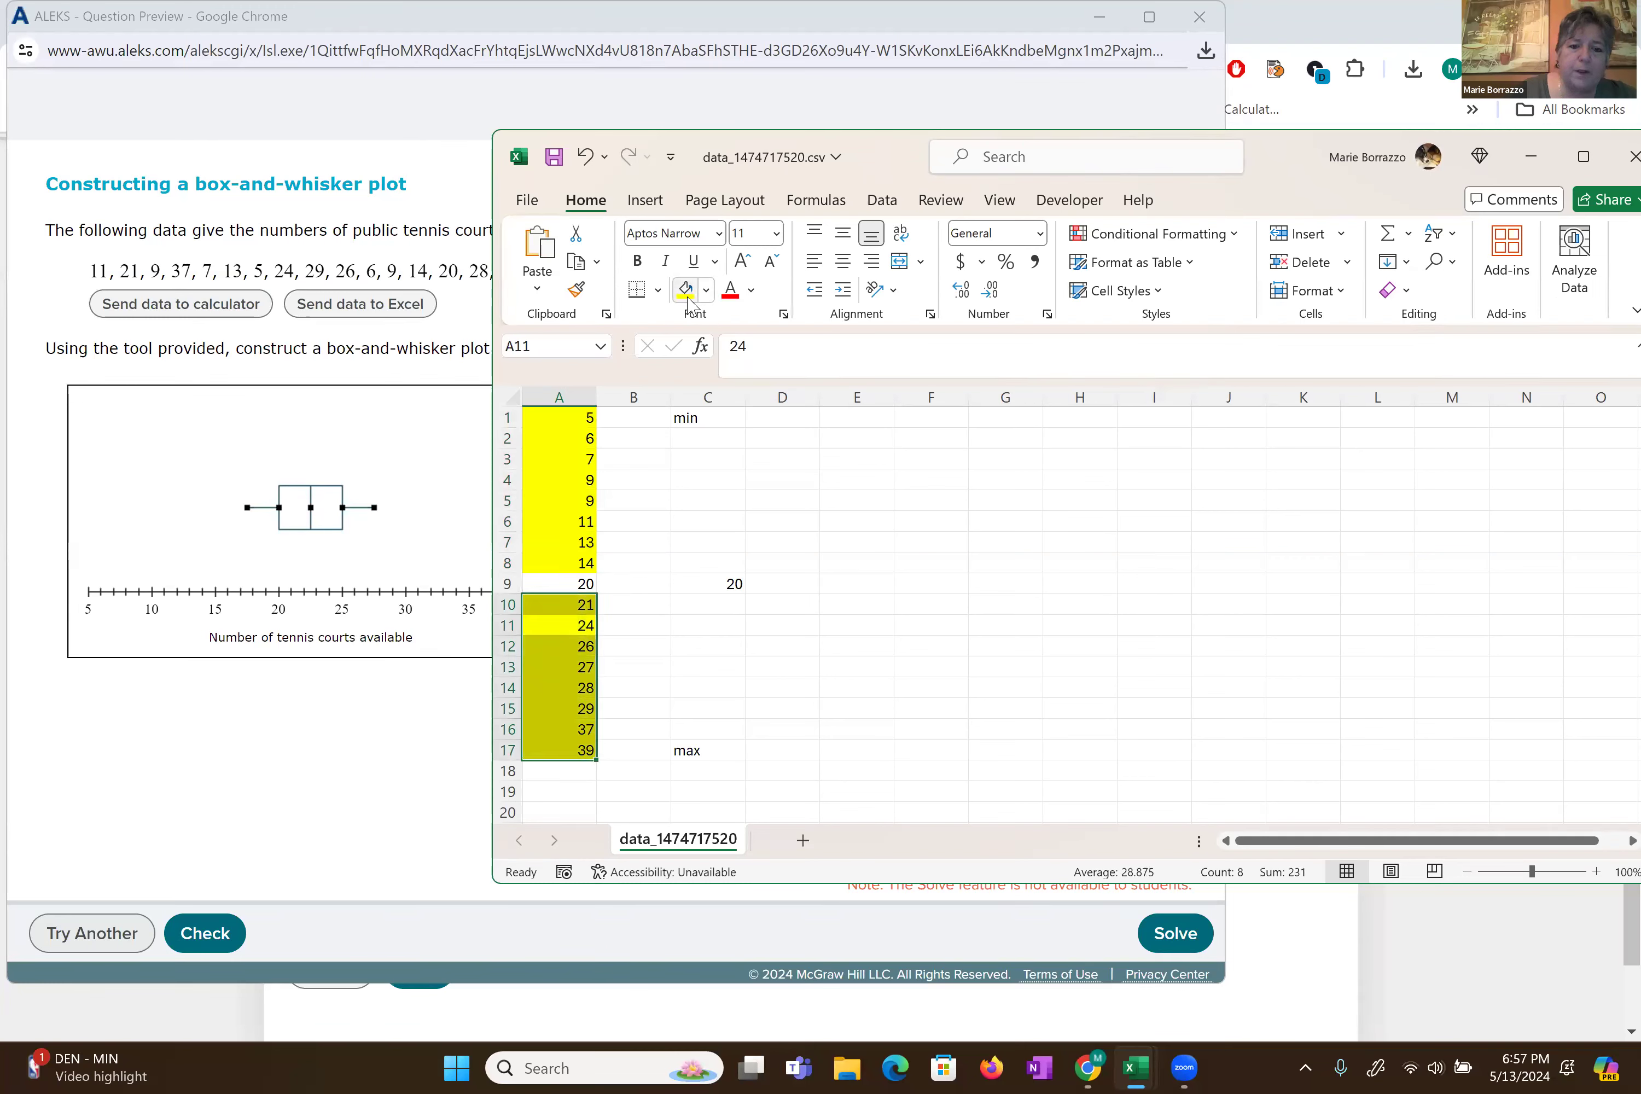
key("Right")
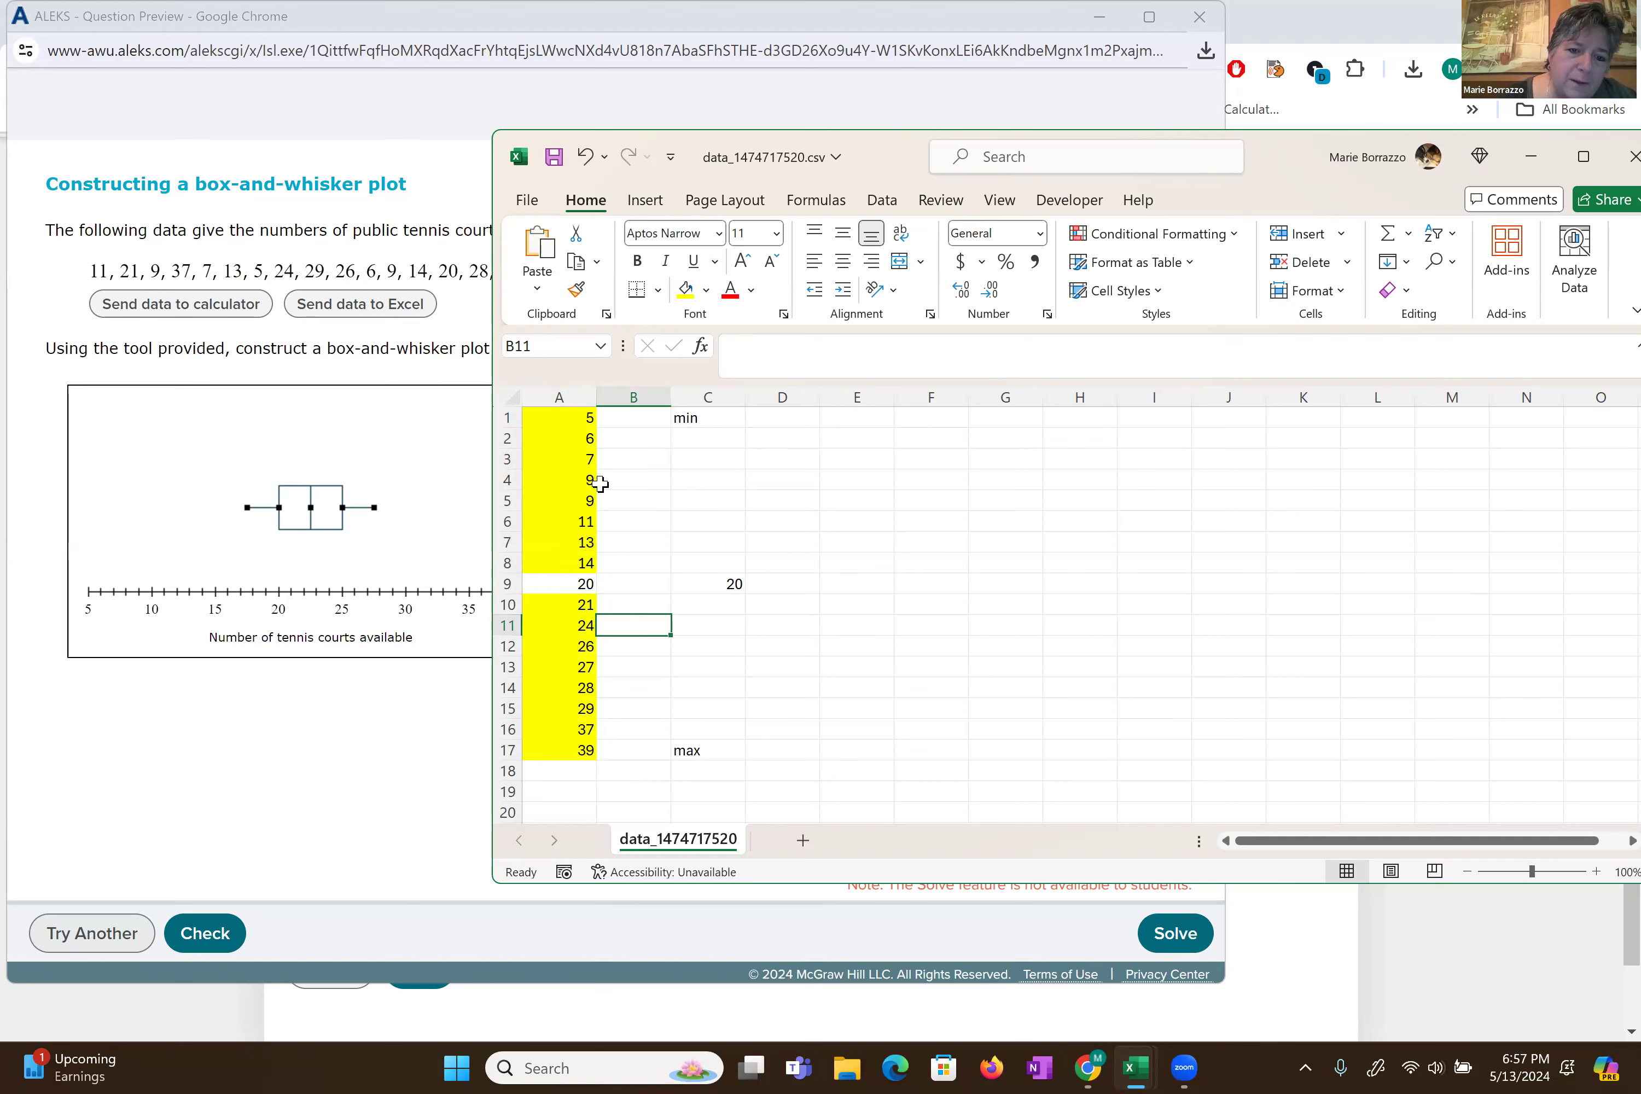
- Check the two middle values of the lower half, A4:A5, and label the first quartile "Q1 =9" in C4
left_click_drag(586, 480, 586, 500)
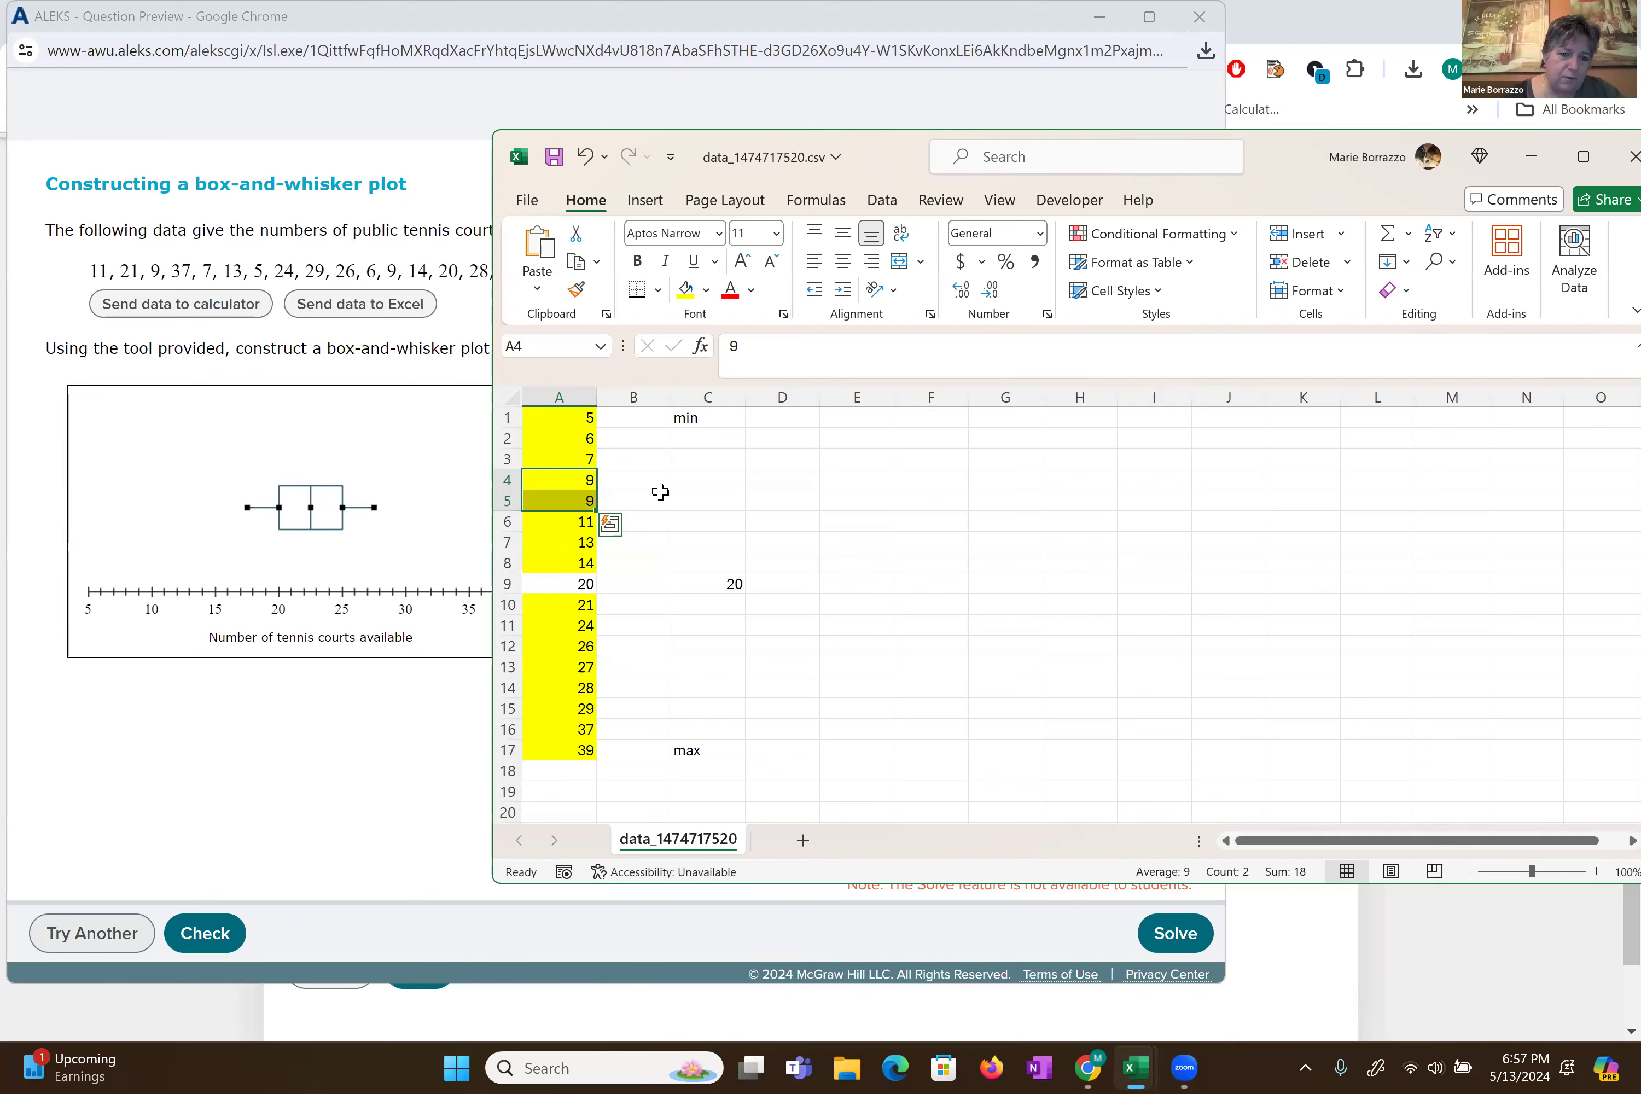
key("Right")
key("Right")
key("Right")
key("Left")
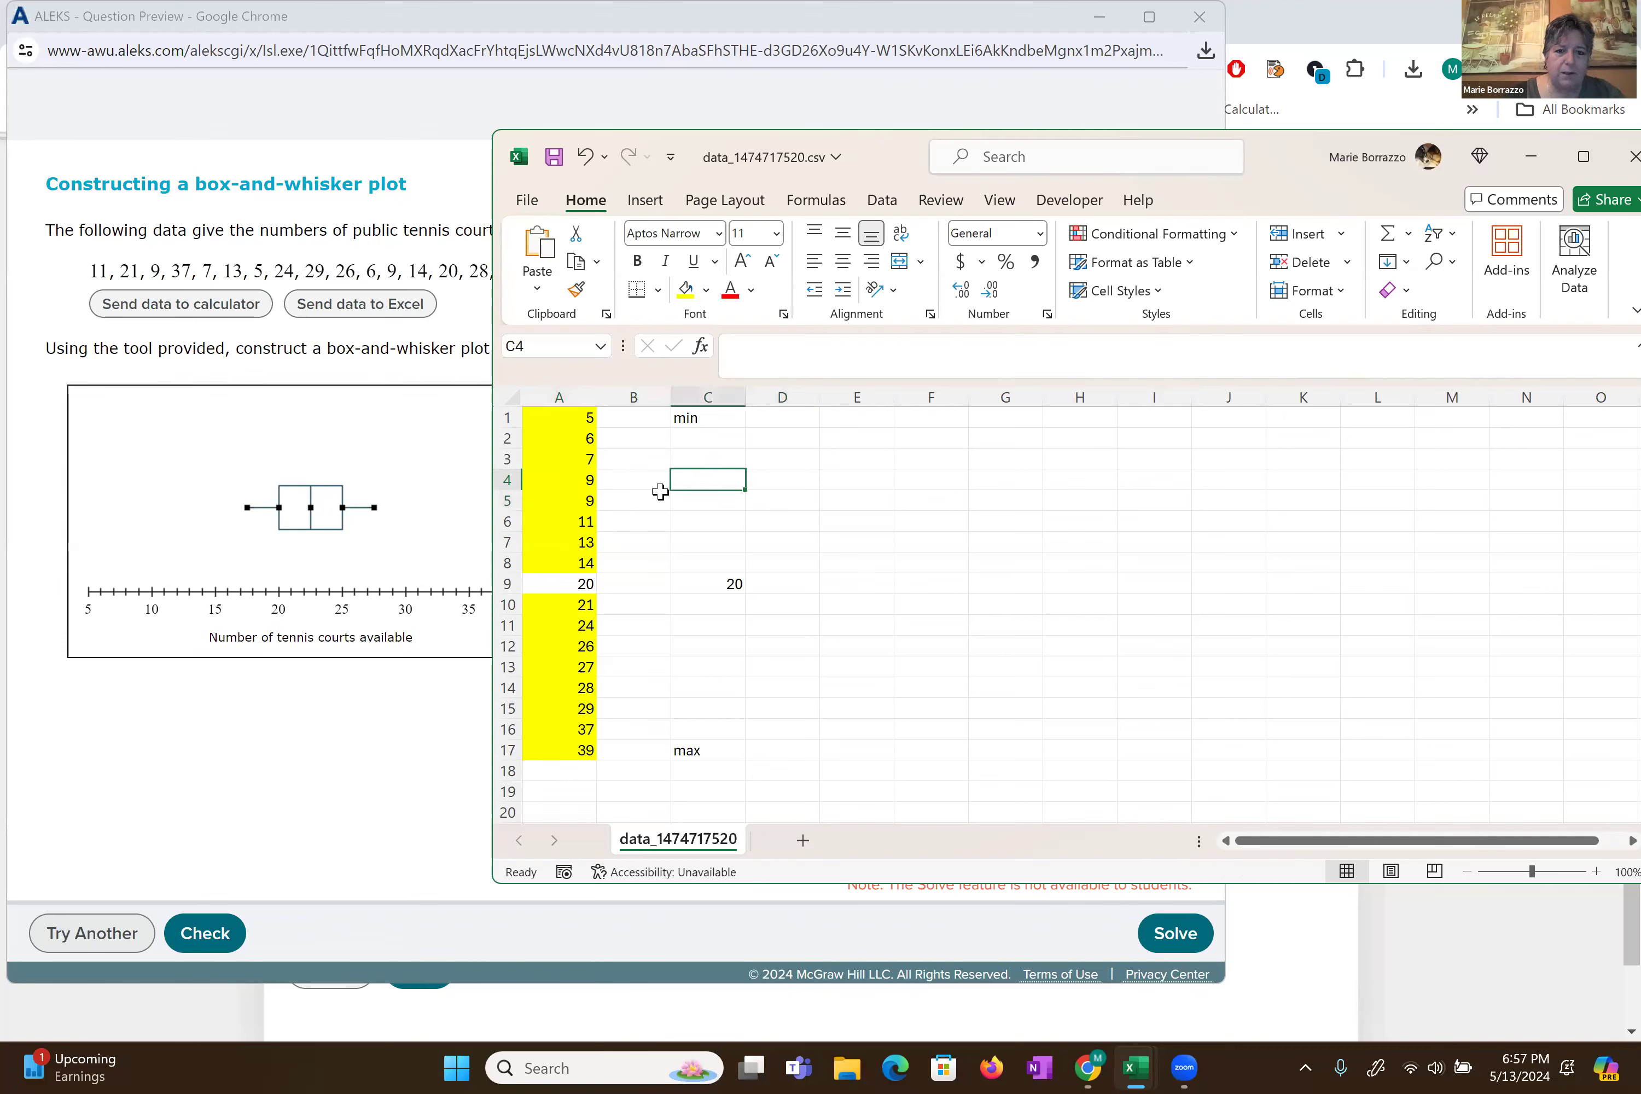
type("Q1 -9")
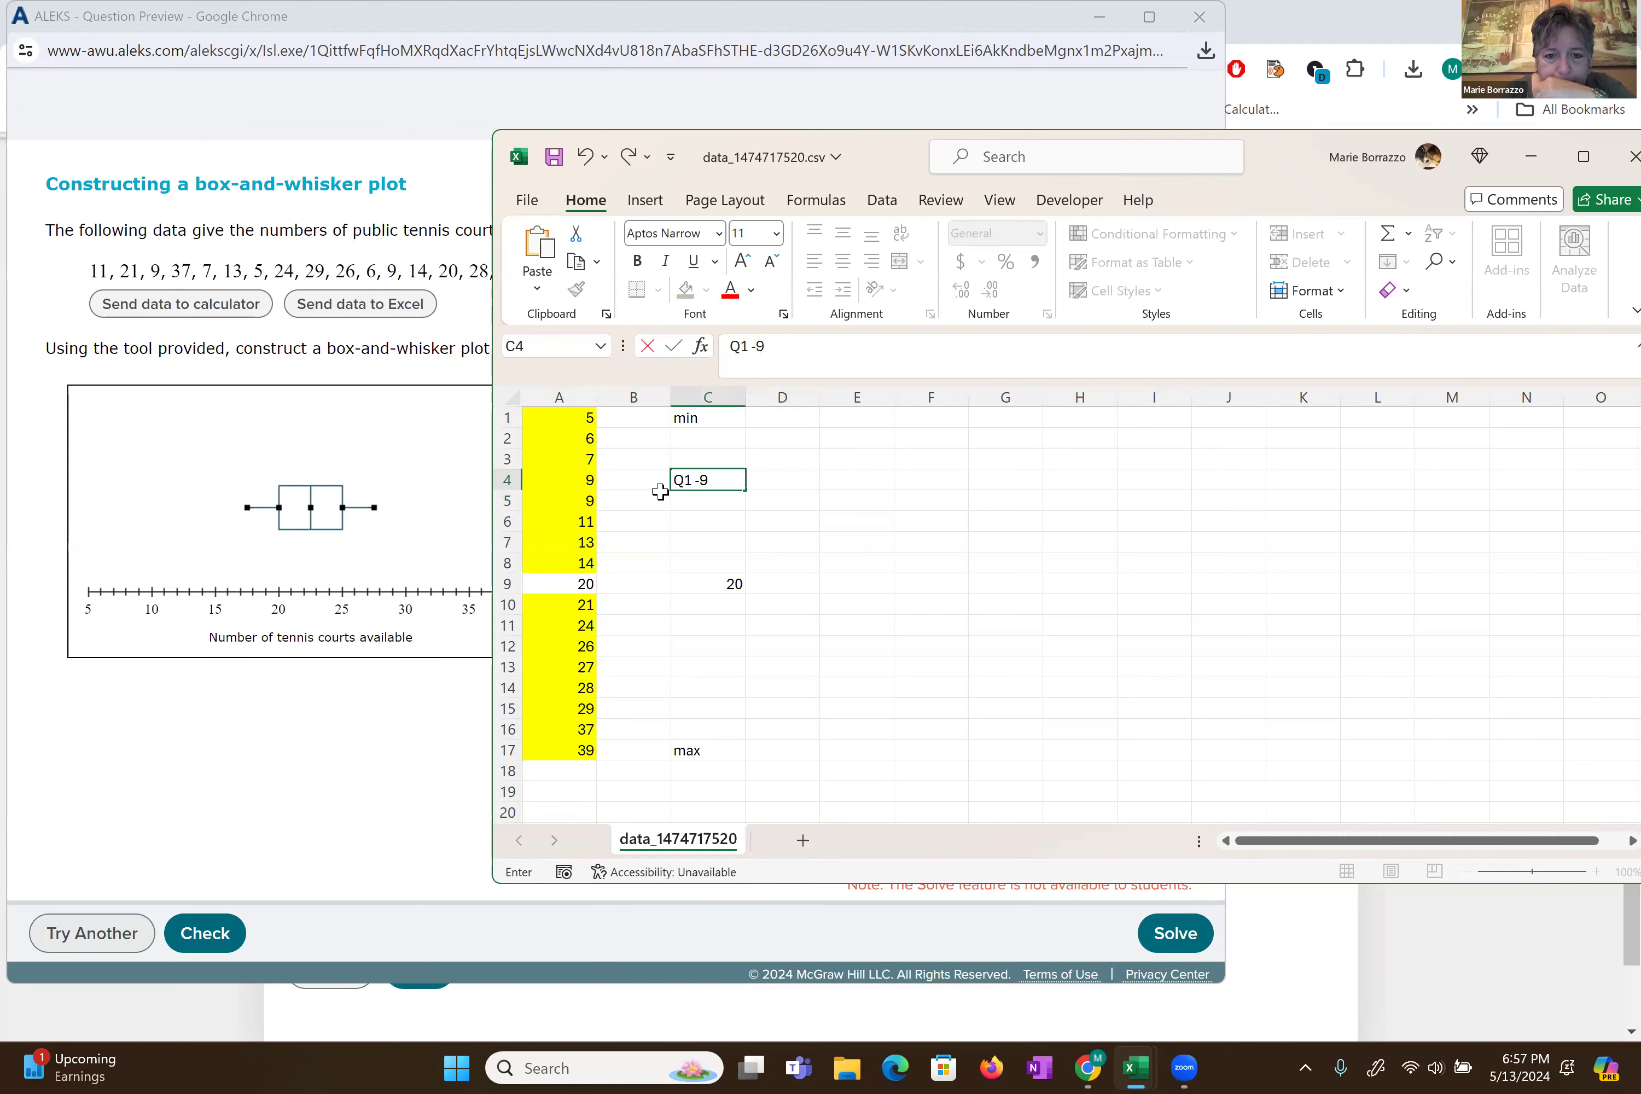
key("Left")
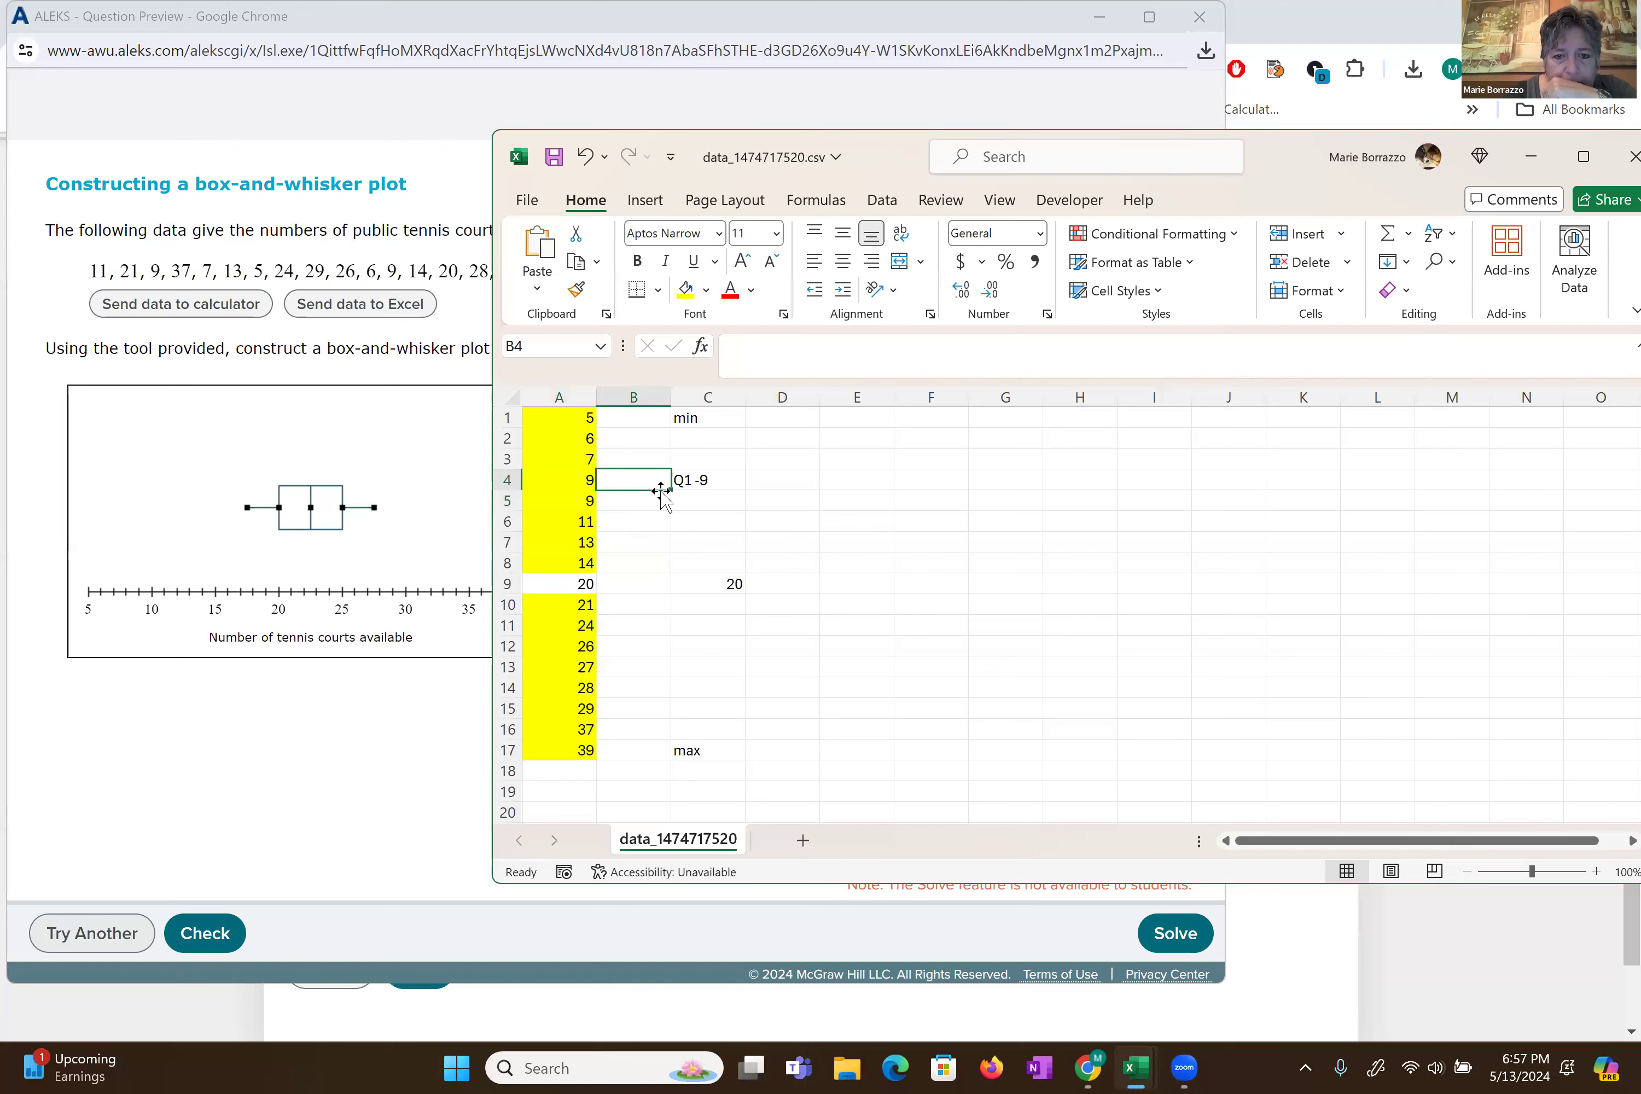
key("Right")
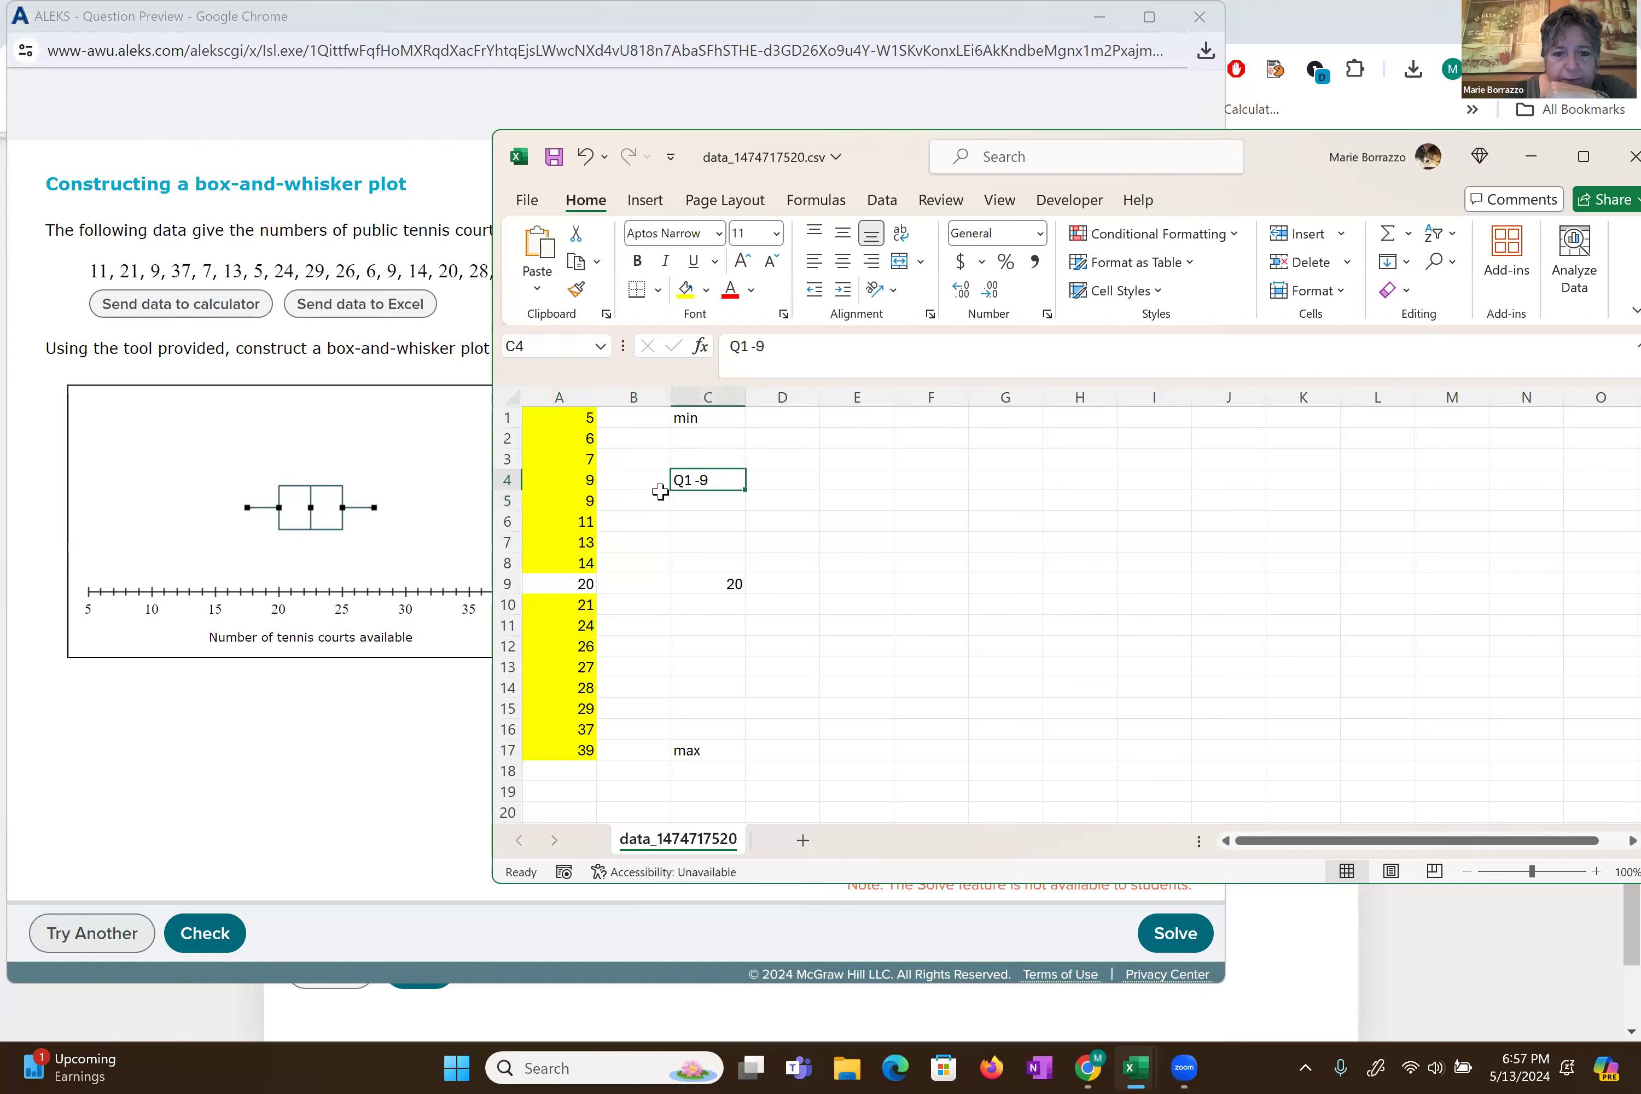
left_click(757, 347)
key("BackSpace")
type("=")
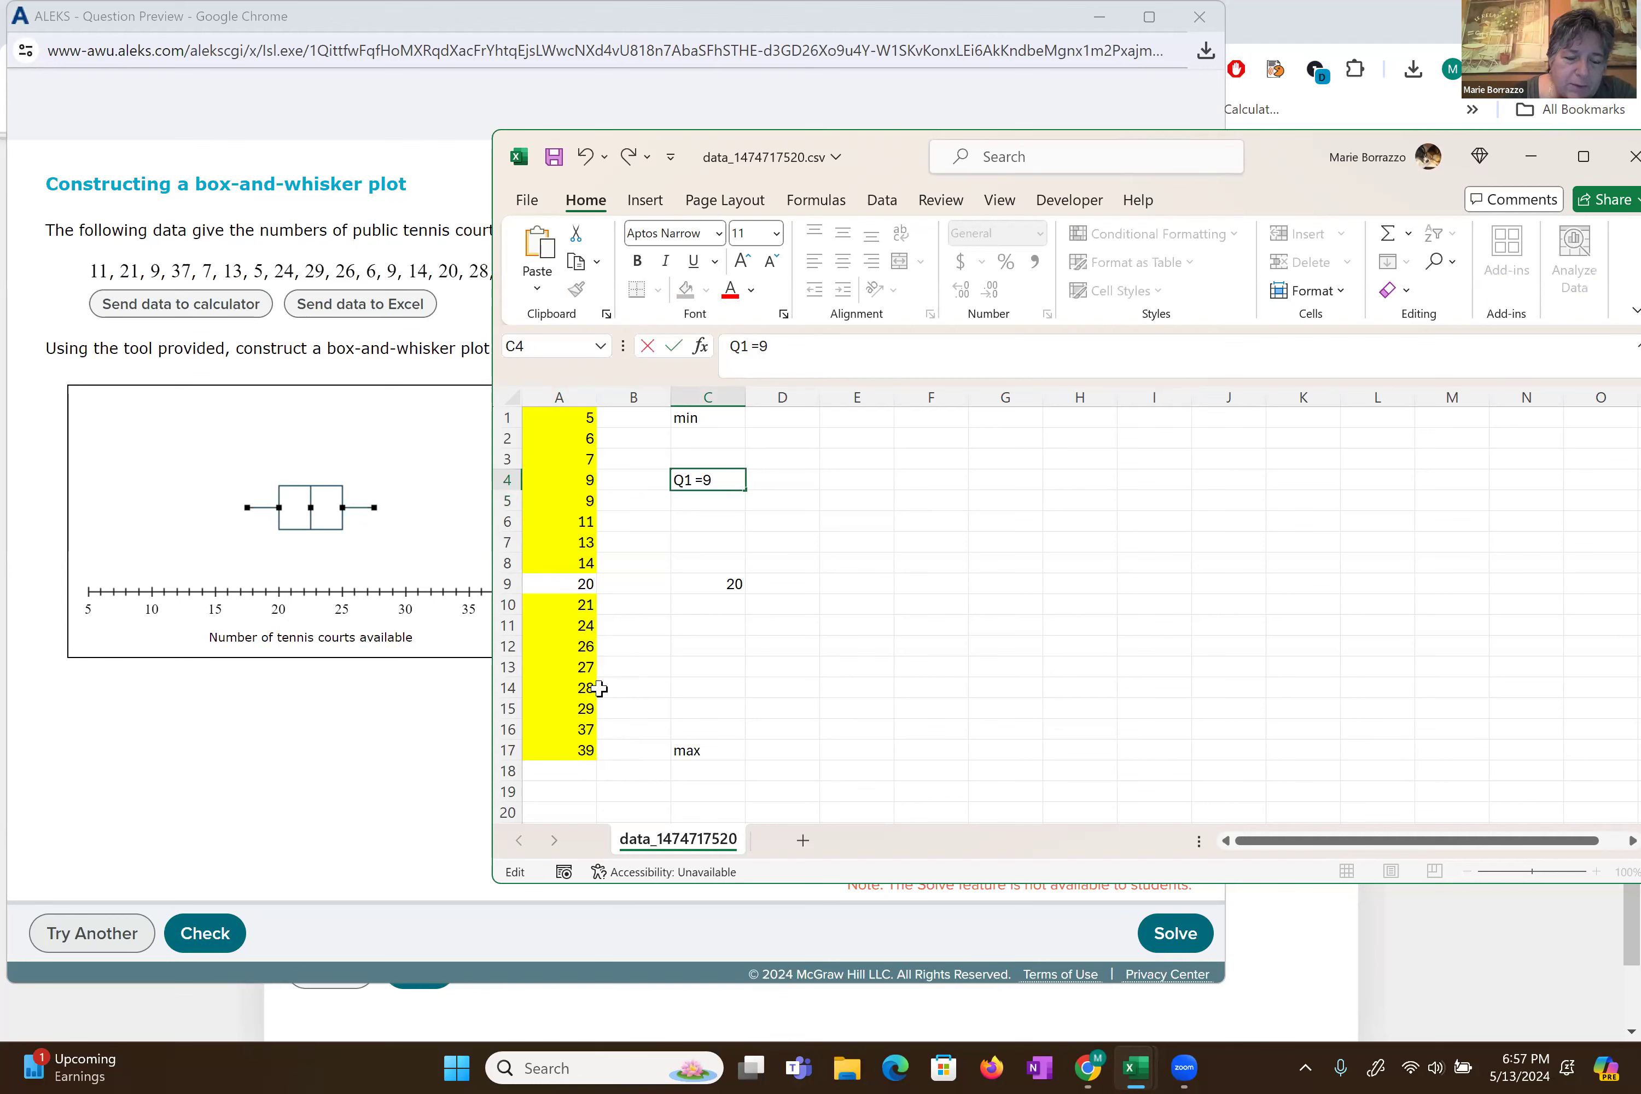
- Label the third quartile "Q3 = 27.5" in C13, beside the middle of the upper half
left_click(683, 671)
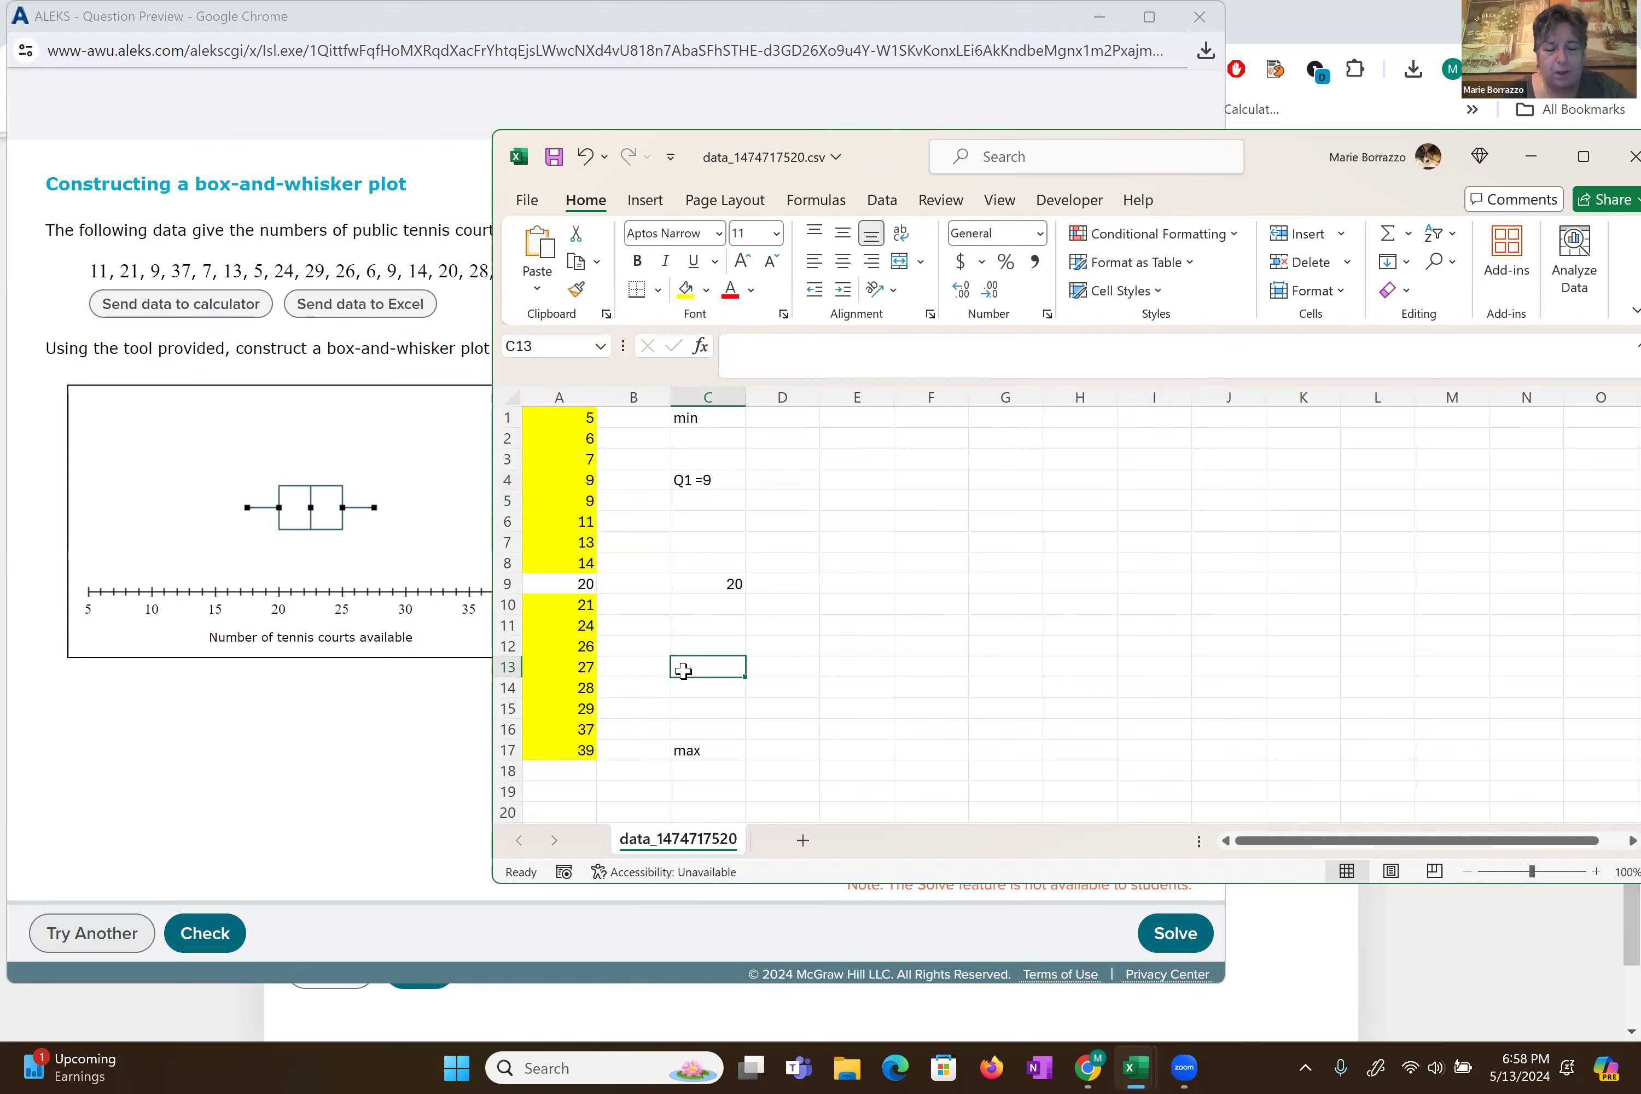
type("Q3")
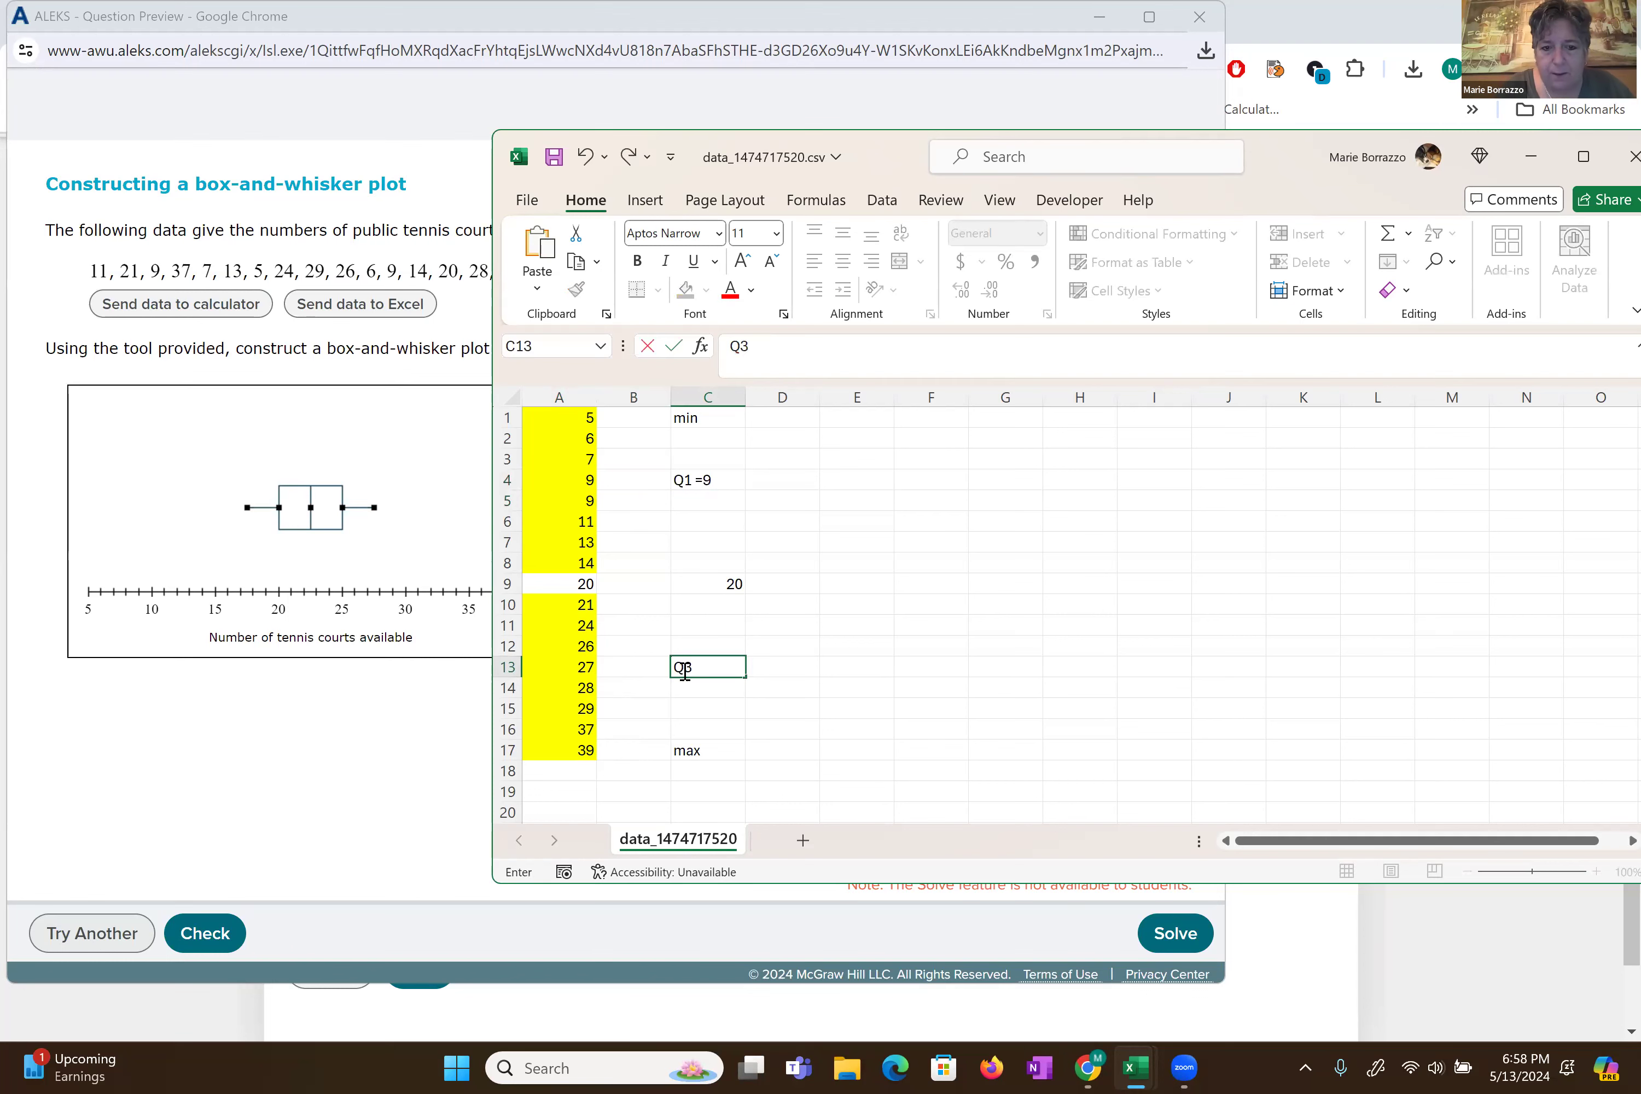
type(" = 27.")
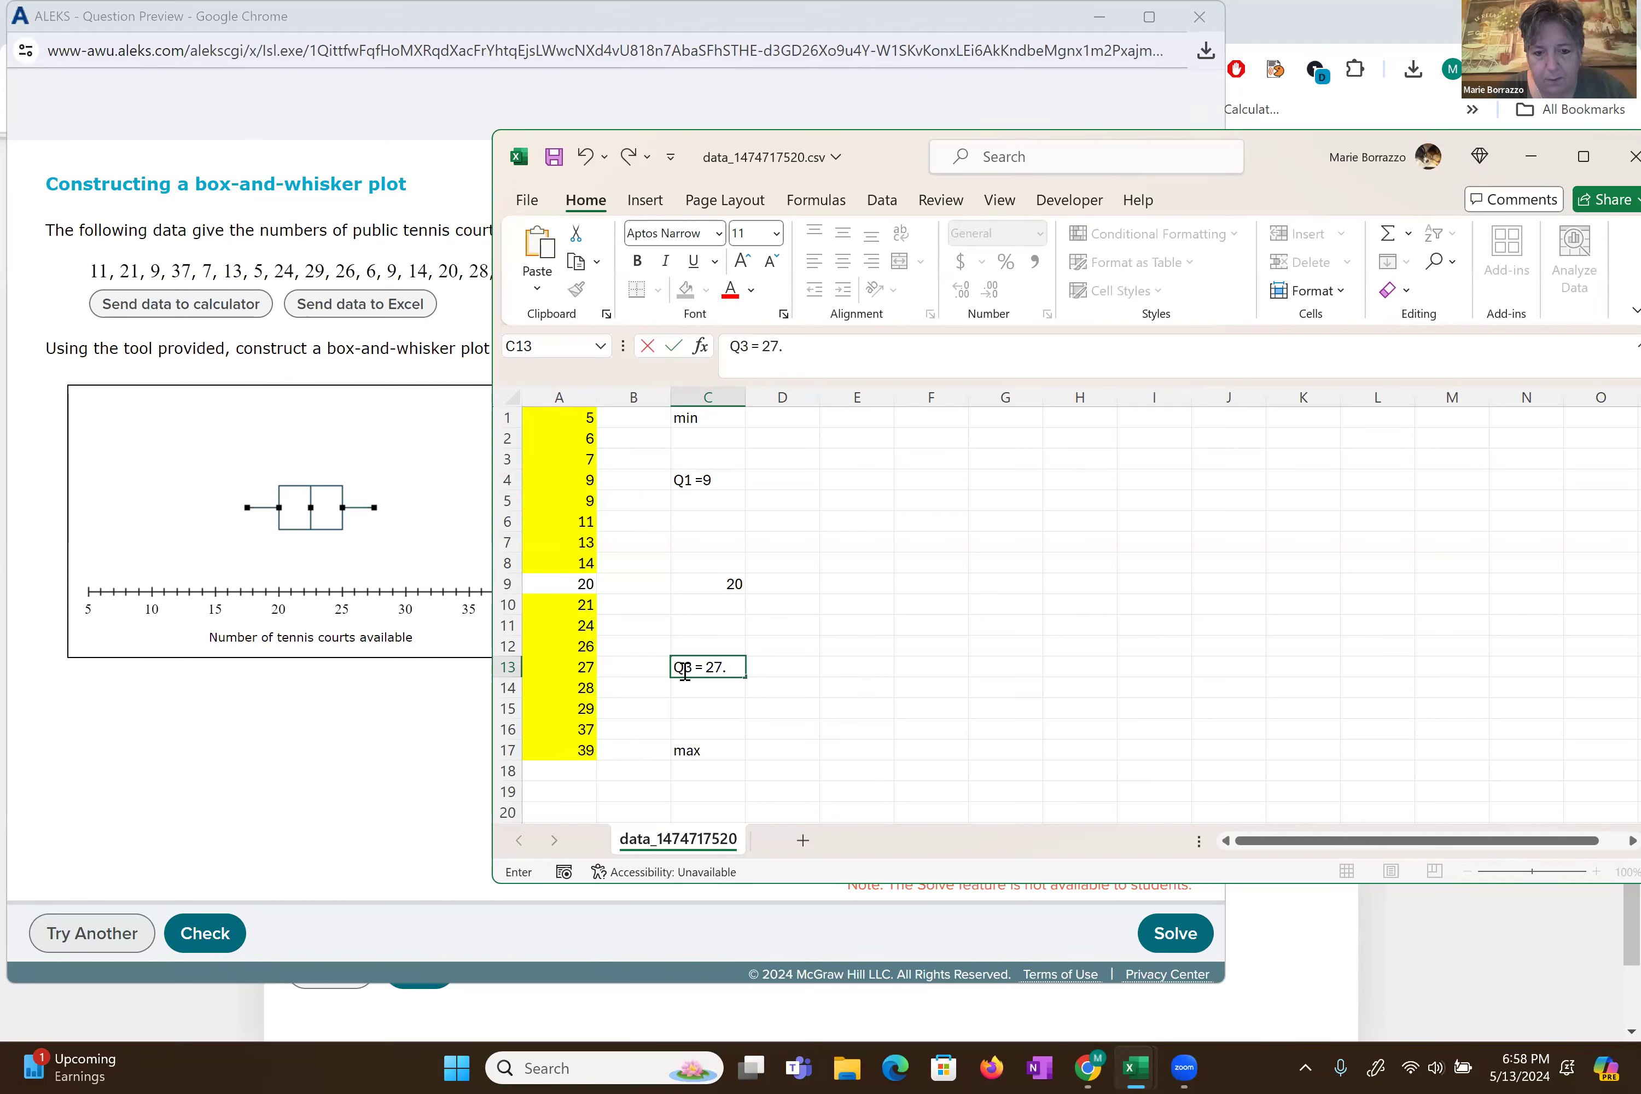
type("5")
key("Tab")
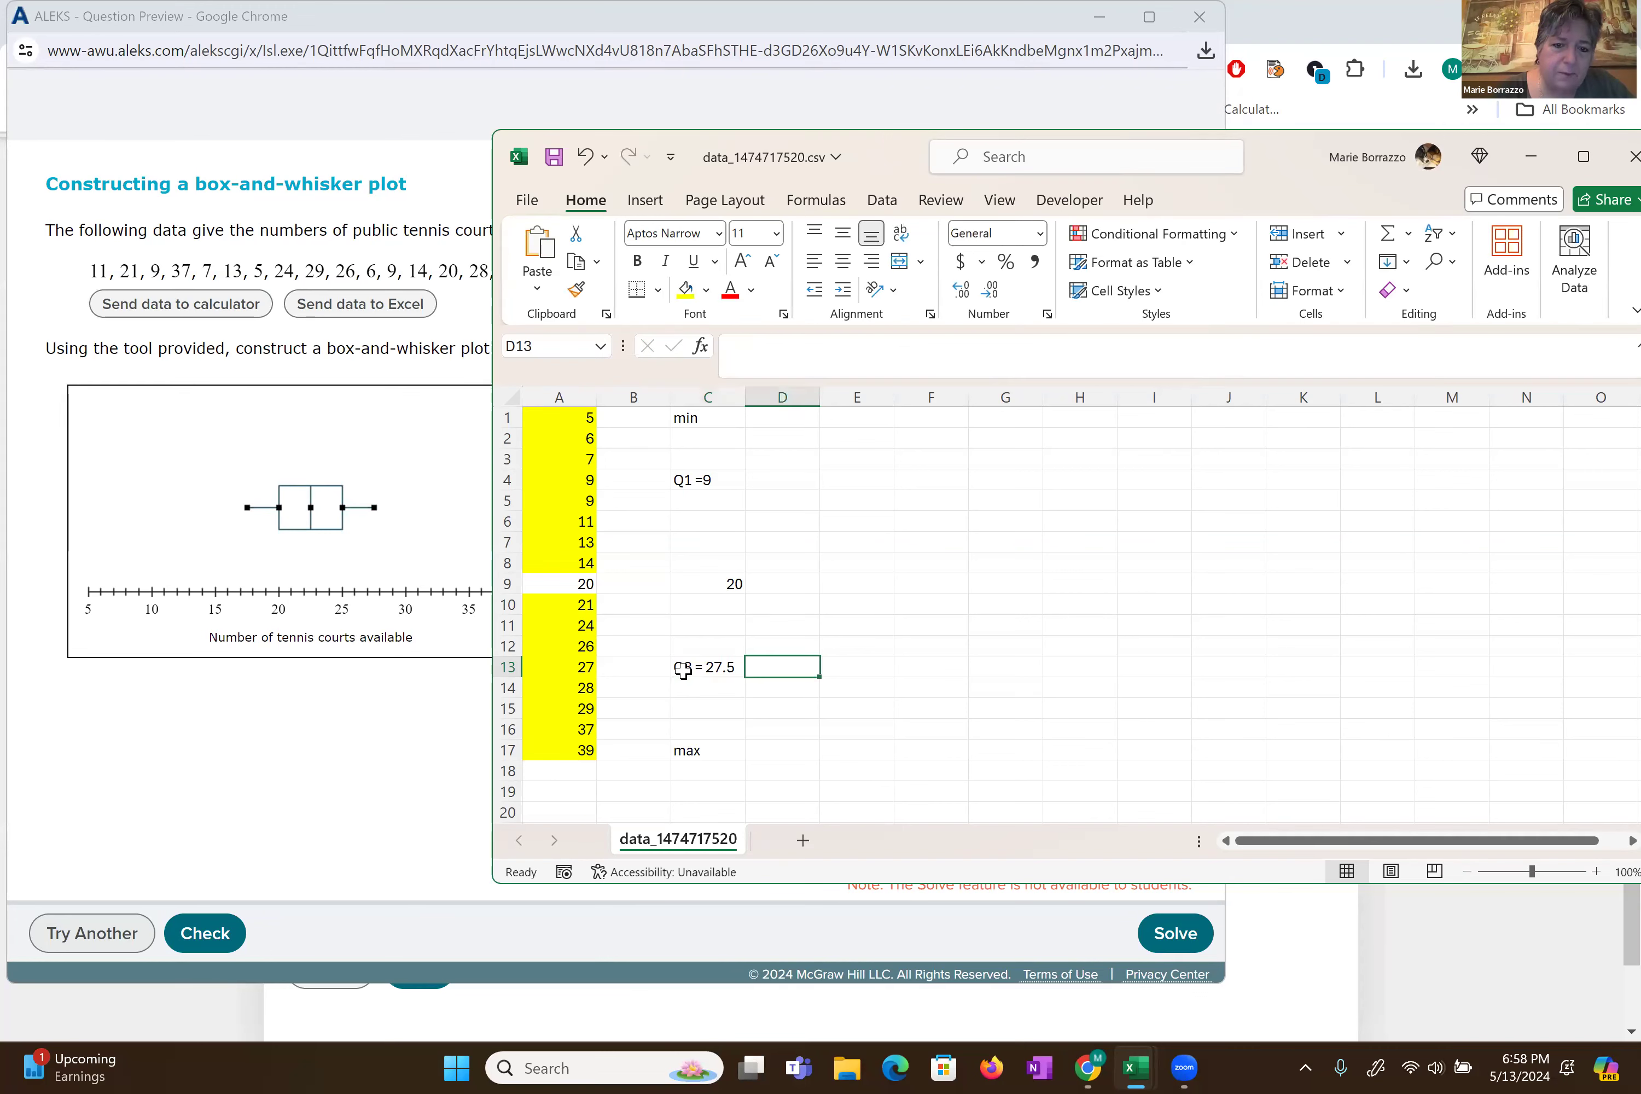
- Try calculating the third quartile in B13 with =QUARTILE(A10:A17,3), using only the upper half of the data
key("Left")
key("Left")
type("=Q")
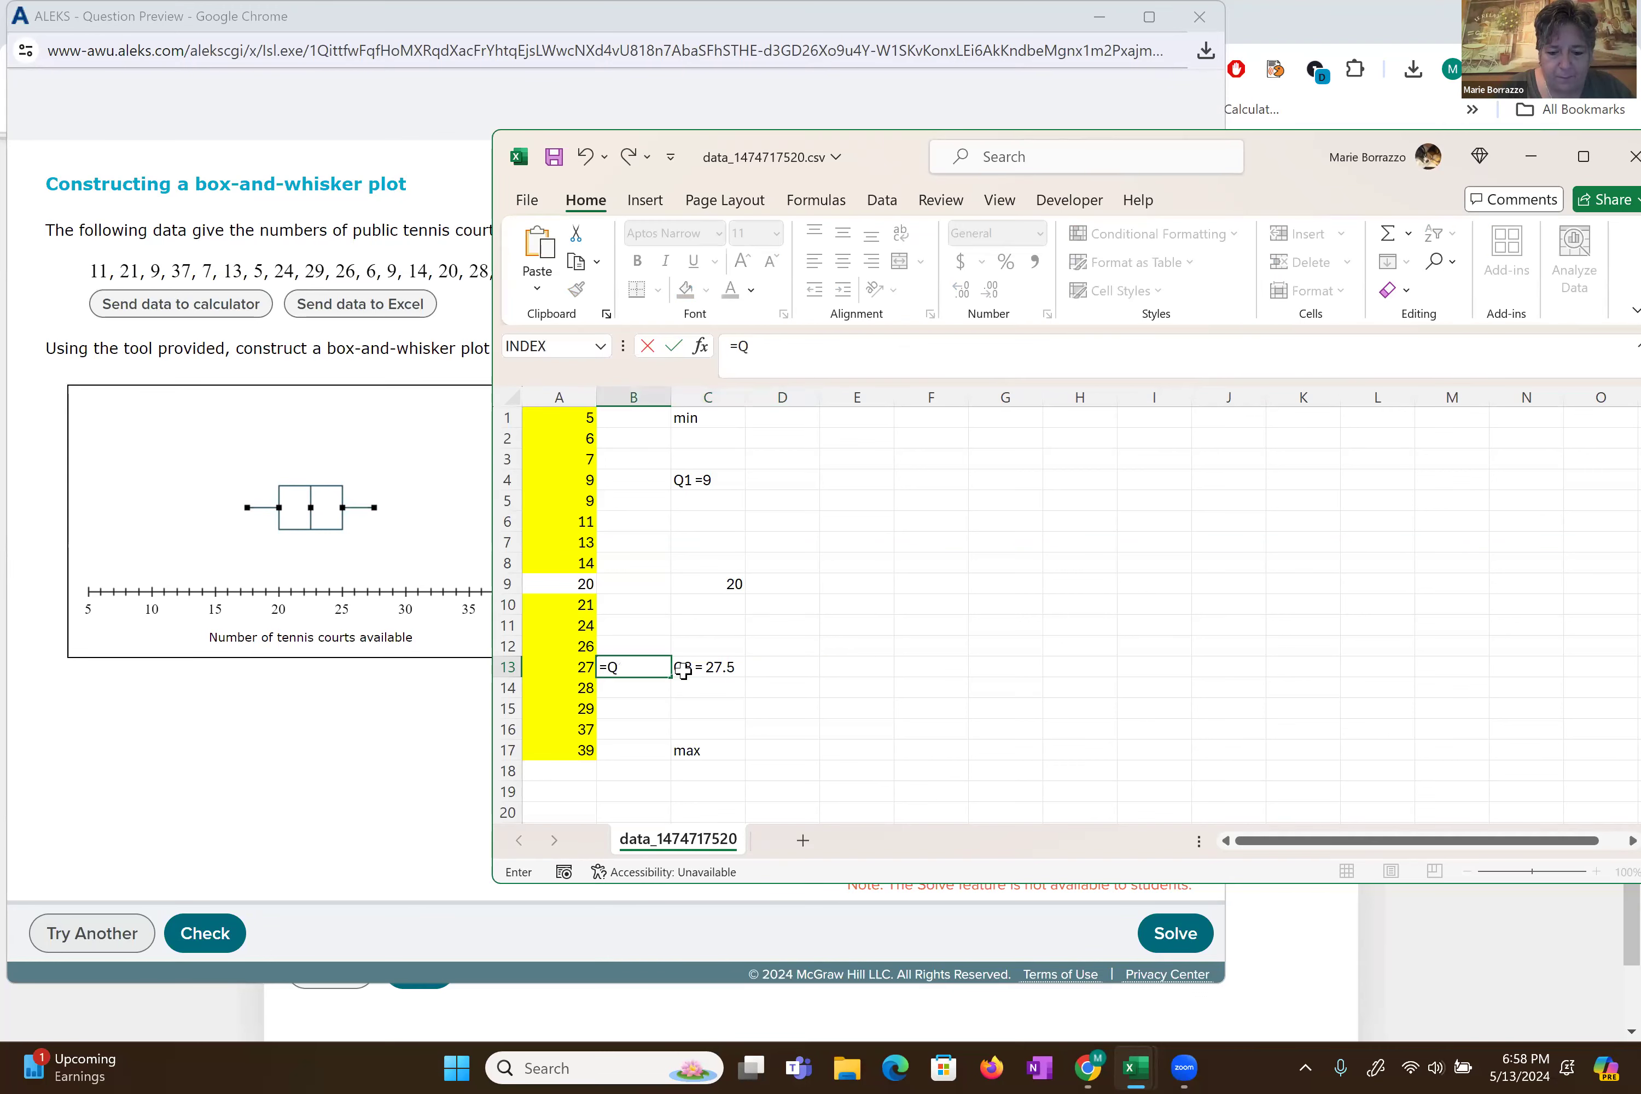
type("U")
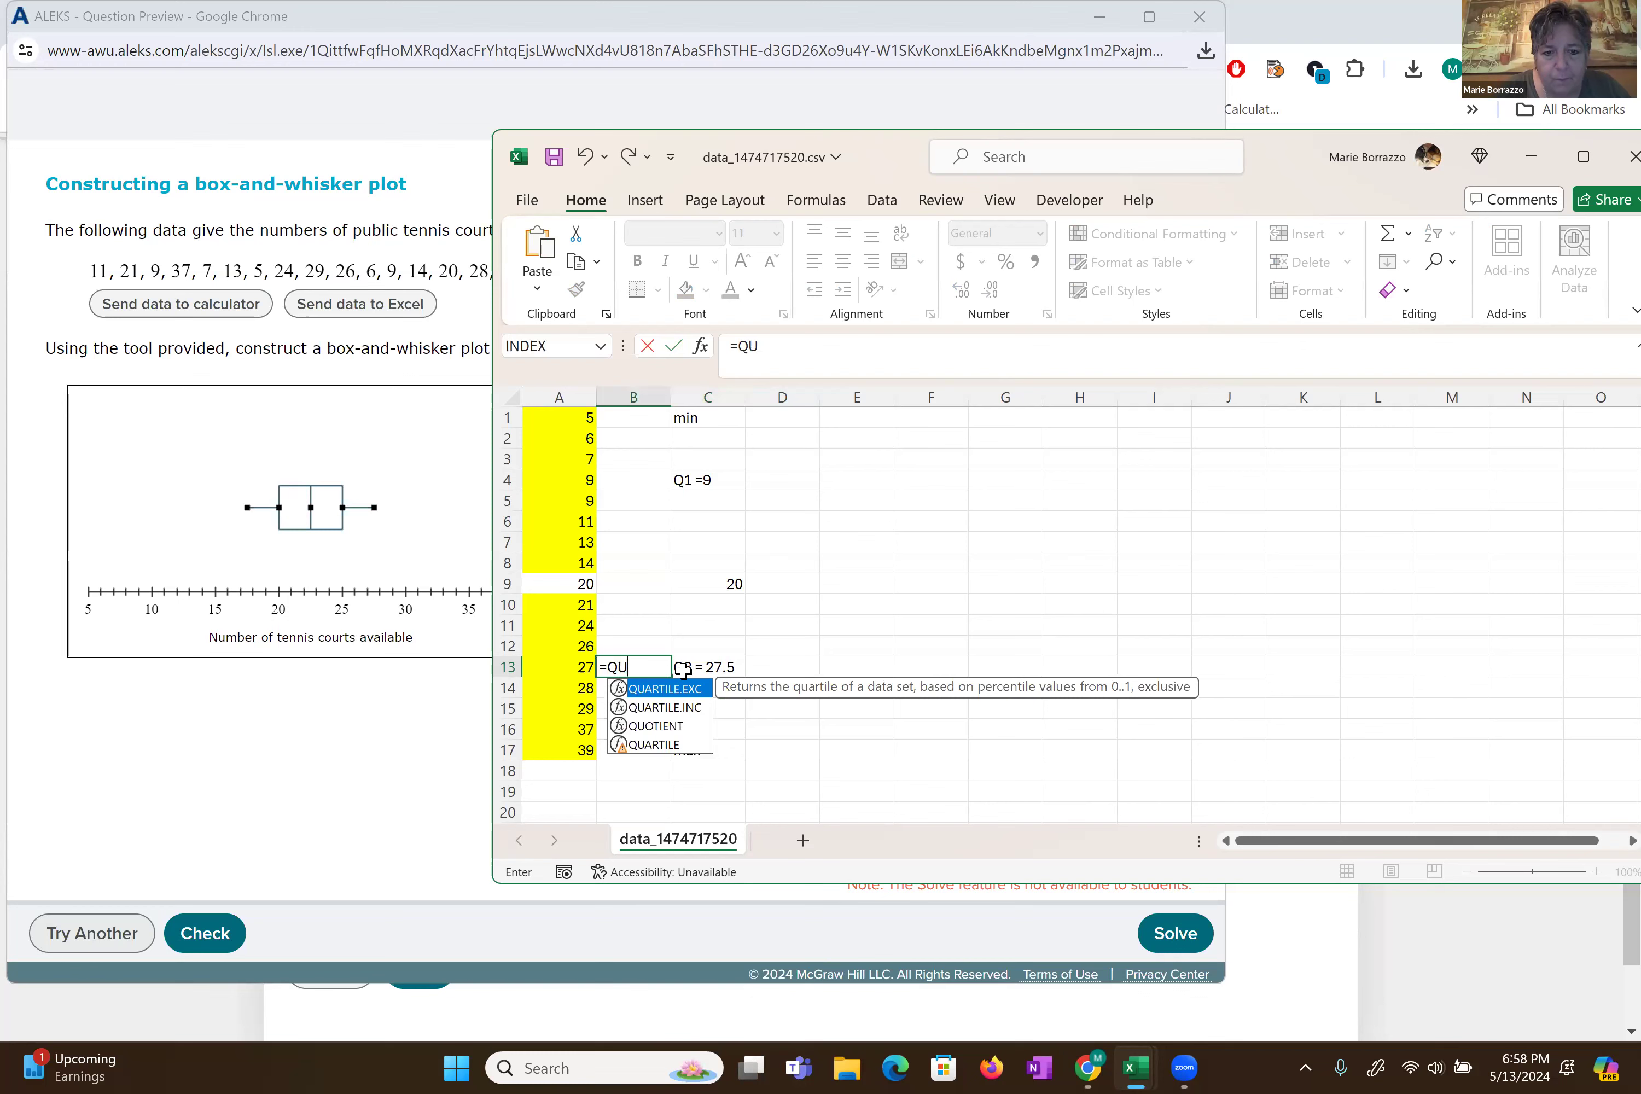
double_click(666, 745)
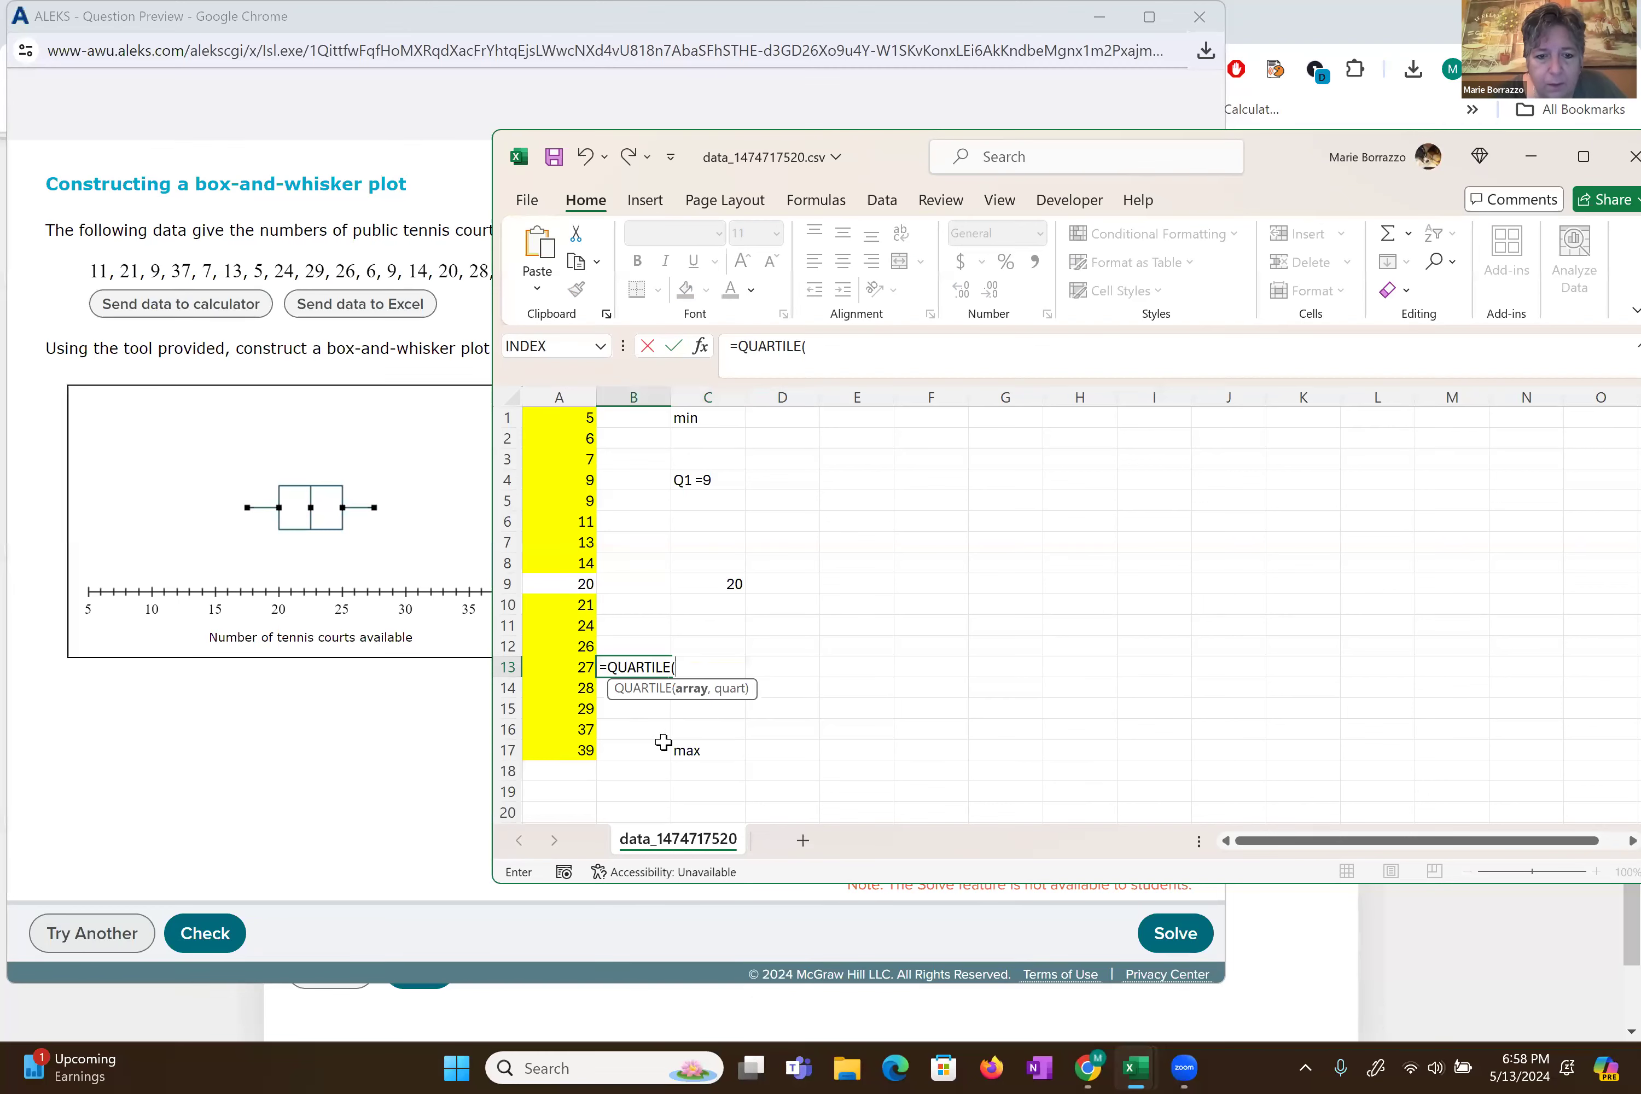
left_click(568, 612)
left_click_drag(568, 611, 571, 746)
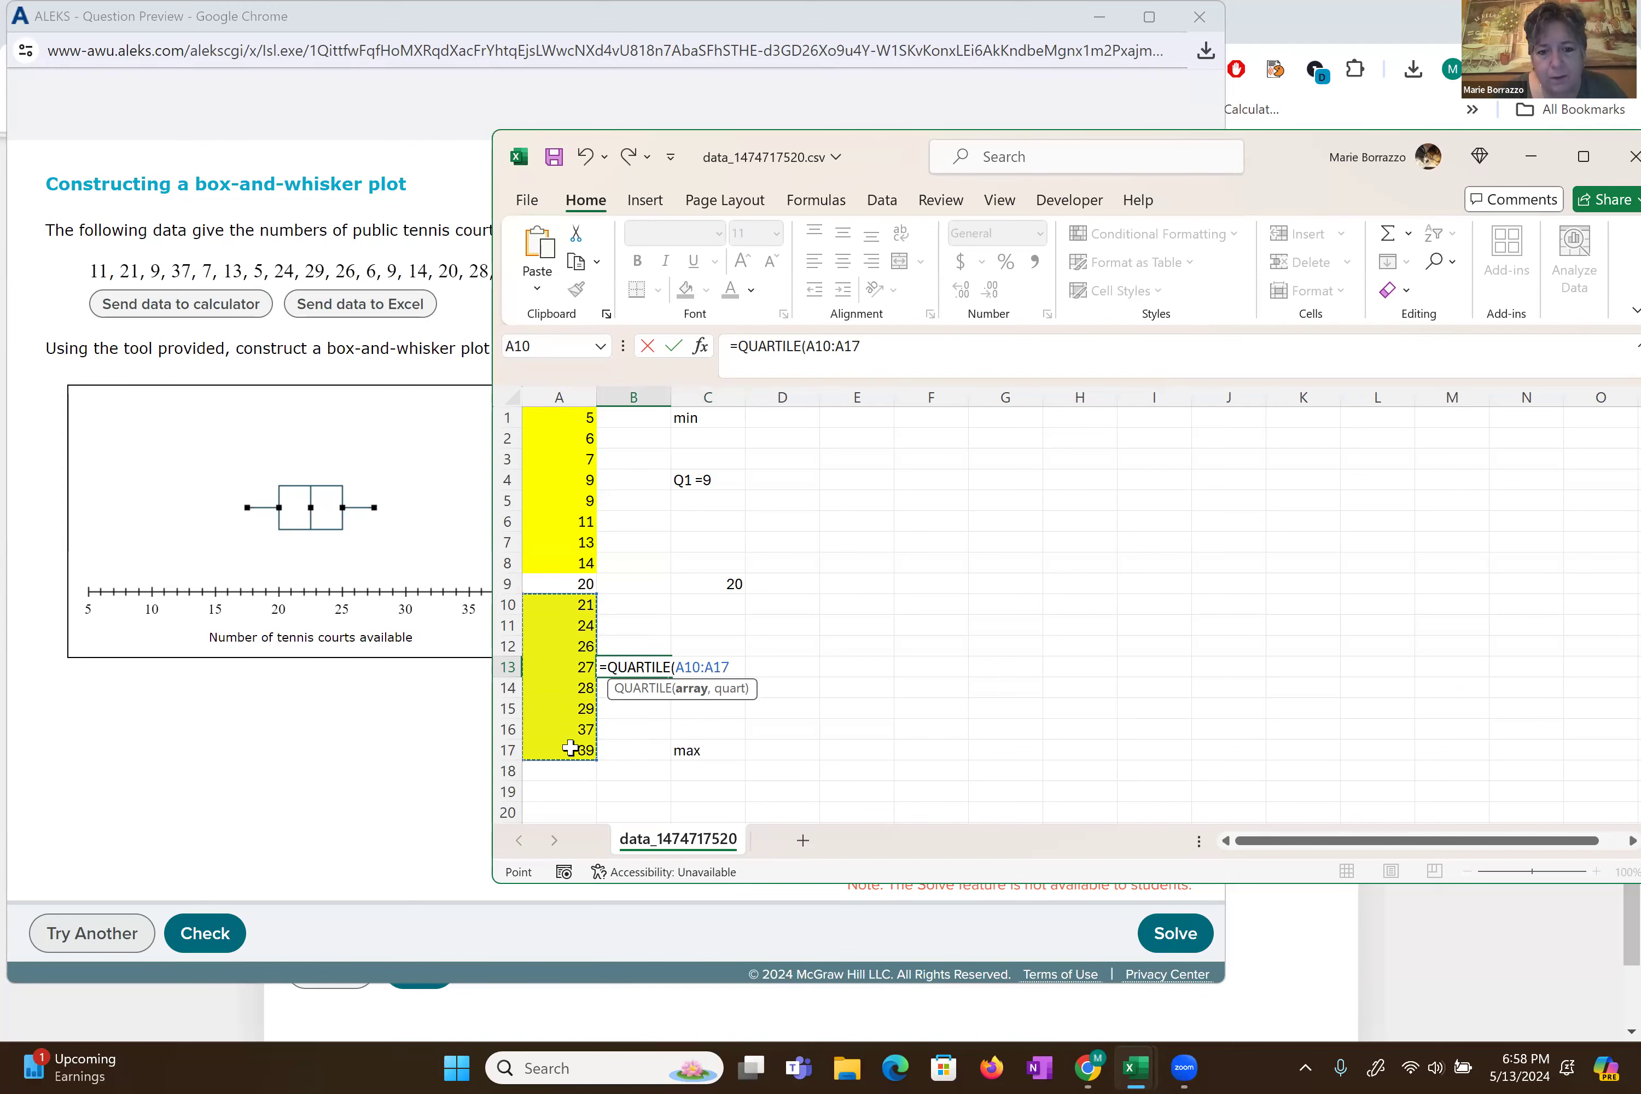
key("Return")
key("Return")
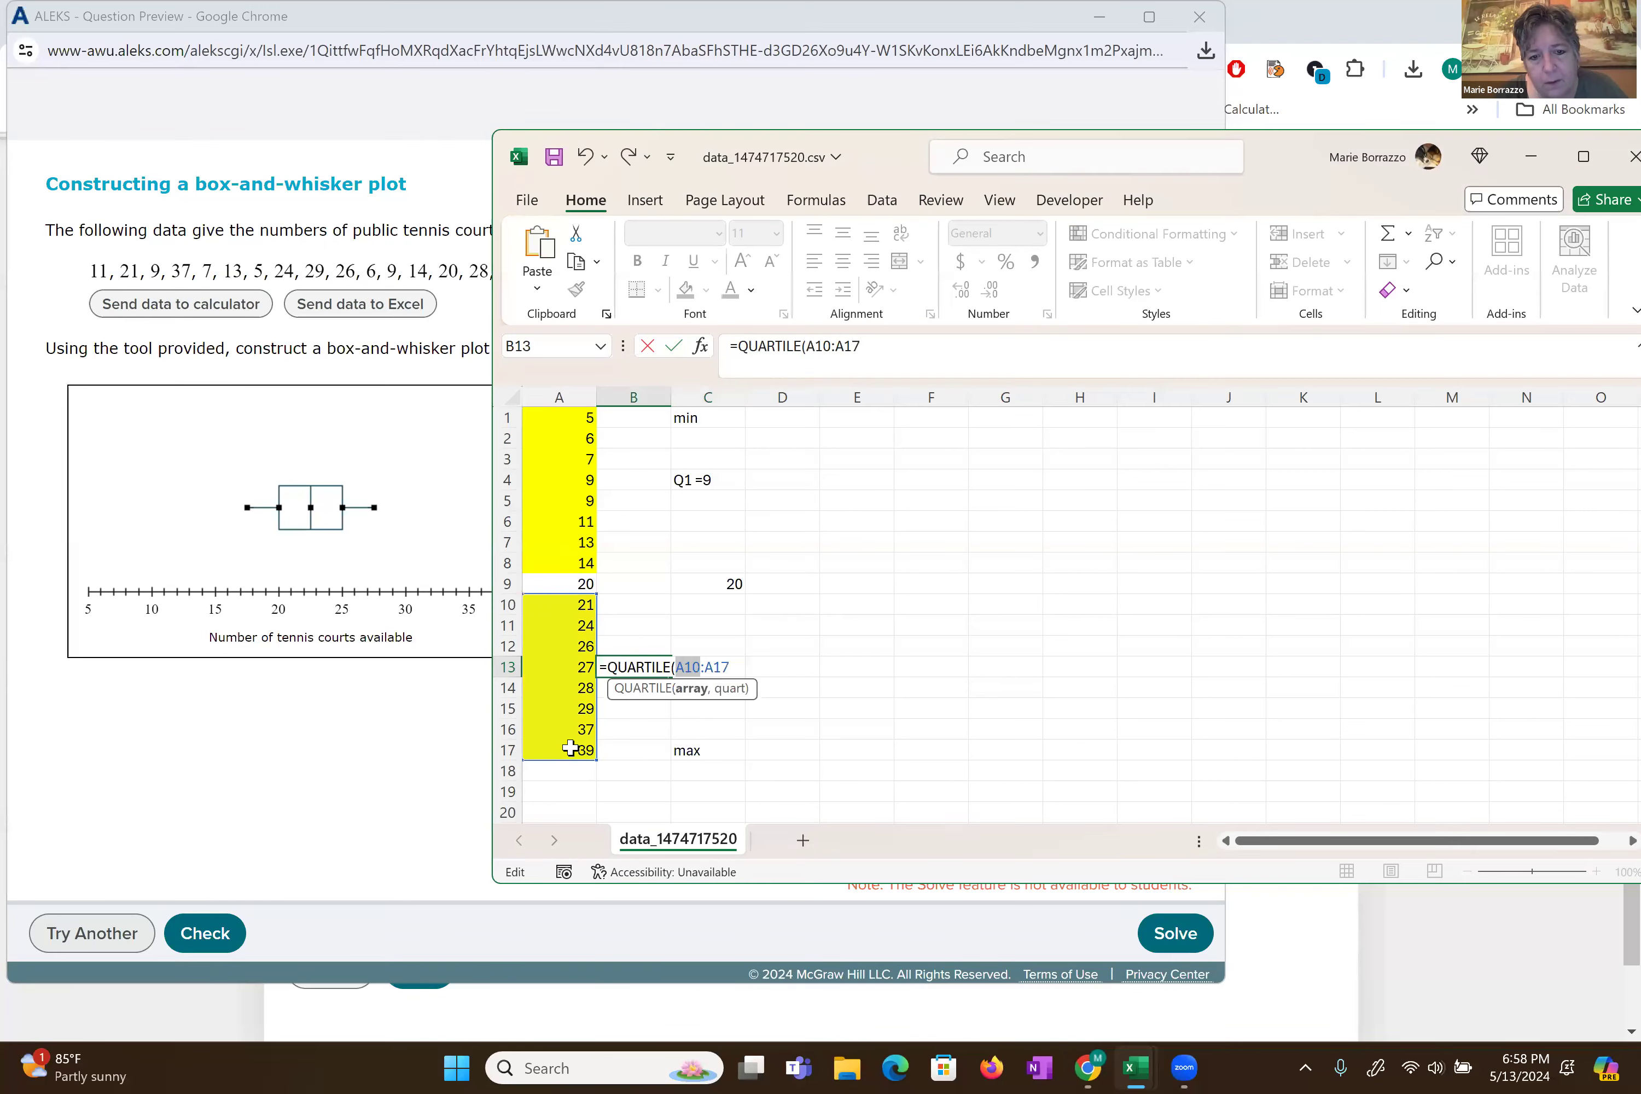
key("Right")
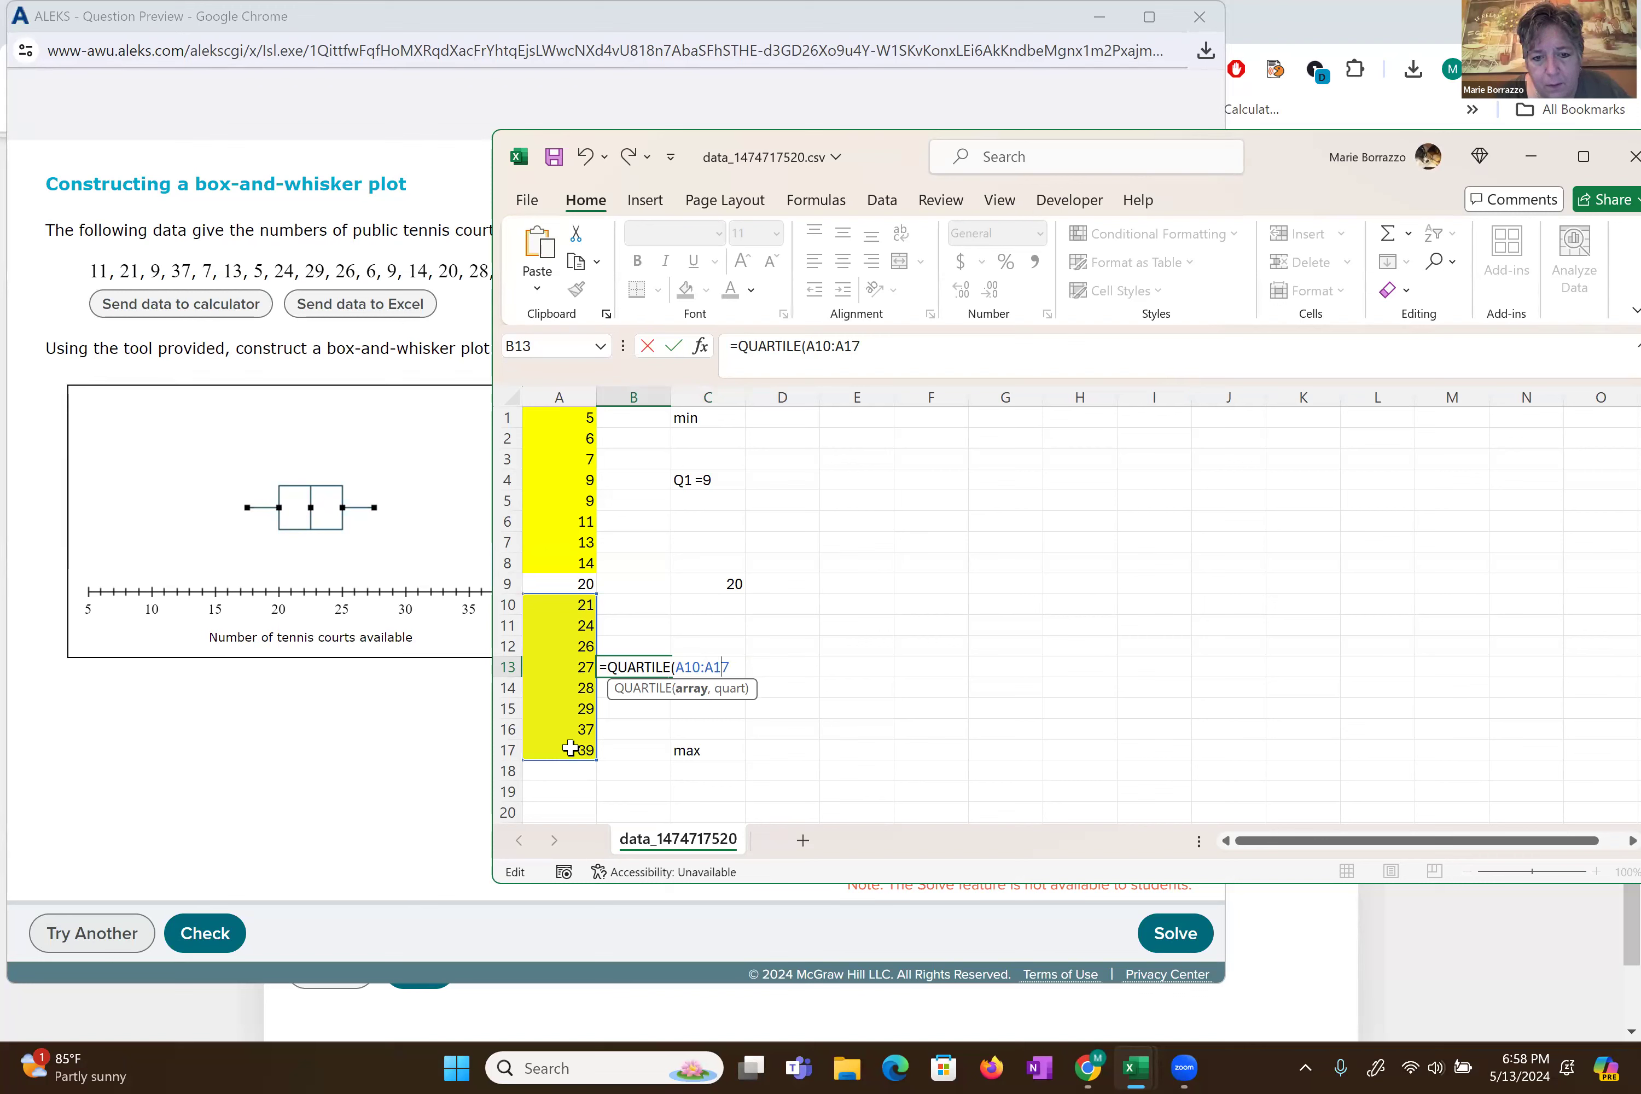
type(",")
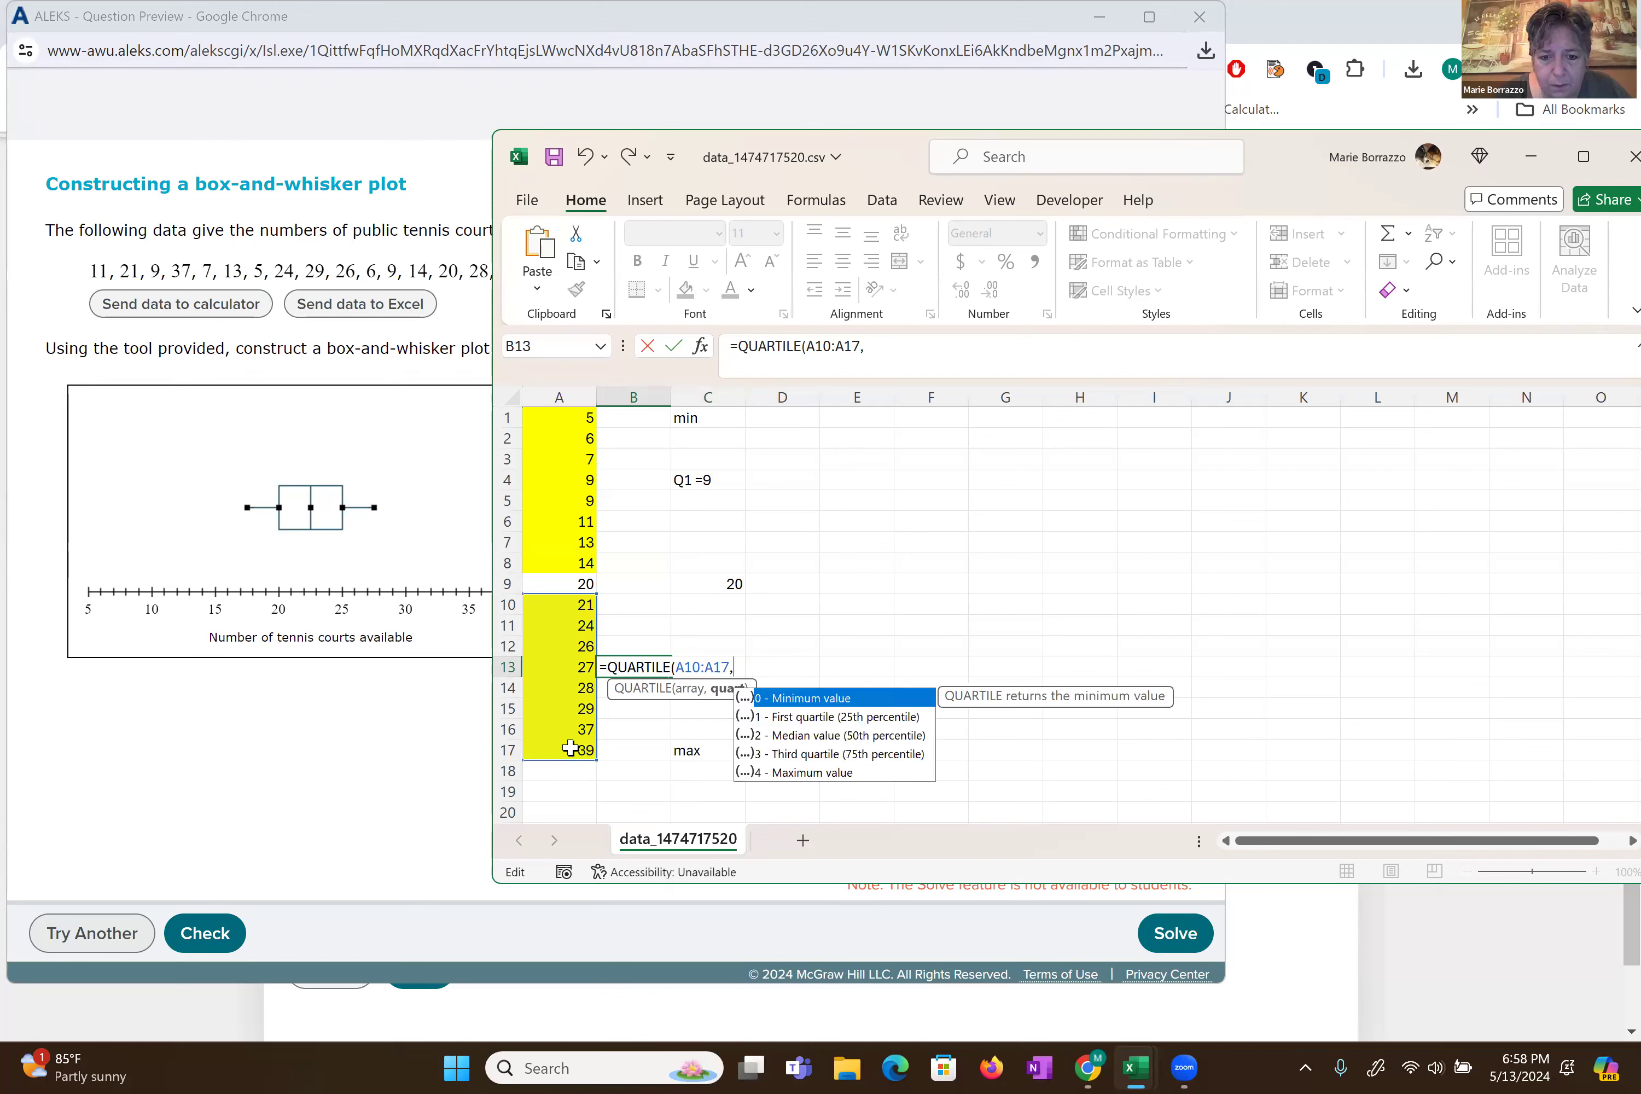
double_click(795, 754)
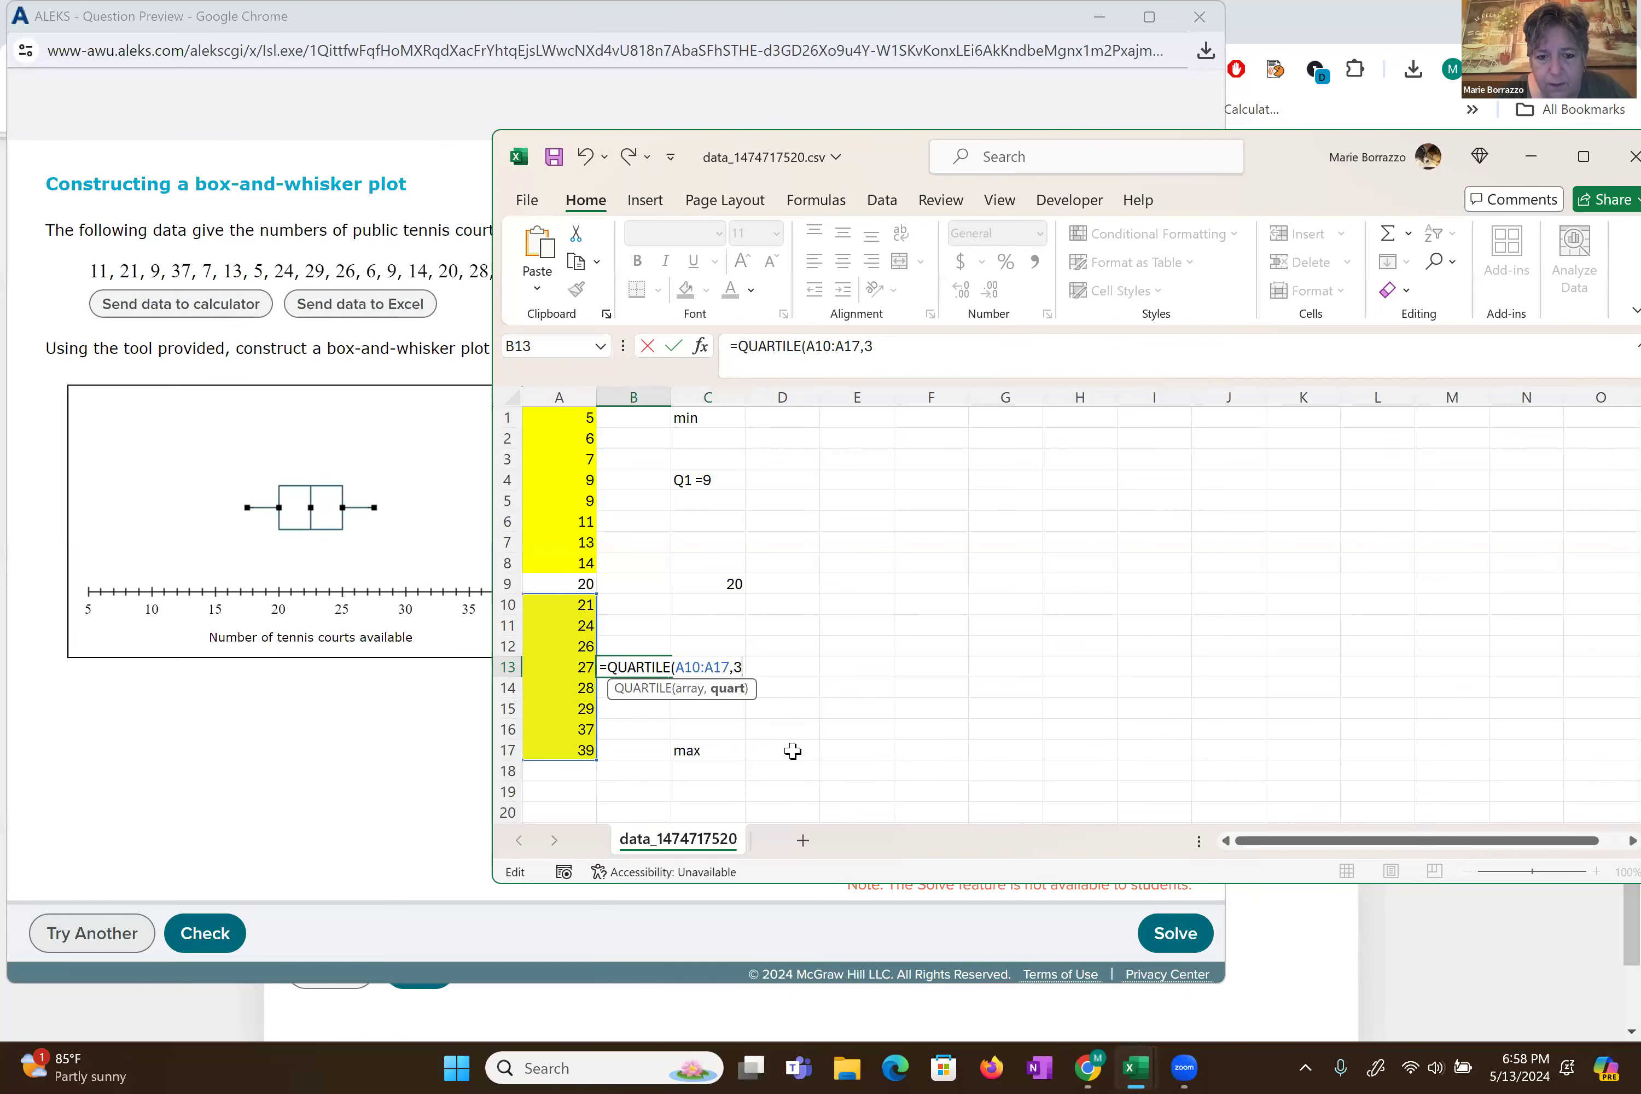
key("Return")
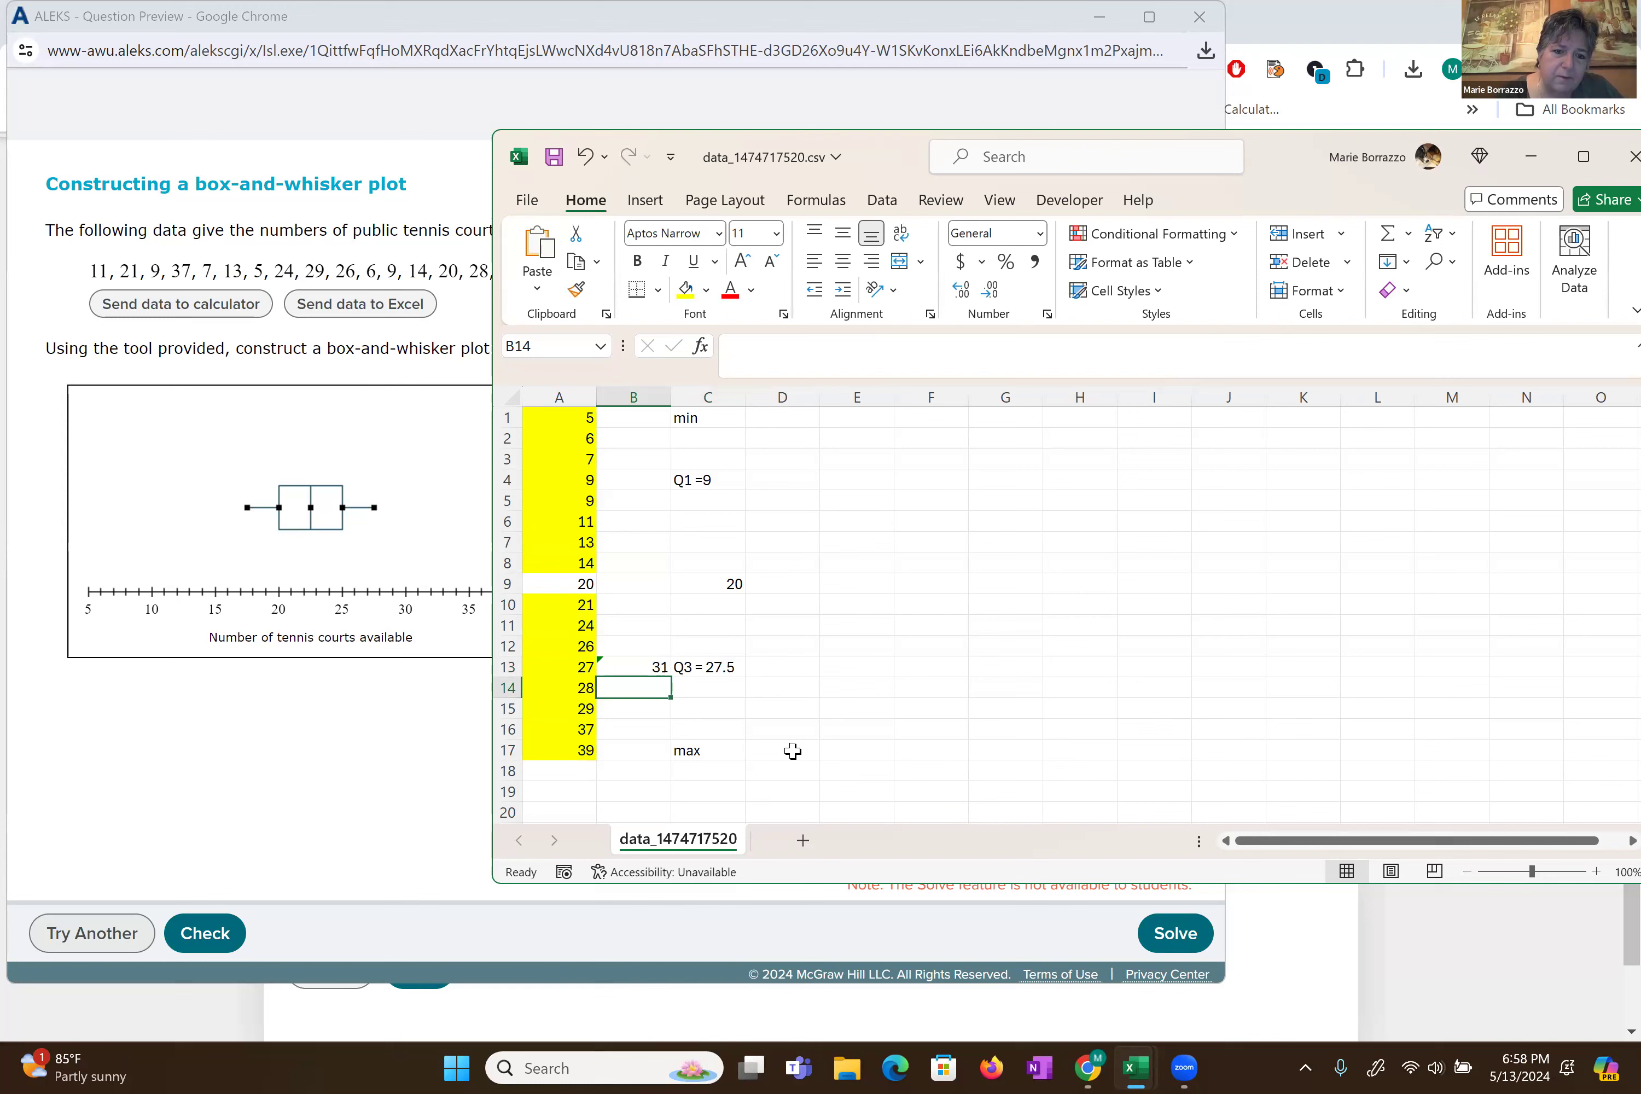
- Replace the third-quartile formula in B13 with =QUARTILE(A1:A17,3), covering the whole data set
key("Up")
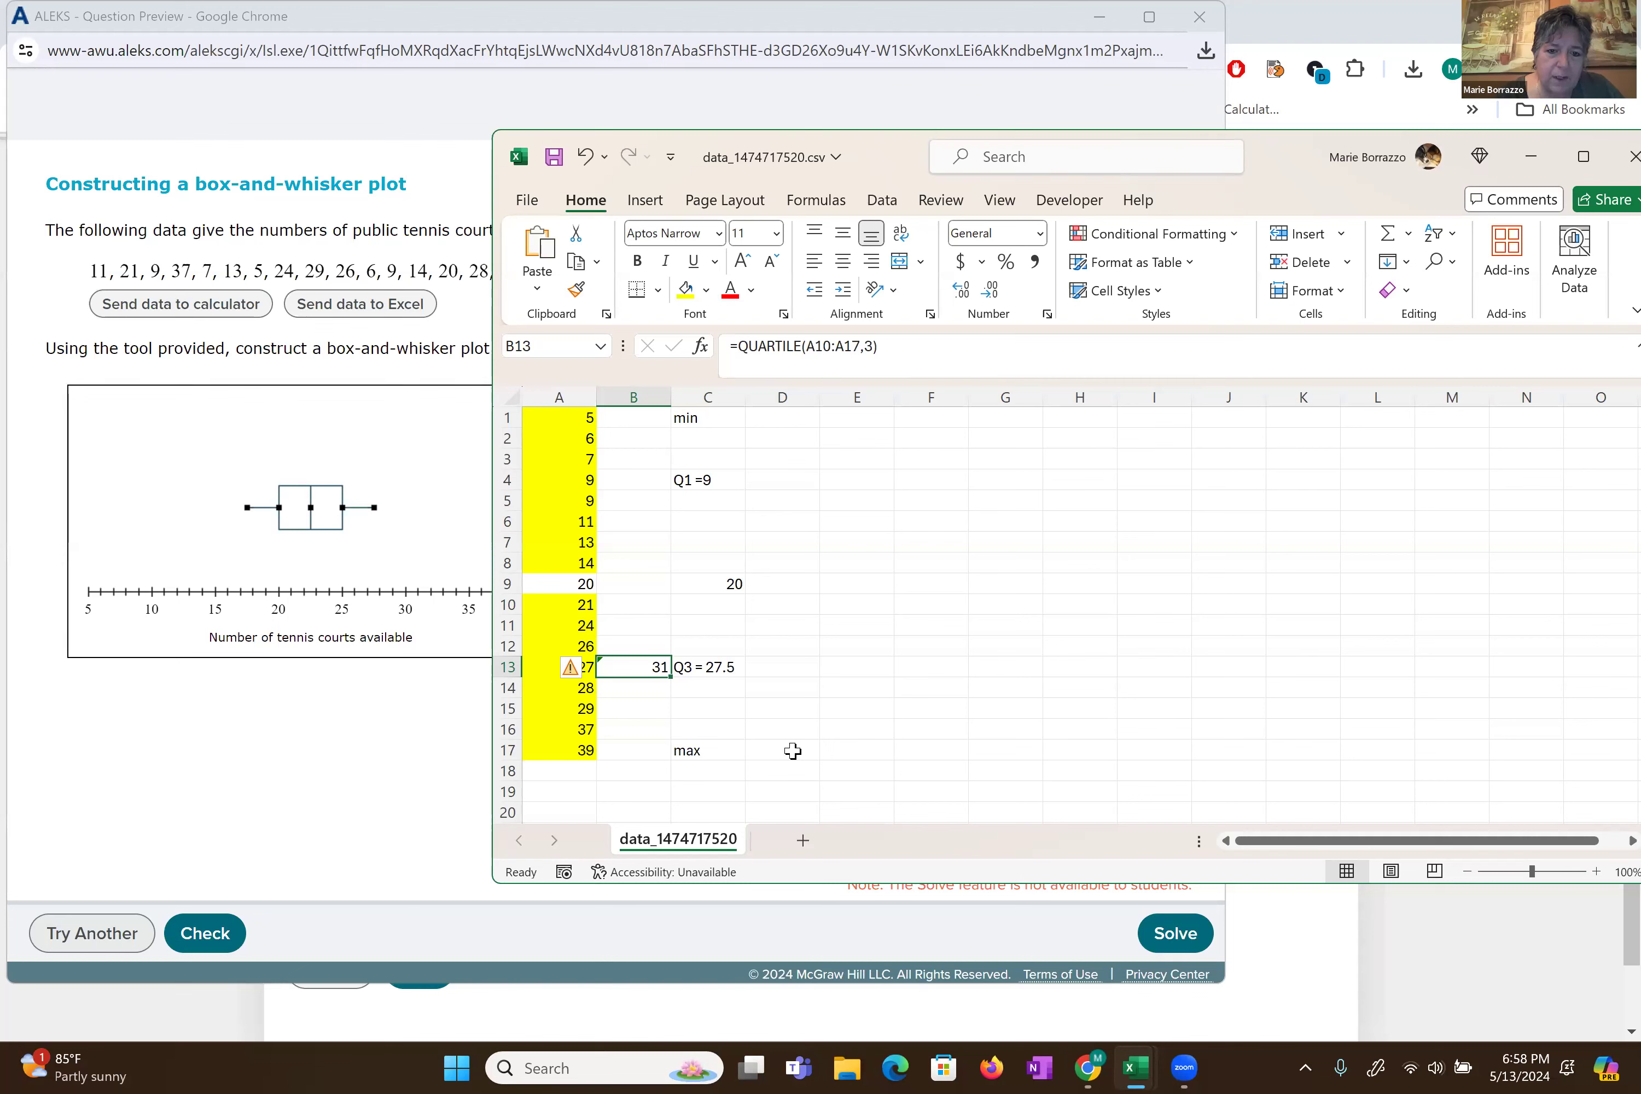
type("=")
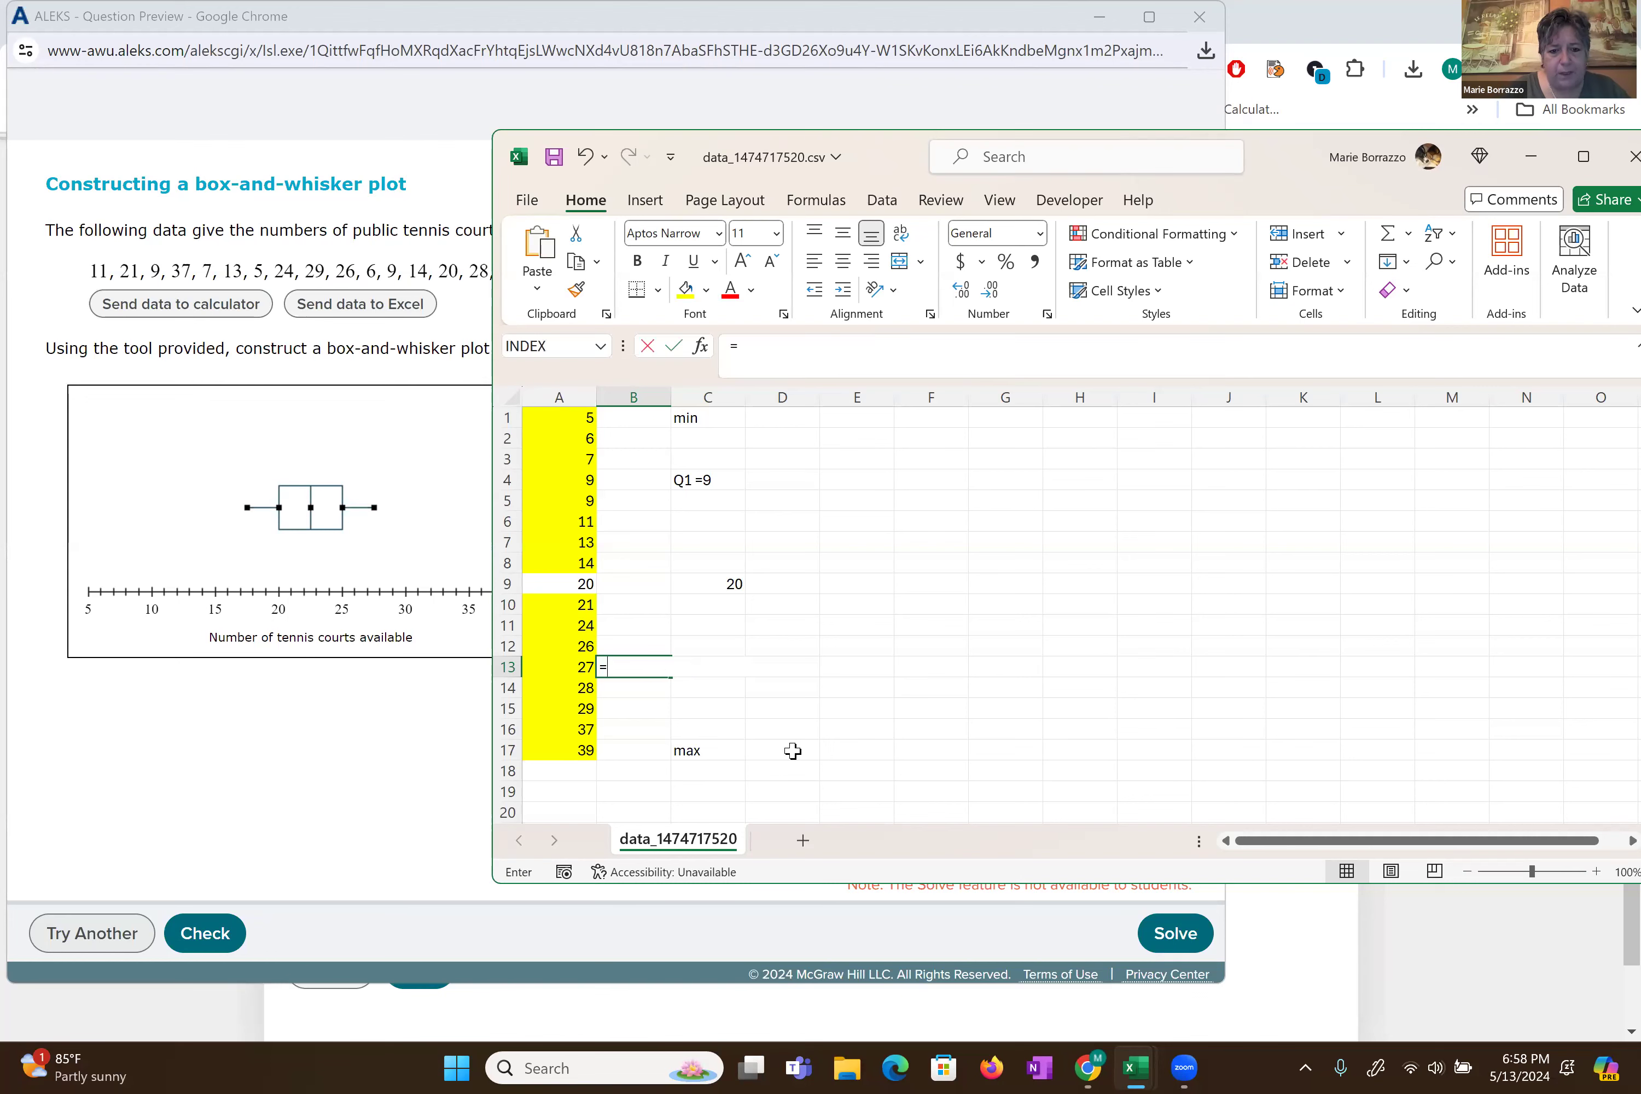
type("QUA")
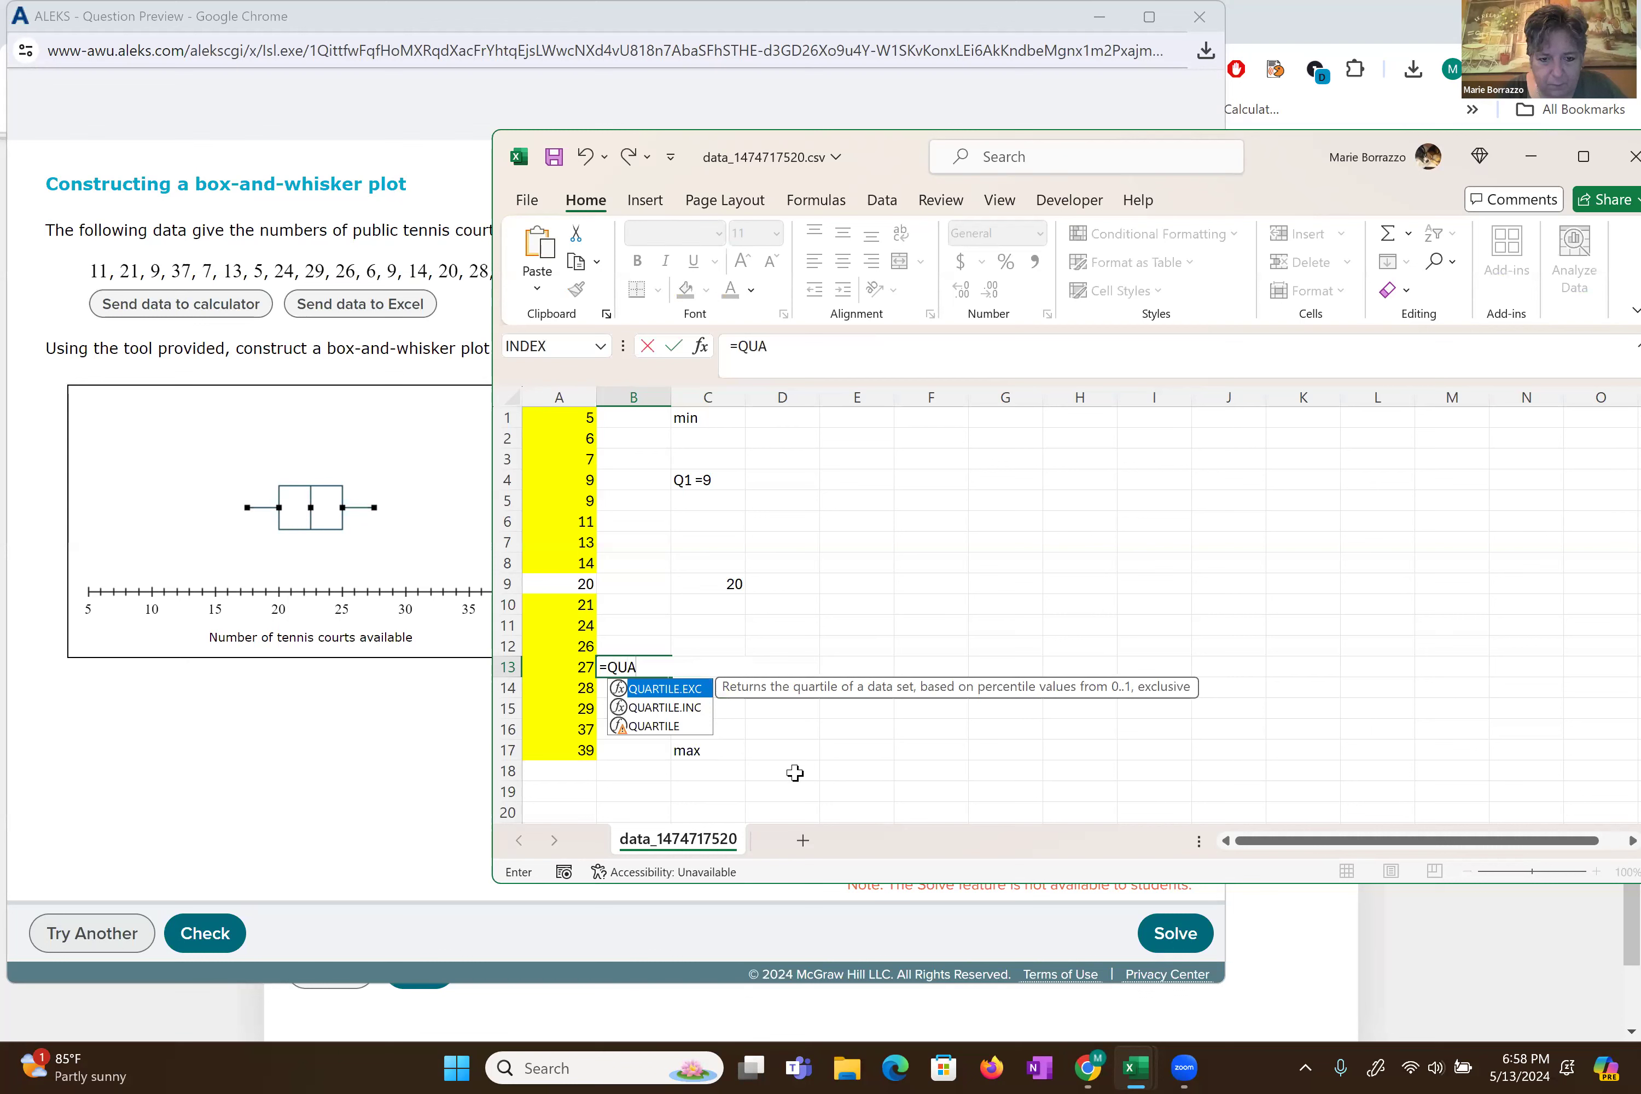
double_click(660, 727)
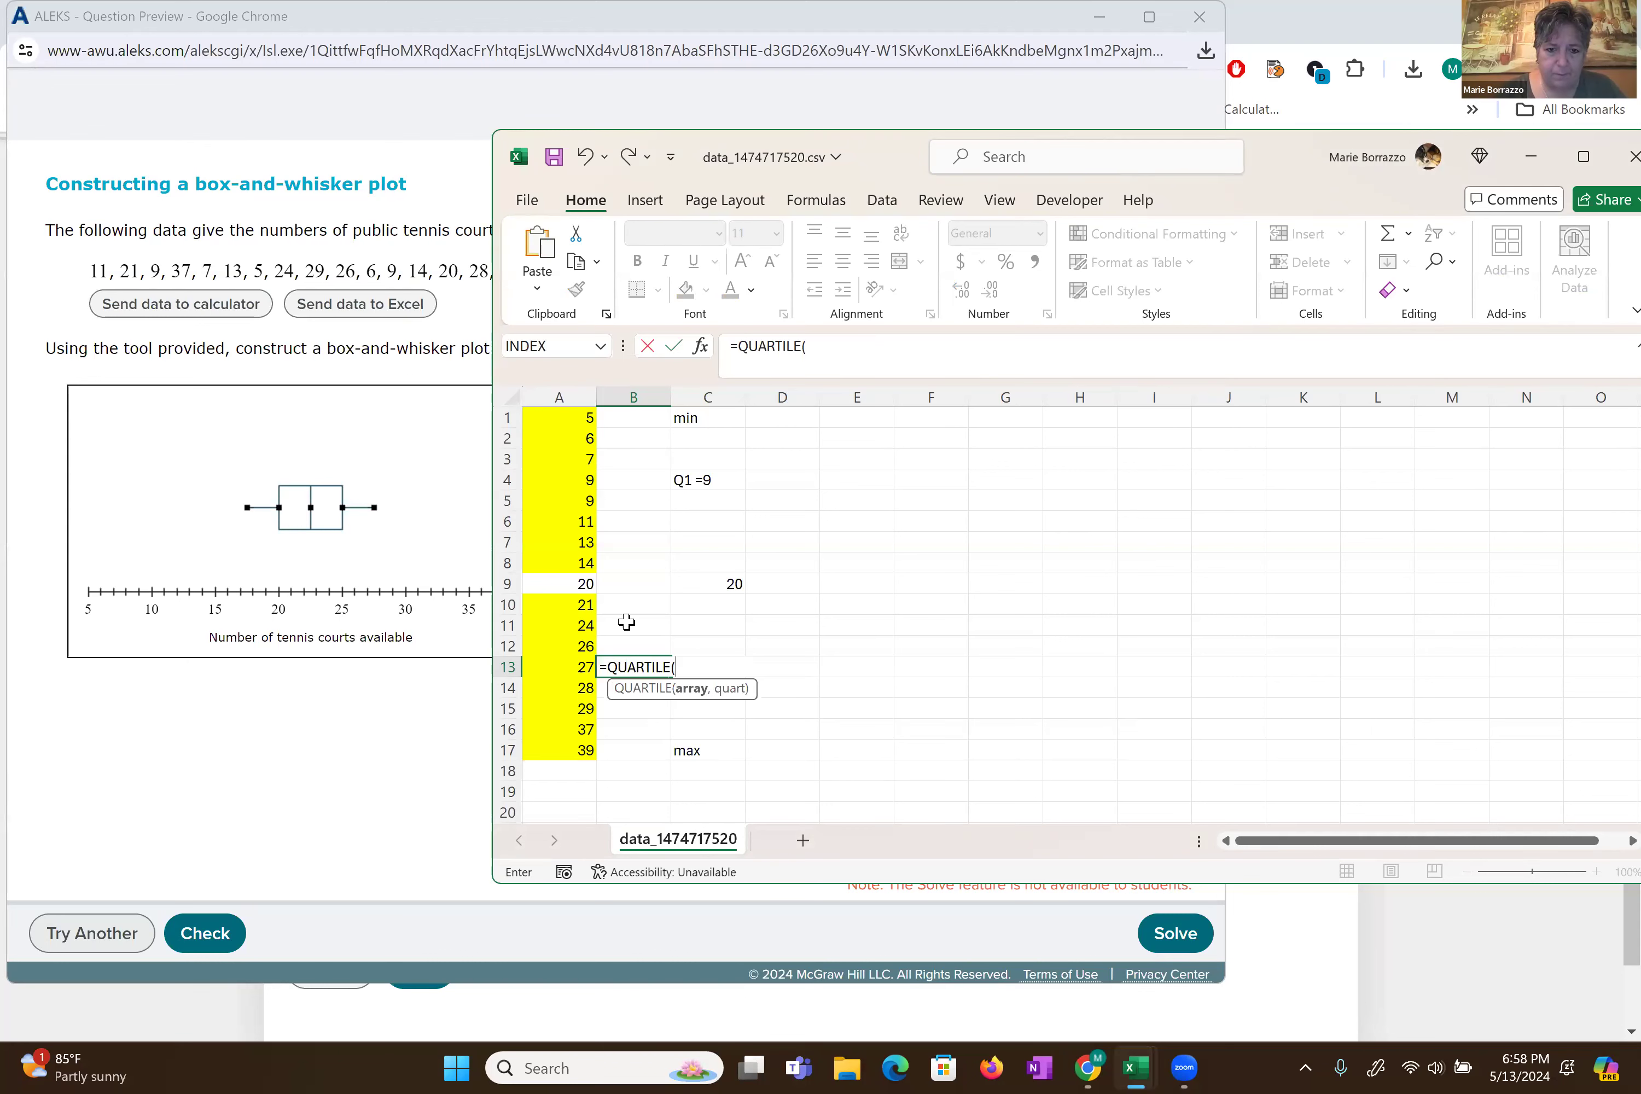
mouse_move(561, 423)
left_mouse_down()
mouse_move(558, 758)
mouse_move(551, 403)
mouse_move(558, 417)
left_mouse_up()
left_click(567, 769)
type(",")
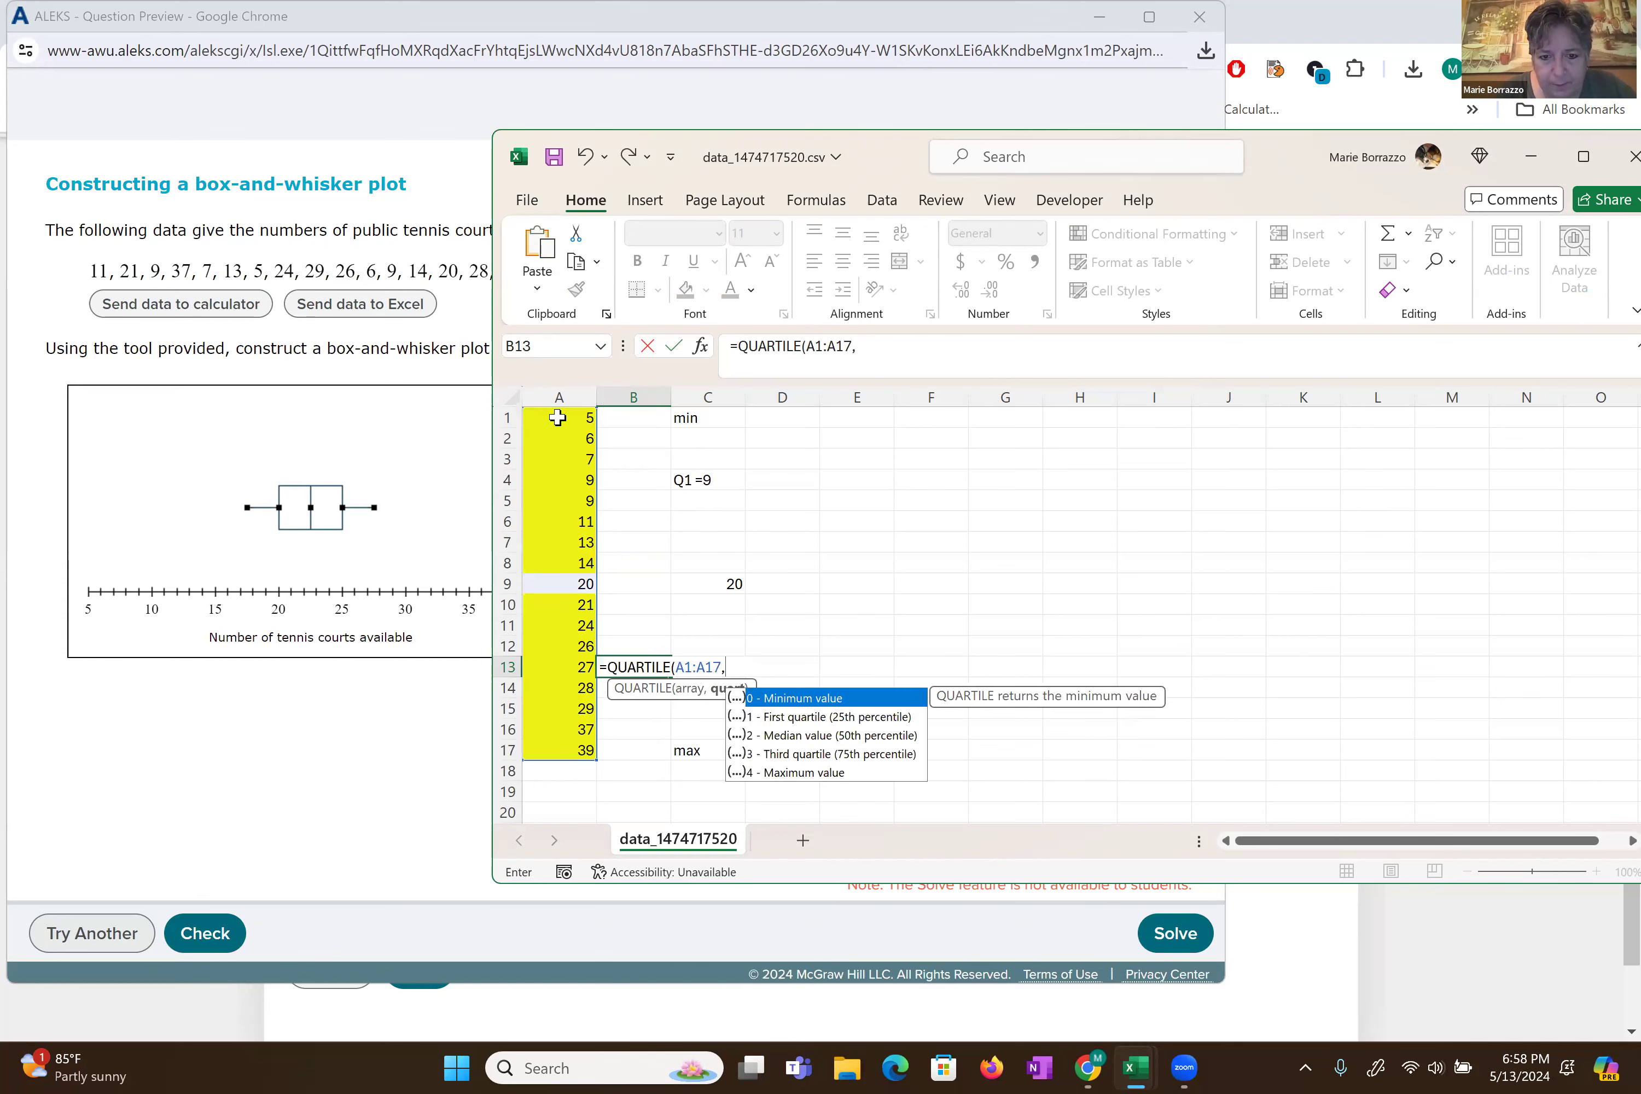
left_click(803, 754)
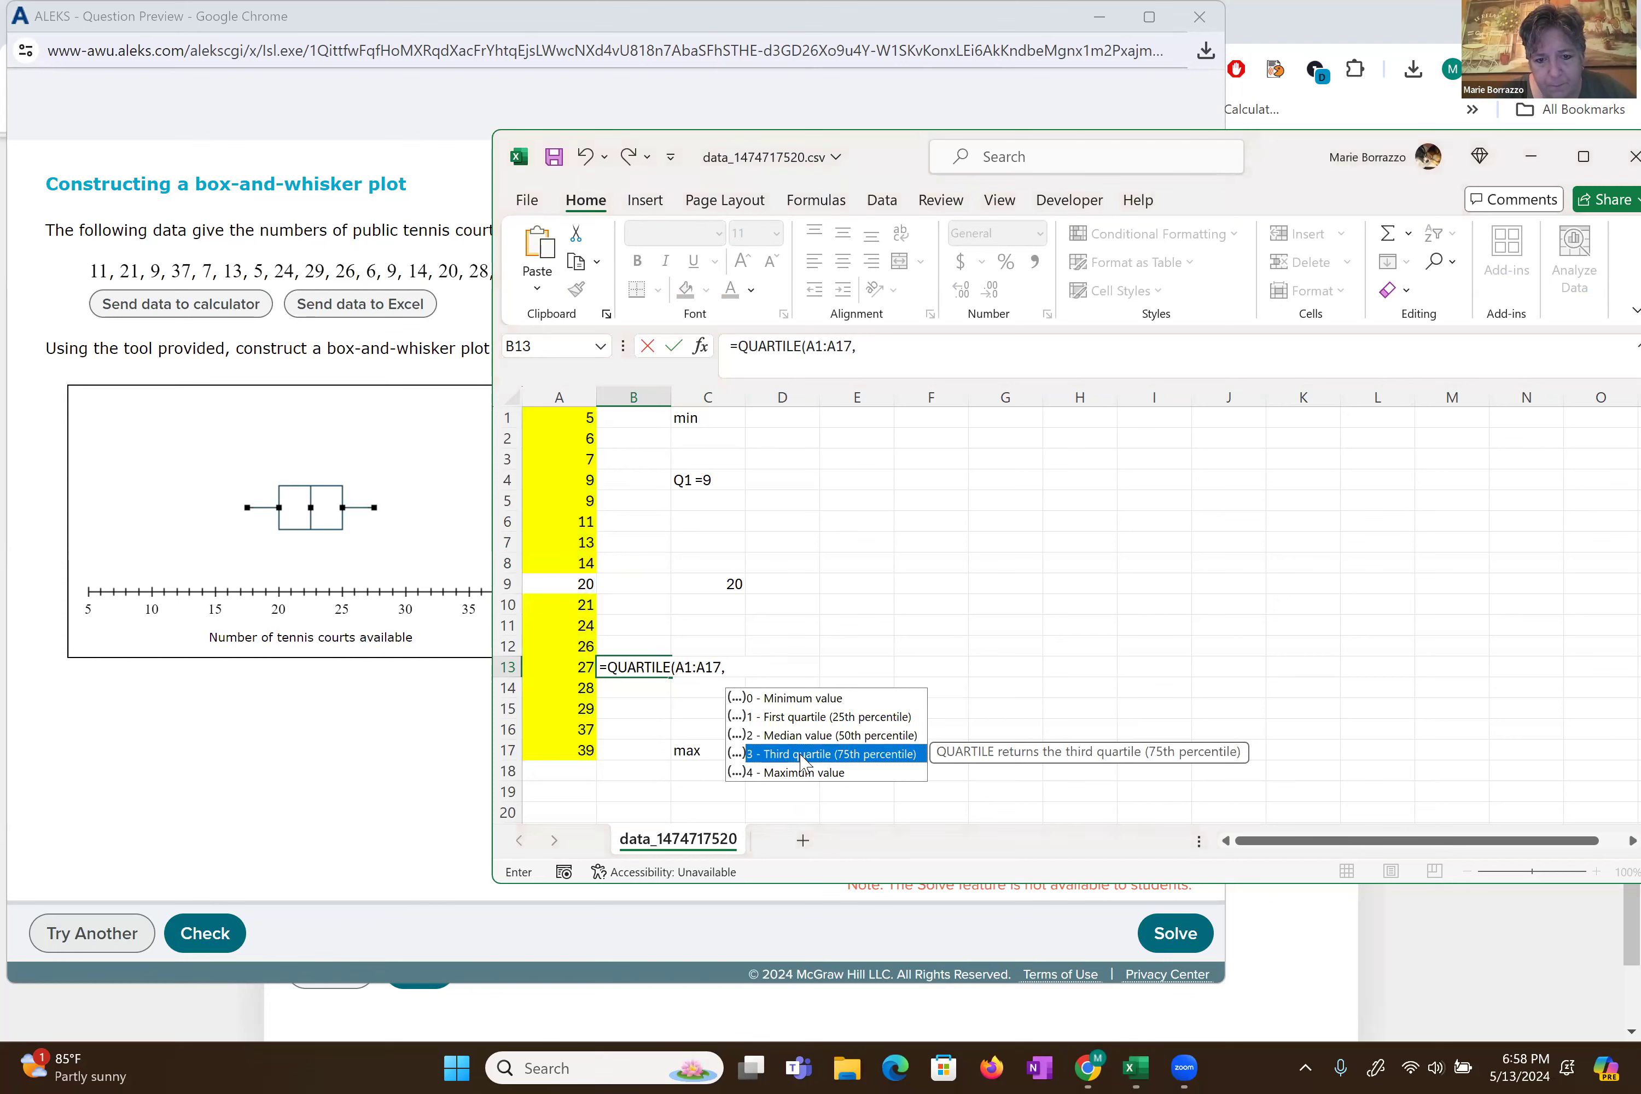
double_click(802, 755)
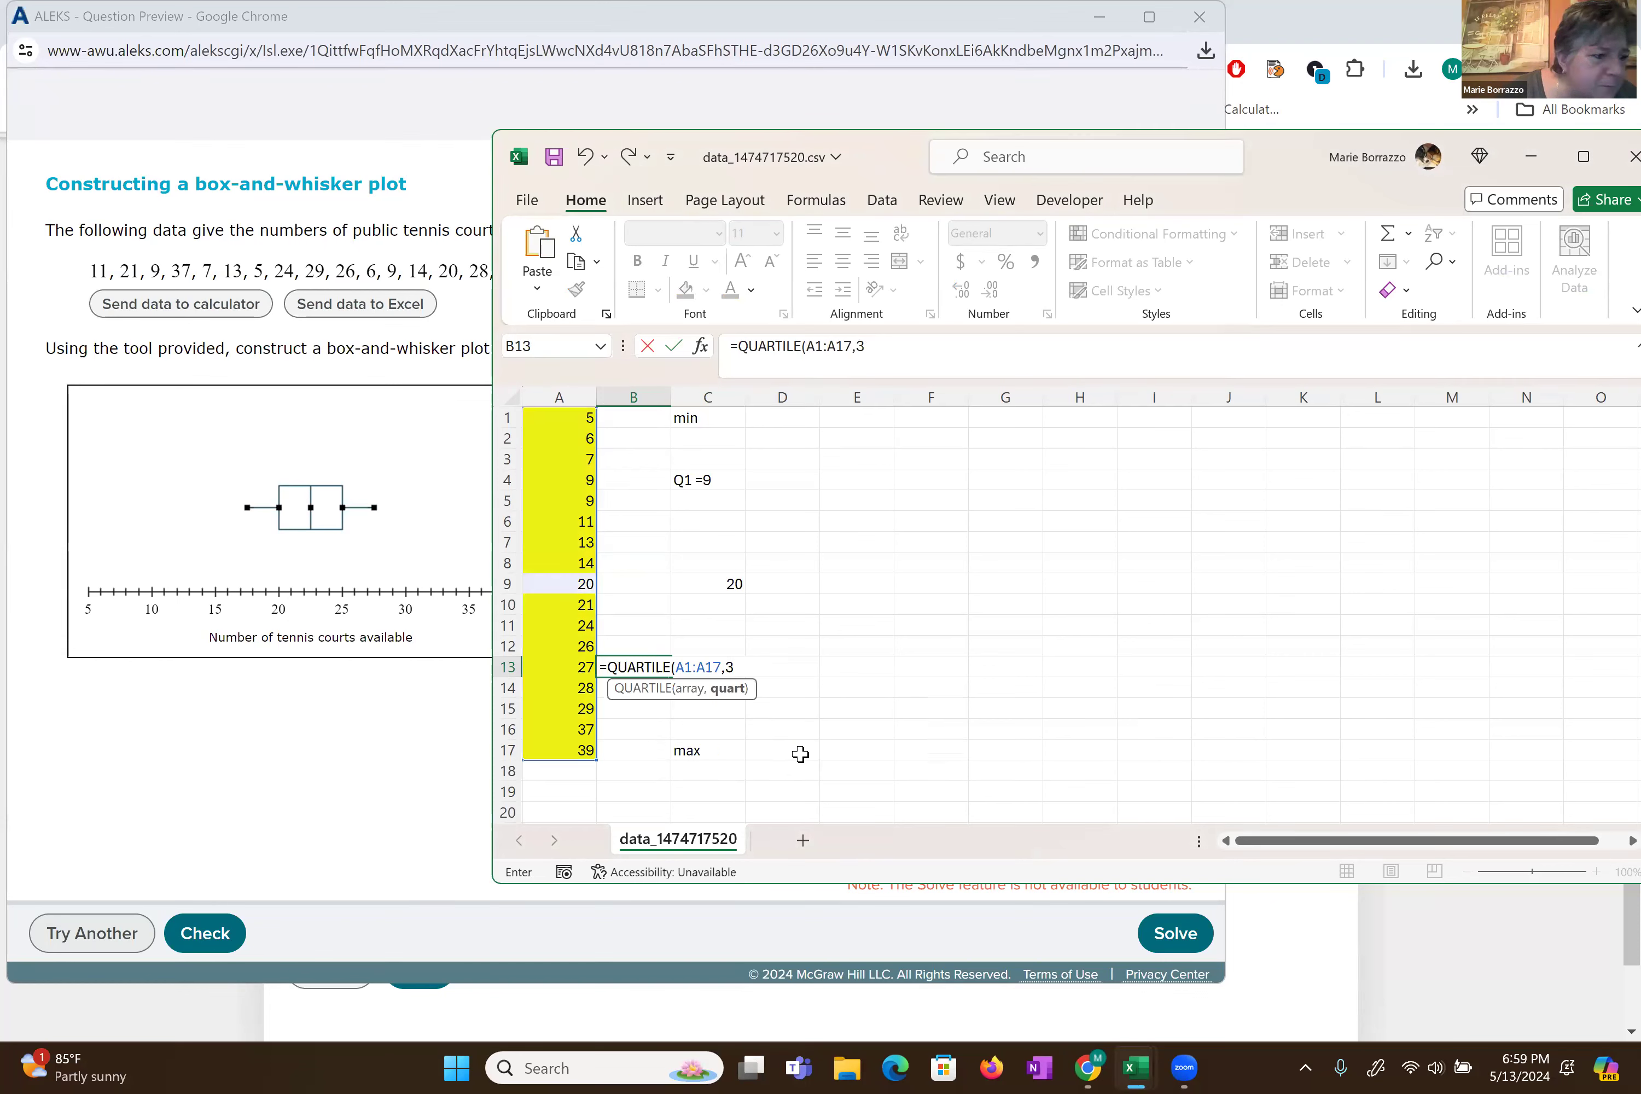
key("Return")
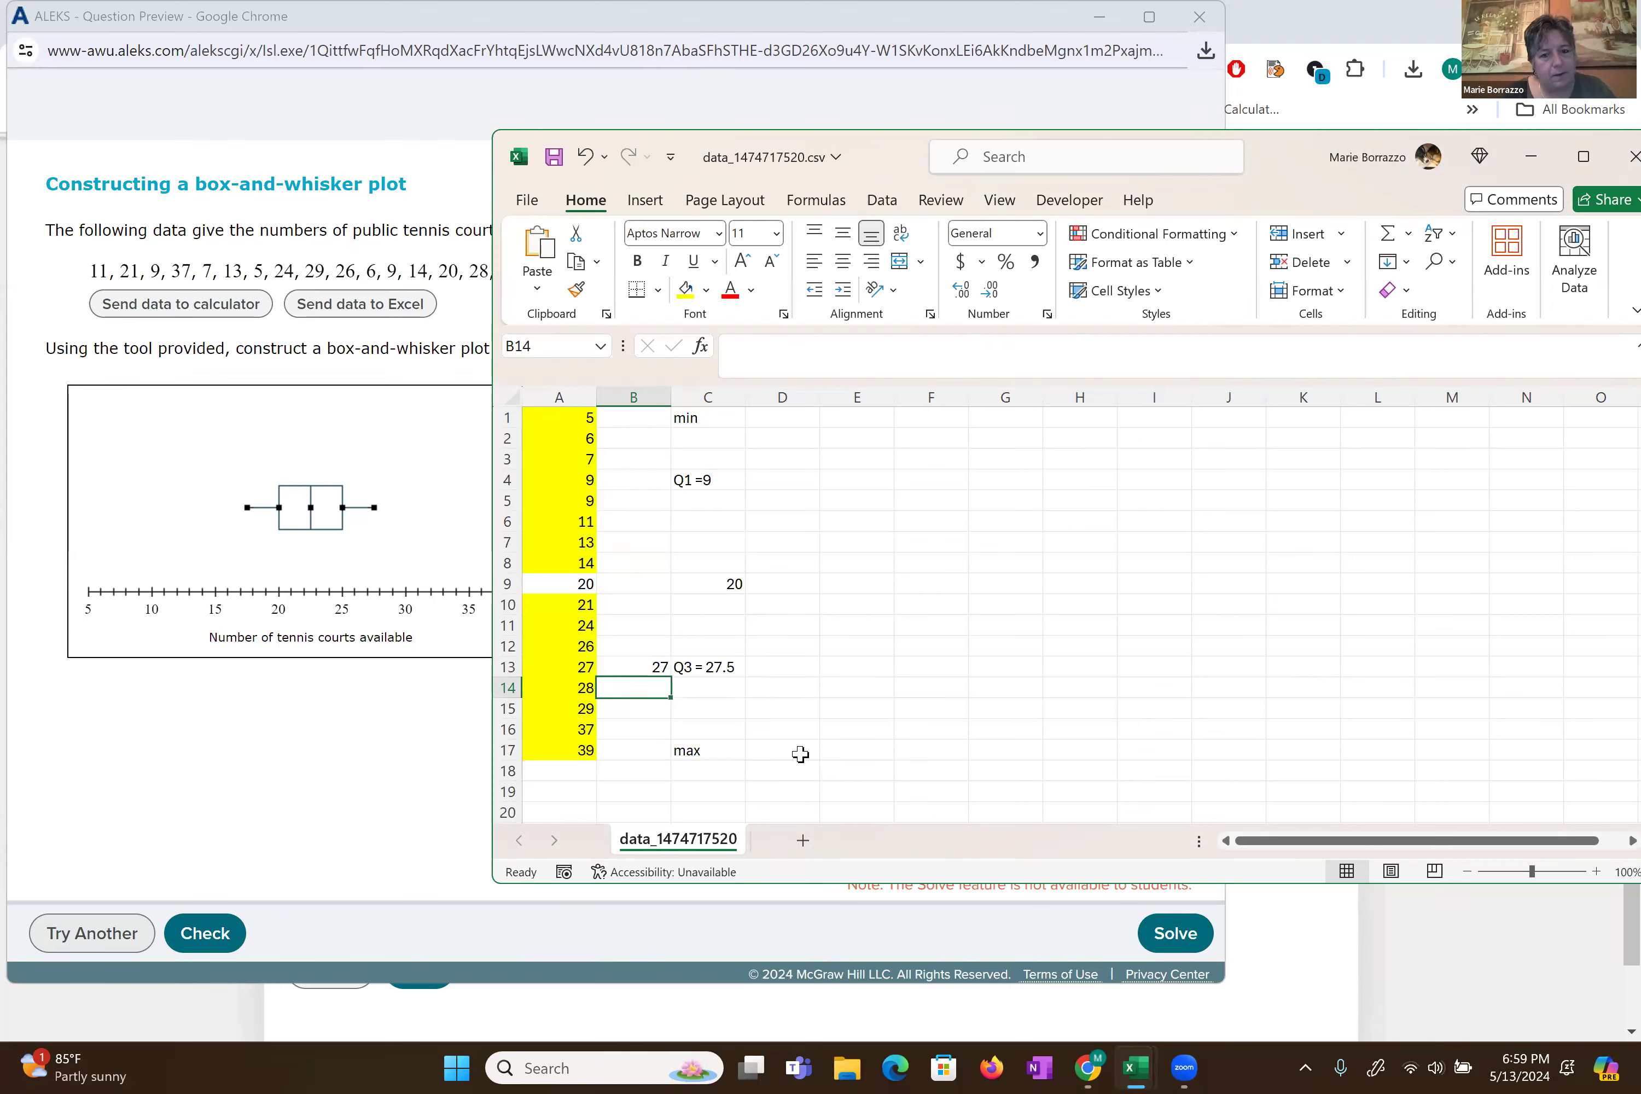
- Calculate the first quartile in B4, beside the Q1 label, with =QUARTILE(A1:A17,1)
key("Up")
key("Up")
key("Up")
key("Up")
key("Up")
key("Up")
key("Up")
key("Up")
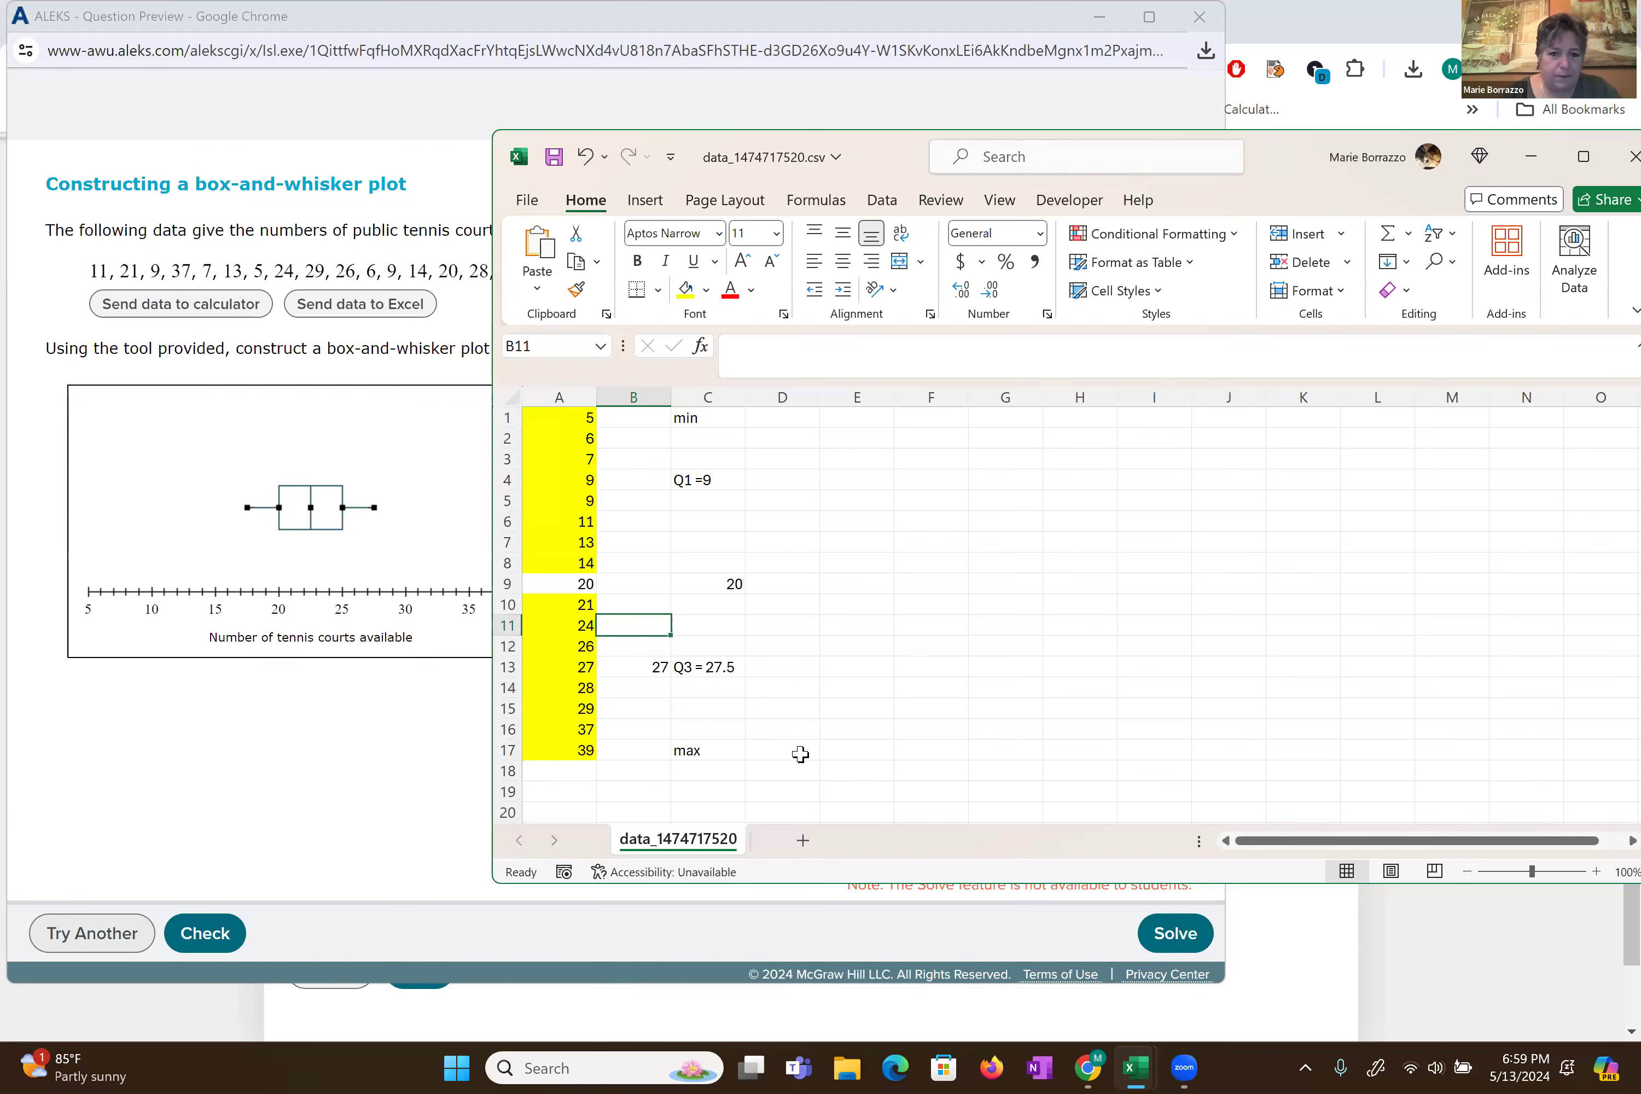
key("Up")
key("Up")
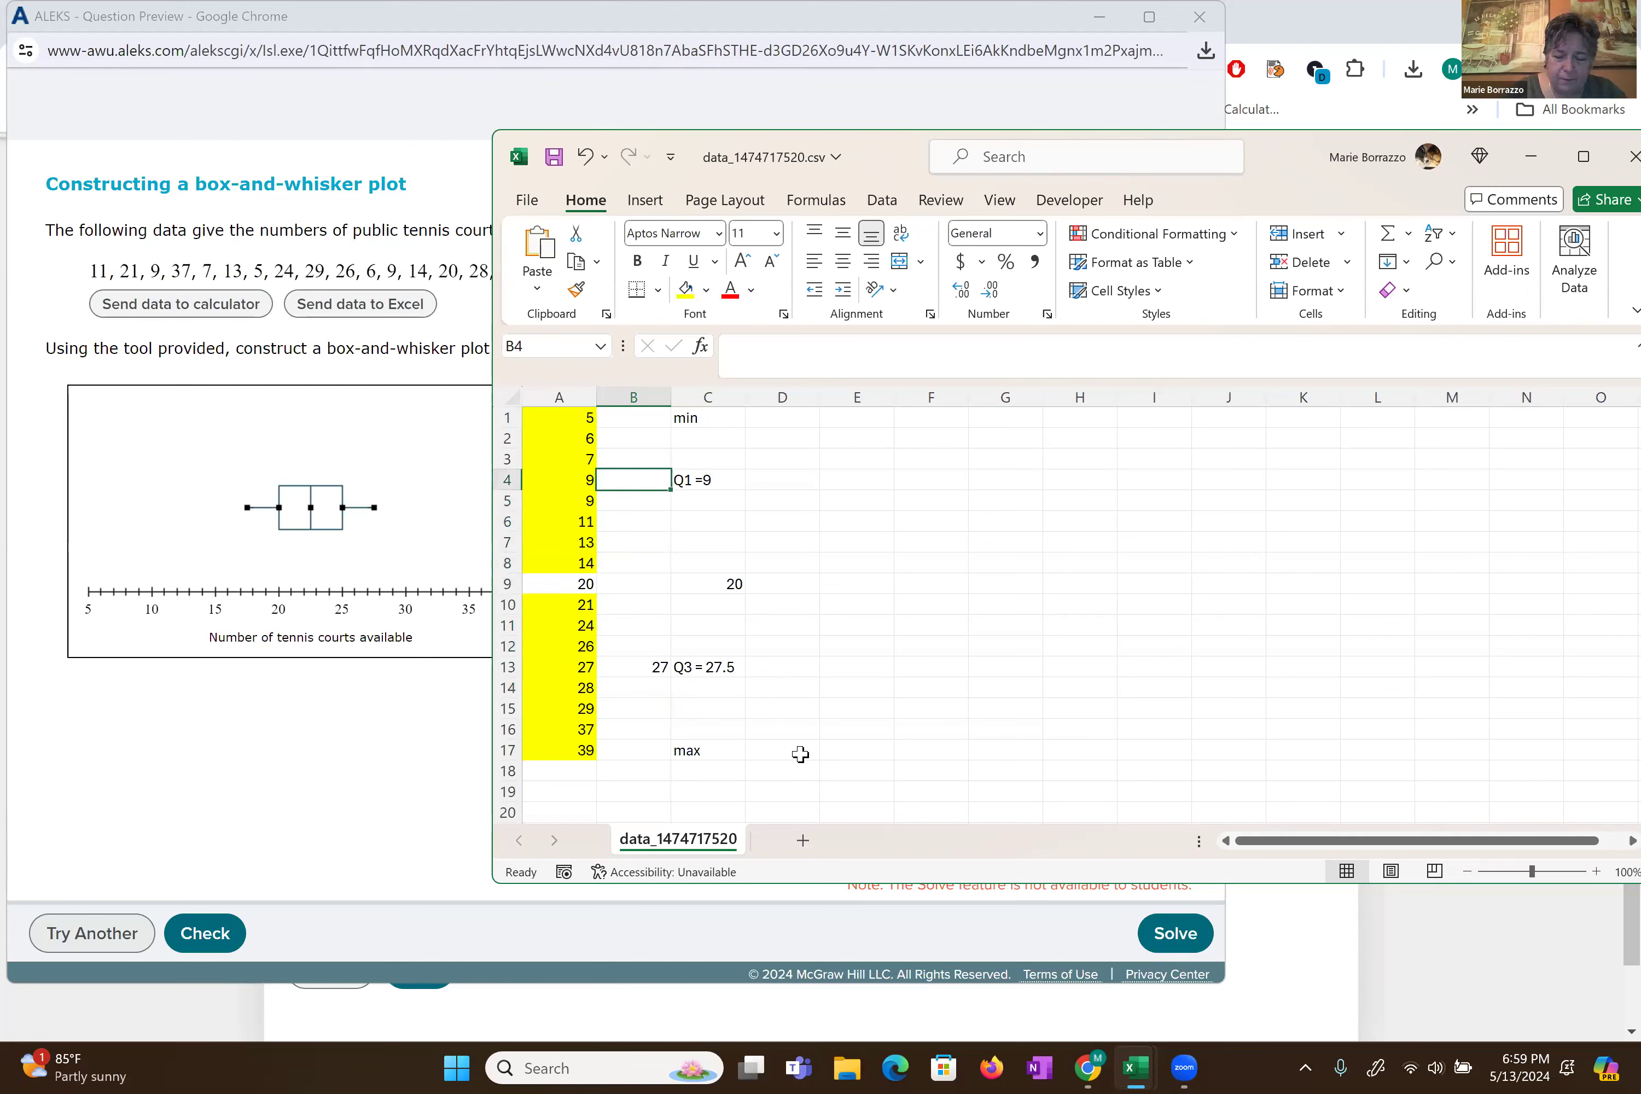
type("=QUA")
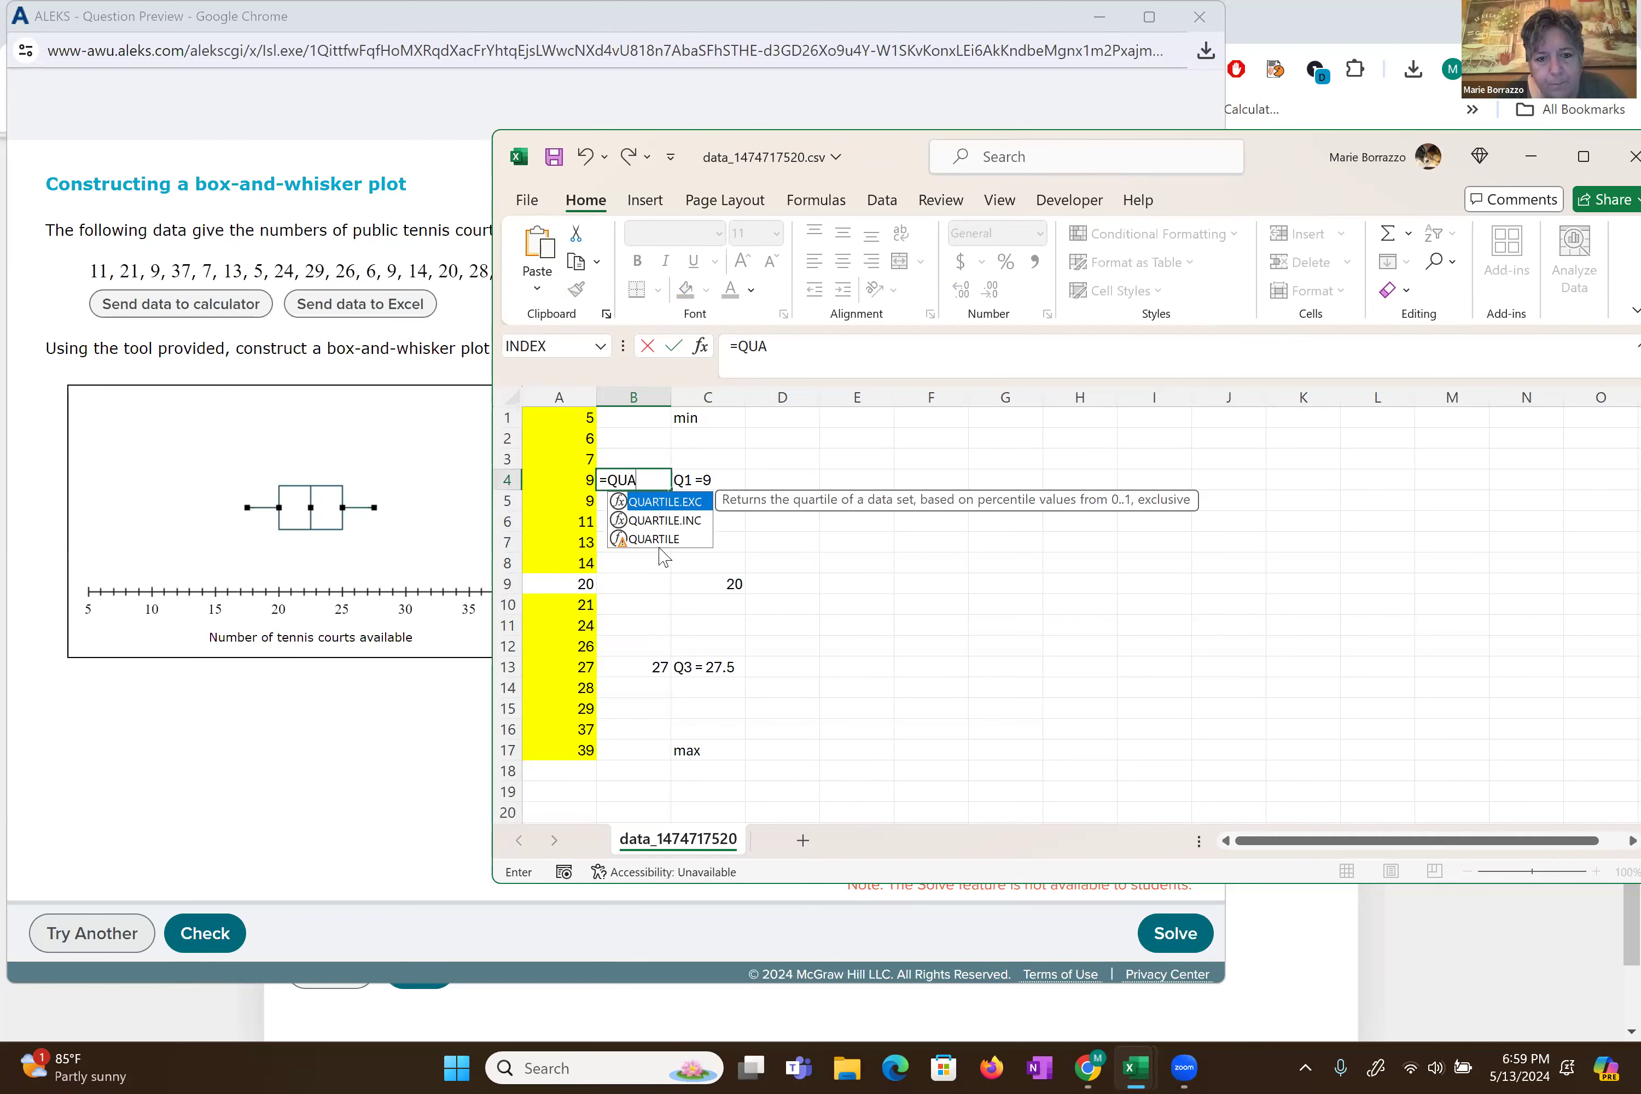
double_click(657, 540)
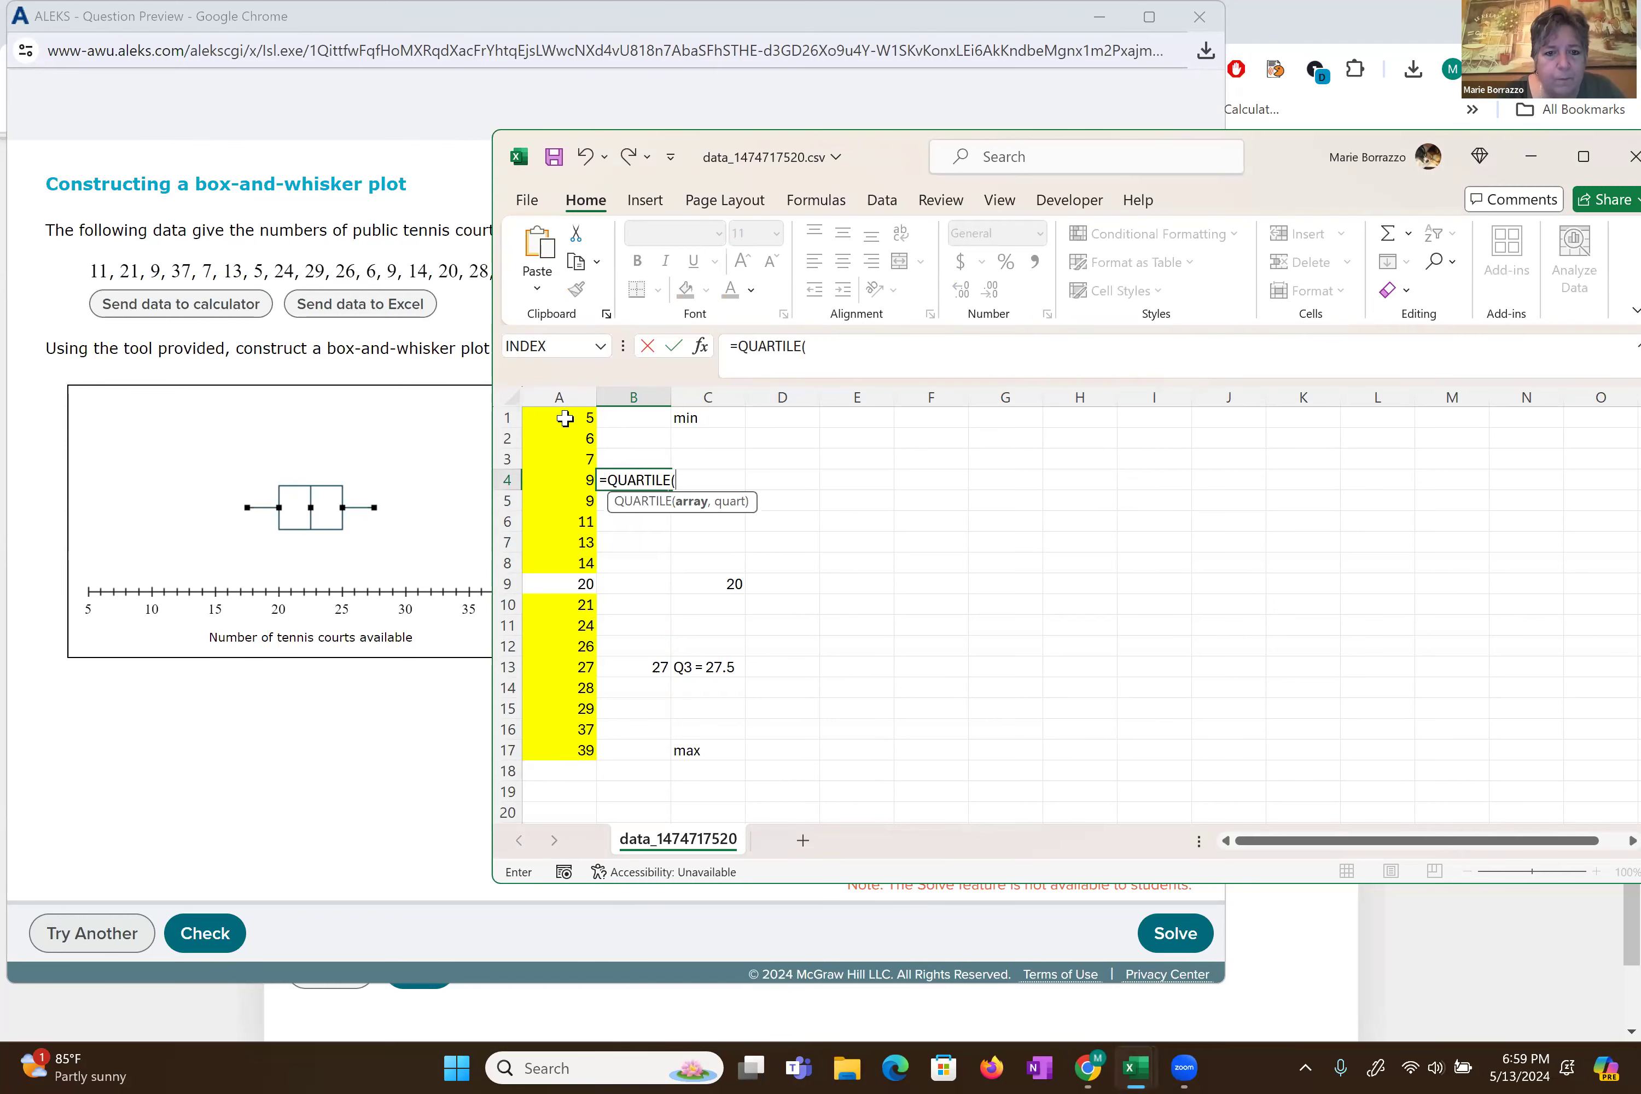
left_click_drag(565, 417, 588, 748)
type(",")
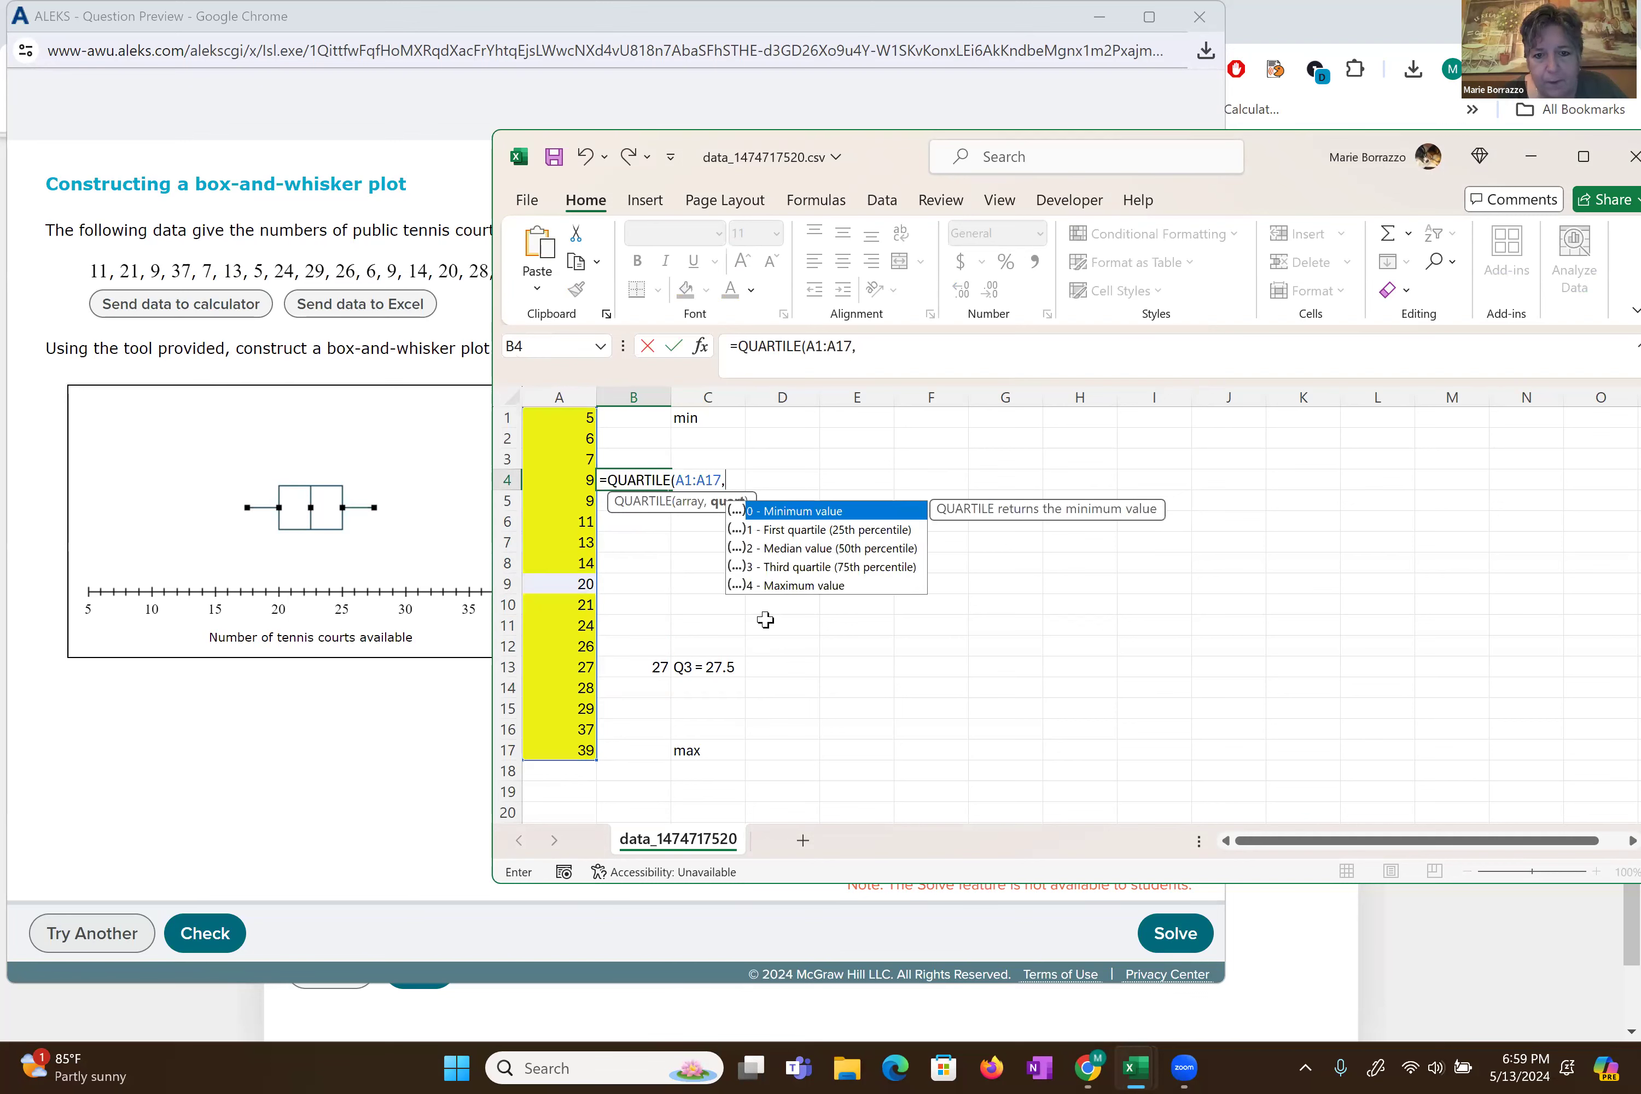
double_click(780, 531)
key("Return")
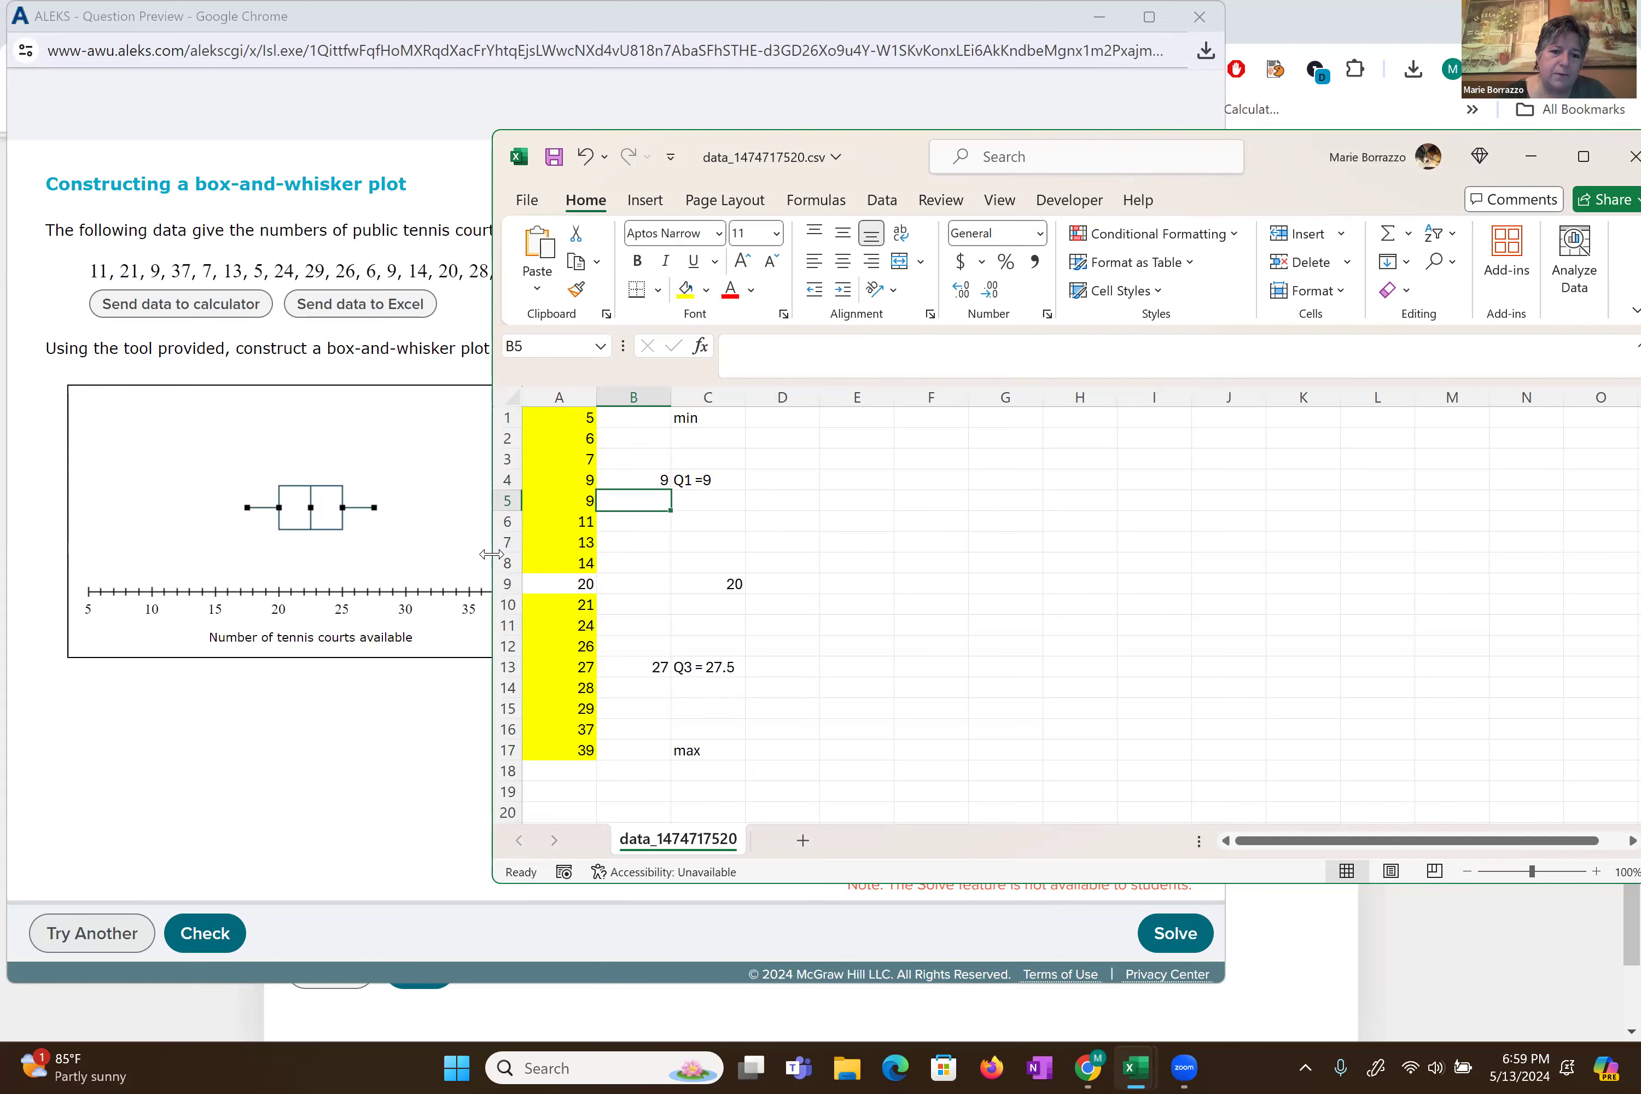
- Narrow the Excel window to uncover the ALEKS plot, and extend its whiskers to the minimum 5 and maximum 39
left_click_drag(491, 554, 612, 555)
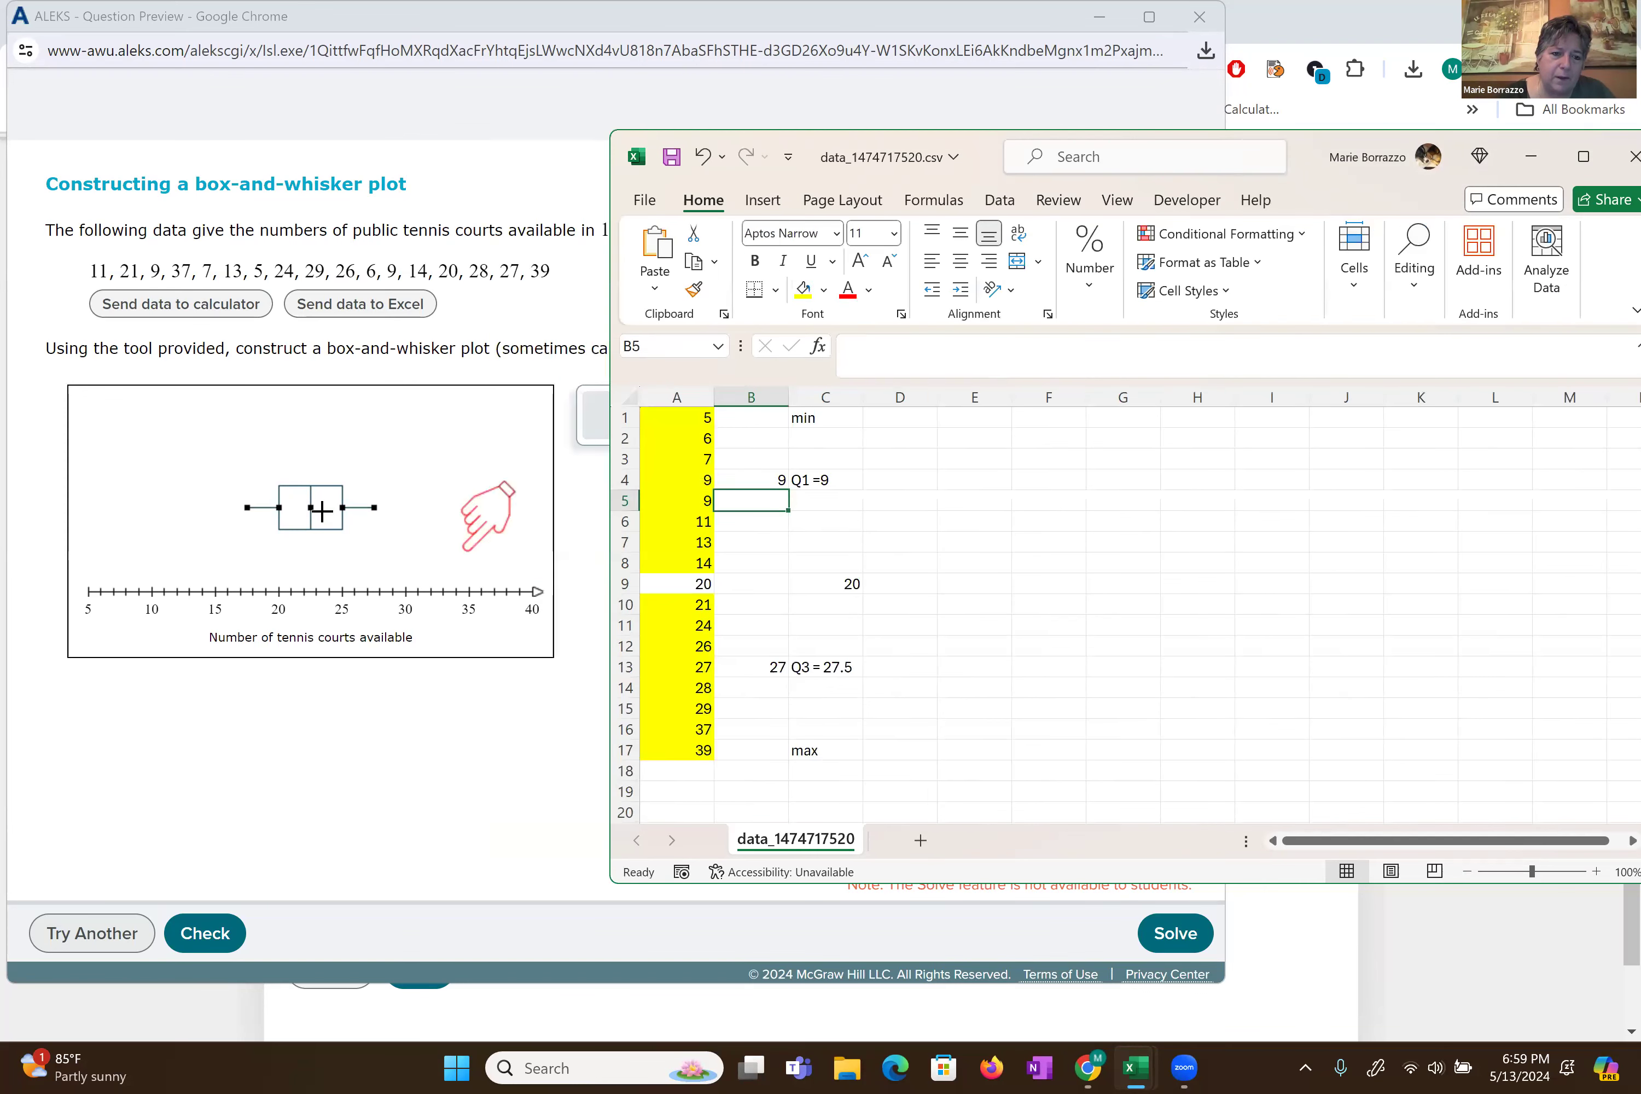
left_click_drag(251, 507, 88, 507)
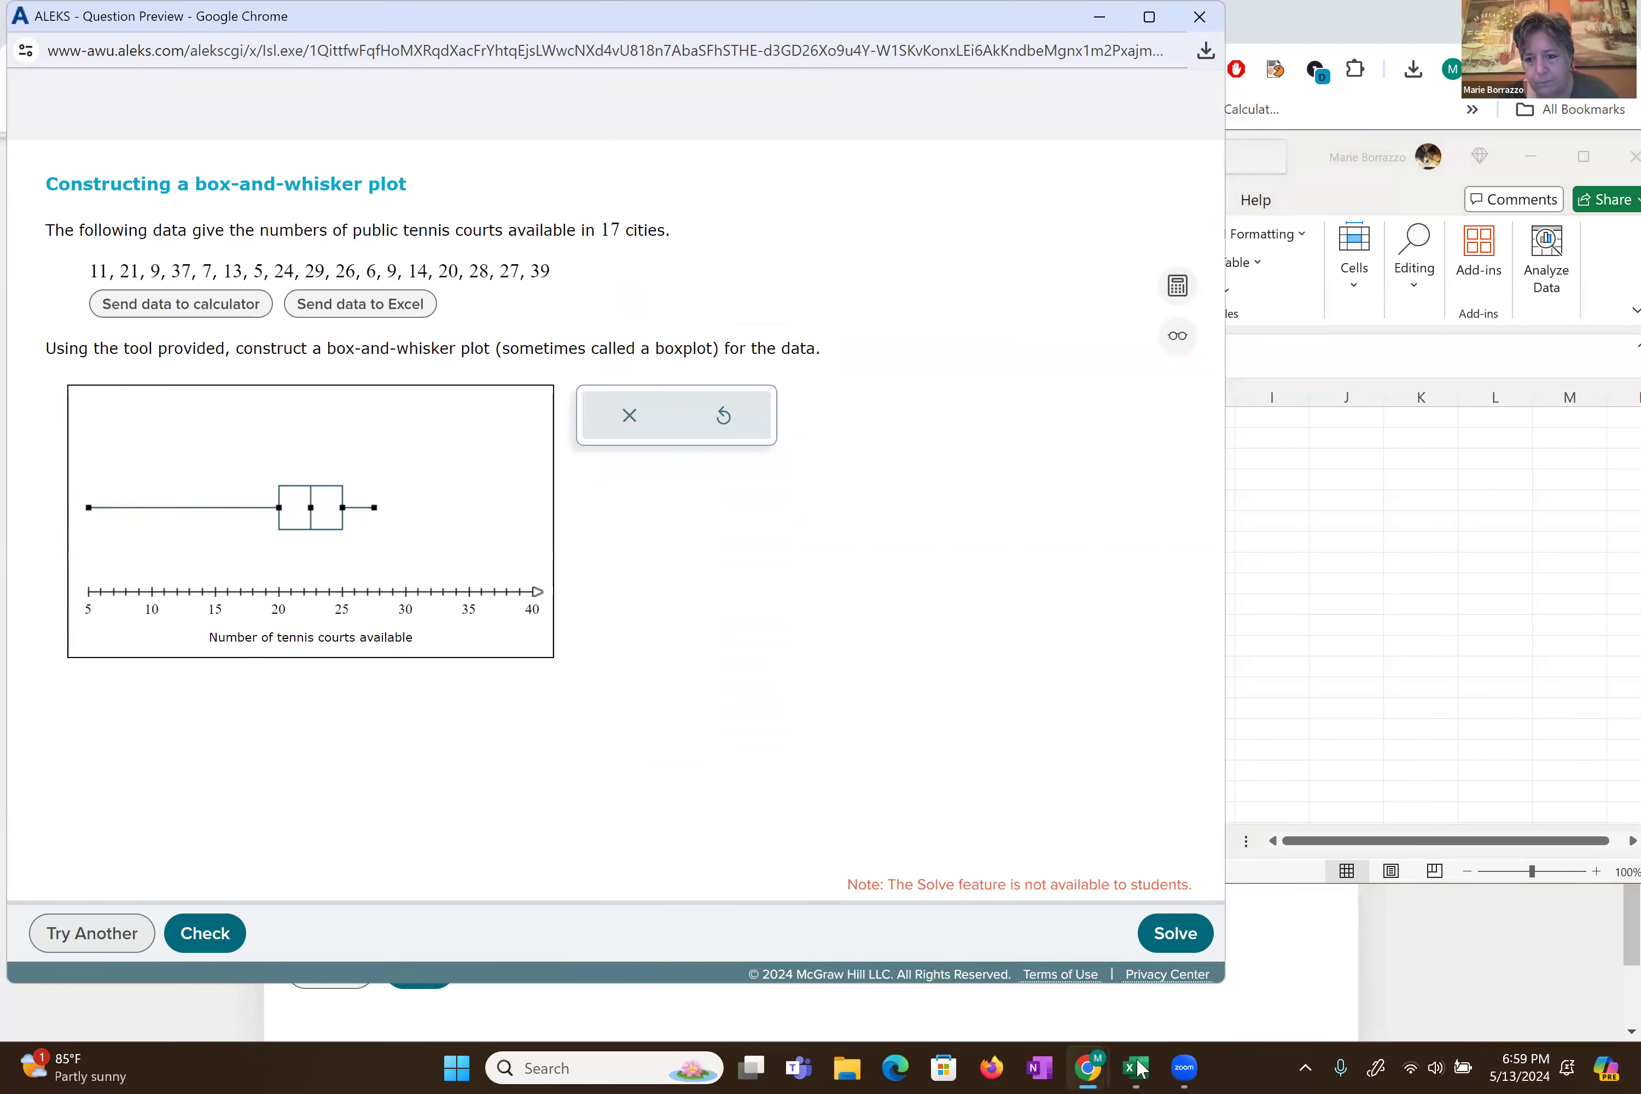
left_click(1304, 702)
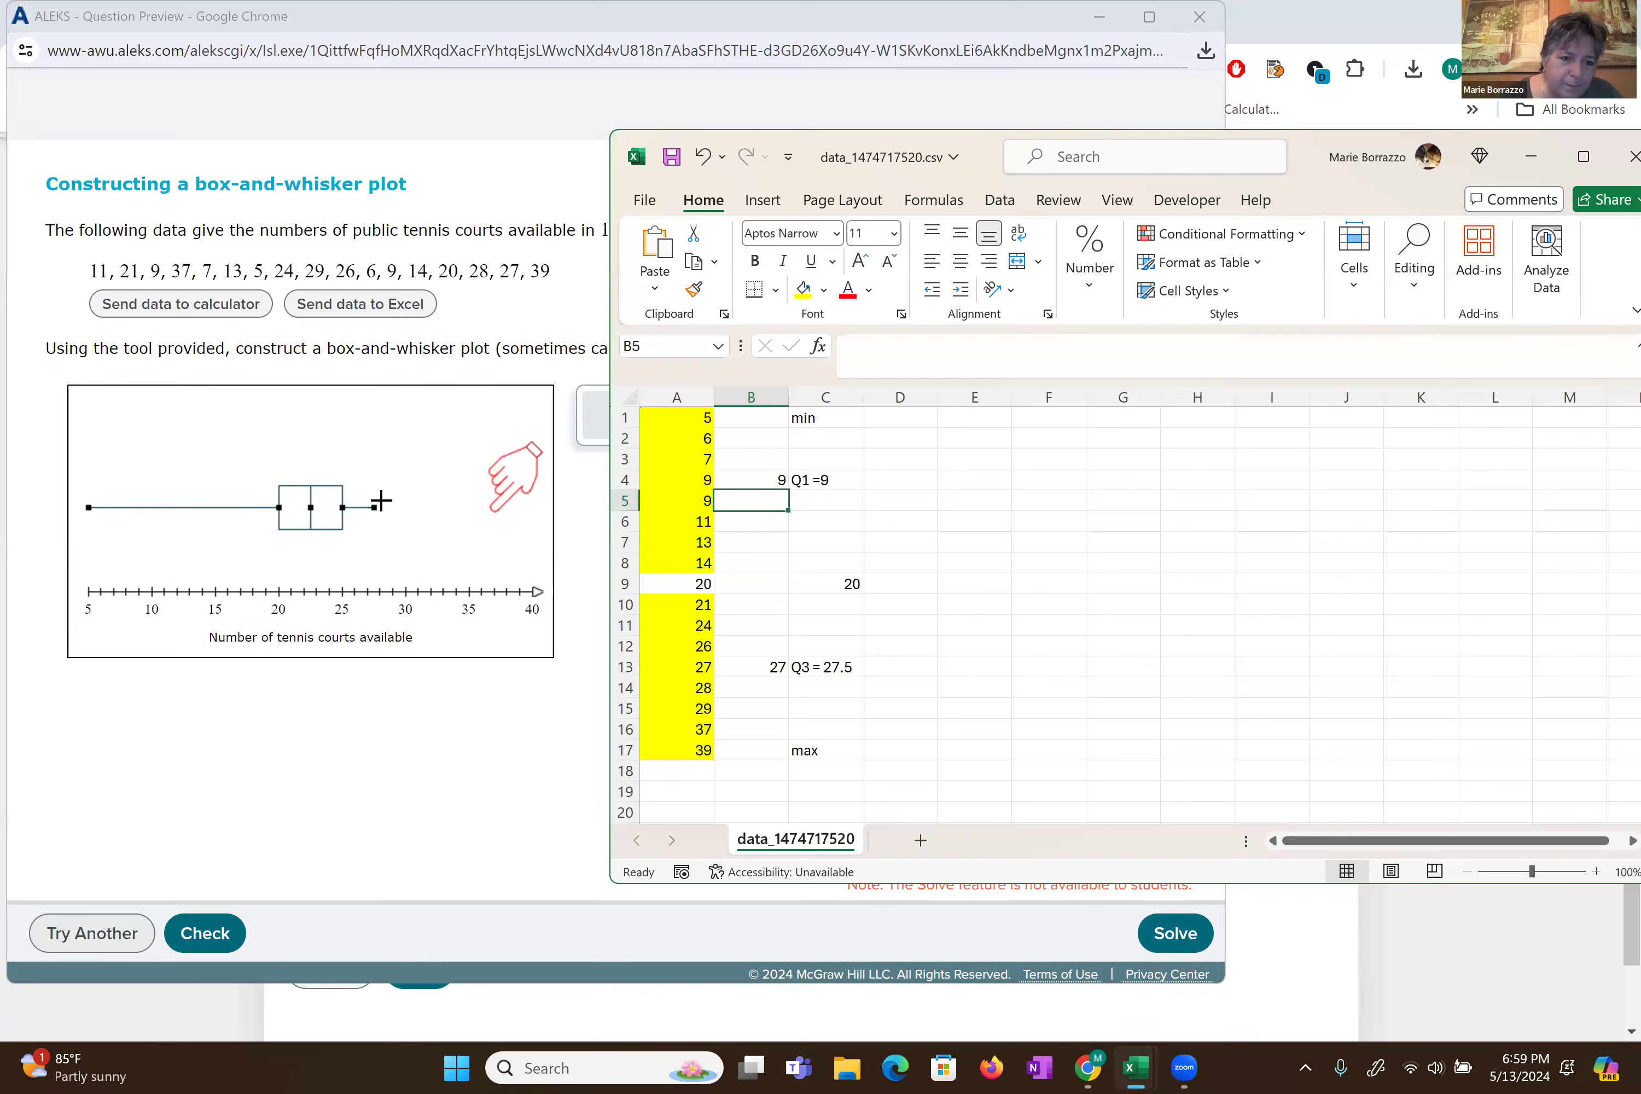
left_click_drag(384, 503, 521, 526)
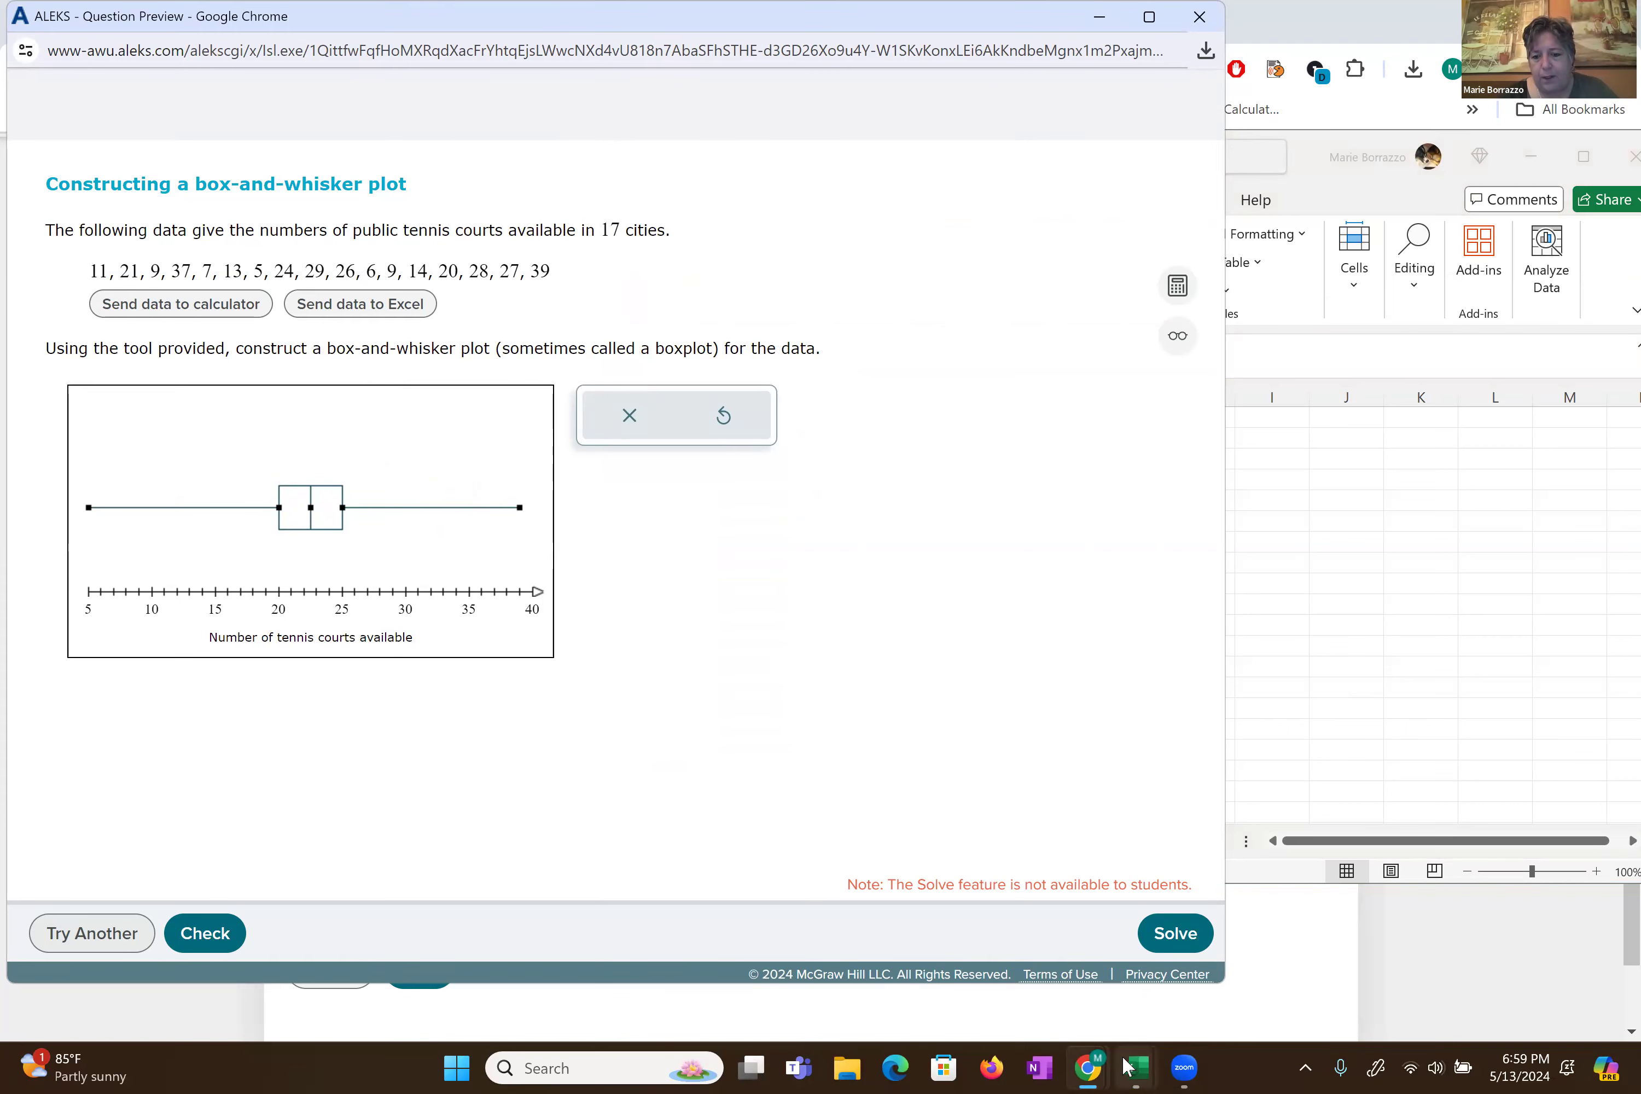
- Bring back the data_1474717520.csv values for reference, and set the plot's first quartile to 9 and median to 20
mouse_move(1128, 1066)
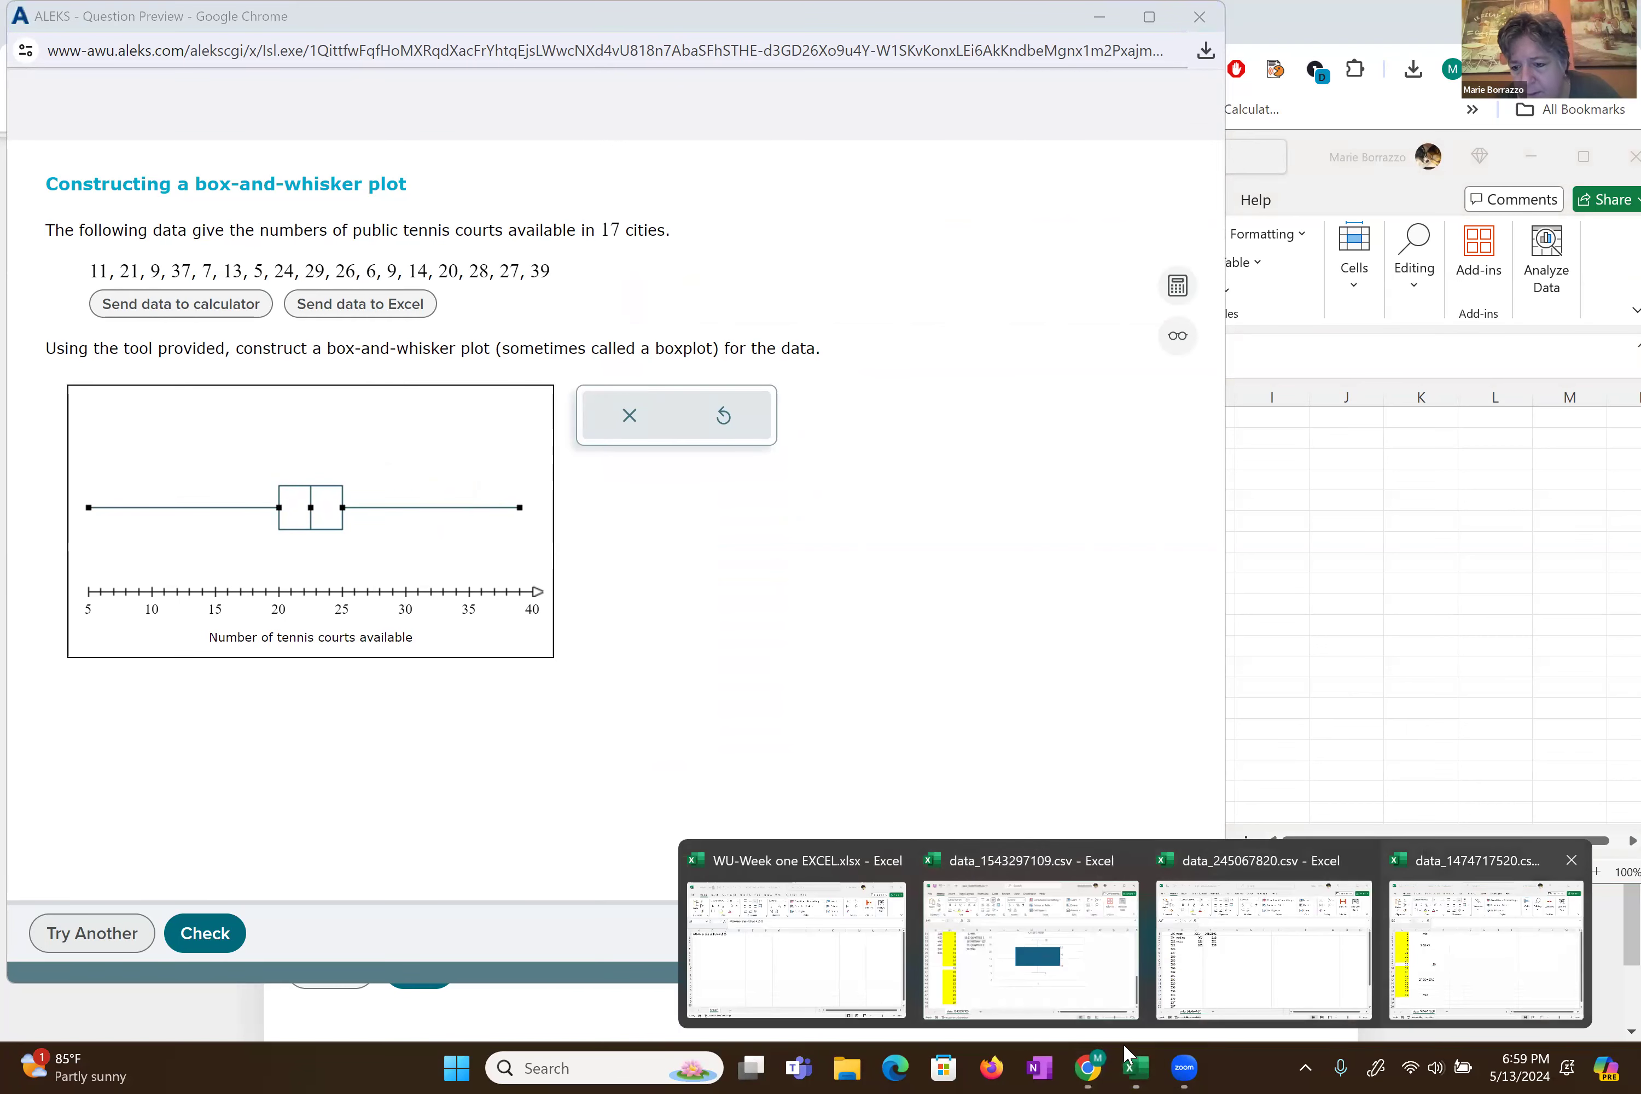
left_click(1486, 946)
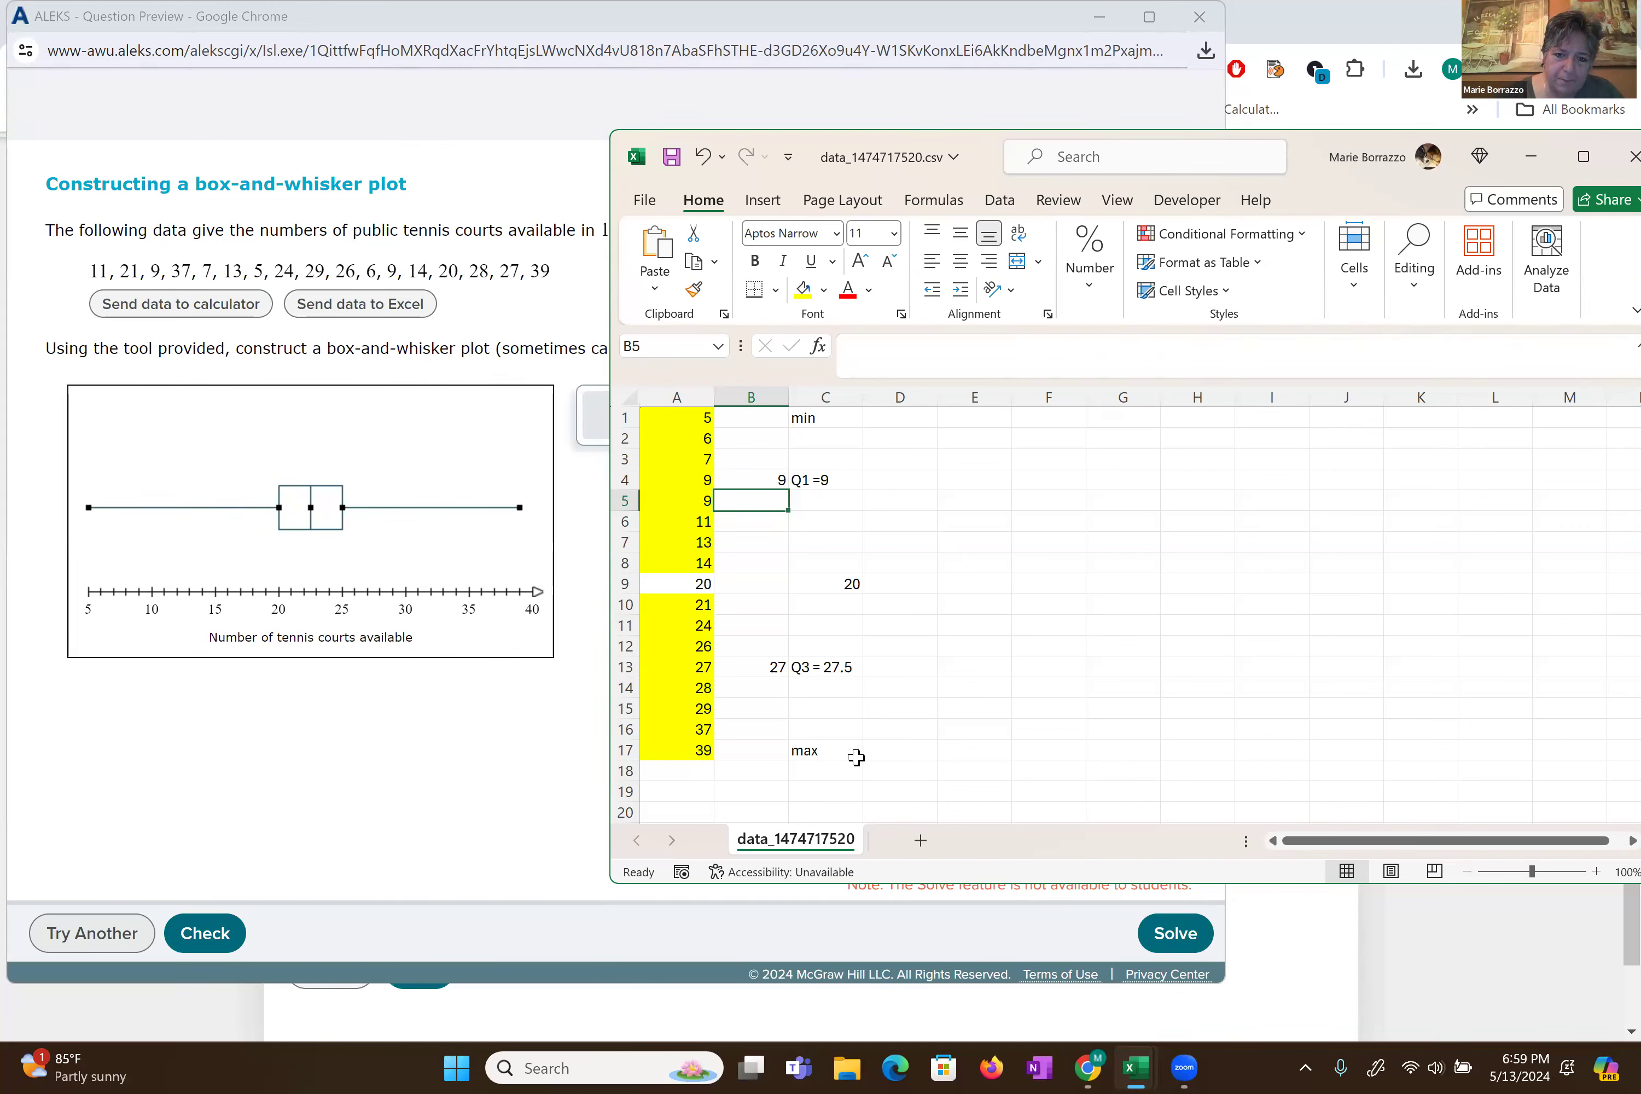
mouse_move(281, 508)
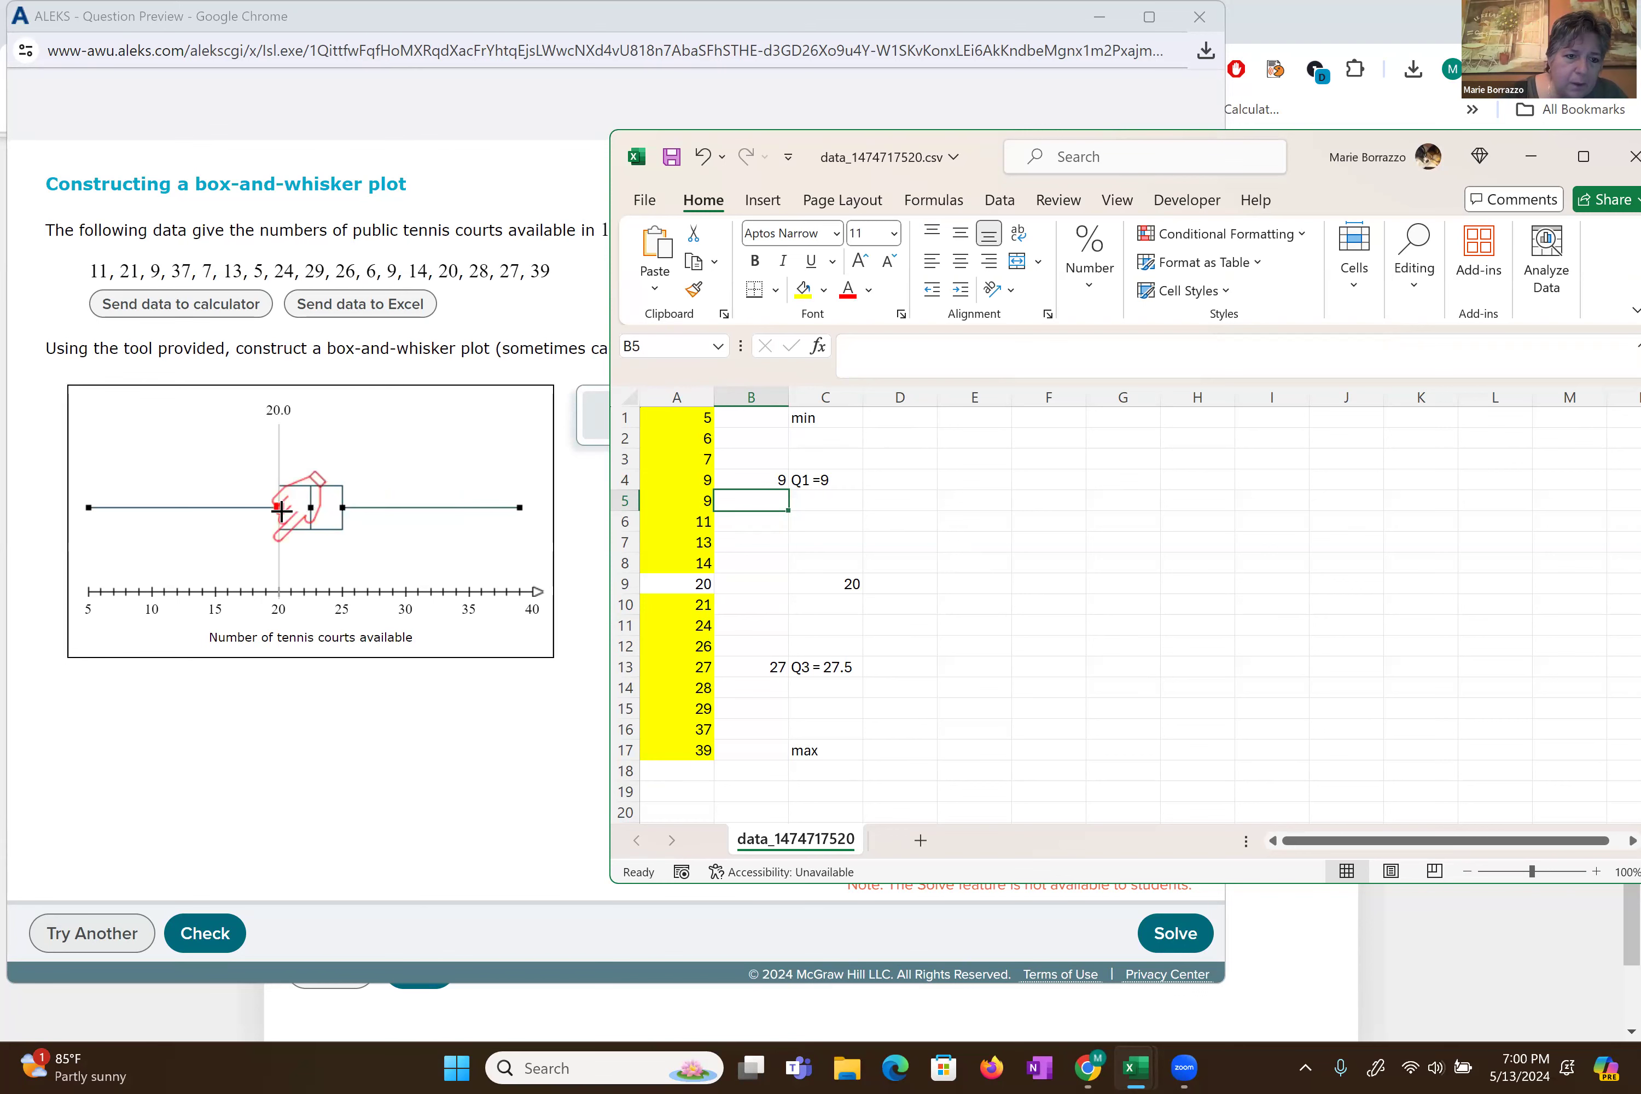
left_click_drag(278, 508, 139, 508)
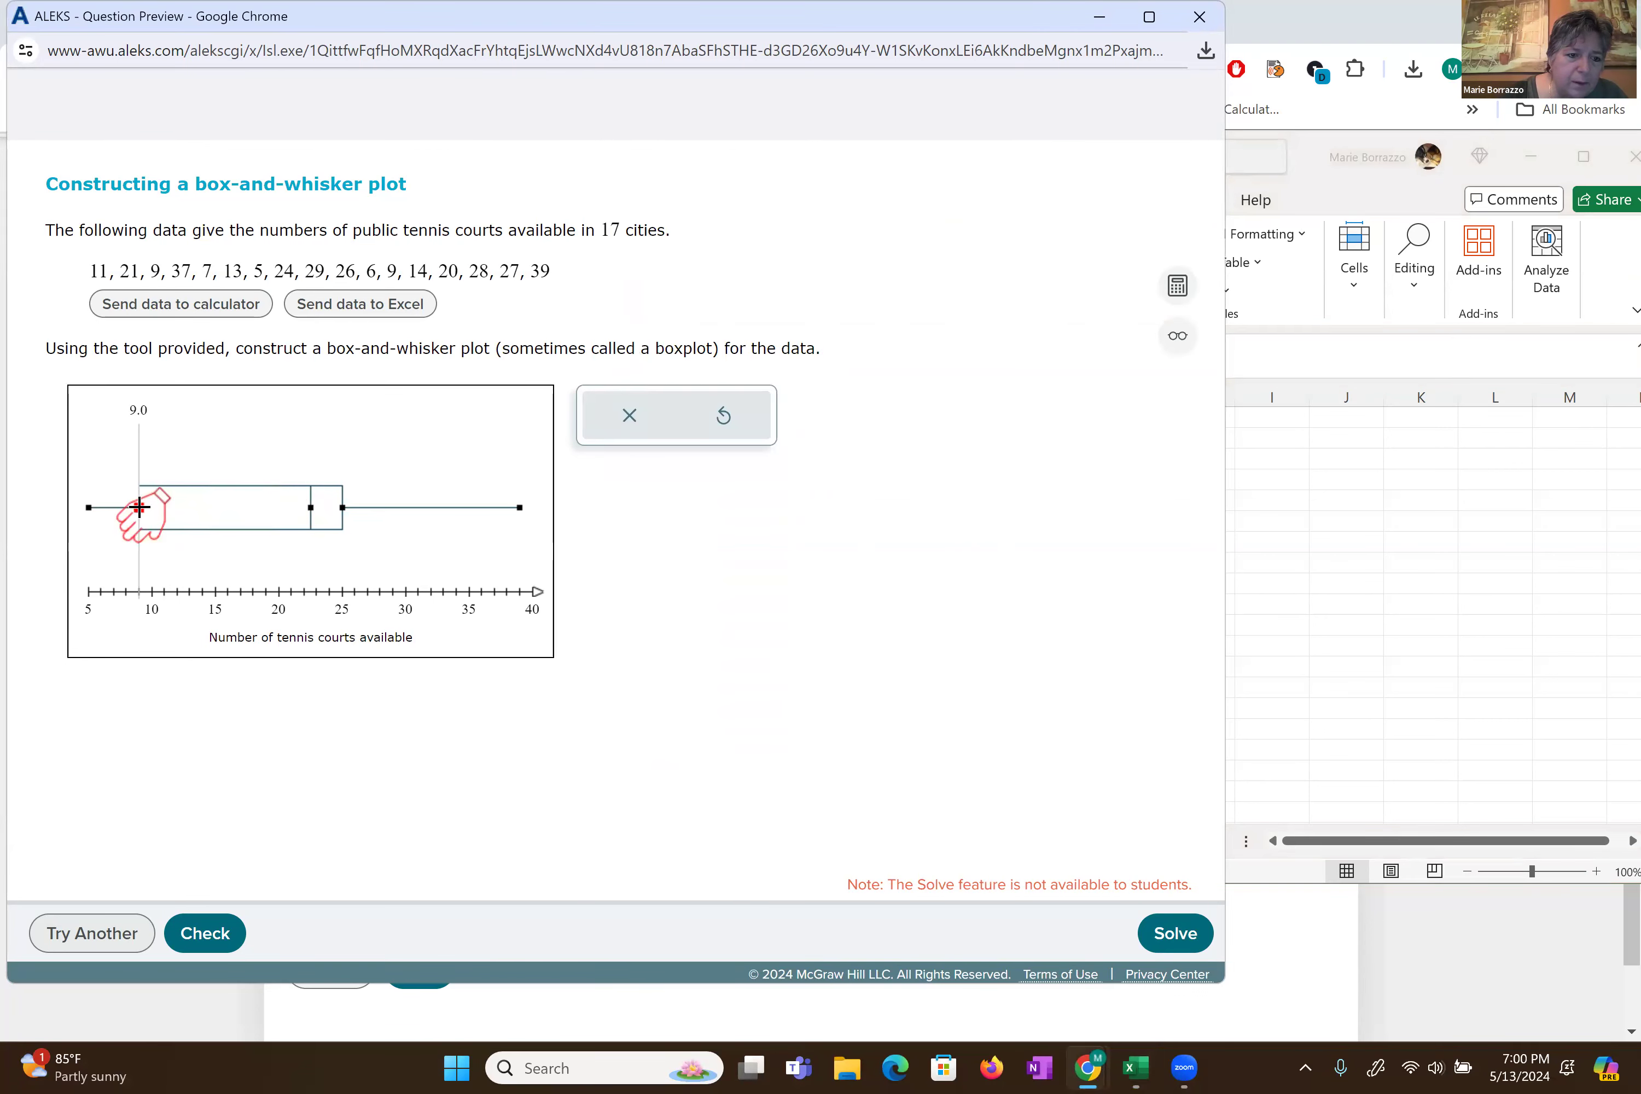
mouse_move(309, 506)
left_click_drag(309, 505, 280, 506)
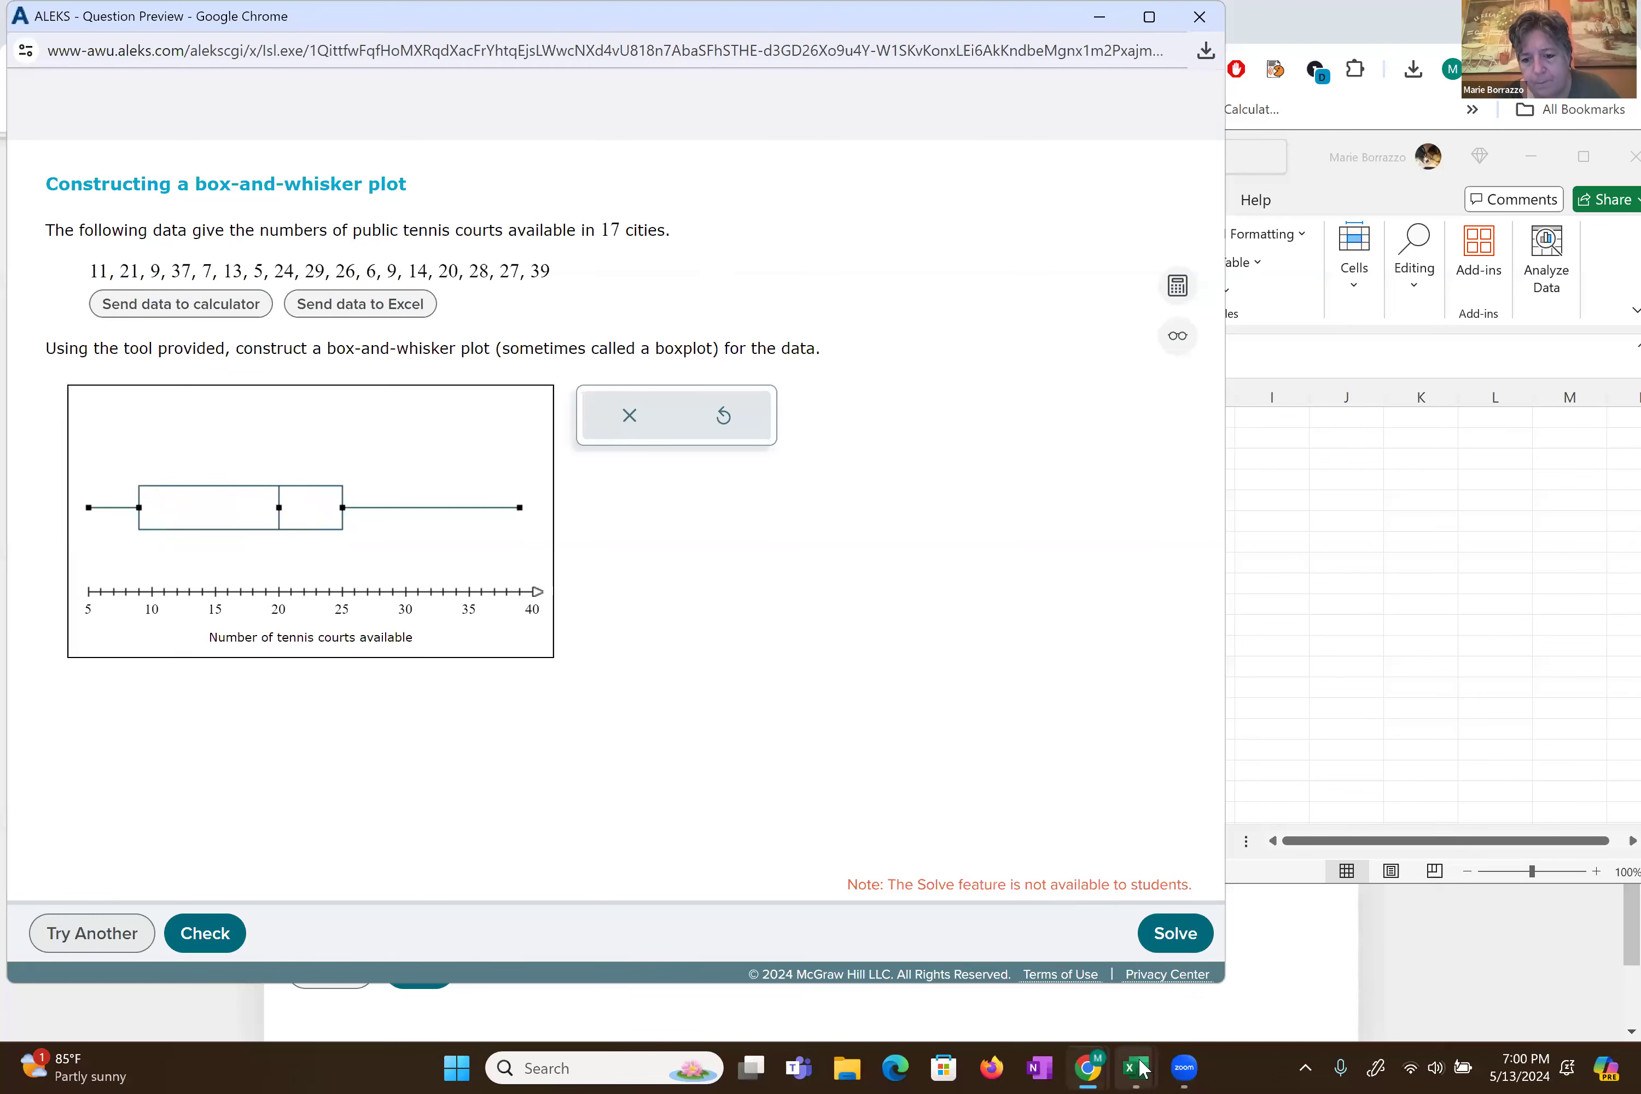
- Using the quartile in data_1474717520.csv, set the plot's third quartile to 27 and check the answer
mouse_move(1137, 1067)
left_click(1568, 957)
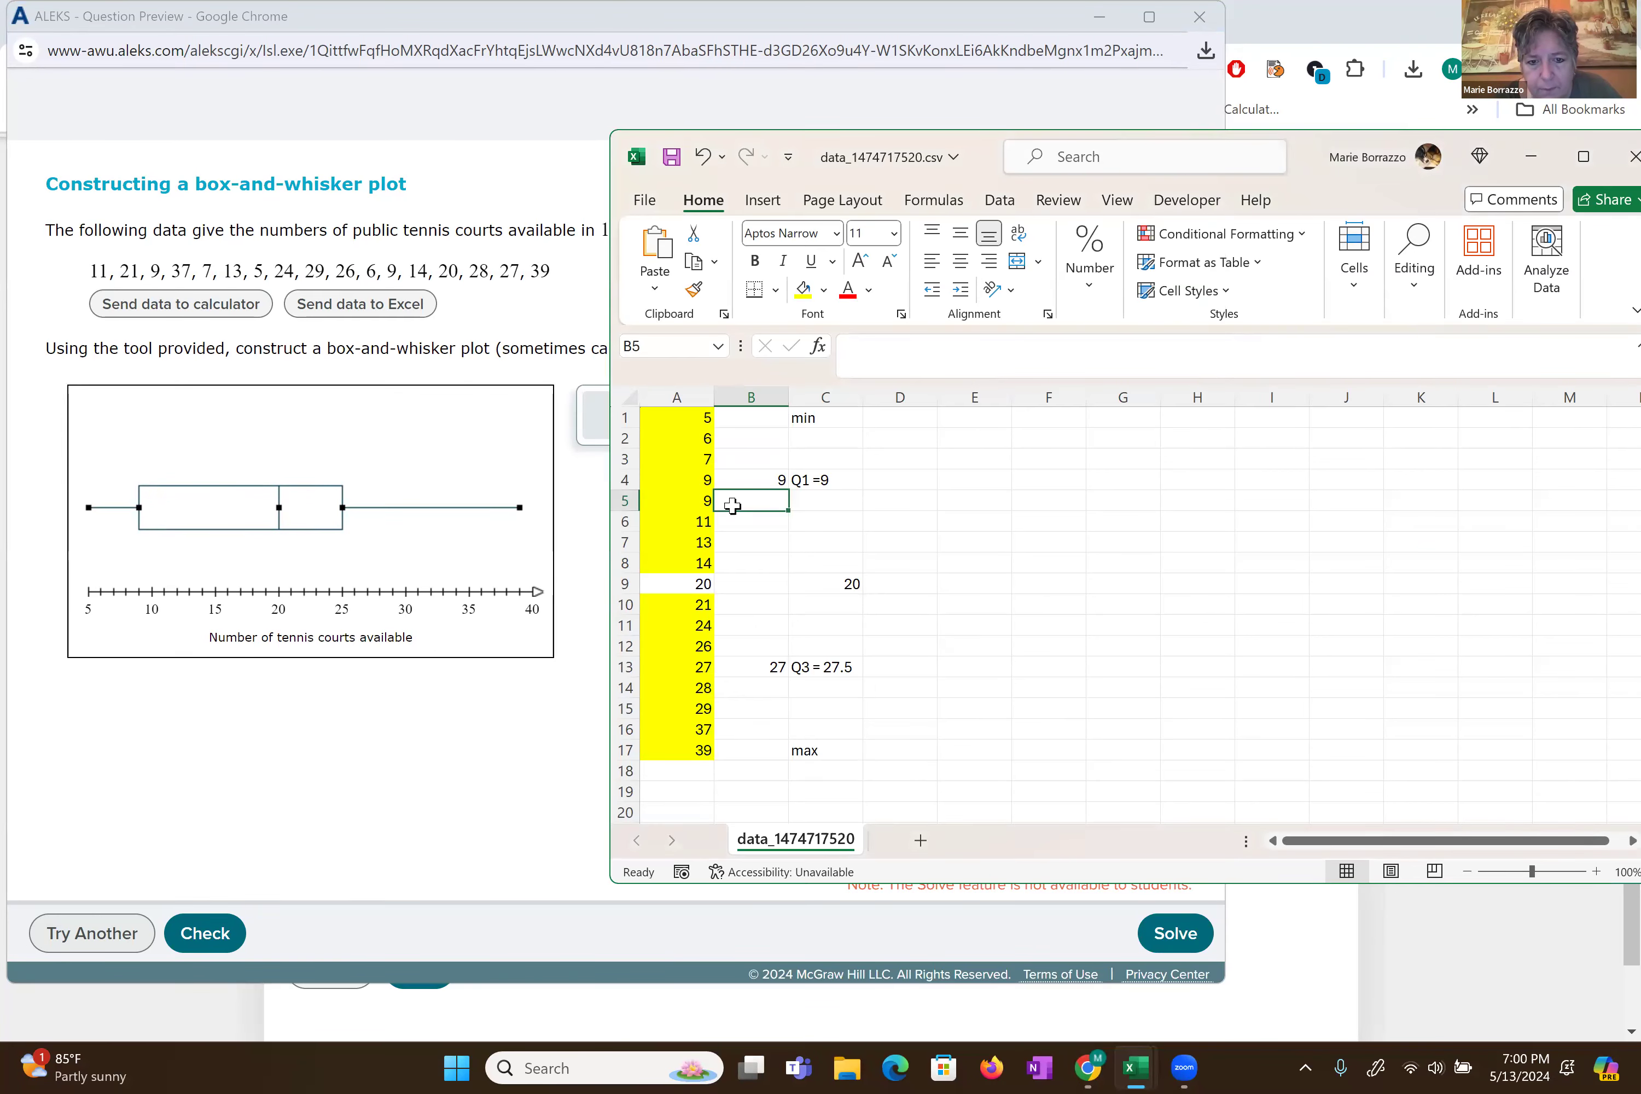
left_click_drag(342, 502, 371, 504)
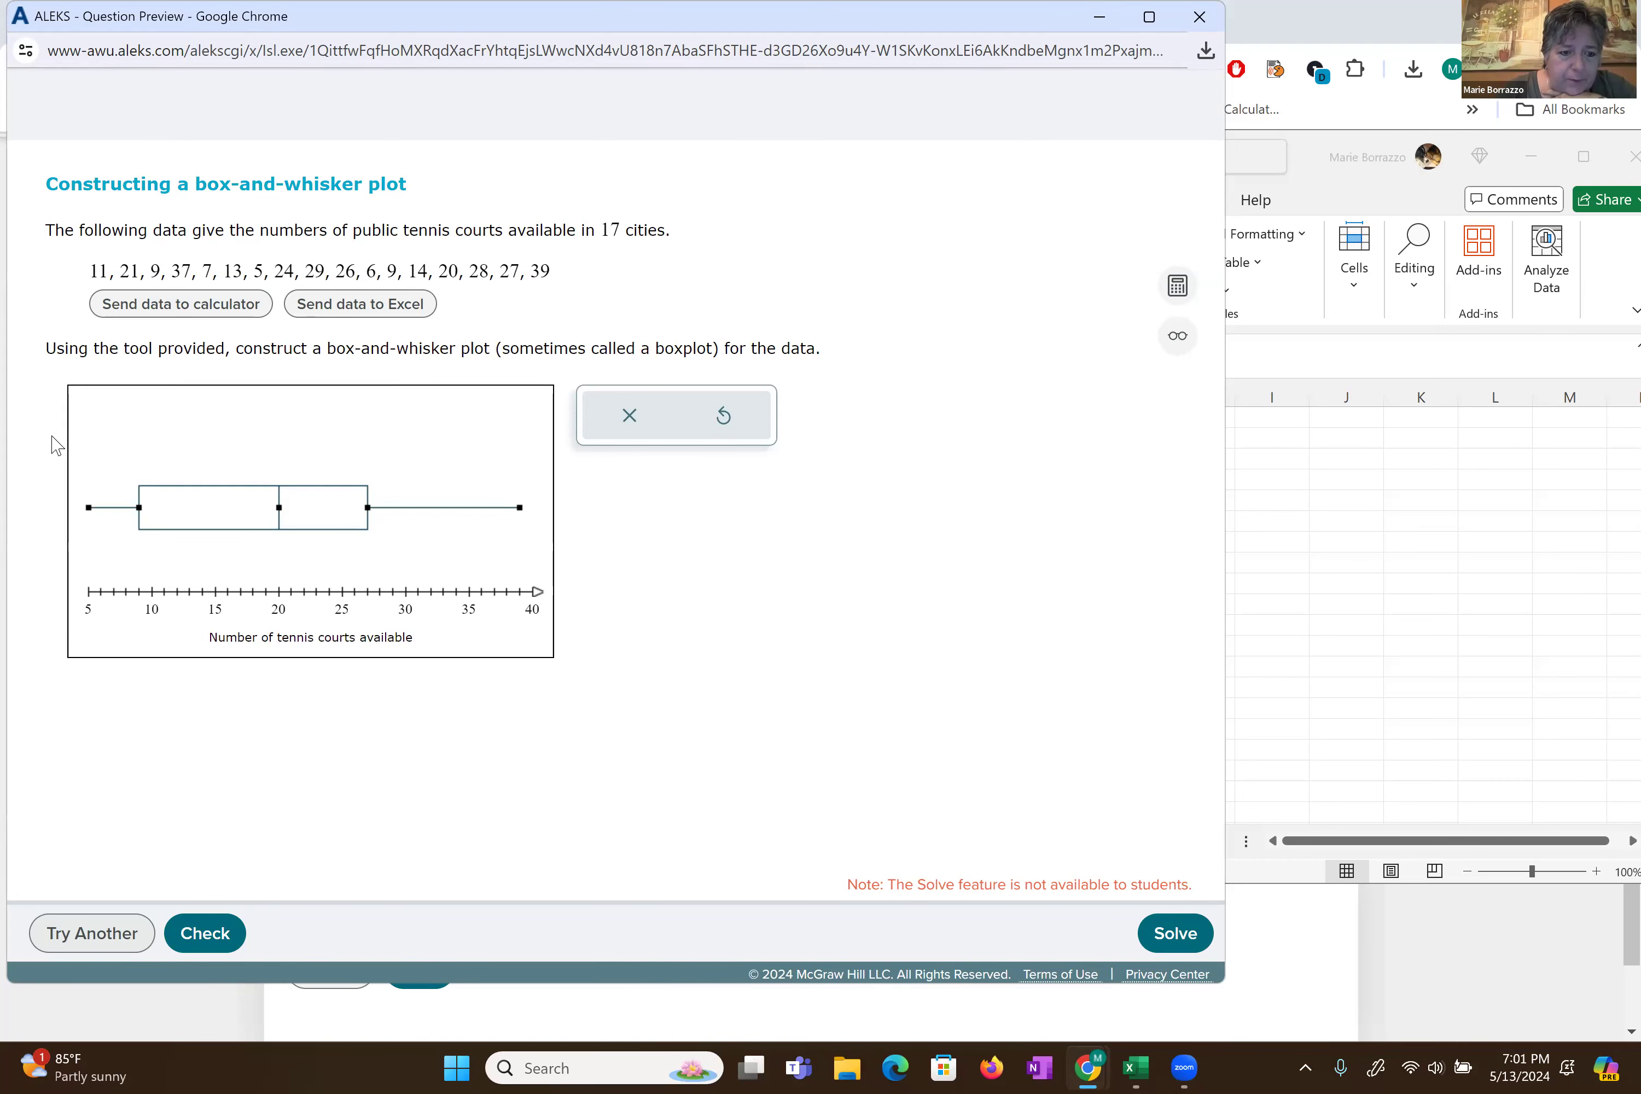
left_click(213, 933)
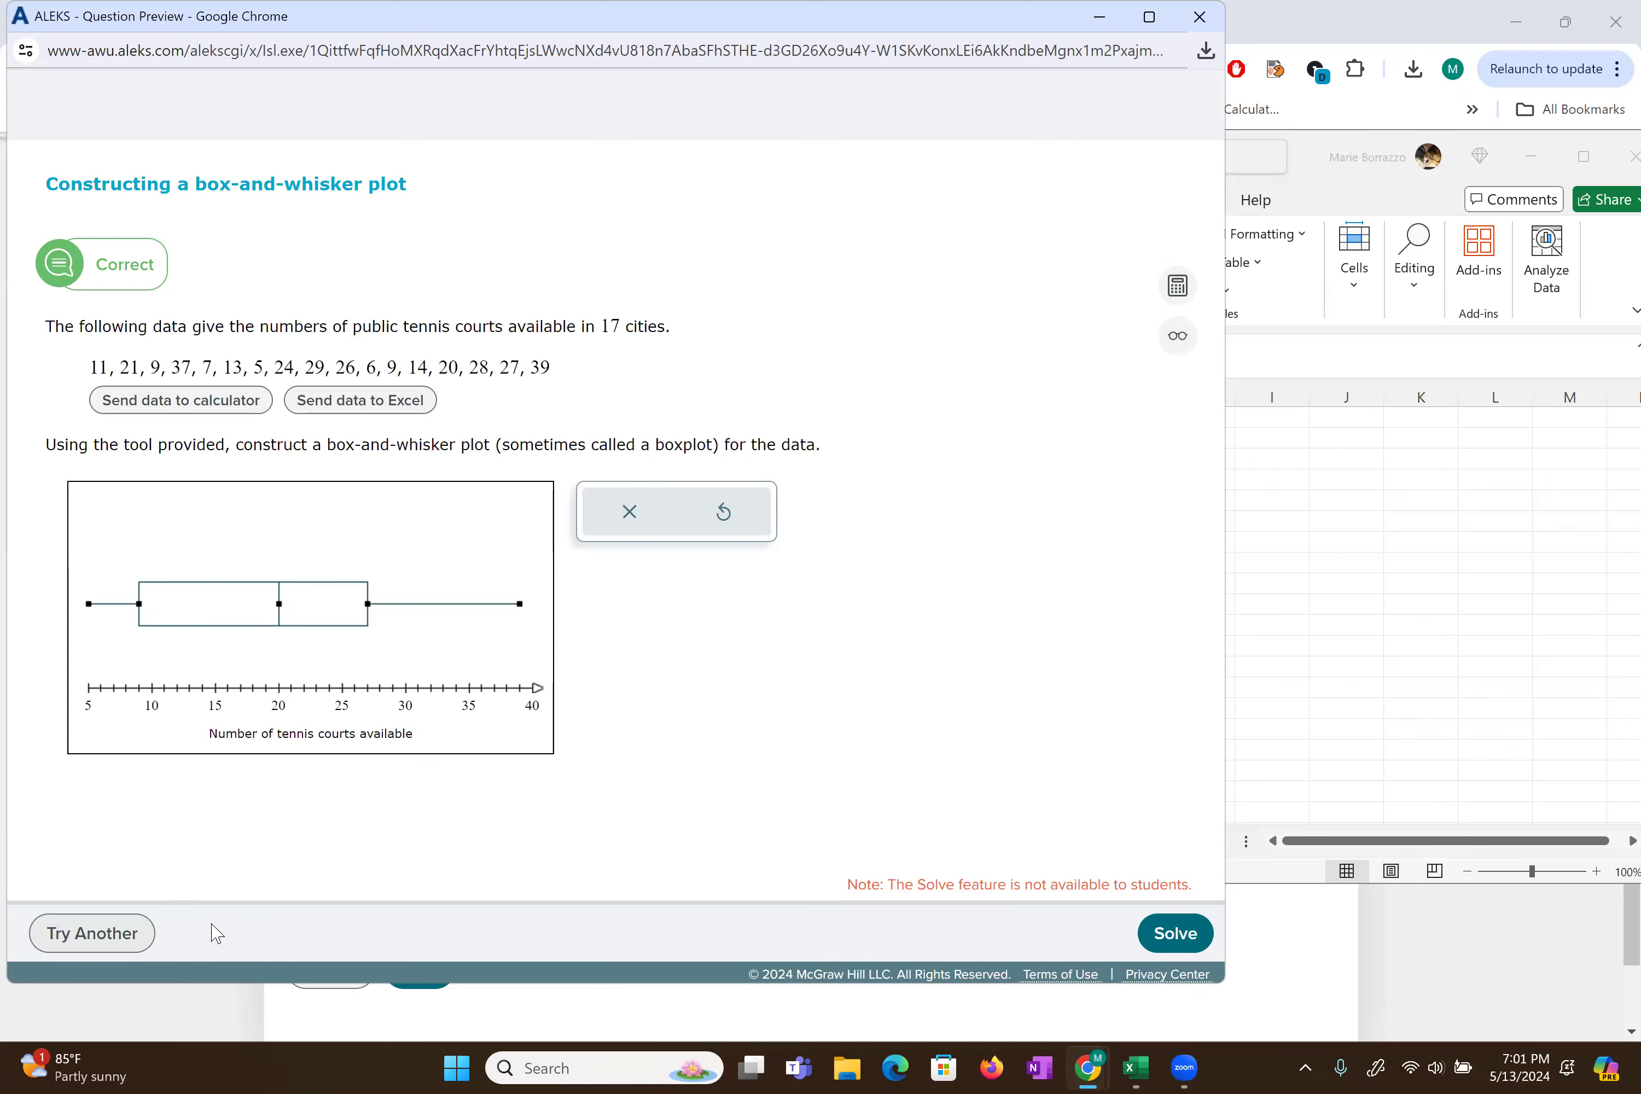
- Close the box-and-whisker question preview and open the Population standard deviation question from the assignment list
left_click(1213, 29)
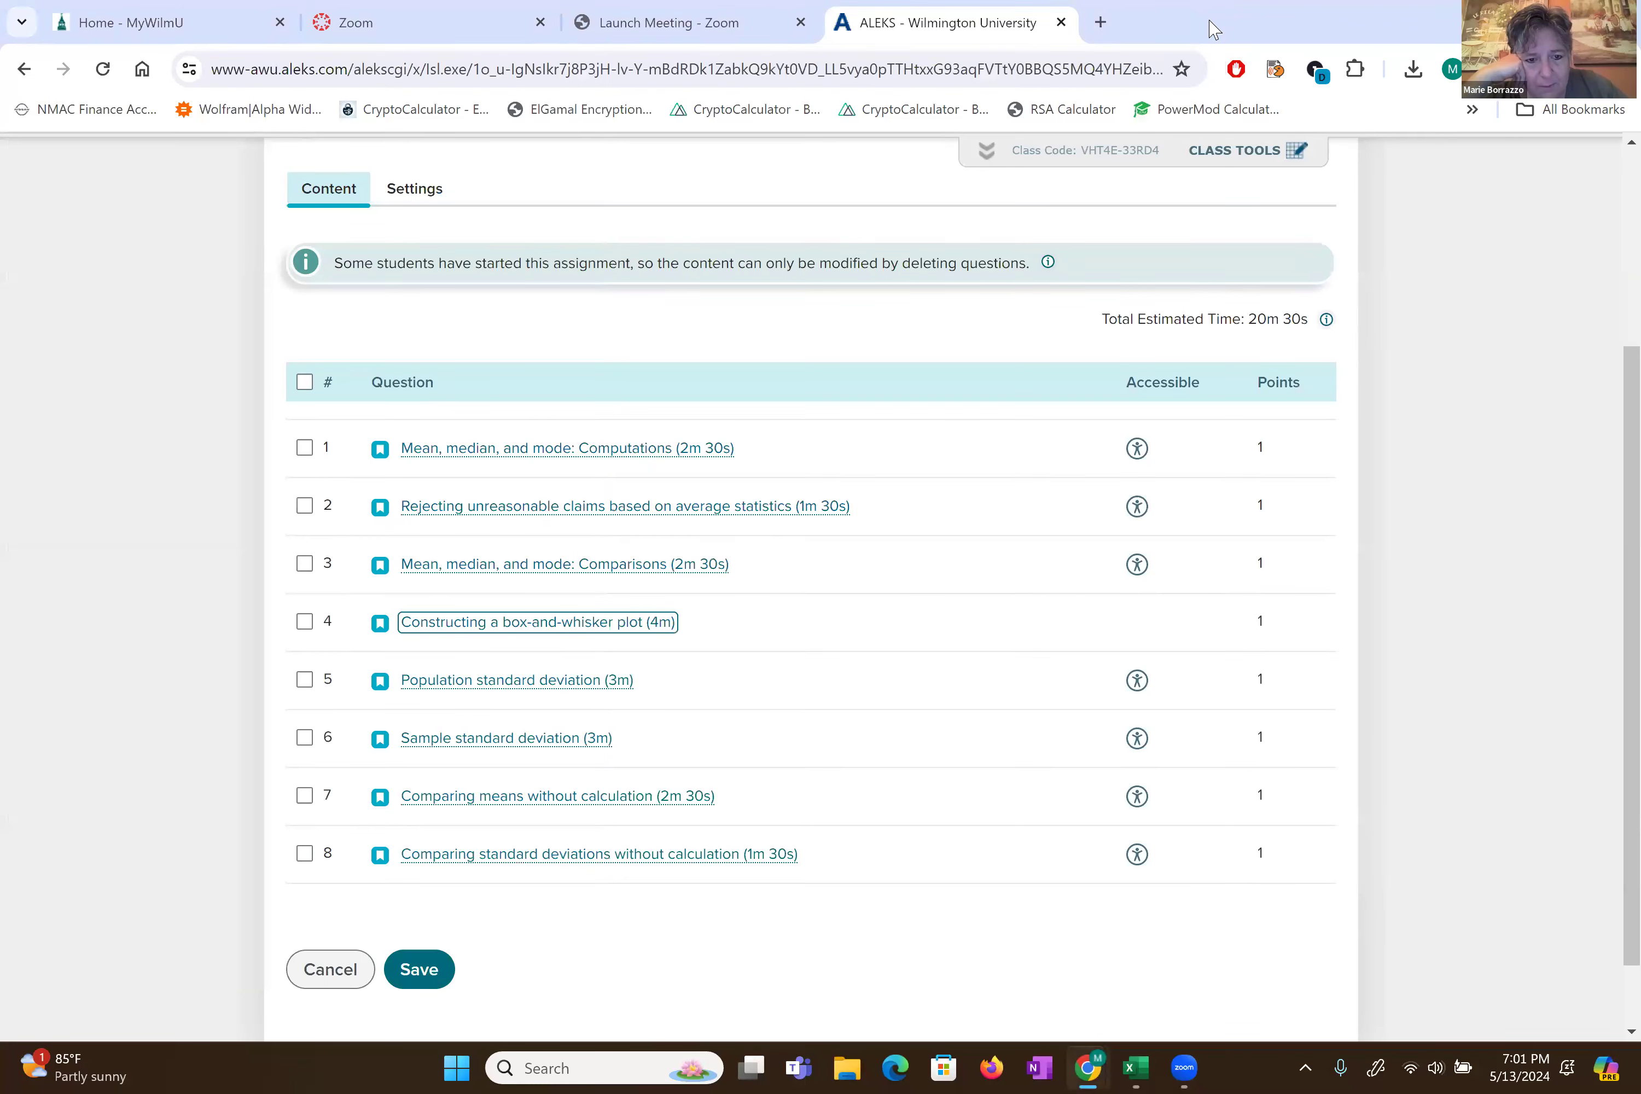
key("Tab")
key("Return")
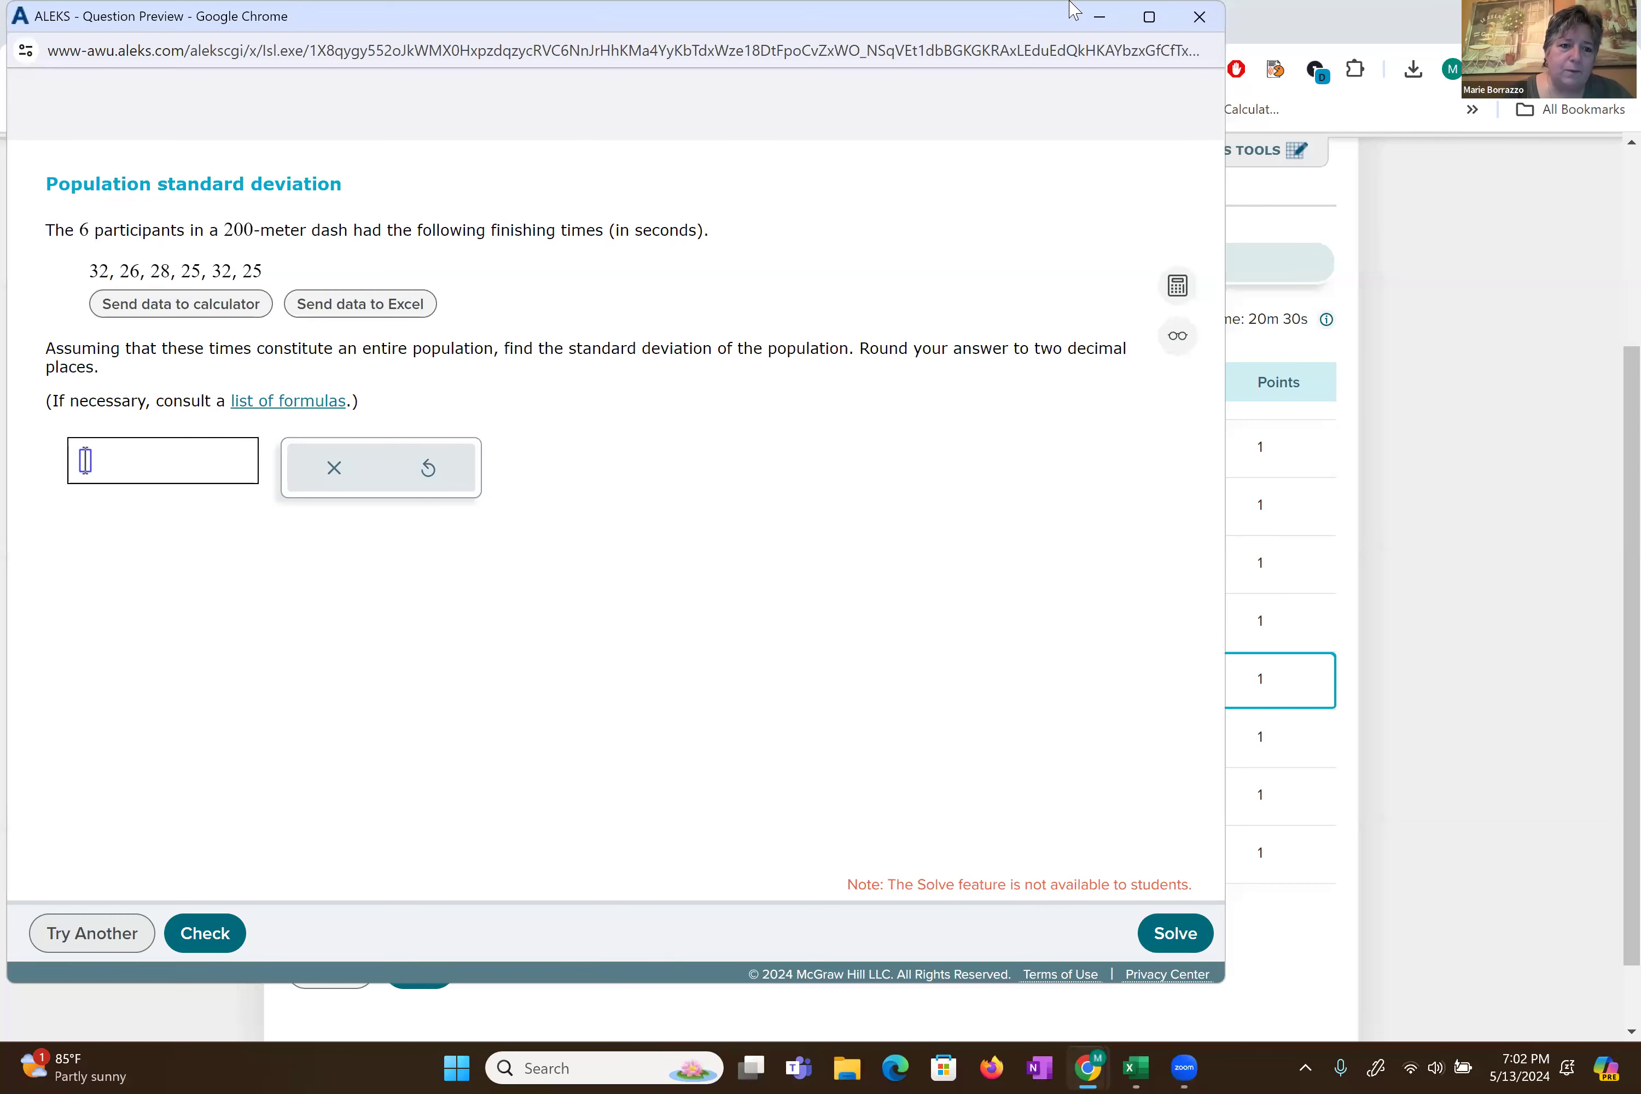
- Send the six finishing times to Excel and copy A1:A6 from the opened data_1523519350.csv
left_click(417, 309)
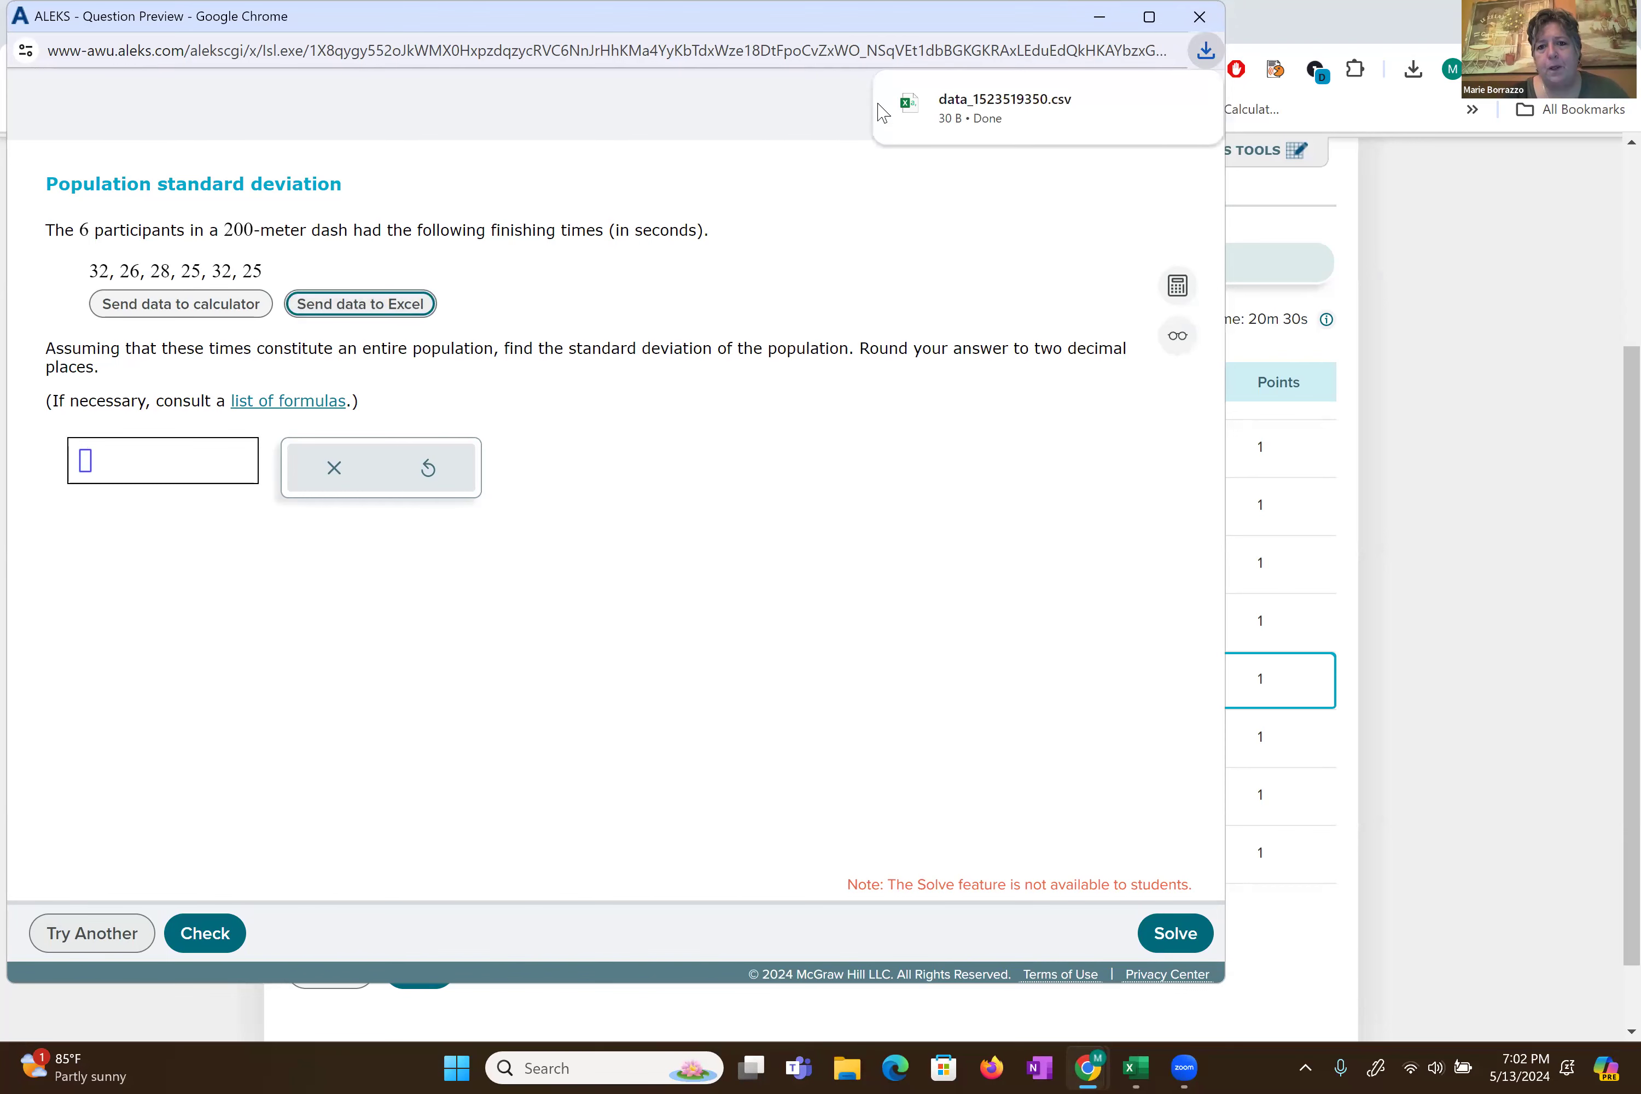
left_click(1020, 107)
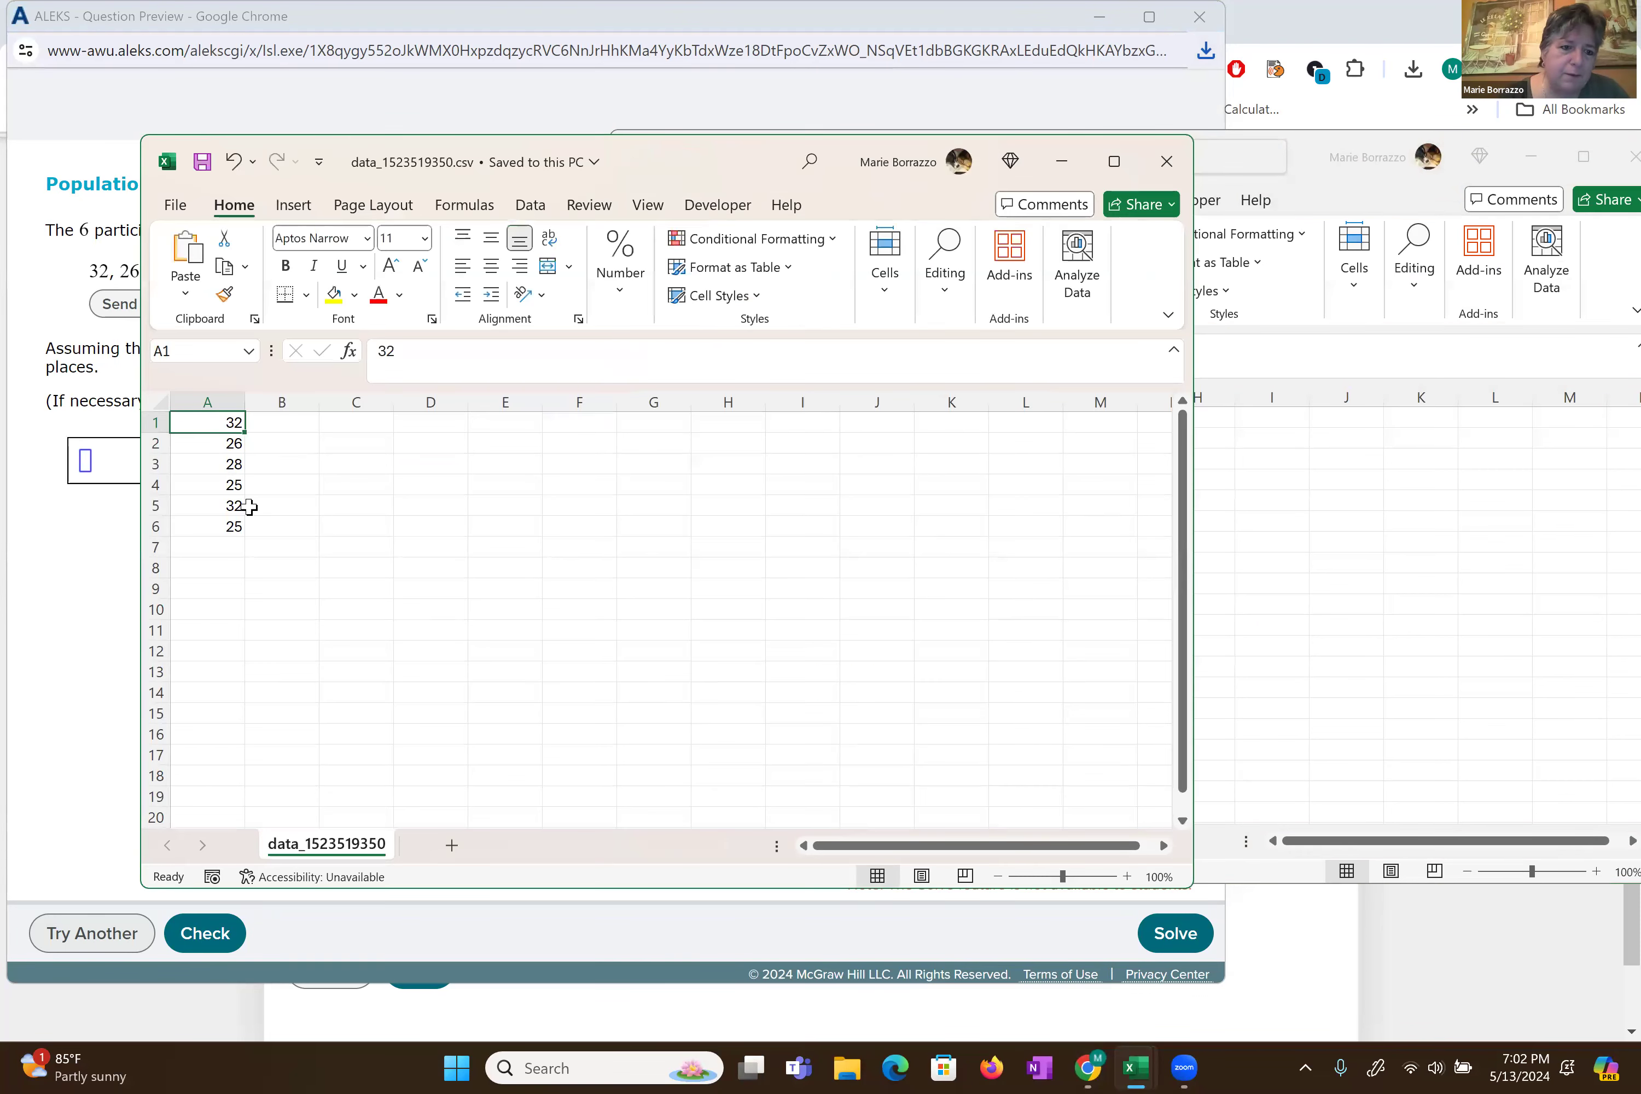
left_click(228, 525)
left_click_drag(235, 452, 226, 418)
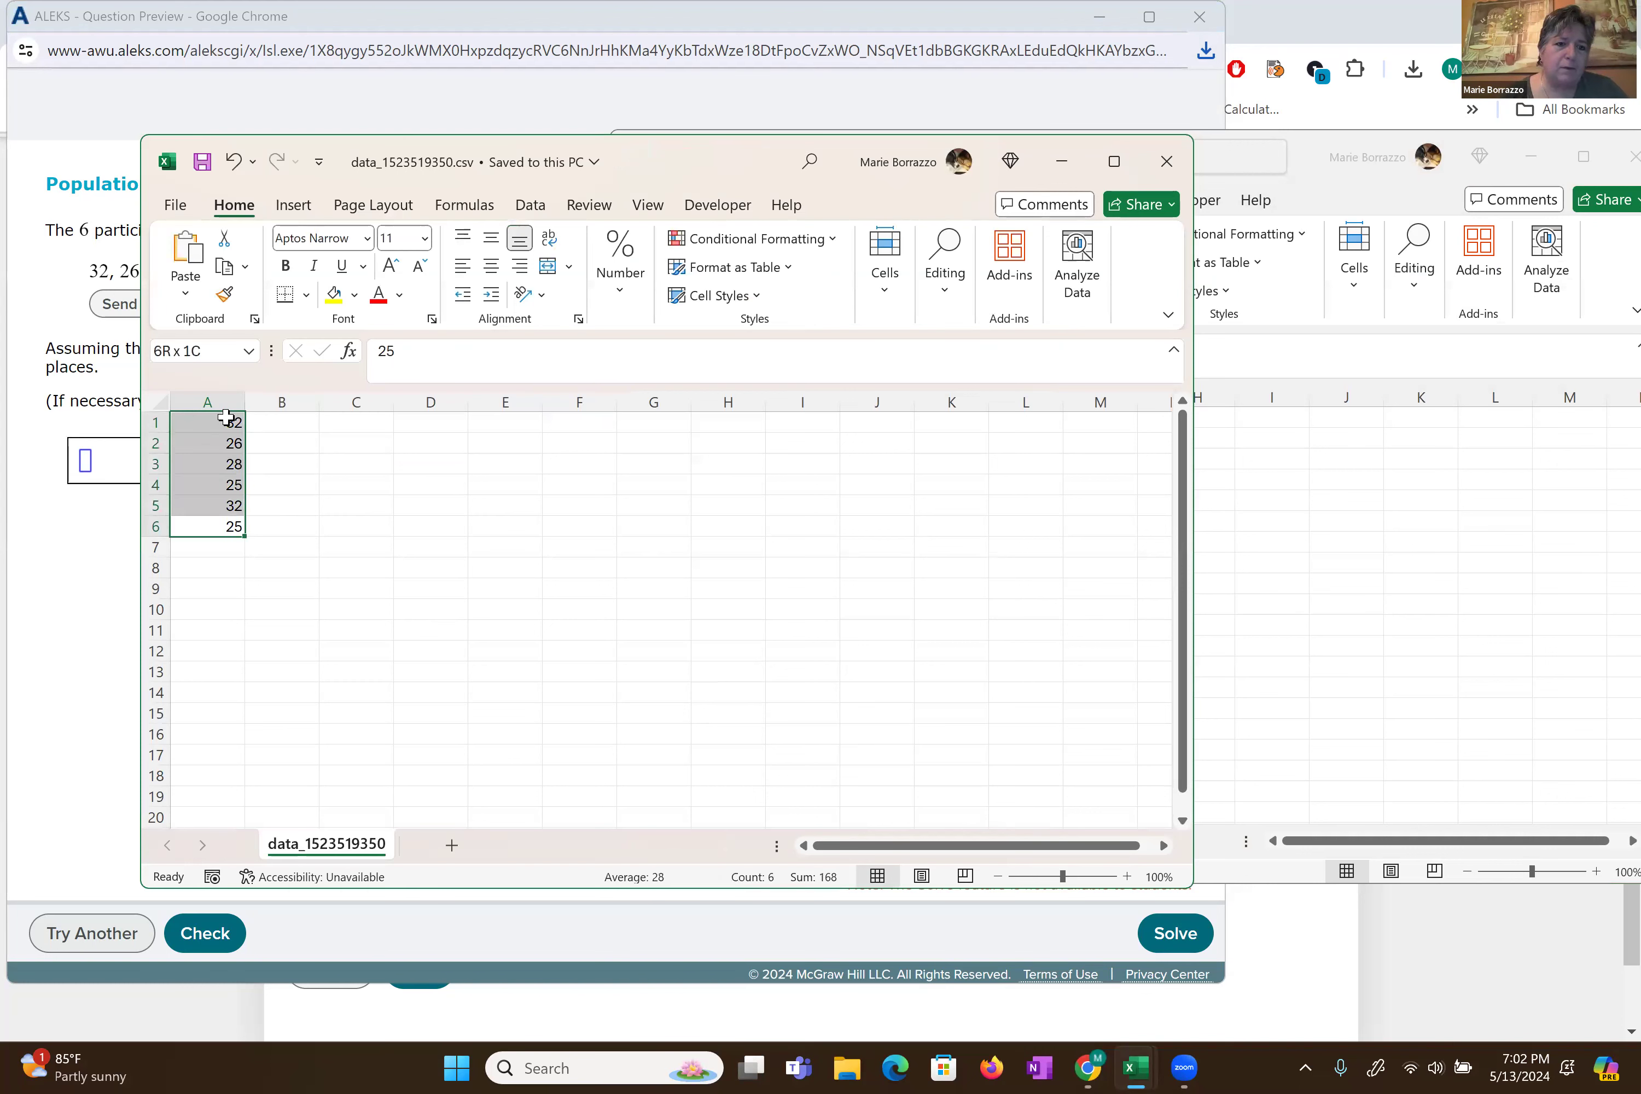
key("ctrl+c")
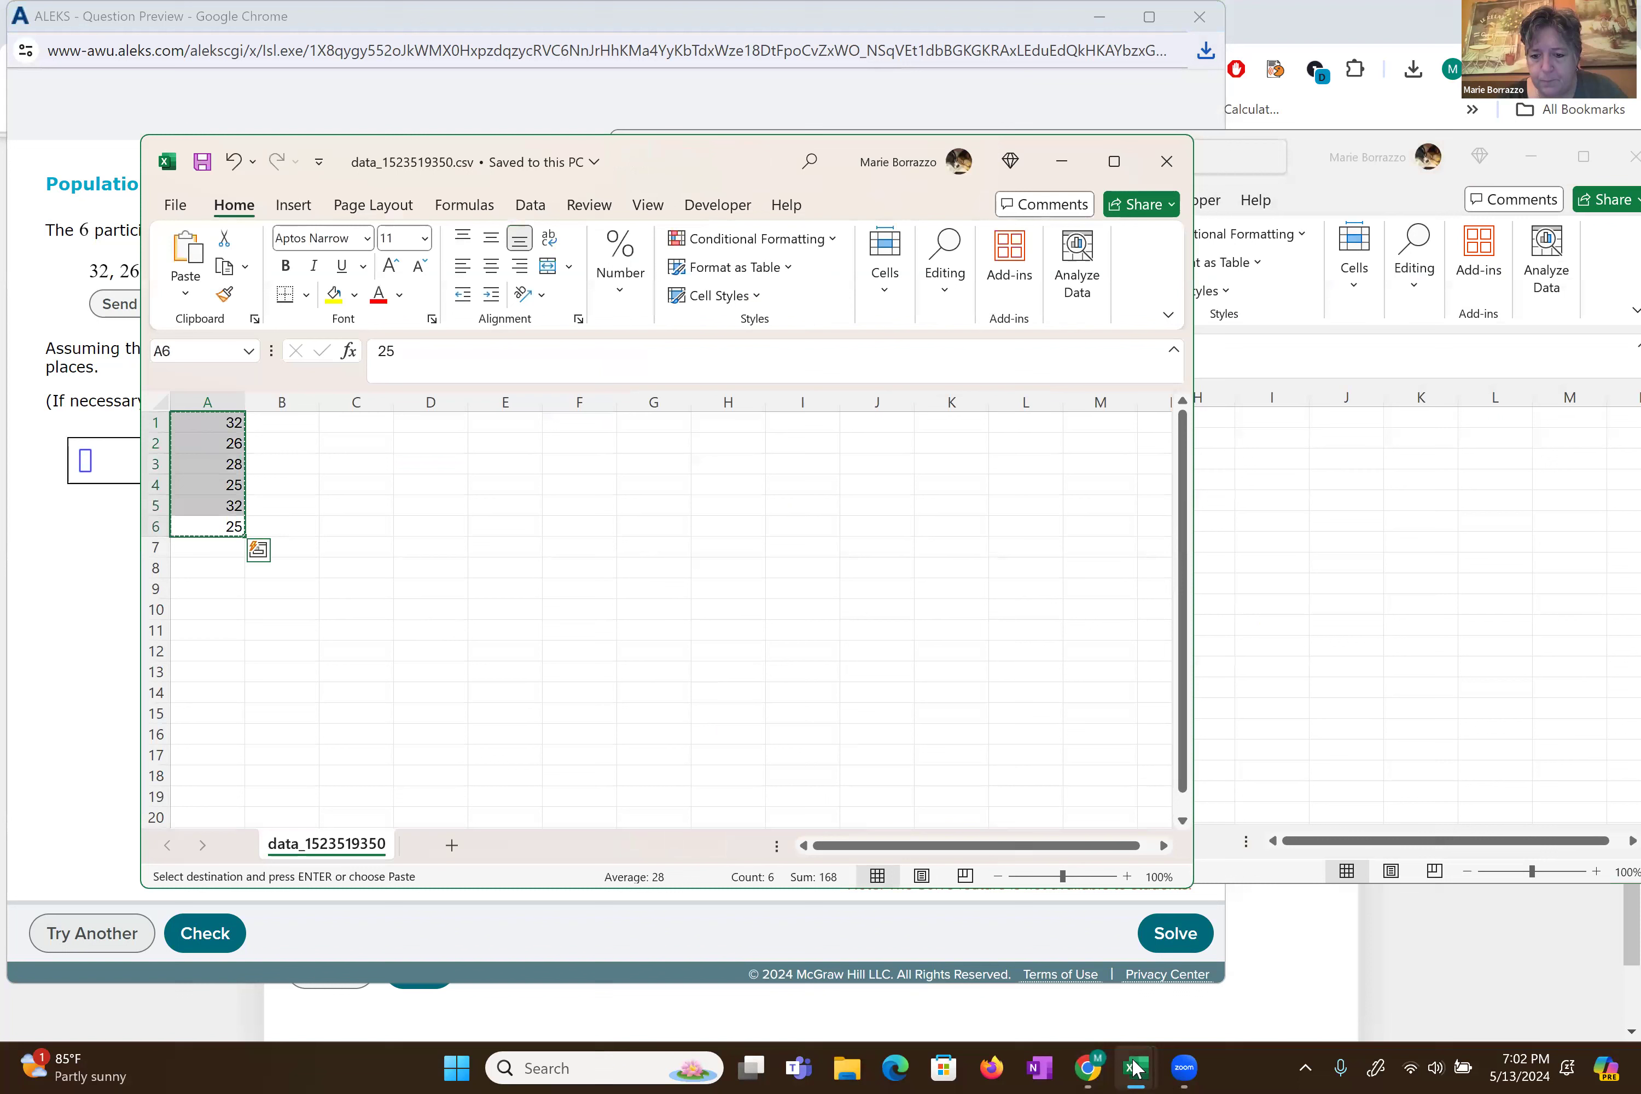
- Switch to data_1543297109.csv and enter the headings "Population" in A52 and "Standard deviation" in B52
mouse_move(1134, 1070)
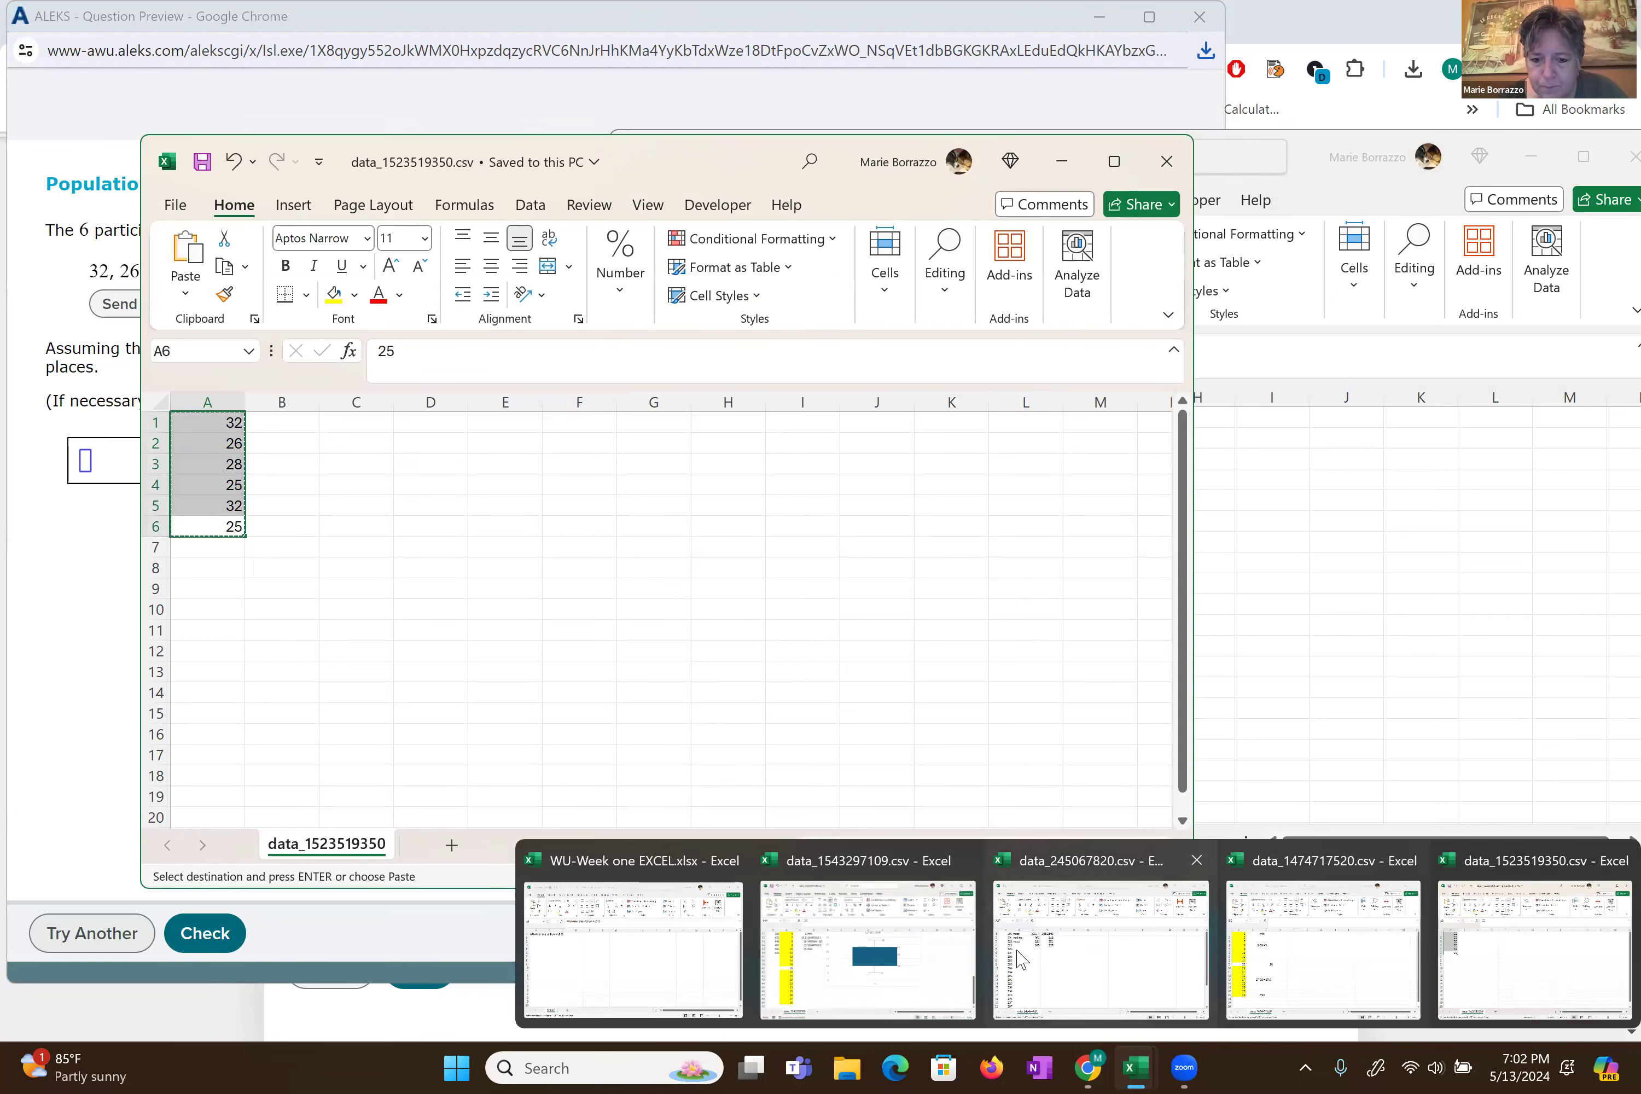
left_click(913, 959)
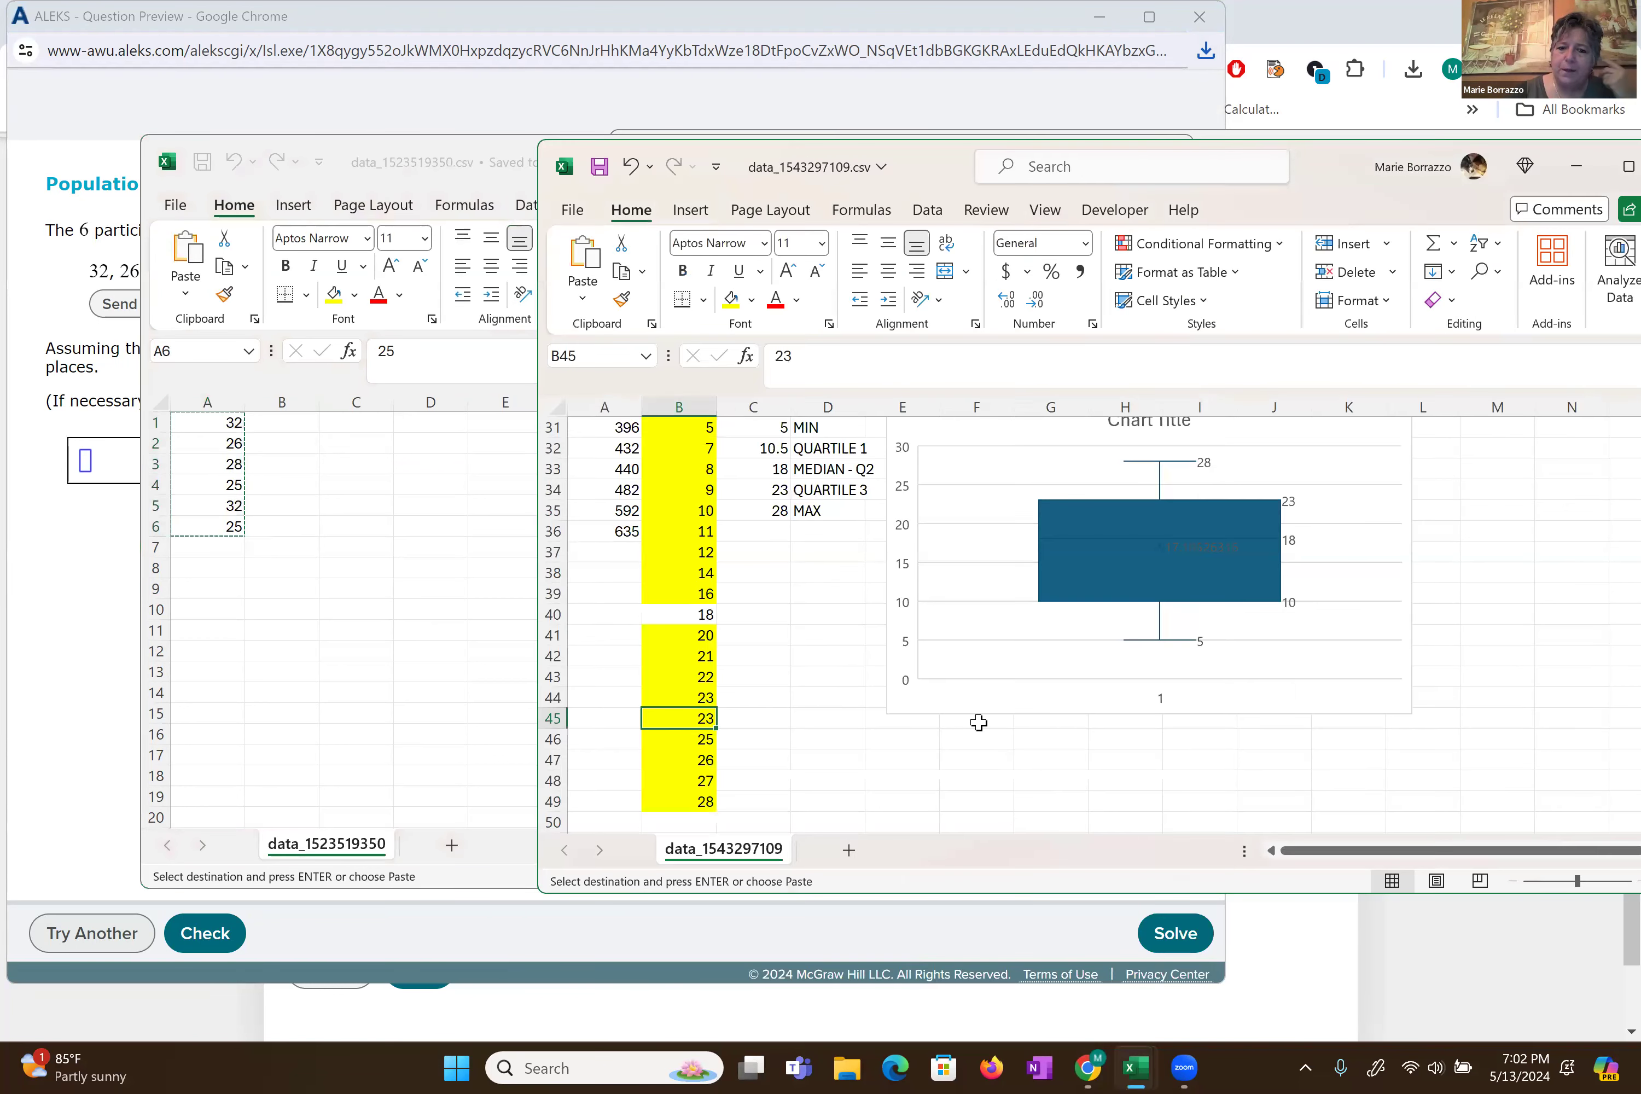
scroll(979, 722, "down", 4)
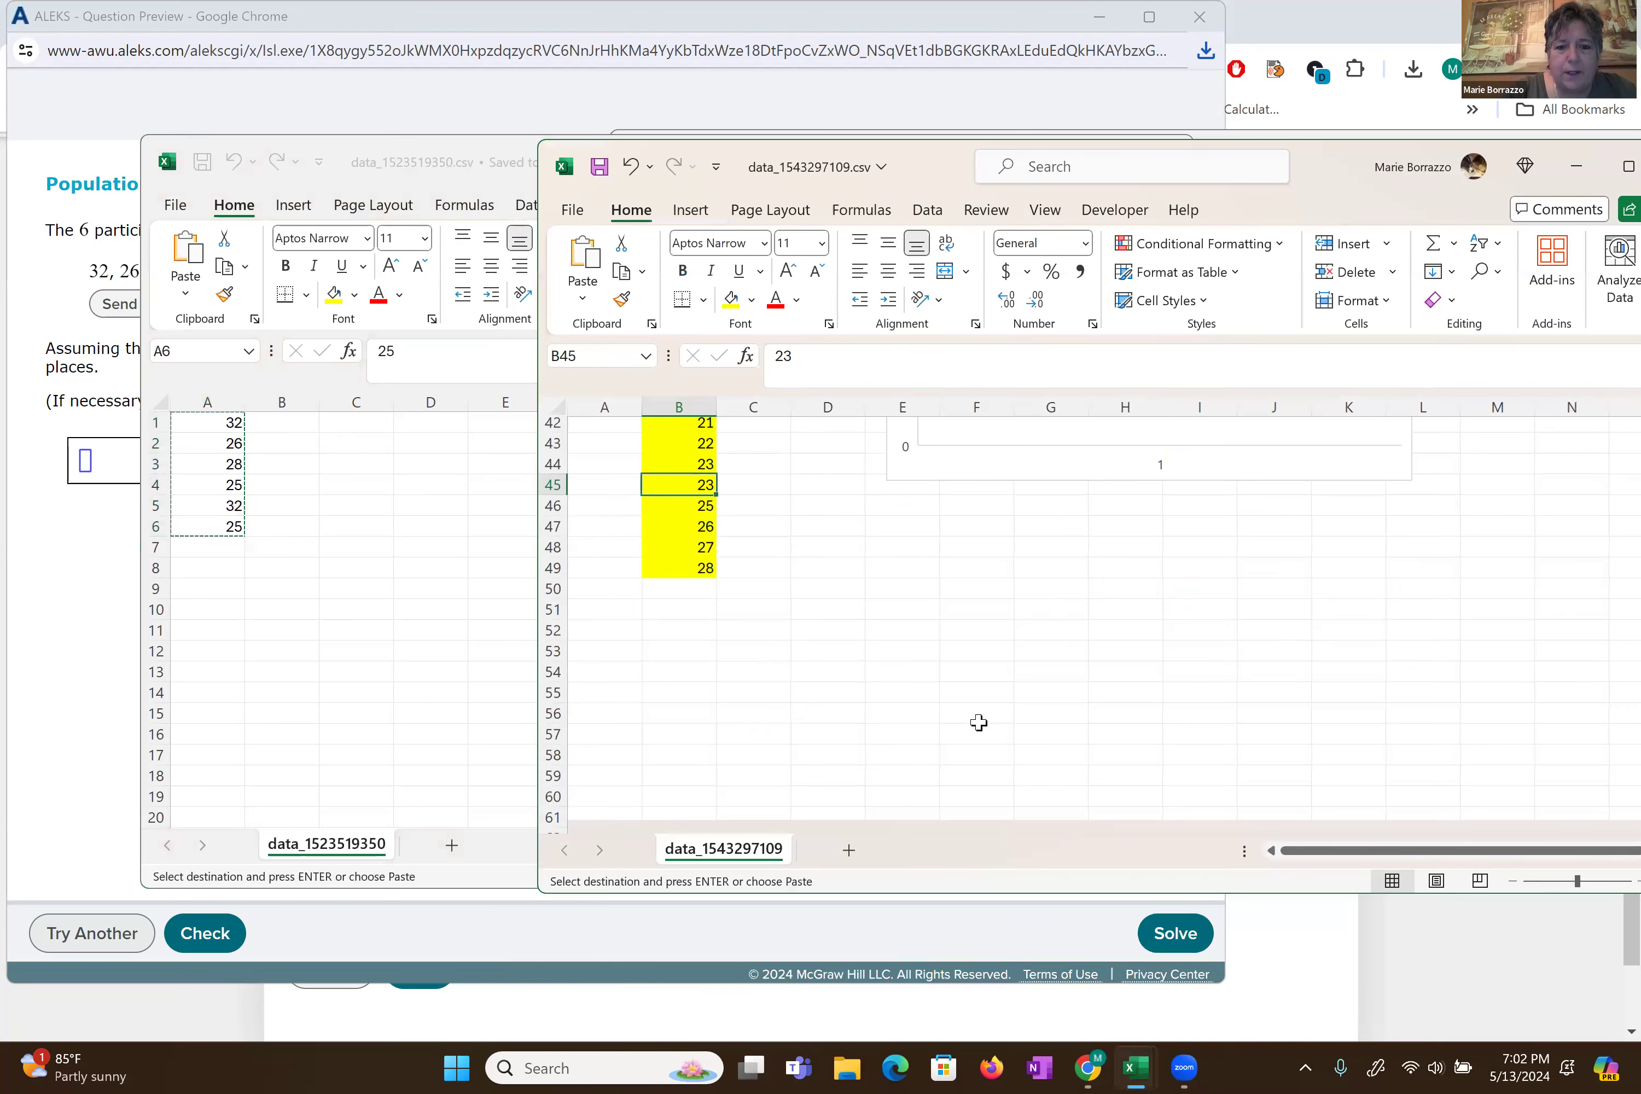
left_click(605, 593)
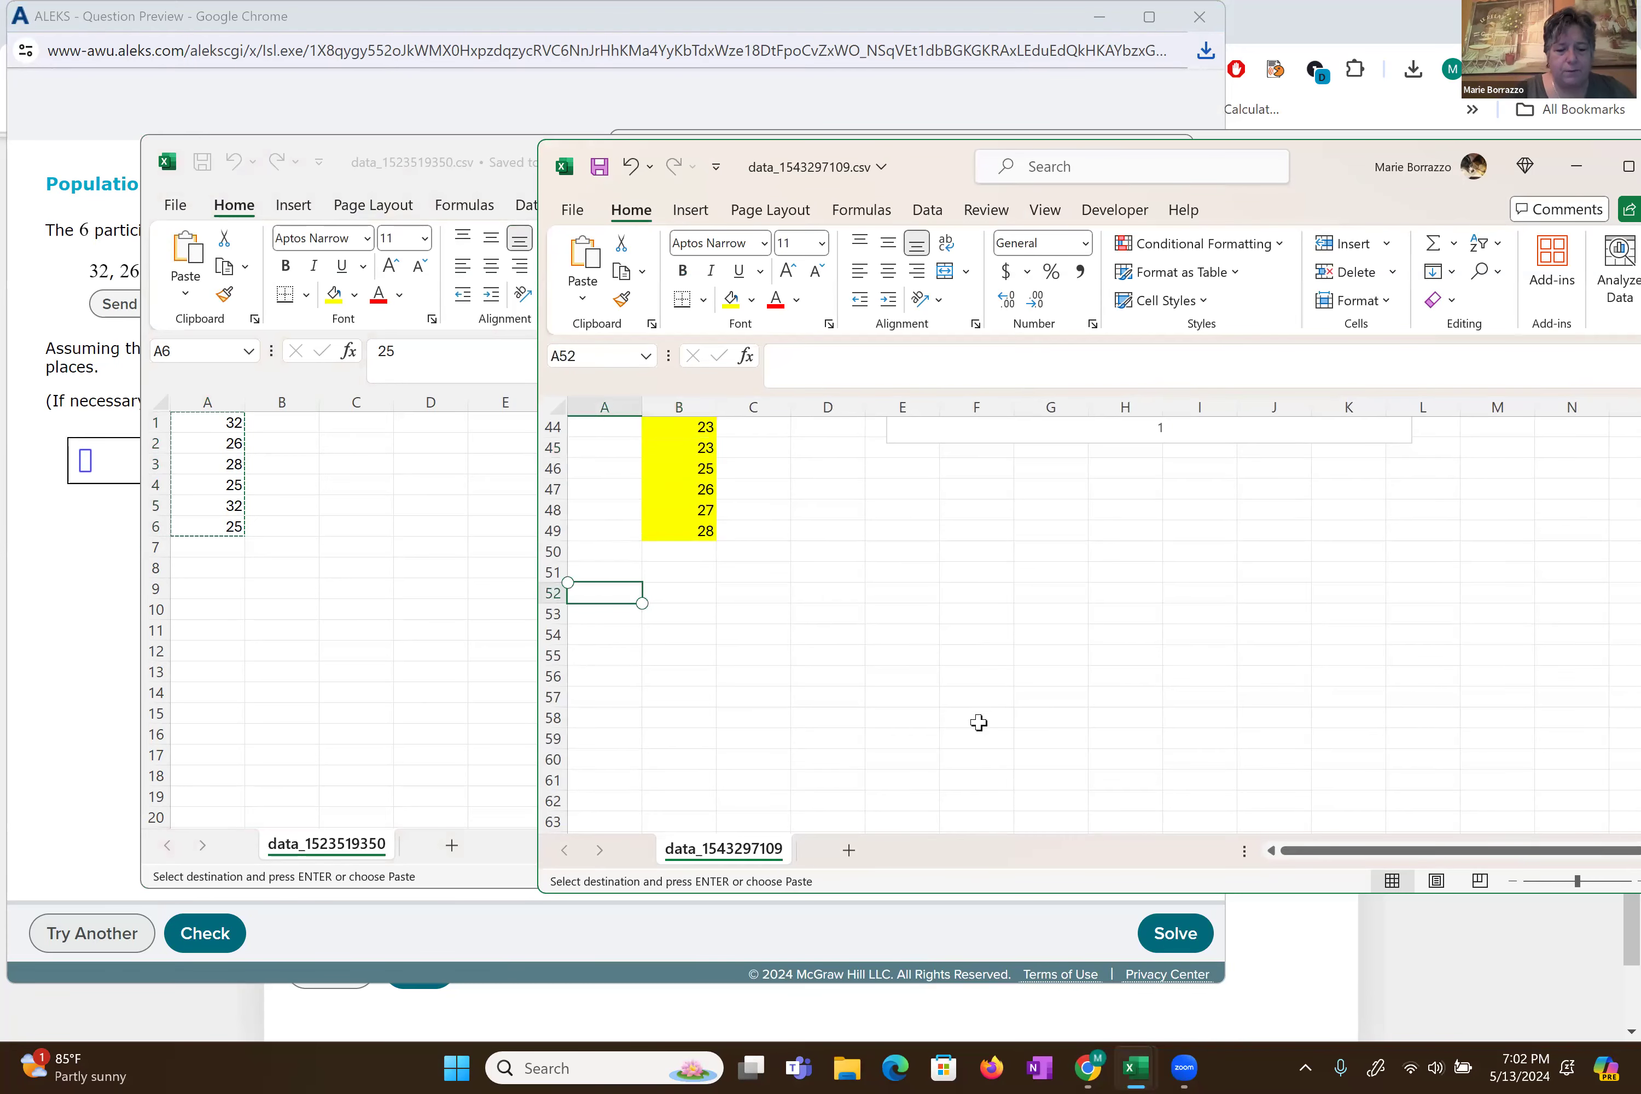
type("Pop")
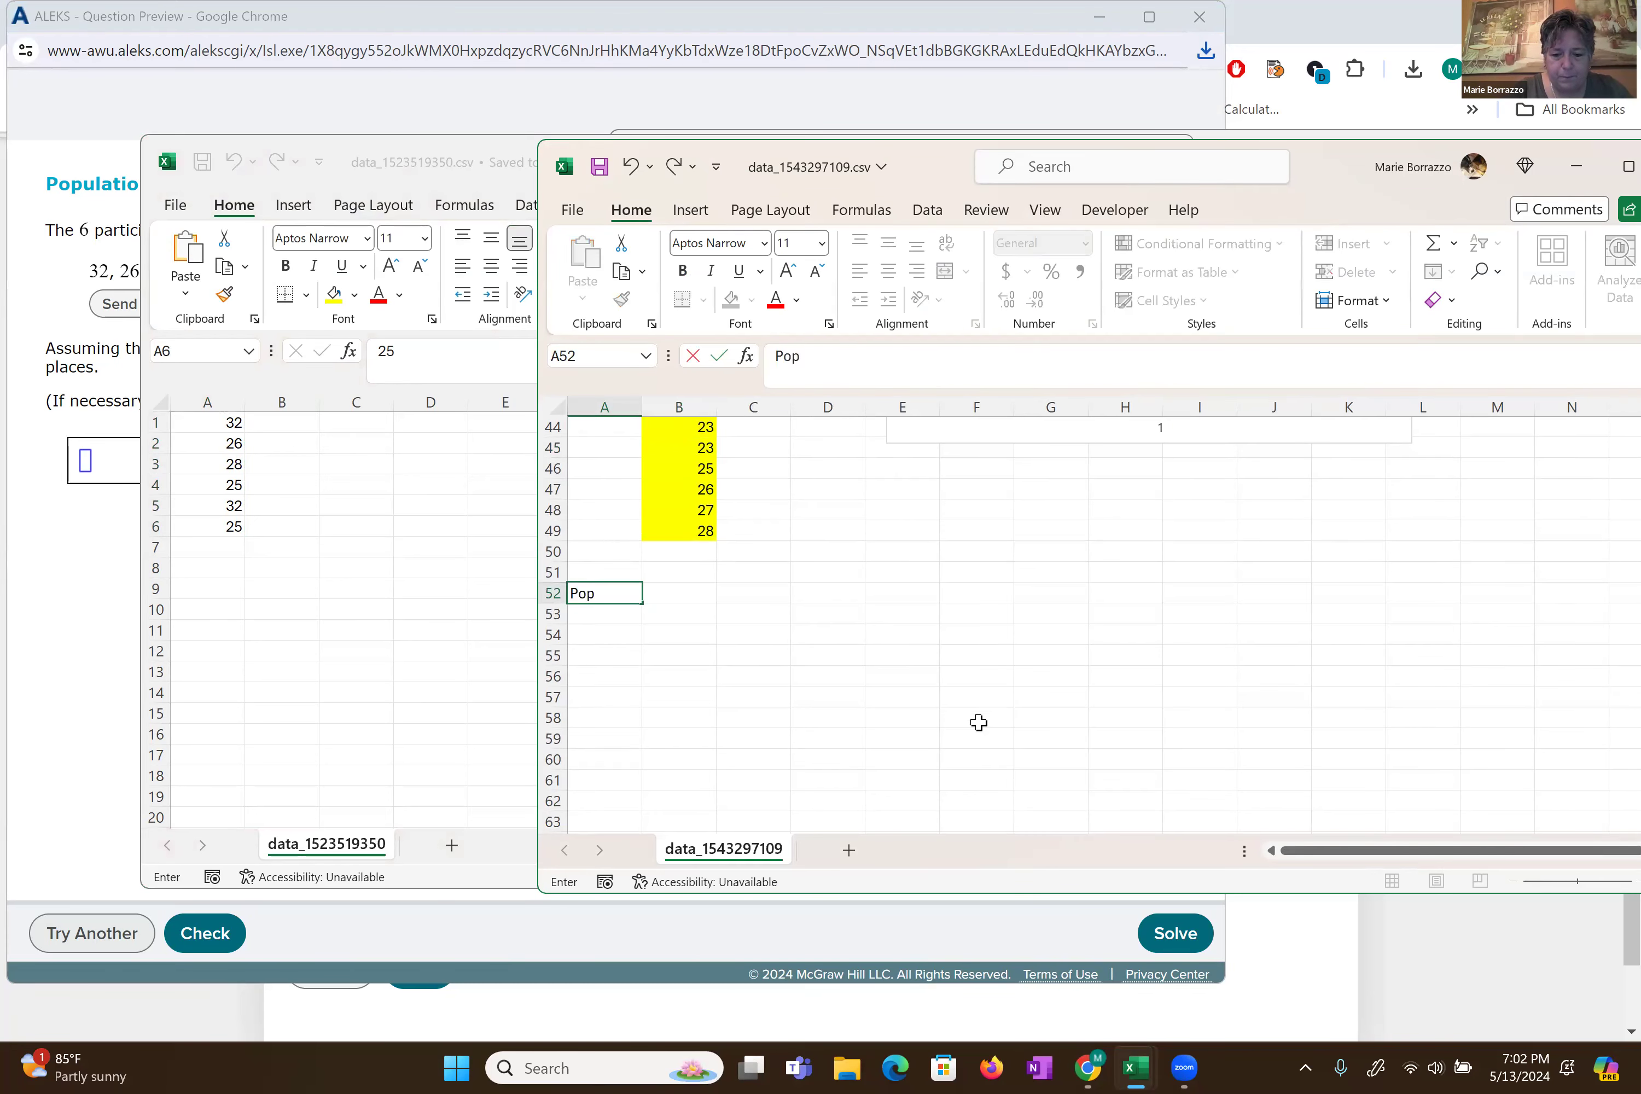
type("ulation")
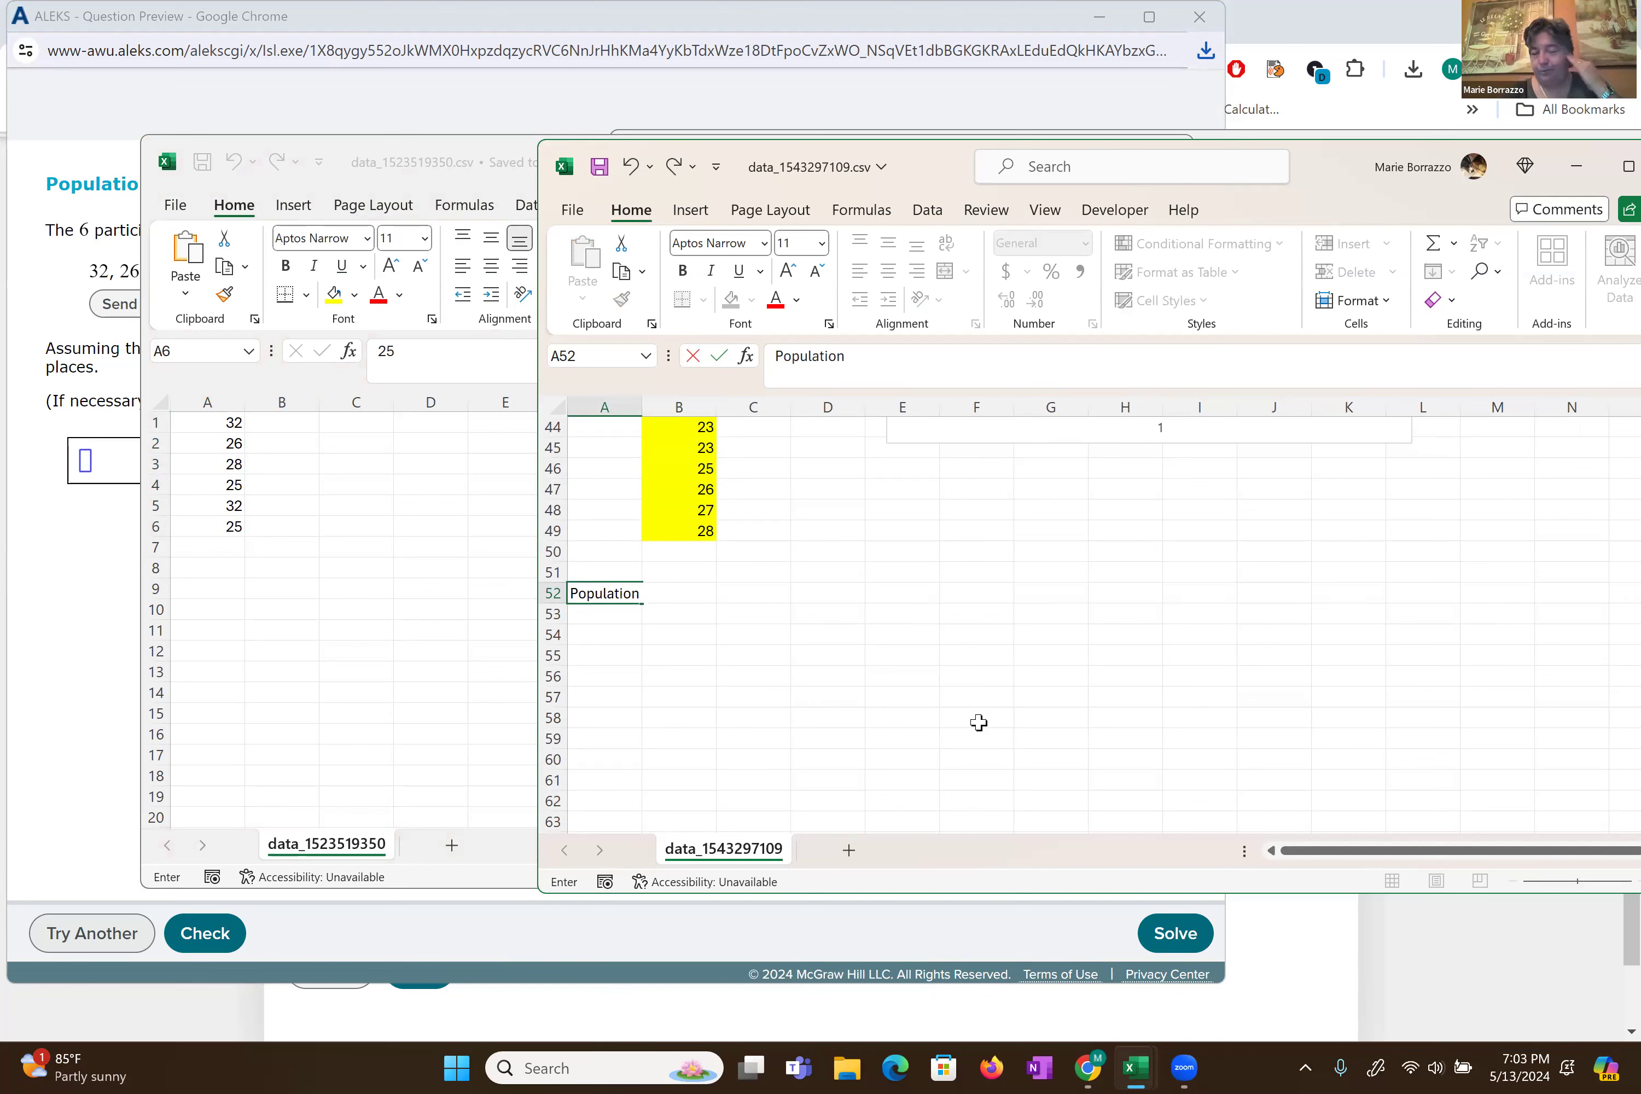
key("Tab")
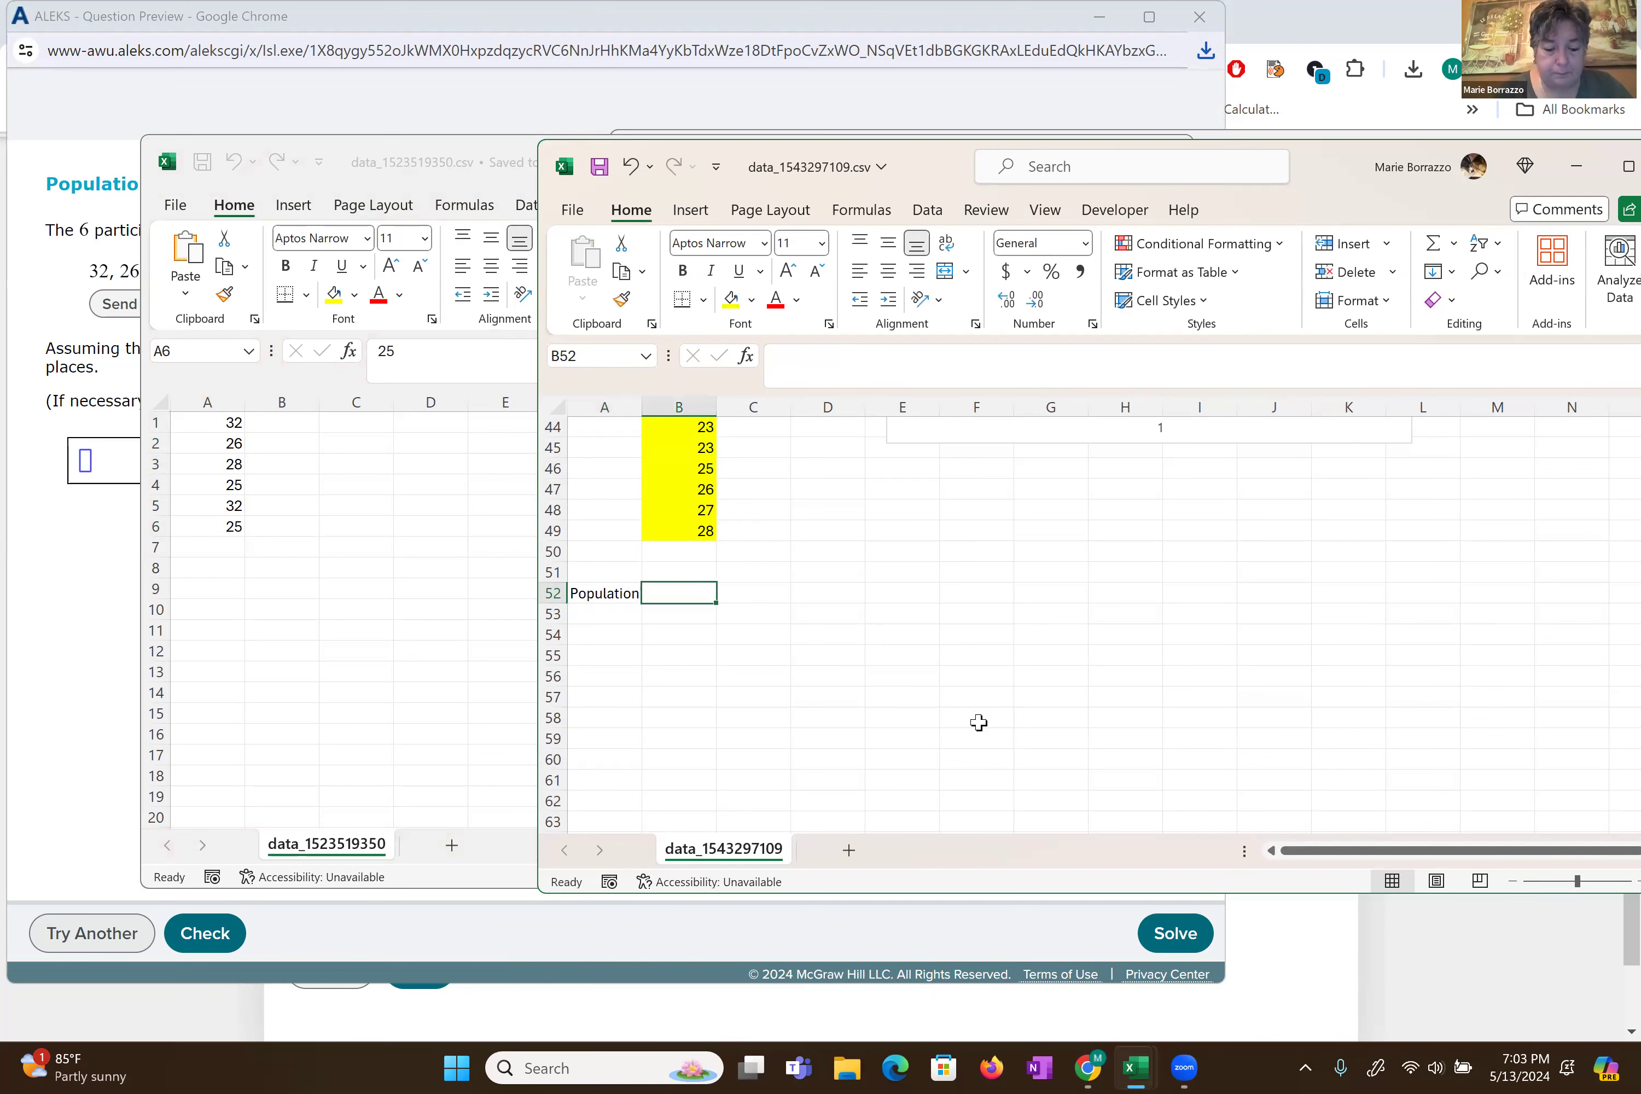
type("Stan")
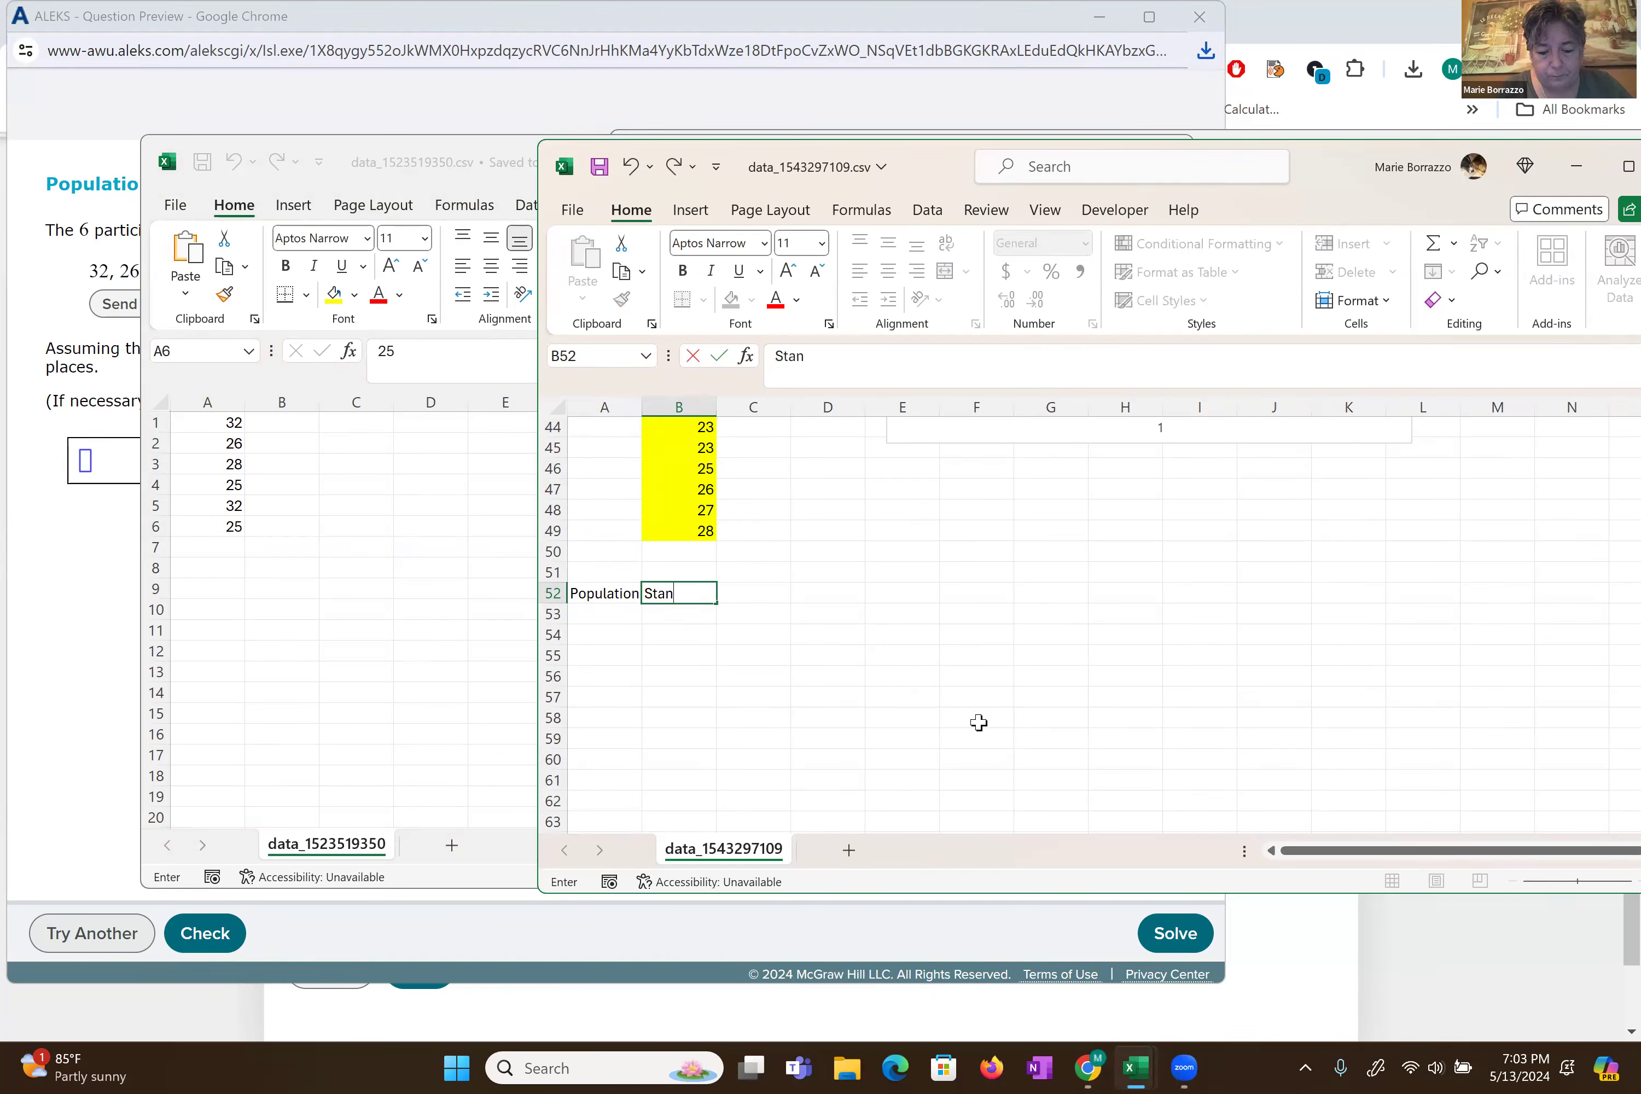
type("dard devi")
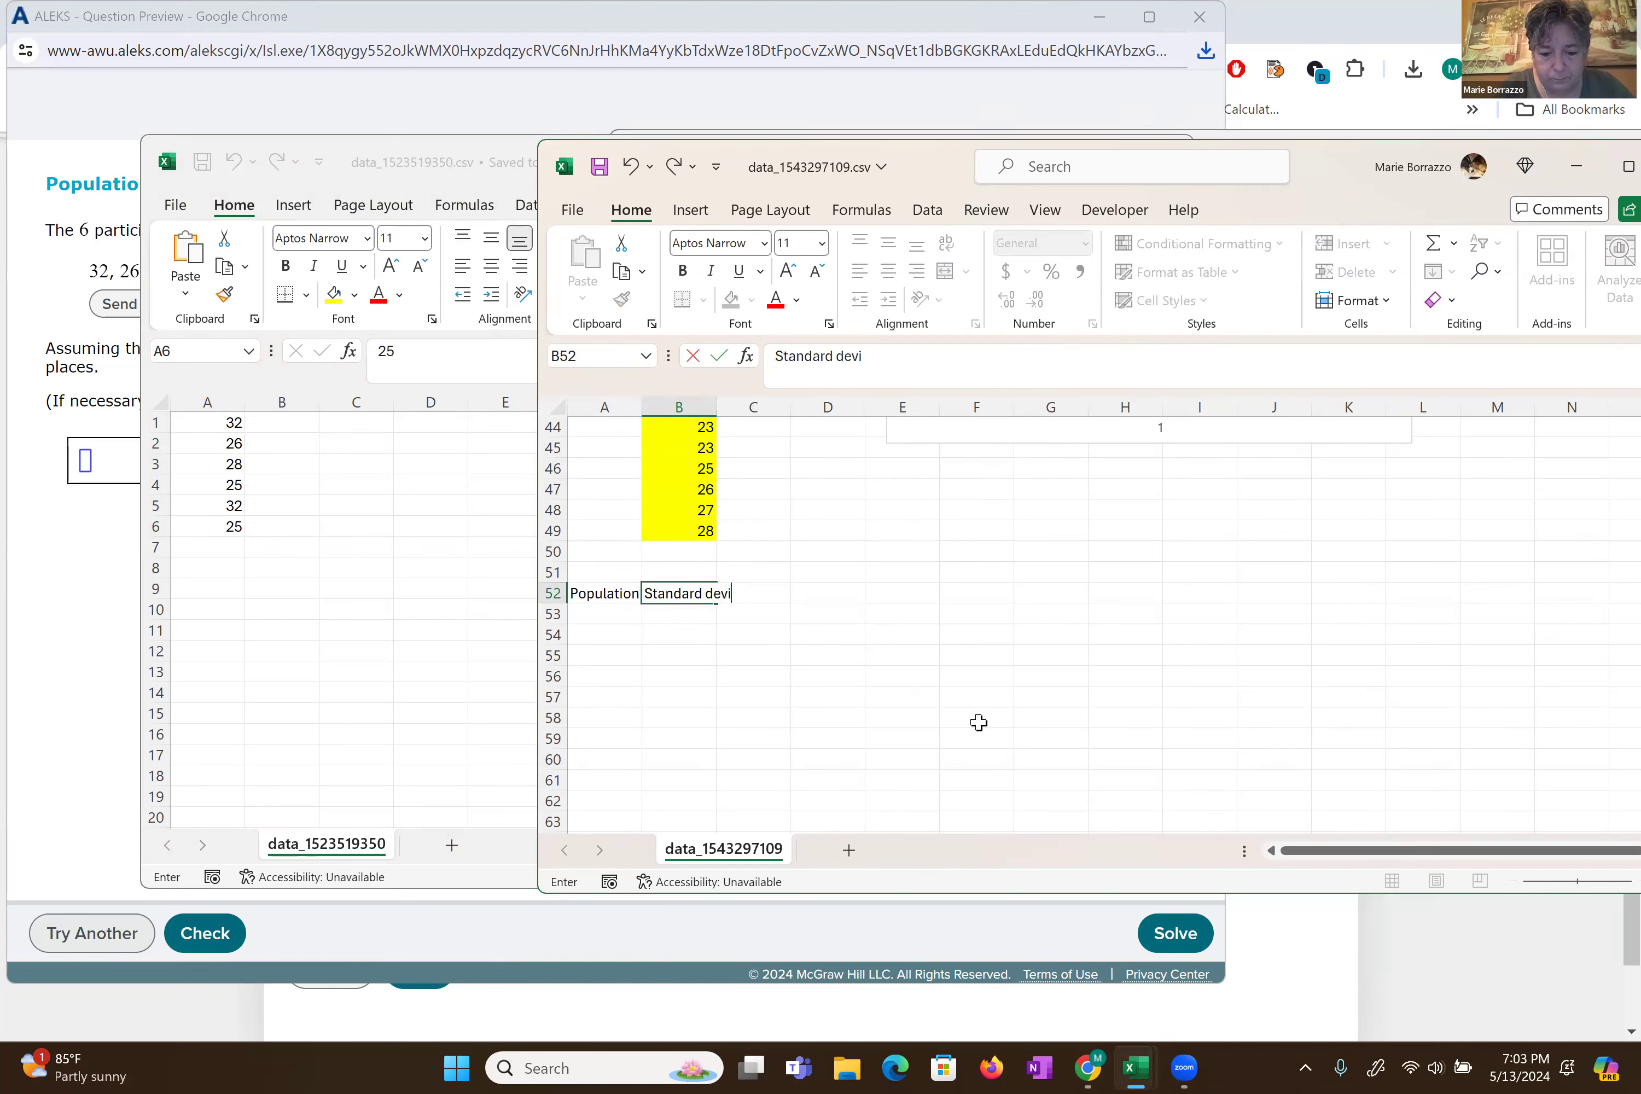
type("ation")
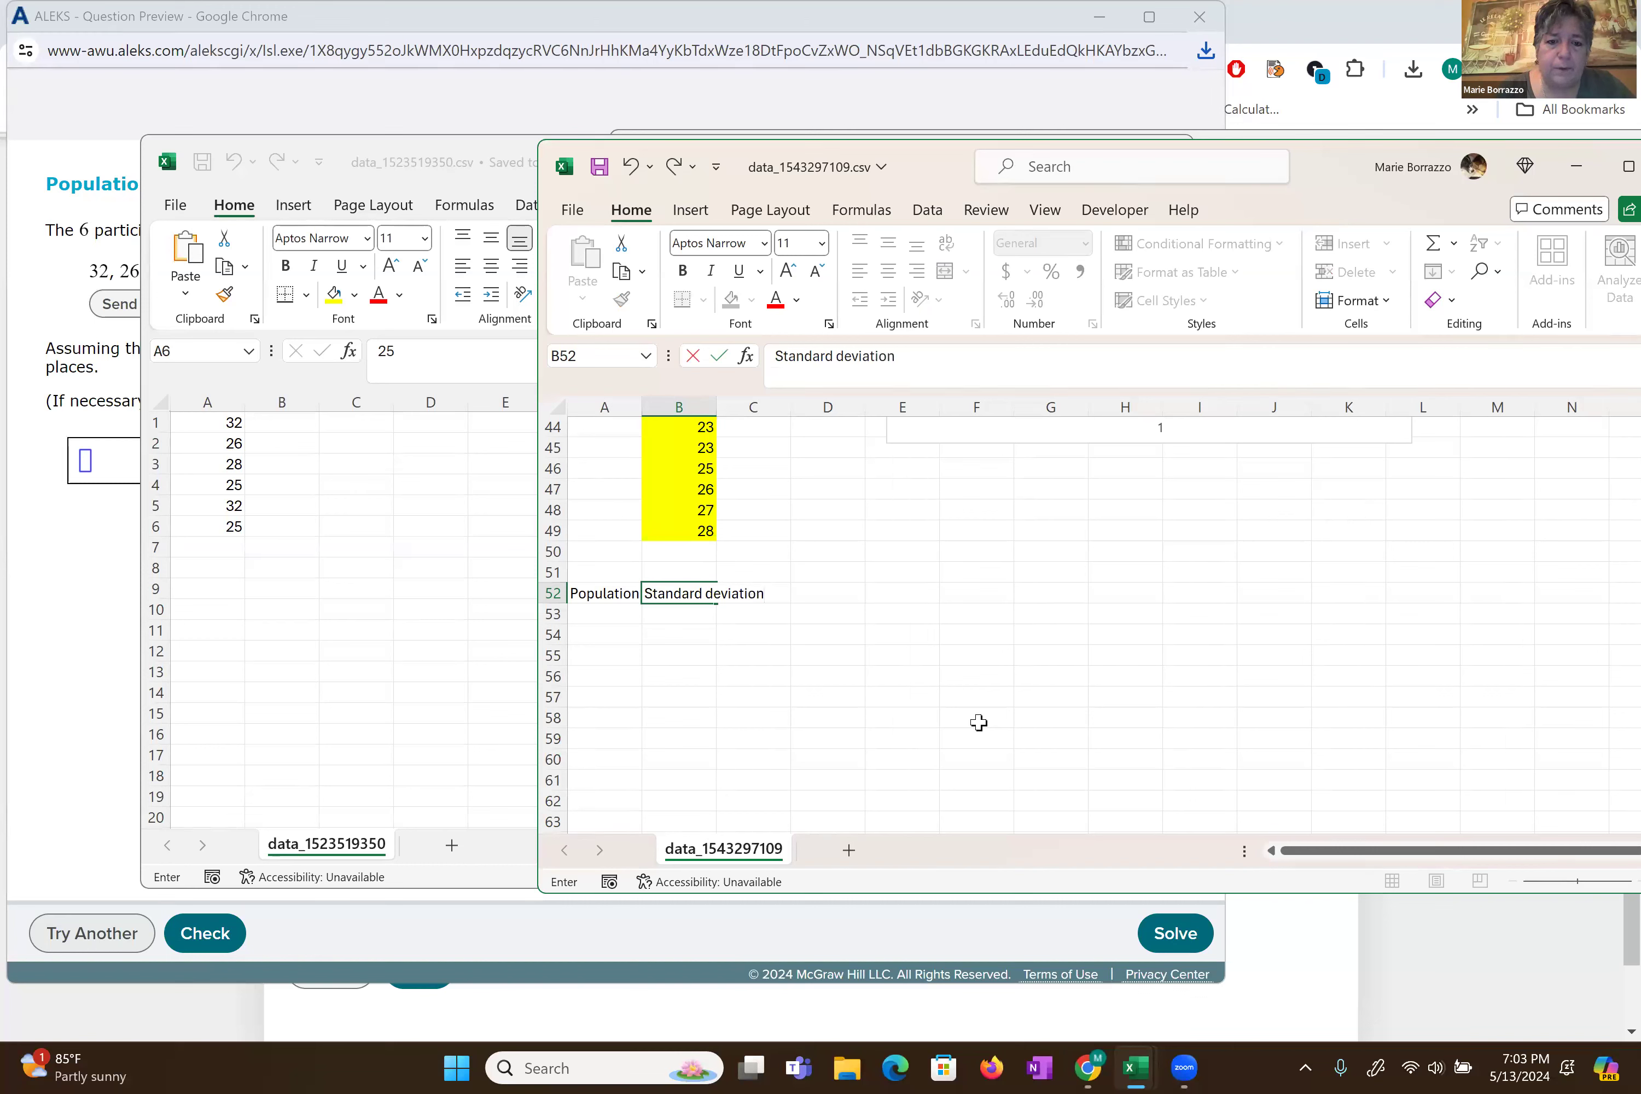
key("Return")
- Enter the six finishing times 32, 26, 28, 25, 32 and 25 in cells A53 to A58
key("Left")
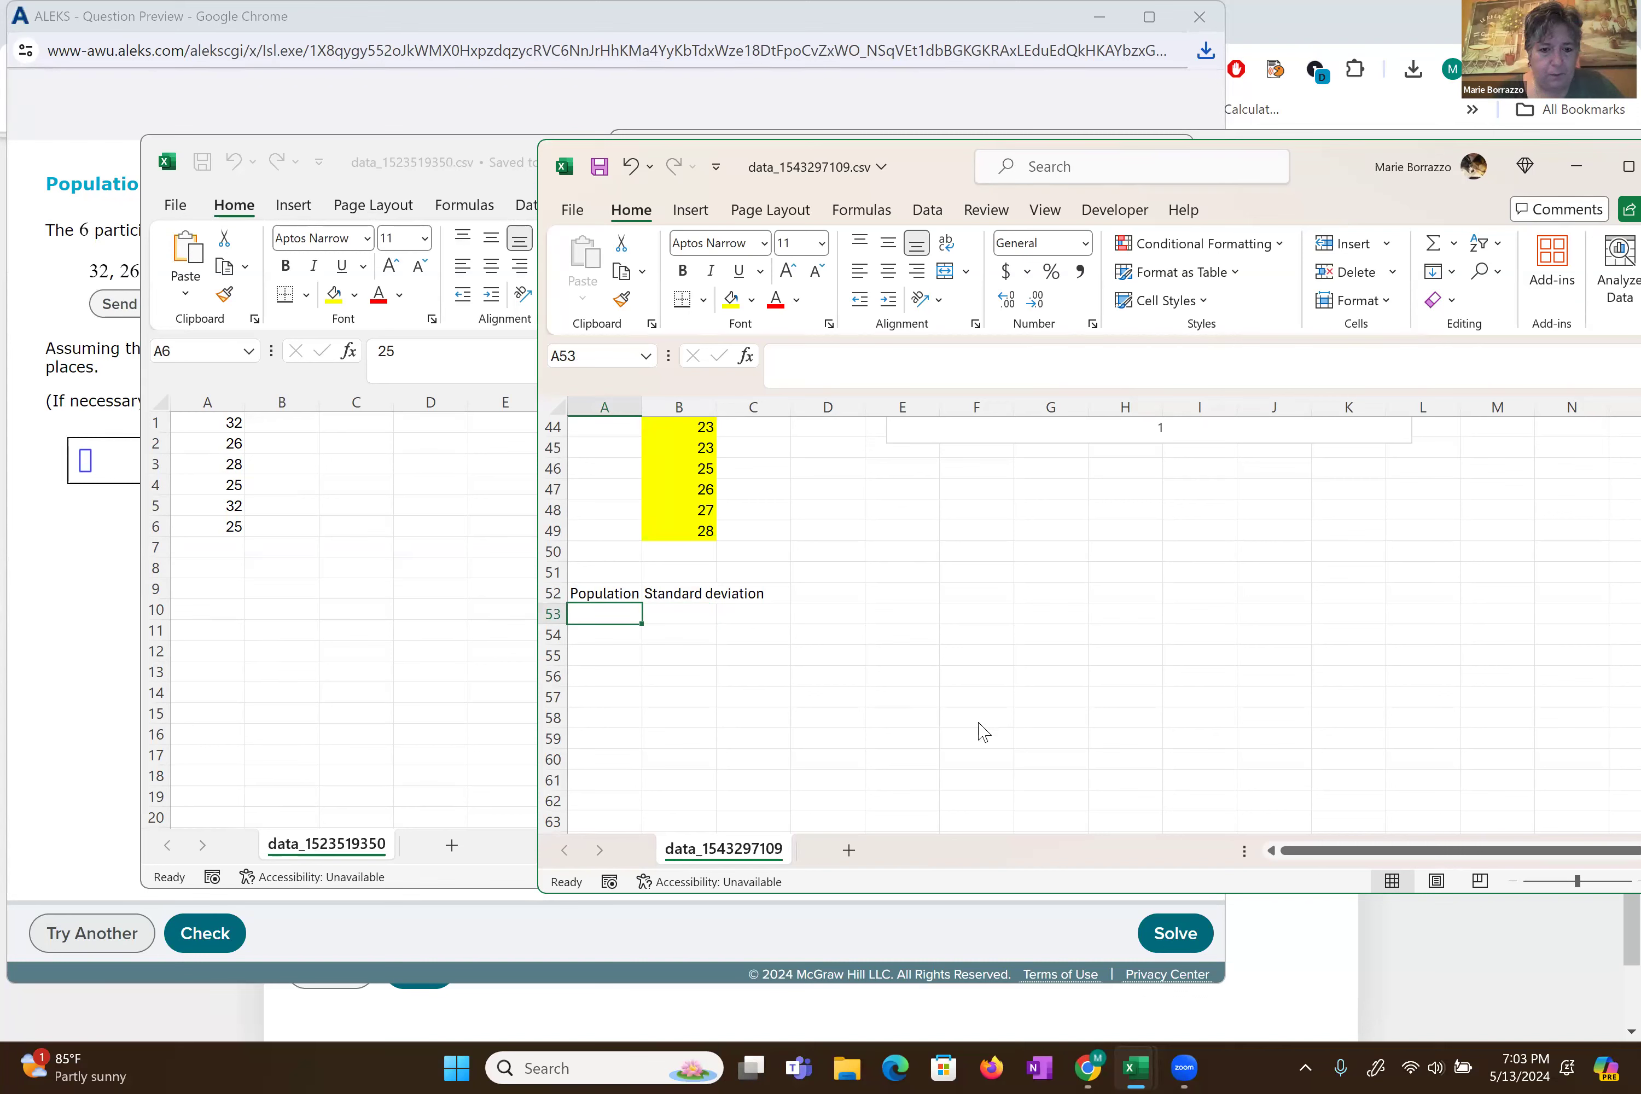
type("32")
key("Return")
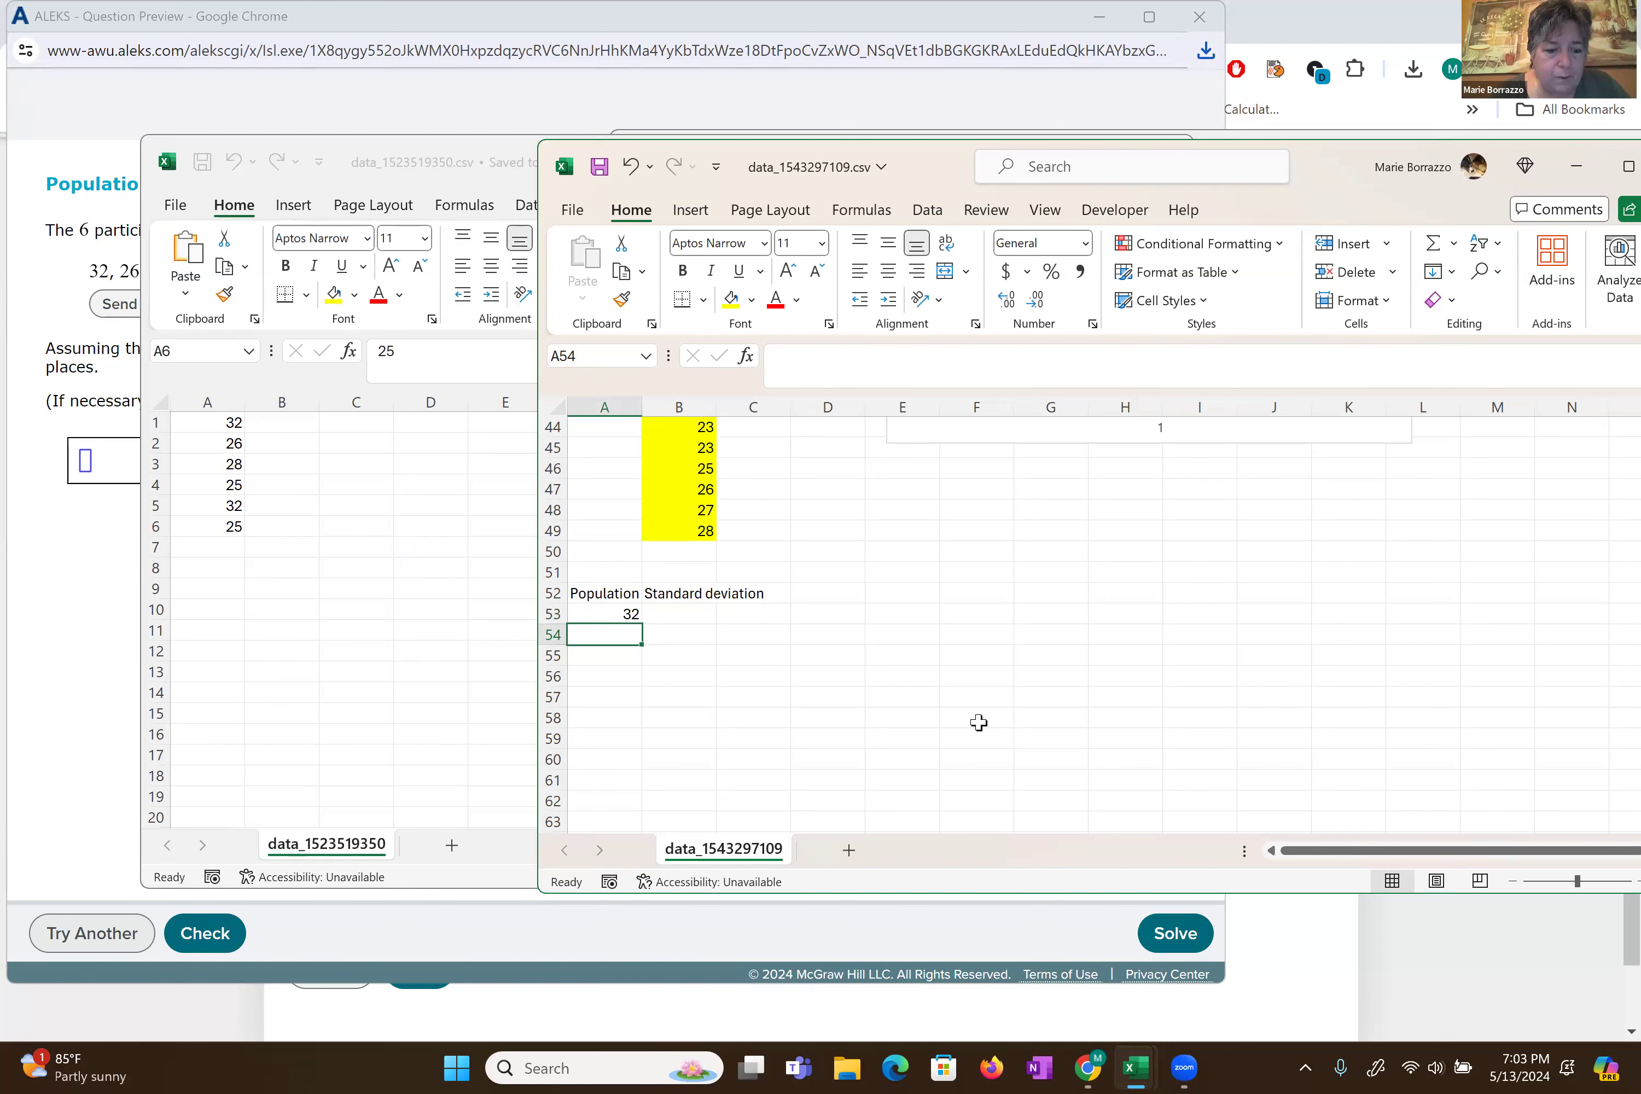
type("26")
key("Return")
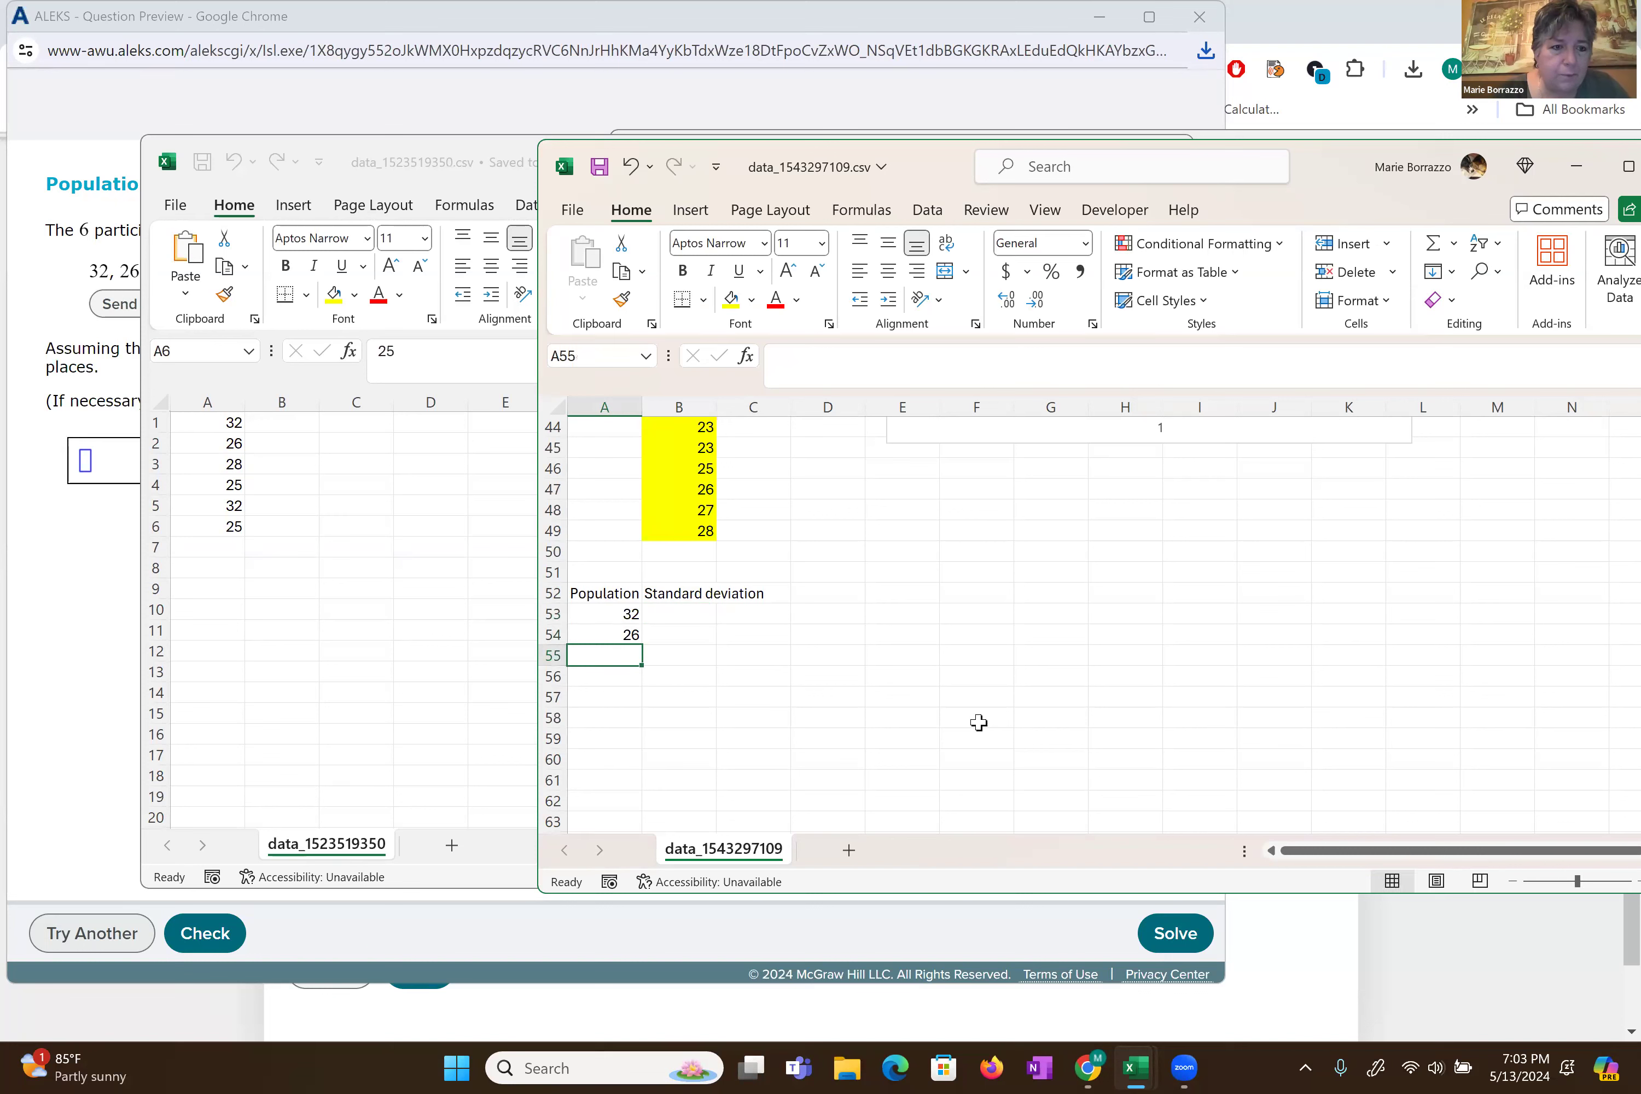
type("28")
key("Return")
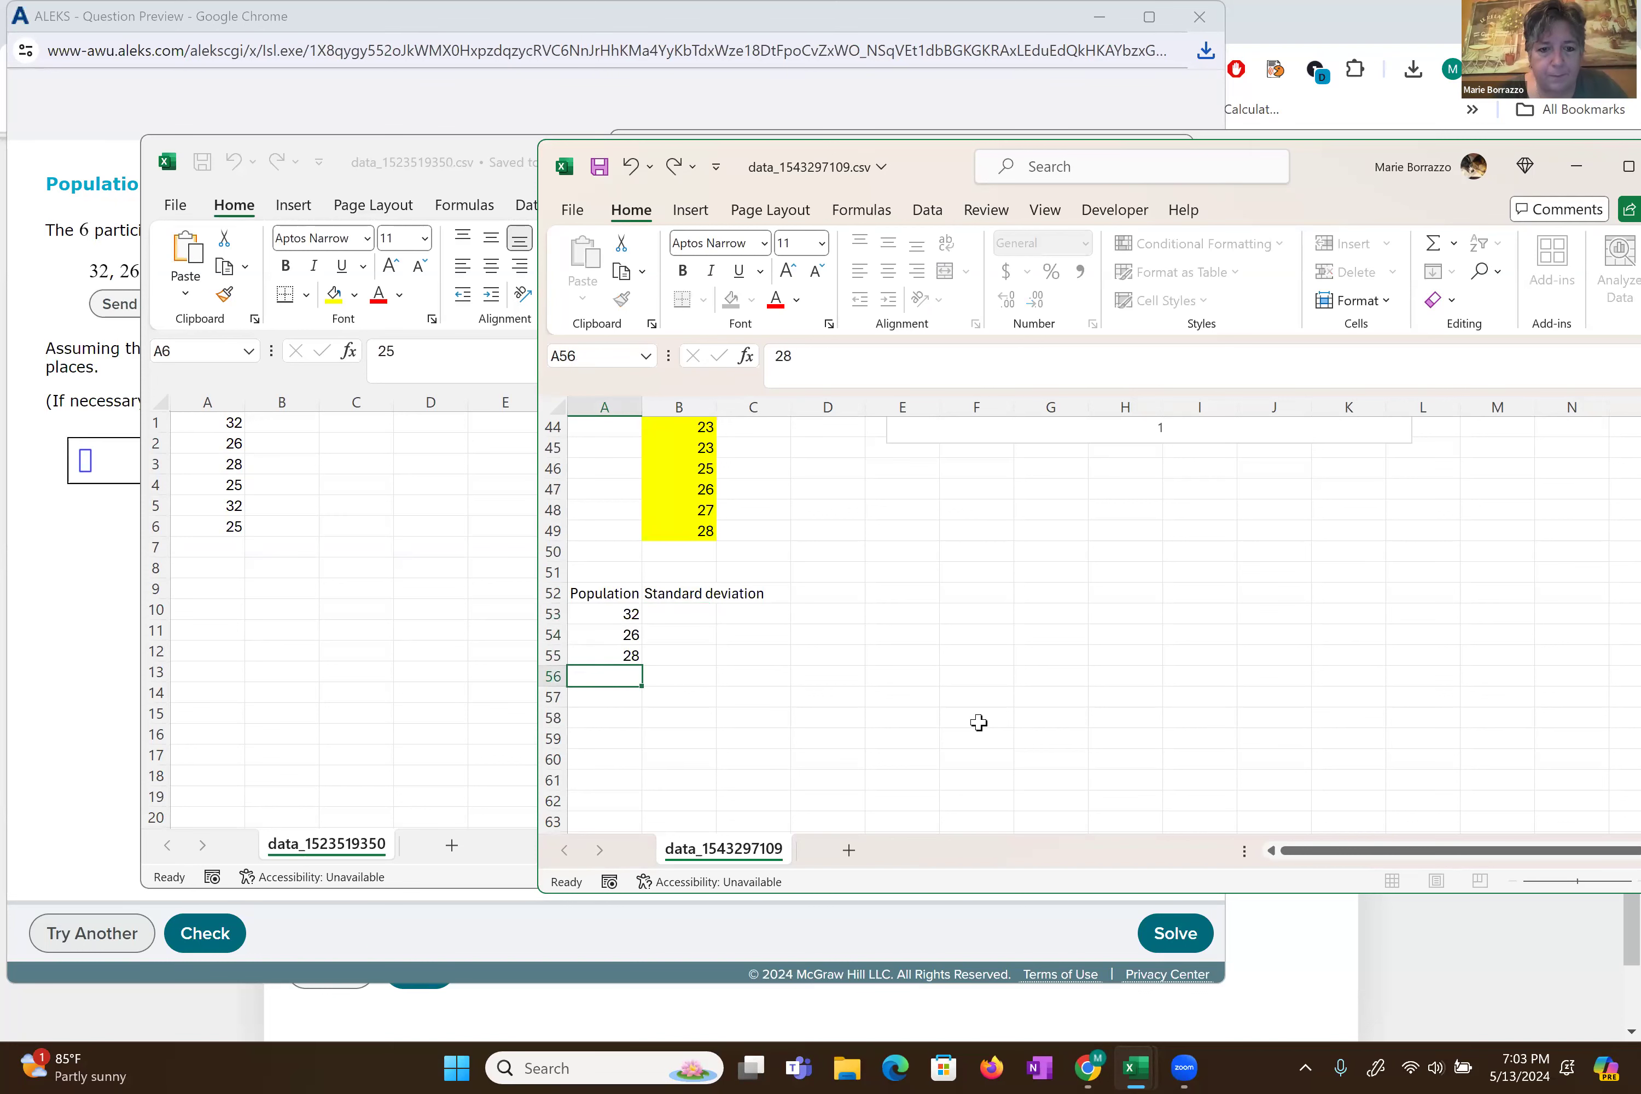
type("25")
key("Return")
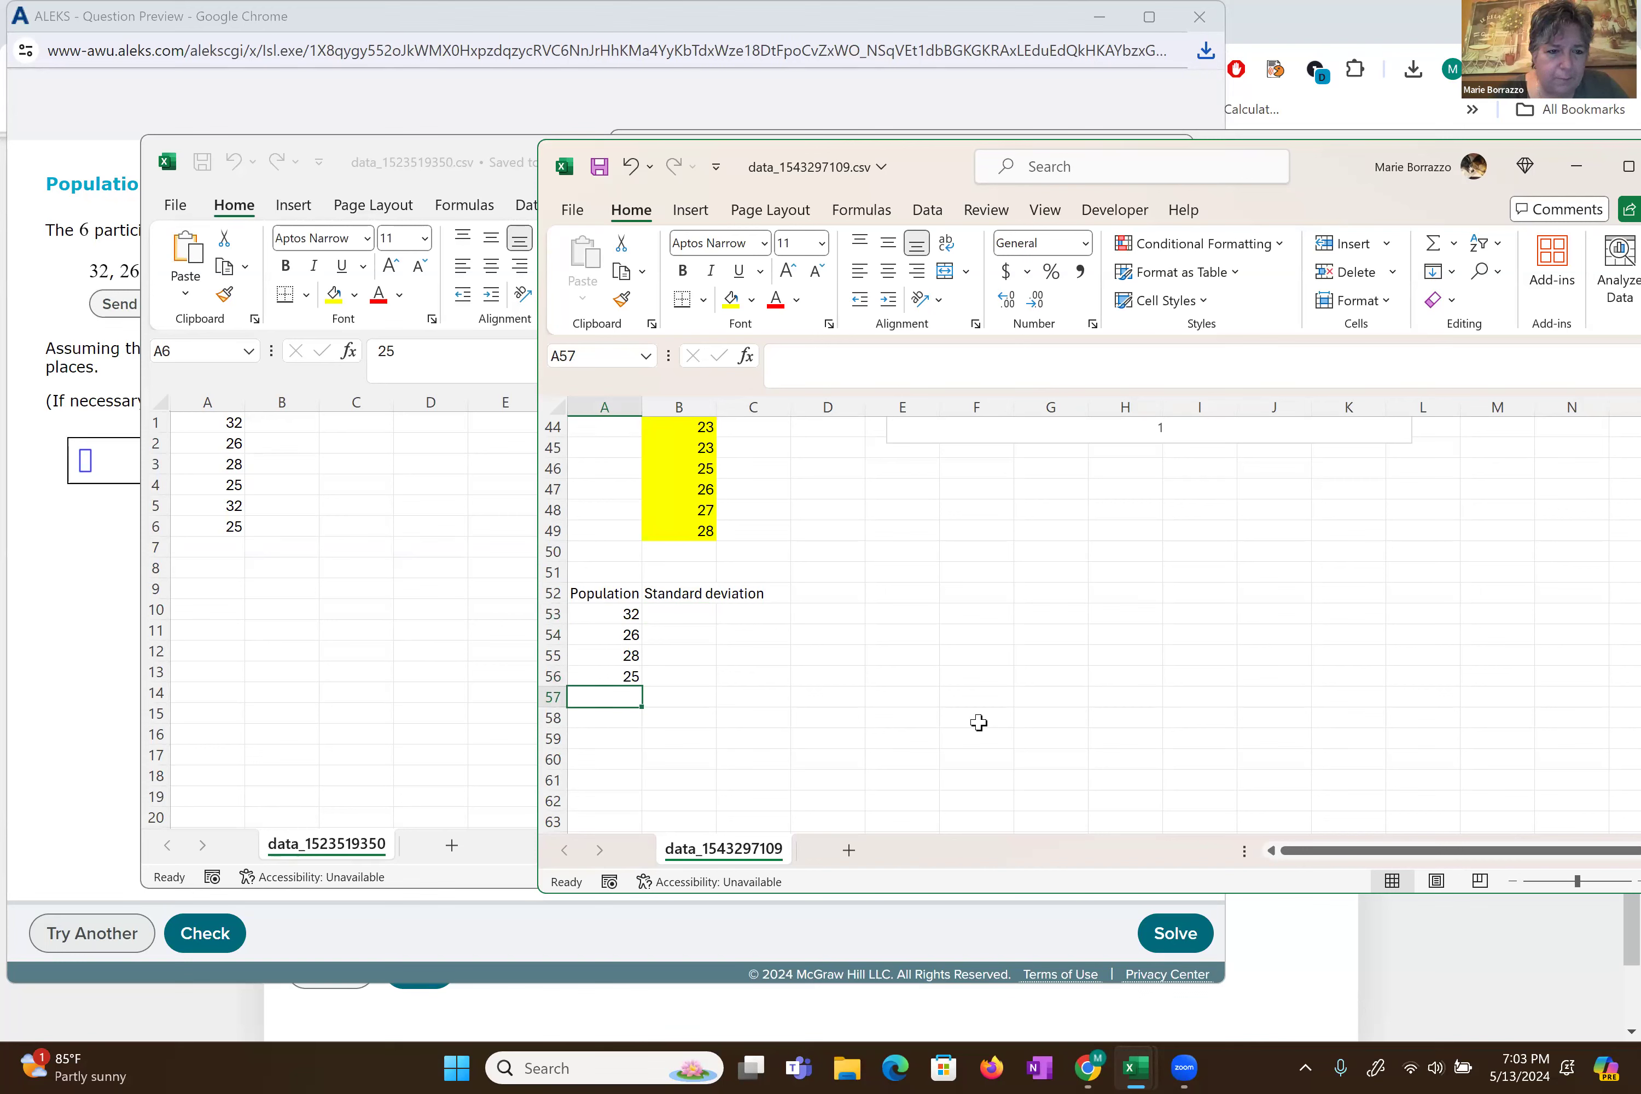
type("32")
key("Return")
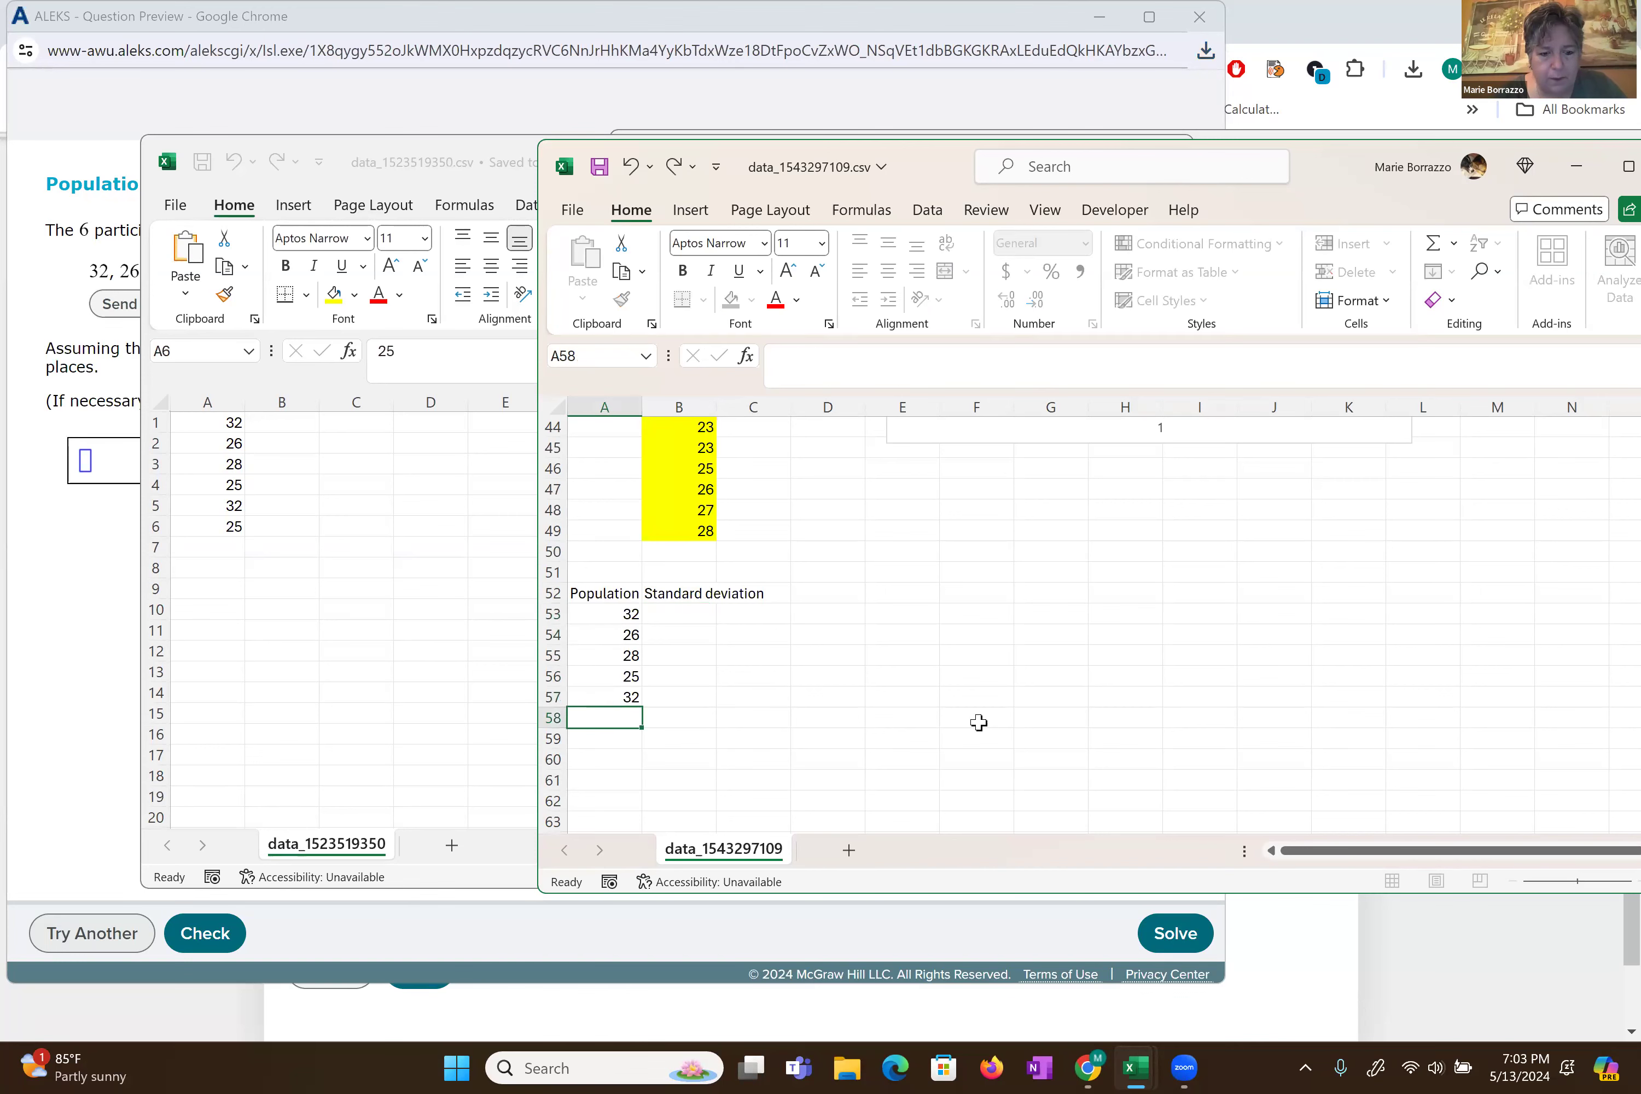
type("25")
key("Return")
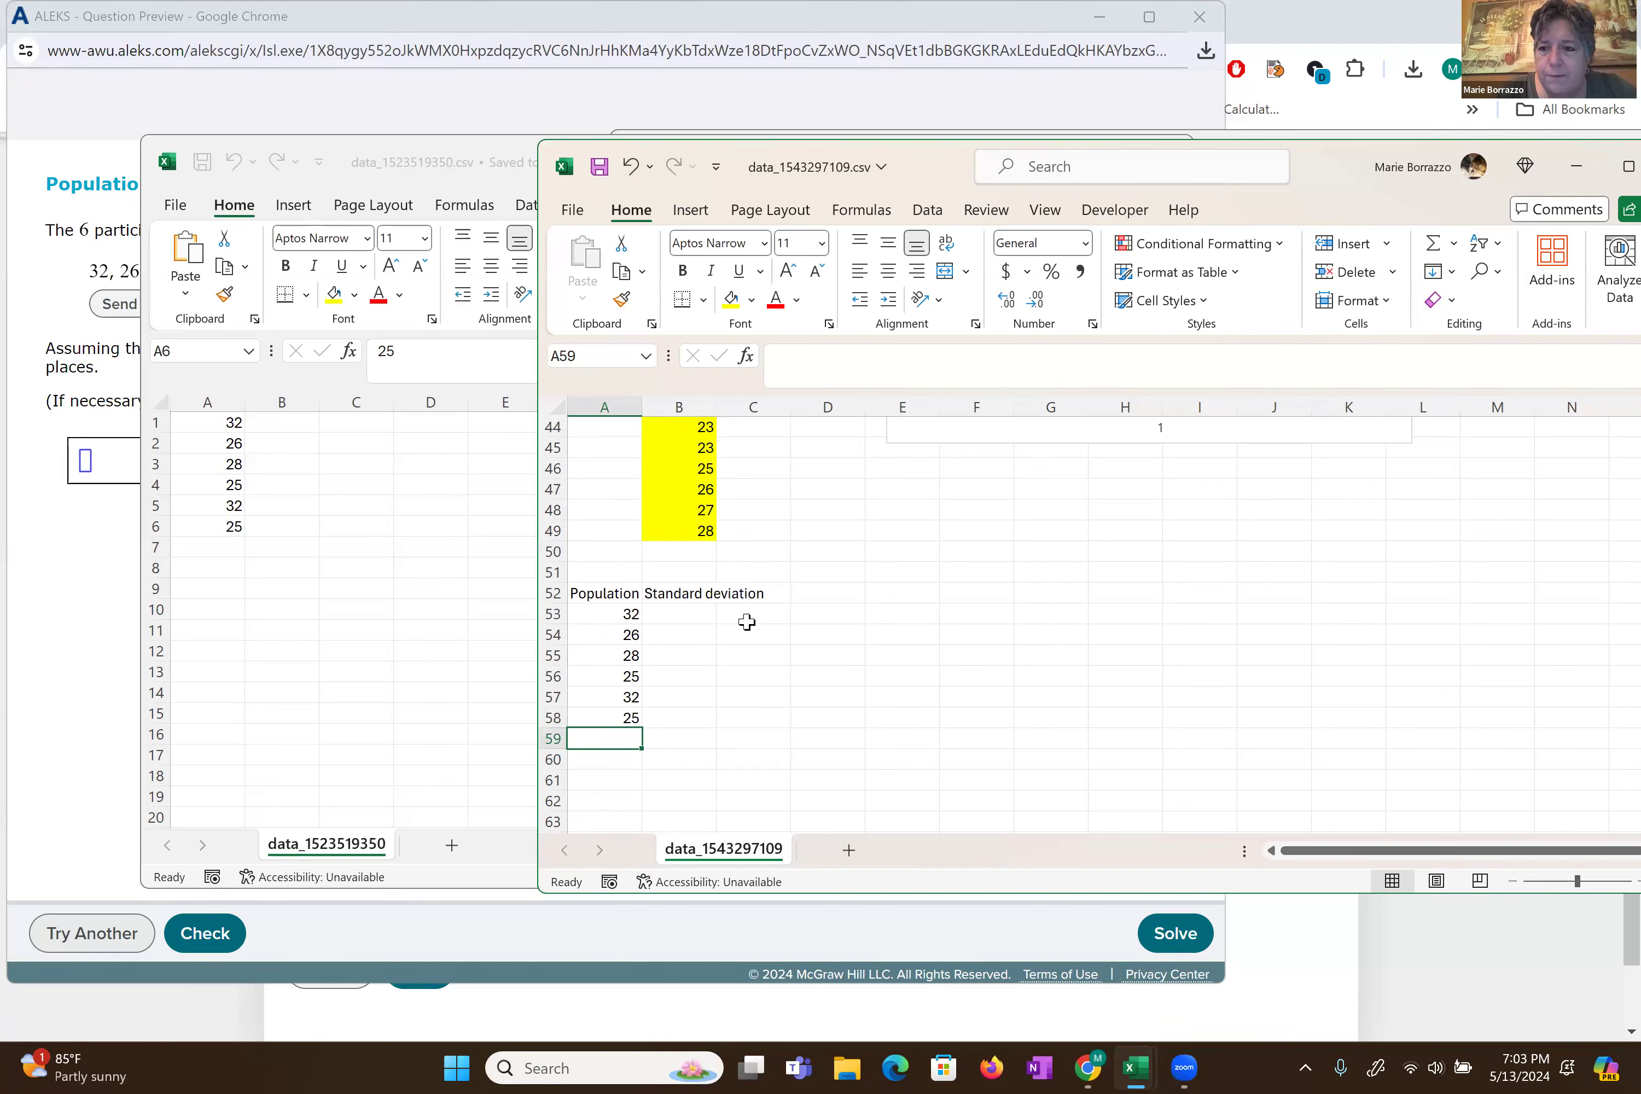
- Enter the heading "Measures of center" in cell F52, beside the population data
key("Up")
key("Up")
key("Up")
key("Up")
key("Up")
key("Up")
key("Up")
key("Up")
key("Right")
key("Right")
key("Right")
key("Right")
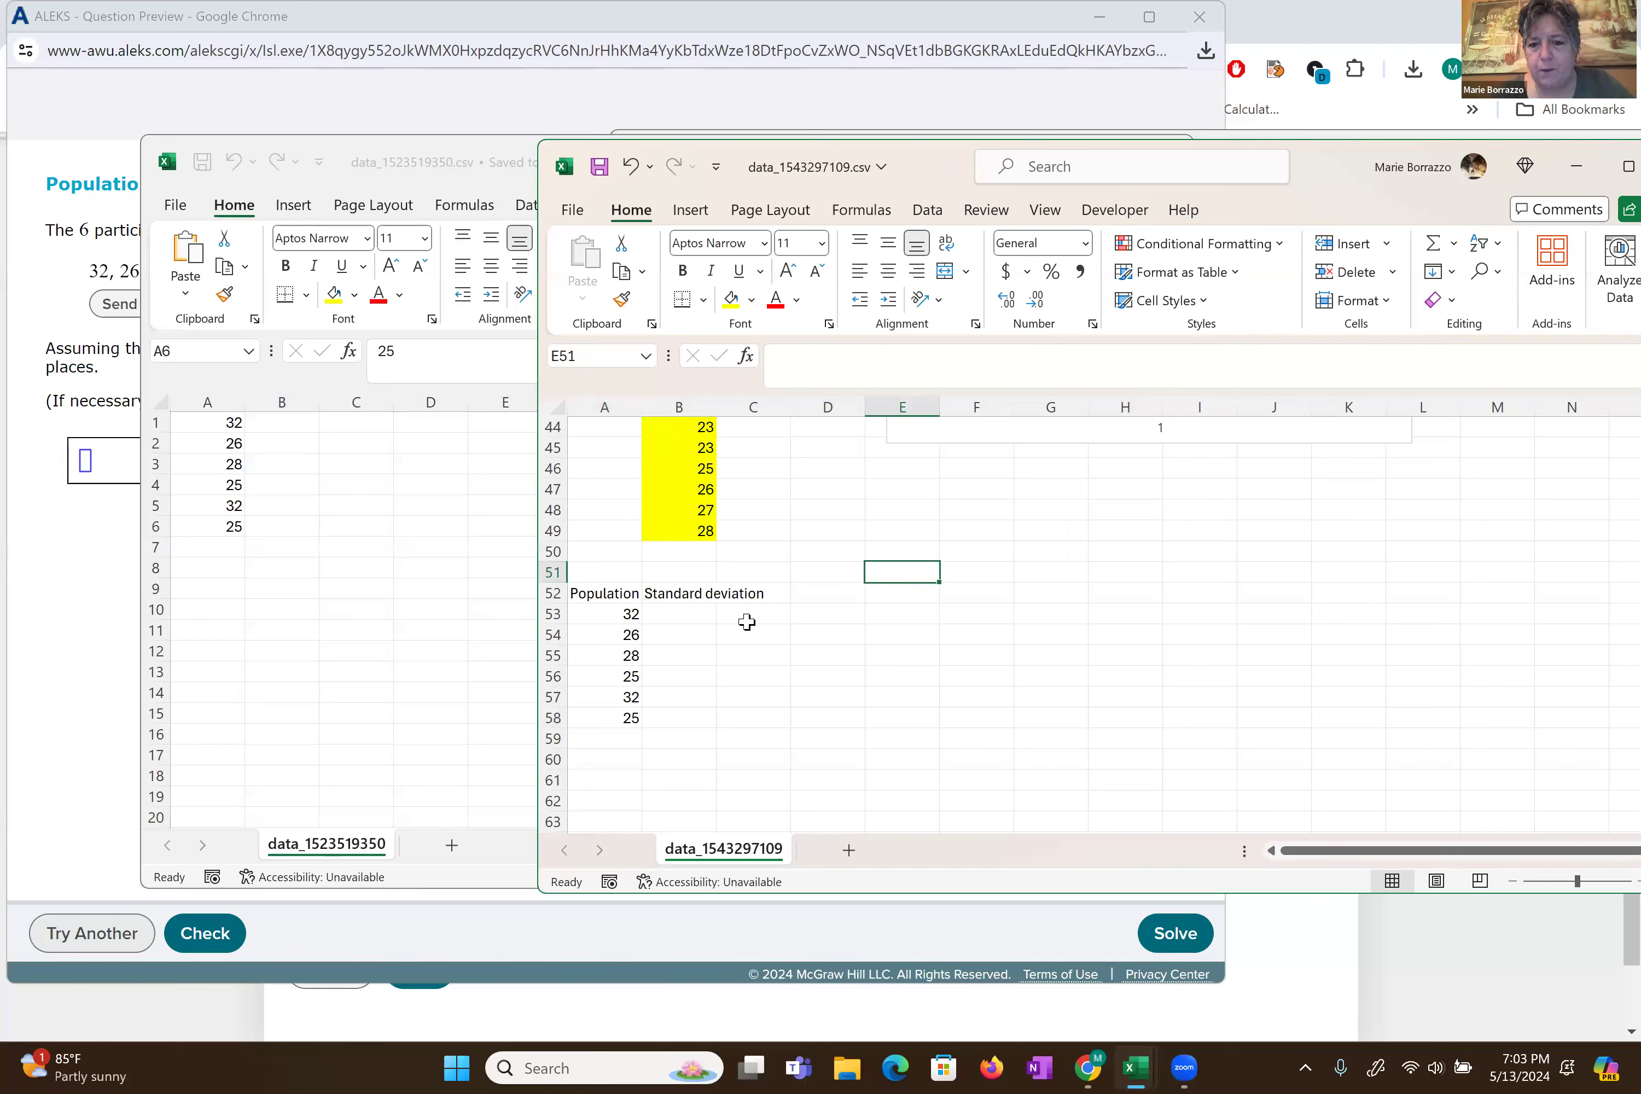
key("Right")
key("Down")
type("Measure of")
key("BackSpace")
key("BackSpace")
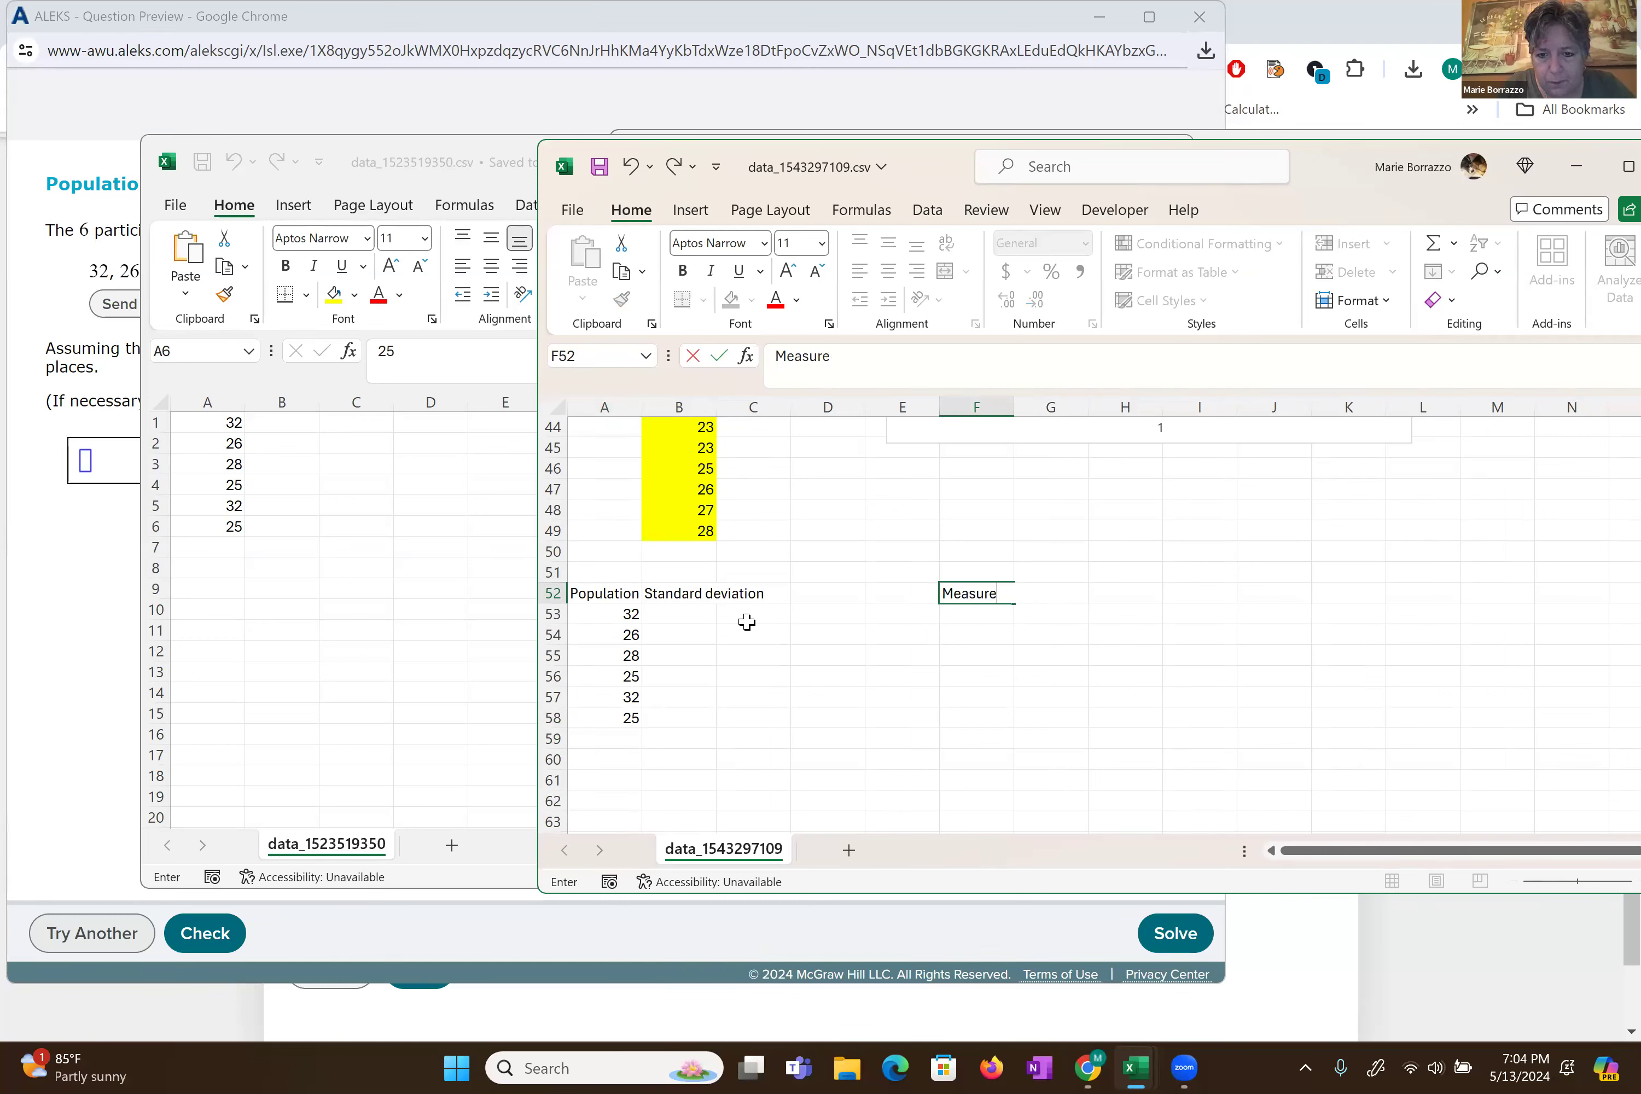
type("s of ")
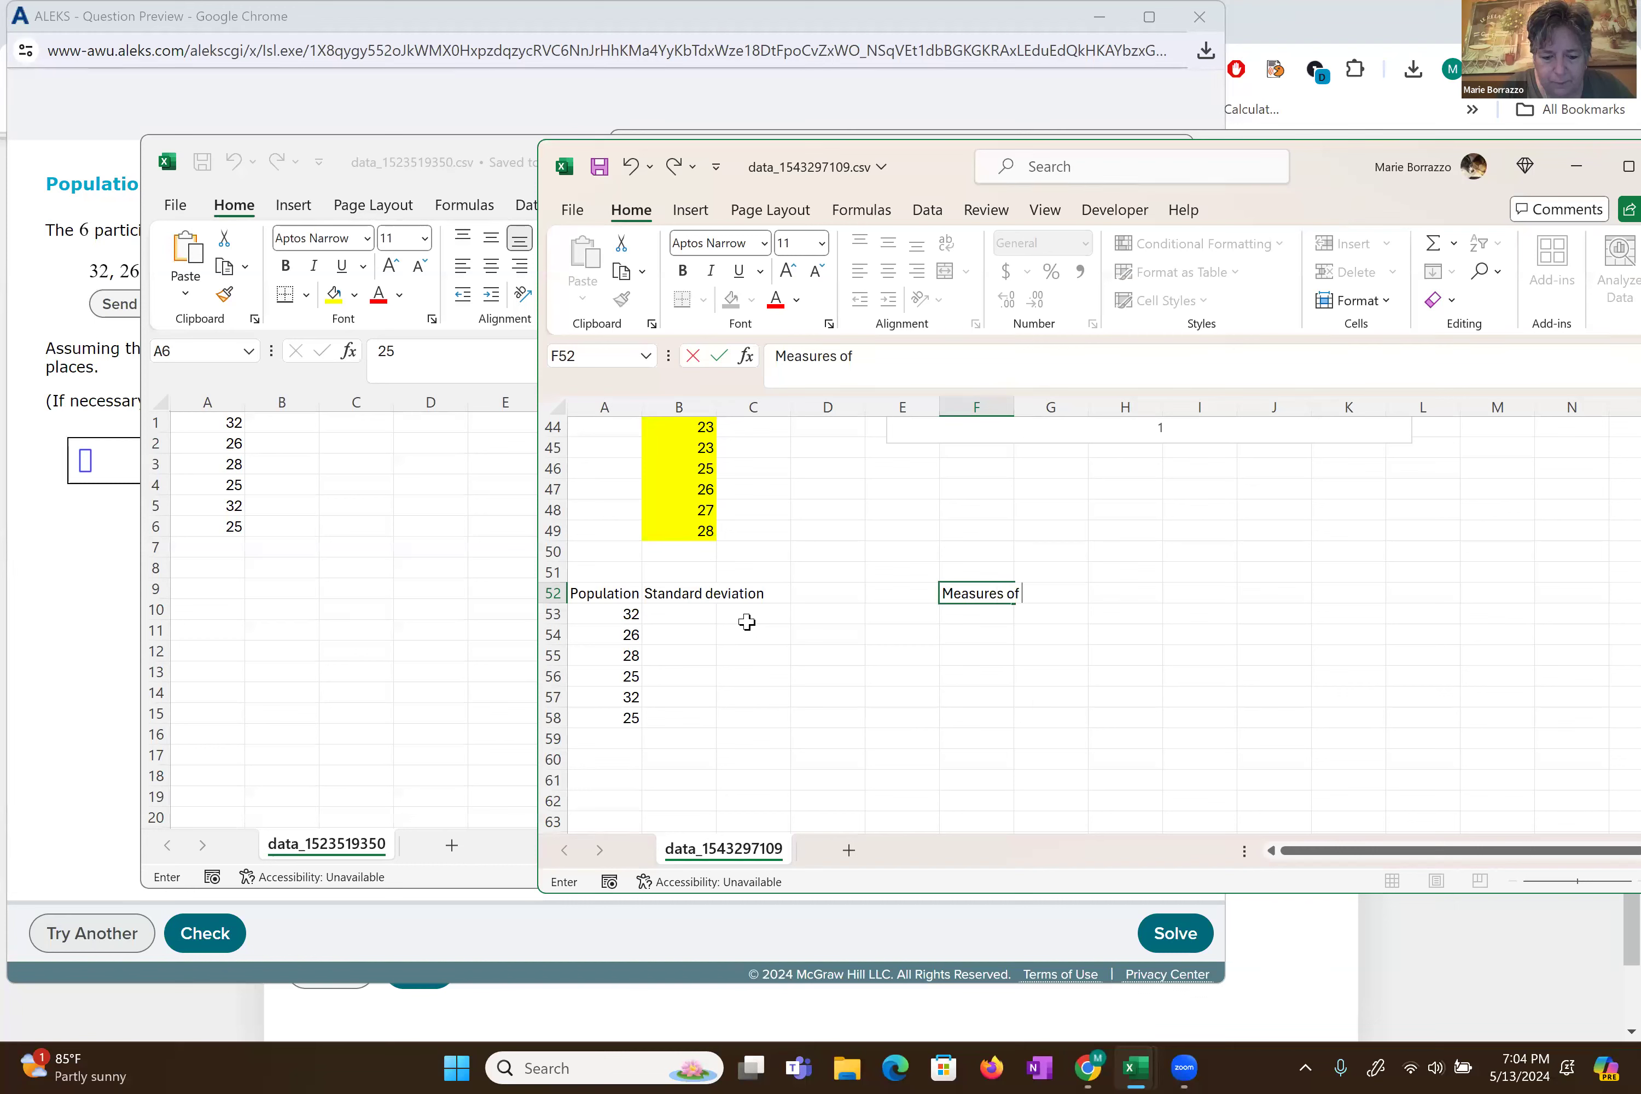
type("center")
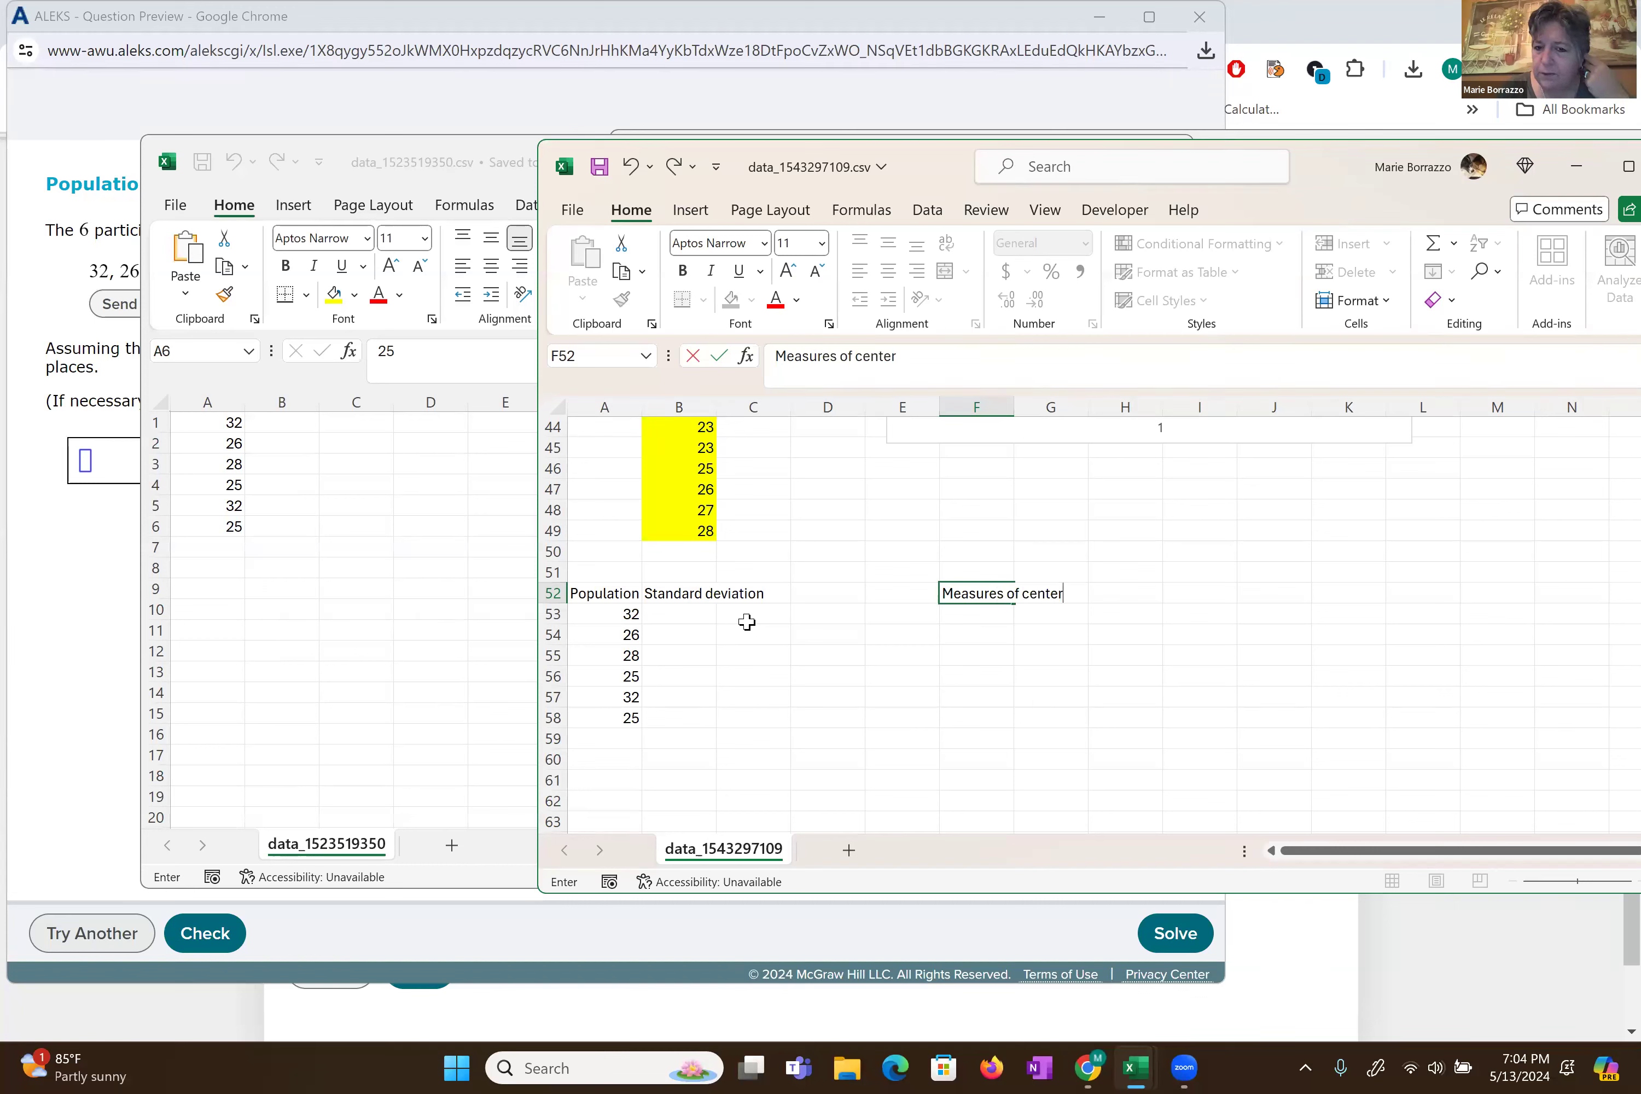
key("Return")
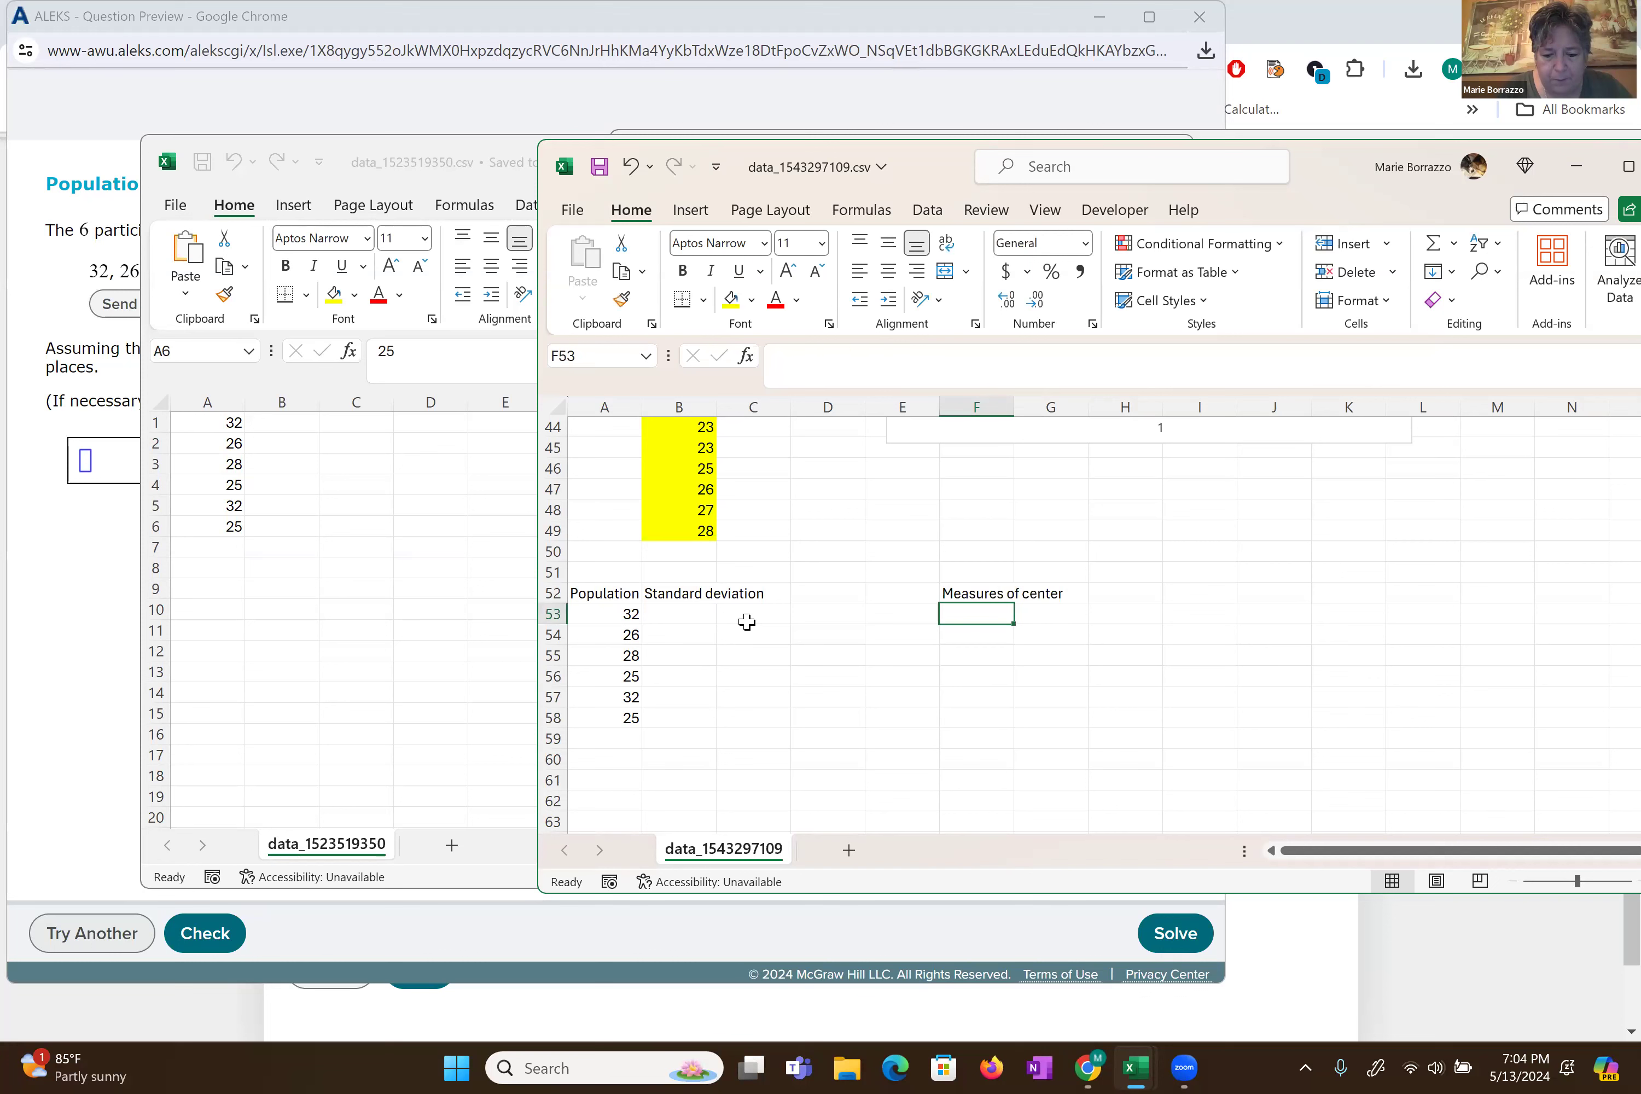
- Enter the label "mean" in F53, directly under the Measures of center heading
type("medan")
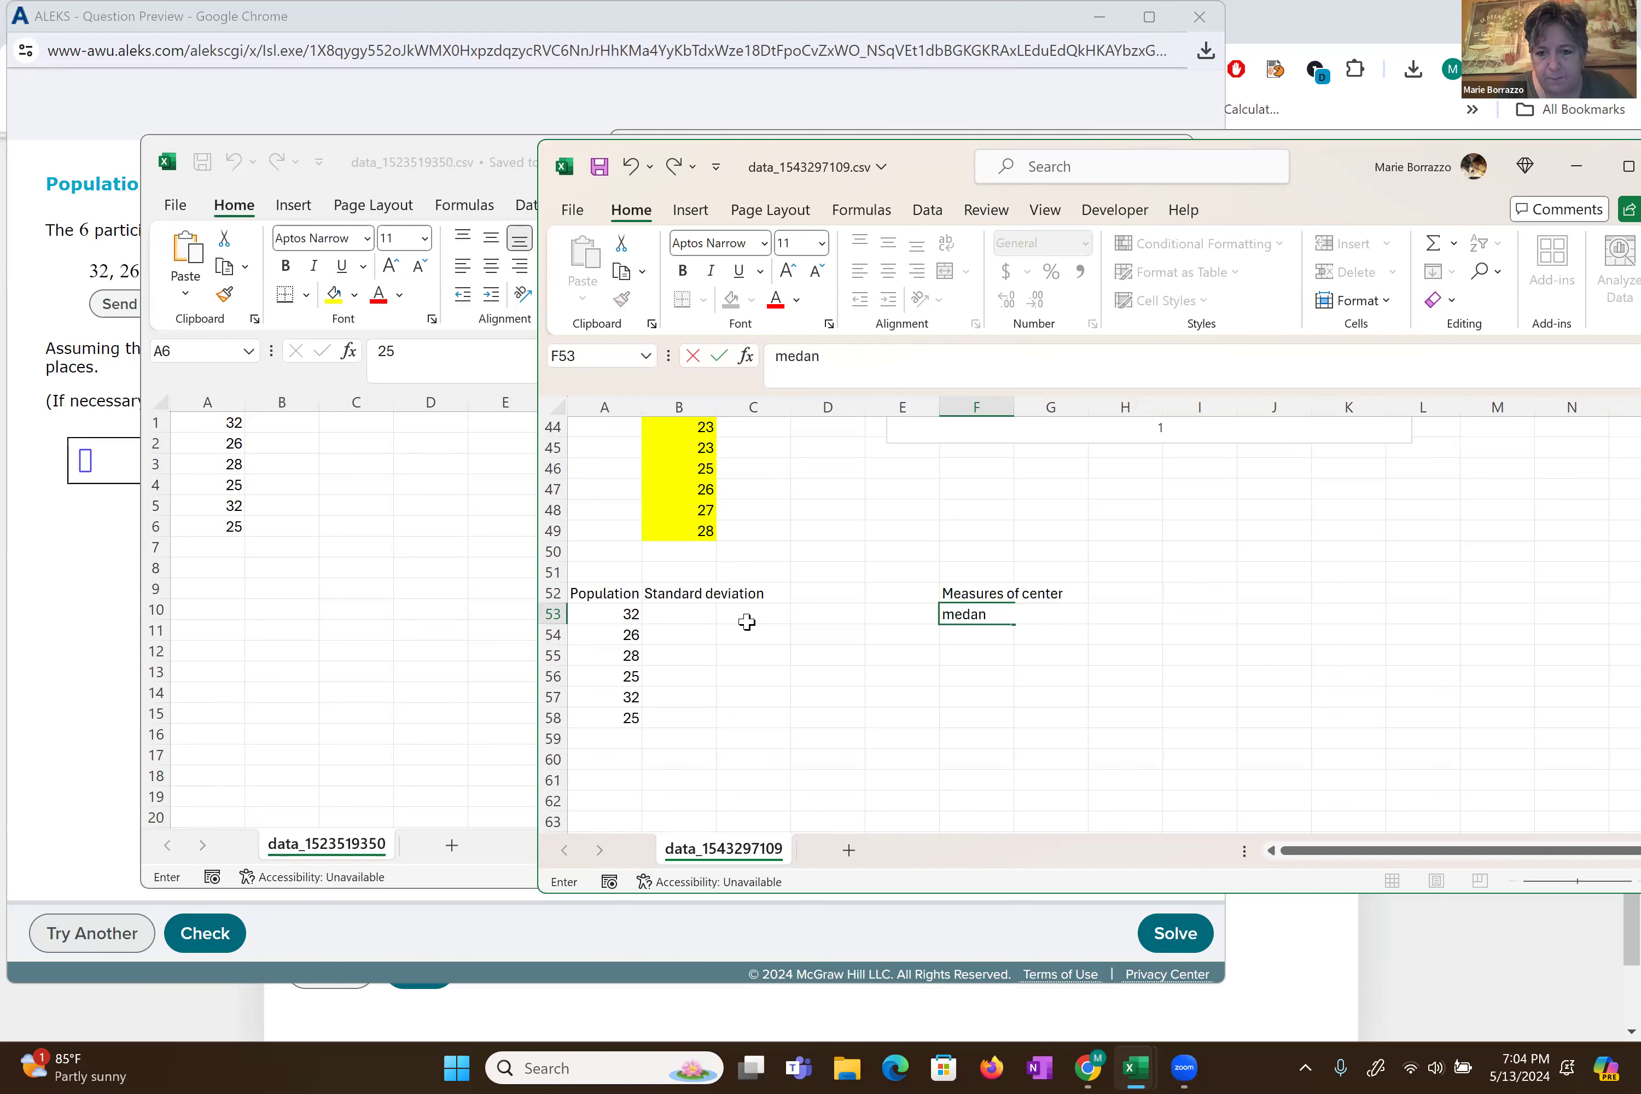
key("BackSpace")
key("BackSpace")
key("BackSpace")
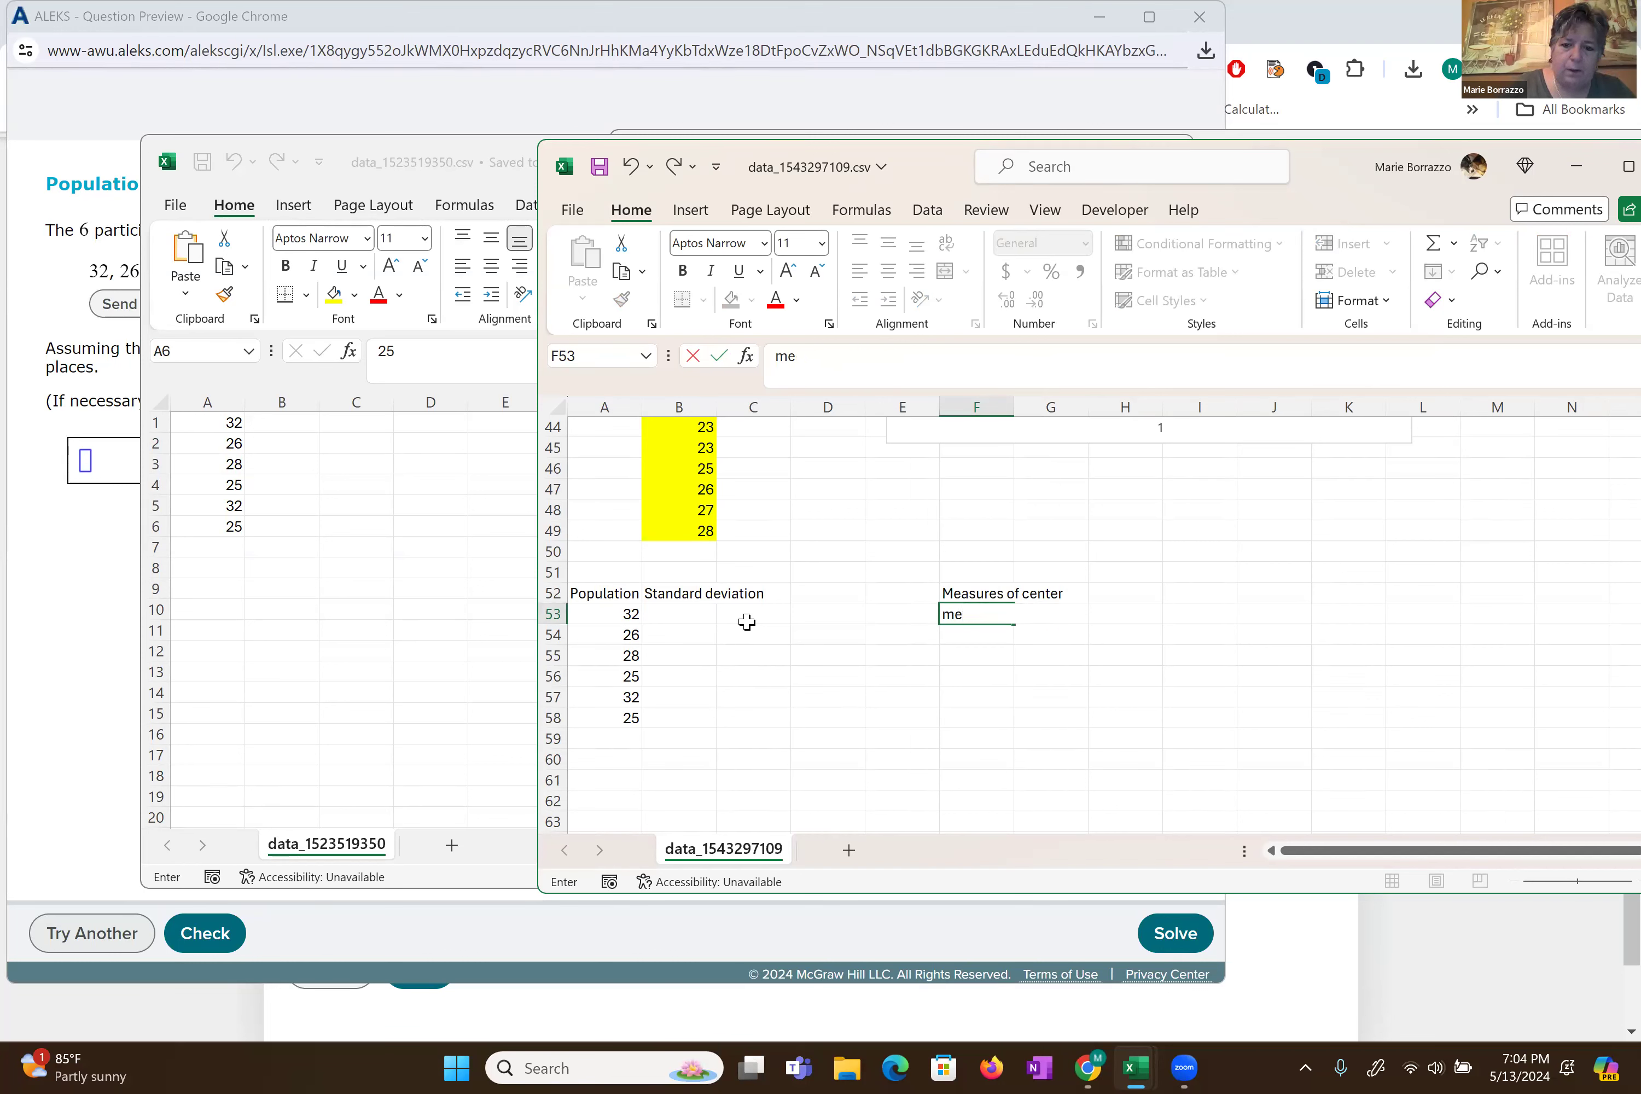
type("ean")
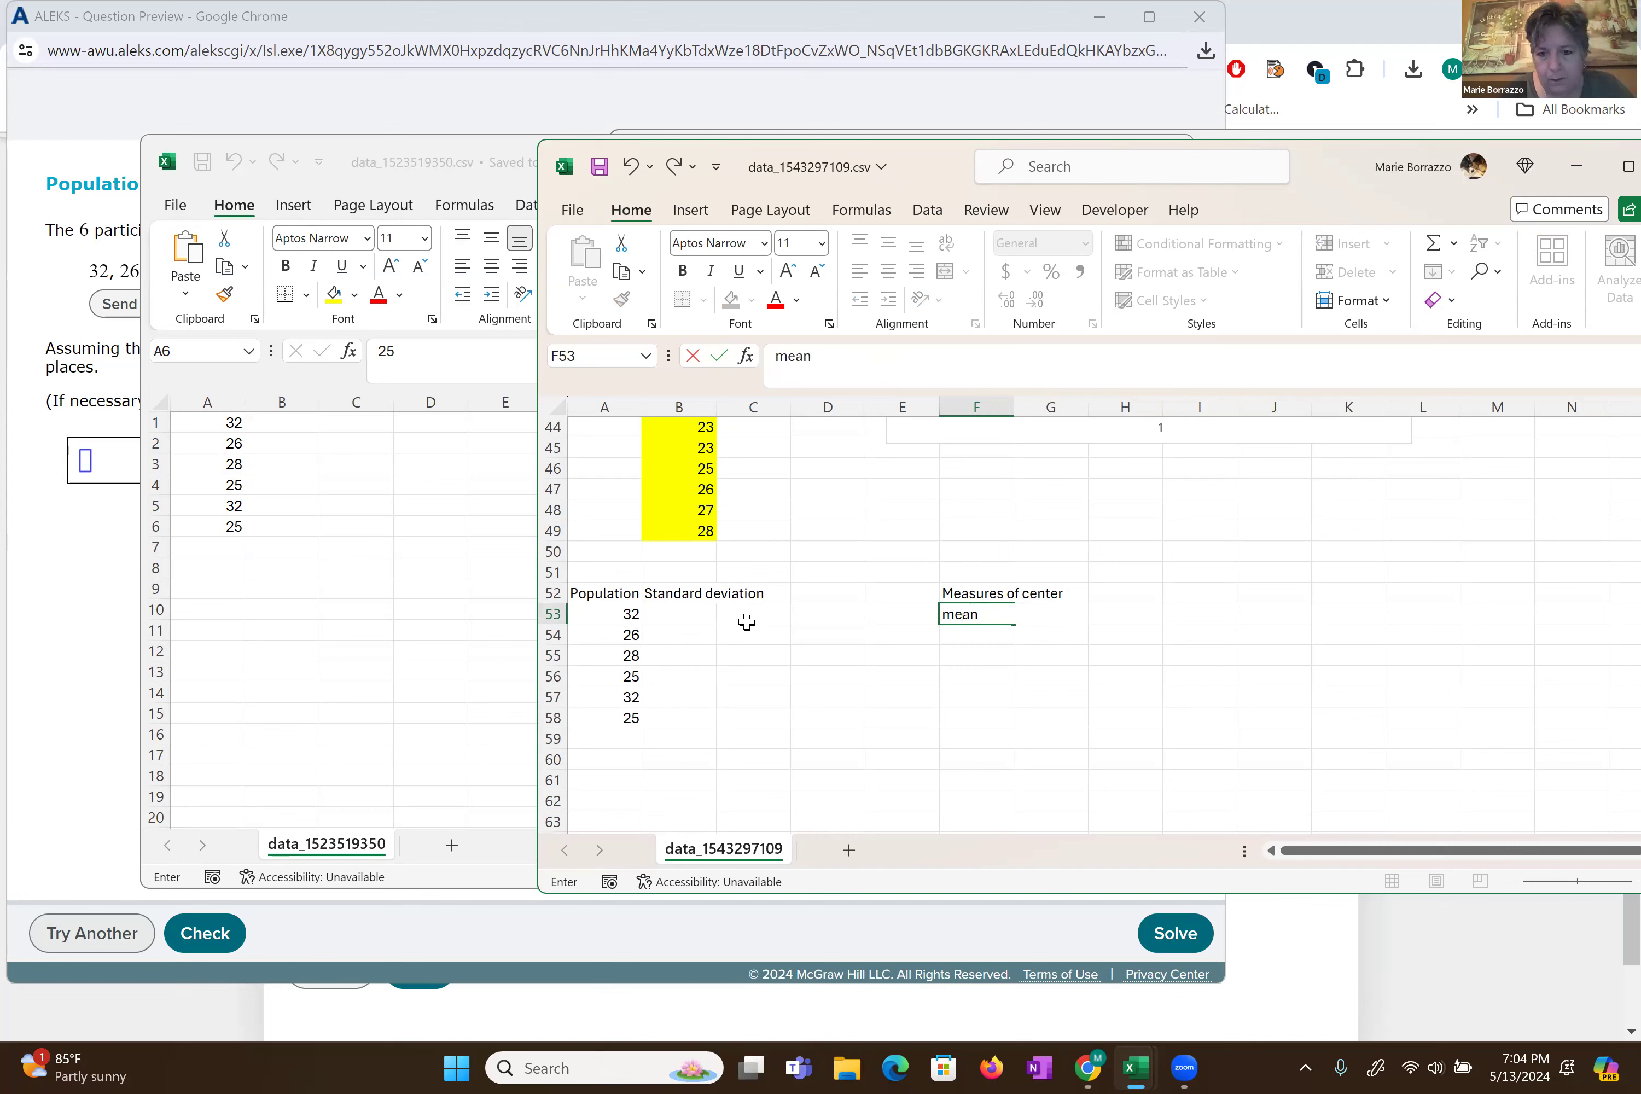
key("Return")
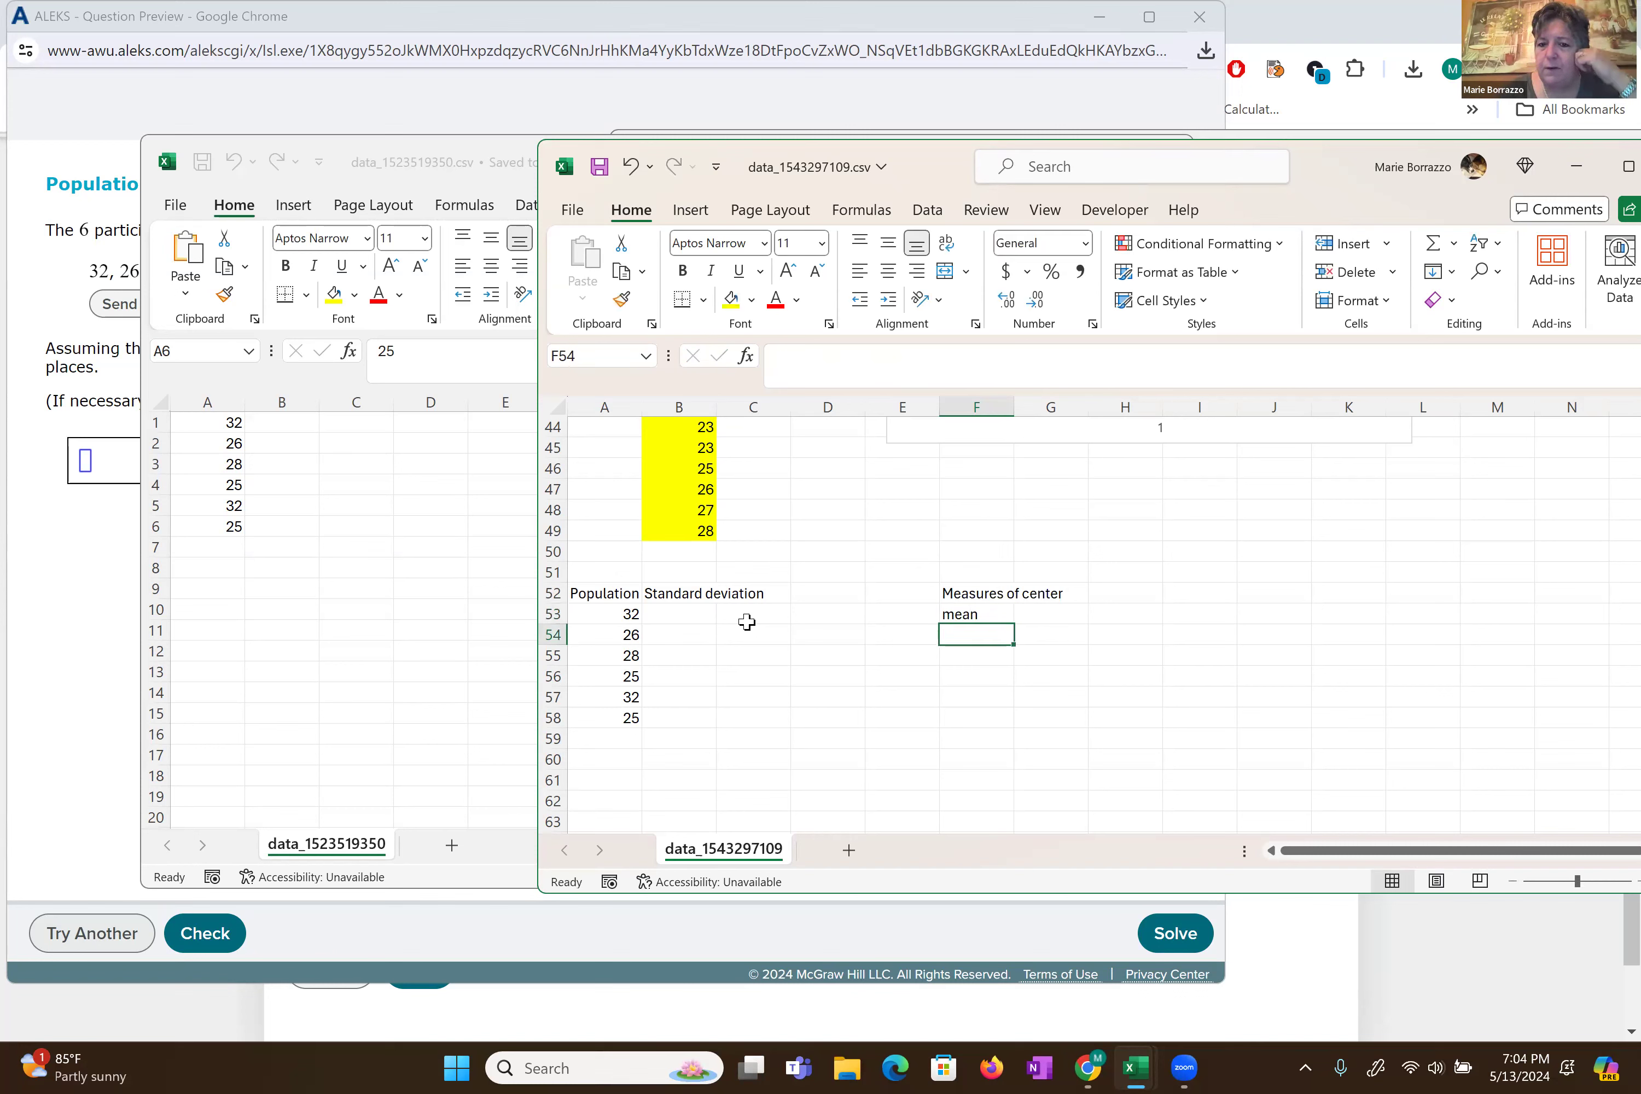
- Add the labels "population" in E54 and "sample" in G54 below the mean label
key("Left")
type("pop")
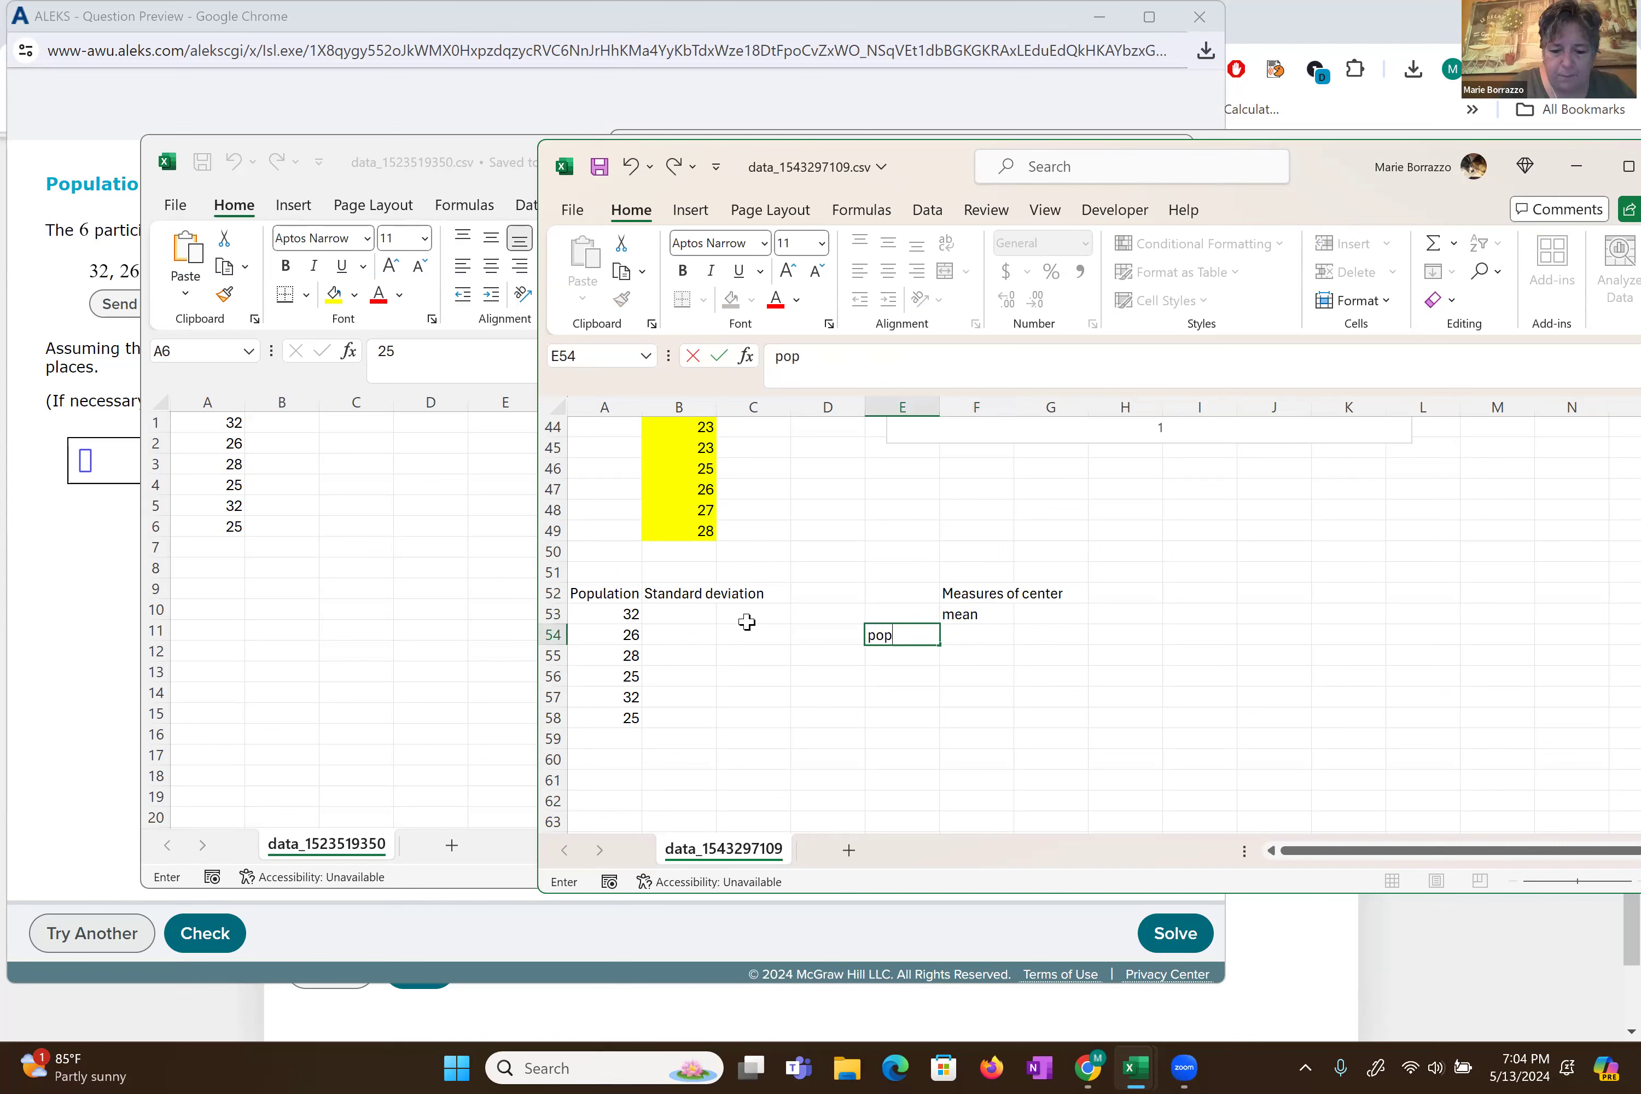
type("ulation")
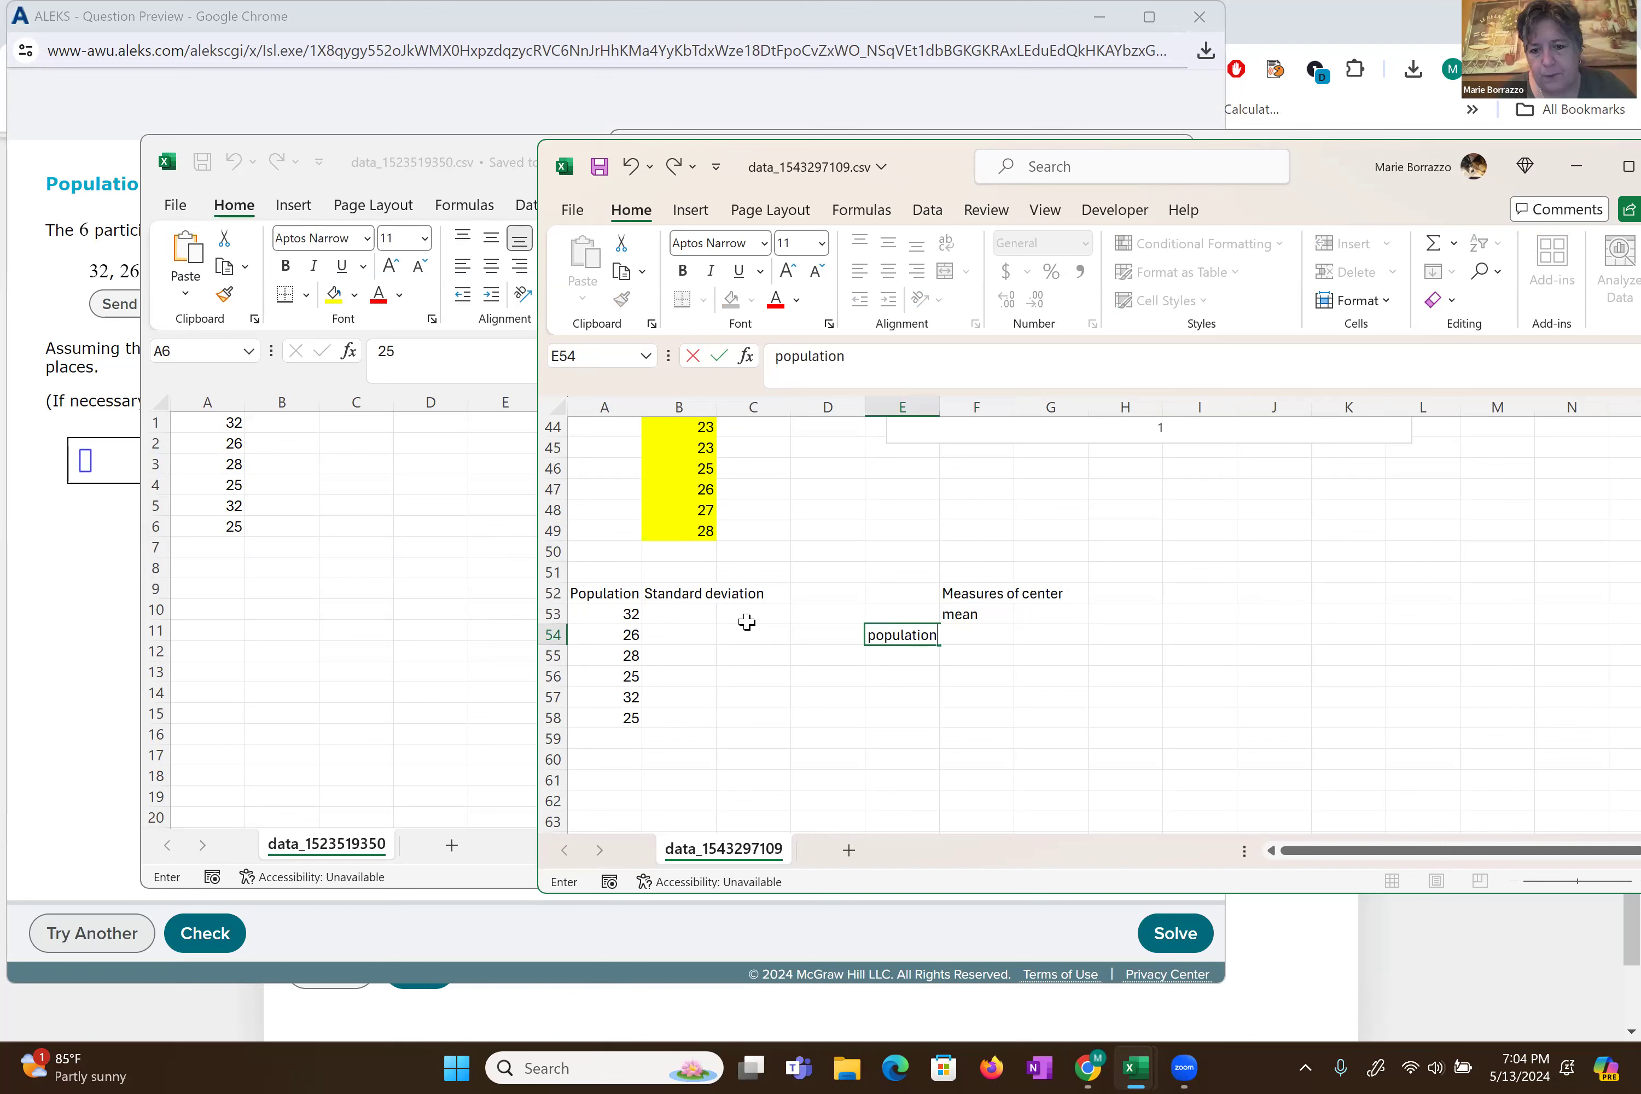
key("Right")
key("Right")
type("sample")
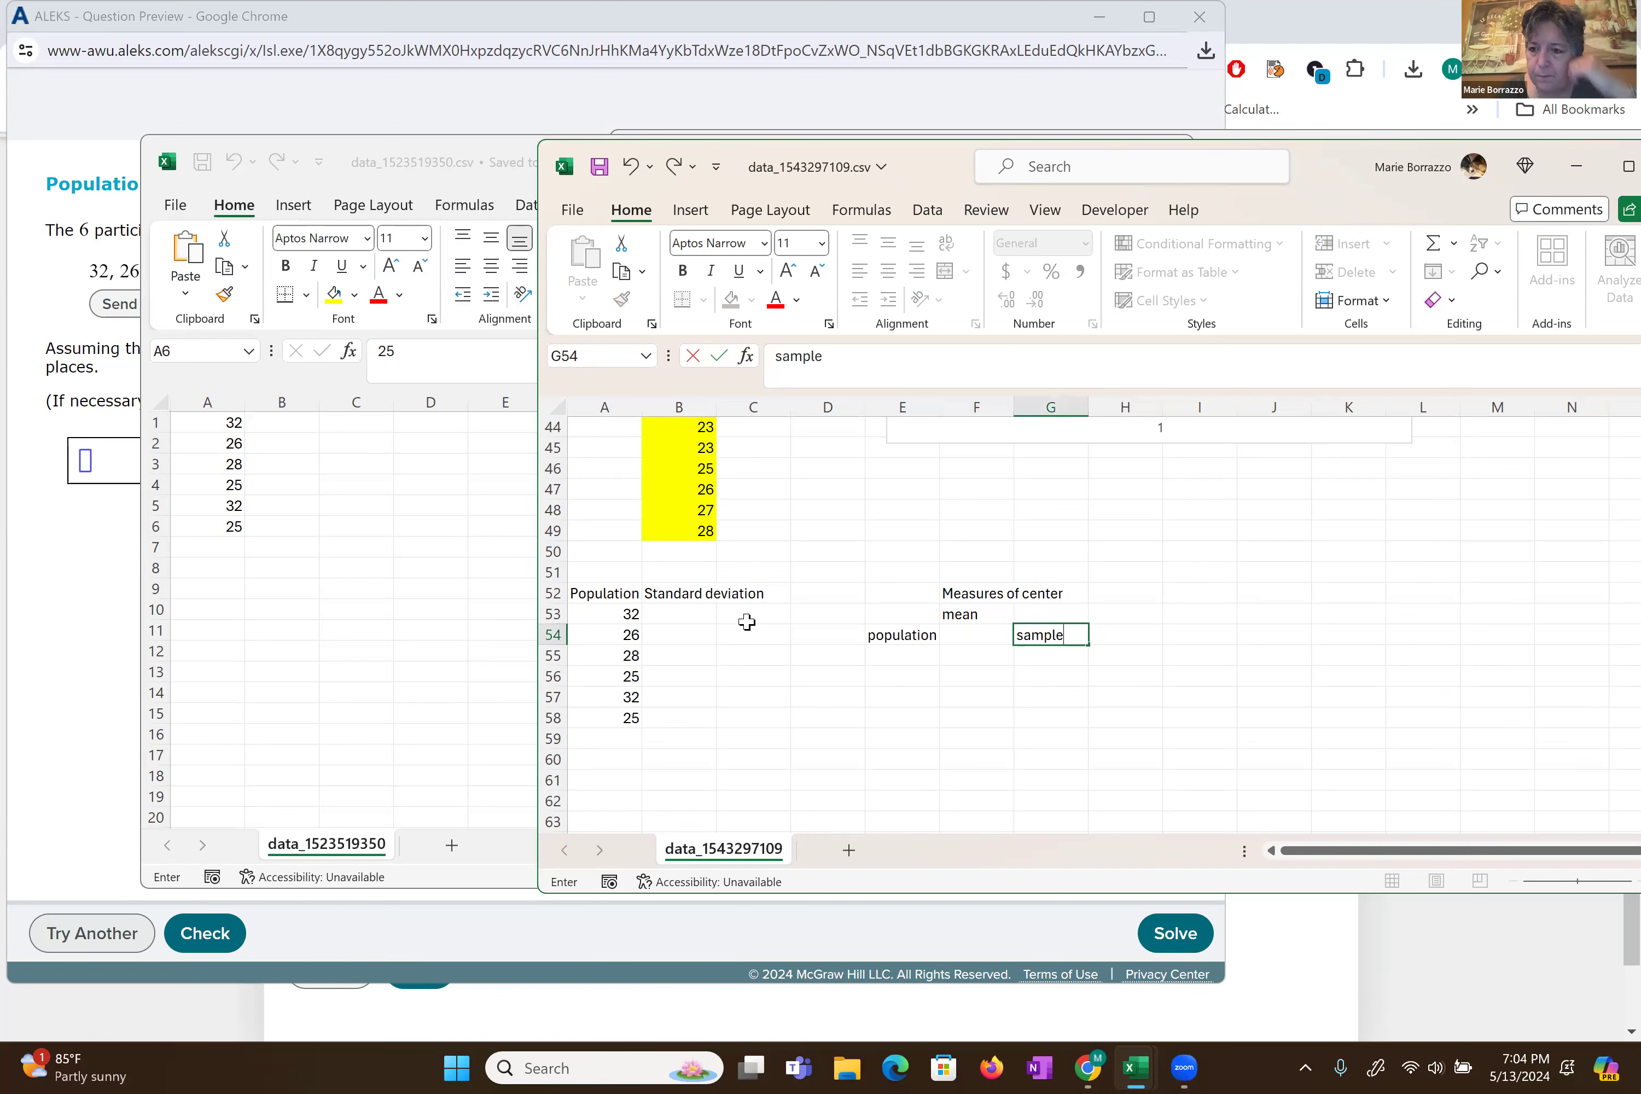
key("Return")
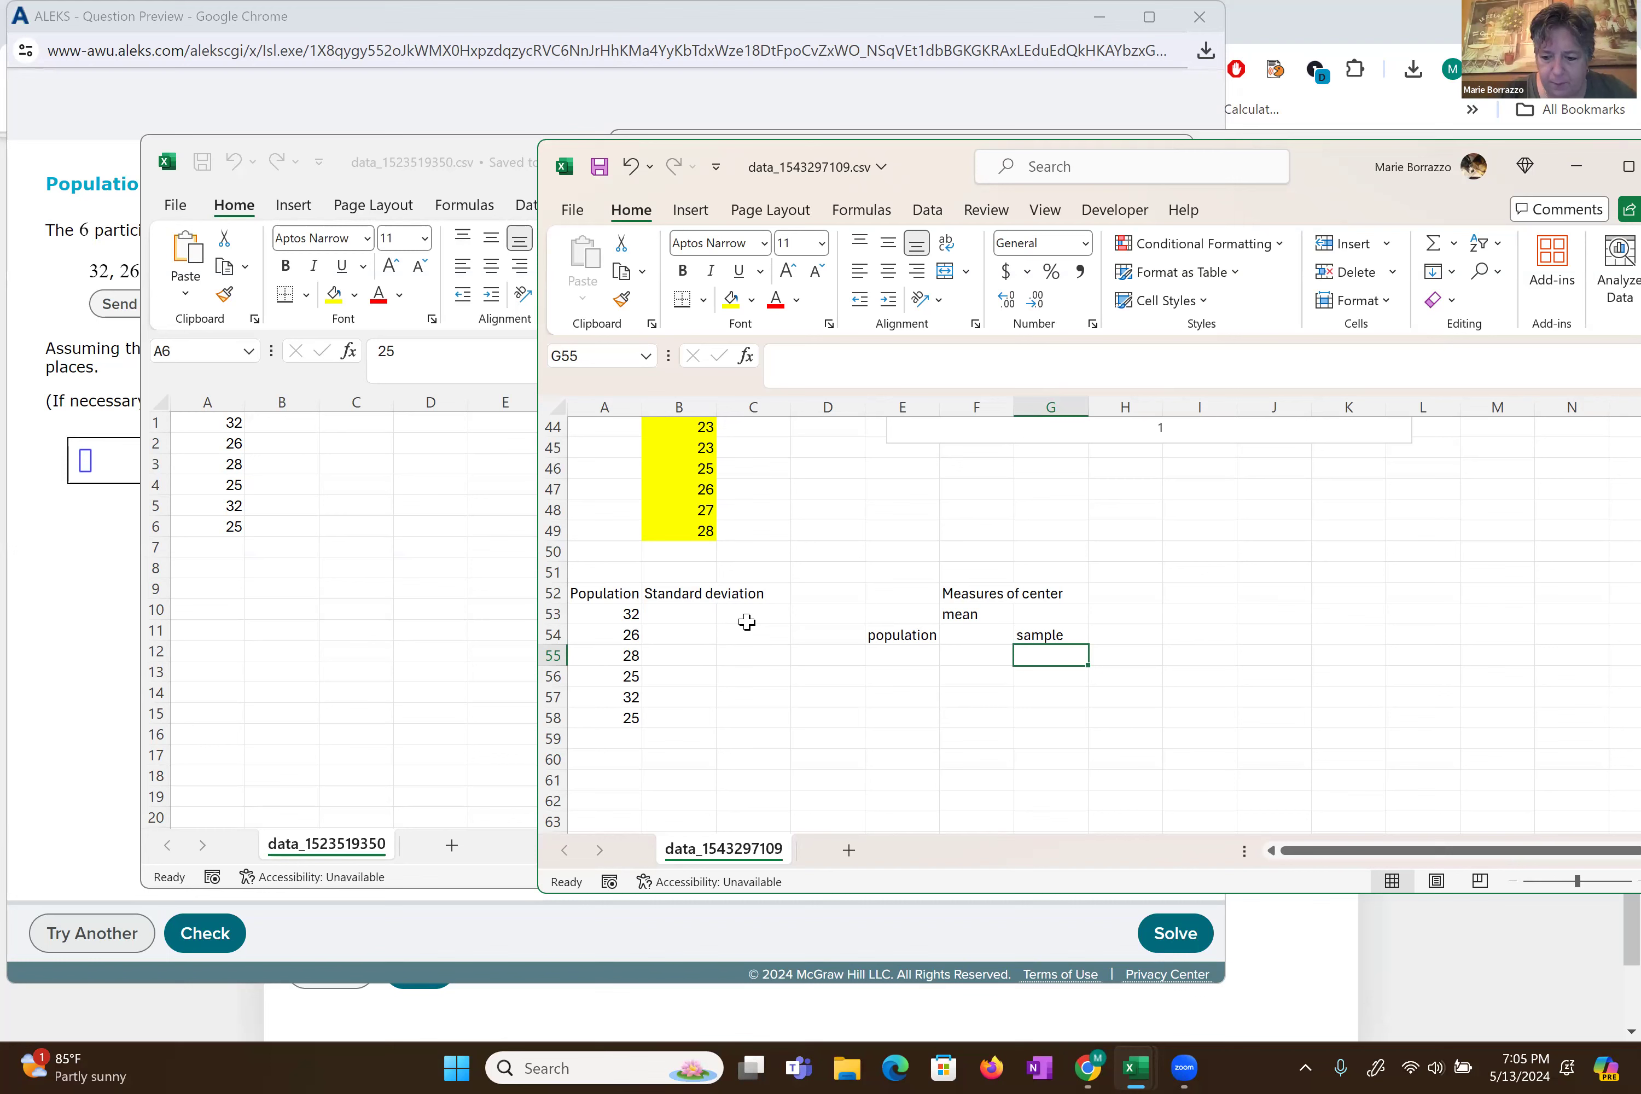
type("x")
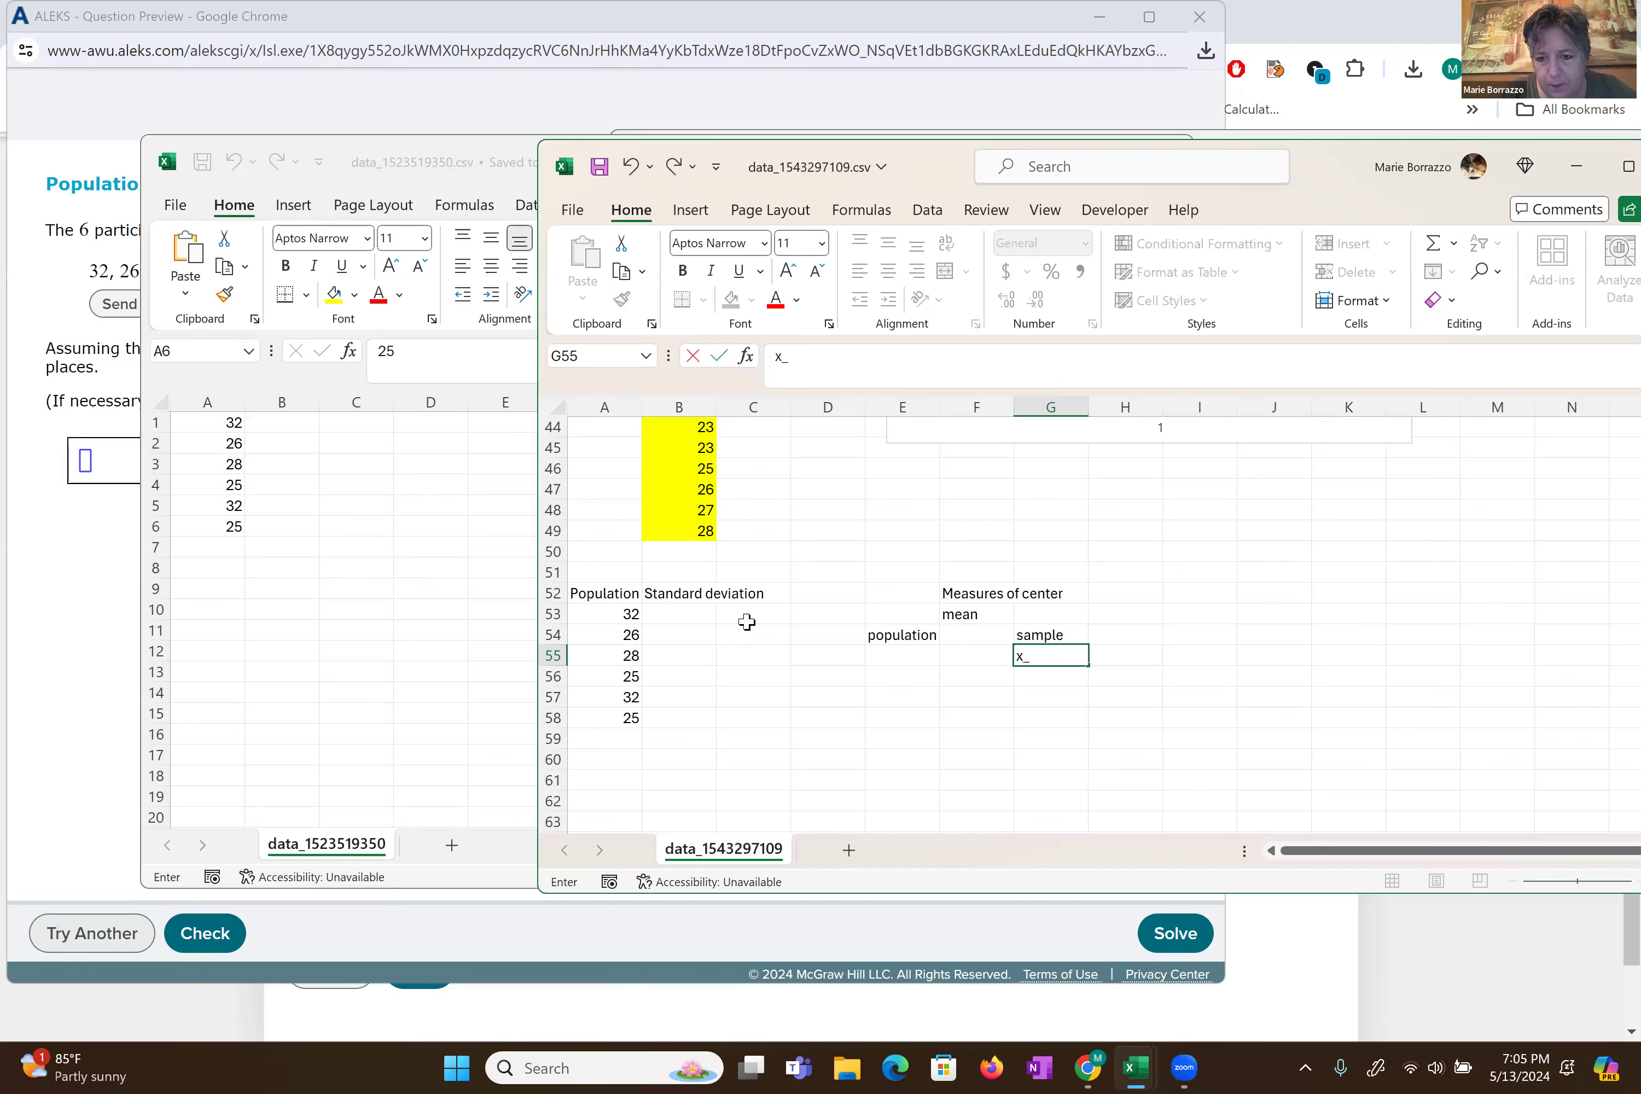
key("BackSpace")
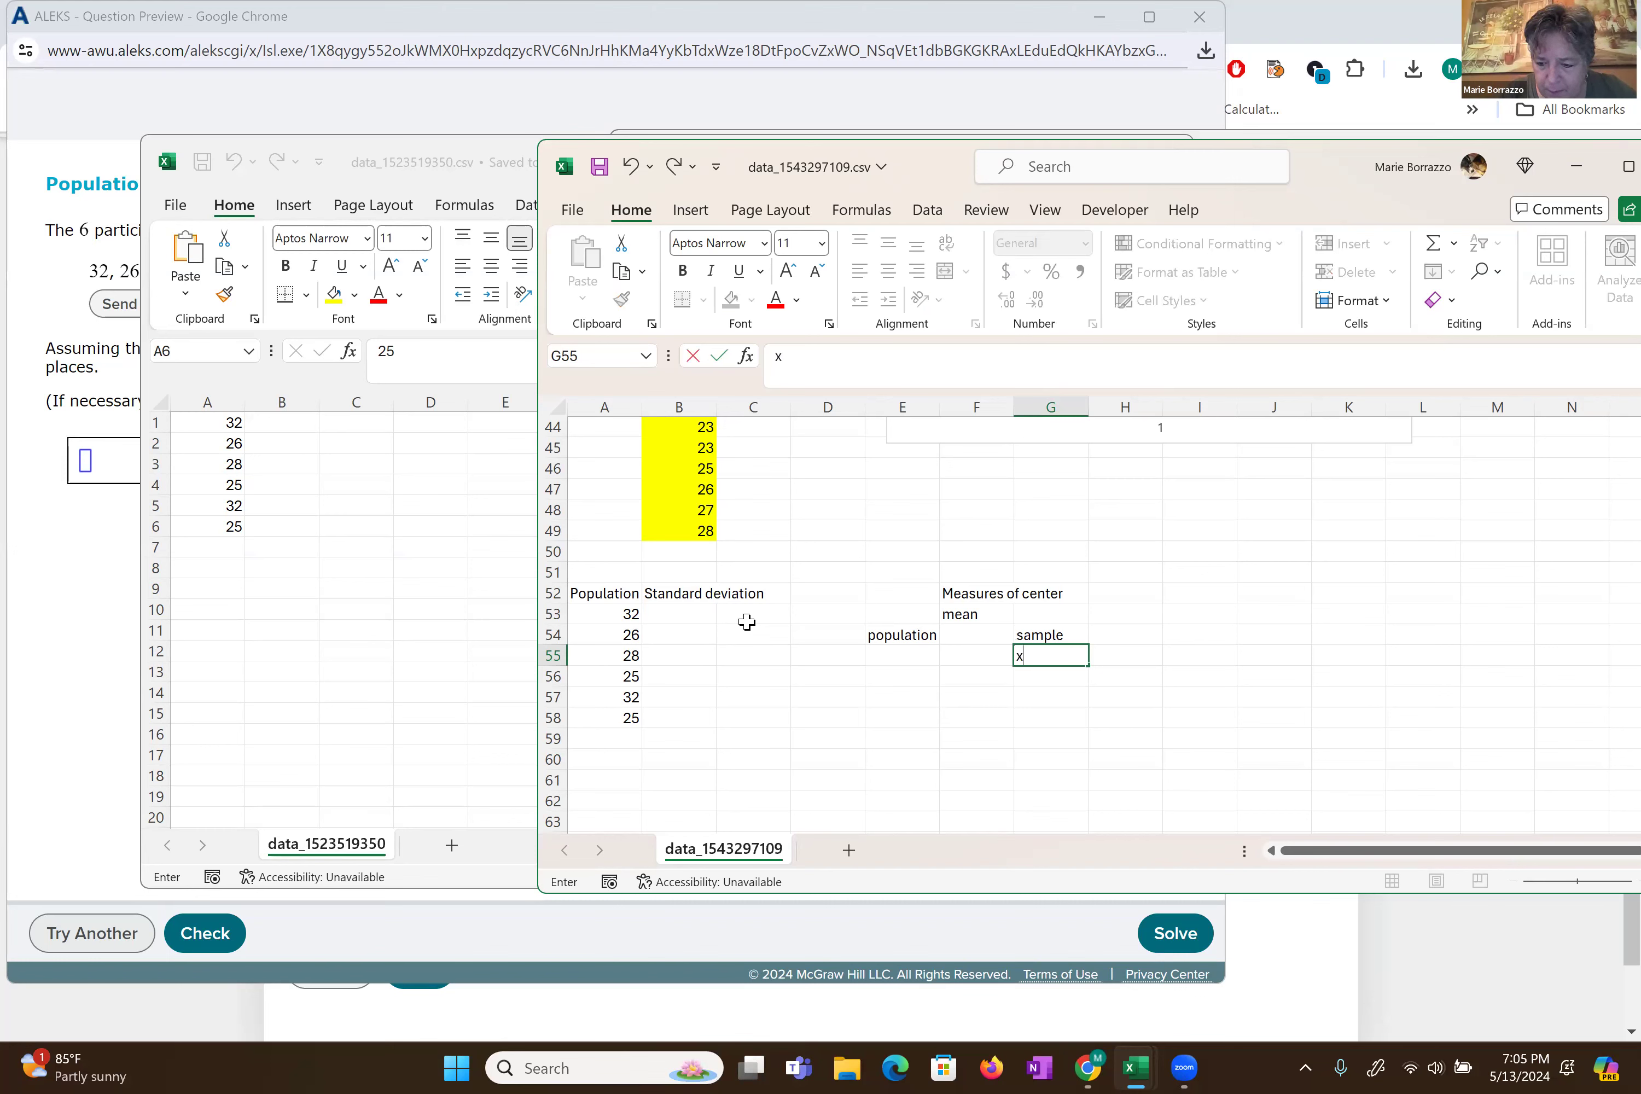
key("BackSpace")
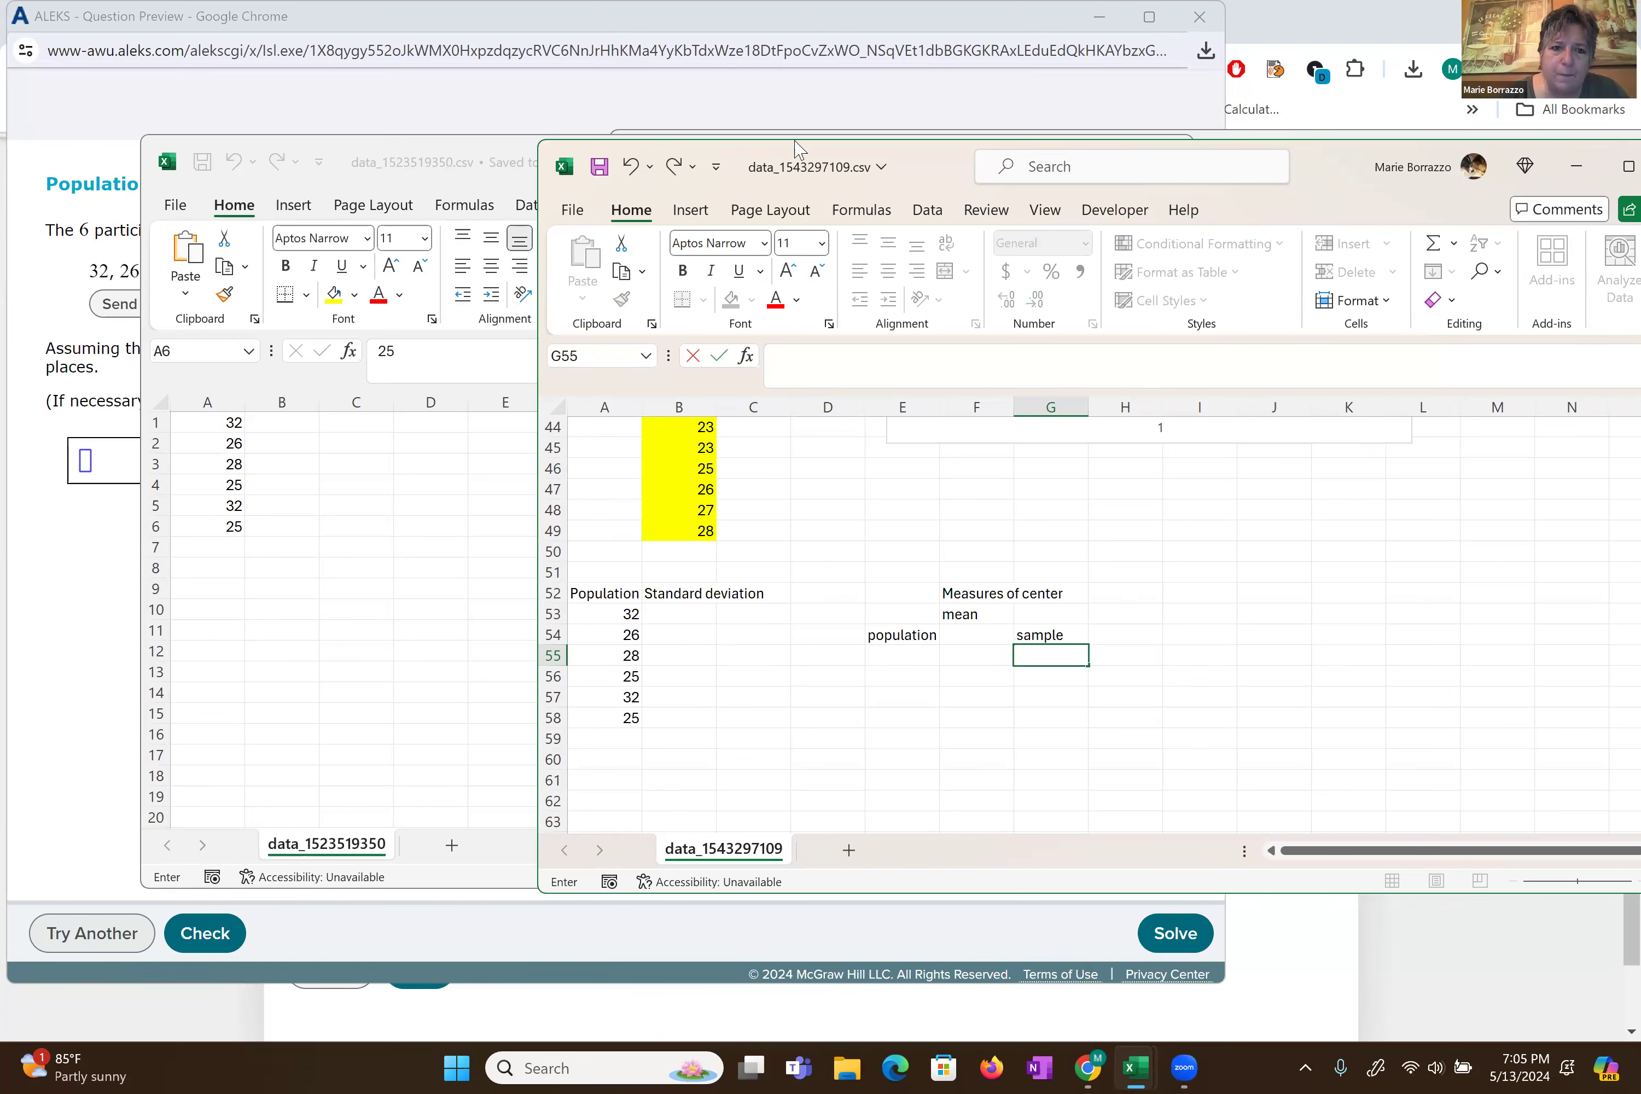
- Insert the µ symbol from the recently used symbols into cell G55, below the sample label
left_click_drag(796, 148, 563, 84)
left_click(452, 146)
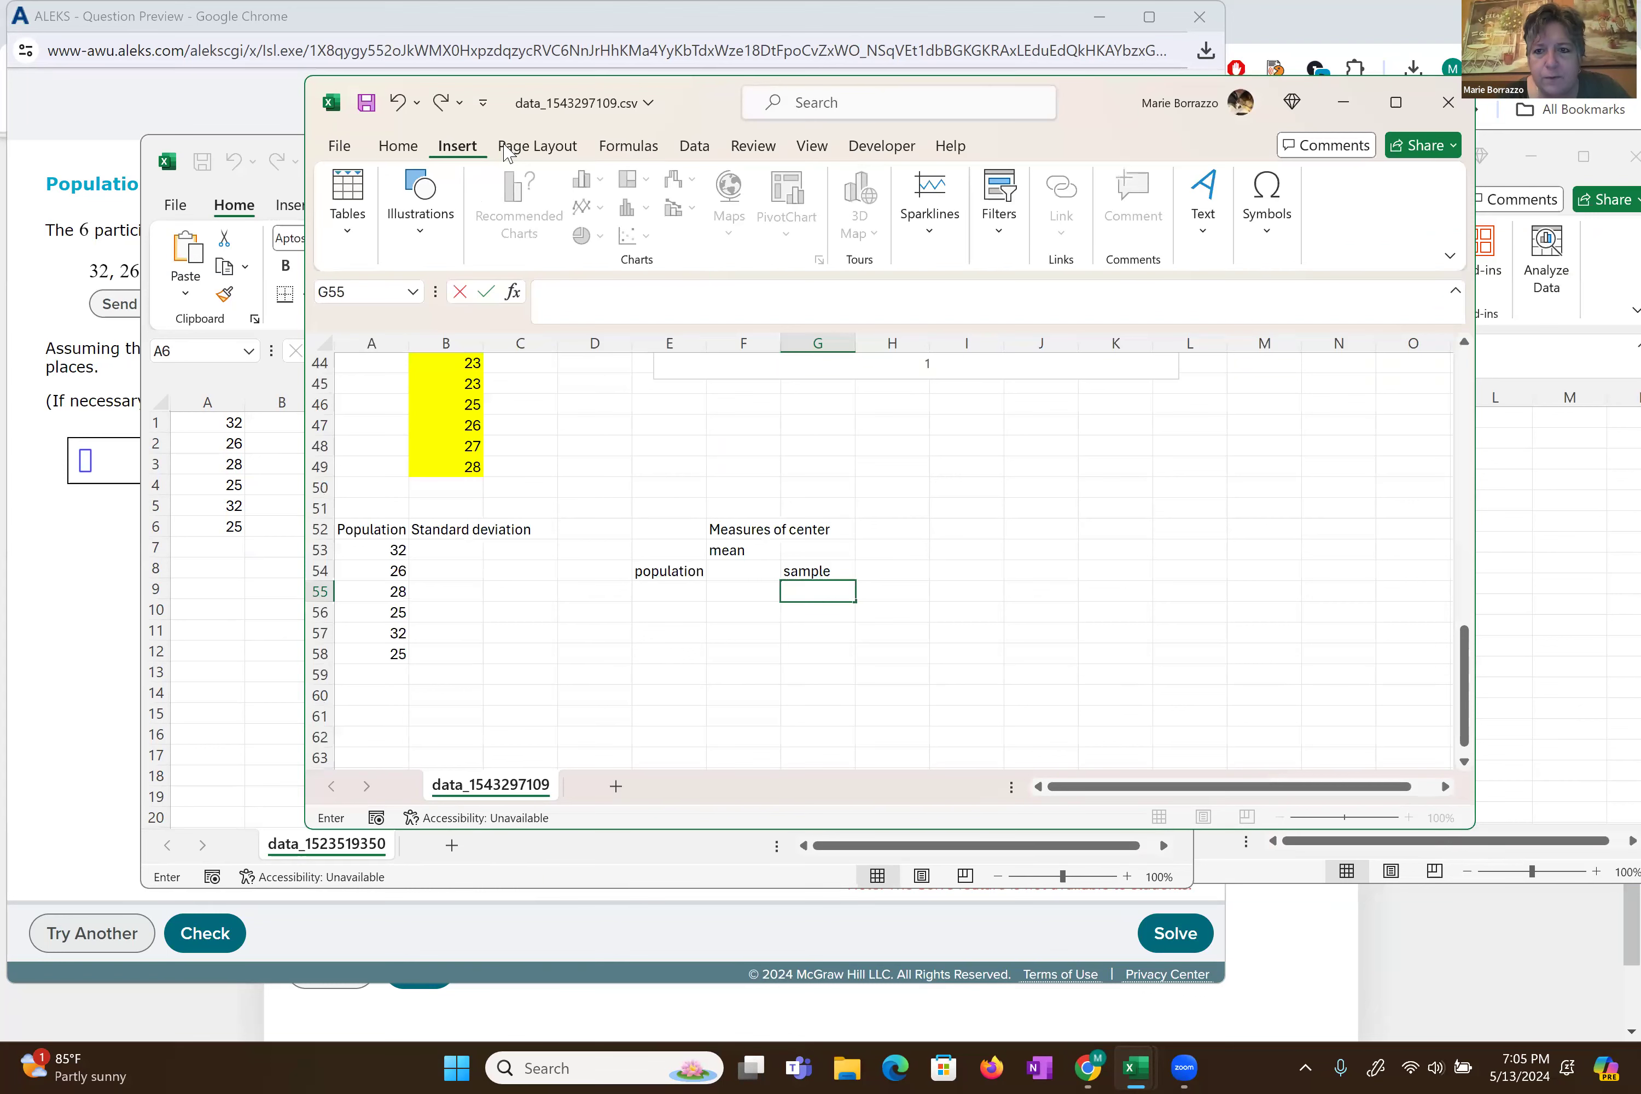
left_click(1270, 235)
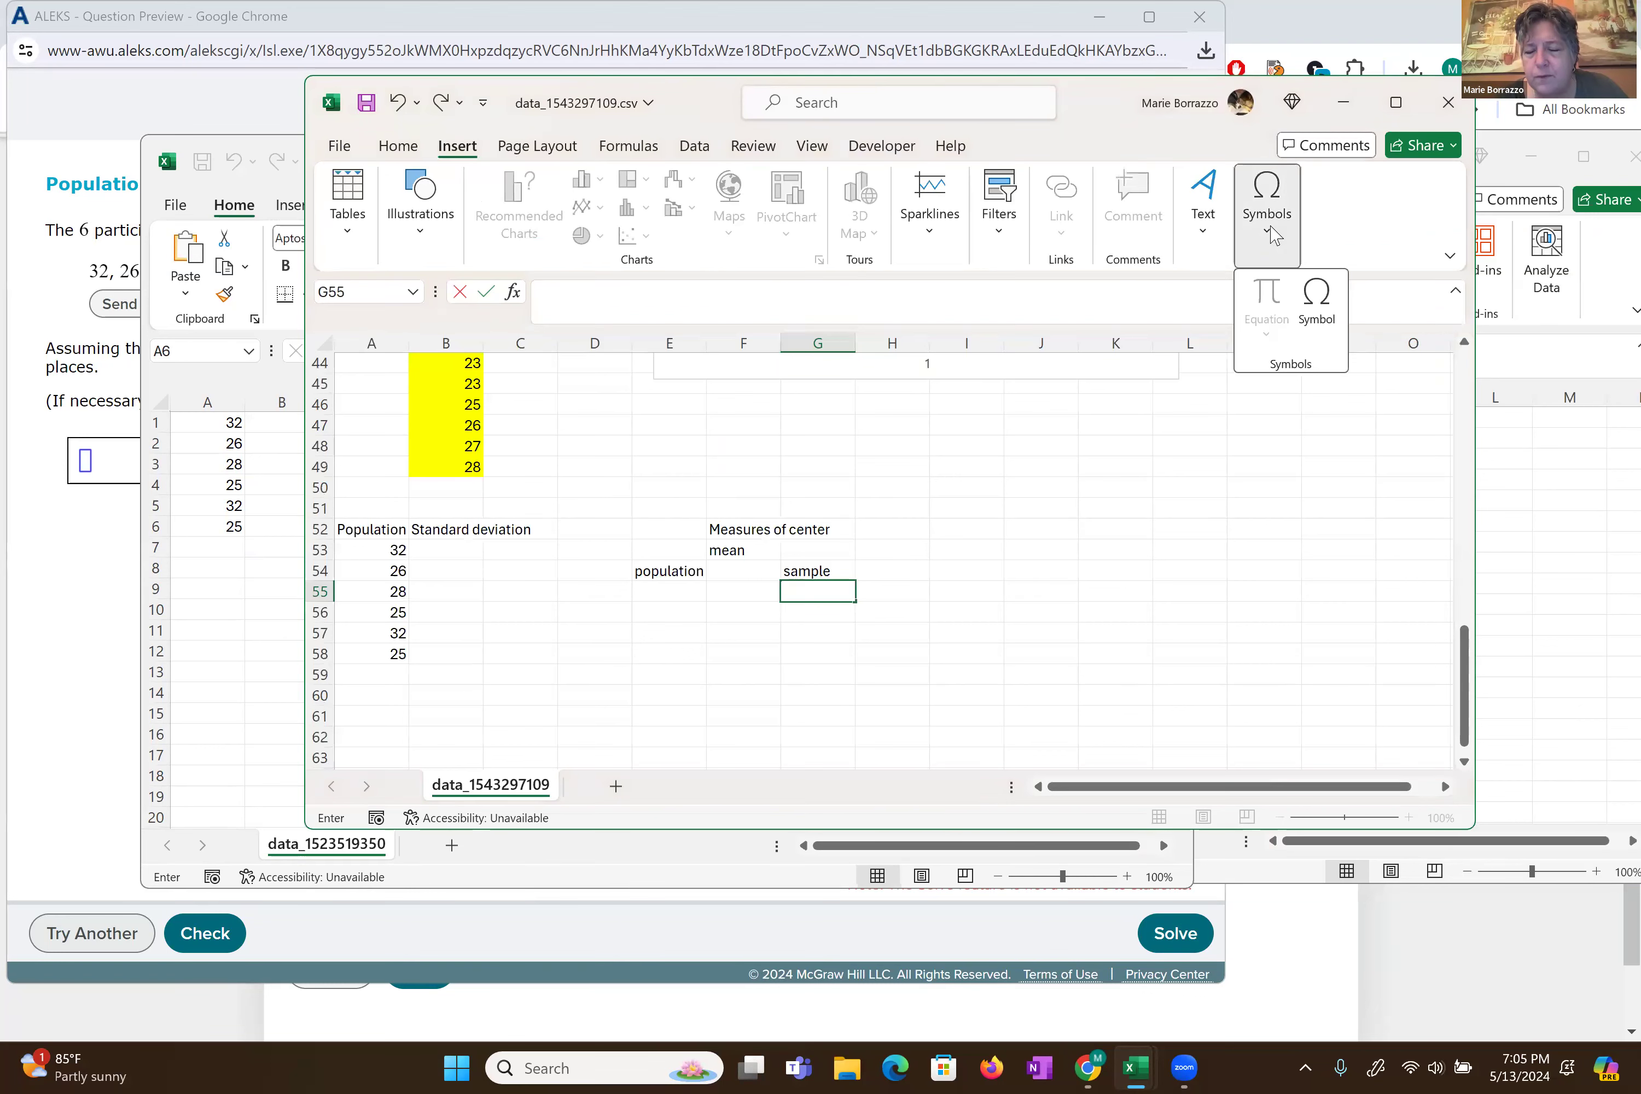
left_click(1315, 333)
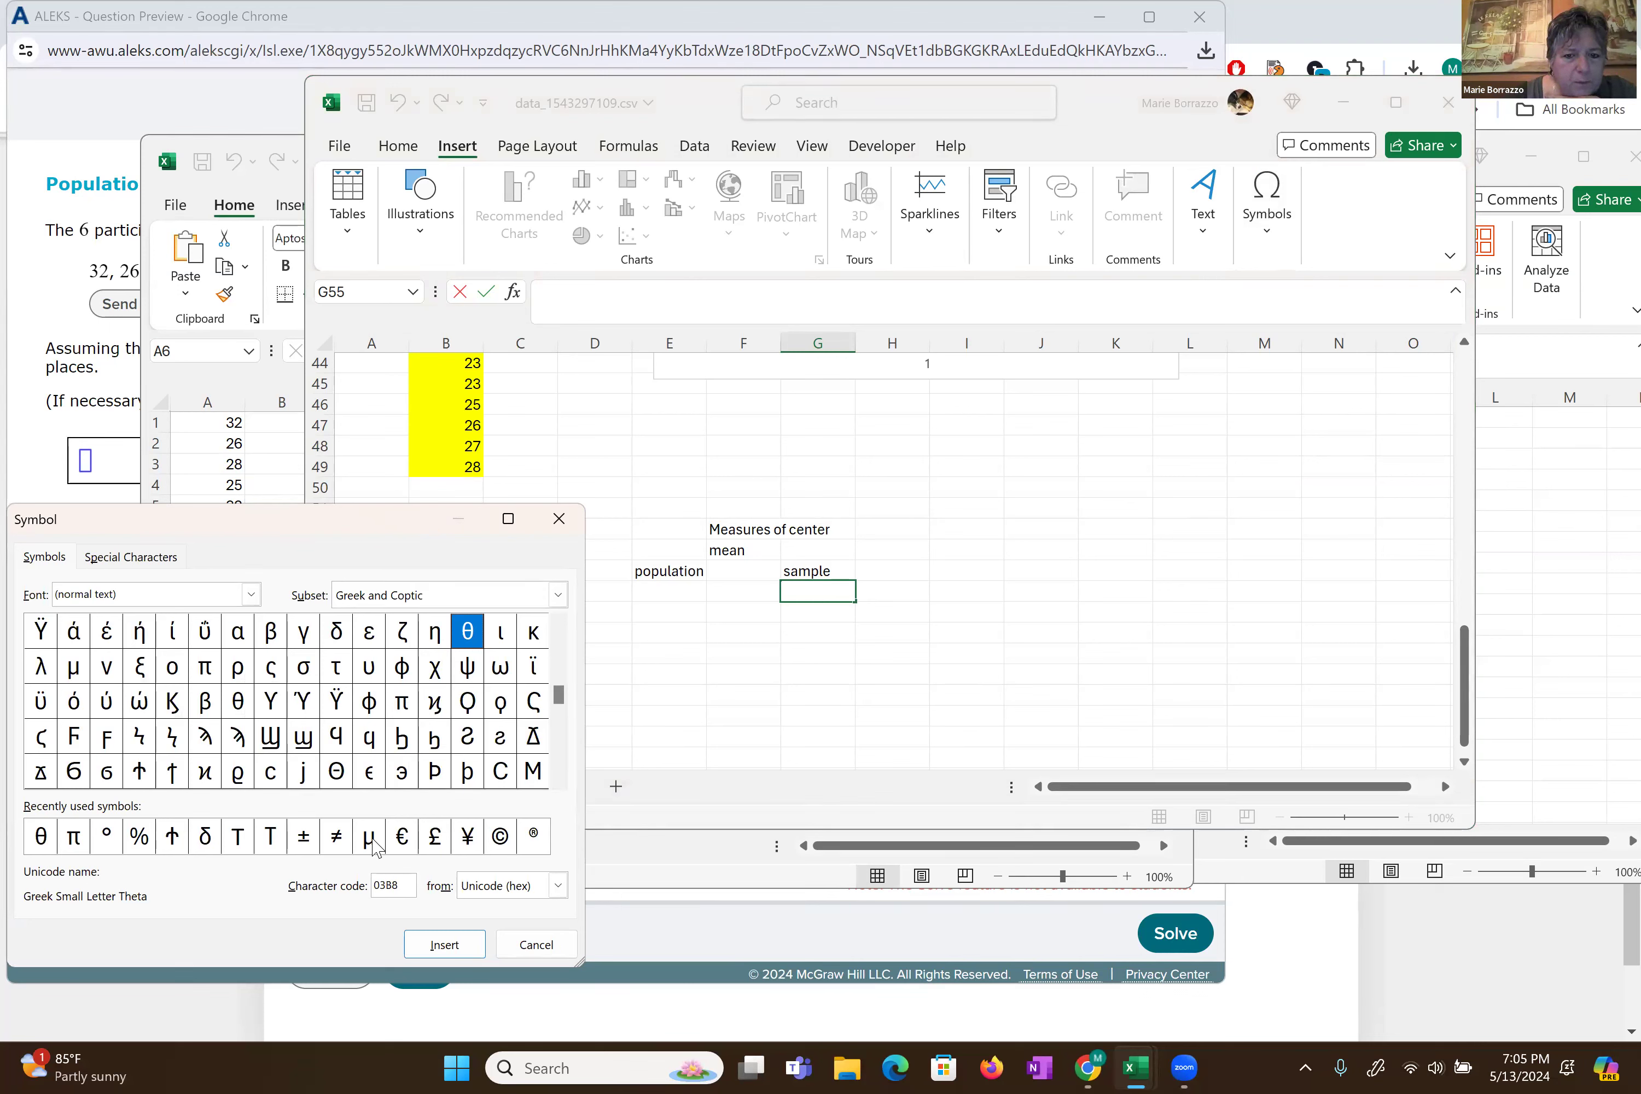
key("Left")
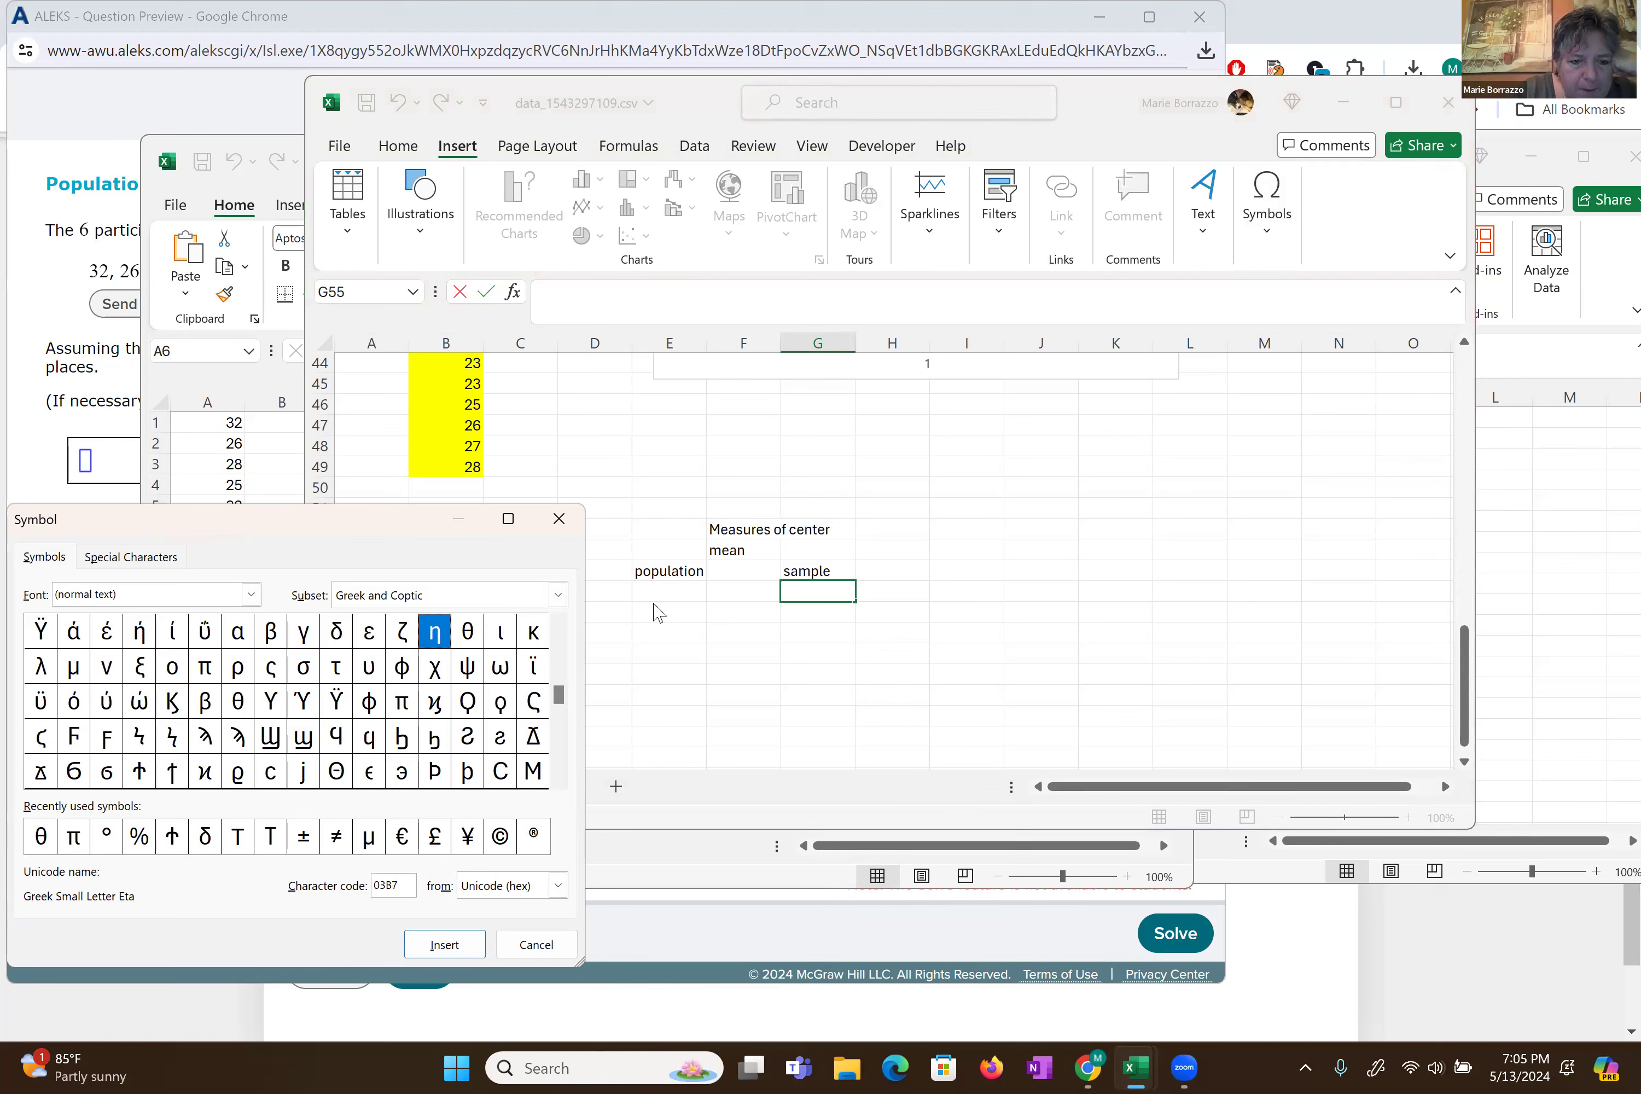
left_click(372, 844)
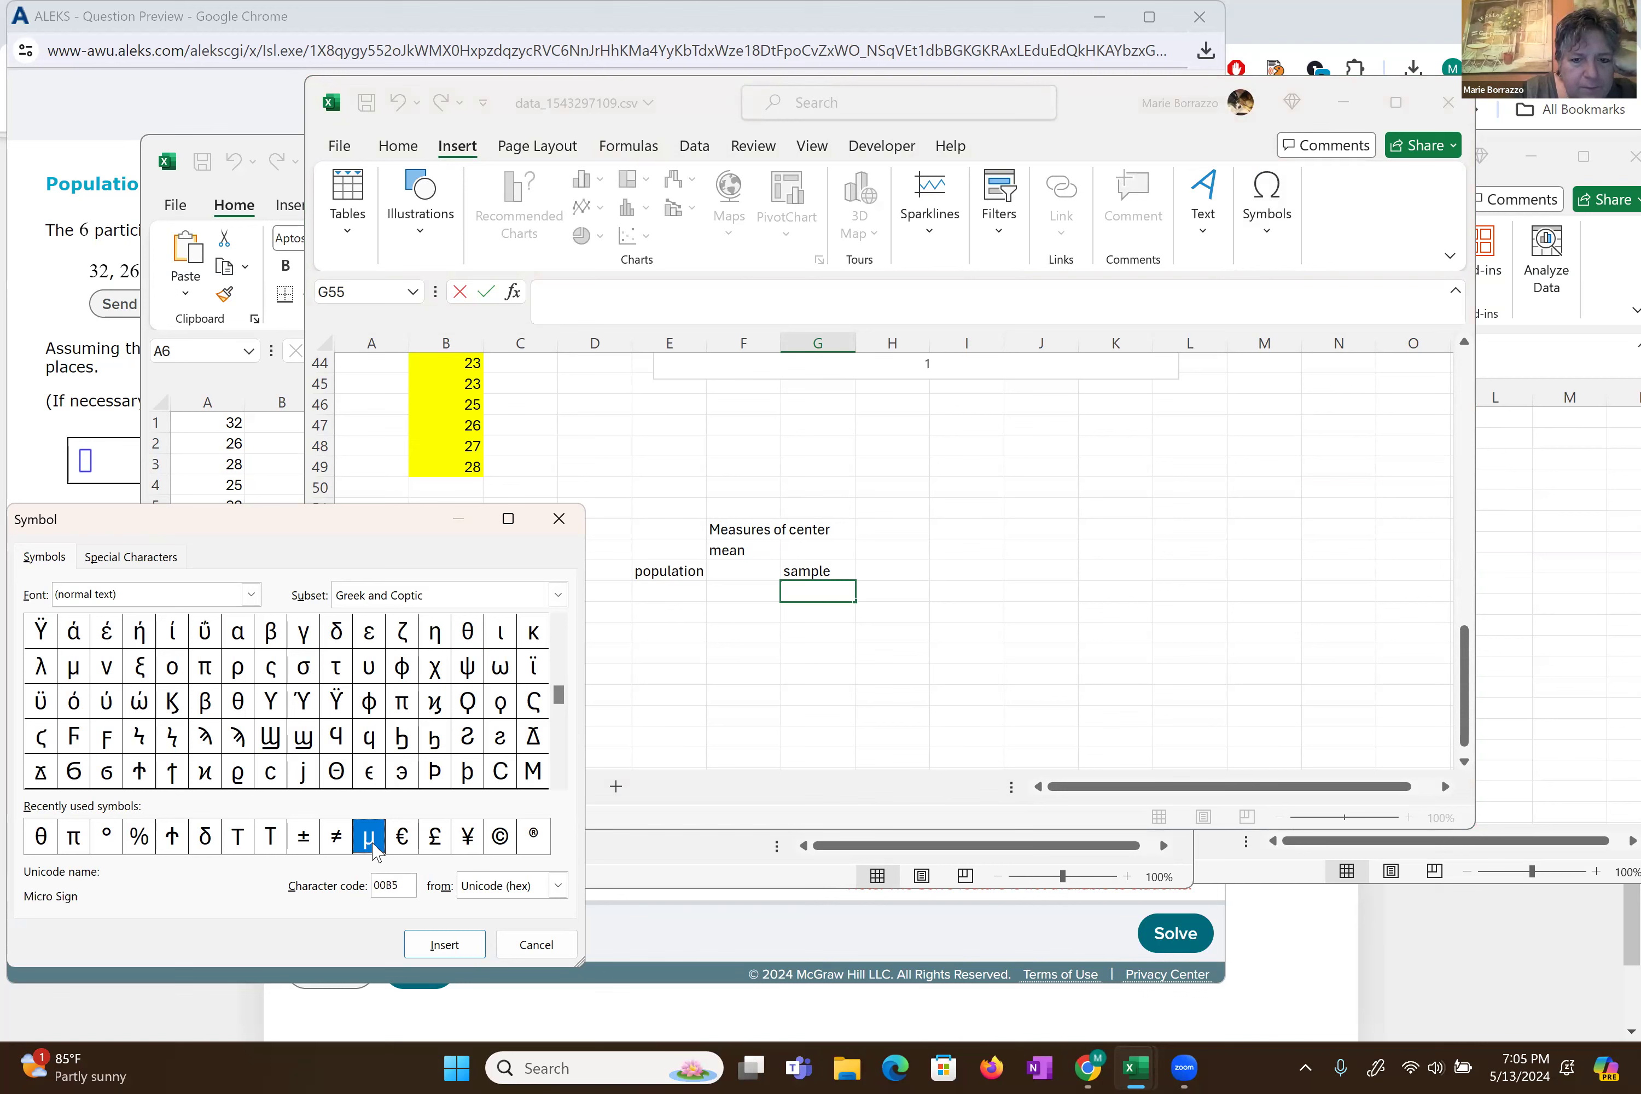
double_click(370, 837)
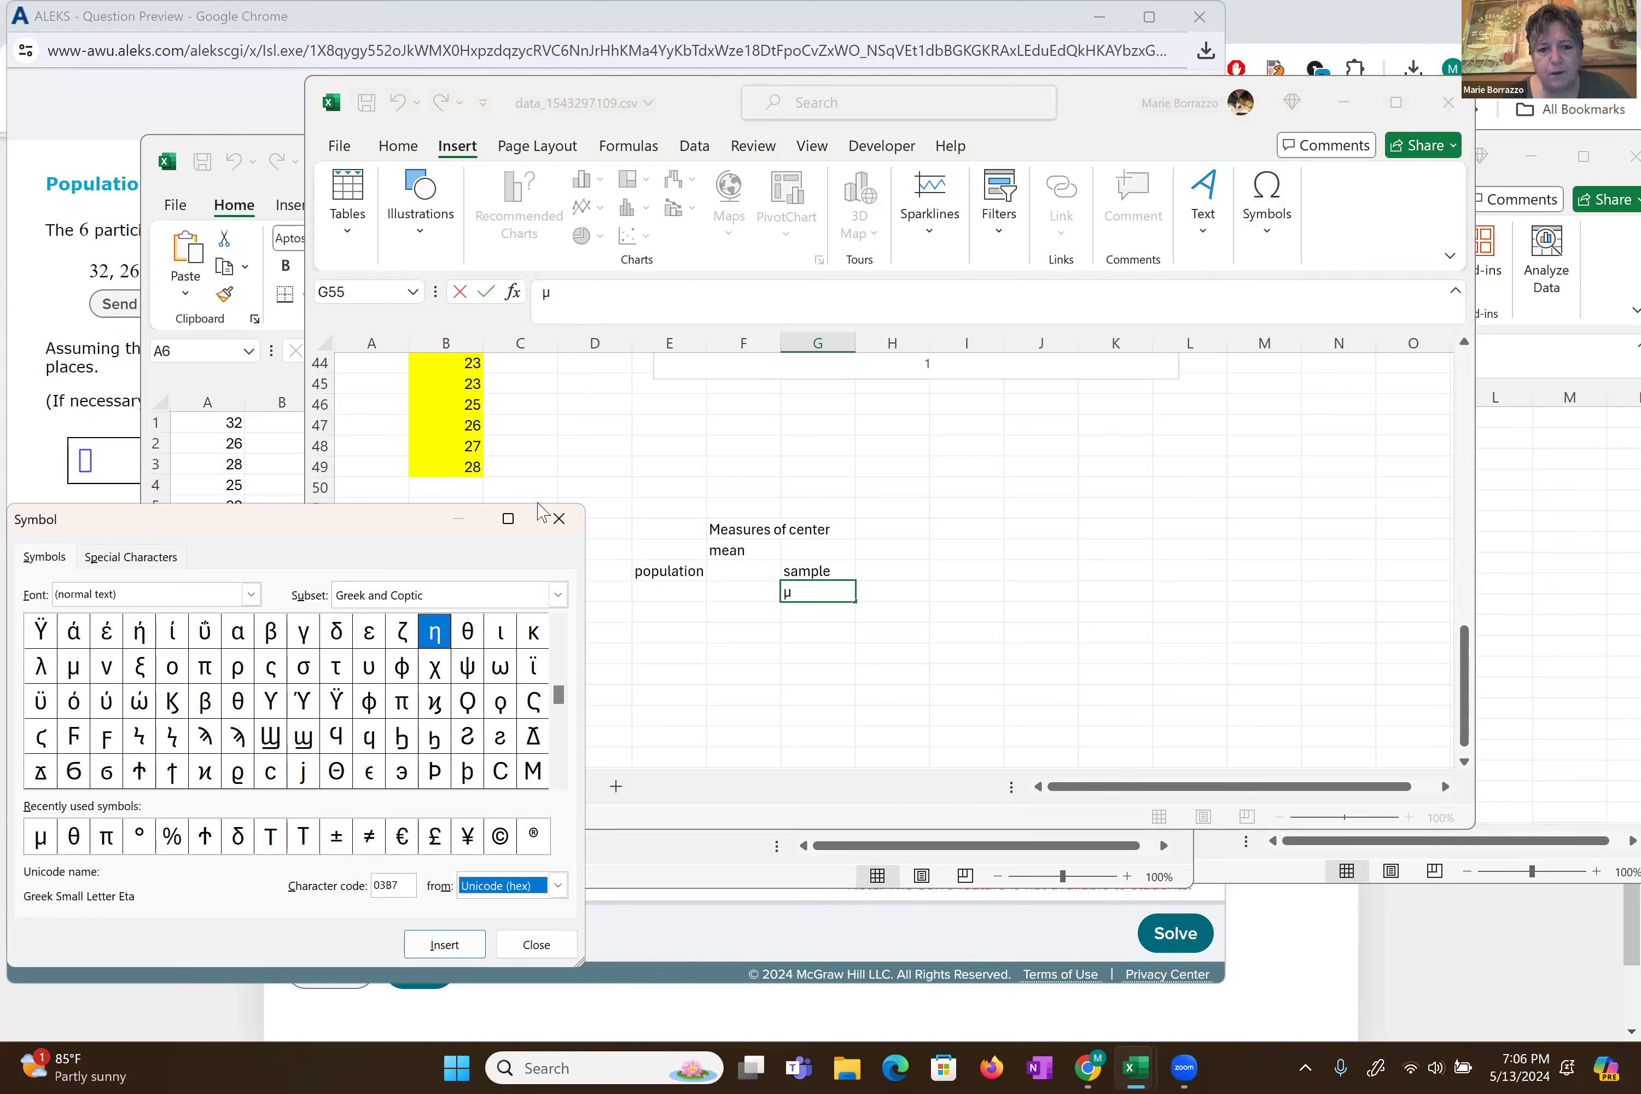
left_click(558, 527)
- Replace the label in G54, above the µ symbol, with "population mean"
left_click(794, 569)
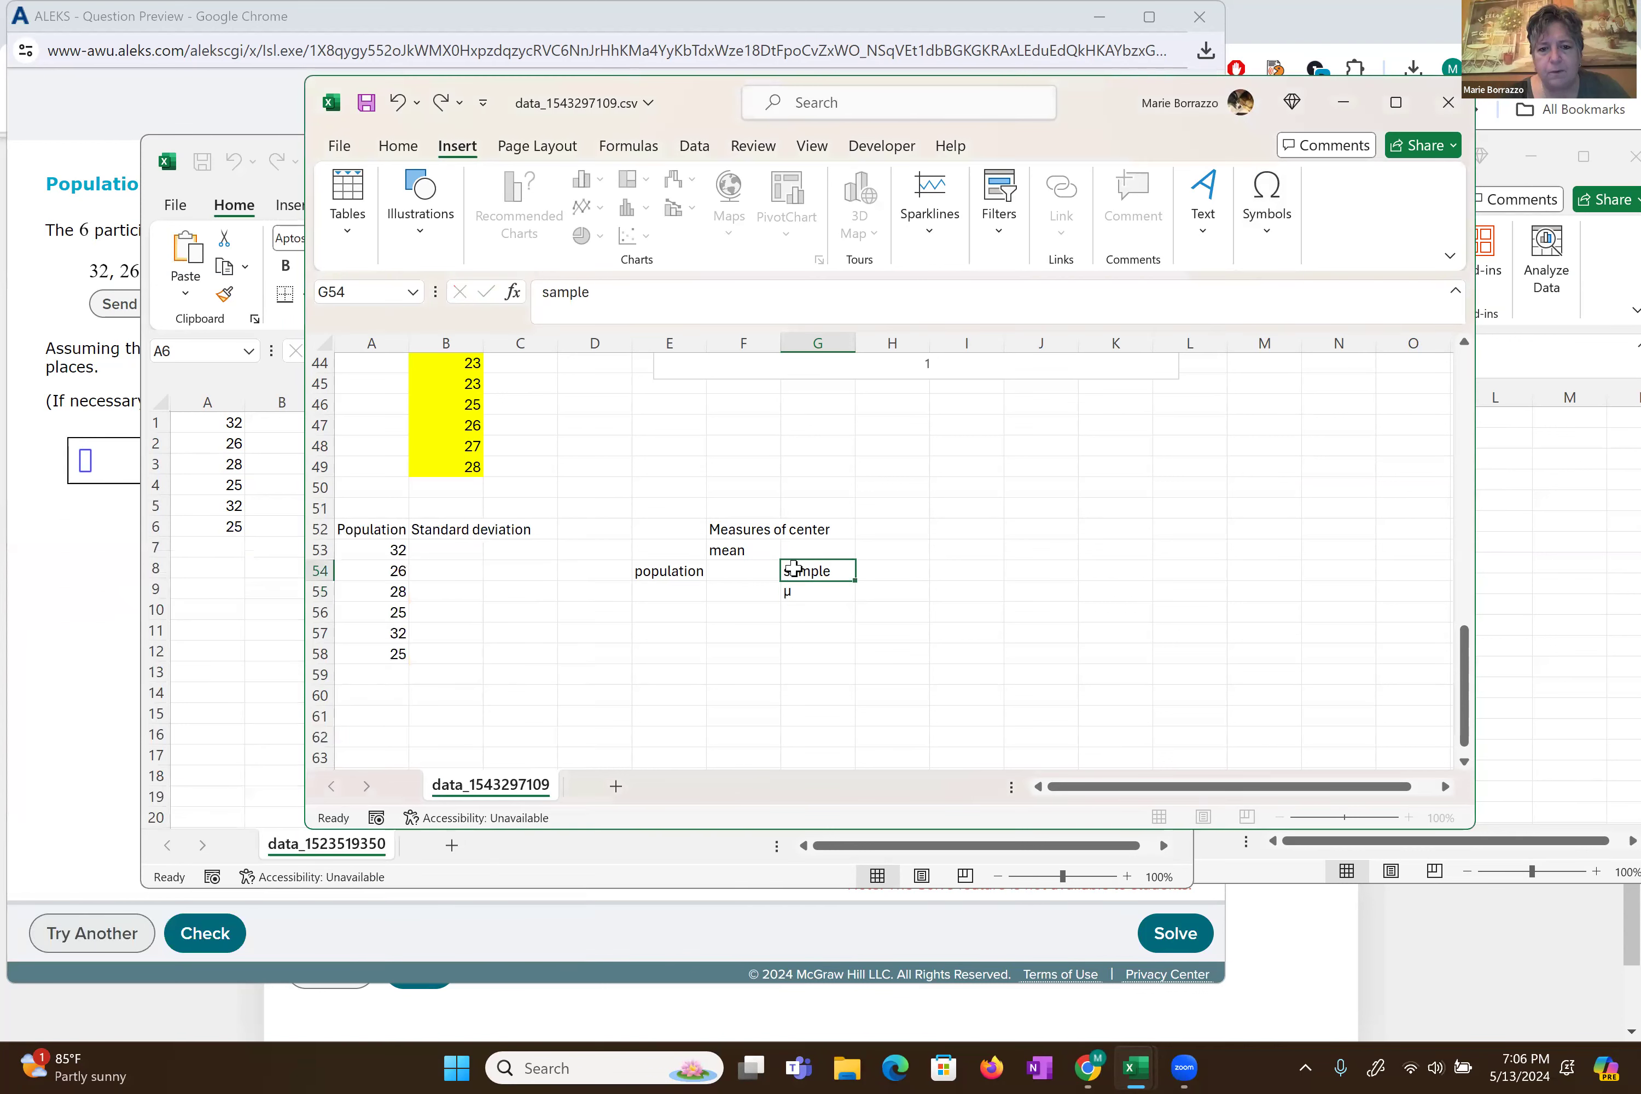
double_click(794, 569)
type("pol")
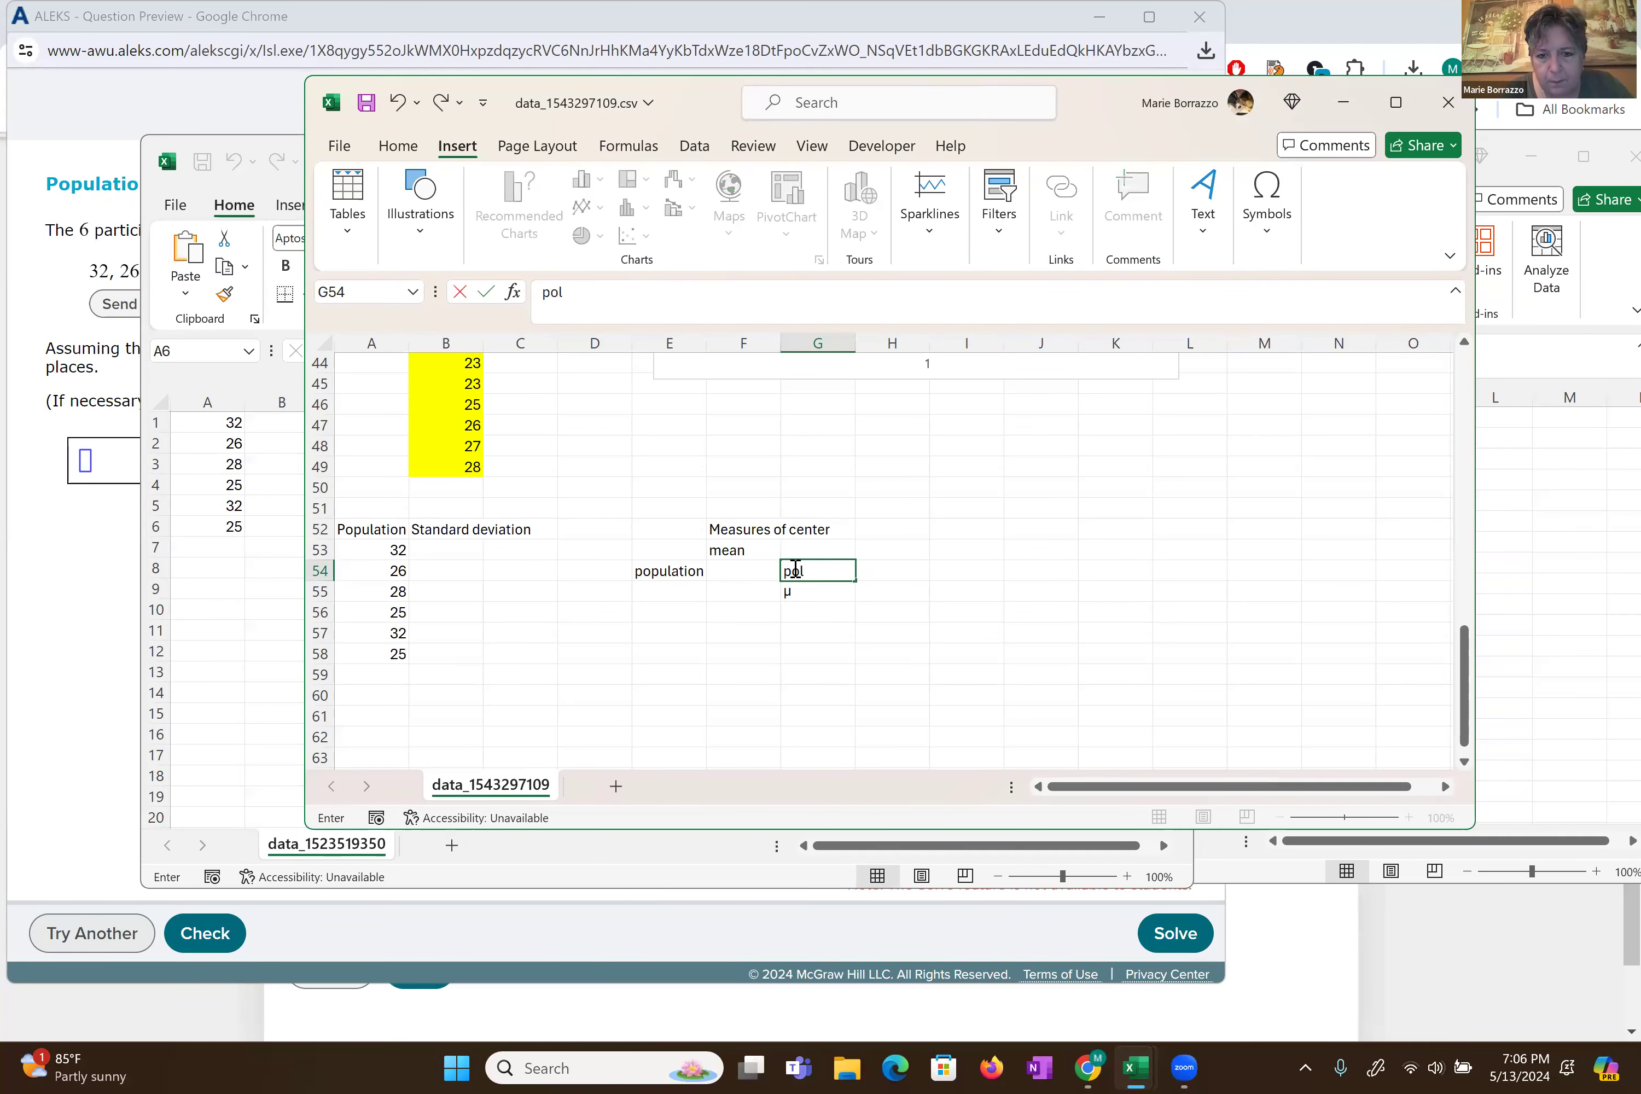
key("BackSpace")
type("pula")
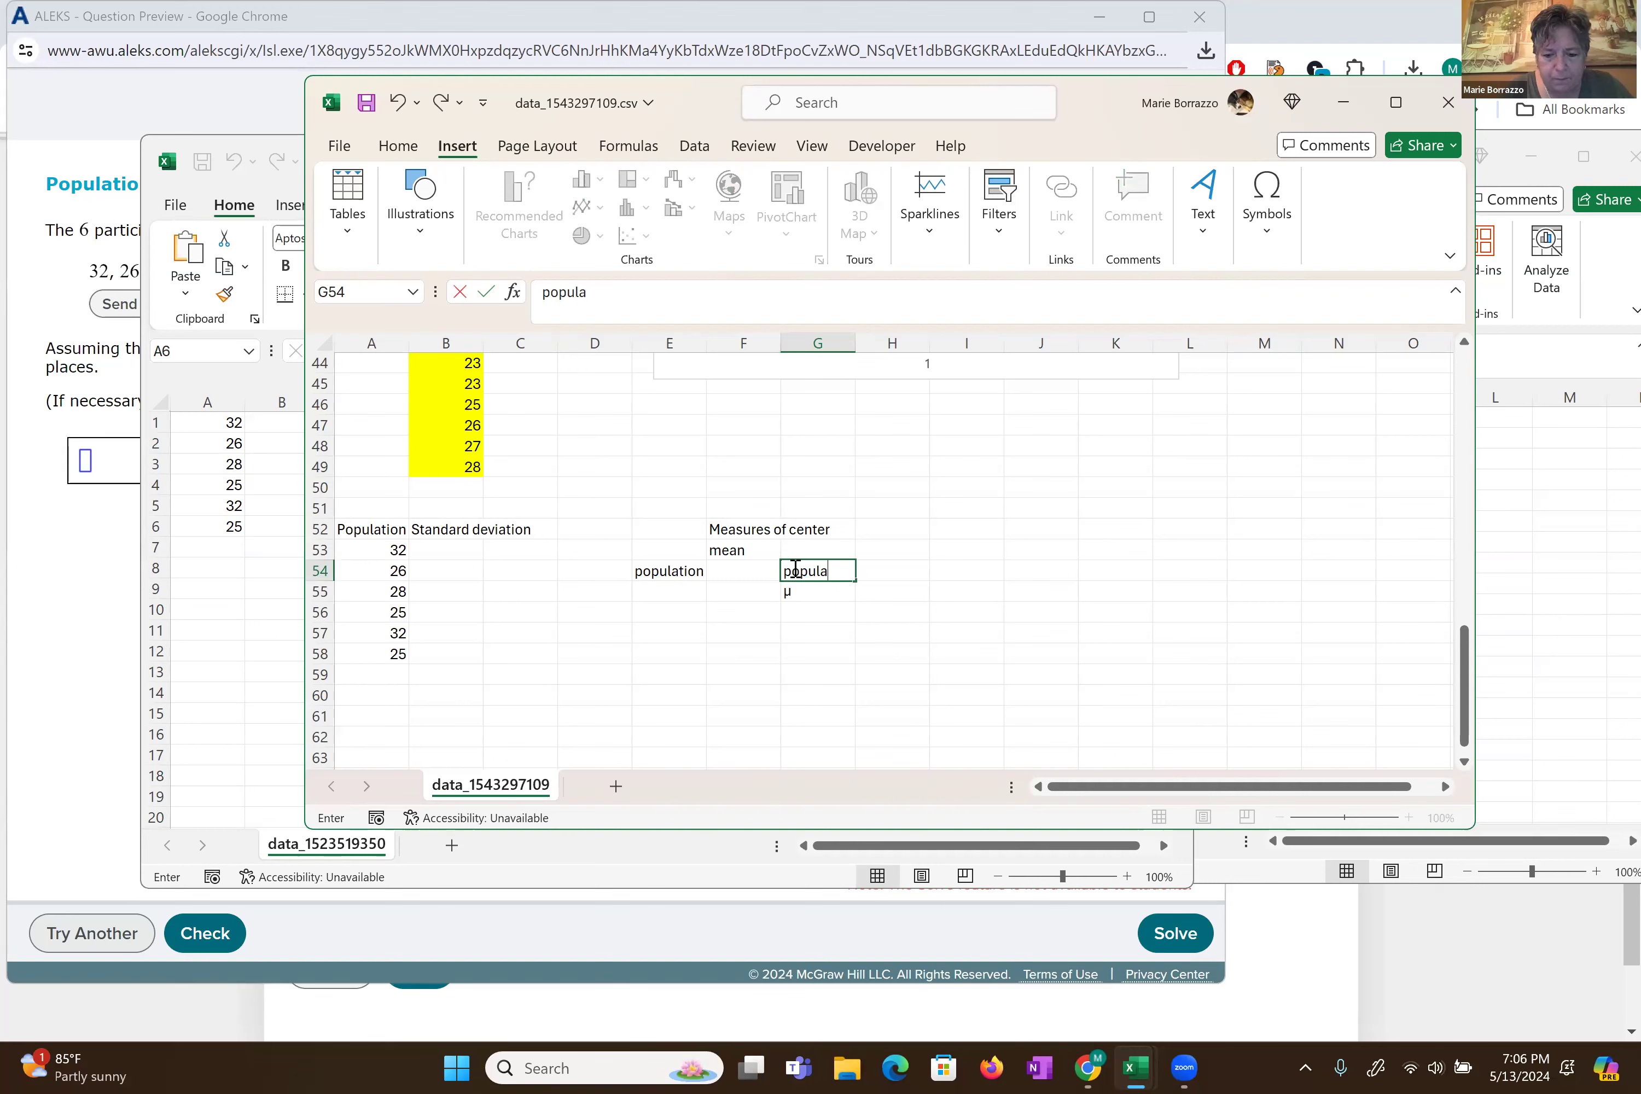
type("tion ,eam")
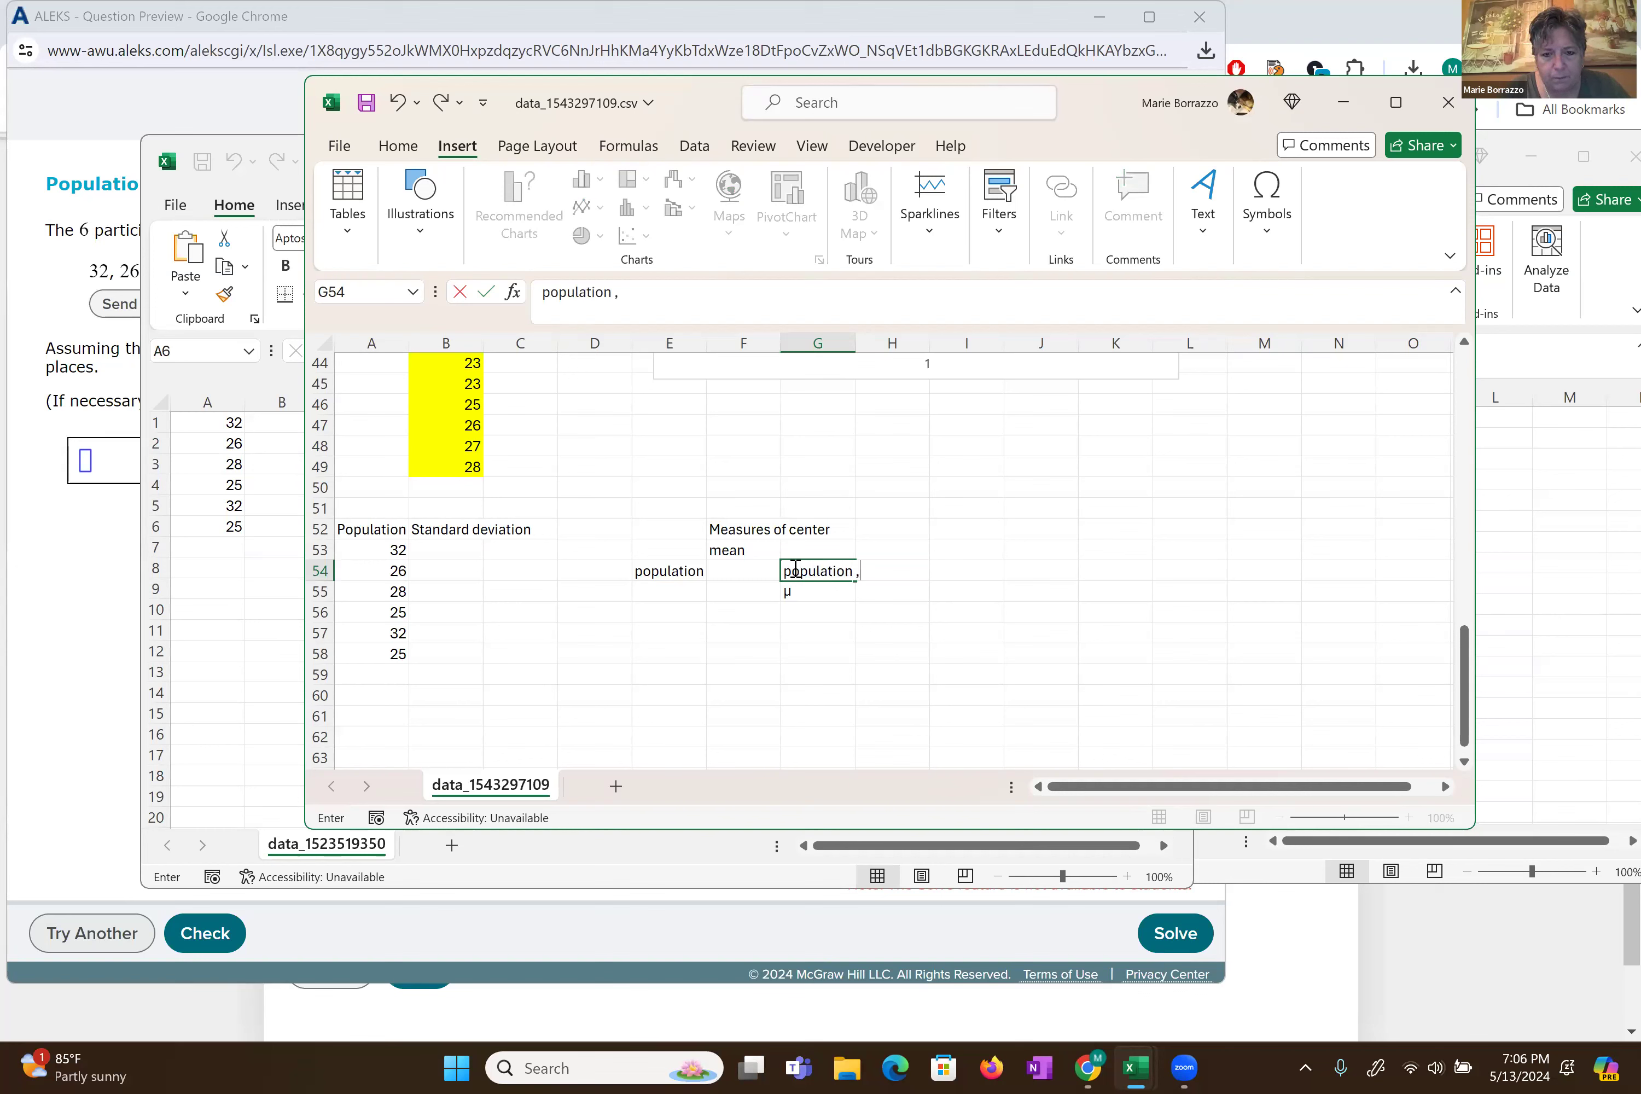
key("BackSpace")
key("BackSpace")
key("BackSpace")
key("BackSpace")
key("BackSpace")
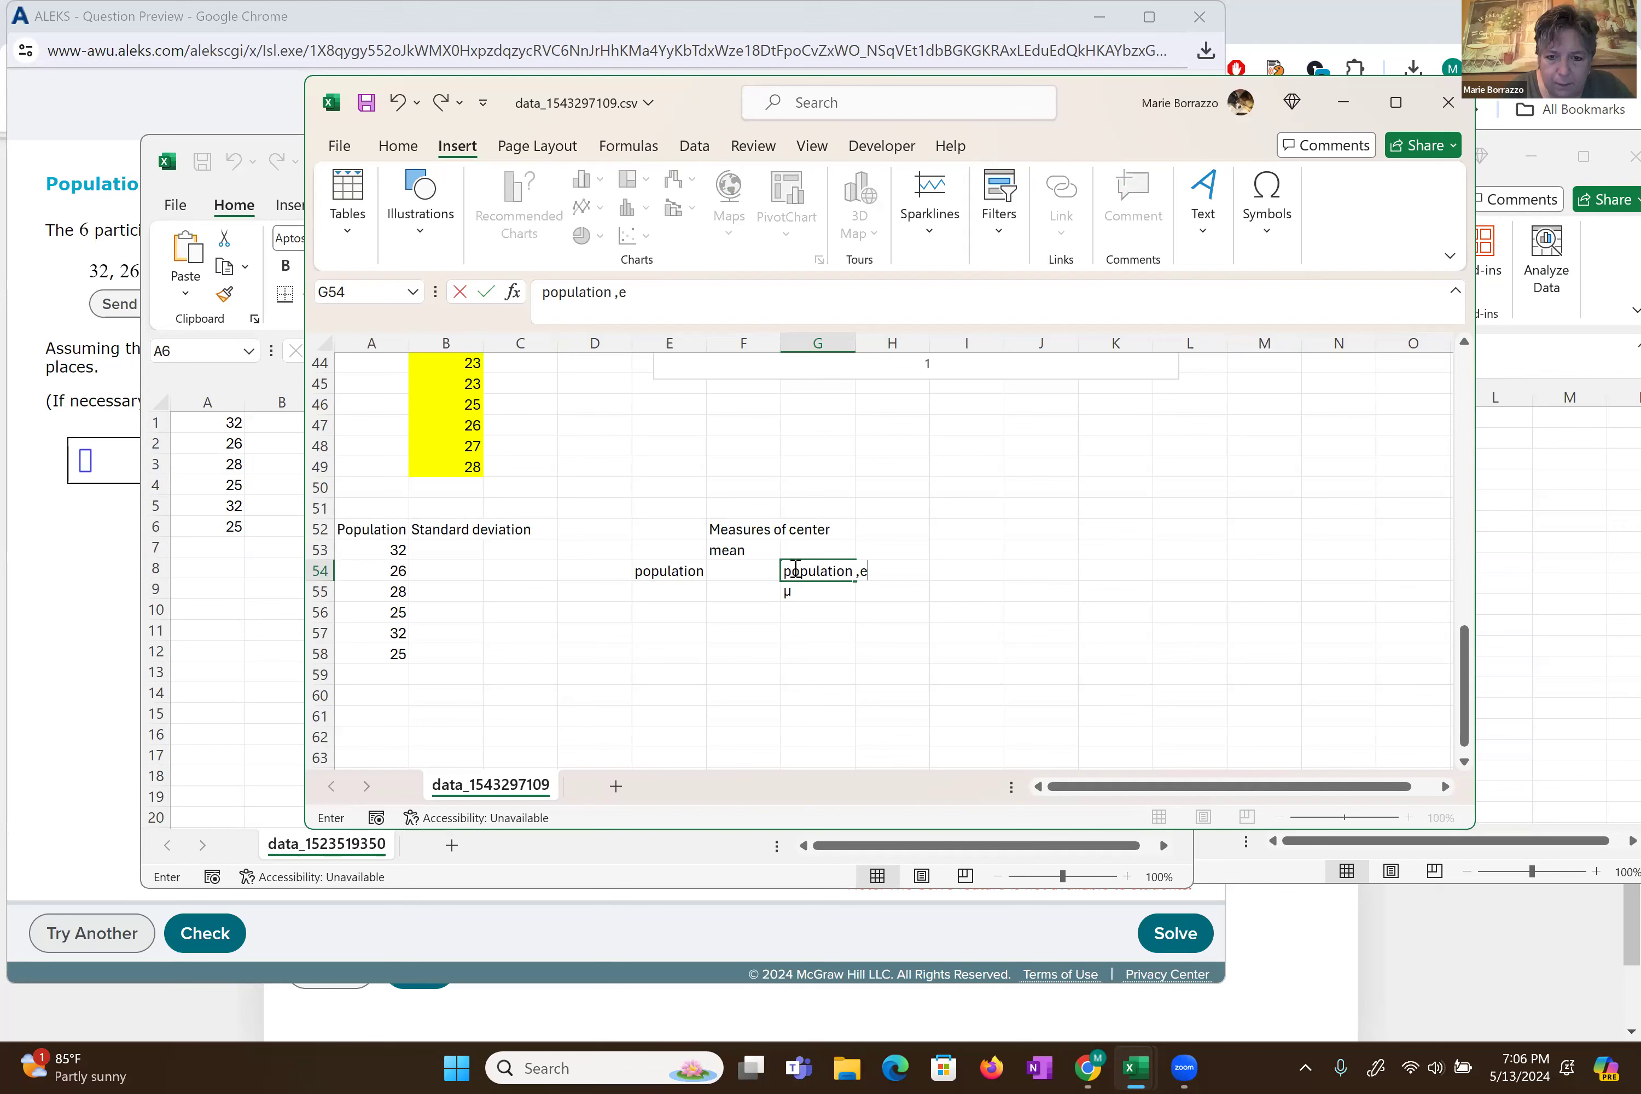
type("mean")
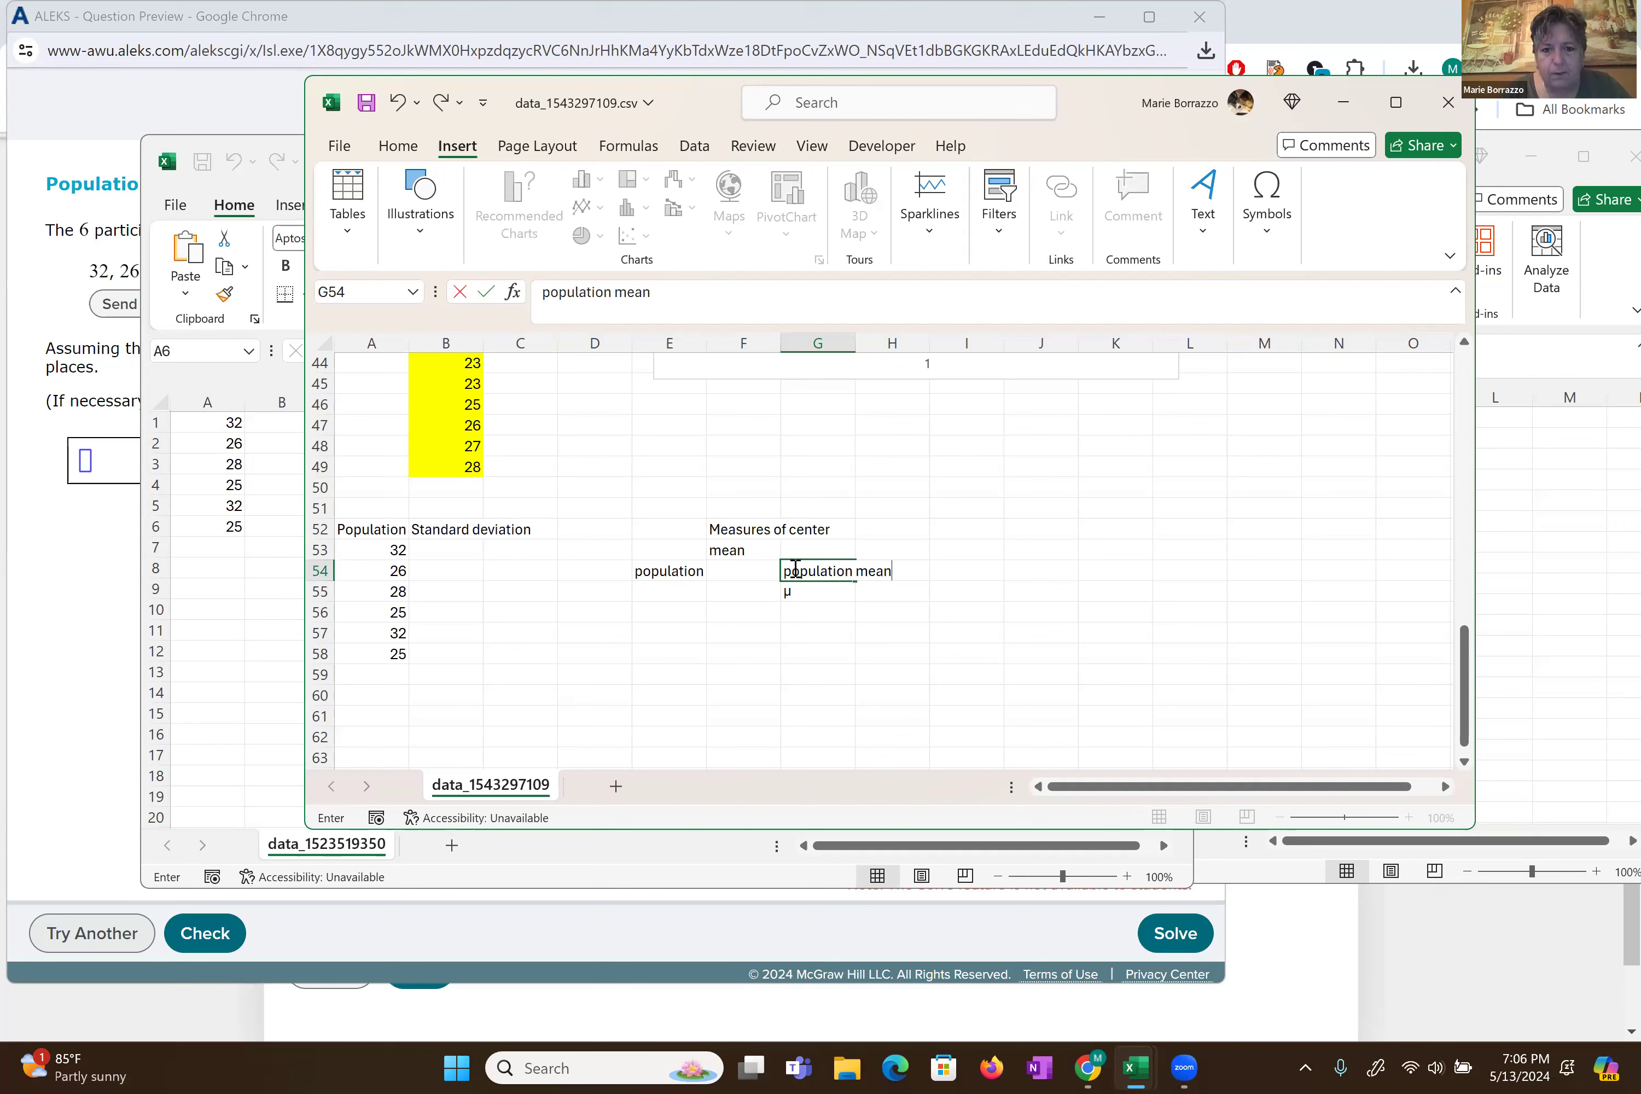
key("Return")
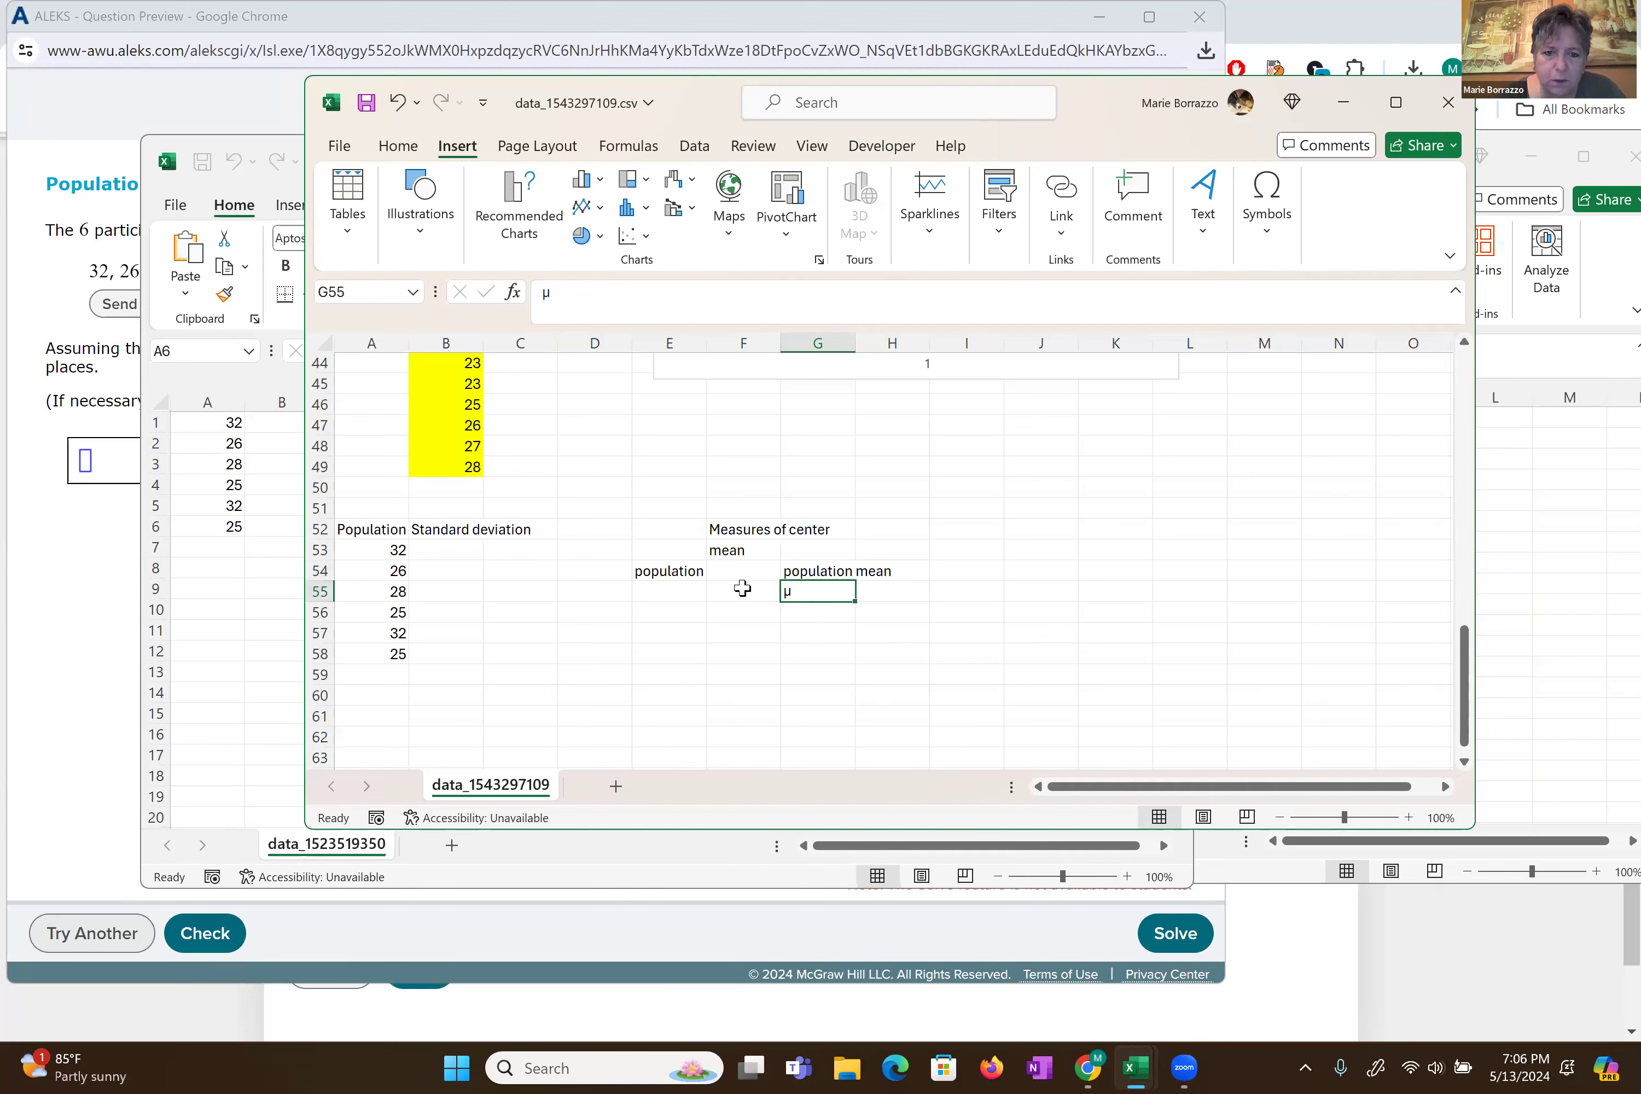
- Replace the population label in E54 with "sample mean"
left_click(655, 573)
type("sample")
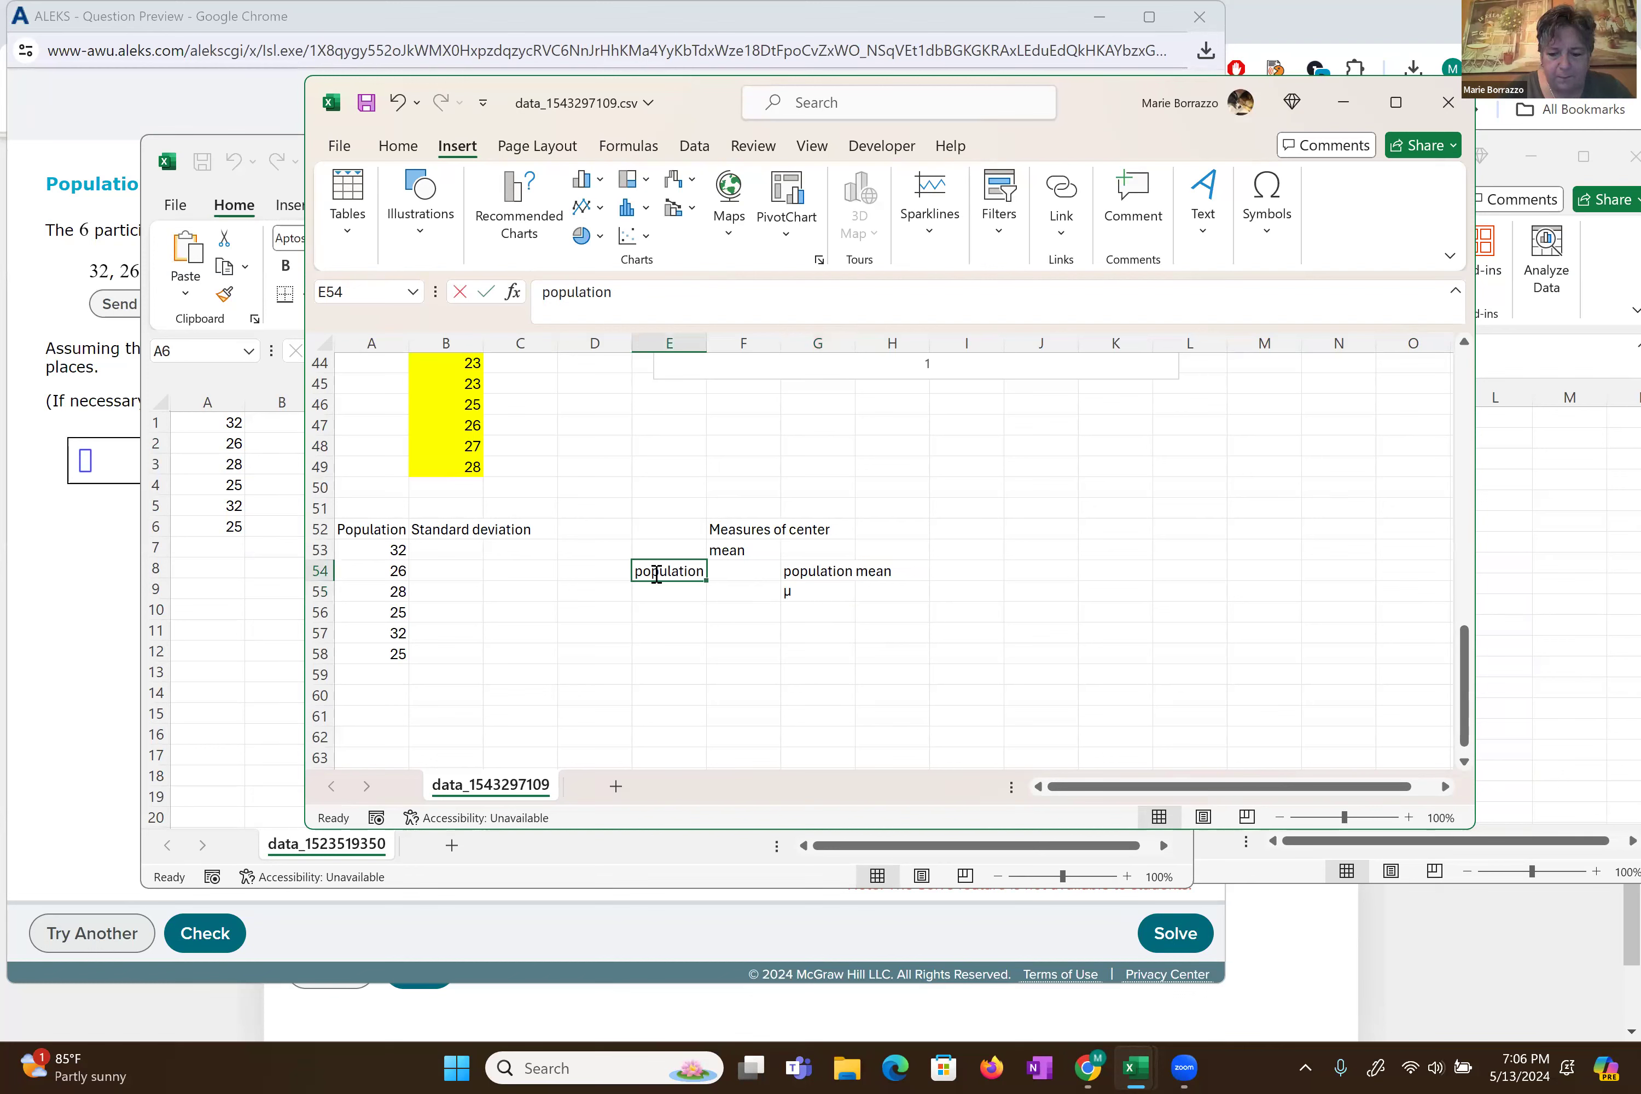
type(" mean")
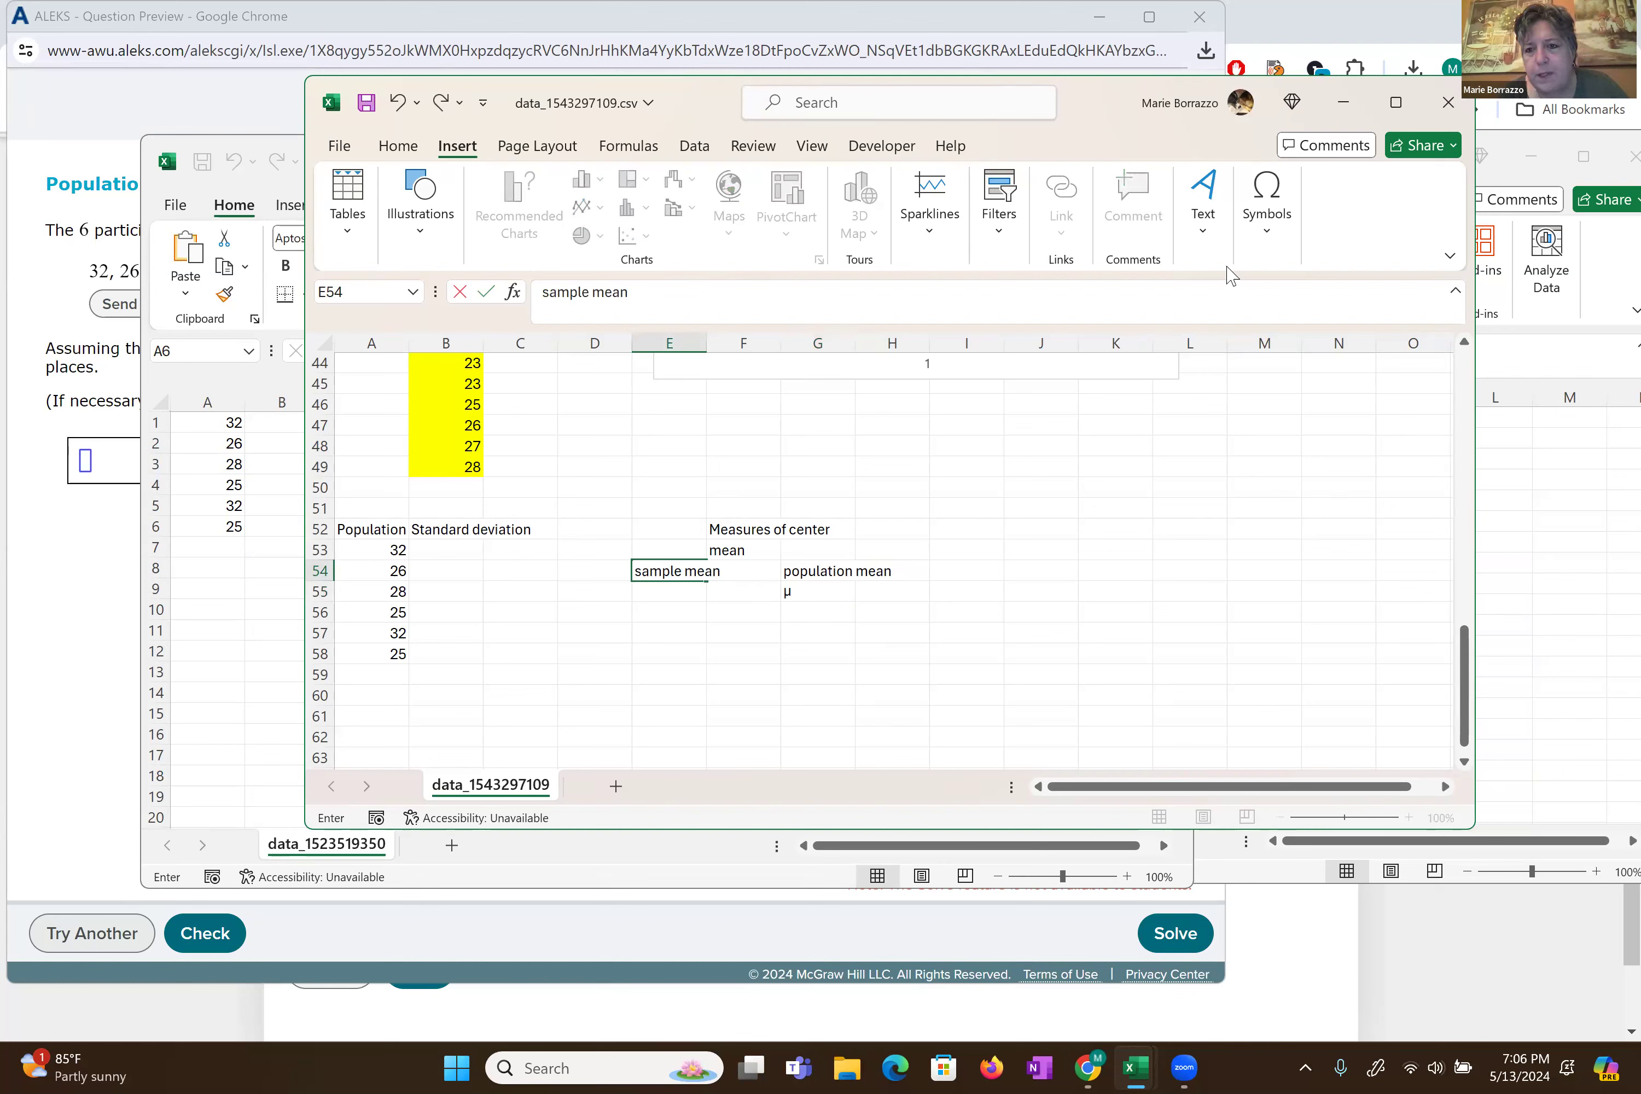
- Look through the Latin, Greek and Cyrillic characters in the Symbol dialog for a sample mean symbol
left_click(1270, 240)
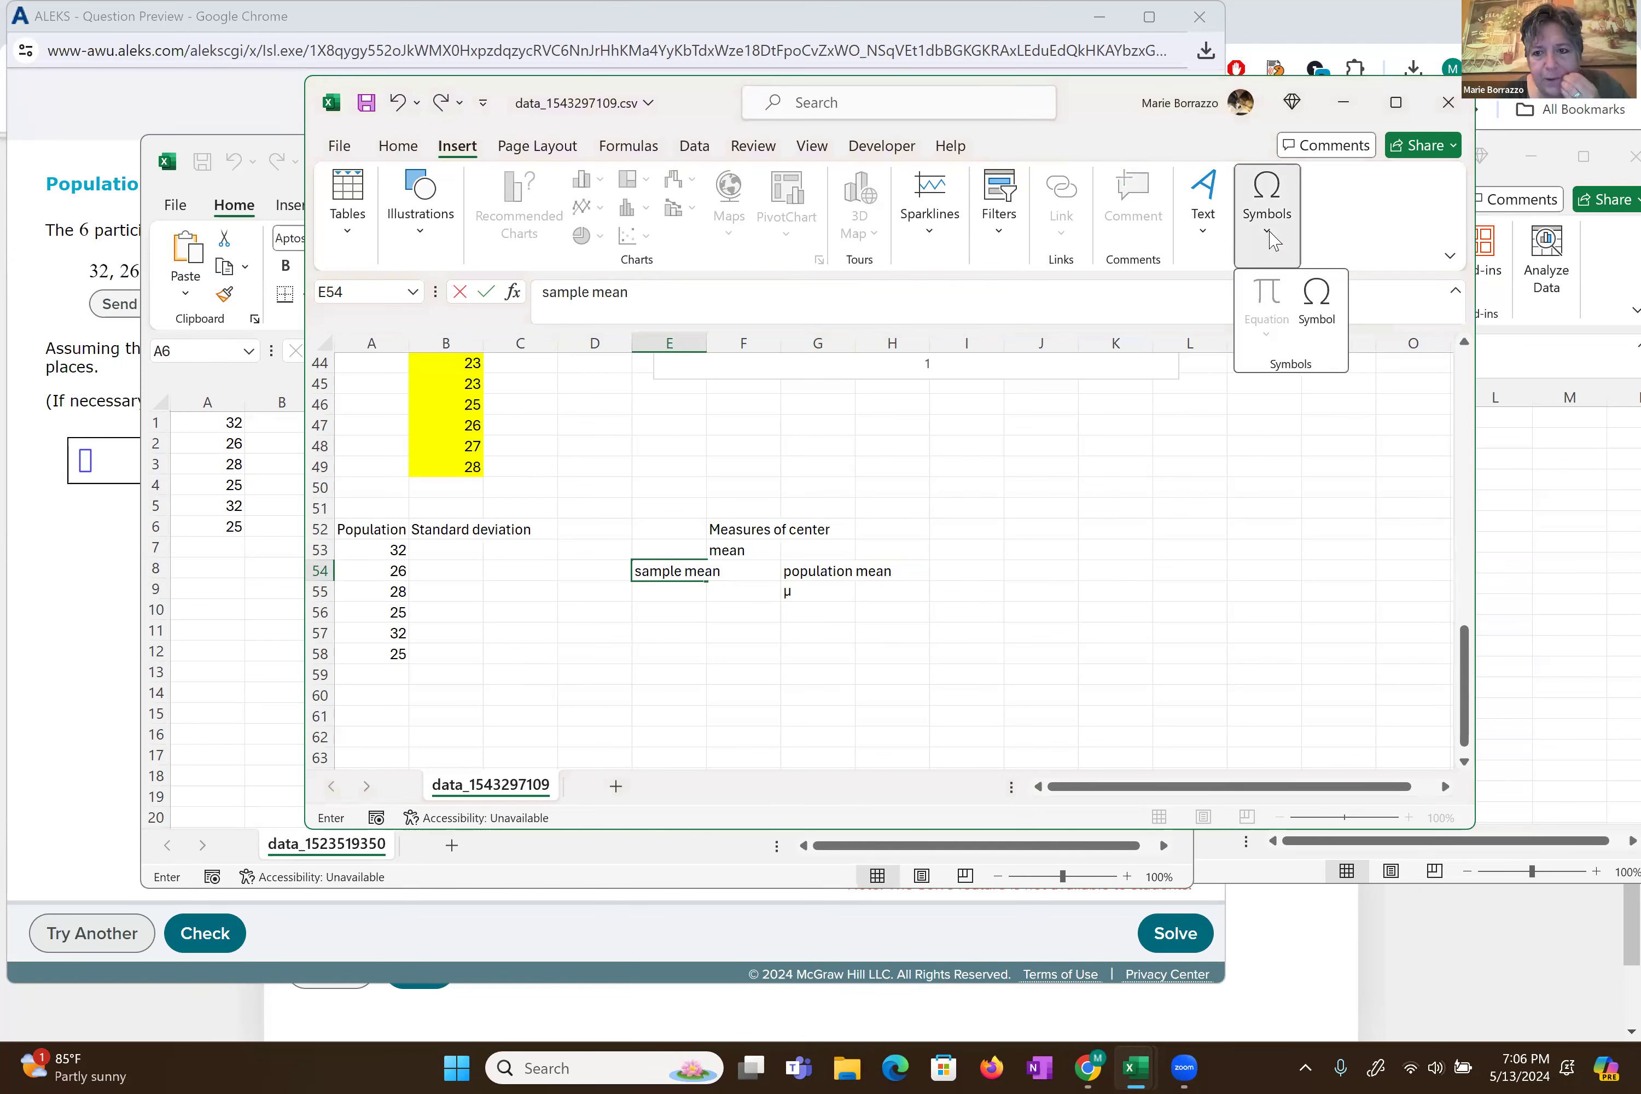
right_click(1293, 365)
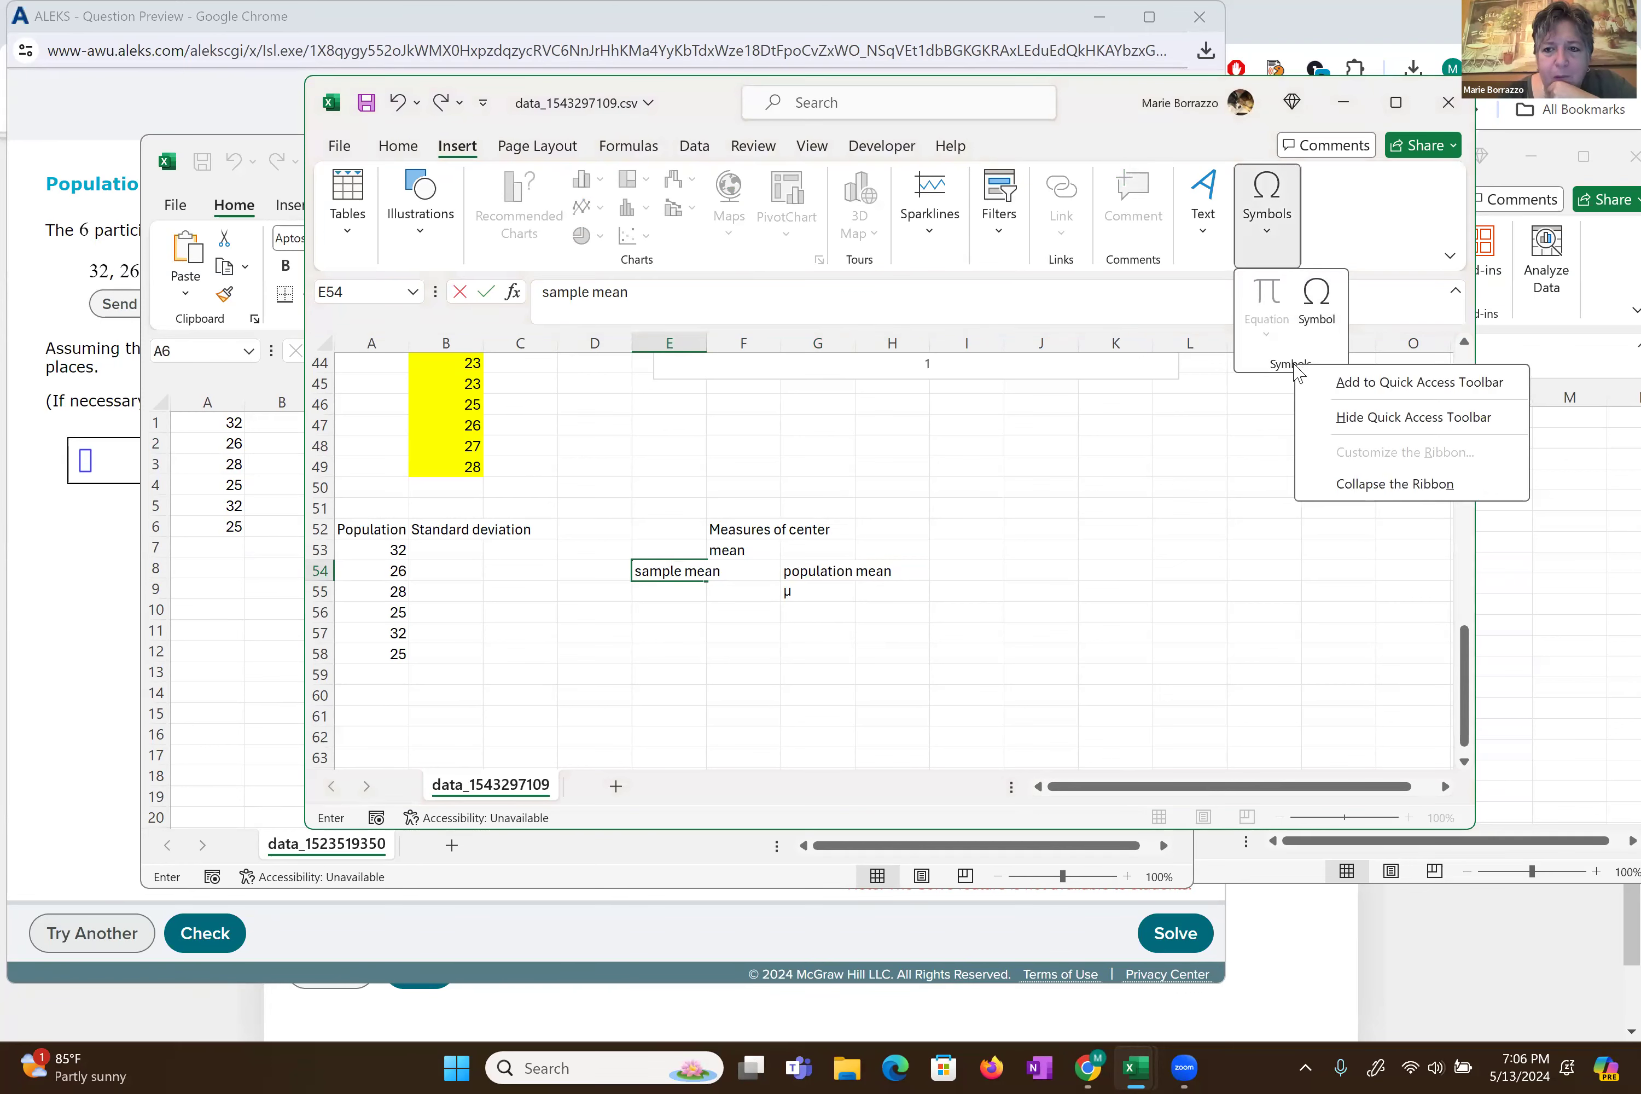
right_click(1318, 300)
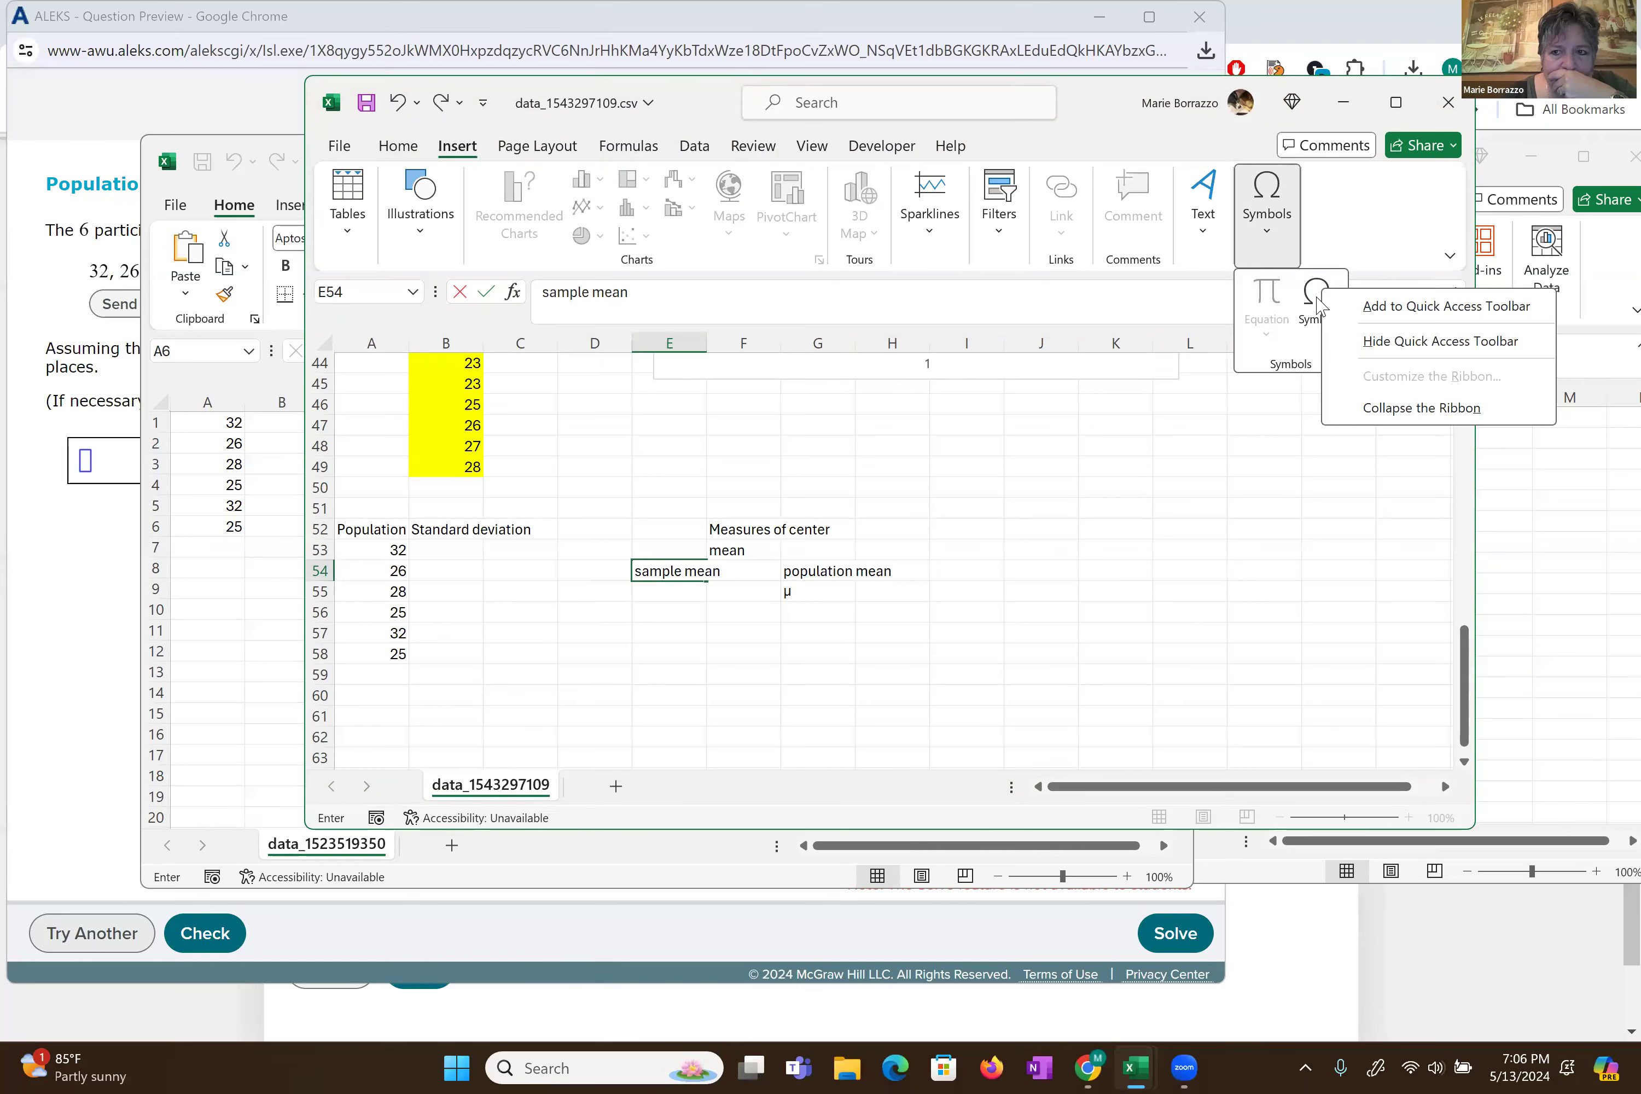
left_click(1317, 299)
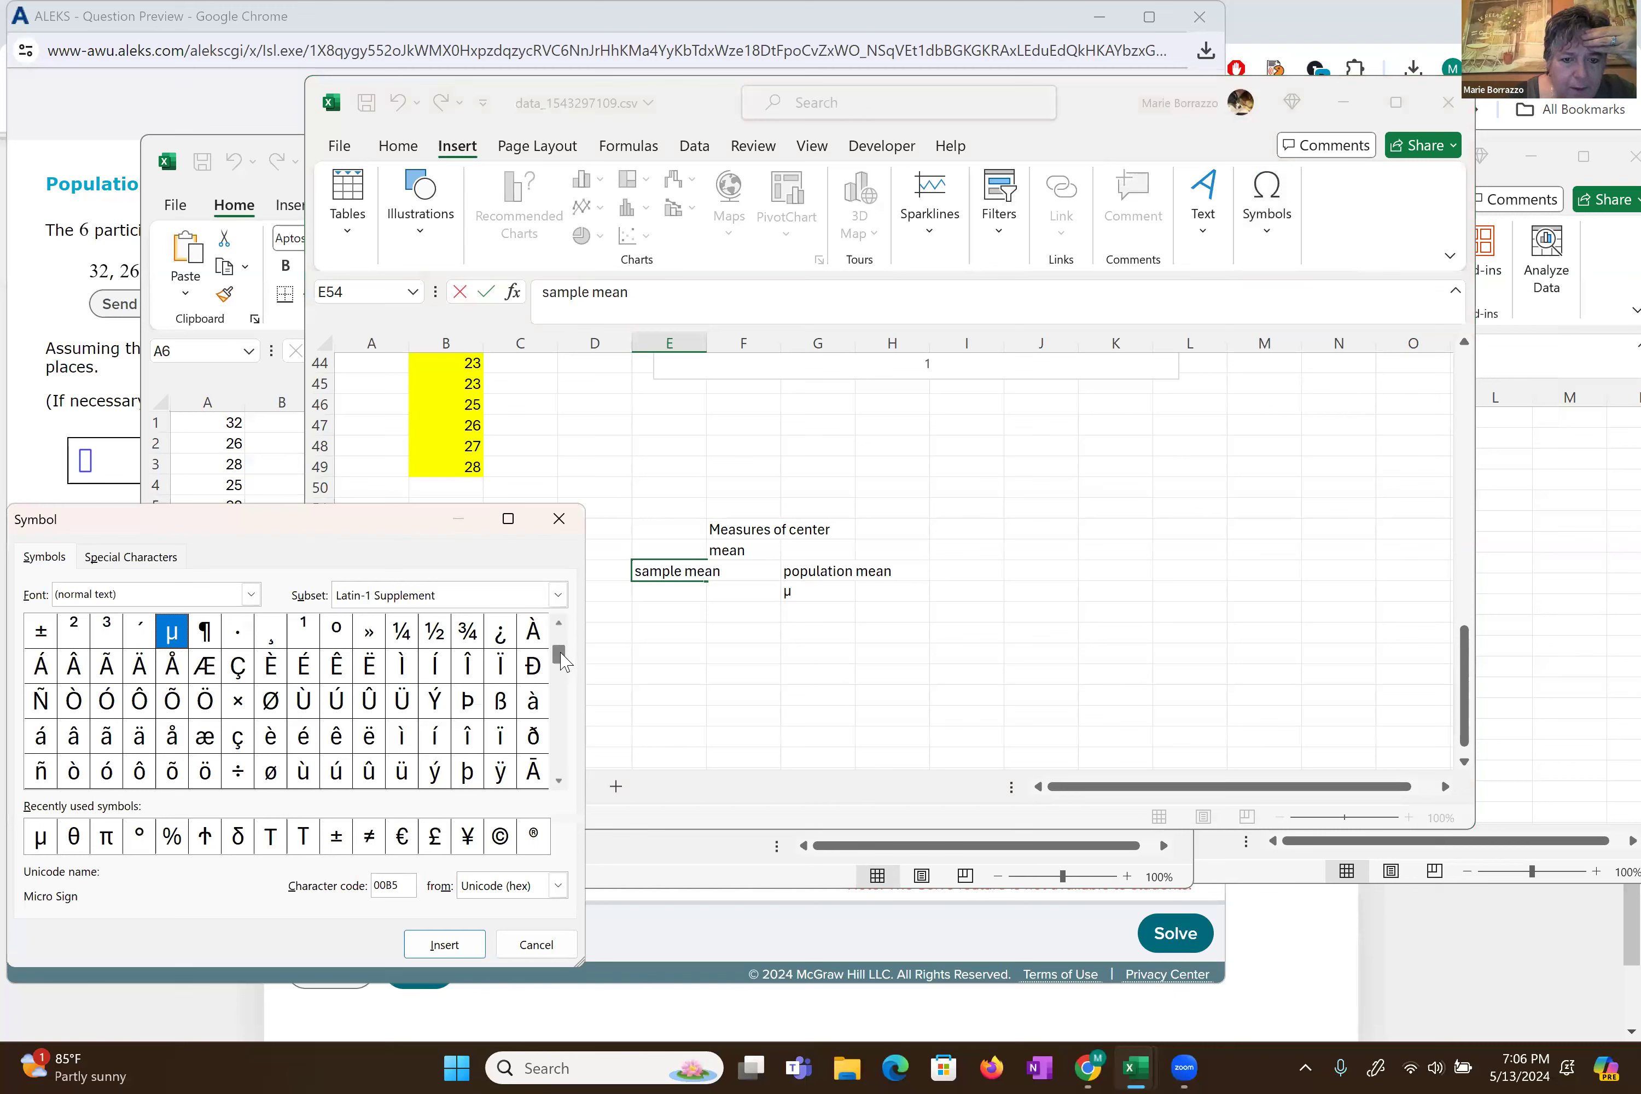
left_click(560, 781)
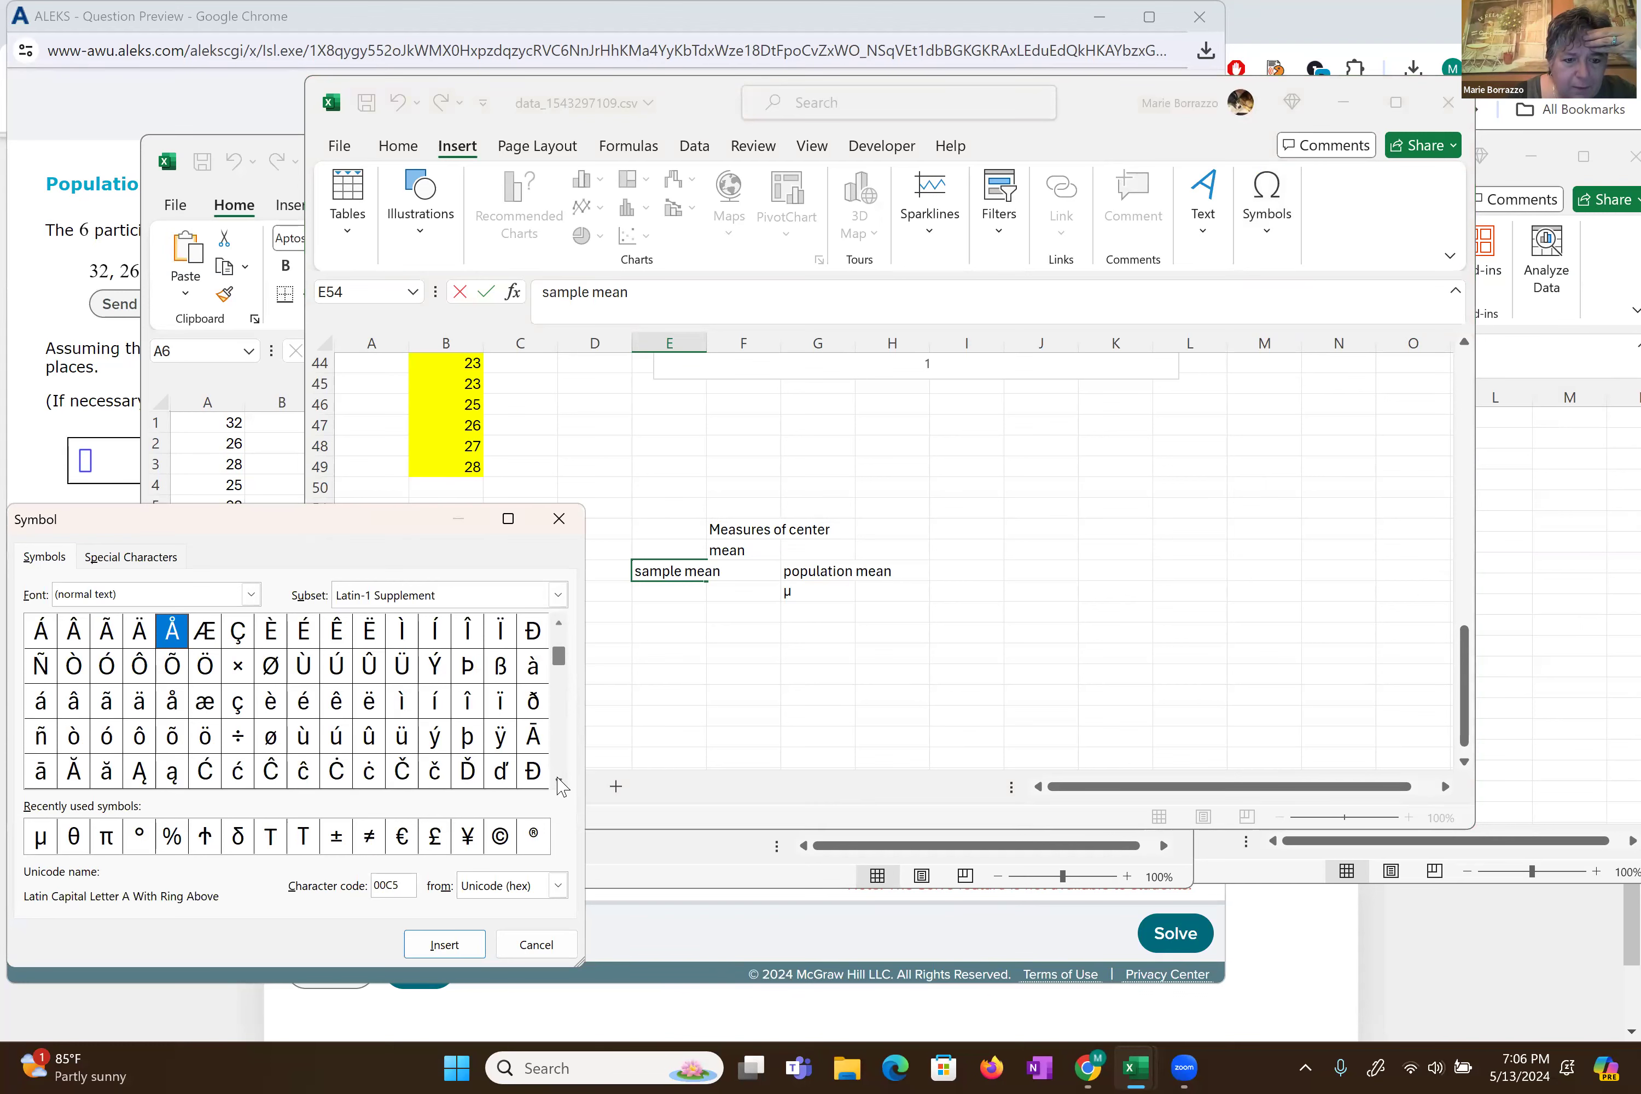
left_click(560, 781)
left_click(560, 782)
left_click(560, 781)
left_click(560, 781)
left_click(560, 781)
left_click(560, 781)
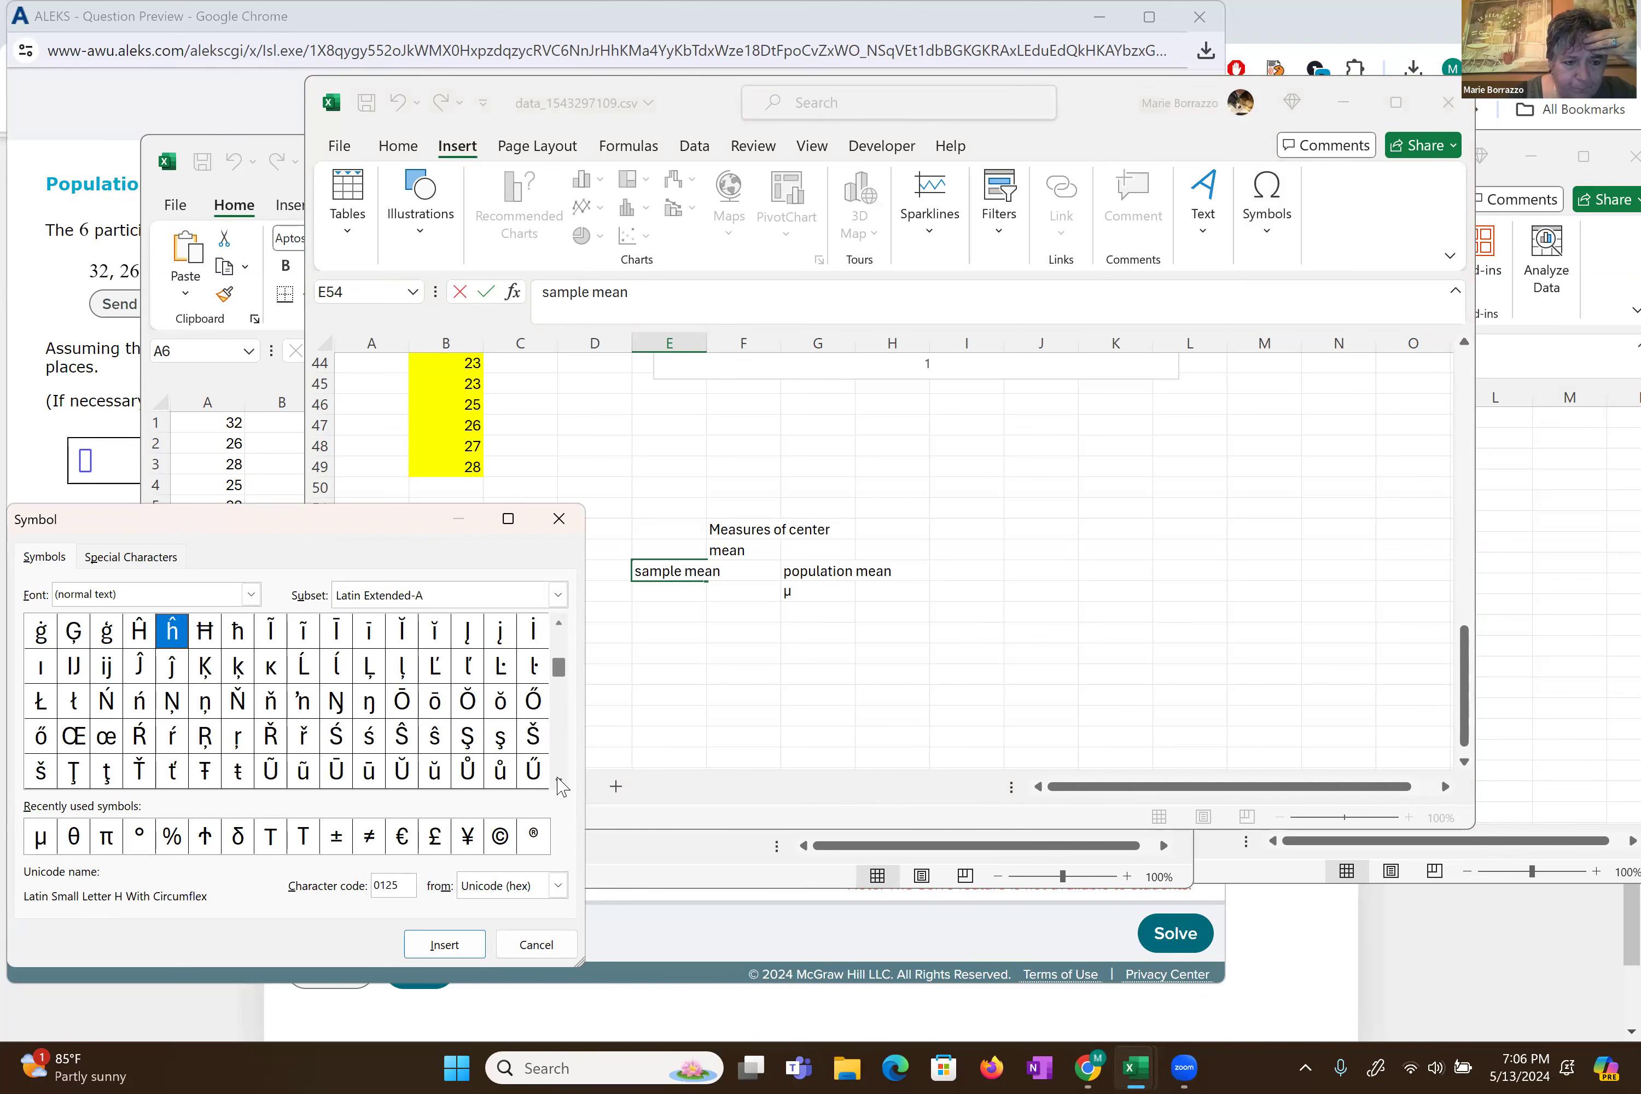
left_click(561, 782)
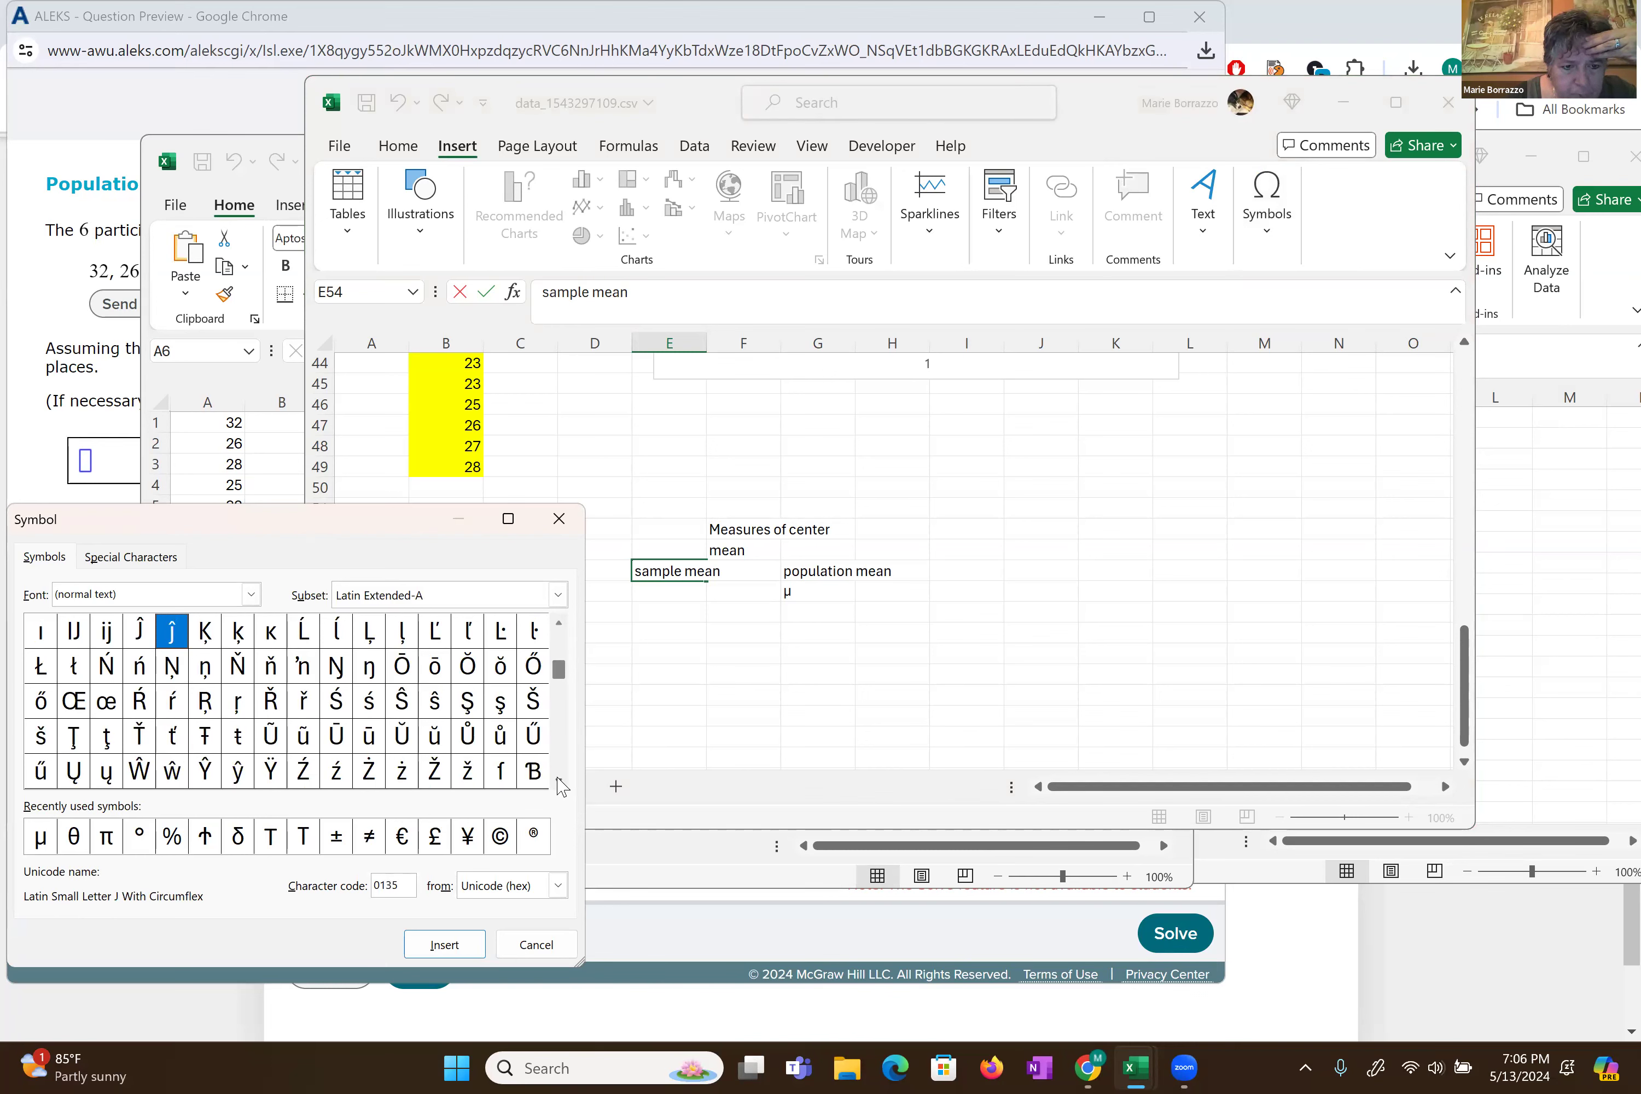
left_click(561, 781)
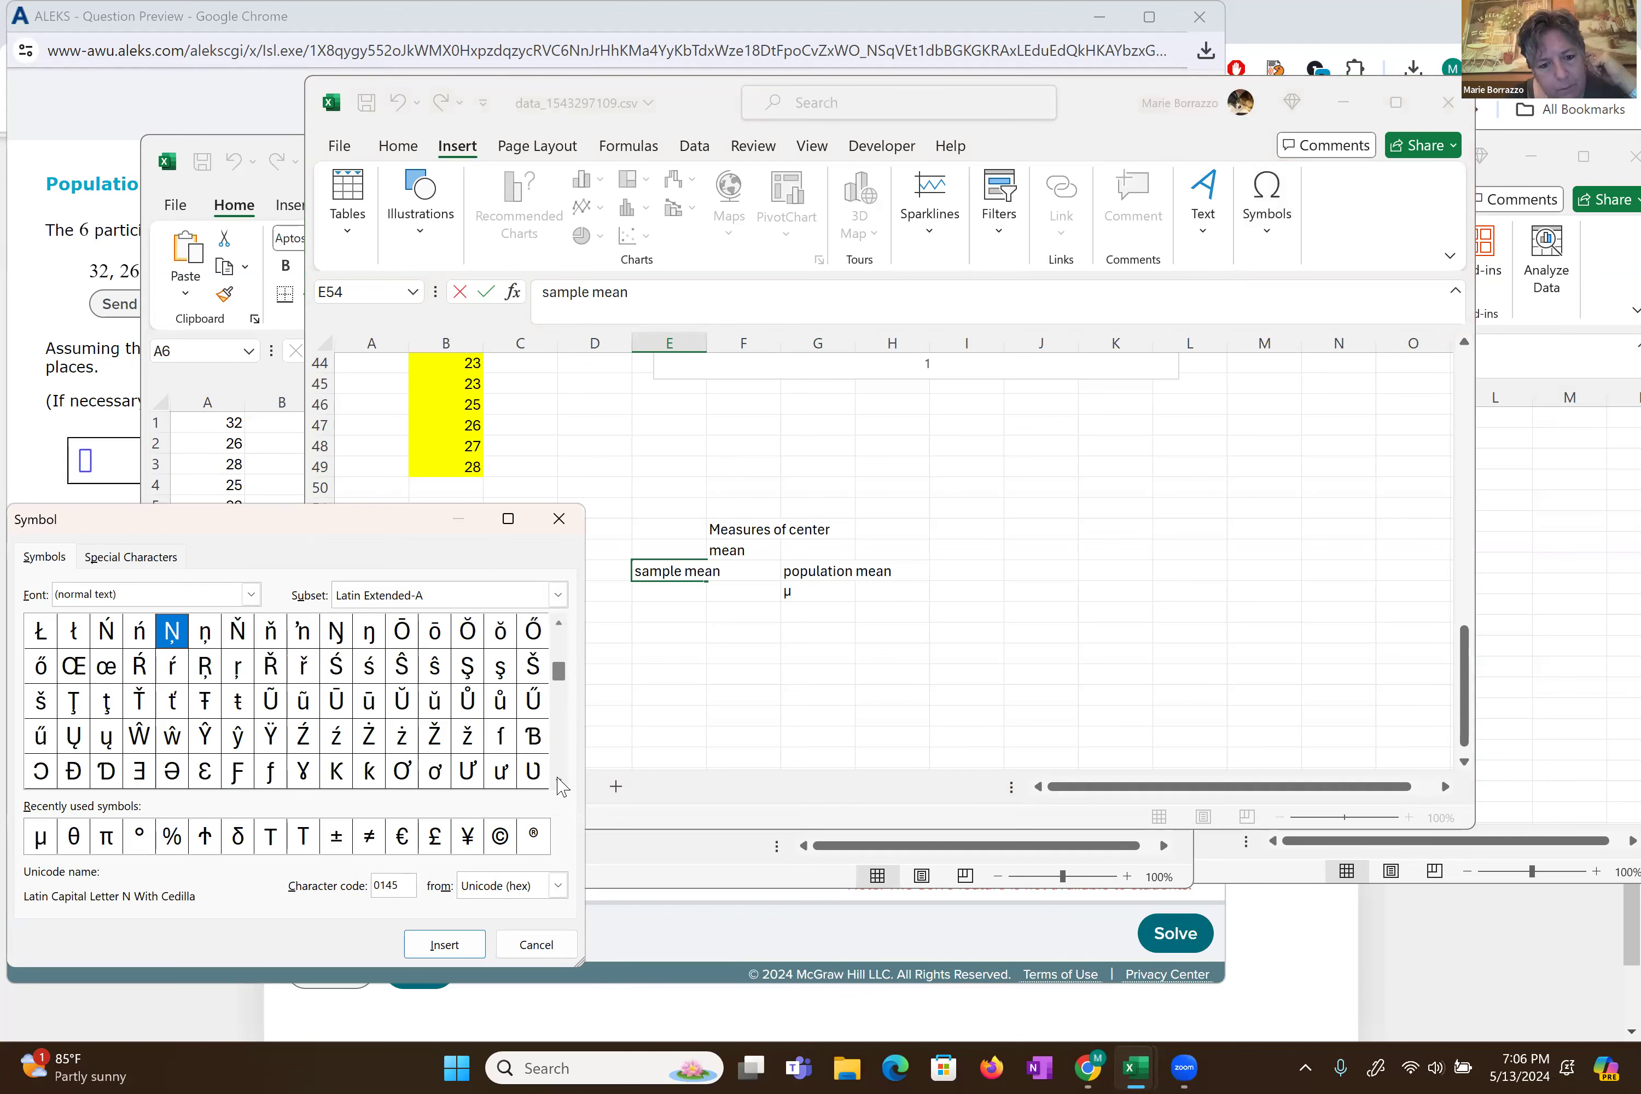
left_click(560, 781)
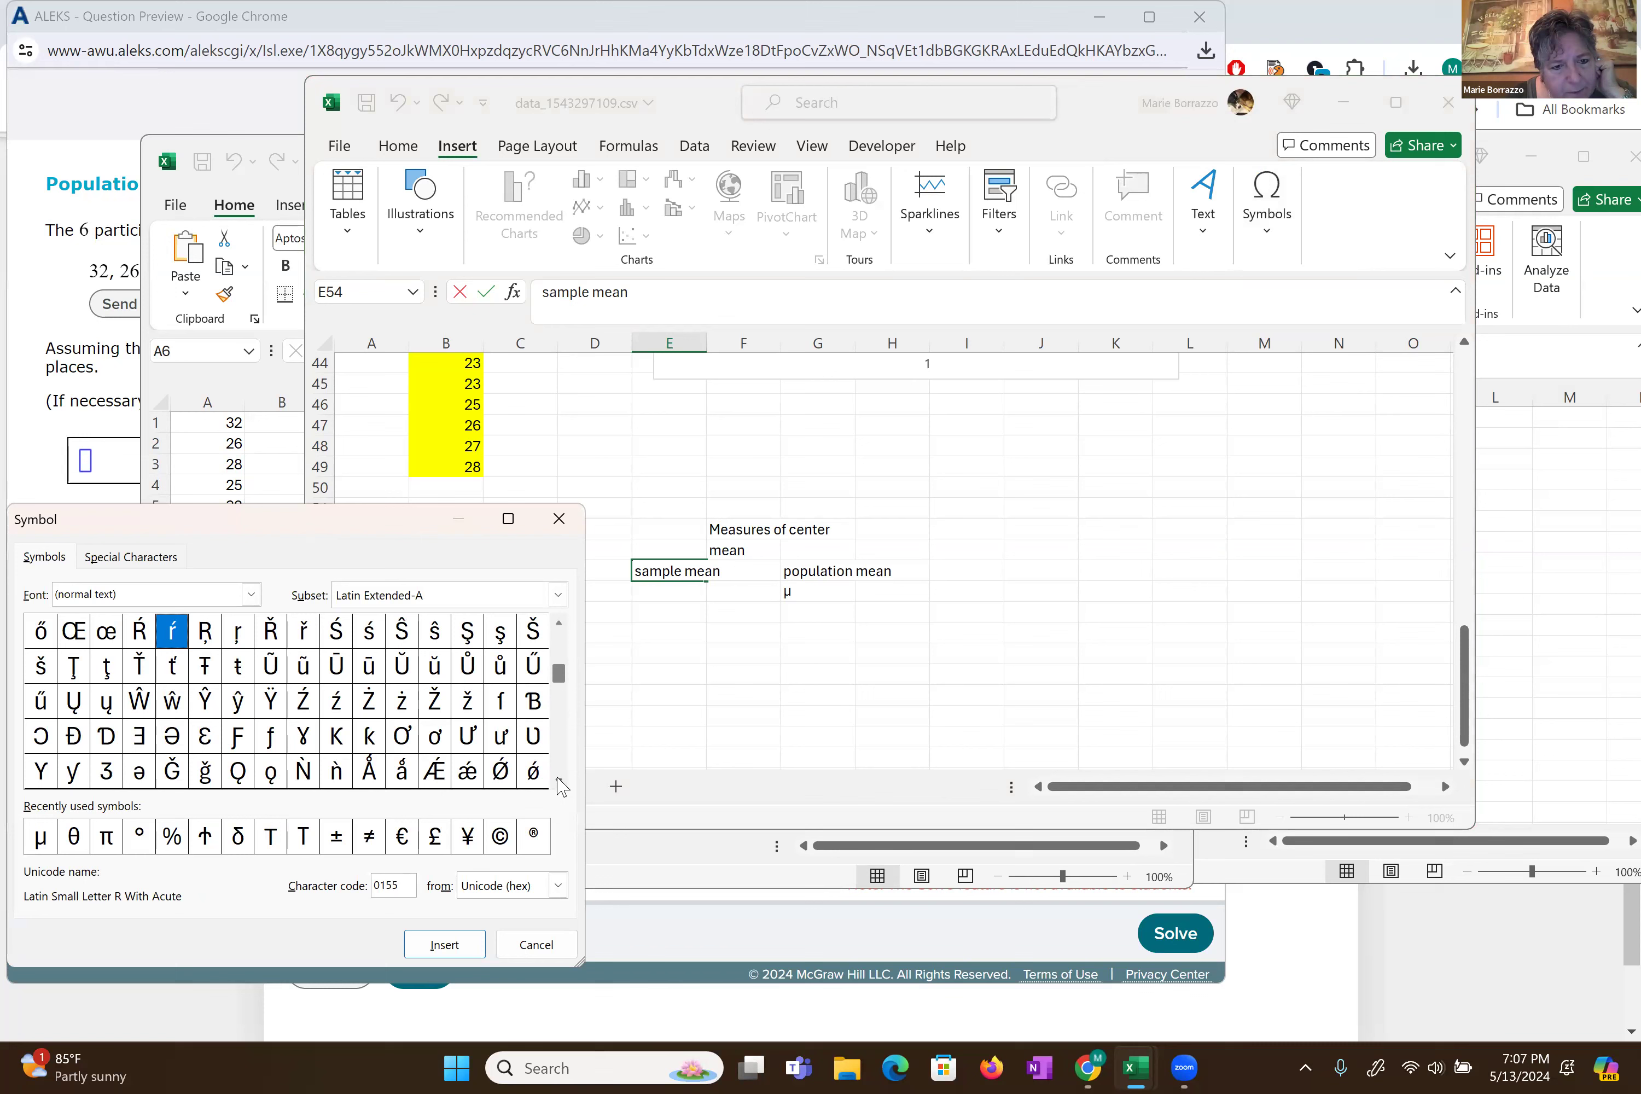
left_click(560, 782)
left_click(560, 781)
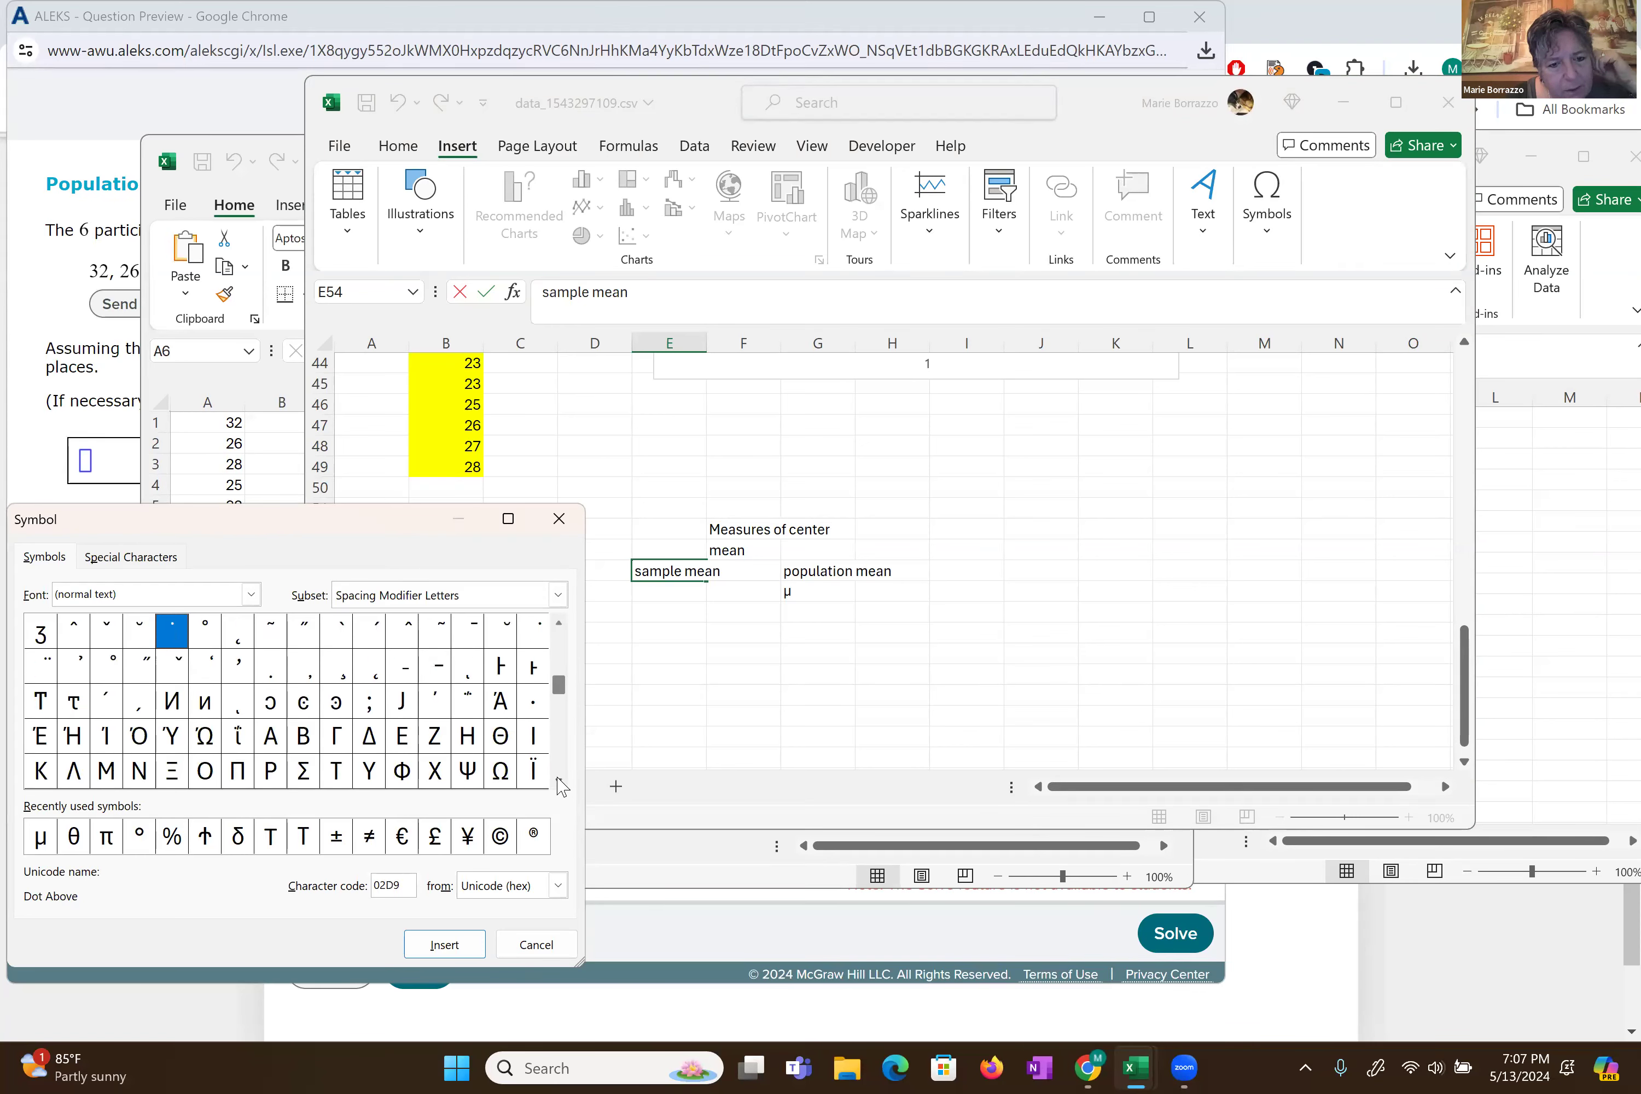
left_click(560, 781)
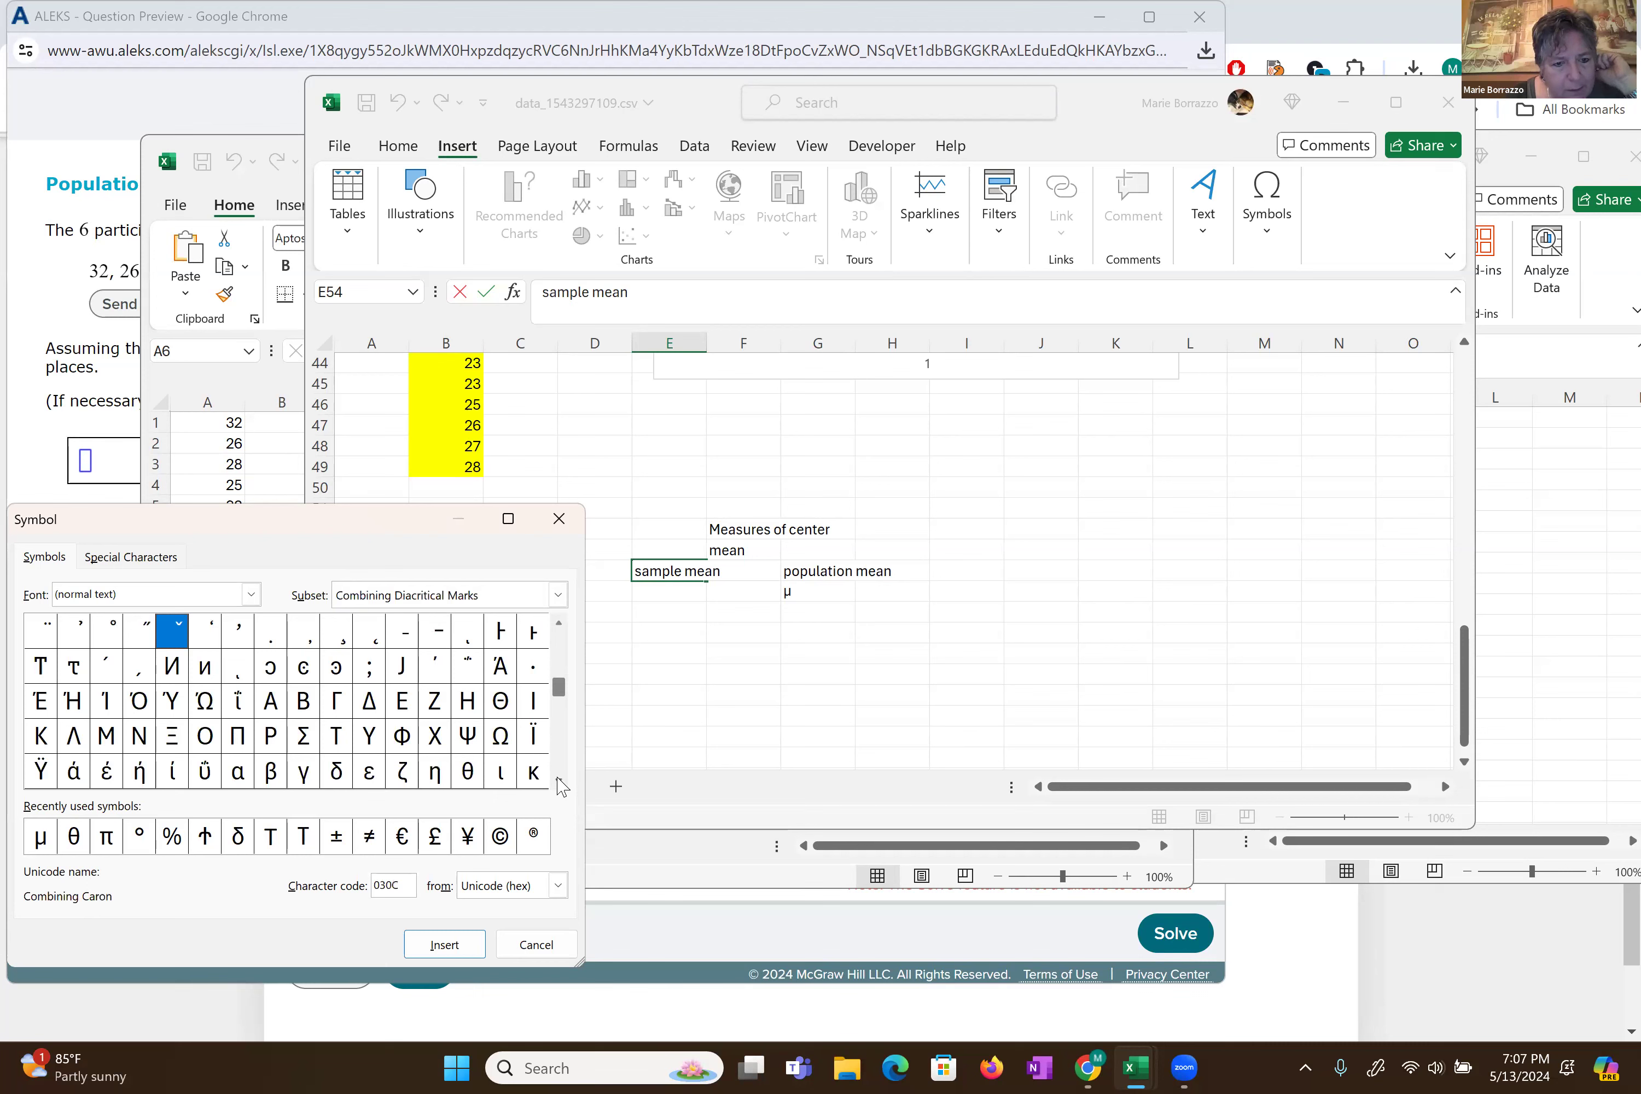
left_click(560, 781)
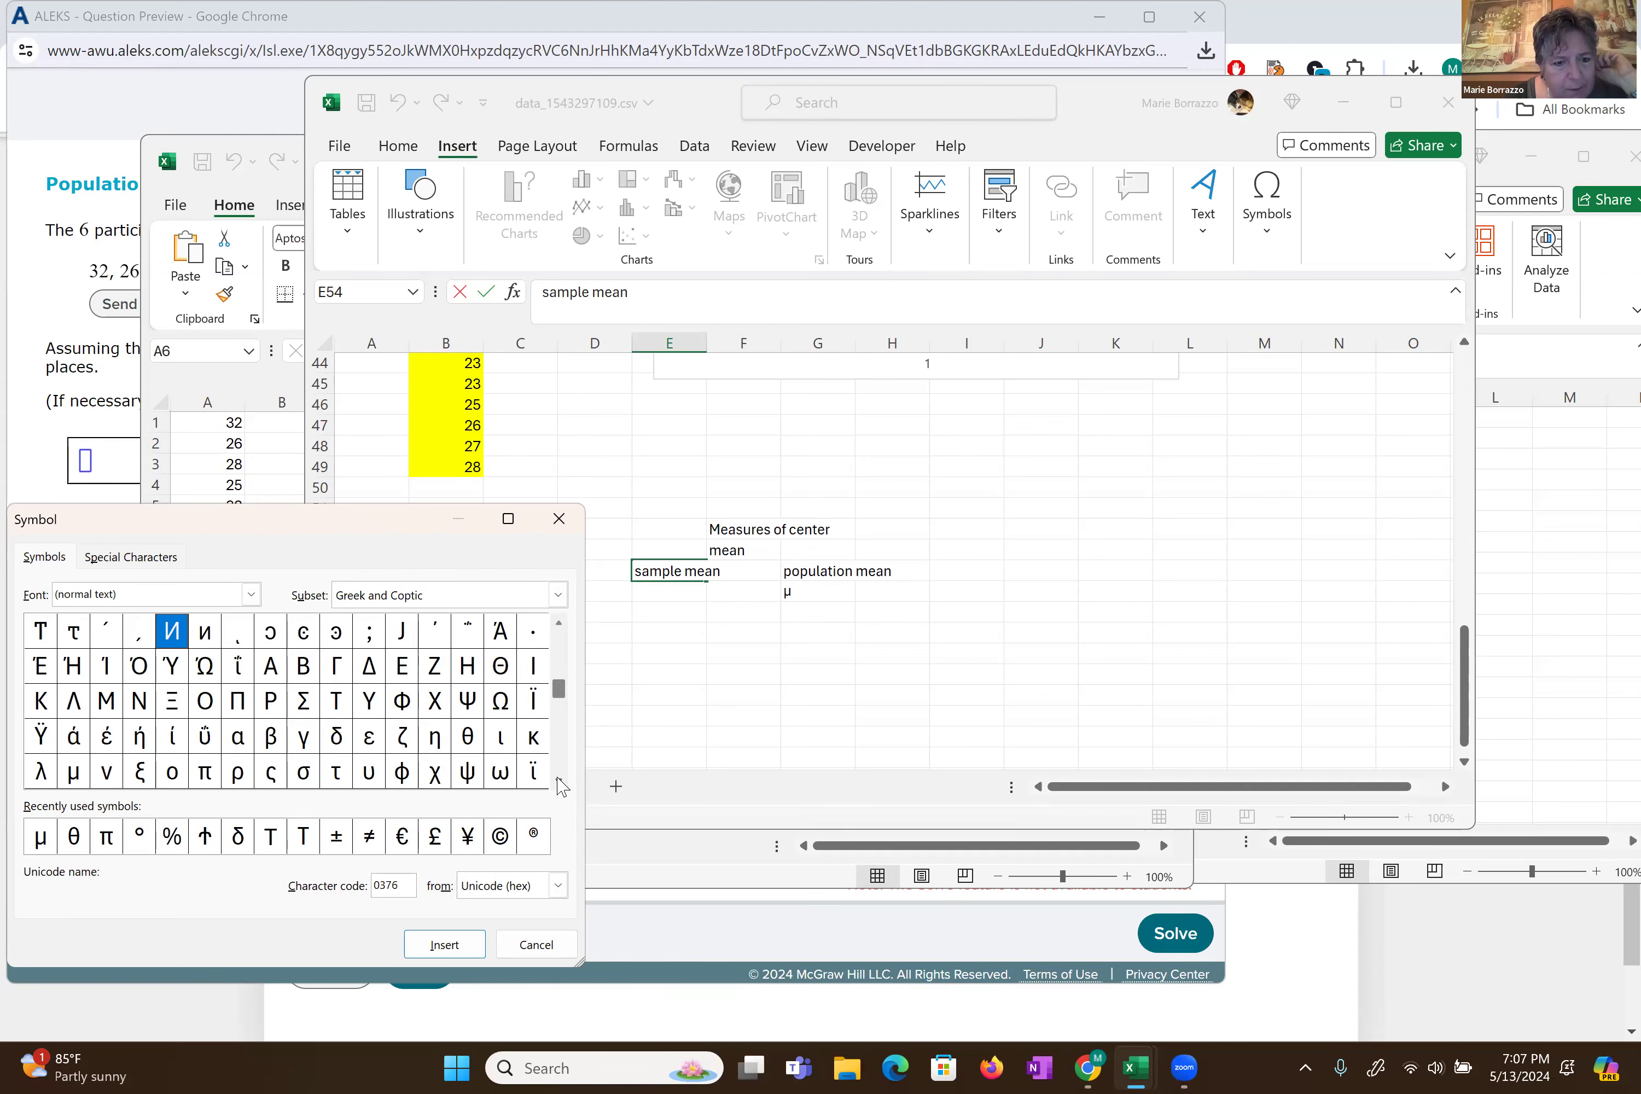
left_click(561, 781)
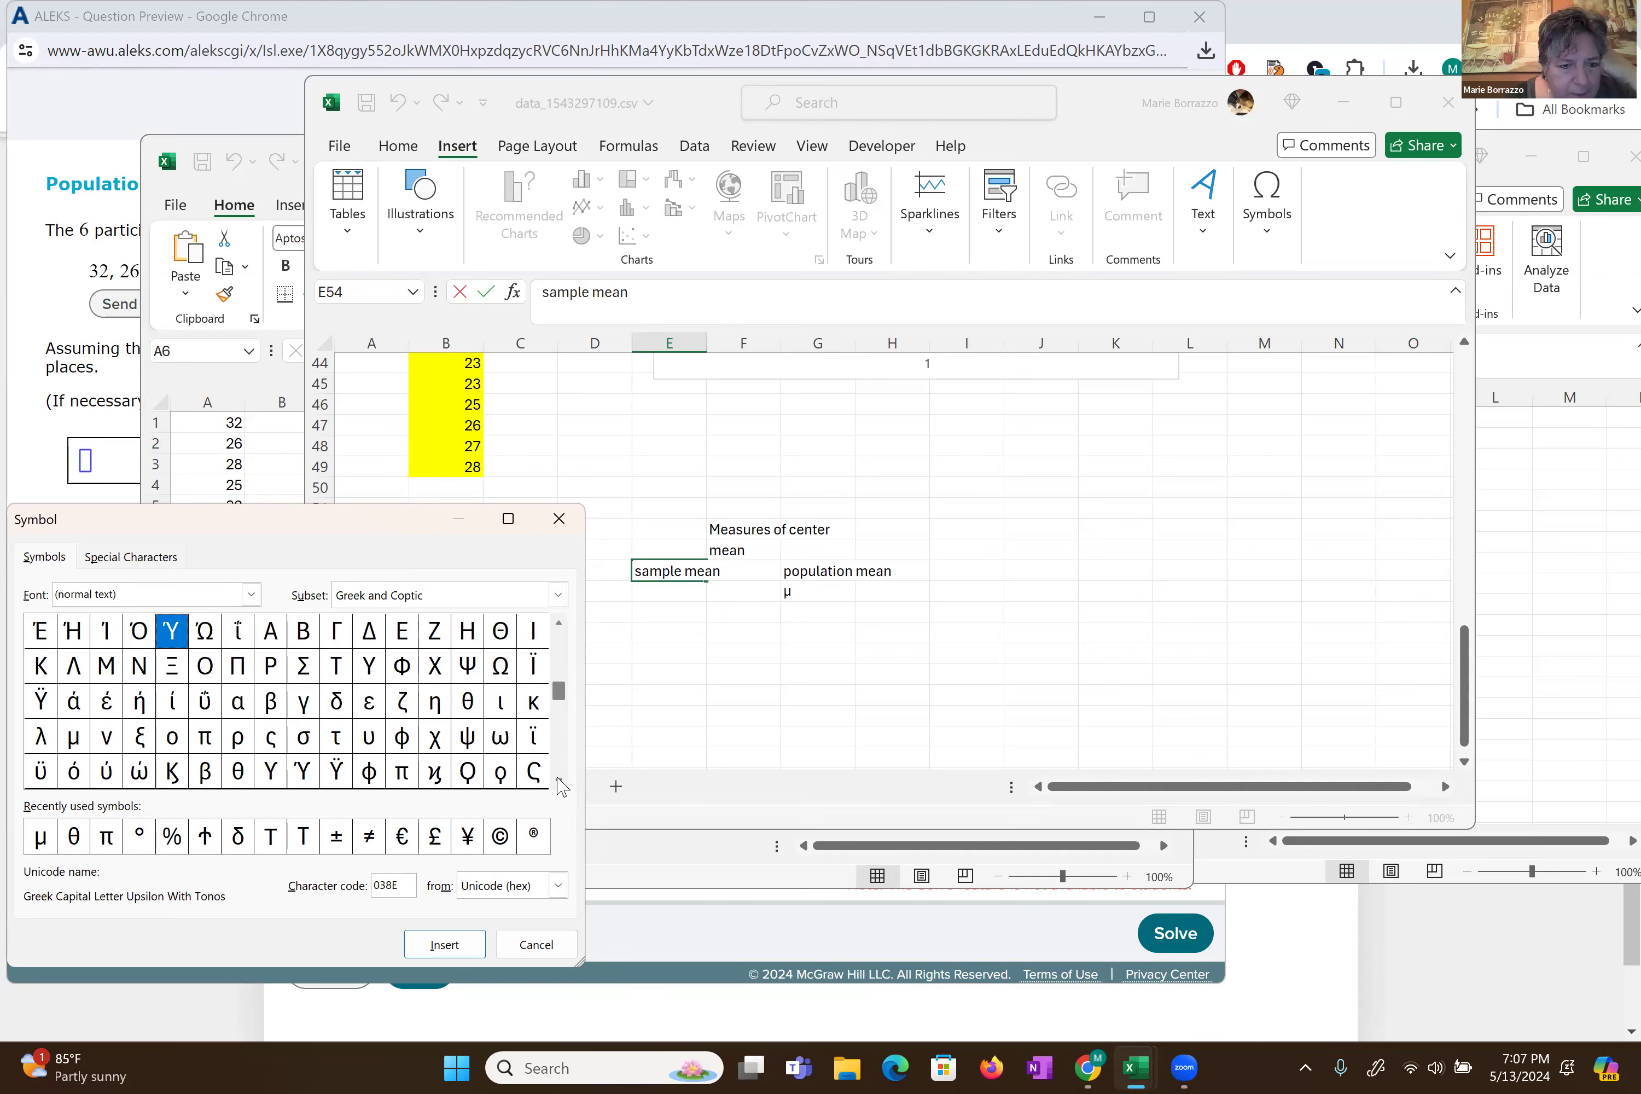
left_click(561, 781)
left_click(560, 781)
left_click(560, 781)
left_click(560, 781)
left_click(560, 781)
left_click(560, 781)
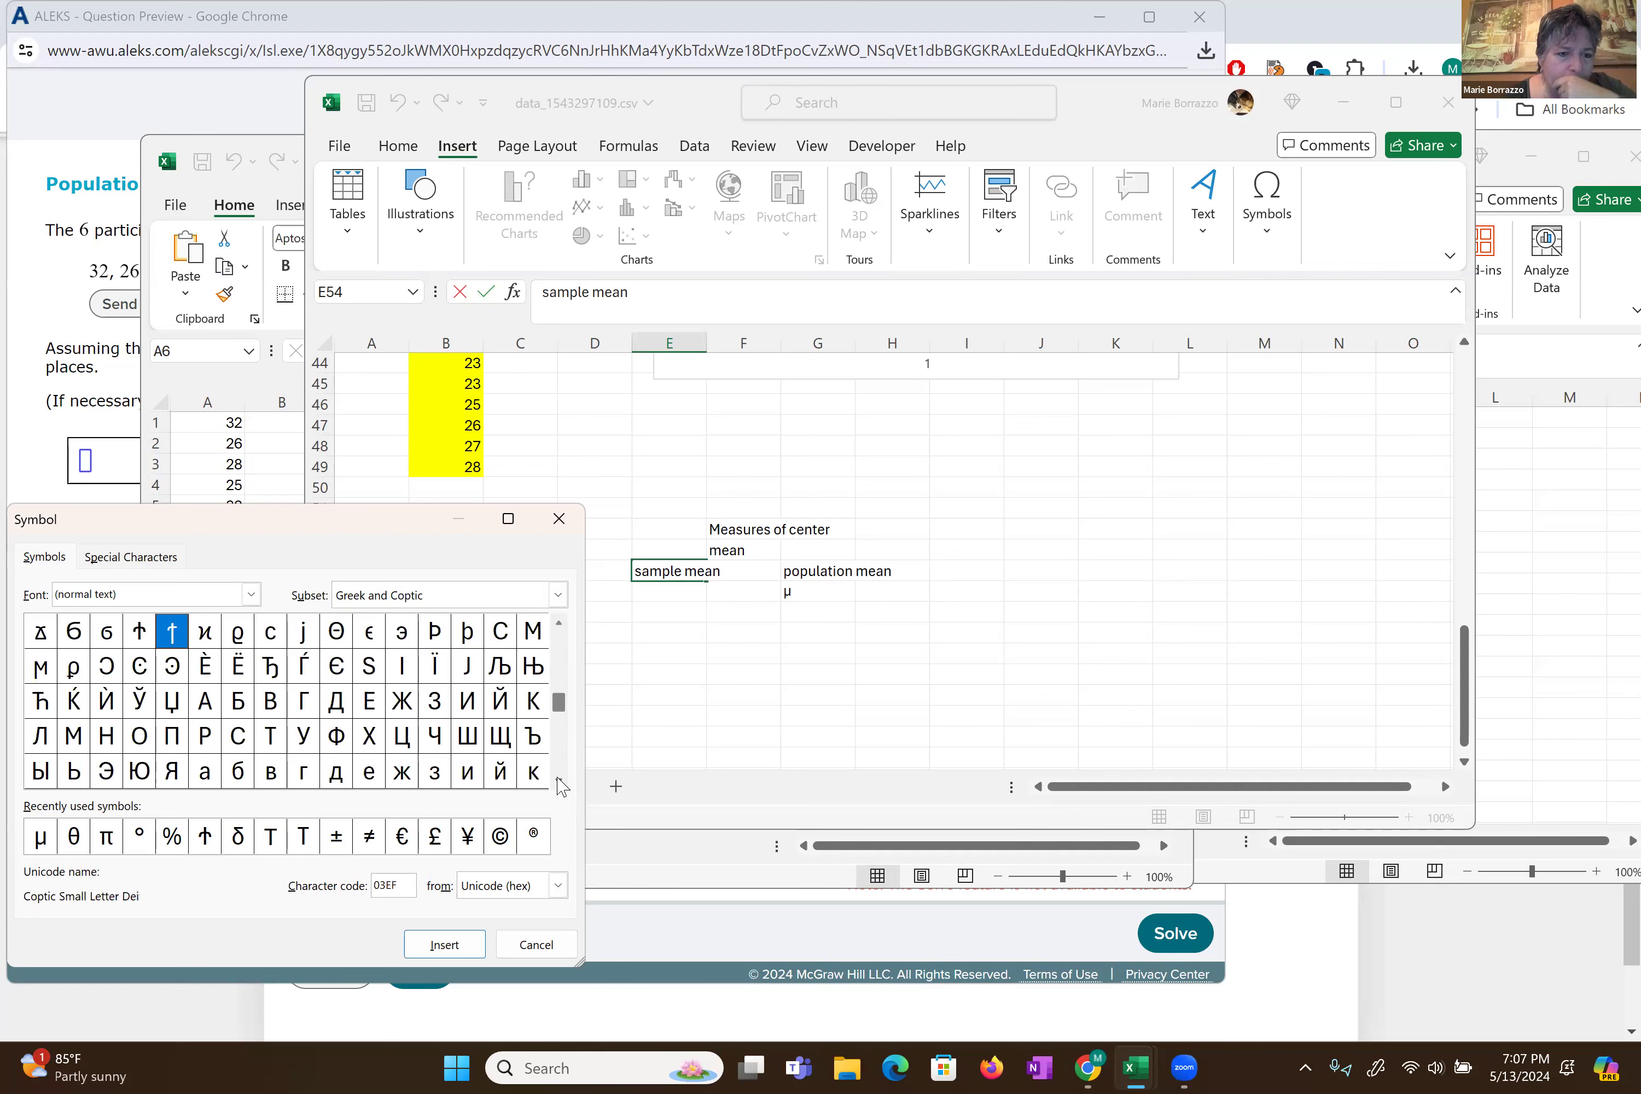
left_click(560, 782)
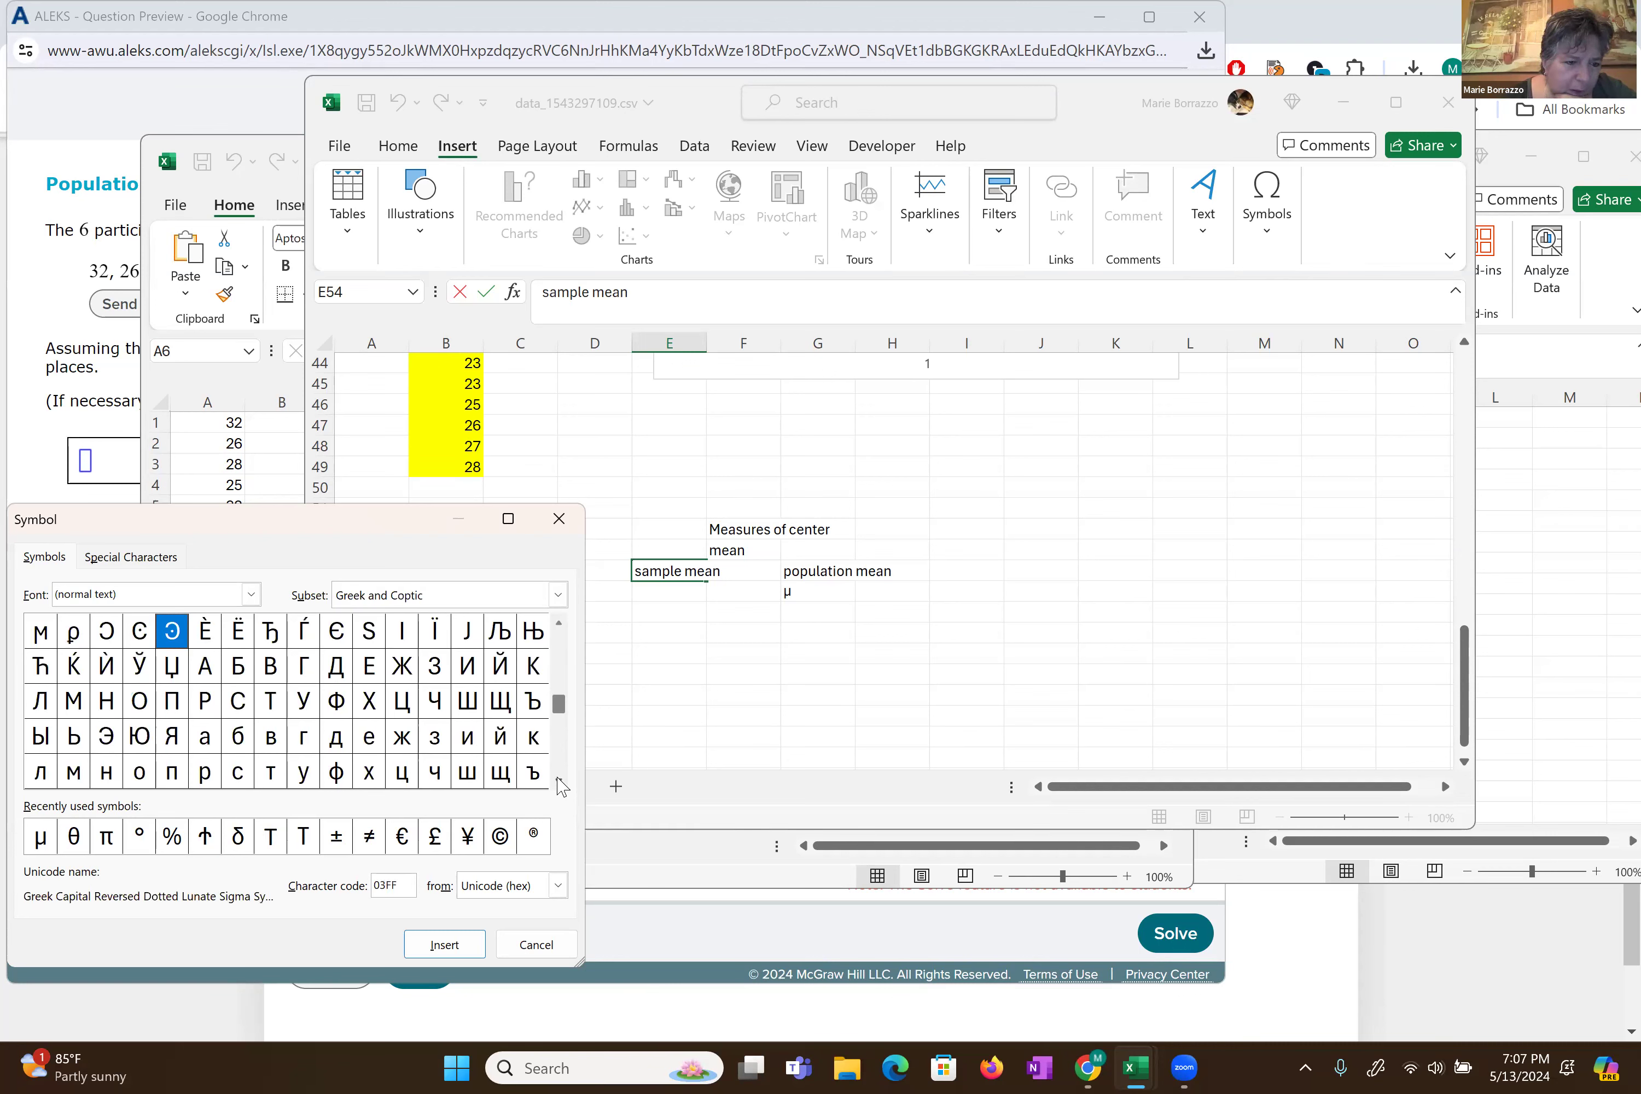
left_click(558, 779)
left_click(558, 779)
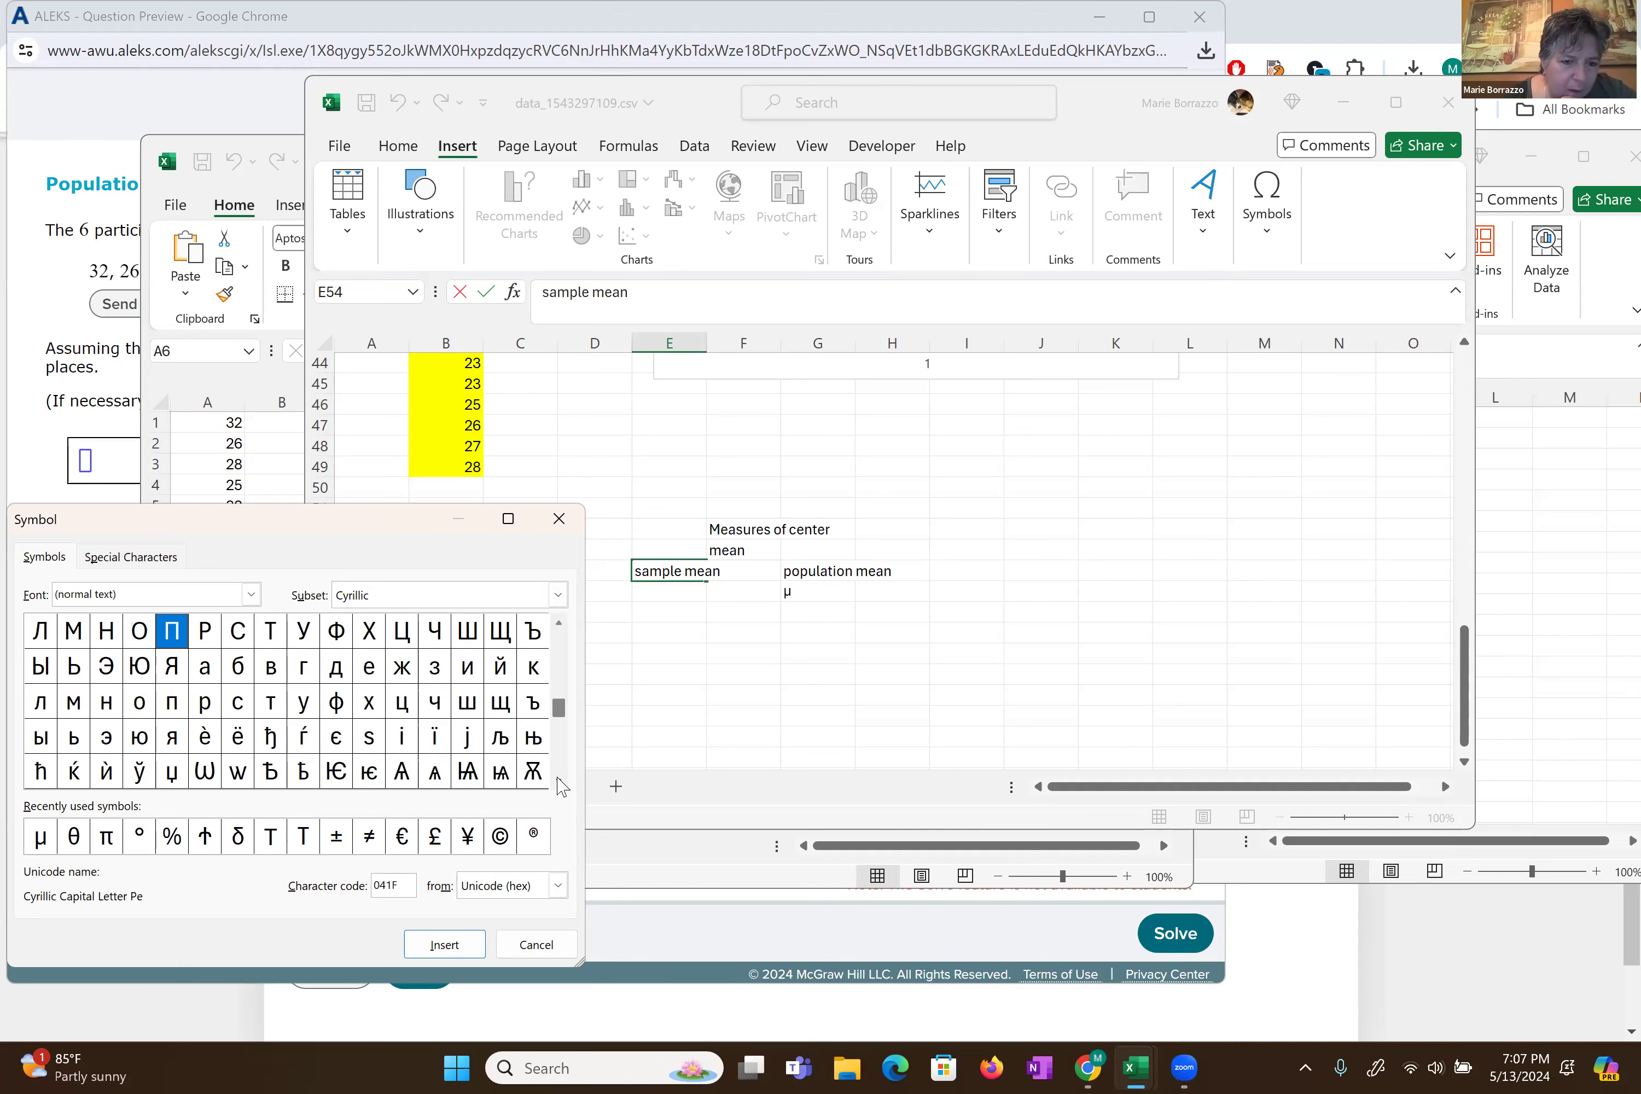
left_click(558, 780)
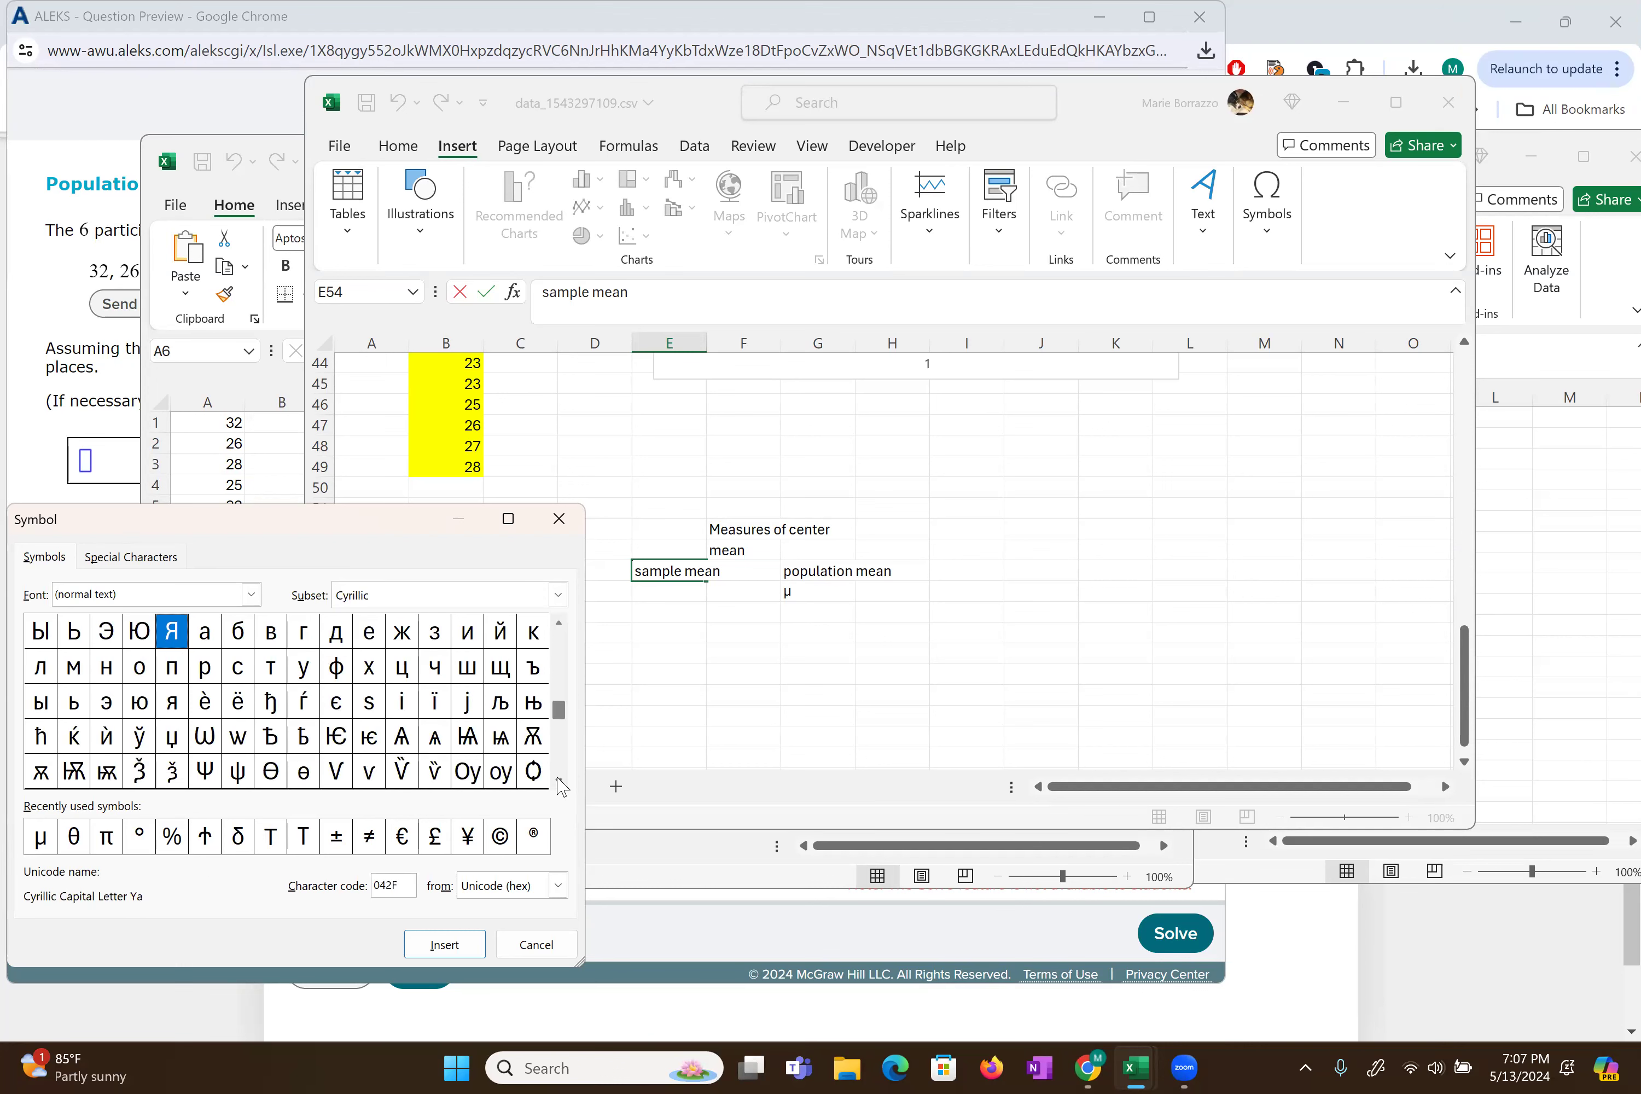
left_click(558, 780)
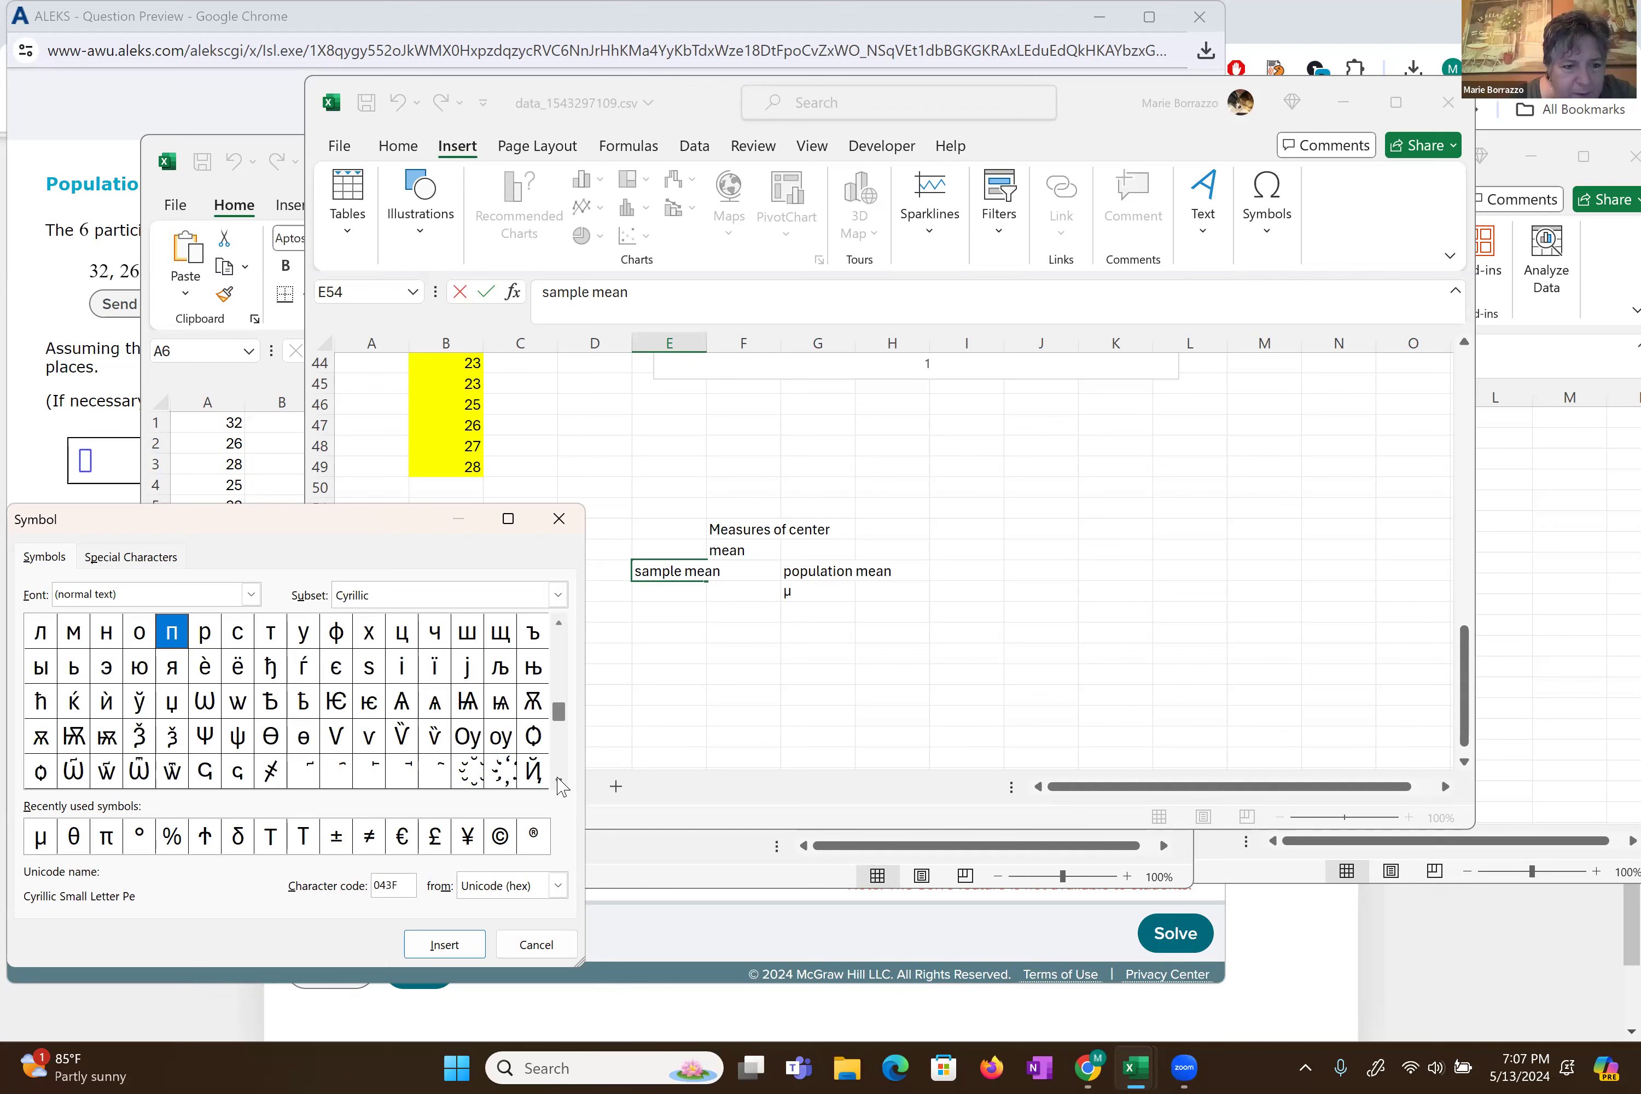
left_click(558, 779)
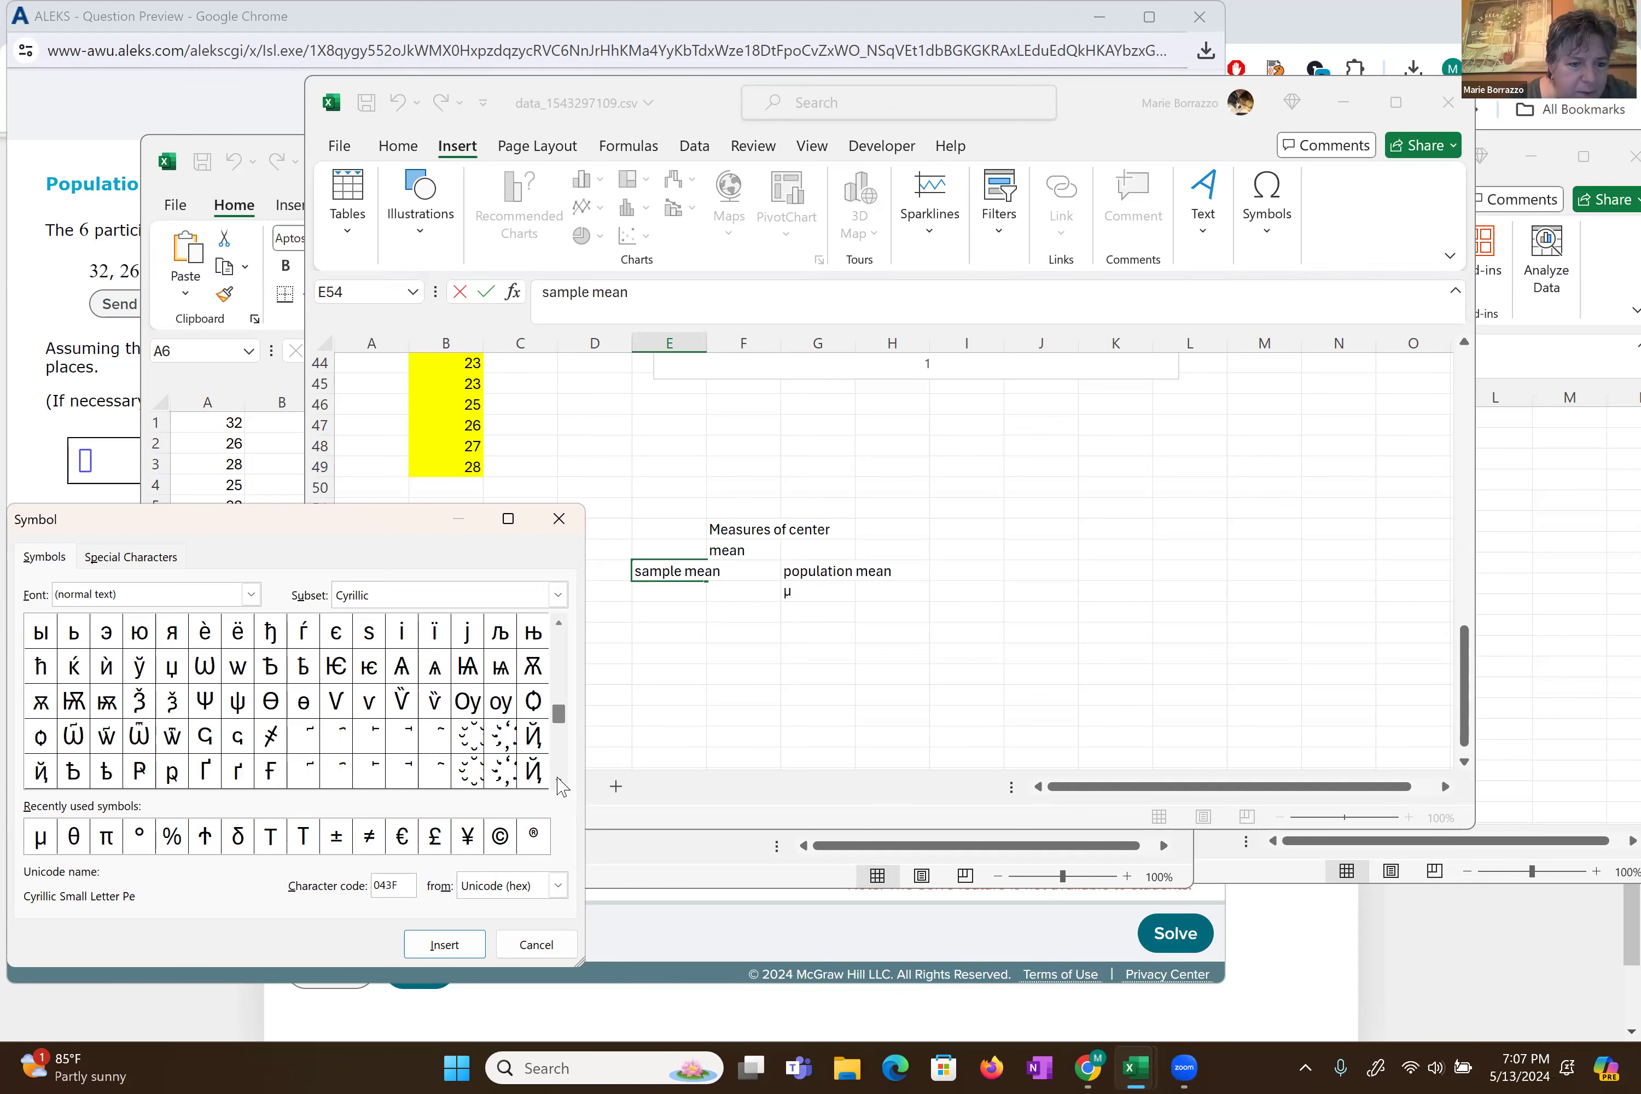
left_click(559, 780)
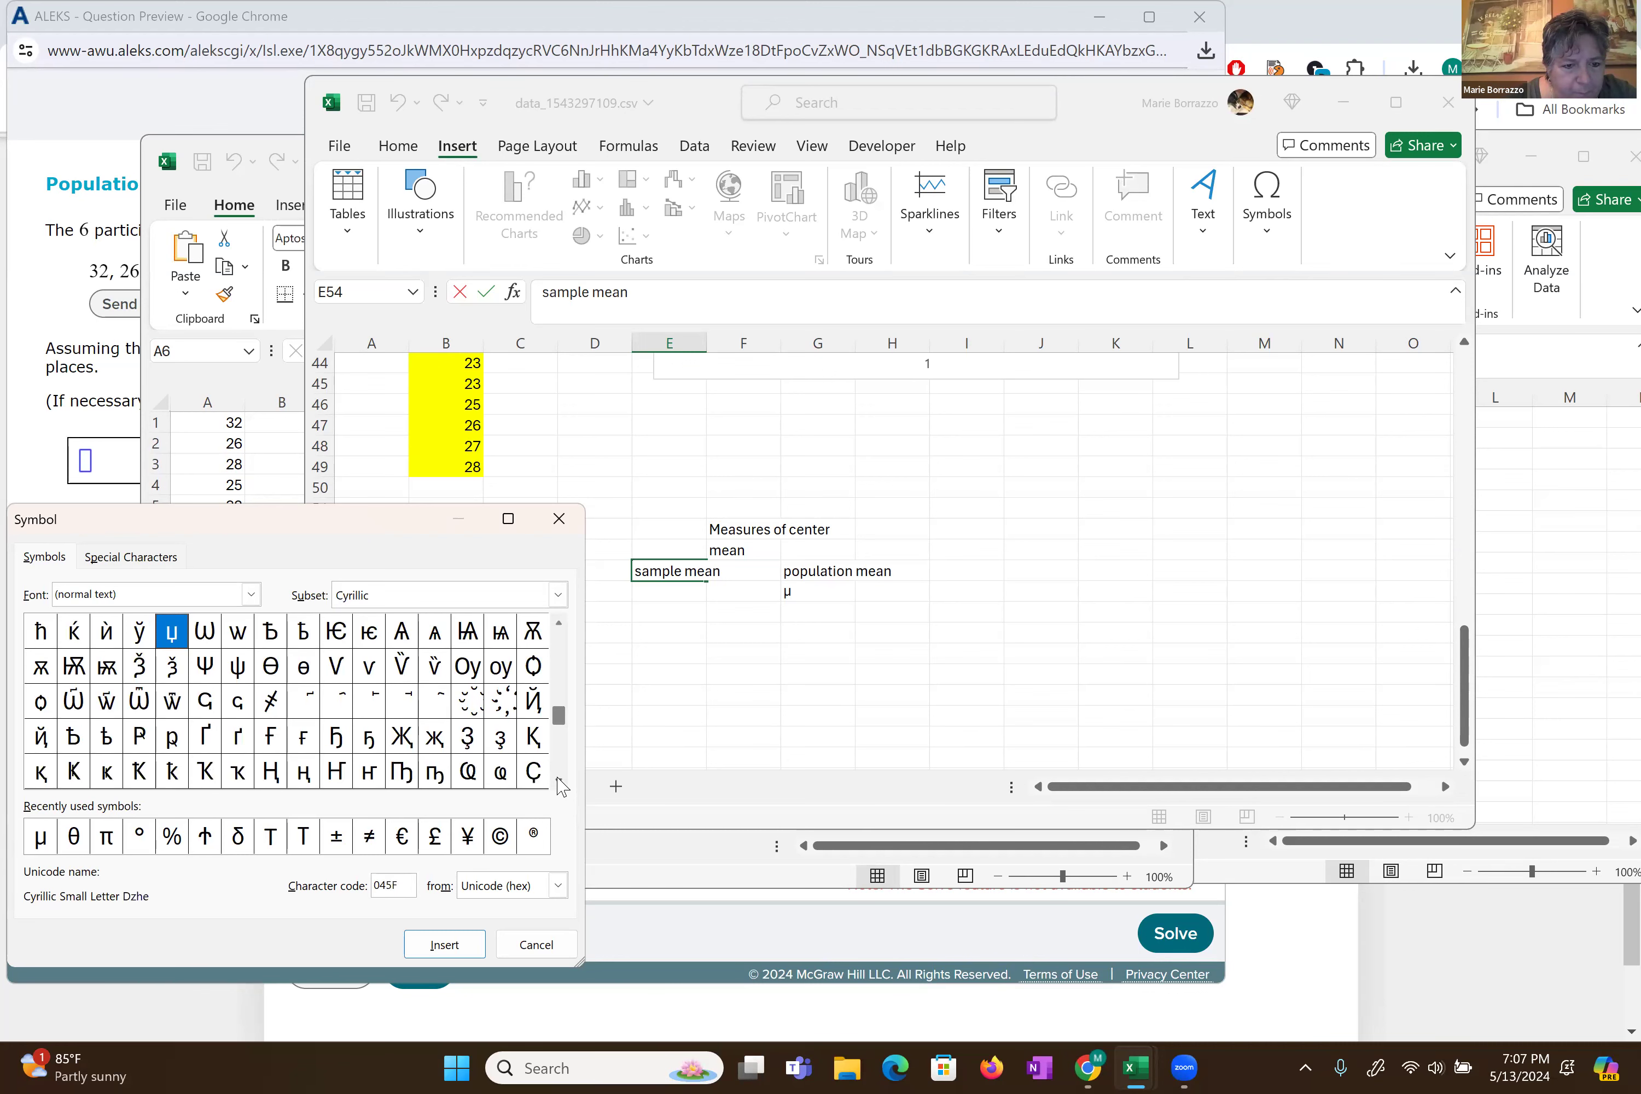
- Look through the remaining Cyrillic, extended Latin, punctuation, subscript and arrow characters for a sample mean symbol, and close the Symbol dialog
left_click(558, 780)
left_click(558, 780)
left_click(558, 780)
left_click(558, 780)
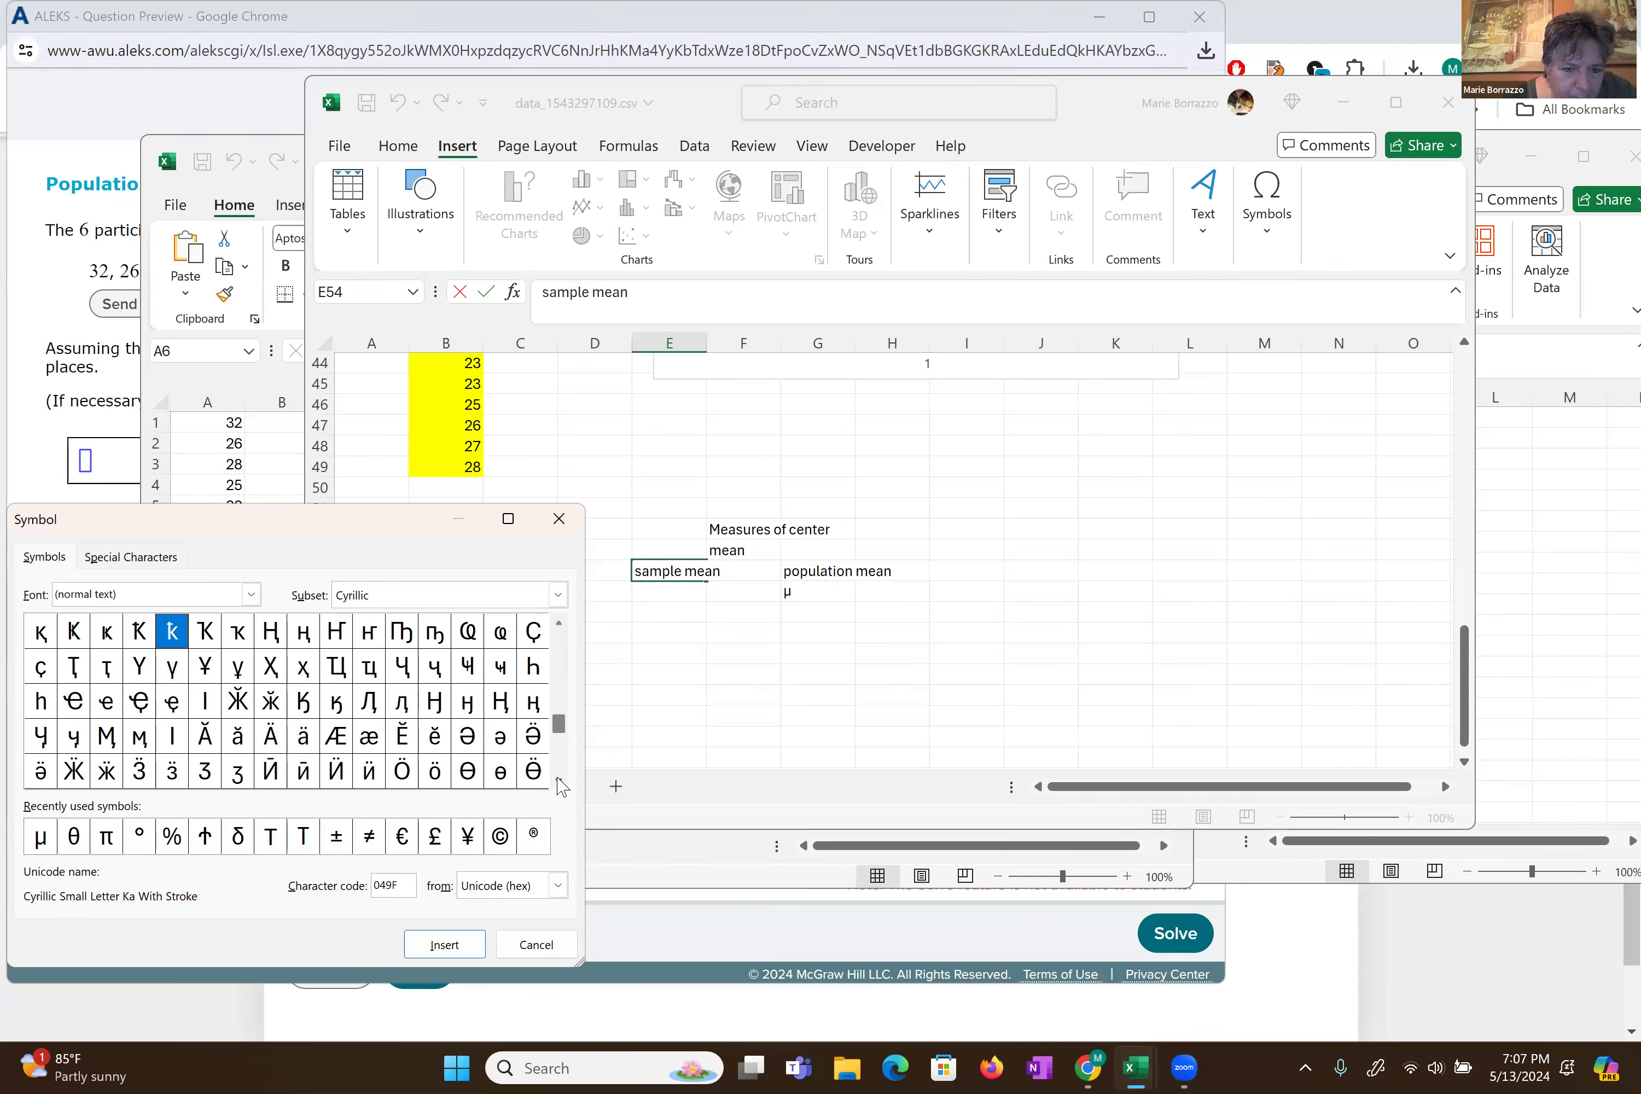
left_click(558, 780)
left_click(558, 779)
left_click(558, 780)
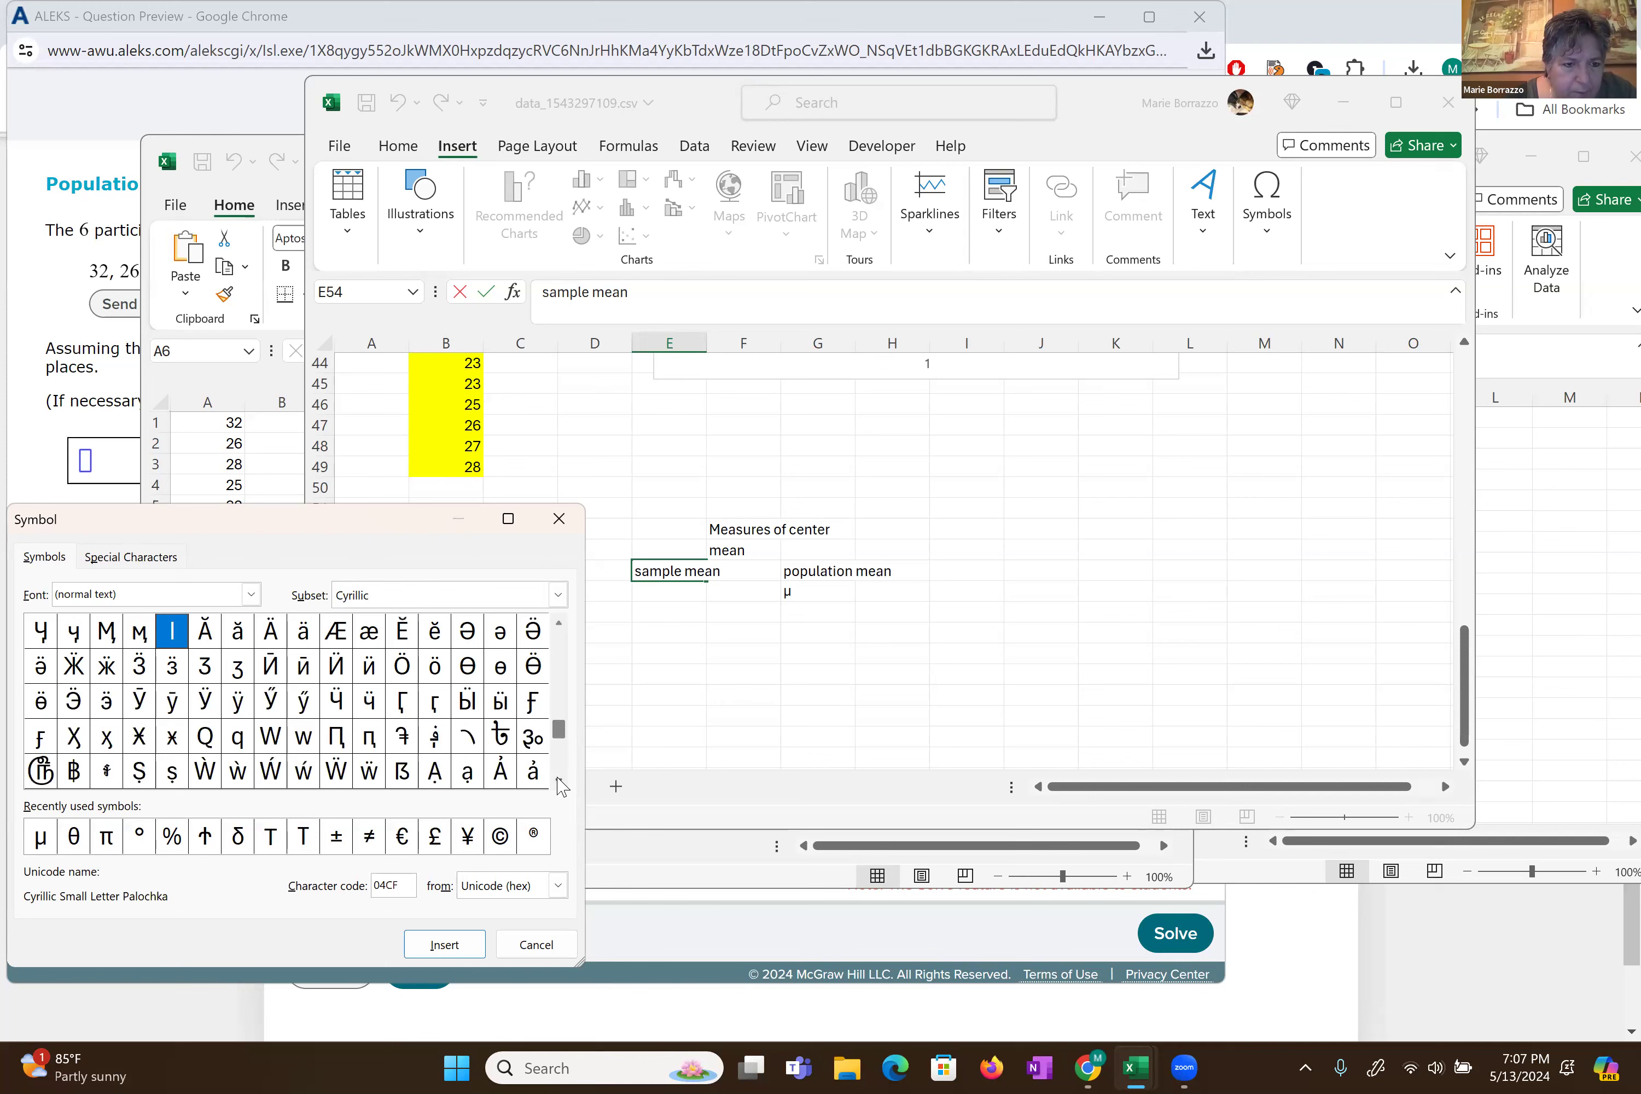
left_click(558, 779)
left_click(558, 779)
left_click(558, 780)
left_click(558, 780)
left_click(558, 779)
left_click(558, 780)
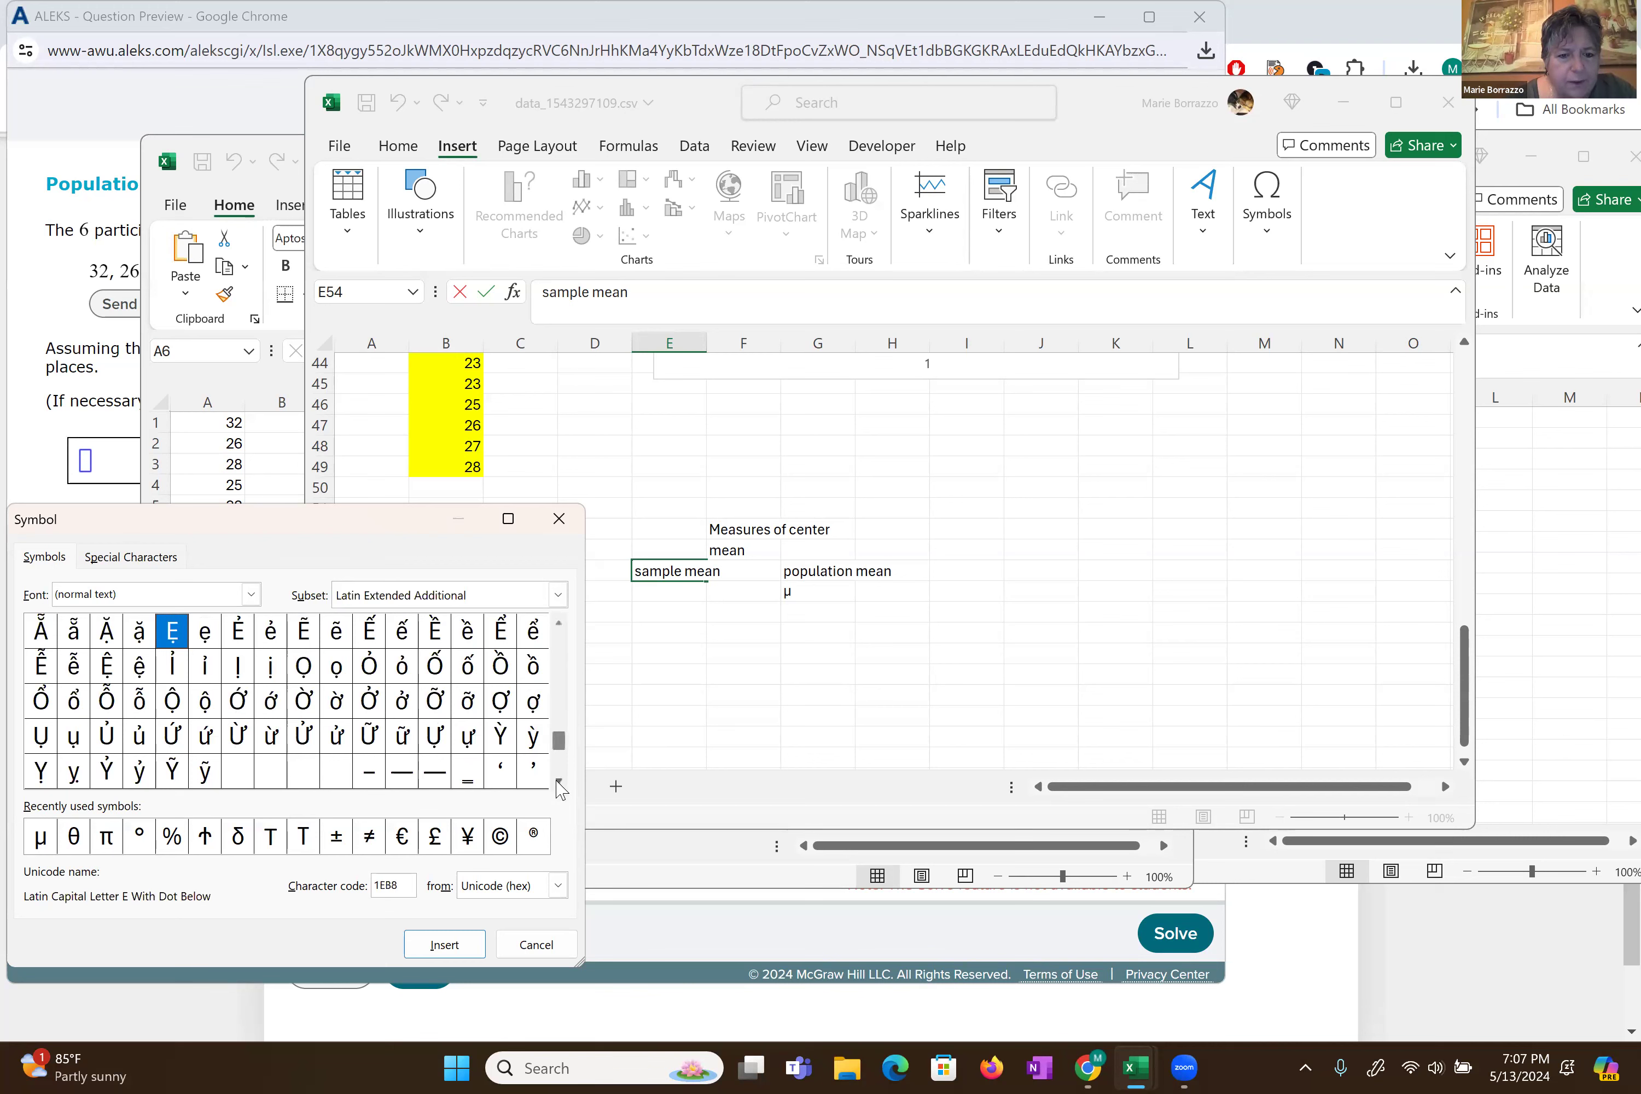
left_click(559, 782)
left_click(558, 782)
left_click(558, 780)
left_click(558, 781)
left_click(558, 781)
left_click(559, 781)
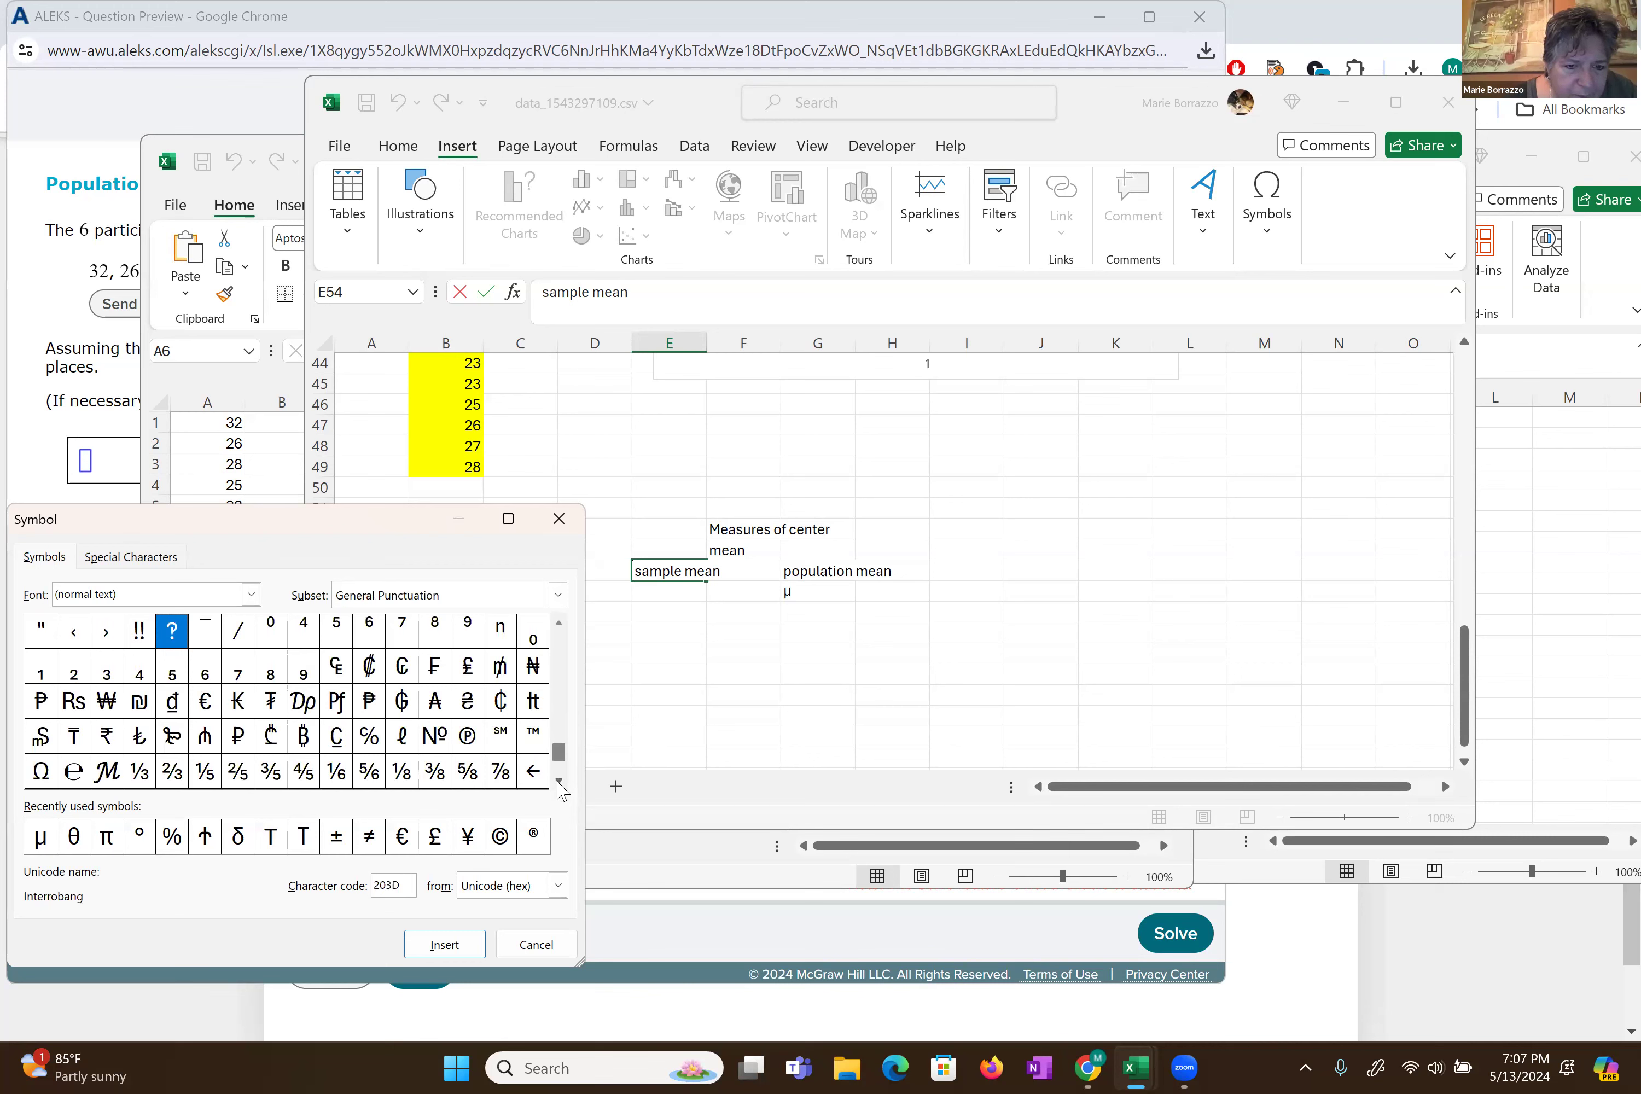
left_click(559, 783)
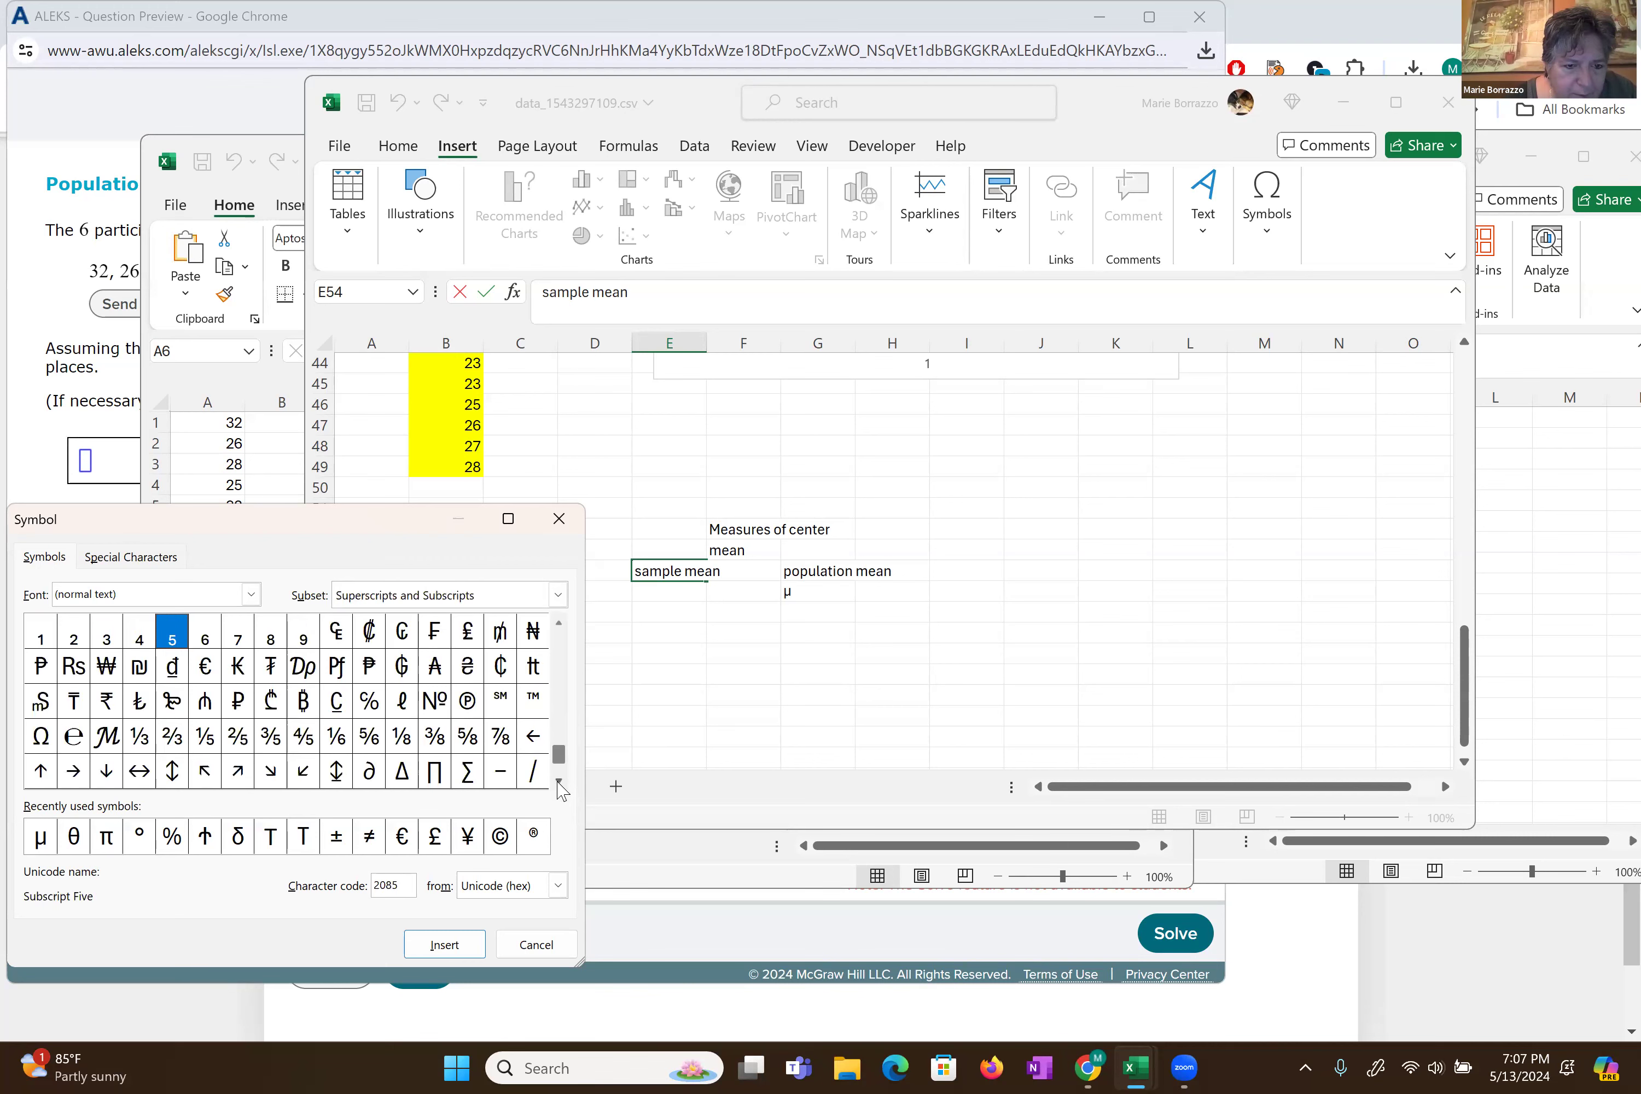
left_click(559, 783)
left_click(559, 782)
left_click(558, 782)
left_click(558, 782)
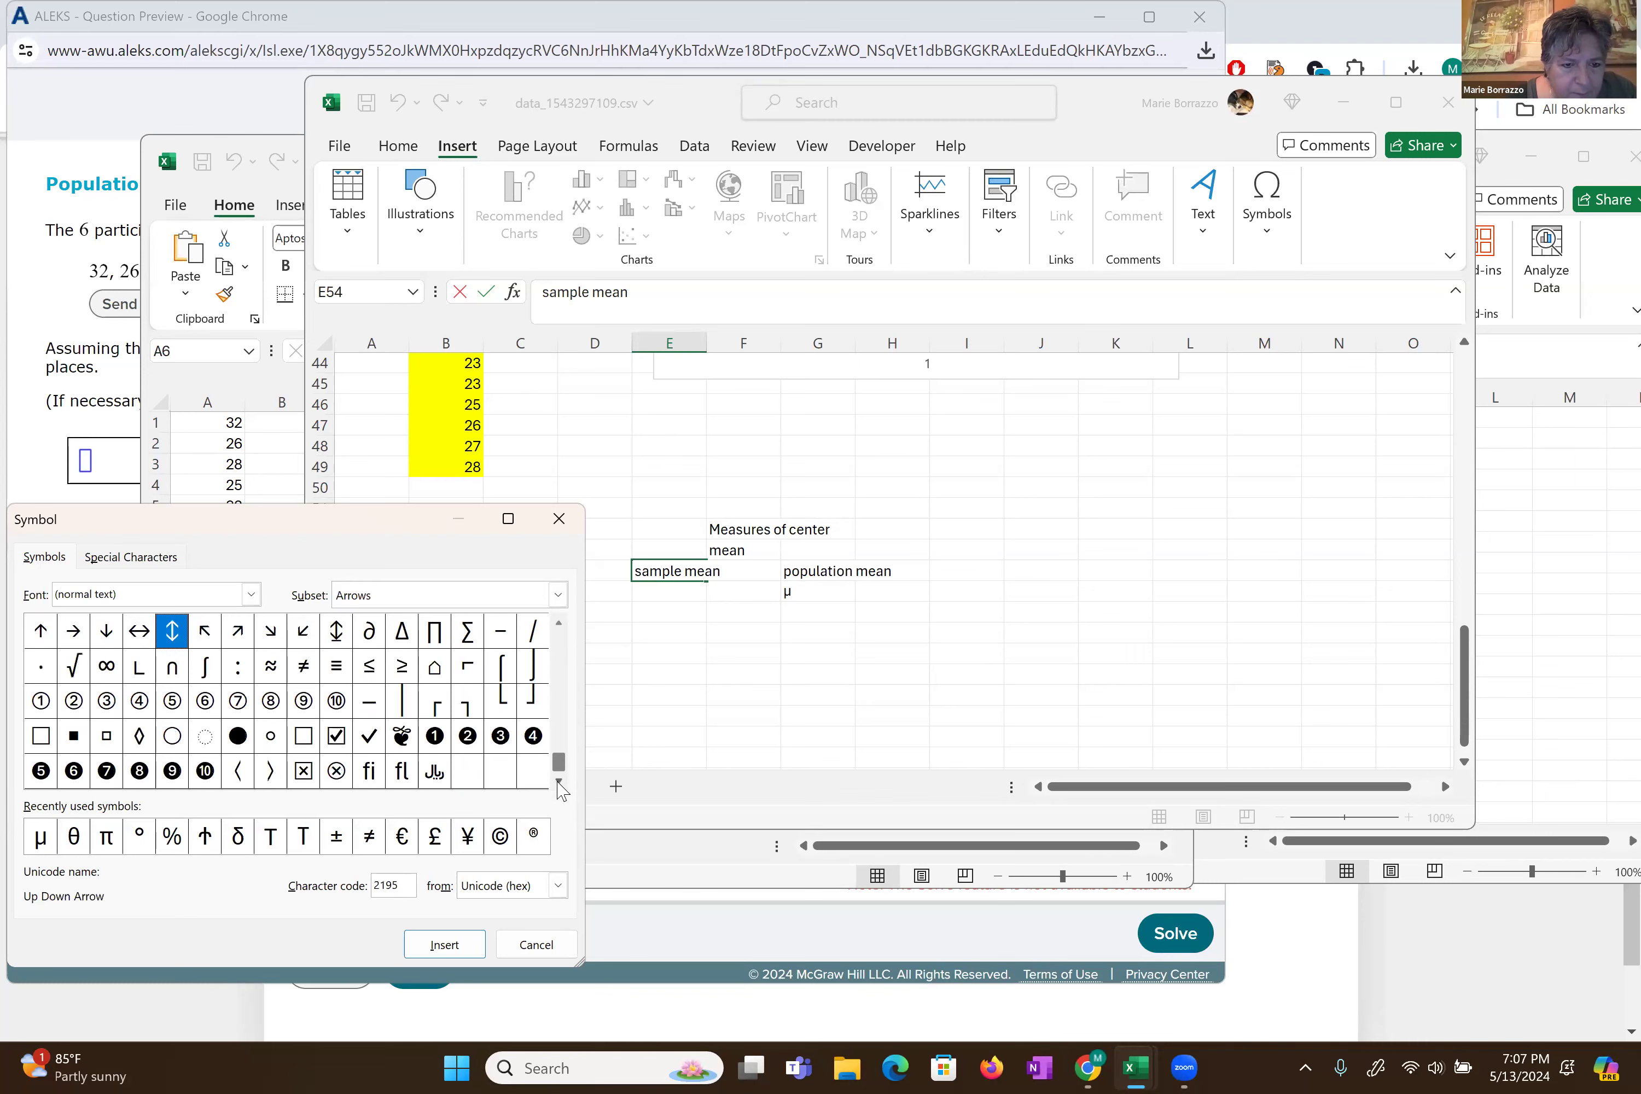
left_click(563, 518)
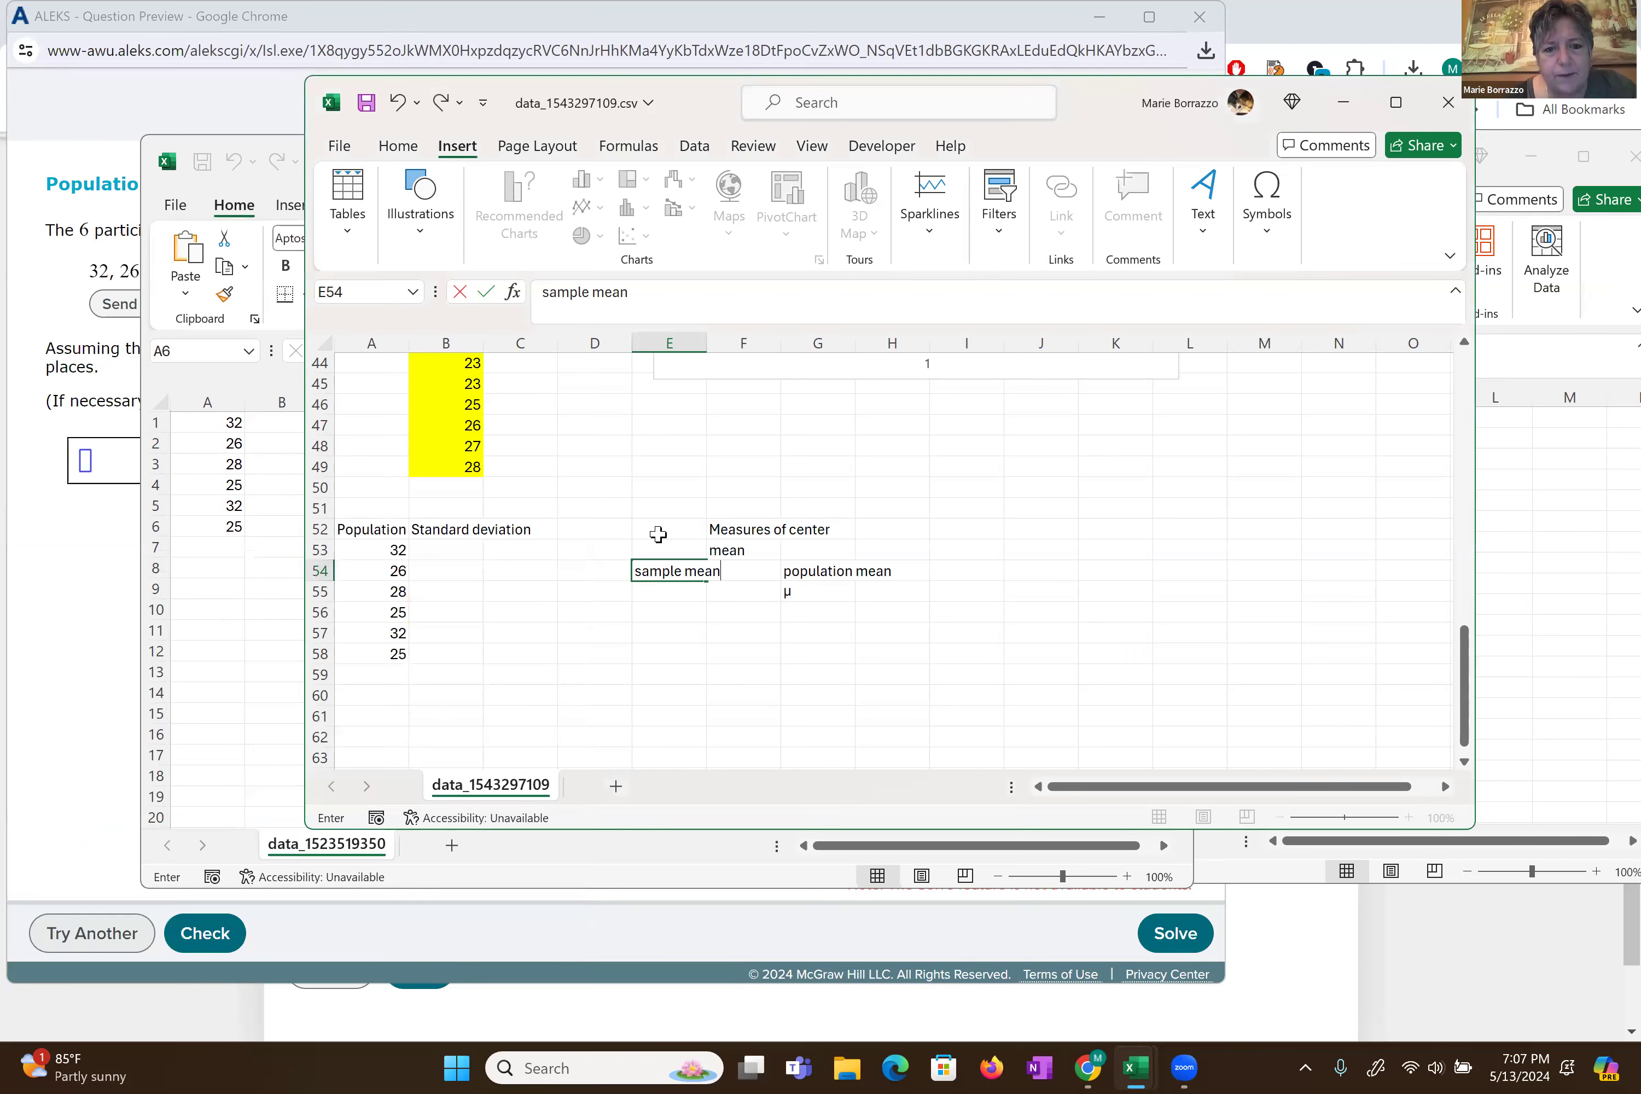
- Enter "x" in cell E55, below the sample mean label
left_click(667, 596)
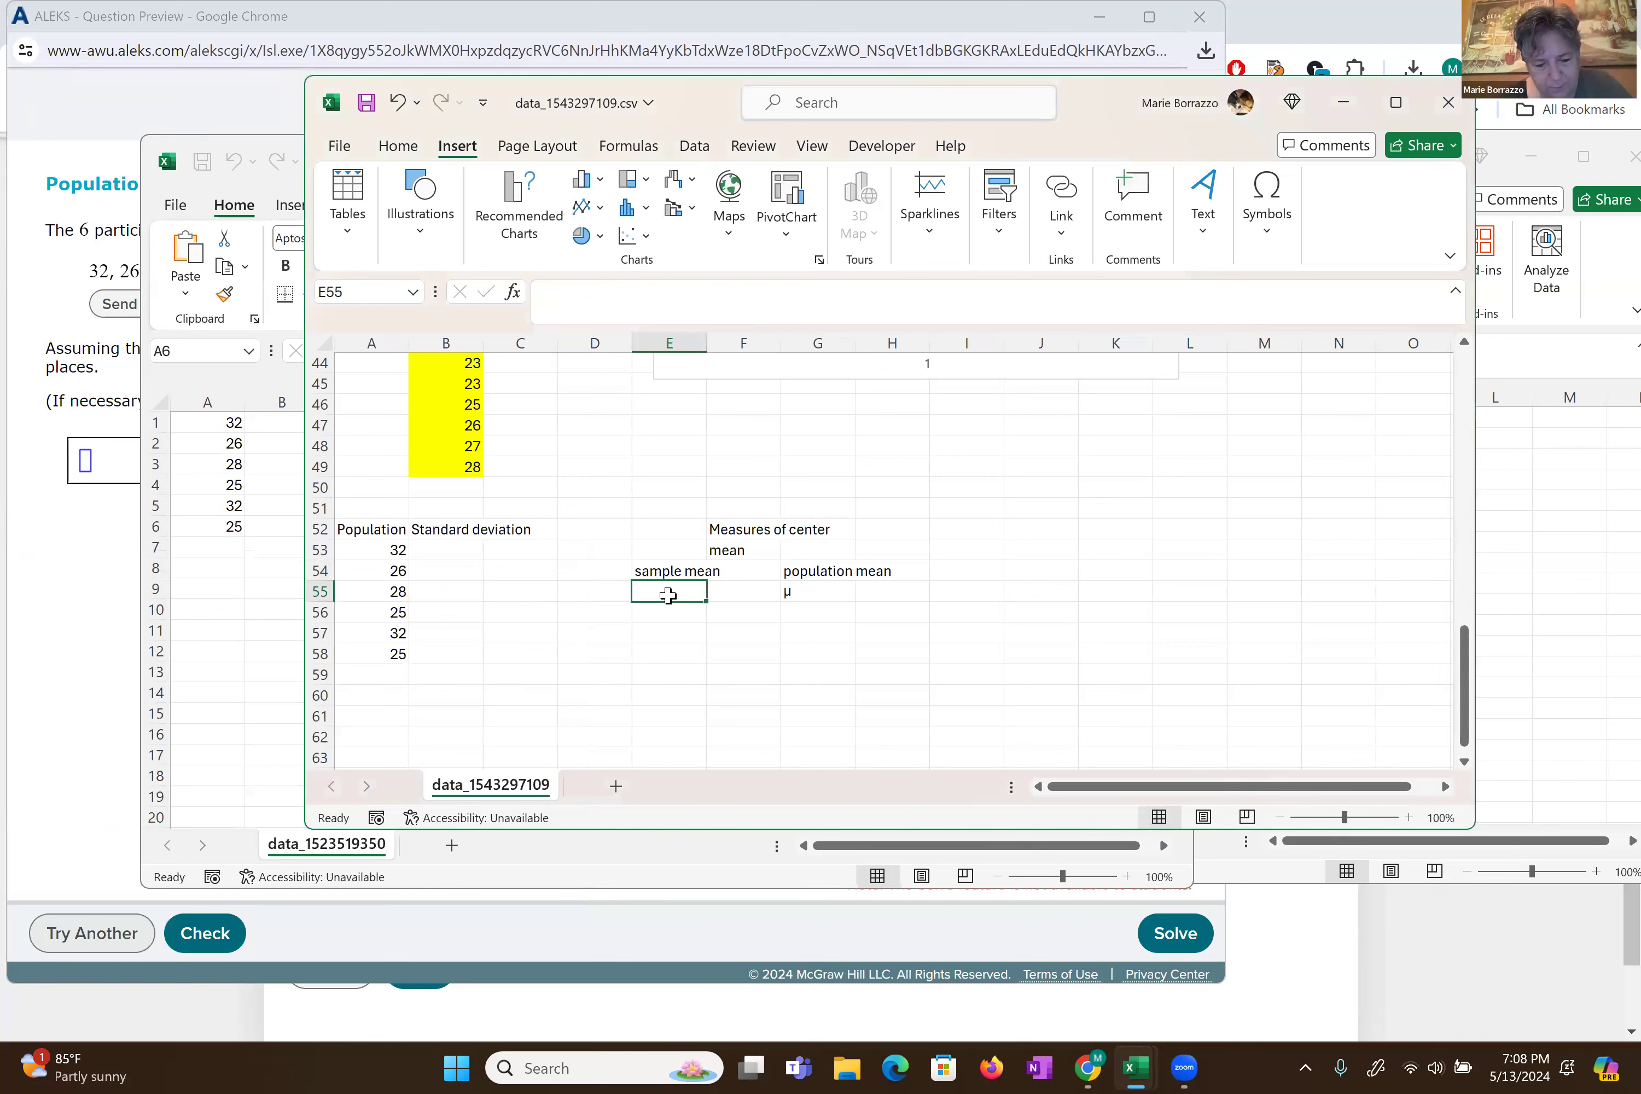
type("x")
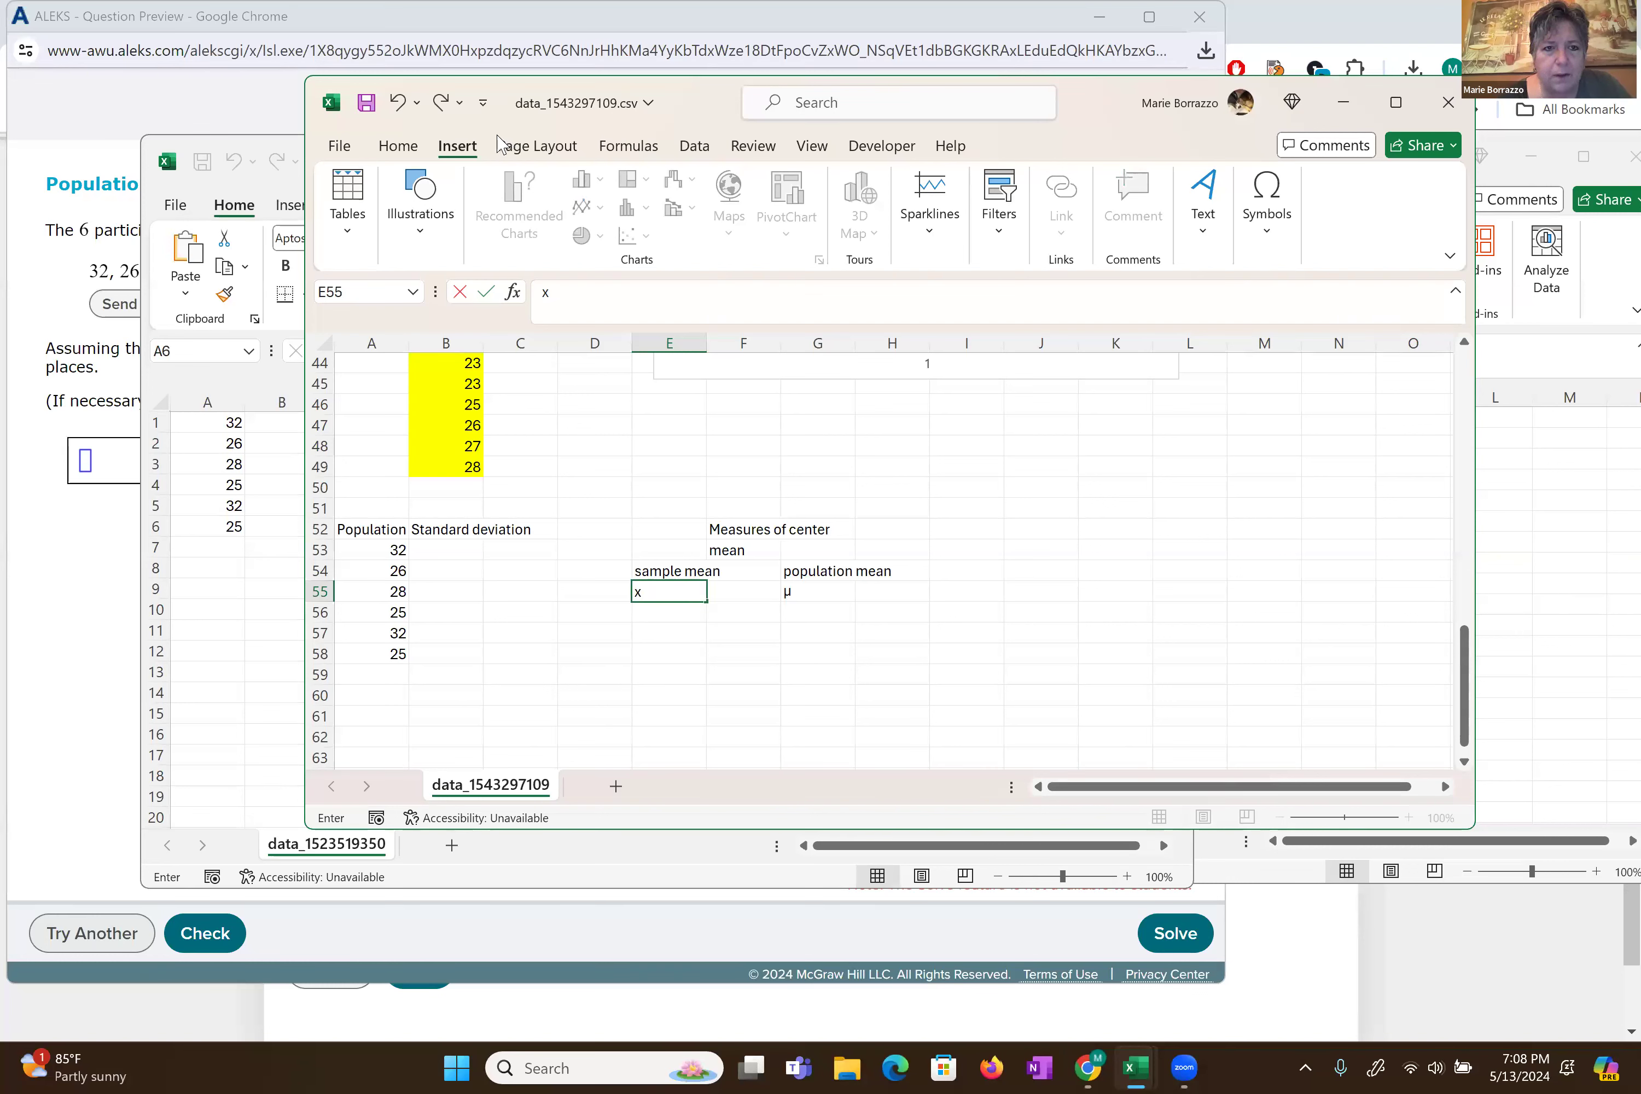
left_click(398, 146)
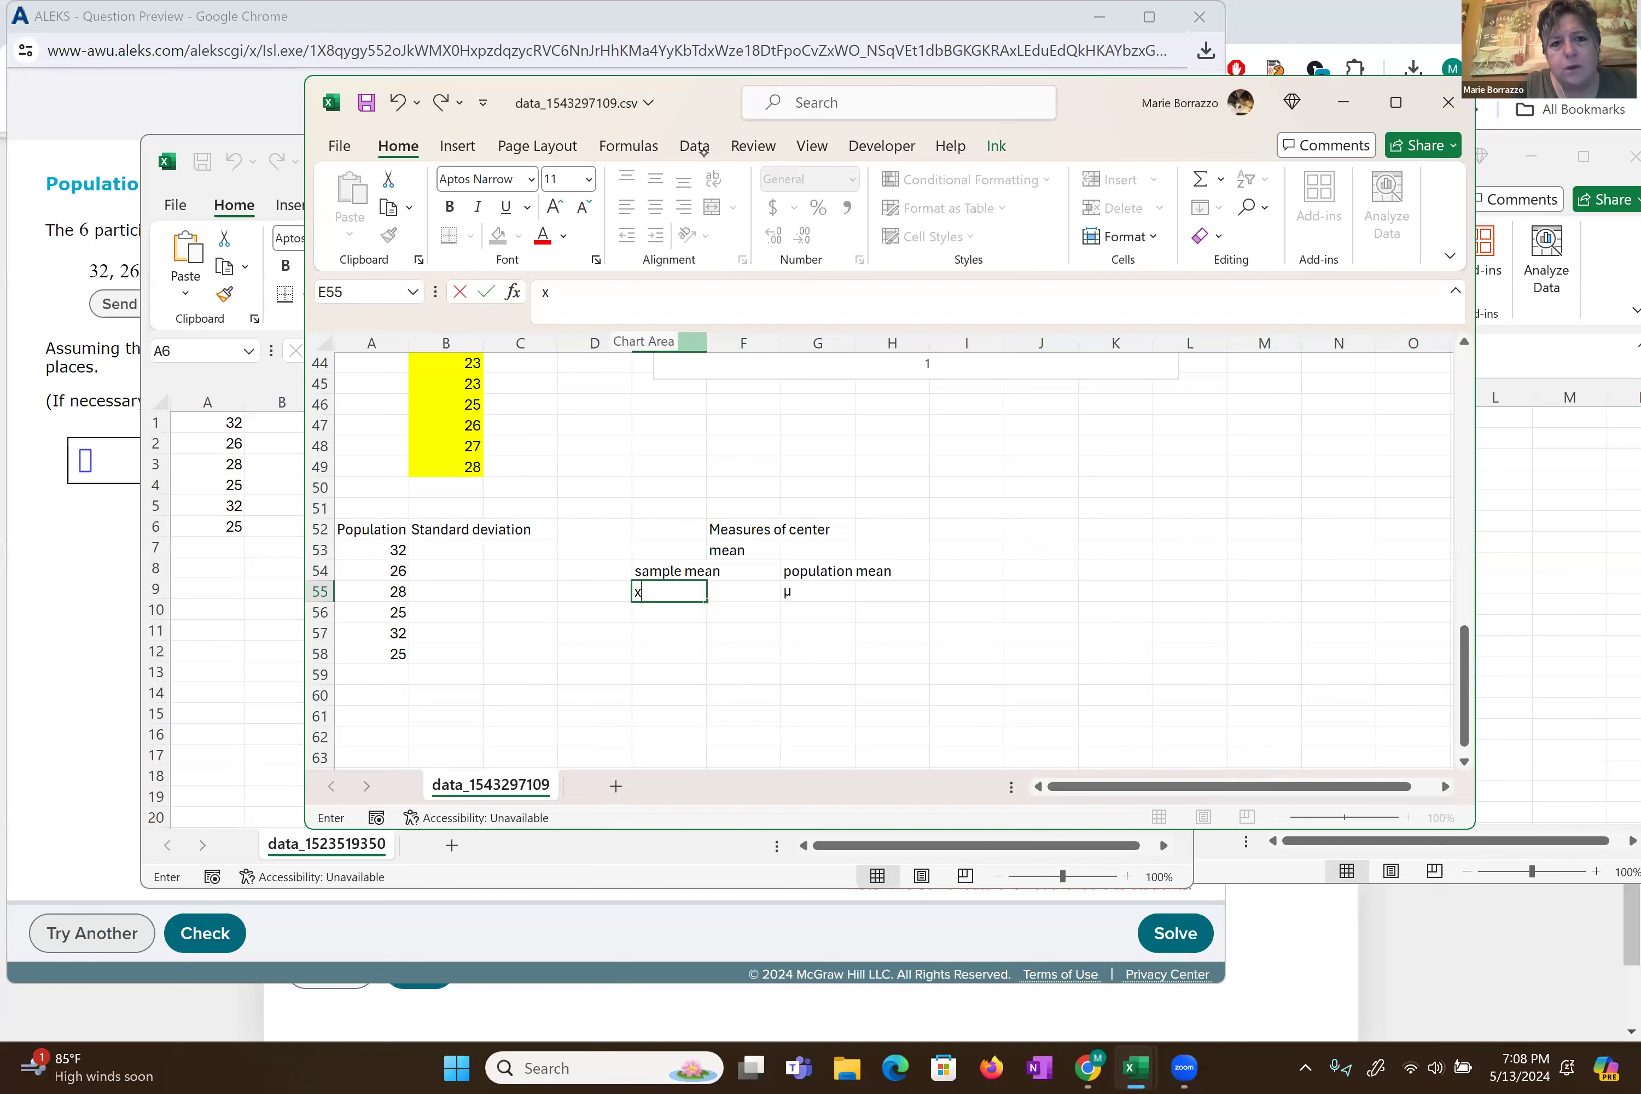
left_click_drag(728, 466, 718, 510)
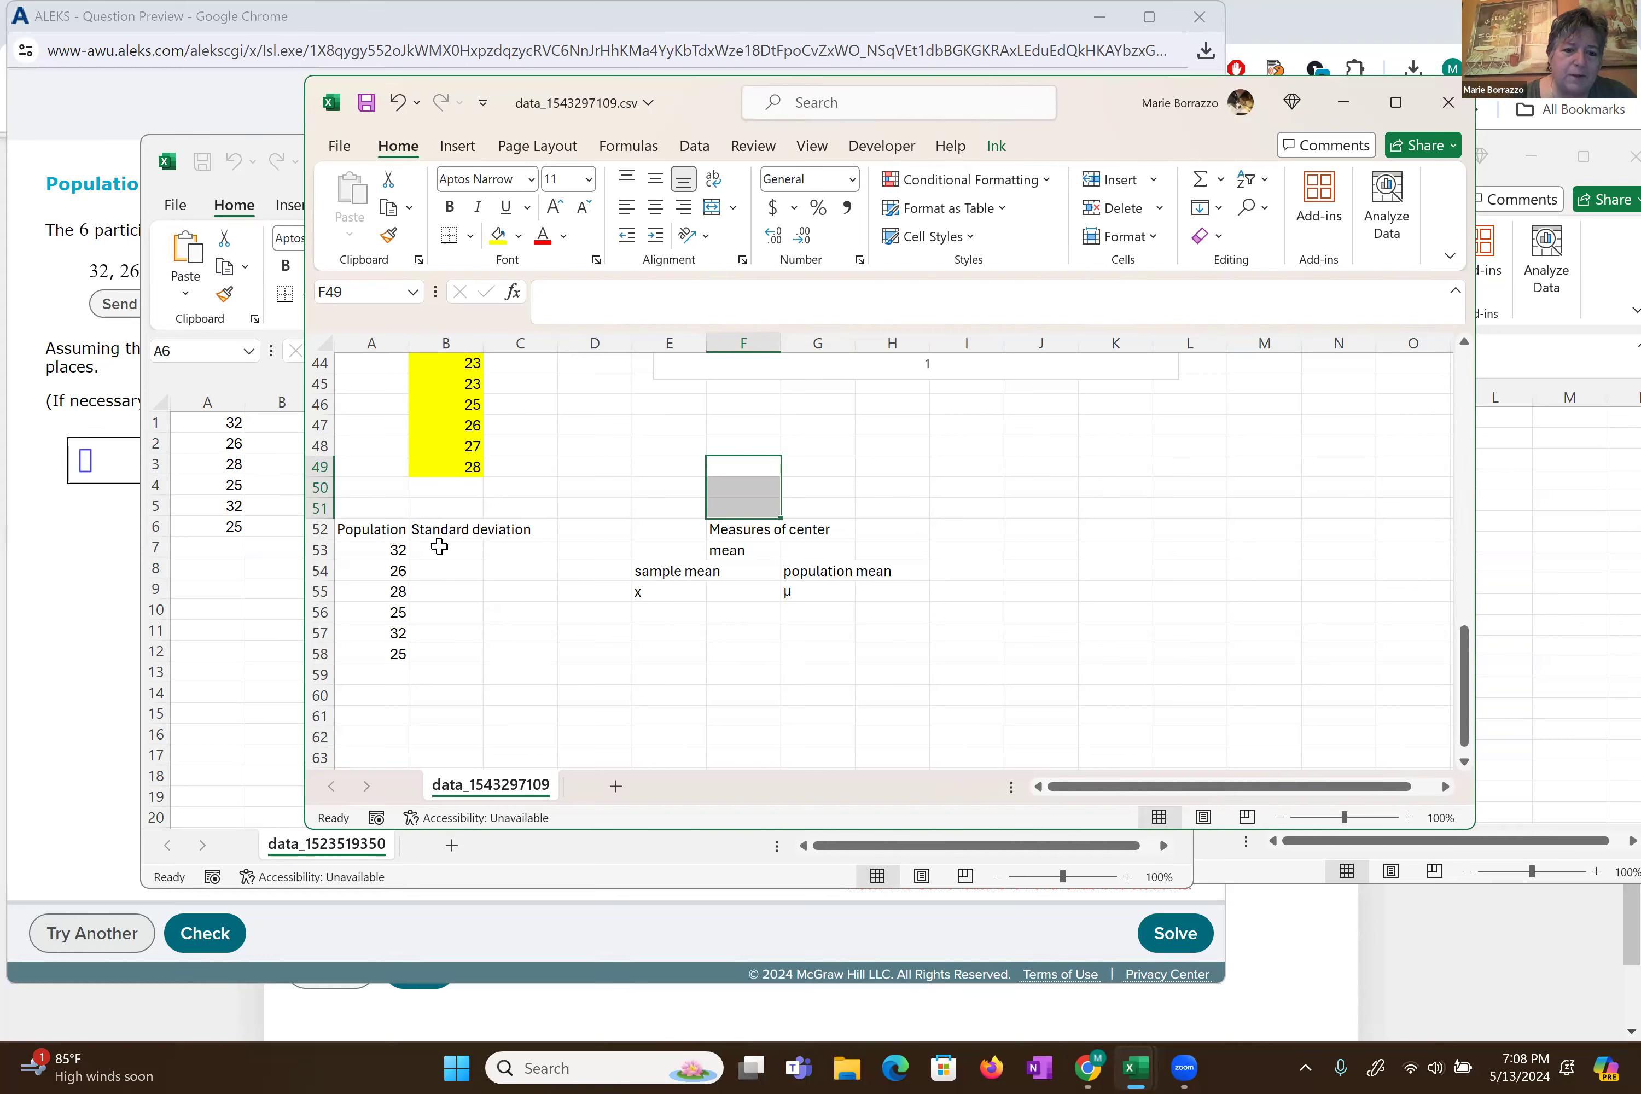
- Calculate the population standard deviation of A53:A58 in cell B53 with STDEV.P, and reopen the formula for editing
left_click(452, 534)
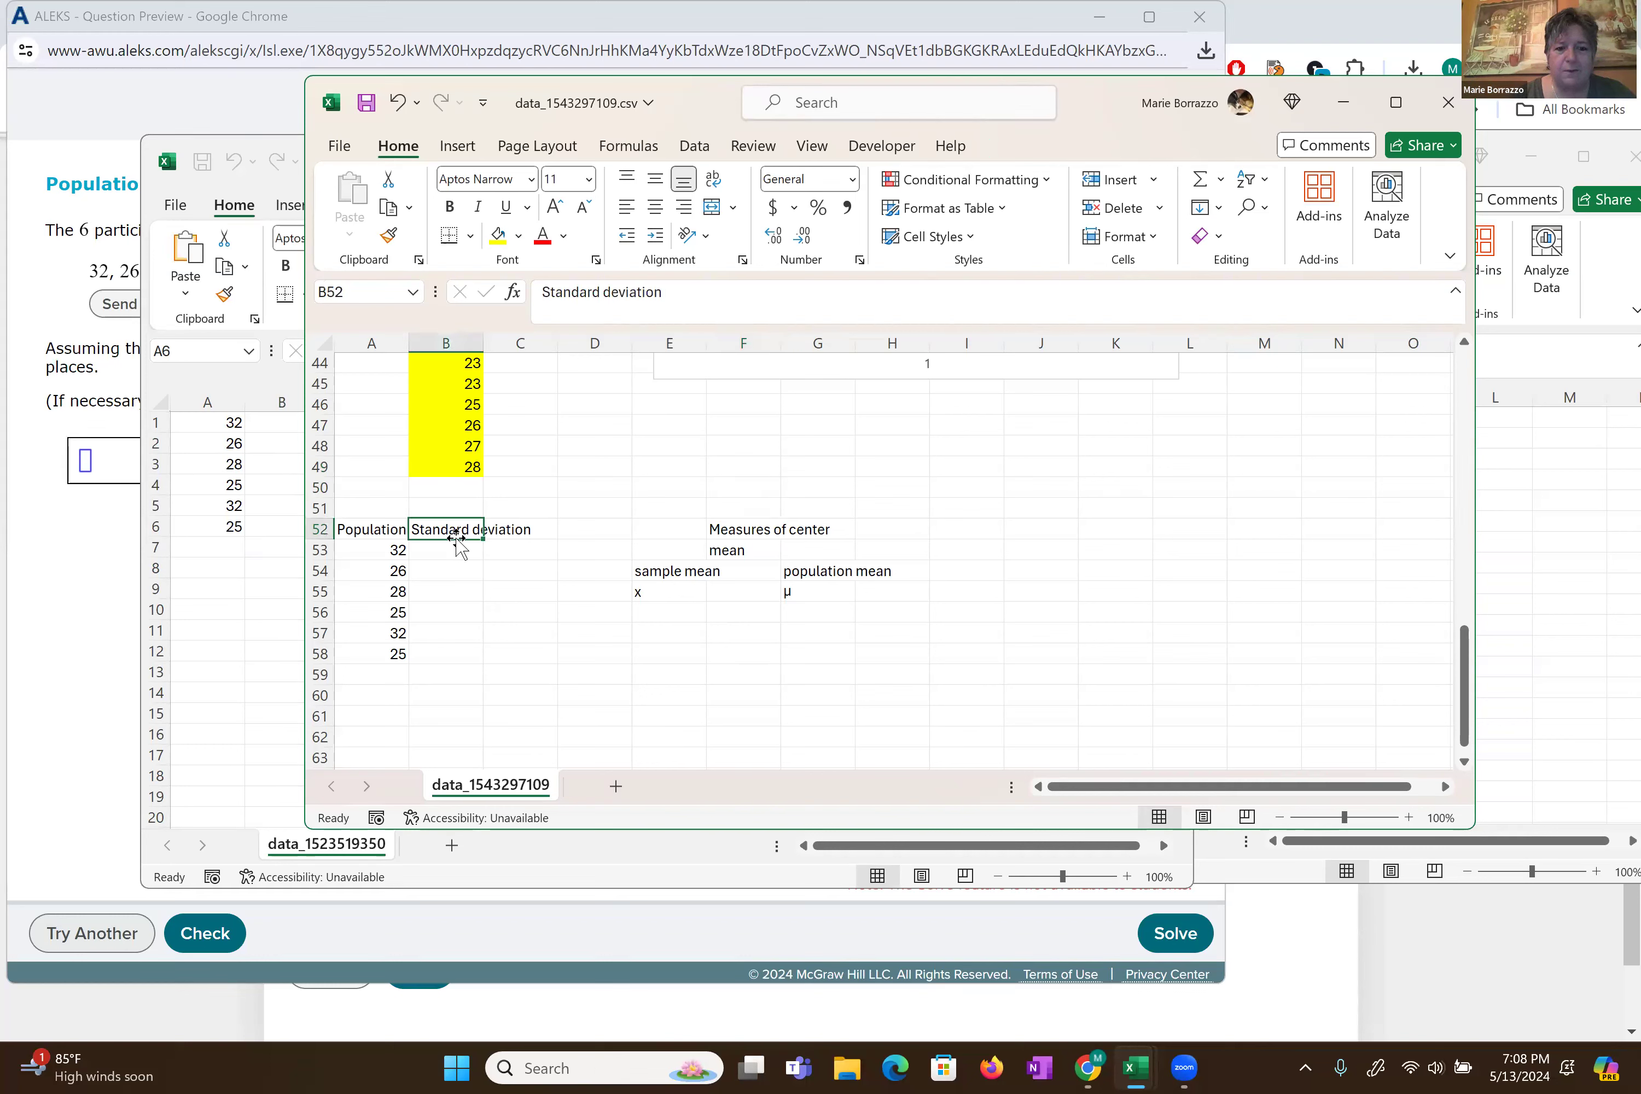
left_click(456, 541)
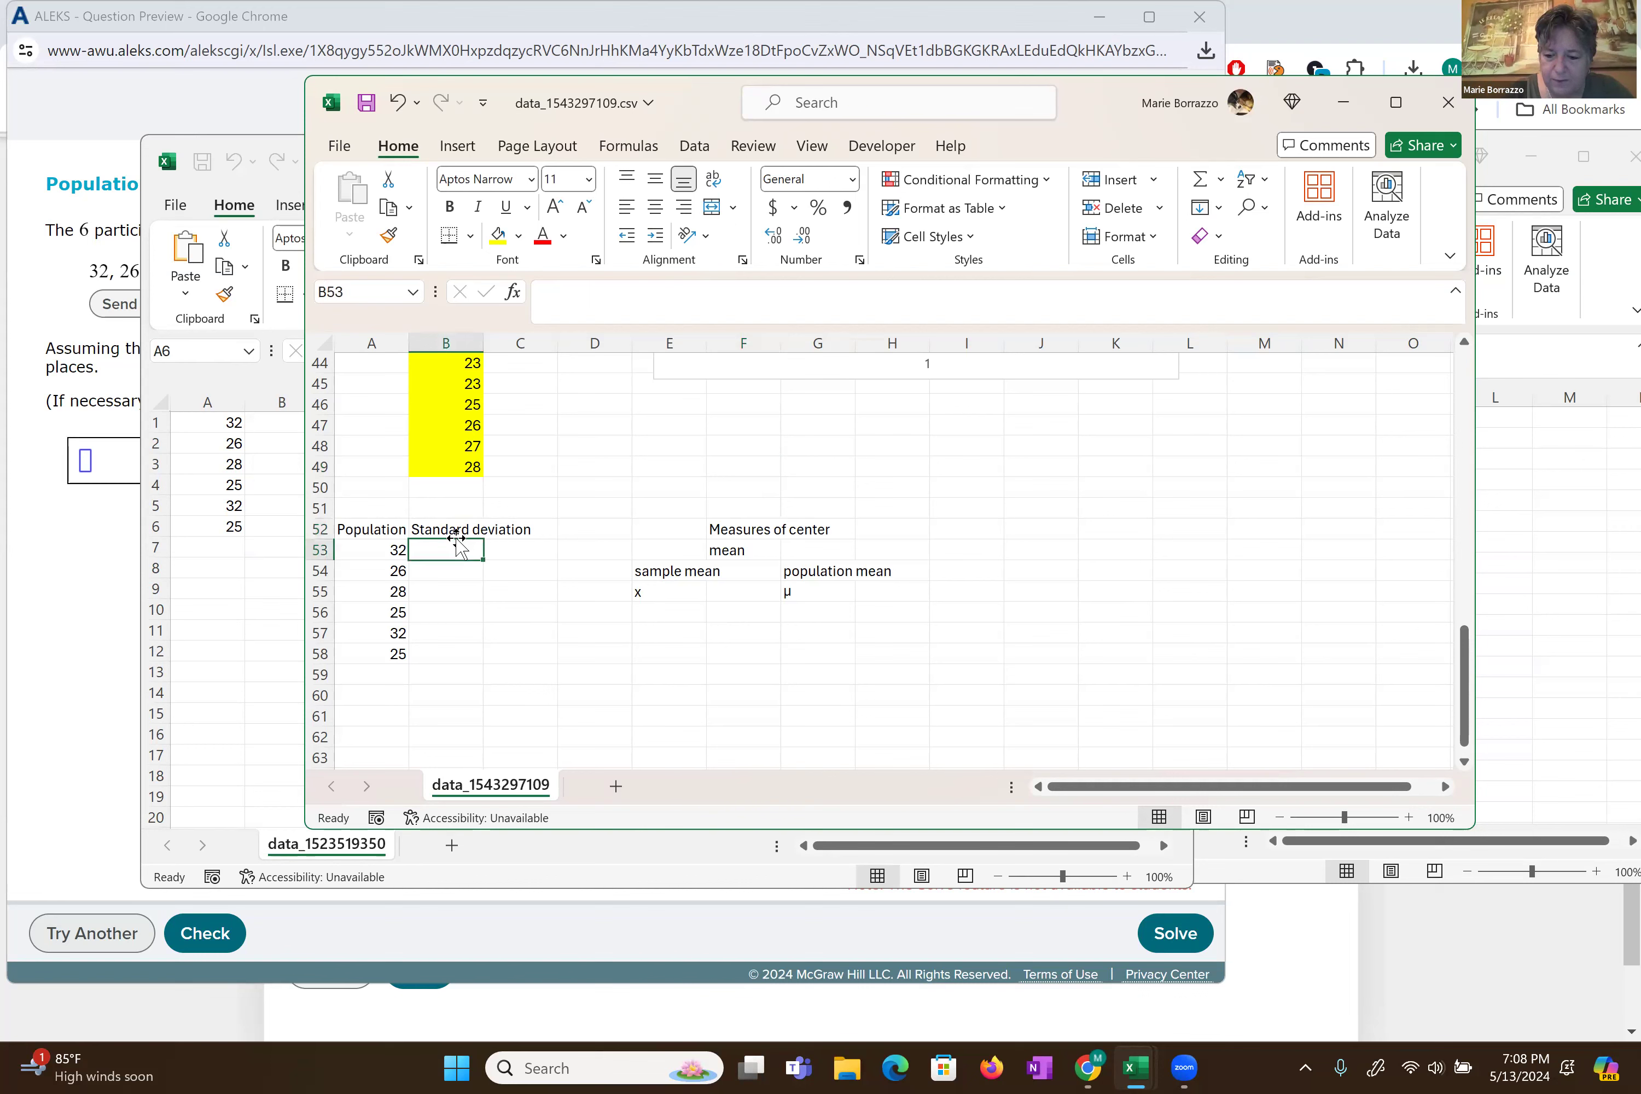
type("=")
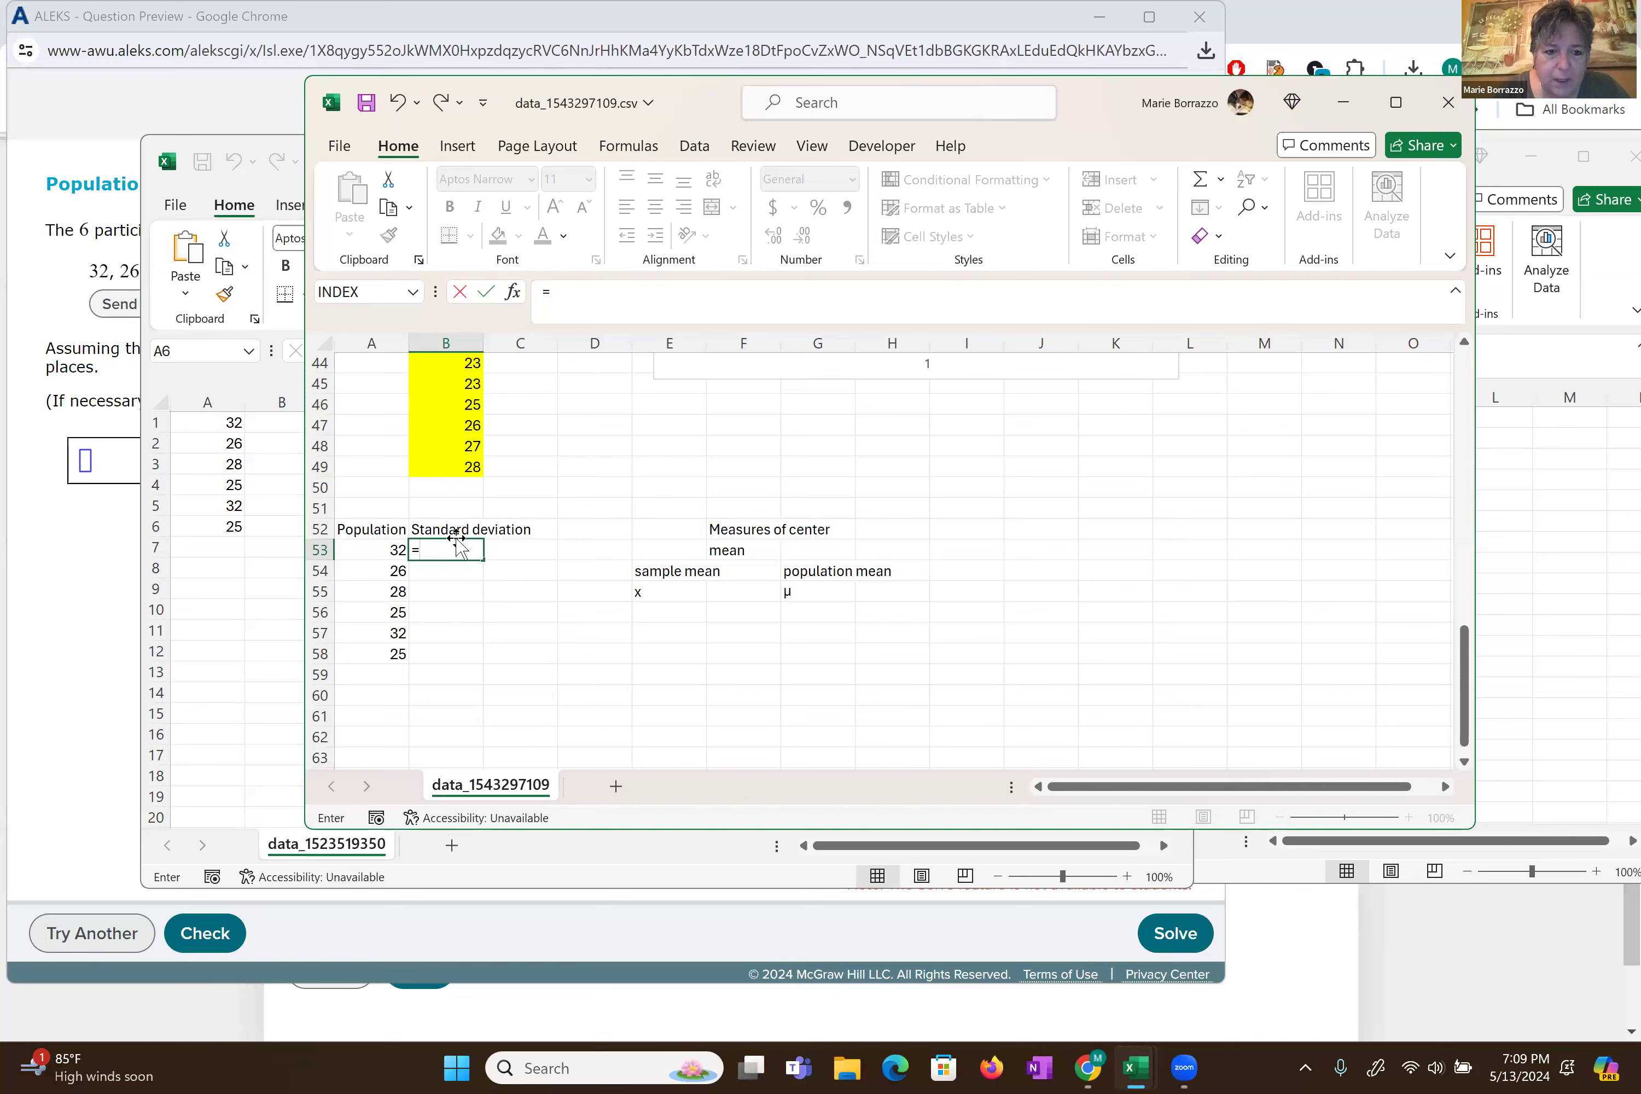
type("st")
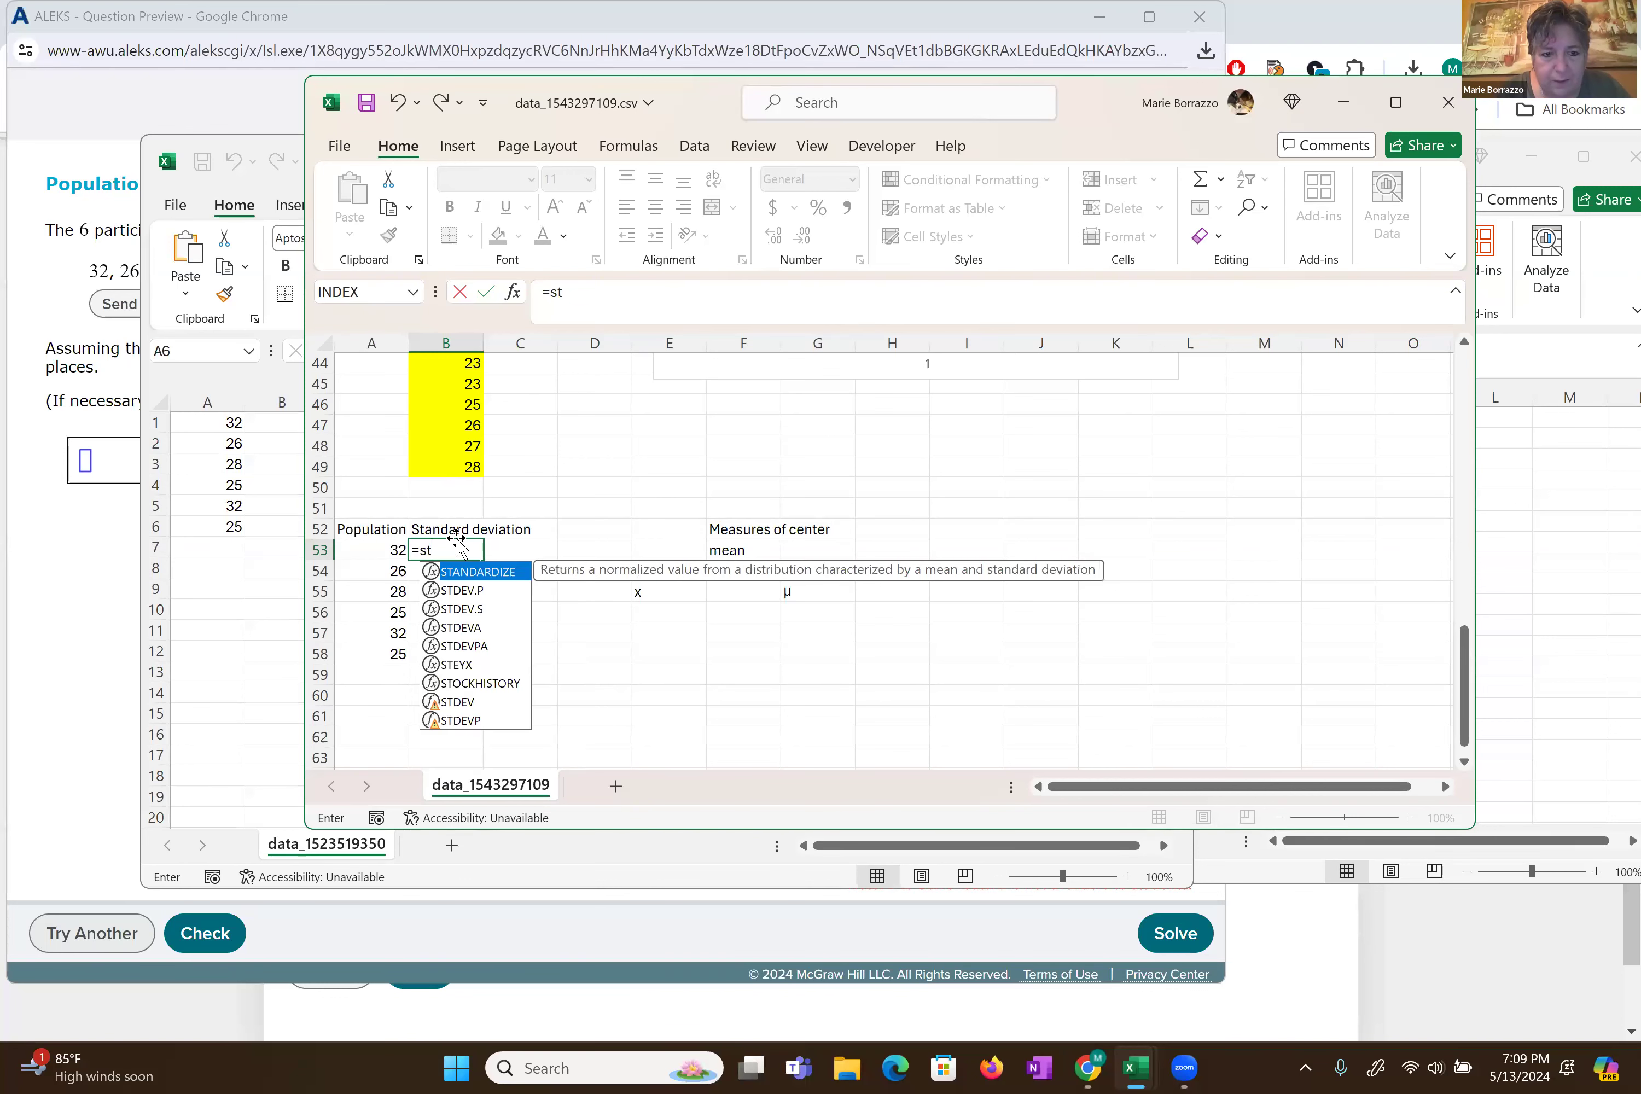
double_click(480, 591)
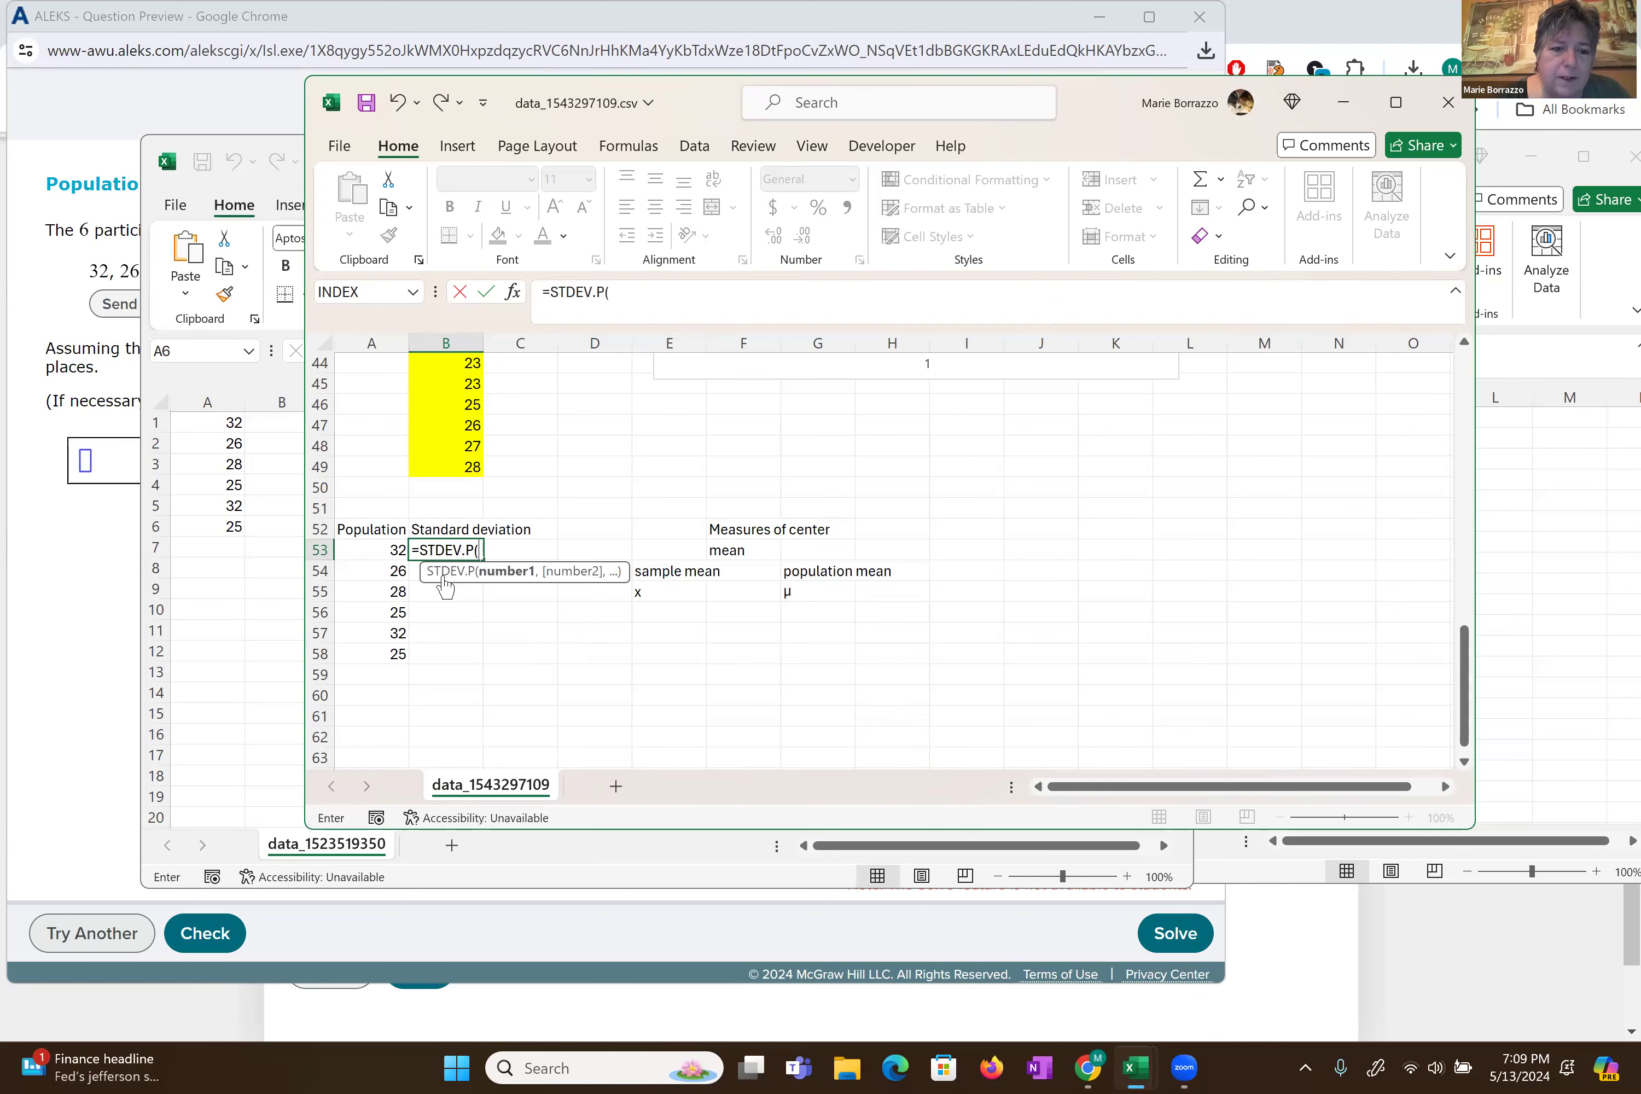
mouse_move(385, 551)
left_mouse_down()
mouse_move(391, 677)
mouse_move(378, 556)
left_mouse_up()
type(")")
key("Return")
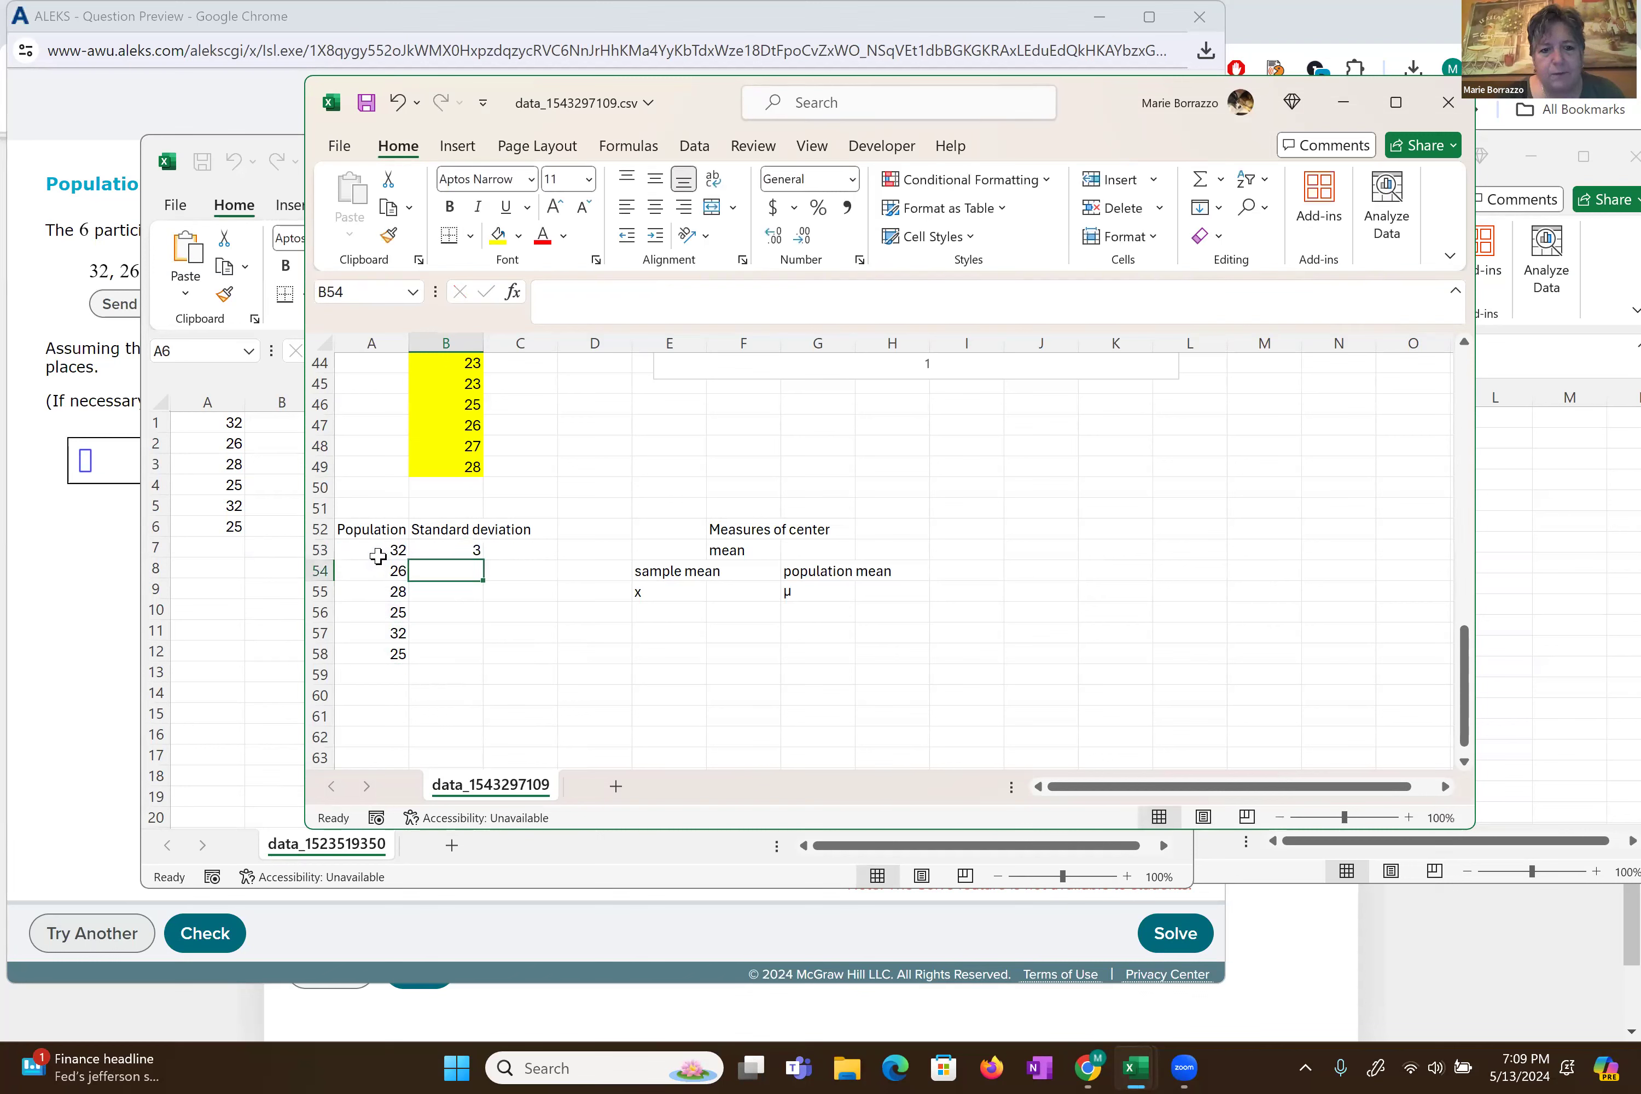
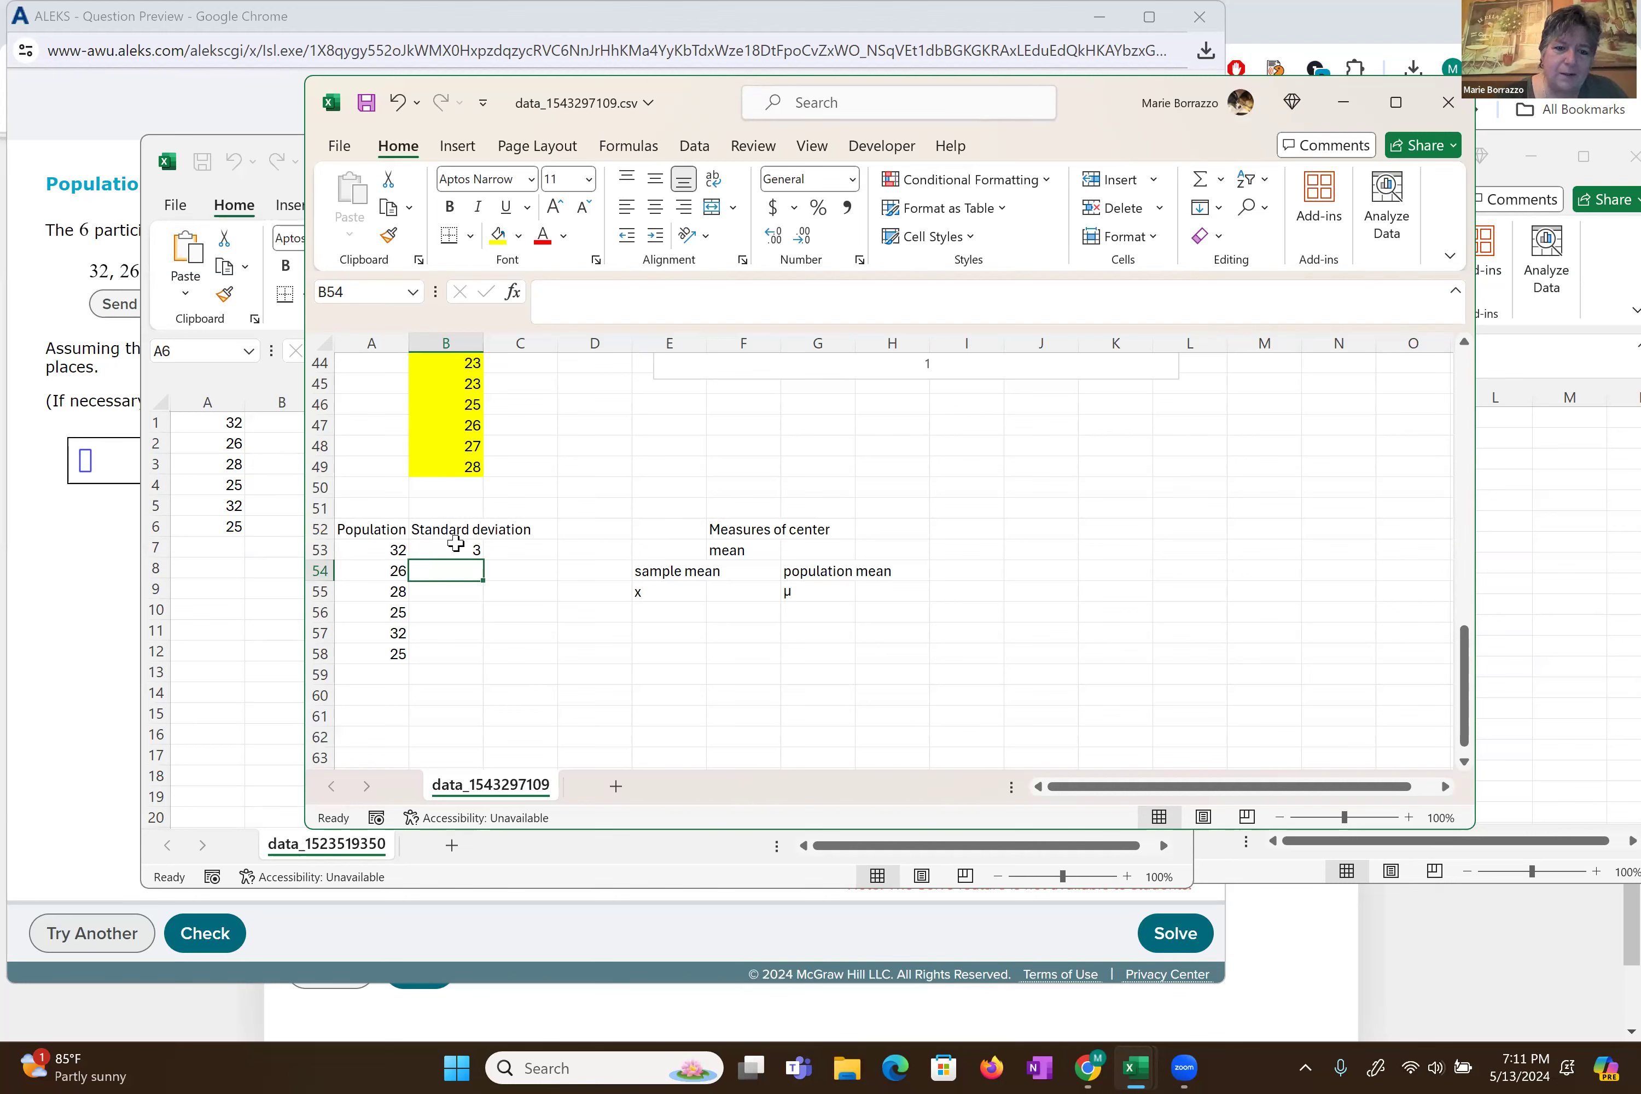
double_click(467, 550)
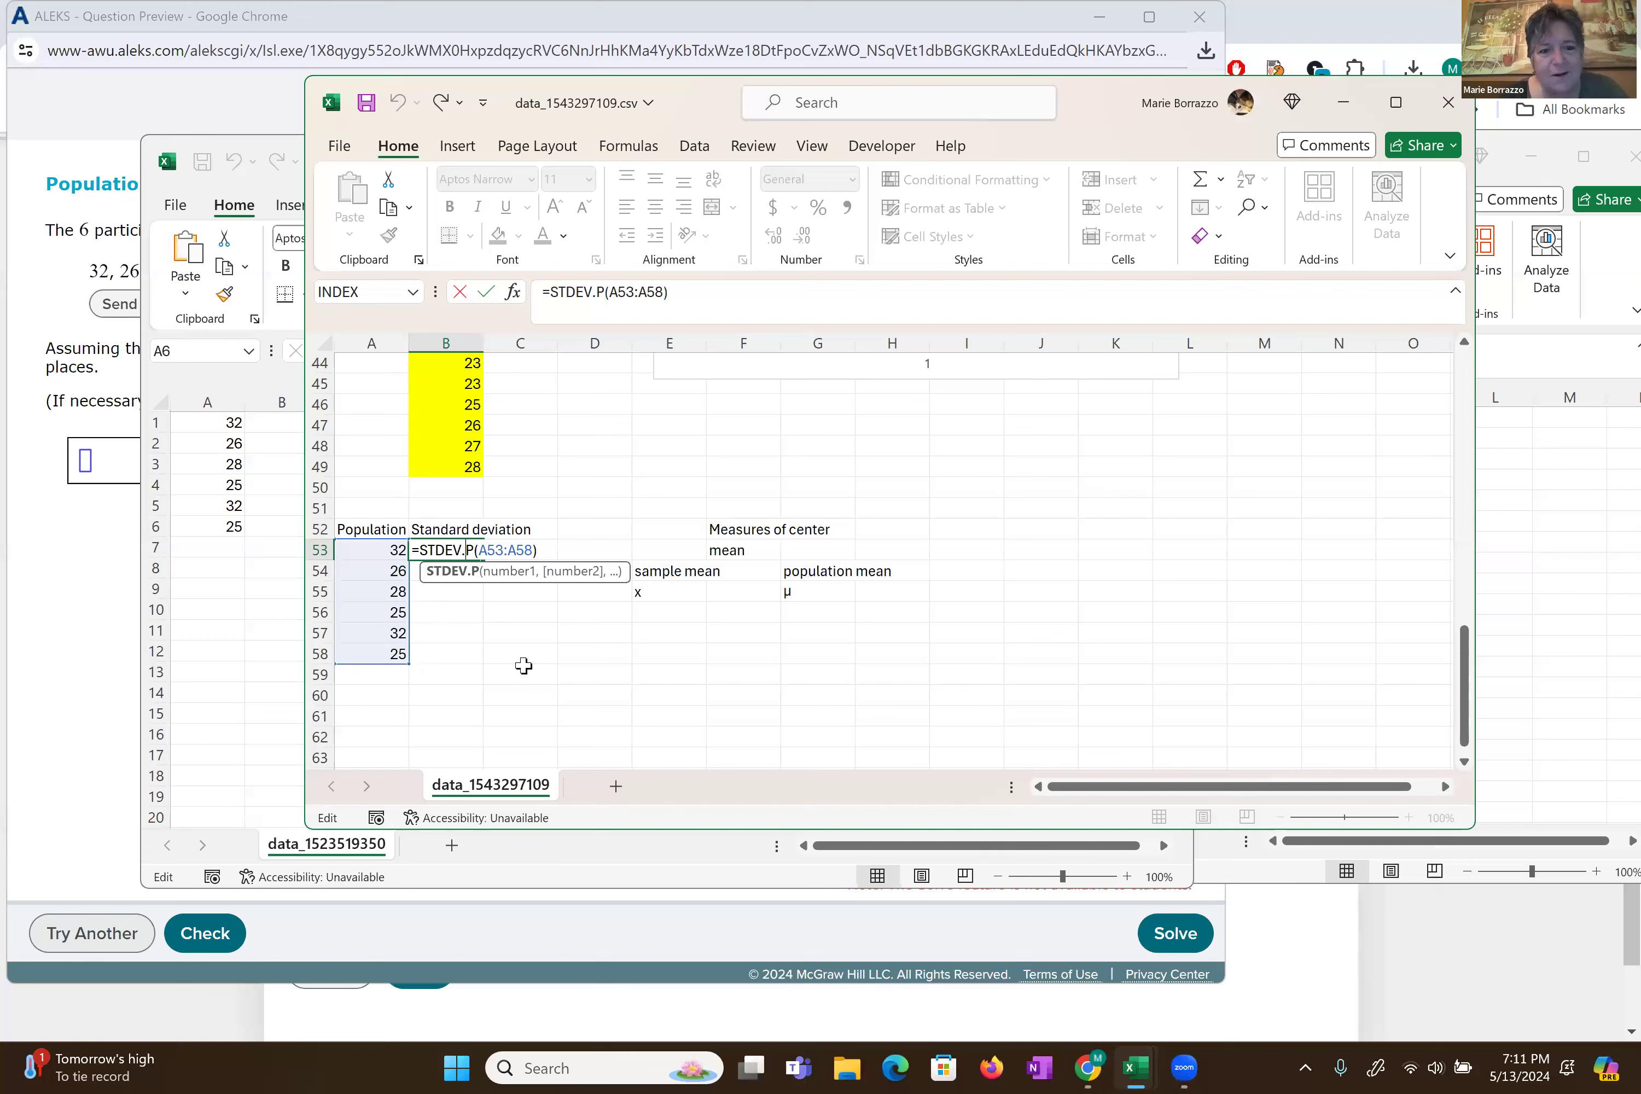
left_click(451, 654)
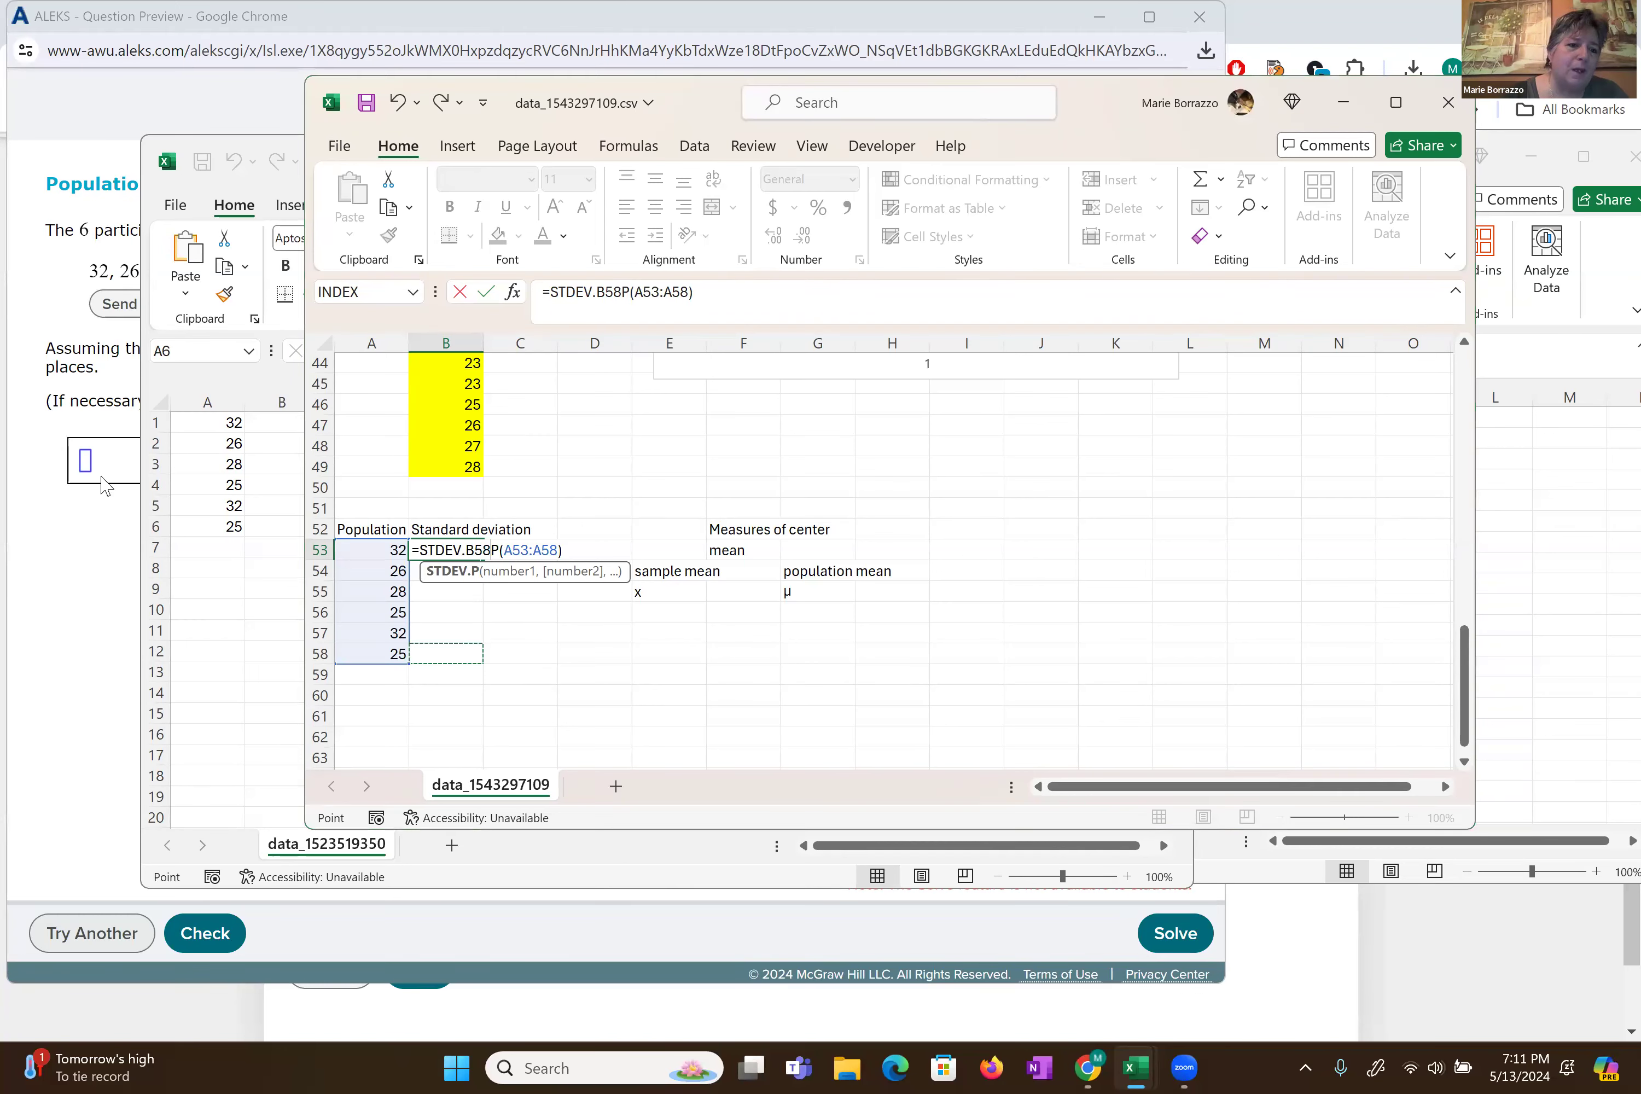
- Switch to the ALEKS question on the 200-meter dash times, answer it with 3 and check the answer
left_click(88, 466)
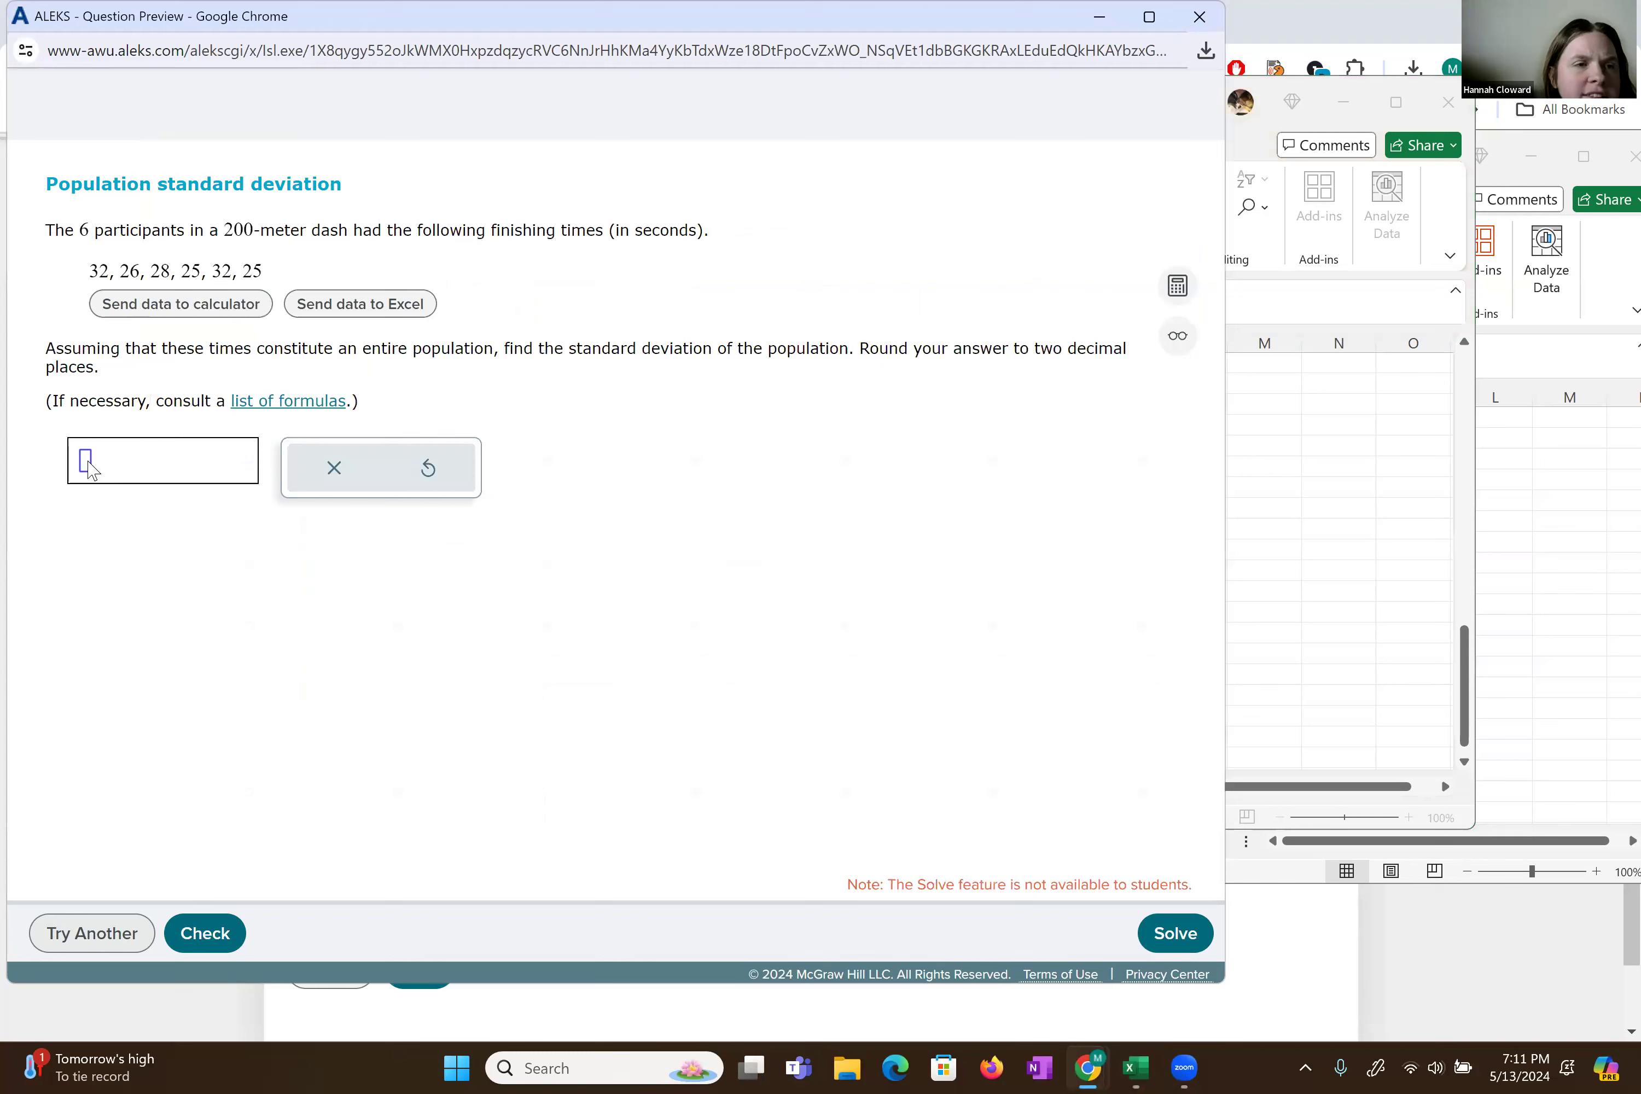
type("3")
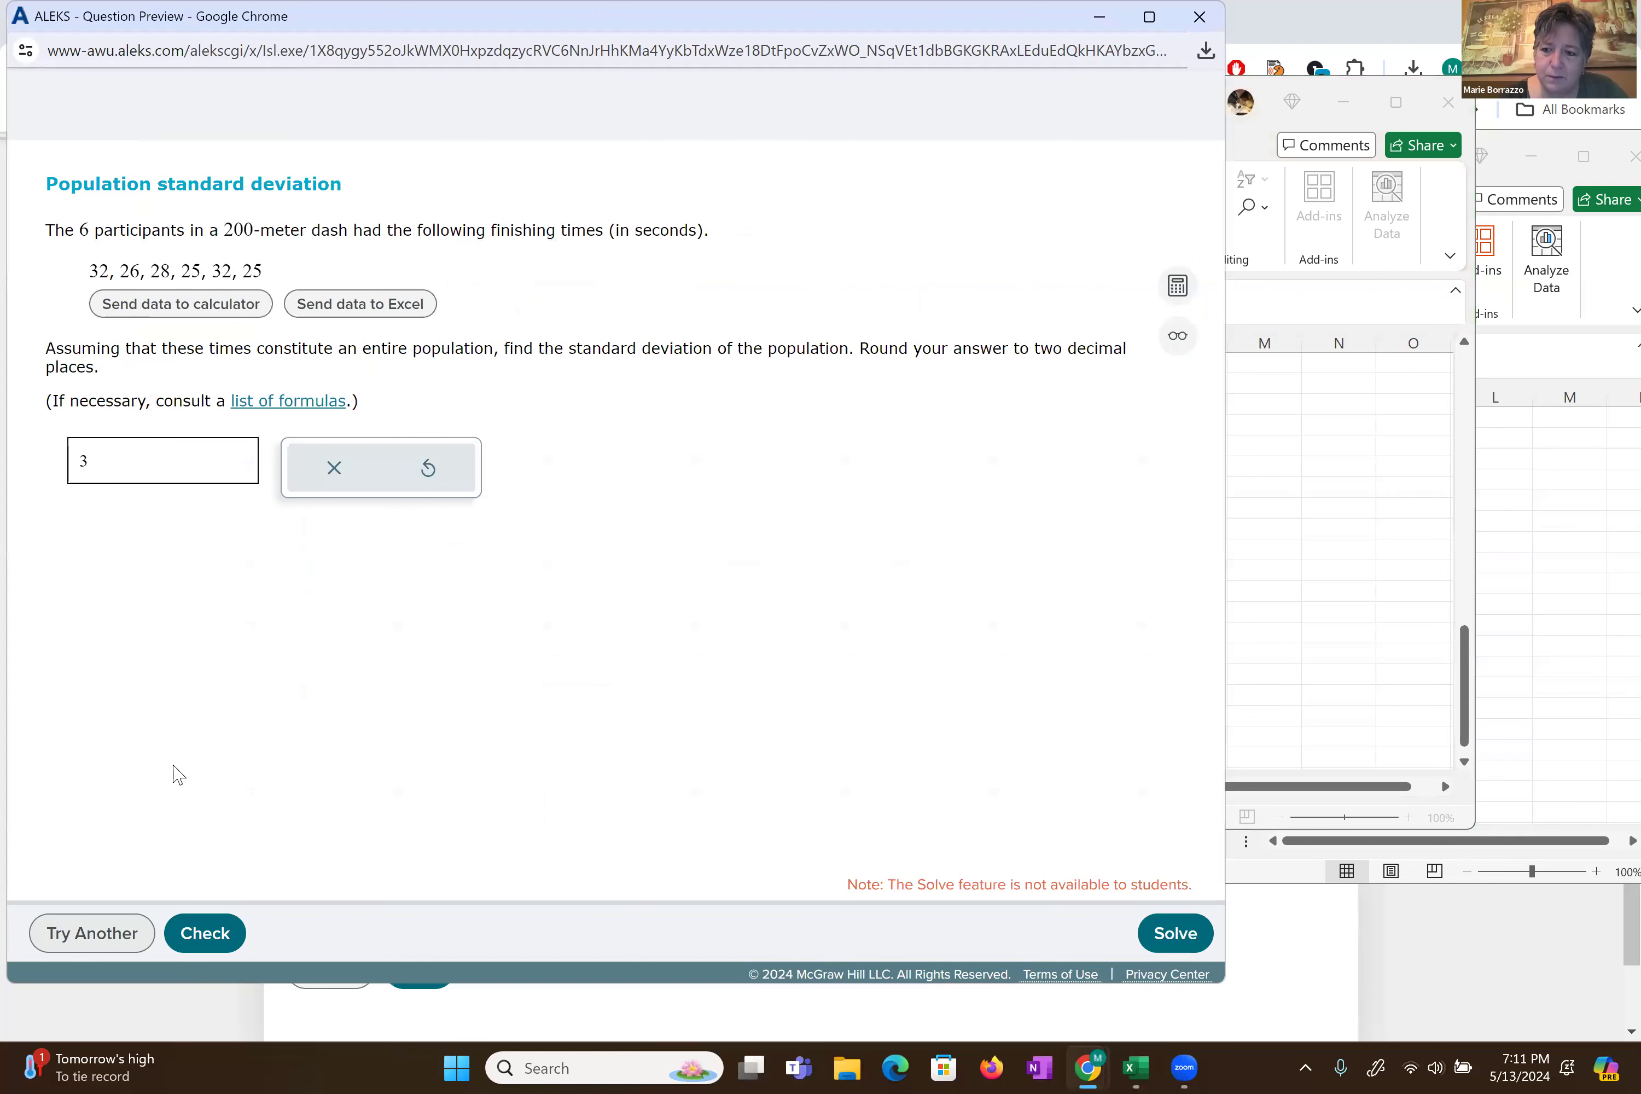
left_click(211, 933)
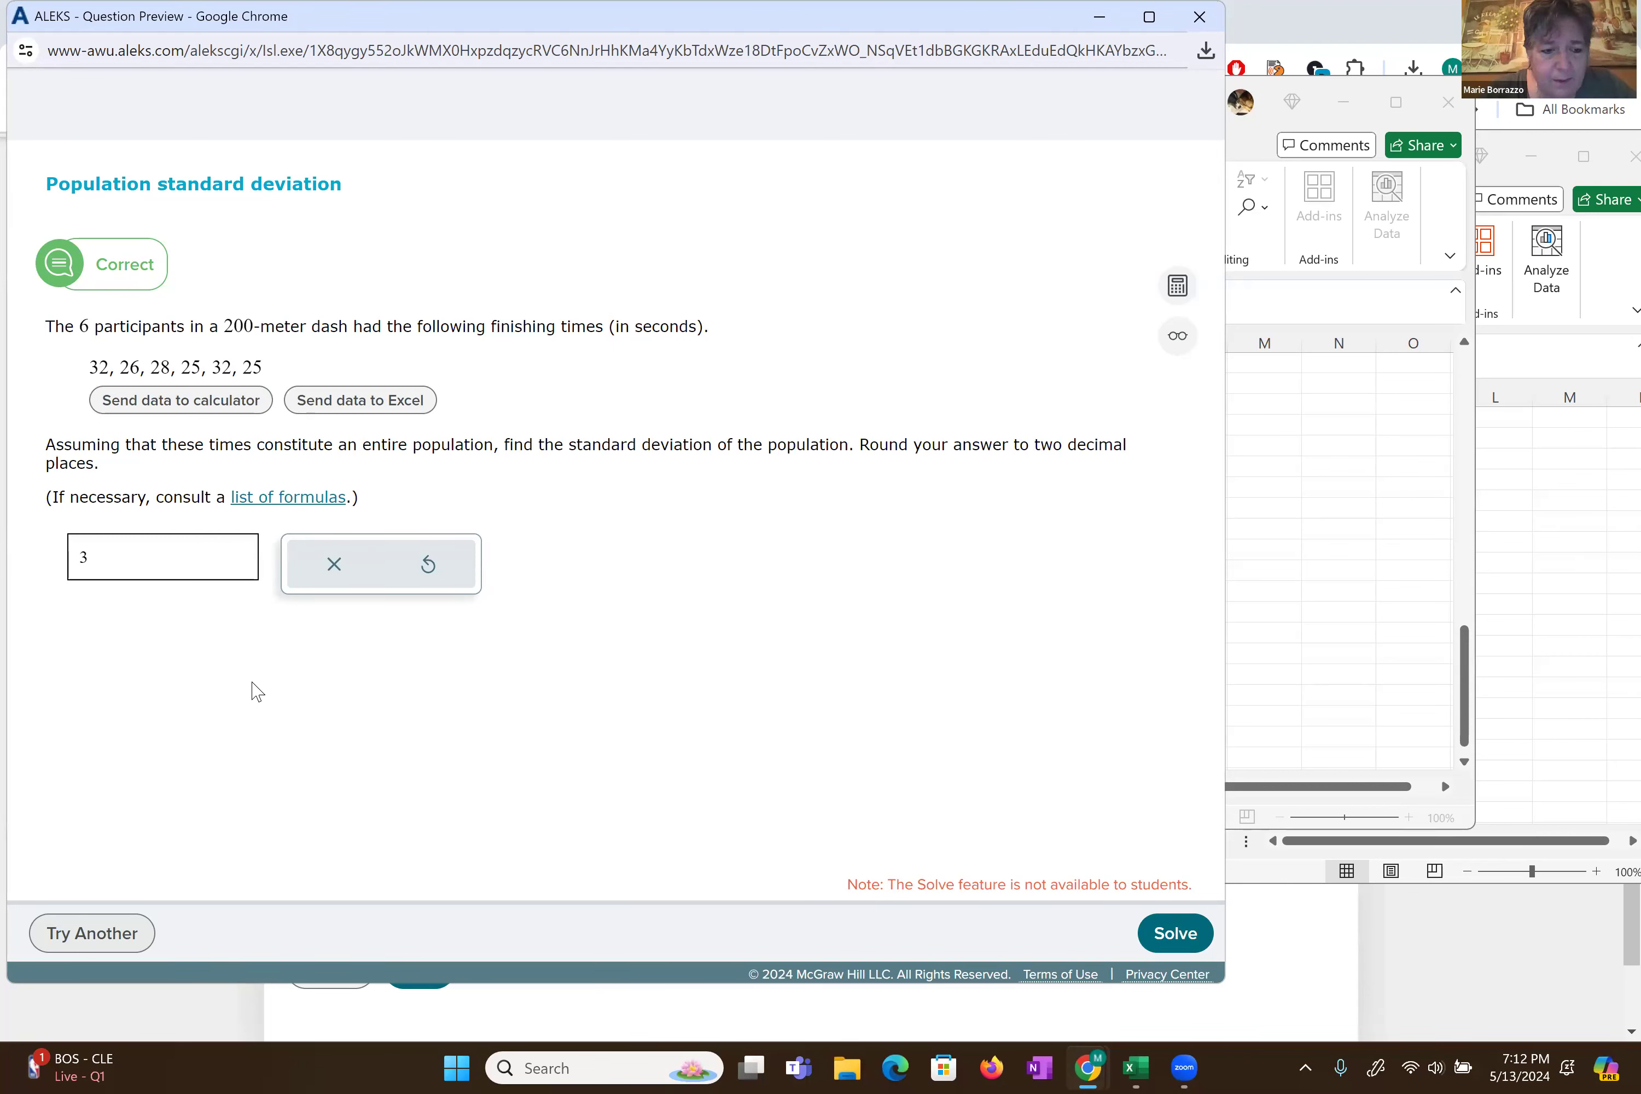
- Request another population standard deviation question and send its wage data to Excel, moving the overlapping workbook off the question
key("Return")
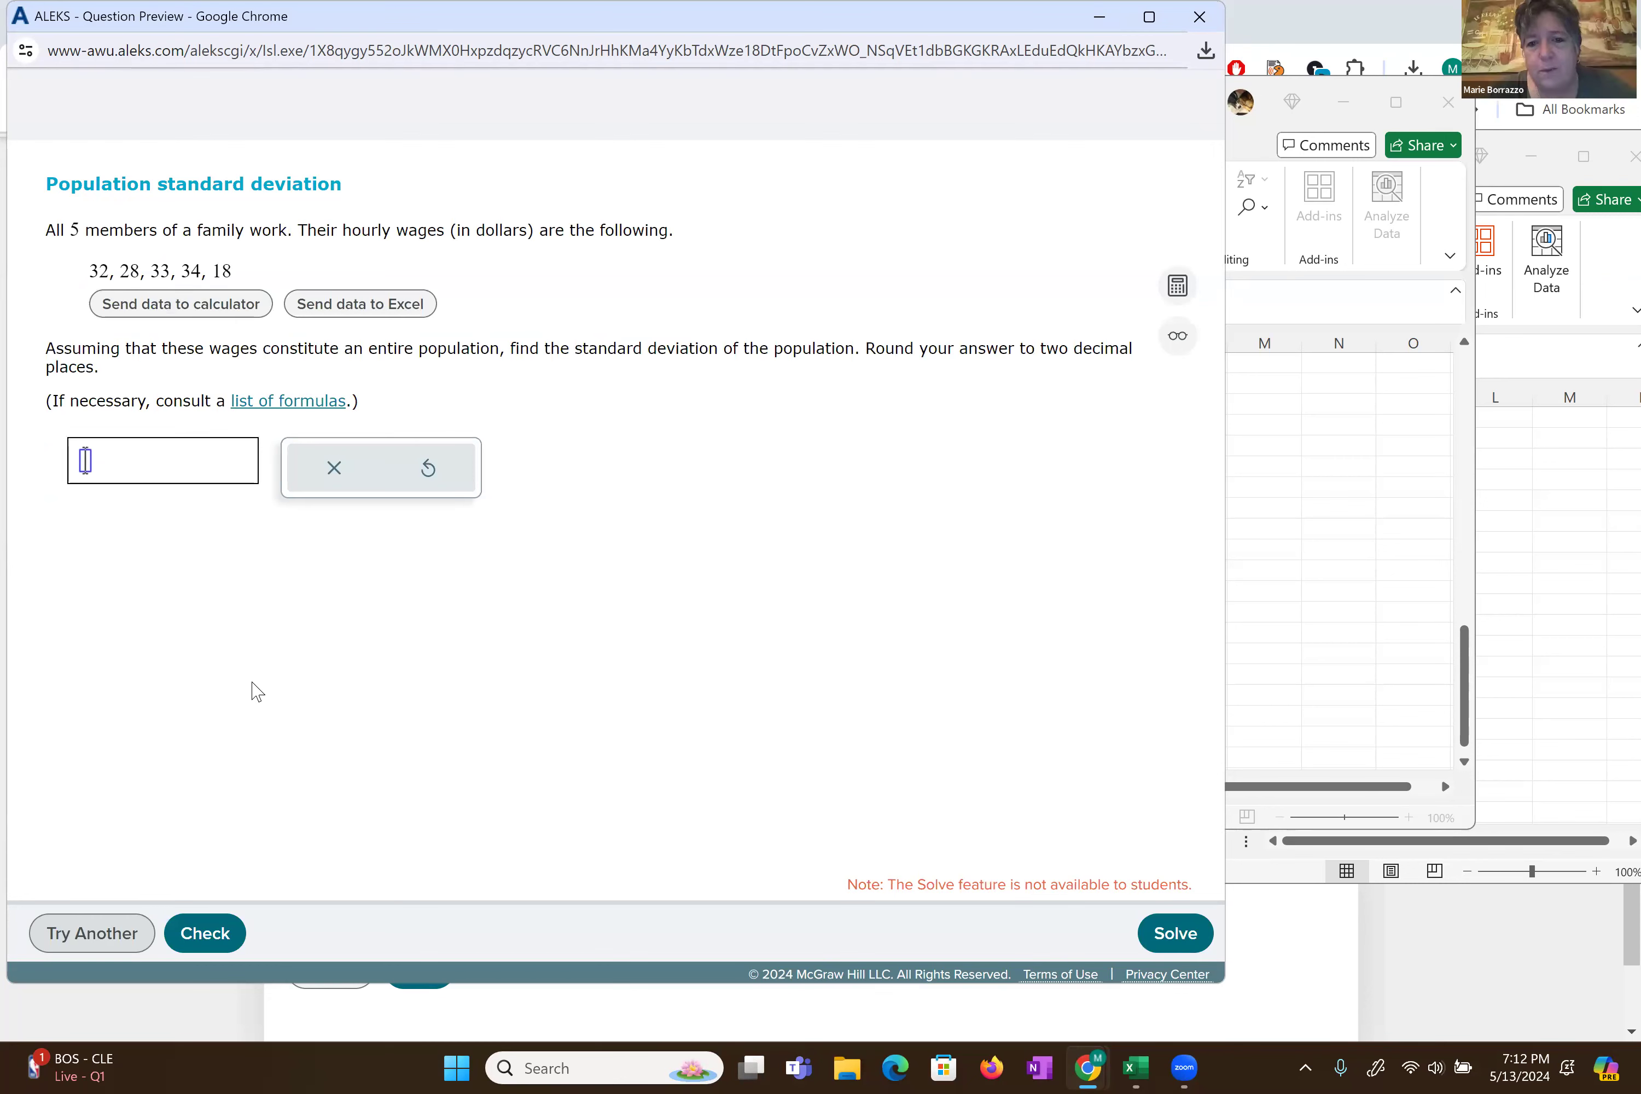
left_click(360, 304)
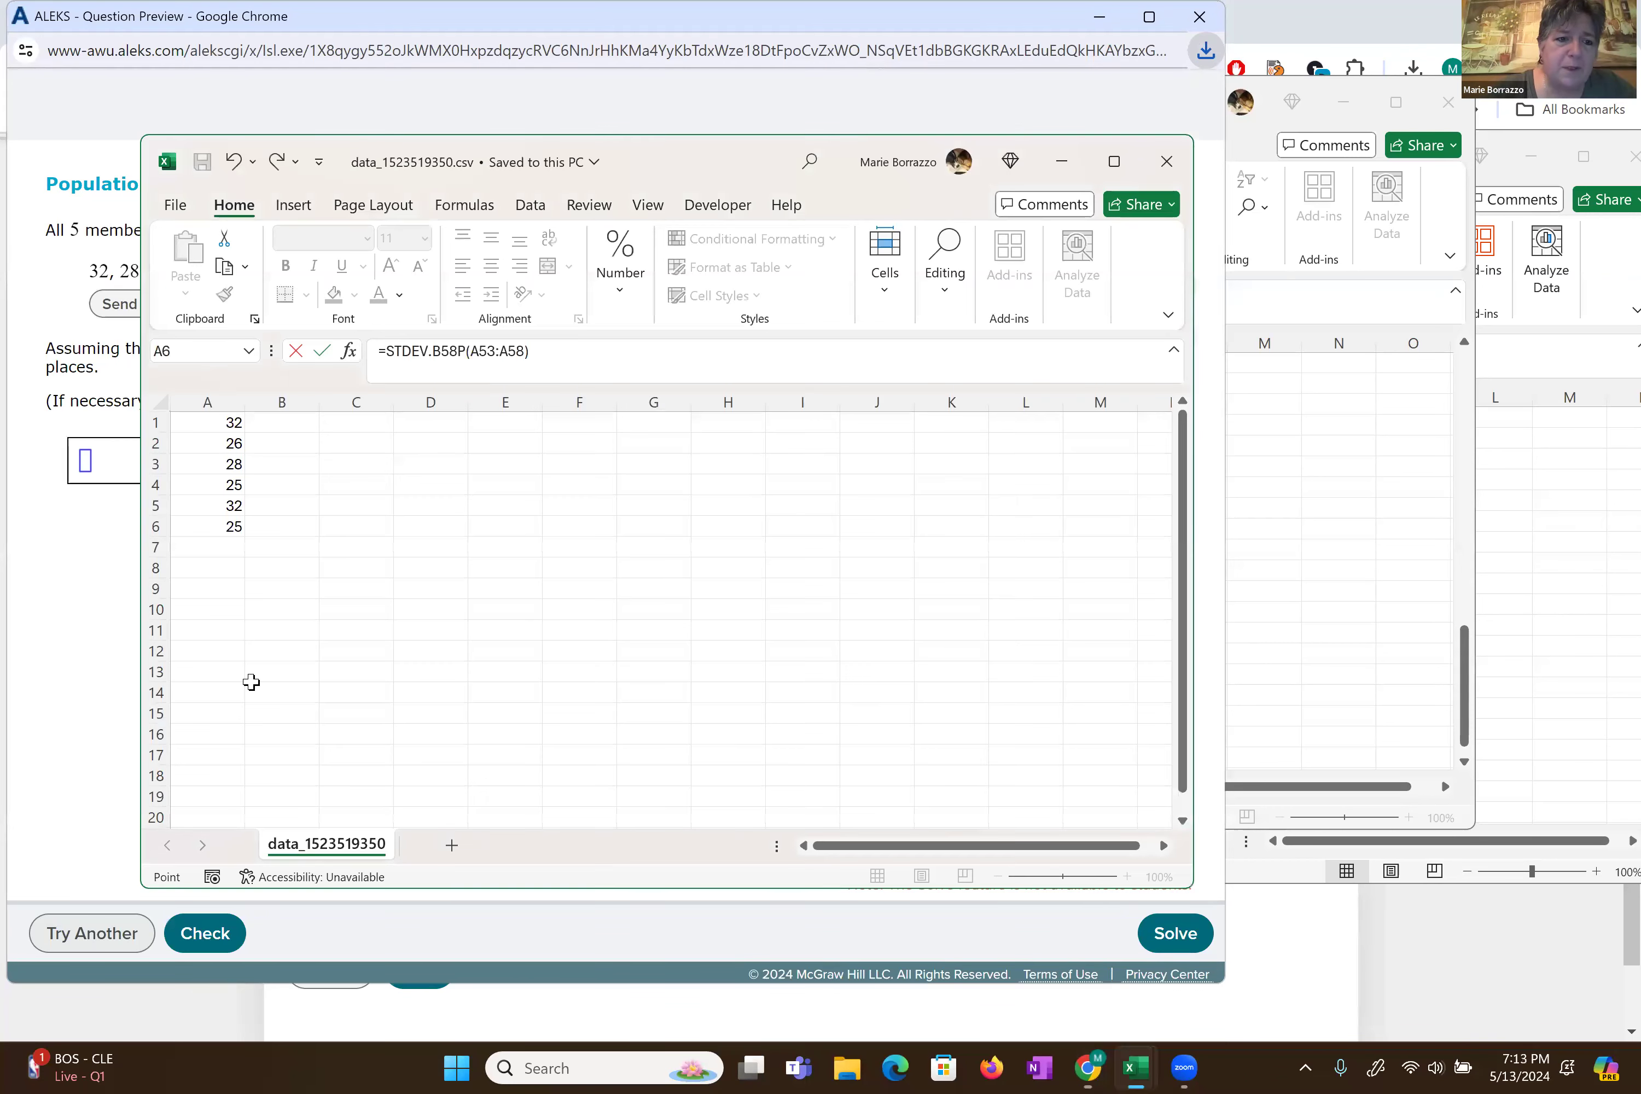
left_click_drag(727, 172, 1019, 164)
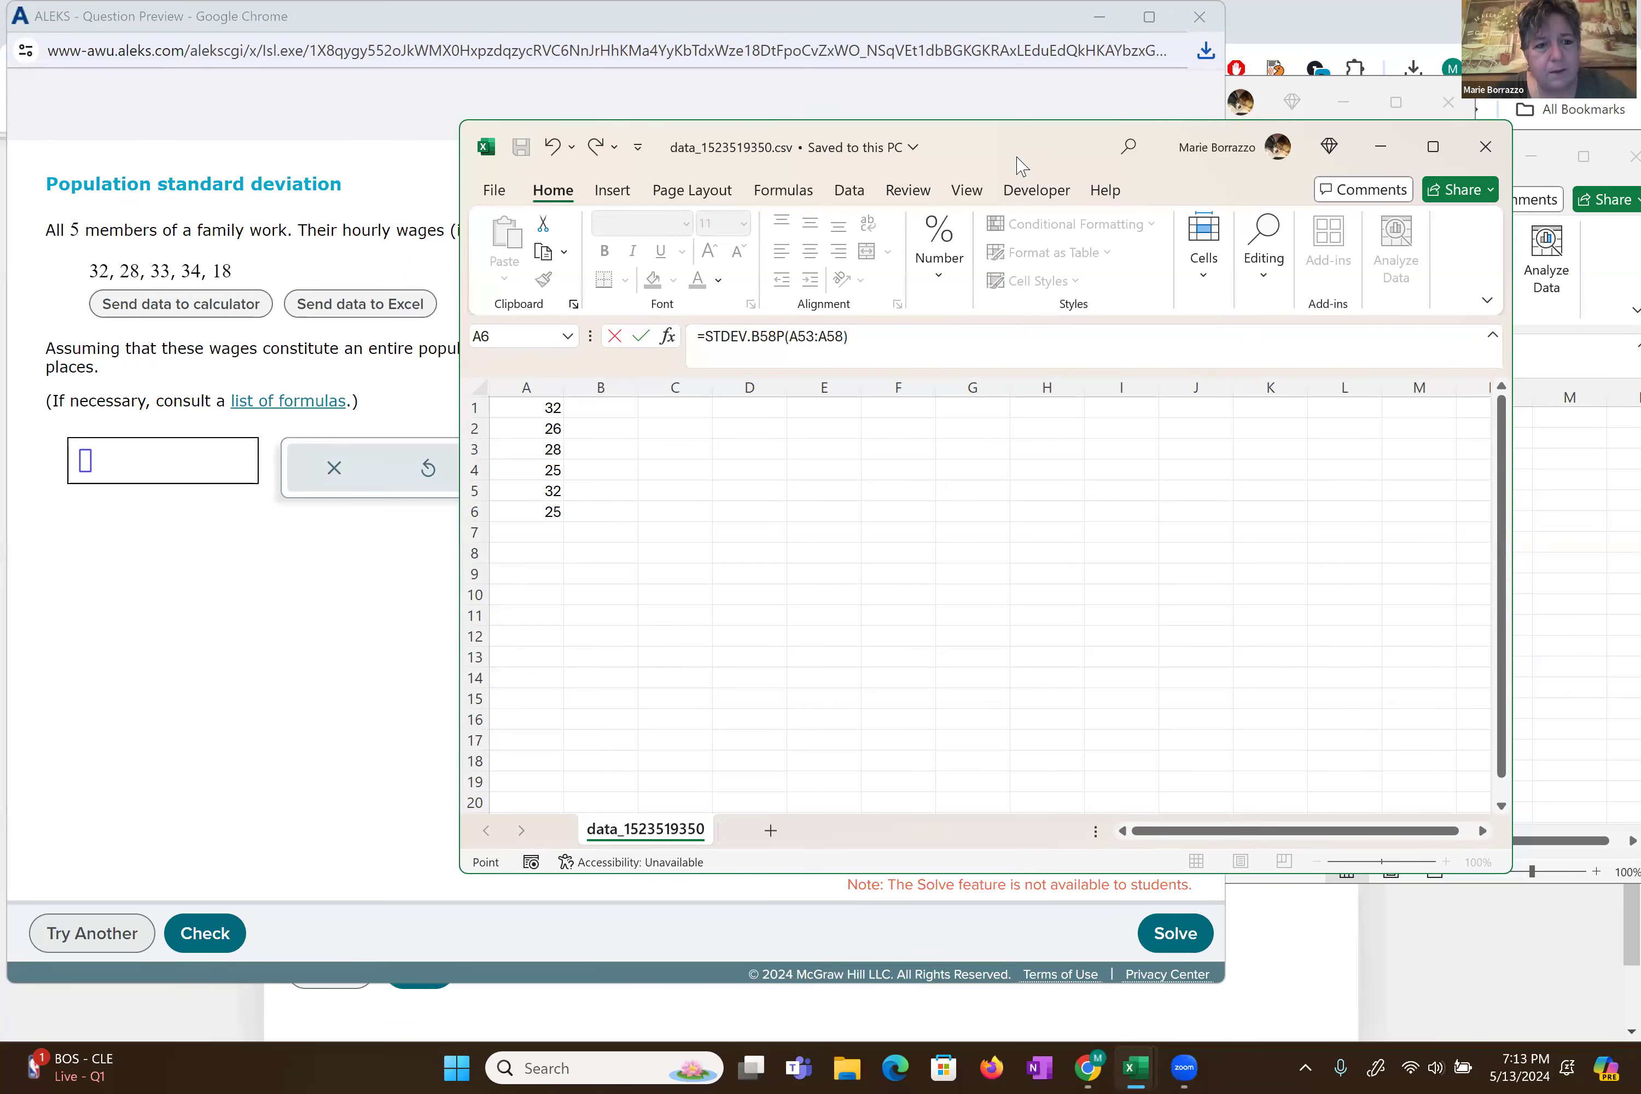
left_click(1022, 167)
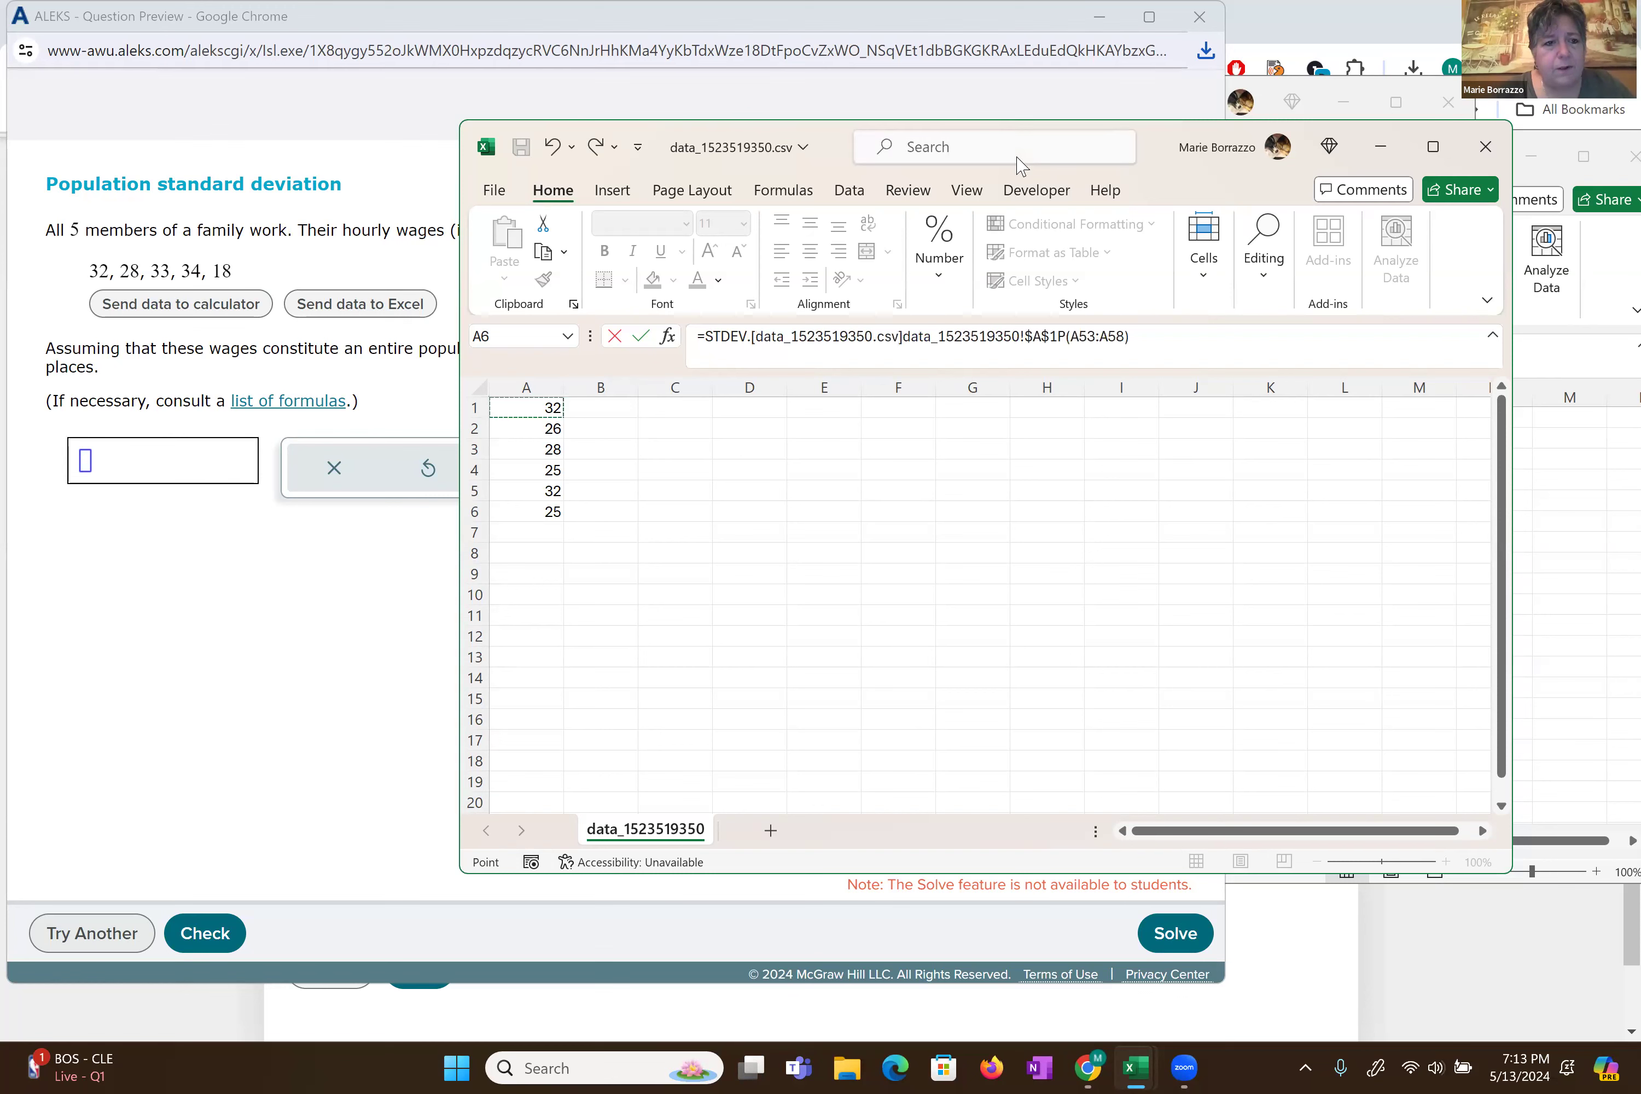
type("`")
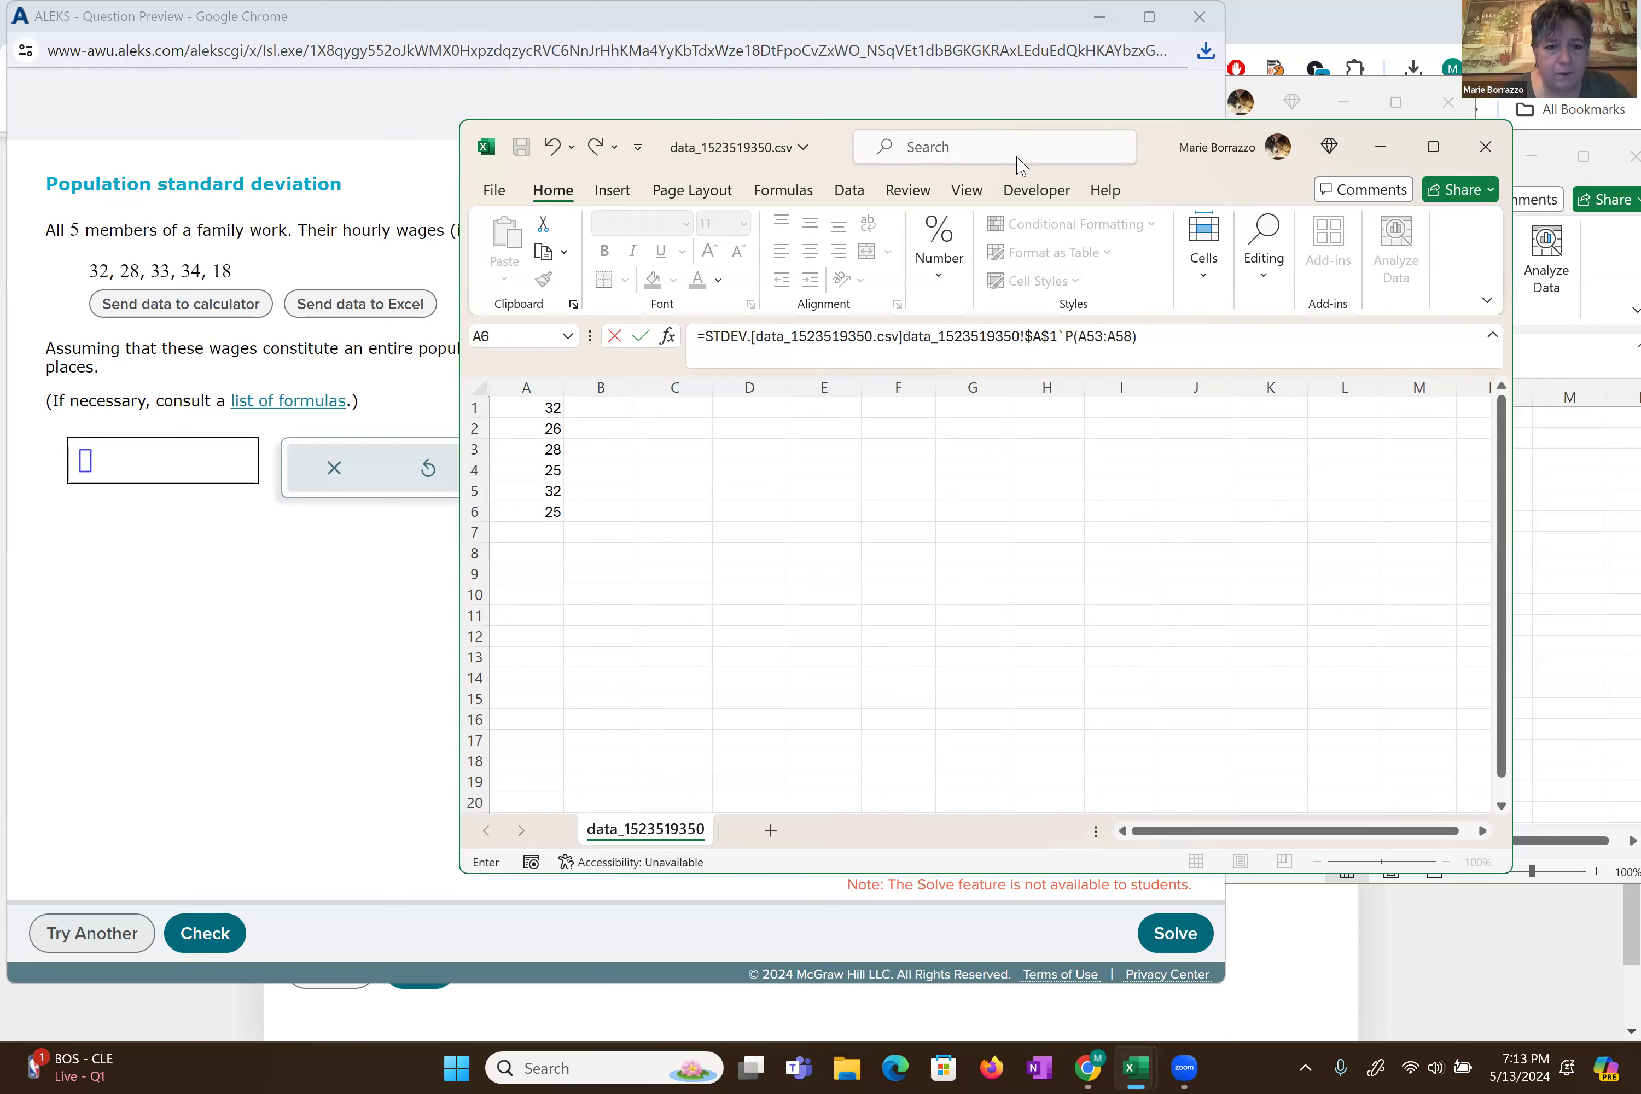
key("Return")
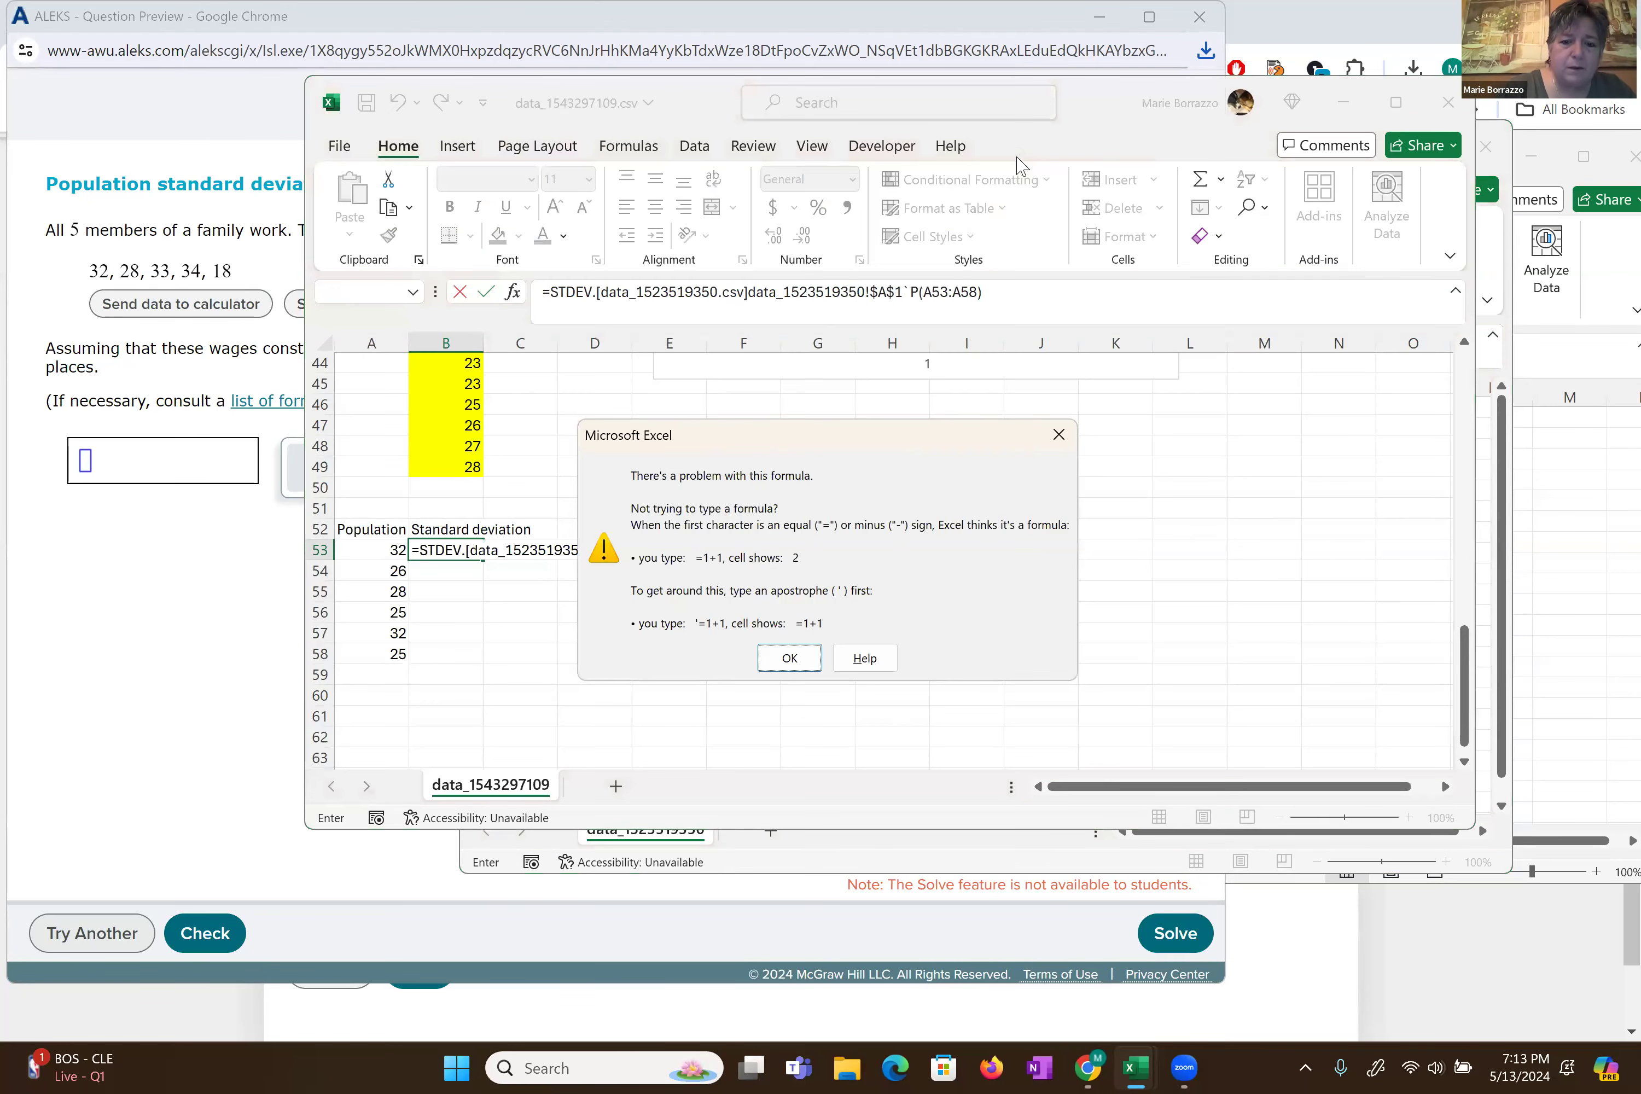
left_click(1060, 432)
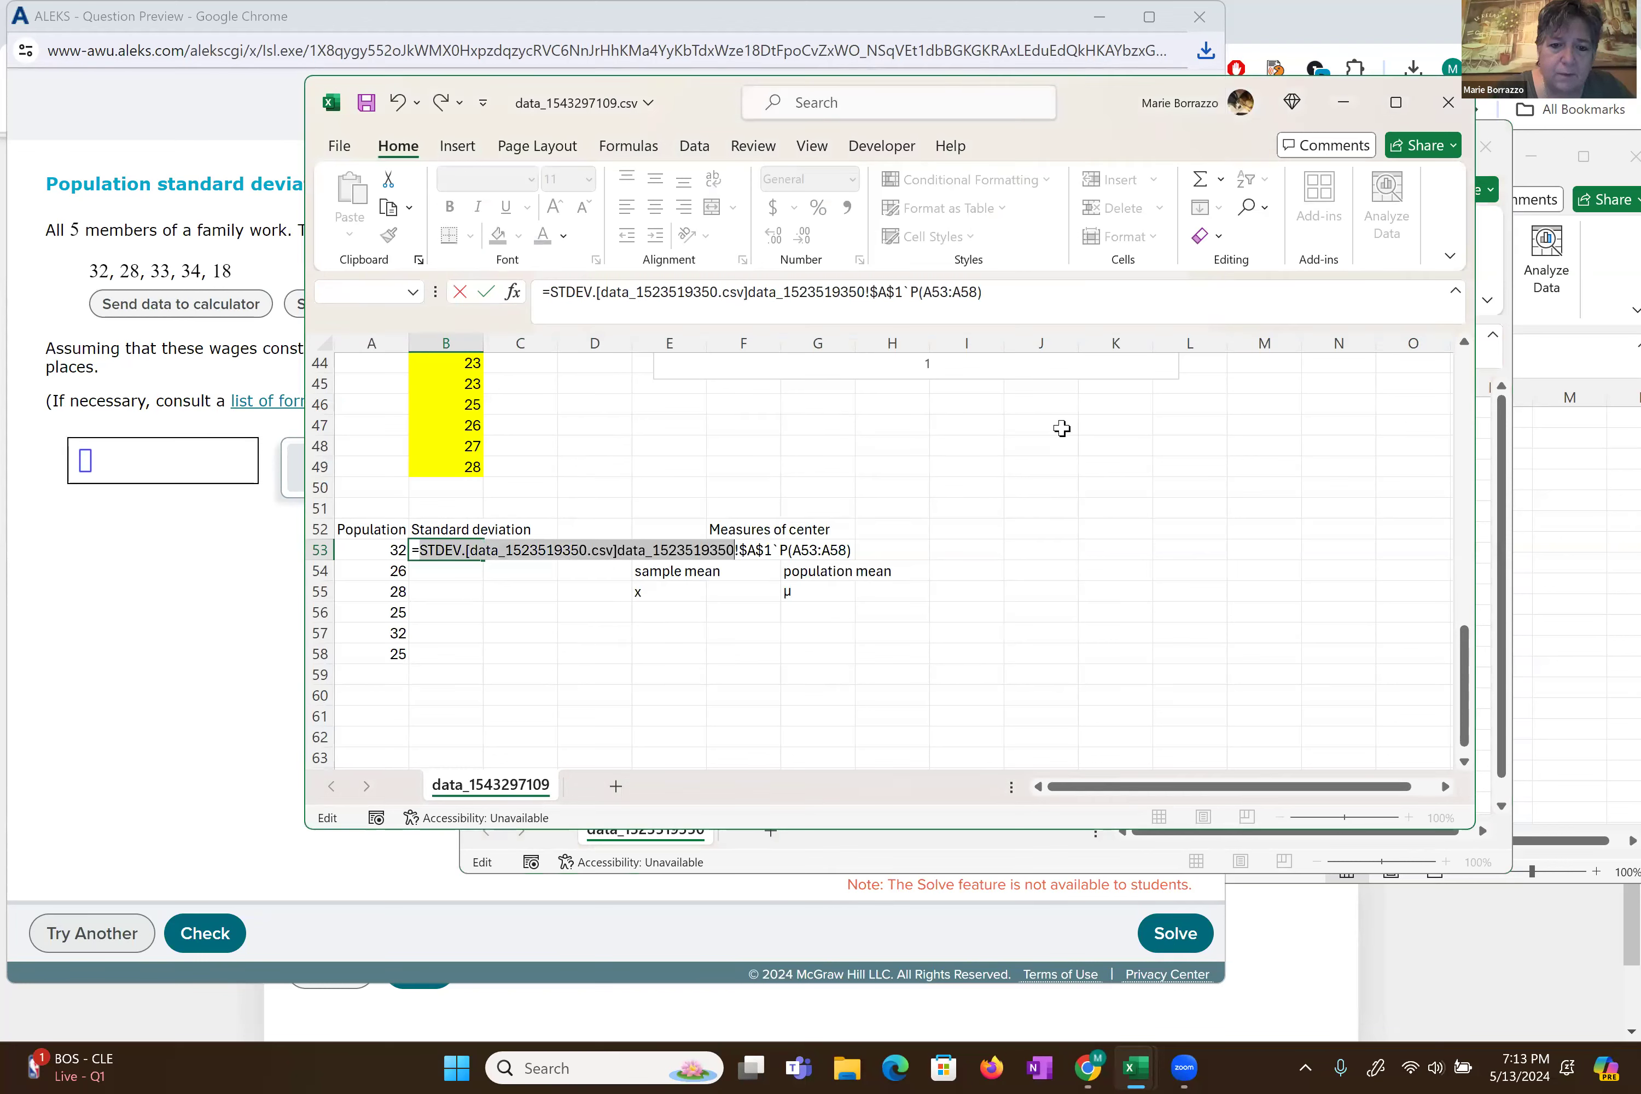
key("Down")
key("Down")
key("Down")
key("Down")
key("Right")
key("Right")
key("Right")
key("Right")
type("\\")
key("Return")
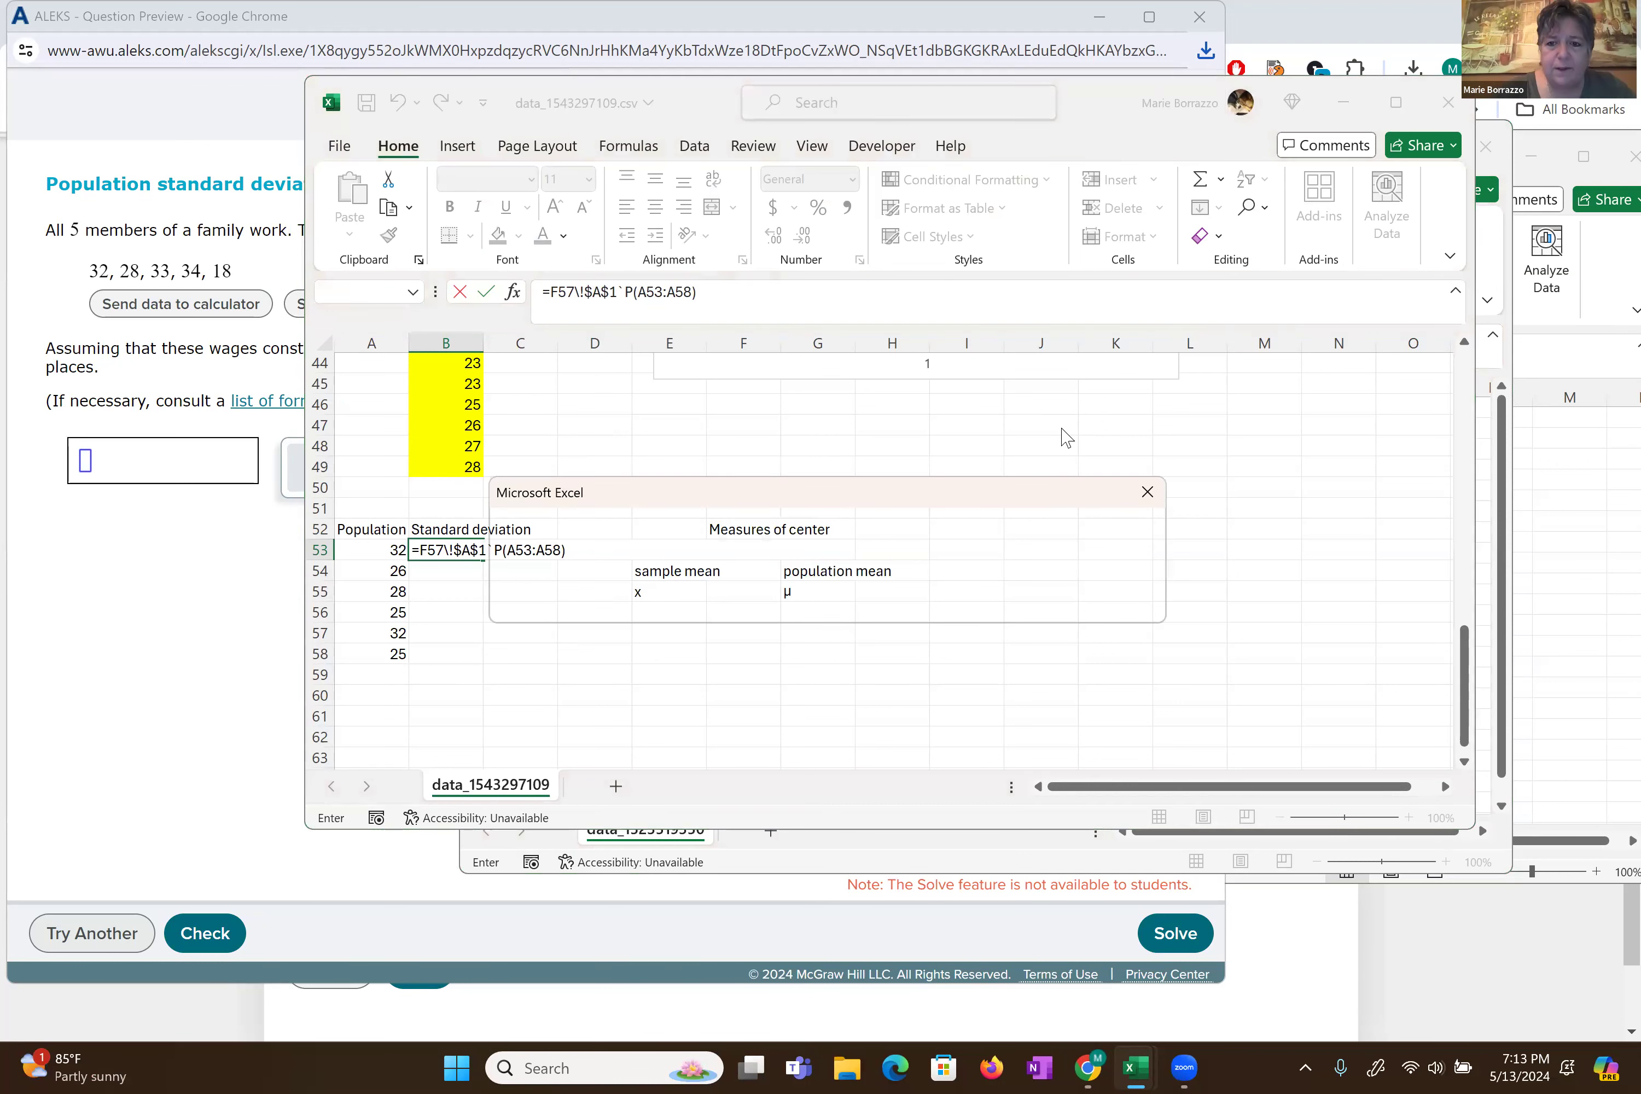
left_click(1144, 488)
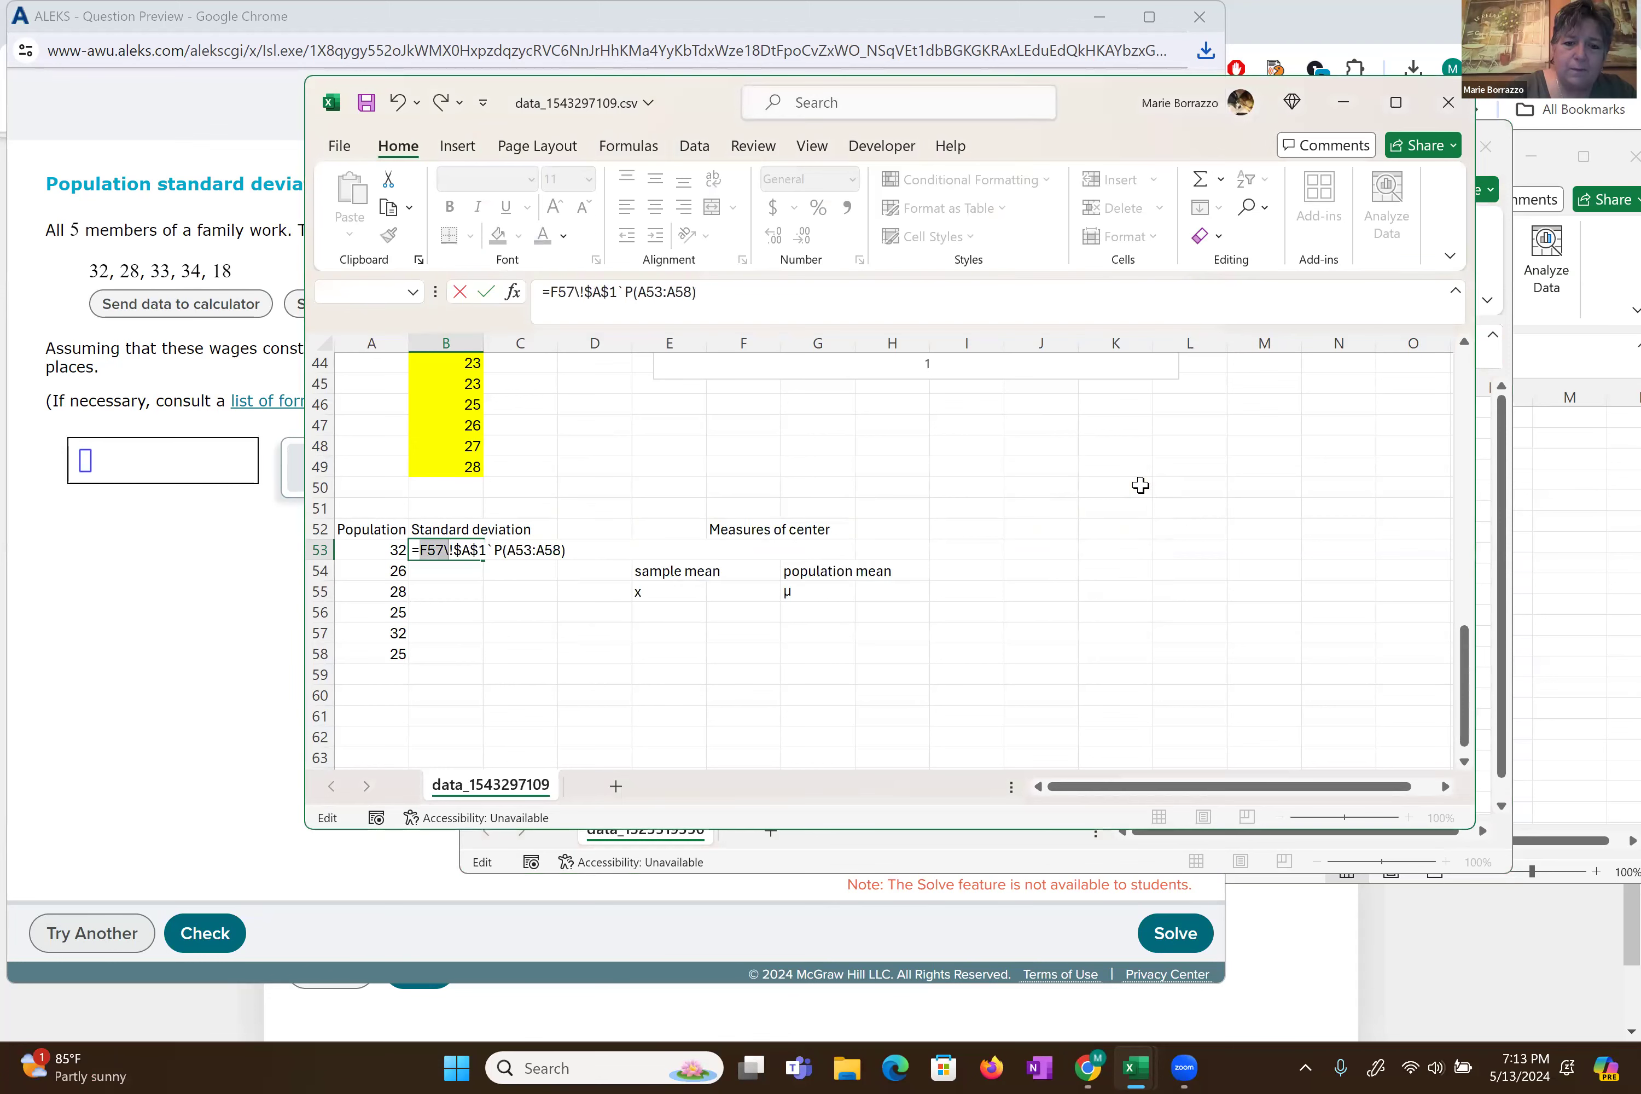
- Delete the whole faulty formula from cell B53, leaving the cell empty
left_click(545, 550)
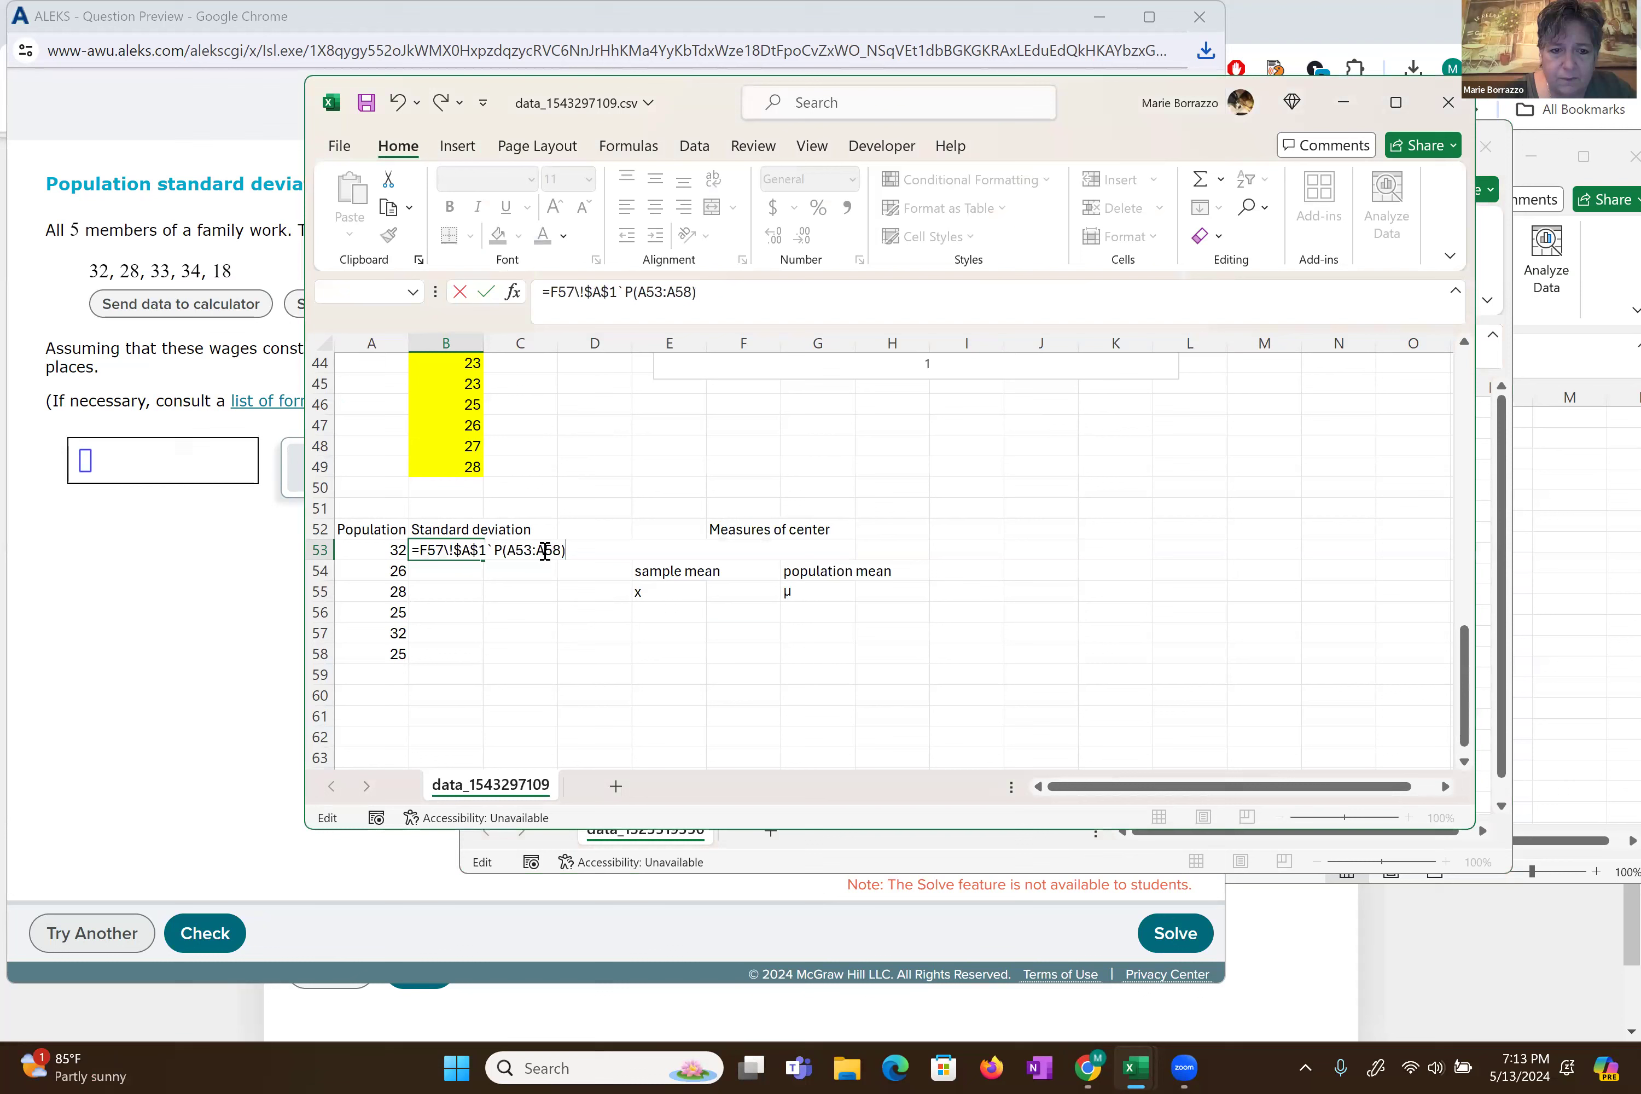
key("BackSpace")
key("BackSpace")
key("BackSpace")
key("BackSpace")
key("BackSpace")
key("BackSpace")
key("BackSpace")
key("BackSpace")
key("BackSpace")
key("BackSpace")
key("BackSpace")
key("BackSpace")
key("BackSpace")
key("BackSpace")
key("BackSpace")
key("BackSpace")
key("BackSpace")
key("BackSpace")
key("BackSpace")
key("BackSpace")
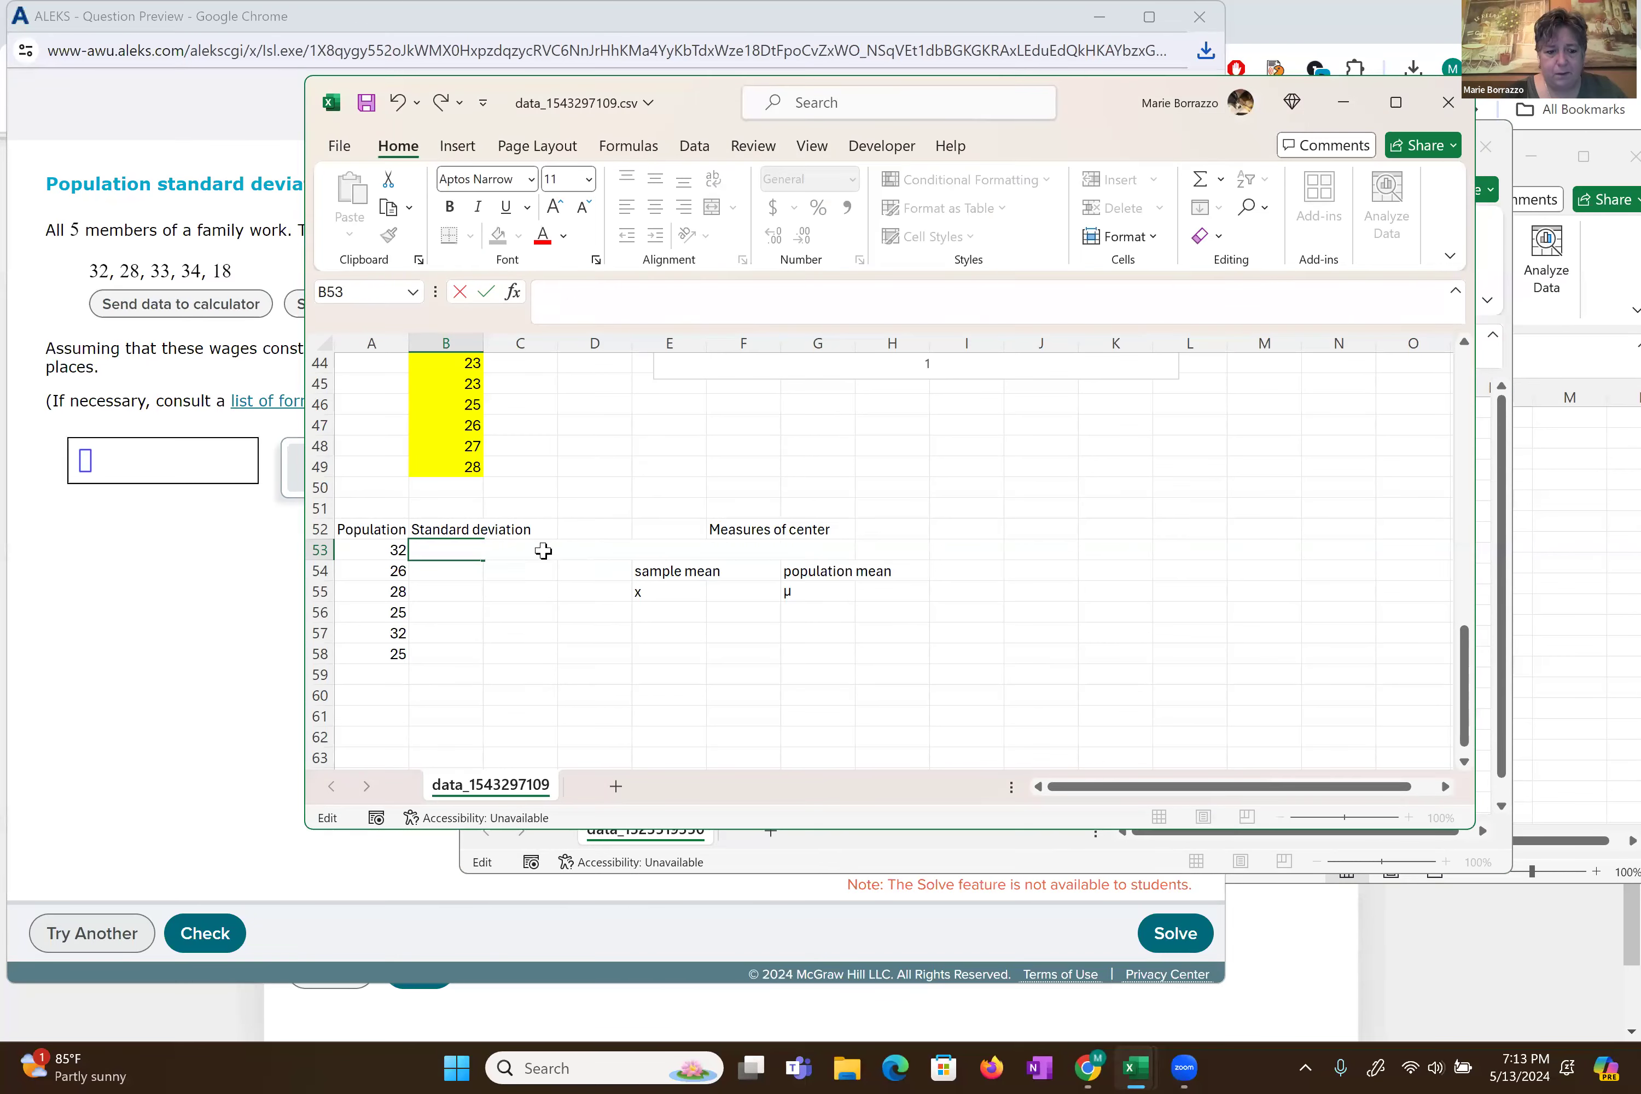
key("Return")
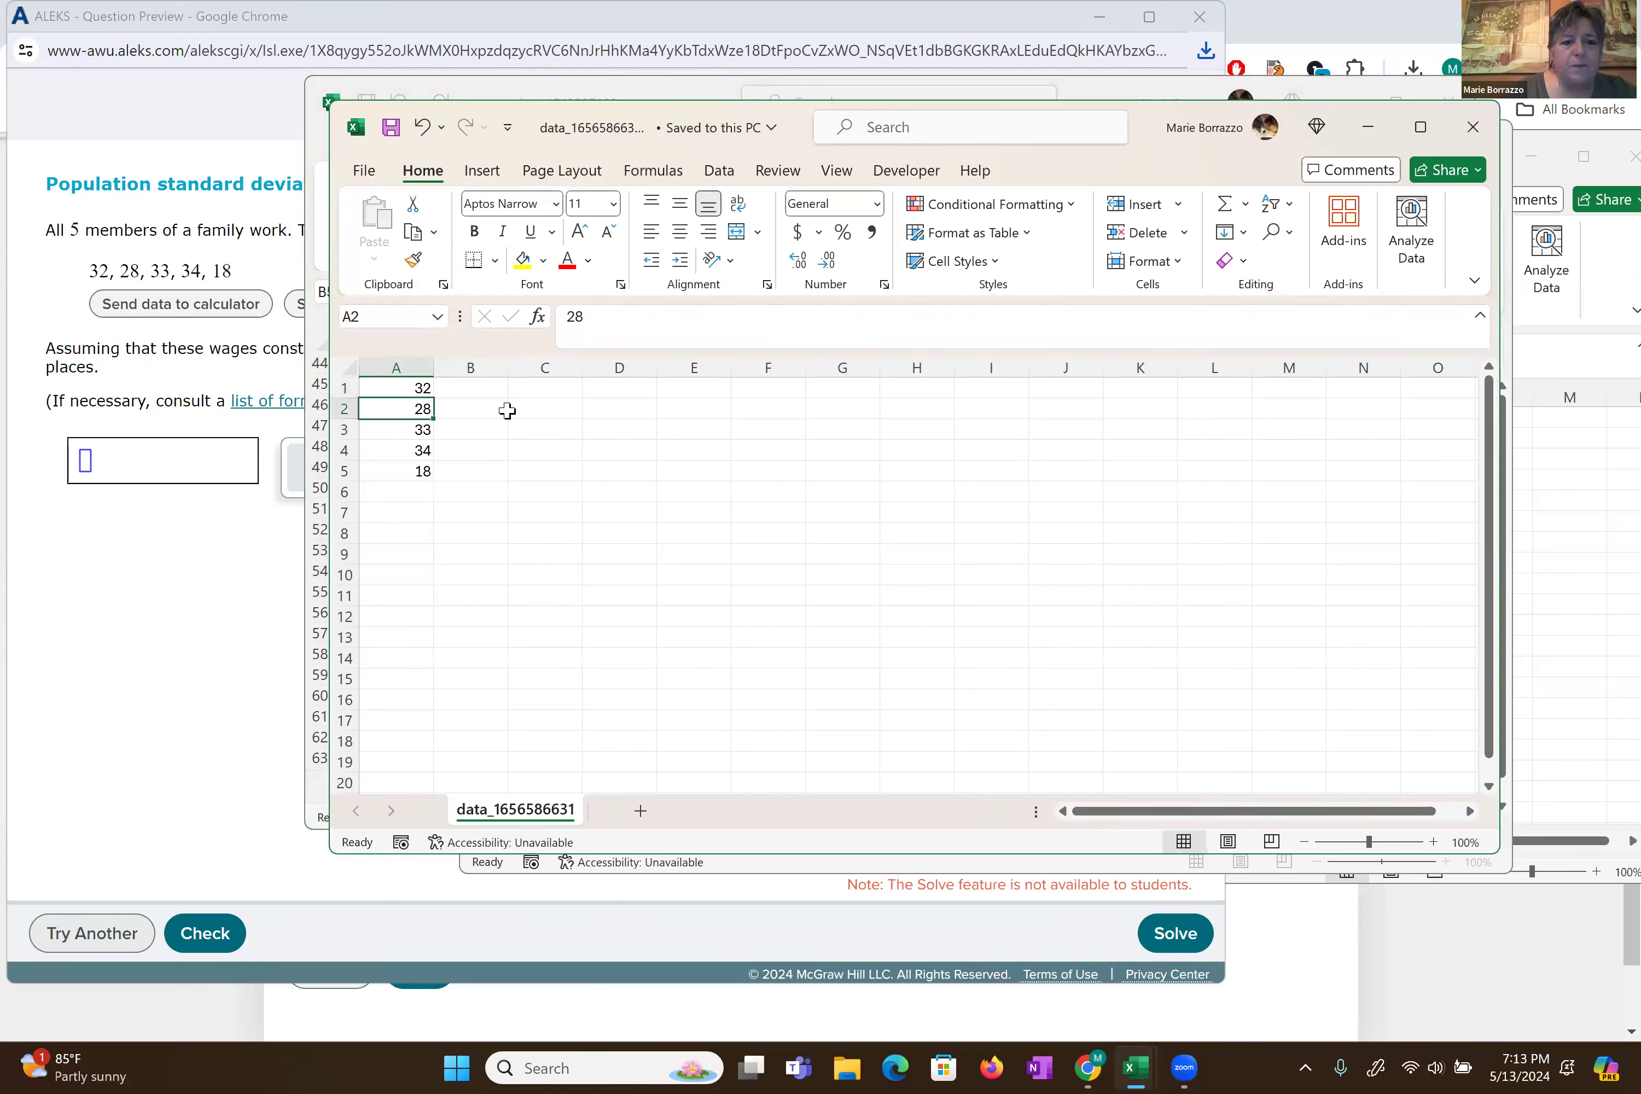
left_click_drag(413, 387, 405, 479)
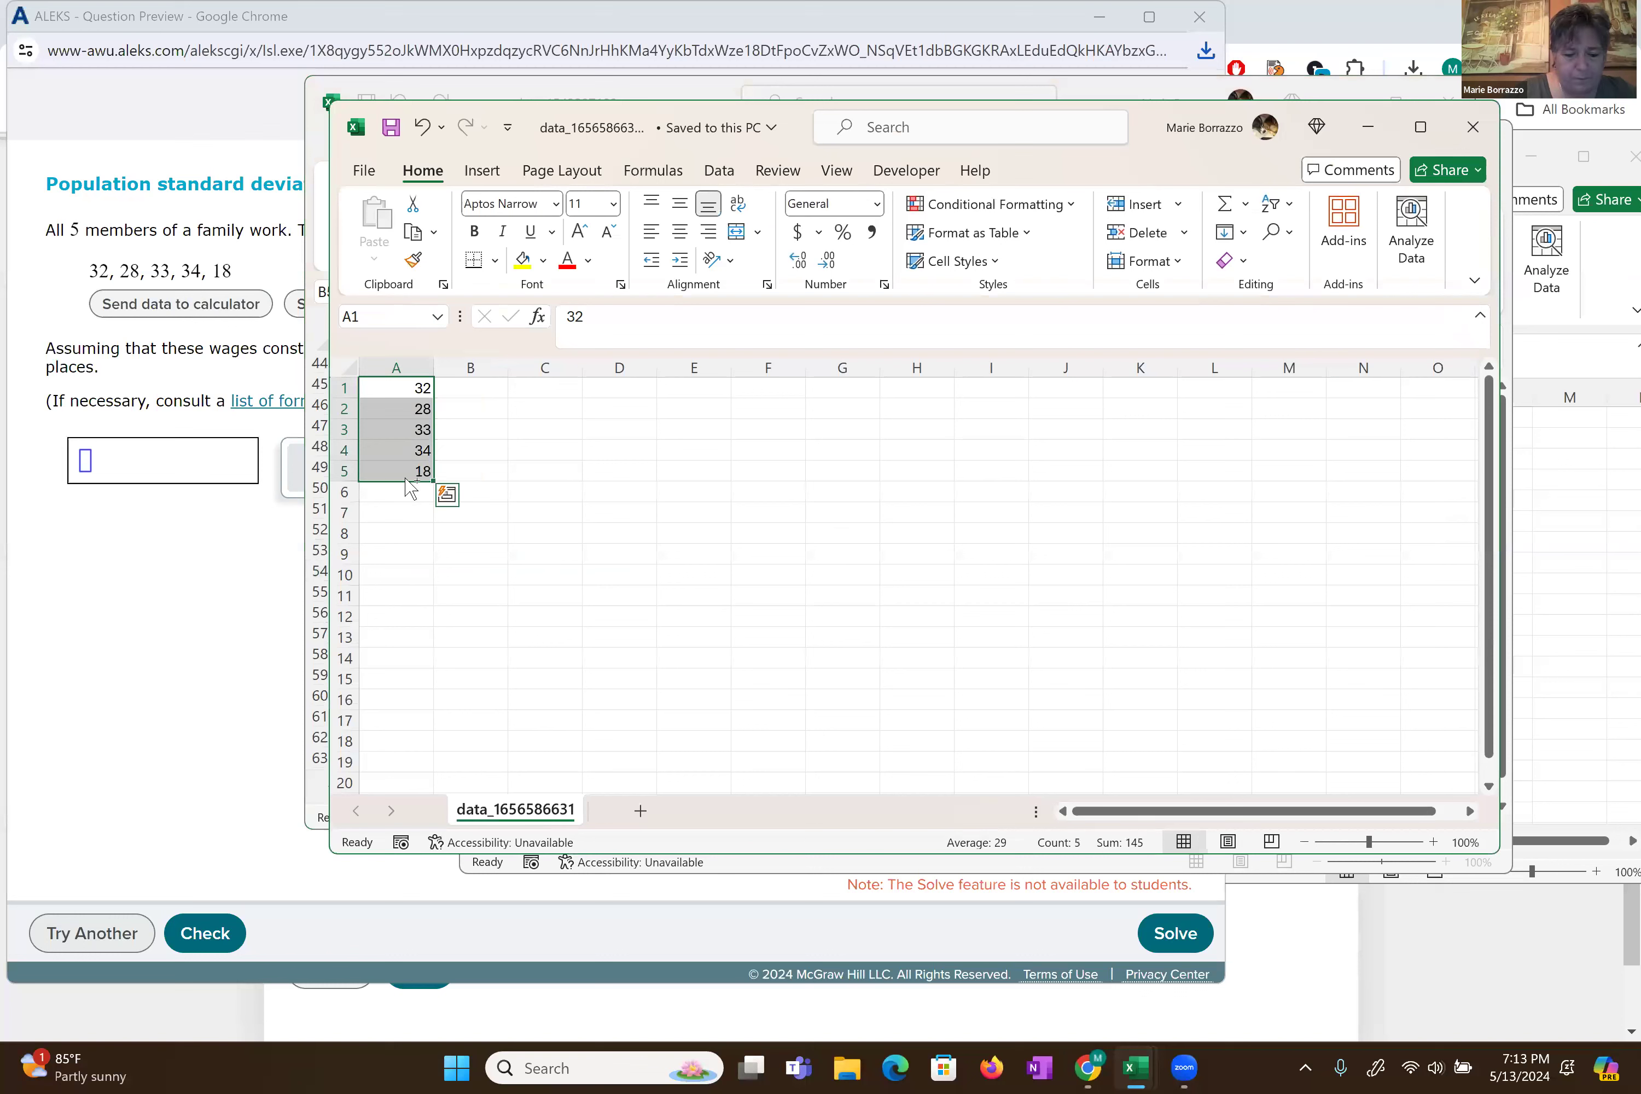
key("ctrl+c")
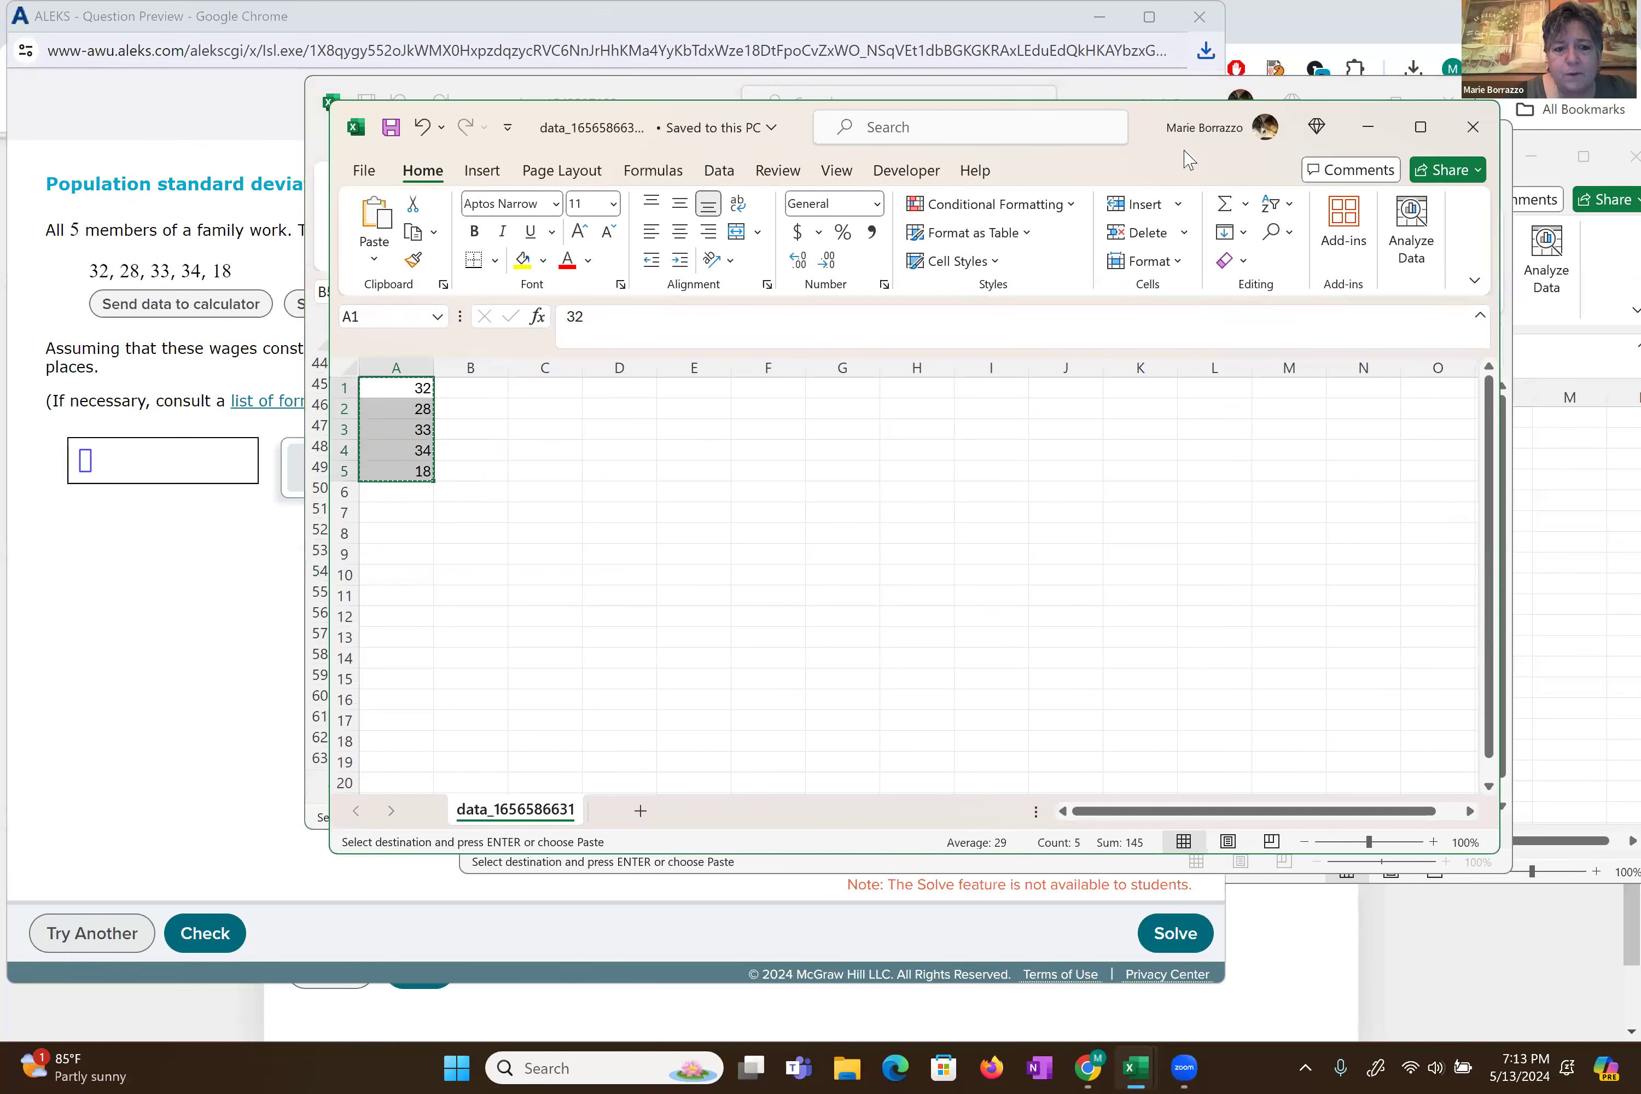
left_click_drag(1144, 127, 1328, 186)
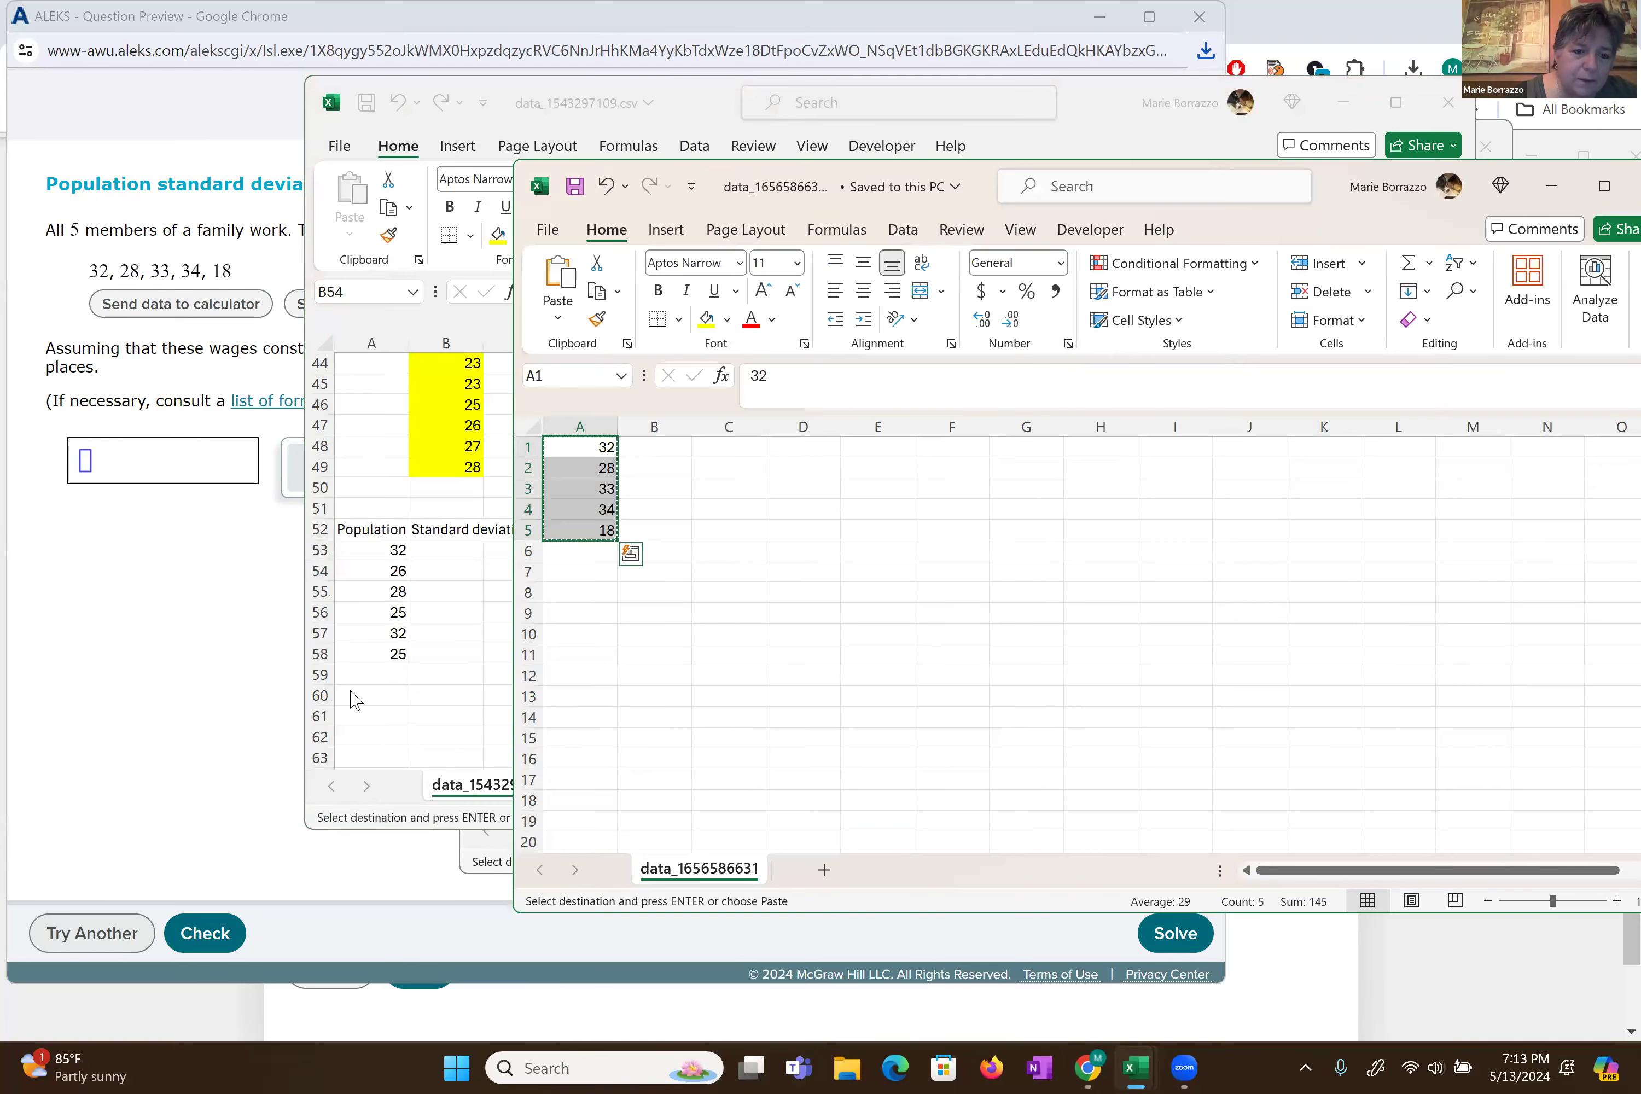
left_click(367, 701)
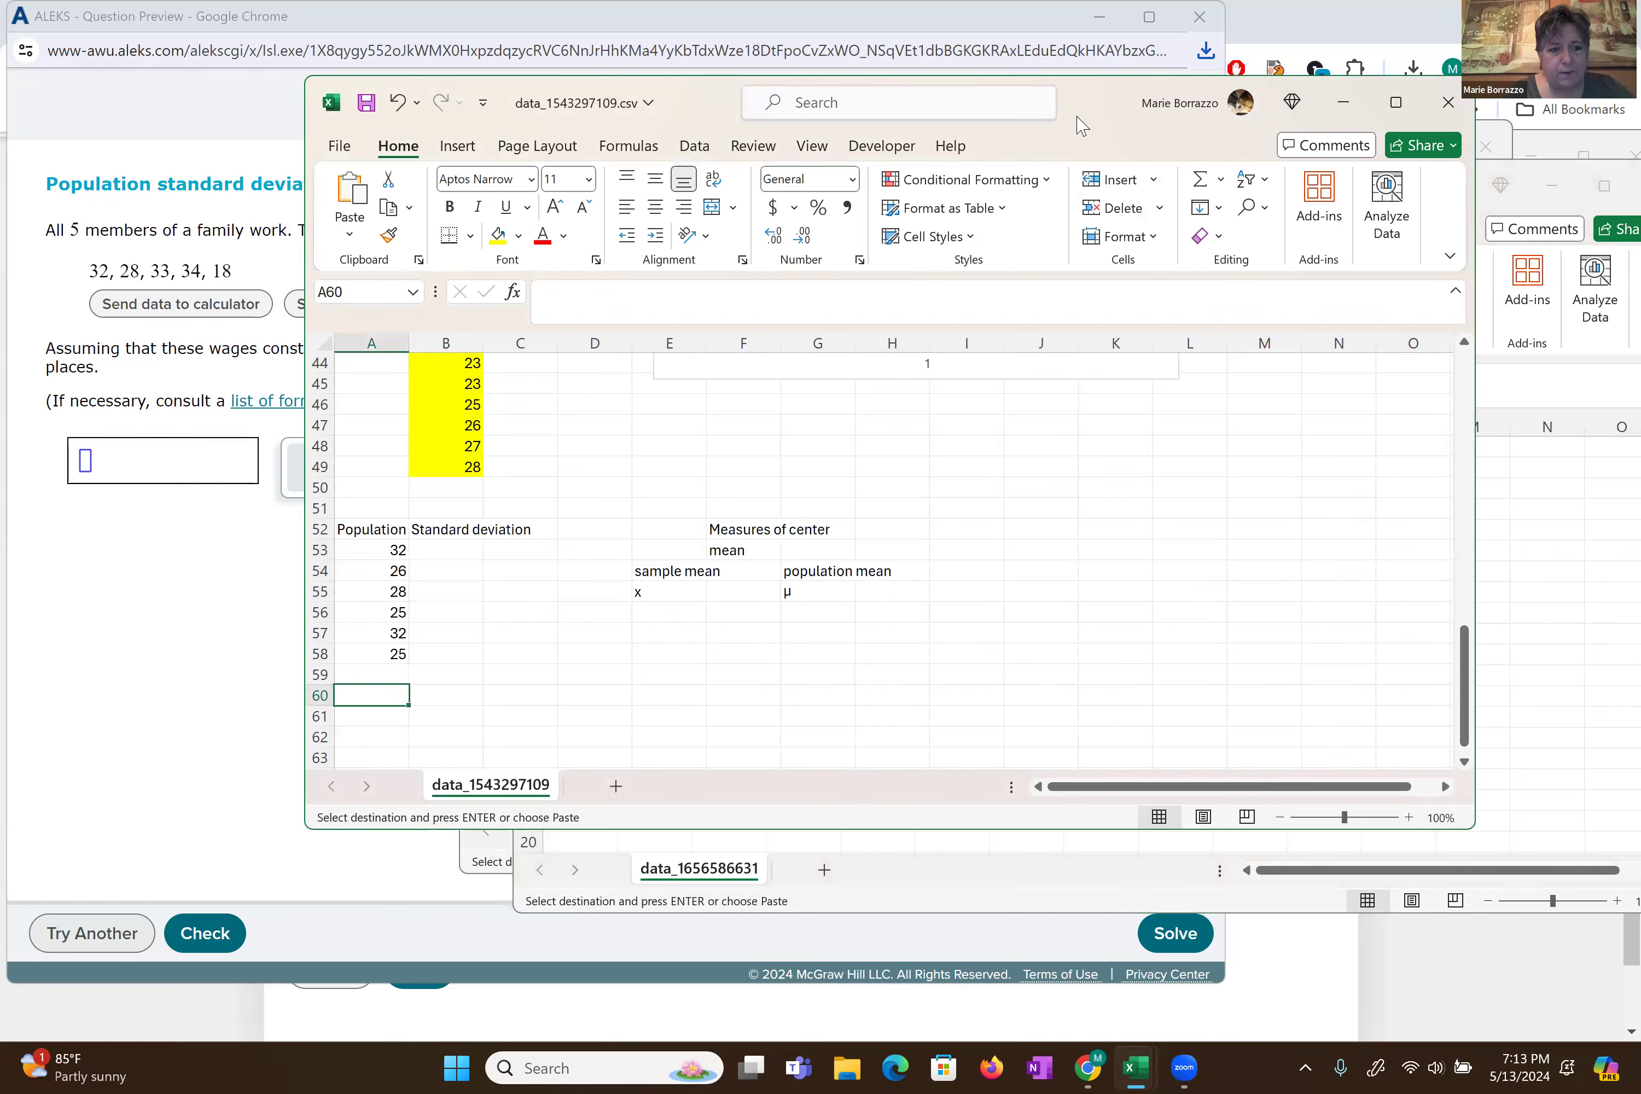
type("32")
key("Return")
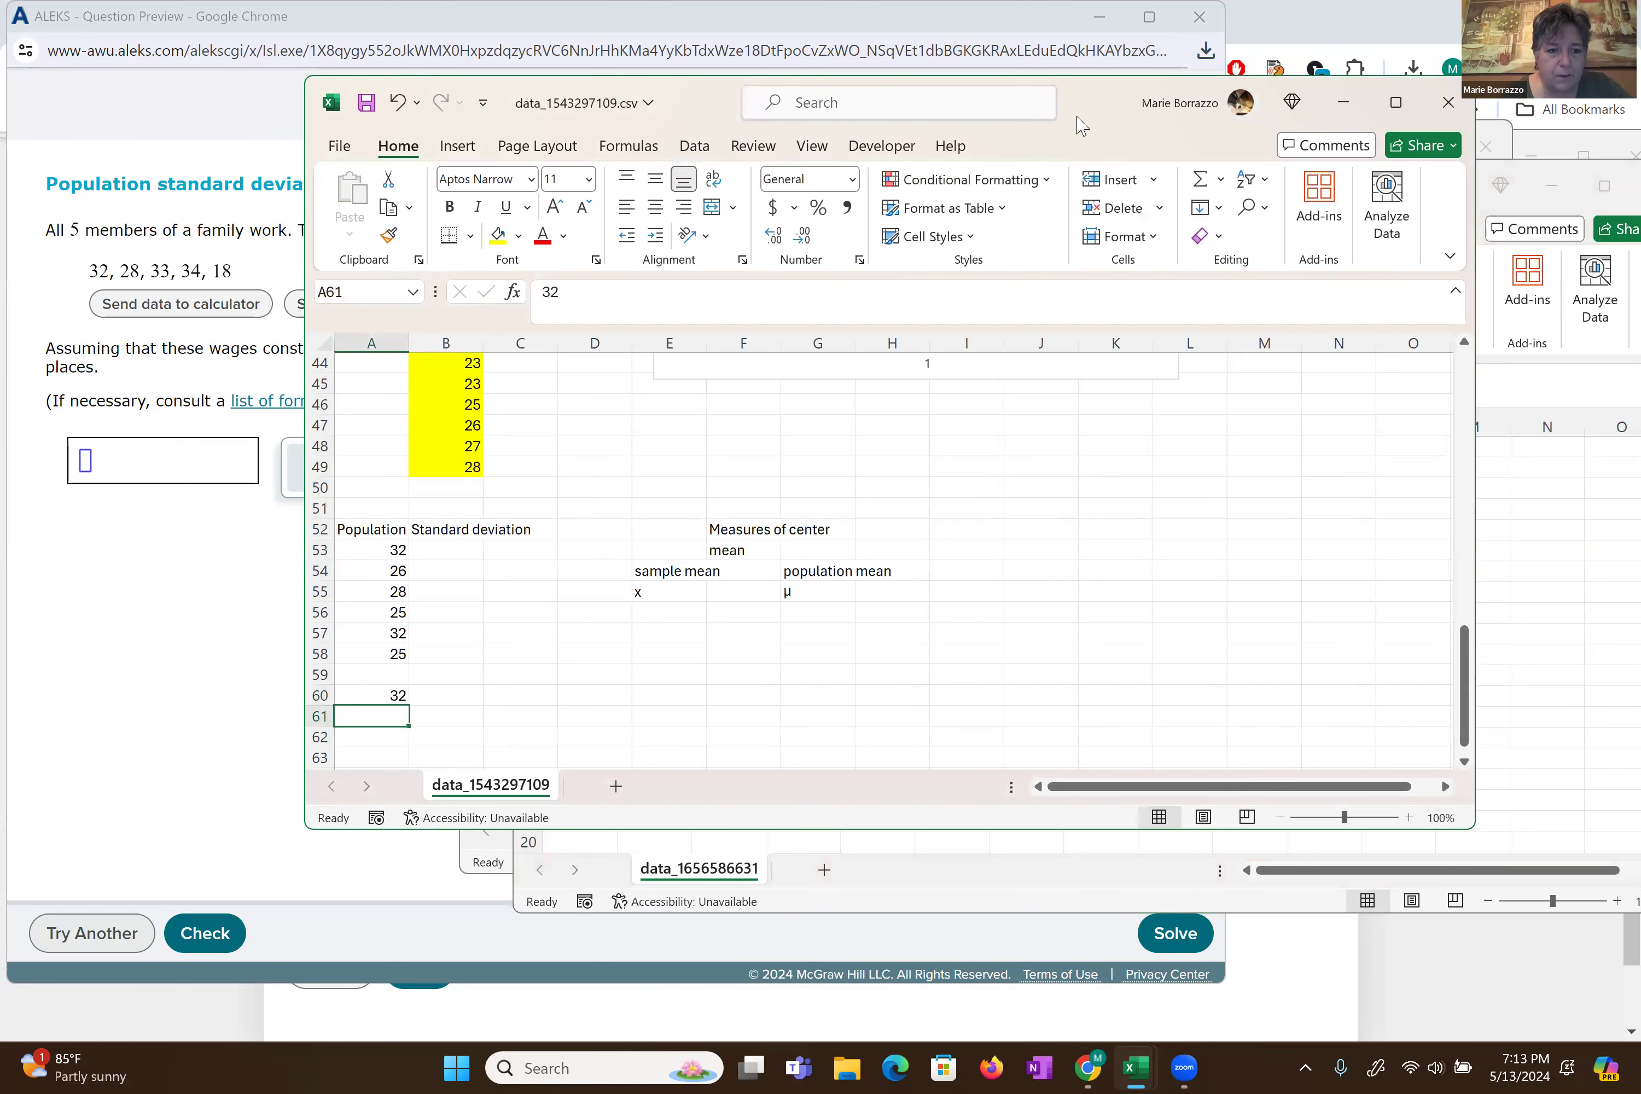
type("28")
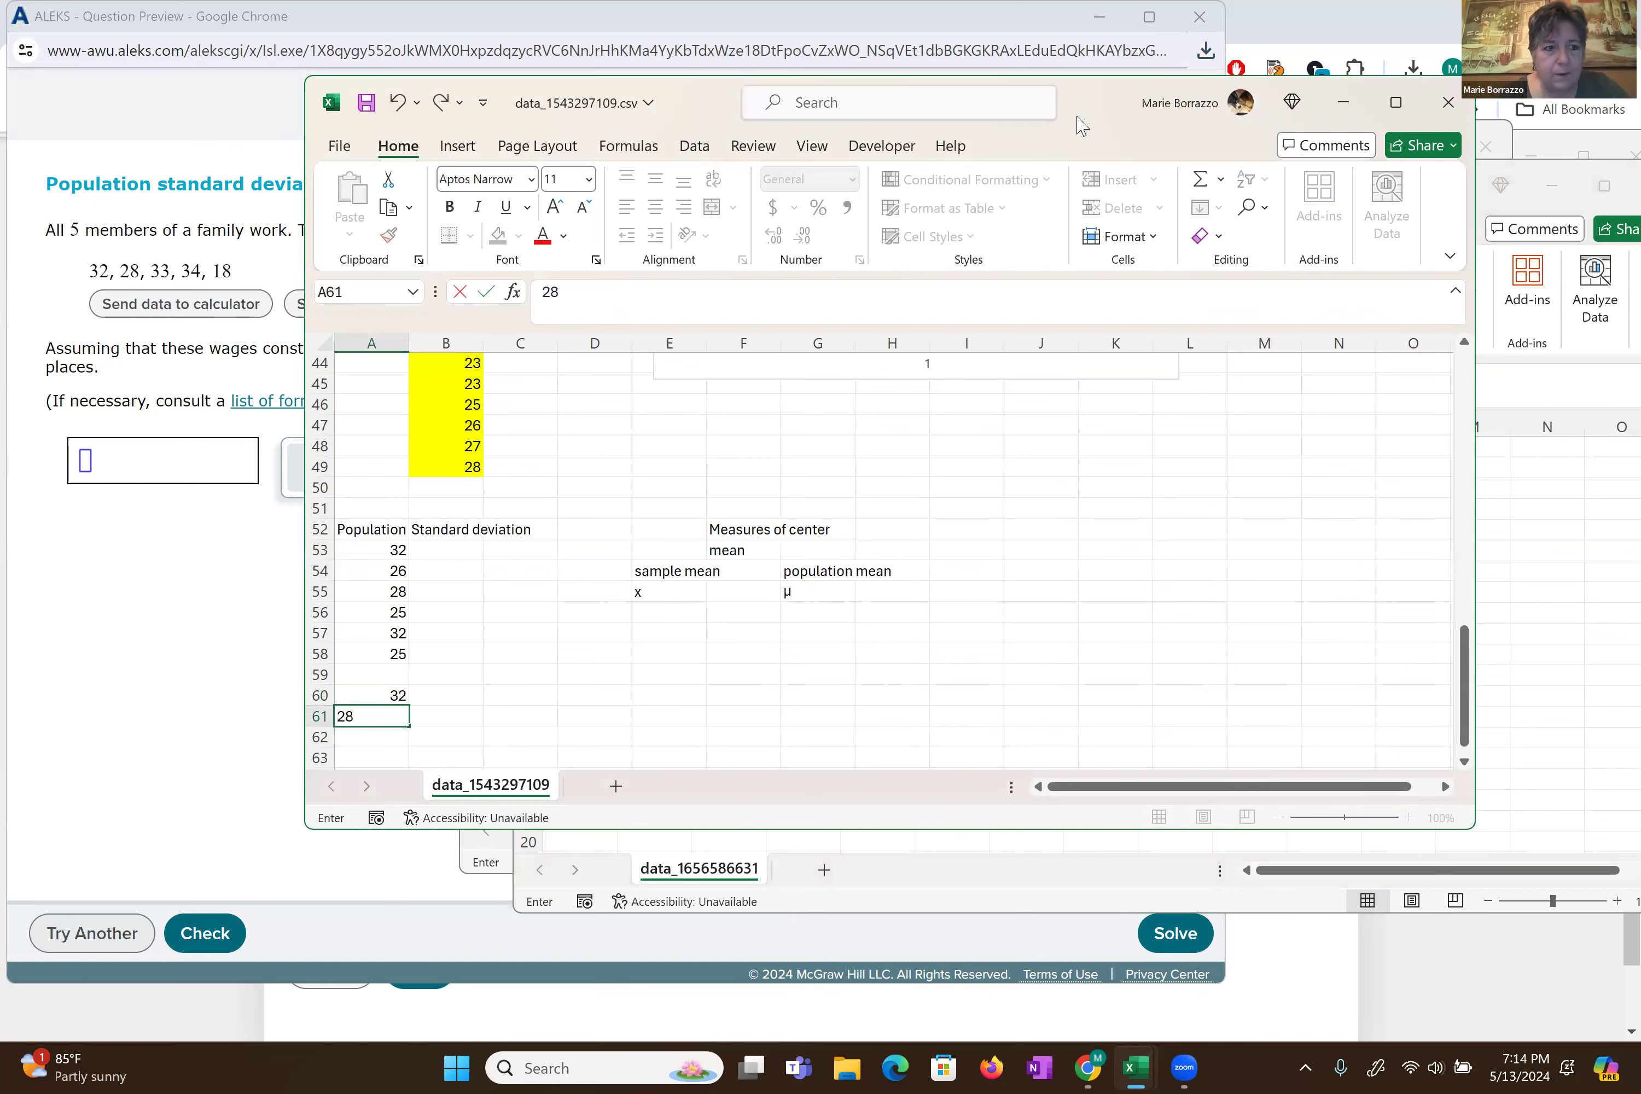
key("Return")
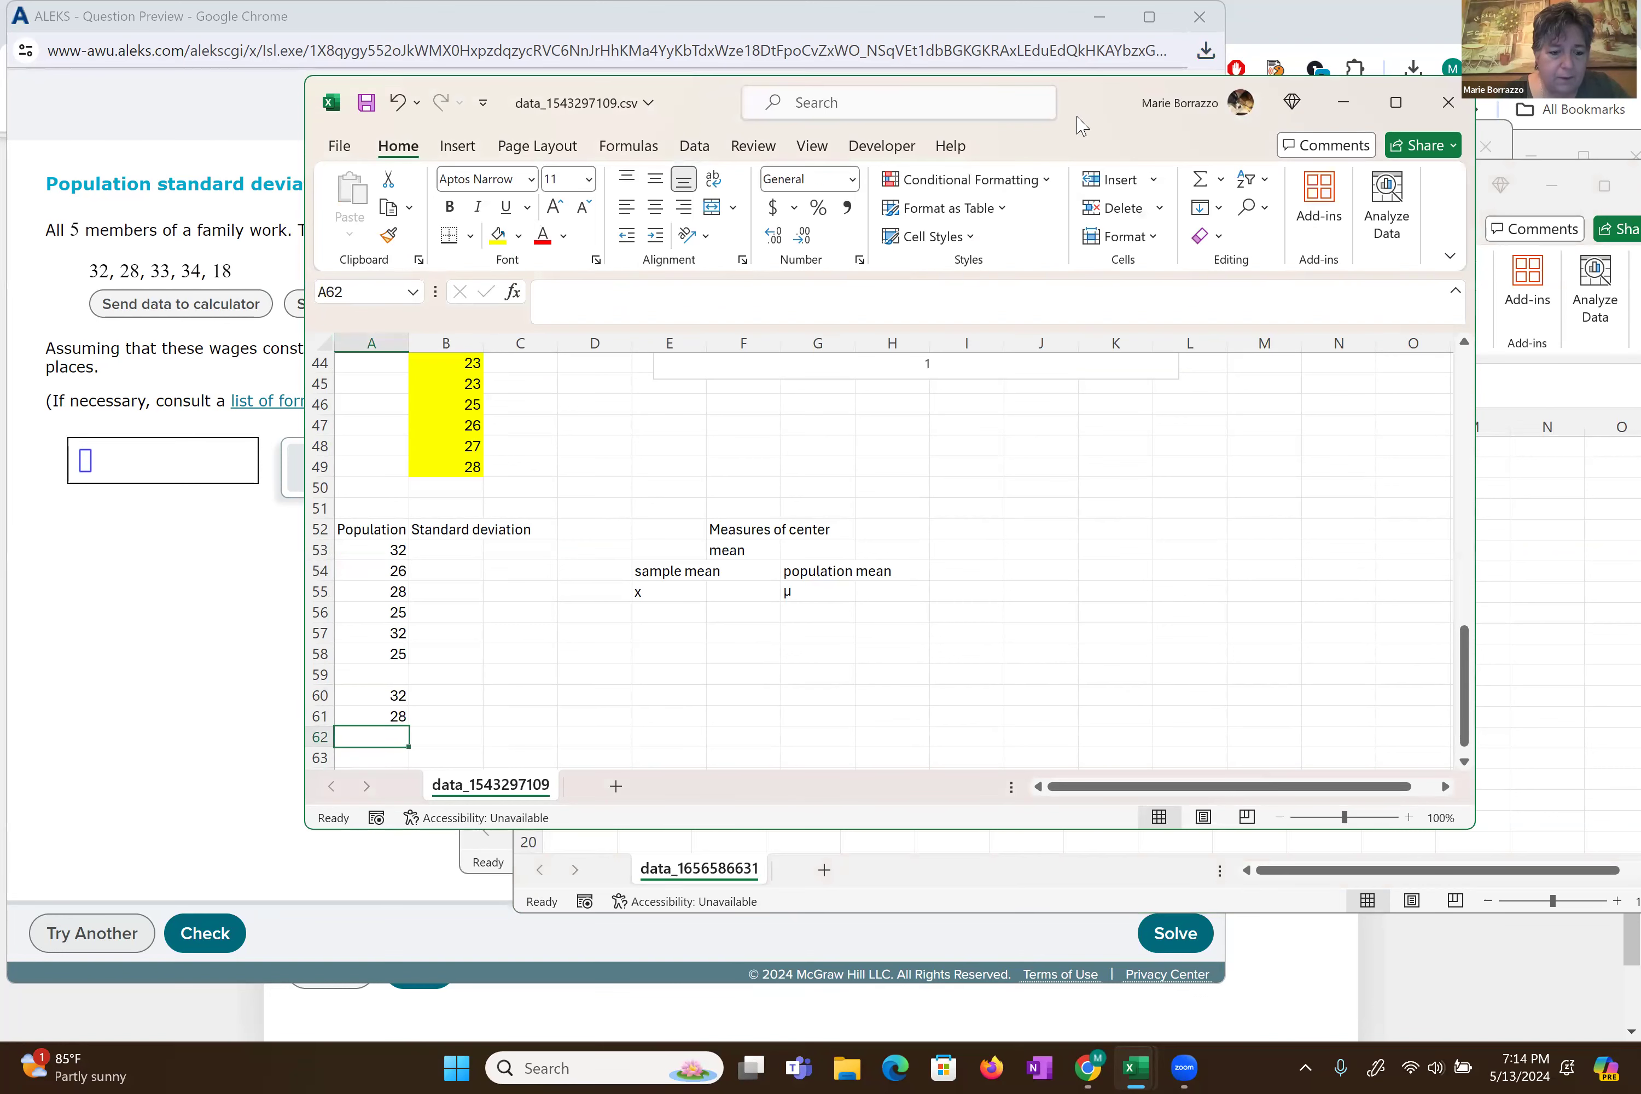
type("33")
type("34")
key("Return")
type("29")
key("Return")
- Correct the last wage in cell A64 to 18
key("Return")
type("18")
key("BackSpace")
key("BackSpace")
key("Up")
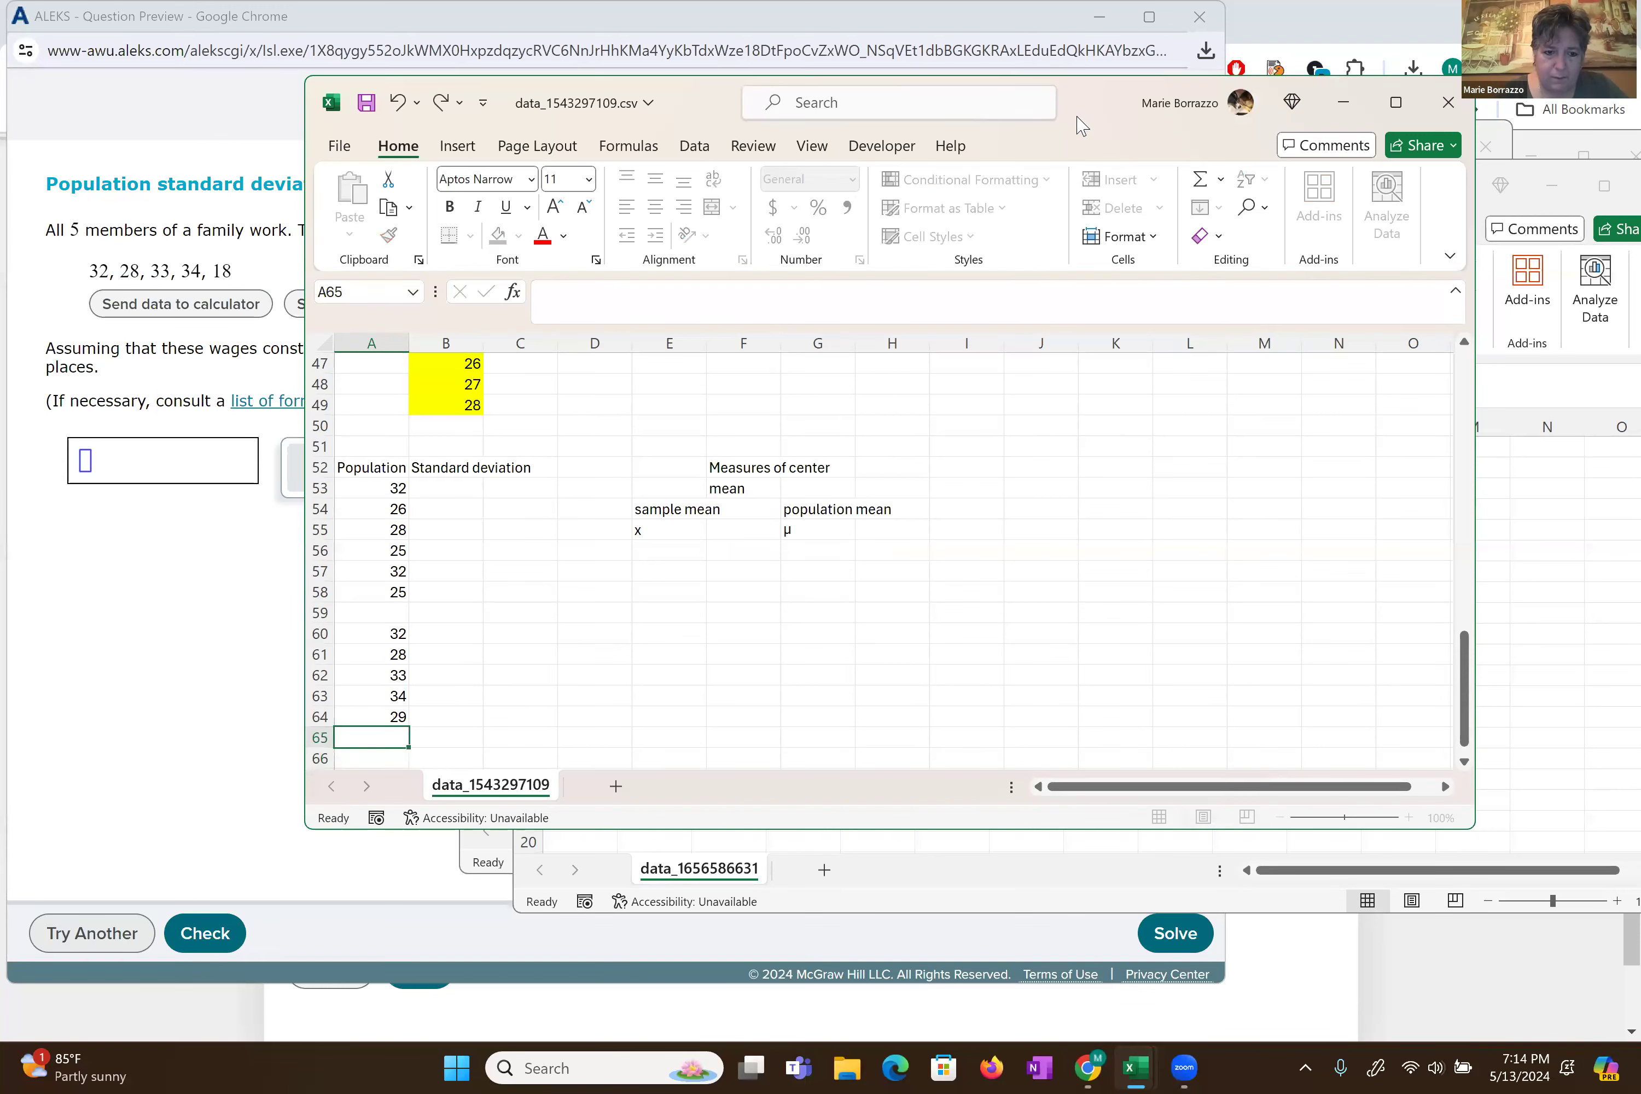
key("Up")
type("18")
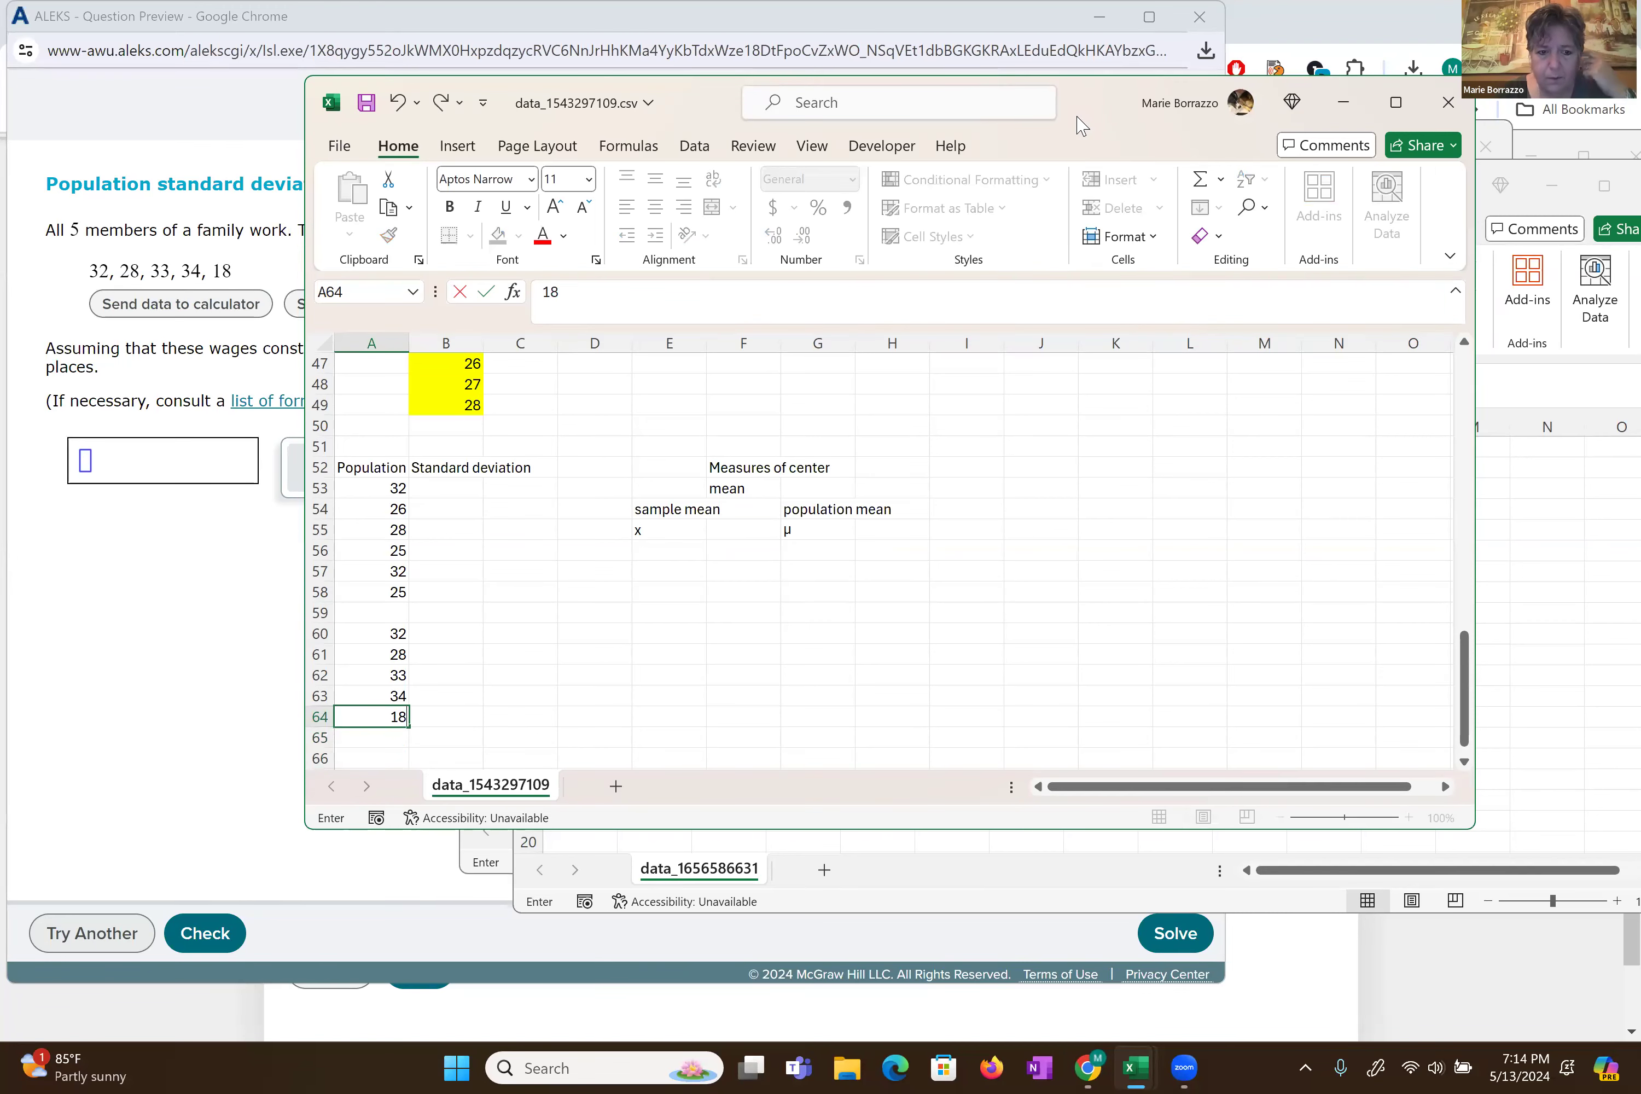
key("Return")
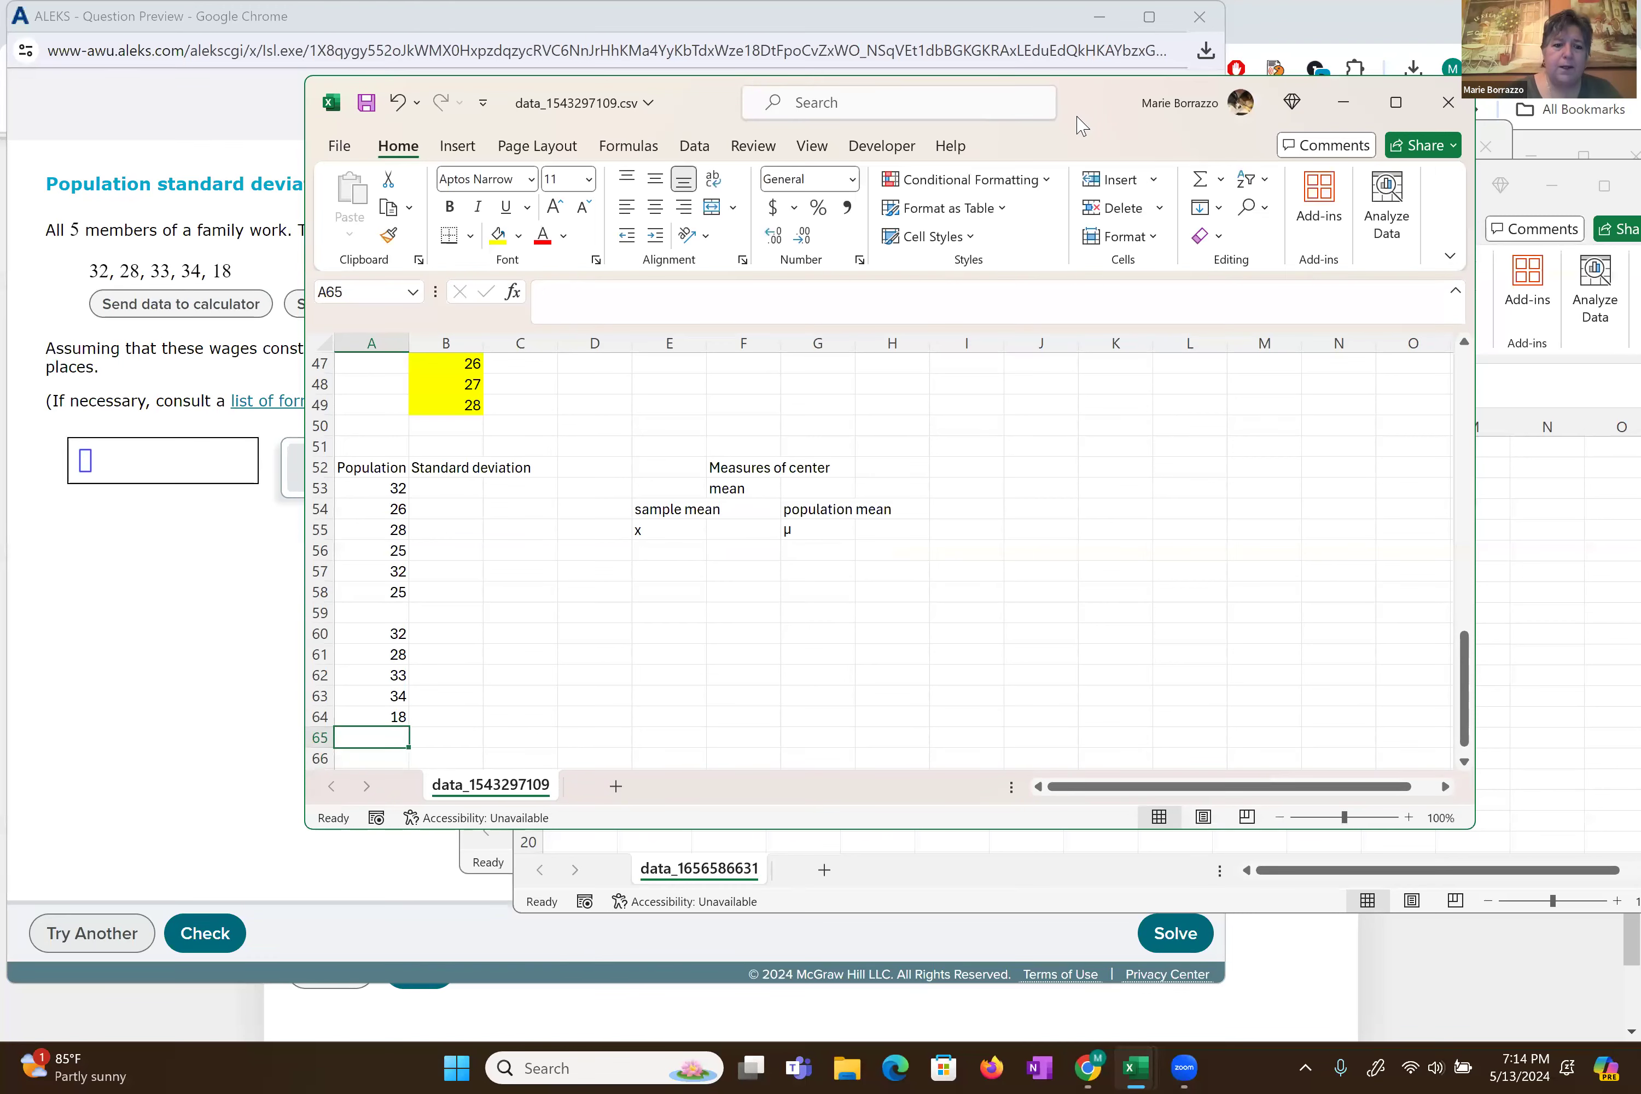
- Calculate the population standard deviation of A60:A64 in cell B60 with STDEV.P
key("Right")
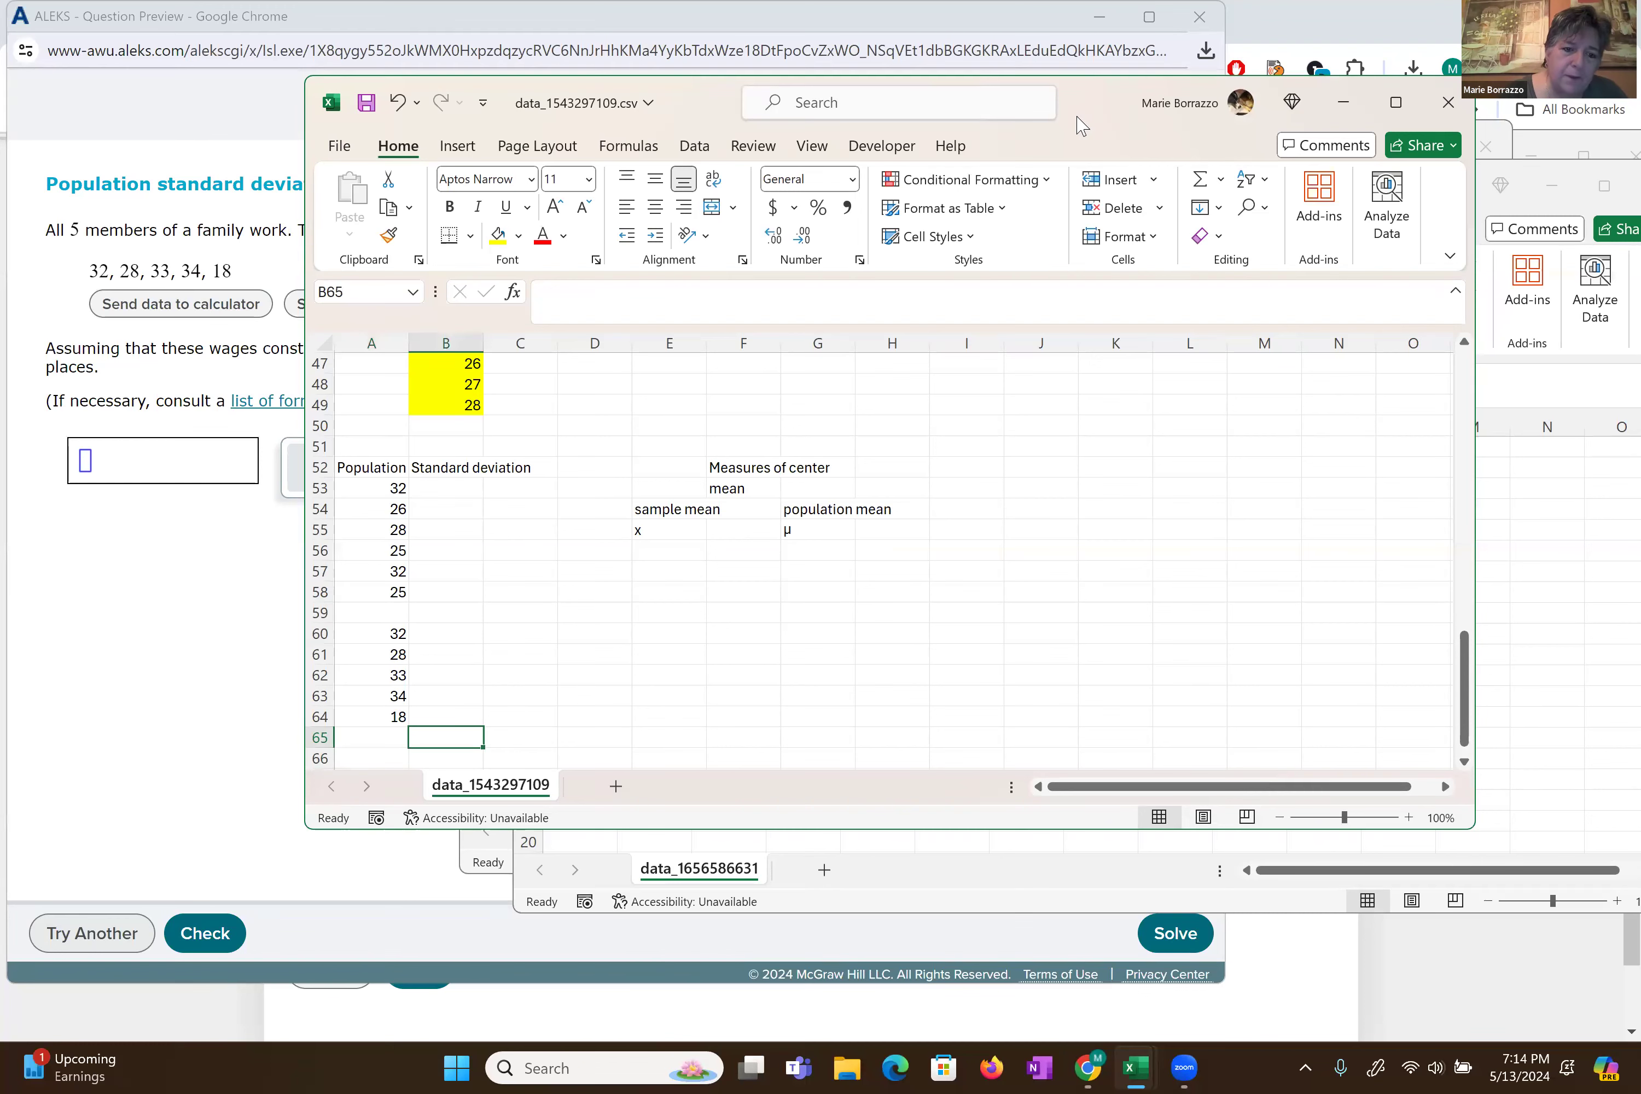
key("Up")
key("Up")
key("Up")
key("Up")
key("Up")
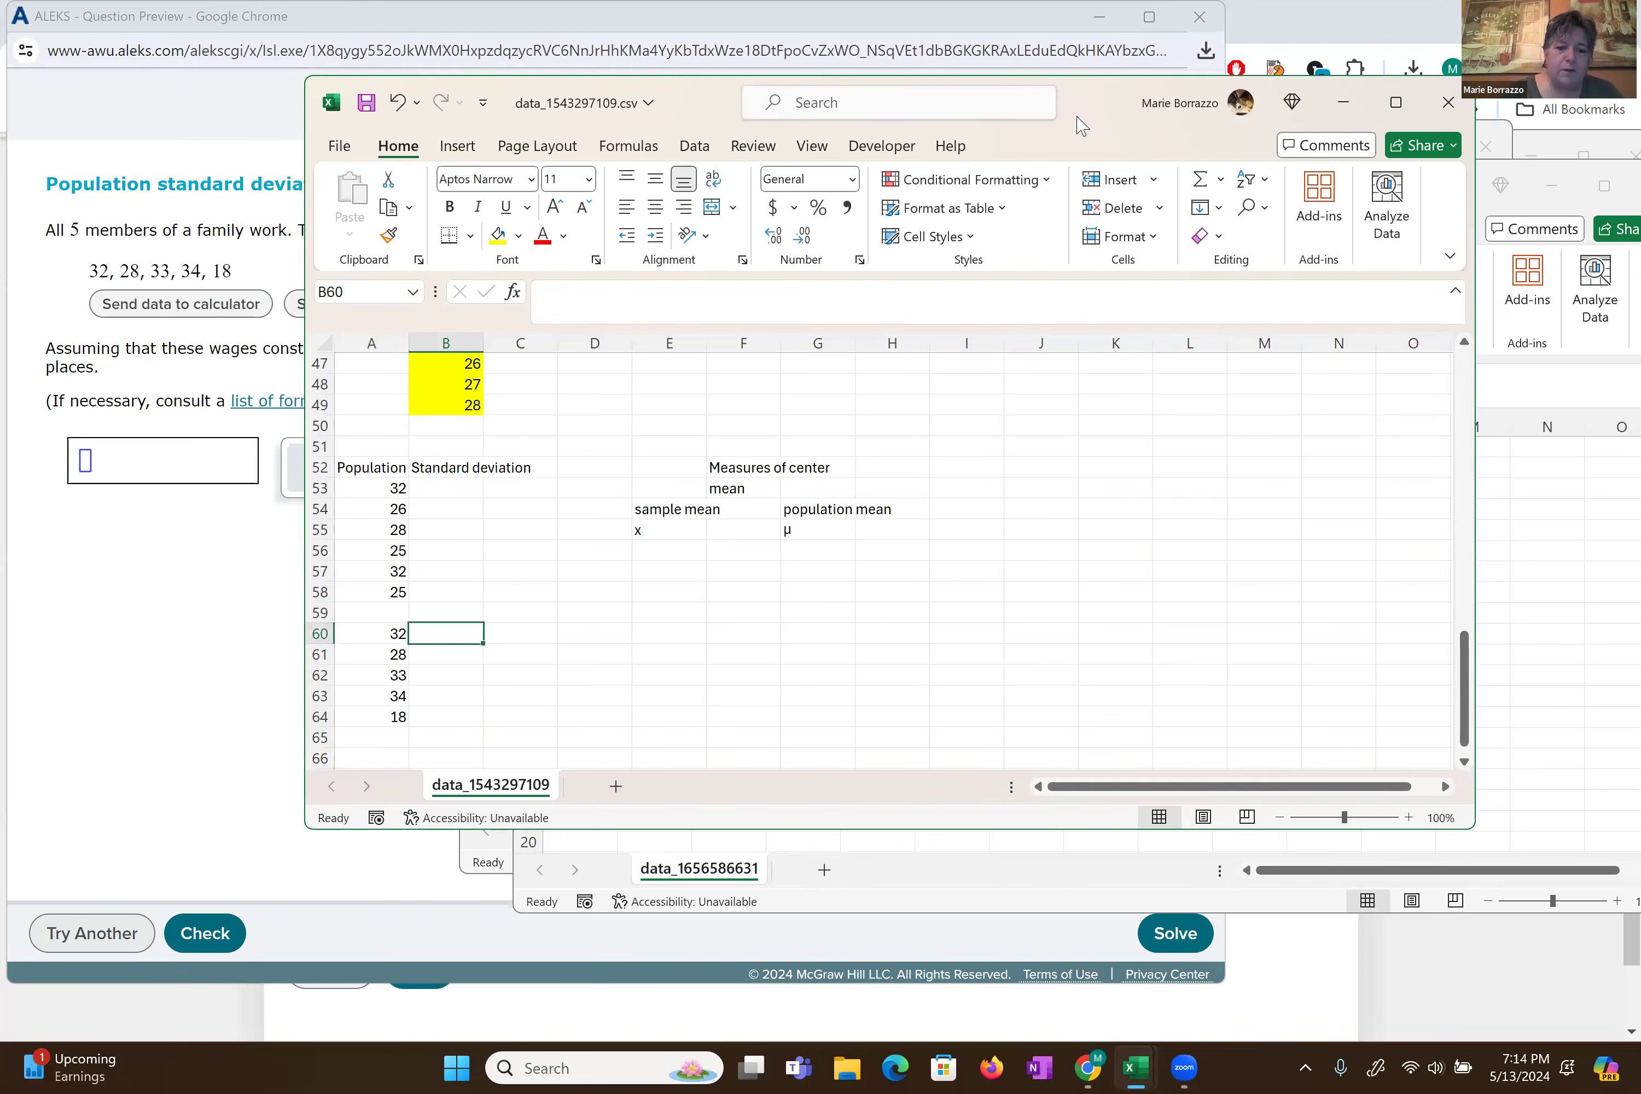
type("=")
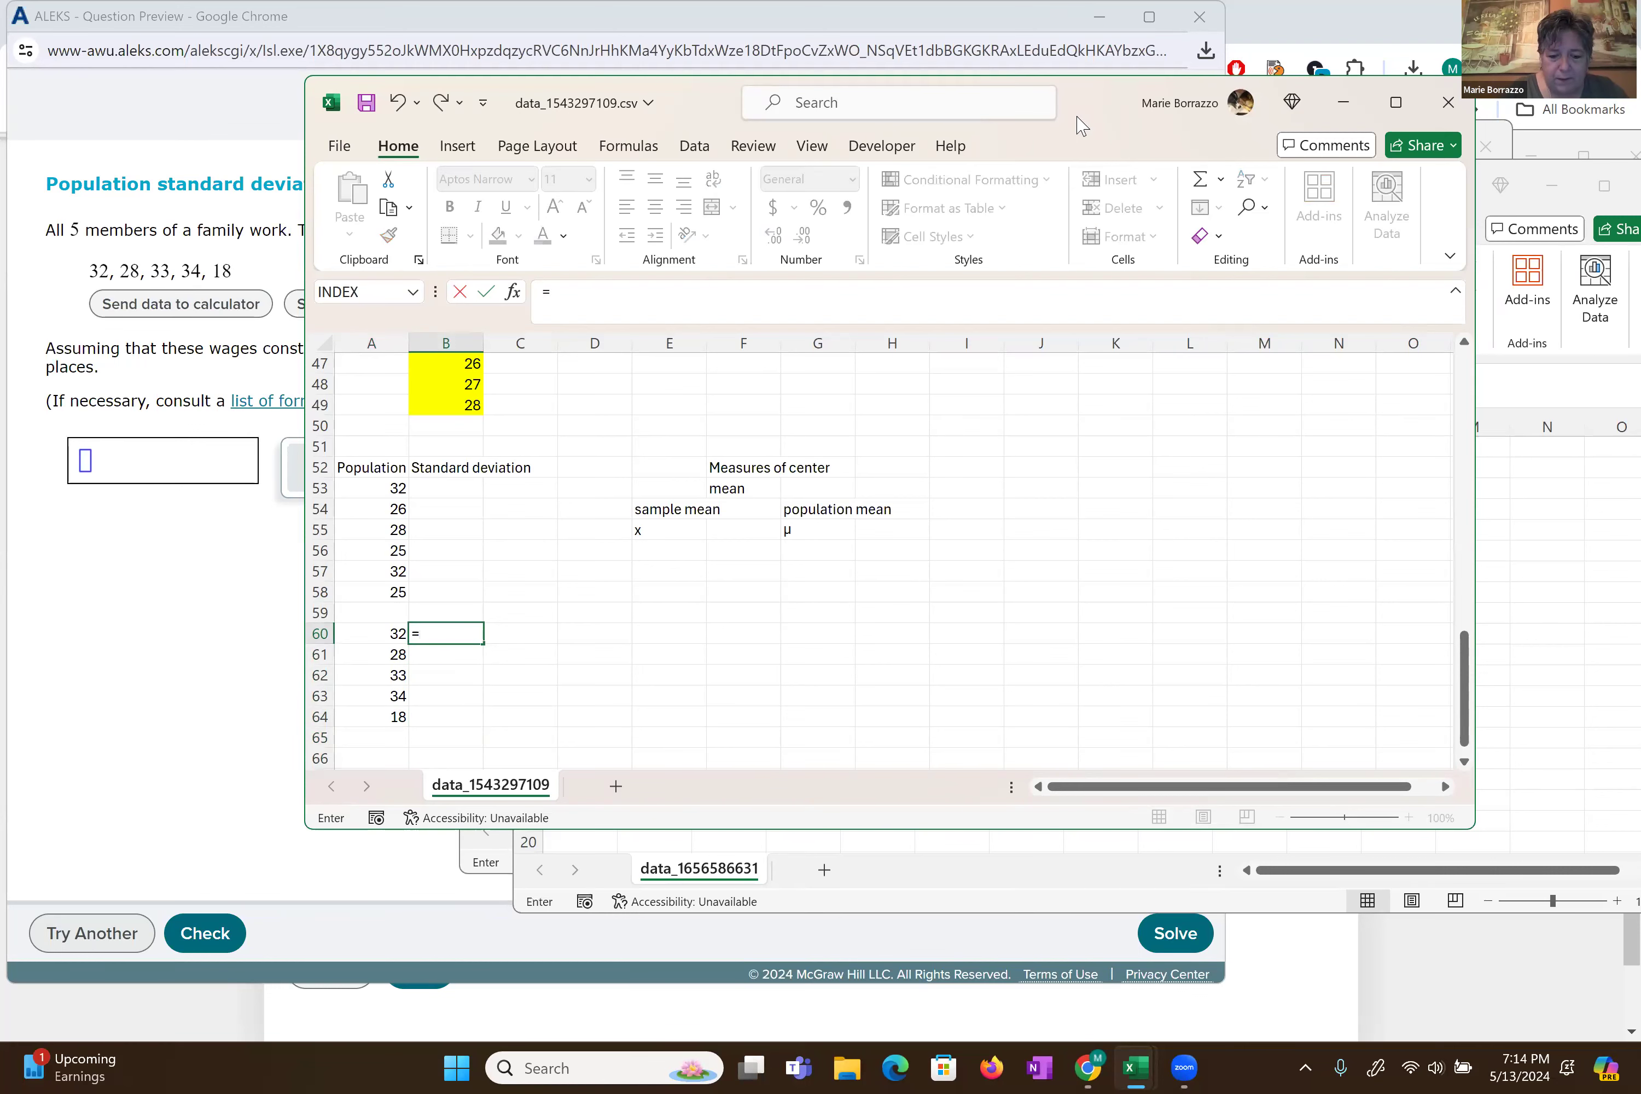
type("std")
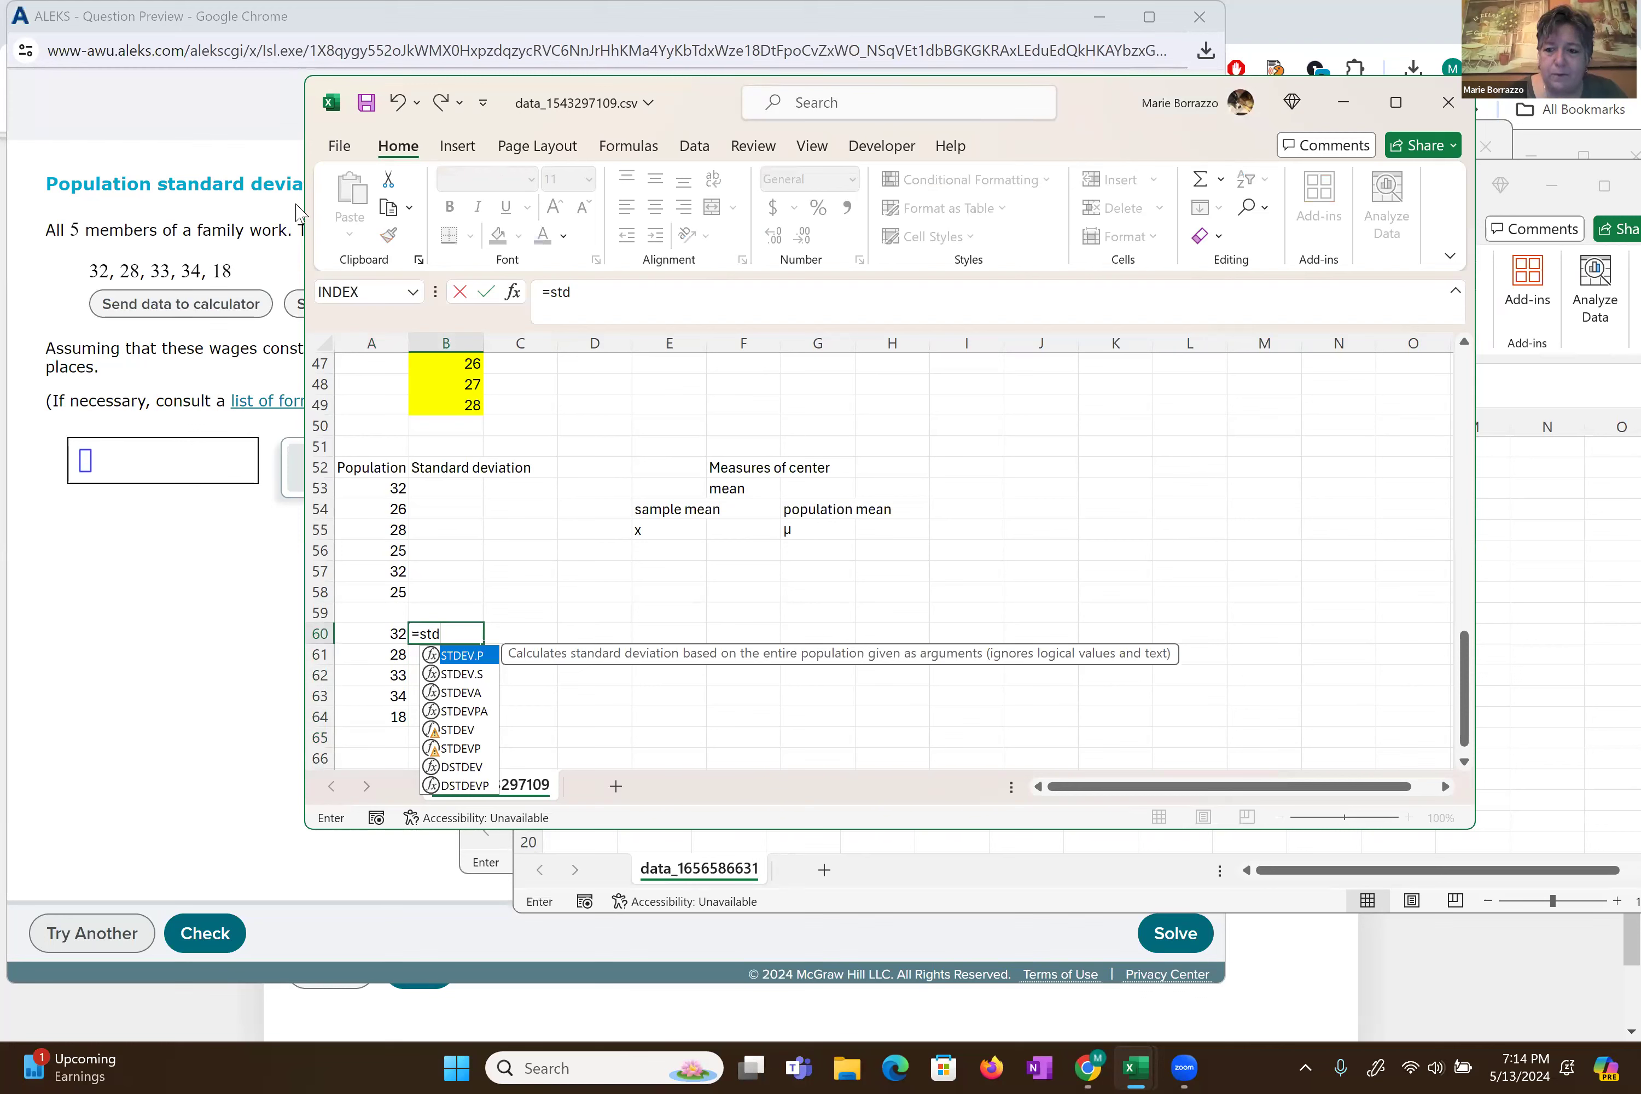
double_click(478, 657)
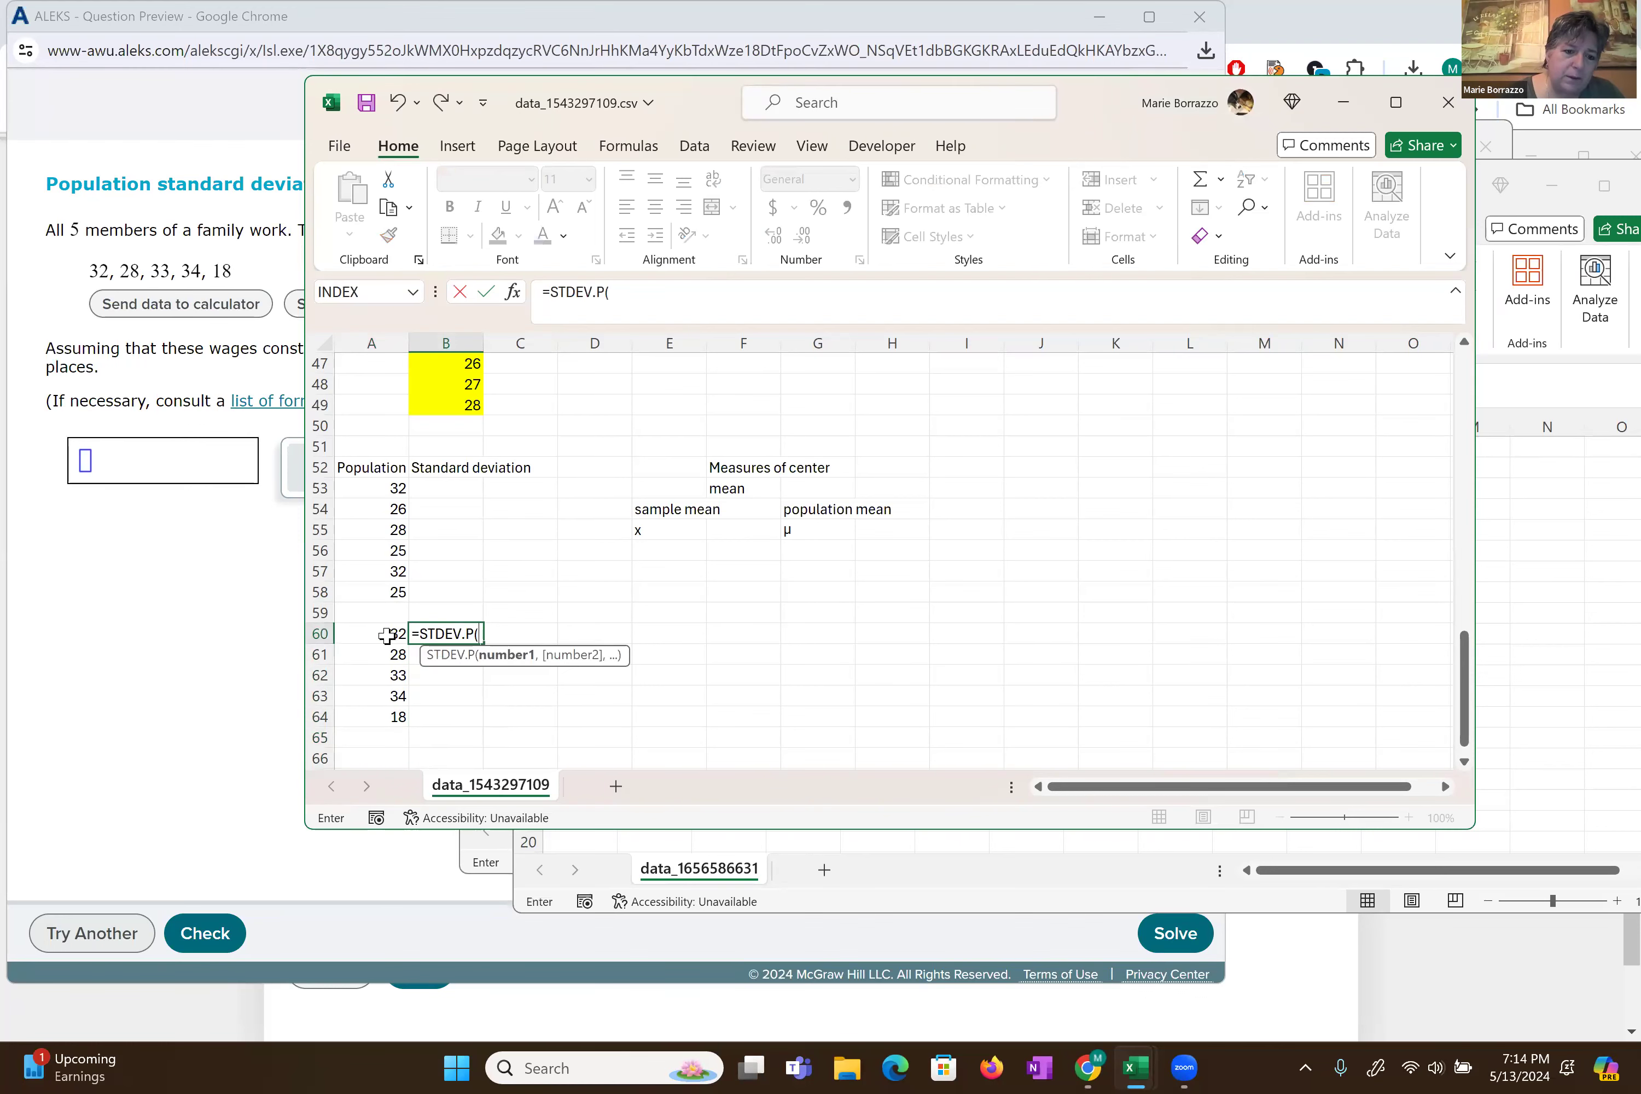
left_click_drag(386, 635, 384, 719)
key("Return")
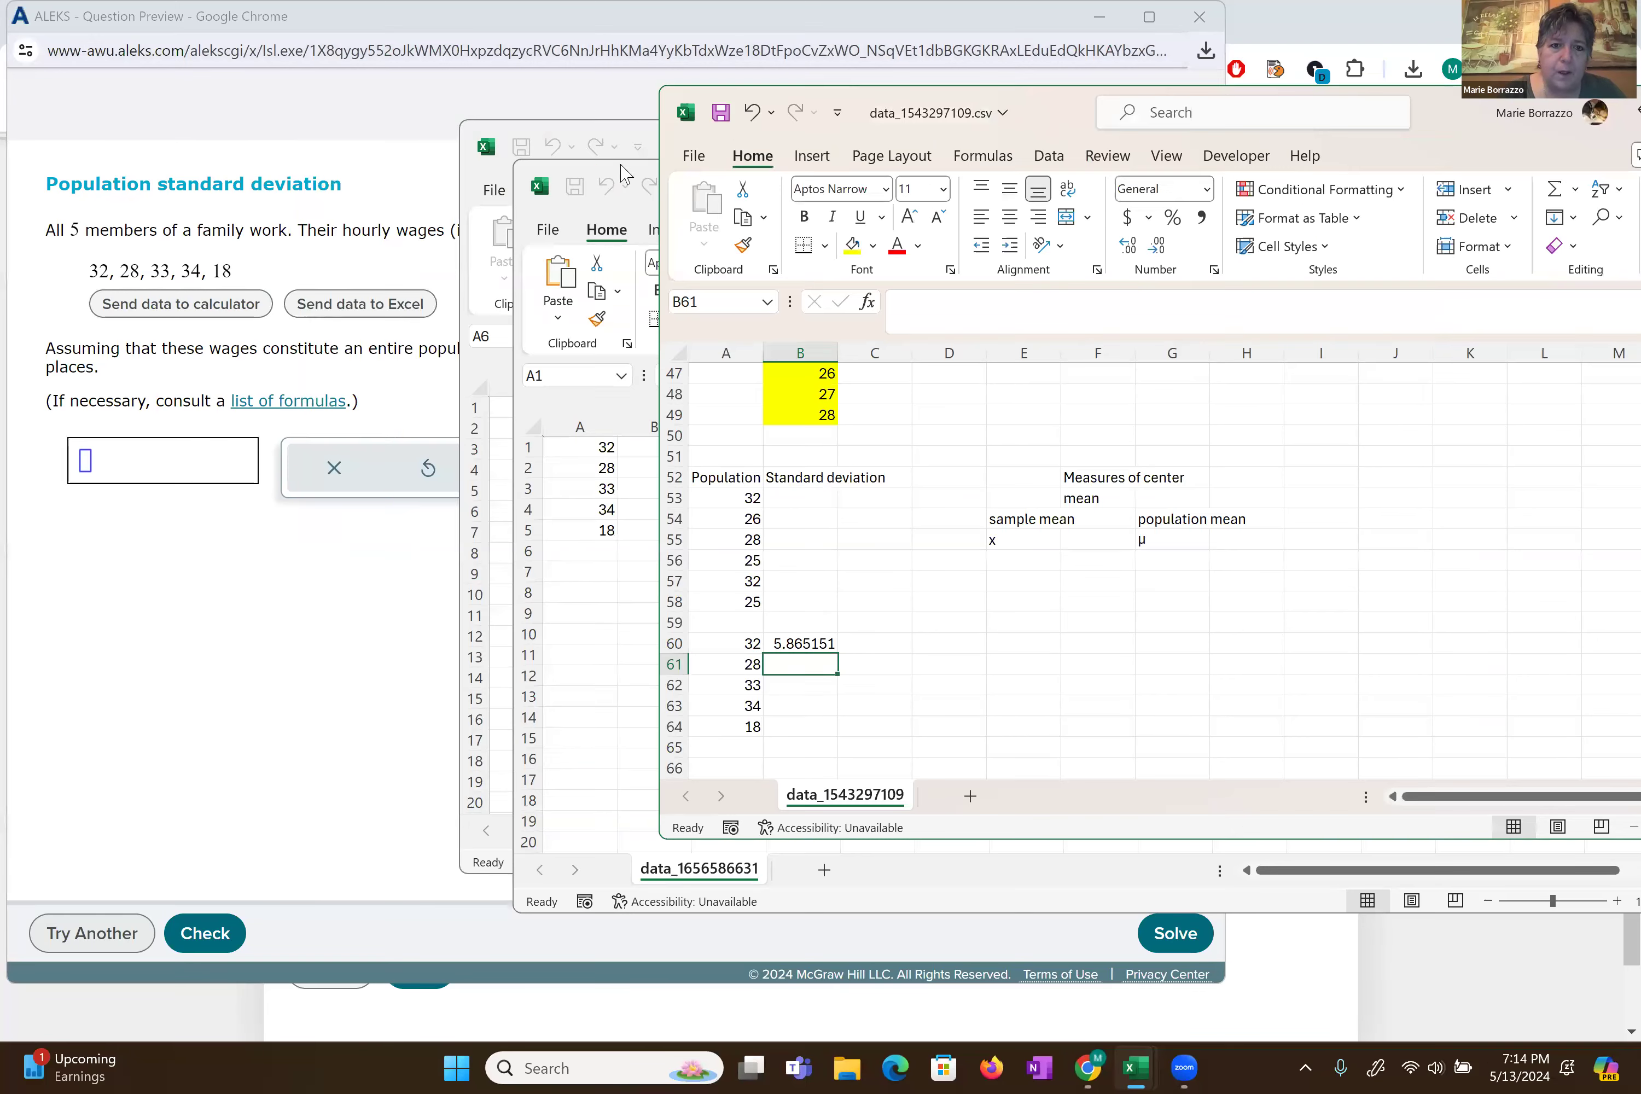
left_click(576, 219)
key("ctrl+a")
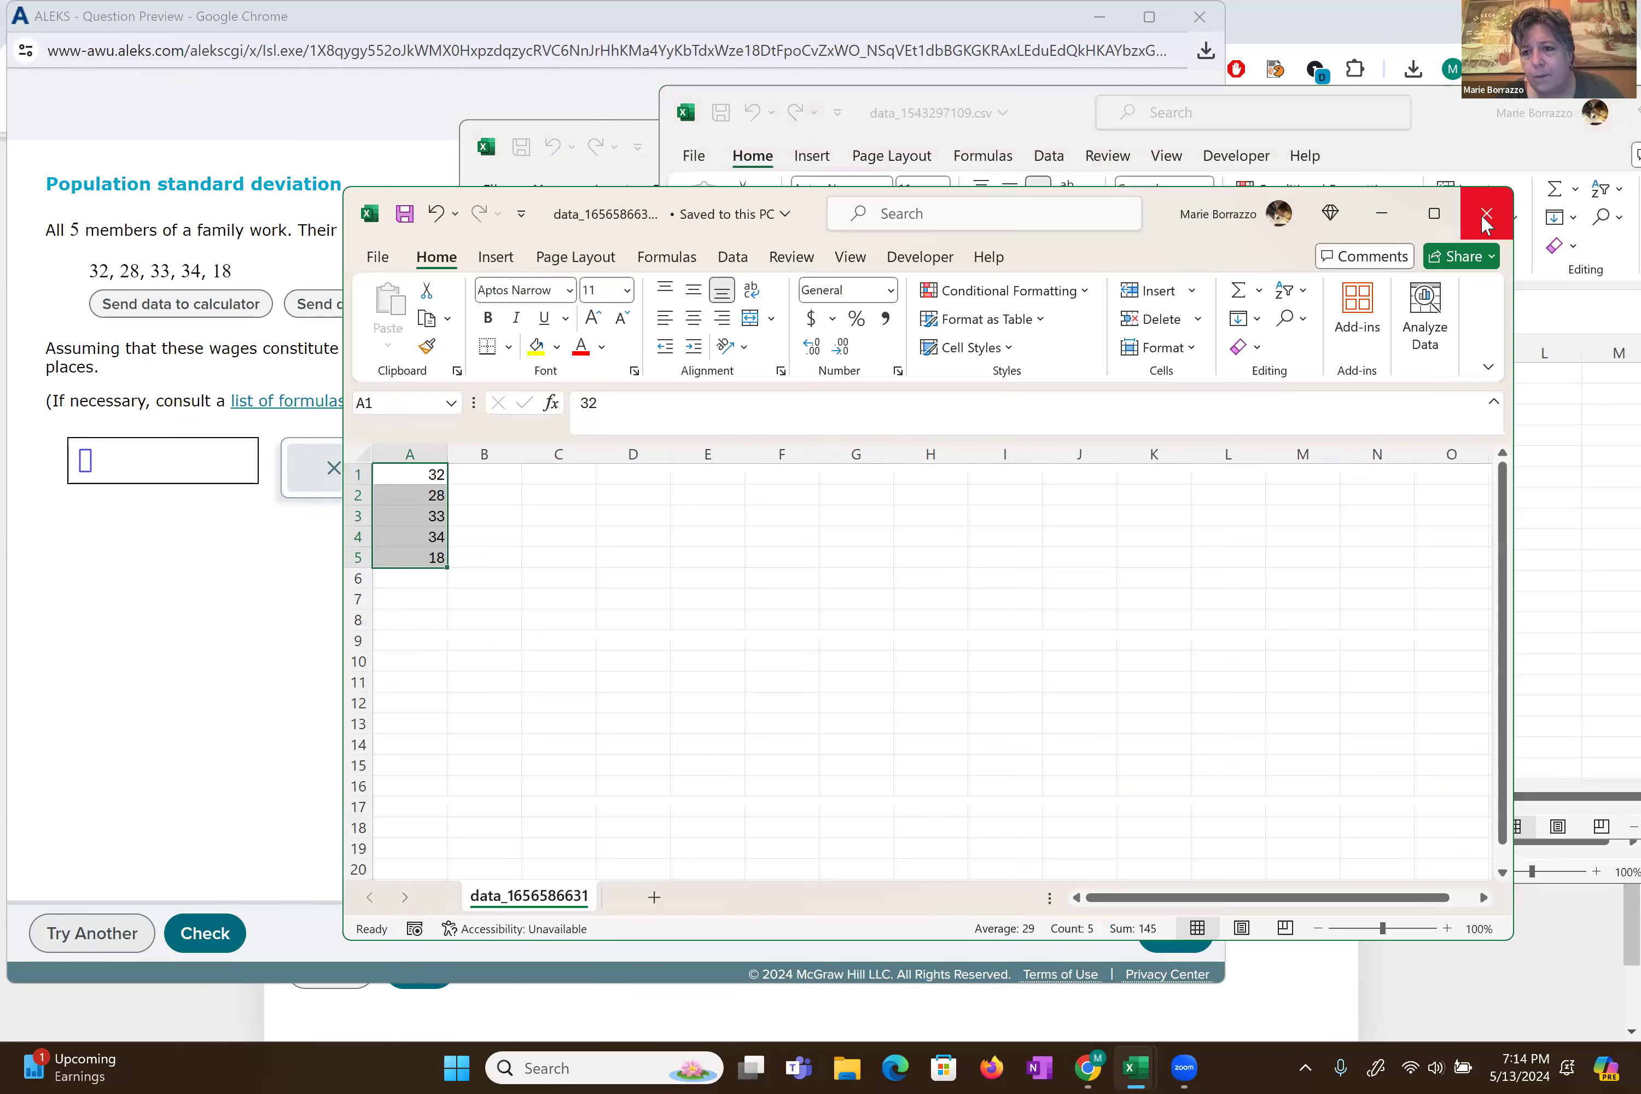
left_click(1483, 227)
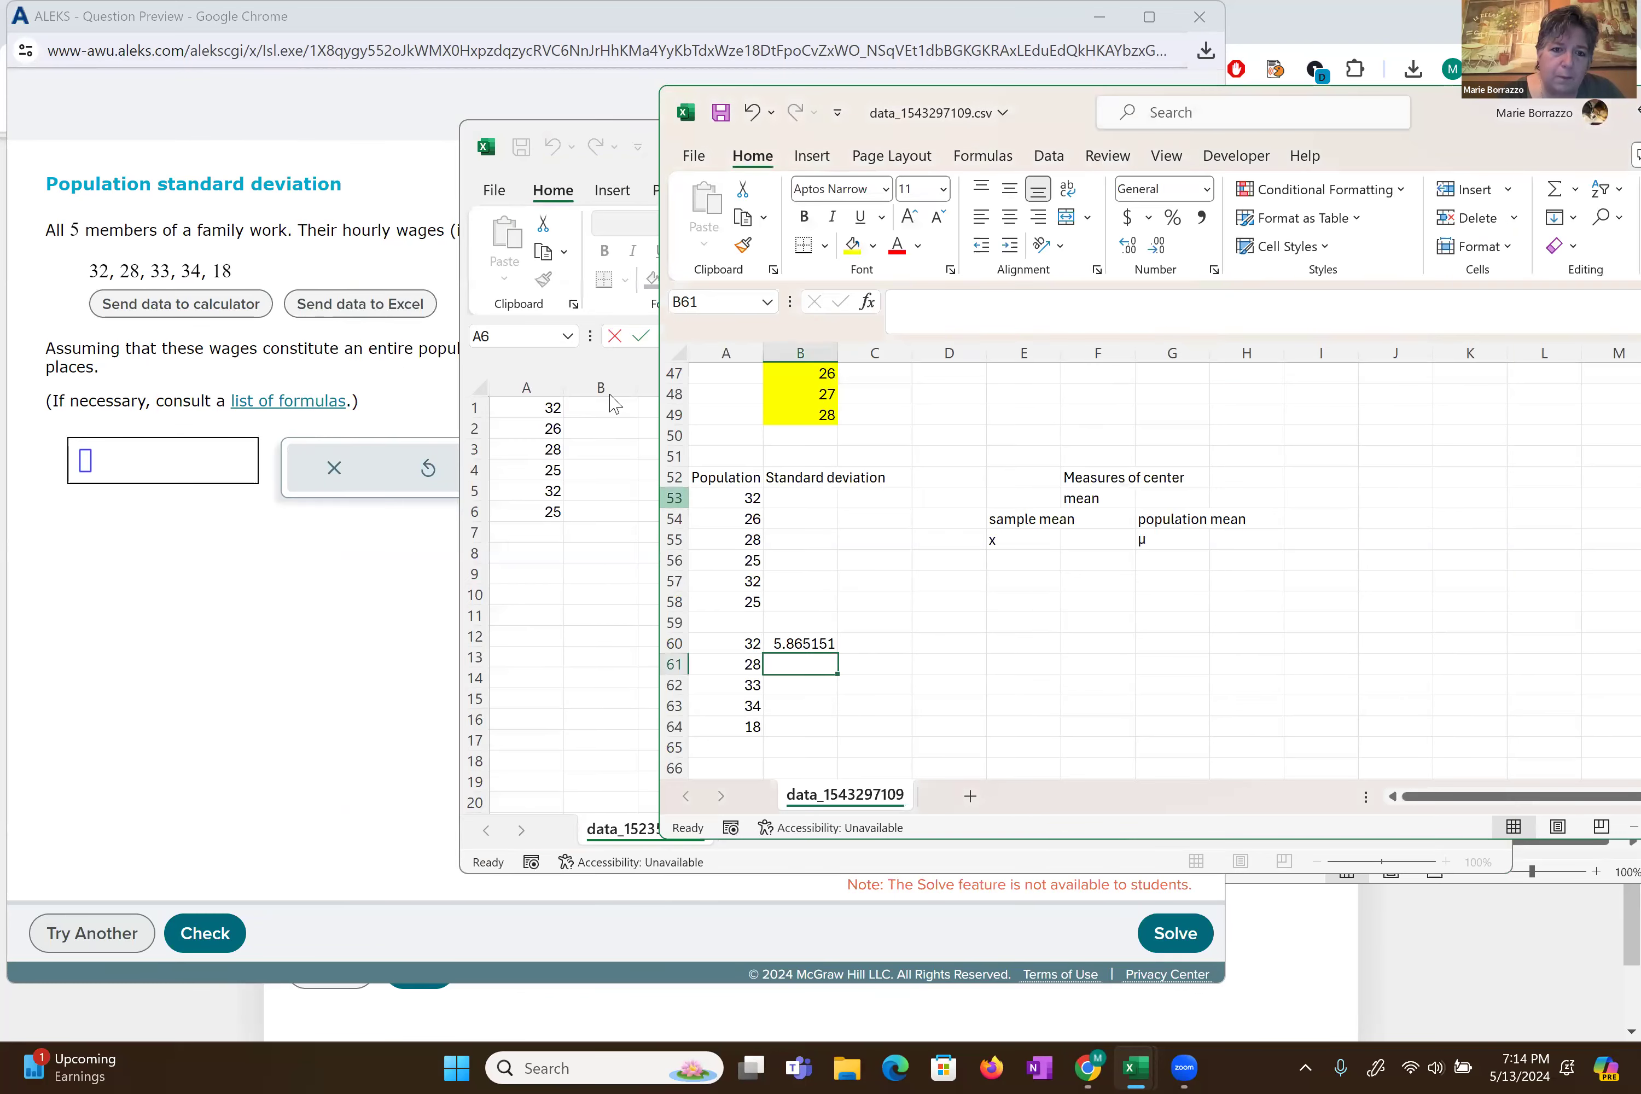
left_click(622, 146)
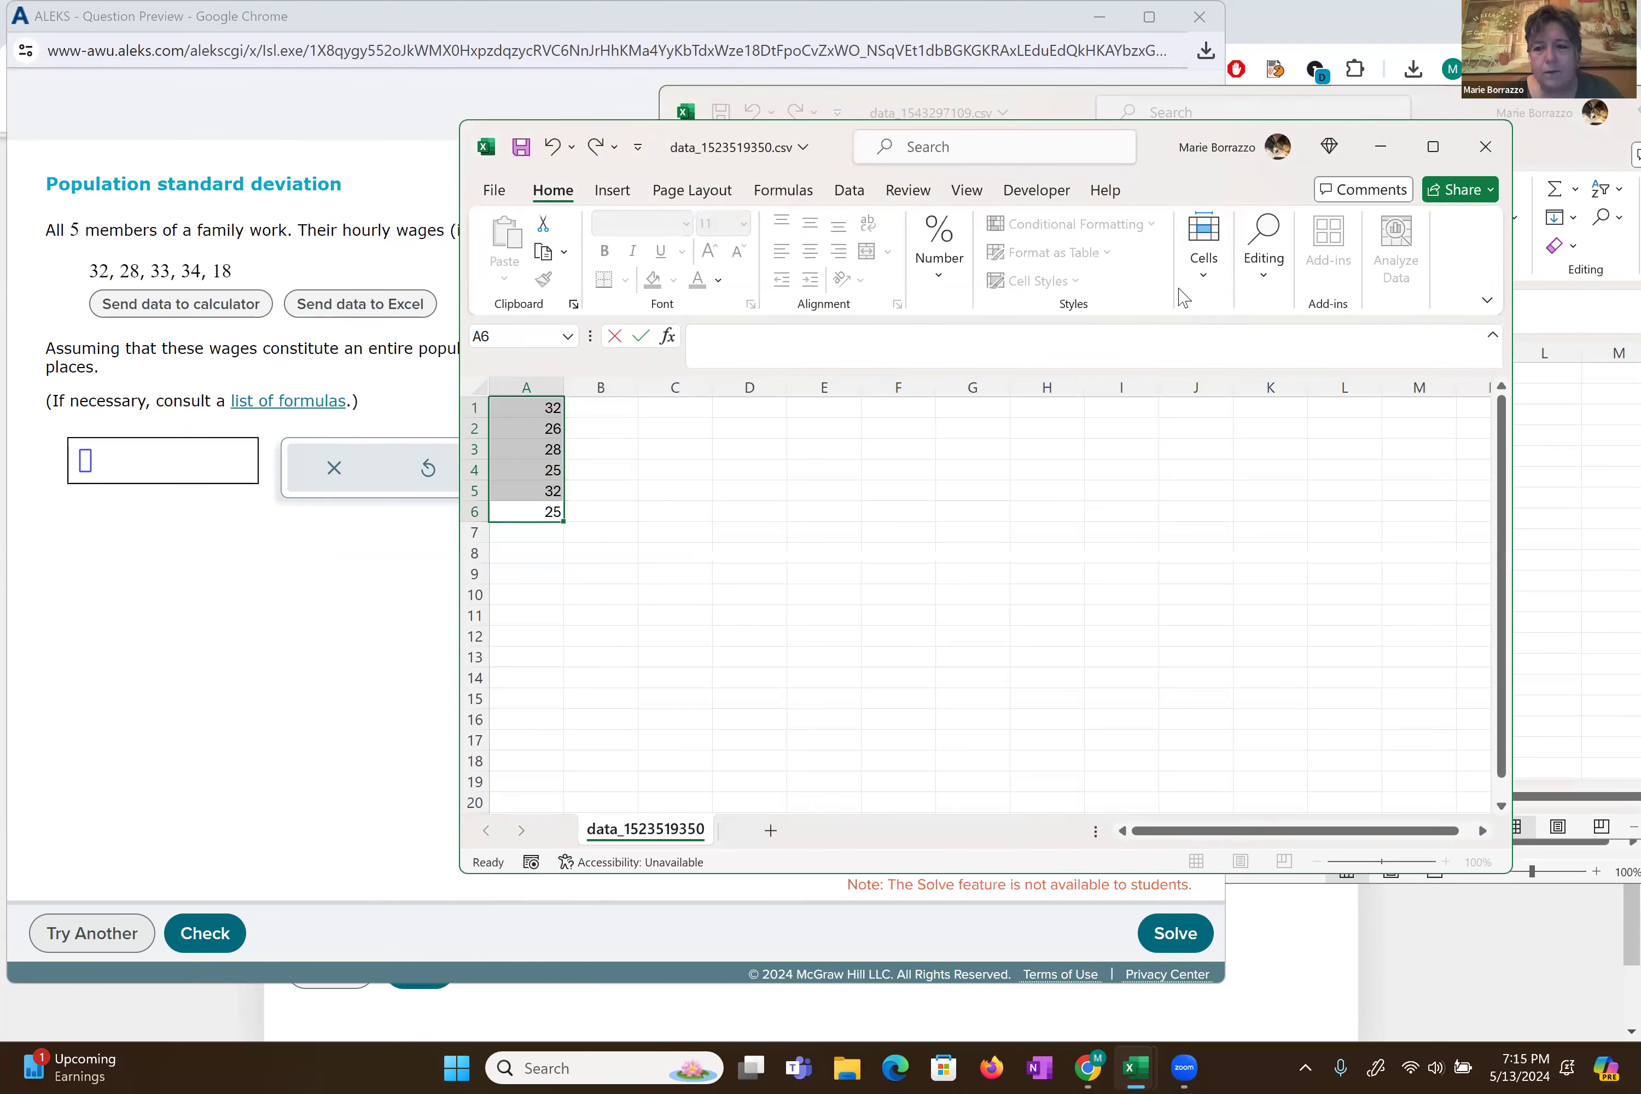
left_click(1486, 146)
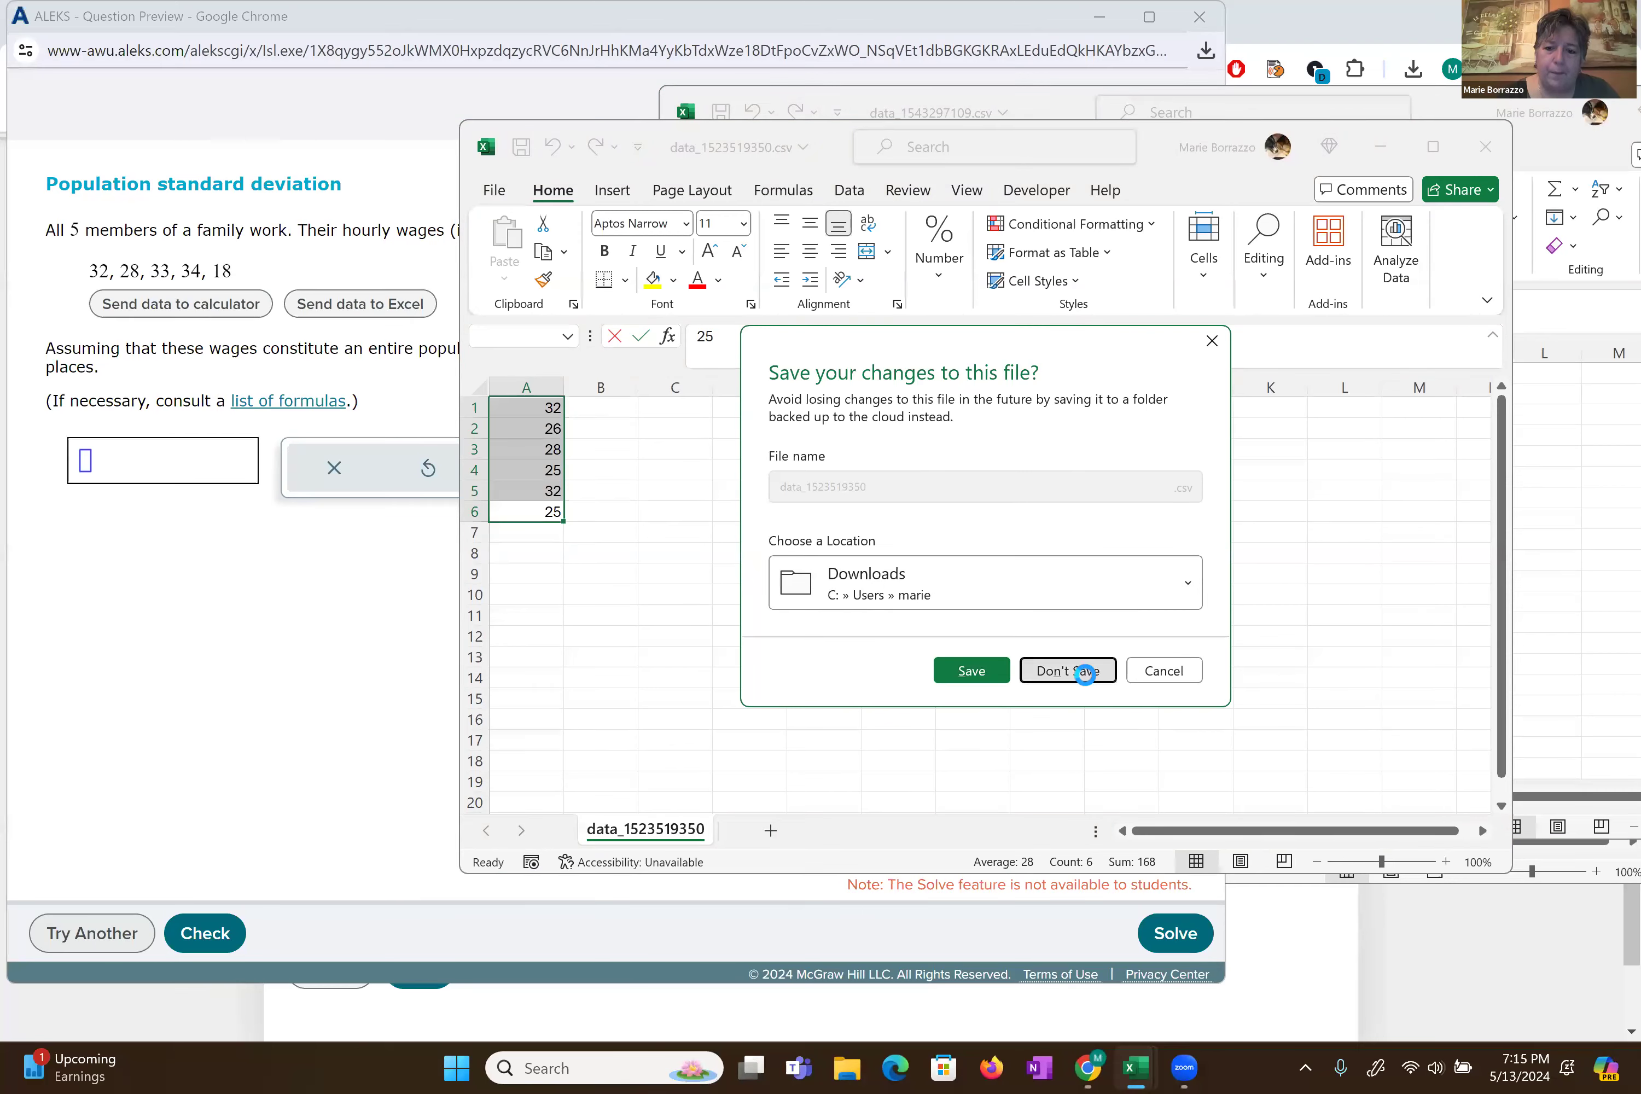
left_click(1091, 672)
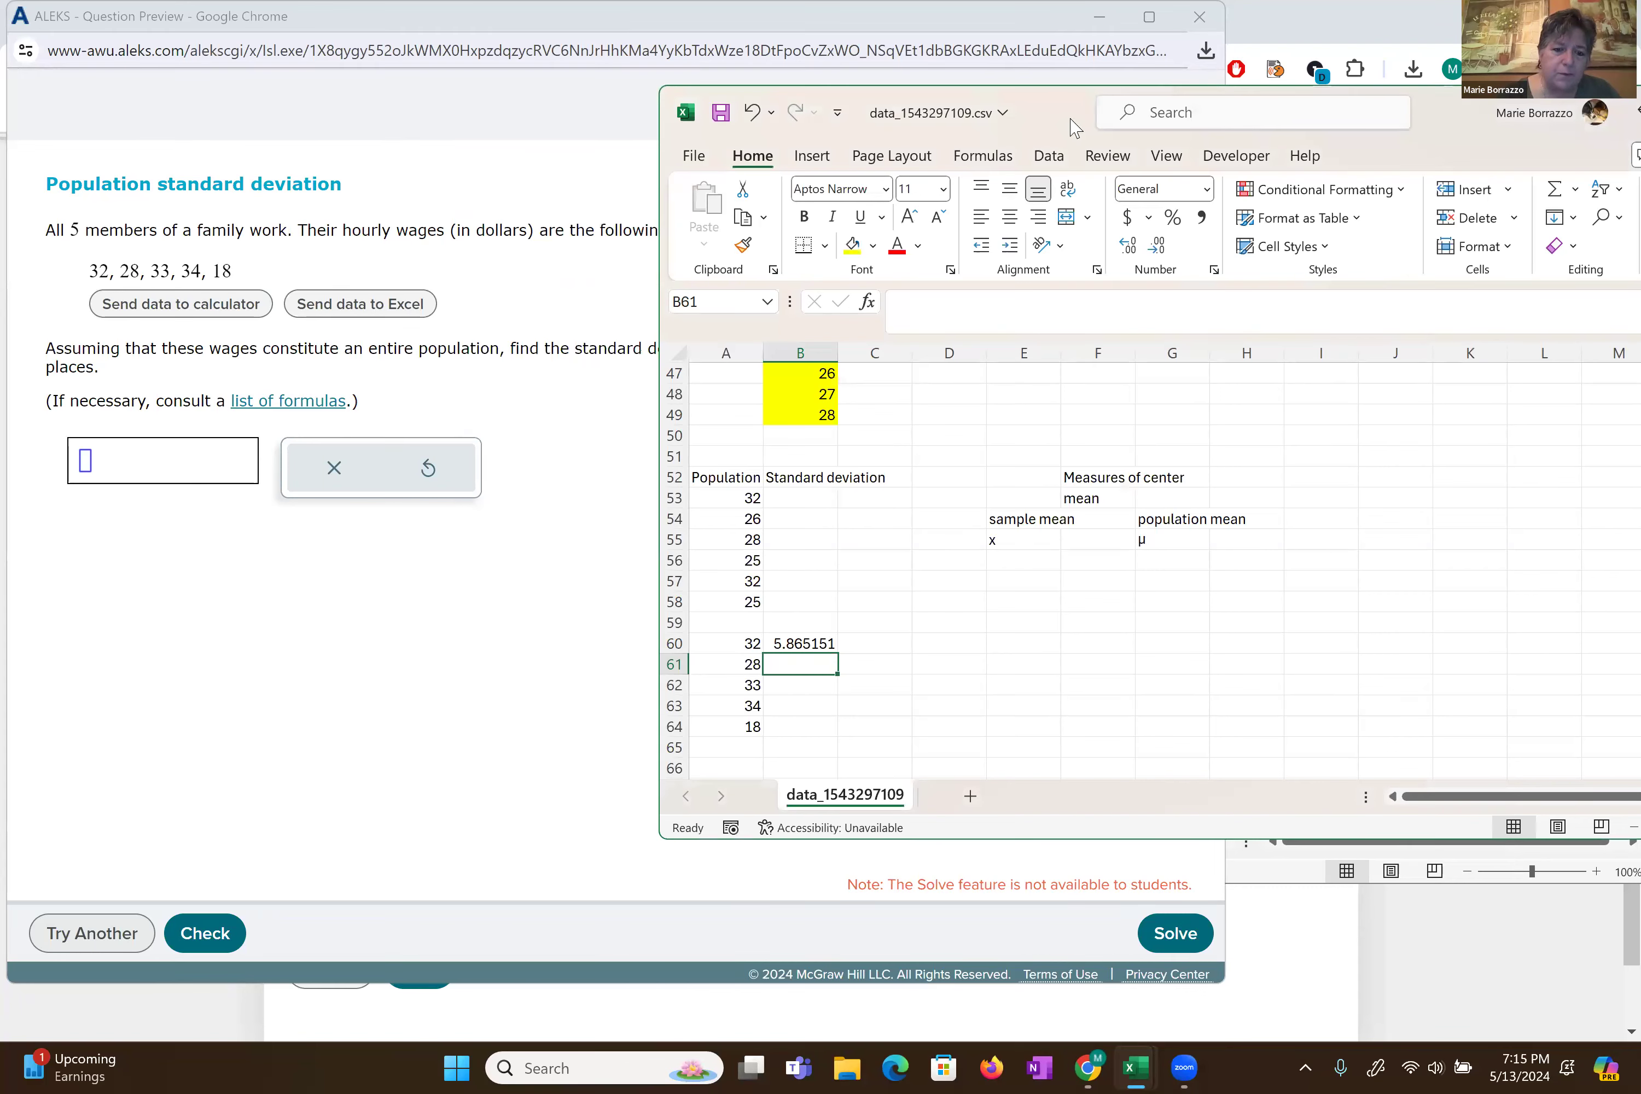
- Reduce the standard deviation in cell B60 to two decimal places
left_click(643, 702)
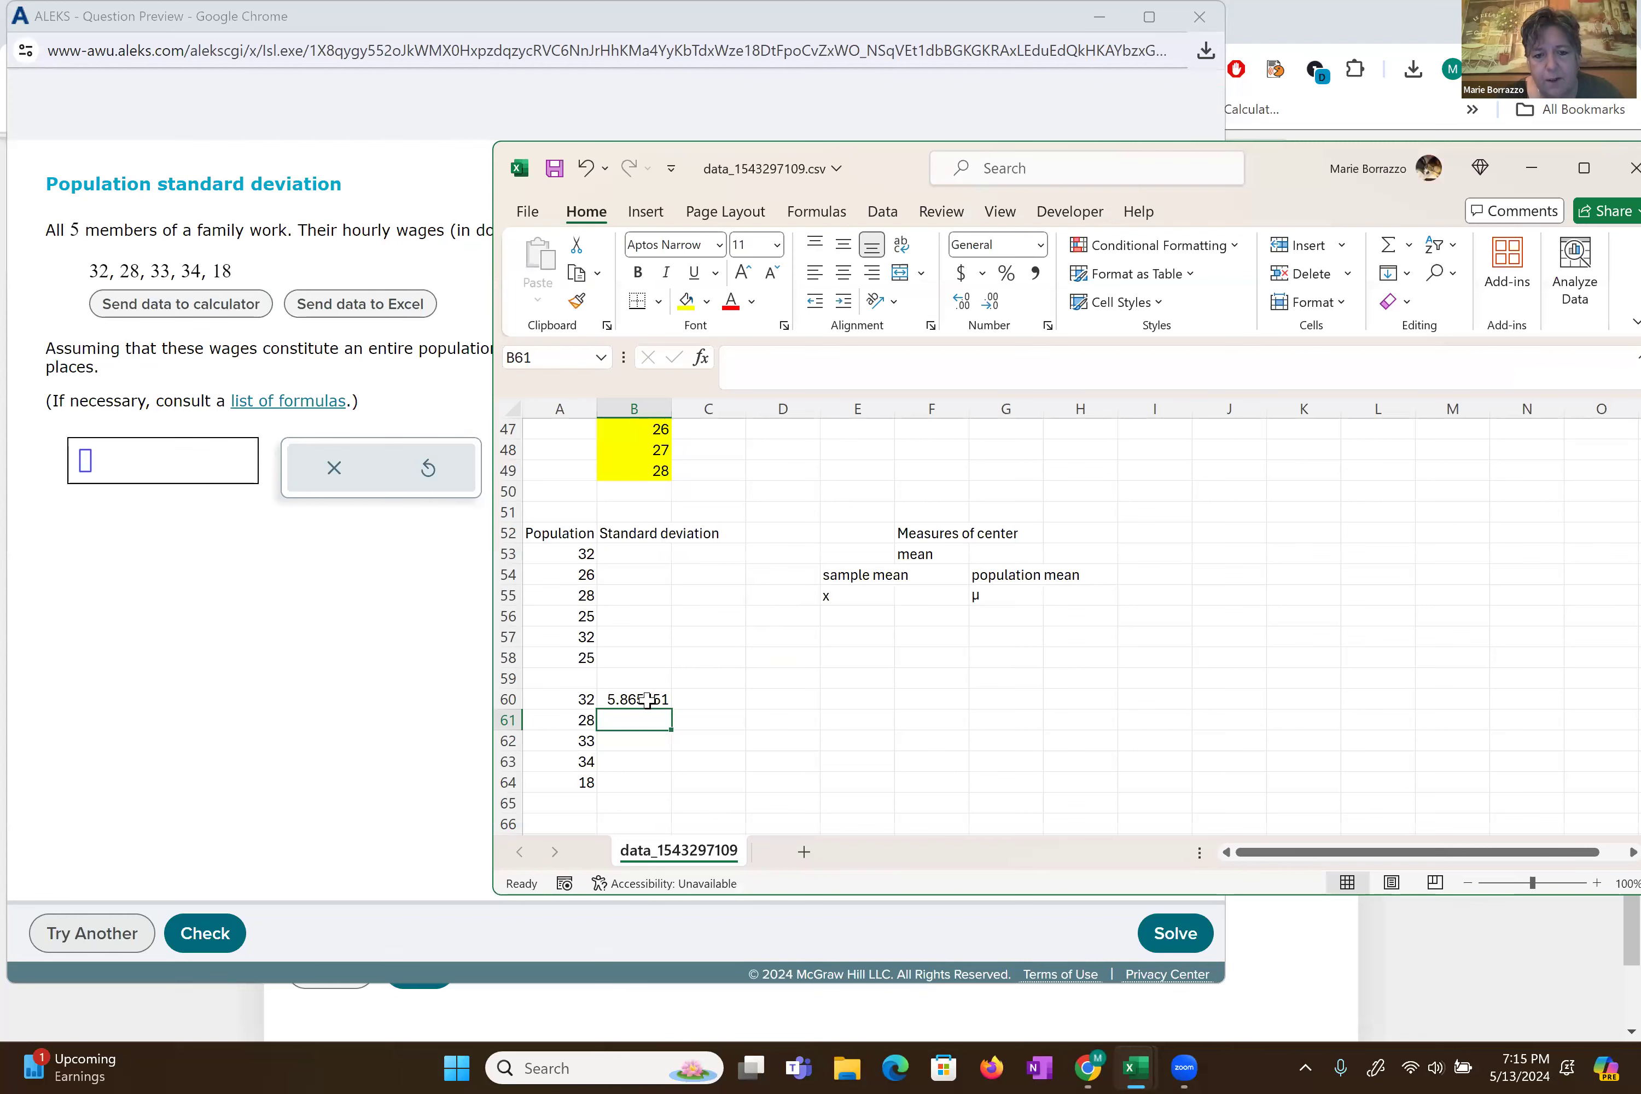
left_click(992, 302)
left_click(992, 302)
left_click(992, 302)
left_click(992, 302)
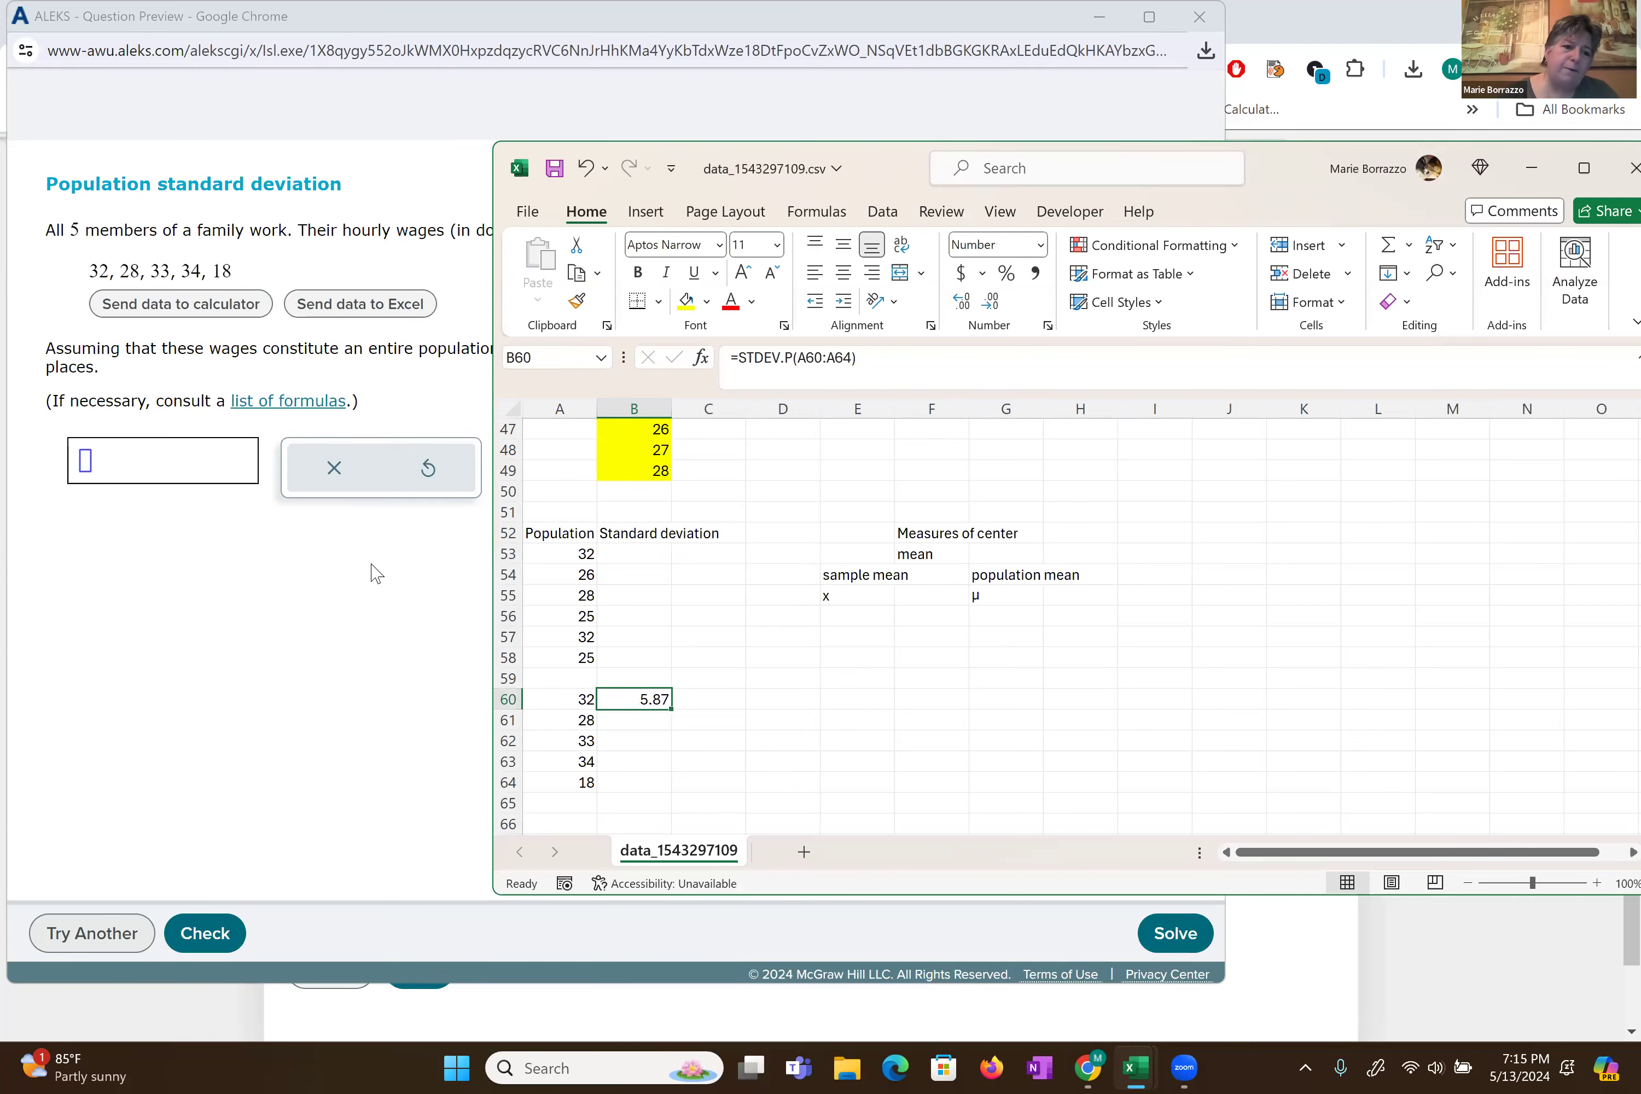
- Switch to the ALEKS question on the family's wages, answer it with 5.87 and check the answer
left_click(86, 469)
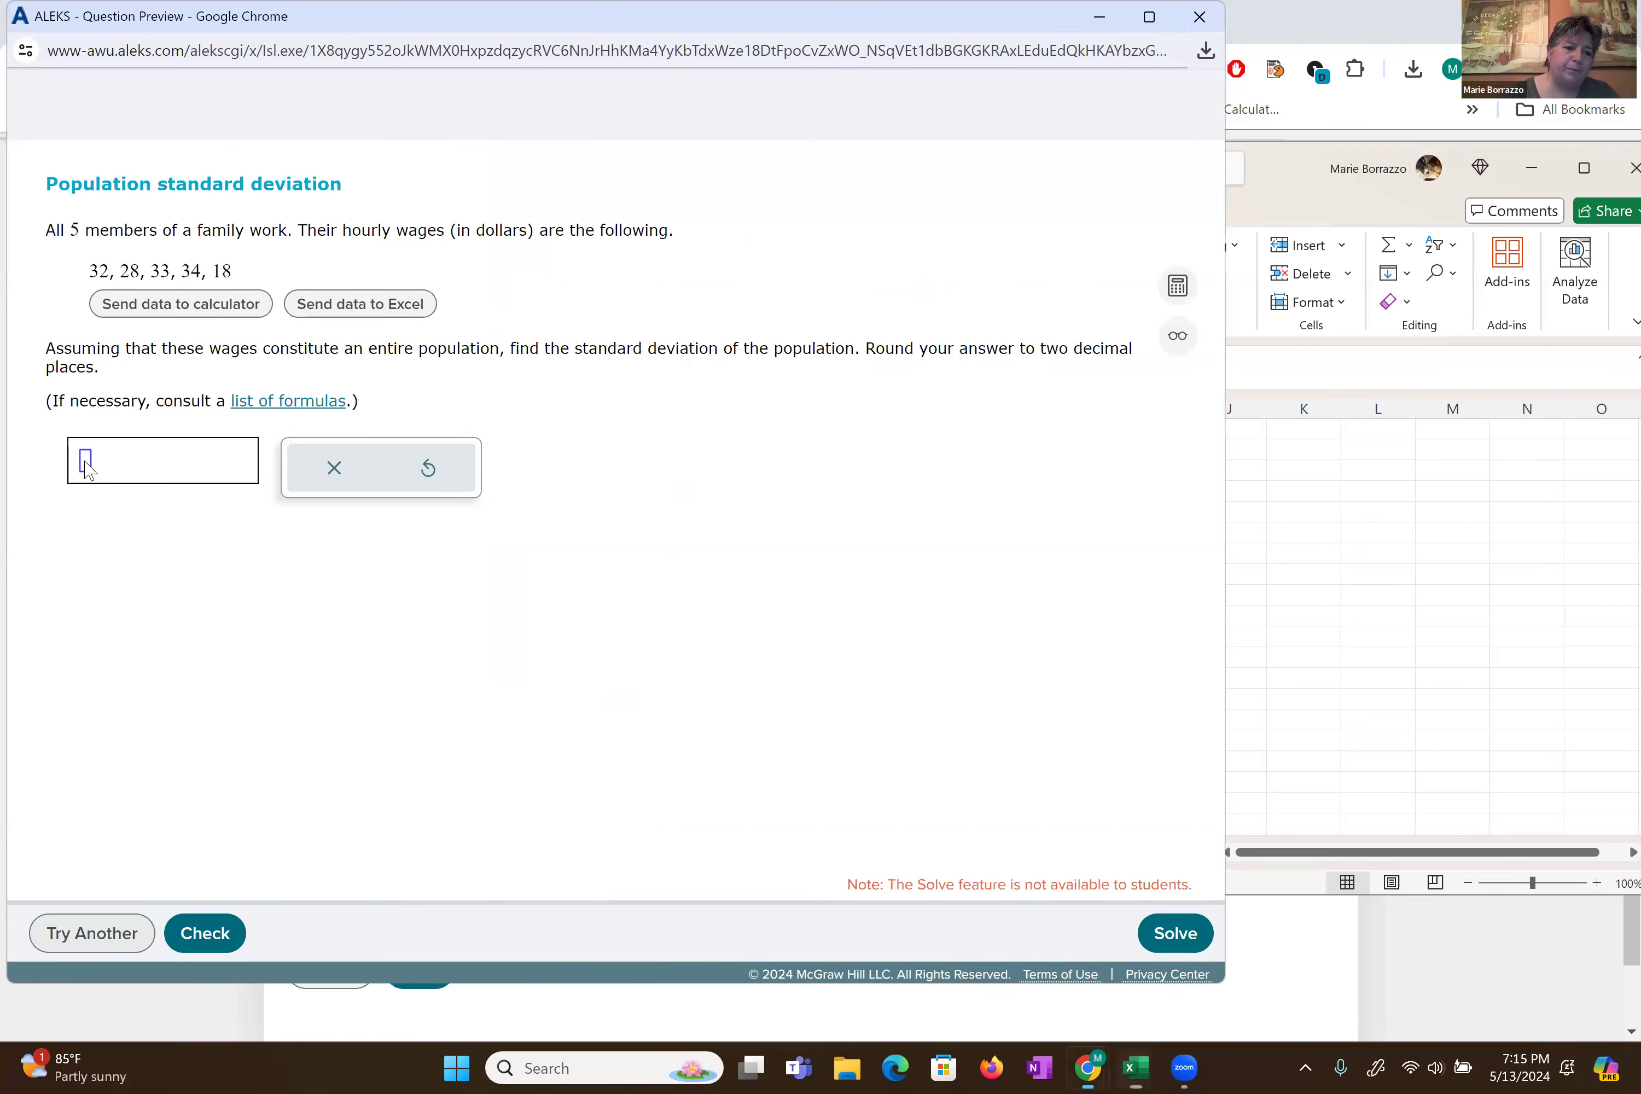
type("5.87")
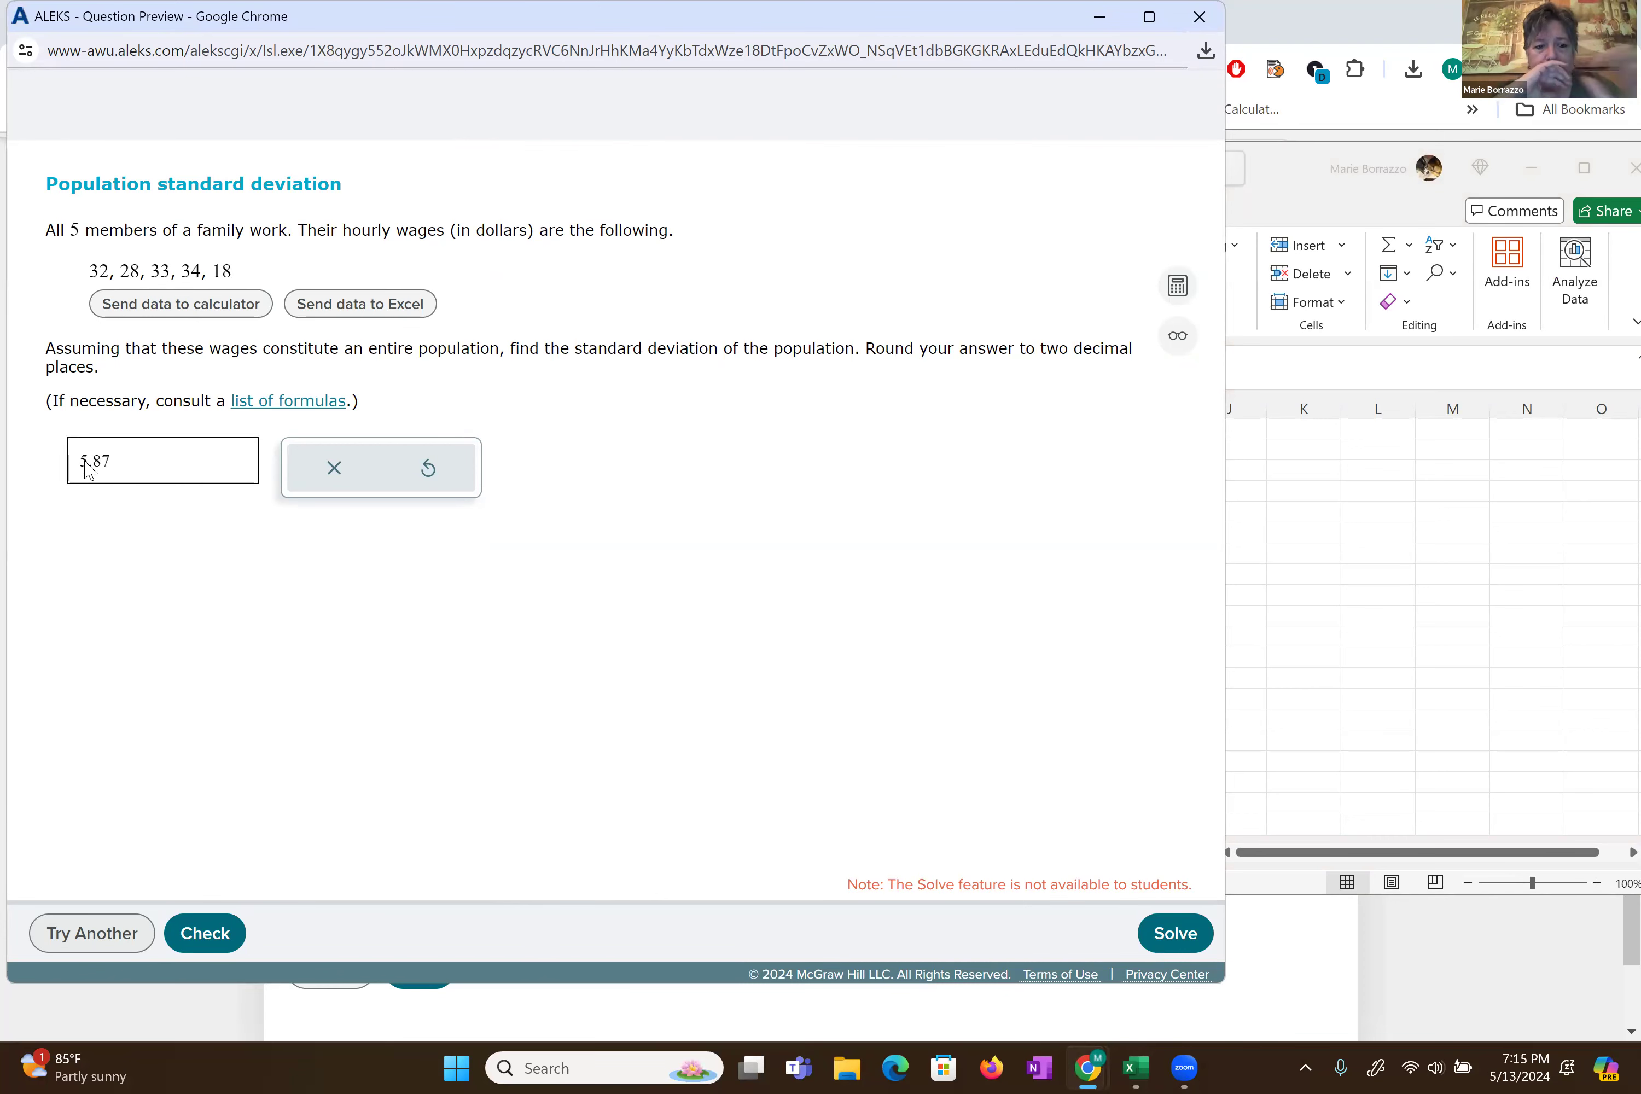
key("Return")
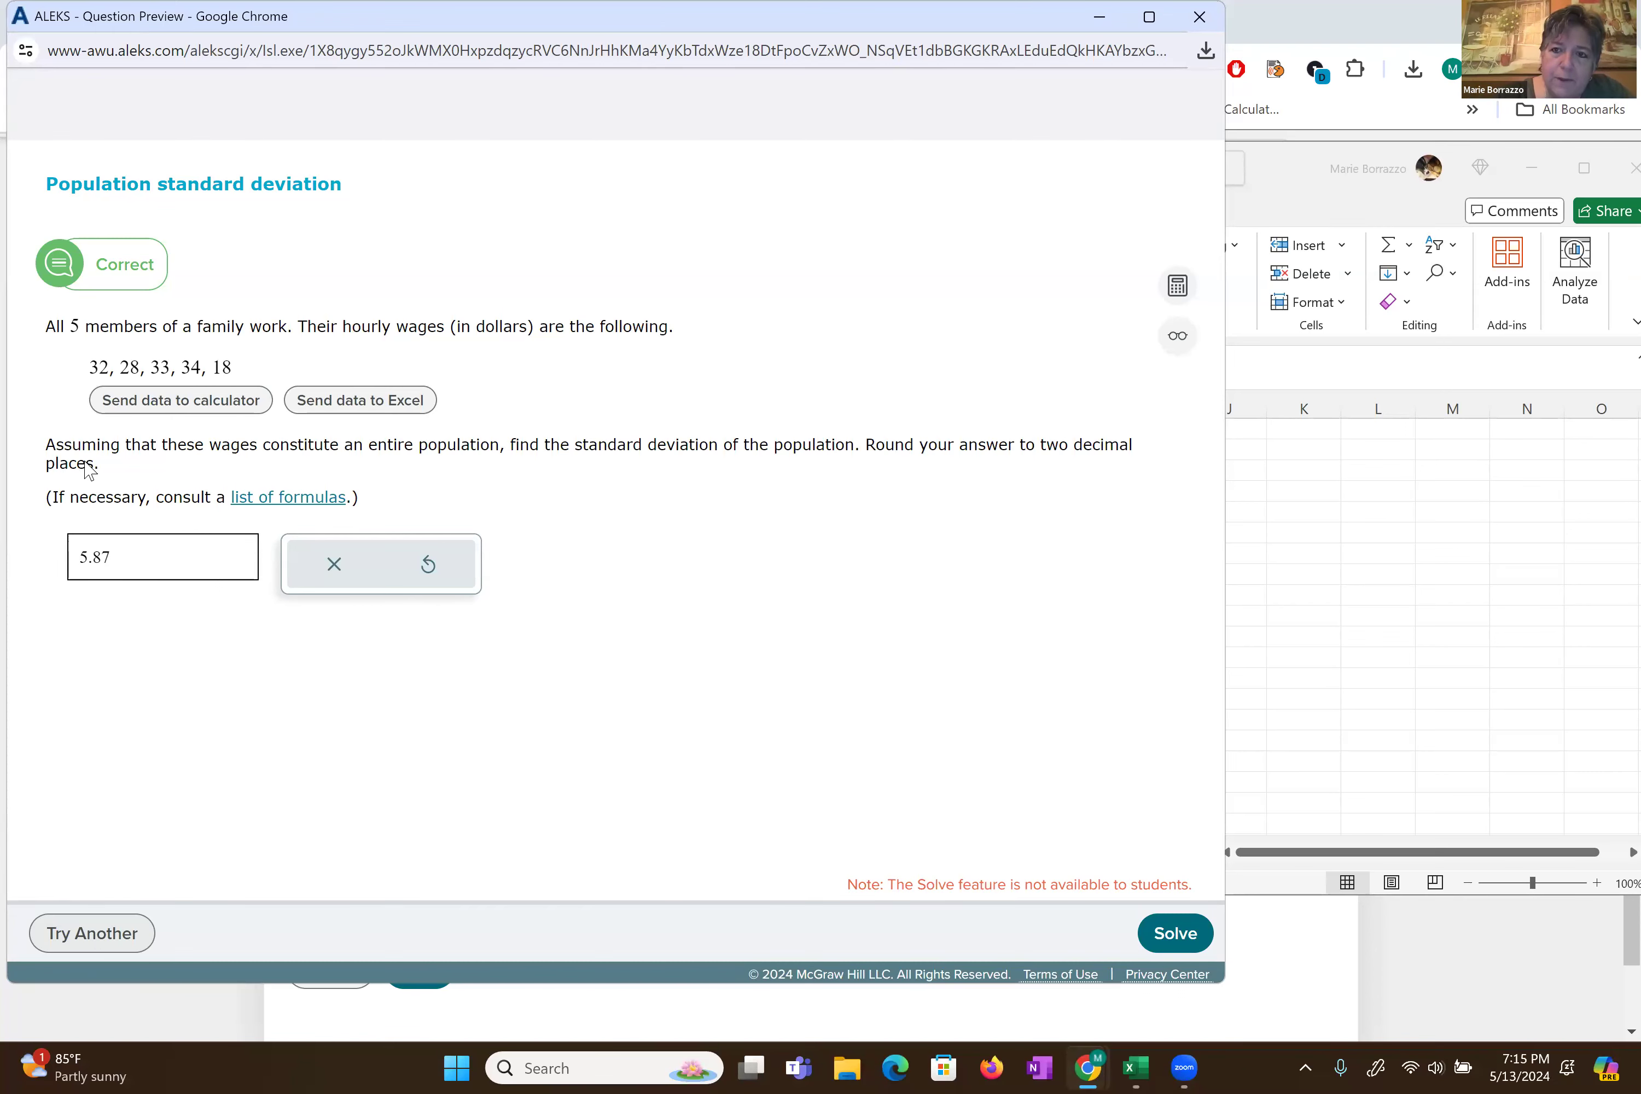
key("ctrl+w")
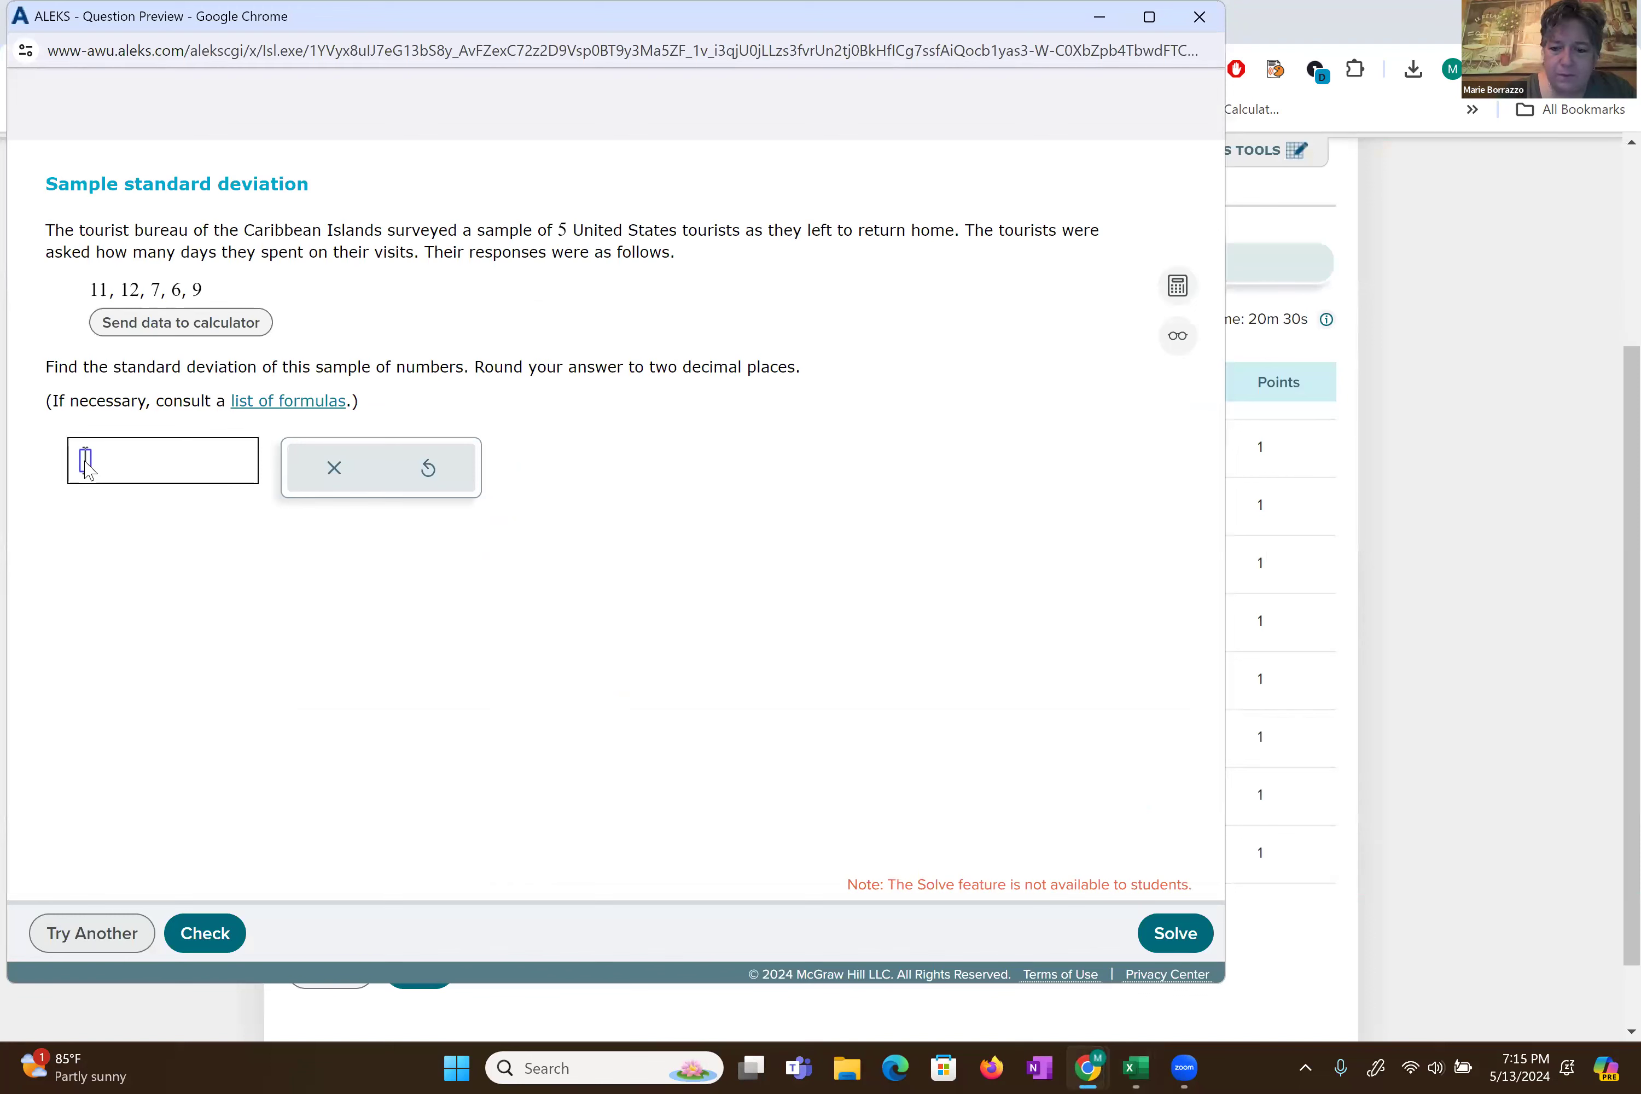
key("super+8")
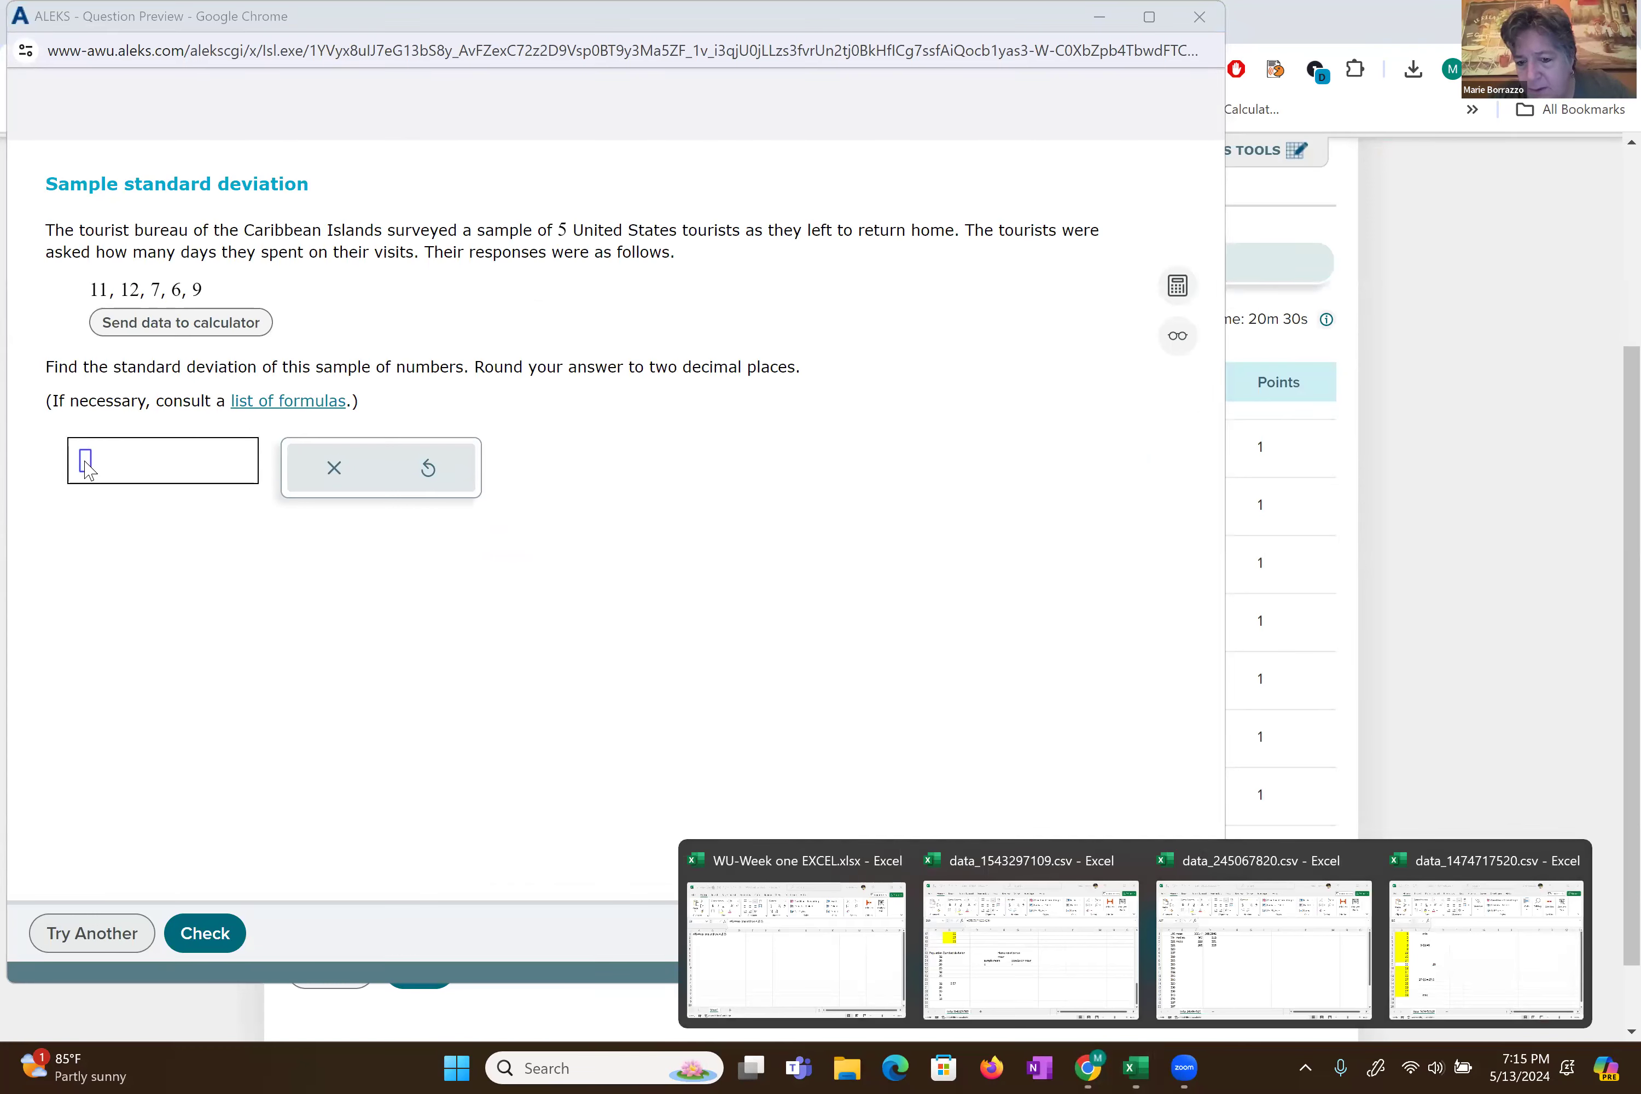
key("super+8")
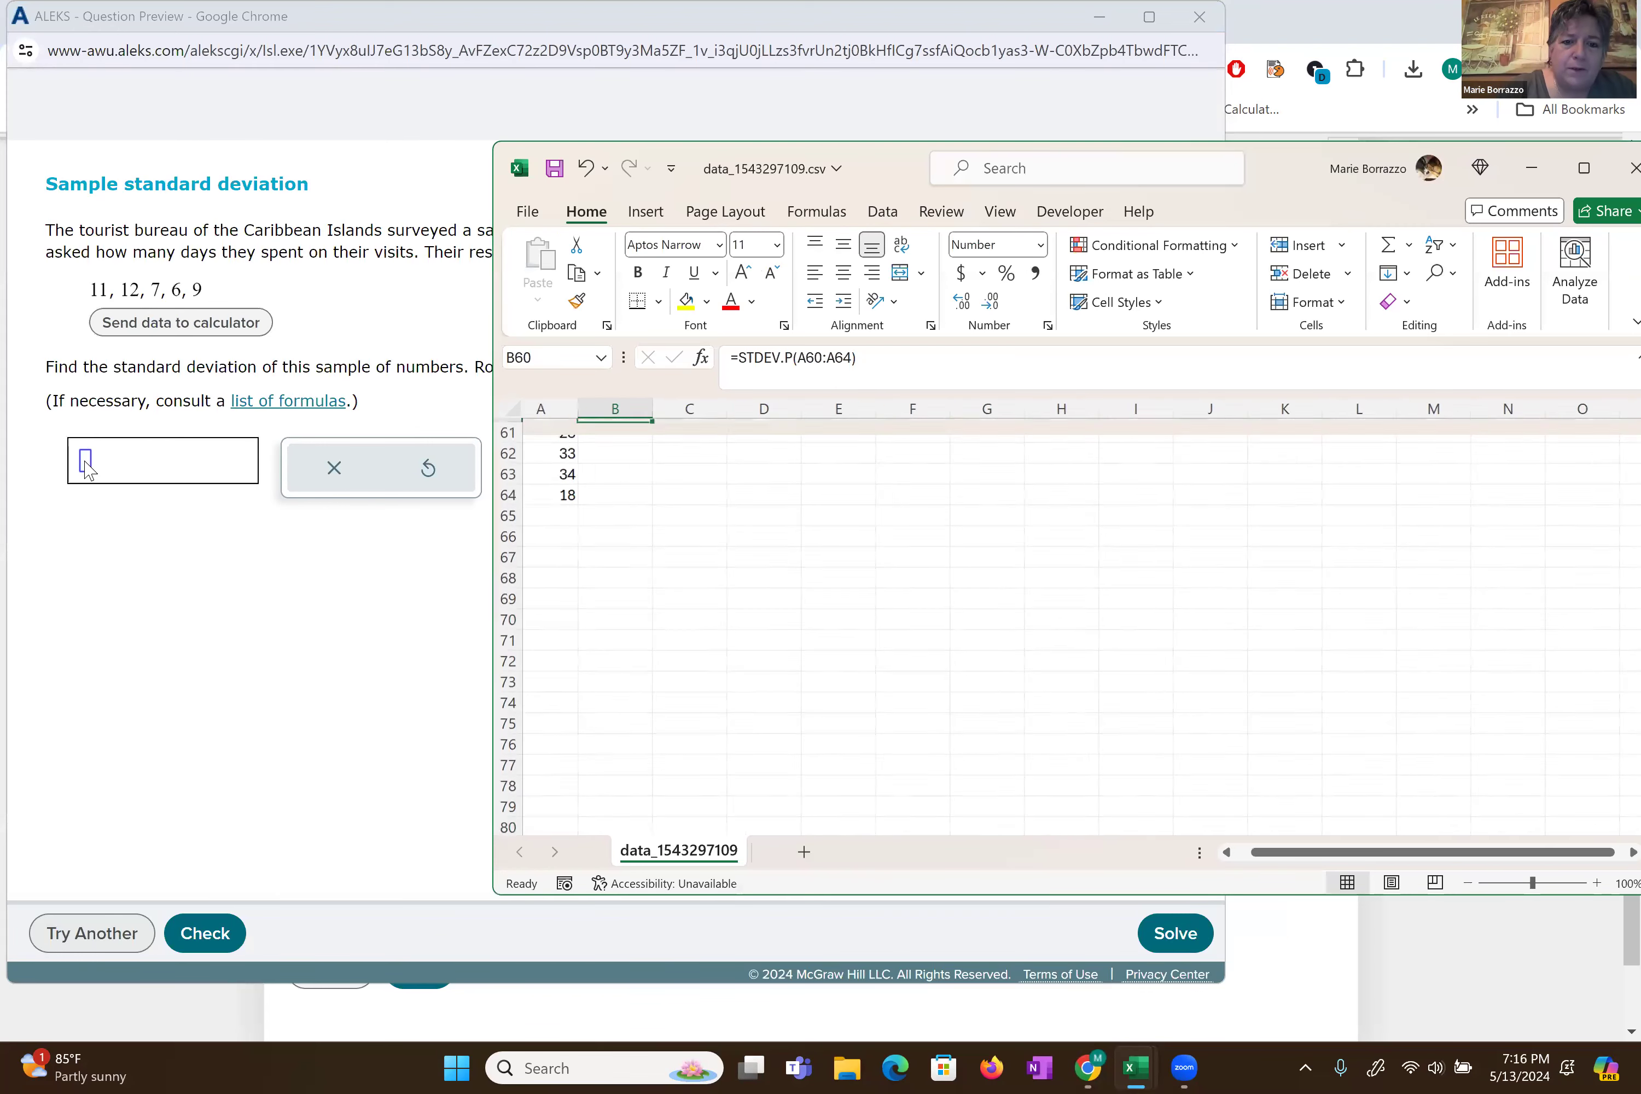
- Label cell A66 as SAMPLE, below the wage data
key("Left")
key("Down")
key("Down")
key("Down")
key("Down")
key("Down")
key("Down")
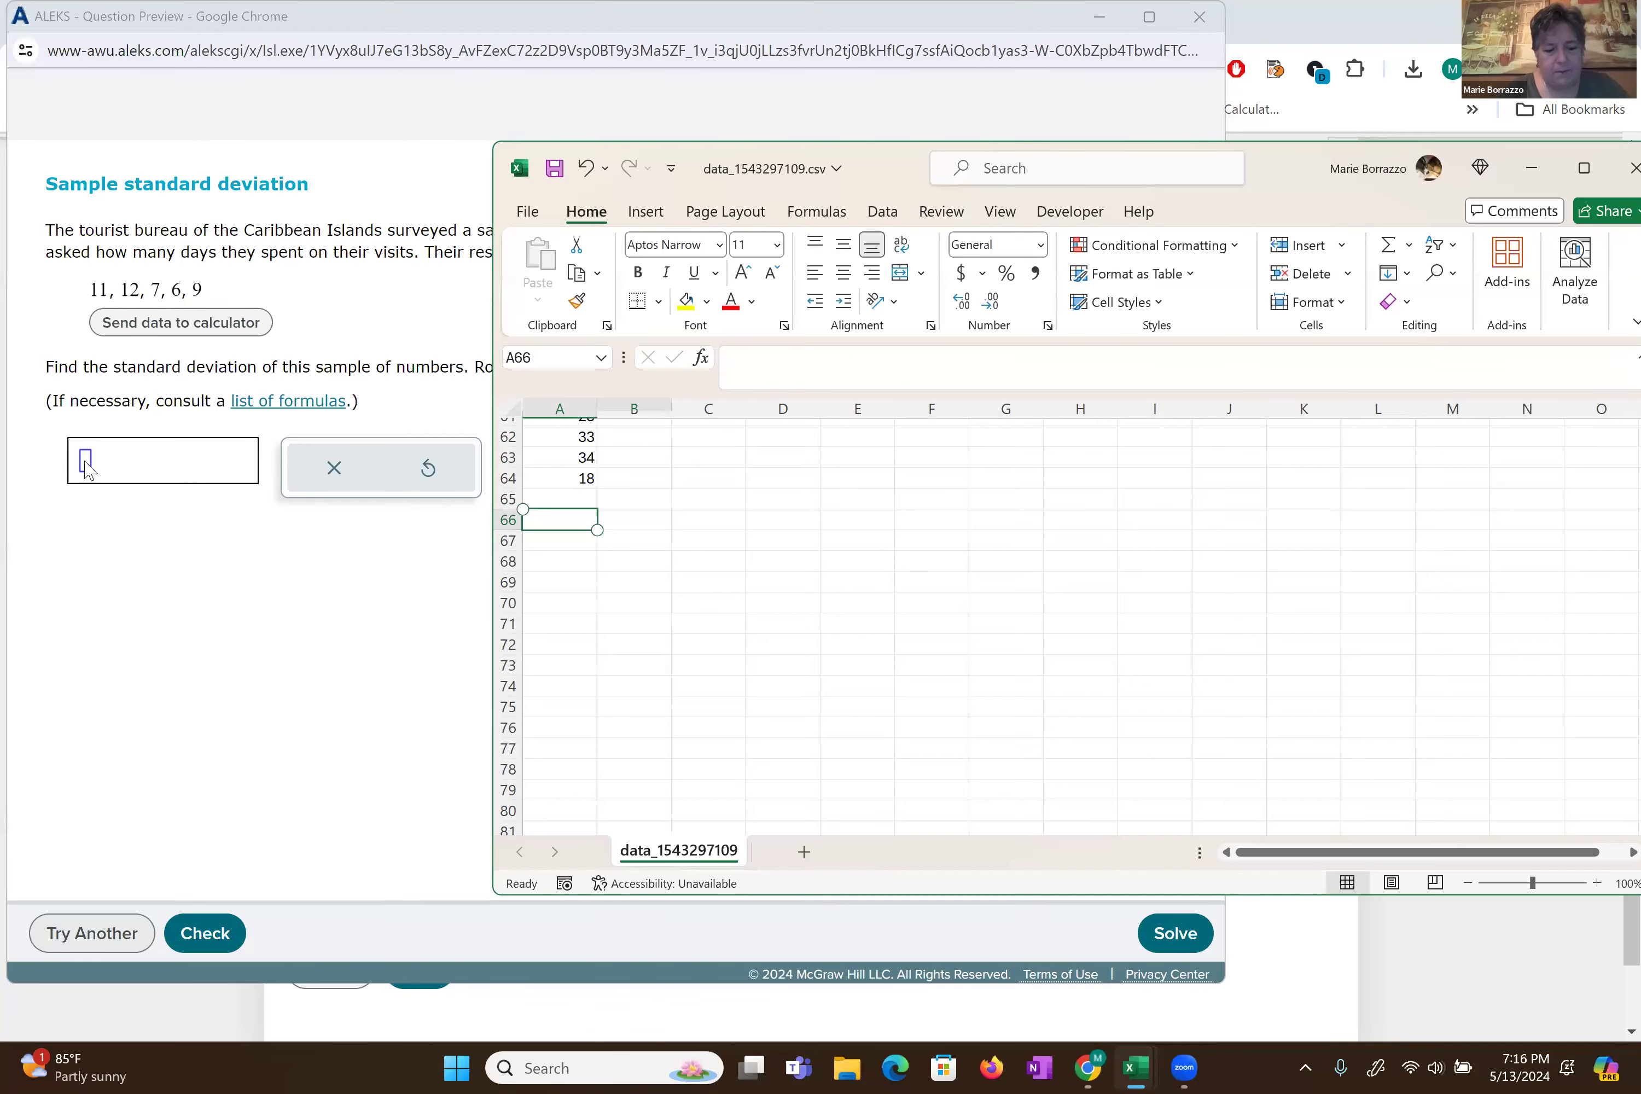
type("SAMPLE")
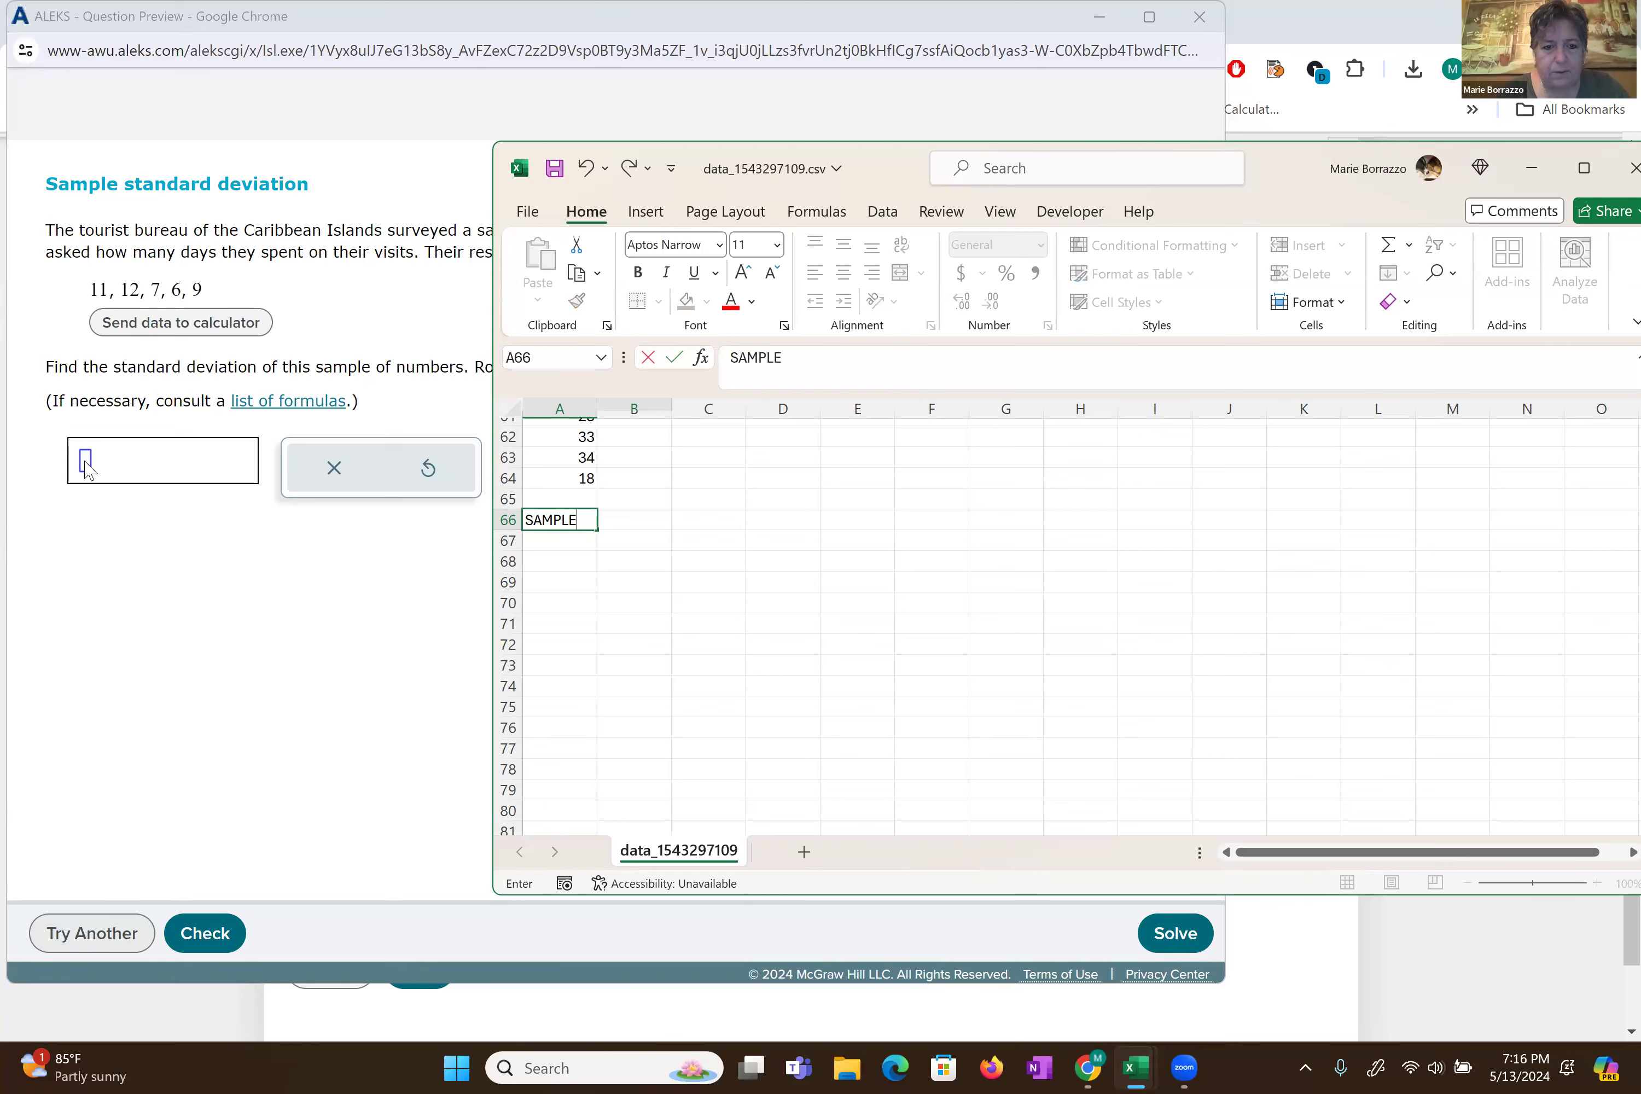
key("Return")
- Enter the tourists' visit lengths 11, 12, 7, 6 and 9 down cells A68:A72
key("Down")
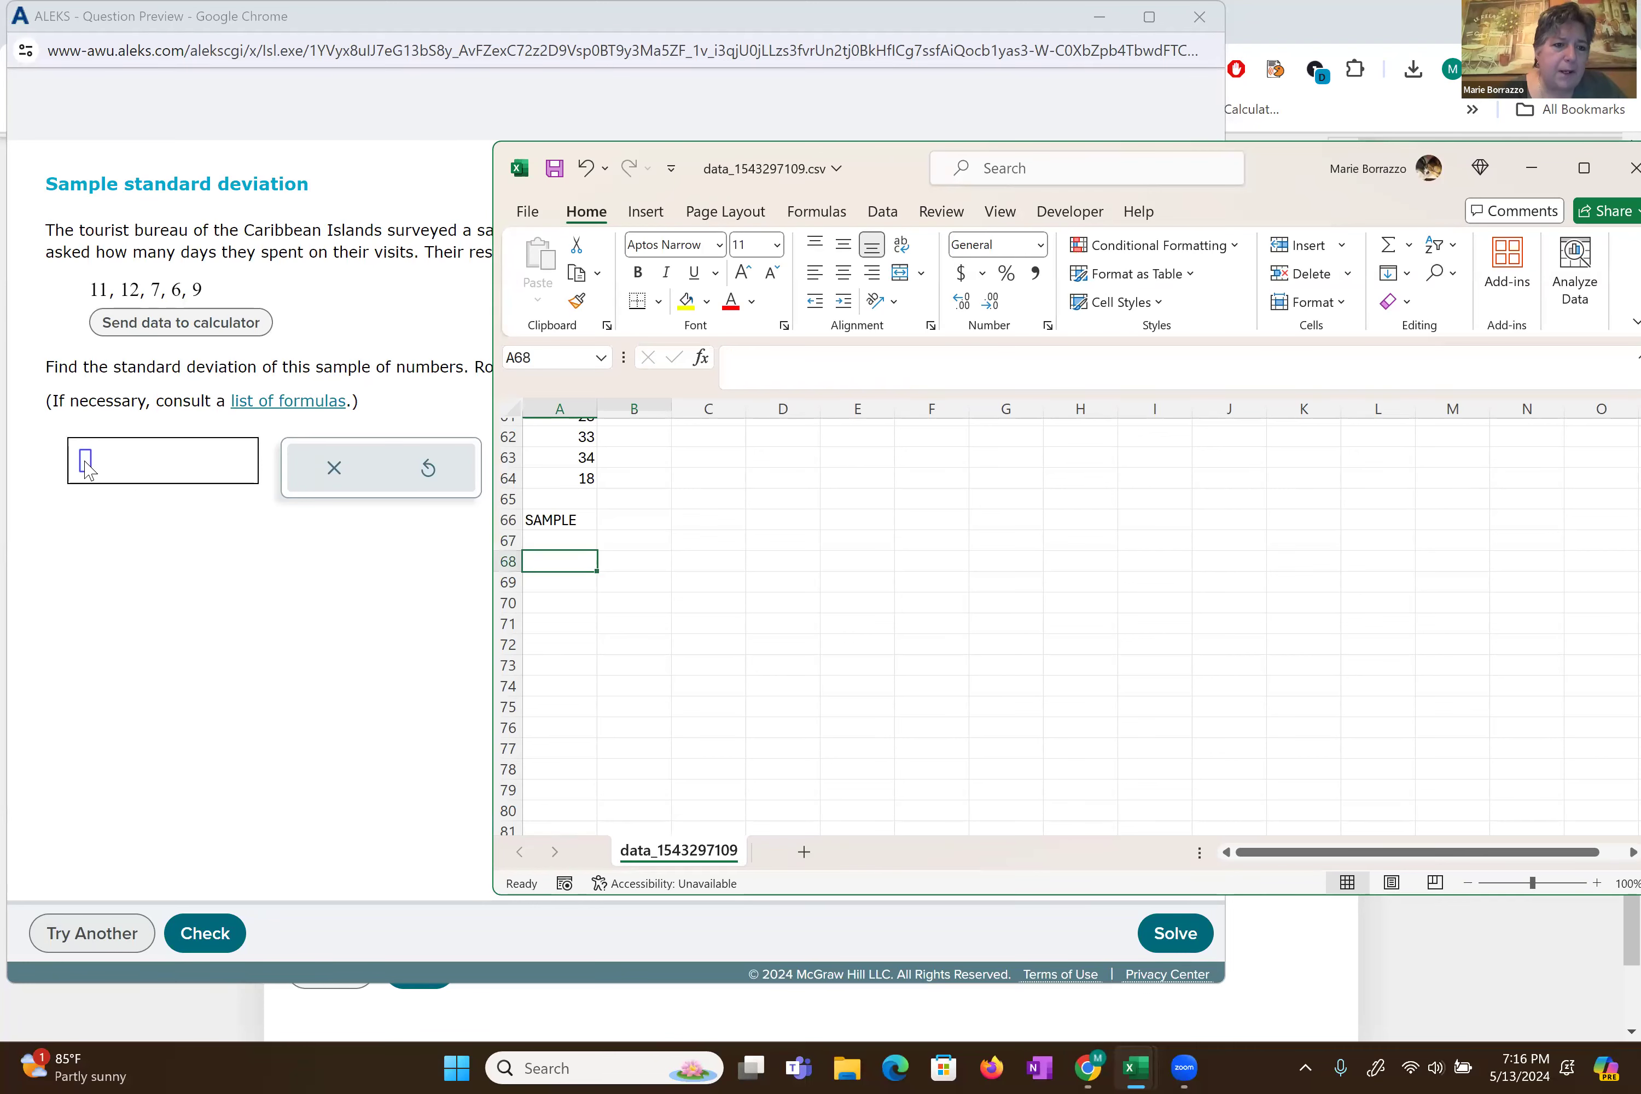
type("11")
key("Return")
type("12")
key("Return")
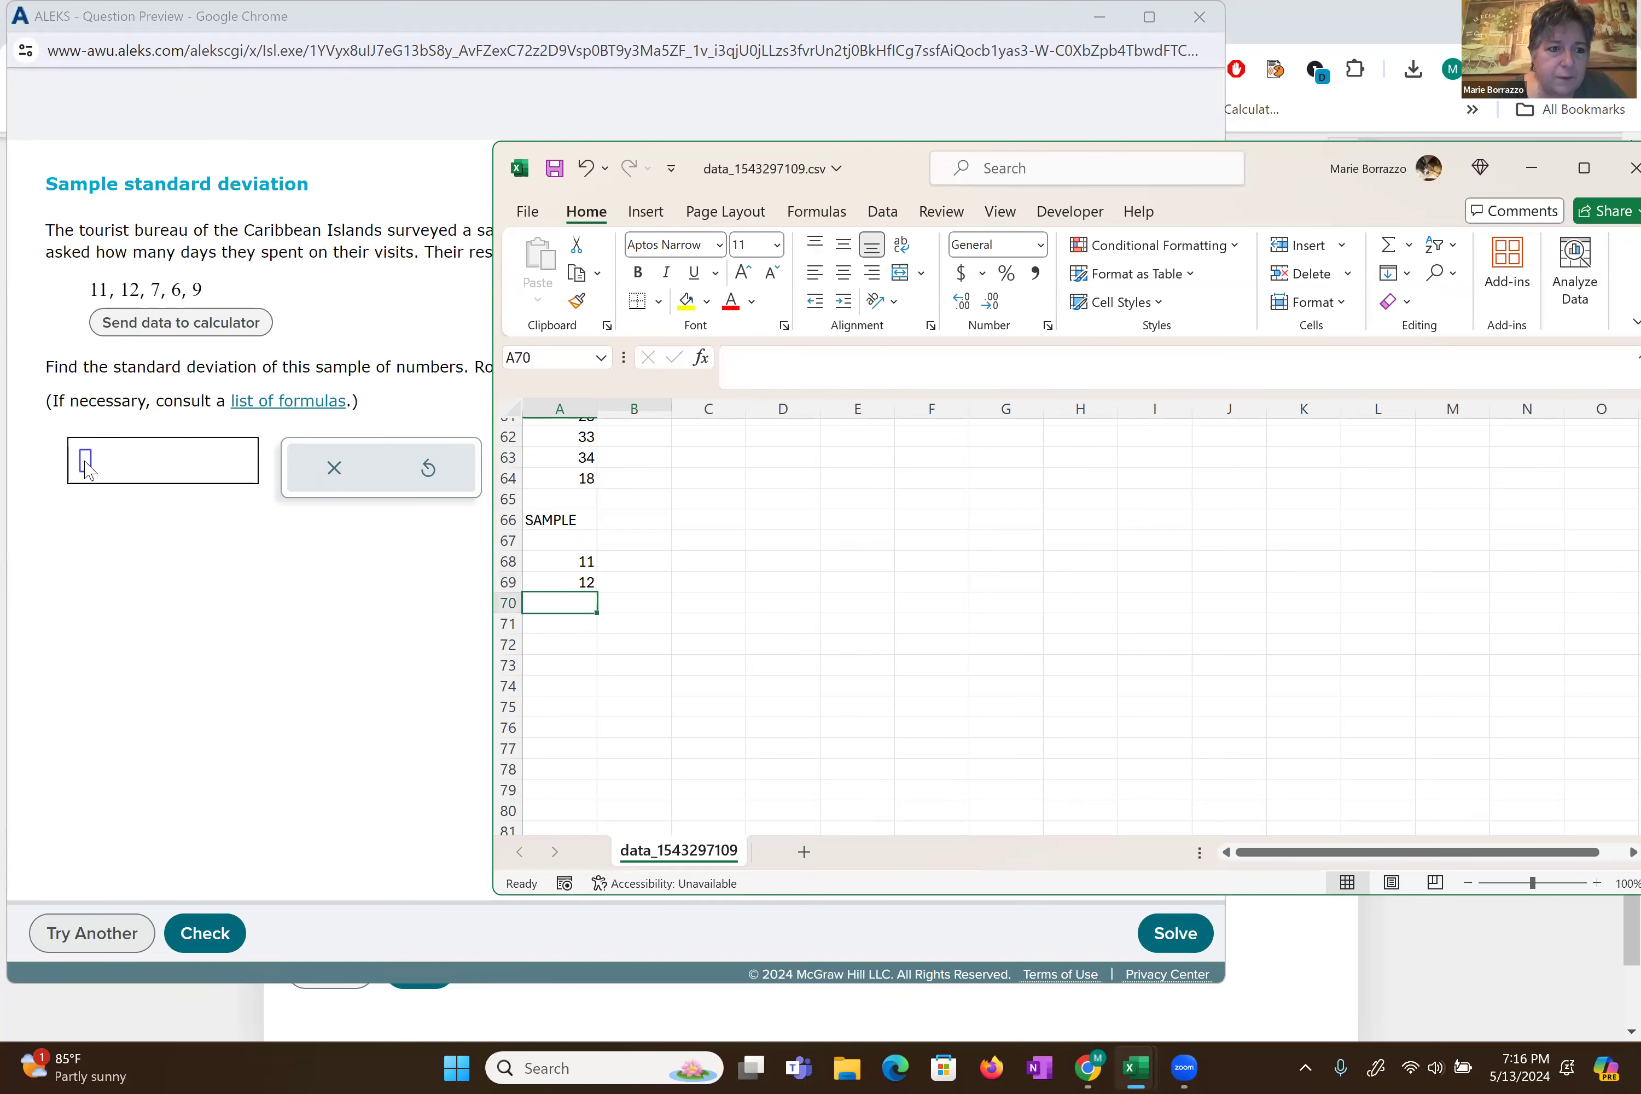
type("7")
key("Return")
type("6")
key("Return")
type("9")
key("Return")
- Compute the sample standard deviation of A68:A72 with STDEV.S in cell B68
key("Right")
key("Up")
key("Up")
key("Up")
key("Up")
key("Up")
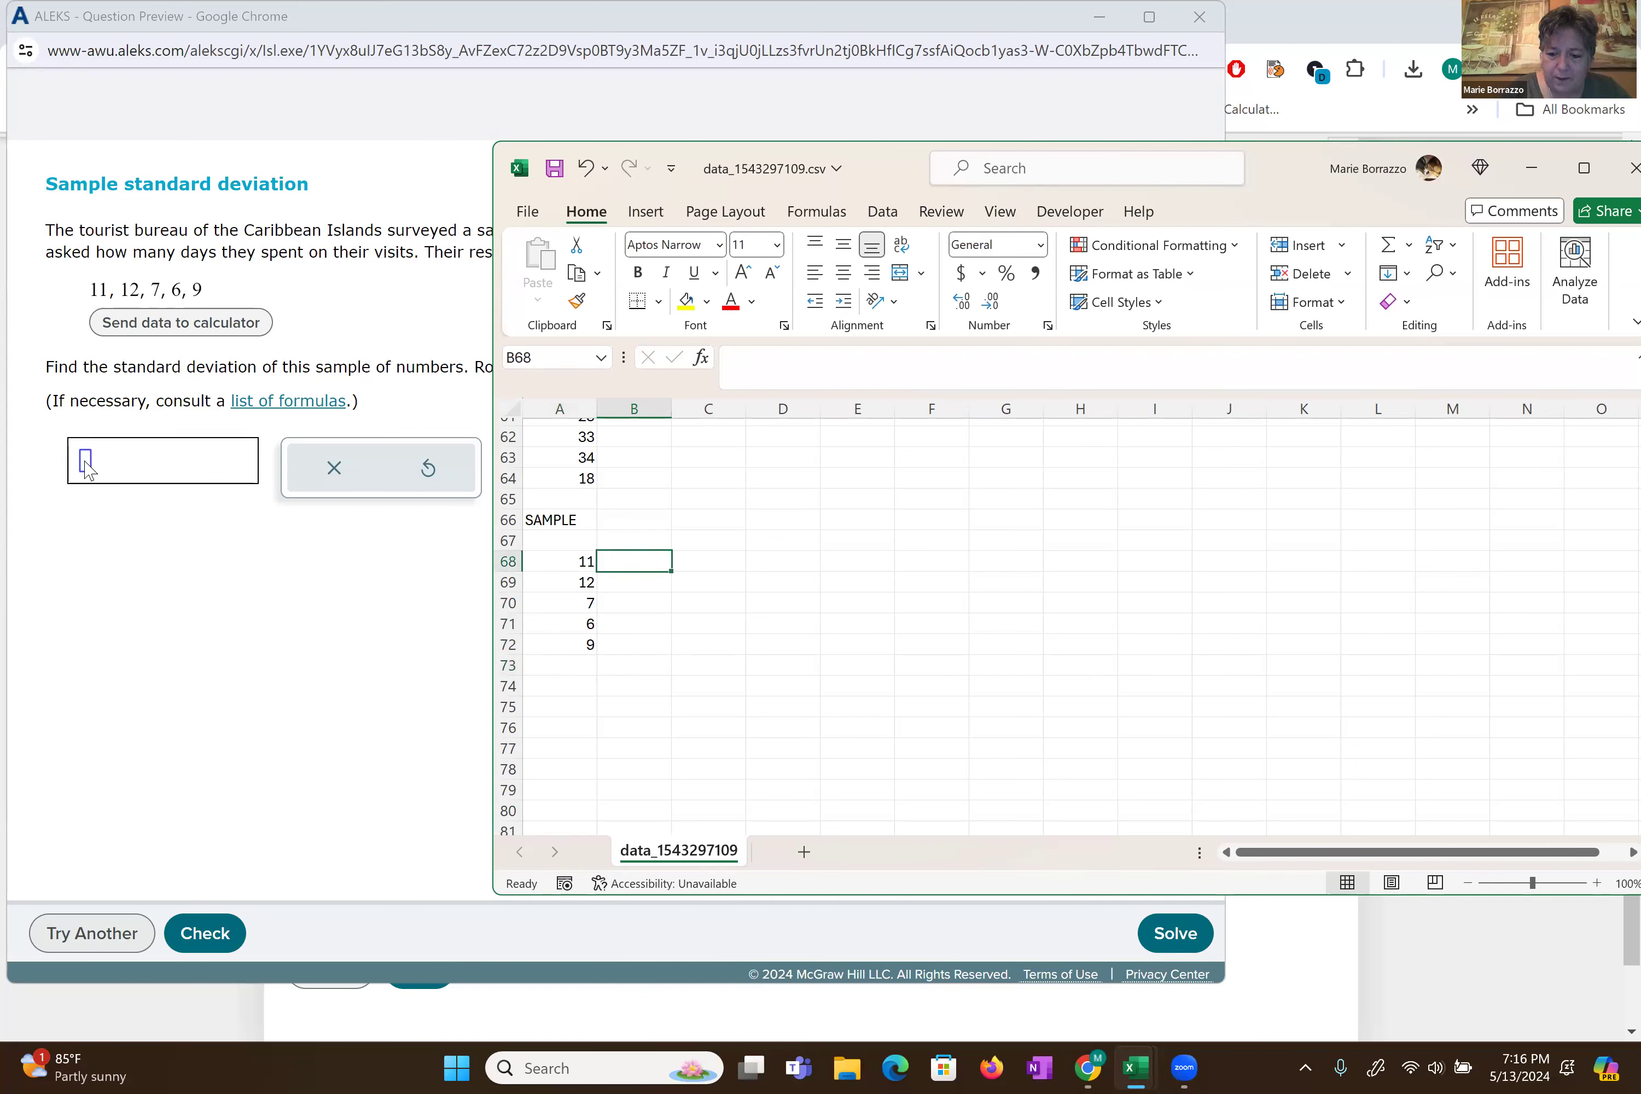
type("=ST")
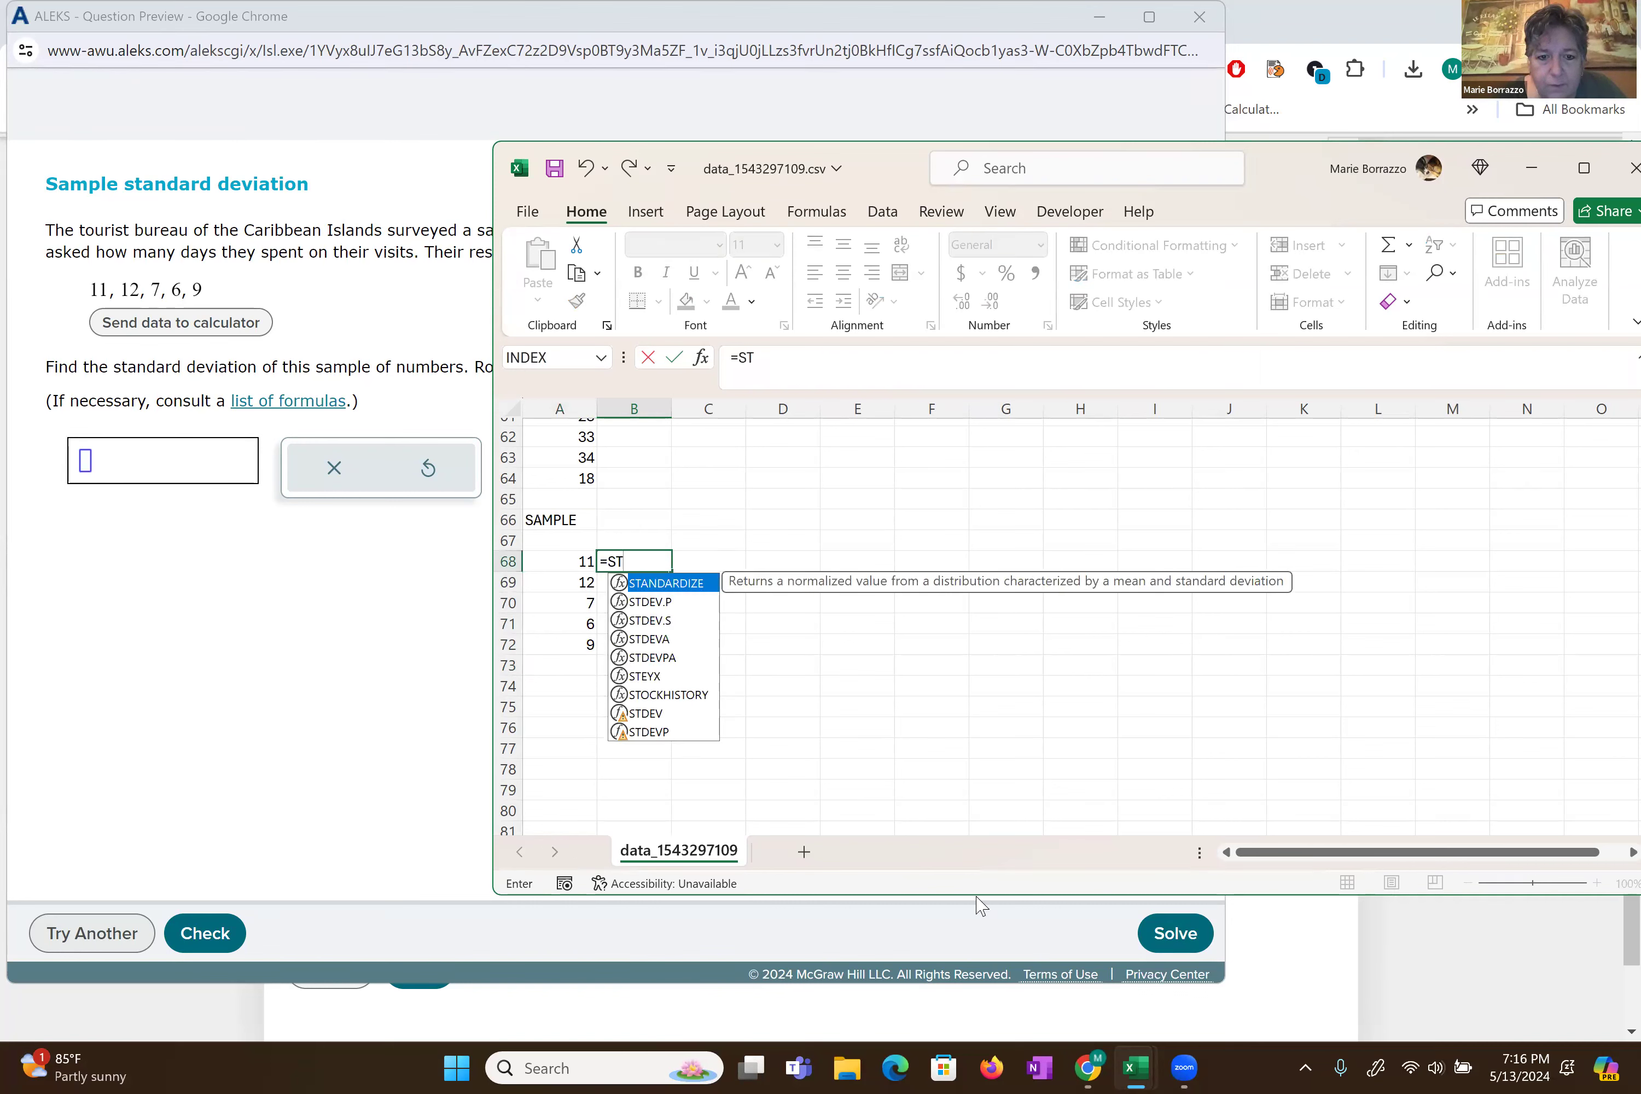
double_click(657, 621)
left_click_drag(558, 563, 564, 652)
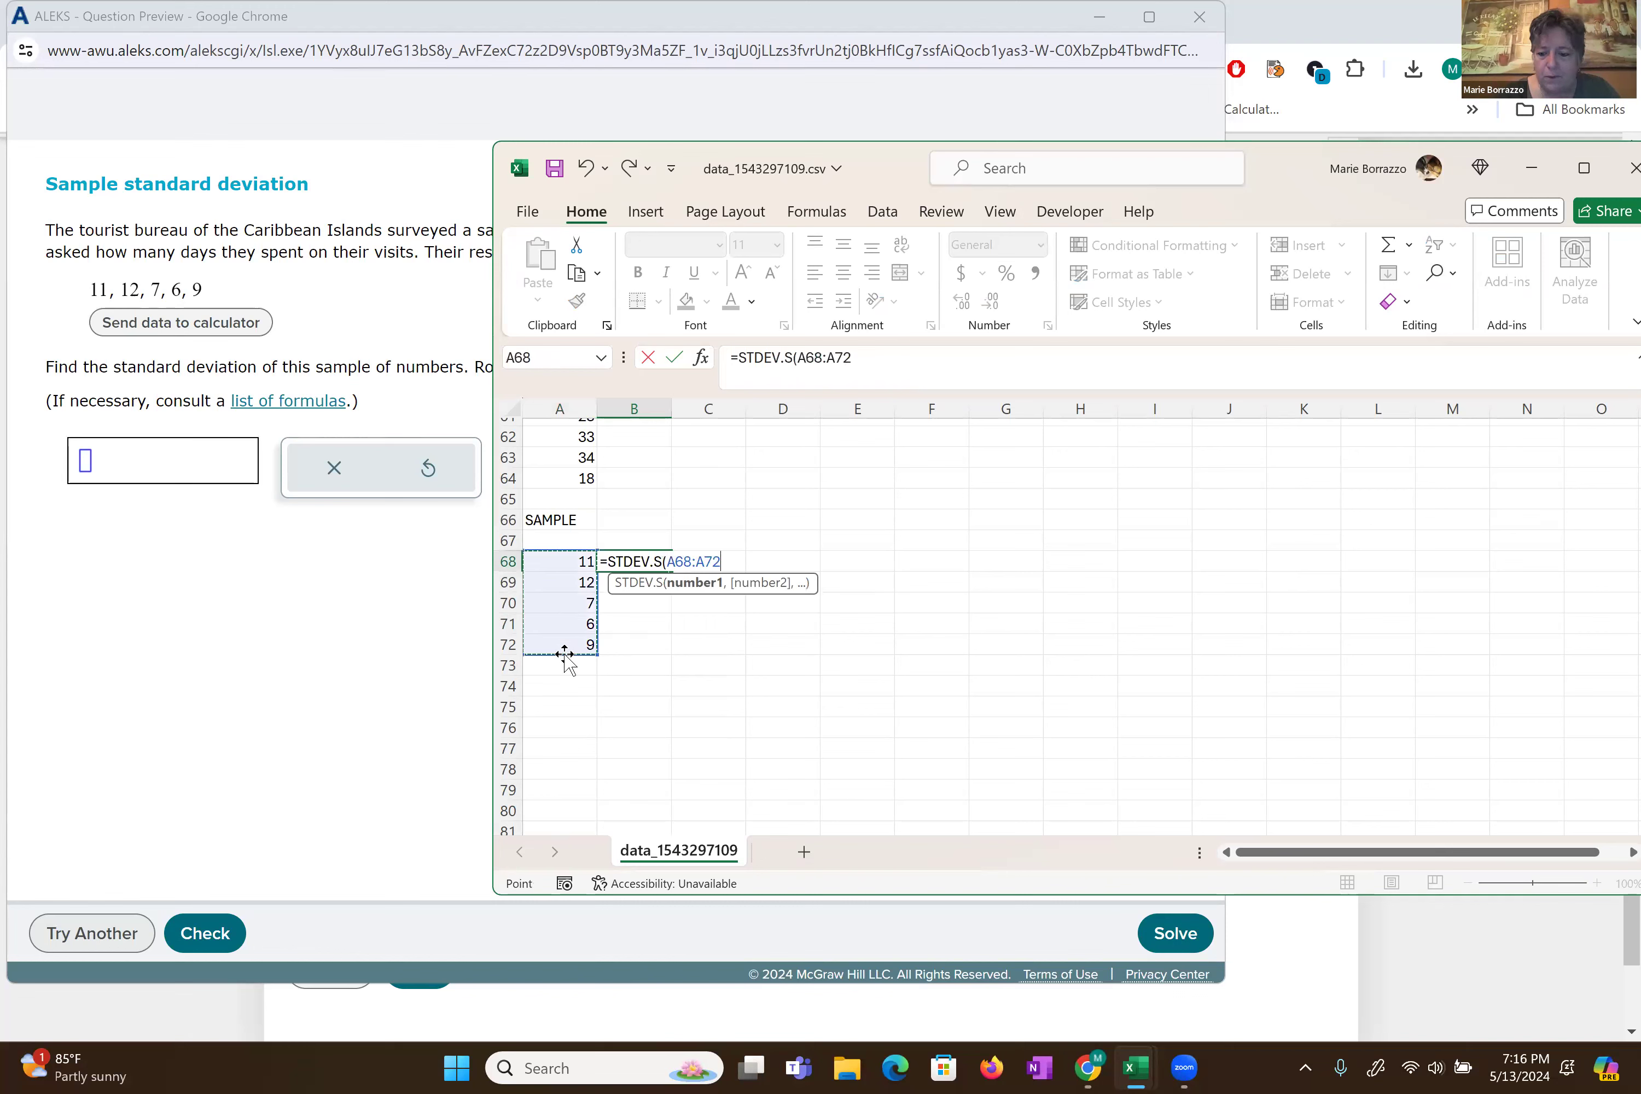
key("Return")
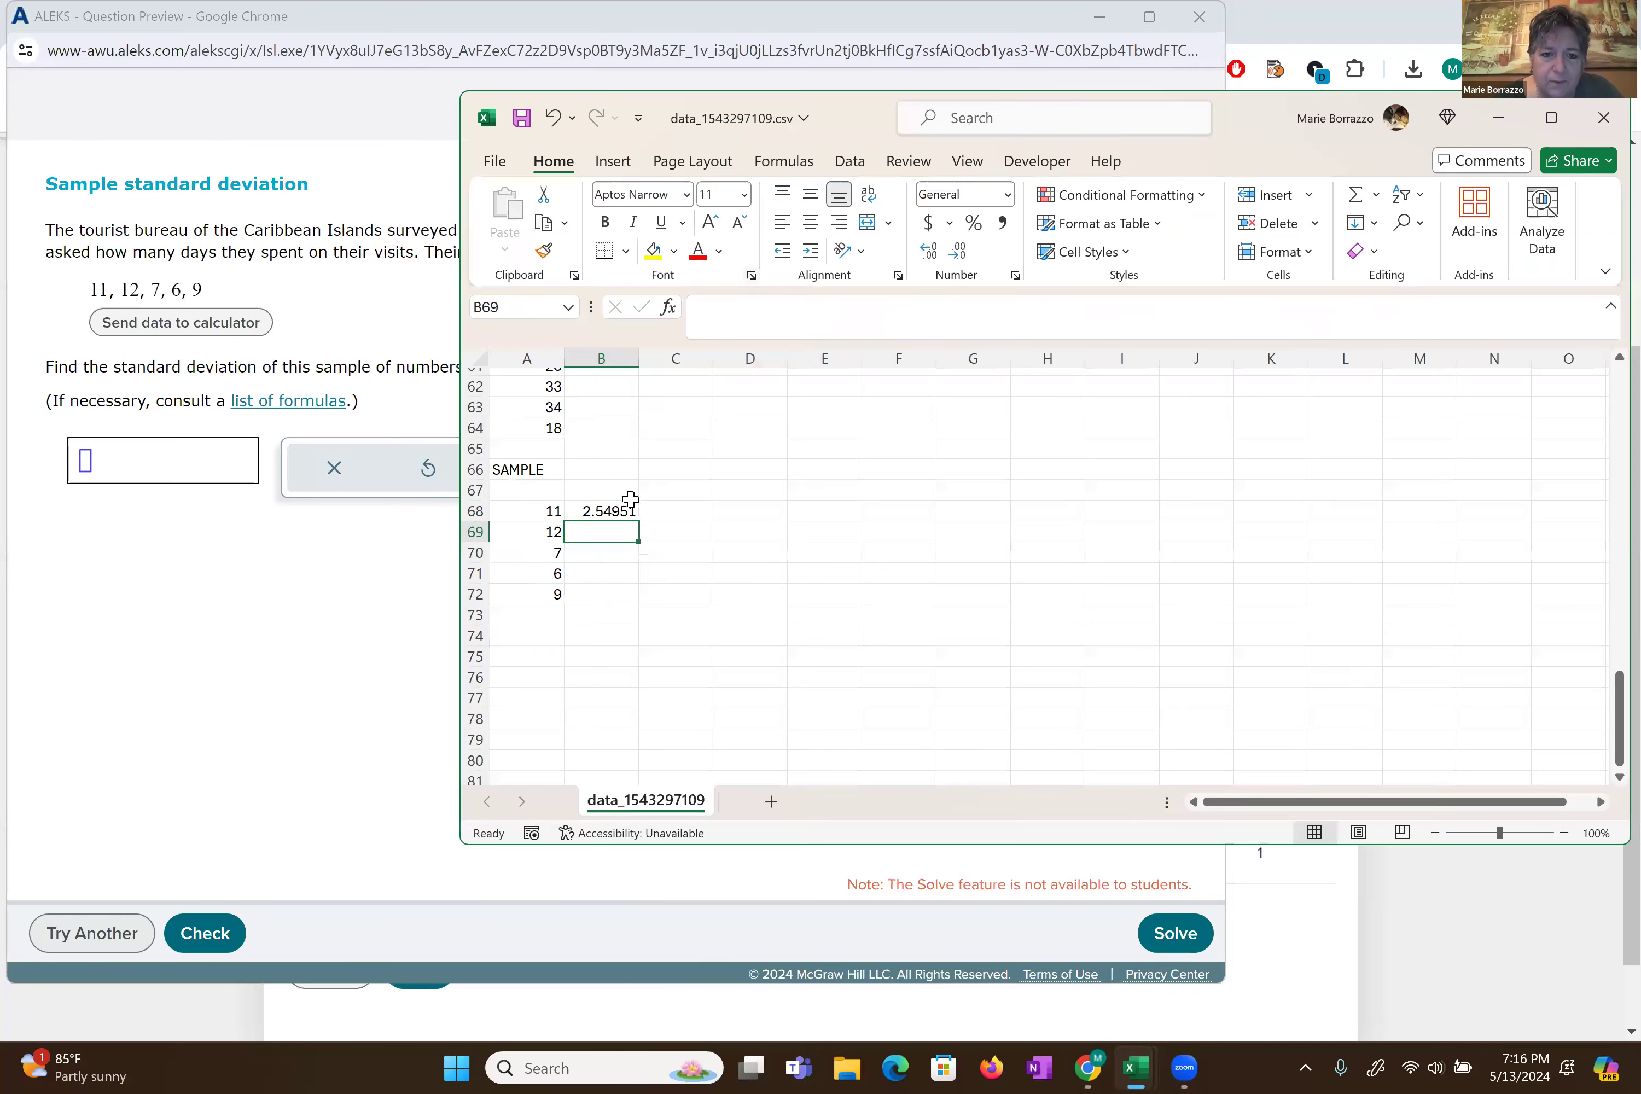
- Reduce the standard deviation result in B68 to two decimal places
left_click(619, 513)
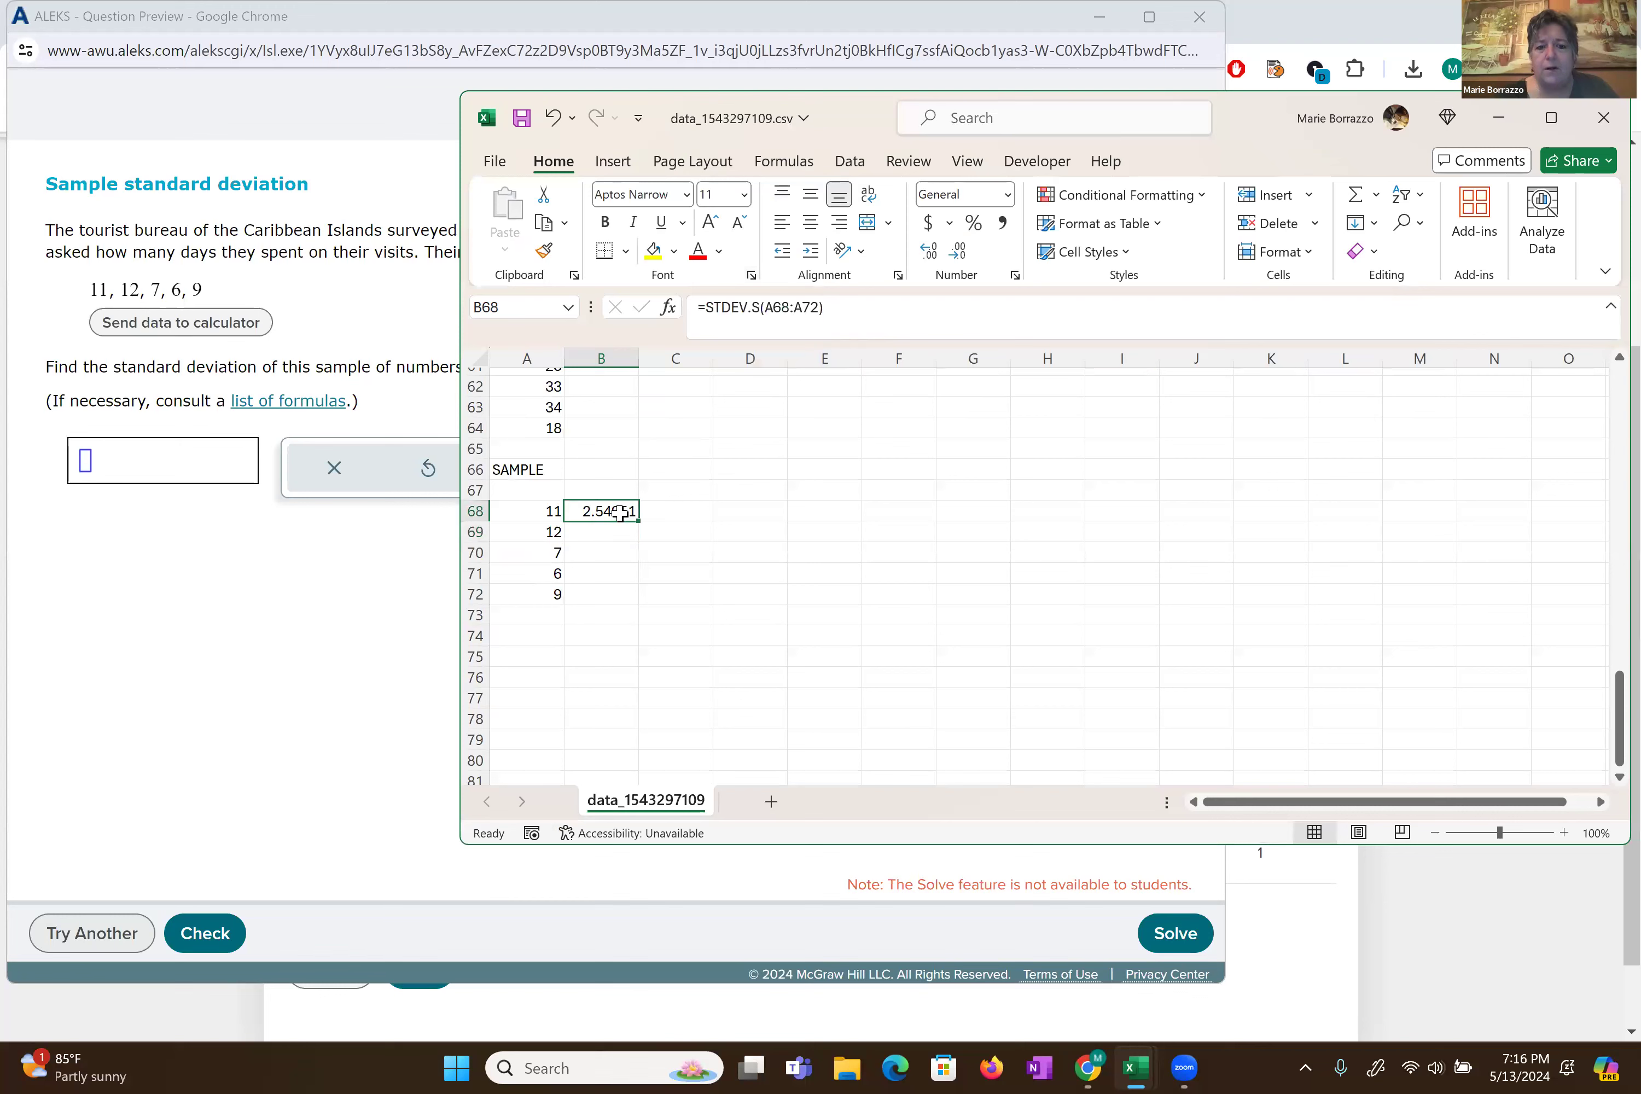
left_click(959, 251)
left_click(959, 251)
left_click(959, 251)
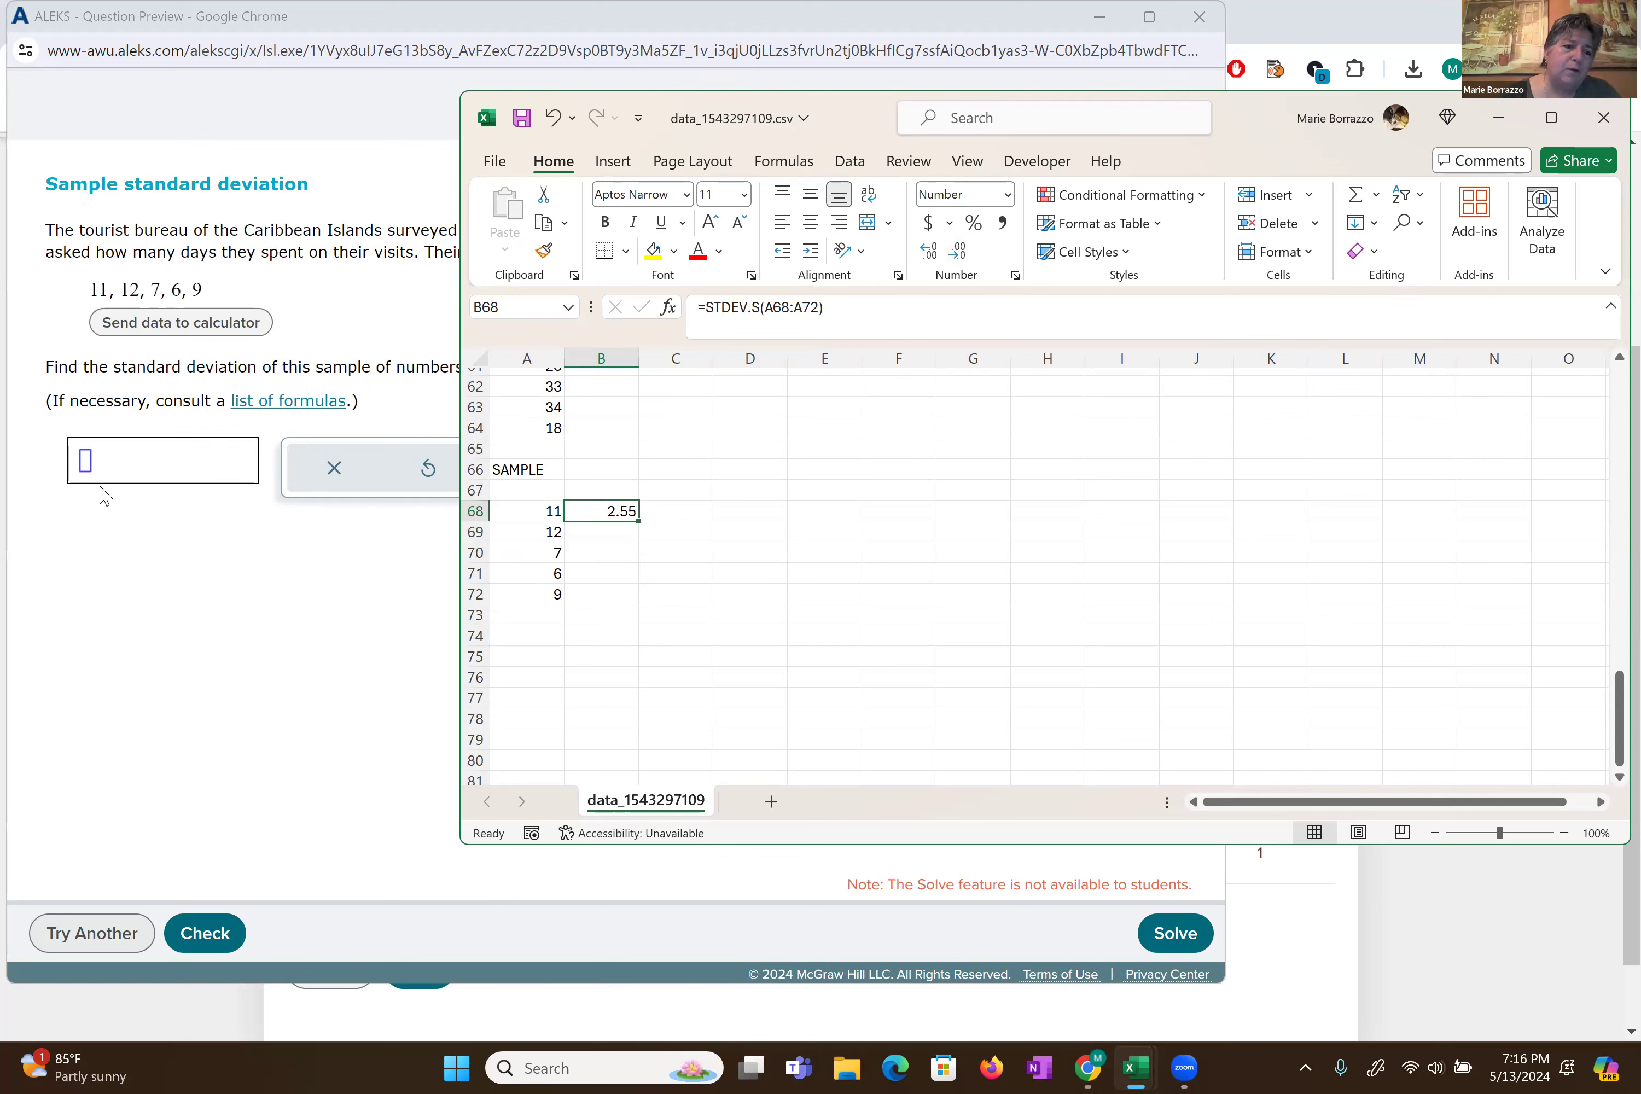
- Switch to the ALEKS question on the tourists' visits, answer it with 2.55 and check the answer
left_click(85, 467)
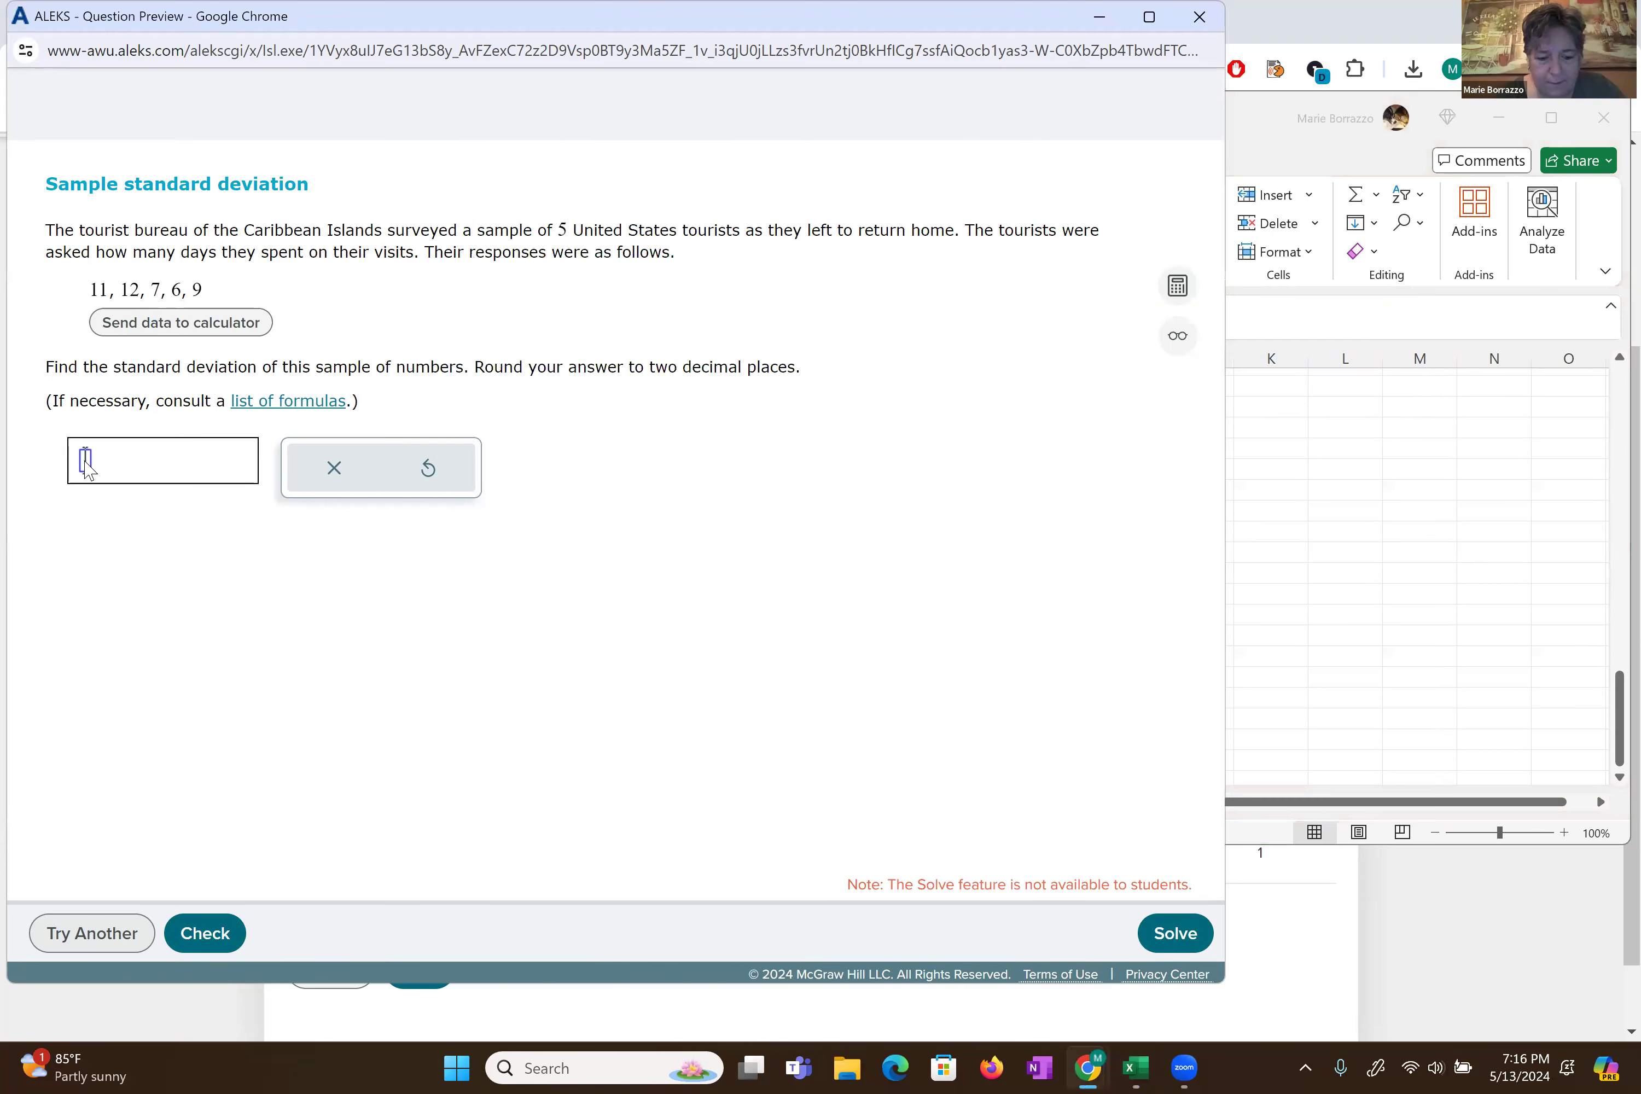
type("2.55")
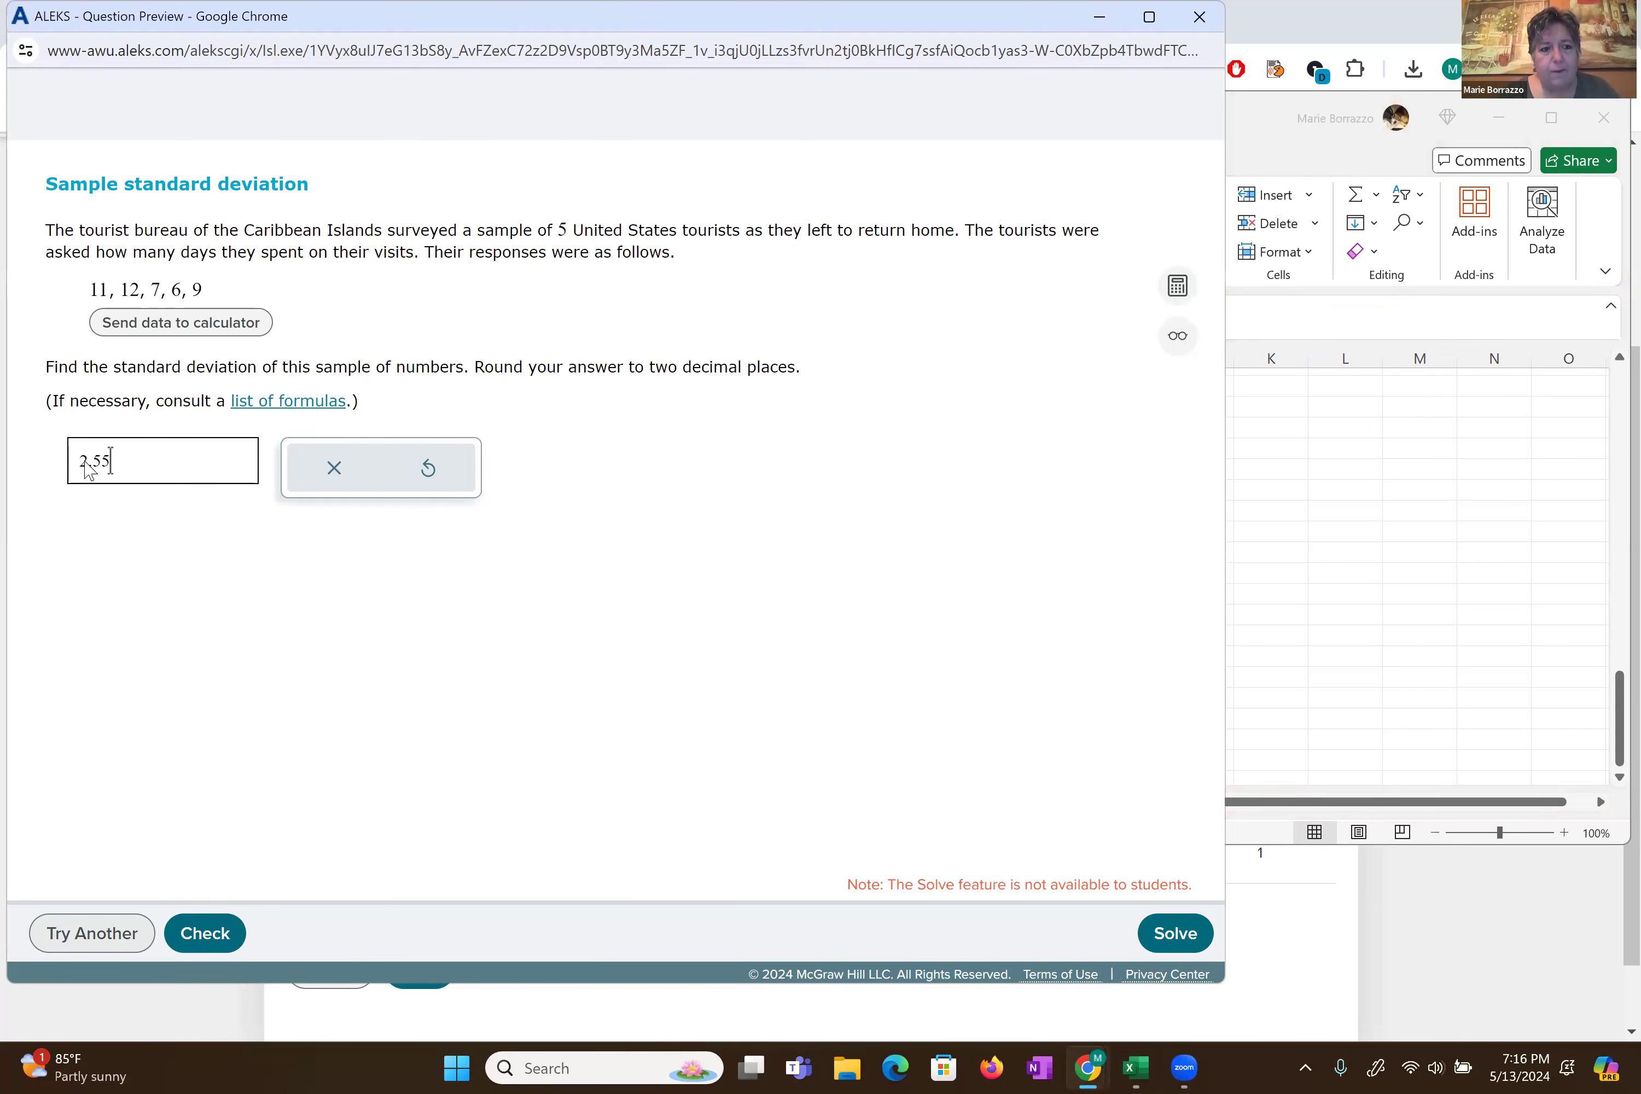
left_click(205, 932)
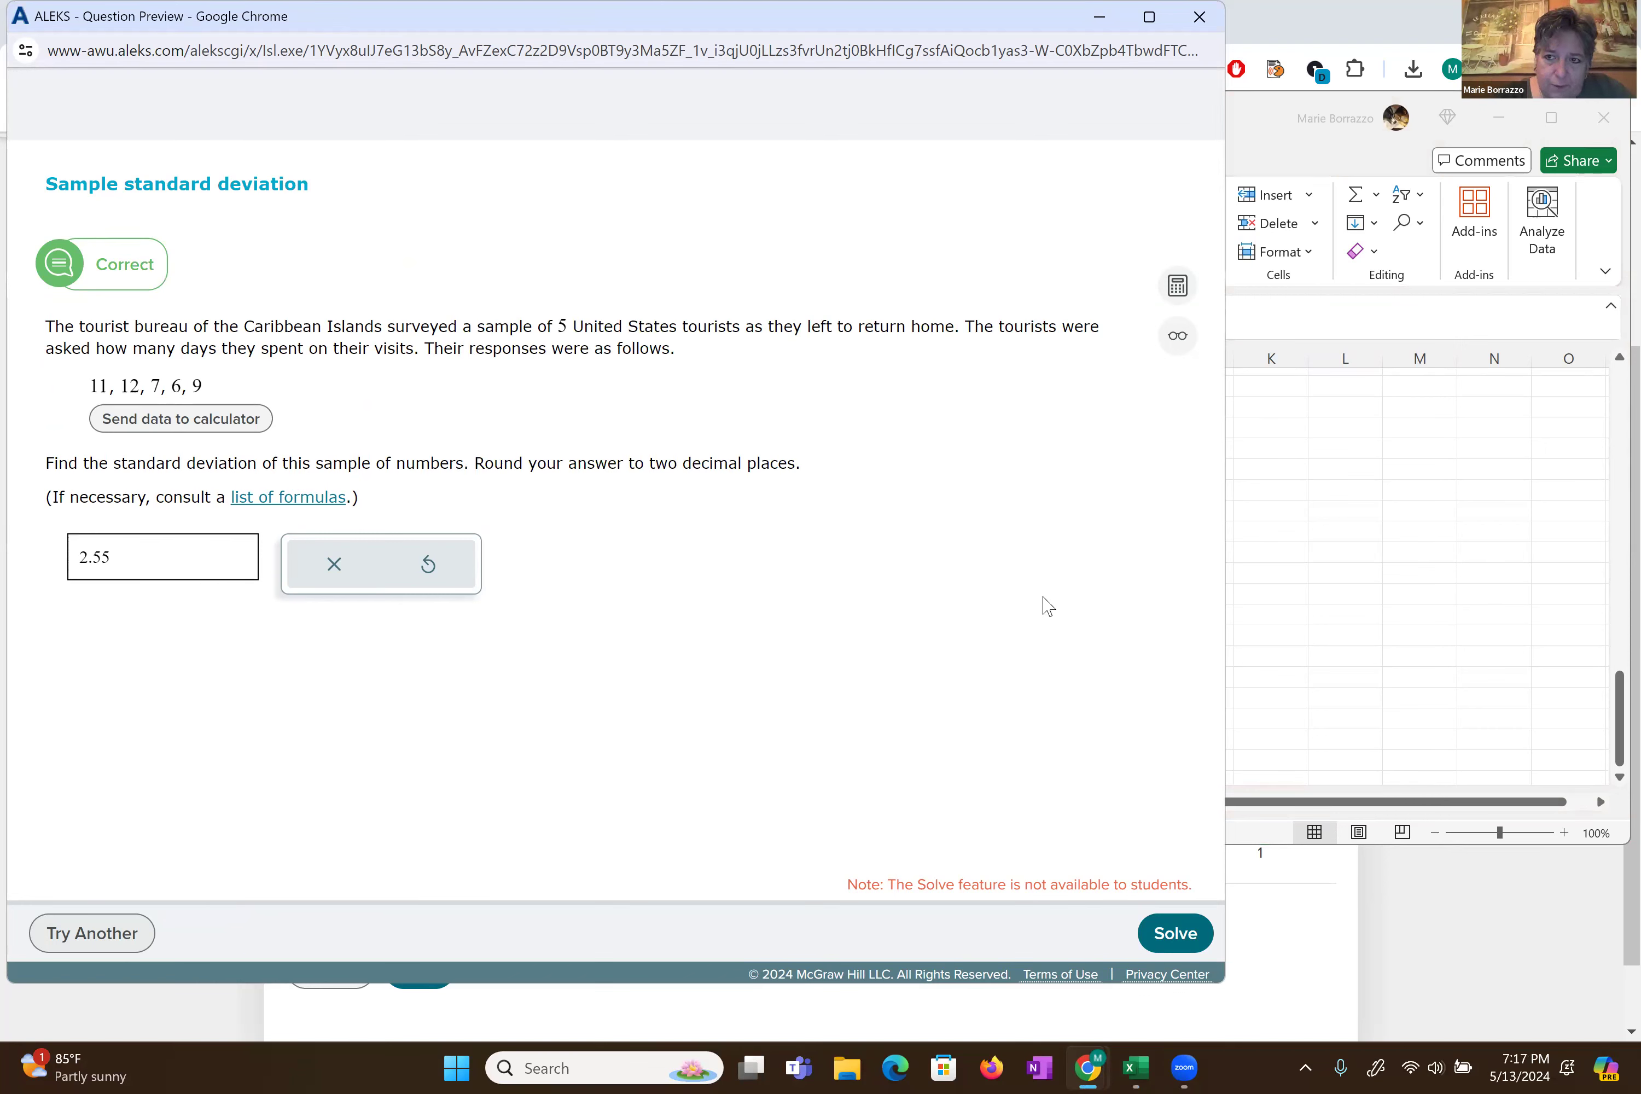
- Close the Sample standard deviation question and open the Comparing means without calculation question from the assignment
left_click(1268, 150)
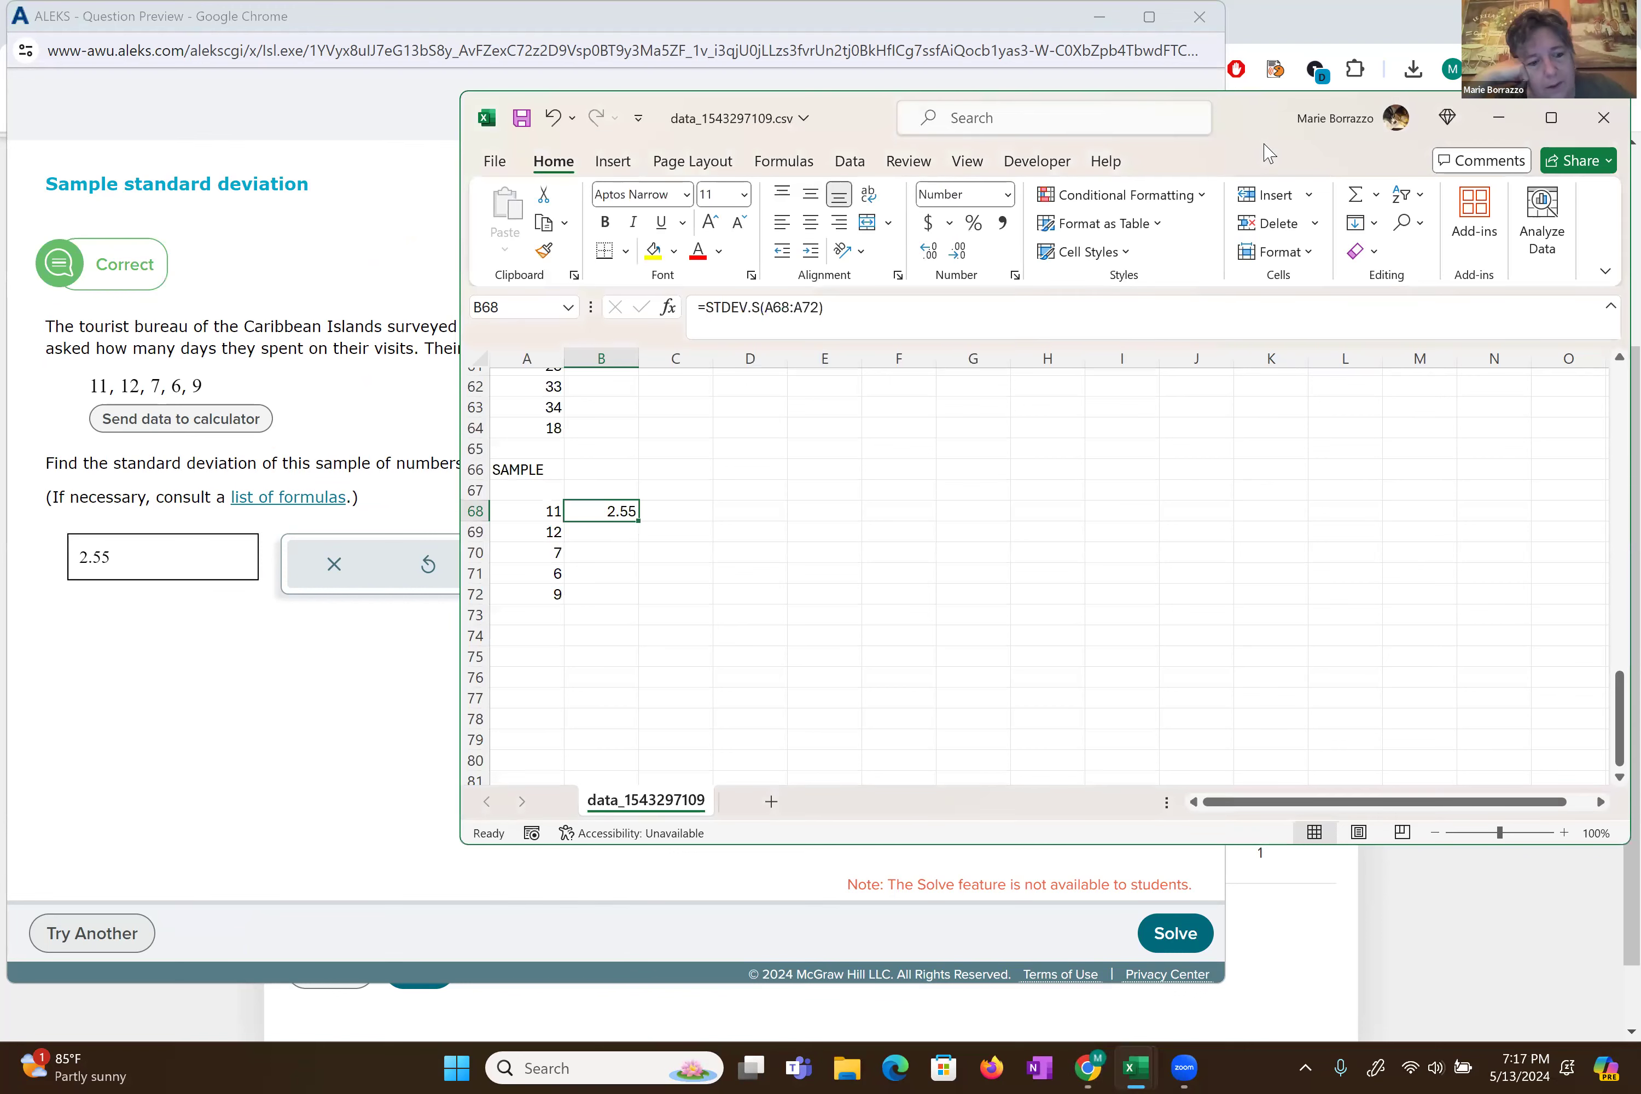
left_click_drag(1264, 146, 1246, 224)
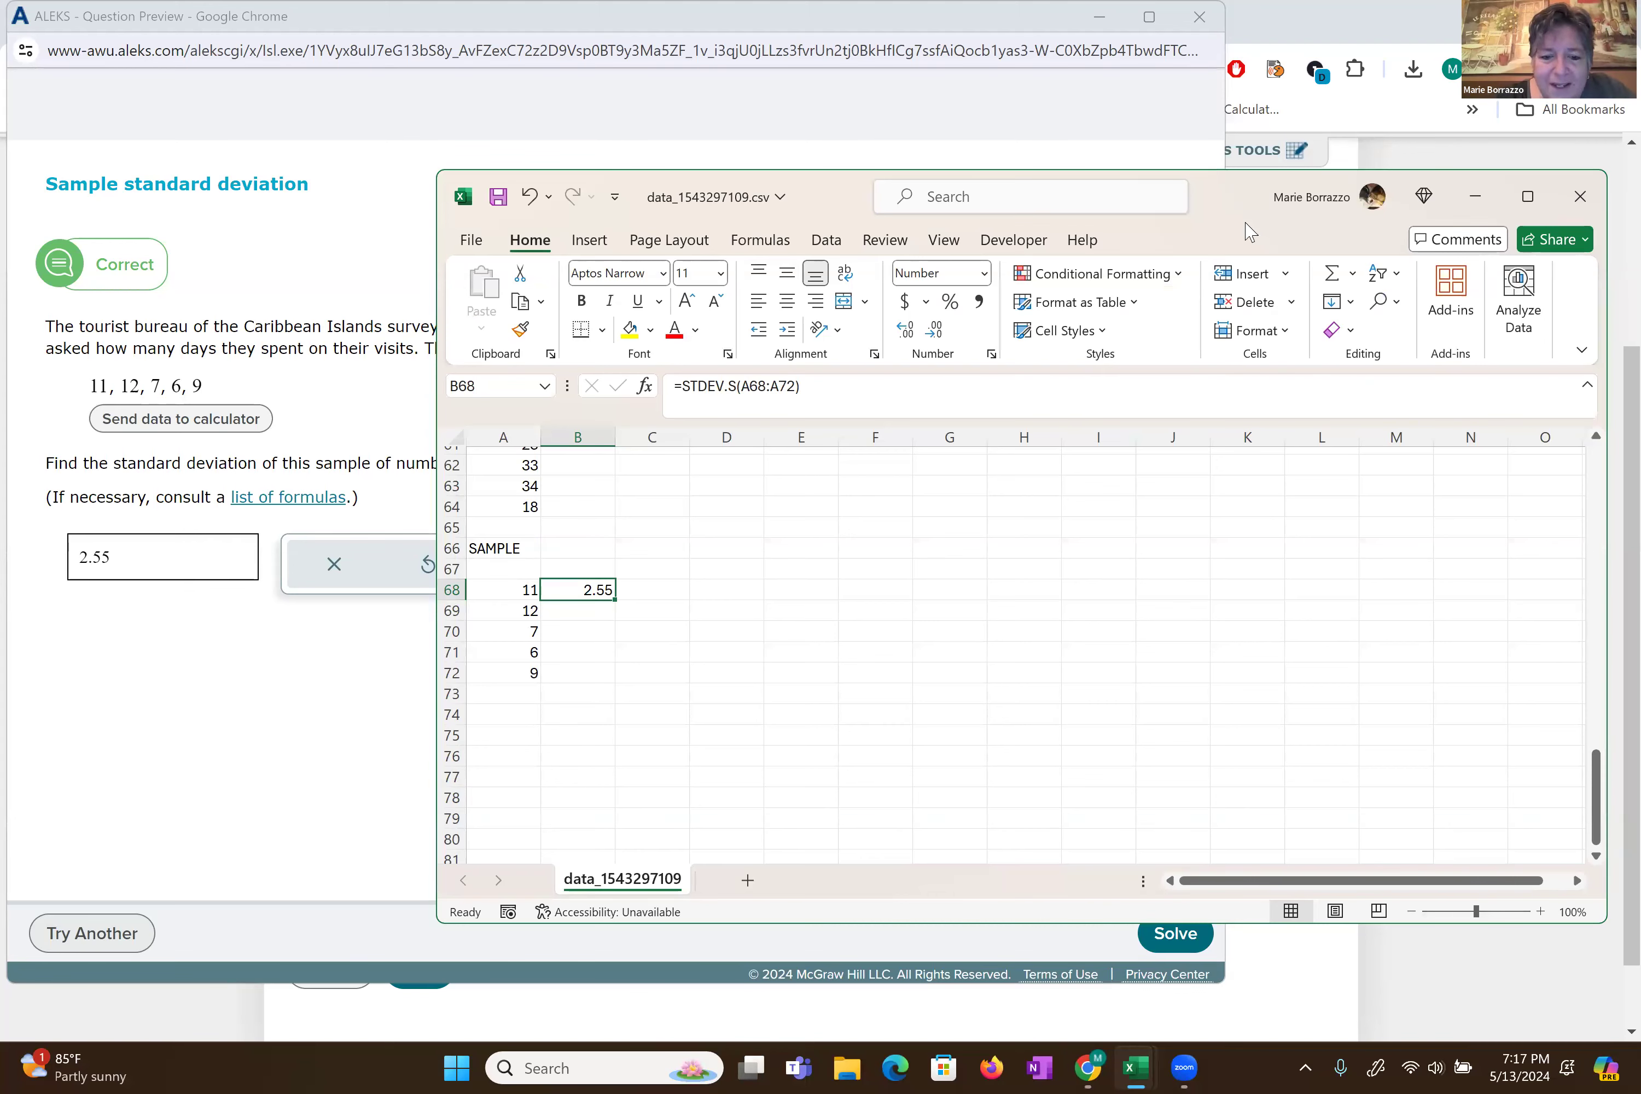
key("alt+Tab")
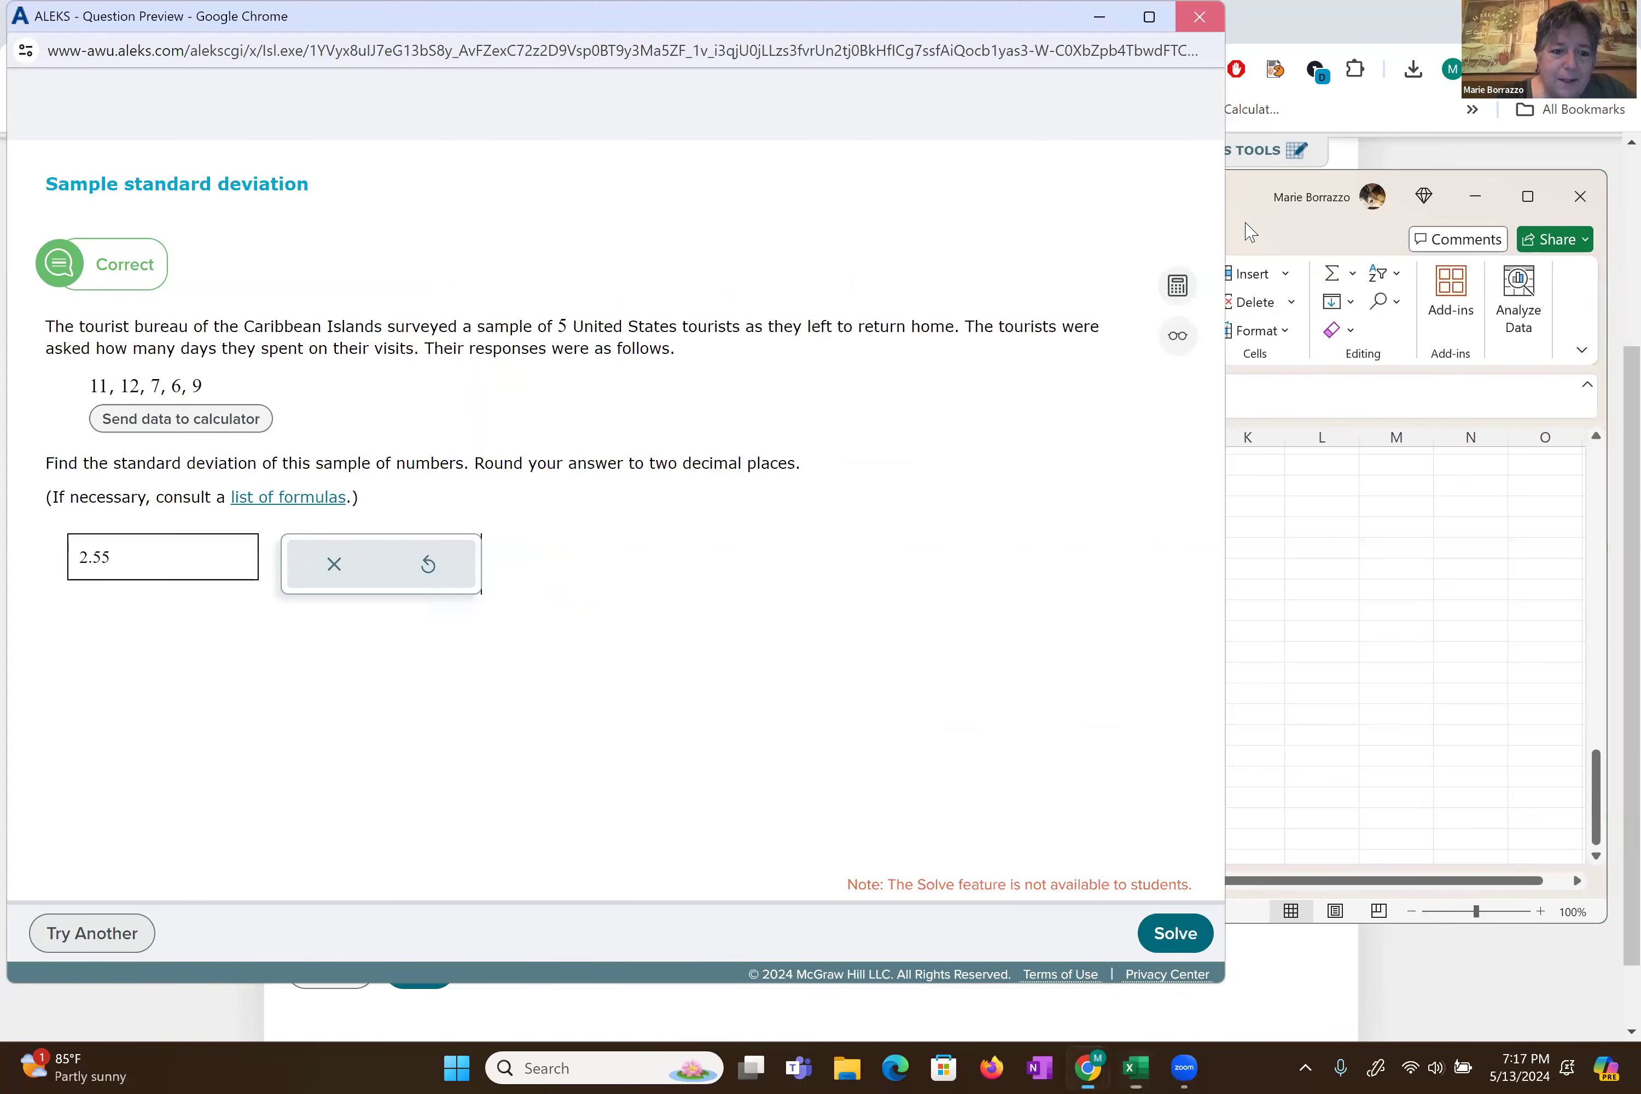
key("ctrl+w")
key("alt+Tab")
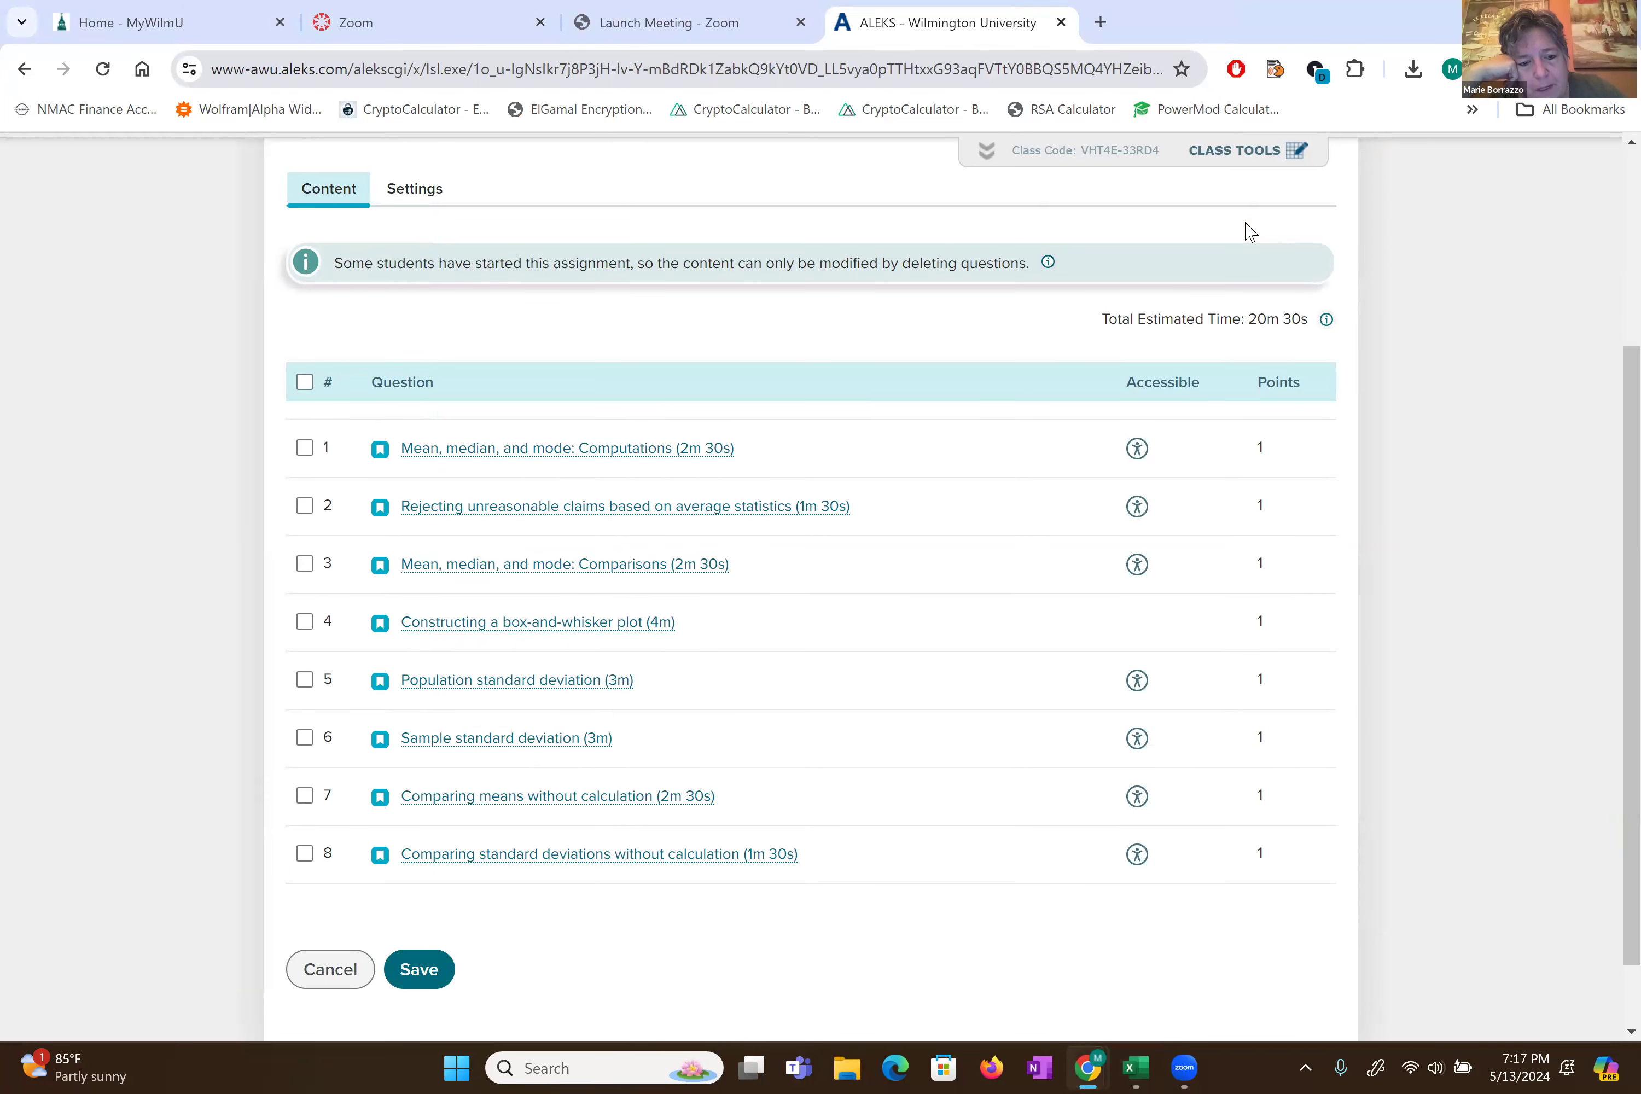
key("Return")
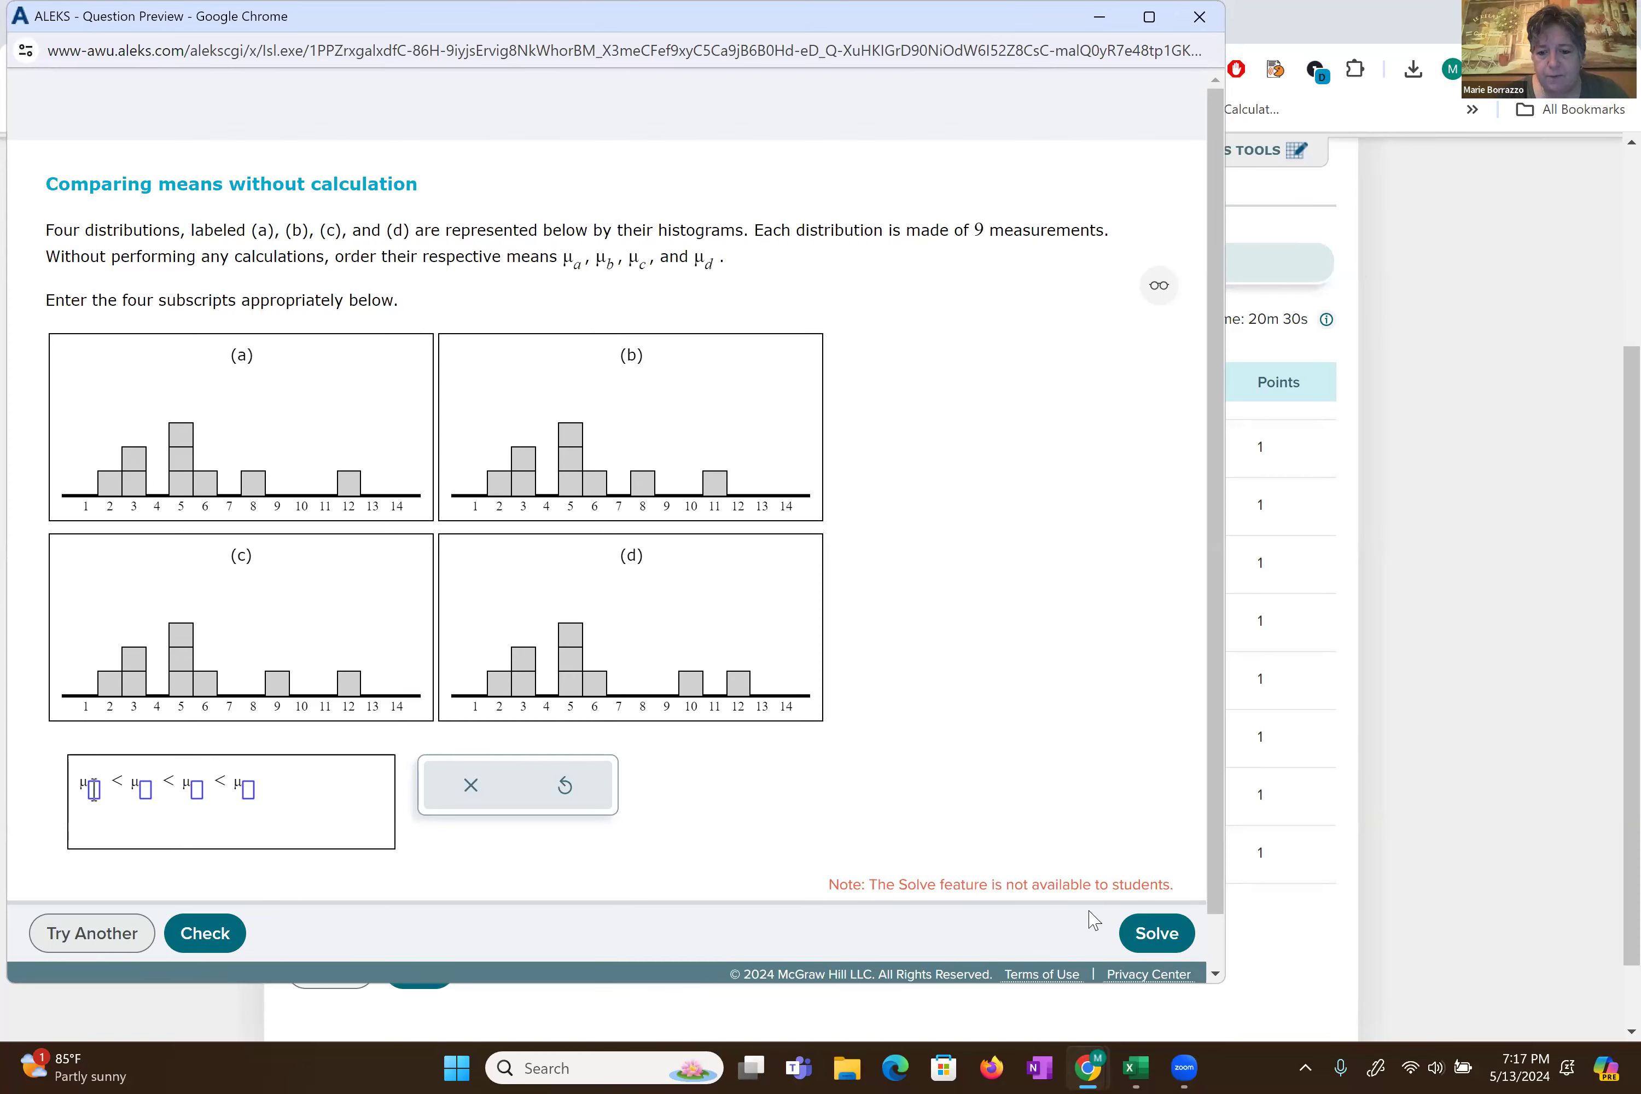
left_click(1136, 1067)
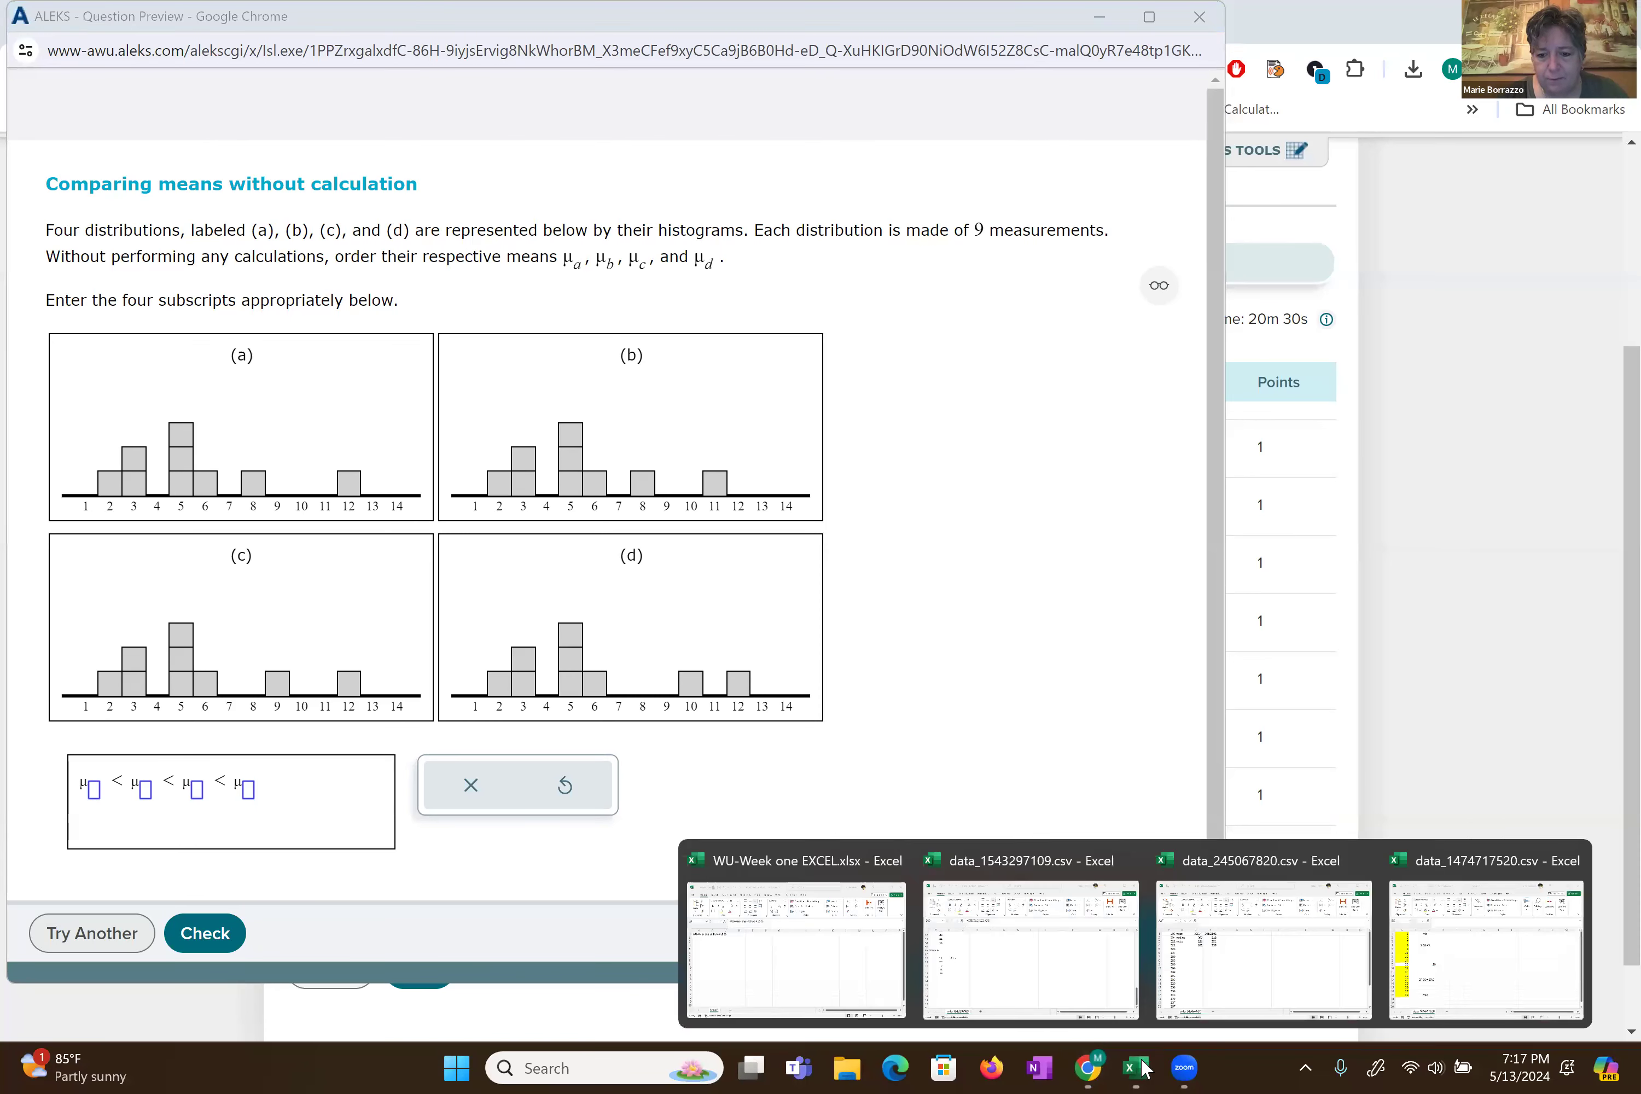
left_click(1094, 953)
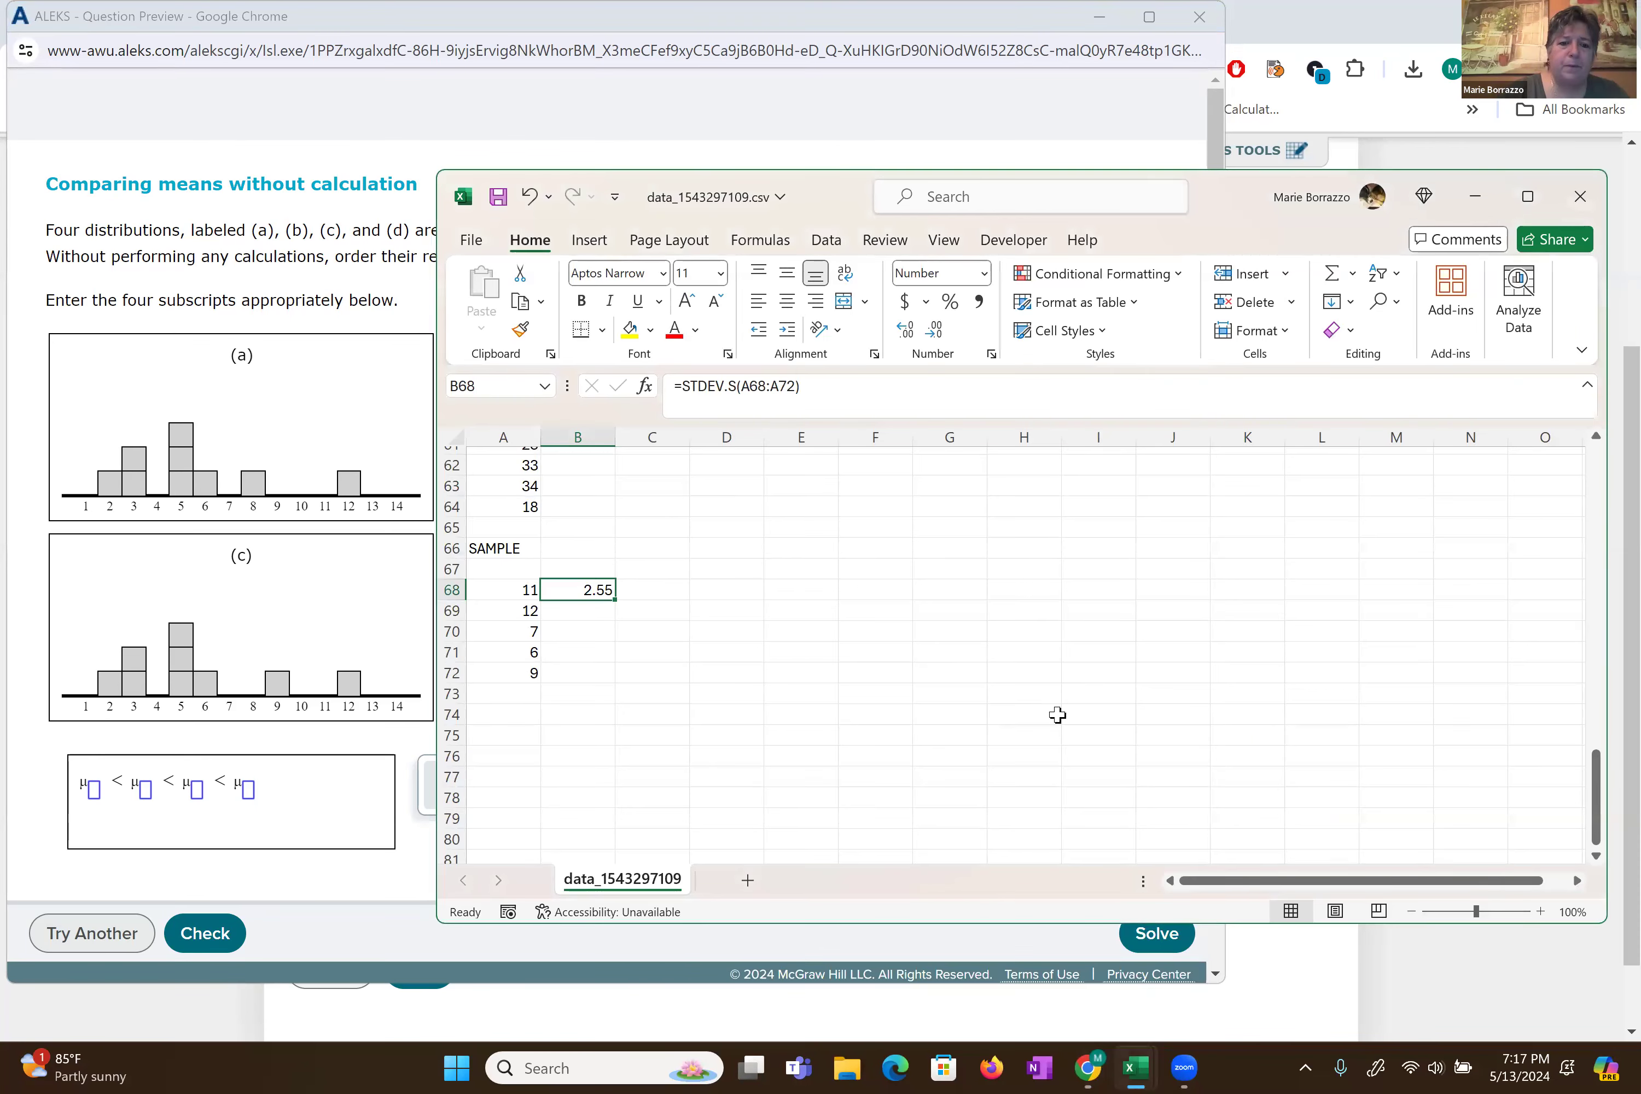
left_click(503, 714)
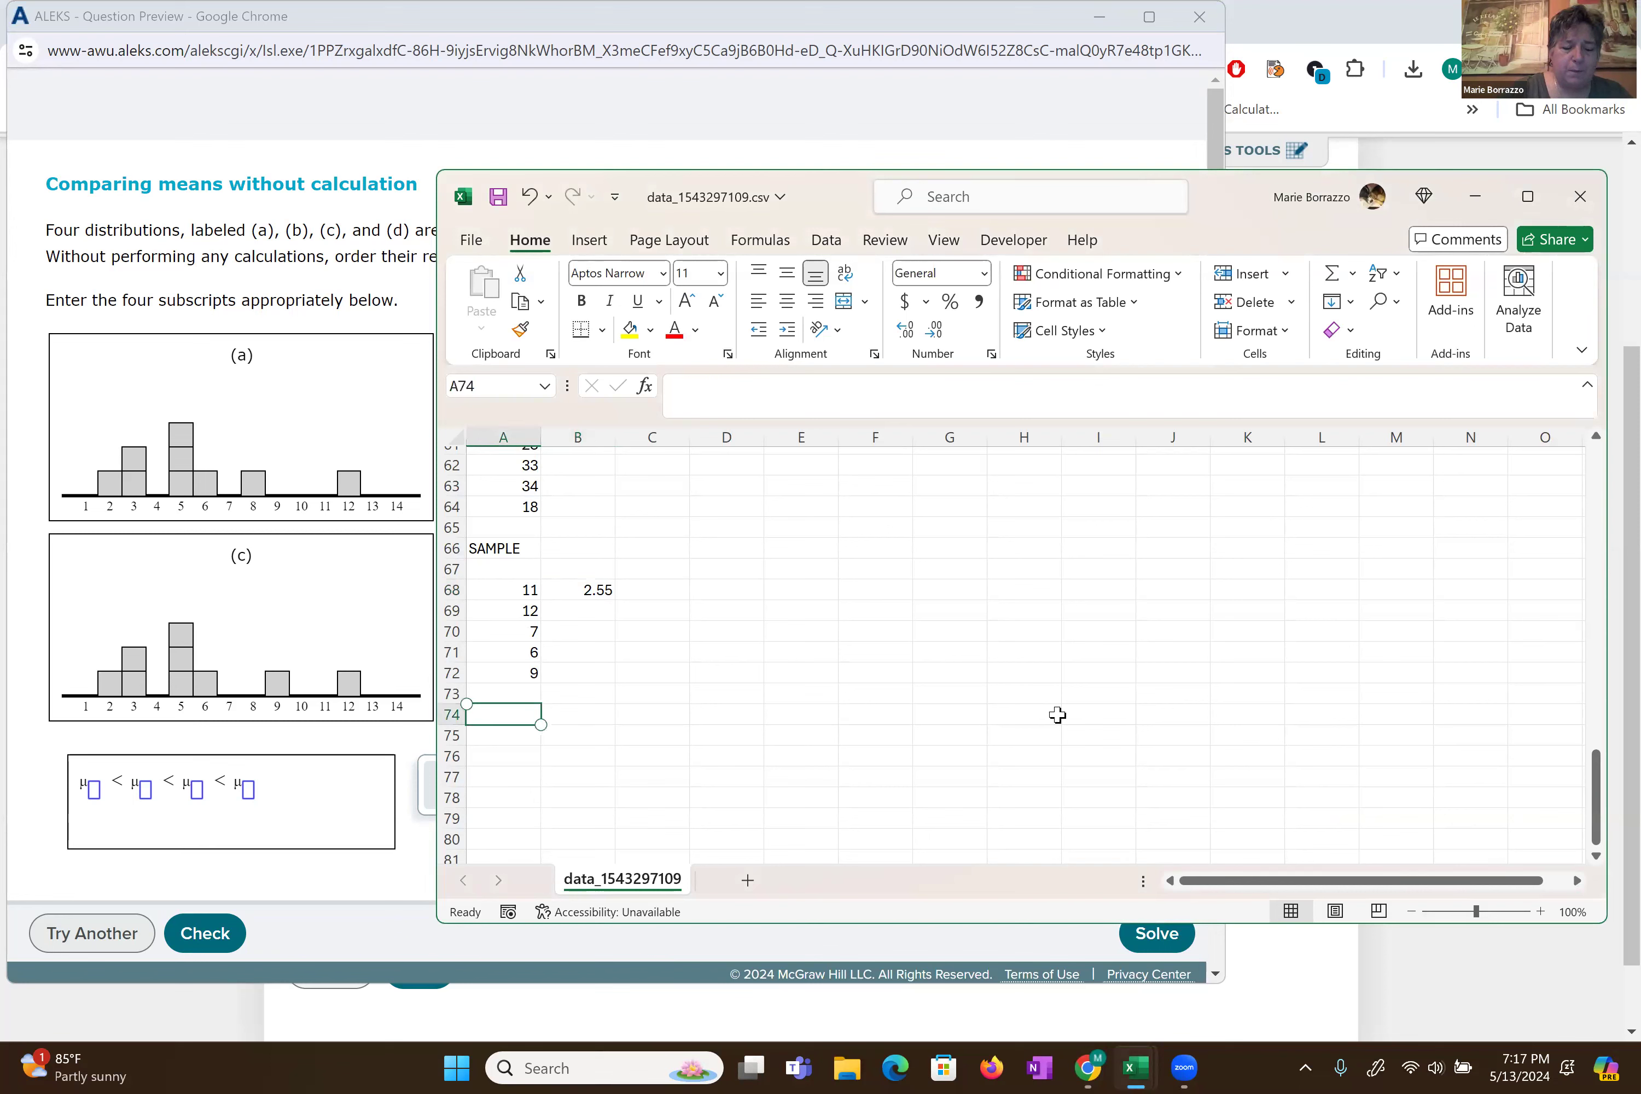
type("Comparing averages")
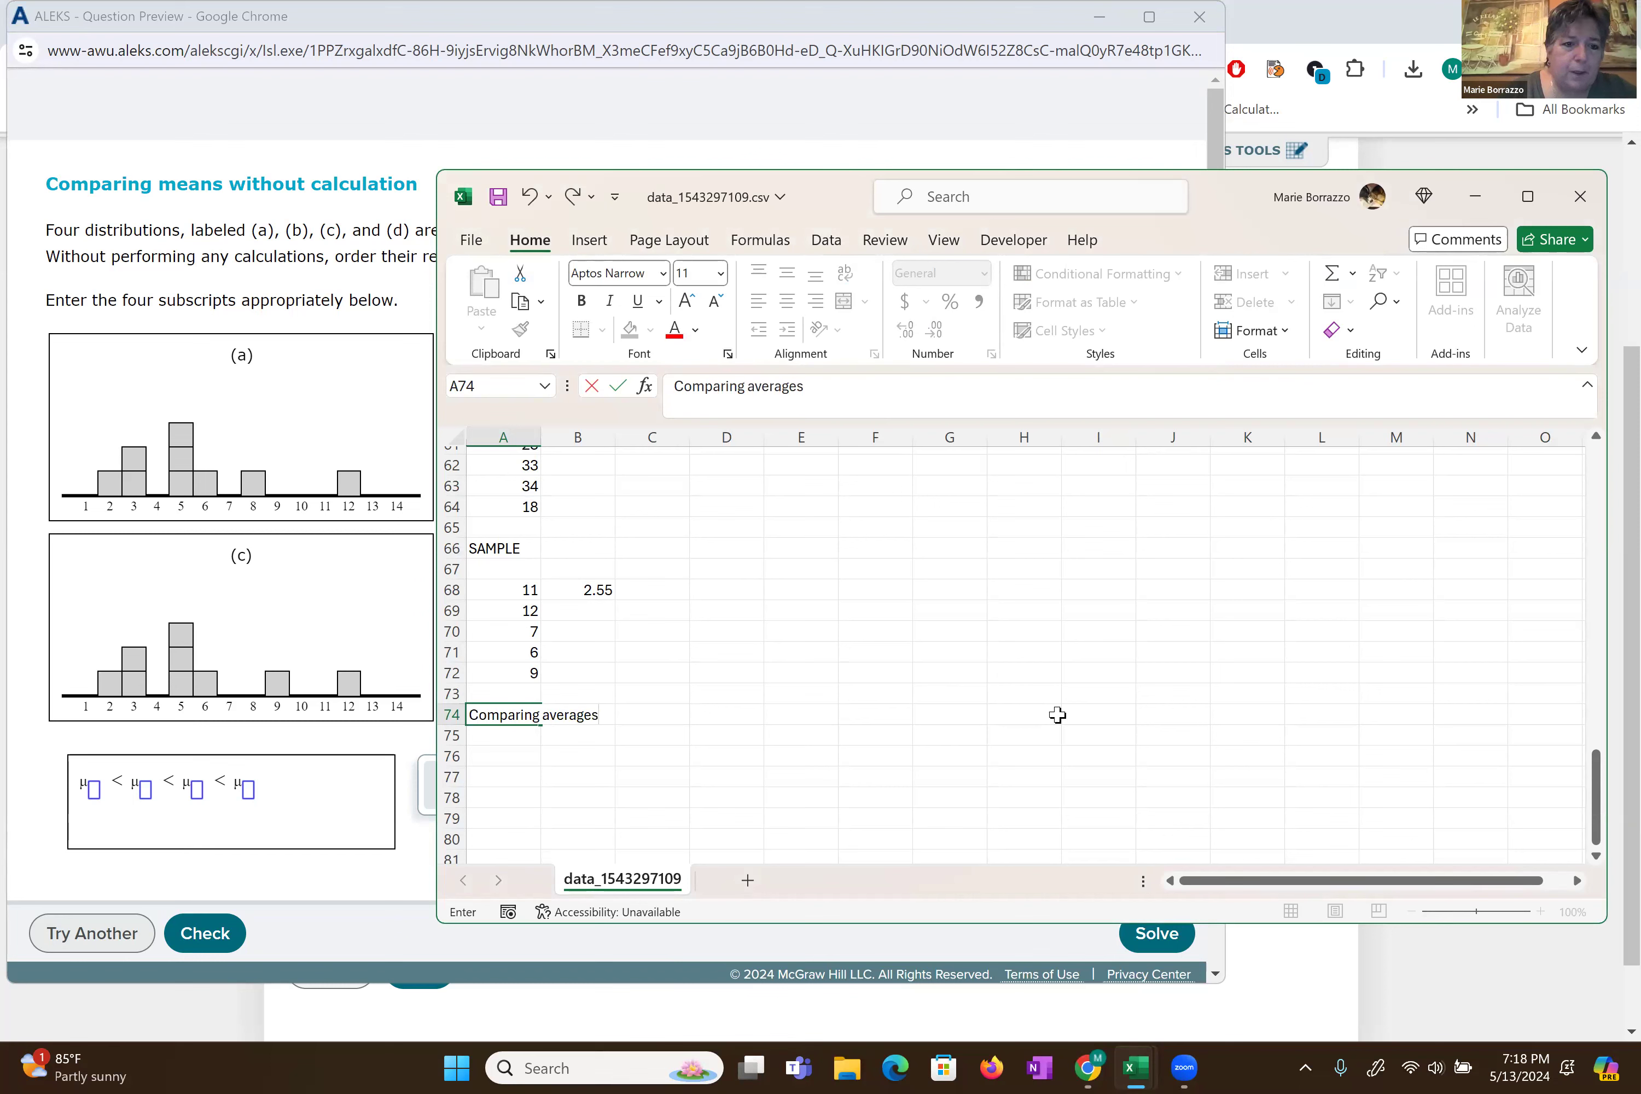
key("Return")
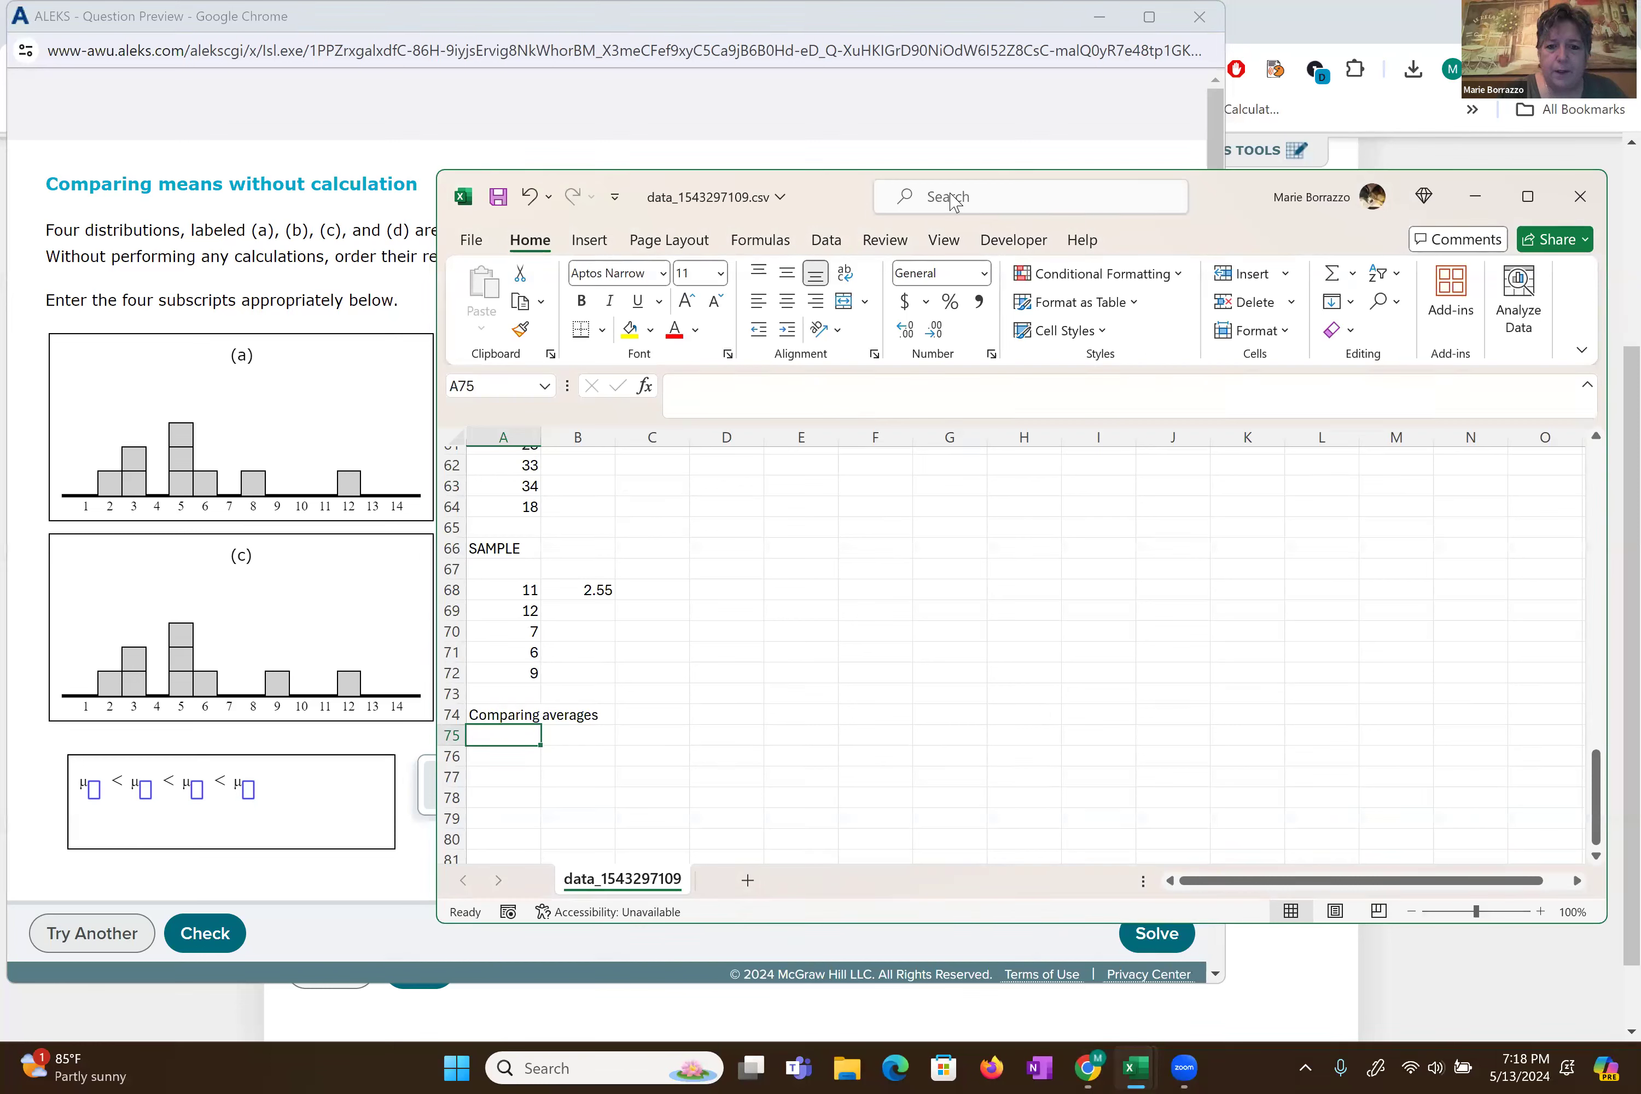
- Snap the workbook window to half of the screen so the four histograms stay readable beside it
left_click(1170, 697)
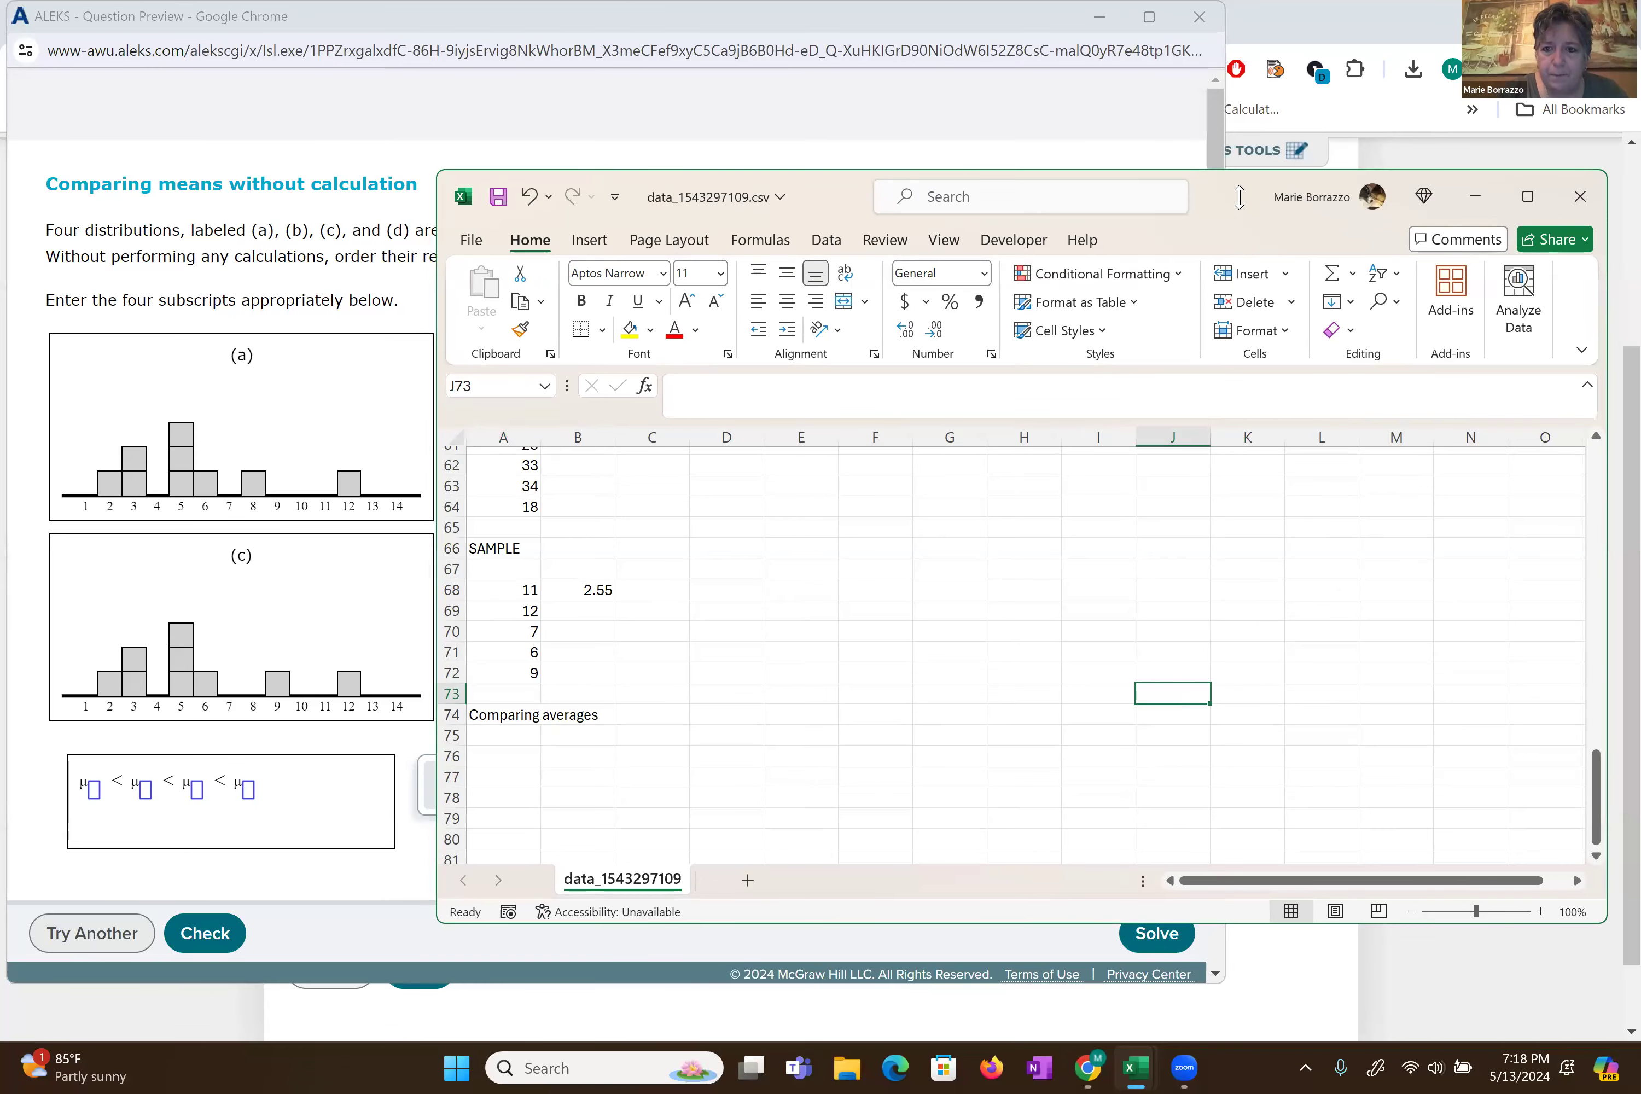
left_click_drag(1238, 197, 1331, 226)
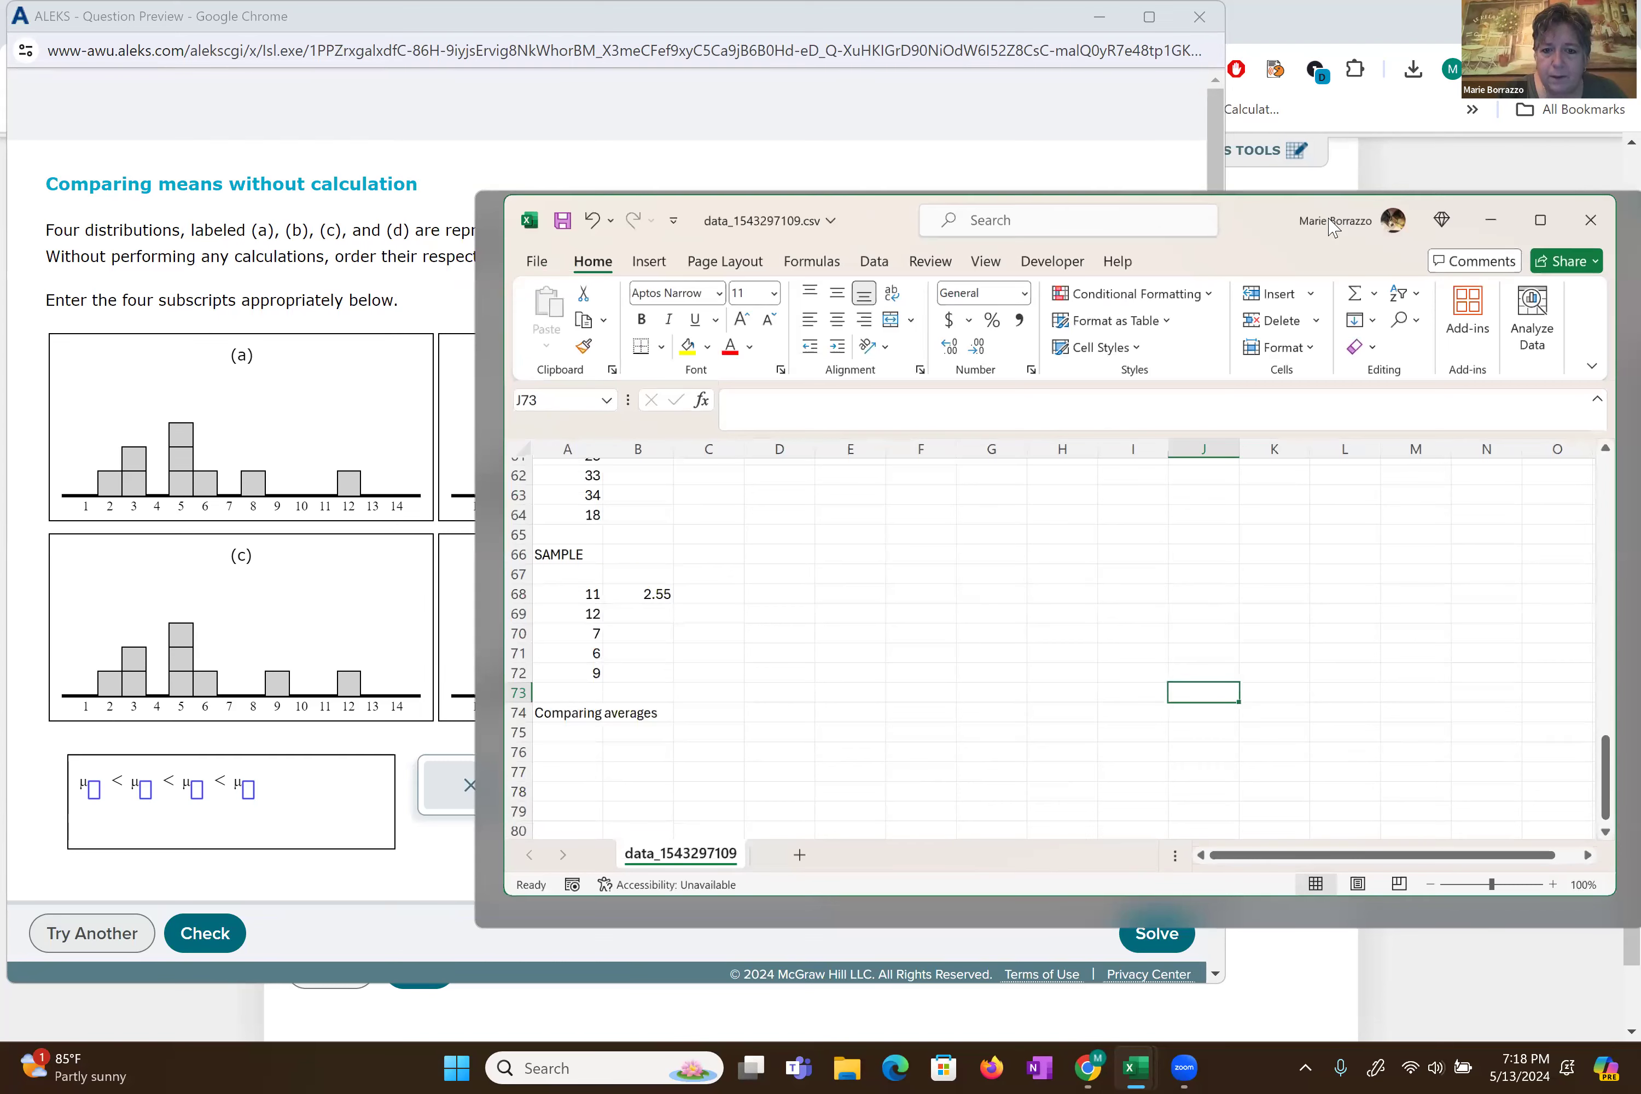
left_click_drag(1331, 226, 1569, 190)
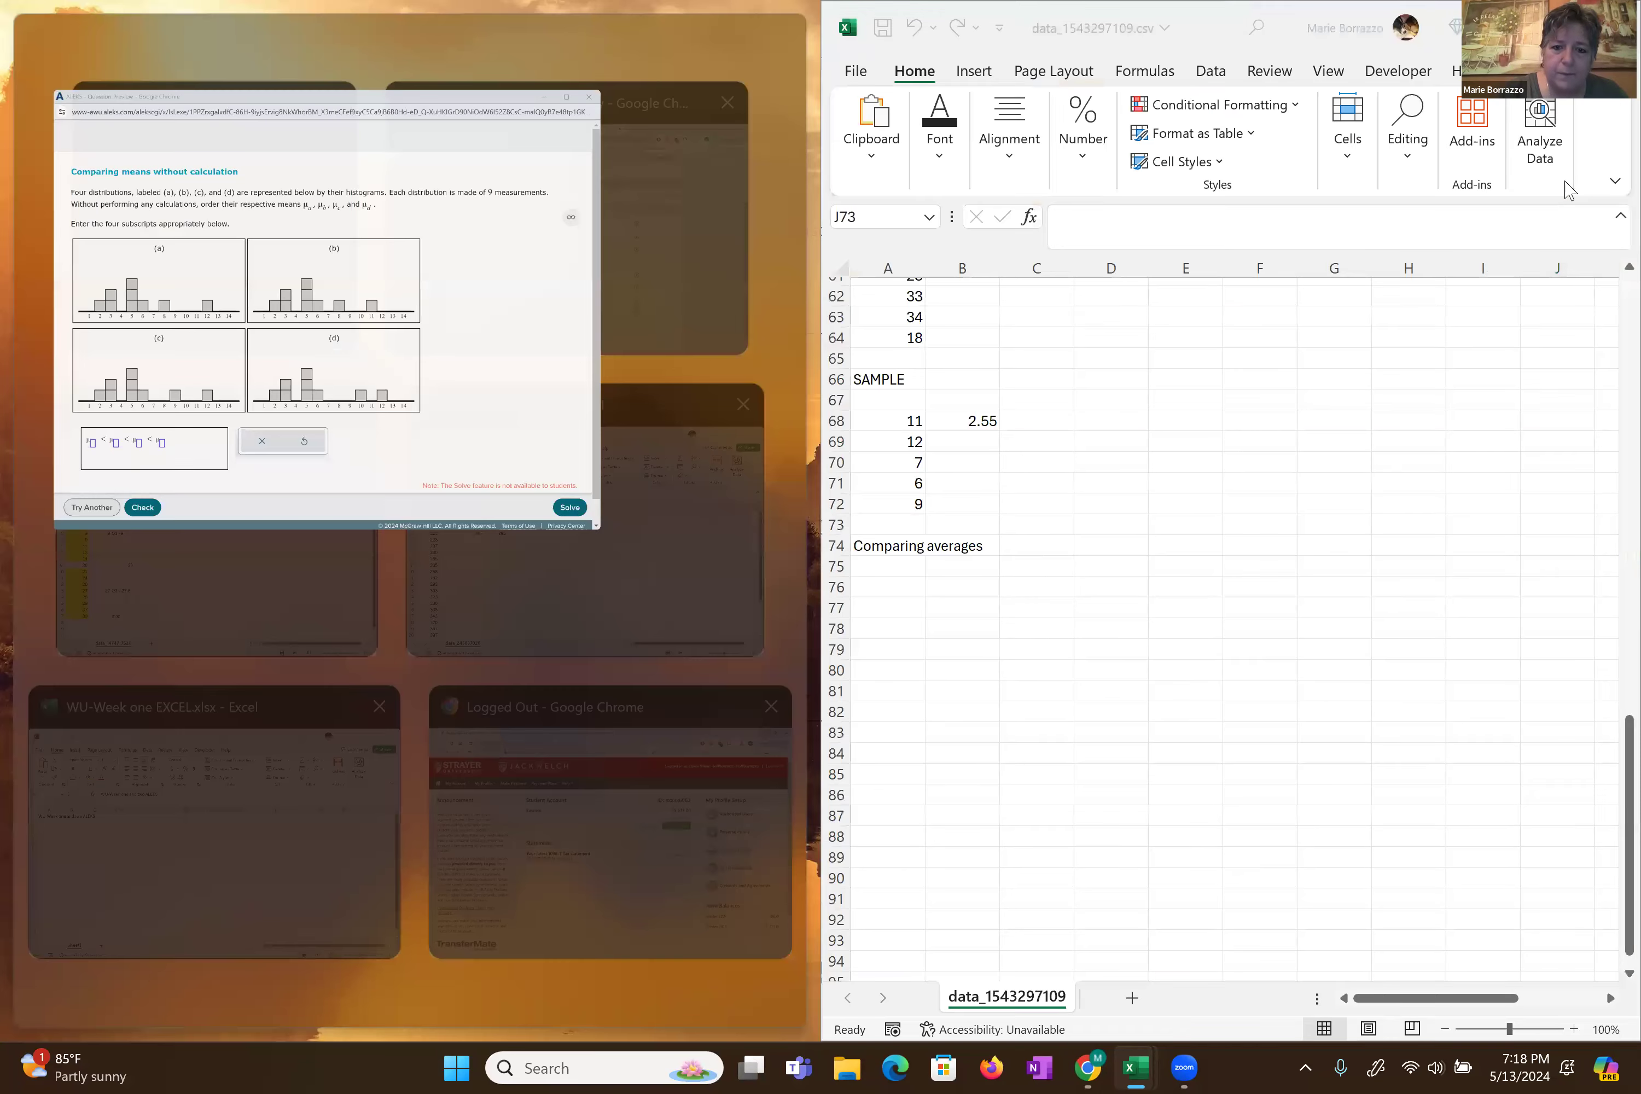
- Head A75 with a and list histogram (a)'s values 2, 3, 3, 5, 5, 5, 6, 8 and 12 in A76:A84
key("Return")
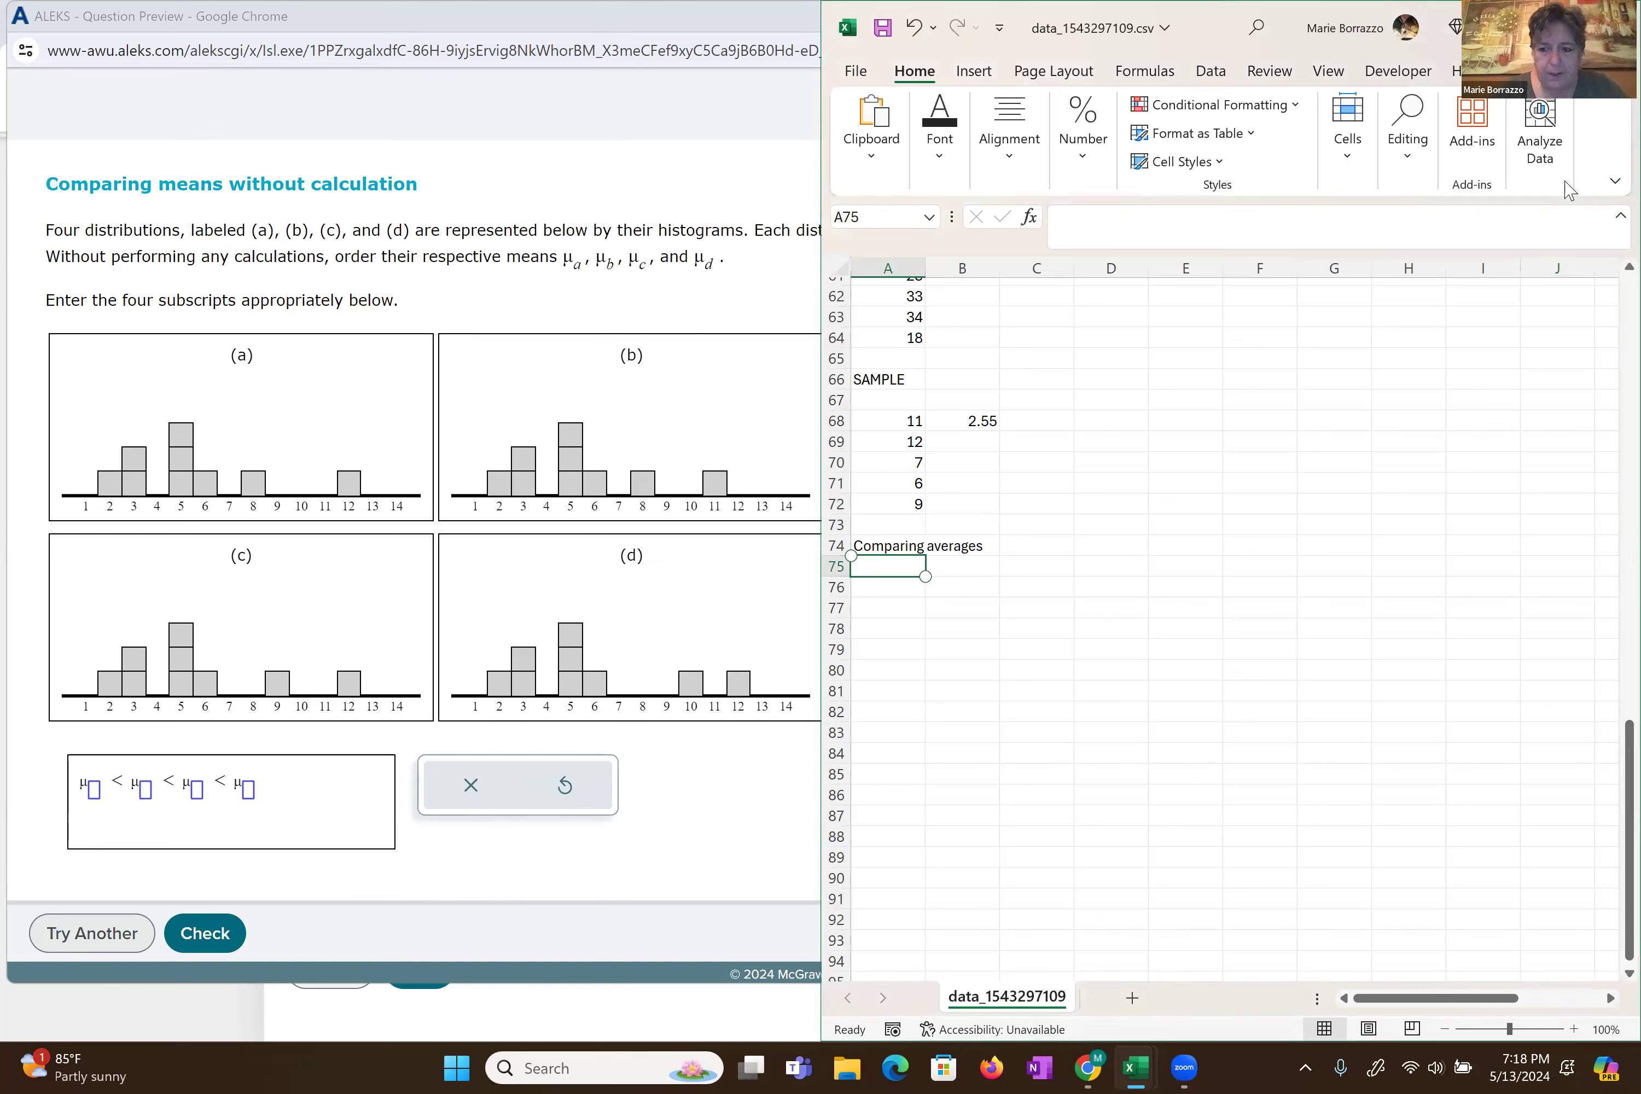
type("a")
key("Return")
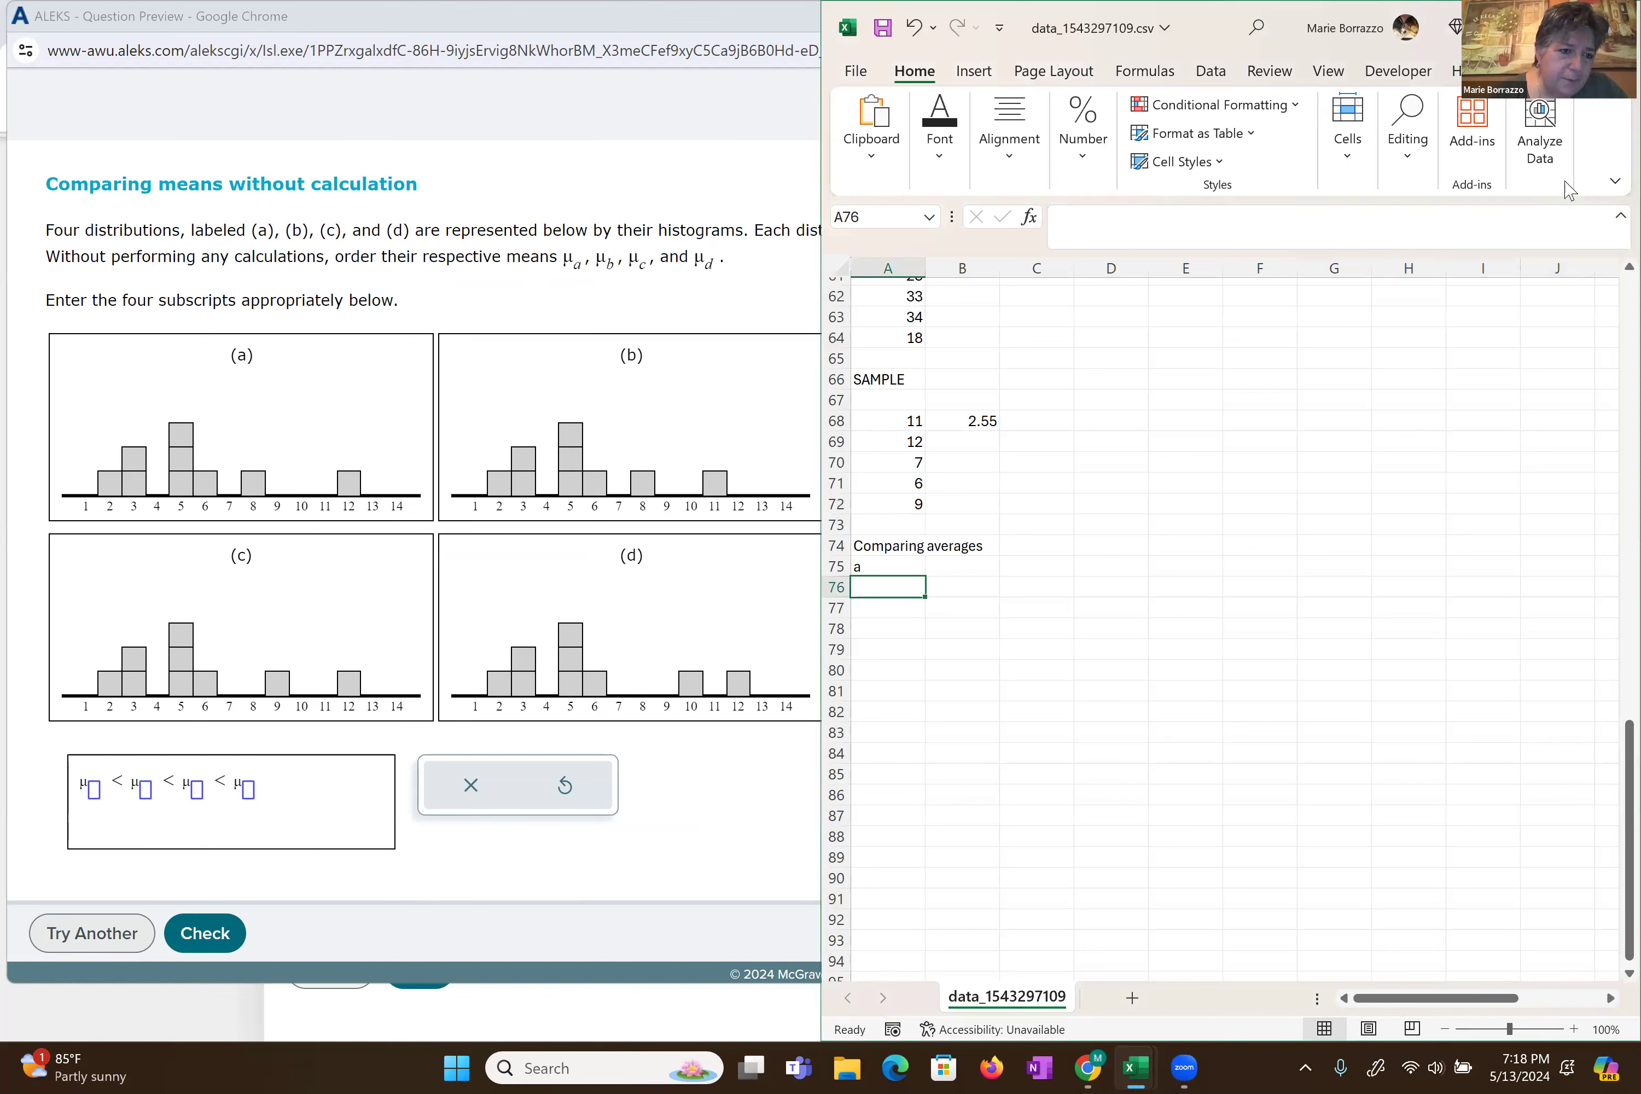
type("2")
key("Return")
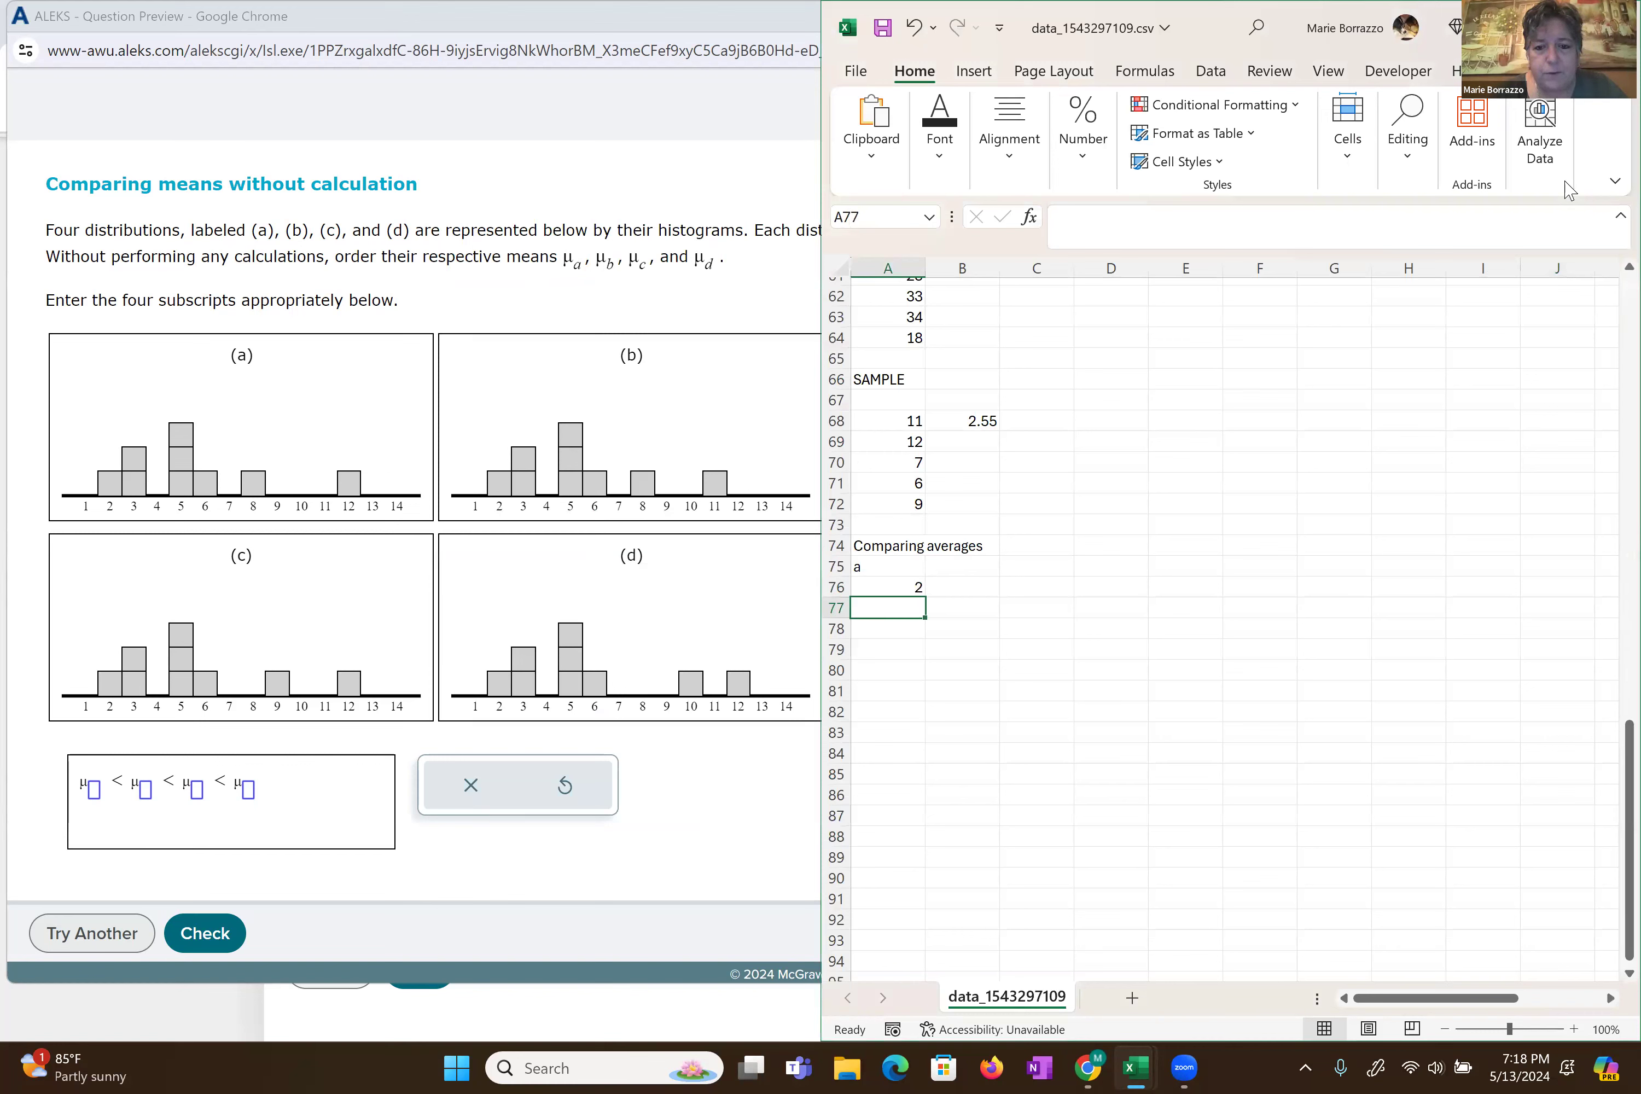
type("3")
key("Return")
type("3")
key("Return")
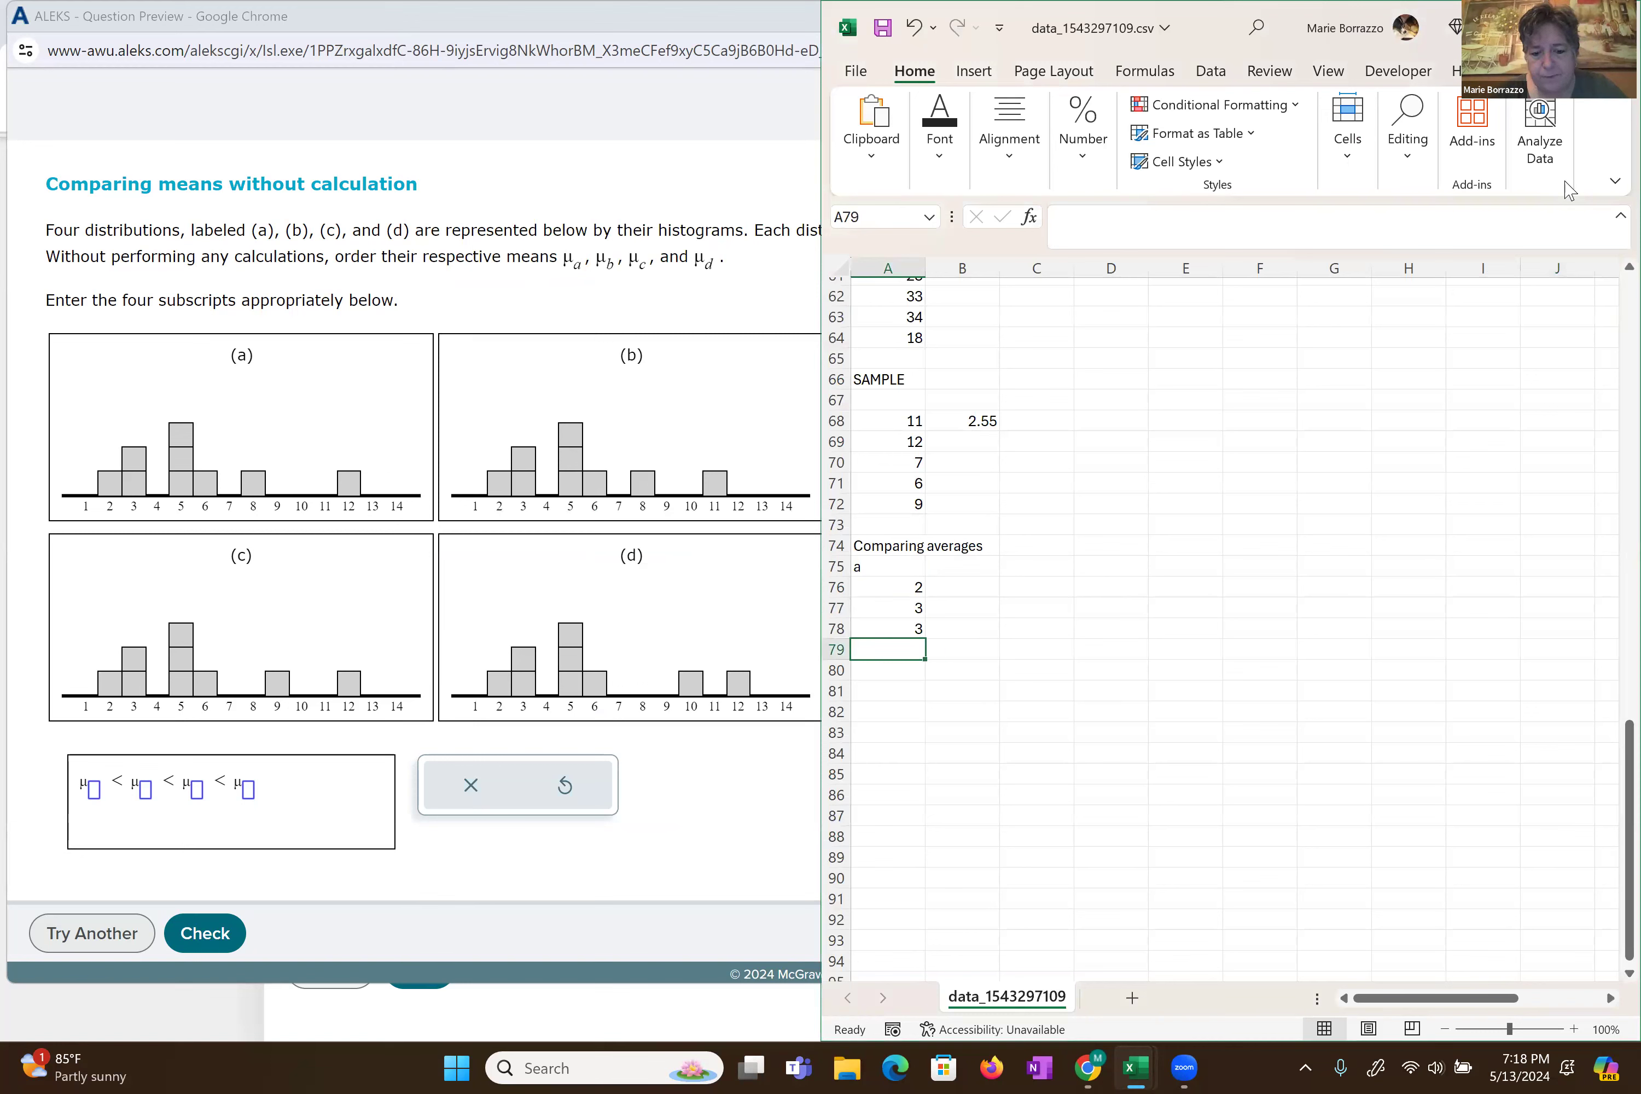
type("5")
key("Return")
type("5")
key("Return")
type("5")
key("Return")
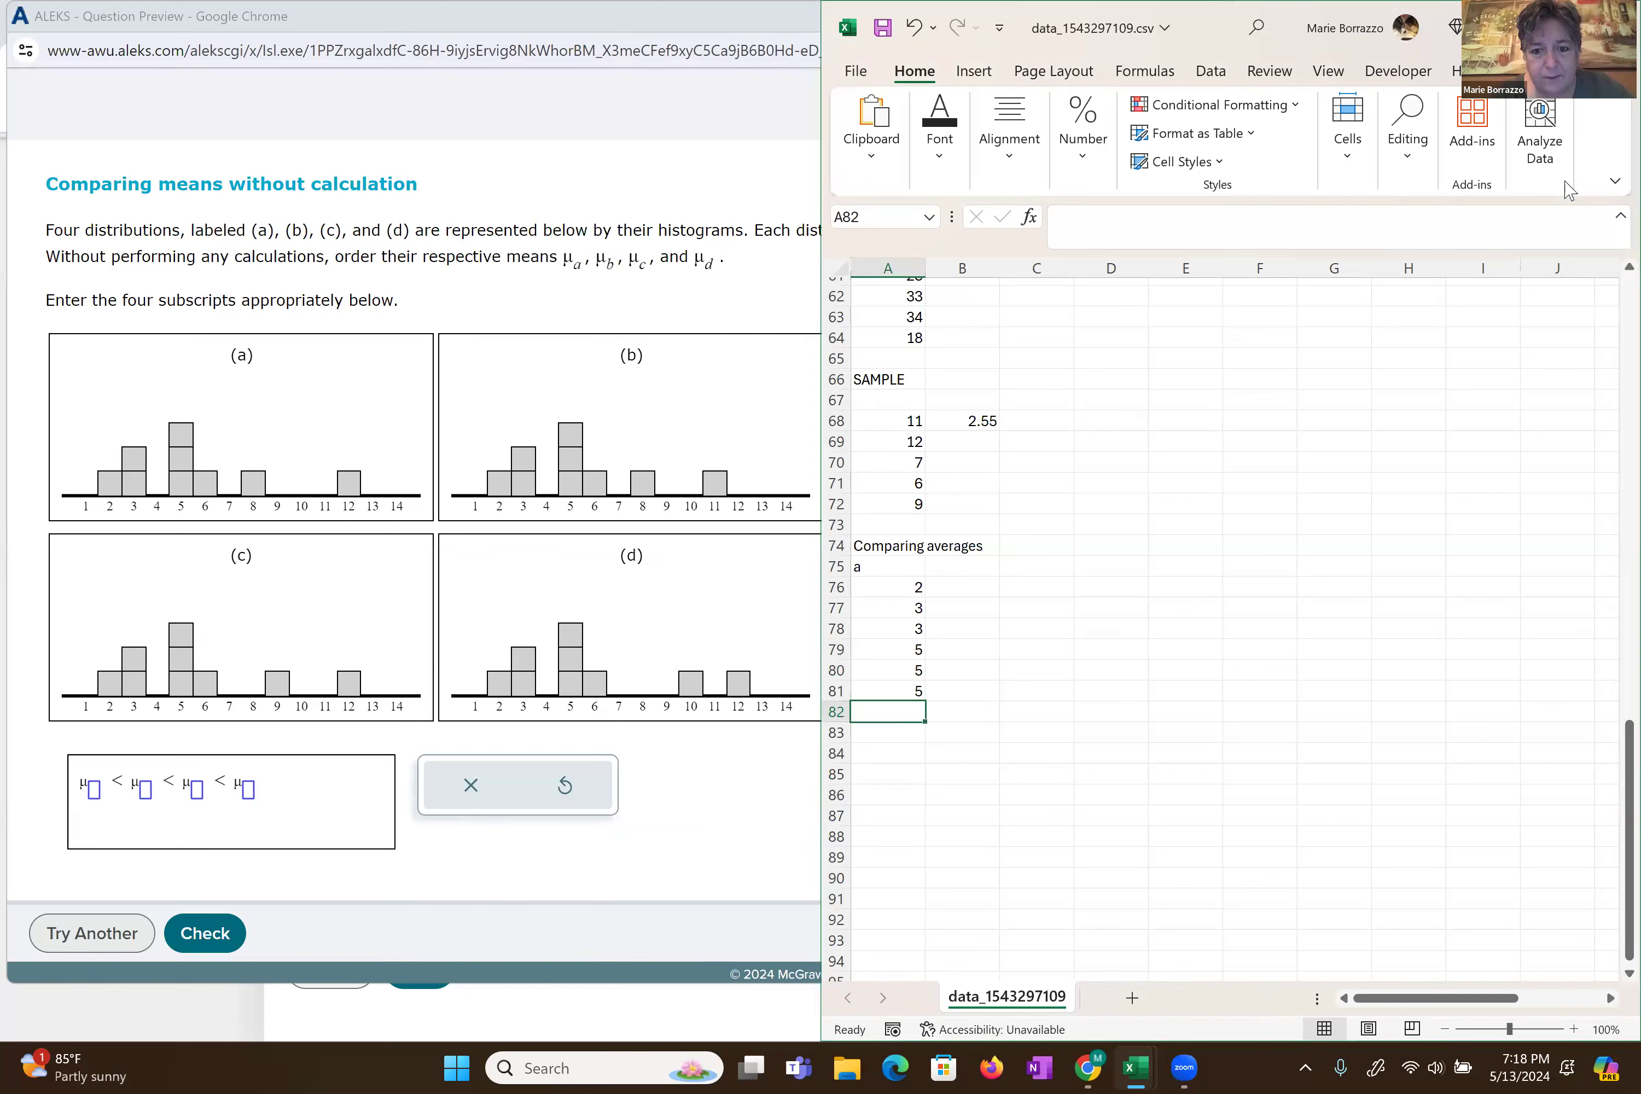
type("6")
key("Return")
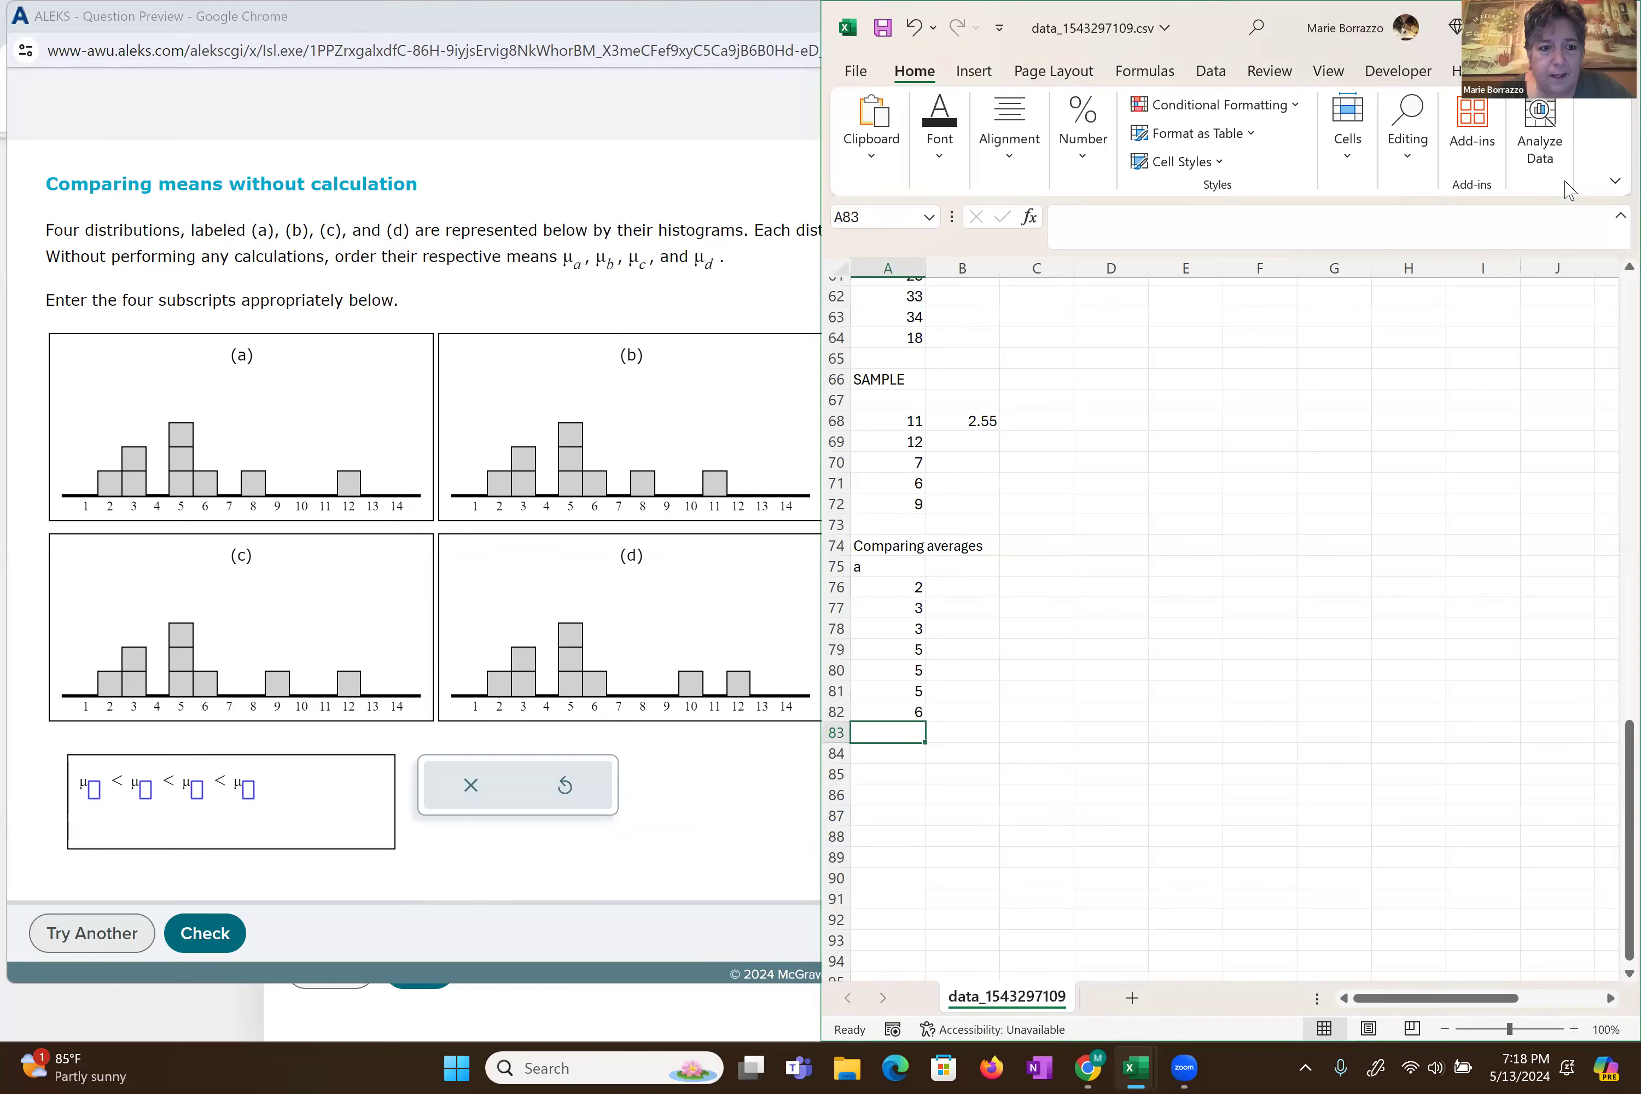
type("8")
key("Return")
type("12")
key("Return")
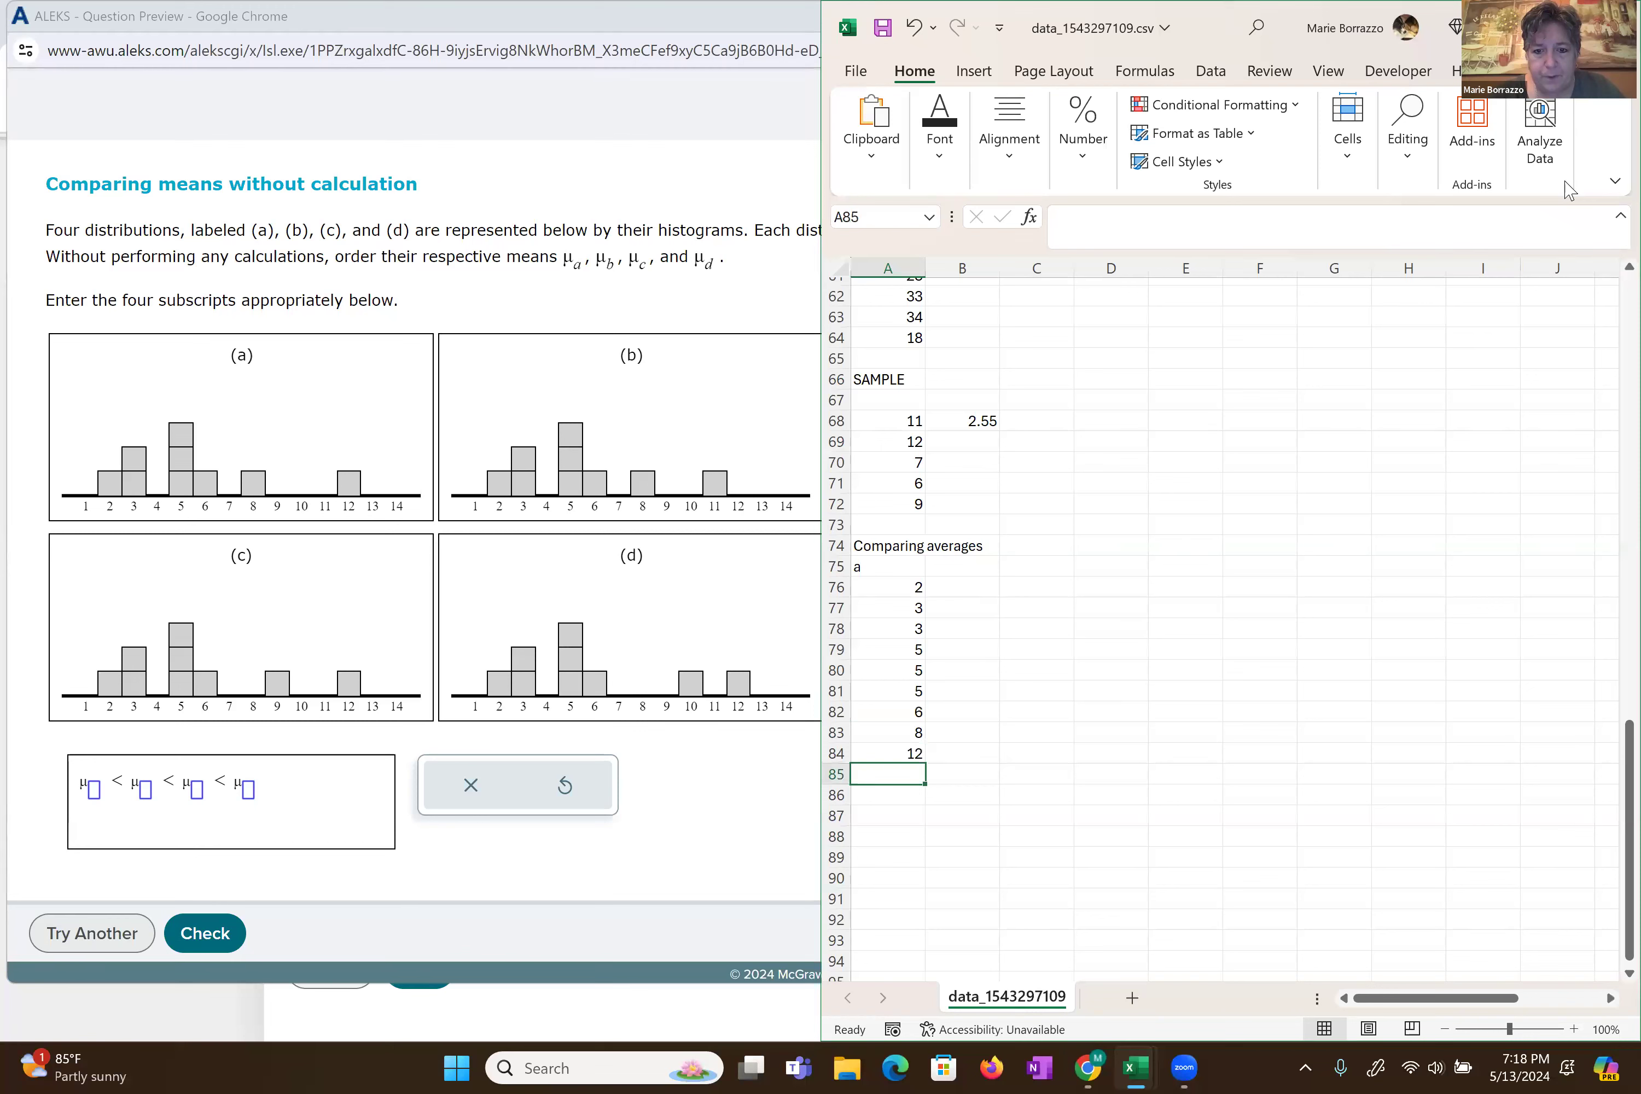
- Head cell B75 with b, beside the heading of the first histogram's column
key("Right")
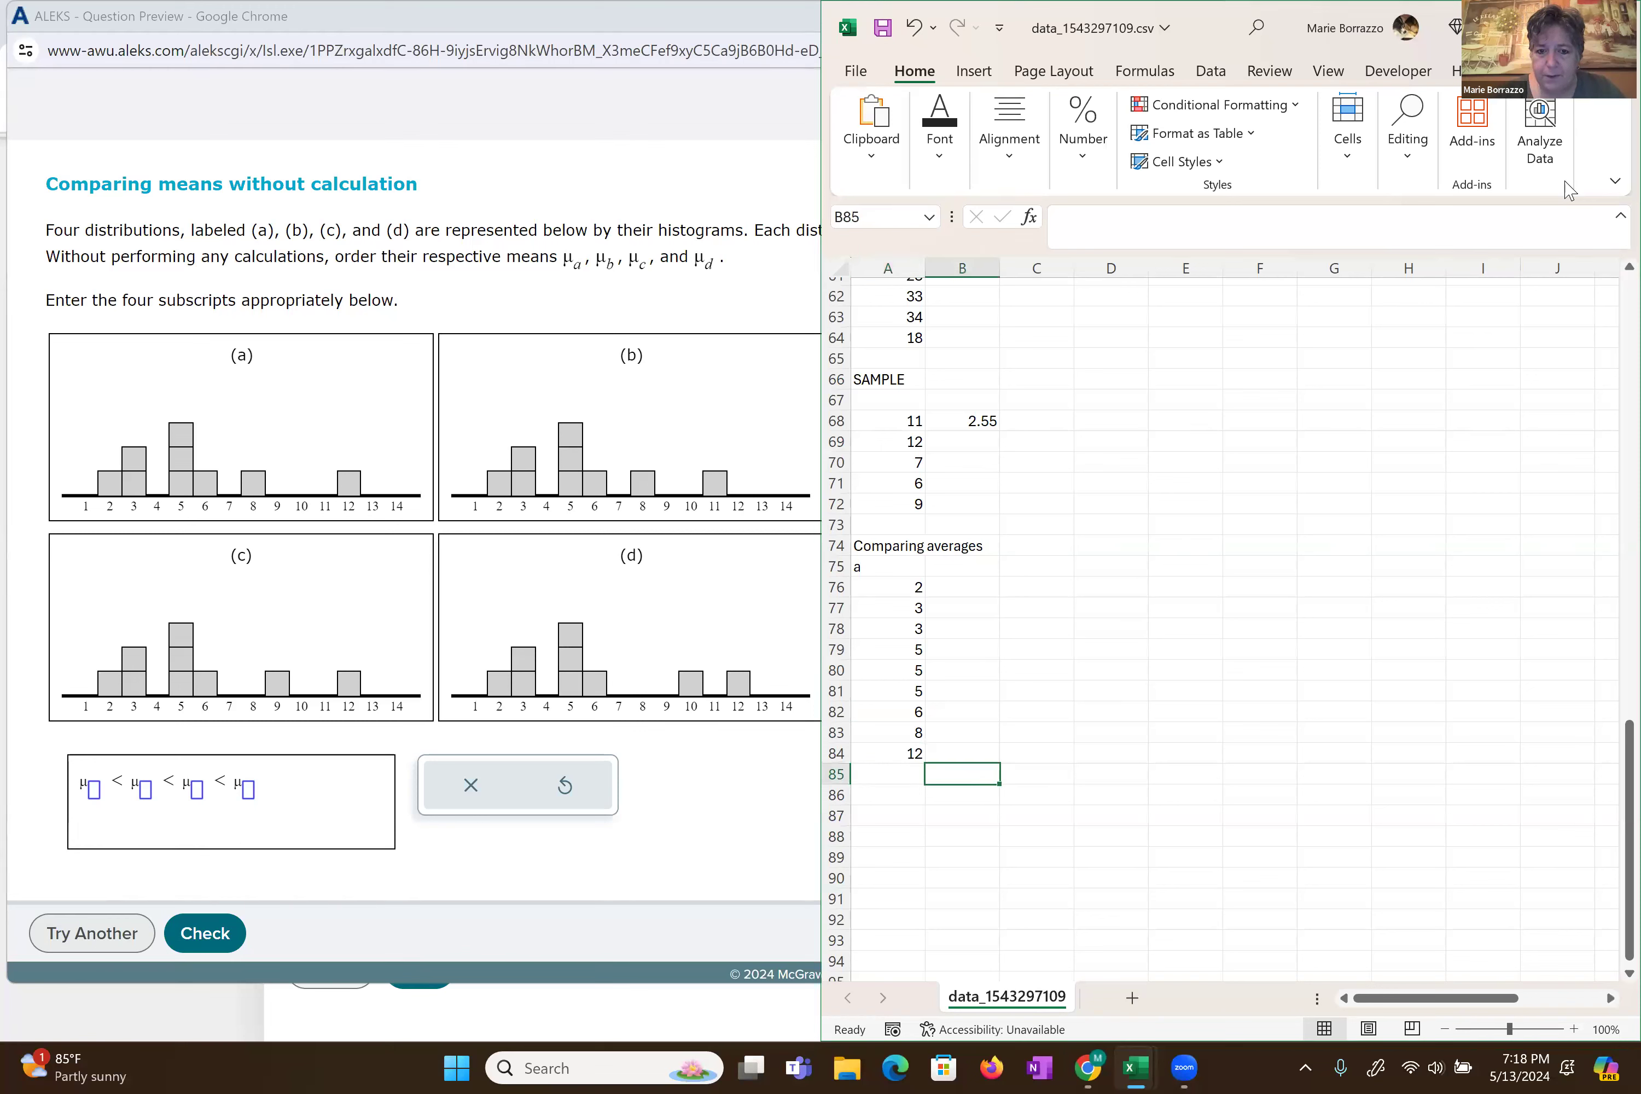
key("Up")
key("Up")
key("Up")
key("Up")
key("Up")
key("Up")
key("Up")
key("Up")
key("Up")
key("Up")
type("b")
key("Return")
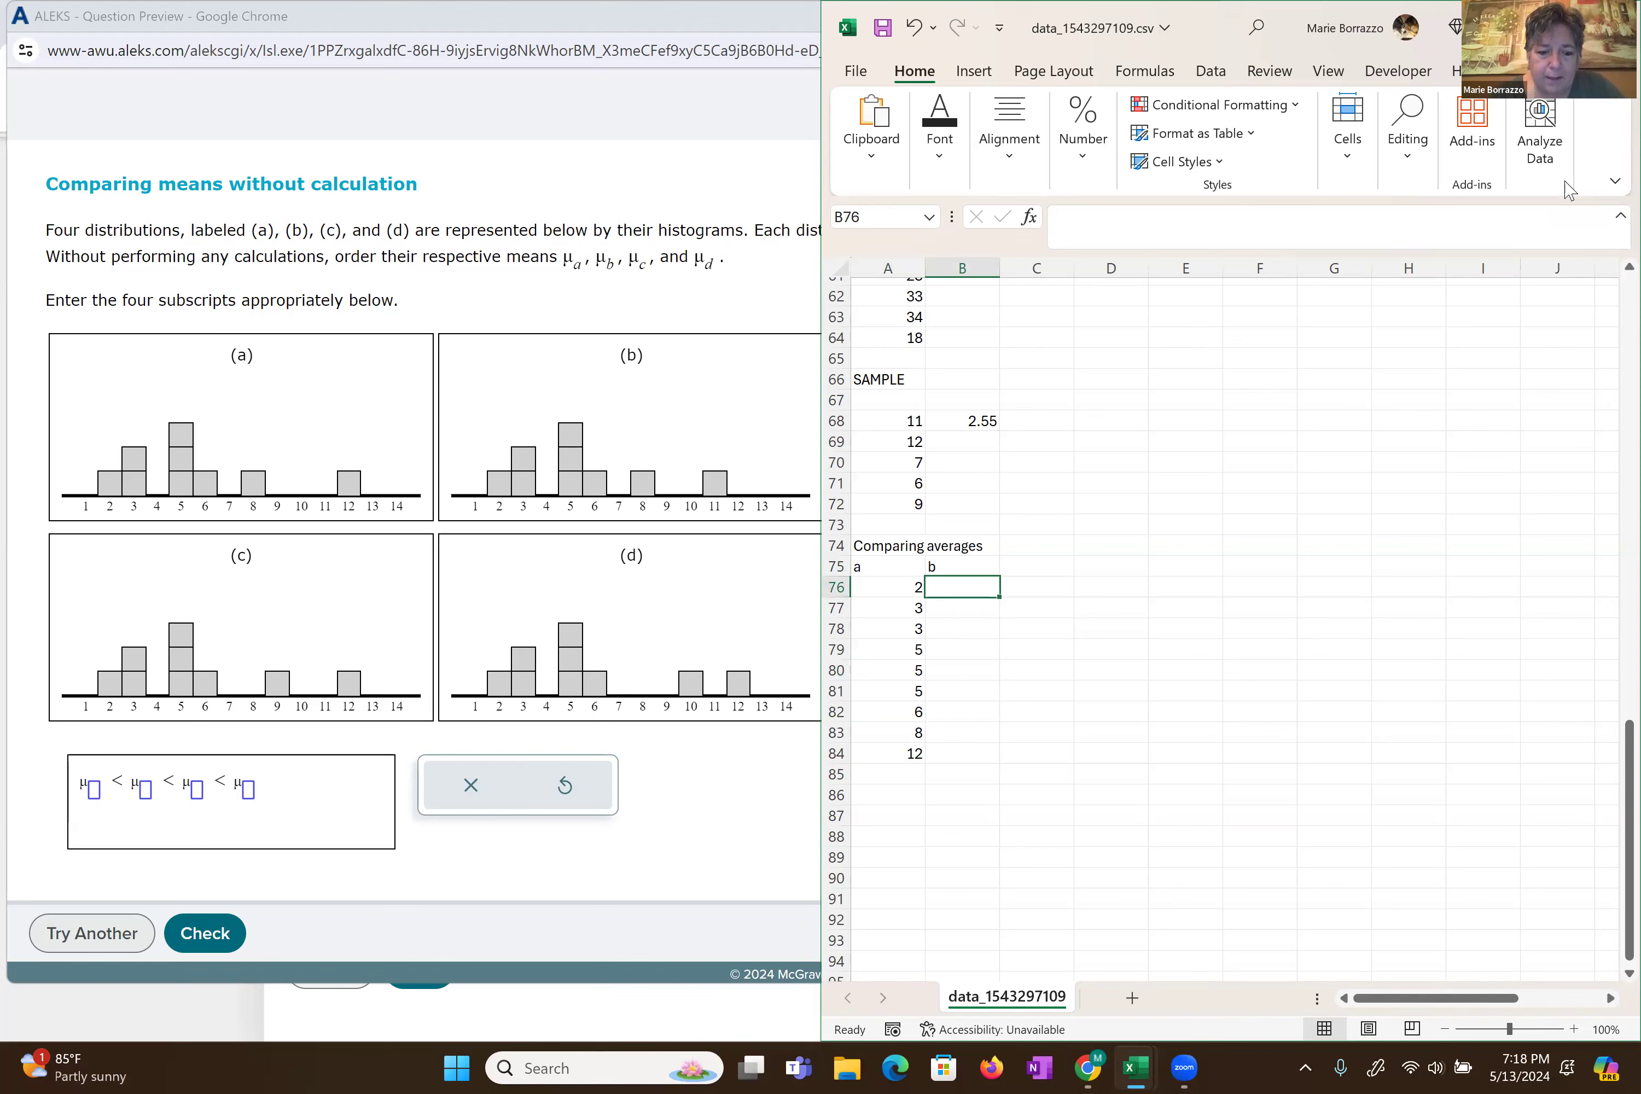
- List histogram (b)'s values 2, 3, 3, 5, 5, 5, 6, 8 and 11 in B76:B84
type("2")
key("Return")
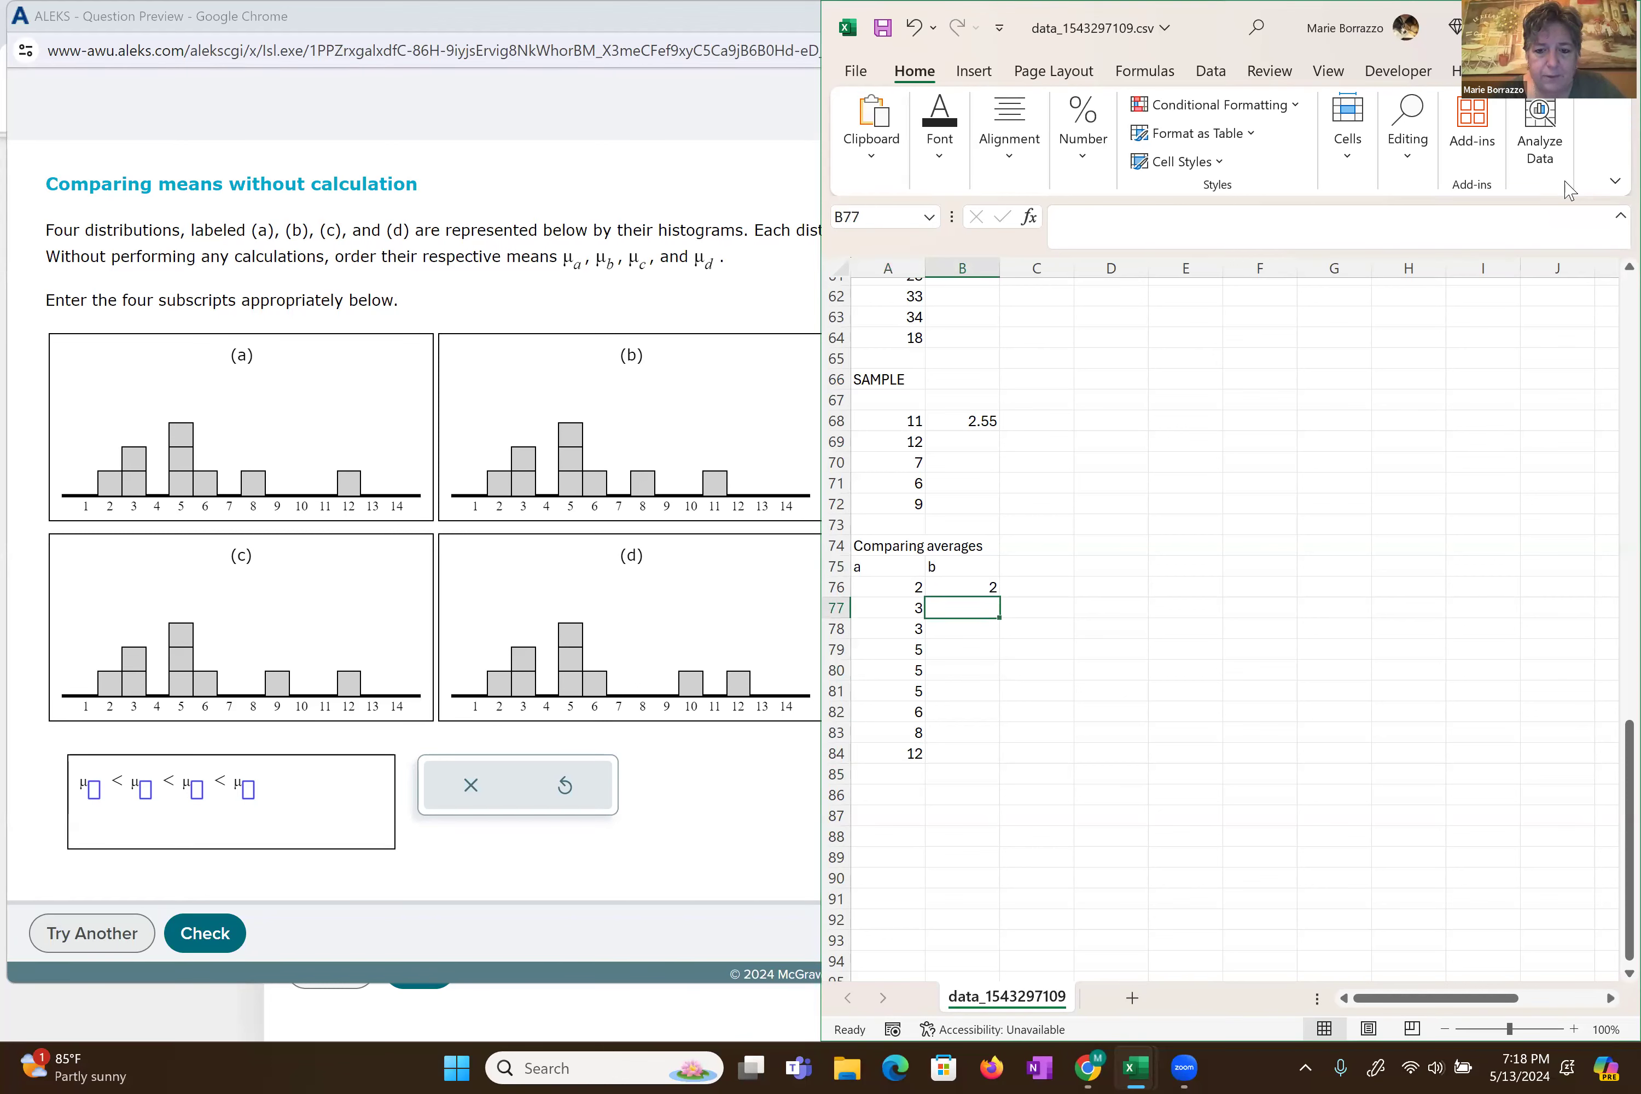
type("3")
key("Return")
type("3")
key("Return")
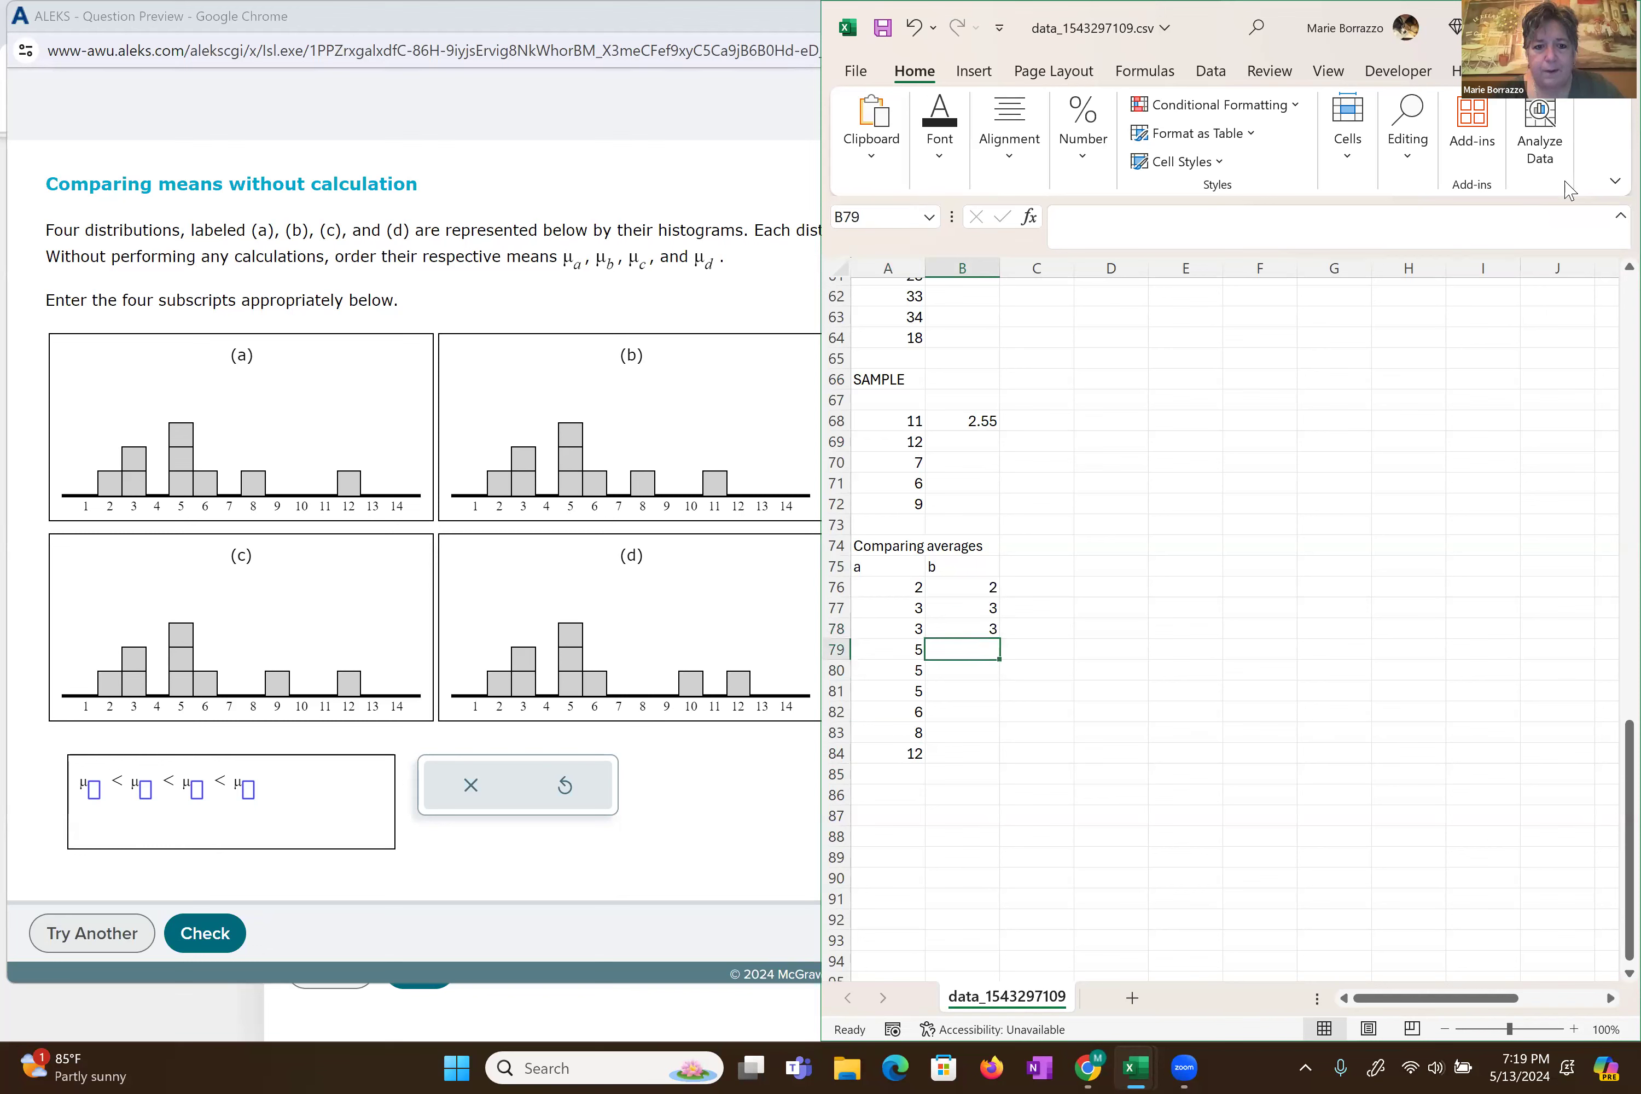
type("5")
key("Return")
type("5")
key("Return")
type("5")
key("Return")
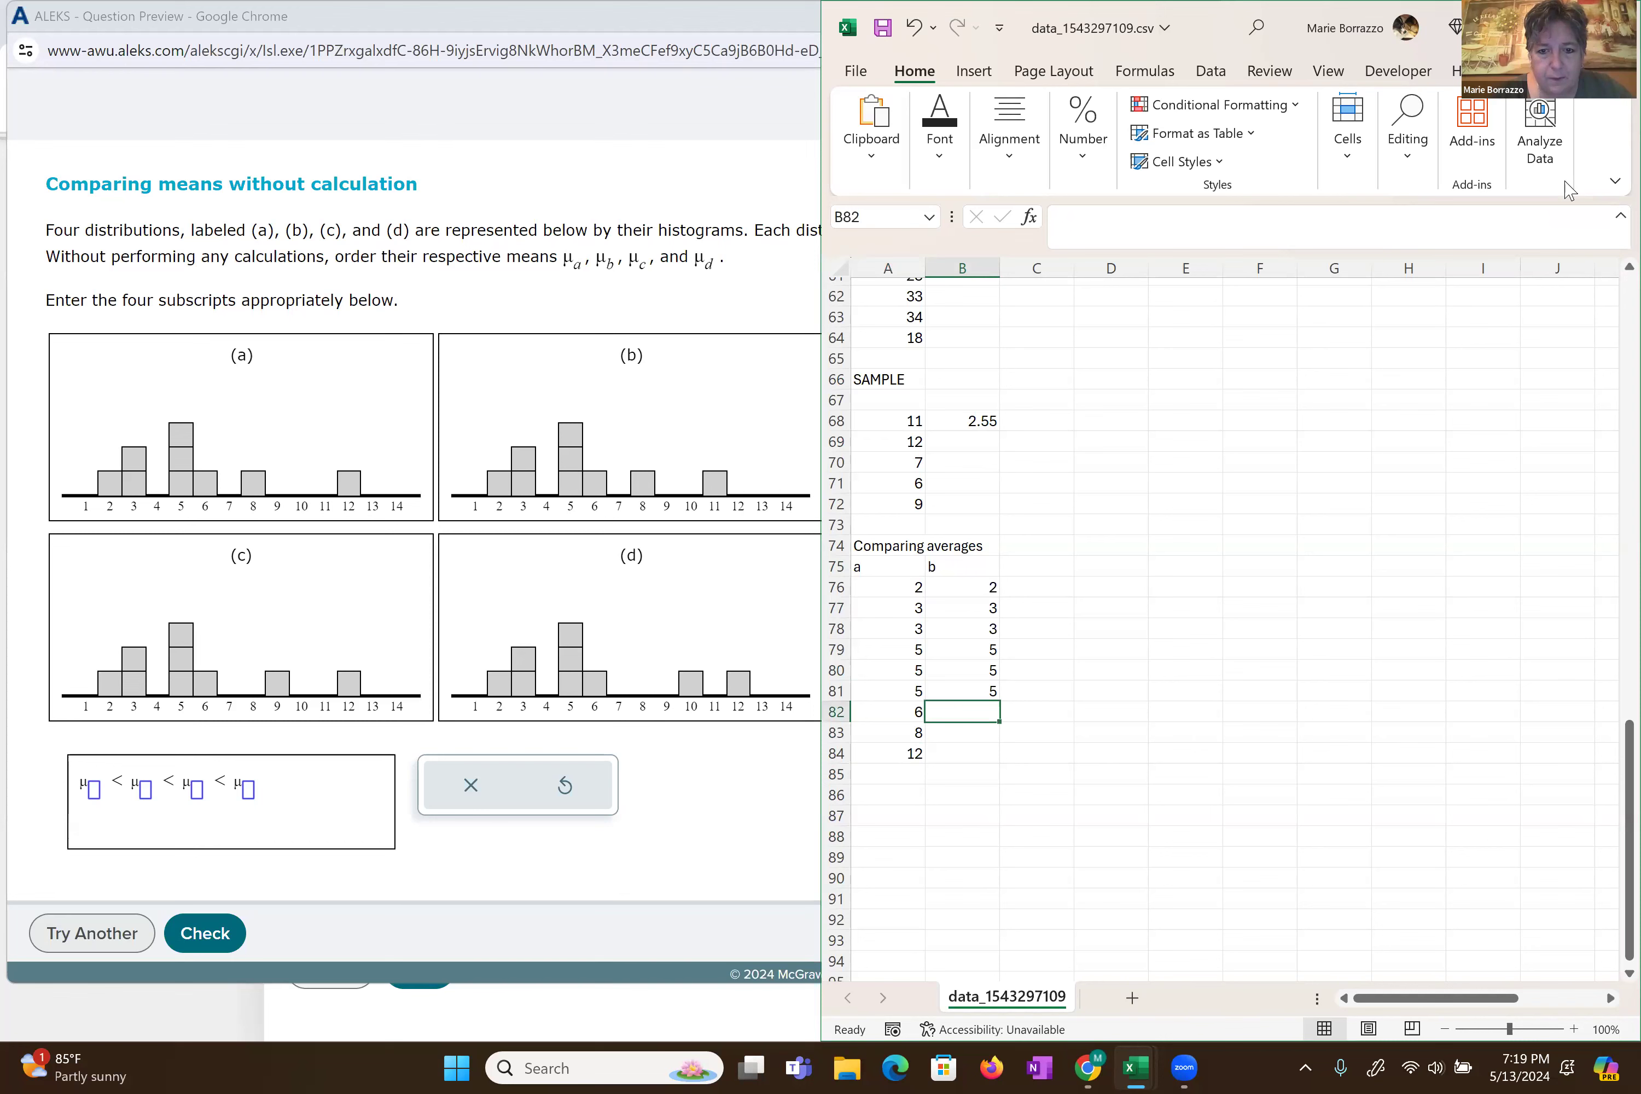
type("6")
key("Return")
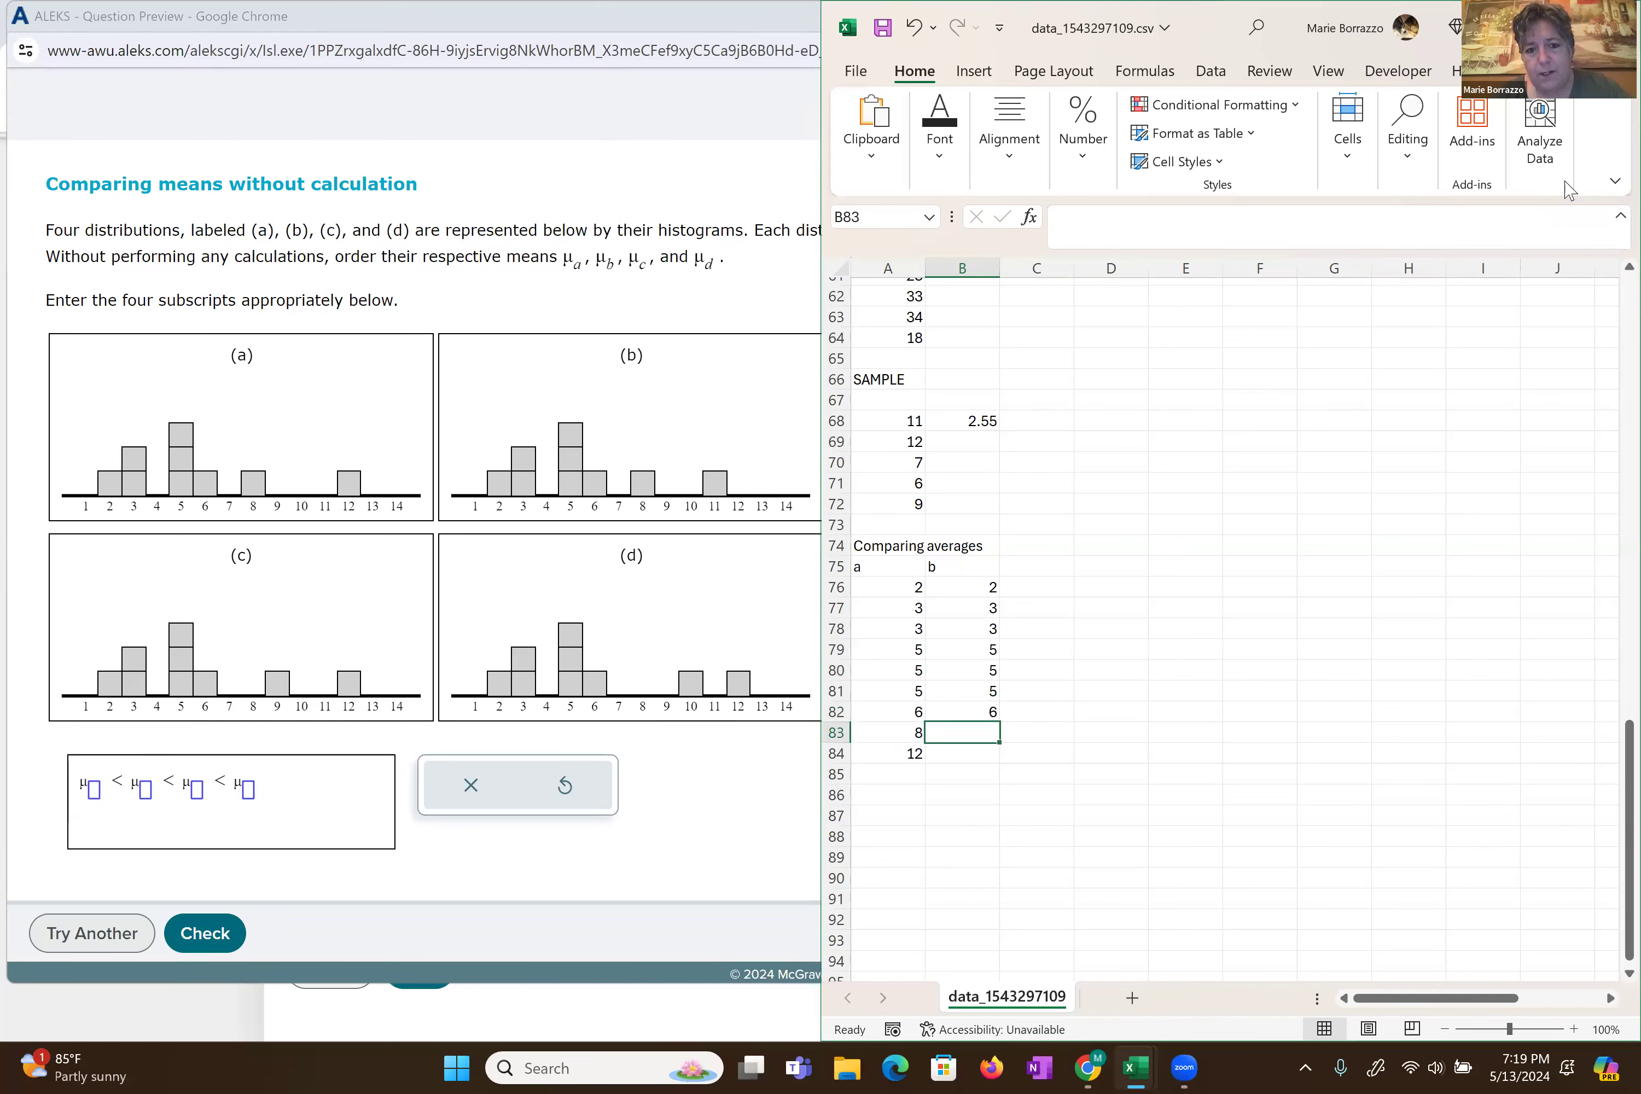
type("8")
key("Return")
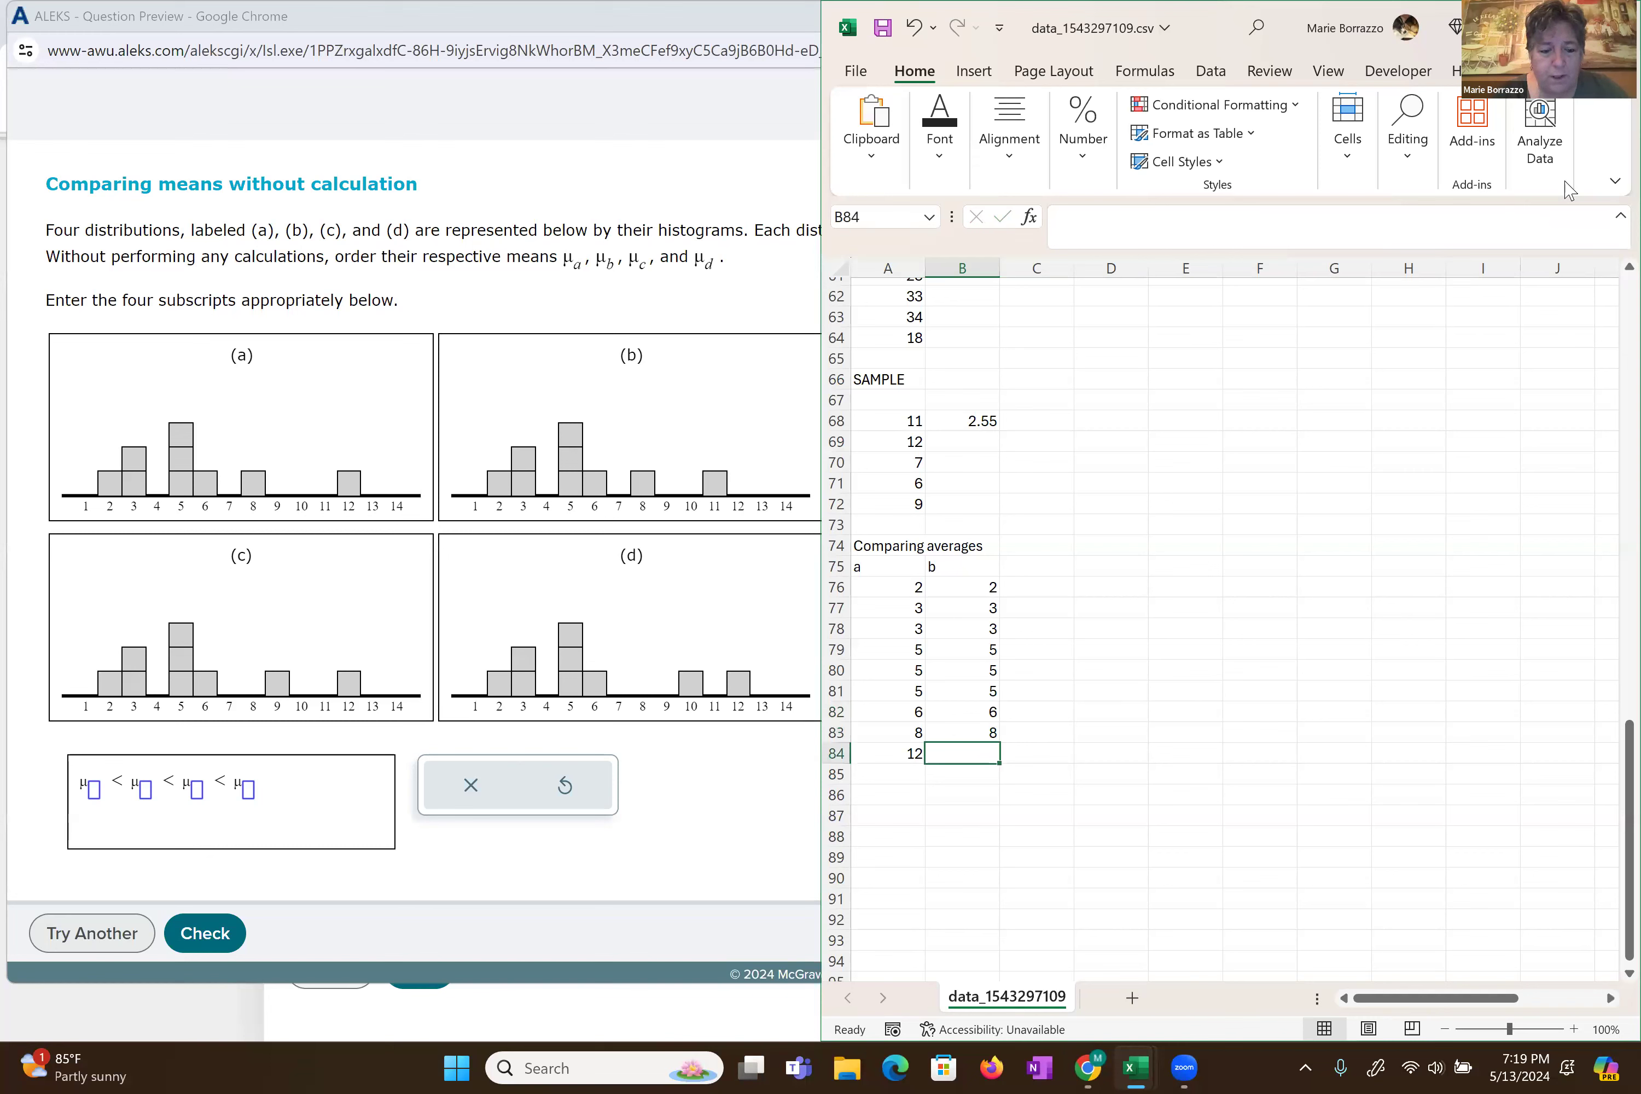
type("11")
key("Return")
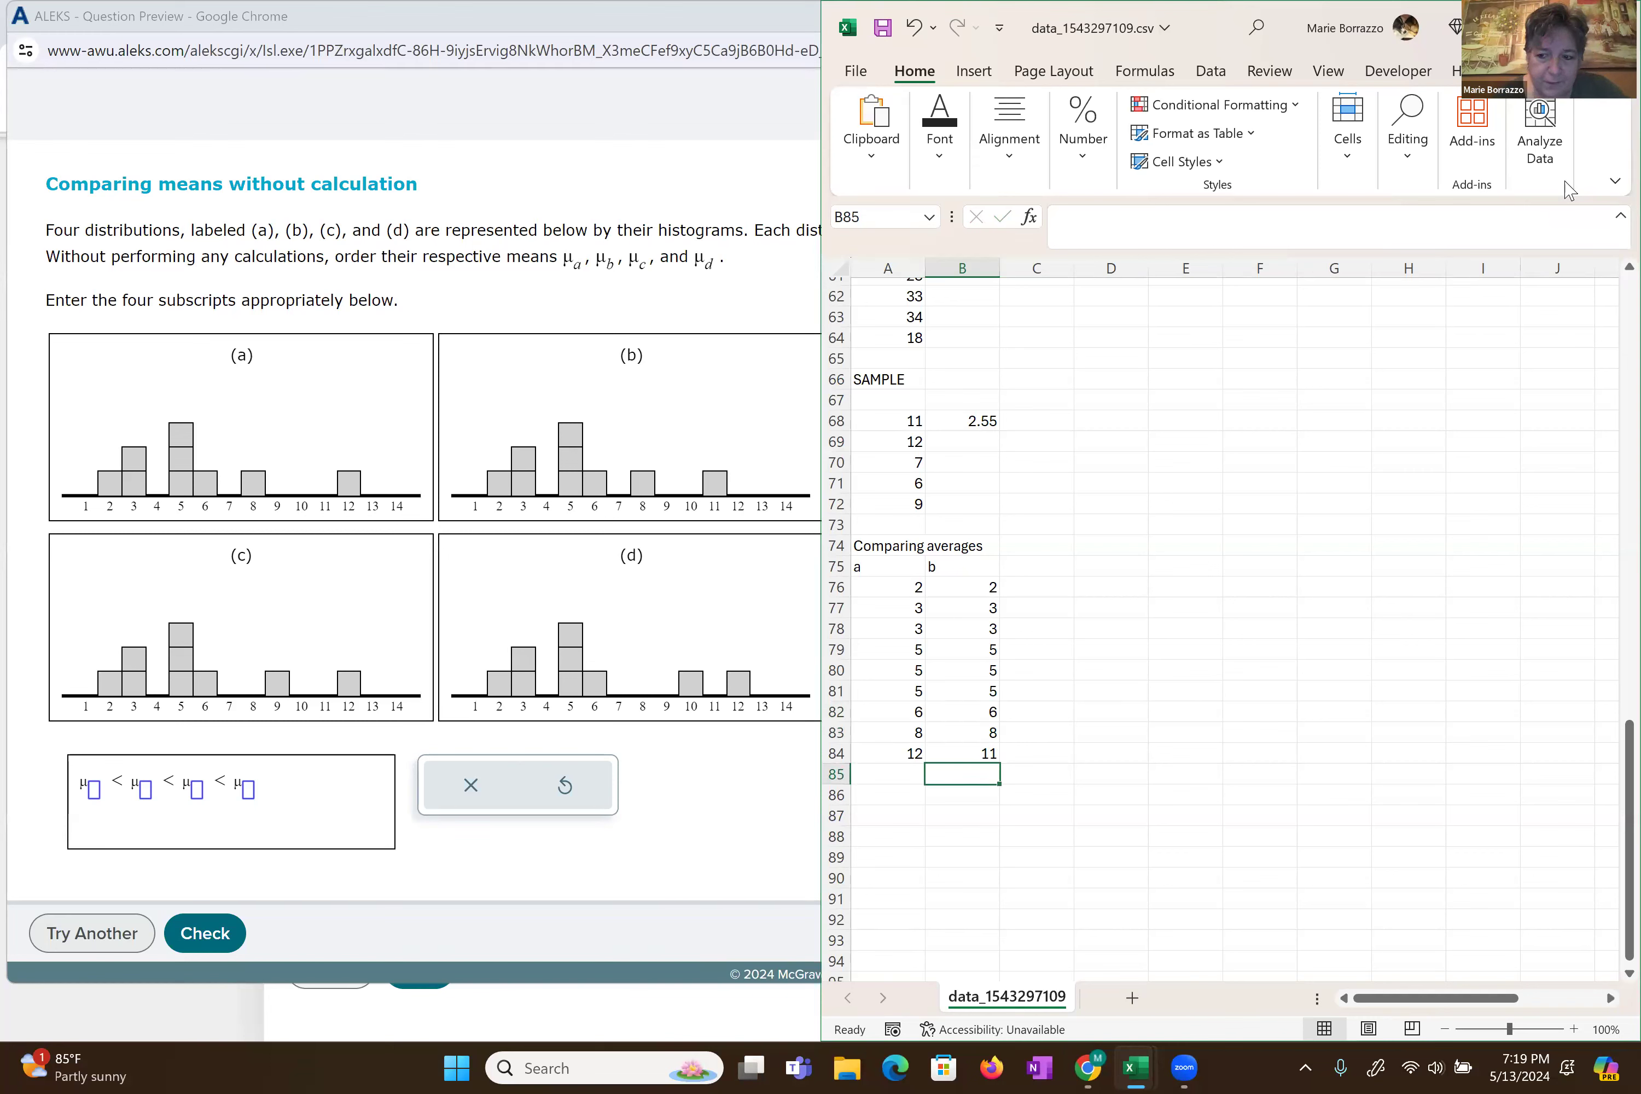
- Head cell C75 with c to start the column for the third histogram
key("Right")
key("Up")
key("Up")
key("Up")
key("Up")
key("Up")
key("Up")
key("Up")
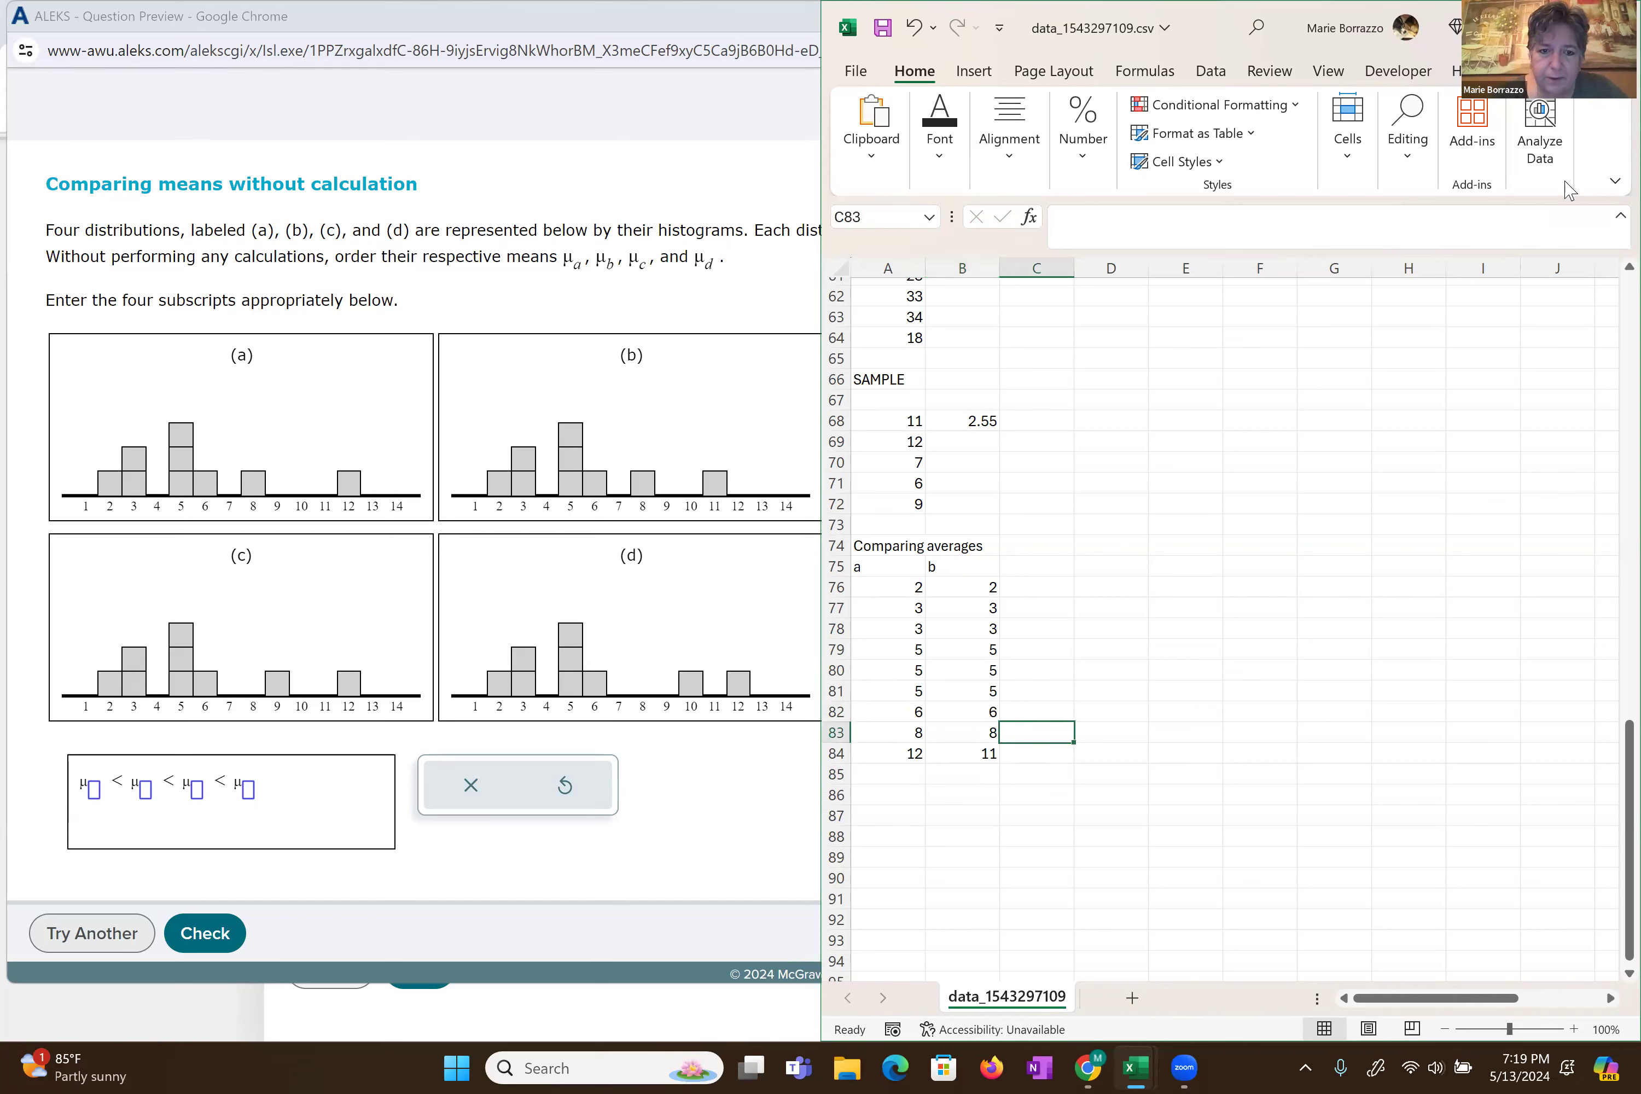
key("Up")
key("Up")
key("Up")
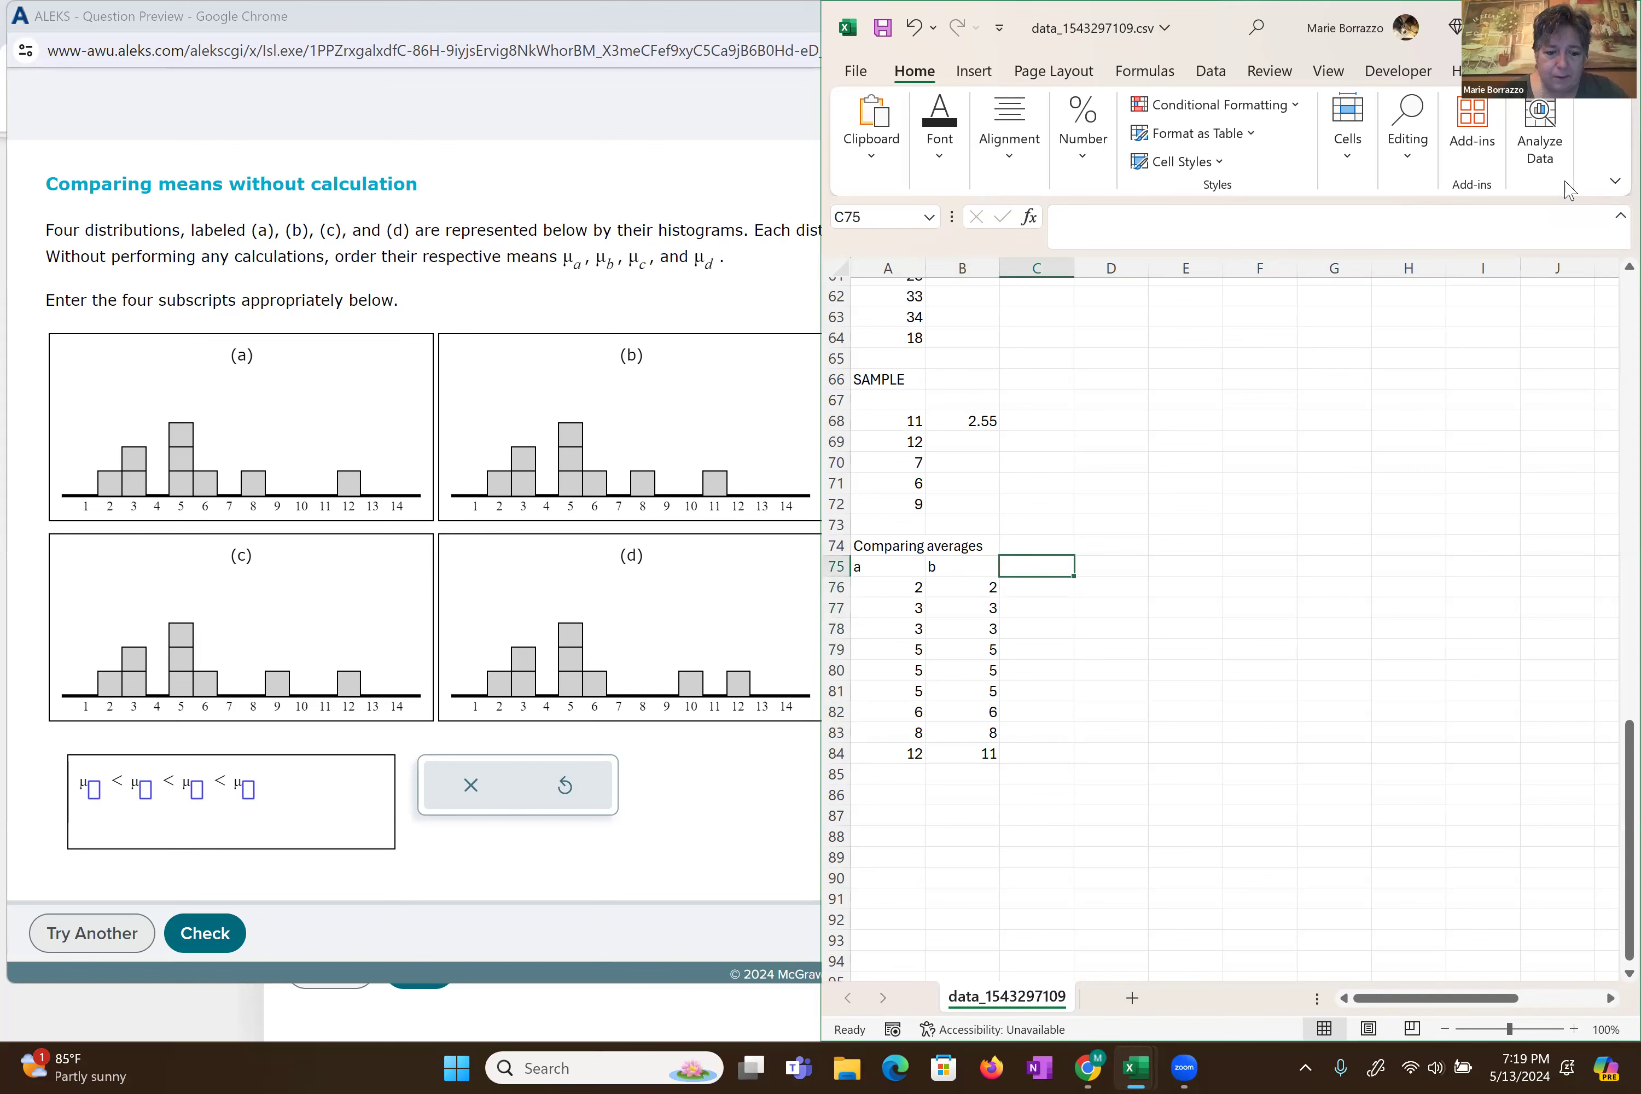
type("c")
key("Return")
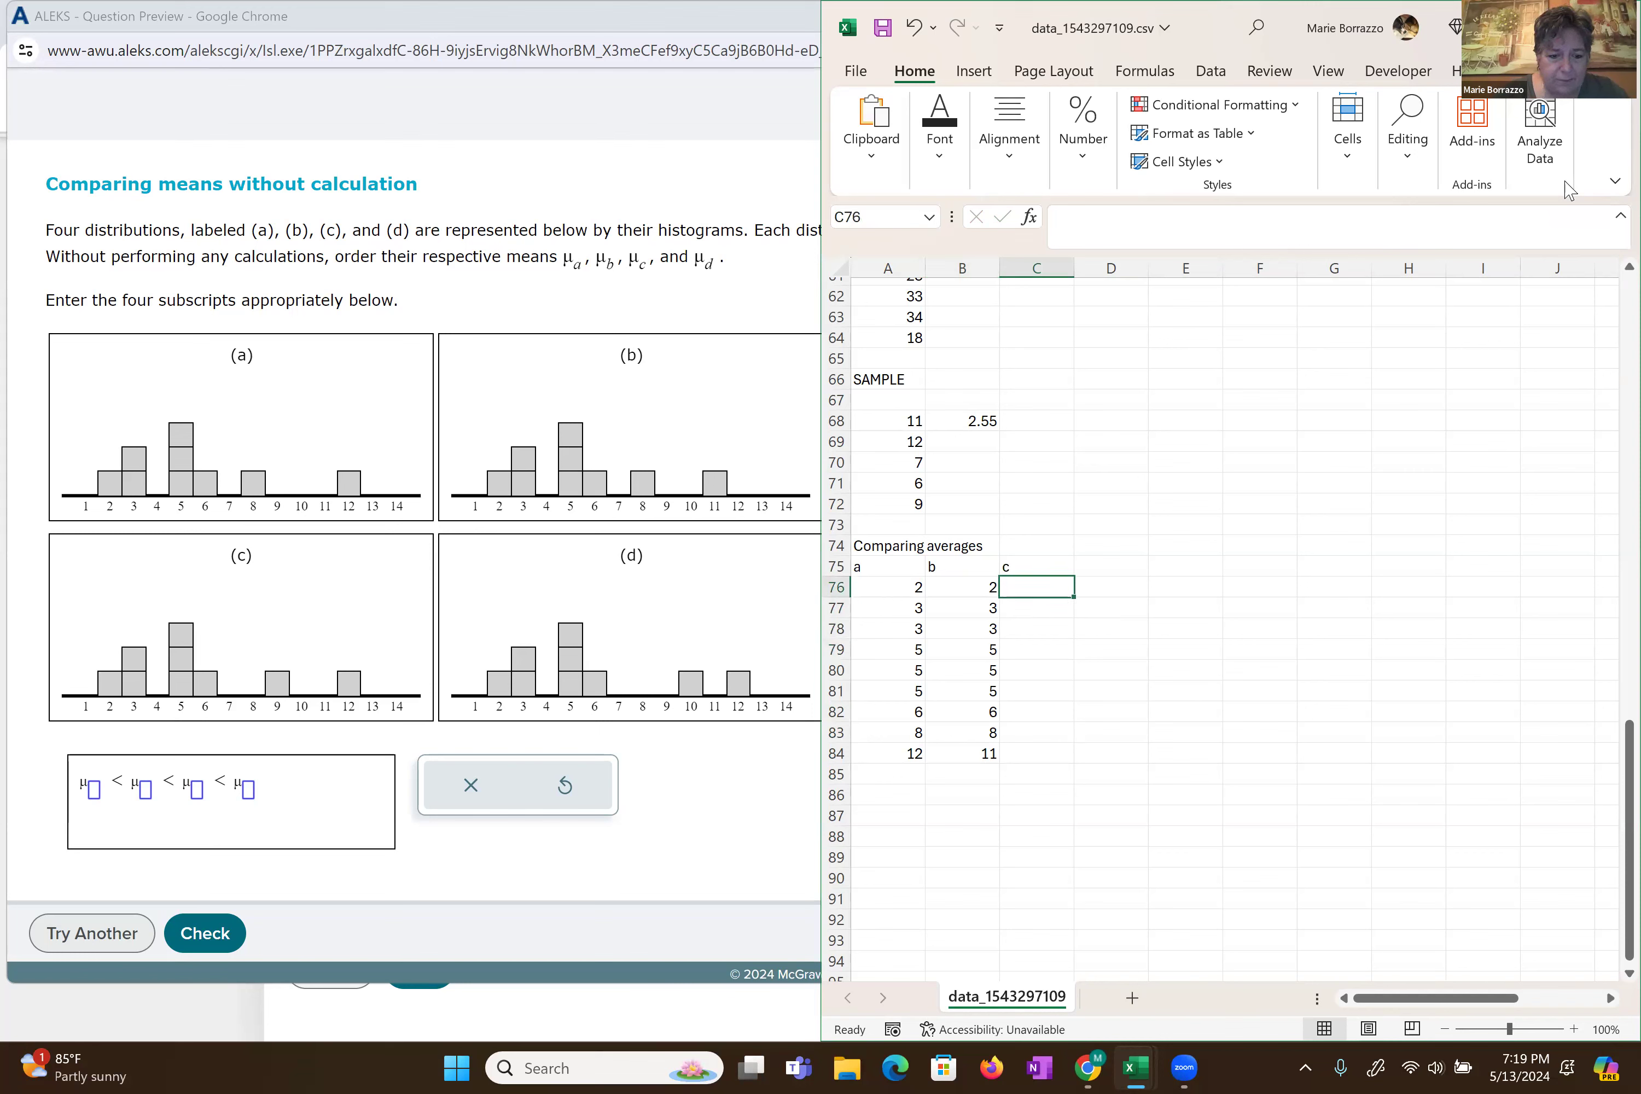
- List histogram (c)'s first six values, 2, 3, 3, 5, 5 and 5, in C76:C81
type("2")
key("Return")
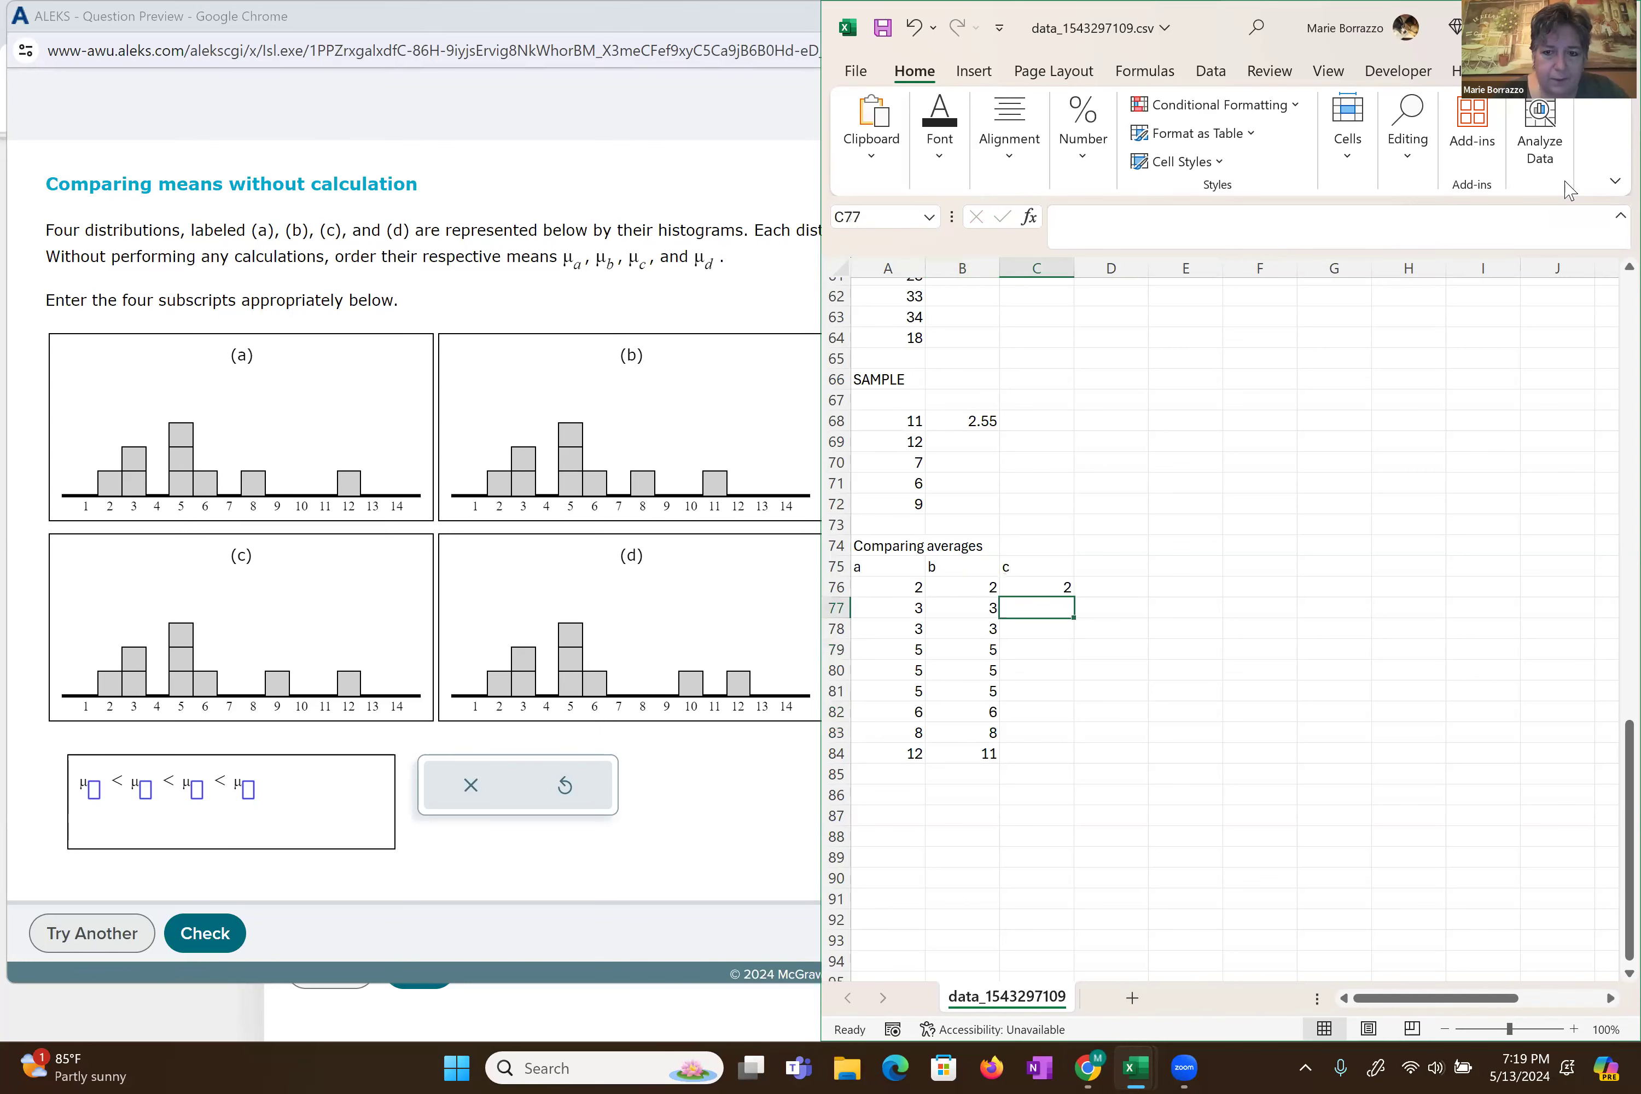
type("3")
key("Return")
type("3")
key("Return")
type("5")
key("Return")
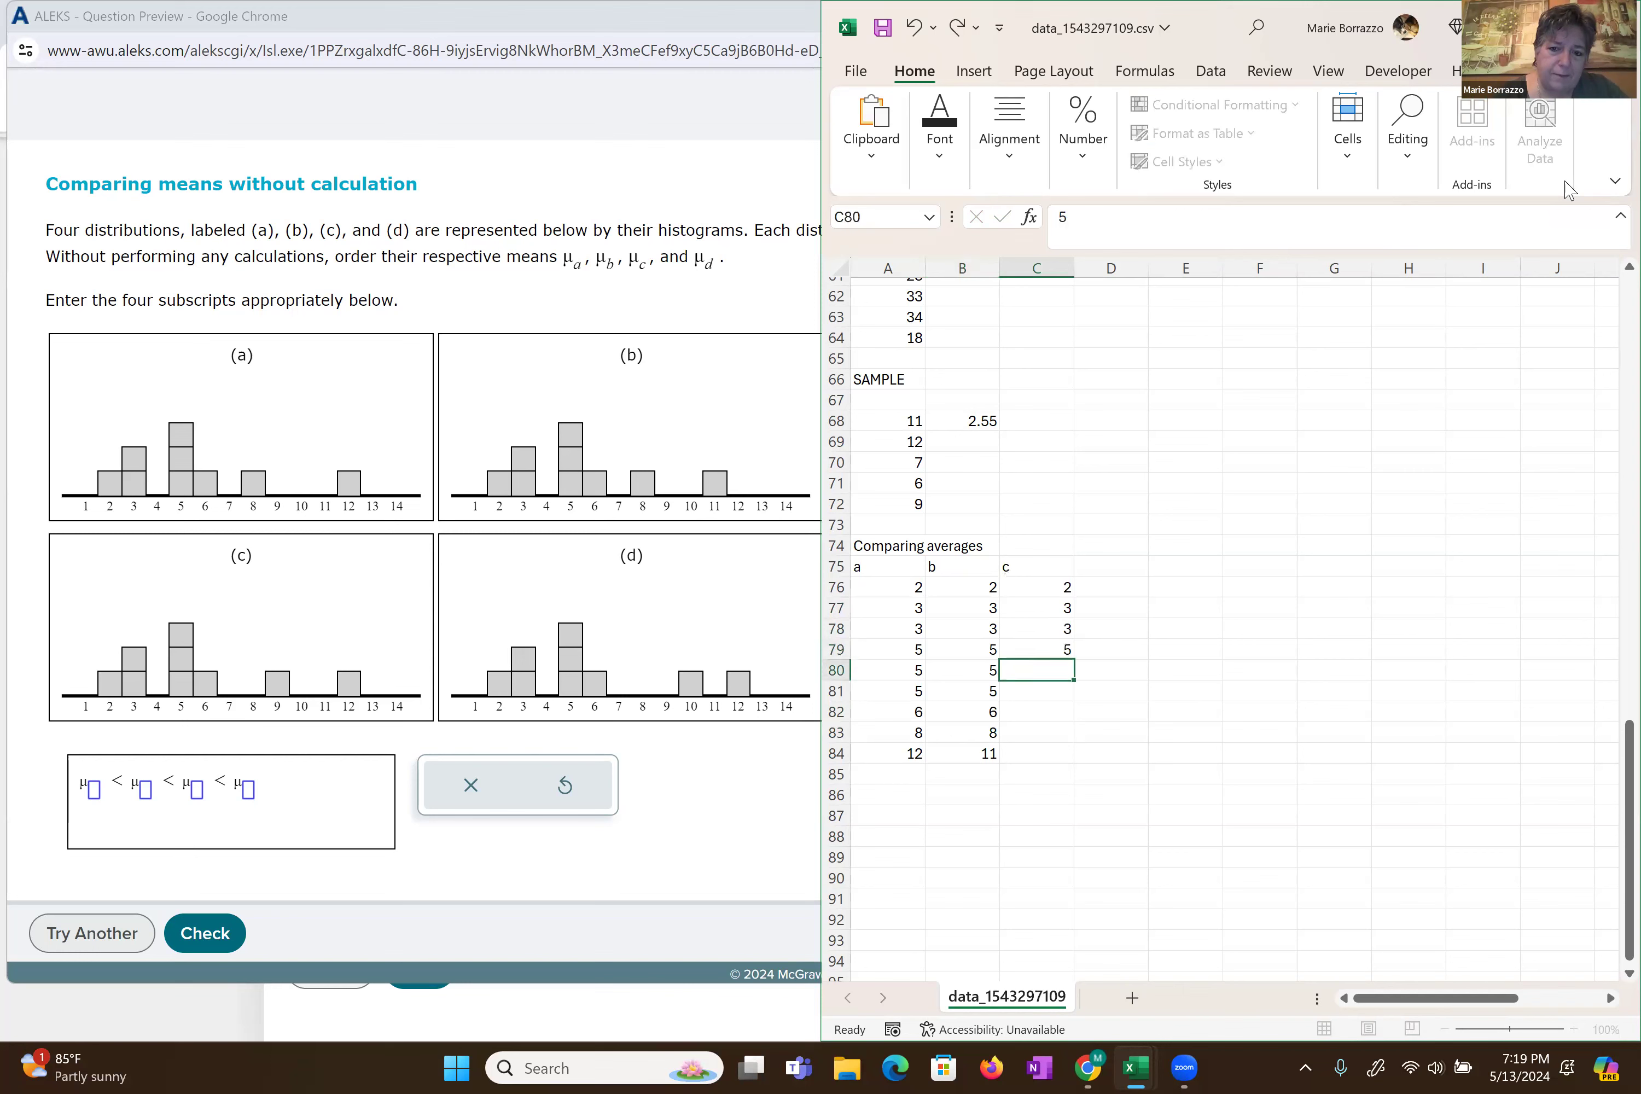
type("5")
key("Return")
type("5")
key("Return")
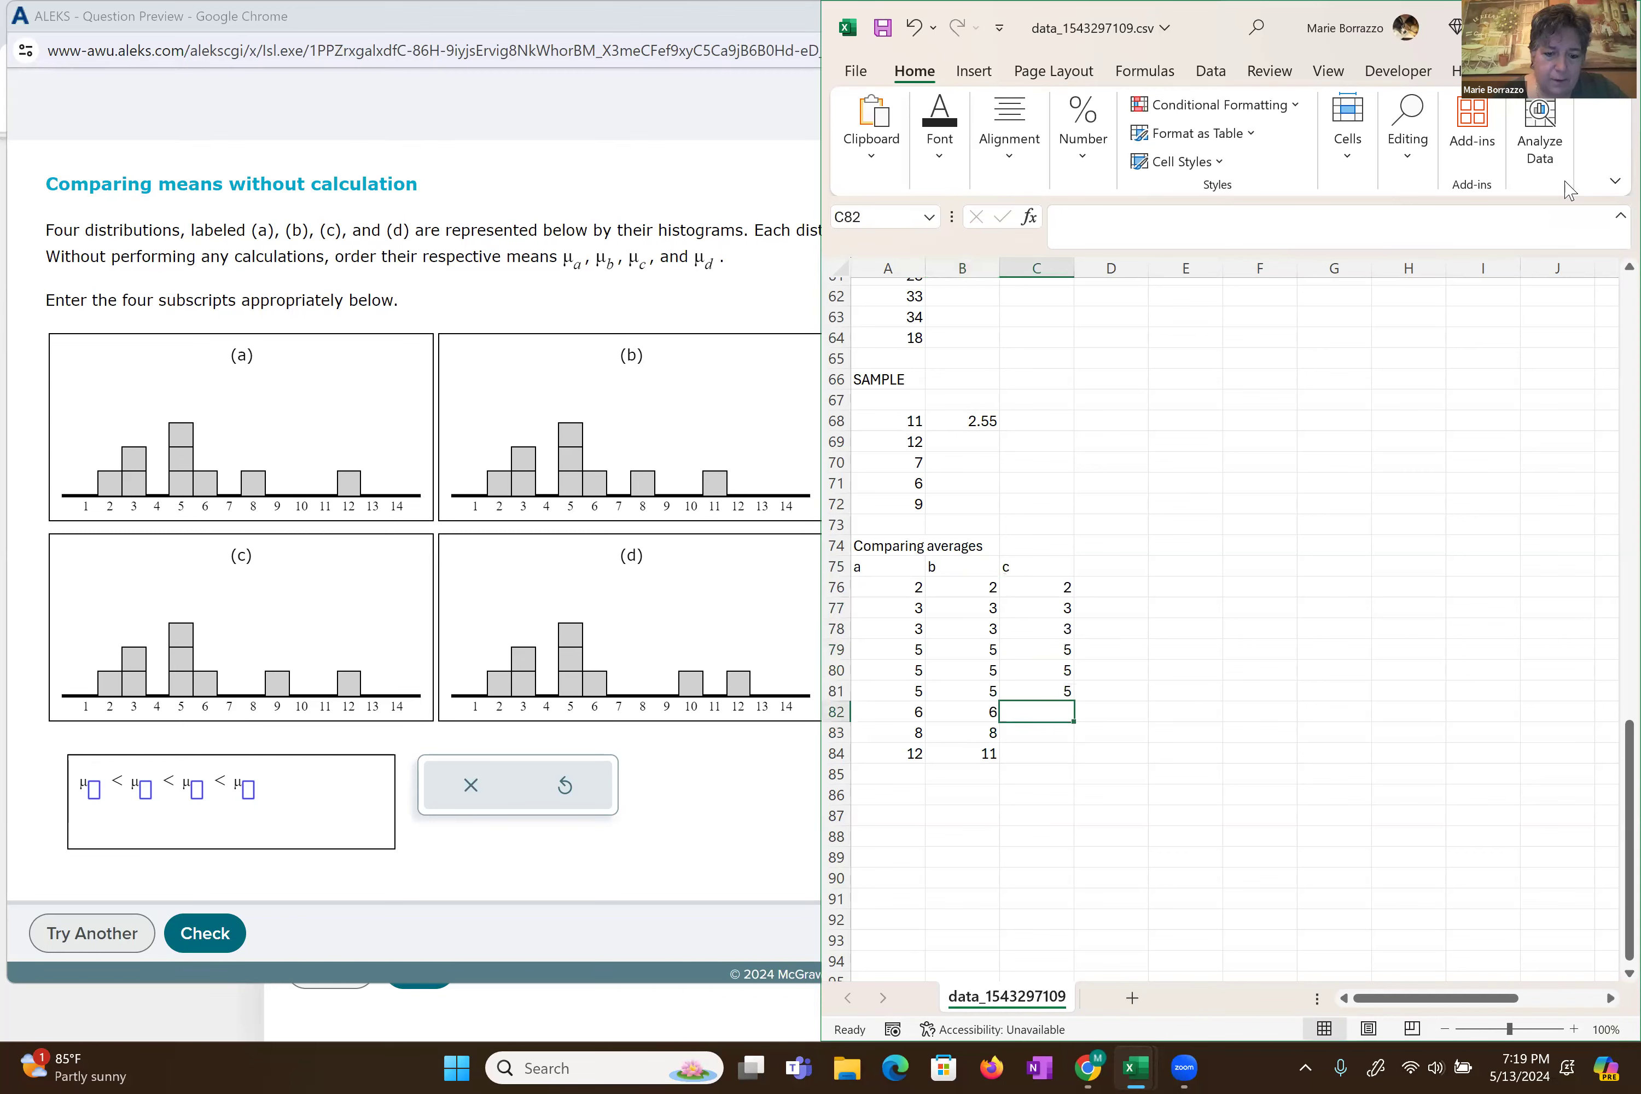